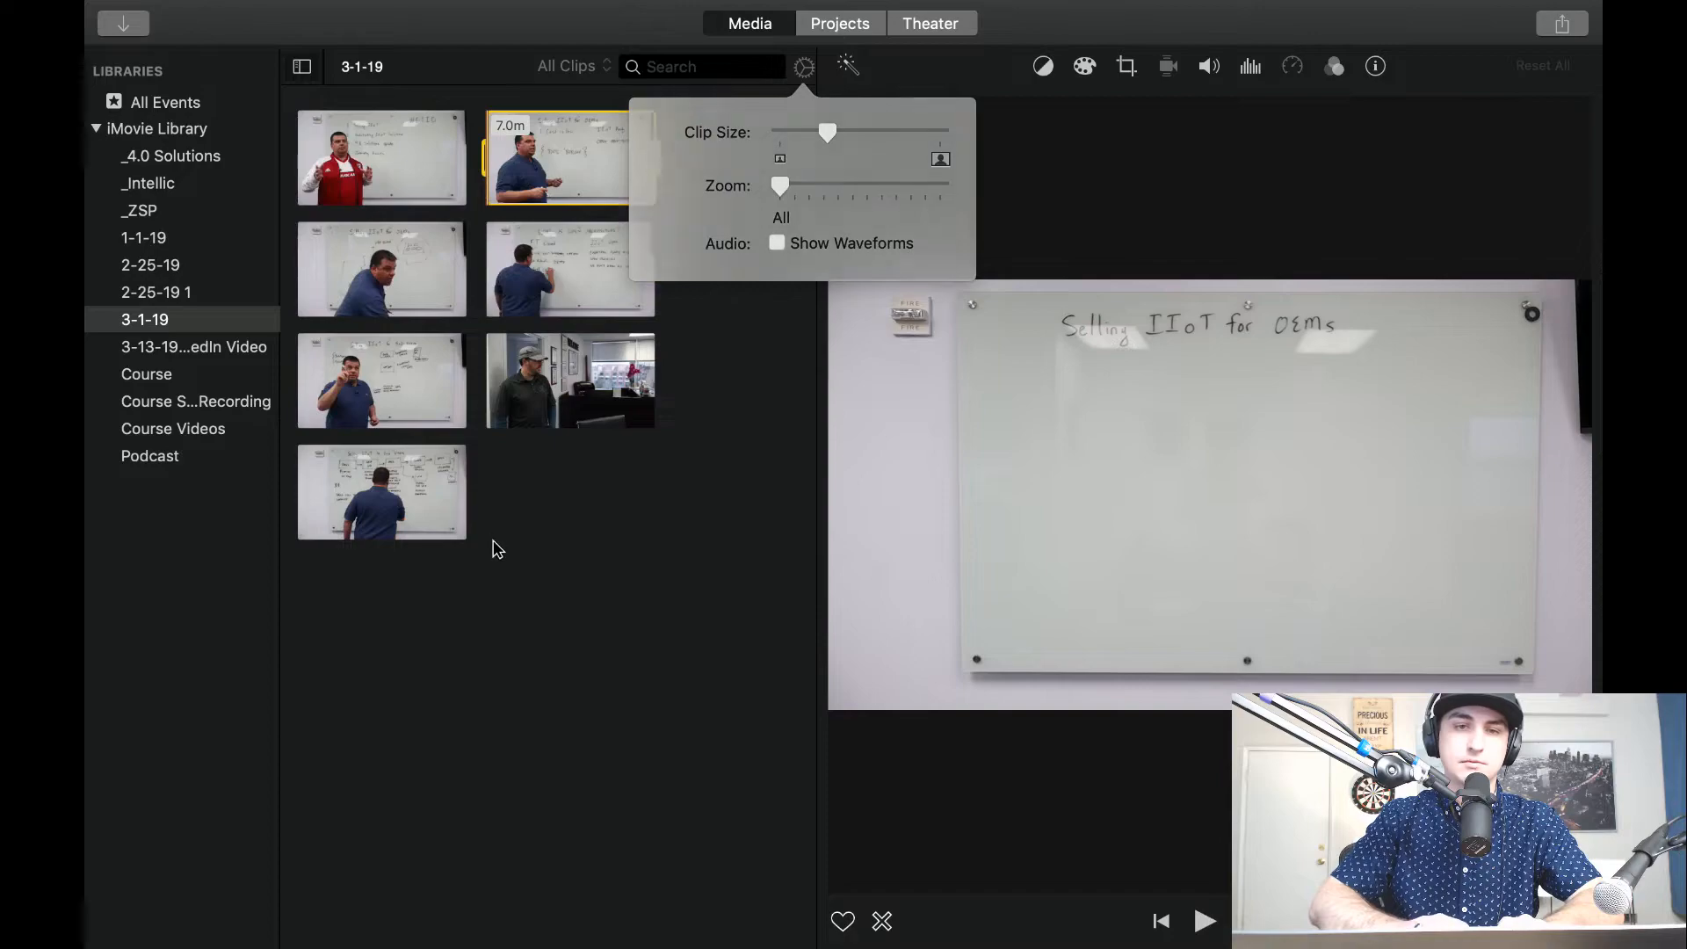
Preview the whiteboard clips in the 3-1-19 event and play part of the 17.5-minute open architecture clip.
click(352, 165)
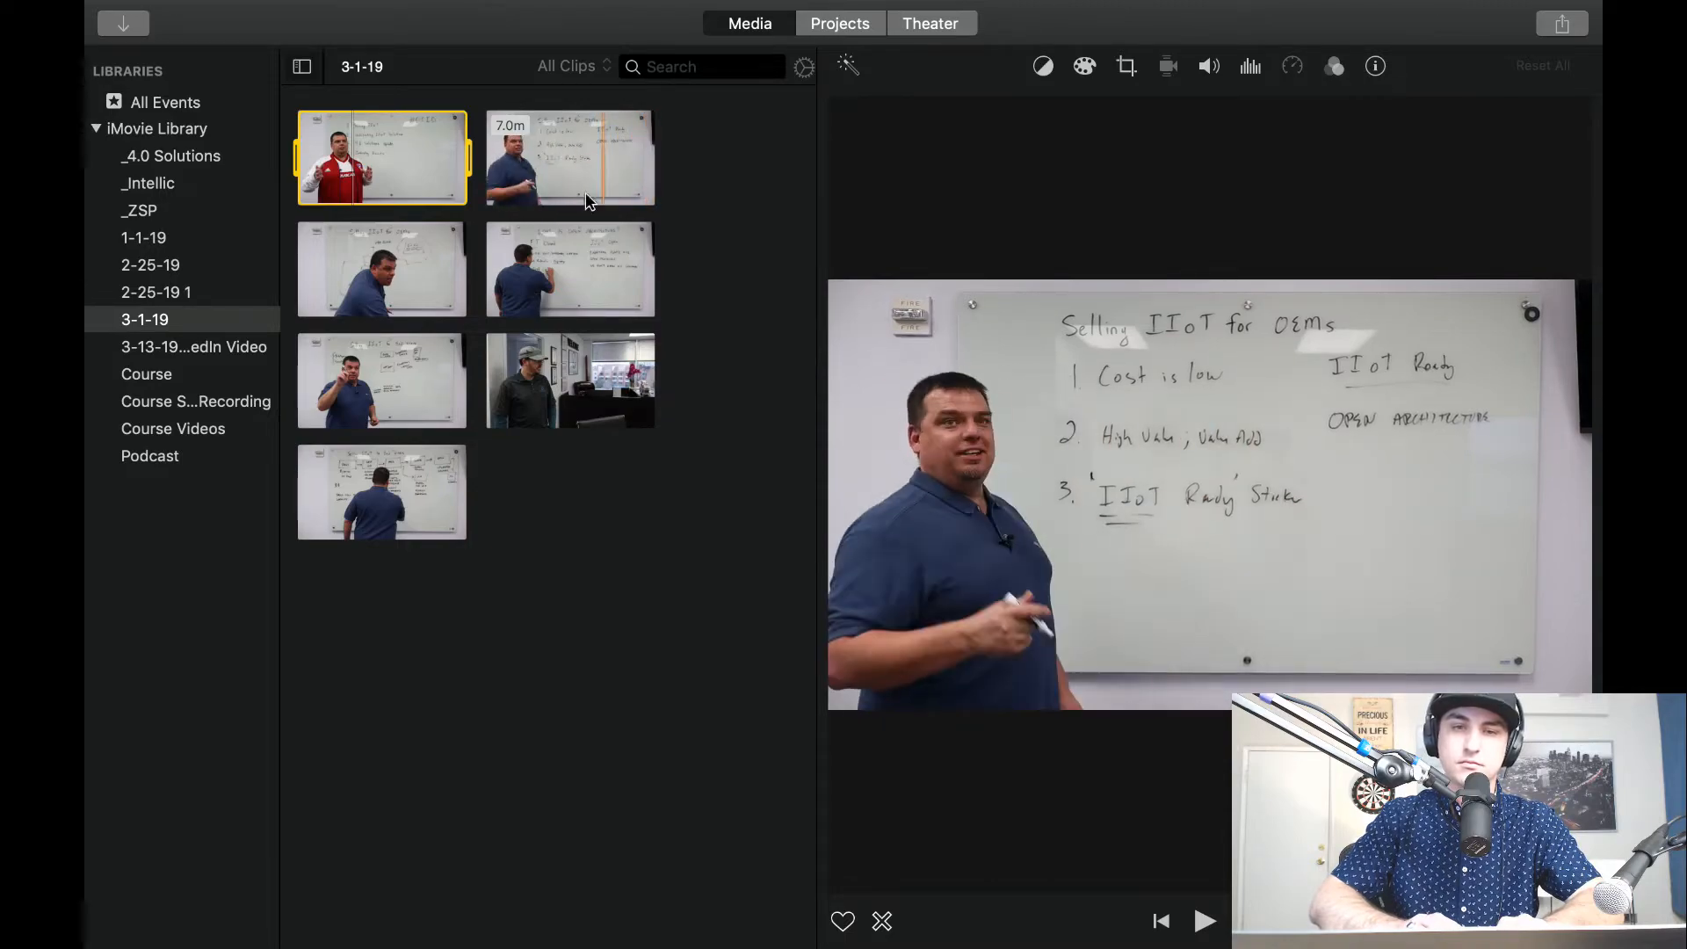
click(321, 283)
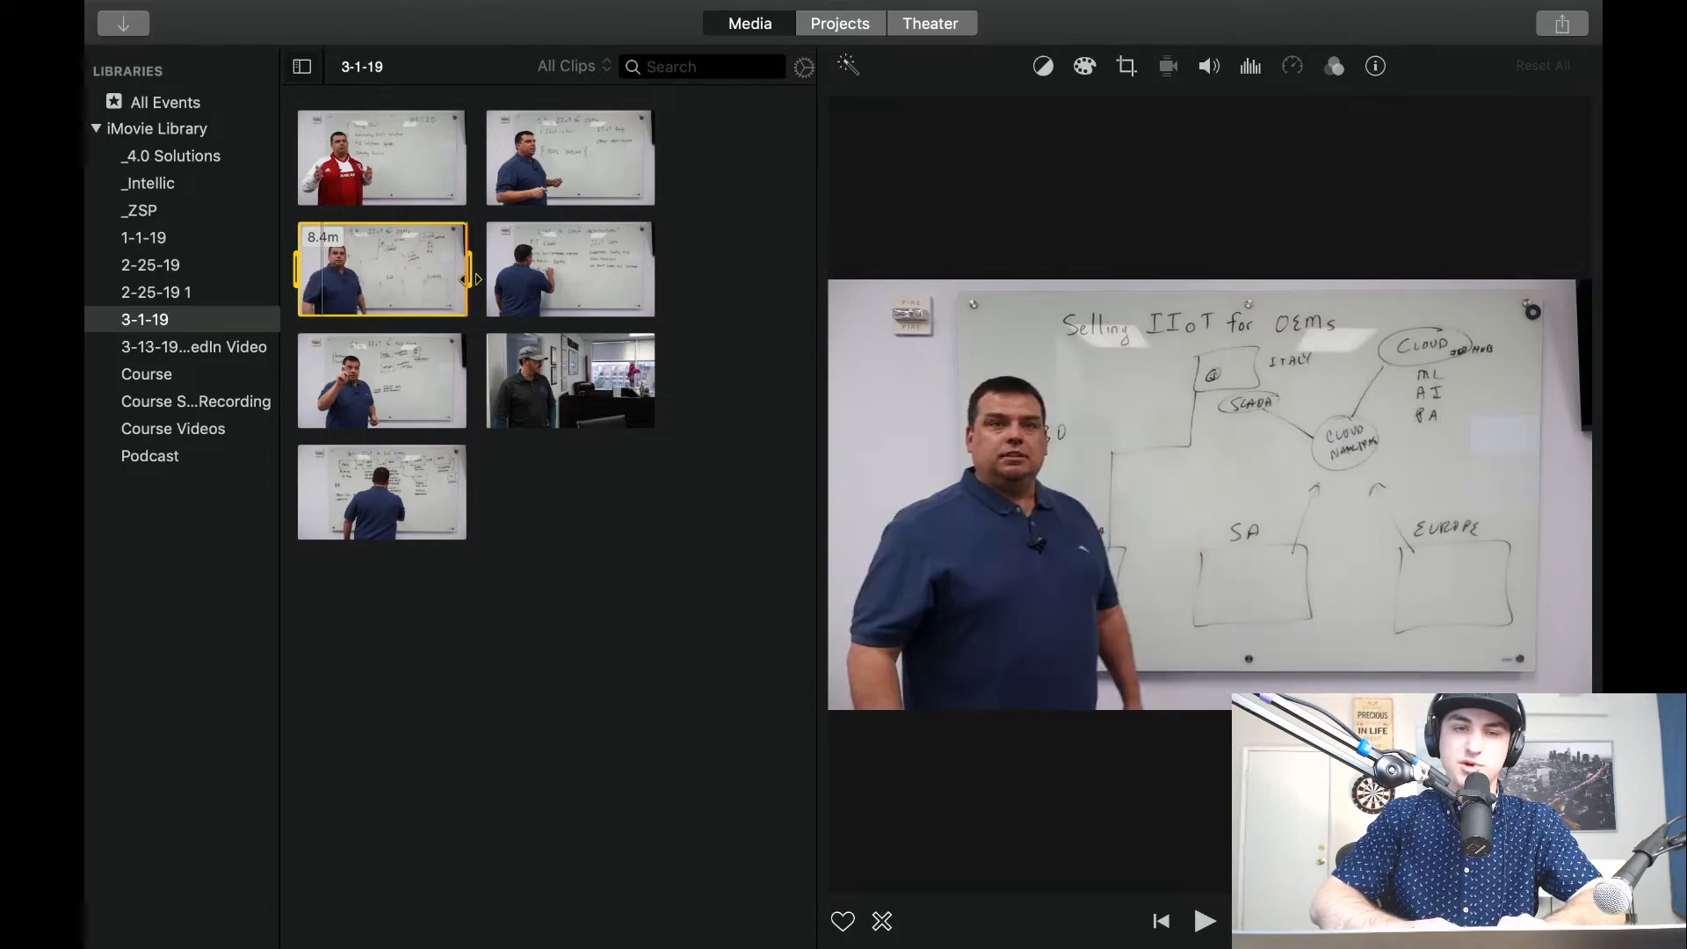
click(510, 283)
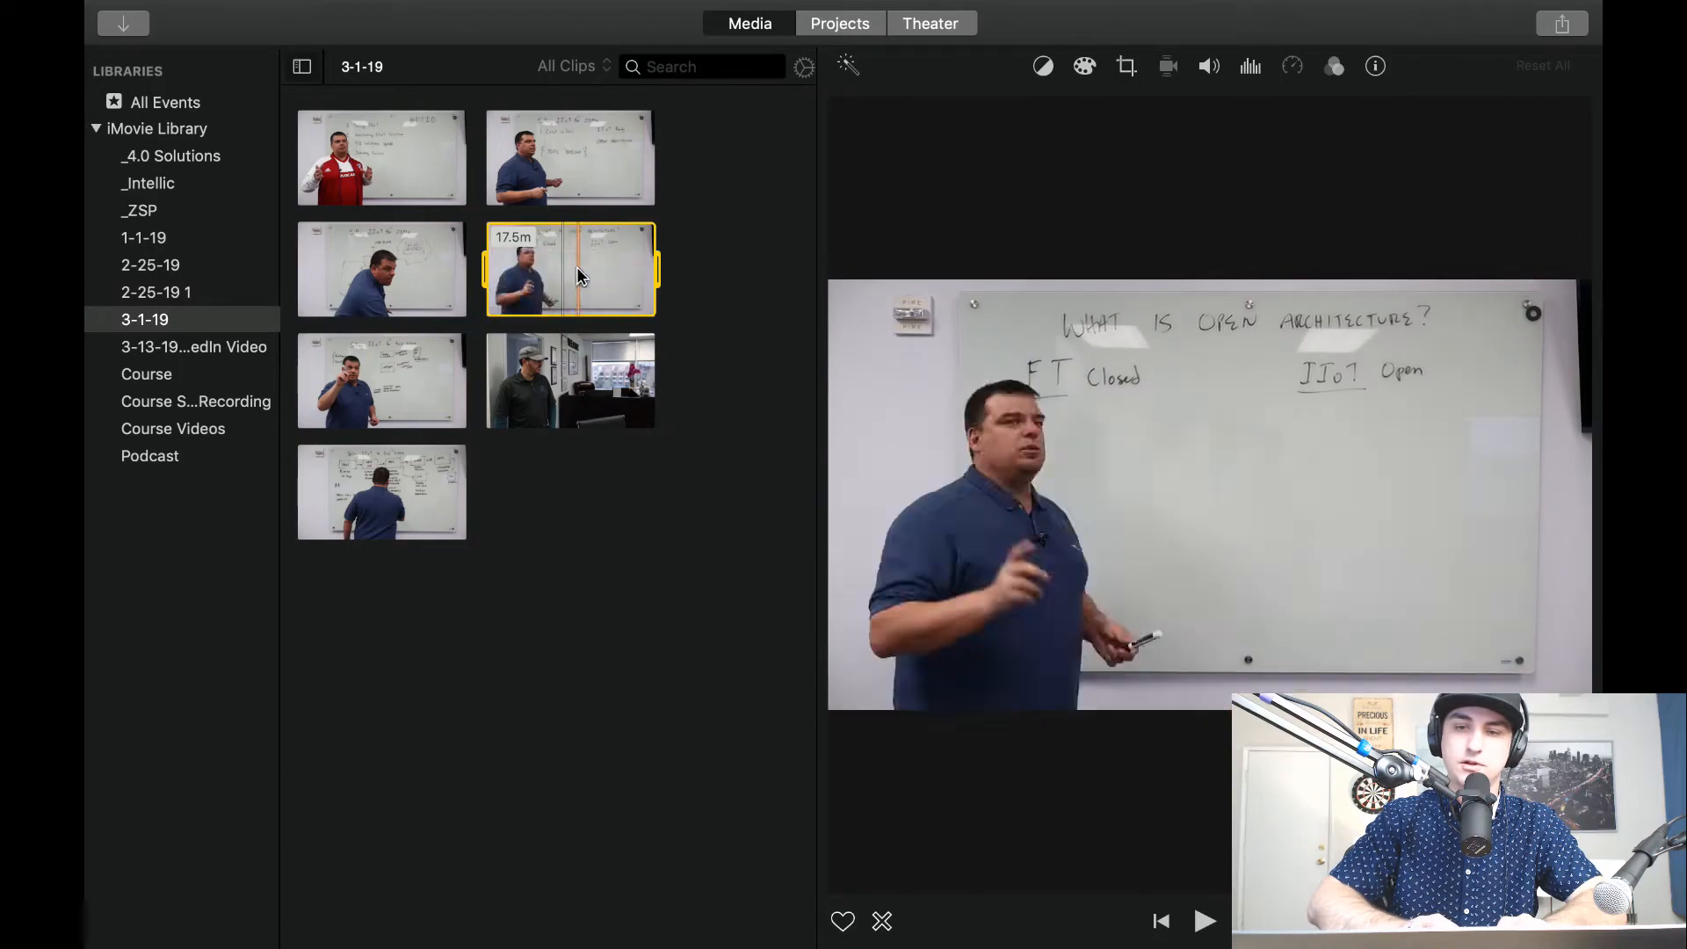
key(space)
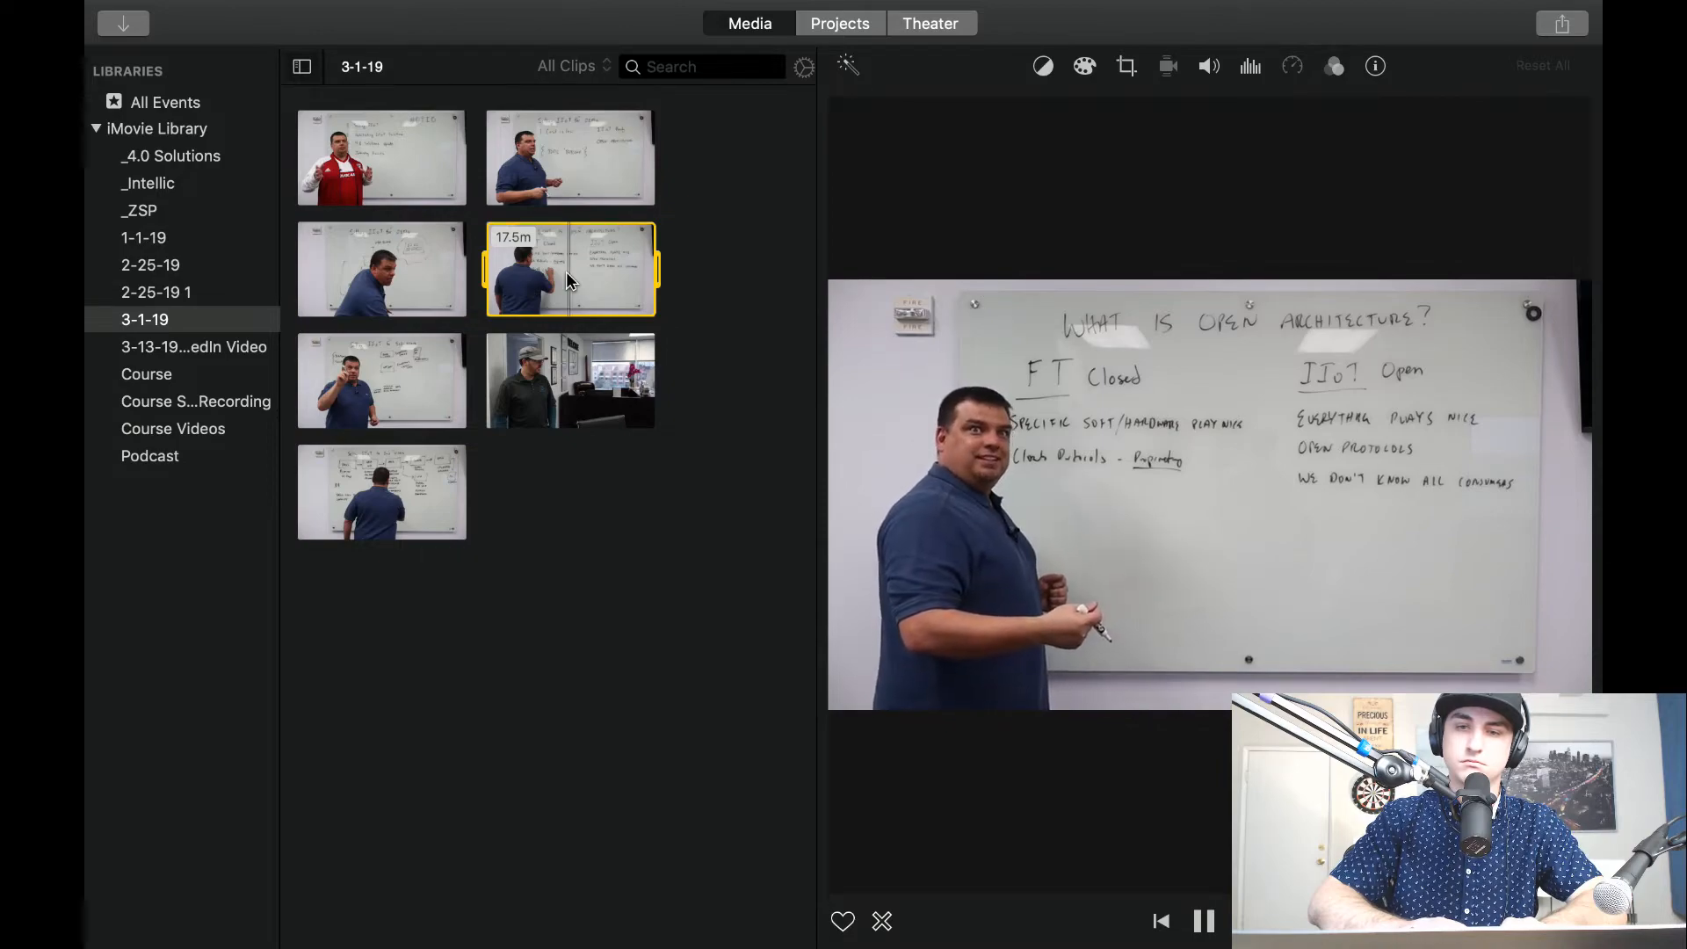
key(space)
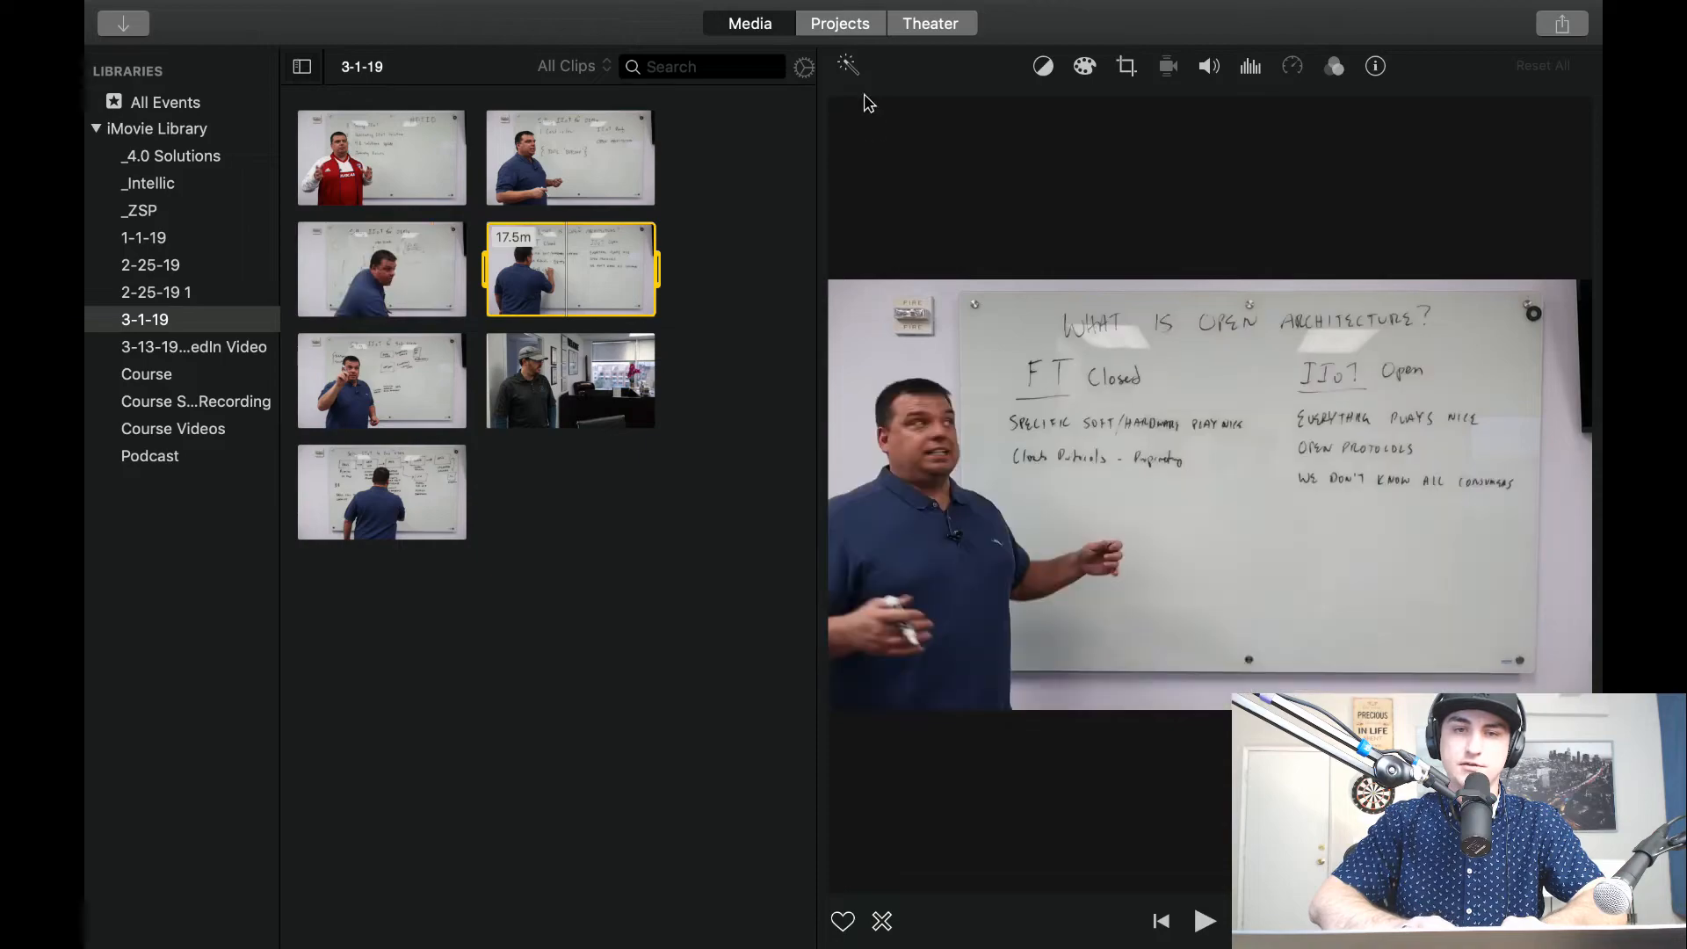
Create a new movie project and add the whole 8.4-minute clip from the 3-1-19 event to its timeline.
click(853, 27)
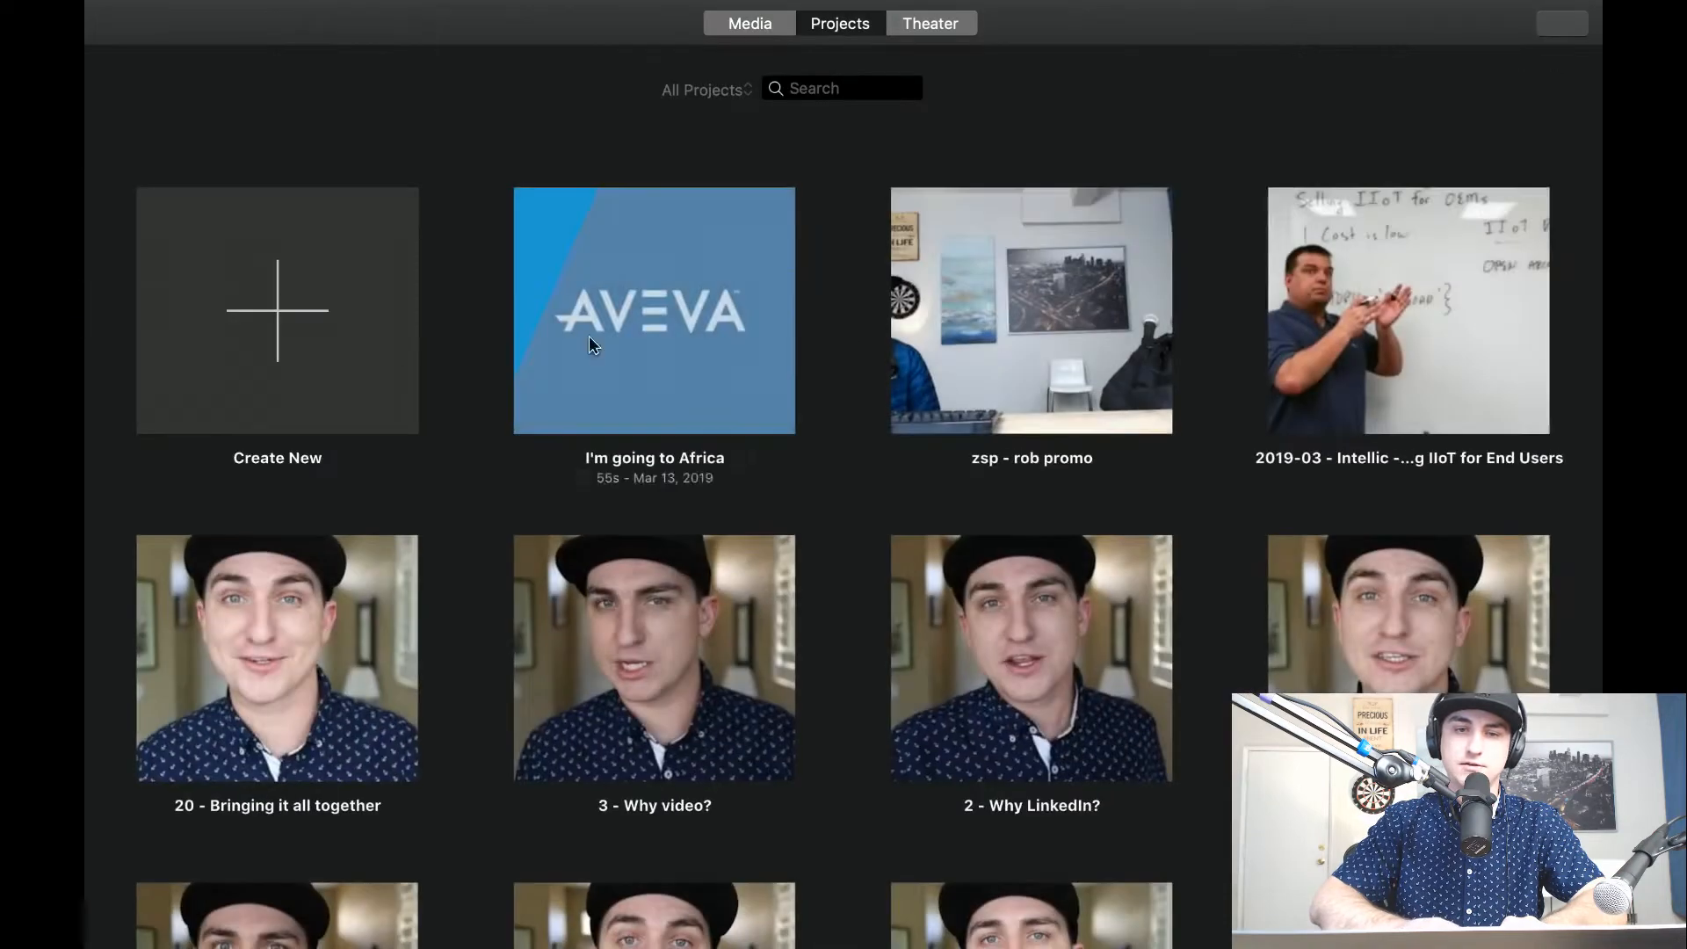
click(309, 313)
click(208, 454)
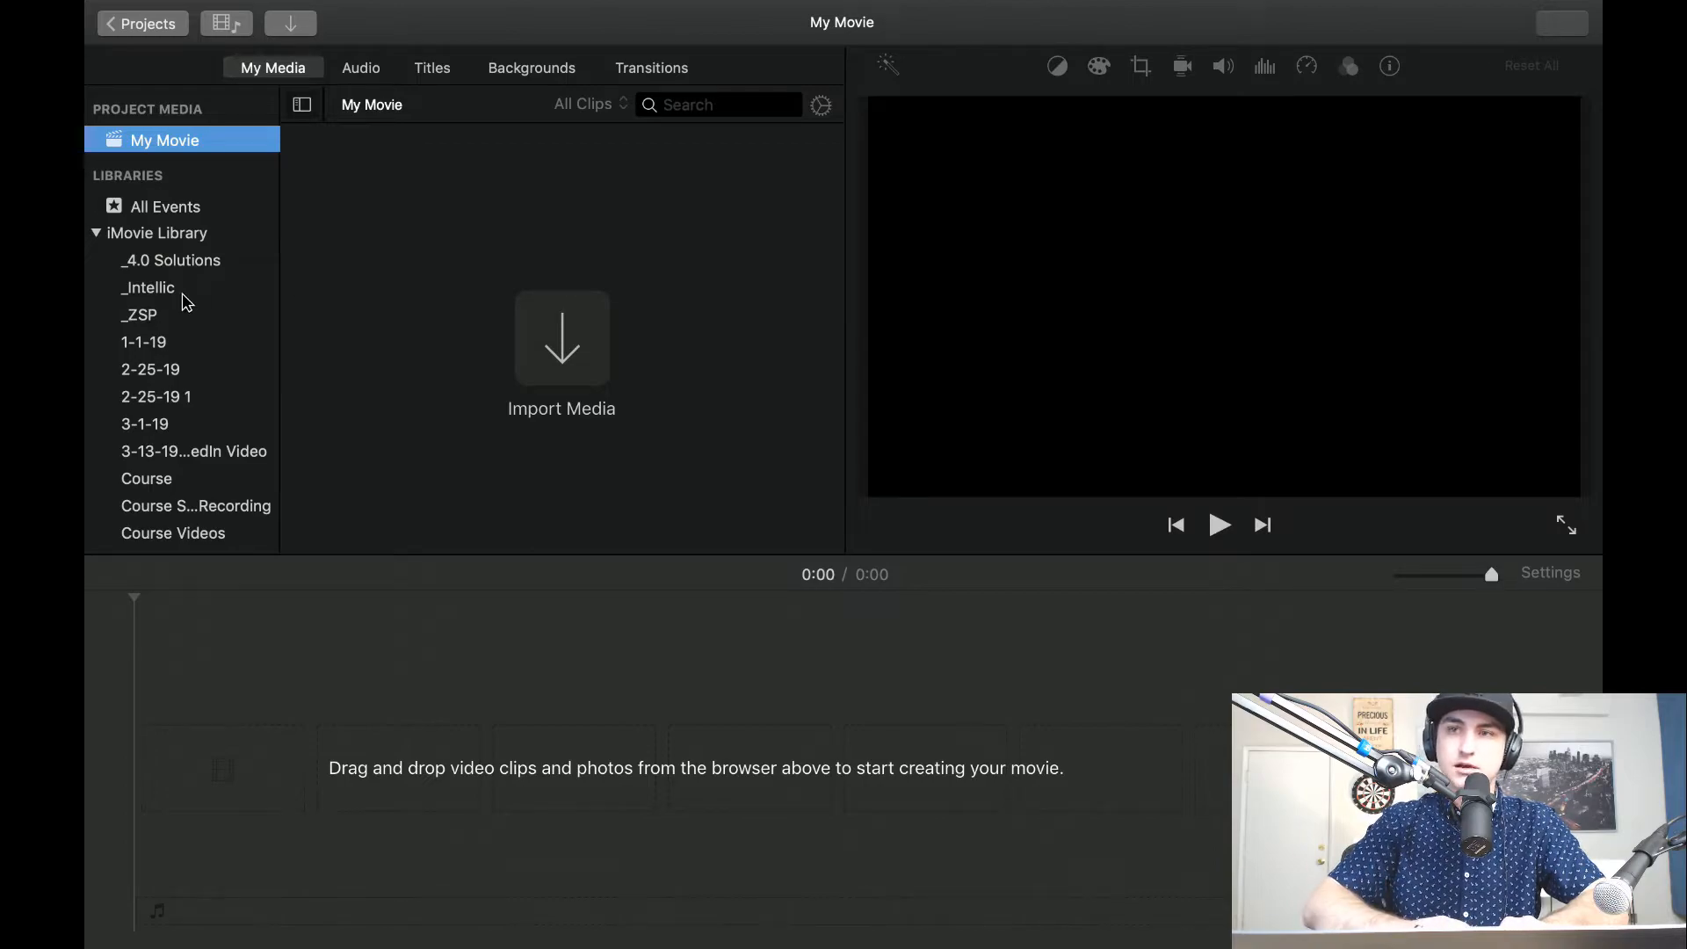
click(190, 263)
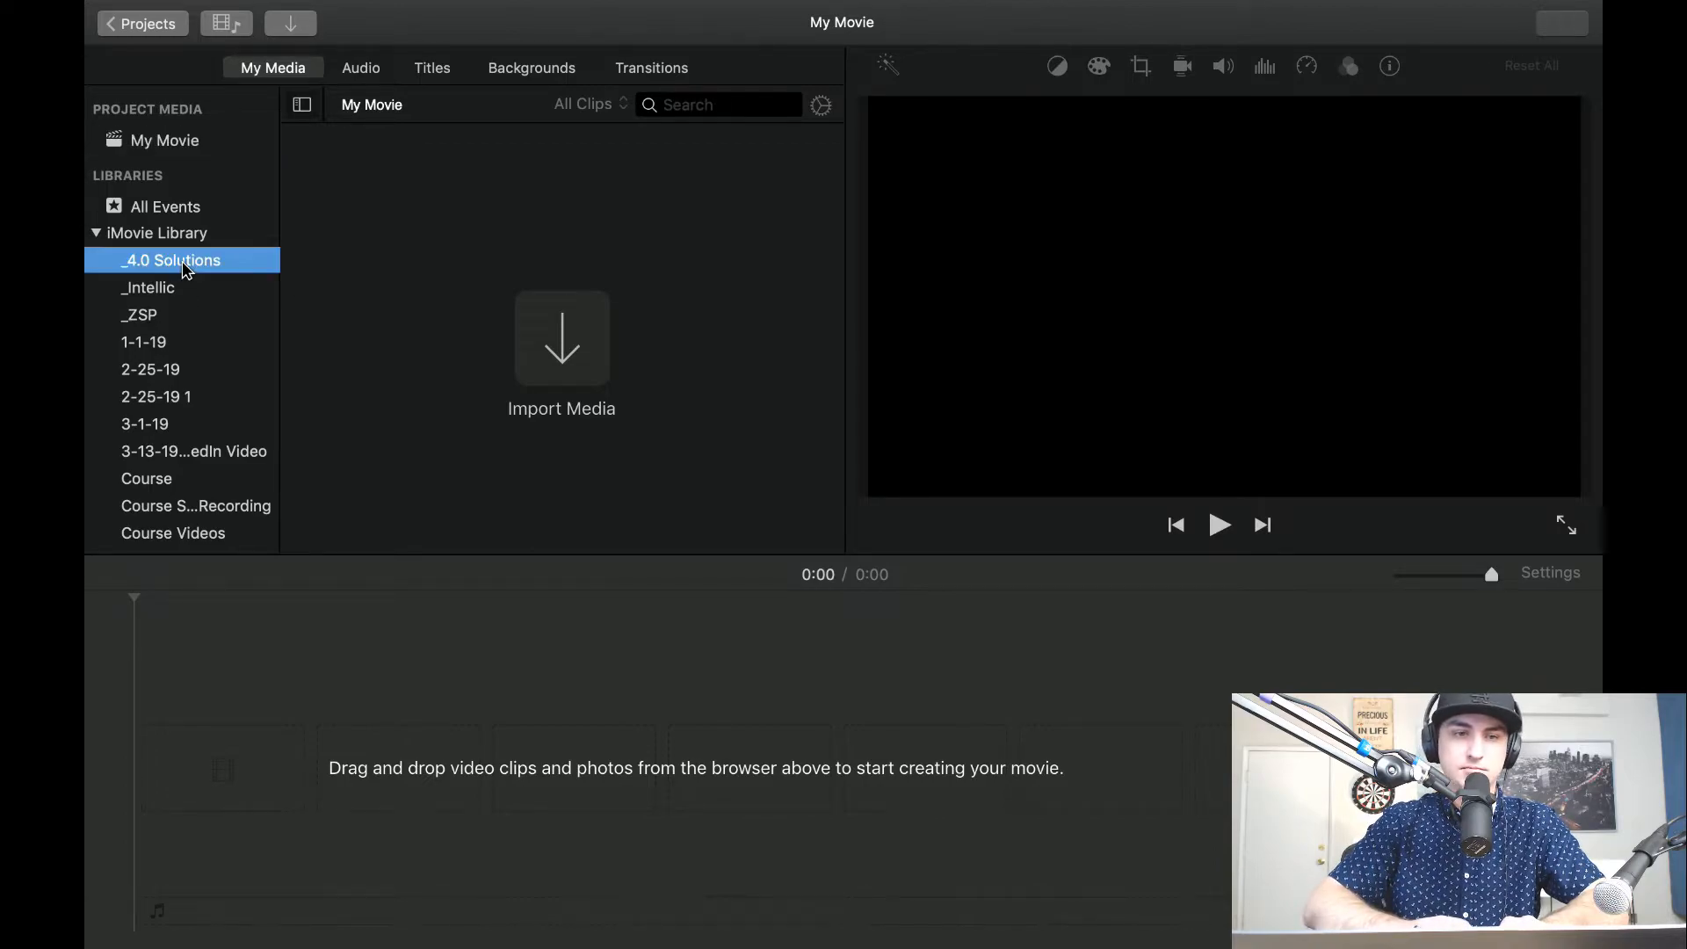
click(171, 286)
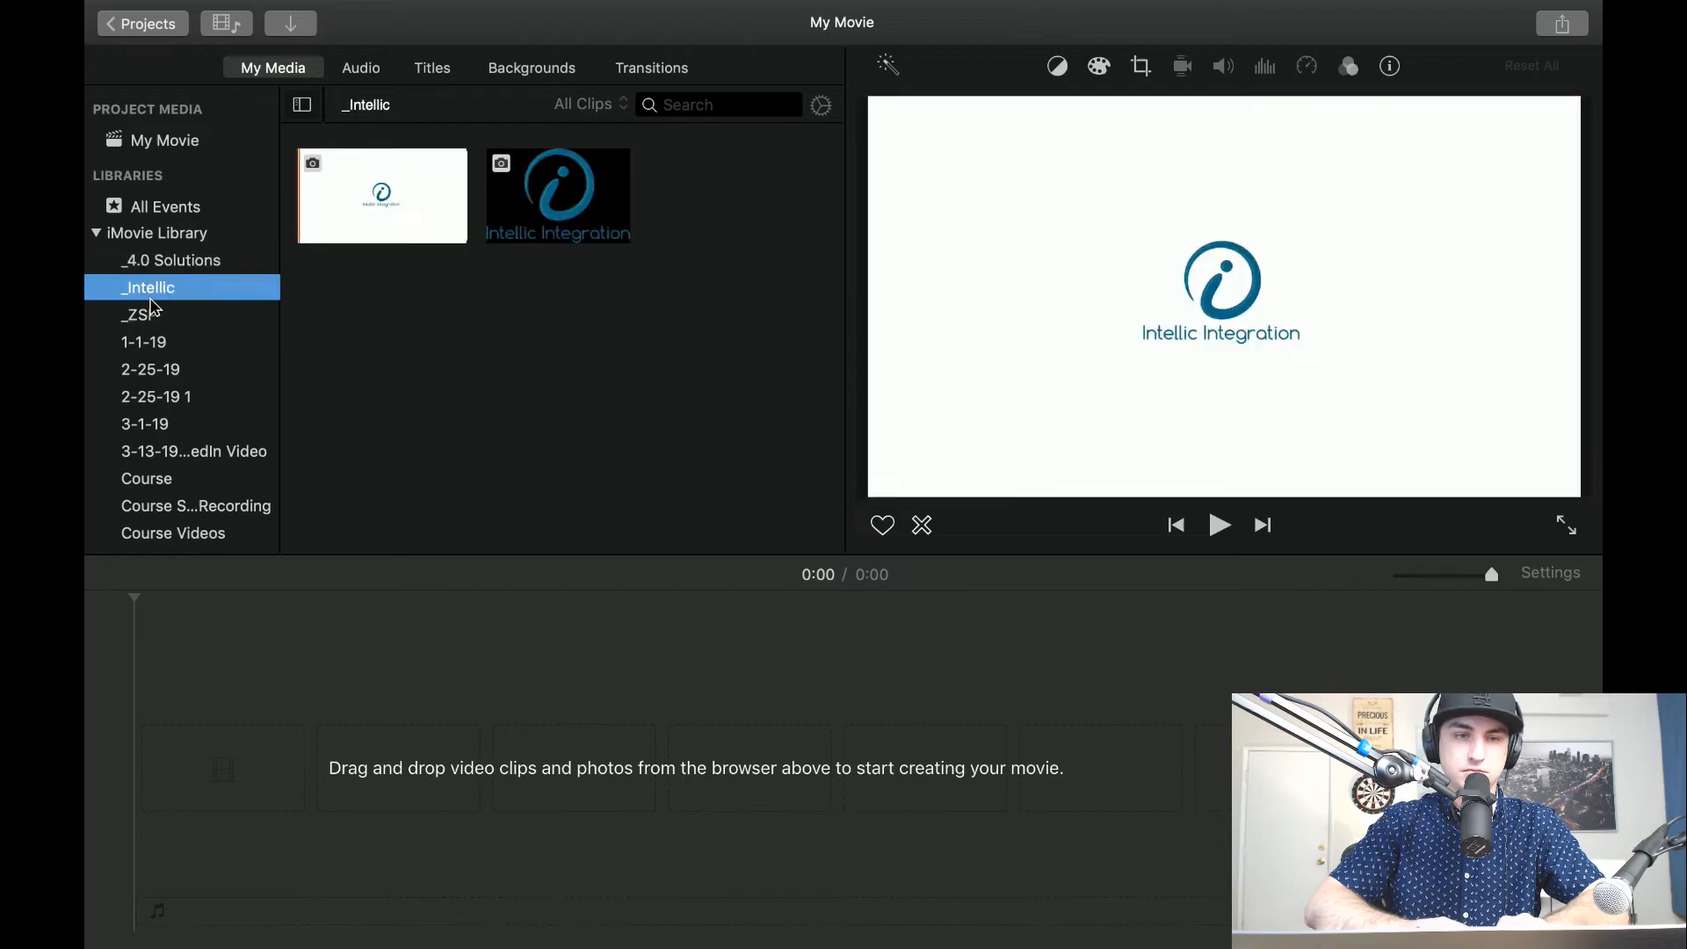
click(145, 319)
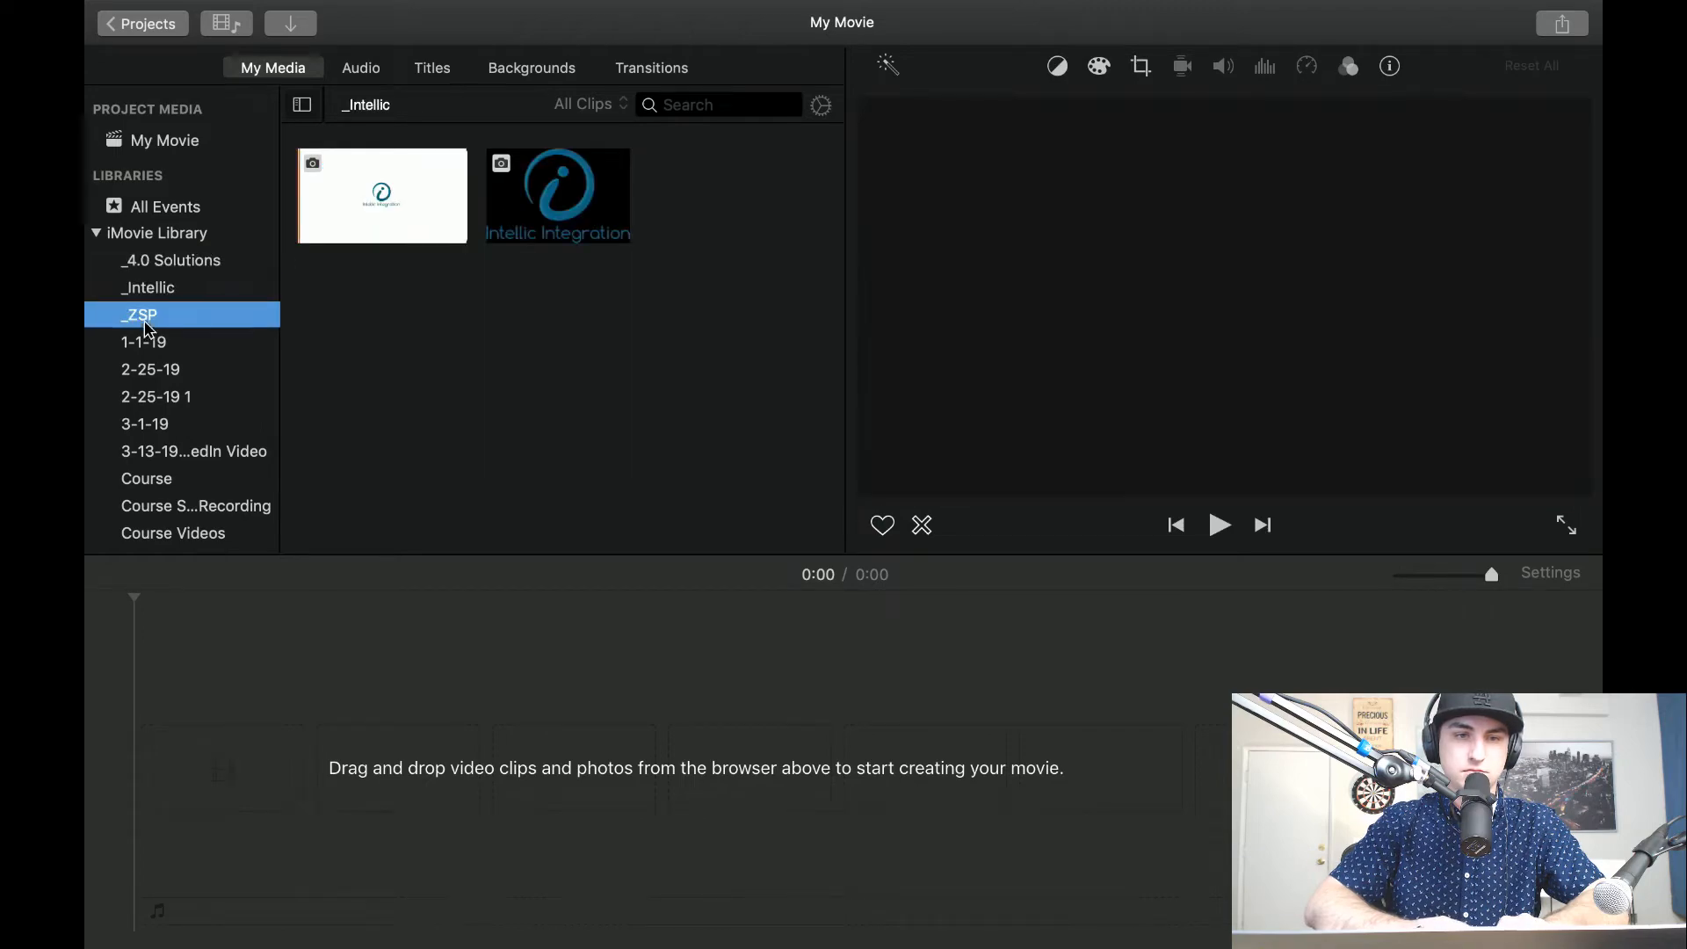
click(147, 426)
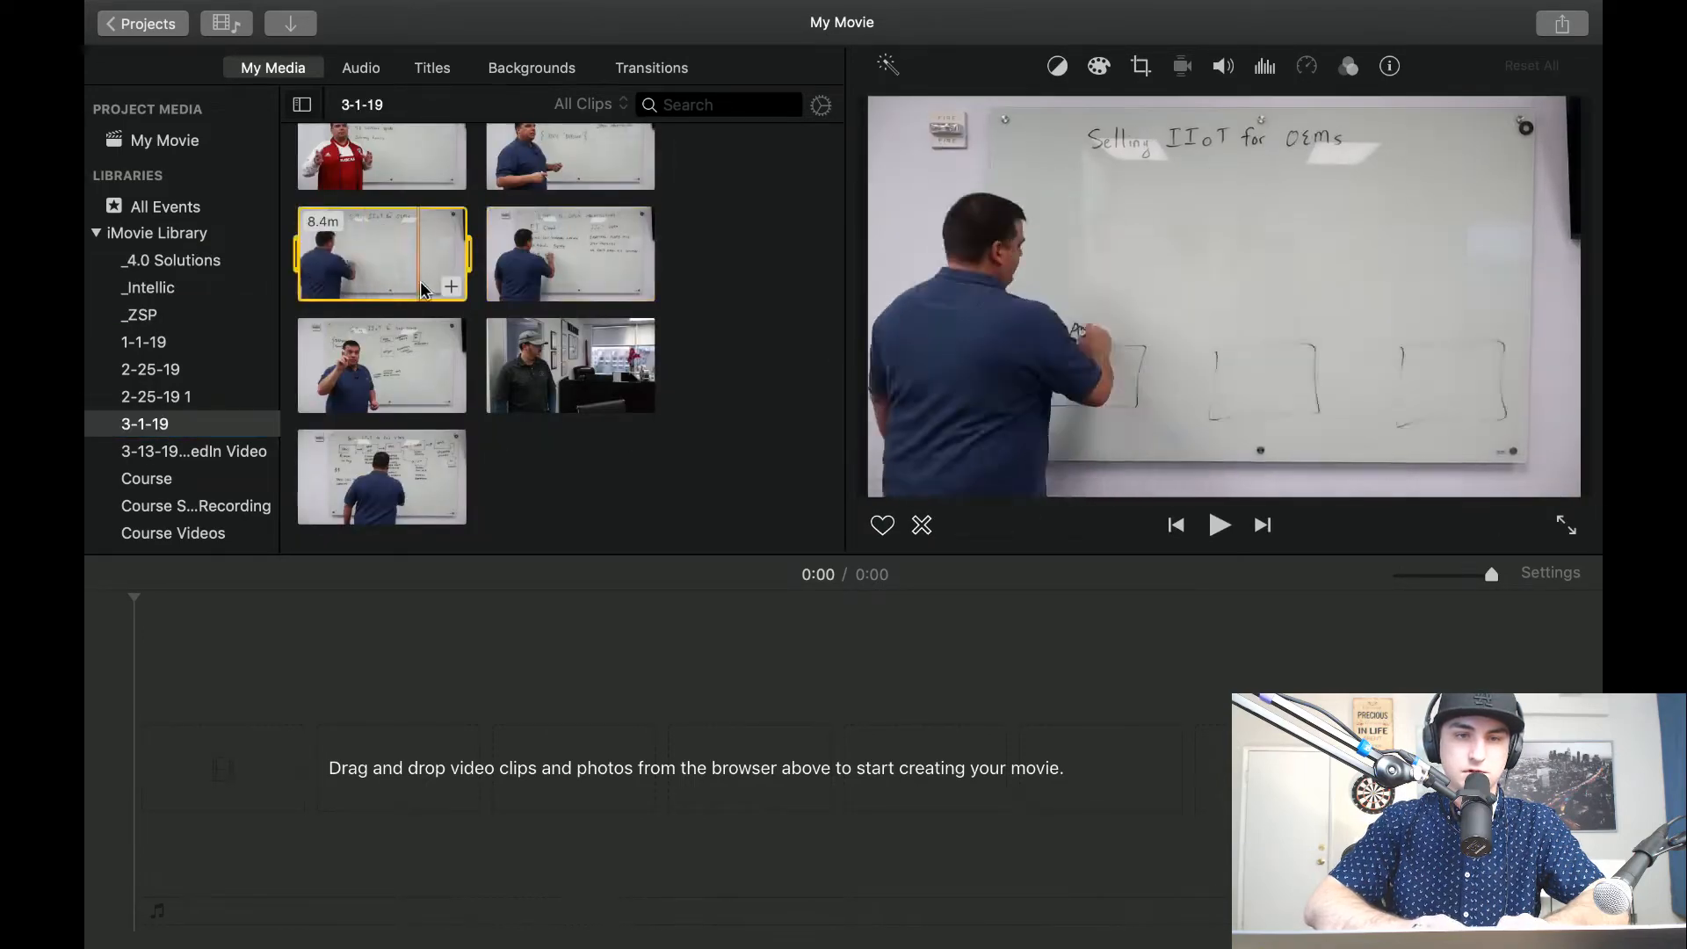
click(450, 290)
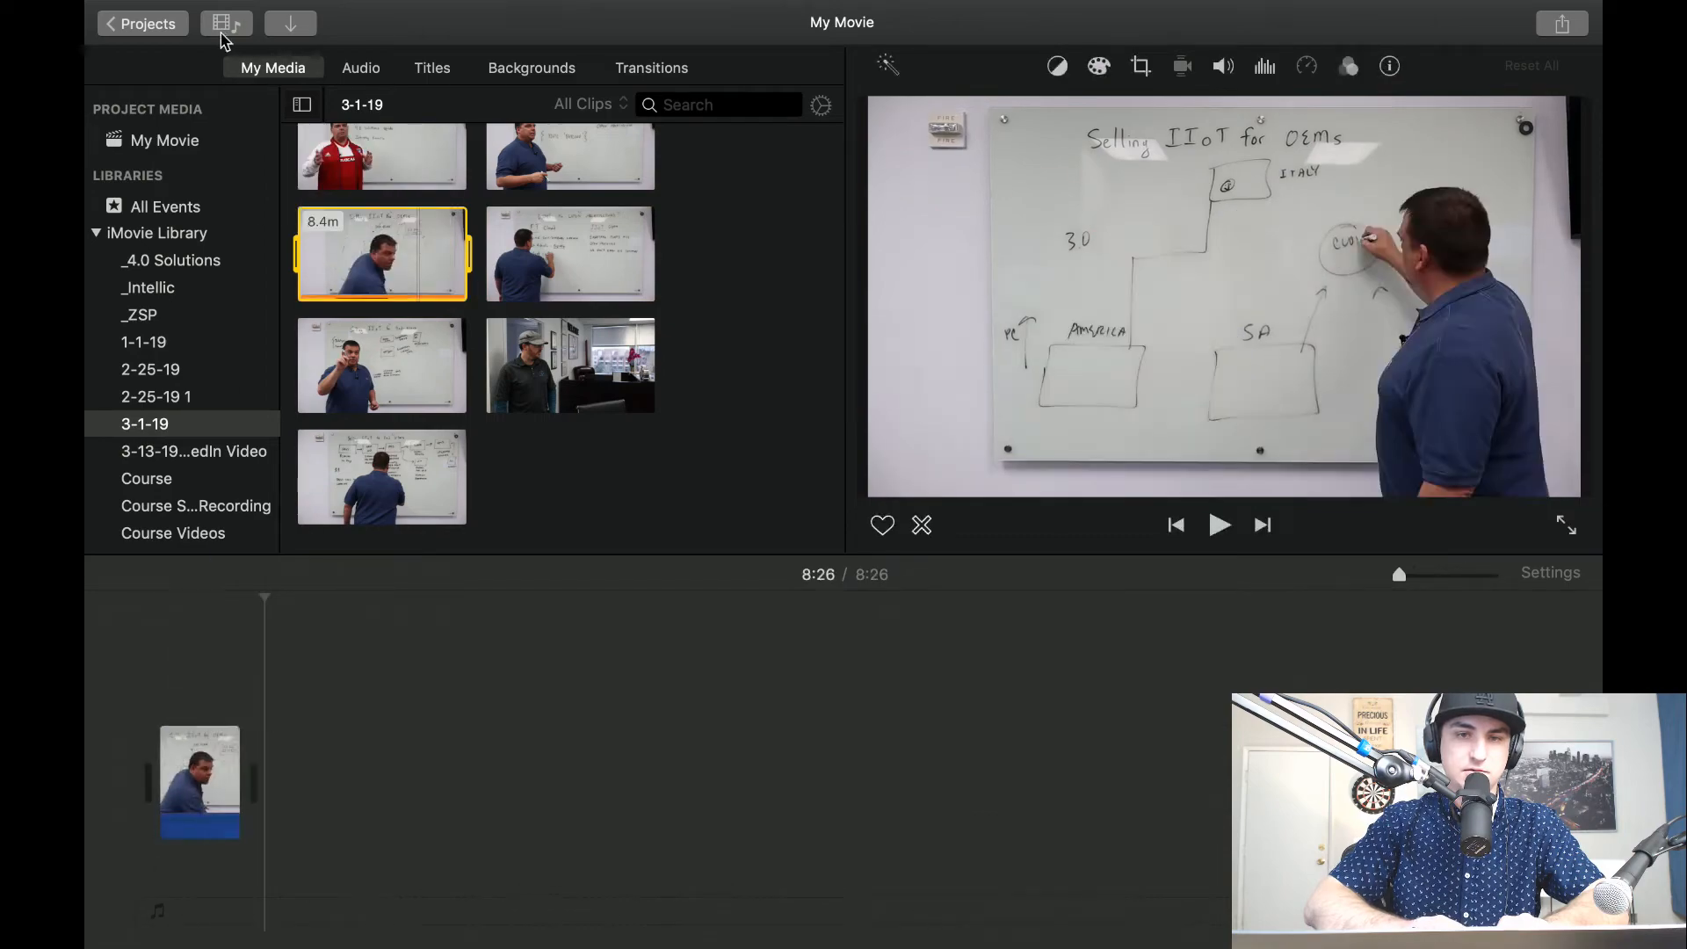
Close the project, saving it as "2019-03 Intellic - Selling IIoT for OEMs Part 2".
click(163, 26)
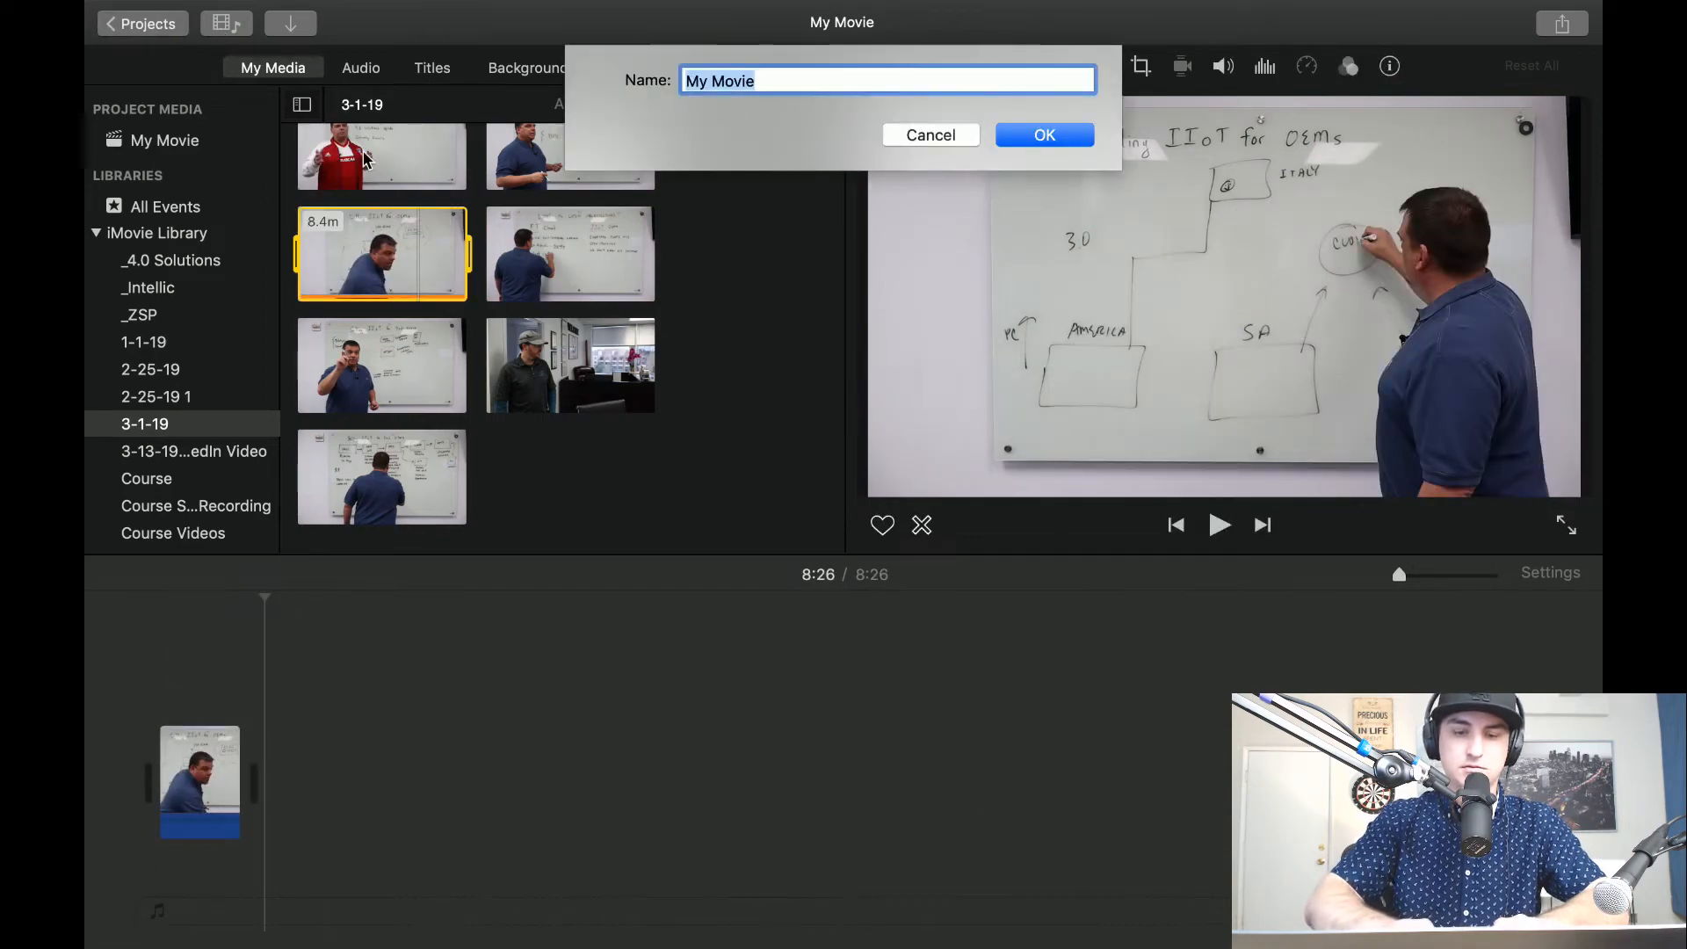
text(2019-03 Intellic - Selling IIoT for OEMs Part 2)
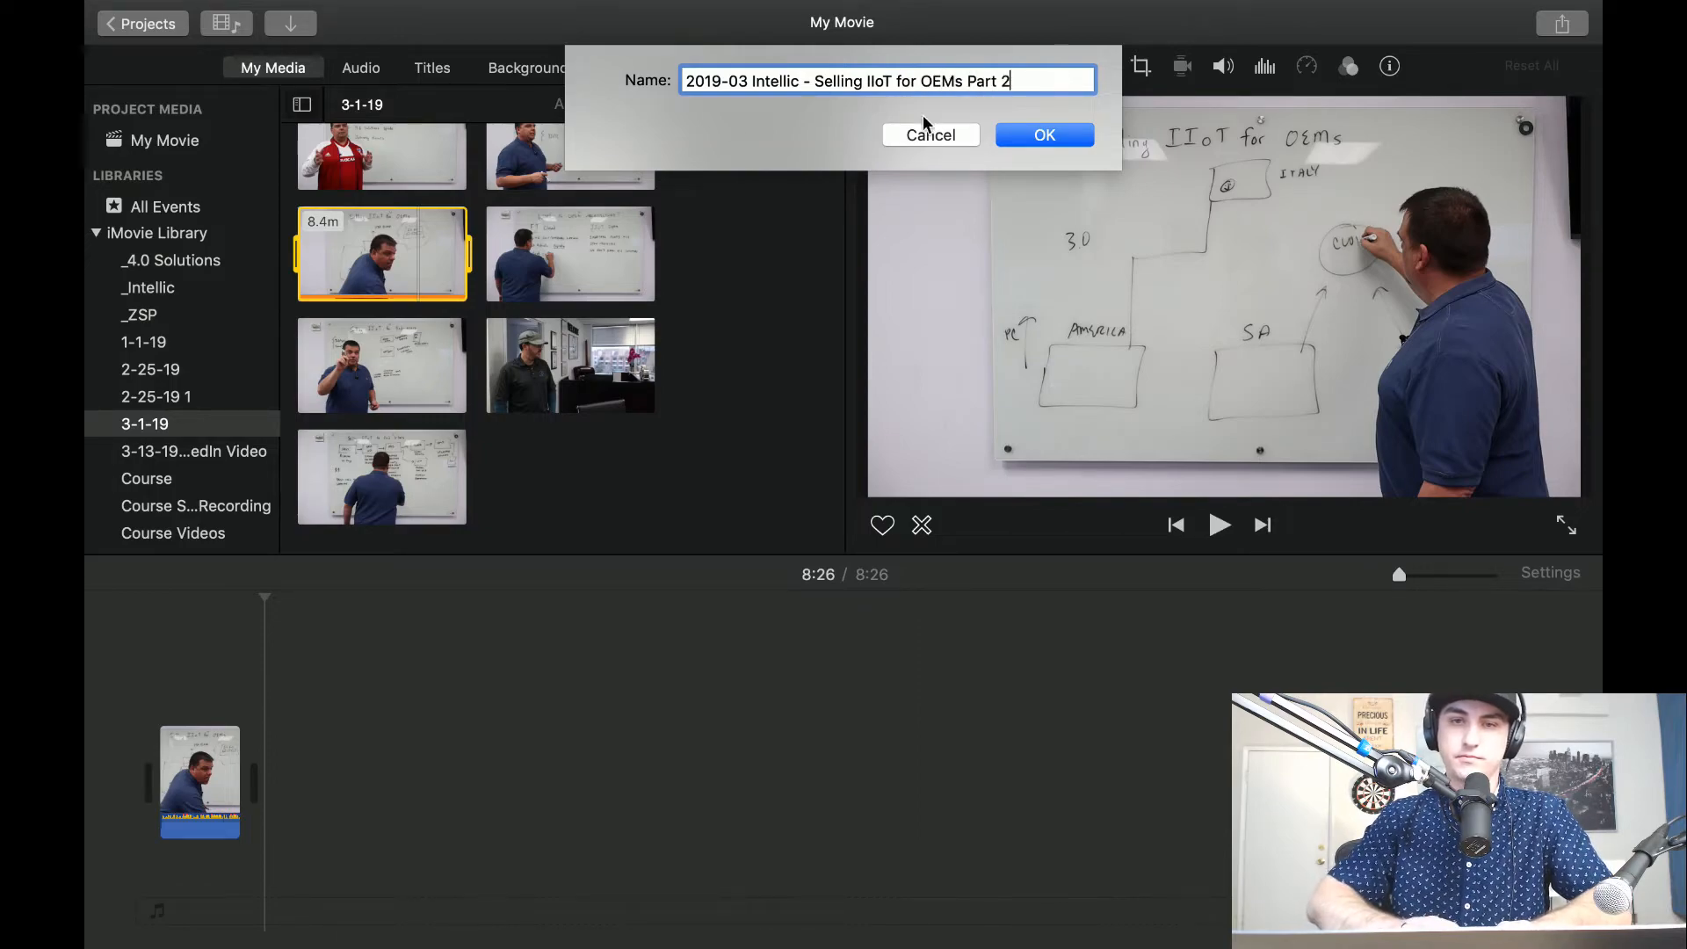
click(1019, 134)
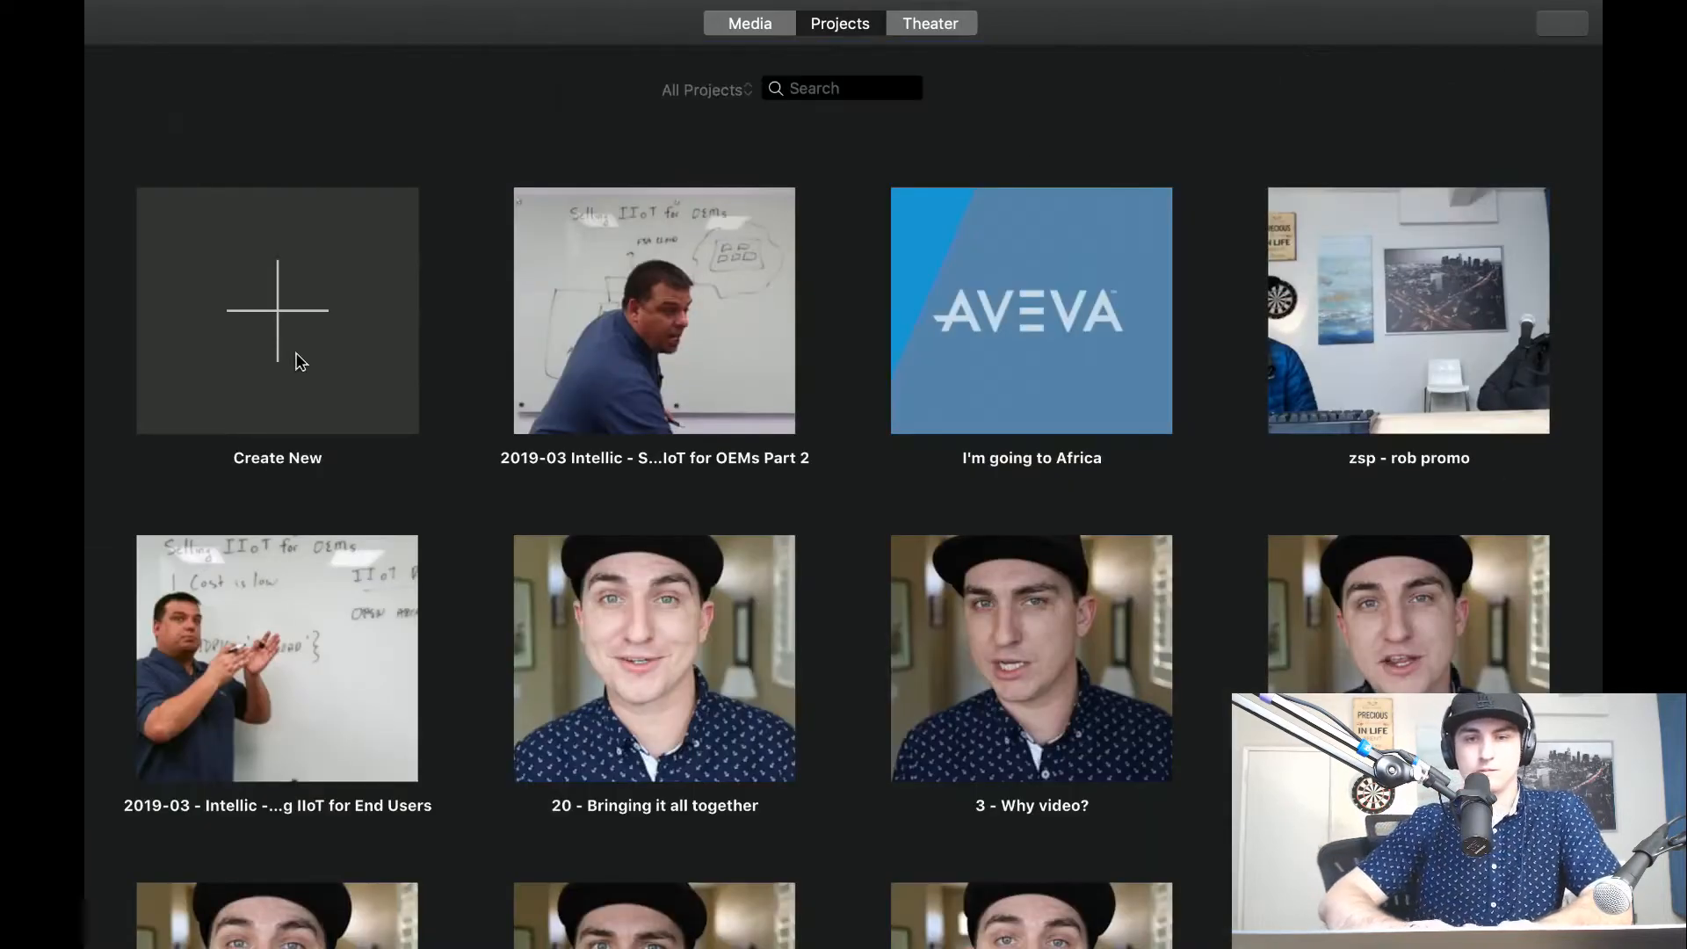
Create another movie project and add about the first 9:45 of the 17.5-minute open architecture clip to its timeline.
click(313, 312)
click(251, 447)
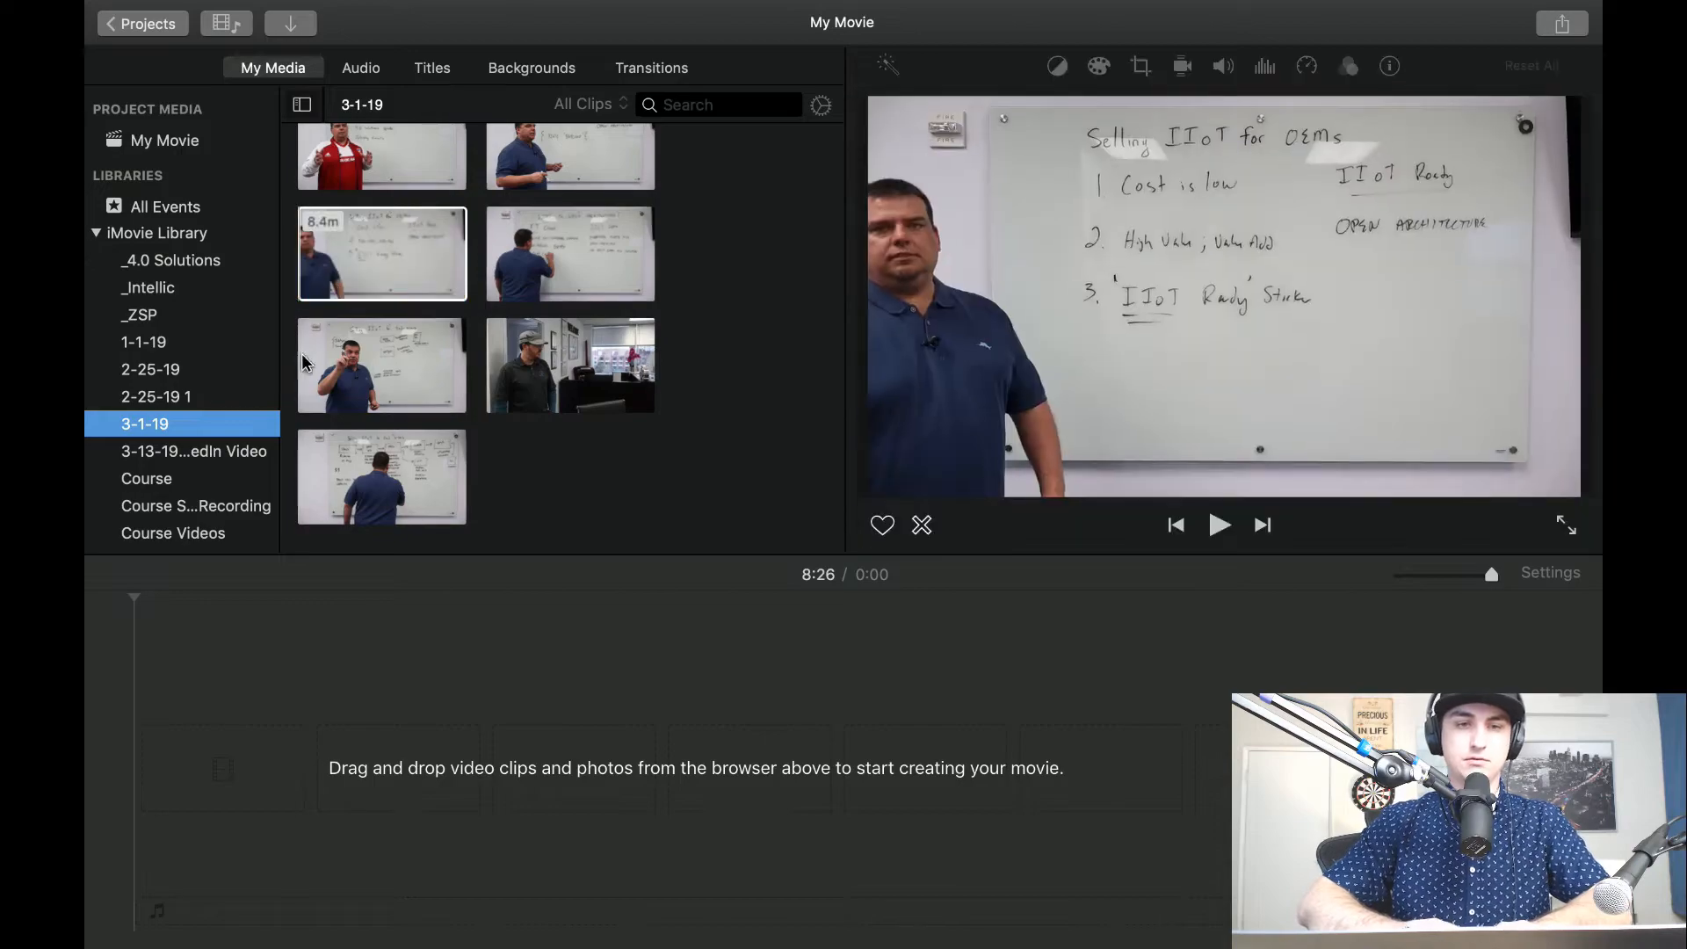
click(461, 283)
click(531, 264)
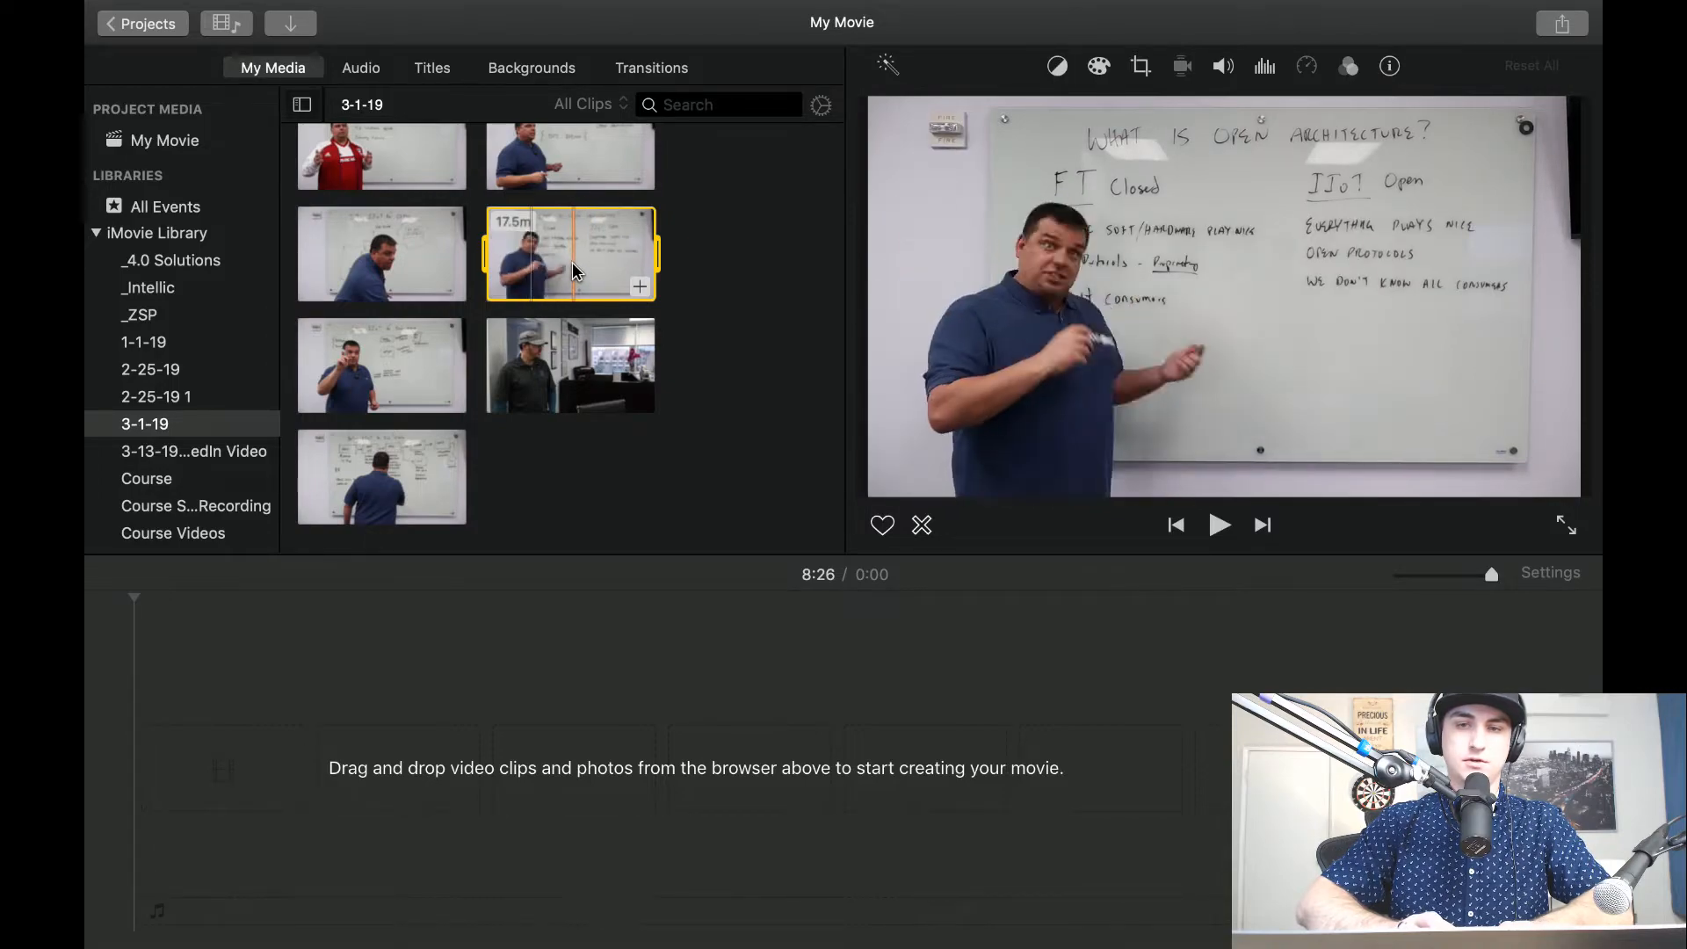
key(space)
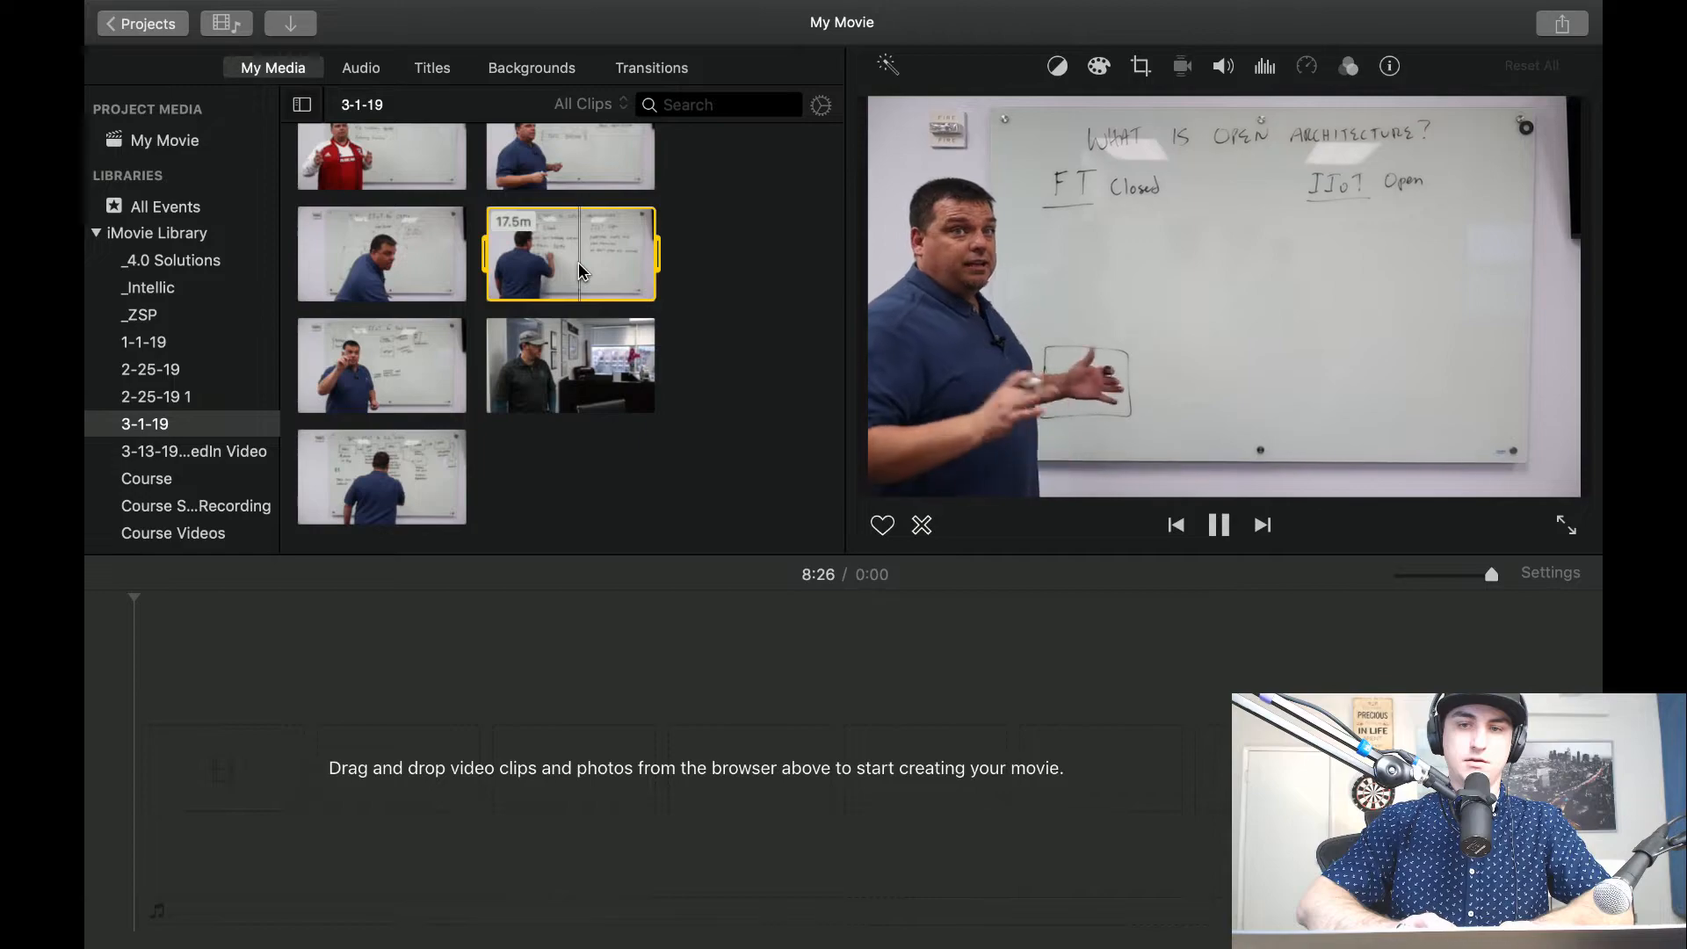
key(o)
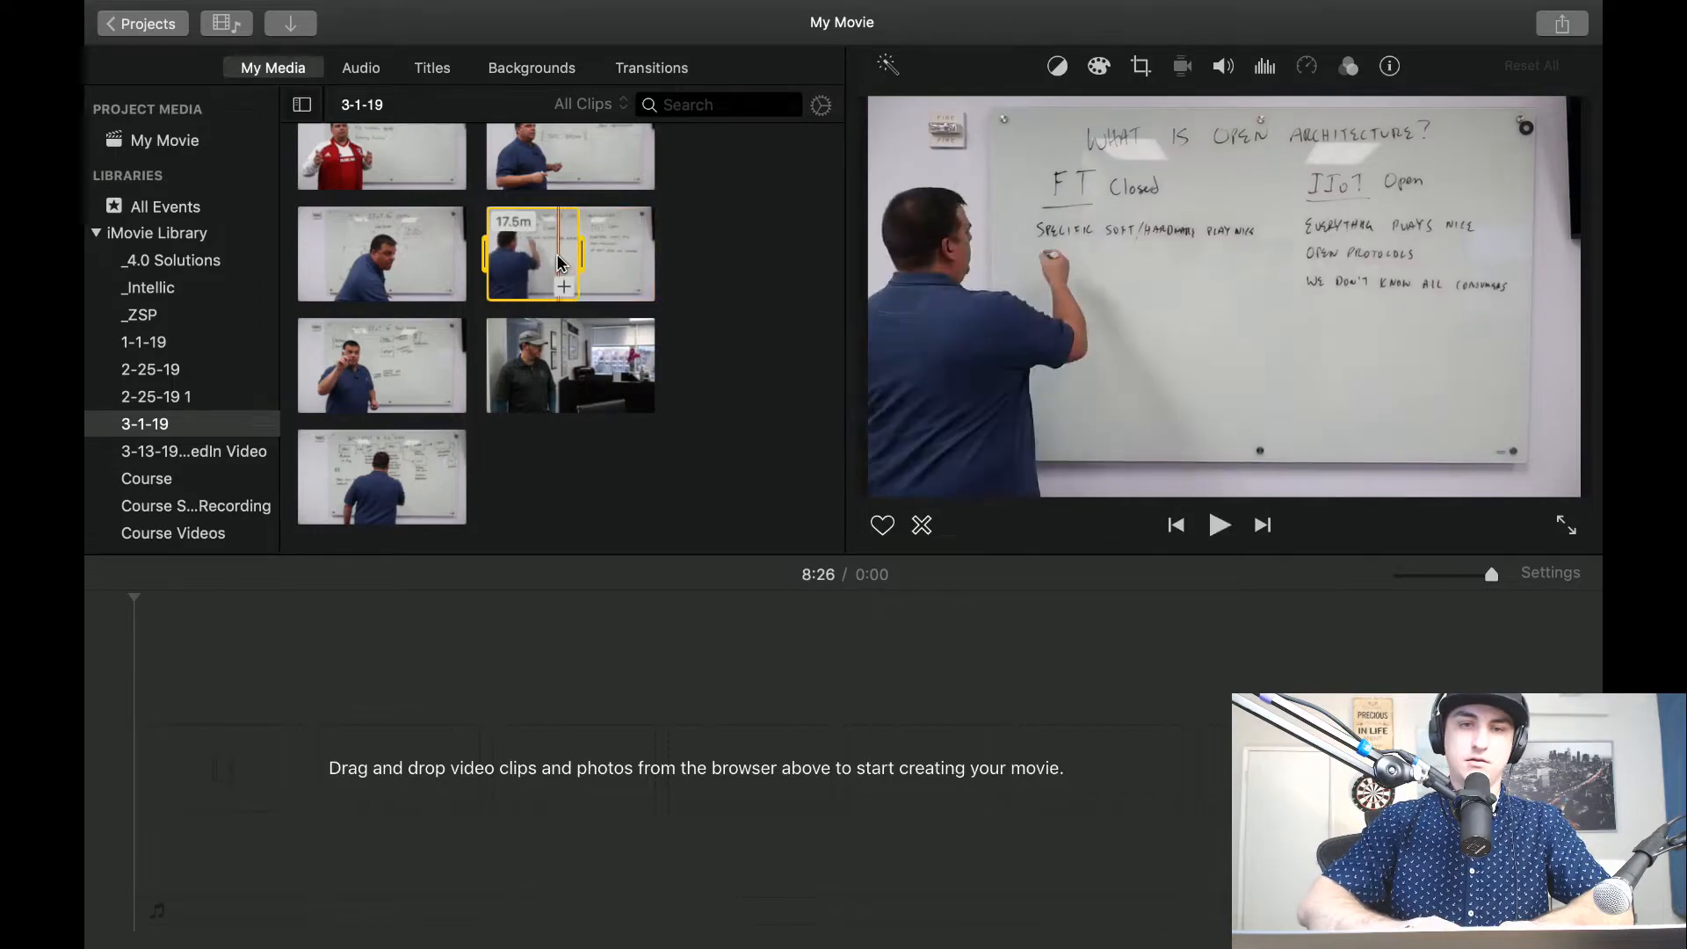
key(e)
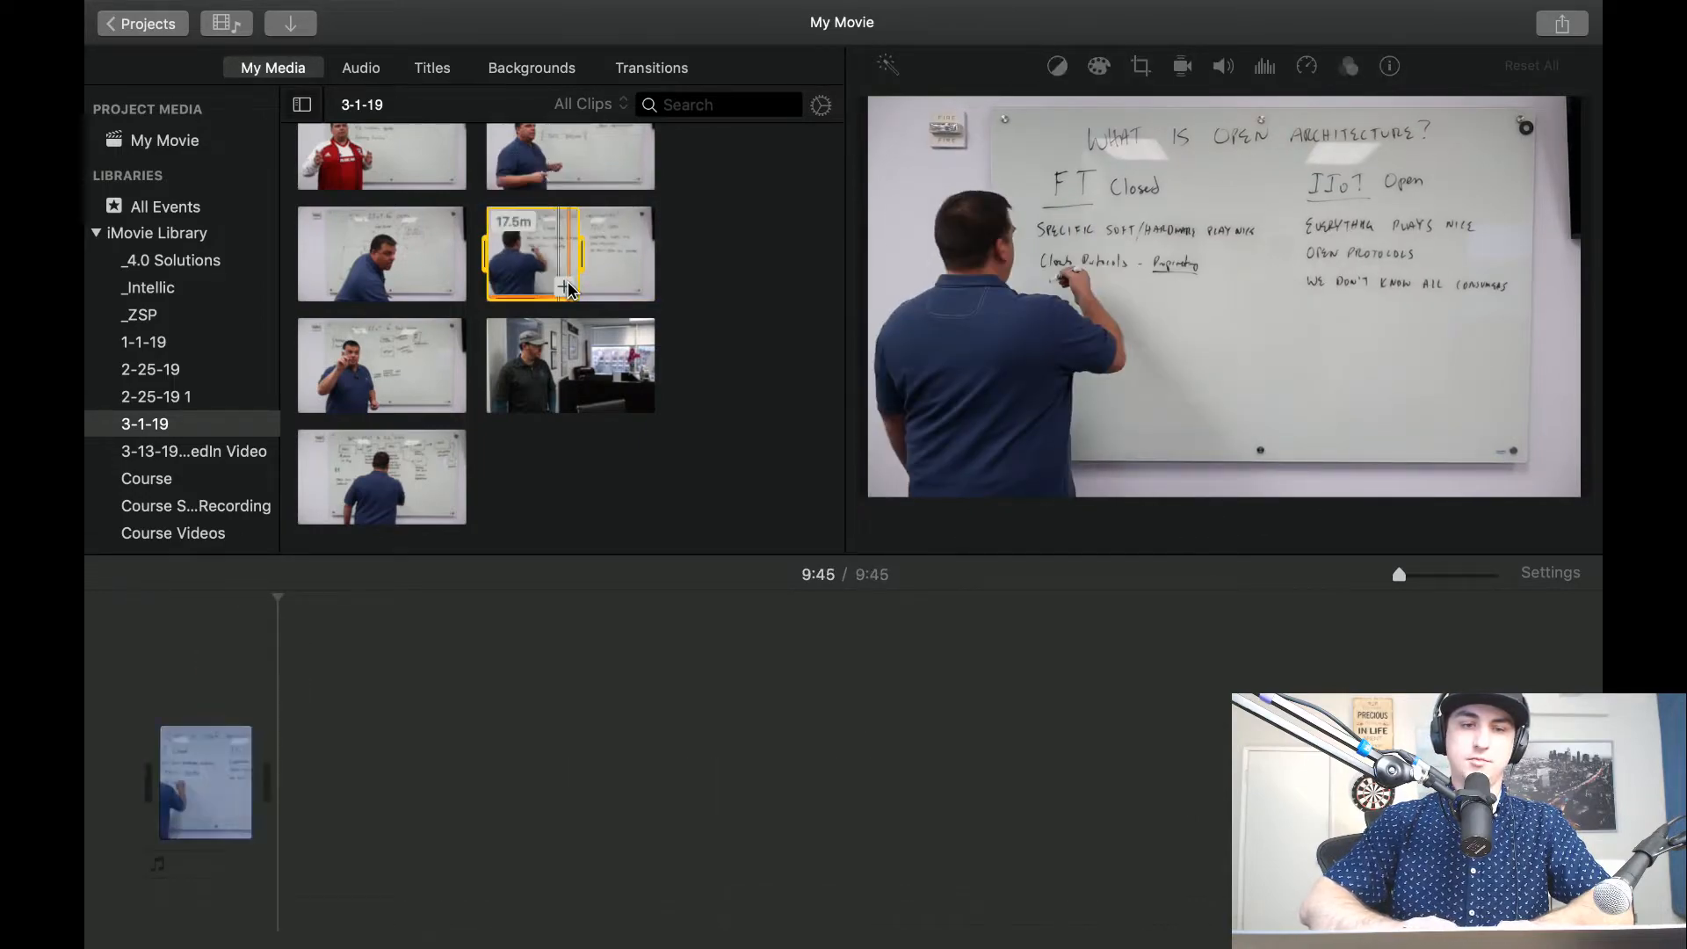
Close the project, saving it as "2019-03 Intellic - What is open Architecture".
click(143, 26)
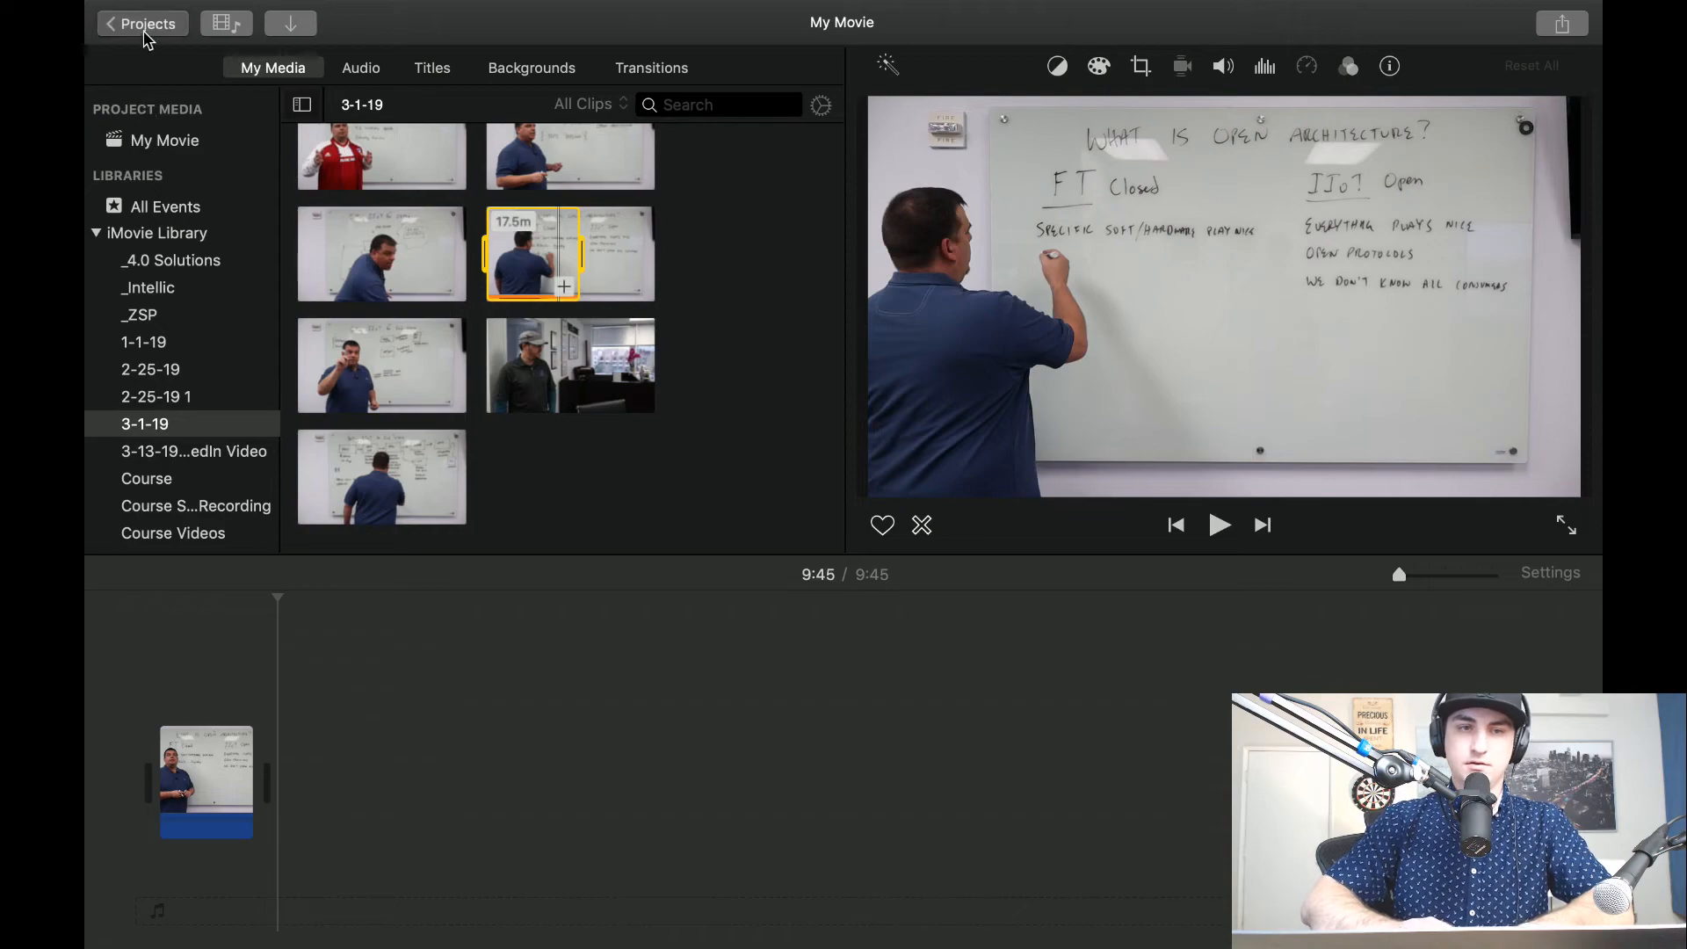
text(2019)
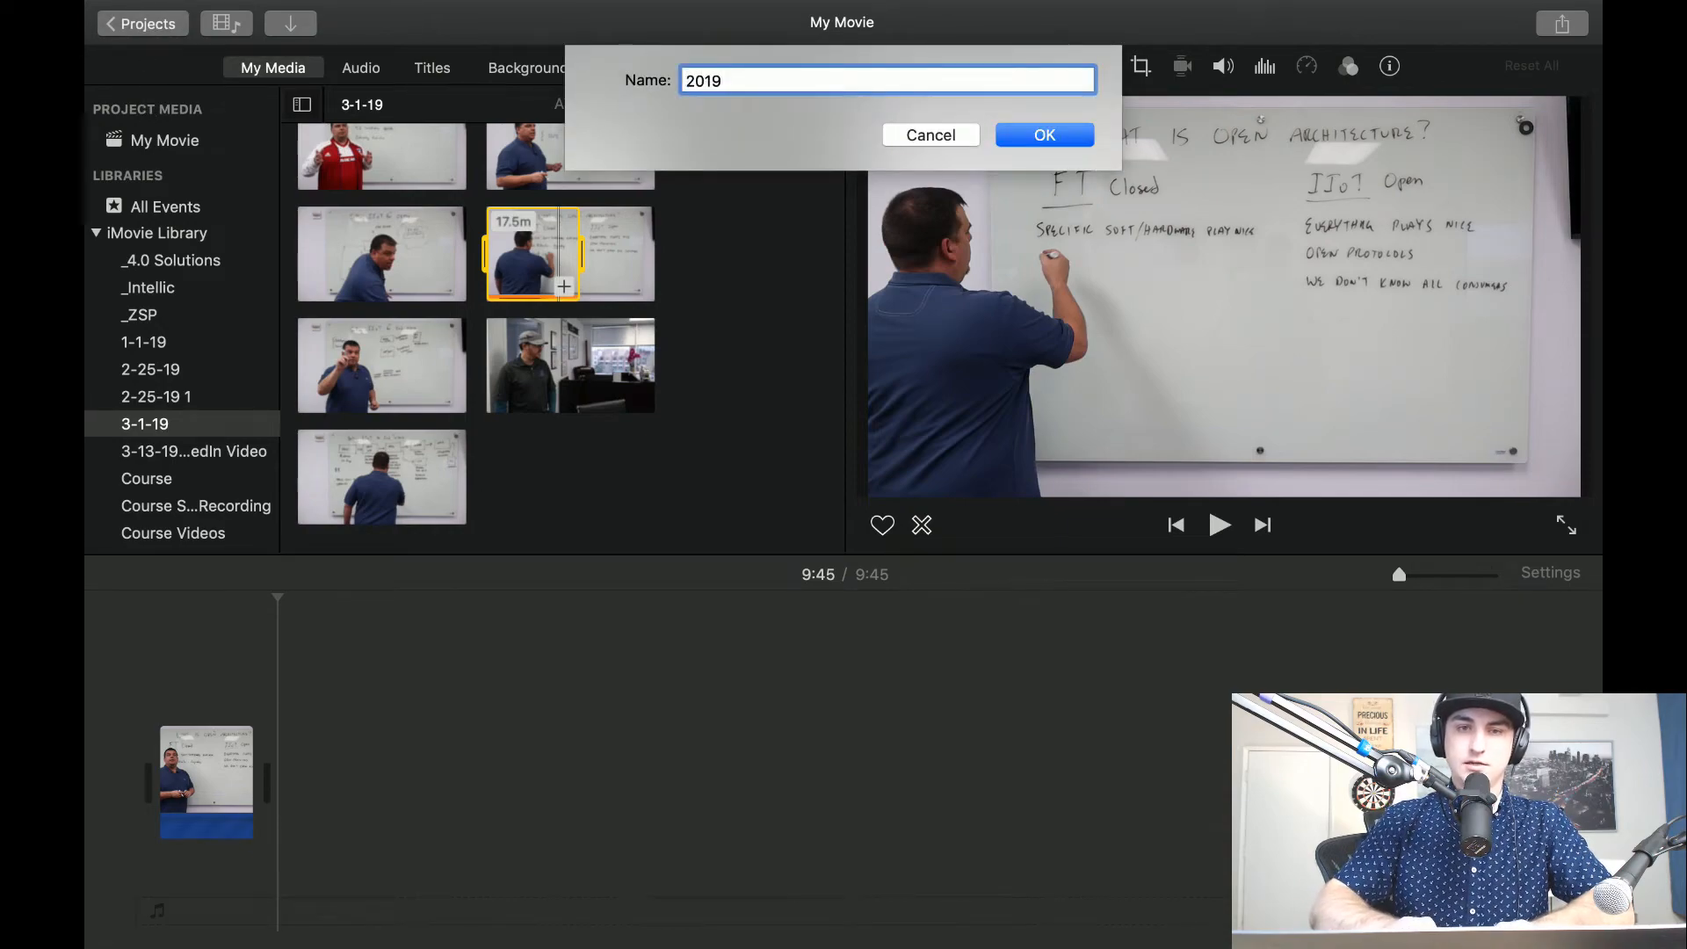
text(-03 Intellic - What is open Architecture)
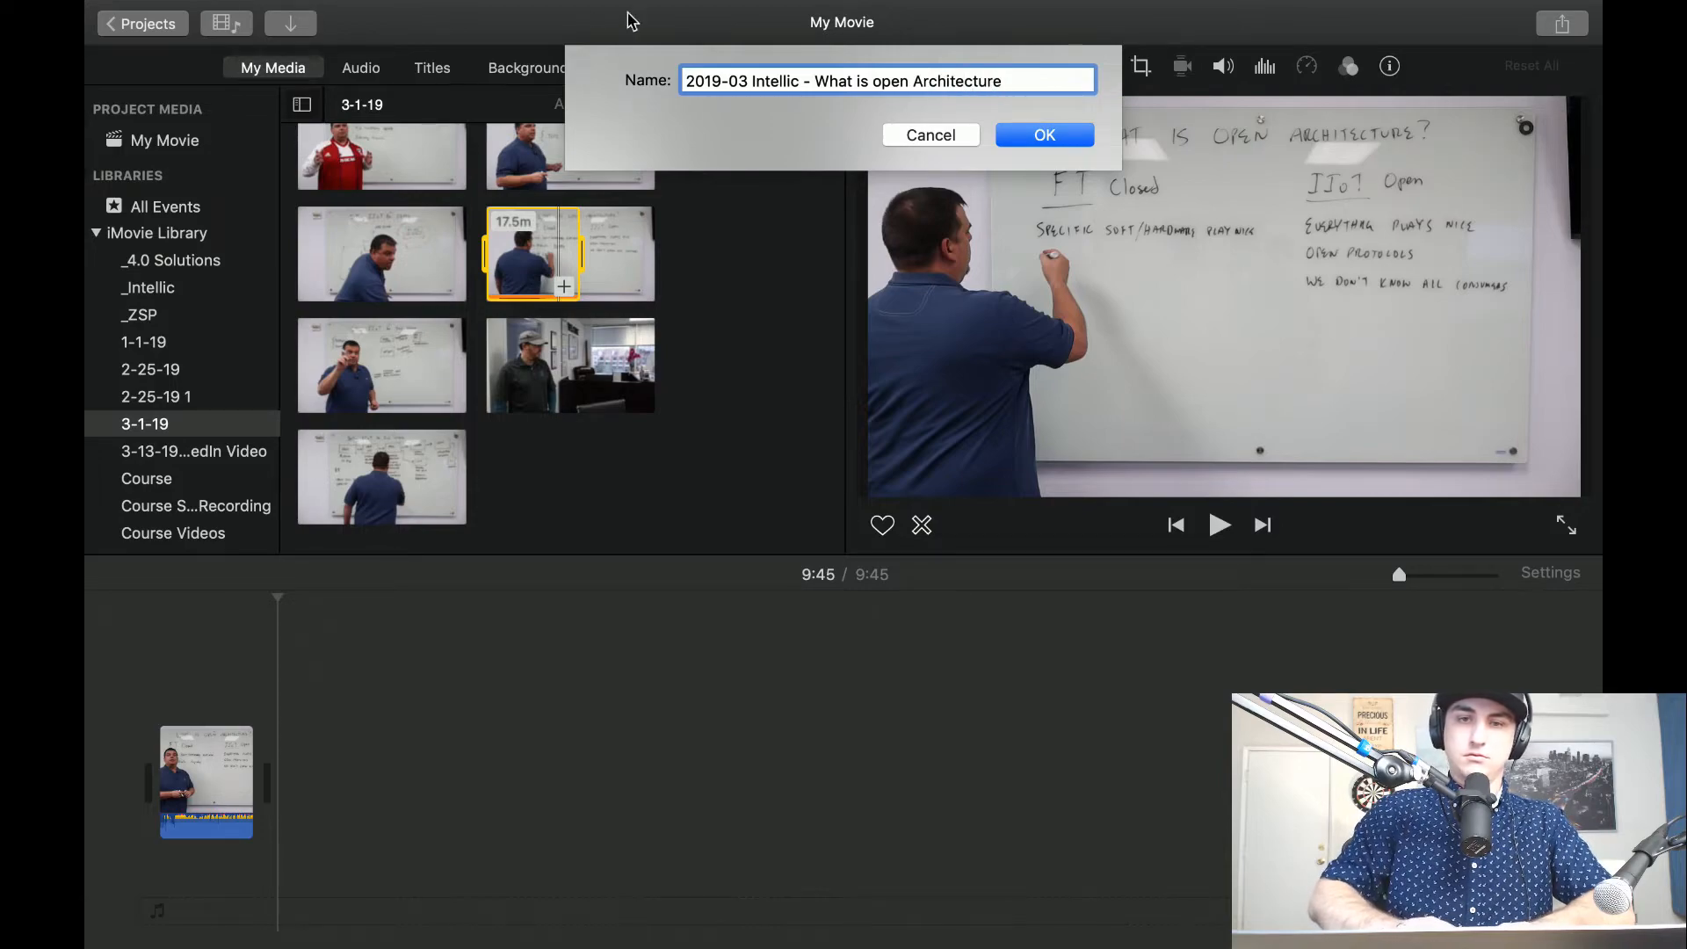
click(1043, 134)
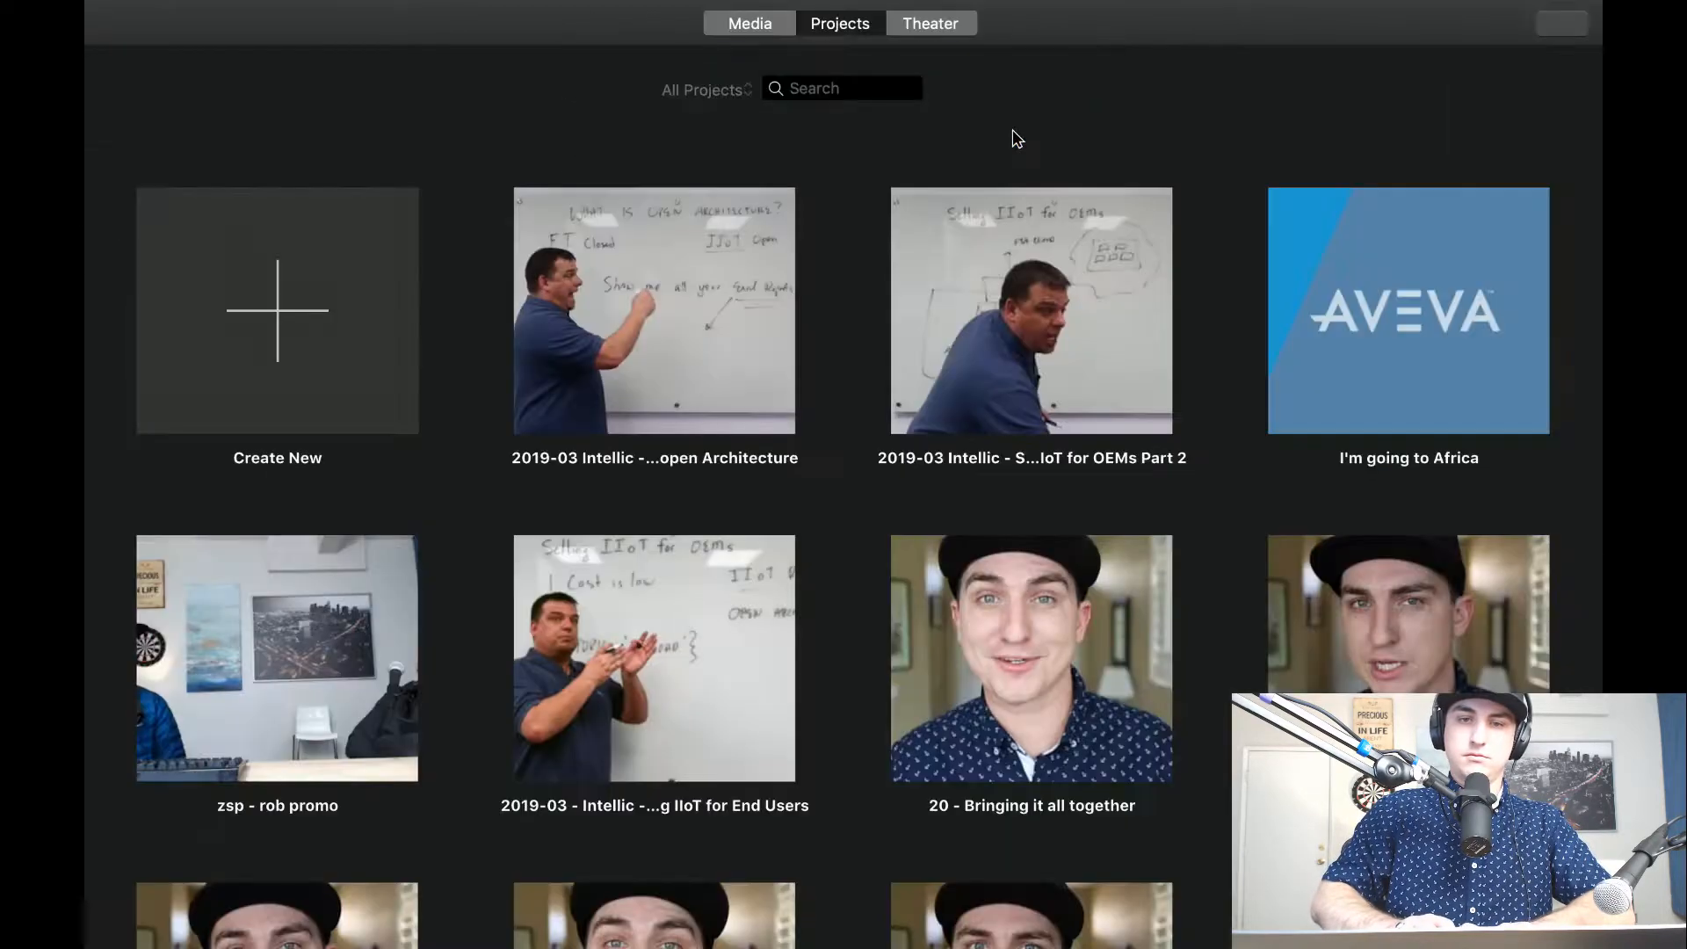
Create another movie project and place the remaining 7:44 of the 17.5-minute open architecture clip in its timeline.
click(332, 279)
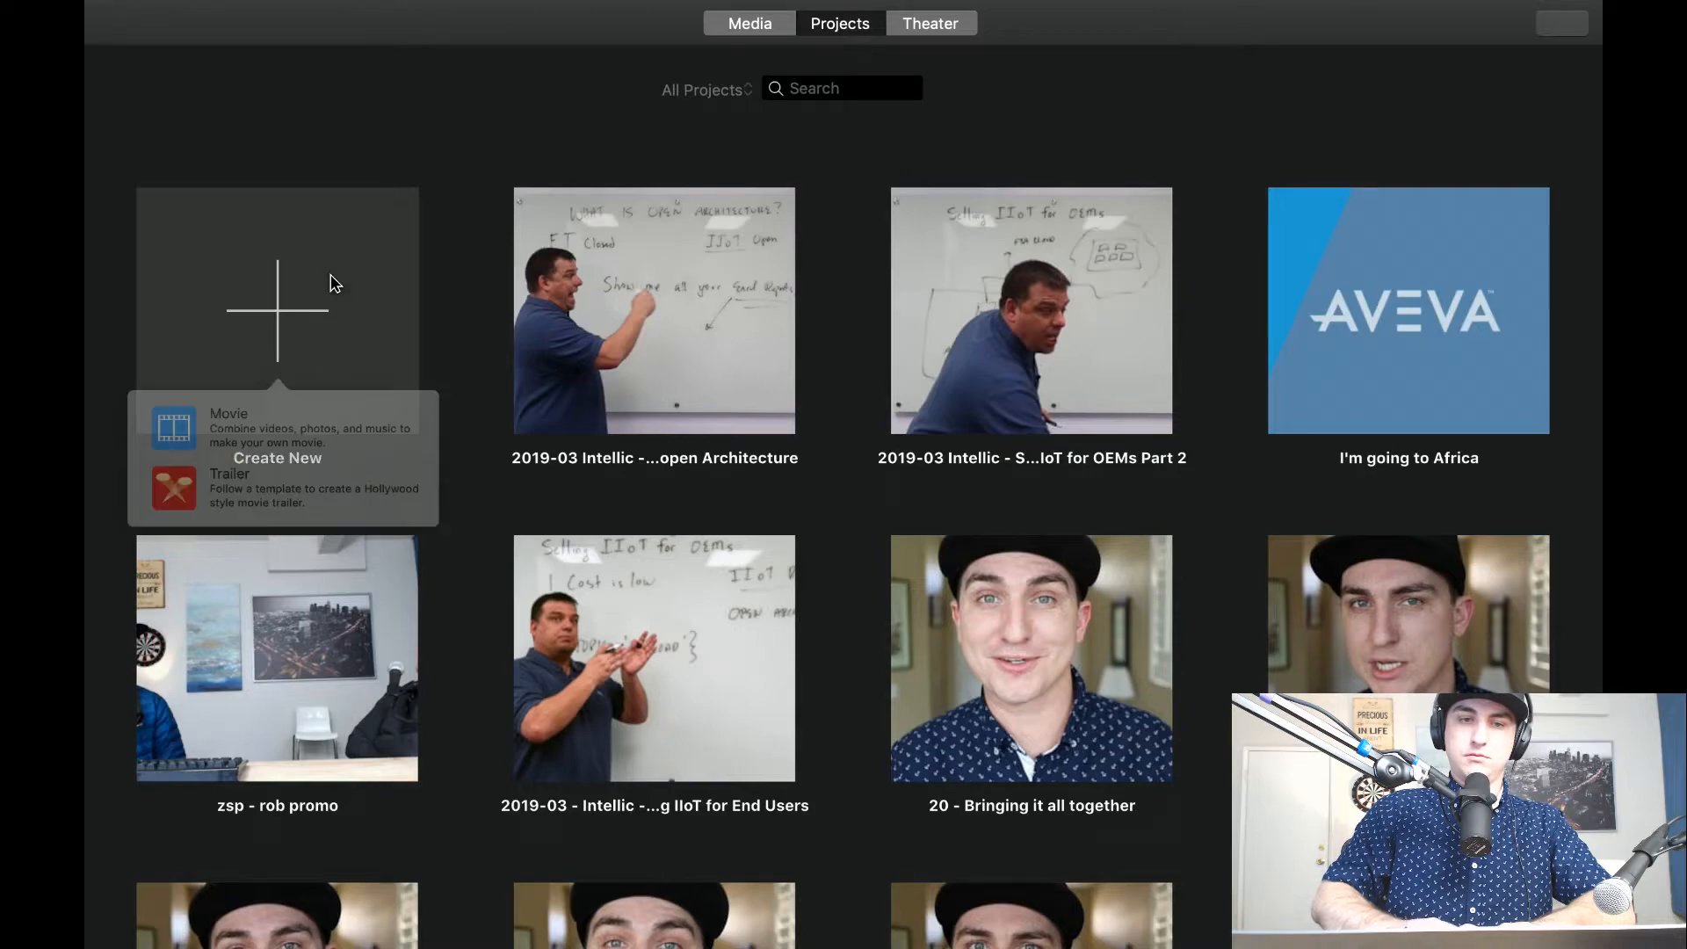
click(247, 423)
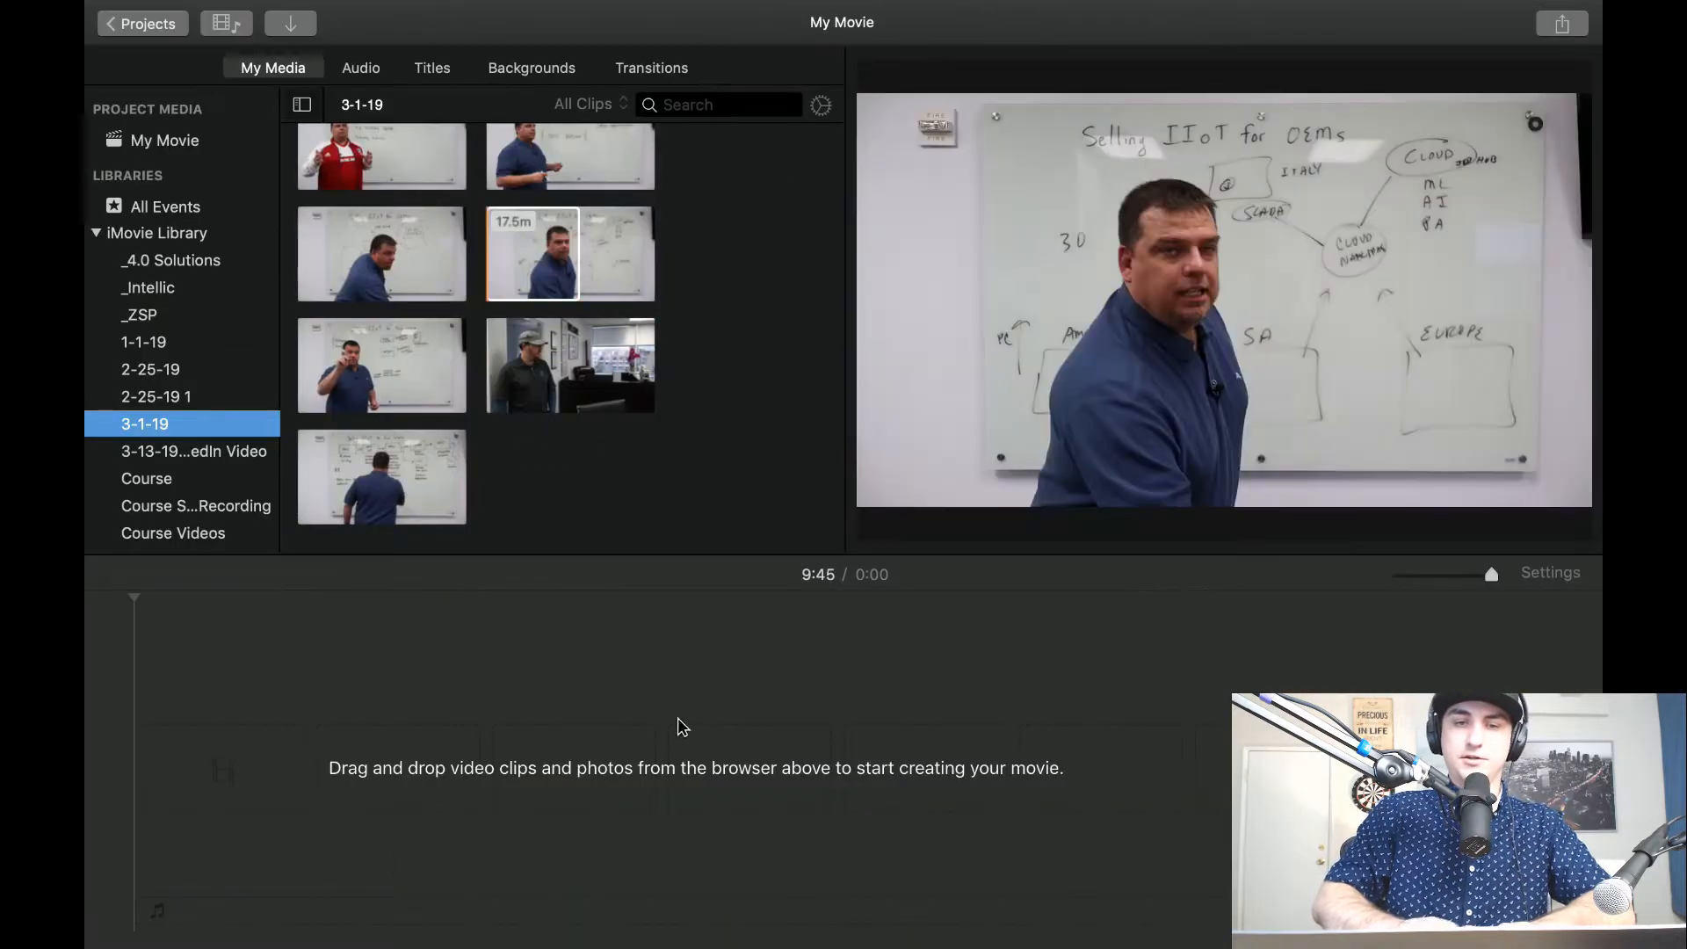
click(580, 265)
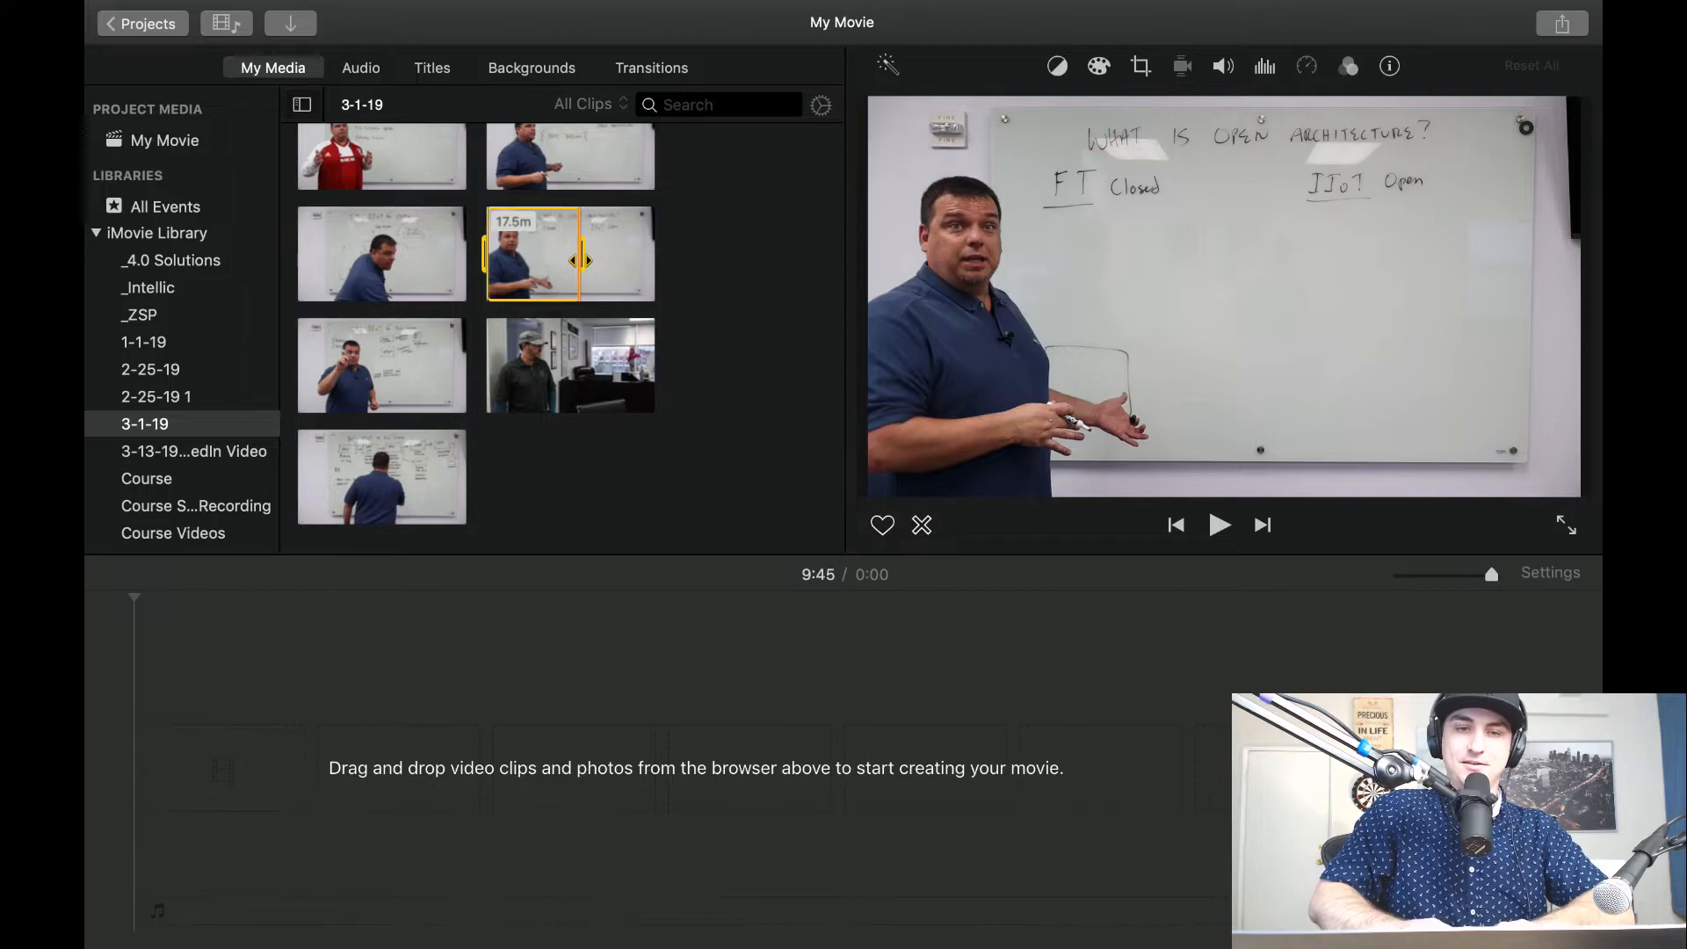
click(581, 260)
drag(580, 260, 378, 773)
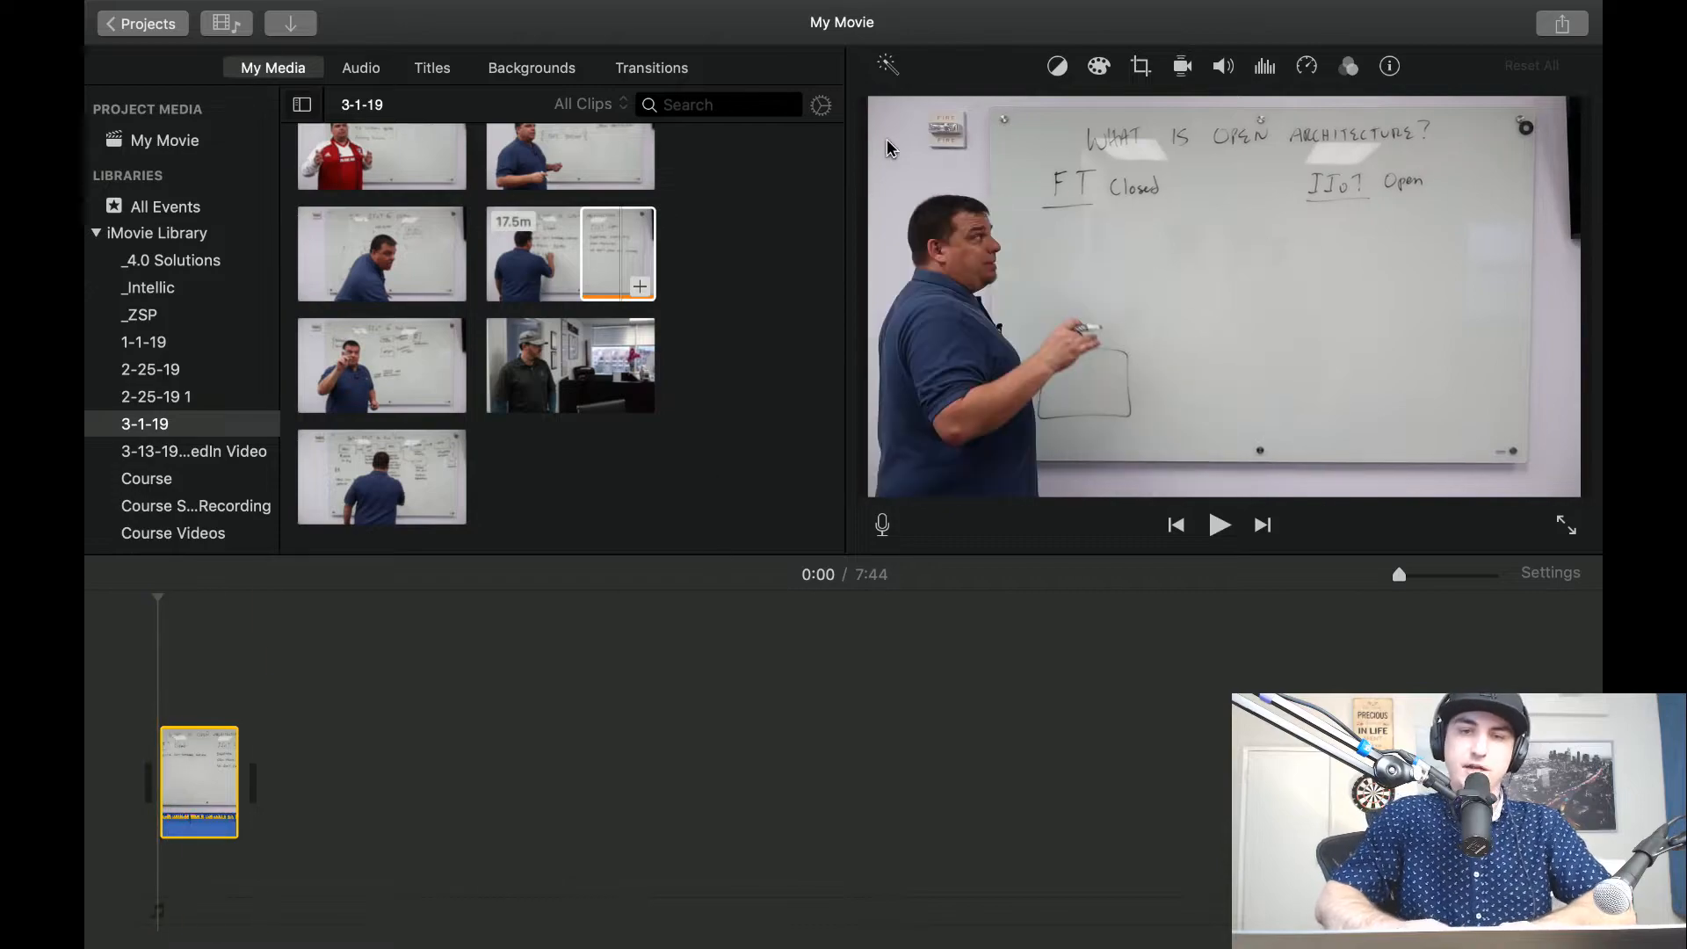
Close the project, saving it as "2019-03 Intellic - What is closed architecture?".
click(151, 26)
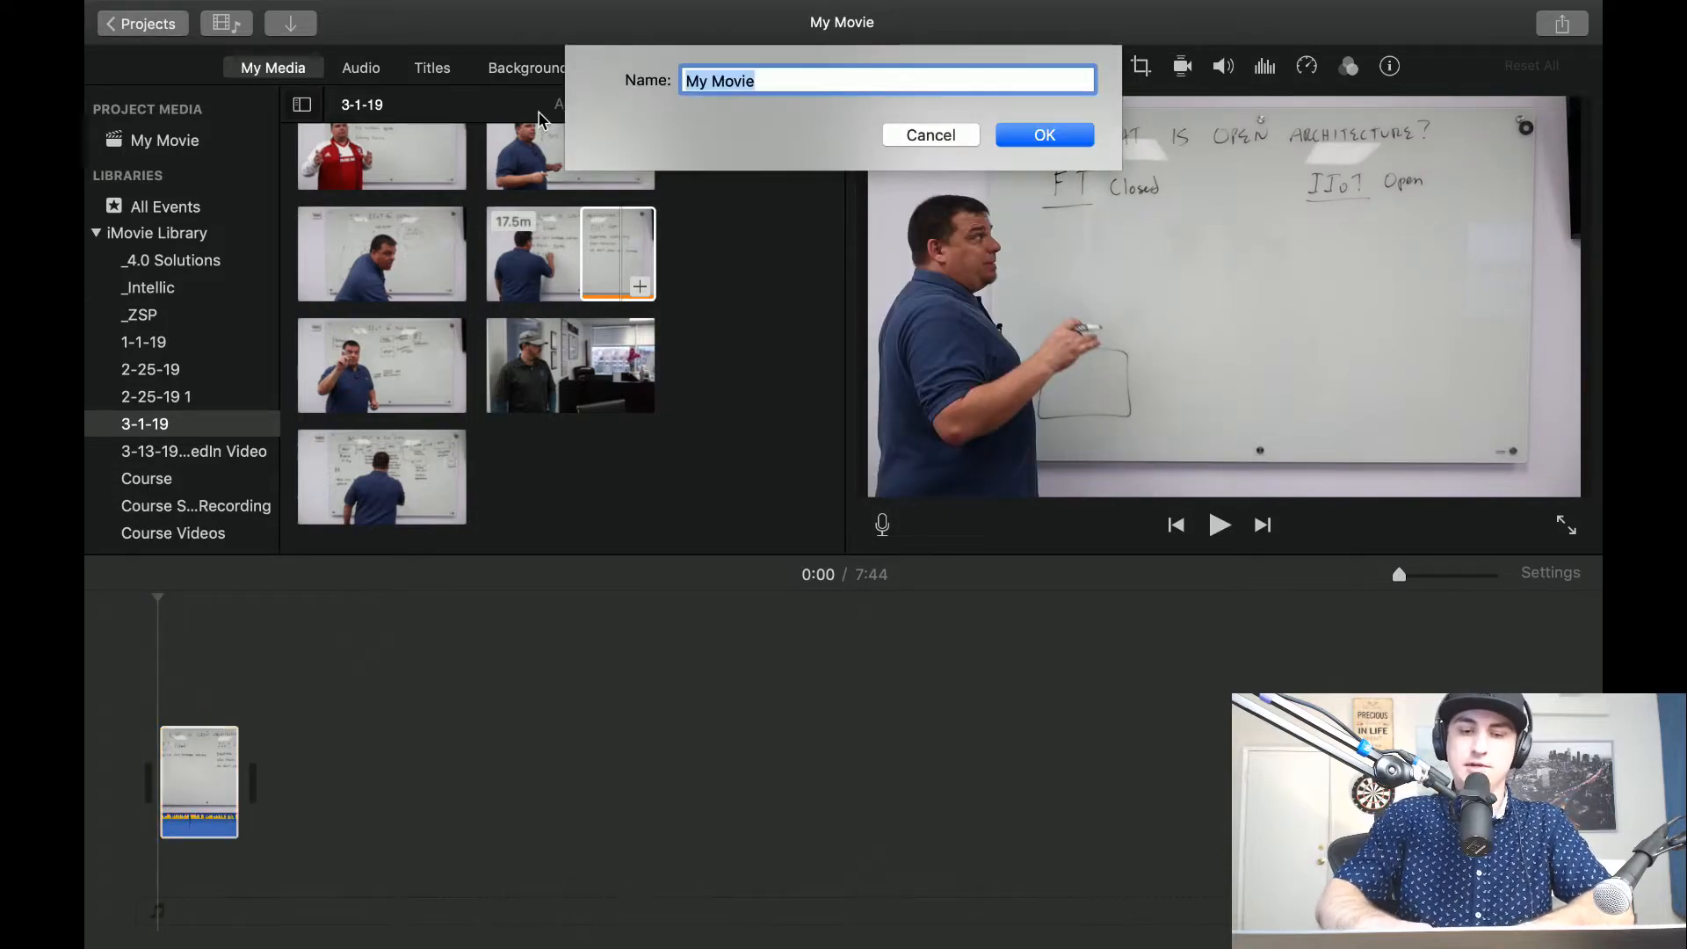
text(2019)
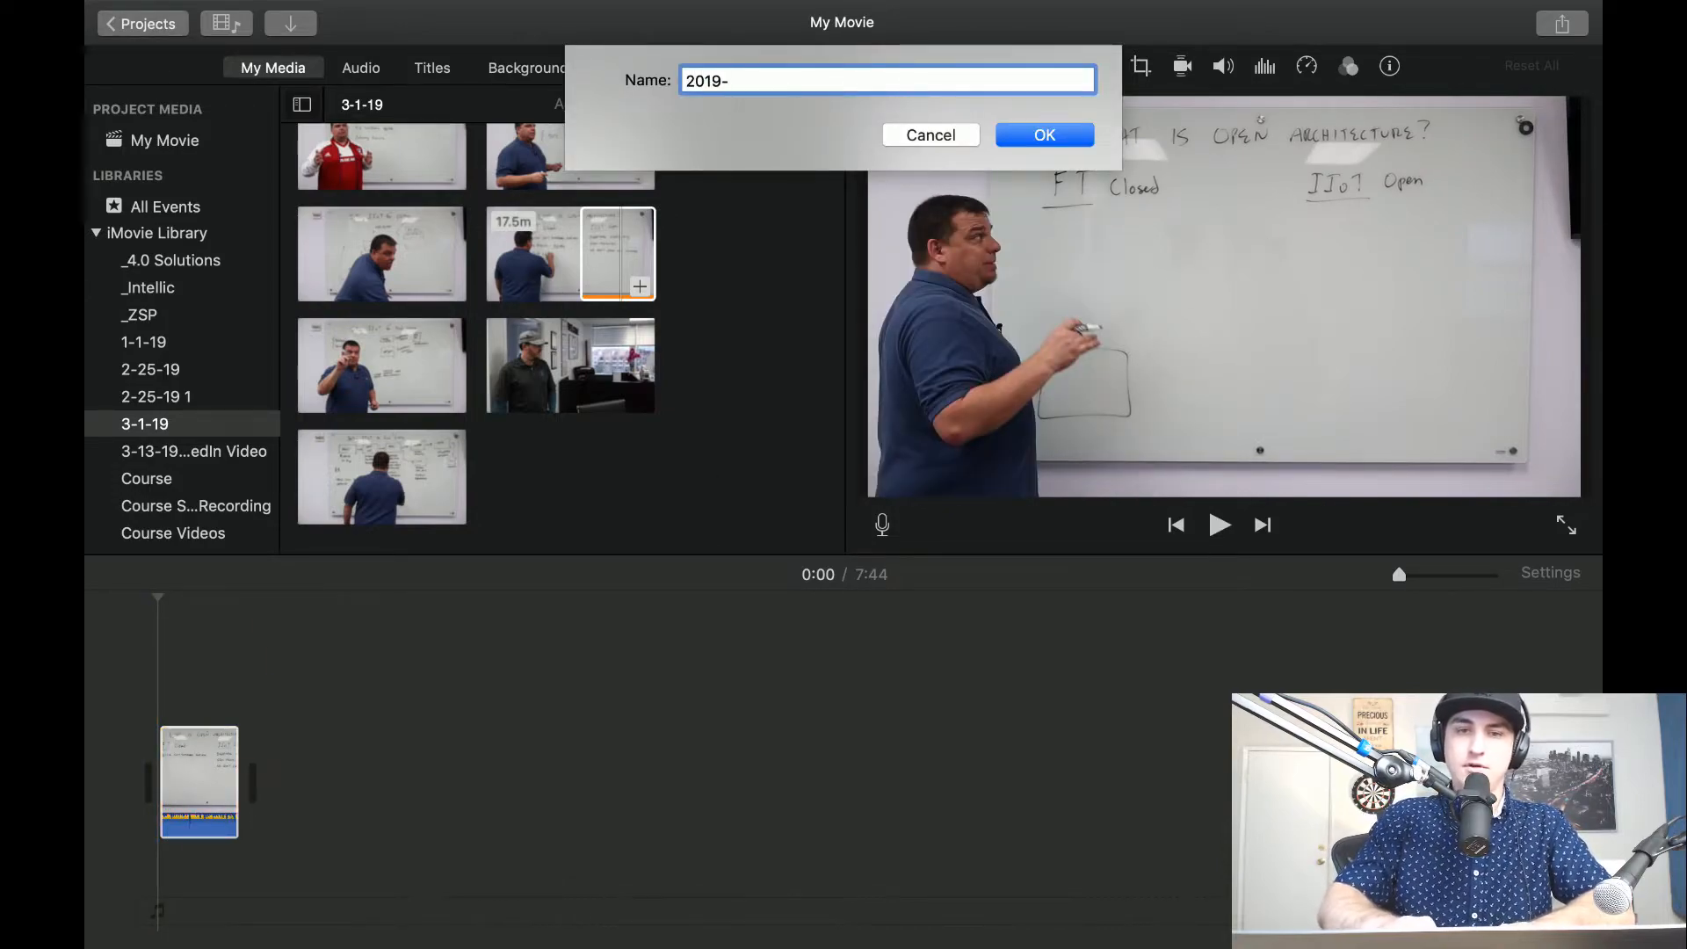
text(-03)
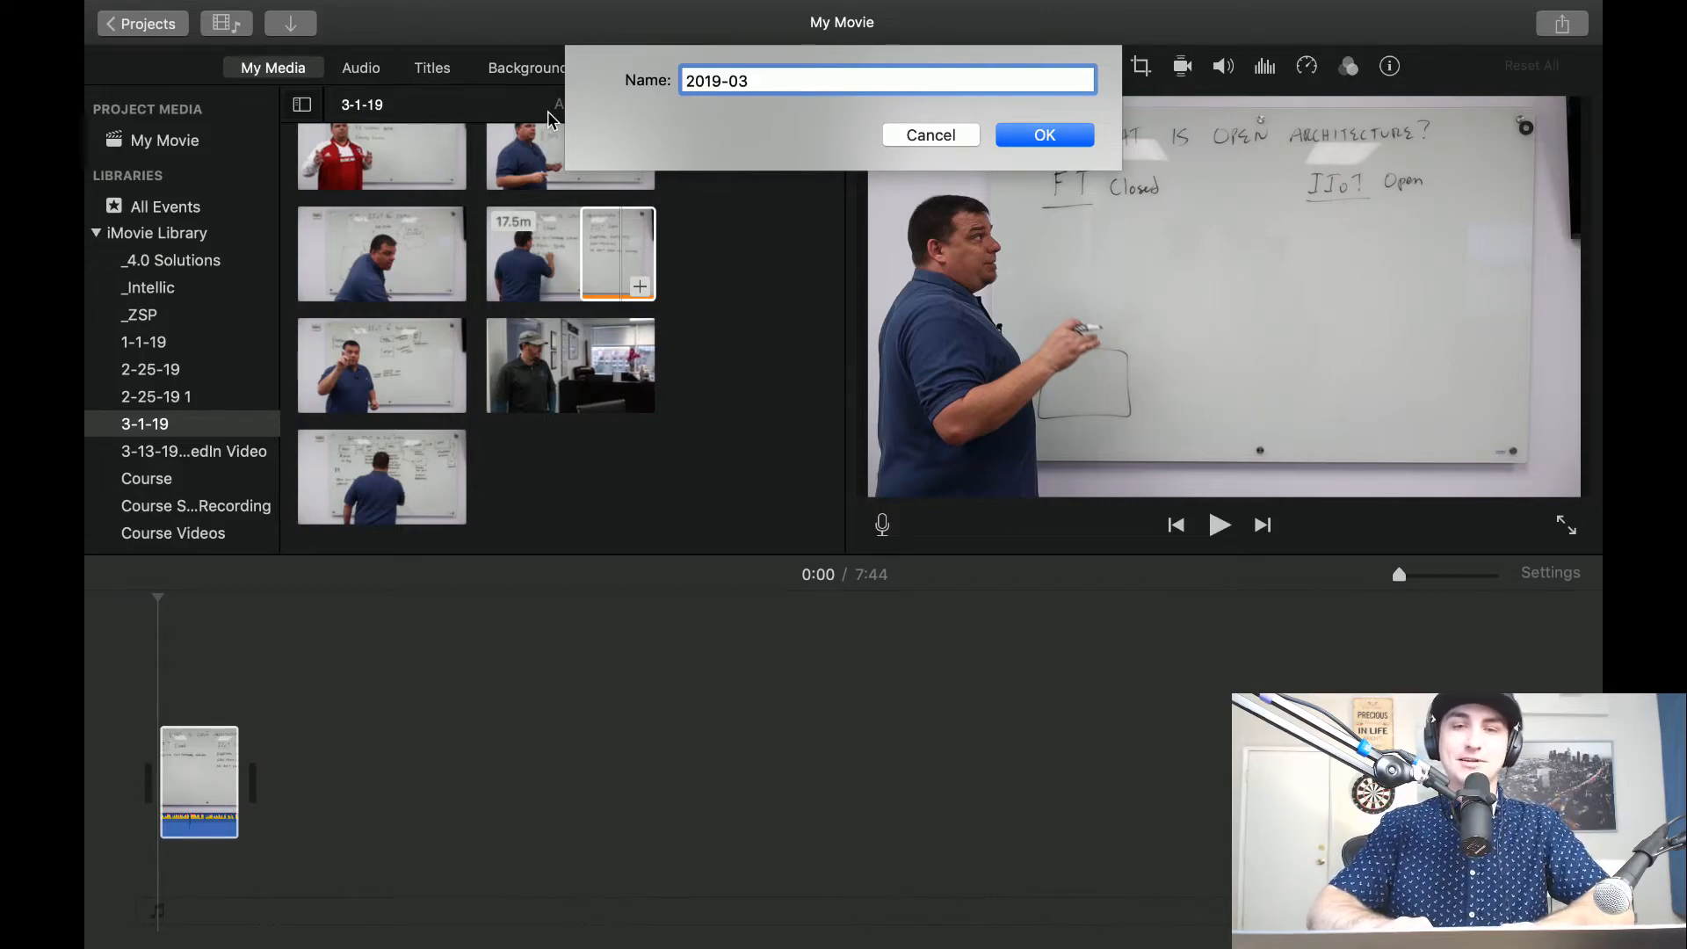
text(It)
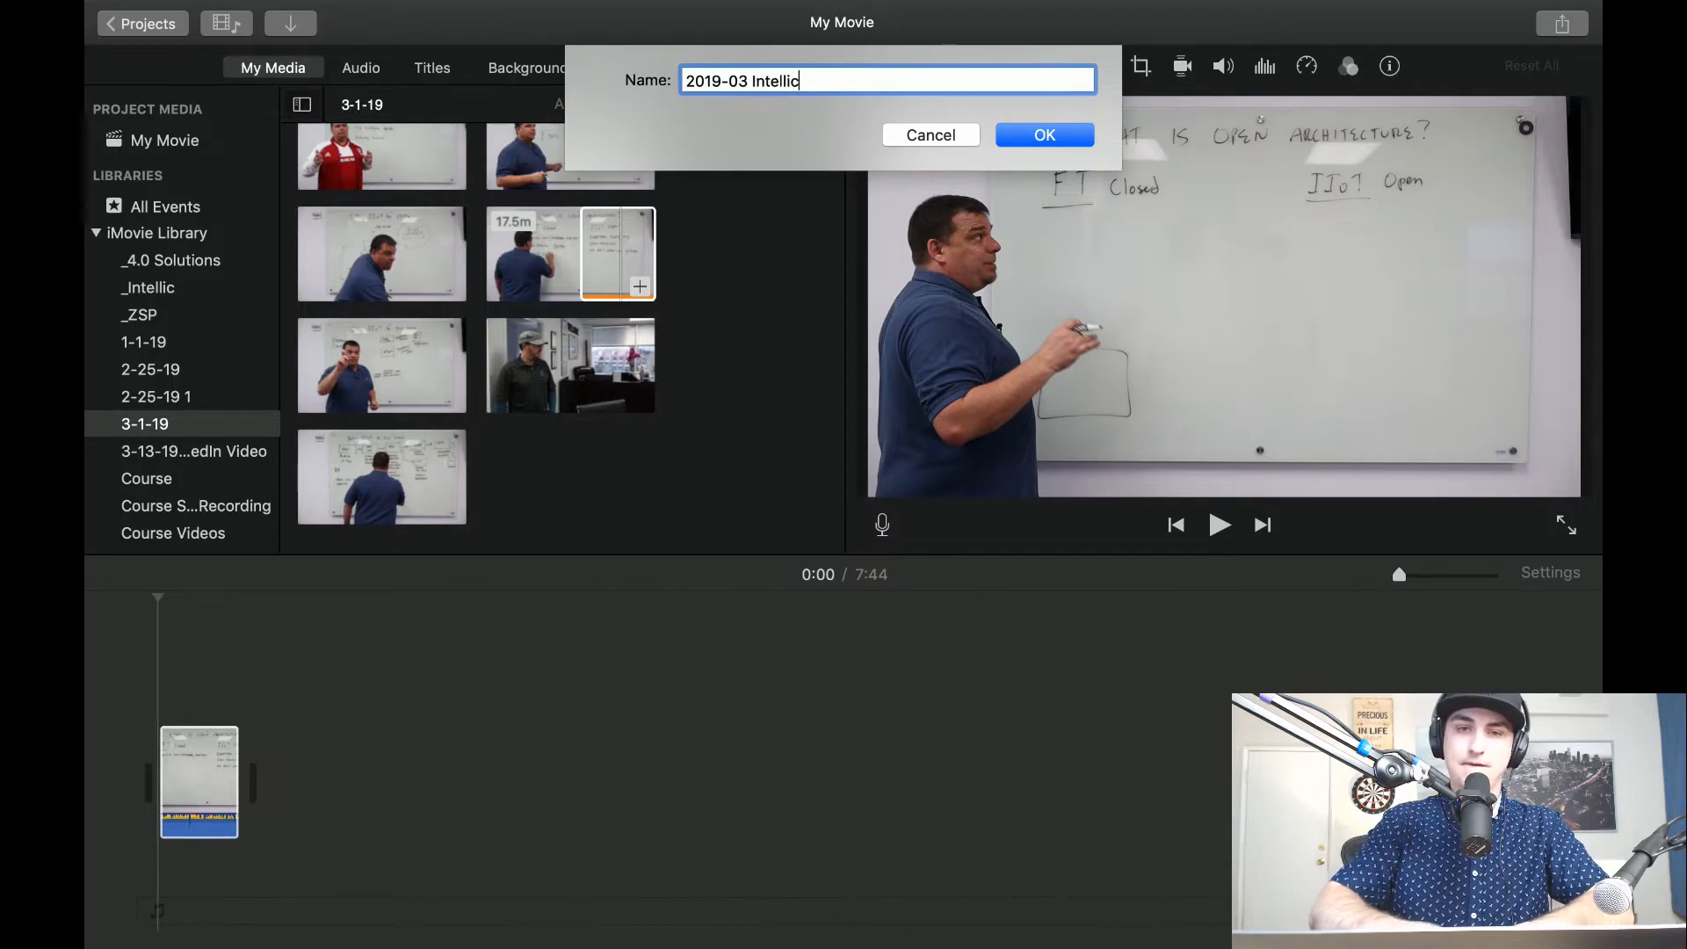
text(tellic - What is closed architecture?)
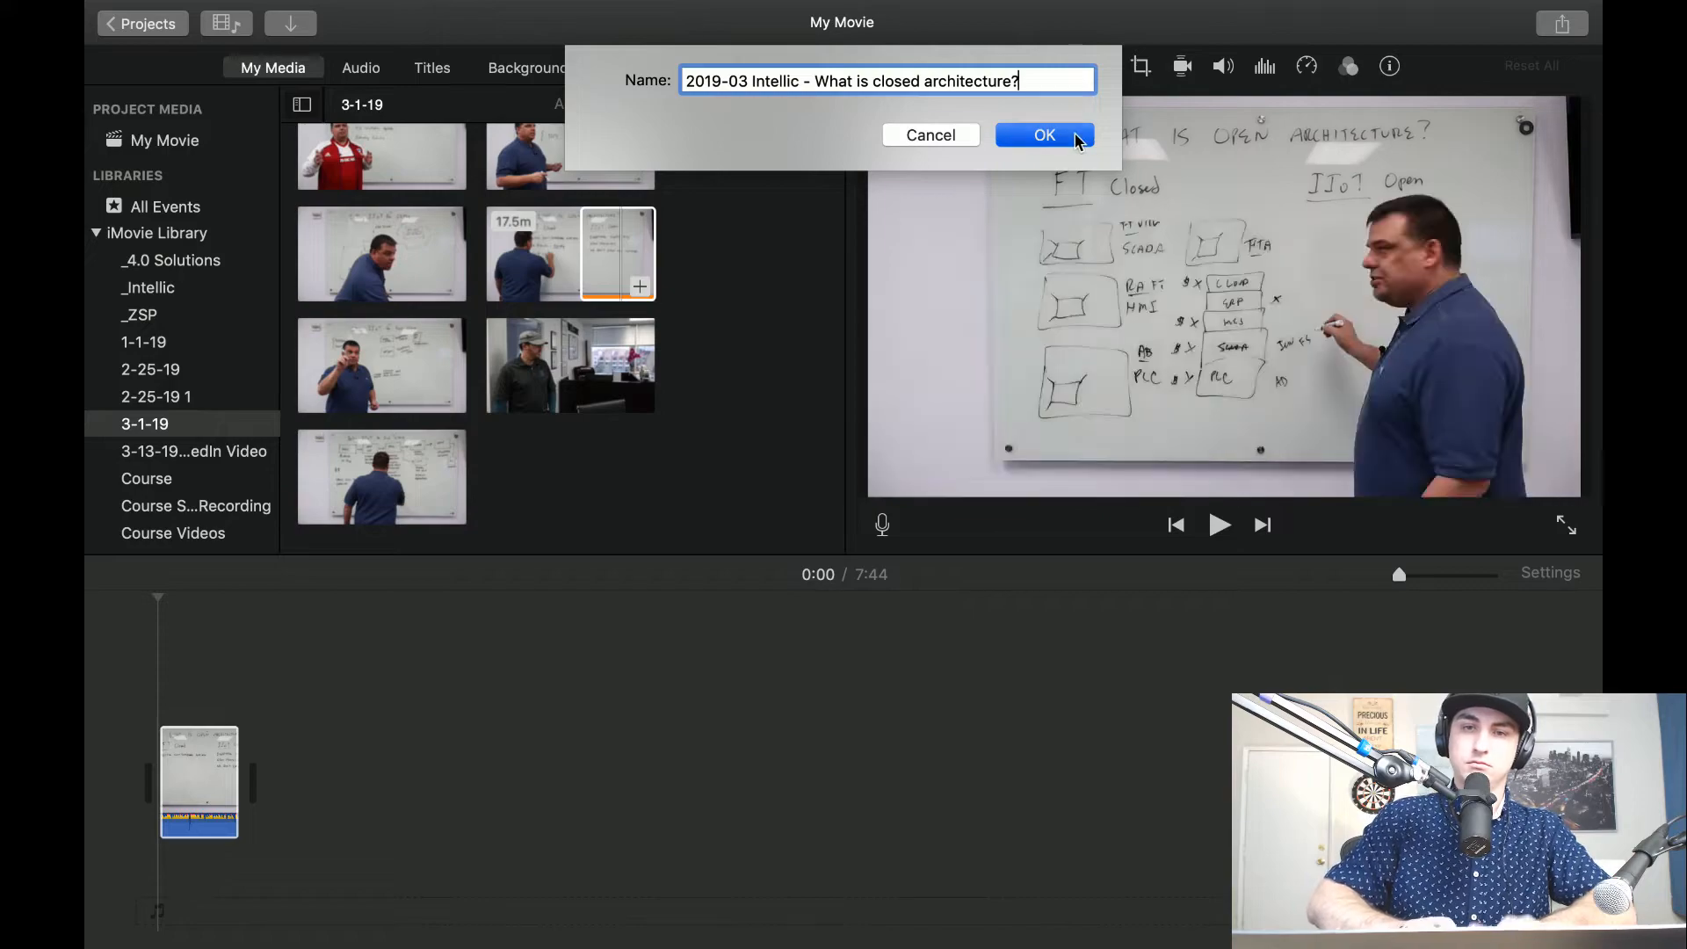
click(1076, 138)
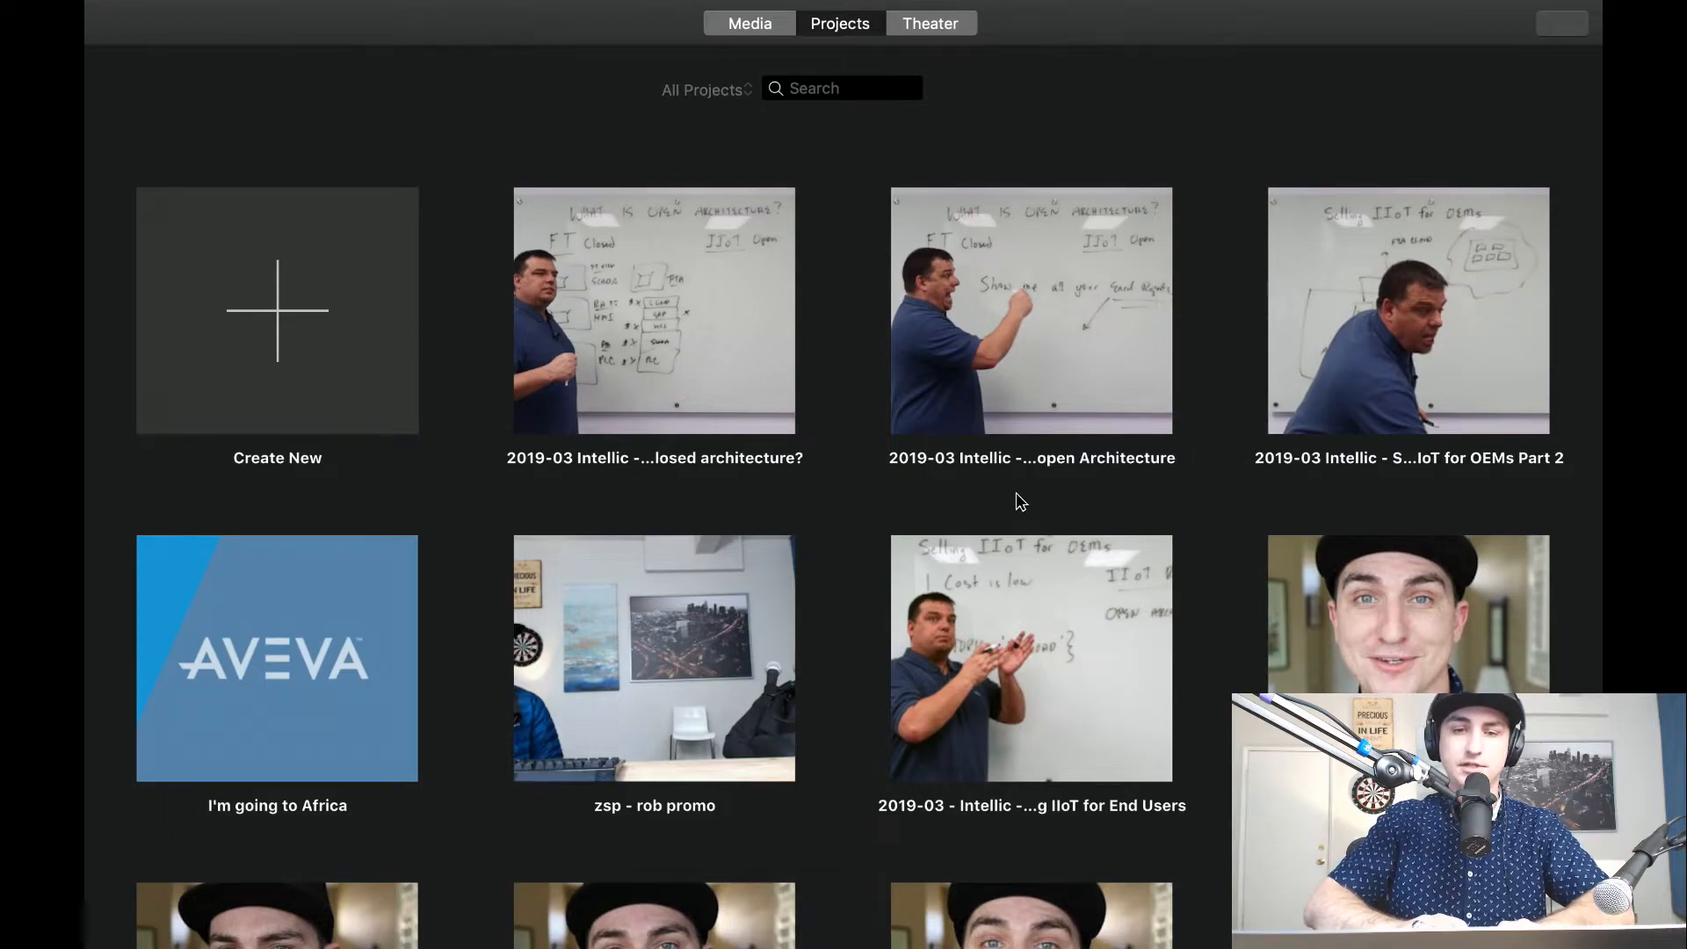
Switch to Chrome and open canva.com in a new tab.
key(ctrl+Right)
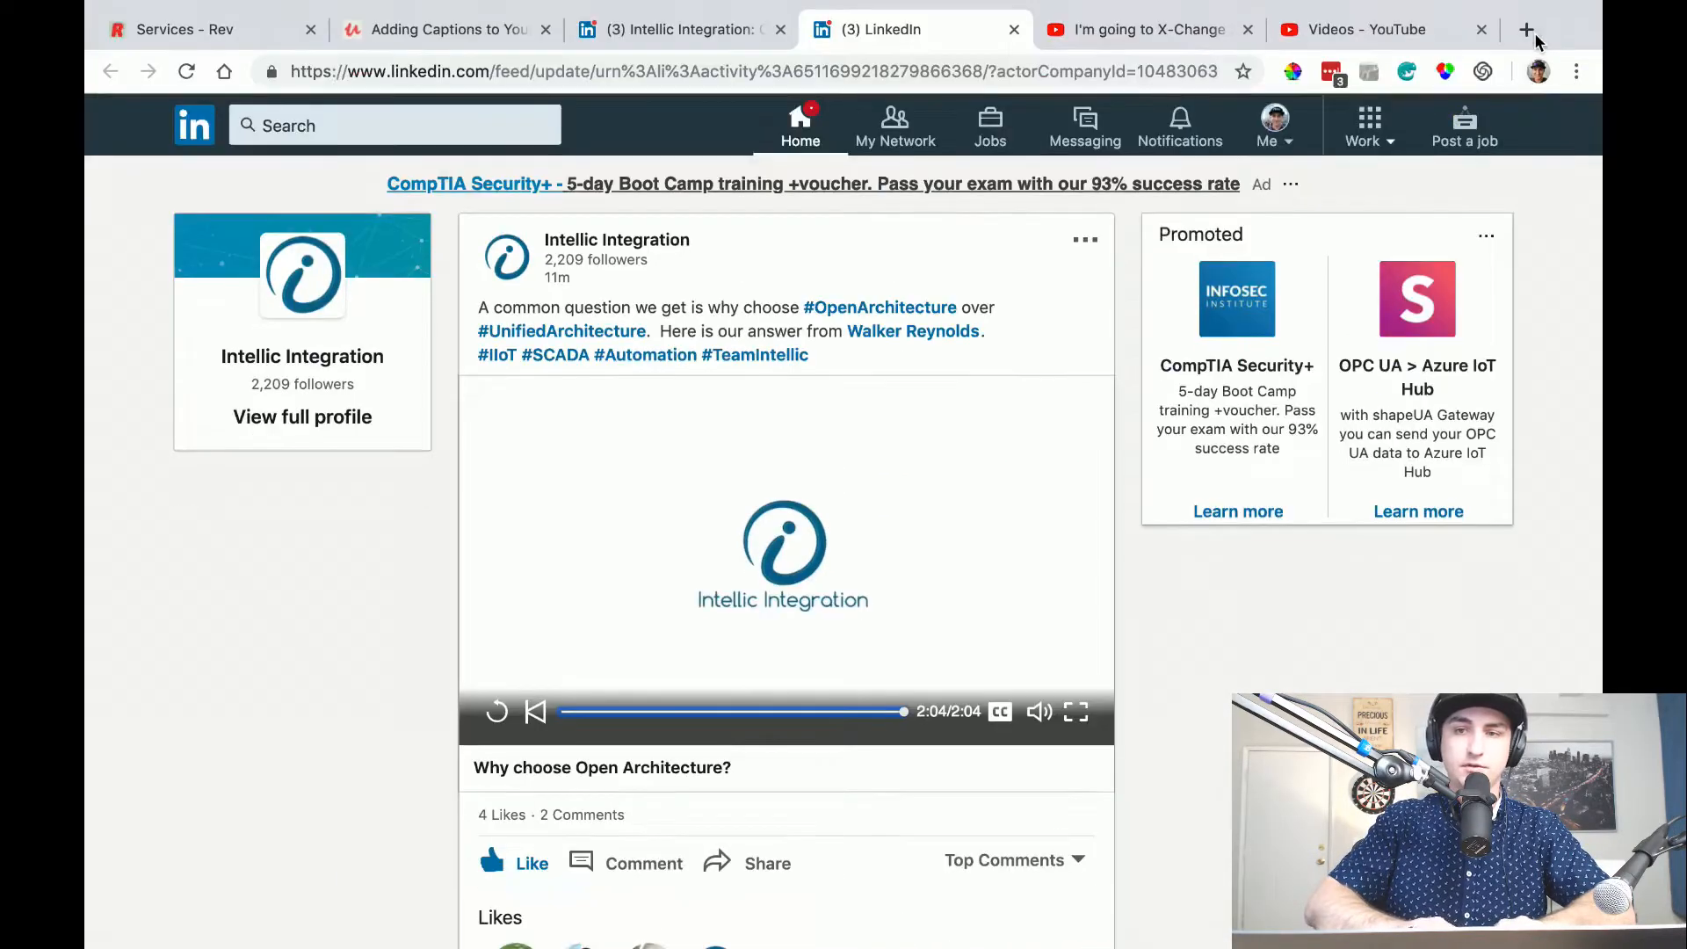
click(1527, 30)
text(canva)
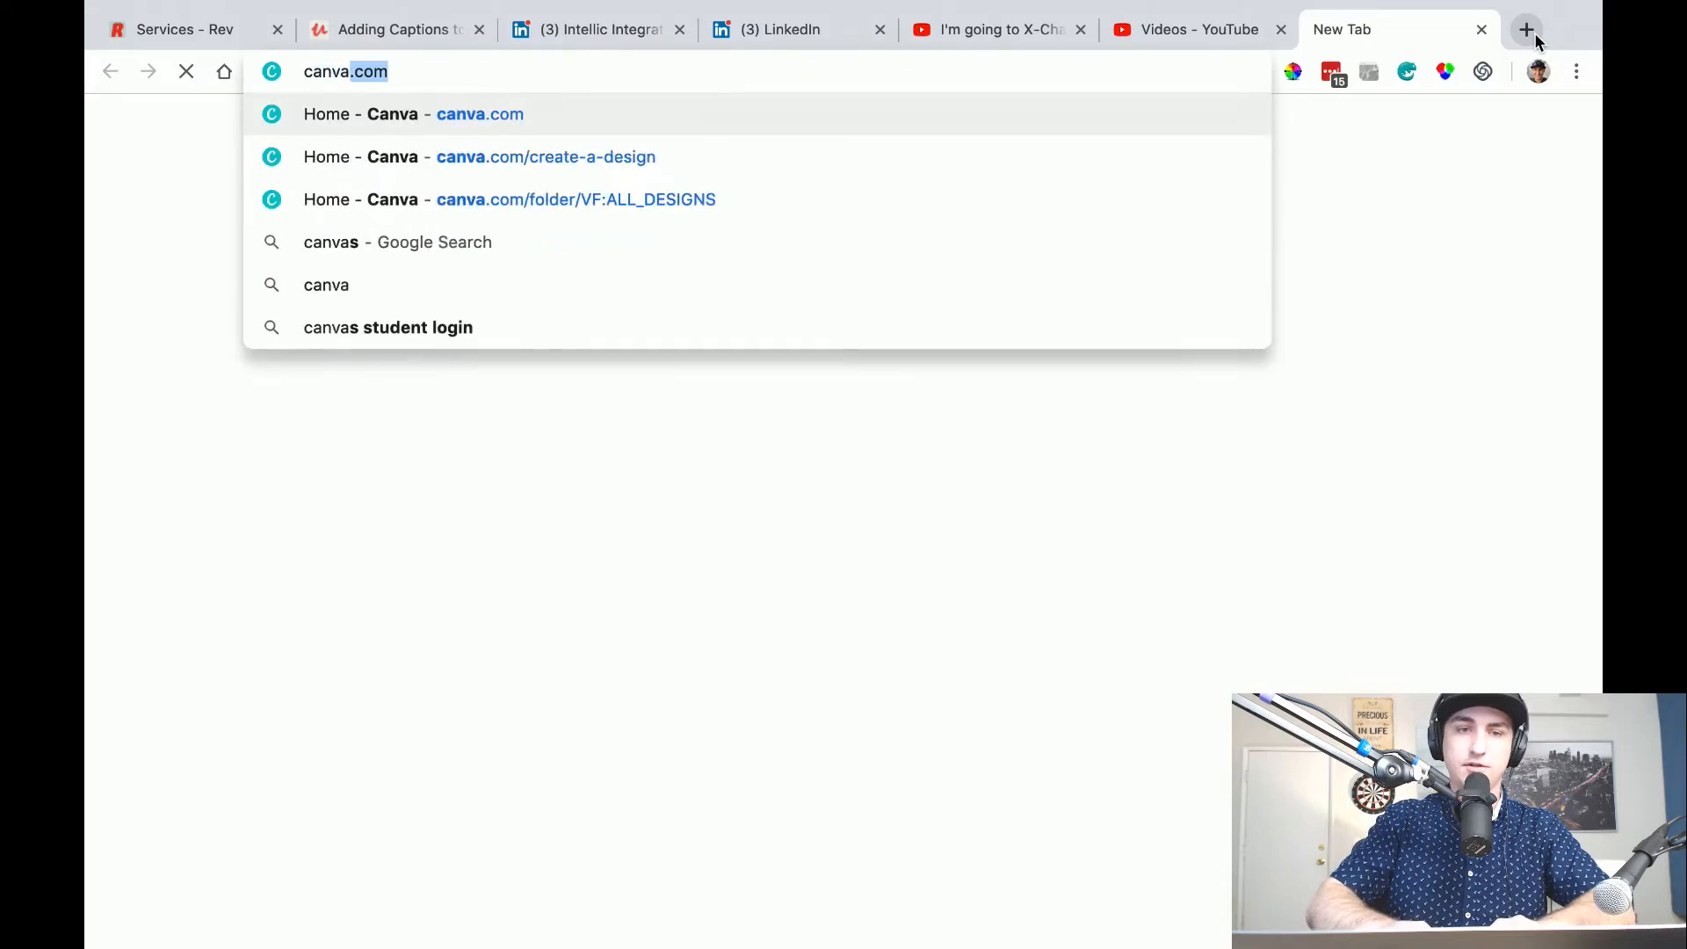
key(Return)
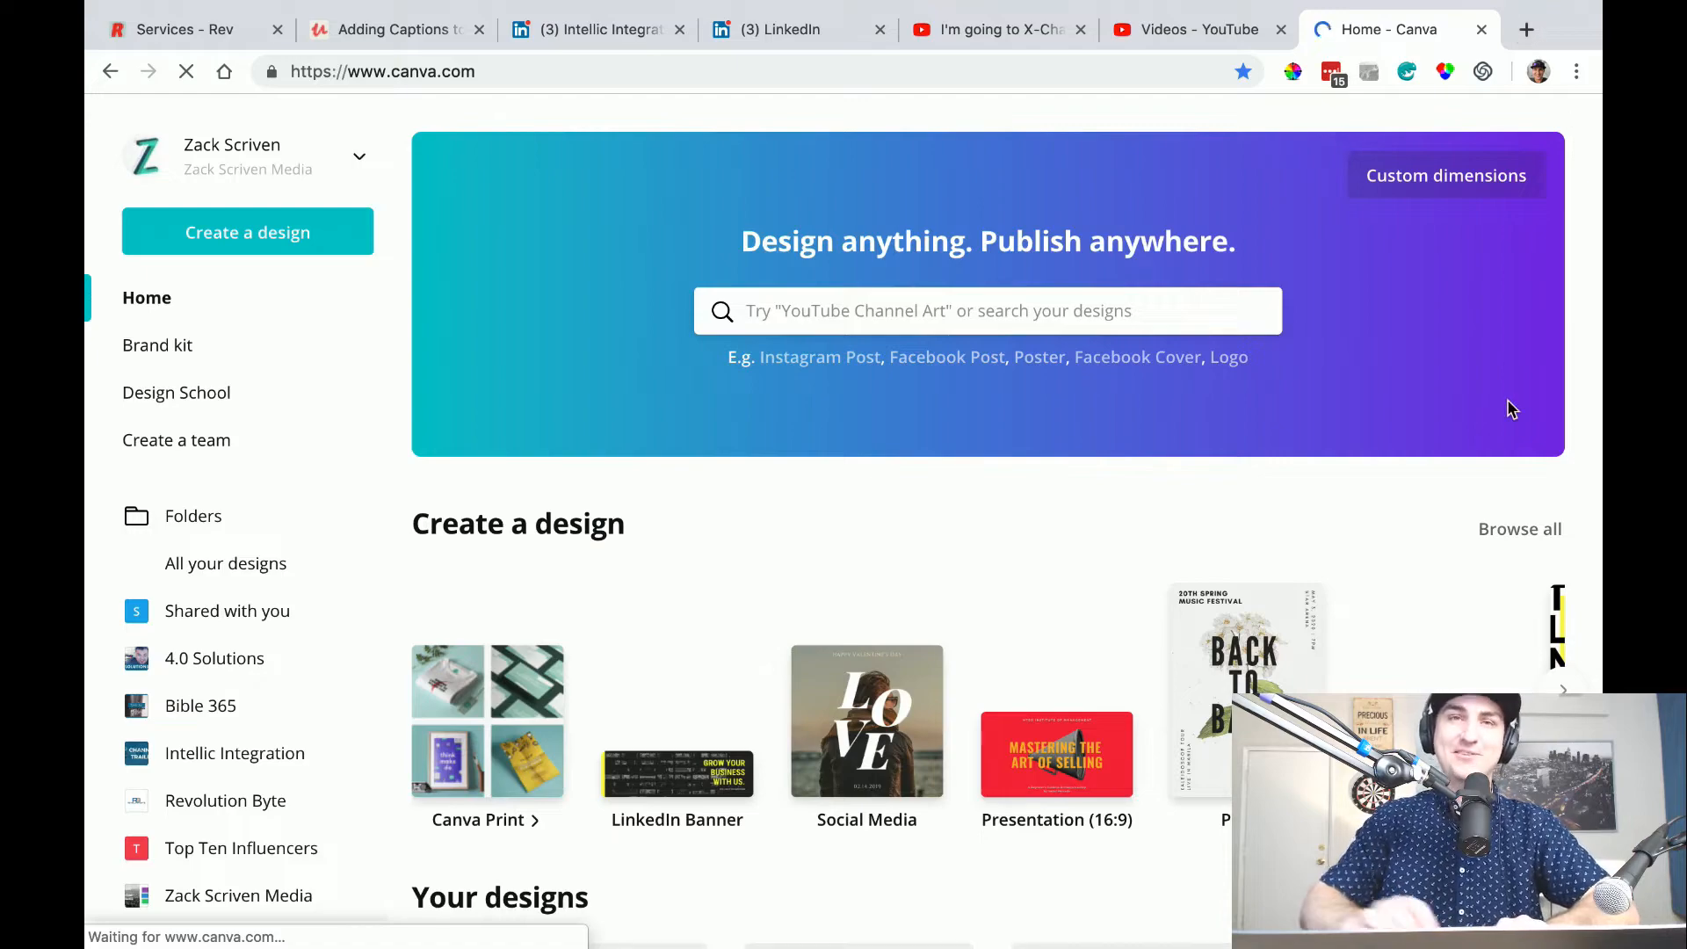
Find the "Selling IIoT Series #7" design among the existing Canva designs and open it for editing.
scroll(733, 449, down, 10)
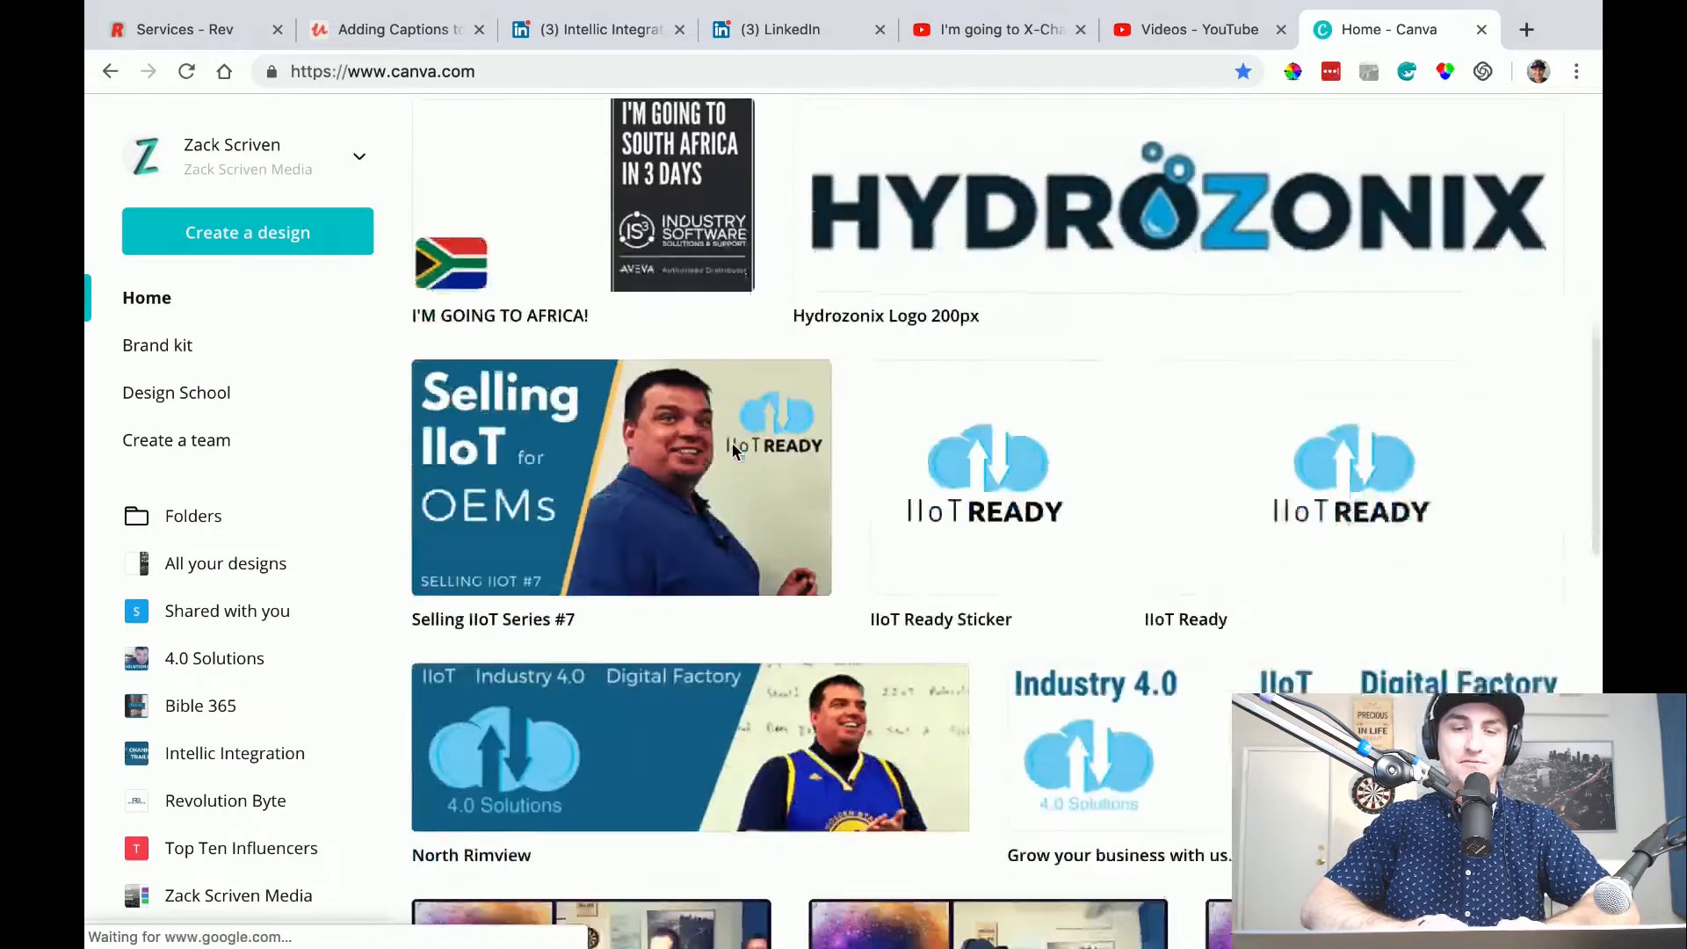
scroll(733, 448, down, 1)
click(810, 310)
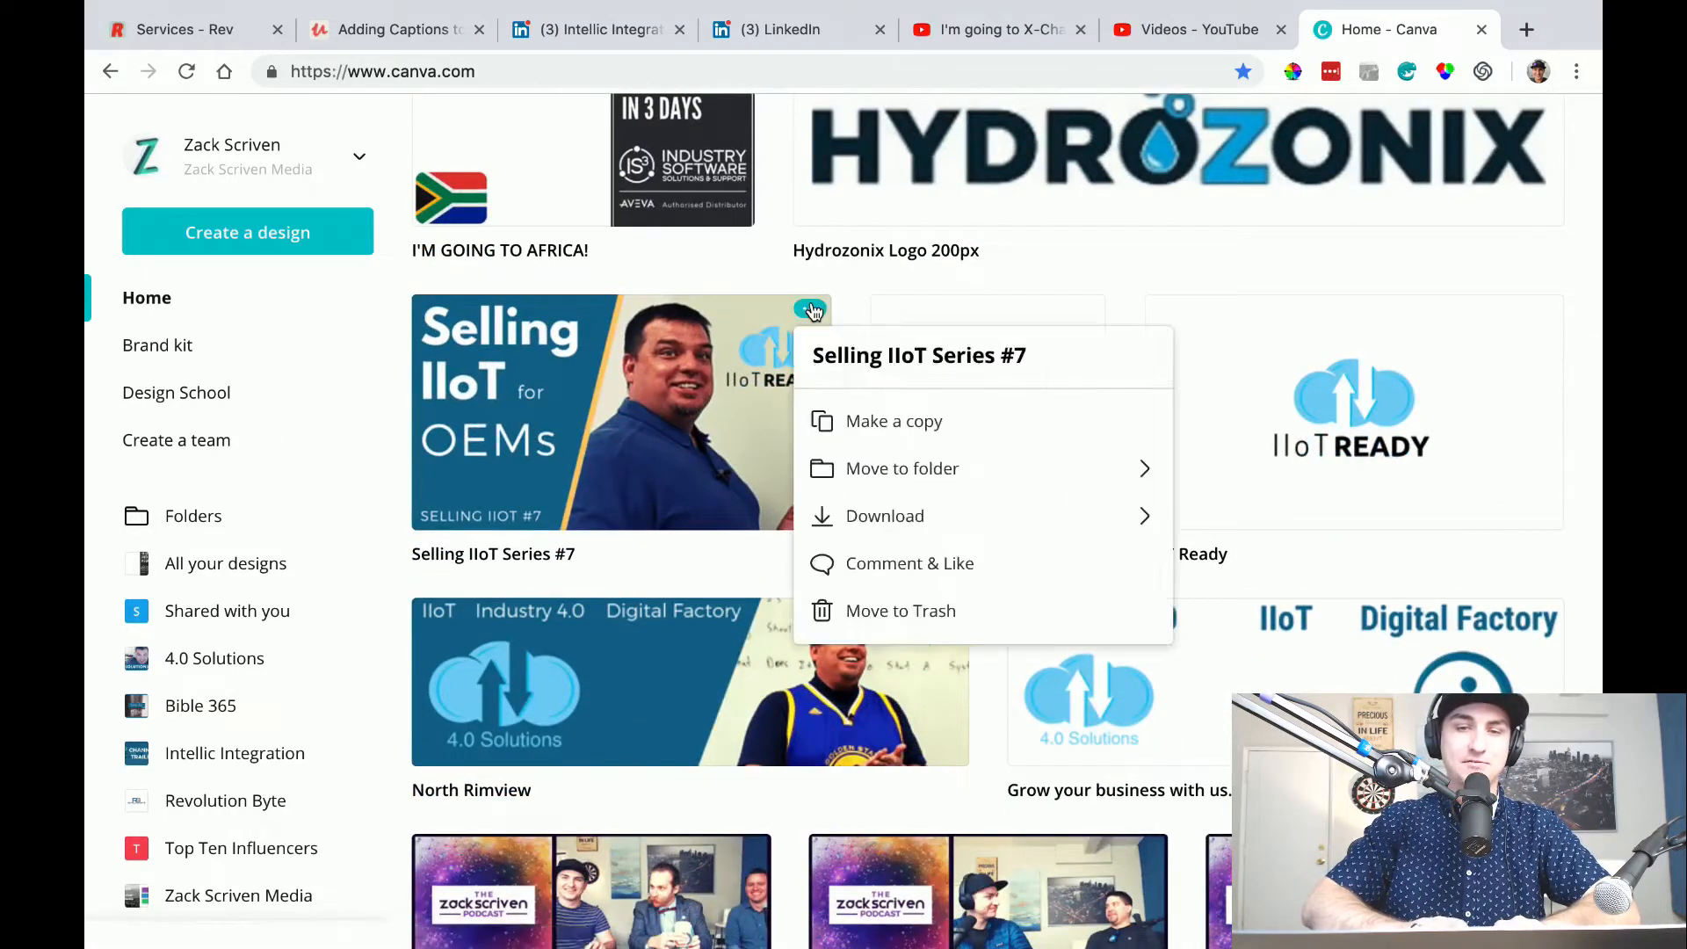
click(729, 393)
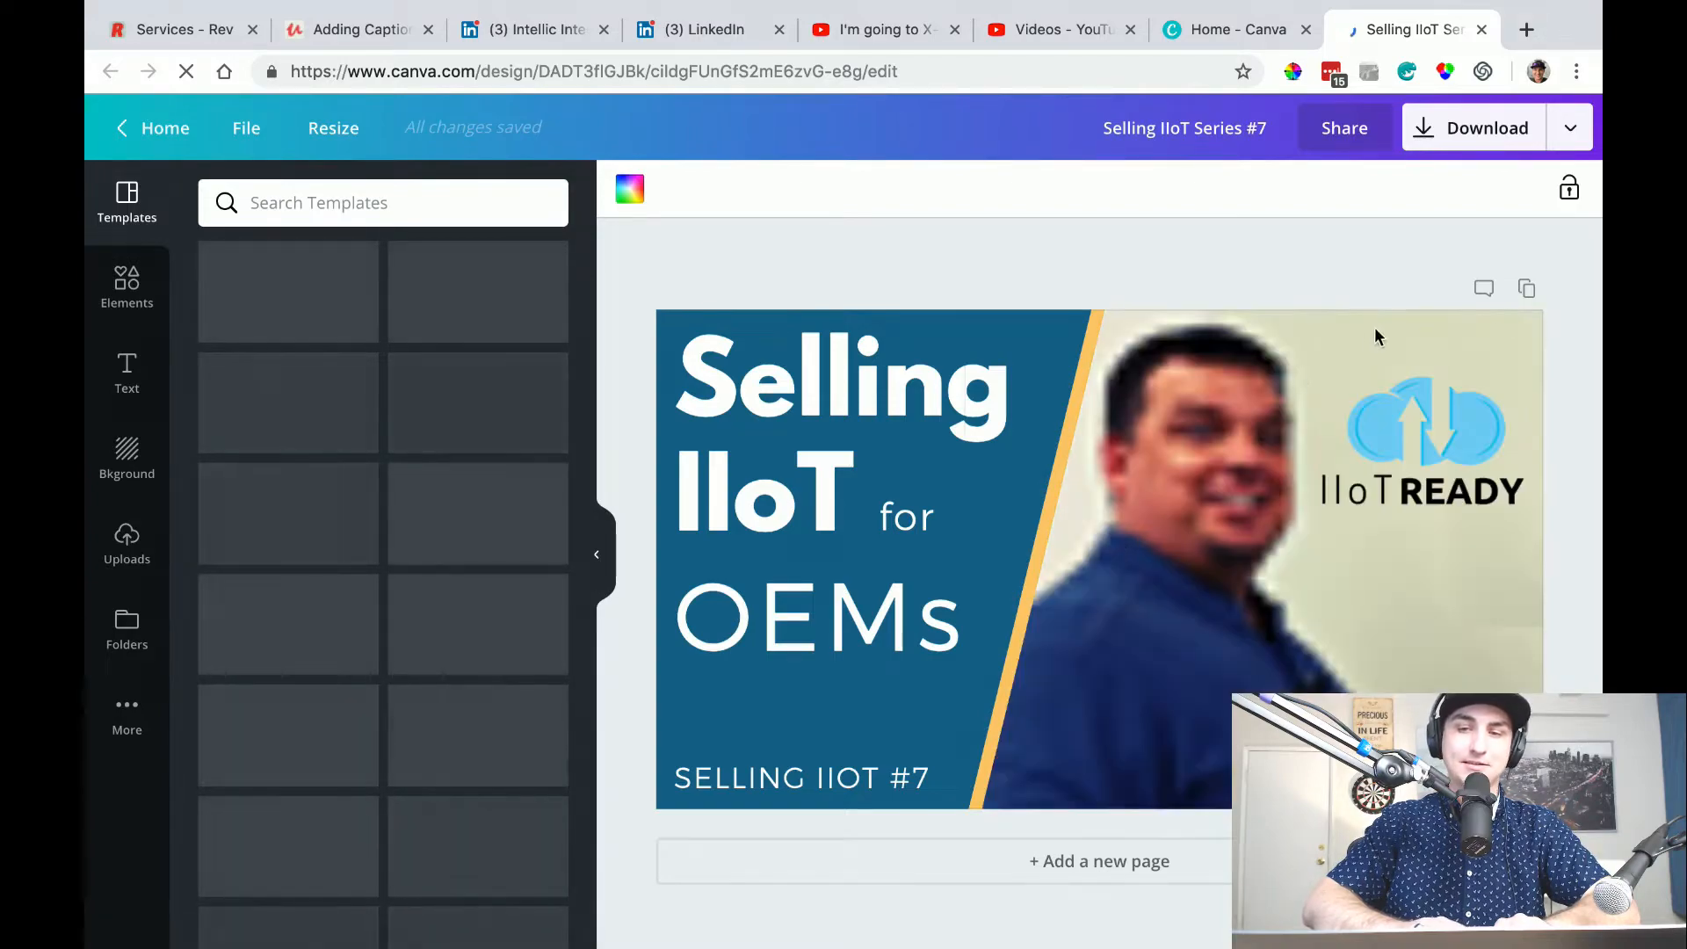
Duplicate the thumbnail page and renumber the series label on page 2 to "SELLING IIOT #8".
click(1528, 292)
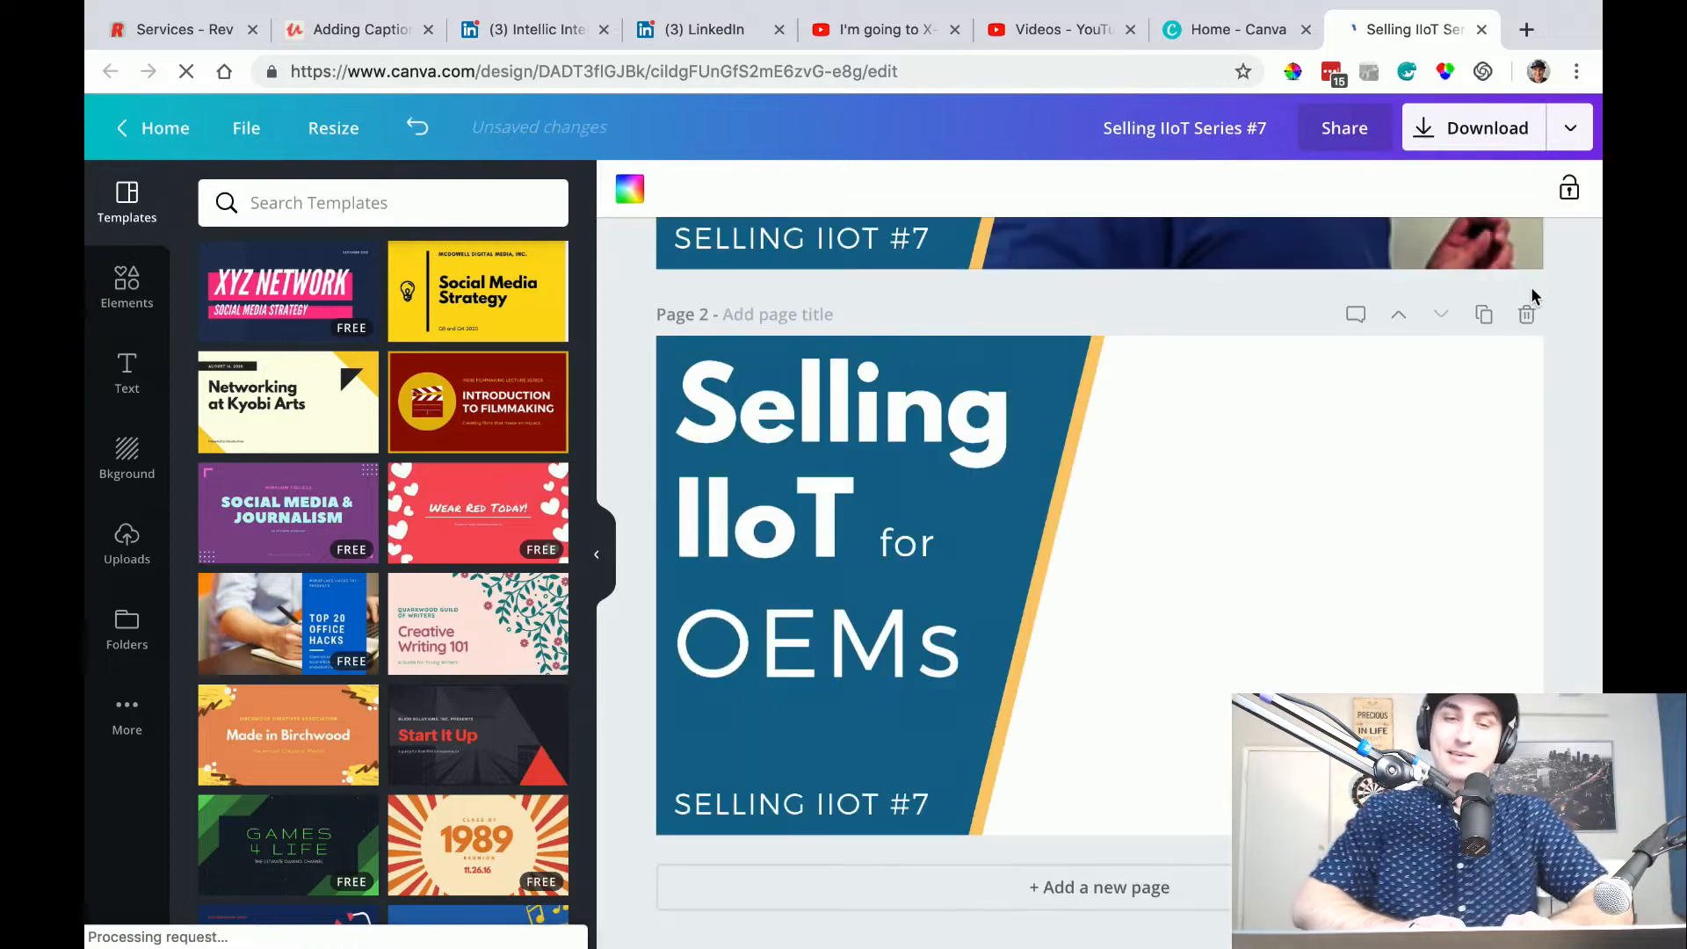
click(1150, 606)
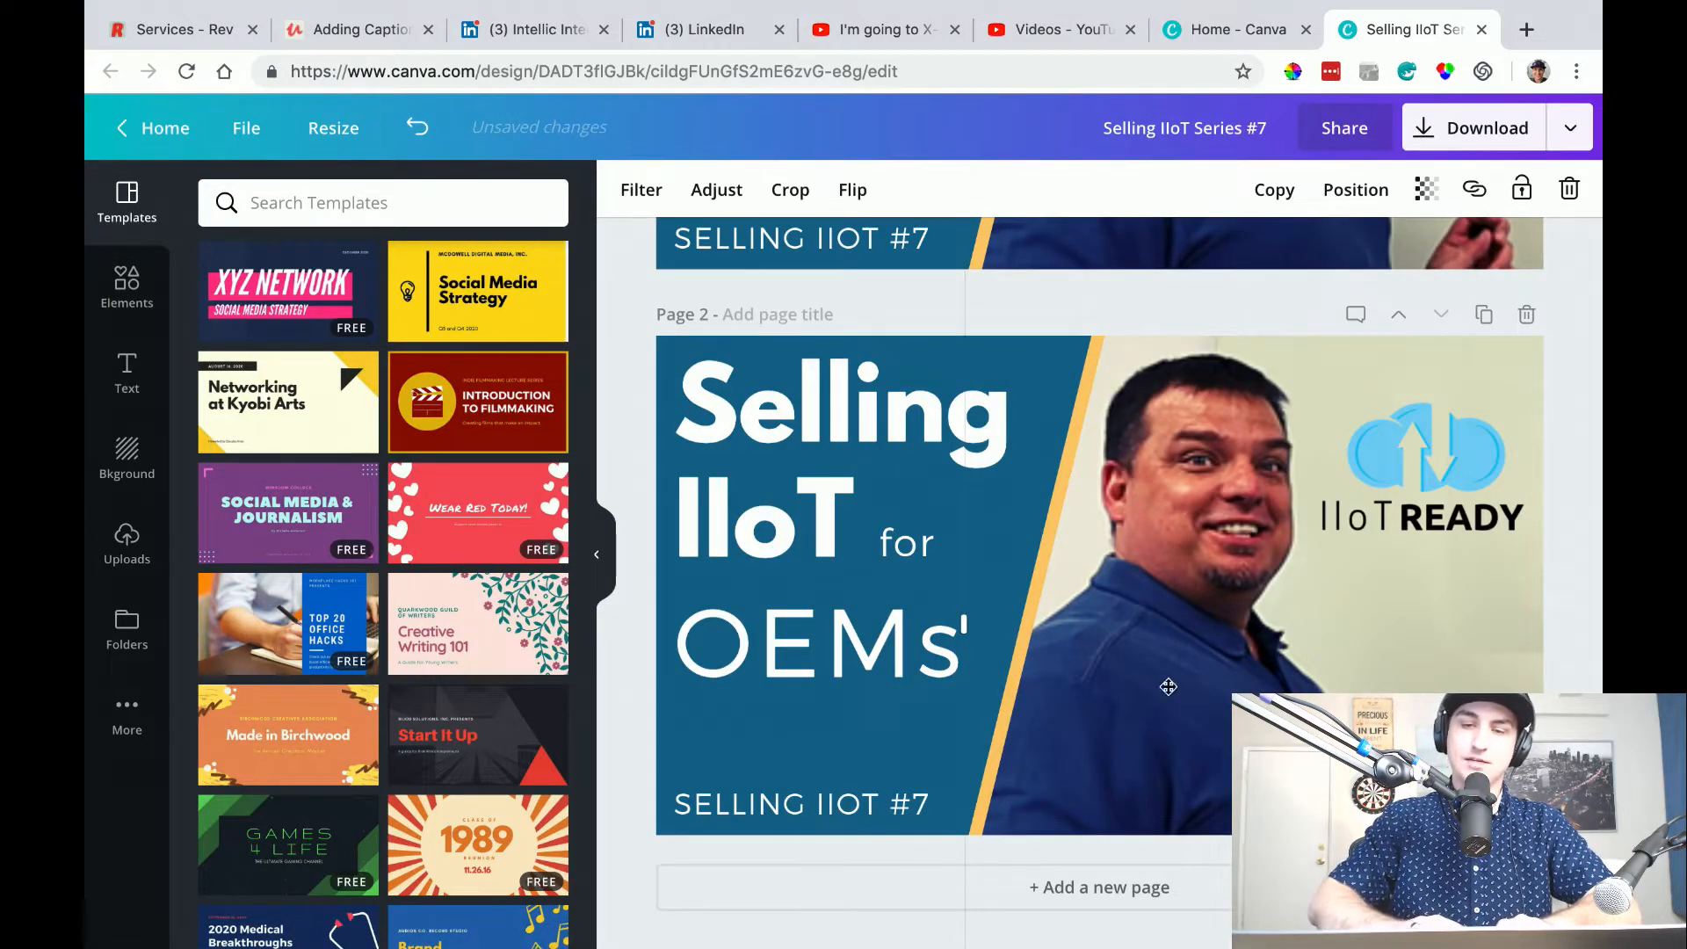
scroll(946, 822, up, 5)
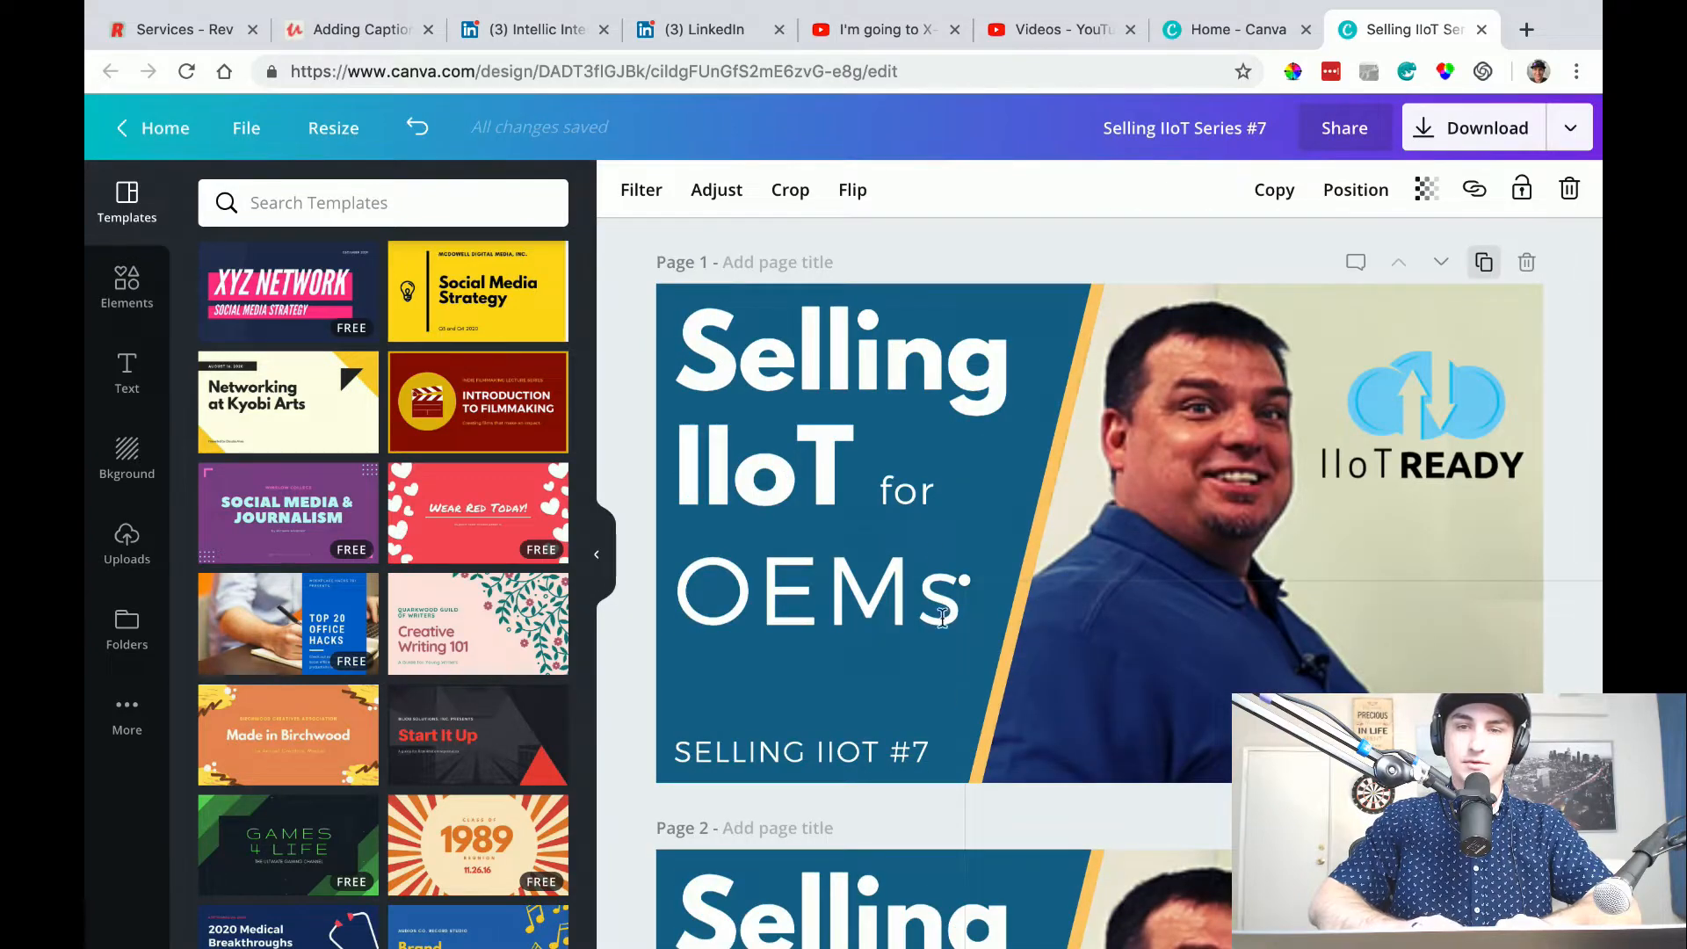
scroll(933, 551, down, 5)
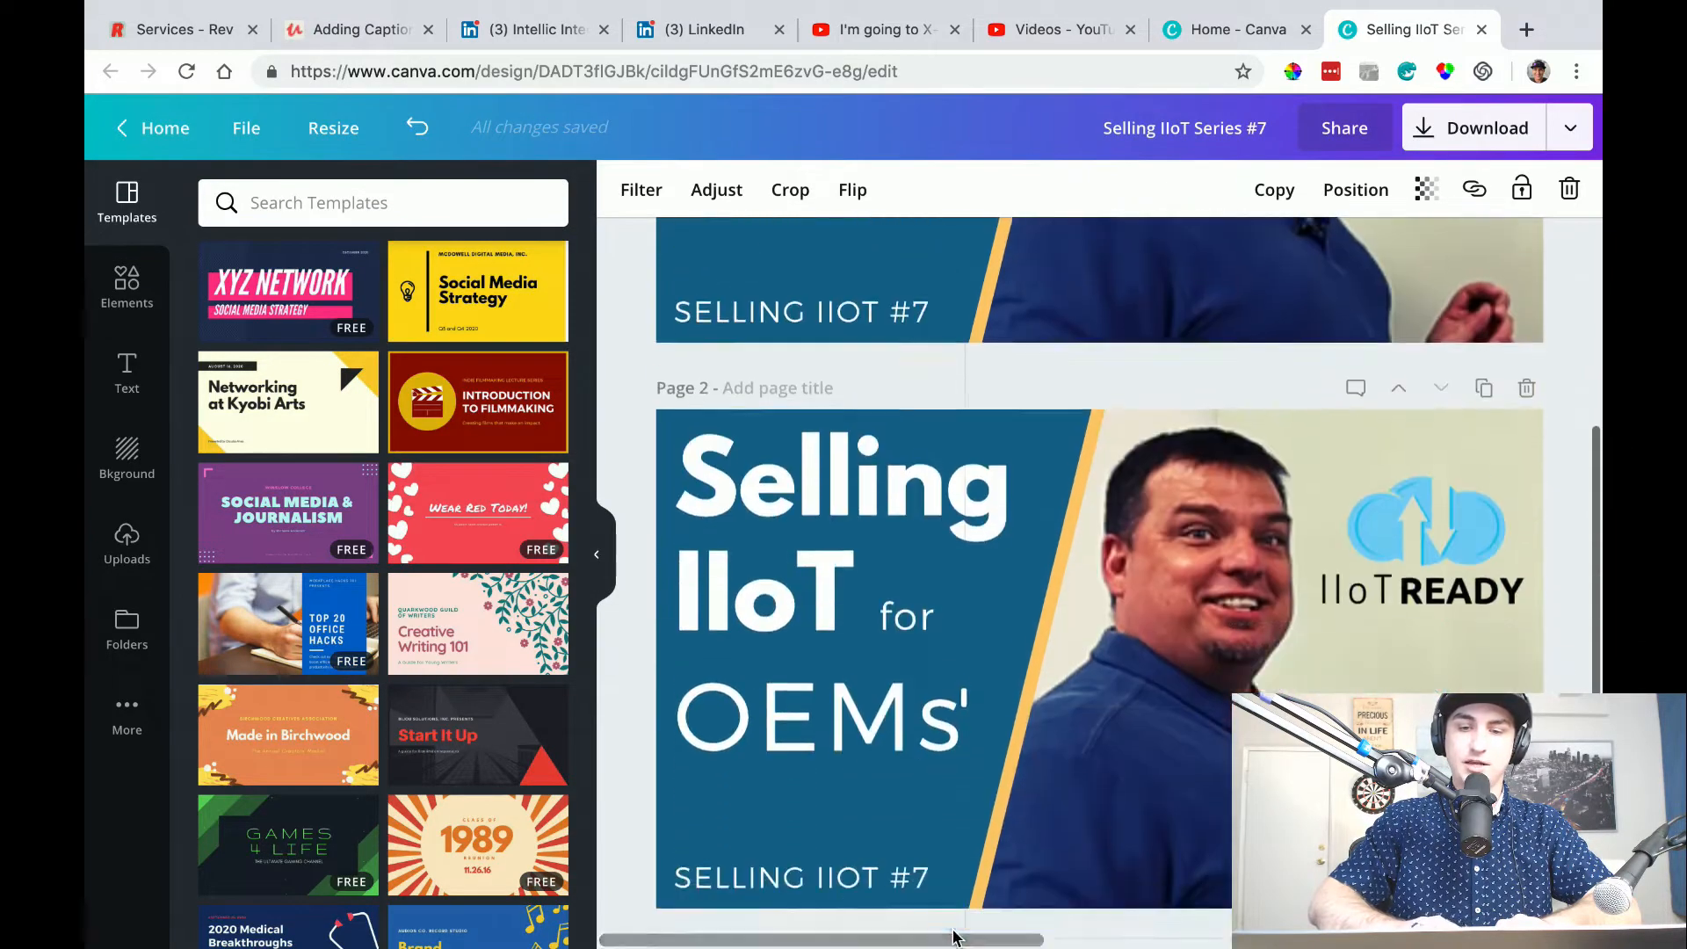
click(935, 826)
key(BackSpace)
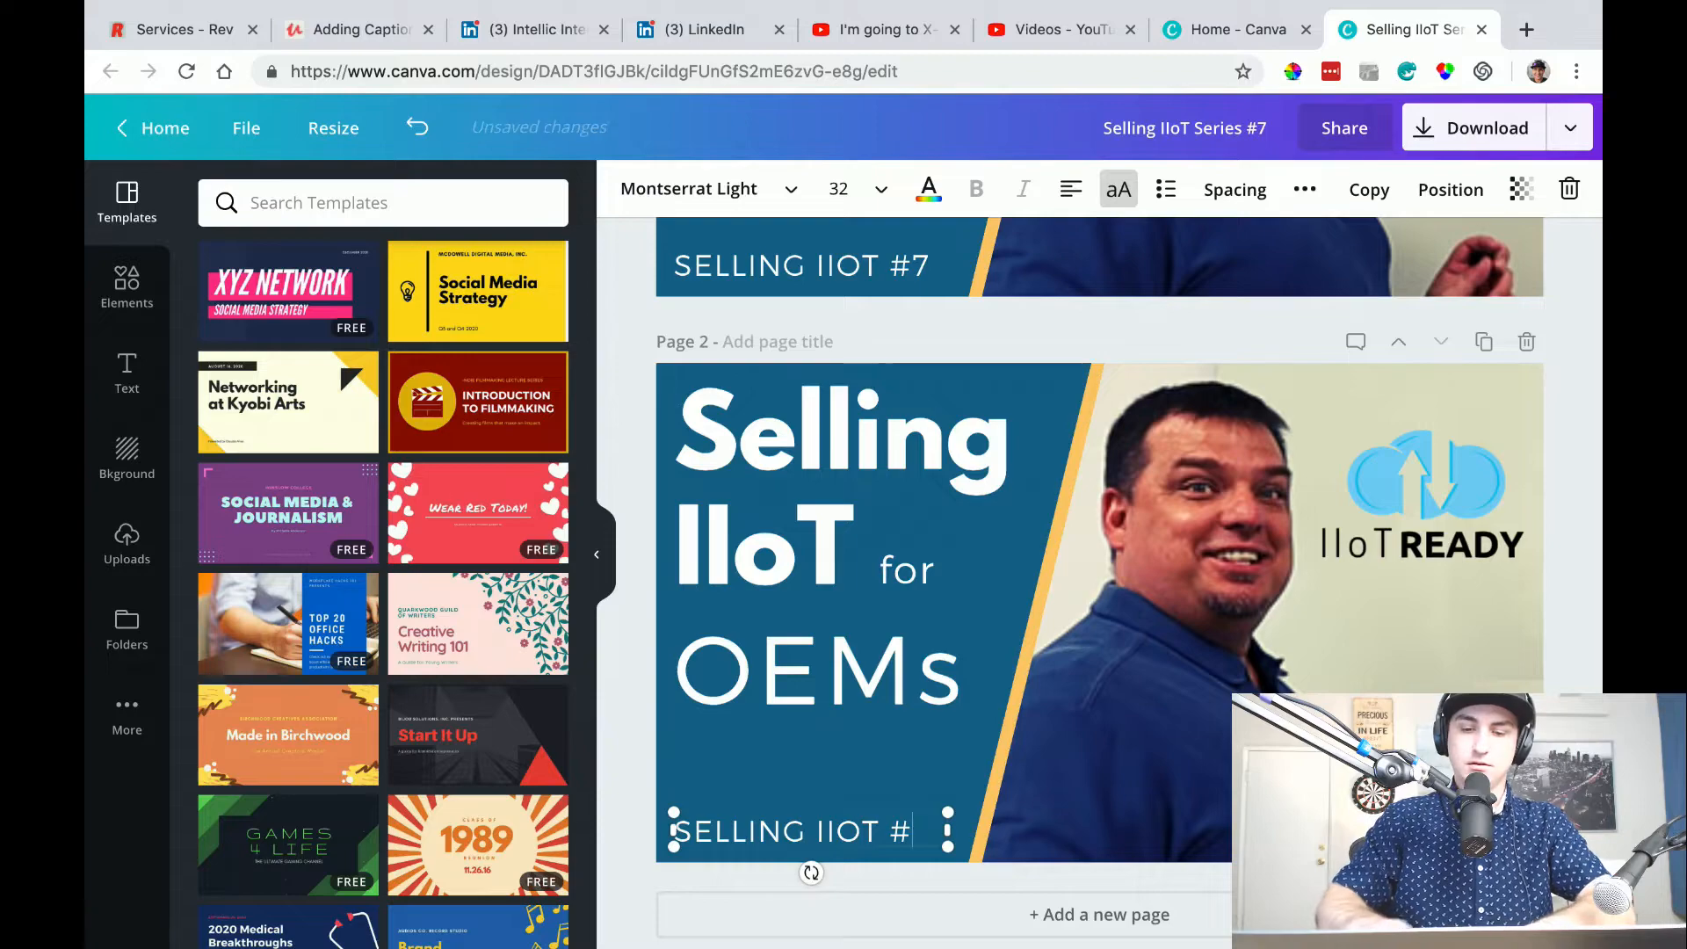
Replace page 2's bold "Selling IIoT" heading with "What is" and set its font size to 88.
click(781, 504)
click(781, 504)
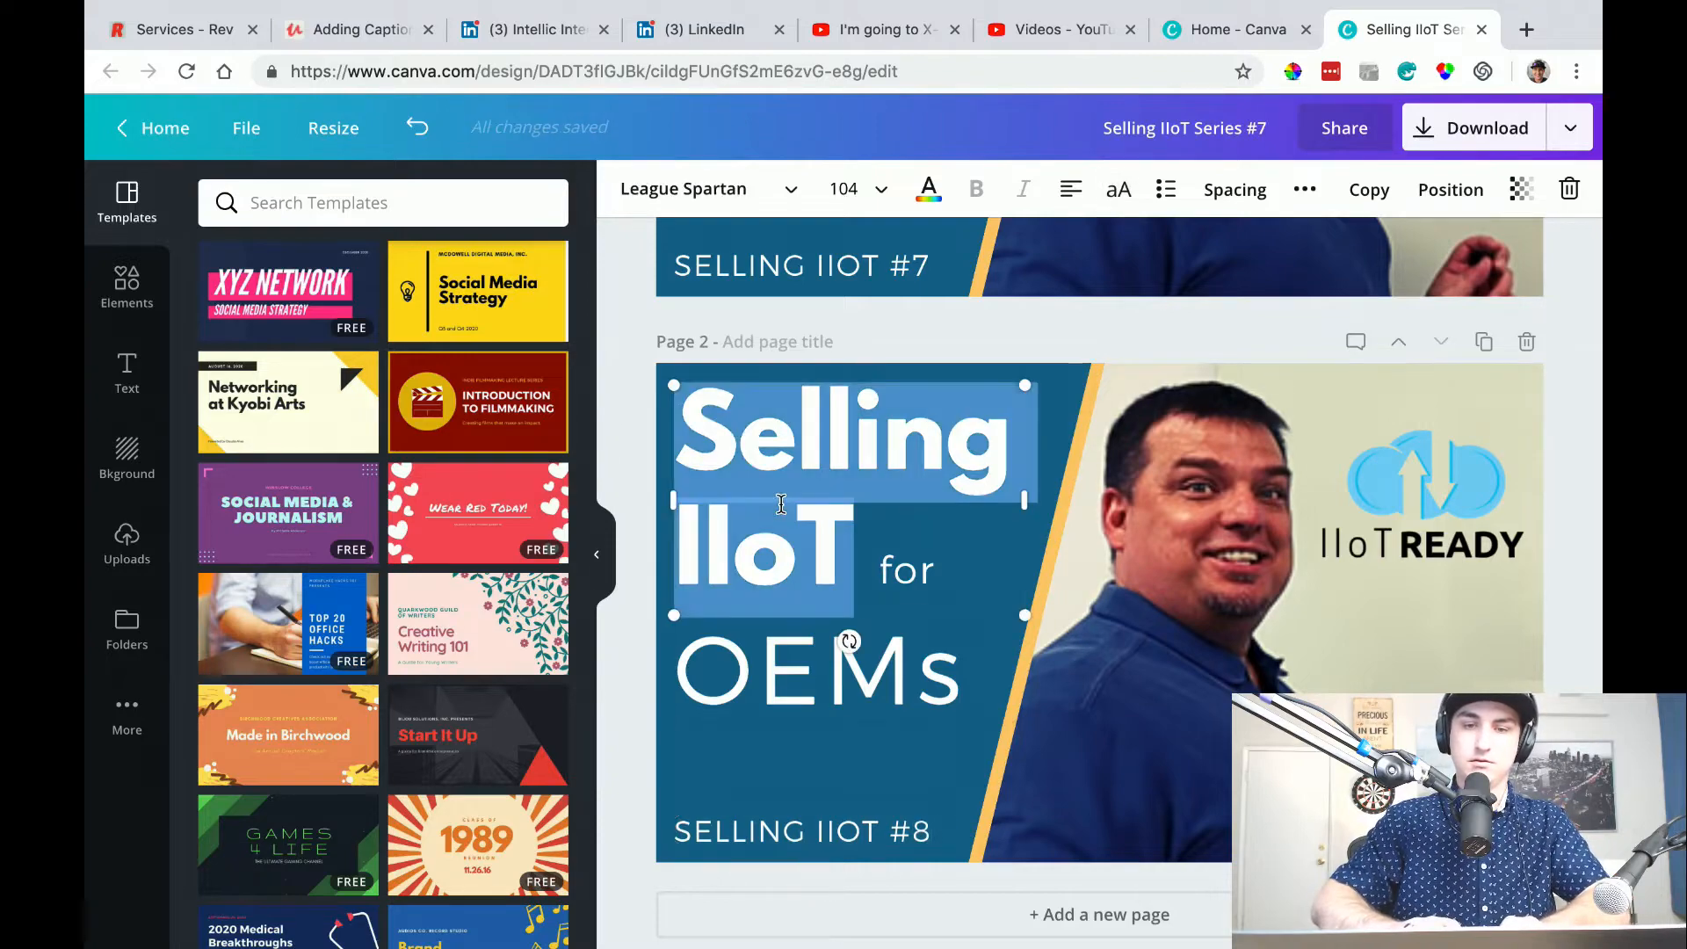
text(What is)
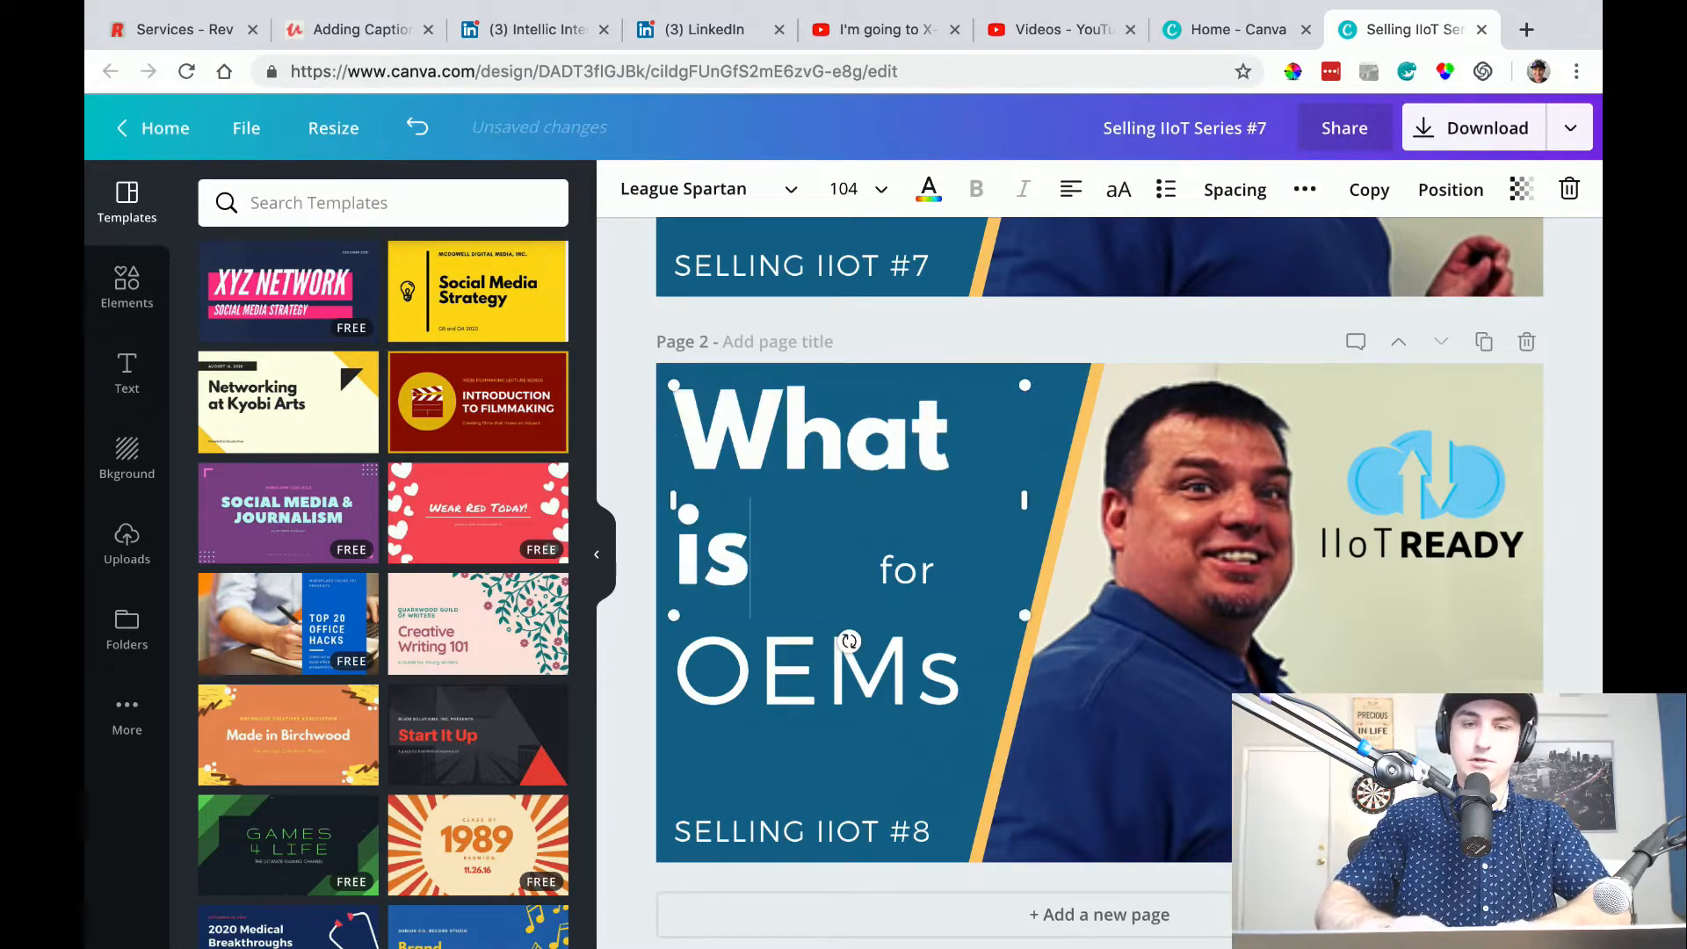
text( Open Archit)
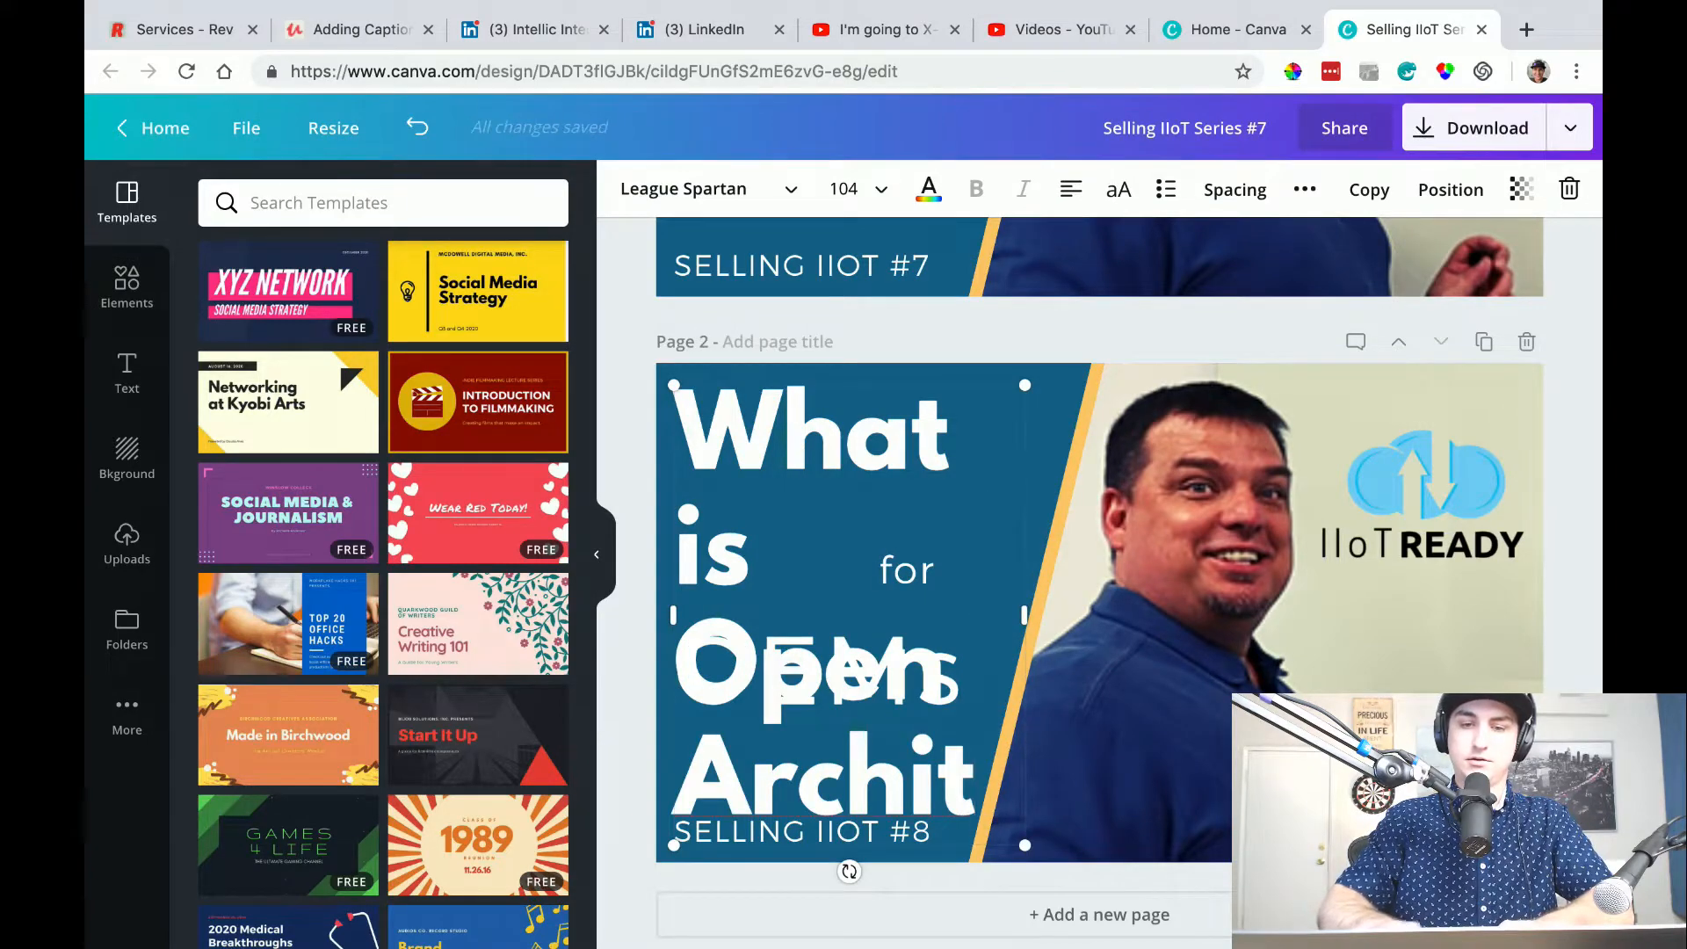
key(ctrl+a)
key(BackSpace)
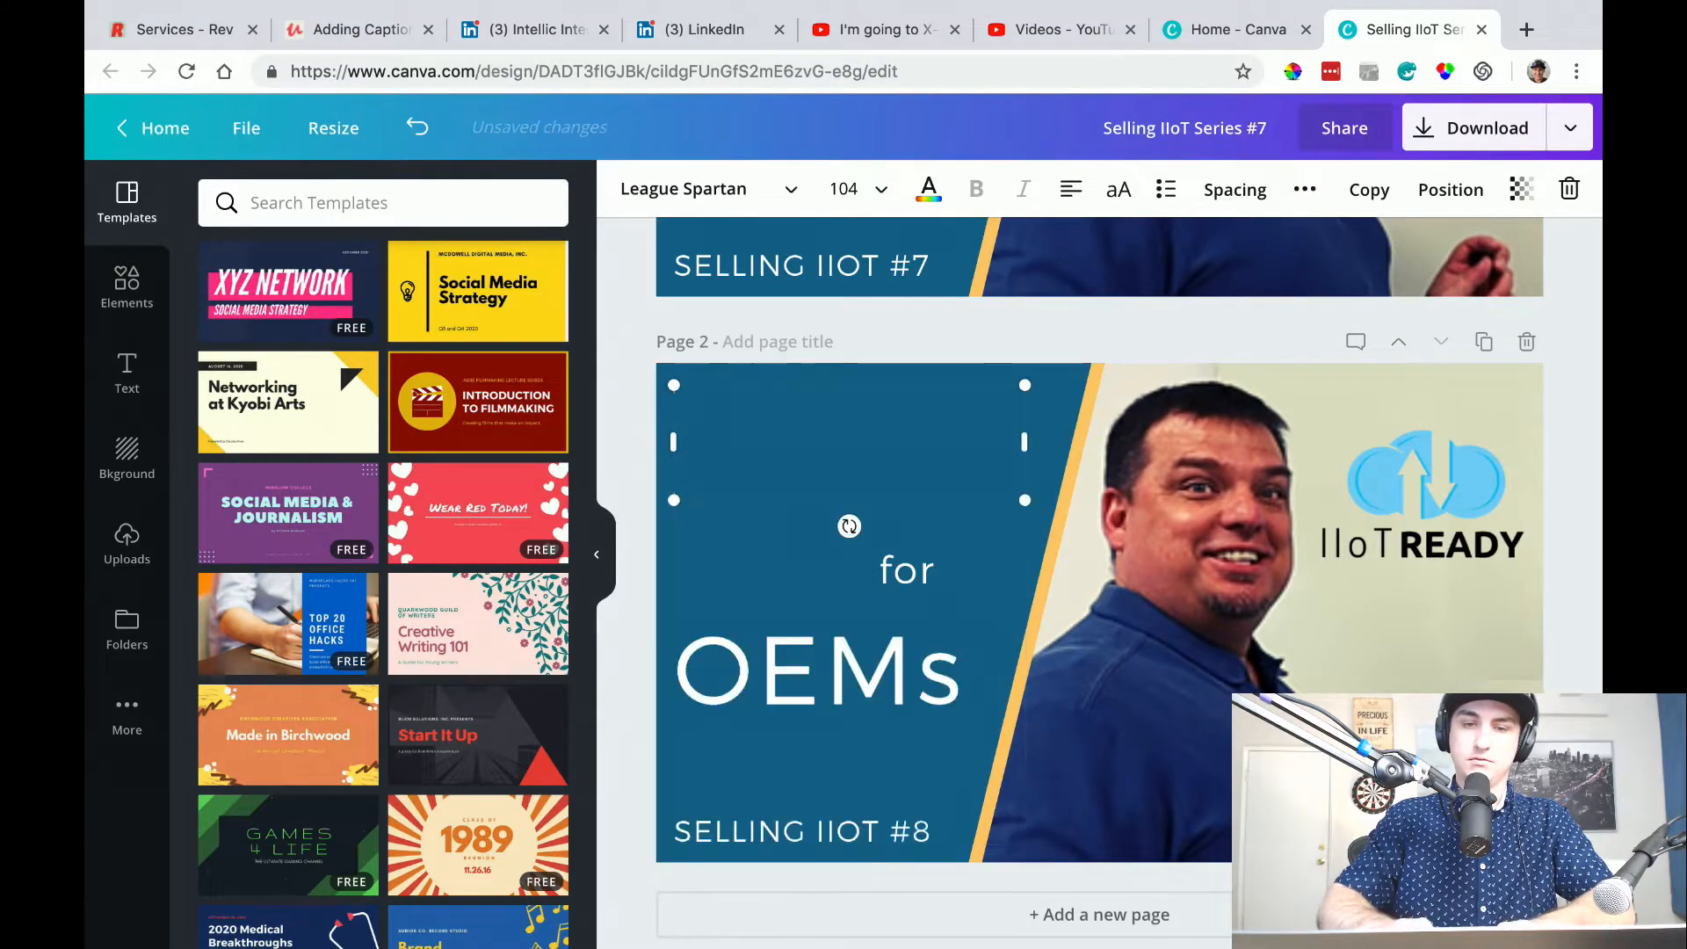
text(What is)
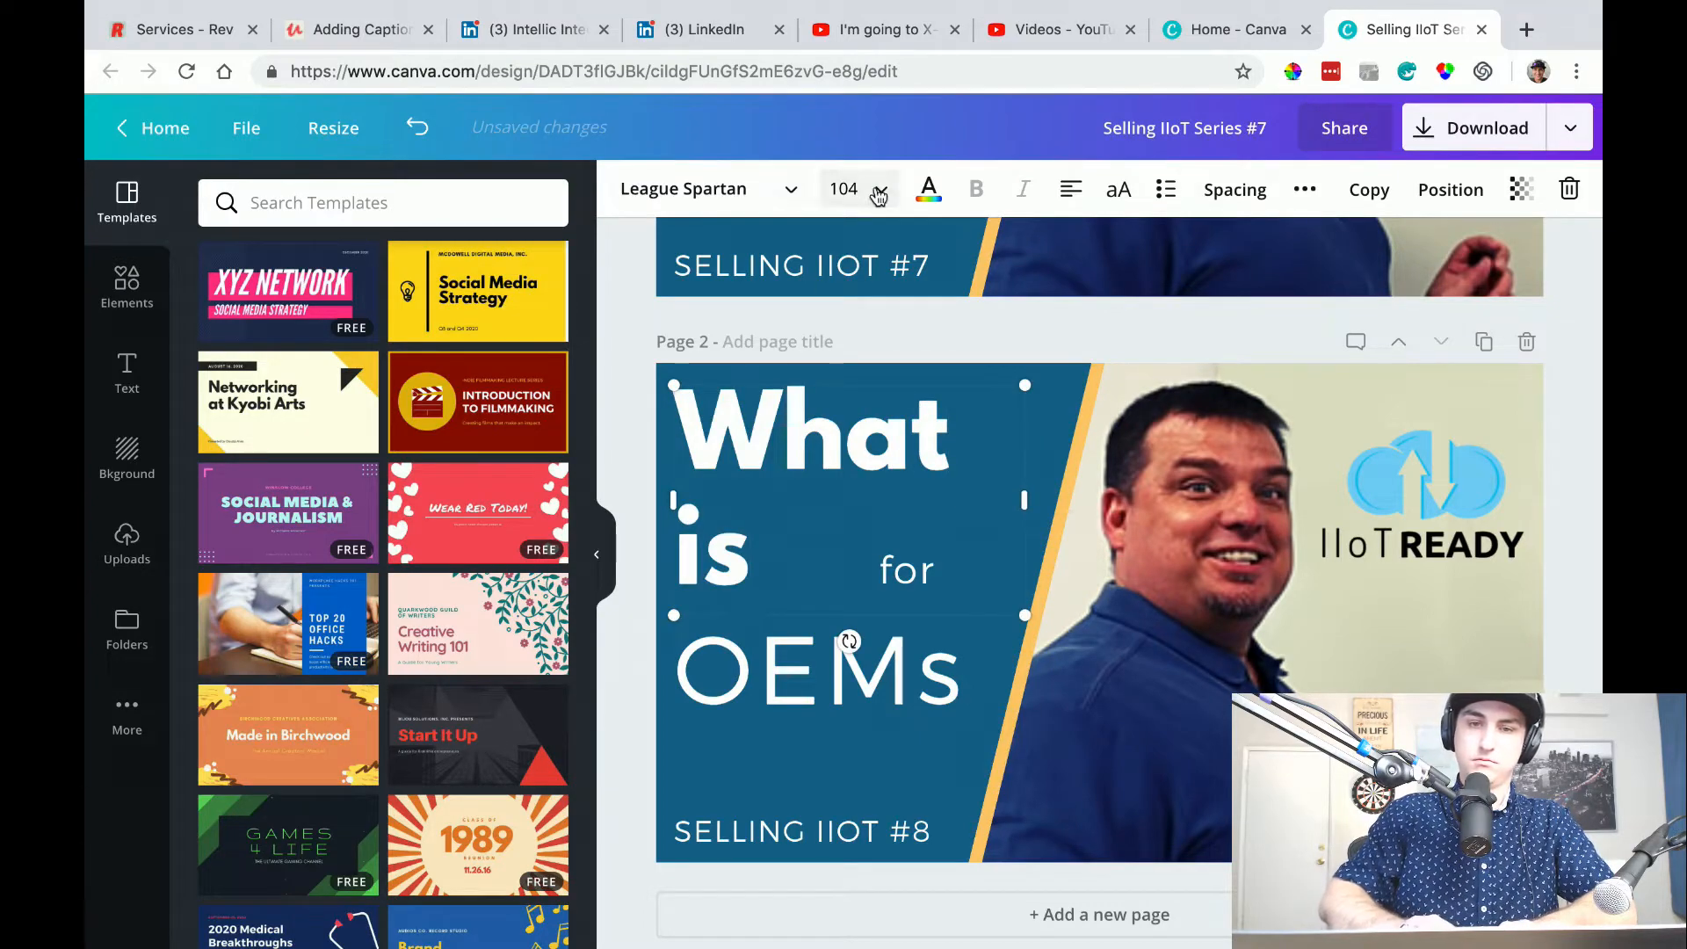
click(844, 189)
click(876, 525)
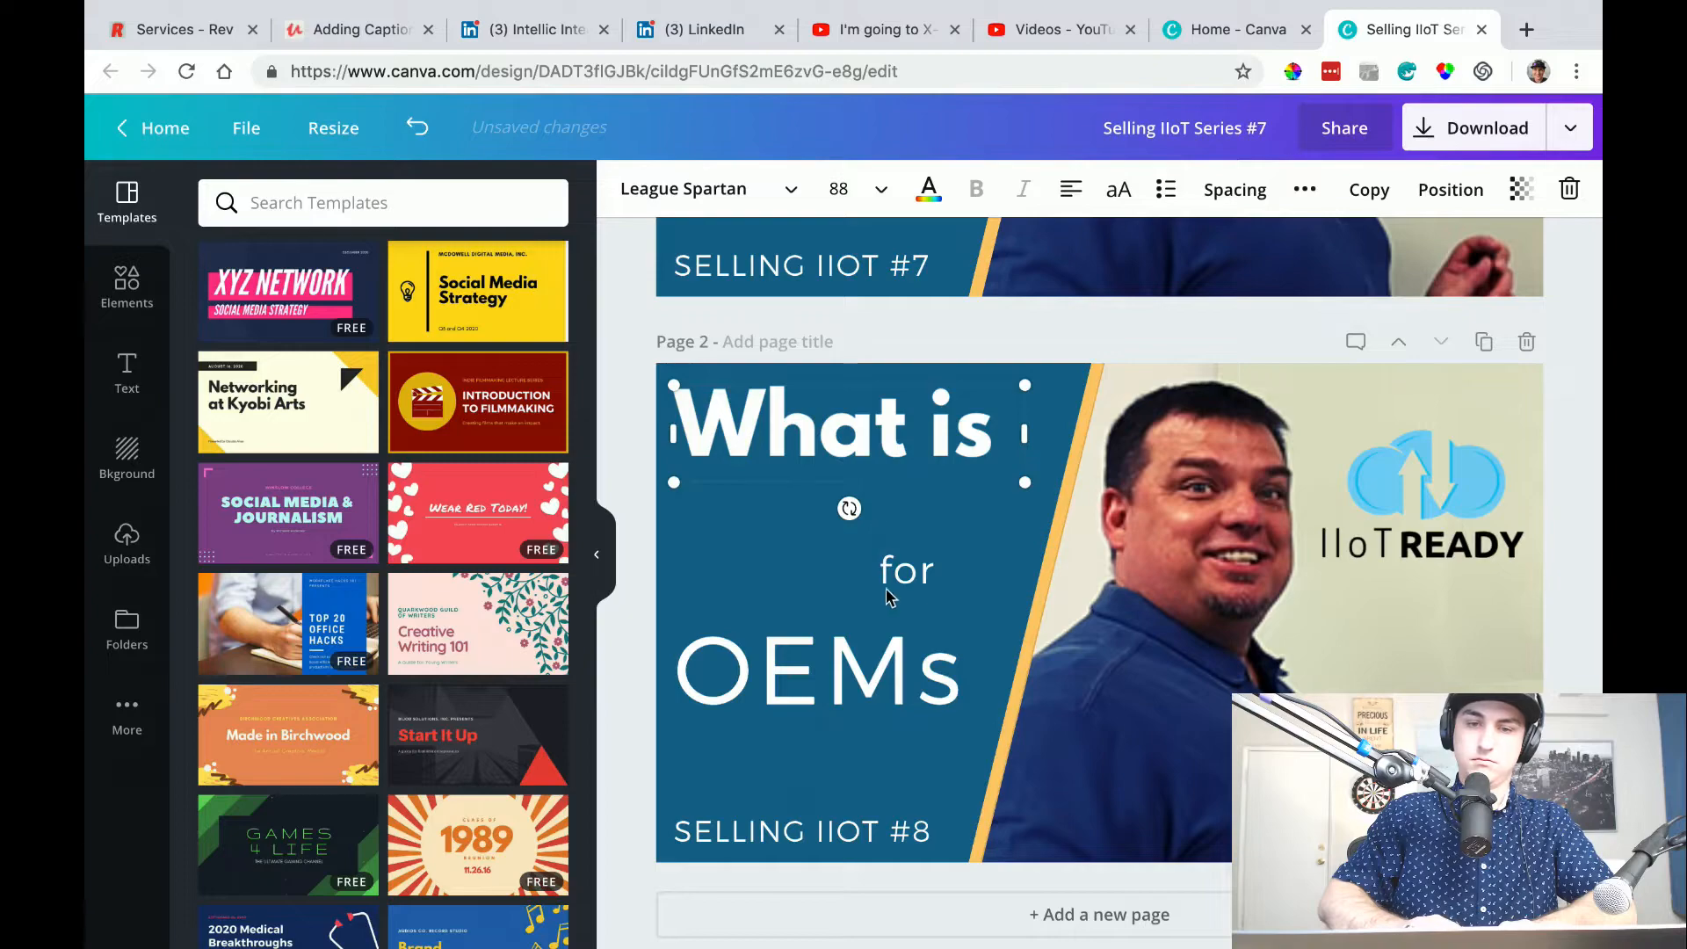
Replace the "OEMs" text on page 2 with "Open" and "Architecture" on two lines.
click(848, 666)
double_click(848, 666)
text(Open)
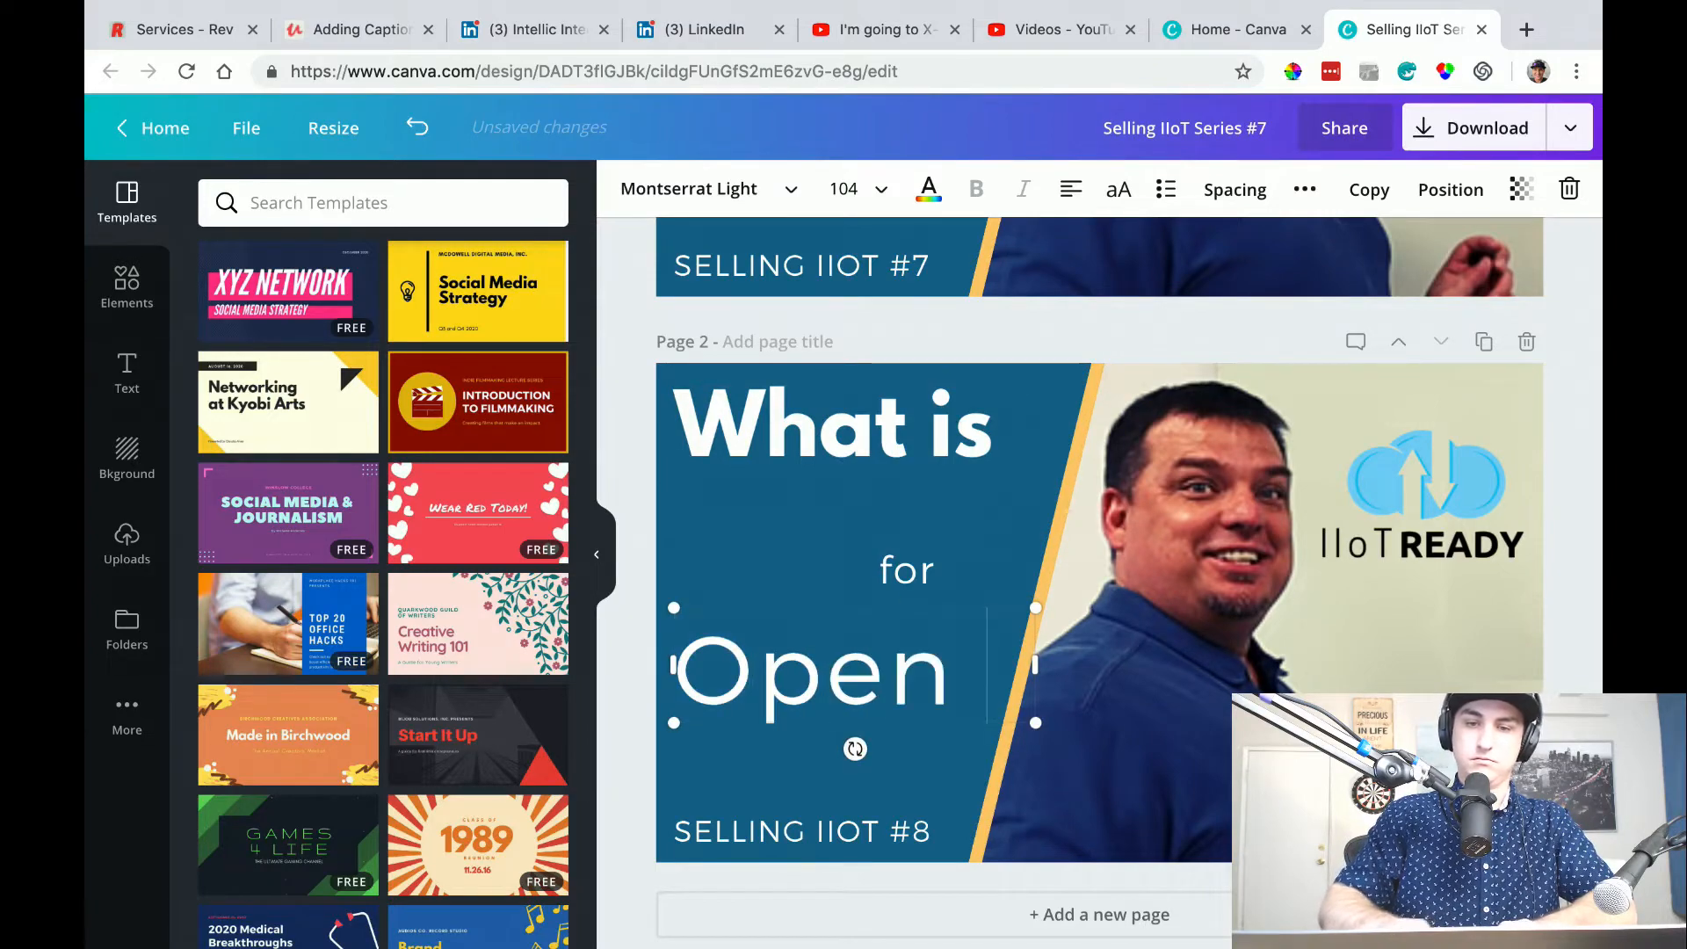
key(Return)
text(Architecture)
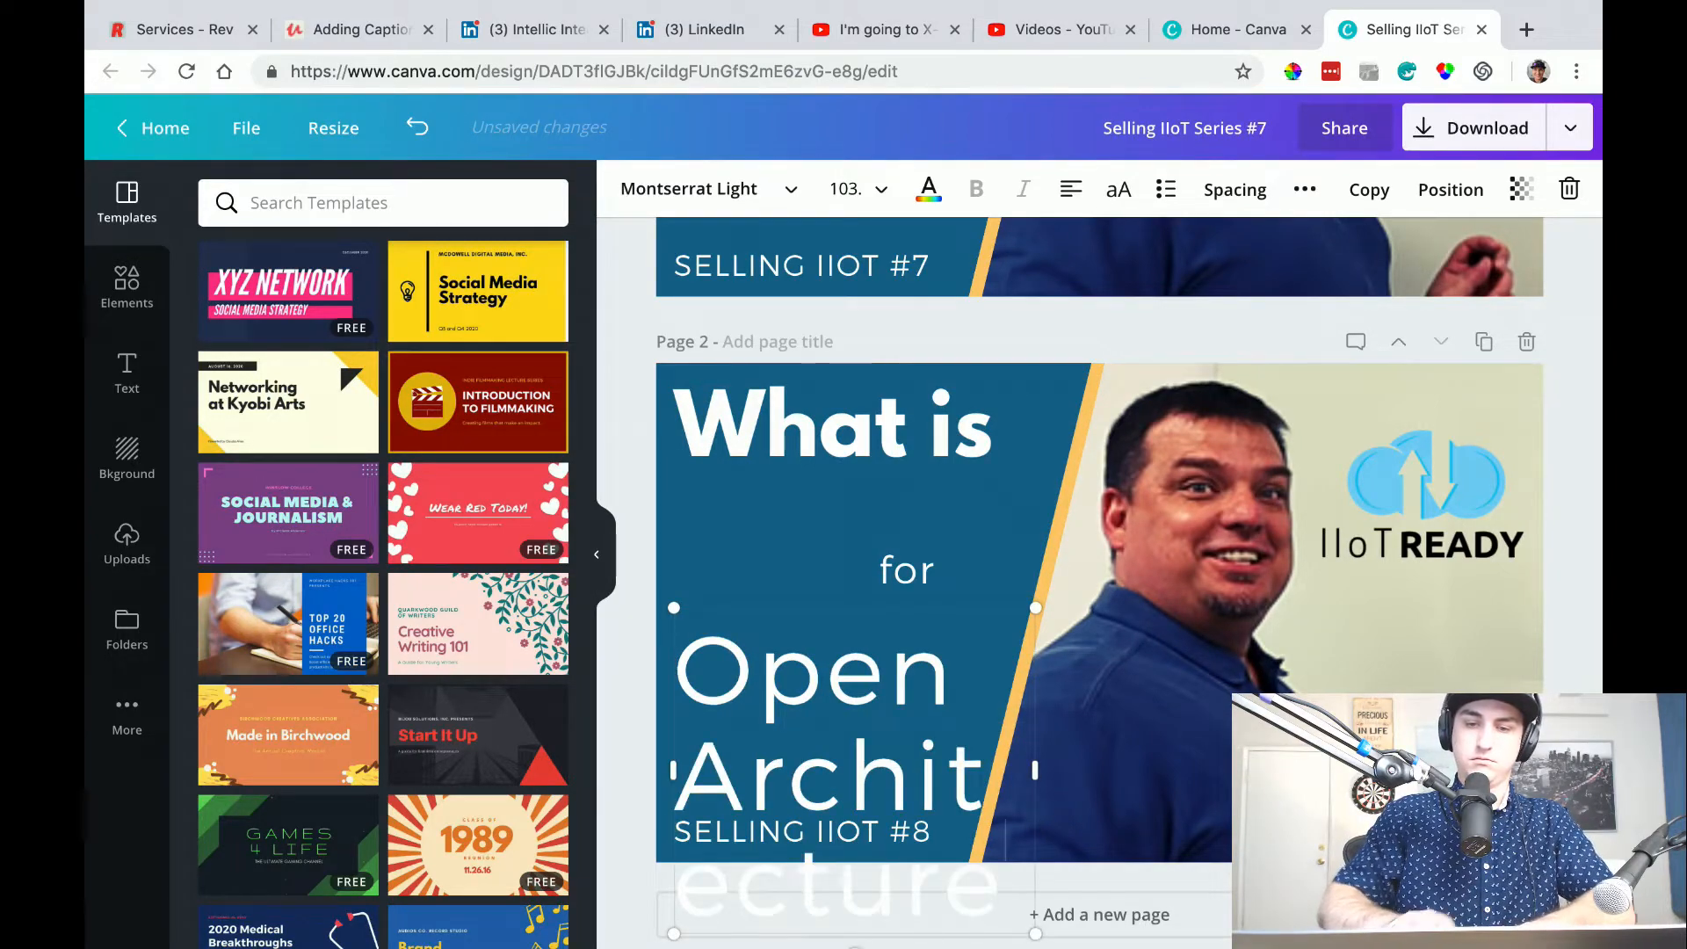
Move the "Open Architecture" text directly beneath "What is" and set its font size to 56.
key(ctrl+a)
click(890, 188)
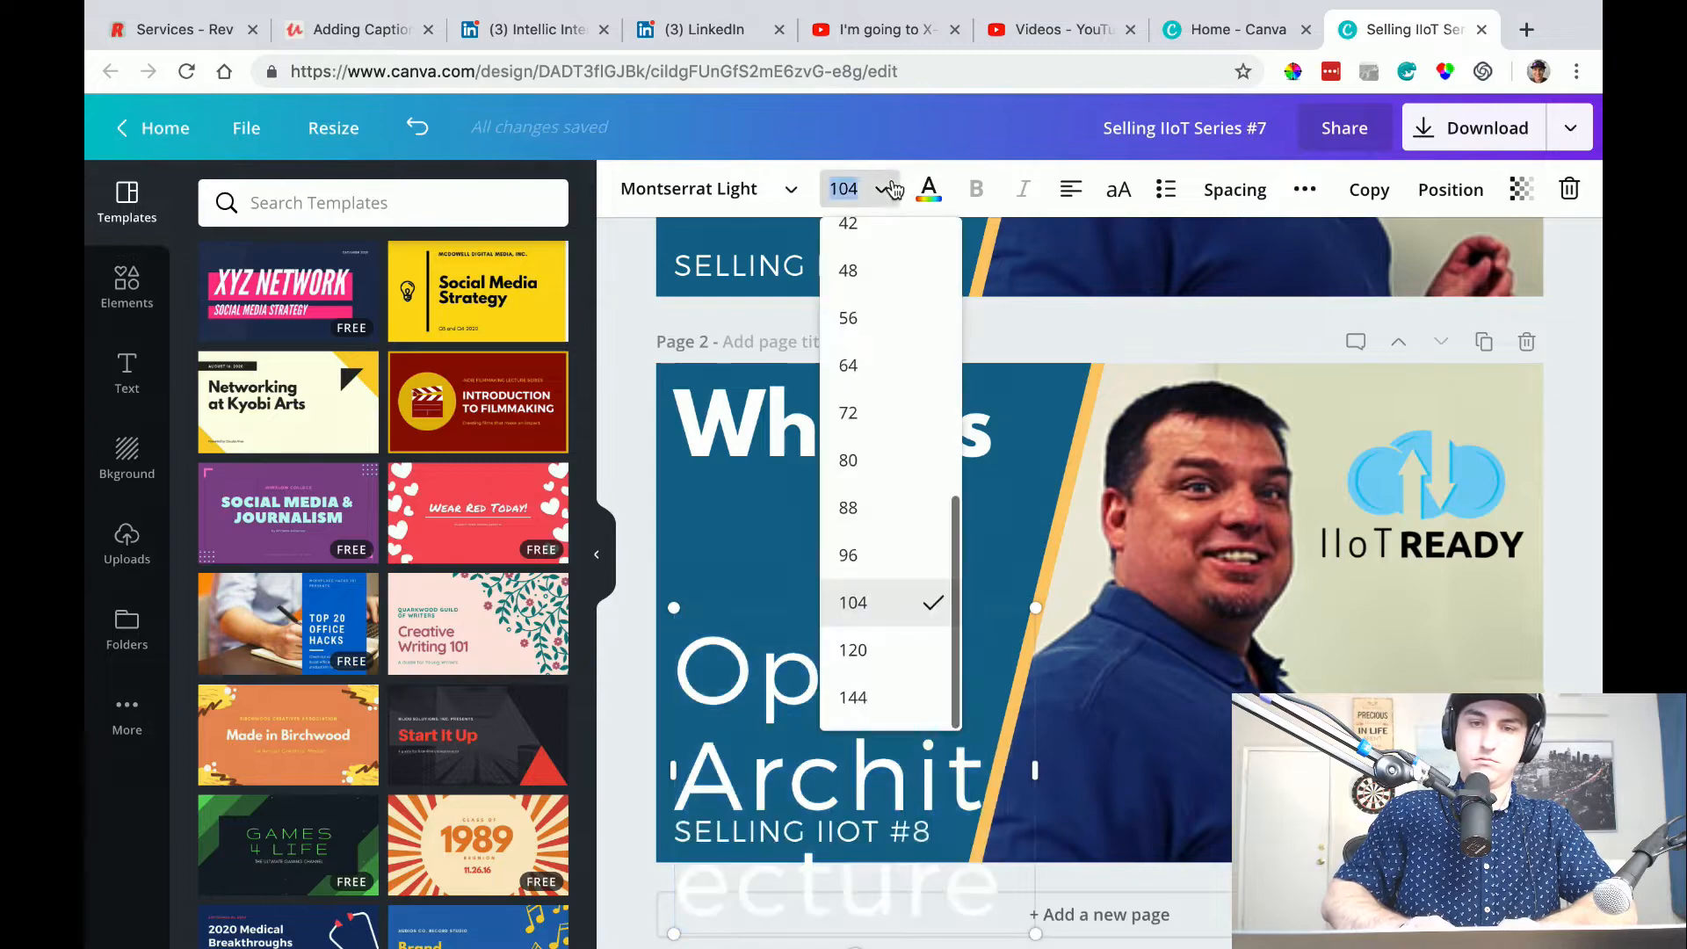
click(875, 506)
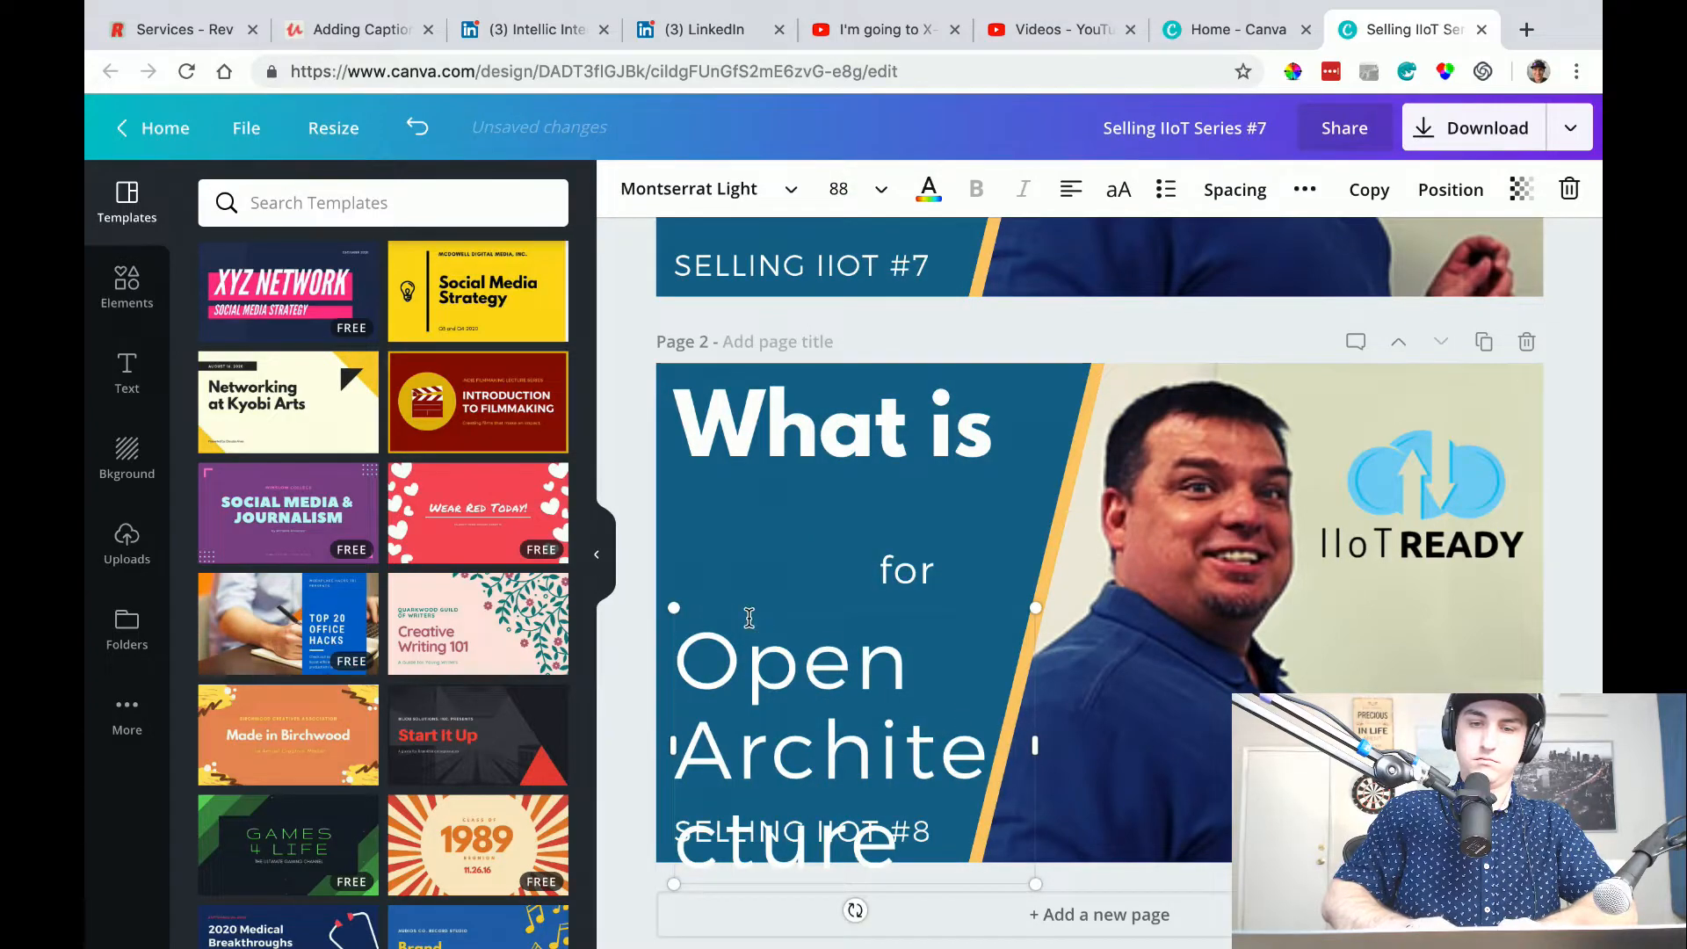
drag(770, 745, 754, 524)
click(605, 673)
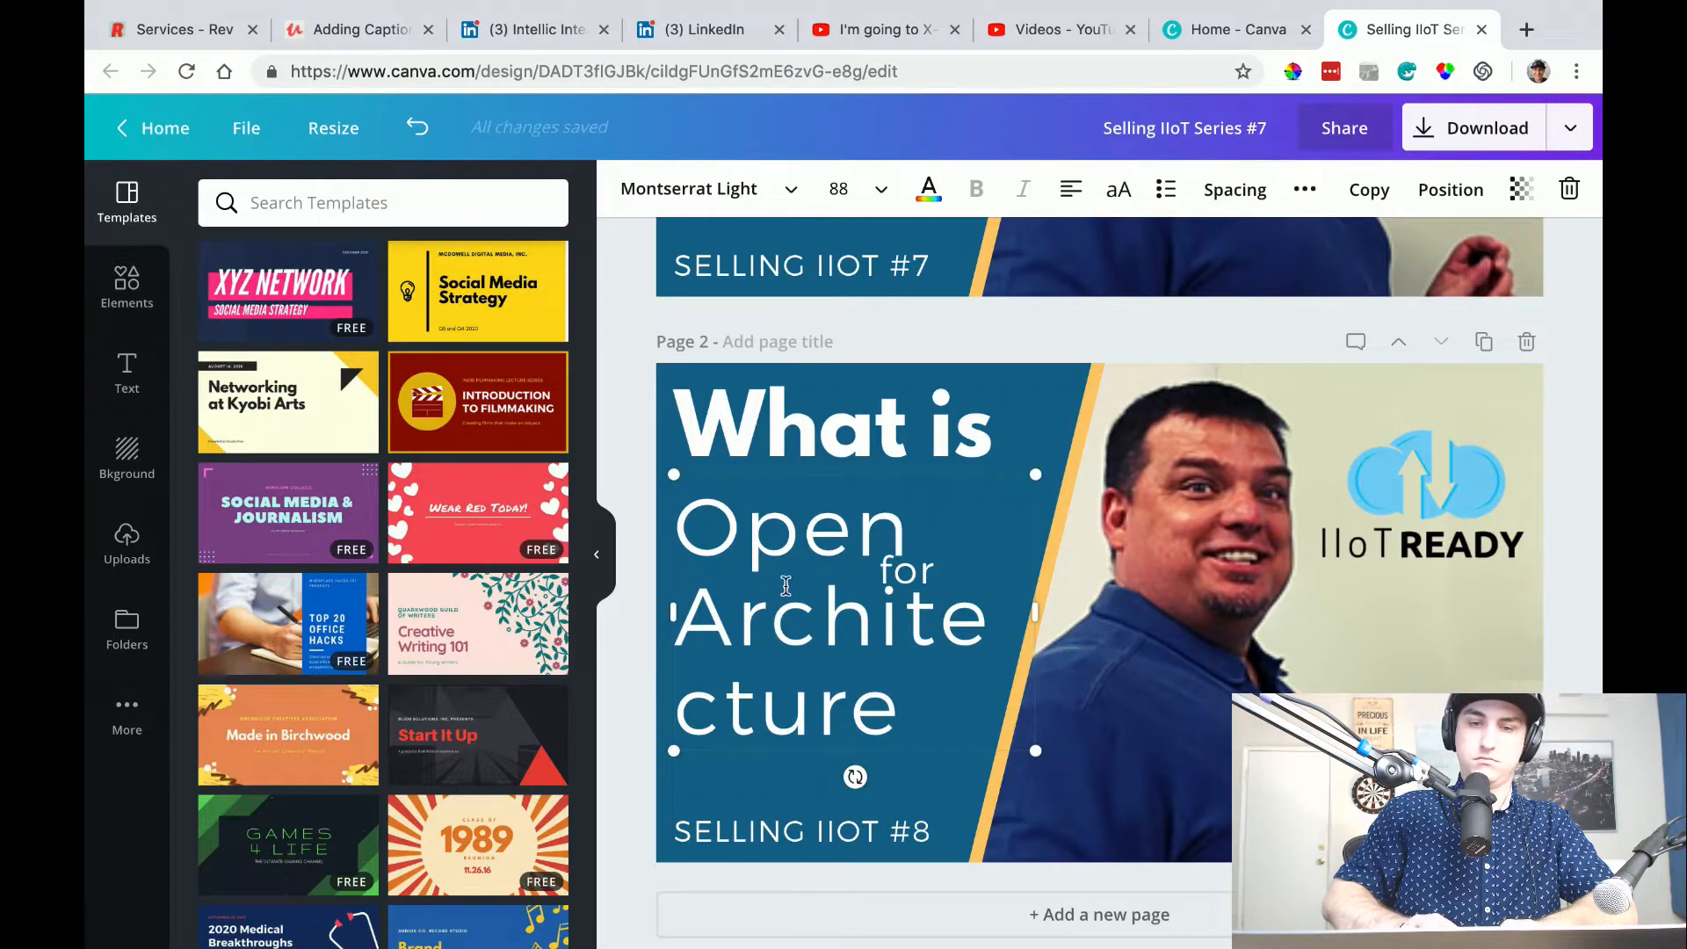
click(881, 190)
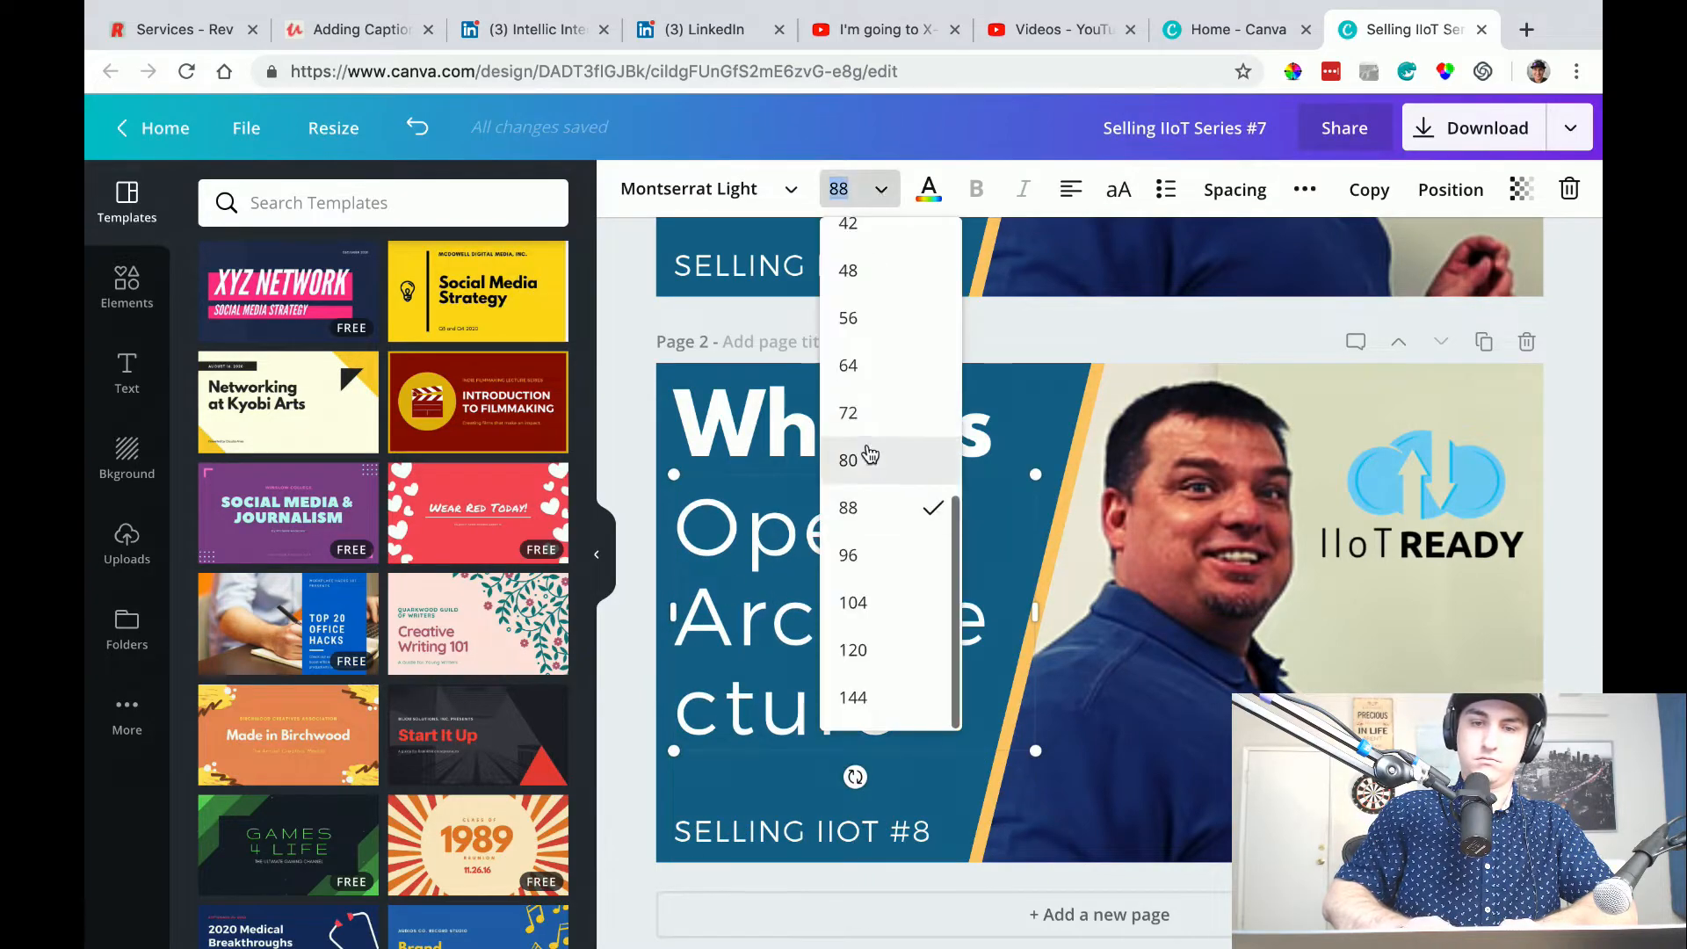
click(879, 409)
click(882, 190)
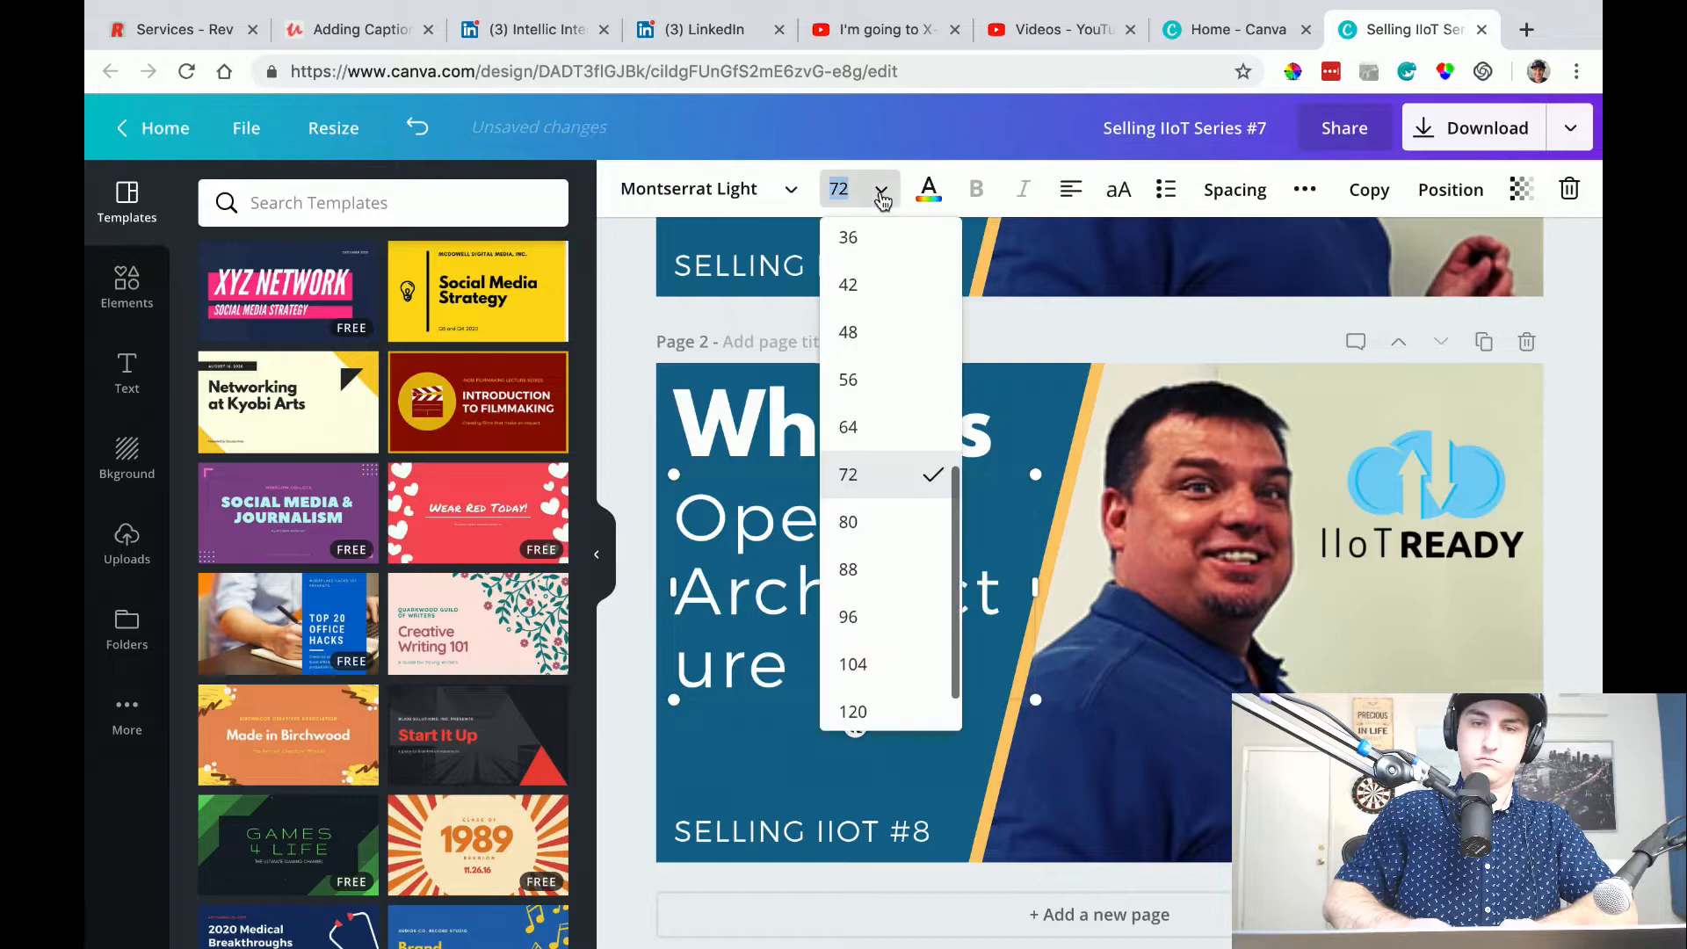
click(888, 377)
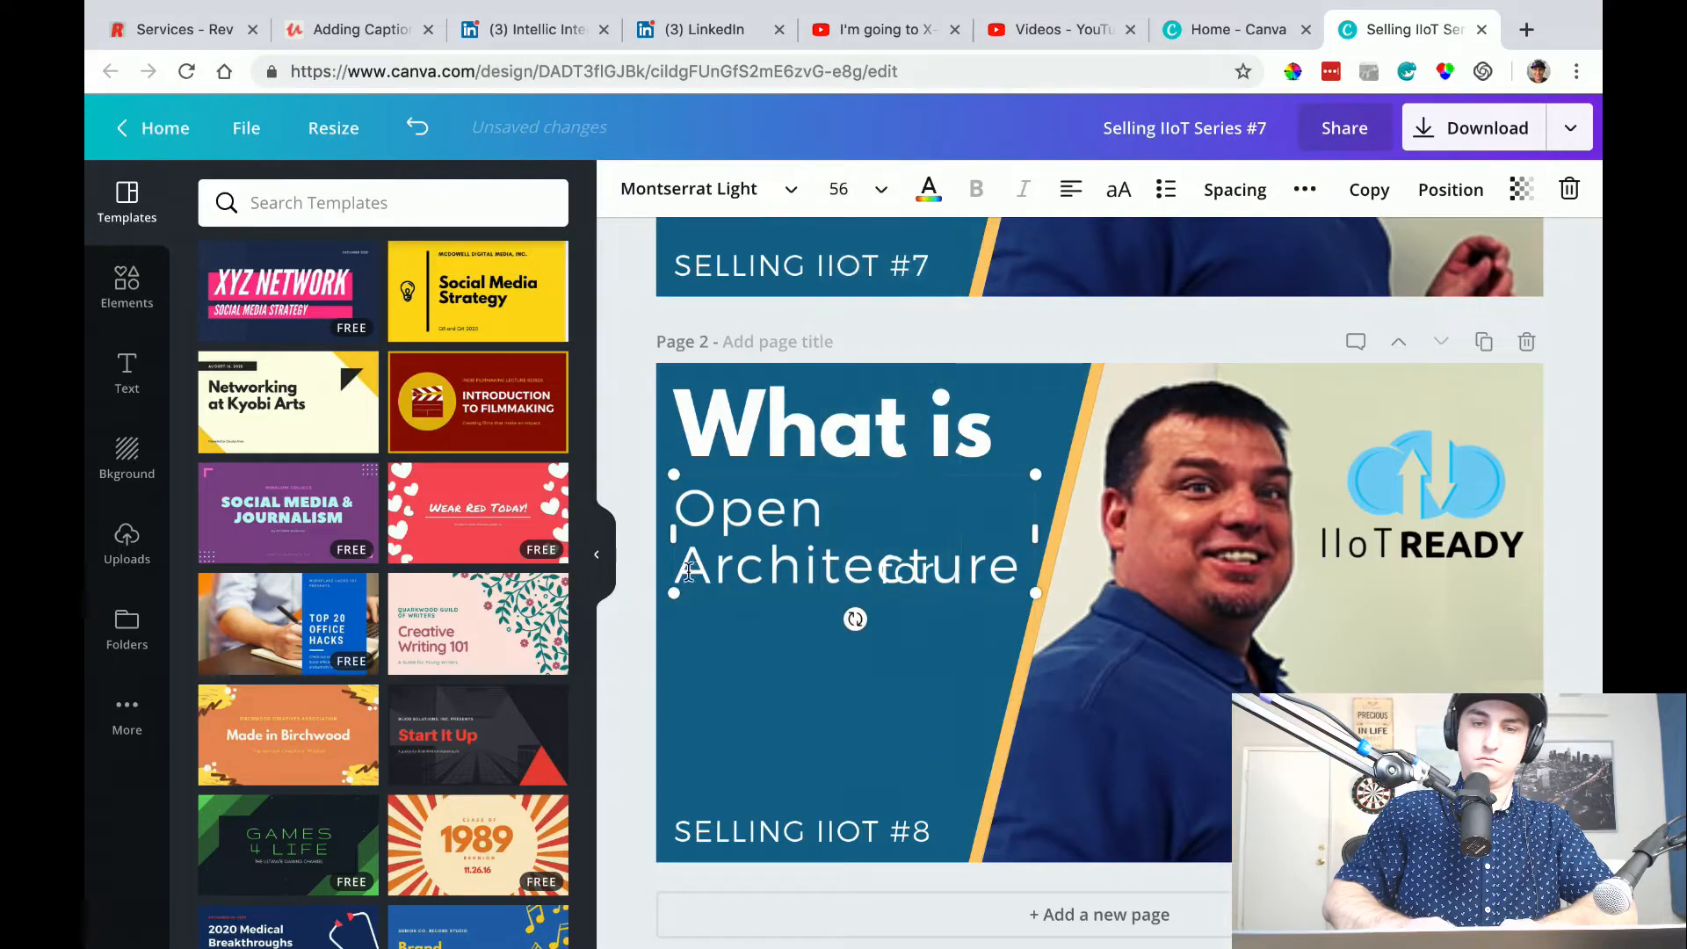
Remove the "Open" line from the "Architecture" text box and delete the separate "for" text from page 2.
double_click(738, 523)
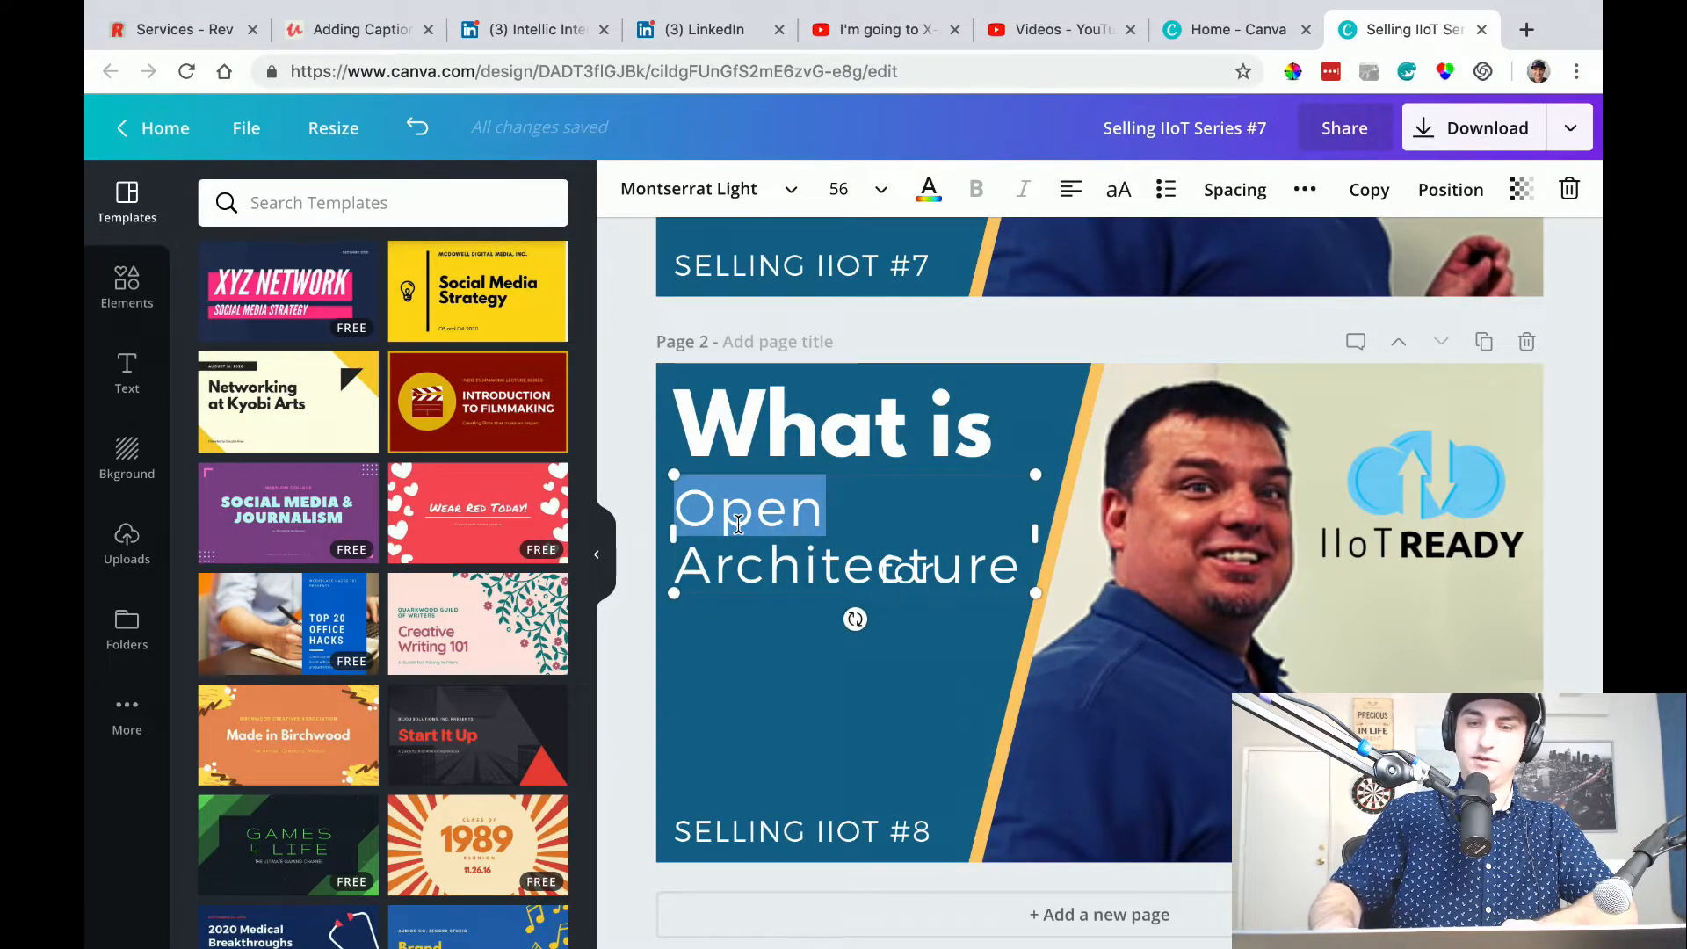
key(BackSpace)
key(Delete)
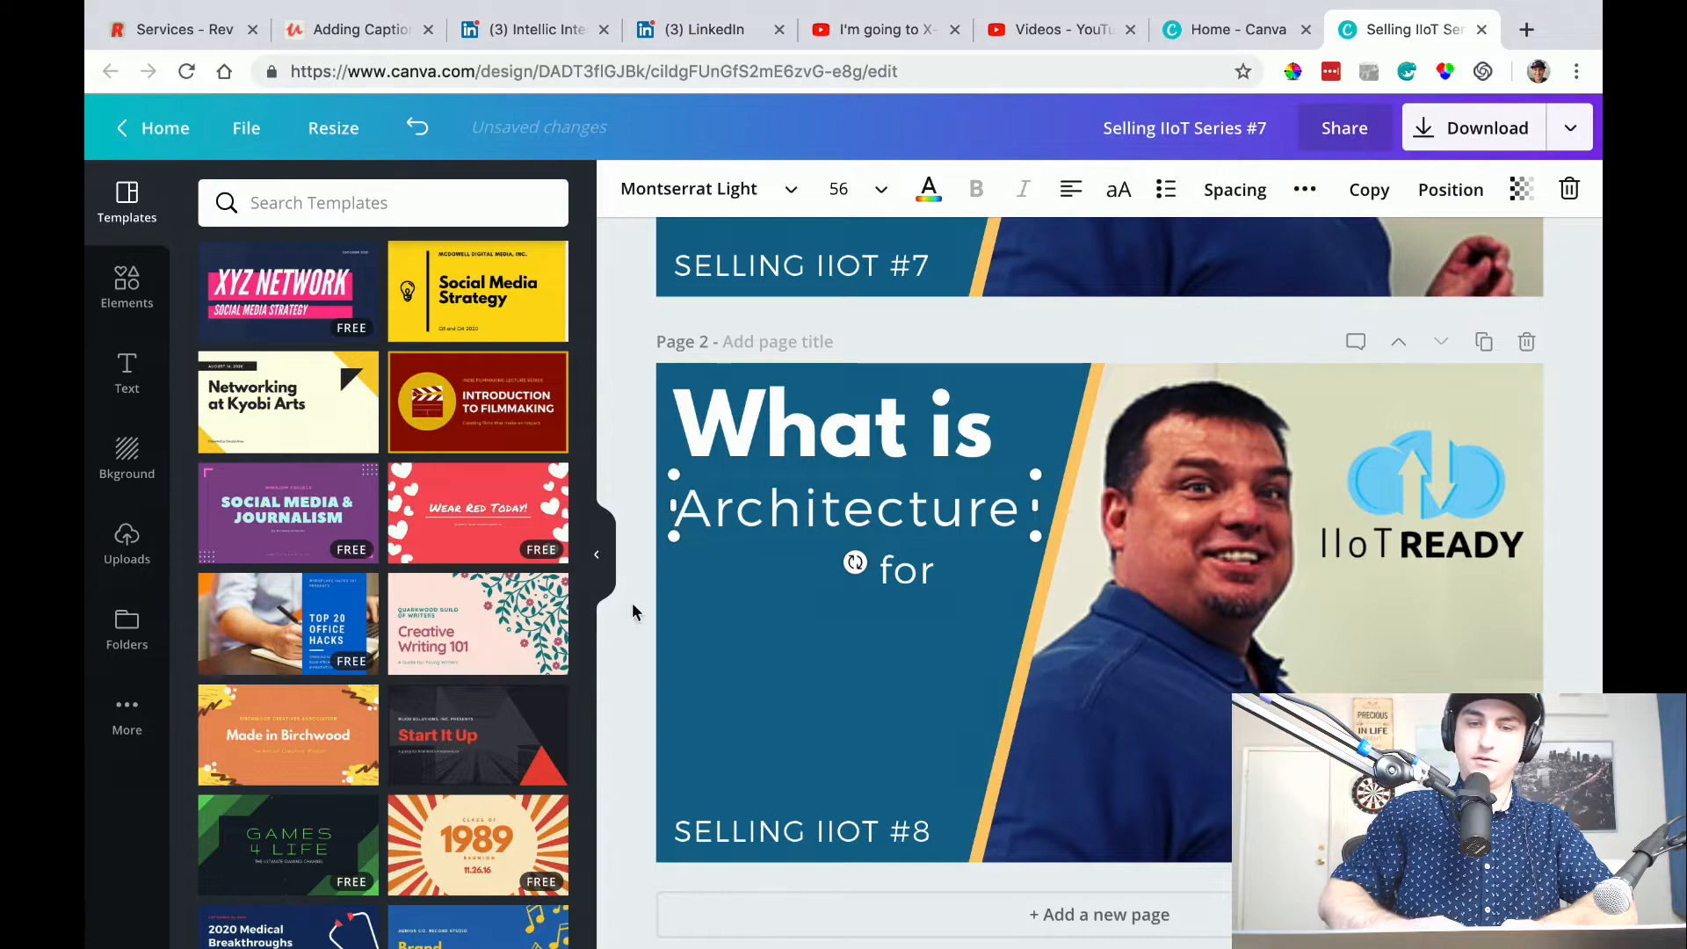
click(623, 678)
click(883, 566)
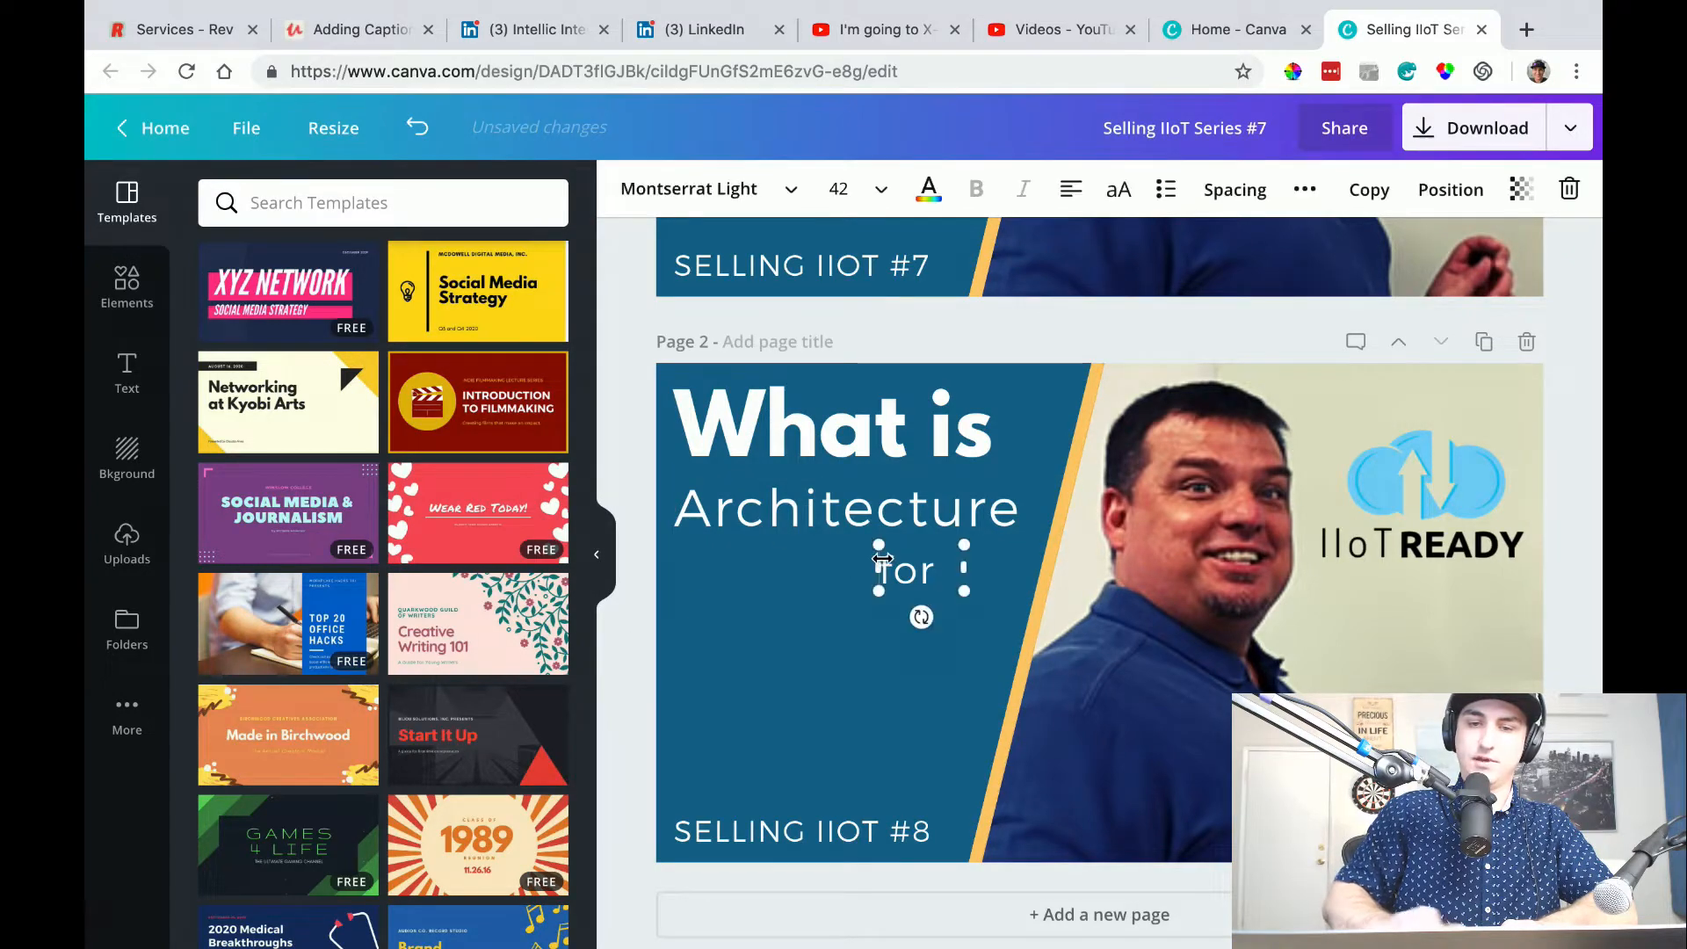
click(1569, 189)
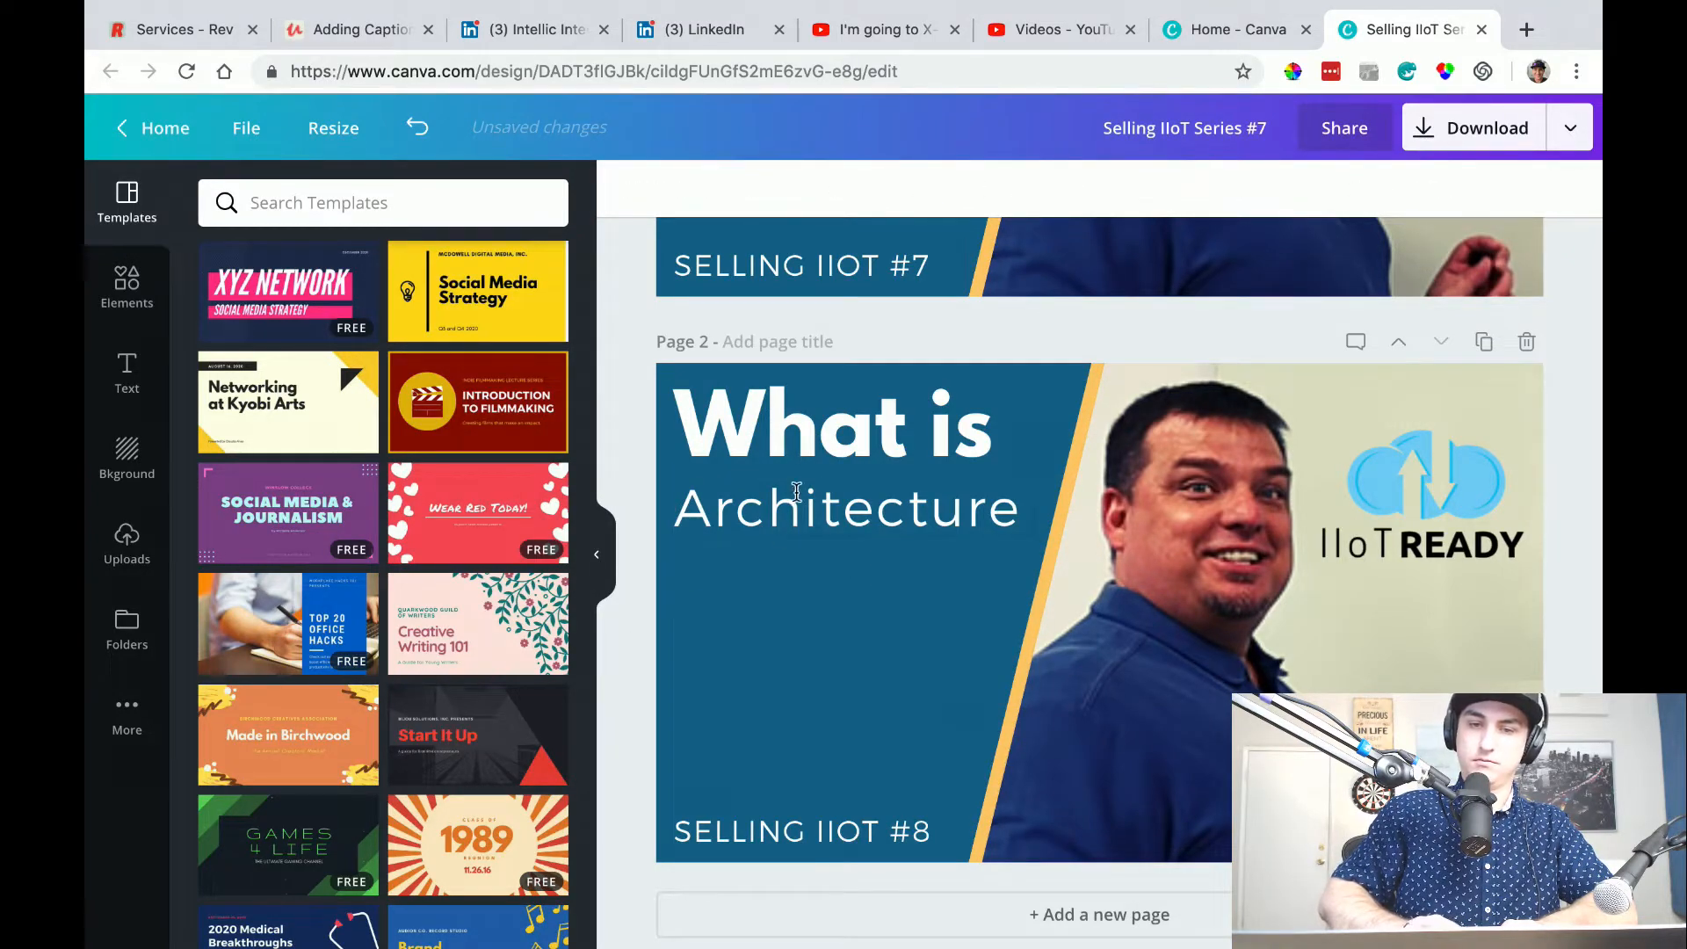
Move "Architecture" lower on the blue area and place a copy of it beneath "What is" that reads "Open".
drag(796, 492, 786, 605)
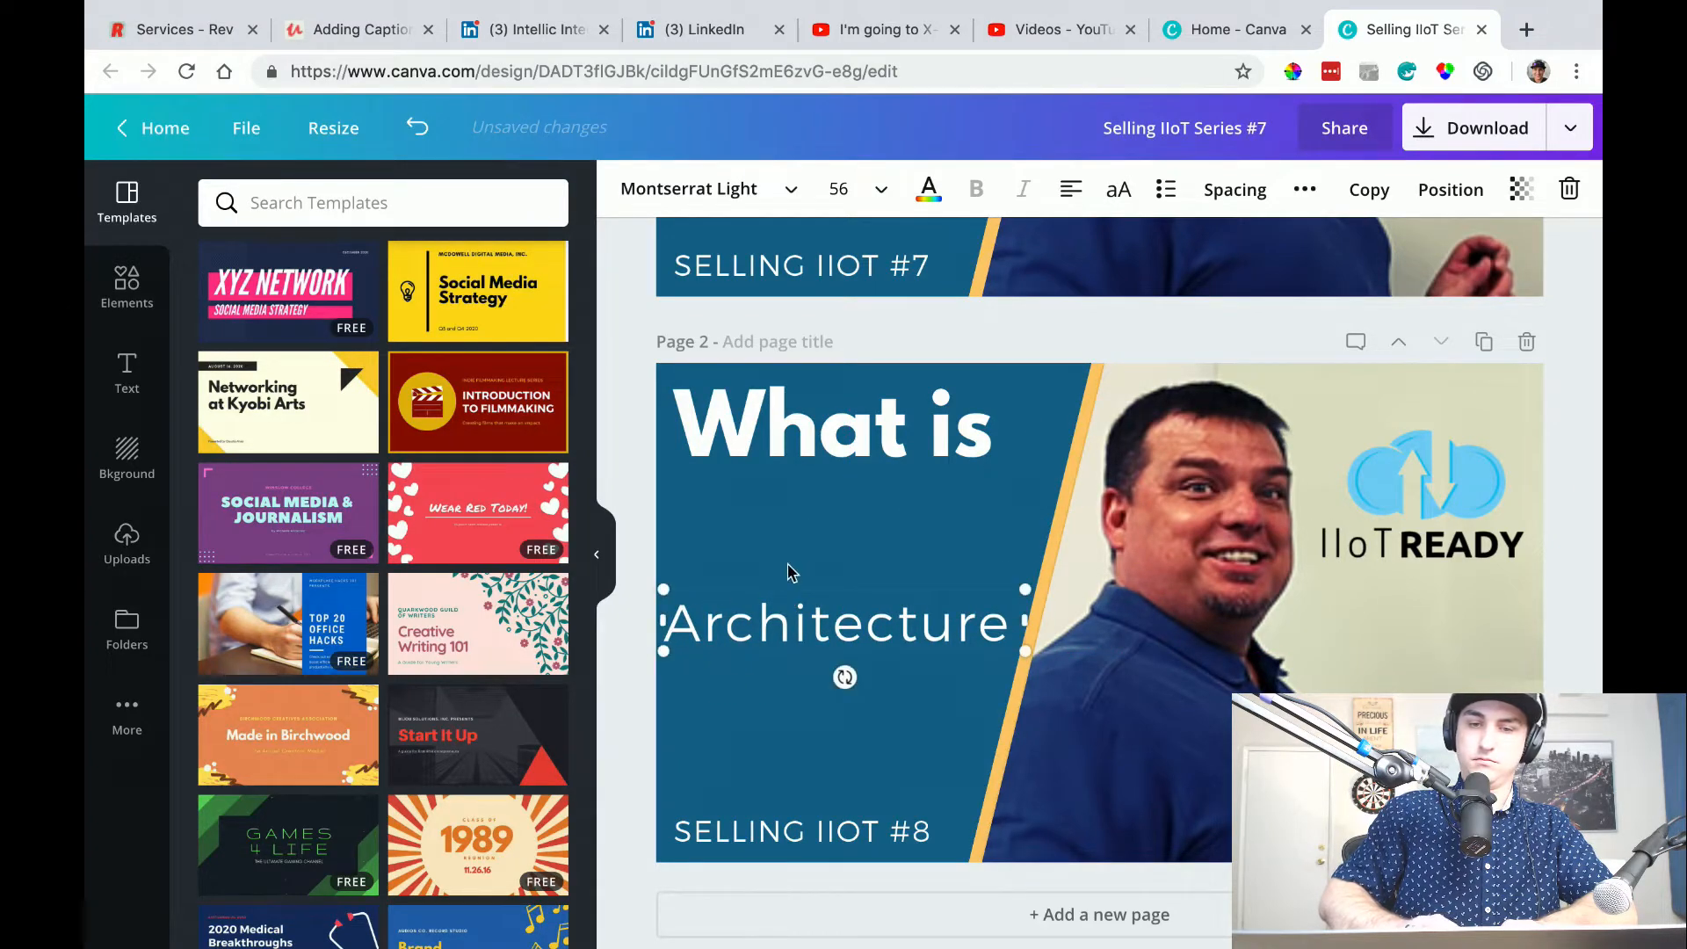
click(1370, 189)
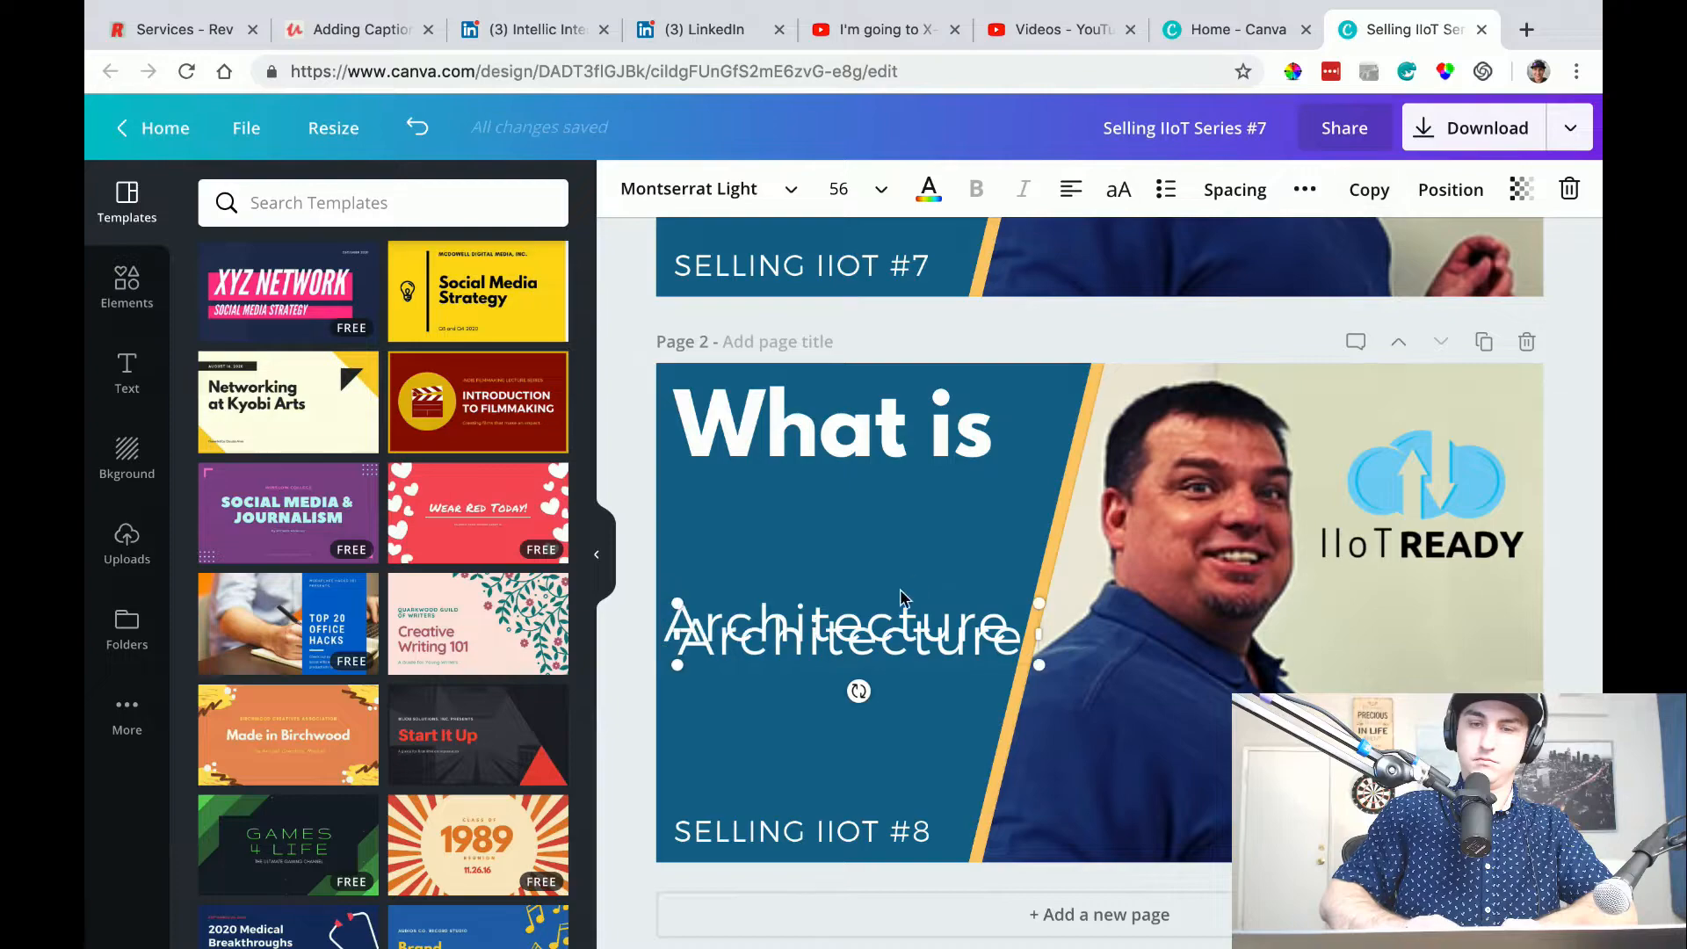
drag(814, 594, 814, 473)
double_click(817, 514)
text(OPEN)
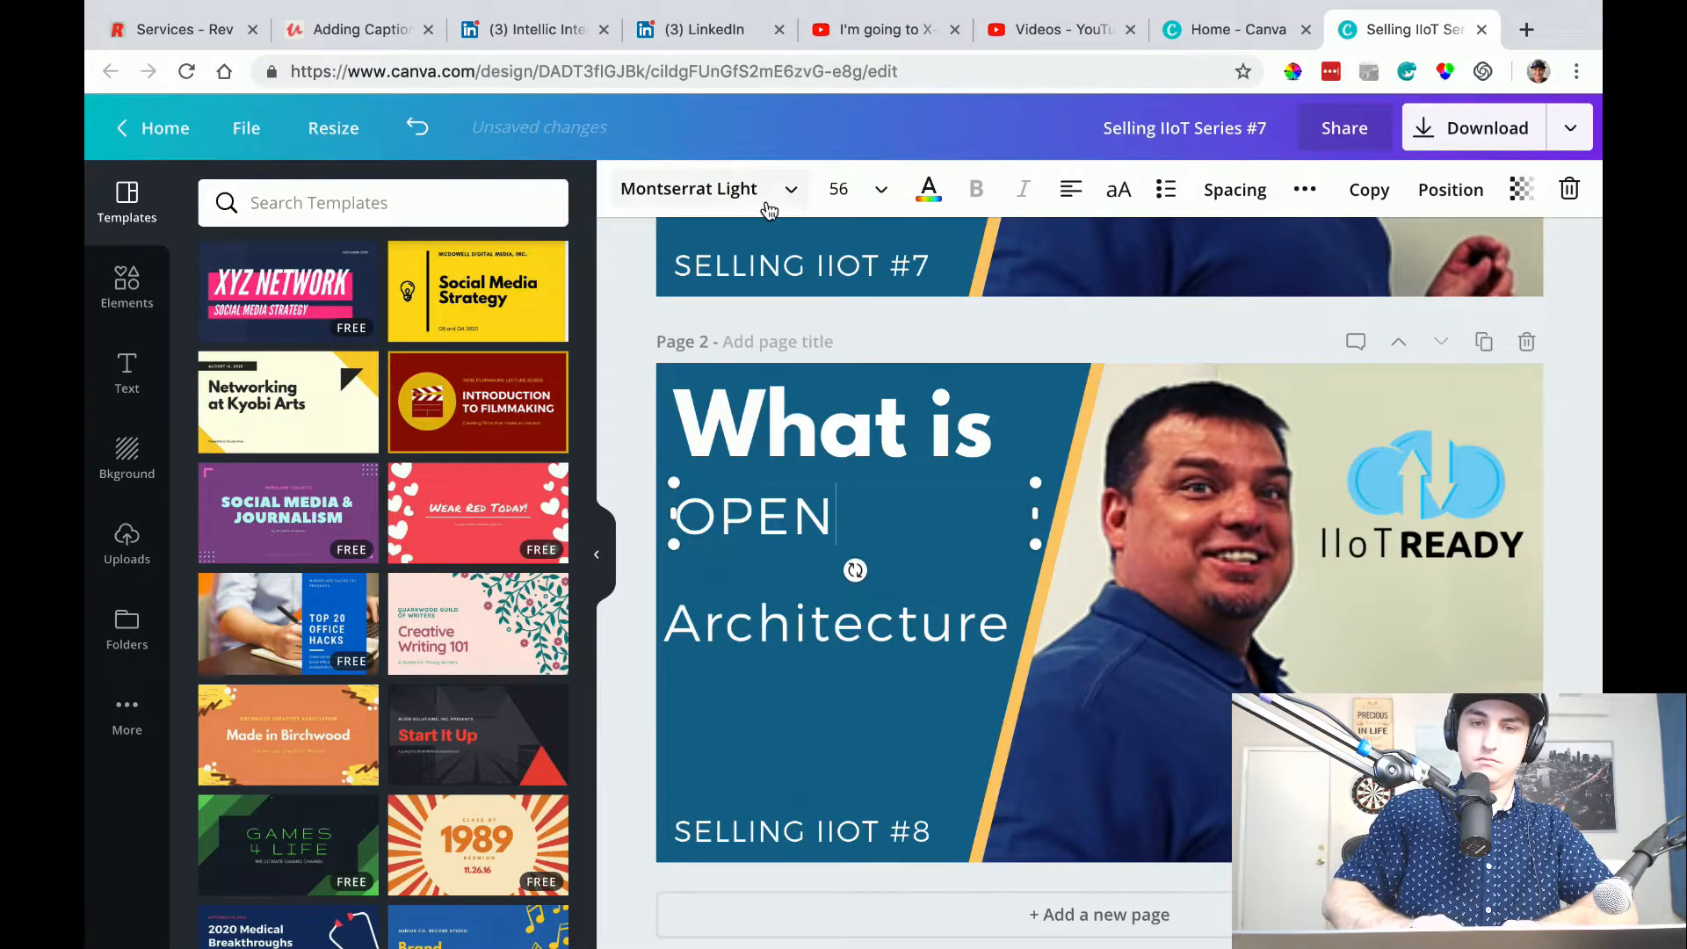
key(super+a)
key(BackSpace)
text(Open)
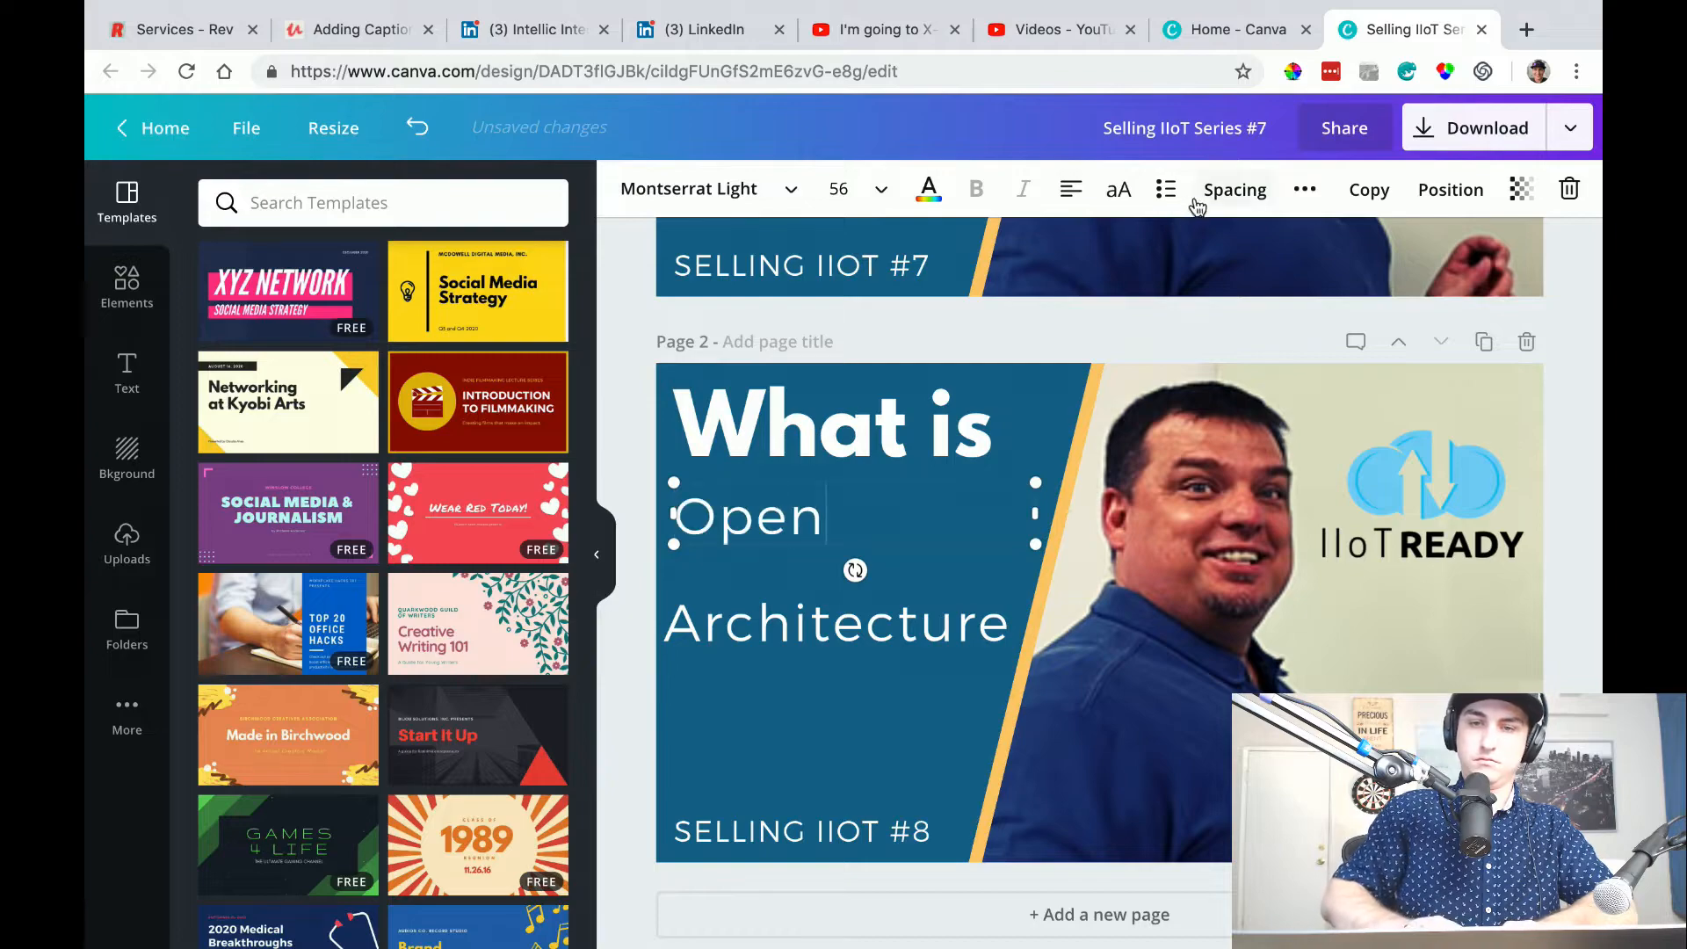
Make the "Open" text uppercase and set its font size to 144.
click(1118, 190)
click(881, 190)
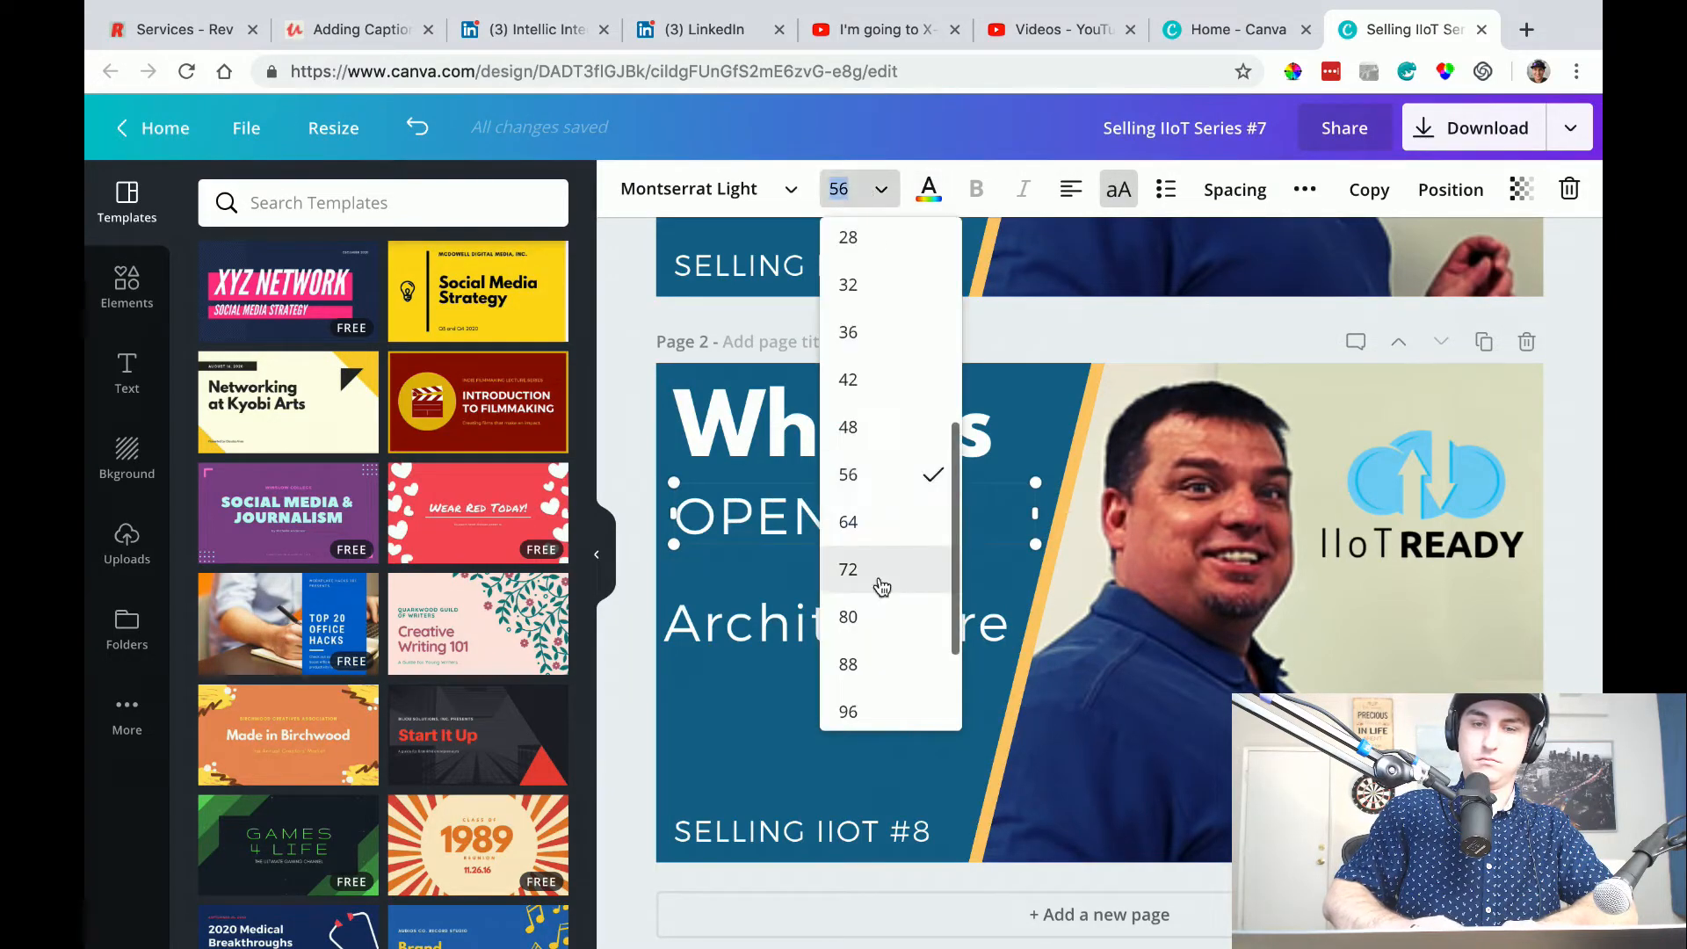
scroll(882, 586, down, 3)
click(861, 692)
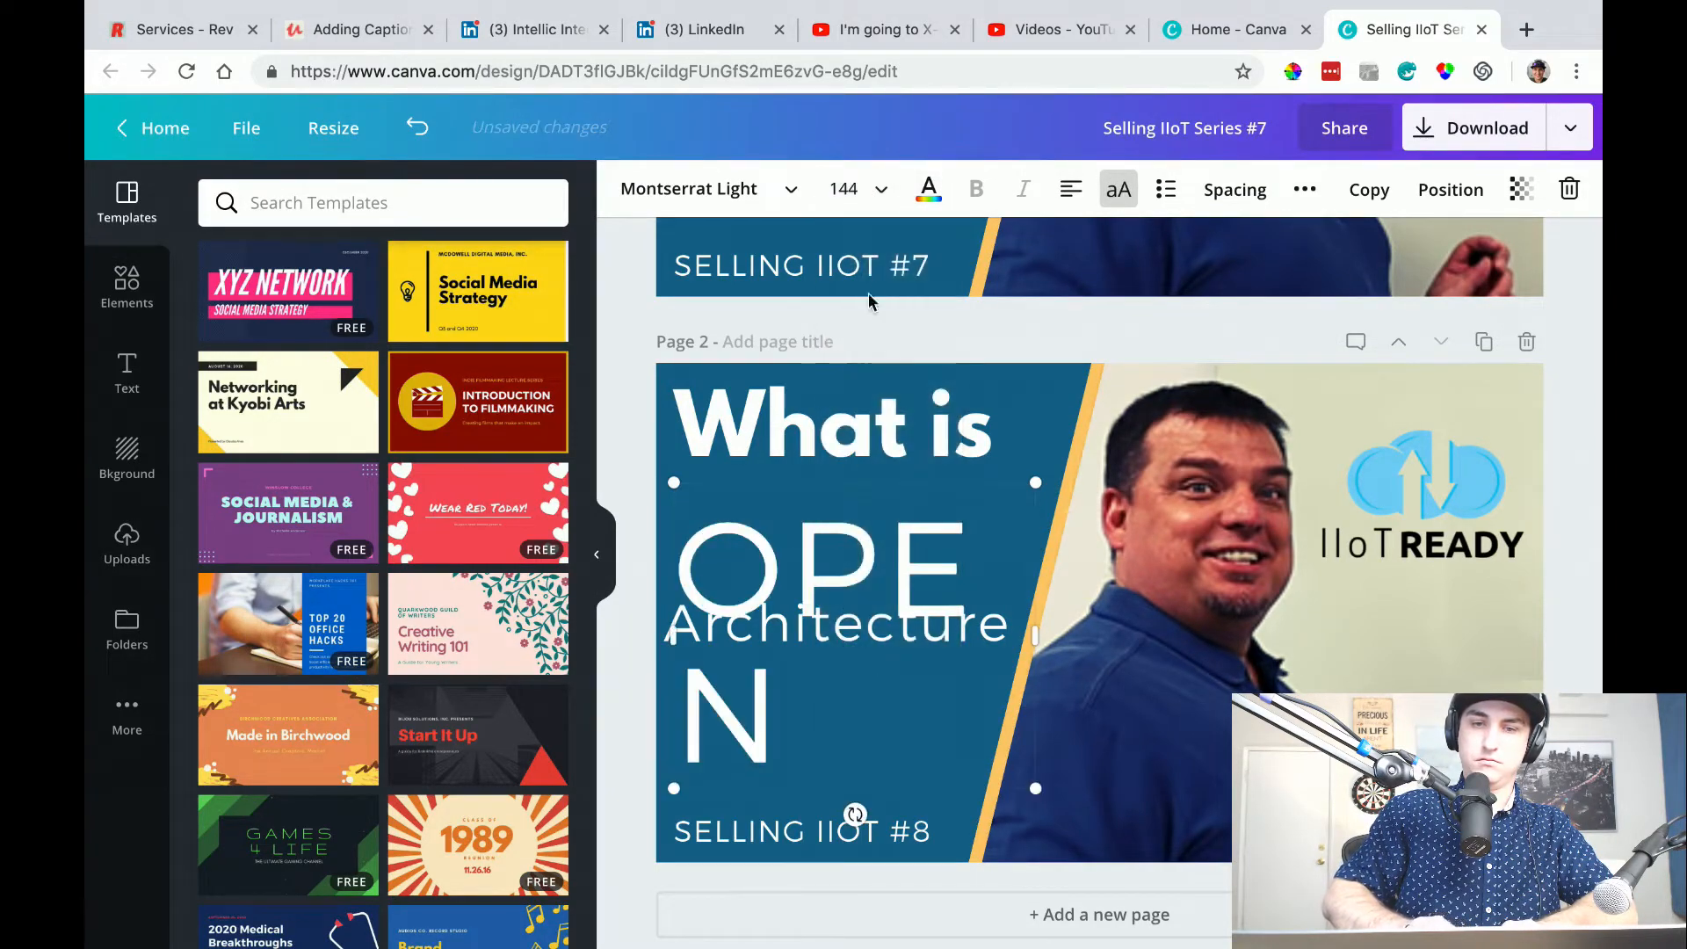
Set the font size of the "OPEN" text on page 2 to 104 and replace the word with "CLOSED".
click(881, 190)
click(859, 600)
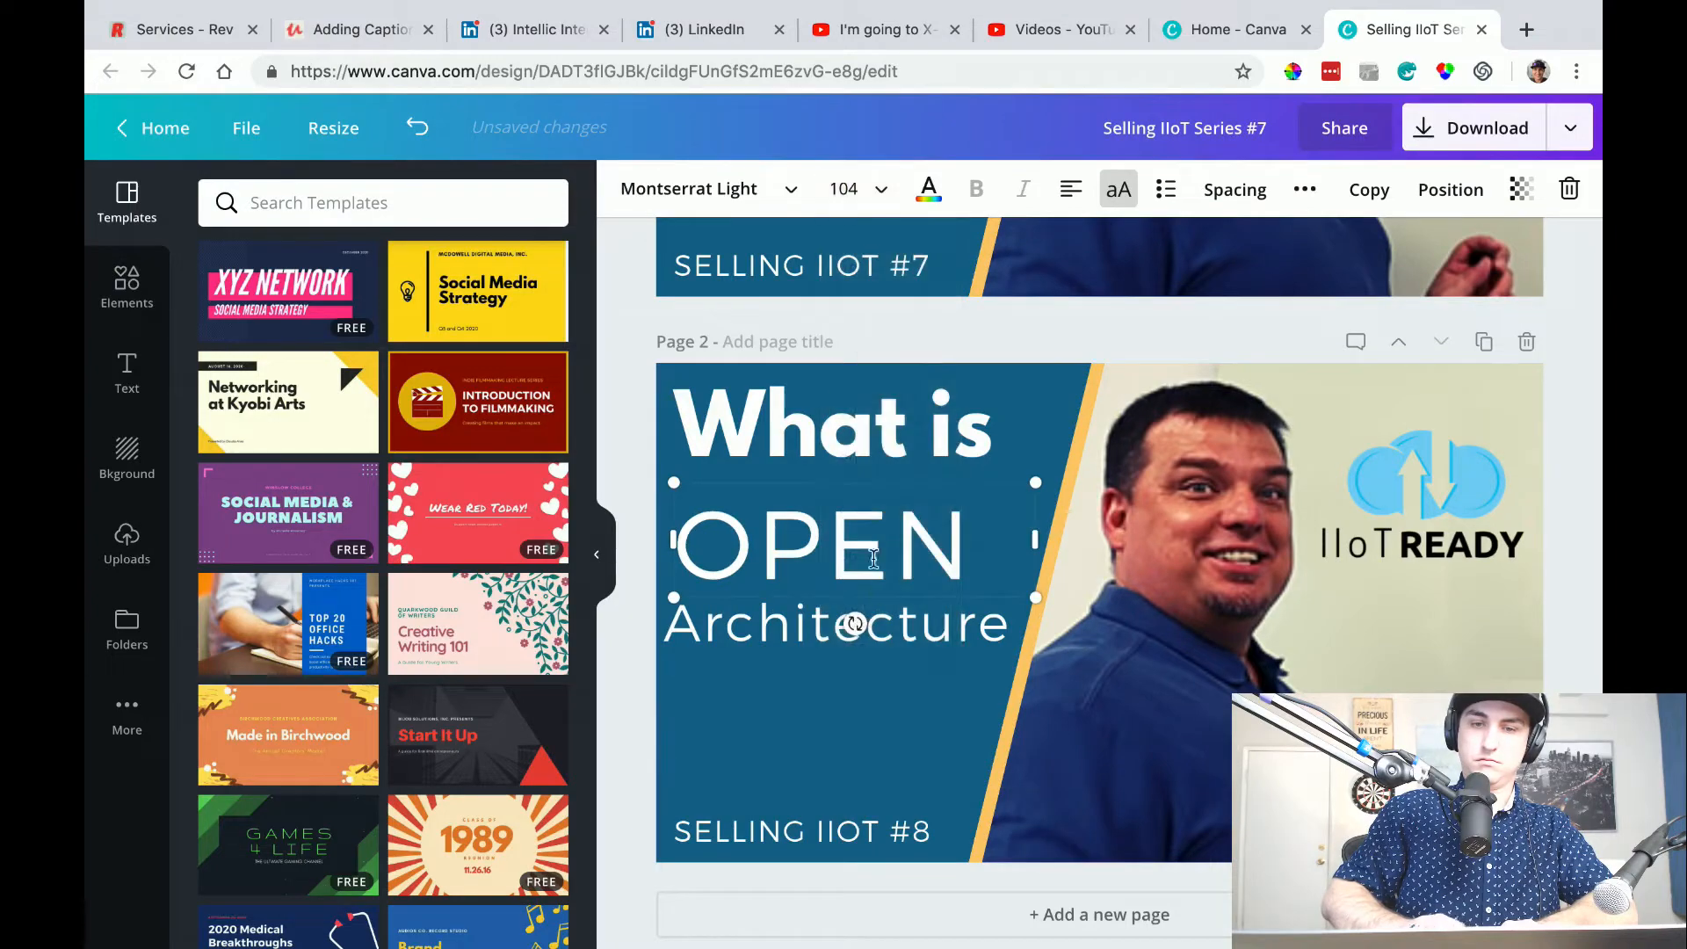
double_click(782, 516)
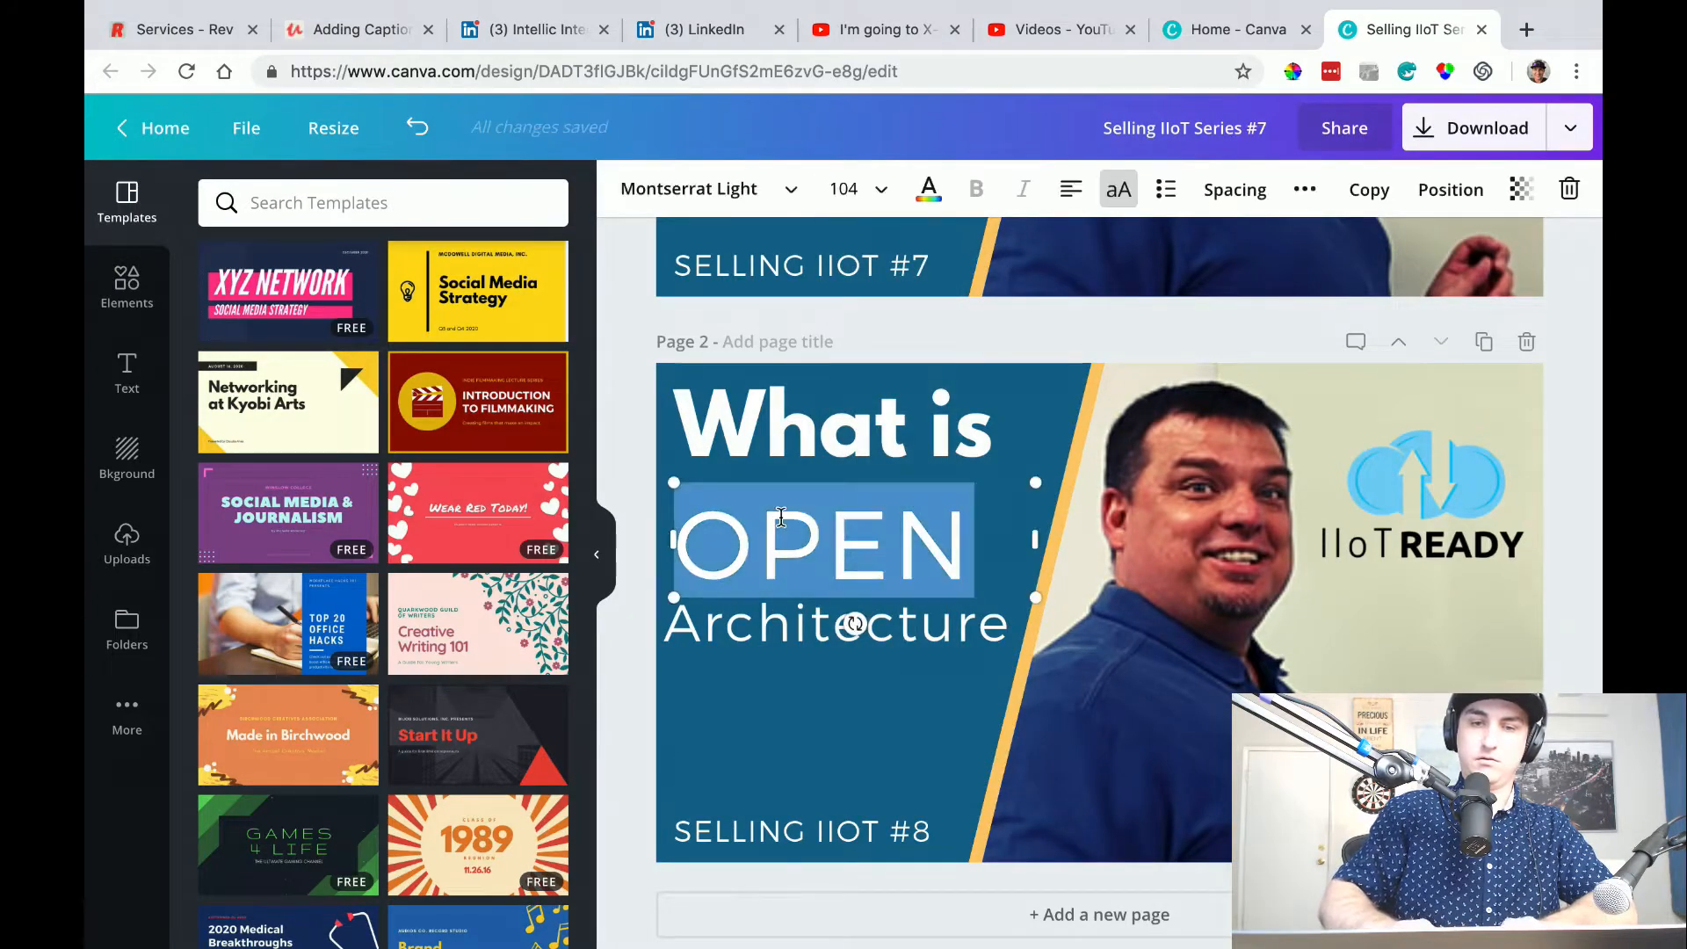
text(CLOSED)
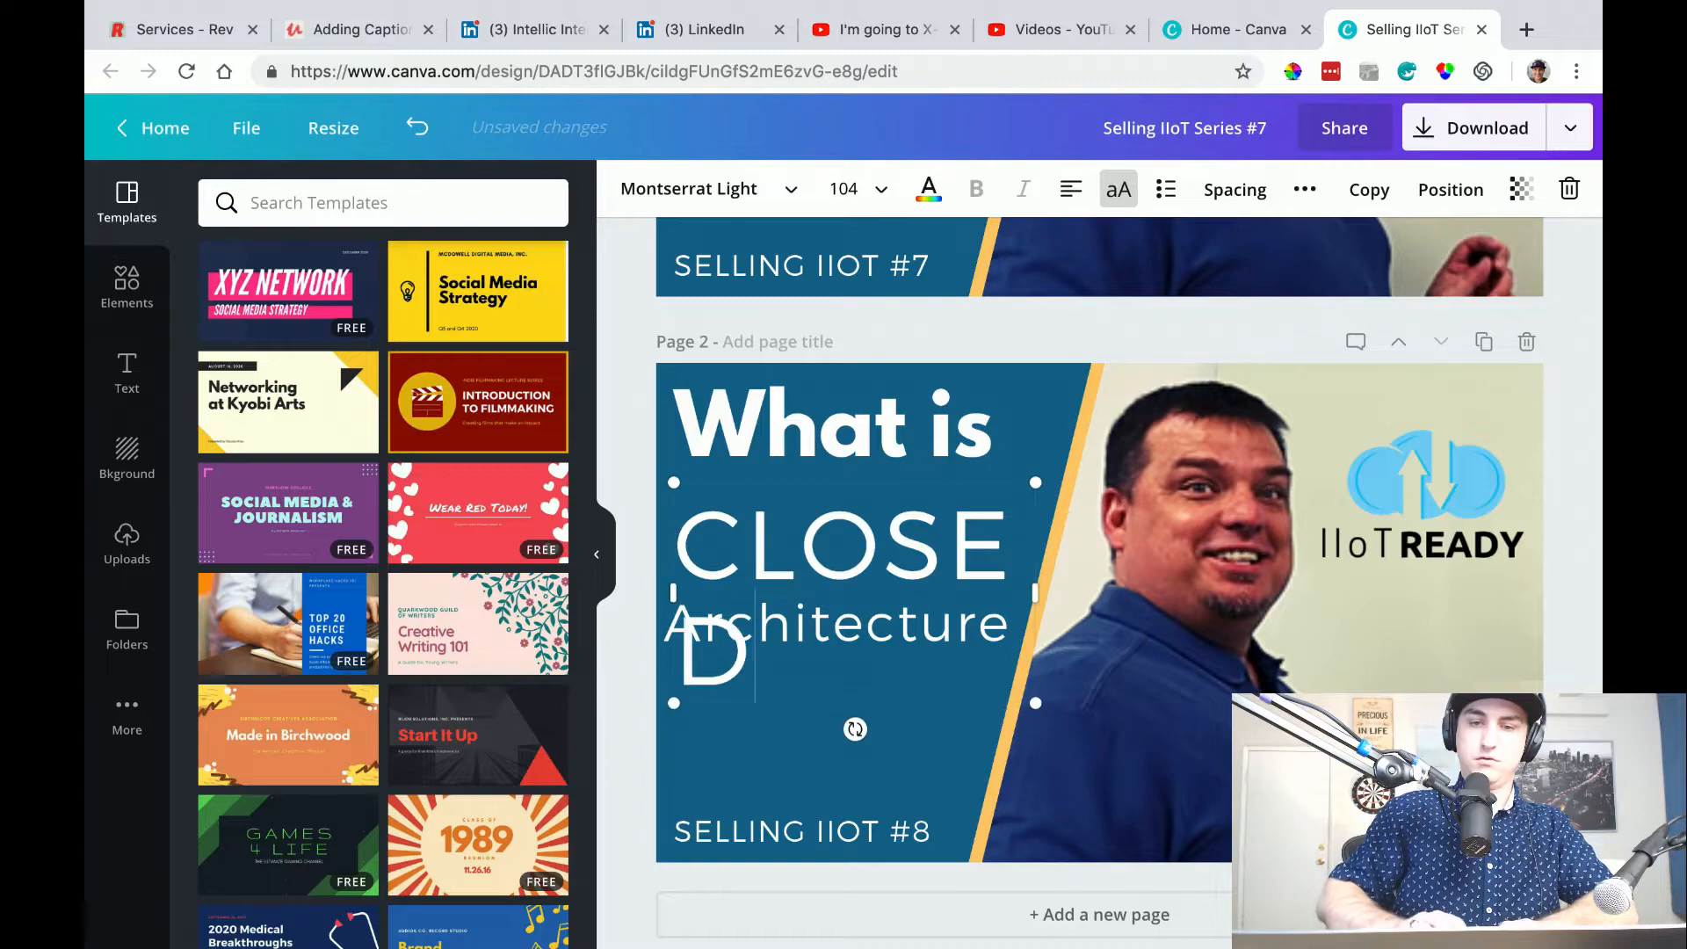
Widen the text box so "CLOSED" fits on one line and set its font size to 88.
click(880, 190)
click(872, 555)
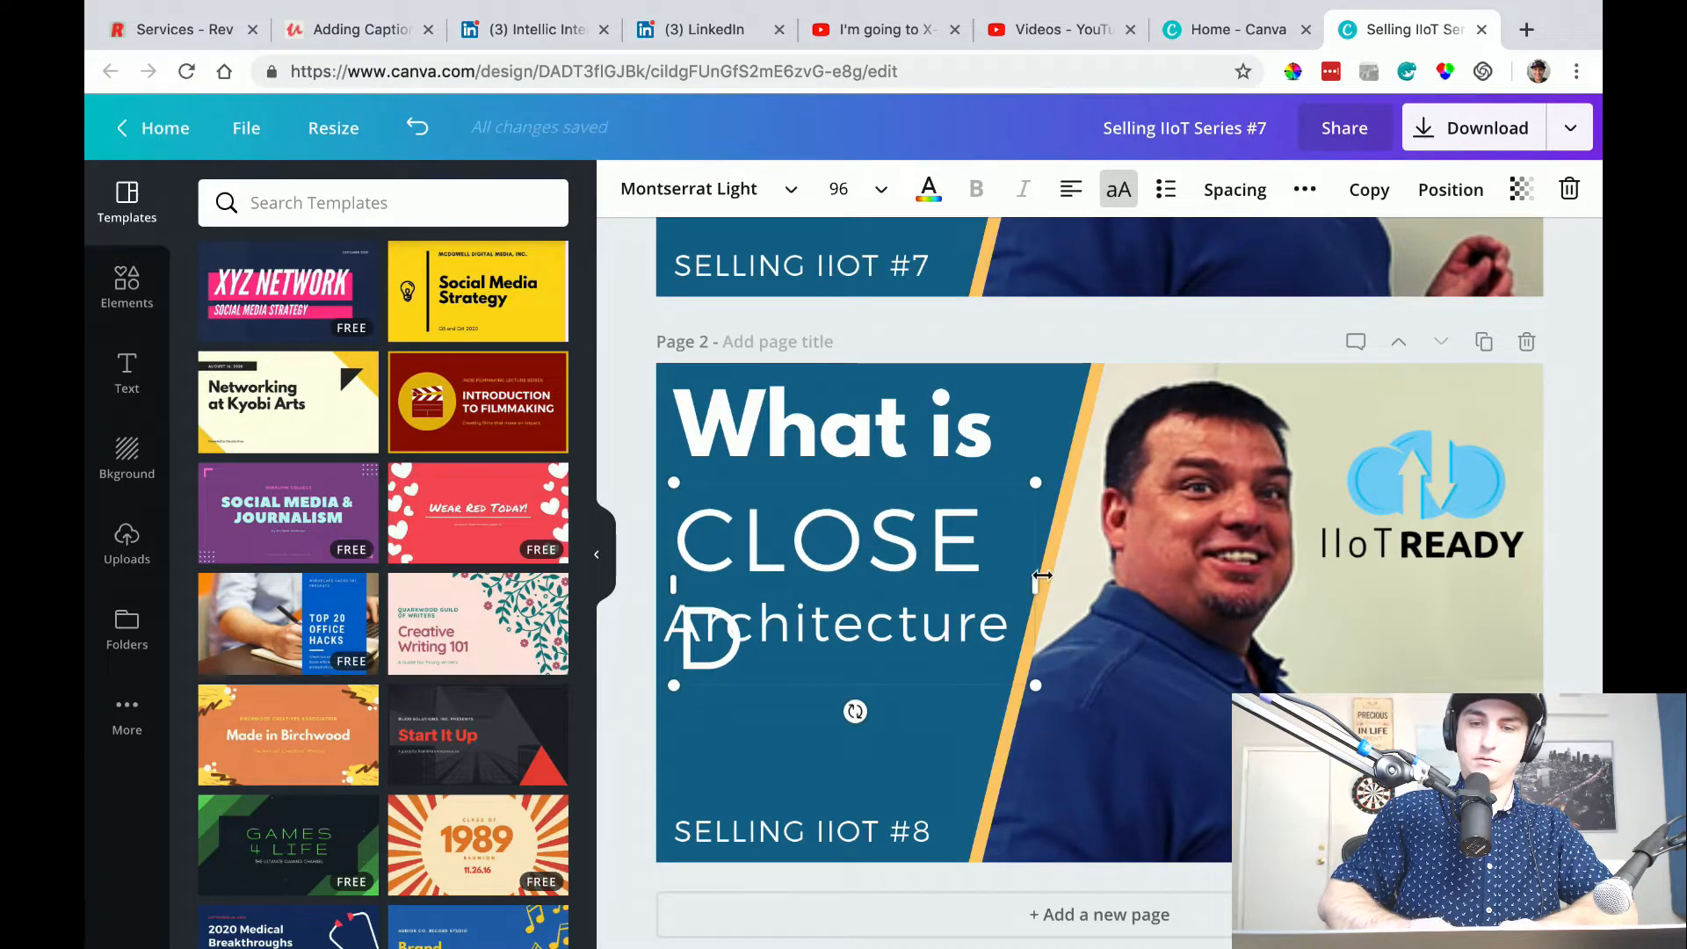
drag(1053, 587, 1076, 587)
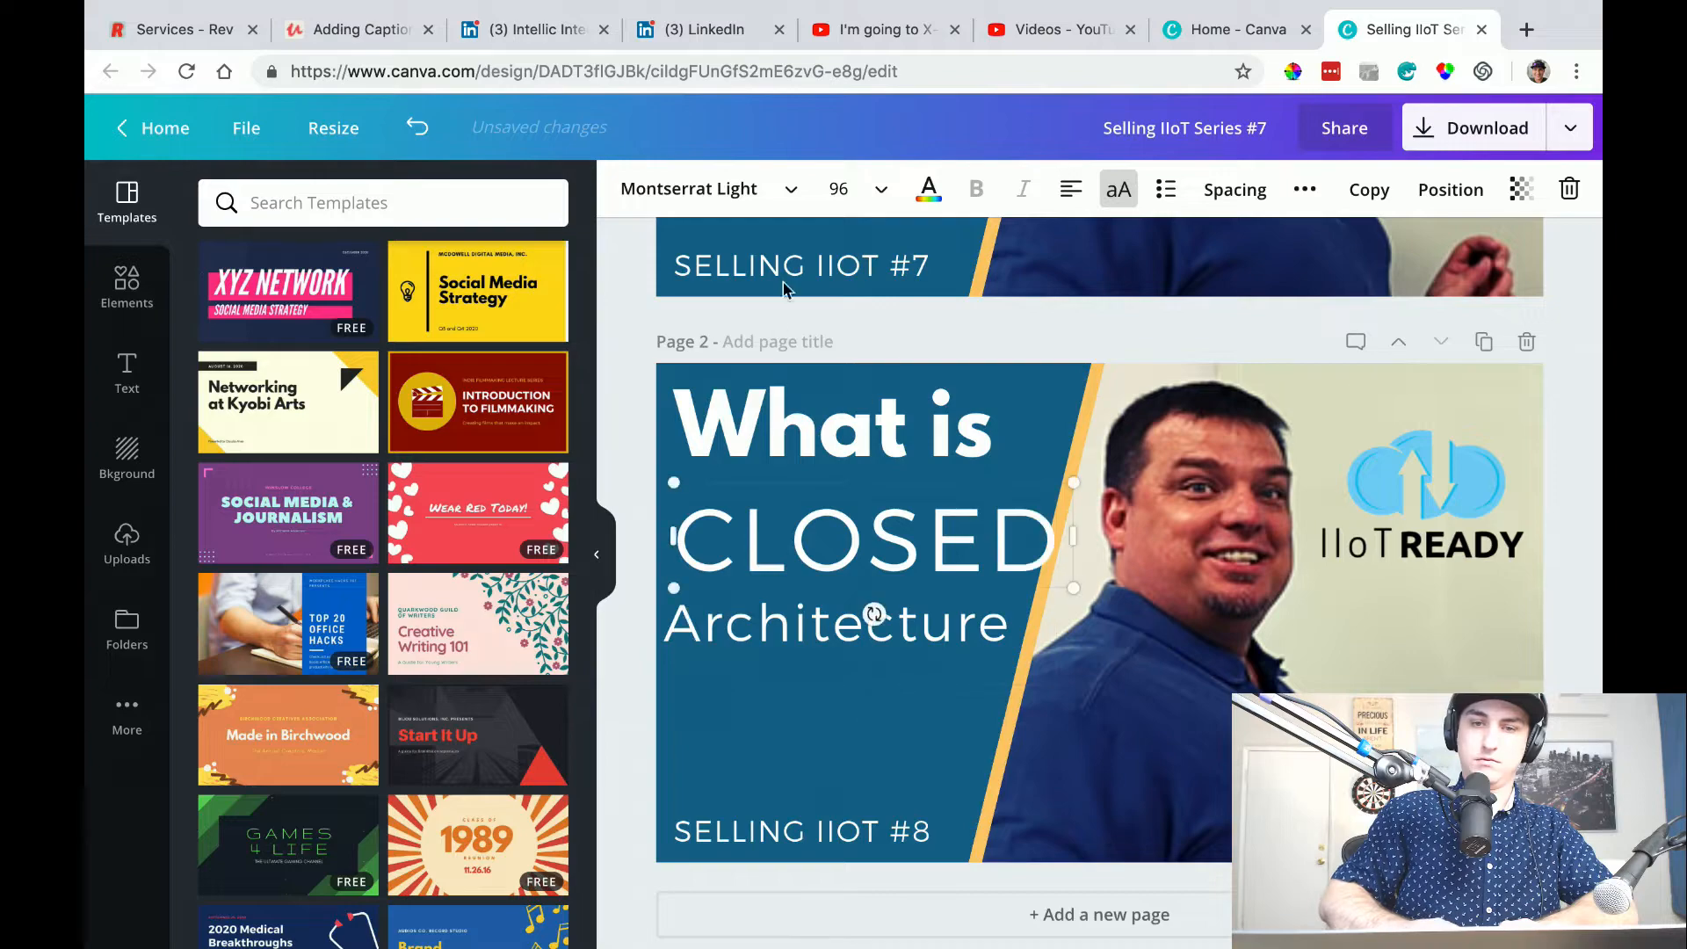
click(881, 190)
click(830, 498)
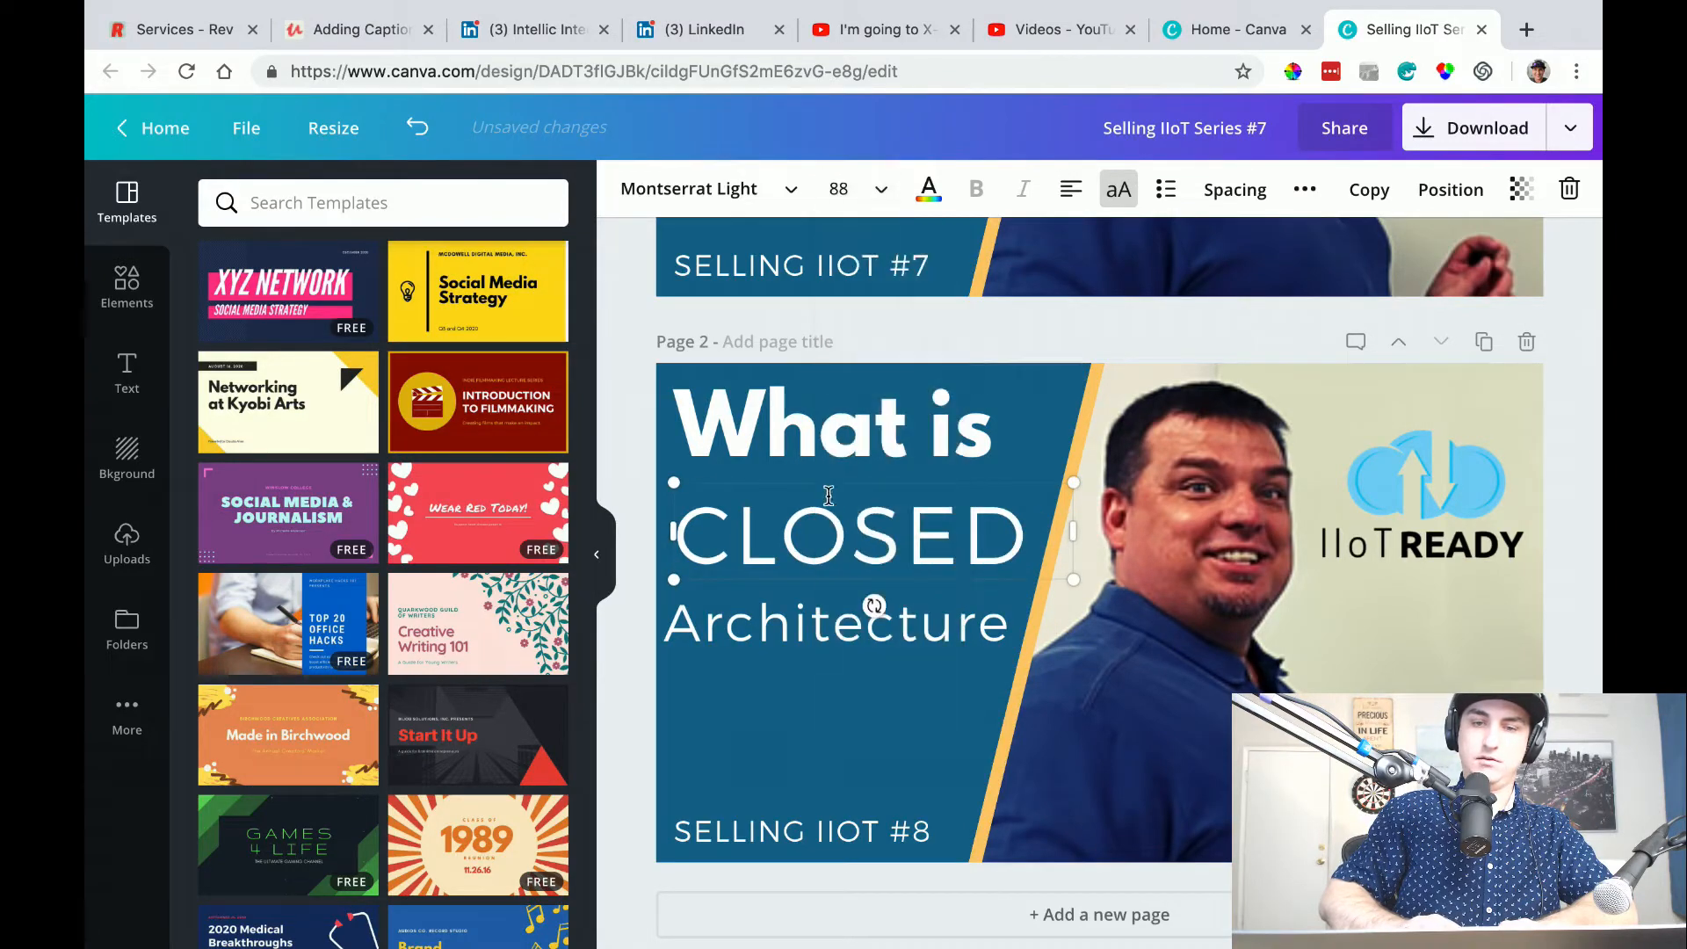
Replace the "CLOSED" text beneath "What is" with "OPEN" and deselect the text box.
double_click(726, 501)
text(OPEN)
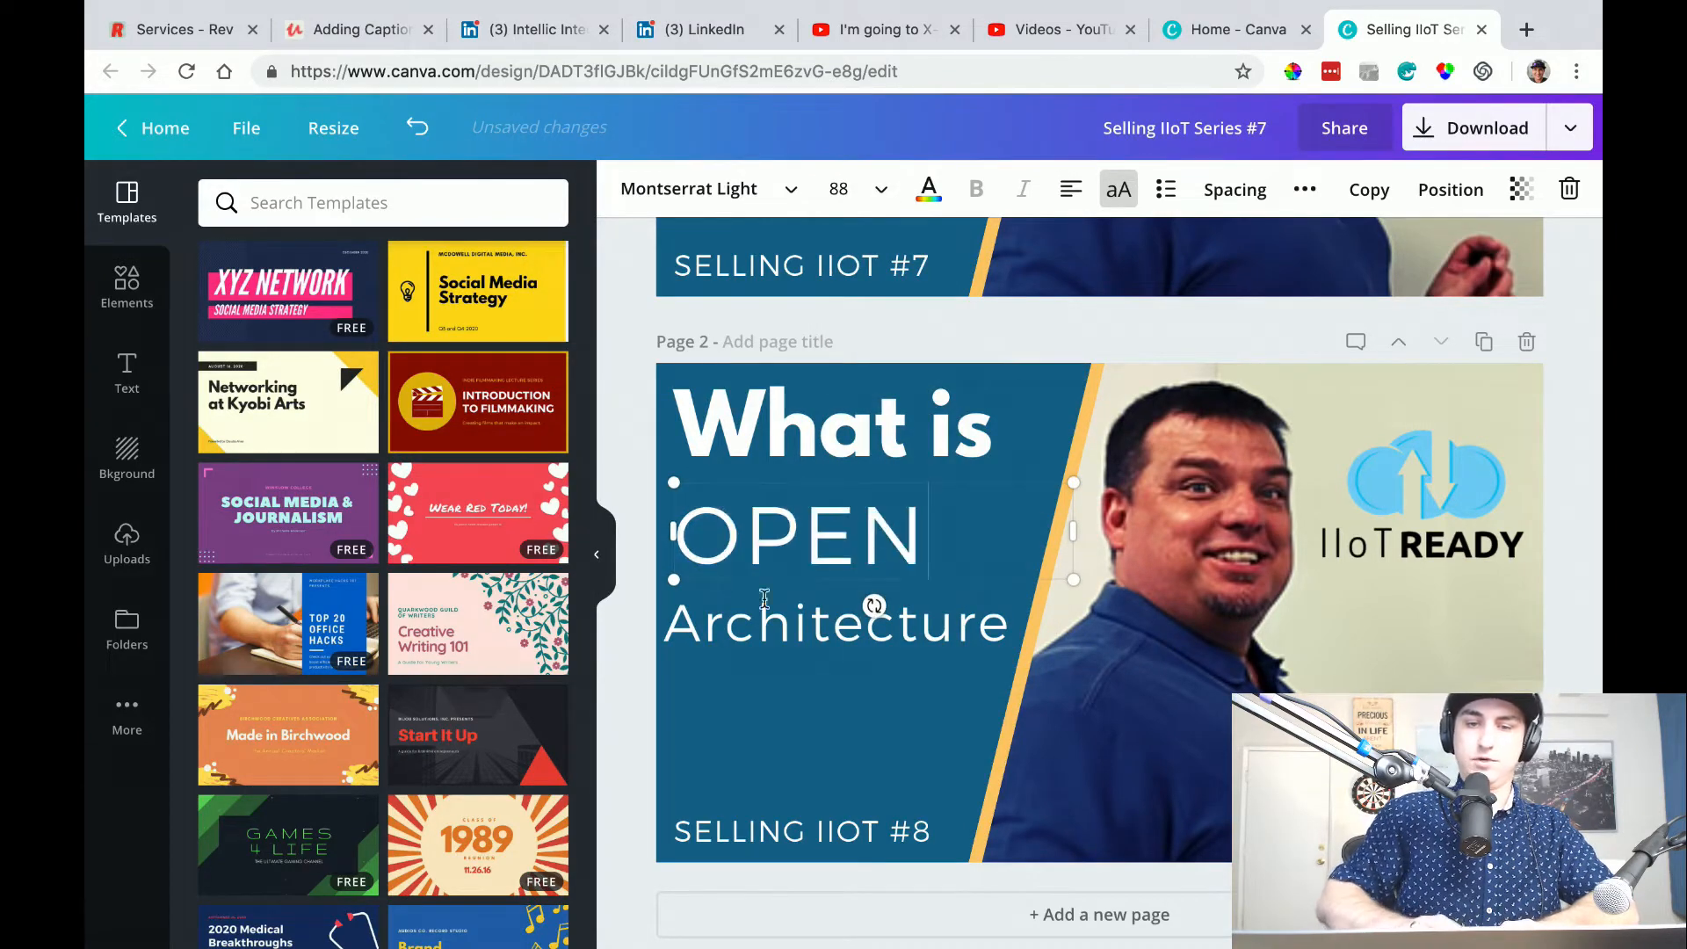
click(622, 400)
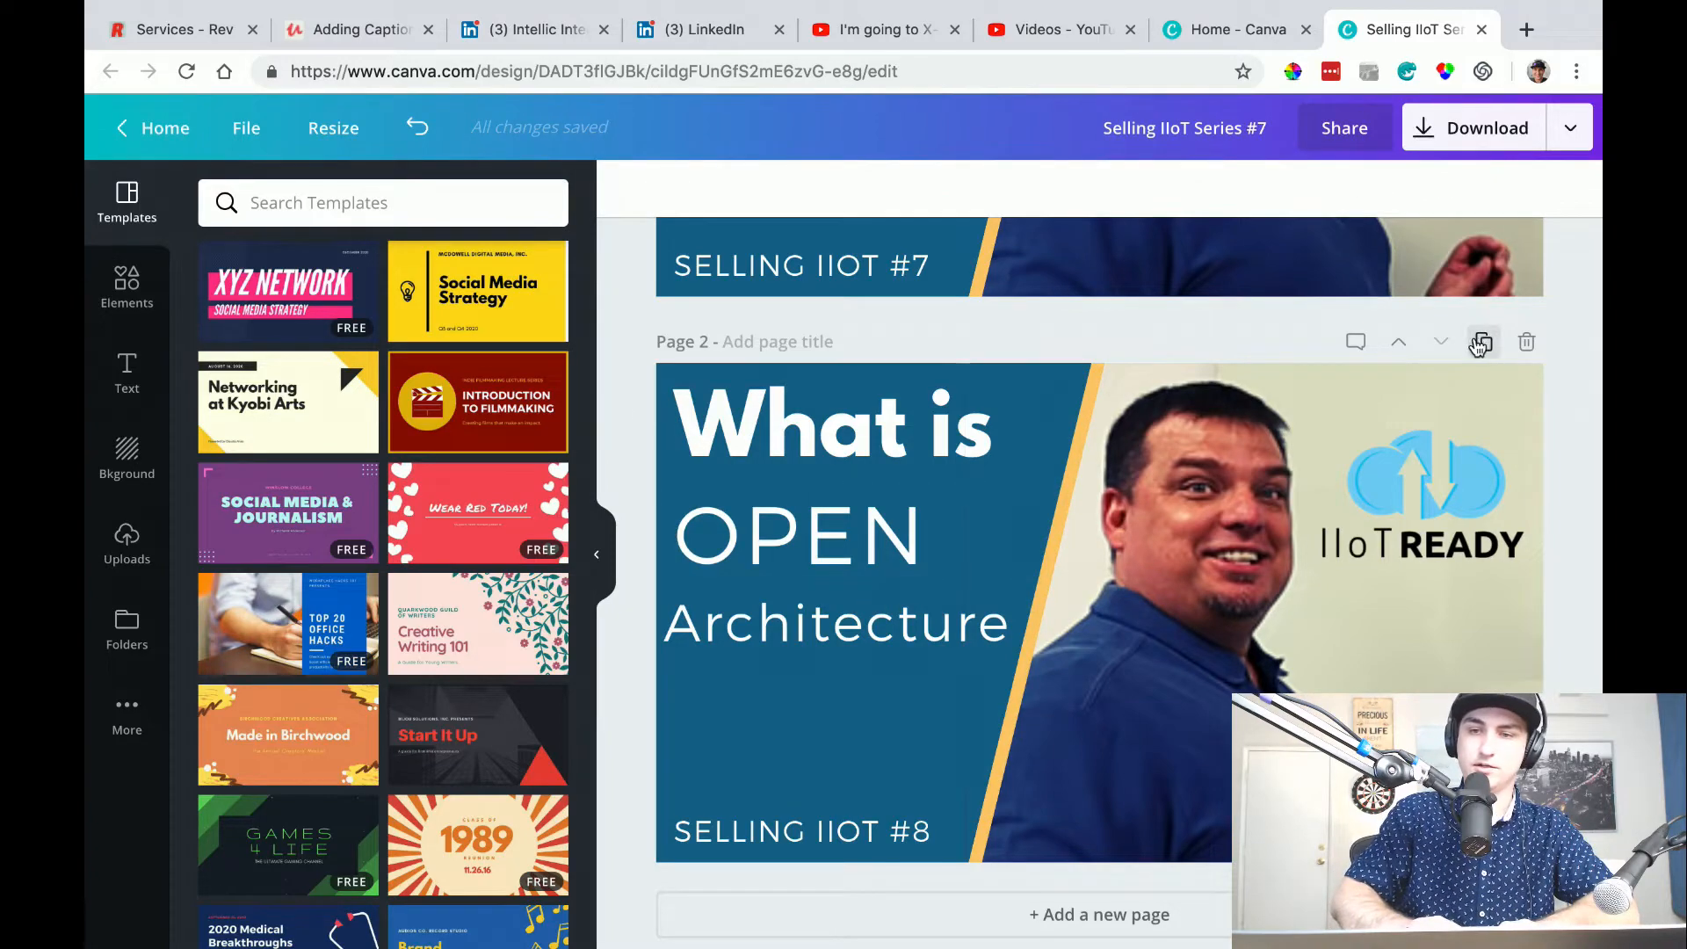
Duplicate page 1, the "Selling IIoT for OEMs" thumbnail.
scroll(1221, 429, up, 5)
scroll(1223, 433, down, 2)
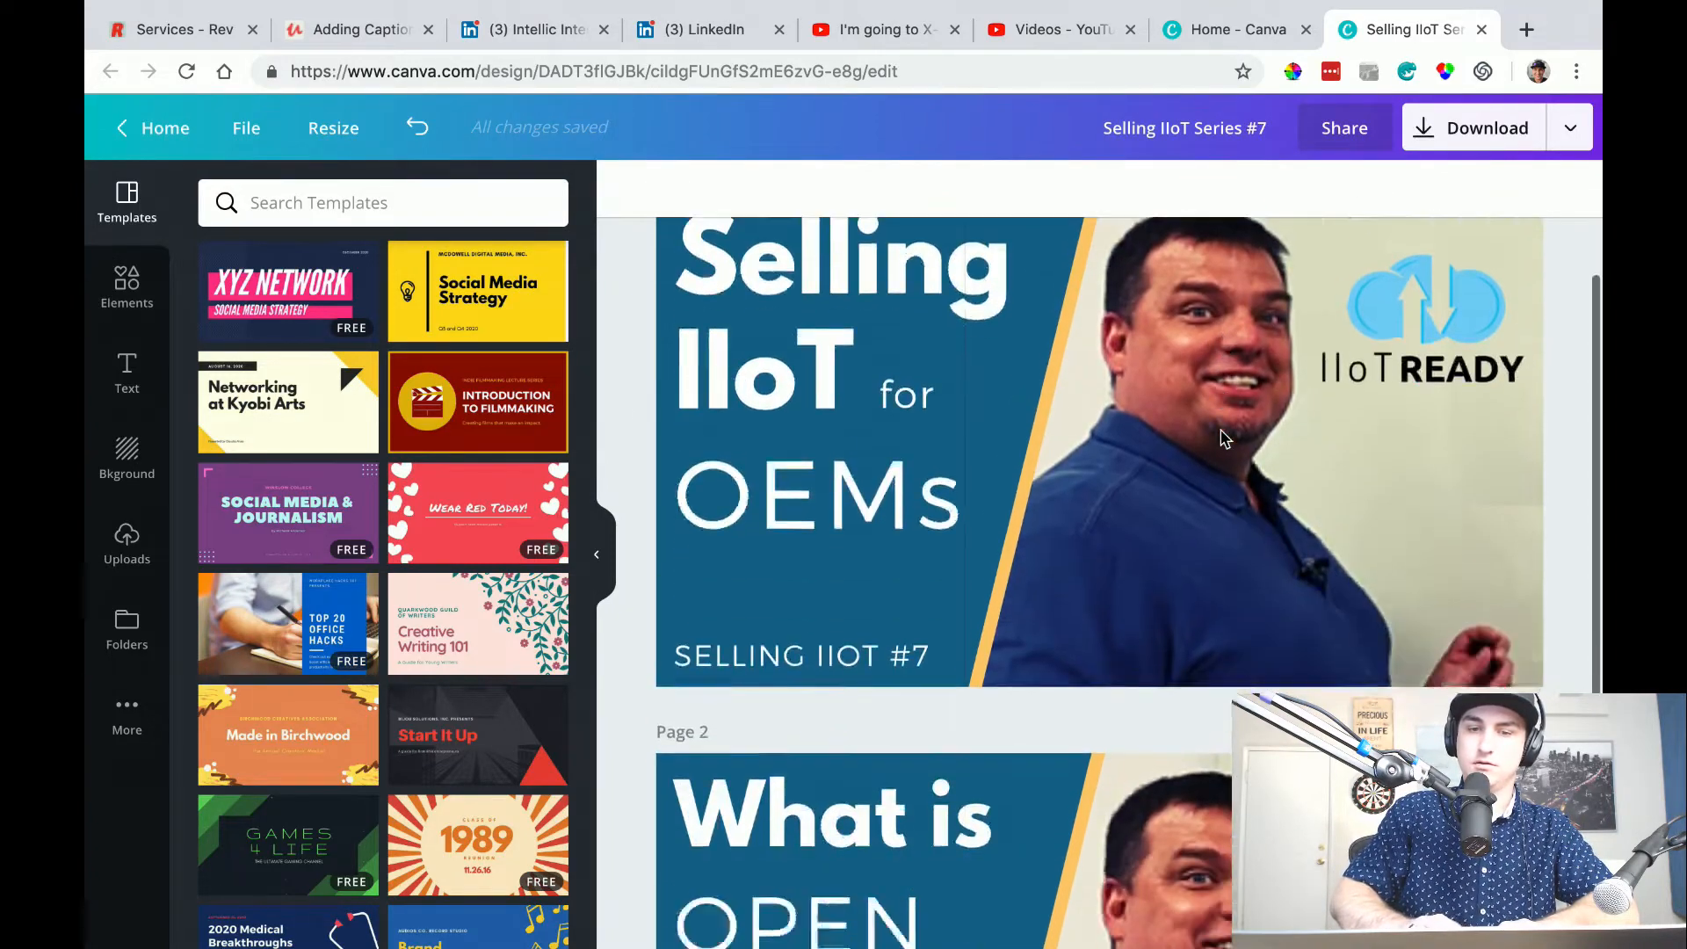
scroll(1224, 435, up, 2)
scroll(1224, 435, down, 1)
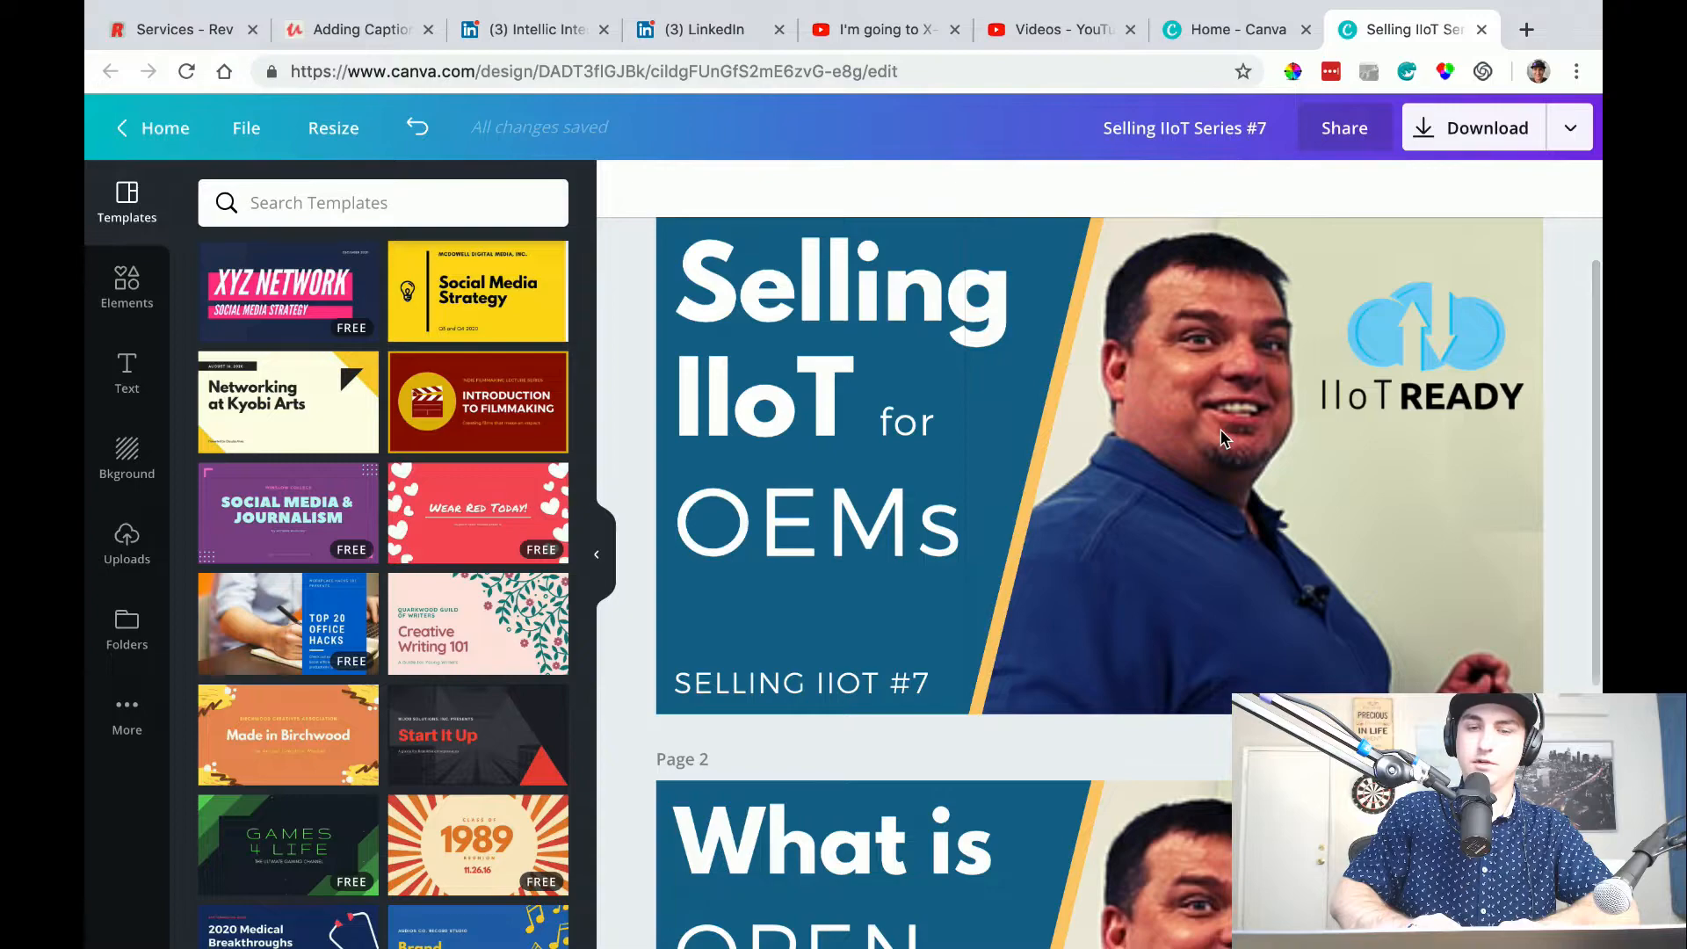
scroll(1223, 435, up, 1)
scroll(1223, 437, down, 1)
scroll(1223, 436, up, 1)
click(1483, 262)
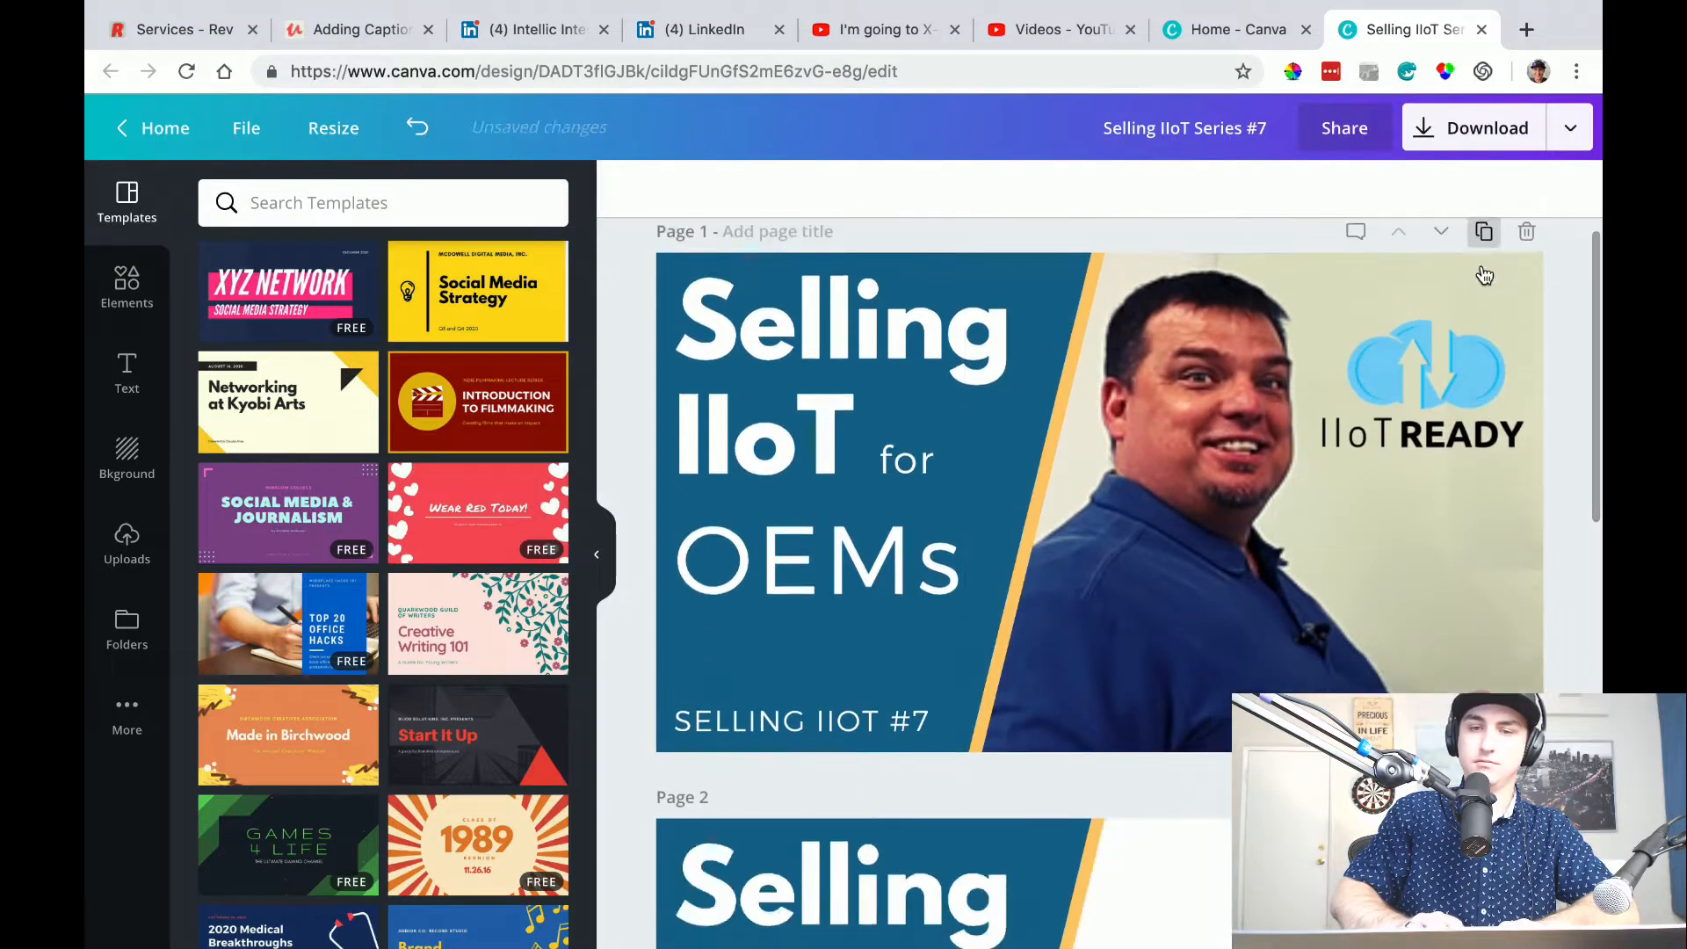
Duplicate the "OEMs" text on the new page 2 and change the copy to read "Pt II".
scroll(1276, 528, down, 2)
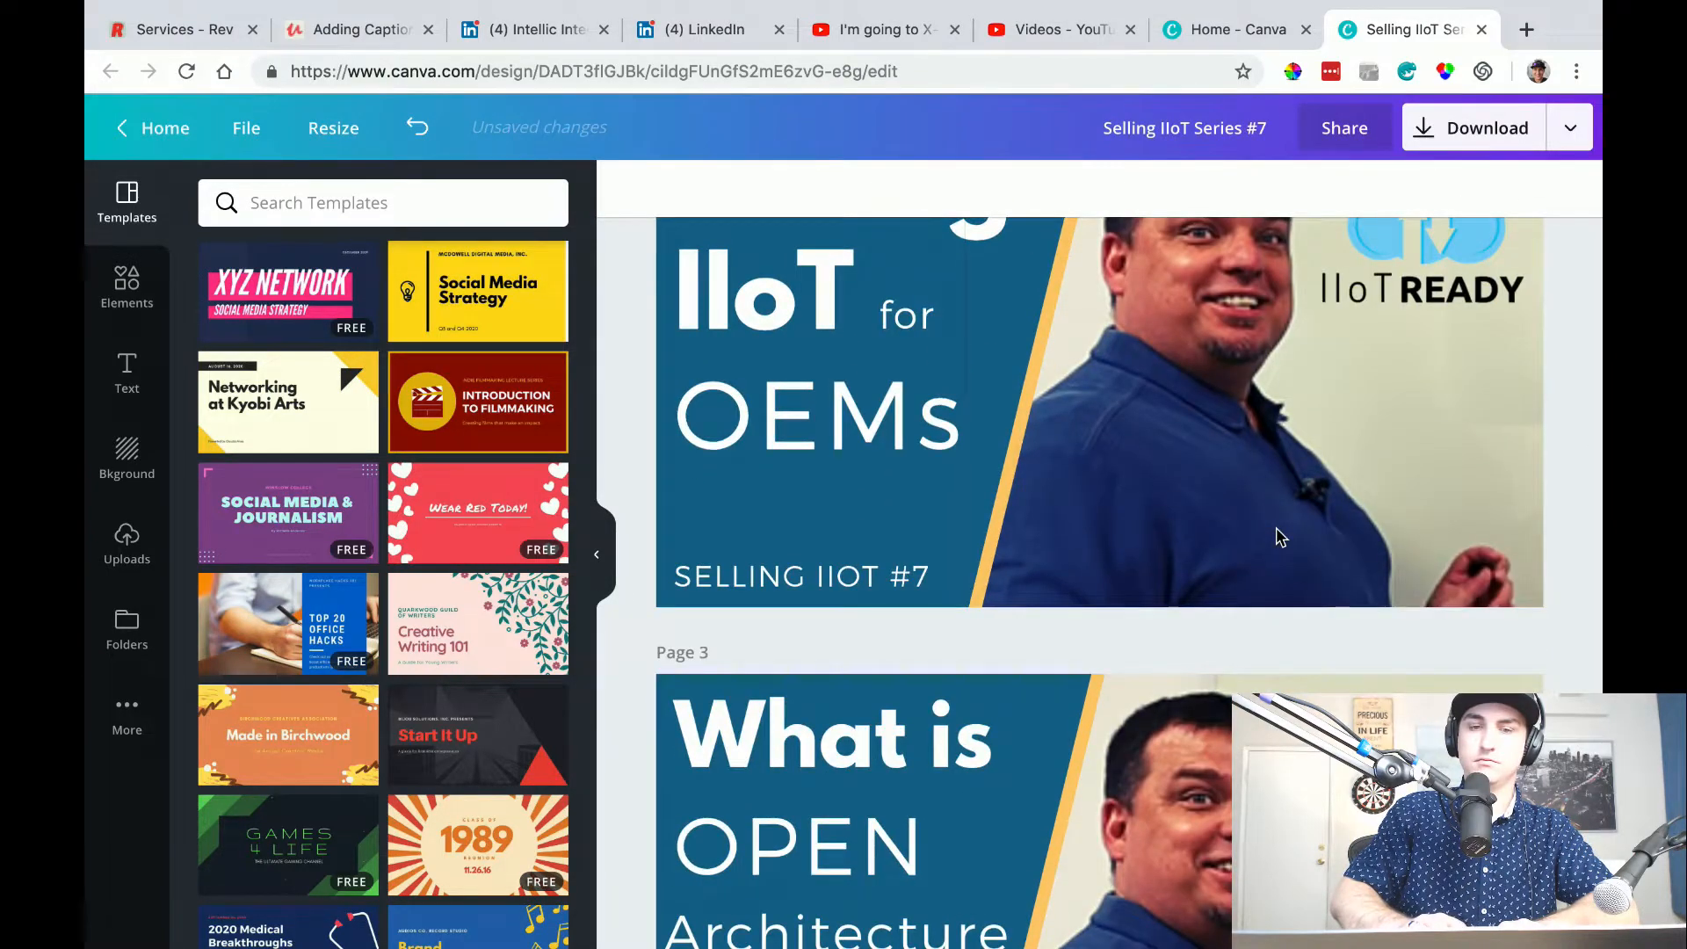
scroll(1276, 527, down, 3)
scroll(1277, 527, down, 1)
scroll(1276, 528, up, 5)
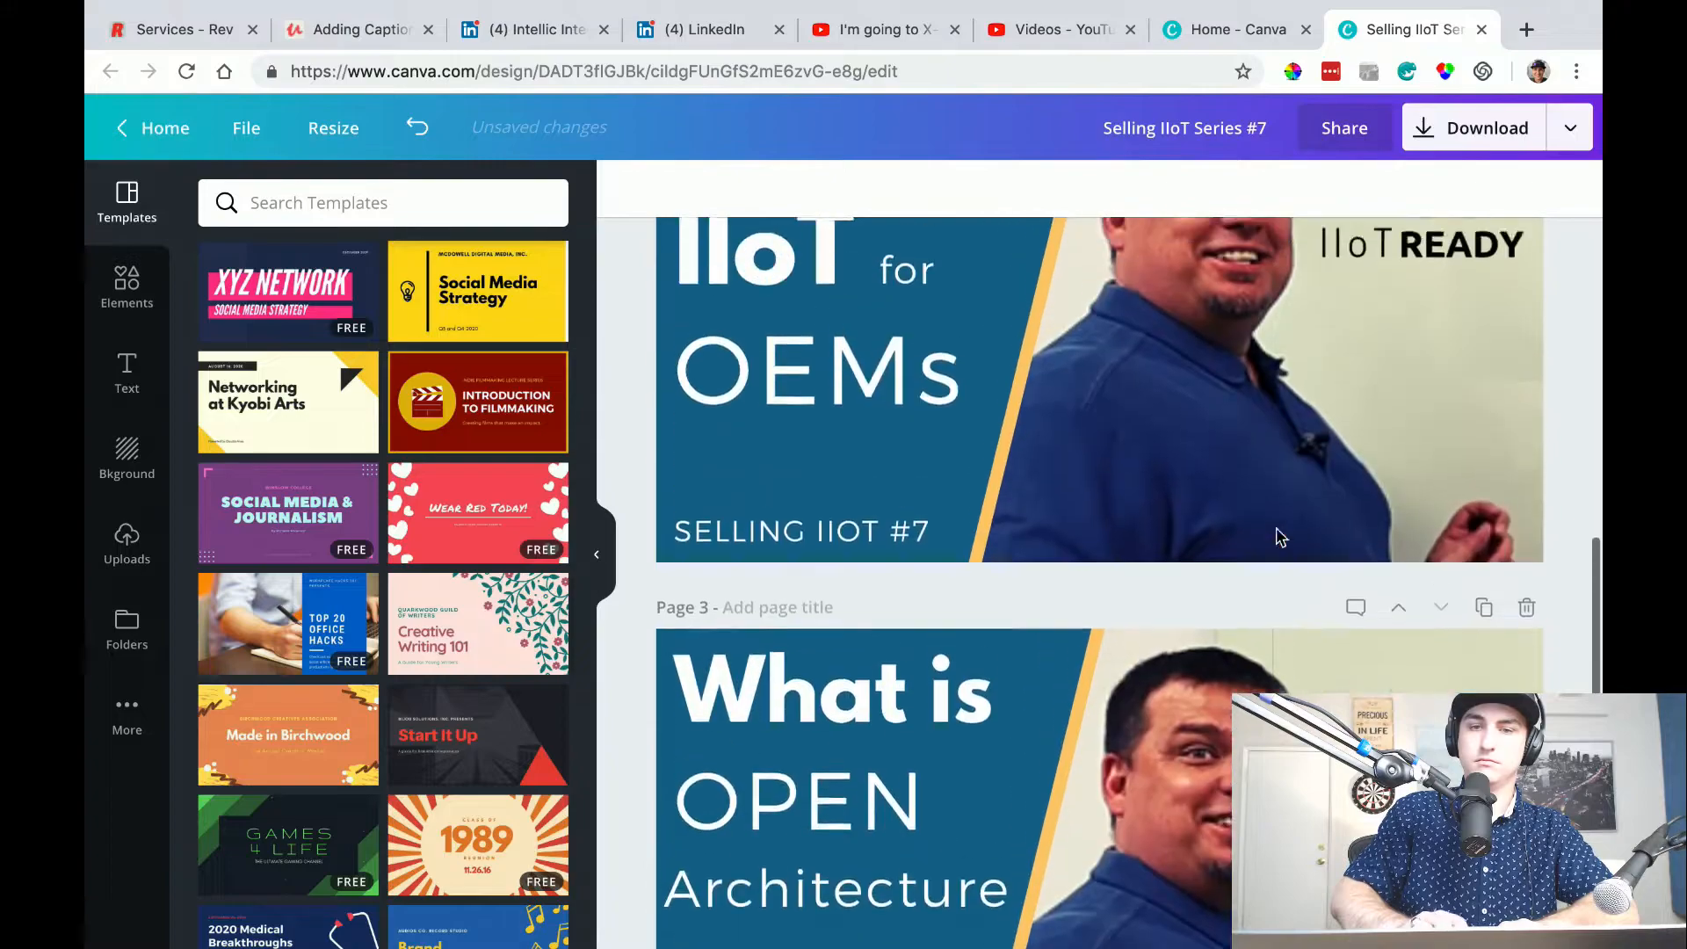
scroll(1021, 673, down, 4)
scroll(1009, 680, up, 9)
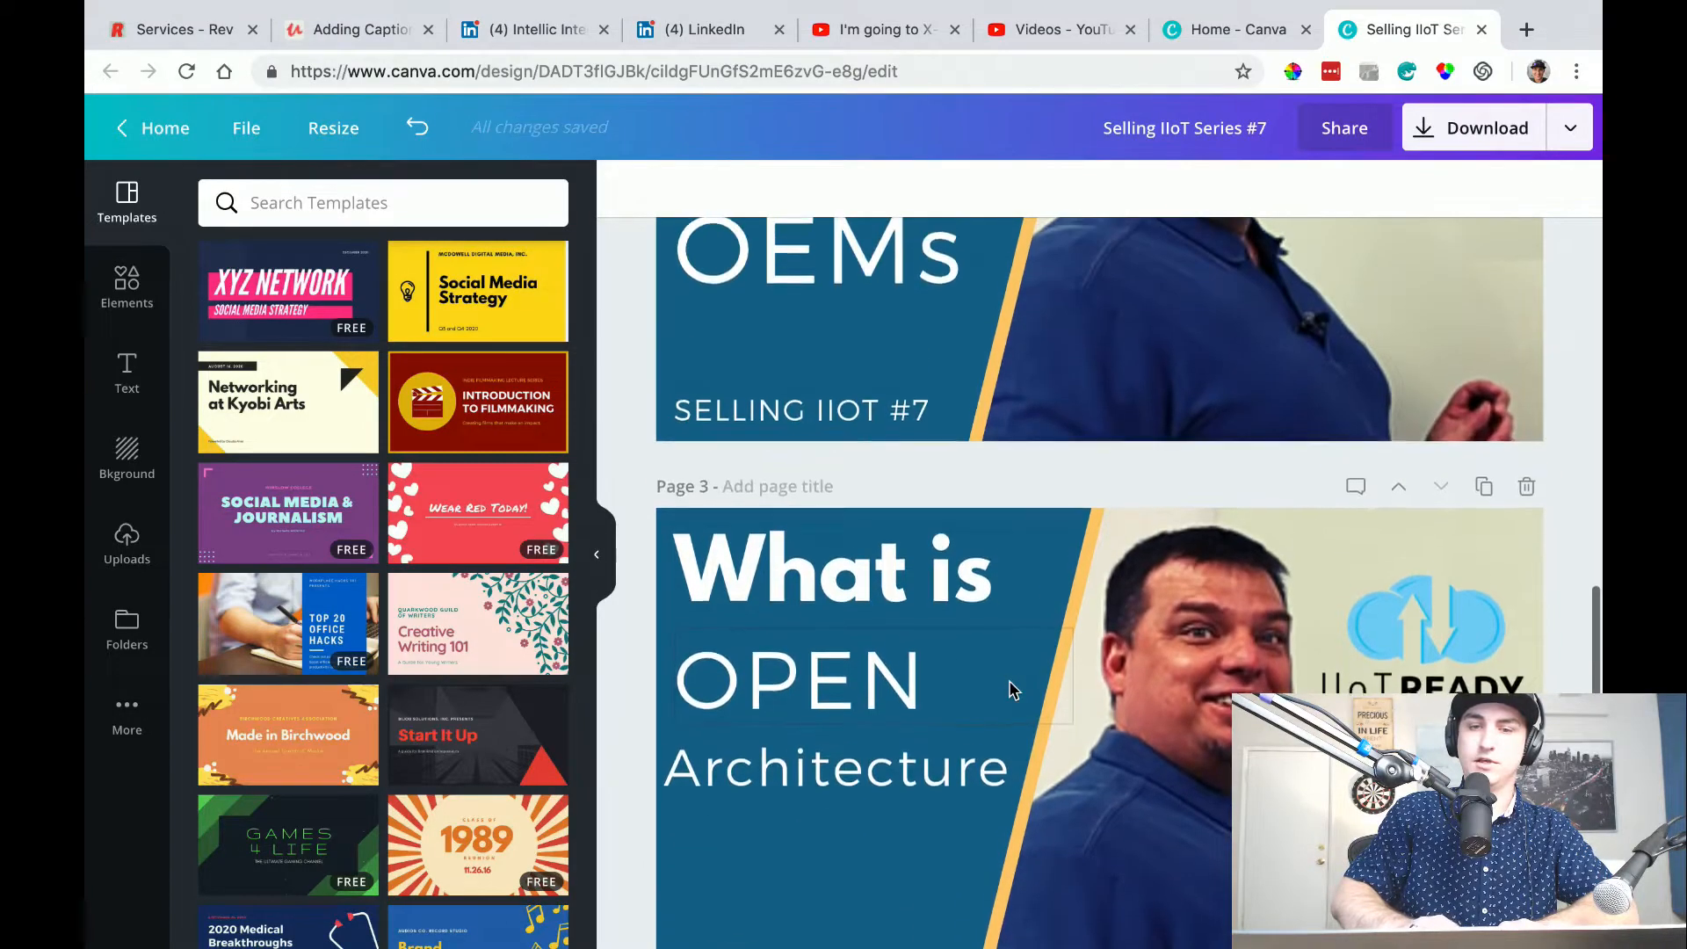
scroll(1009, 690, down, 3)
click(864, 732)
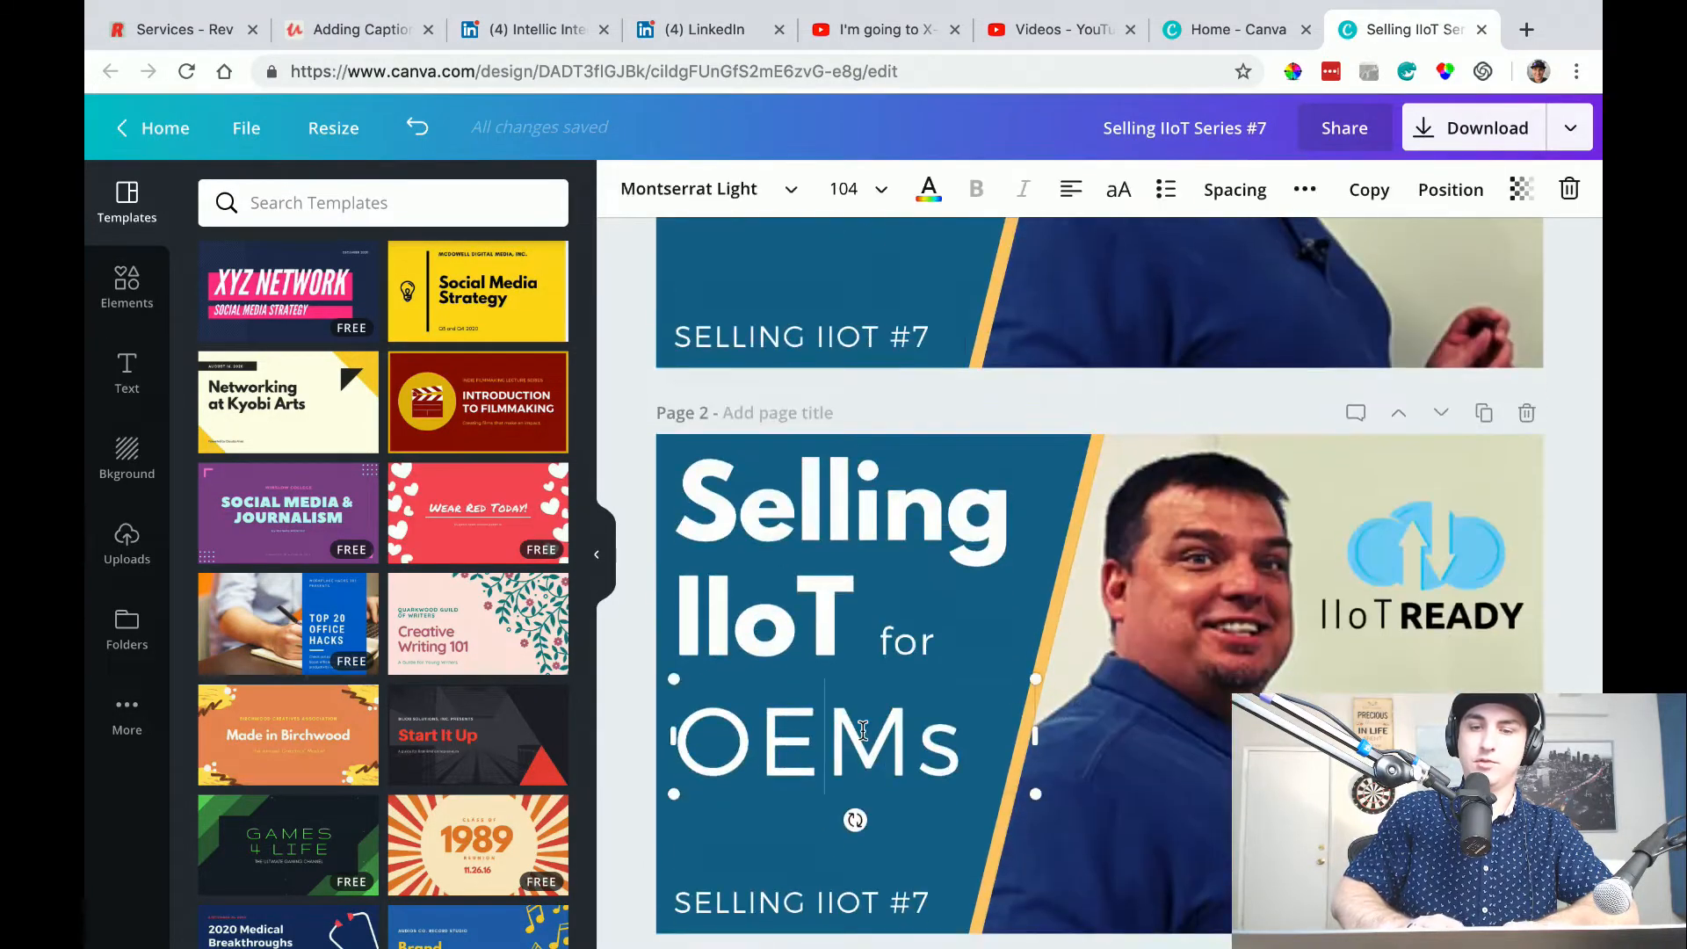
click(810, 890)
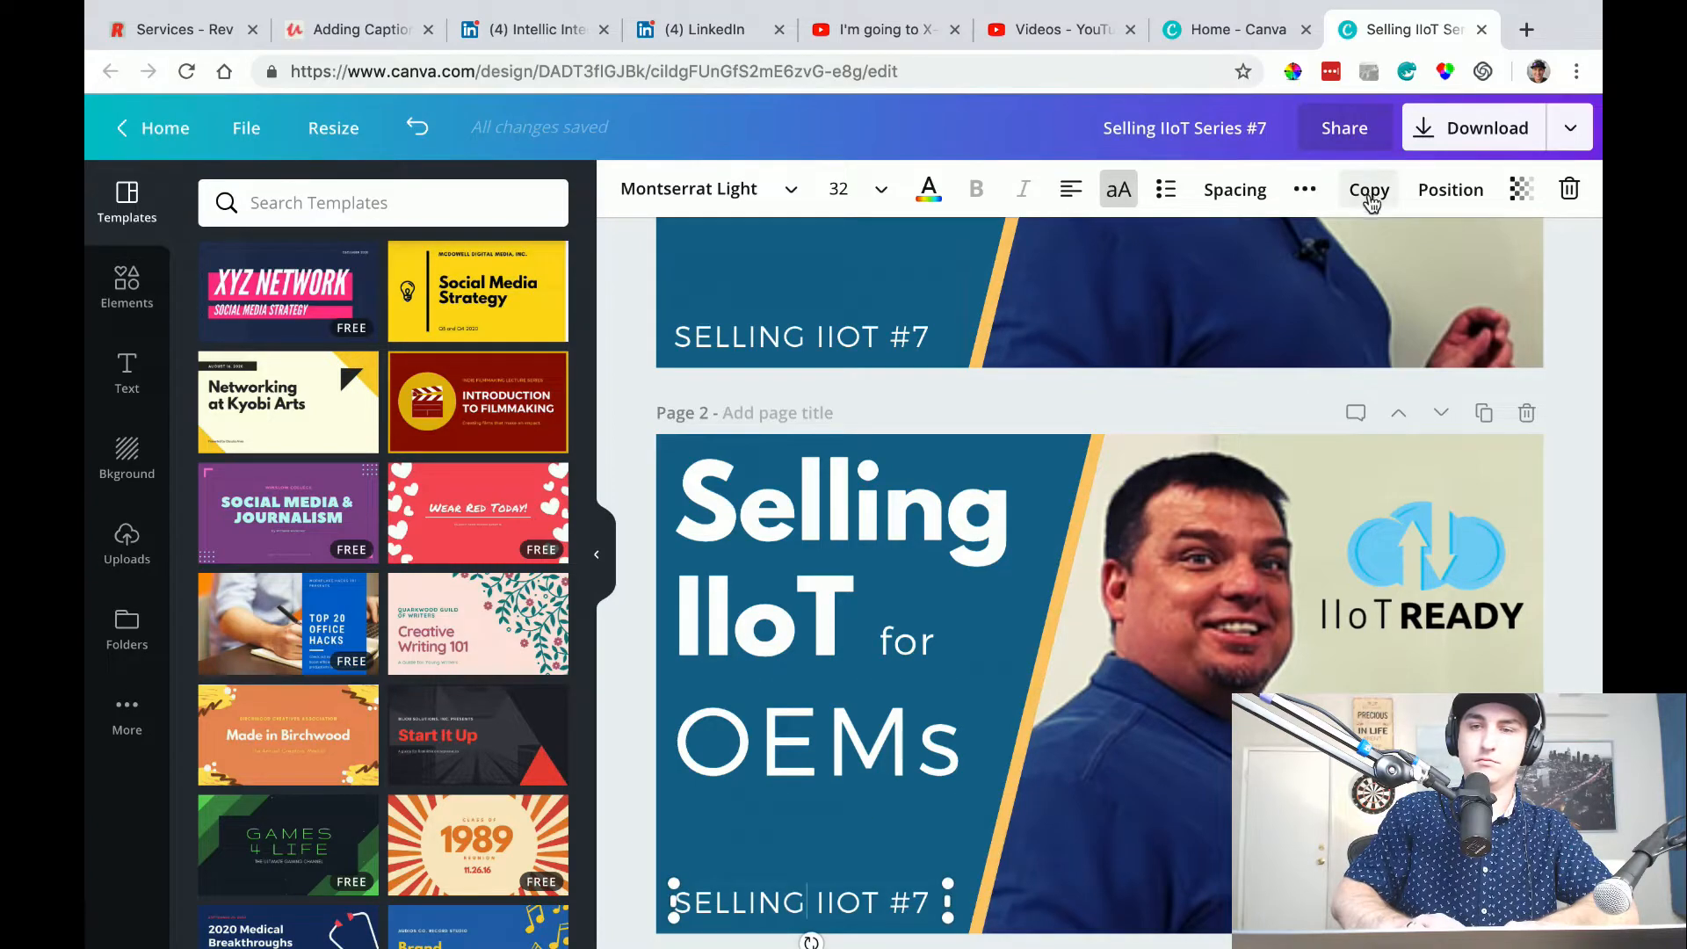
click(807, 696)
click(1367, 190)
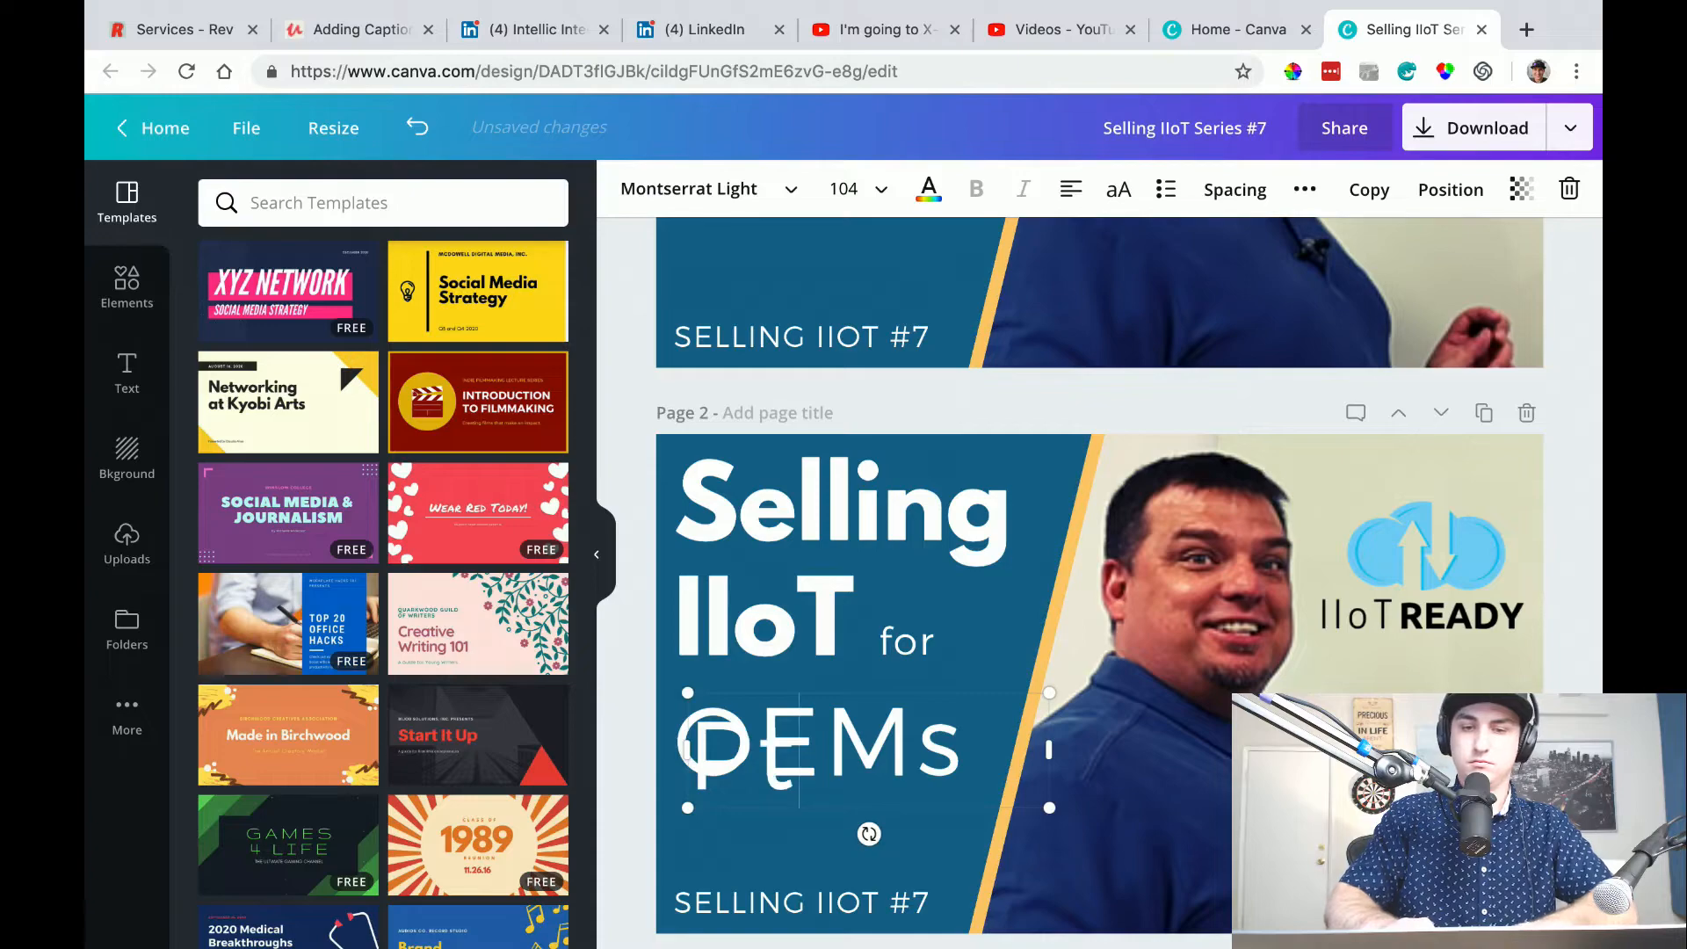
text(Pt 2)
key(BackSpace)
text(II)
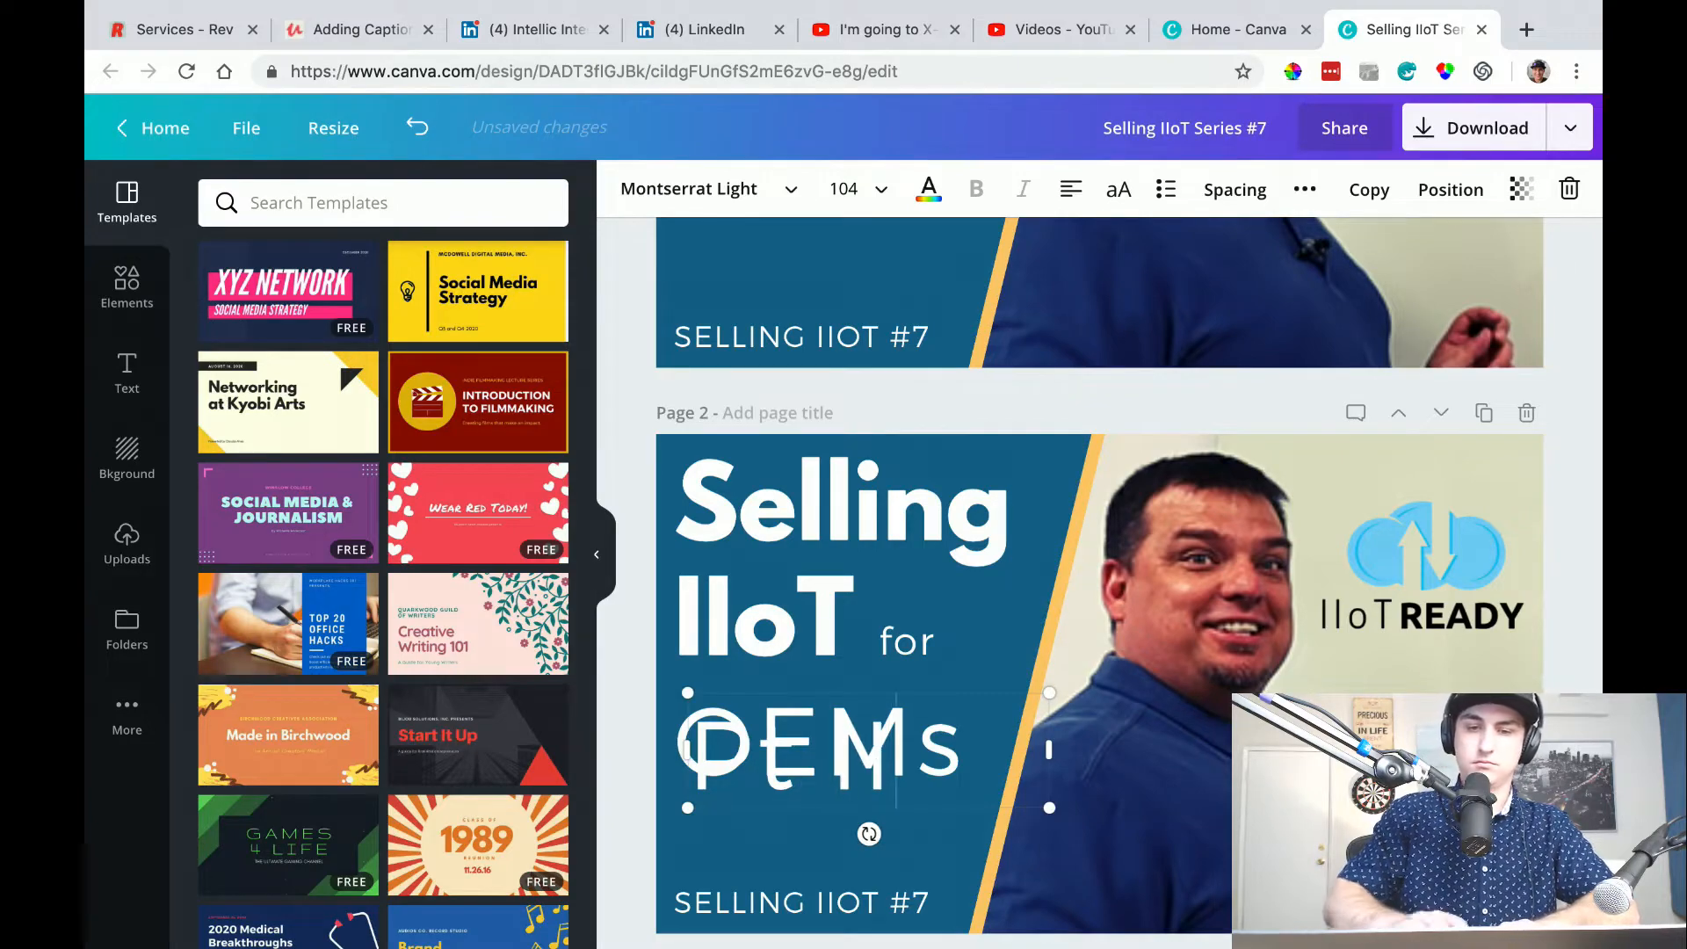
Set the "Pt II" text to font size 80 and move it directly beneath "OEMs".
click(881, 189)
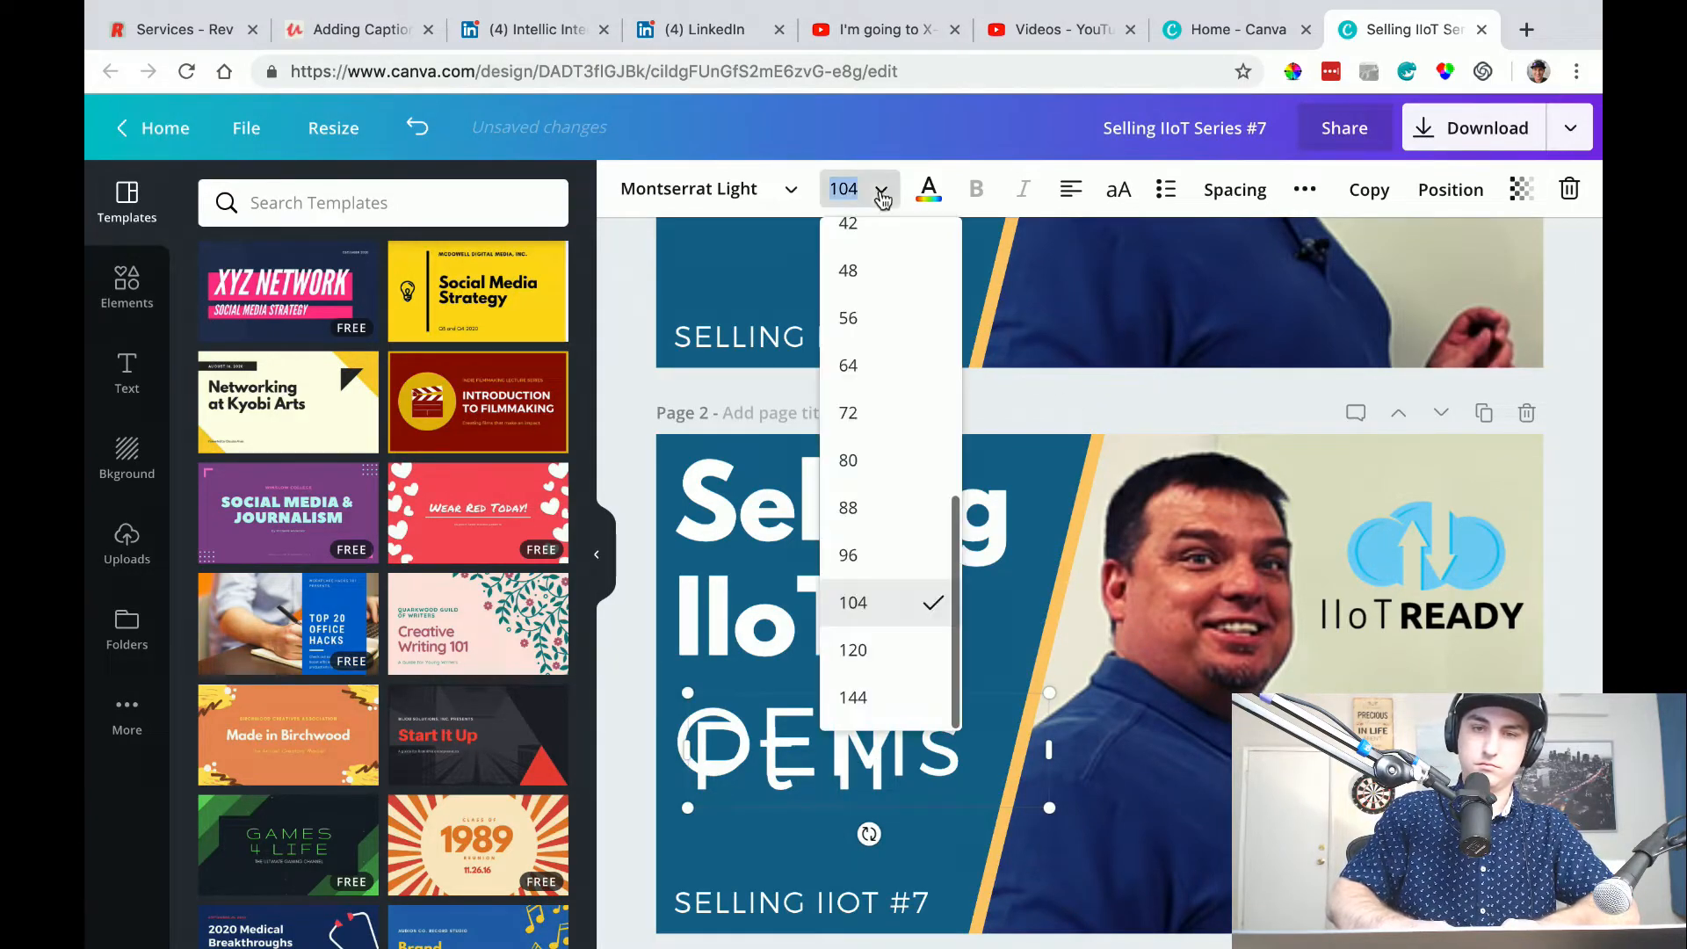
click(889, 461)
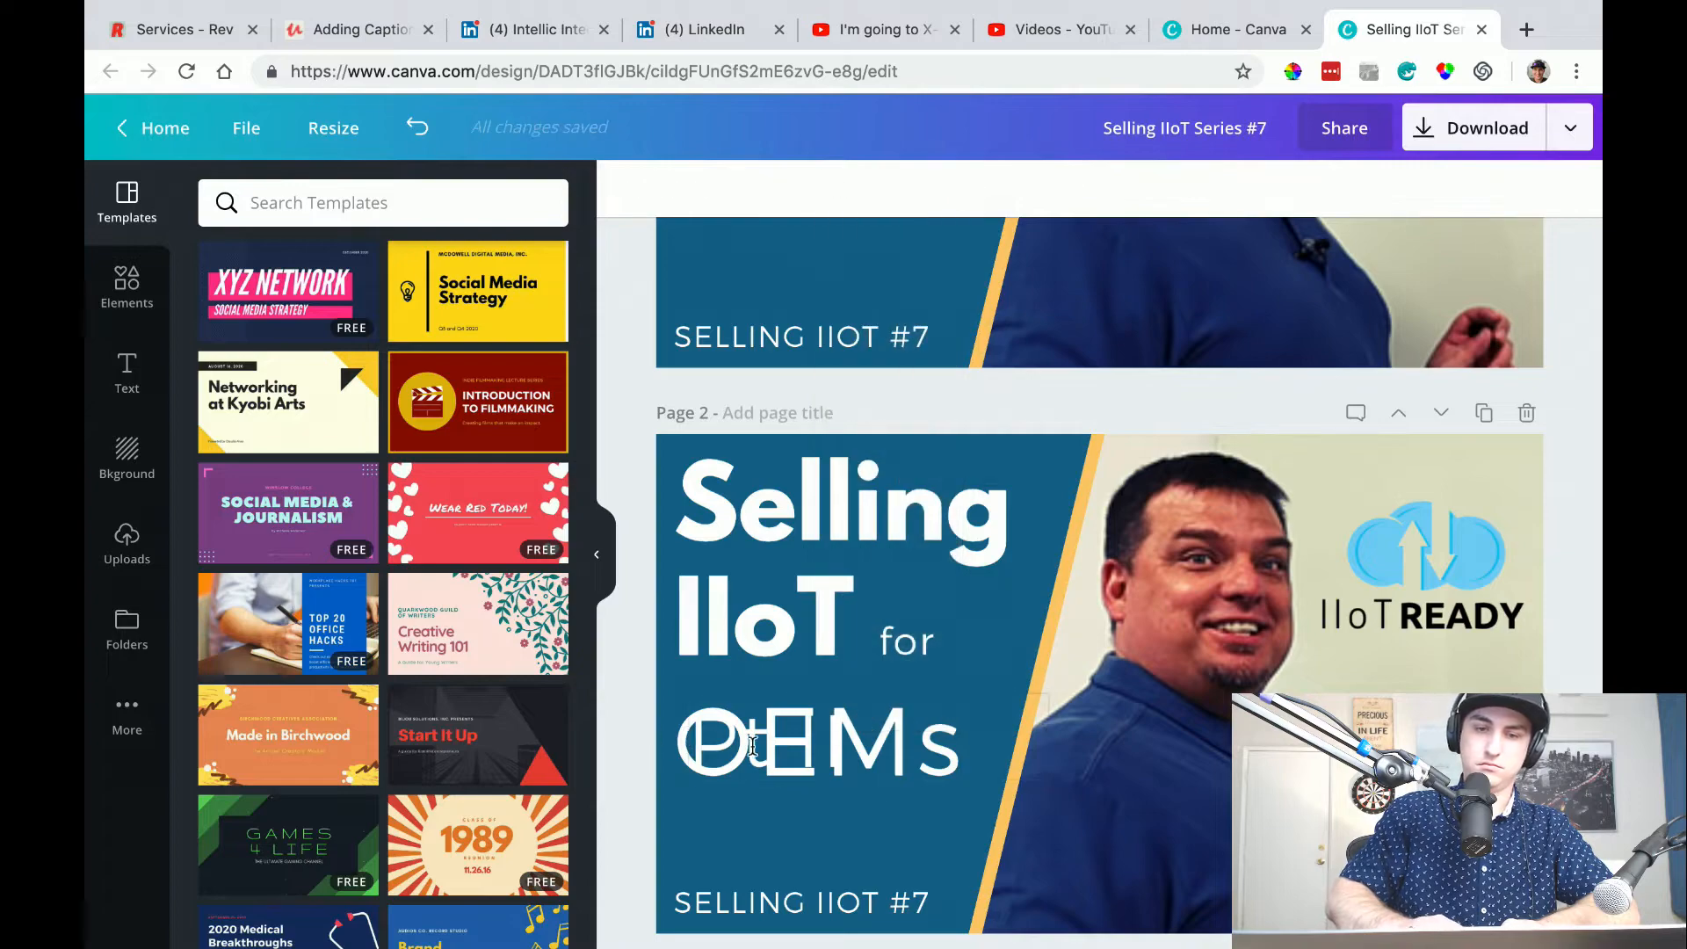
drag(752, 746, 724, 823)
click(623, 778)
click(633, 804)
Renumber the series captions to "SELLING IIOT #8" on page 2 and "SELLING IIOT #9" on page 3.
scroll(873, 757, up, 2)
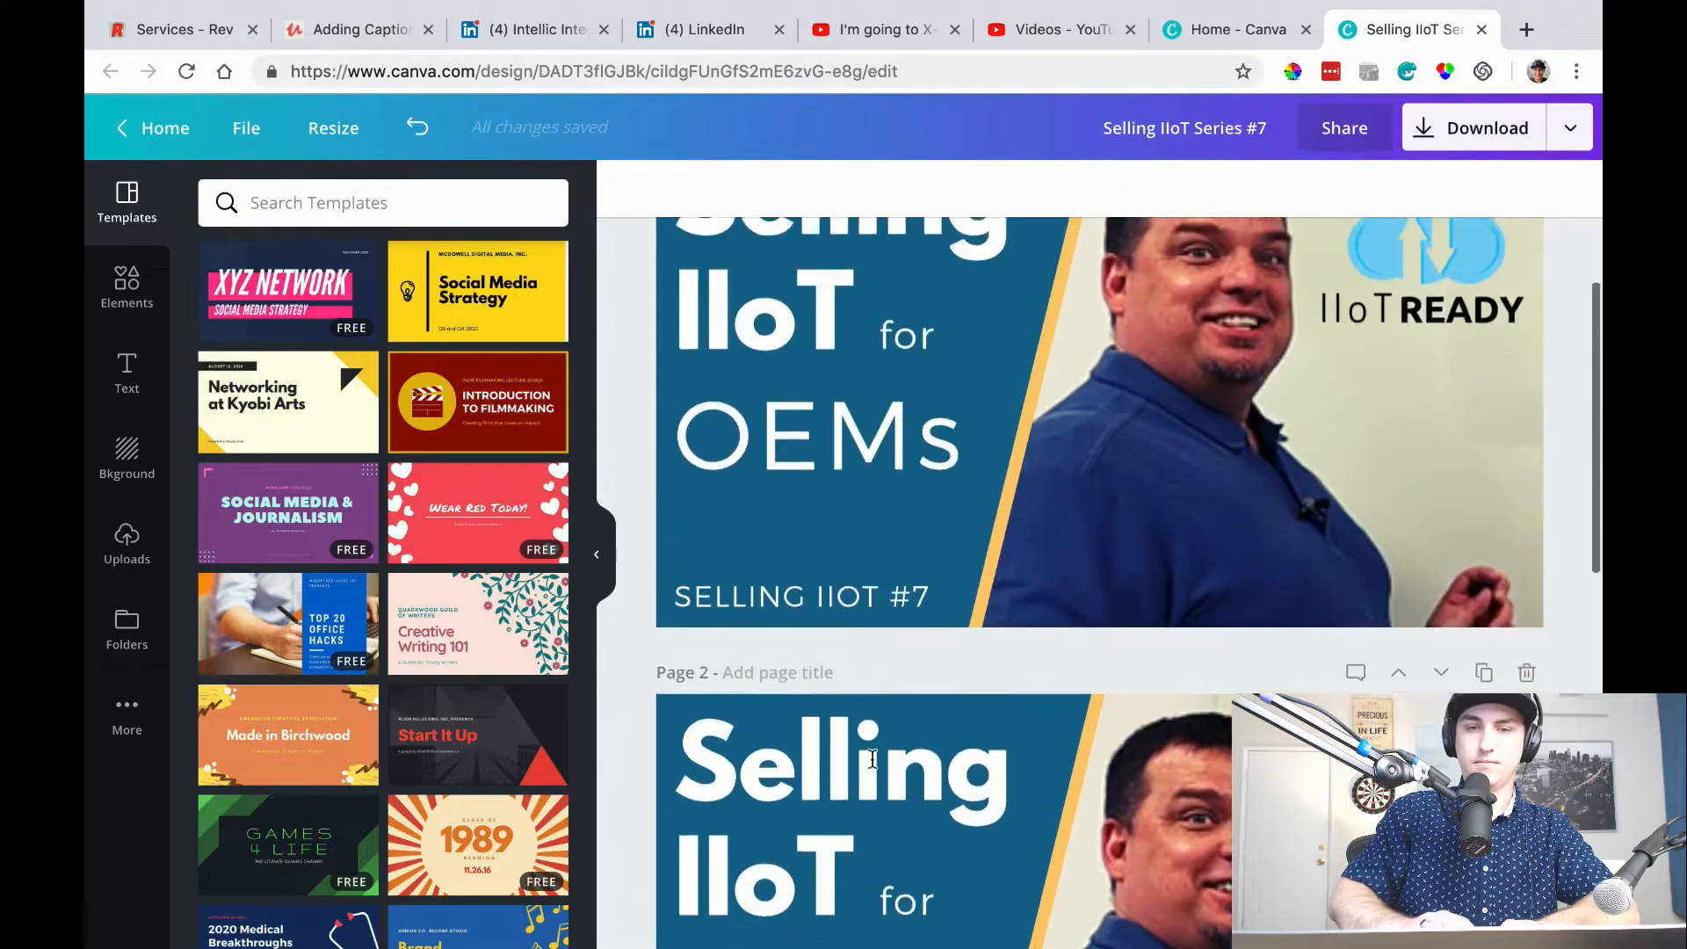
scroll(879, 835, down, 3)
click(932, 879)
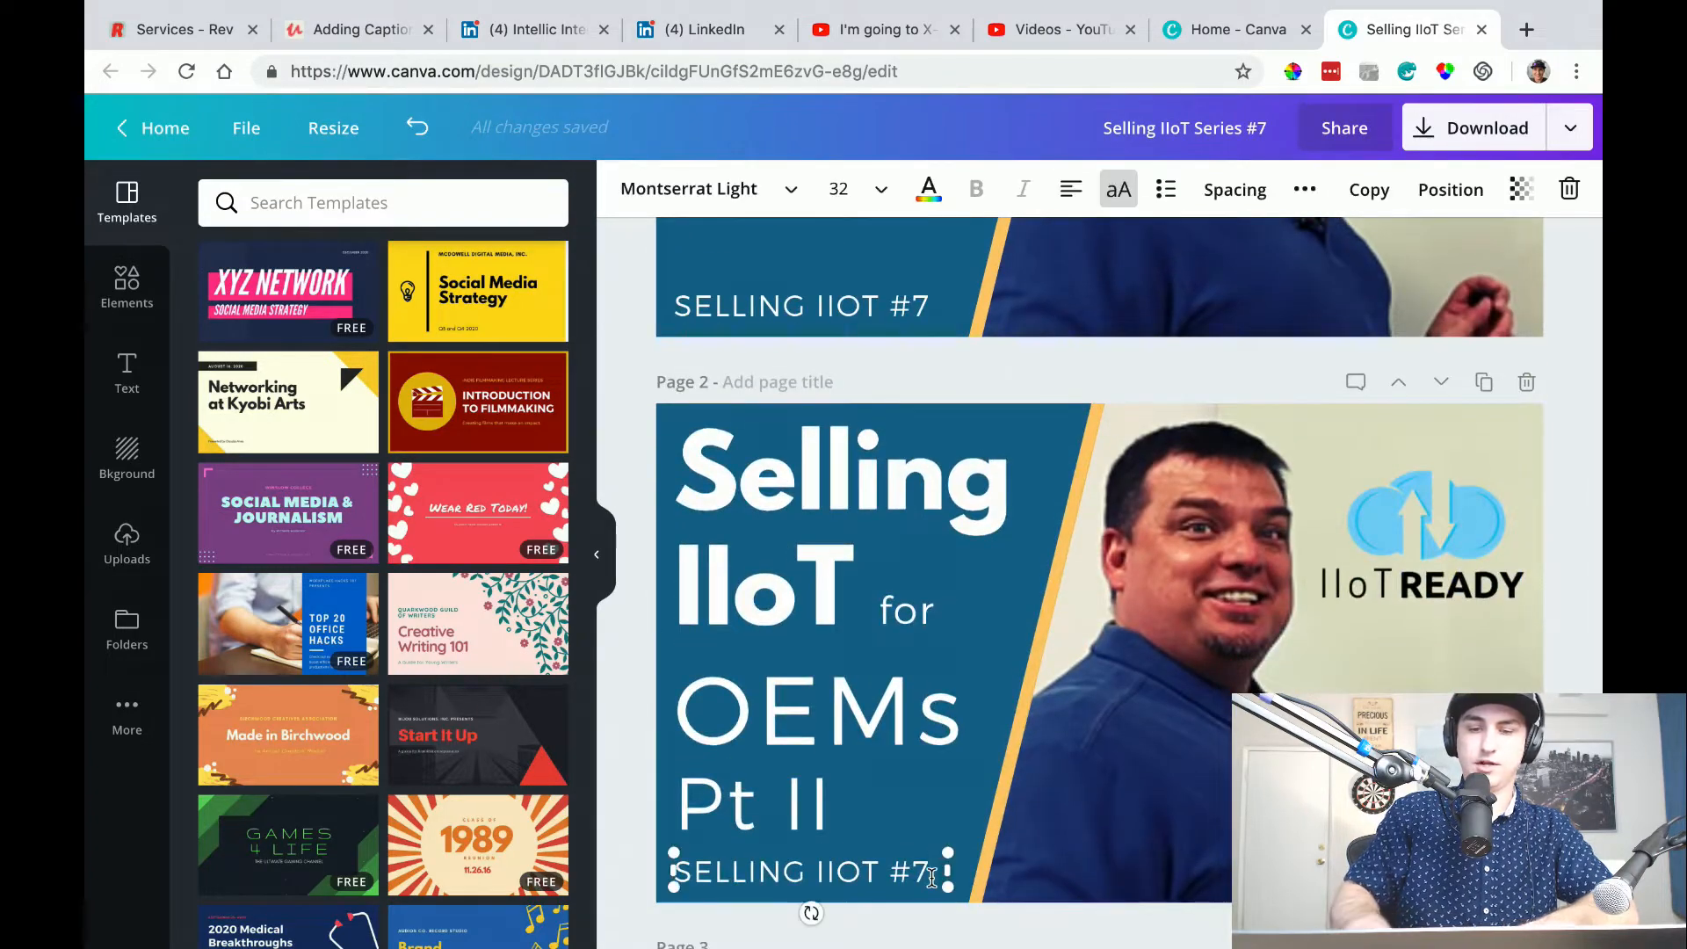
key(BackSpace)
text(8)
scroll(802, 908, down, 2)
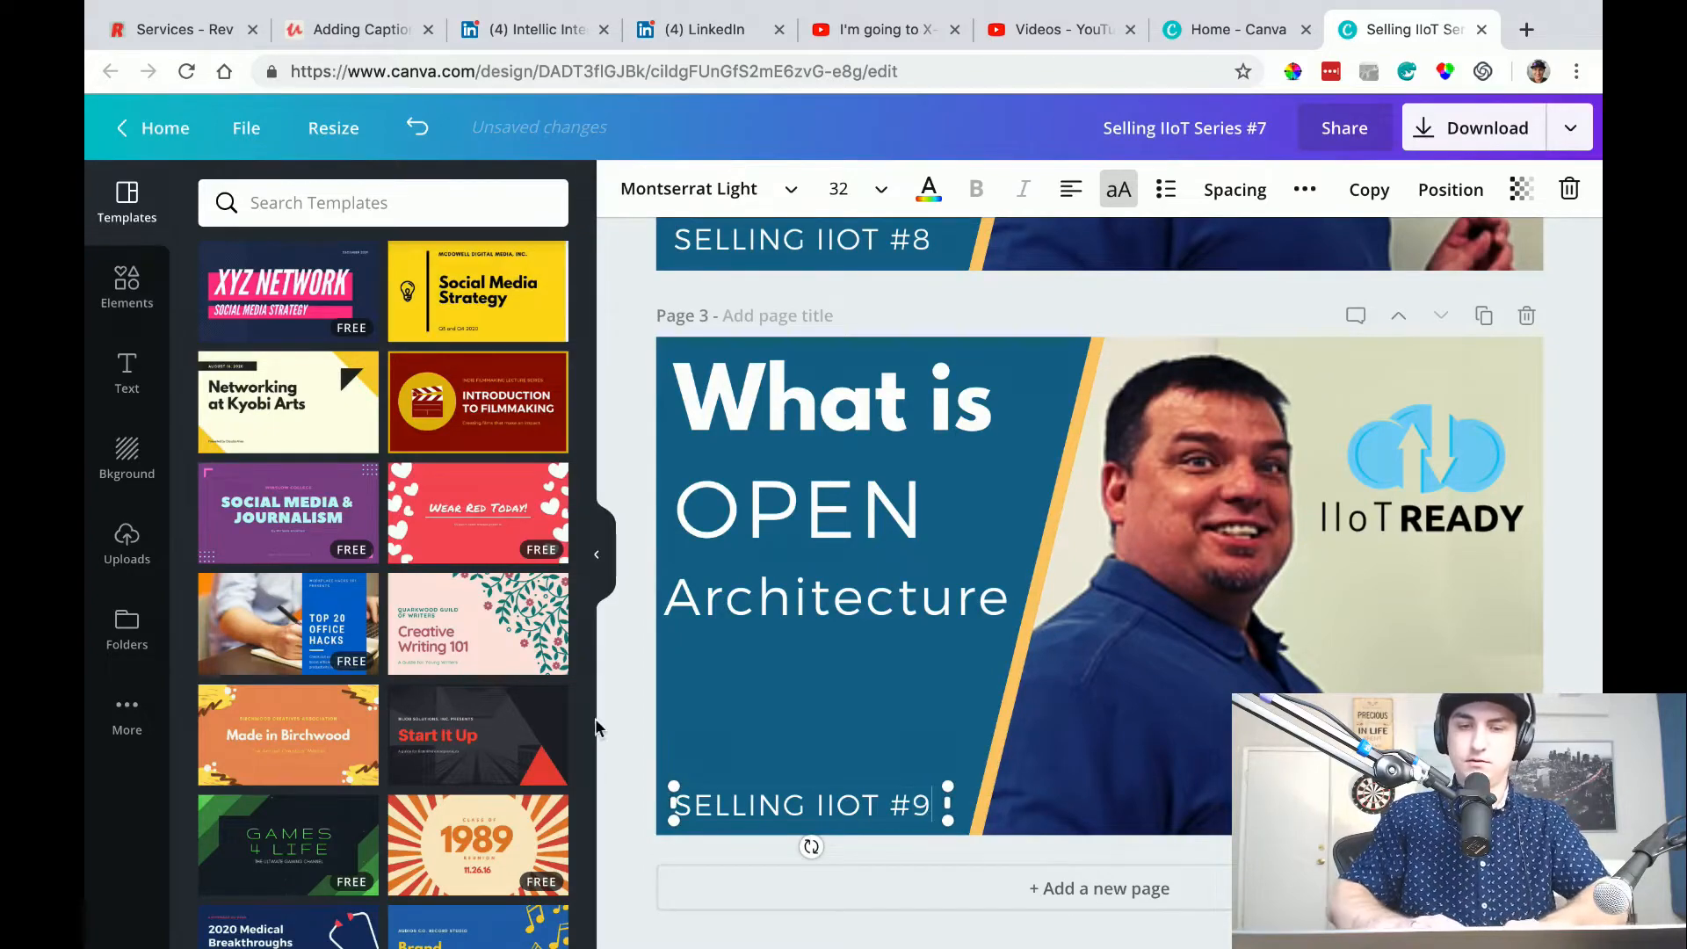
click(624, 727)
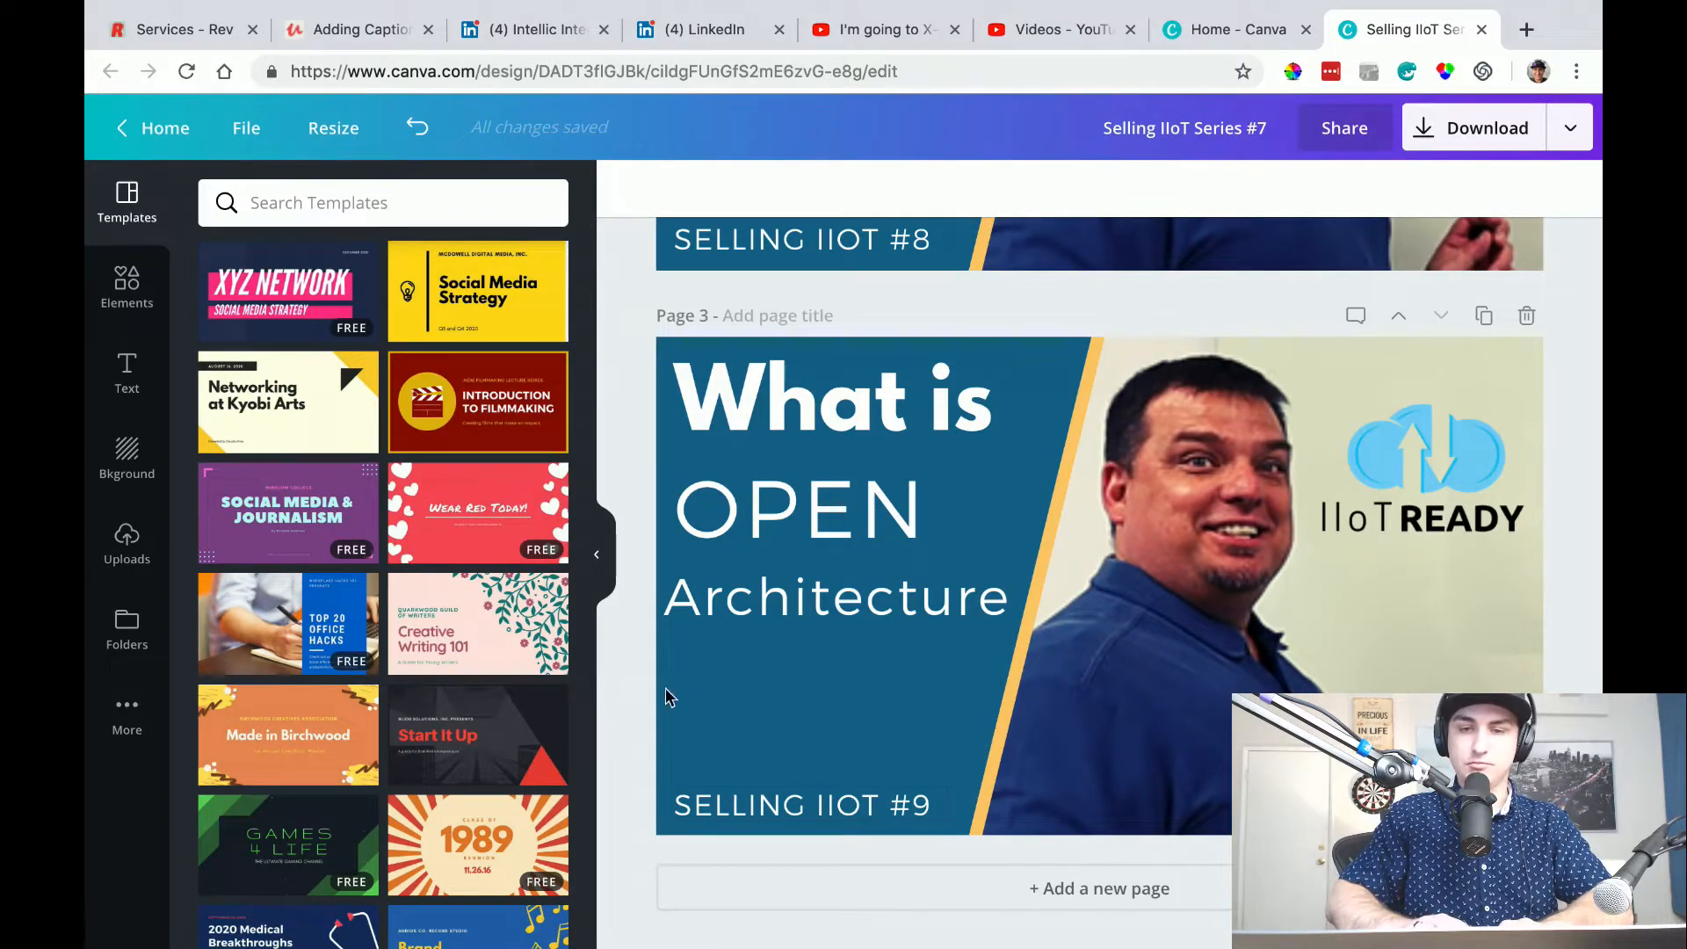
Delete the man's photo, the IIoT Ready logo and the remaining background strip from page 2.
scroll(677, 662, up, 8)
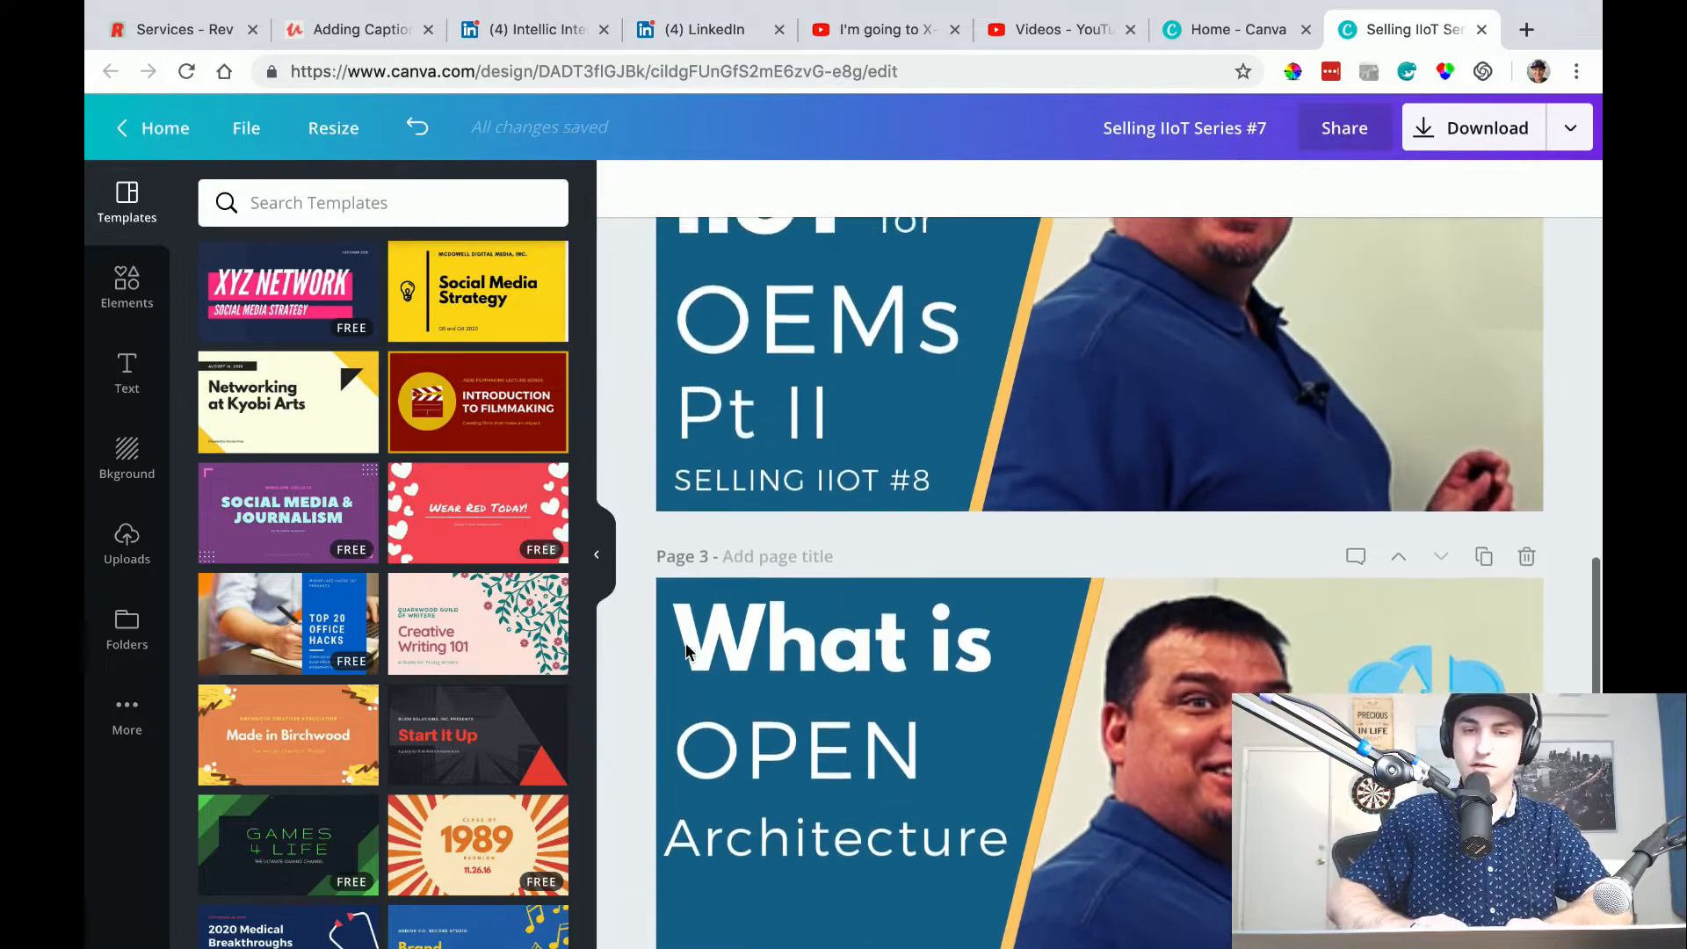
scroll(687, 650, up, 3)
scroll(686, 647, down, 7)
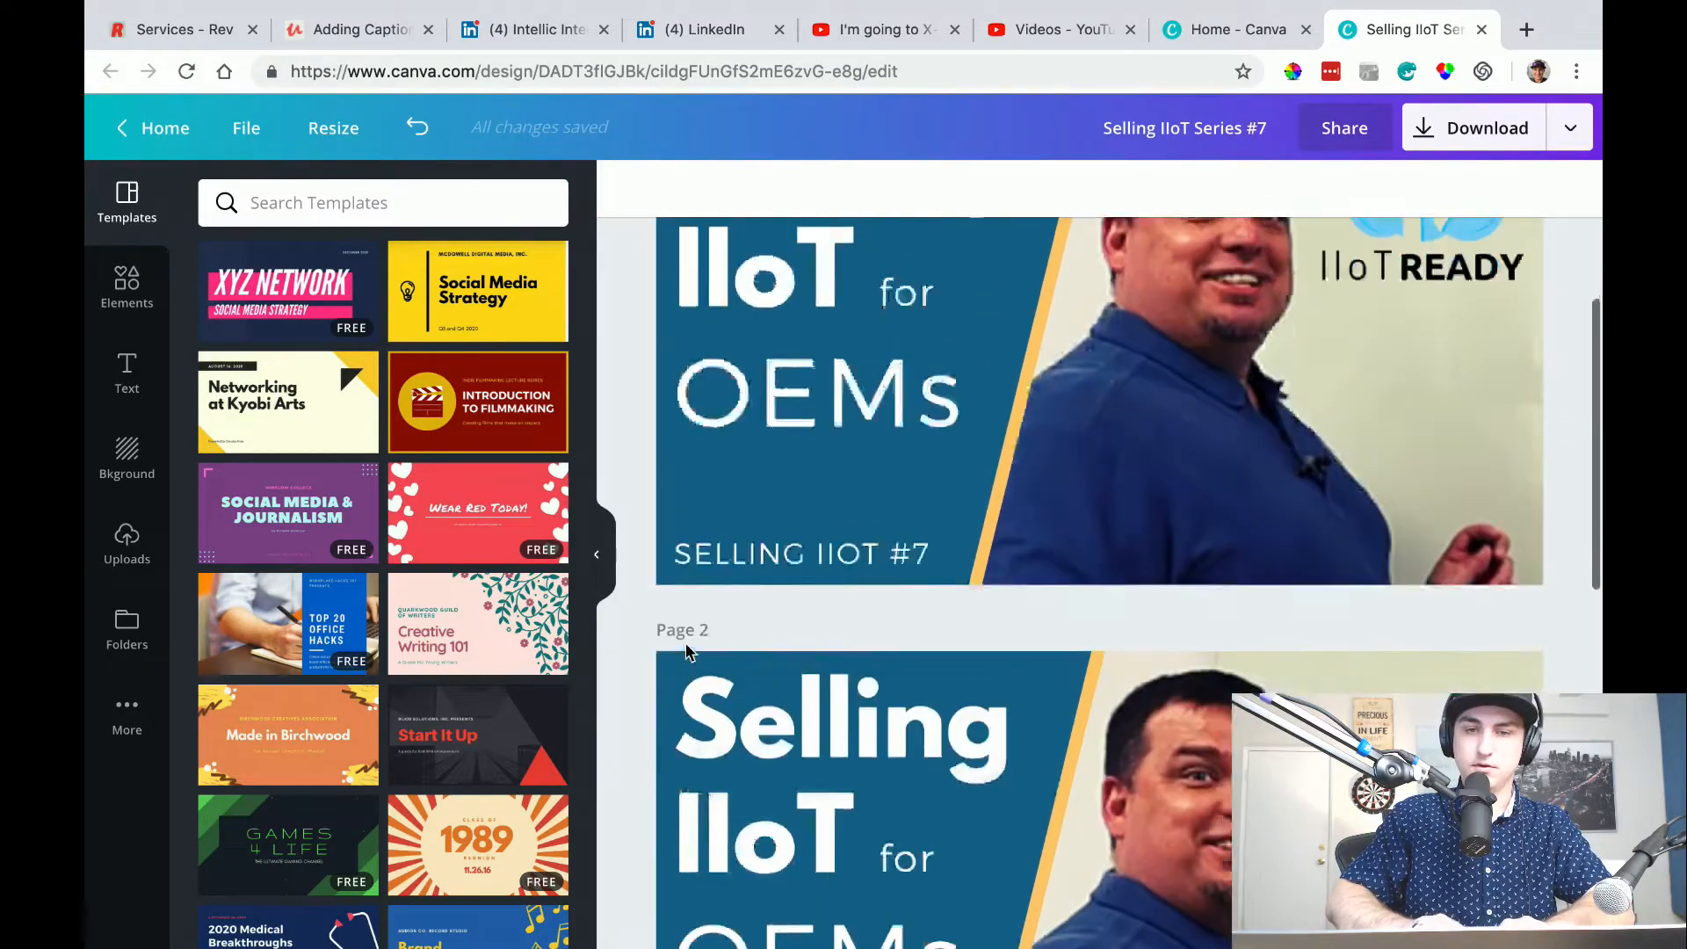
scroll(686, 649, up, 5)
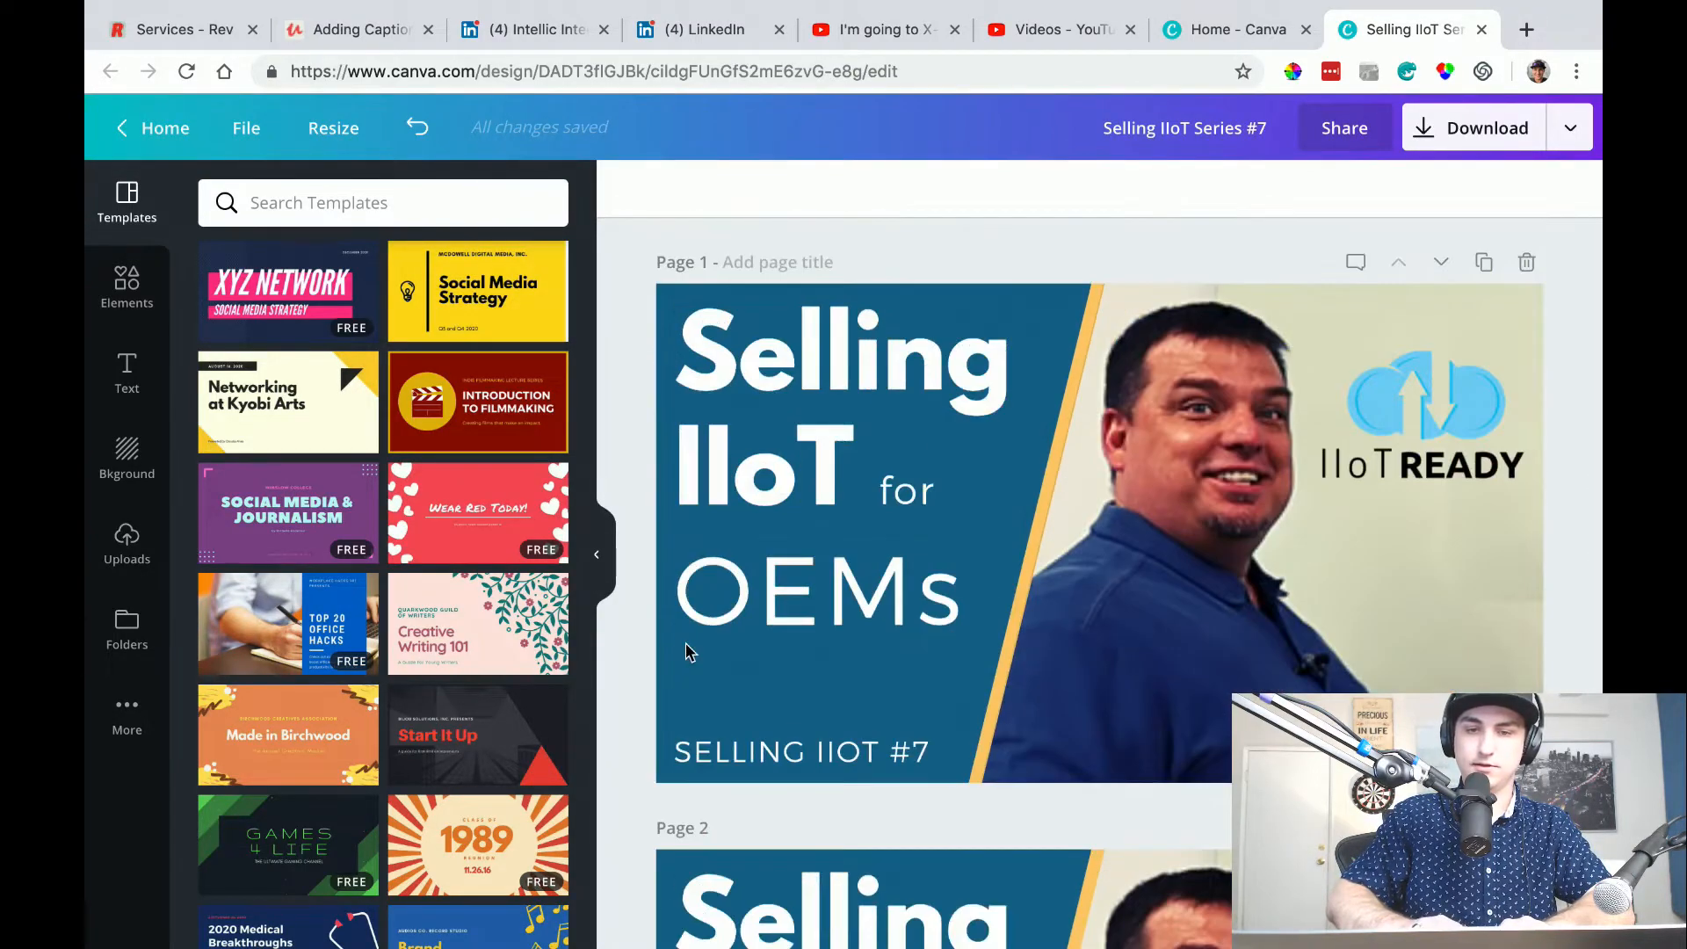
scroll(916, 451, down, 5)
click(1141, 688)
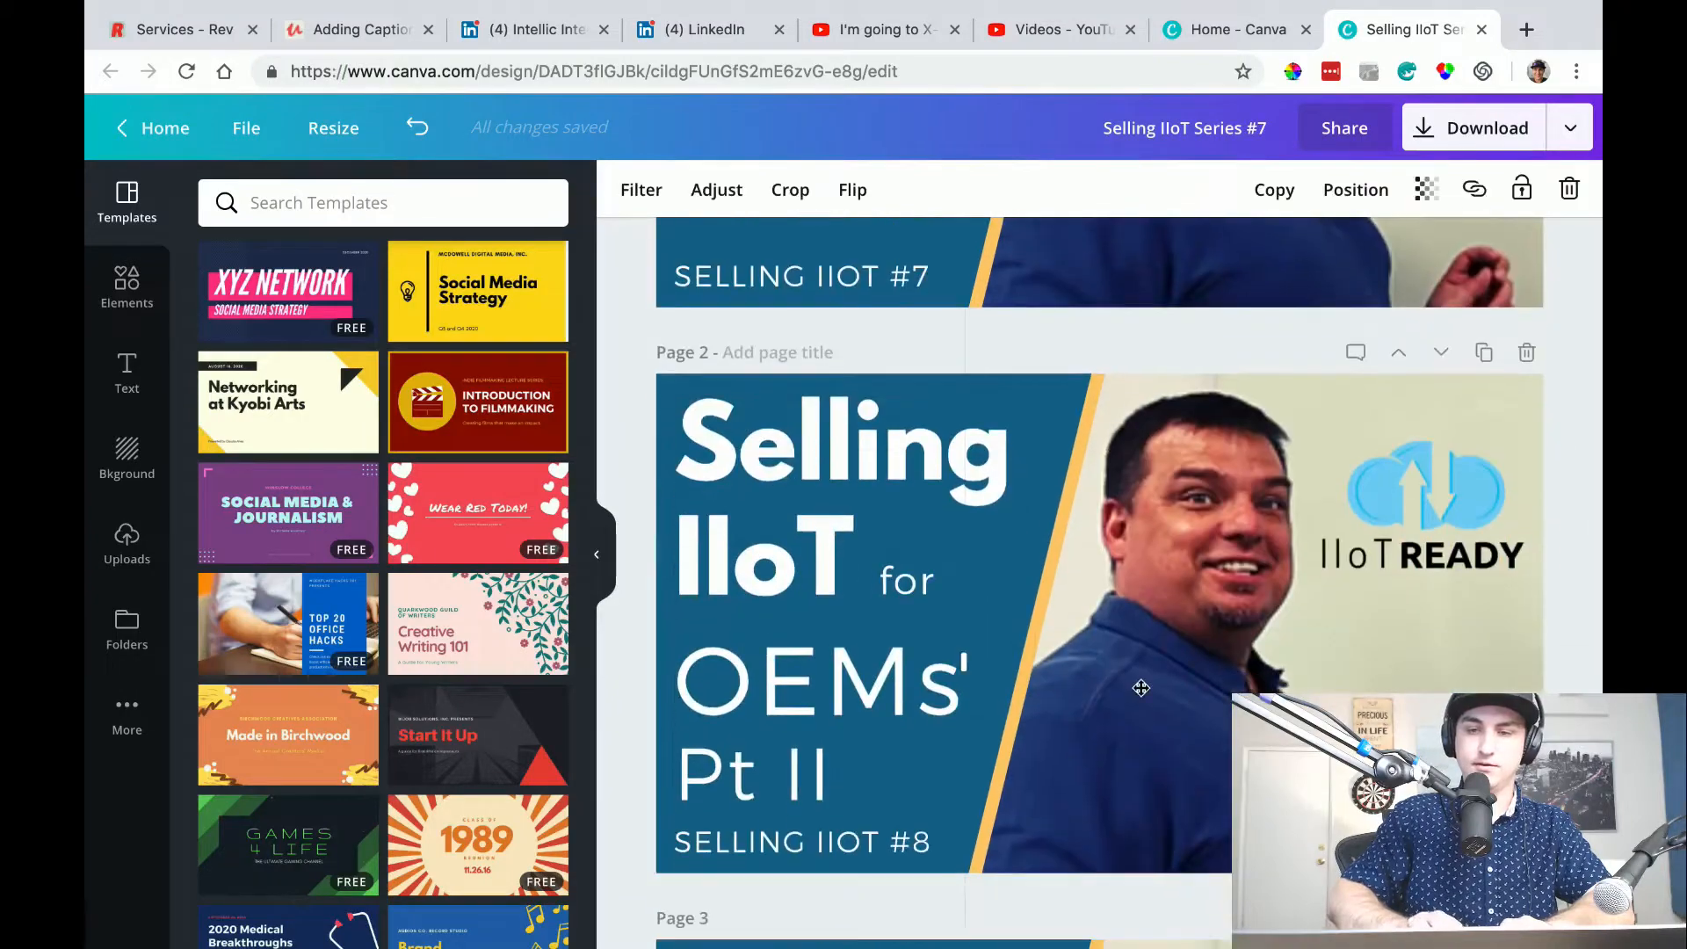
key(Delete)
click(1386, 546)
key(Delete)
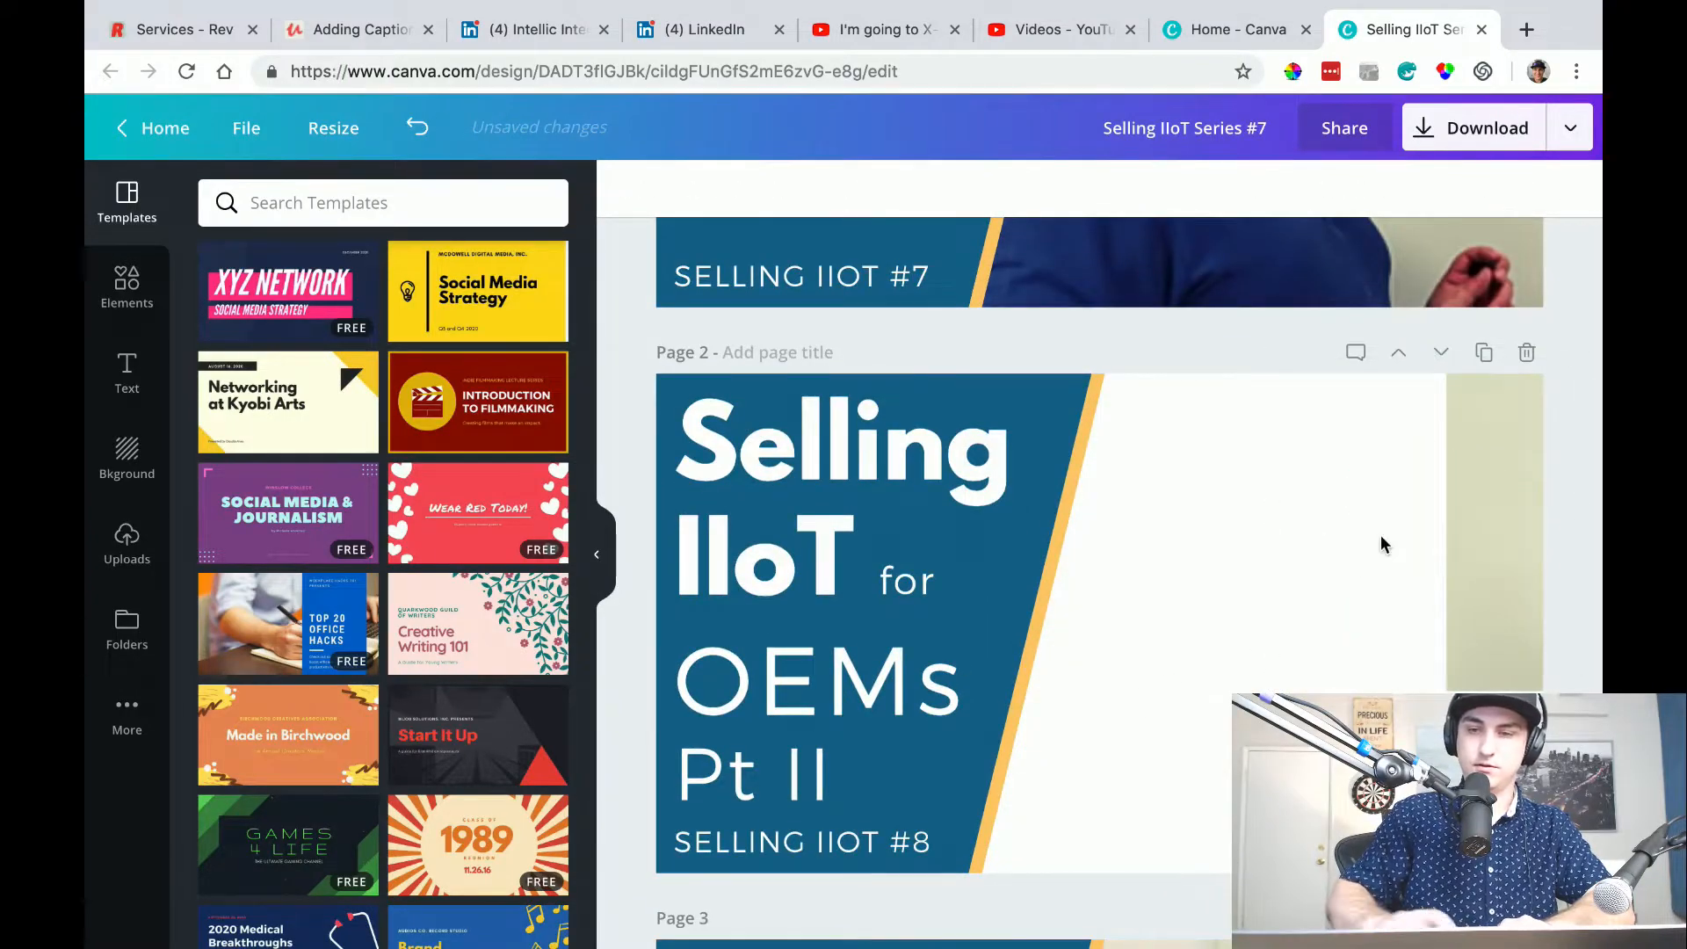
click(1462, 528)
key(Delete)
Clear the IIoT Ready logo, the man's photo and the background image from page 3.
scroll(1468, 554, down, 5)
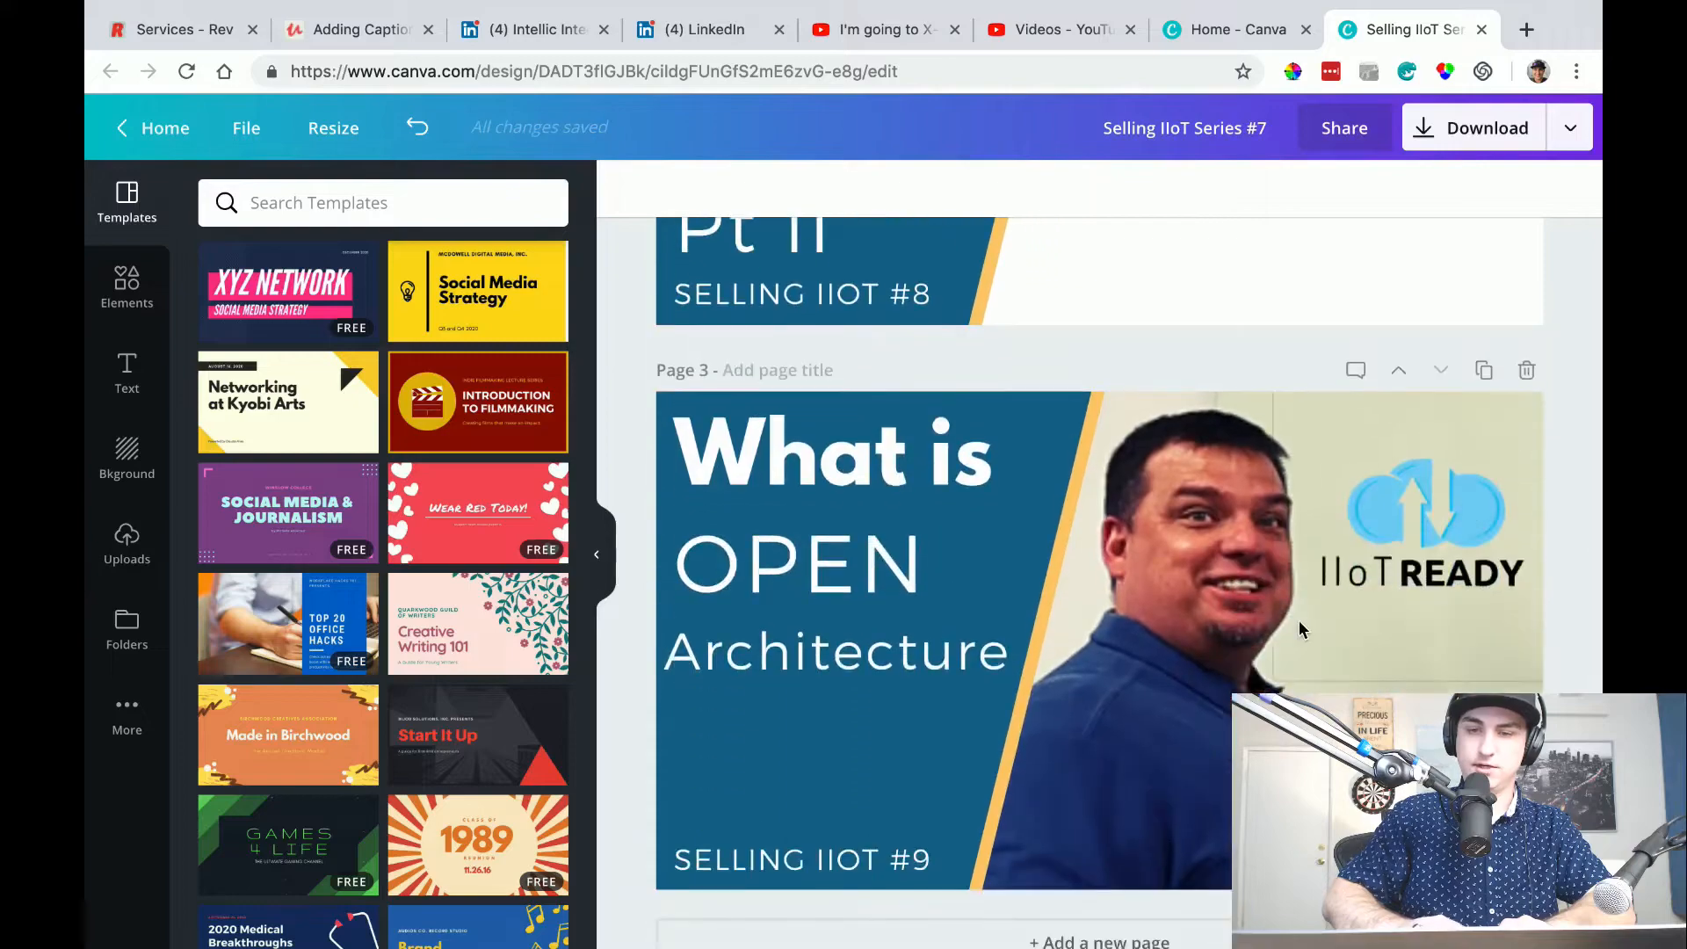
click(1343, 575)
key(Delete)
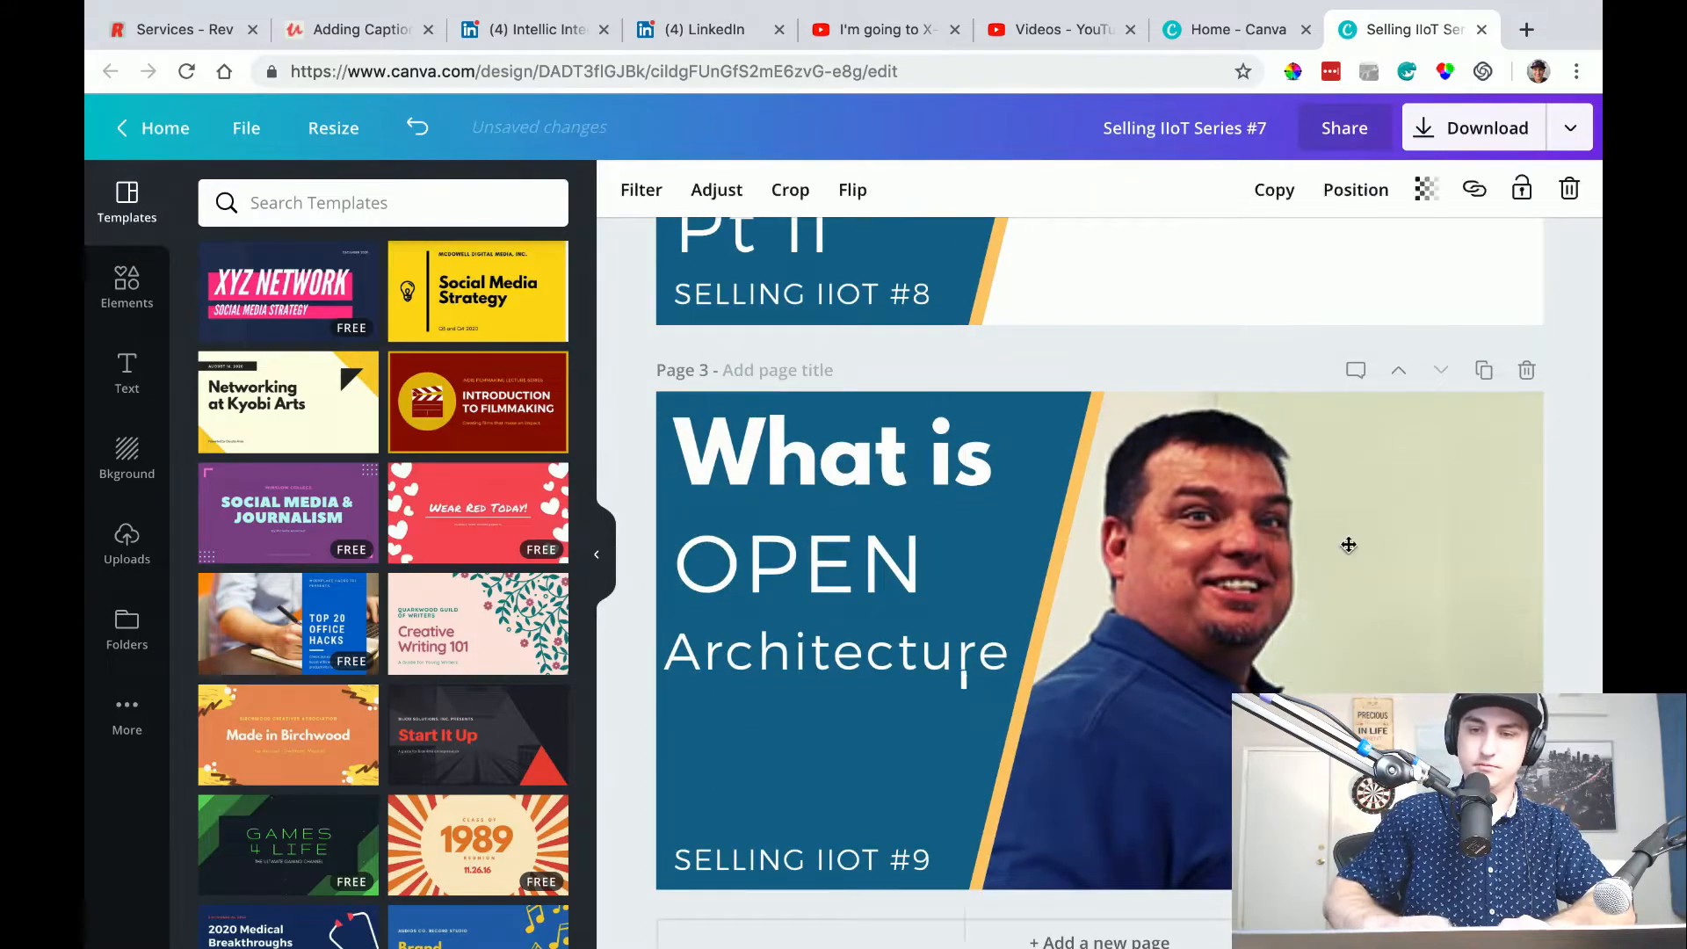
key(Delete)
click(1469, 440)
key(Delete)
Duplicate page 3 and change "OPEN" to "CLOSED" on the new page 4.
scroll(1486, 384, down, 3)
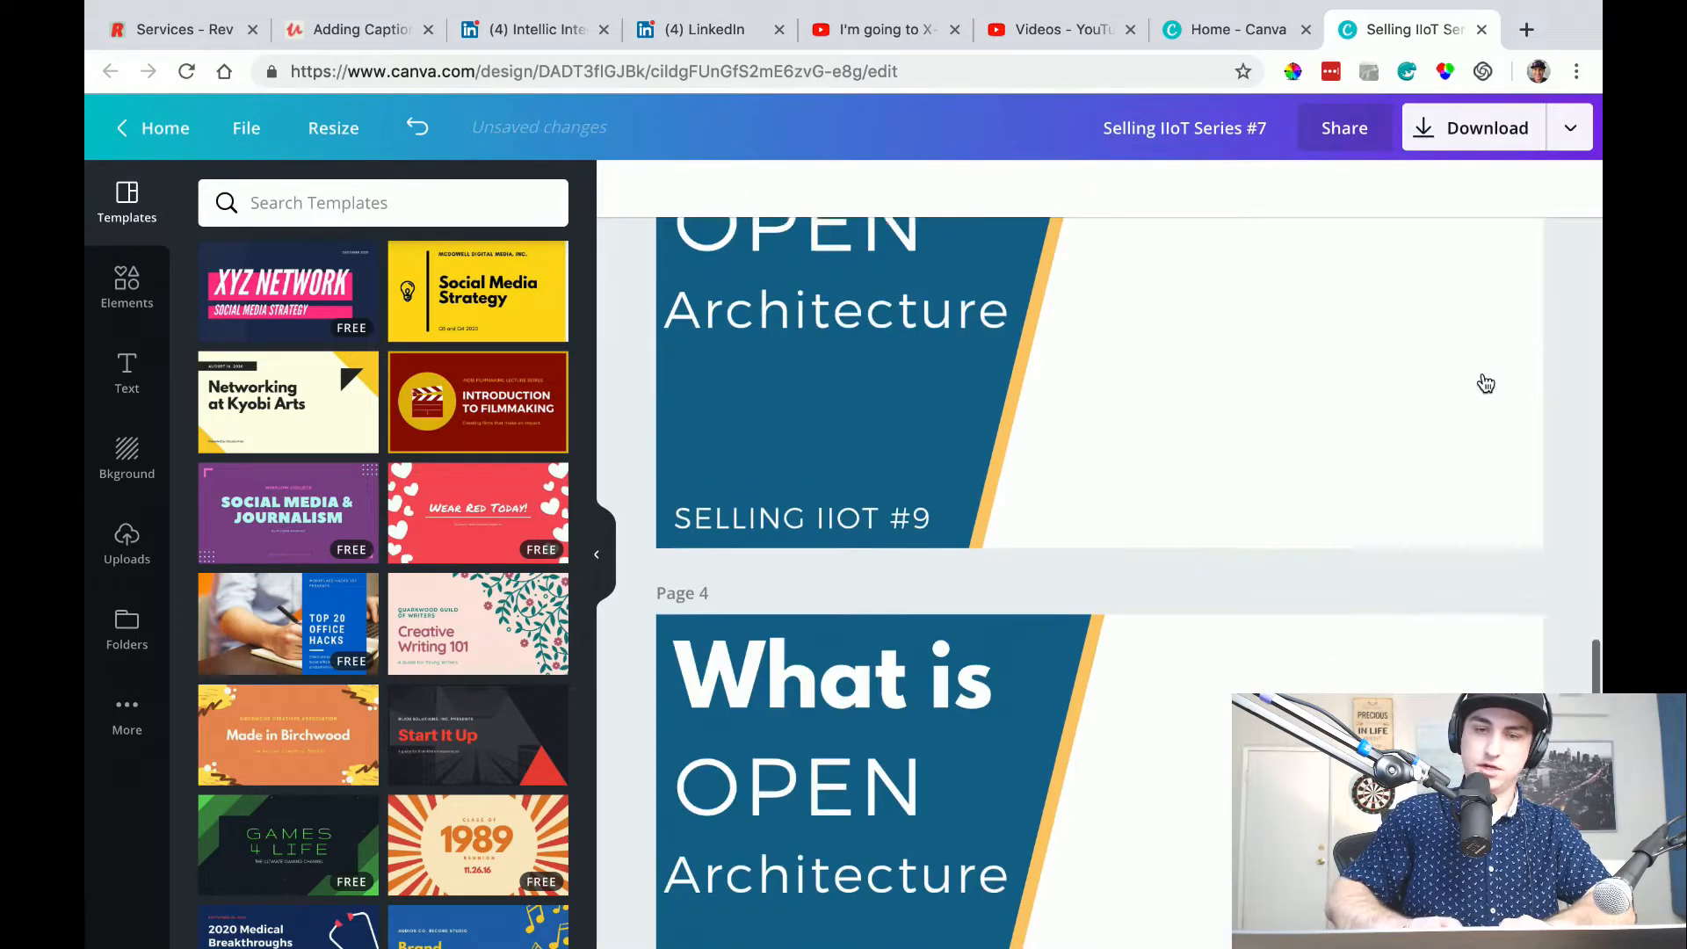
scroll(1485, 384, down, 3)
click(797, 559)
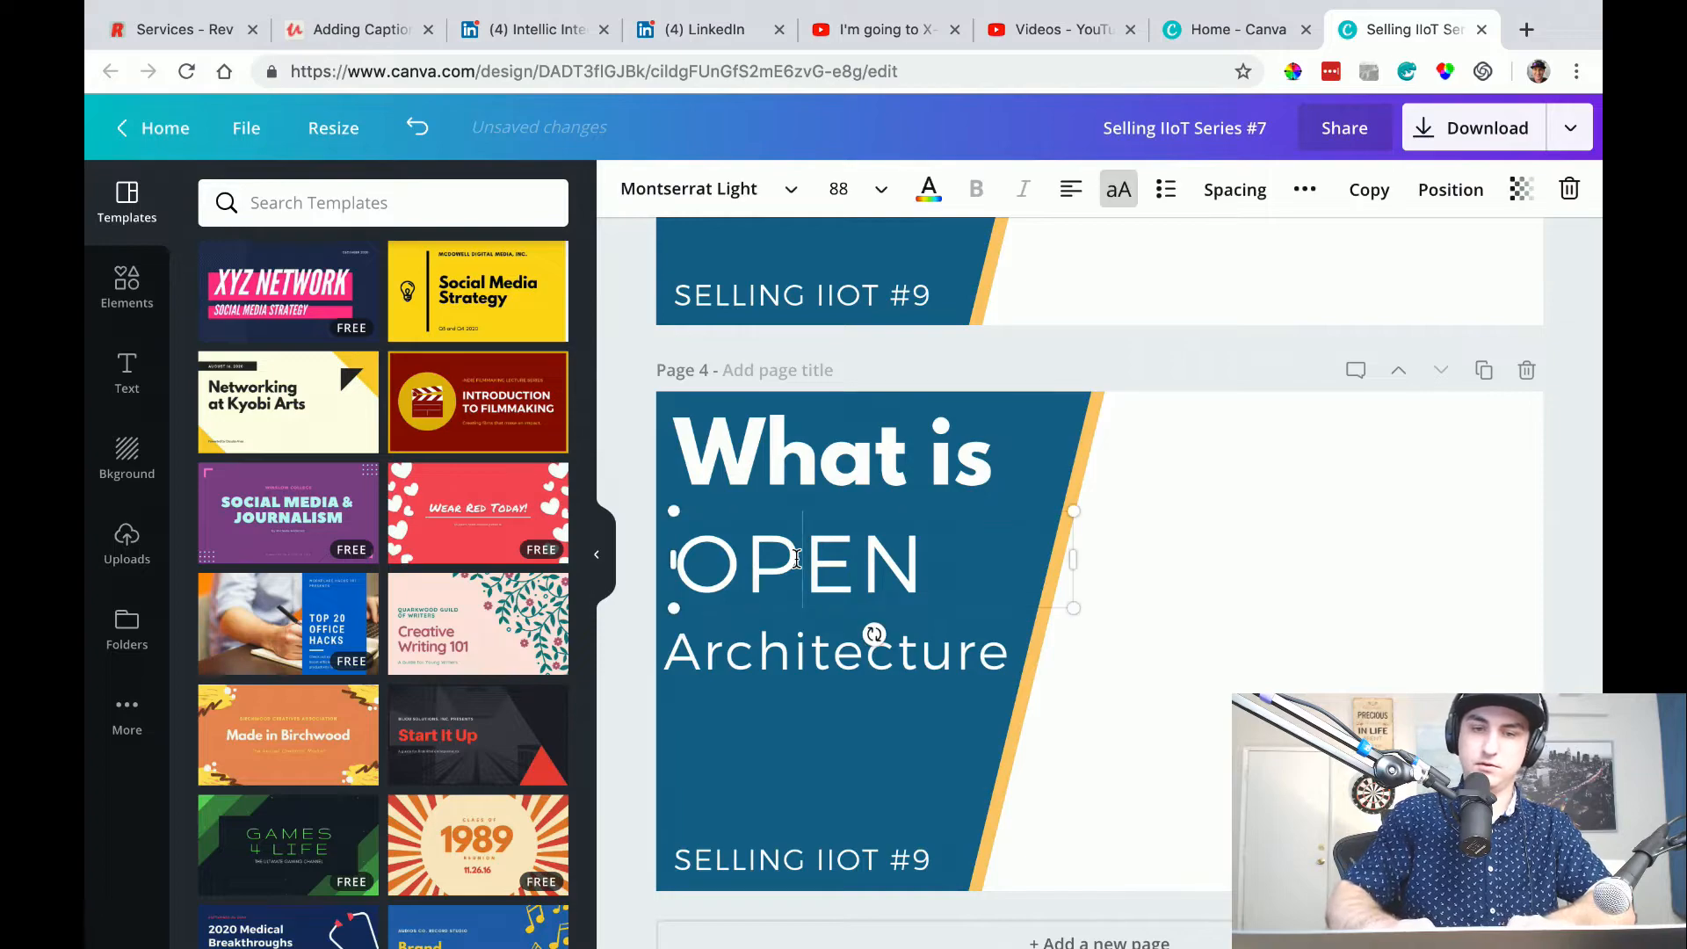
click(797, 559)
text(CCA)
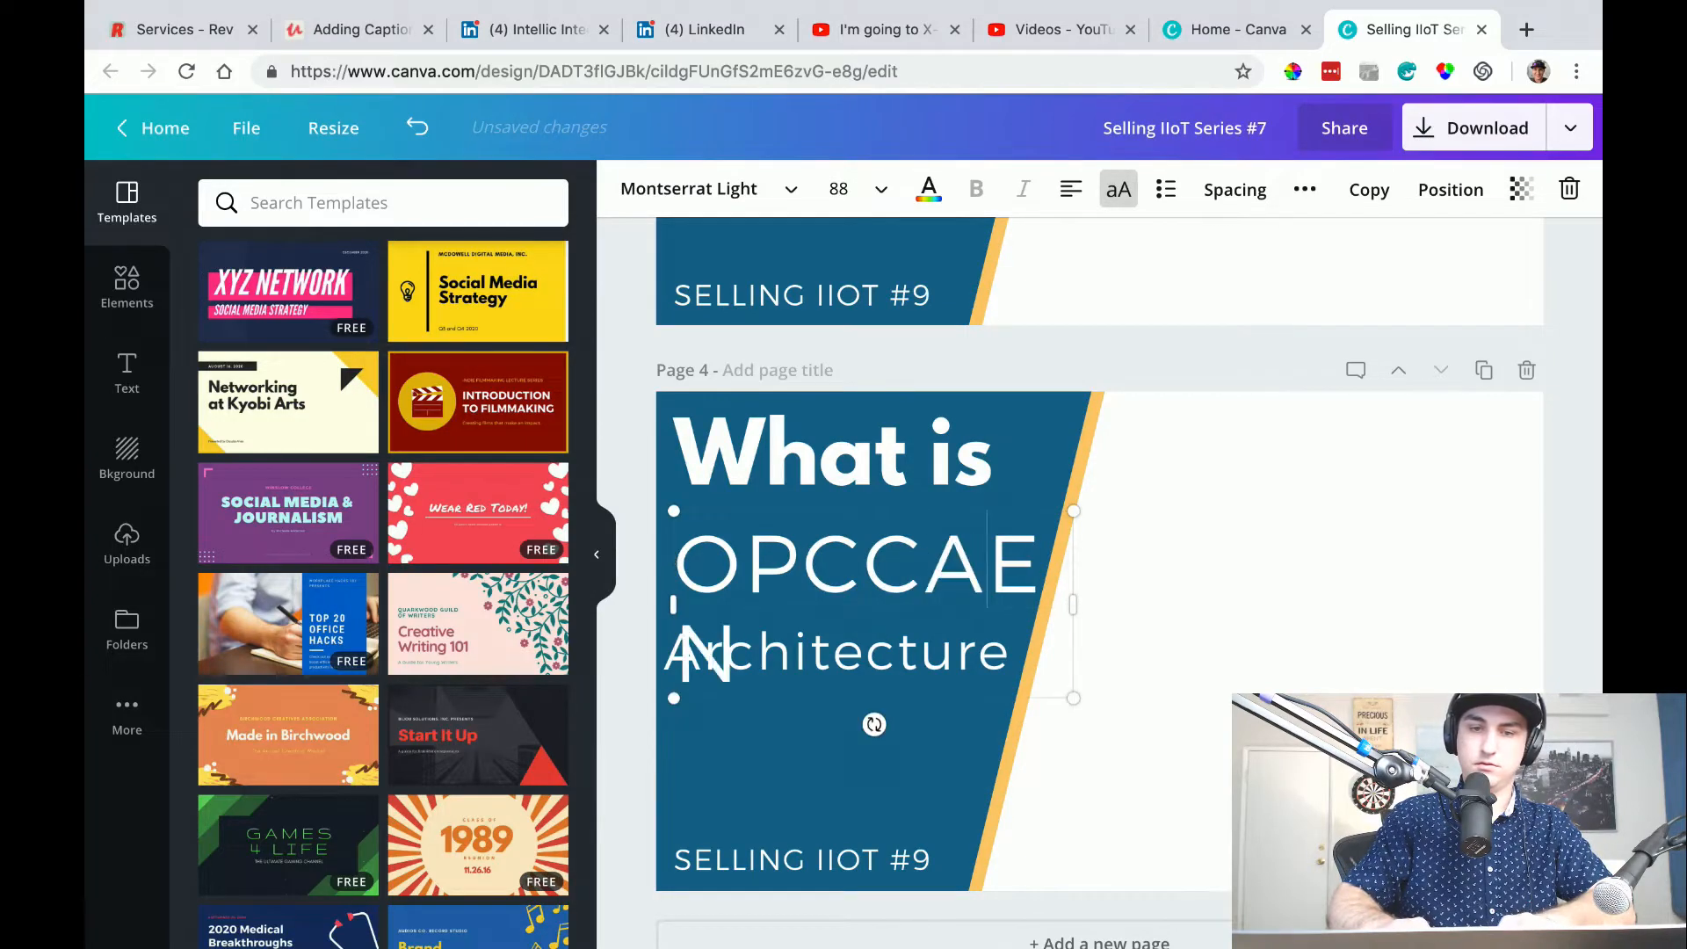
key(ctrl+a)
text(CLO)
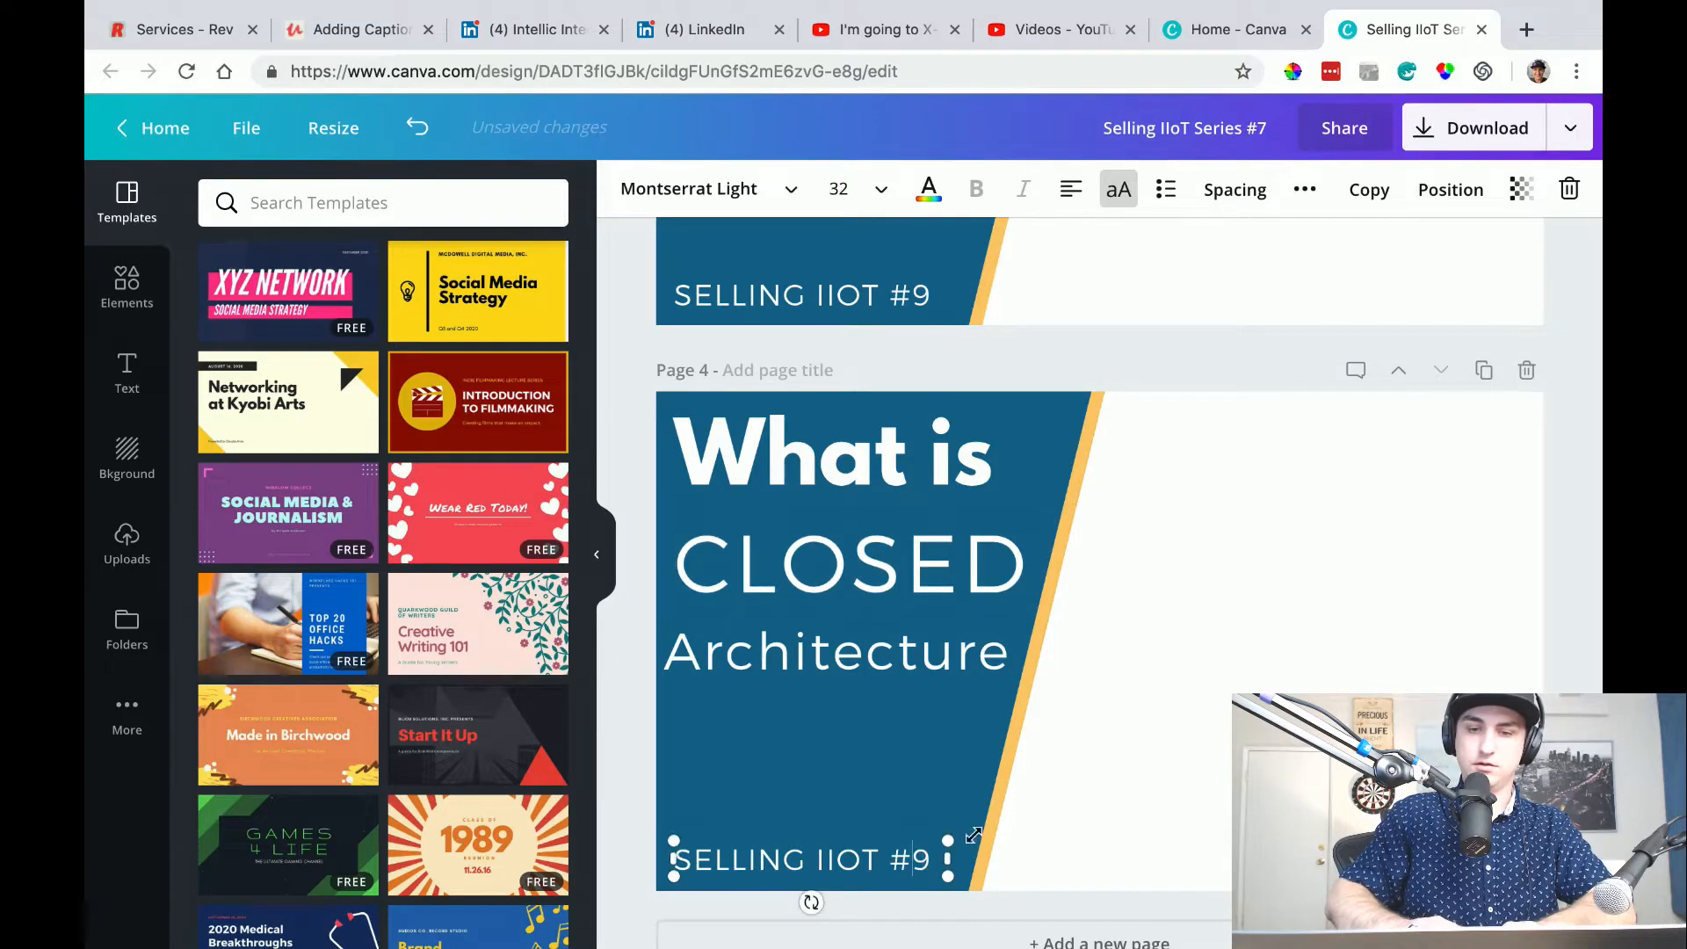
Renumber the series caption on page 4 to "SELLING IIOT #10".
scroll(1182, 813, up, 15)
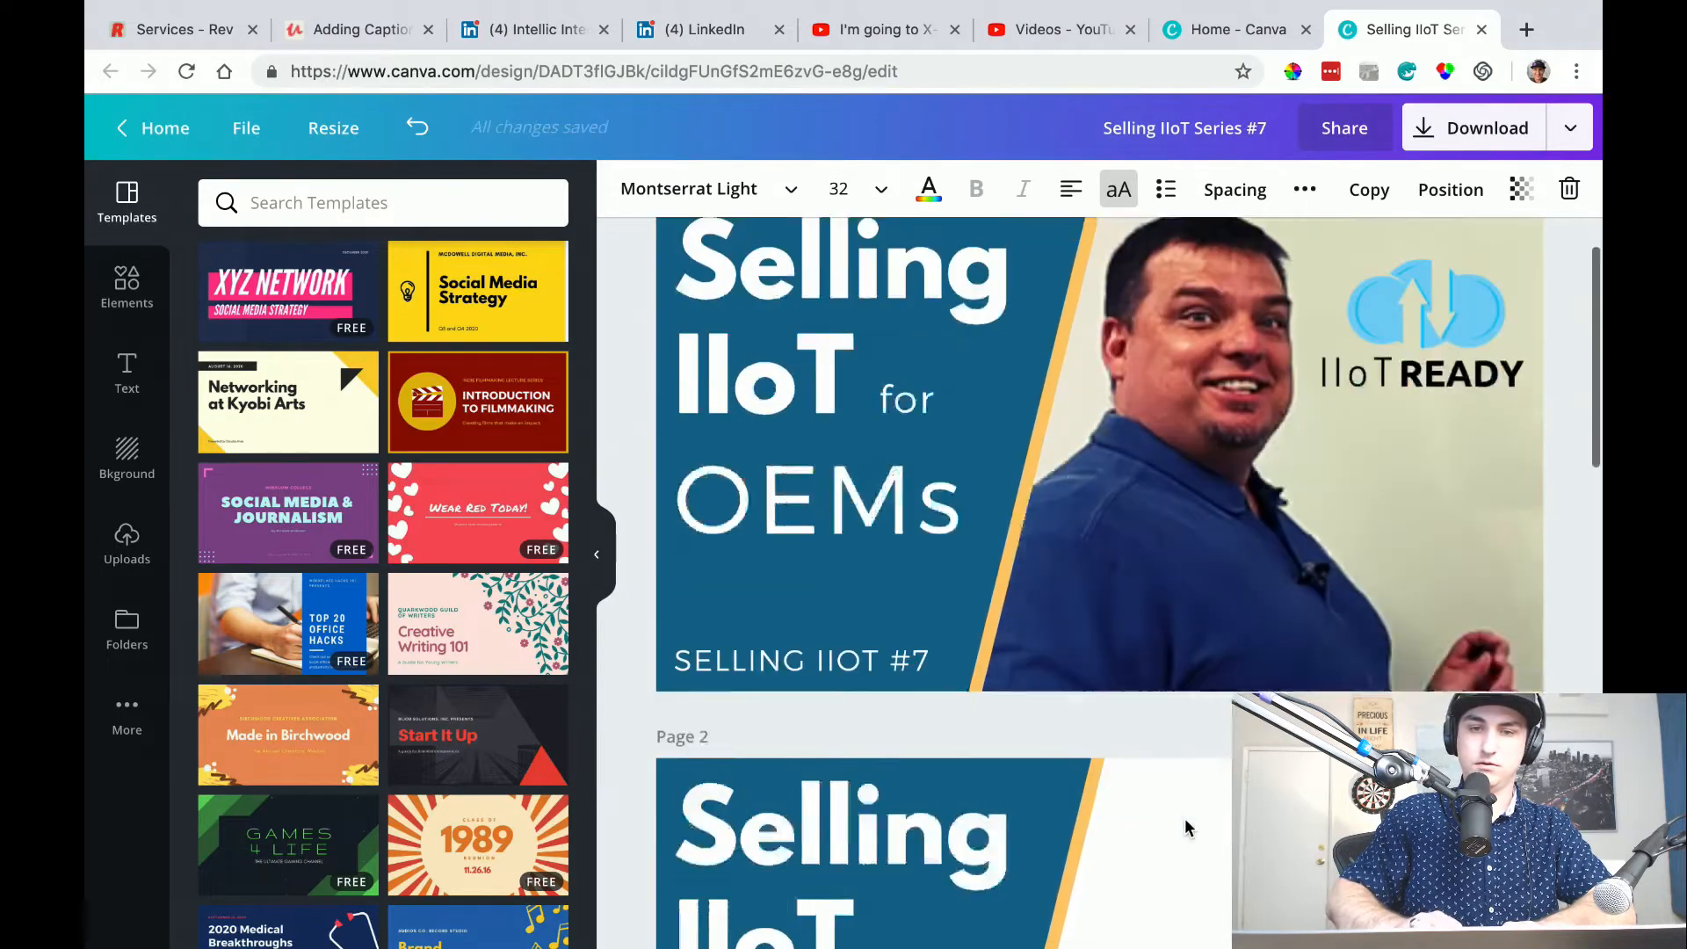
scroll(1186, 828, down, 15)
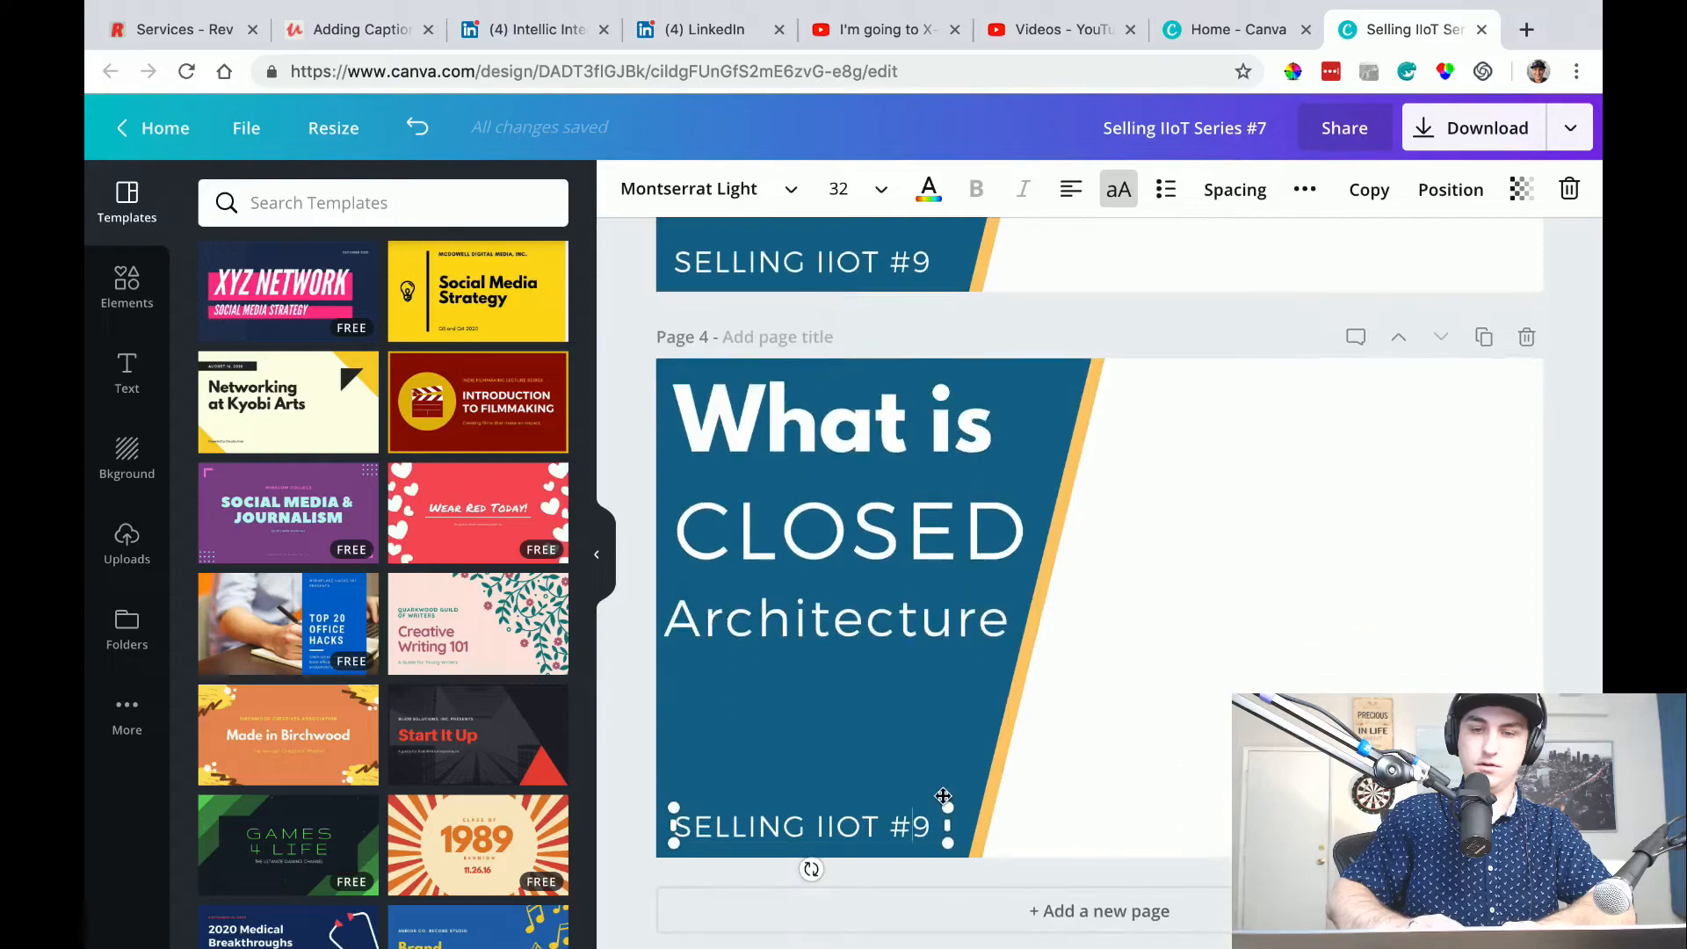
click(1184, 764)
scroll(985, 509, up, 6)
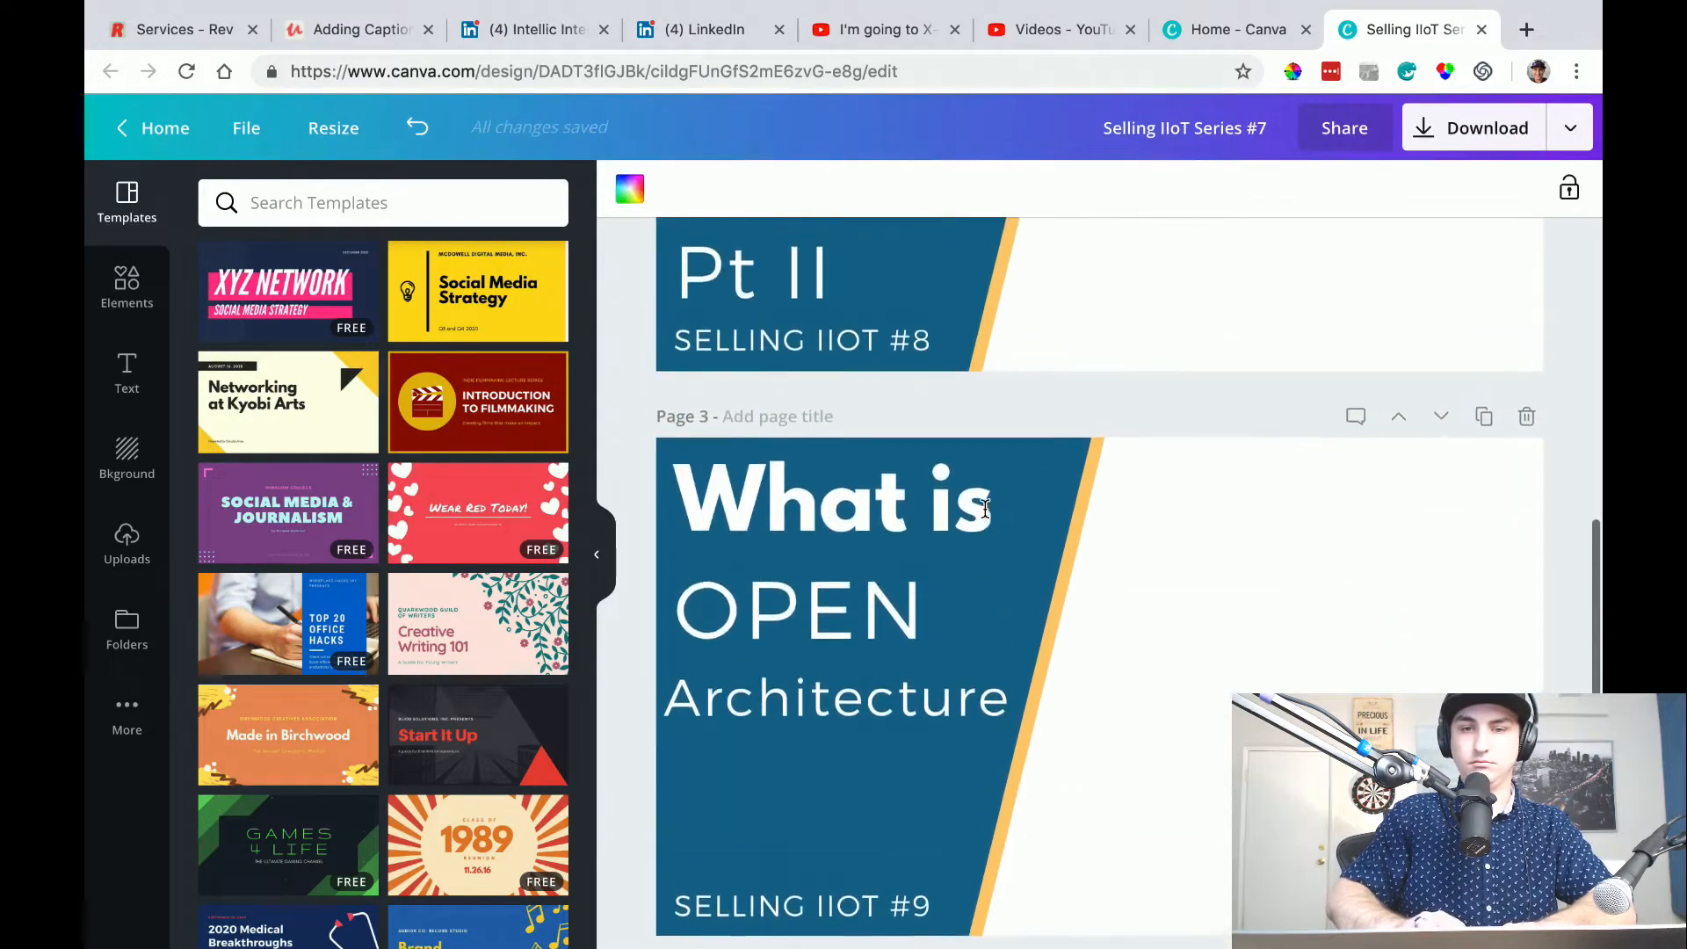
scroll(985, 514, down, 4)
scroll(985, 517, up, 3)
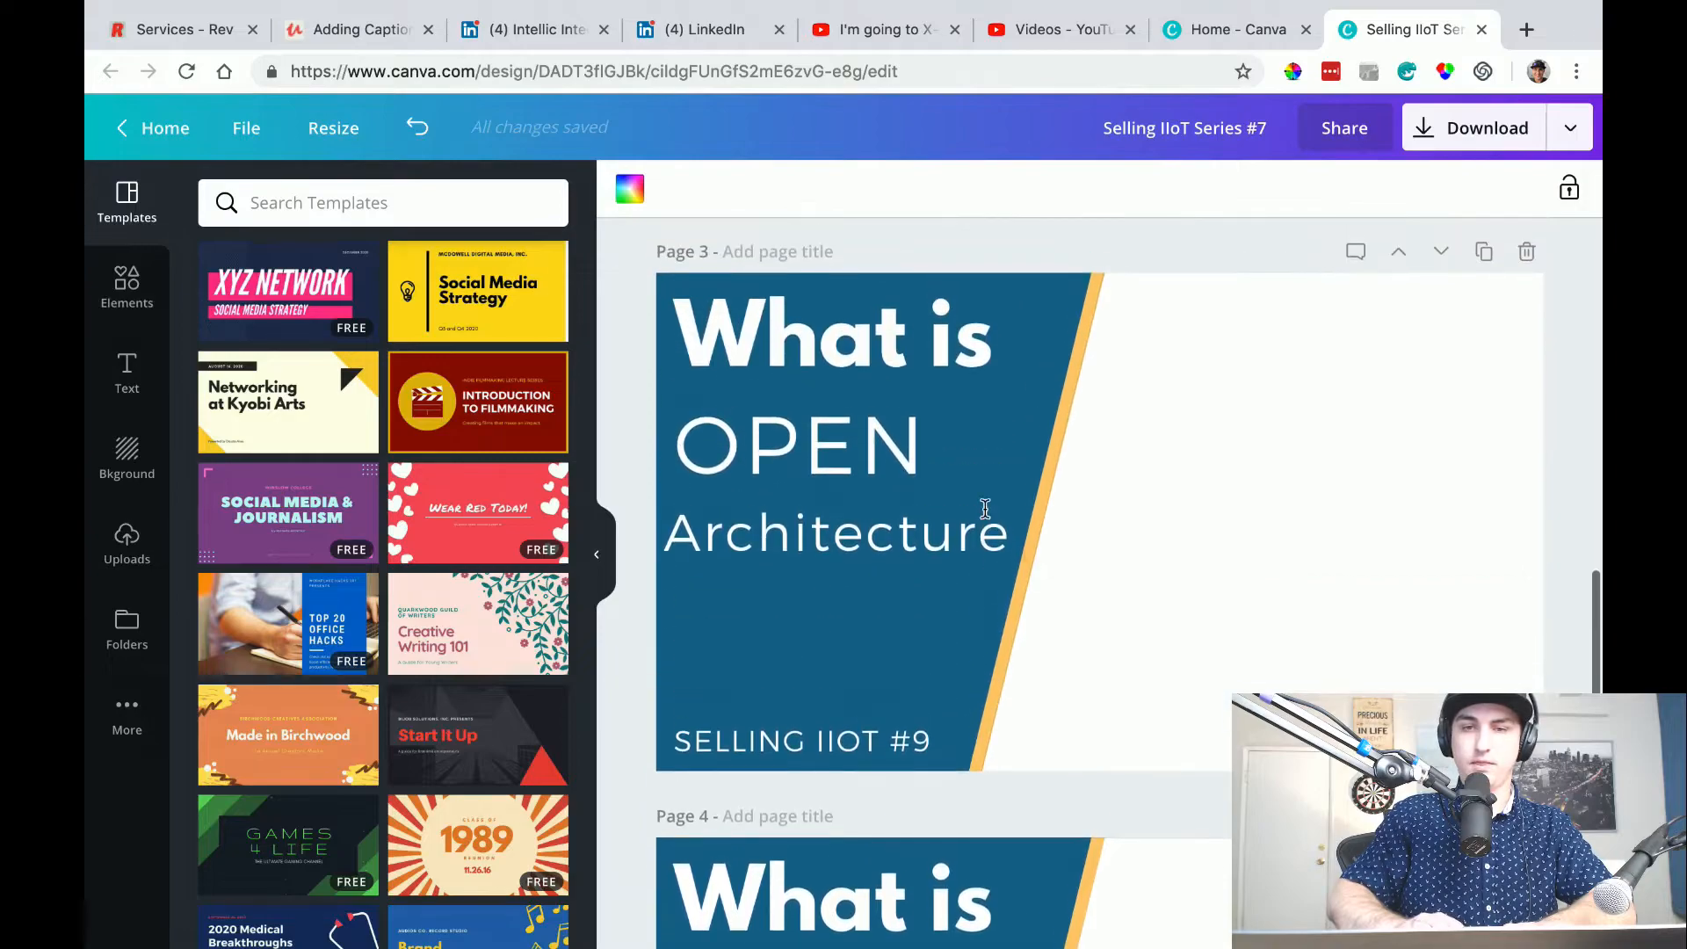
Switch to iMovie, open the "2019-03 Intellic - Selling IIoT for OEMs Part 2" project and skim through its footage.
key(ctrl+Left)
mouse_move(750, 269)
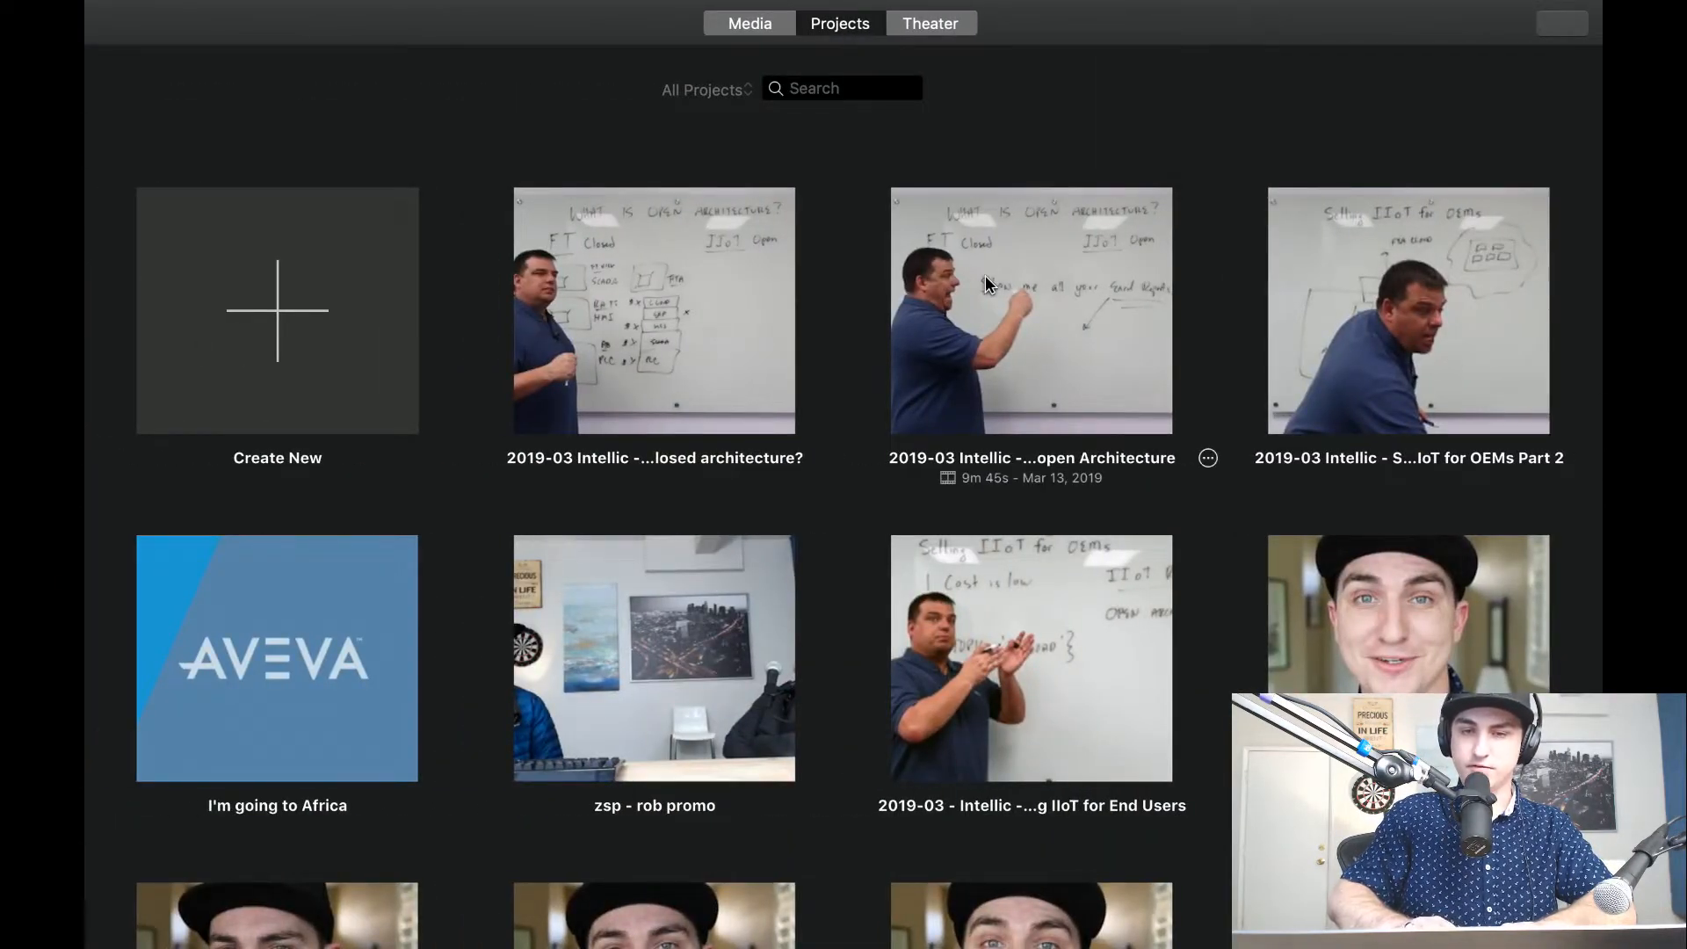
double_click(1376, 337)
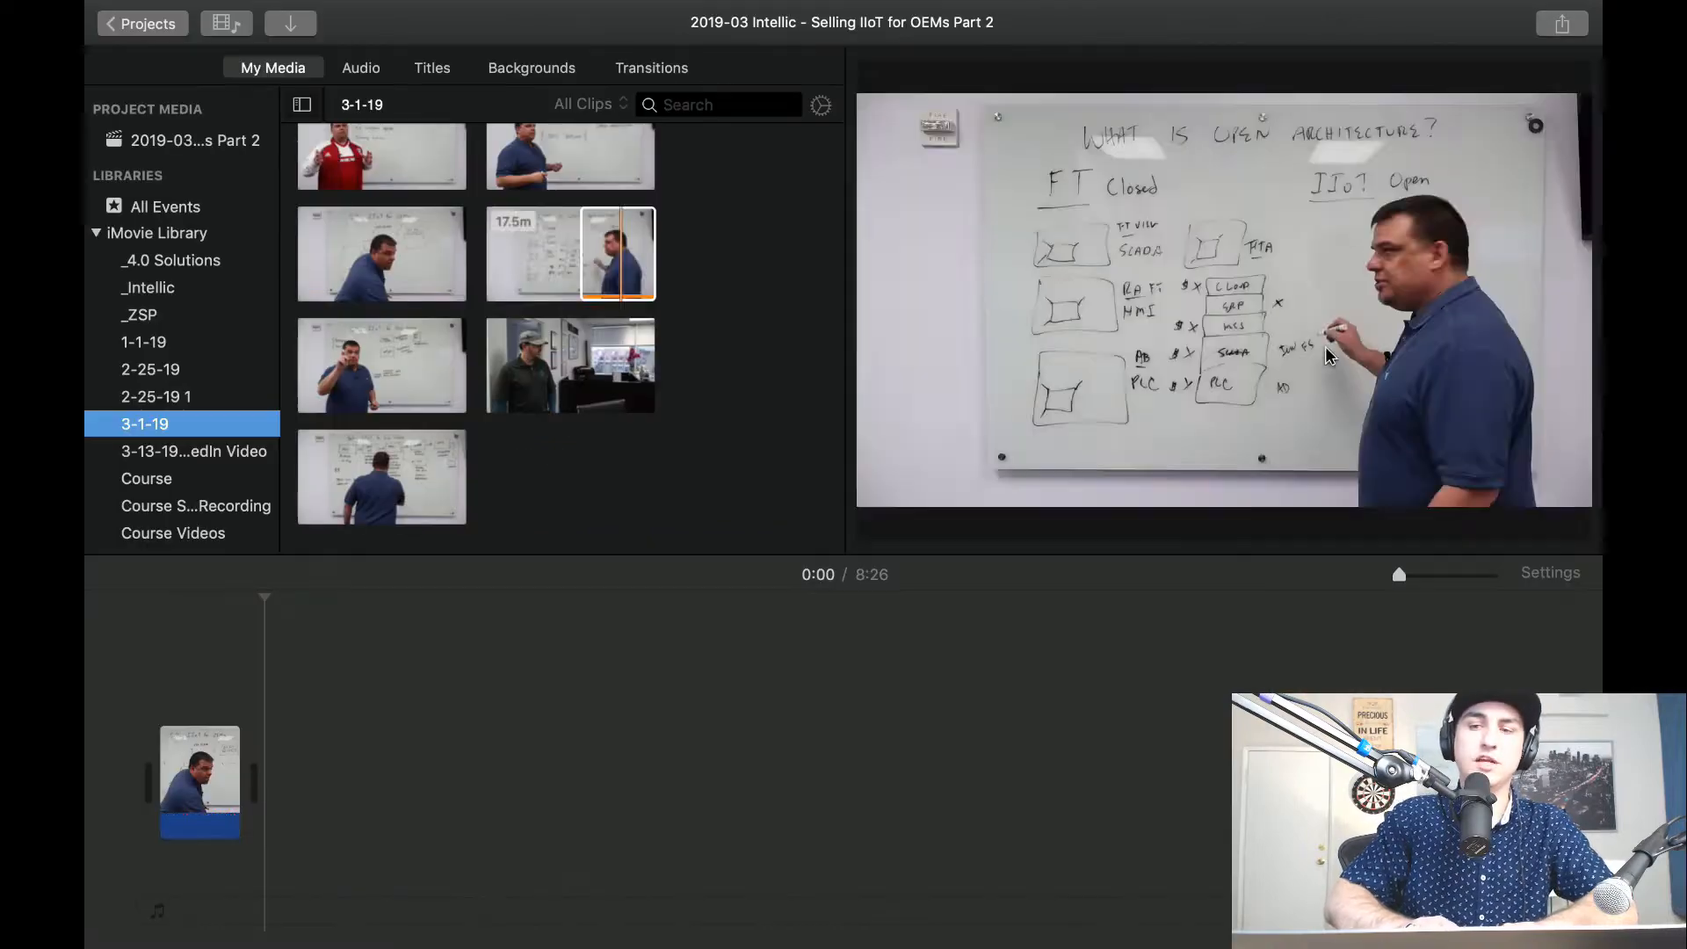
mouse_move(1400, 575)
mouse_down()
mouse_move(1430, 577)
mouse_move(1411, 580)
mouse_up()
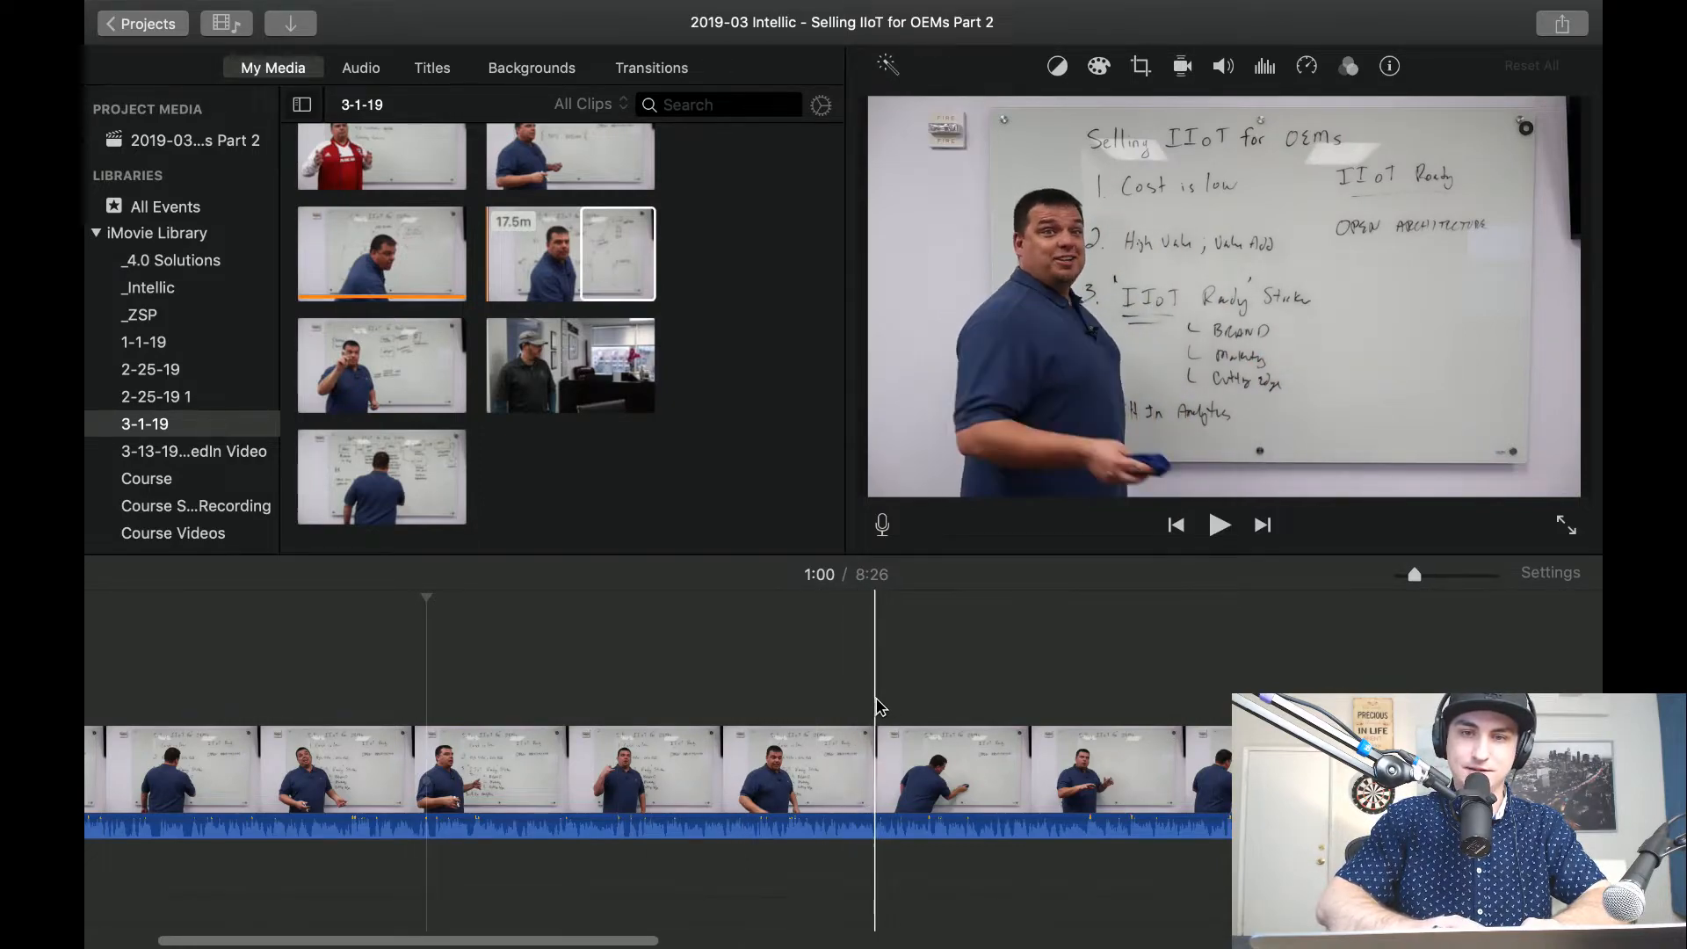
scroll(879, 703, right, 3)
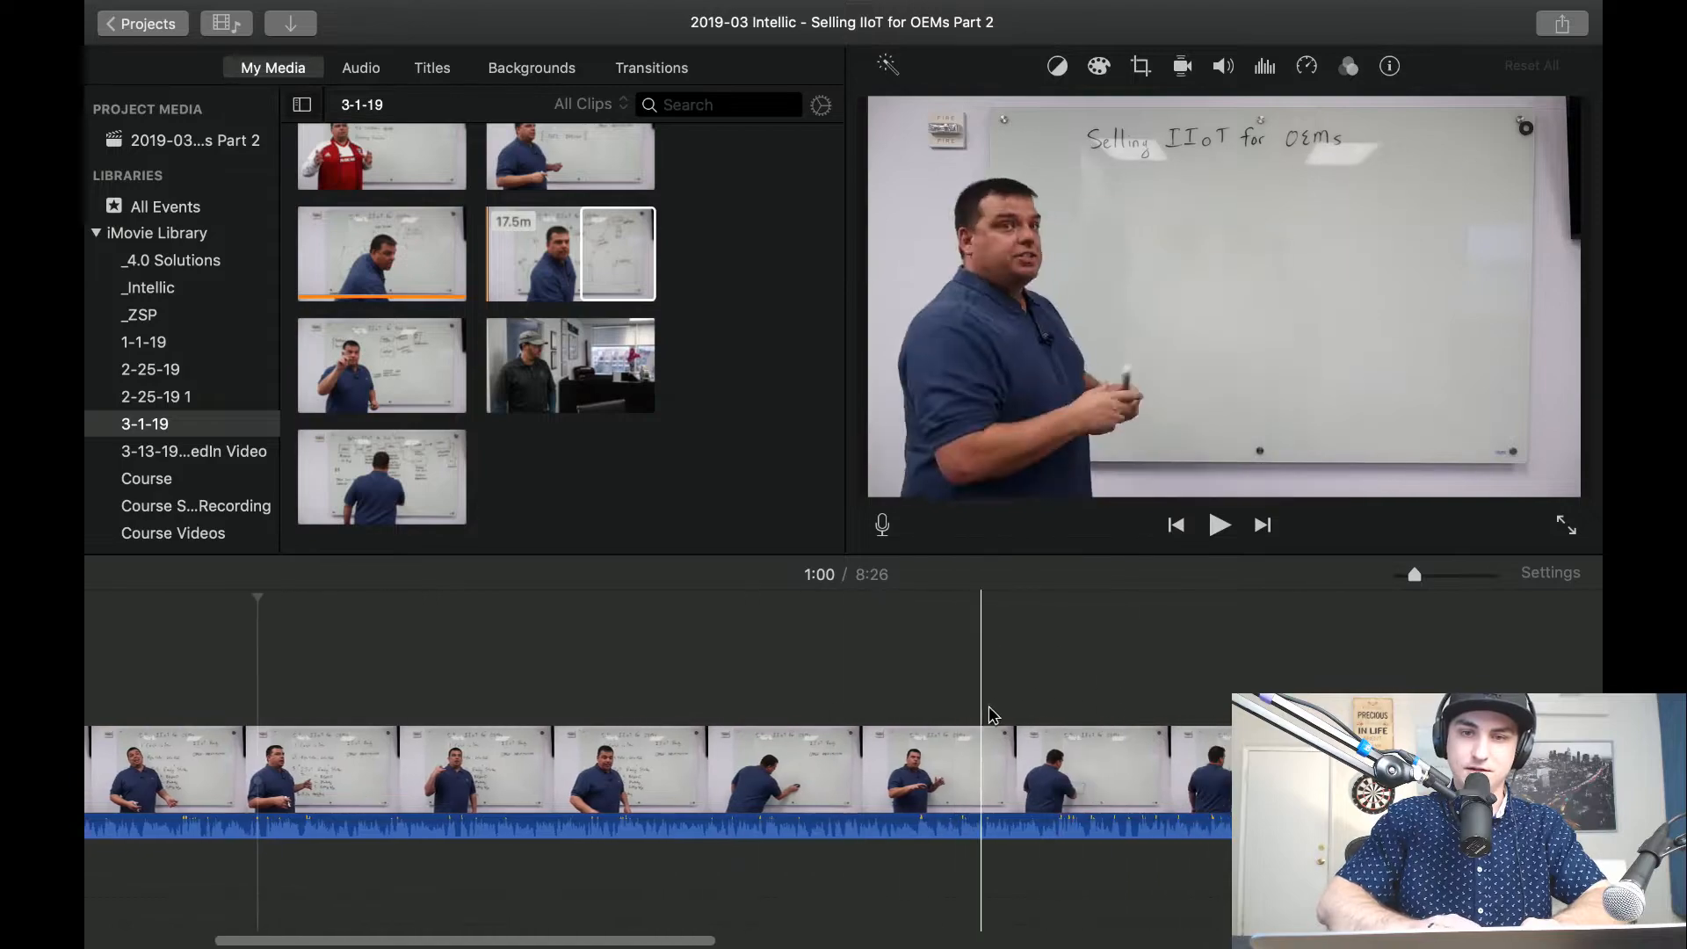
scroll(1009, 709, left, 6)
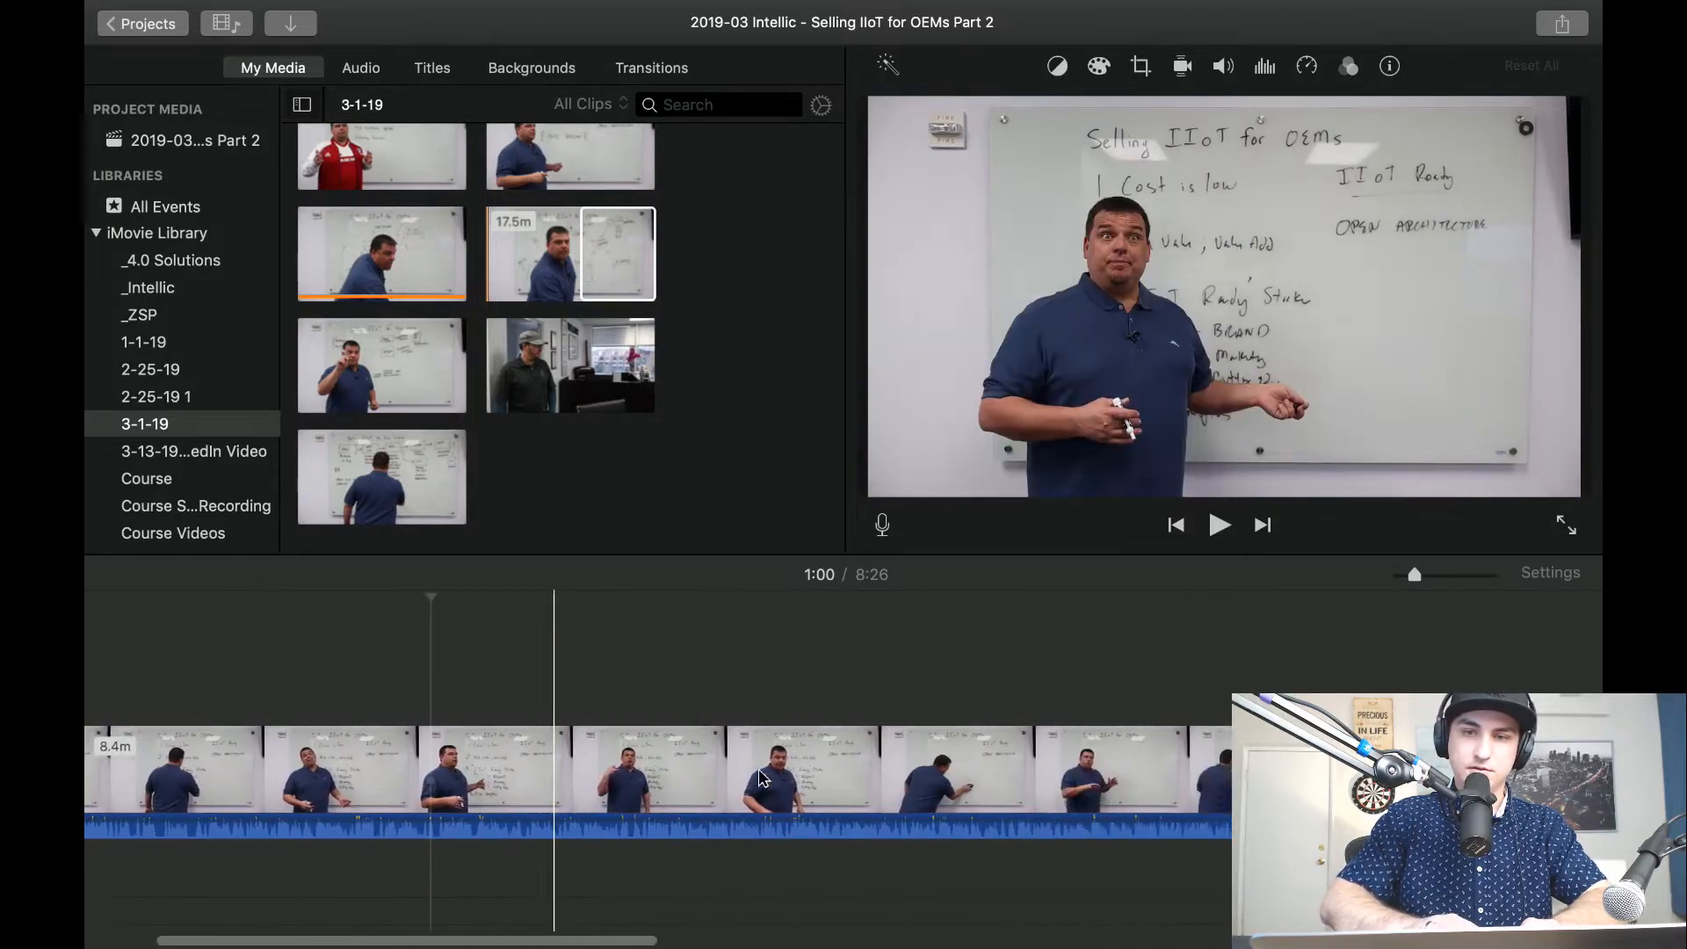
scroll(571, 756, right, 4)
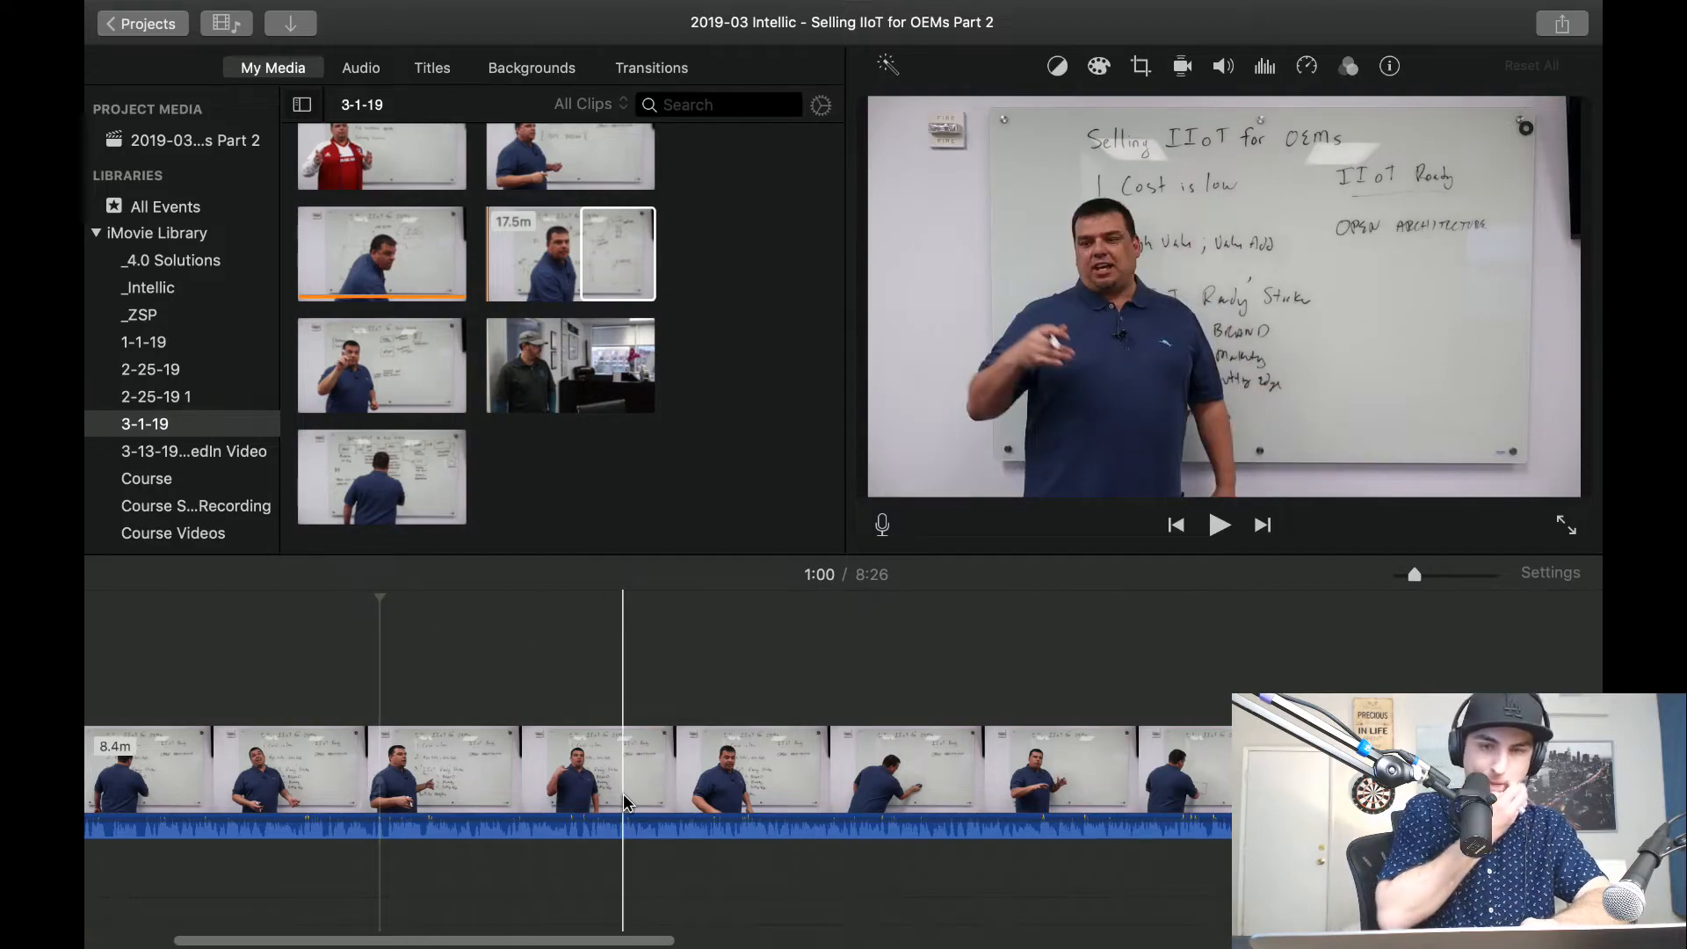
Split the whiteboard clip near its beginning and delete the unwanted opening of about 16 seconds.
key(space)
scroll(176, 756, left, 4)
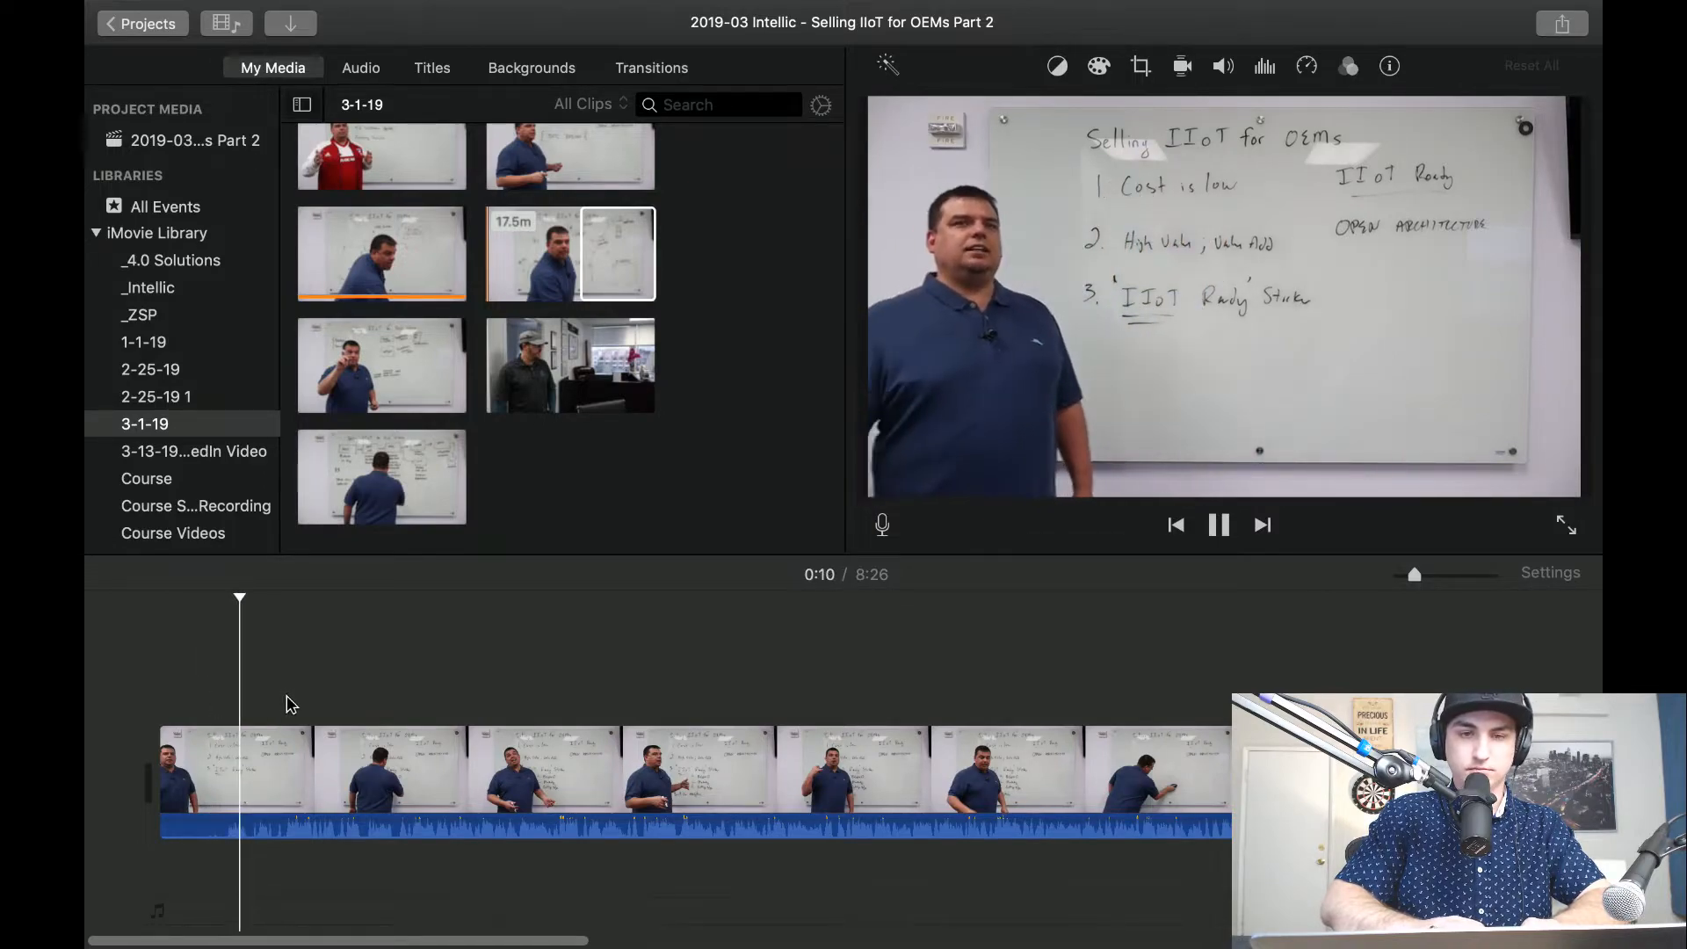
key(super+plus)
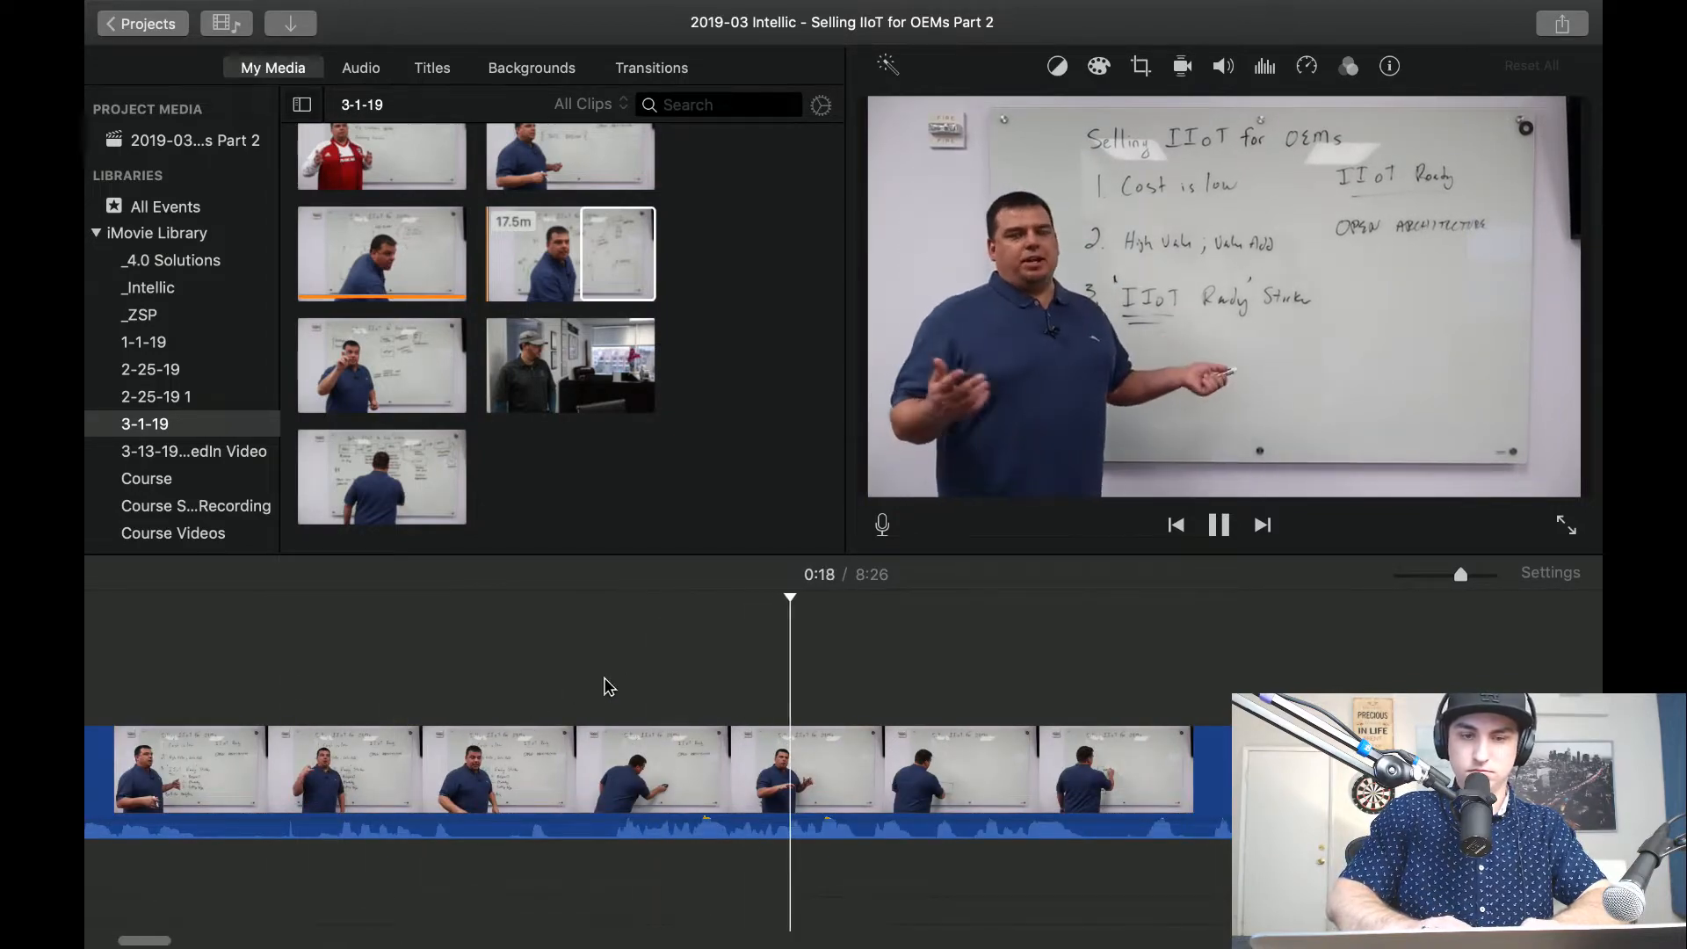
key(space)
key(super+b)
click(525, 784)
key(Delete)
Check the trimmed opening up to the whiteboard writing, and open the "2019-03 - Intellic - Selling IIoT for End Users" project.
key(space)
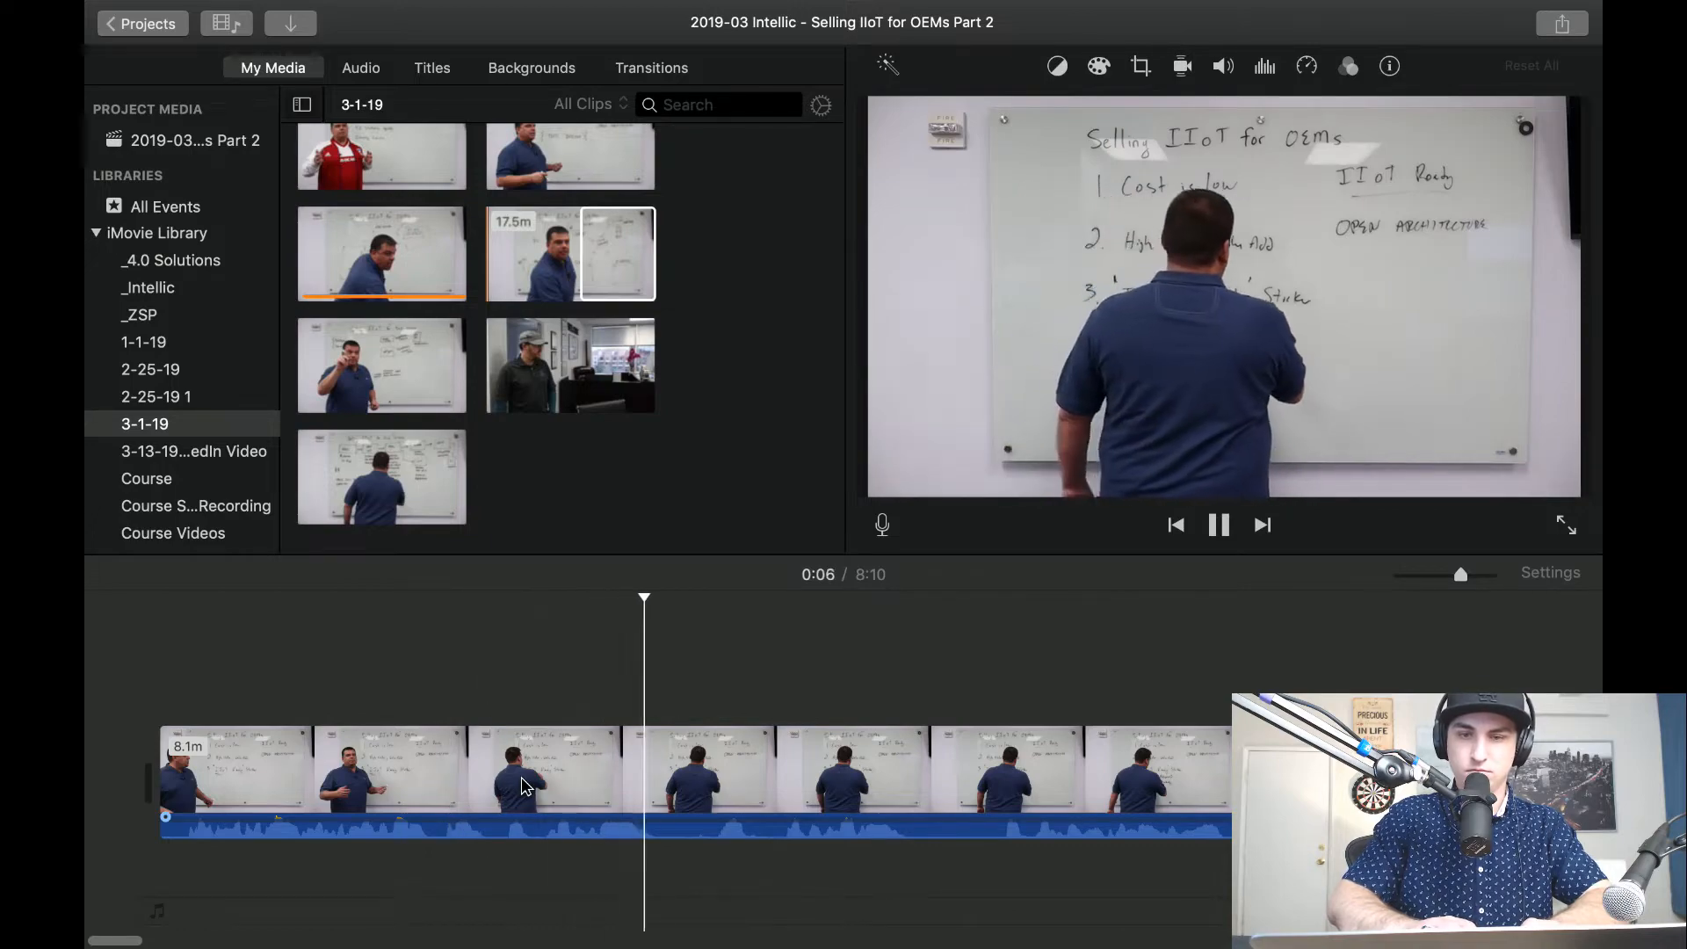
key(space)
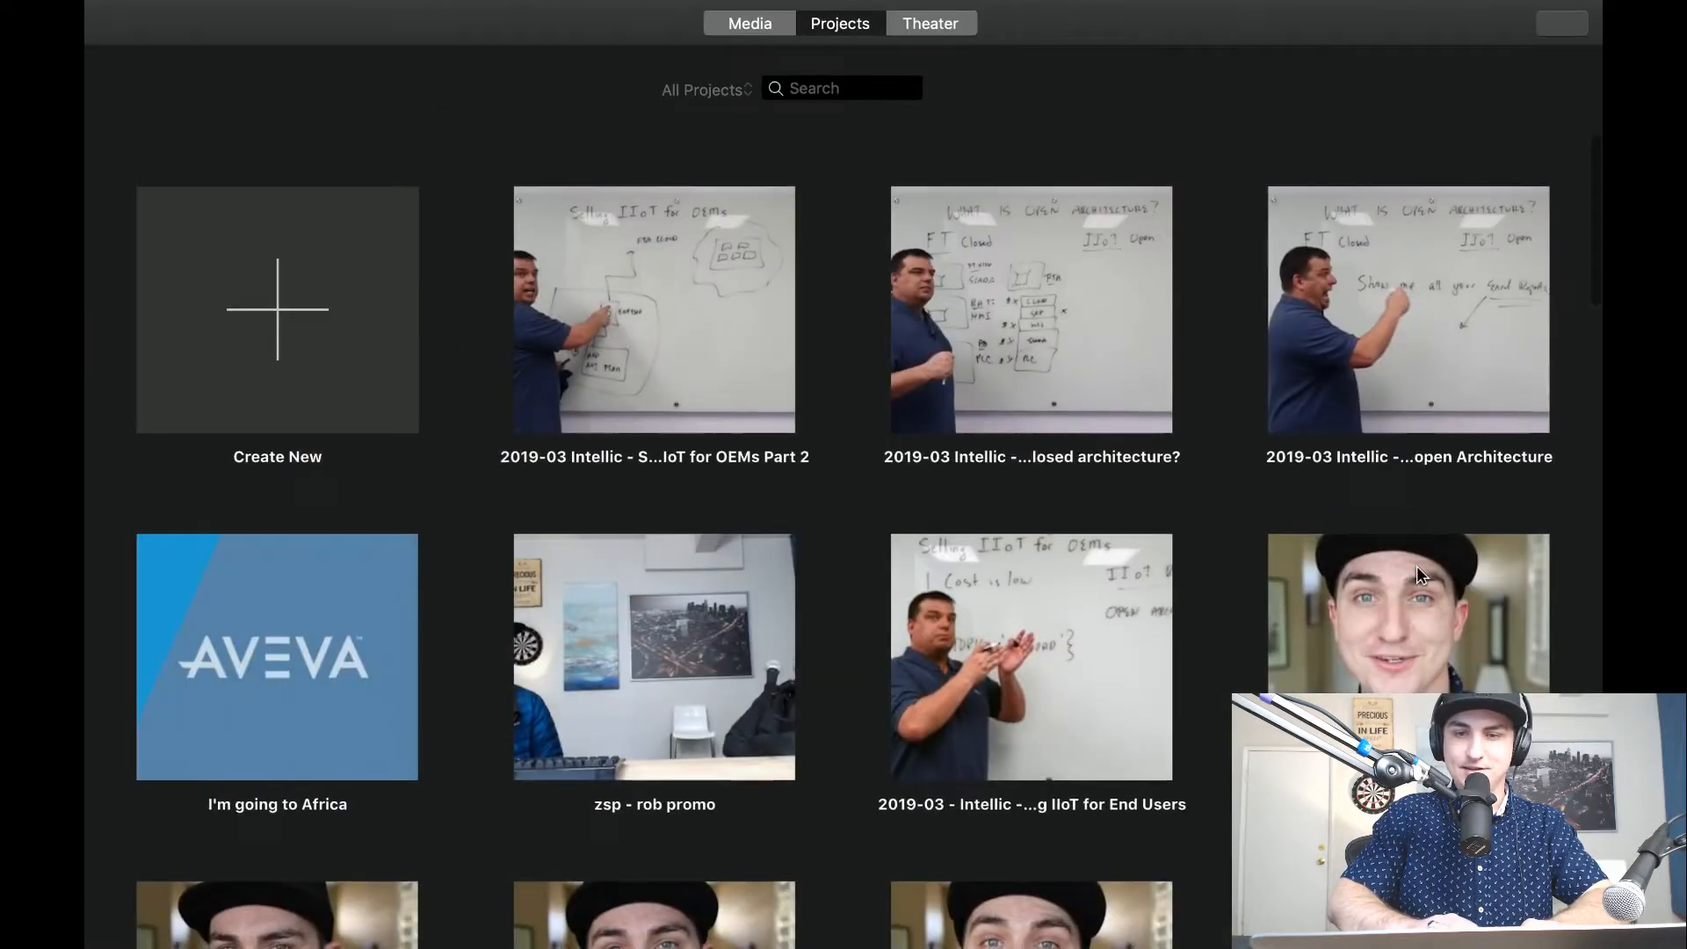
scroll(1417, 566, down, 5)
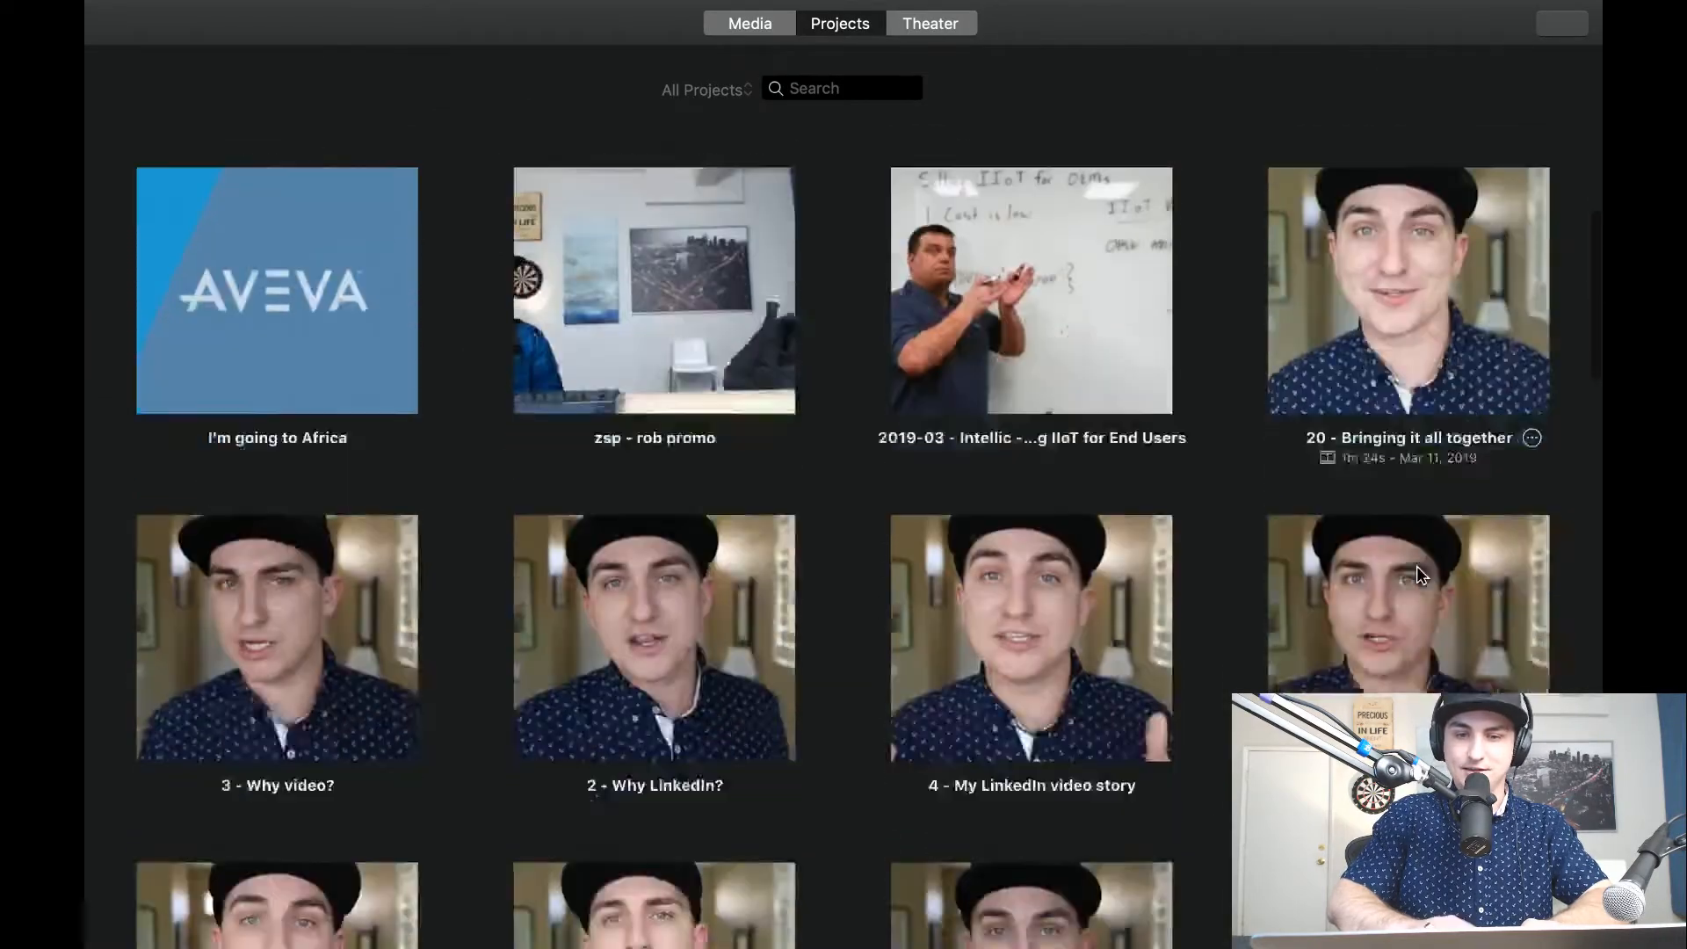
scroll(1417, 566, down, 5)
scroll(1417, 567, up, 10)
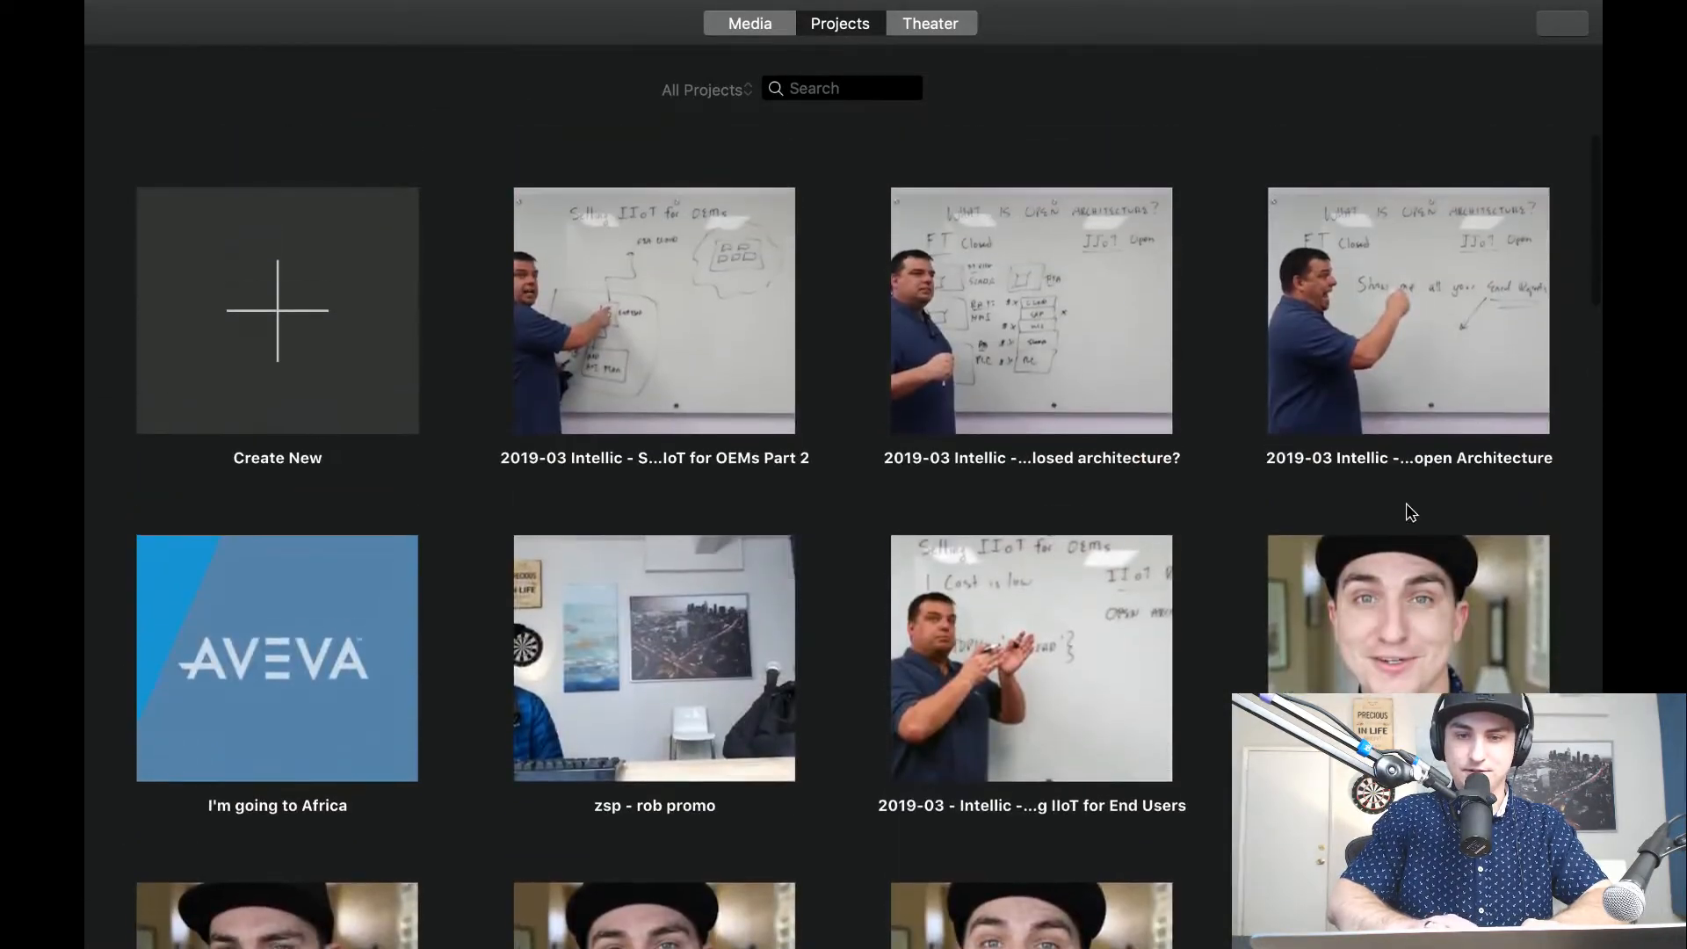
click(1078, 687)
double_click(1078, 687)
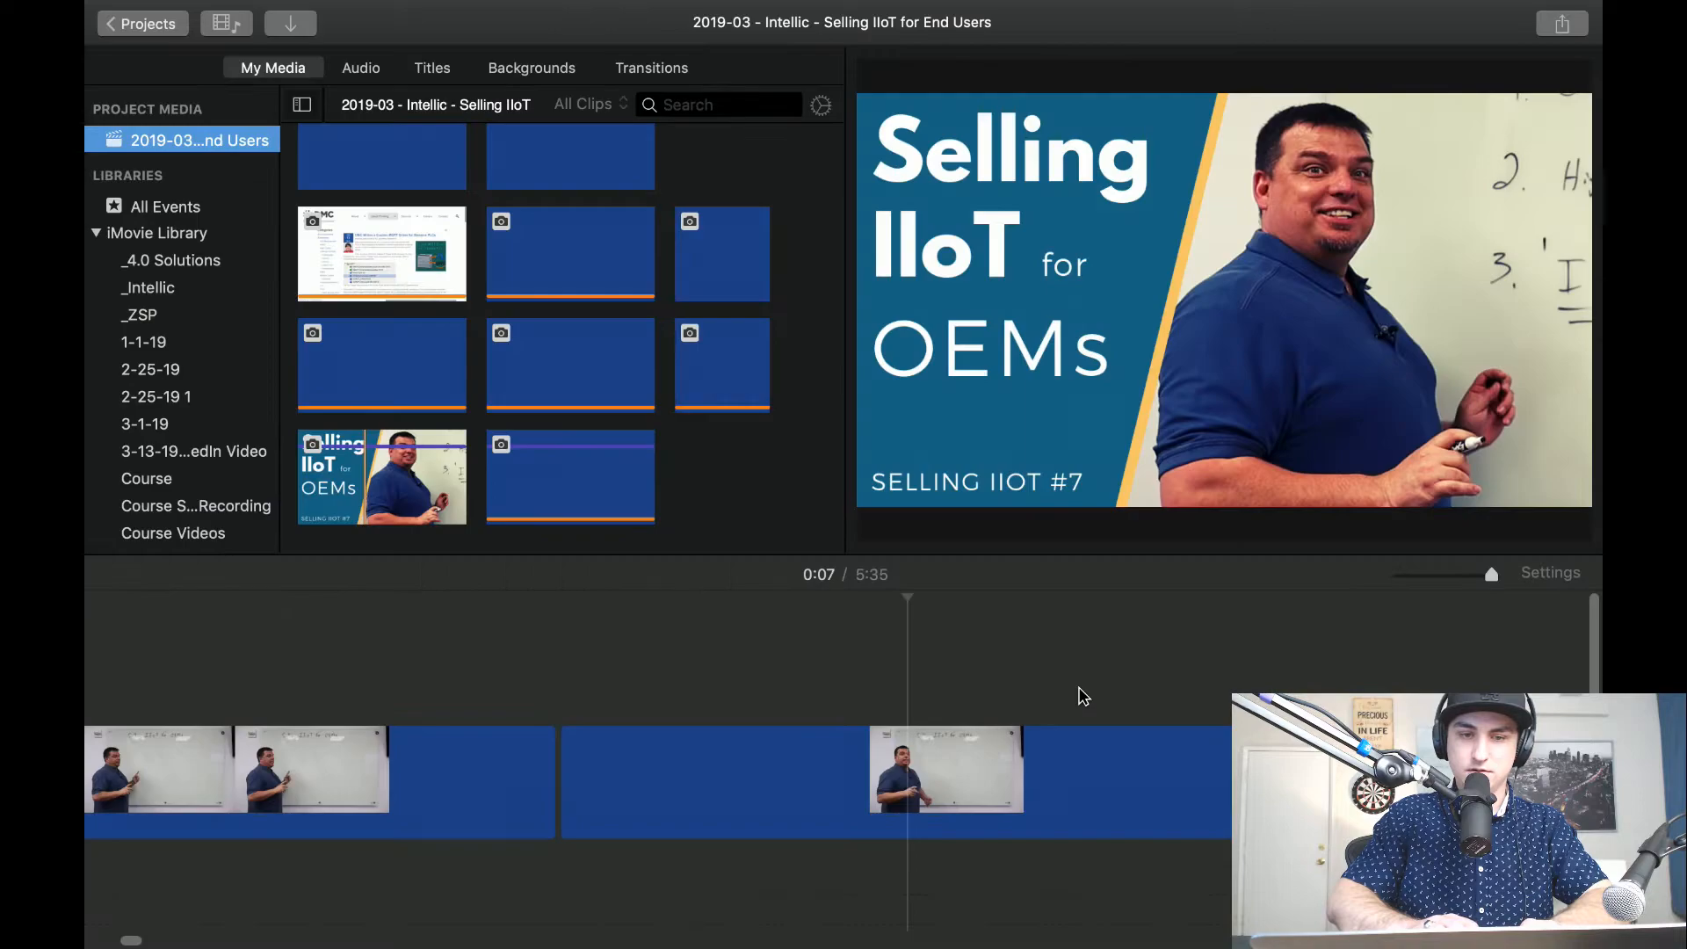
Copy the white IIoT Ready logo clip together with the transitions on both of its sides.
drag(1443, 577, 1363, 577)
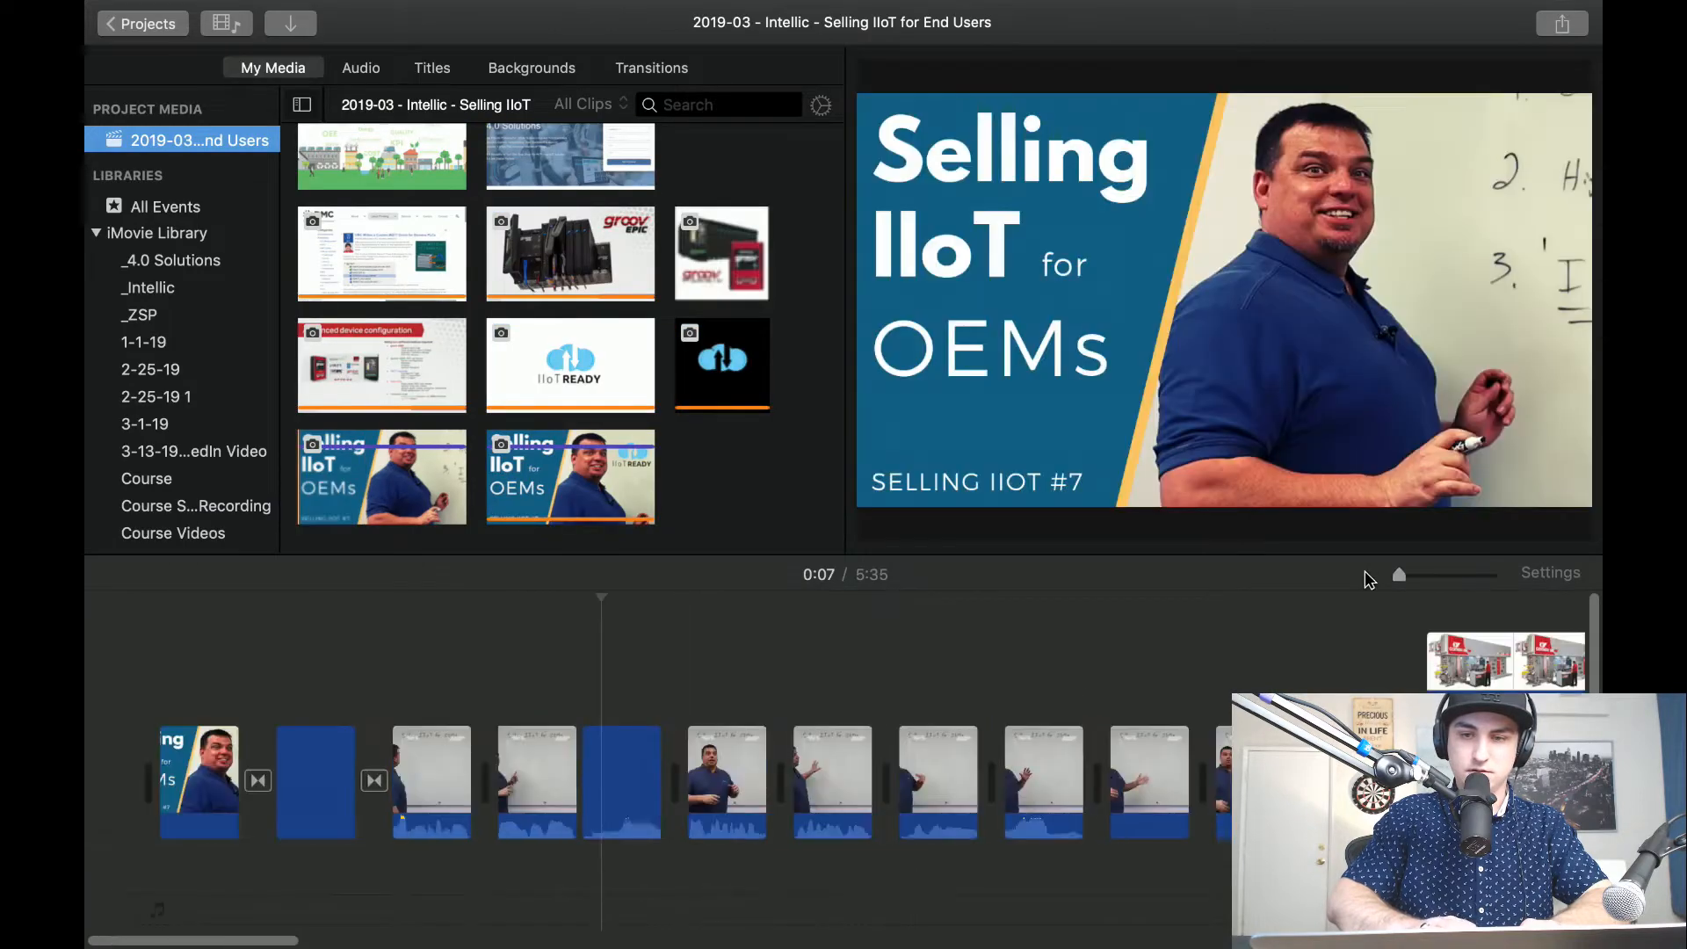
scroll(703, 756, right, 20)
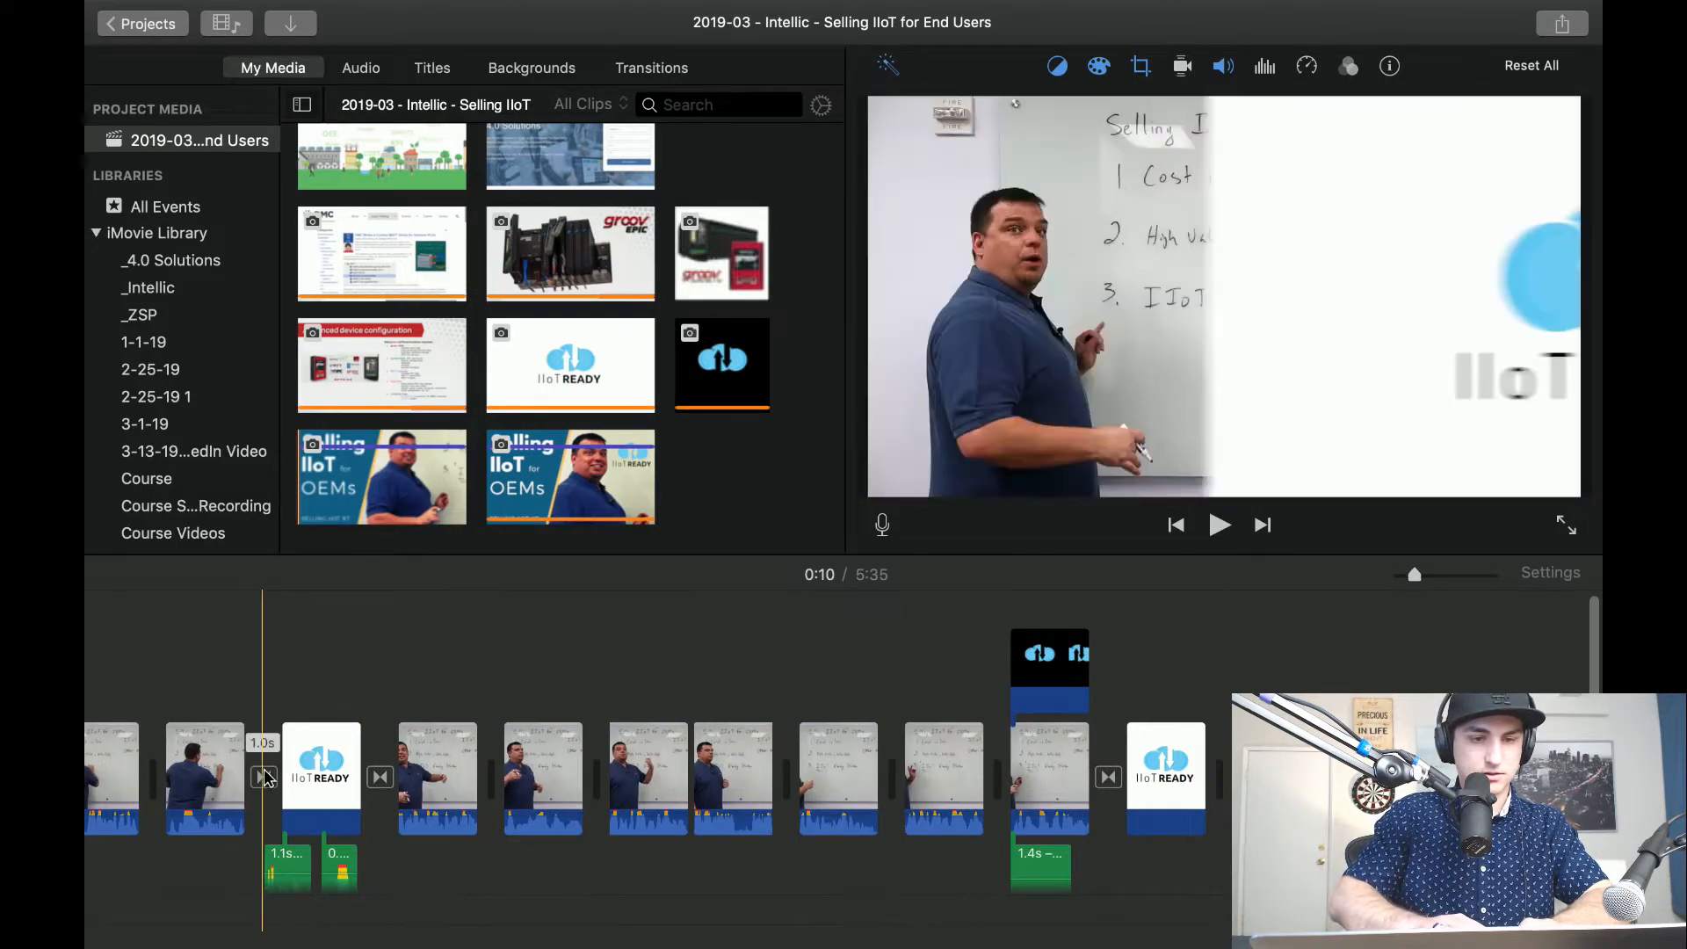
click(347, 774)
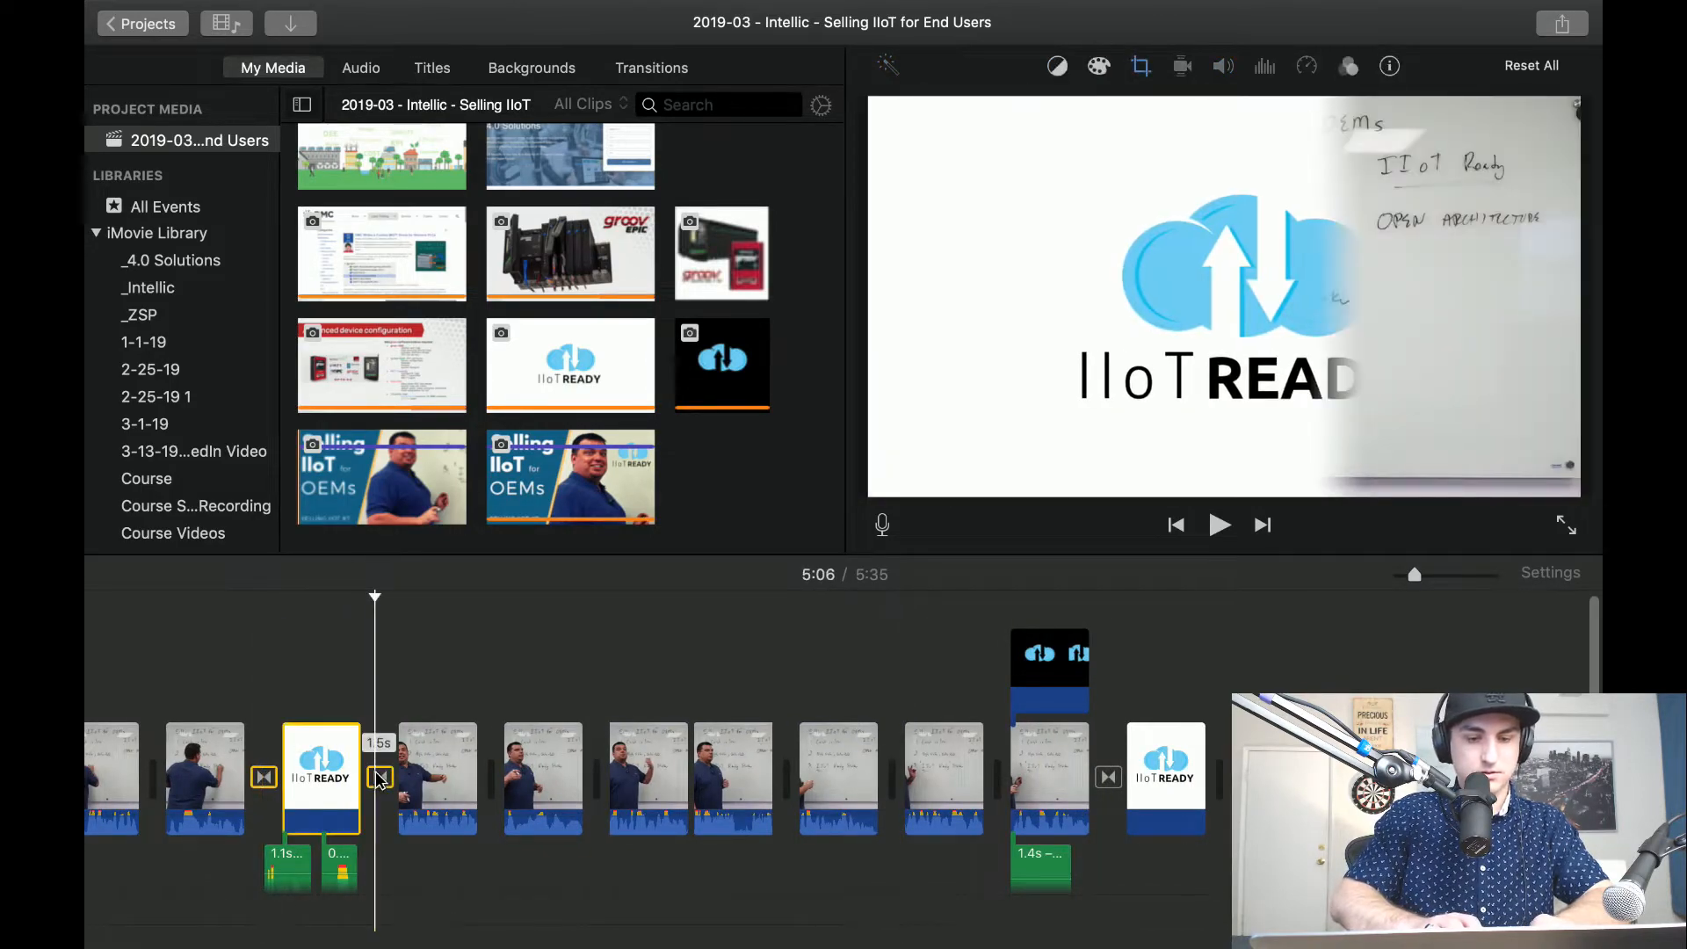
Reopen the OEMs Part 2 project, split the clip at about 0:06 and paste the IIoT Ready logo with its transitions there.
click(143, 32)
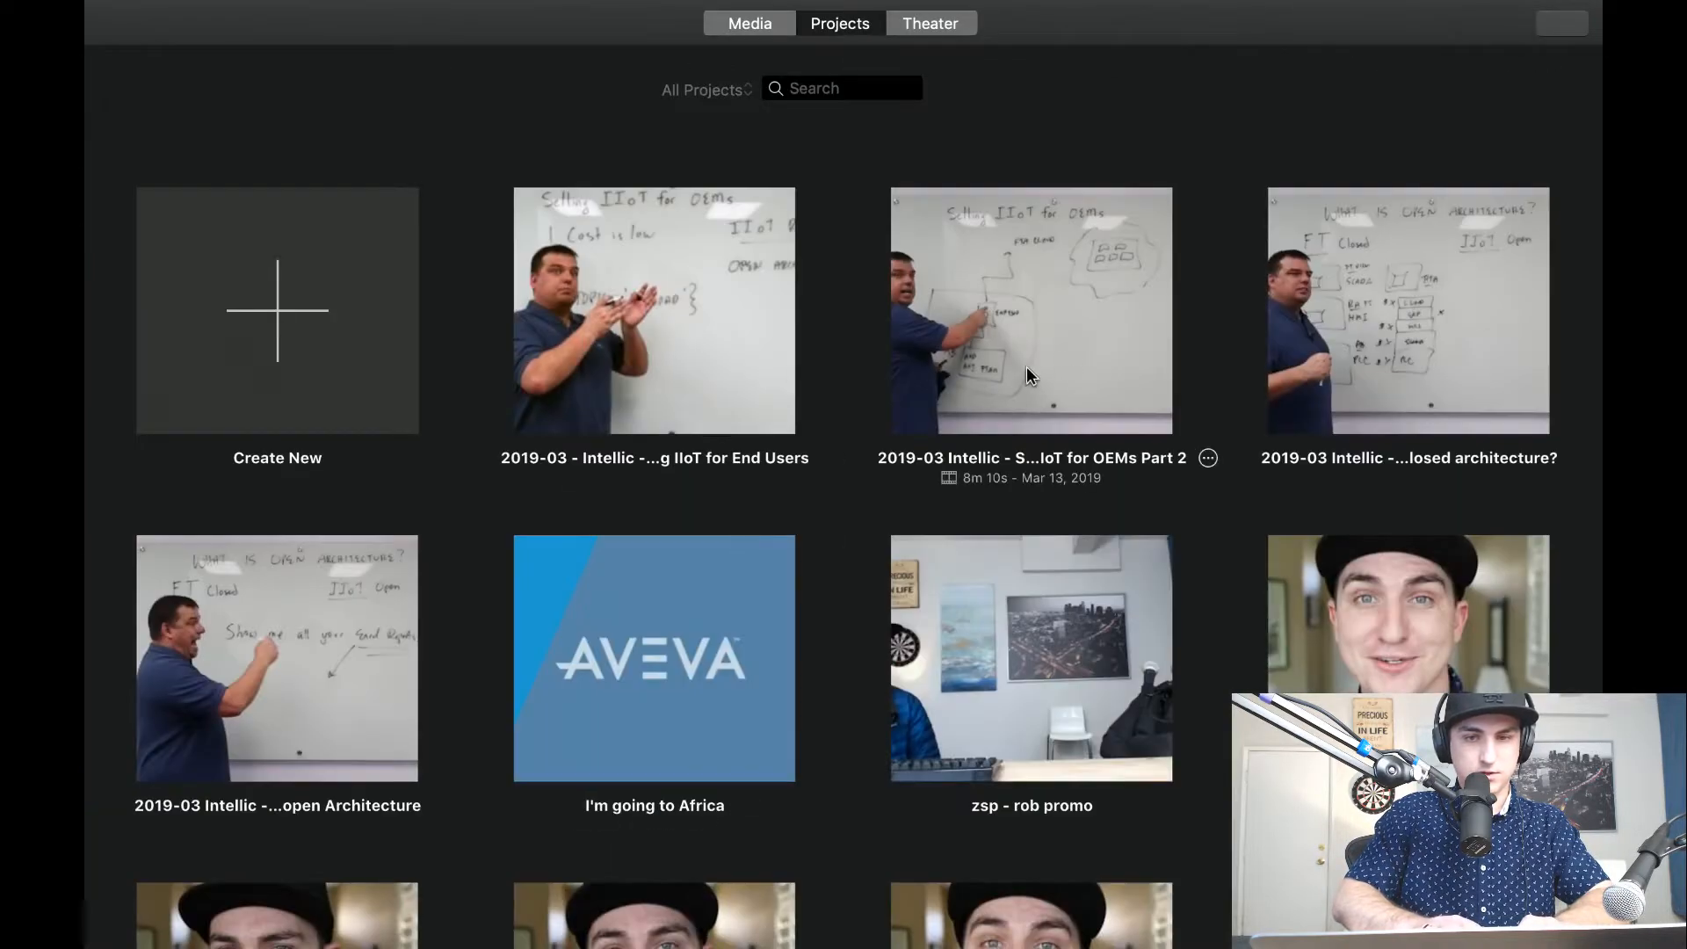
double_click(1054, 349)
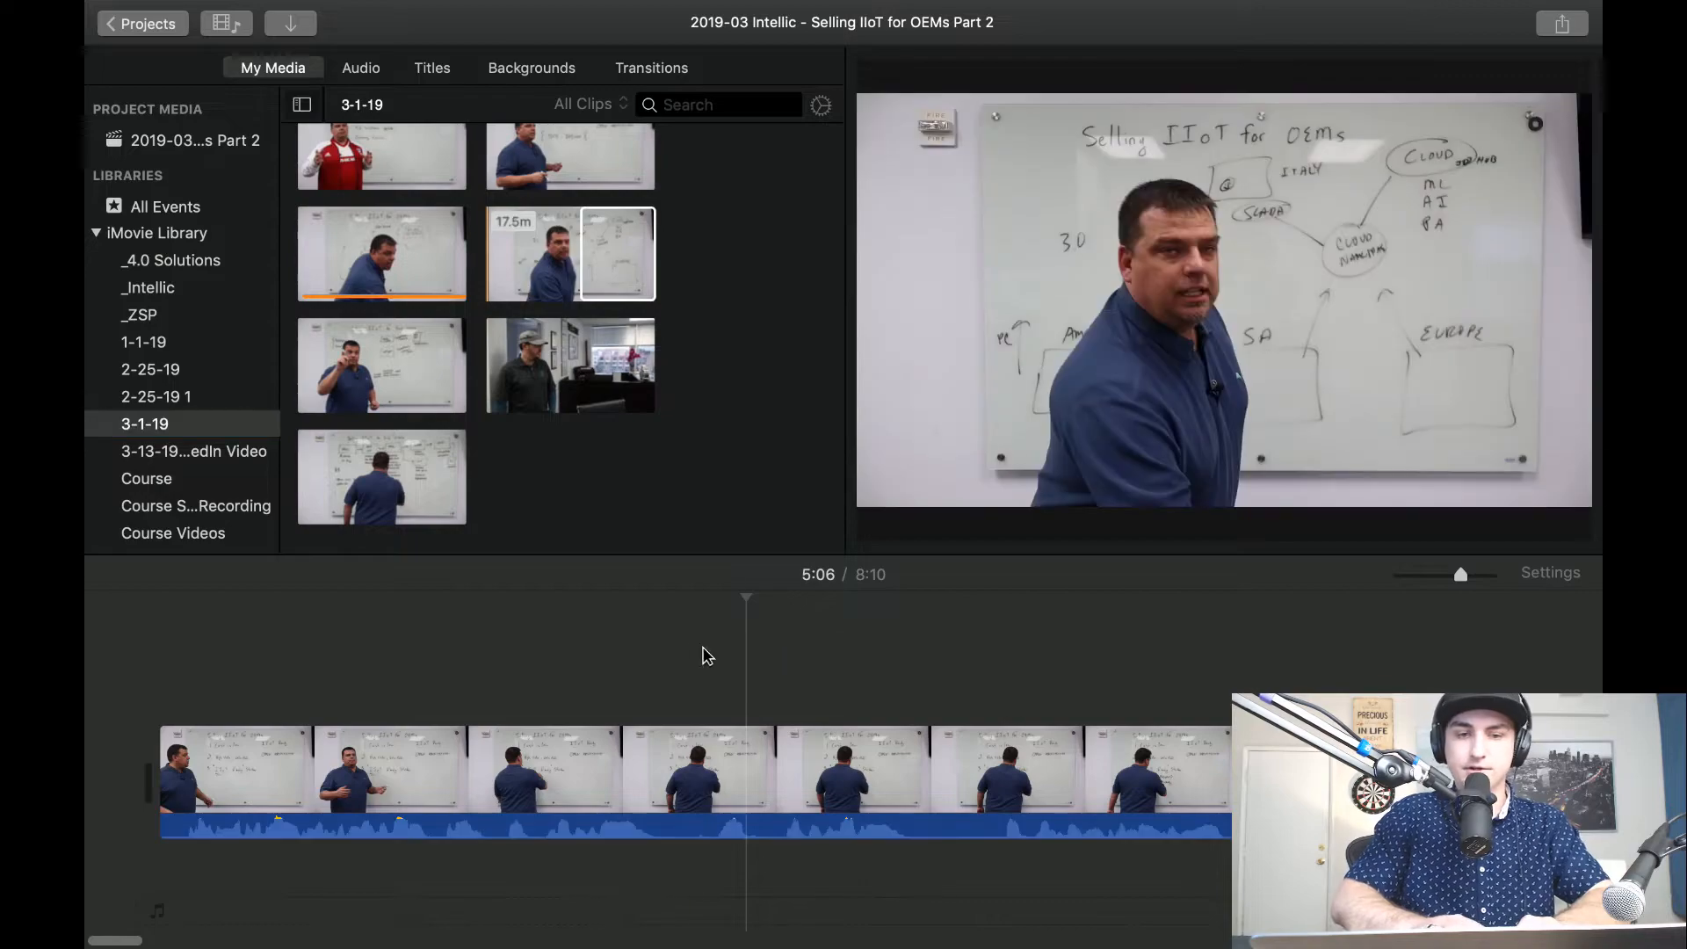
key(space)
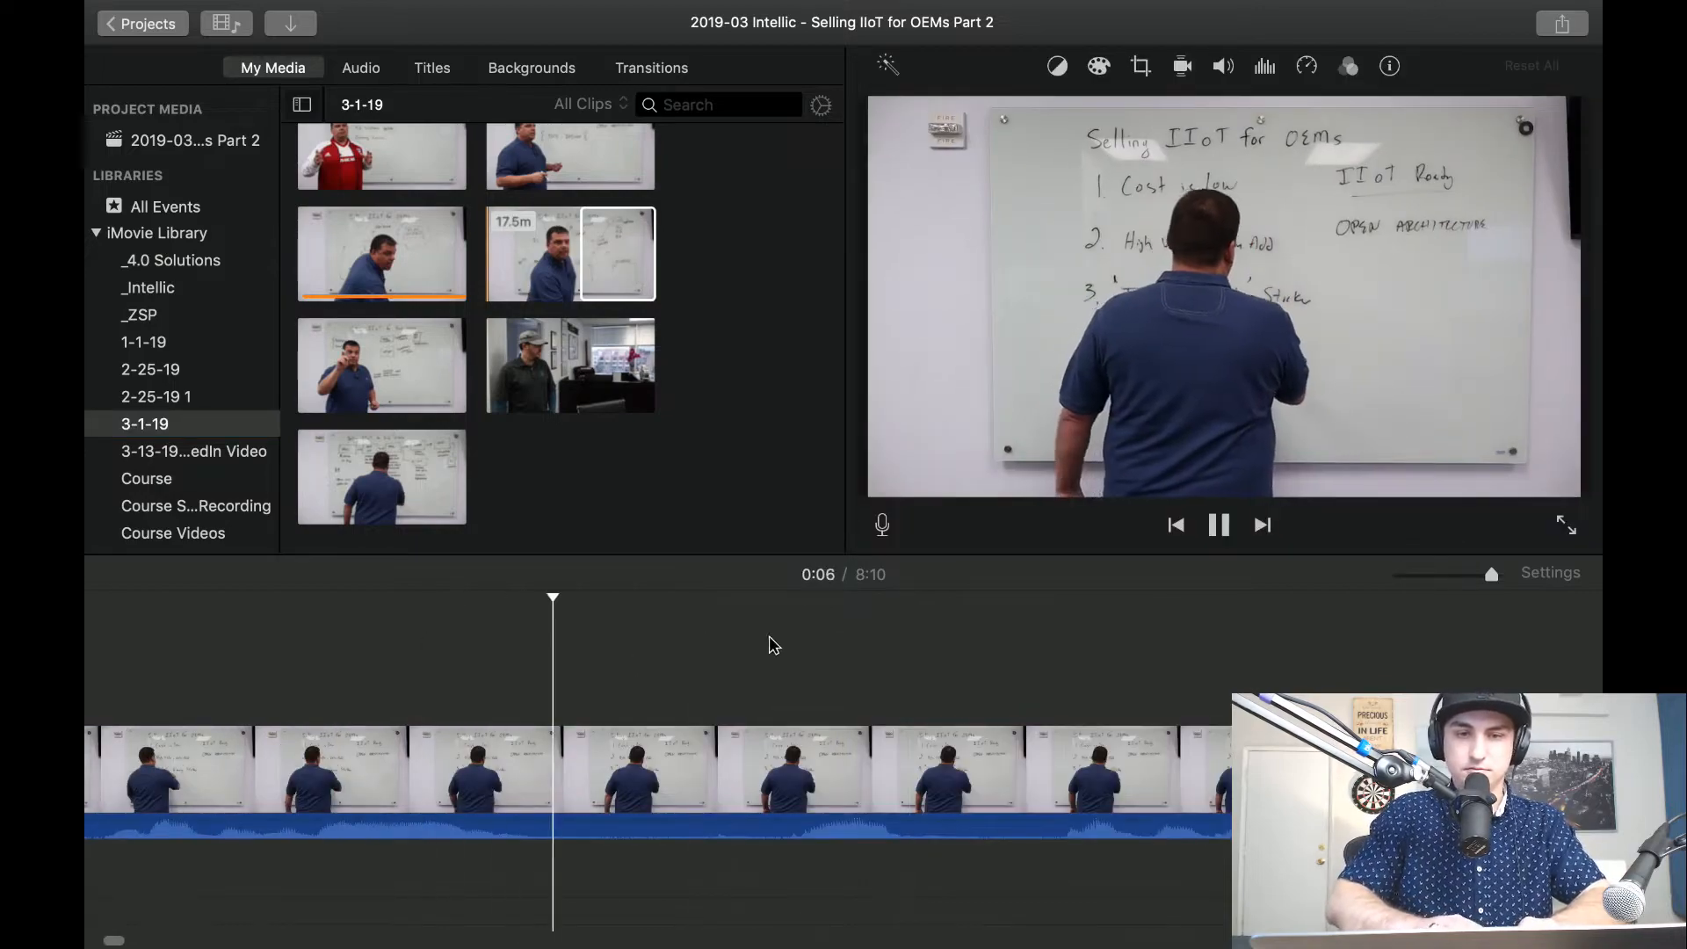
key(space)
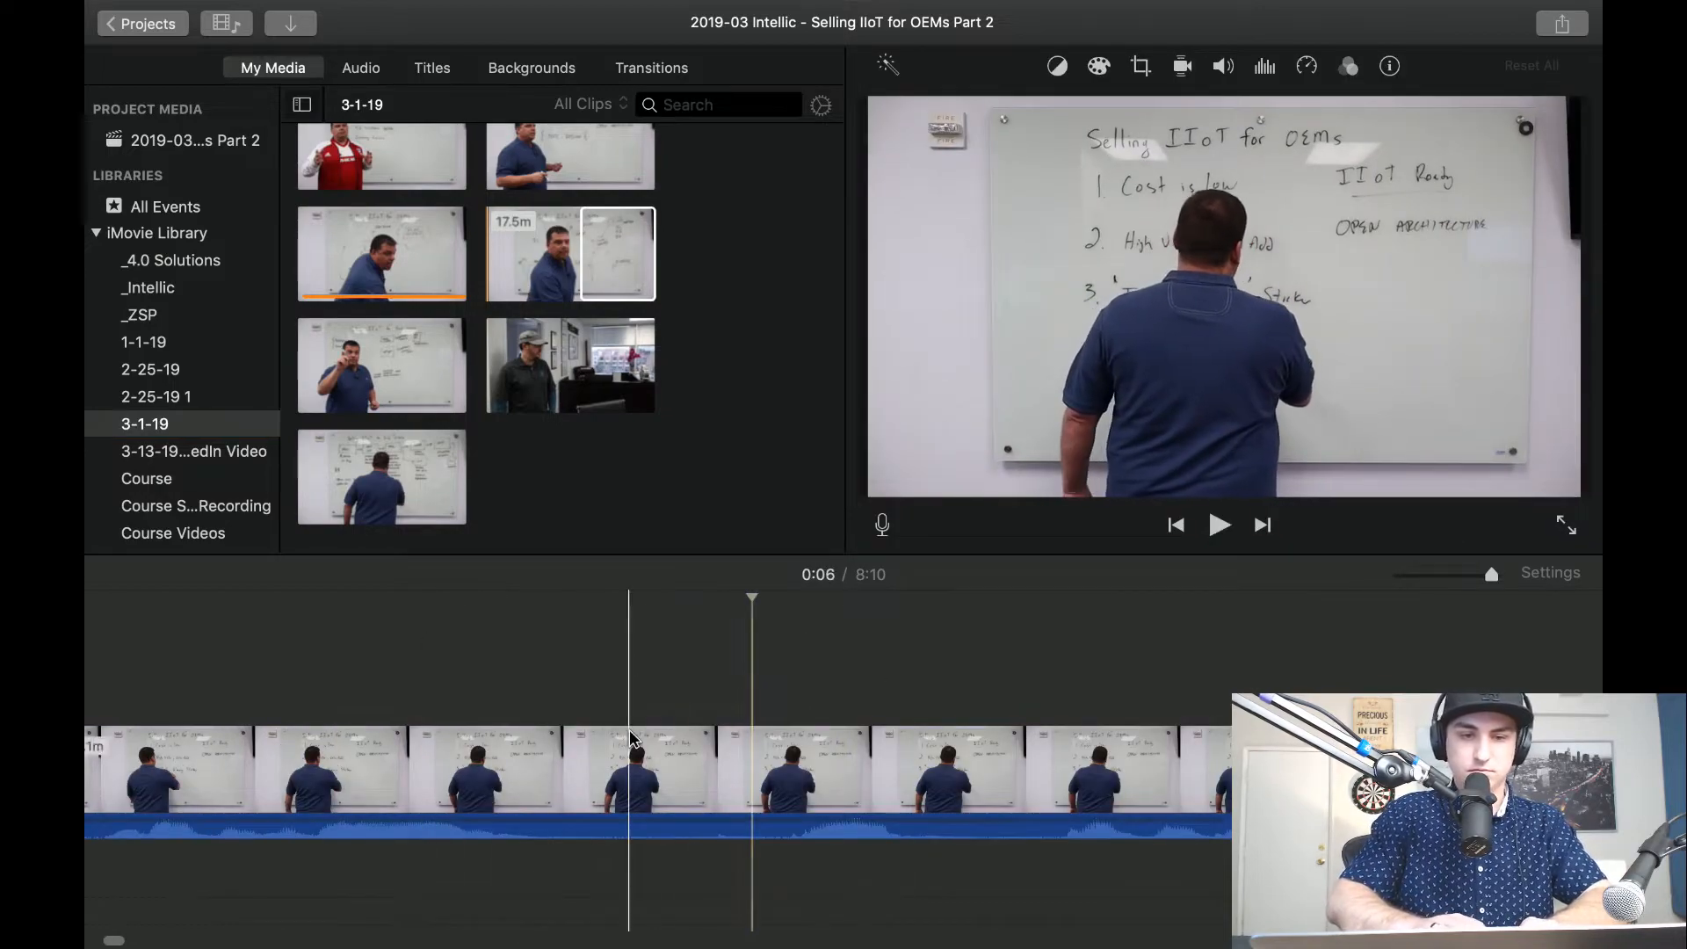
click(577, 790)
key(super+b)
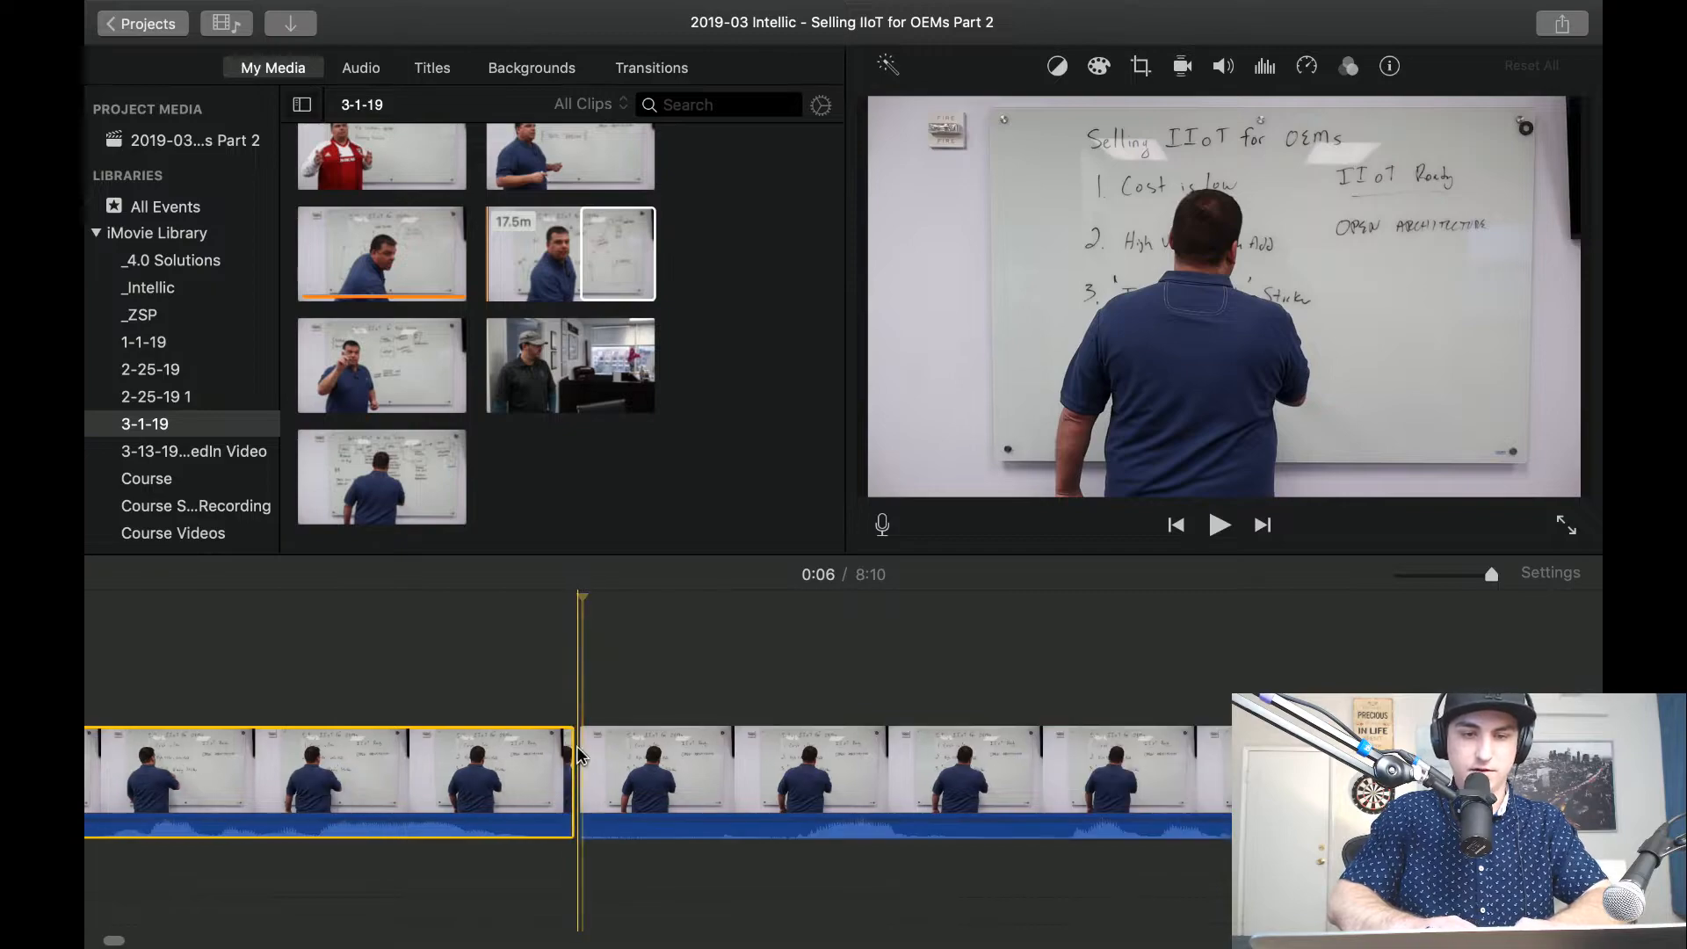
click(576, 677)
key(super+v)
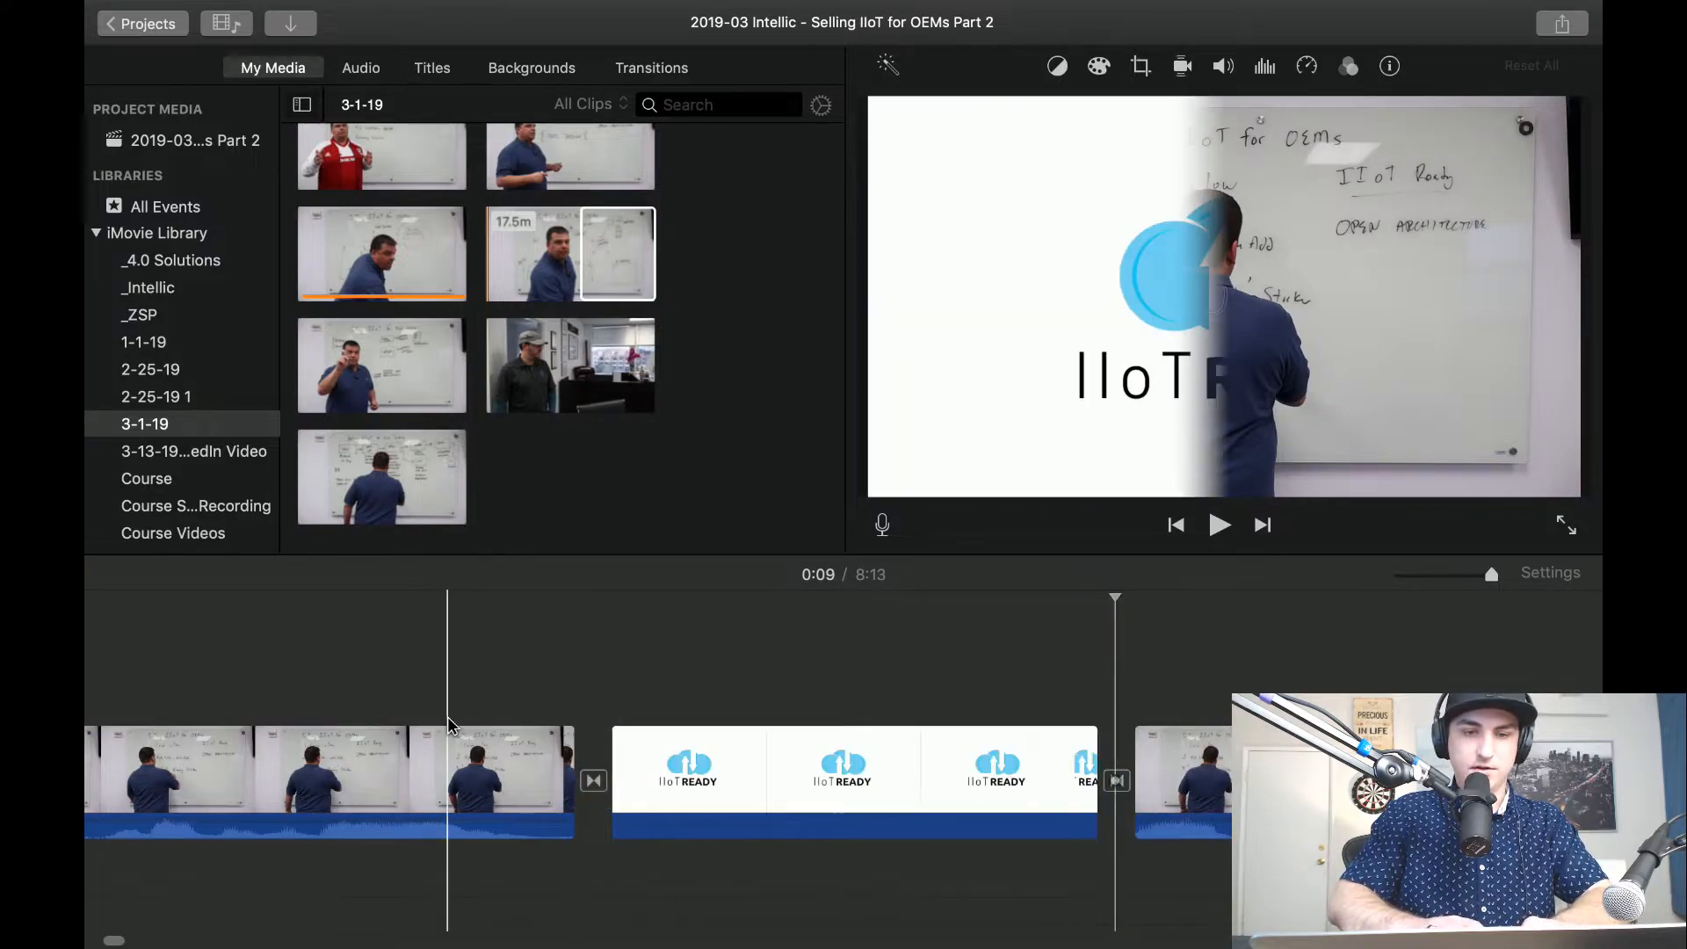
Preview the inserted IIoT Ready logo clip and lengthen it to 2.0 seconds.
key(space)
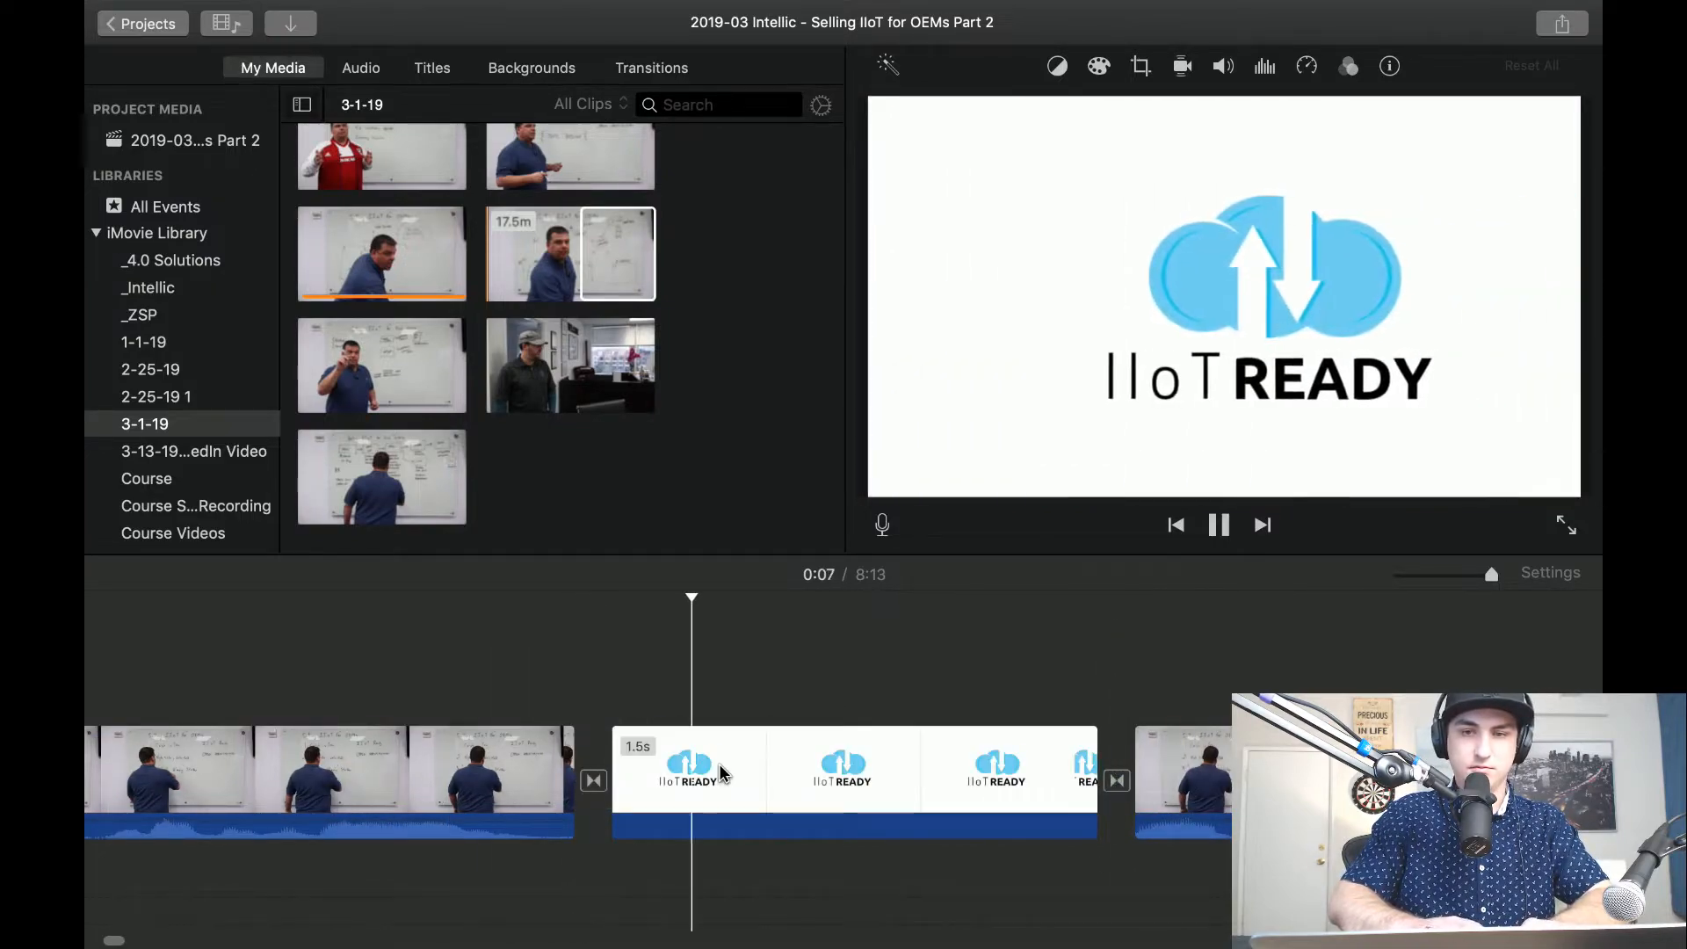
key(space)
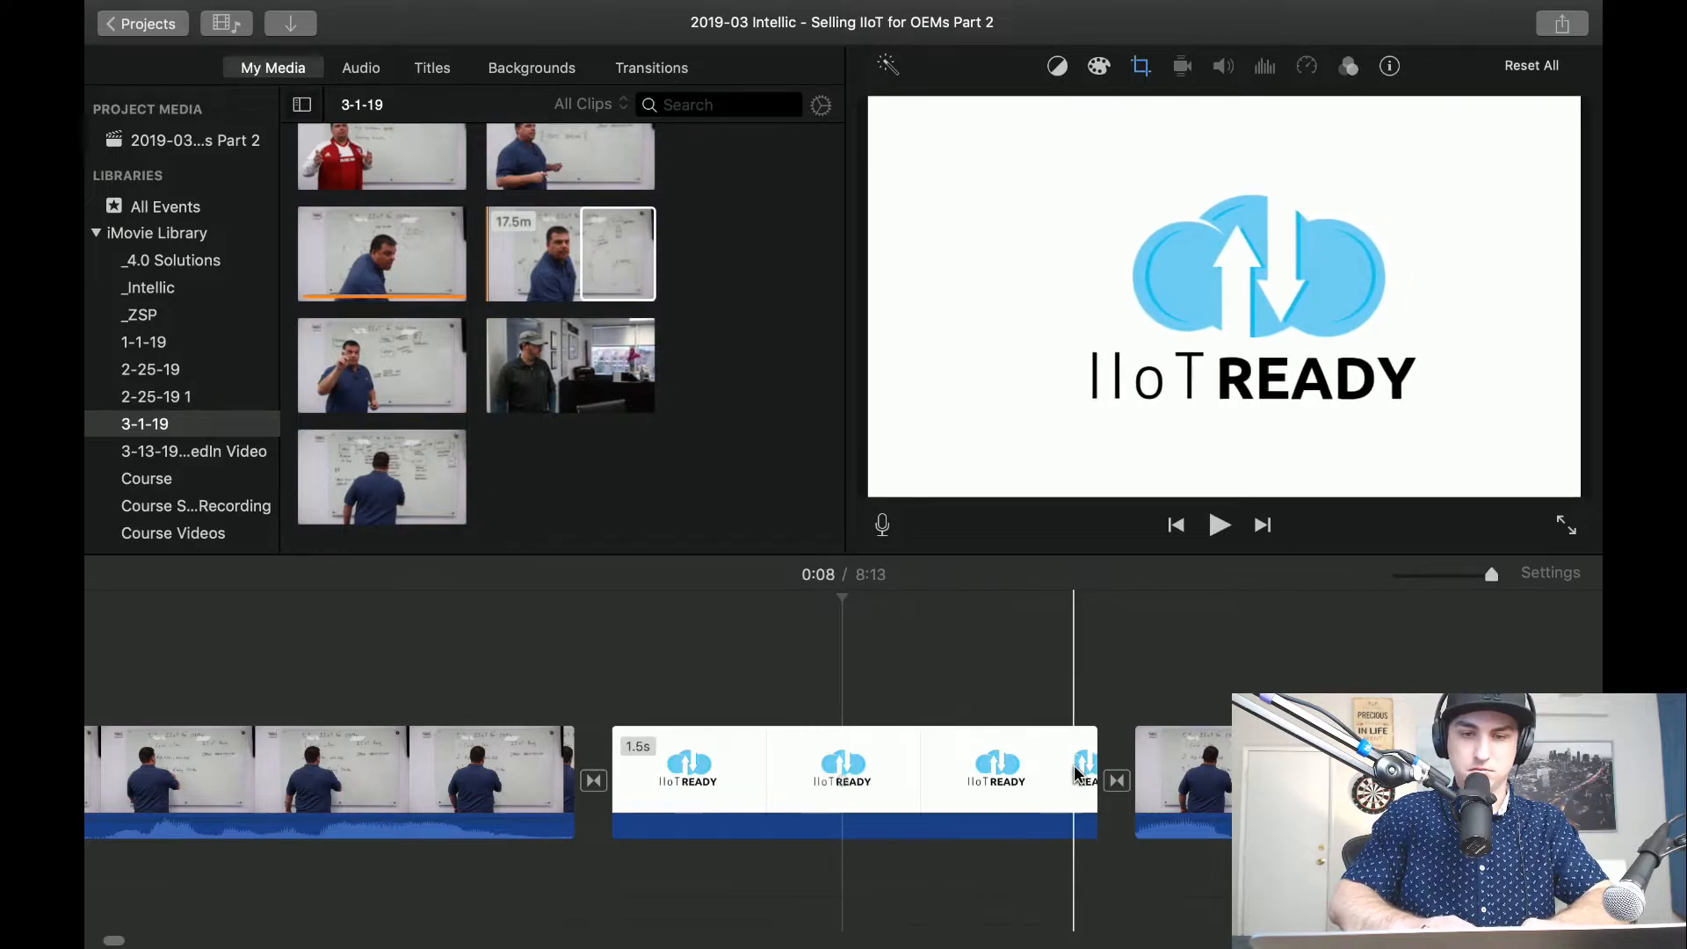
drag(1096, 780, 1257, 777)
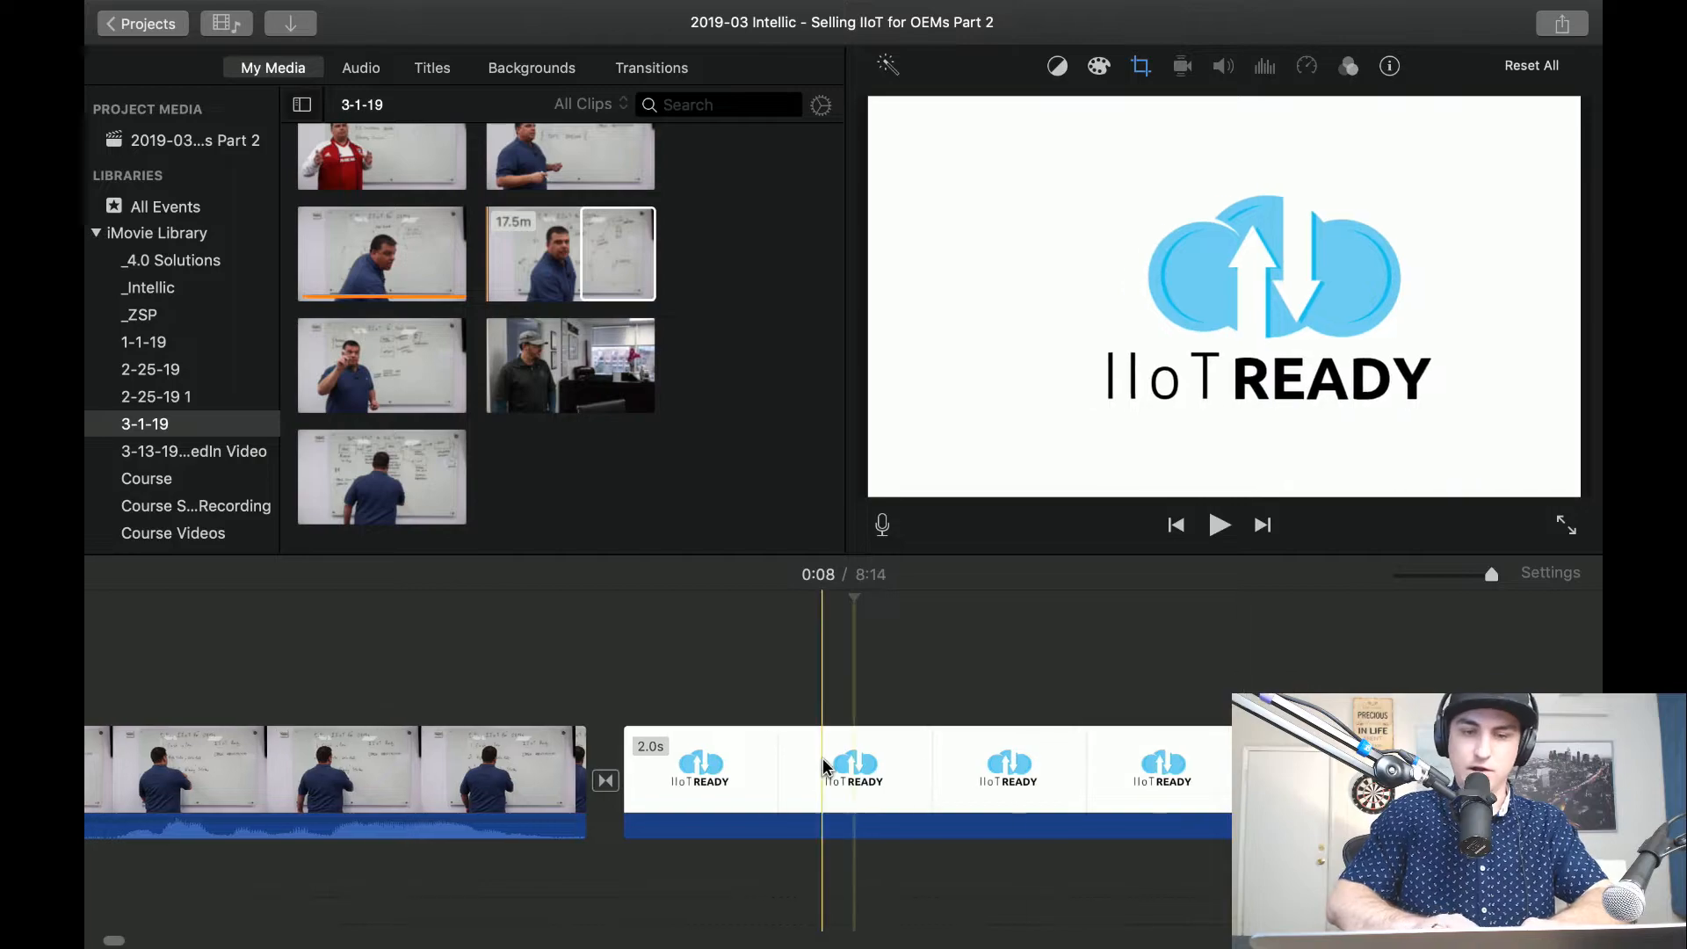
Review the project's opening, including the cuts into and out of the IIoT Ready logo.
key(space)
scroll(824, 764, left, 20)
key(space)
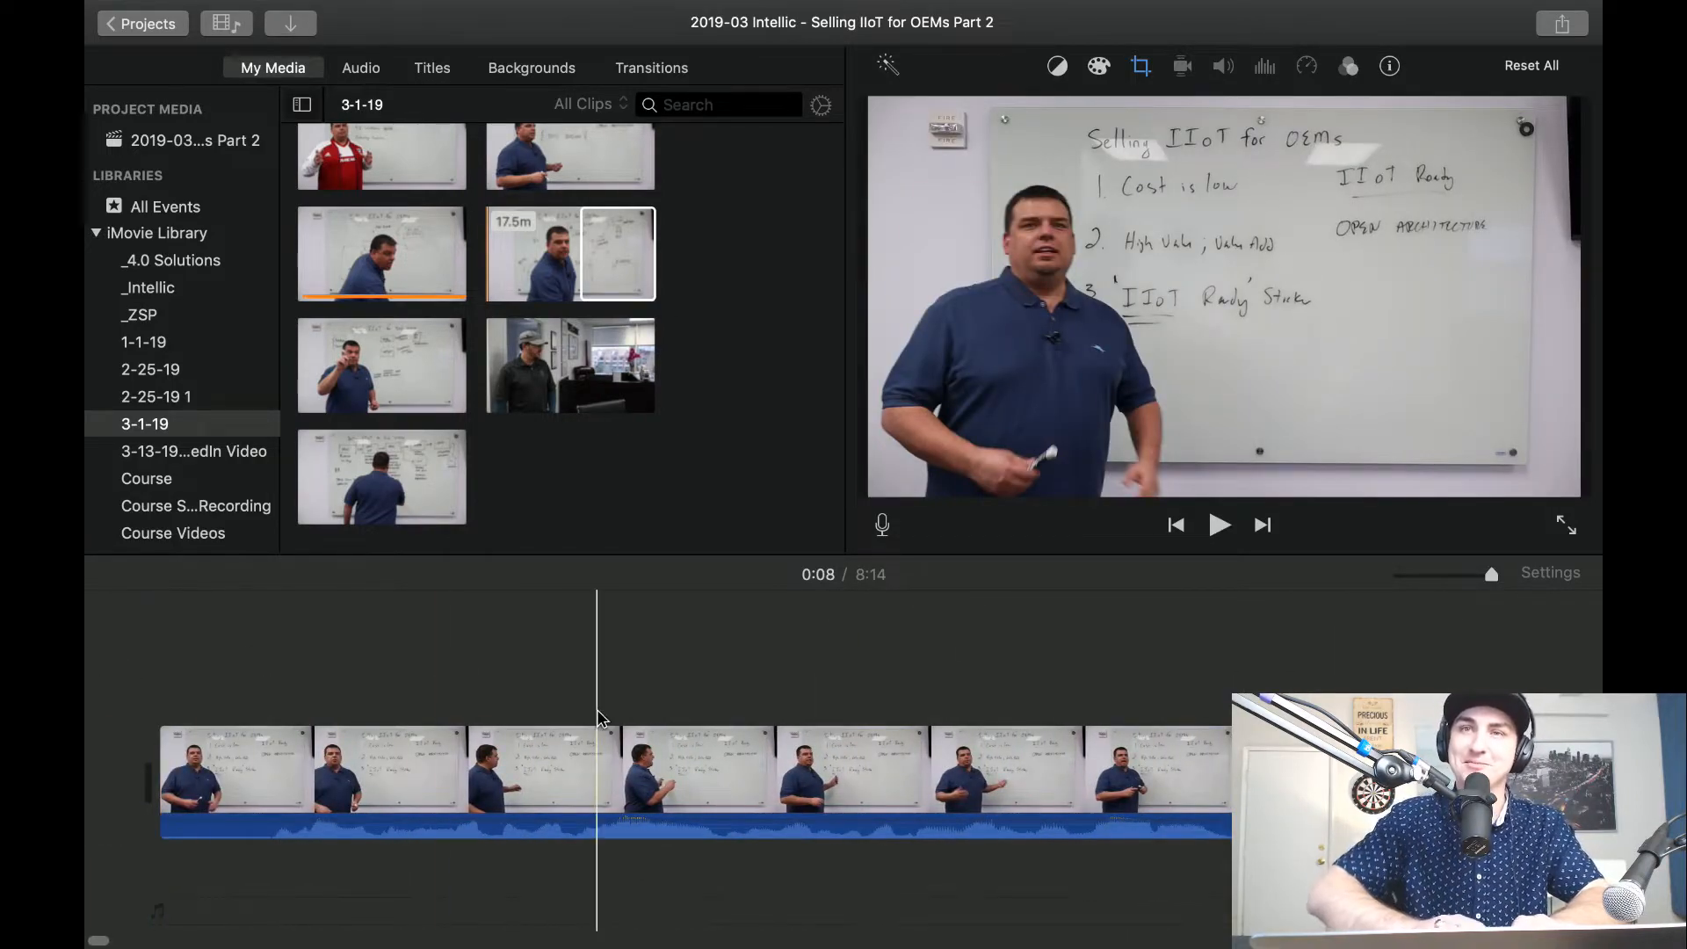
scroll(959, 720, right, 7)
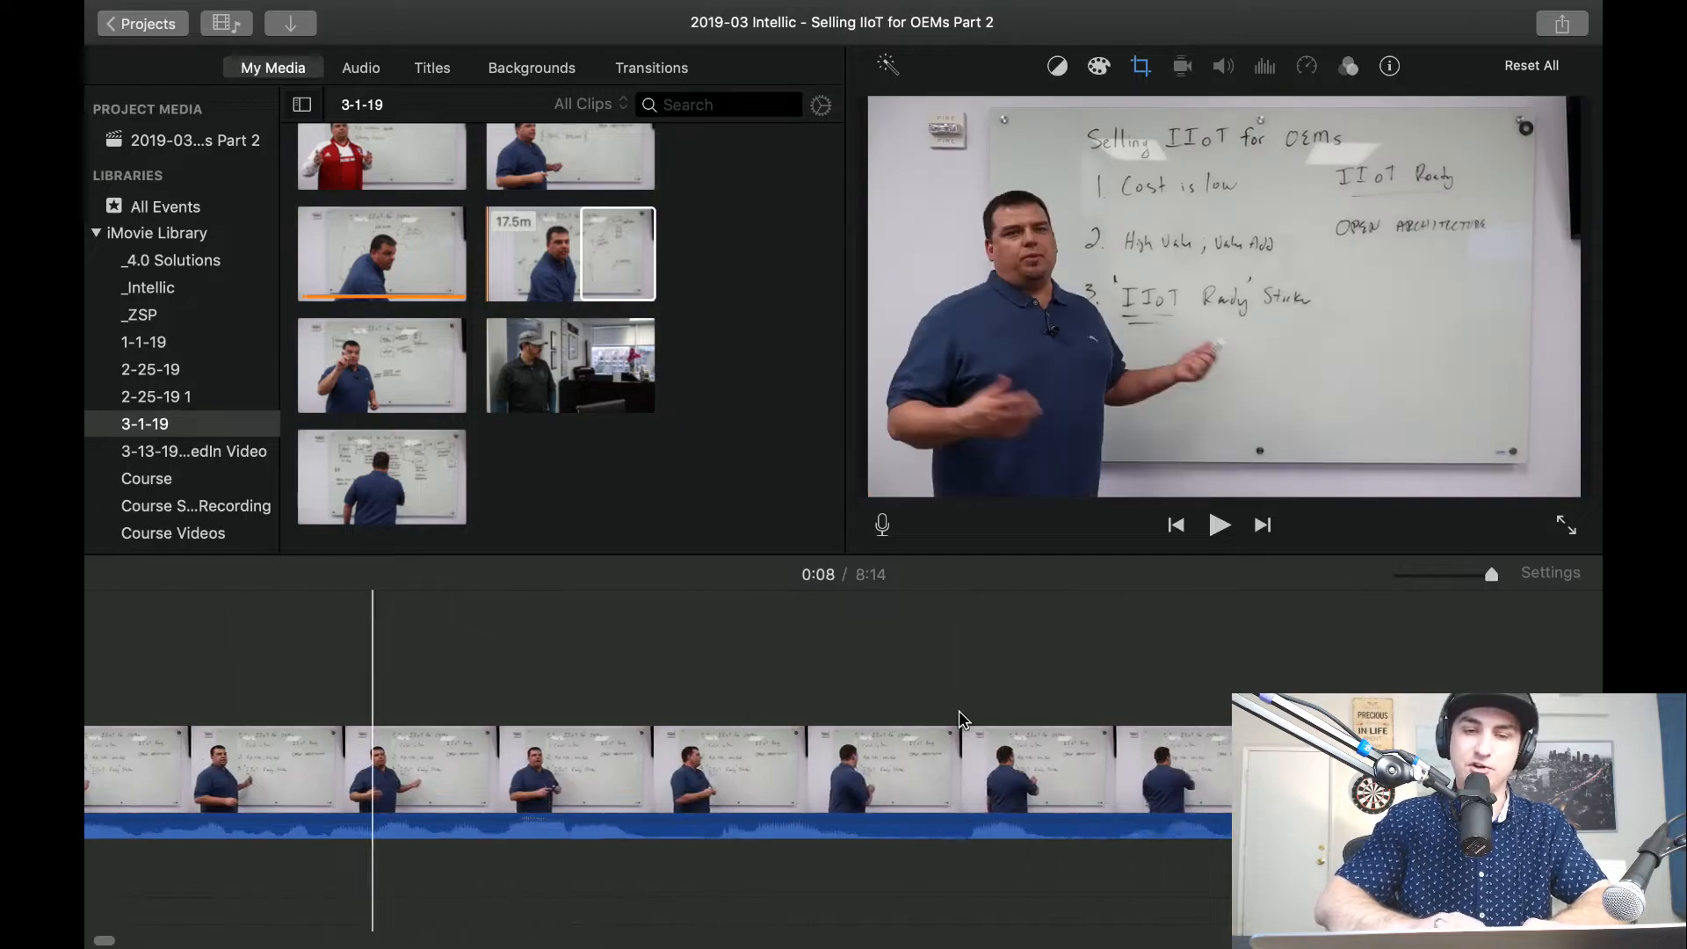
scroll(249, 770, left, 7)
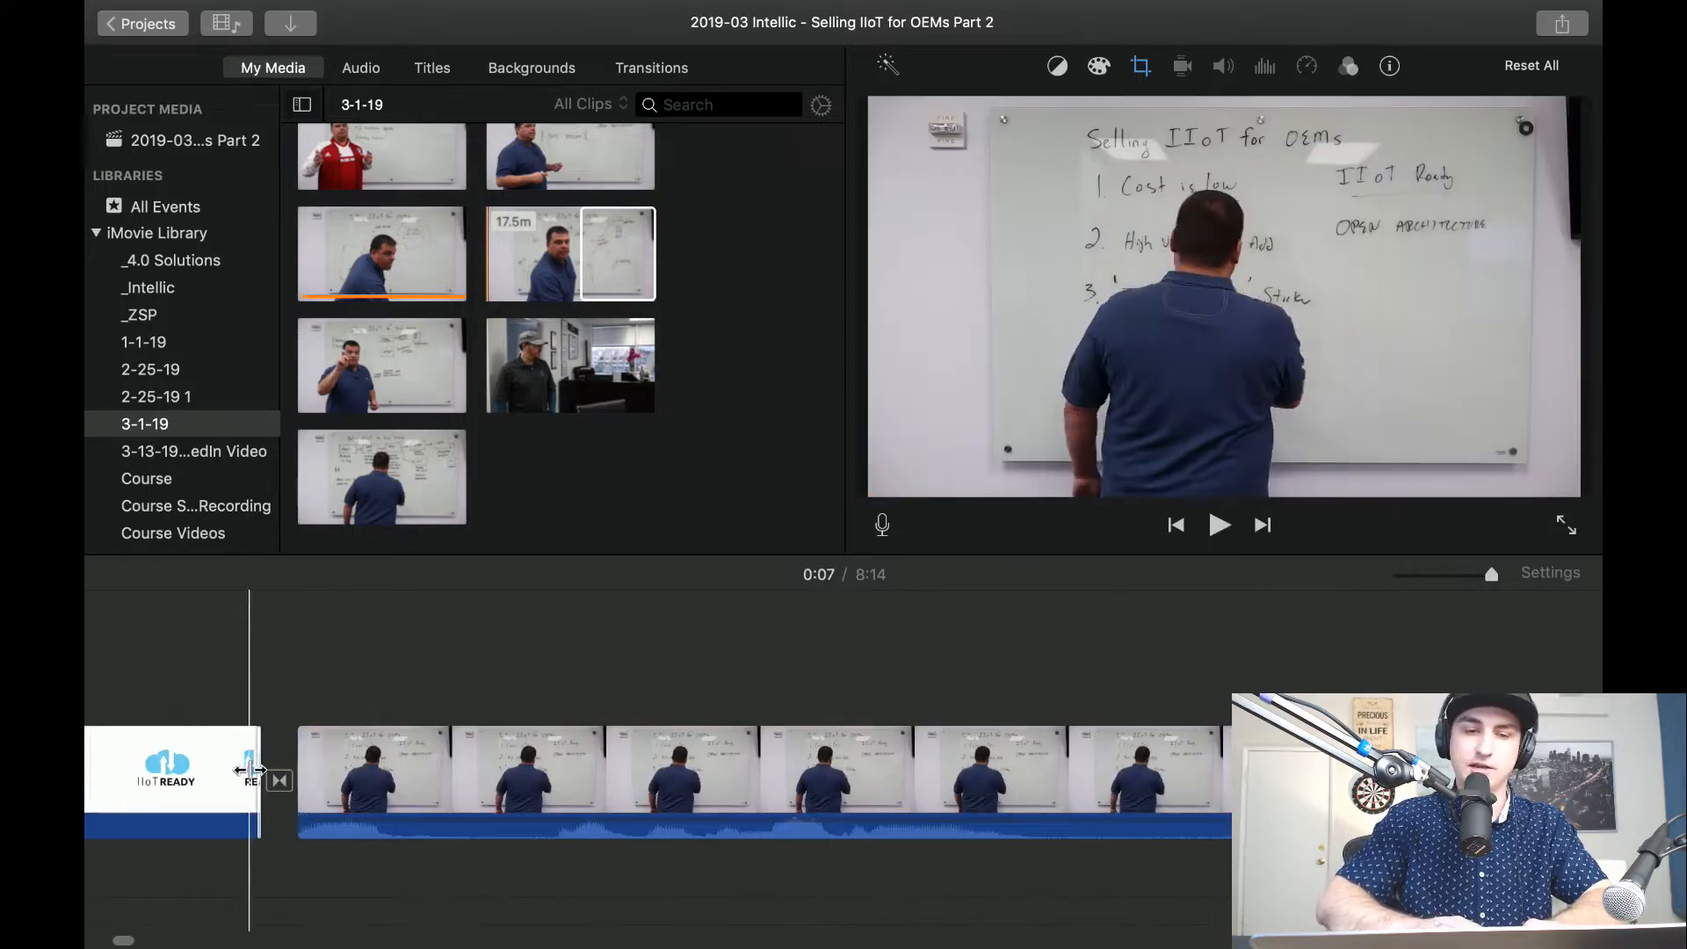
scroll(250, 770, left, 10)
key(space)
key(space)
scroll(363, 721, left, 1)
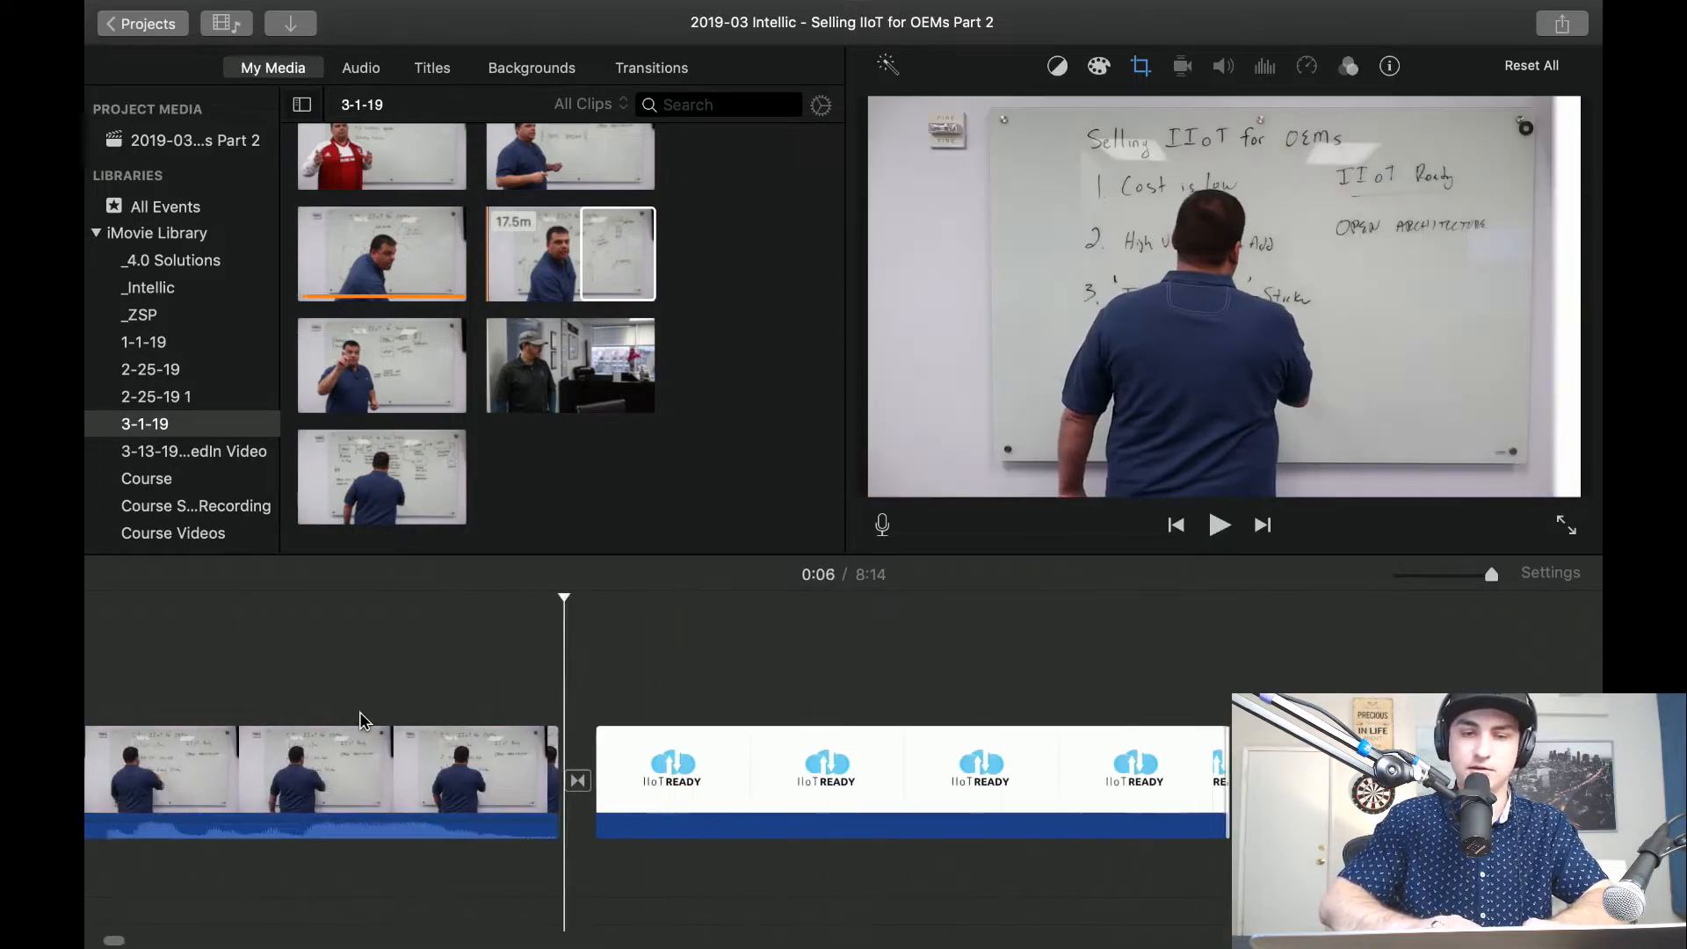
scroll(360, 721, left, 2)
scroll(88, 704, left, 6)
scroll(666, 704, left, 2)
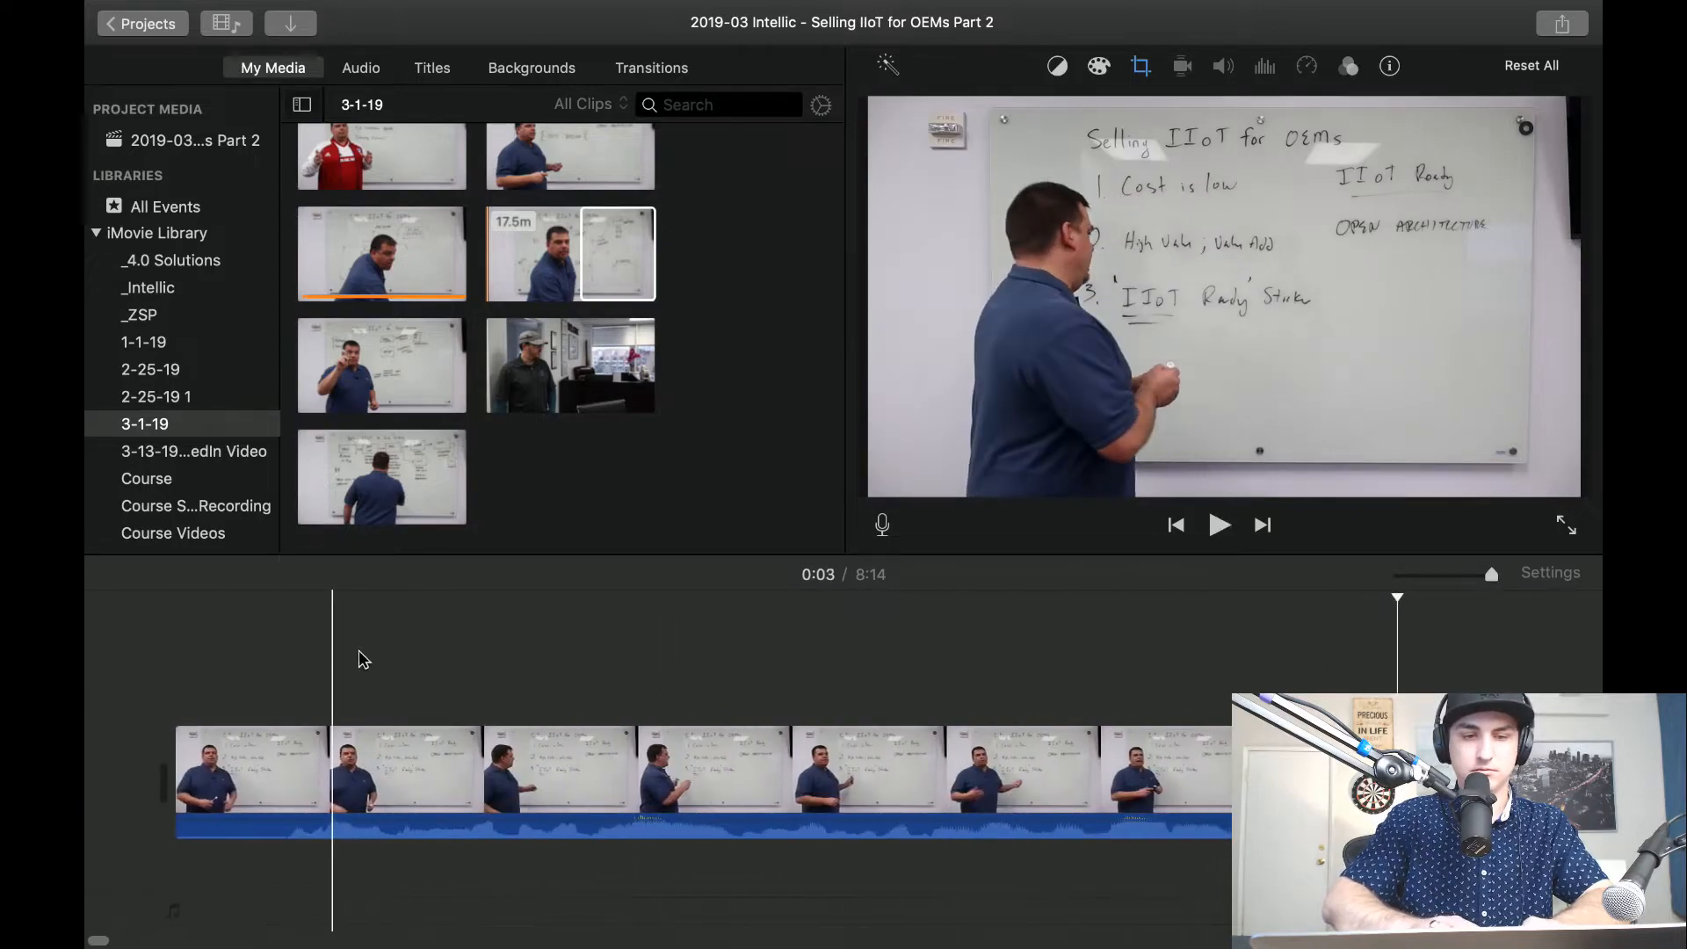
key(space)
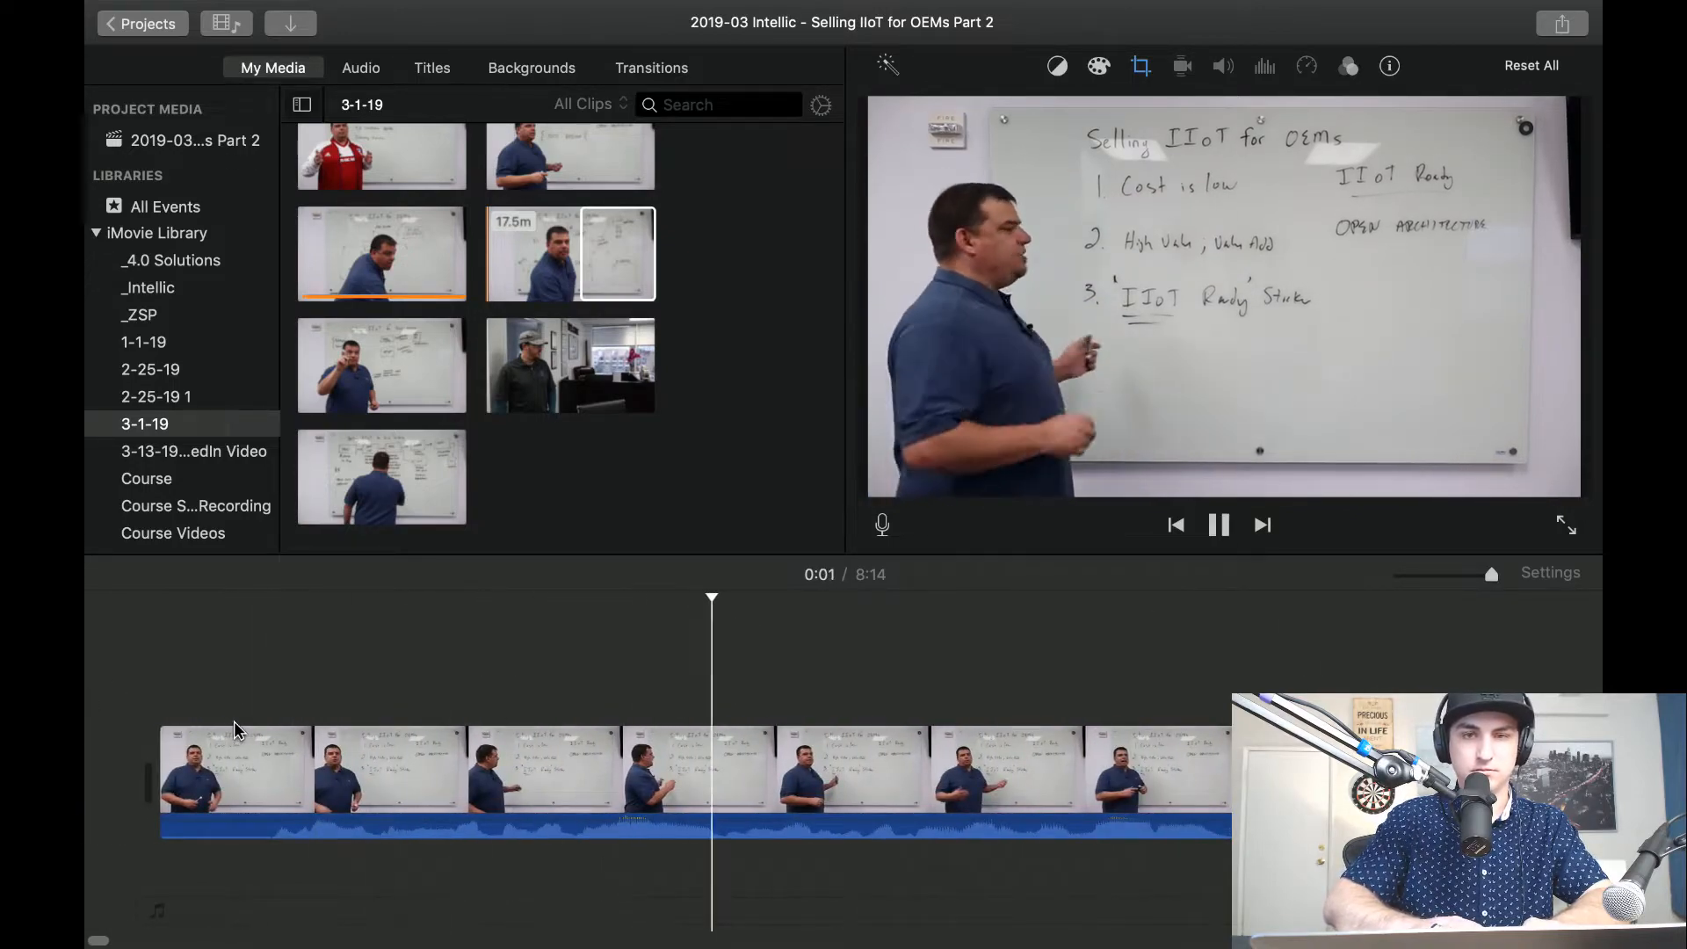
Skim the OEMs Part 2 video from its opening past the logo insert up to about 7:00, checking the footage.
key(space)
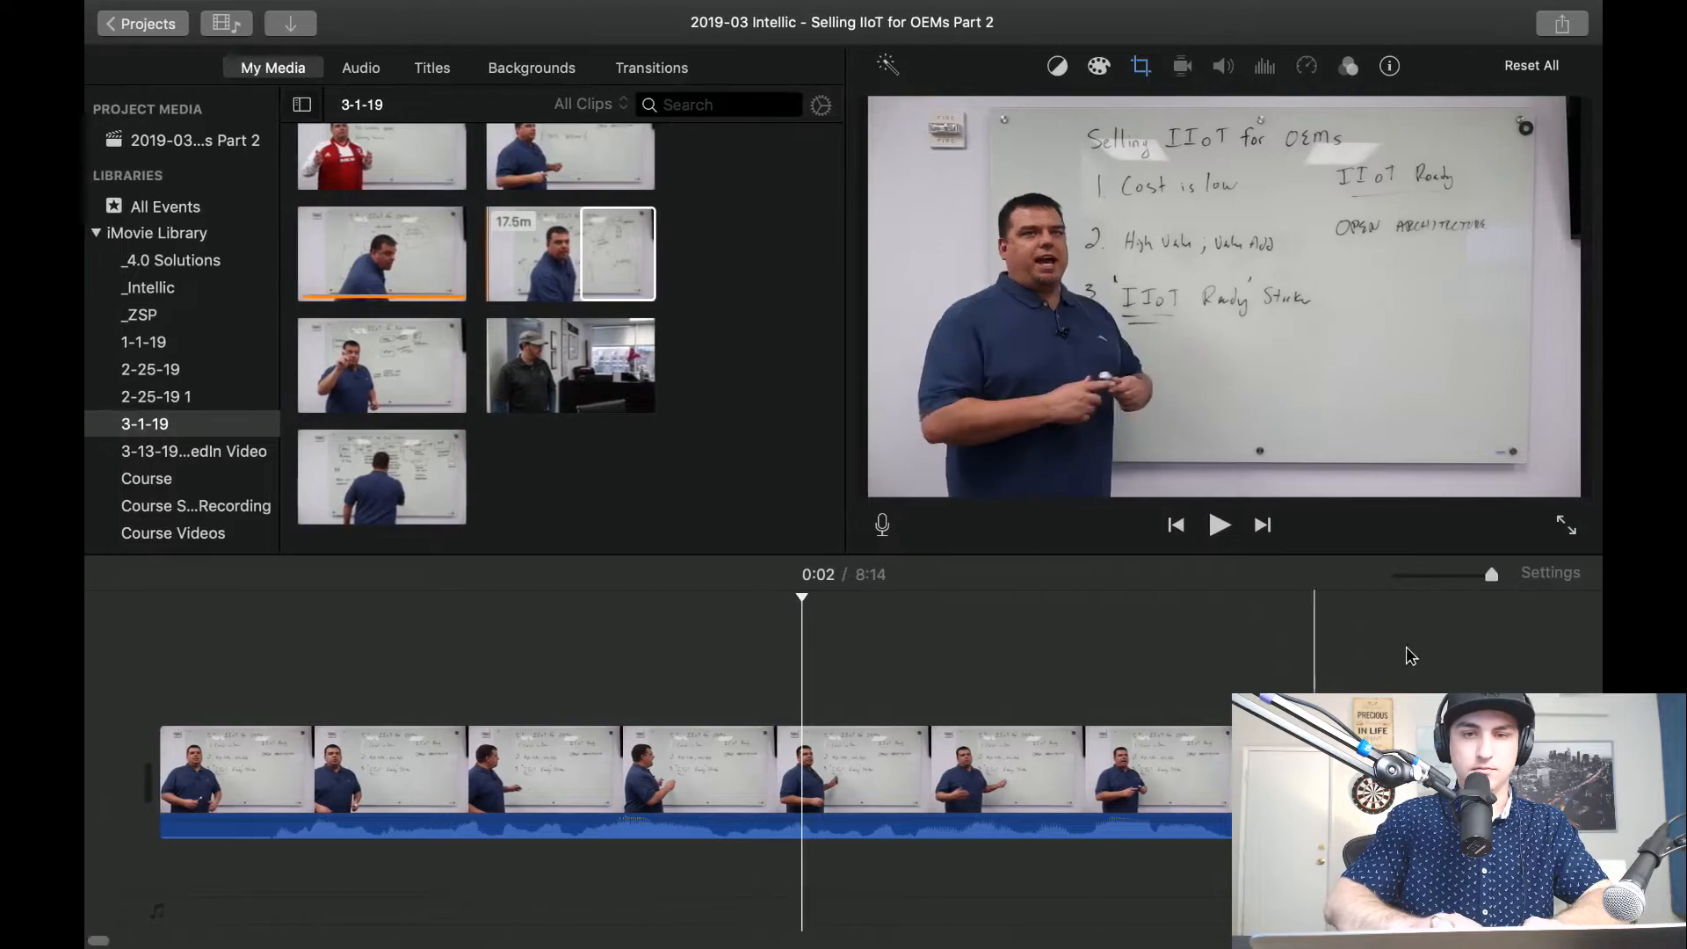
drag(1451, 583, 1430, 577)
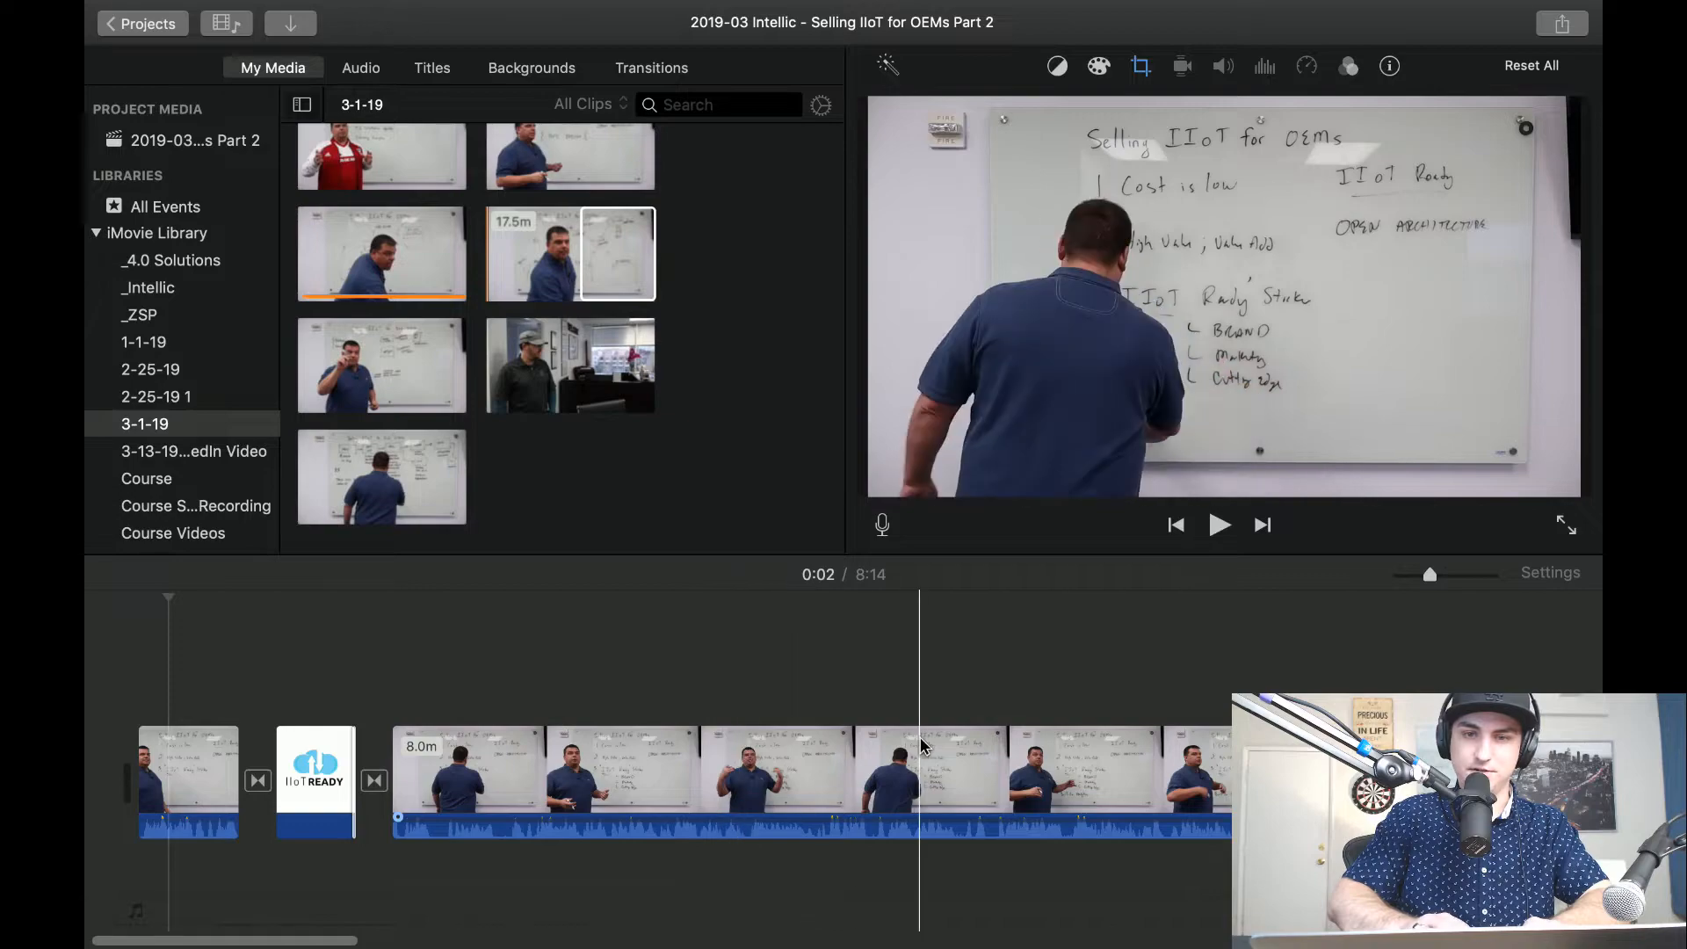
scroll(921, 745, right, 5)
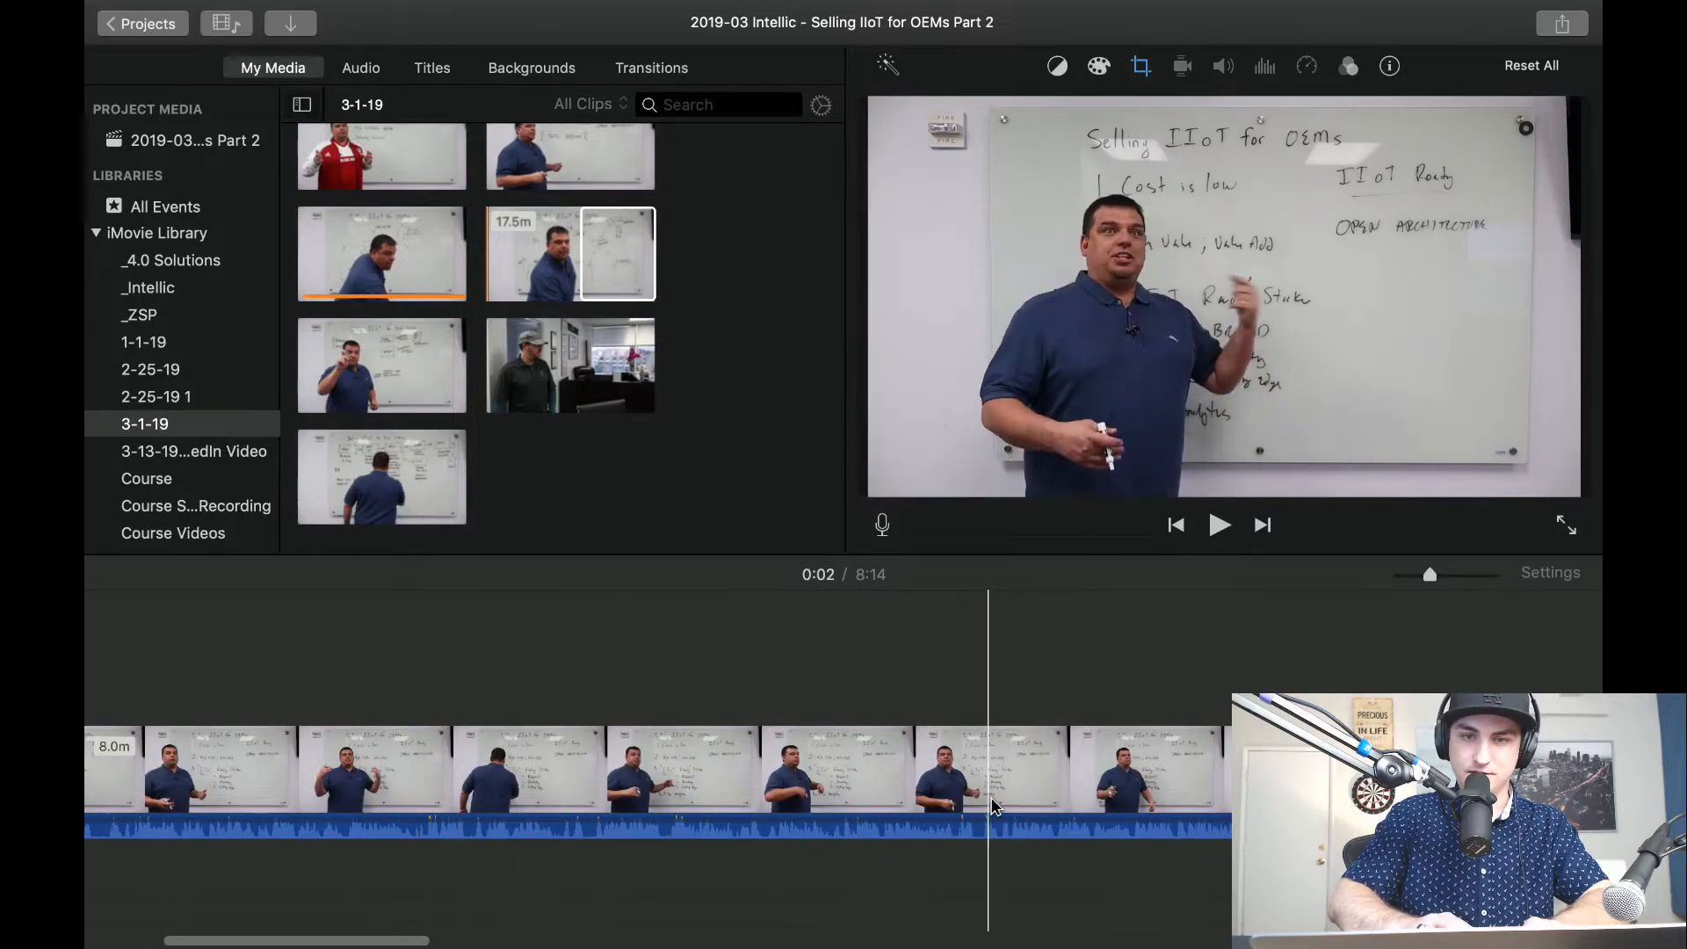
scroll(1016, 807, right, 5)
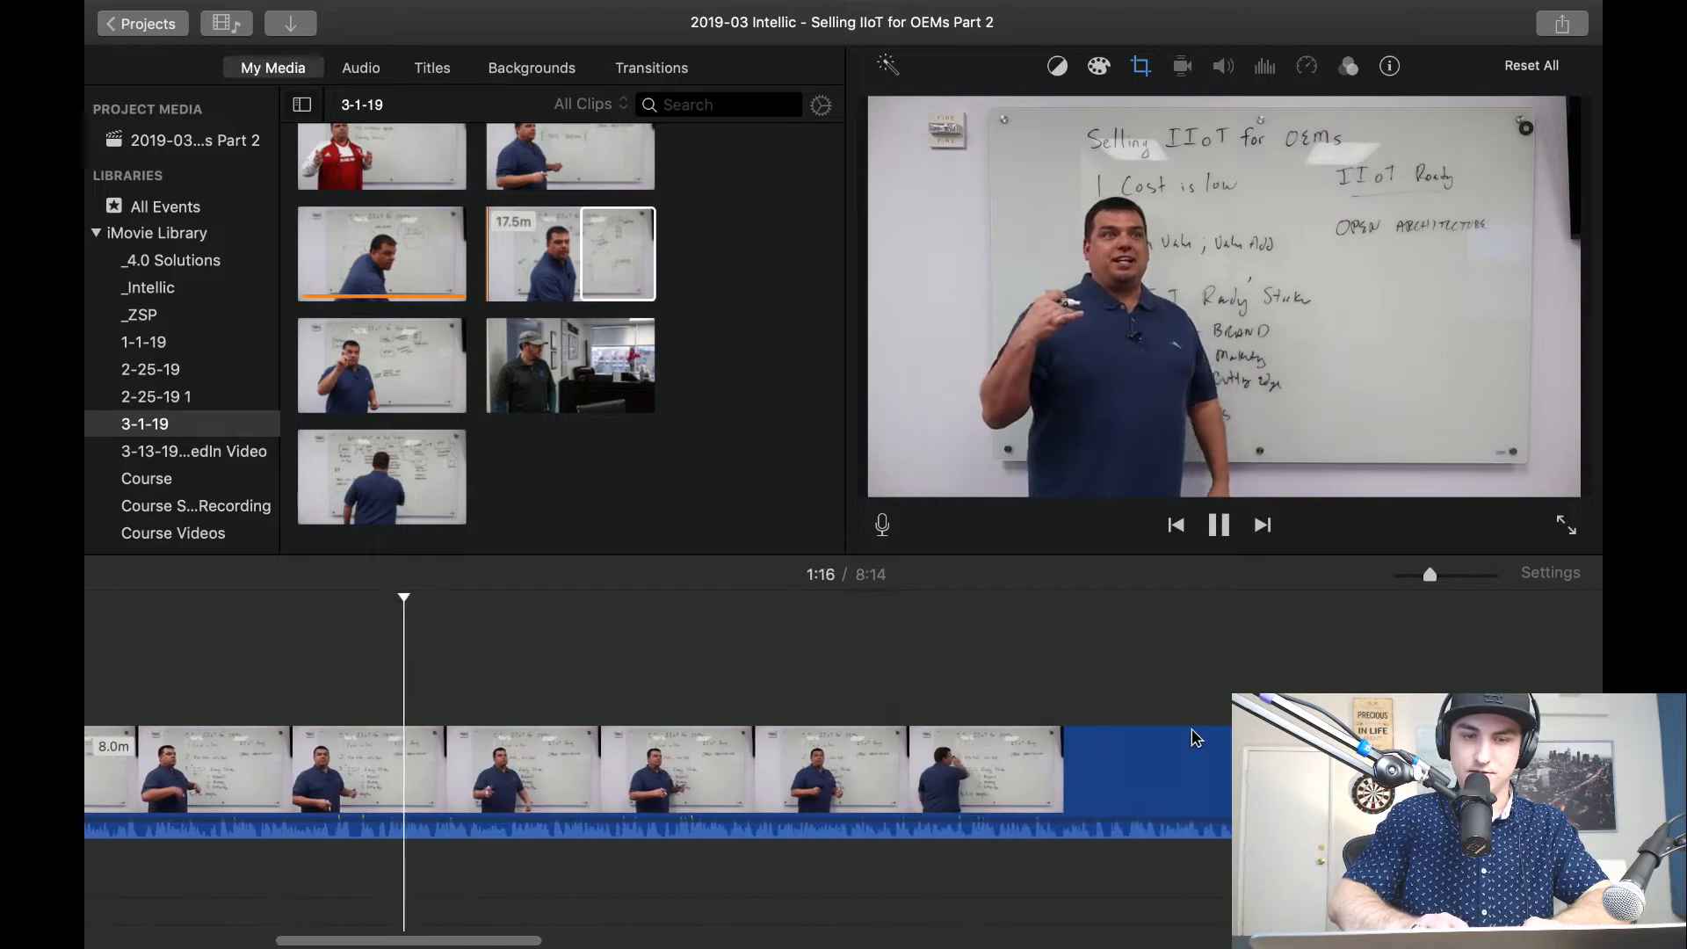
scroll(1192, 731, right, 4)
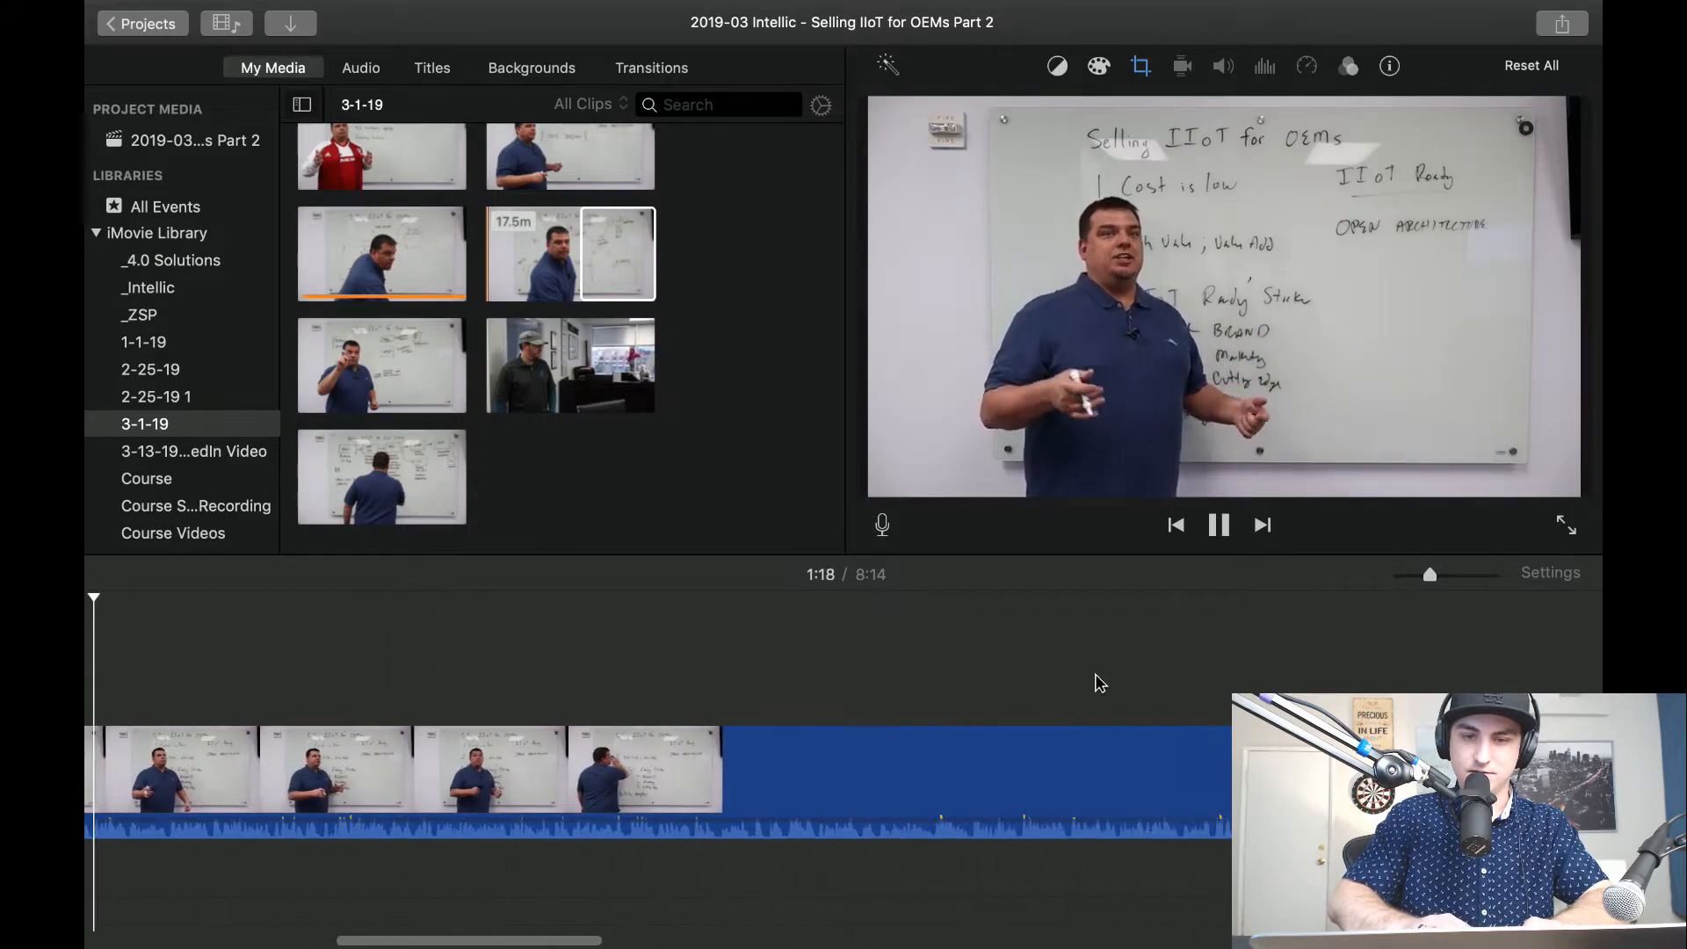
click(1096, 680)
scroll(1097, 679, right, 9)
click(839, 694)
scroll(838, 695, right, 7)
click(839, 701)
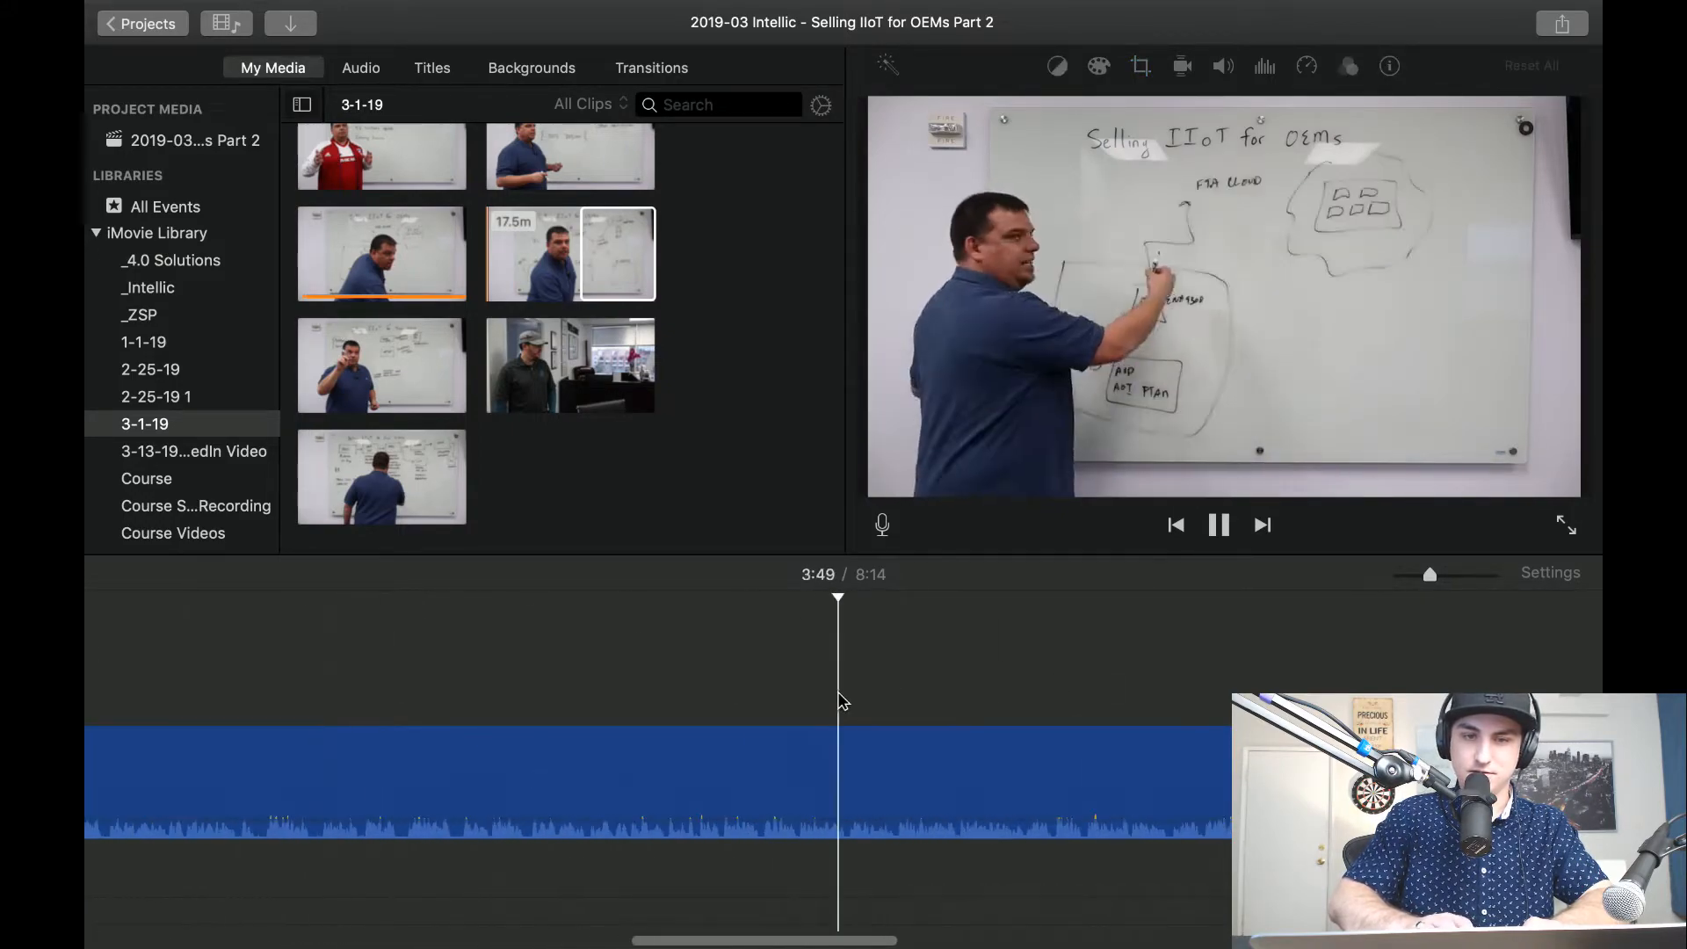
scroll(839, 701, right, 5)
click(839, 701)
scroll(838, 701, right, 8)
click(839, 700)
scroll(839, 701, right, 8)
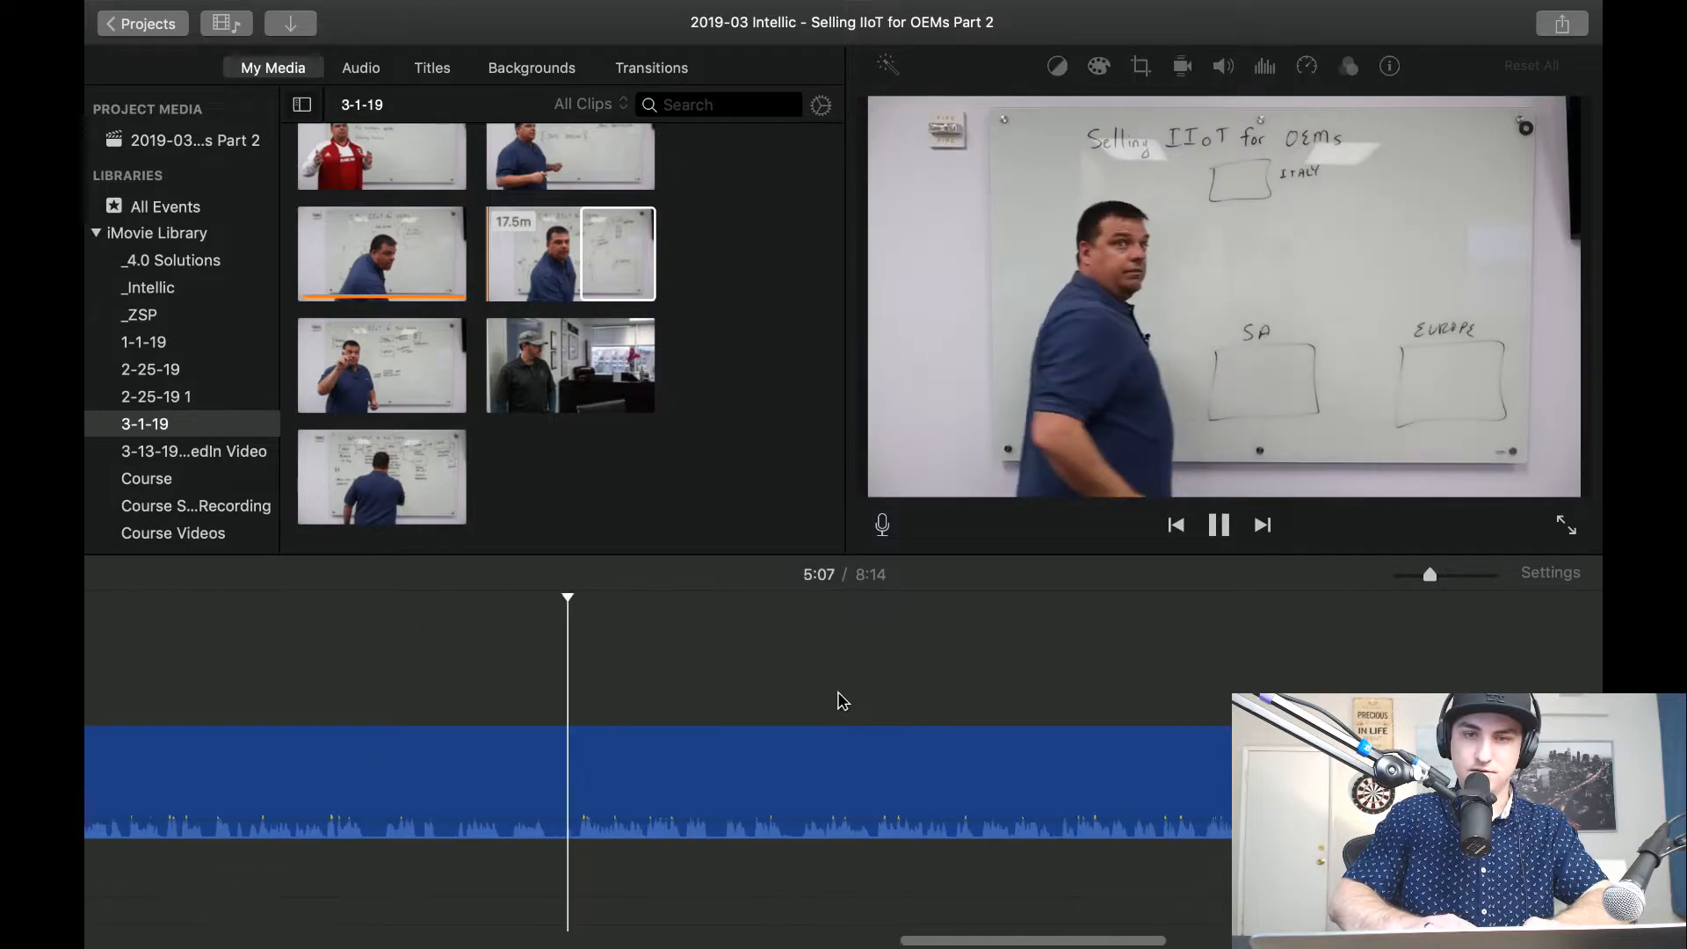
click(842, 682)
scroll(842, 682, right, 8)
click(844, 682)
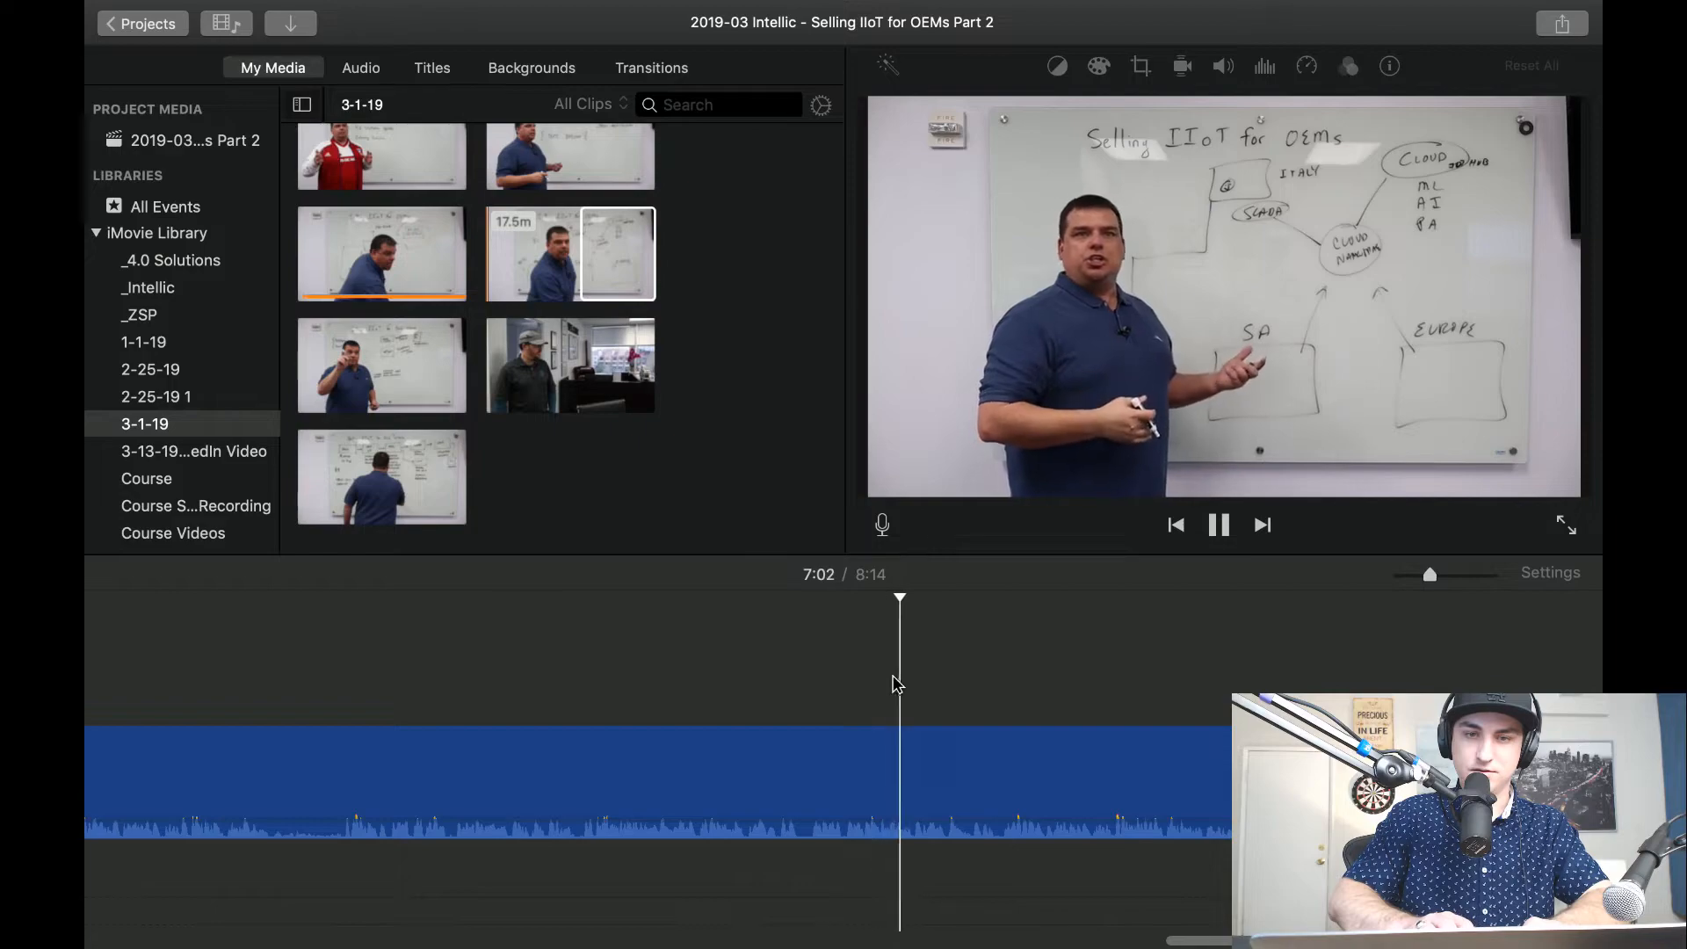
Review the final minute of OEMs Part 2, playing closely around 8:03 and on towards the end of the clip.
scroll(1286, 677, right, 8)
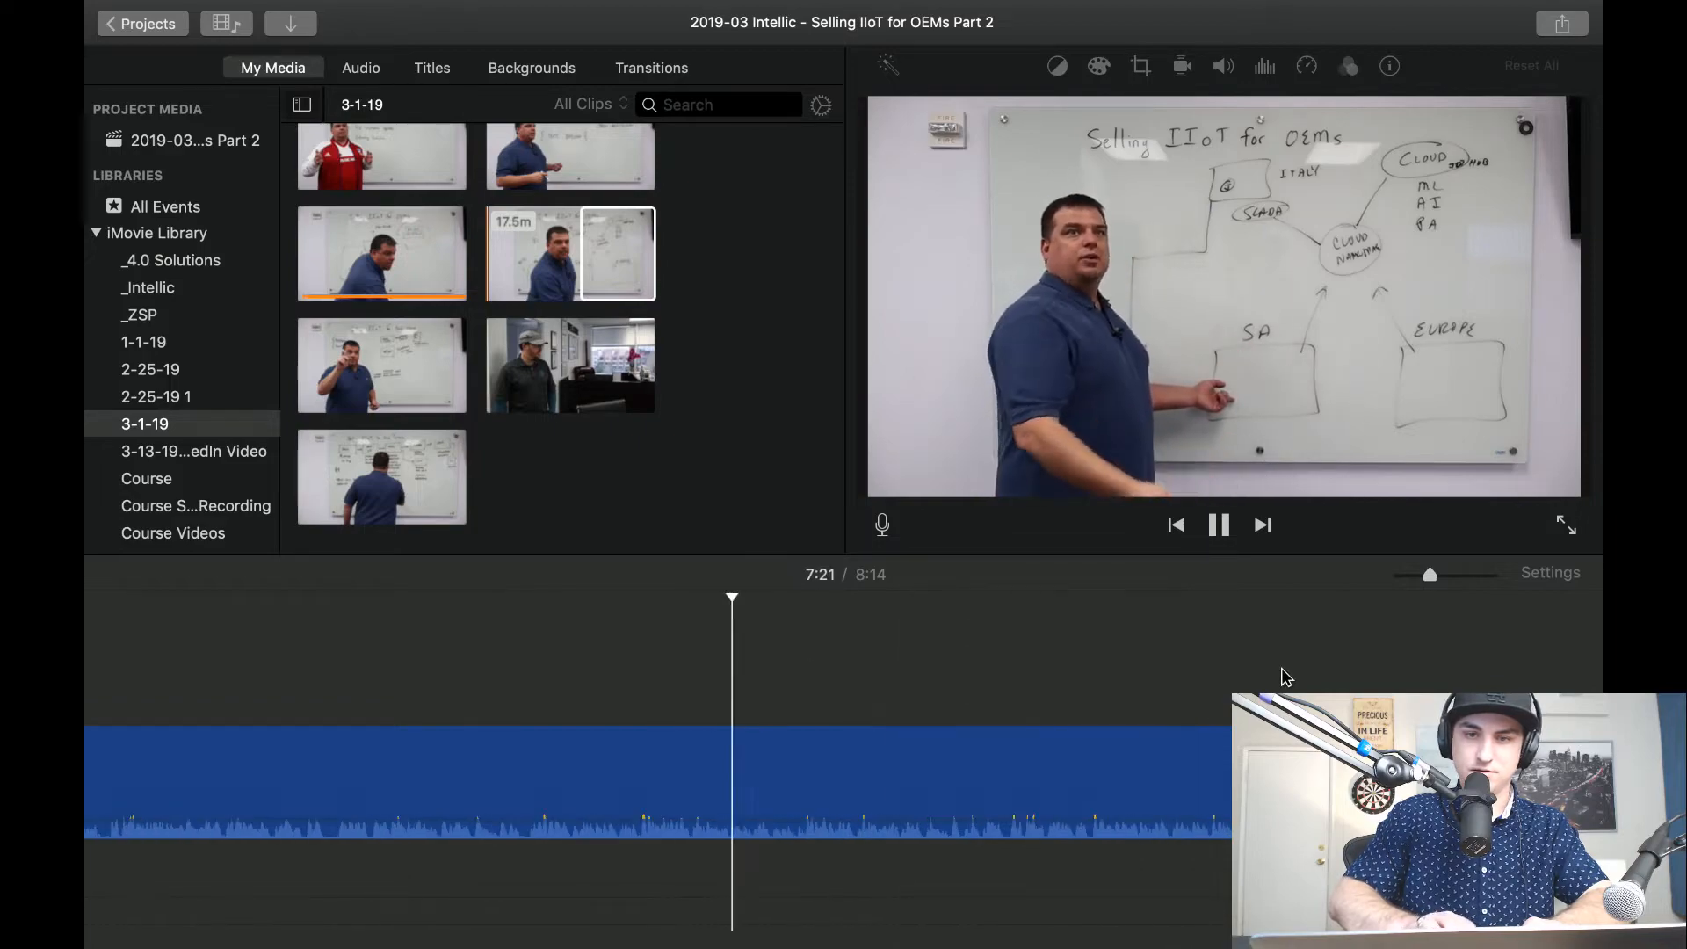
click(1285, 678)
scroll(1285, 678, right, 5)
click(1284, 678)
click(1158, 658)
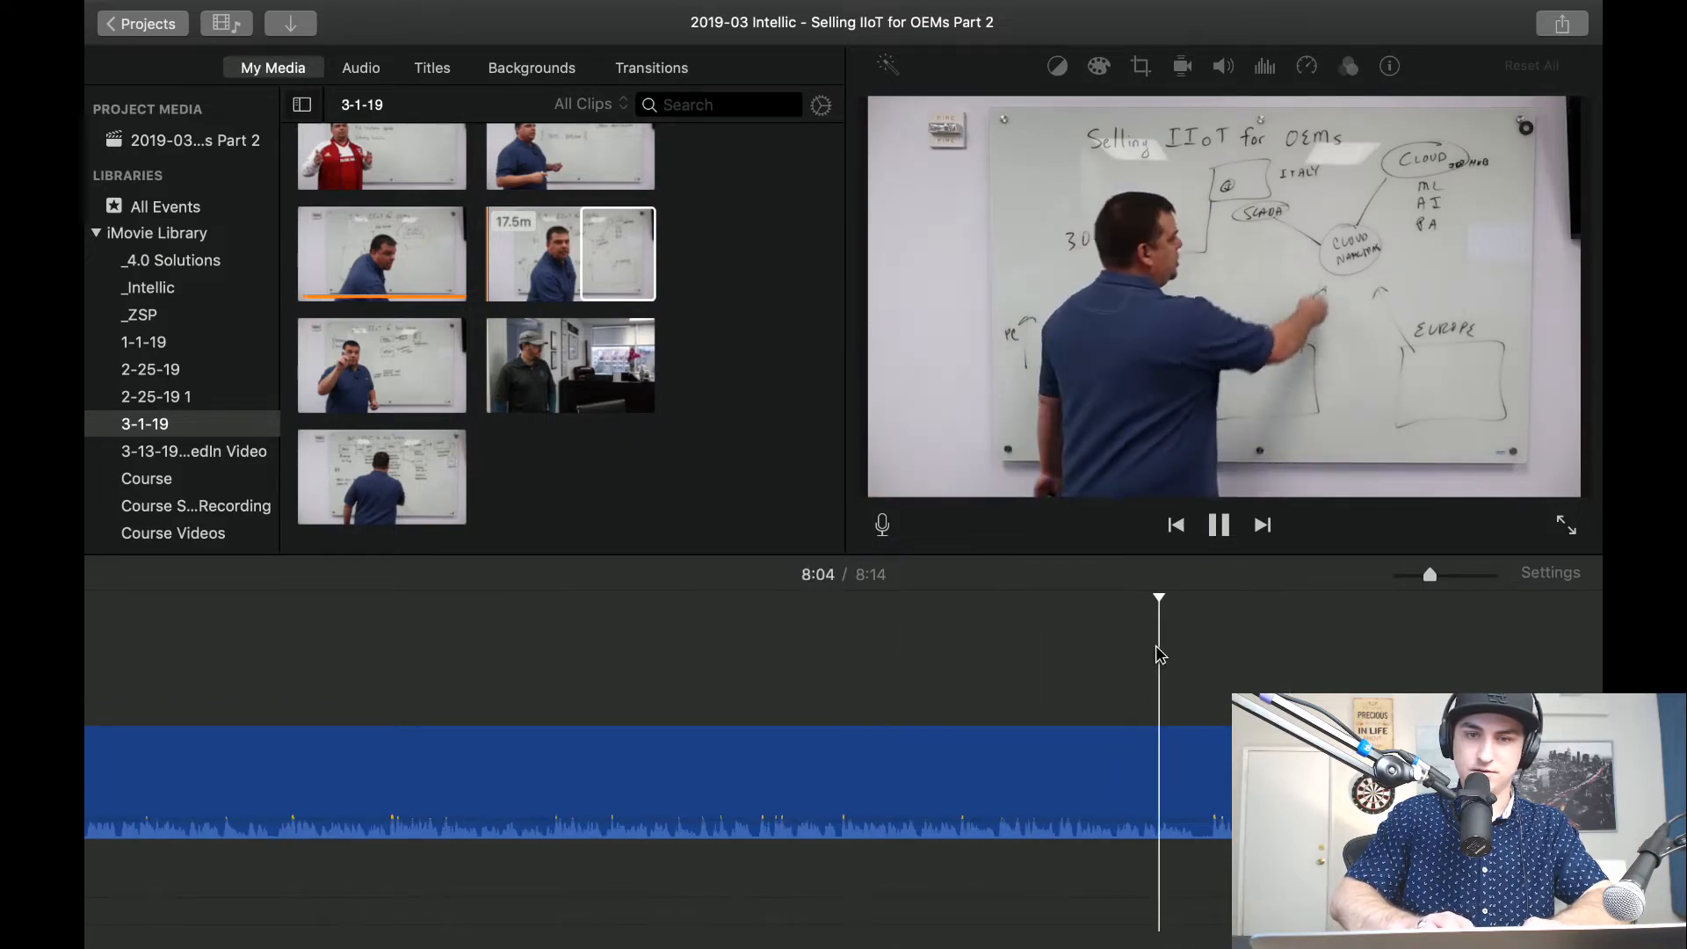
click(914, 638)
click(1101, 644)
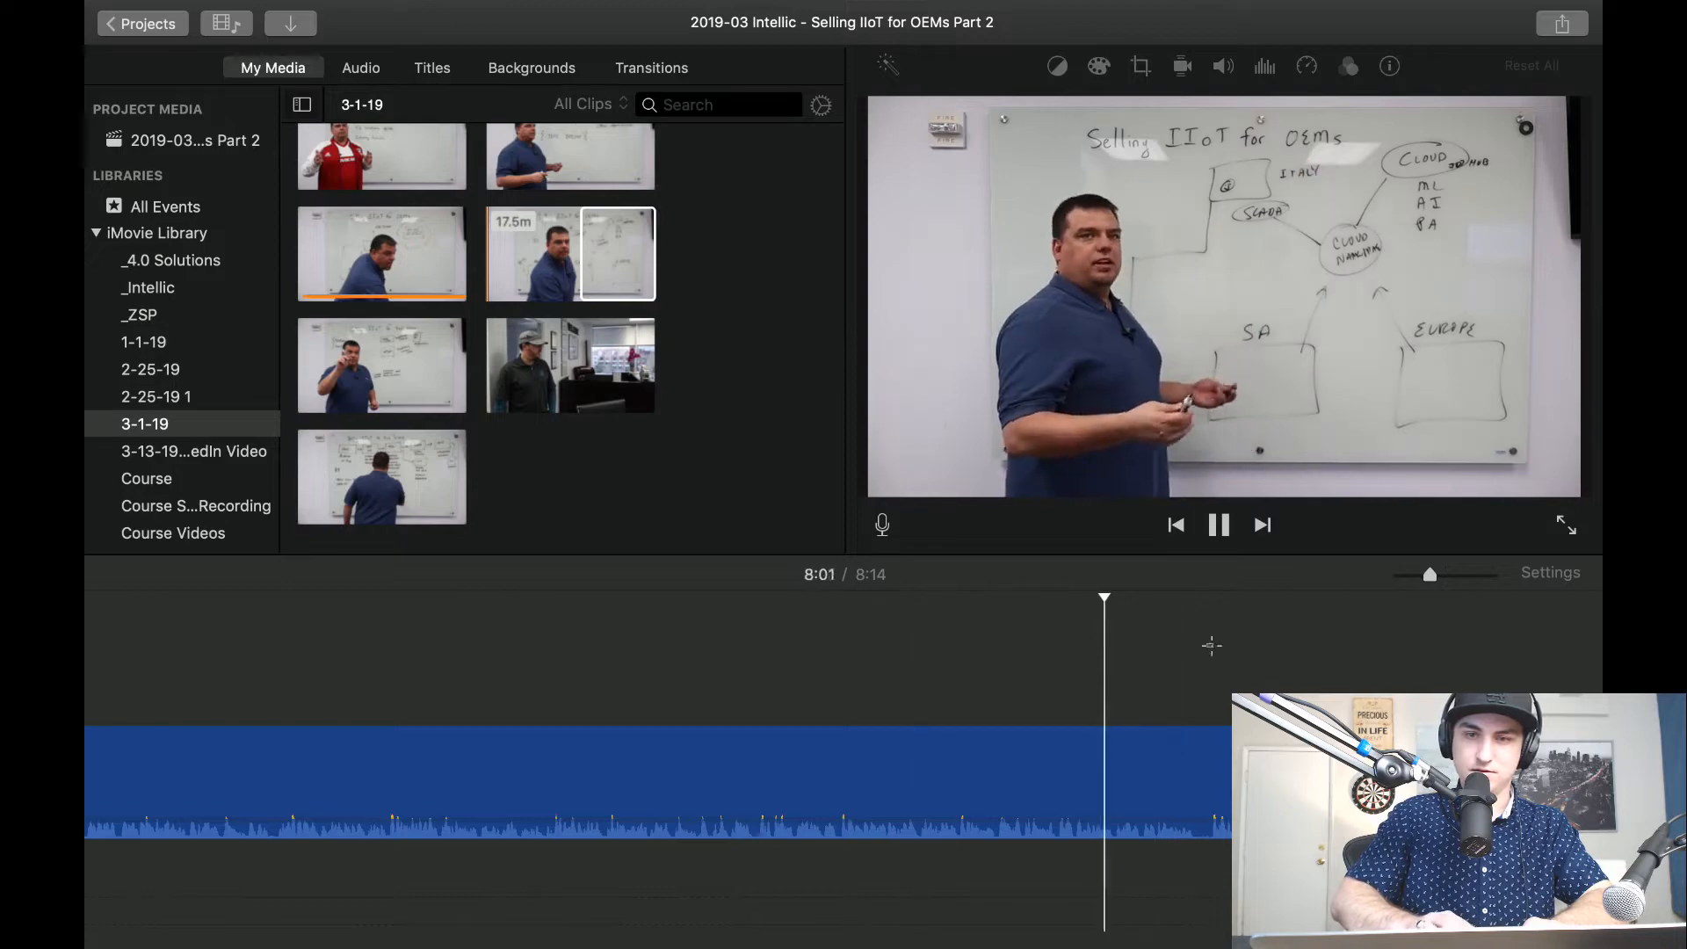
click(1212, 650)
click(1154, 648)
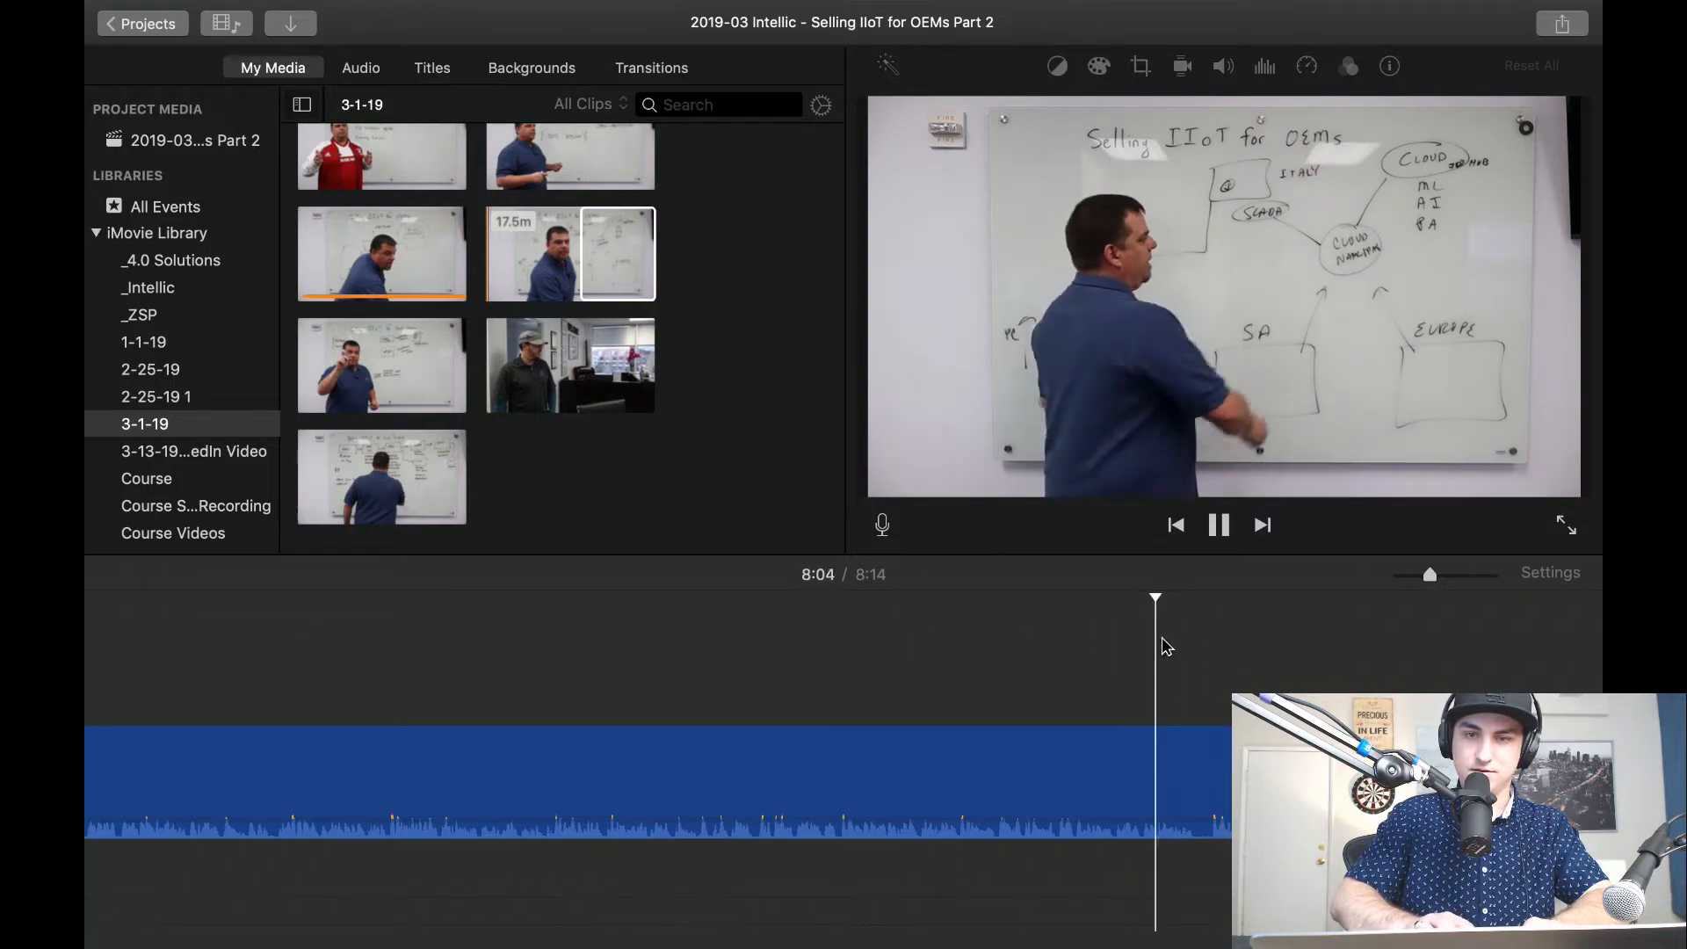
click(1195, 649)
click(1135, 634)
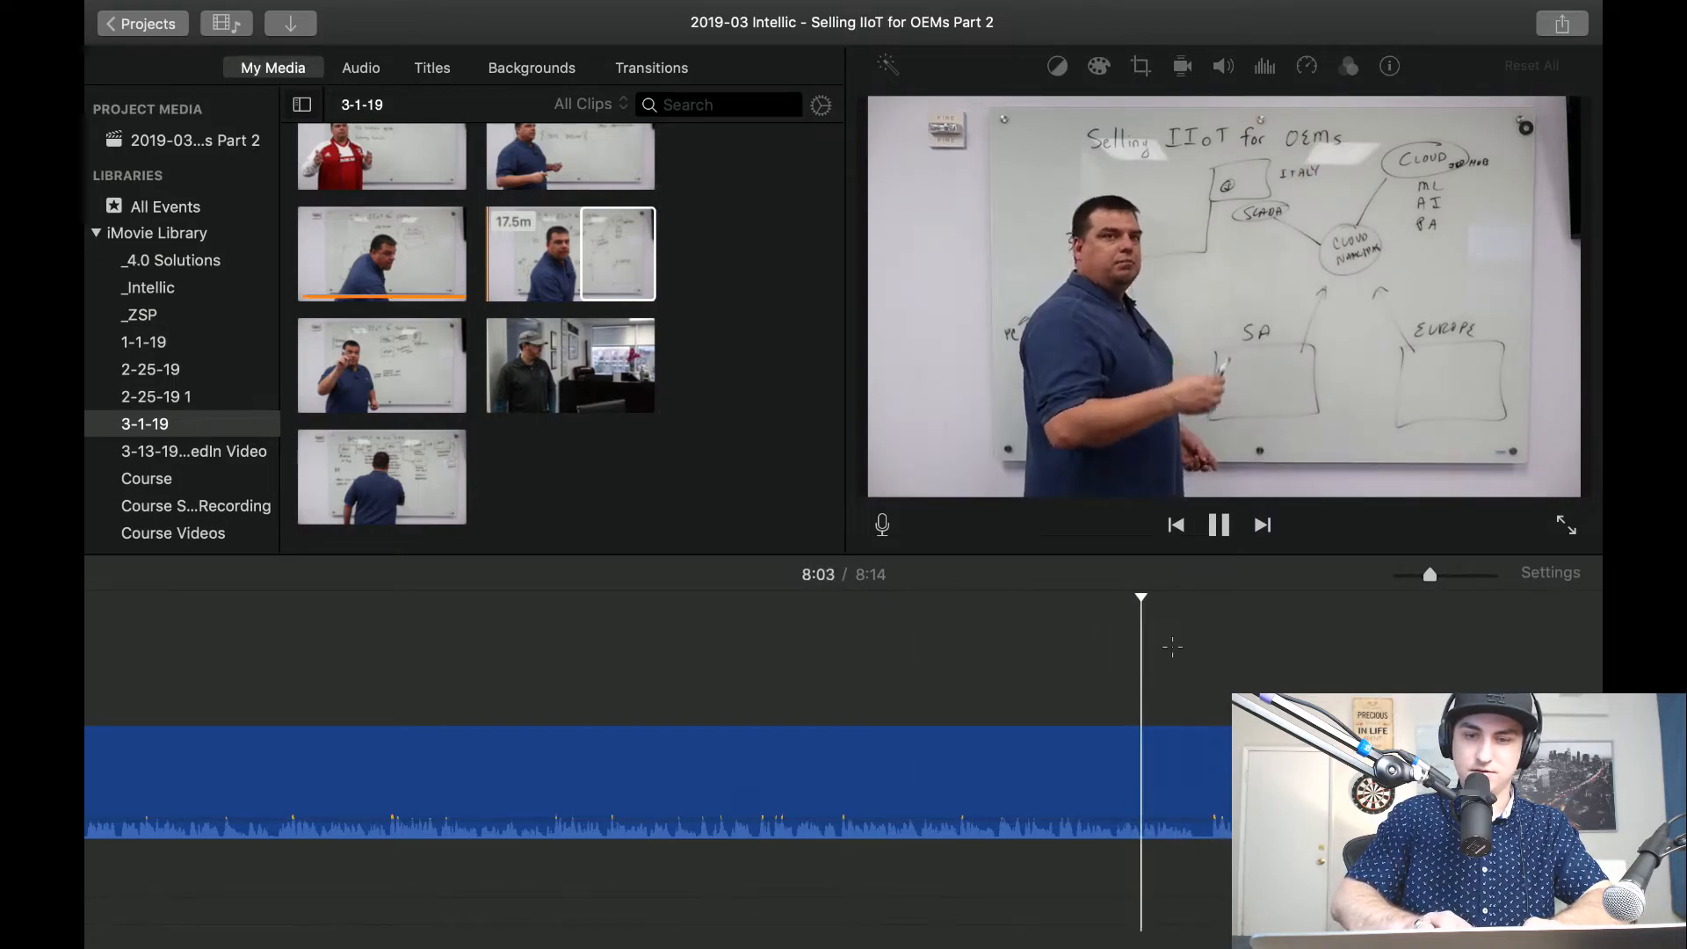
click(1172, 648)
key(super+plus)
key(super+plus)
key(super+plus)
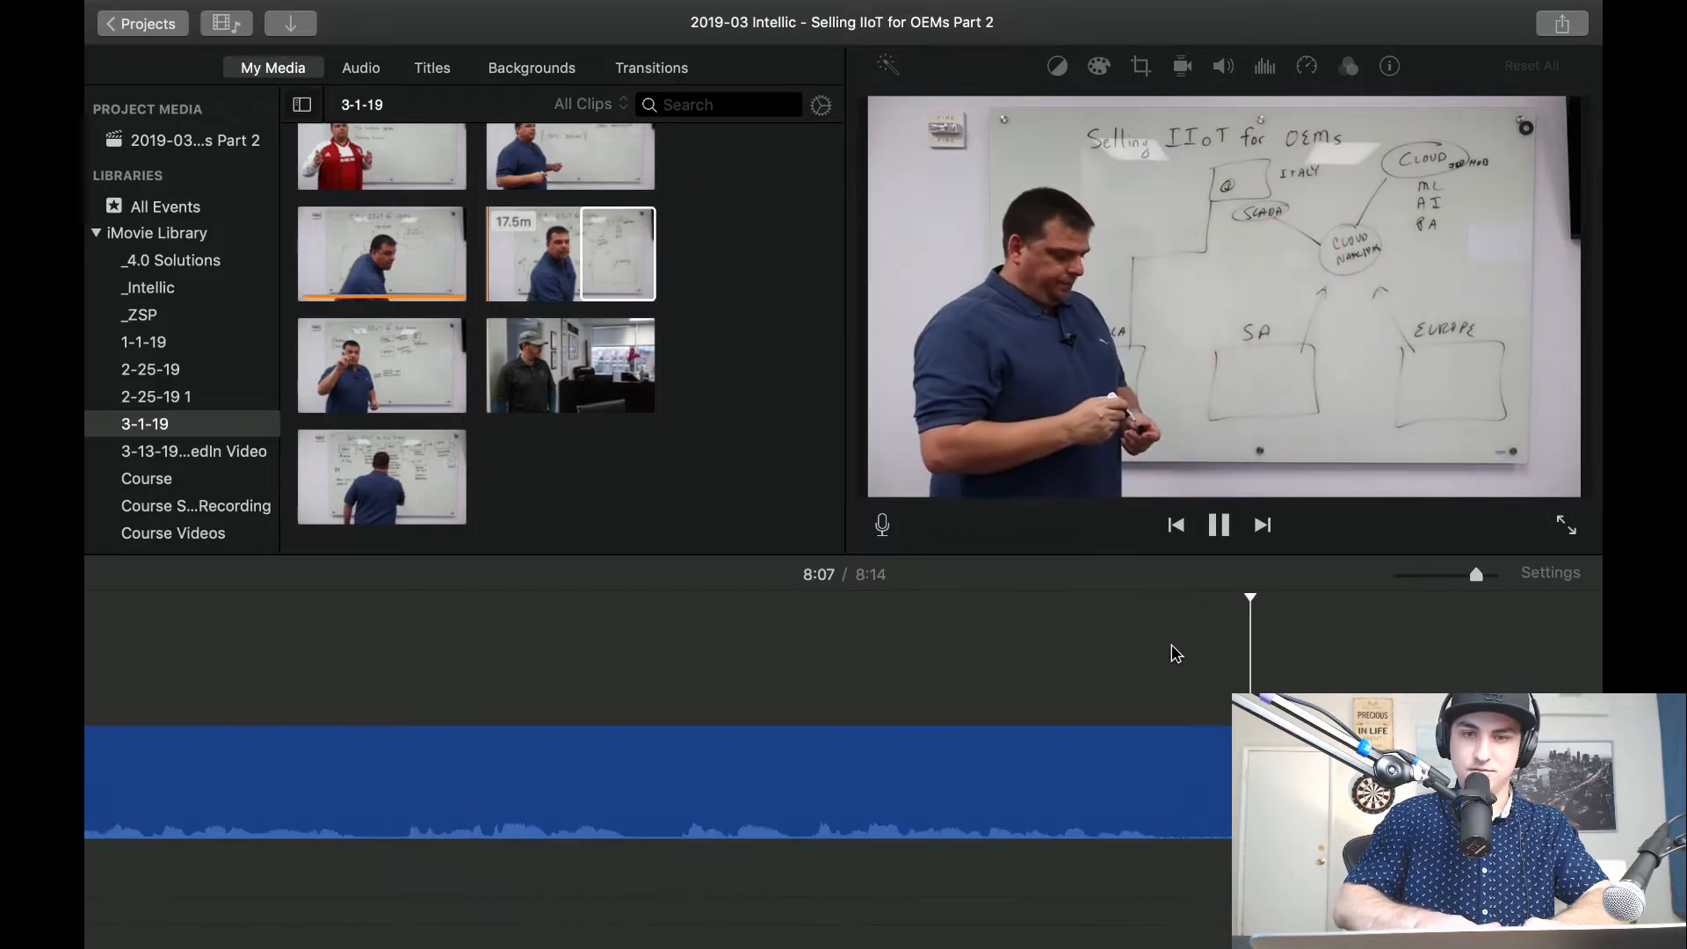
scroll(1171, 646, right, 4)
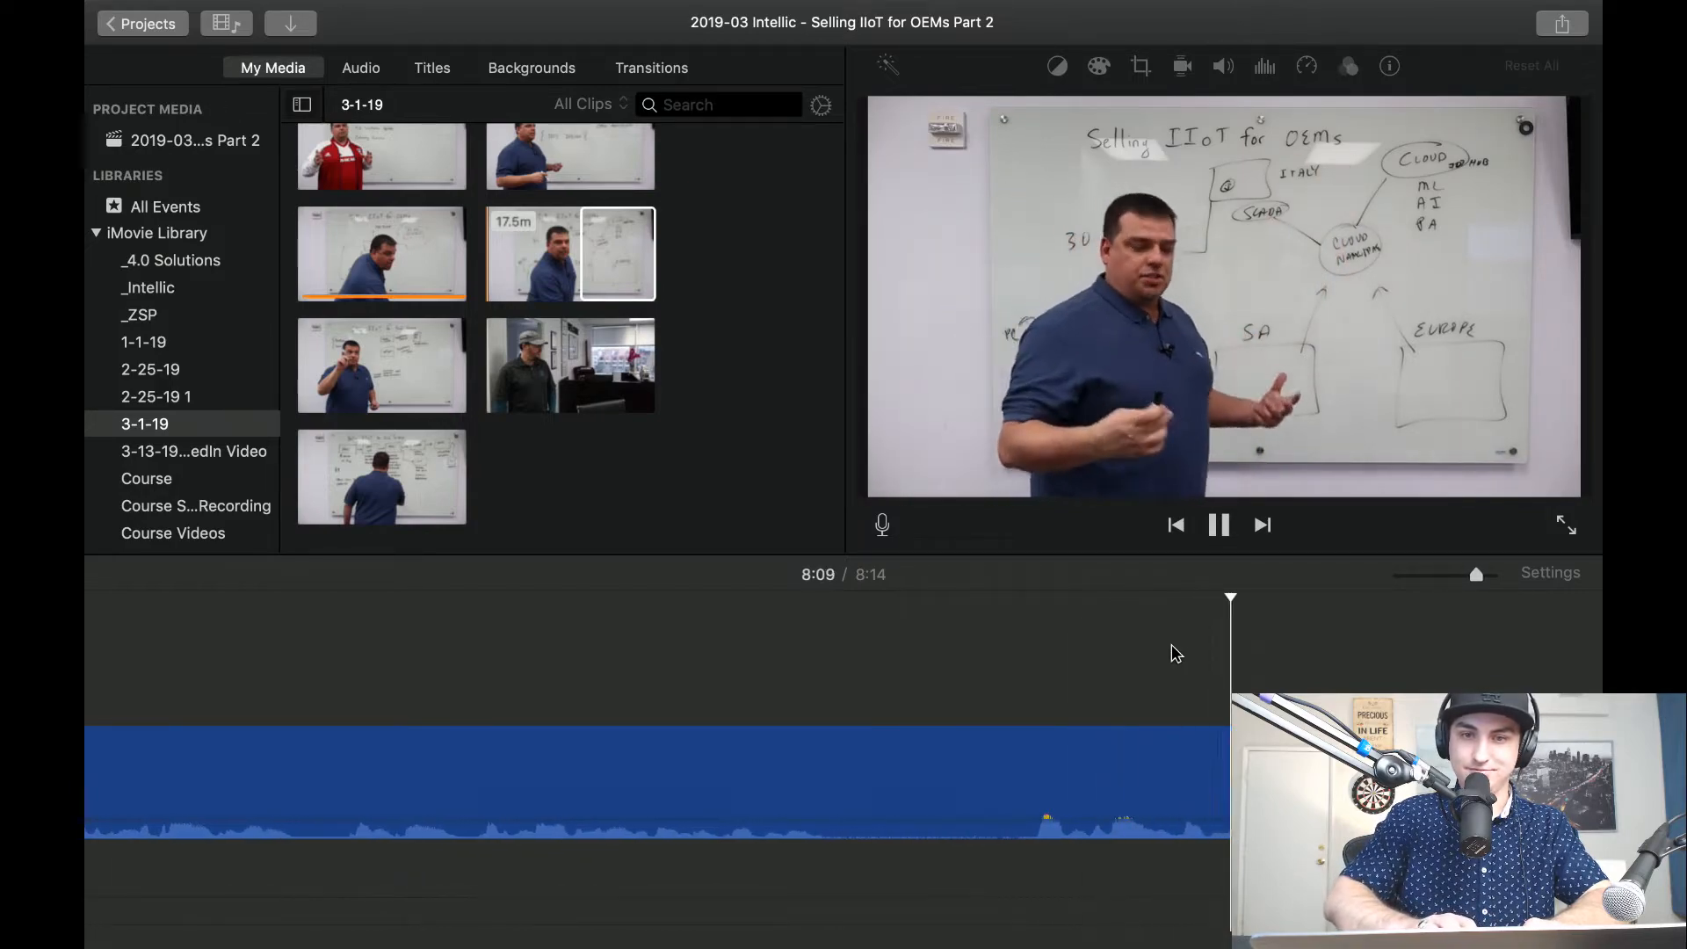
scroll(1175, 652, right, 10)
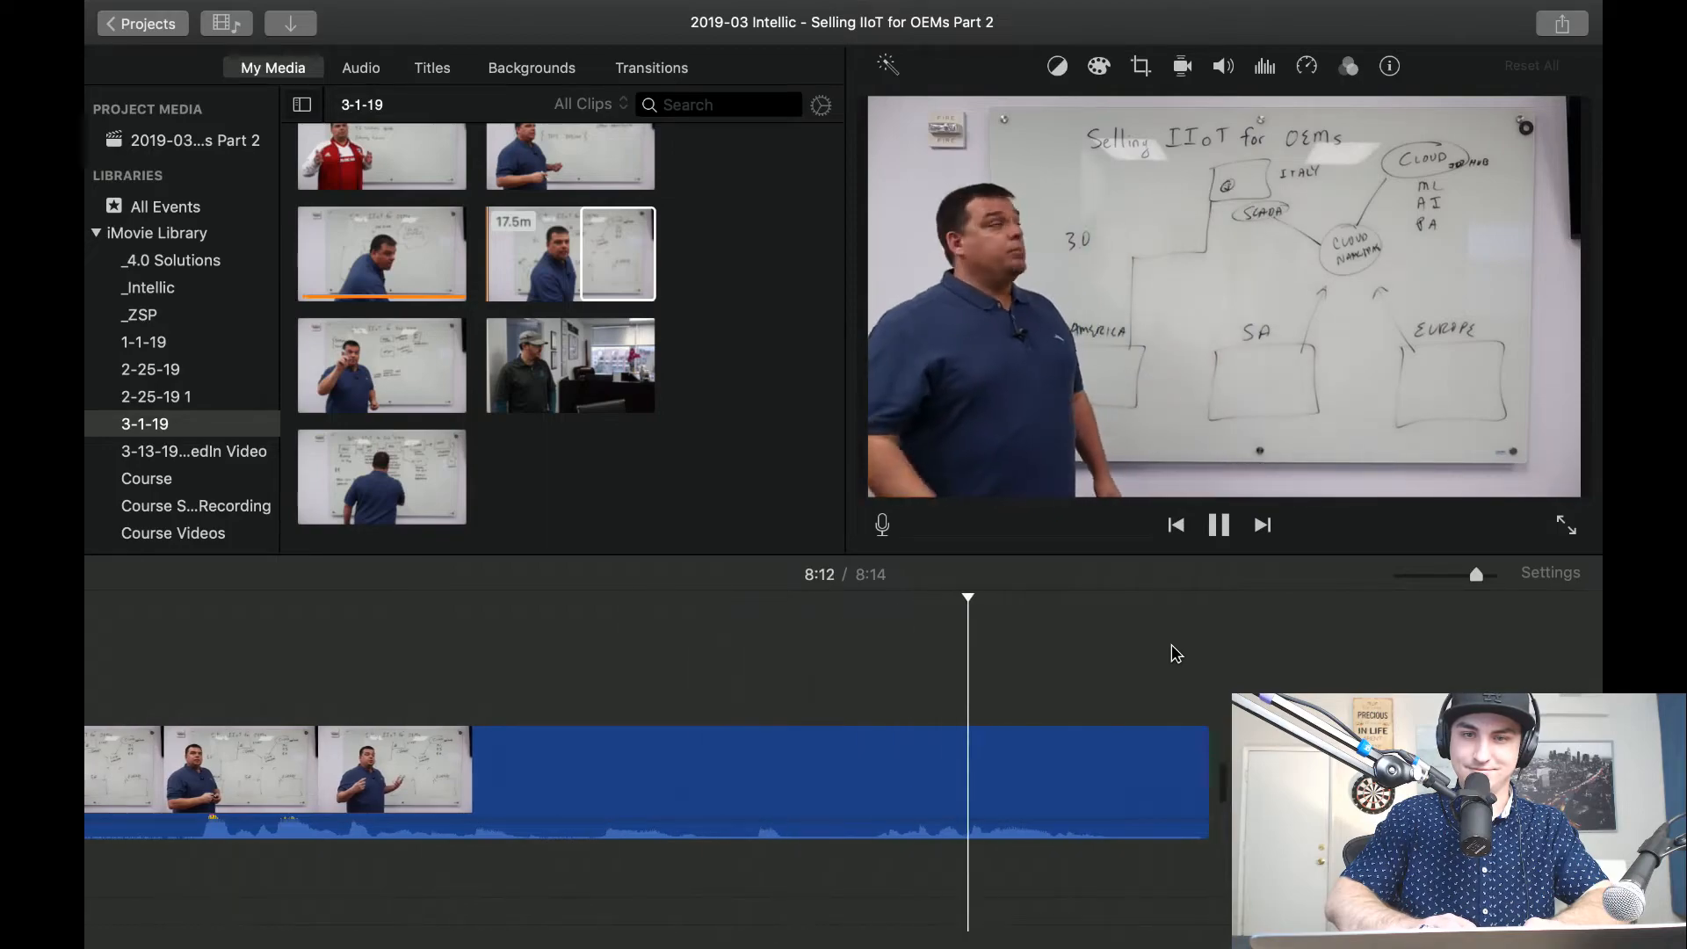
key(space)
key(ctrl+Left)
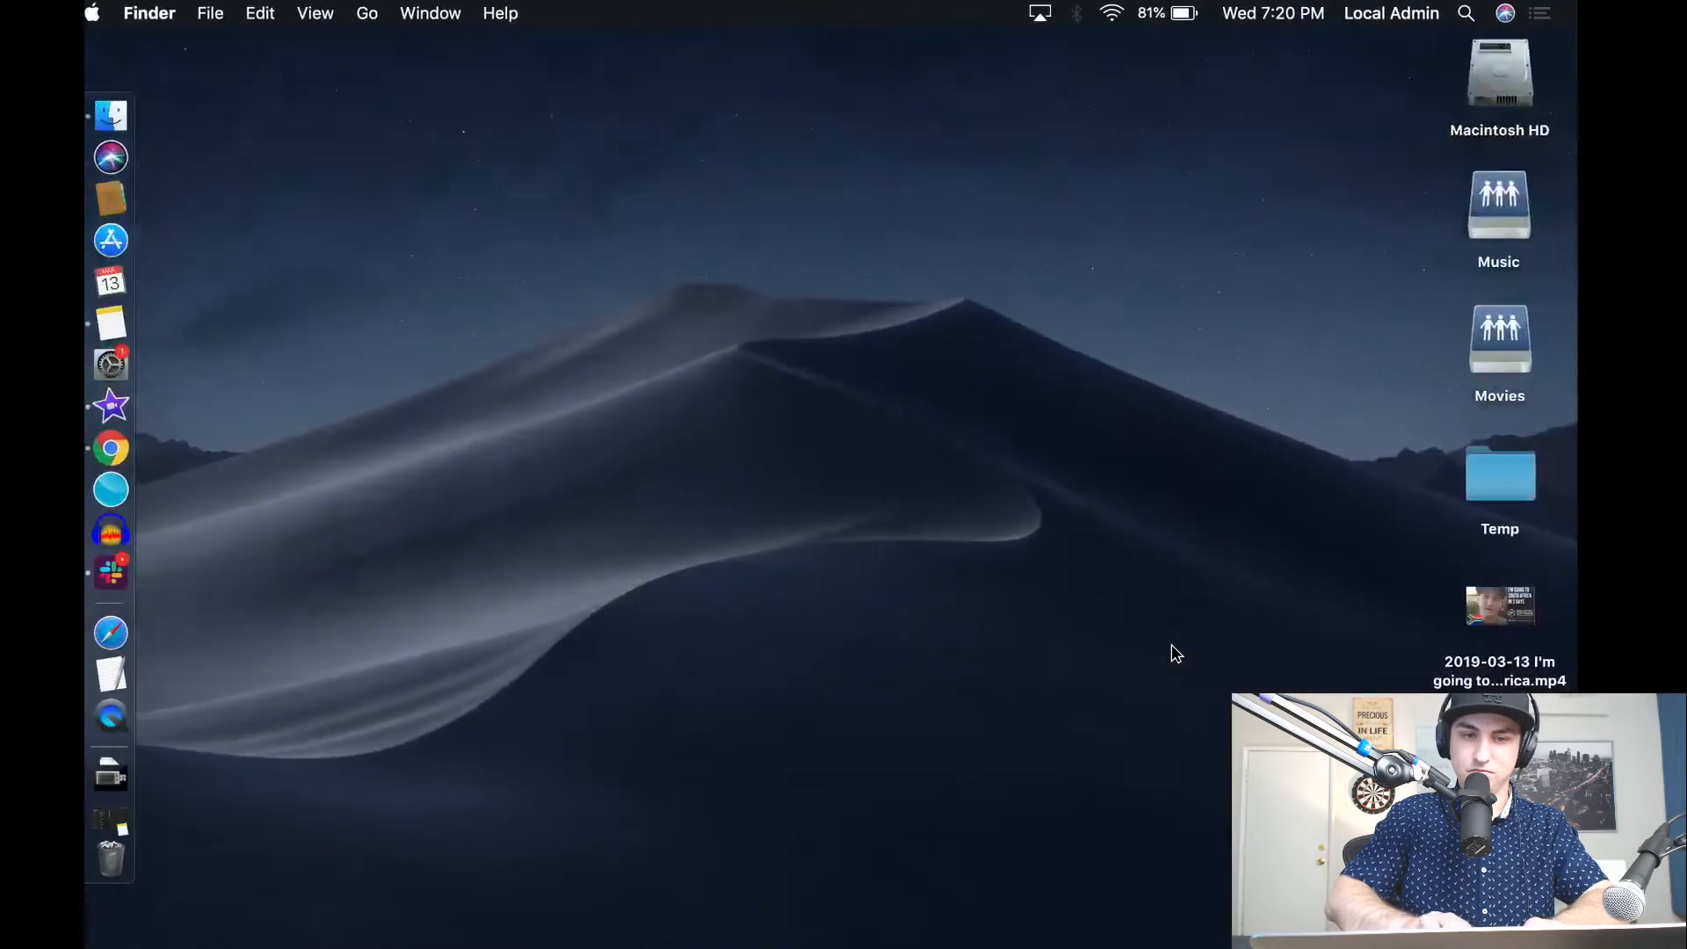
key(ctrl+Right)
Show the OEMs Part 2 frame at 7:43 in full screen, capture a screenshot of it and return to the editor.
scroll(898, 712, left, 15)
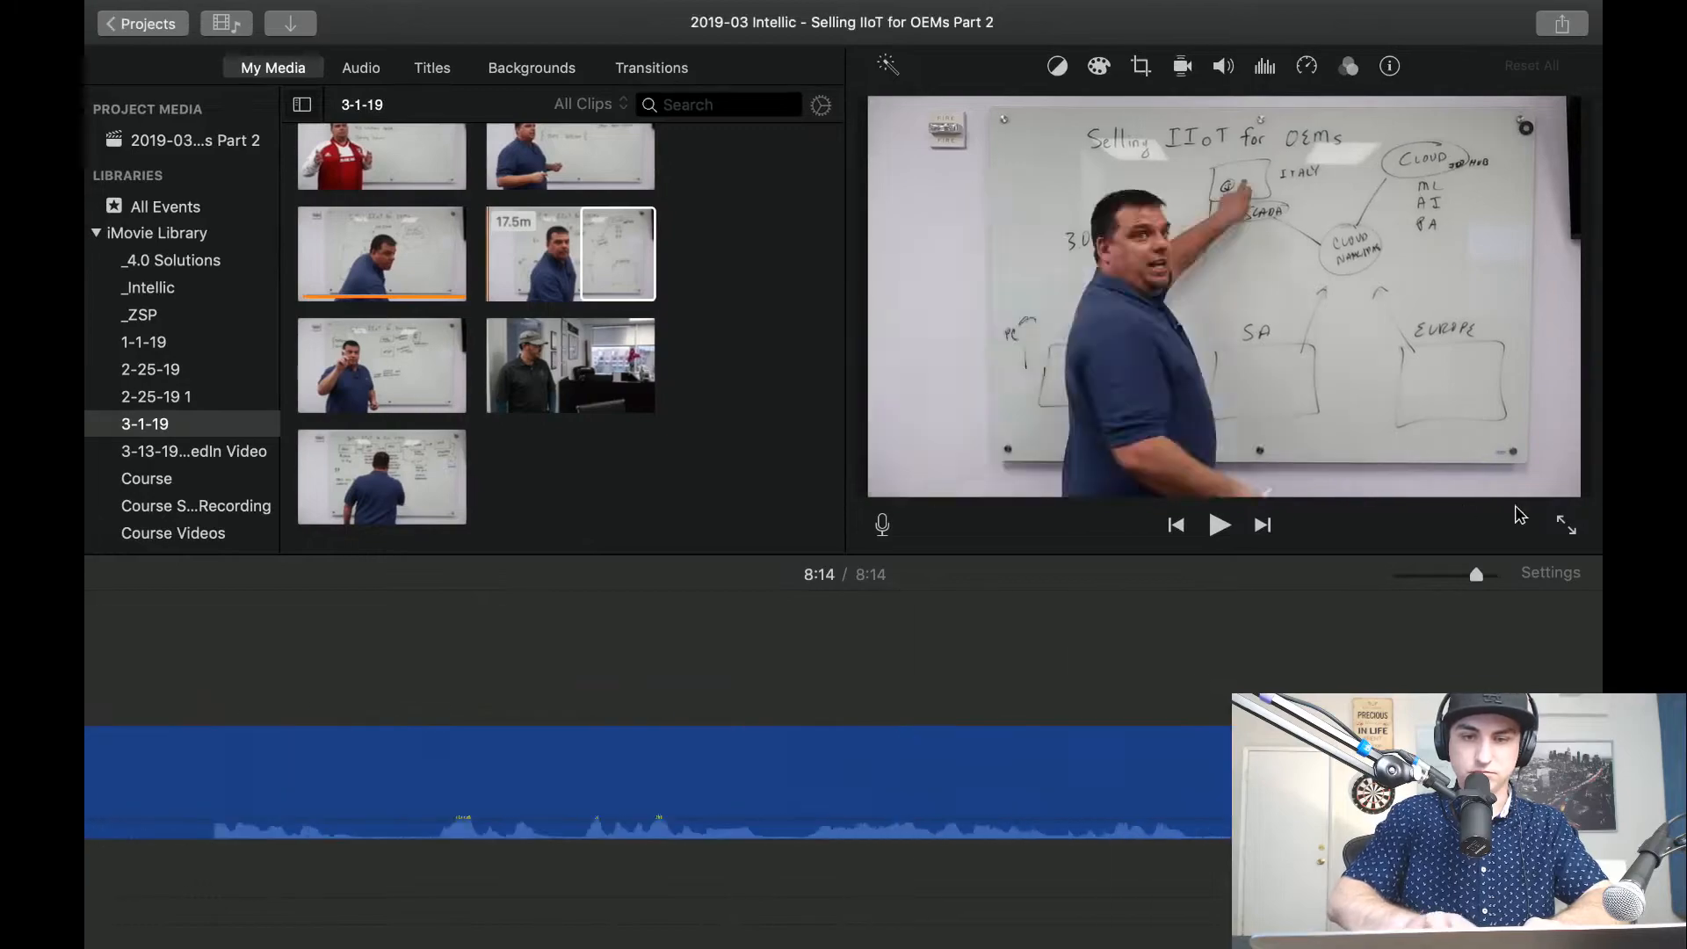
drag(1476, 575, 1397, 576)
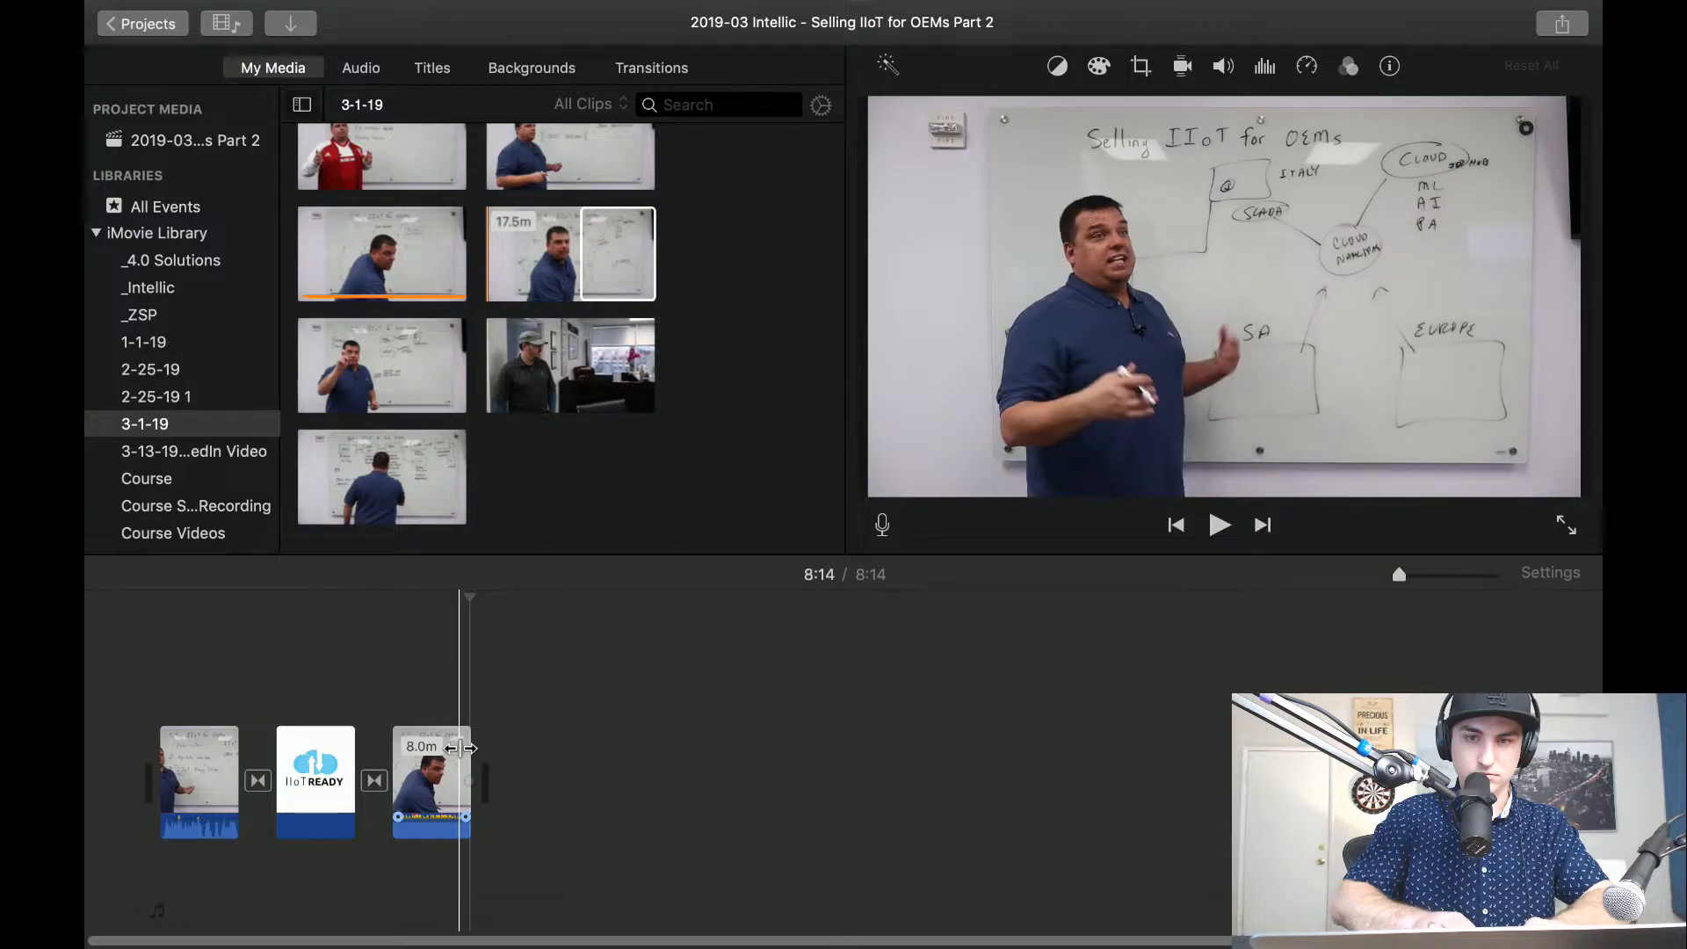
key(super+plus)
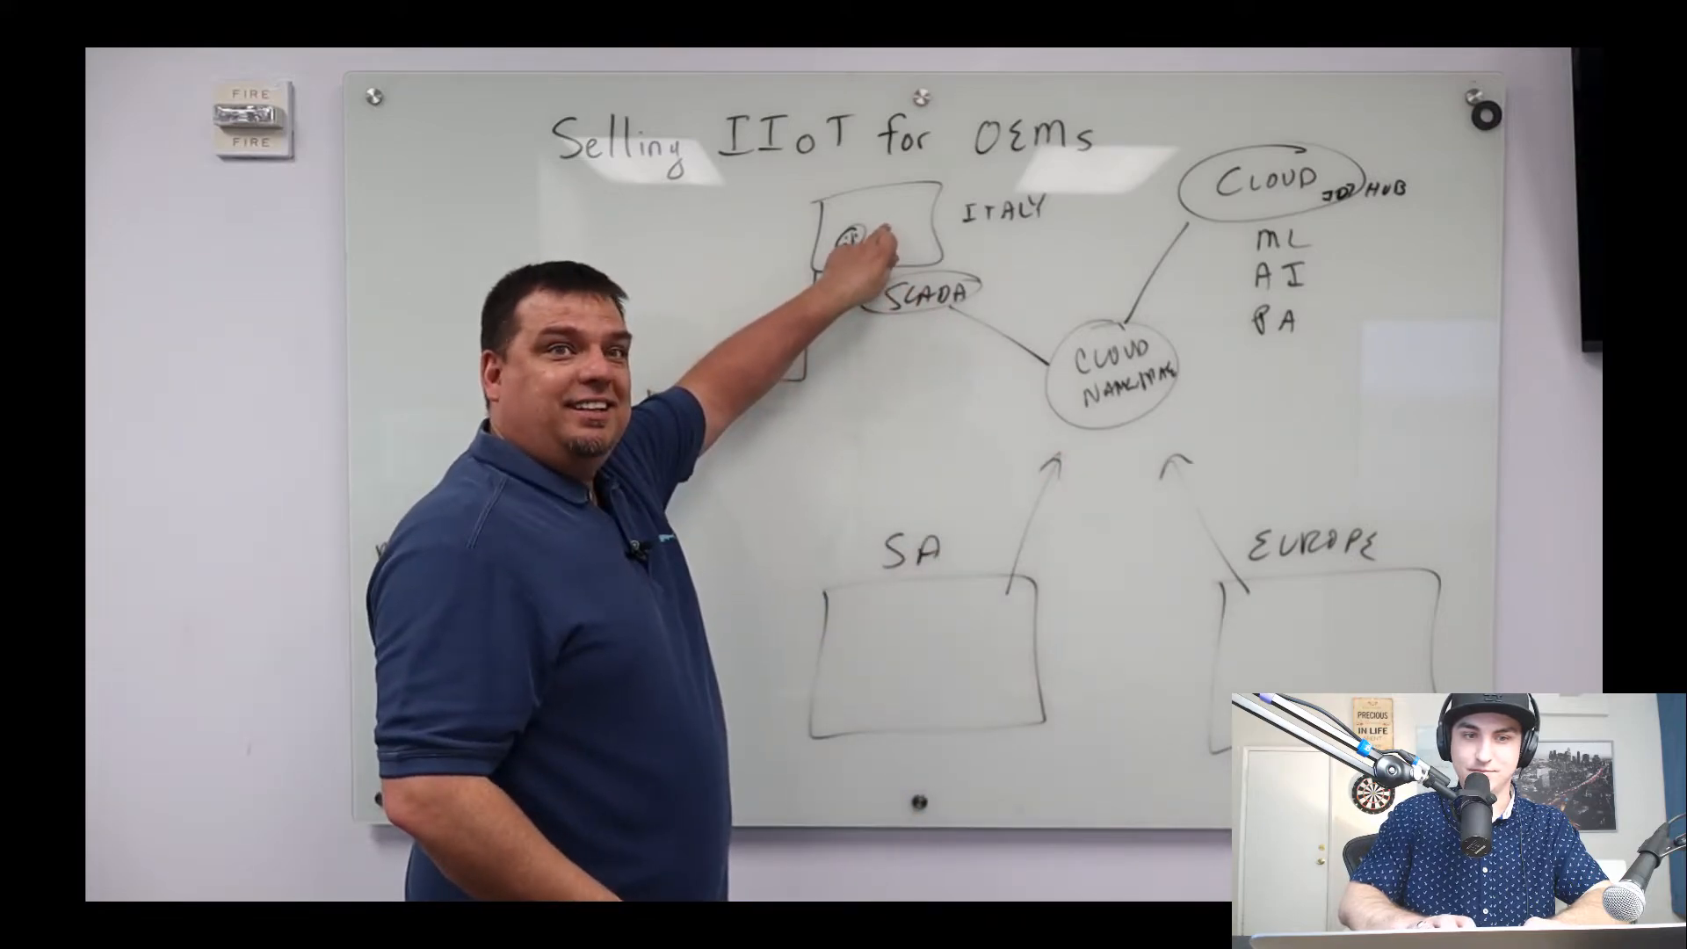
key(super+shift+5)
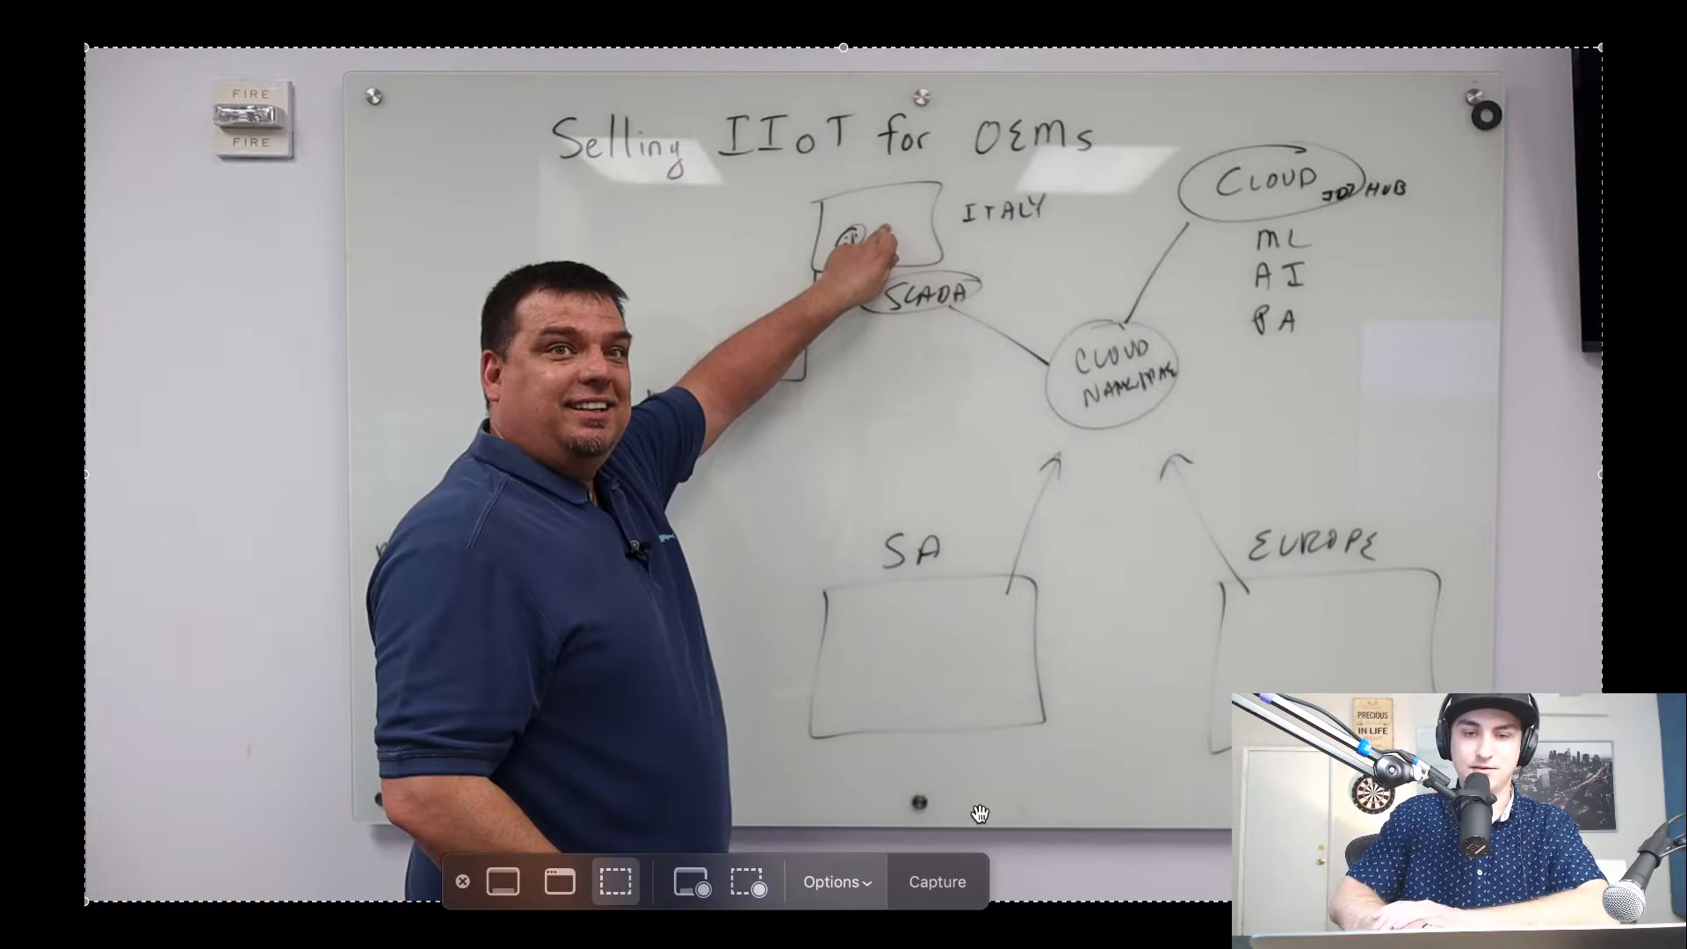
click(937, 888)
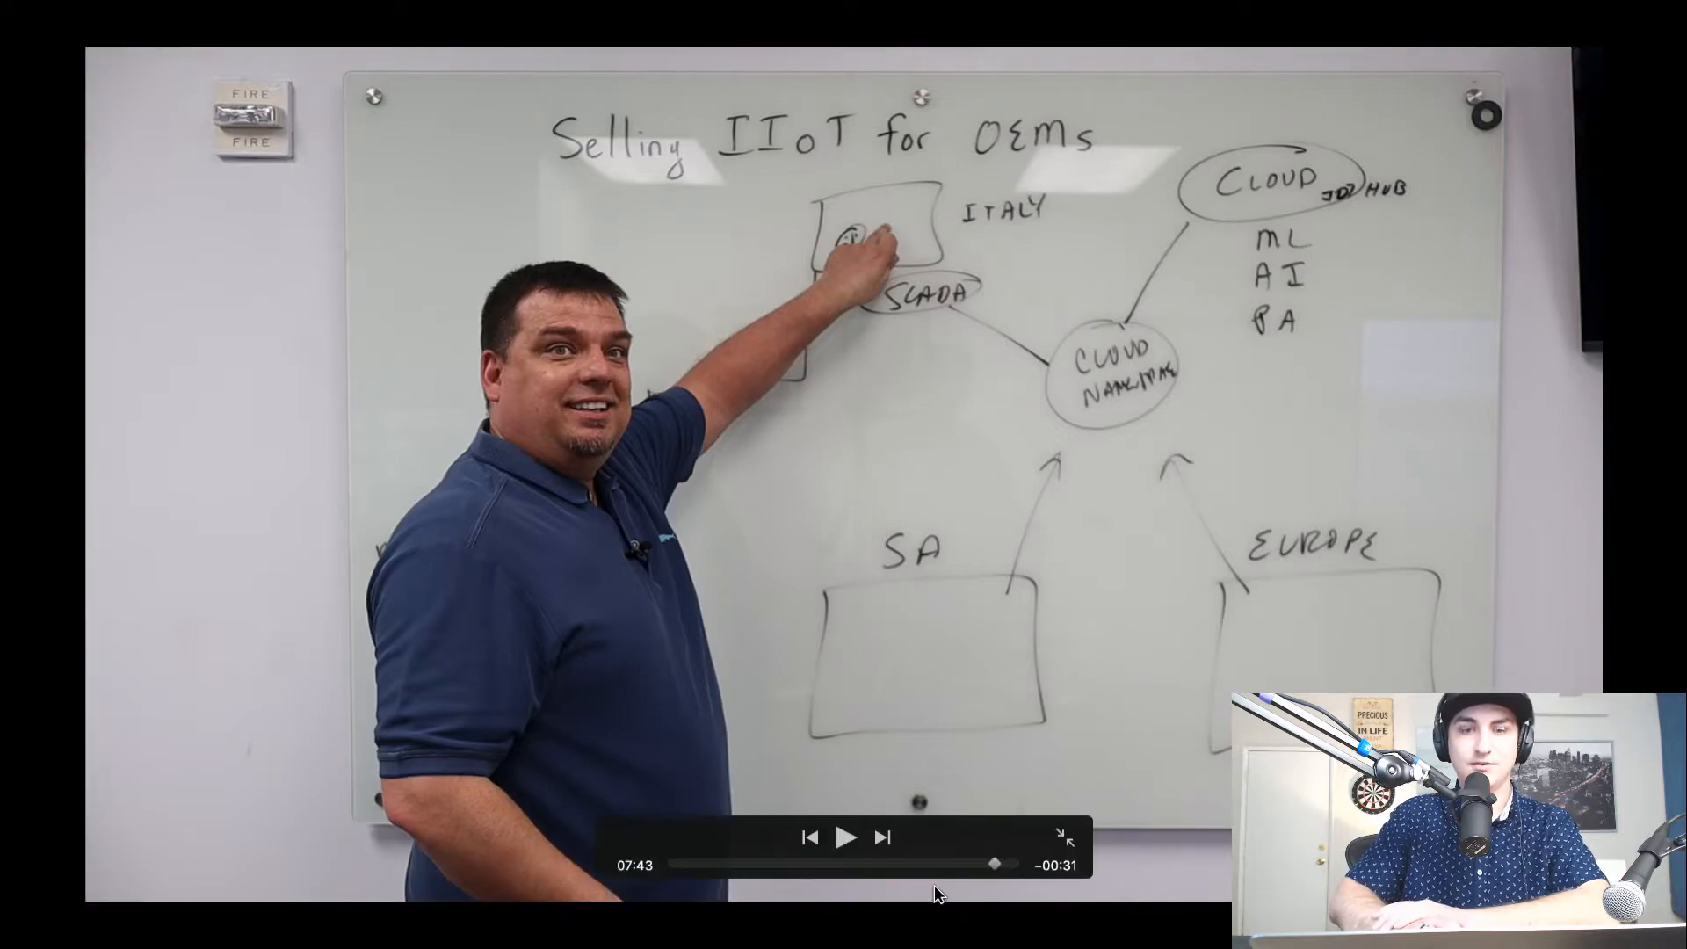
key(ctrl+Left)
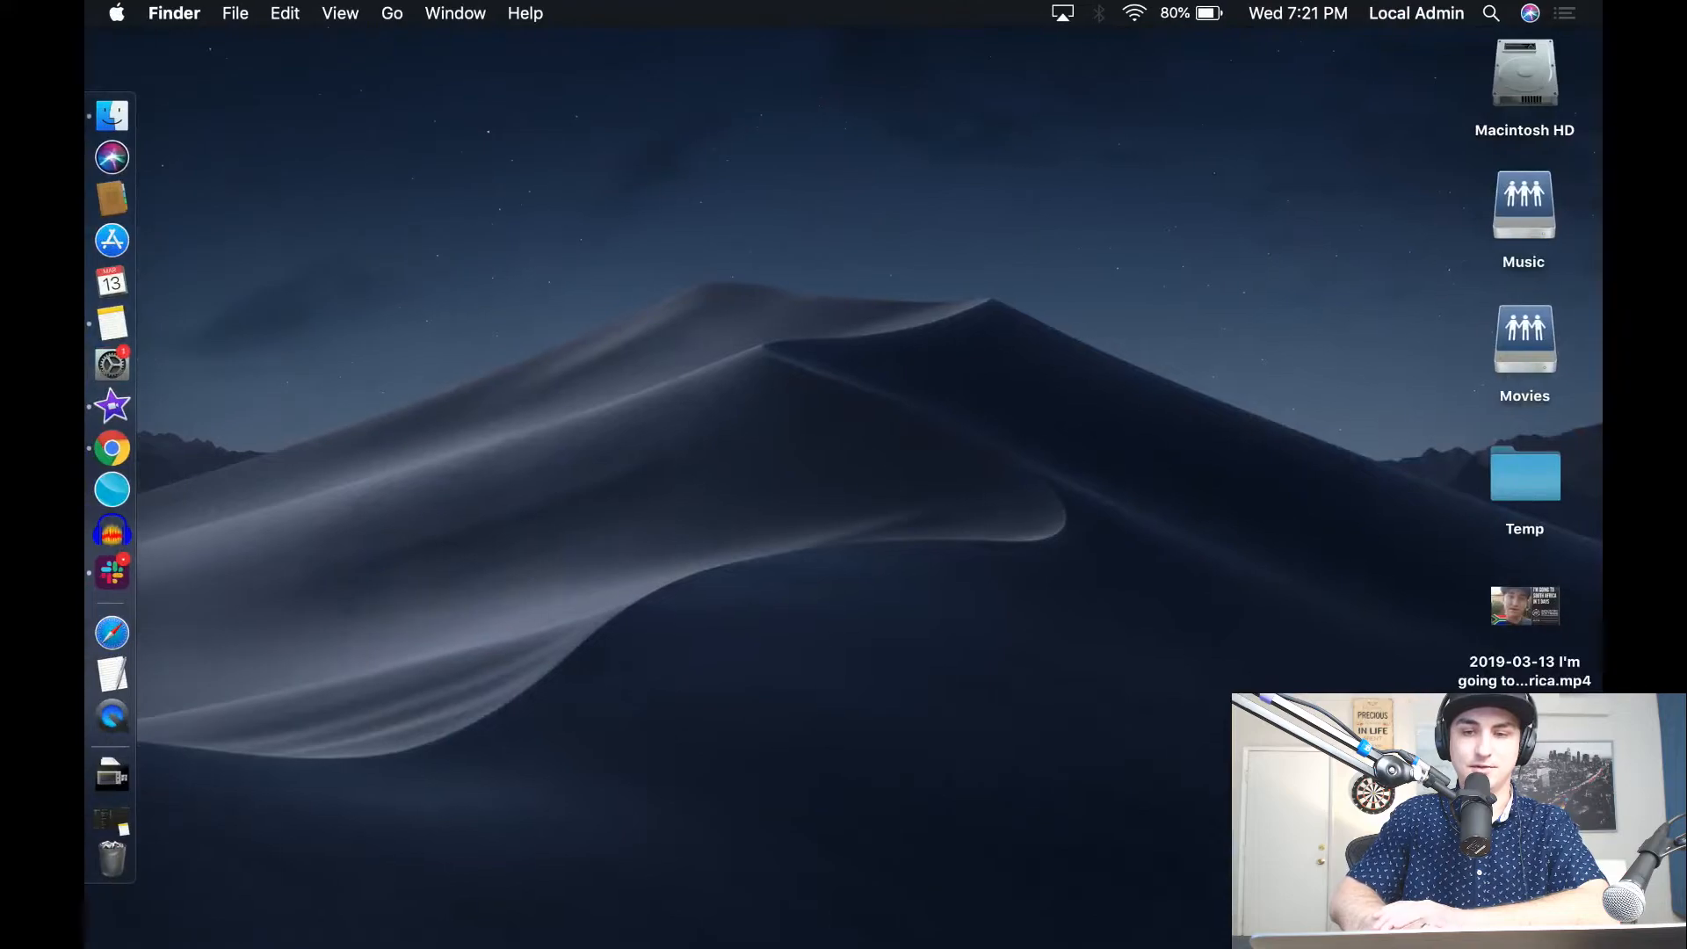
key(ctrl+Right)
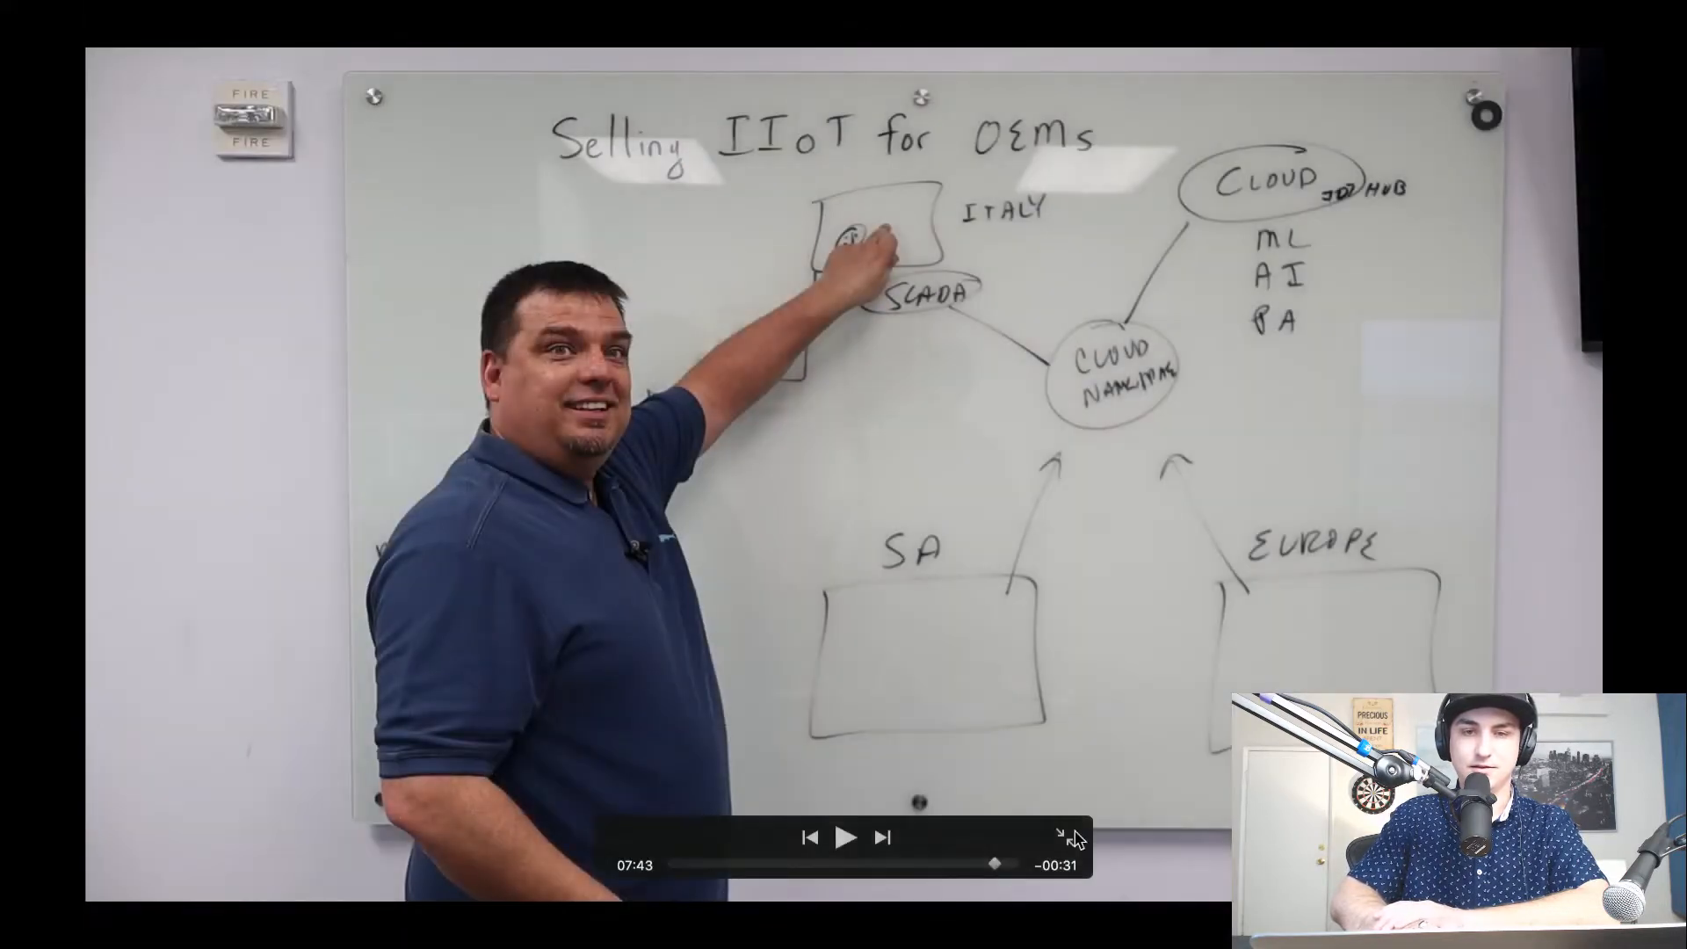
click(1074, 837)
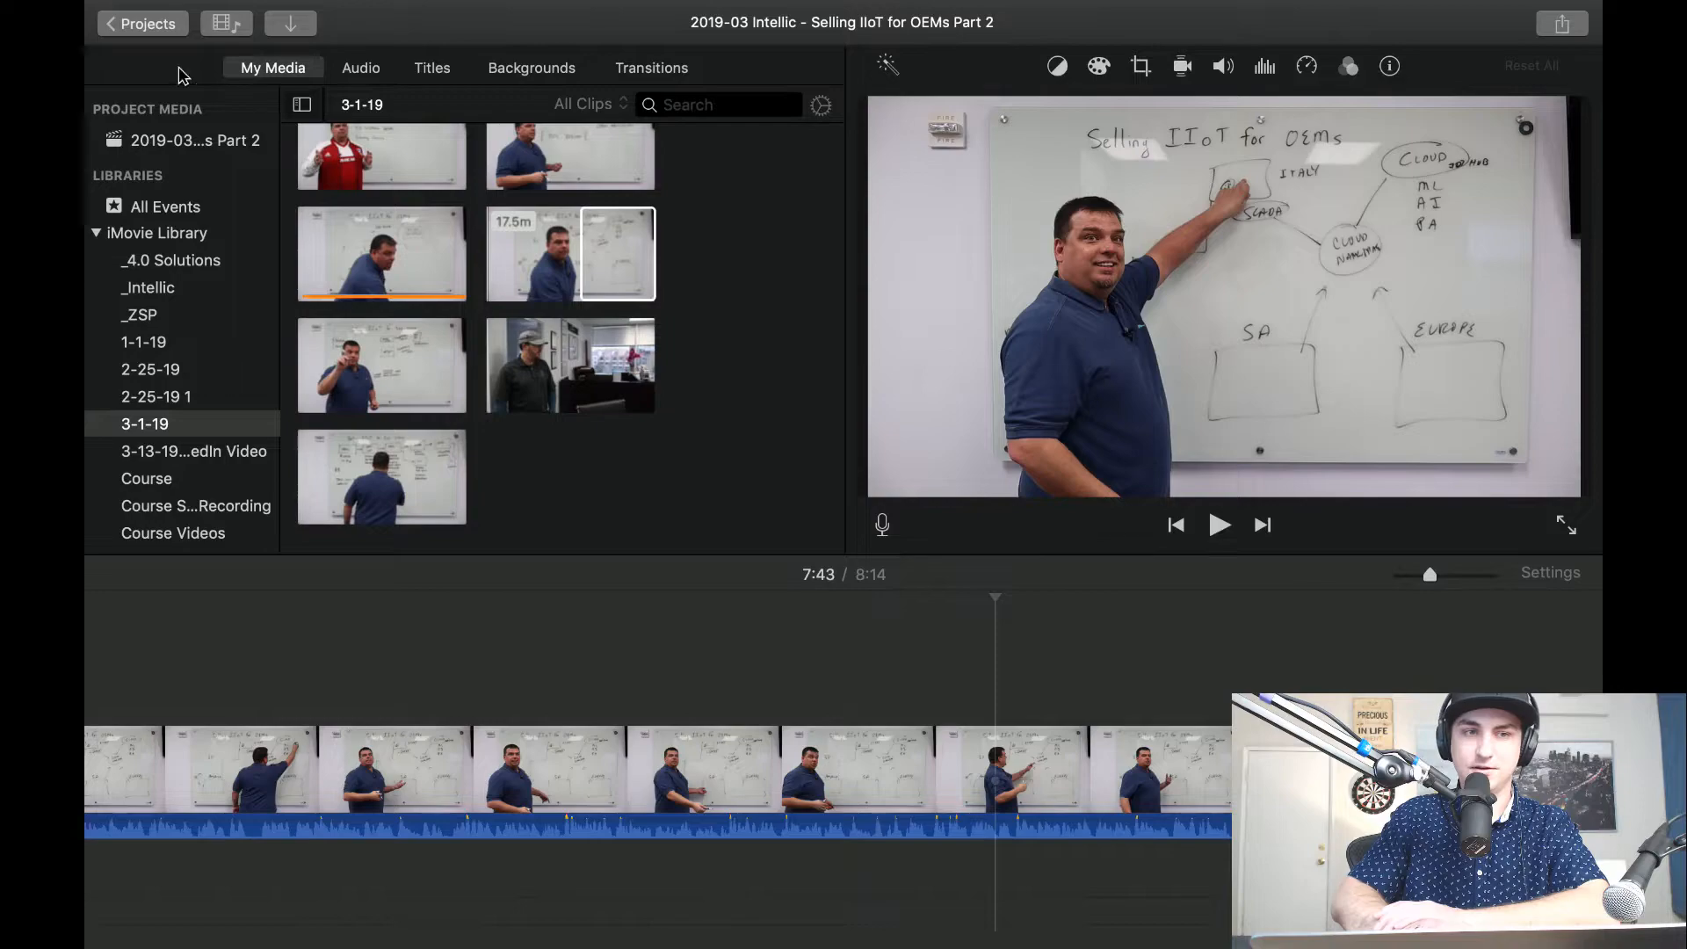
Open the "What is closed architecture?" project for a quick check and return to the project list.
click(174, 12)
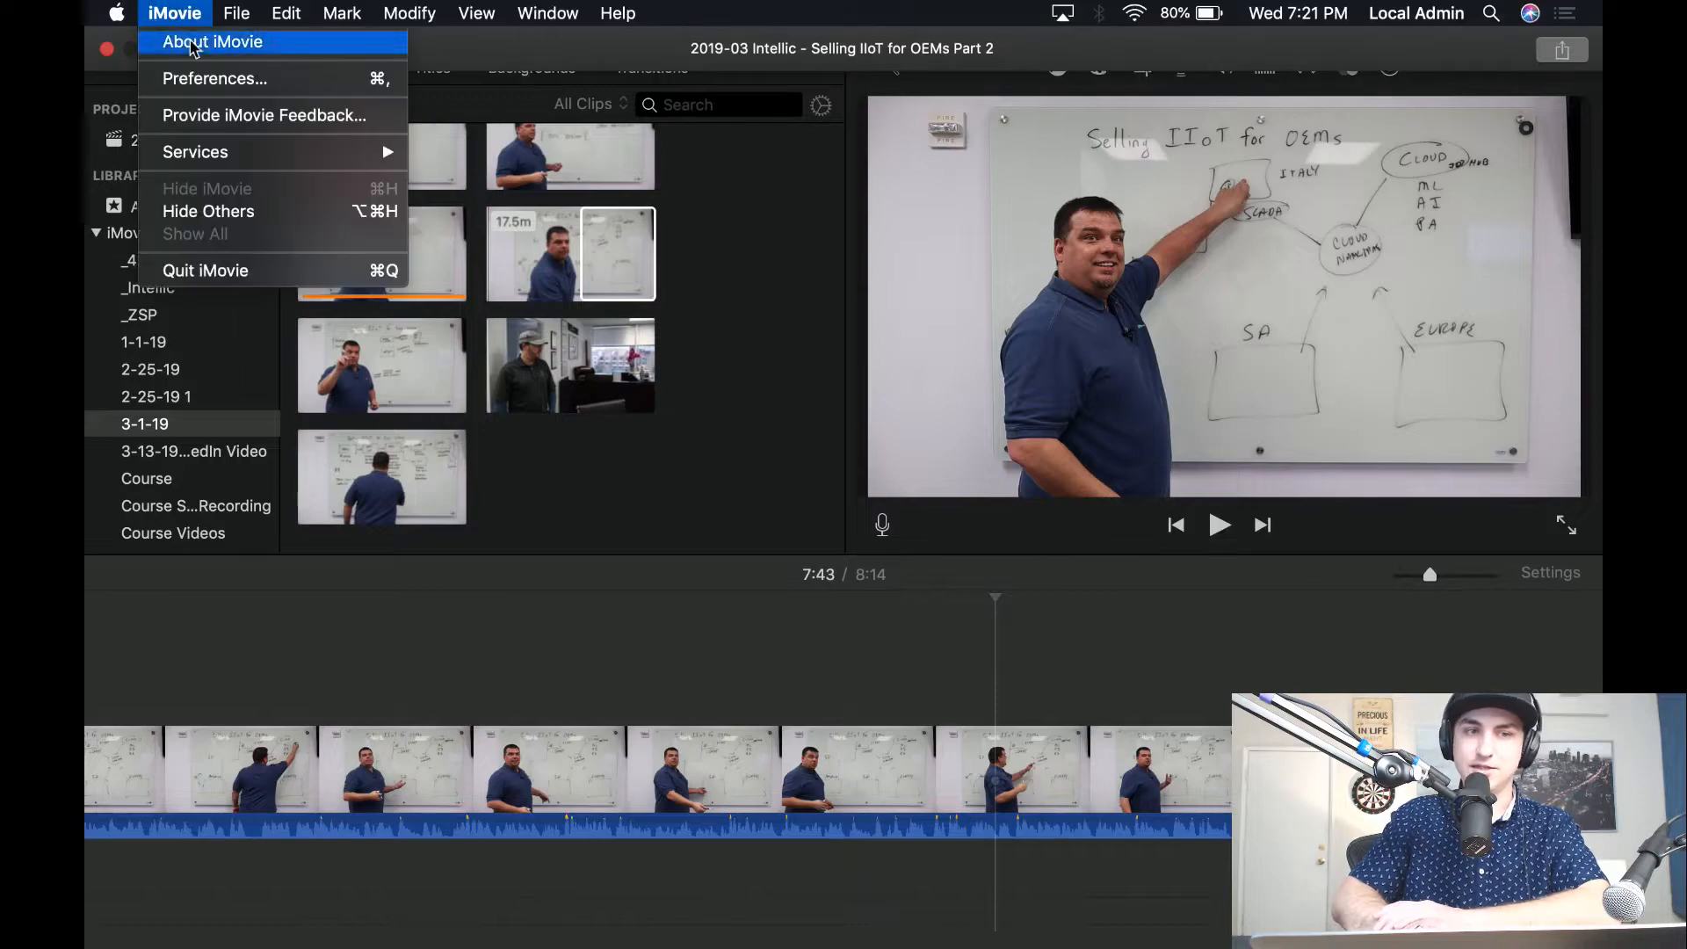
click(547, 65)
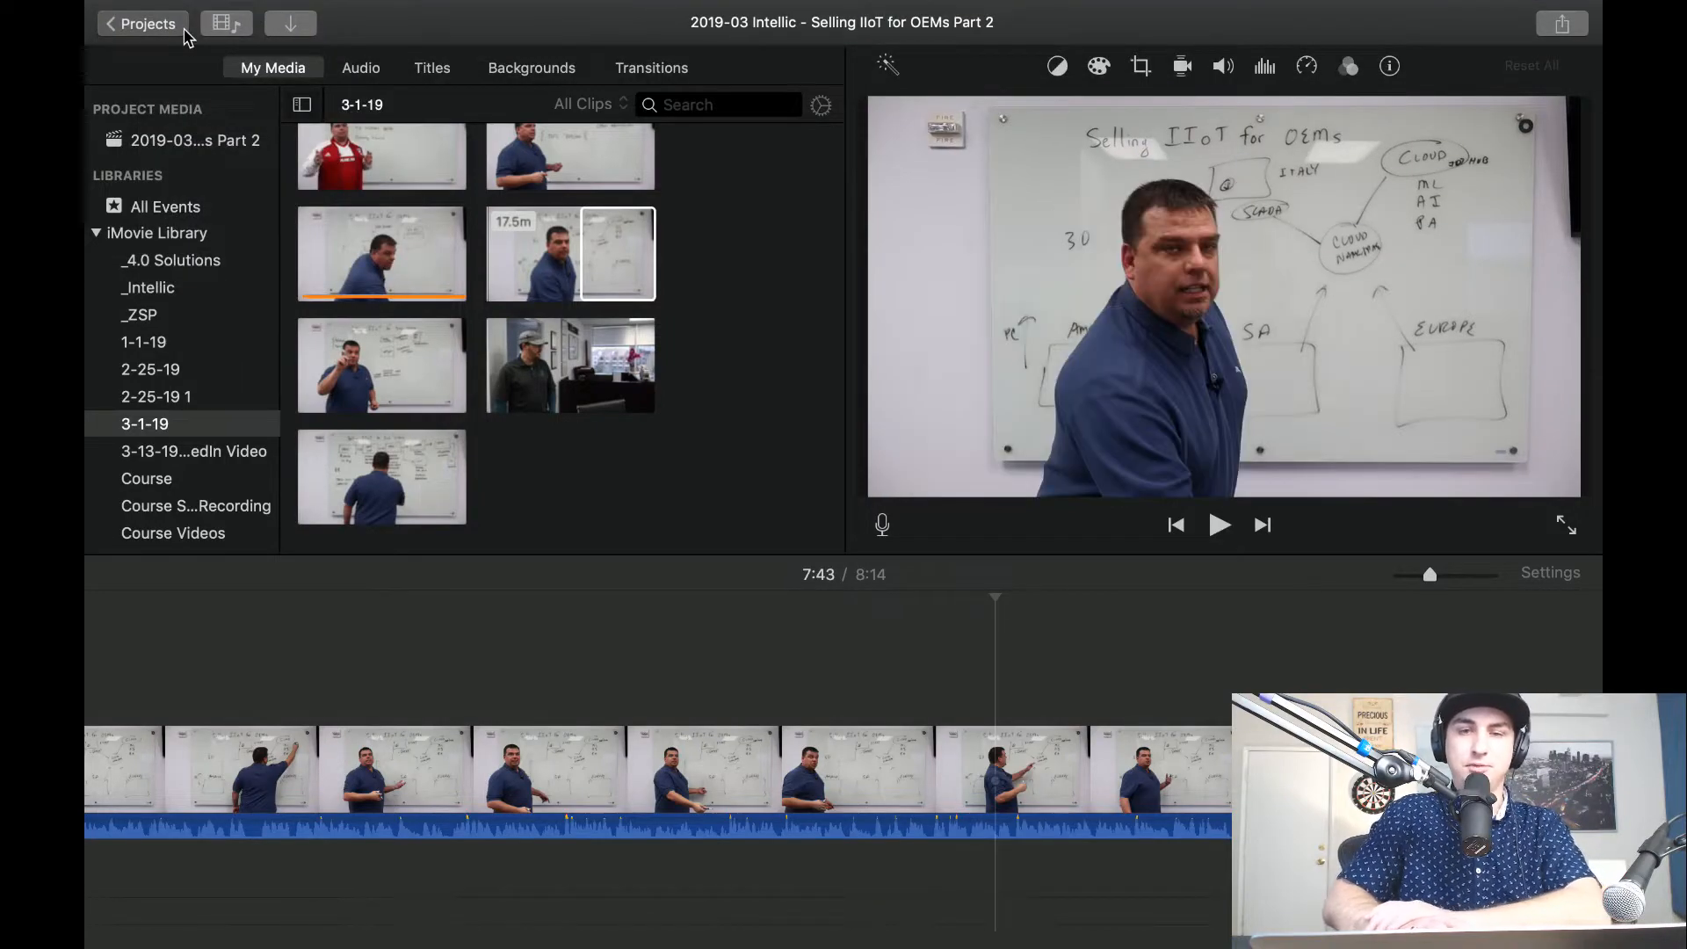
click(145, 23)
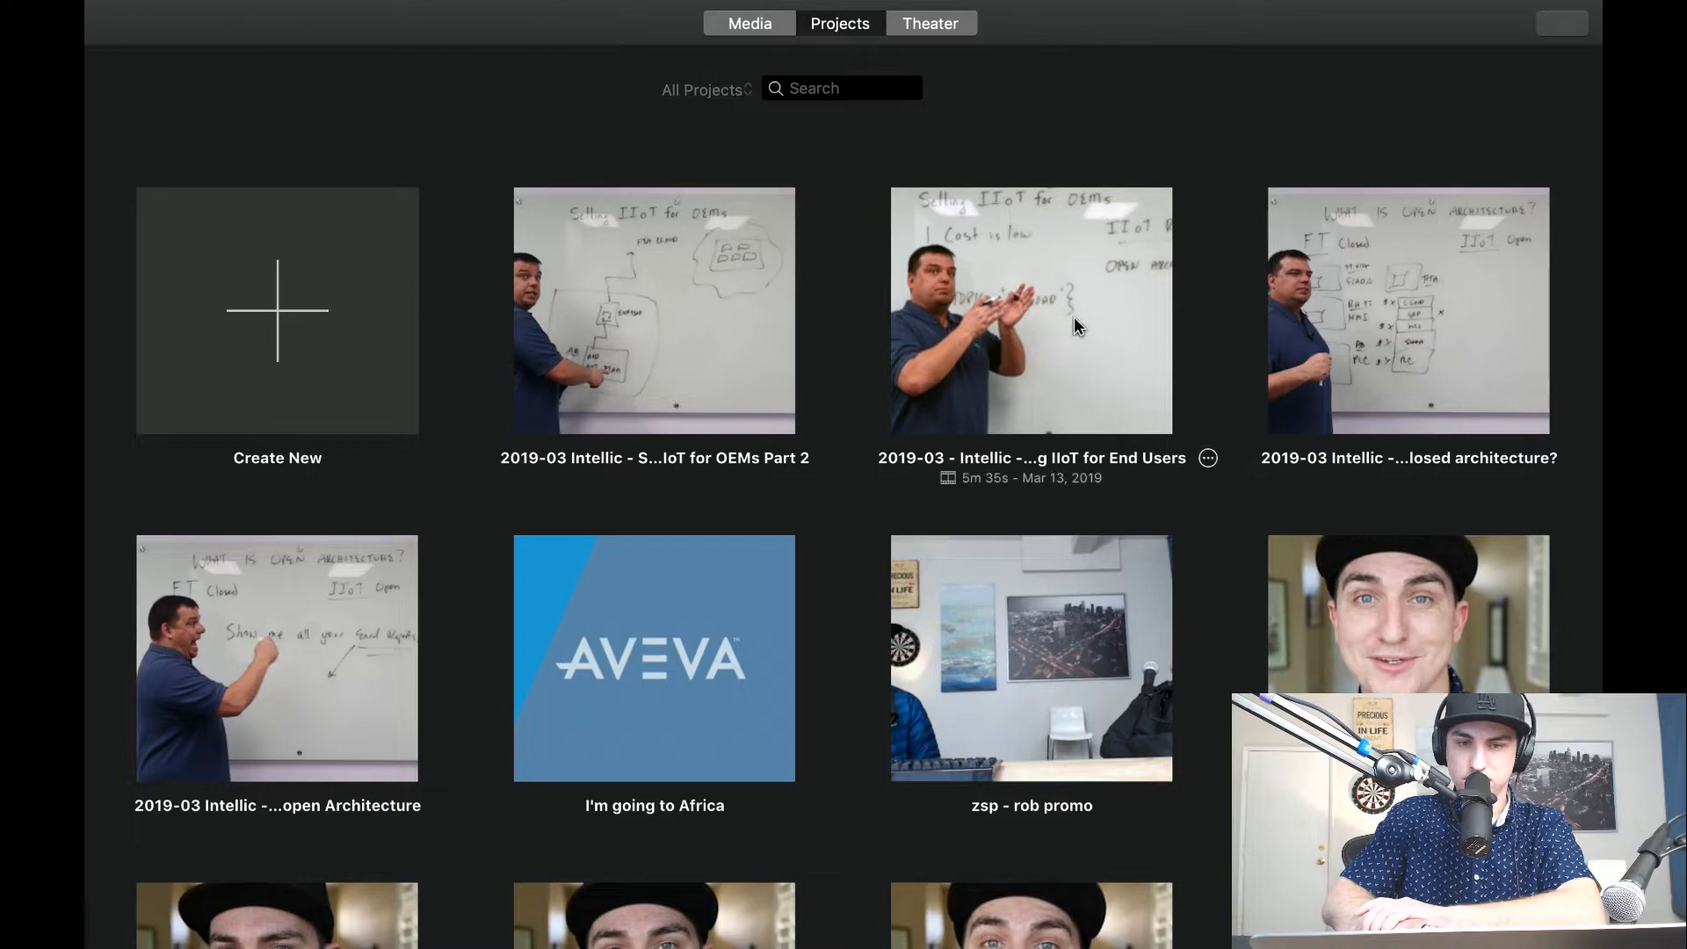
double_click(1421, 343)
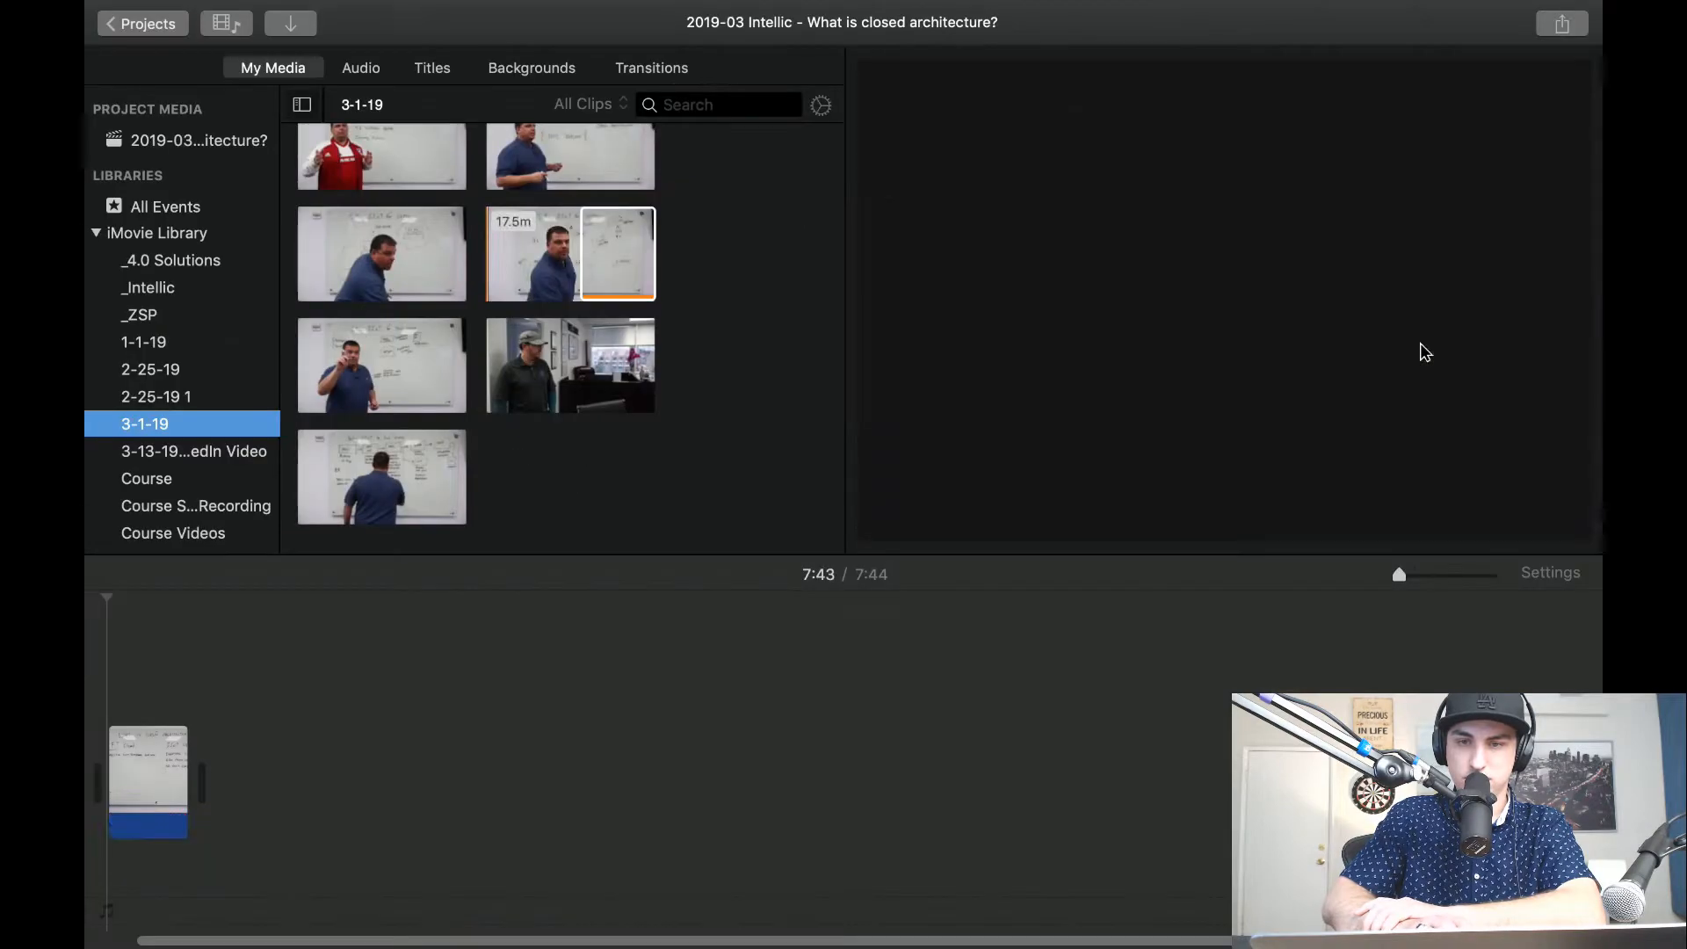
click(176, 598)
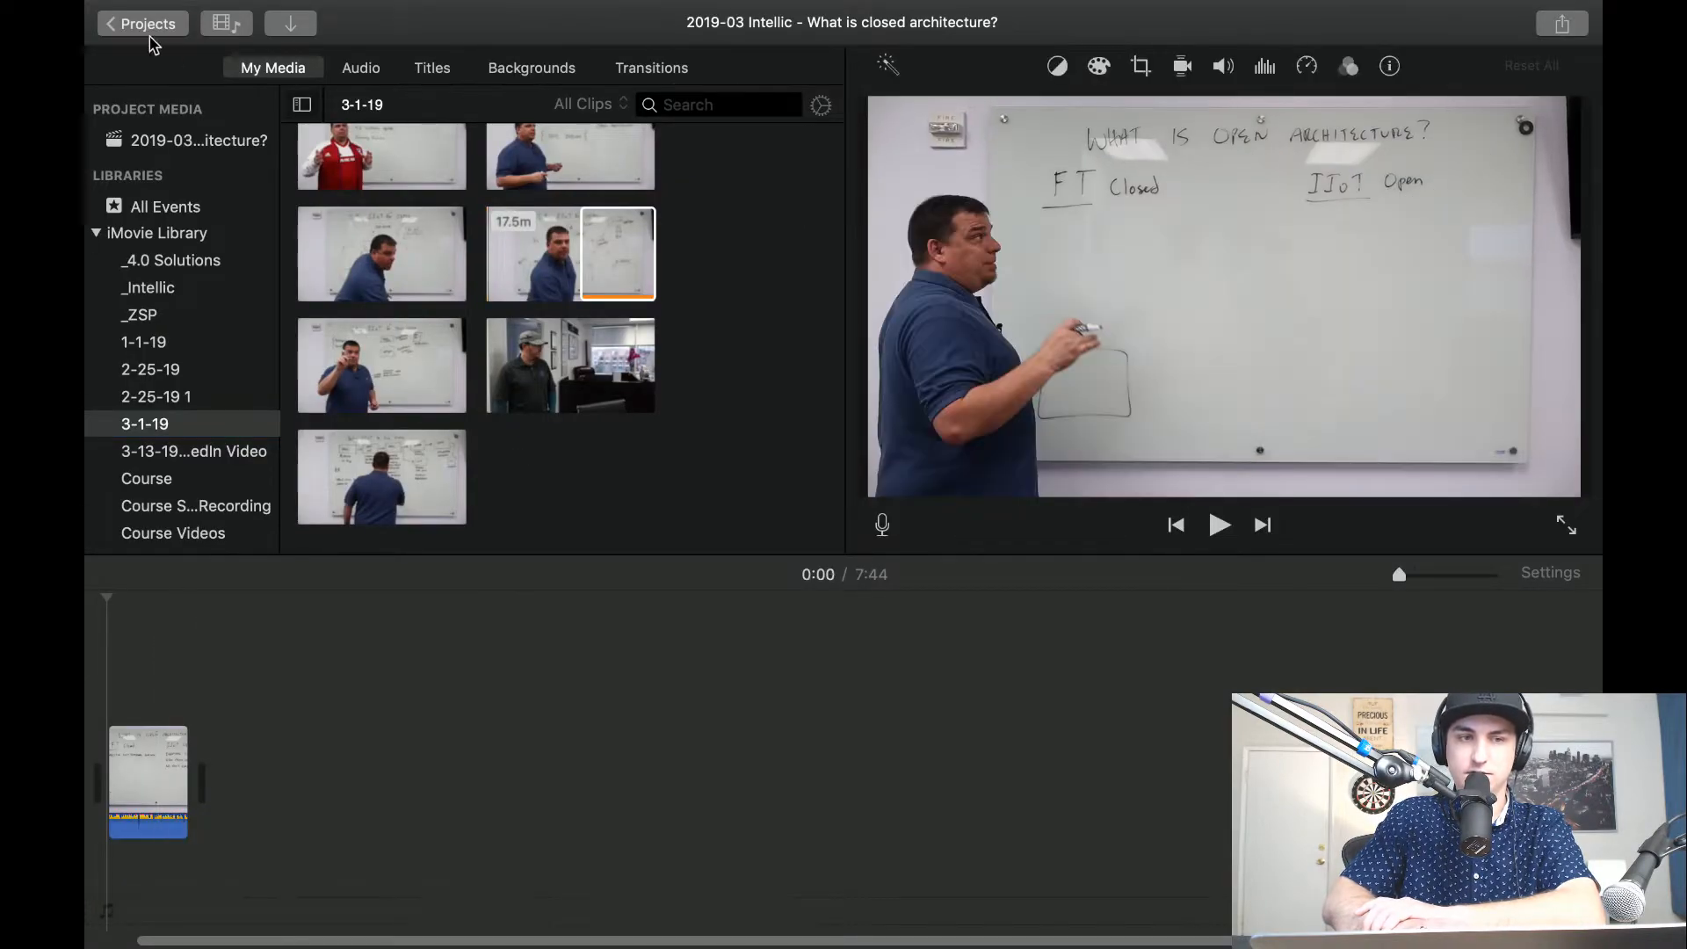
click(143, 23)
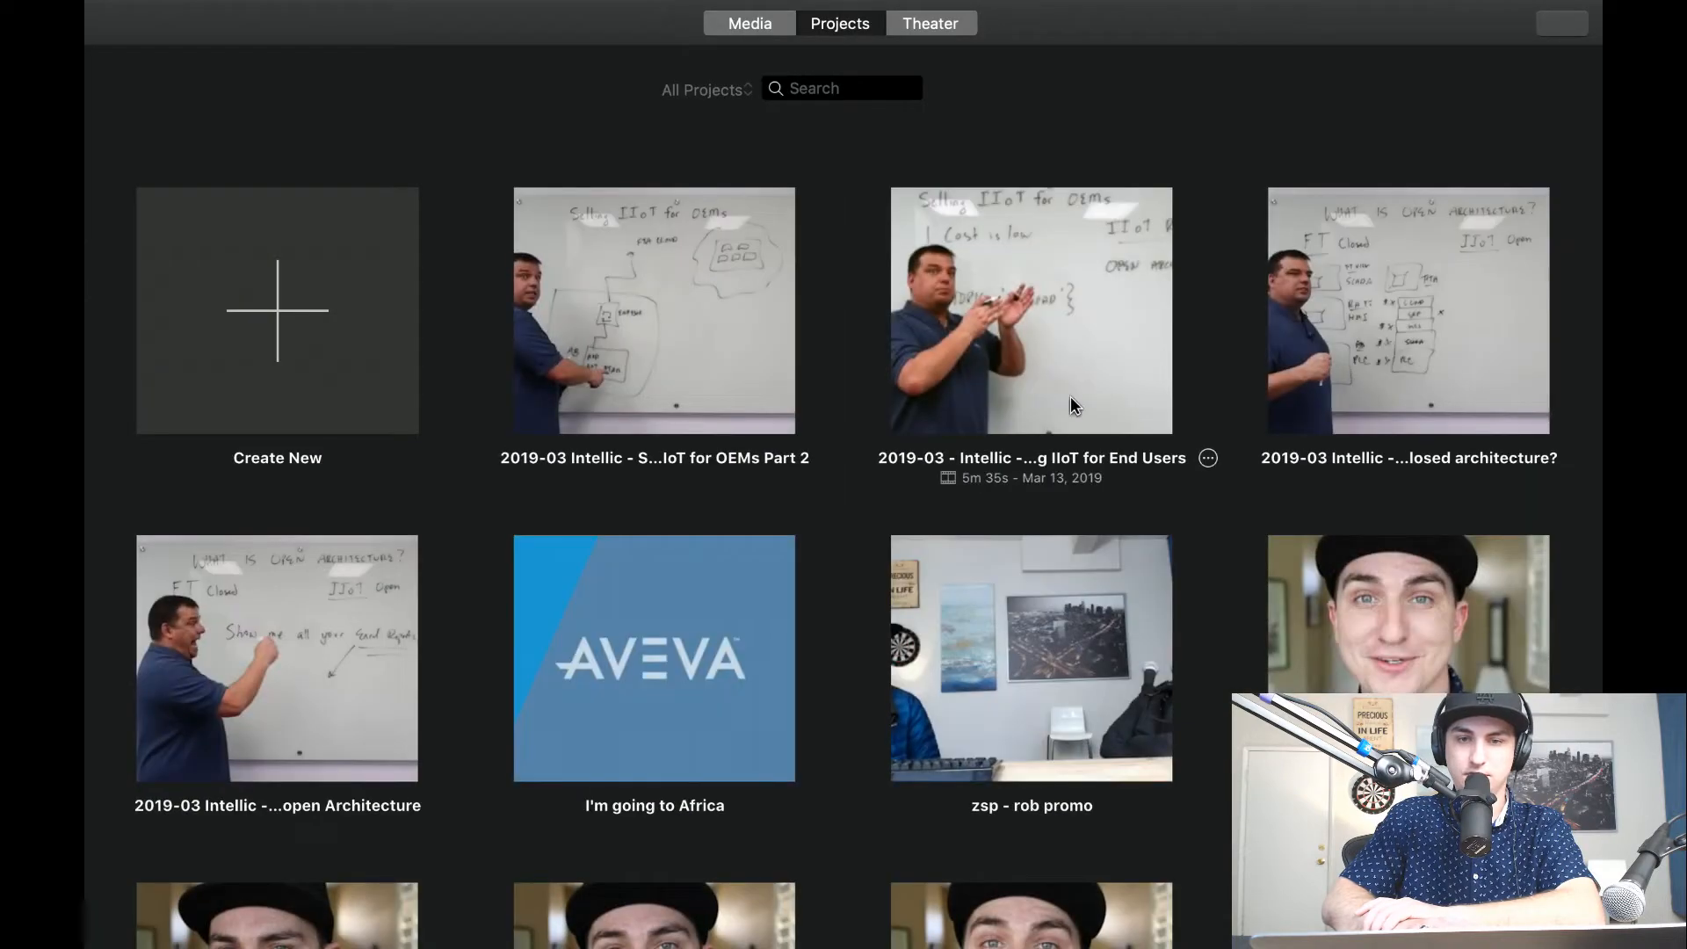
Open the "What is open Architecture" project and show its frame at 8:50 in full screen.
double_click(189, 756)
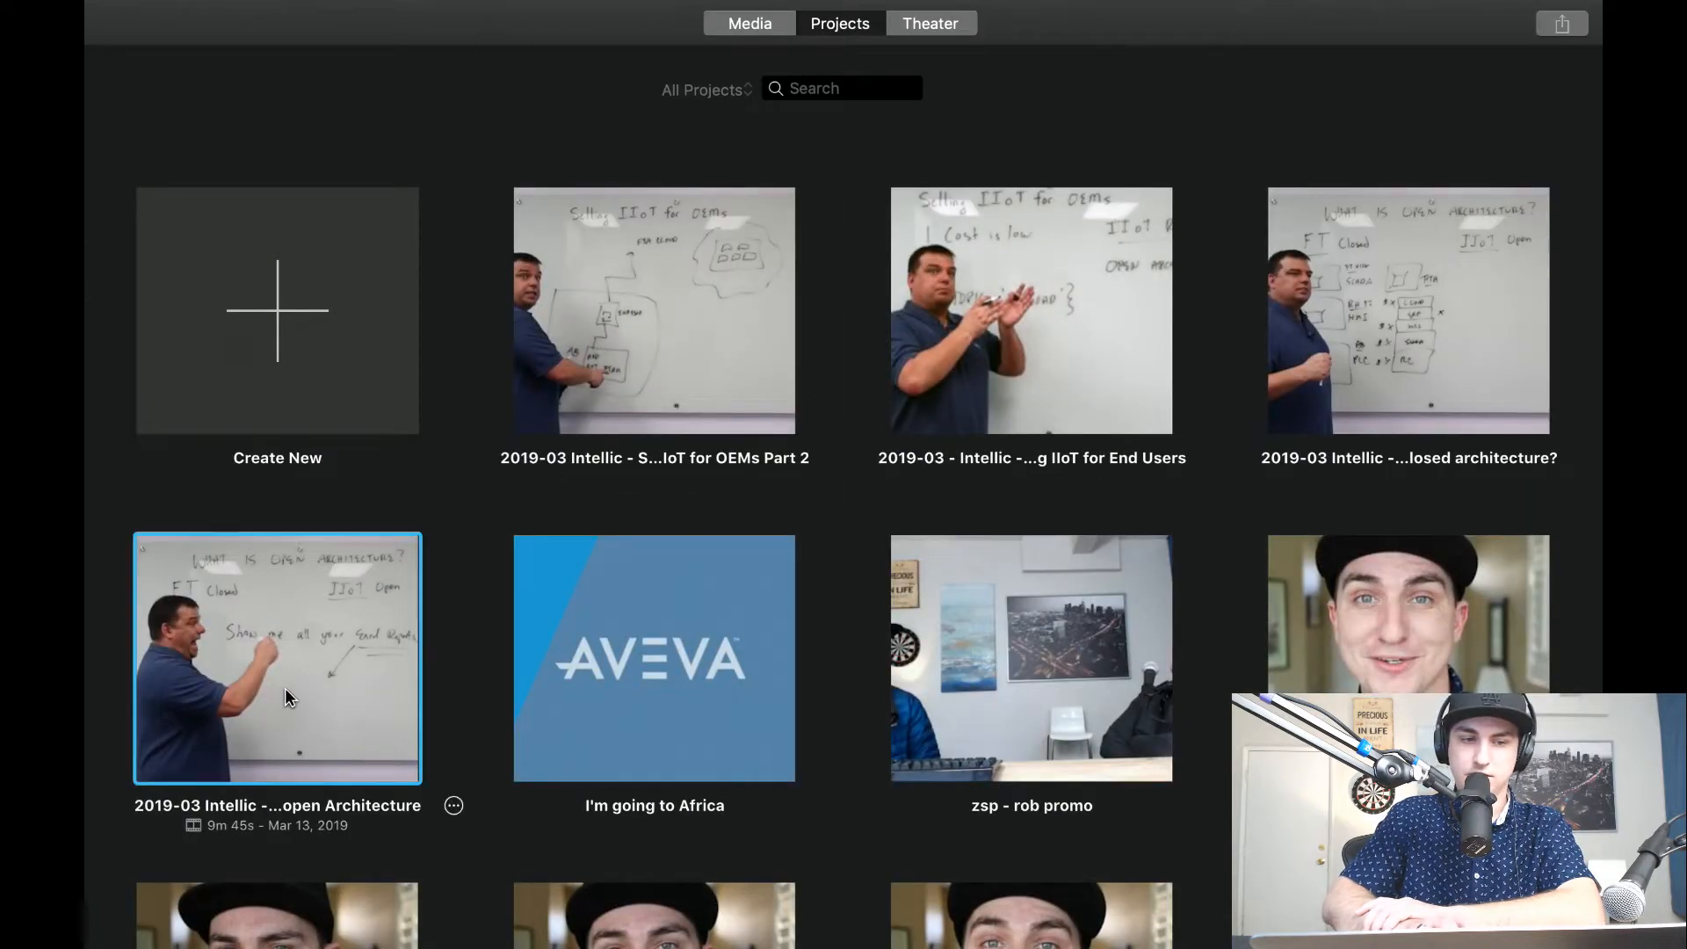
scroll(269, 711, up, 5)
scroll(208, 741, left, 12)
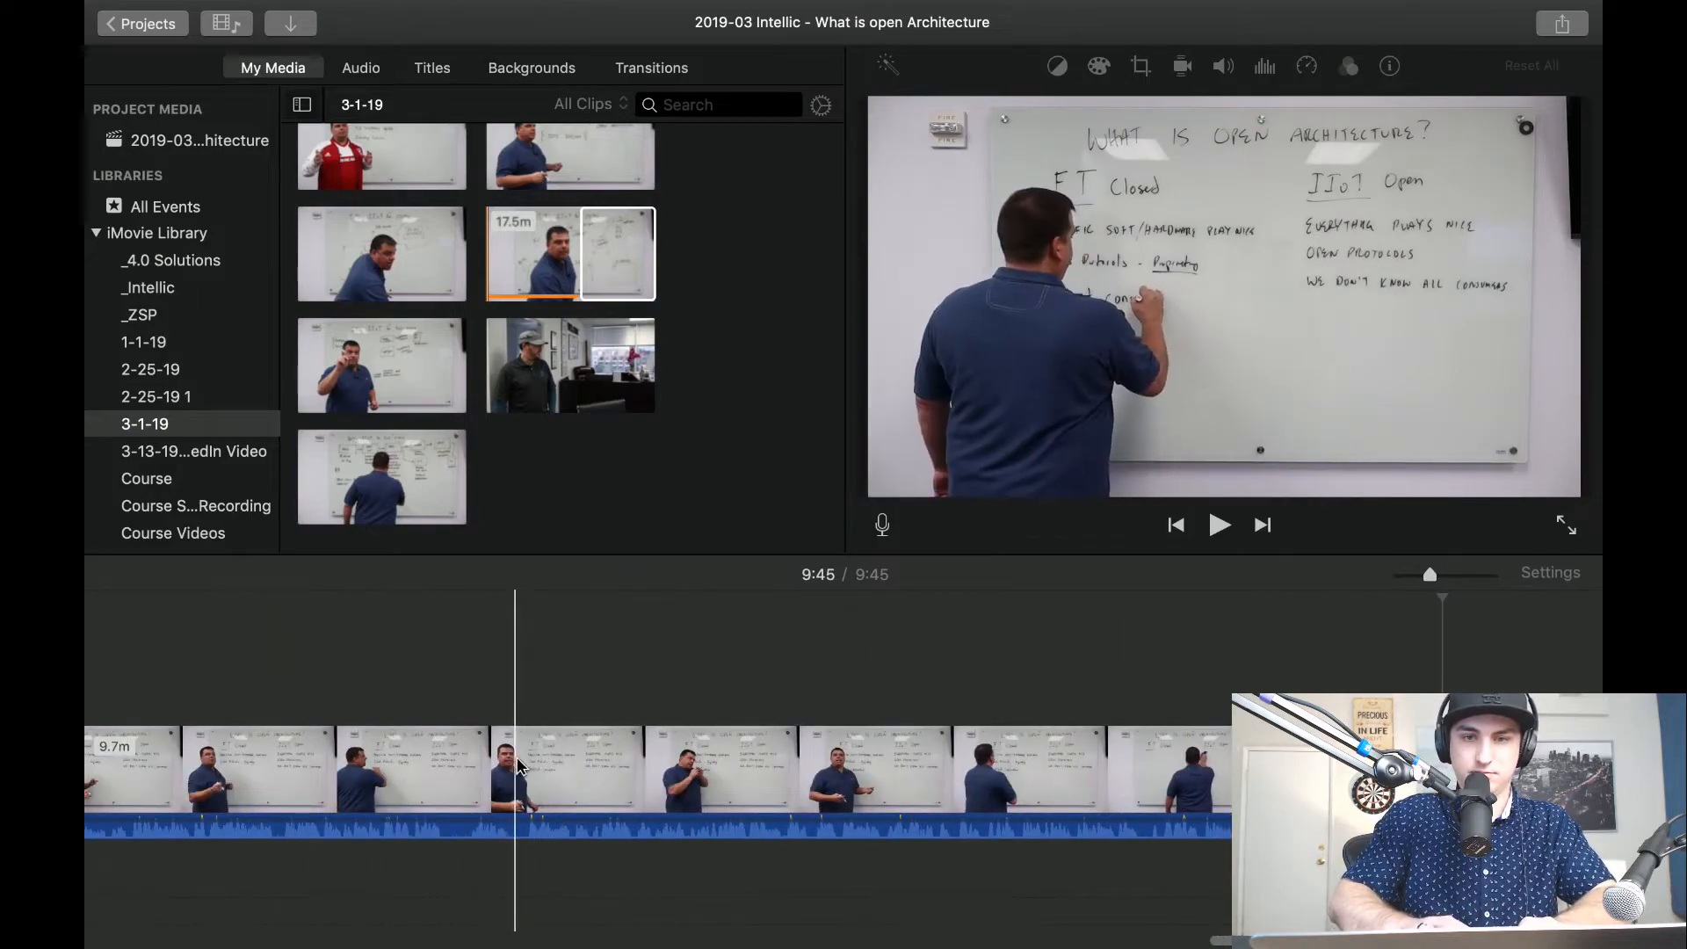
click(557, 782)
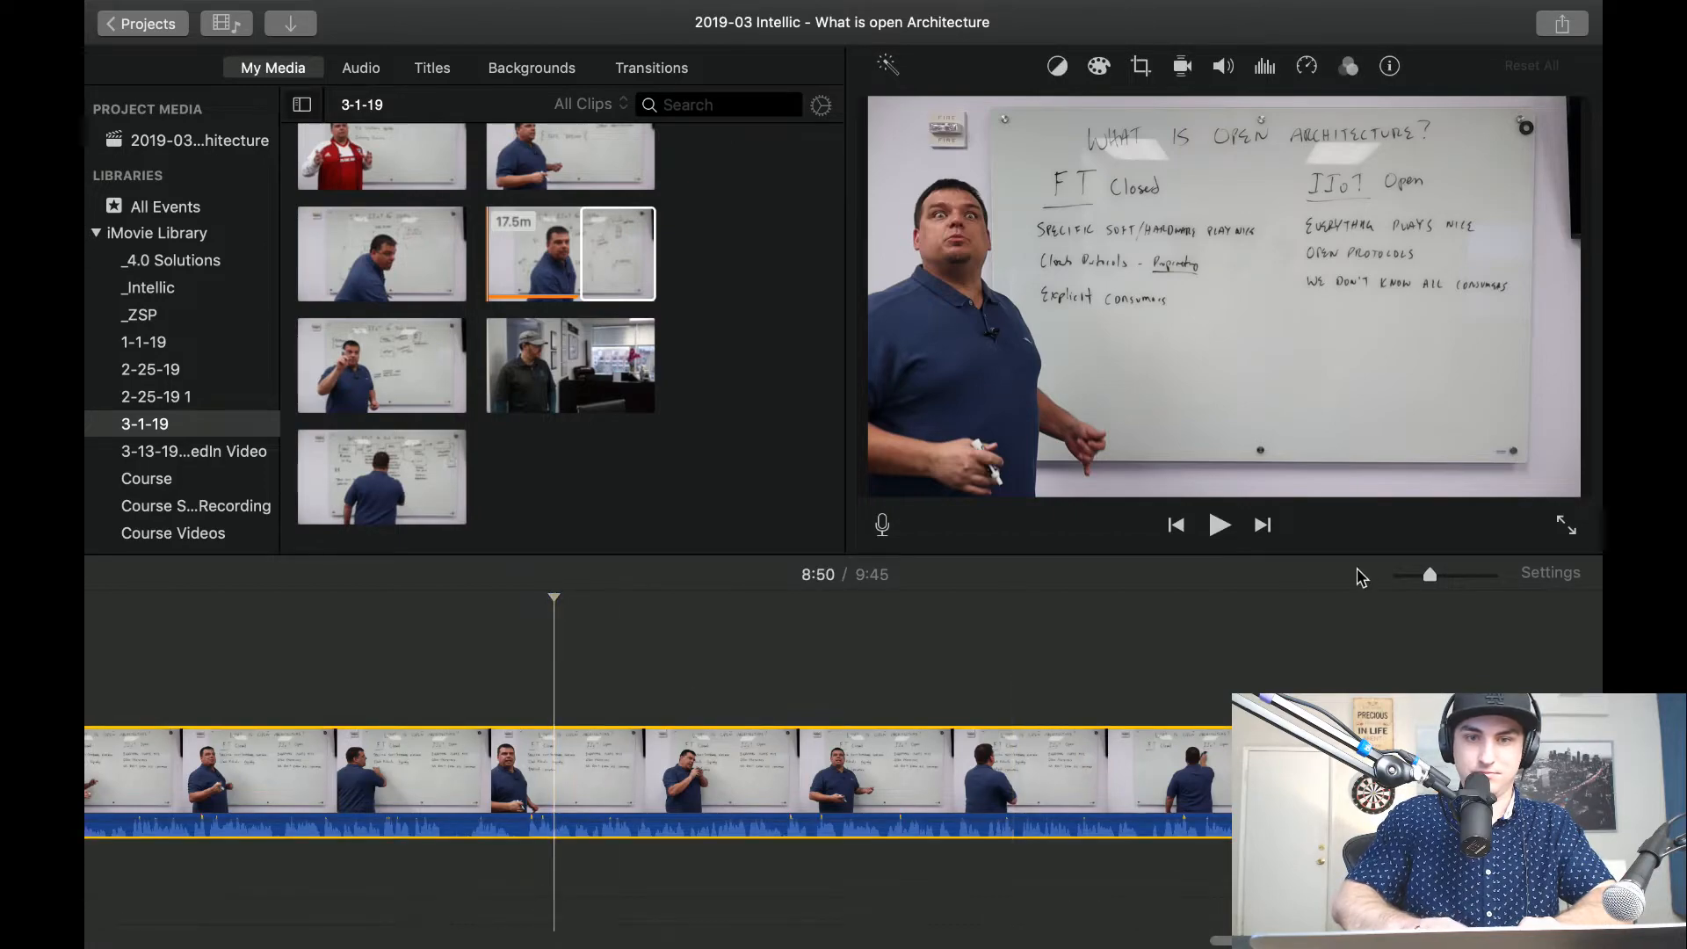
click(1566, 525)
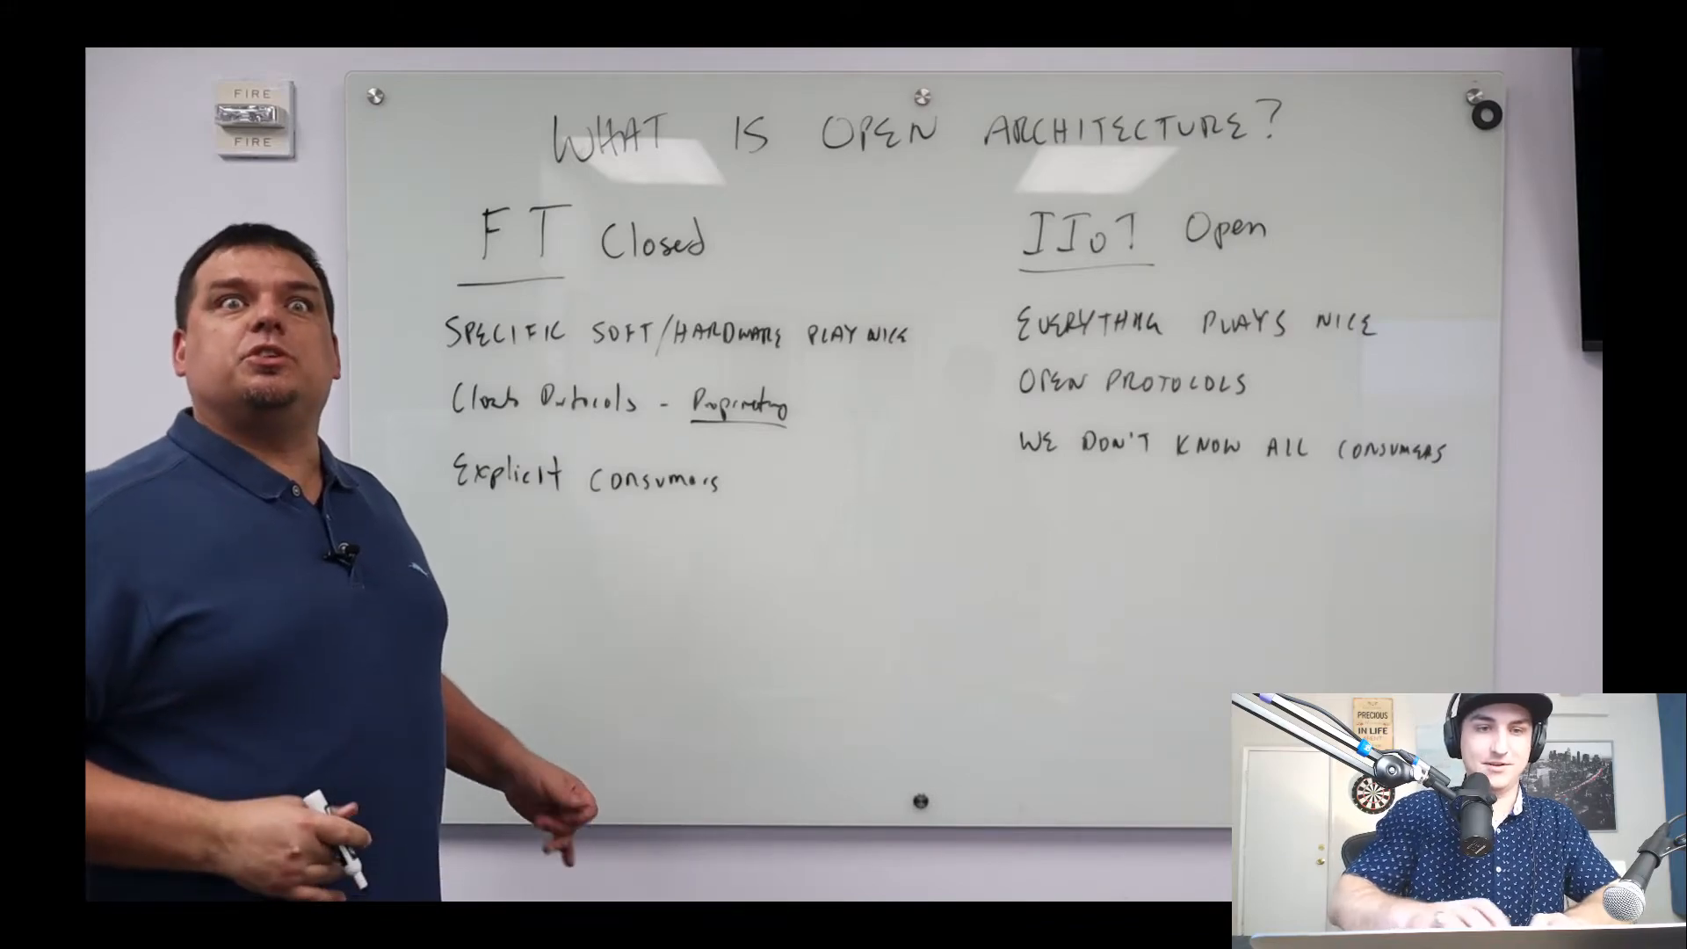
Capture two screenshots of the open architecture whiteboard shot around 8:50, exit full screen and return to the project list.
key(super+shift+5)
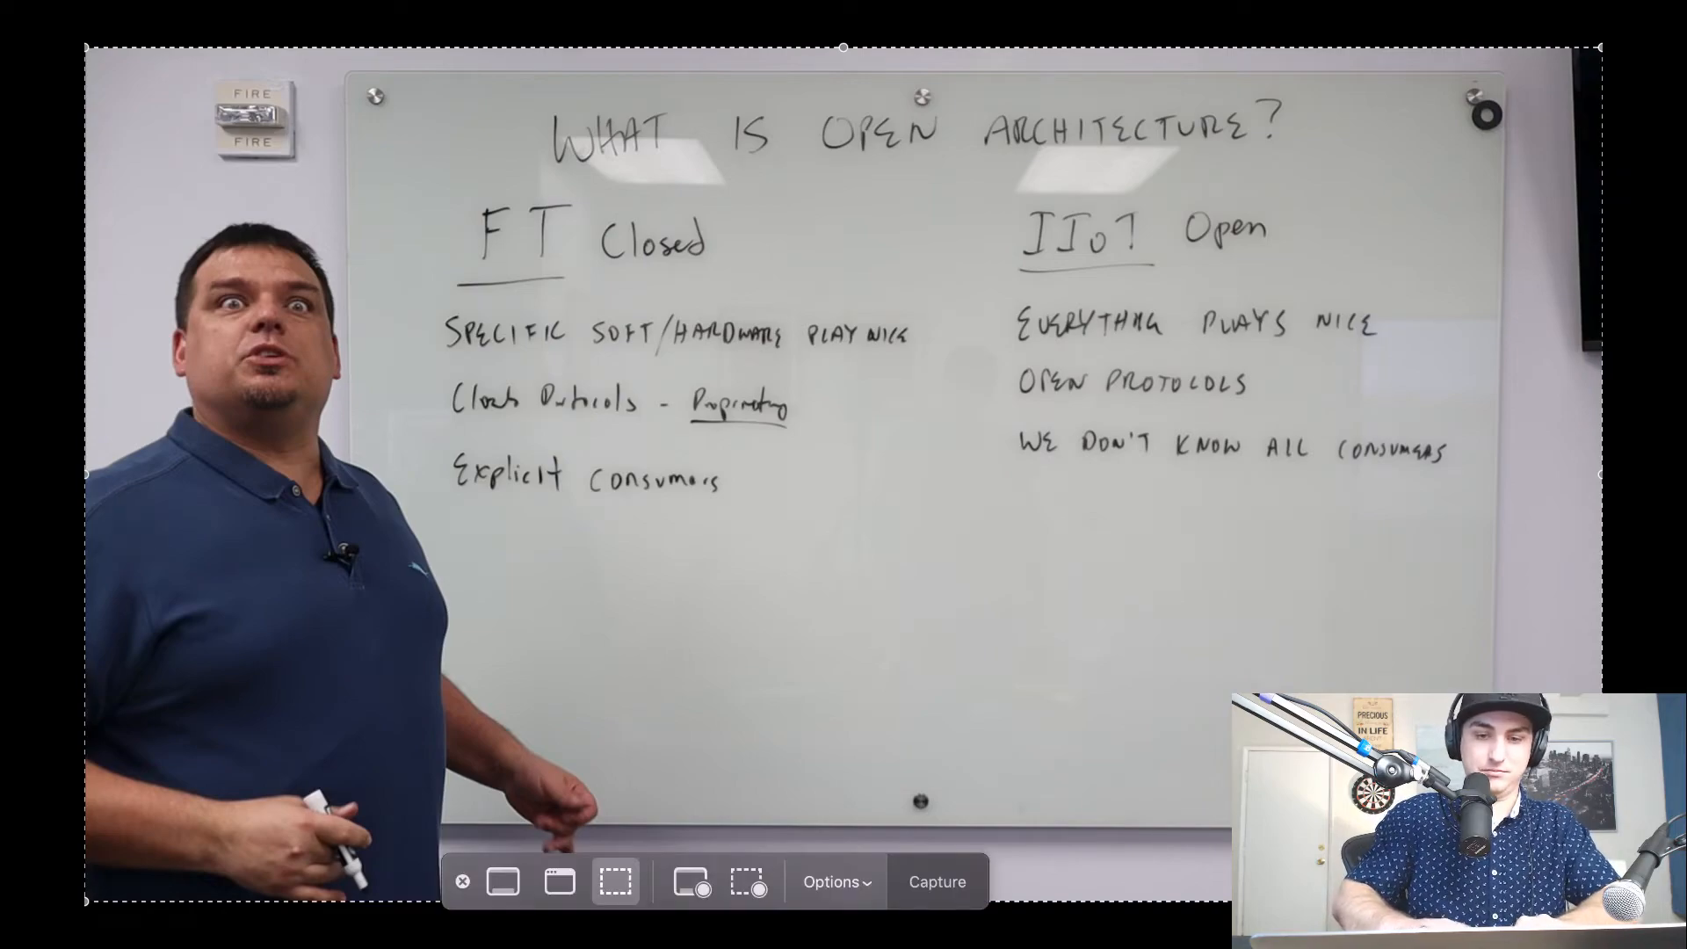
click(936, 883)
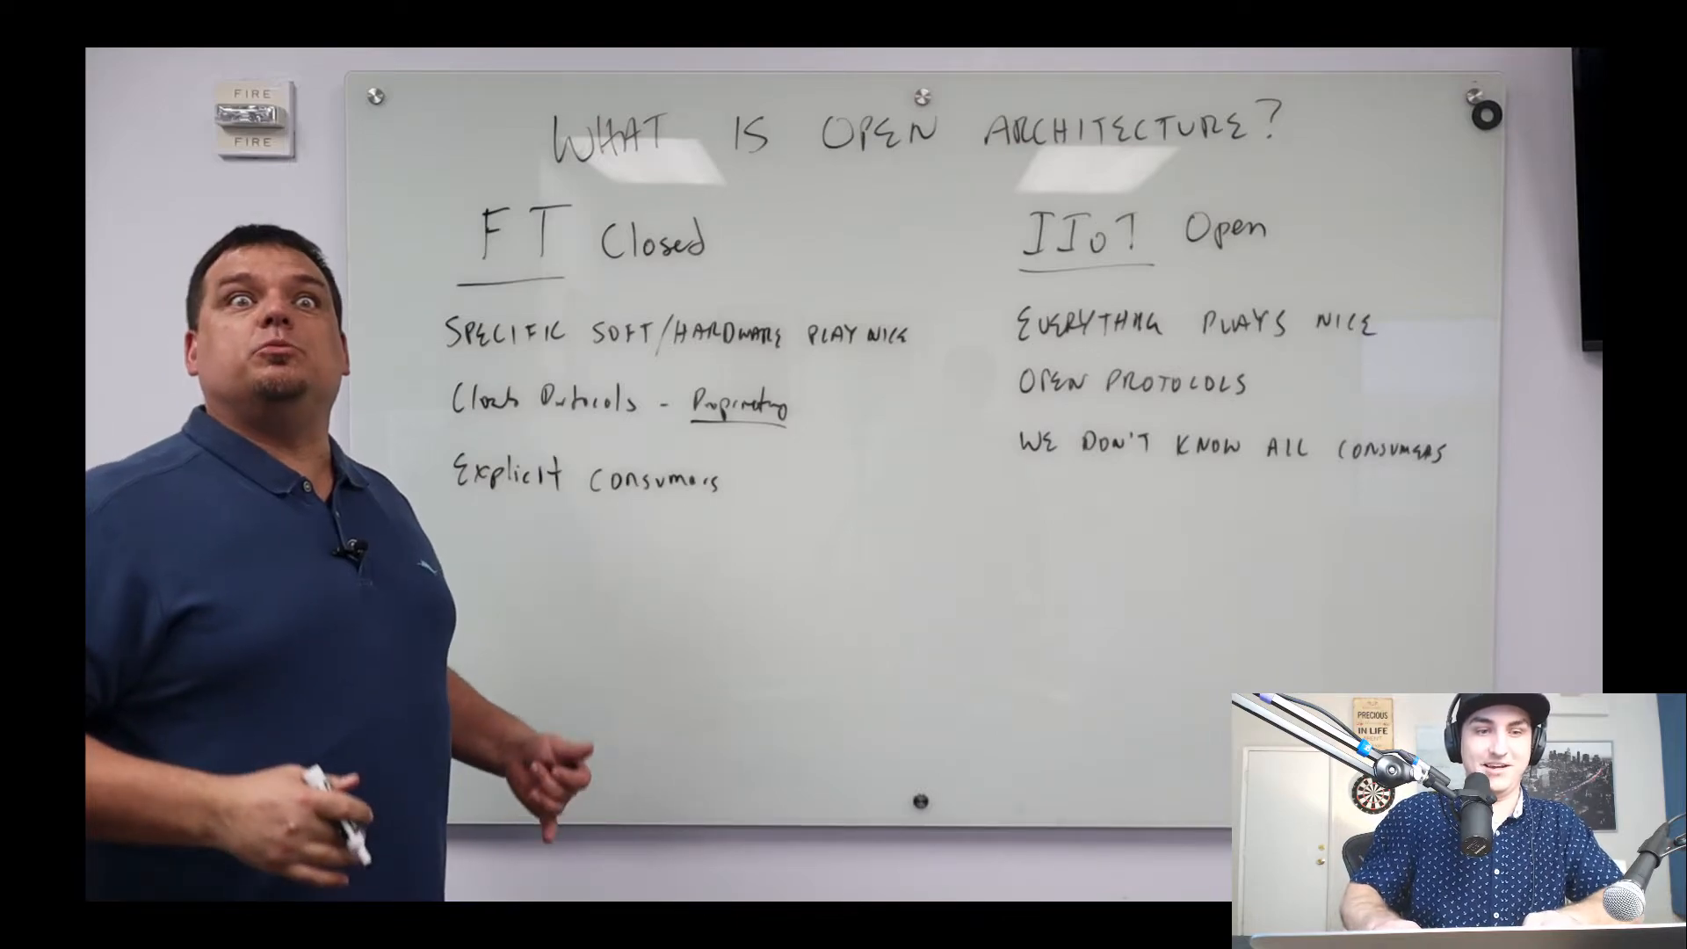
key(super+shift+5)
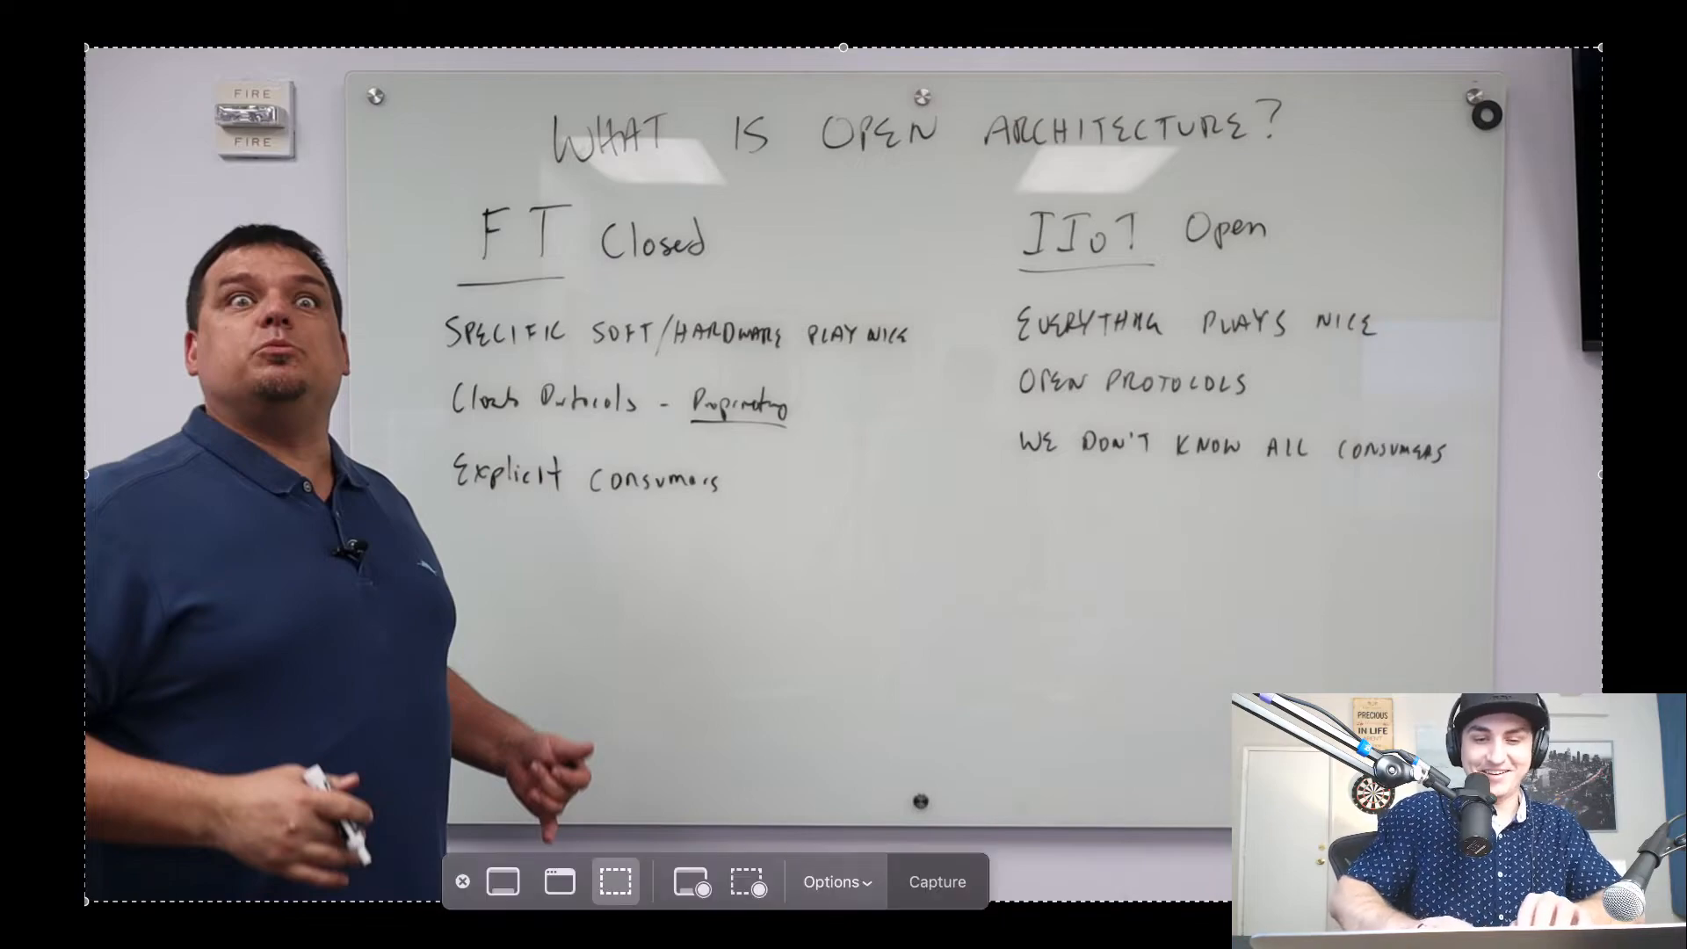
click(942, 883)
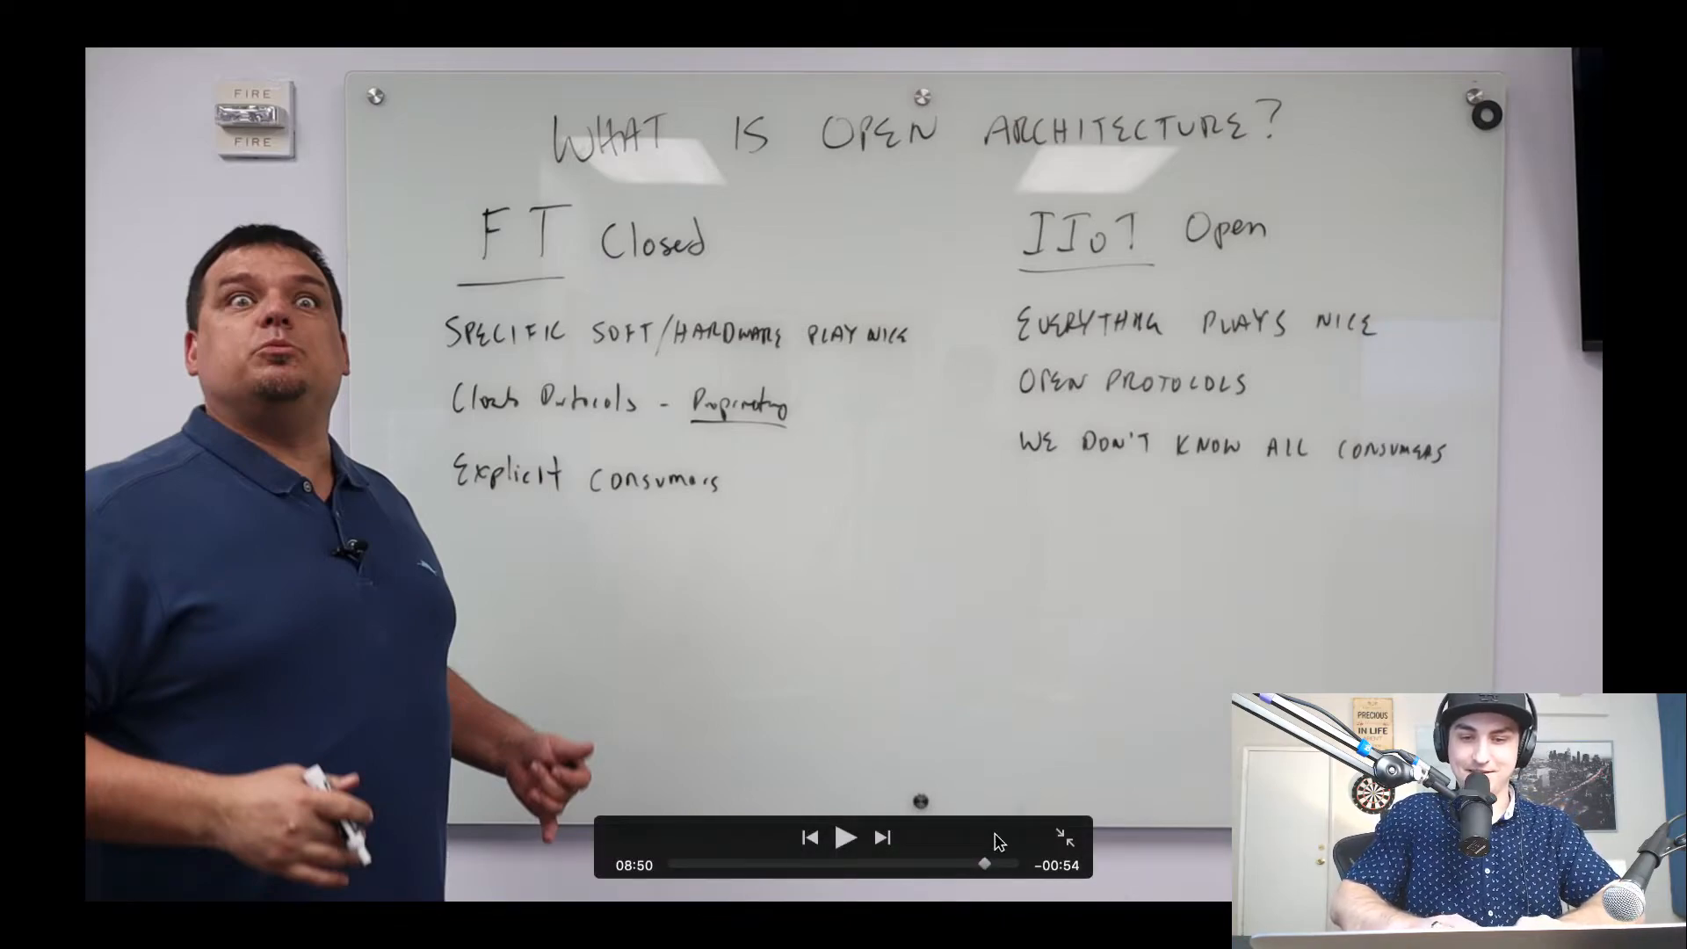
click(1064, 838)
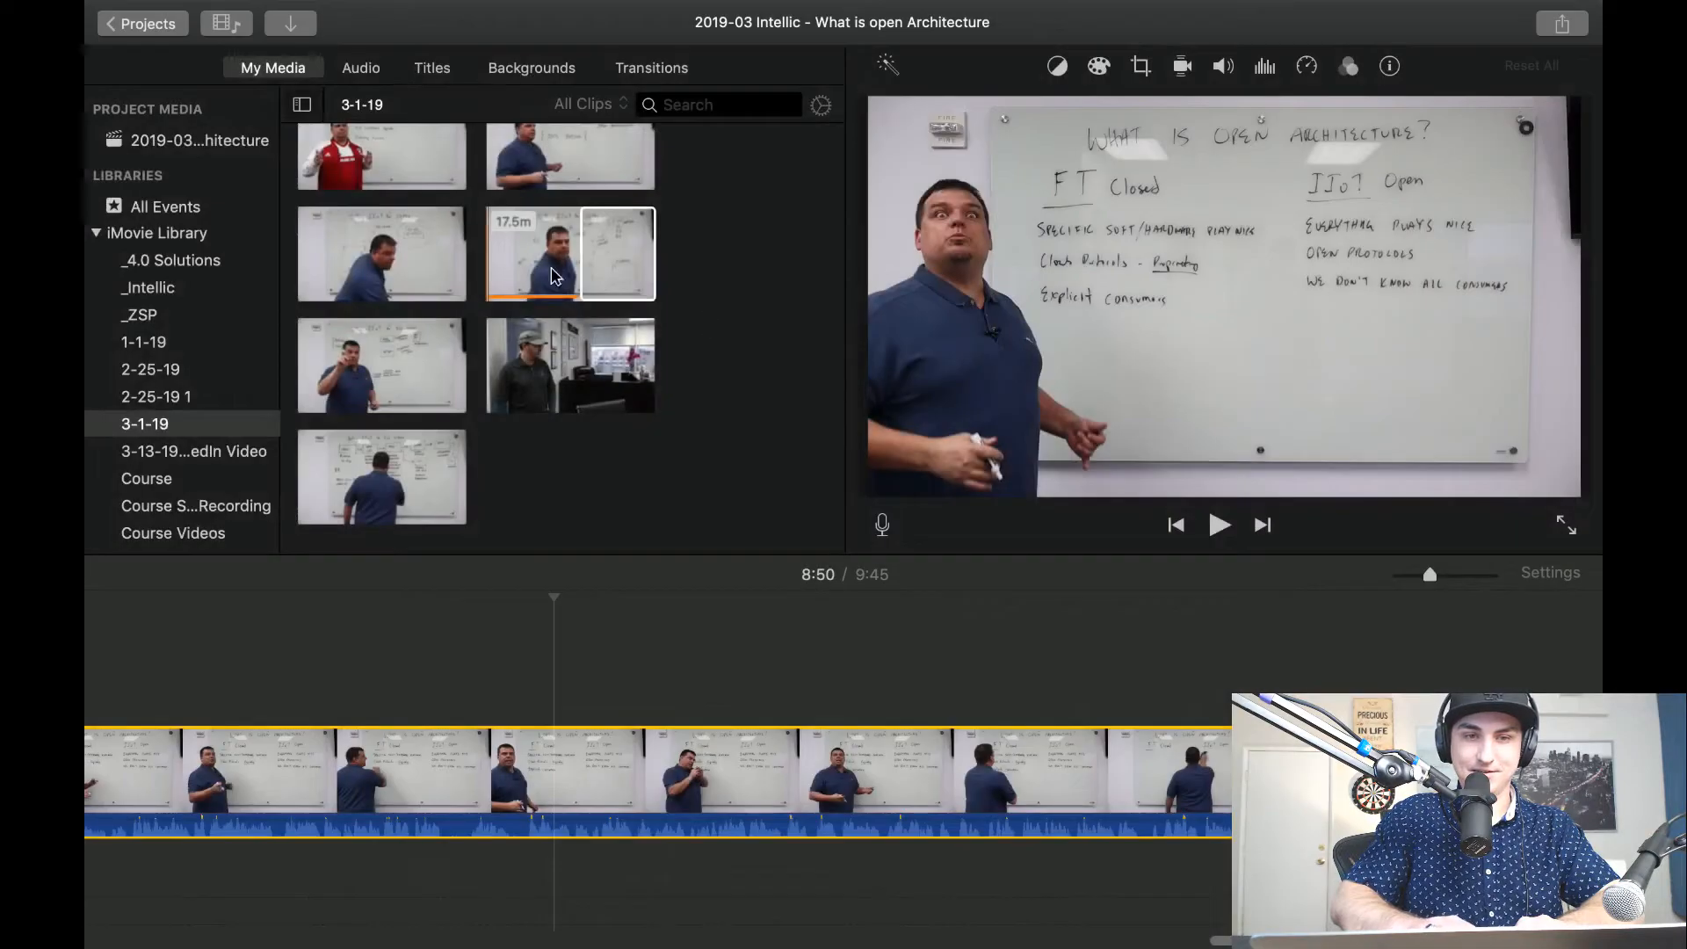
click(129, 24)
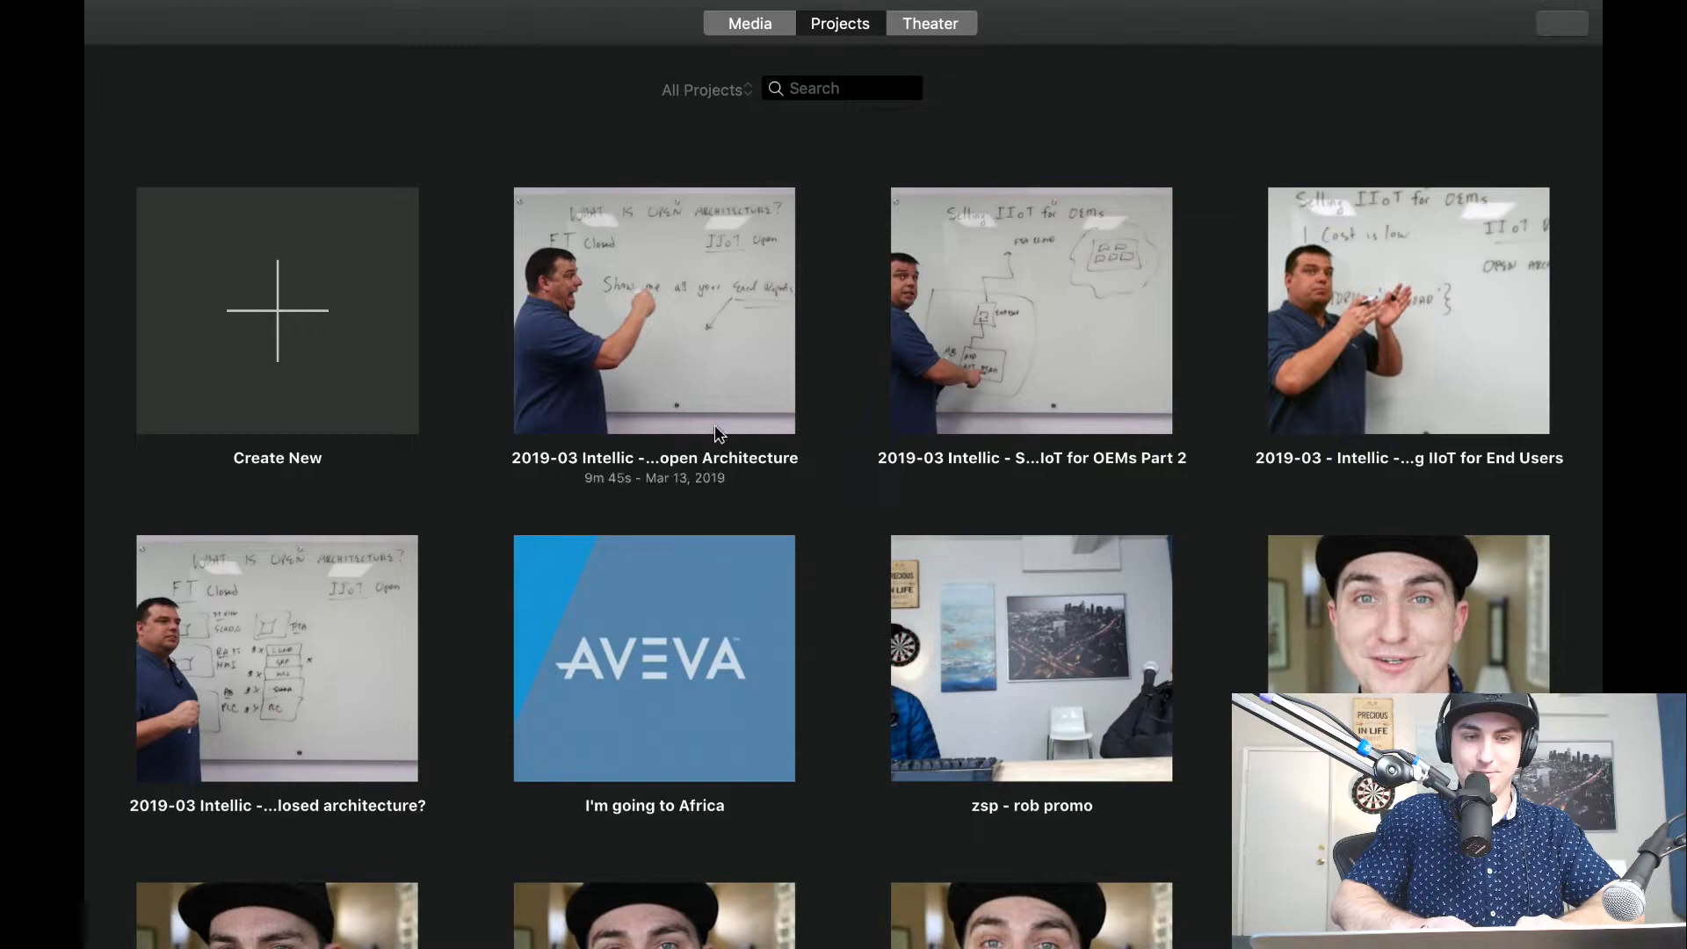
Open the "What is closed architecture?" project, enlarge its timeline and search backwards from the 6:53 area for a good still frame.
double_click(309, 704)
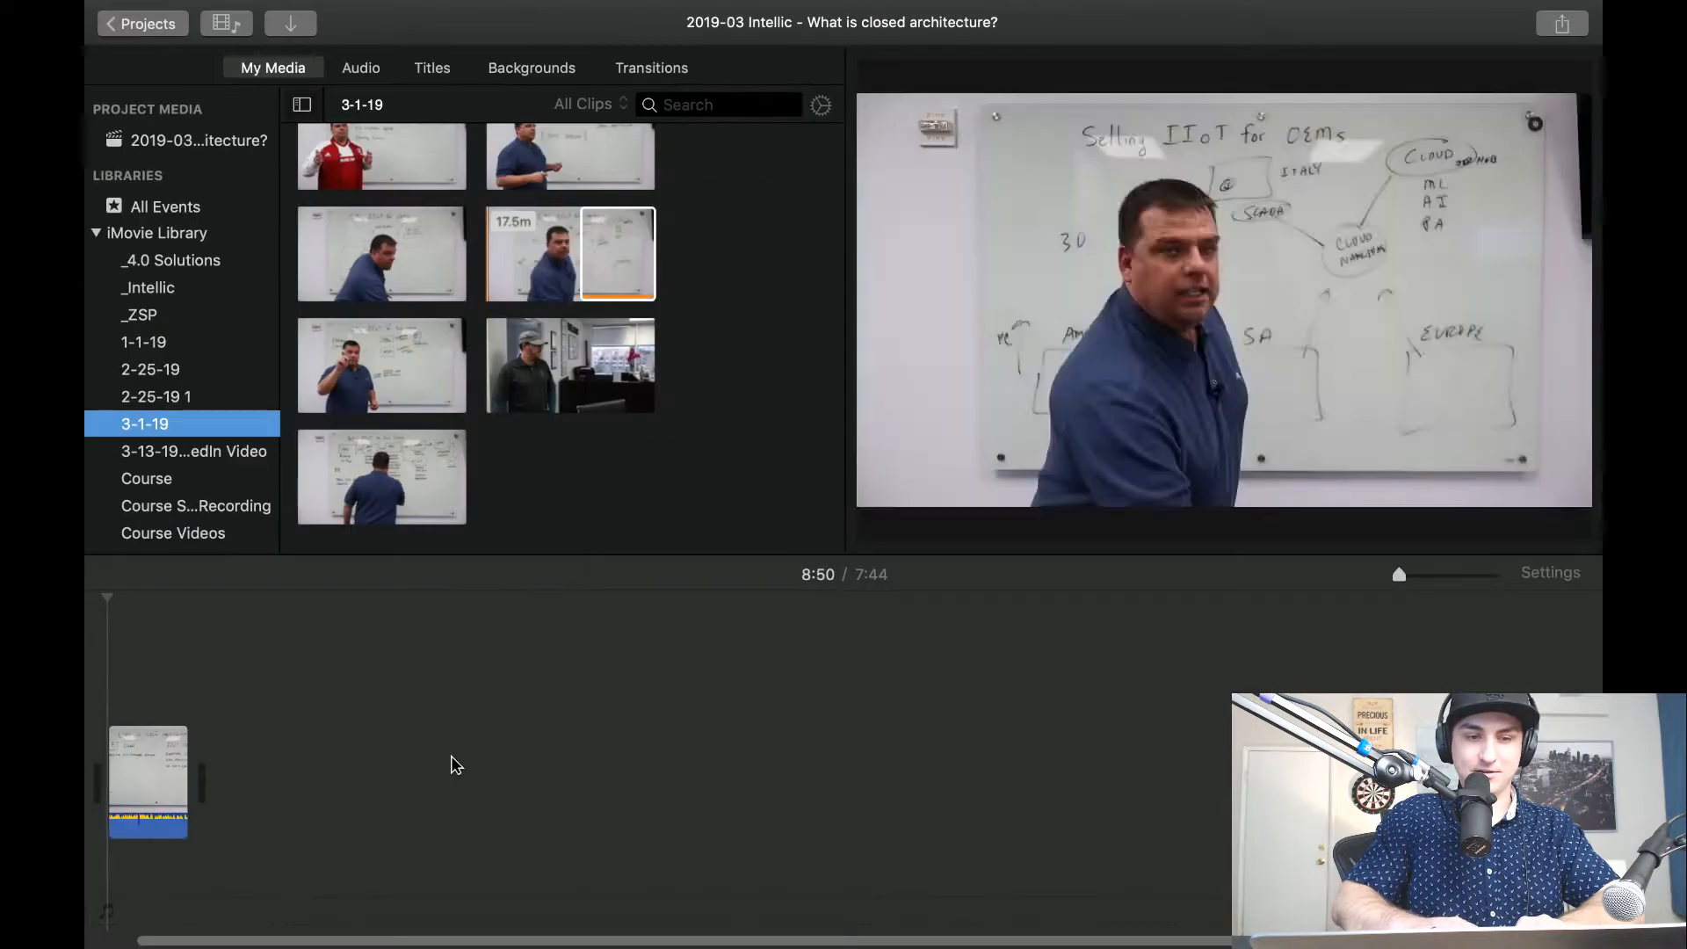
key(super+plus)
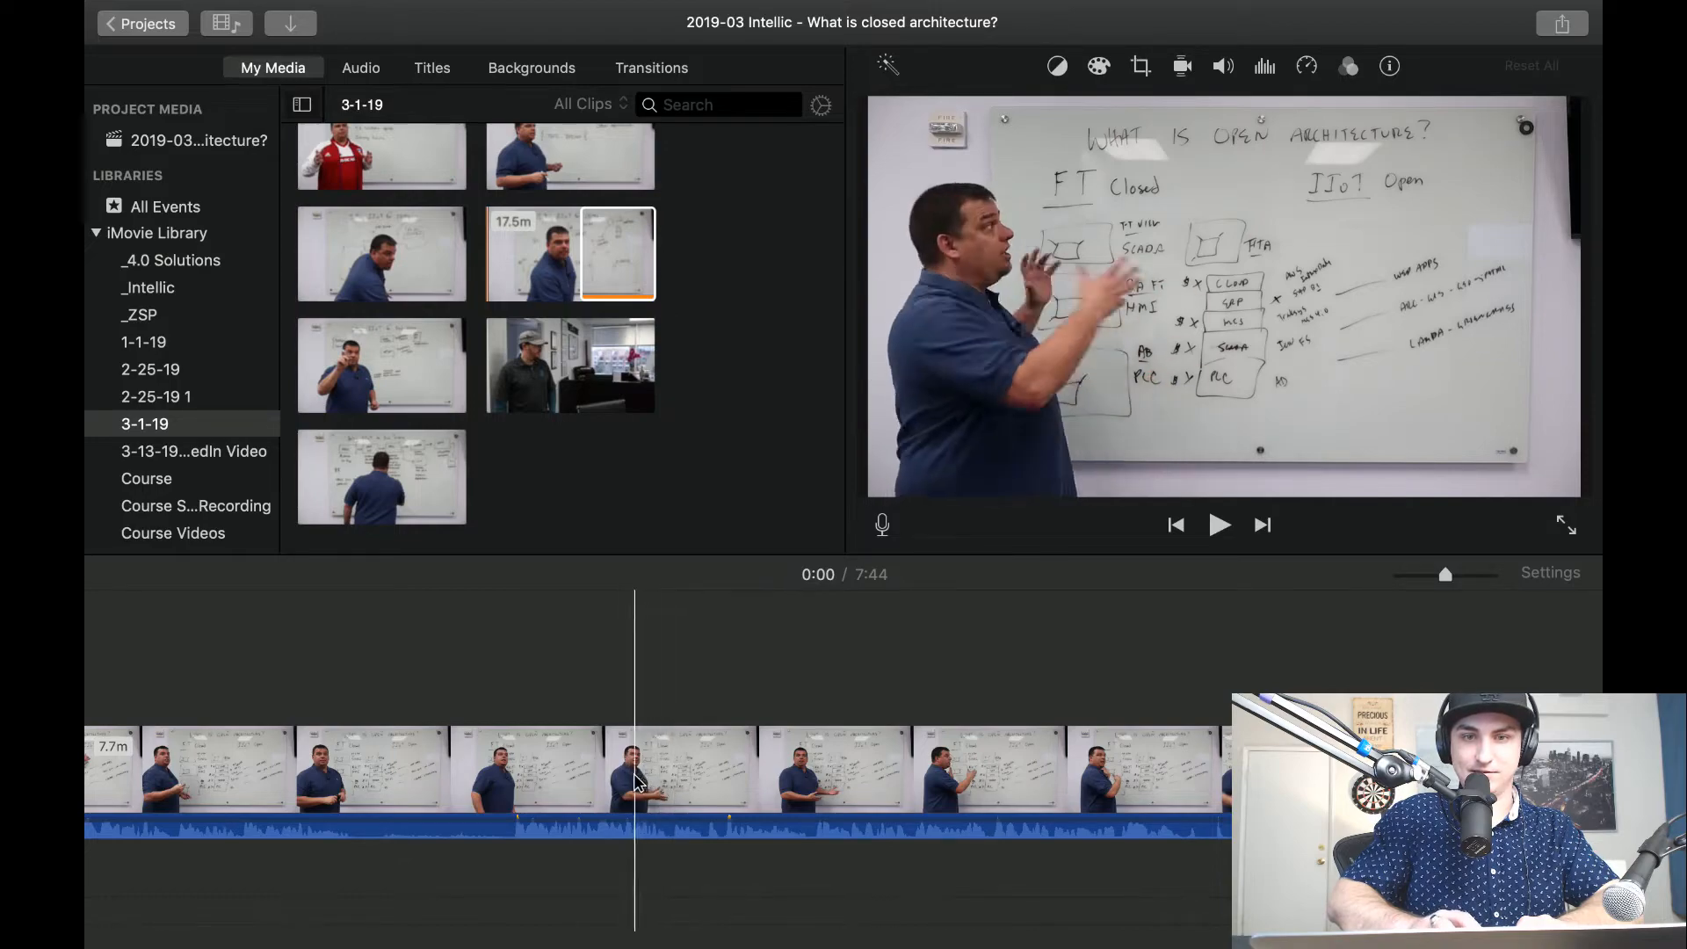
scroll(622, 797, left, 3)
scroll(594, 795, left, 5)
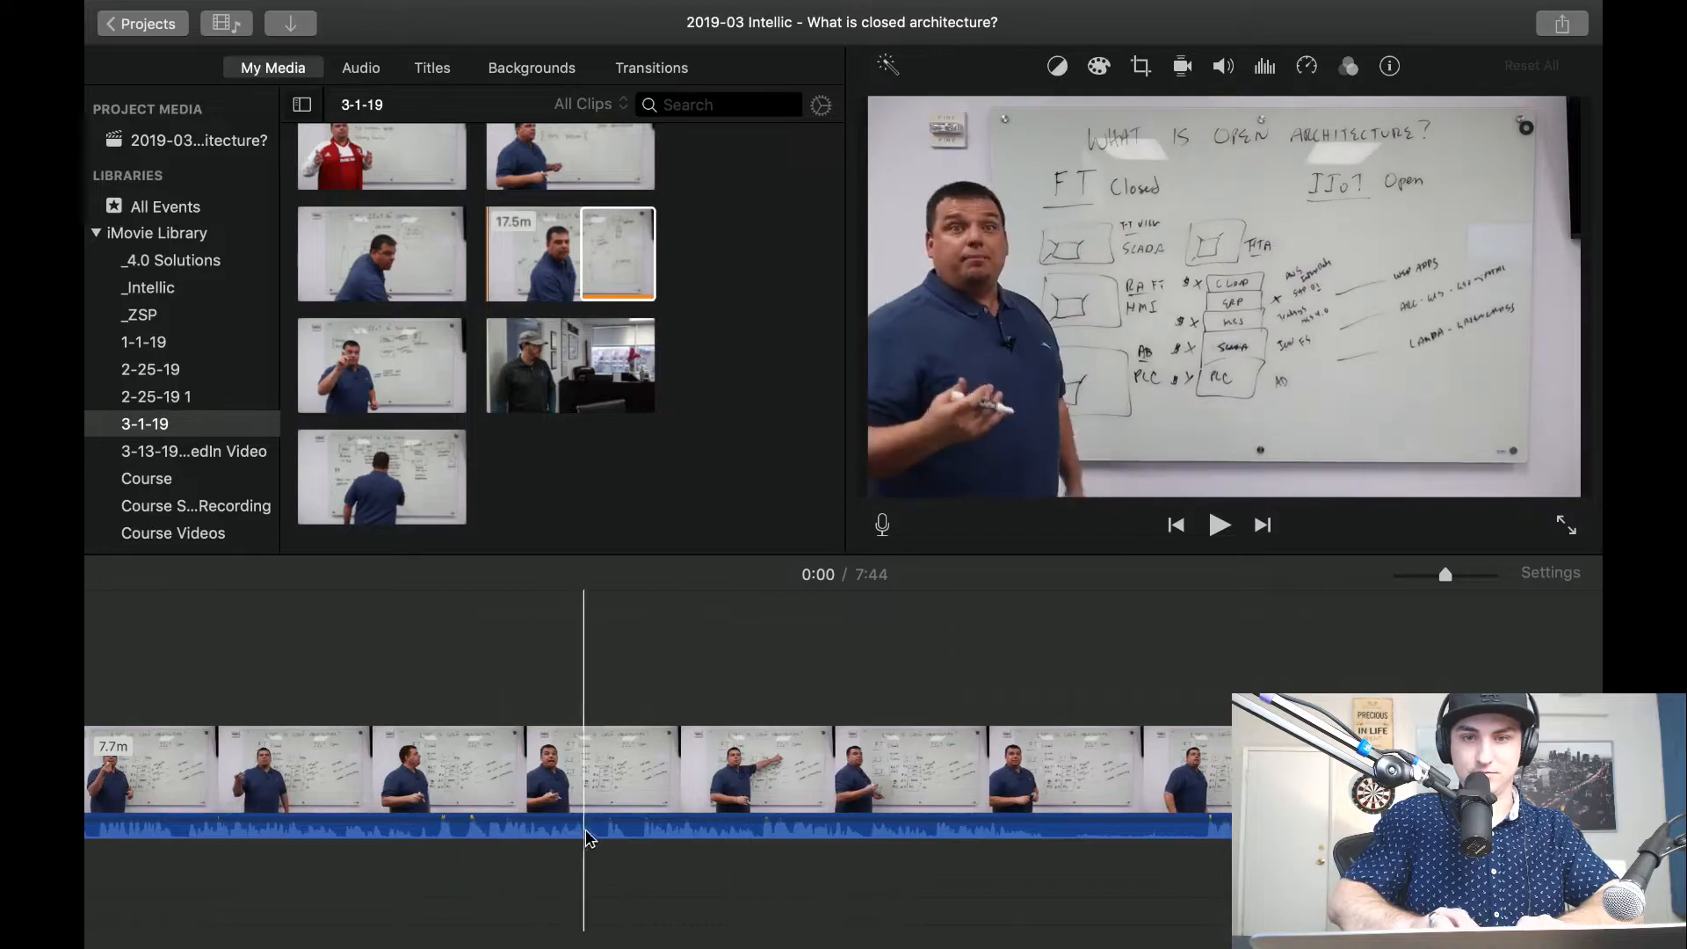
click(332, 791)
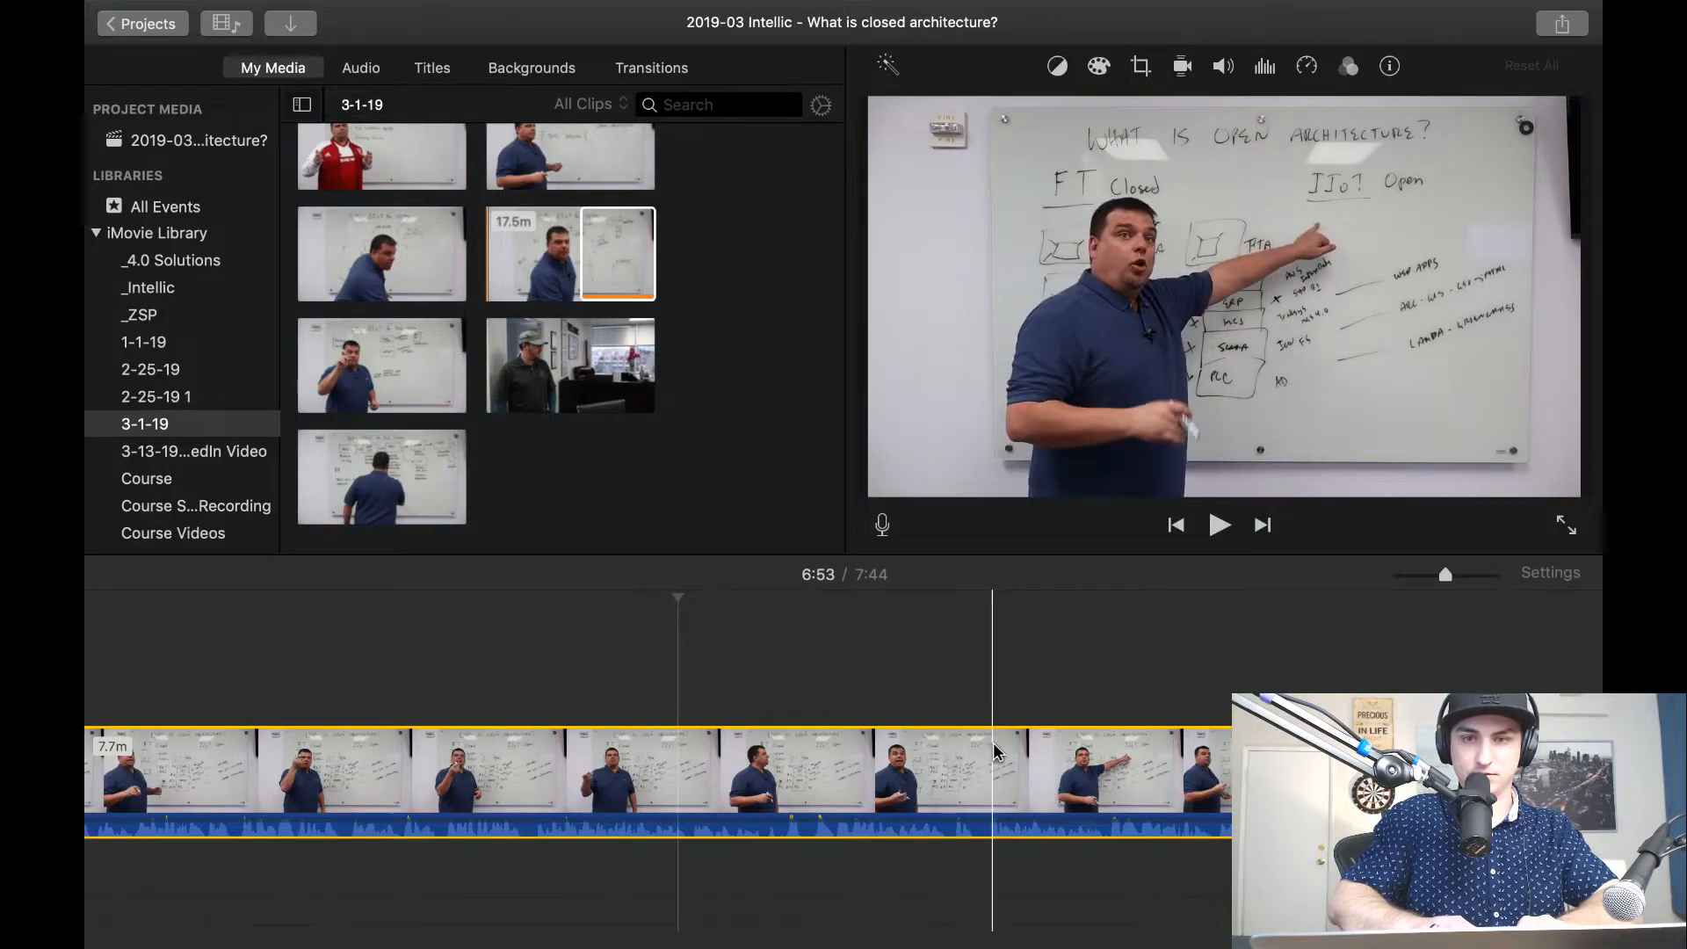
scroll(1308, 773, left, 10)
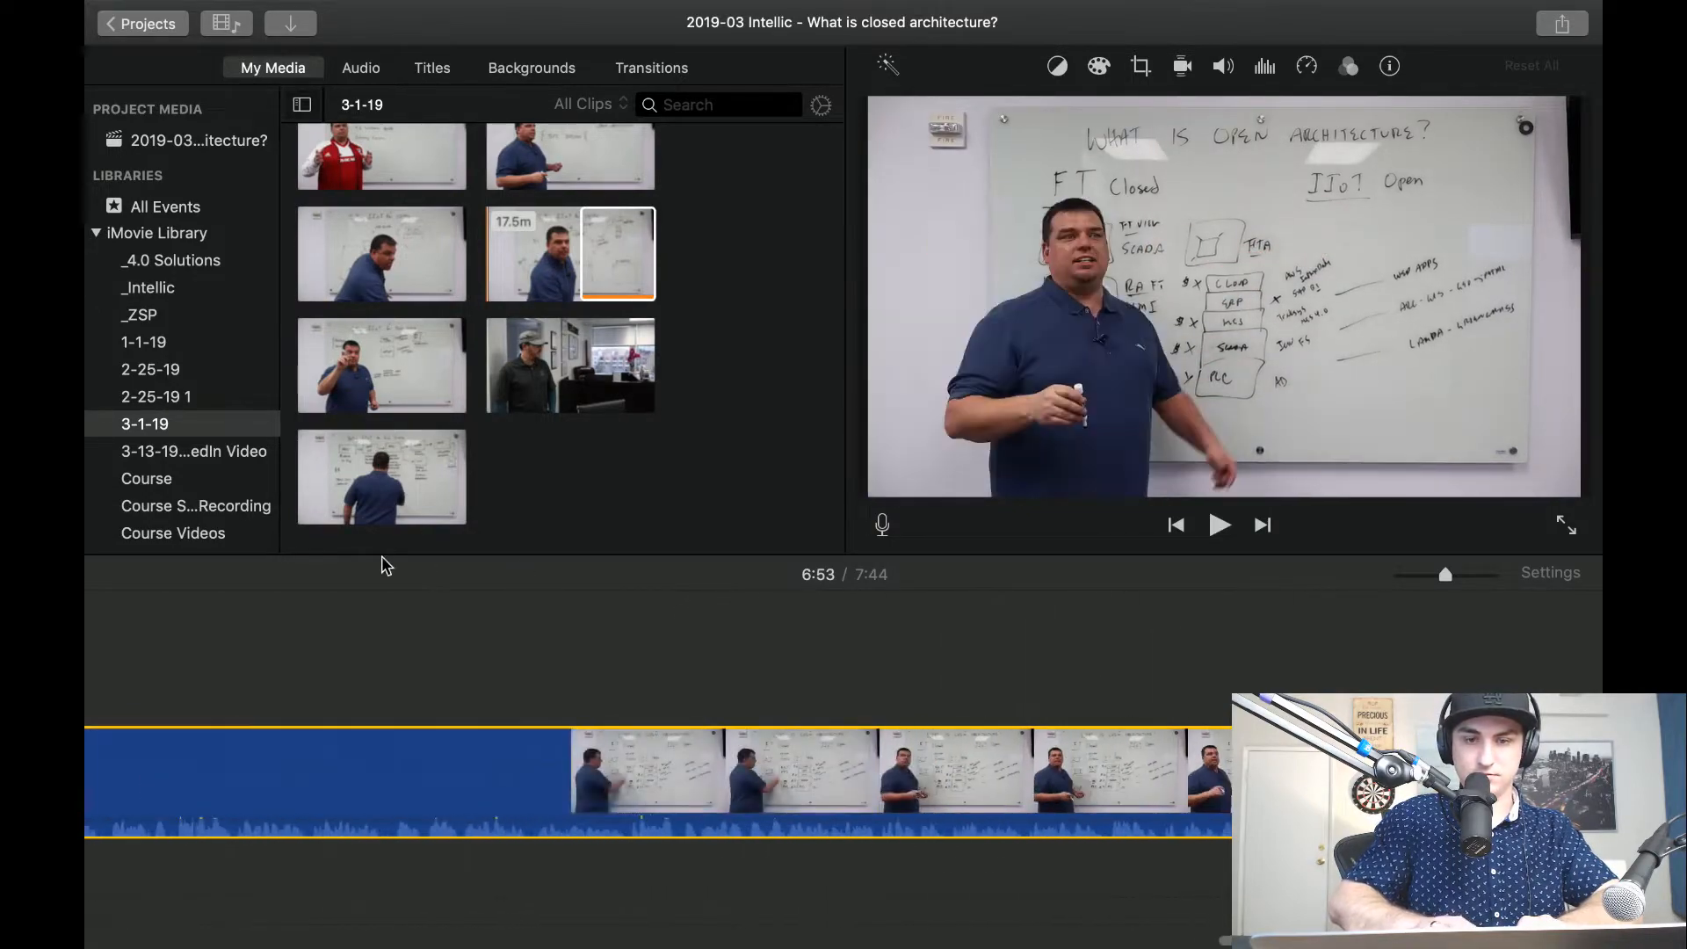
scroll(570, 731, left, 10)
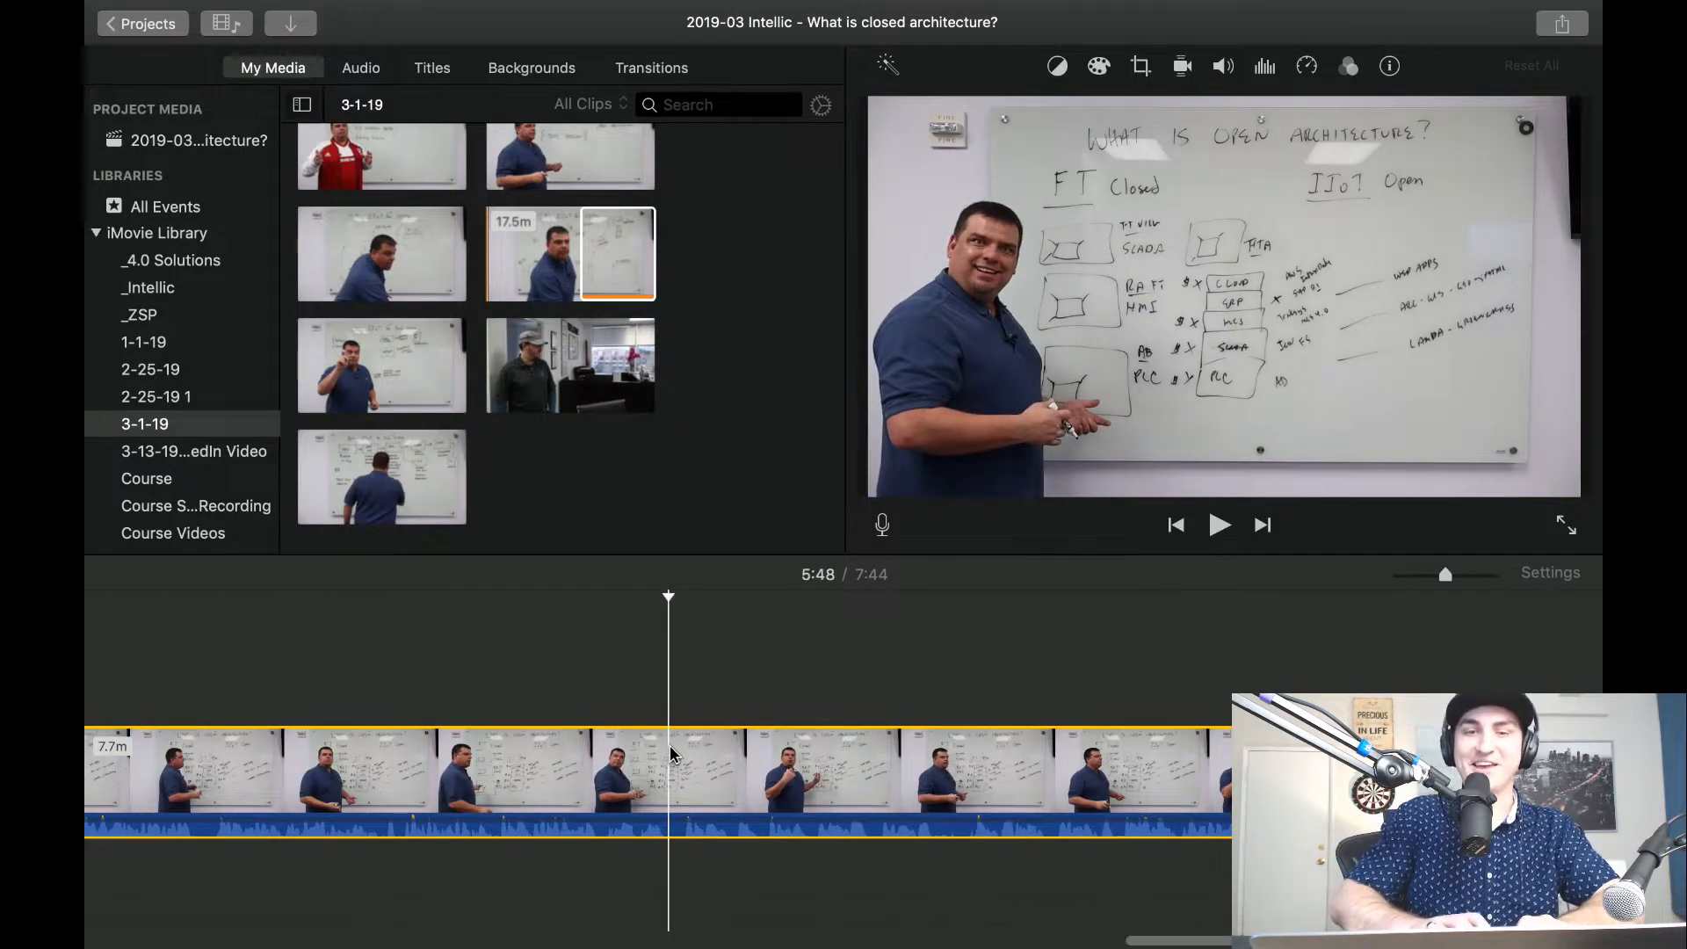
Show the closed architecture frame at 5:48 in full screen and start a screenshot of the video area.
click(670, 753)
click(1566, 525)
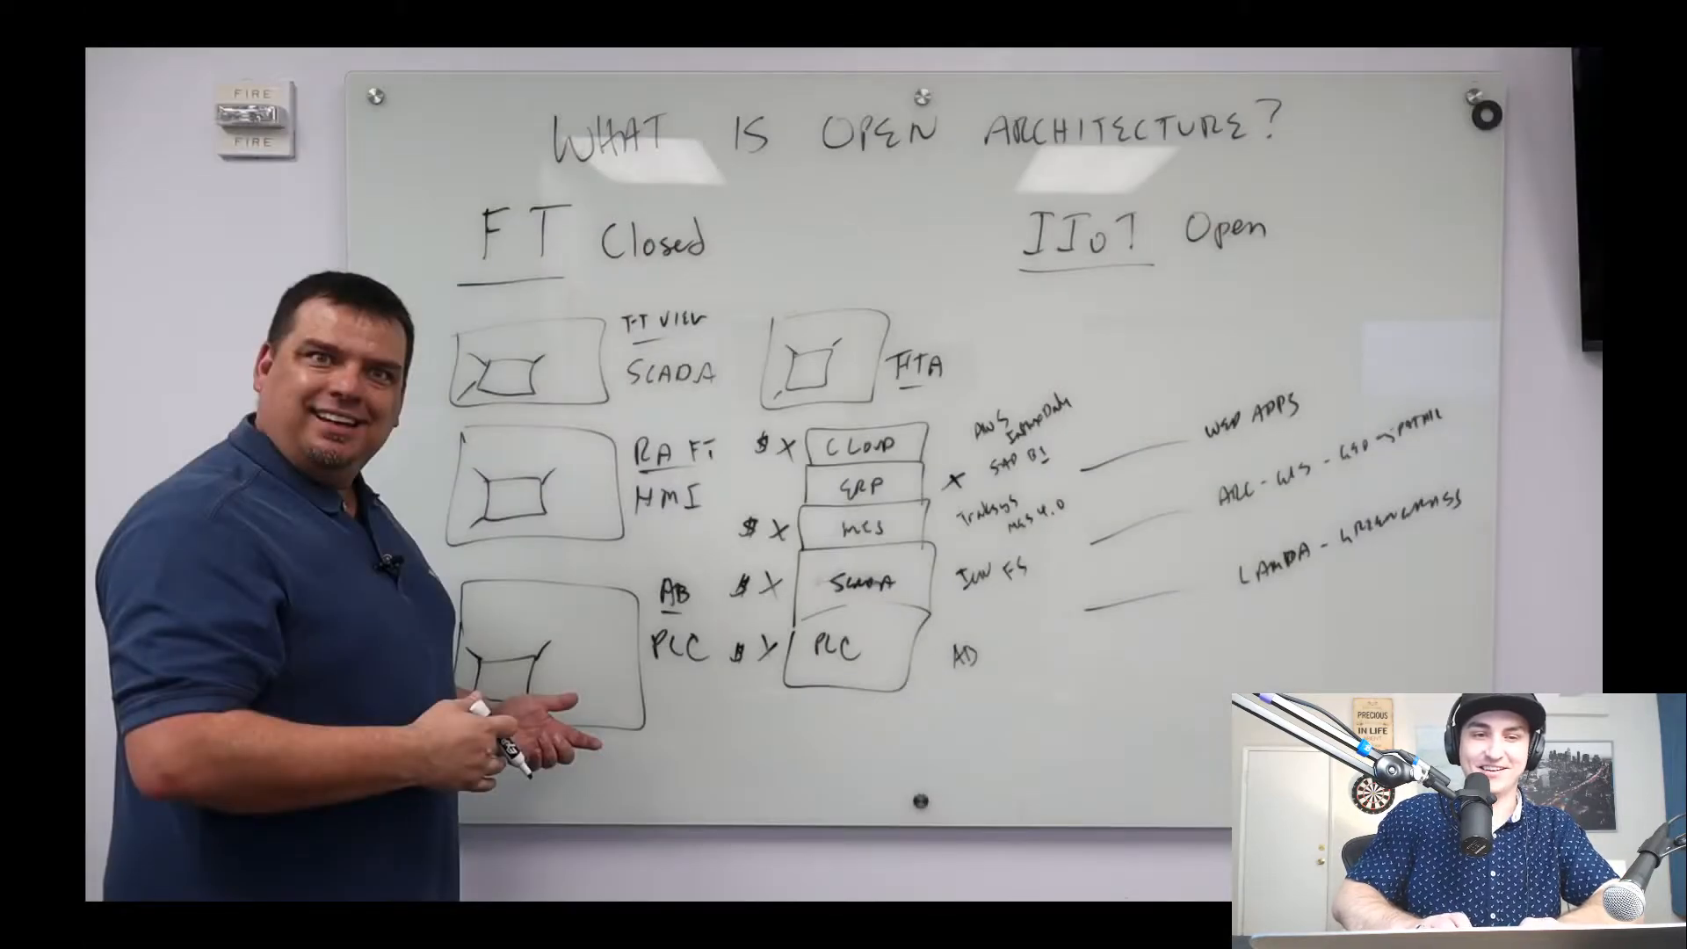
key(super+shift+5)
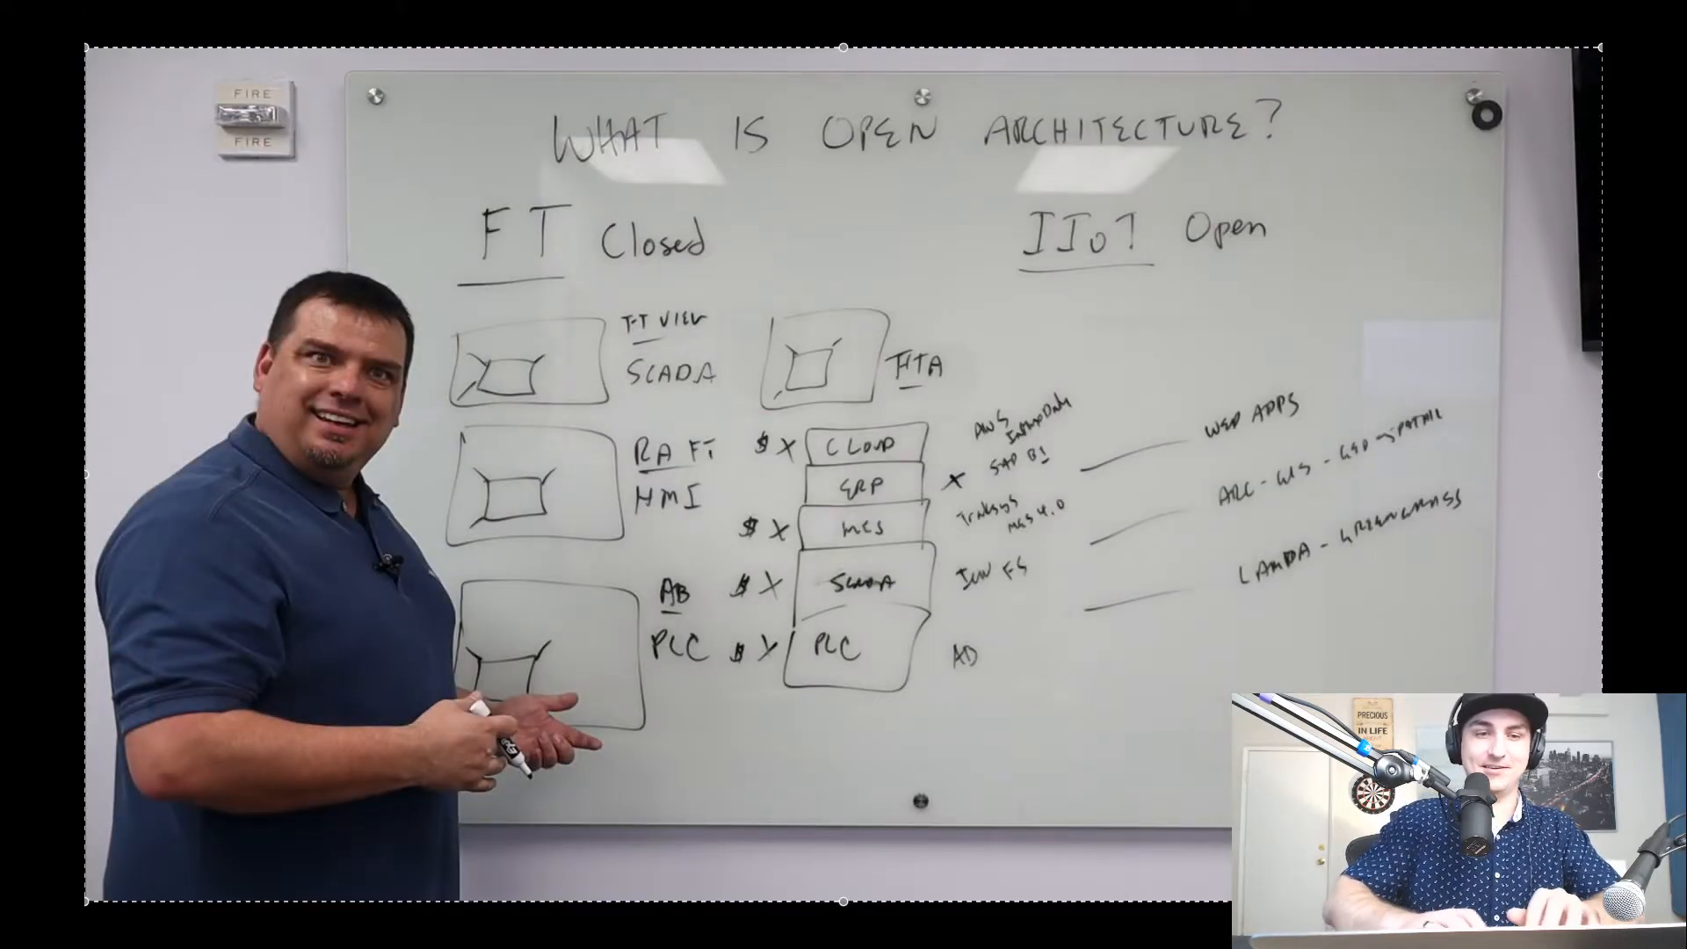
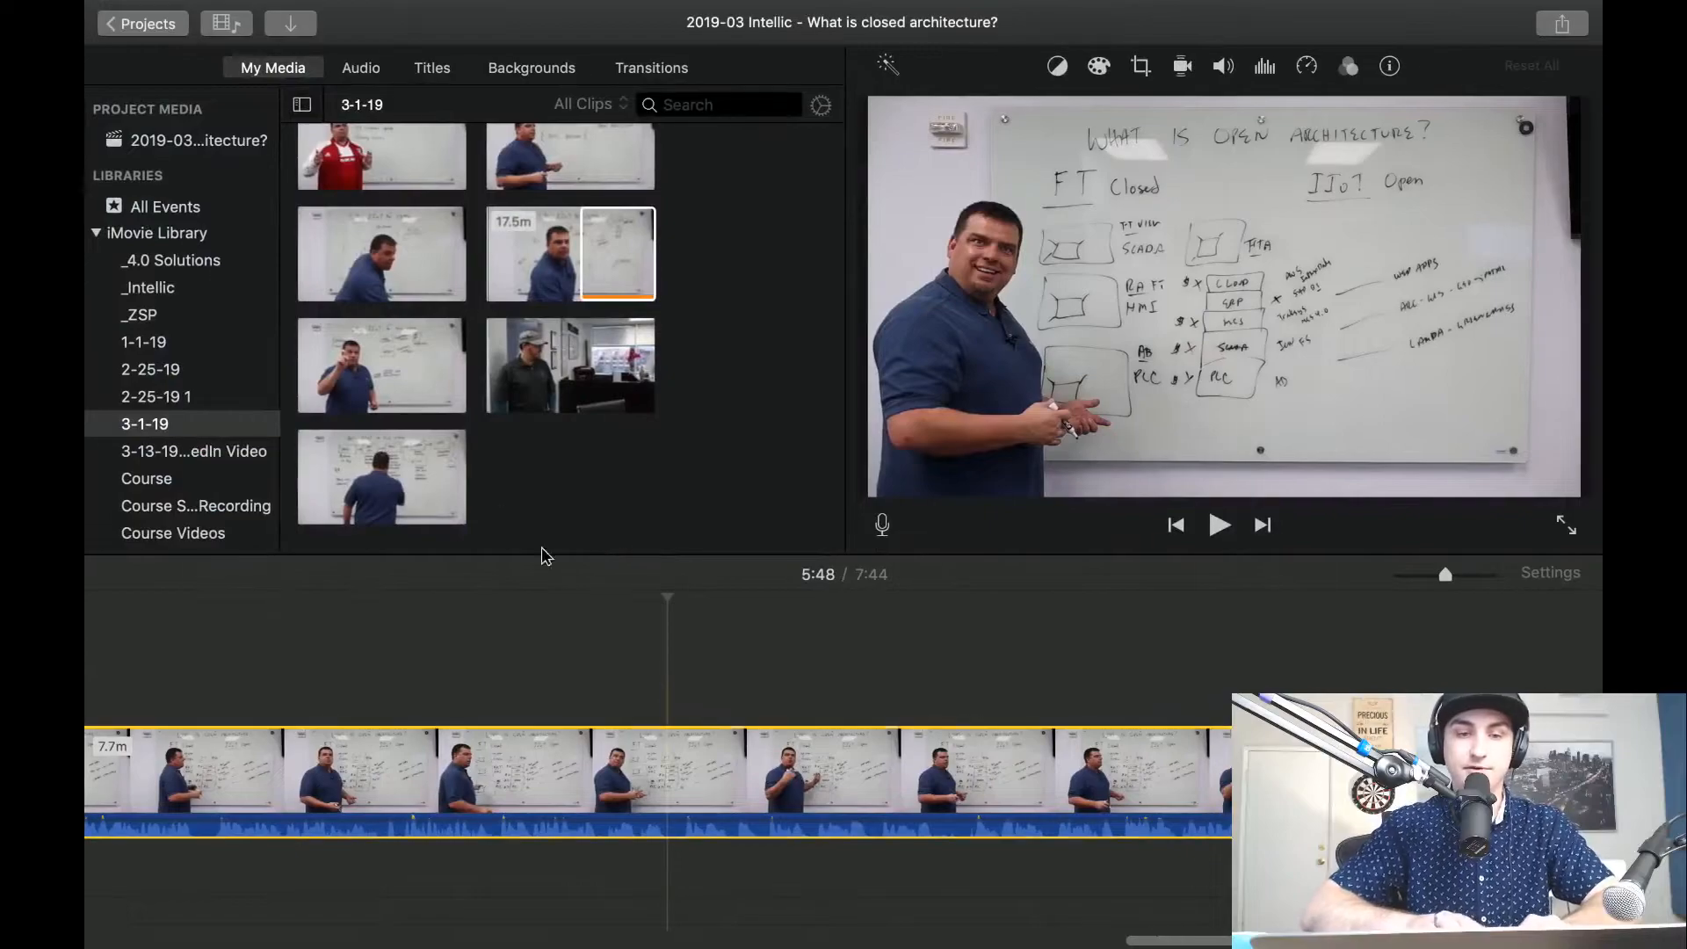
Switch to the Selling IIoT Series #7 design in Canva and start an image upload from the Desktop folder.
click(670, 669)
key(super+equal)
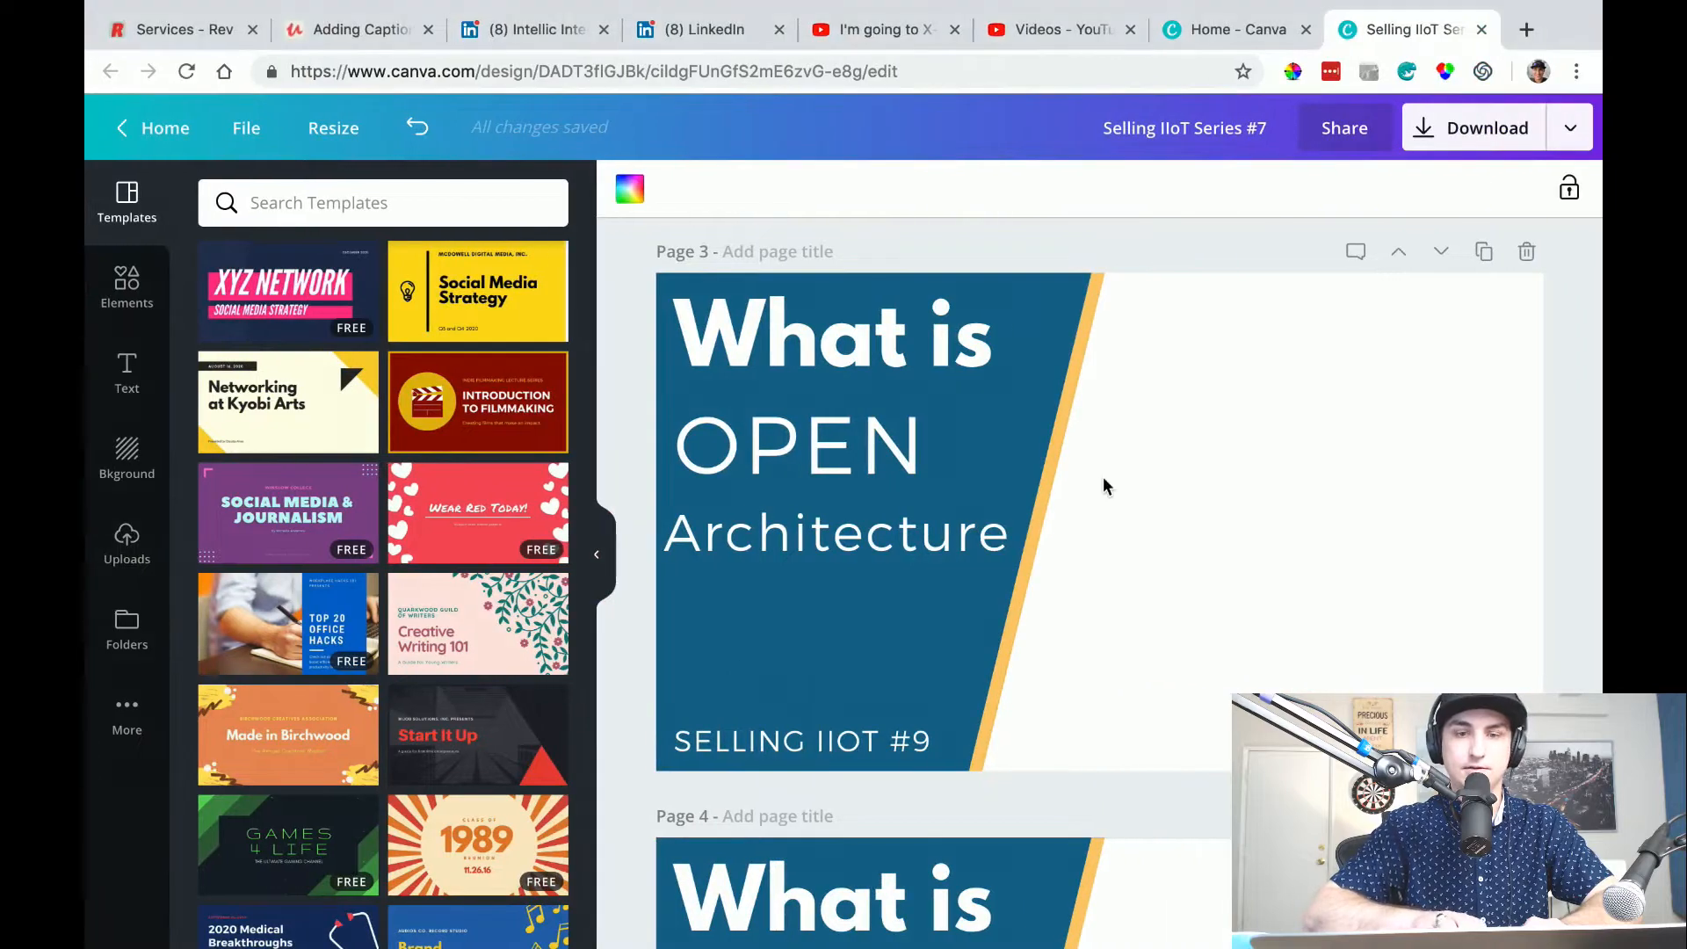
click(140, 547)
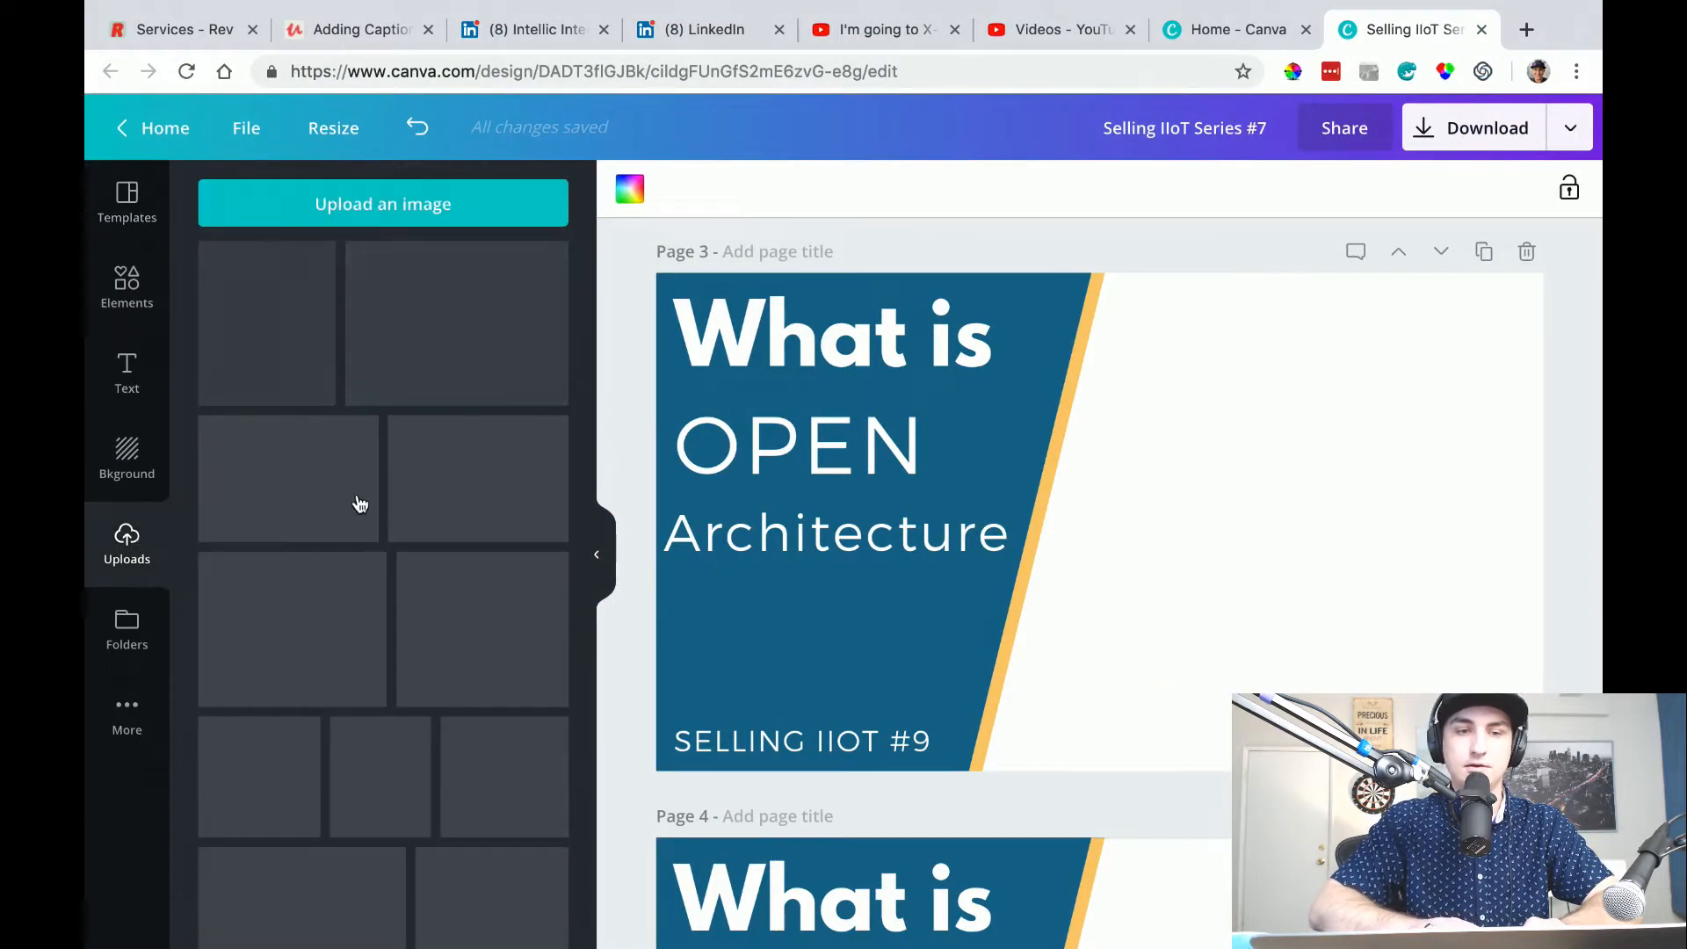
click(426, 201)
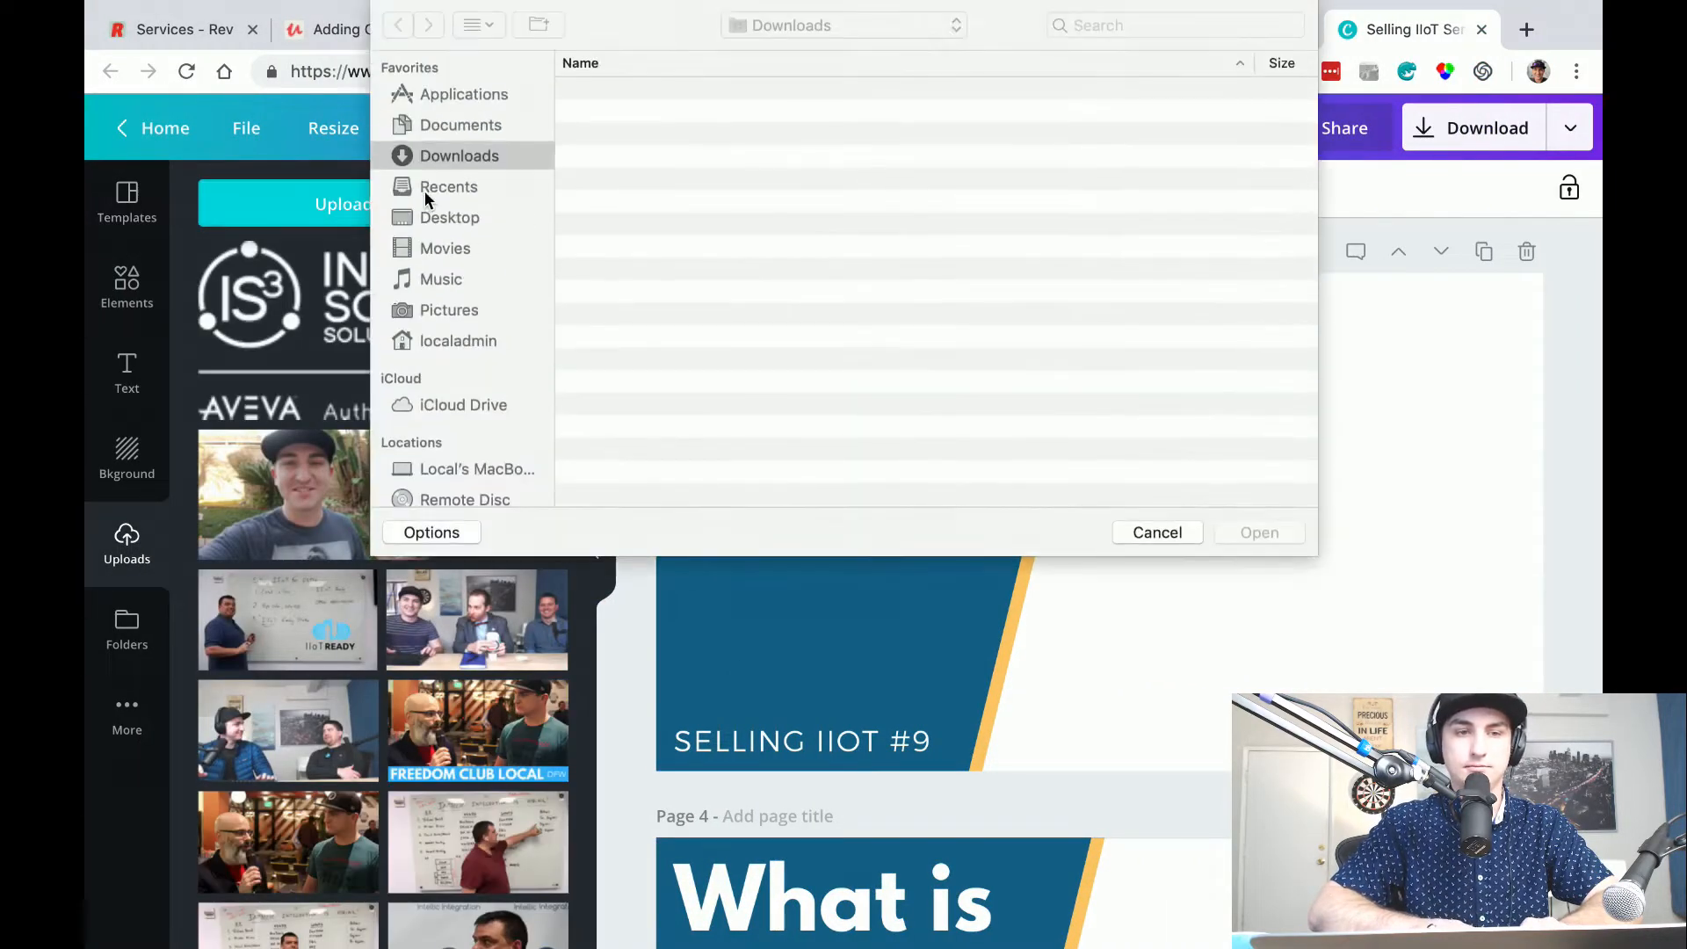
click(446, 248)
click(445, 220)
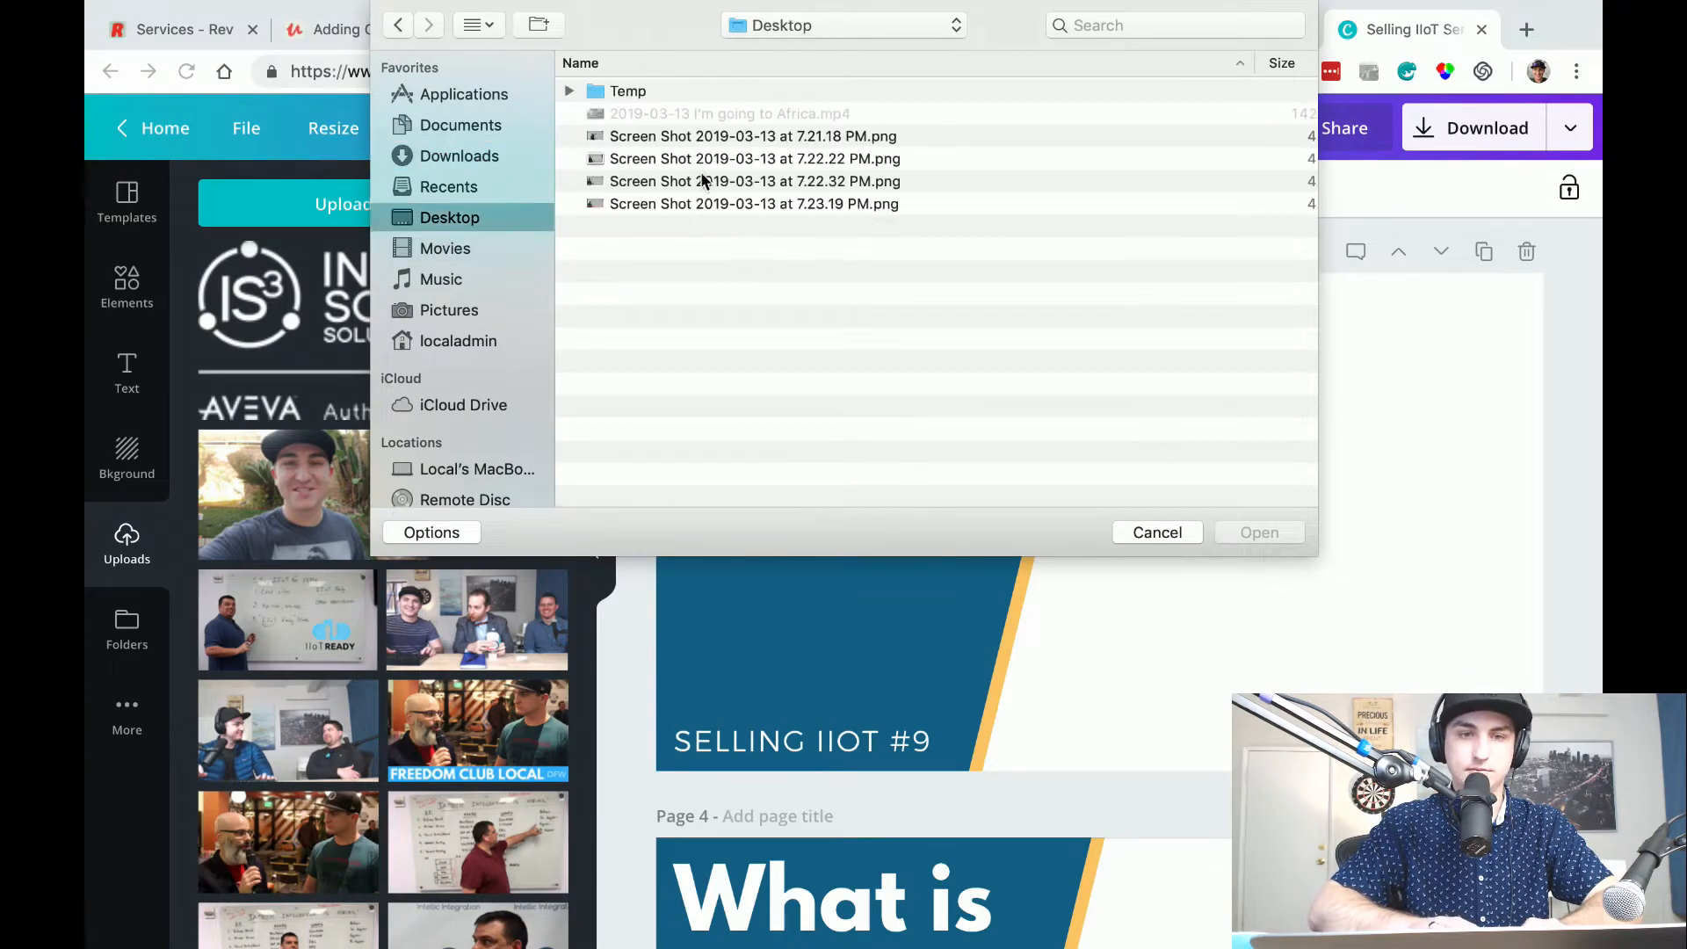
Preview the Desktop screenshots and upload the ones from 7.21.18 PM, 7.22.32 PM and 7.23.19 PM.
click(694, 135)
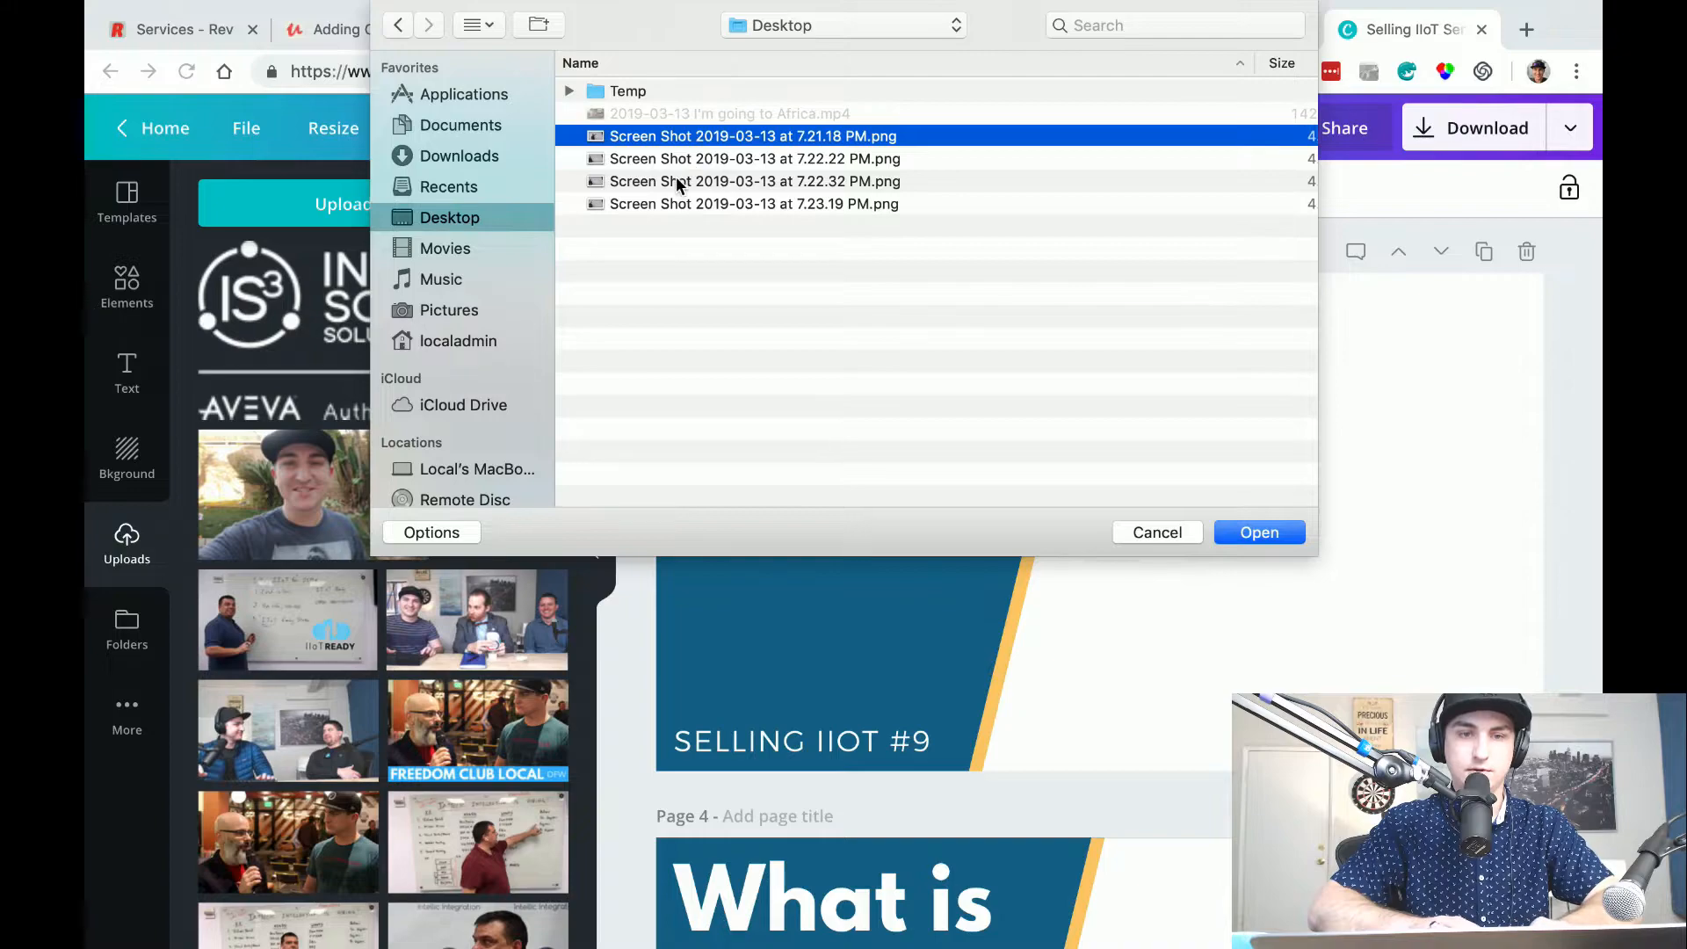
key(space)
click(169, 82)
super+click(640, 181)
click(655, 217)
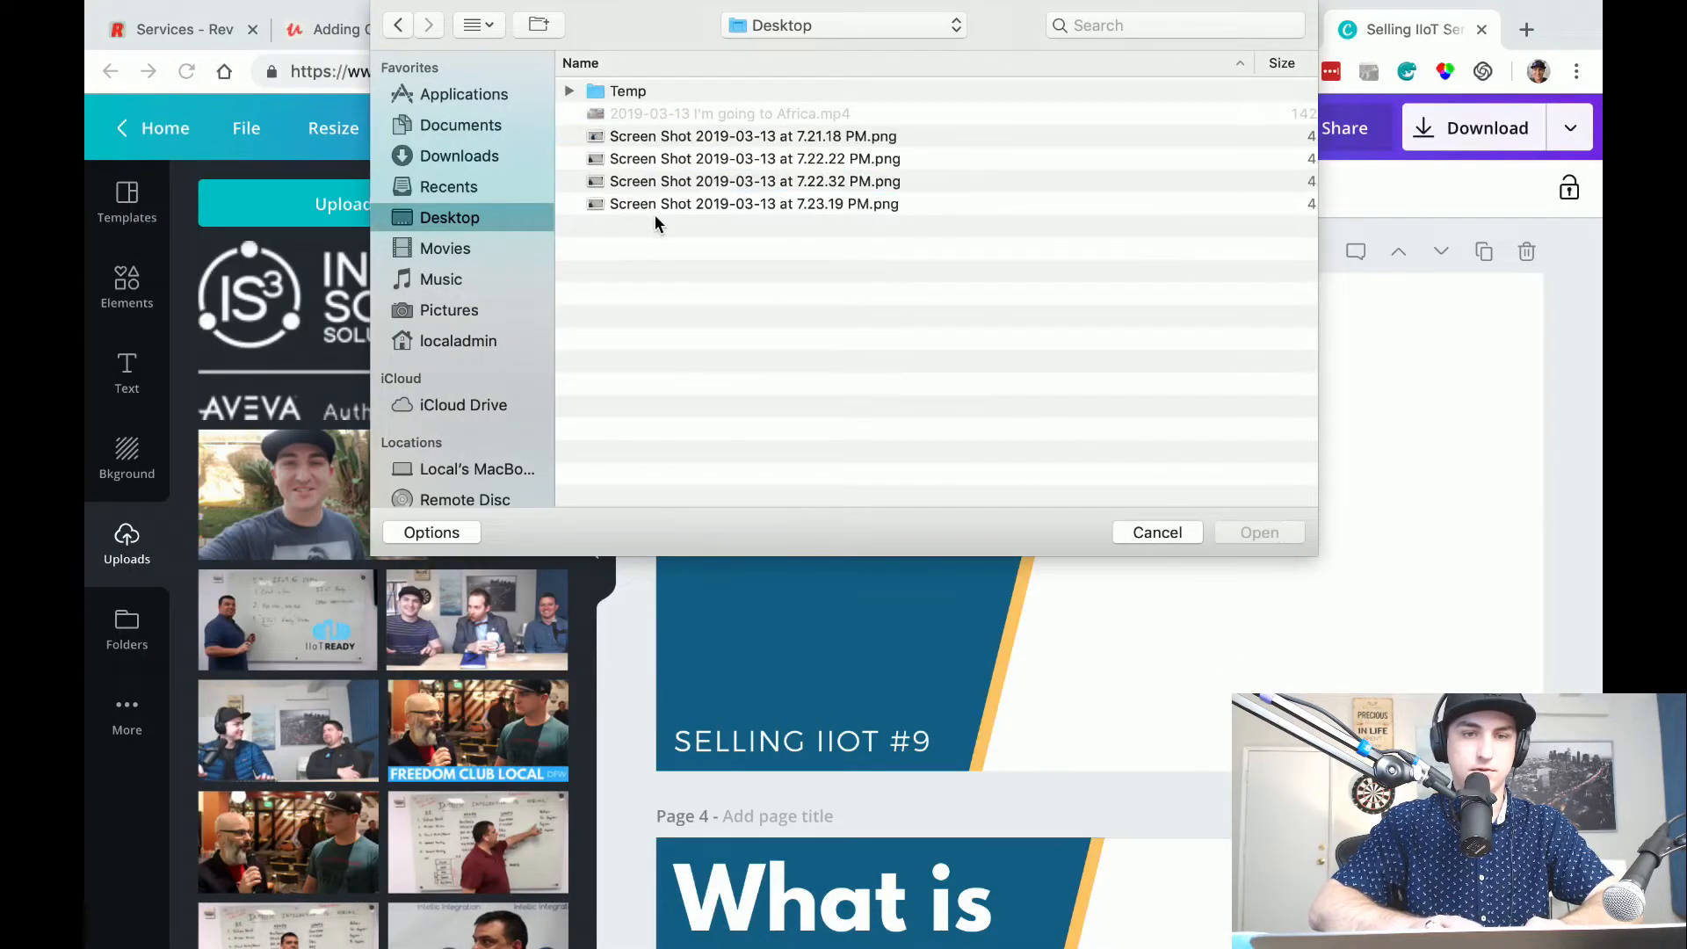
click(689, 137)
super+click(683, 182)
super+click(686, 184)
super+click(689, 203)
super+click(694, 202)
super+click(714, 182)
super+click(732, 204)
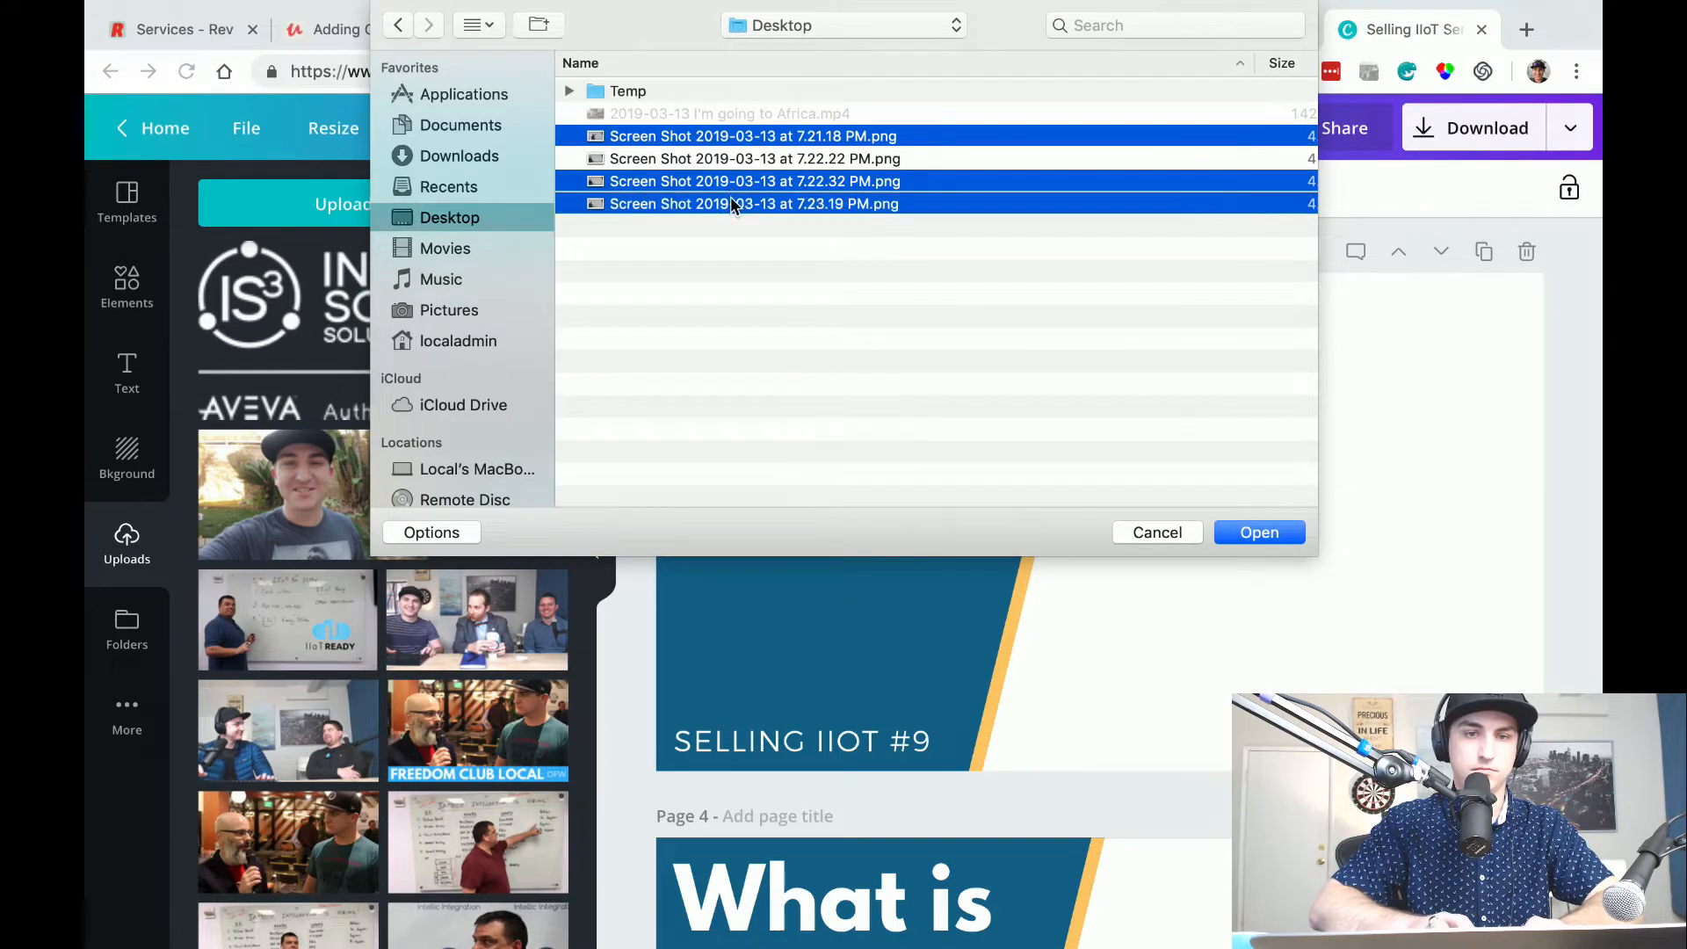
click(1285, 530)
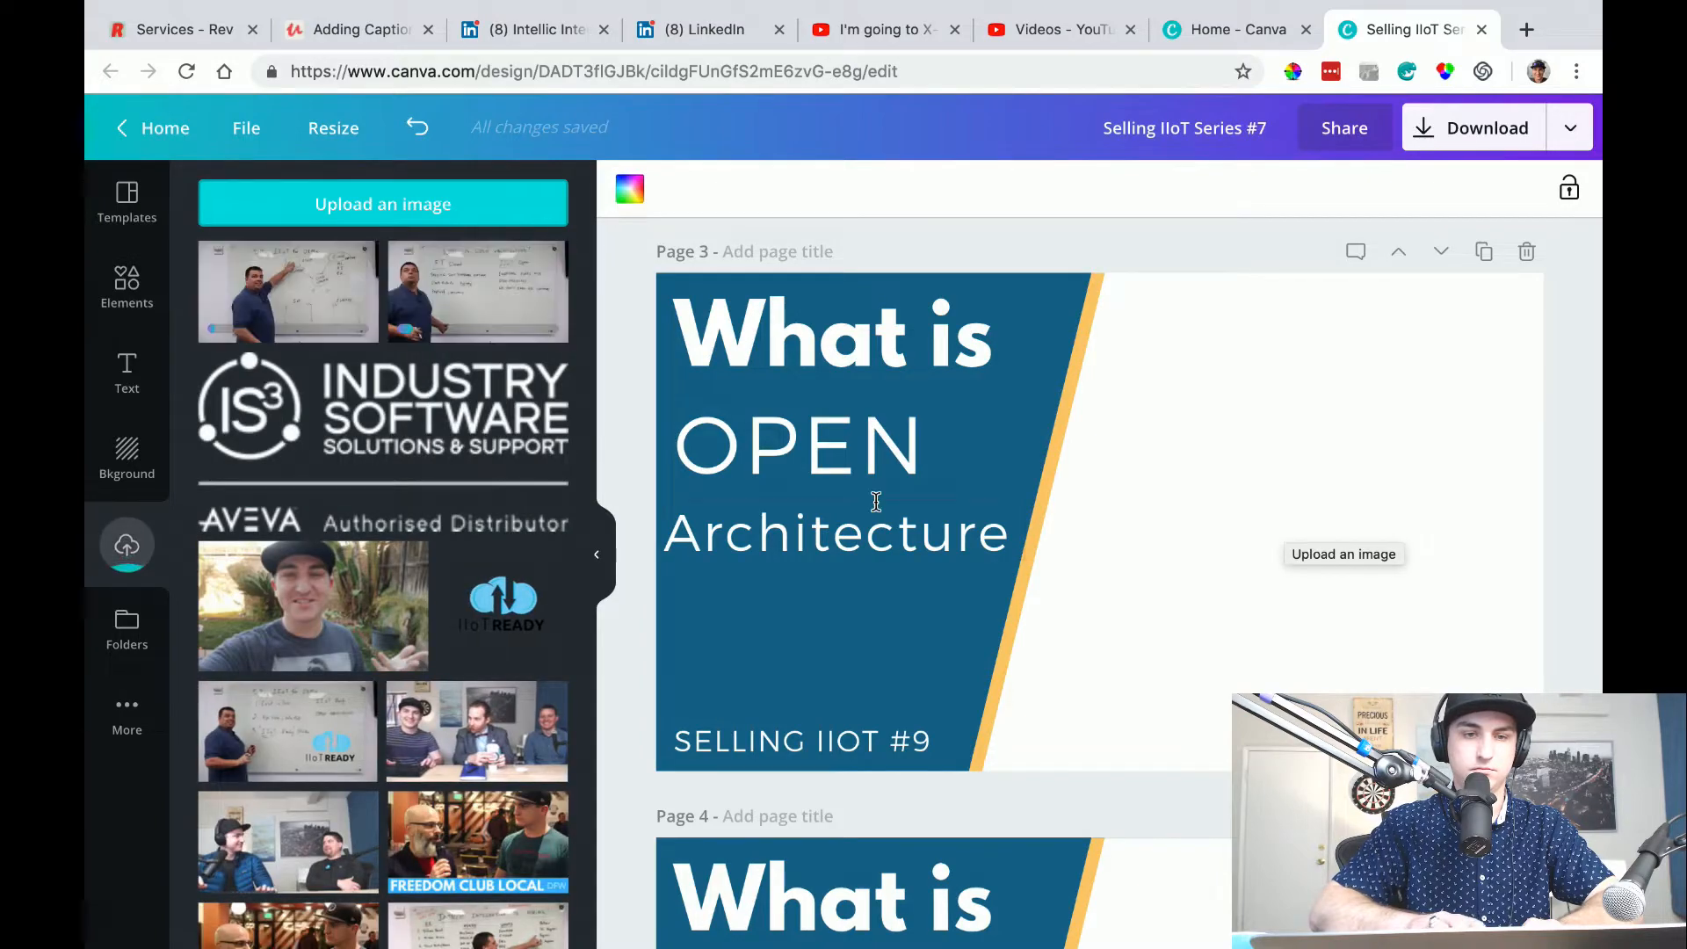
Place the uploaded "Selling IIoT for OEMs" whiteboard photo on page 2 and send it behind the blue title panel.
scroll(1196, 546, up, 10)
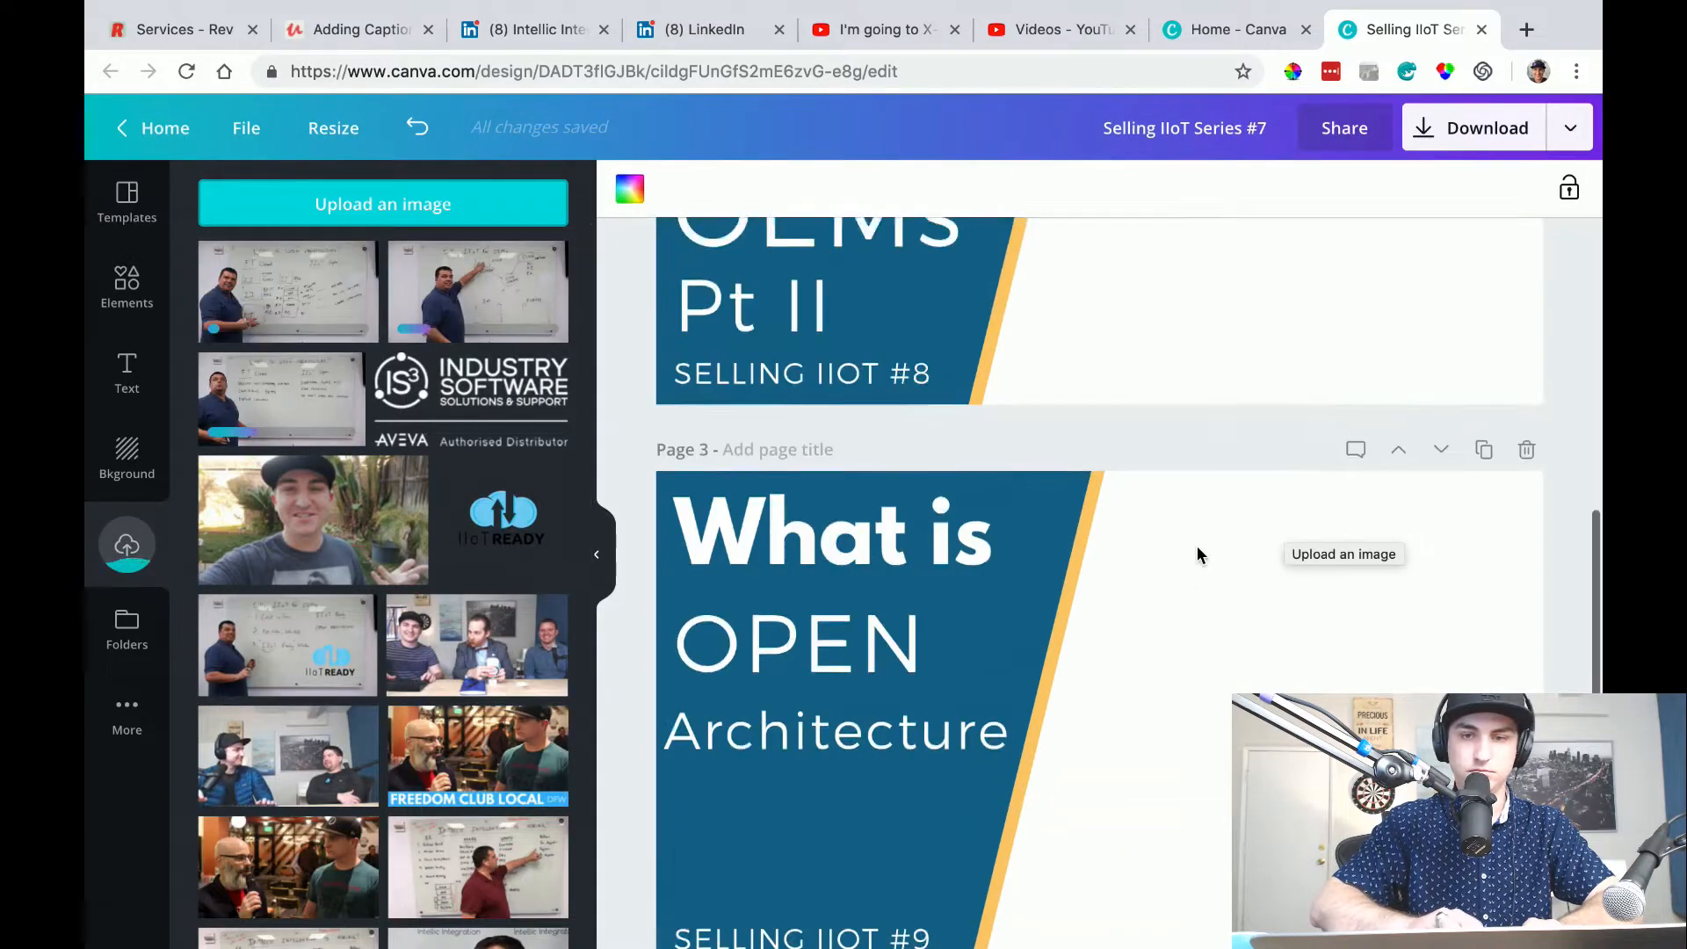
scroll(1195, 554, down, 2)
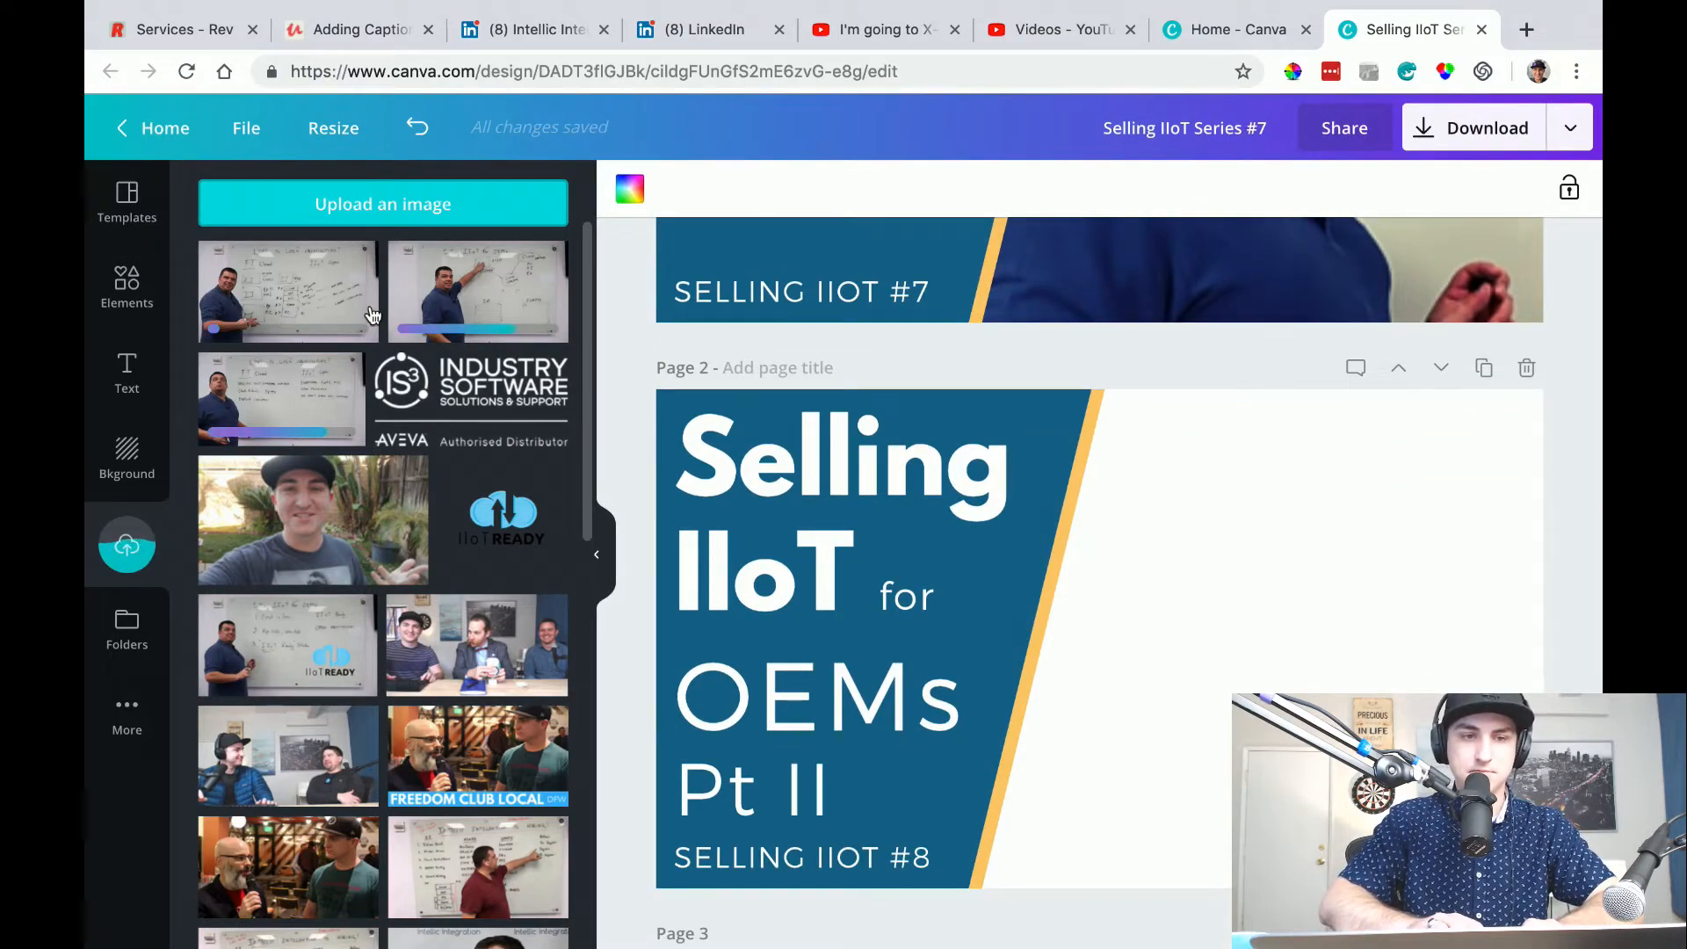
drag(466, 295, 1137, 613)
drag(1240, 682, 1227, 517)
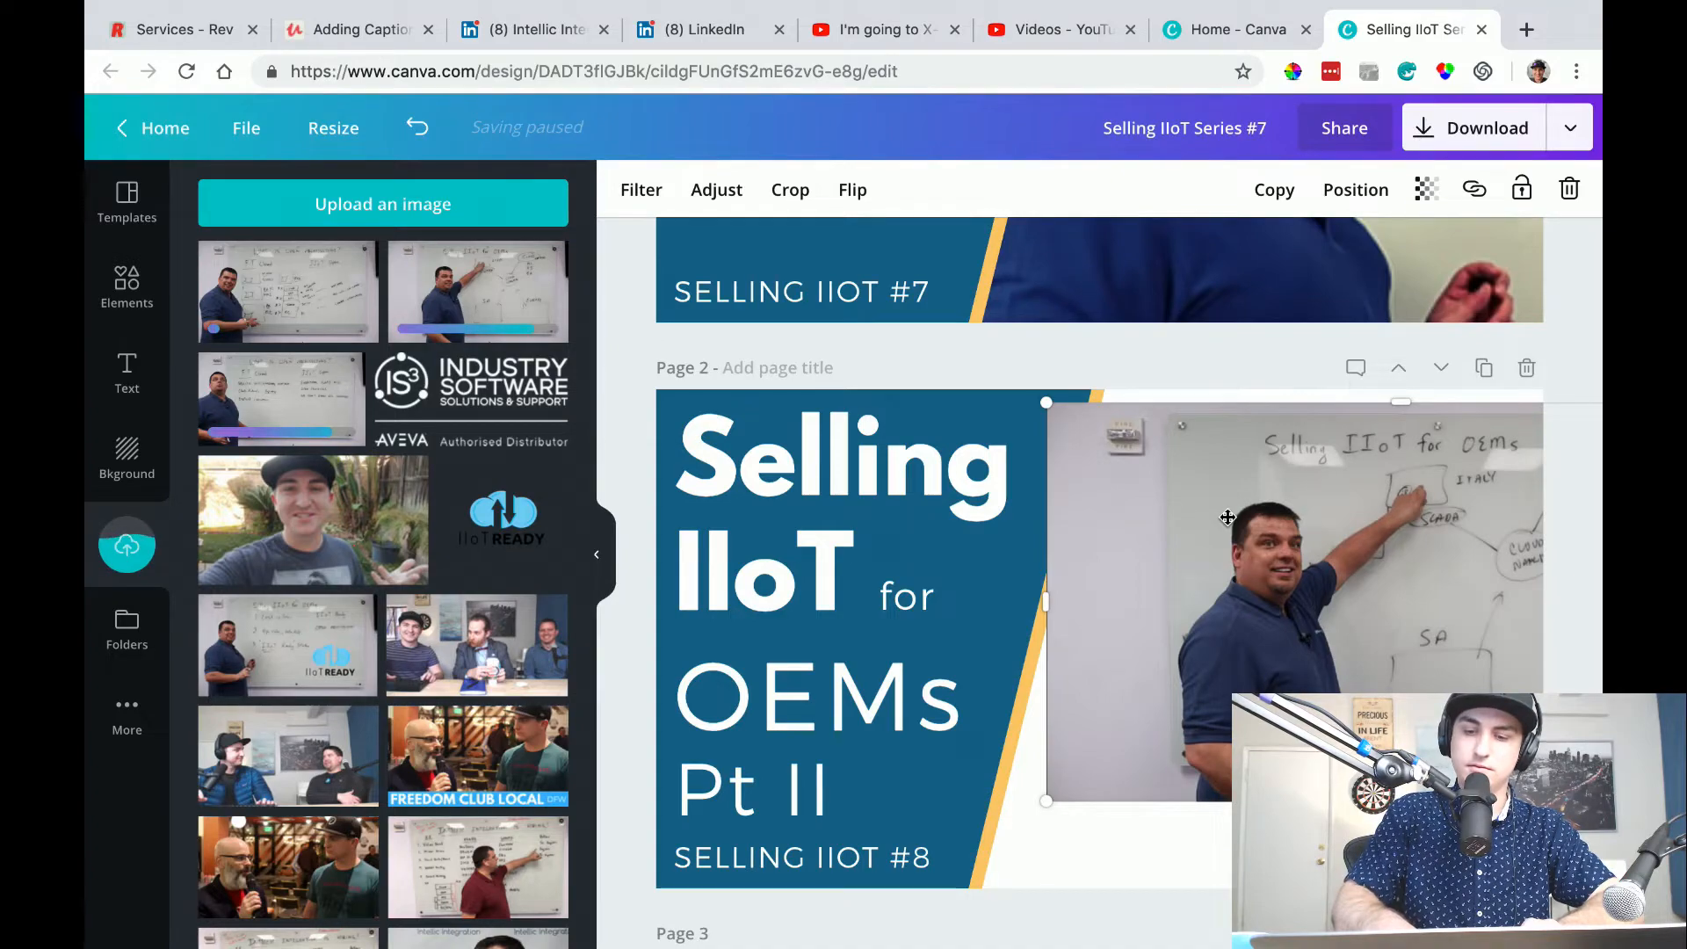
key(super+[)
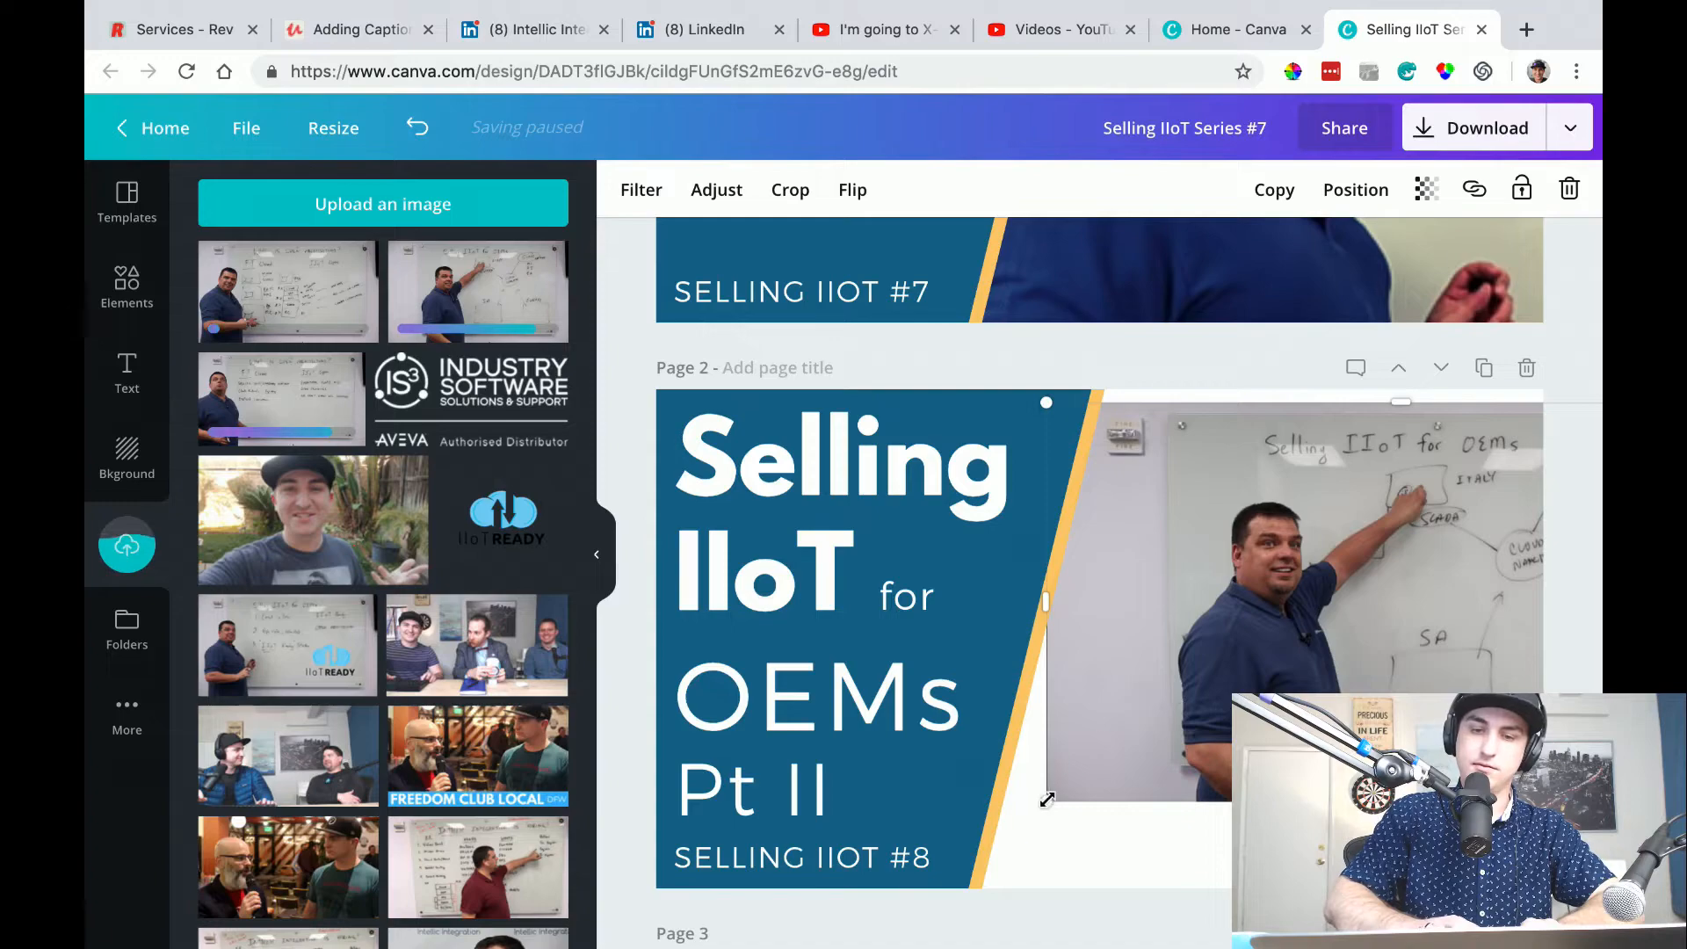
Enlarge the page 2 photo to fill the area beside the title panel and apply the Festive filter.
drag(1046, 802, 828, 928)
drag(897, 884, 800, 946)
drag(1173, 731, 1239, 675)
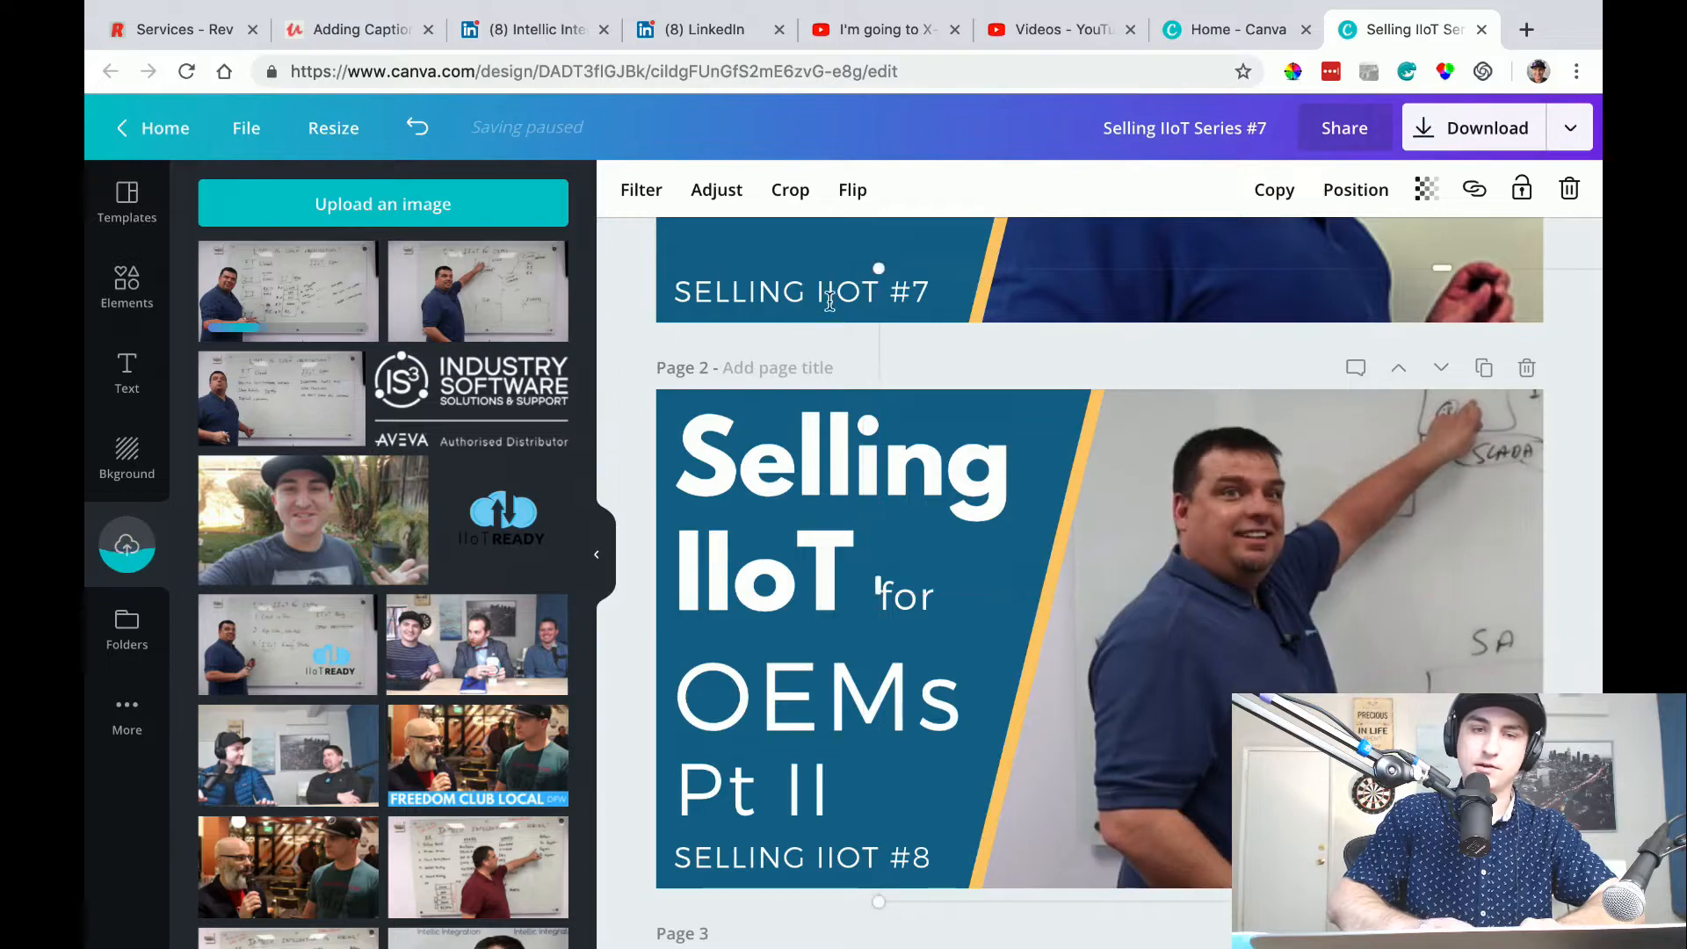
click(629, 209)
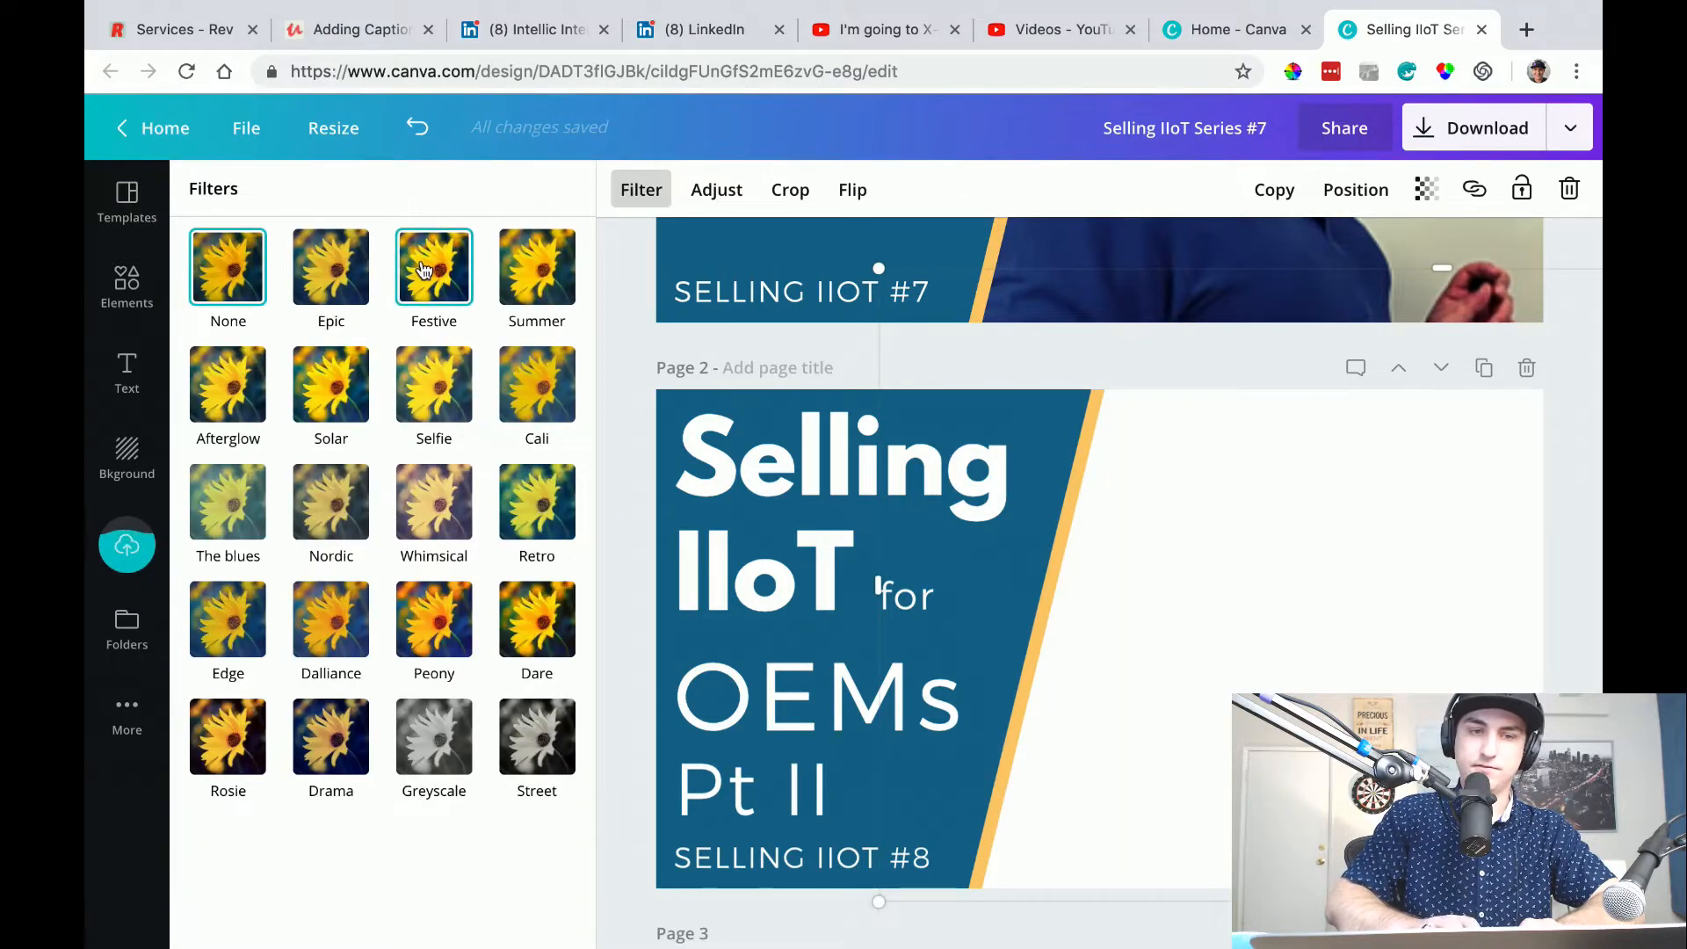
click(423, 269)
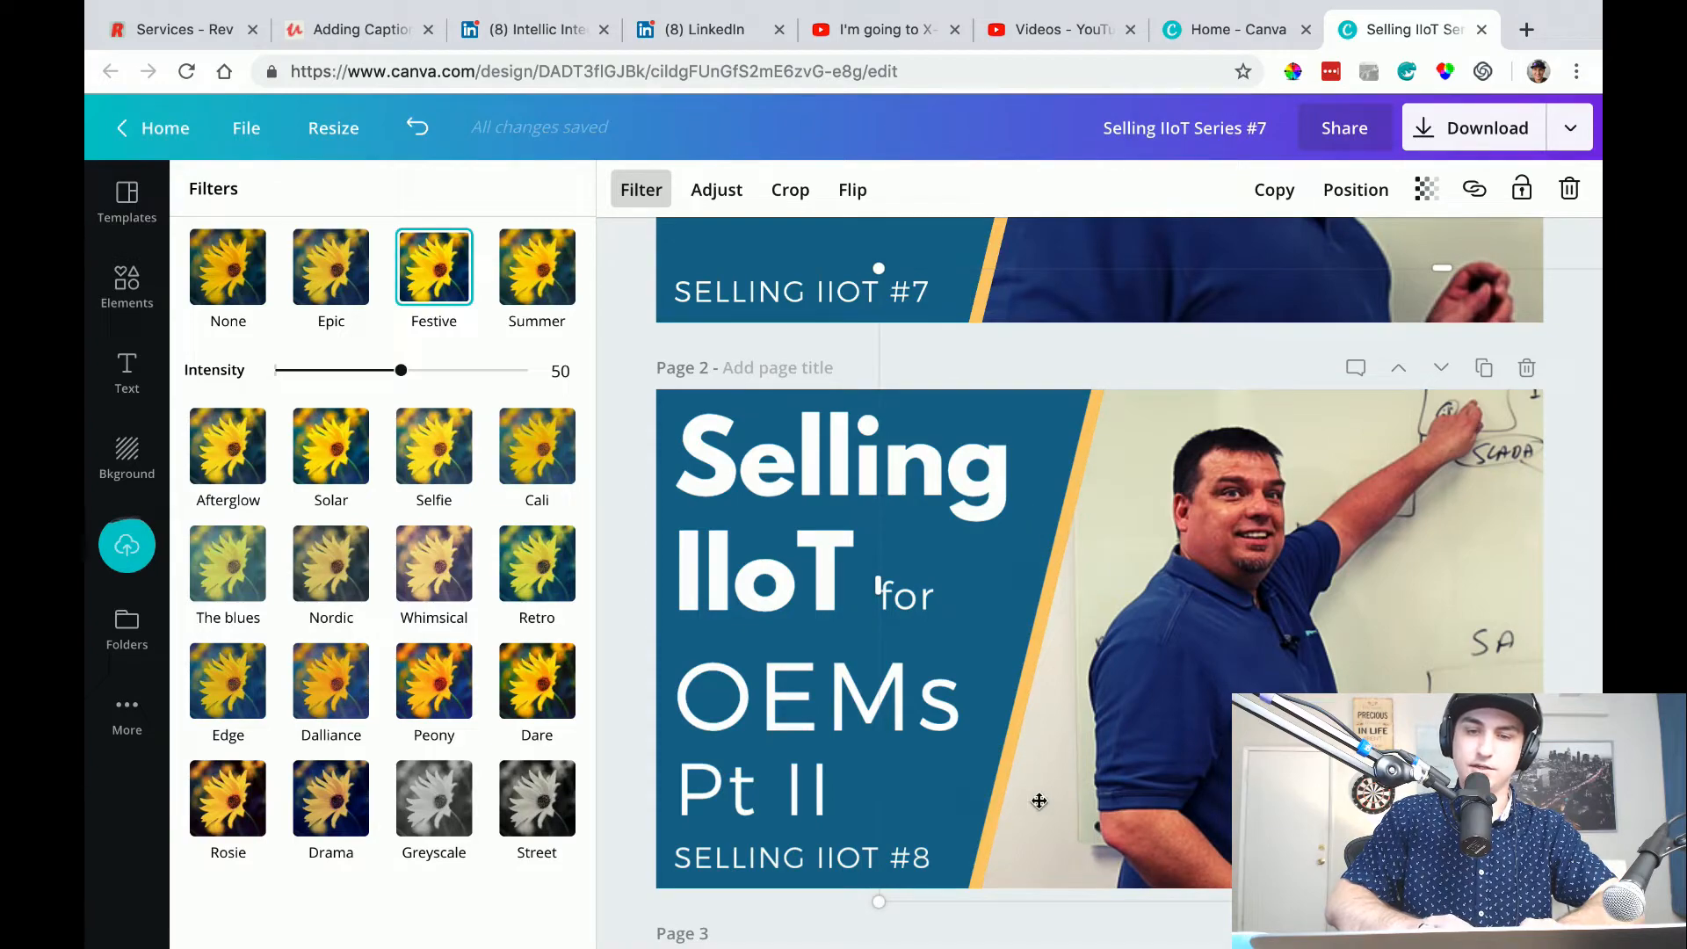
Resize and reposition the page 2 photo so the presenter, his pointing hand and the whiteboard heading fit beside the title panel.
drag(1178, 578, 1244, 525)
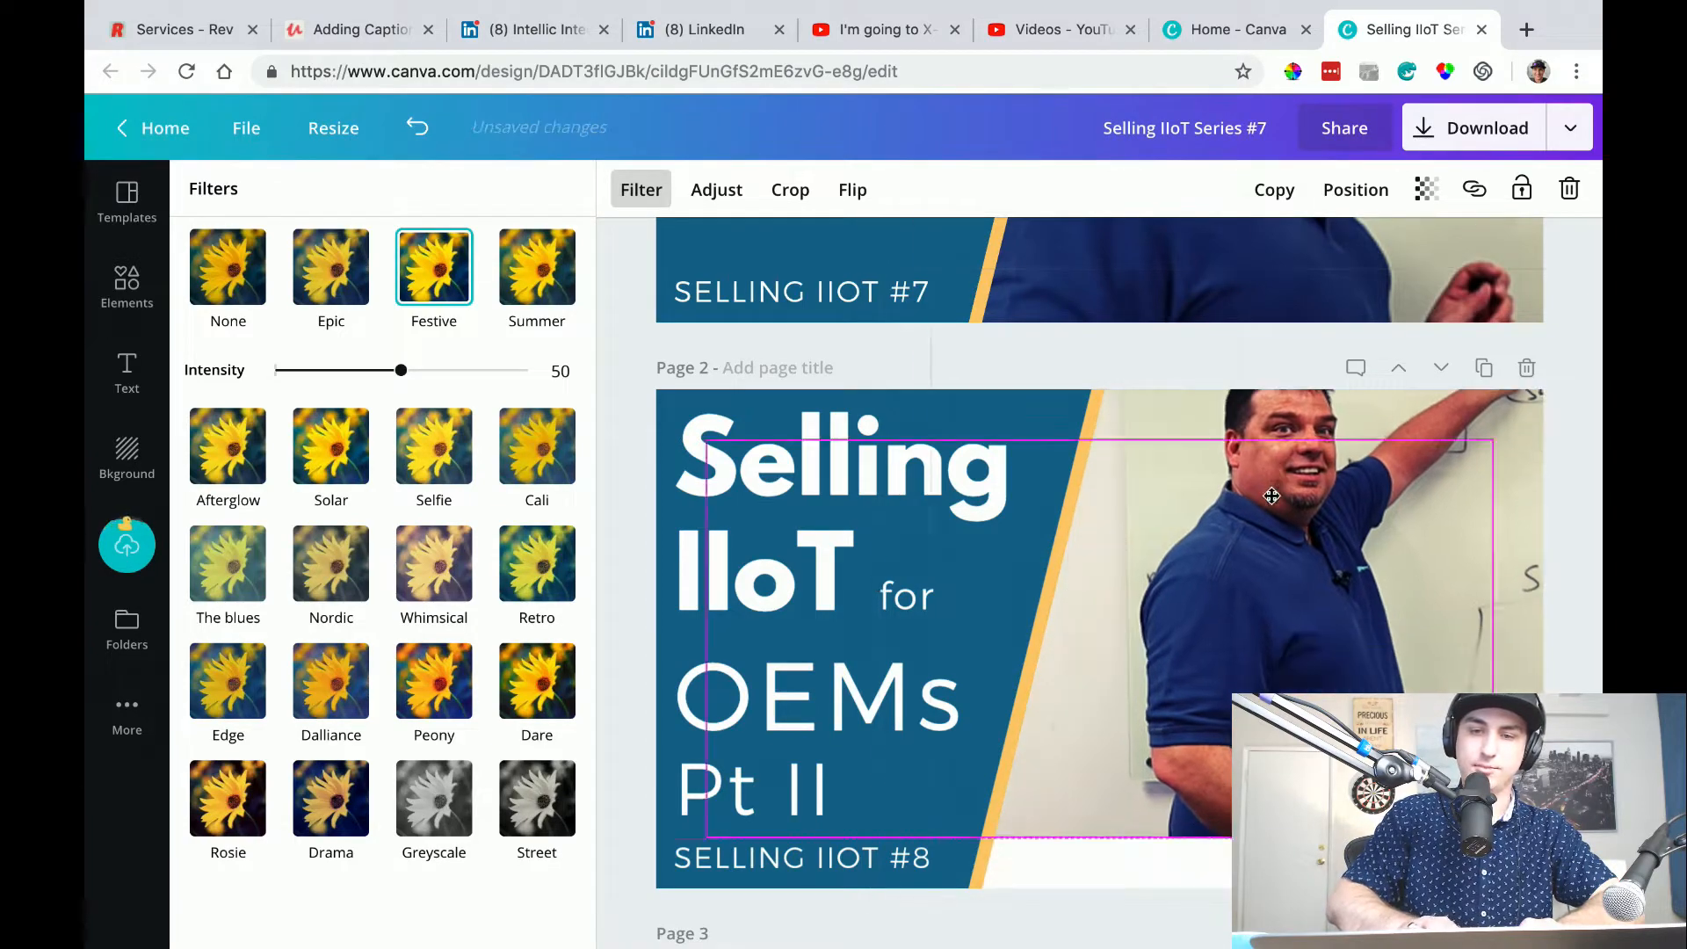
drag(922, 843, 738, 940)
drag(1106, 773, 1092, 856)
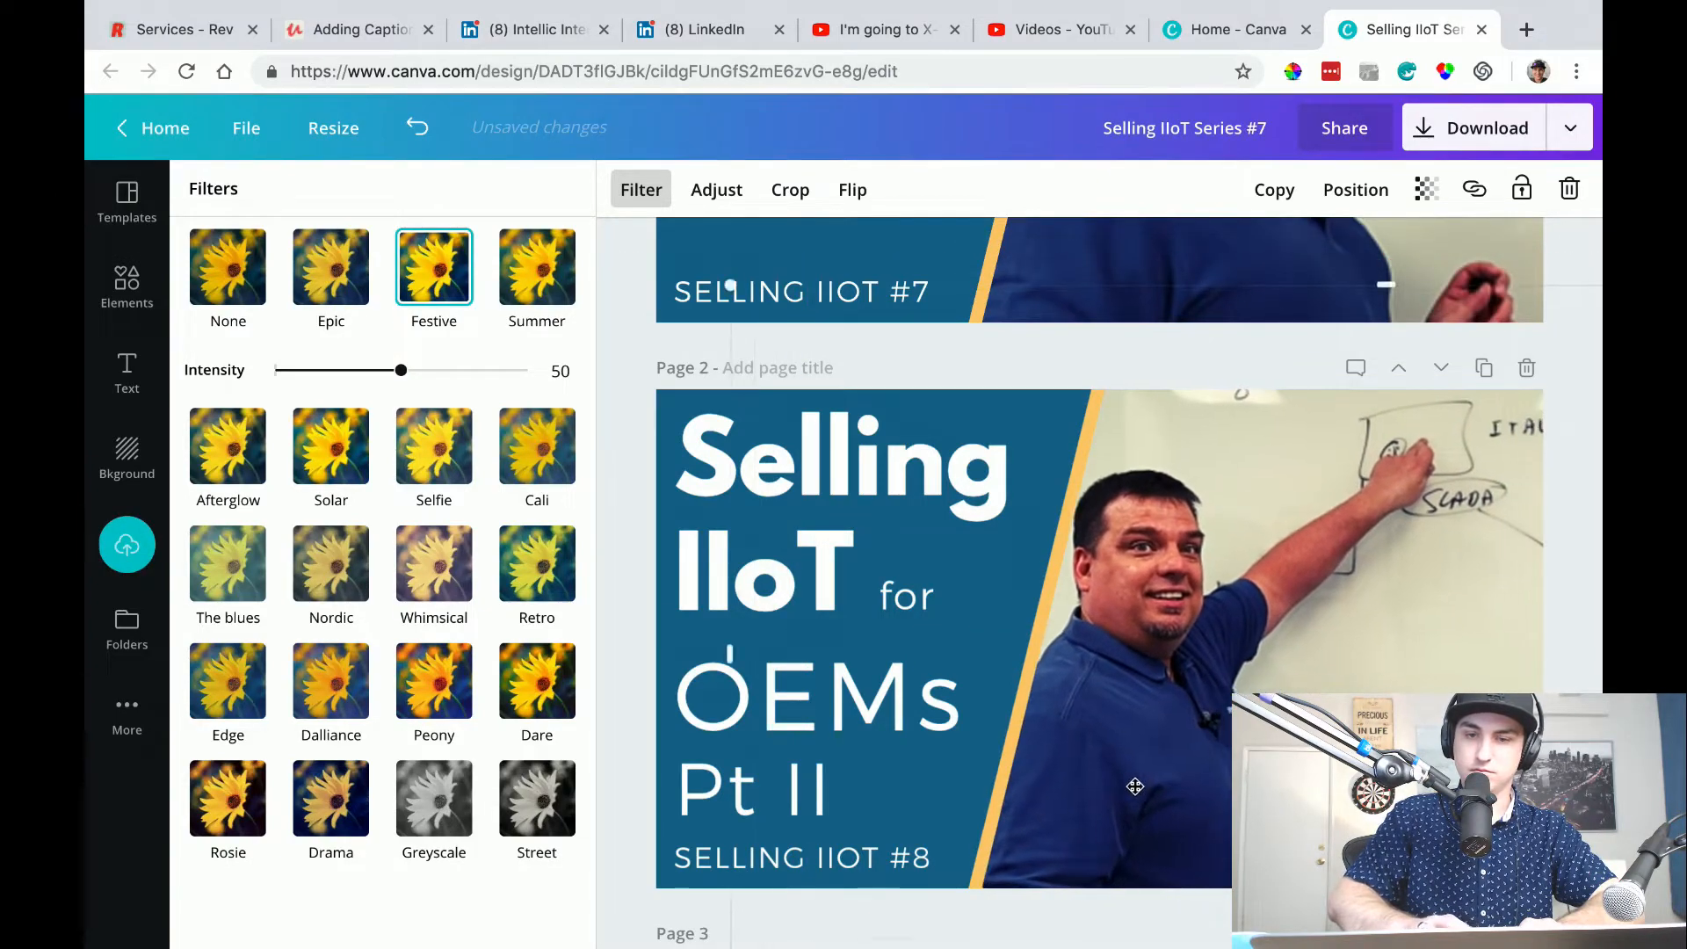
drag(1127, 798, 1204, 697)
drag(965, 769, 998, 735)
drag(1273, 662, 1085, 719)
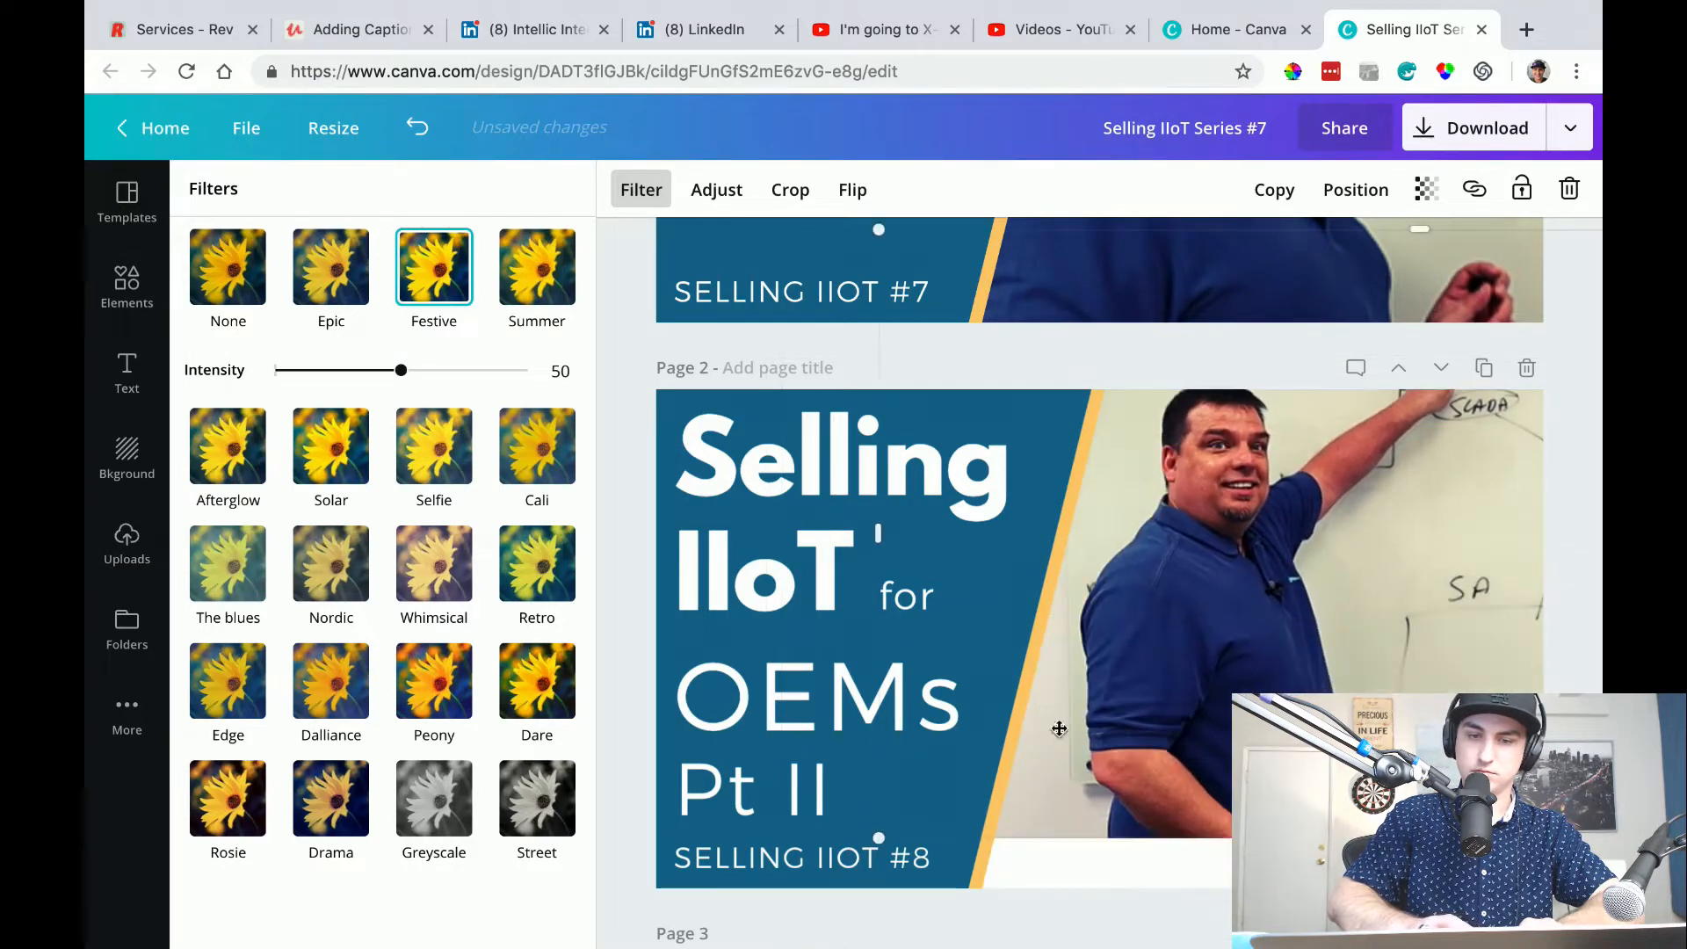
drag(880, 840, 1086, 830)
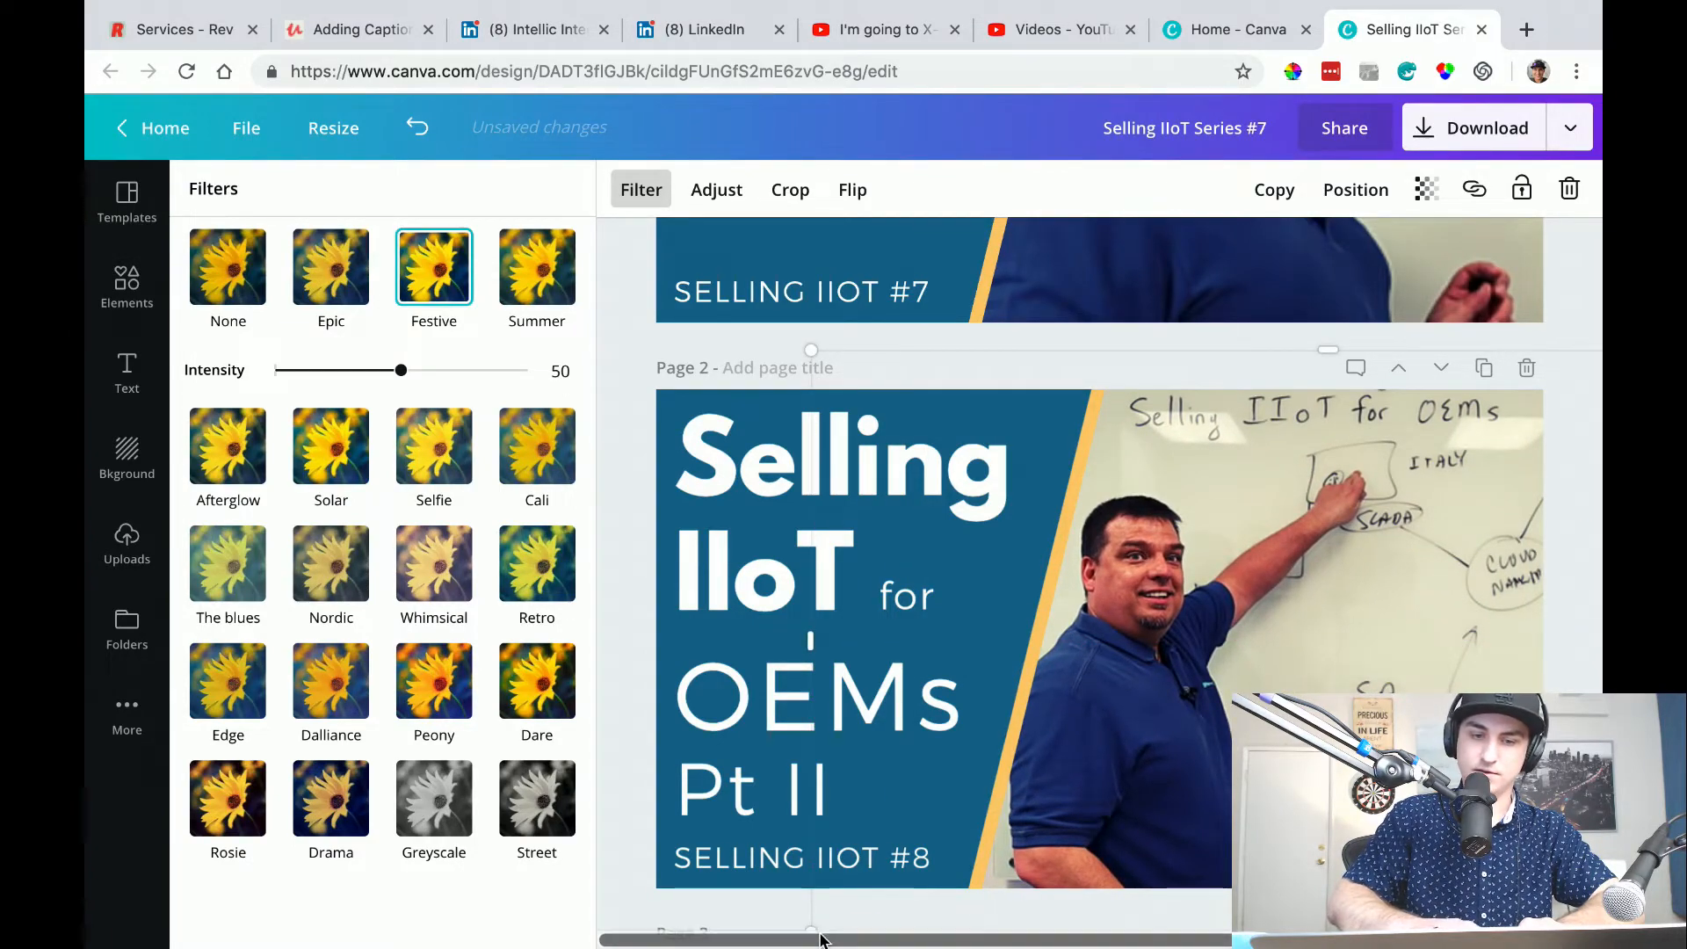
click(831, 933)
Shrink the page 2 photo slightly and shift it to show more of the whiteboard drawing, then deselect everything.
scroll(954, 863, down, 2)
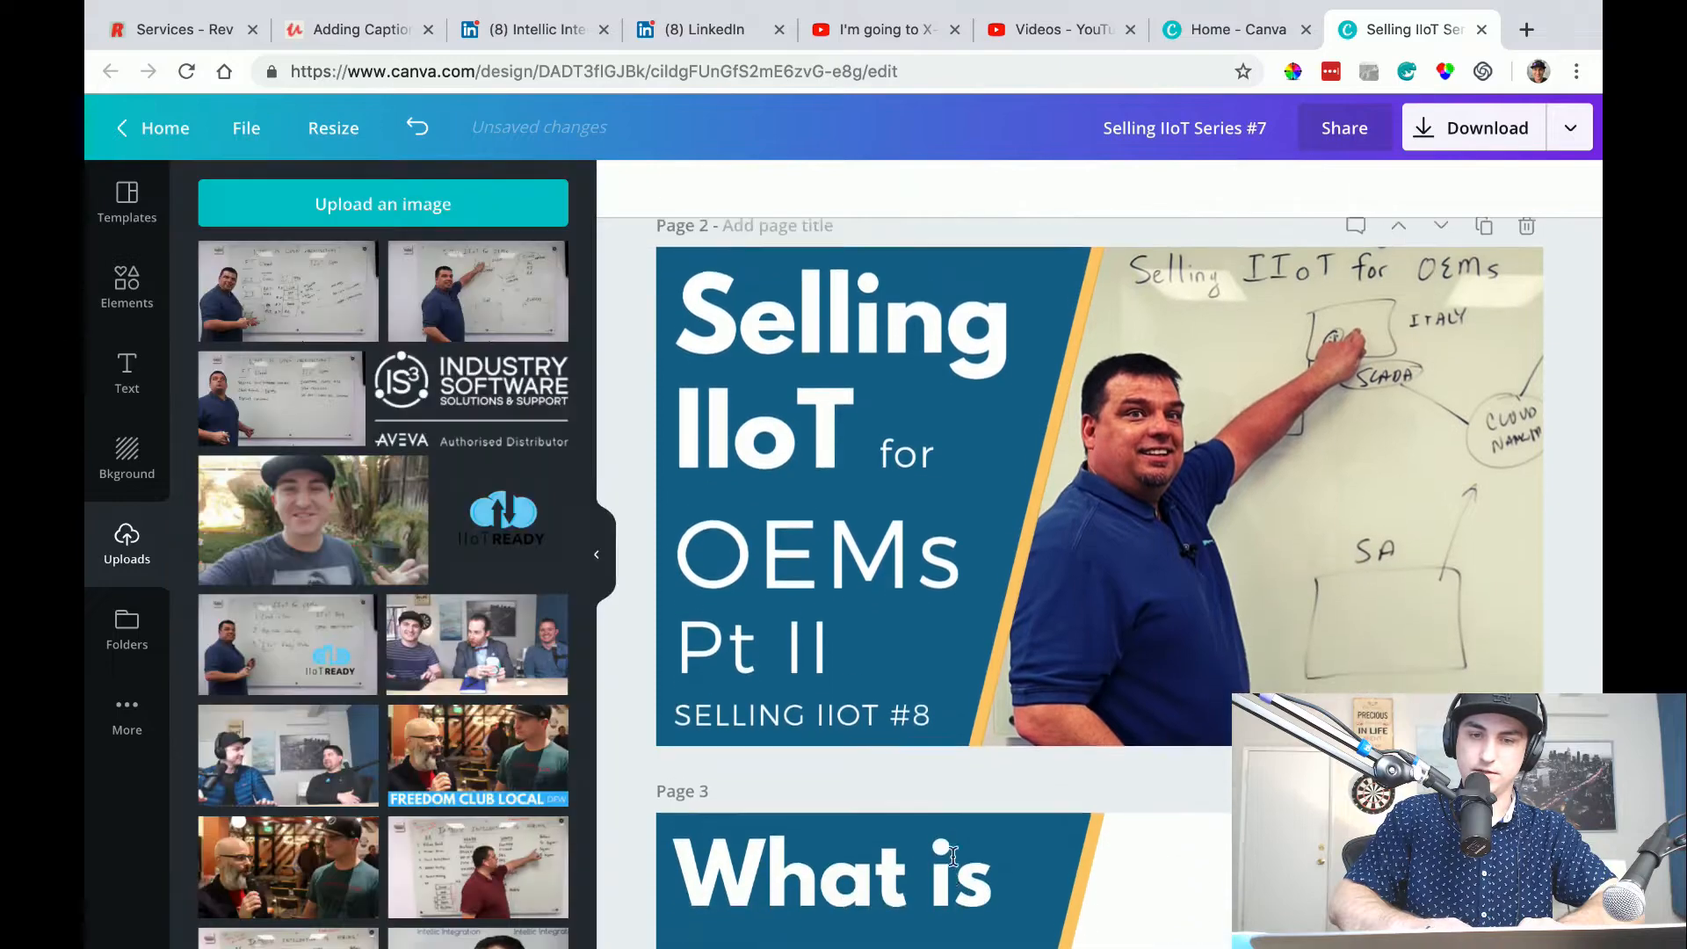
click(1176, 663)
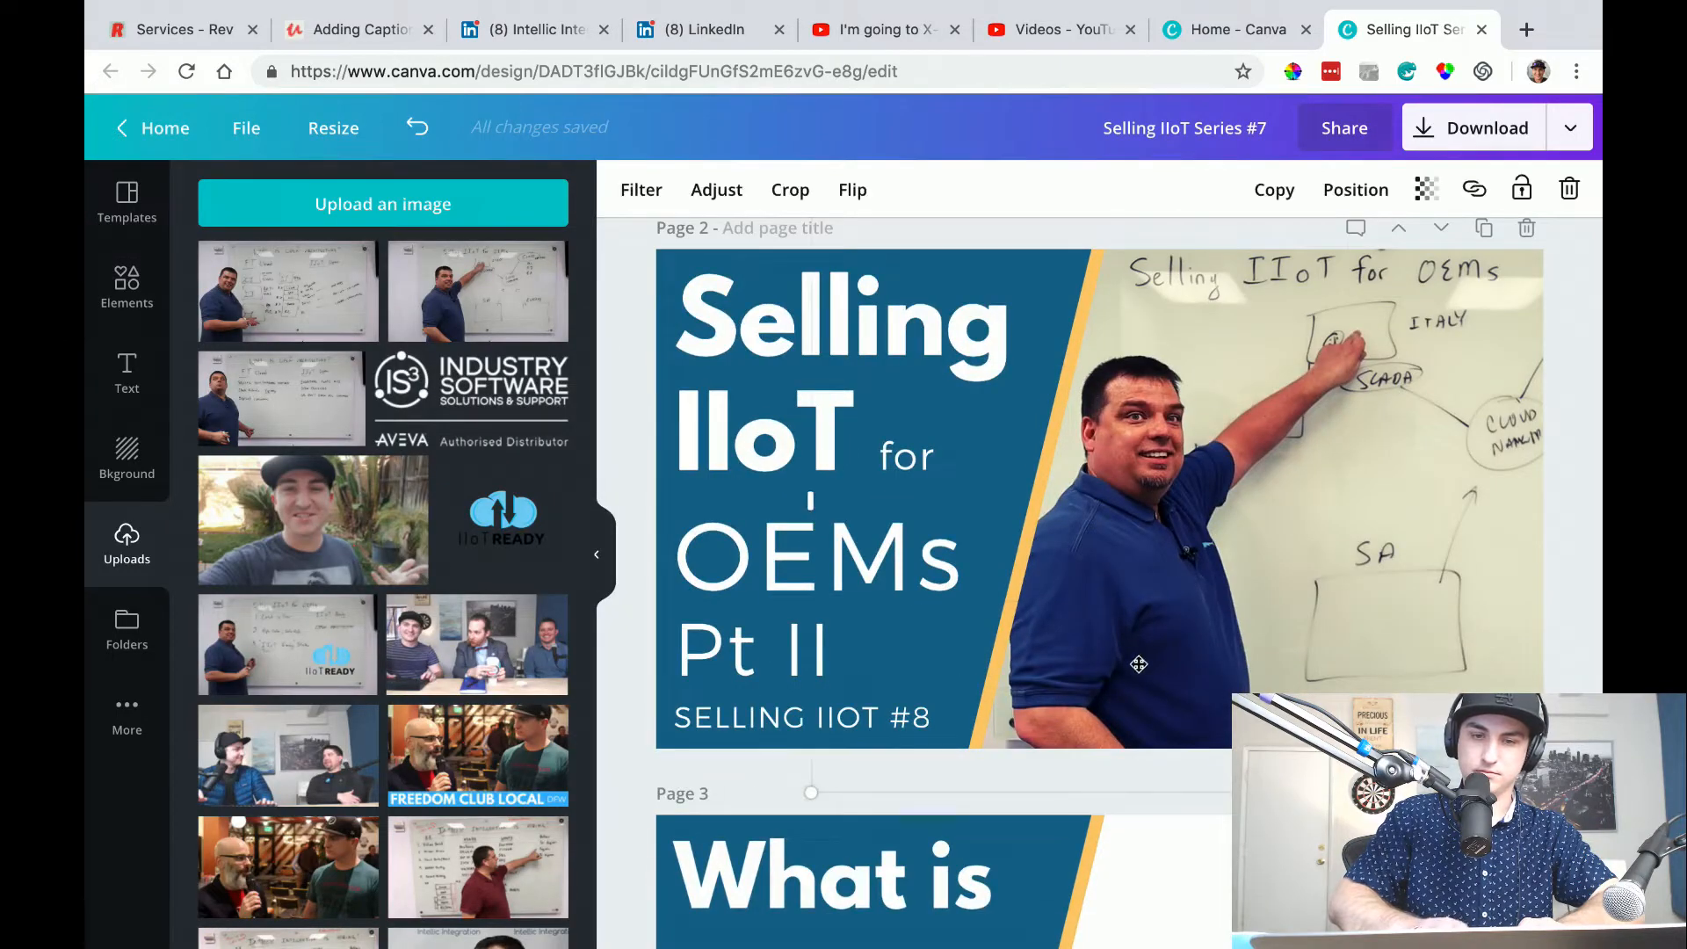
drag(811, 797, 922, 727)
drag(1200, 545, 1112, 580)
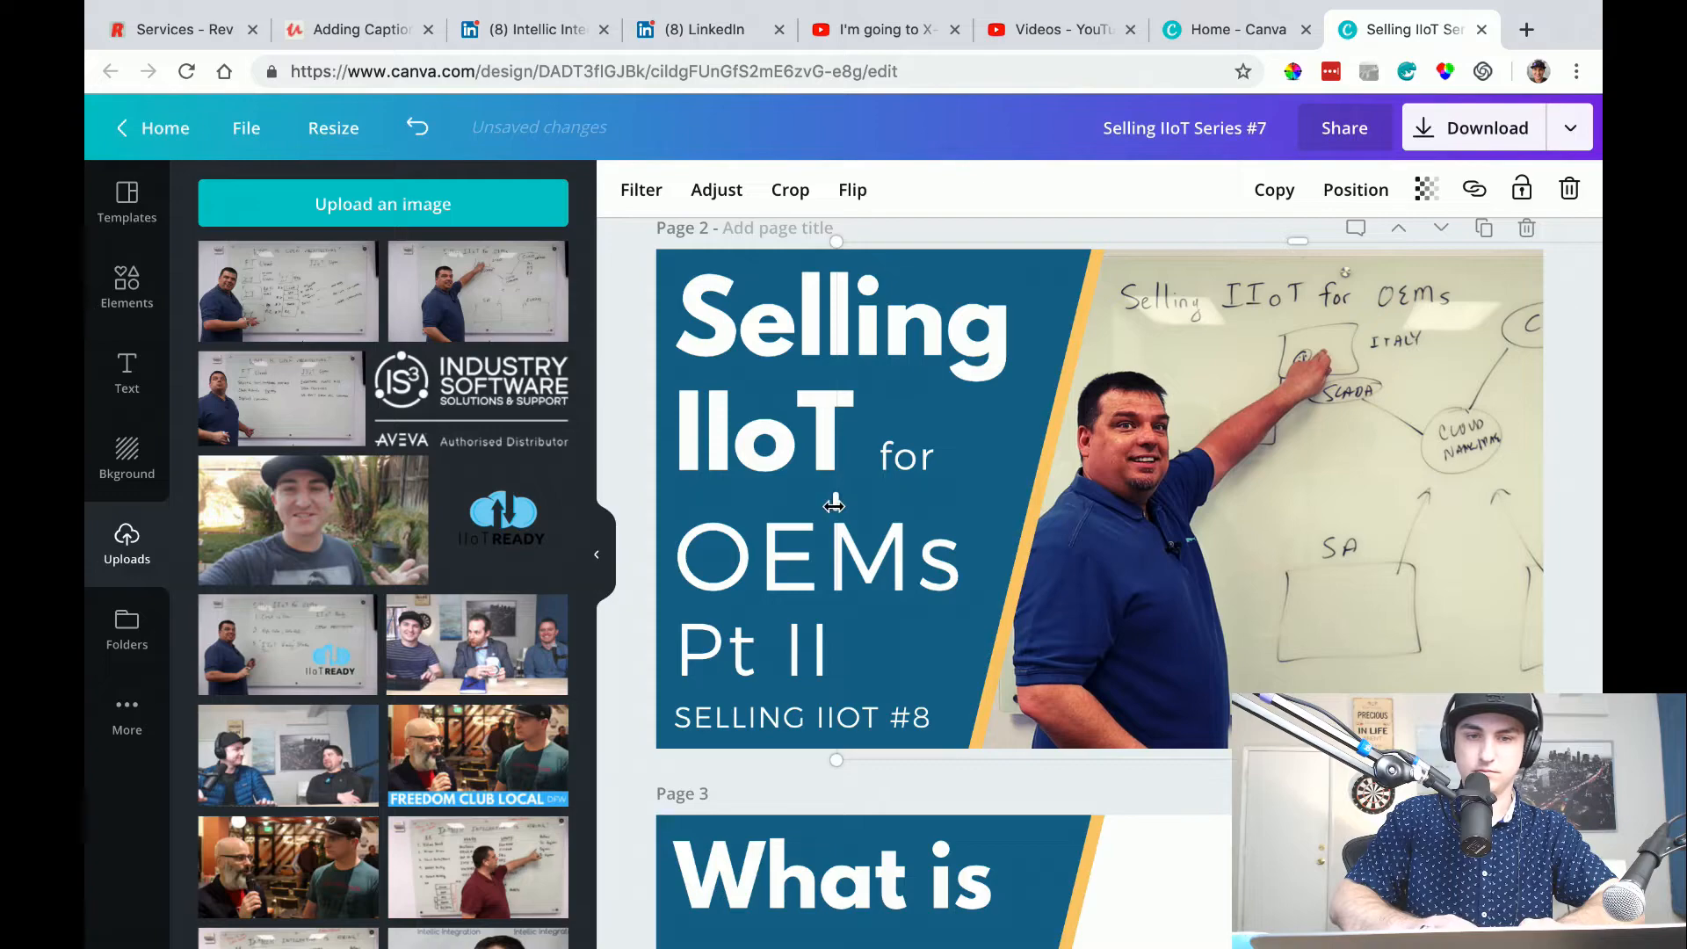
double_click(827, 551)
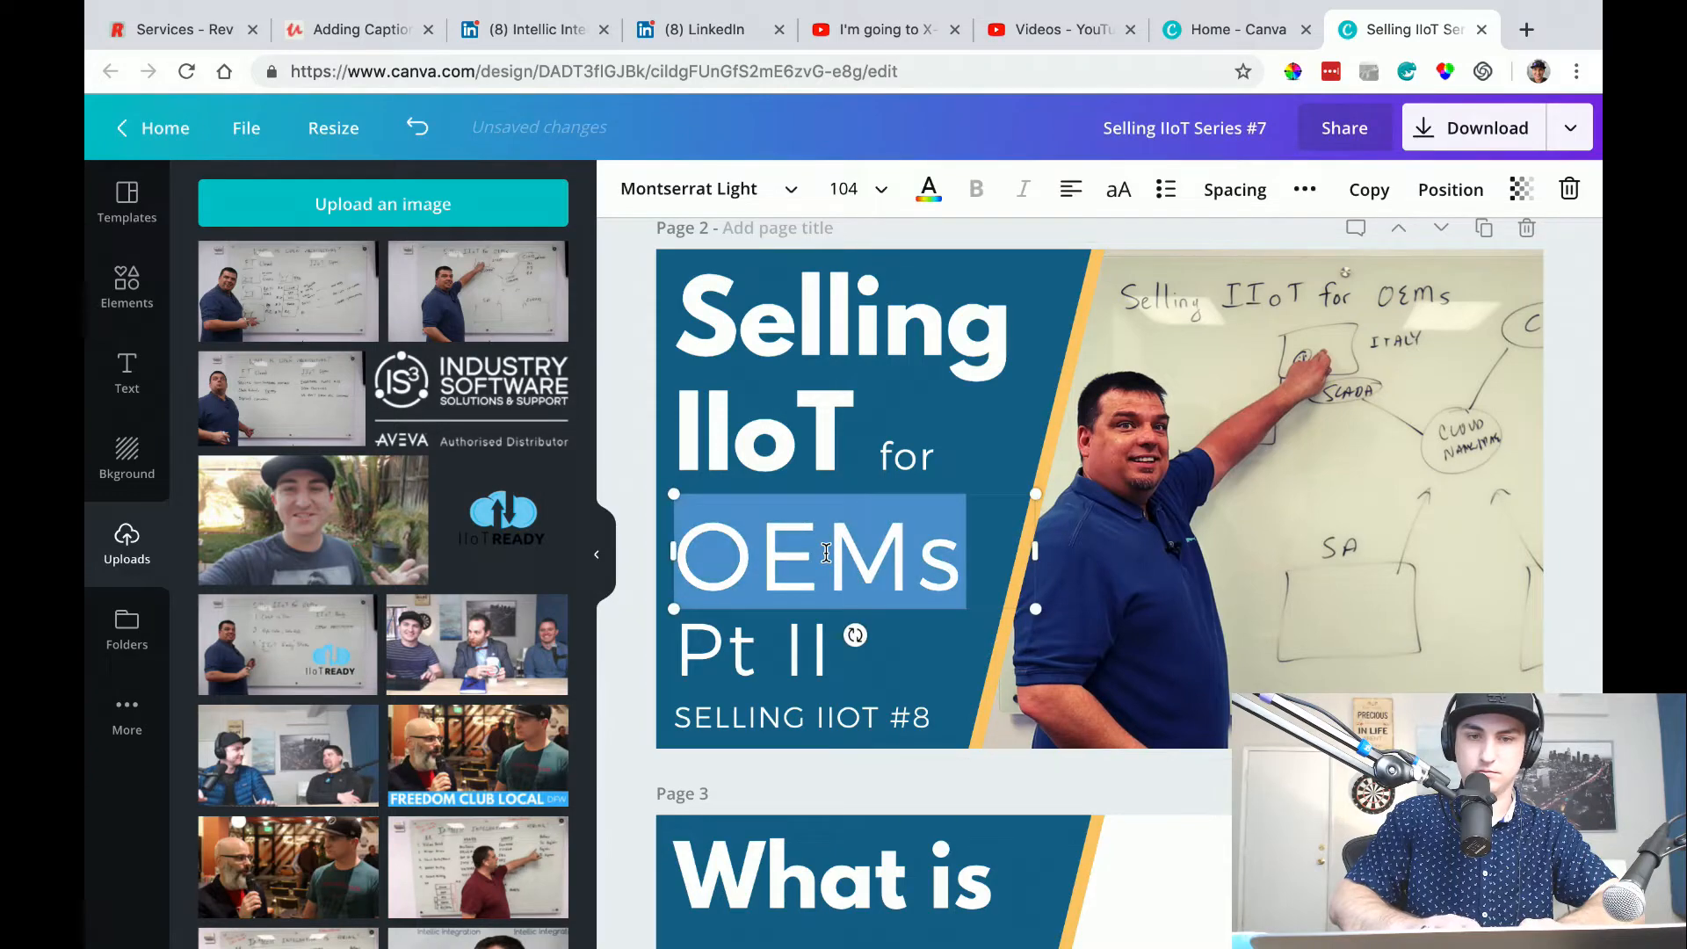
click(637, 528)
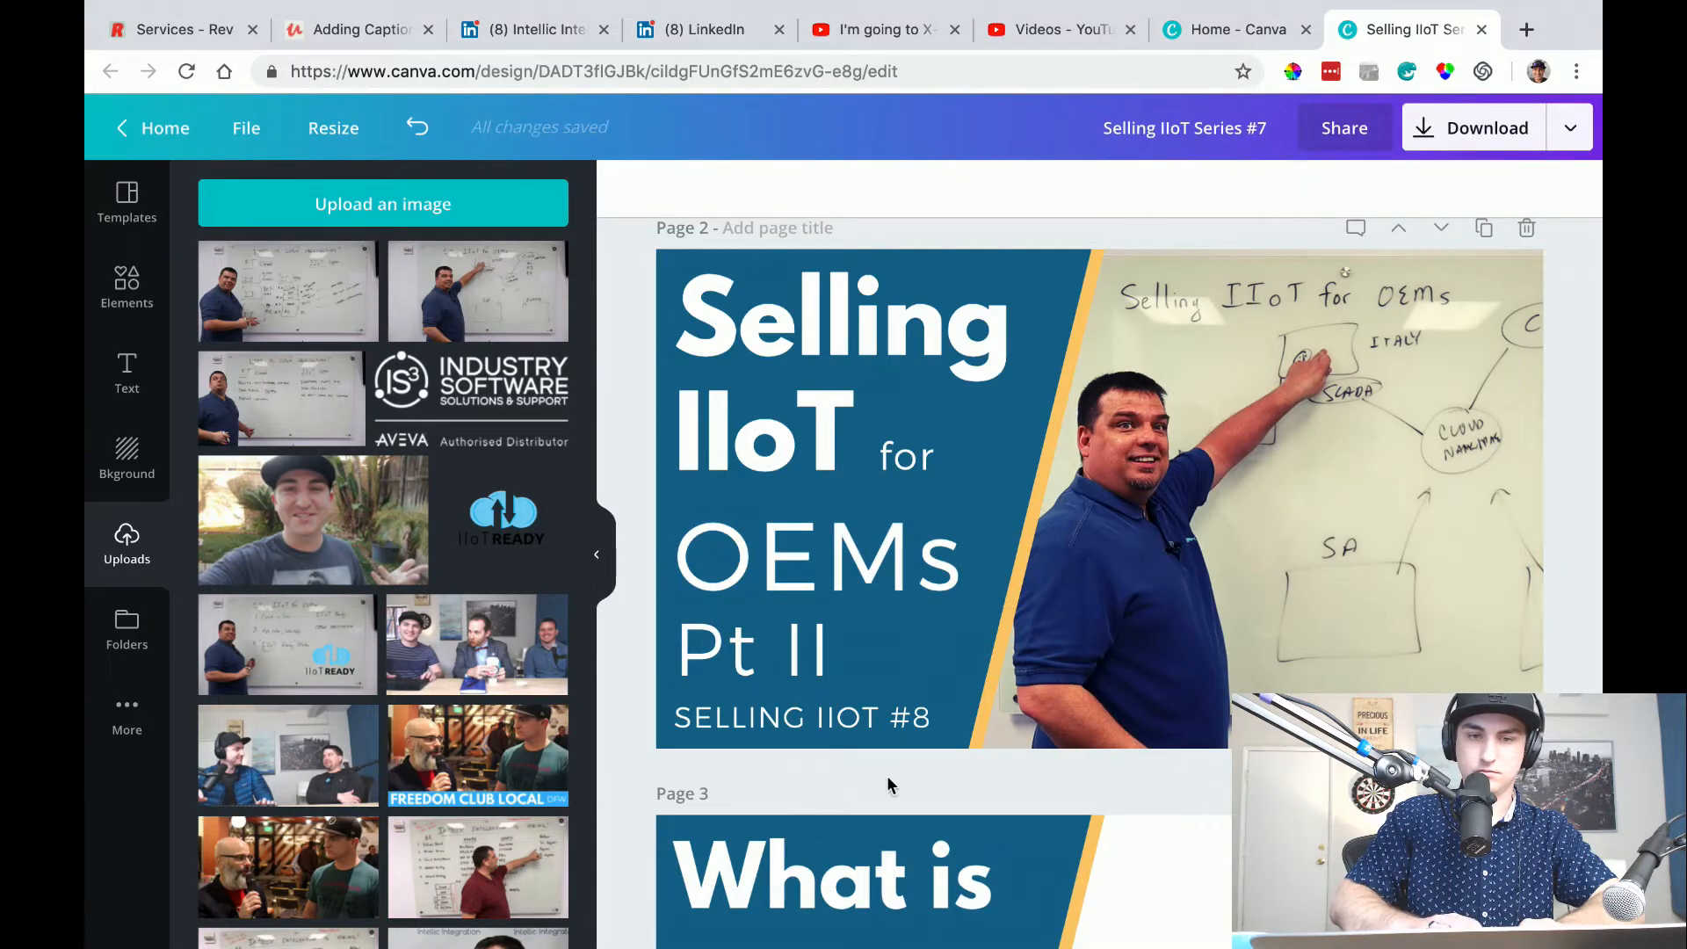
Compare the page 2 thumbnail with the finished page 1 thumbnail, checking presenter size, framing and logo placement.
scroll(1112, 571, up, 6)
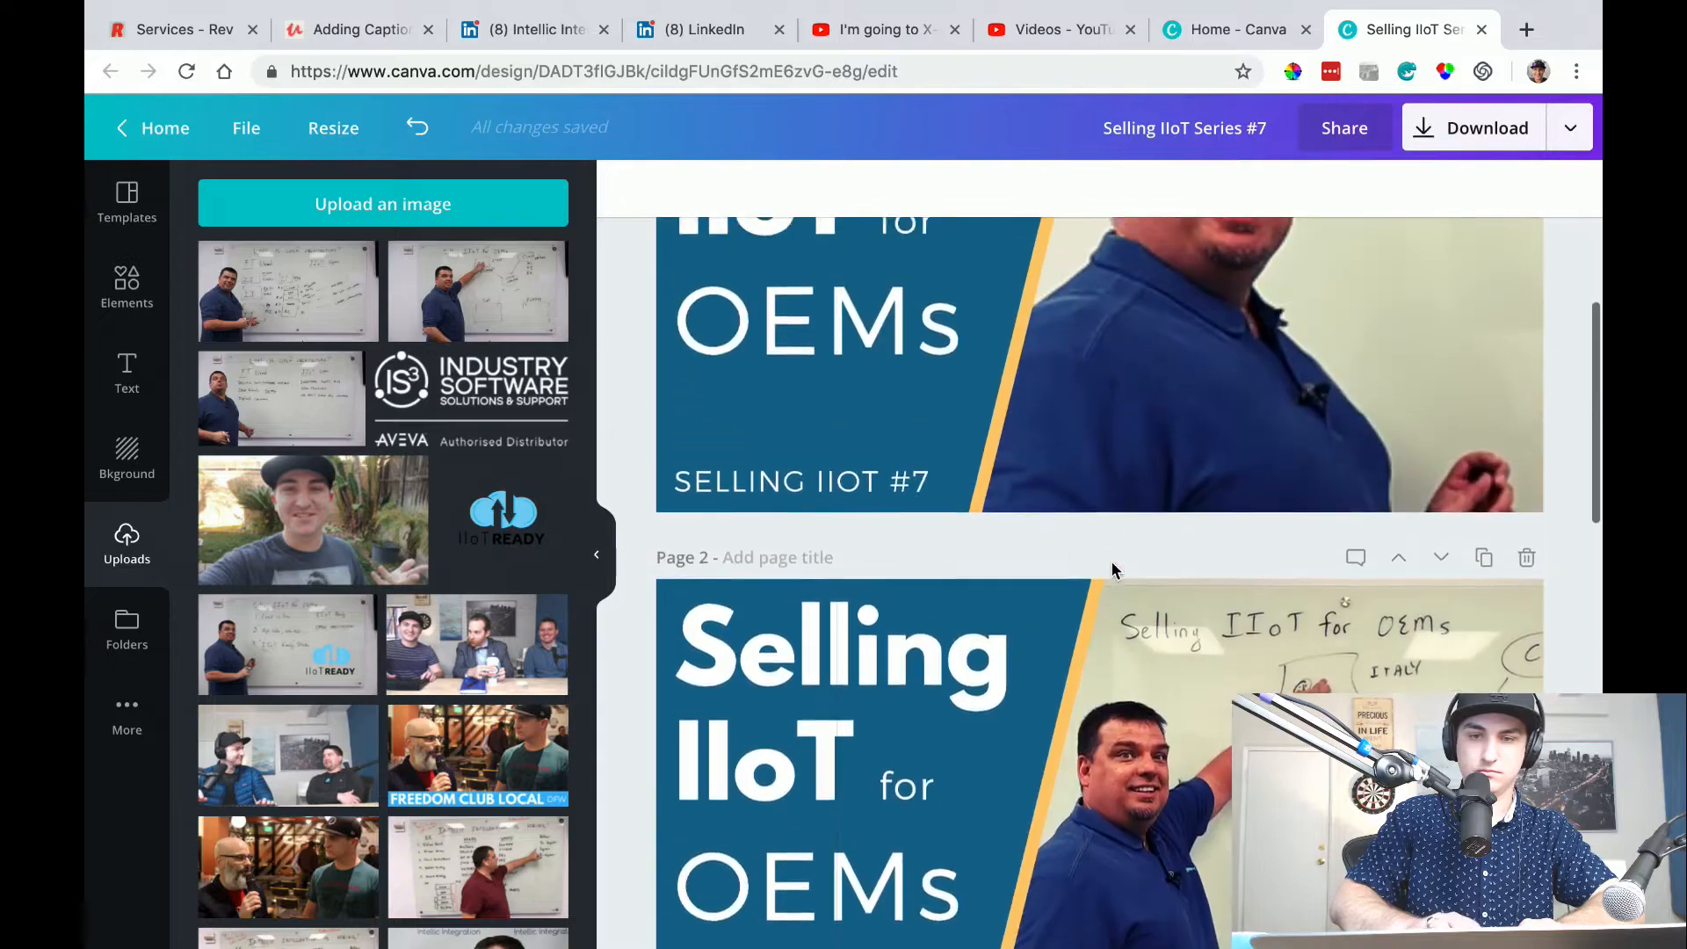
scroll(1112, 571, down, 6)
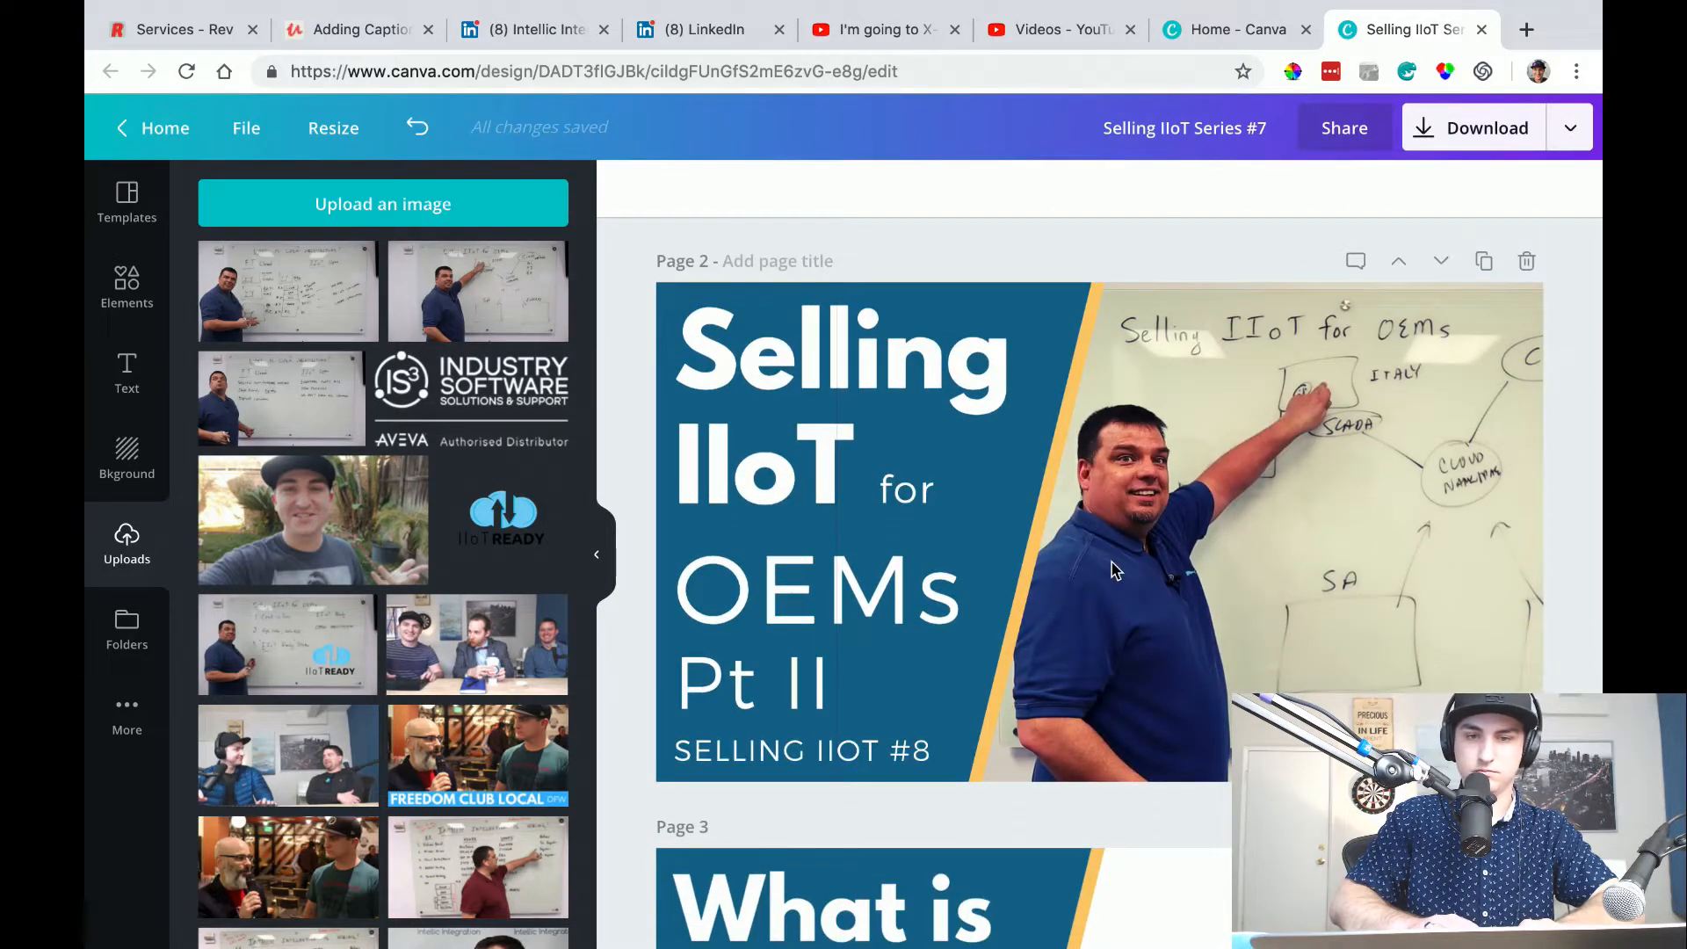
scroll(1111, 572, up, 6)
scroll(1112, 571, down, 8)
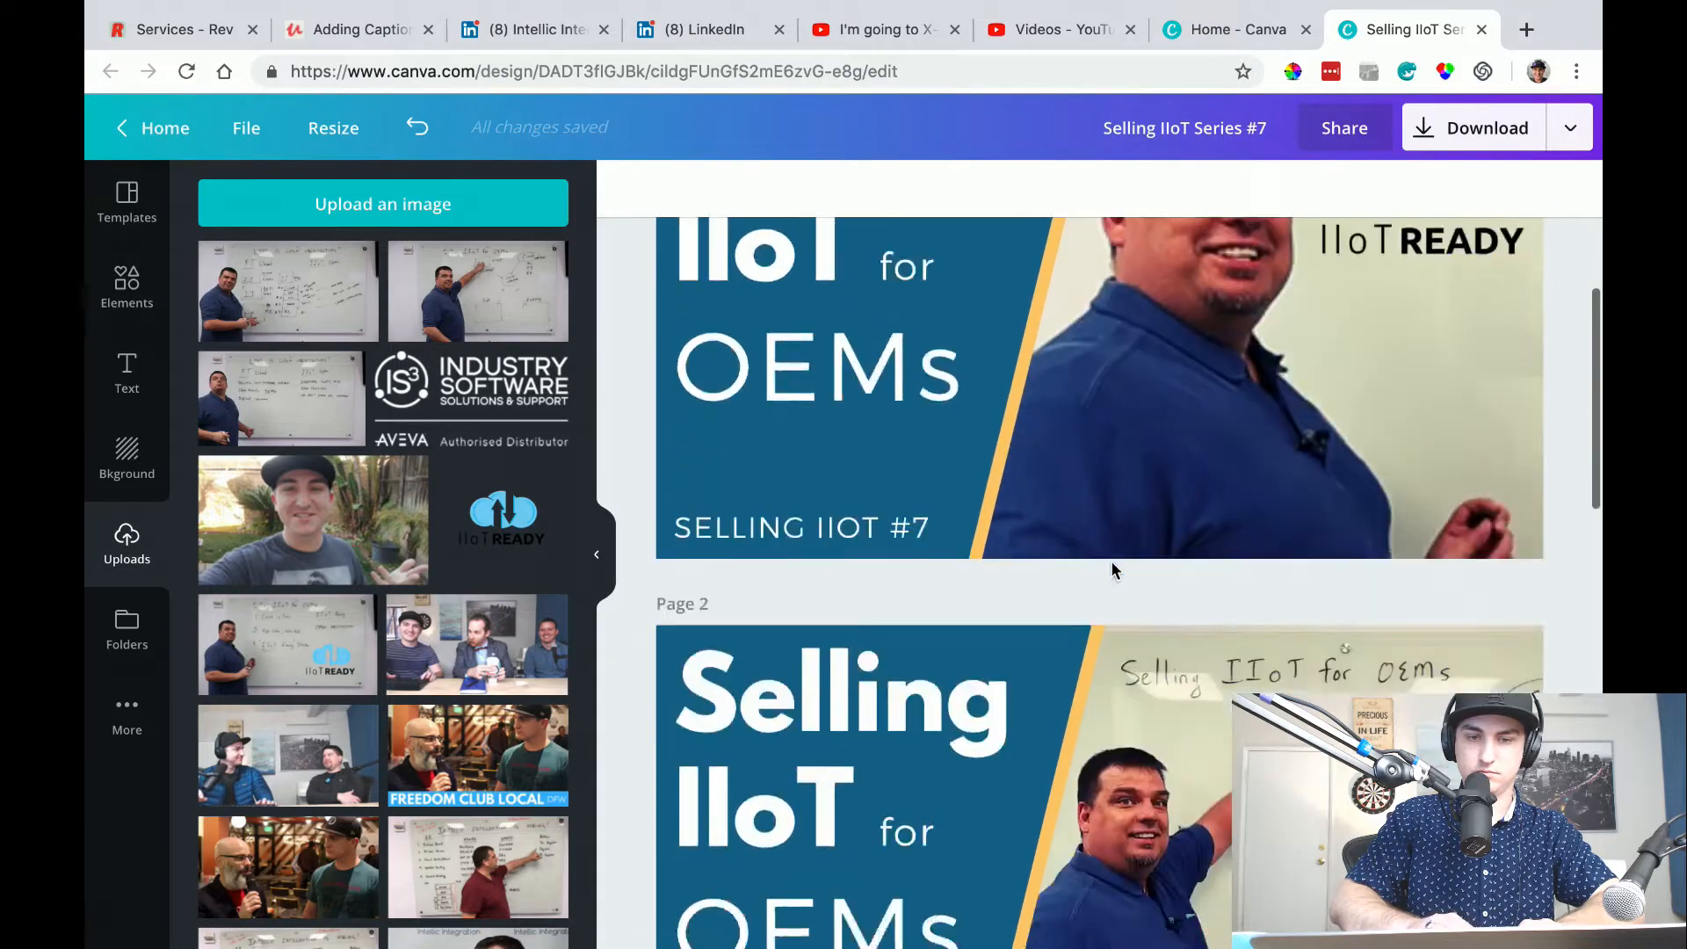
scroll(1112, 569, up, 4)
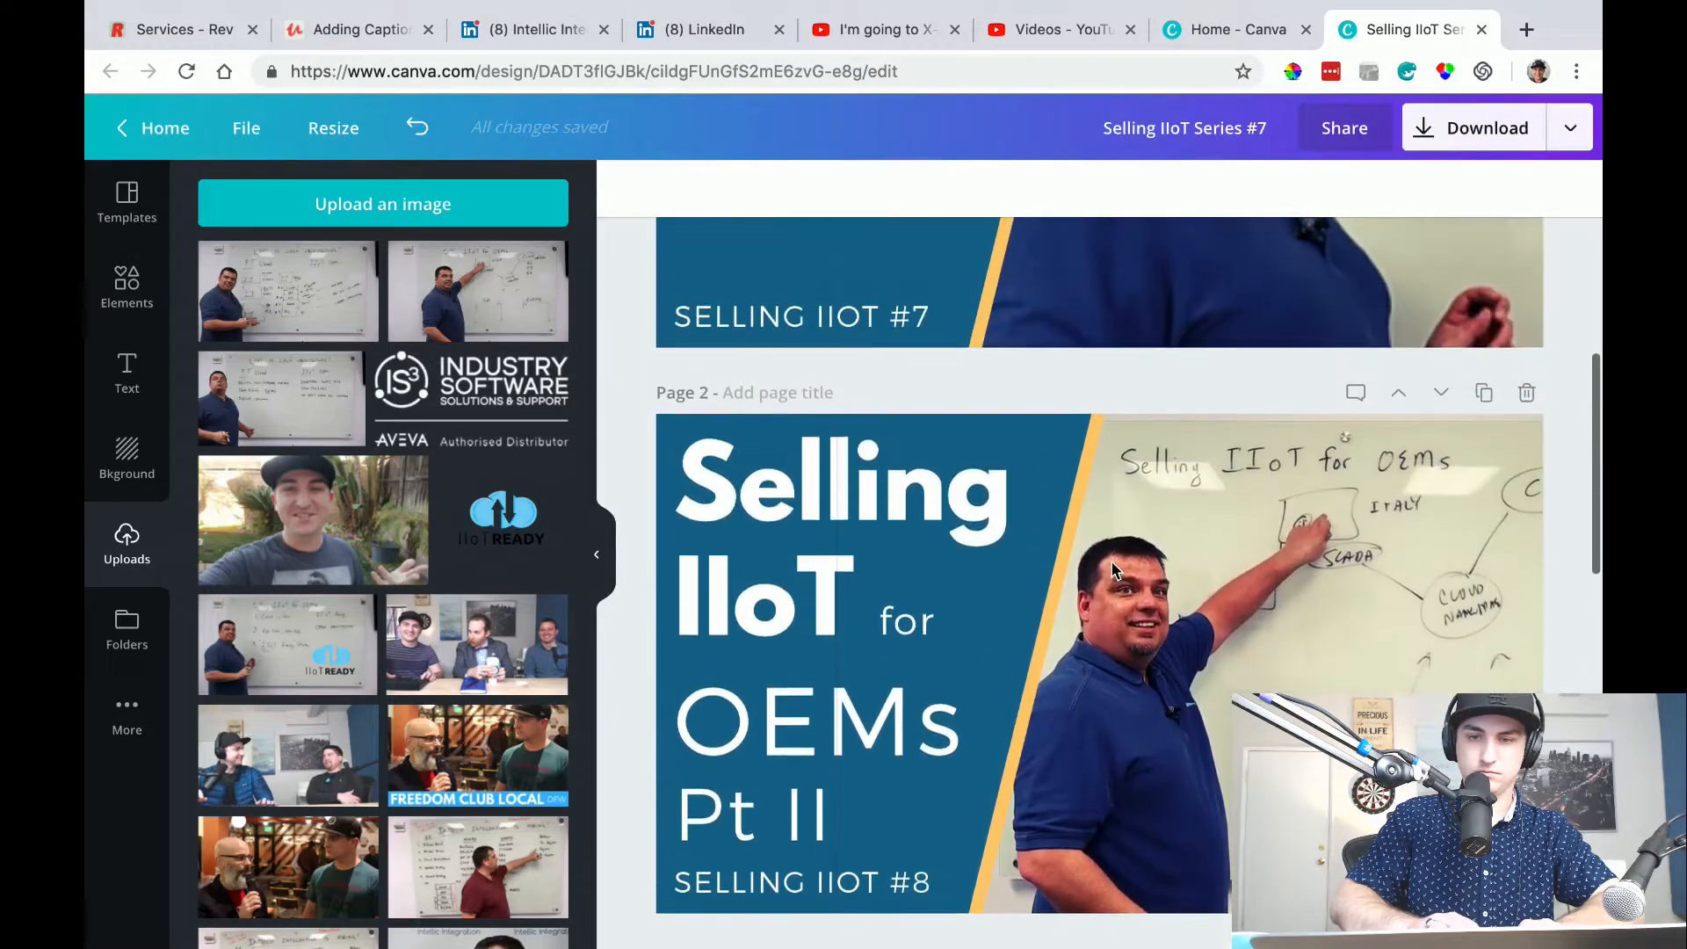
scroll(1112, 570, up, 5)
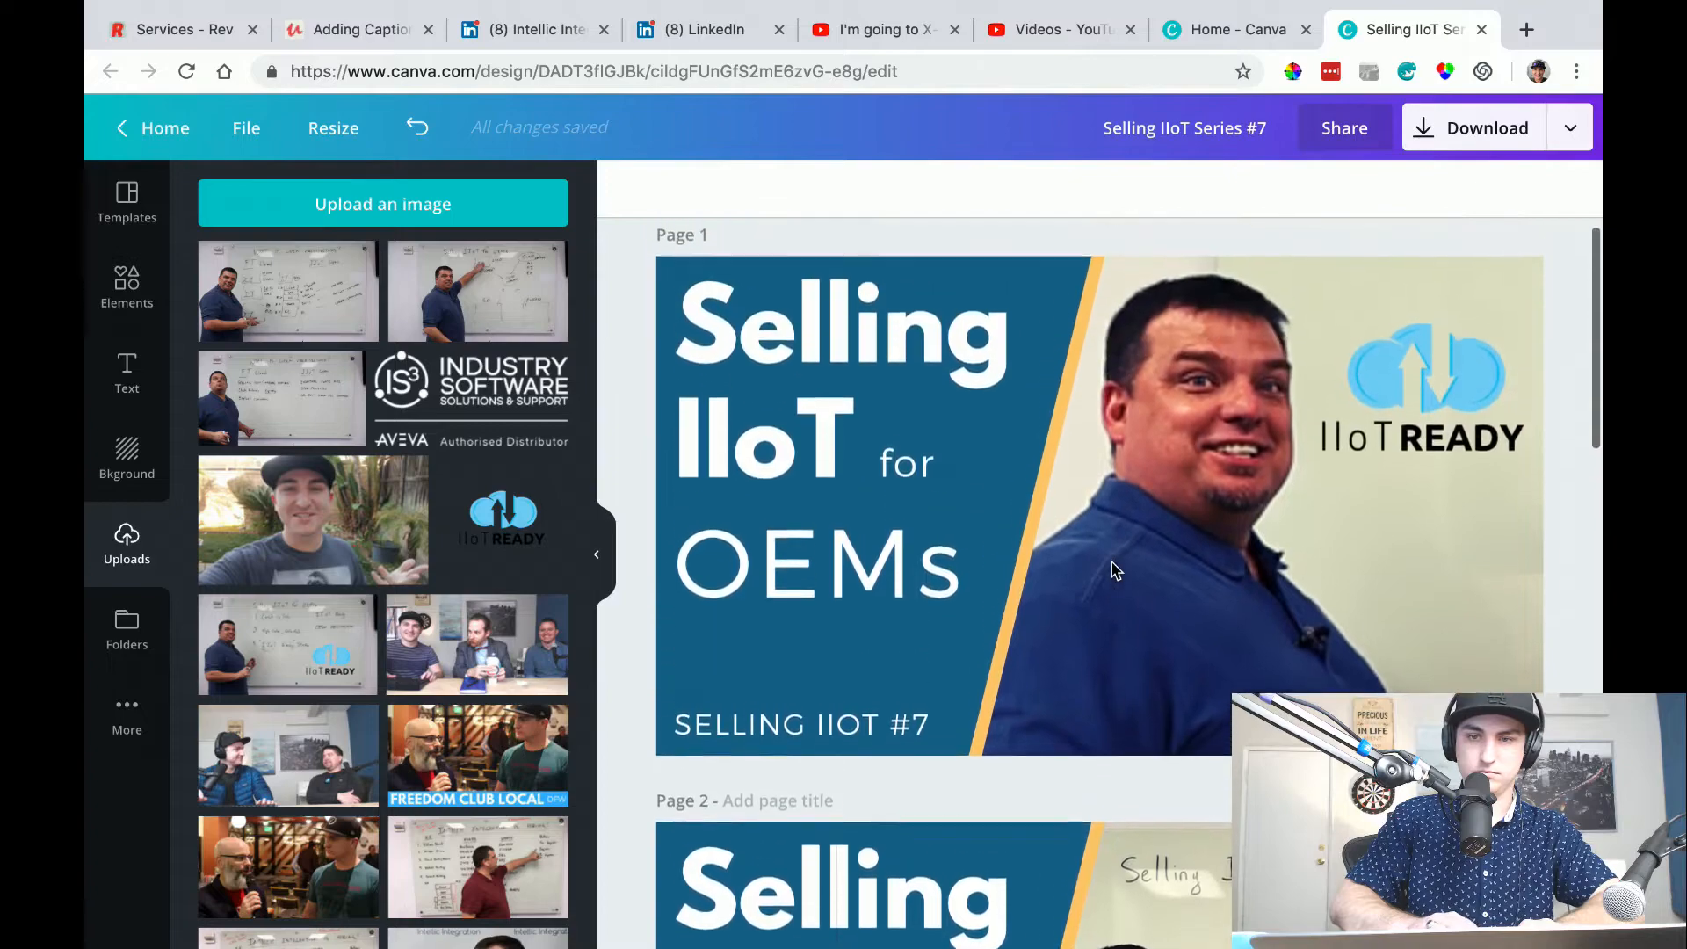
scroll(1112, 569, down, 8)
scroll(1111, 570, down, 6)
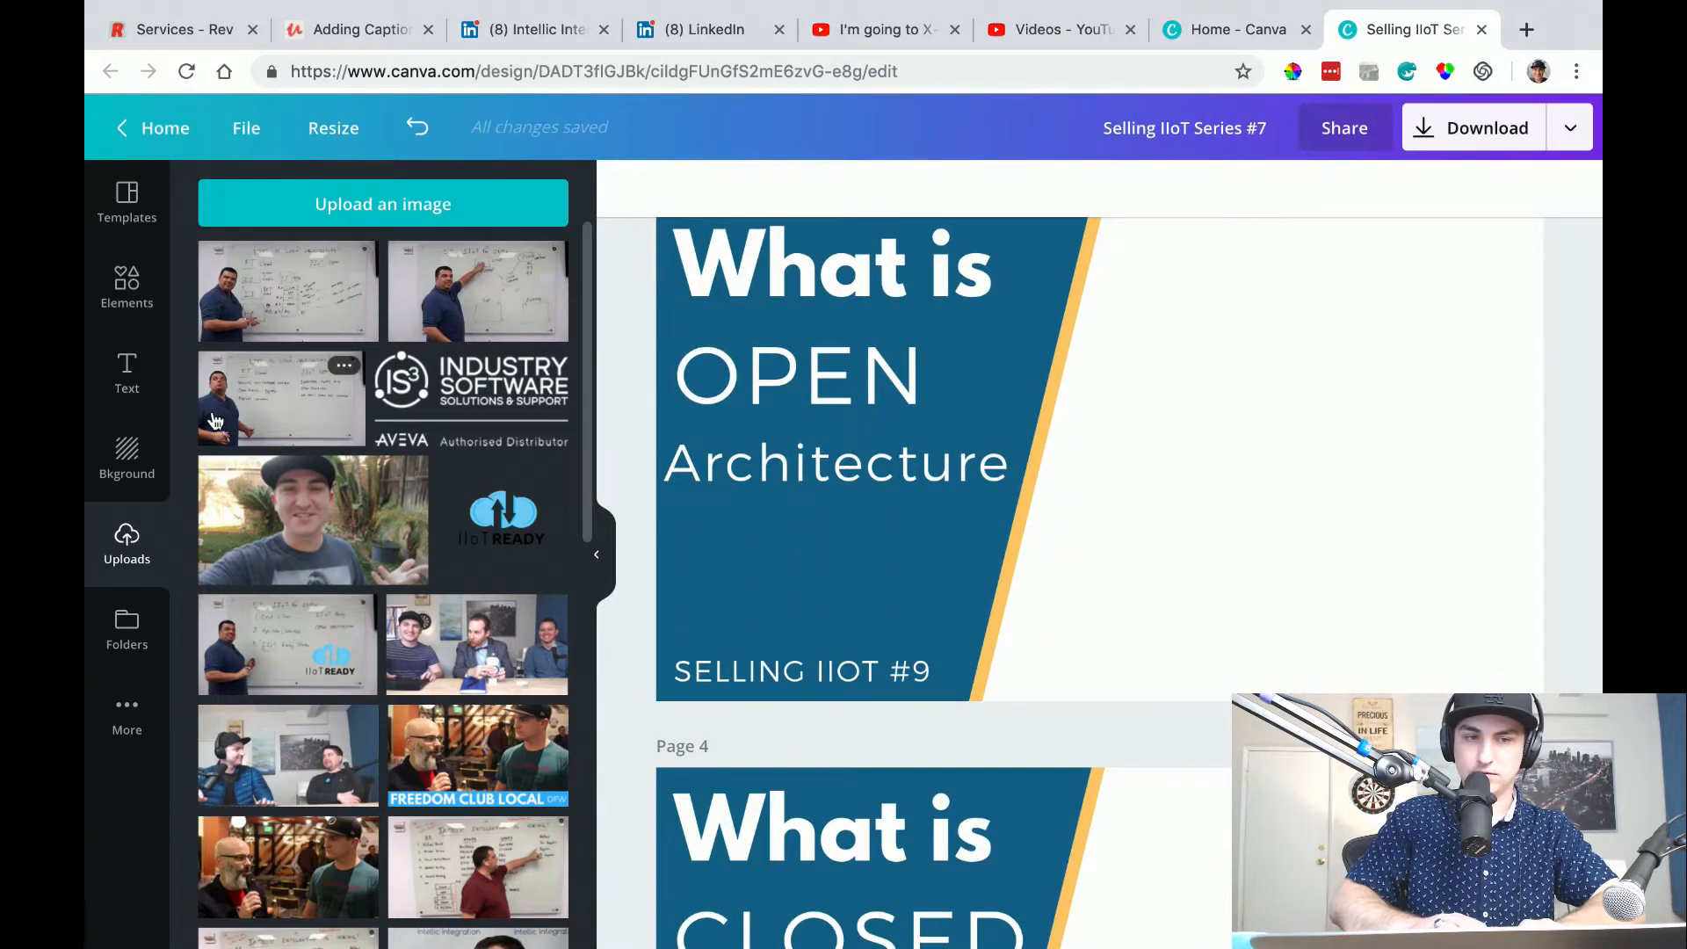
Try the uploaded open architecture screenshot as an enlarged photo behind the page 3 title panel, and delete it.
drag(268, 402, 1249, 387)
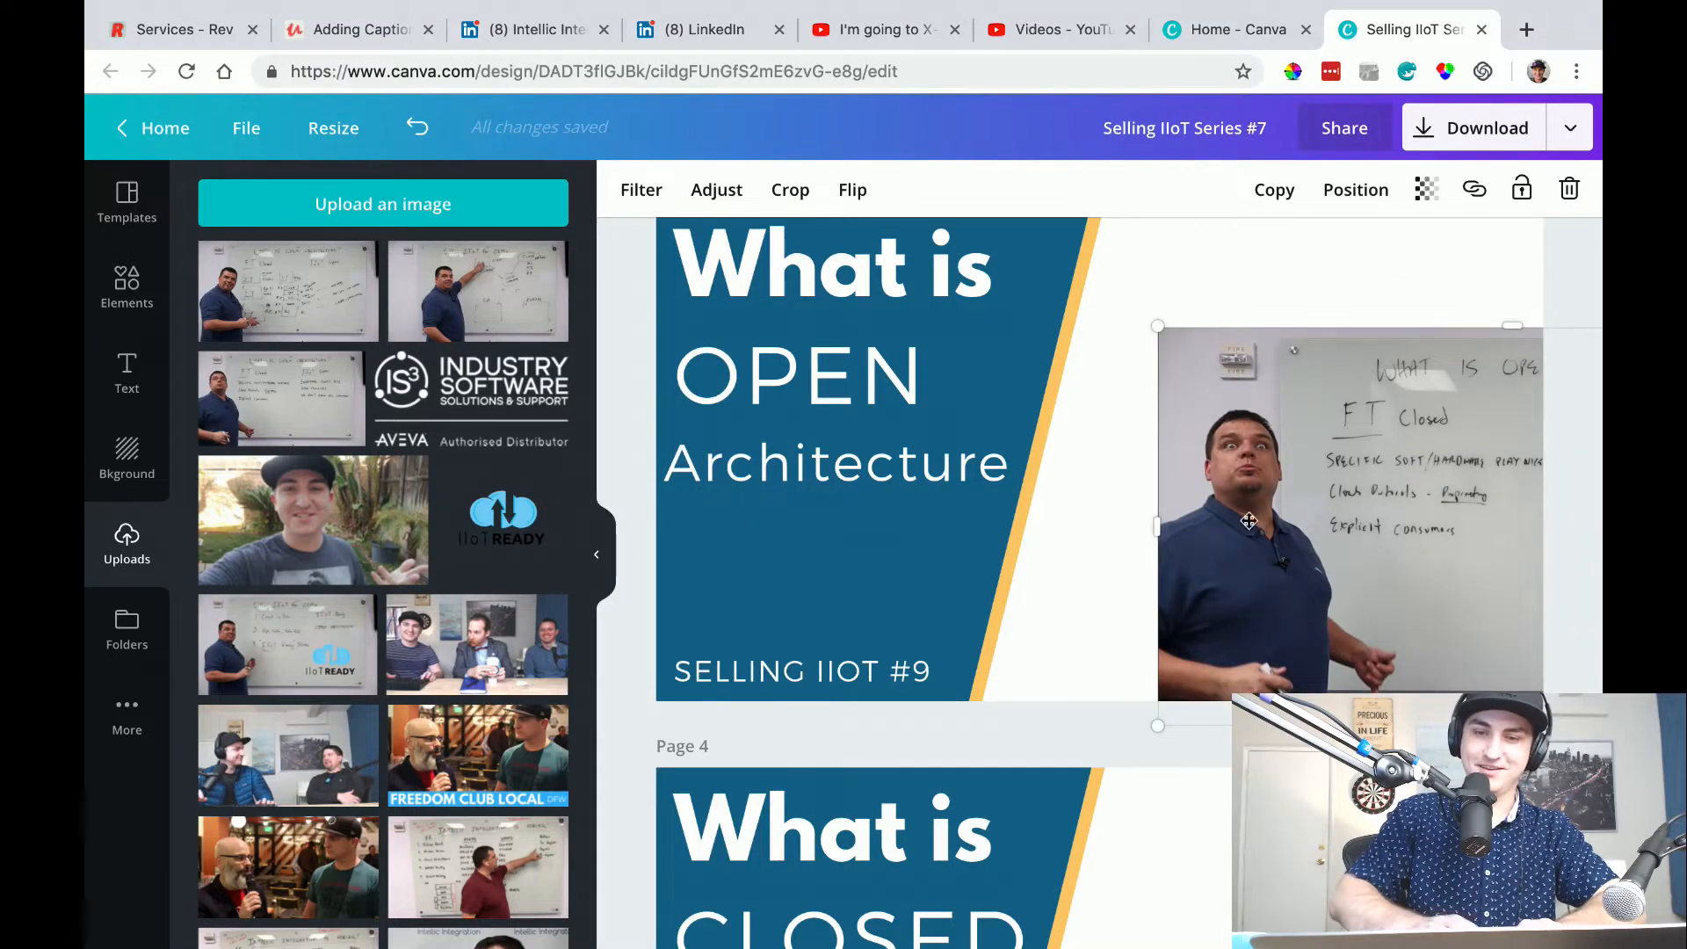
drag(1161, 725, 767, 846)
drag(1237, 544, 1351, 329)
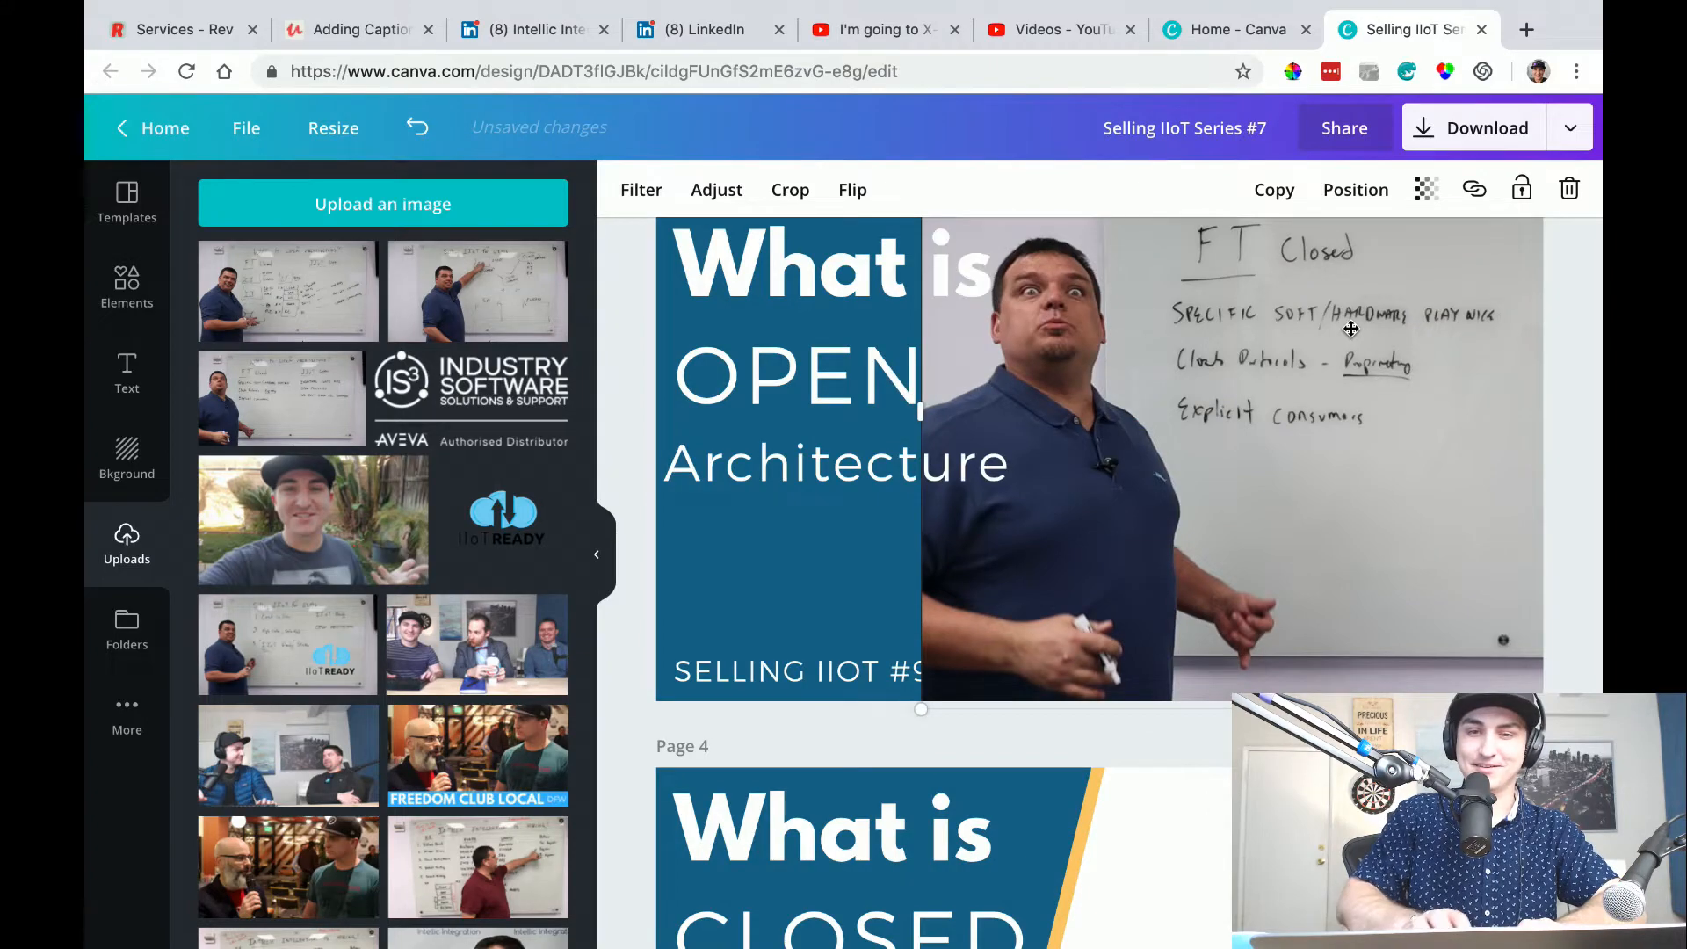
drag(1350, 329, 1400, 399)
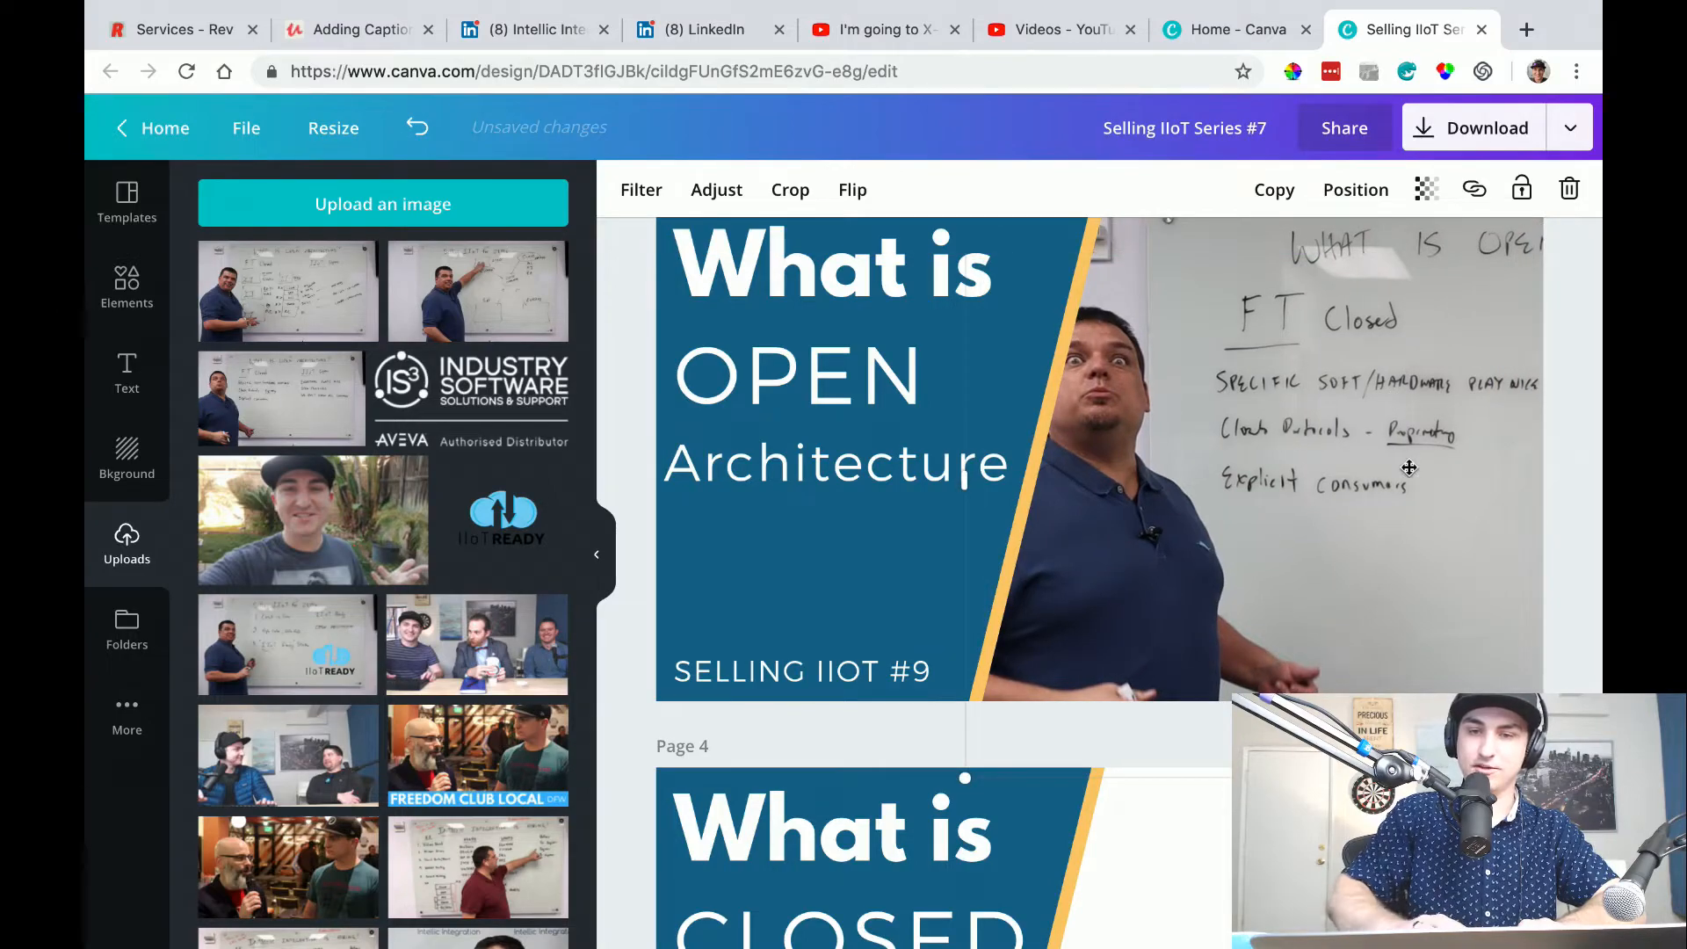
key(Delete)
Switch back to iMovie, leave the closed architecture project and open the "What is open Architecture" project.
key(ctrl+Left)
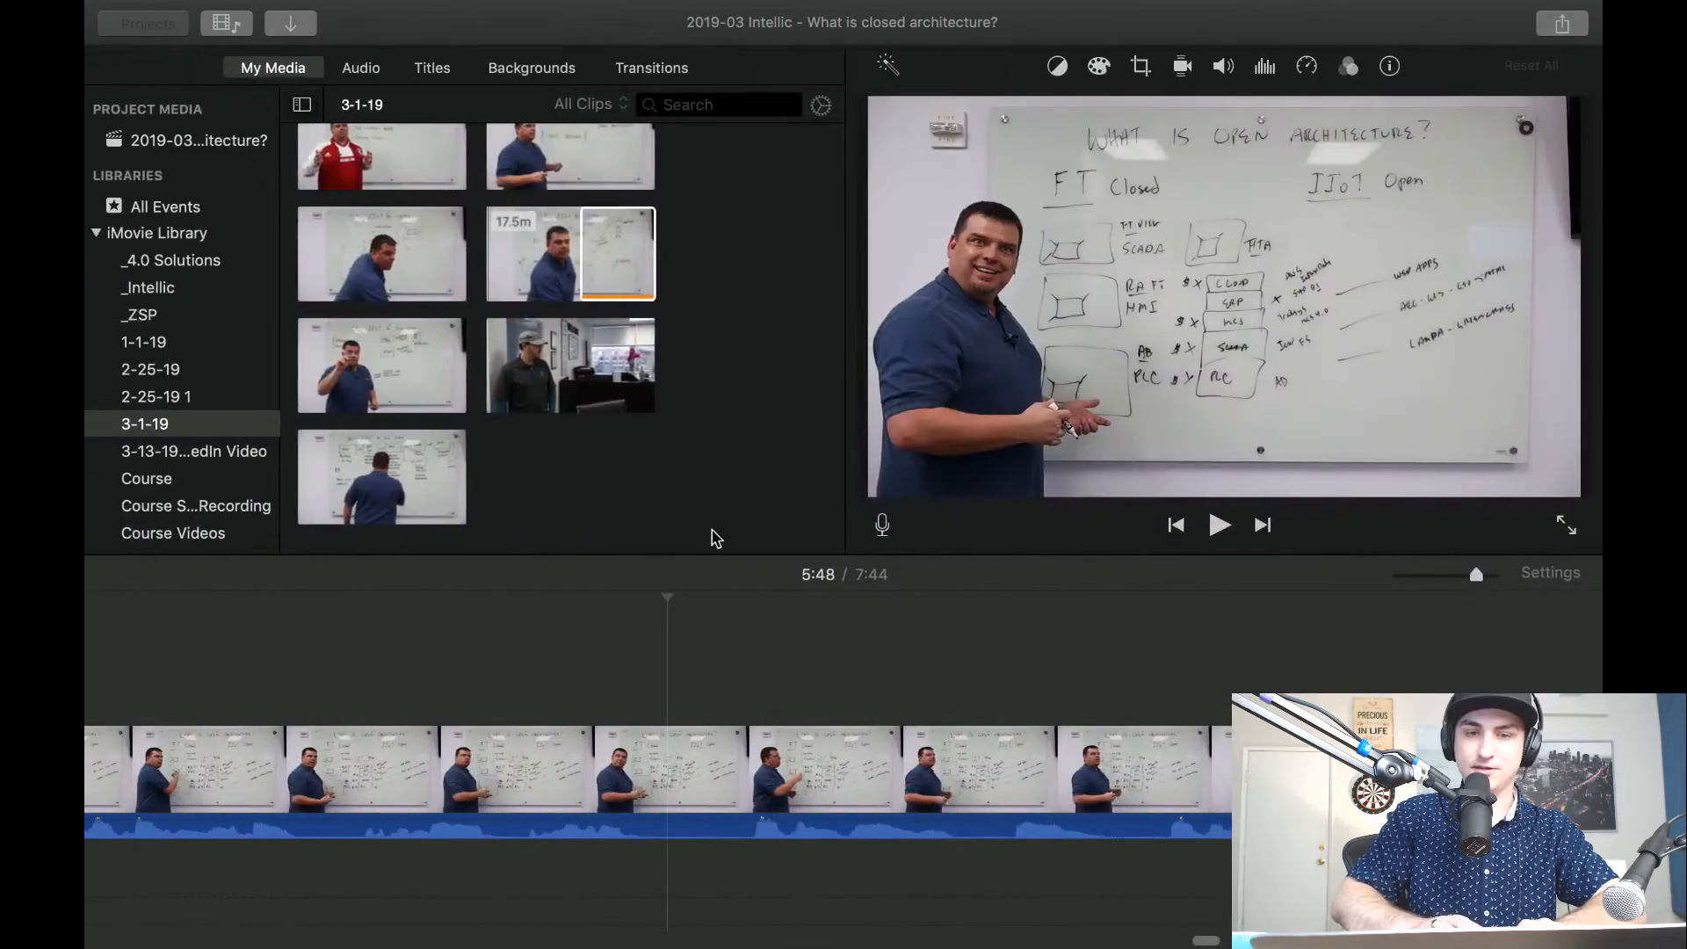
key(2)
double_click(1025, 366)
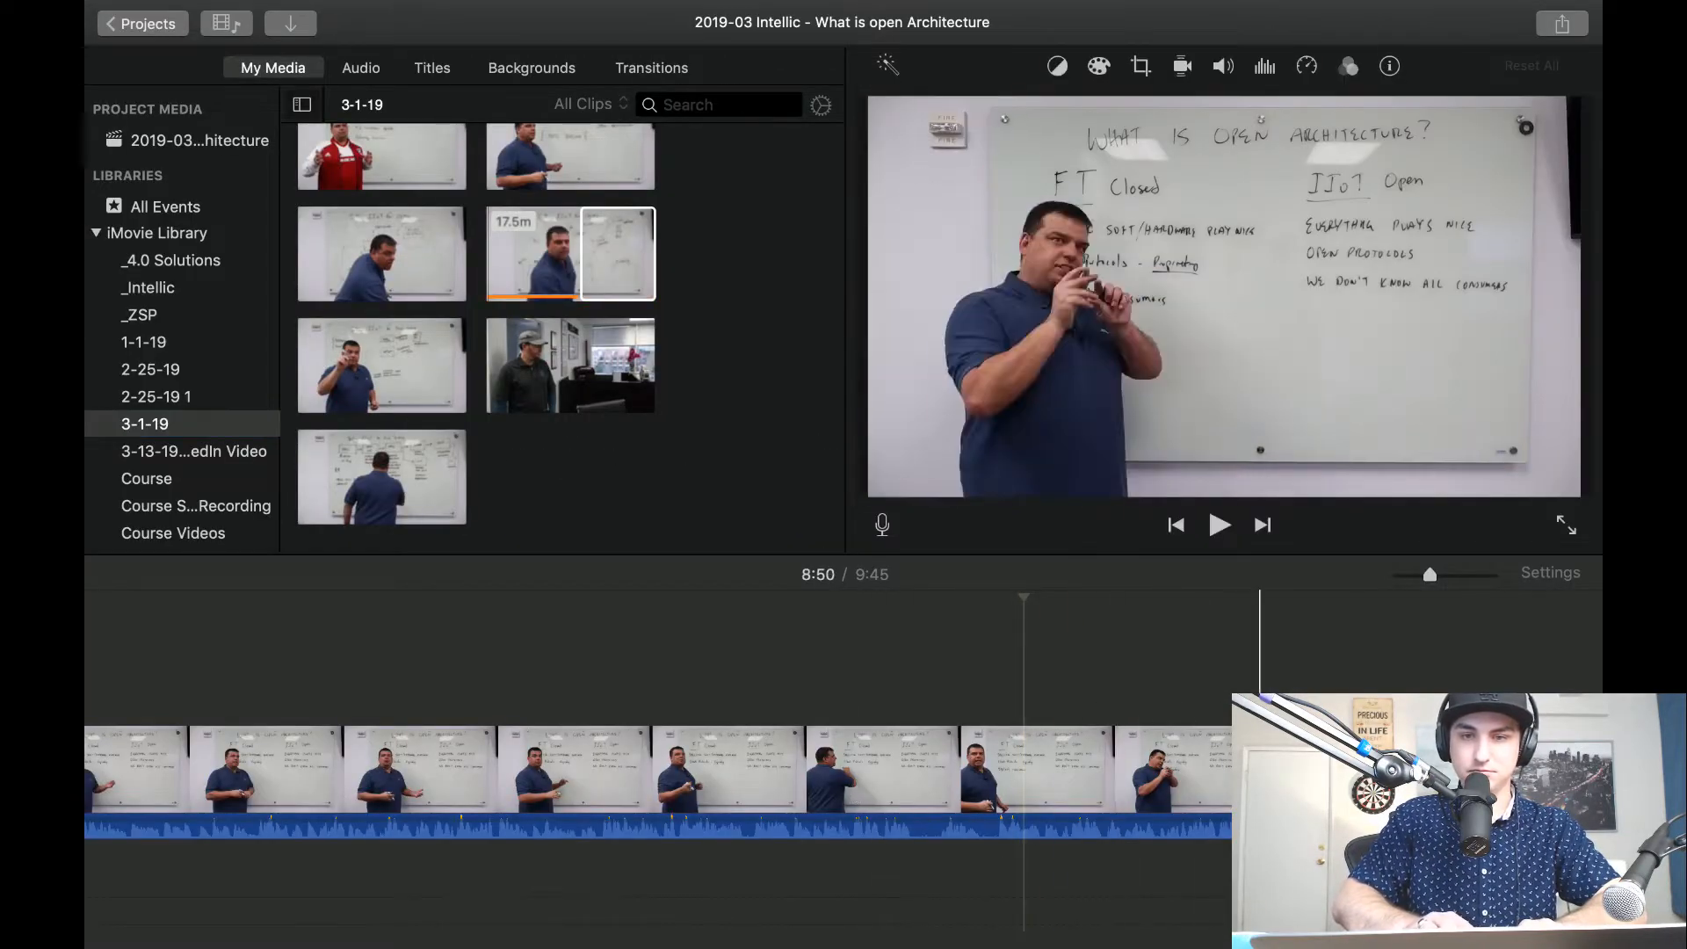
Skim back through the whiteboard clip for a frame of the presenter facing the camera, and park the playhead there at 6:25.
scroll(1251, 681, right, 8)
scroll(752, 673, left, 5)
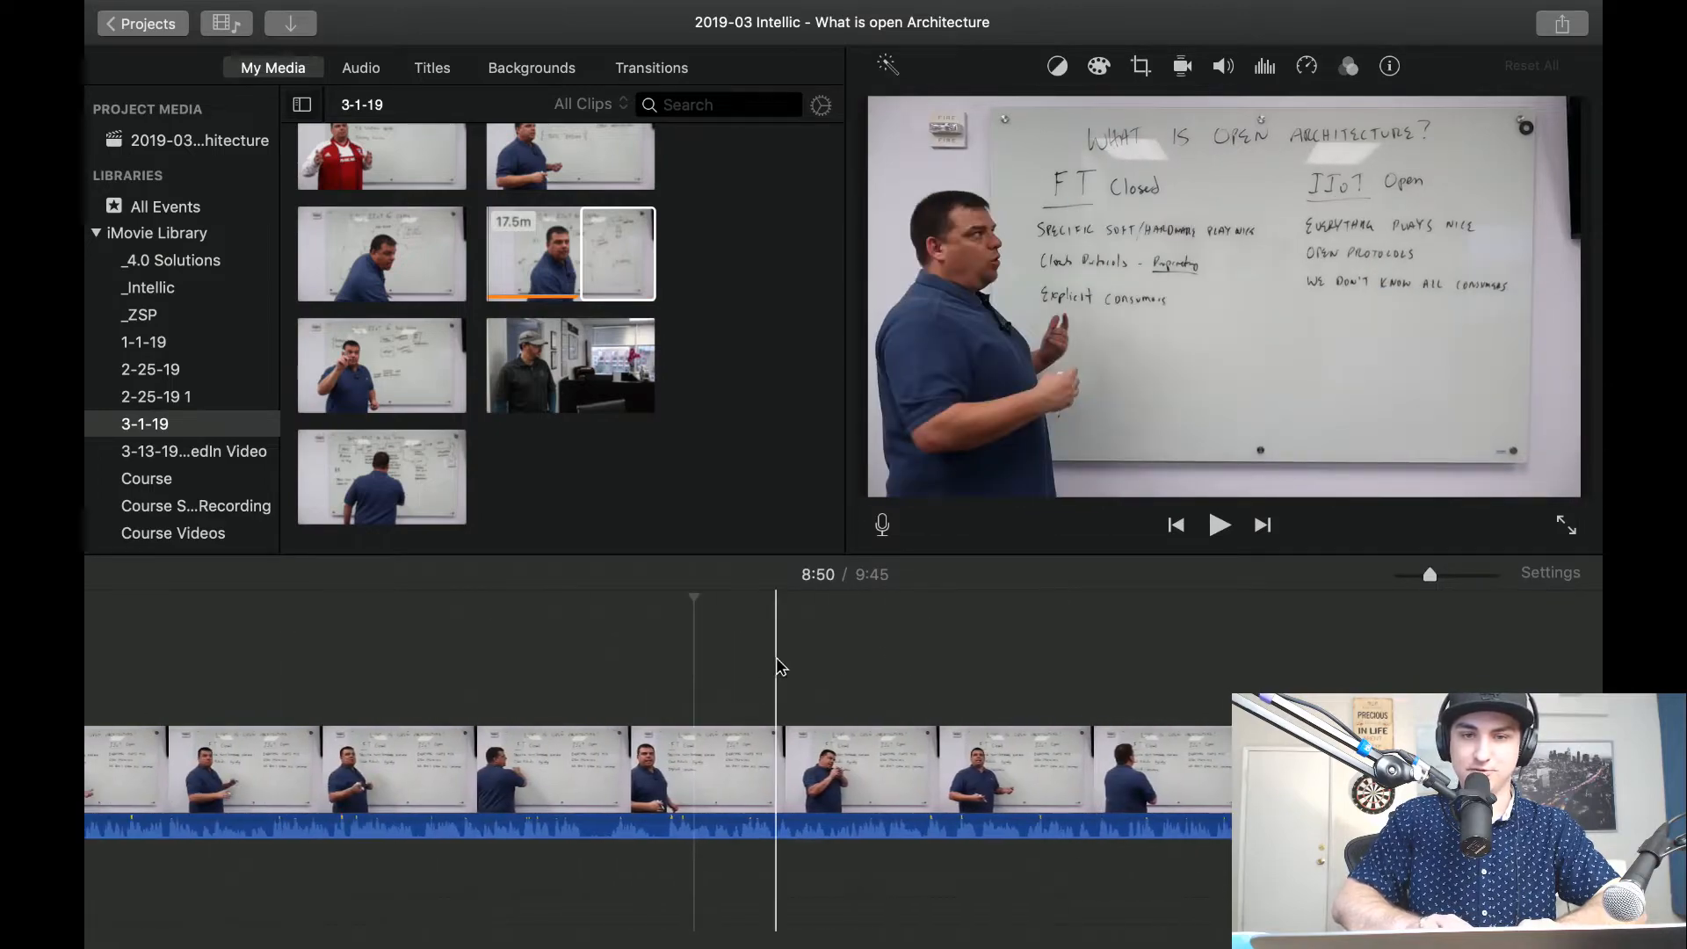
scroll(1043, 699, left, 10)
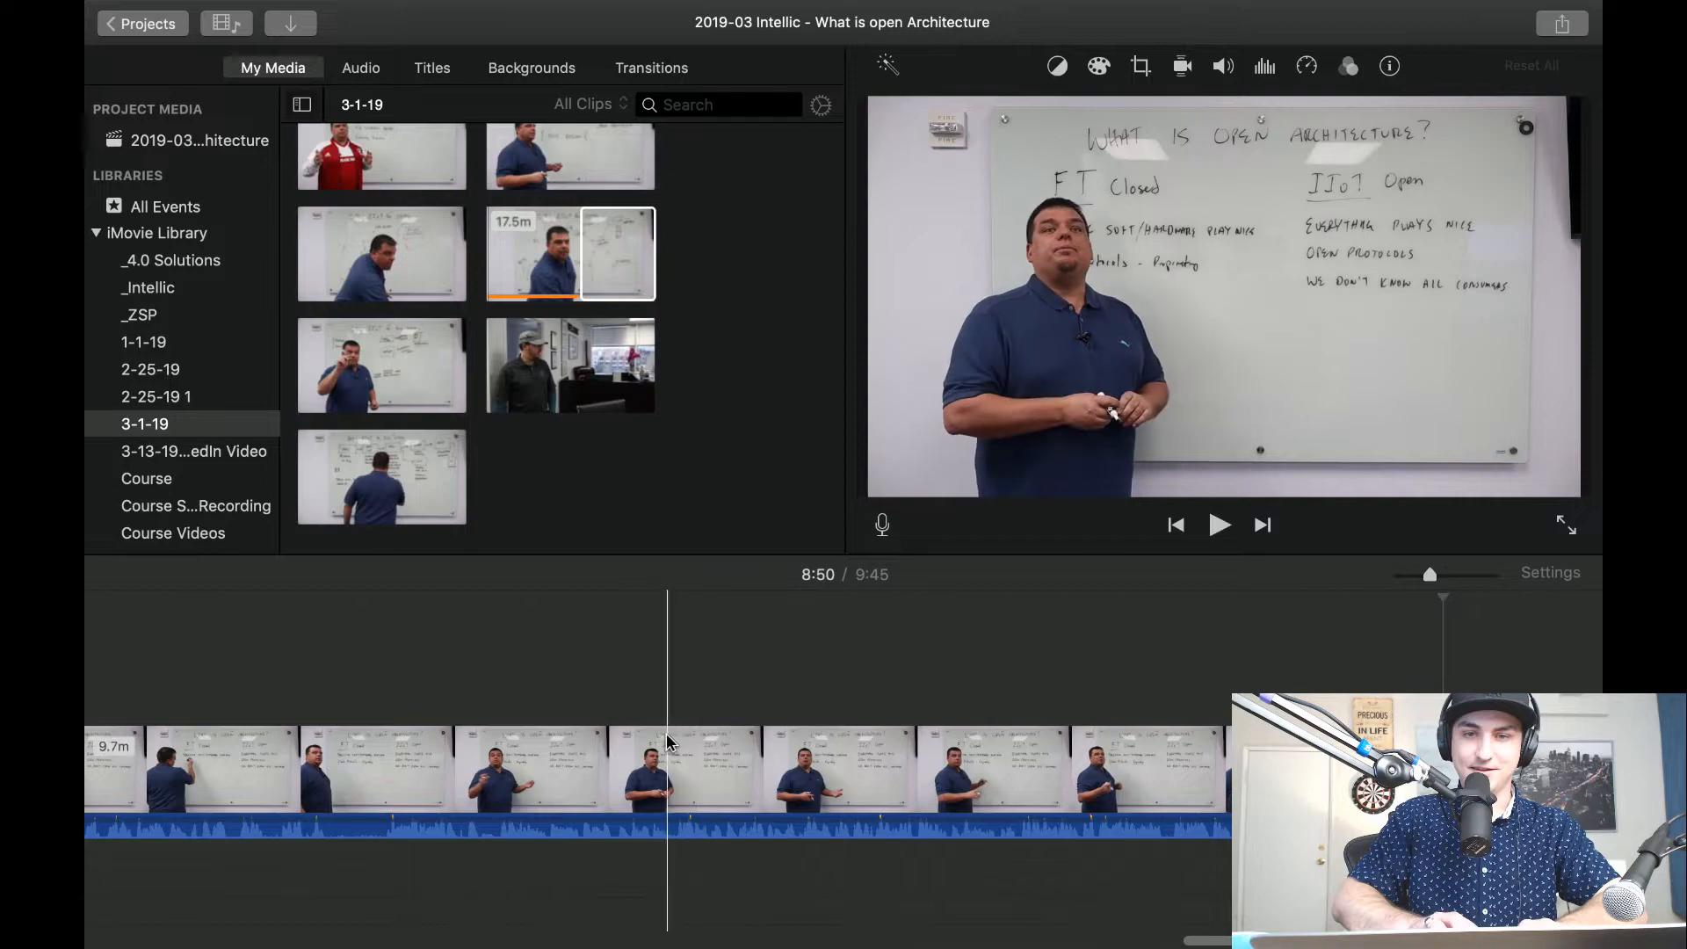
scroll(527, 761, left, 2)
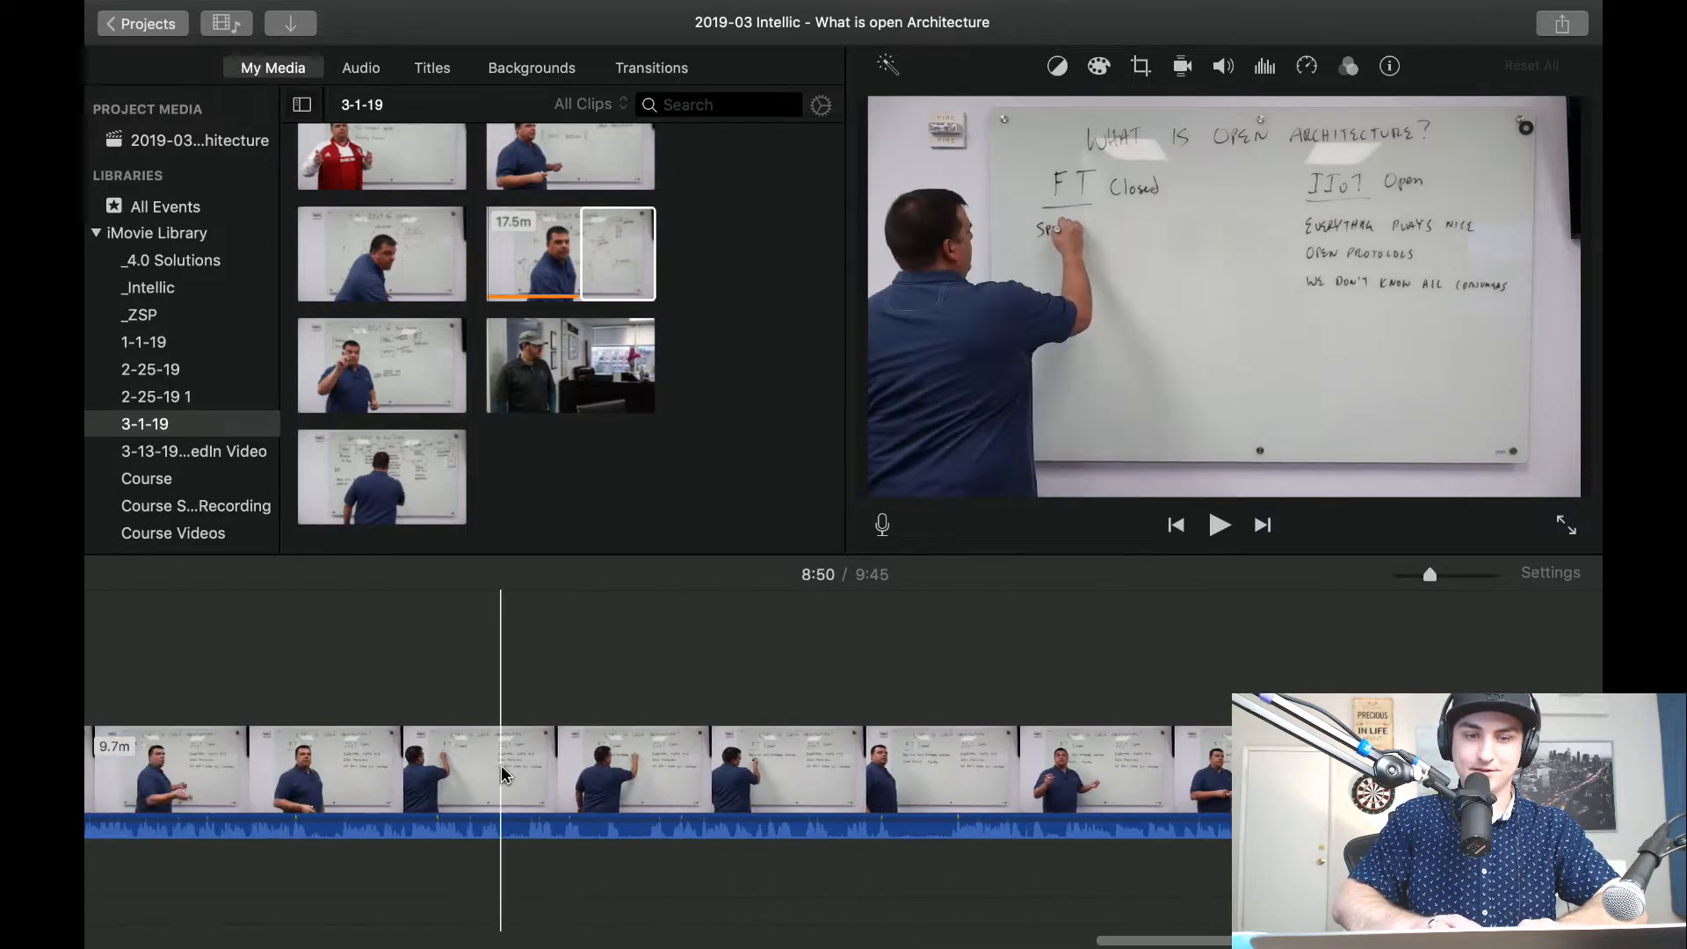
scroll(422, 763, left, 3)
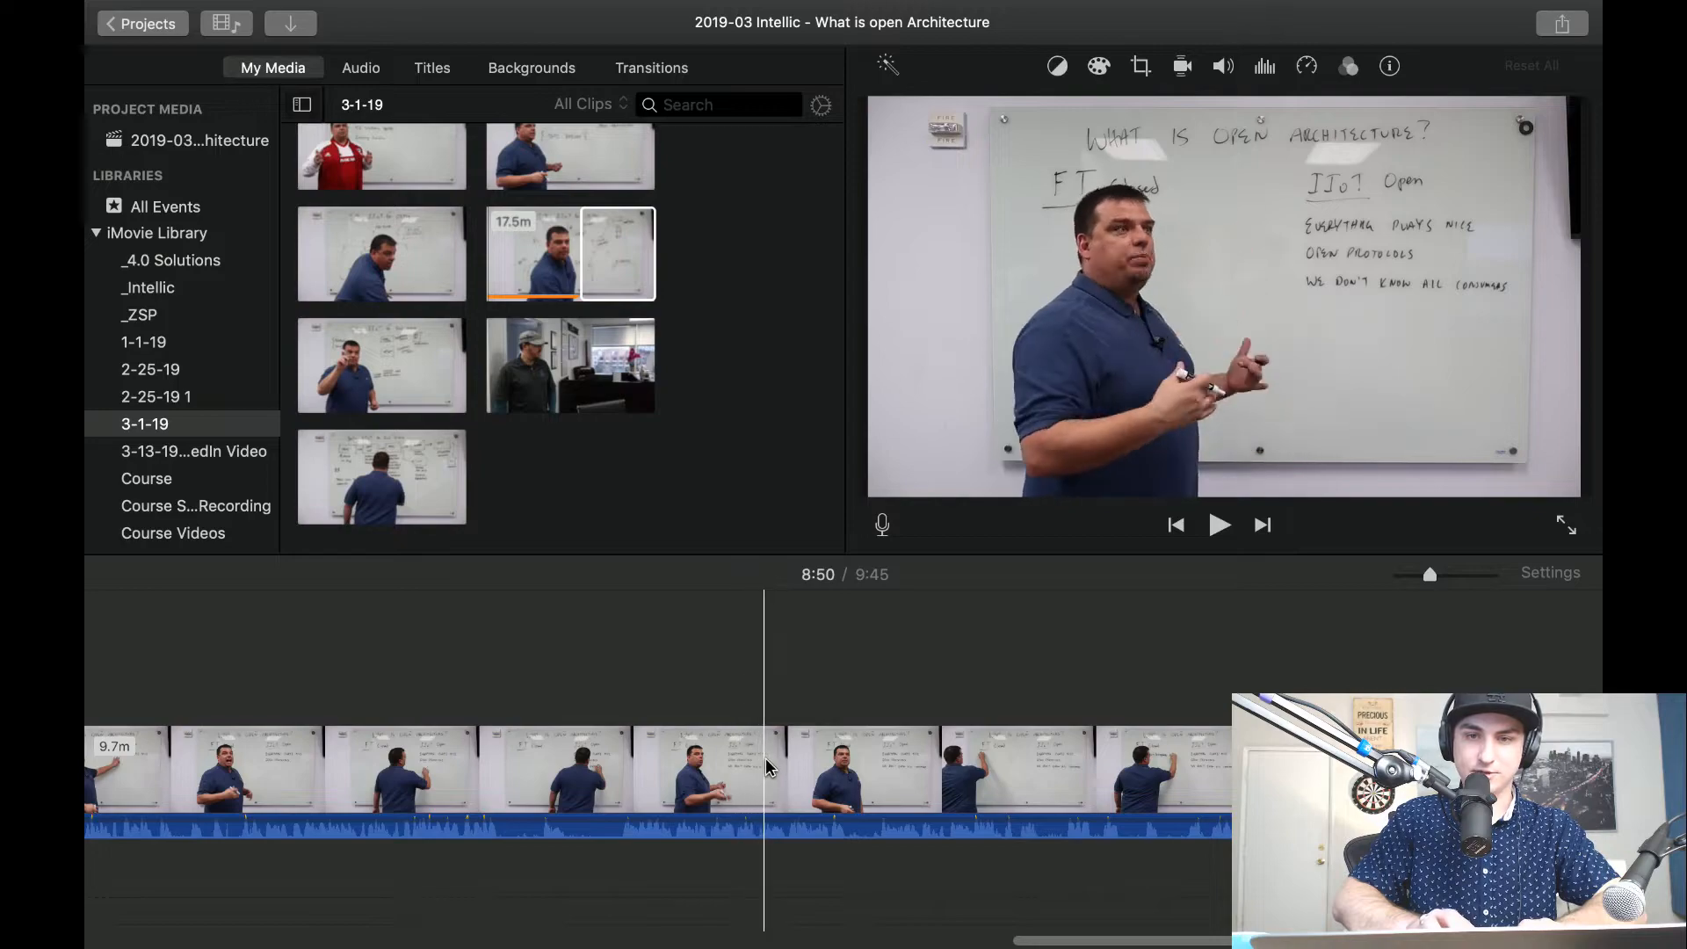
scroll(762, 771, left, 3)
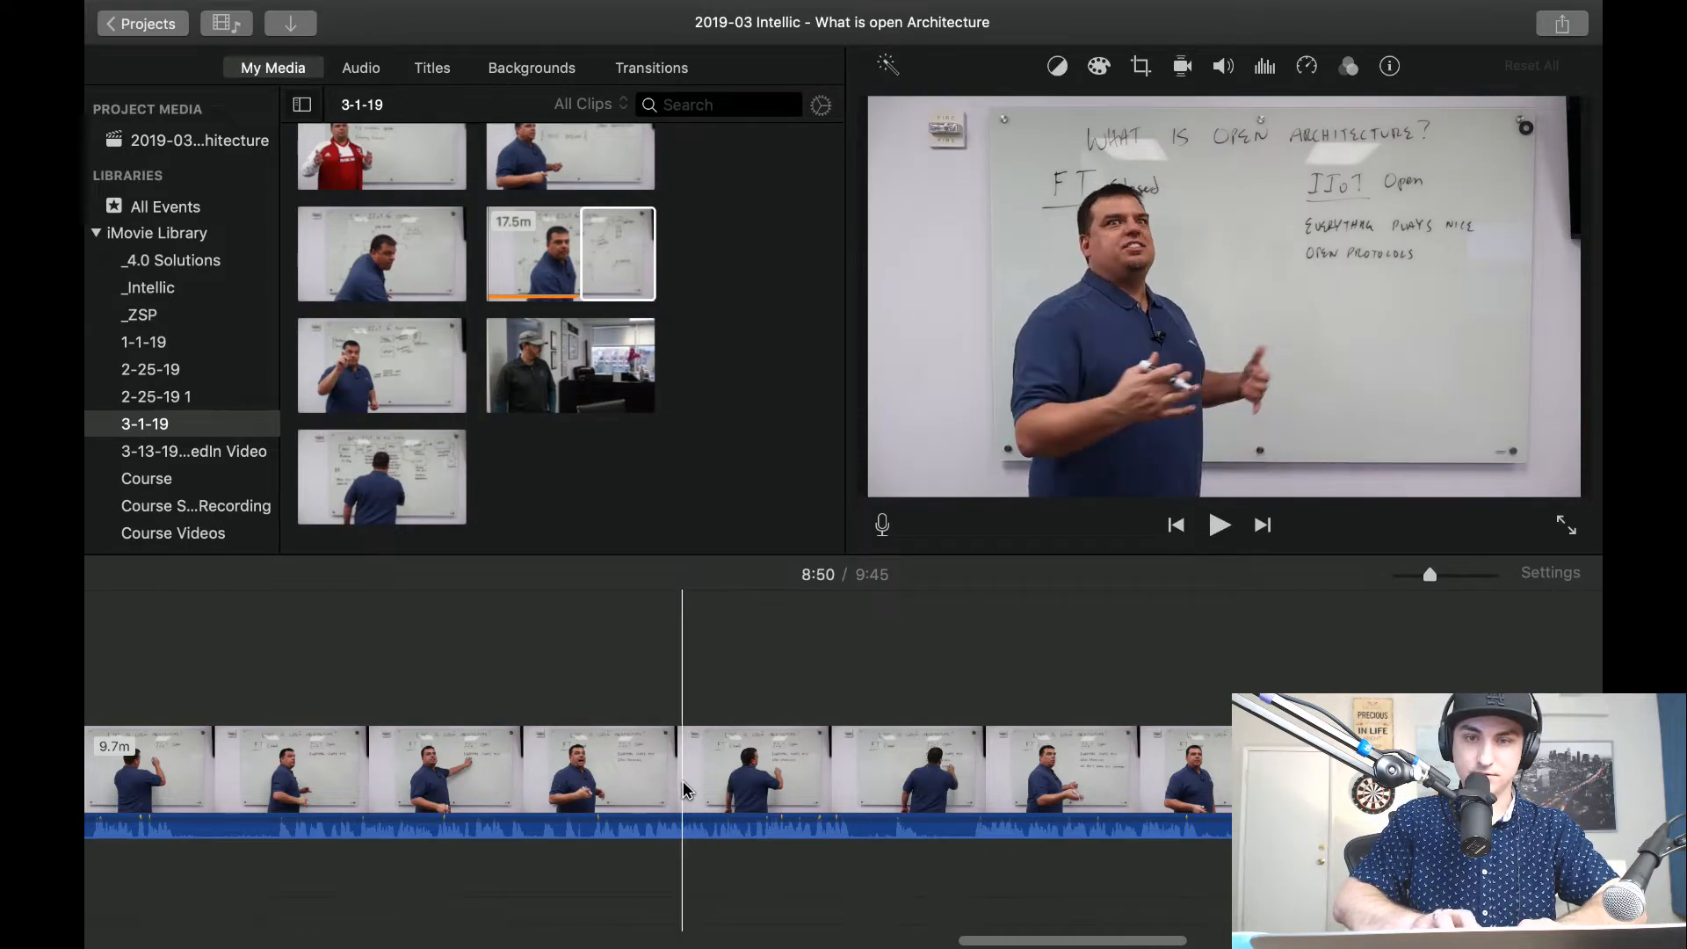
click(612, 782)
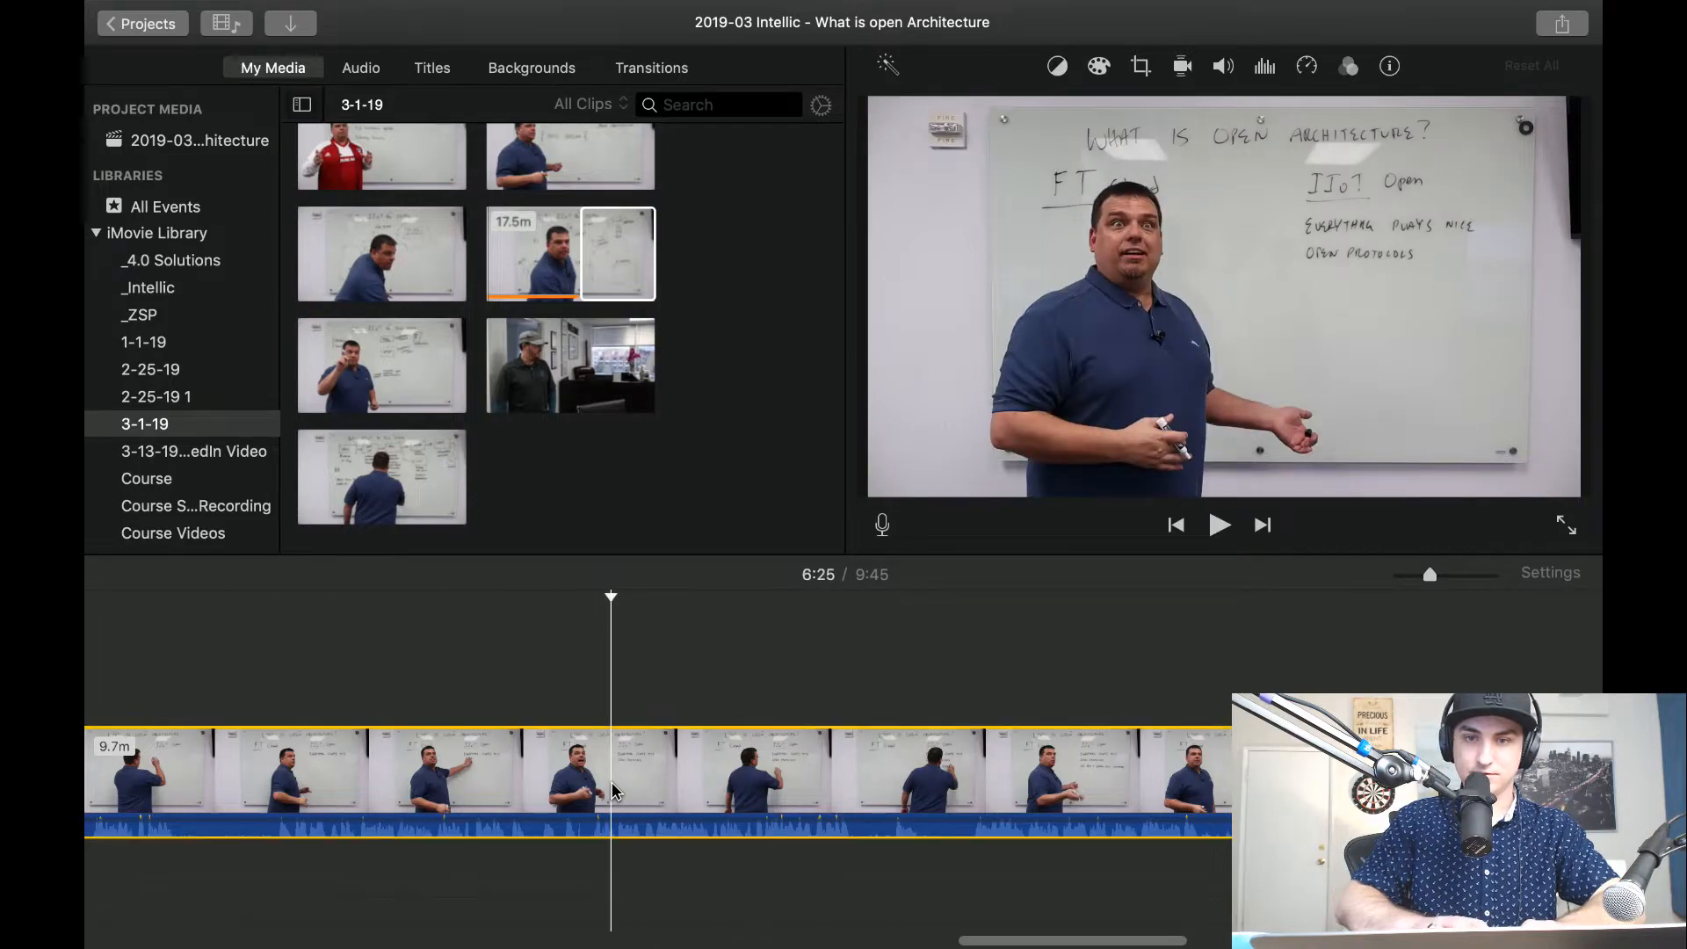
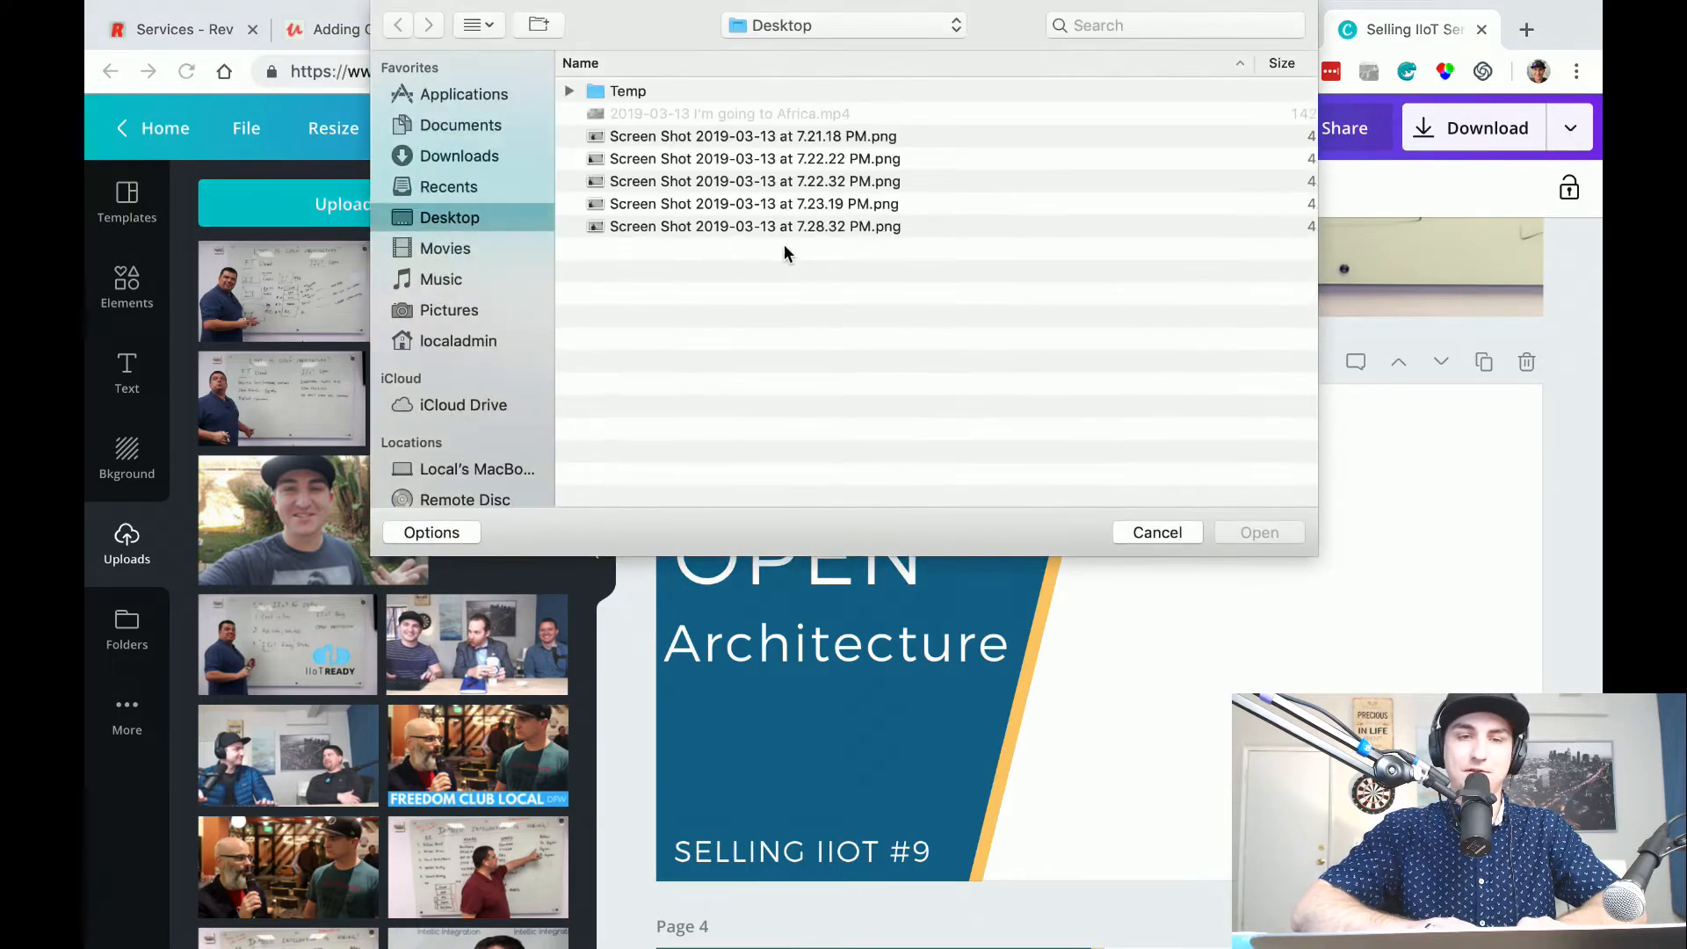
Upload the screenshot taken at 7.28.32 PM, add it to page 3 and send it behind the title panel.
click(890, 230)
click(1259, 531)
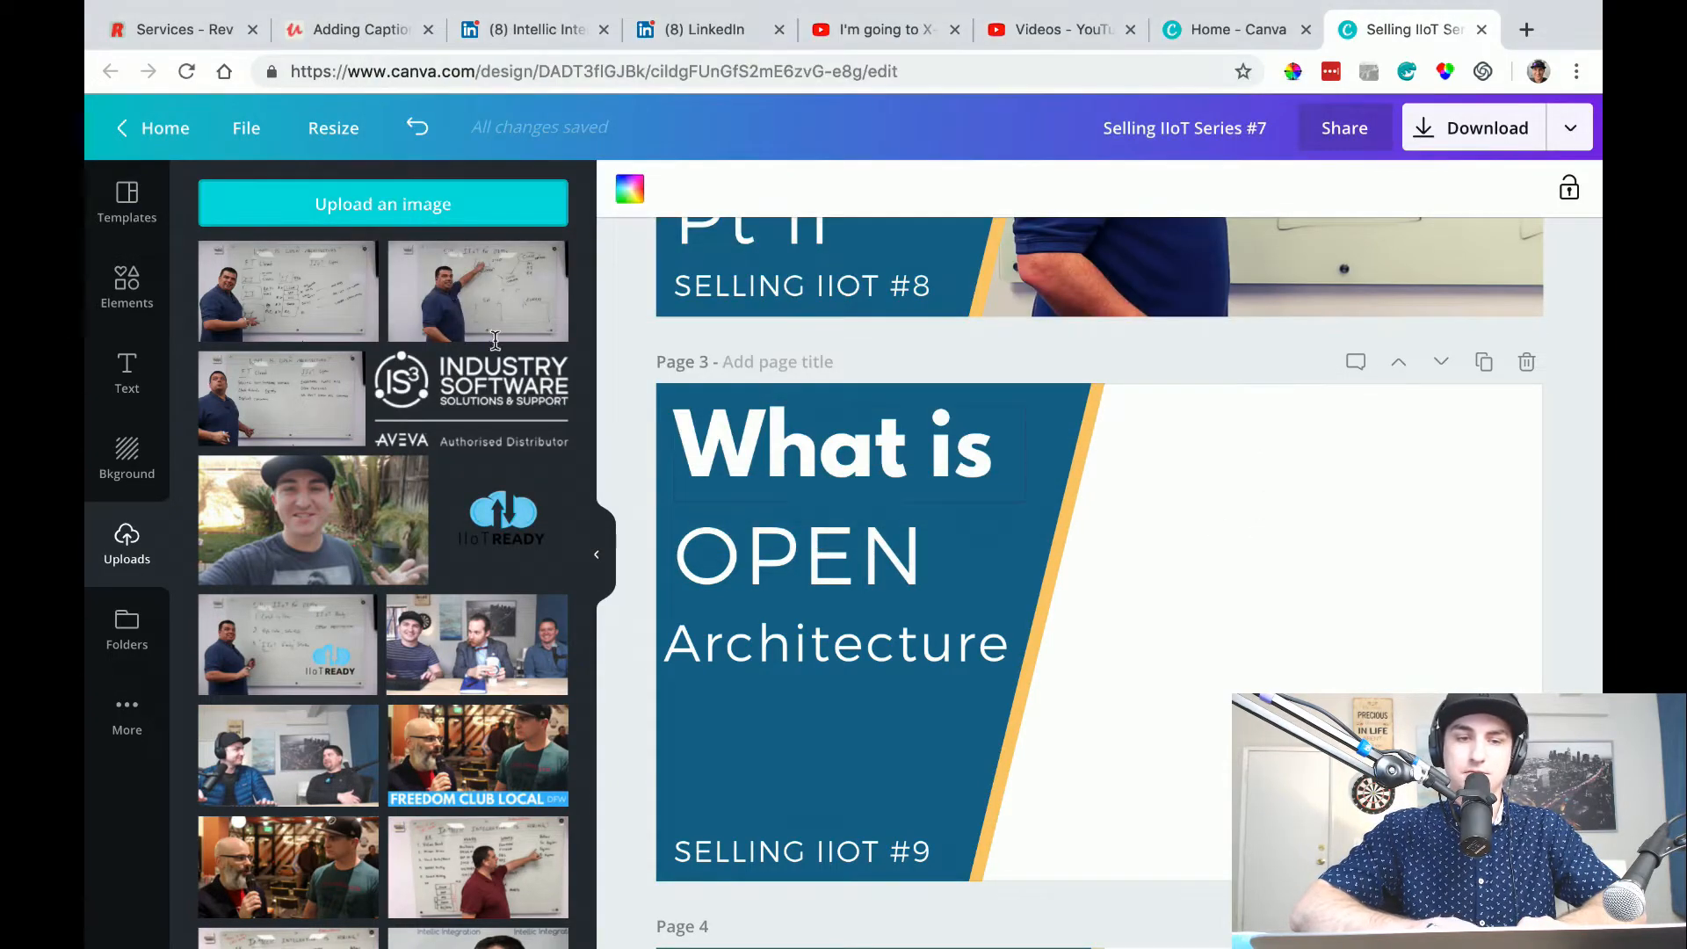
drag(368, 301, 1139, 502)
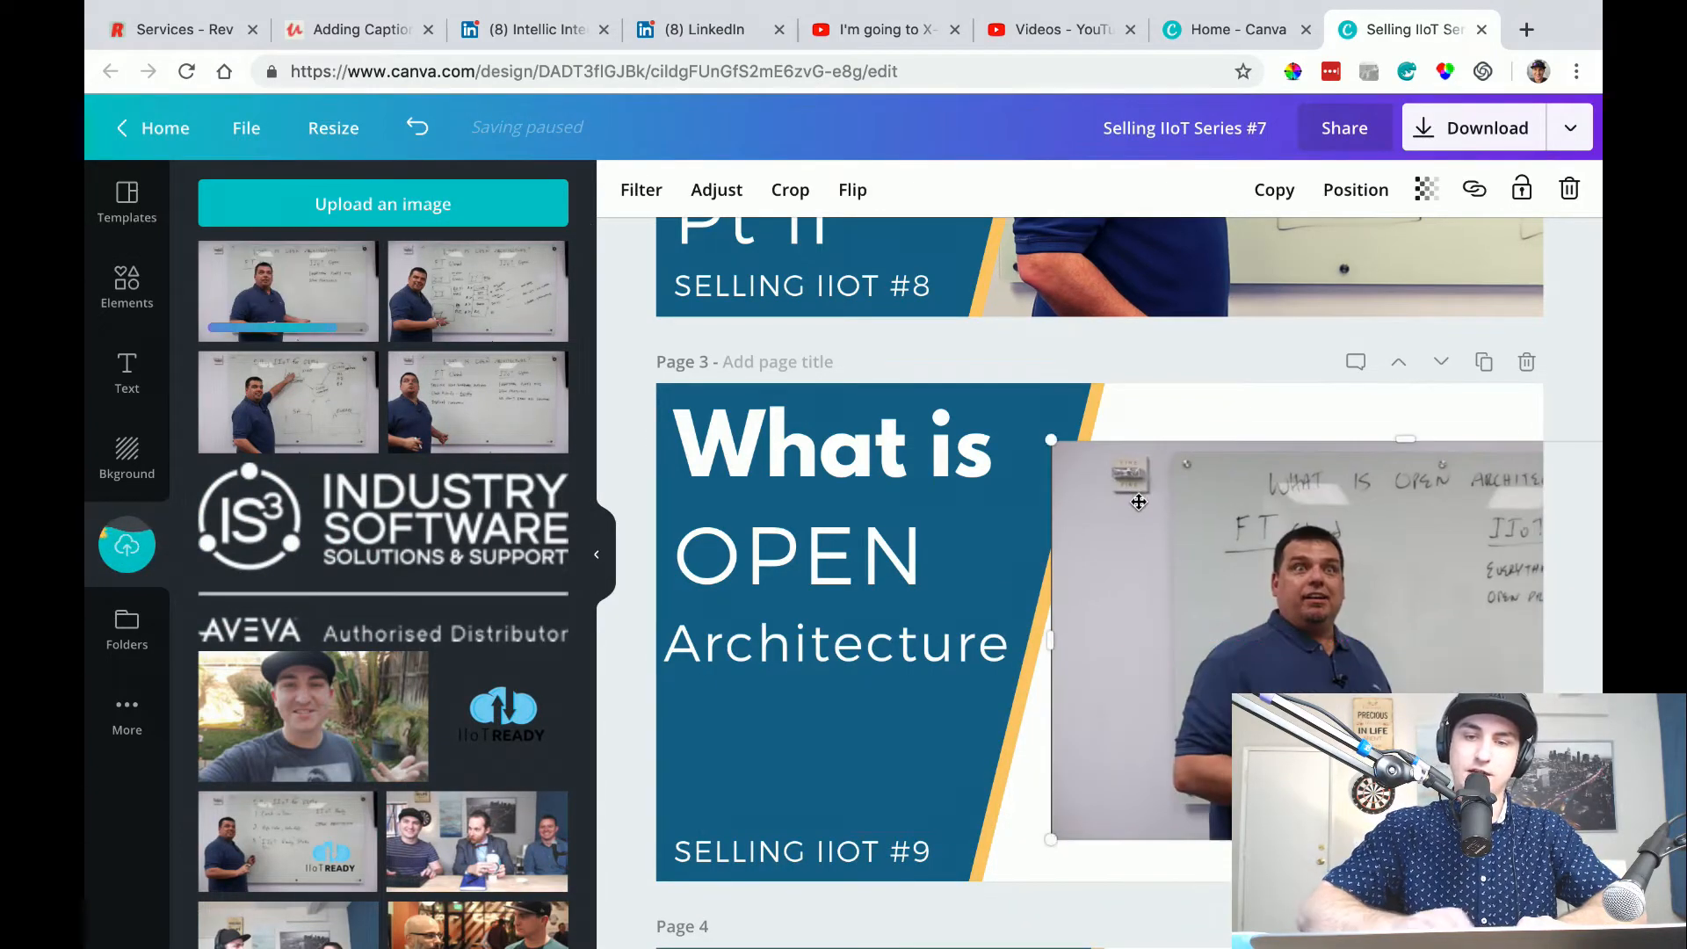
key(super+bracketleft)
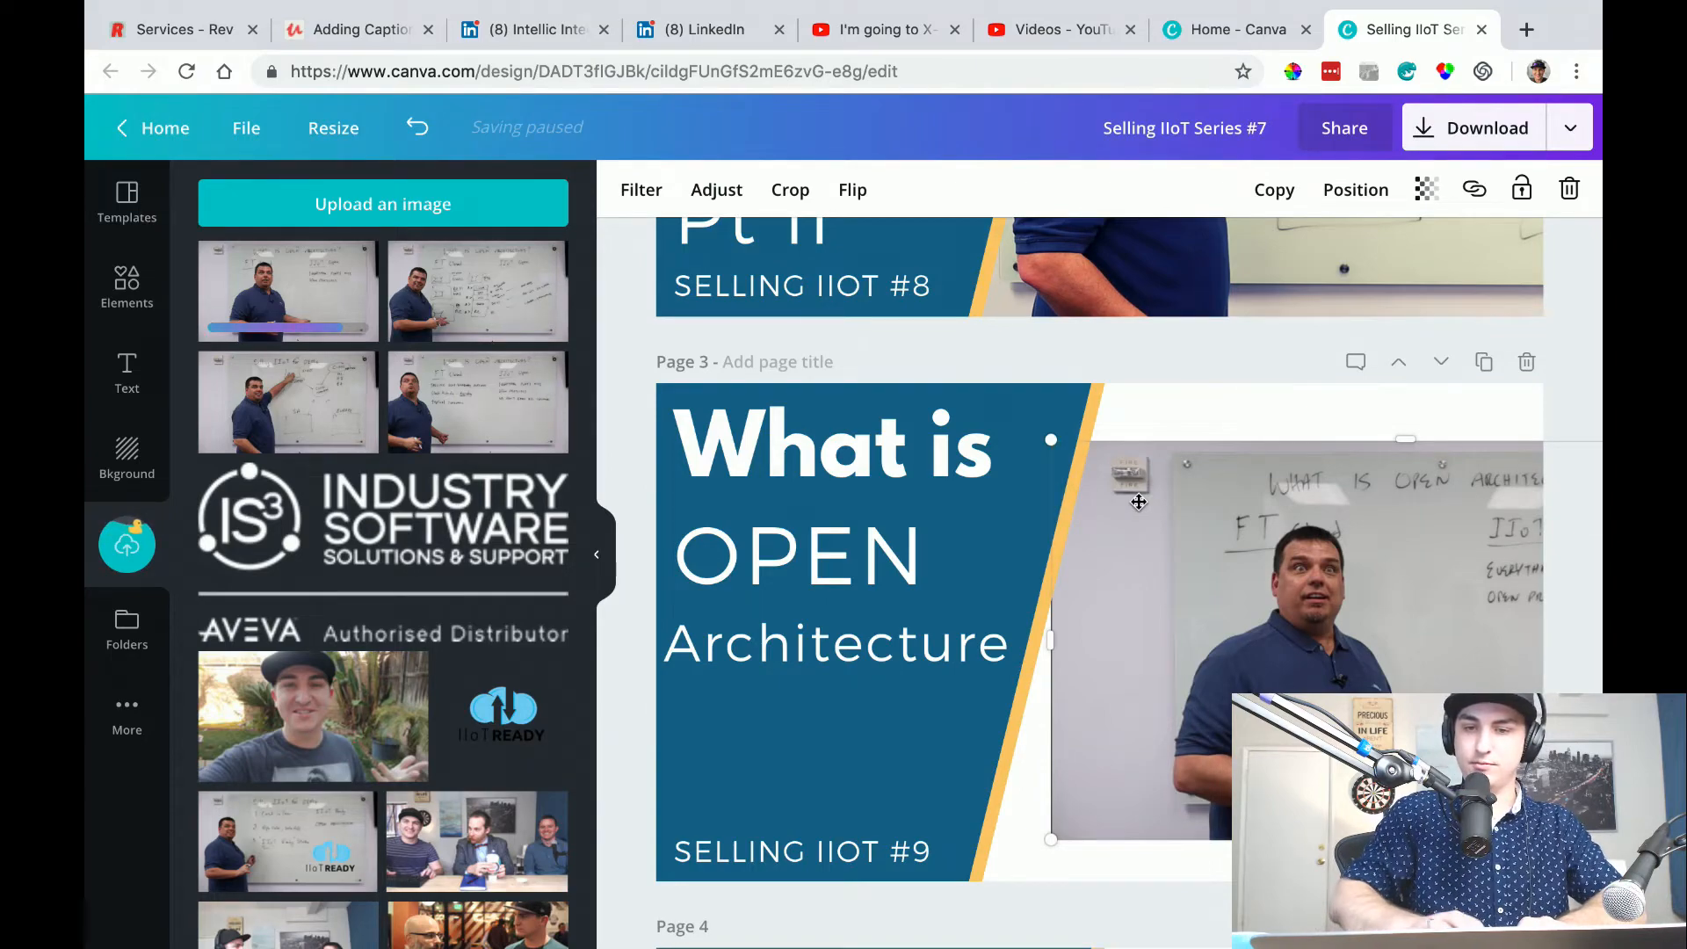
Enlarge and reposition the page 3 photo so it fills the white area, with the presenter beside the yellow stripe and the whiteboard heading in view.
drag(1237, 478, 1197, 410)
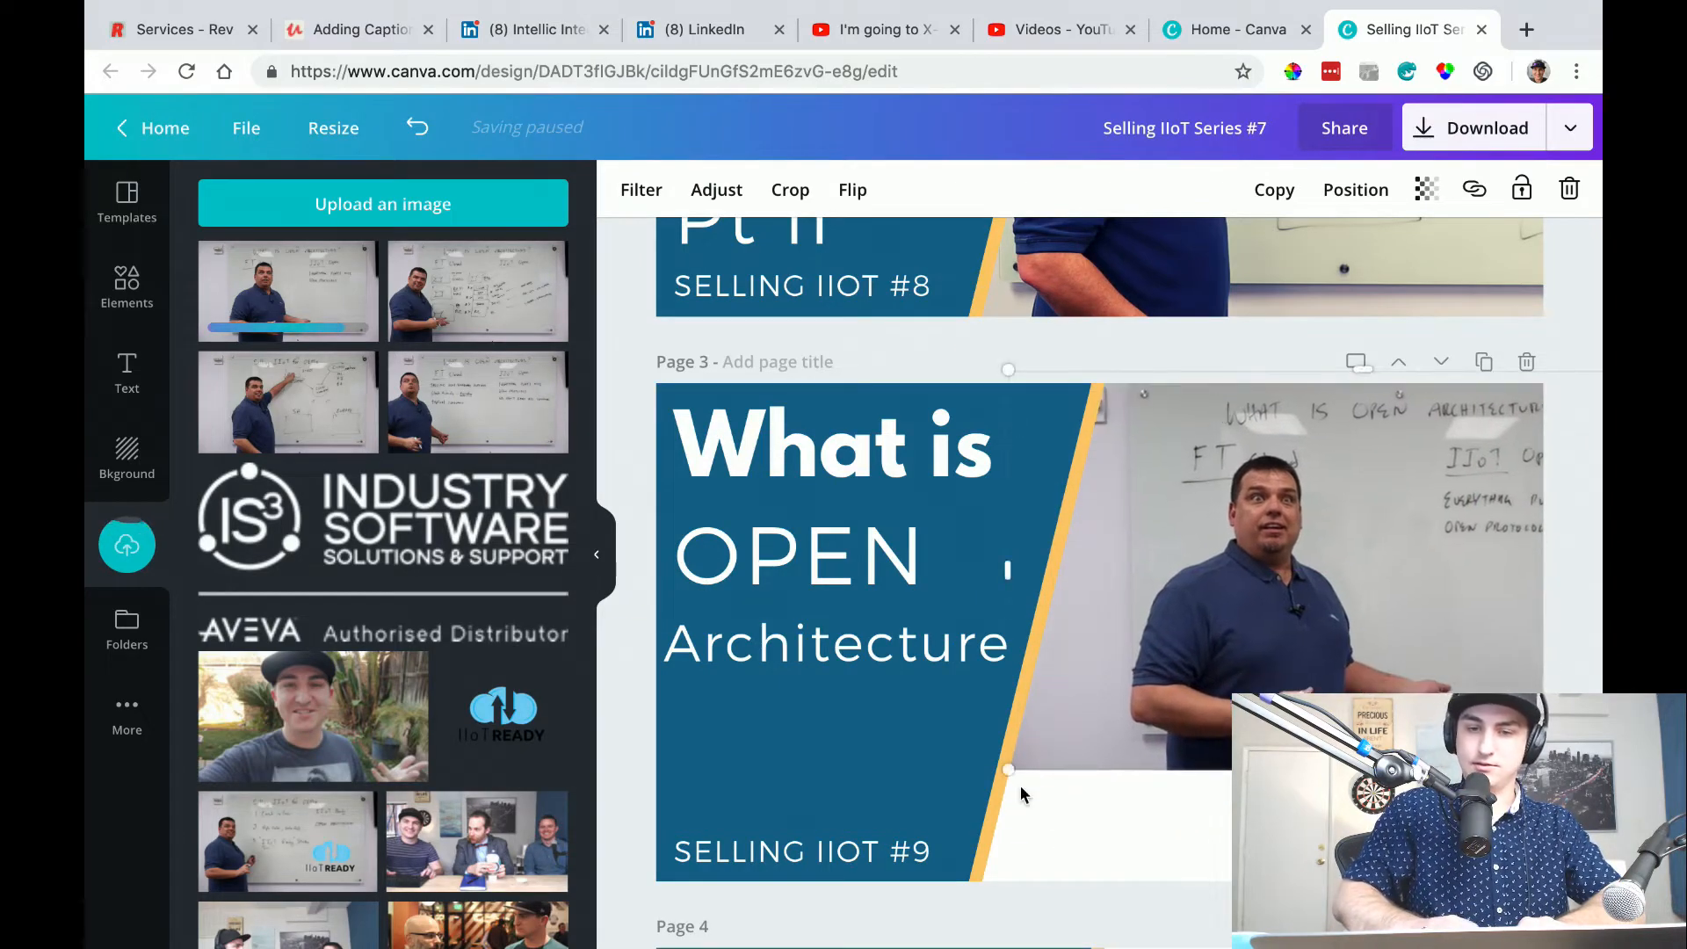
drag(1009, 767, 753, 914)
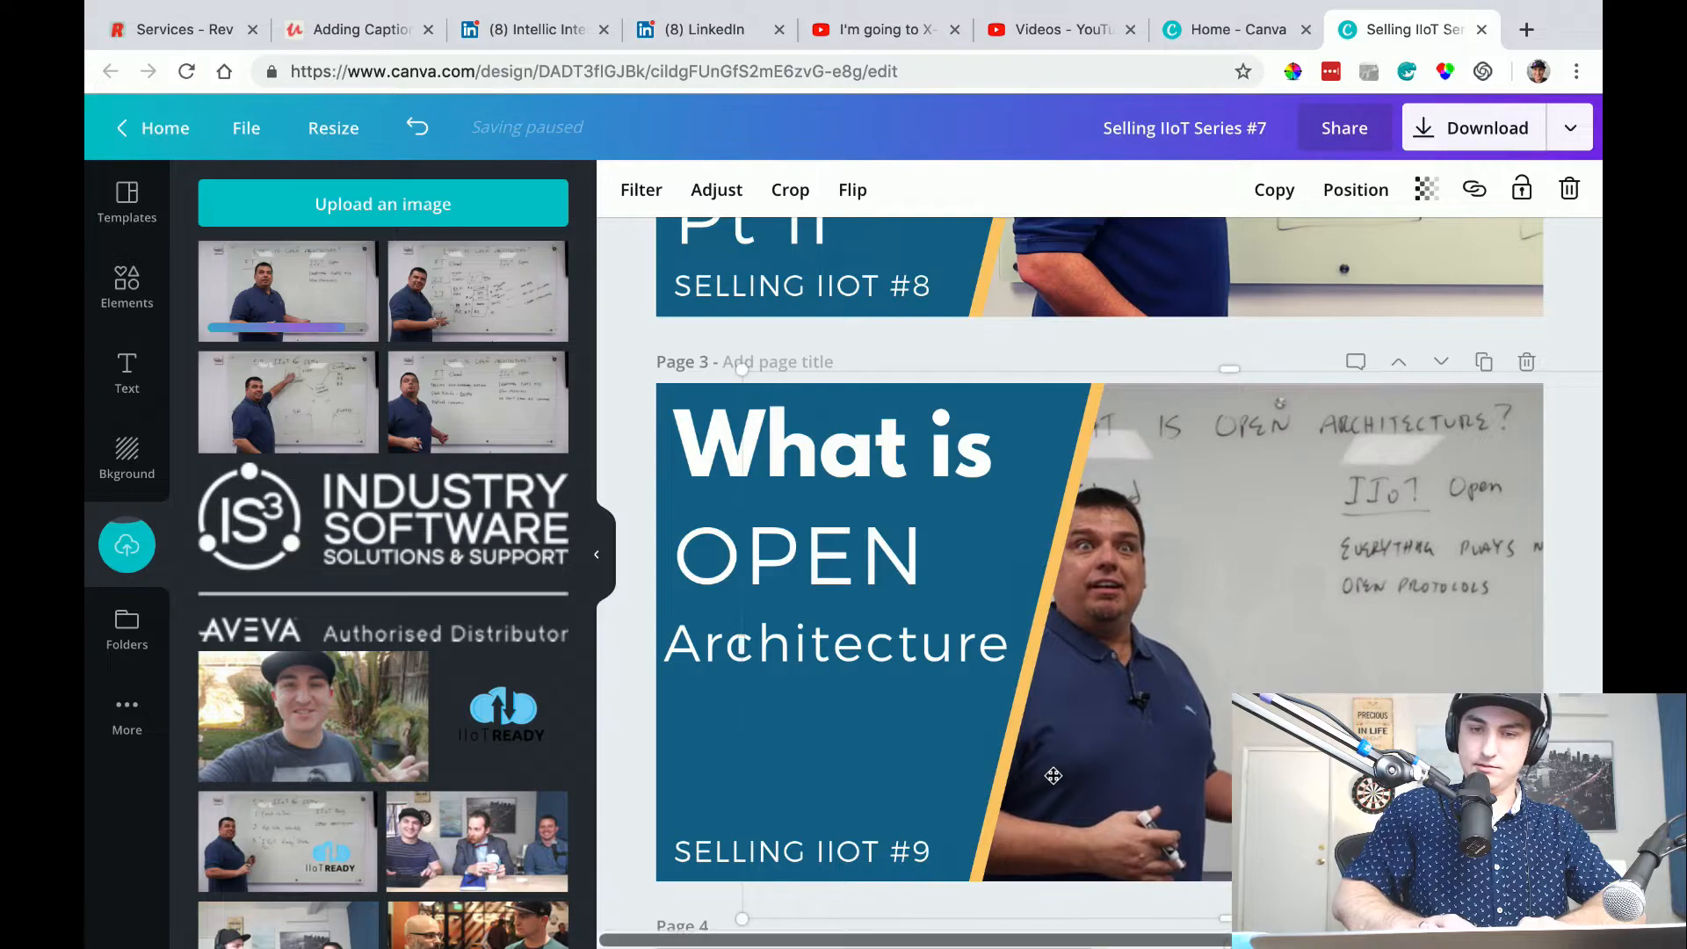
drag(1154, 759, 1291, 729)
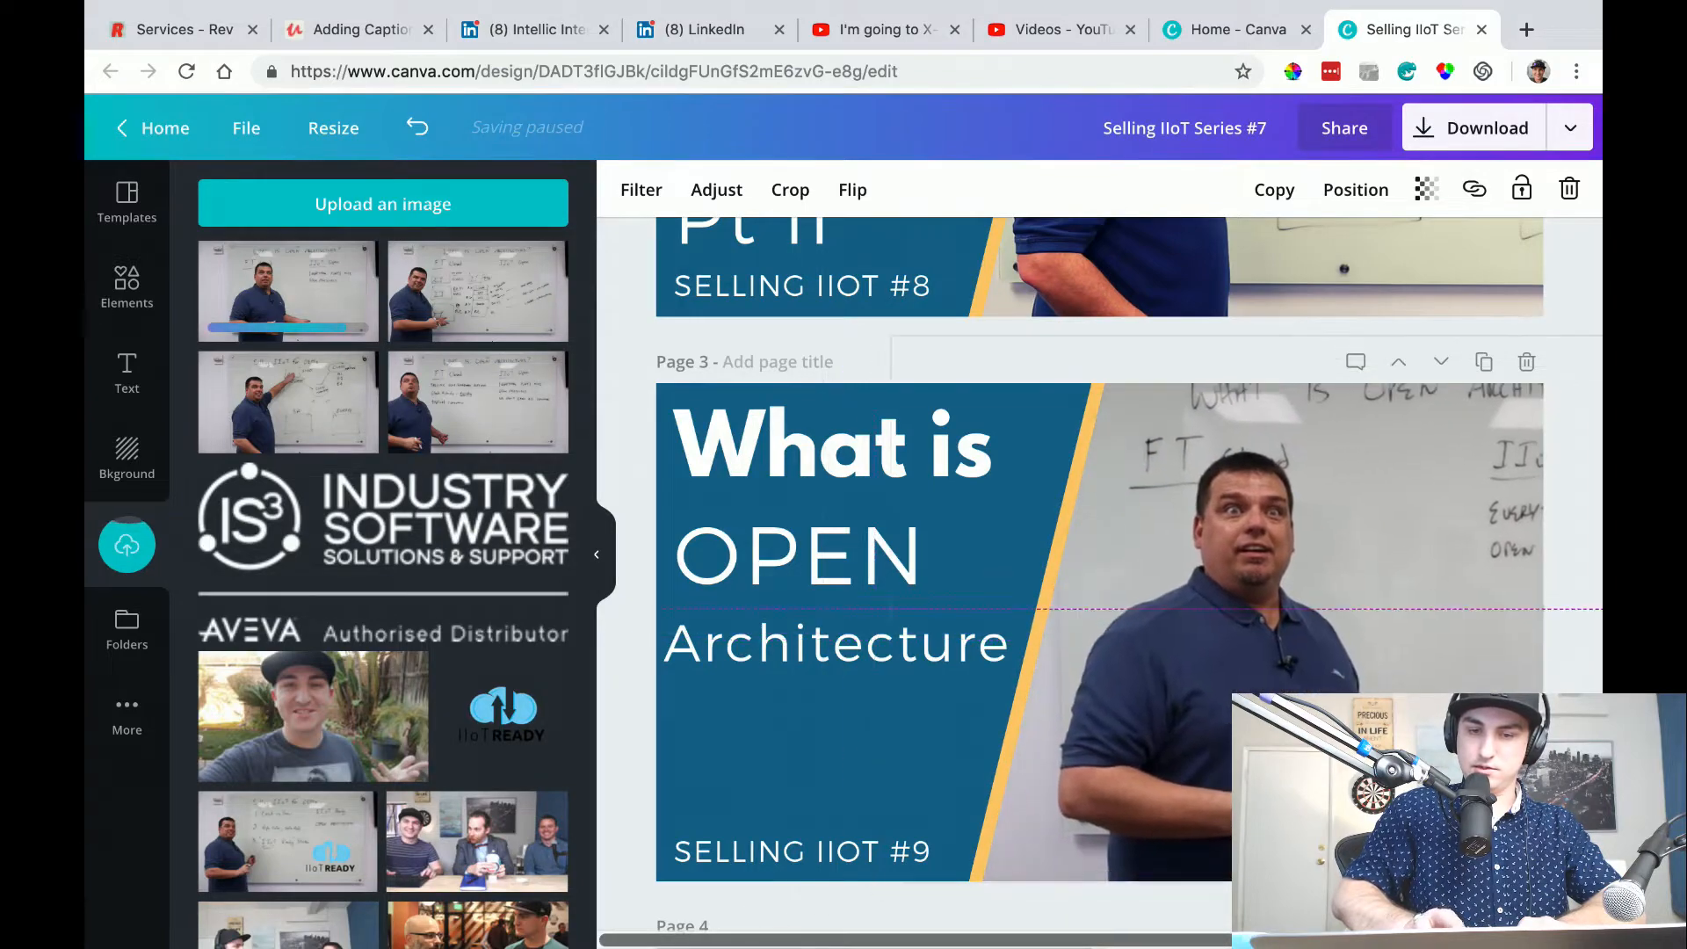
drag(892, 889, 1037, 841)
drag(1218, 730, 1101, 778)
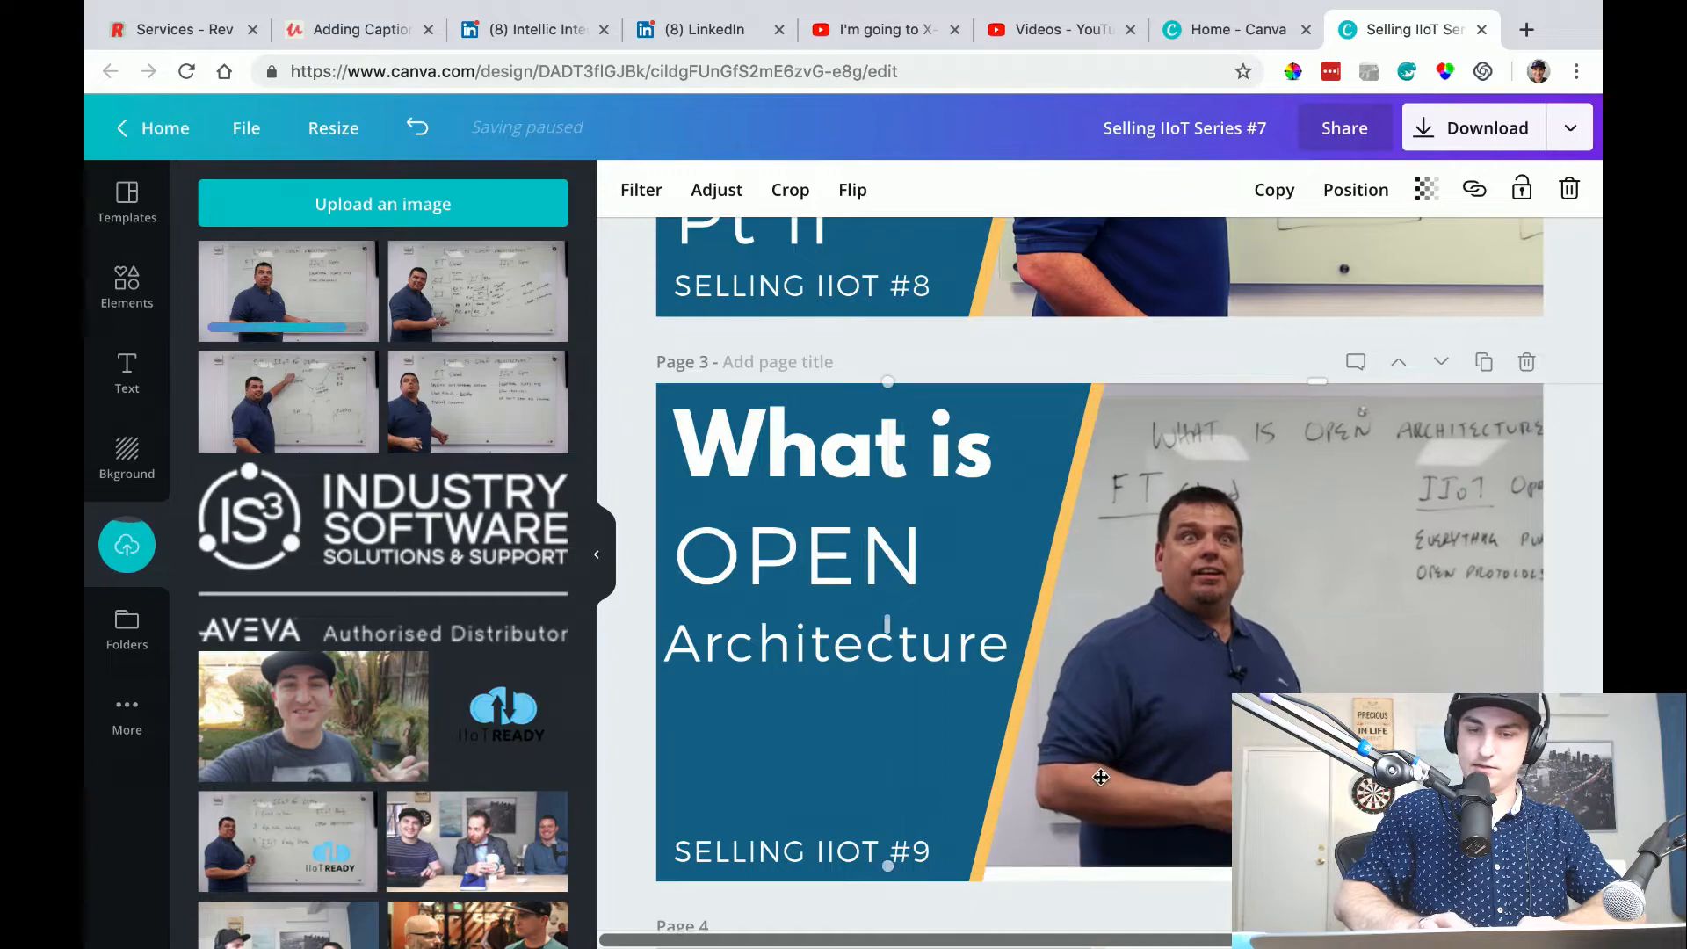
drag(887, 871, 817, 904)
drag(1294, 697, 1315, 689)
drag(849, 893, 831, 902)
drag(1265, 720, 1206, 731)
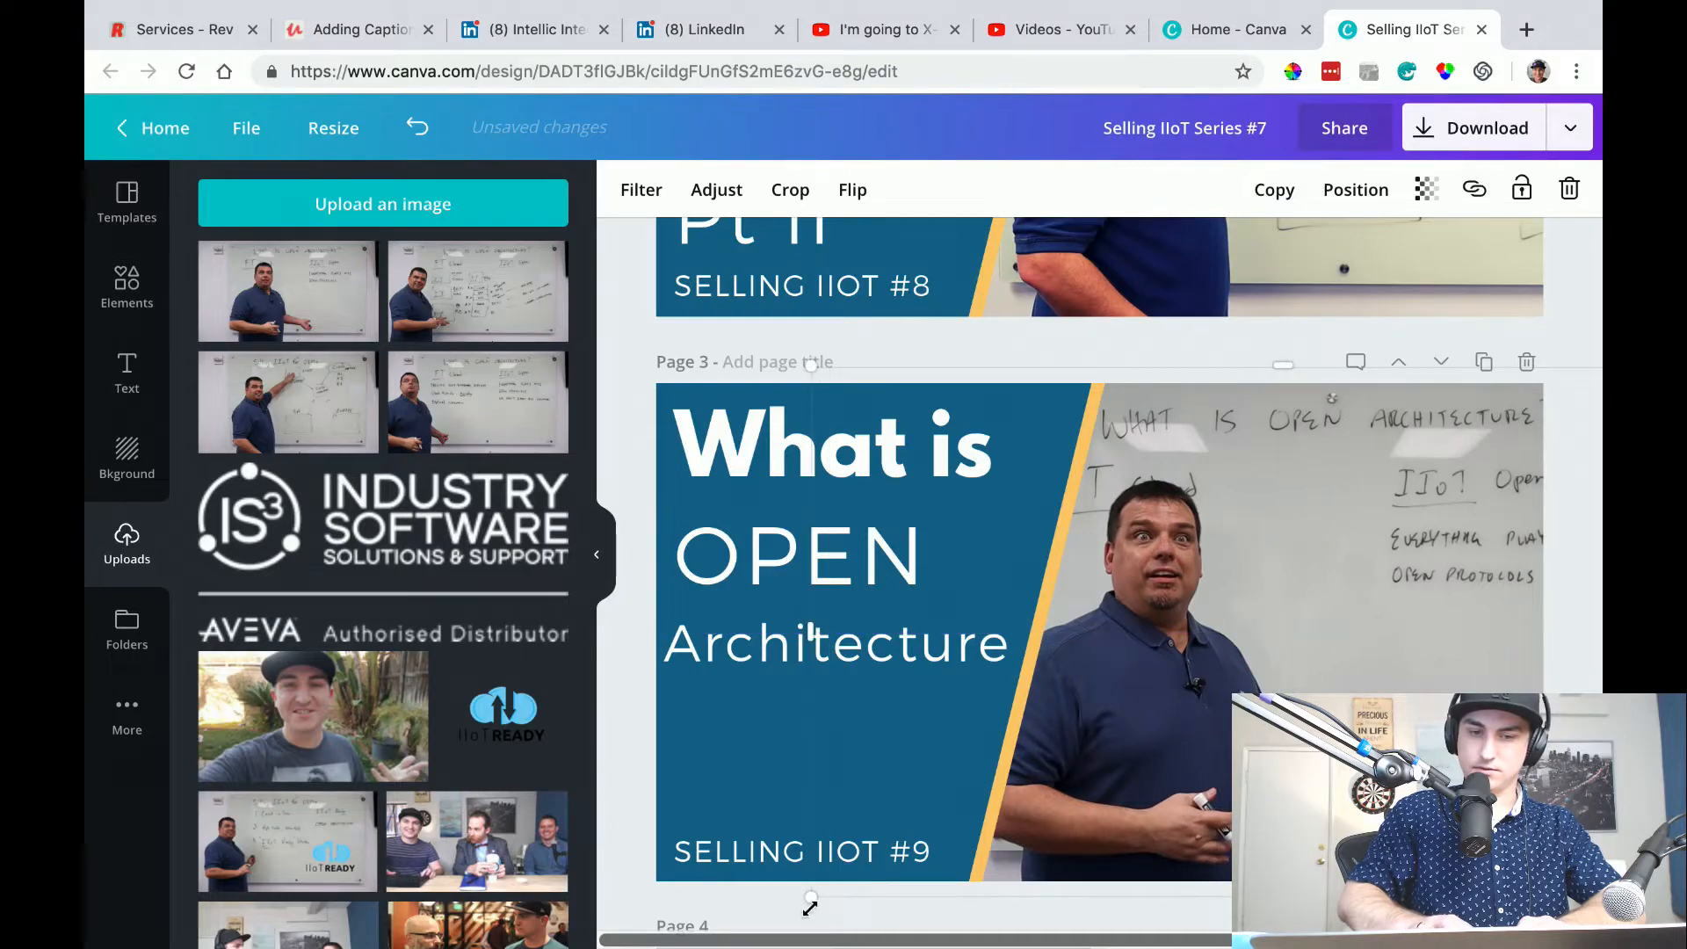
drag(816, 895, 858, 869)
drag(1162, 724, 1157, 741)
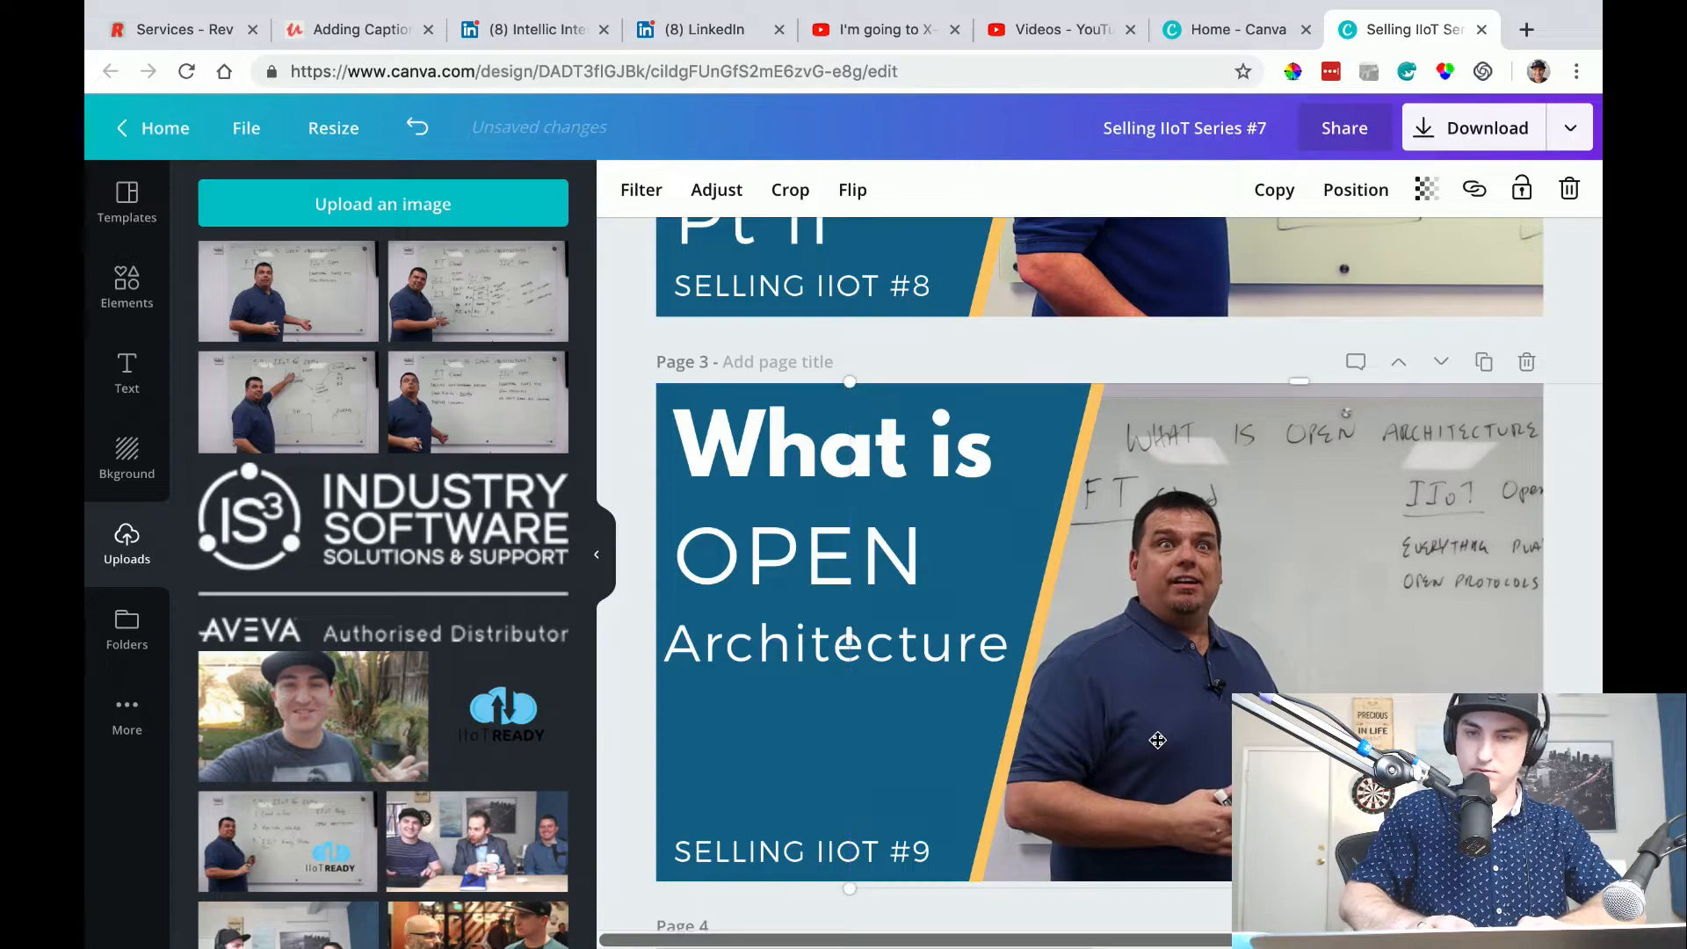
drag(849, 641, 829, 640)
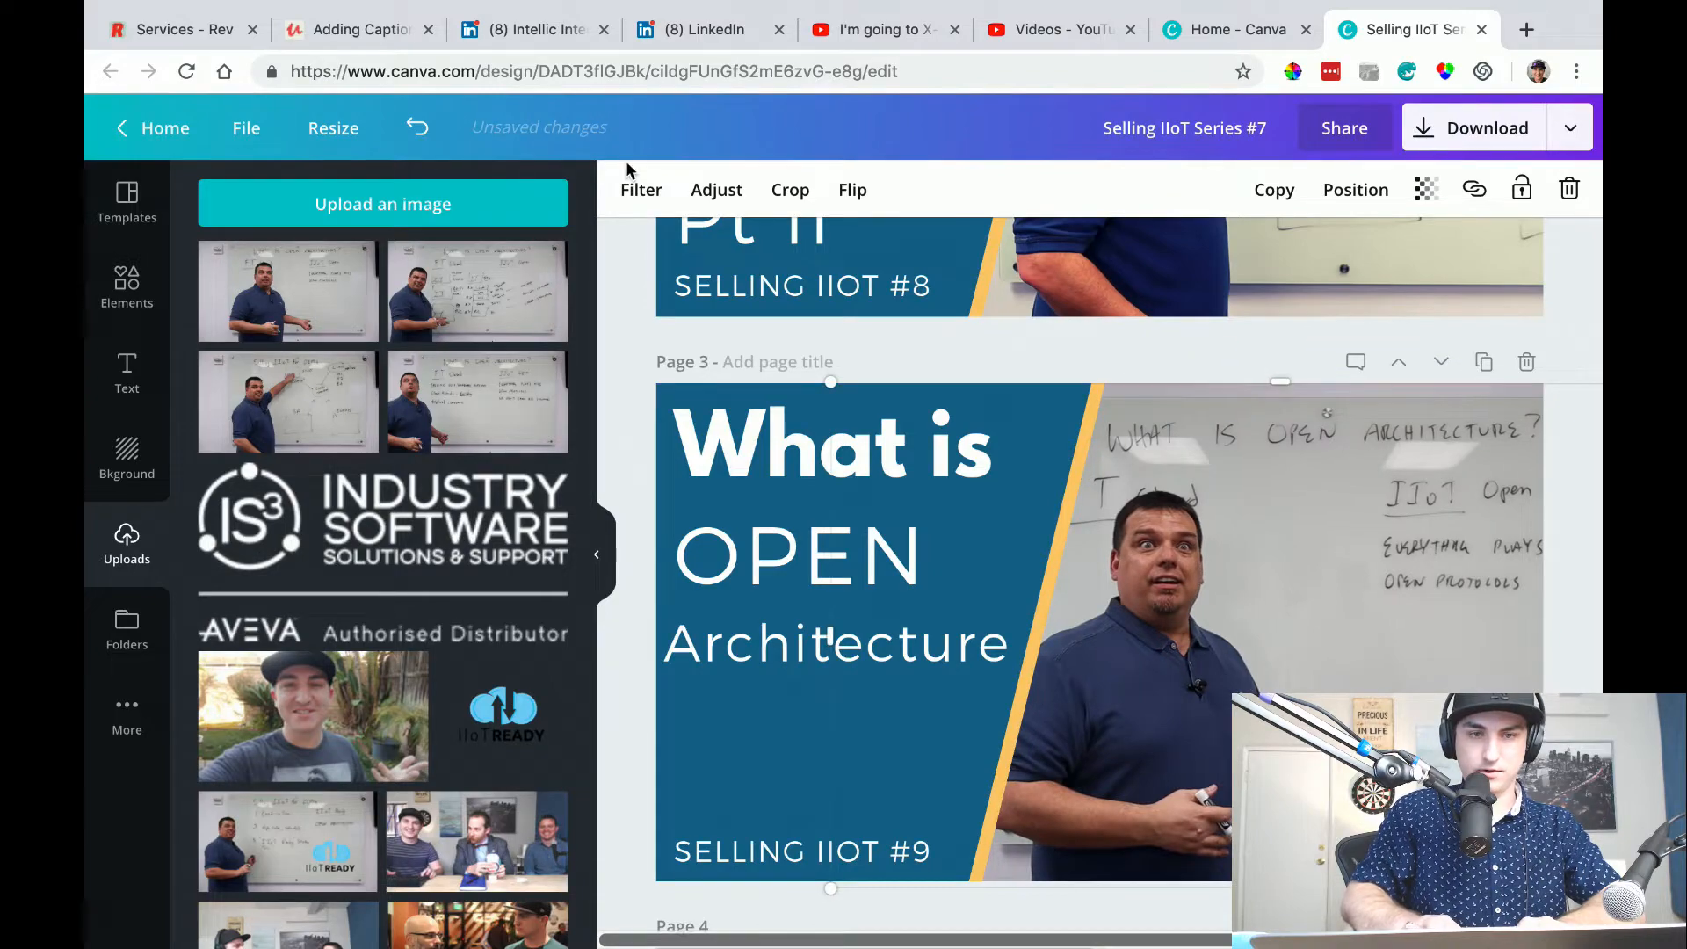
Apply the Festive filter to the page 3 photo and compare it with the thumbnails on pages 1 and 2.
click(641, 188)
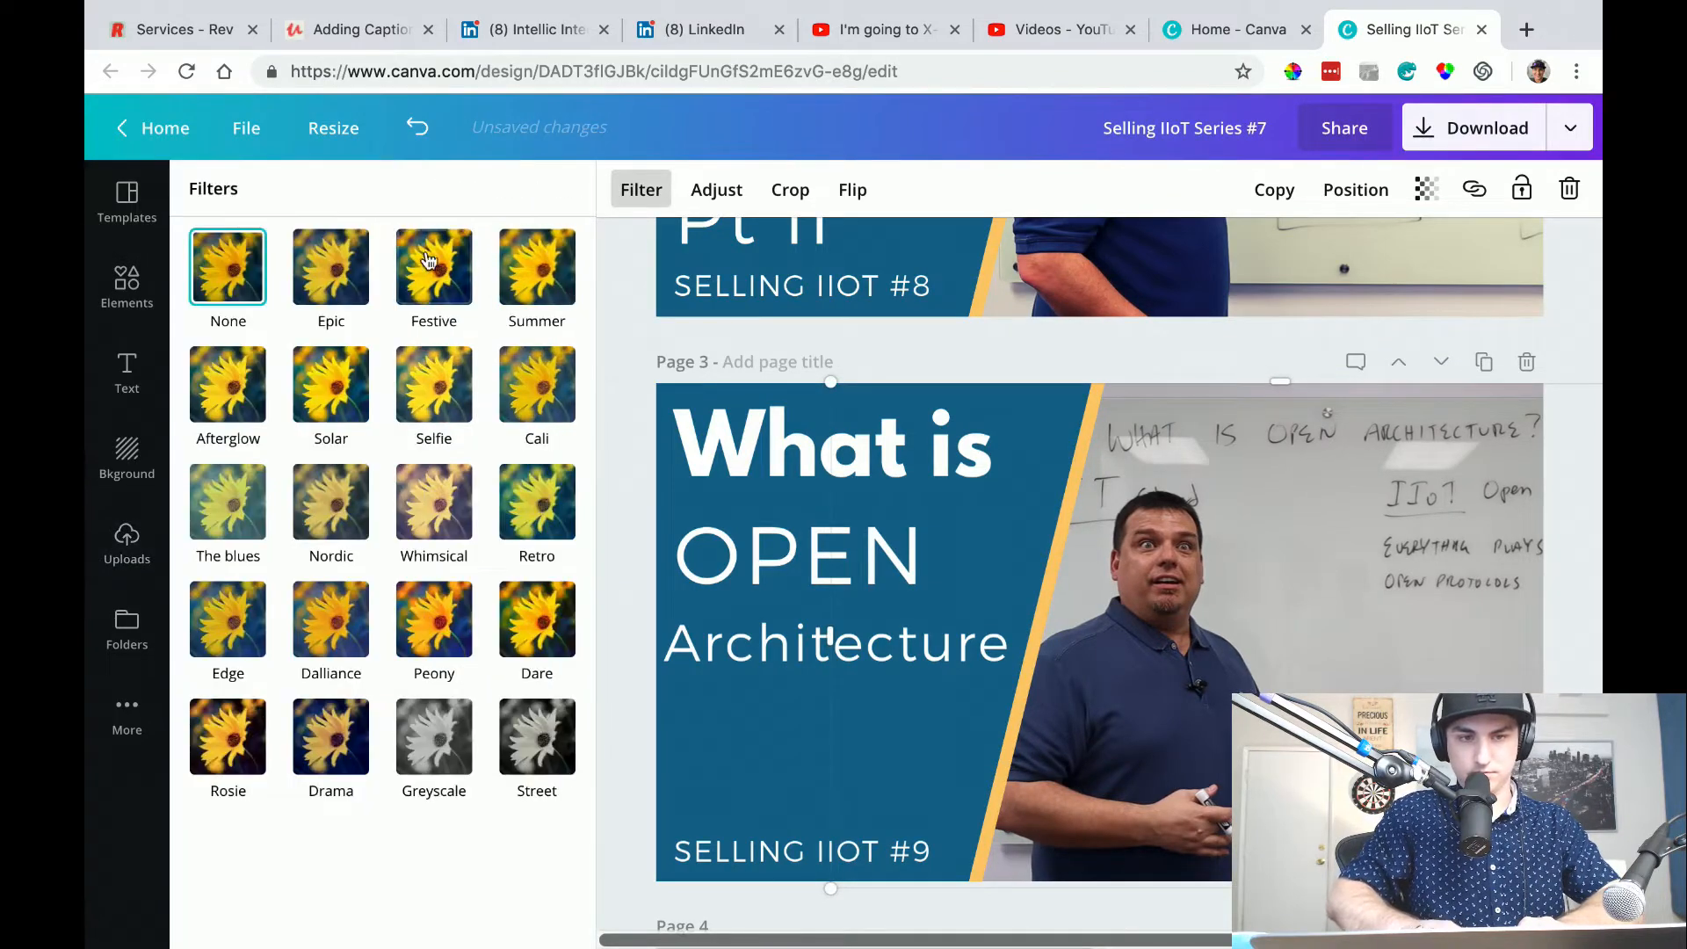
click(438, 261)
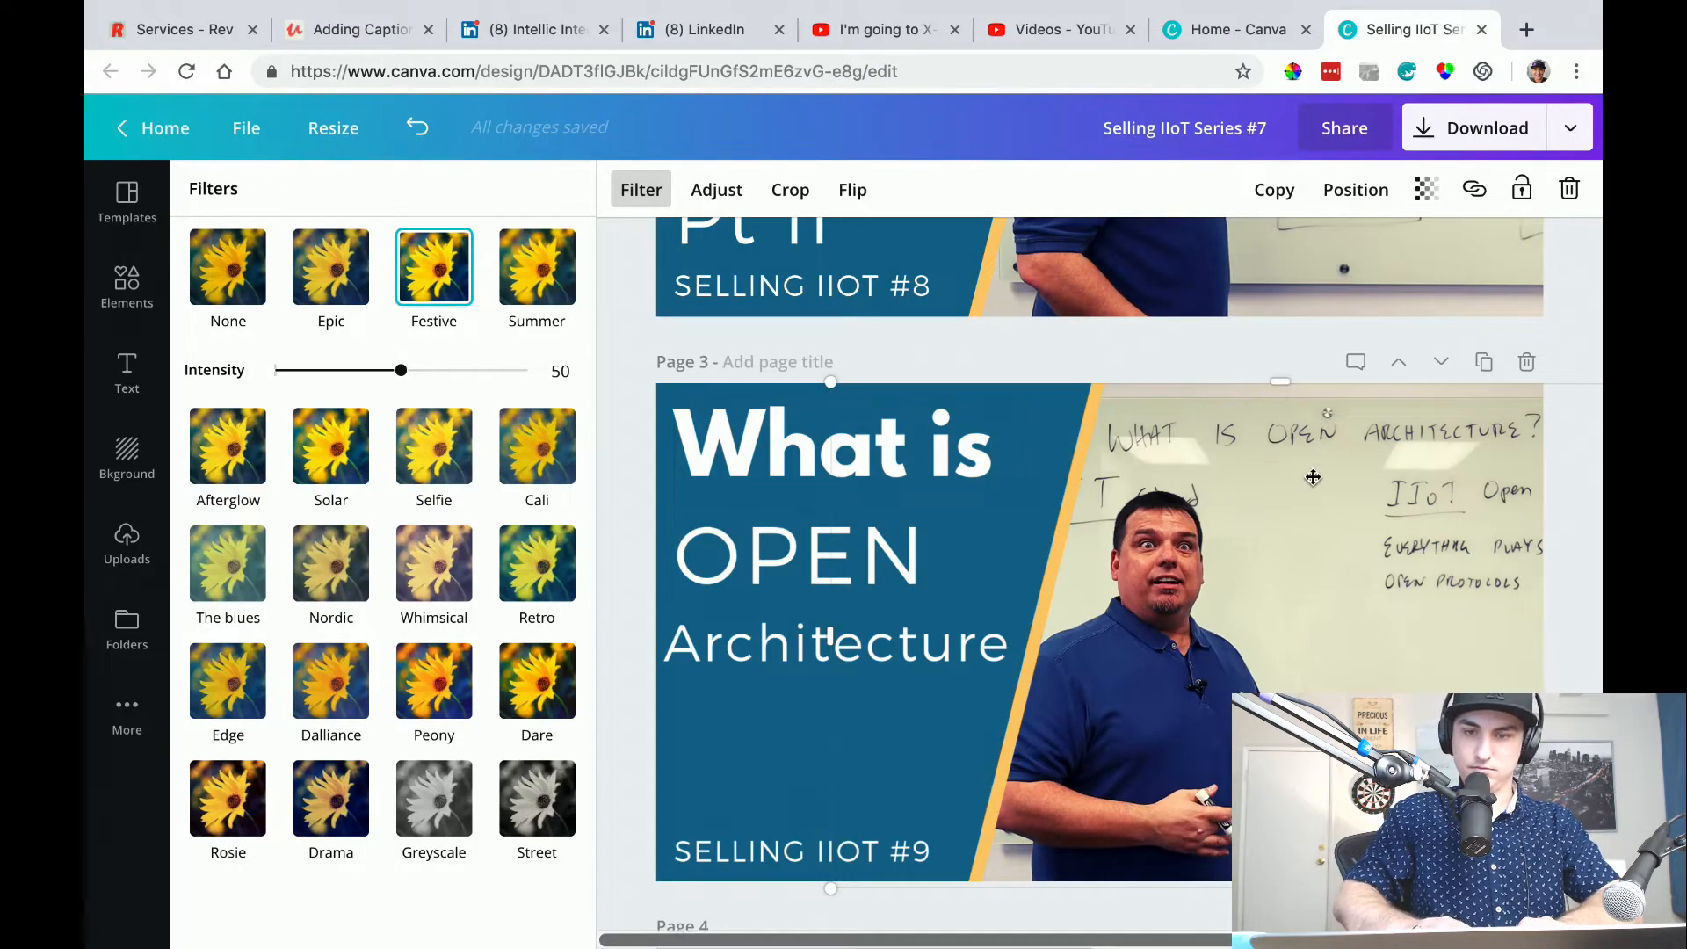
scroll(1313, 478, up, 5)
scroll(1310, 478, down, 6)
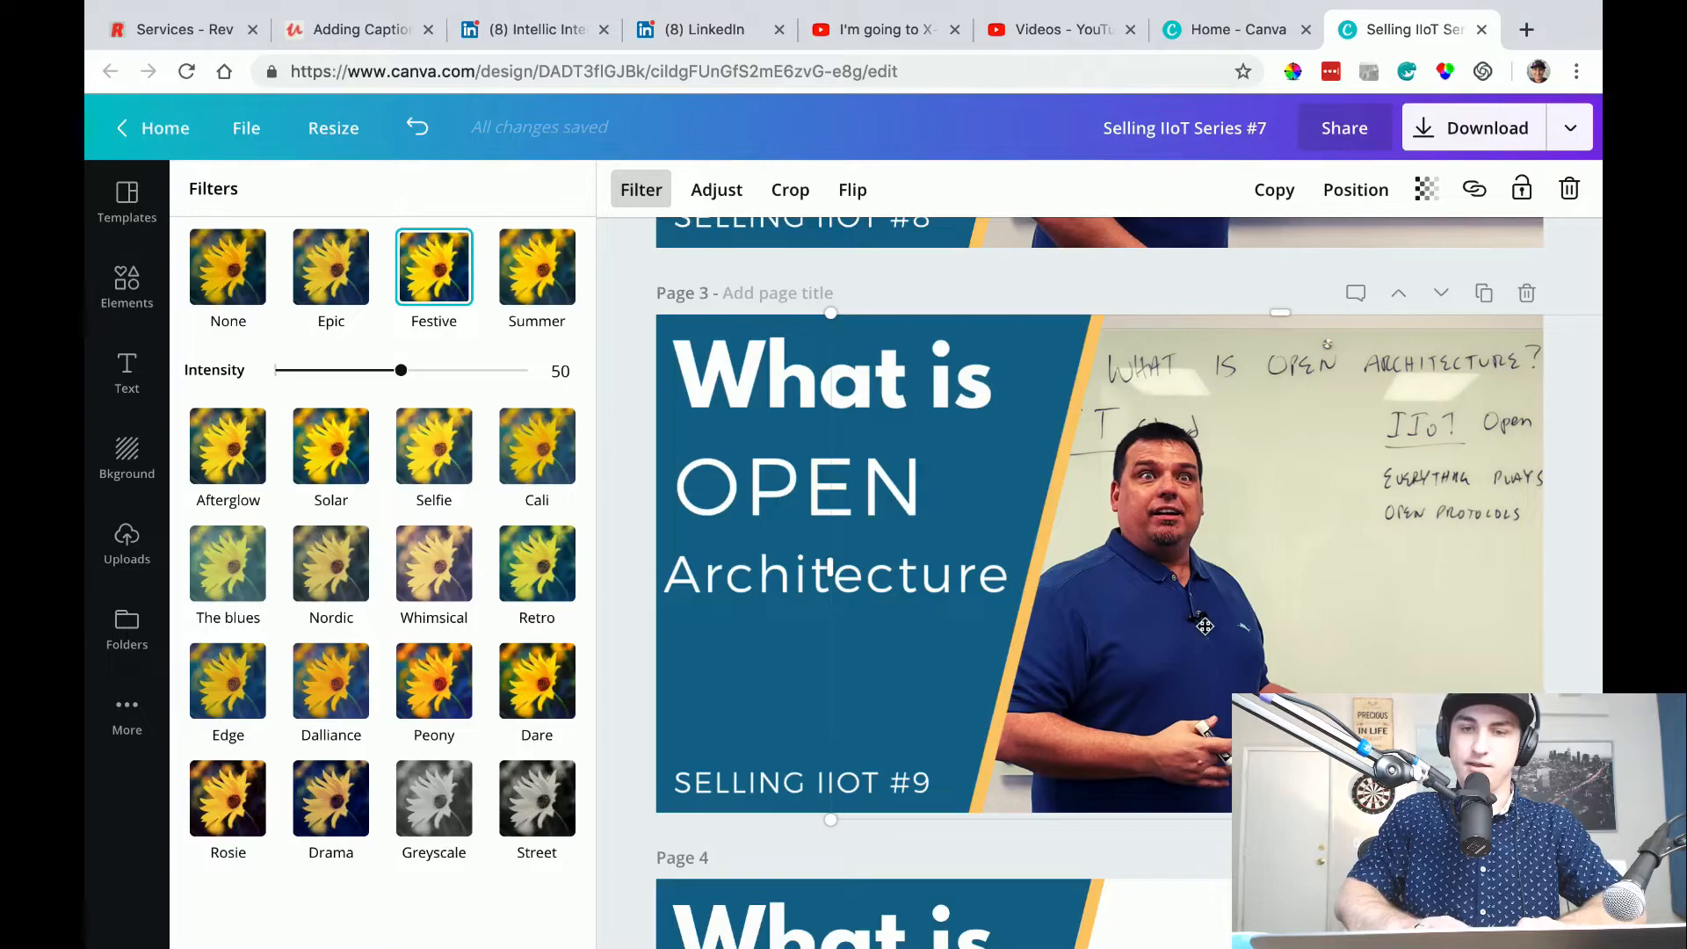
scroll(1215, 575, up, 8)
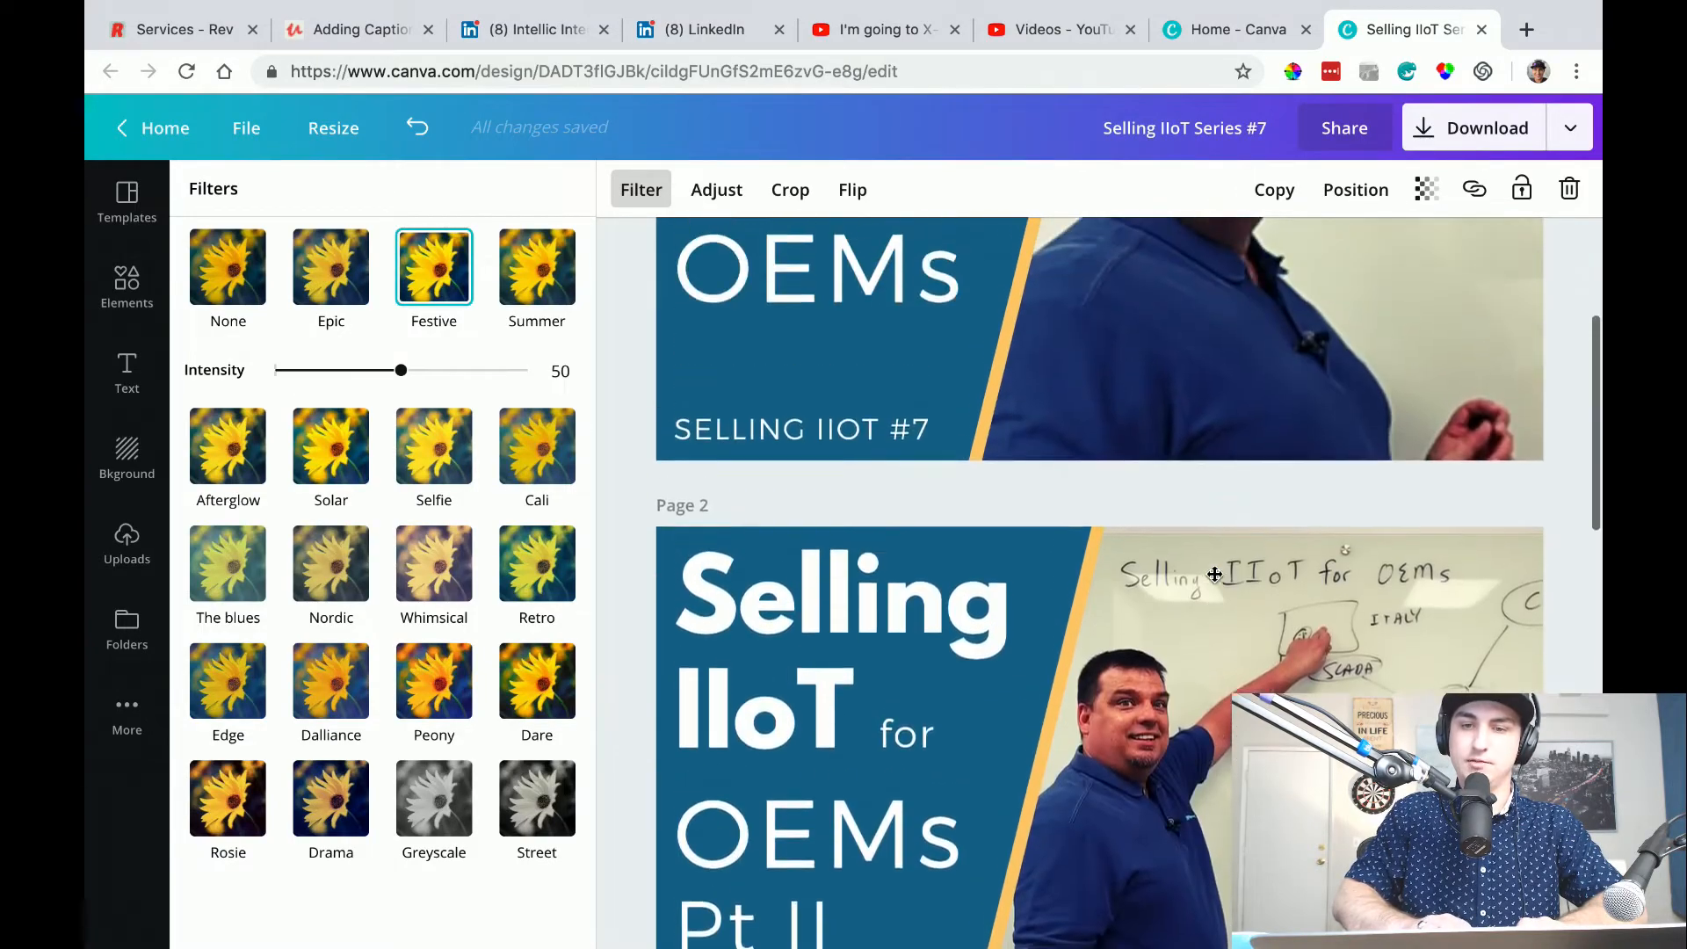
scroll(1214, 575, up, 3)
scroll(1215, 577, down, 7)
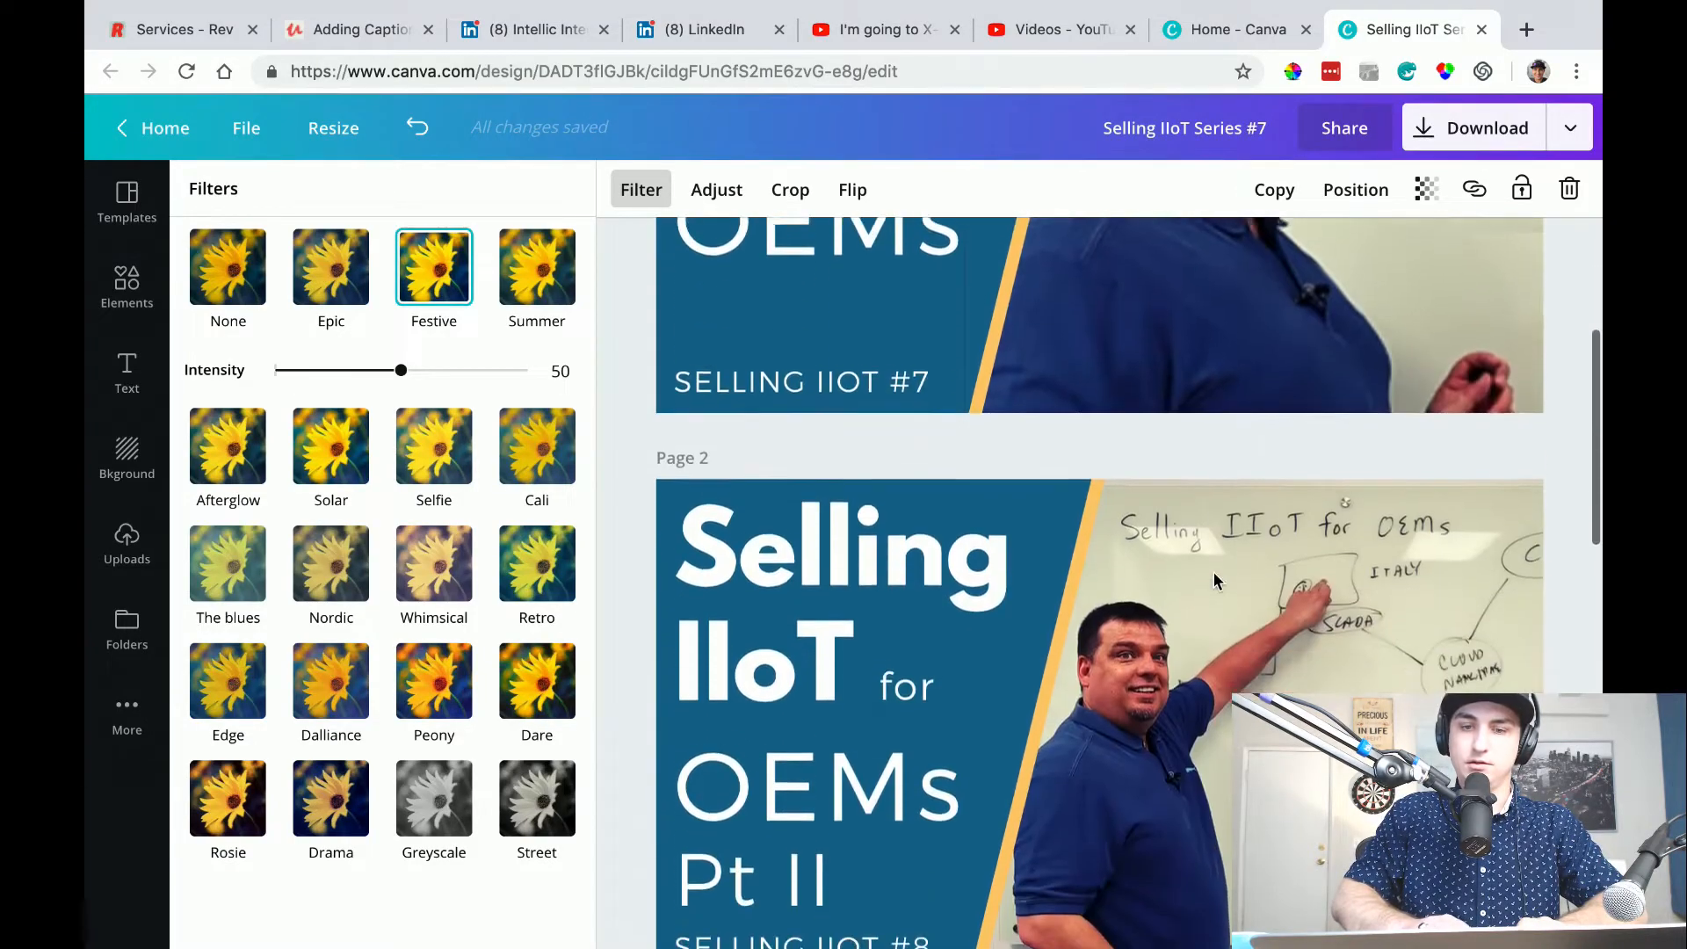
scroll(1215, 572, down, 6)
scroll(1287, 602, down, 4)
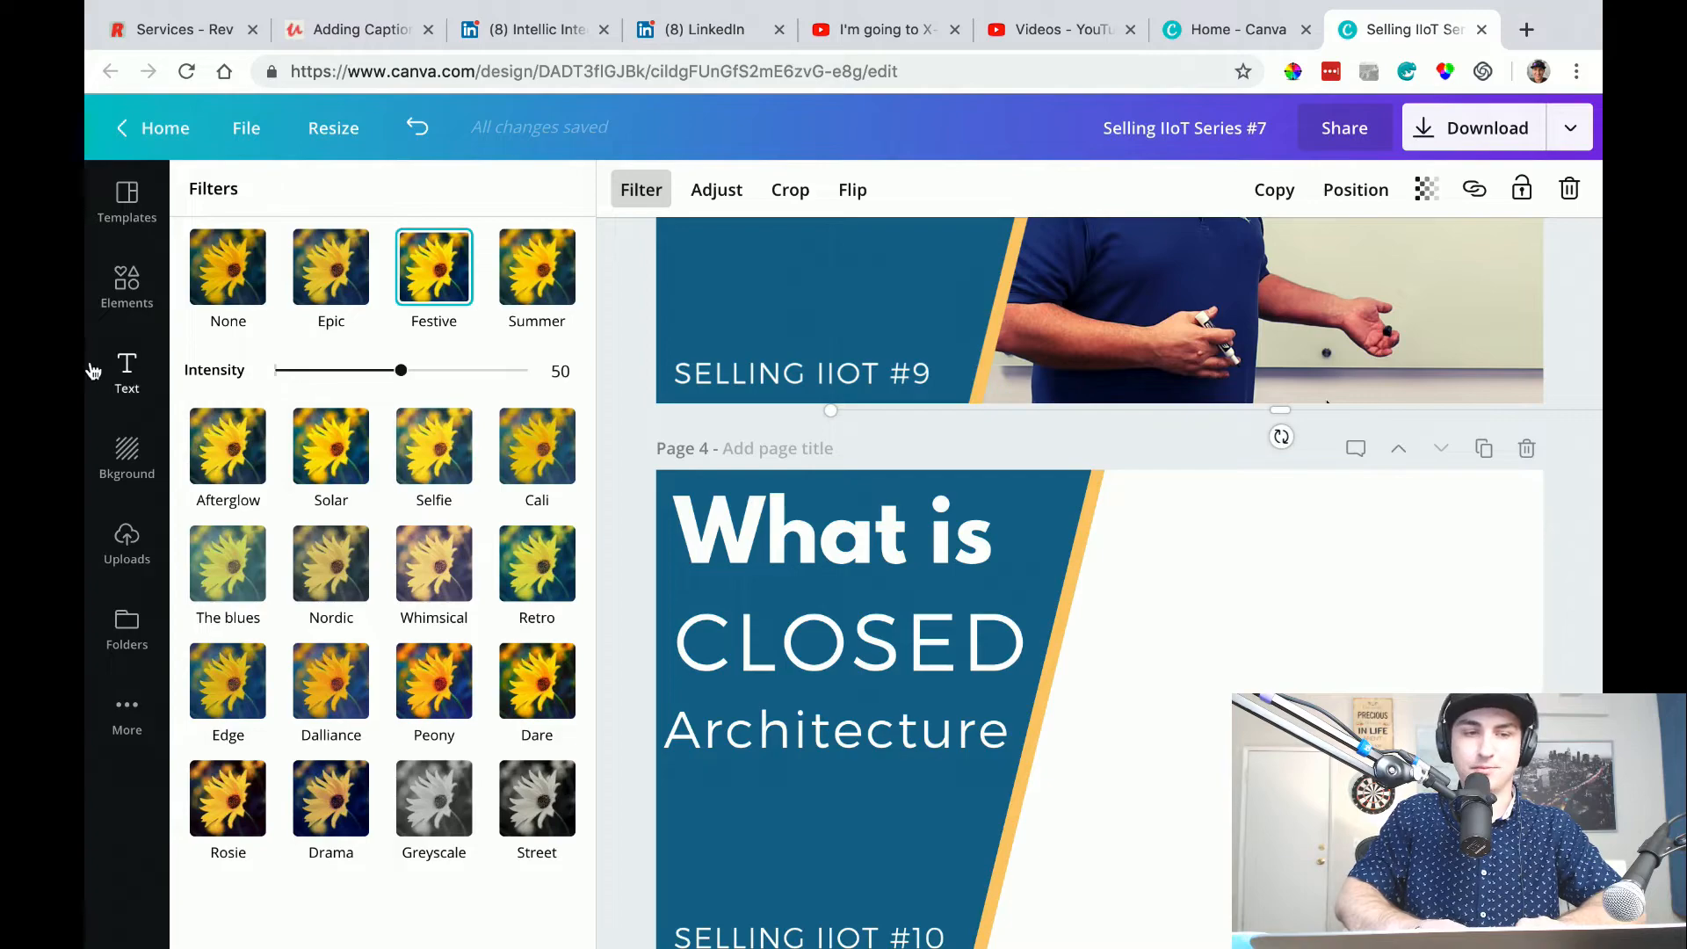
Try the open architecture screenshot from the uploads as the photo on page 4, and delete it.
click(144, 545)
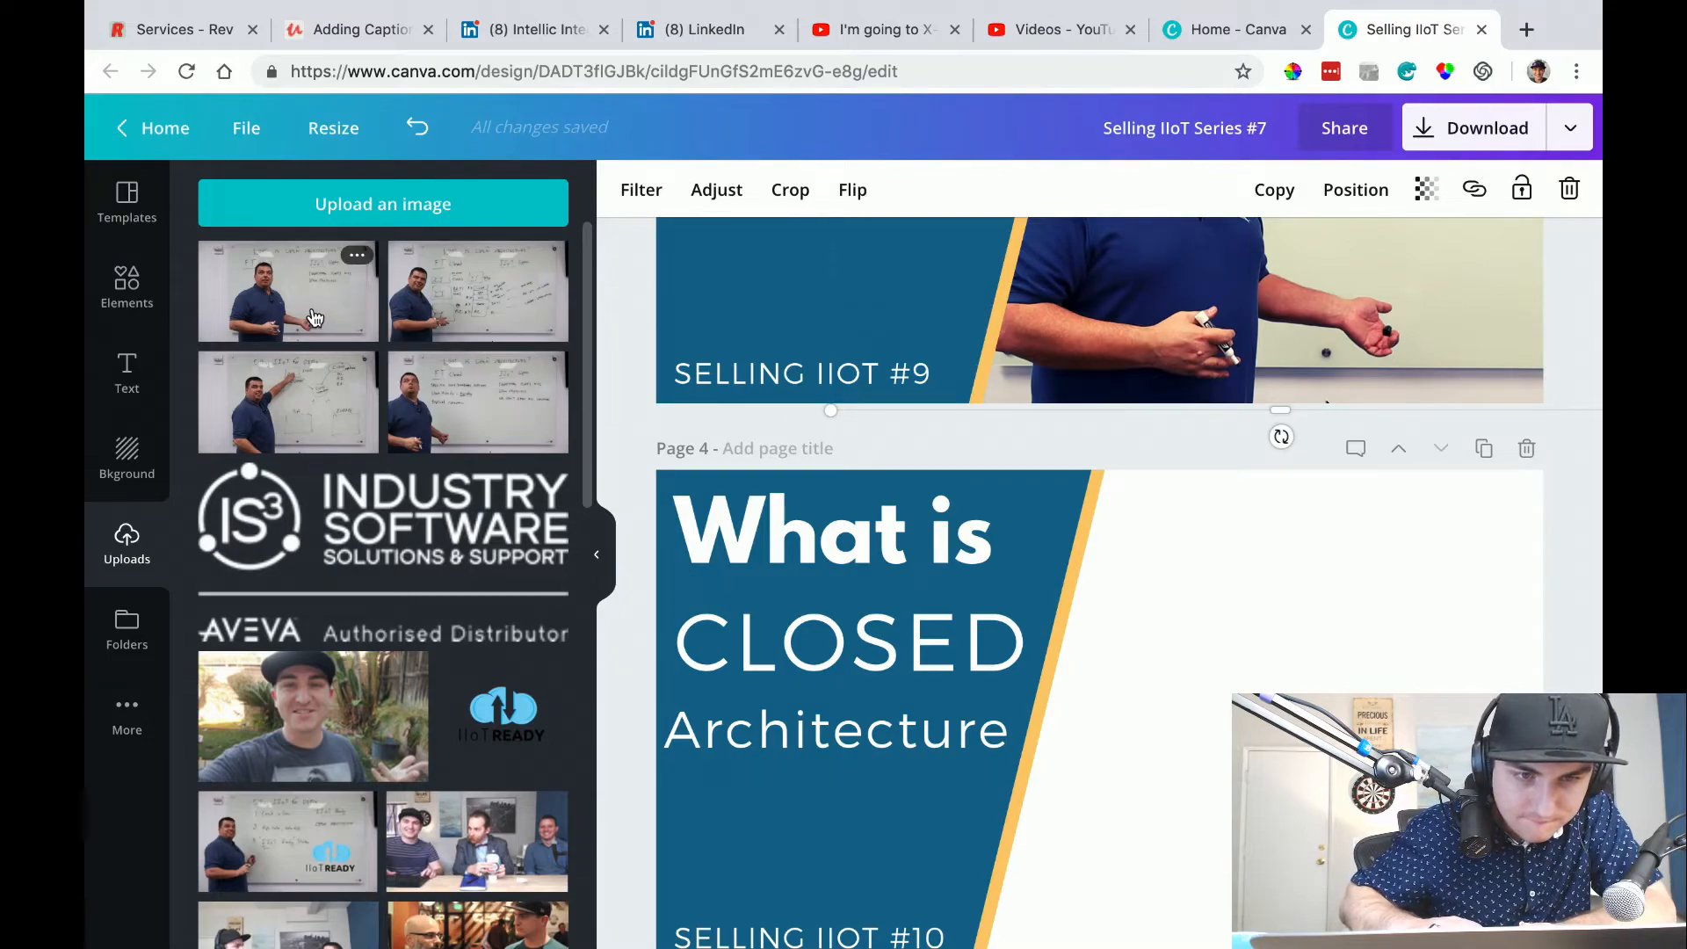
drag(314, 318, 1206, 593)
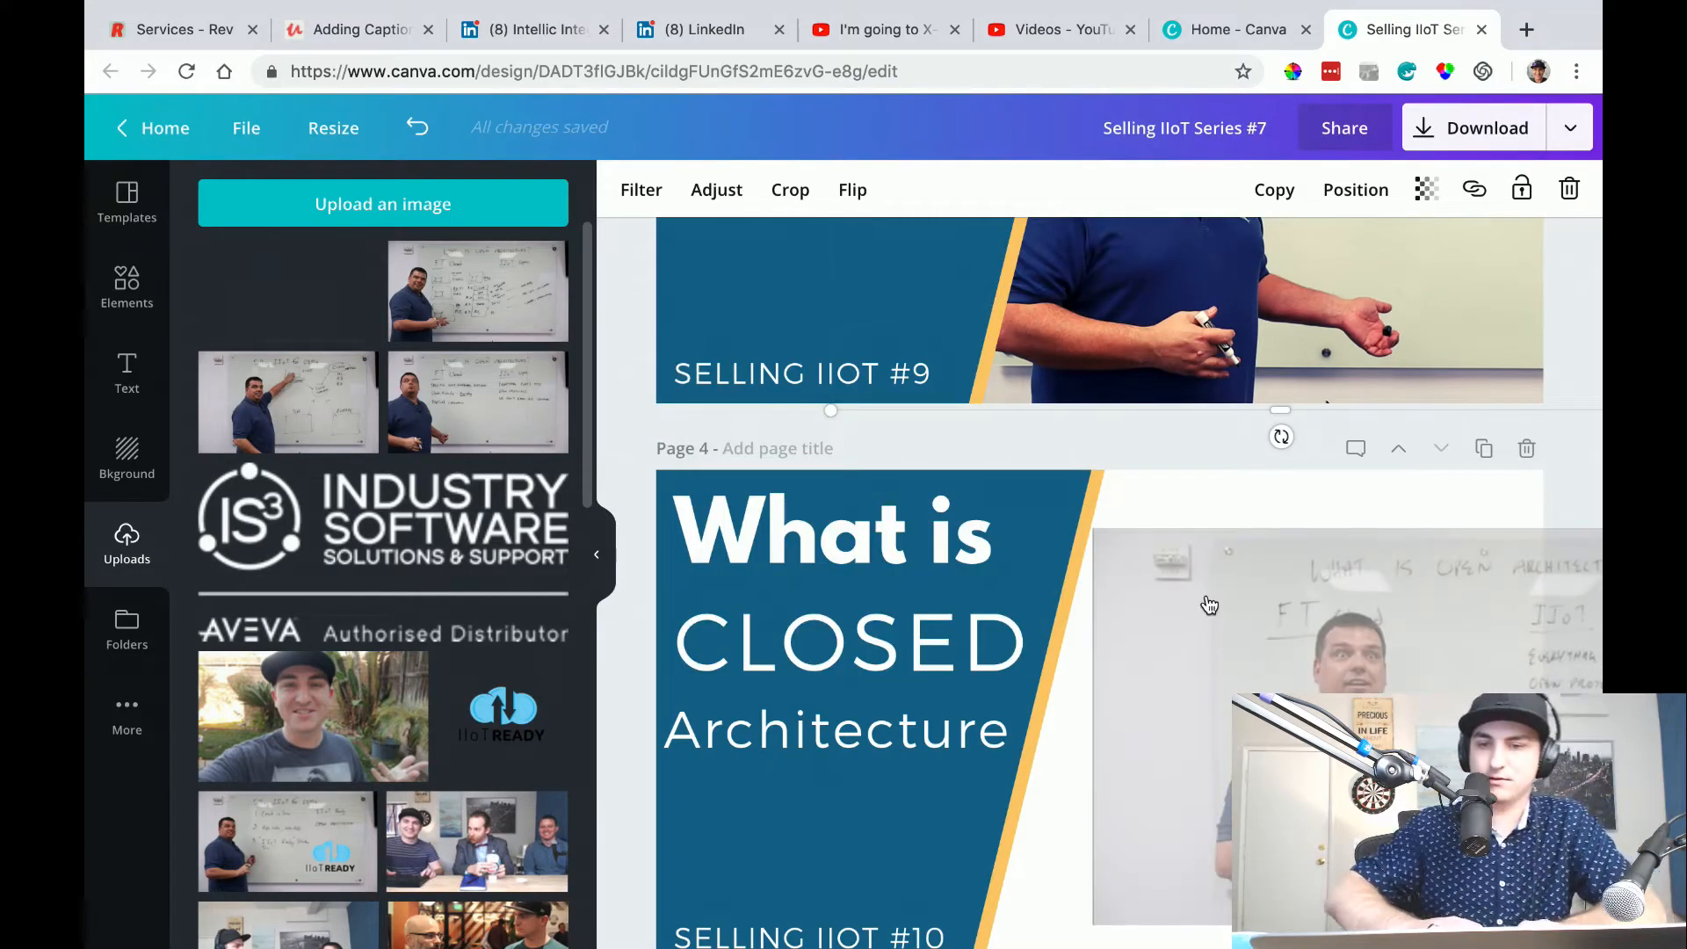
scroll(1209, 604, up, 15)
scroll(1209, 605, down, 10)
scroll(1209, 605, down, 5)
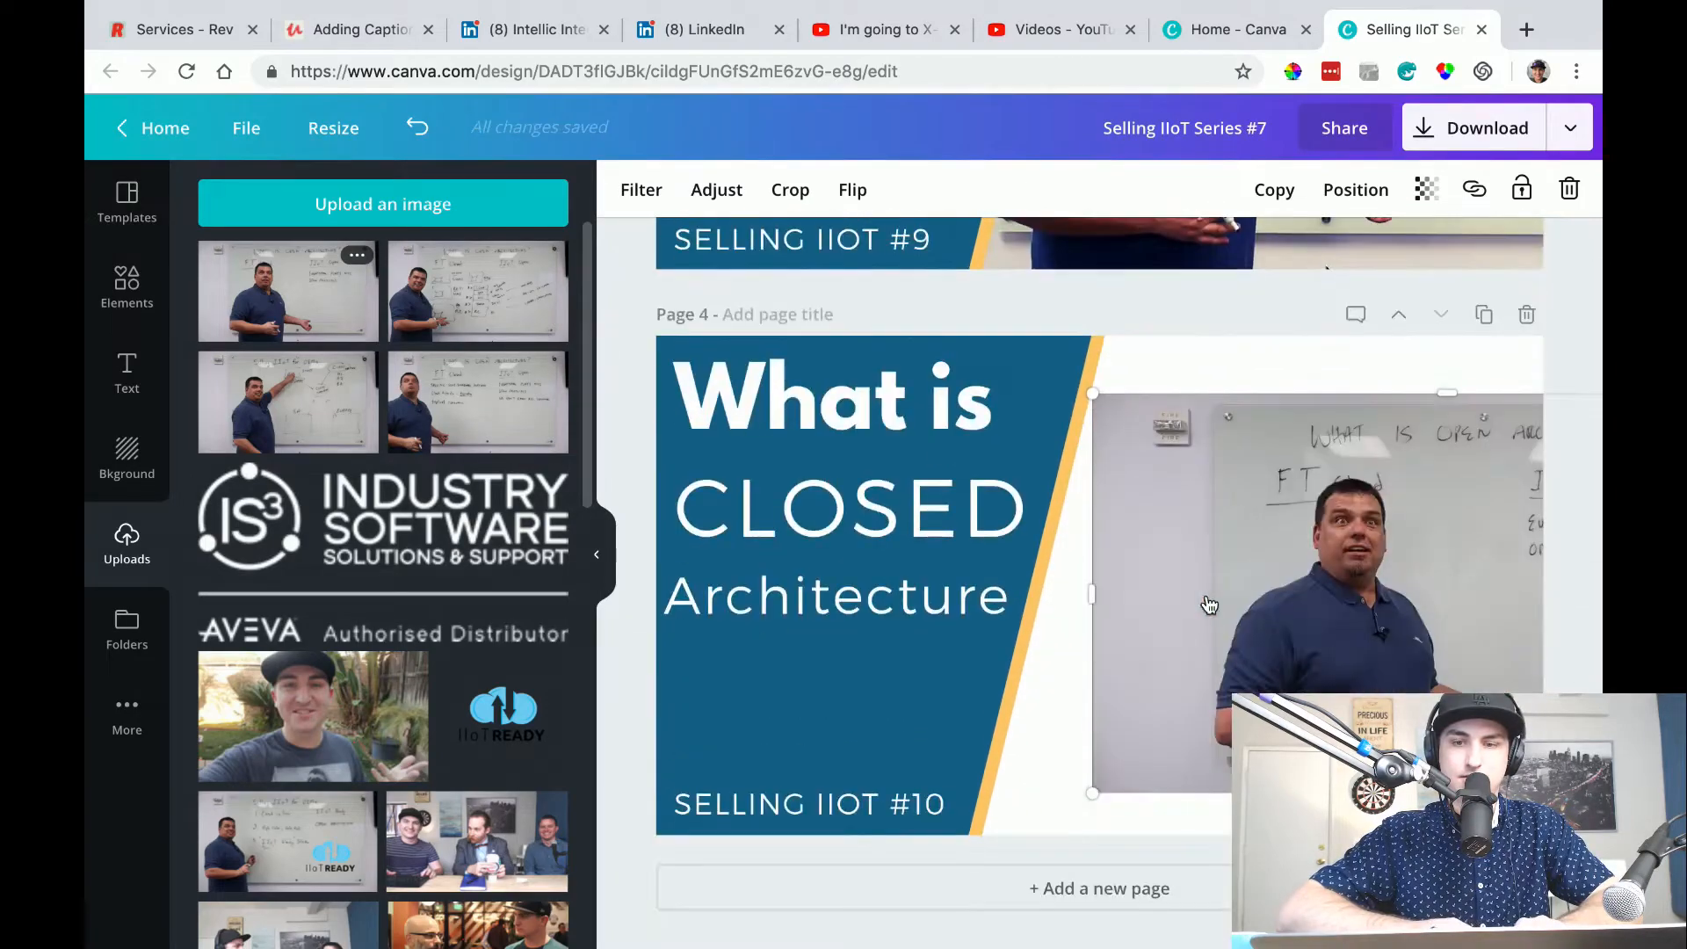
key(Delete)
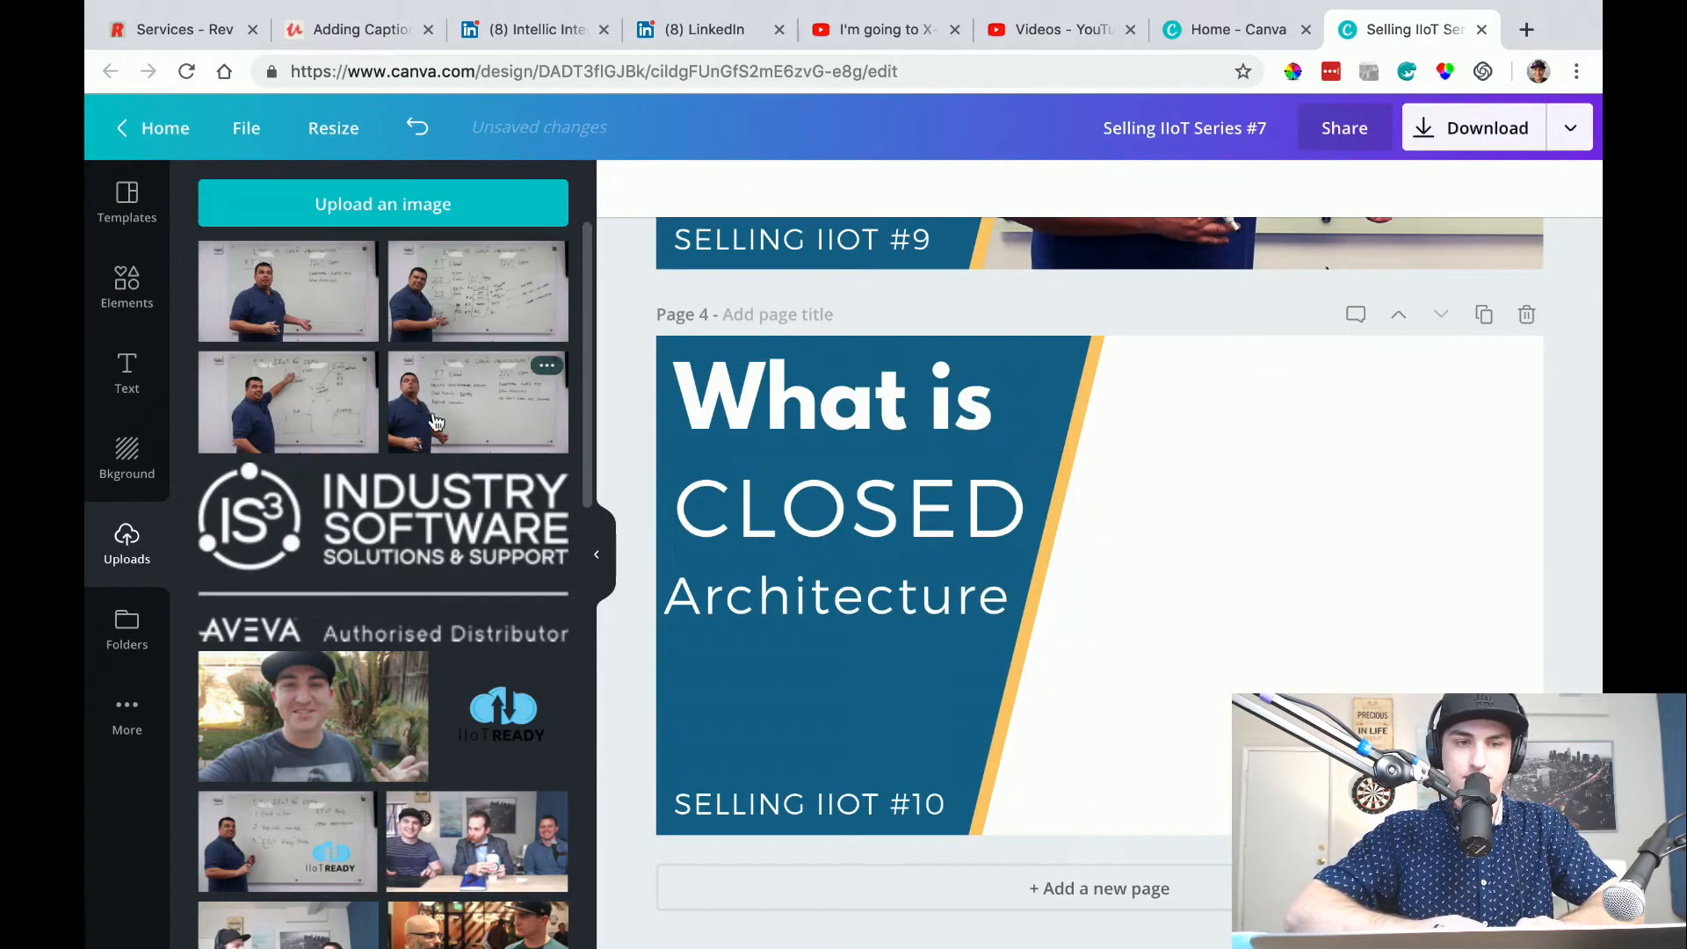
Add the closed architecture screenshot to page 4, send it behind the title panel, and enlarge it to fill the white area.
drag(518, 299, 1035, 469)
key(super+[)
key(super+[)
key(super+[)
key(super+[)
drag(1197, 550, 1468, 353)
drag(1230, 618, 693, 941)
drag(1316, 517, 1608, 441)
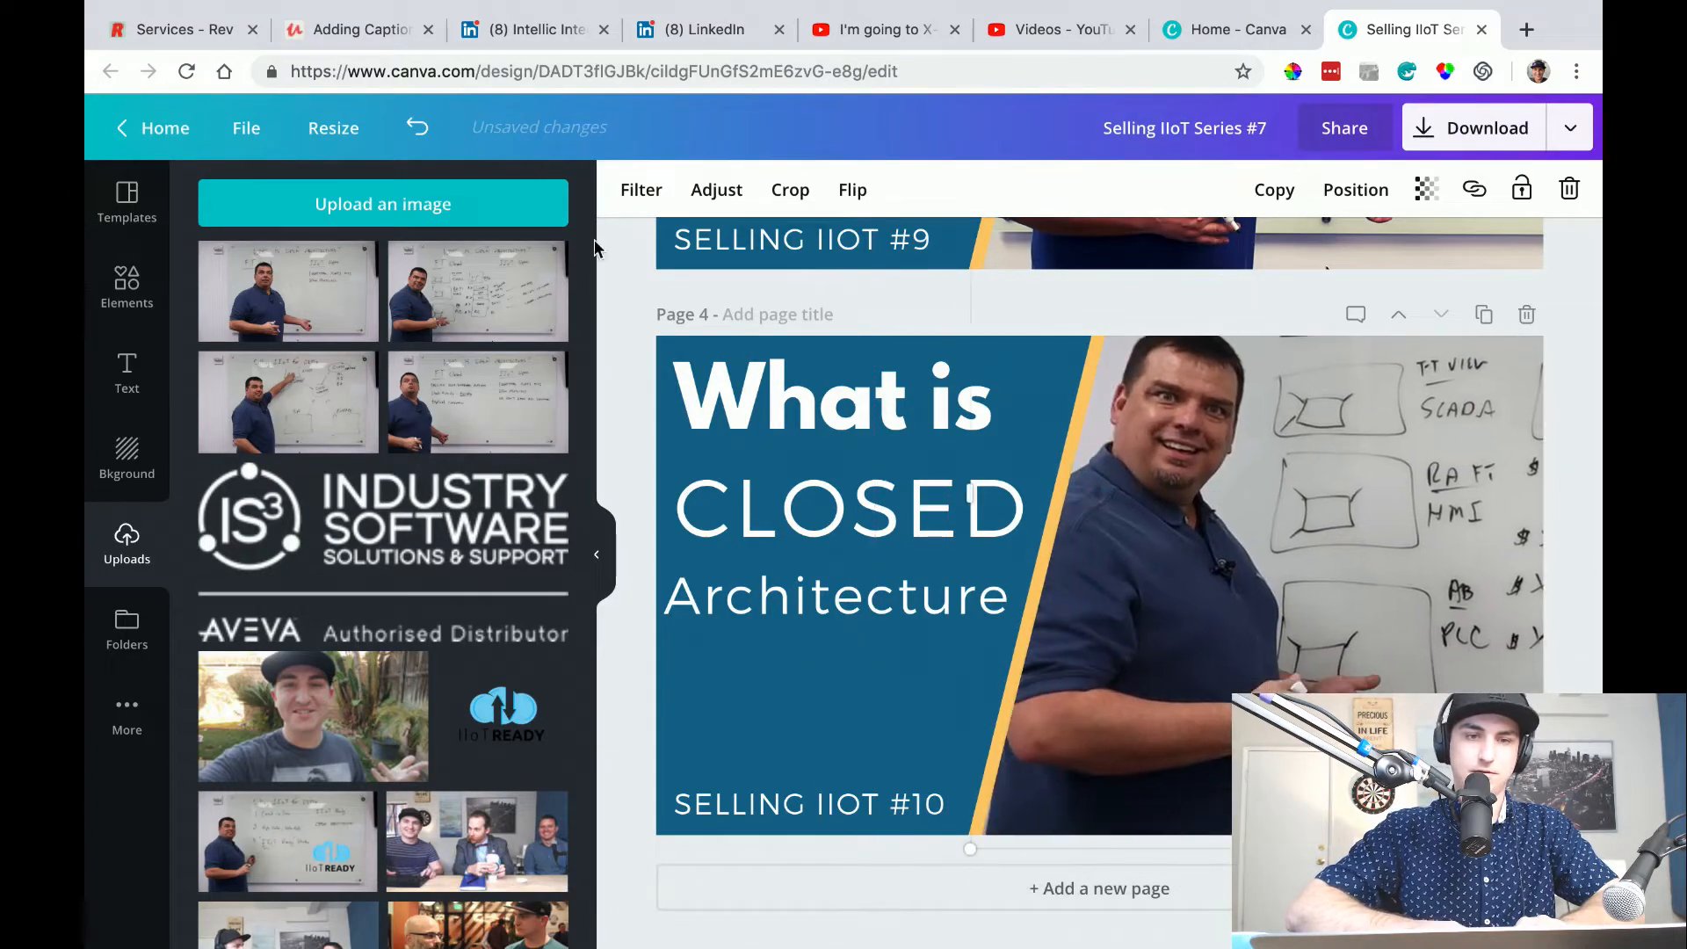
Apply the Festive filter to the page 4 photo and enlarge it until the presenter's head and shoulders fill the space beside the panel.
click(673, 193)
click(434, 267)
drag(1255, 580, 1384, 473)
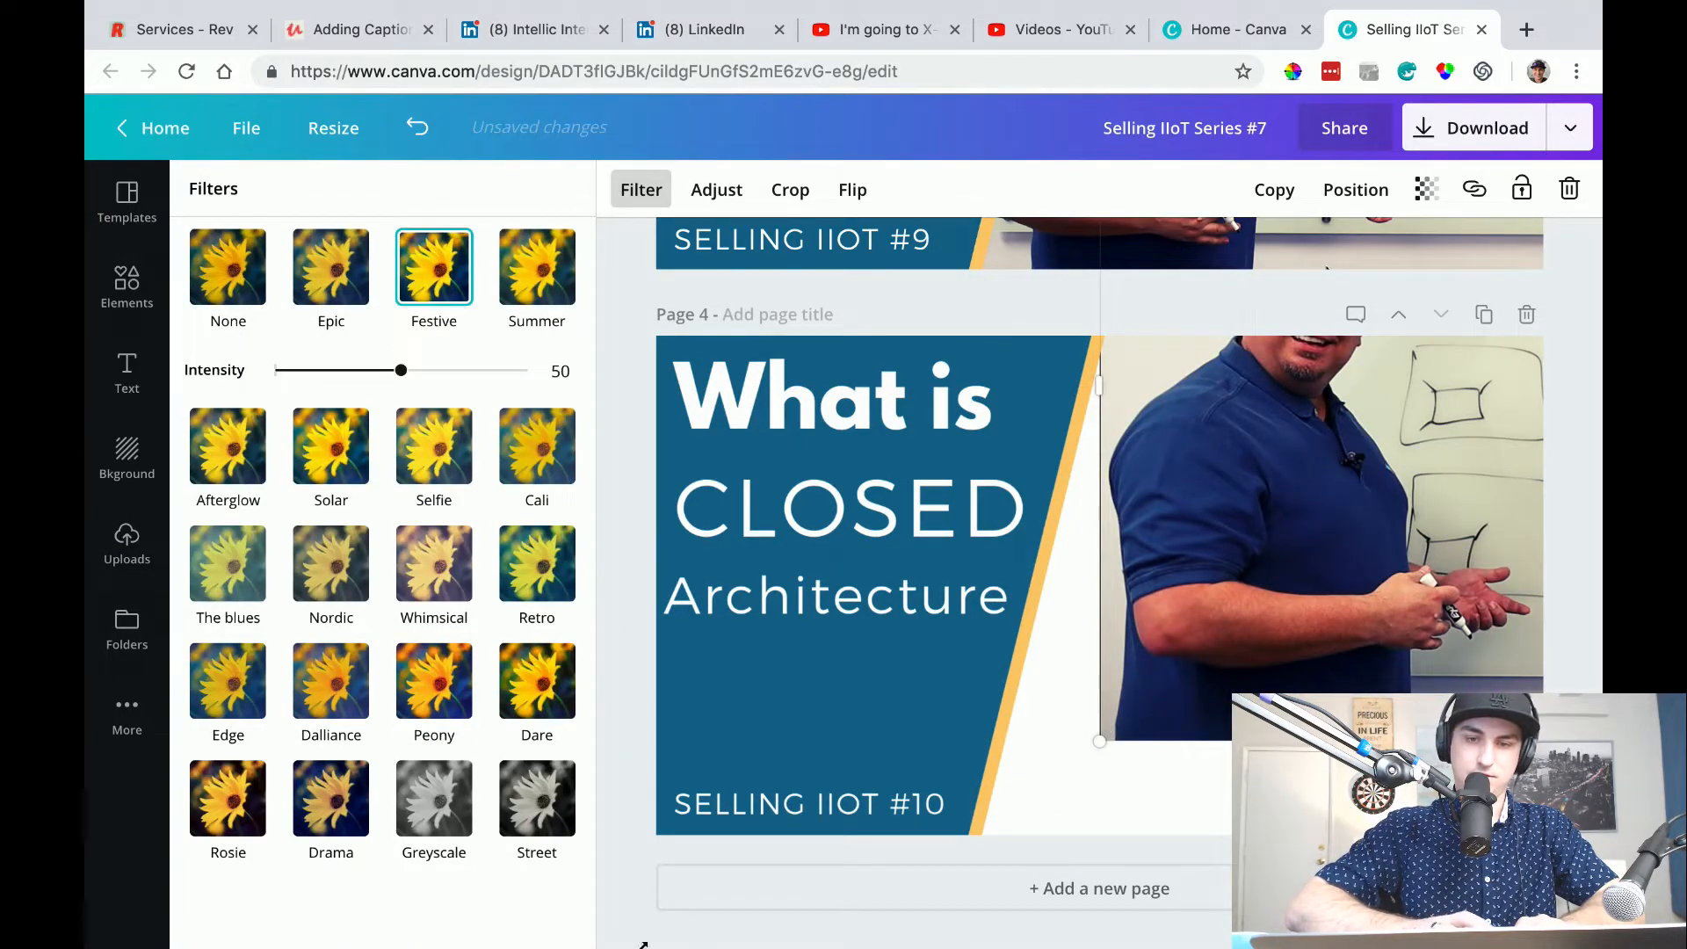
drag(1102, 743, 663, 901)
key(ctrl+Left)
key(ctrl+Right)
drag(1104, 703, 1472, 612)
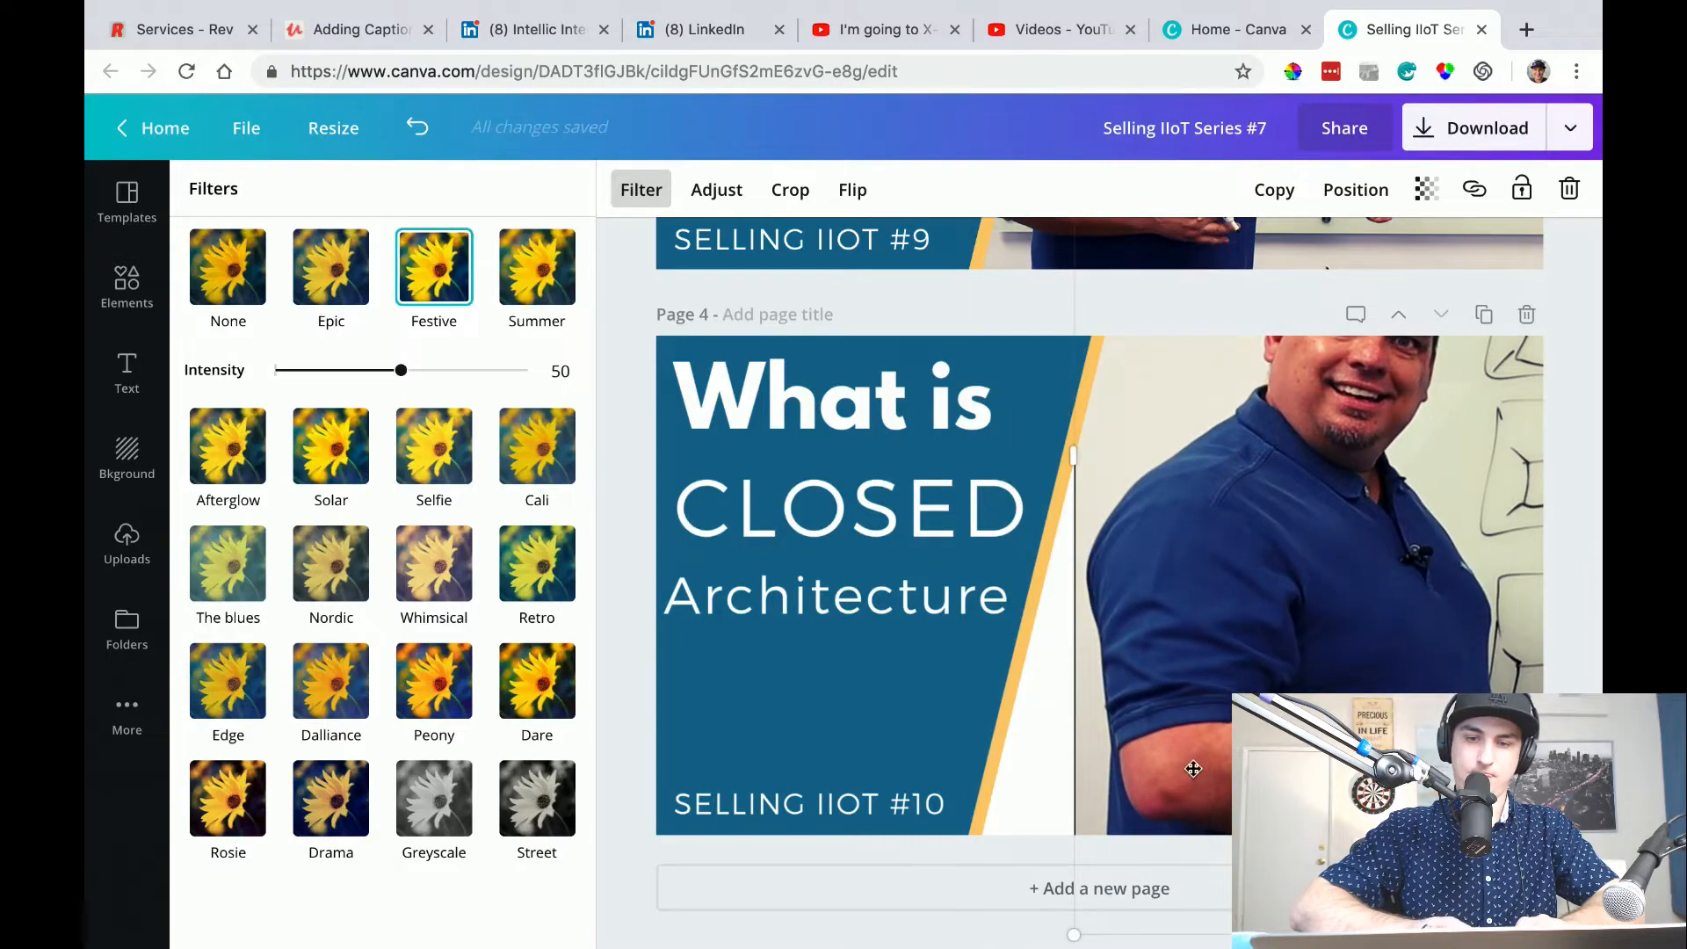
key(super+z)
drag(1103, 706, 851, 910)
drag(1383, 606, 1428, 813)
drag(968, 722, 1256, 778)
drag(1146, 752, 1061, 808)
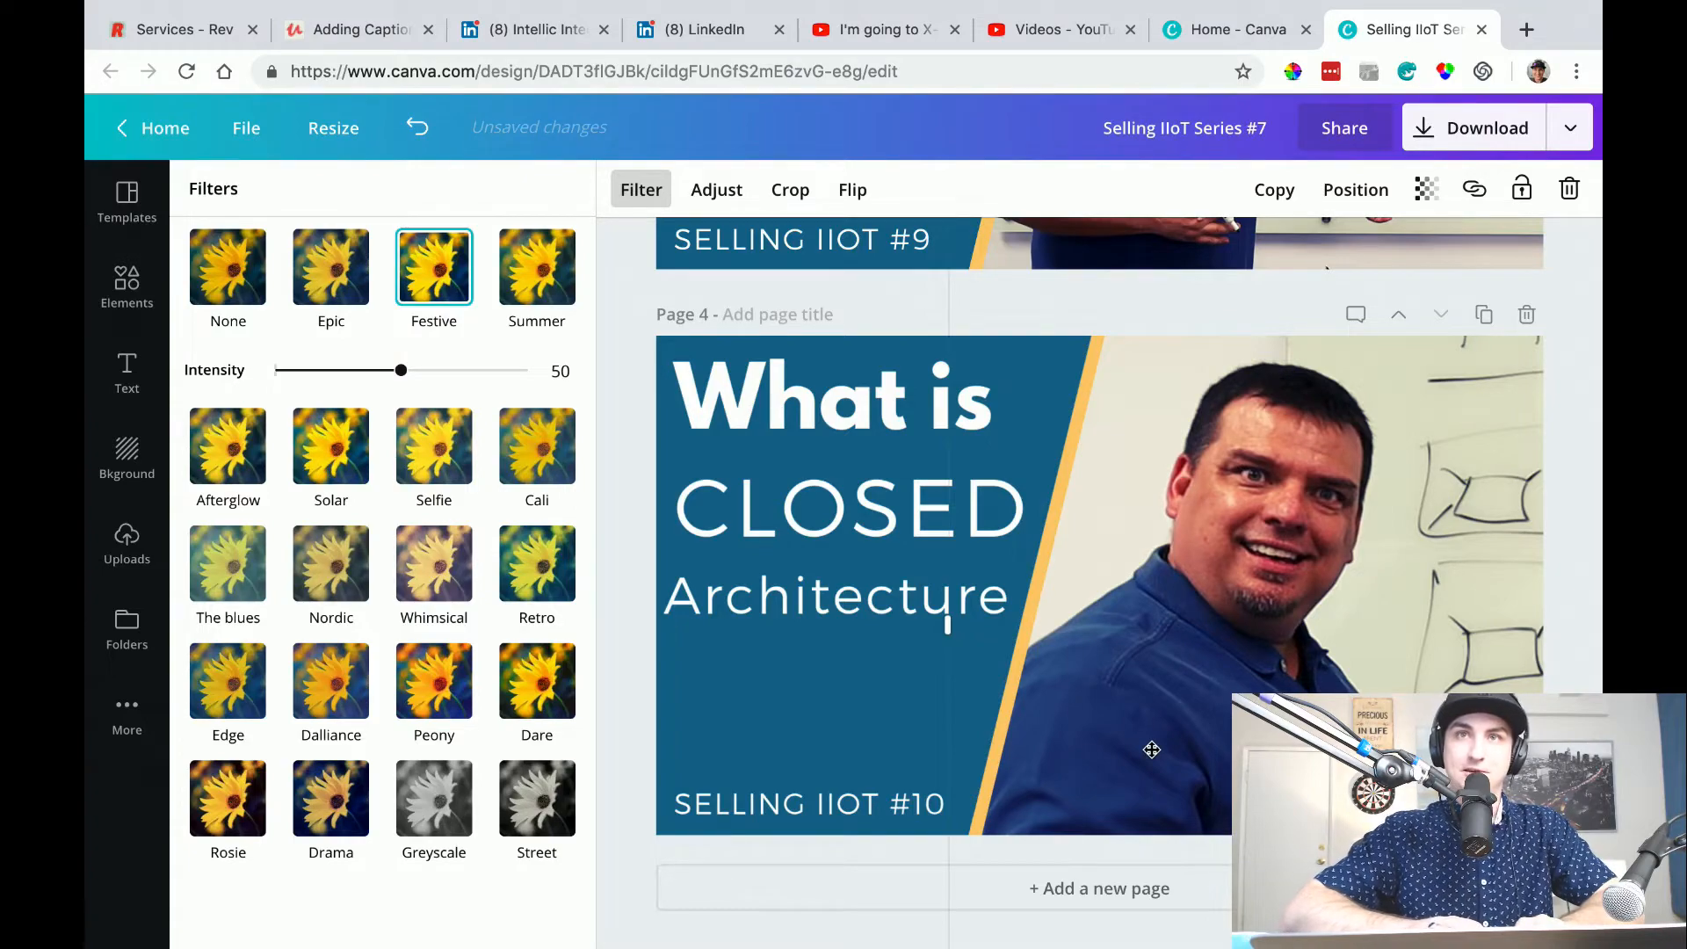
Review the thumbnails on pages 2 to 4, comparing presenter framing, photo colours and title text.
scroll(1261, 611, down, 1)
scroll(1254, 609, down, 3)
scroll(1266, 571, up, 3)
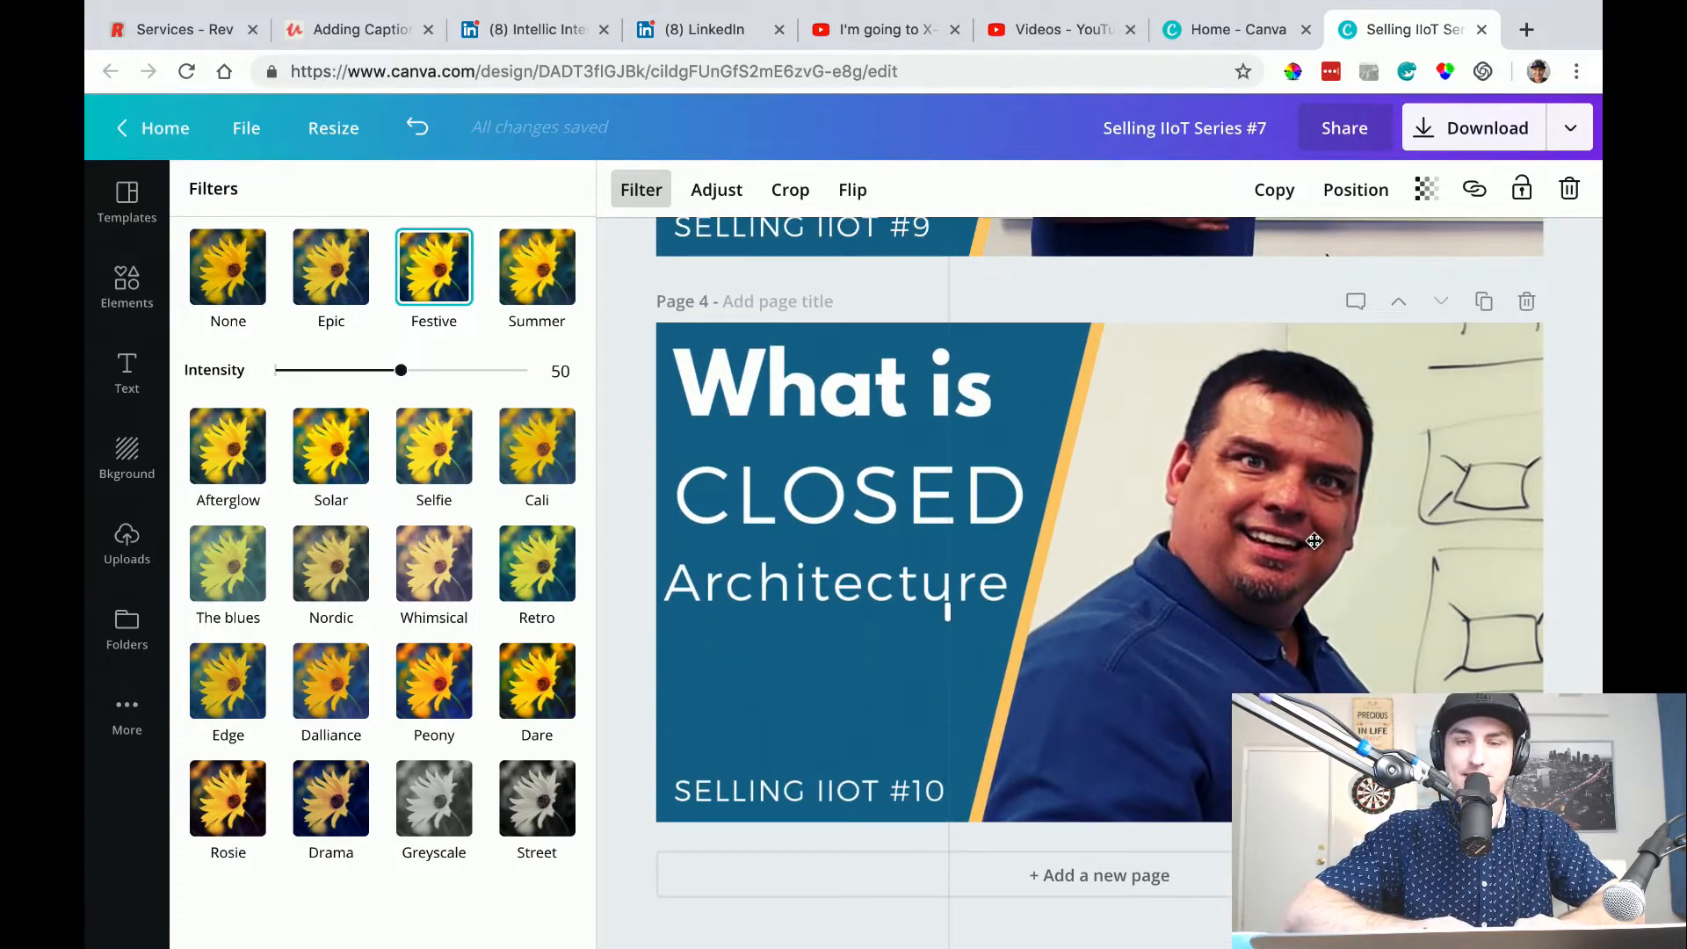
scroll(1301, 532, up, 4)
scroll(1290, 525, up, 4)
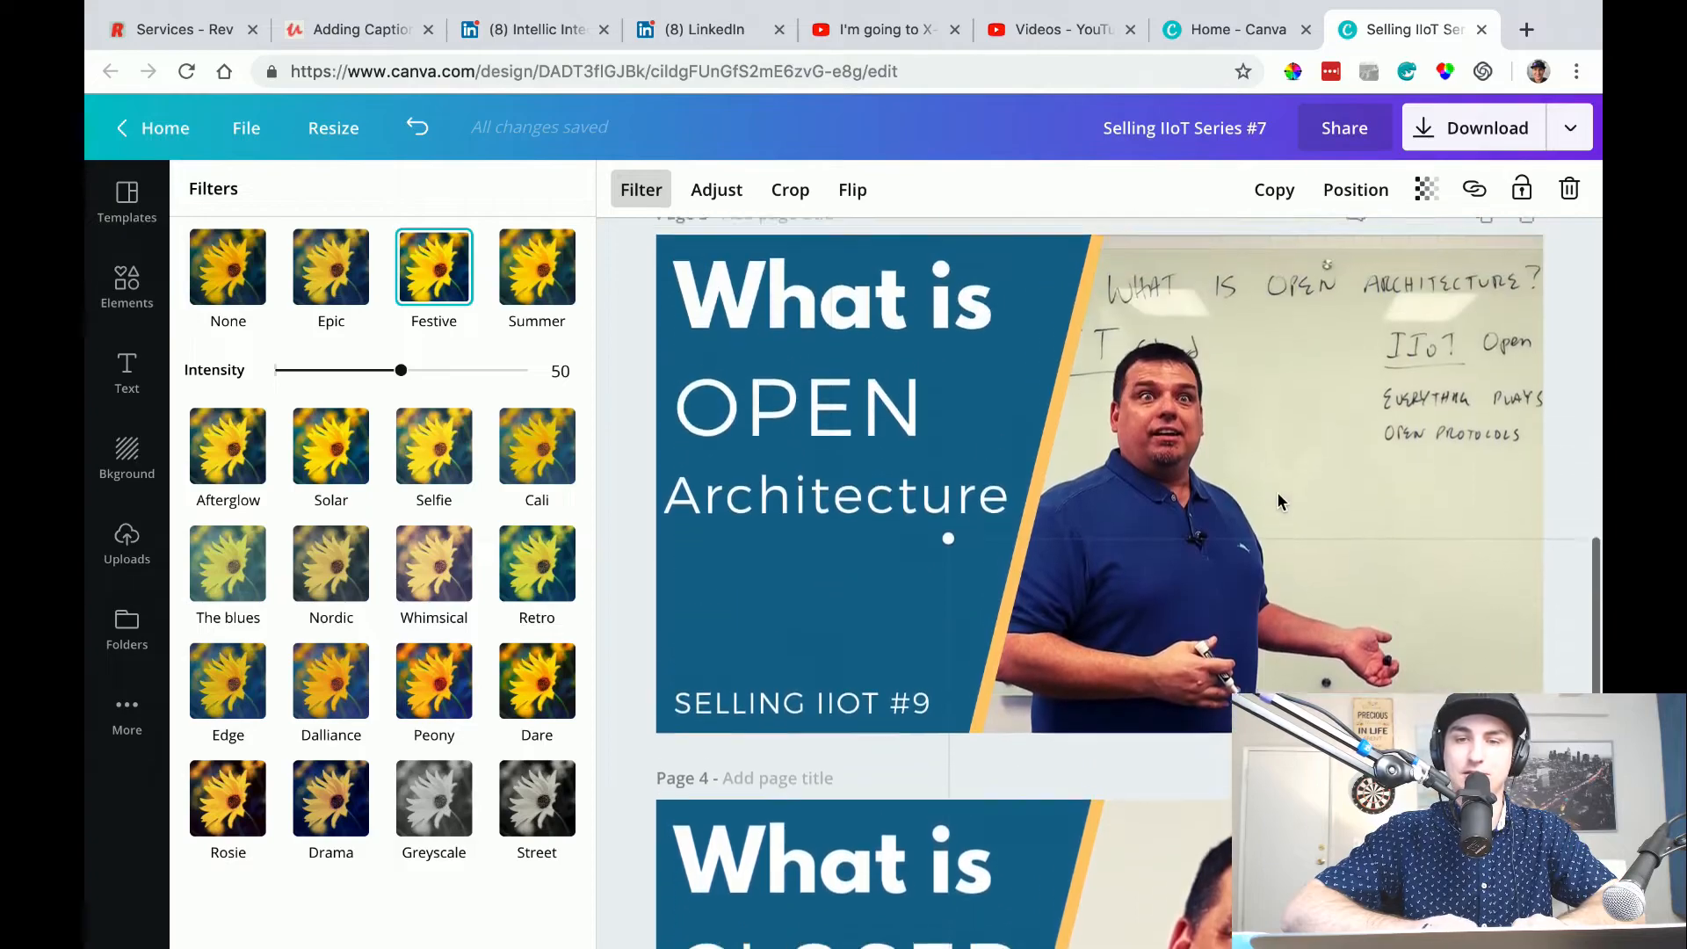
scroll(1273, 510, up, 7)
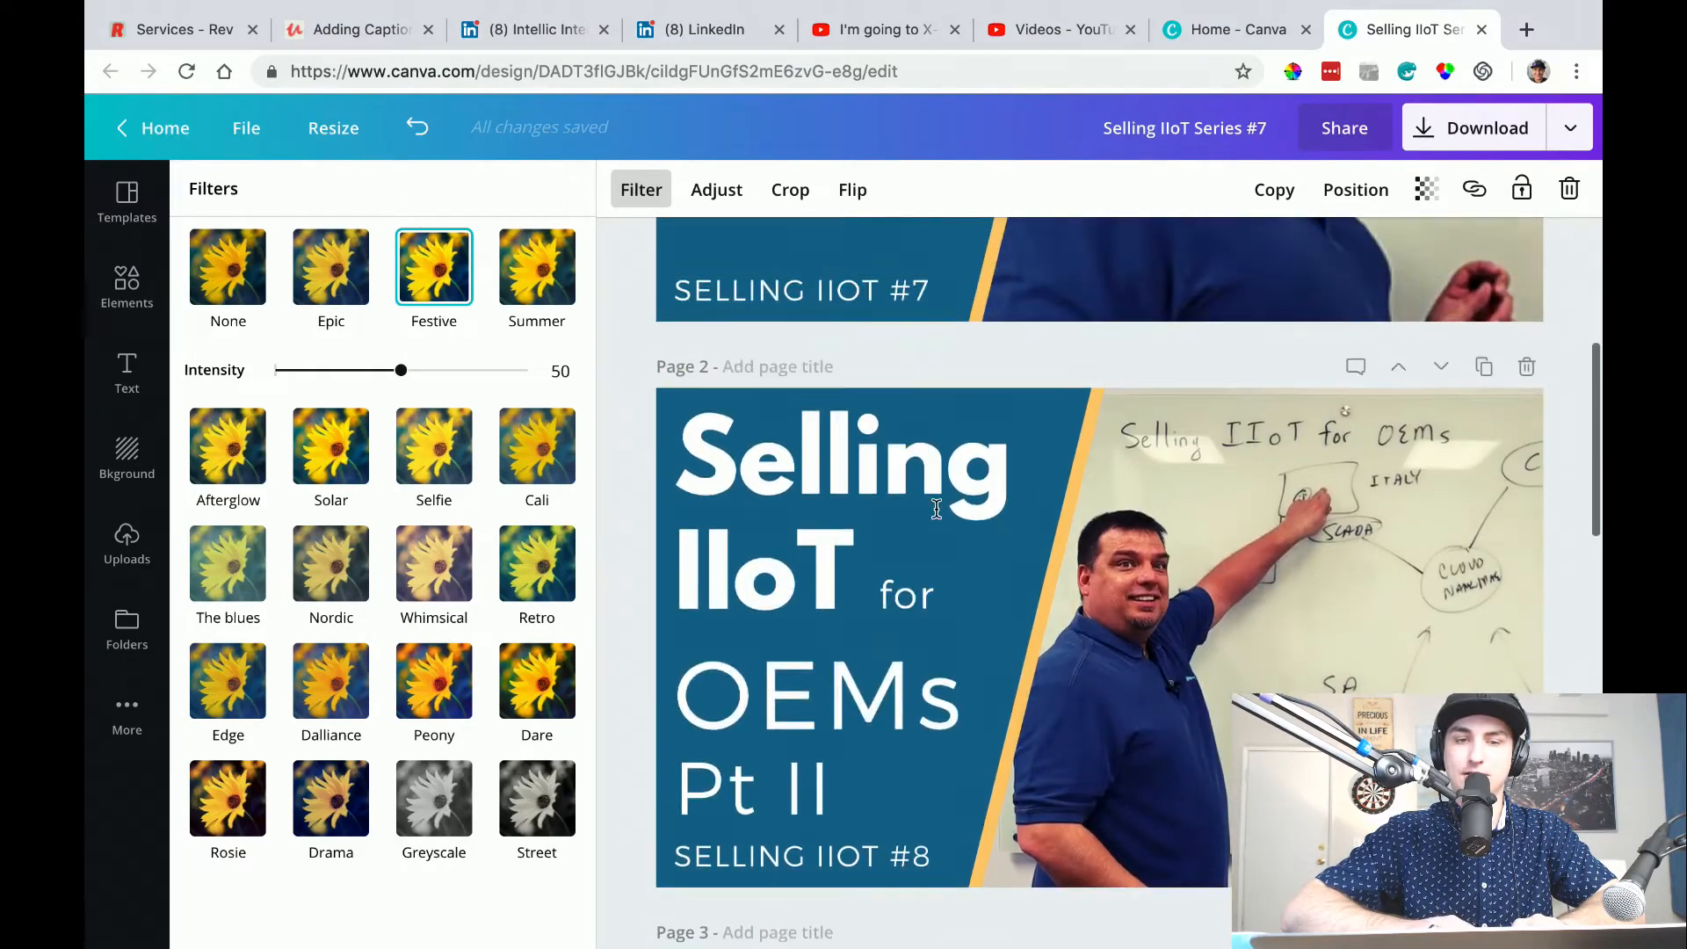
scroll(885, 634, down, 1)
scroll(885, 634, up, 5)
scroll(884, 630, down, 8)
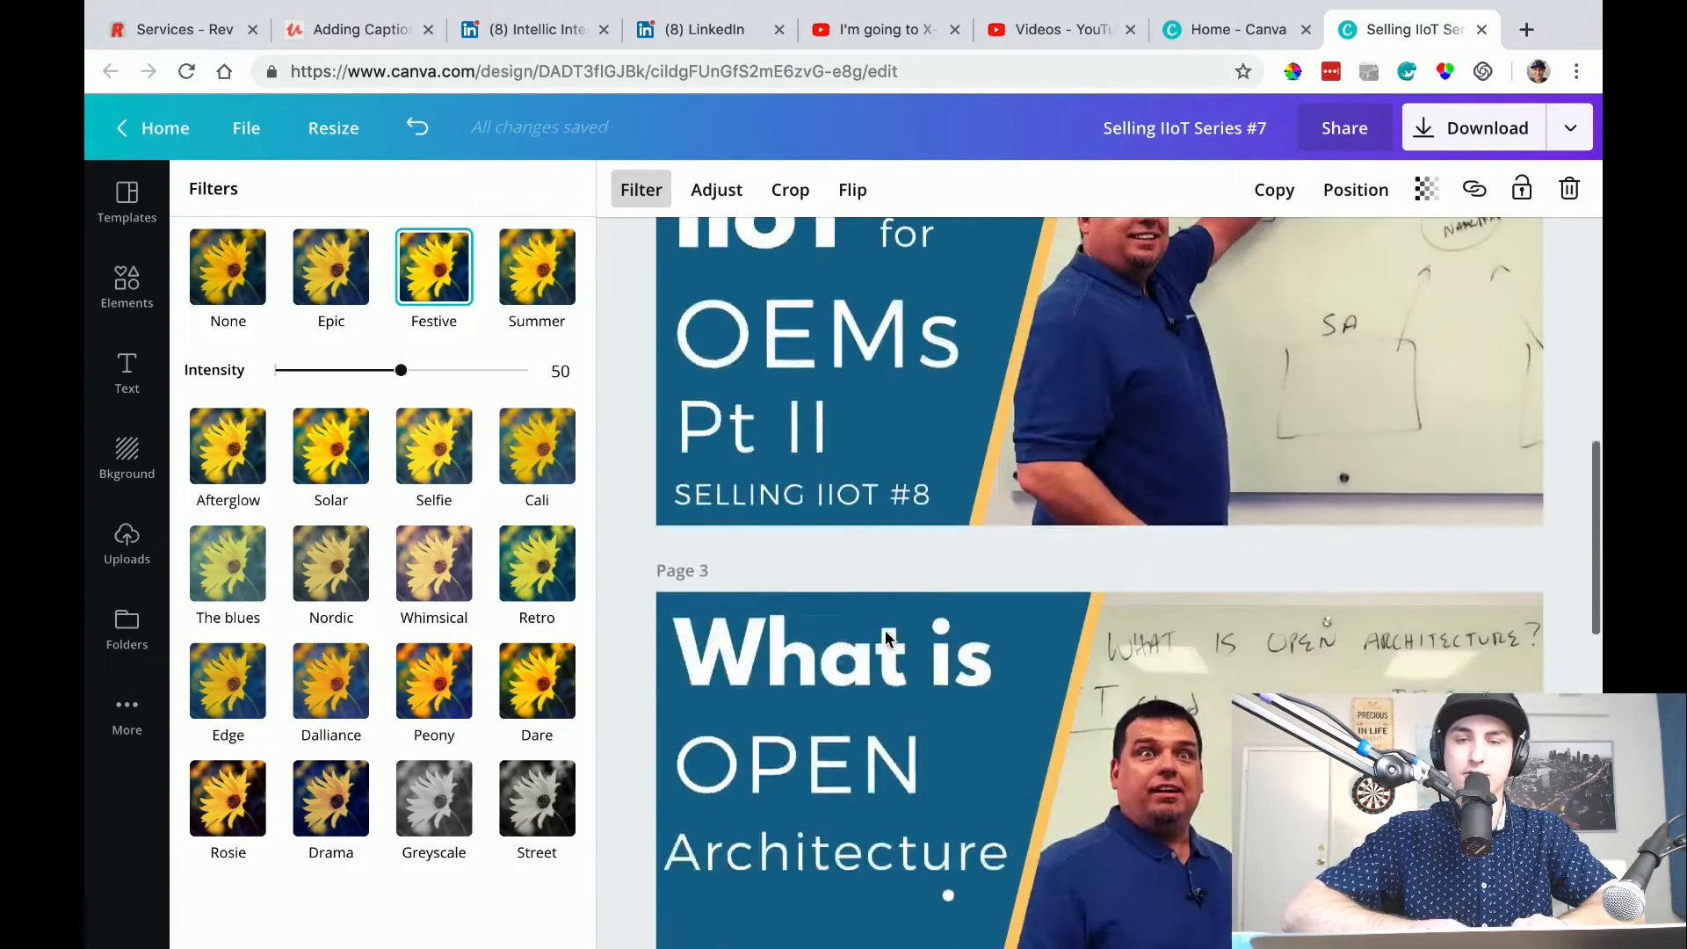
scroll(884, 630, up, 4)
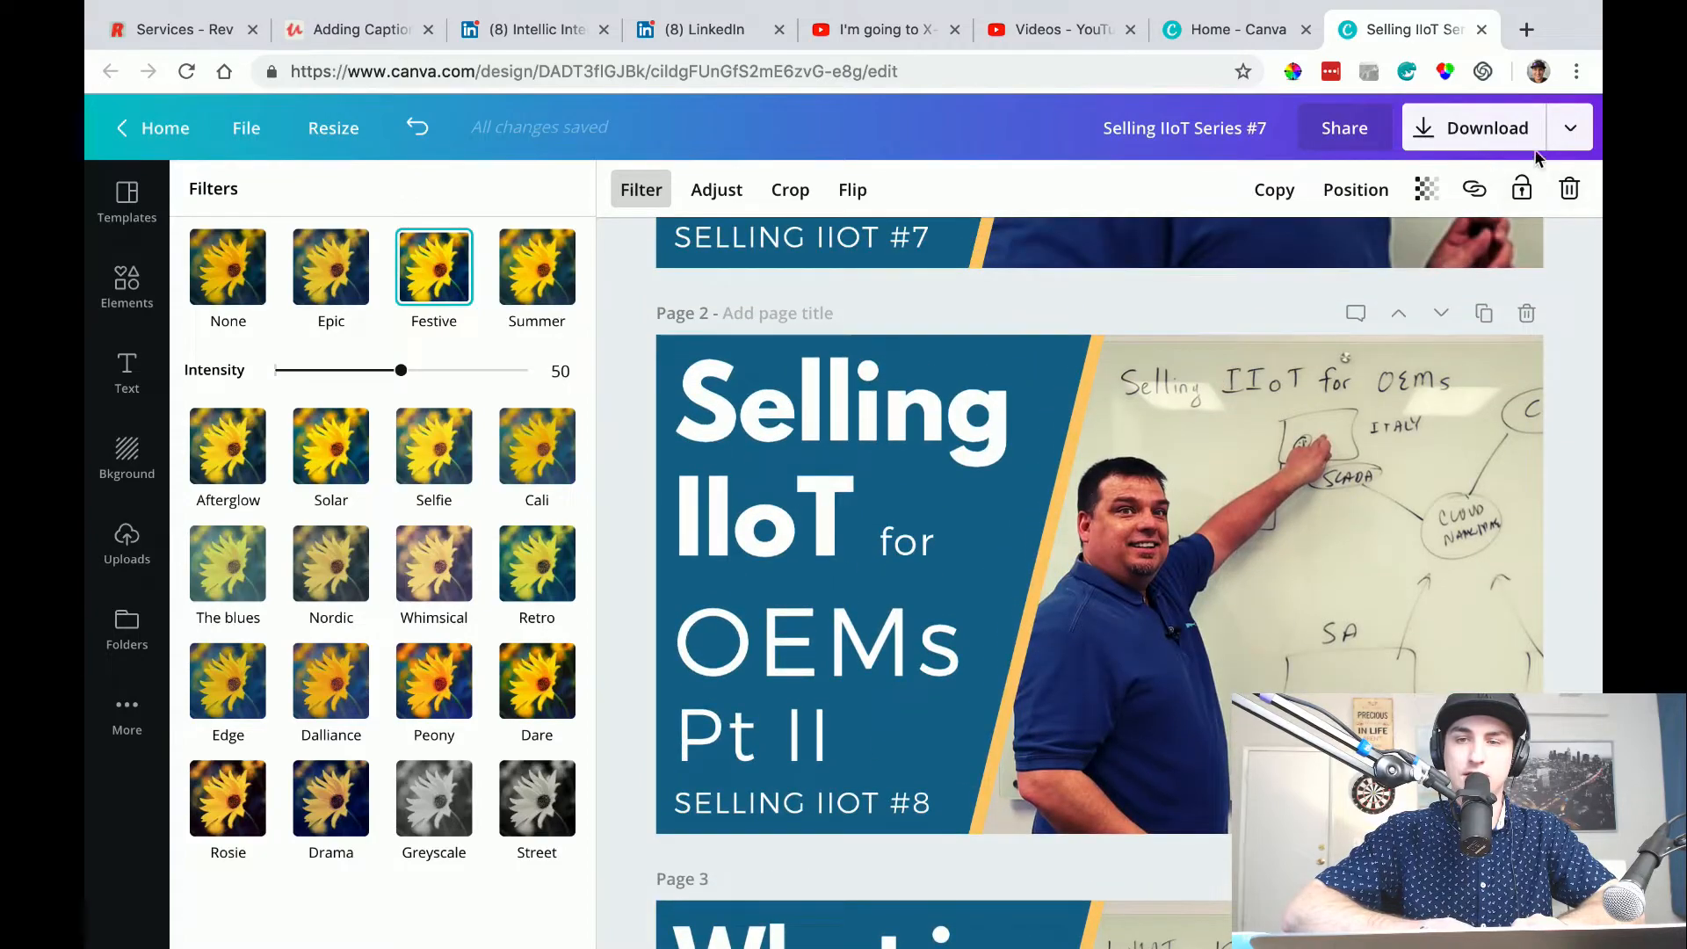
Download all four pages of the design as PNG and dismiss the completion dialog.
click(1484, 134)
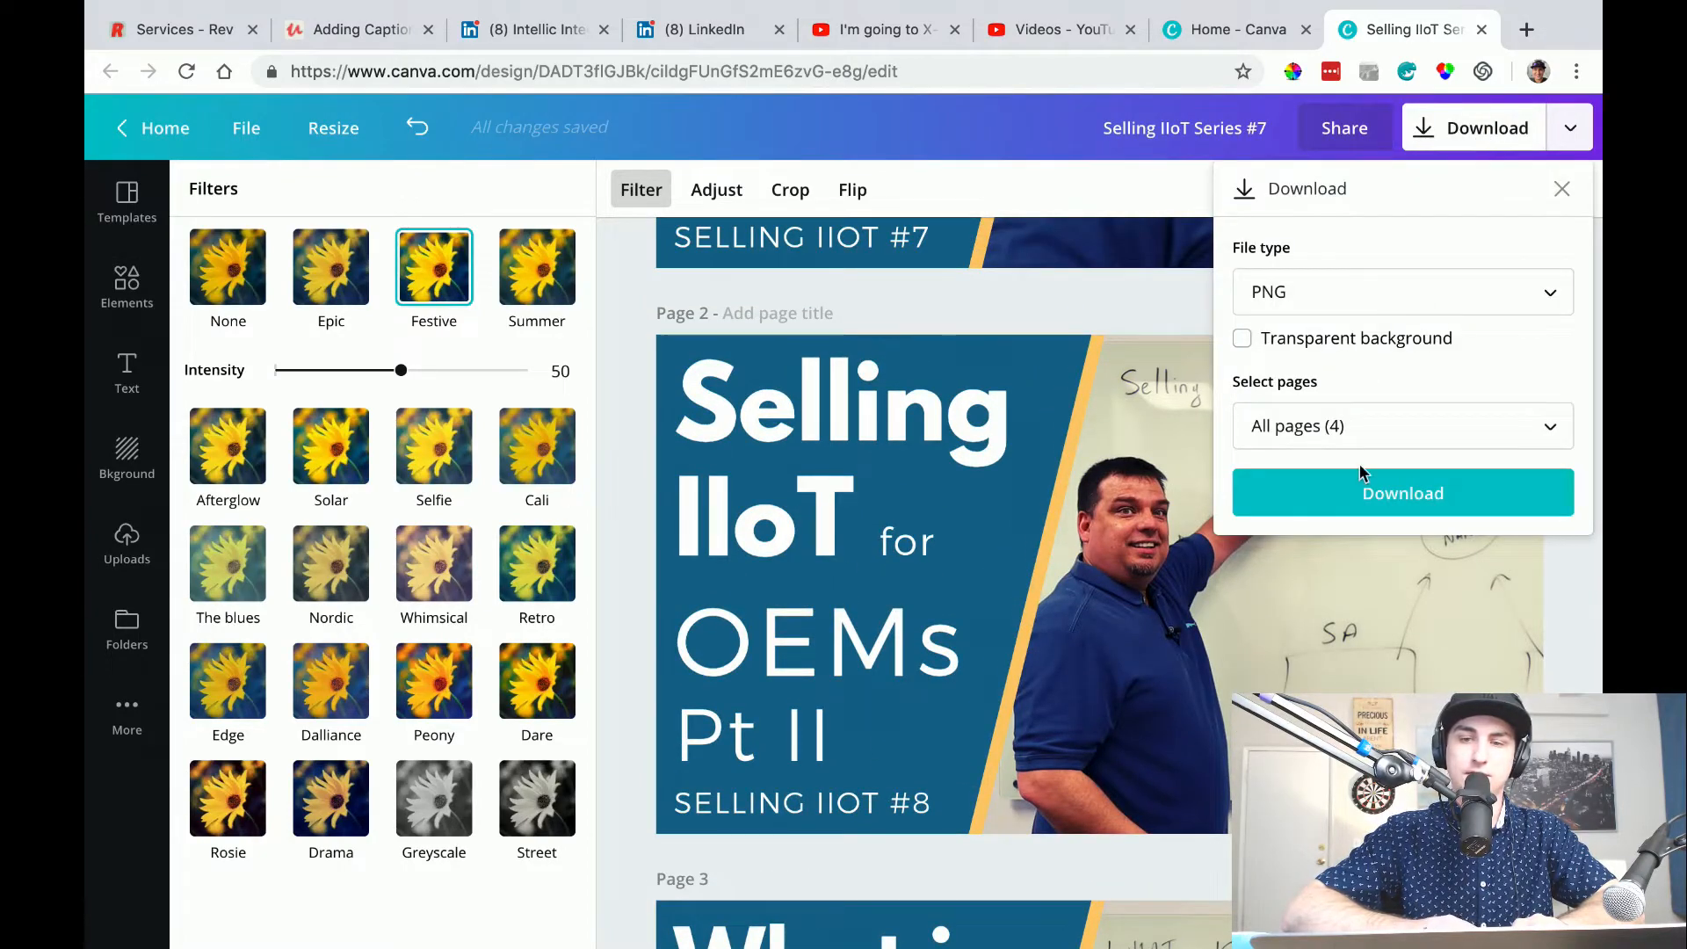
click(1331, 504)
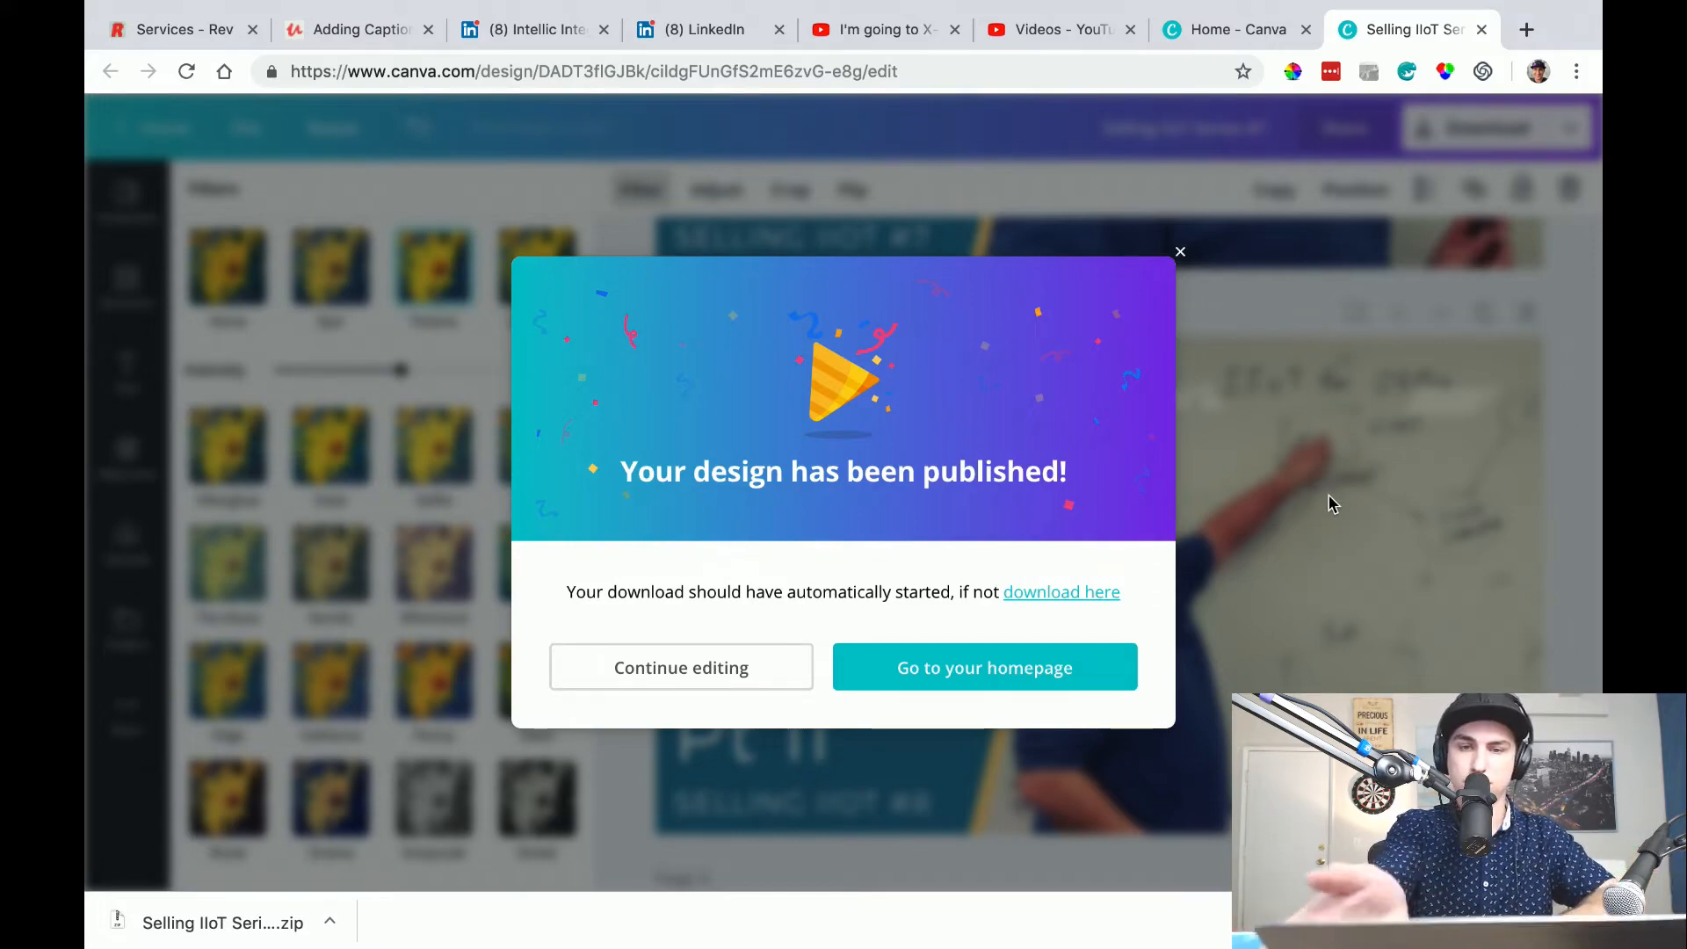
click(1180, 251)
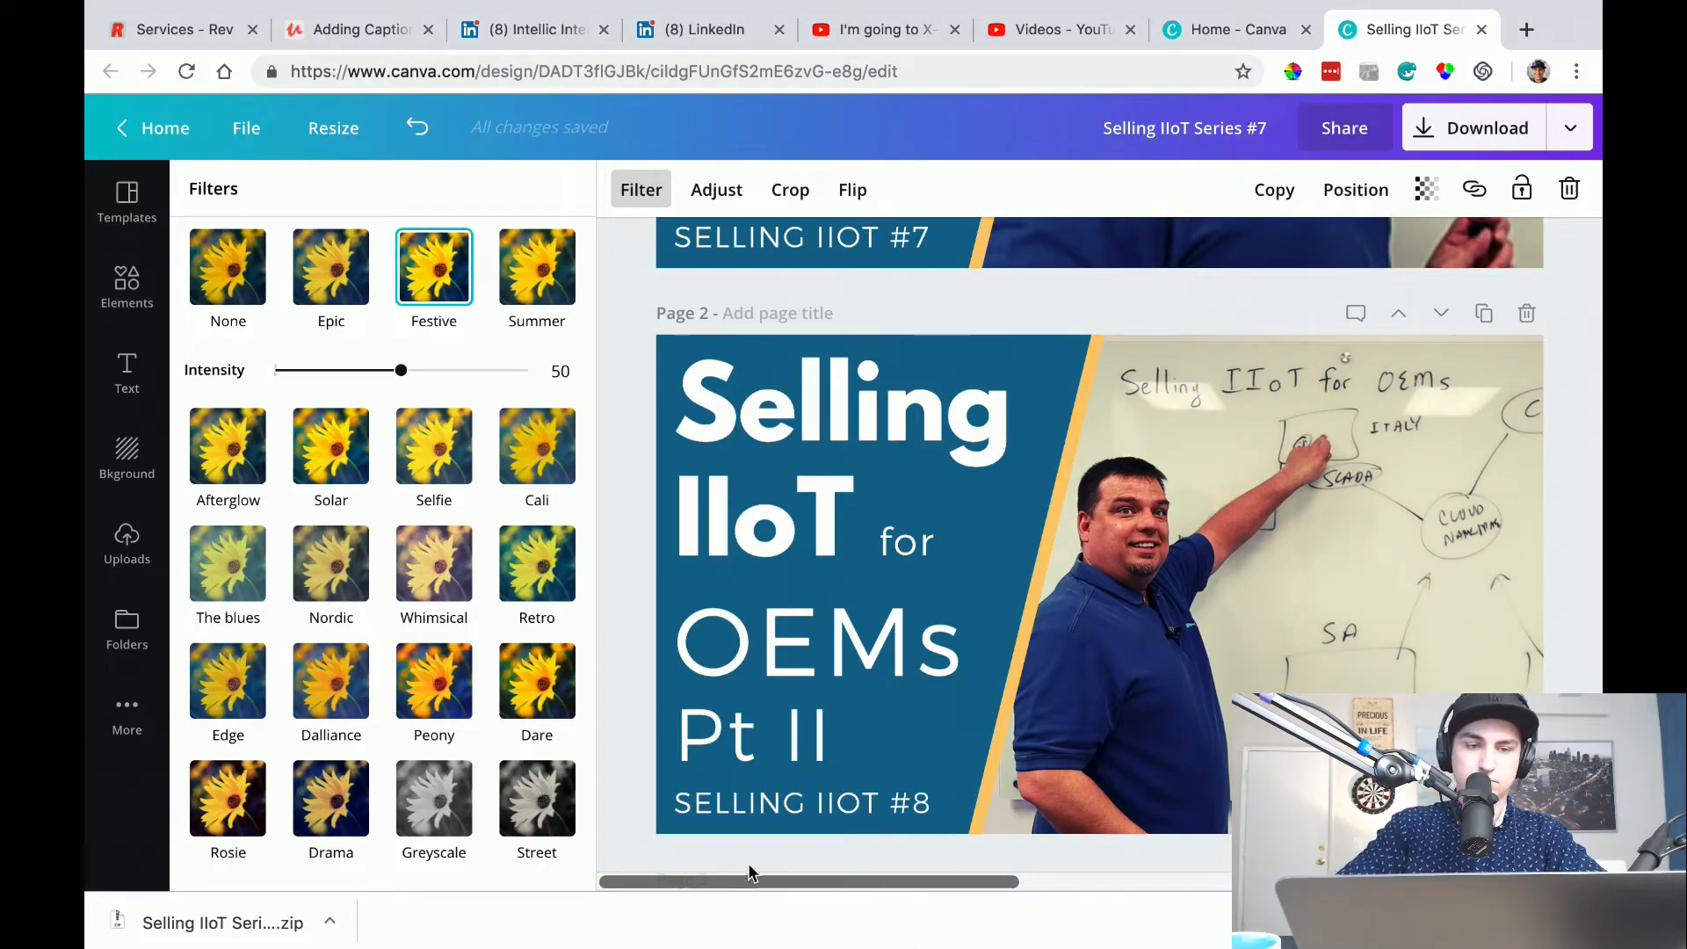
Reveal the downloaded Selling IIoT Series #7.zip in Finder and extract it with Archive Utility.
click(330, 921)
click(547, 744)
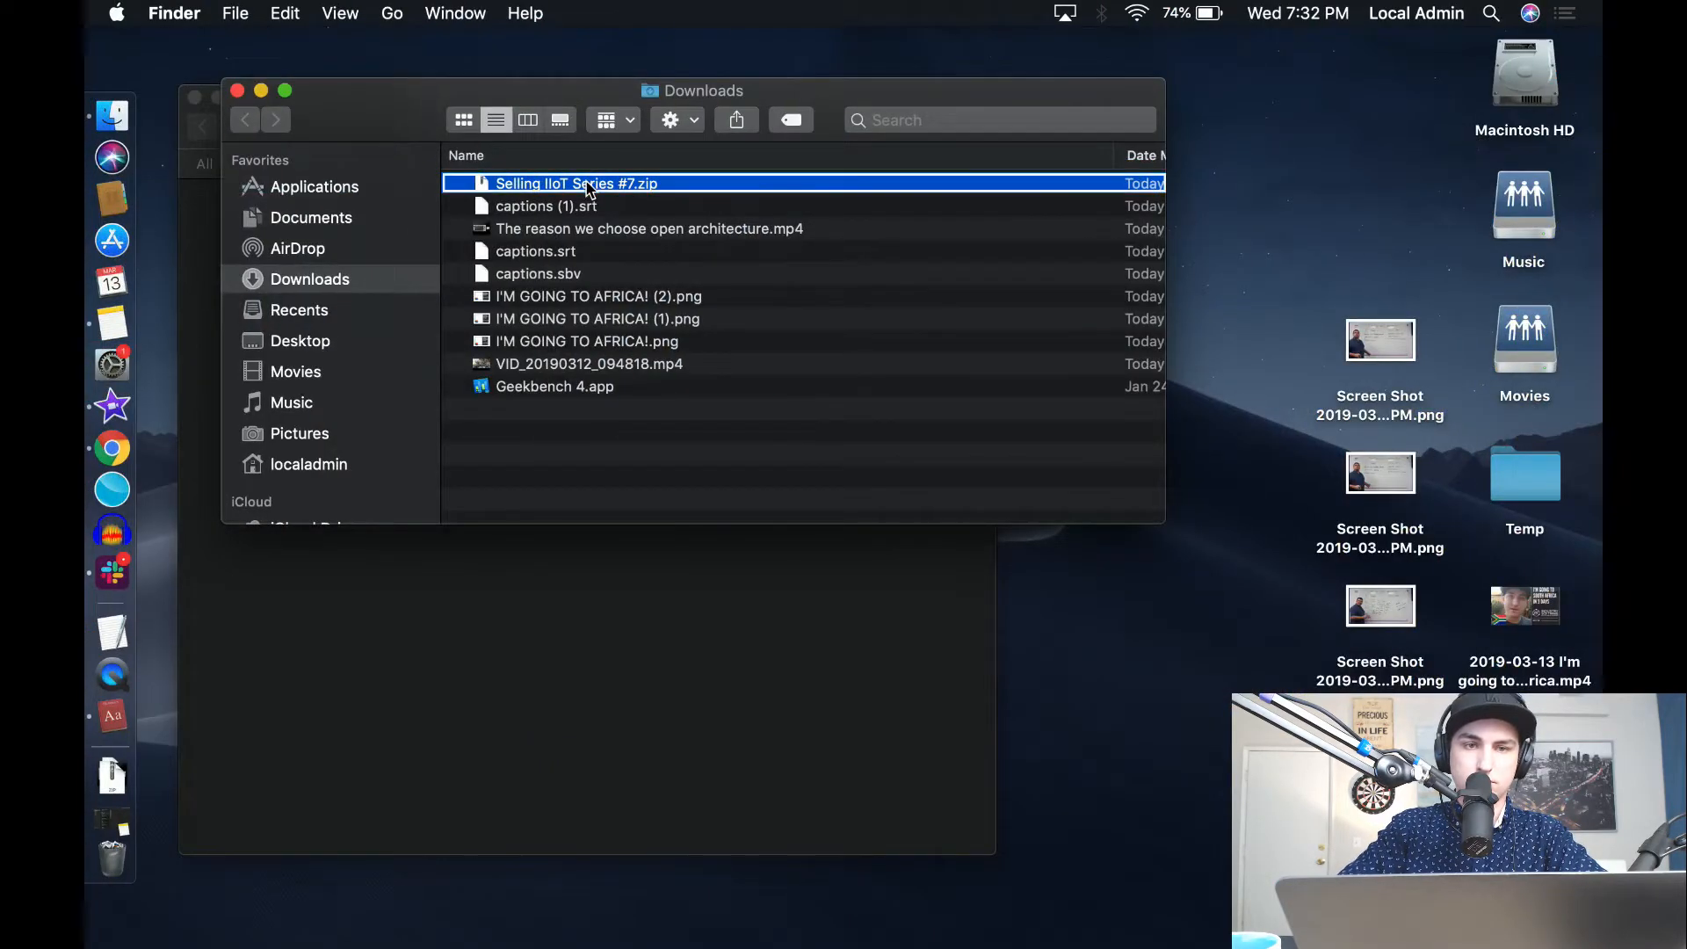
right_click(591, 186)
mouse_move(704, 215)
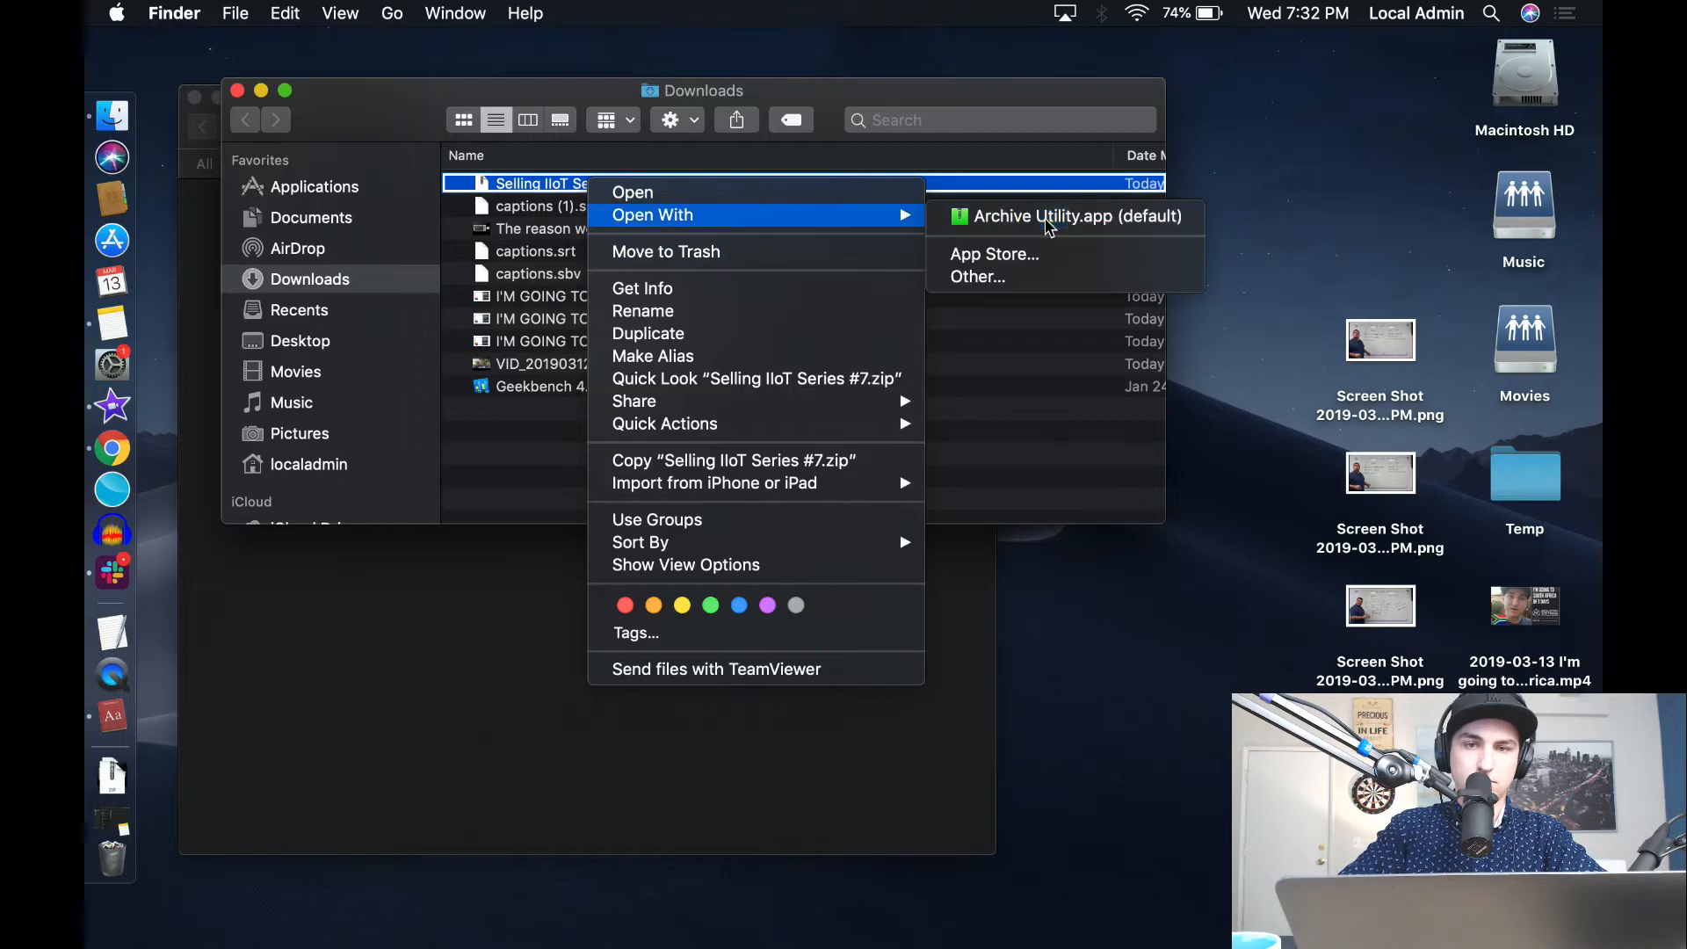
click(1047, 221)
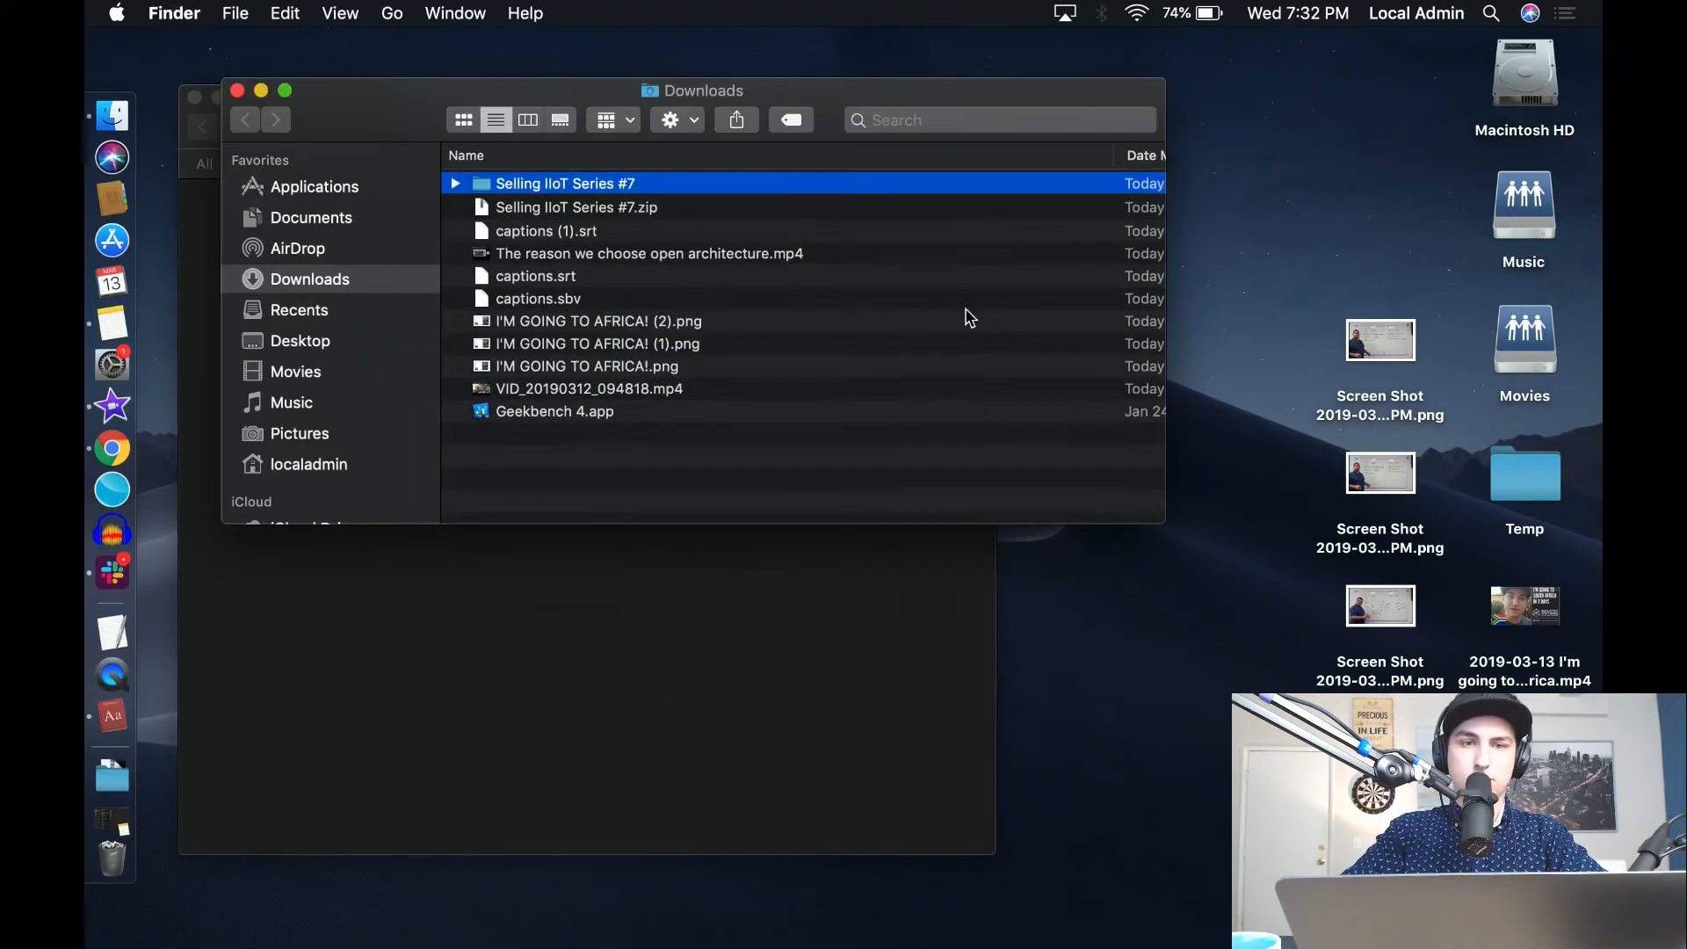
Examine the files in the extracted Selling IIoT Series #7 folder and the published open architecture post on LinkedIn.
click(456, 184)
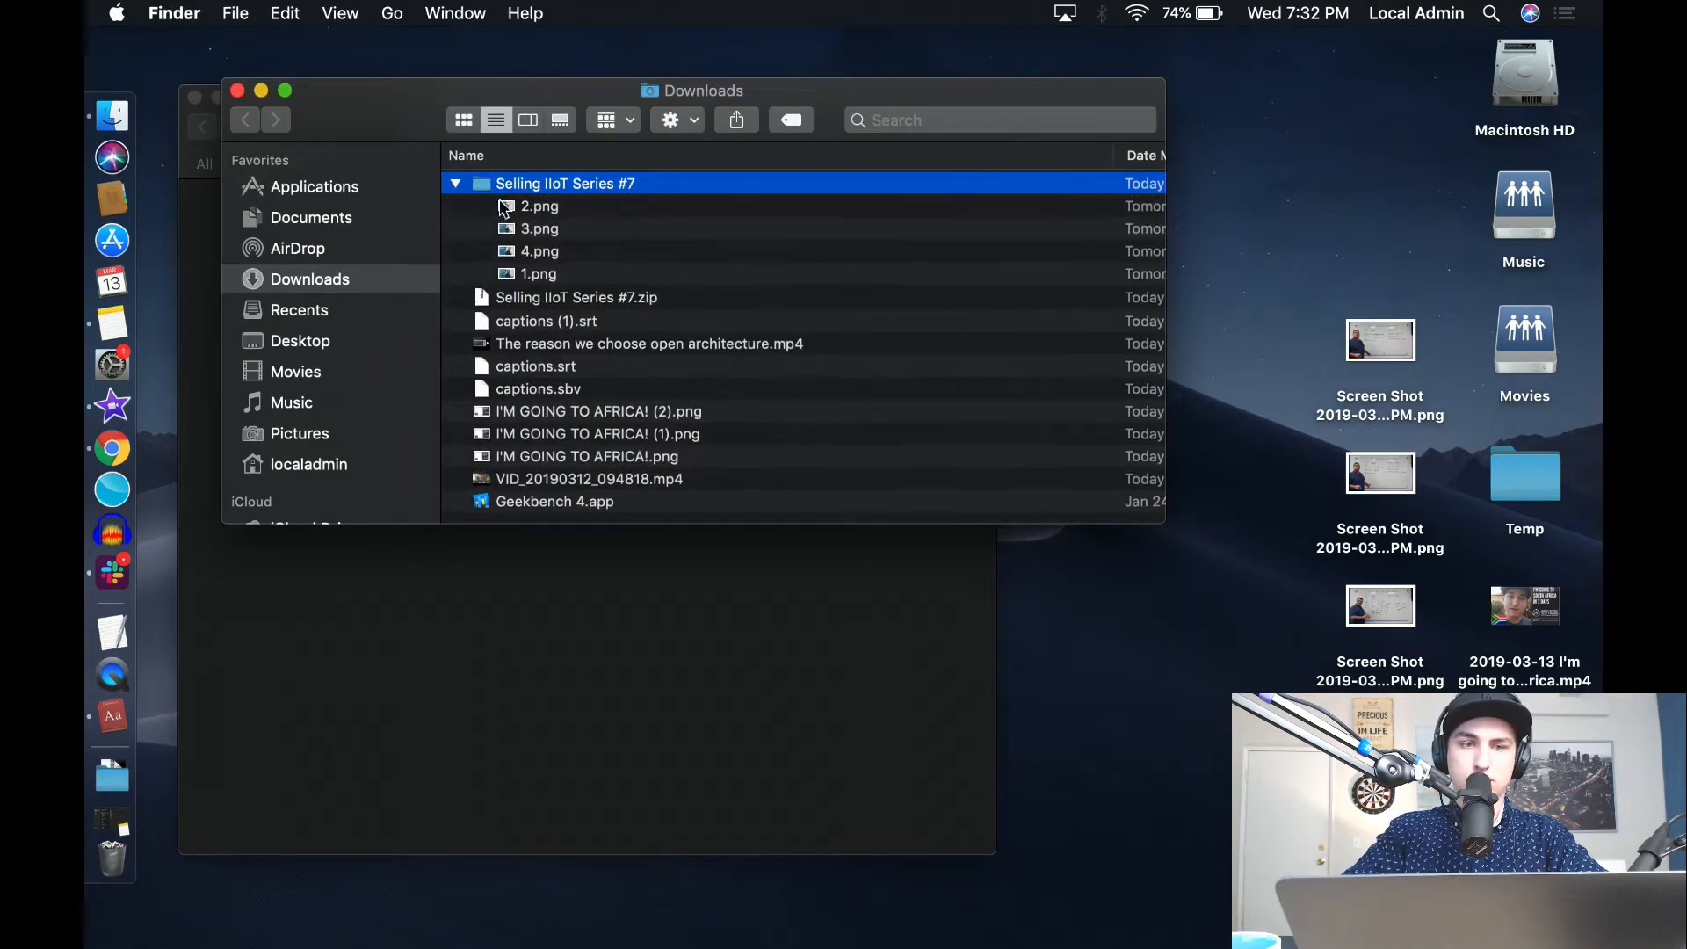
key(ctrl+Right)
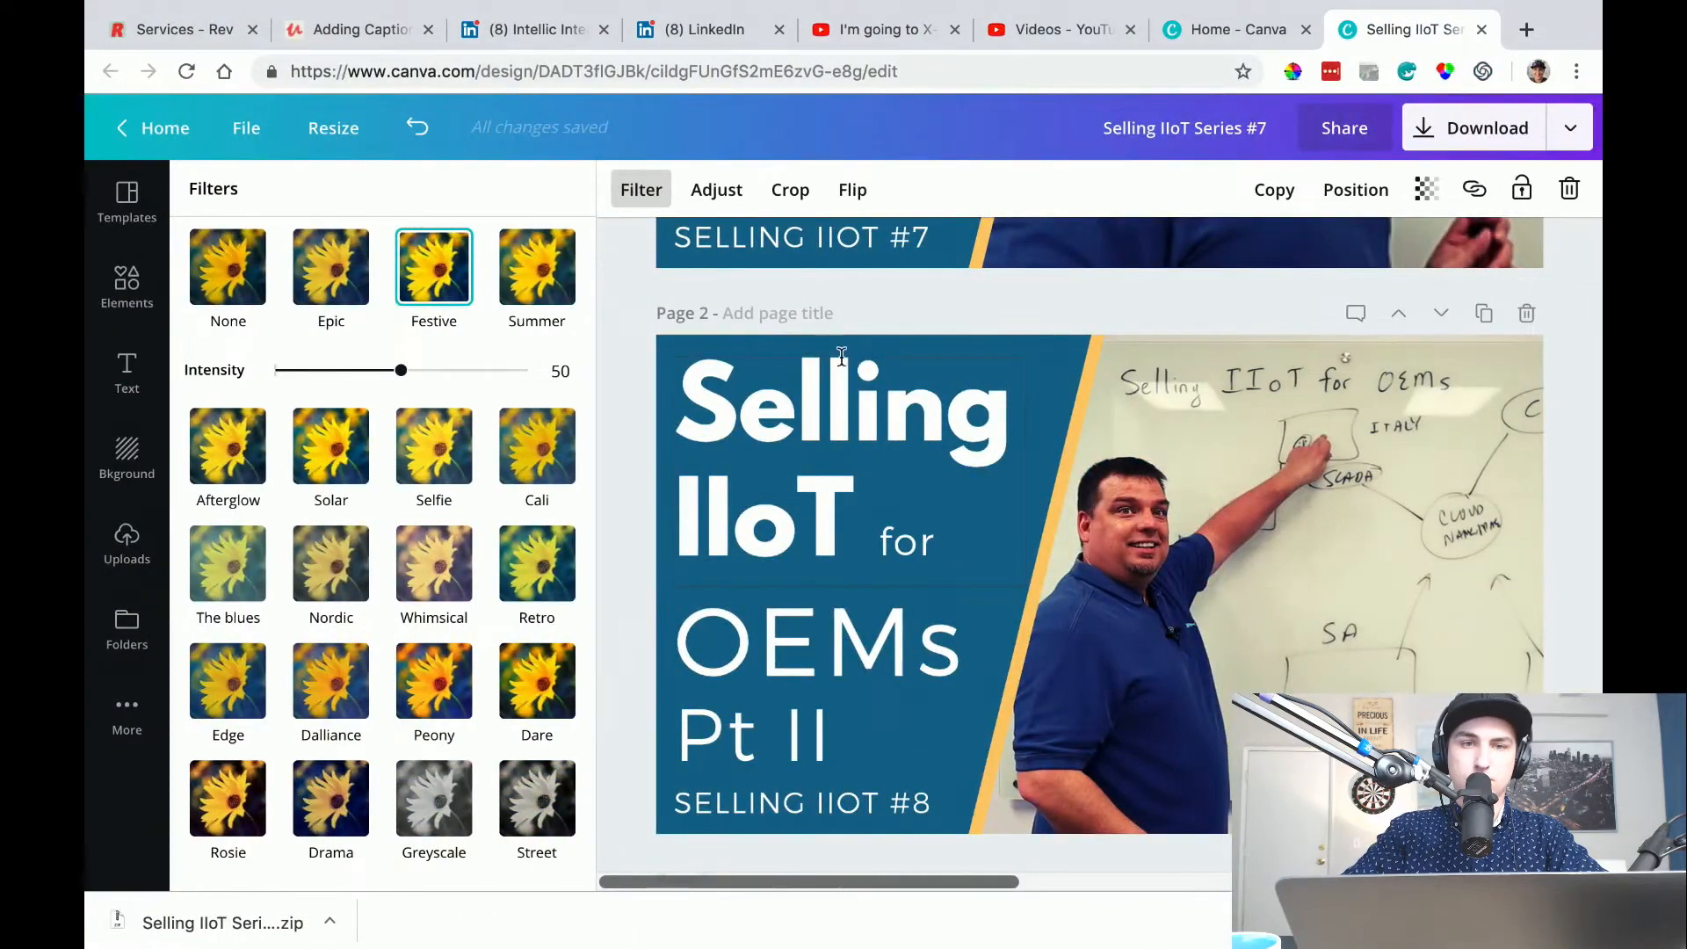
key(ctrl+Right)
key(ctrl+Left)
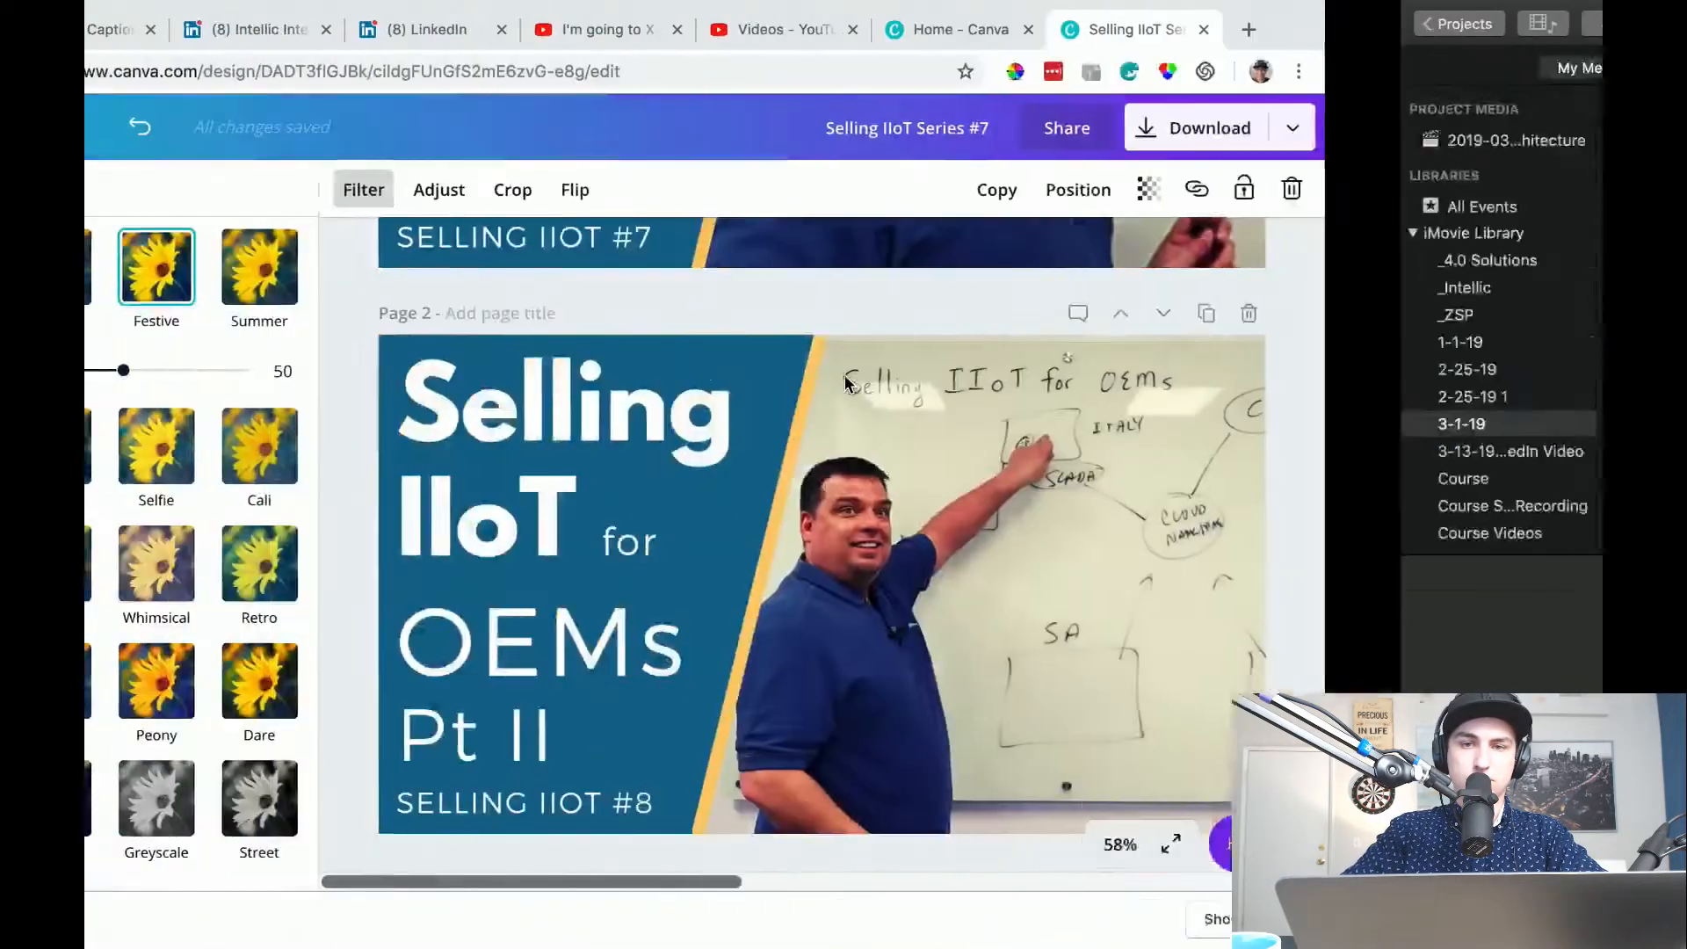
click(845, 39)
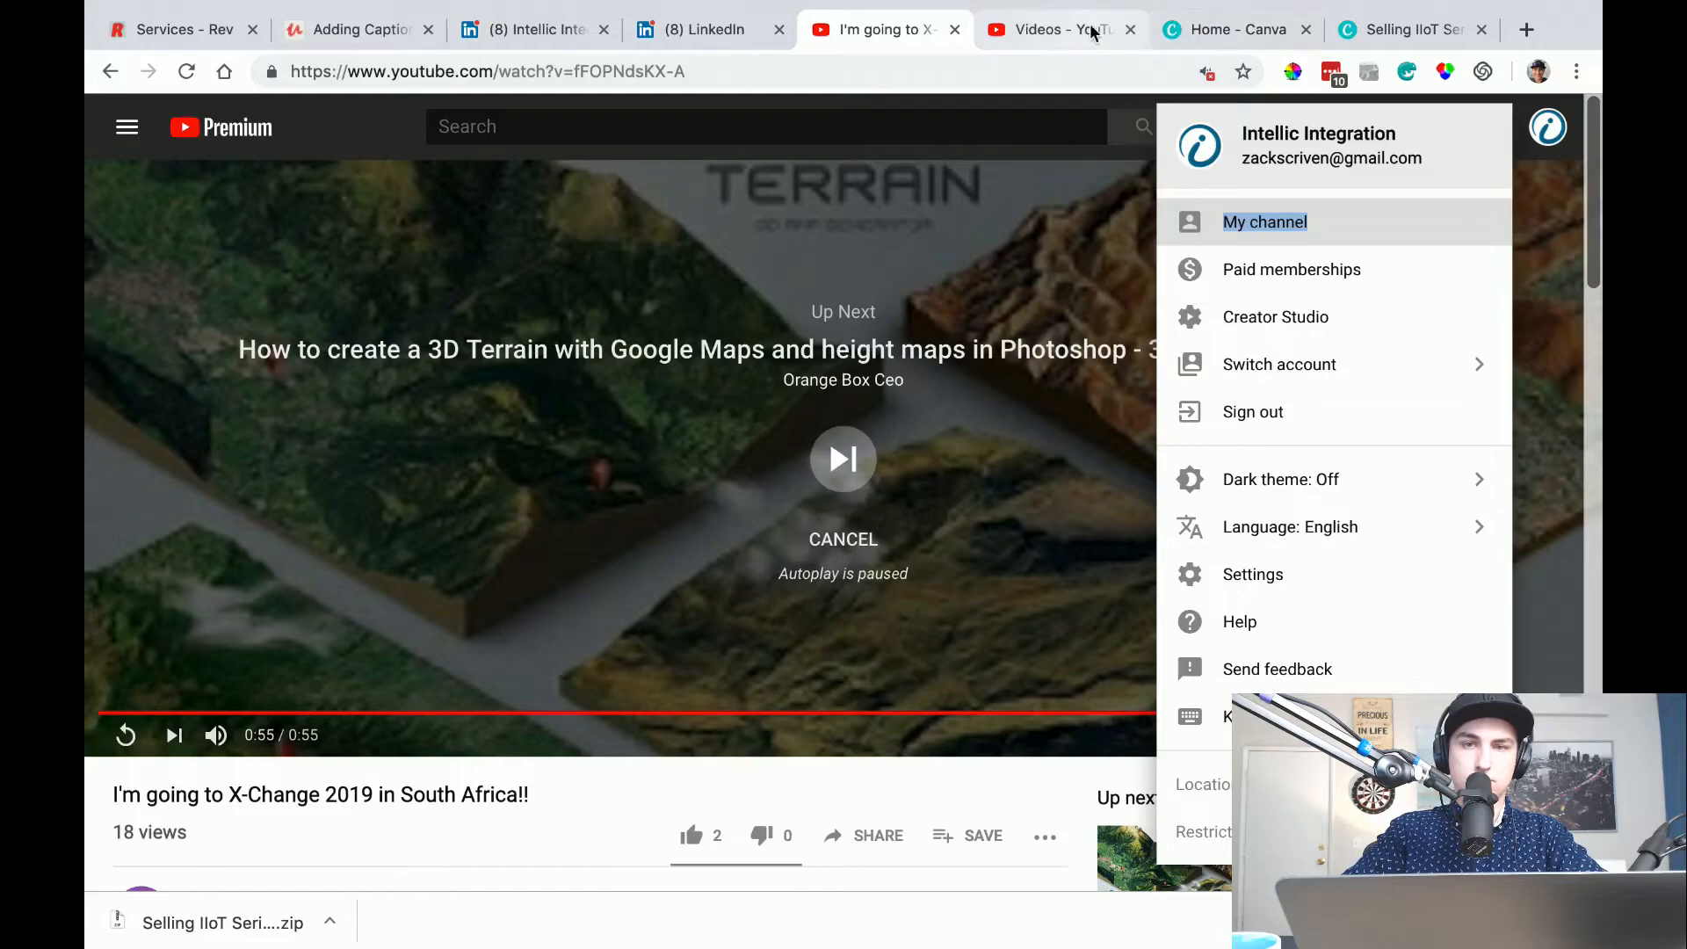
click(1096, 31)
click(701, 31)
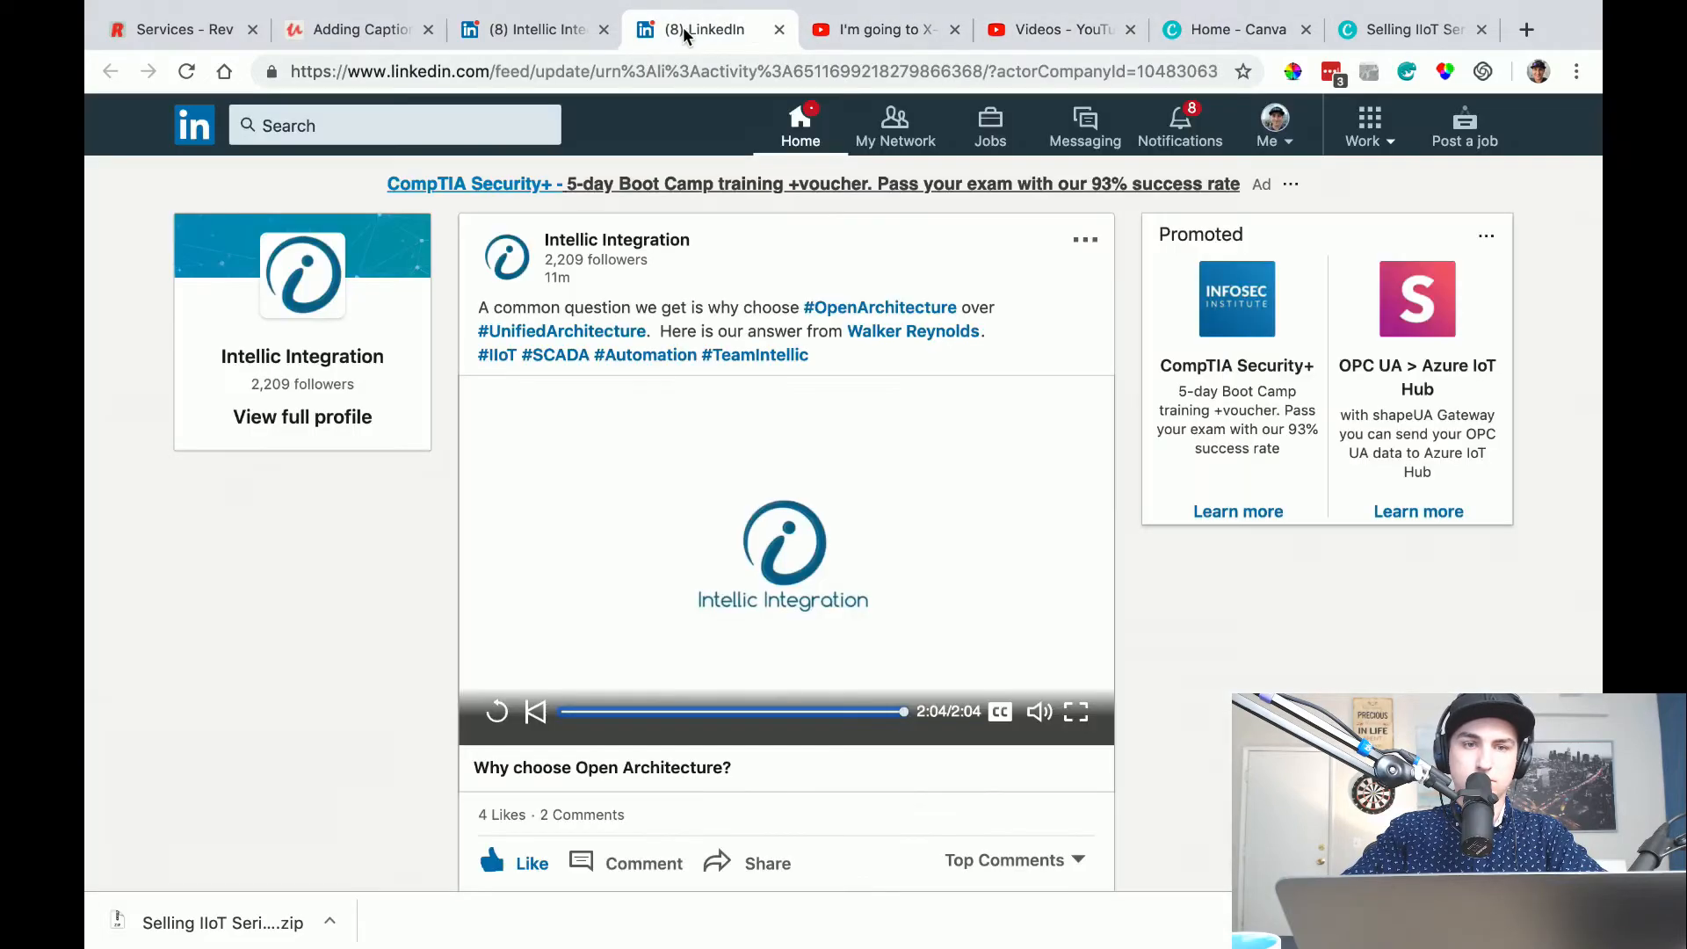
Switch to iMovie and start a media import into the _Intellic event.
key(ctrl+Right)
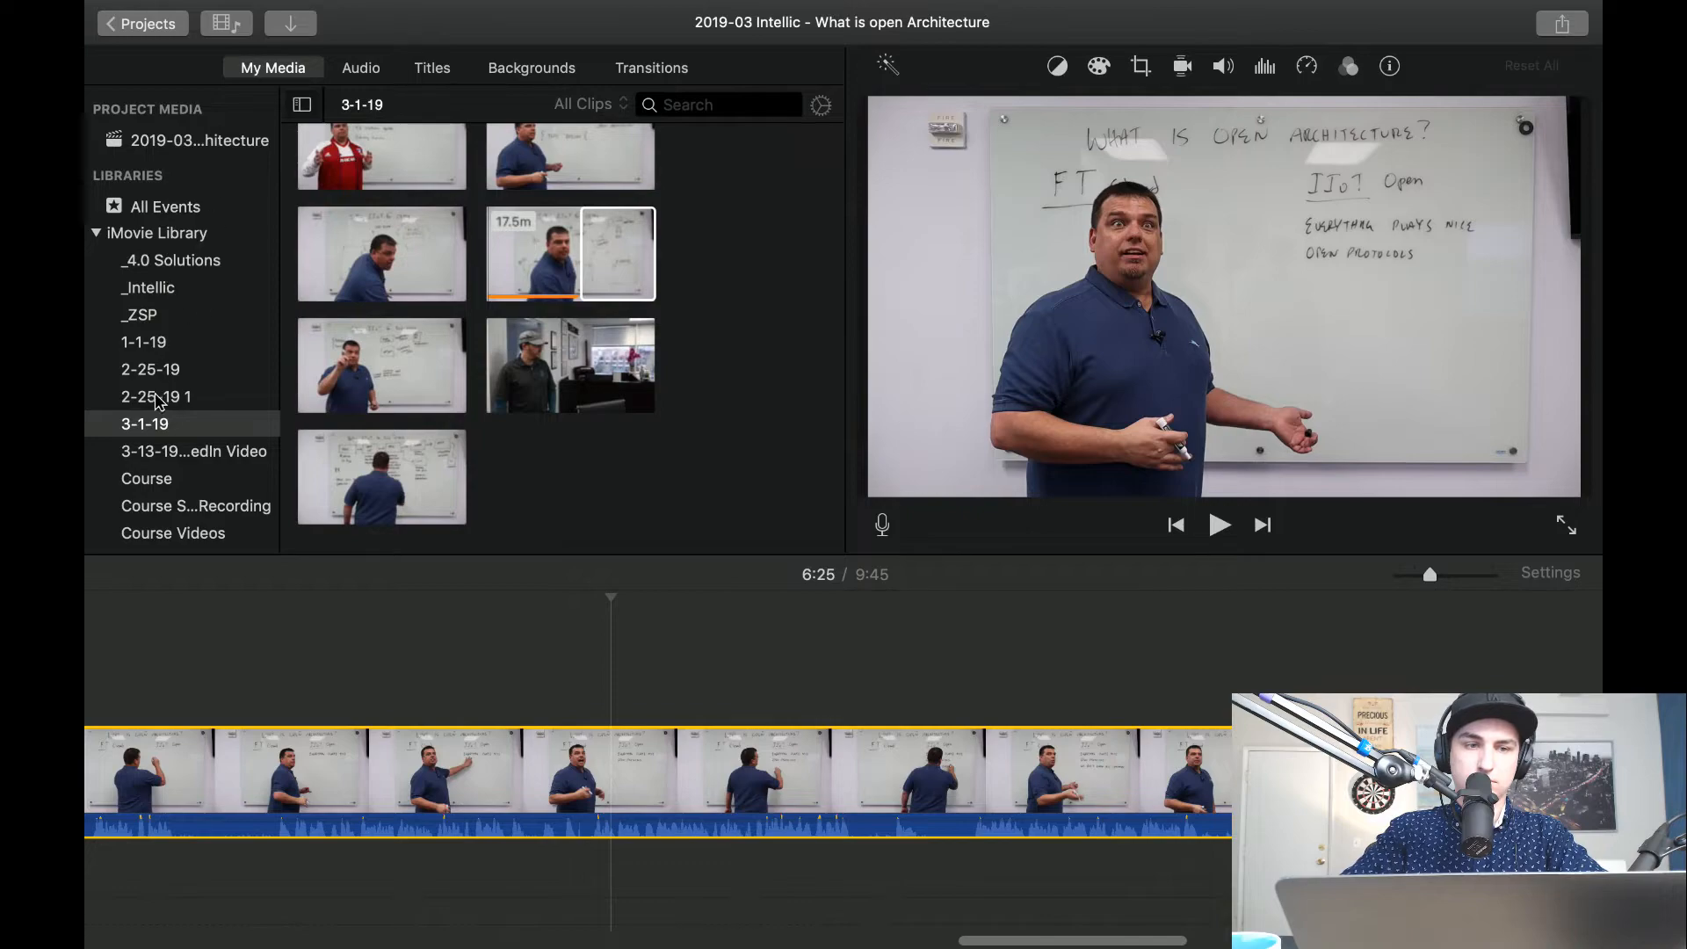
click(157, 288)
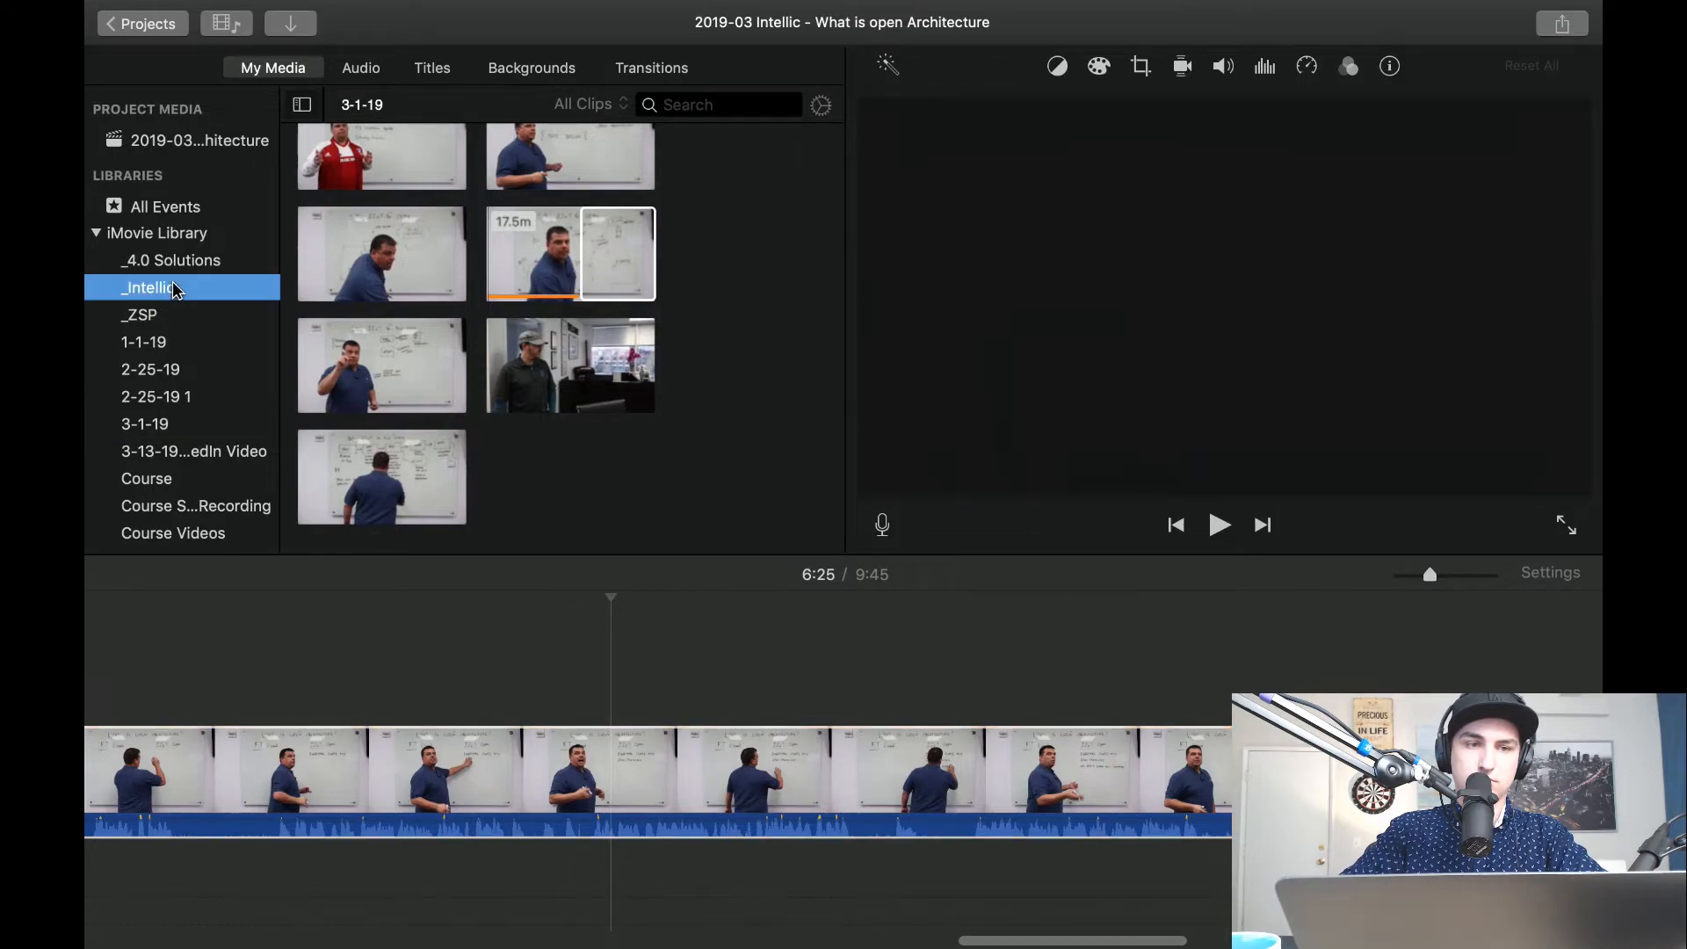
click(291, 24)
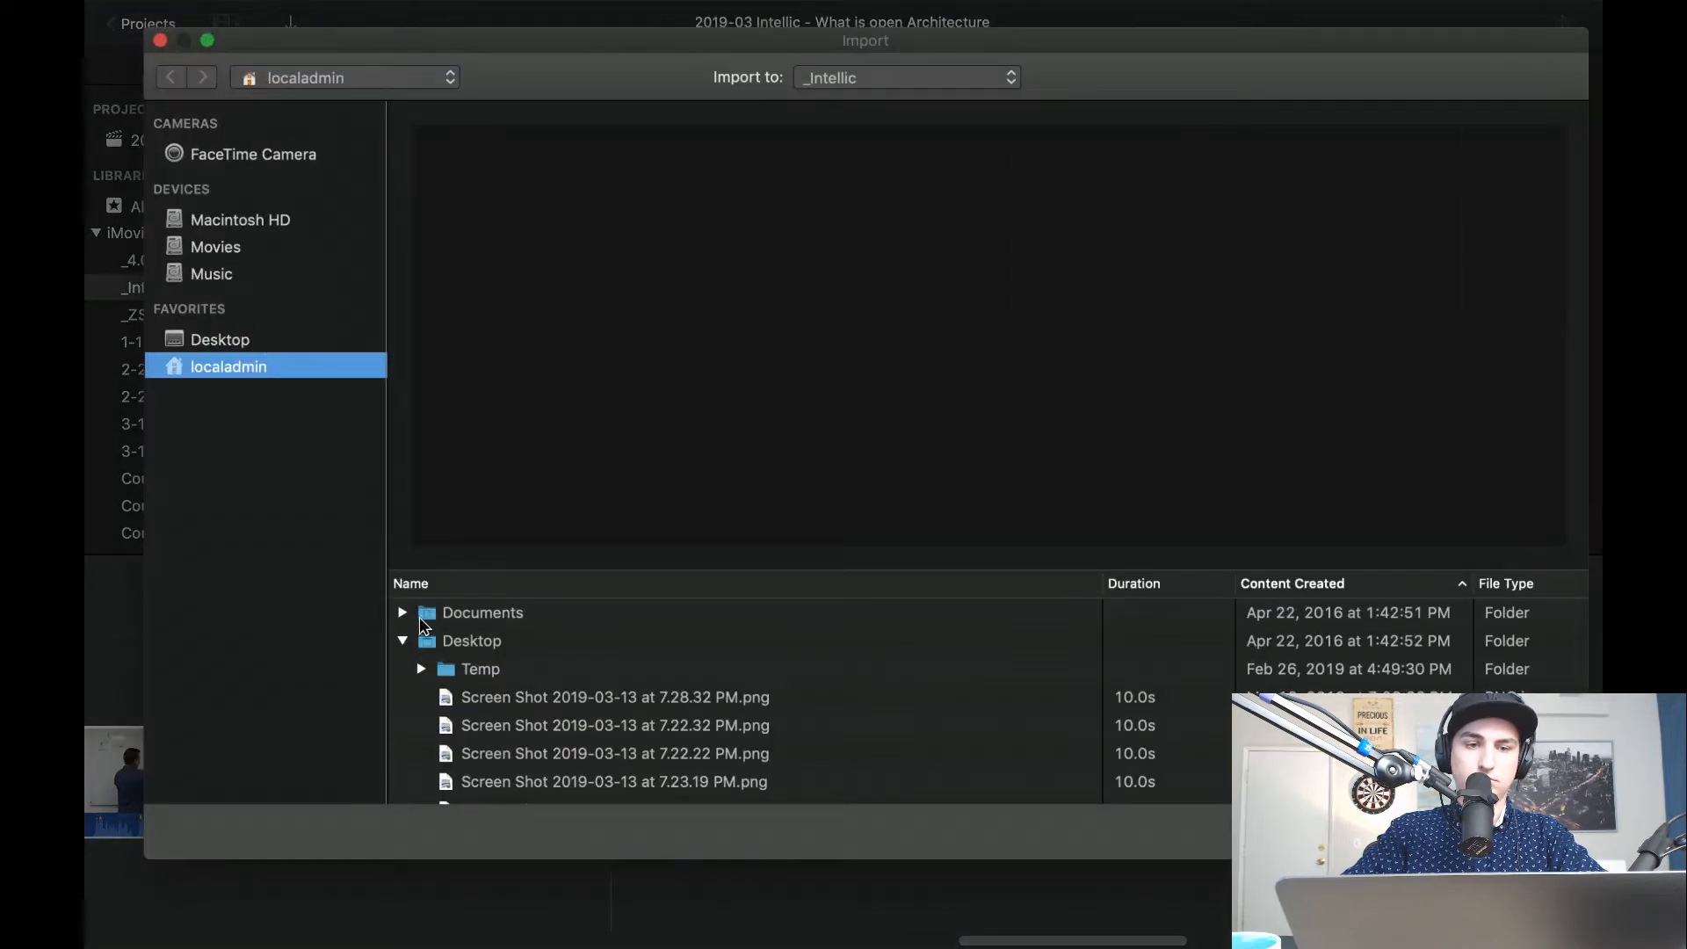
Import 2.png, 3.png and 4.png from the Selling IIoT Series #7 folder in Downloads.
click(405, 649)
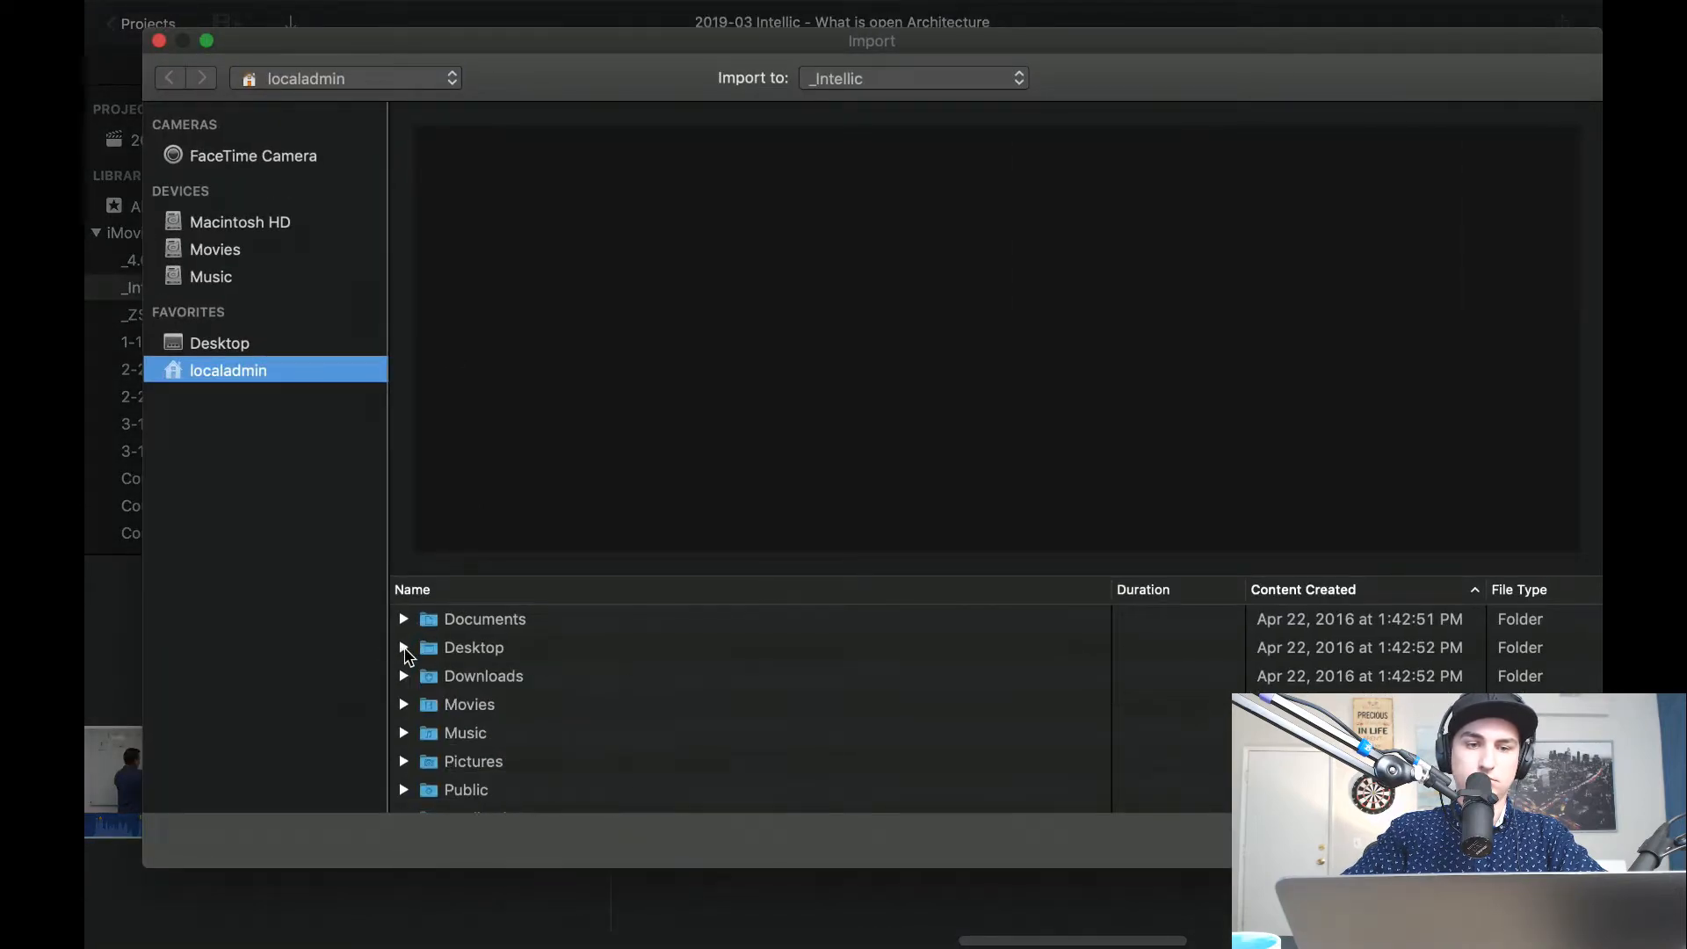
scroll(406, 735, down, 3)
scroll(407, 735, down, 2)
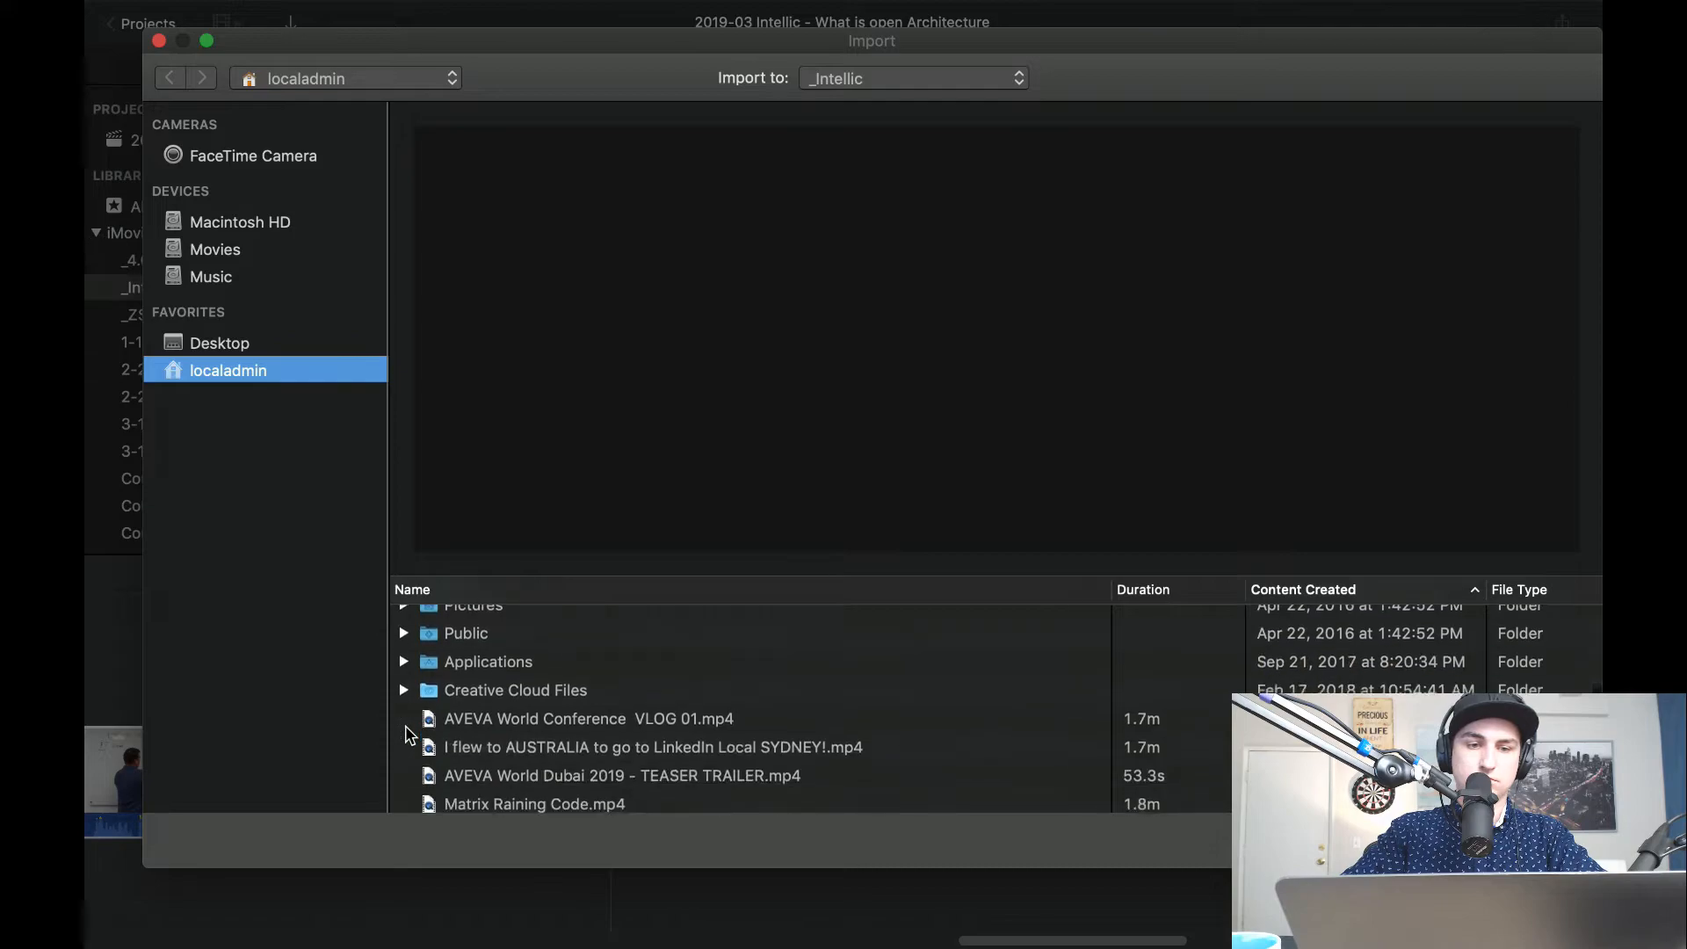
scroll(408, 735, up, 5)
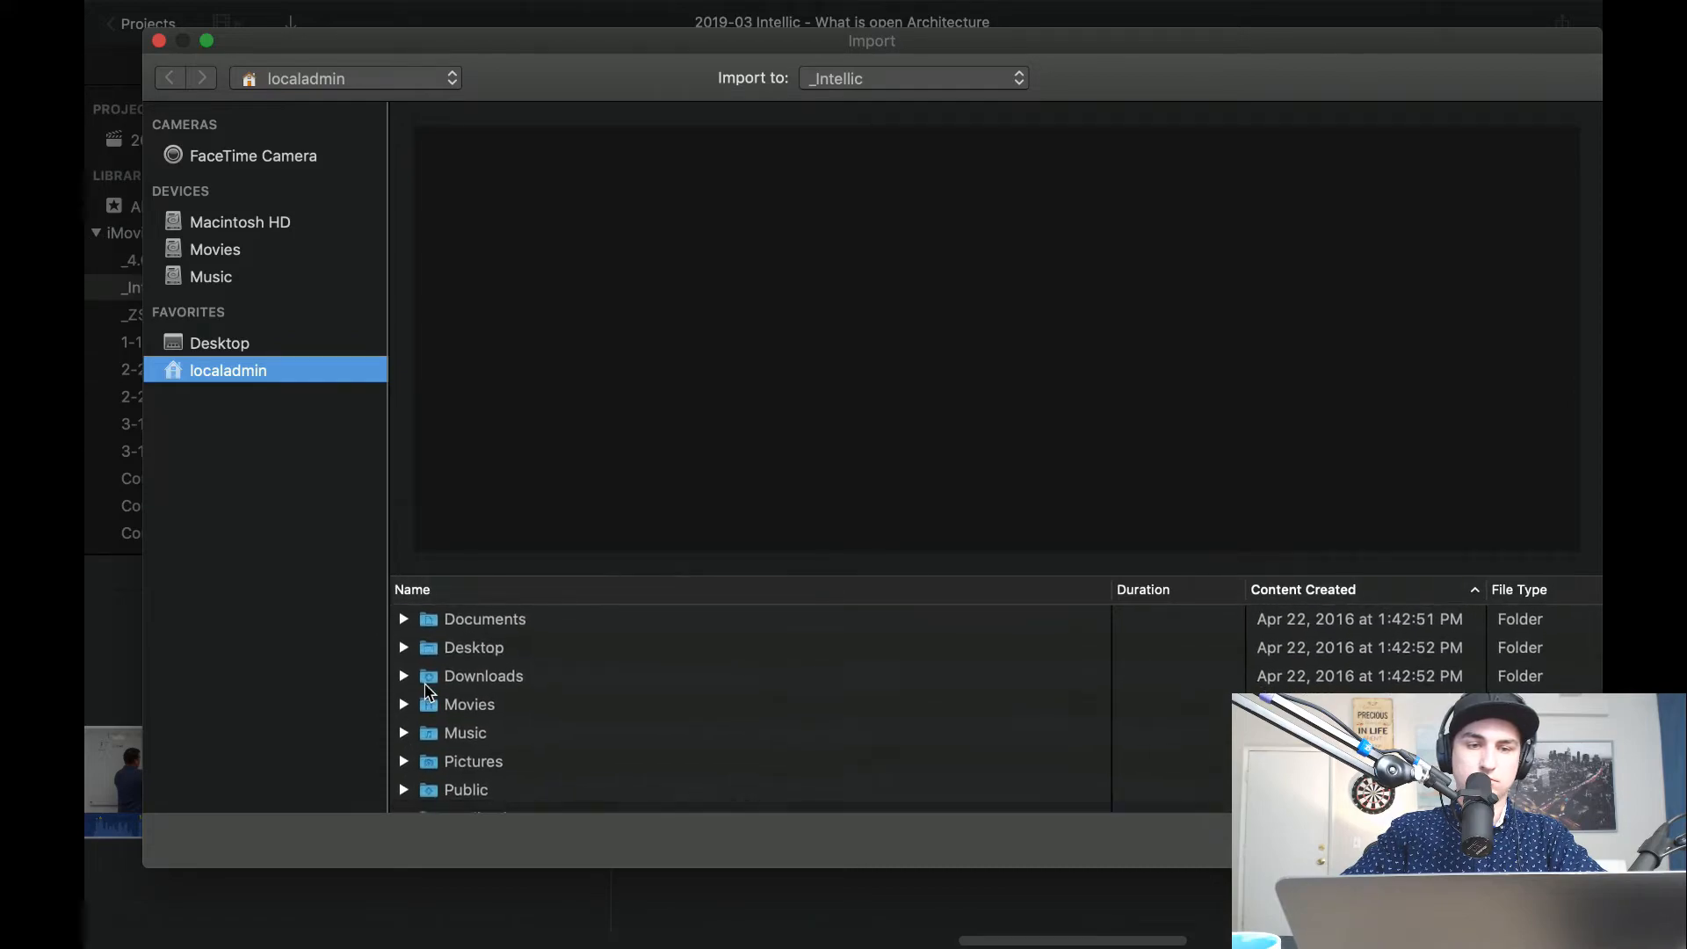
click(406, 677)
scroll(567, 710, down, 2)
scroll(567, 710, down, 6)
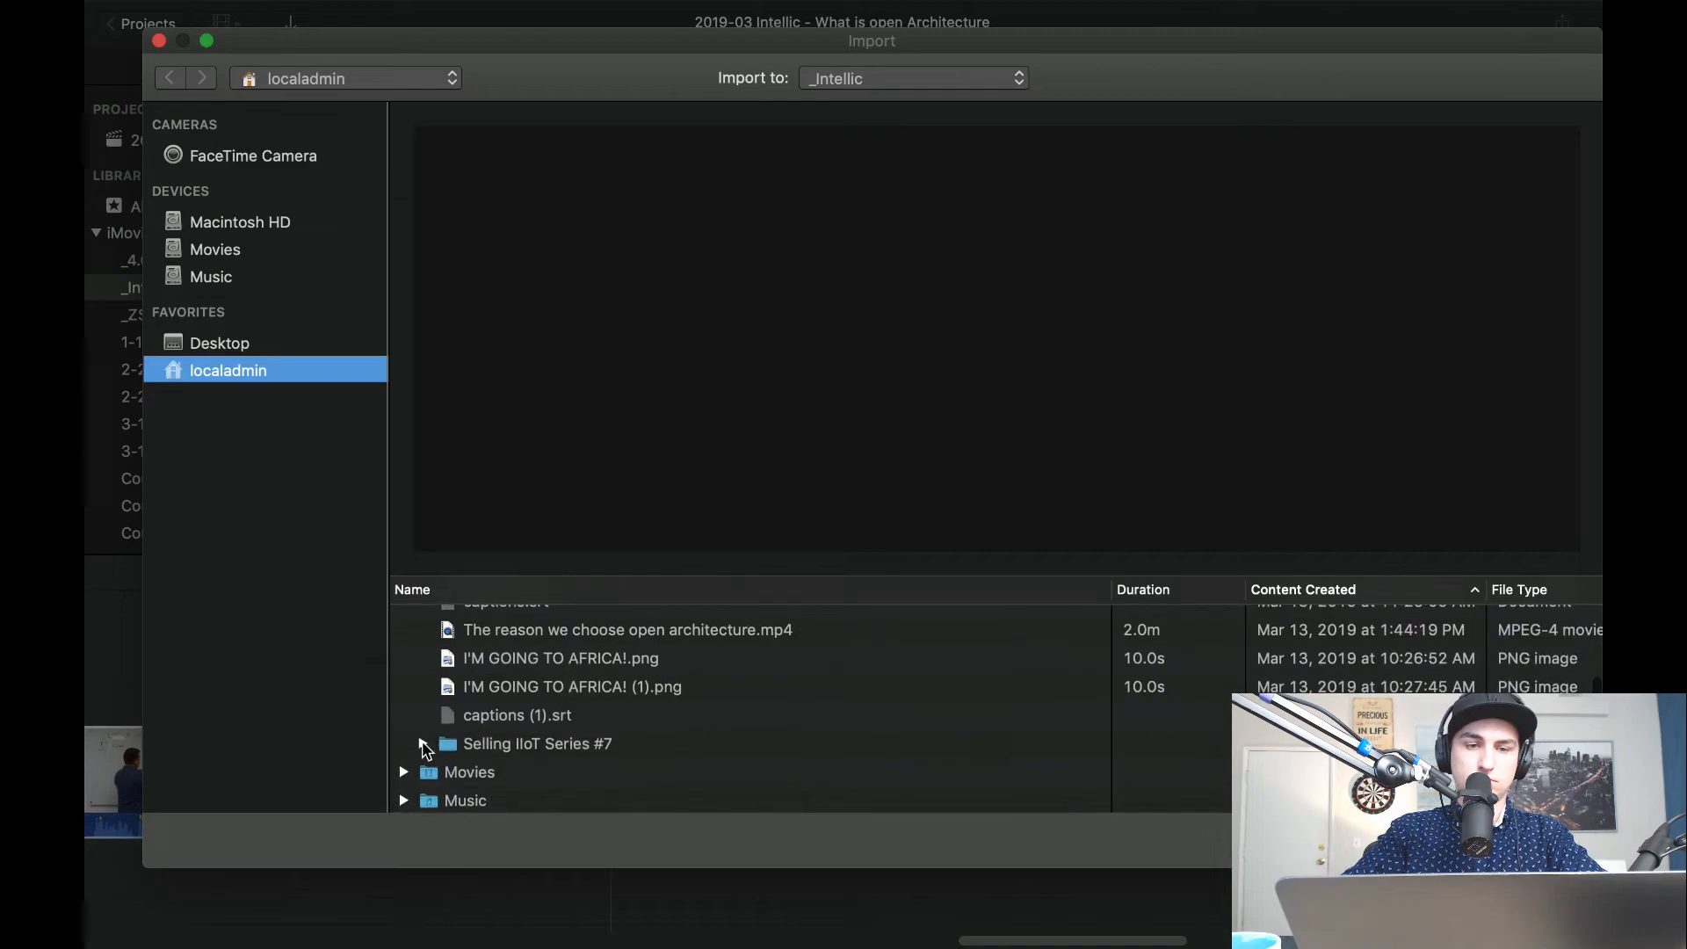
click(423, 744)
scroll(553, 742, down, 3)
click(505, 744)
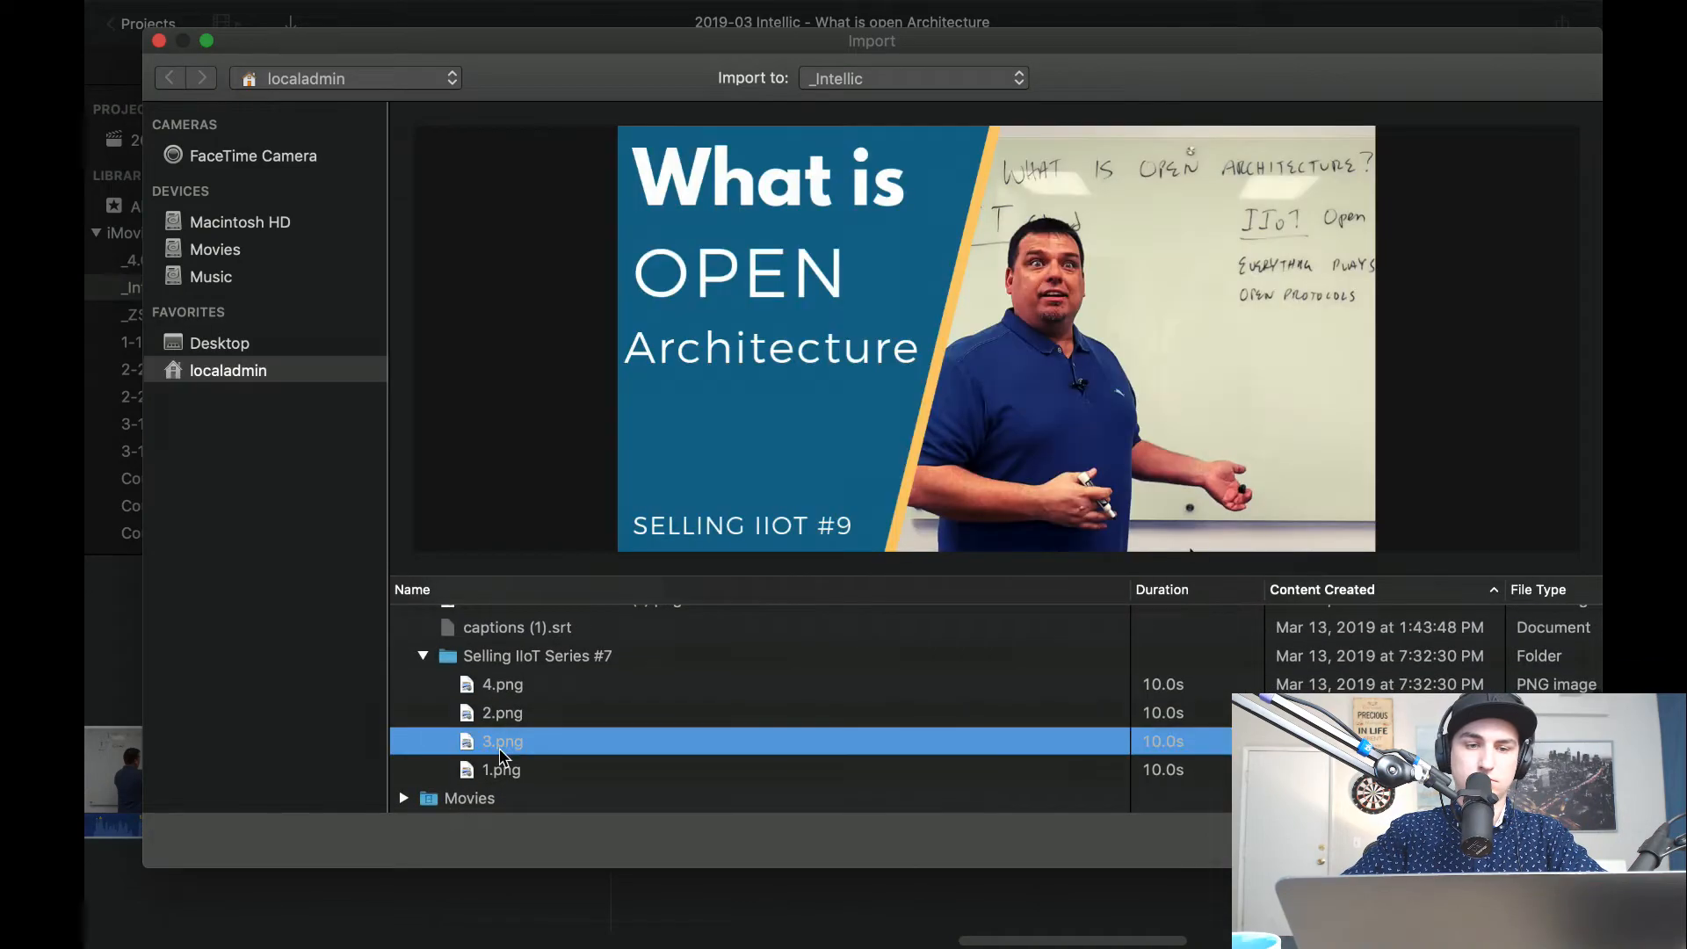
shift+click(531, 712)
shift+click(517, 687)
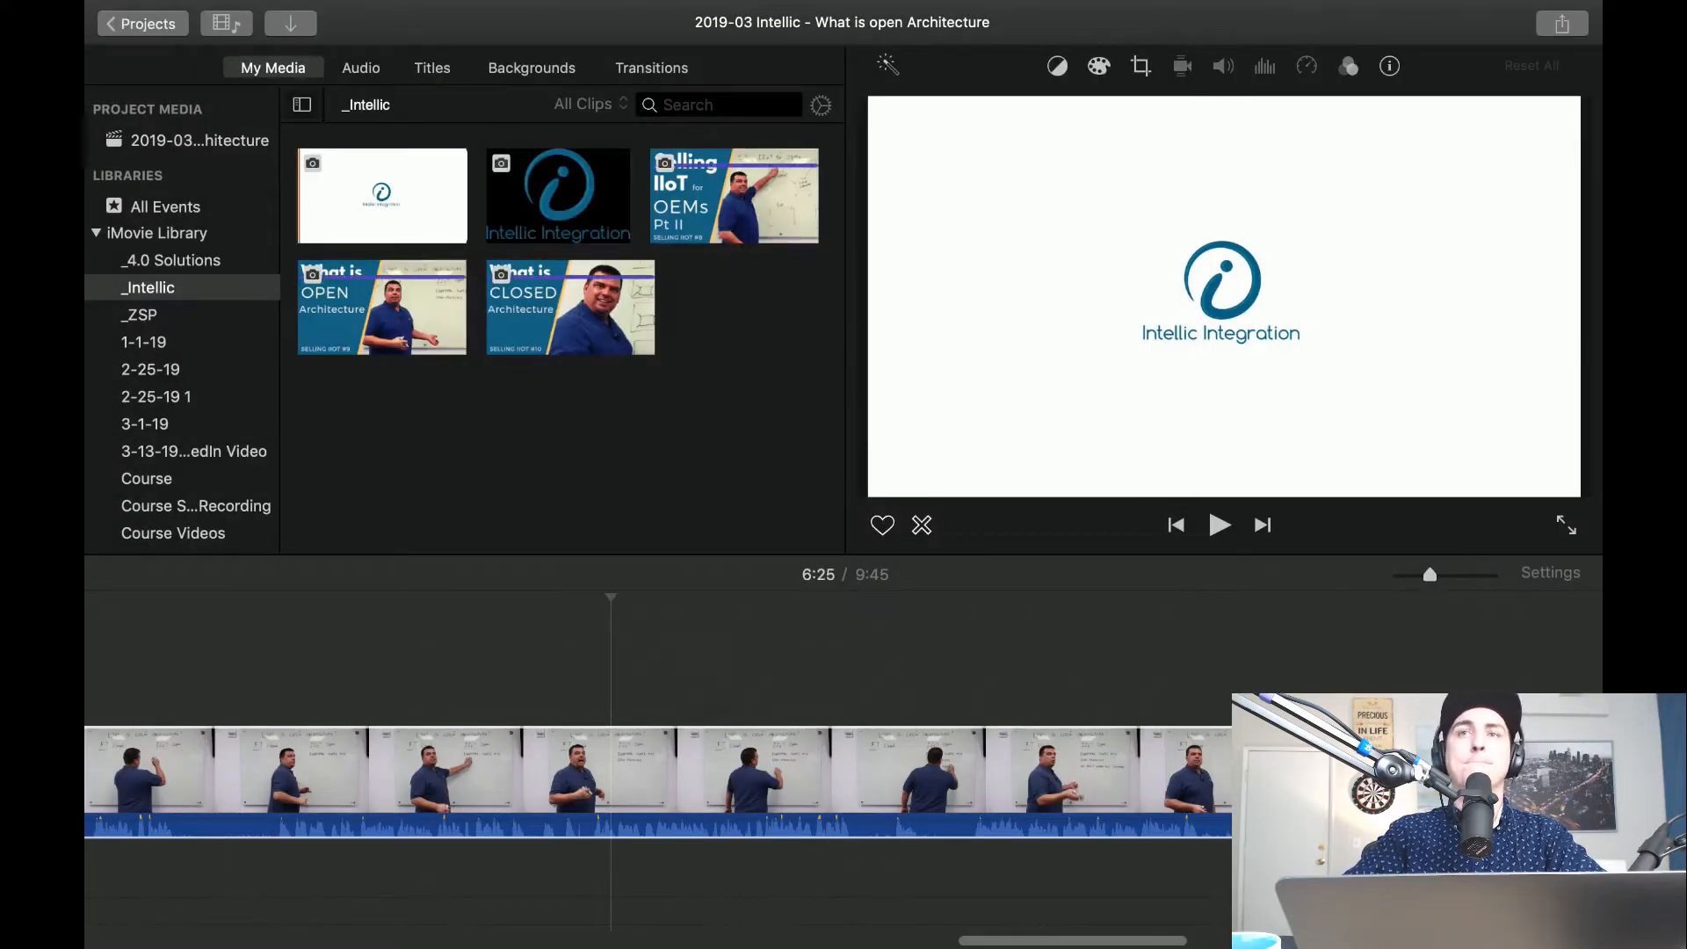
Play the beginning of the whiteboard clip between about 0:39 and 0:47 to find where the presenter starts talking.
scroll(721, 896, left, 10)
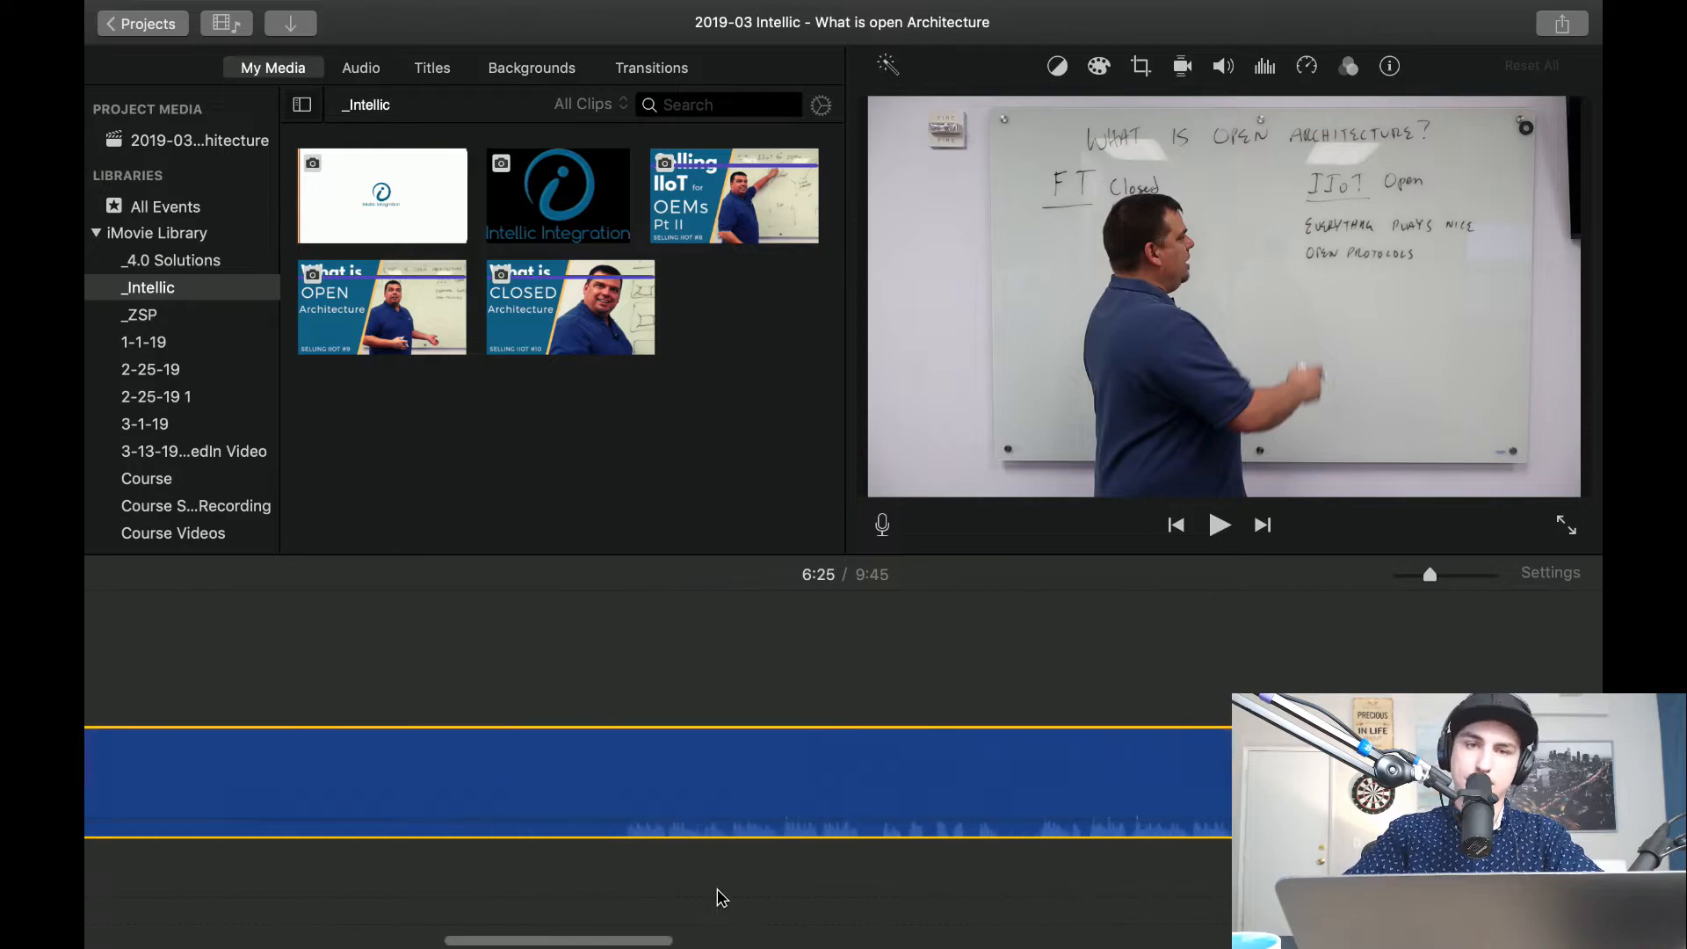
key(space)
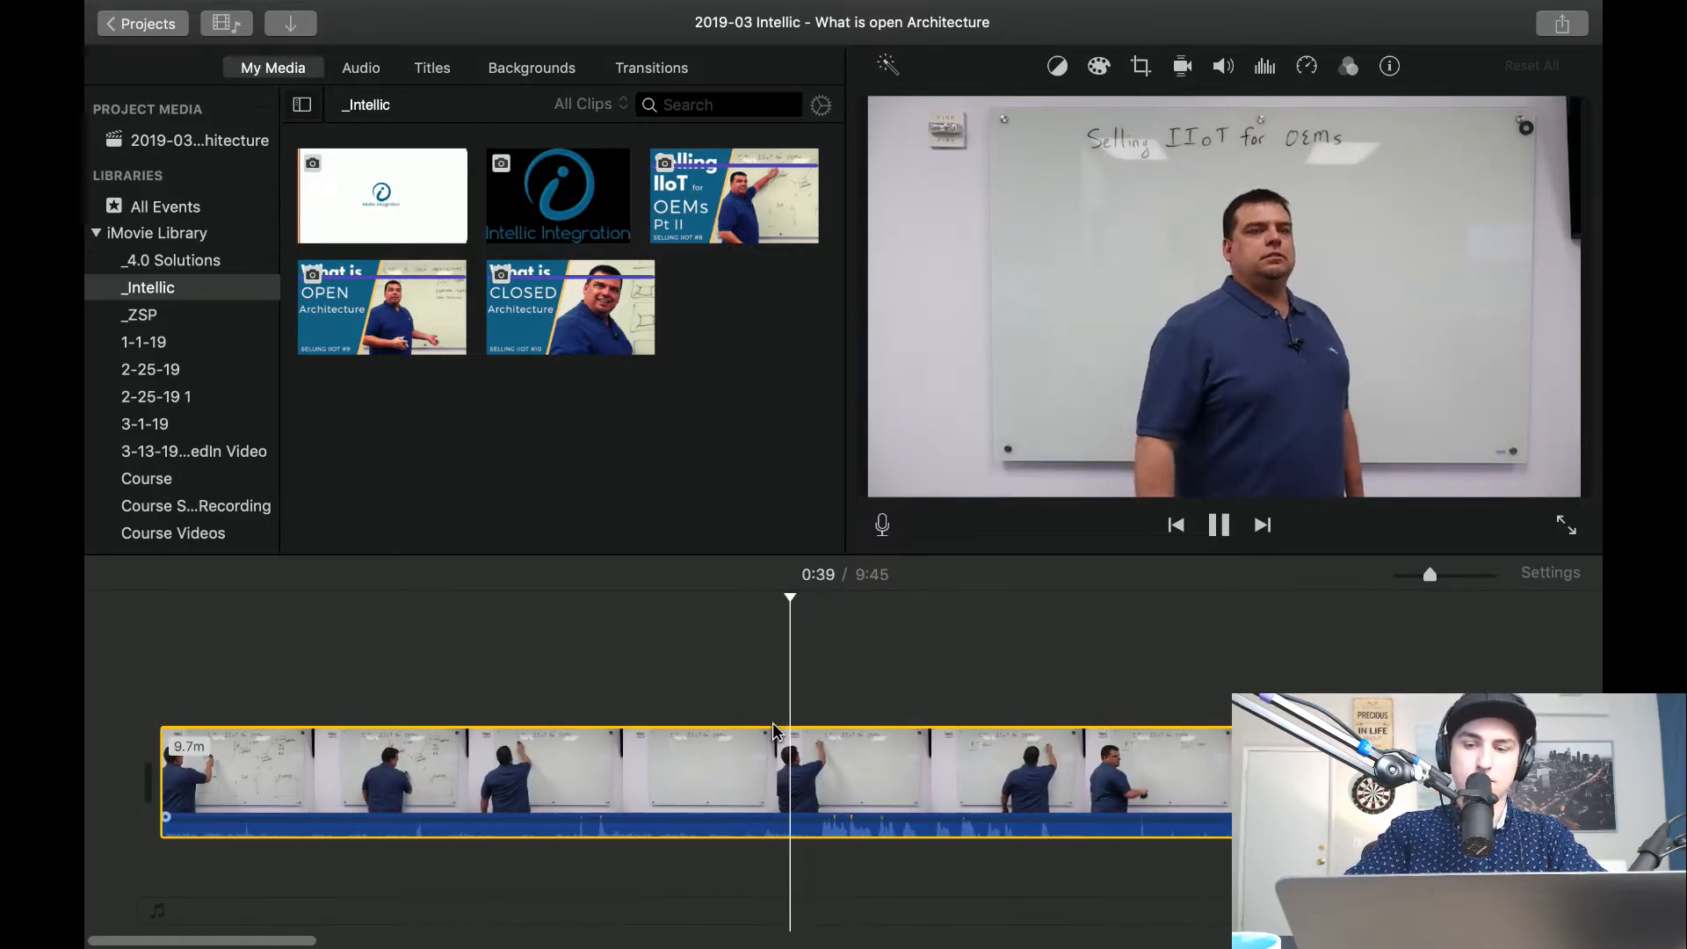
key(XF86AudioRaiseVolume)
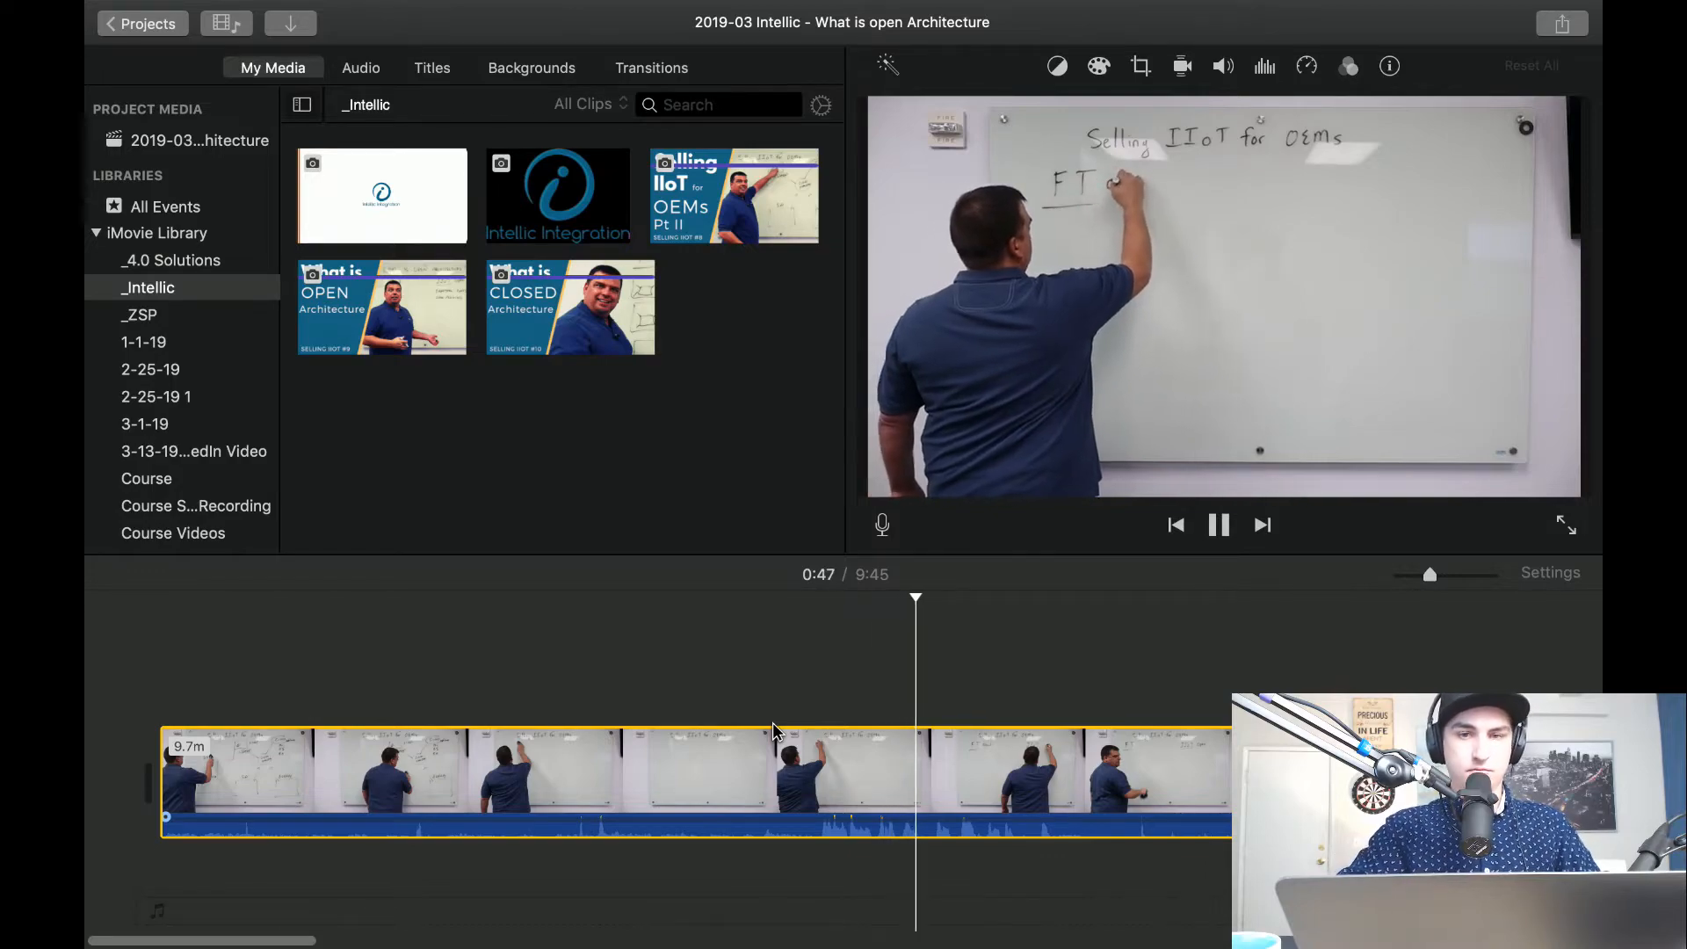
click(801, 675)
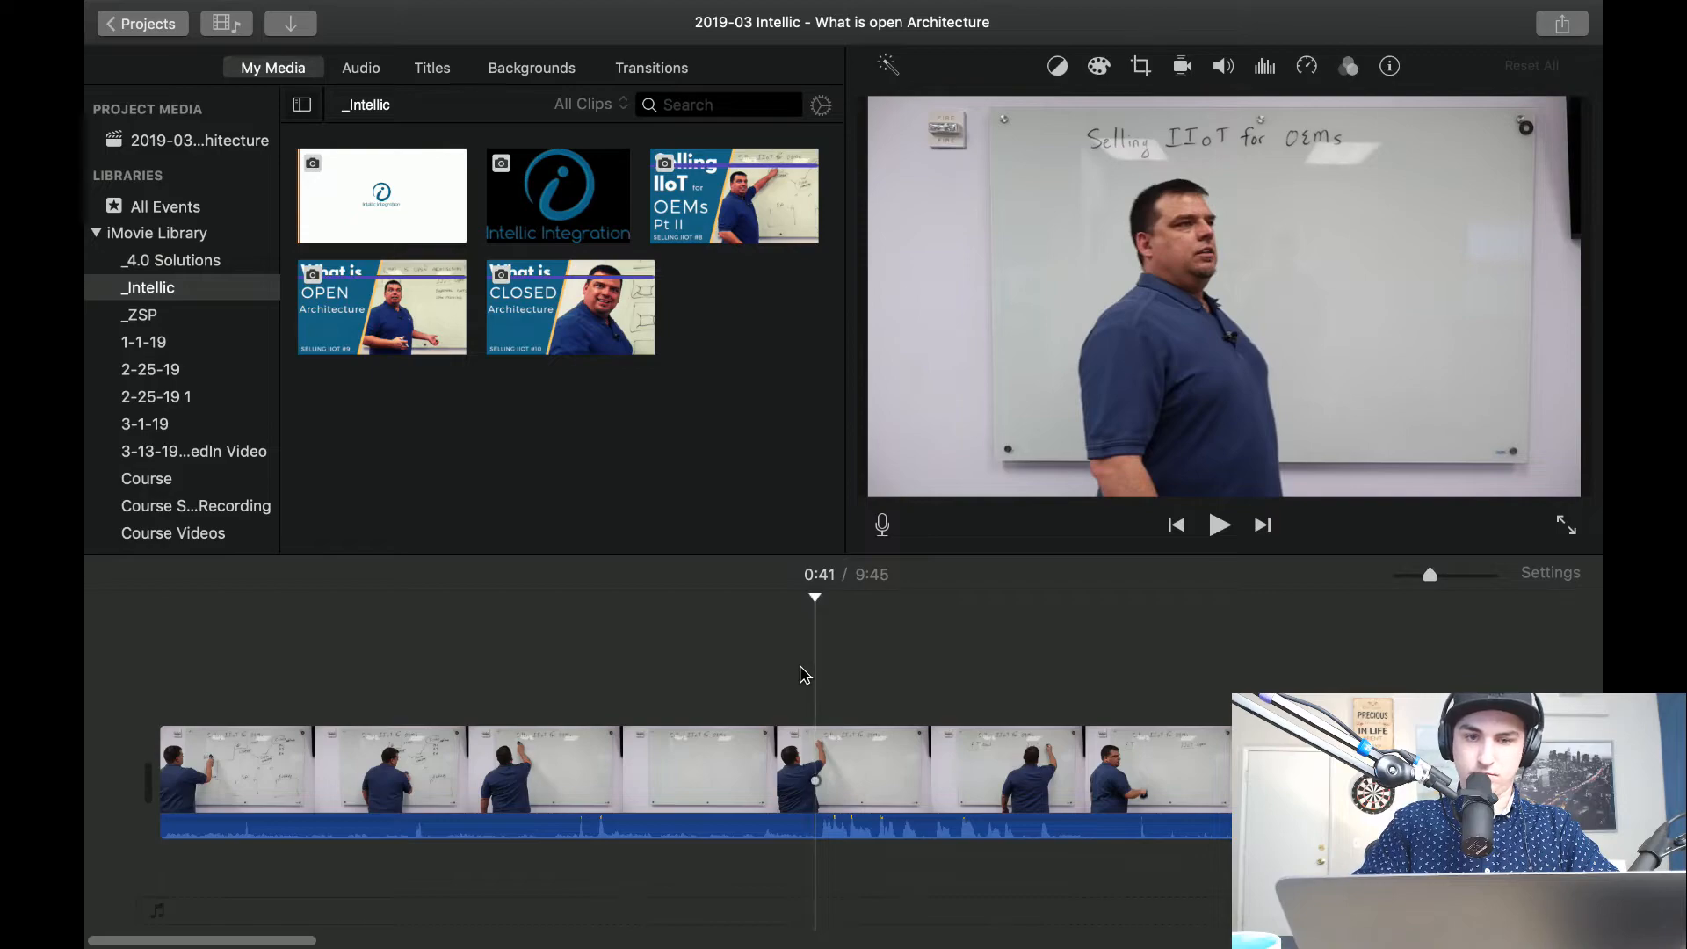
key(super+plus)
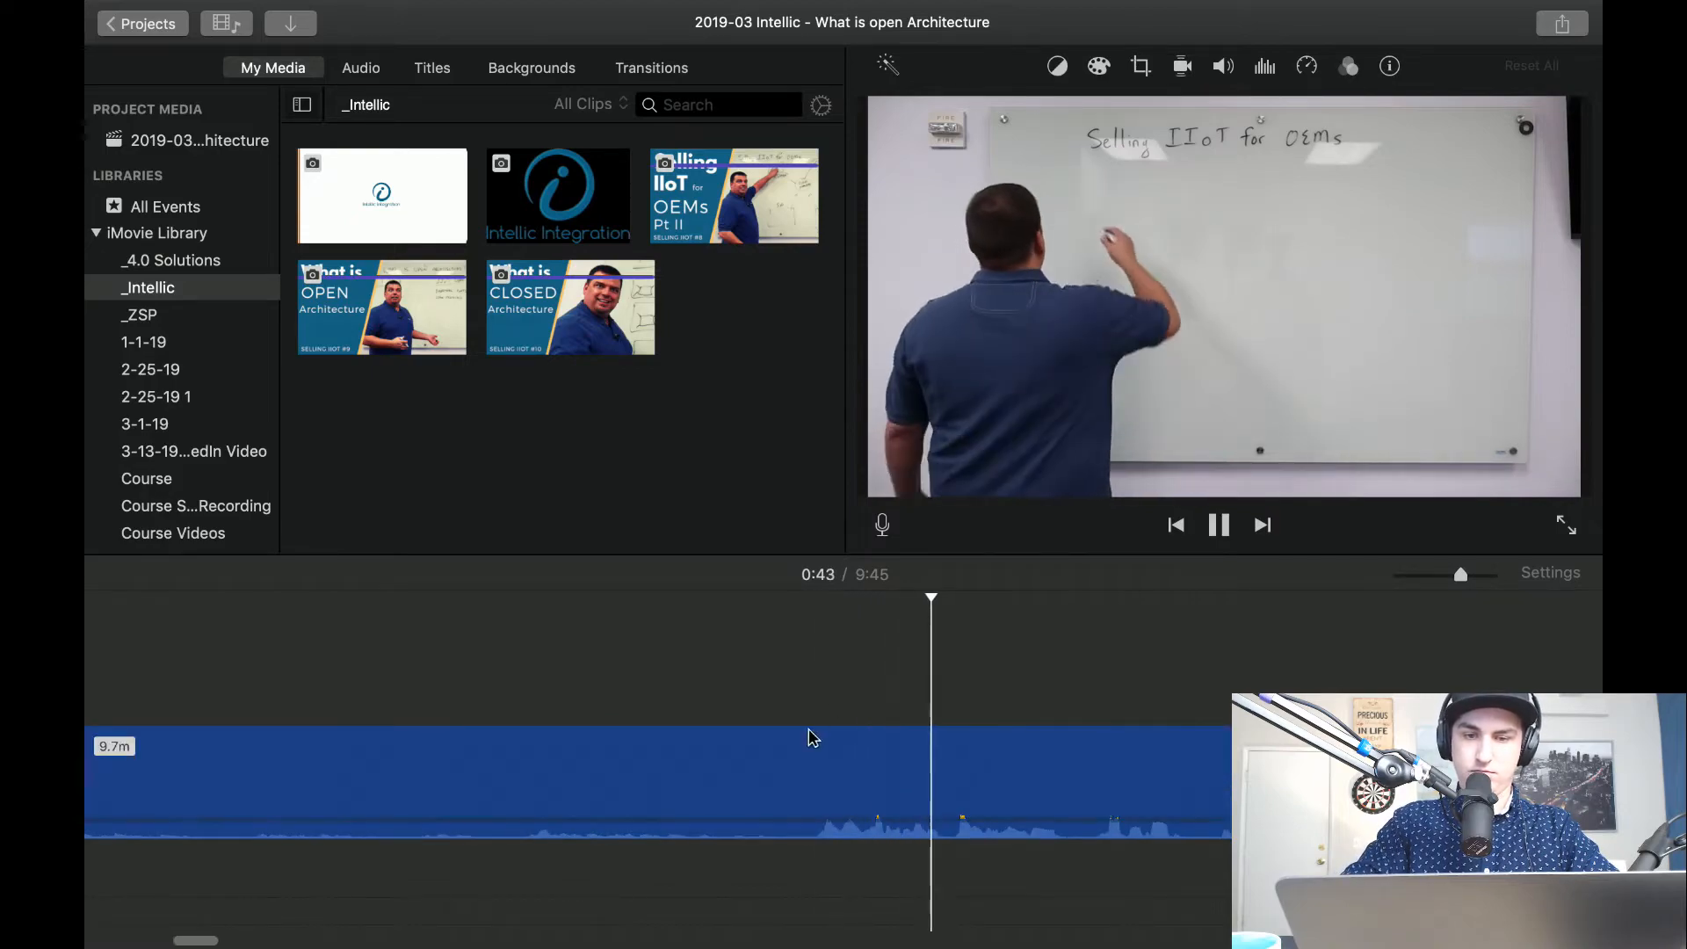
key(space)
key(space)
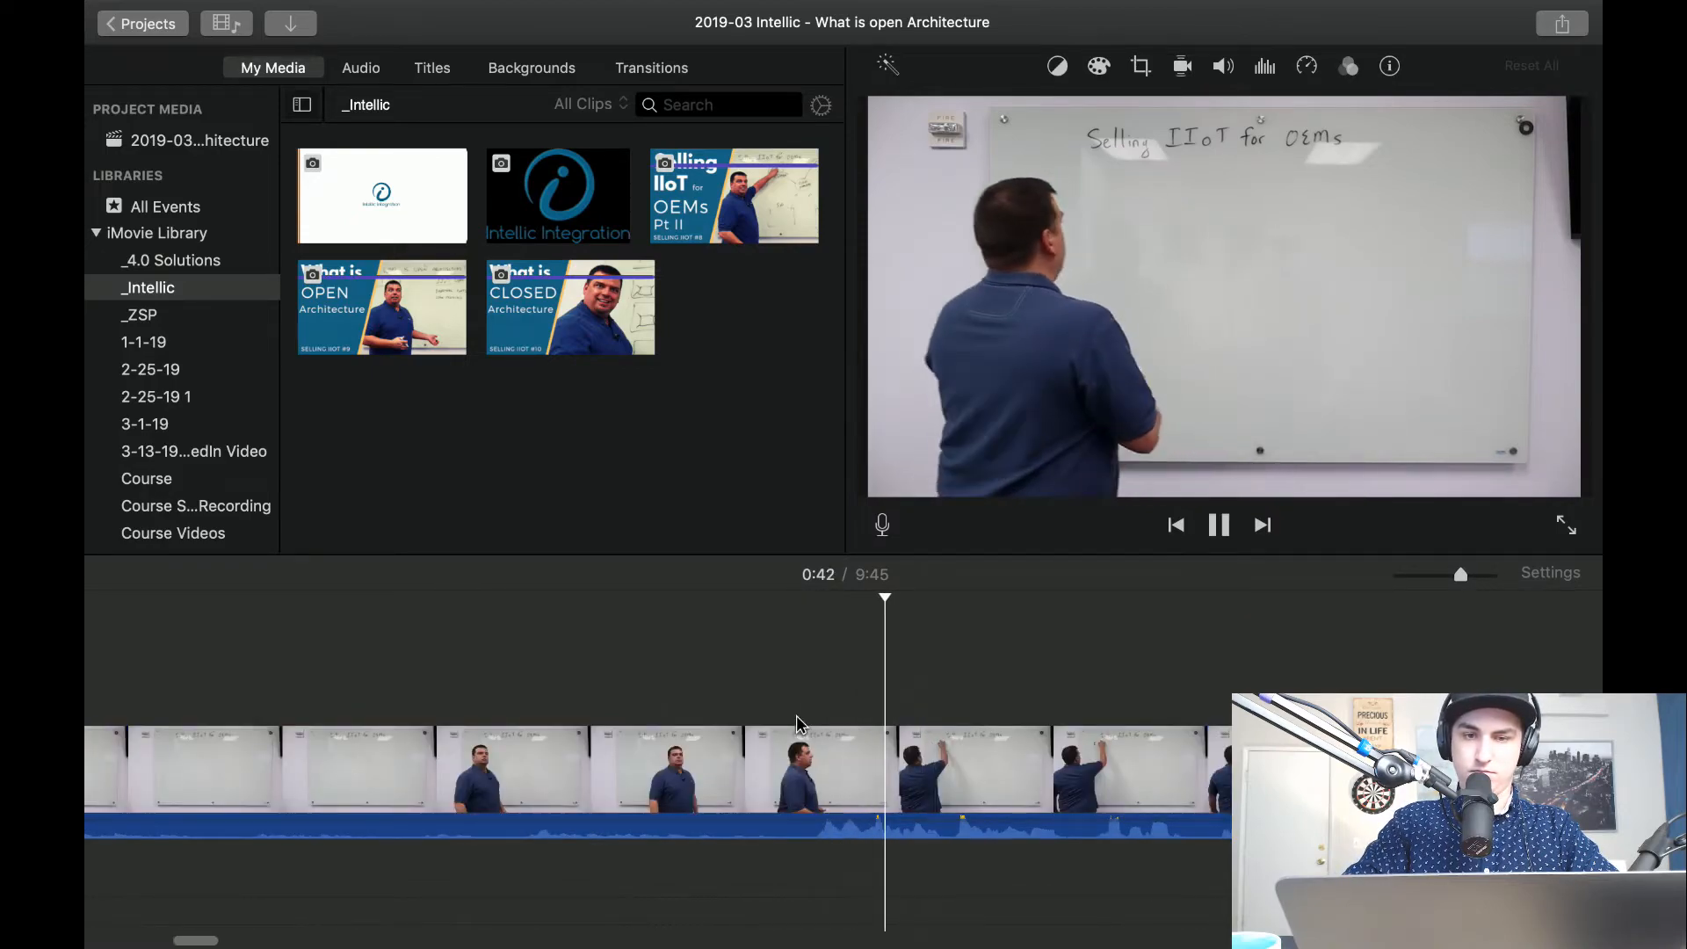
key(space)
scroll(932, 765, right, 8)
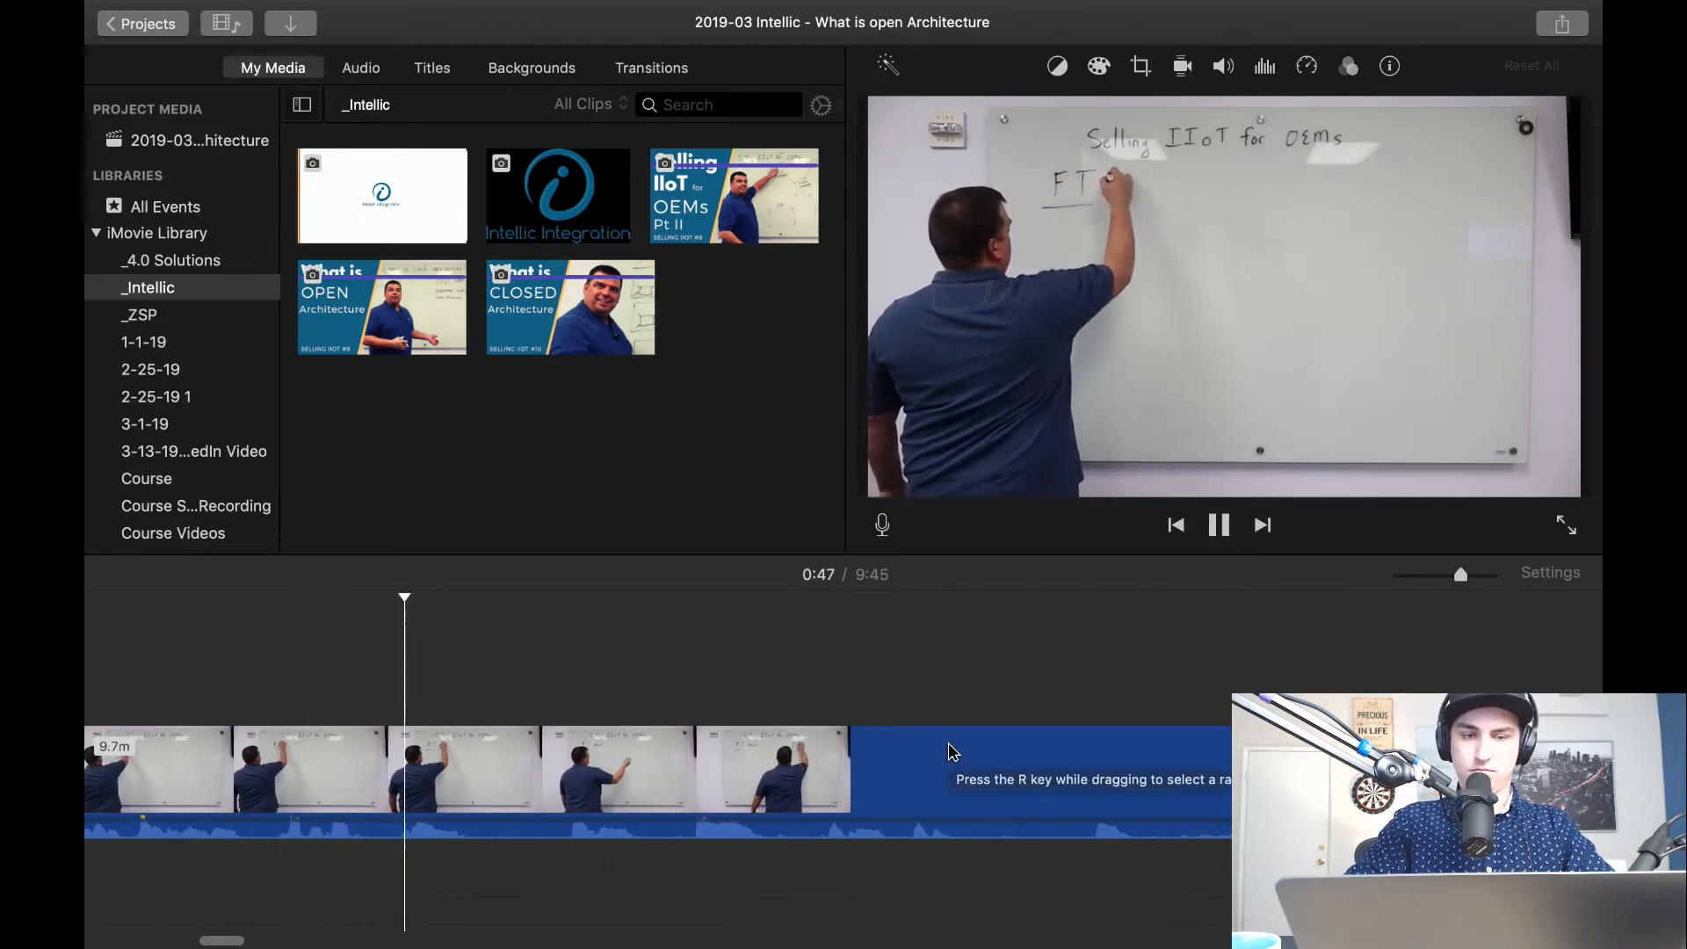
key(space)
scroll(505, 697, left, 5)
key(space)
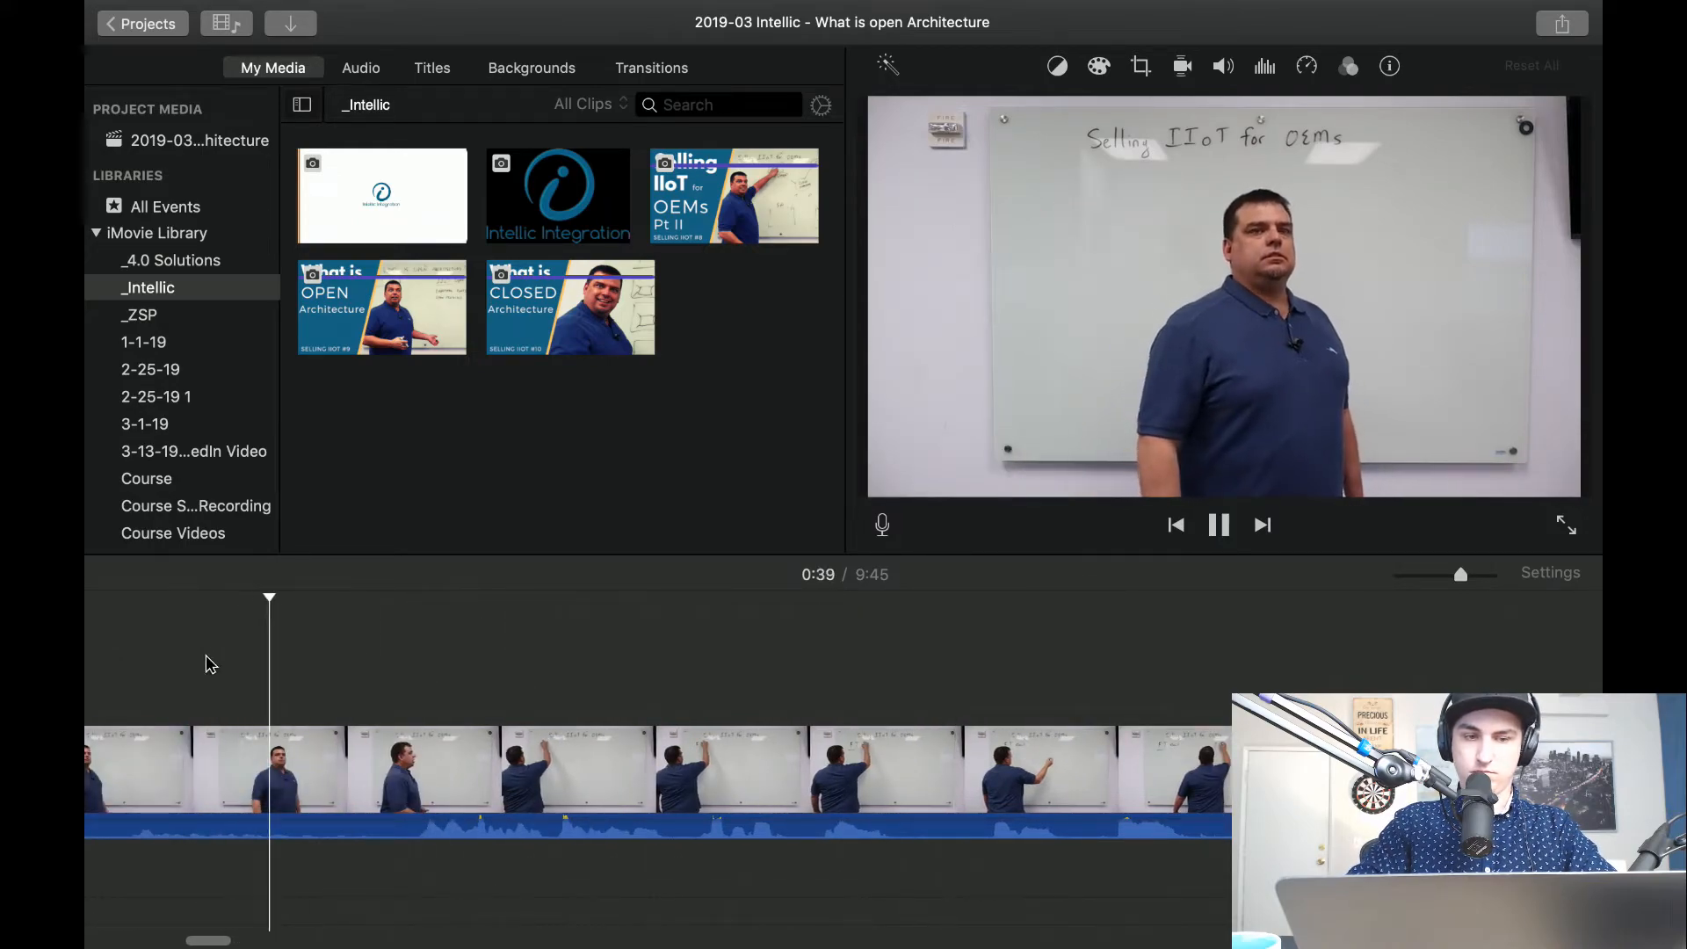
Check the footage before the talk, going back from about 0:42 to 0:32.
scroll(209, 666, left, 3)
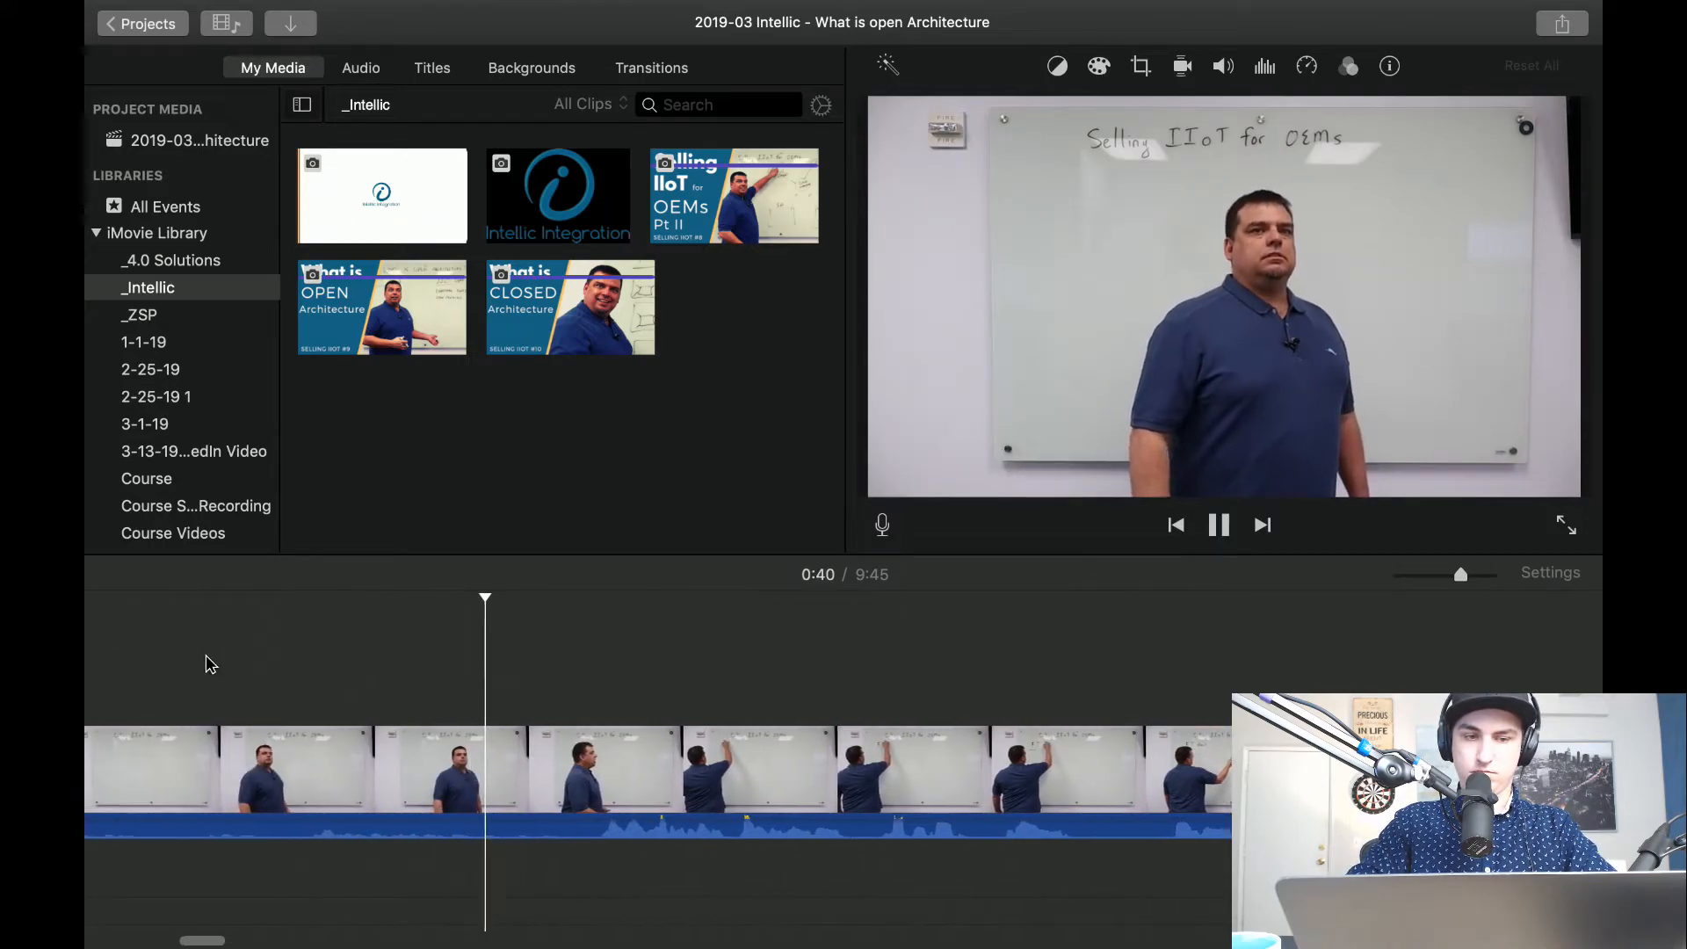
click(295, 708)
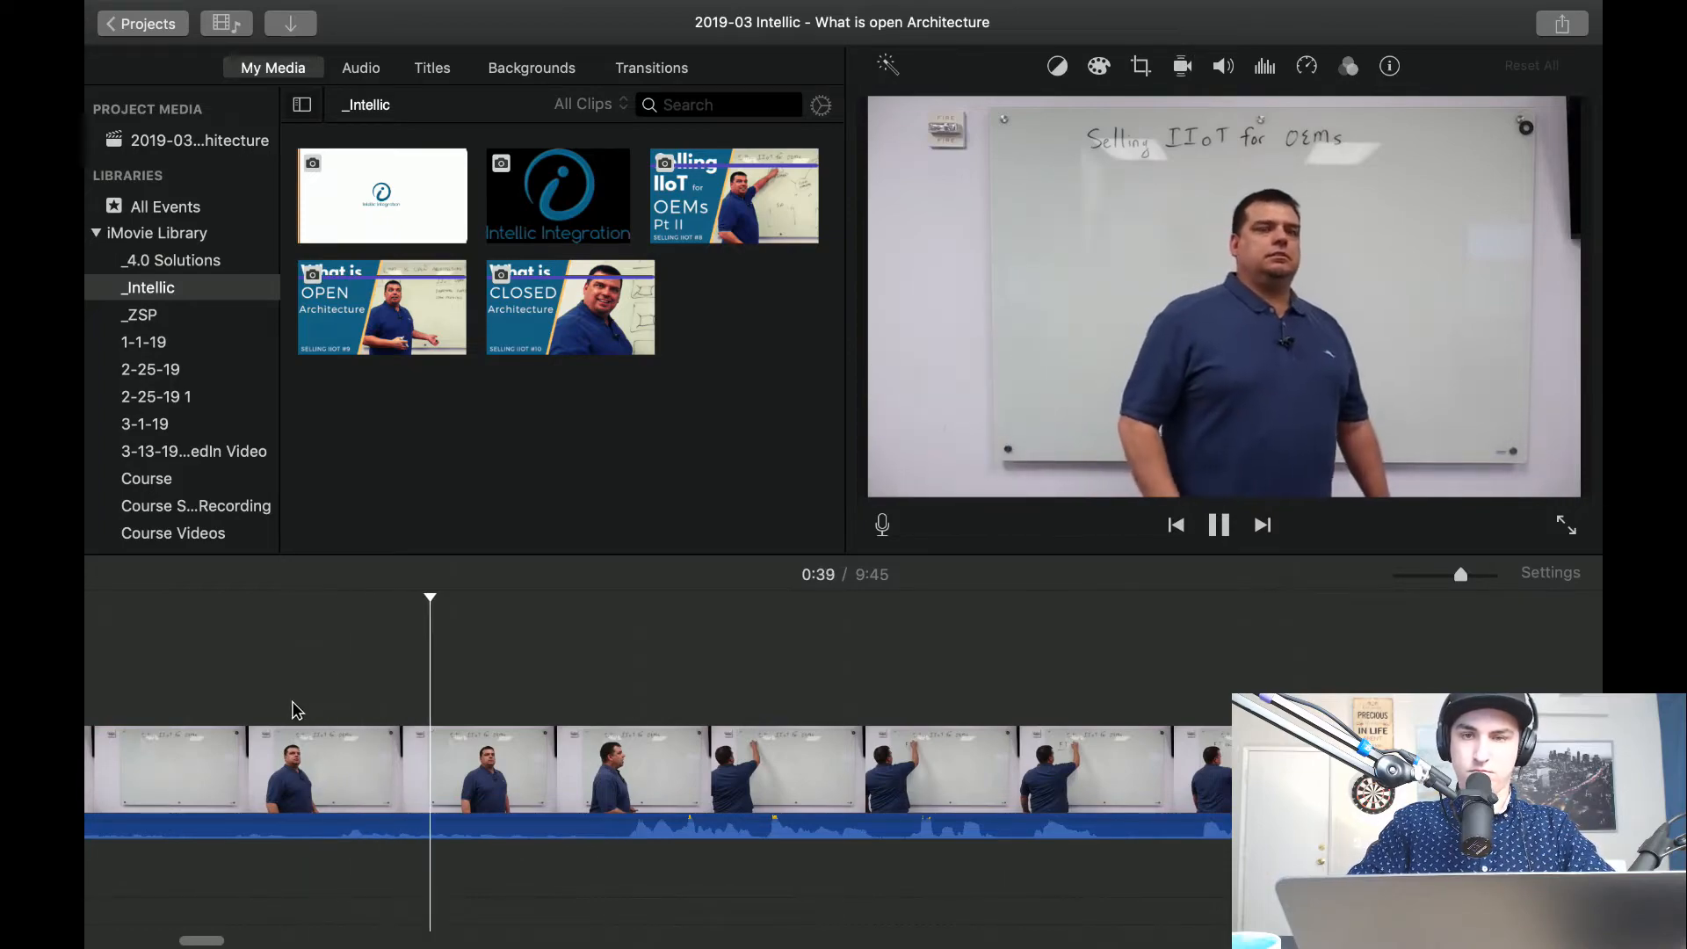
scroll(297, 710, left, 2)
click(239, 708)
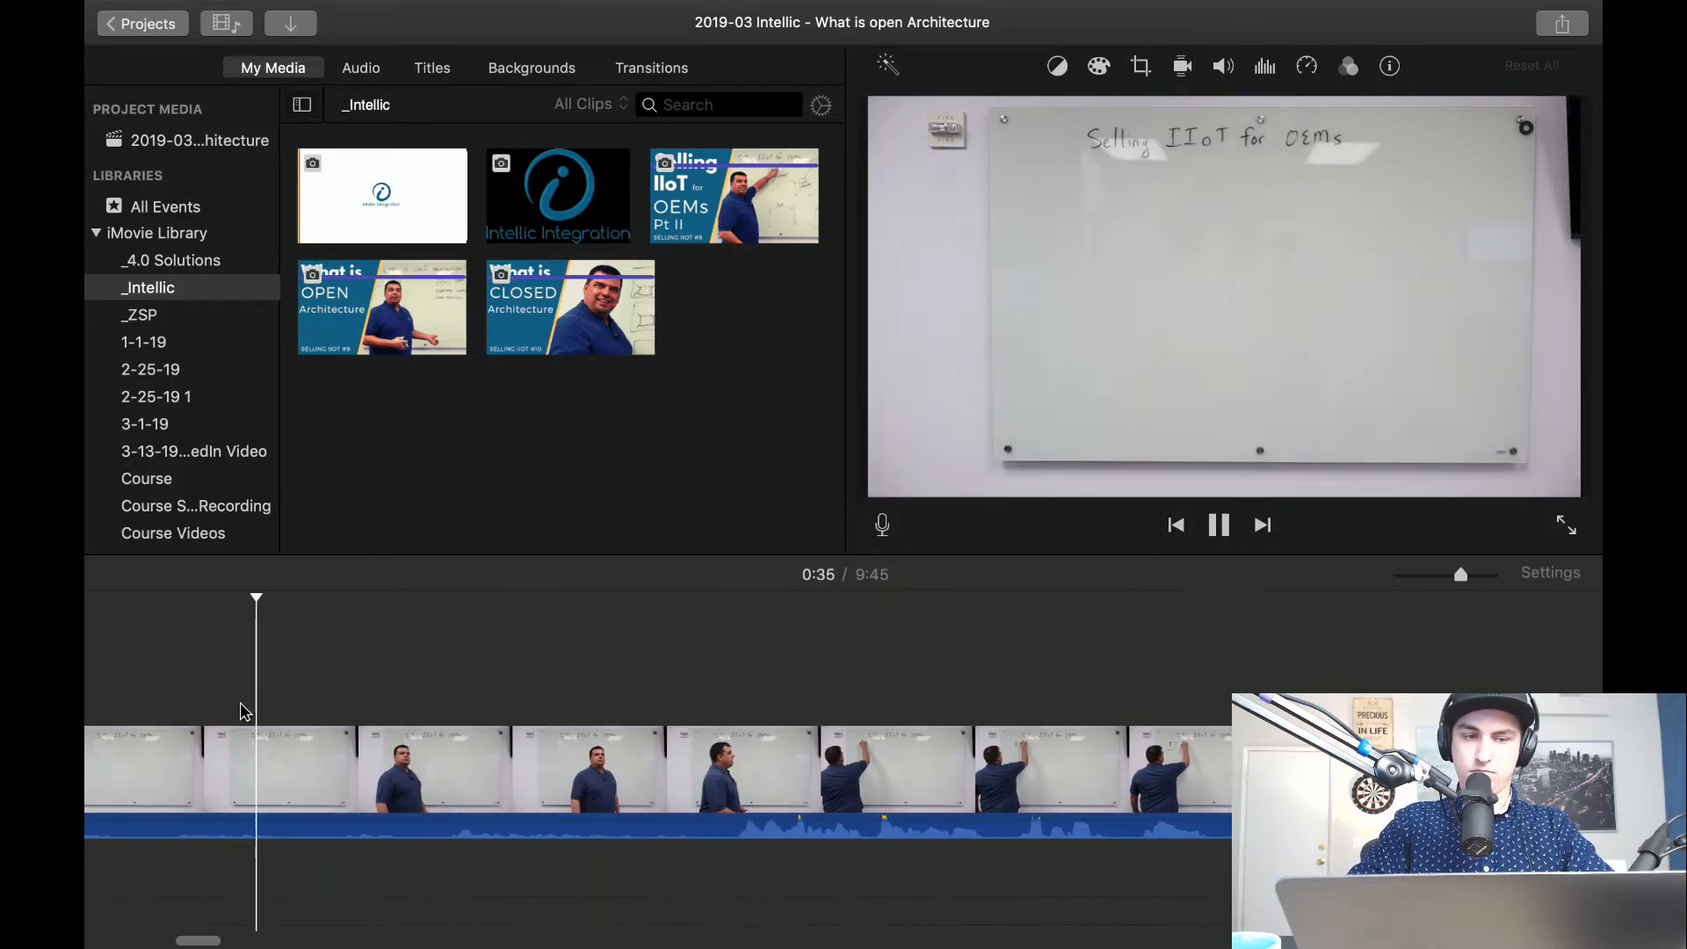
scroll(241, 708, left, 5)
click(241, 708)
click(343, 711)
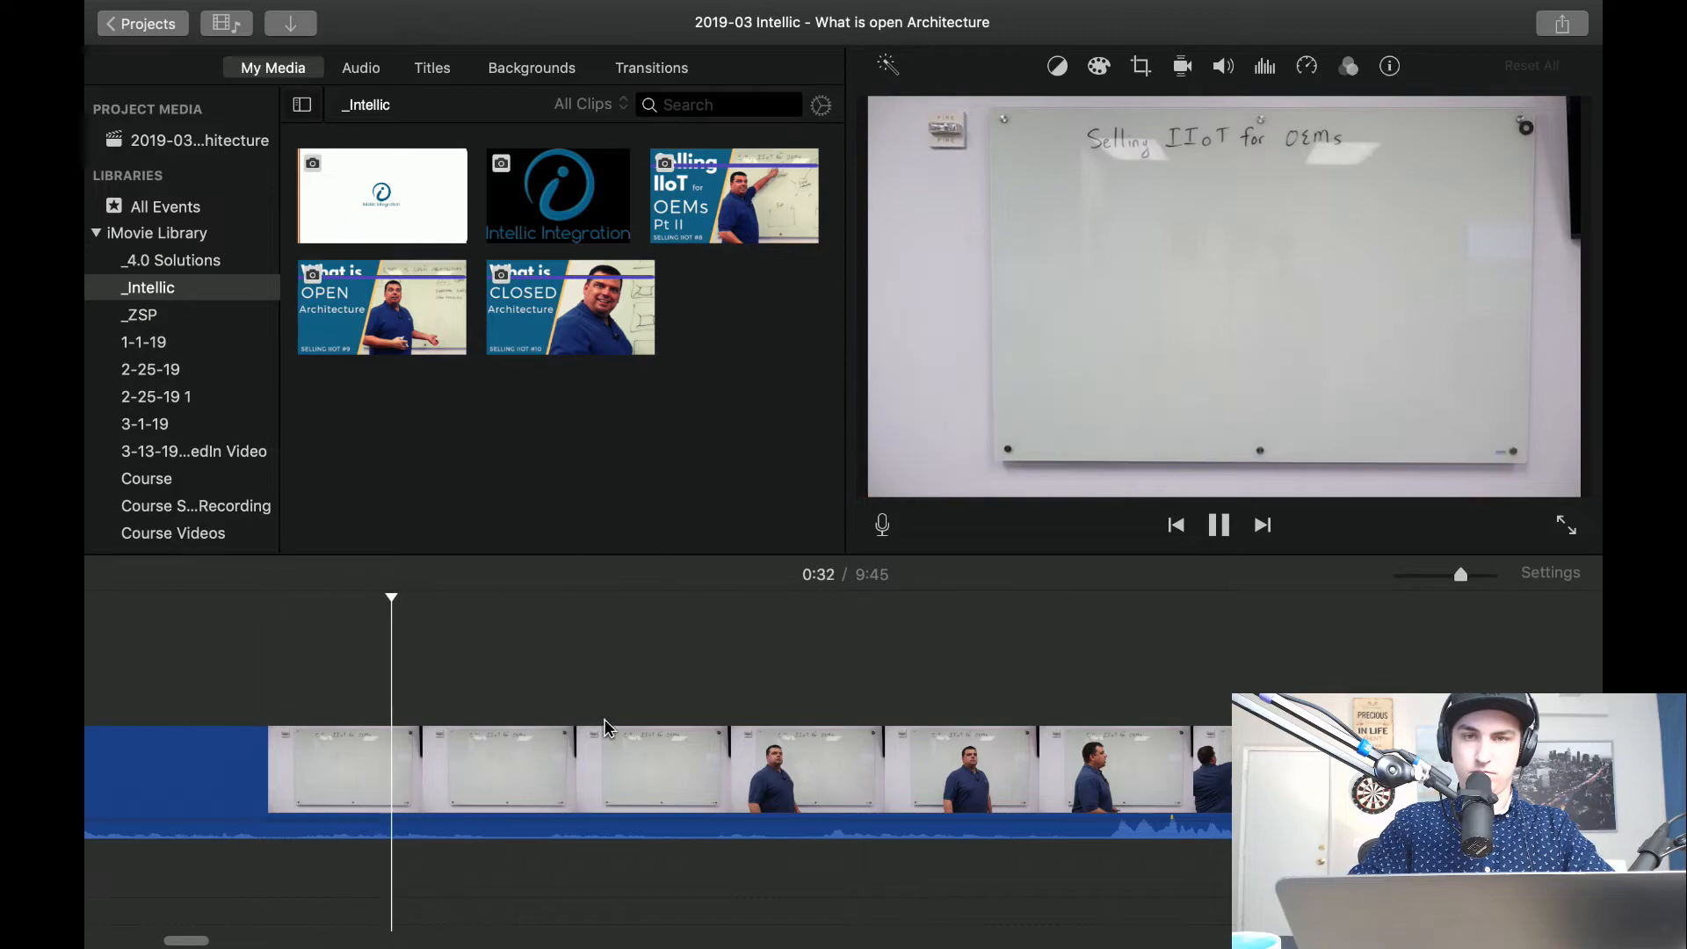
Split the whiteboard clip at about 0:41, just before the presenter starts the topic, and delete the opening part.
click(877, 699)
click(1052, 702)
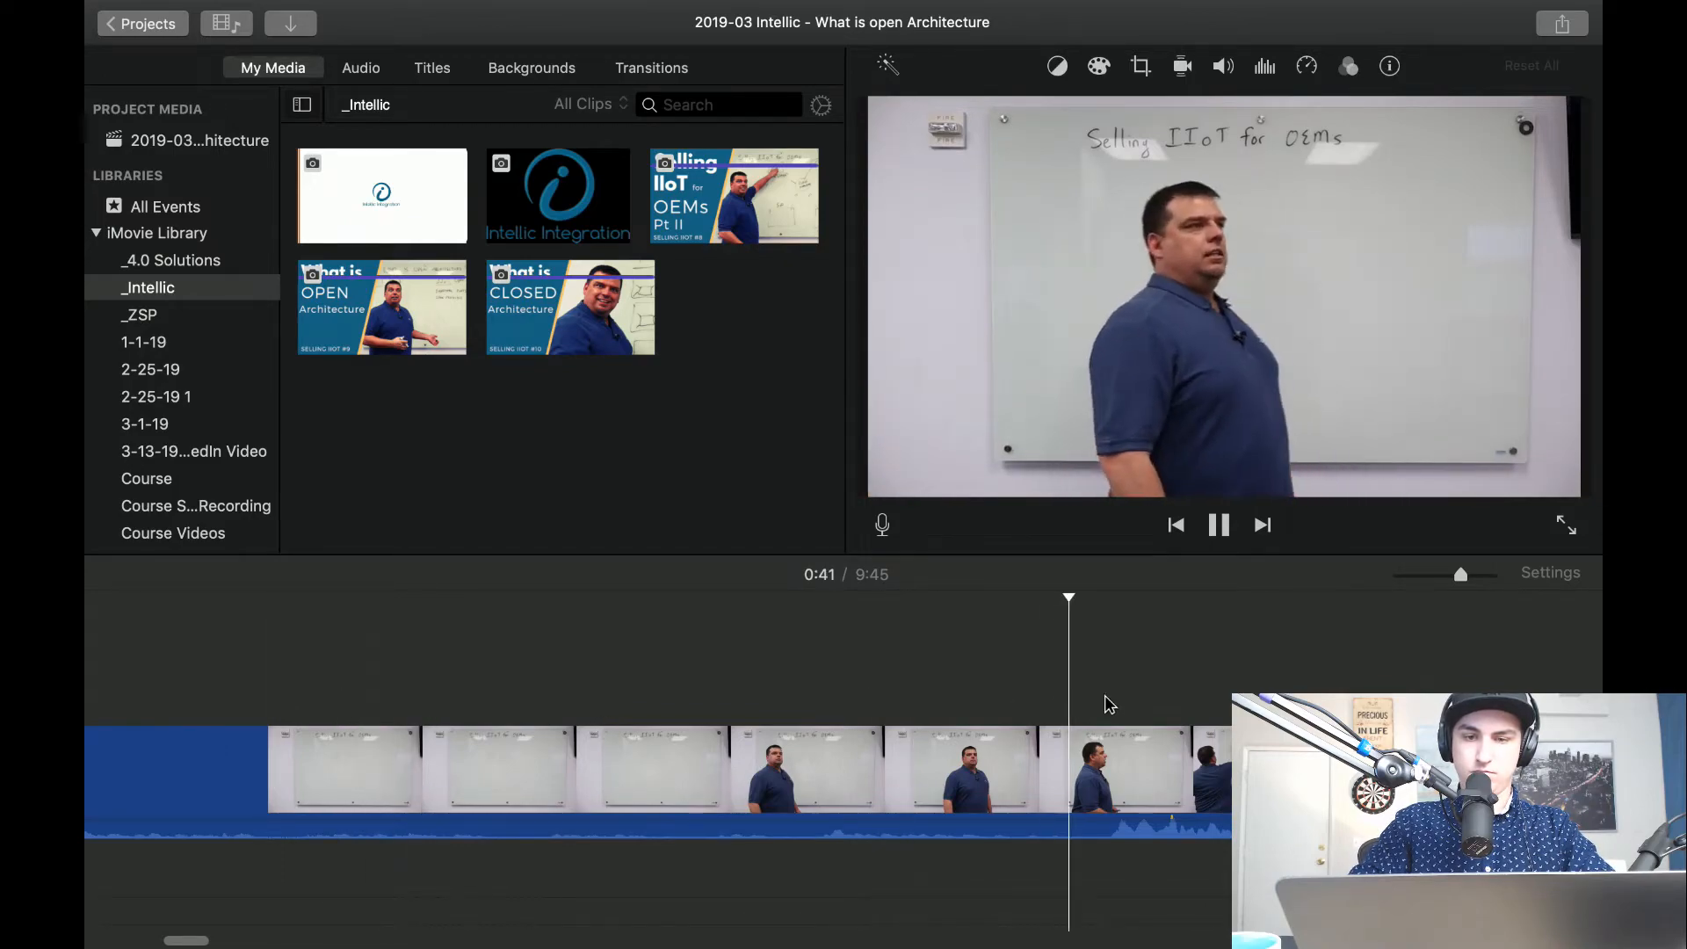
key(space)
key(super+b)
click(998, 775)
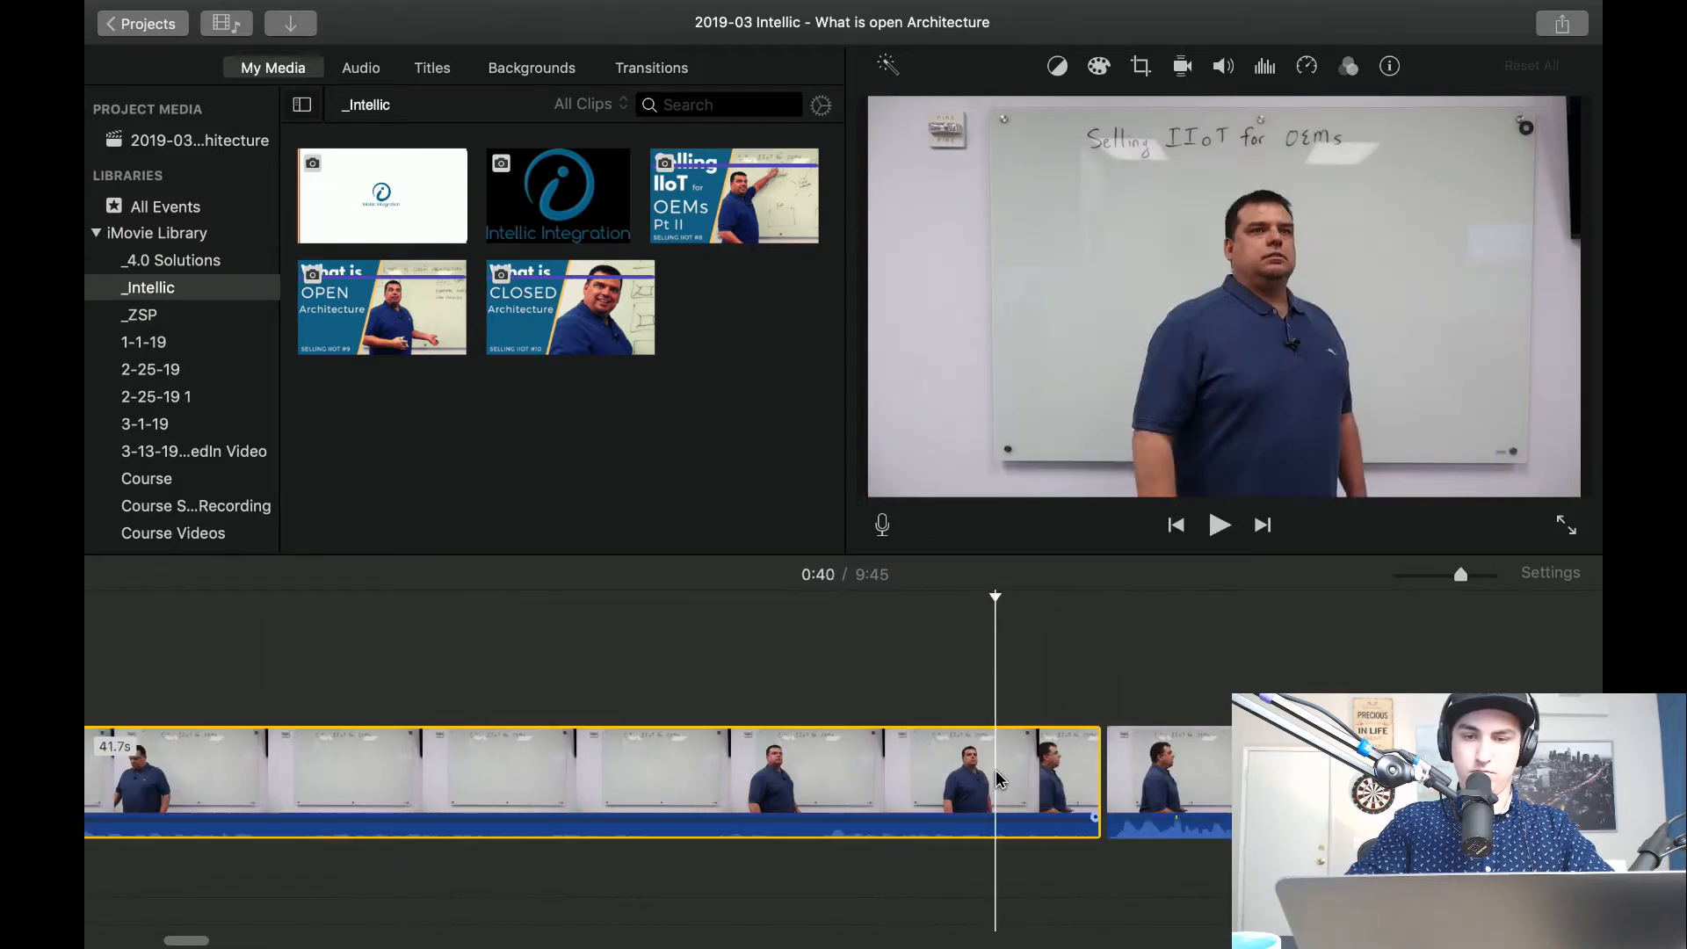
key(Delete)
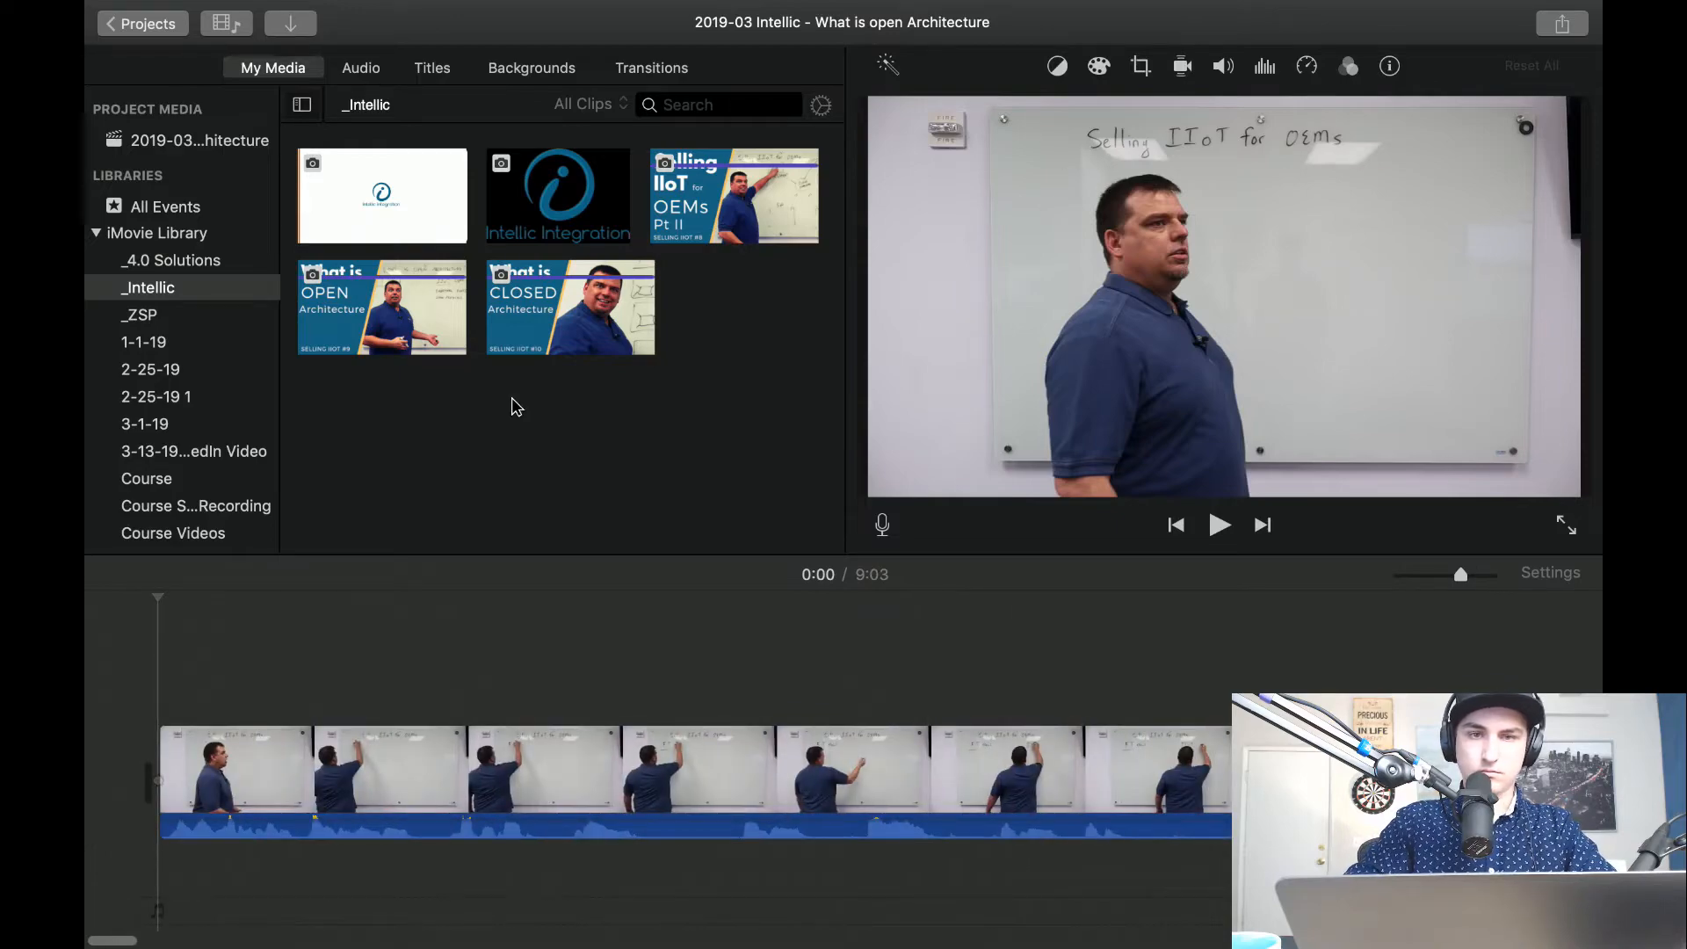
Place the What is OPEN Architecture thumbnail at the start of the timeline and shorten it to under one second.
drag(379, 325, 230, 772)
drag(466, 770, 211, 754)
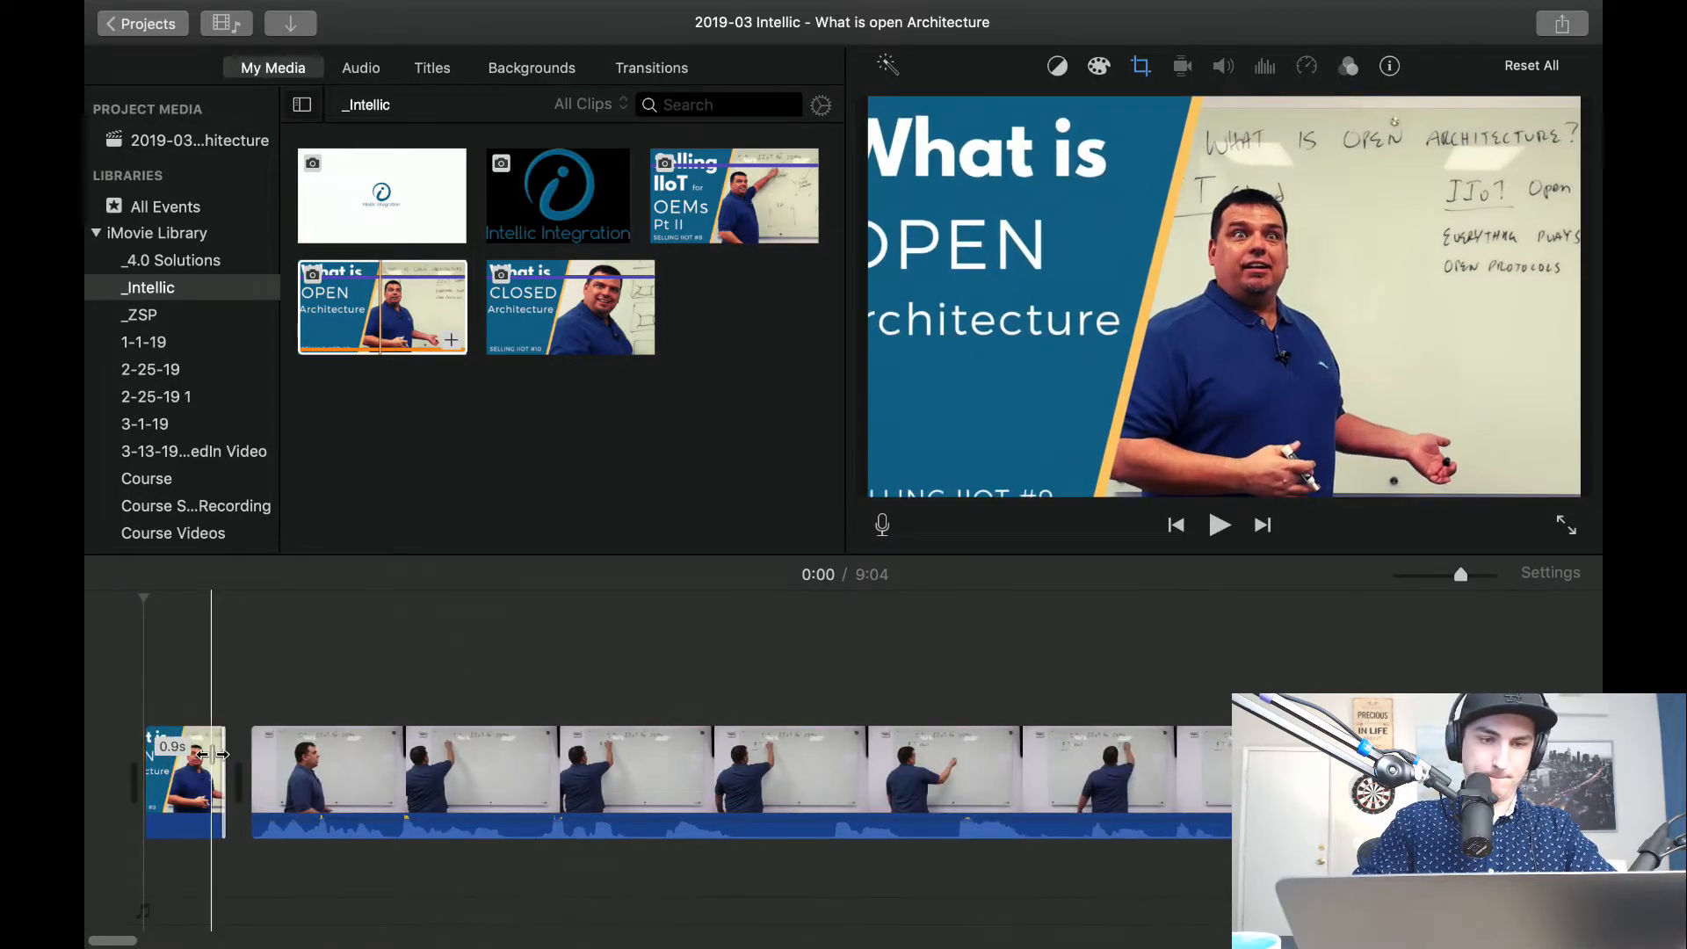
scroll(213, 756, up, 5)
scroll(214, 758, left, 3)
drag(472, 776, 245, 757)
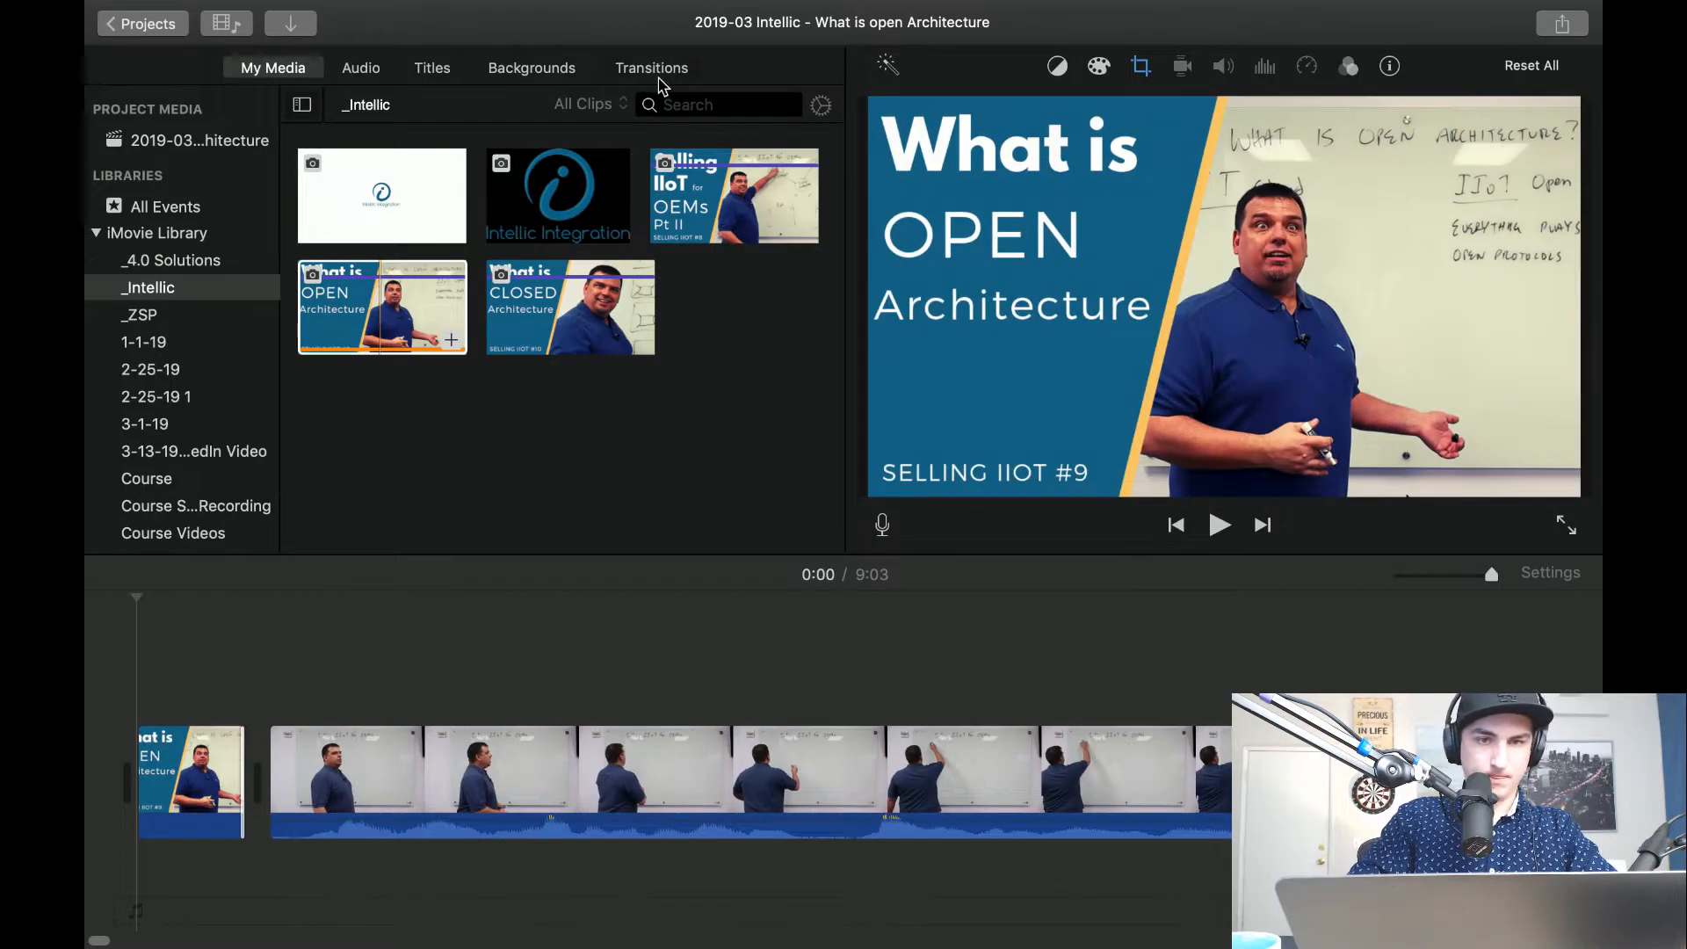
Add a Cross Dissolve transition between the opening thumbnail and the whiteboard clip.
click(652, 68)
scroll(442, 468, up, 5)
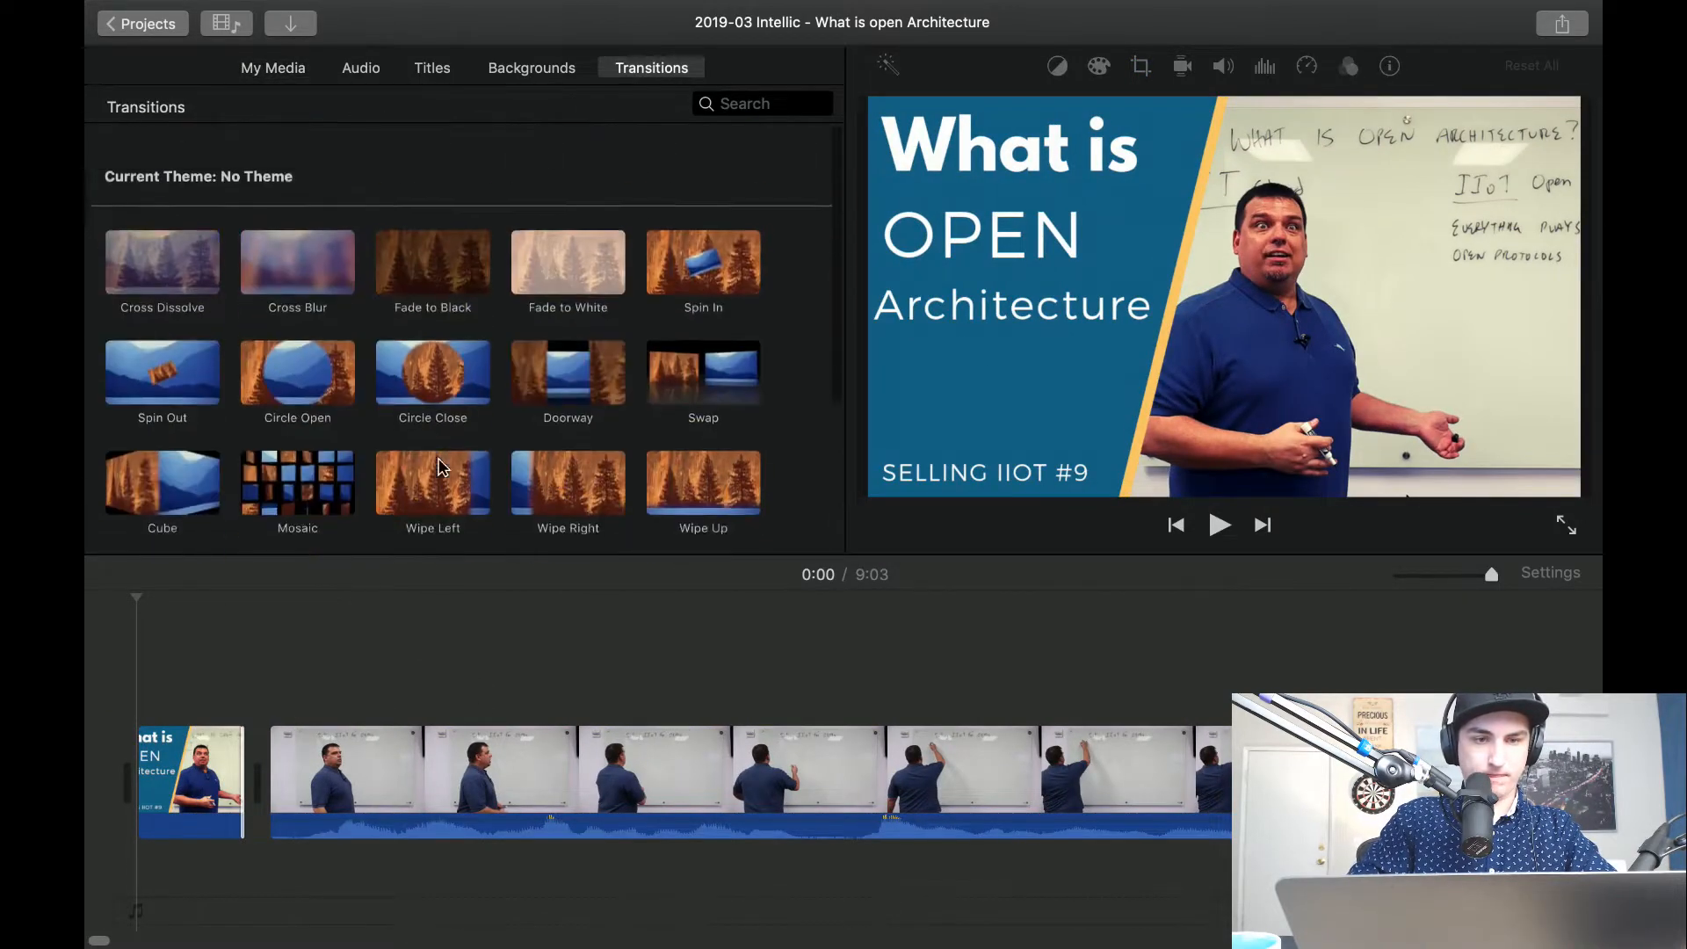
drag(163, 241, 194, 809)
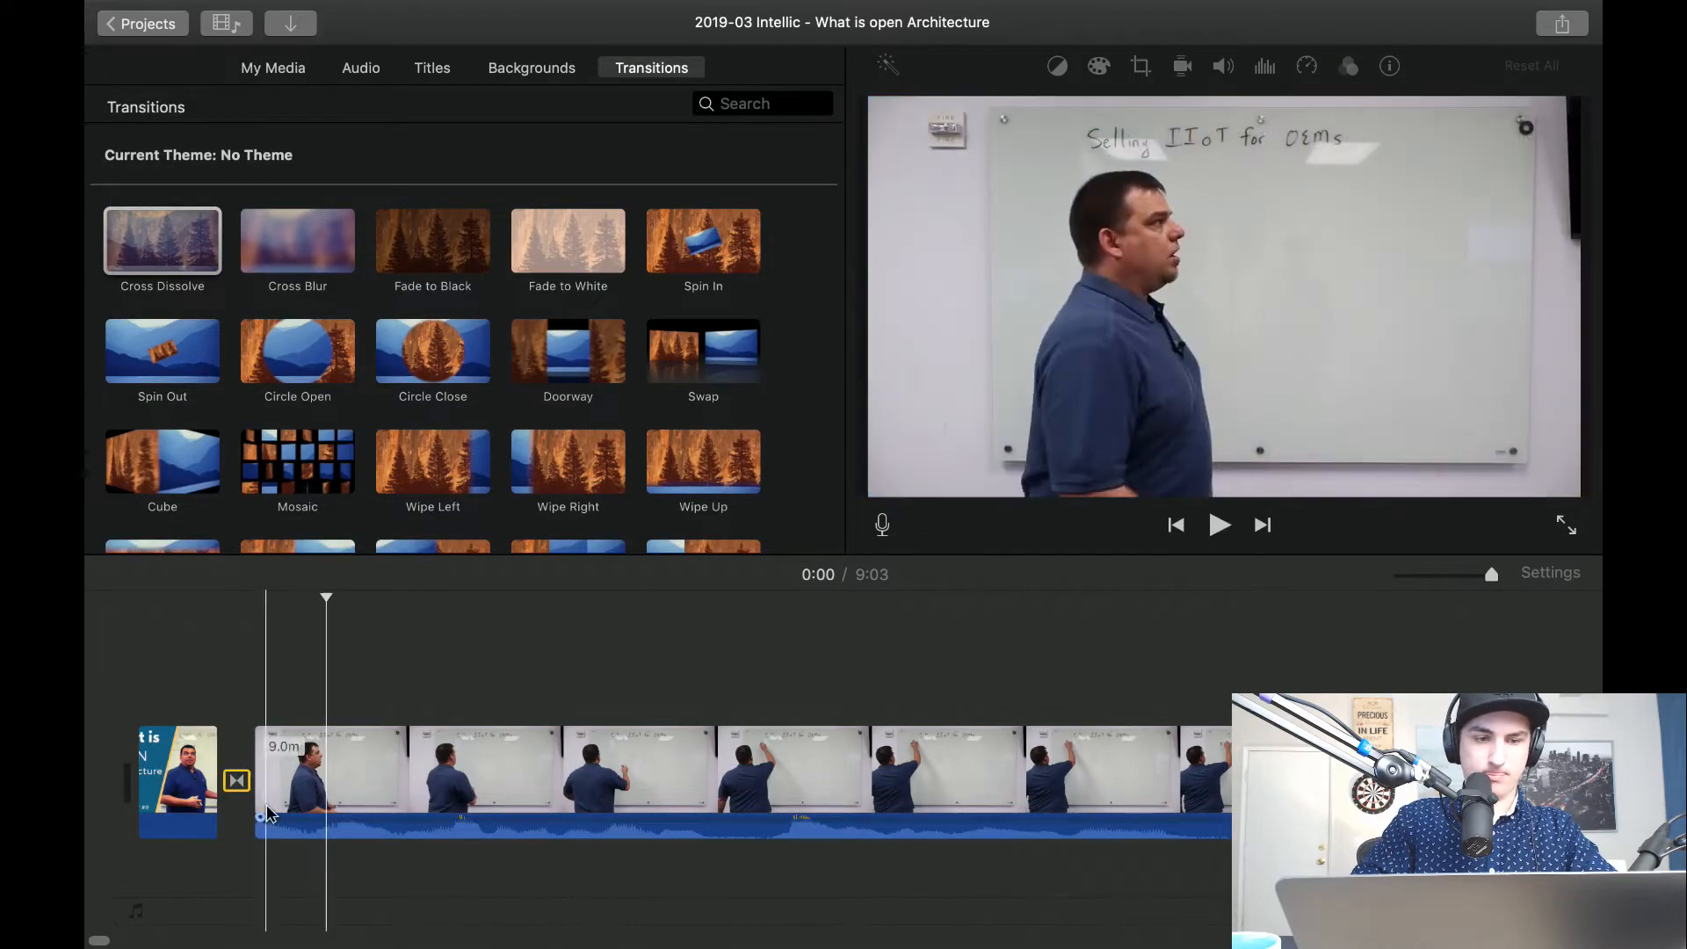
Remove the Ken Burns effect from the opening thumbnail and play the intro from the beginning.
click(185, 782)
click(1141, 66)
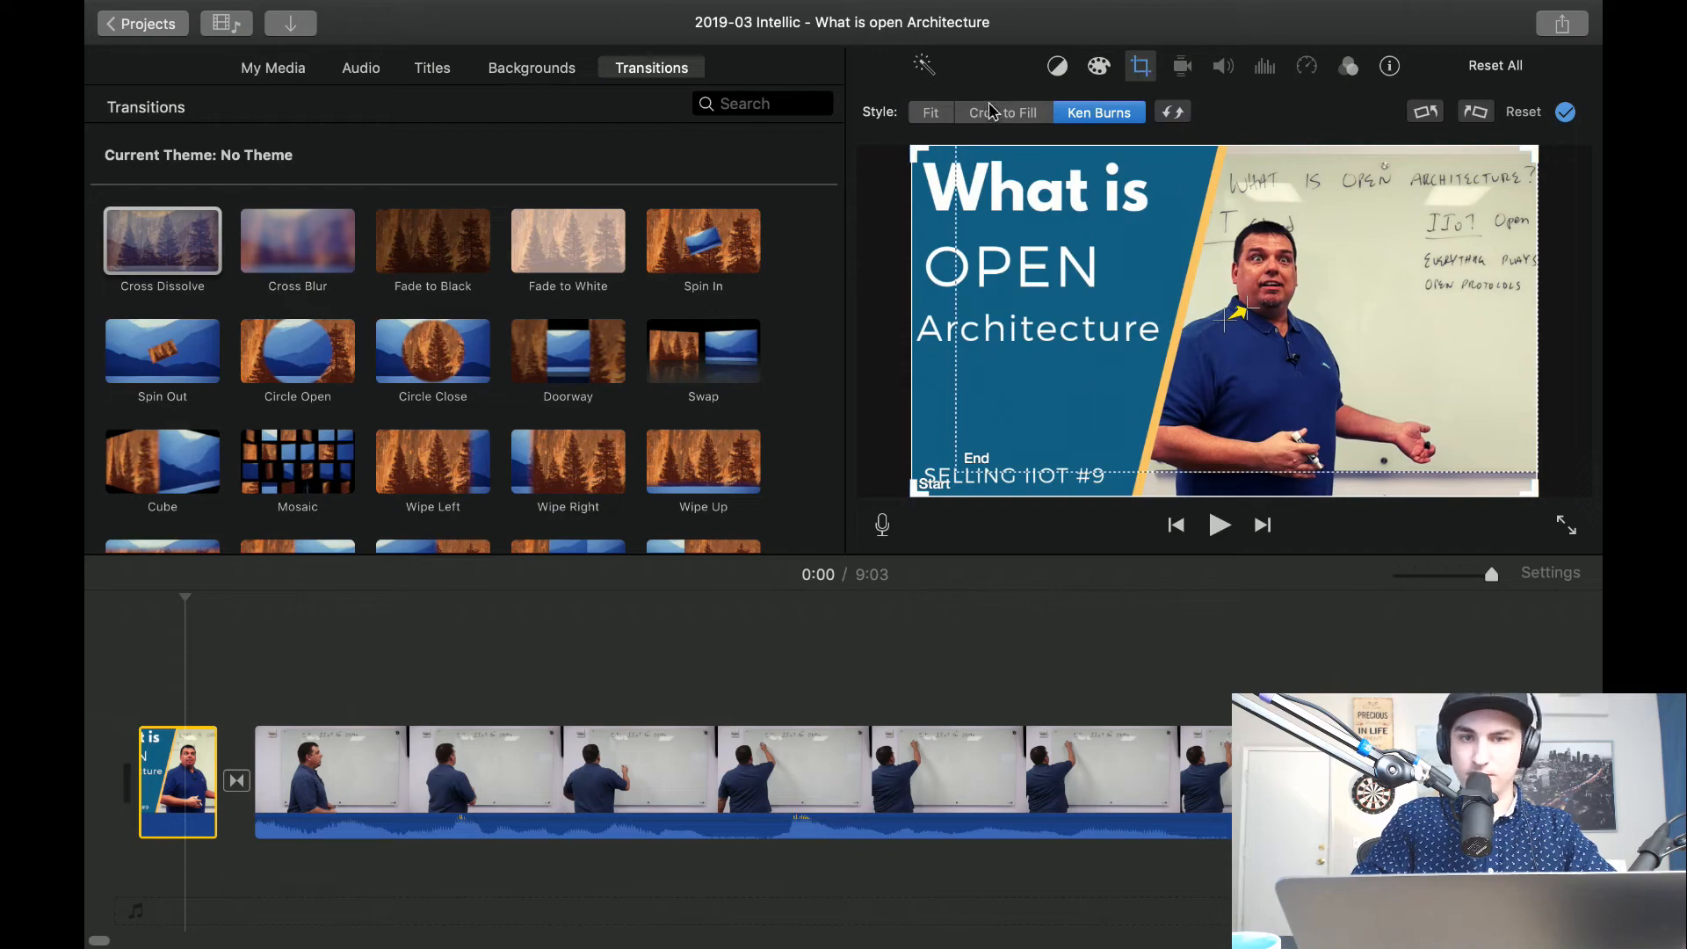
click(105, 689)
key(space)
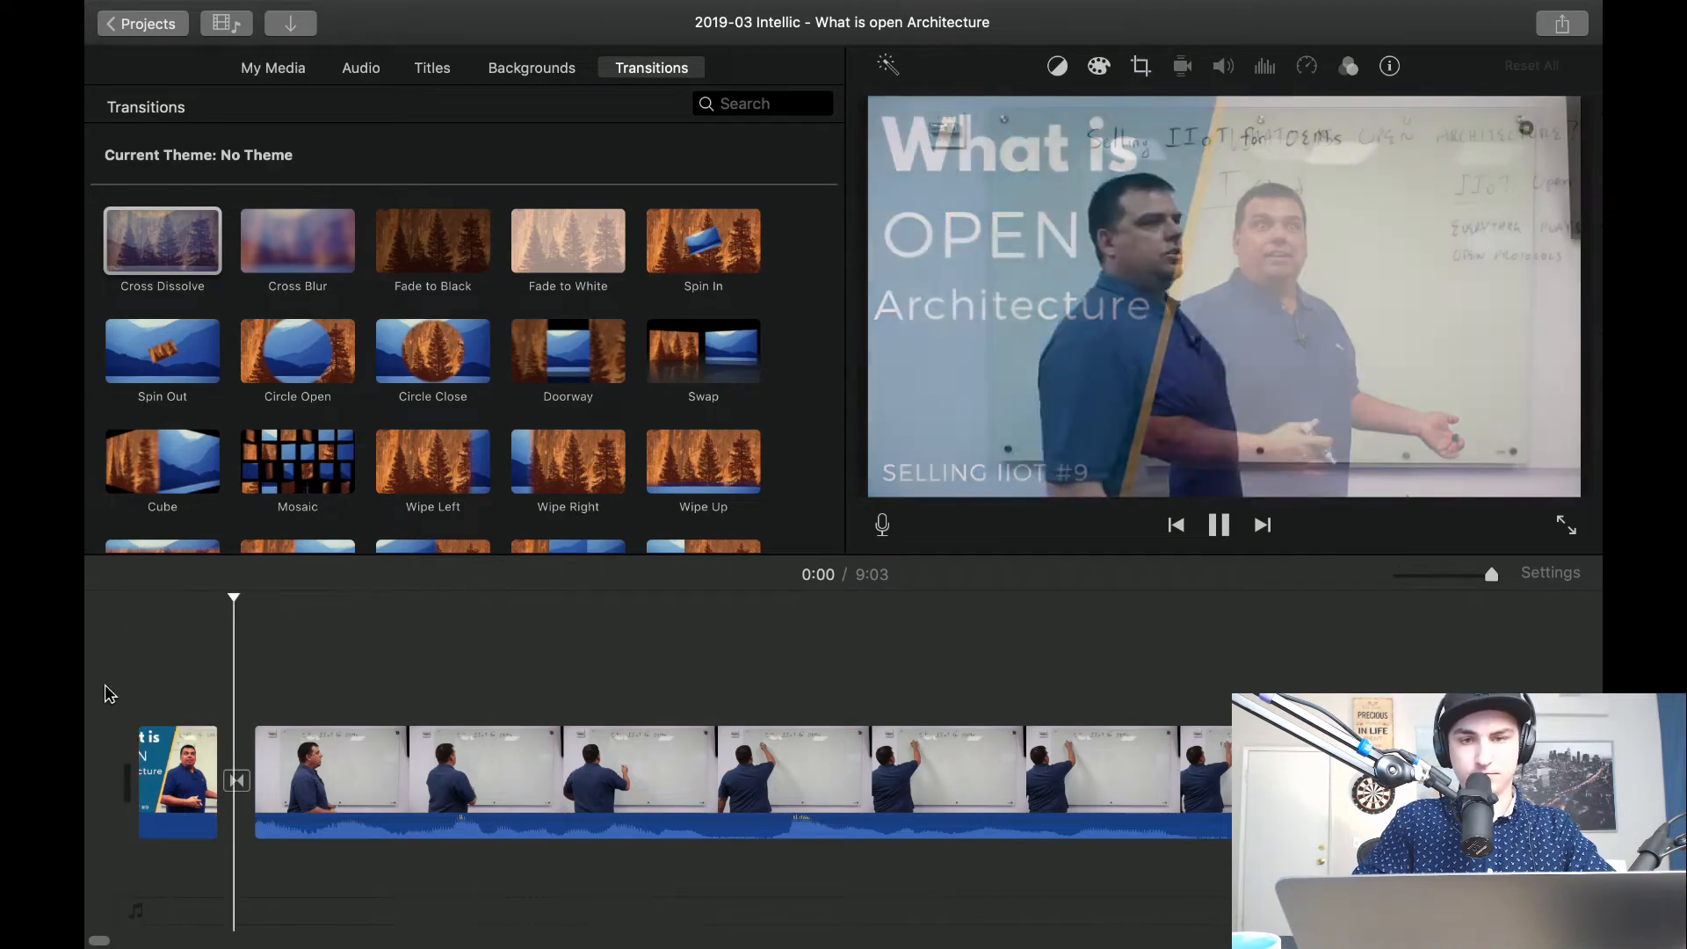
Auto-enhance the whiteboard clip in the open Architecture project and play it back.
key(space)
key(space)
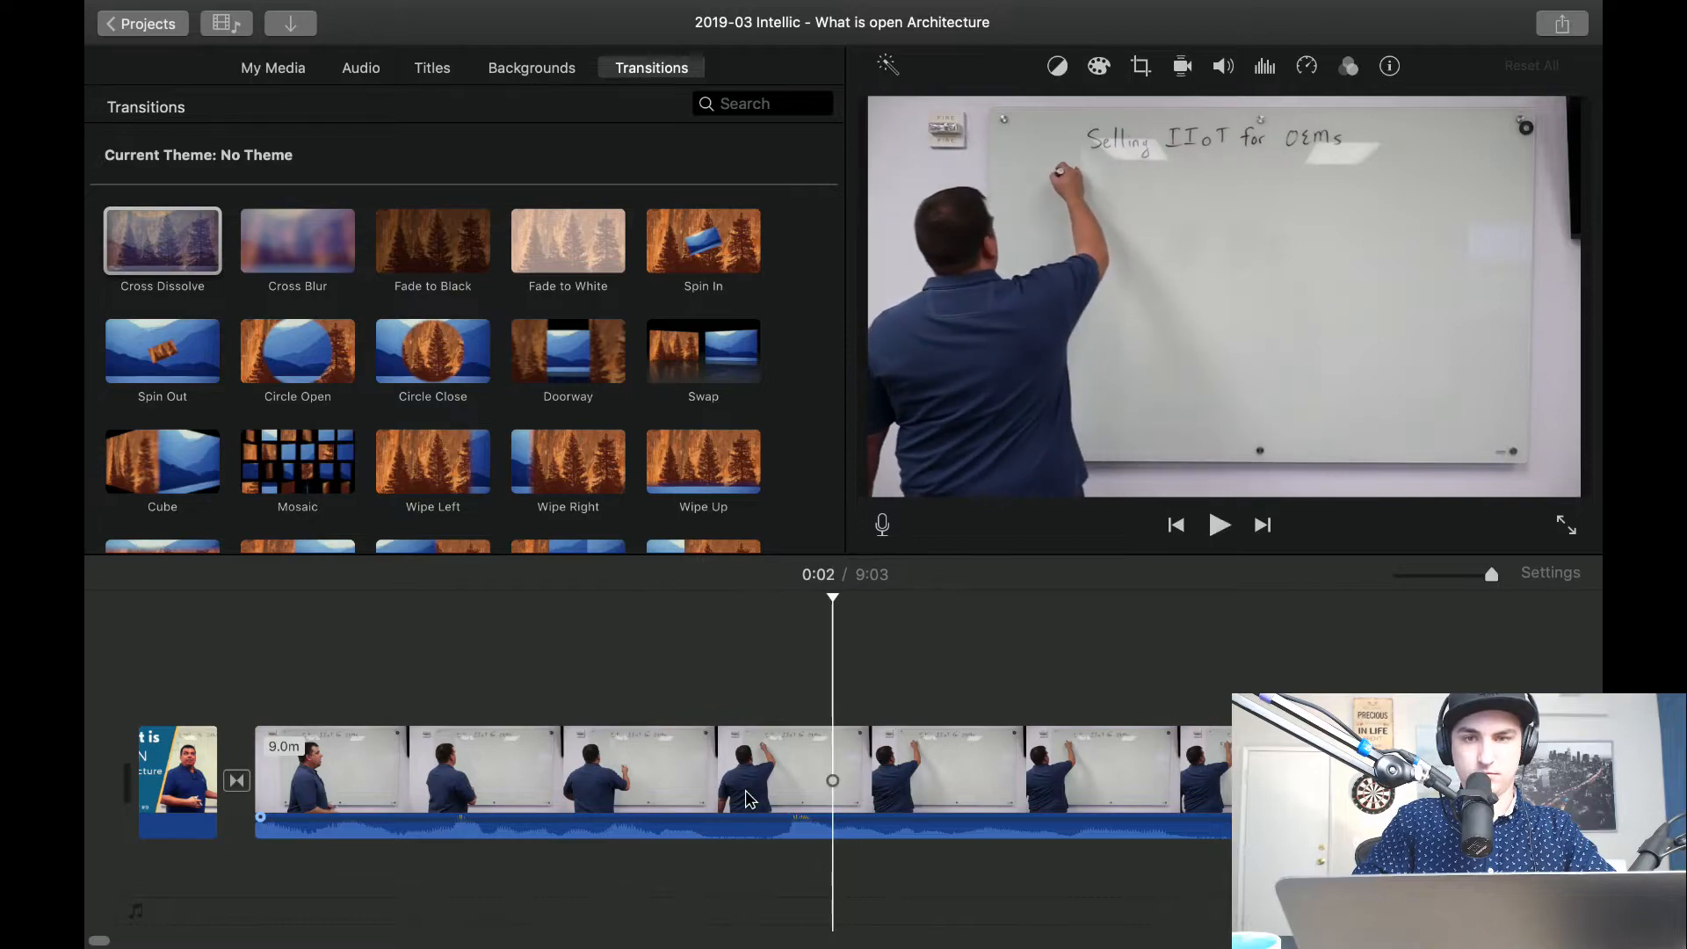
click(655, 761)
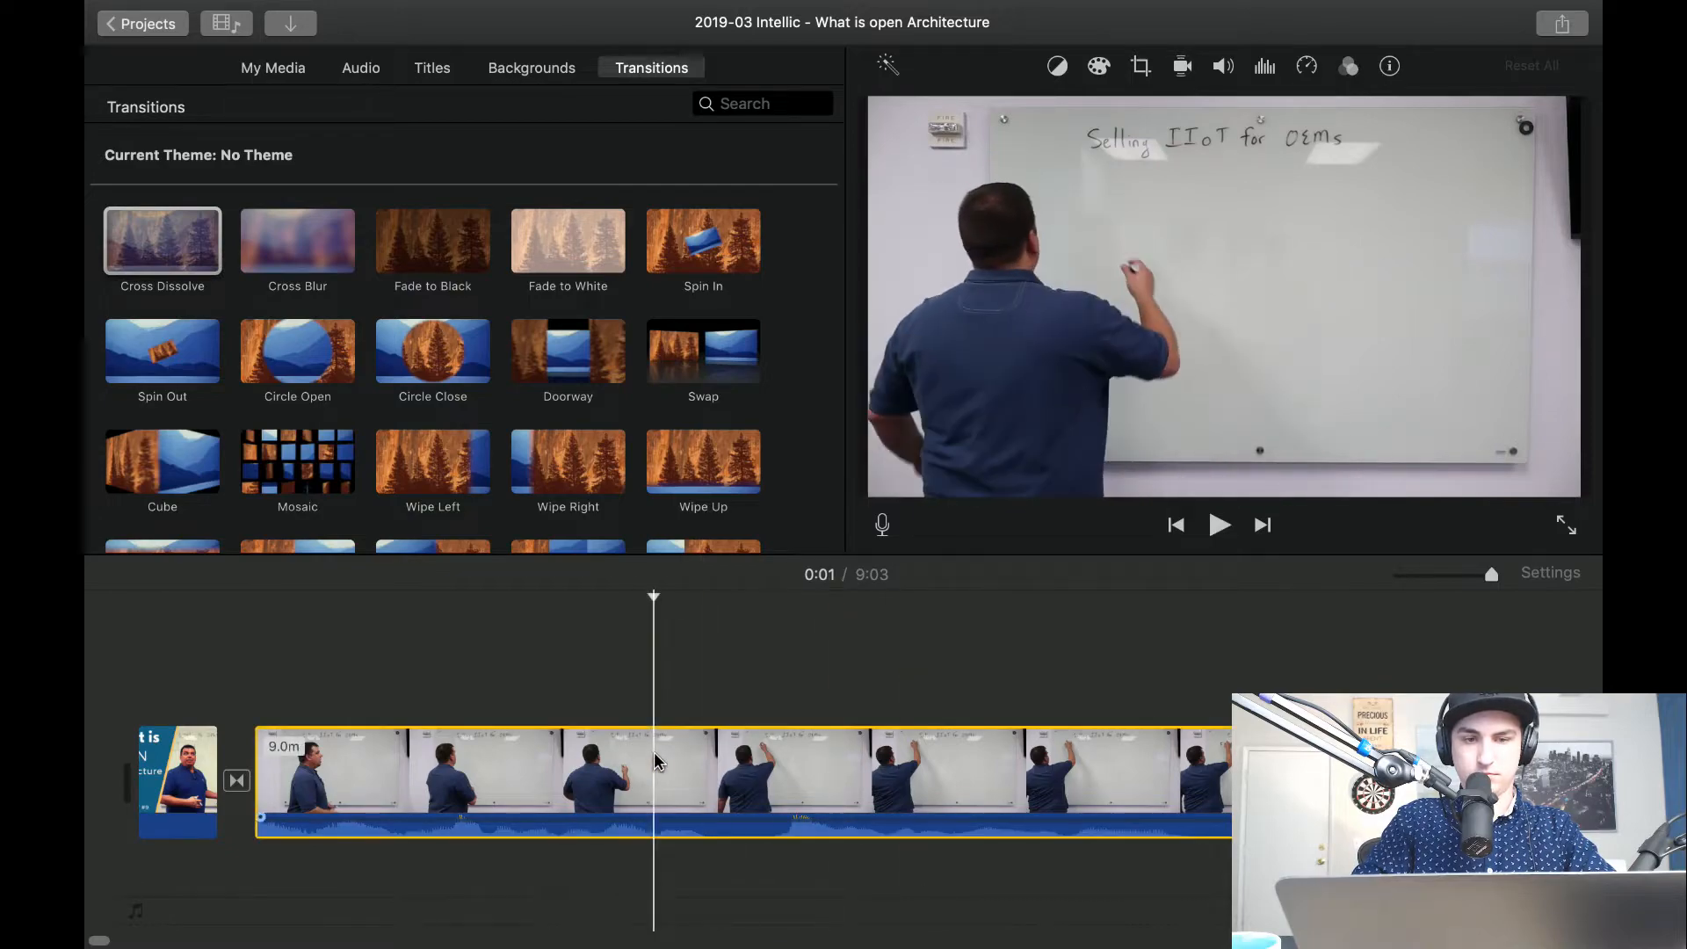
click(905, 67)
key(space)
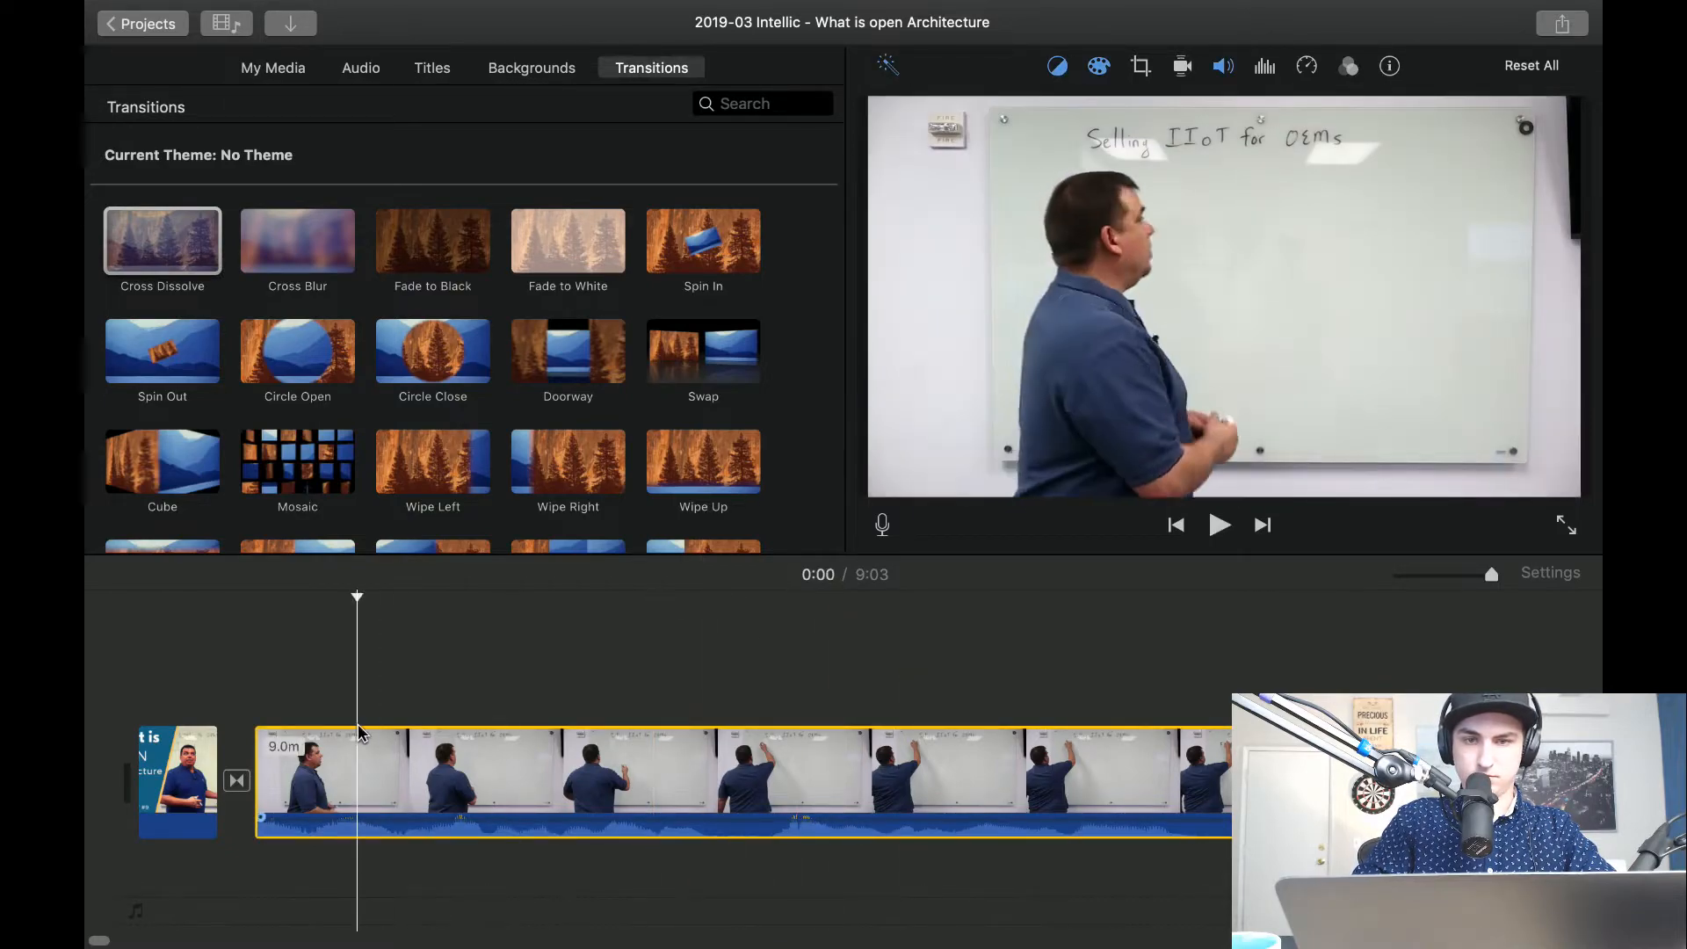
scroll(358, 732, right, 5)
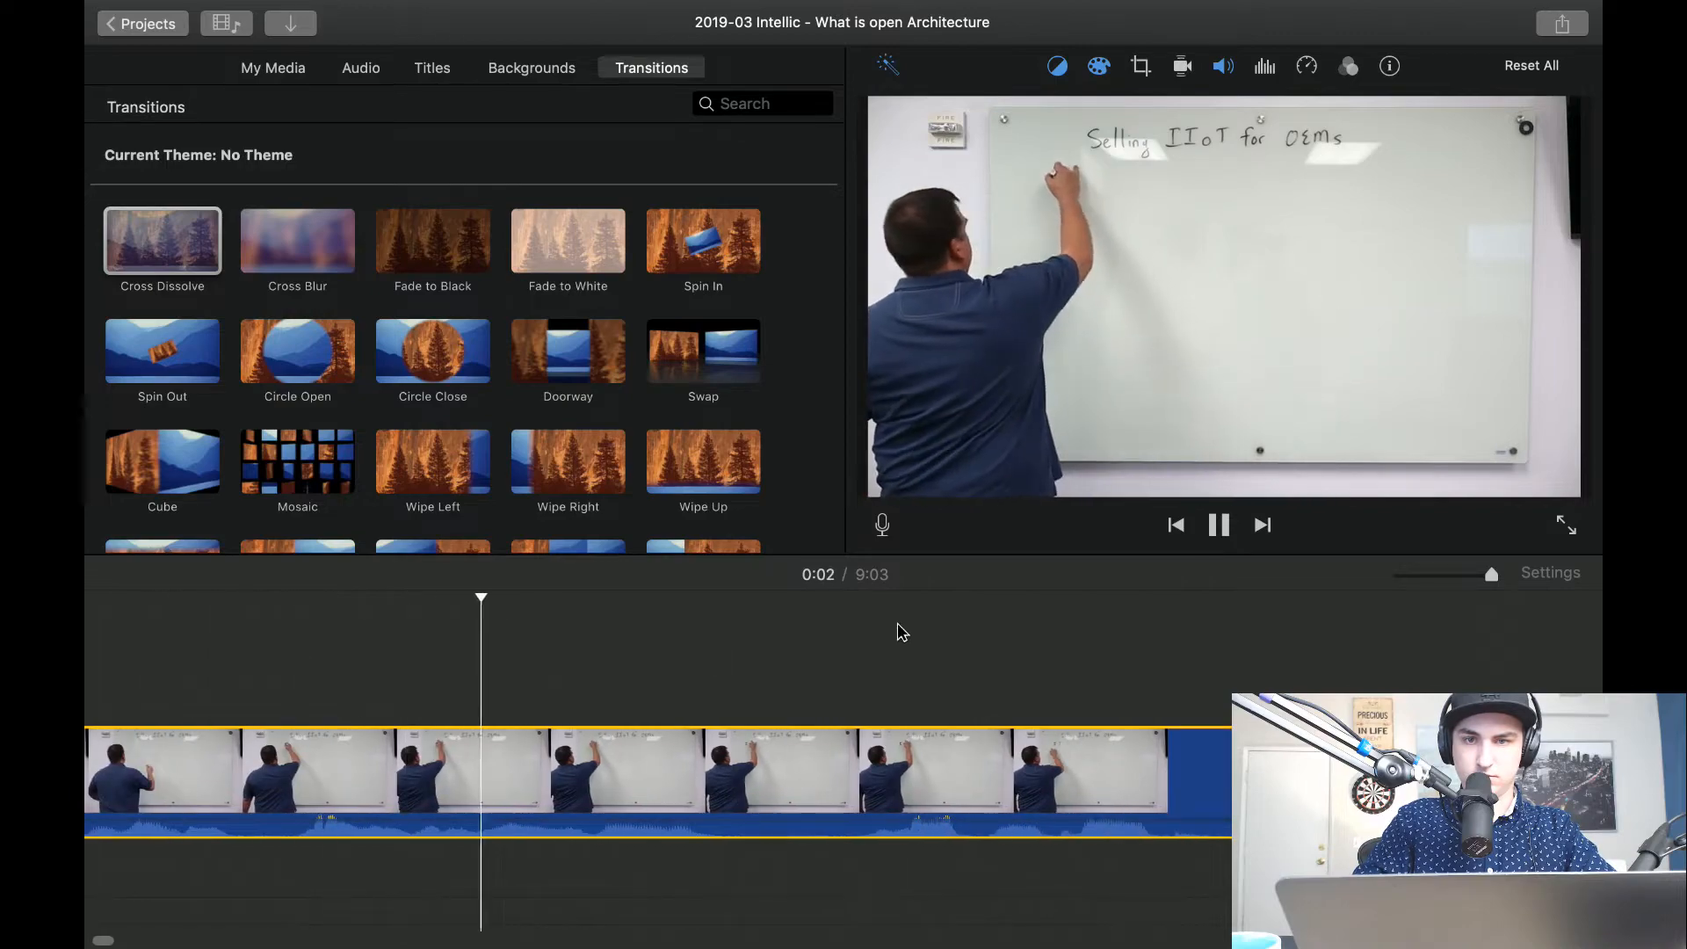
click(1419, 574)
Switch to the 2019-03 Intellic - What is closed architecture? project and play its timeline from the beginning.
click(142, 35)
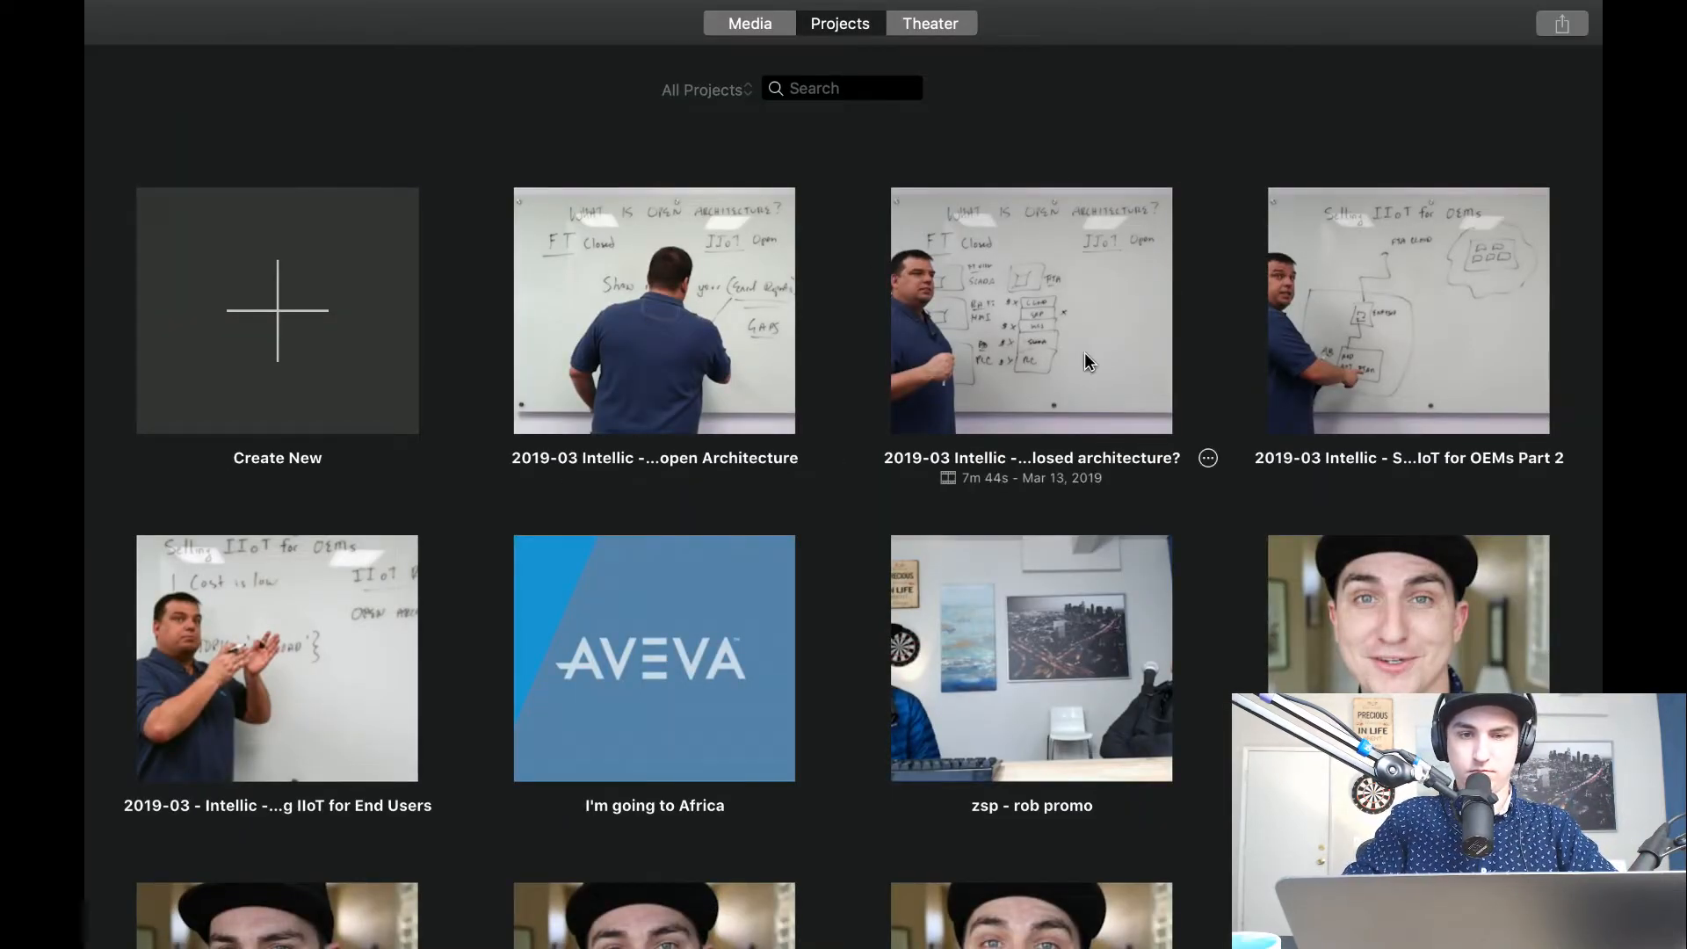
double_click(1083, 353)
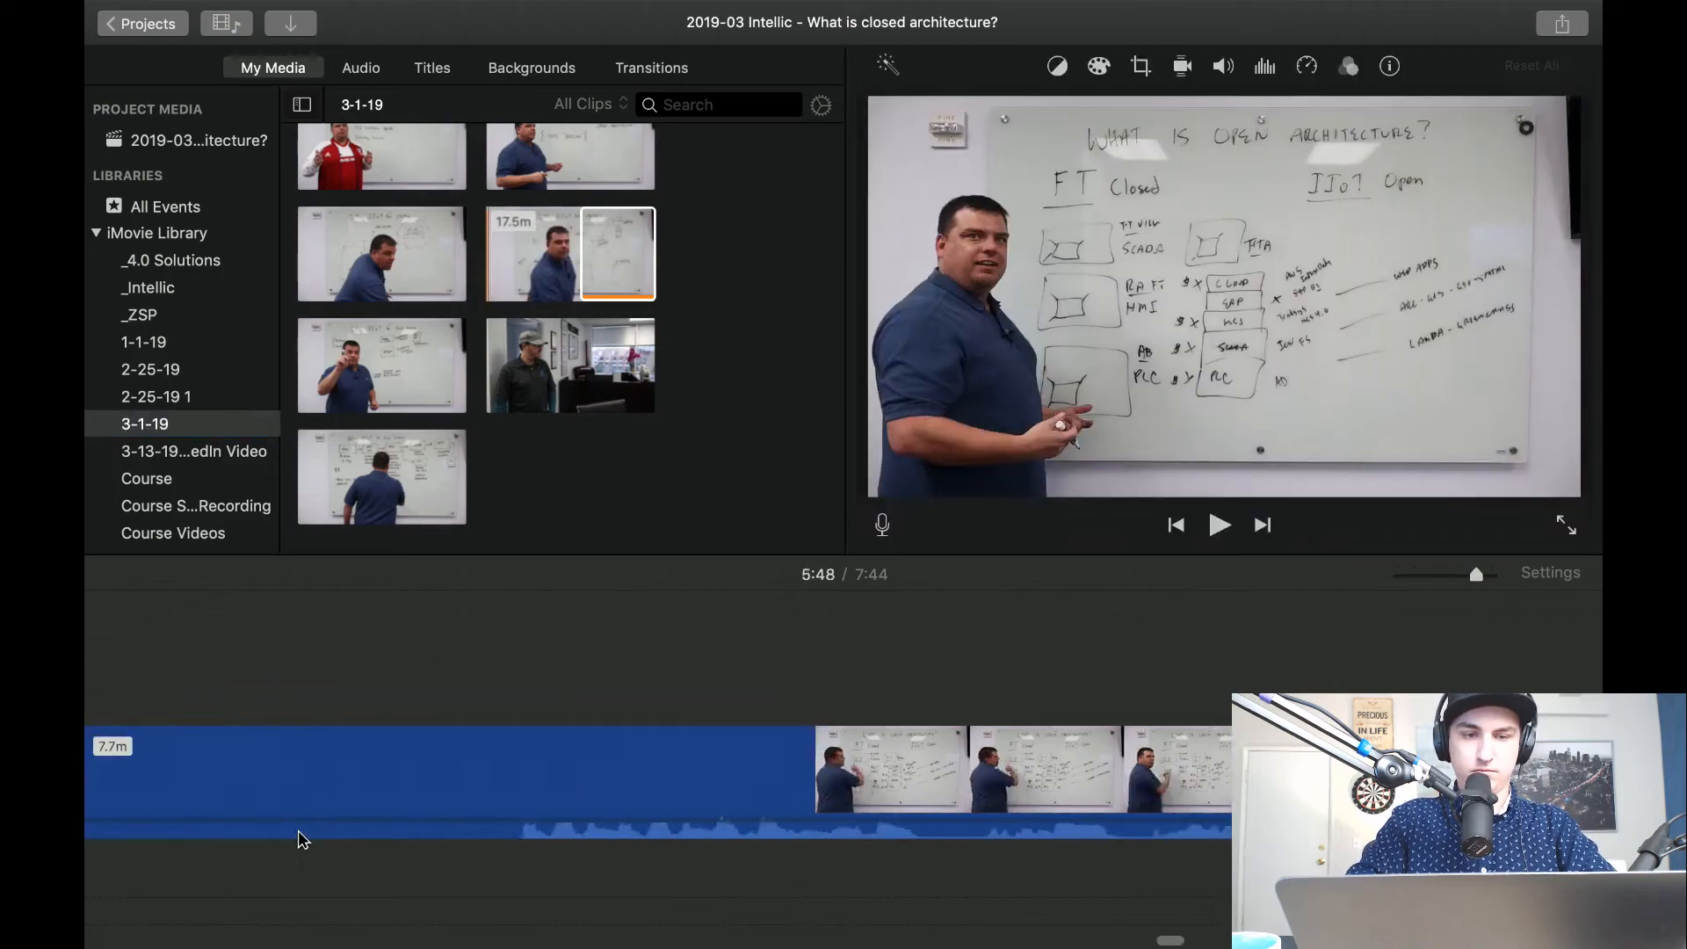
scroll(301, 839, left, 15)
key(space)
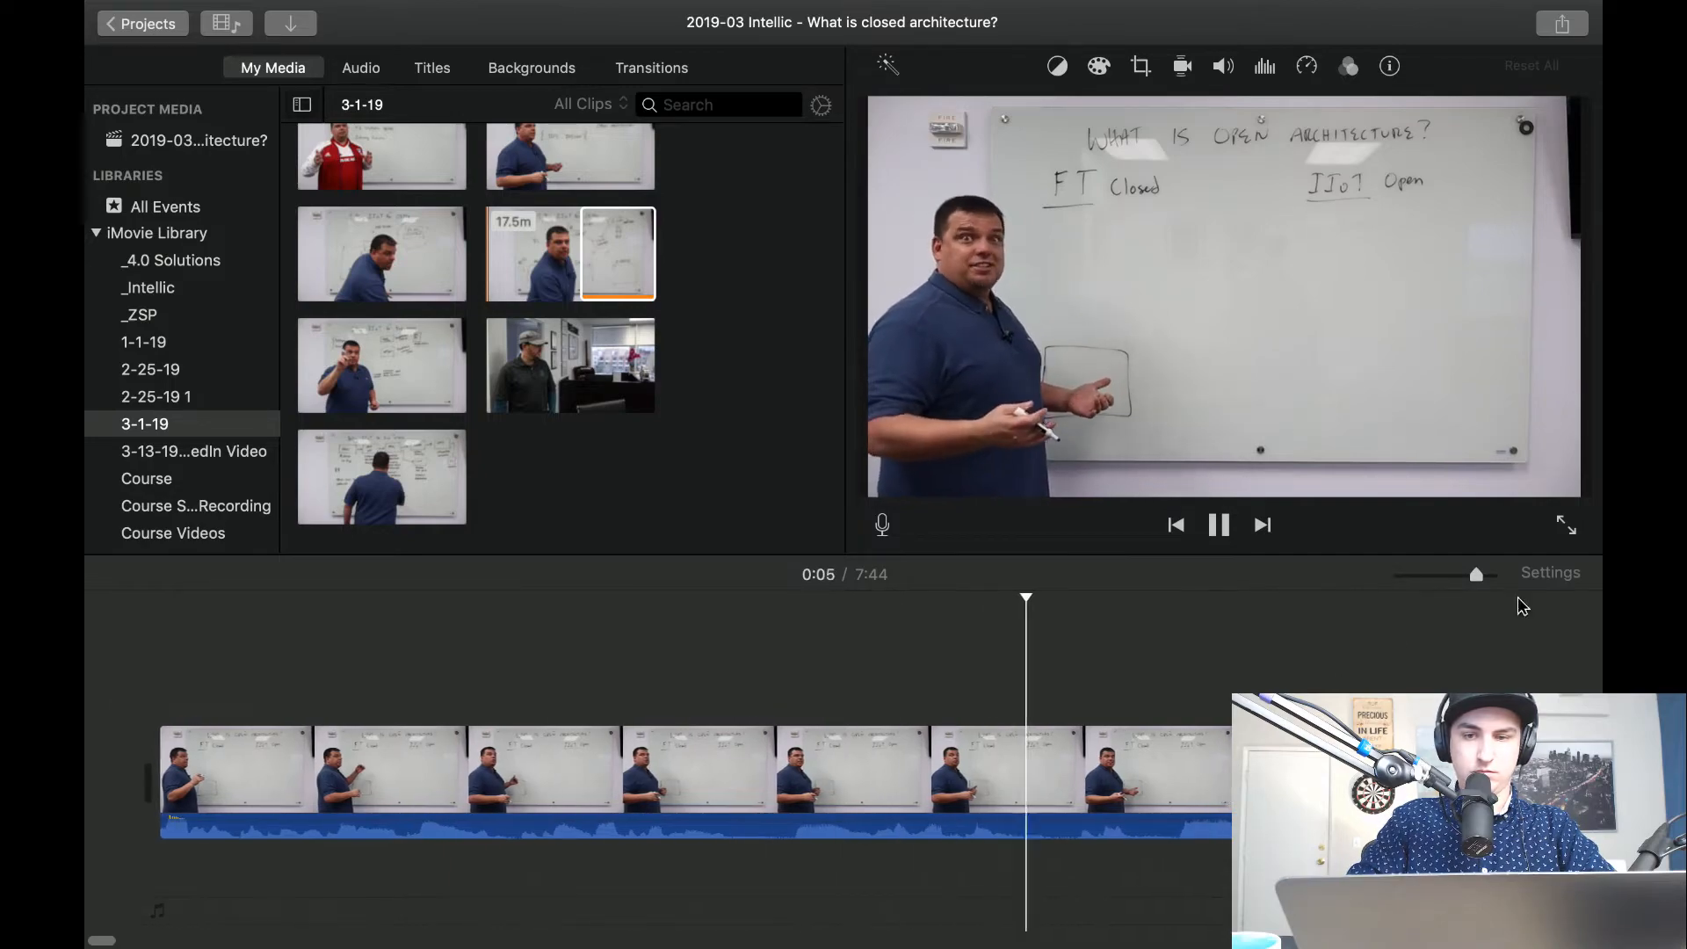
Extend the start of the whiteboard clip by about 2 seconds of earlier footage and play the opening.
drag(1477, 575, 1444, 578)
drag(161, 790, 124, 804)
key(space)
scroll(363, 763, up, 5)
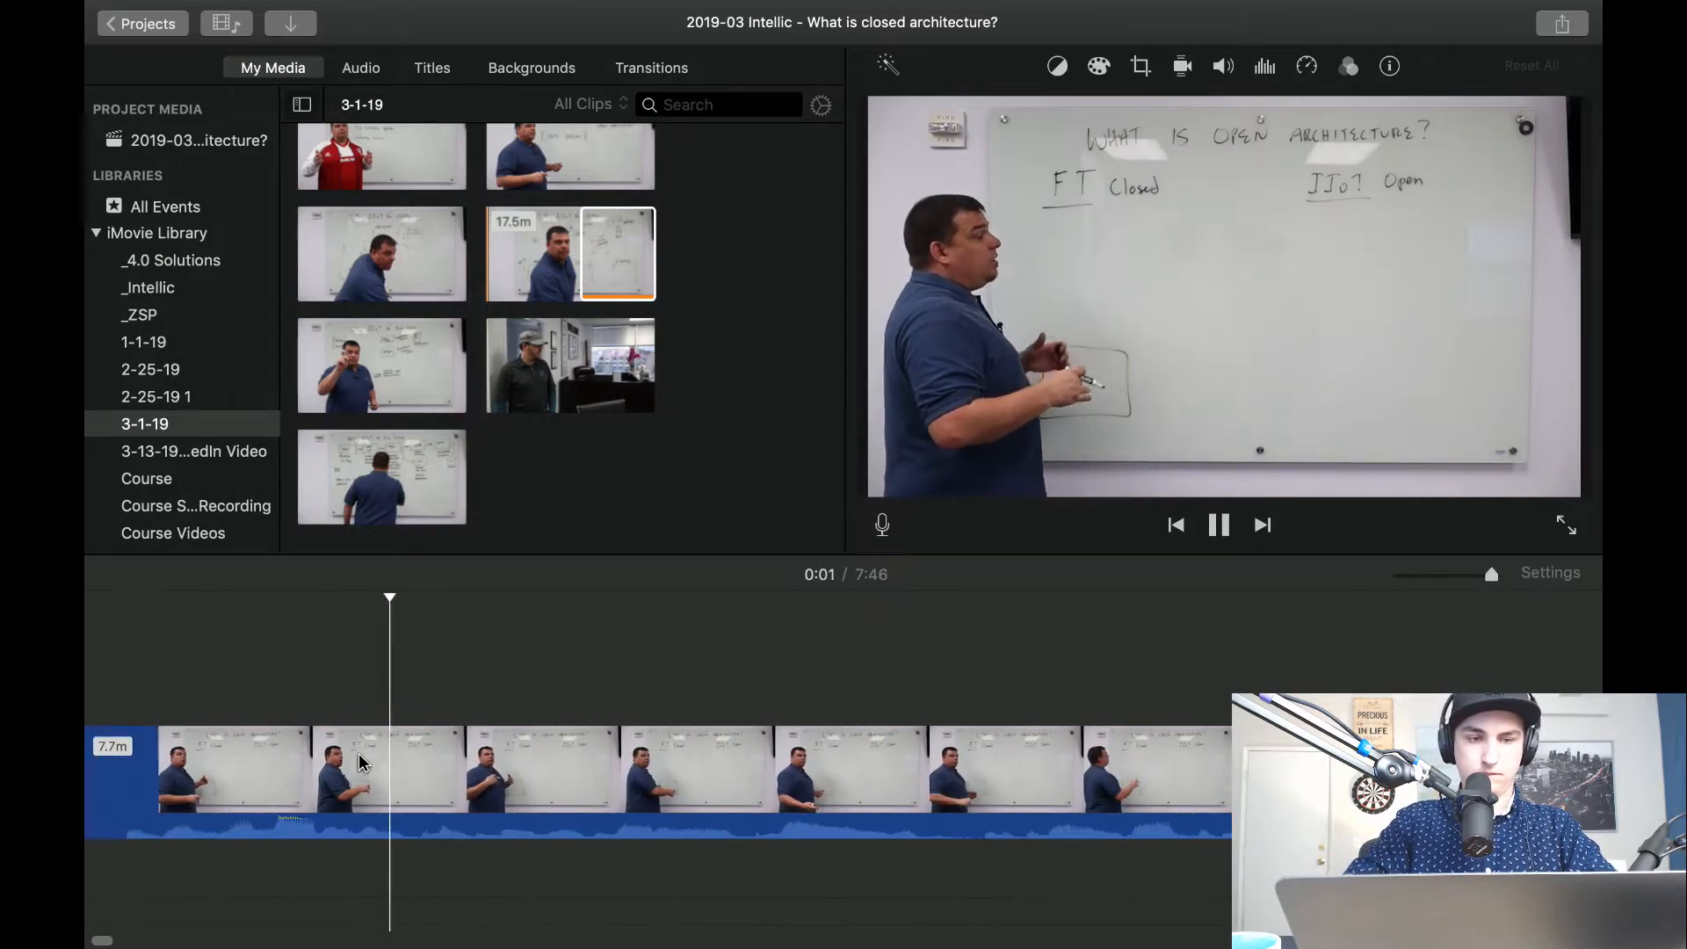
click(1399, 578)
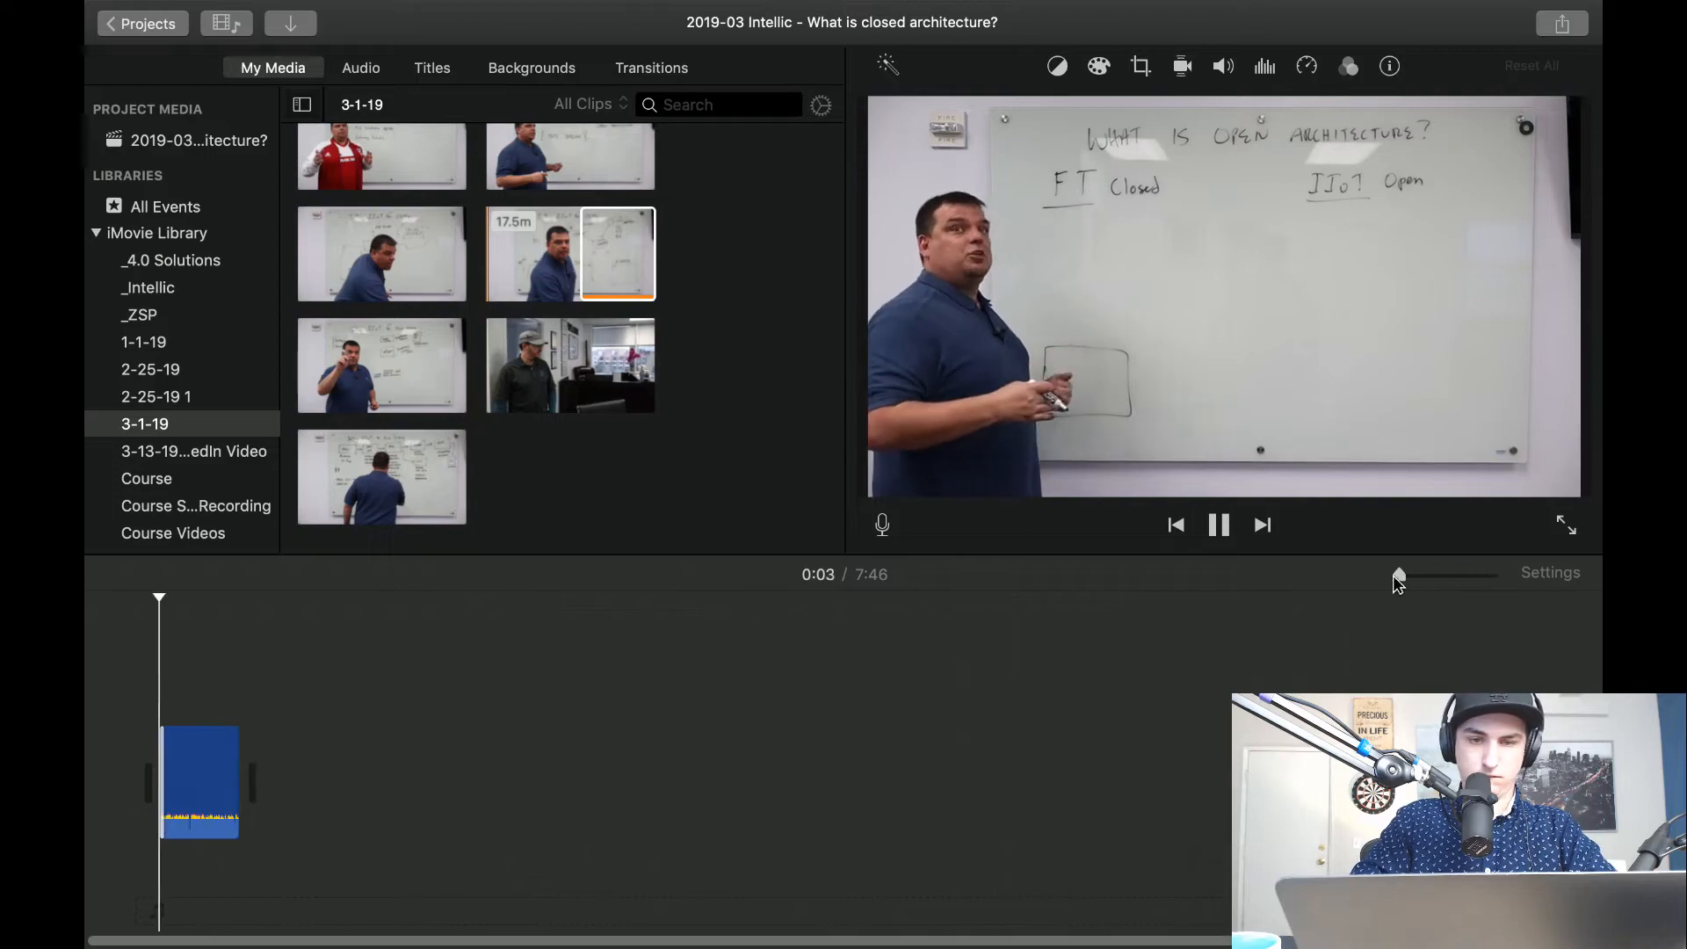
scroll(195, 785, up, 5)
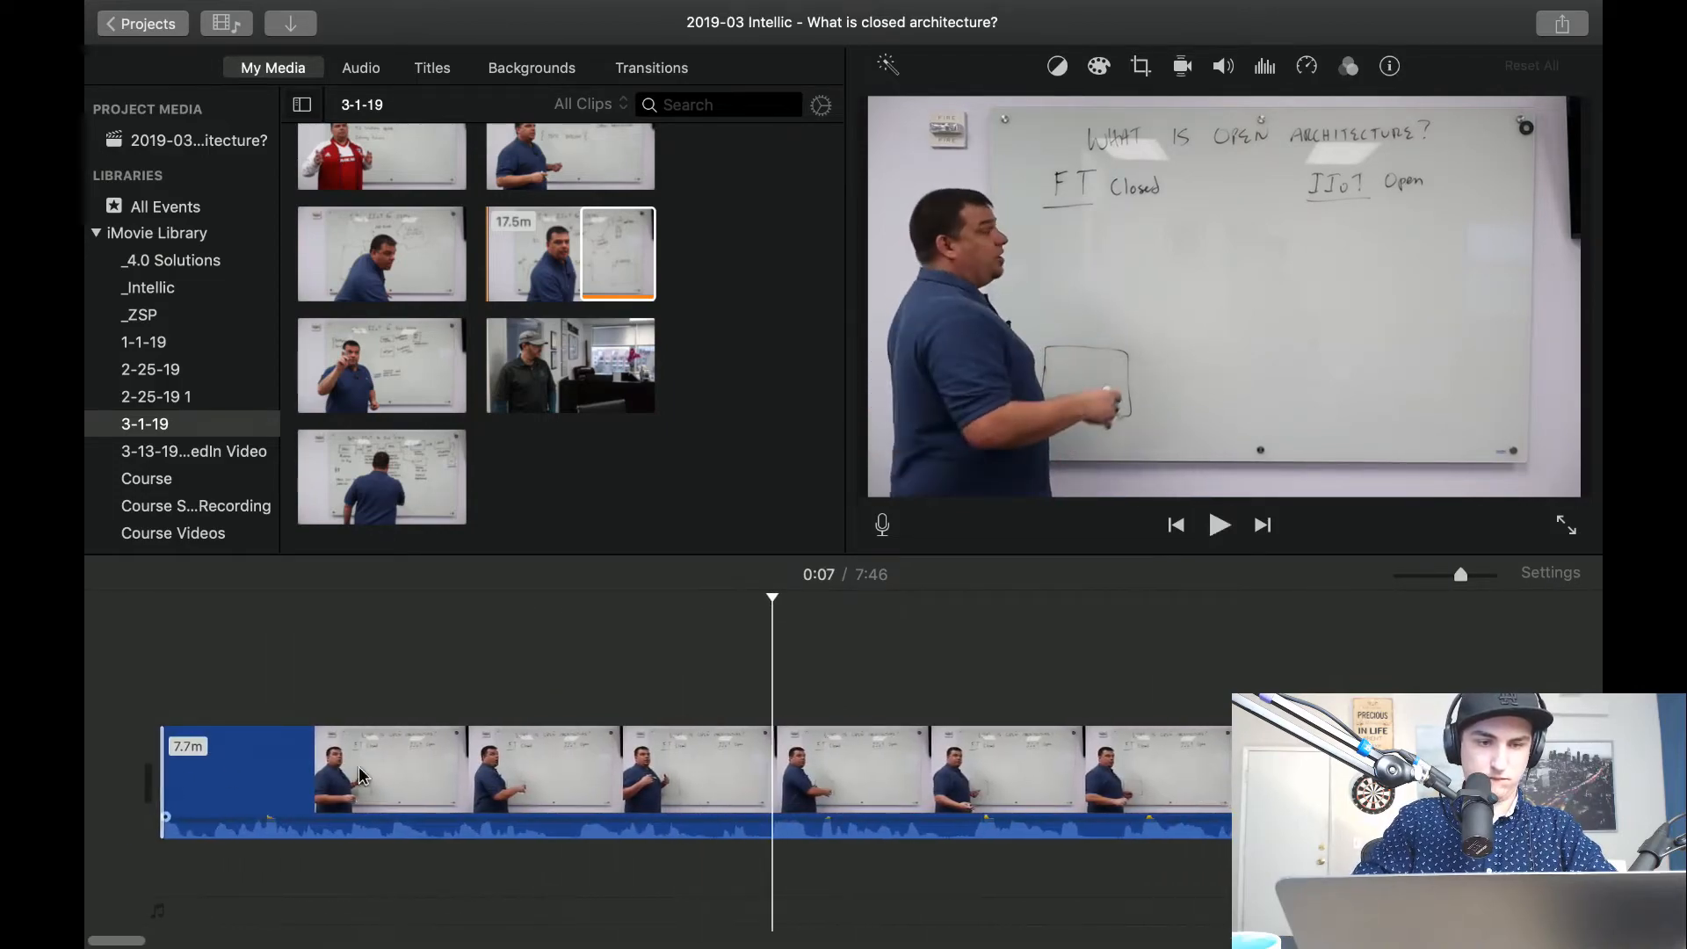
key(space)
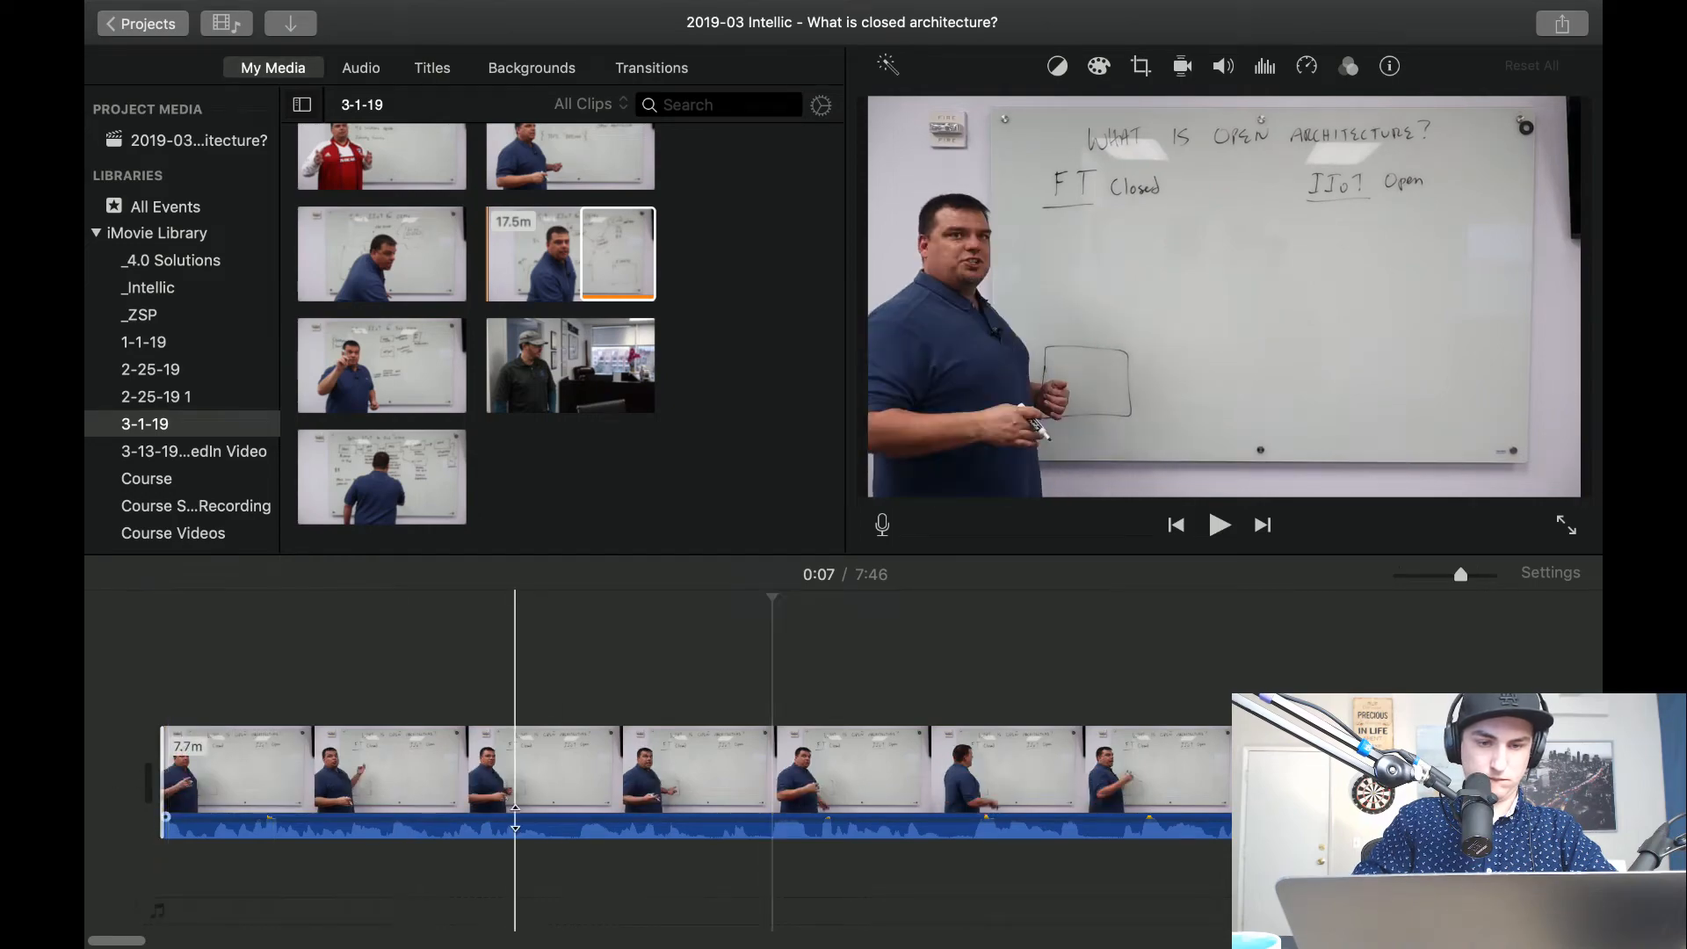
Split the whiteboard clip about 0.6 seconds after its start.
click(572, 781)
key(super+b)
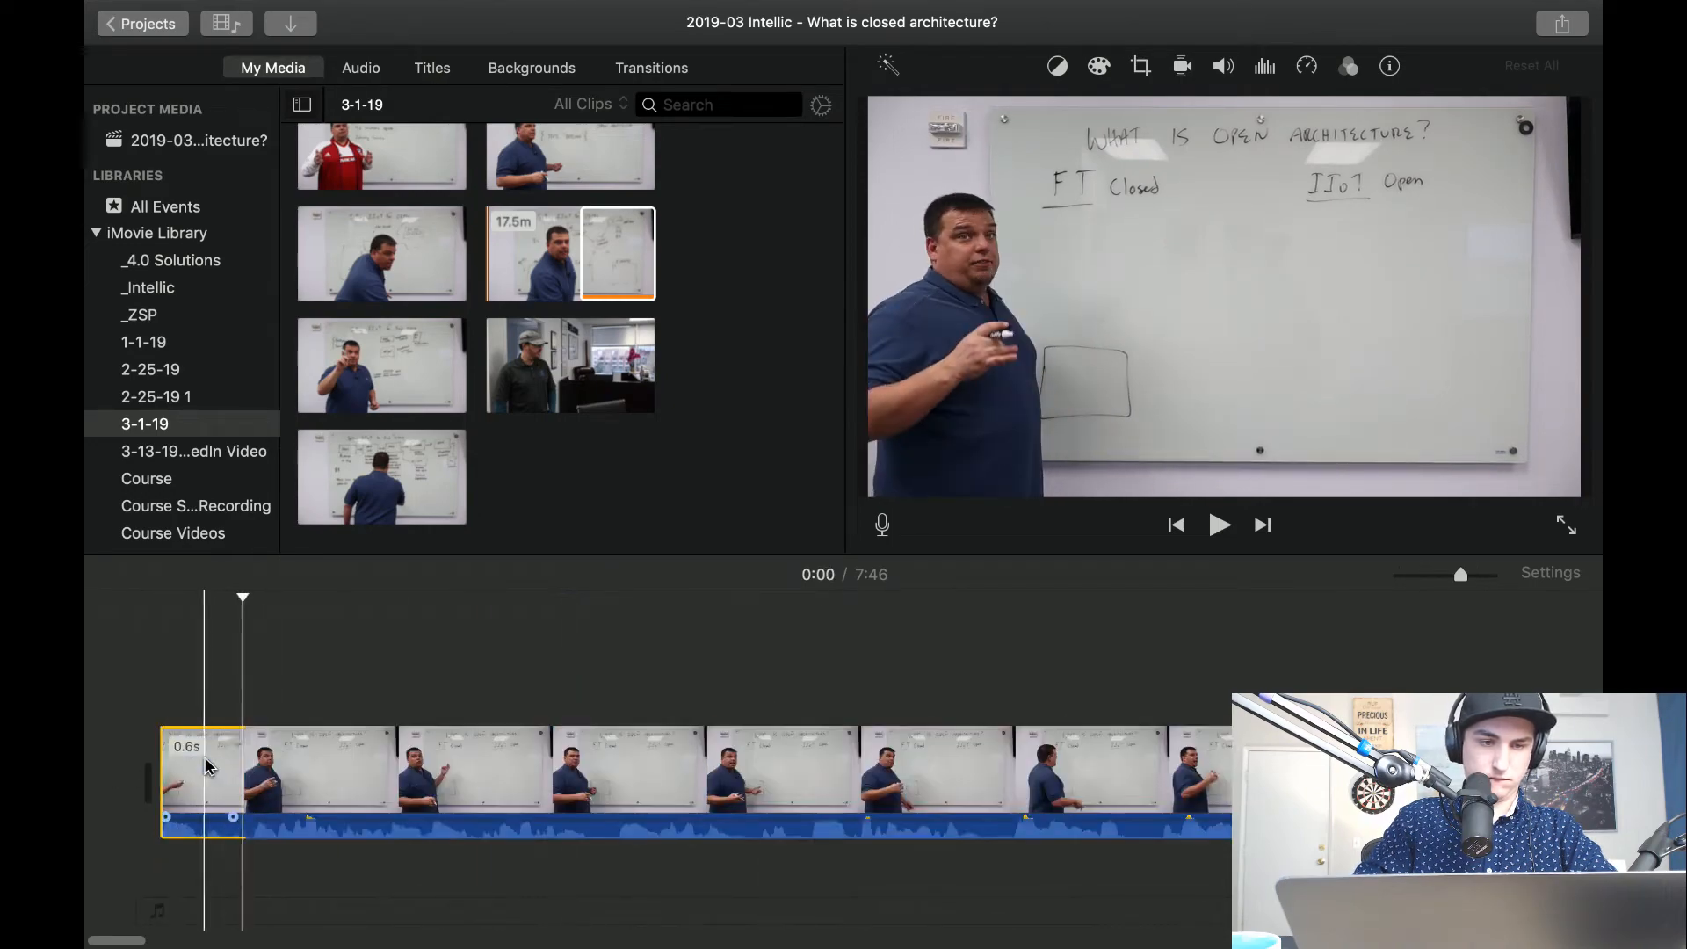
key(Delete)
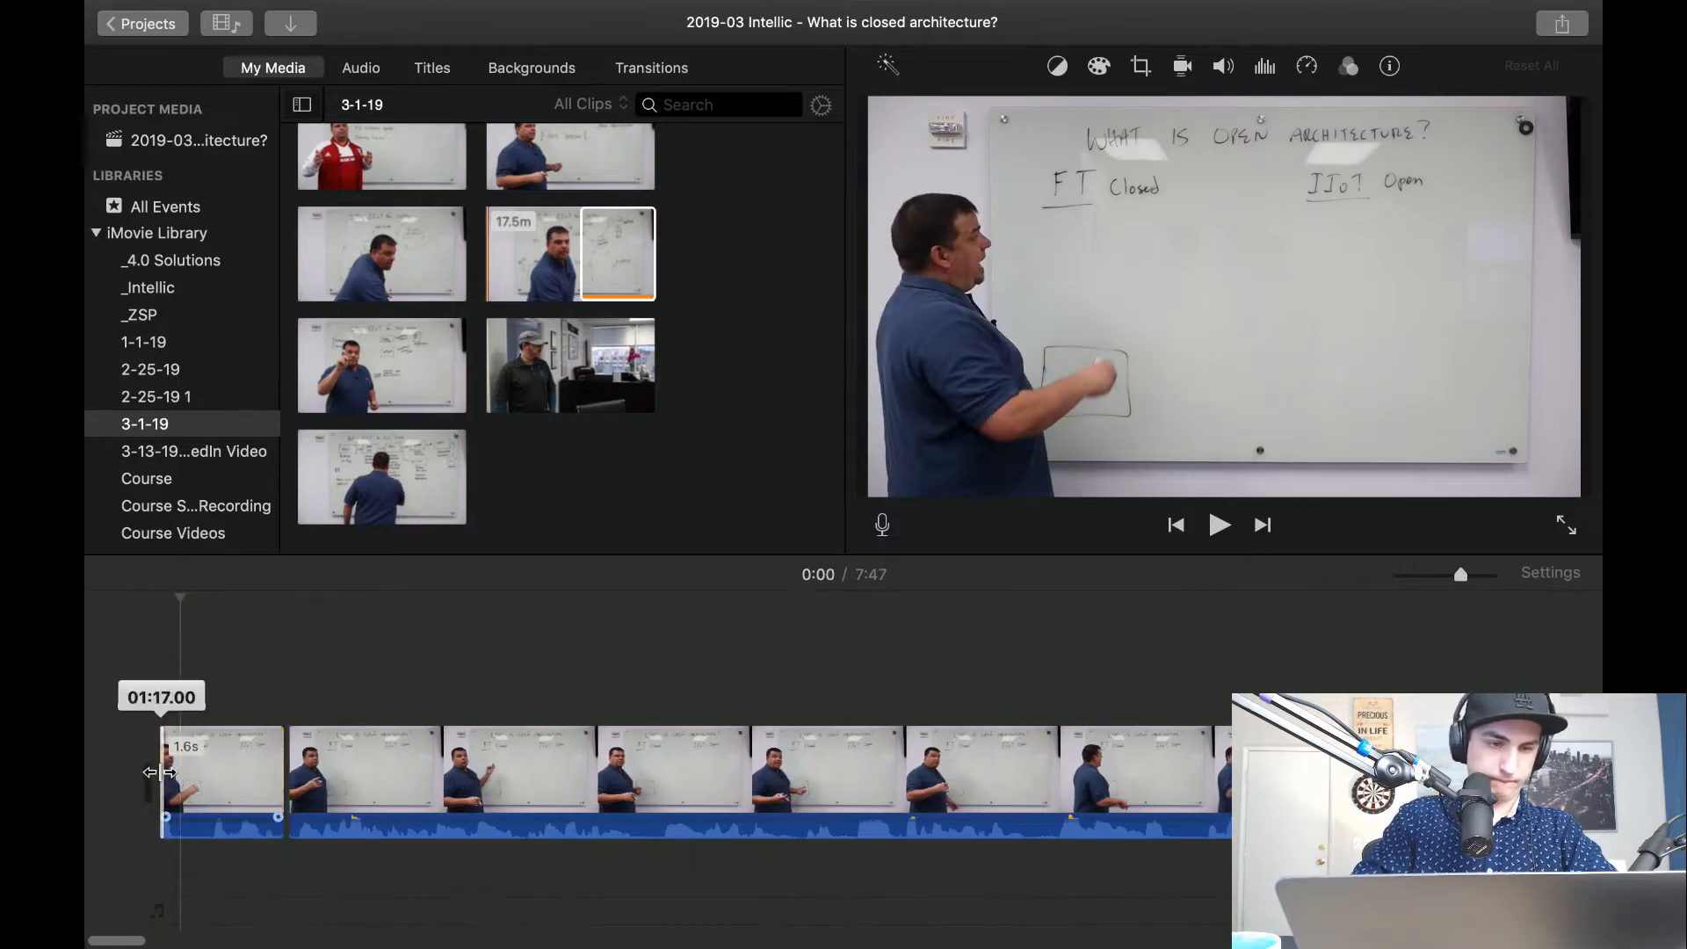
Extend the start of the short opening piece until it is about 11.9 seconds long, checking the start by playback.
drag(160, 772, 103, 769)
drag(1460, 575, 1446, 576)
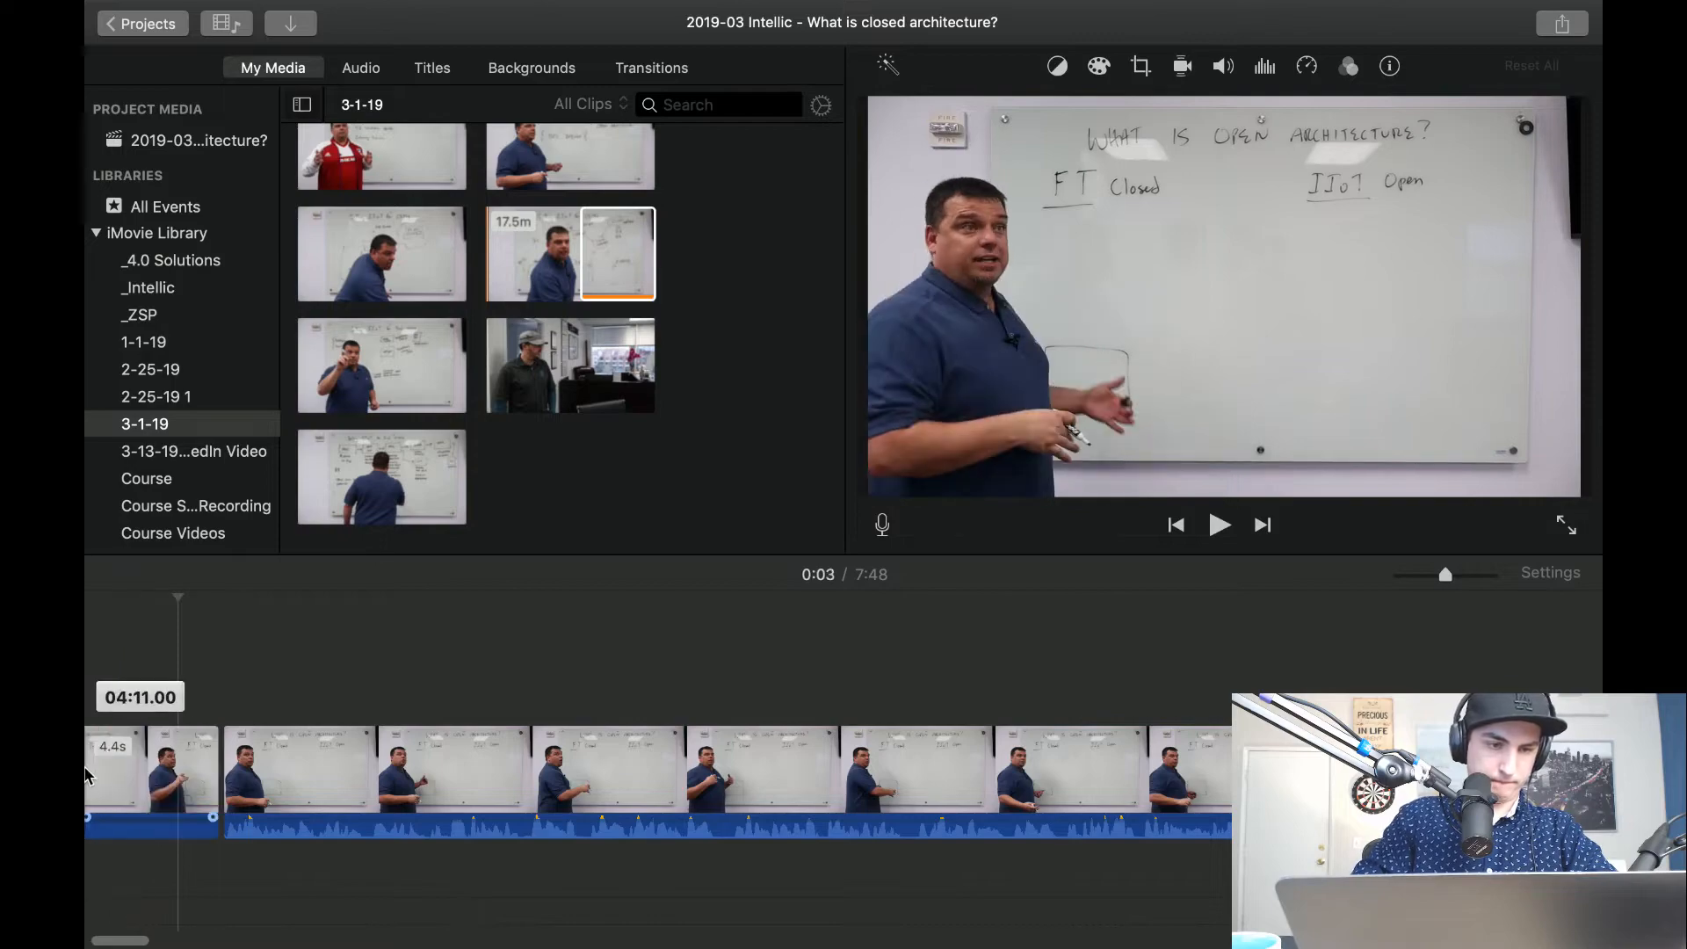
mouse_move(104, 782)
mouse_down()
mouse_move(123, 784)
mouse_move(88, 795)
mouse_up()
scroll(360, 756, left, 3)
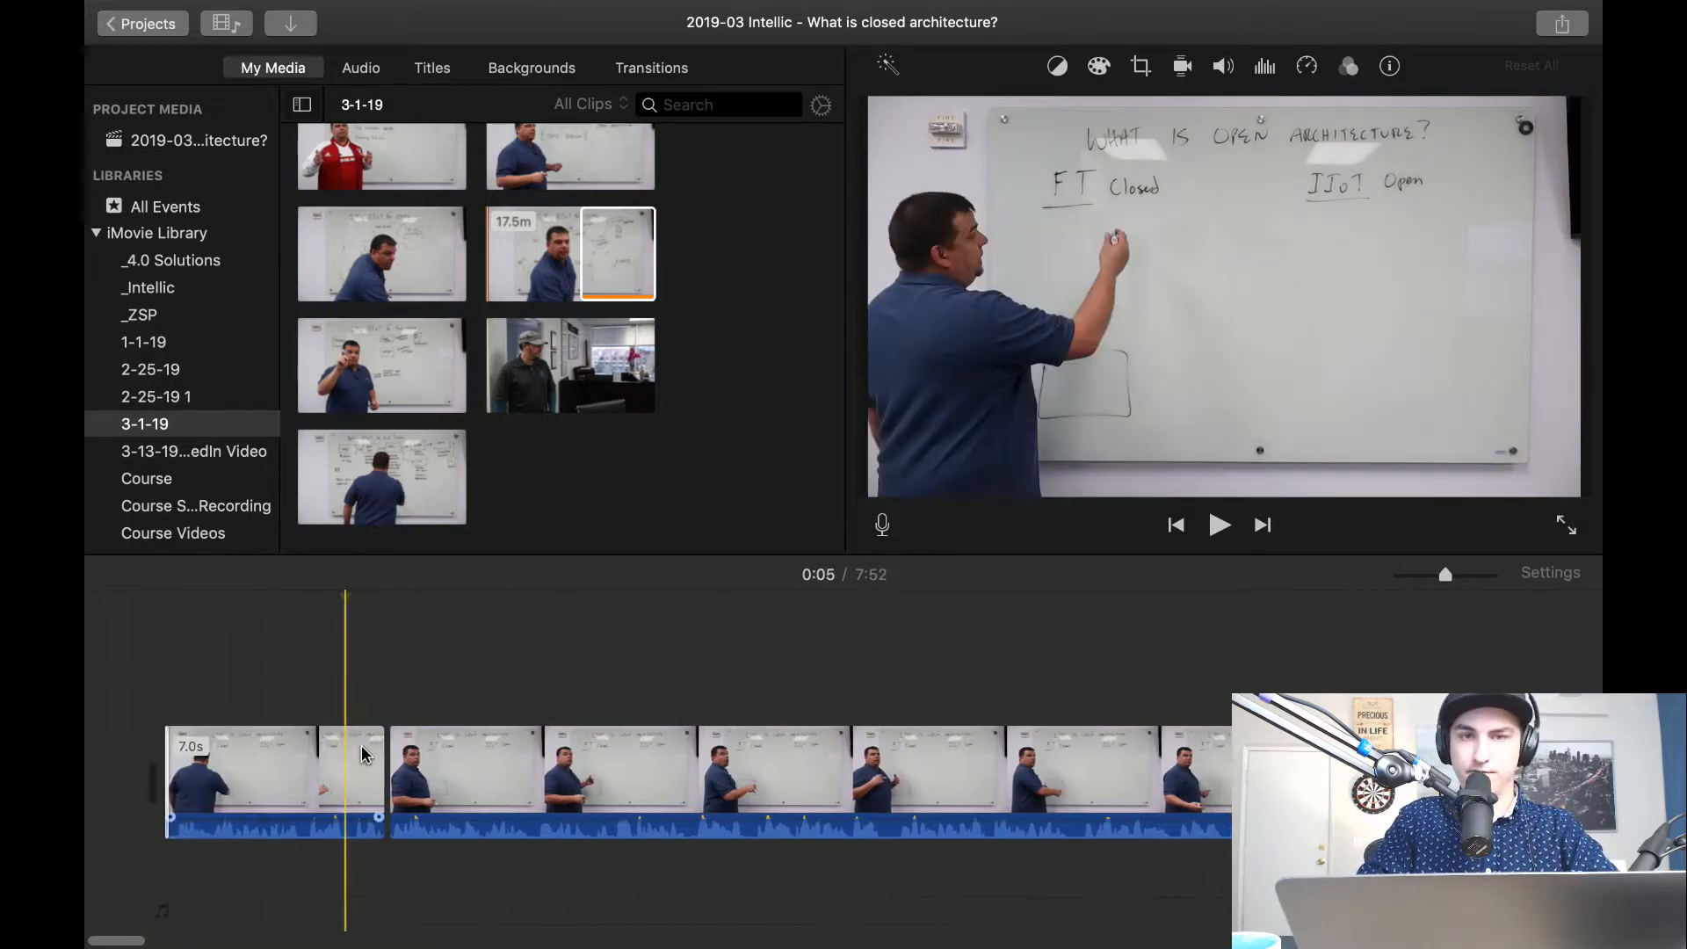
drag(158, 790, 95, 791)
key(space)
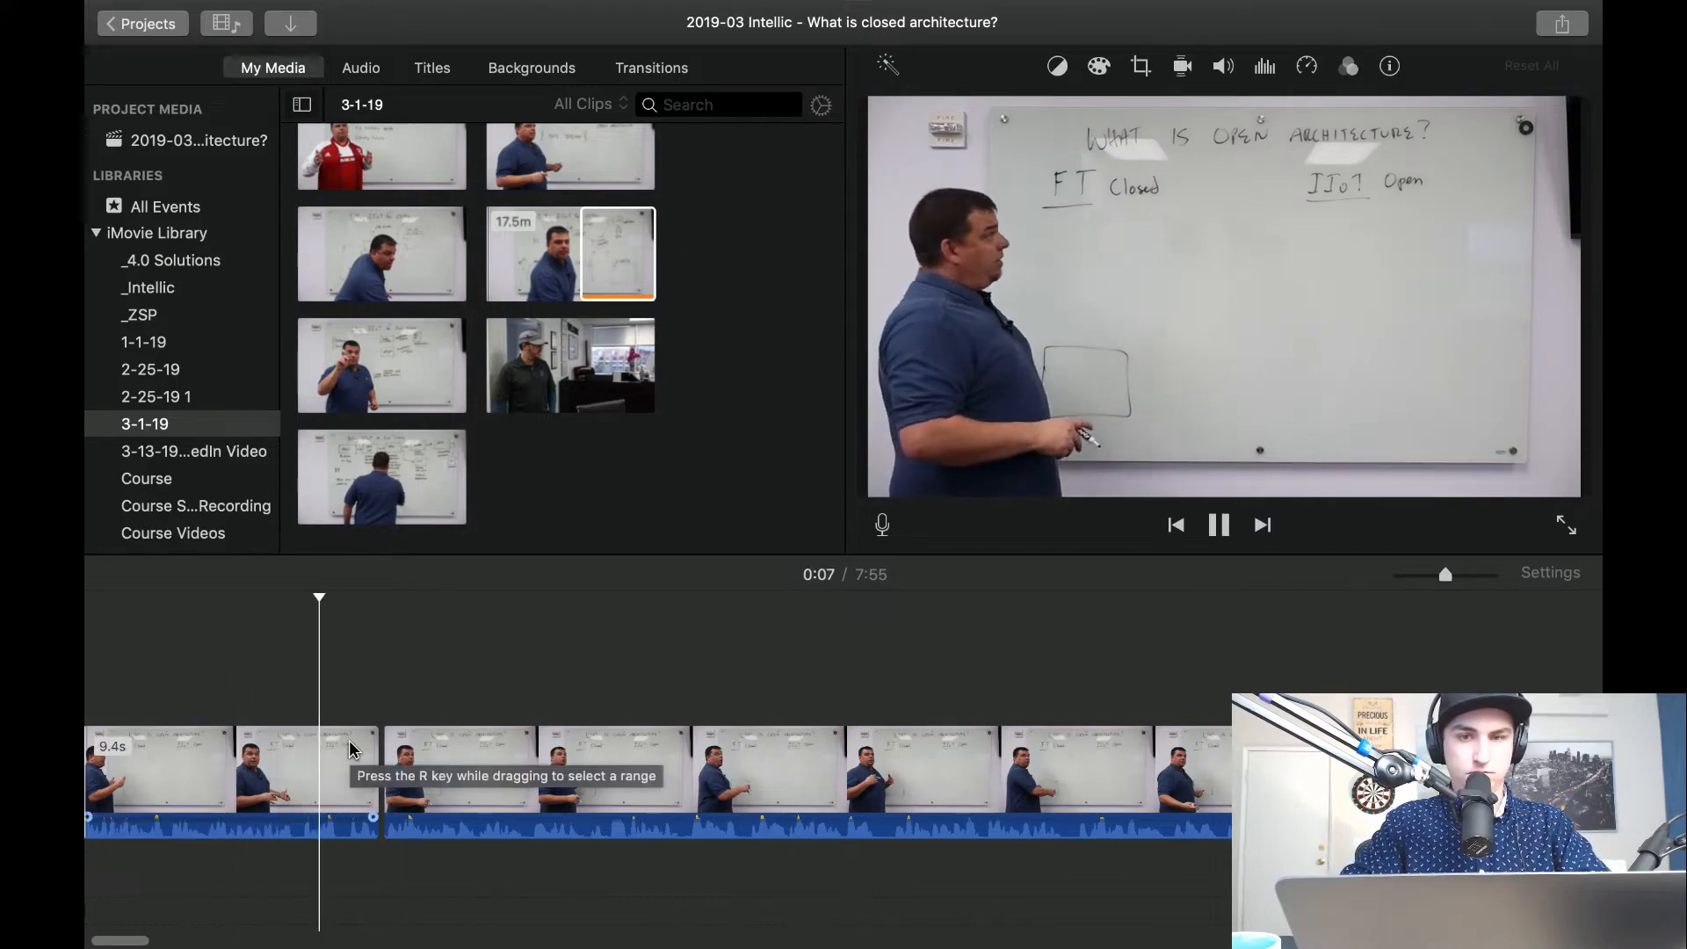
scroll(349, 748, left, 2)
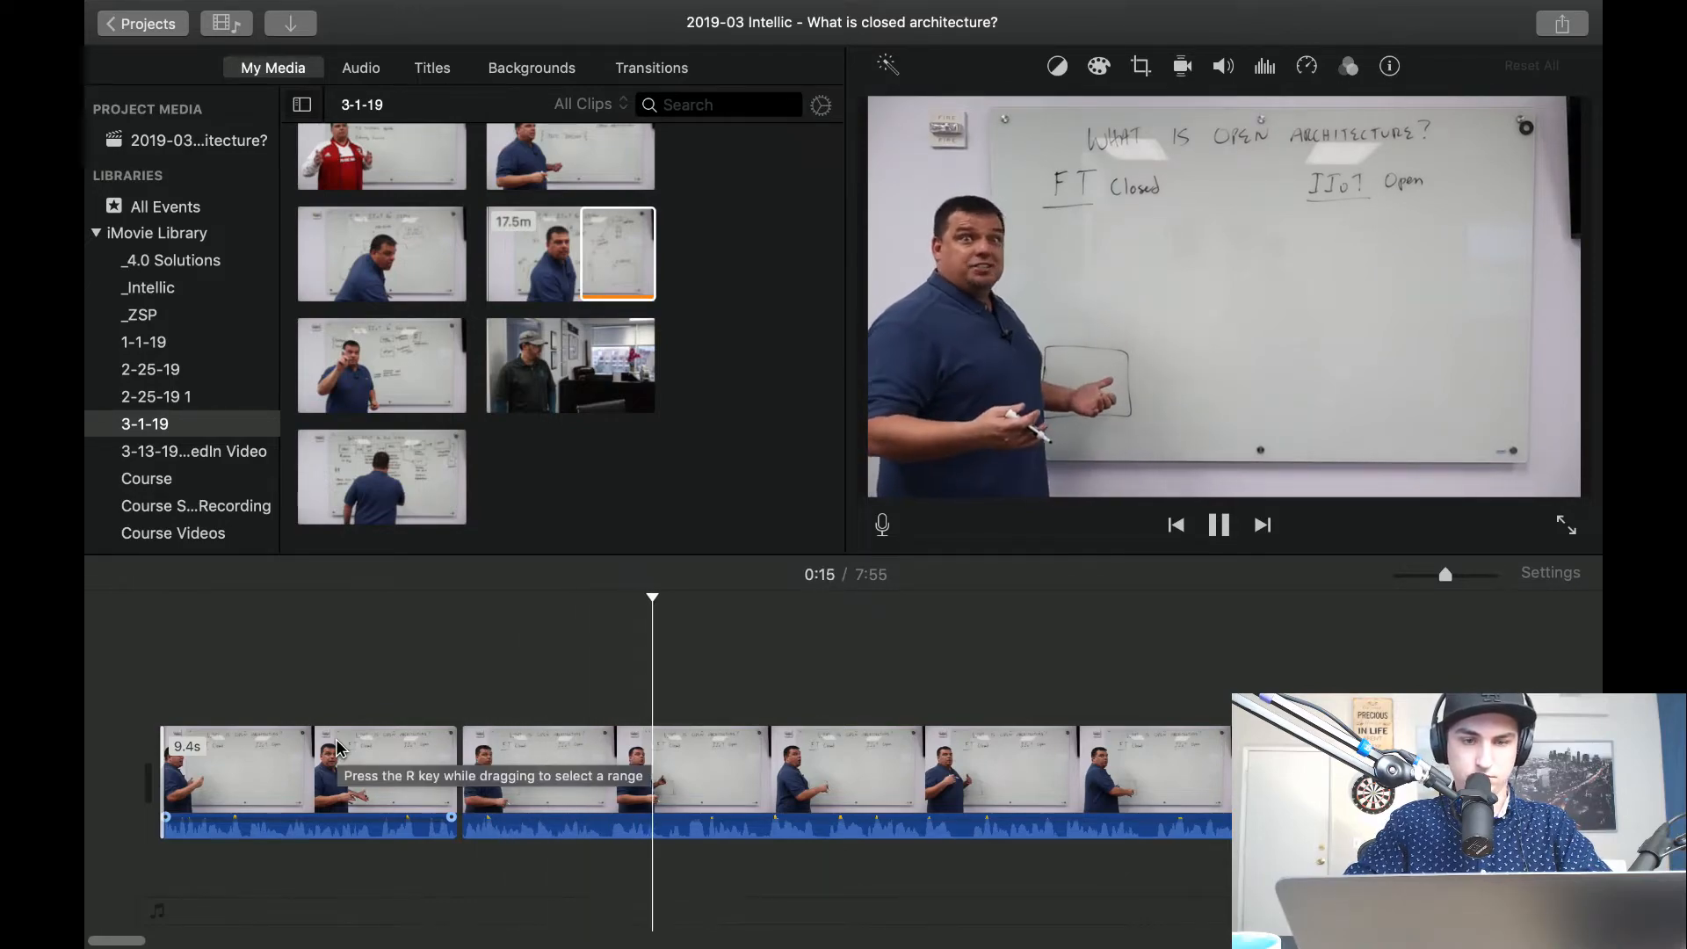
key(space)
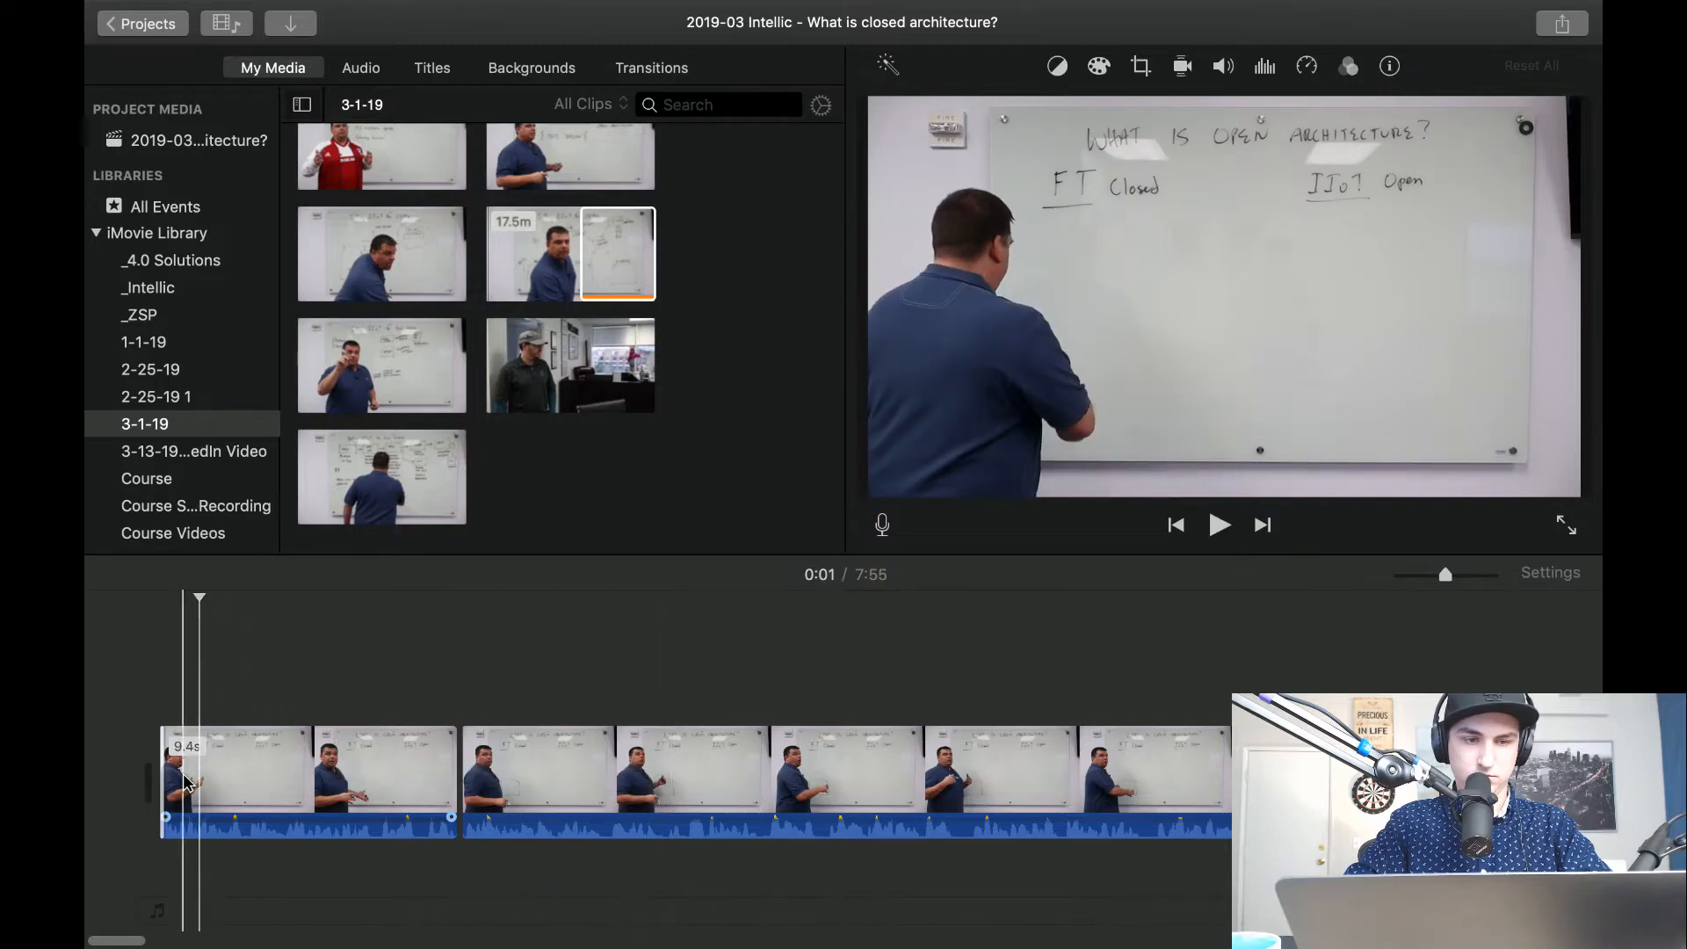
mouse_move(166, 787)
mouse_down()
mouse_move(132, 786)
mouse_move(167, 765)
mouse_up()
scroll(119, 732, left, 3)
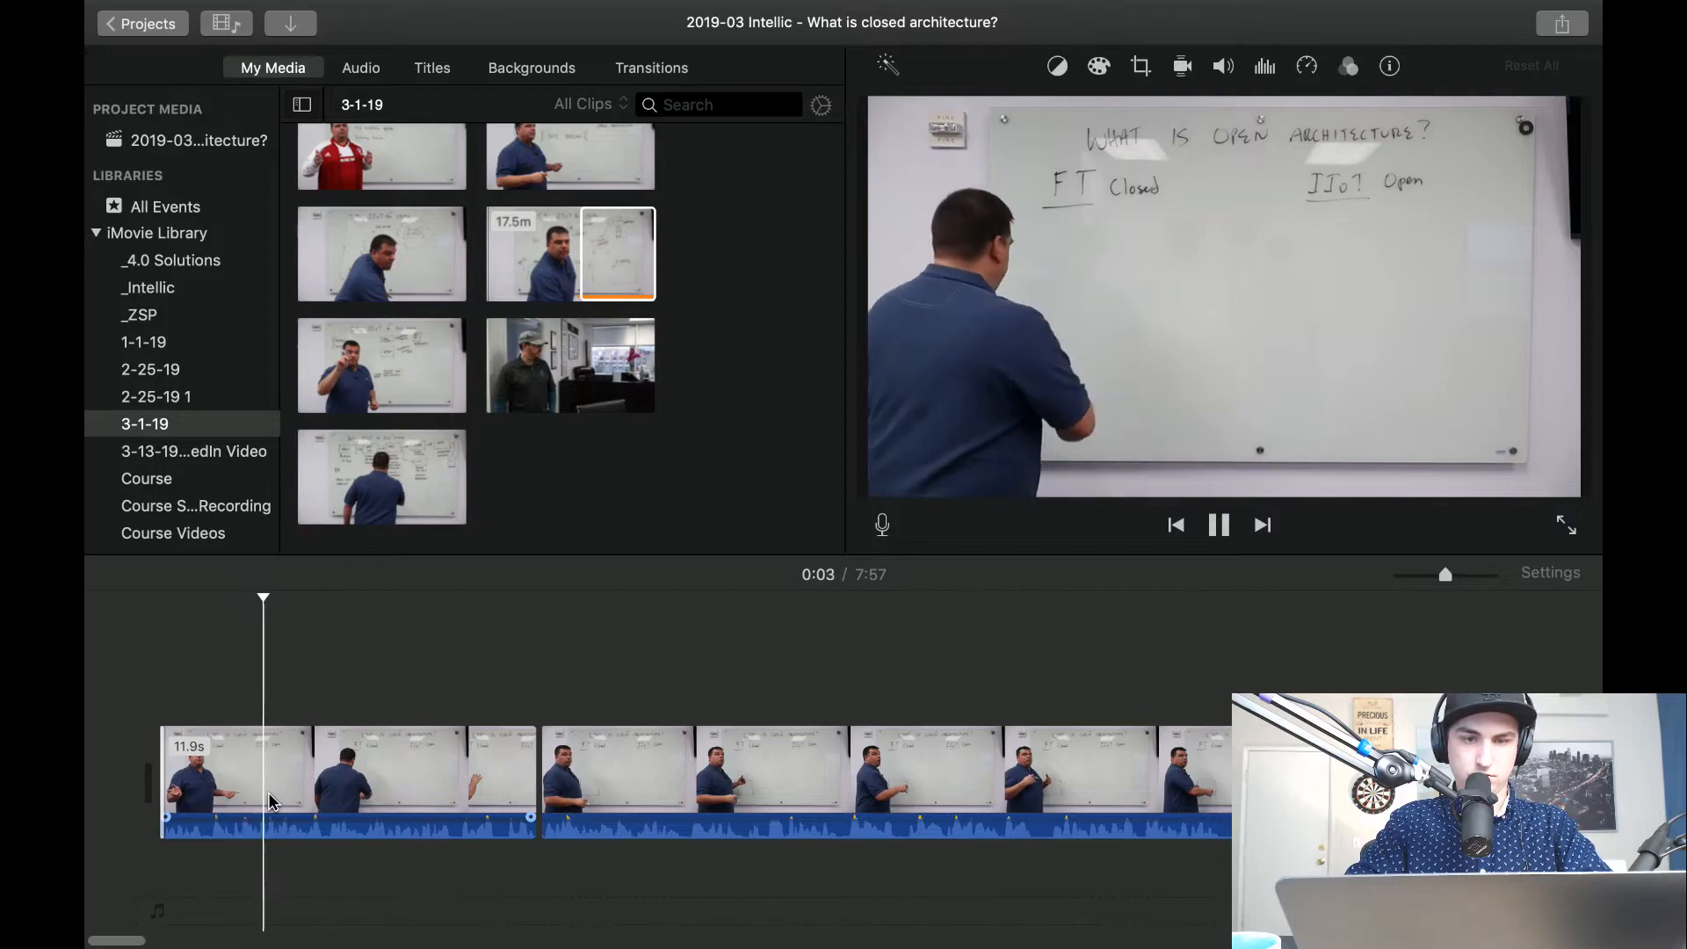
Split the opening piece shortly after its start, delete the leading part, and play from the new start.
key(super+b)
click(179, 783)
key(Delete)
key(space)
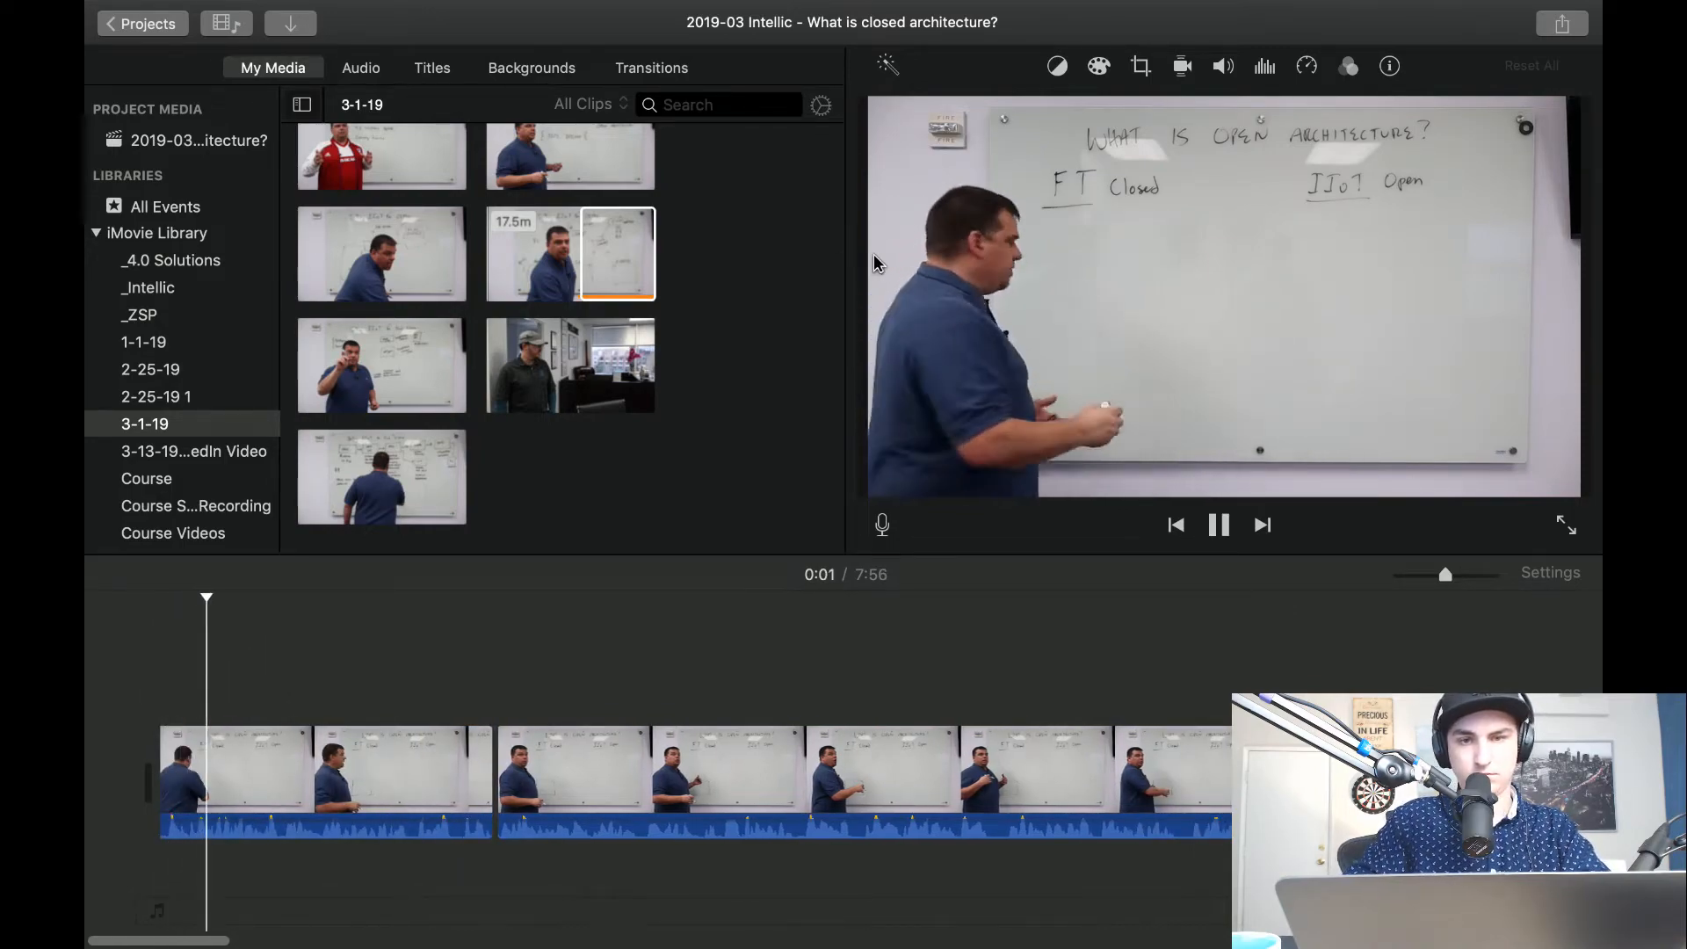
Place the What is CLOSED Architecture thumbnail from the _Intellic event at the start of the timeline.
click(617, 255)
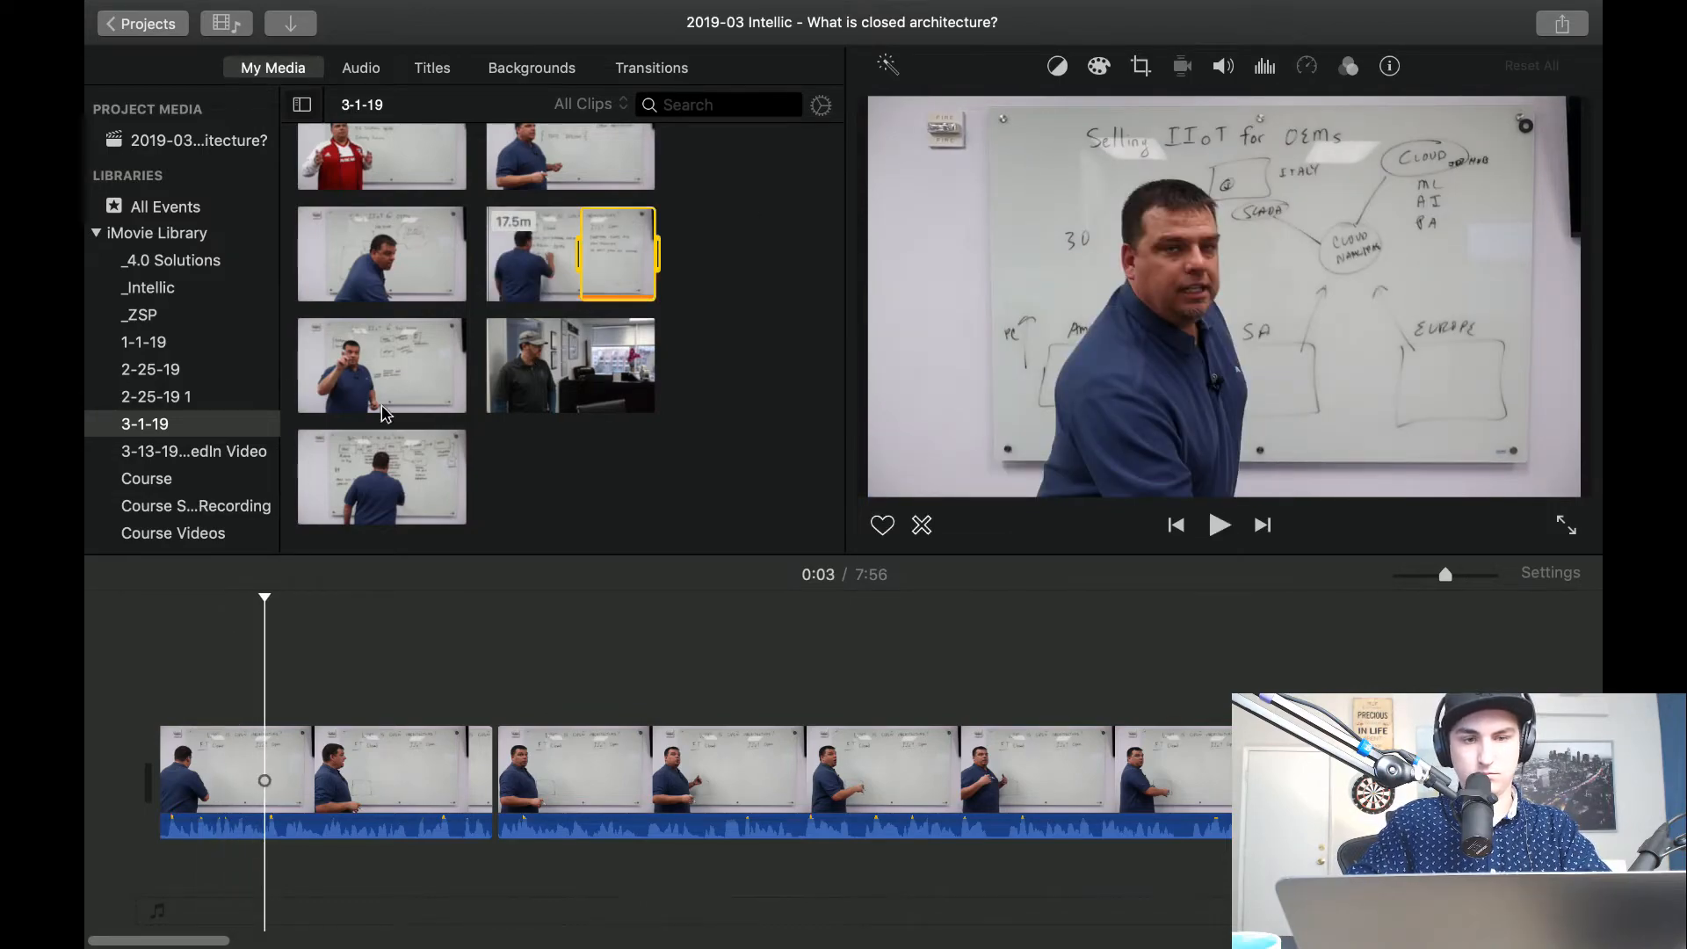
click(167, 288)
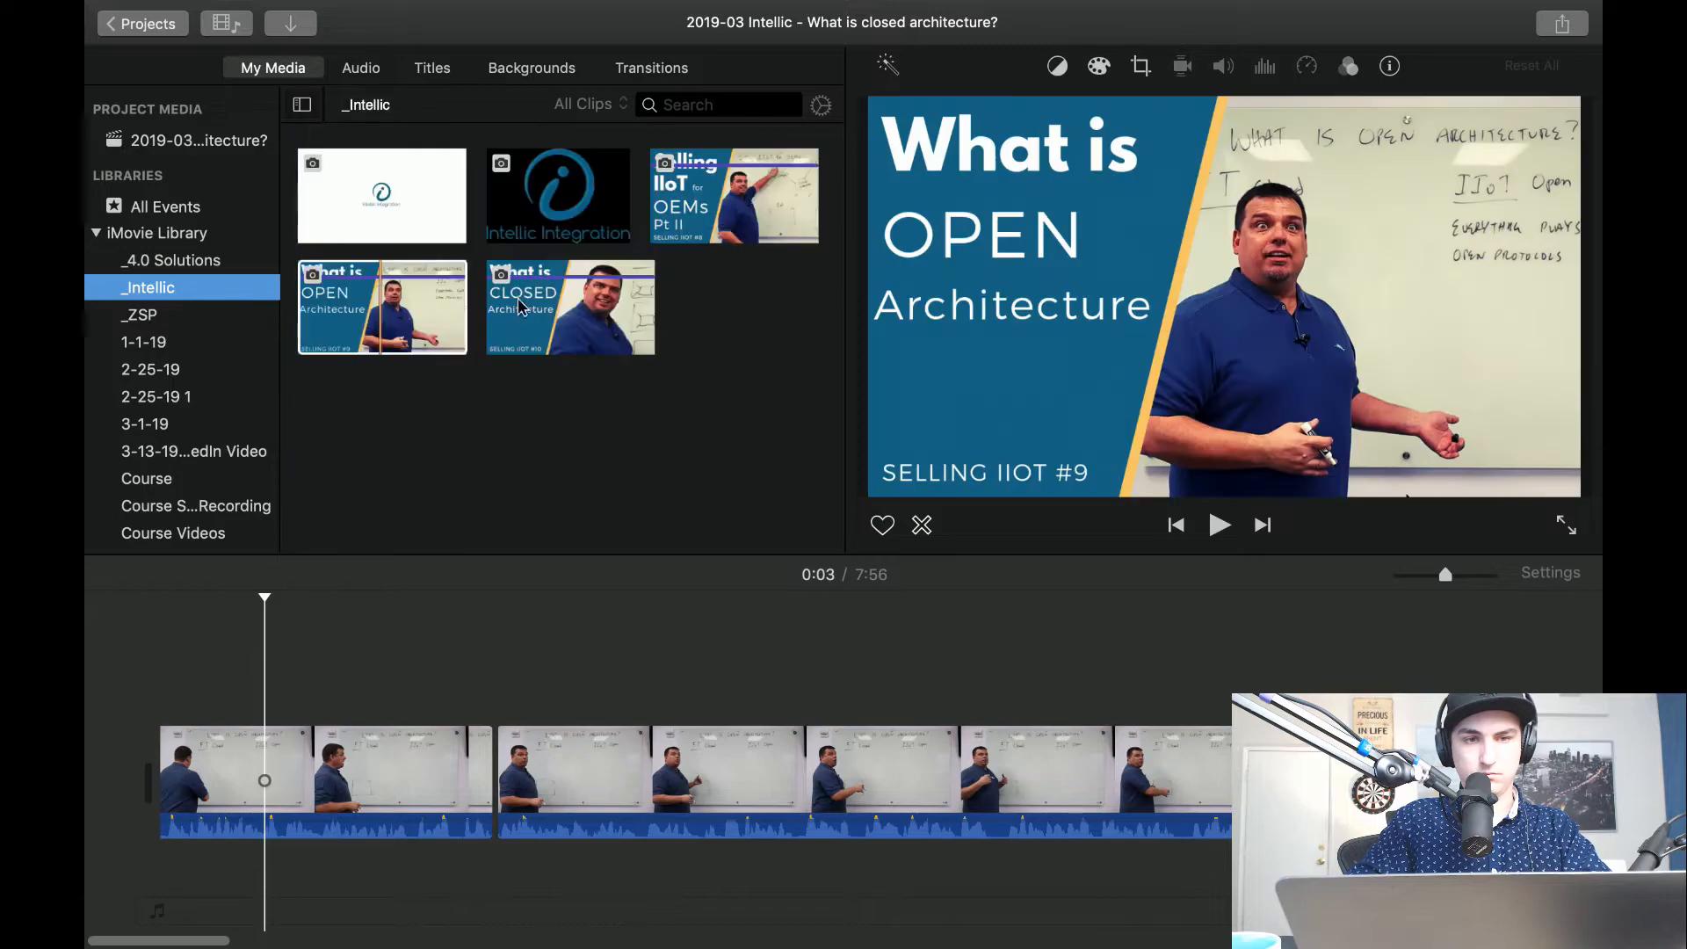
click(545, 308)
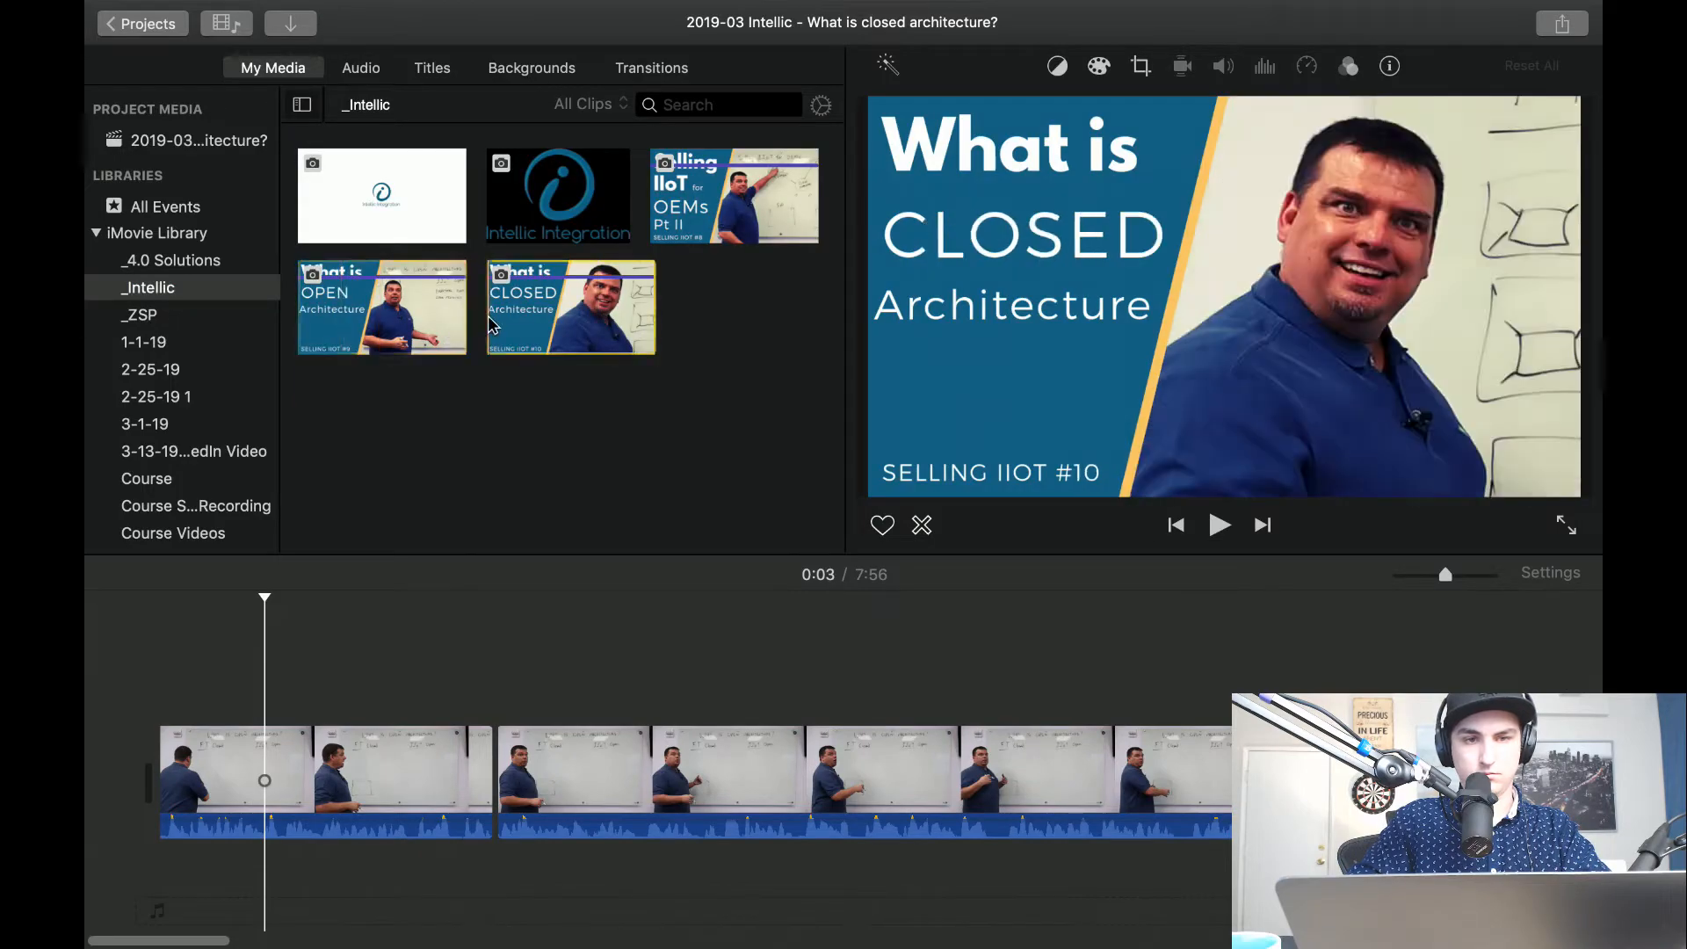
drag(356, 517, 141, 795)
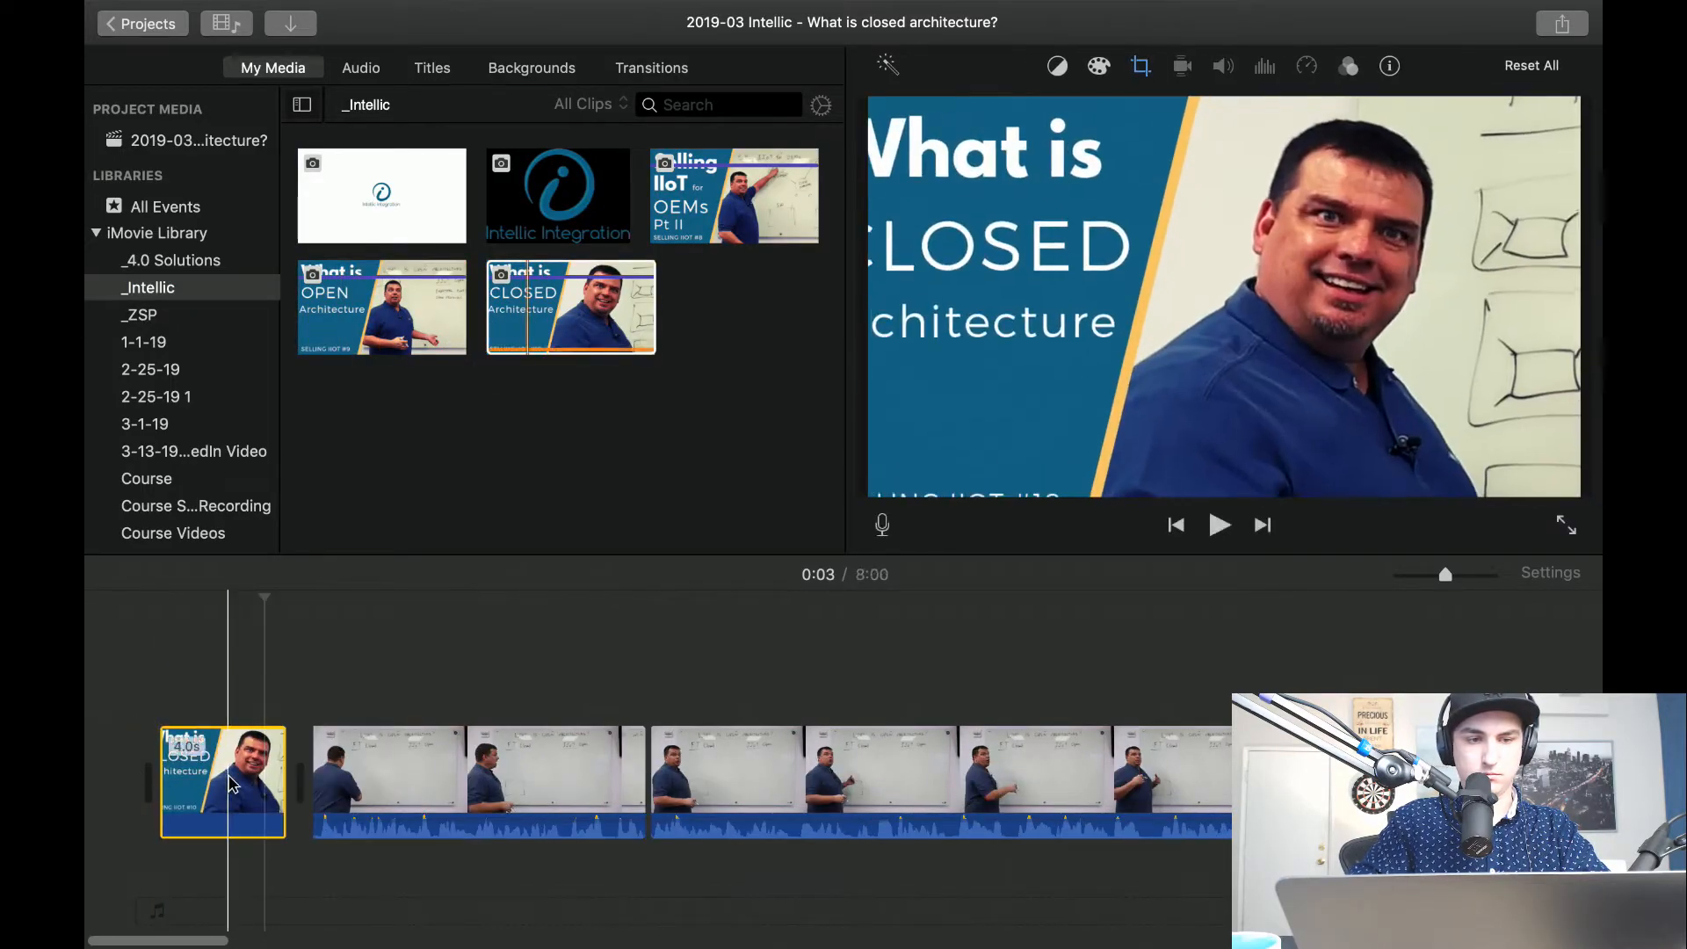
Set the opening thumbnail's crop style to Fit, replacing the Ken Burns effect.
scroll(233, 785, up, 3)
click(545, 785)
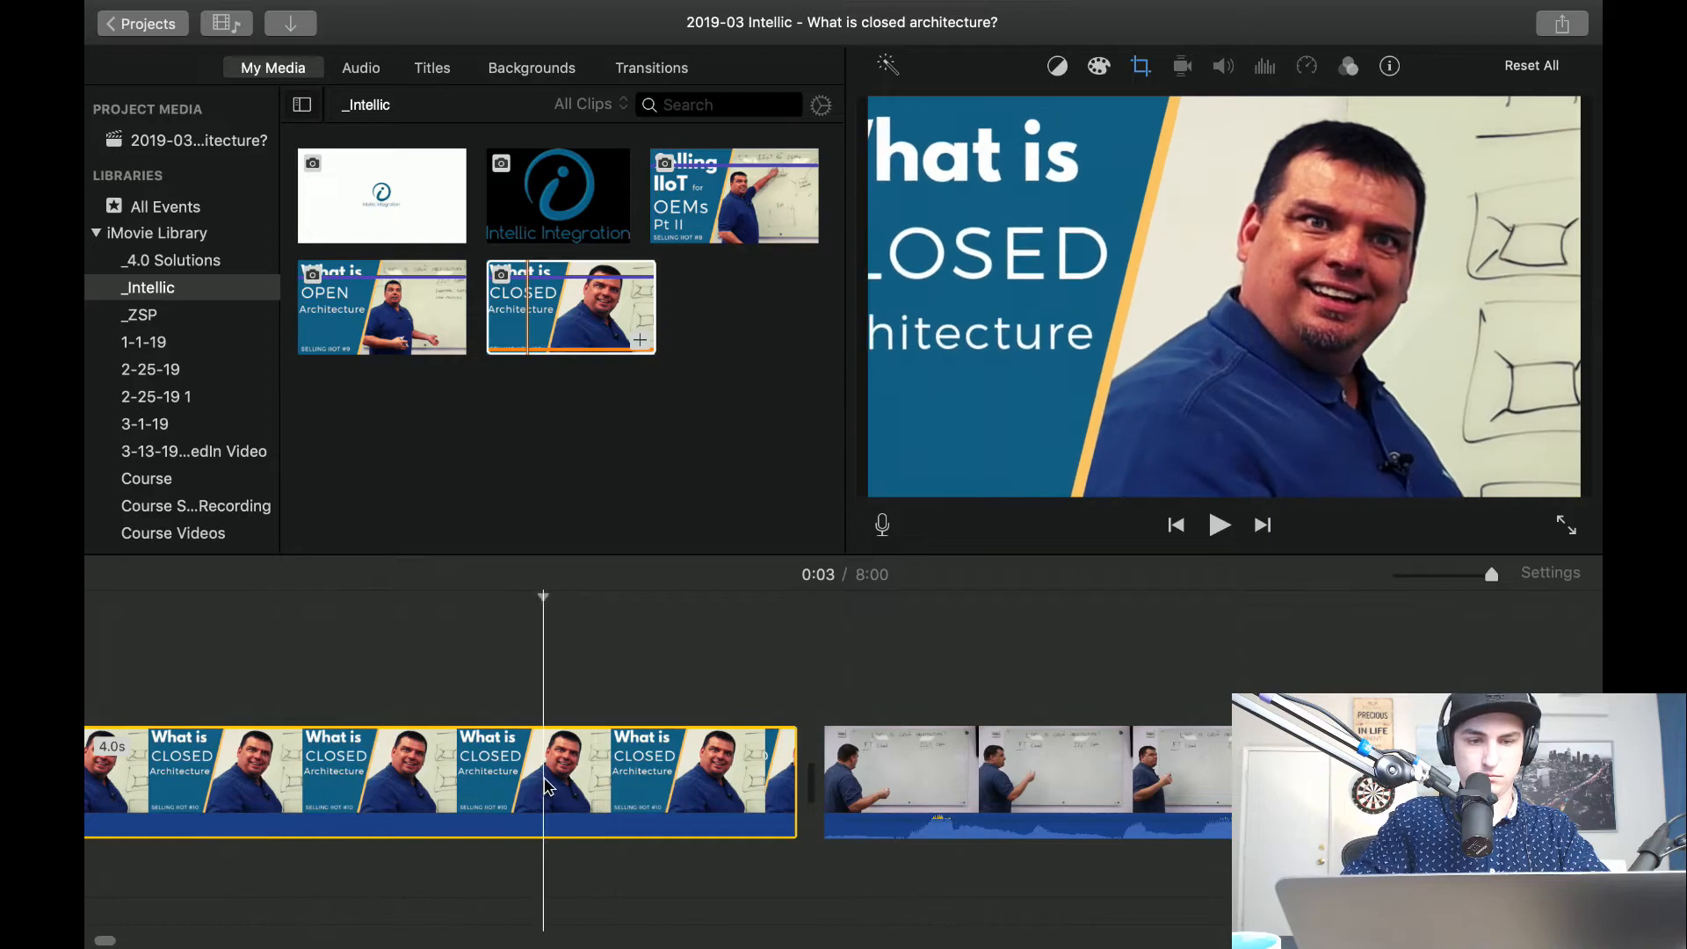
click(1140, 67)
click(928, 116)
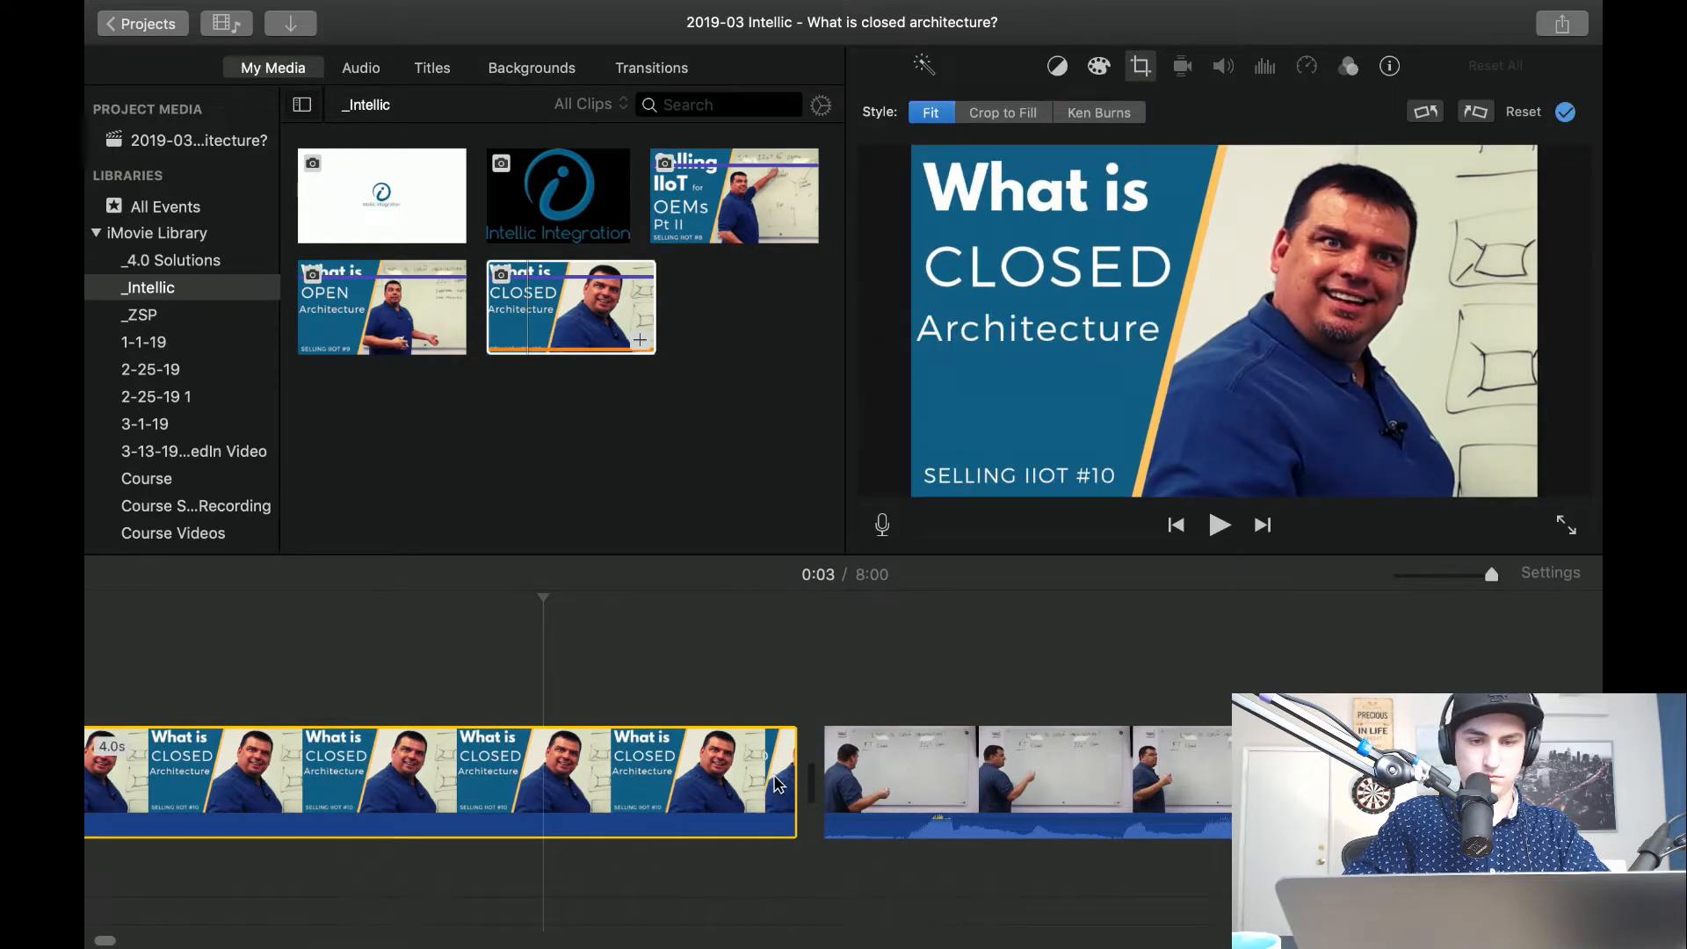
Shorten the opening thumbnail to about 1 second.
drag(775, 782, 528, 782)
scroll(261, 771, up, 2)
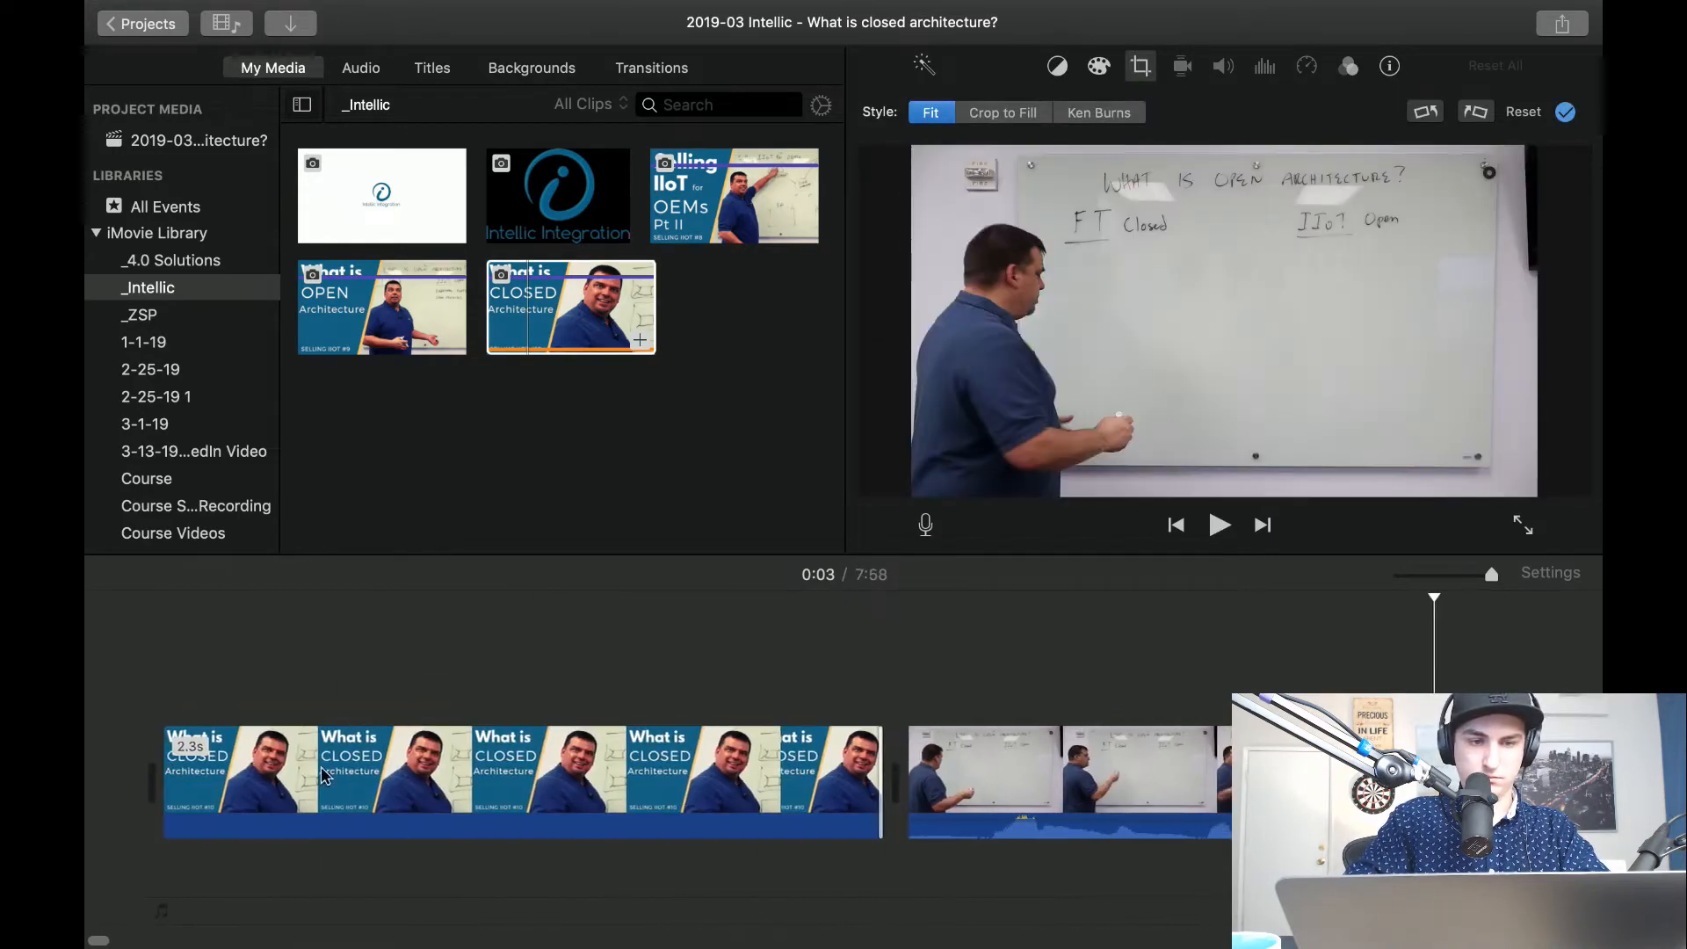
drag(882, 774, 481, 782)
key(space)
Add a Cross Dissolve transition between the CLOSED Architecture thumbnail and the whiteboard clip, and play the intro.
click(650, 69)
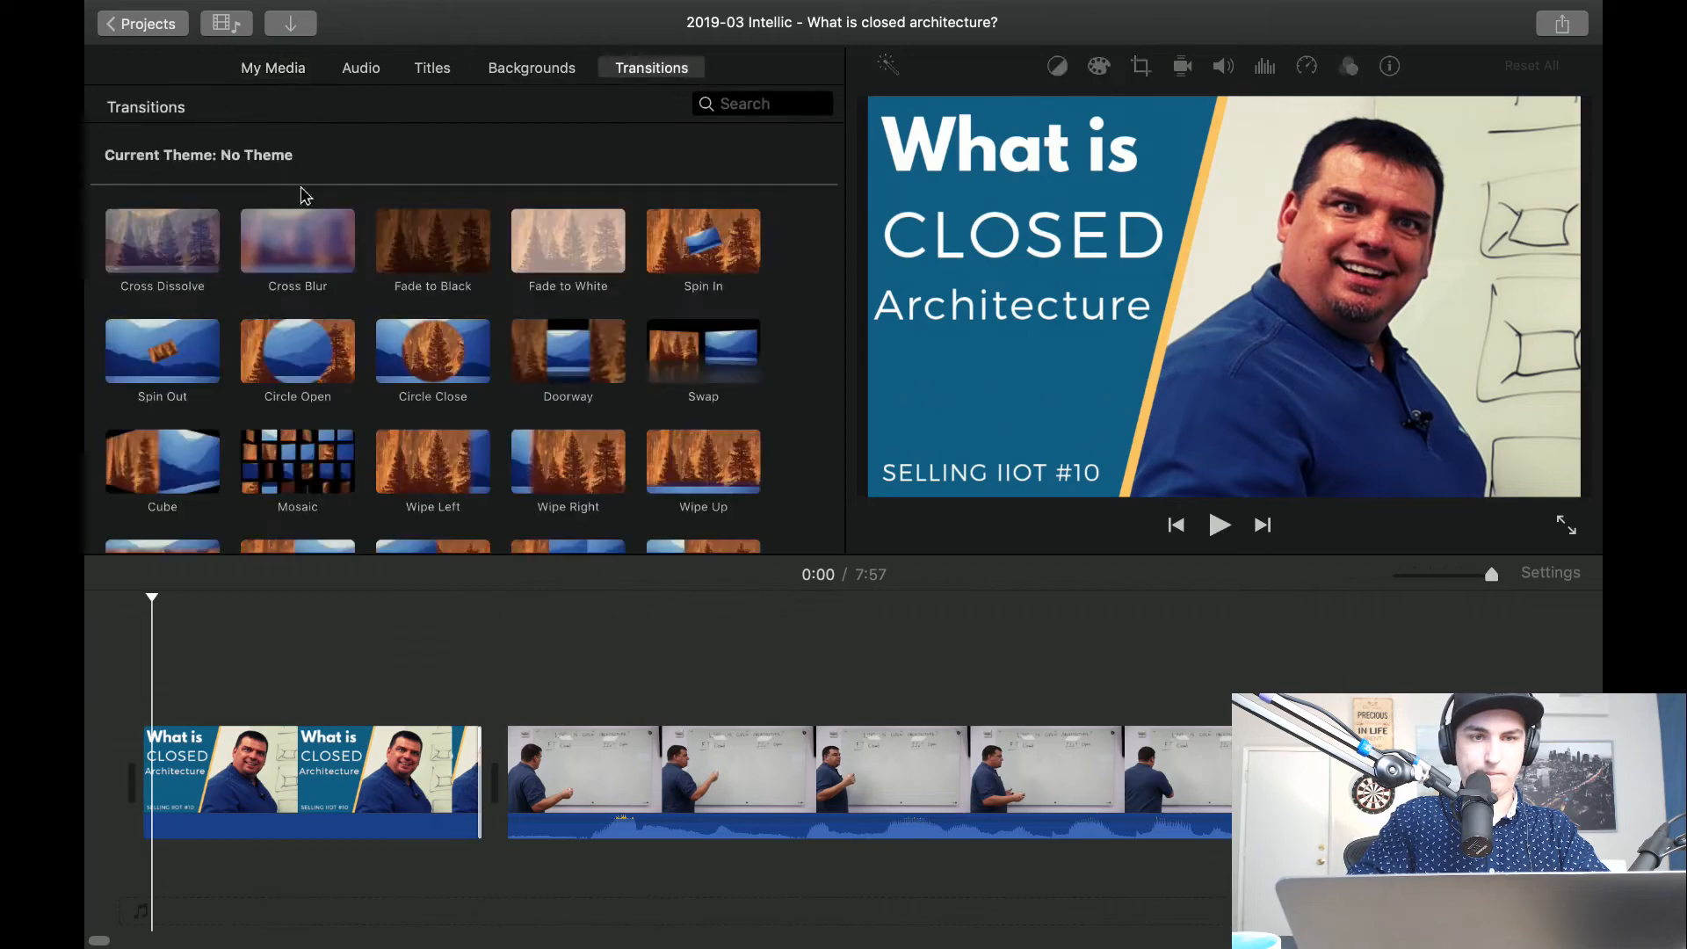
drag(161, 265, 325, 798)
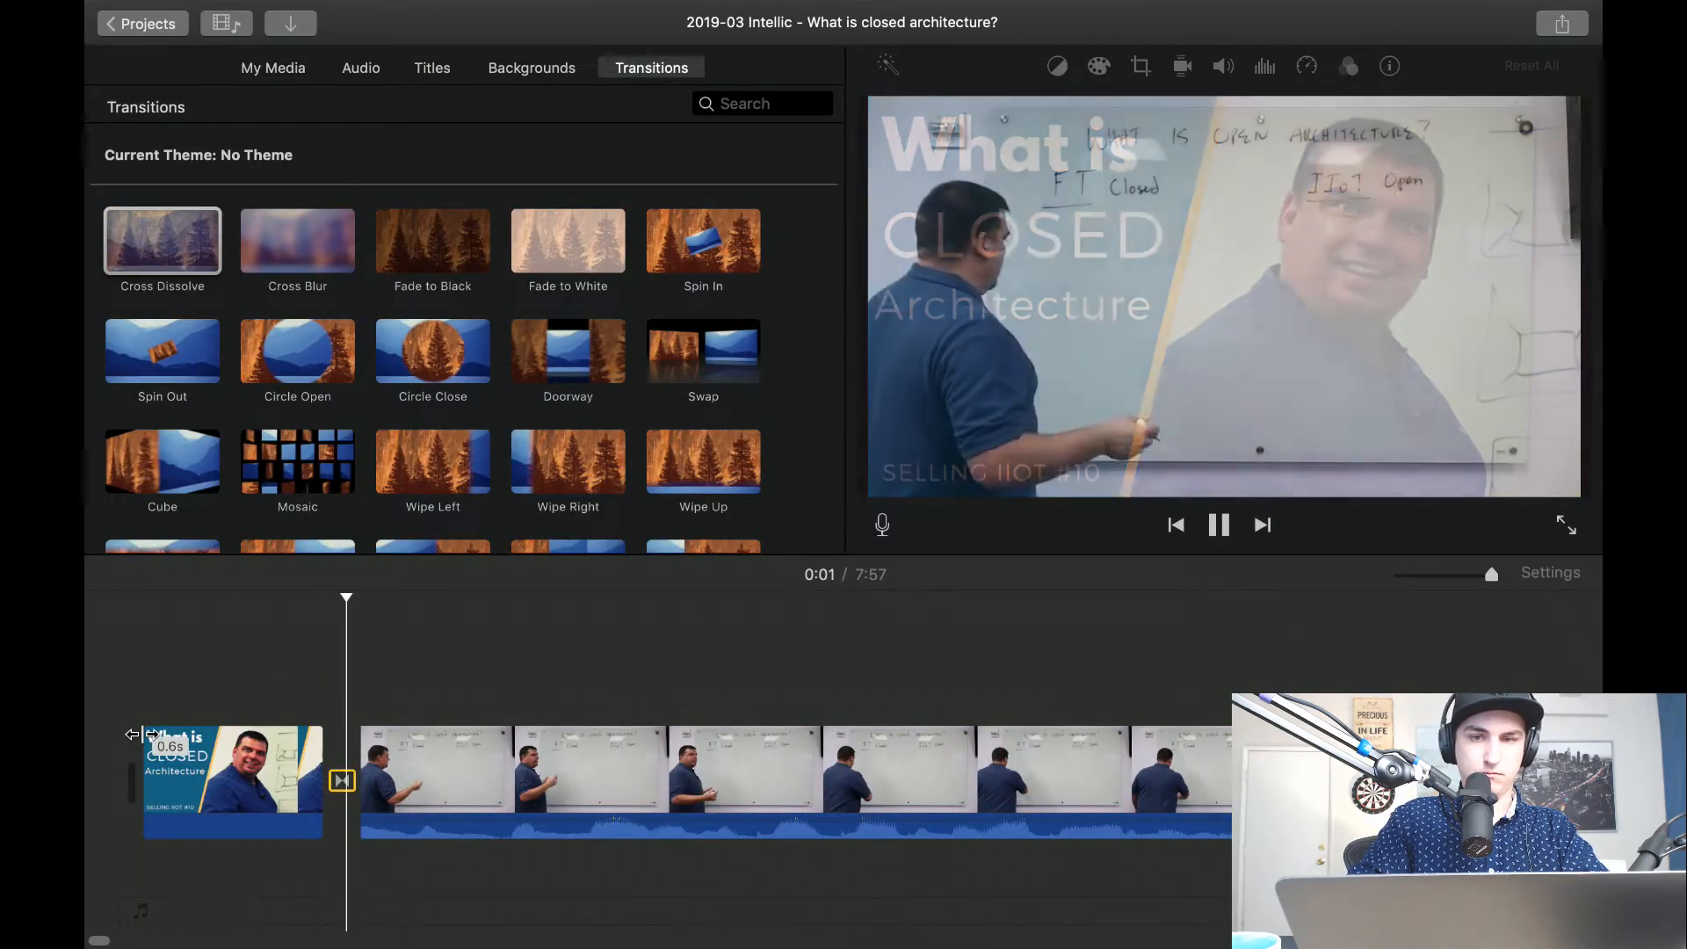
key(space)
key(space)
key(space)
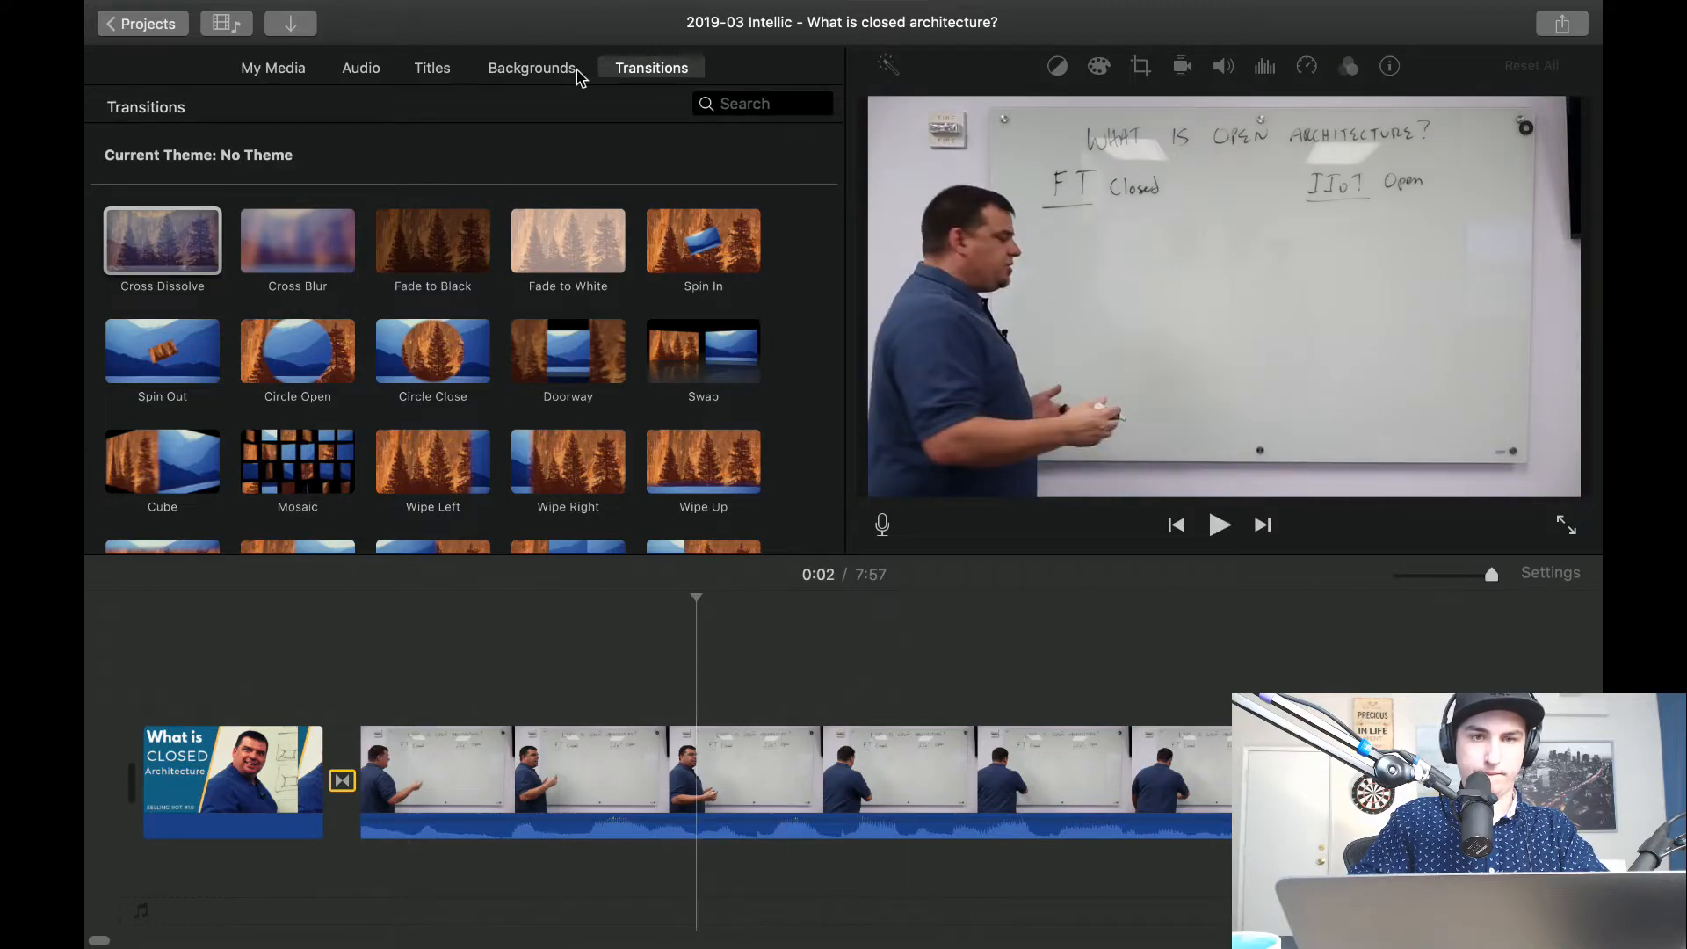
Look through the available title styles and replay the intro from the beginning.
click(434, 70)
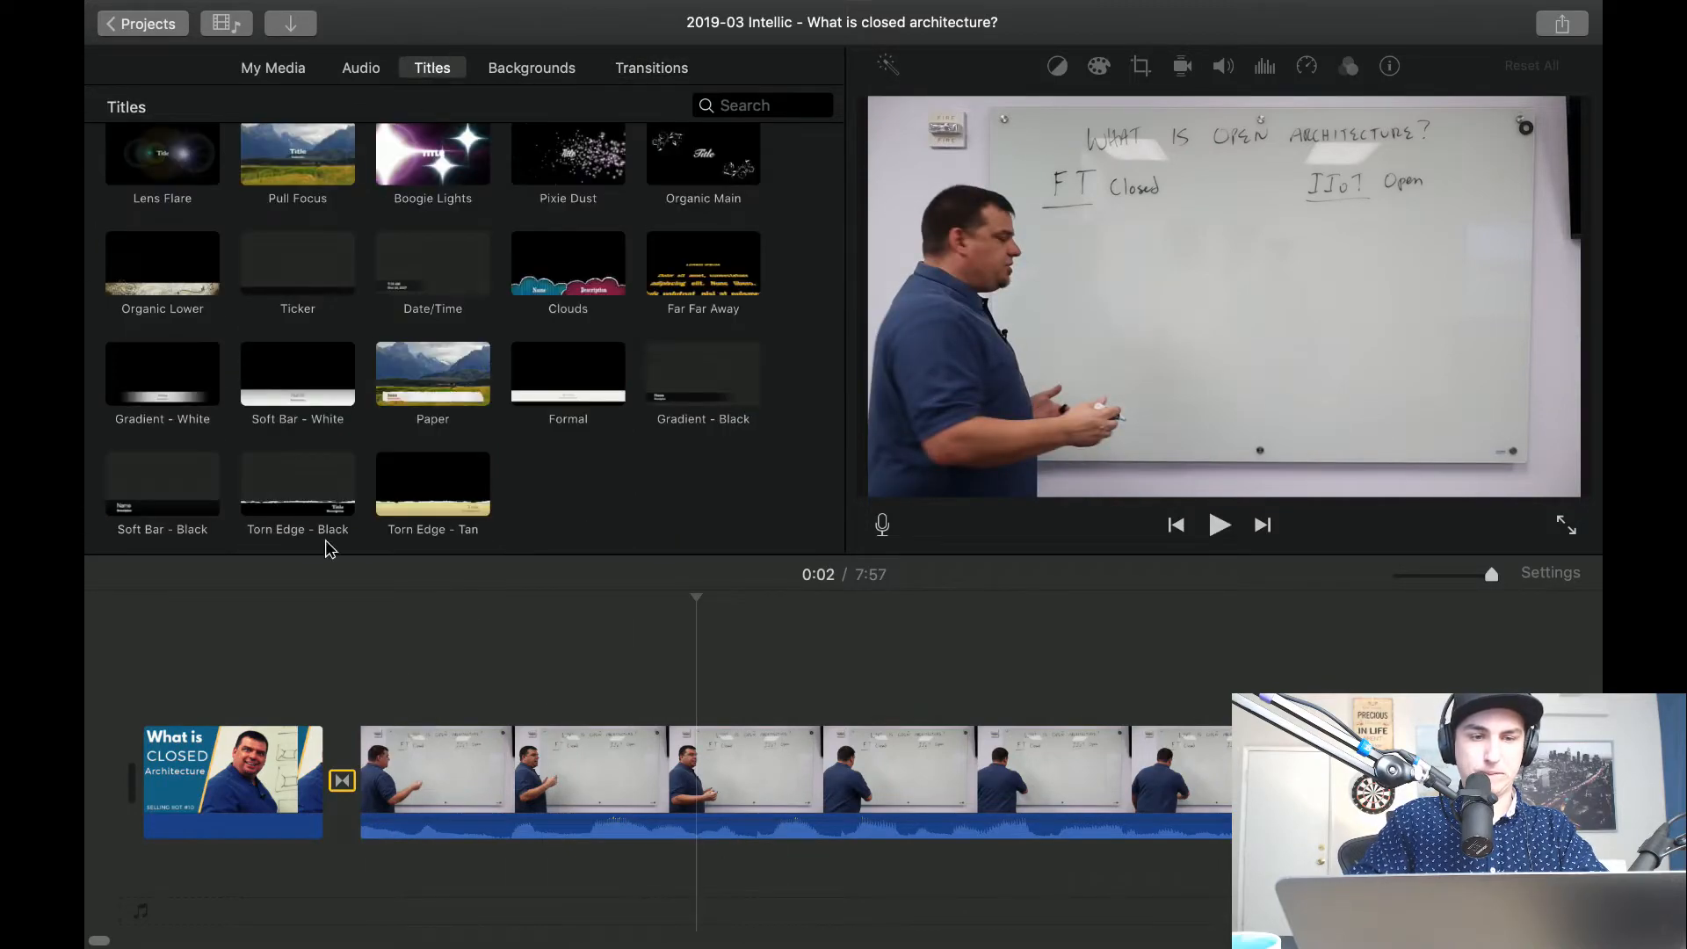
click(215, 627)
key(space)
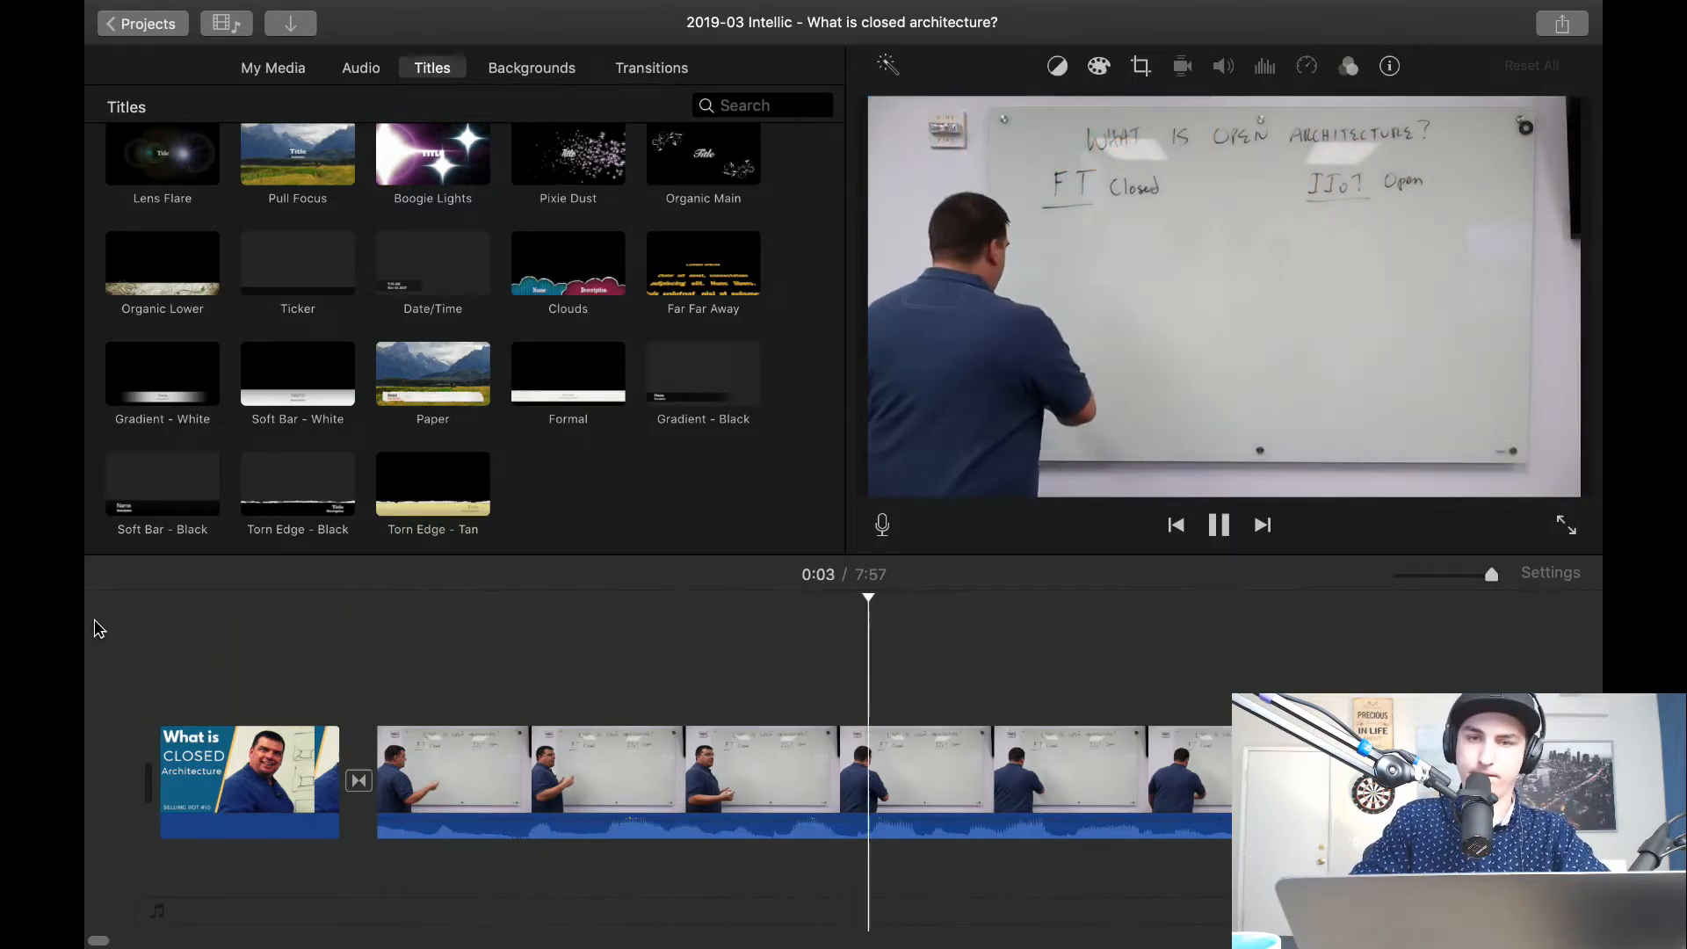
key(space)
Auto-enhance the first whiteboard clip after the transition, play it back, and return to the project list.
click(622, 794)
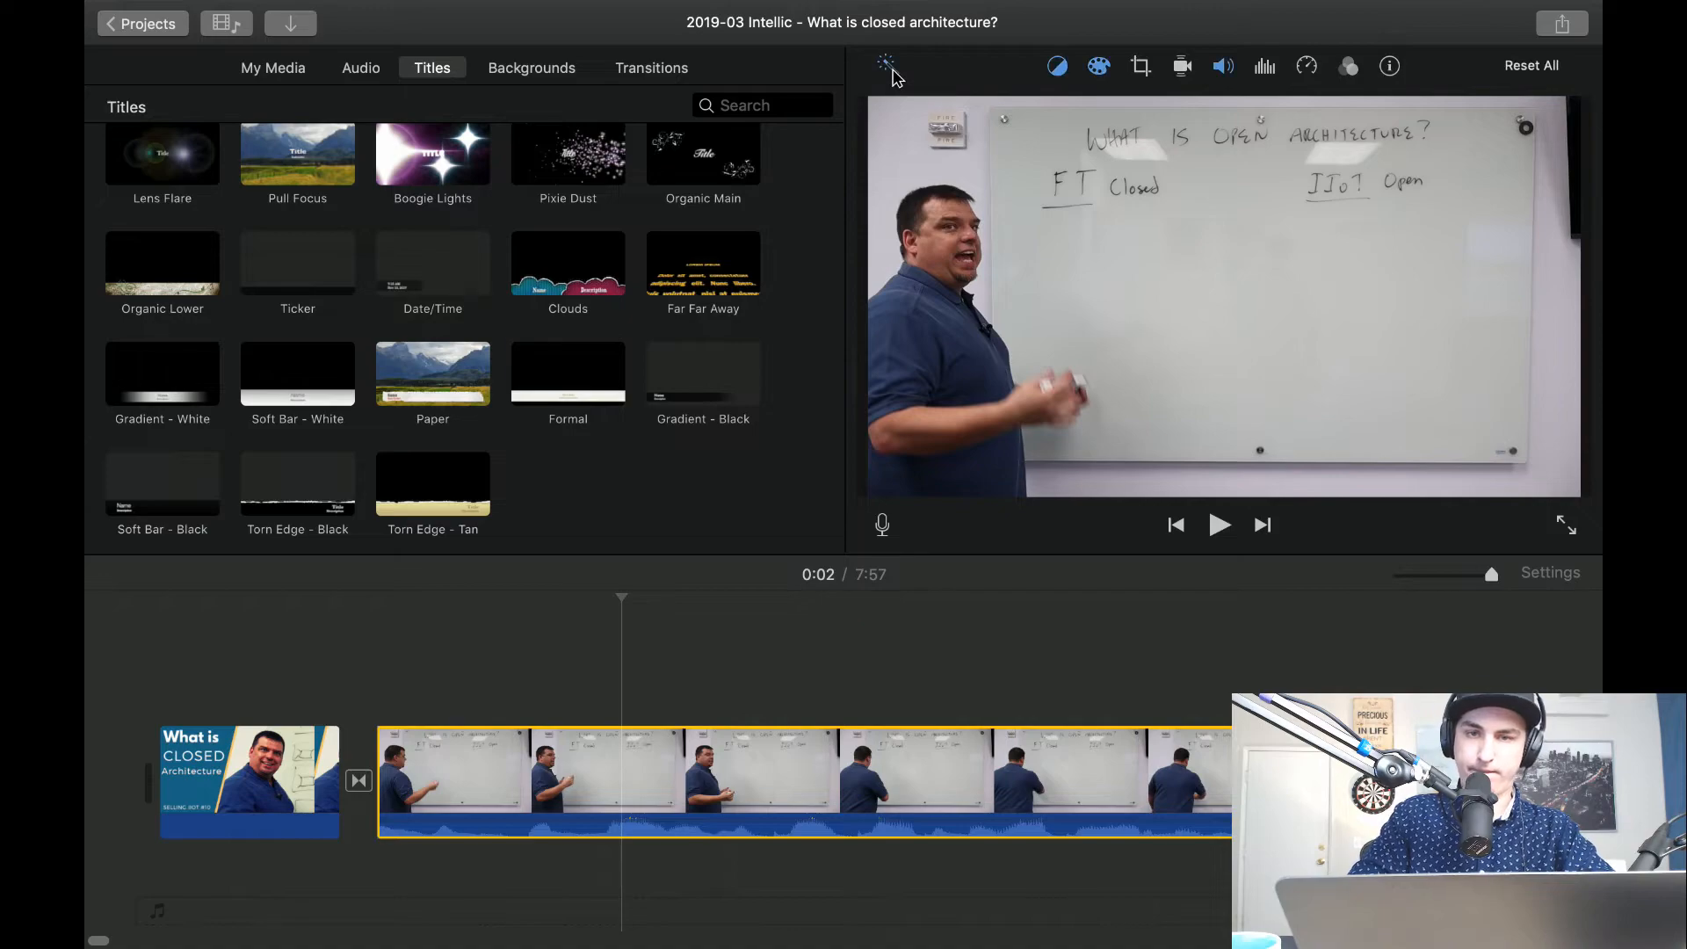
click(404, 611)
key(space)
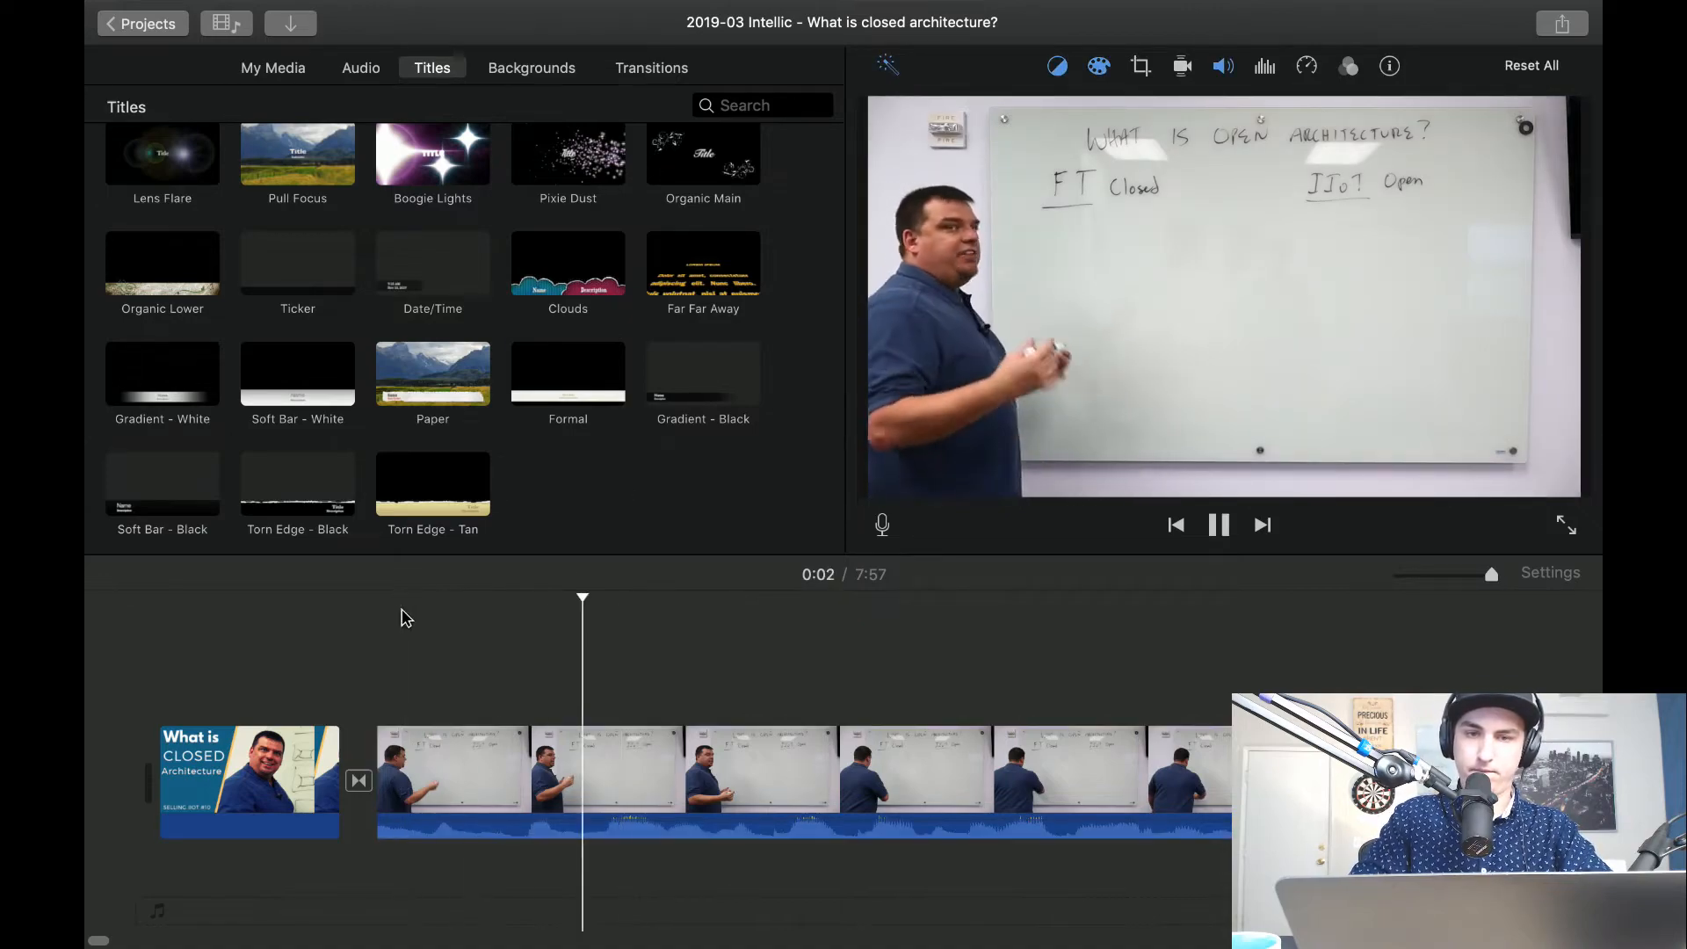
click(167, 29)
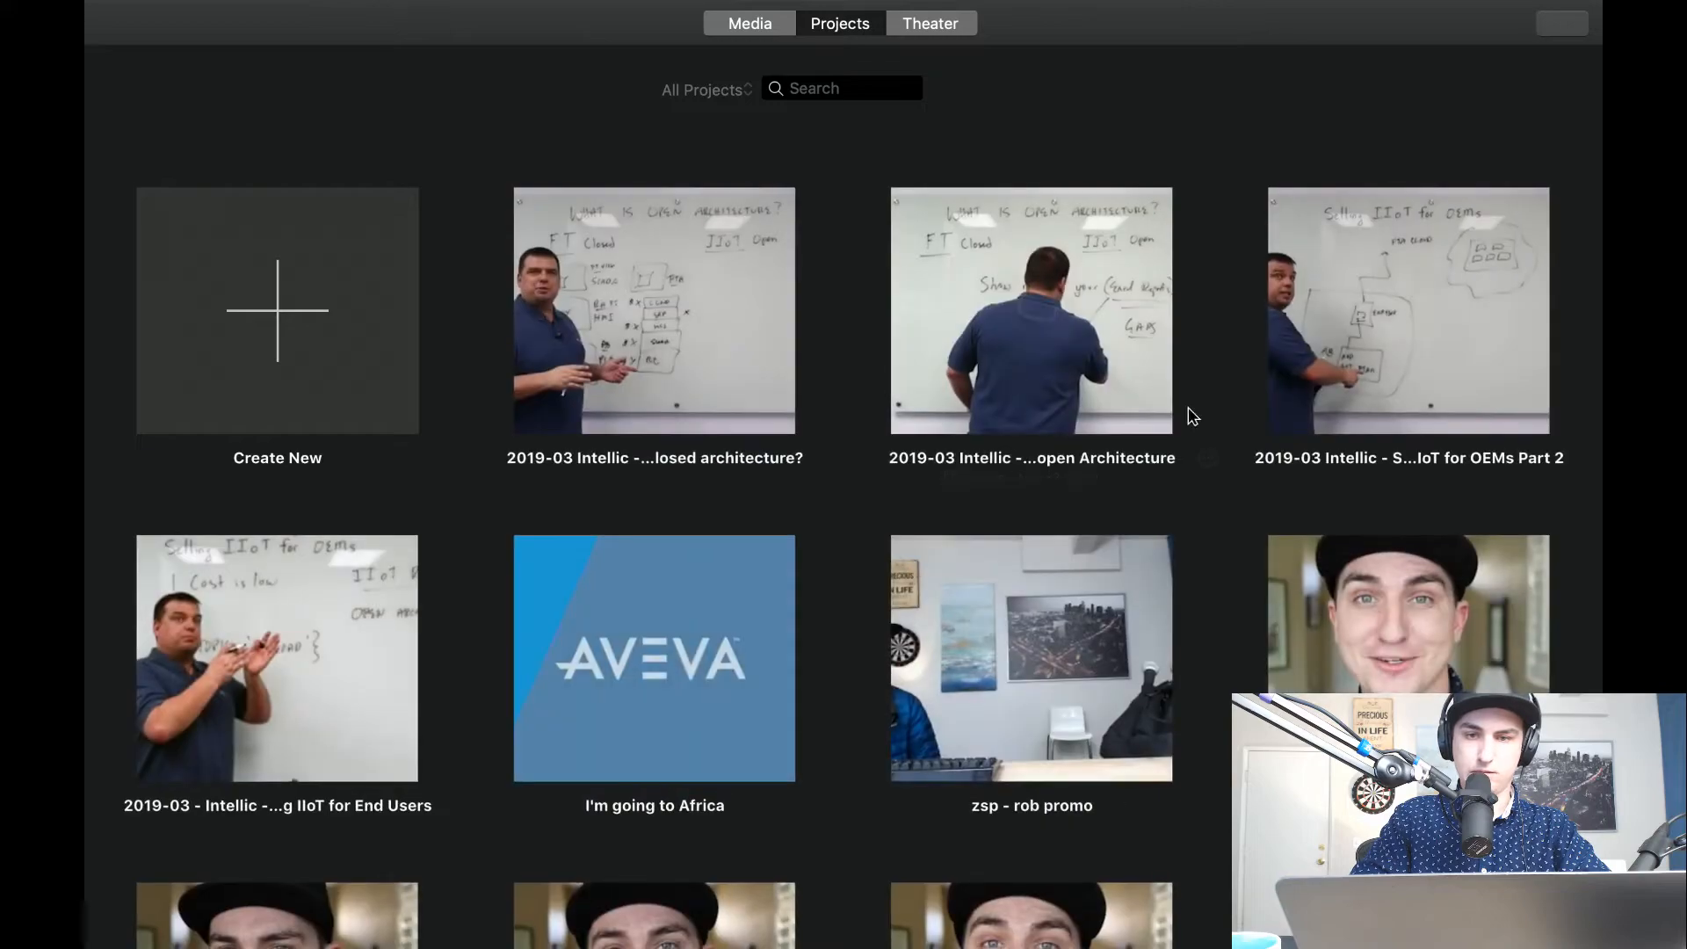
Open the 2019-03 Intellic - Selling IIoT for OEMs Part 2 project and park the playhead at the start of the enlarged timeline.
double_click(1430, 363)
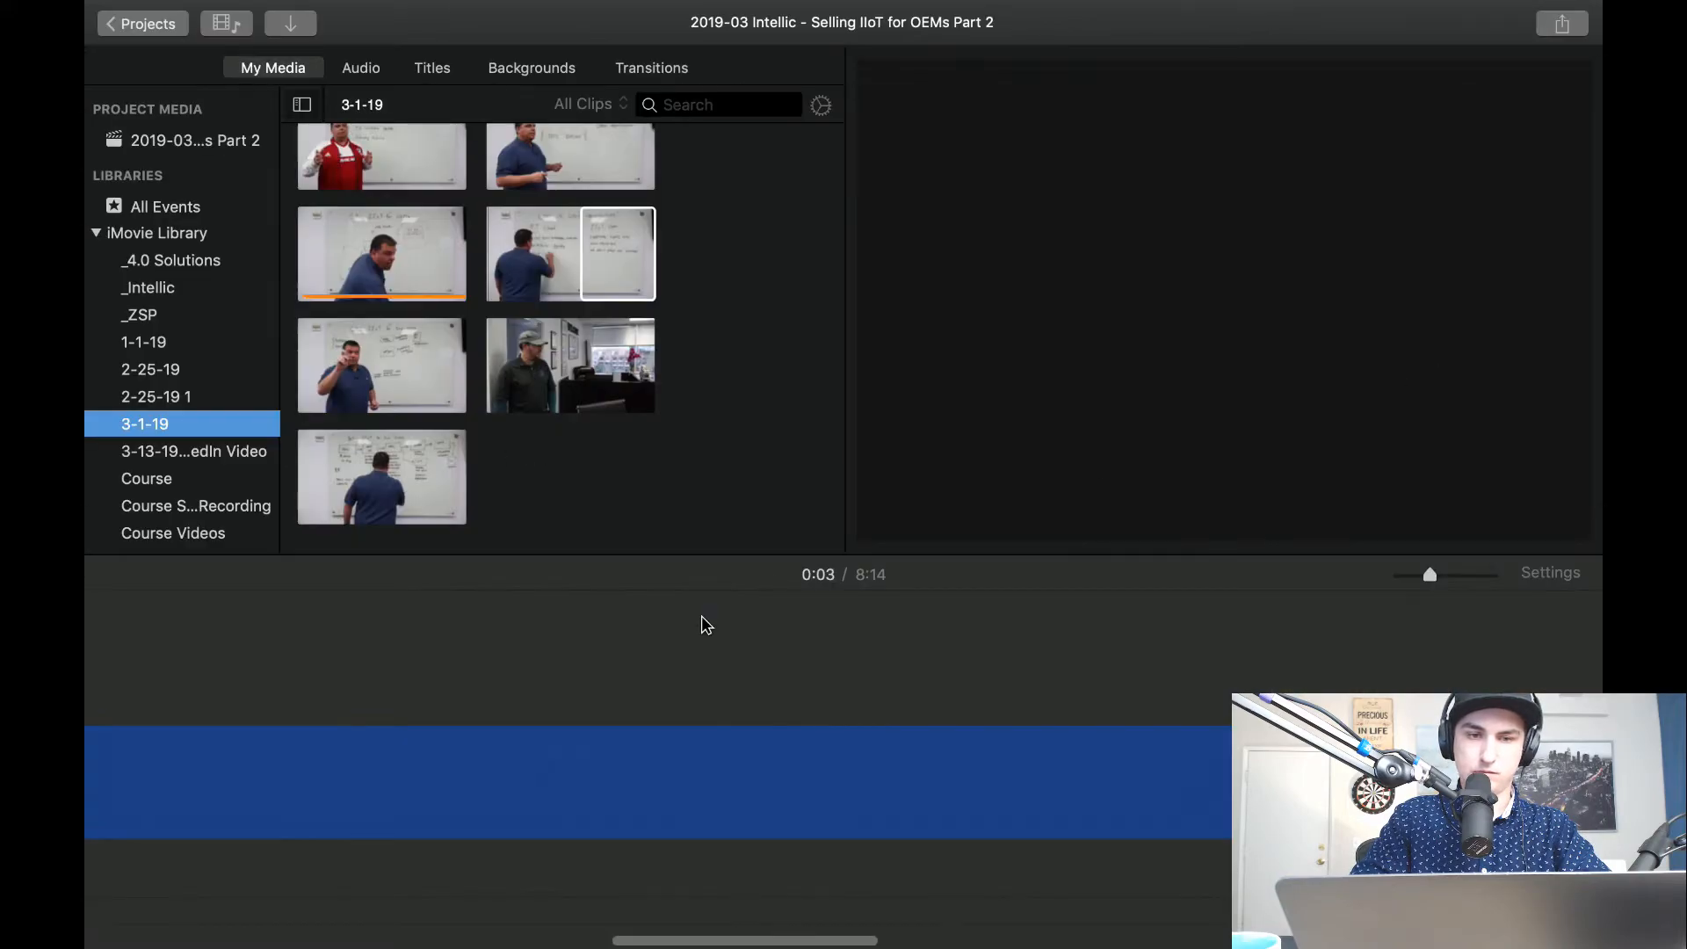
key(super+plus)
scroll(102, 675, left, 2)
click(103, 696)
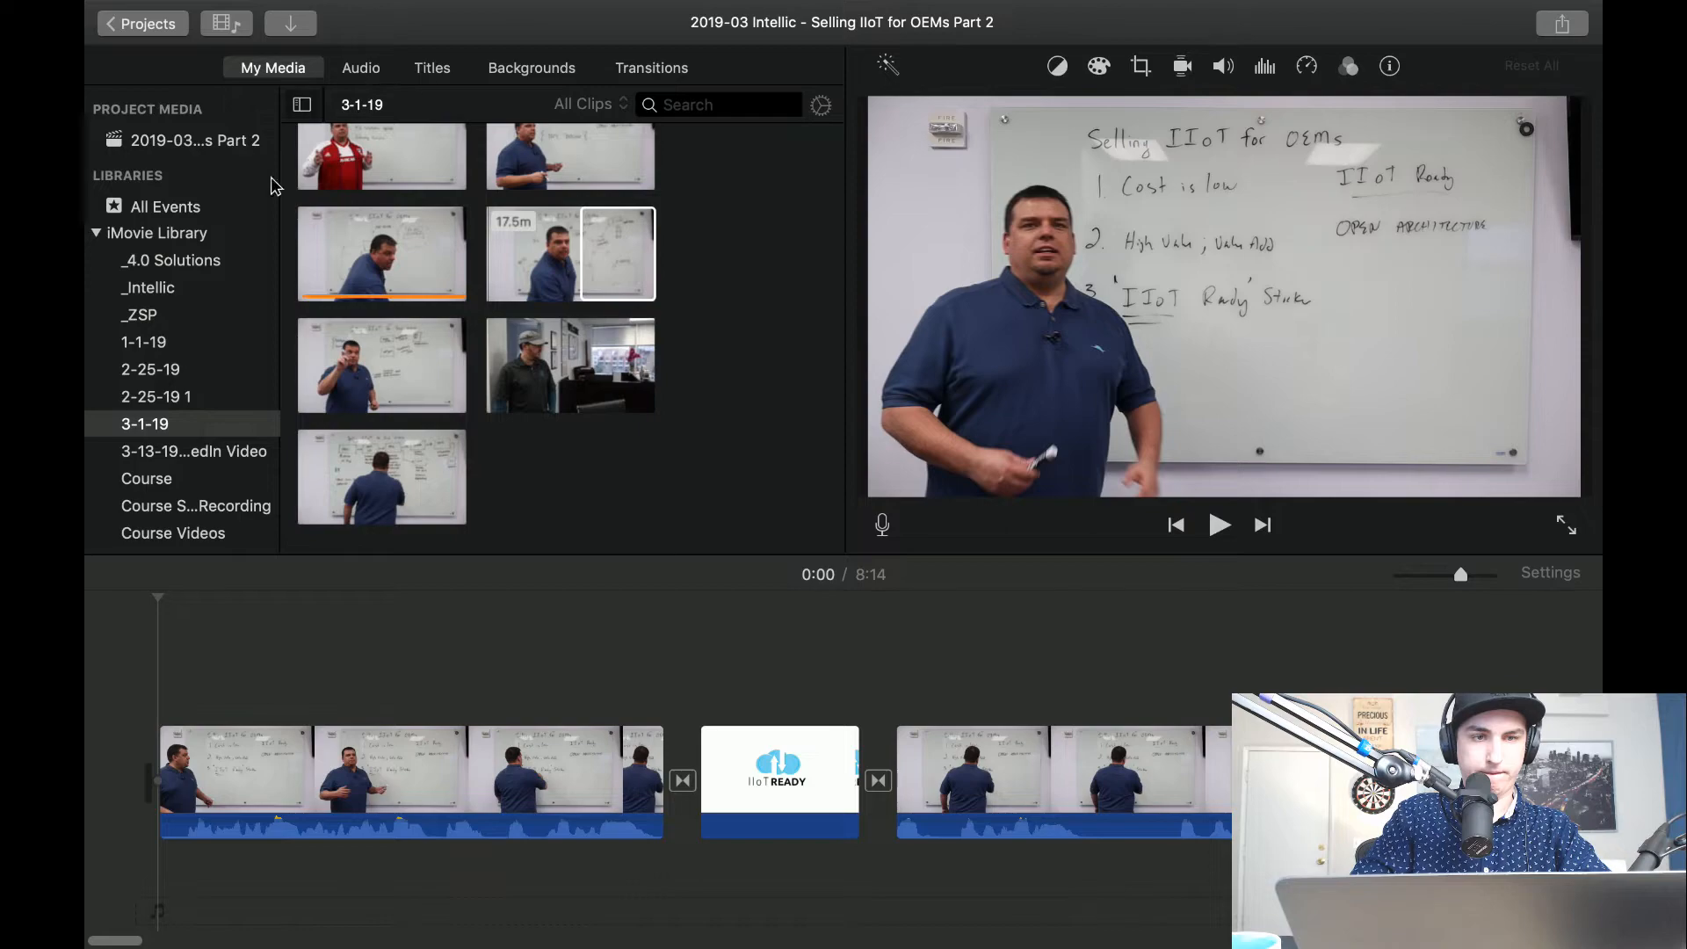
Insert the Selling IIoT for OEMs Pt II thumbnail from the _Intellic event before the first whiteboard clip and shorten it to about 1 second.
click(154, 288)
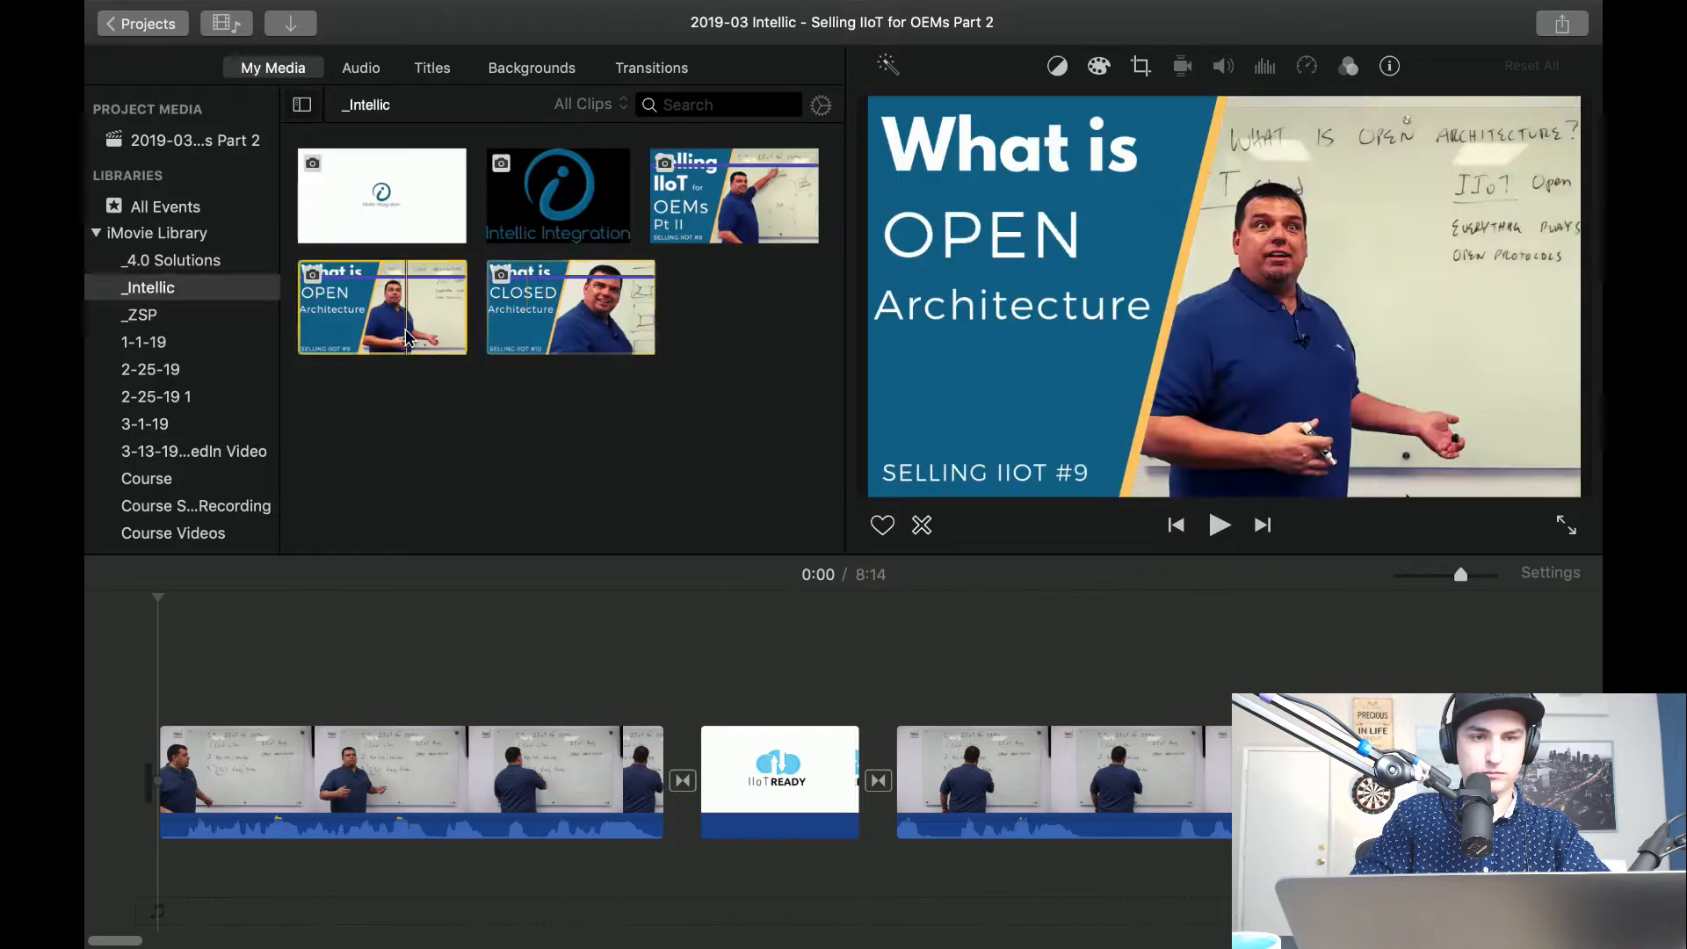
drag(629, 264, 127, 782)
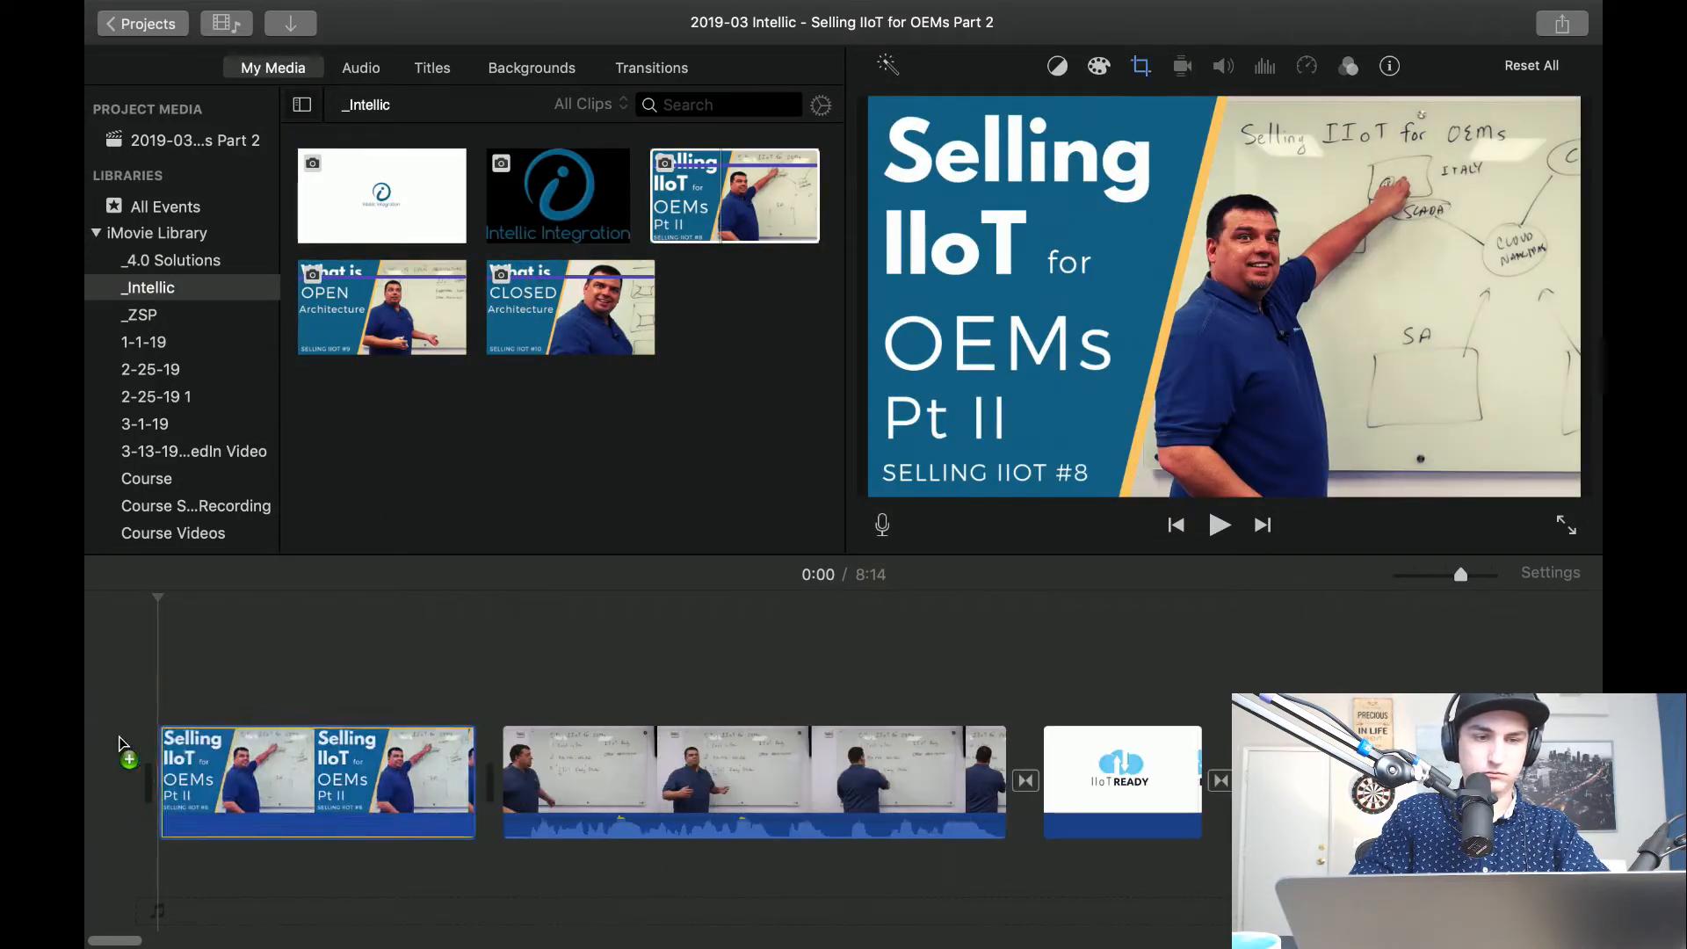
drag(474, 777, 218, 777)
Set the opening thumbnail's crop style to Fit.
click(205, 775)
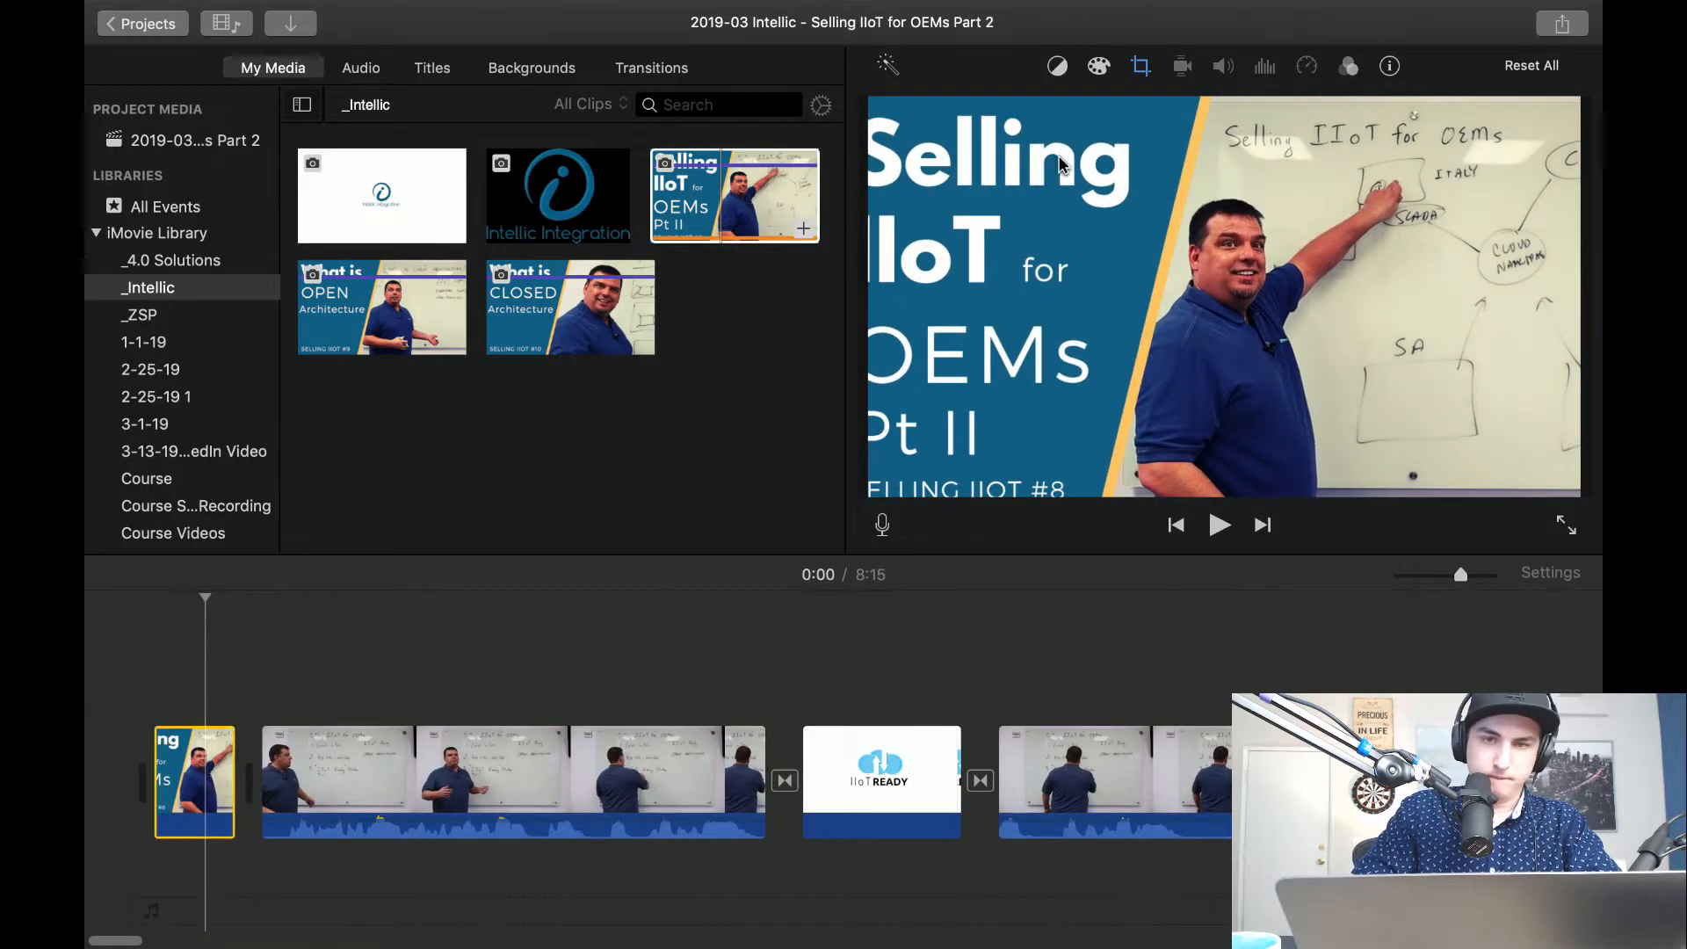
click(1138, 67)
click(932, 114)
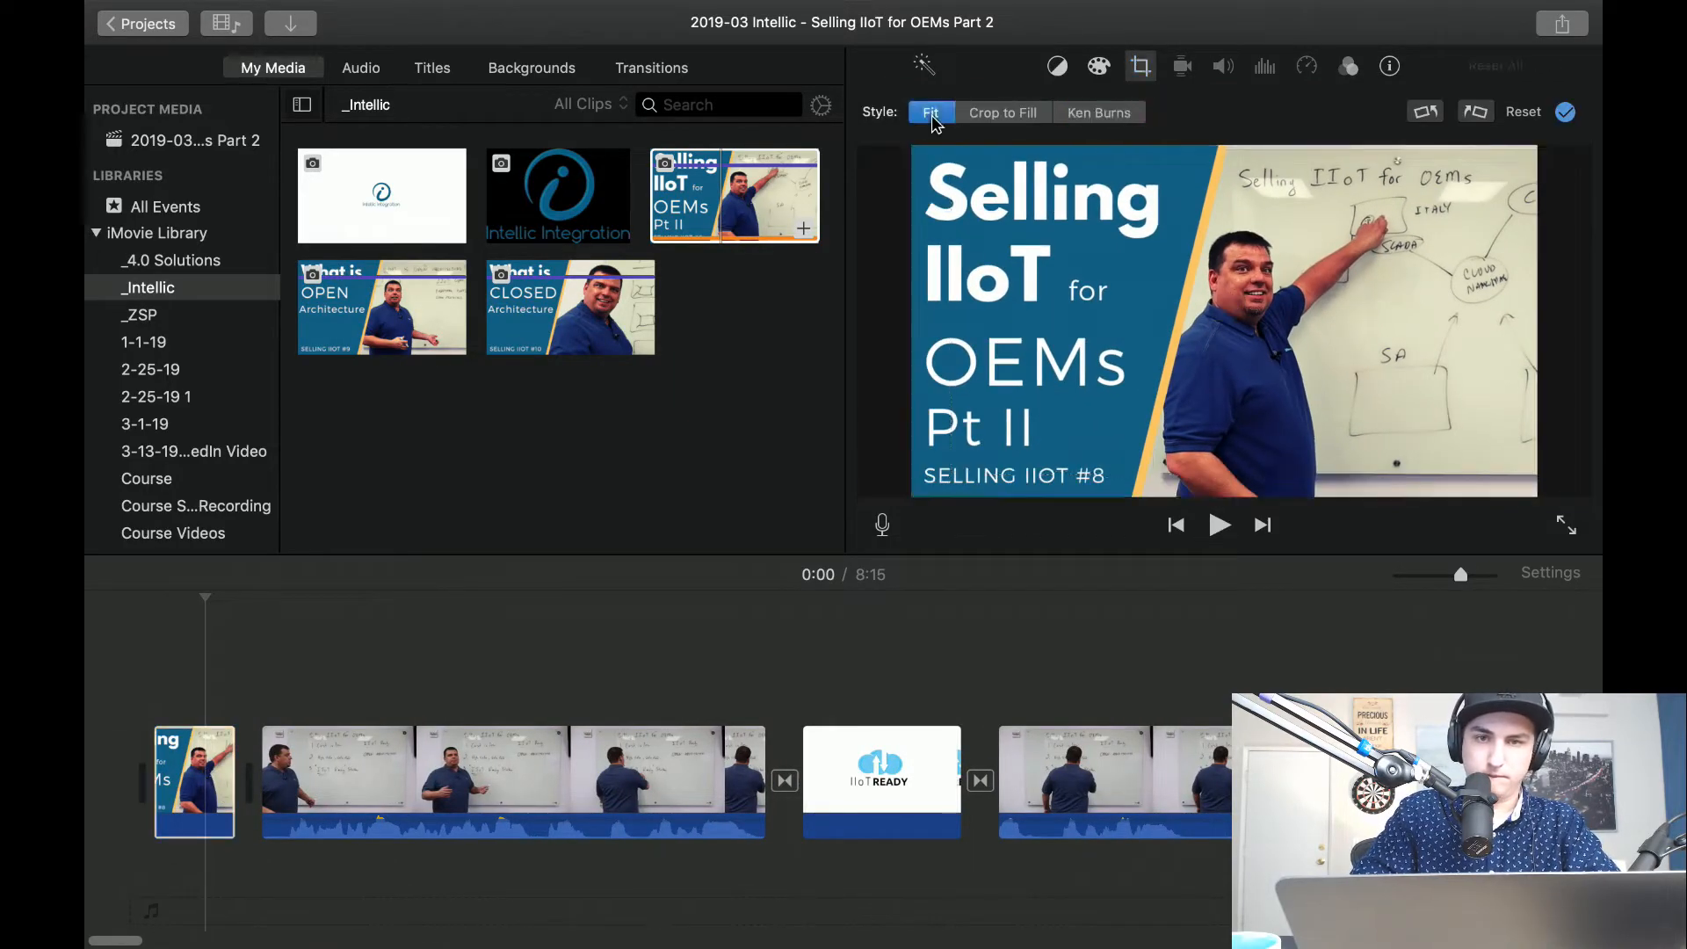
Add a Cross Dissolve transition between the opening thumbnail and the first whiteboard clip, and play the intro.
click(638, 71)
drag(161, 280, 248, 778)
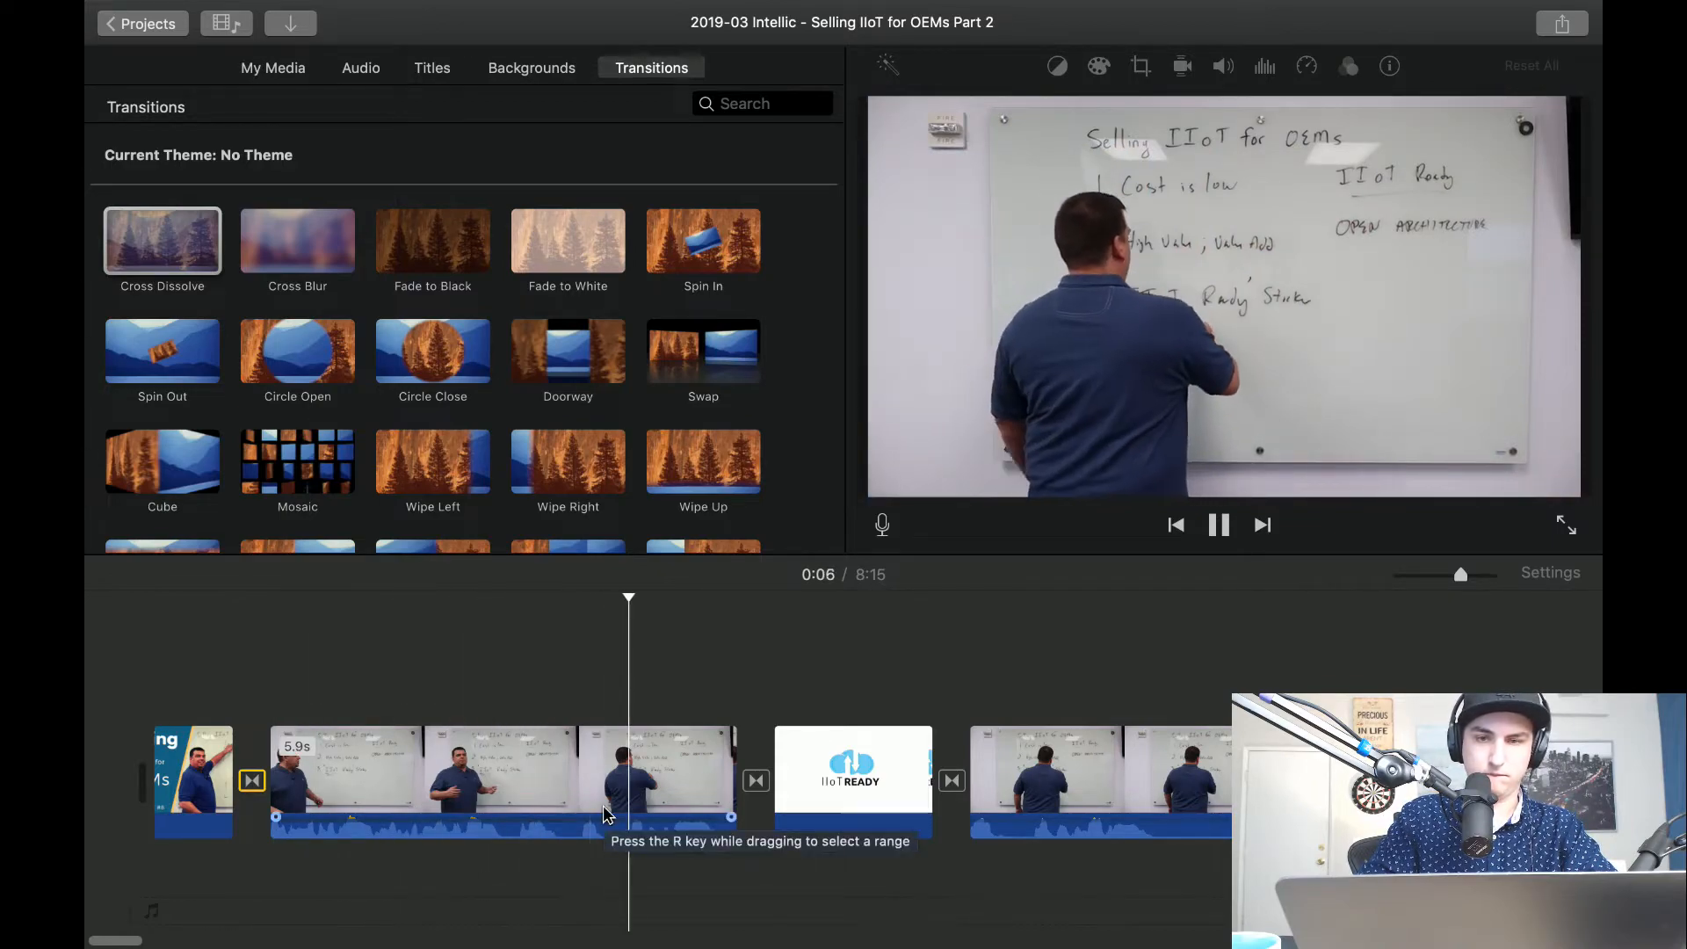
key(space)
Play through the opening whiteboard clip and split it at about 0:04, as the presenter turns toward the board.
key(super+equal)
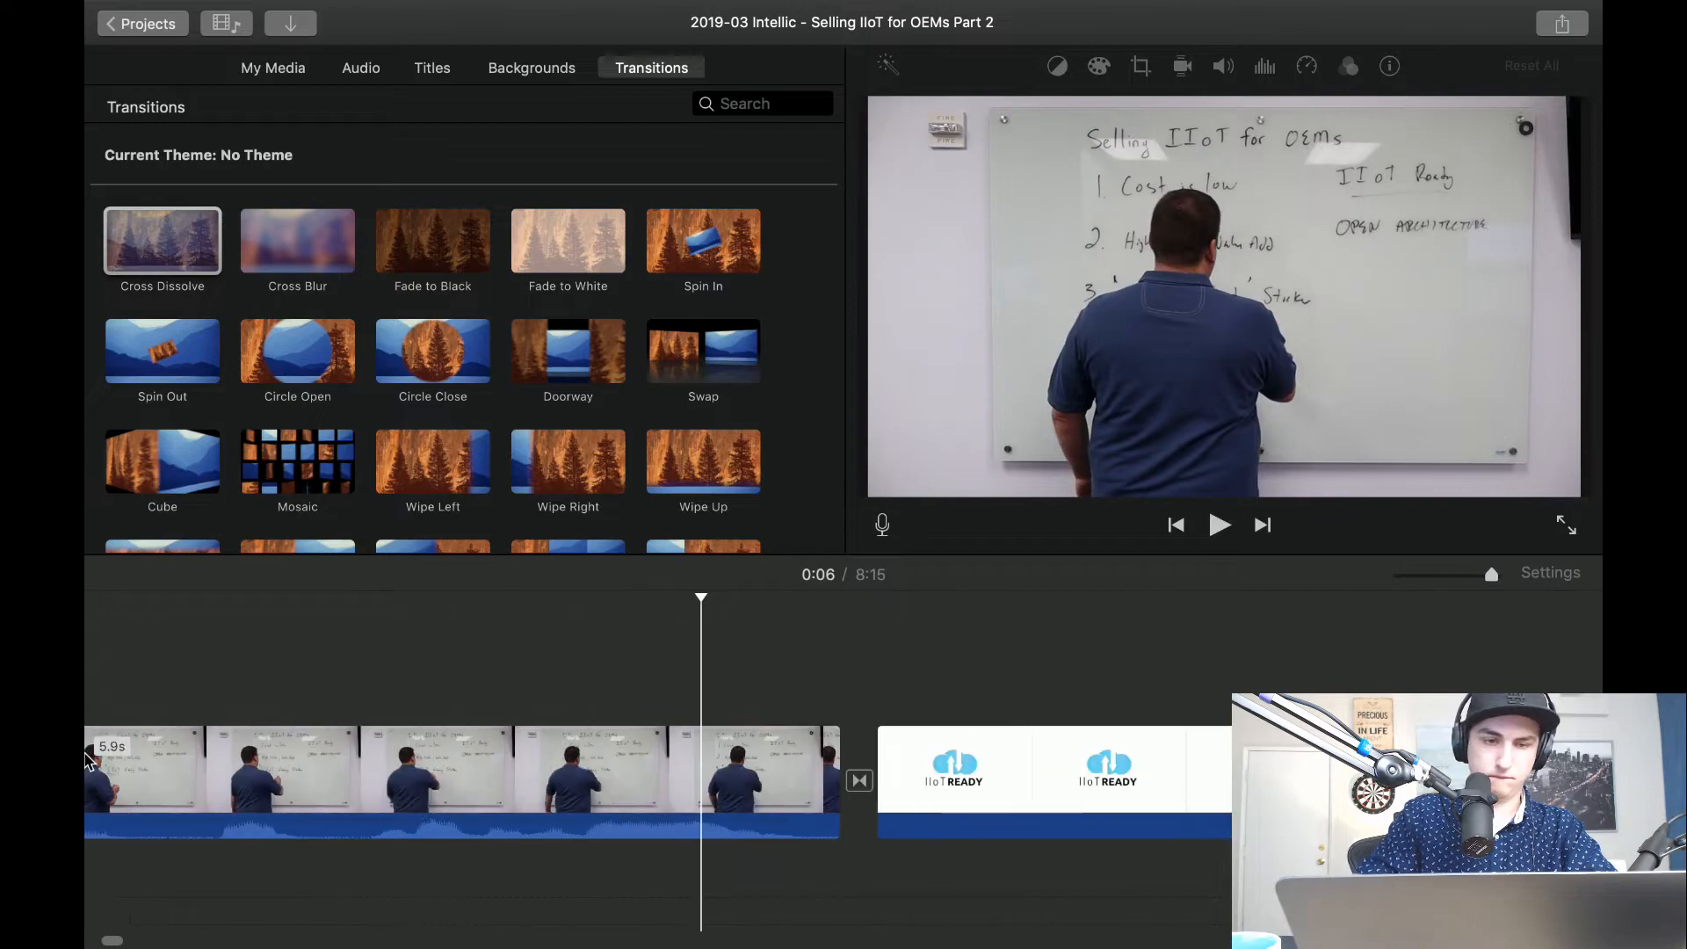
scroll(603, 815, left, 8)
key(space)
key(space)
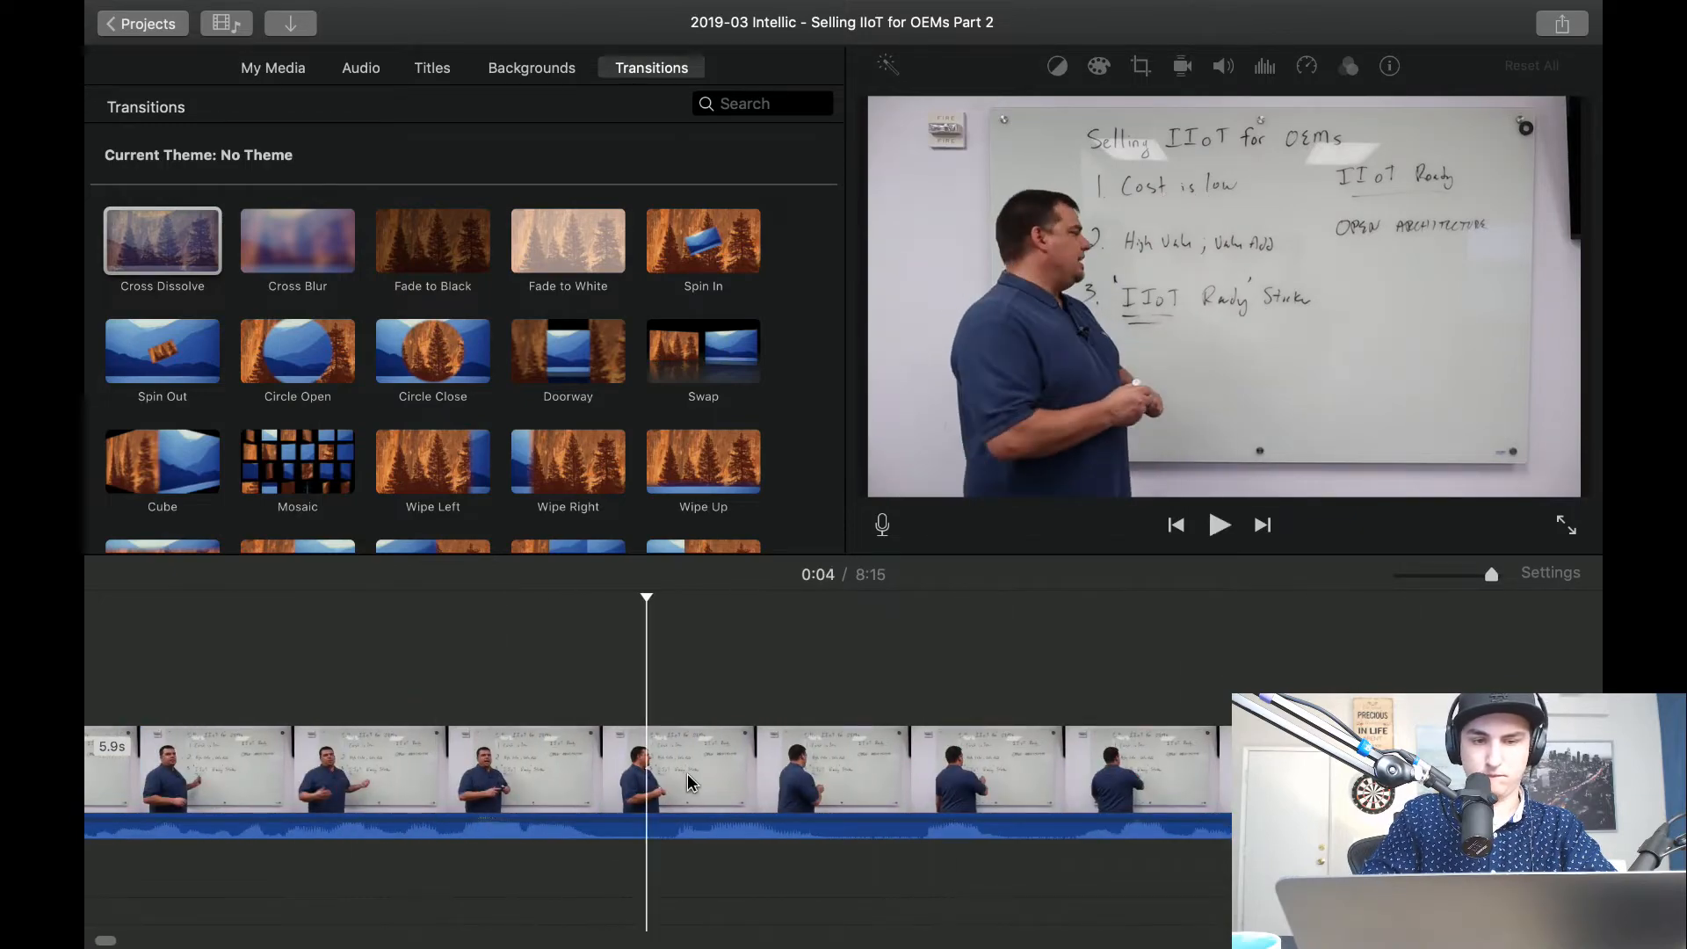
scroll(773, 779, right, 10)
scroll(773, 779, left, 8)
key(space)
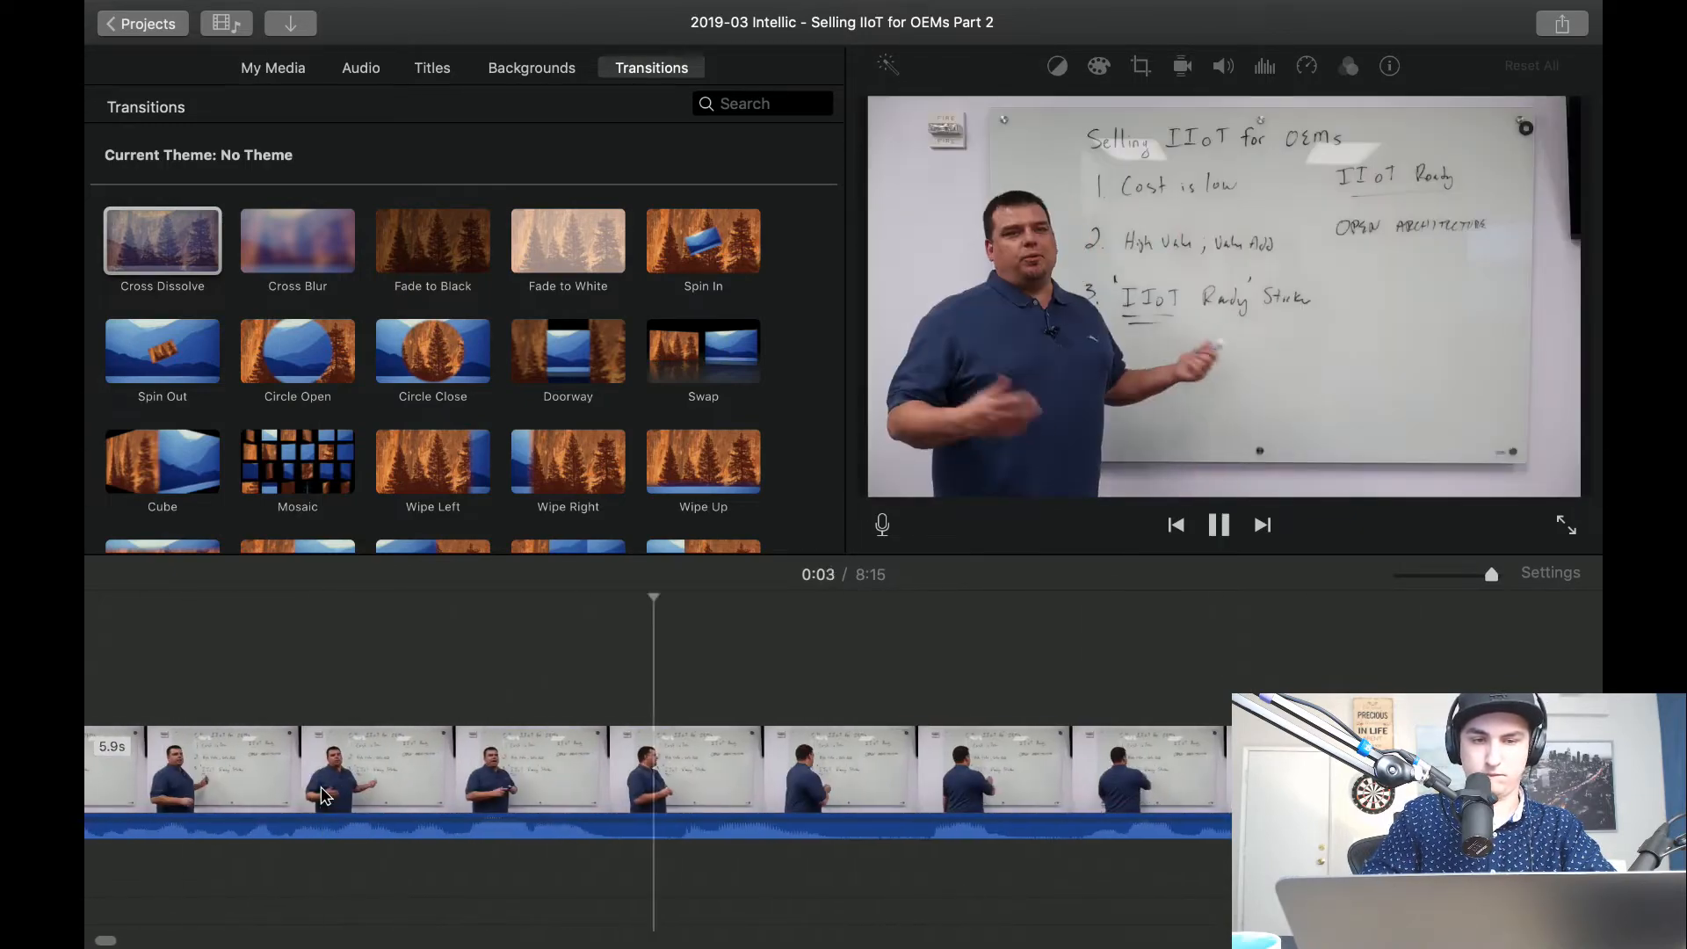
click(643, 791)
scroll(643, 787, right, 10)
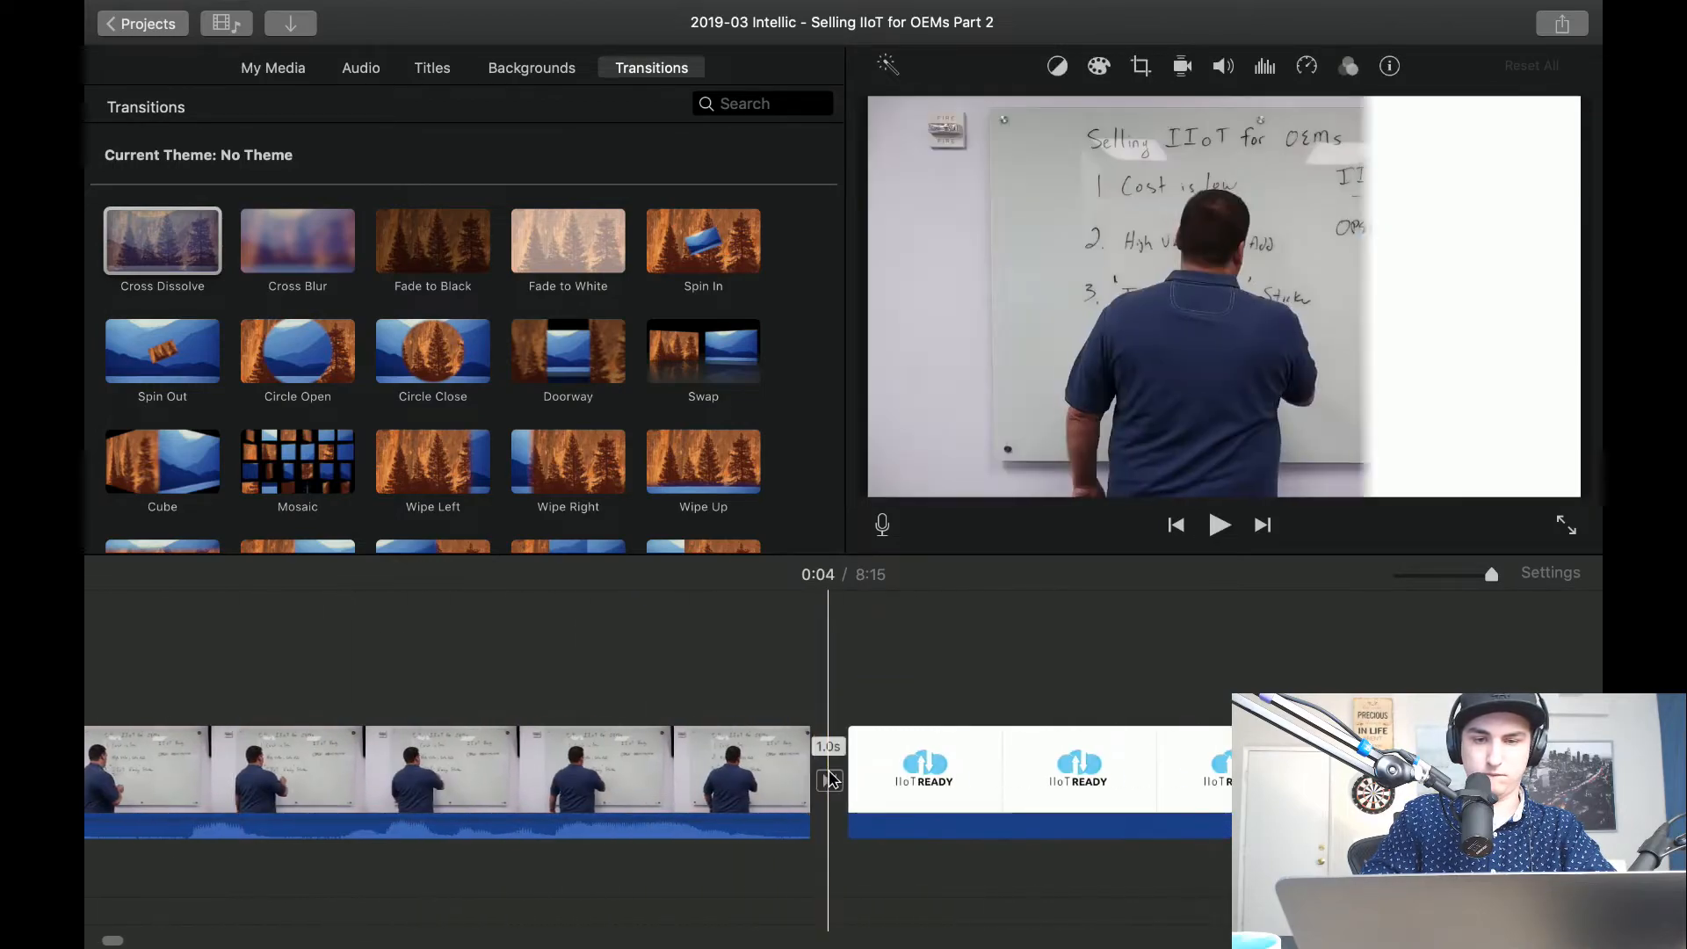
Detach the audio from the second part of the split whiteboard clip.
scroll(829, 770, left, 8)
right_click(830, 770)
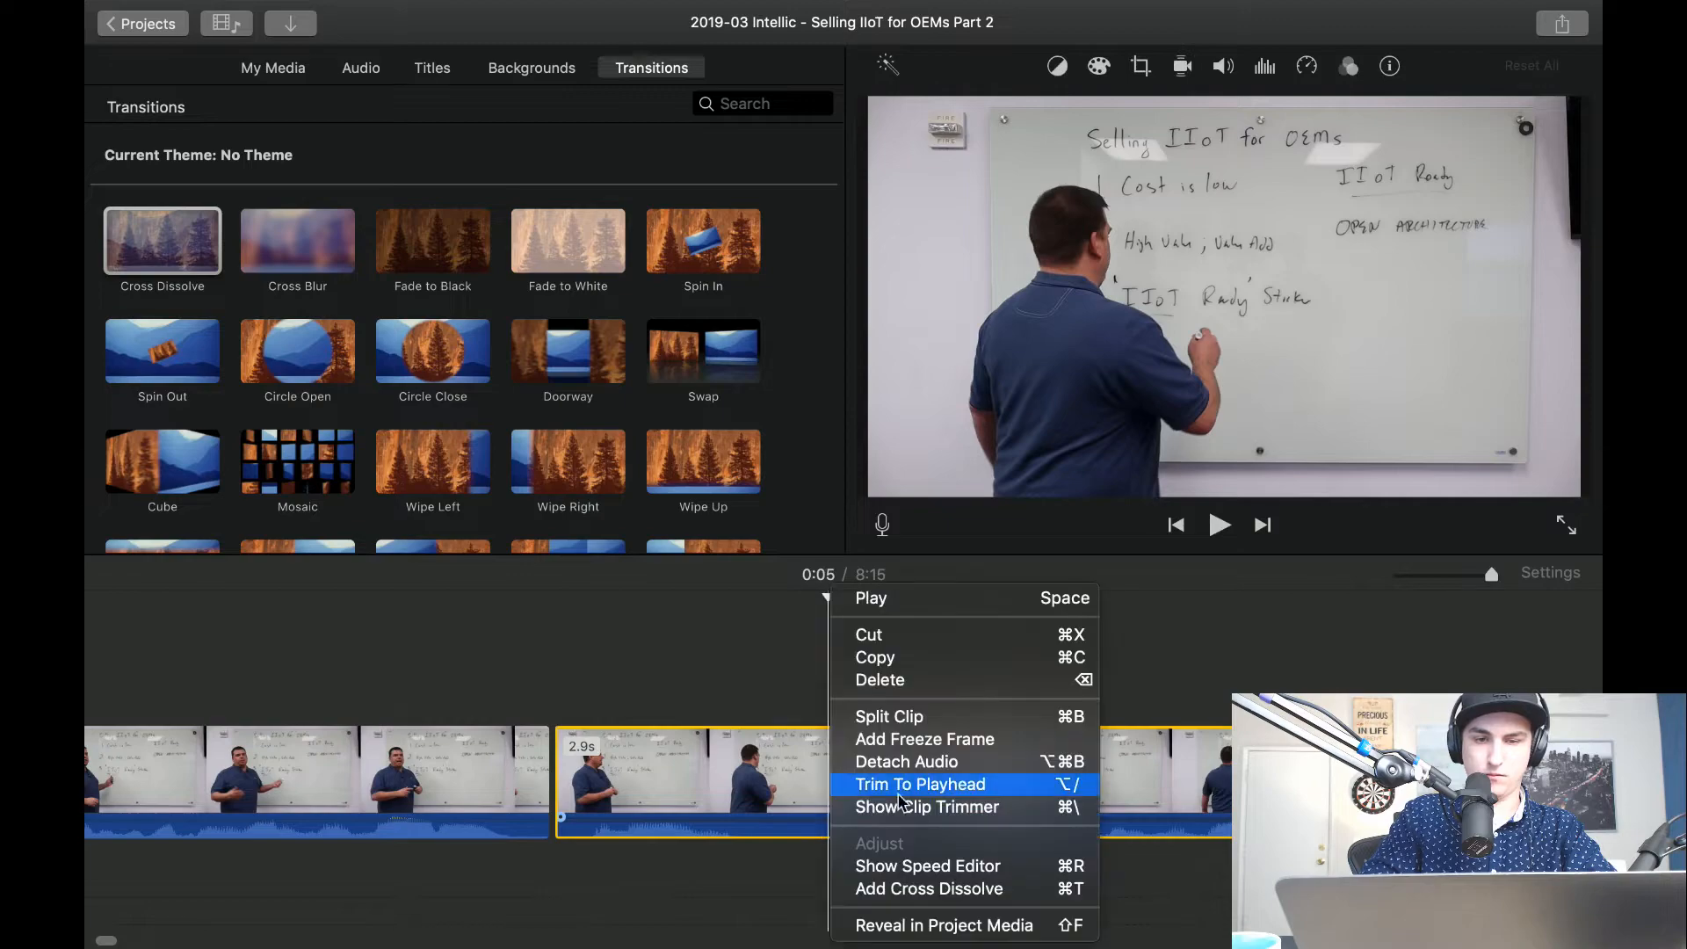
click(935, 762)
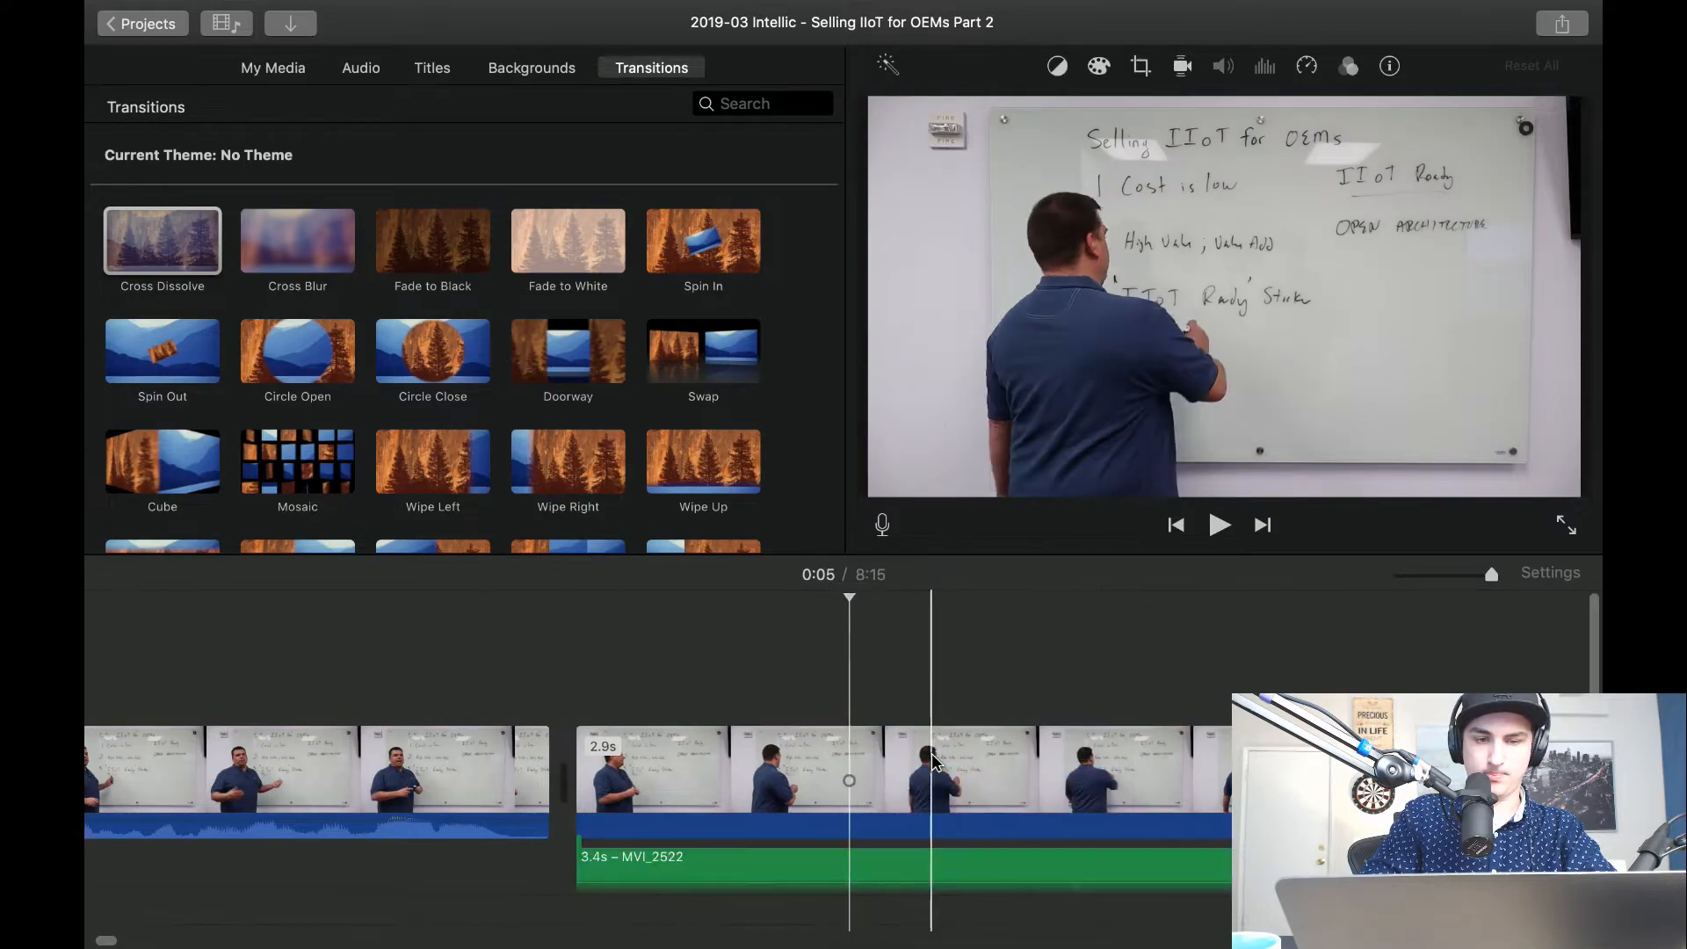
Move the detached MVI_2522 audio under the IIoT READY logo and delete the video portion it came from.
scroll(934, 785, right, 6)
scroll(527, 791, left, 5)
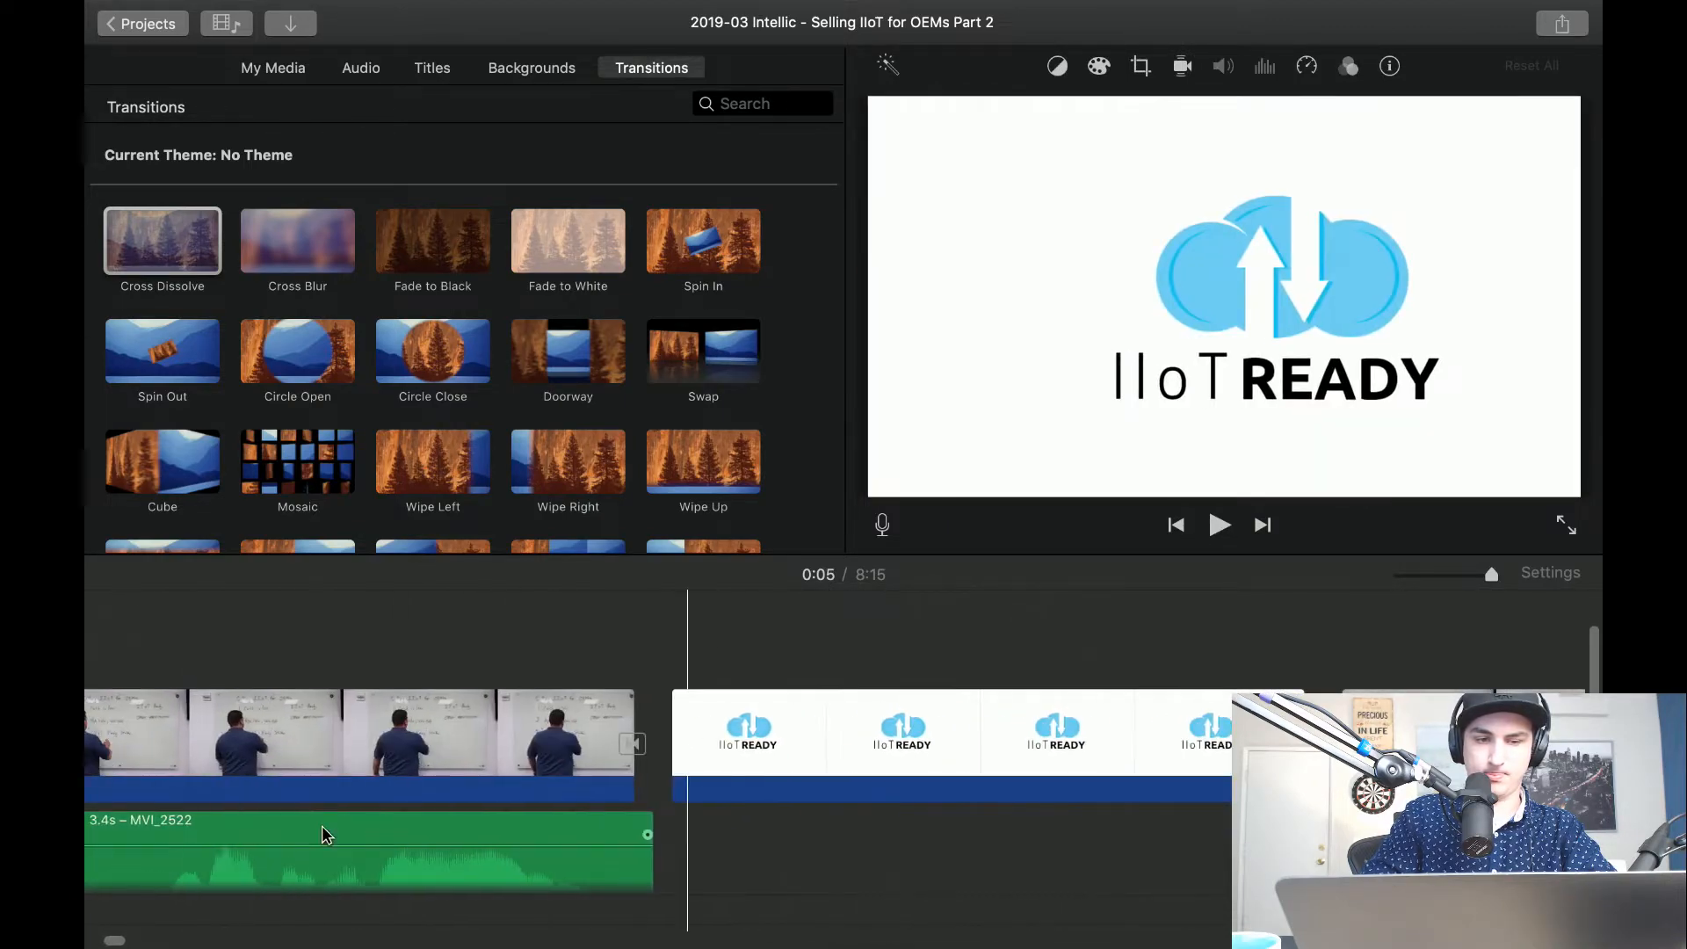
drag(647, 844, 1498, 857)
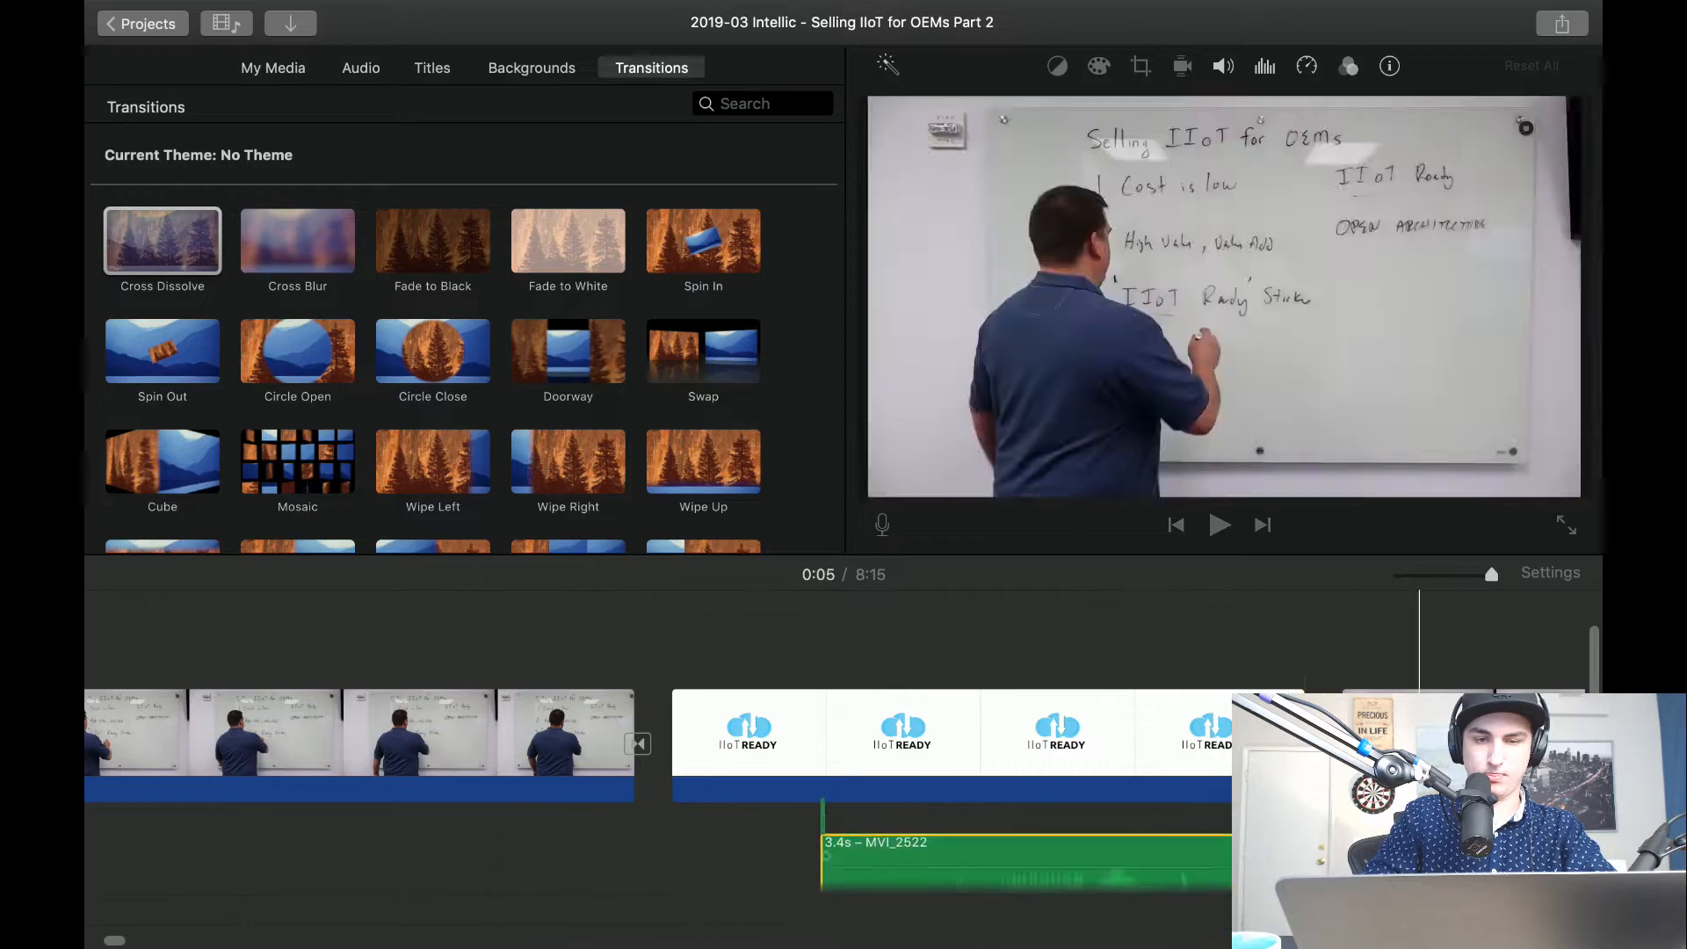
click(503, 735)
key(Delete)
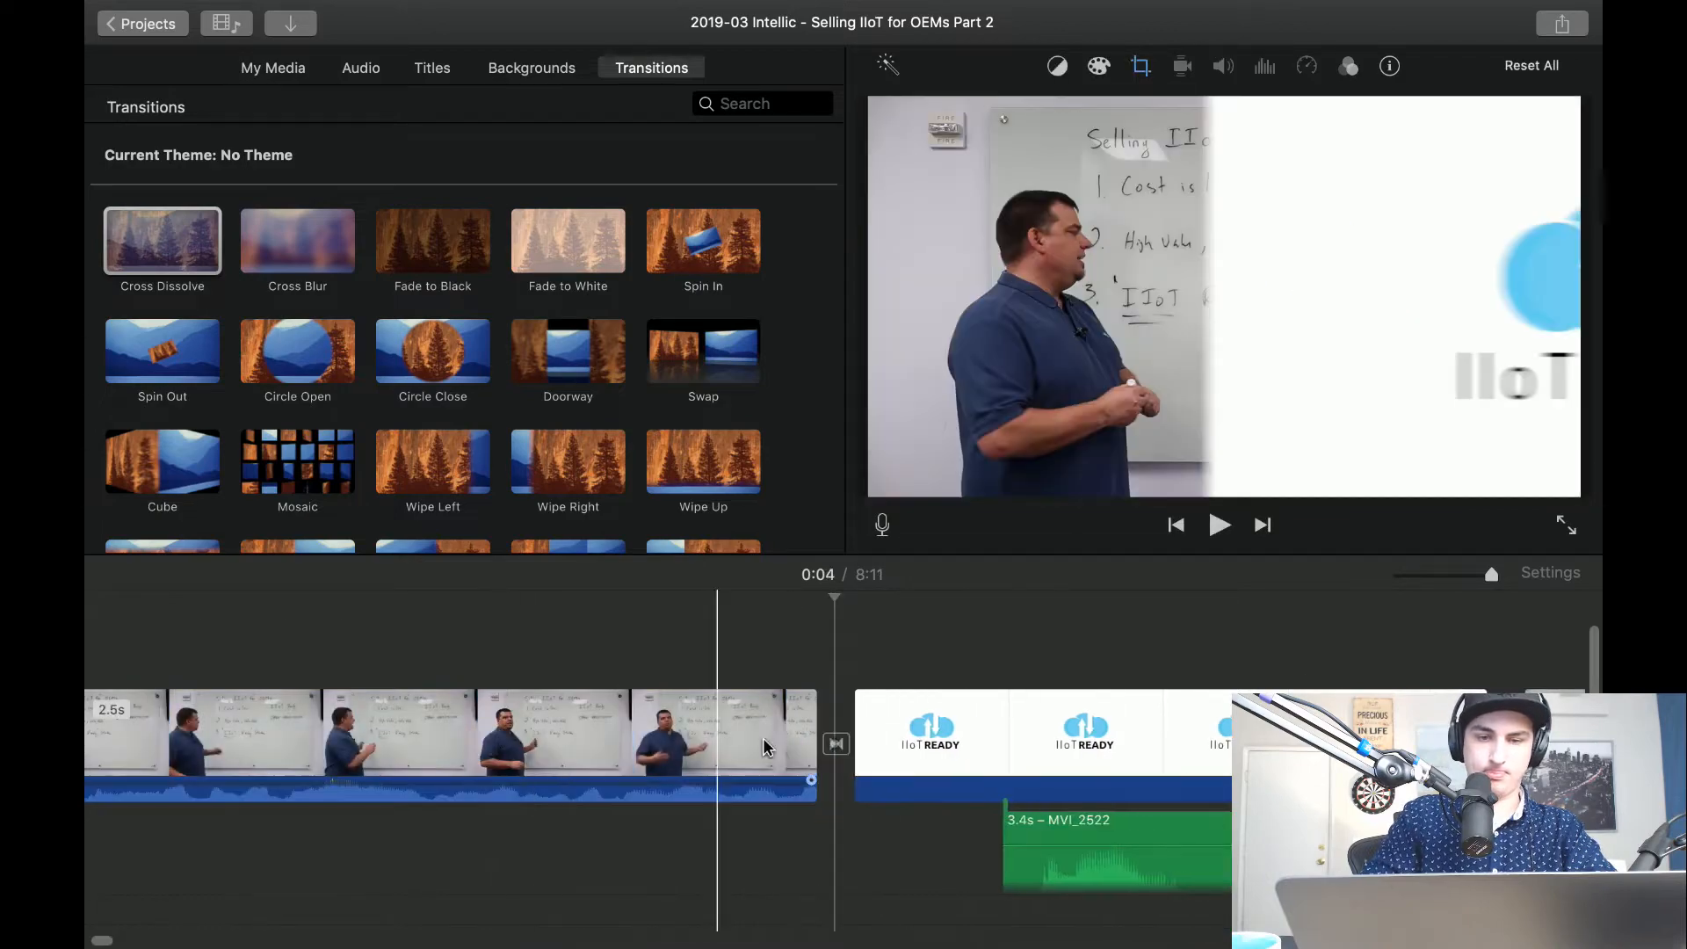
Pull the detached audio back to start at the transition into the IIoT READY logo, and play the section.
drag(1149, 829, 979, 820)
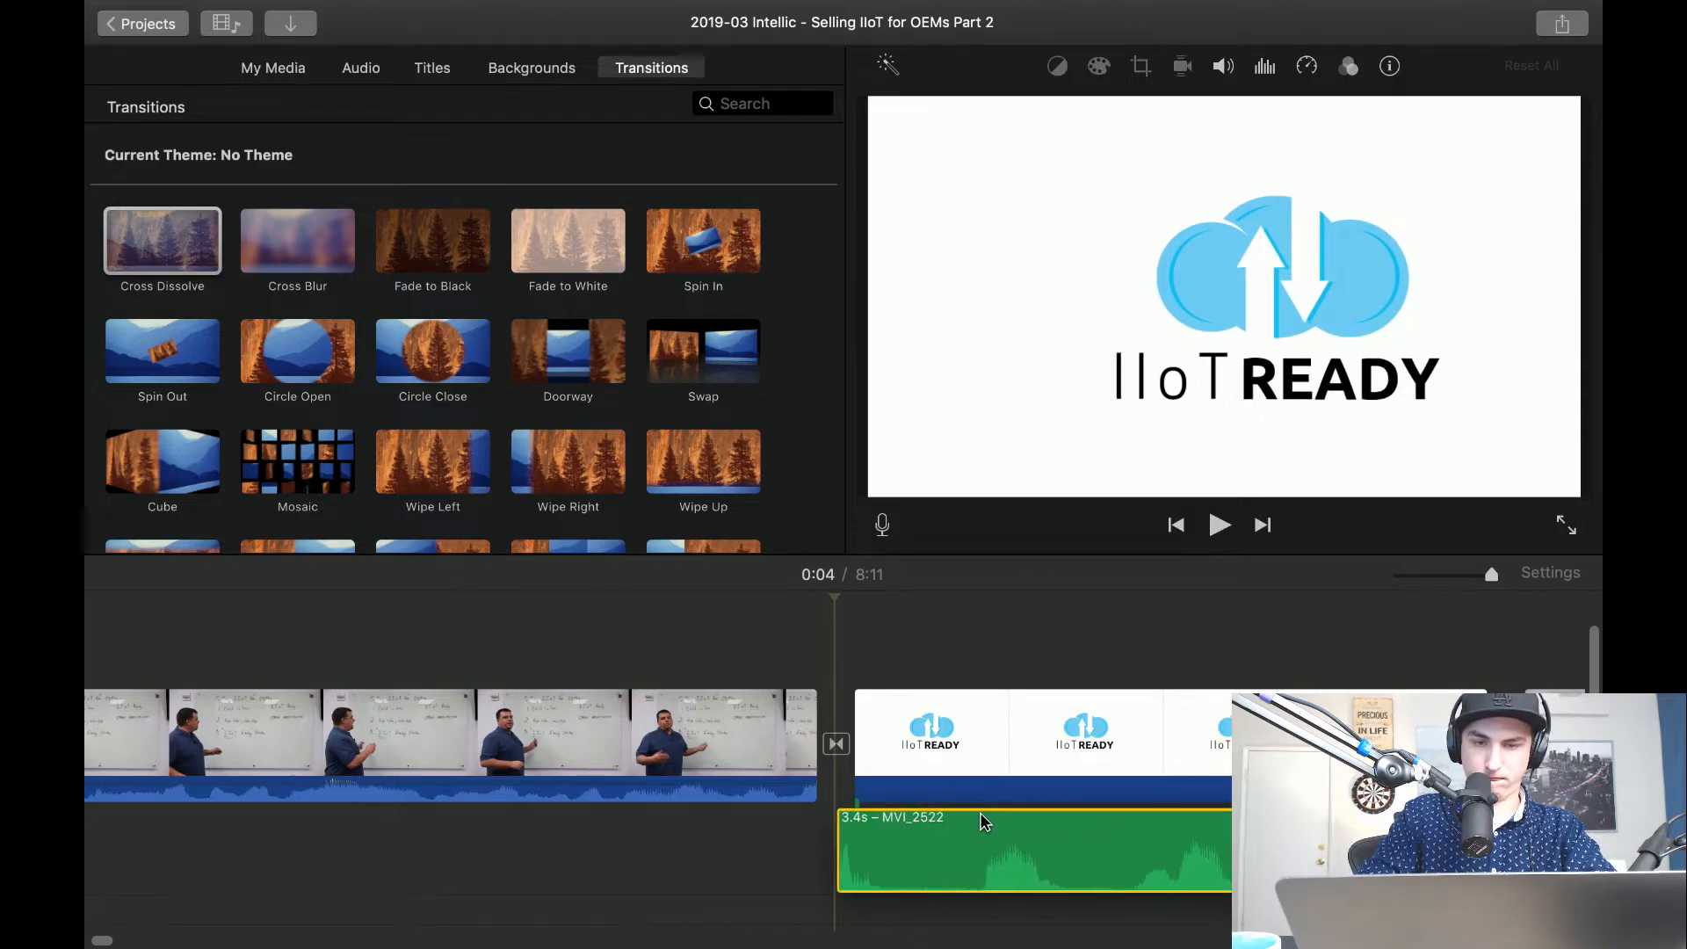
key(space)
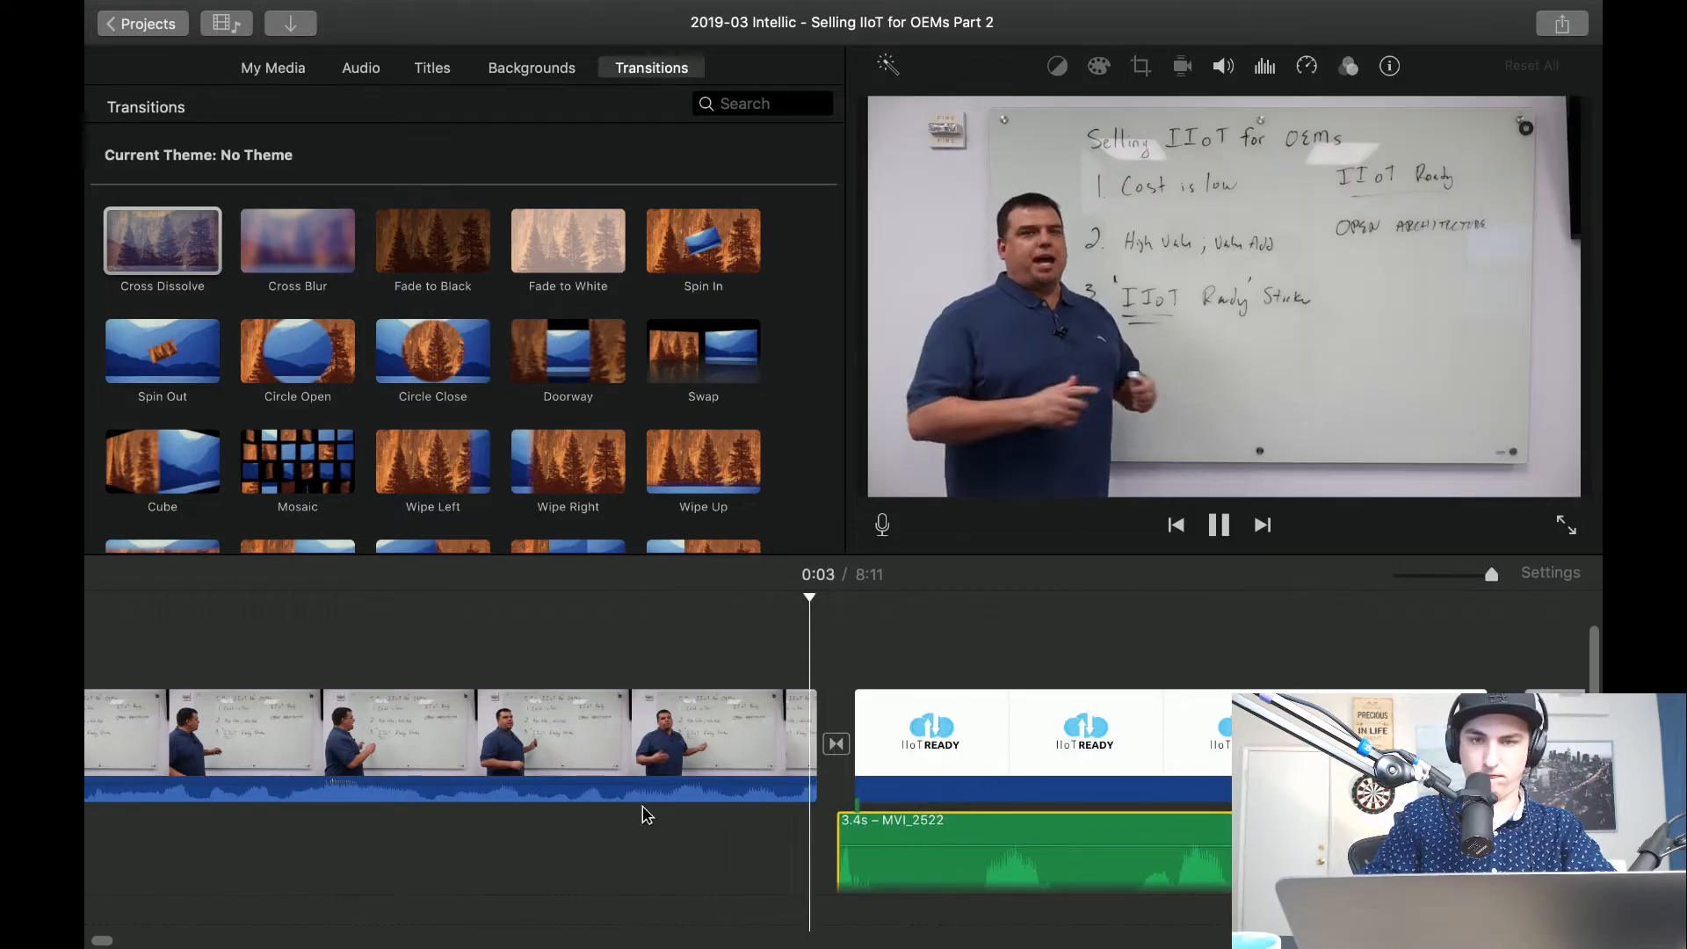
scroll(998, 793, right, 6)
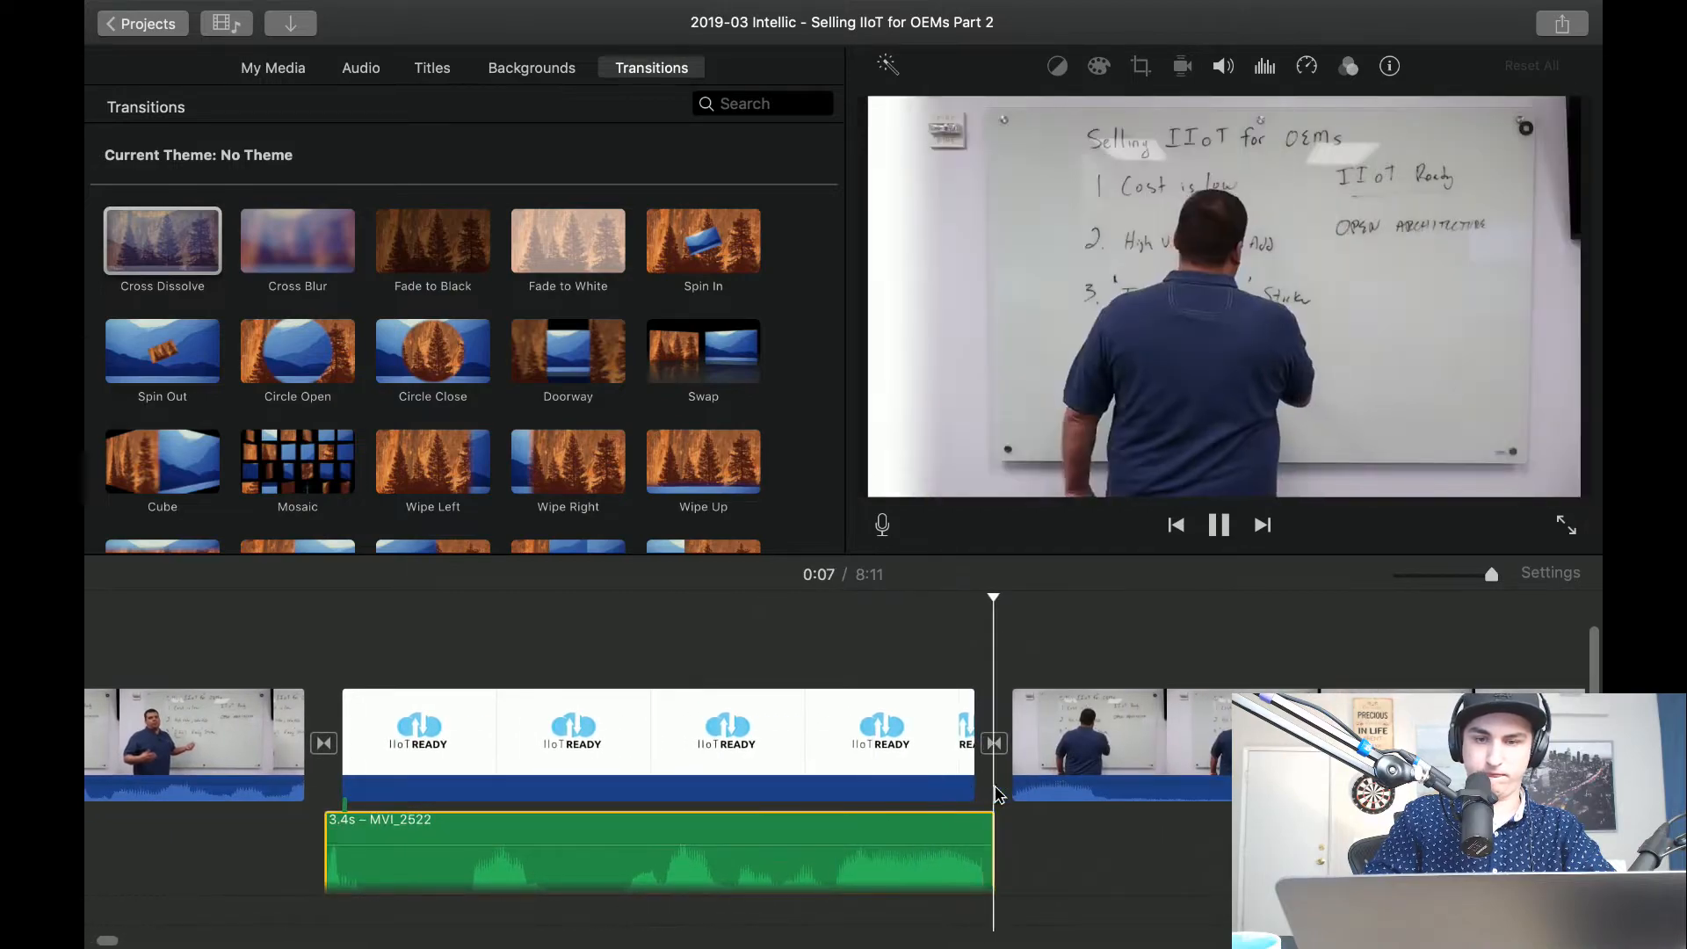
key(space)
Try the detached audio at later and earlier positions around the logo transition, replaying the section after each shift to check the speech timing.
drag(931, 824, 1085, 829)
key(space)
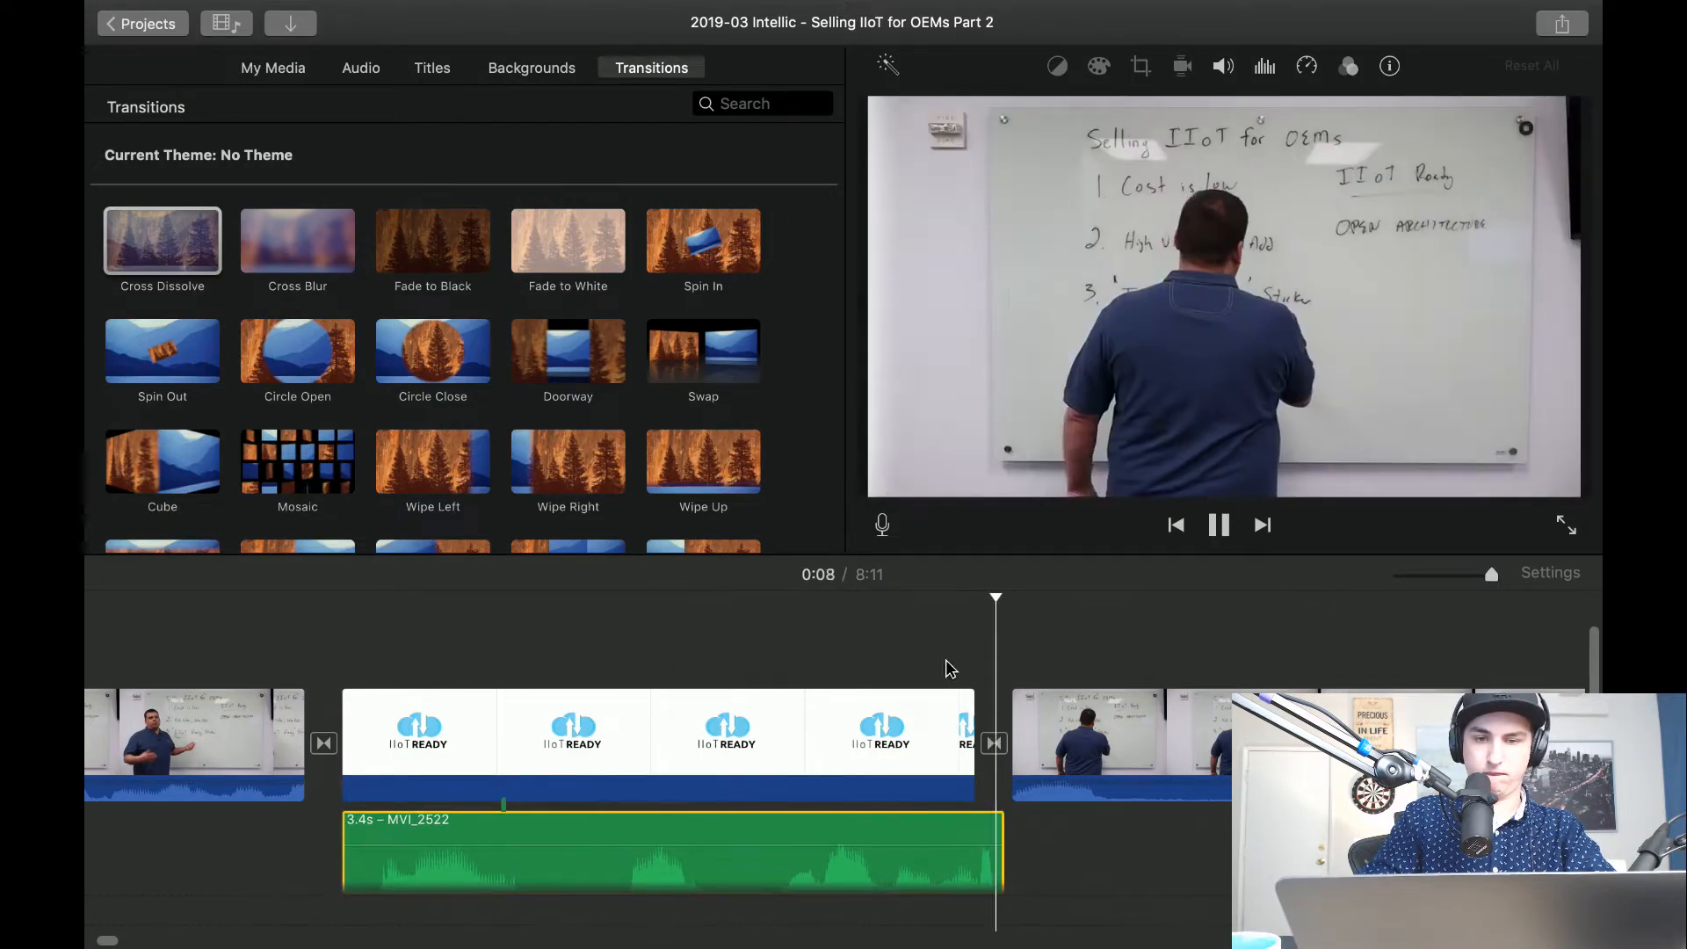
key(space)
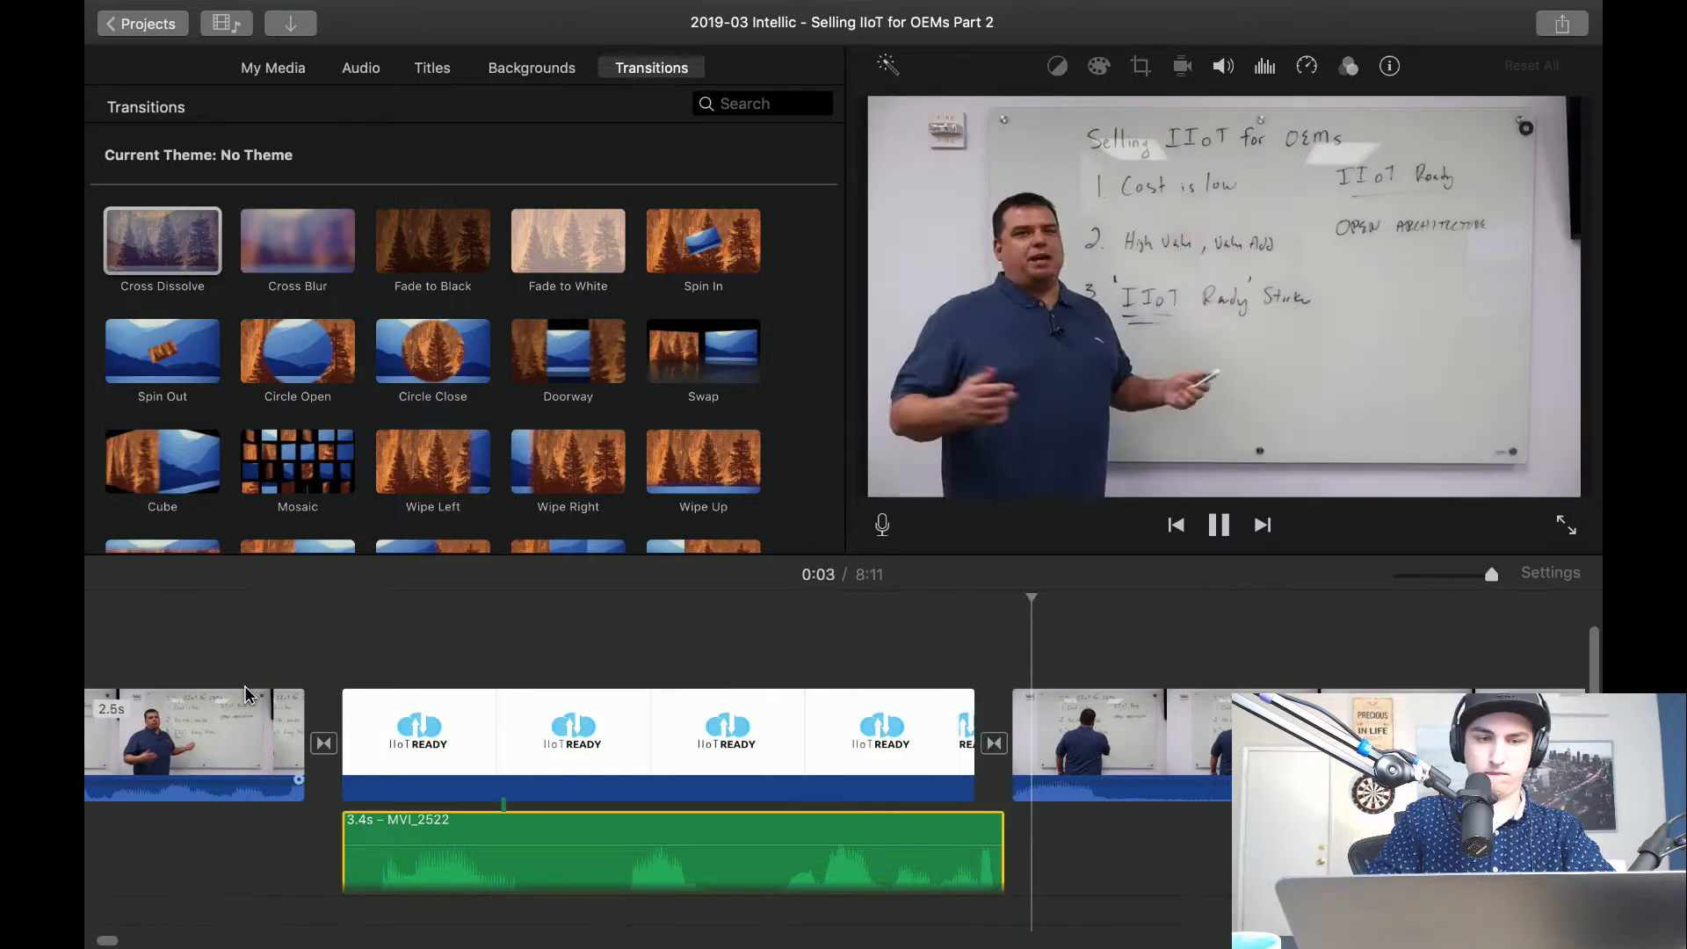
key(space)
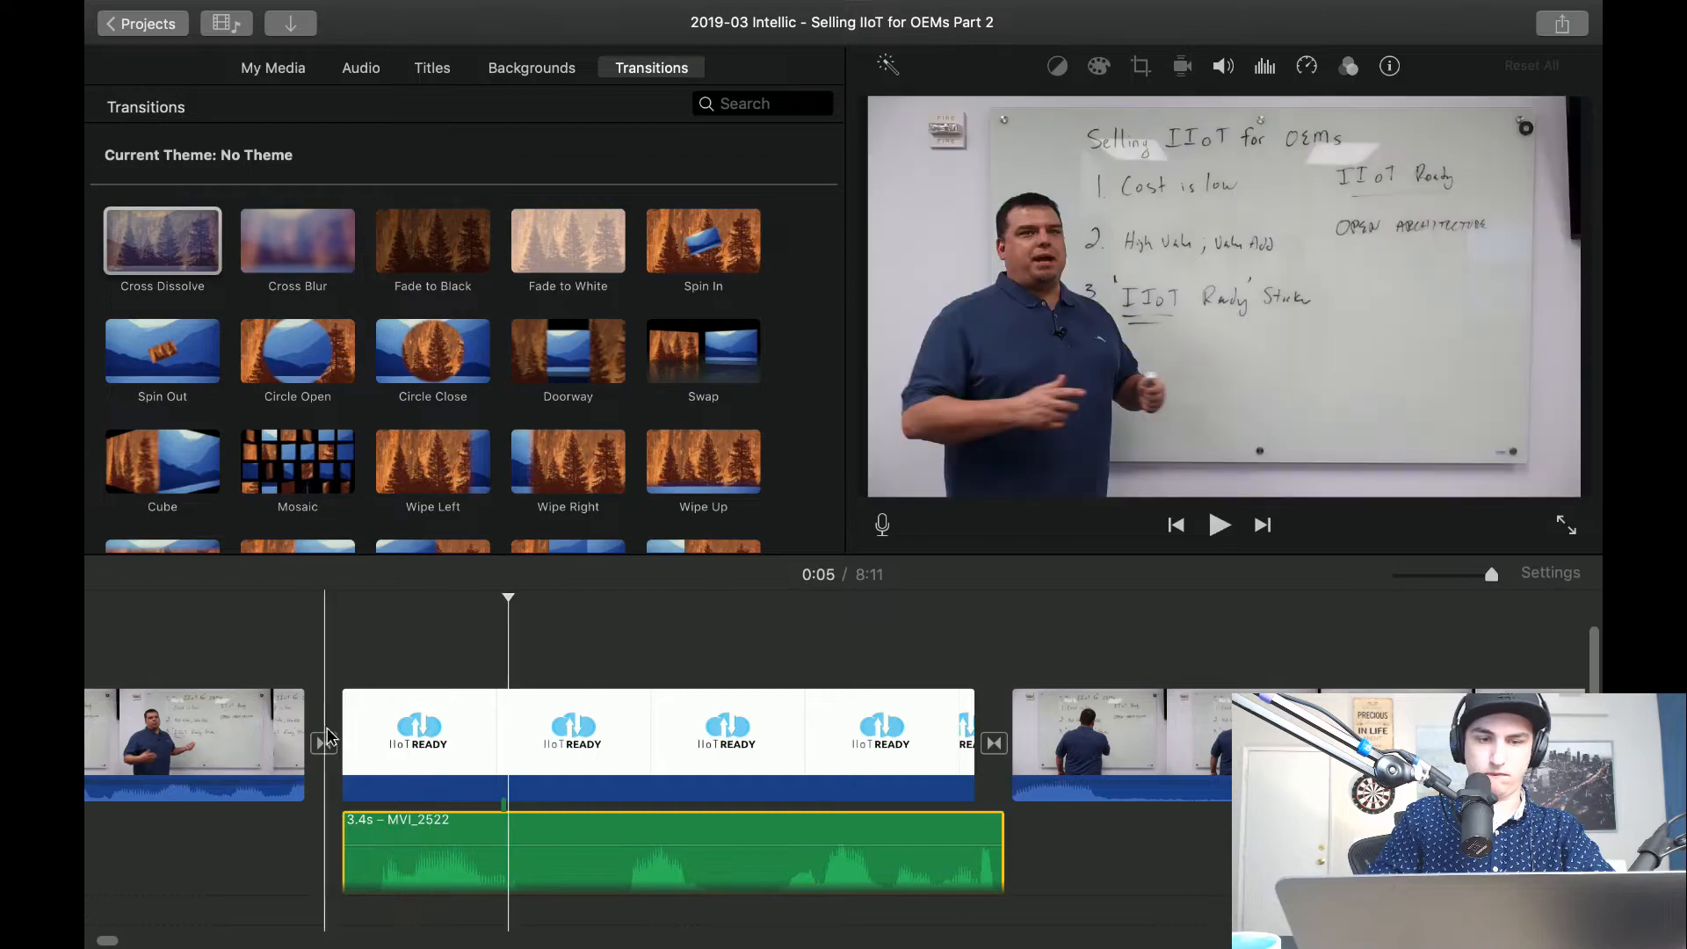
drag(344, 827, 247, 811)
key(space)
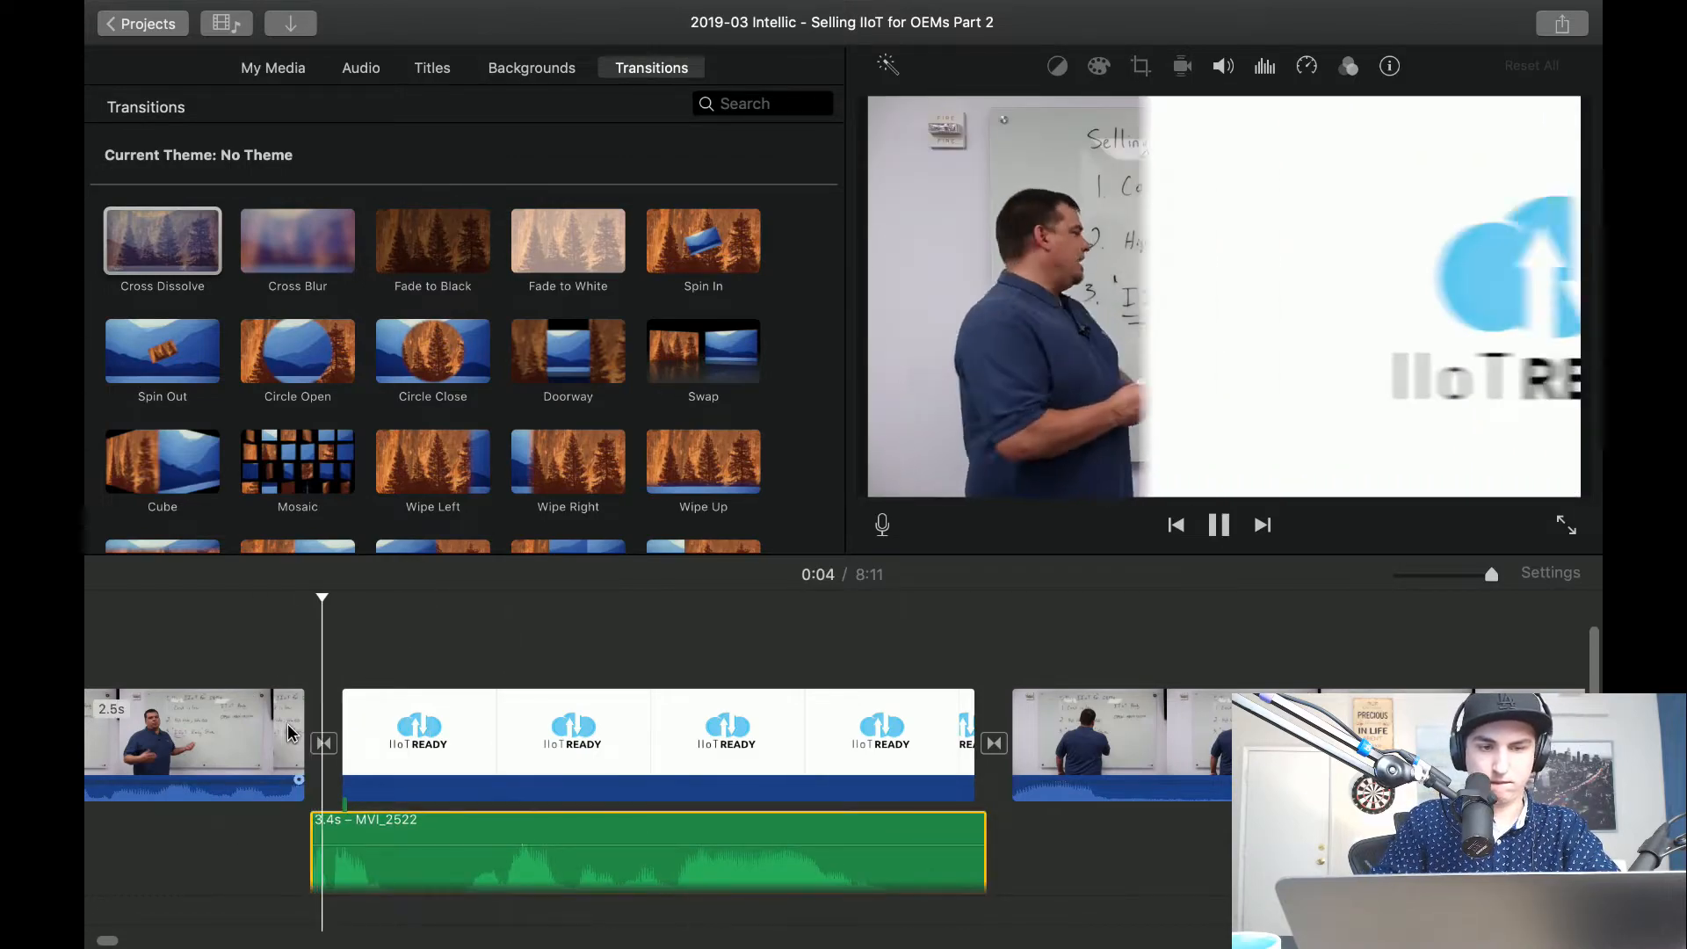
drag(341, 834, 433, 829)
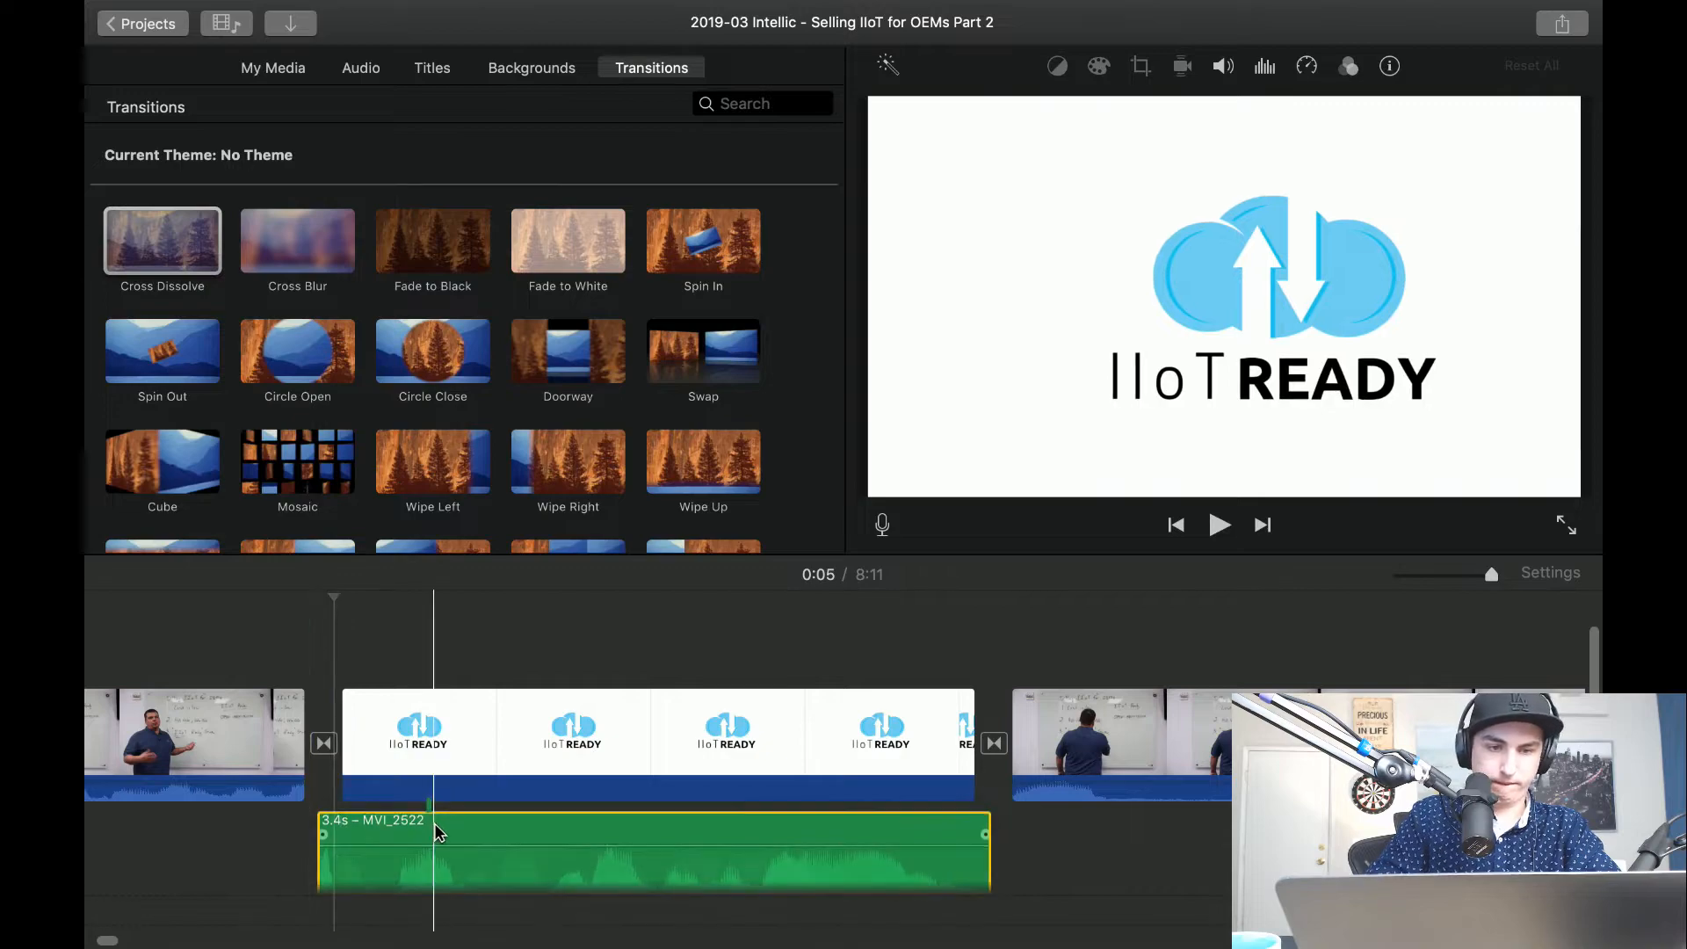
key(space)
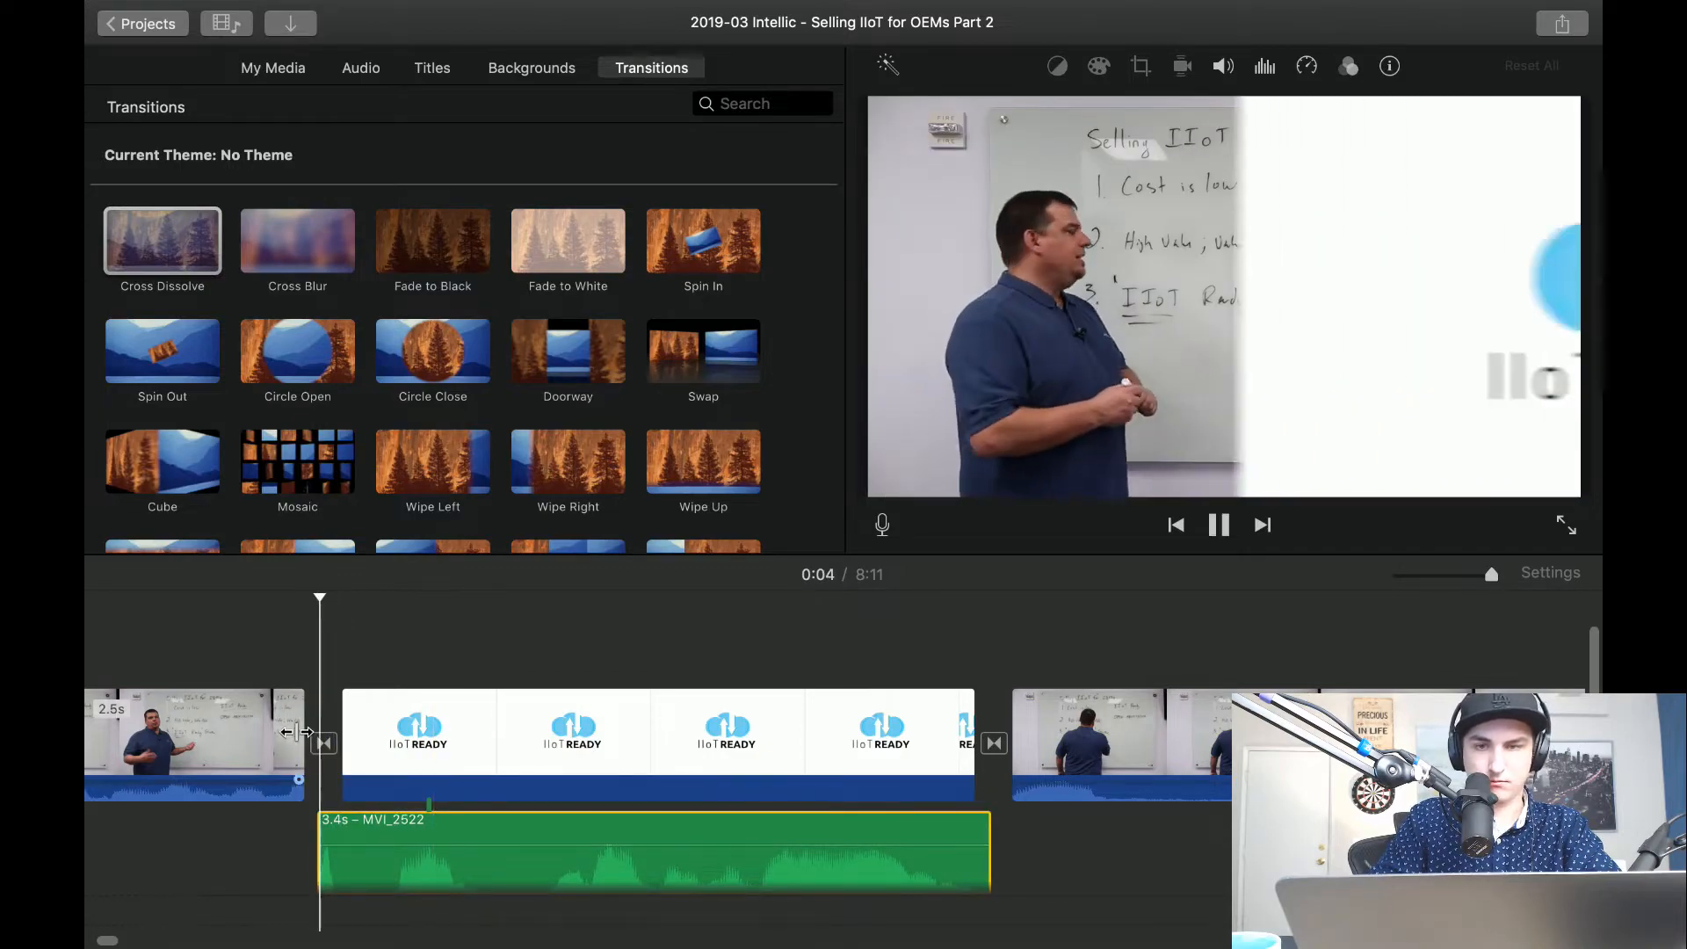
drag(436, 833, 447, 832)
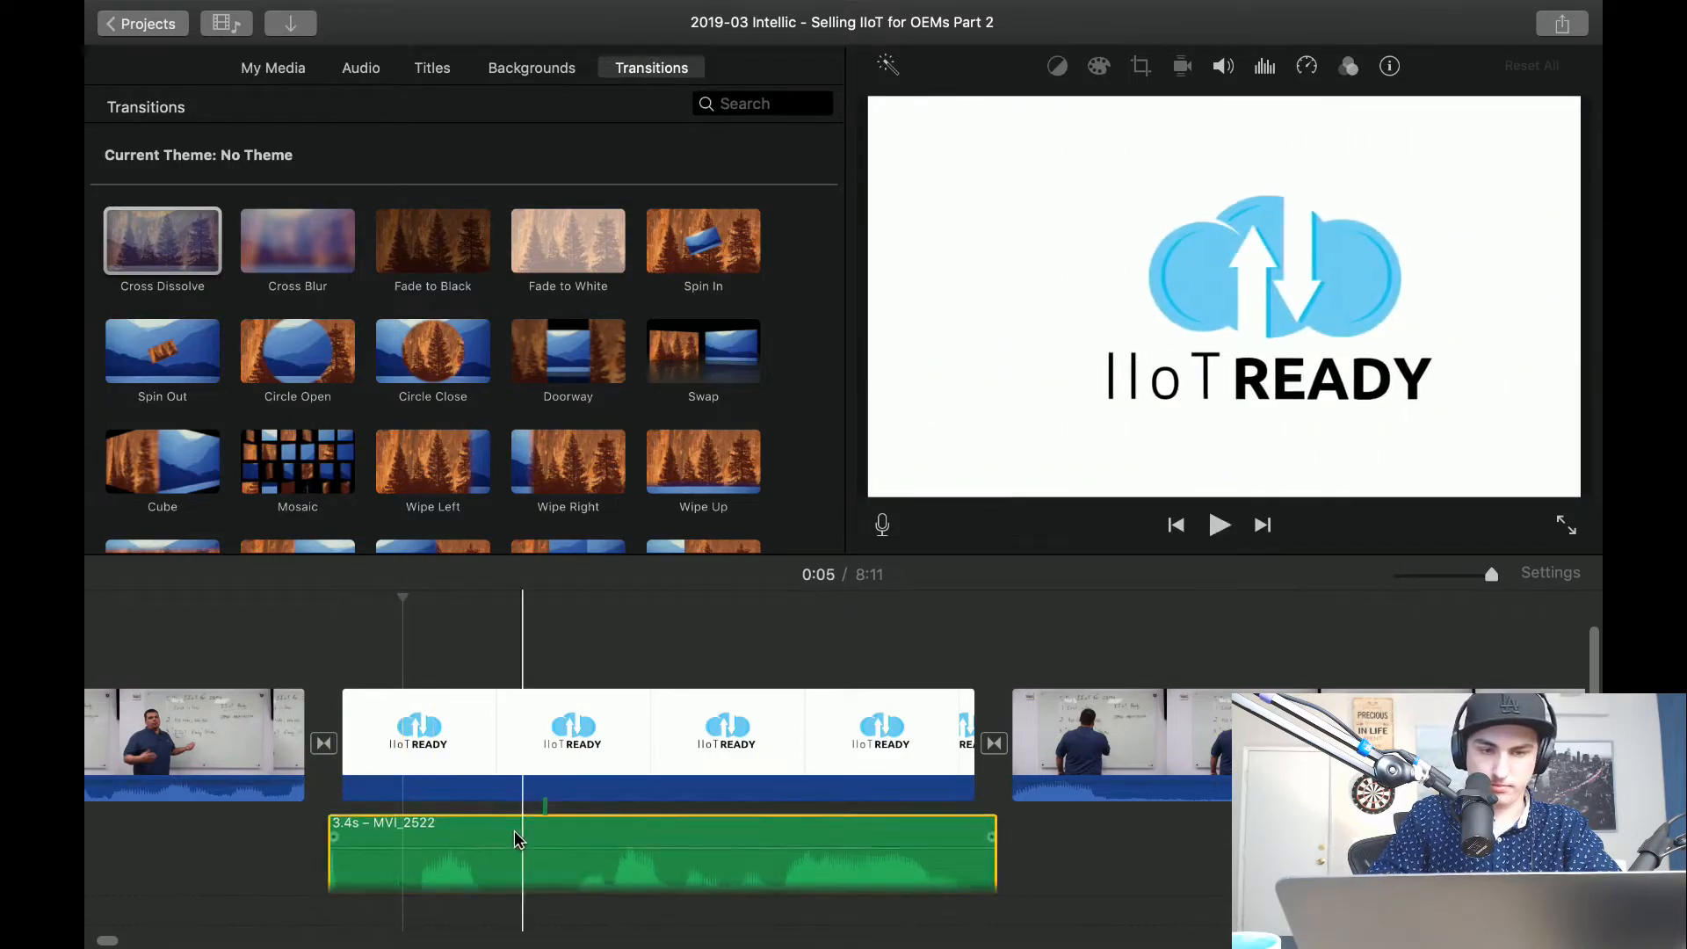
key(space)
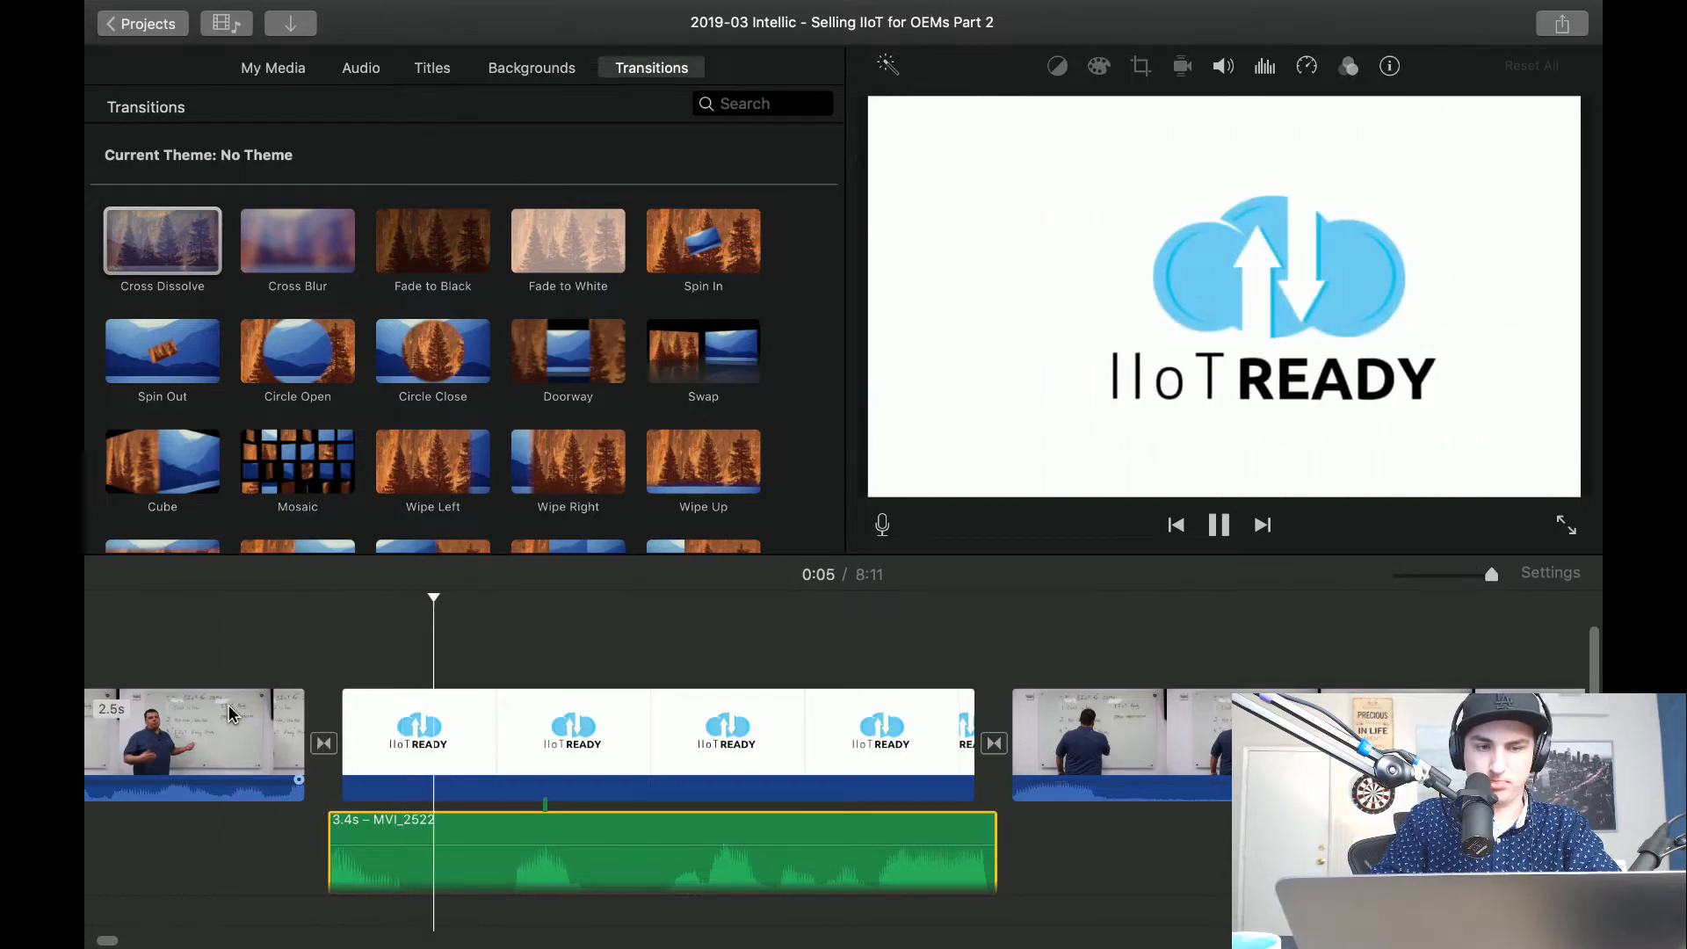
Replay the transition into the IIoT READY logo and nudge the detached audio slightly earlier so the speech runs on smoothly.
scroll(396, 745, left, 5)
key(space)
key(space)
click(761, 746)
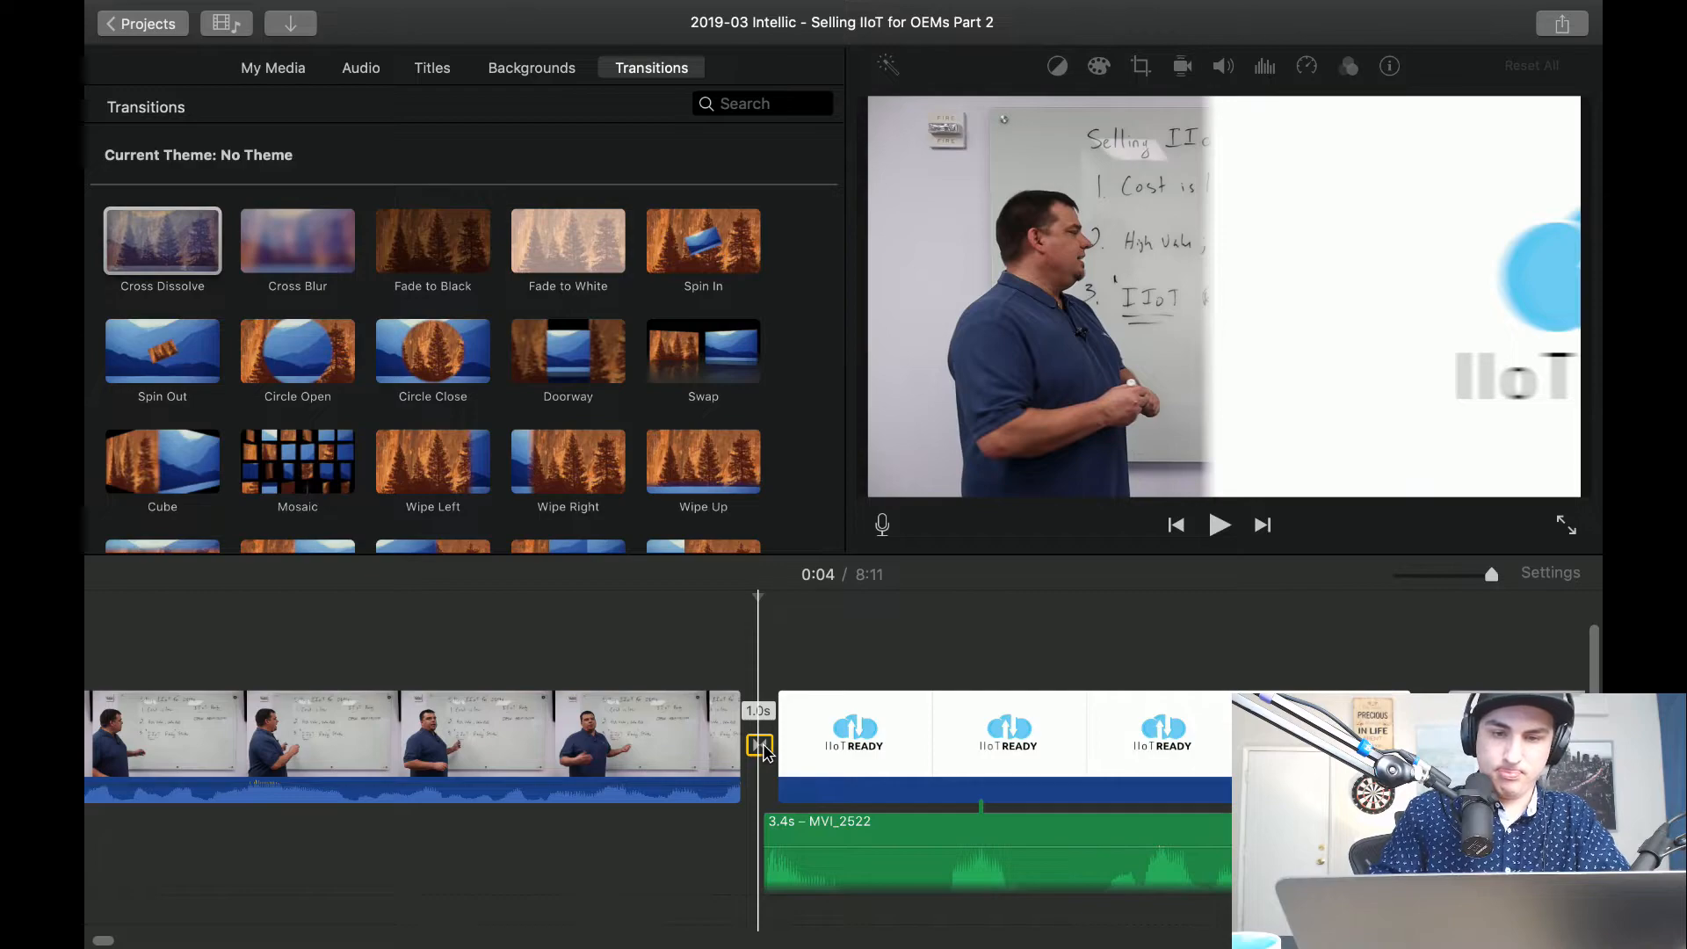
key(space)
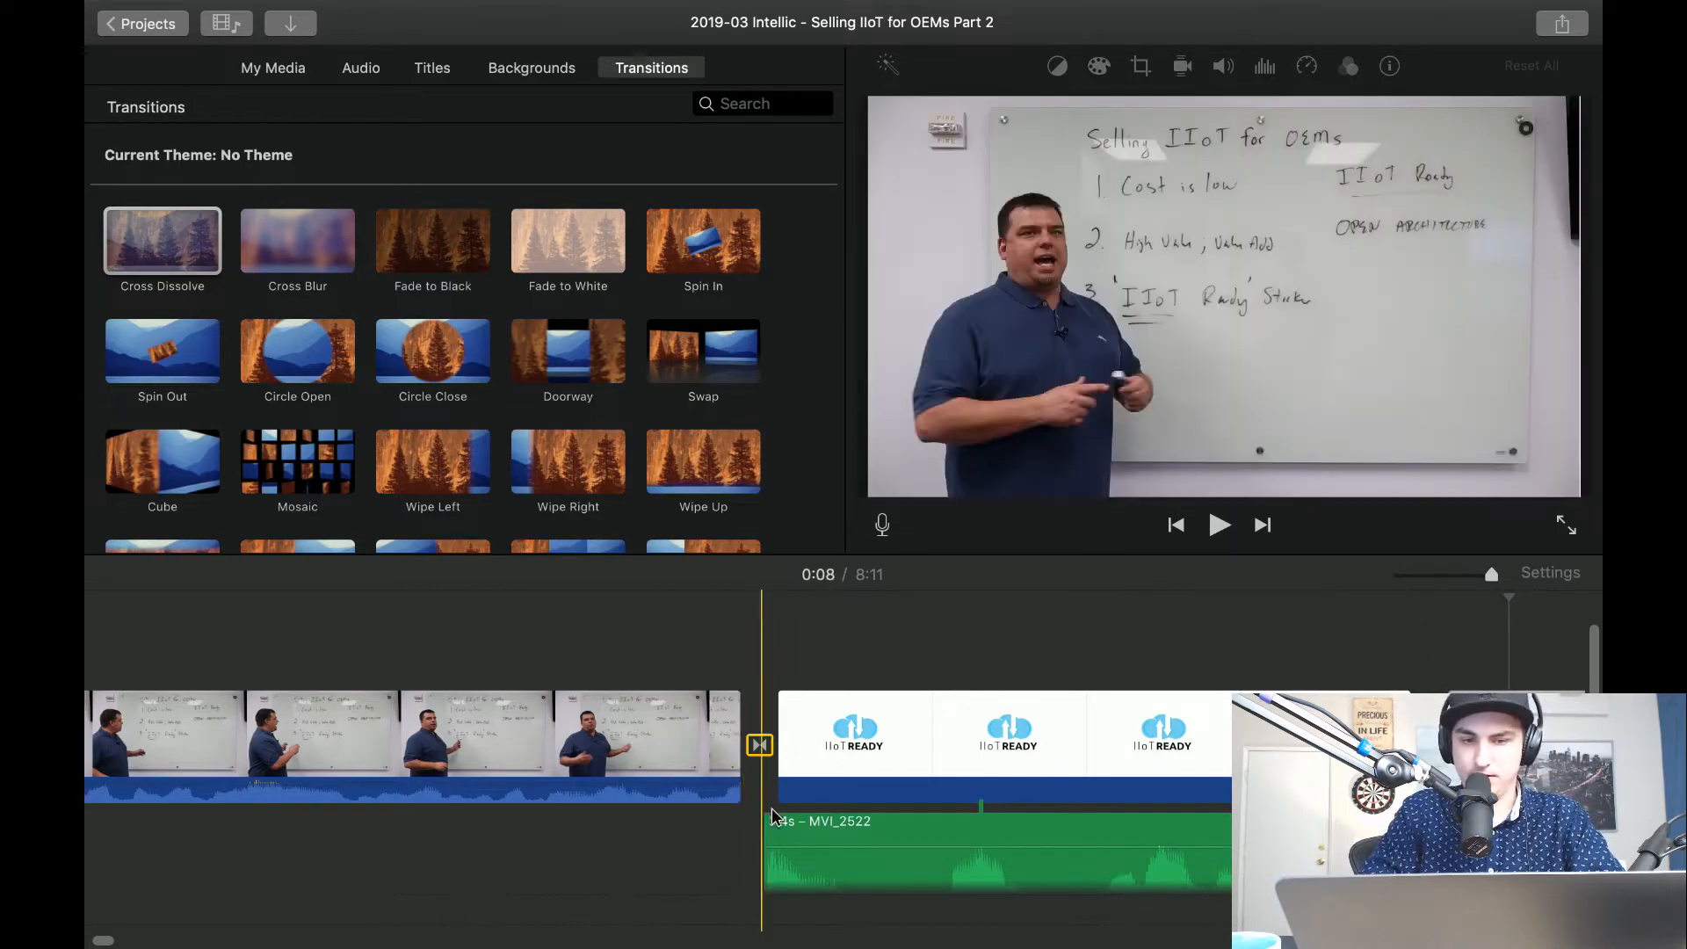
key(space)
key(space)
key(space)
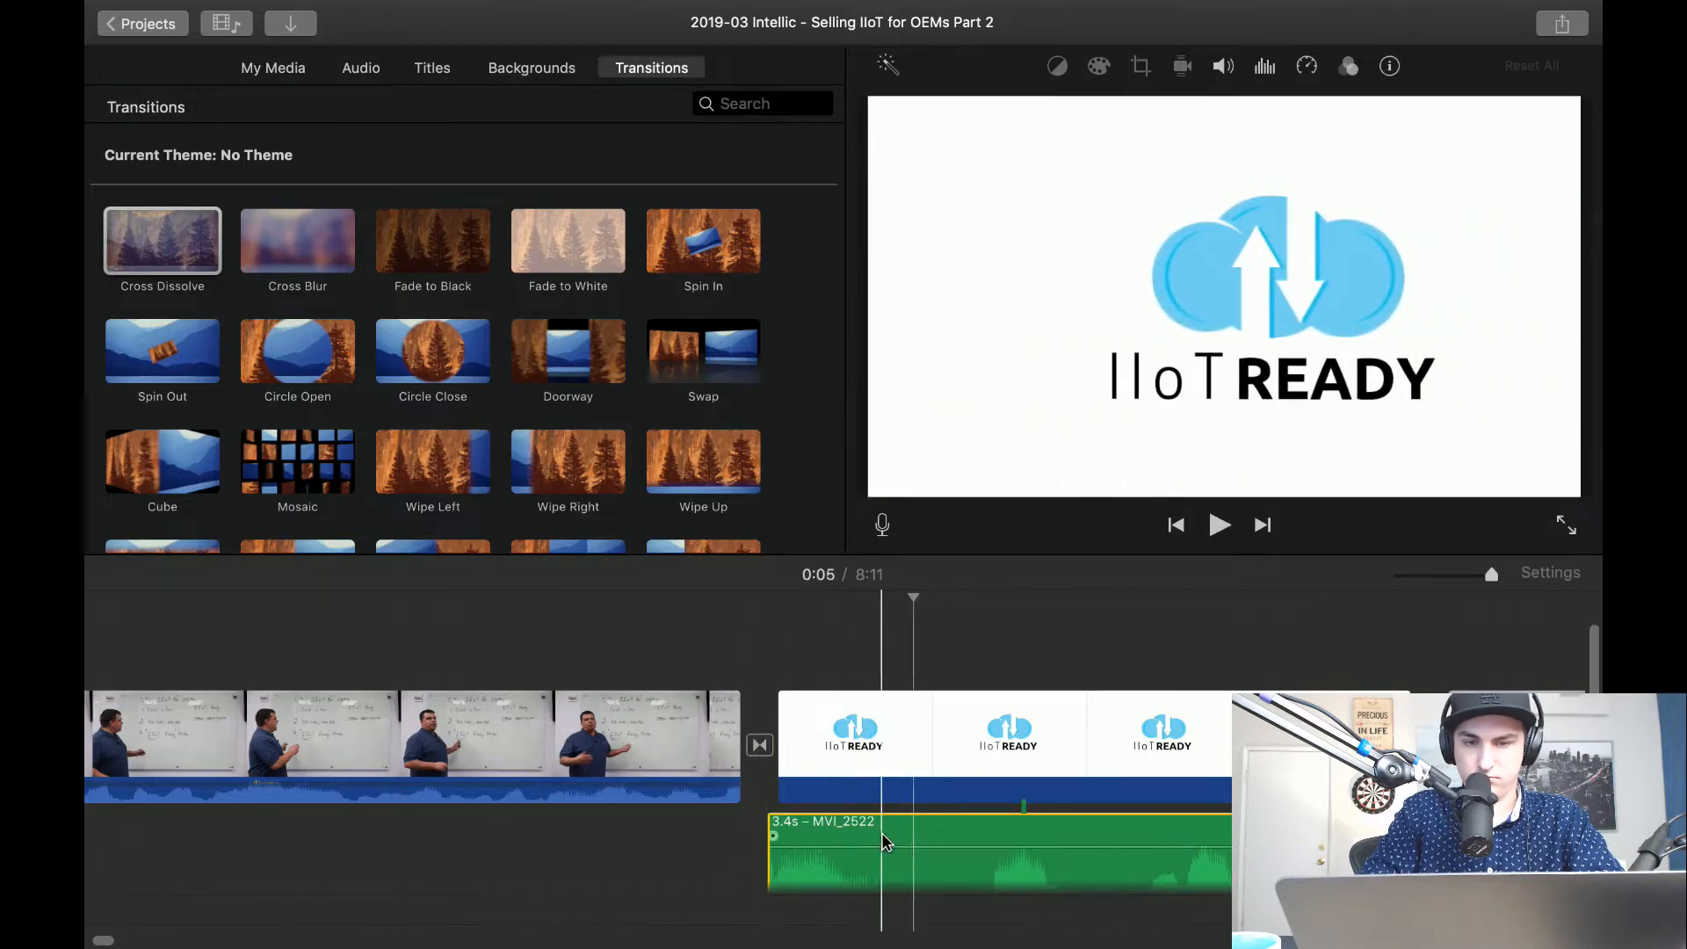
key(space)
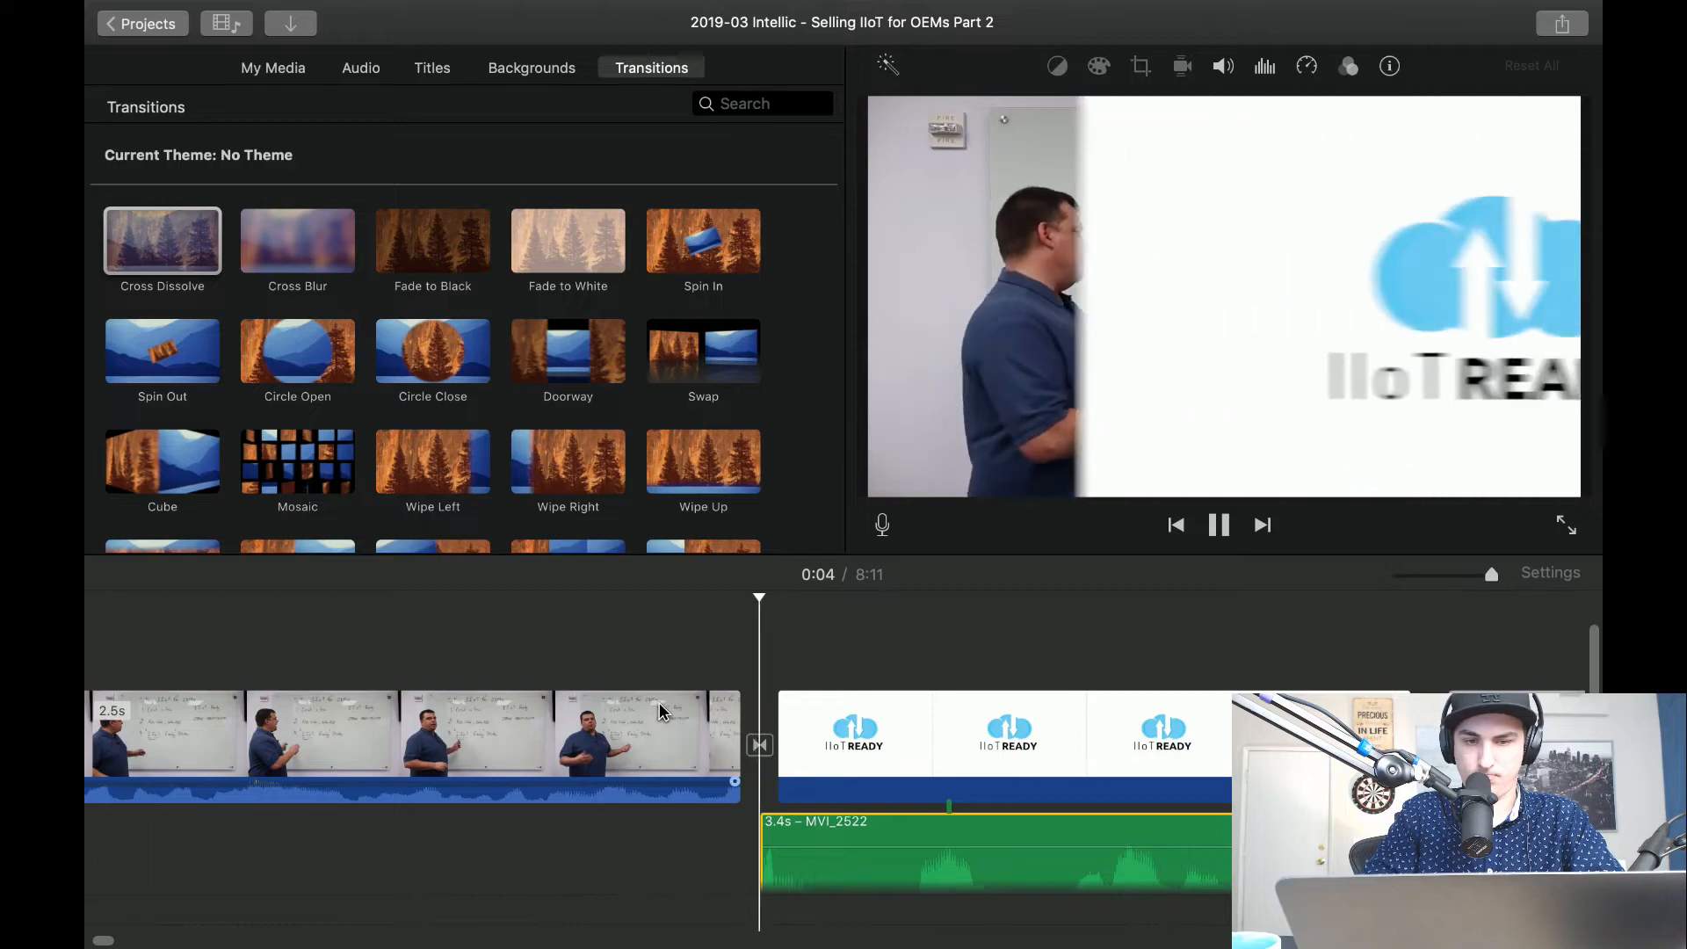
Shift the detached audio a little further forward so it starts just before the logo transition's midpoint, and listen to it again.
key(space)
drag(889, 832, 851, 826)
key(space)
key(space)
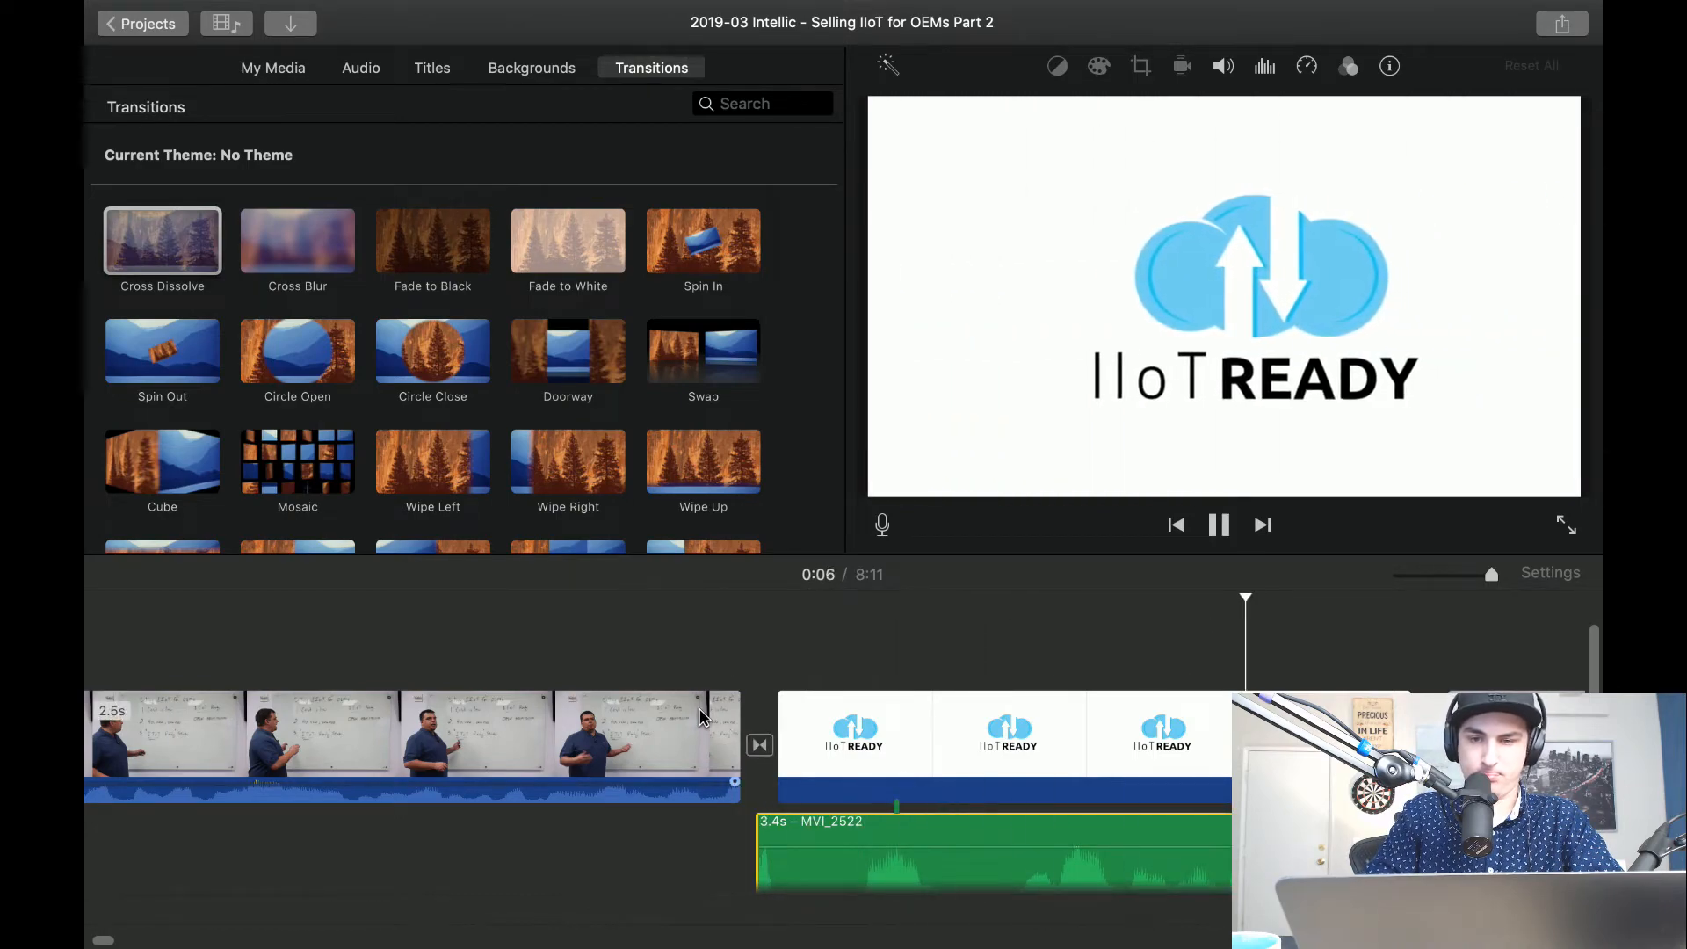
key(space)
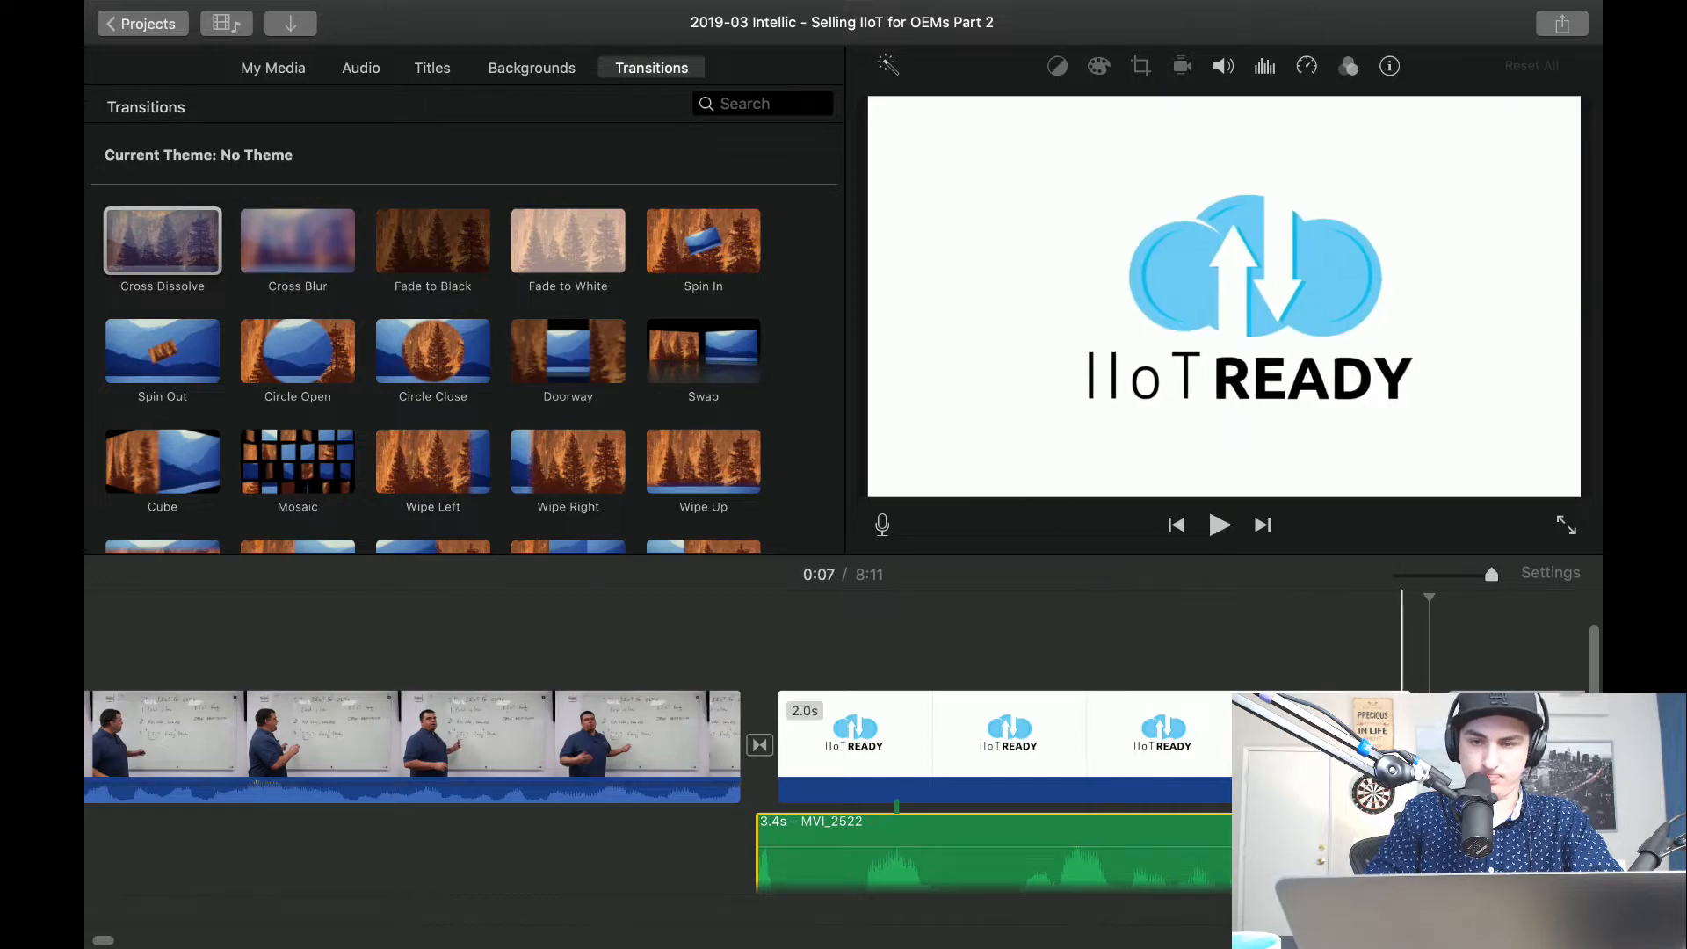
Lengthen the IIoT READY logo clip slightly and play its end into the next whiteboard clip.
key(space)
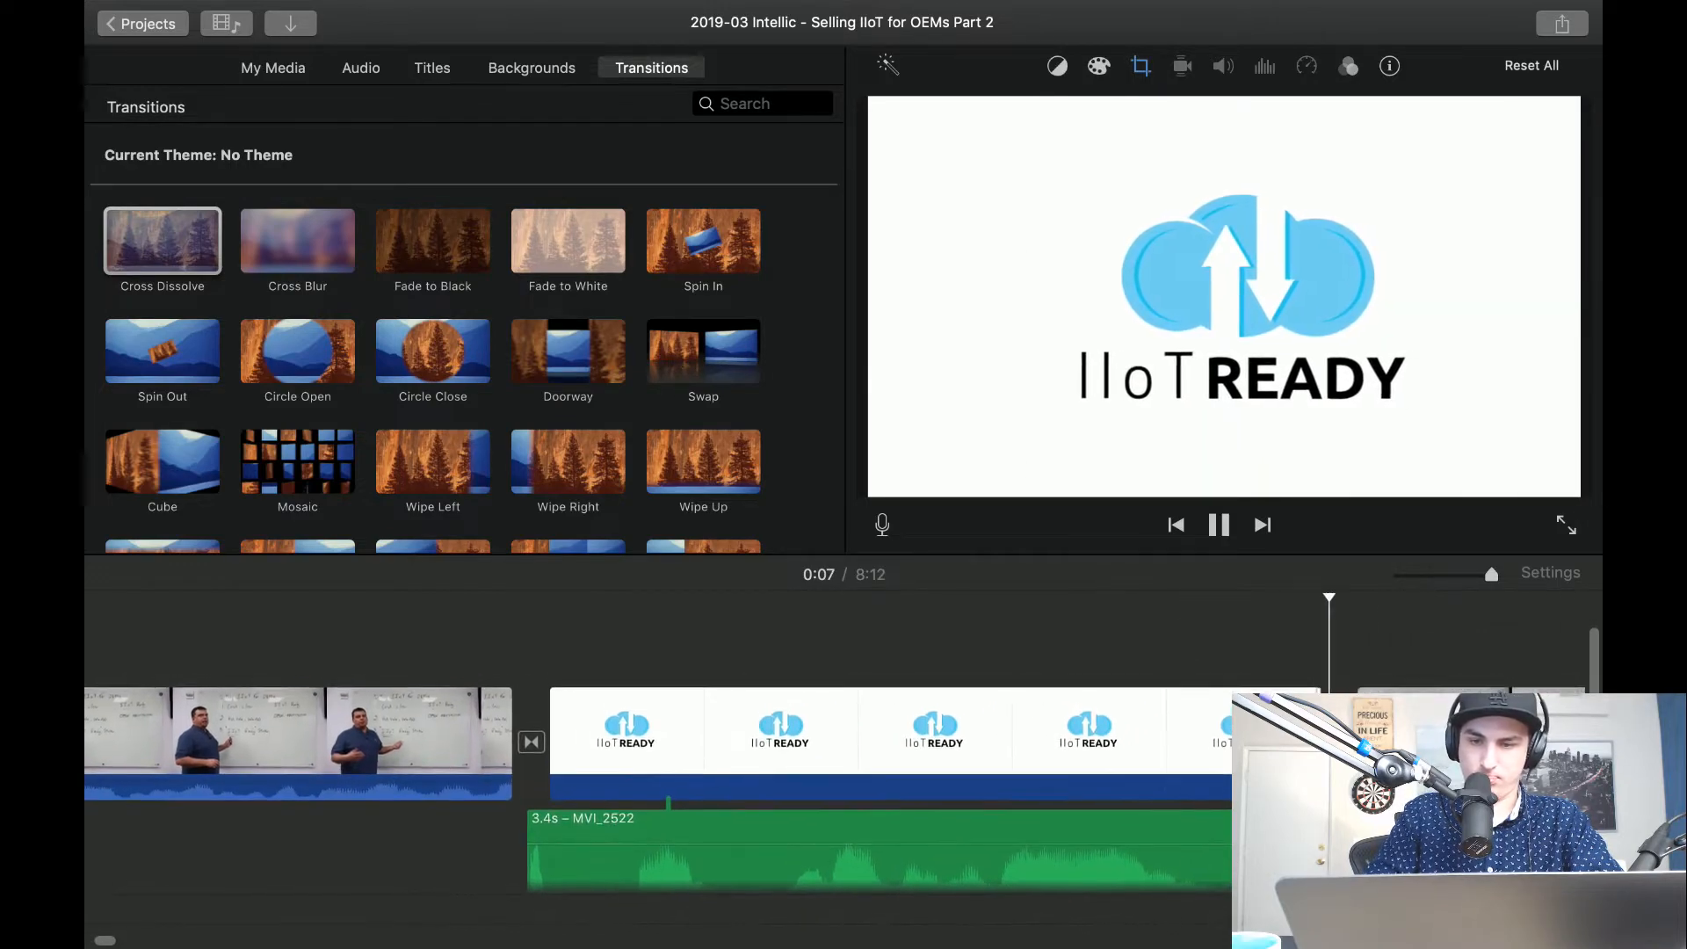
key(space)
Play the IIoT READY logo clip into the whiteboard footage and set the Wipe Left transition between them to 1 second.
key(space)
key(space)
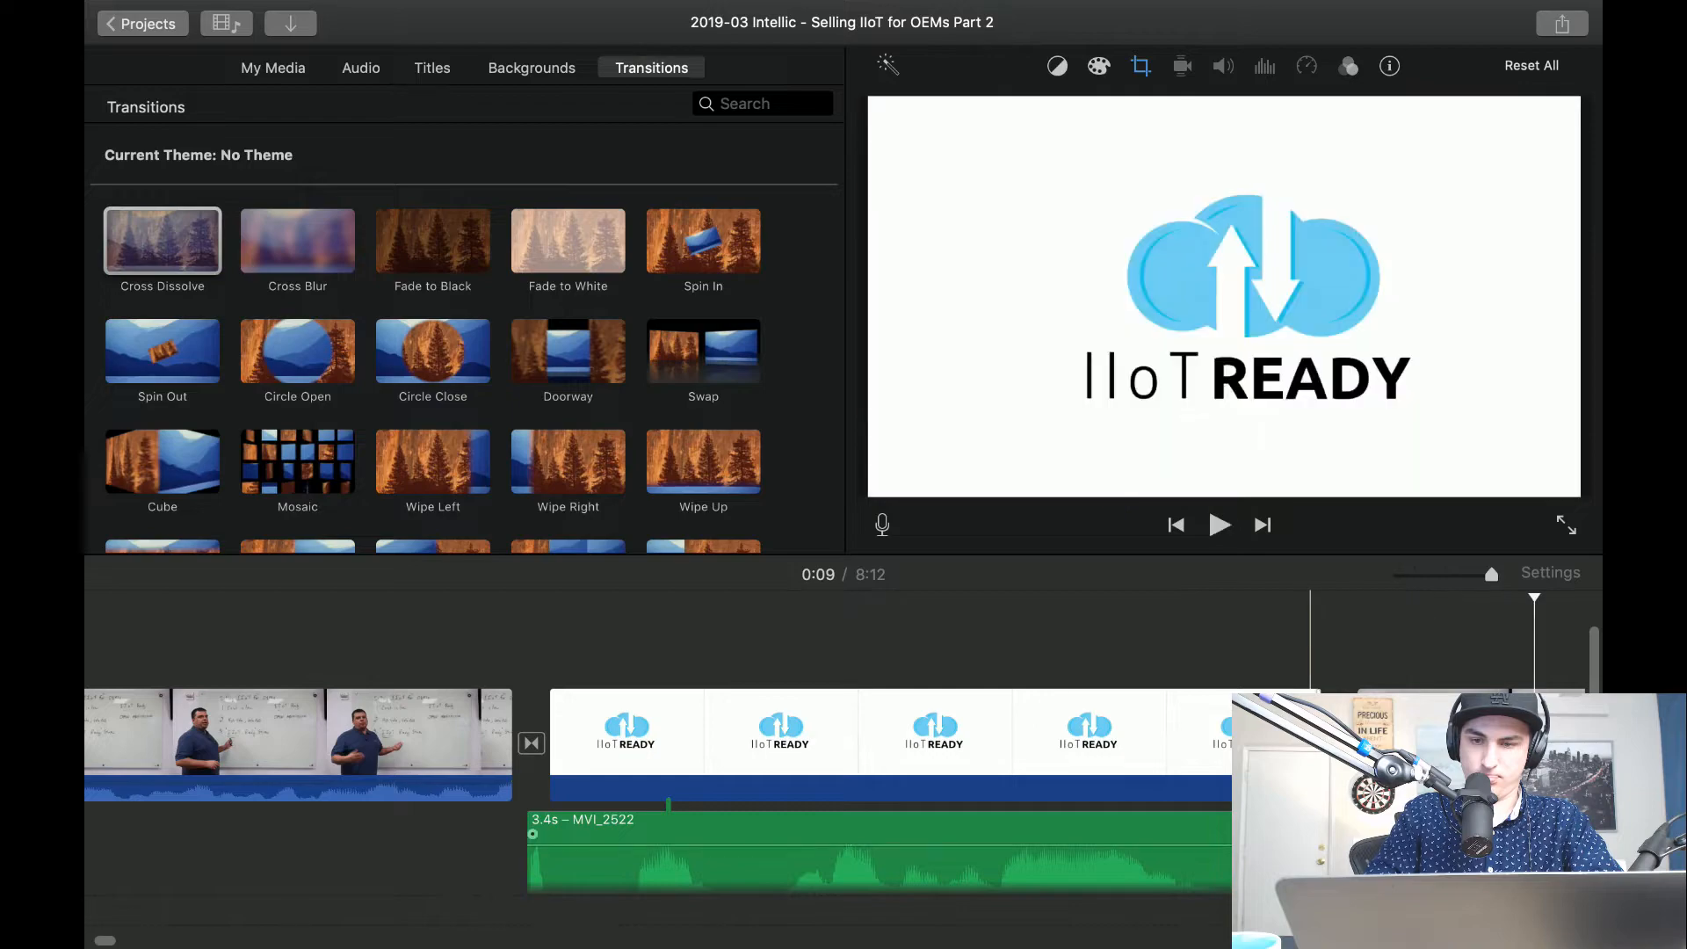
click(1220, 777)
key(space)
key(space)
key(space)
key(space)
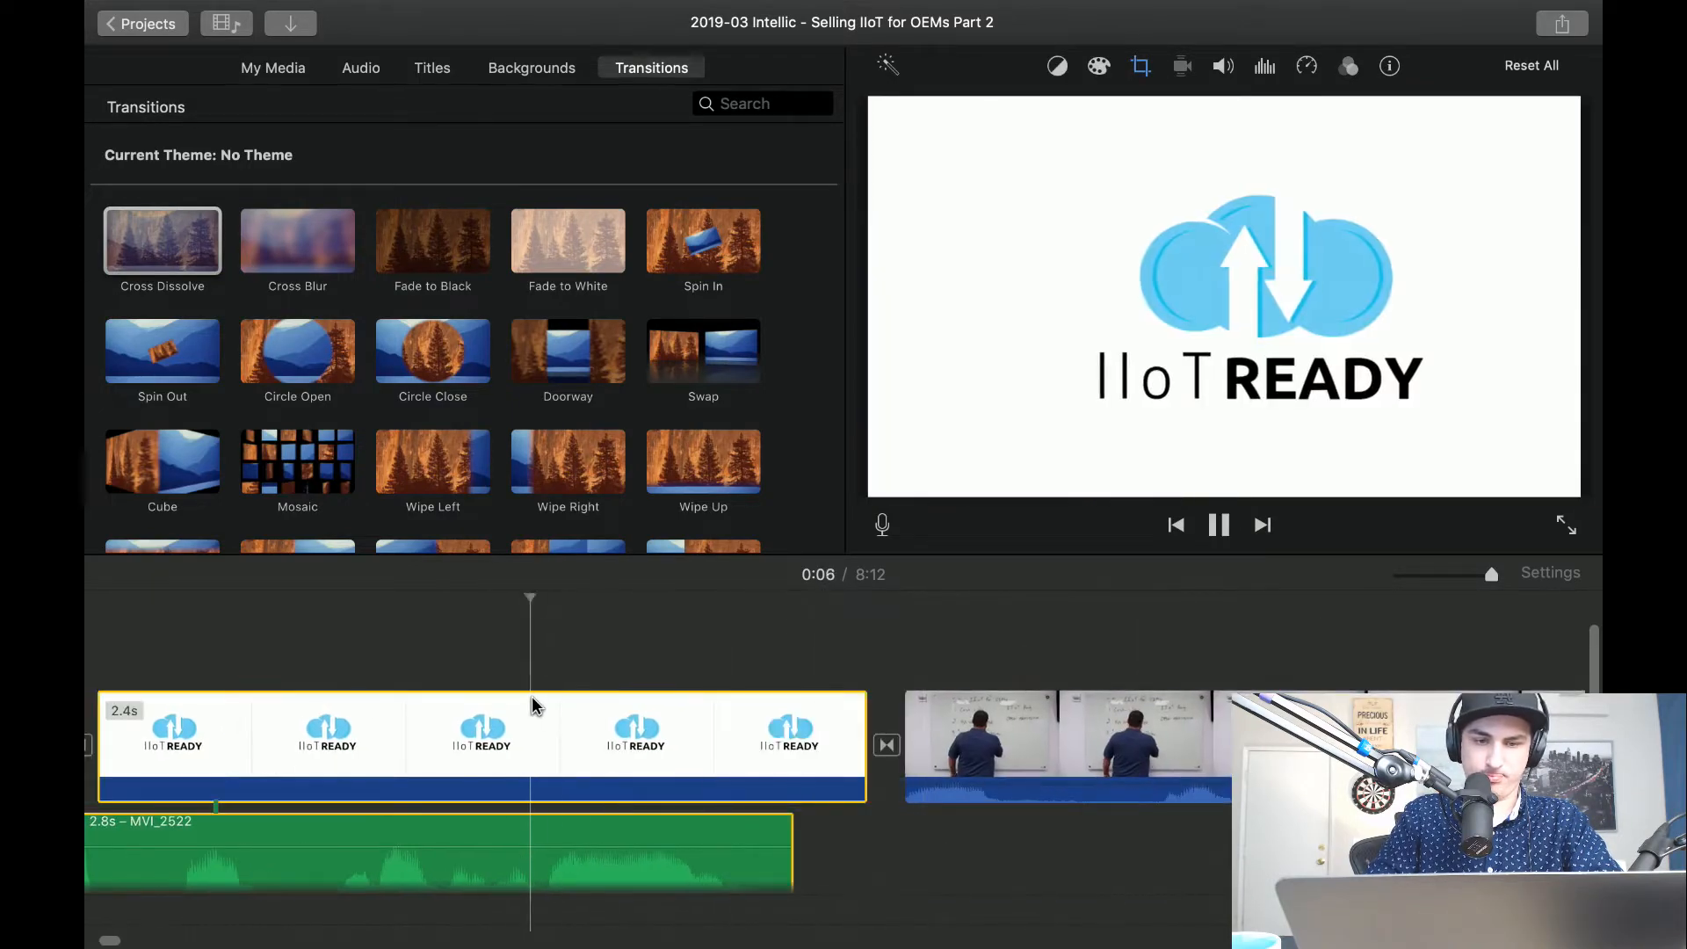
key(space)
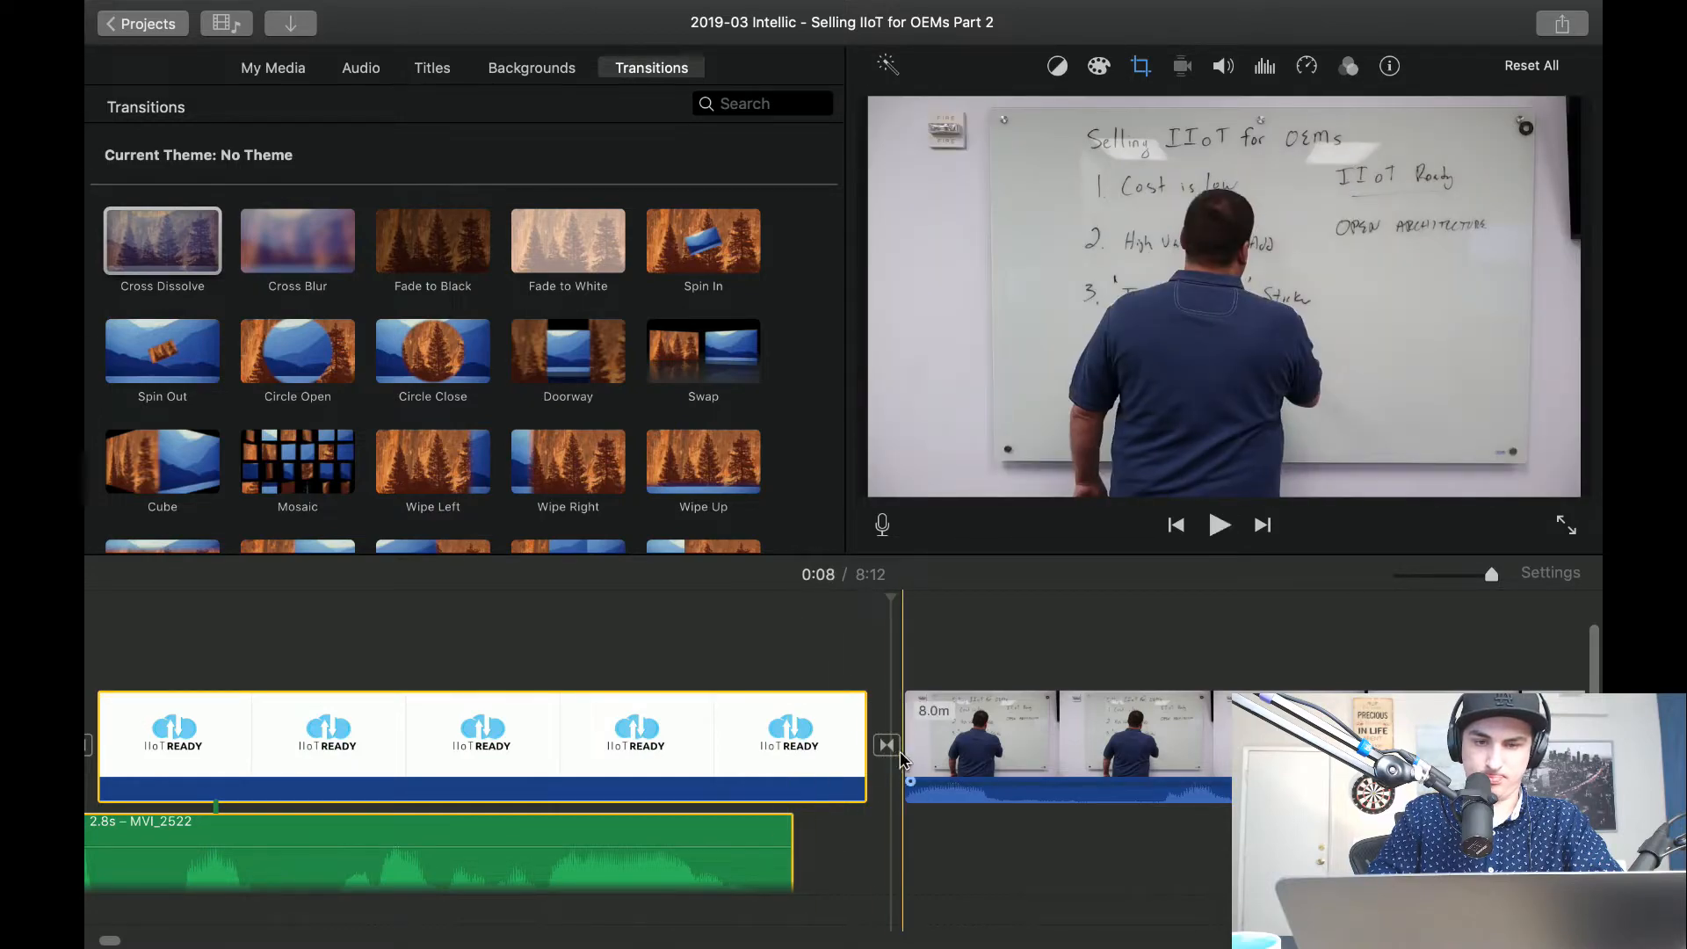
double_click(887, 745)
text(1)
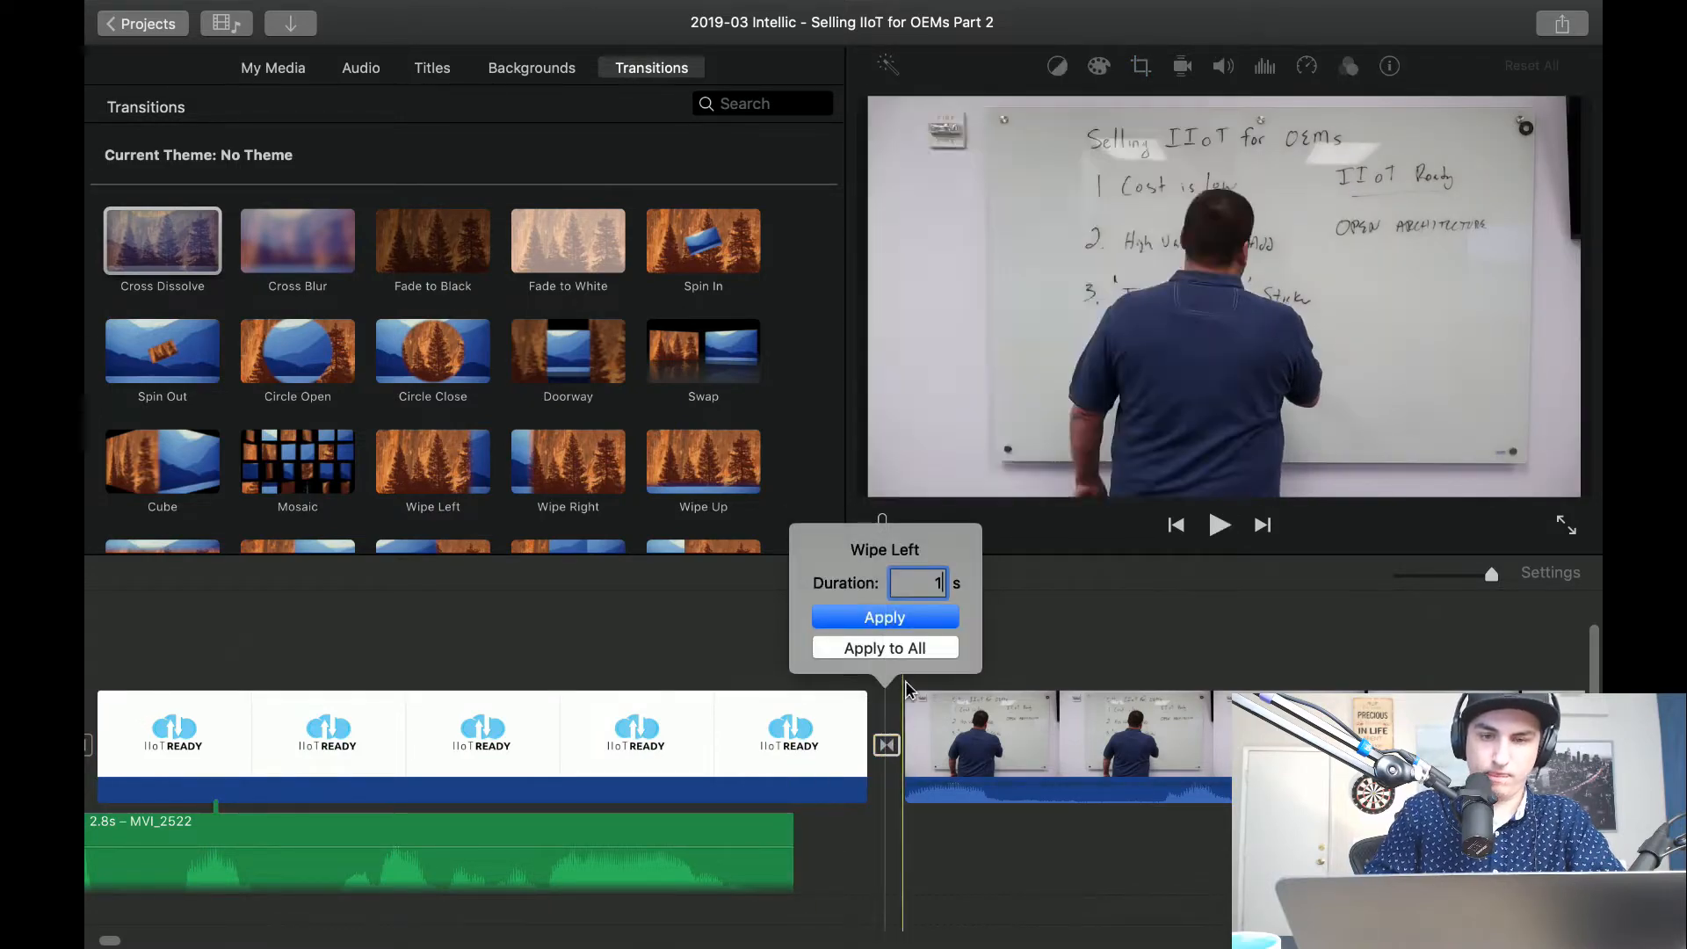
click(895, 620)
Cut a short section from the whiteboard footage after the logo and shorten the IIoT READY logo clip to 1.9 seconds.
key(space)
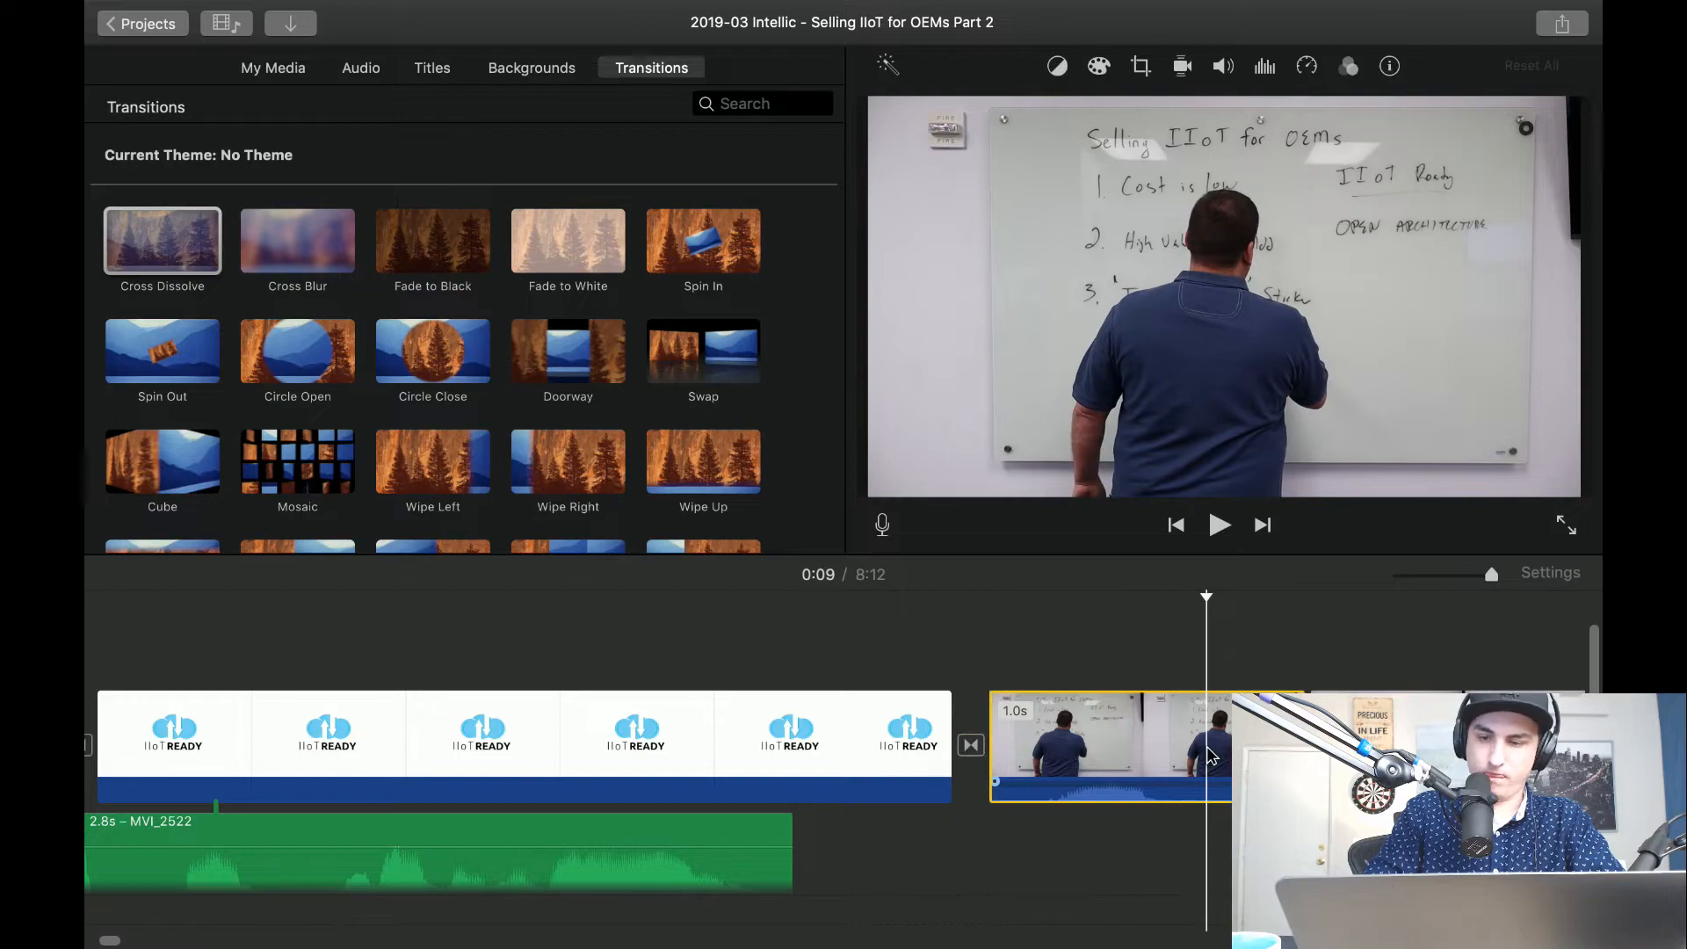
key(space)
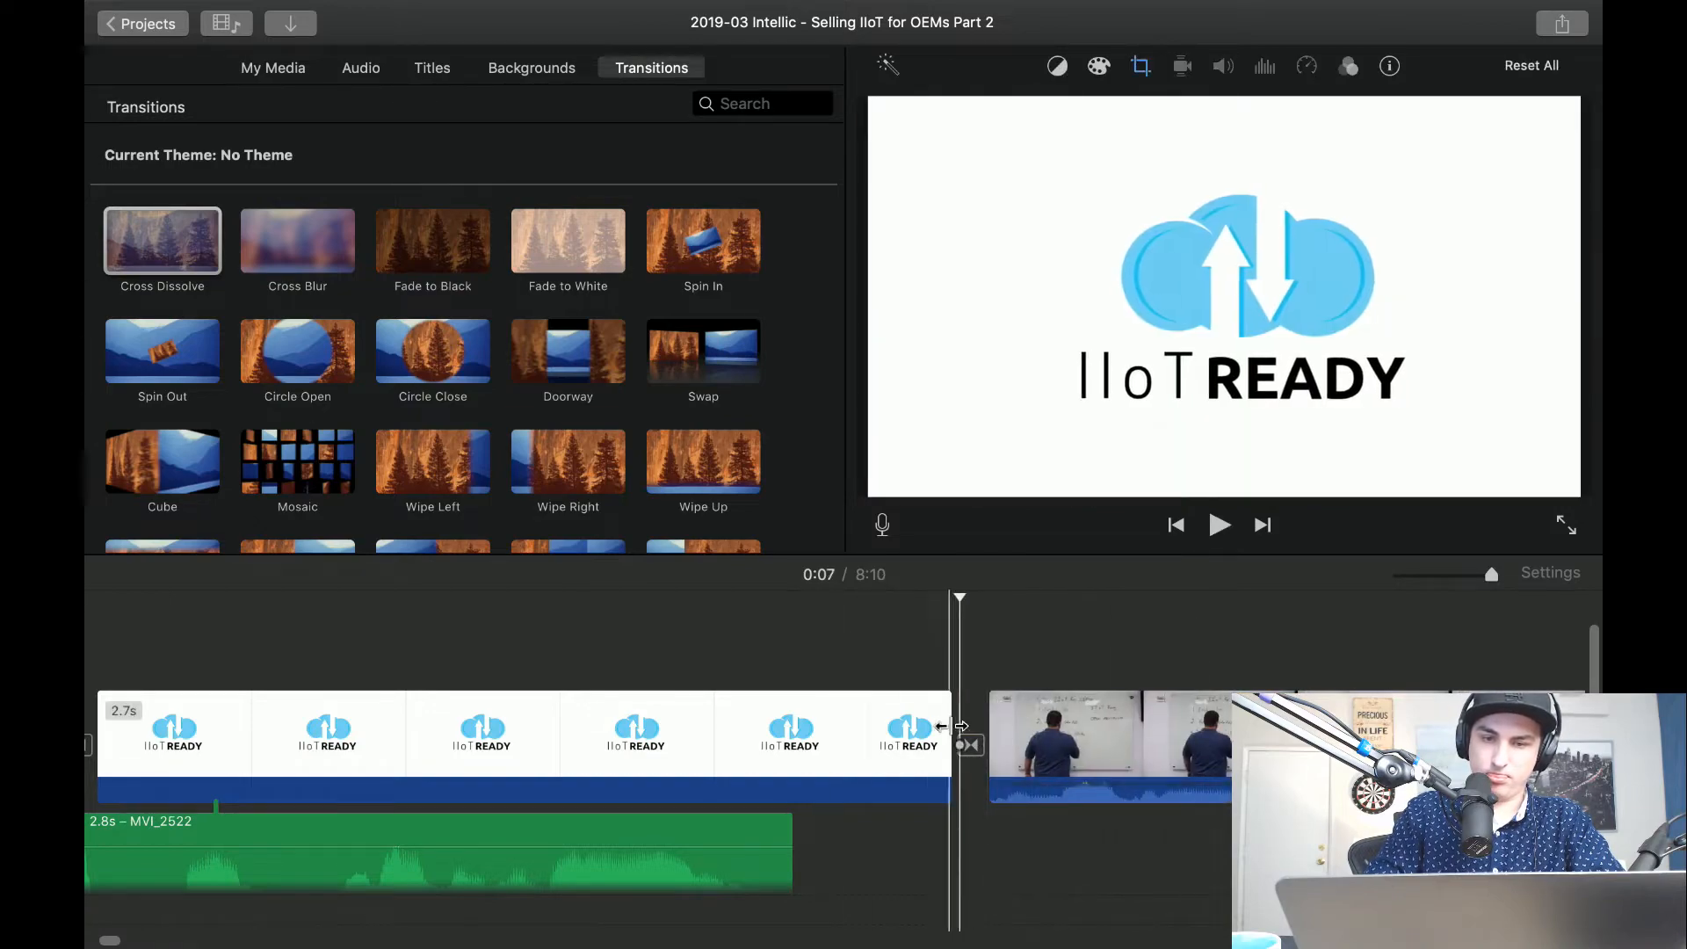
drag(942, 727, 694, 731)
key(space)
key(space)
Replay from the opening whiteboard clip through the shortened logo into the following footage to check the transitions and speech.
key(space)
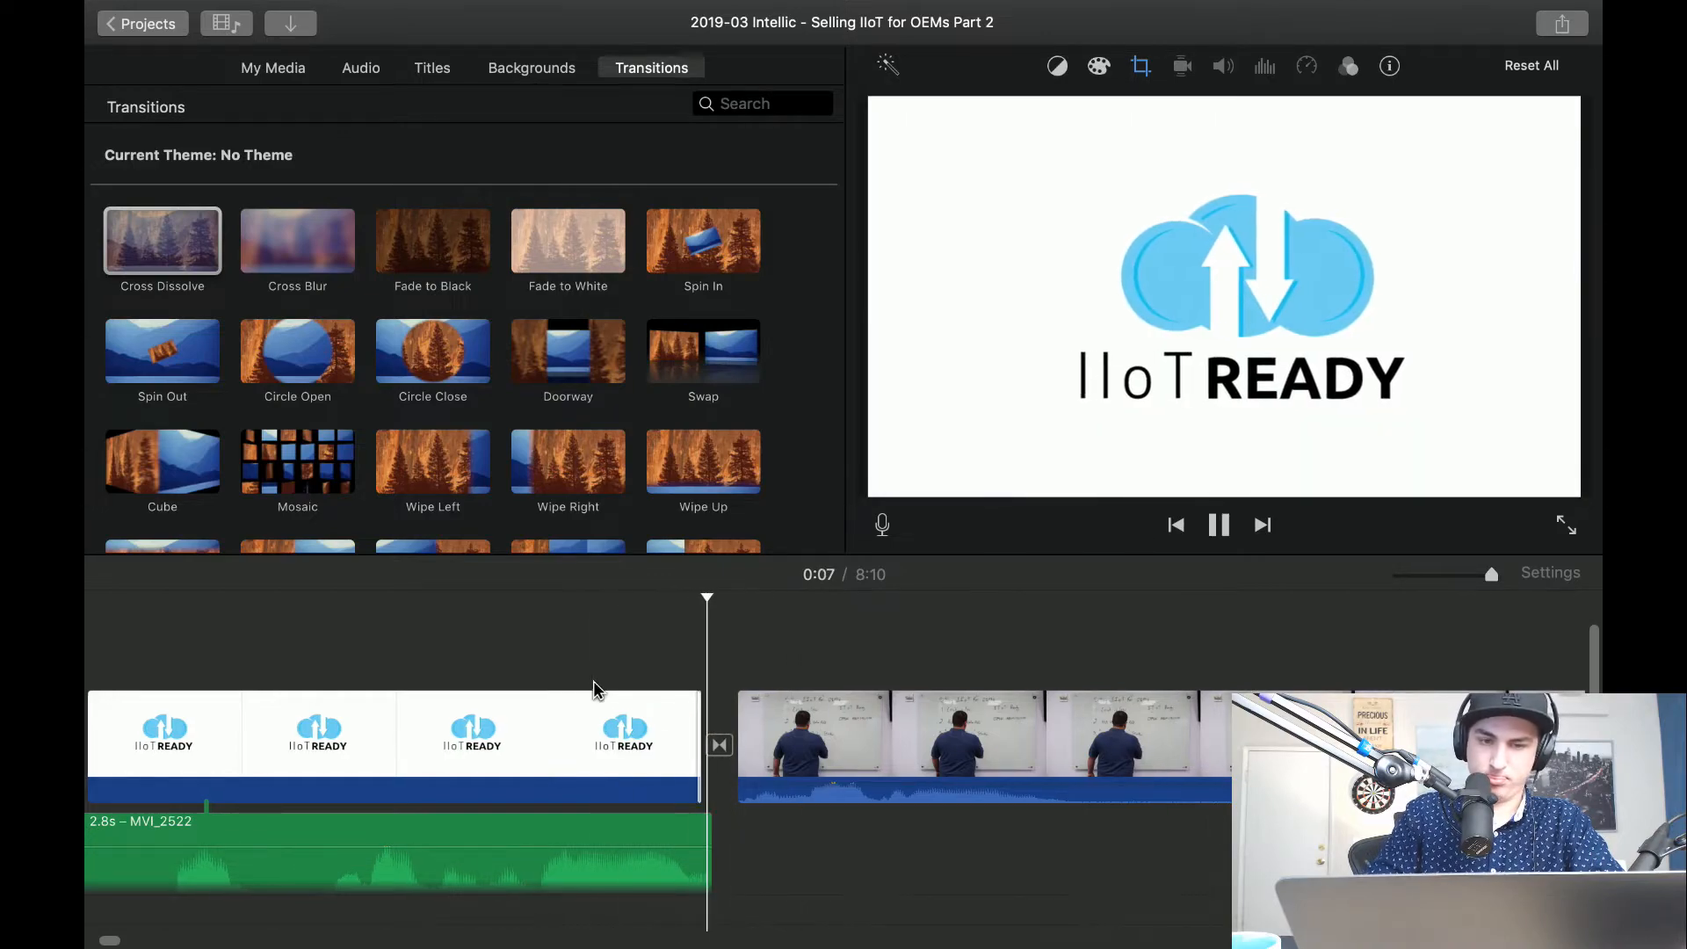
scroll(593, 682, left, 10)
key(space)
key(space)
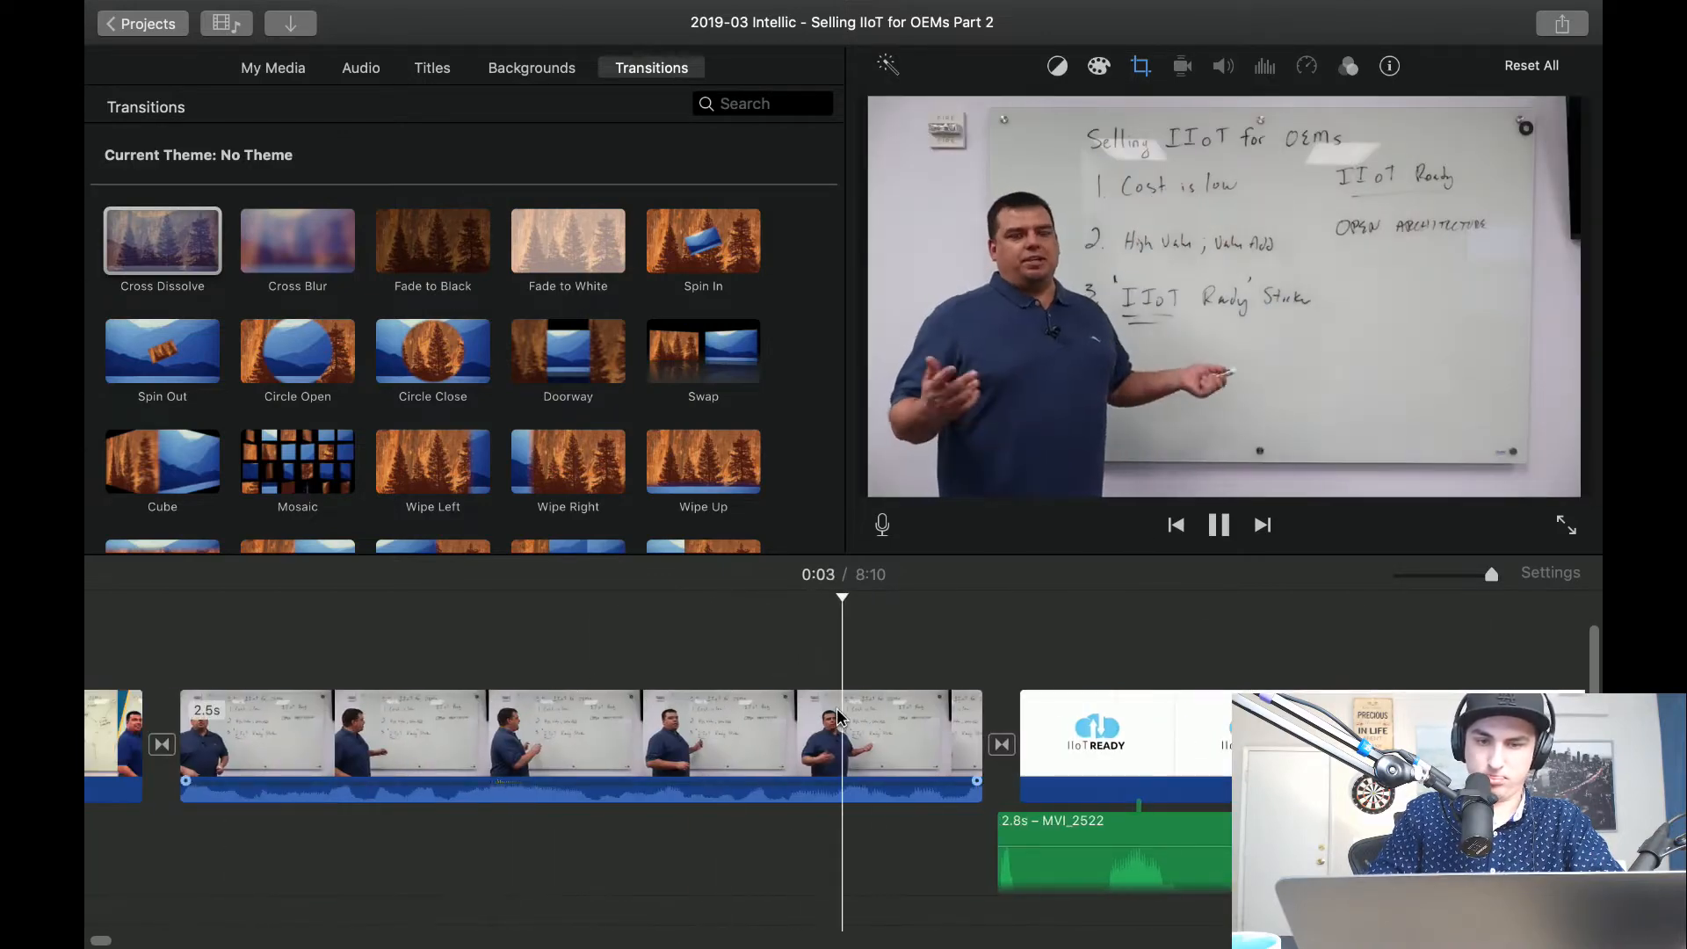
key(space)
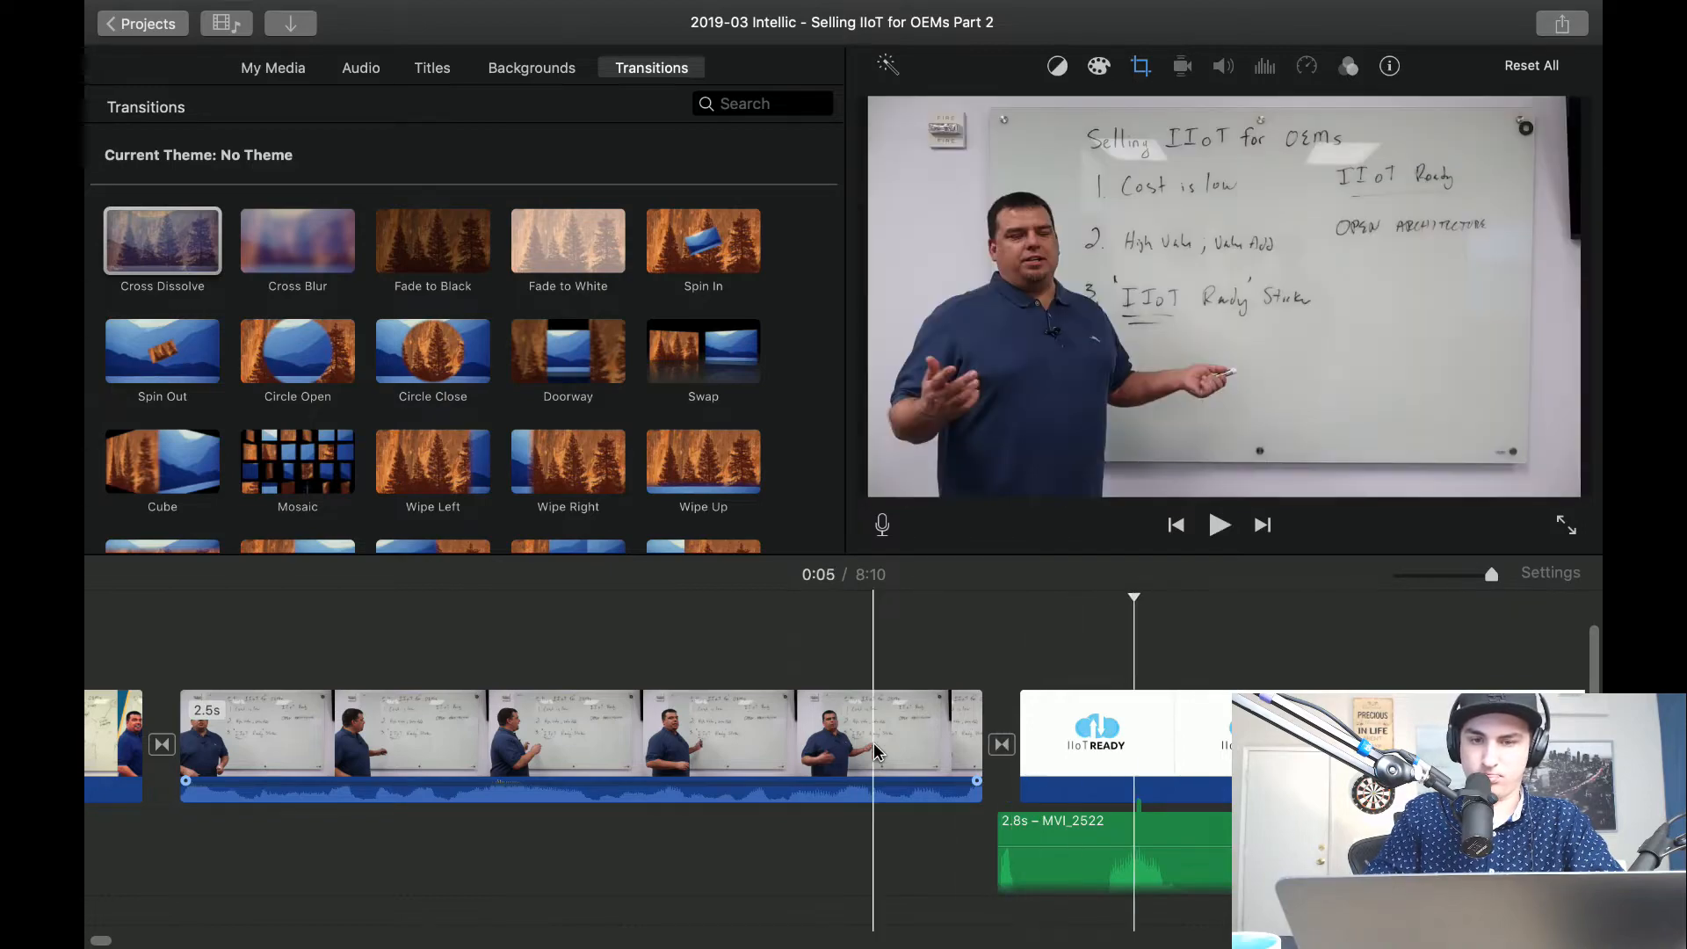
key(space)
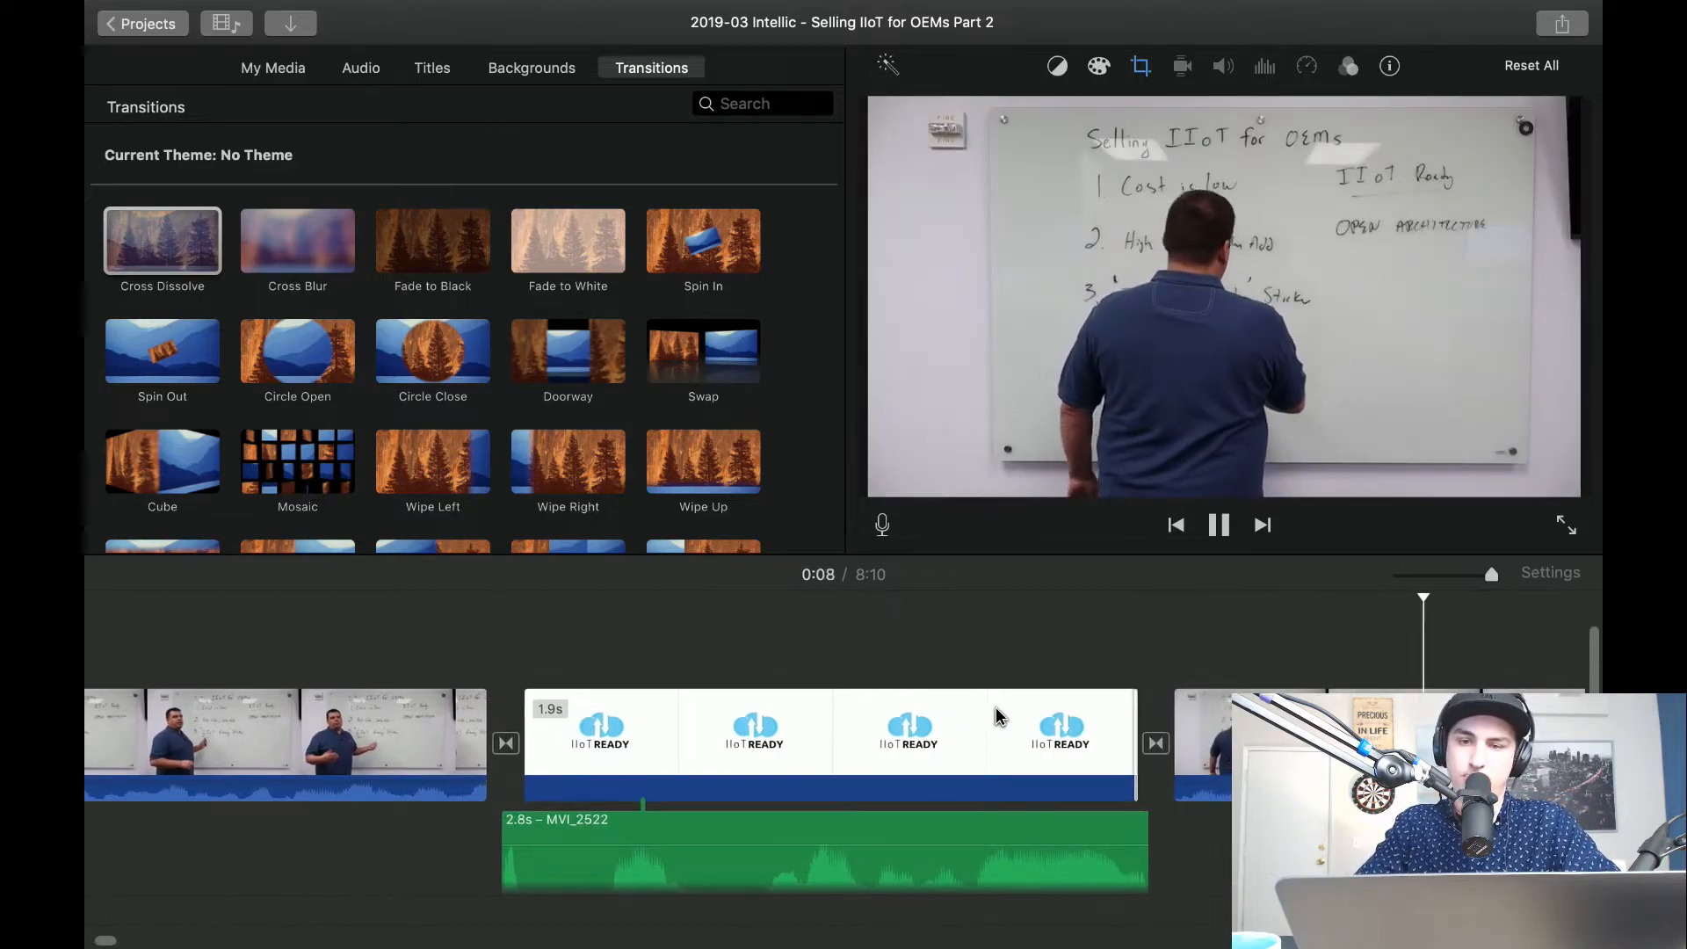
key(space)
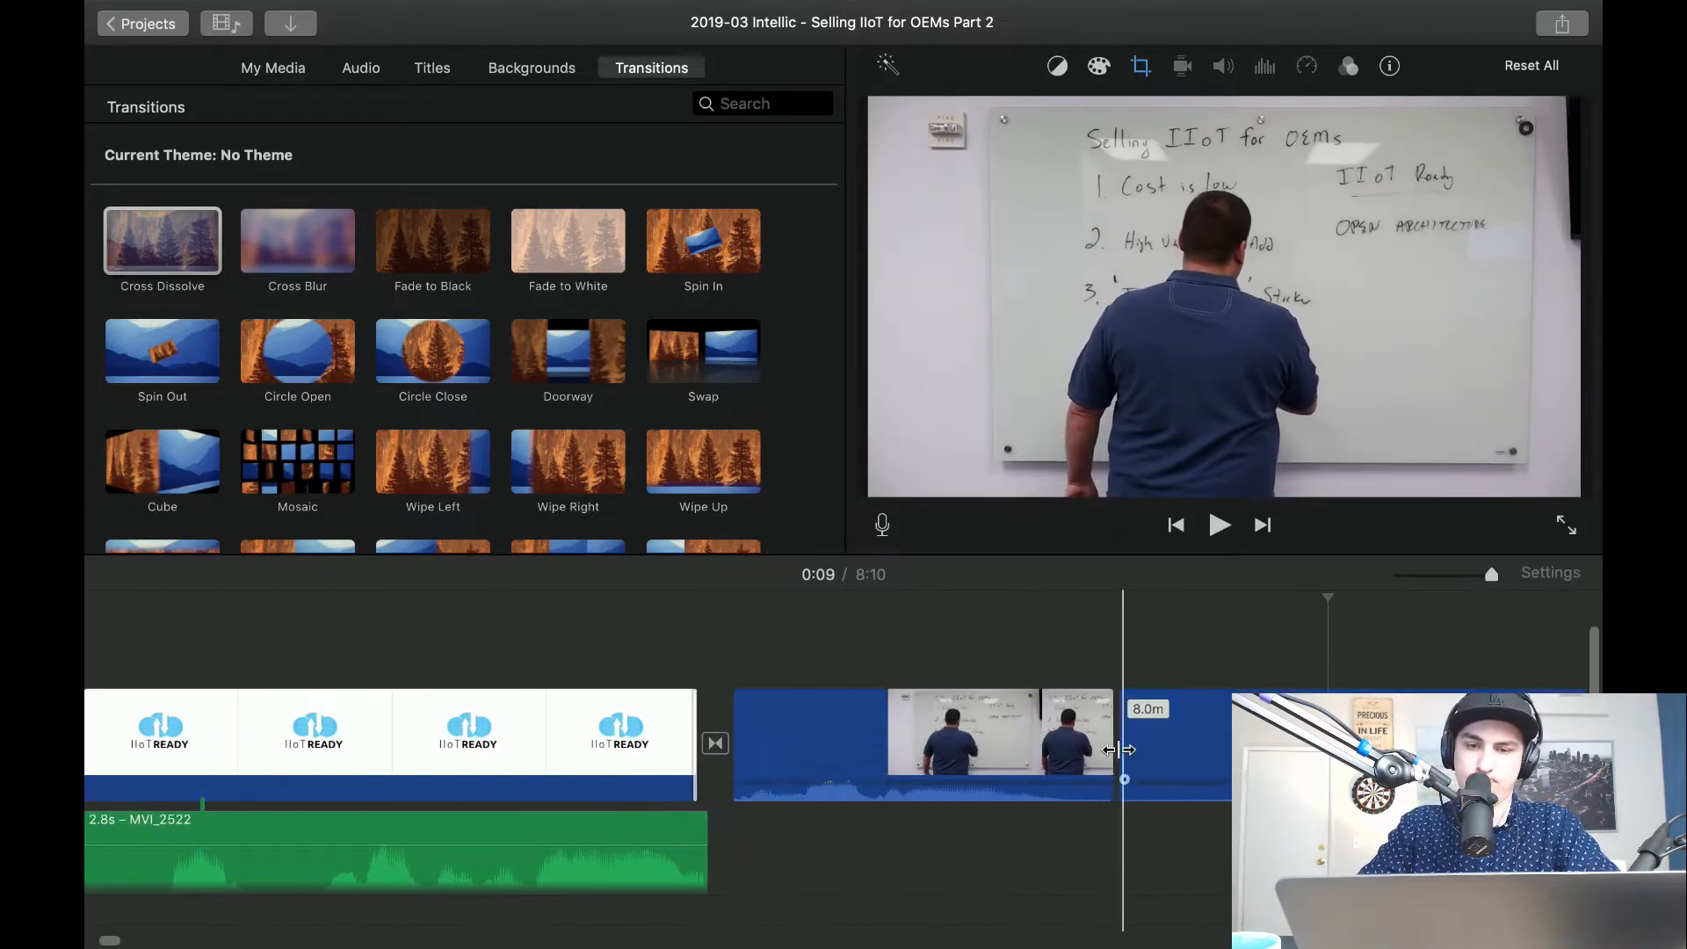
Split the long whiteboard clip about 10 seconds into the project and delete the roughly 2-second section at its start.
key(space)
key(space)
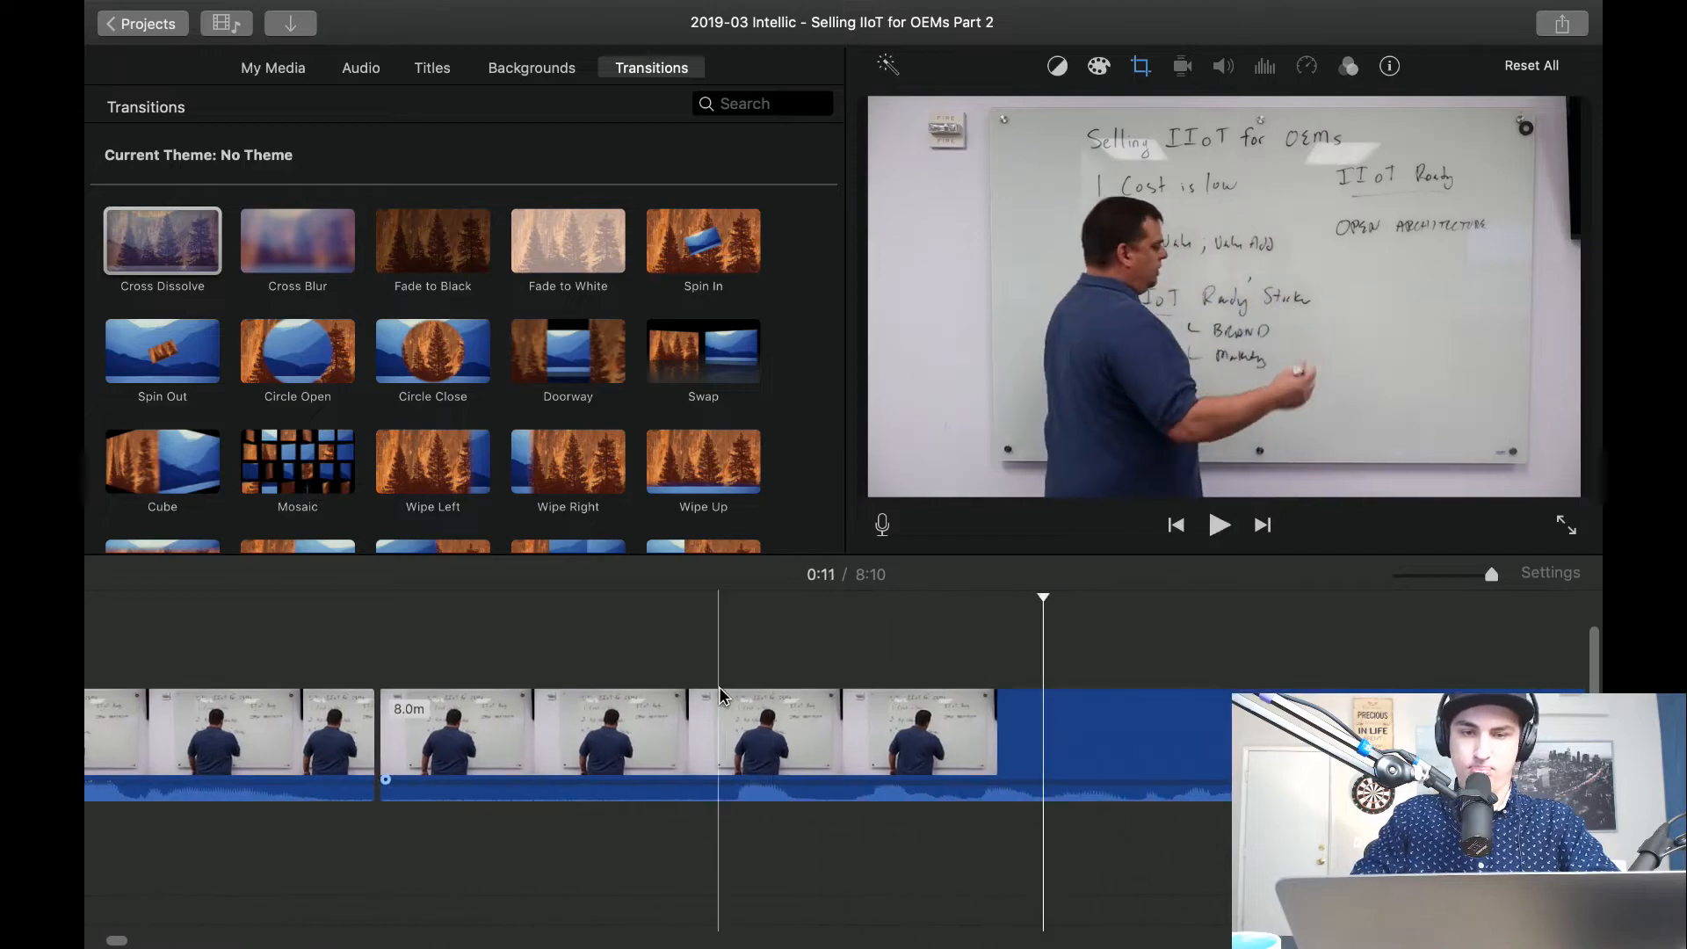
key(super+b)
key(space)
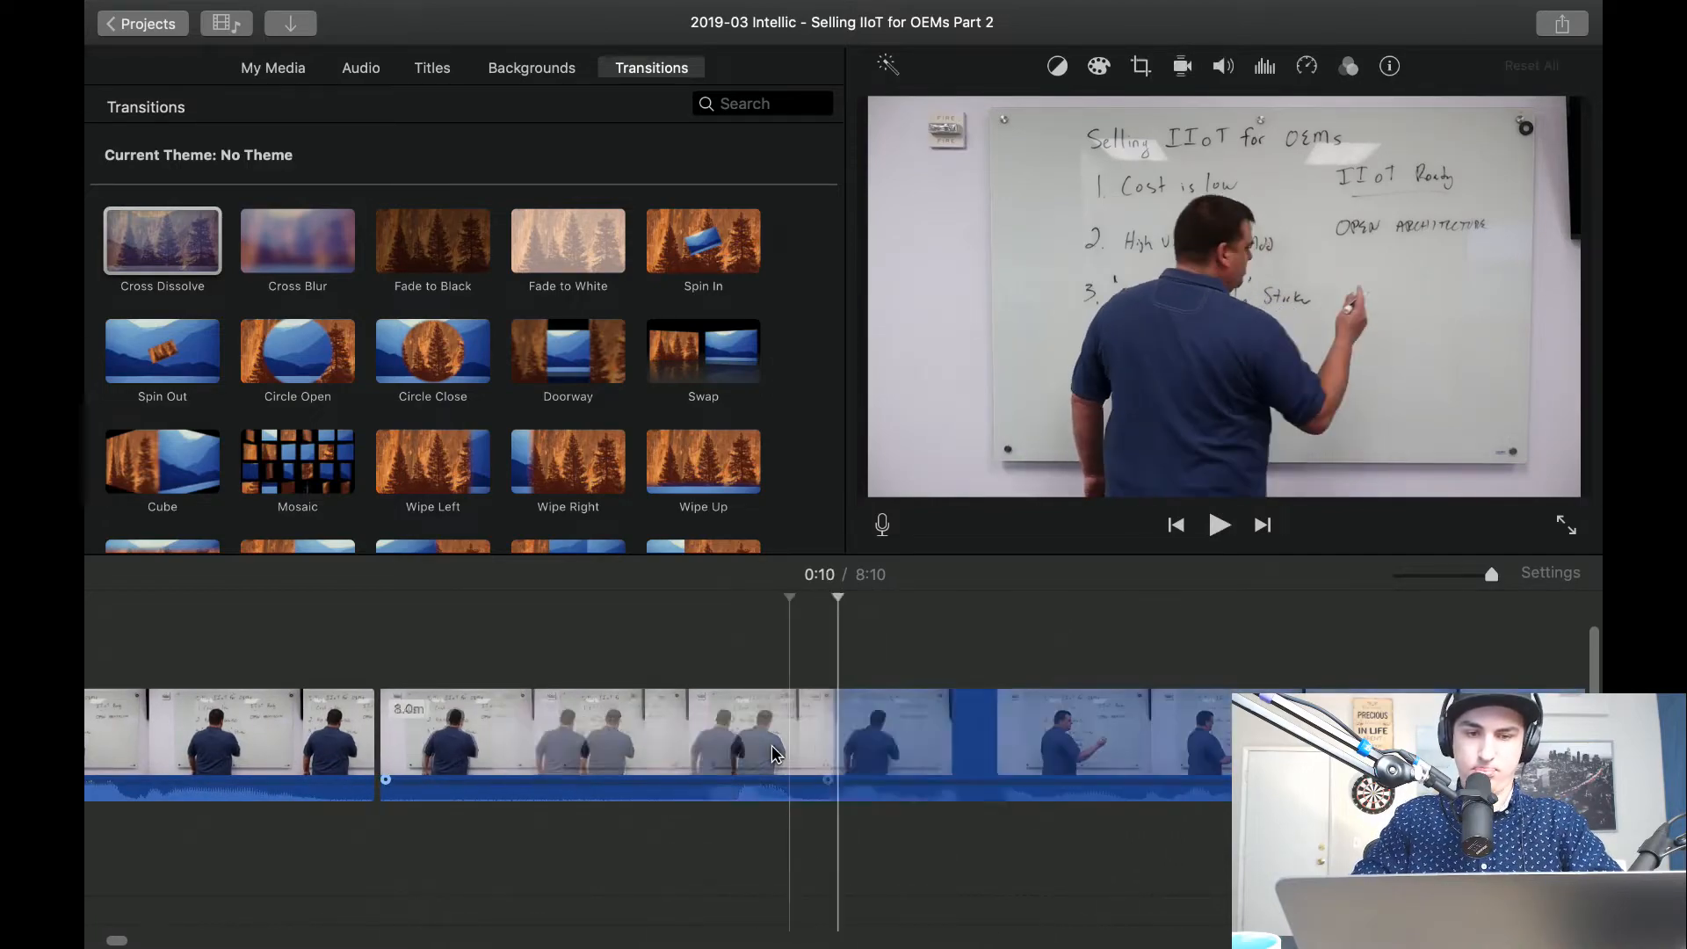
key(Delete)
Crop the long whiteboard clip to fill with a tighter frame around the presenter and the listed points.
click(671, 747)
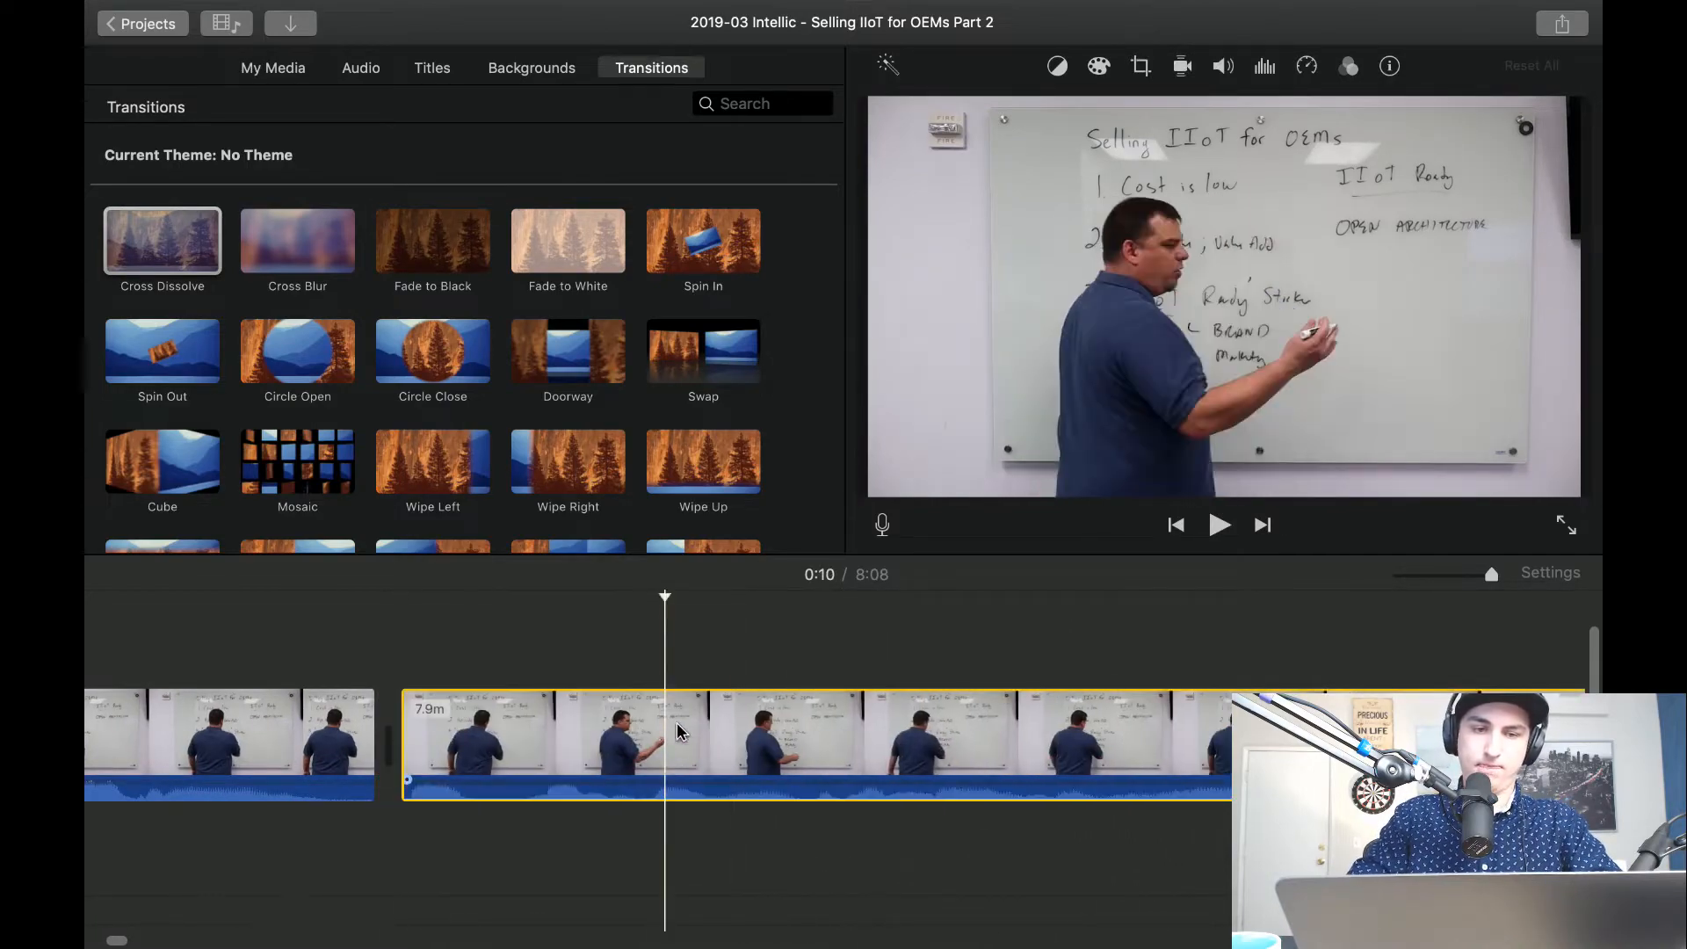
click(1141, 68)
click(999, 117)
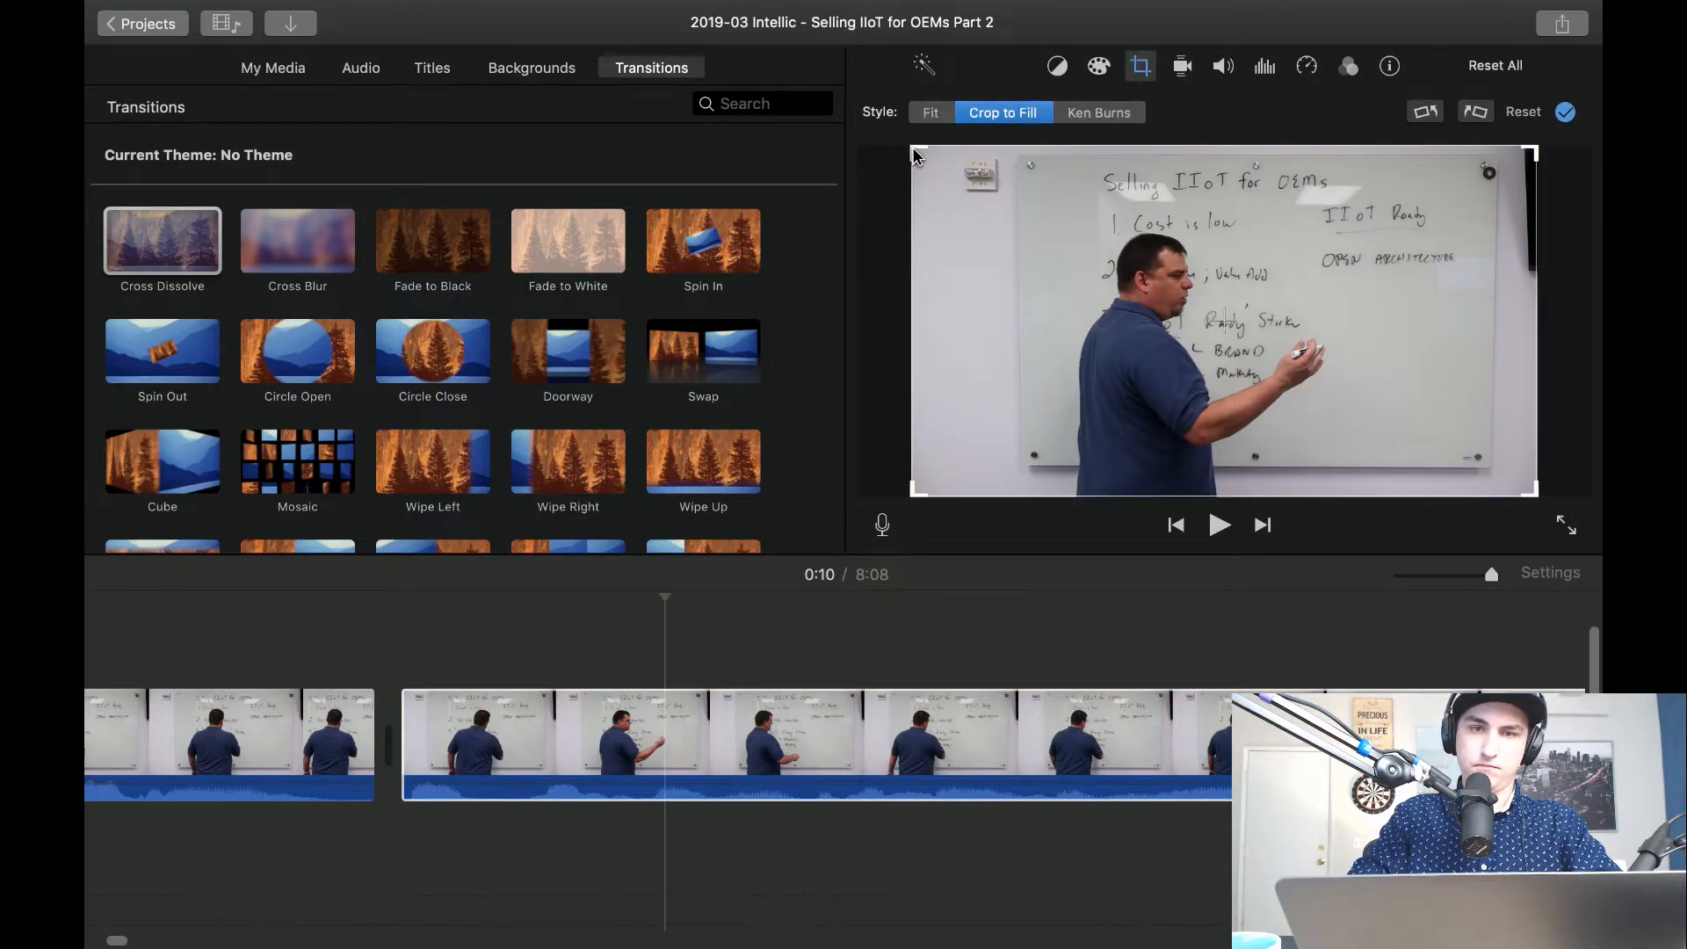
drag(912, 146, 1000, 284)
drag(1239, 392, 1127, 331)
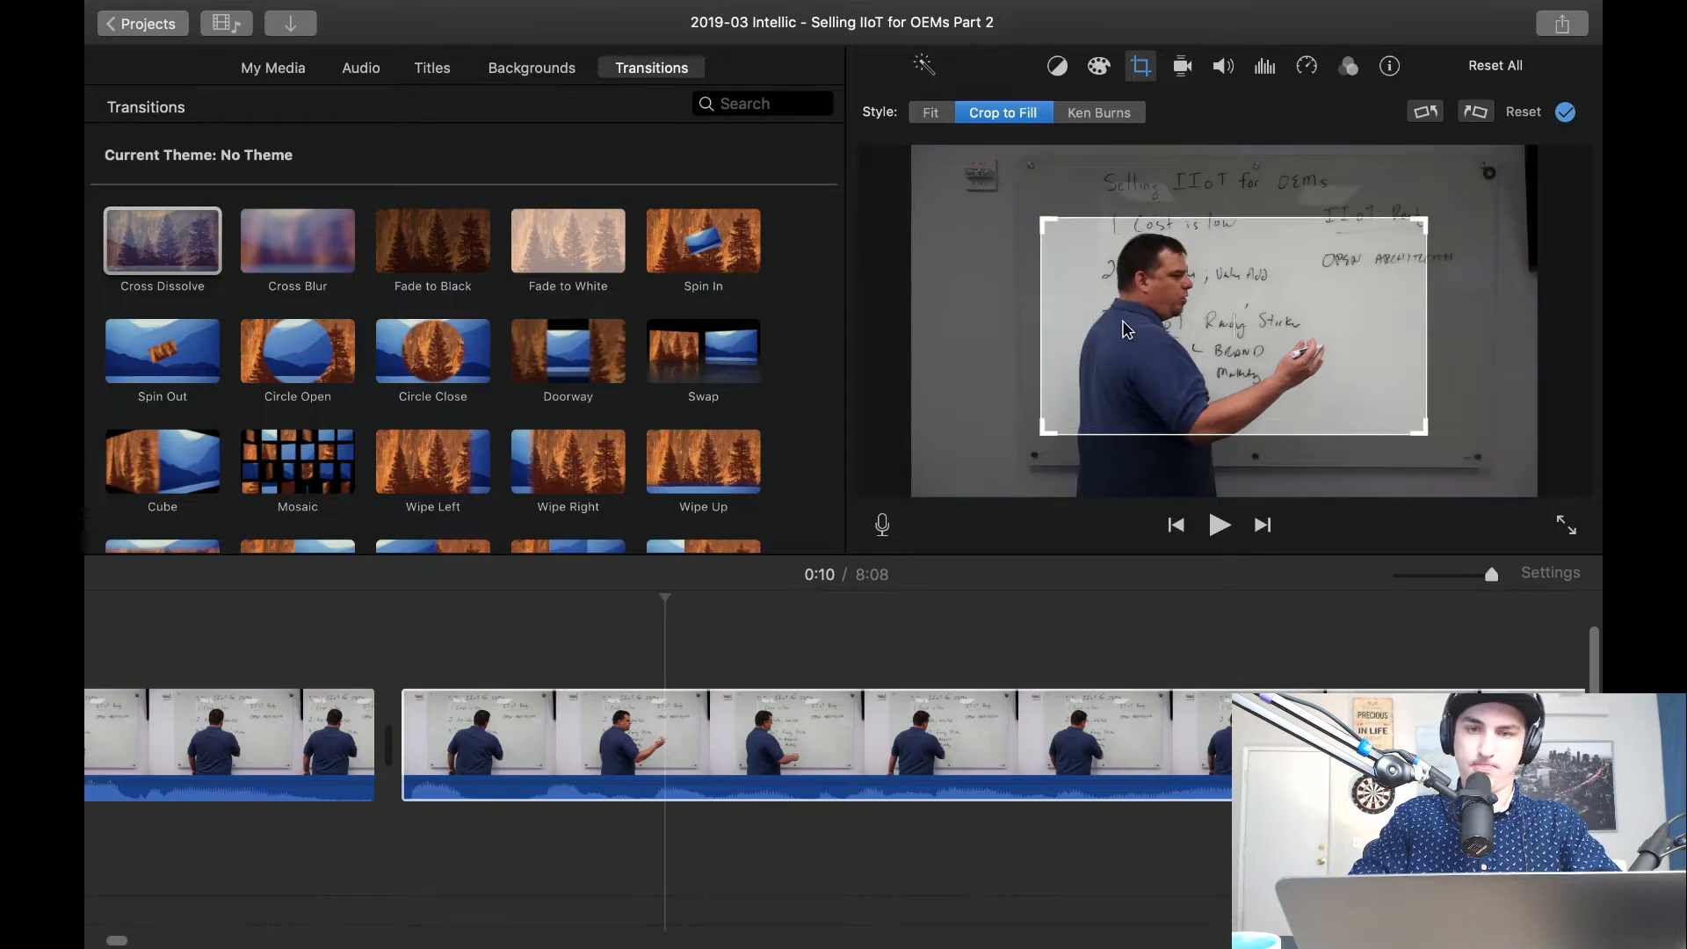
click(156, 601)
key(space)
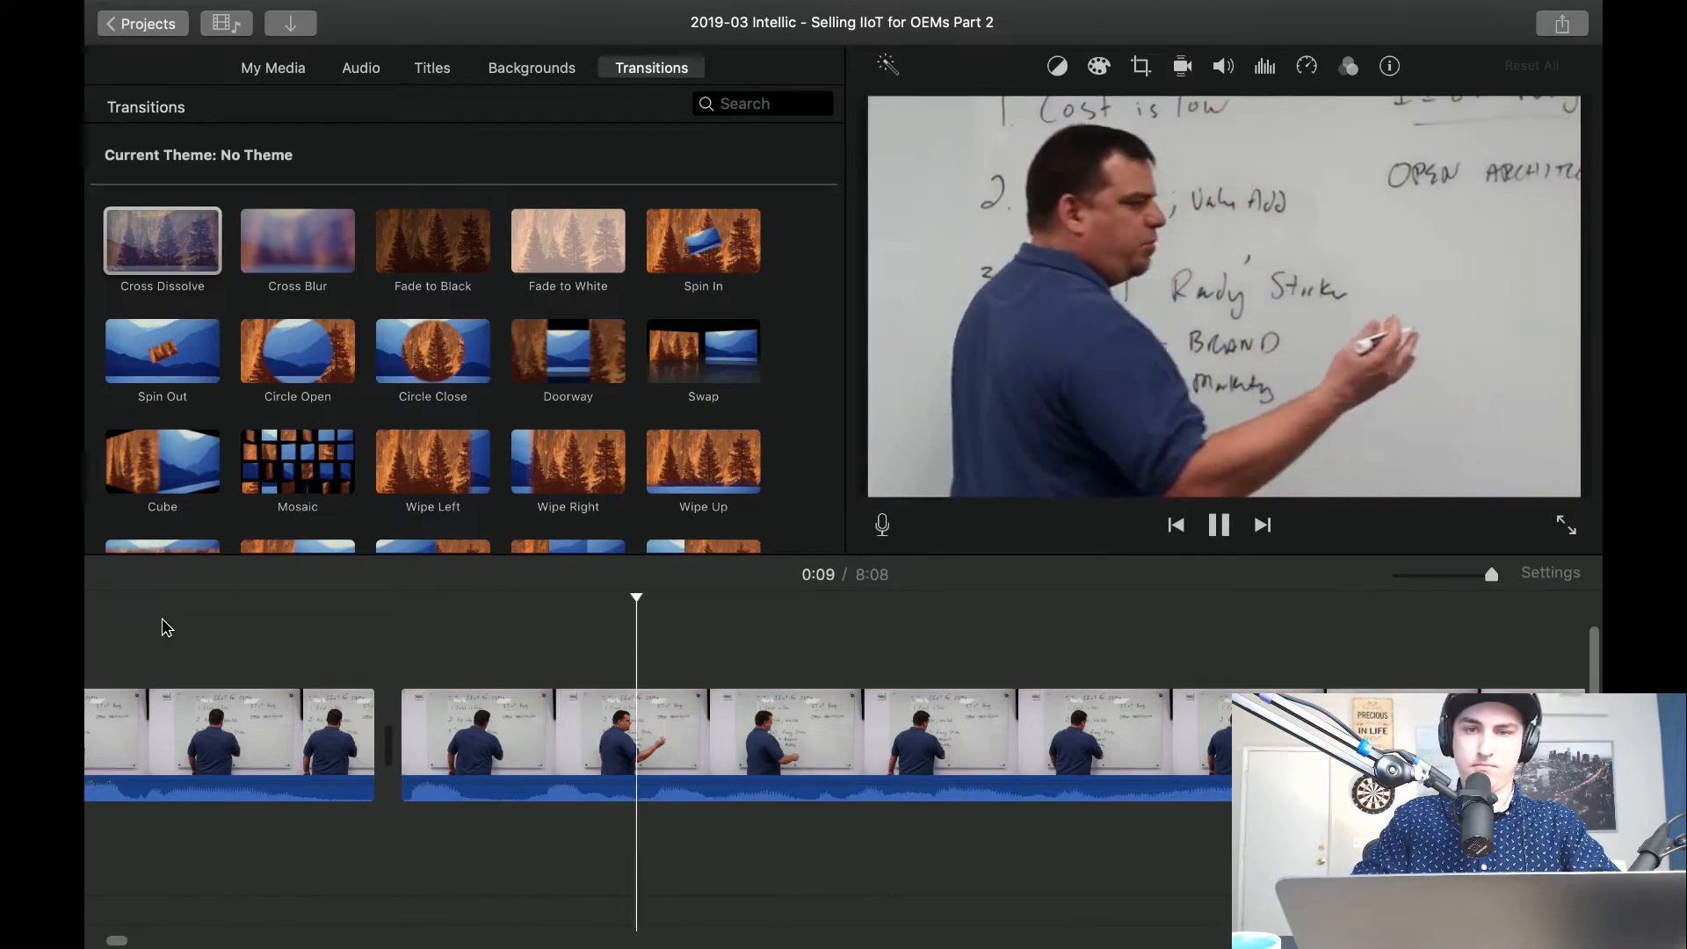
Split the cropped clip about 12 seconds in and cut out the pause, leaving a 2.9-second close-up before the cut.
scroll(162, 619, right, 4)
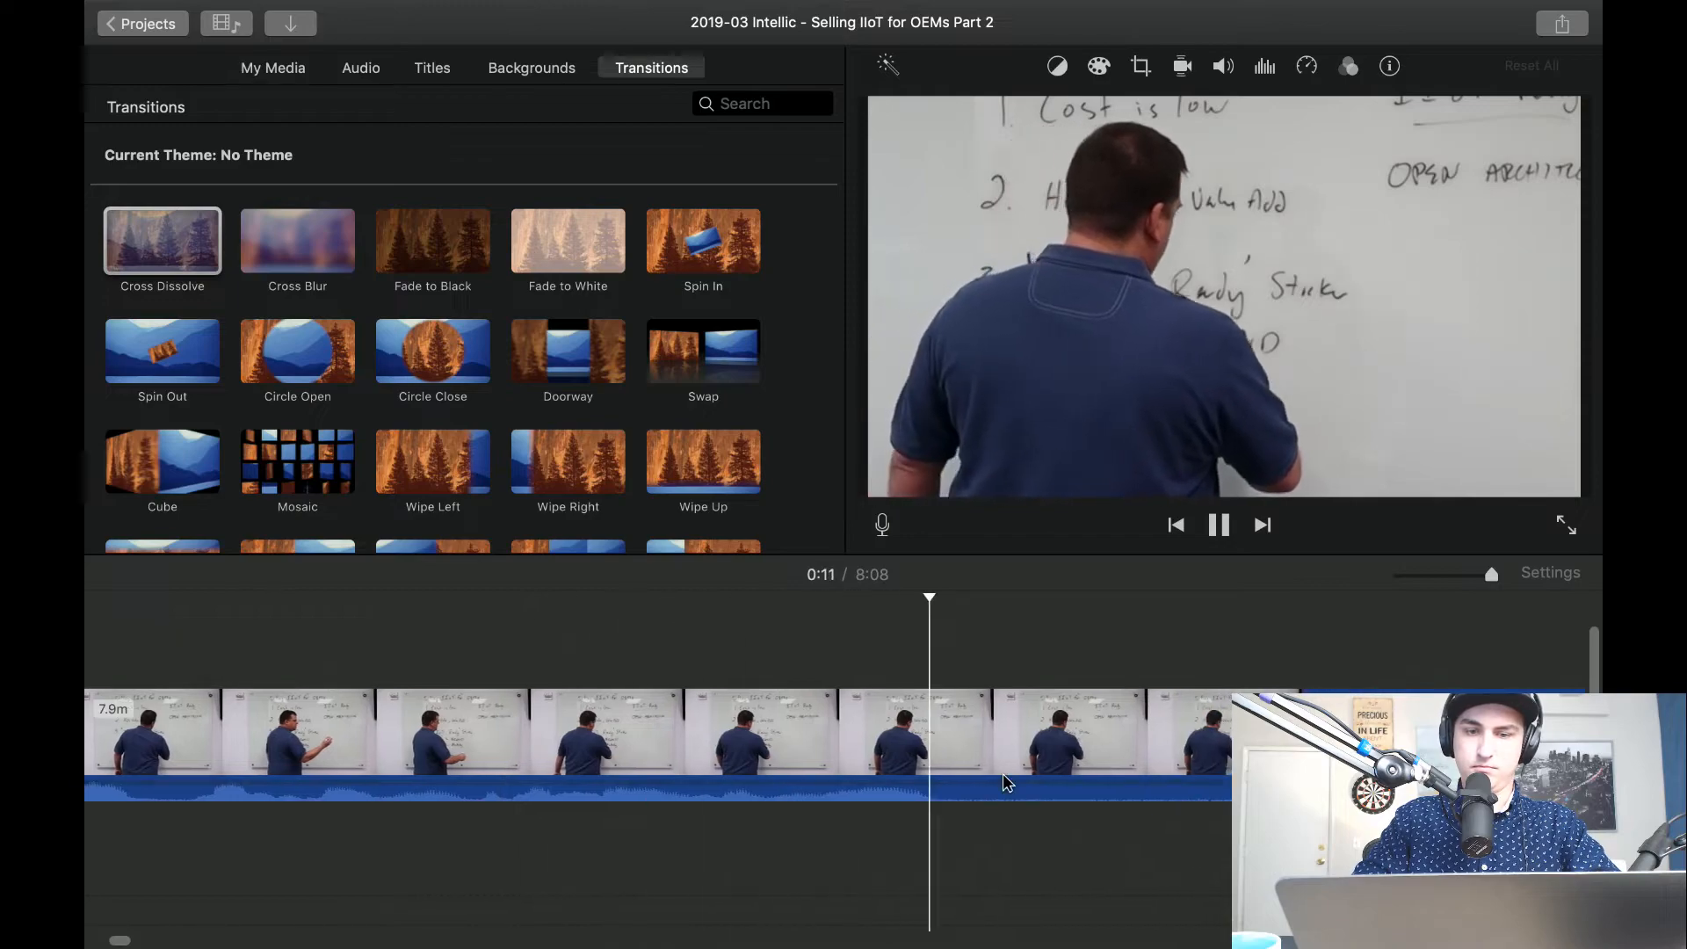
key(space)
key(super+b)
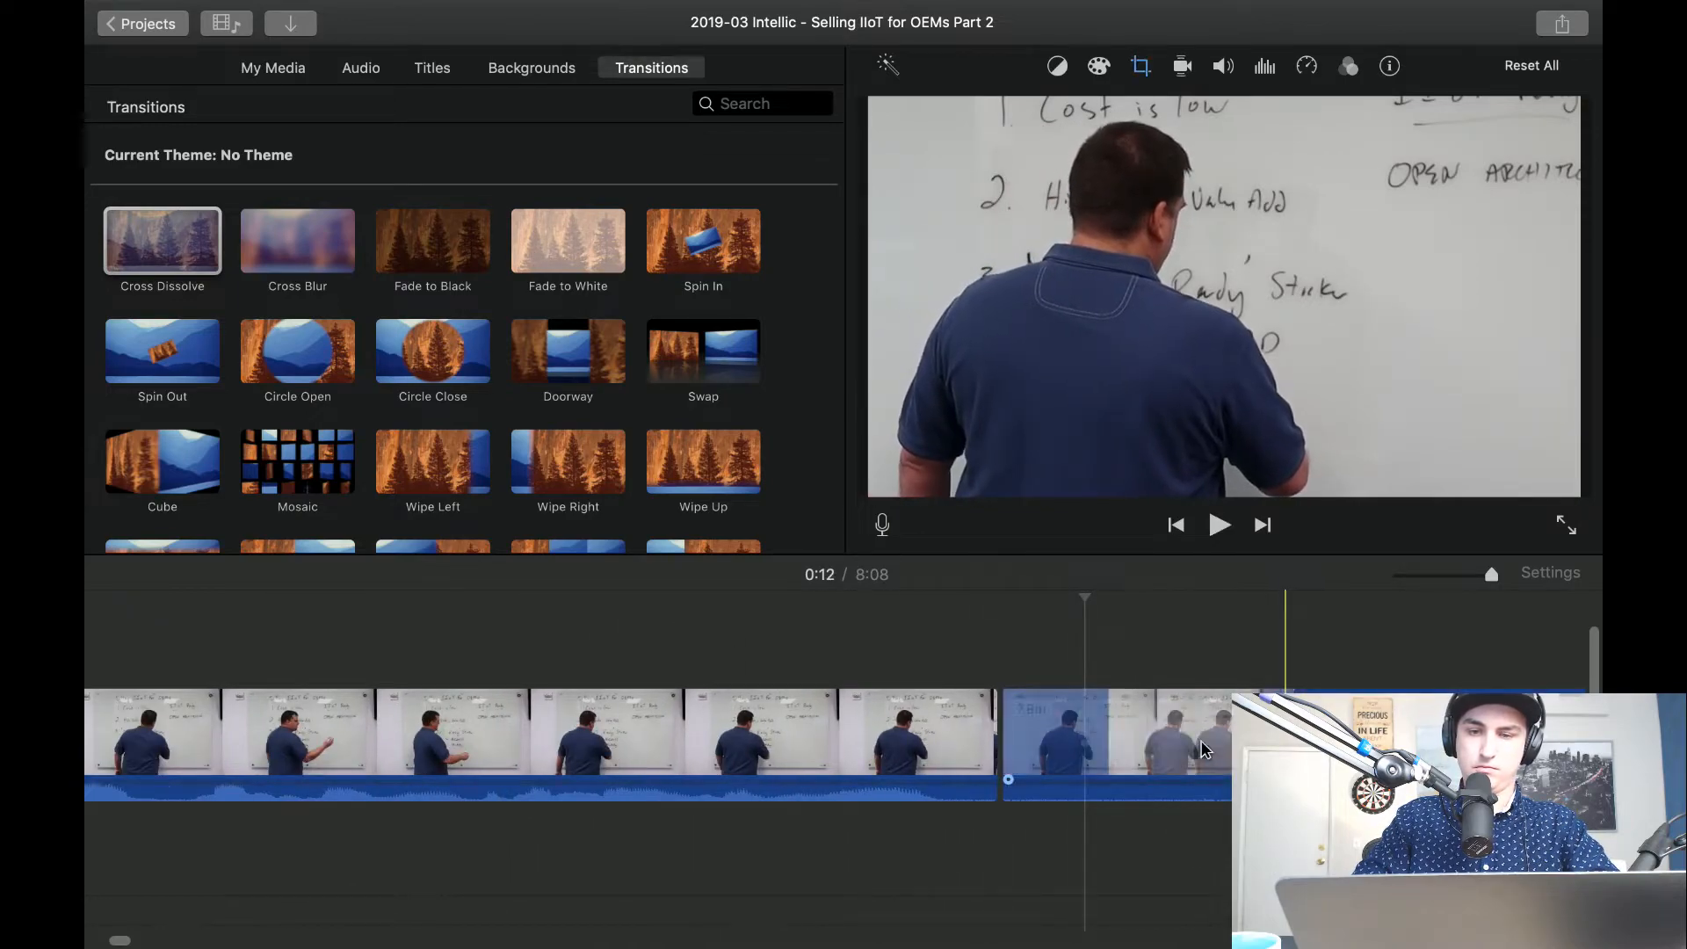
key(space)
scroll(1179, 733, right, 3)
key(space)
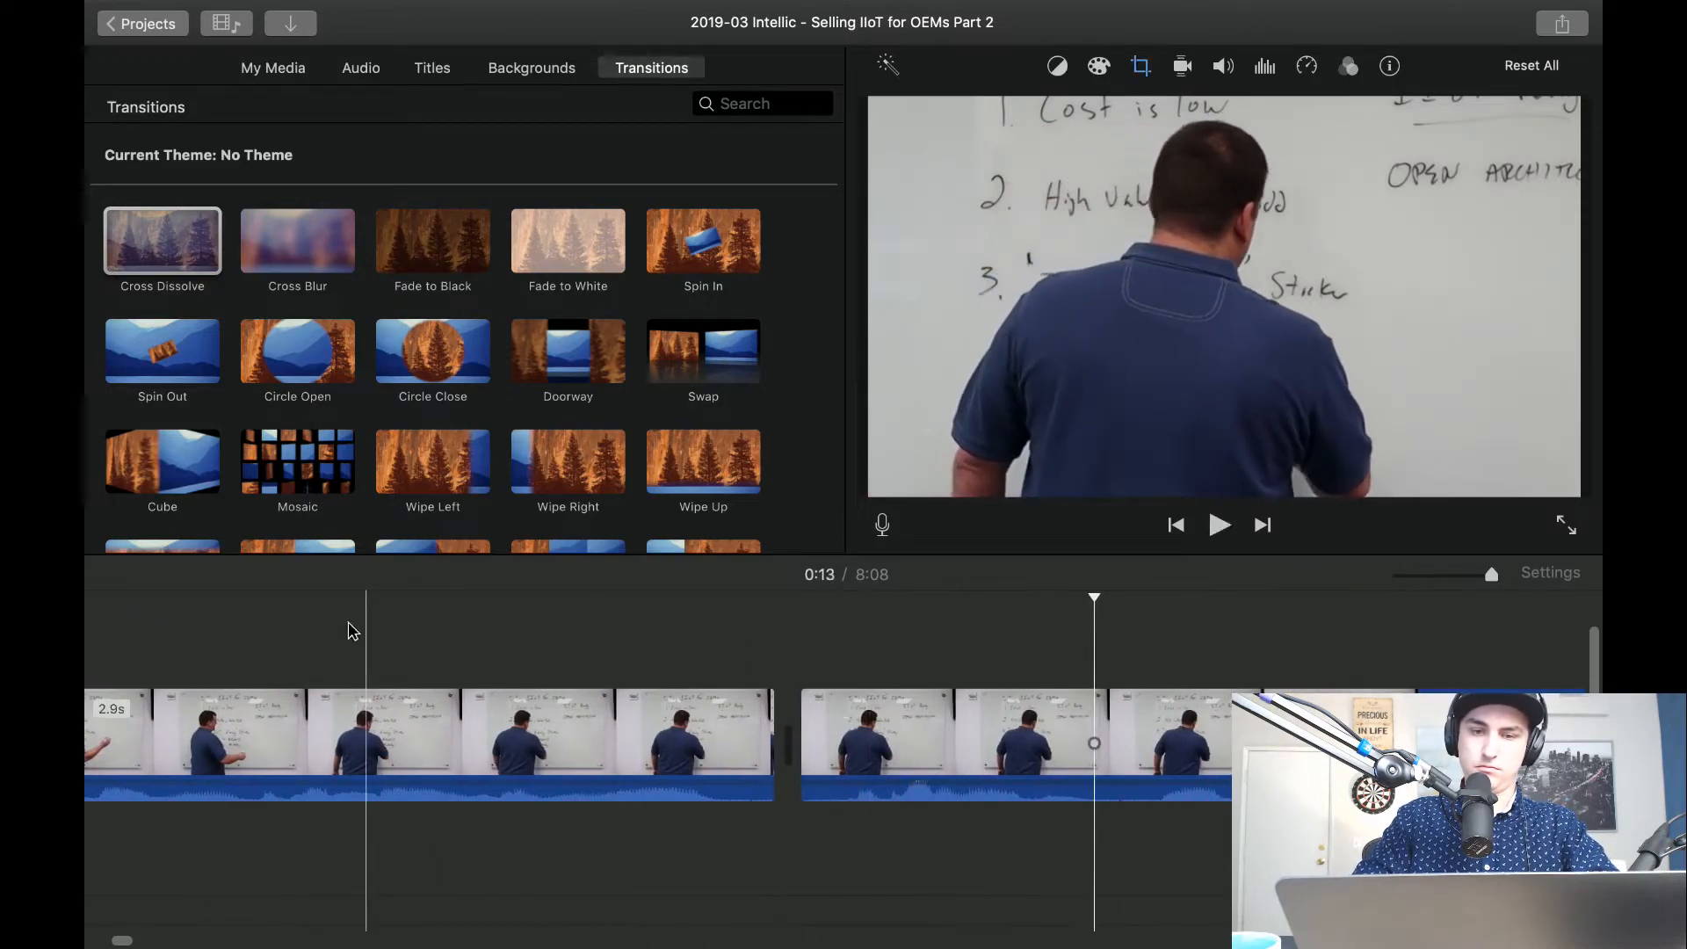
Split off and delete the leftover pauses around the new cut, reducing the first close-up to 2.8 seconds.
click(350, 628)
key(space)
key(space)
key(space)
key(super+b)
click(861, 766)
key(Delete)
key(super+b)
key(super+z)
key(super+b)
click(761, 749)
key(Delete)
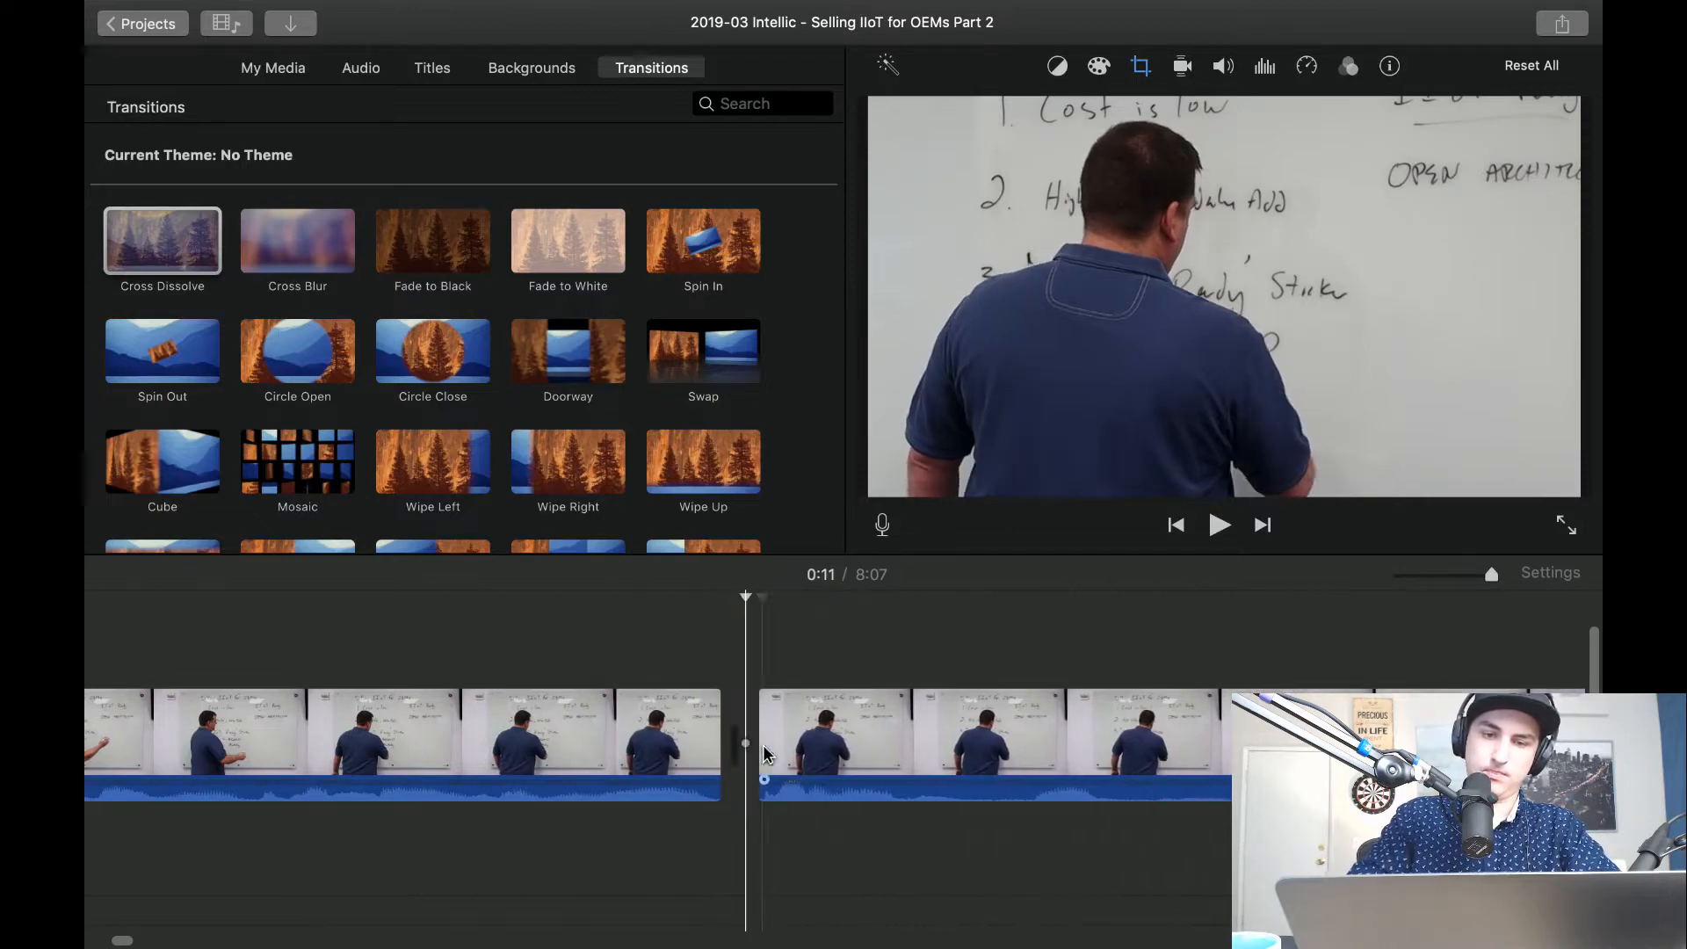
Replay the cut between the two close-ups and trim the end of the first one to 2.7 seconds.
key(space)
key(space)
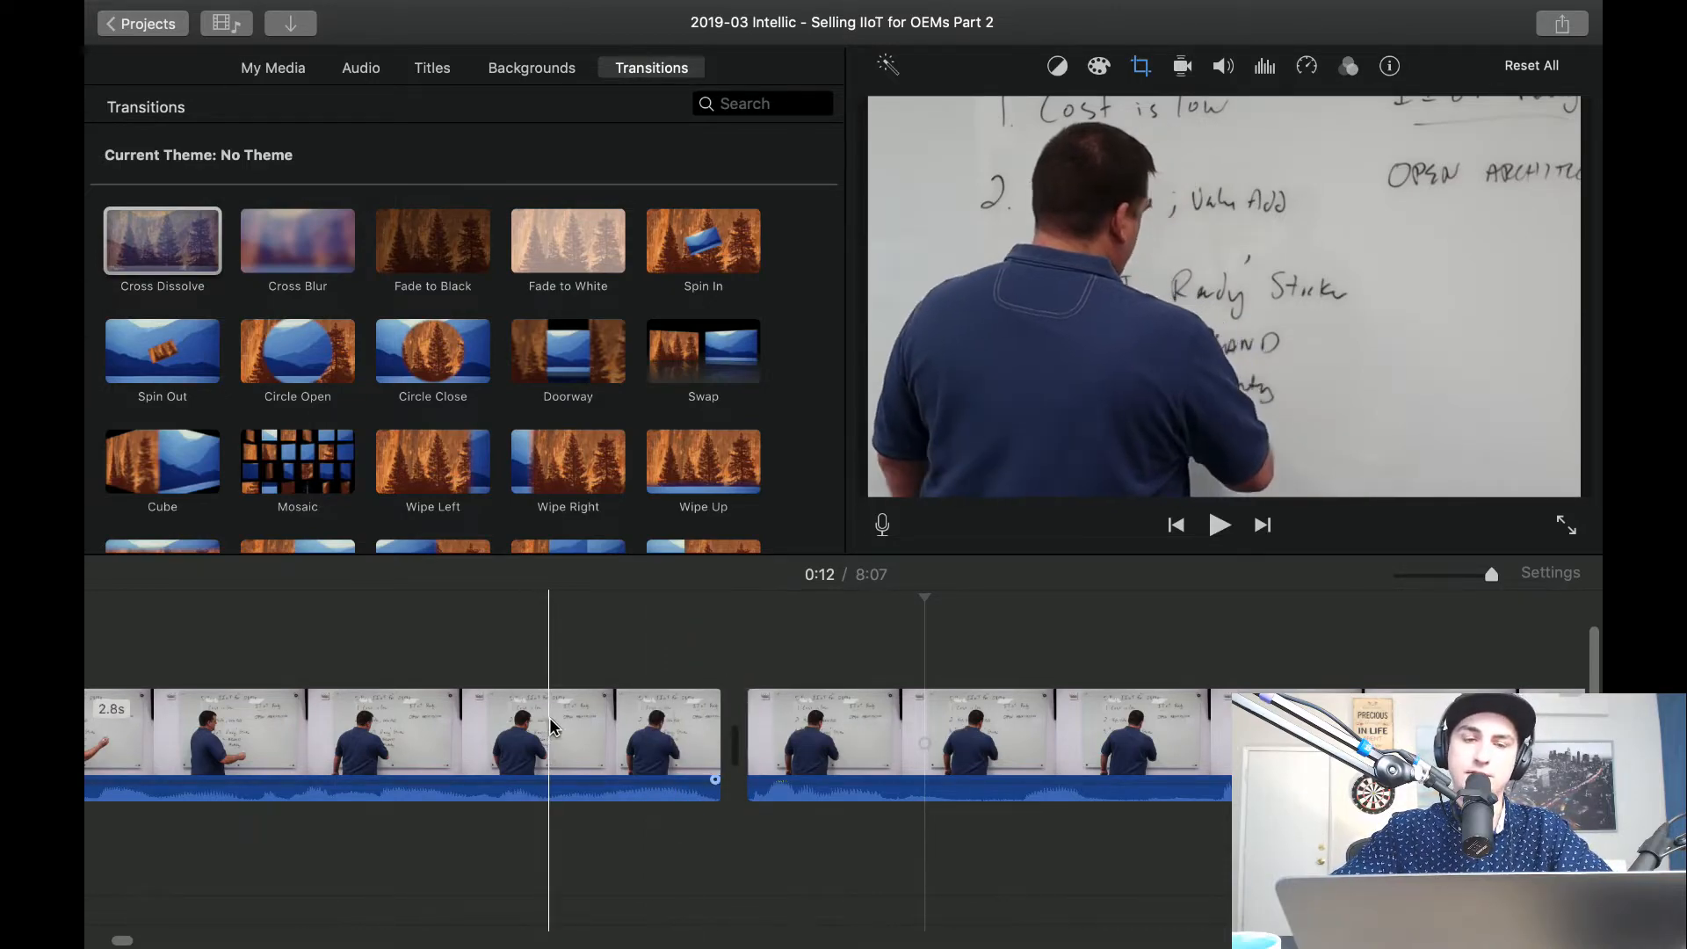
key(space)
key(space)
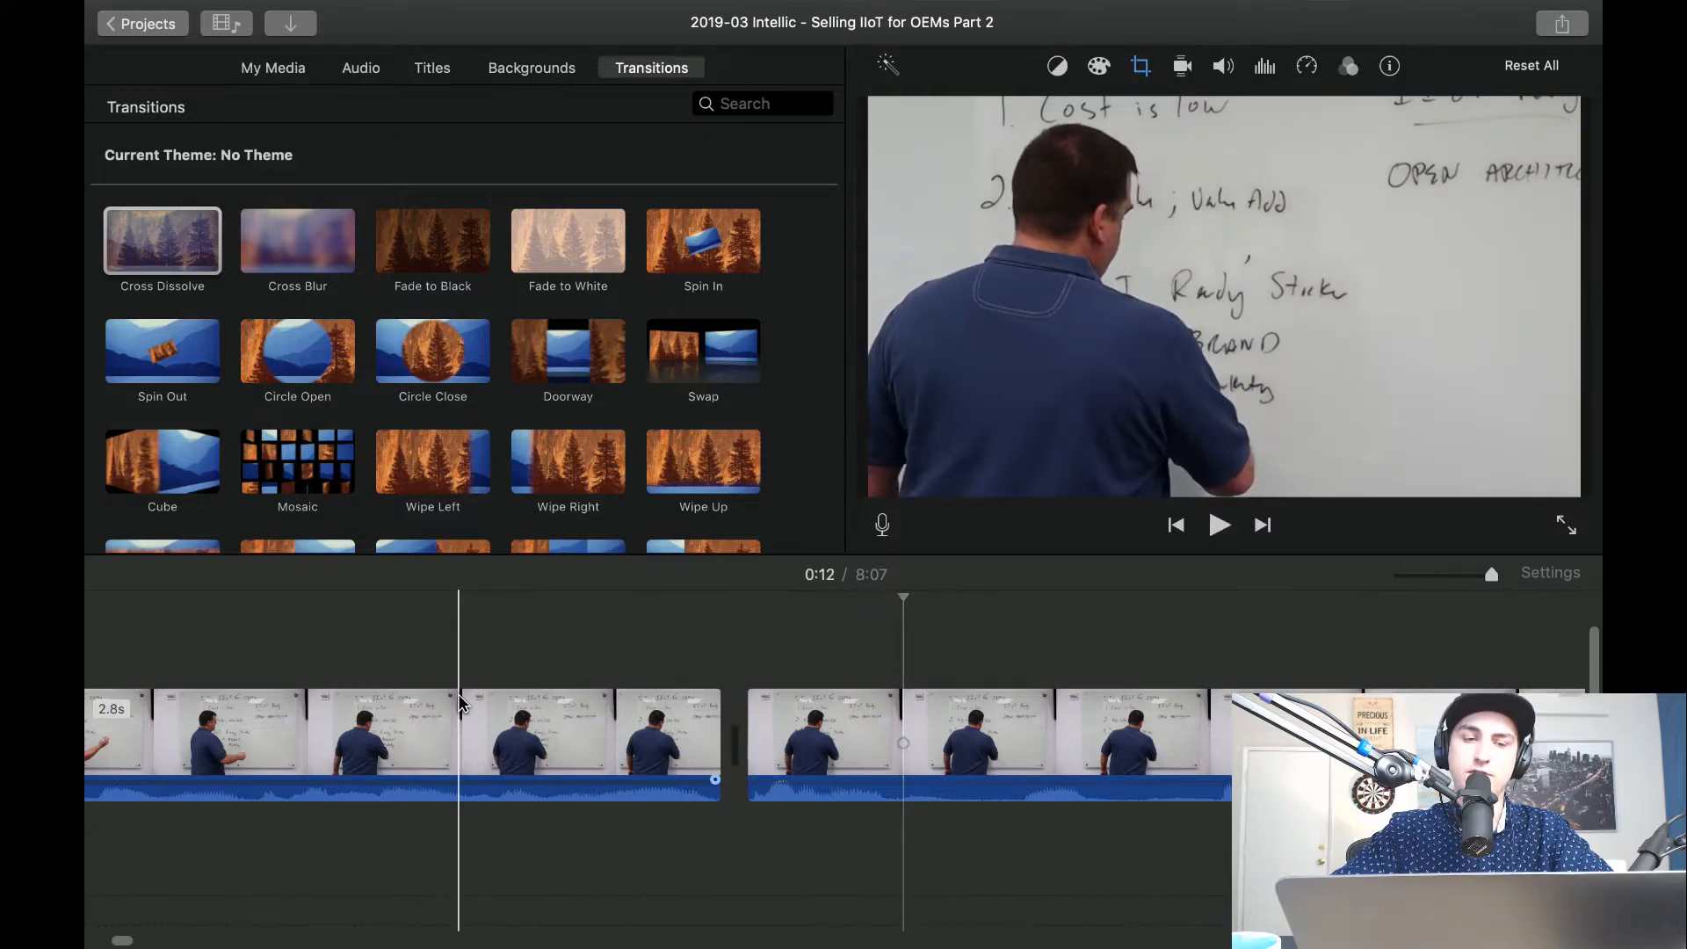
key(space)
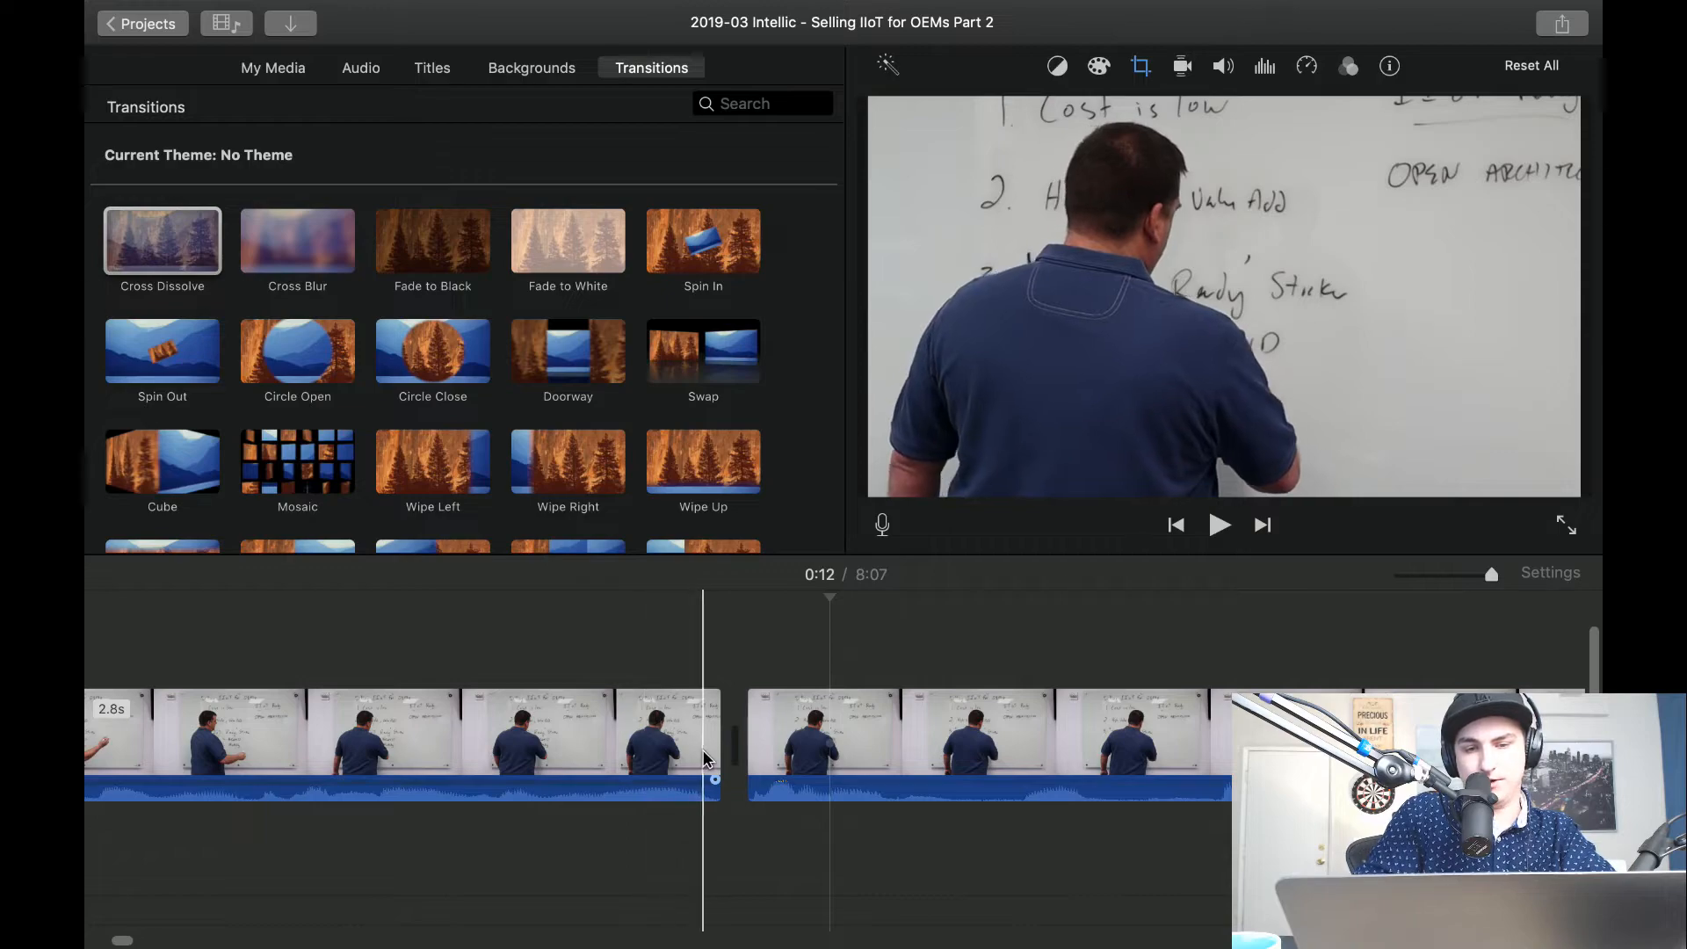
drag(718, 752, 700, 752)
key(space)
key(space)
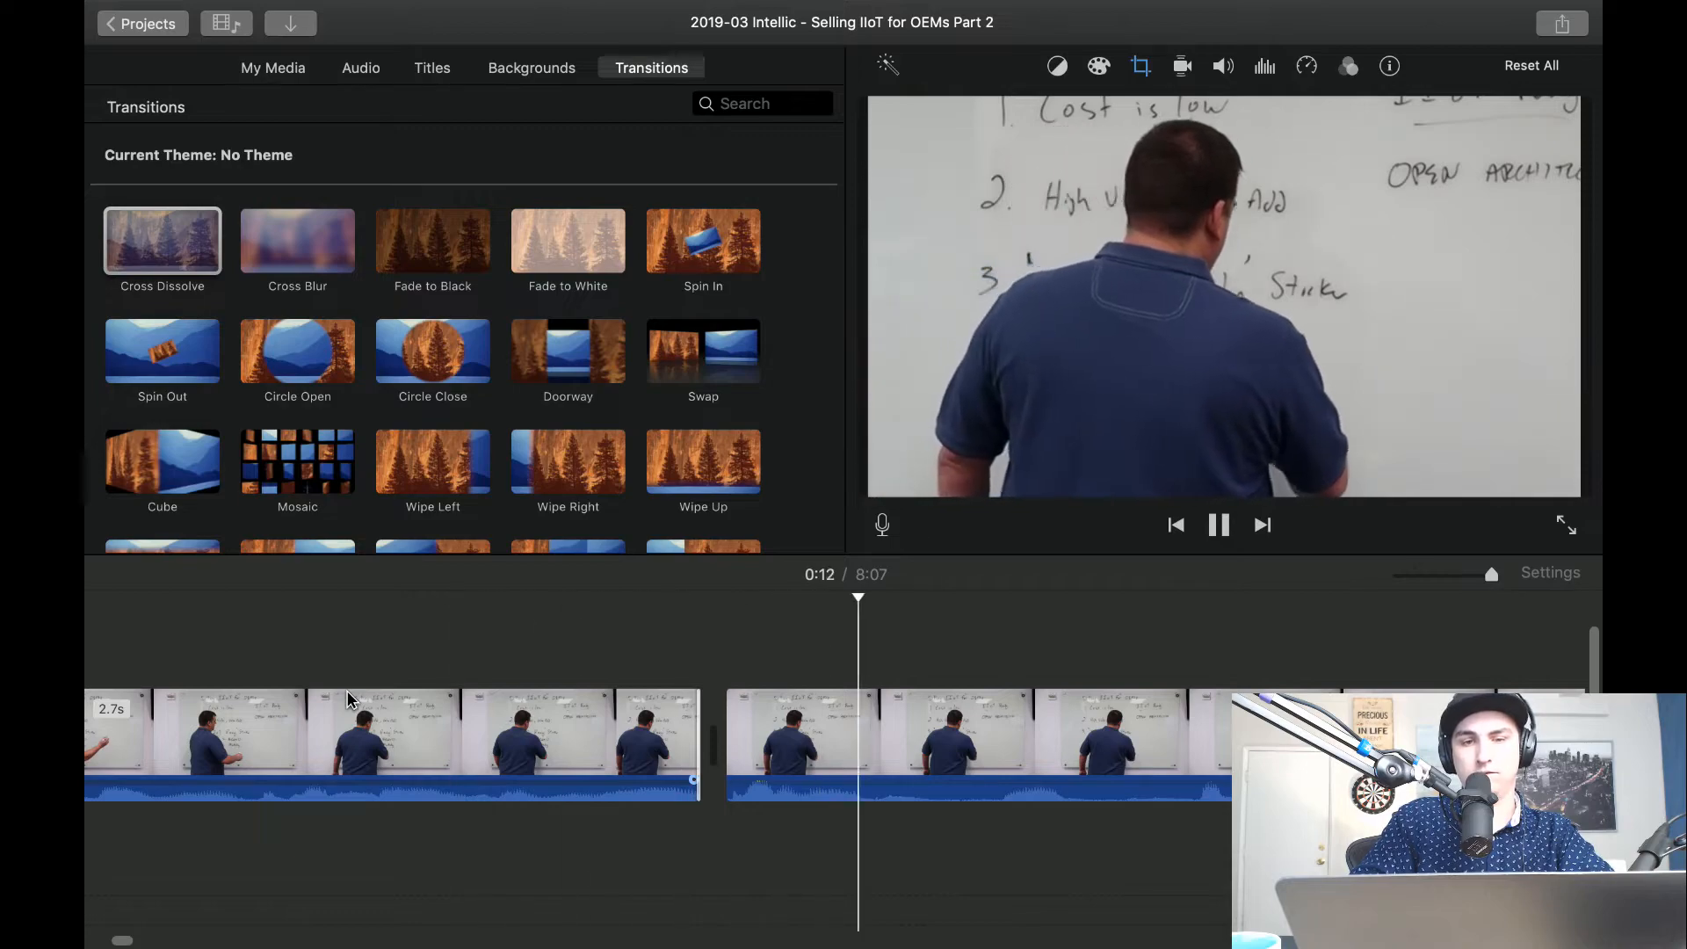
key(space)
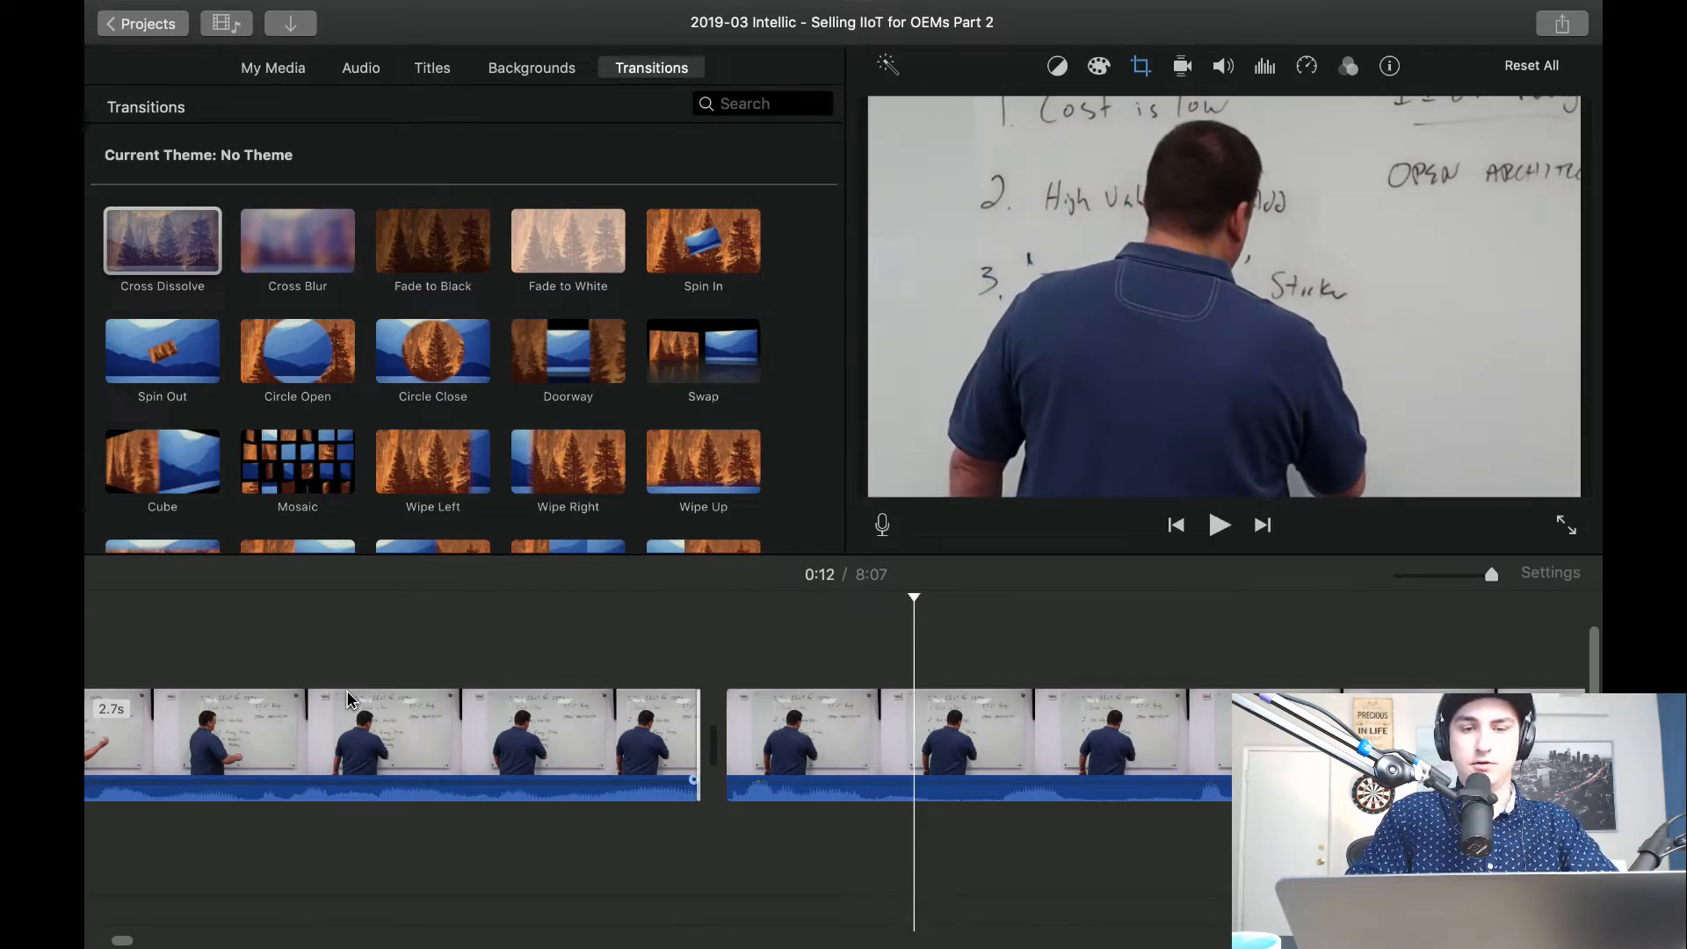
Try extending the first close-up to 5.5 seconds, play the restored footage, and undo the extension.
drag(692, 738, 1560, 738)
key(space)
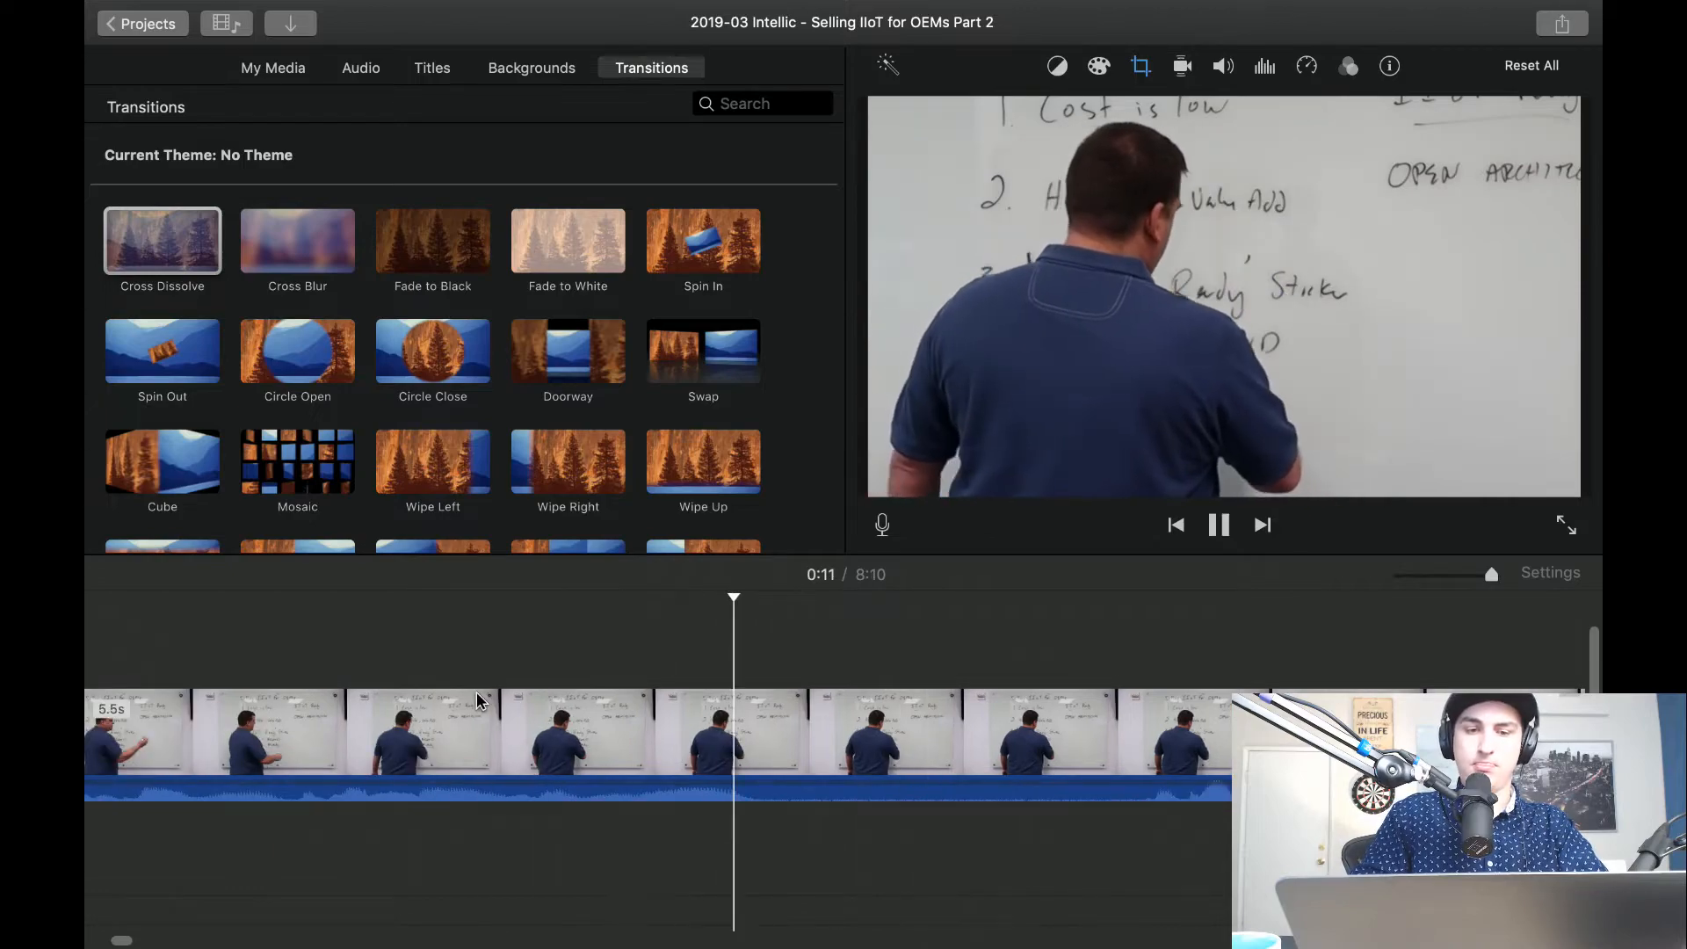
scroll(477, 693, right, 10)
key(space)
key(super+z)
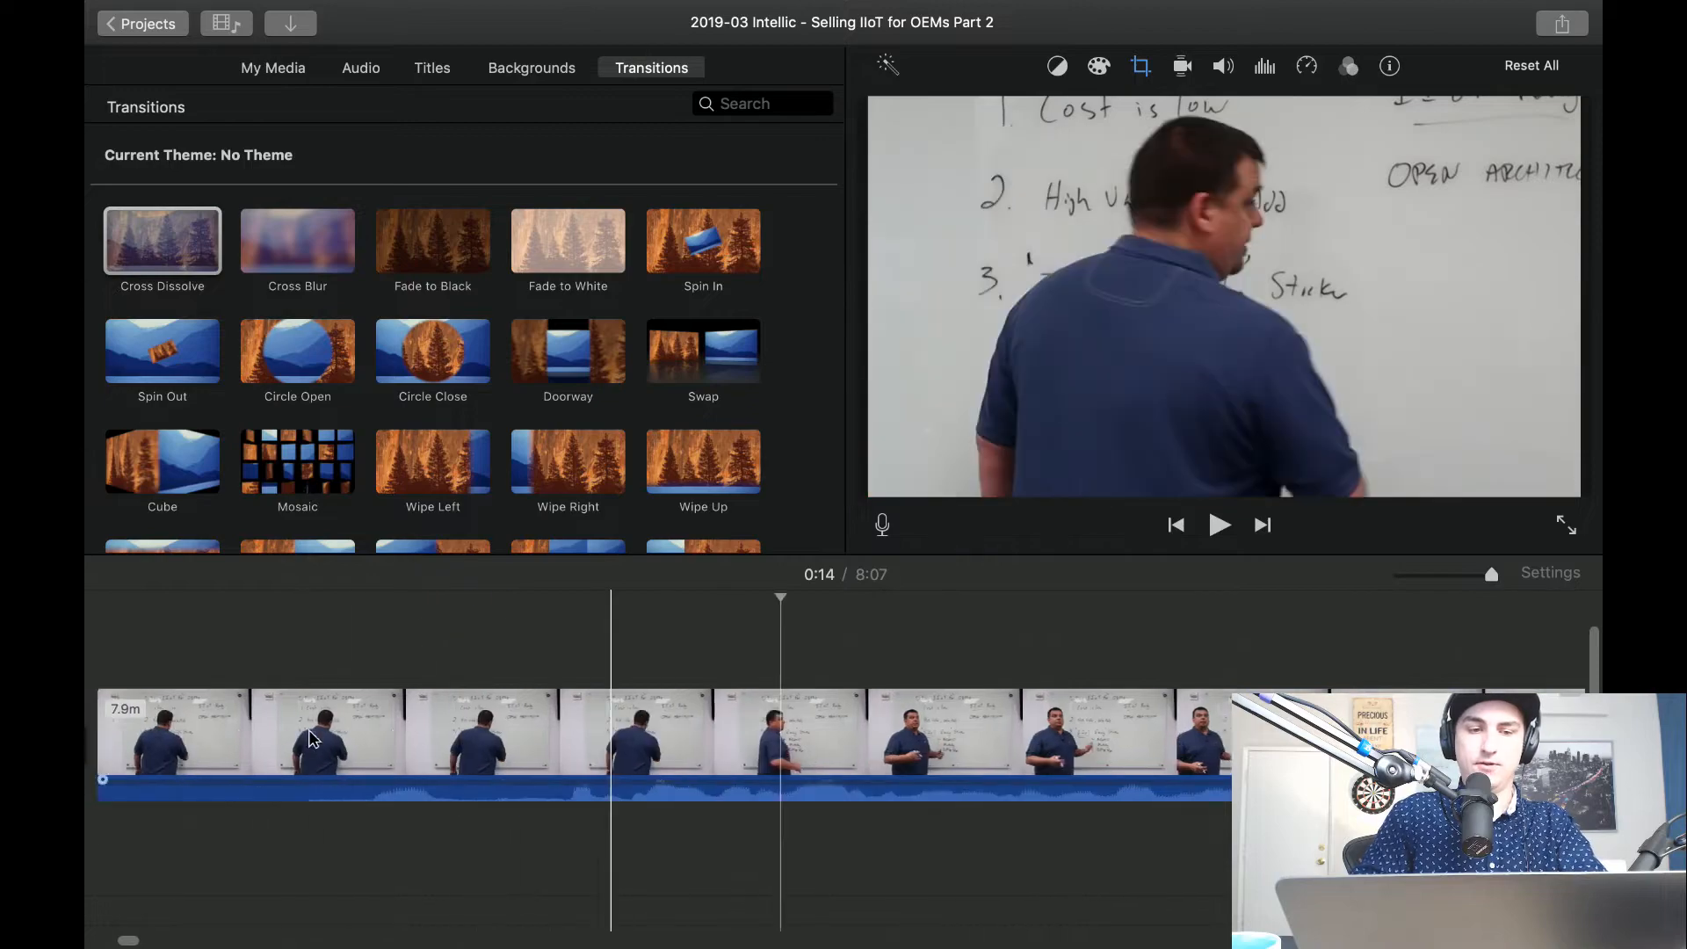
Split the second close-up on both sides of the next pause, about 13 seconds in, and delete the piece between.
key(space)
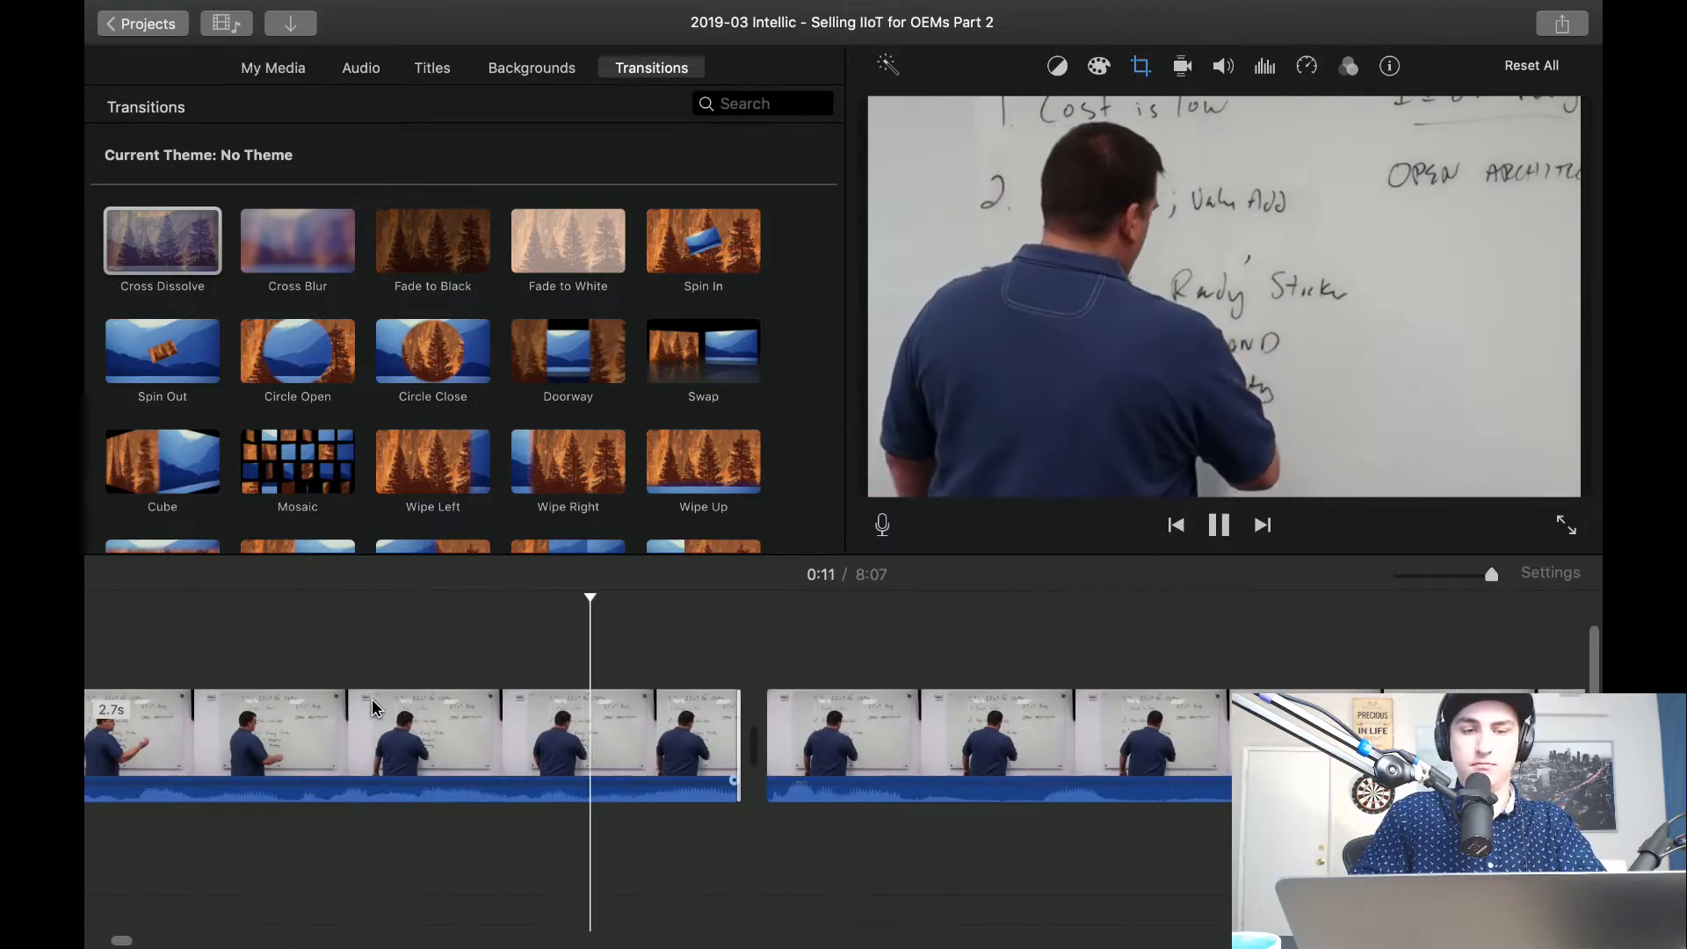
scroll(372, 699, right, 3)
scroll(780, 784, left, 4)
key(space)
key(super+b)
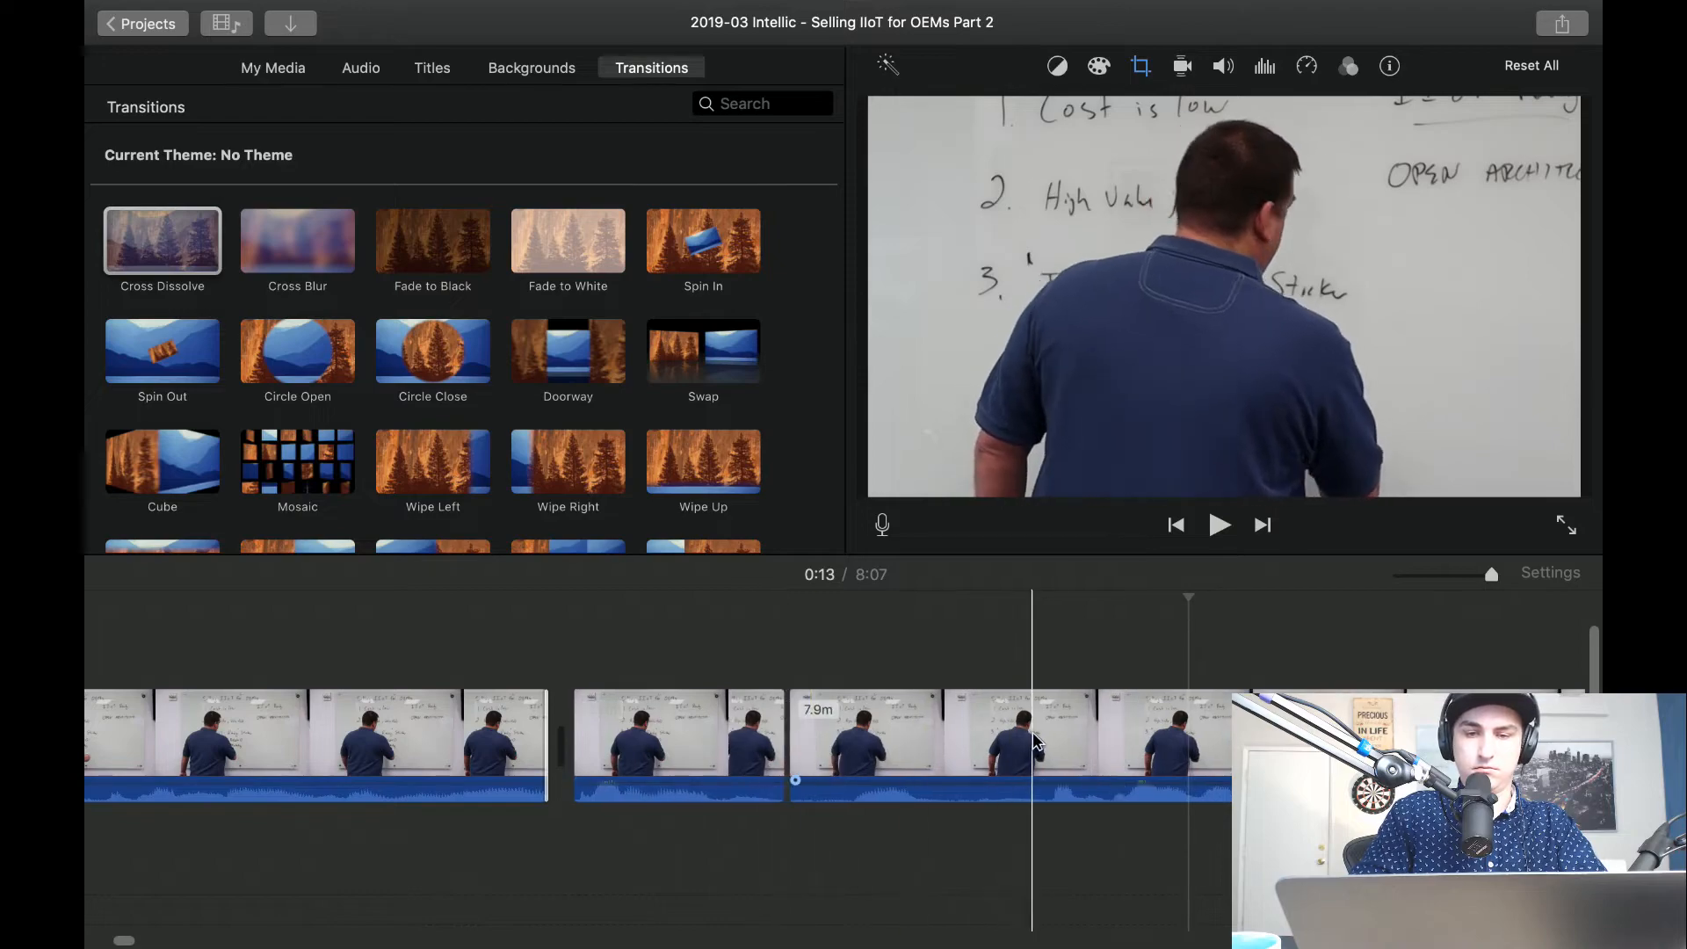
key(super+b)
click(912, 735)
key(Delete)
Set the crop style of the whiteboard clip after the latest cut to Fit, restoring the wide view.
key(space)
click(900, 736)
click(1144, 66)
click(945, 120)
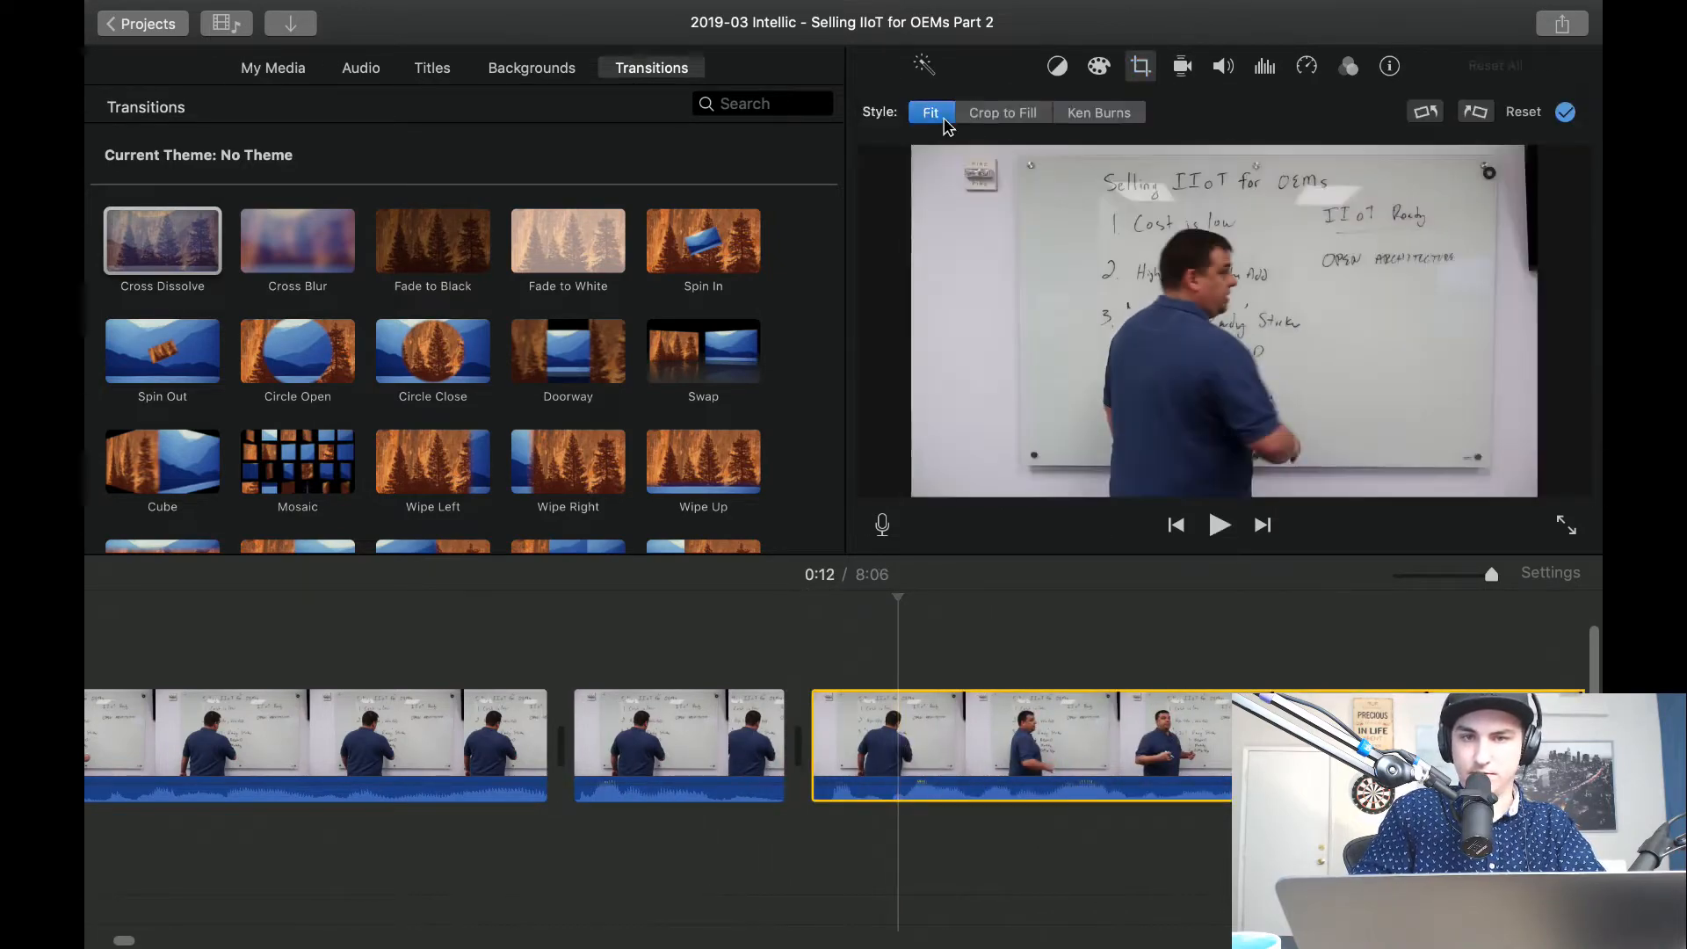
click(681, 633)
Replay the change from the close-up to the wide whiteboard shot several times to check the cut and speech flow.
key(space)
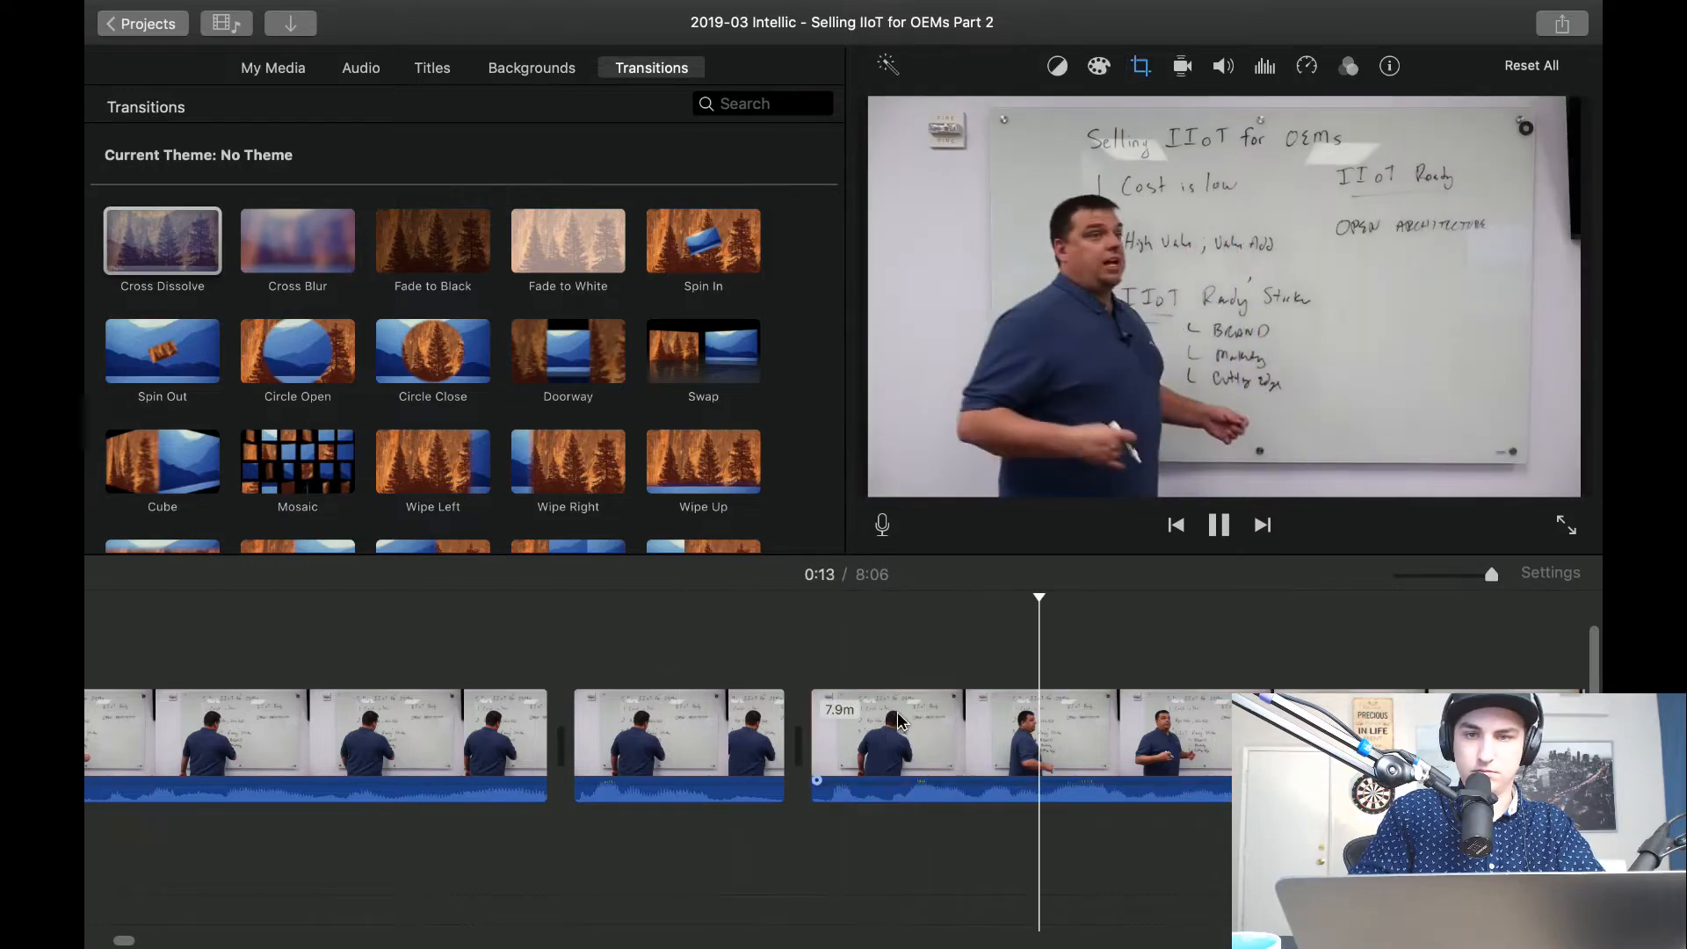
scroll(898, 713, right, 4)
key(space)
scroll(899, 712, right, 3)
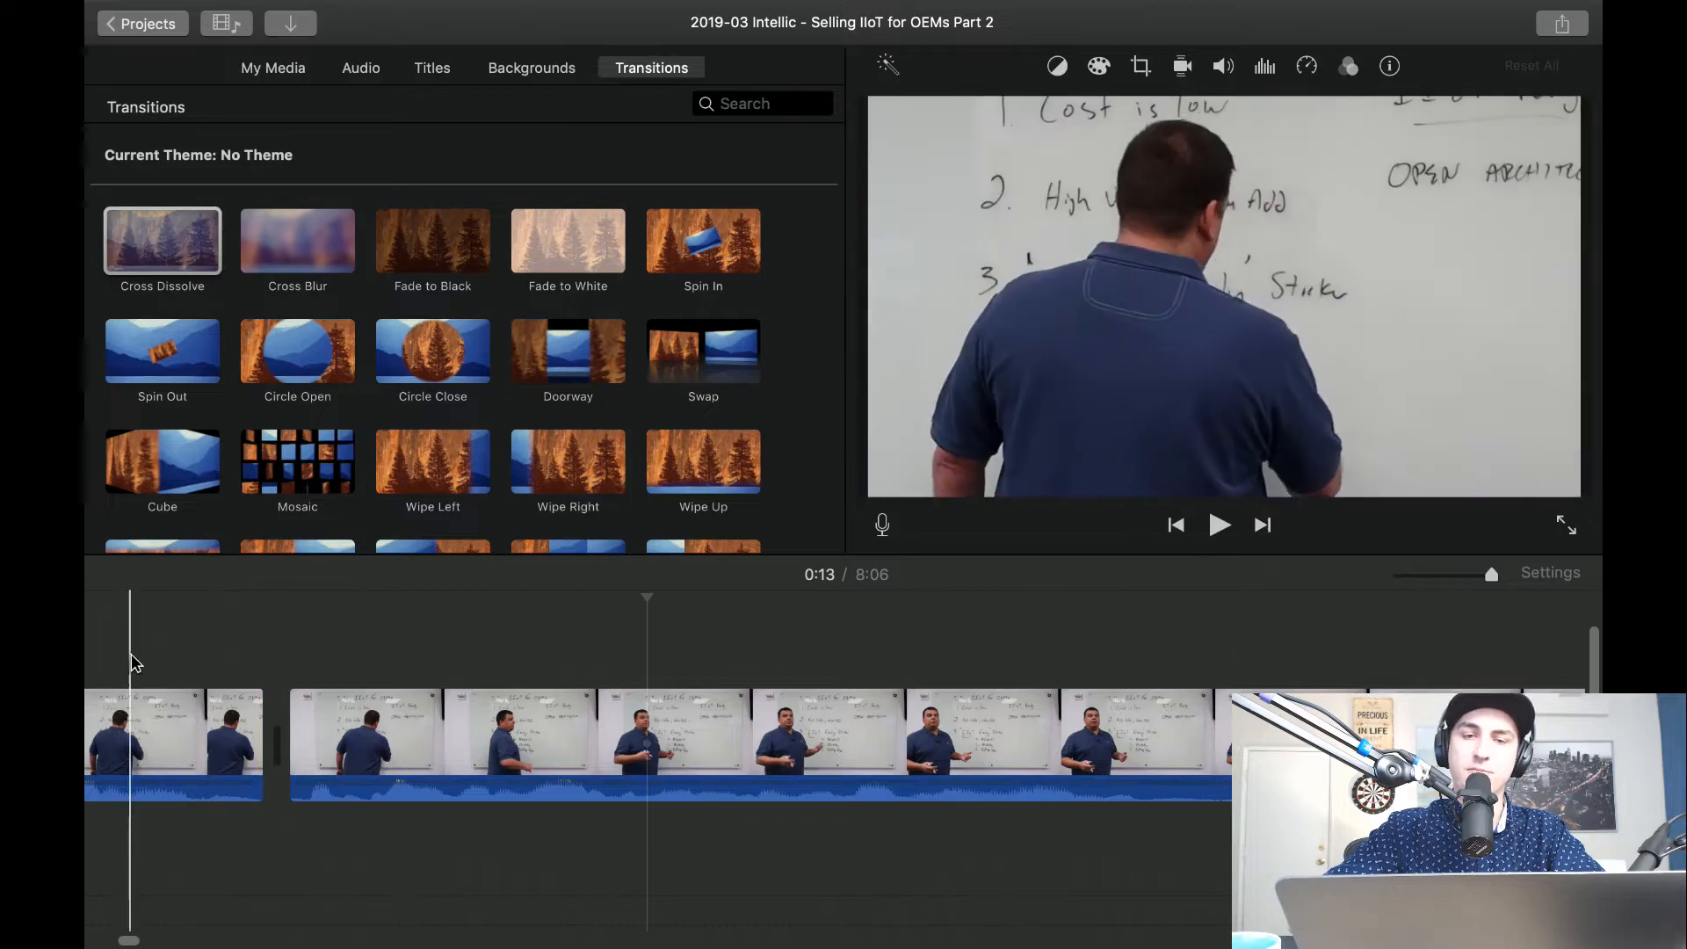
key(space)
key(space)
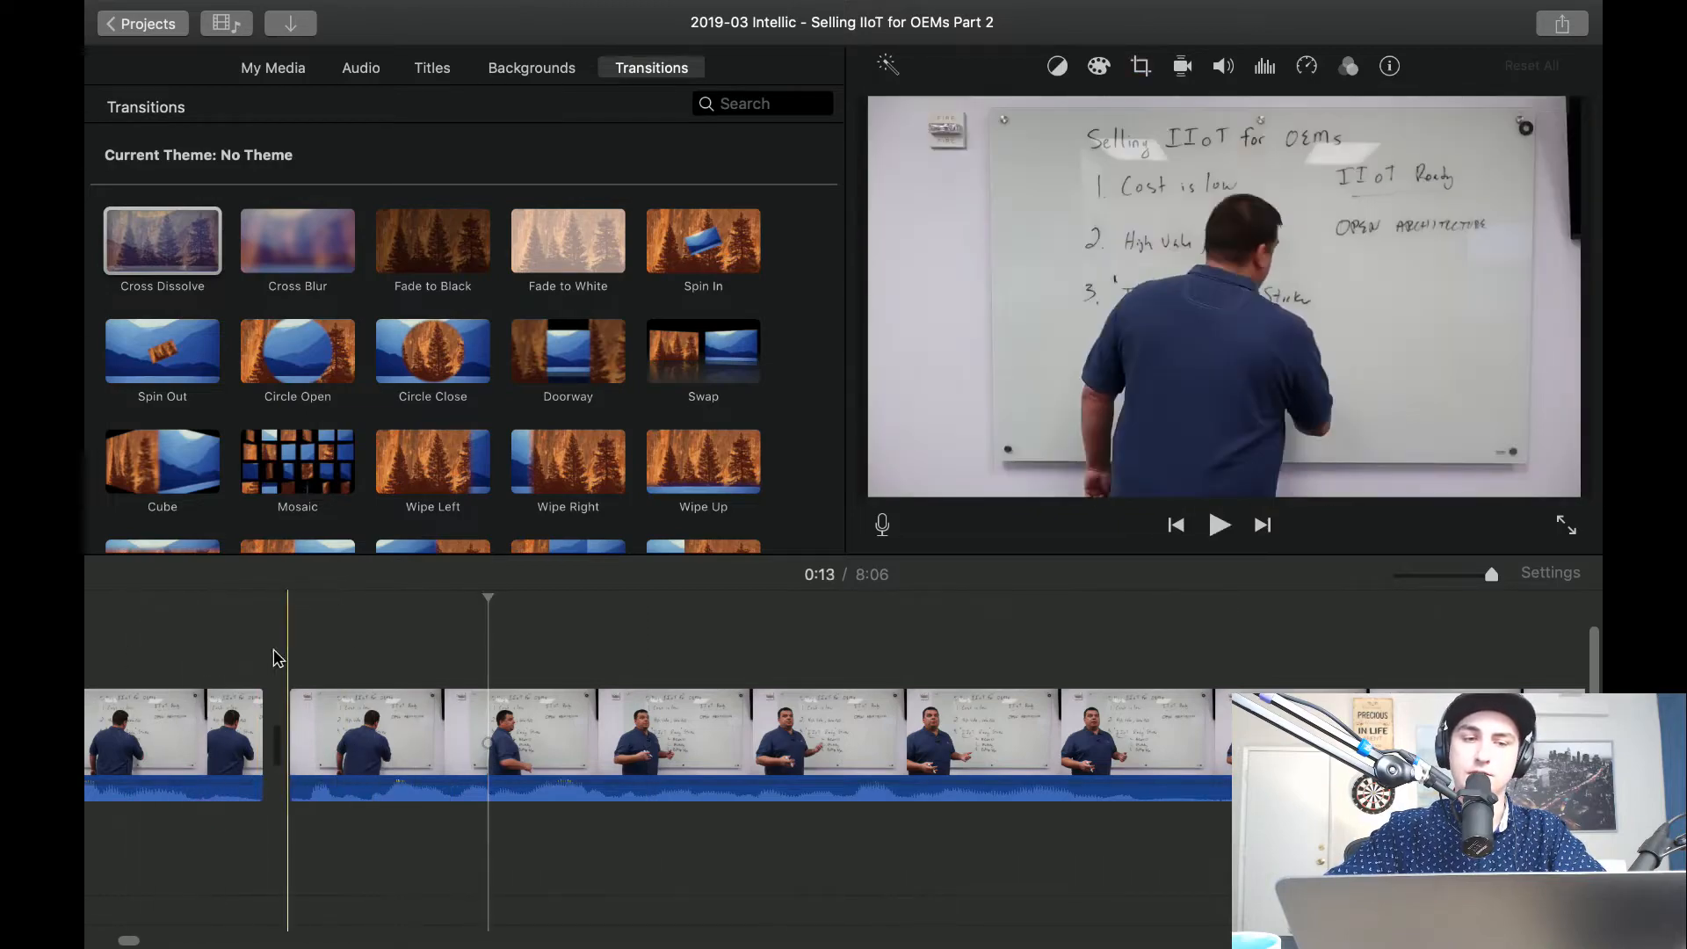
key(space)
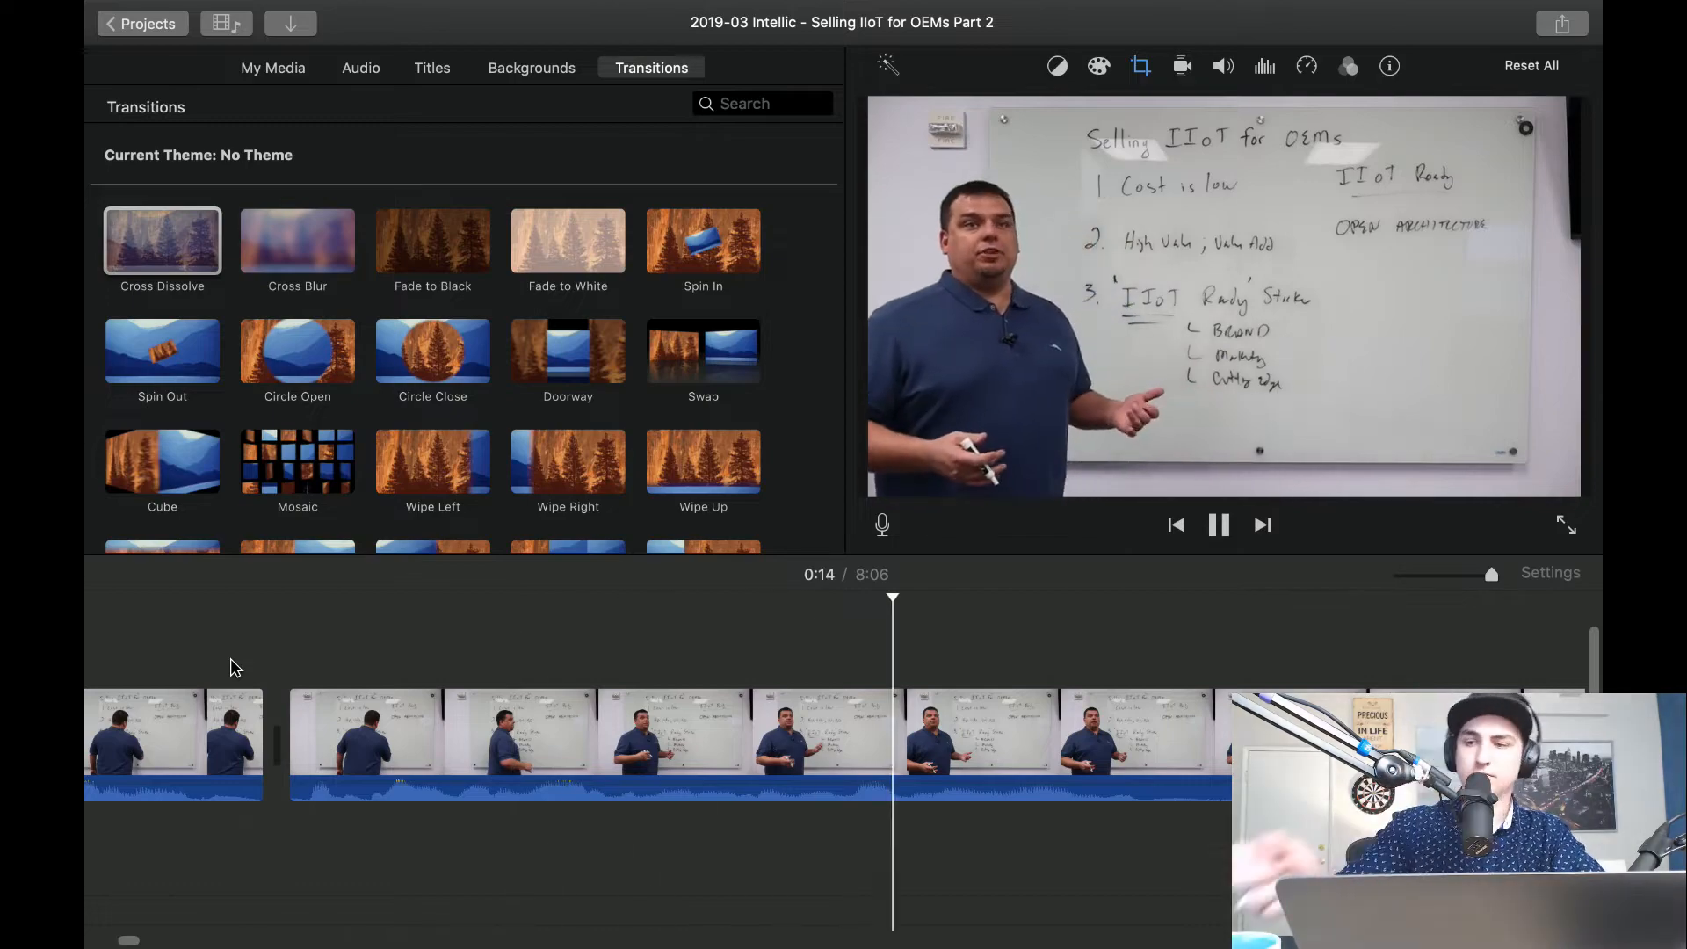
key(space)
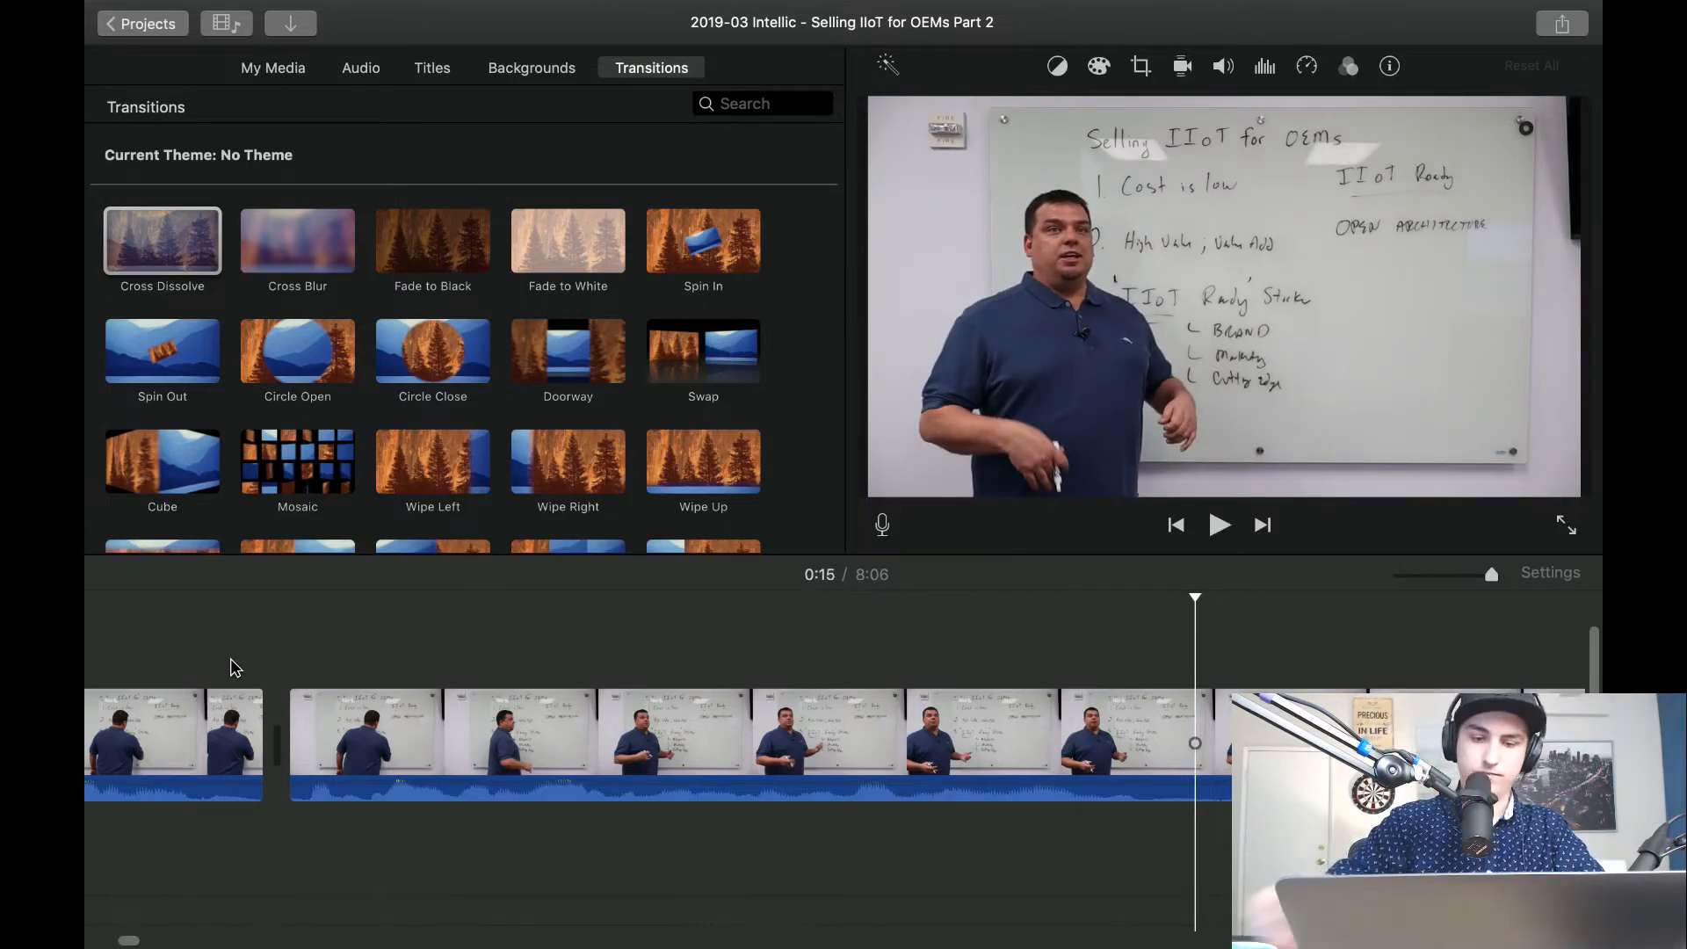
Split the wide whiteboard clip on both sides of the pause about 15 seconds in and delete the 0.2-second piece between.
key(space)
key(space)
key(super+b)
key(super+b)
click(1206, 758)
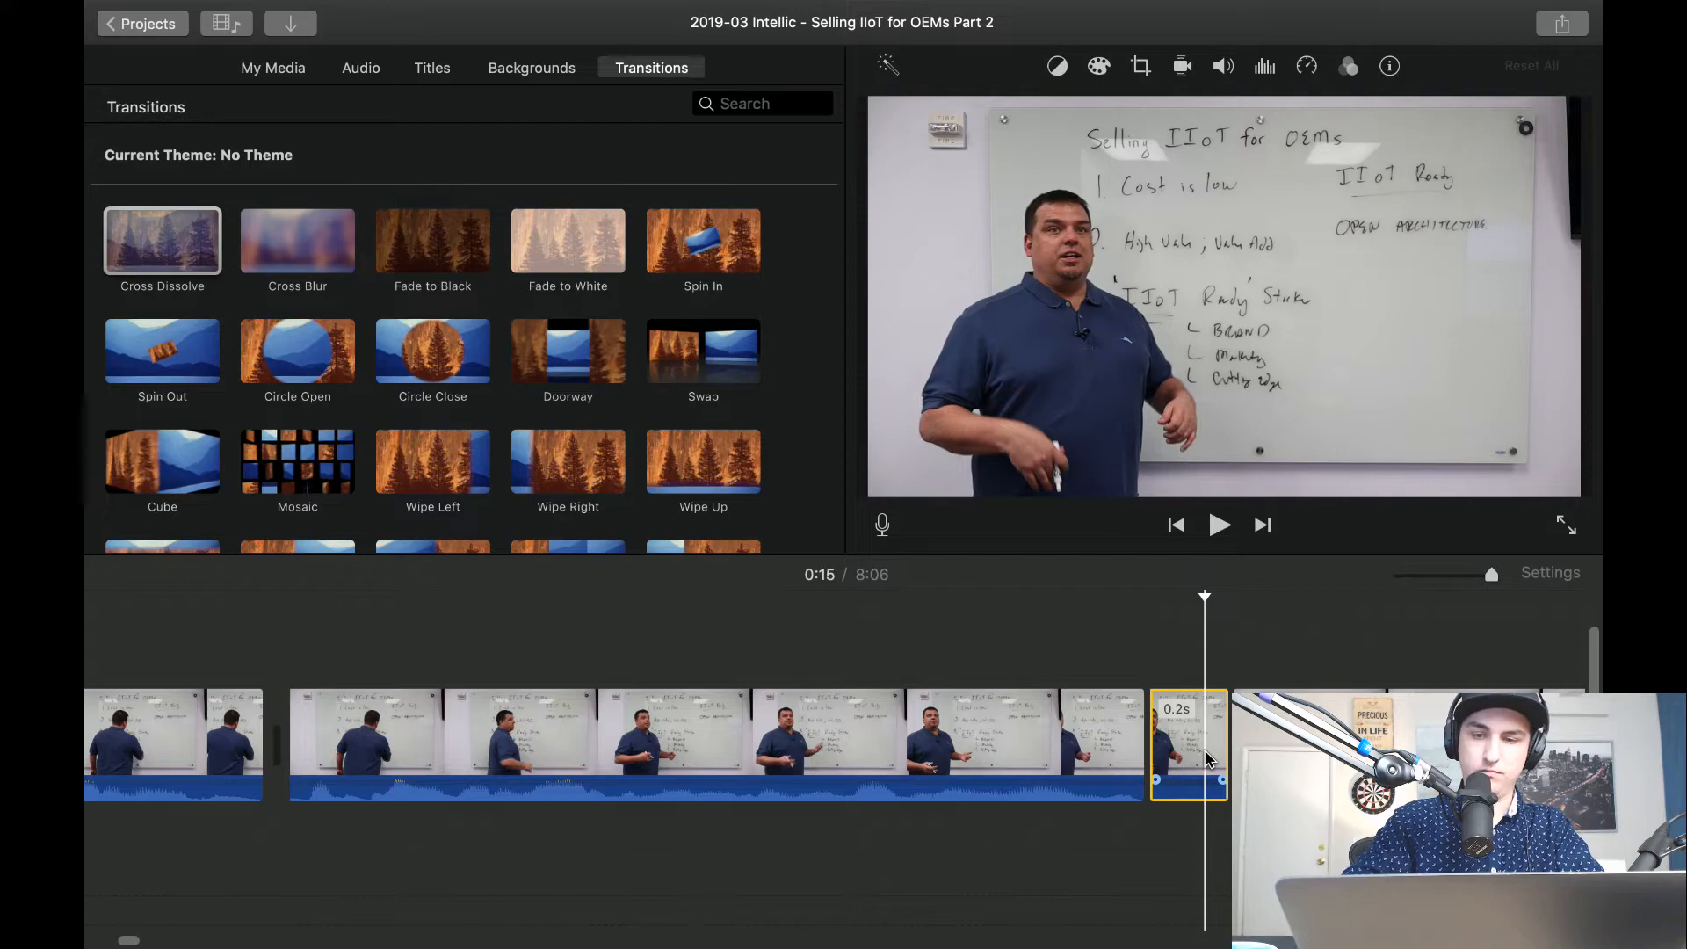
key(Delete)
Set the clip after the 15-second cut to Crop to Fill, frame the presenter and board notes closer, and play it.
click(1135, 63)
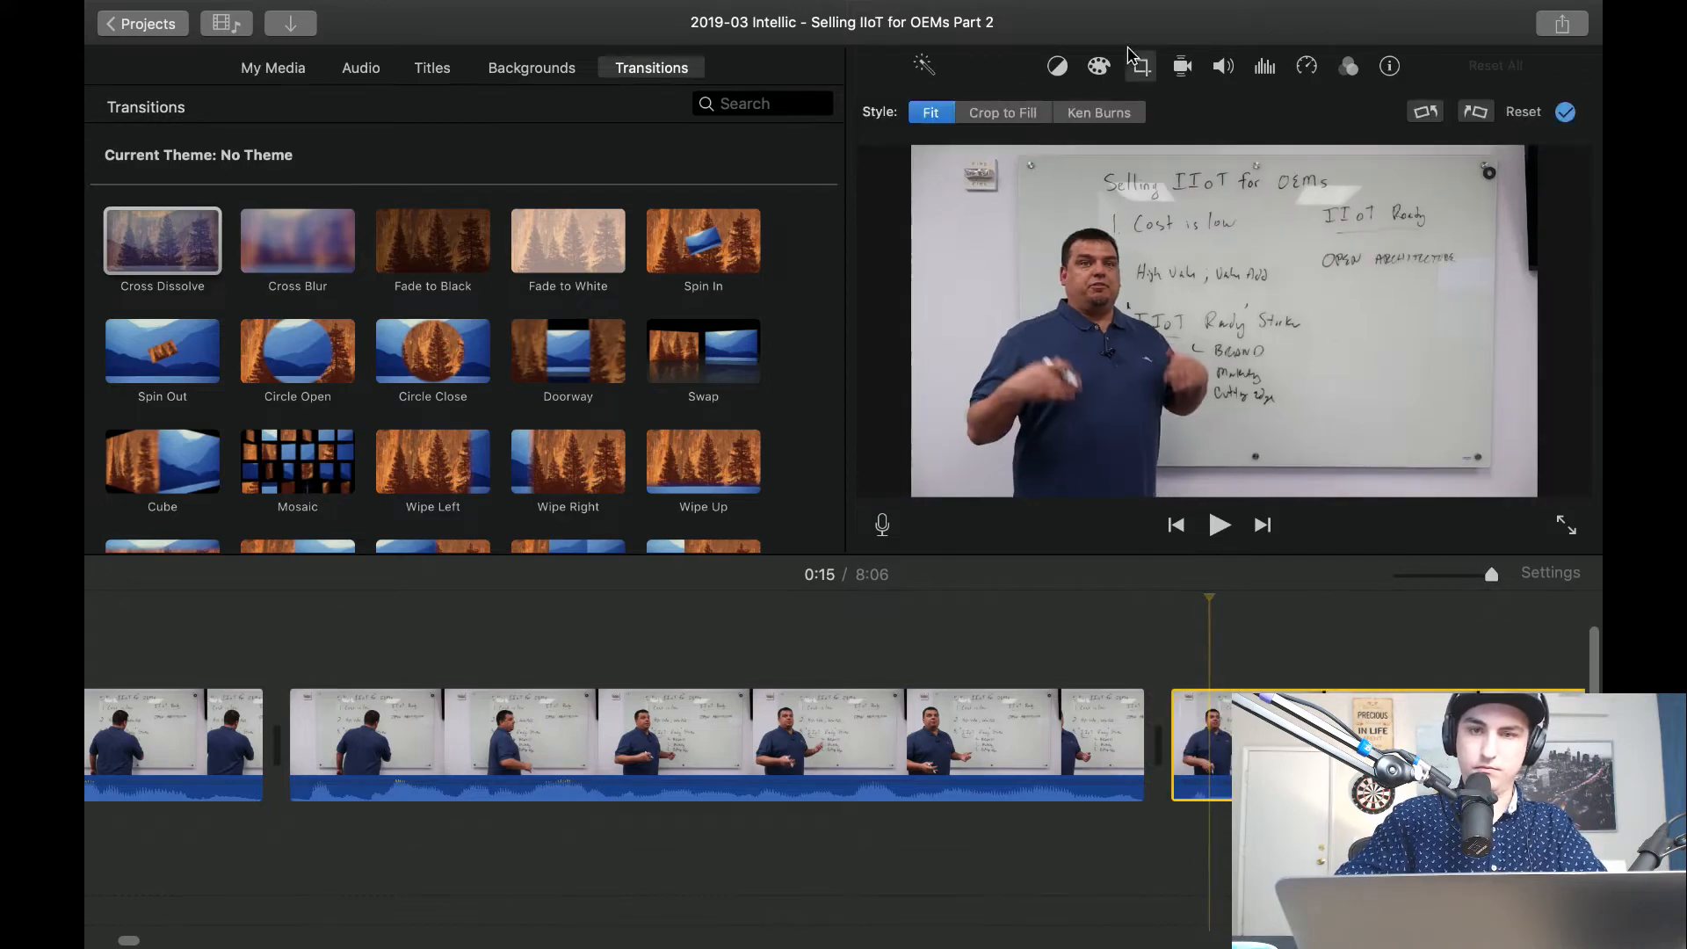
click(976, 113)
drag(917, 152, 997, 207)
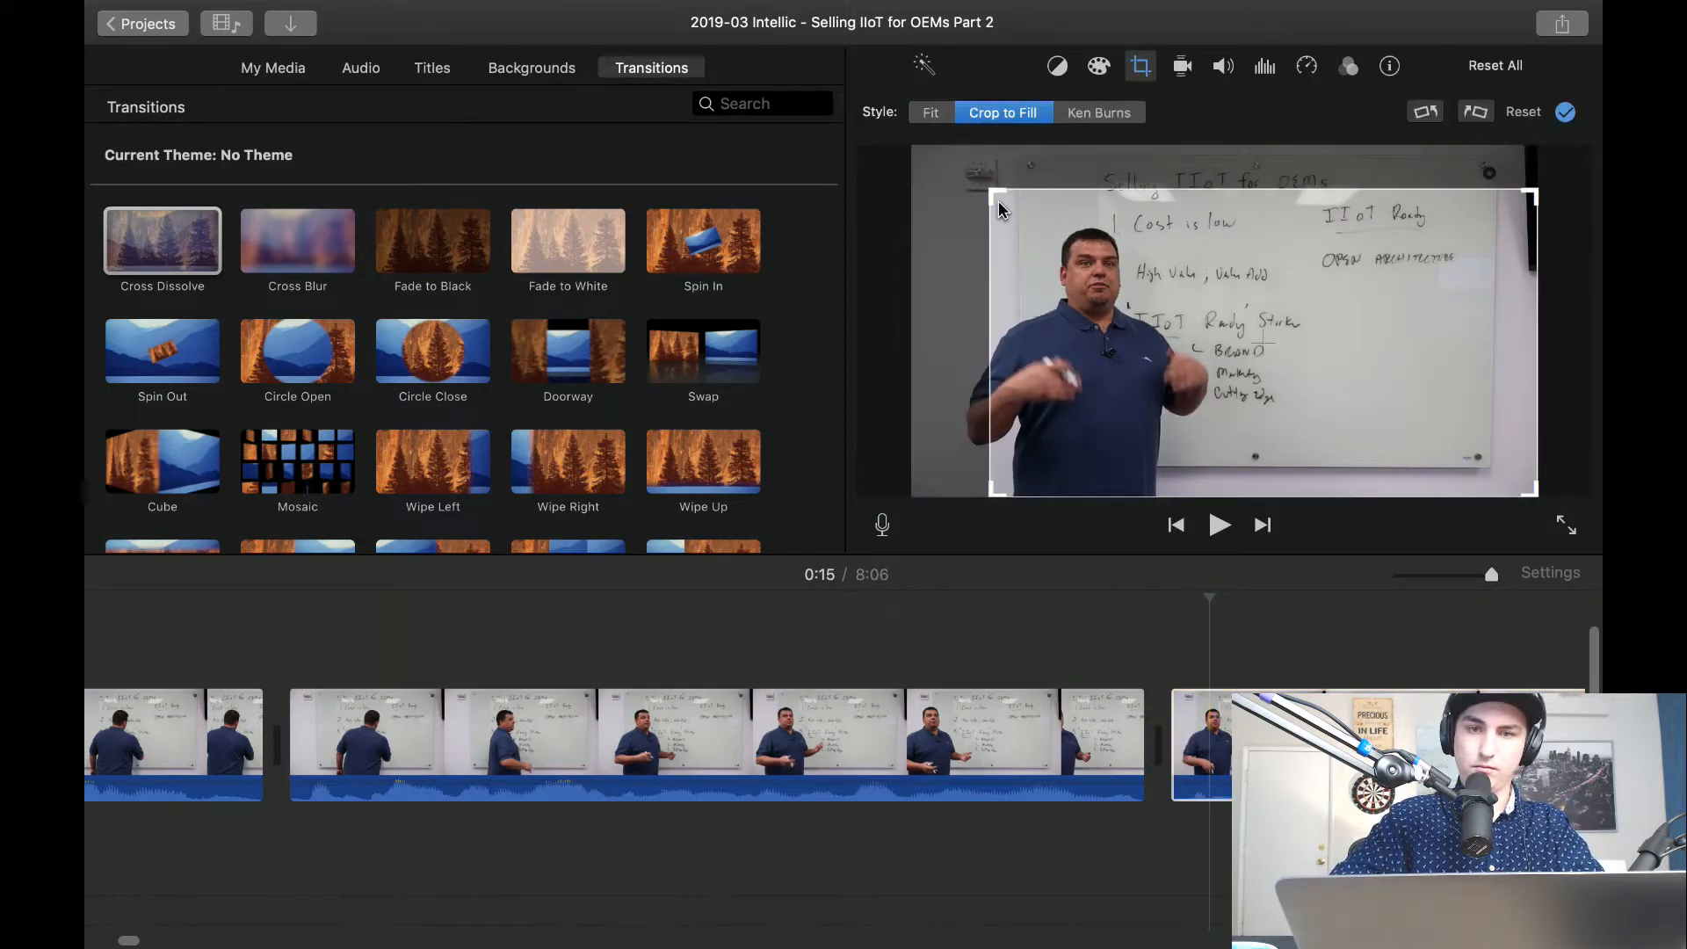
drag(1106, 249, 1094, 232)
drag(986, 178, 1027, 228)
drag(1144, 305, 1082, 281)
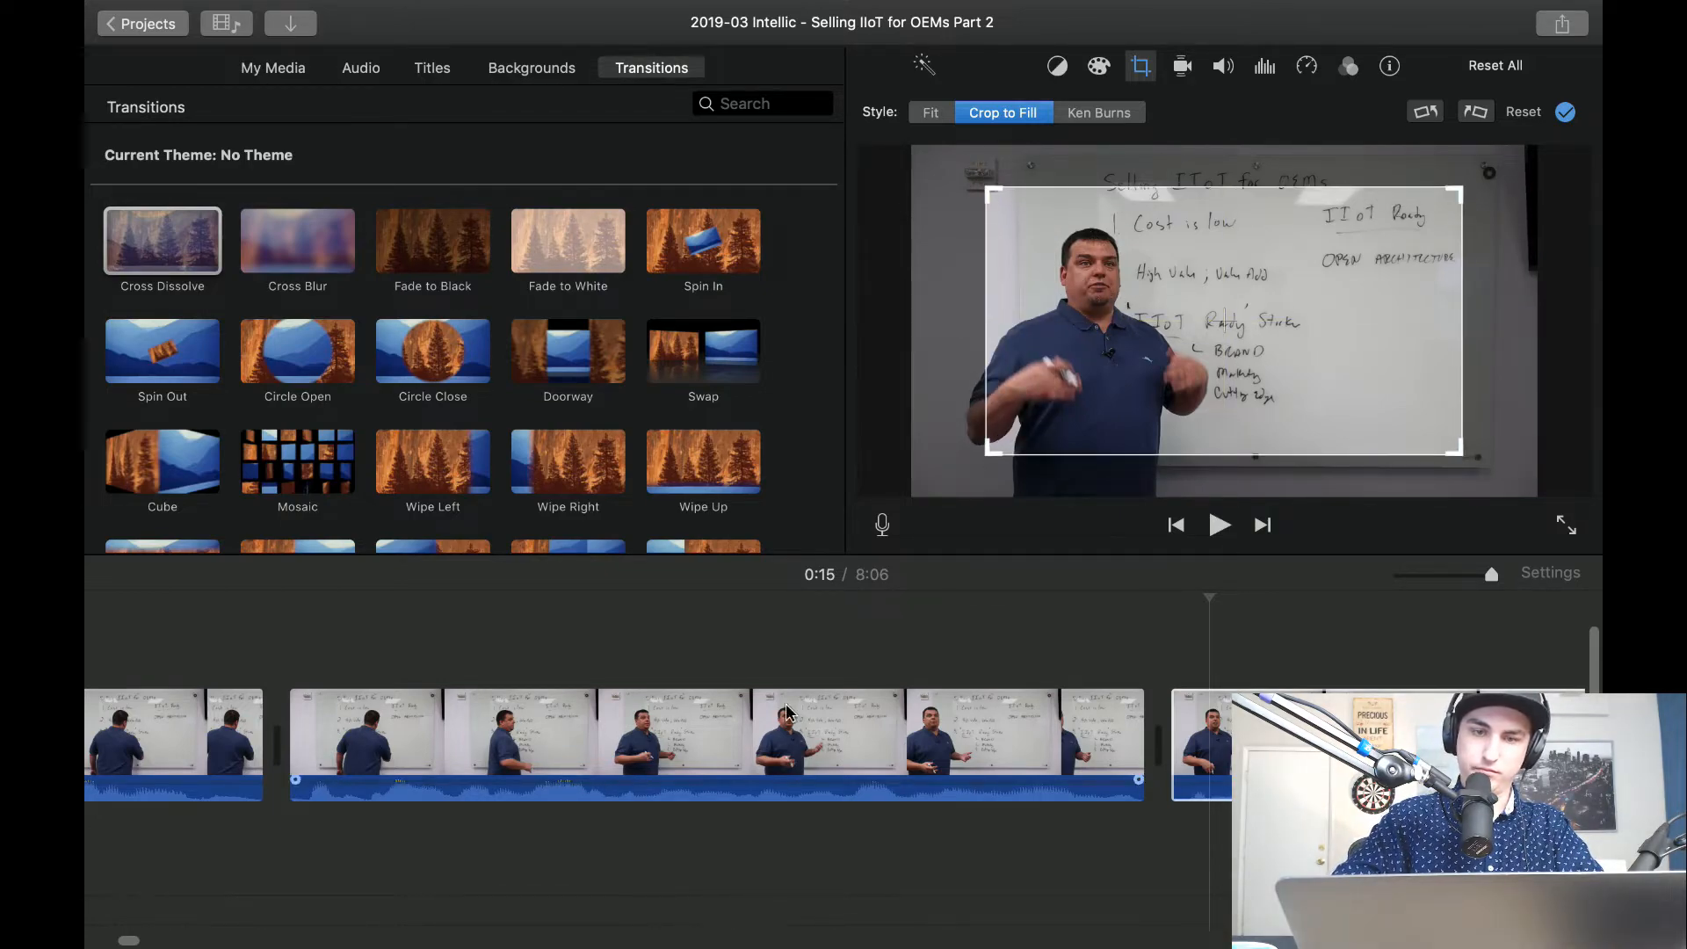
click(603, 633)
key(space)
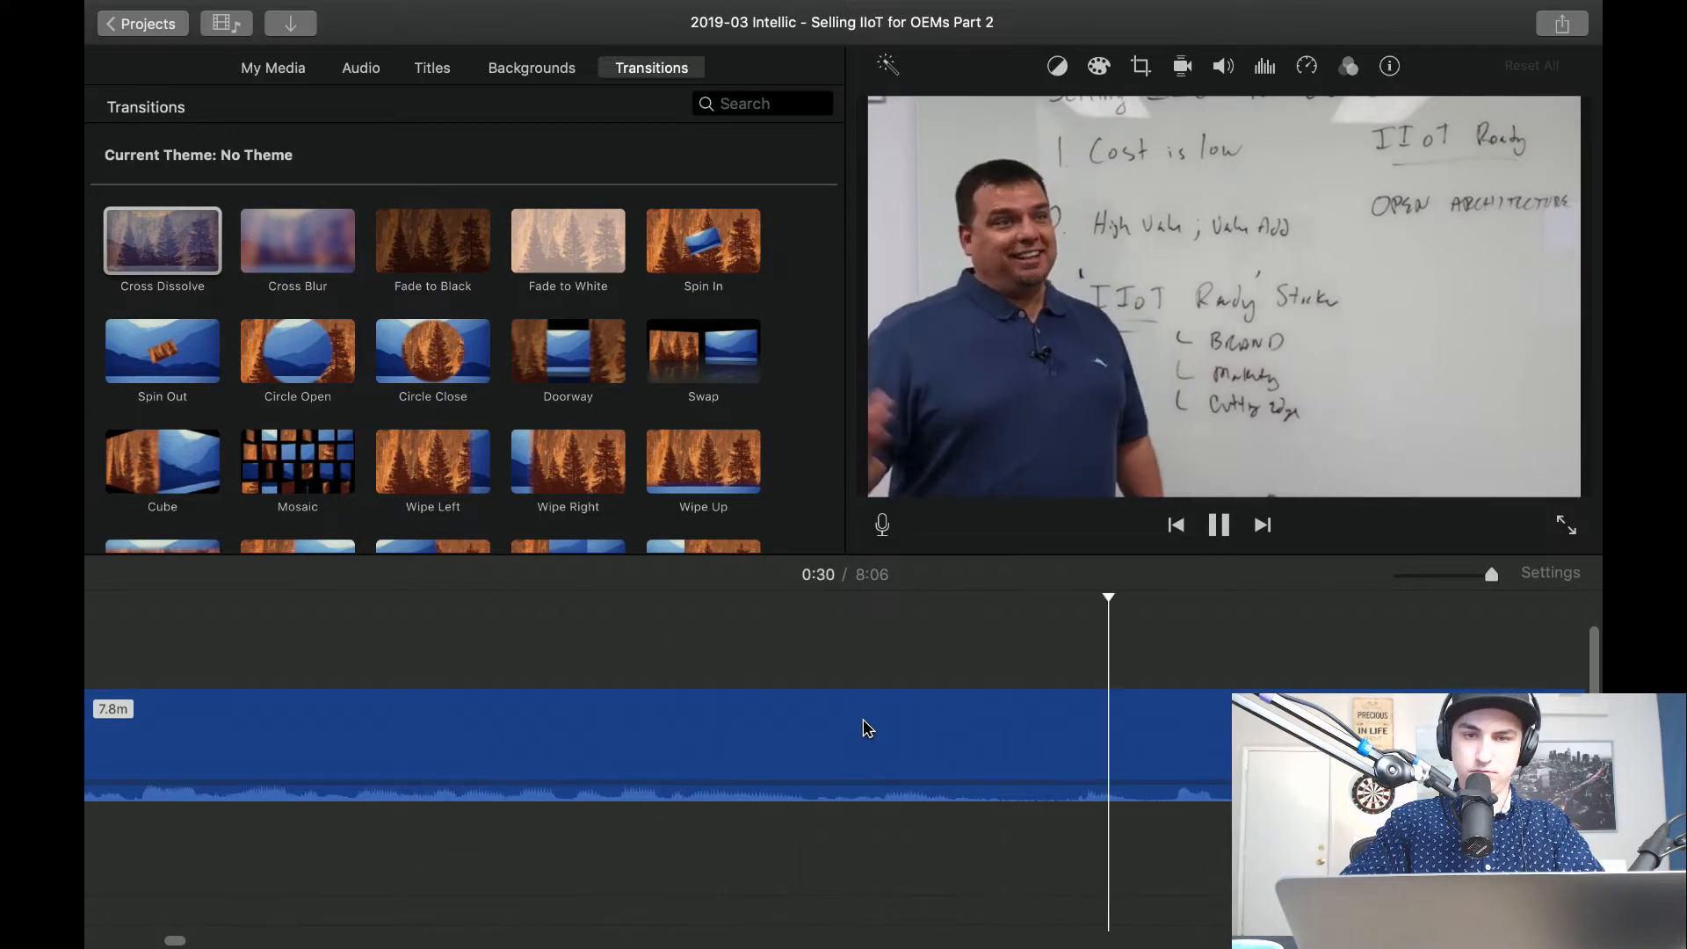
Try splitting the close-up about 30 seconds in and setting the following clip's crop style to Fit.
key(space)
key(space)
key(space)
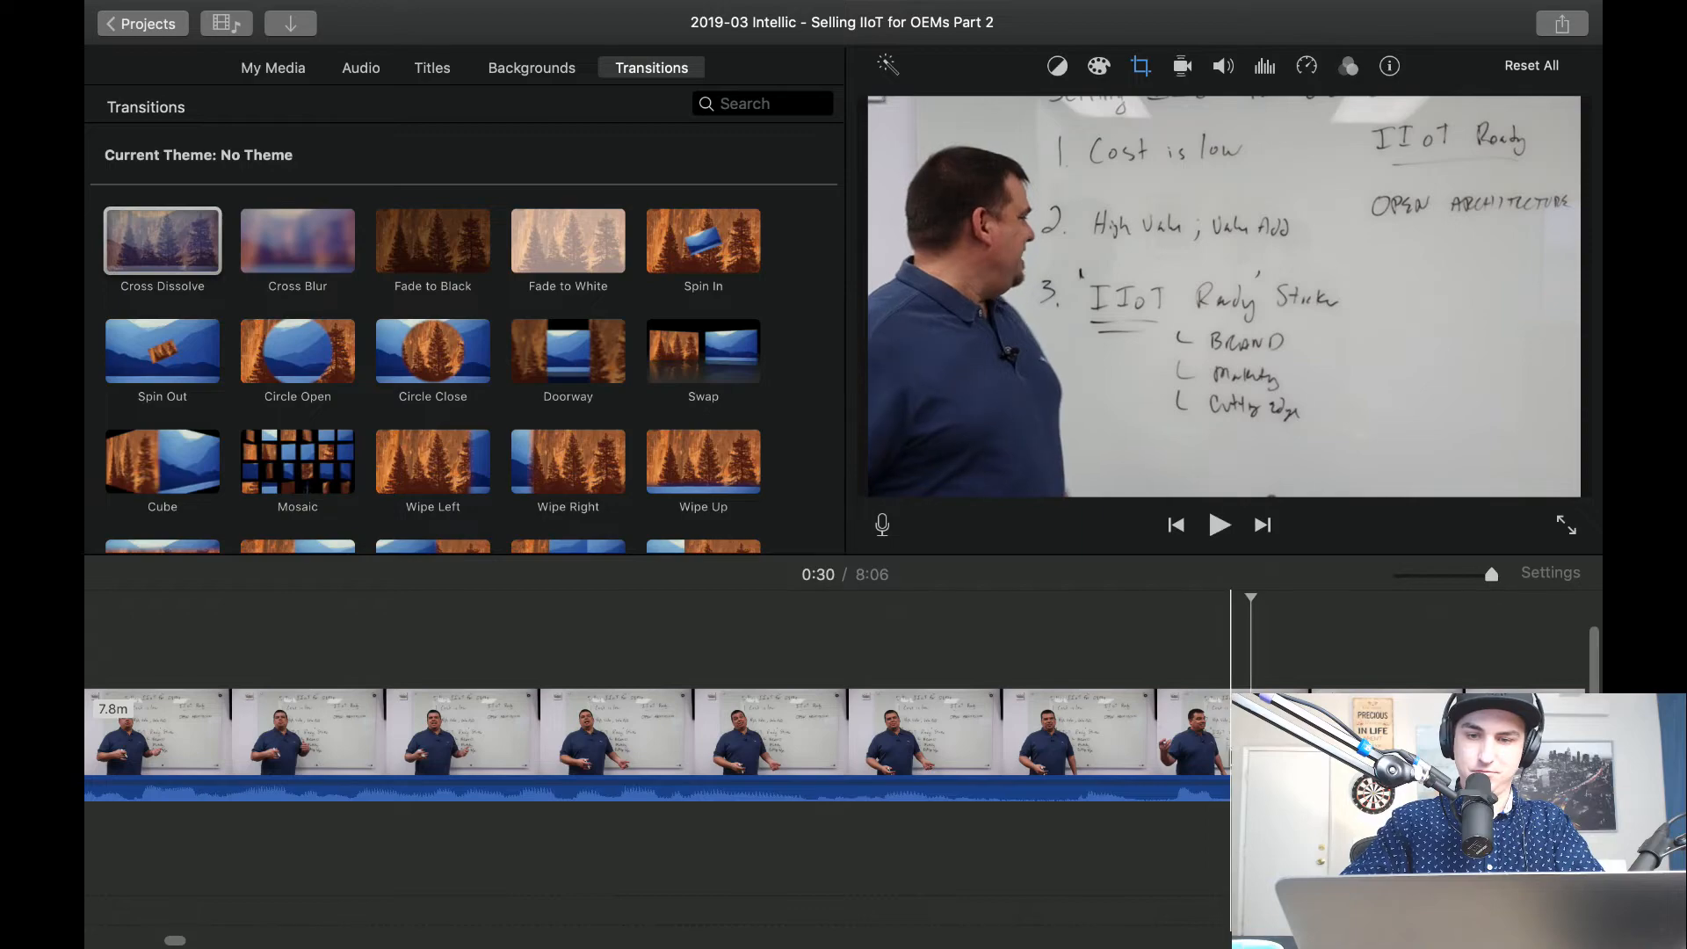
click(1140, 67)
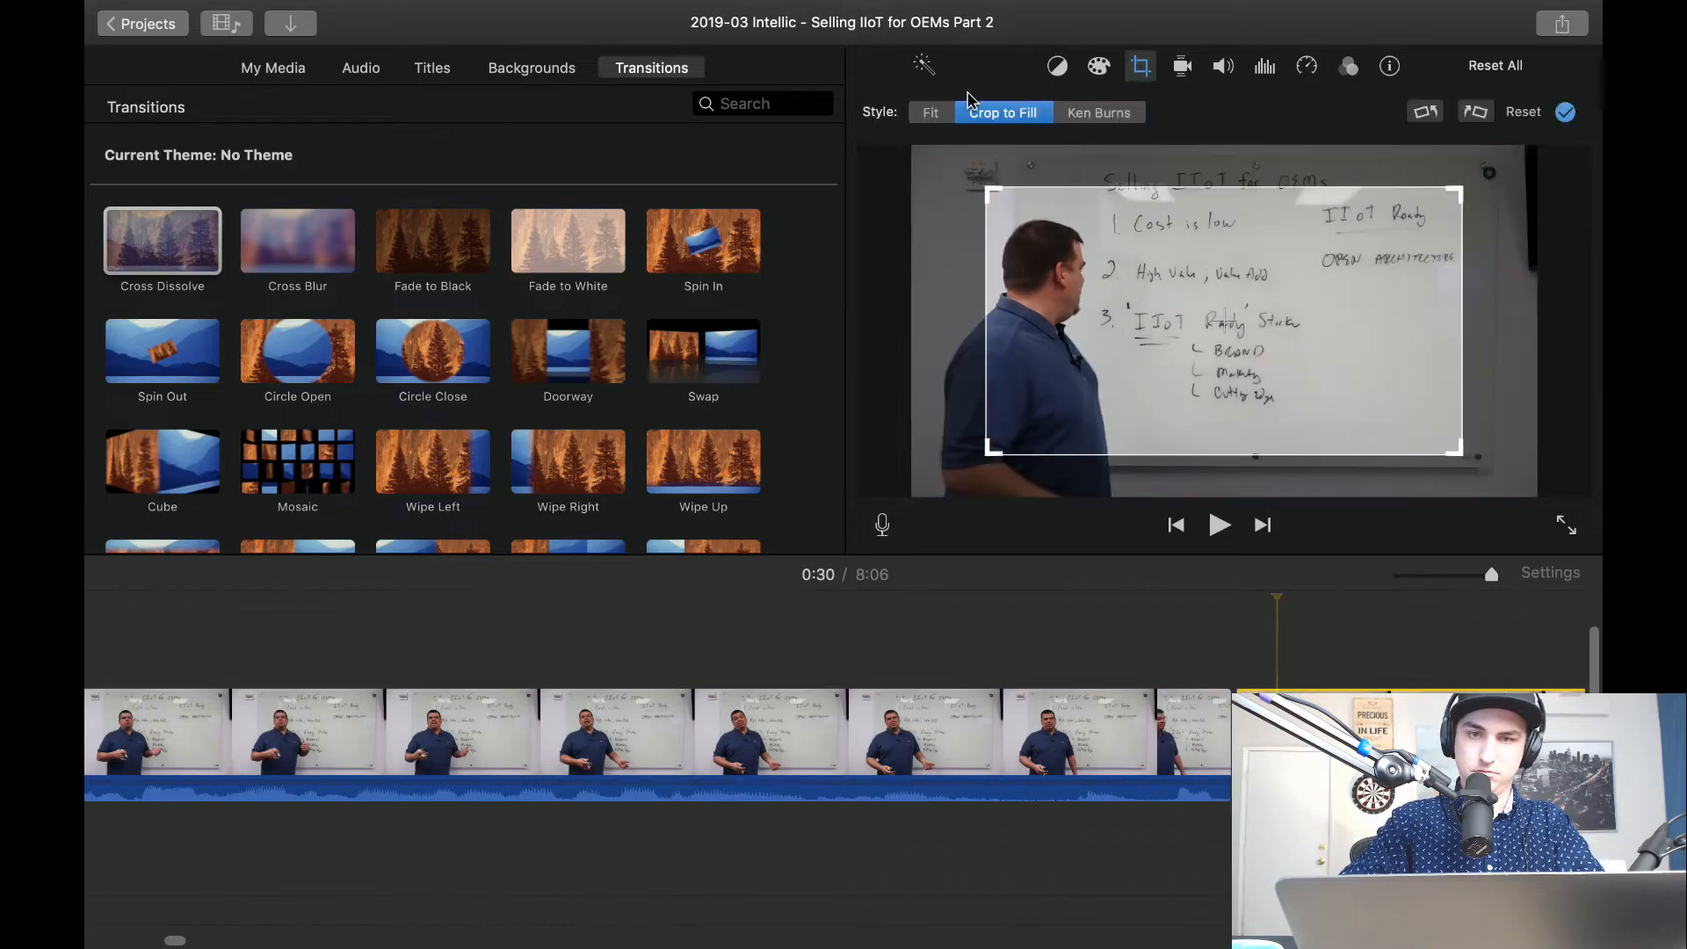
key(space)
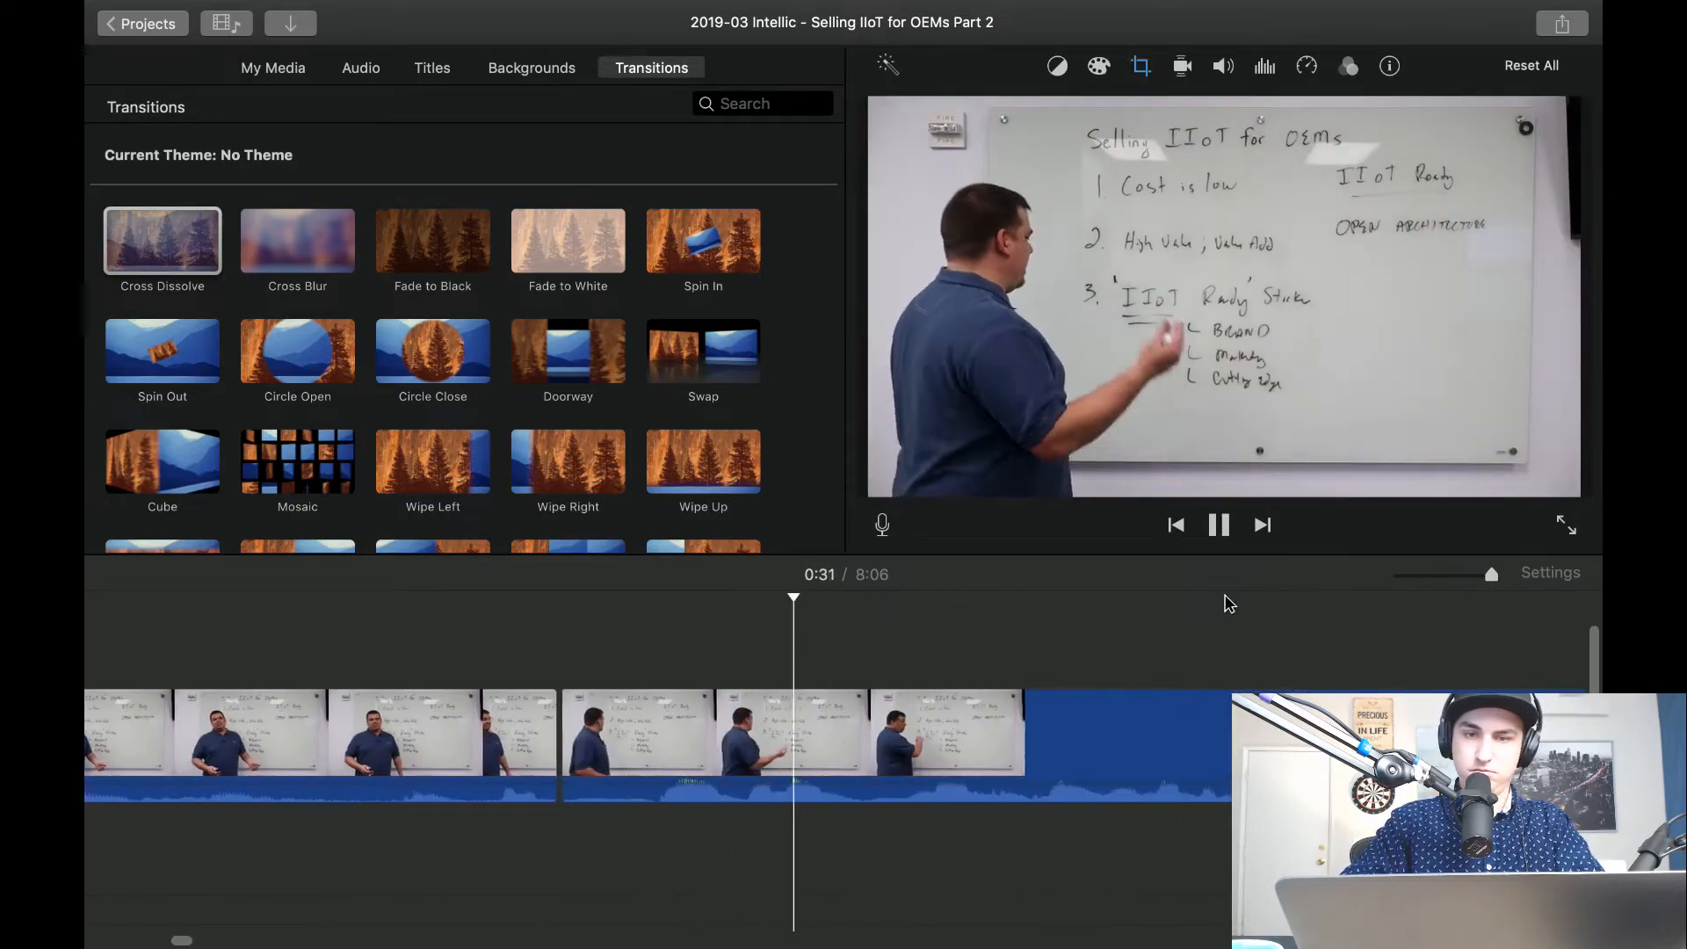
Try splitting the wide clip about 31 seconds in, deleting its first 0.6-second piece, and playing the cut.
key(space)
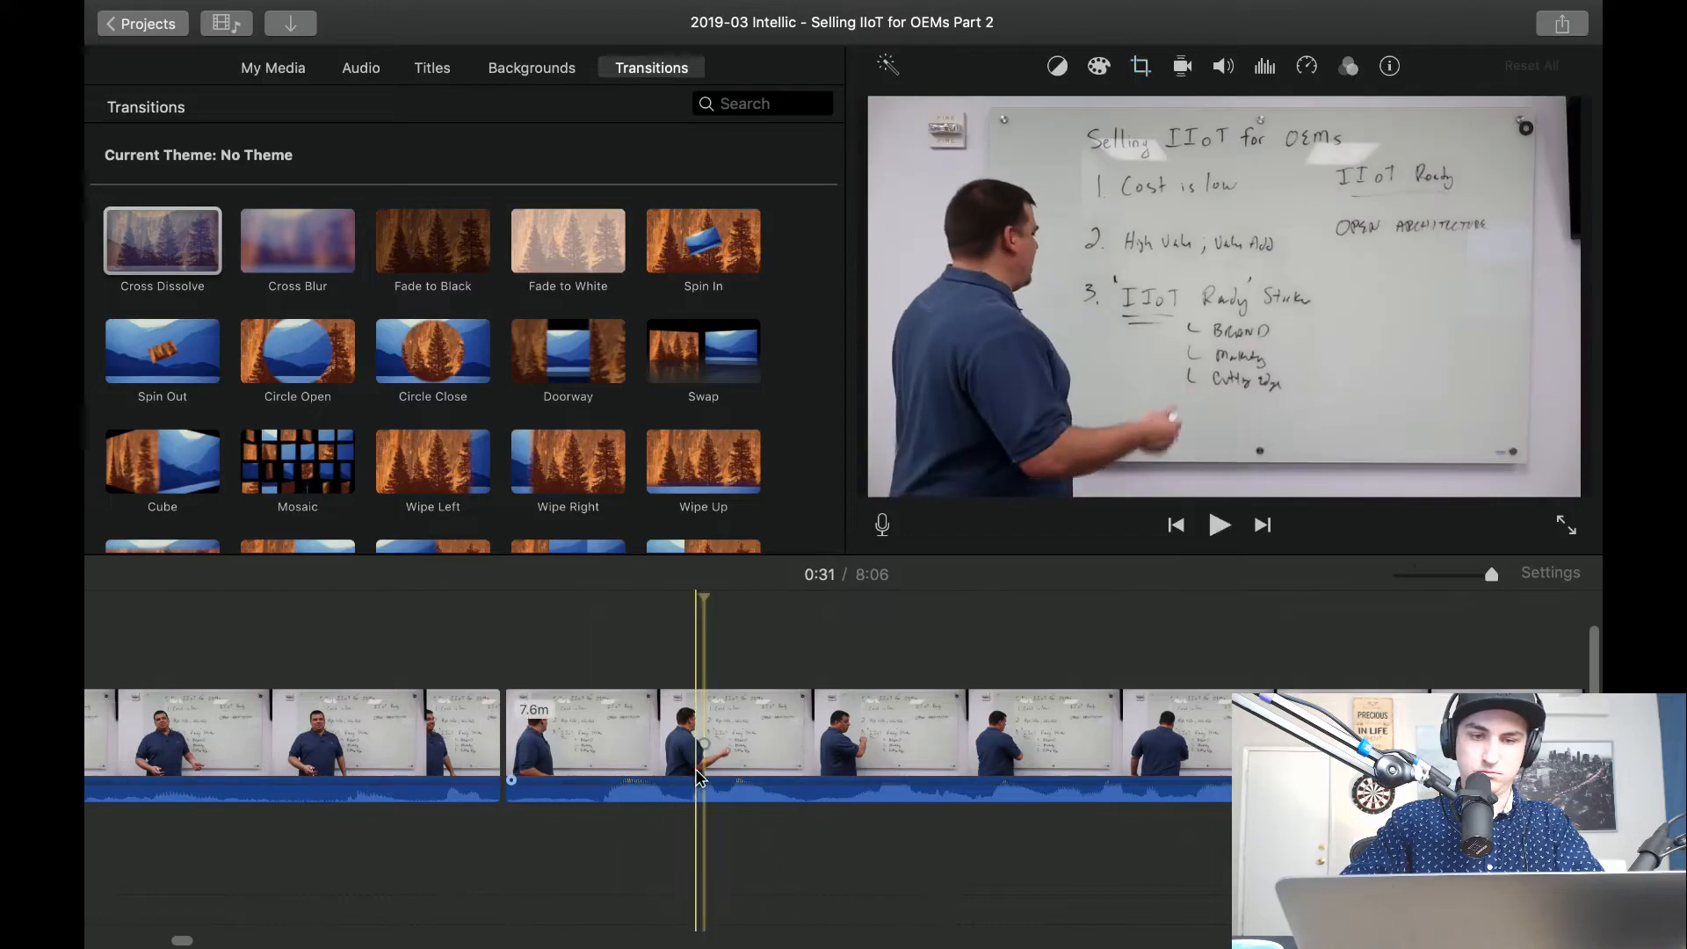
key(super+b)
click(638, 771)
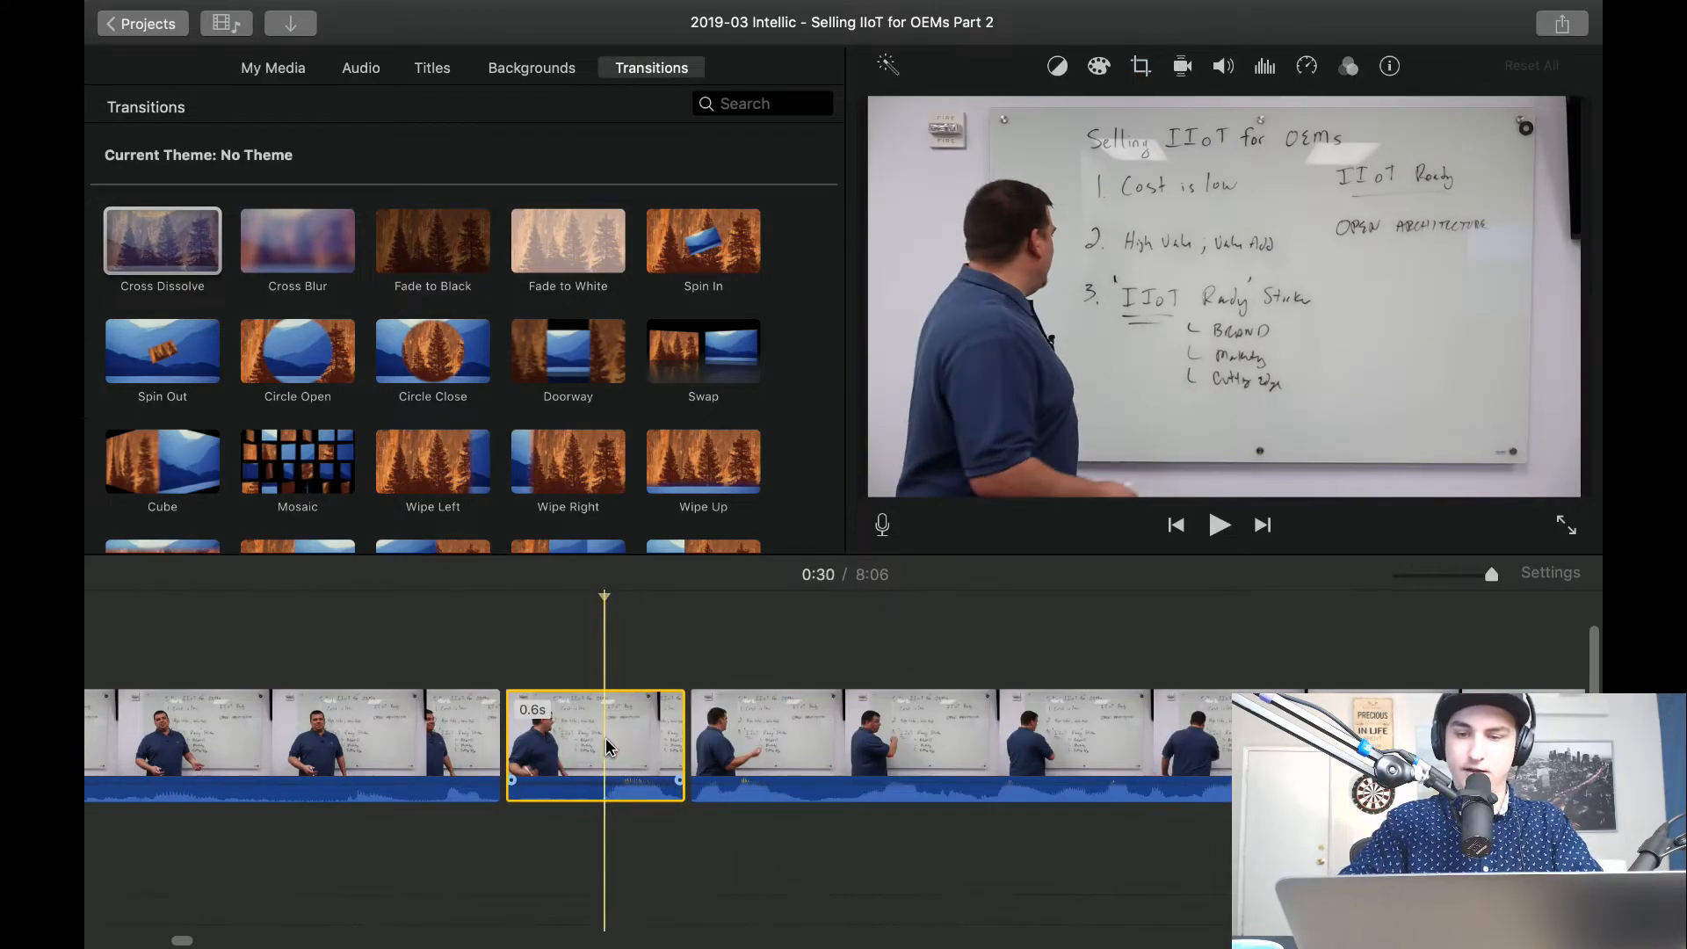
key(Delete)
key(space)
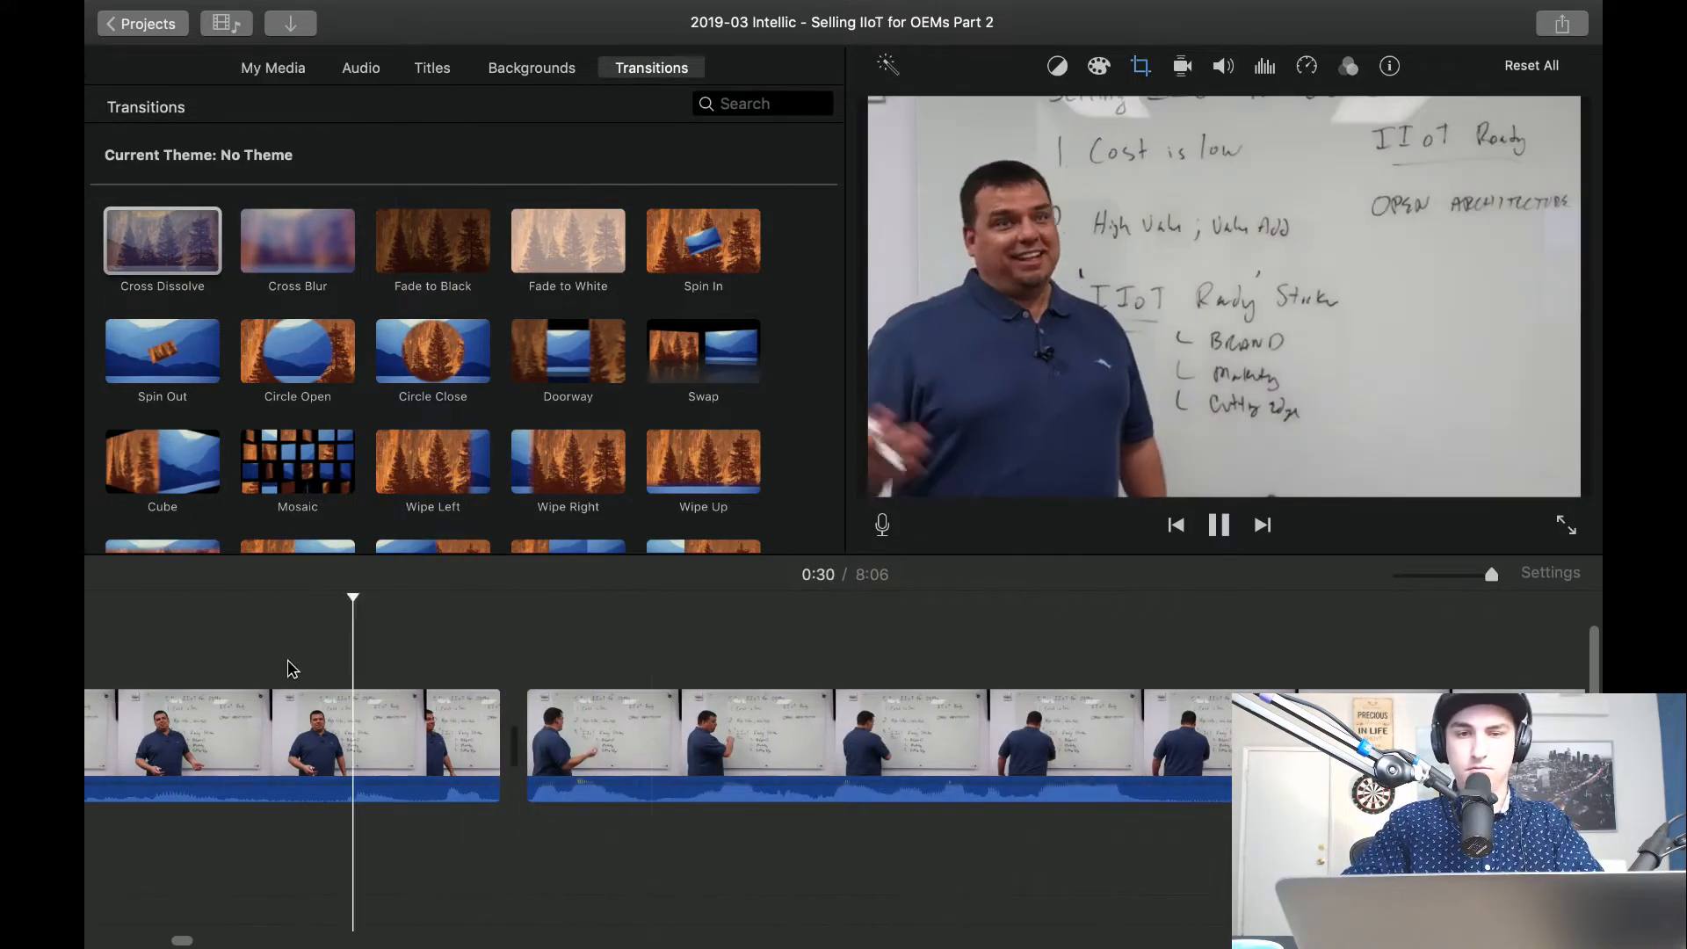
Undo the deletion, the Fit crop and the splits around 30 seconds, restoring the continuous close-up.
key(super+z)
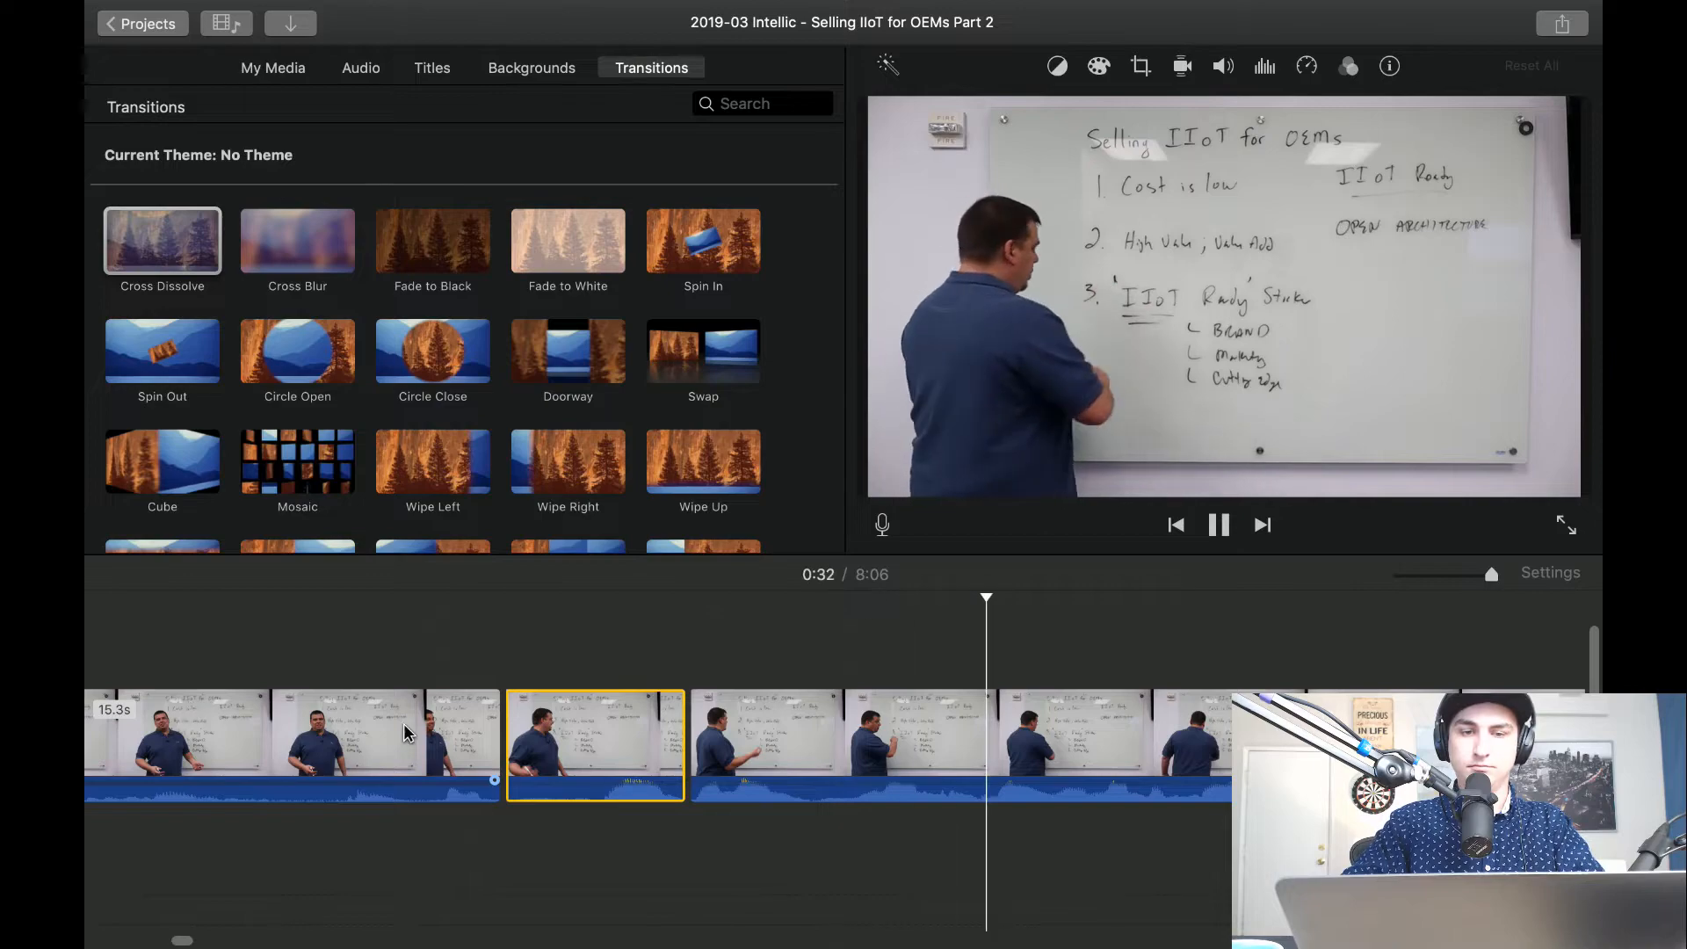
key(super+z)
key(super+z)
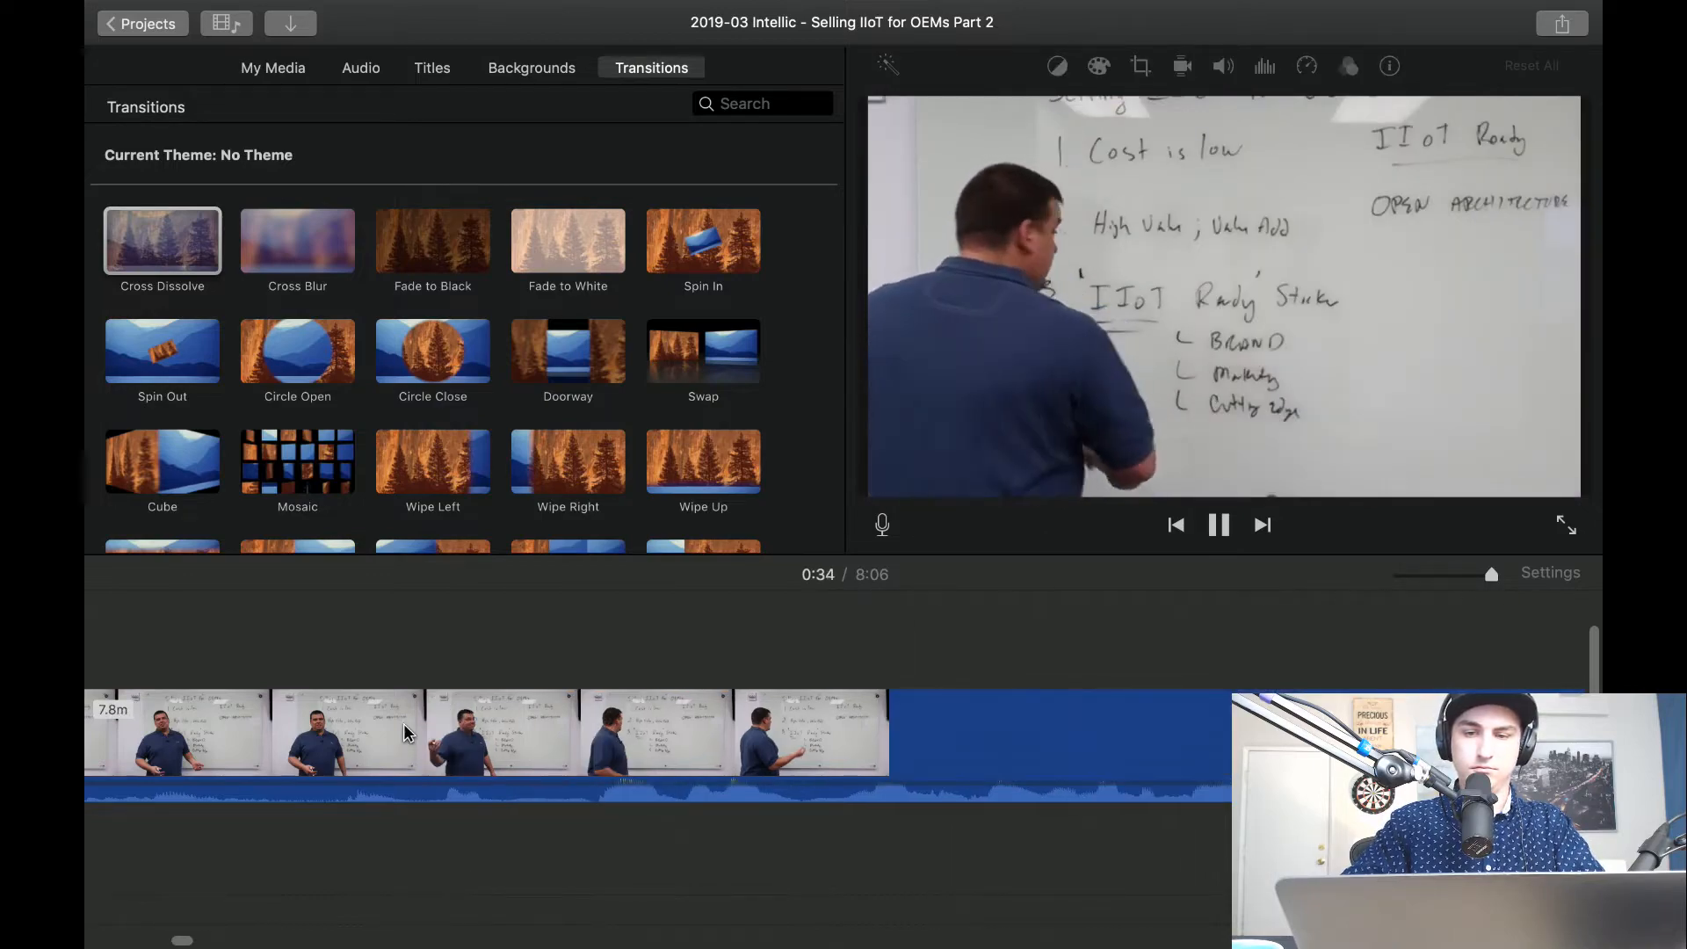
Split the close-up on both sides of the pause about 33 seconds in, delete the piece between, and play the cut.
scroll(404, 724, right, 6)
key(space)
key(super+b)
key(space)
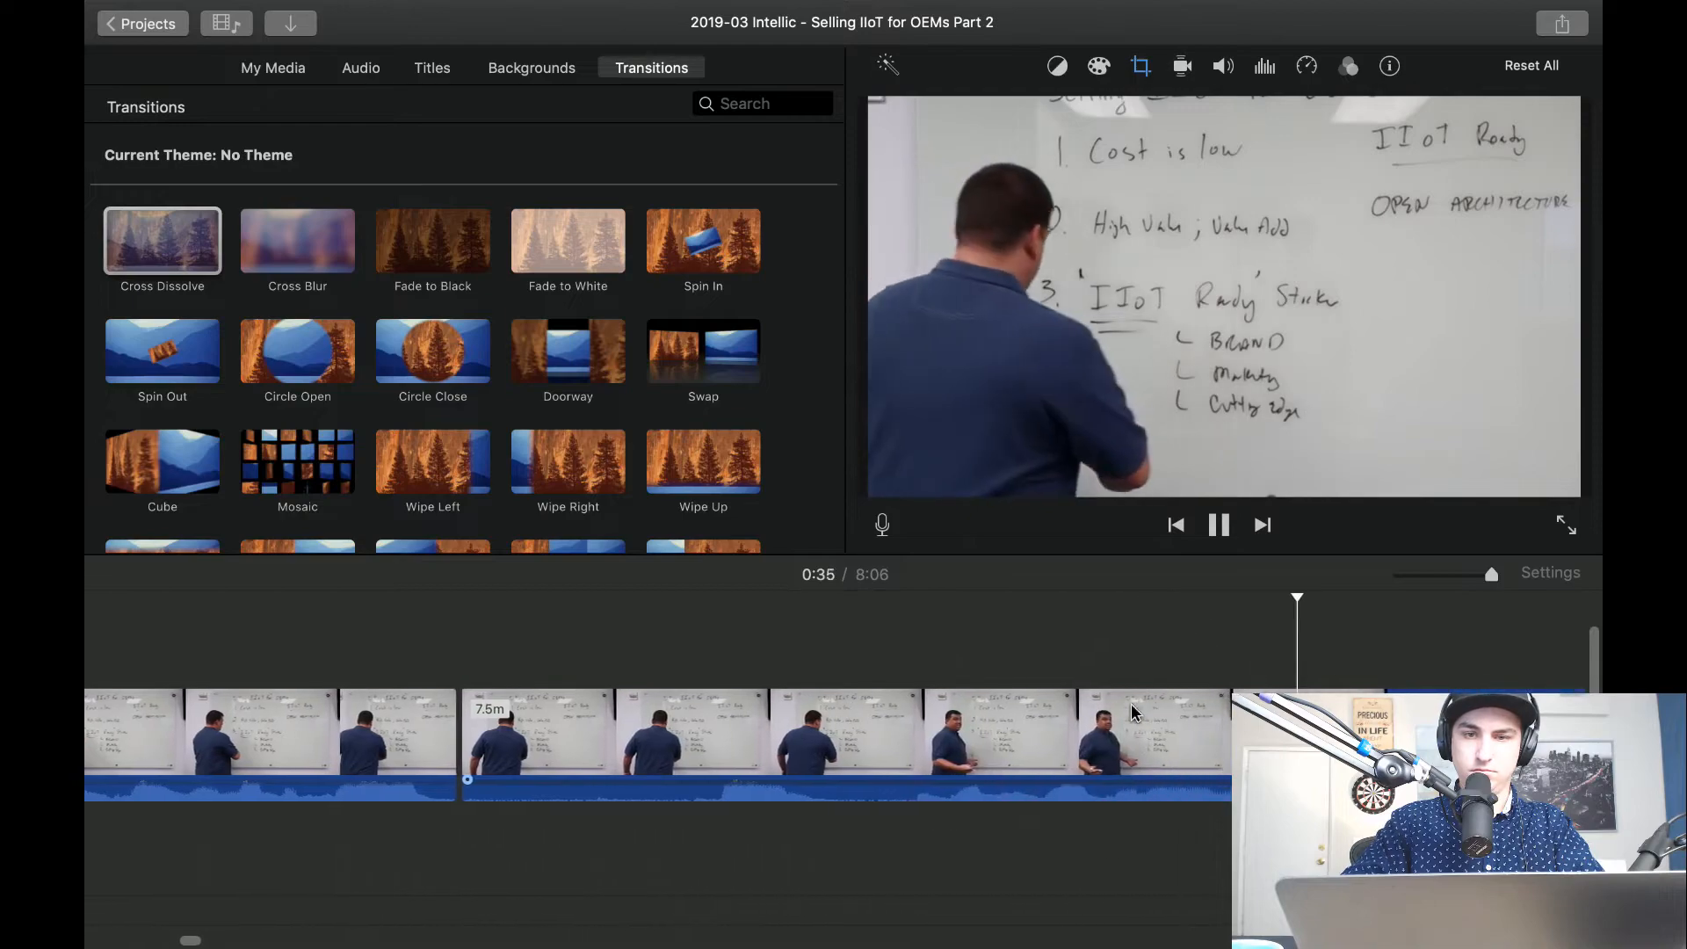
key(space)
key(super+b)
click(841, 746)
key(Delete)
key(space)
key(space)
Tighten the Crop to Fill frame of the clip after the 33-second cut around the presenter and nearby notes, then play it.
click(658, 714)
click(1141, 66)
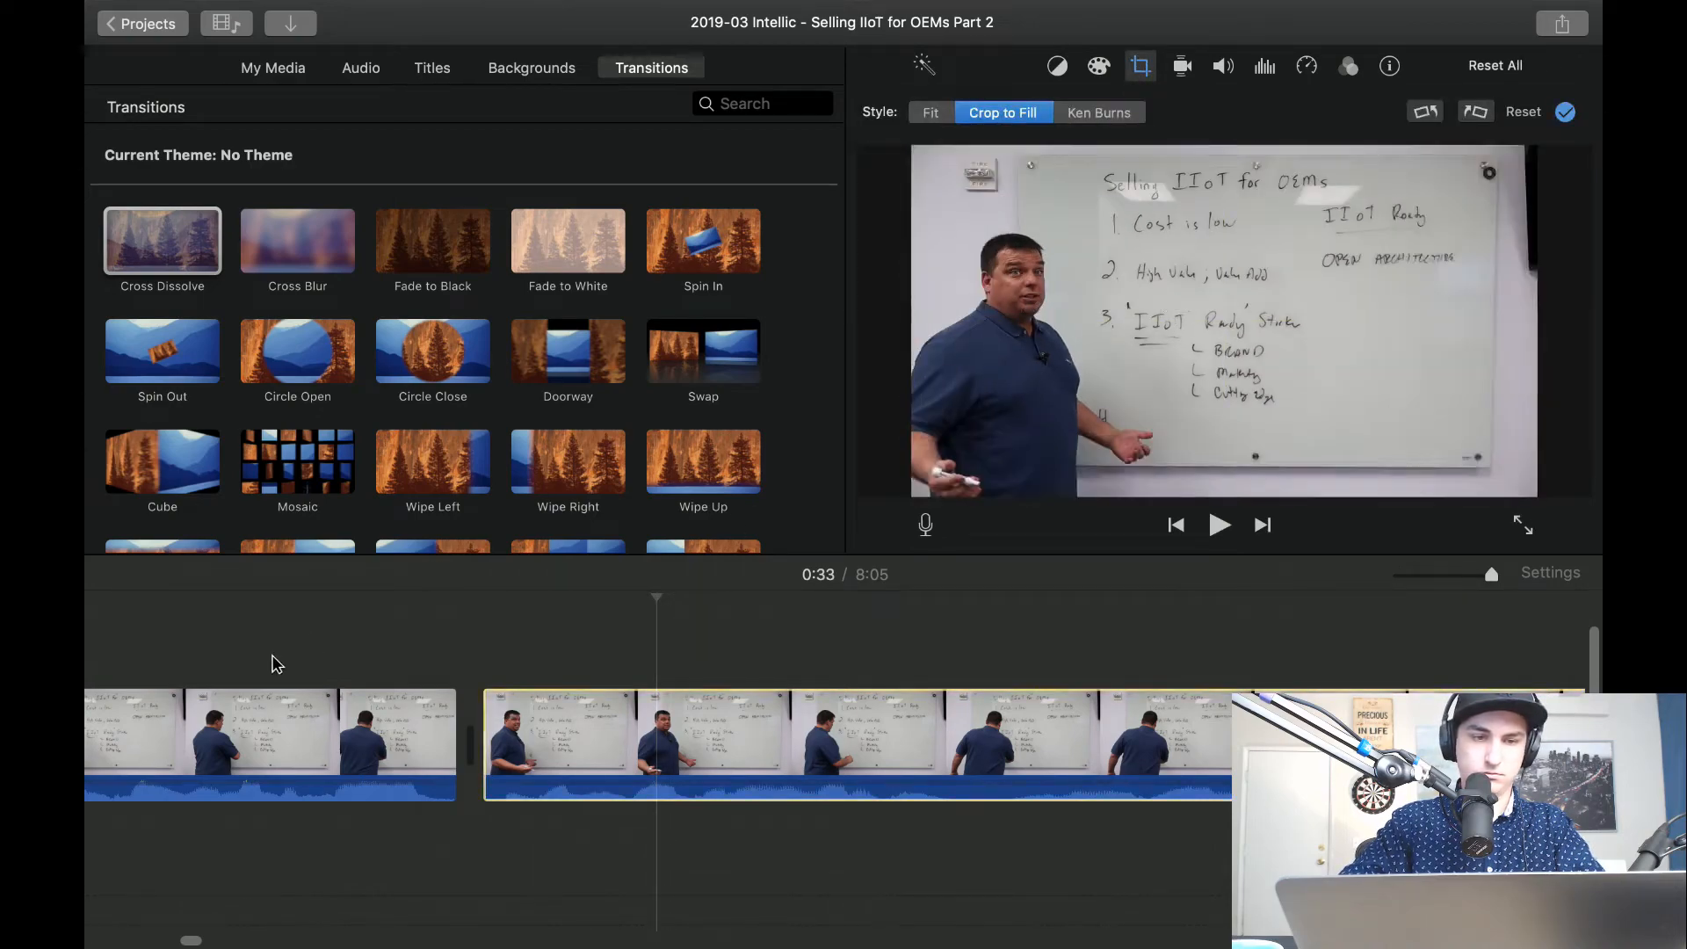
key(space)
key(space)
click(1140, 66)
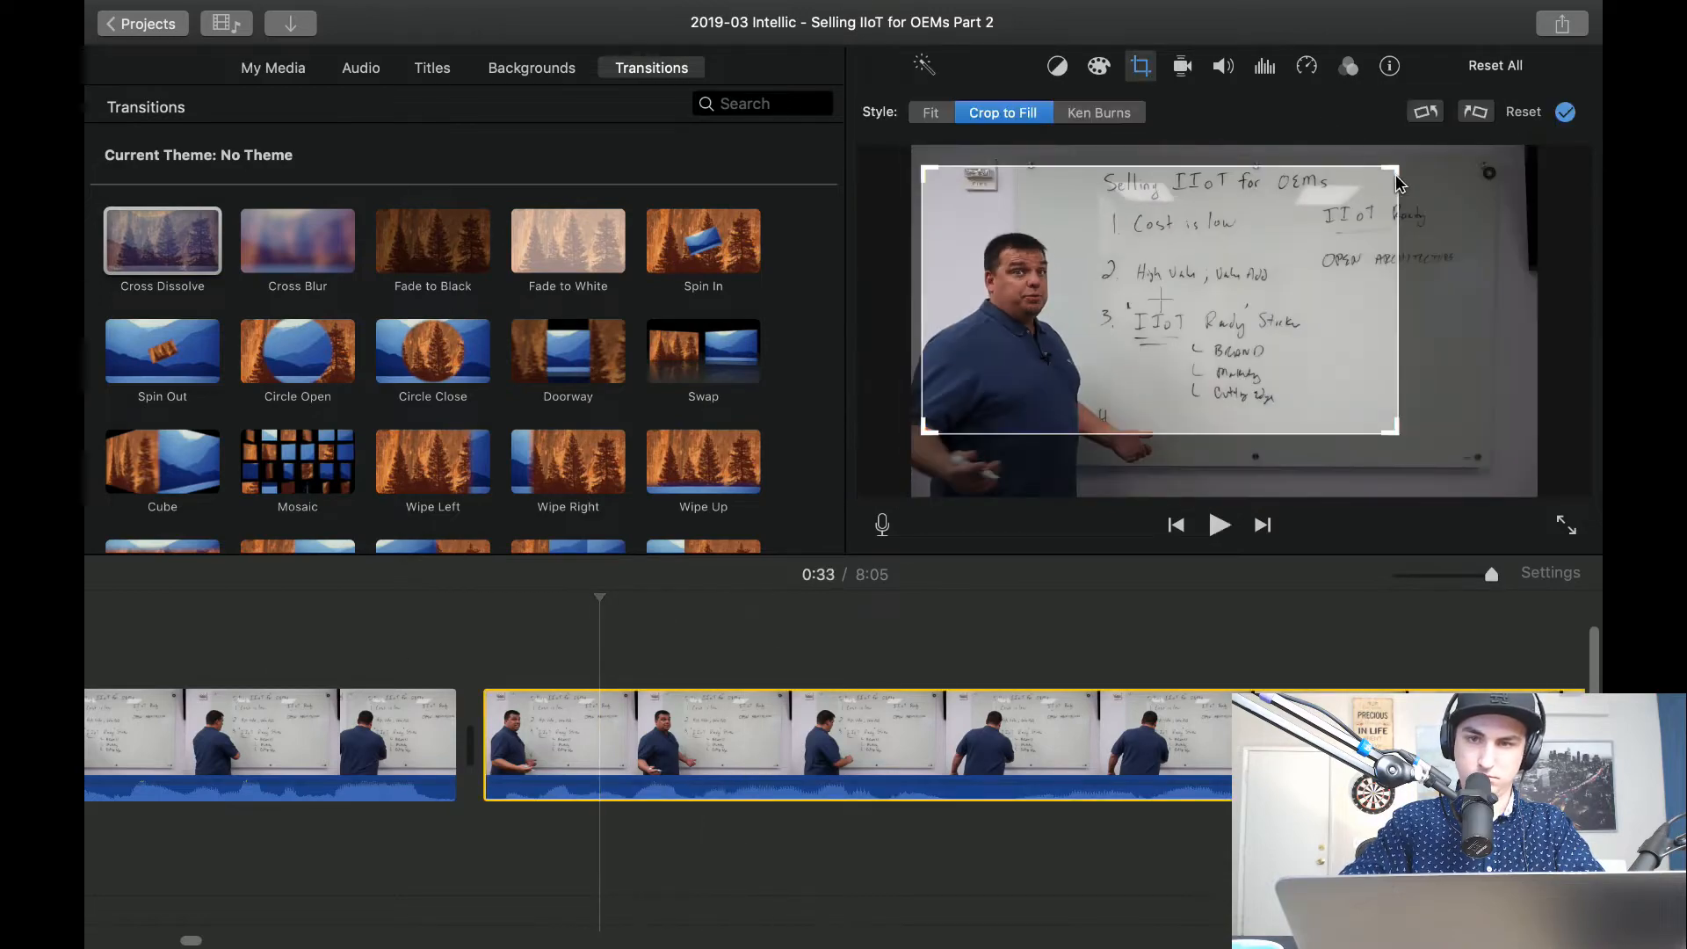
drag(1394, 173, 1329, 257)
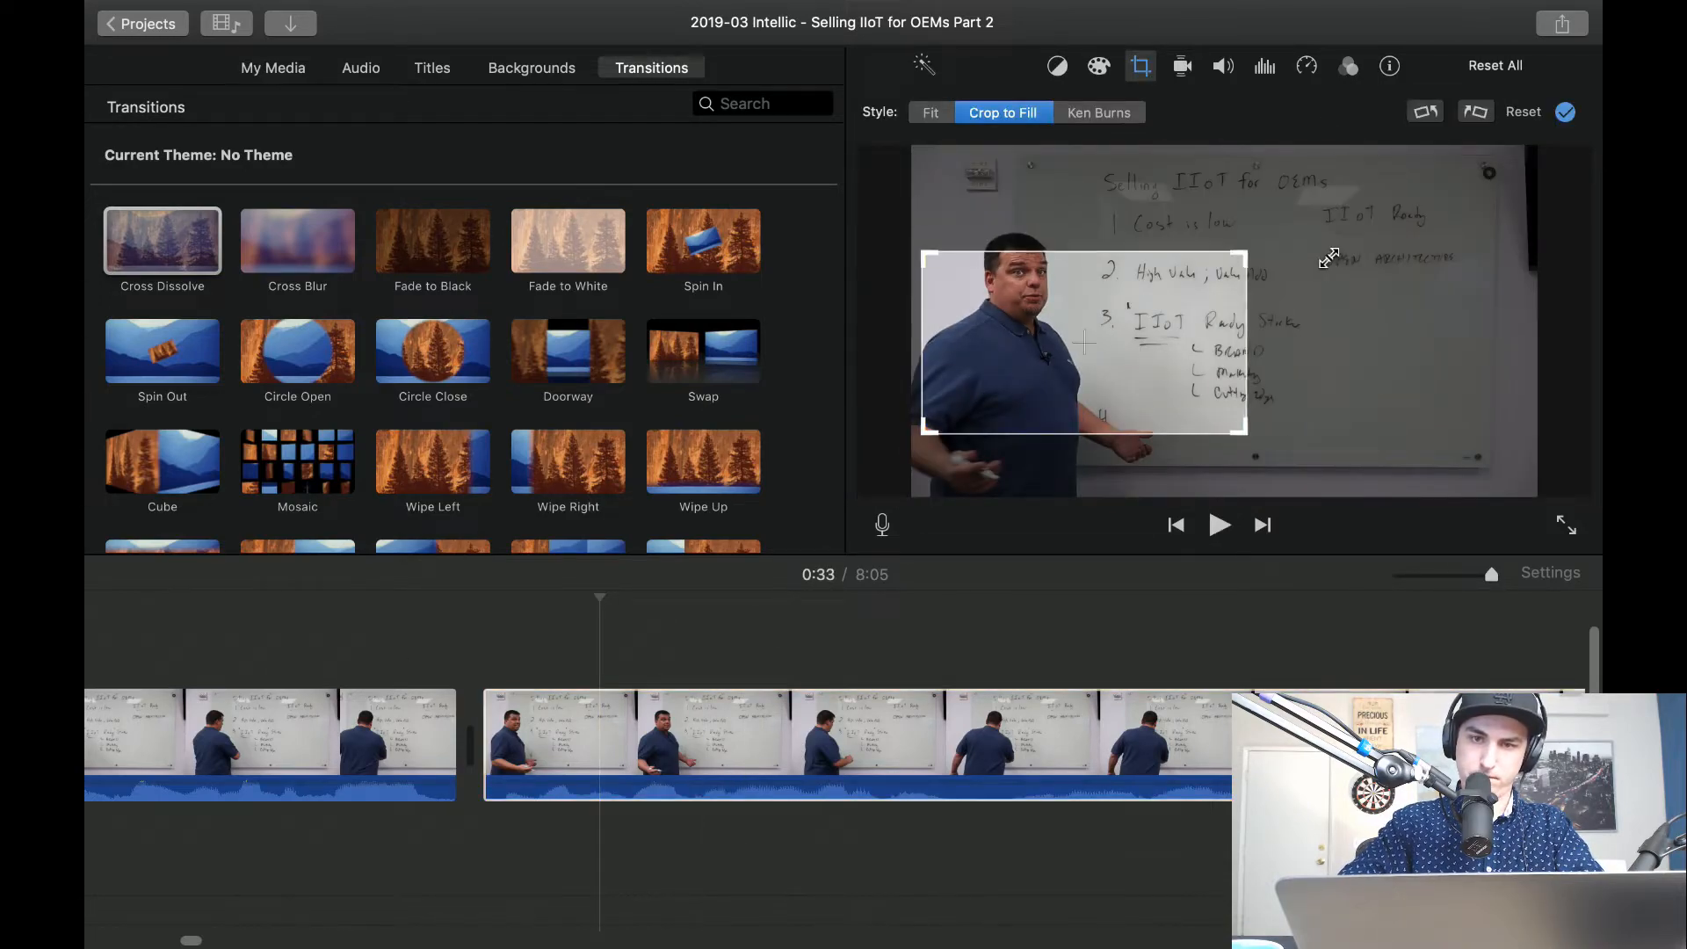
drag(1162, 367, 1171, 337)
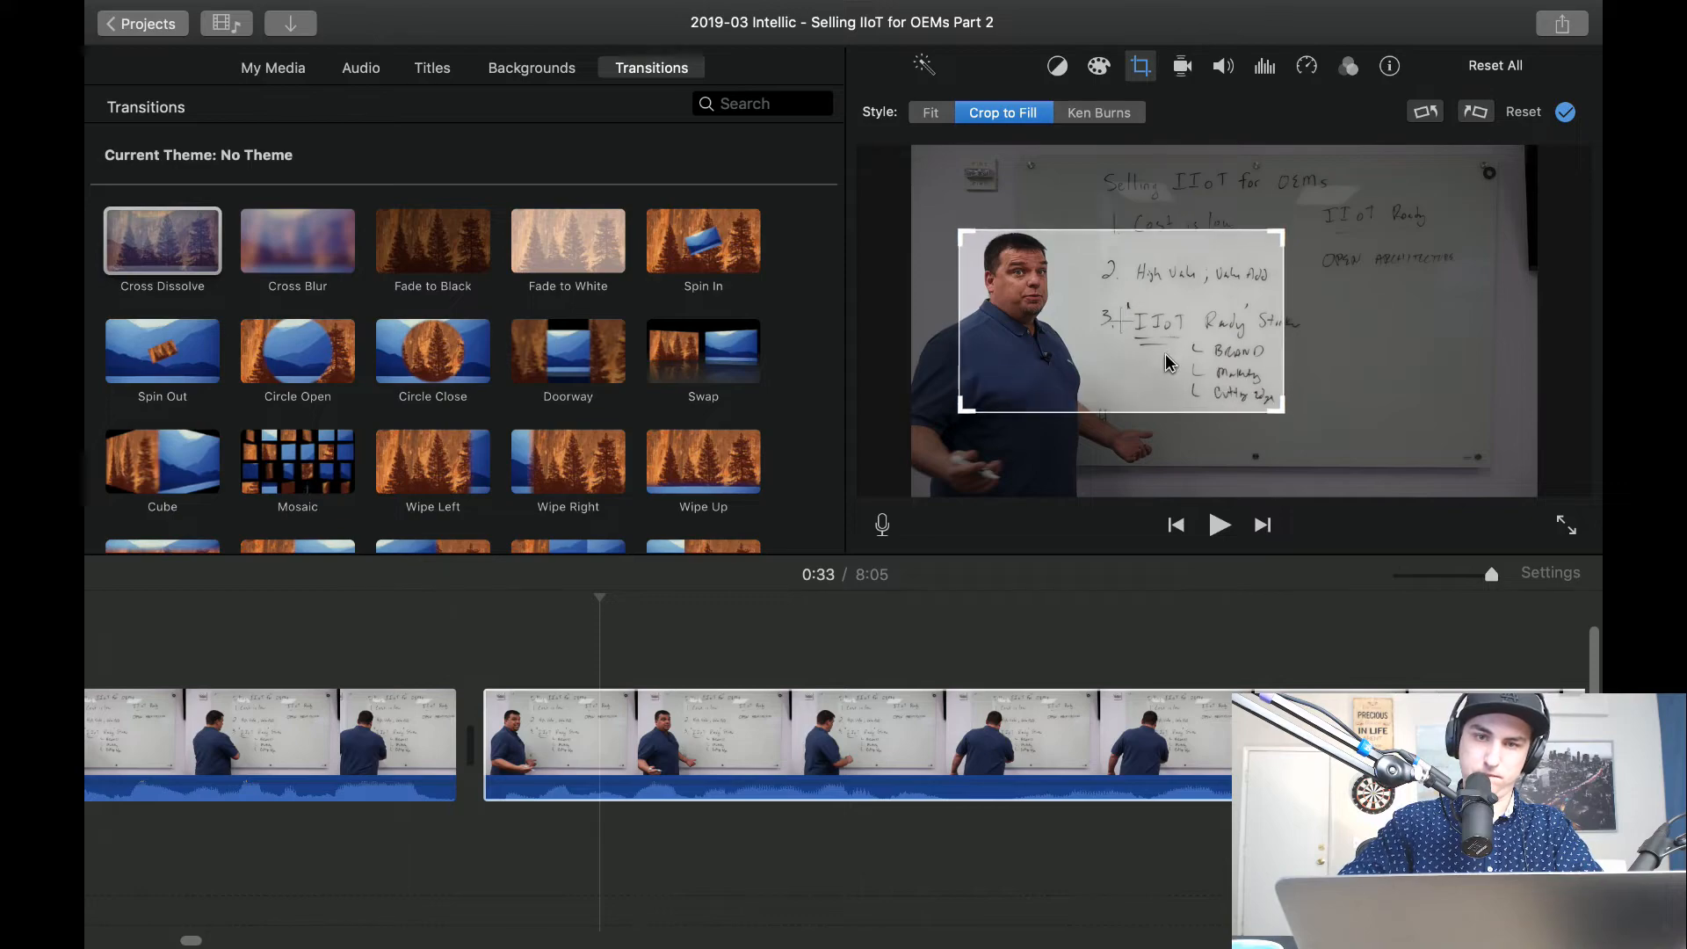
click(301, 624)
key(space)
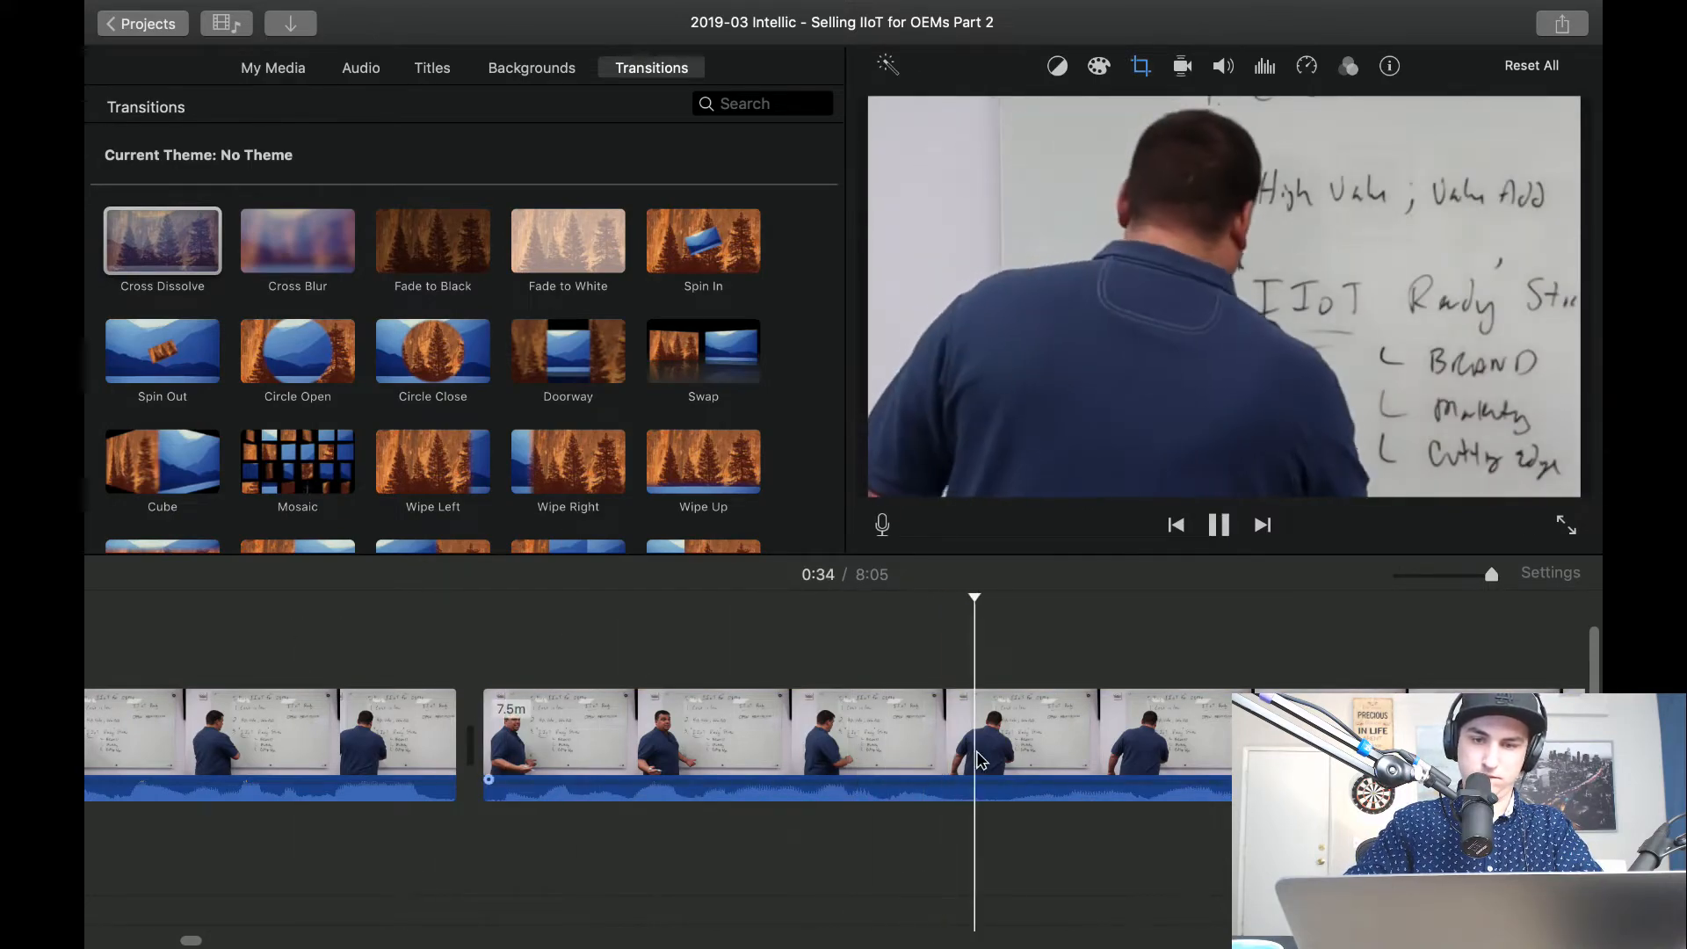
Split the tight close-up on both sides of the writing pause about 35 seconds in and delete the 1.0-second piece between.
key(space)
scroll(994, 765, right, 9)
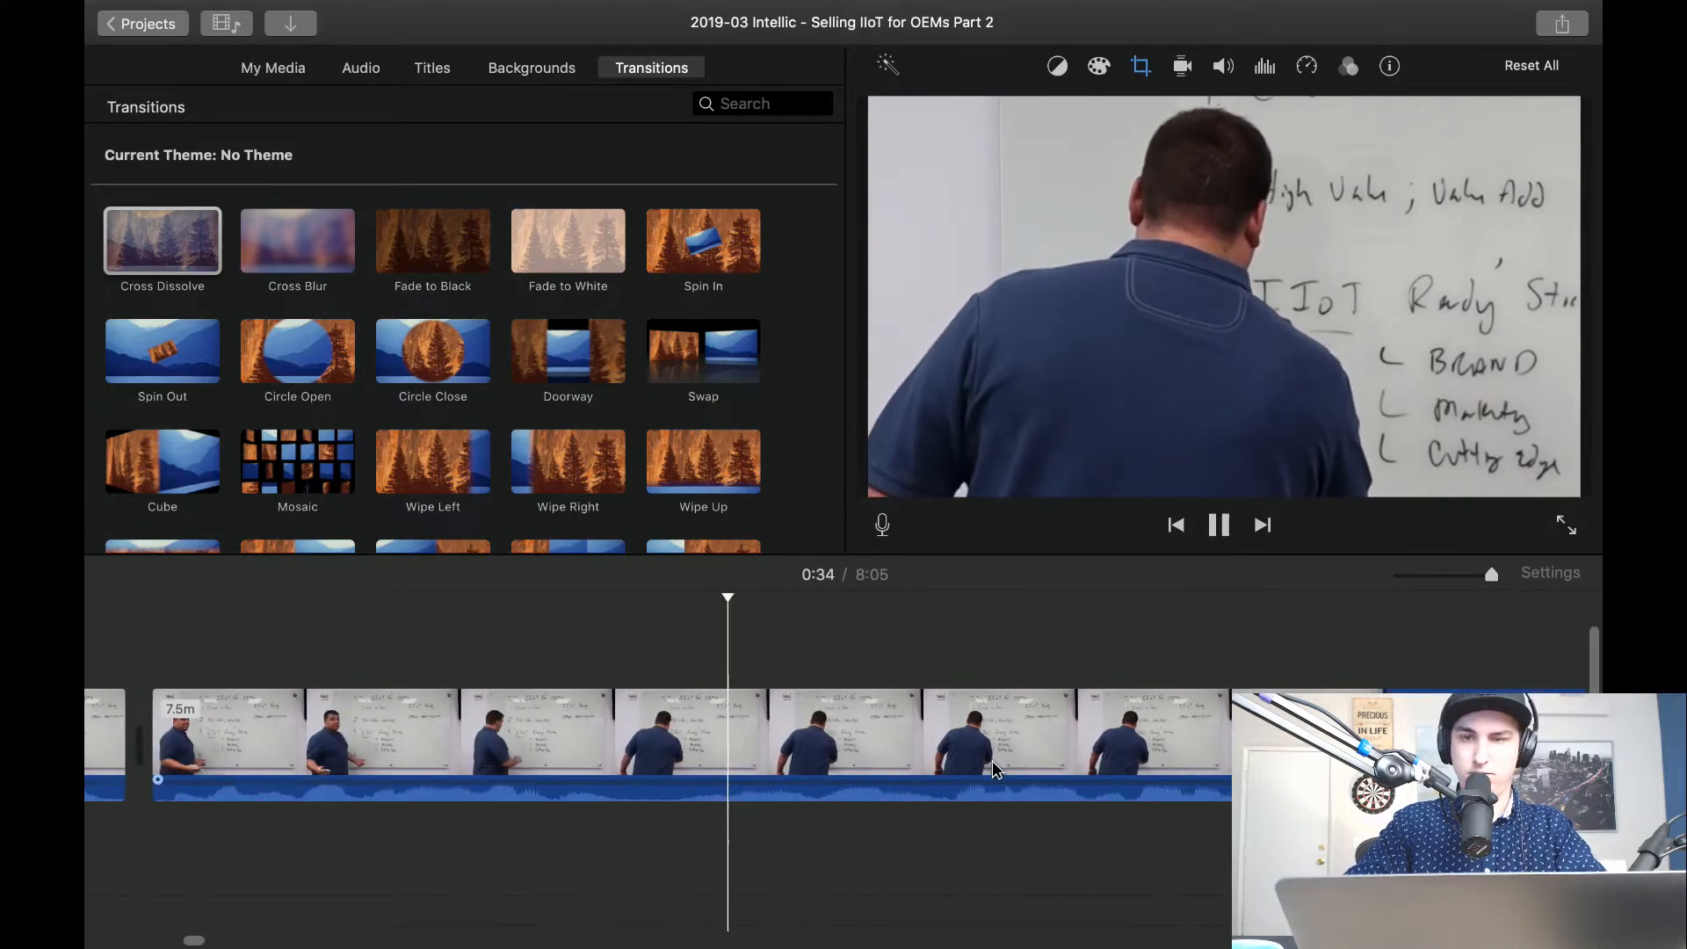
scroll(994, 762, left, 1)
key(space)
scroll(993, 769, left, 3)
scroll(434, 737, left, 3)
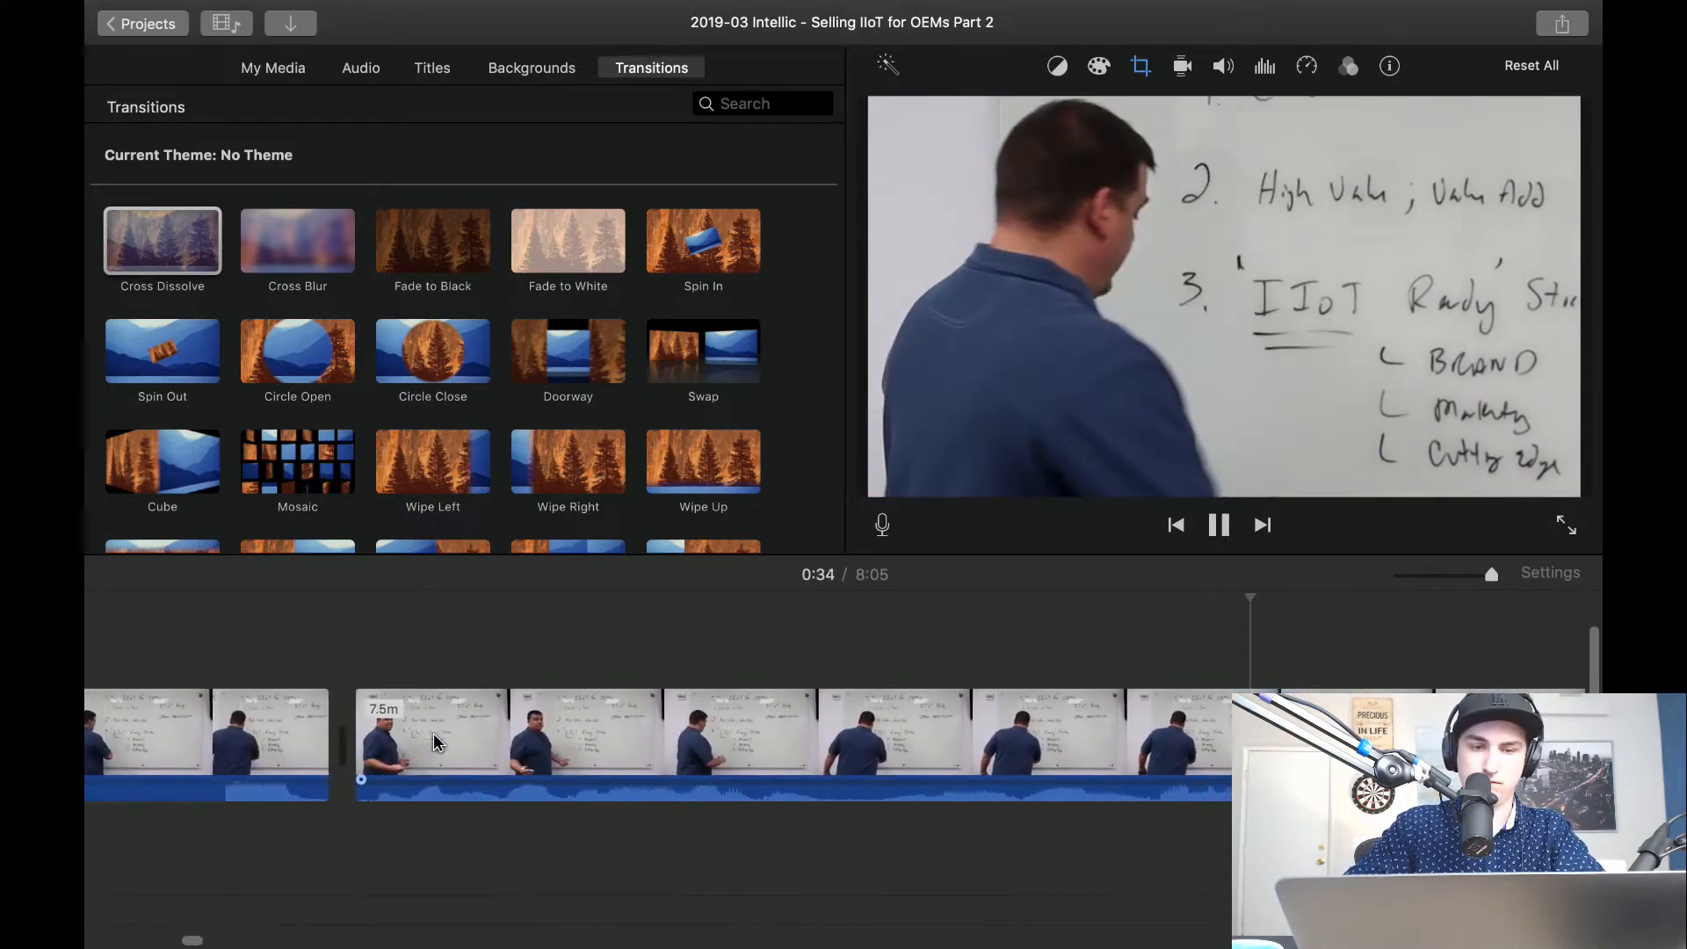
key(space)
key(space)
key(super+b)
key(space)
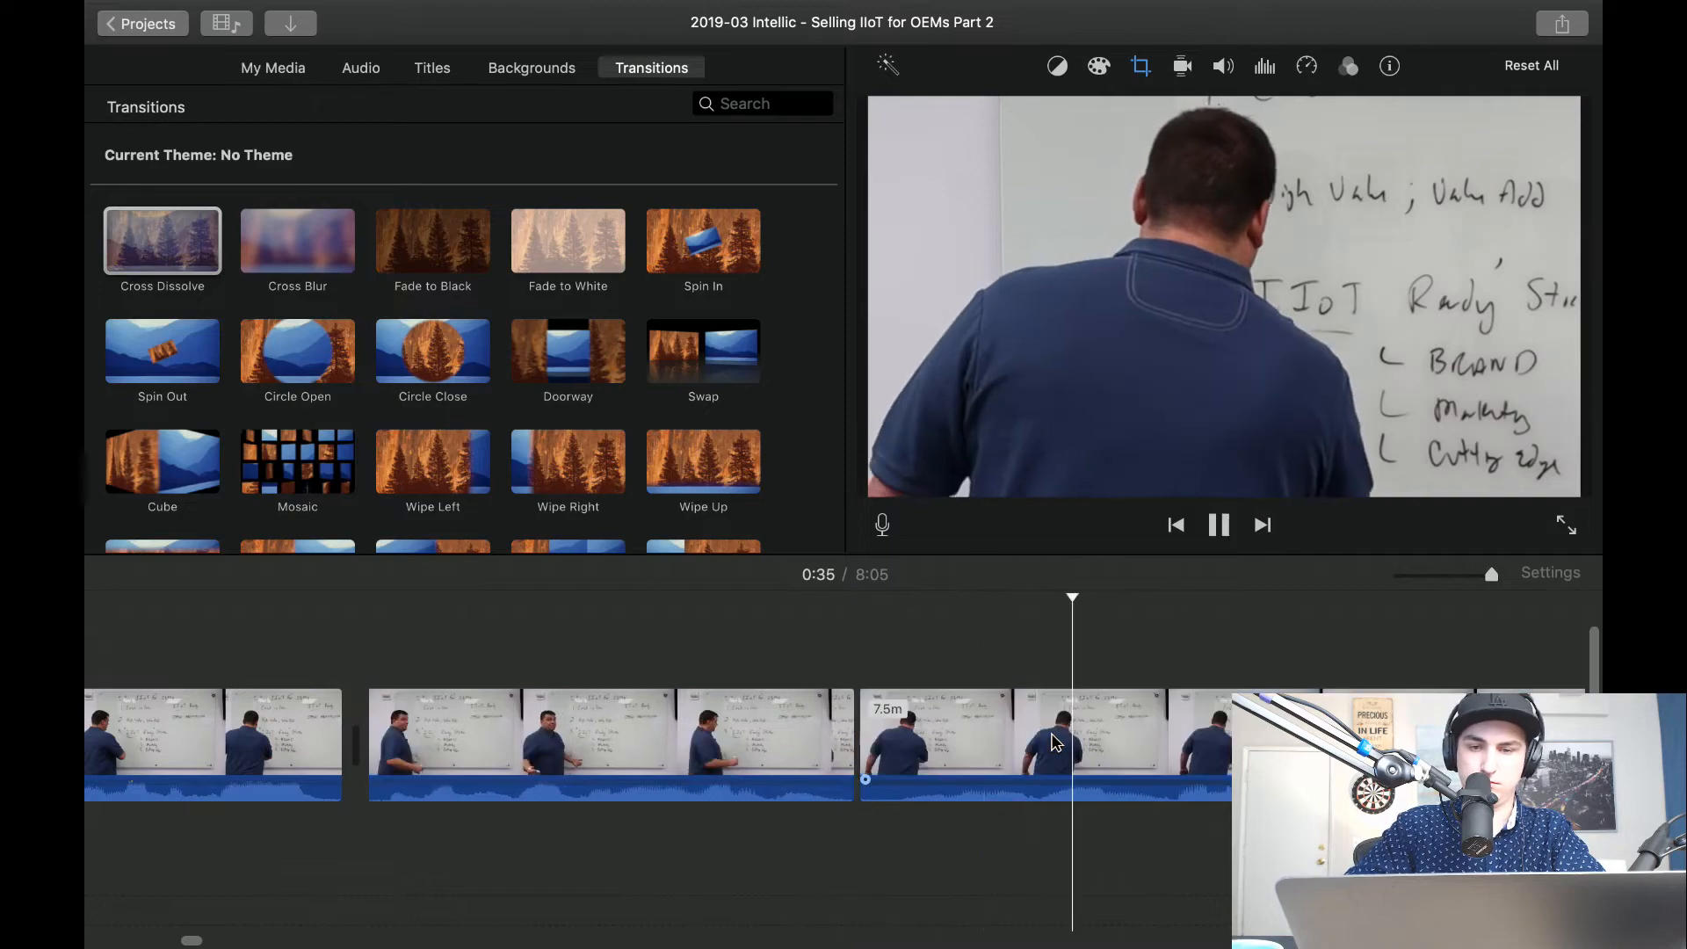
key(space)
click(1023, 735)
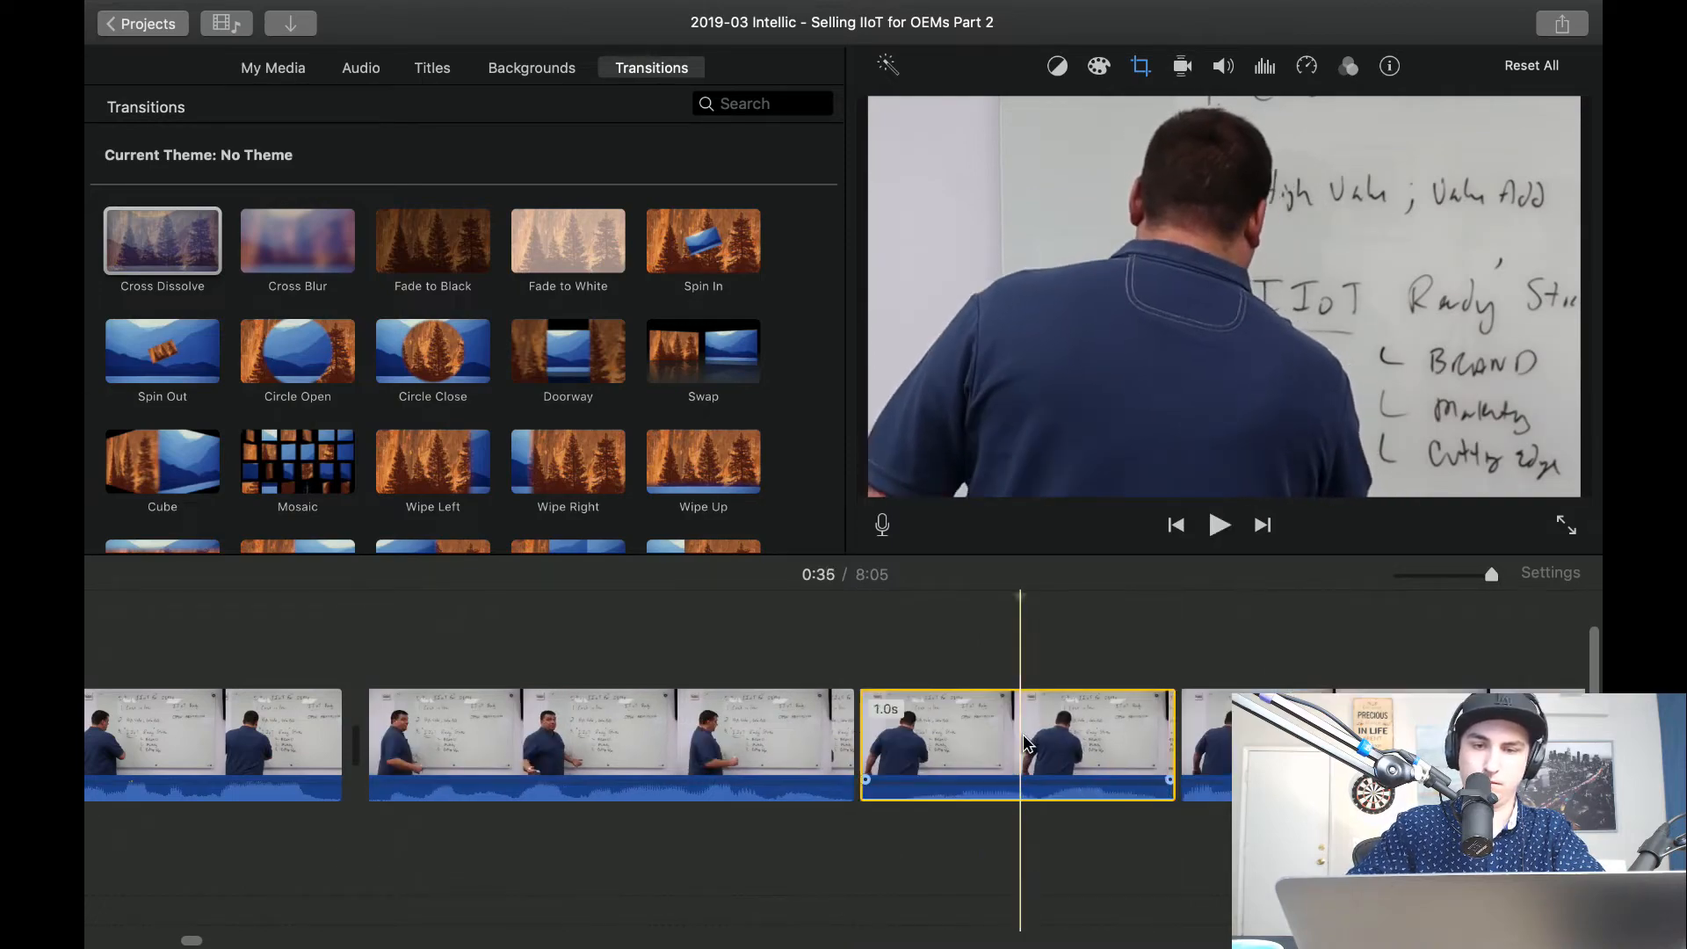
key(Delete)
Play across the new cut and split the close-up again about 36 seconds in, during the writing.
key(space)
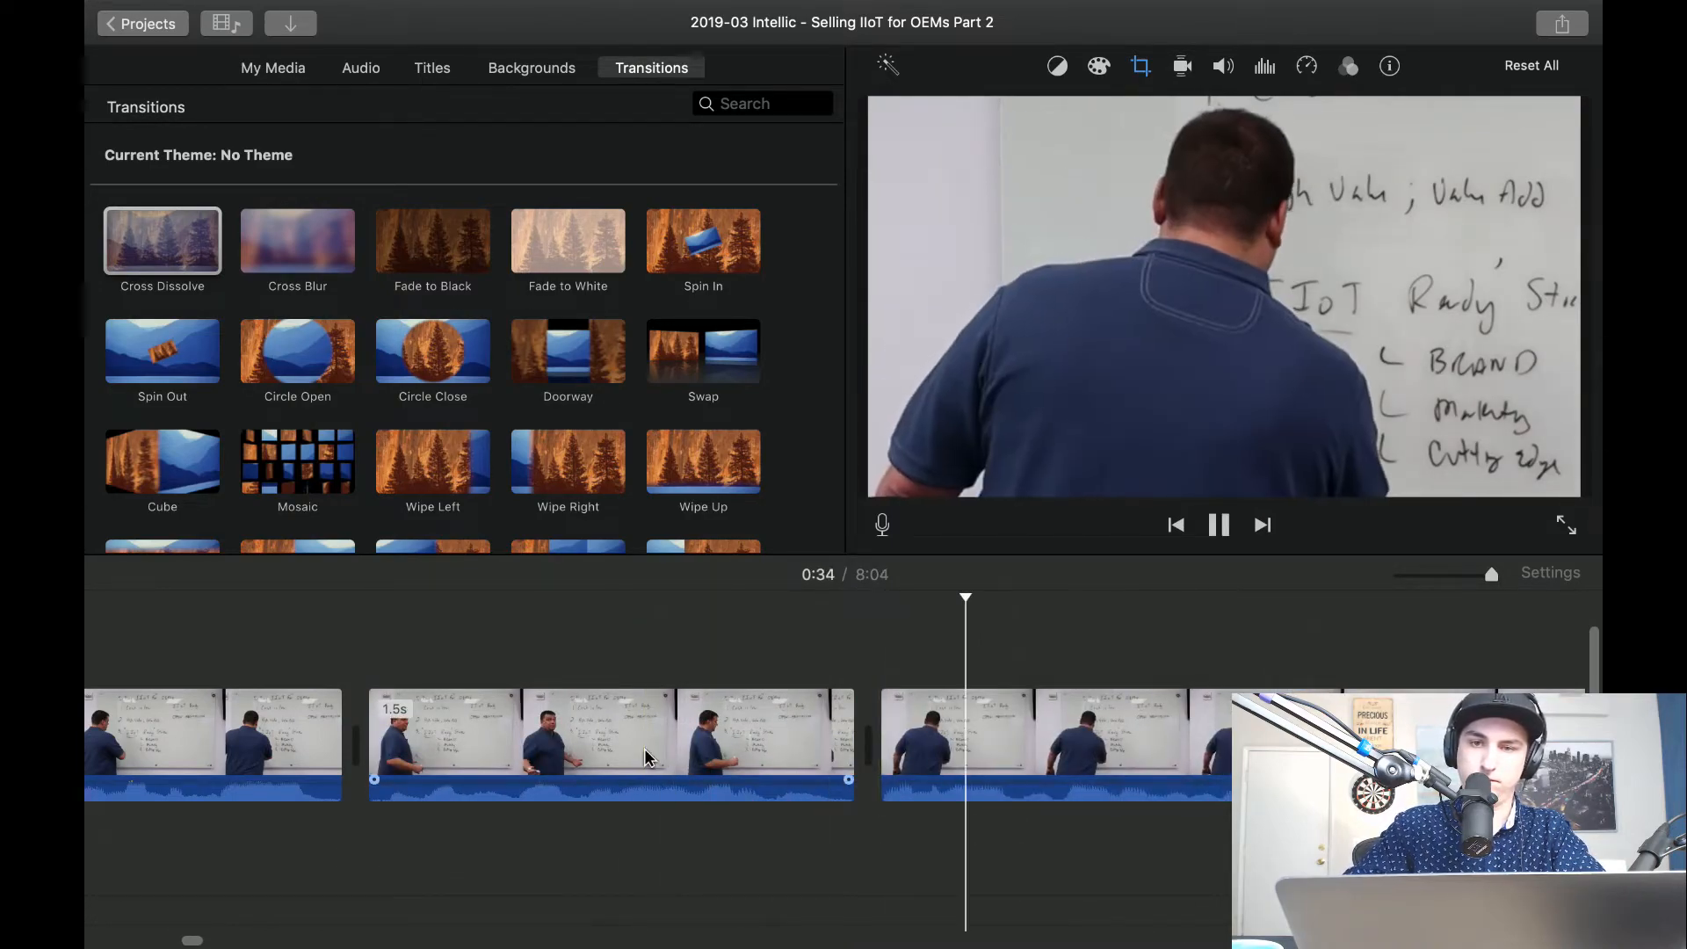
scroll(646, 758, right, 5)
key(space)
key(super+b)
scroll(942, 731, right, 3)
key(space)
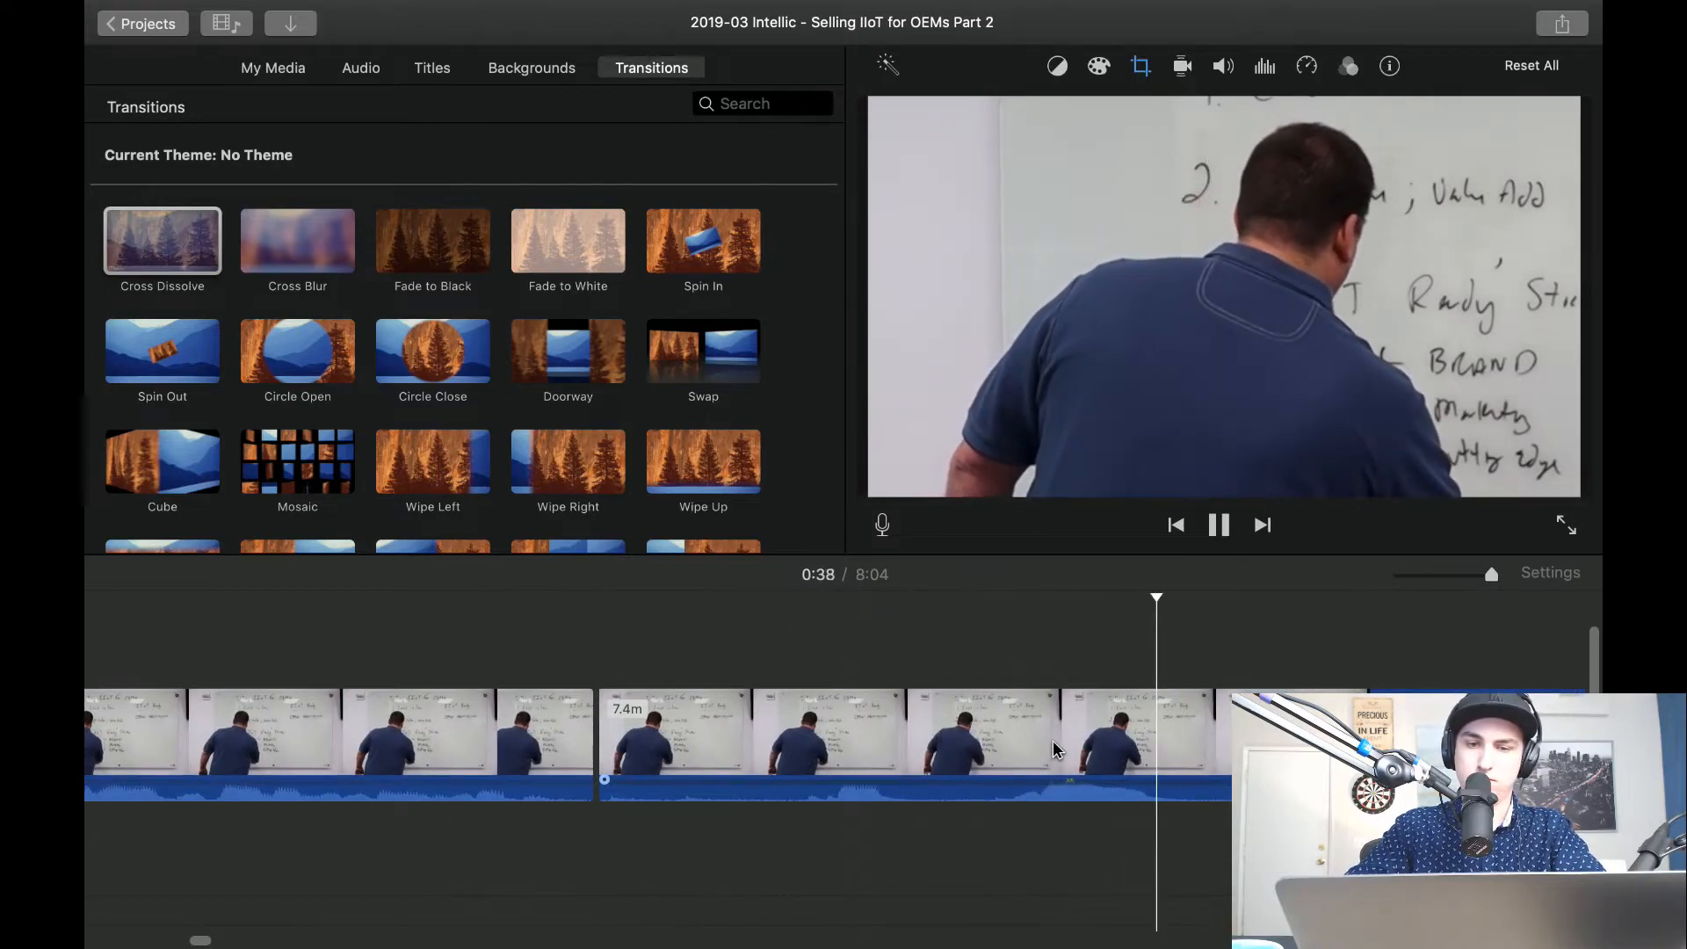
Split the close-up on both sides of the pause about 39 seconds in and delete the piece between.
scroll(1053, 743, right, 5)
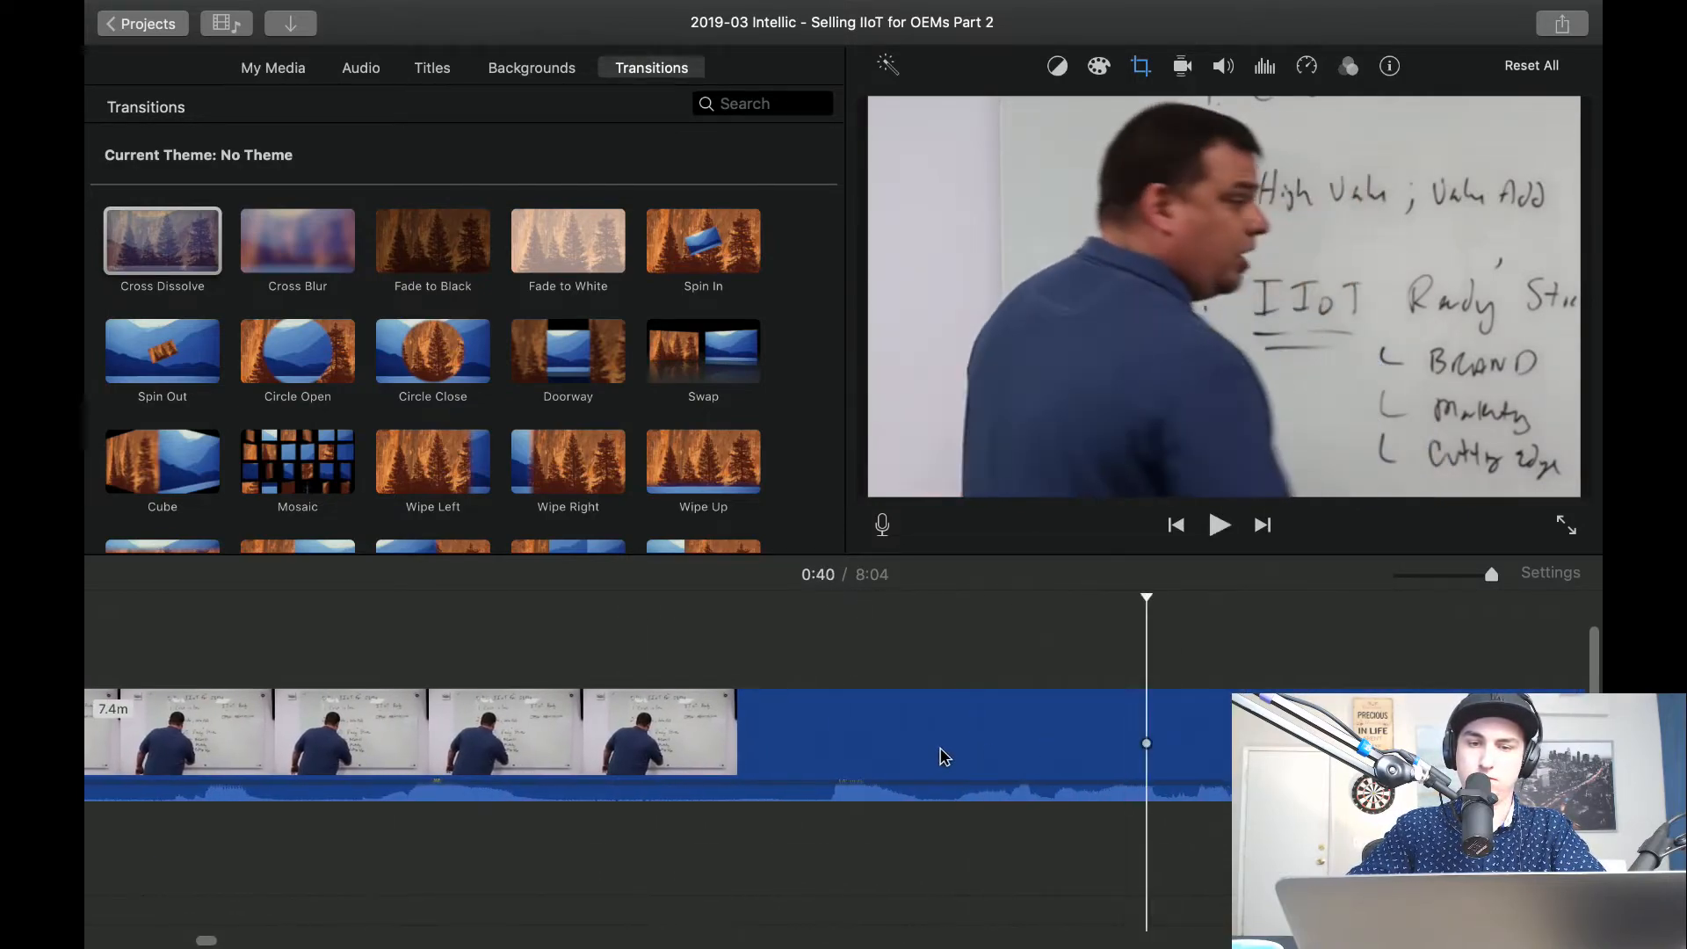
key(space)
key(super+b)
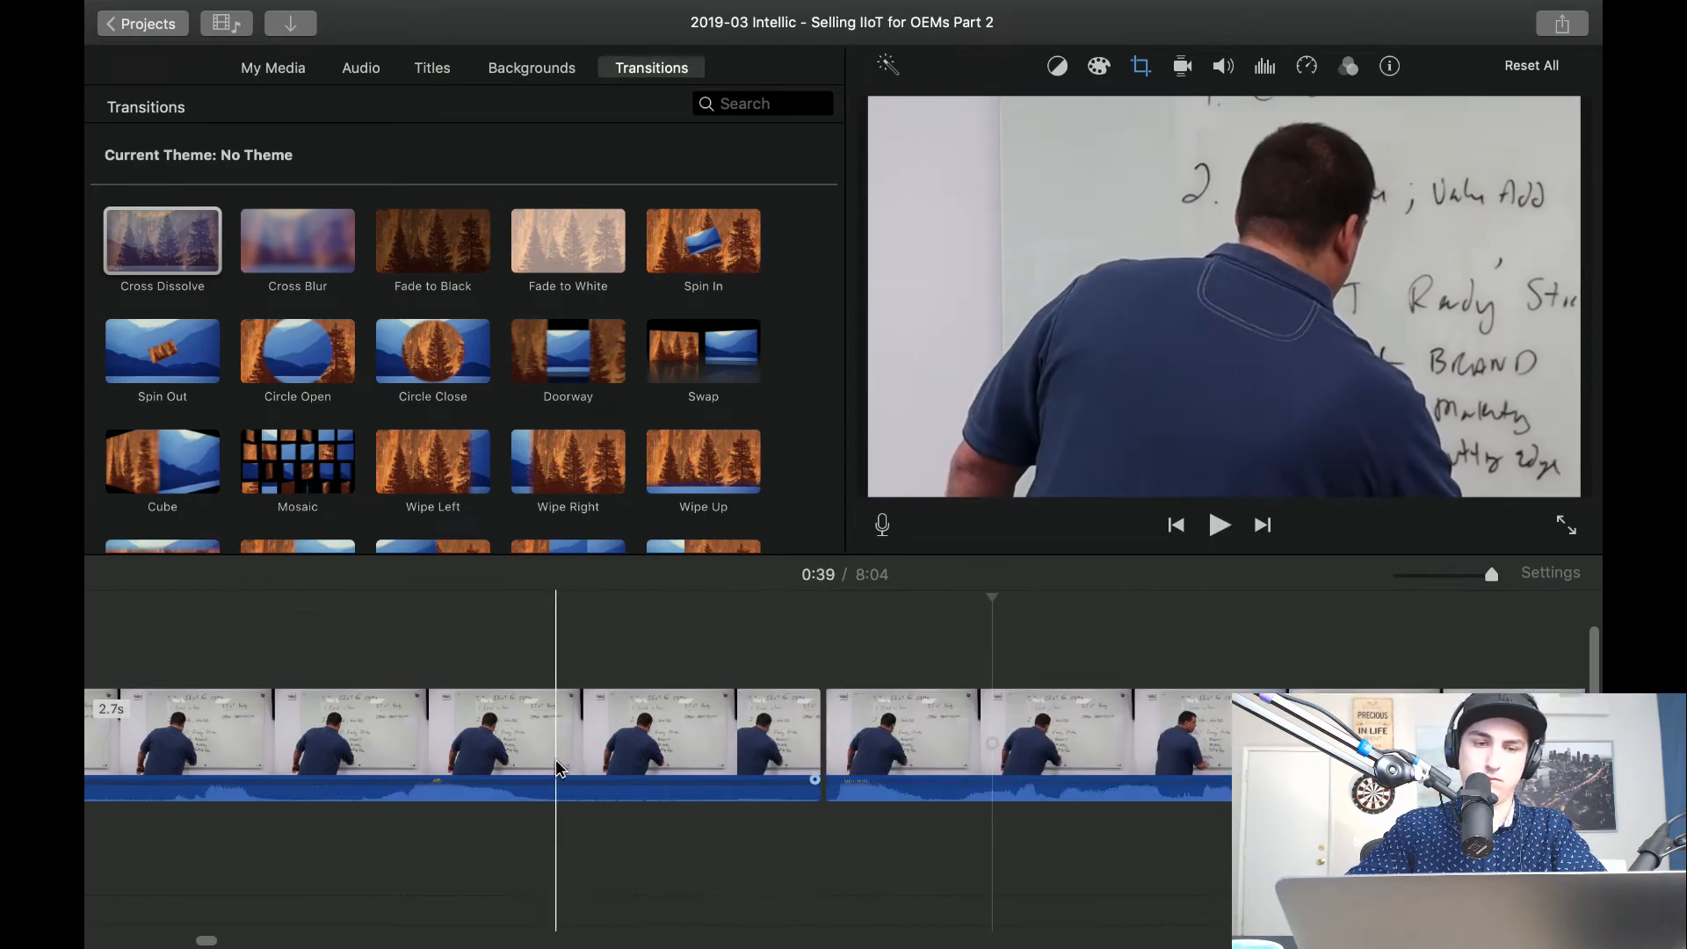
key(super+b)
click(641, 747)
key(Delete)
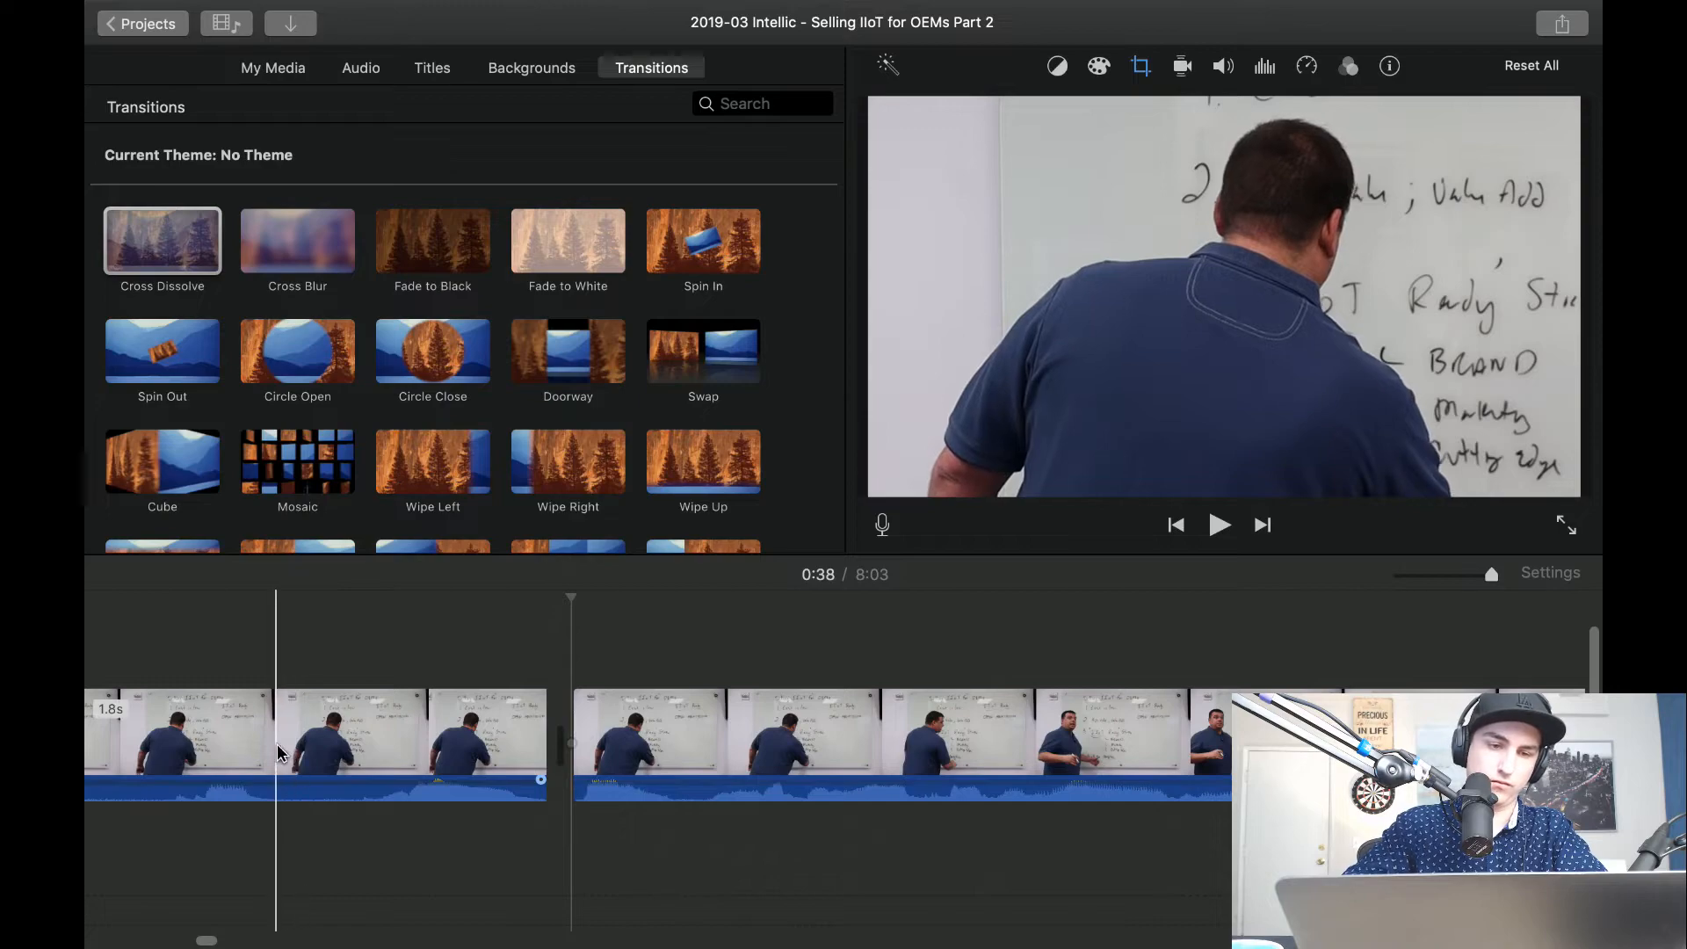
Split out the short gap inside the preceding writing clip and delete the 0.3-second piece.
key(super+b)
Split the writing clip about 36 seconds in, delete the unneeded piece beside the split, and play the shortened passage.
key(super+b)
click(332, 746)
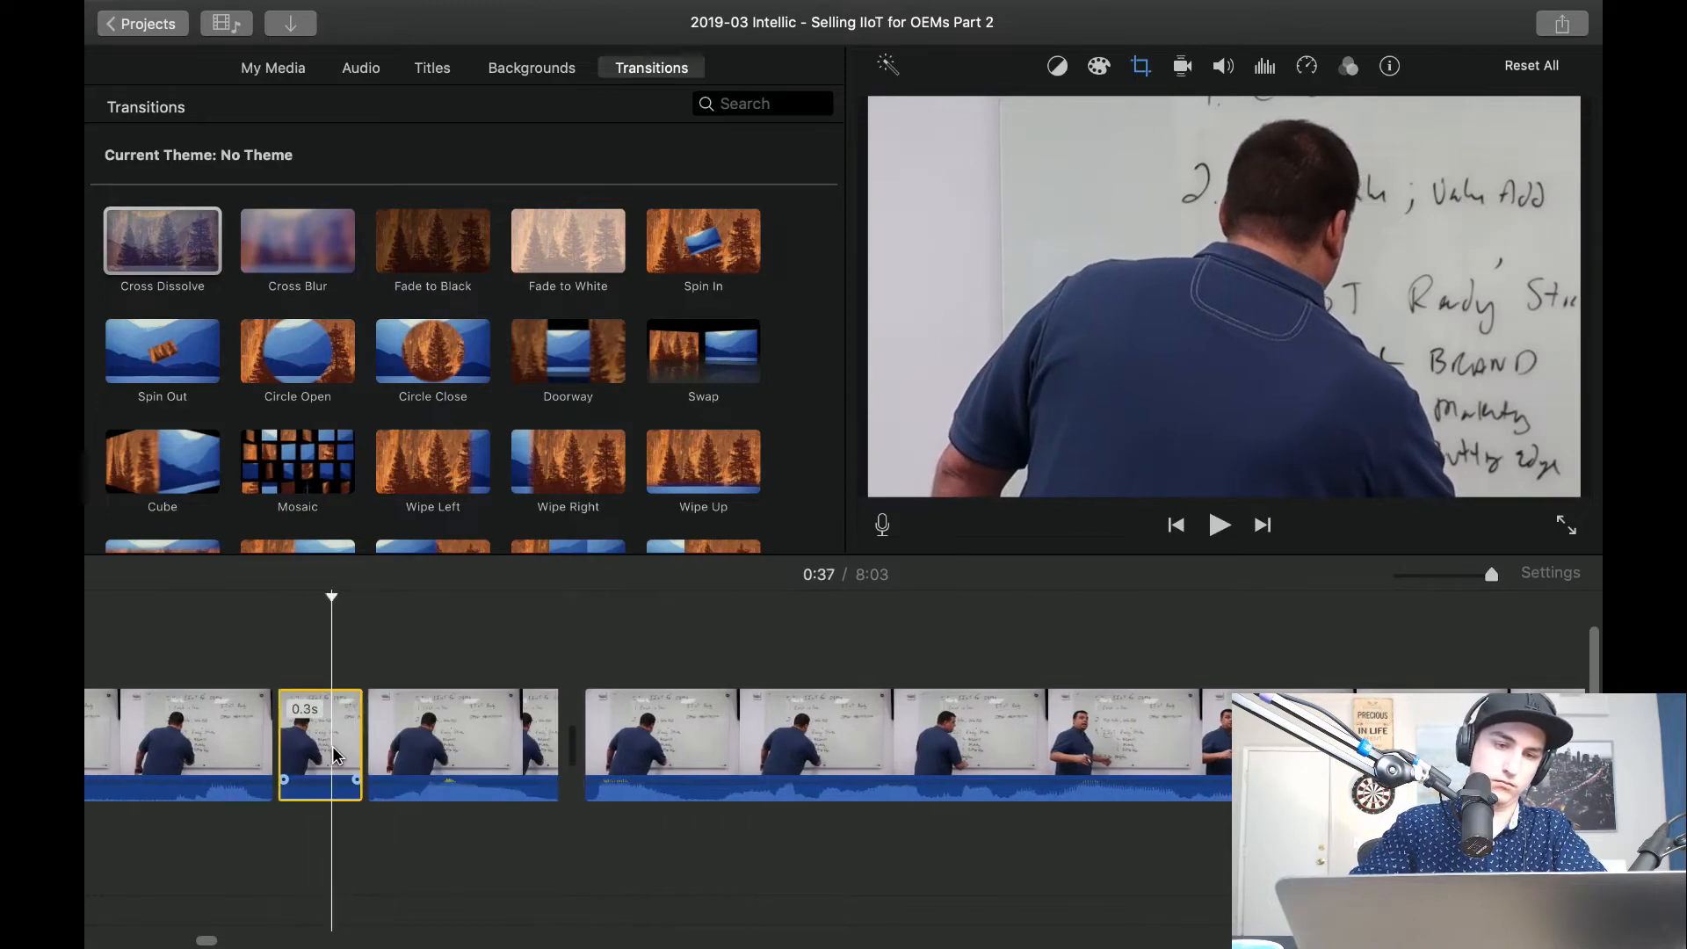
key(Delete)
scroll(332, 747, left, 5)
click(541, 755)
key(super+b)
click(603, 754)
key(Delete)
key(space)
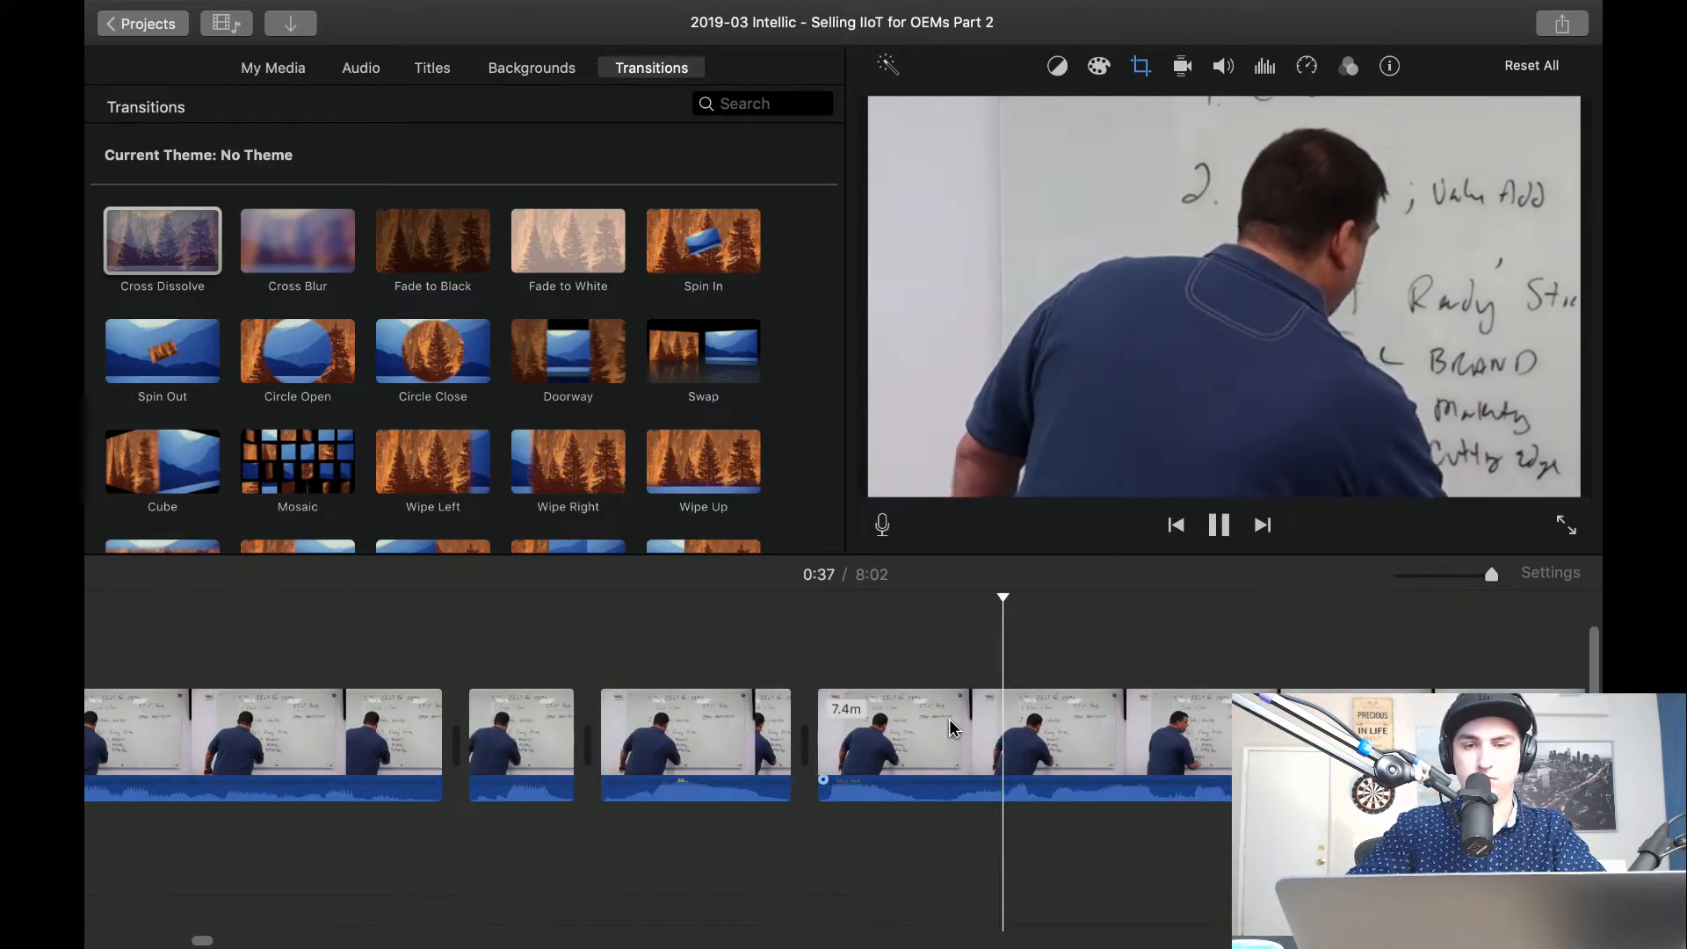
key(space)
Set the crop style of the long clip after the writing cuts to Fit and play the wide view.
click(1203, 749)
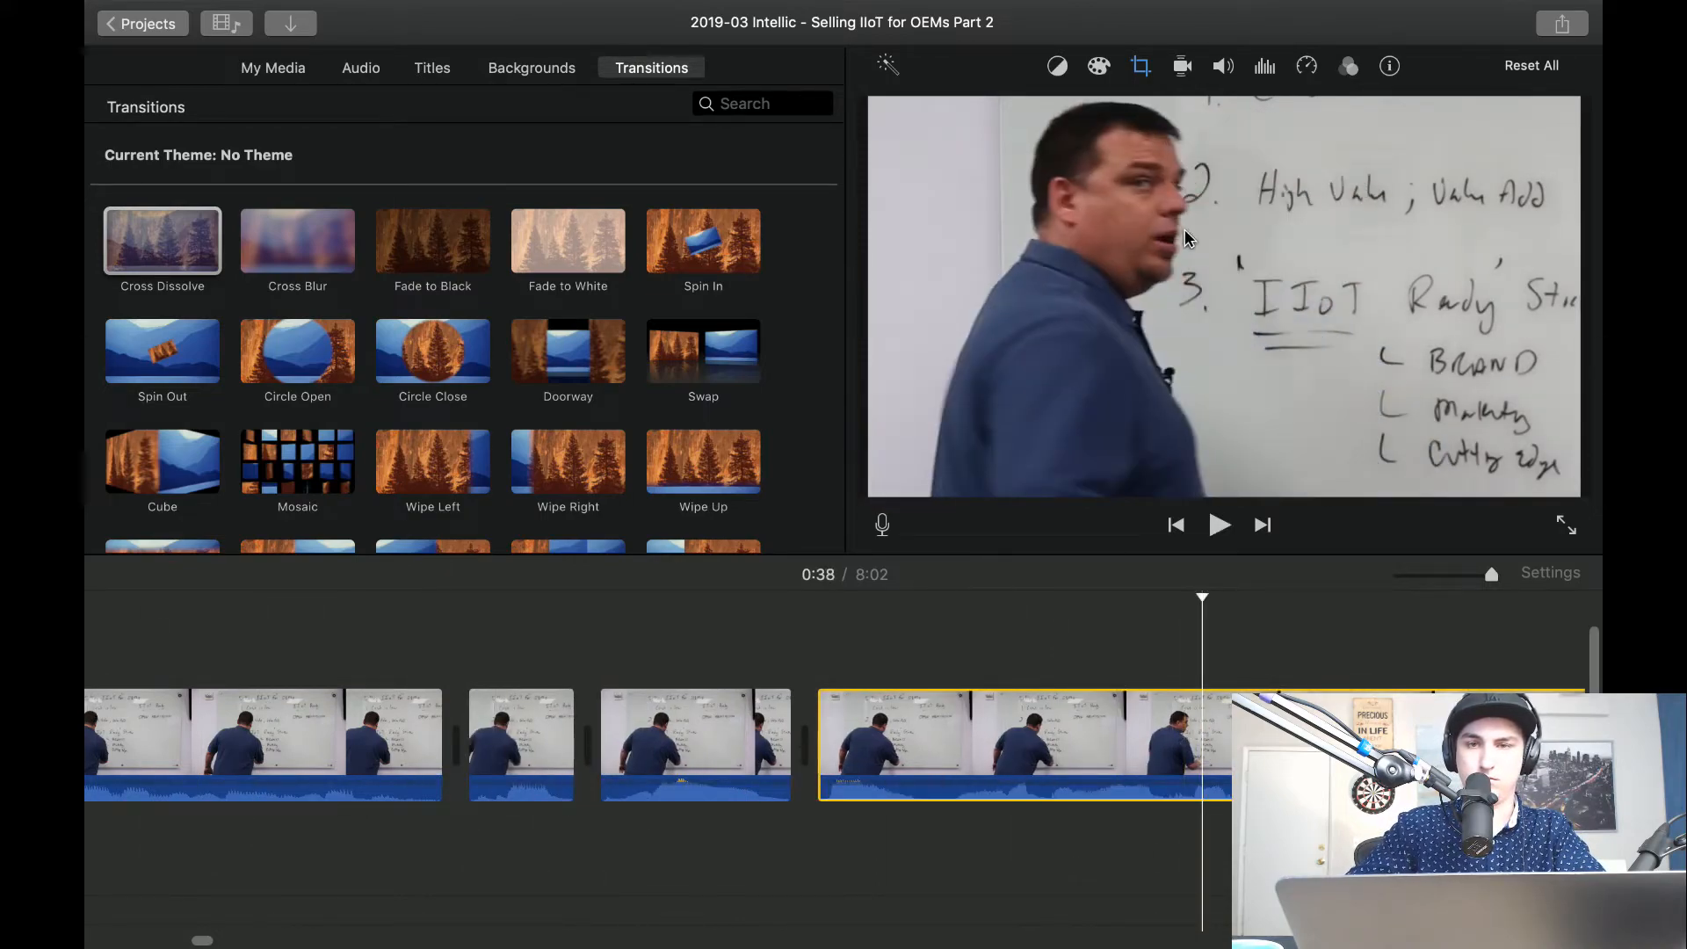
click(1134, 70)
click(619, 615)
key(space)
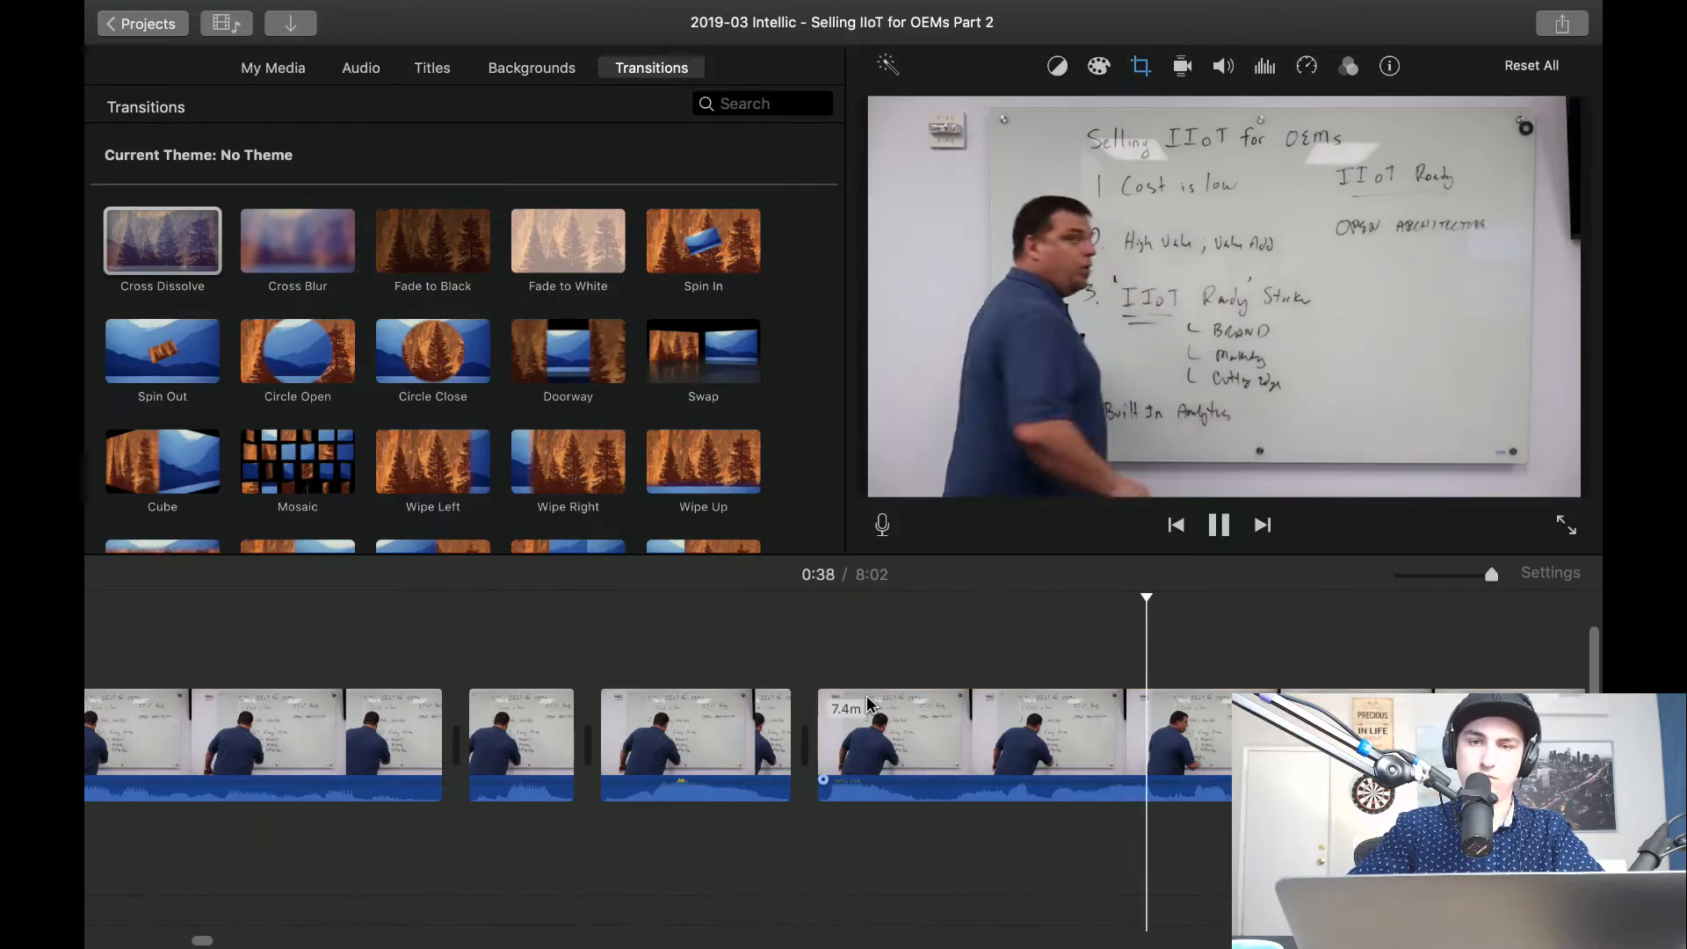
scroll(867, 694, right, 5)
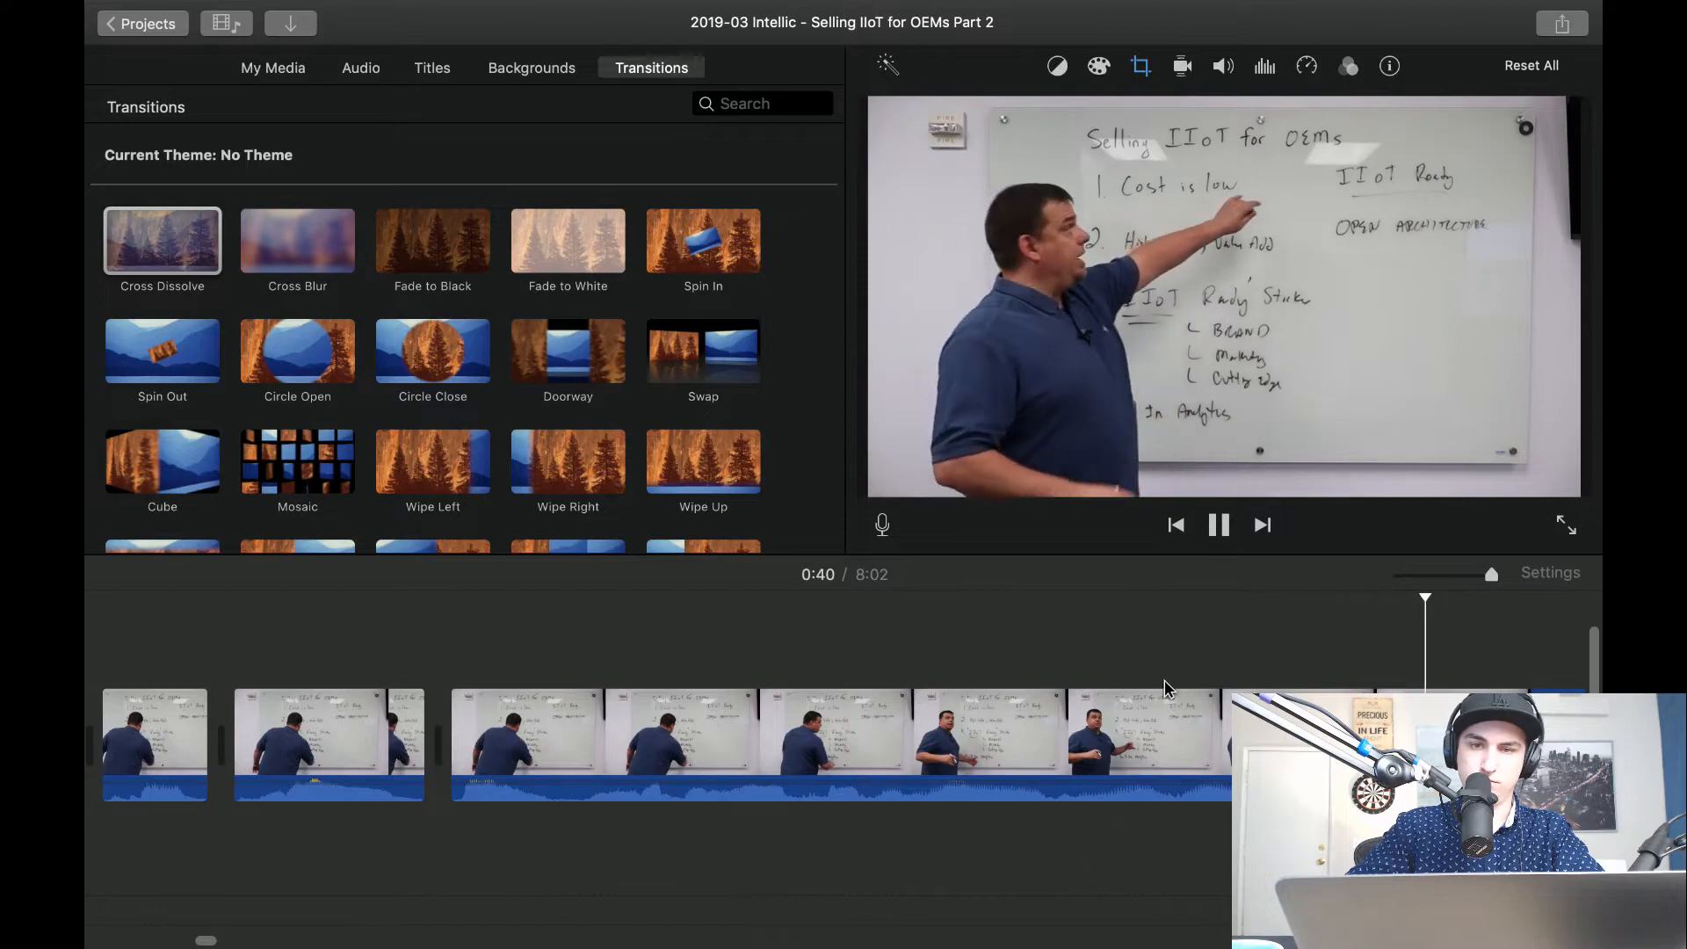
click(934, 636)
click(728, 652)
key(space)
Split the wide clip on both sides of the short pause about 39 seconds in and delete the piece between.
key(space)
key(space)
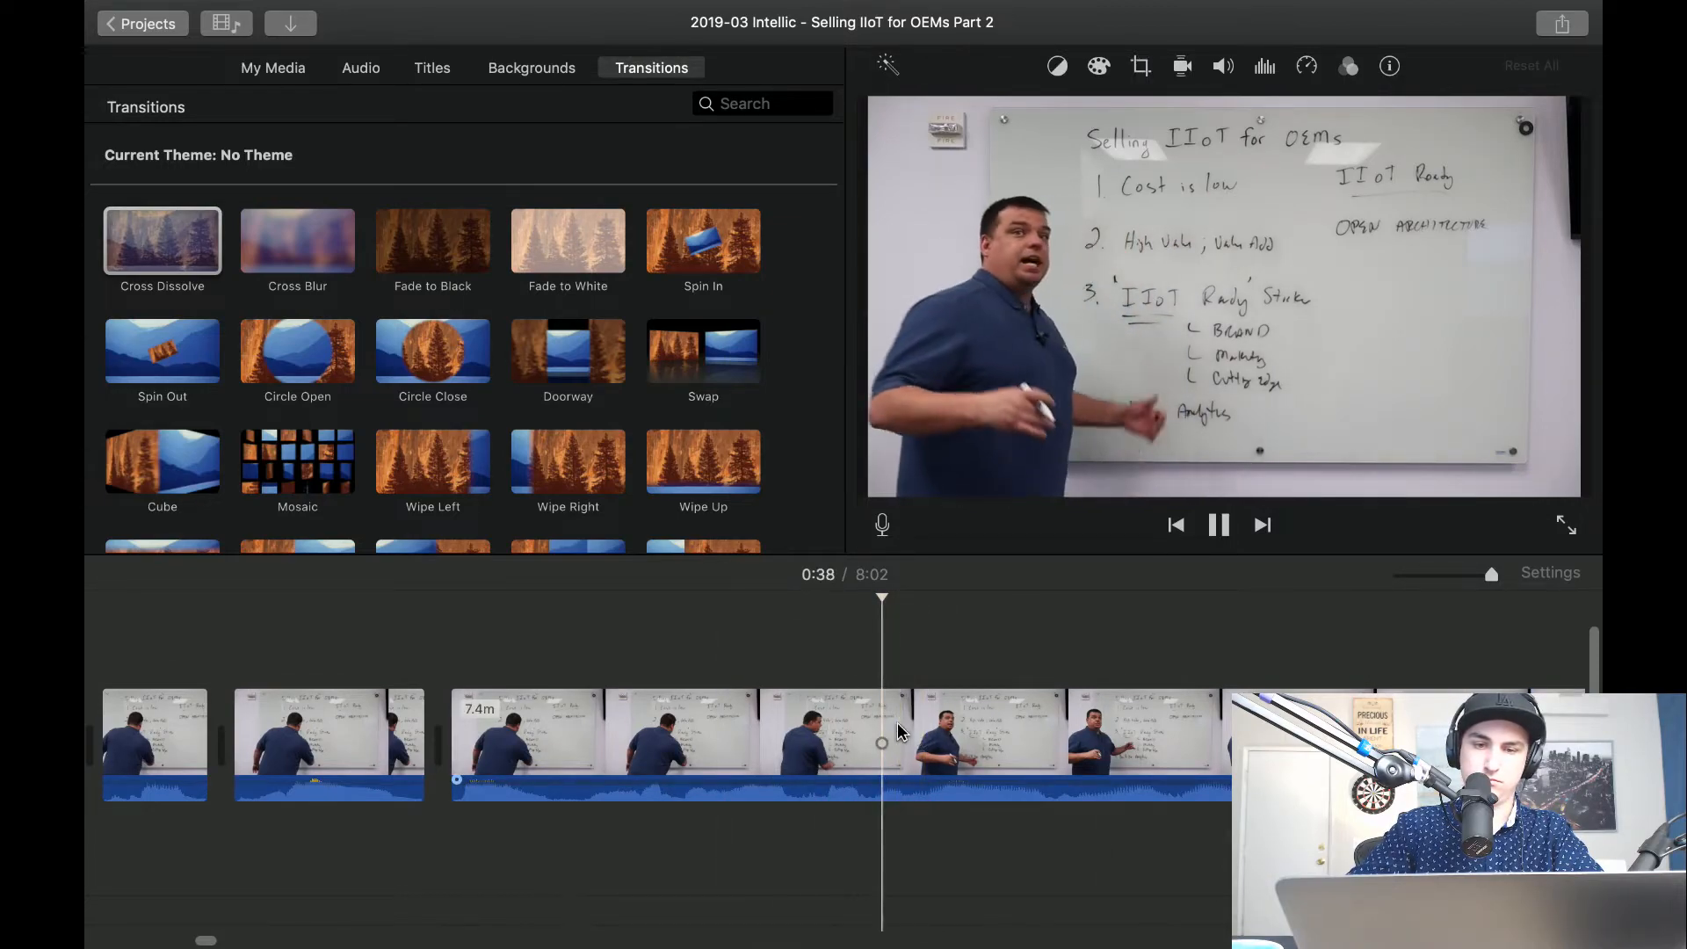
key(space)
key(space)
key(space)
key(space)
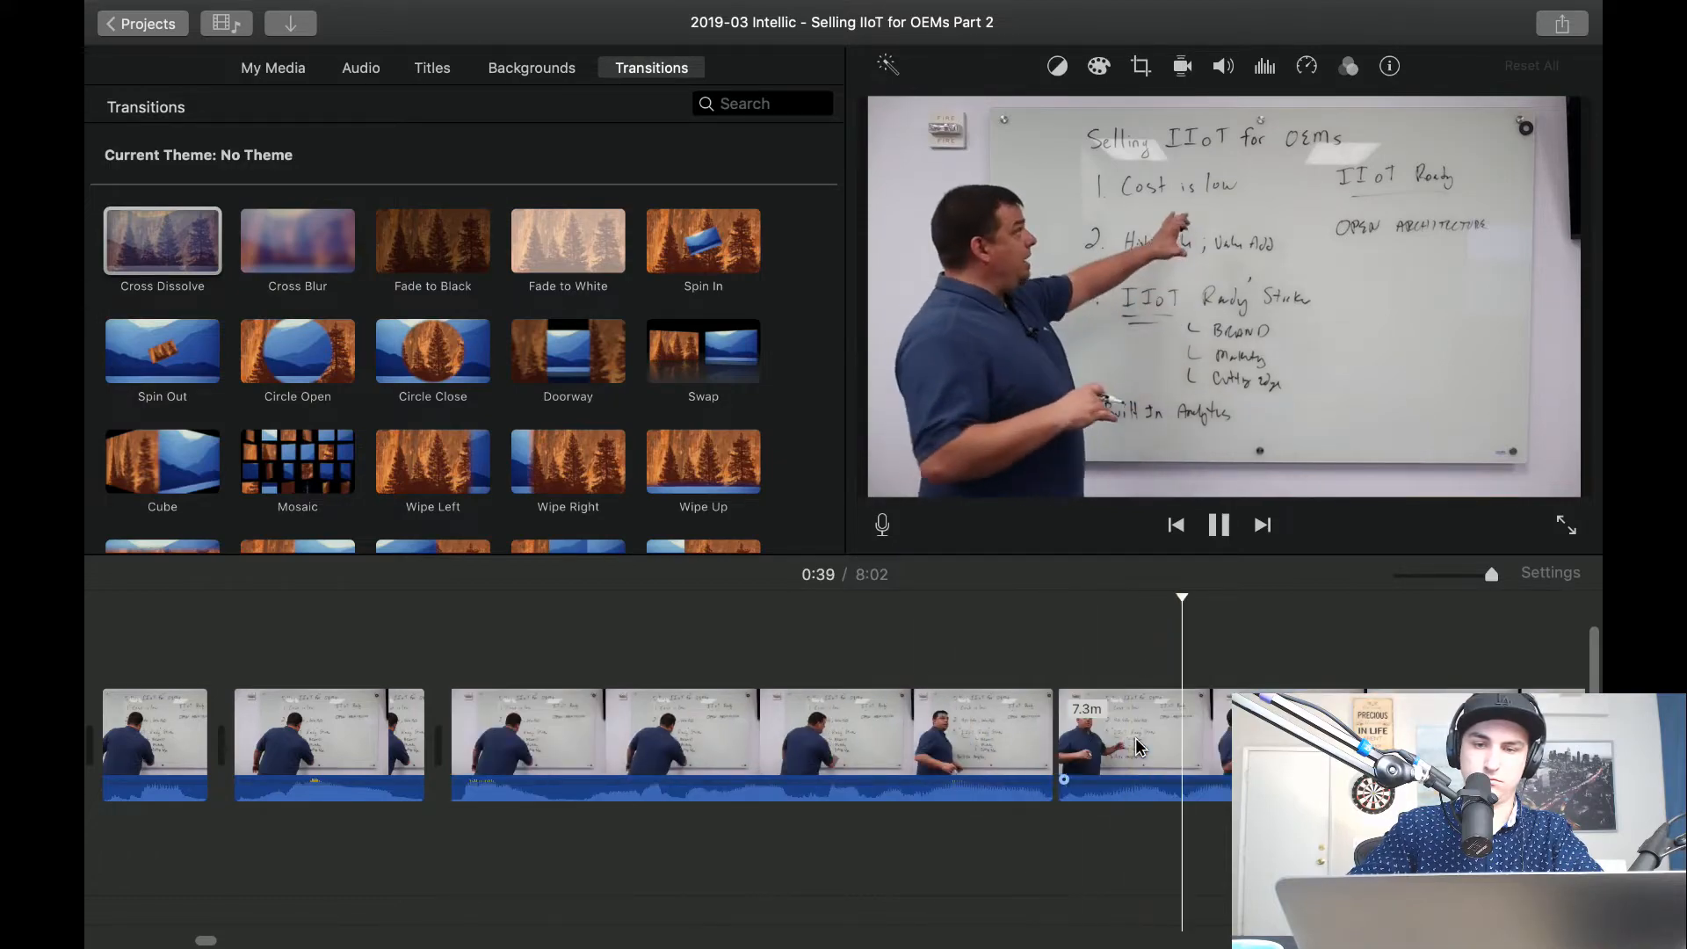
key(space)
key(space)
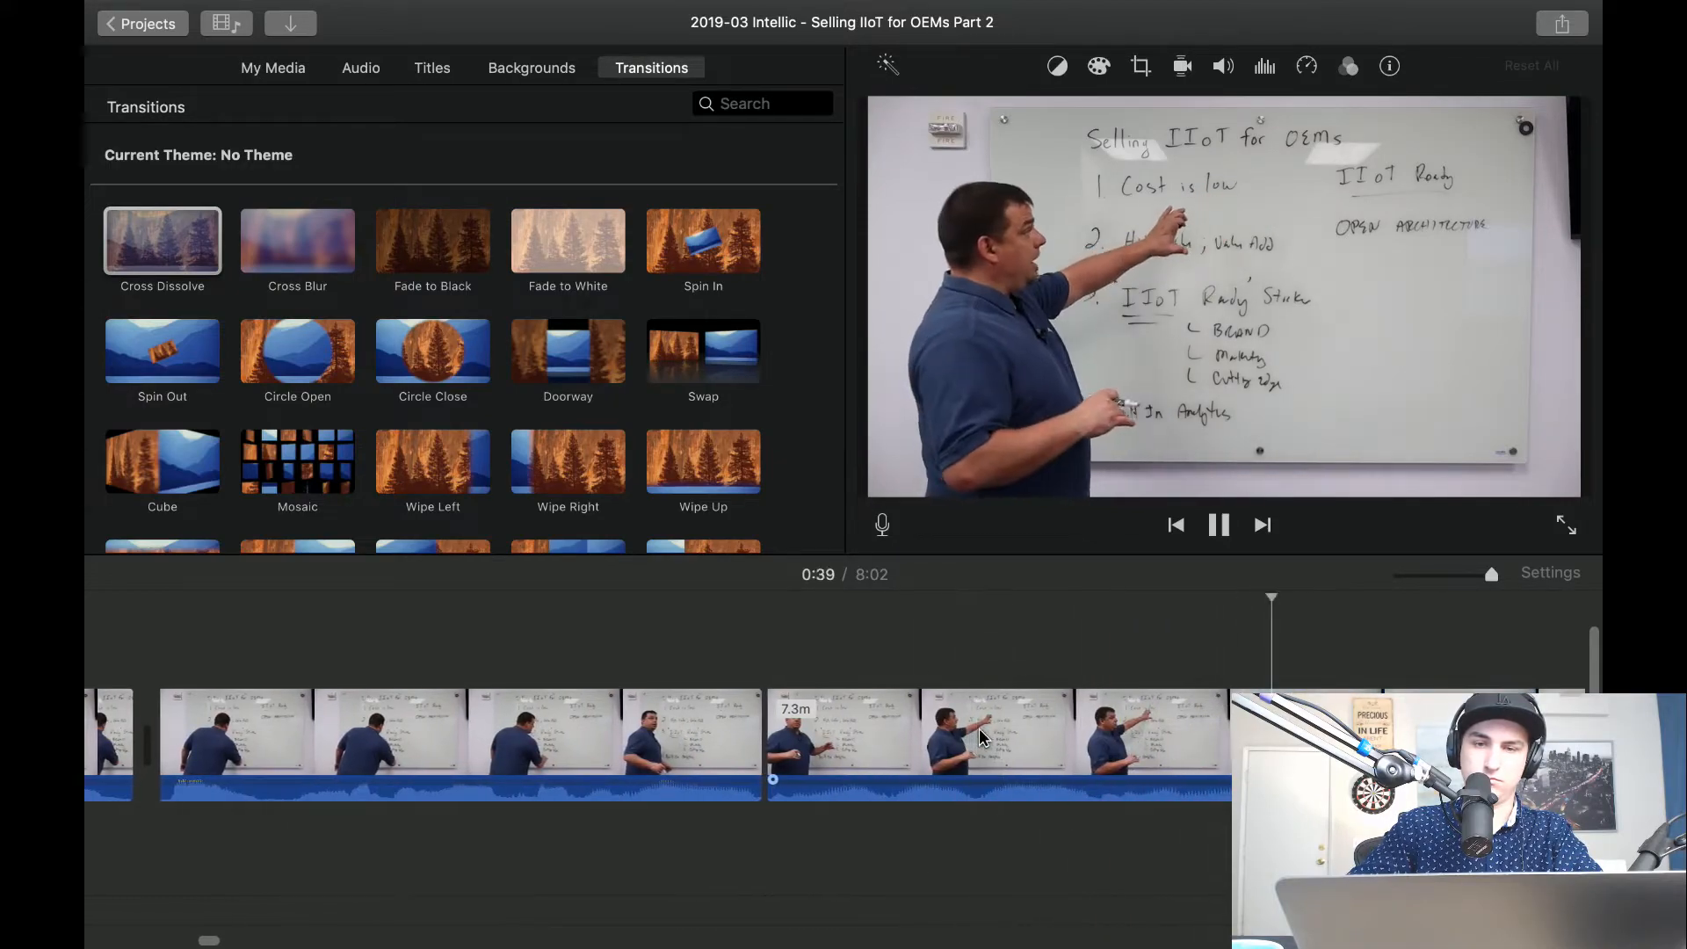
key(space)
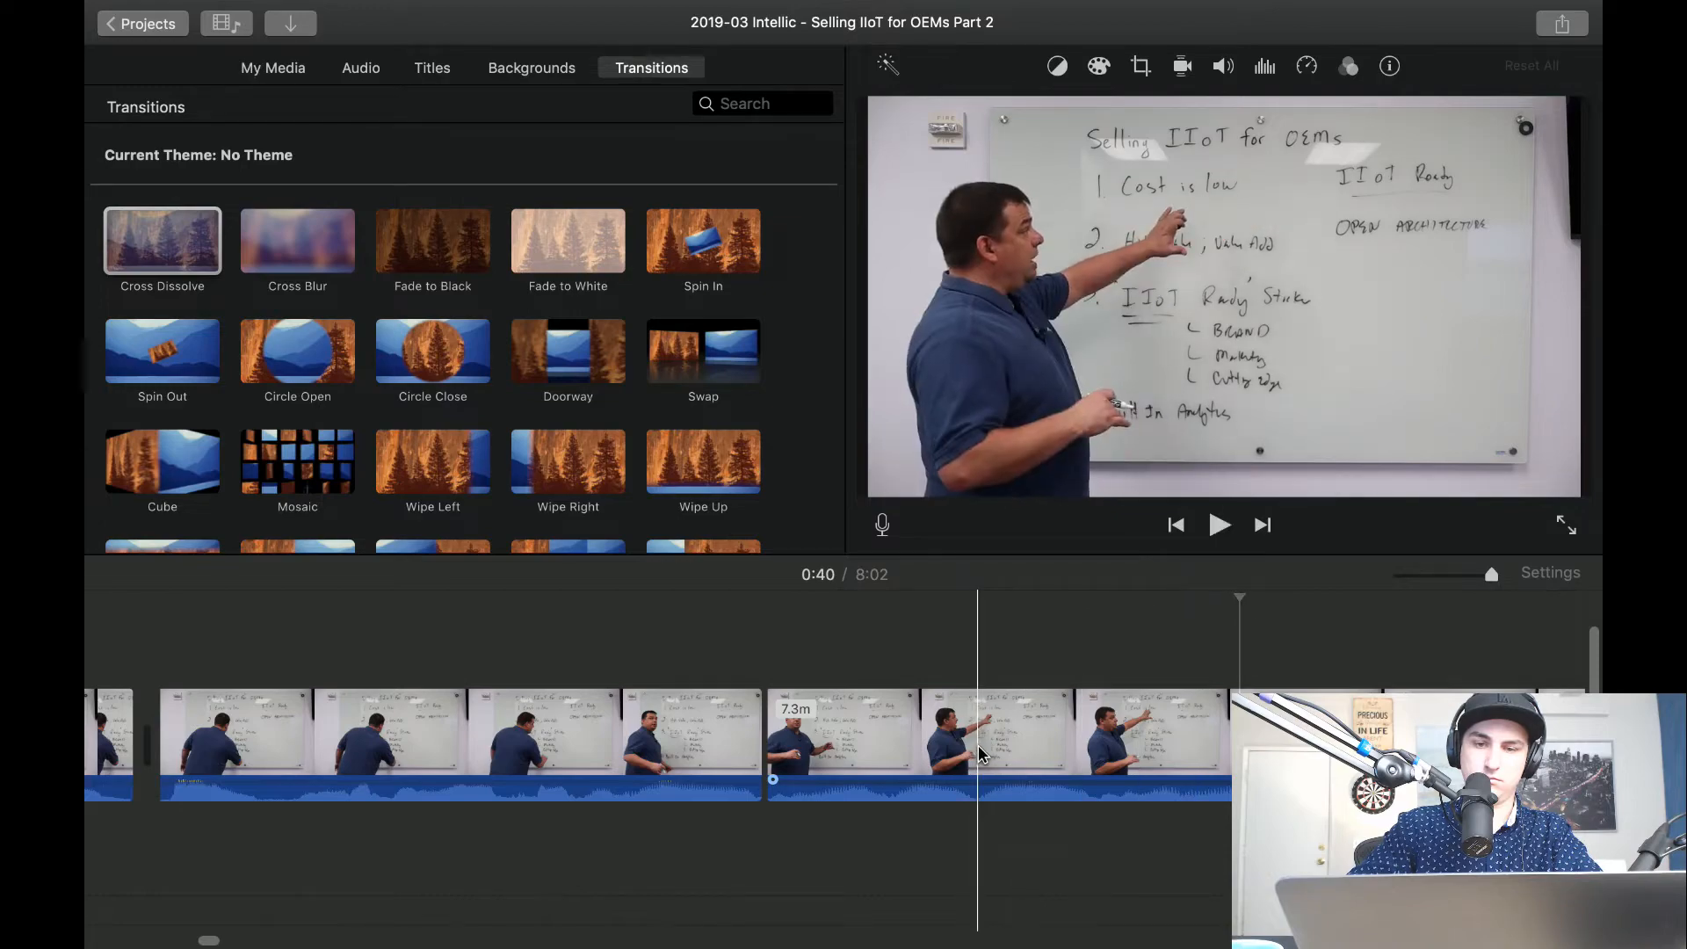
key(super+b)
click(895, 752)
key(Delete)
Crop the clip after the 39-second cut to fill, framing the presenter and the upper whiteboard as a close-up, and play it.
click(899, 758)
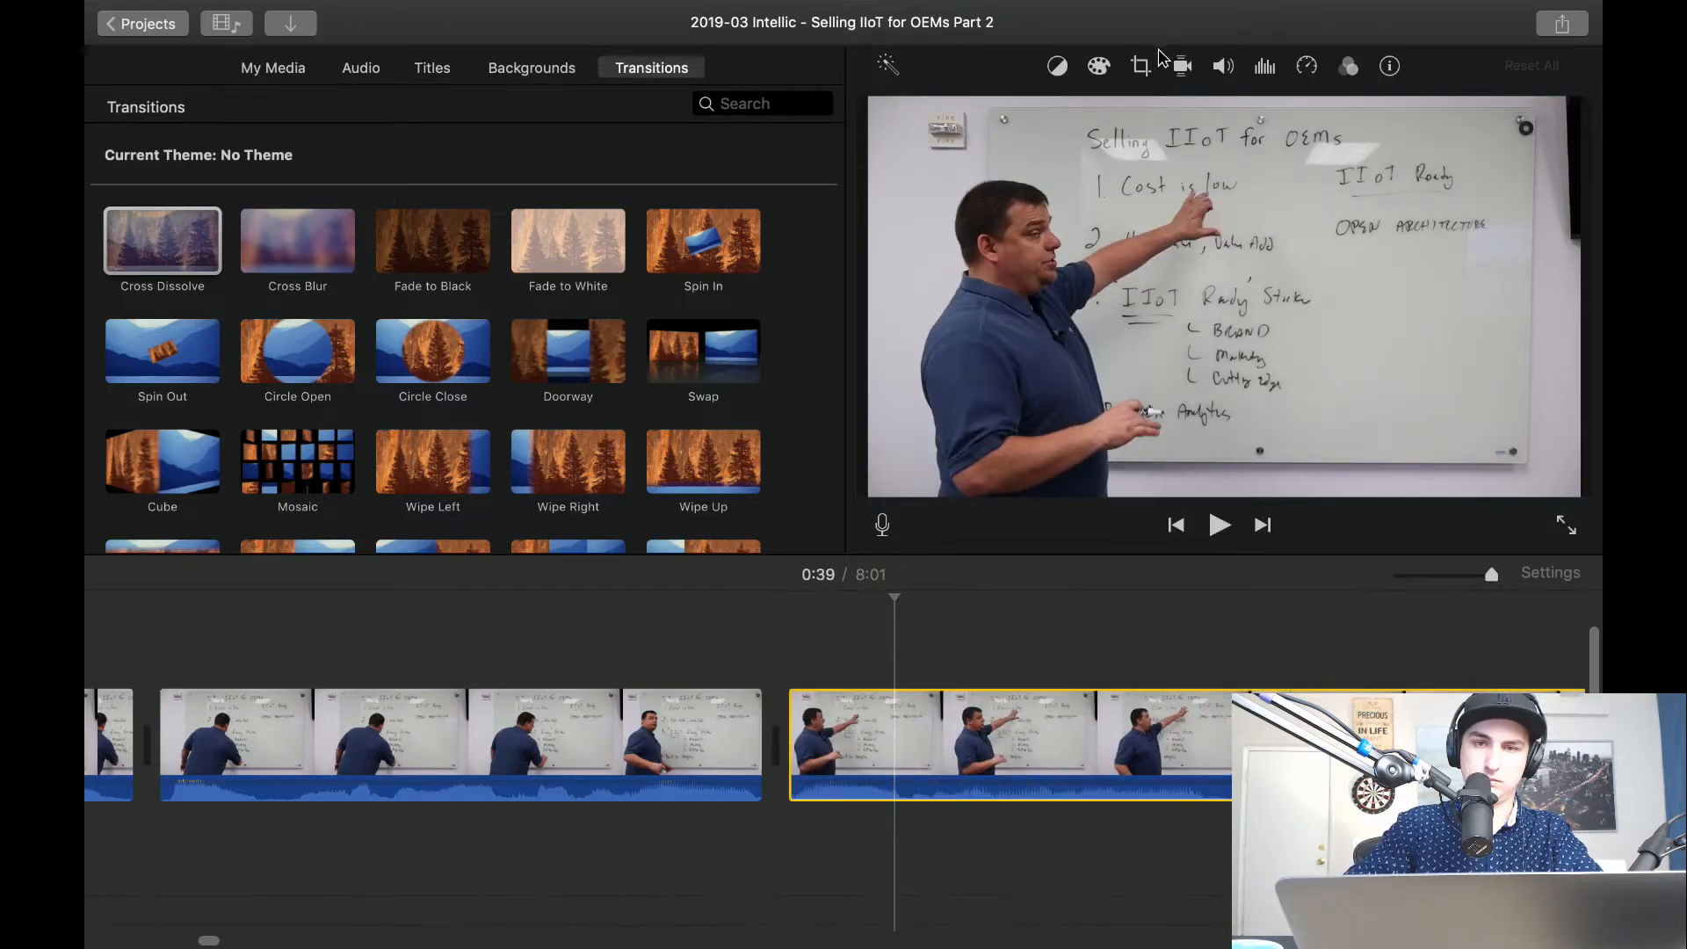
click(1144, 67)
click(1002, 116)
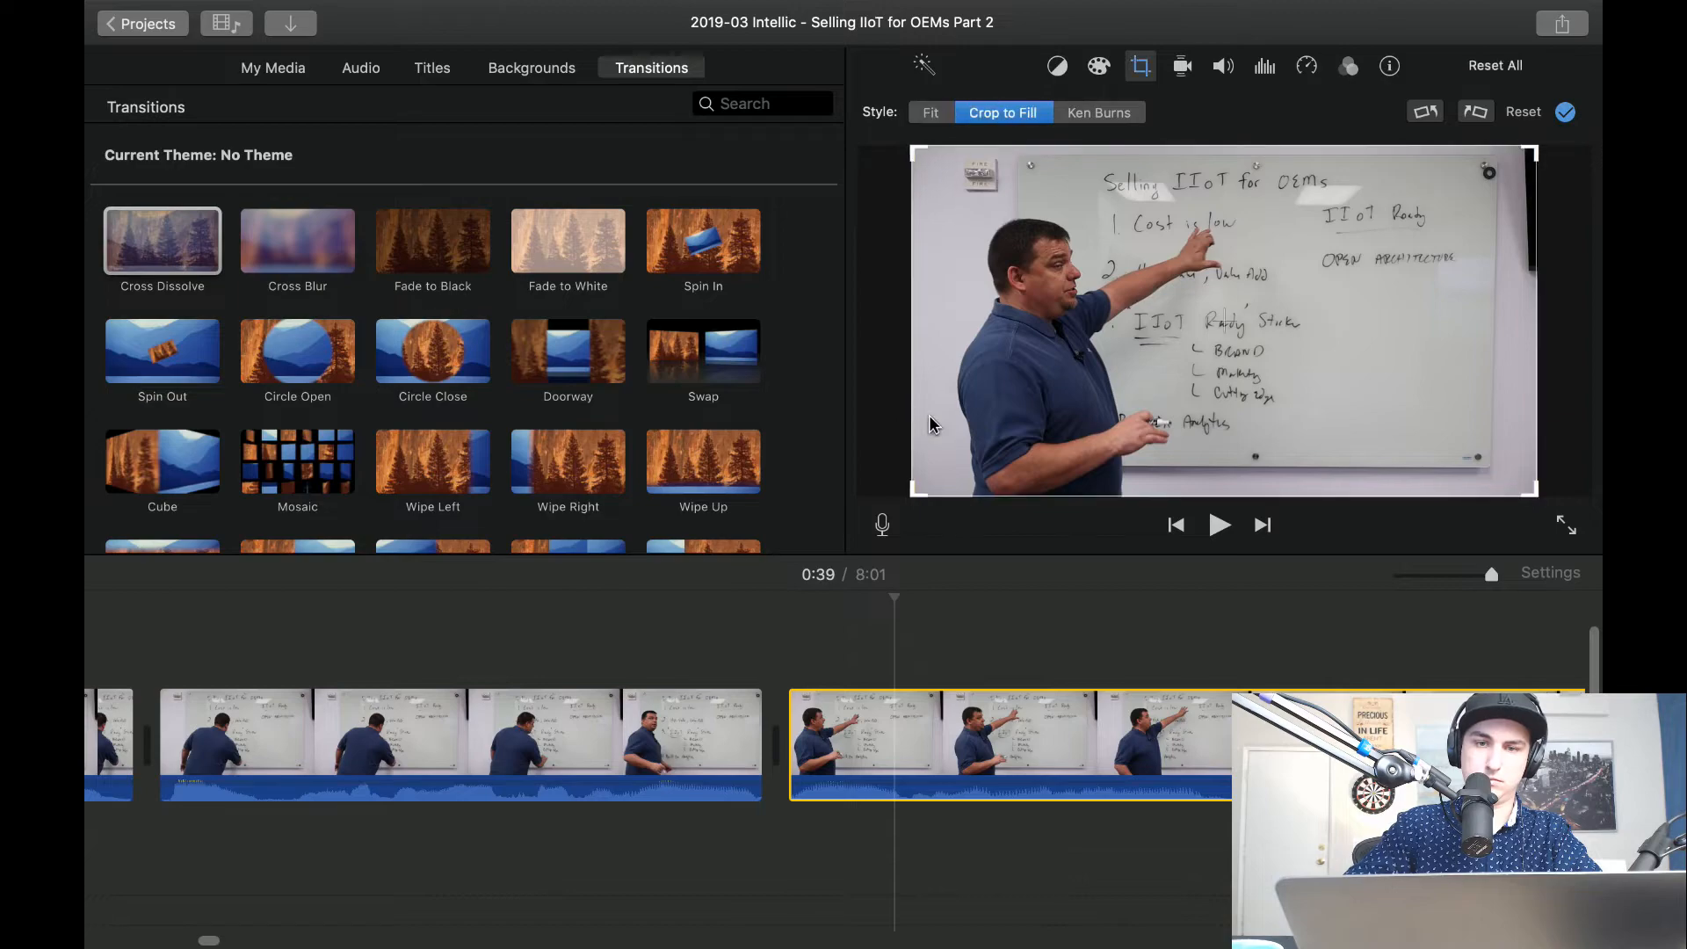
drag(914, 494, 1069, 407)
drag(1205, 337, 1114, 345)
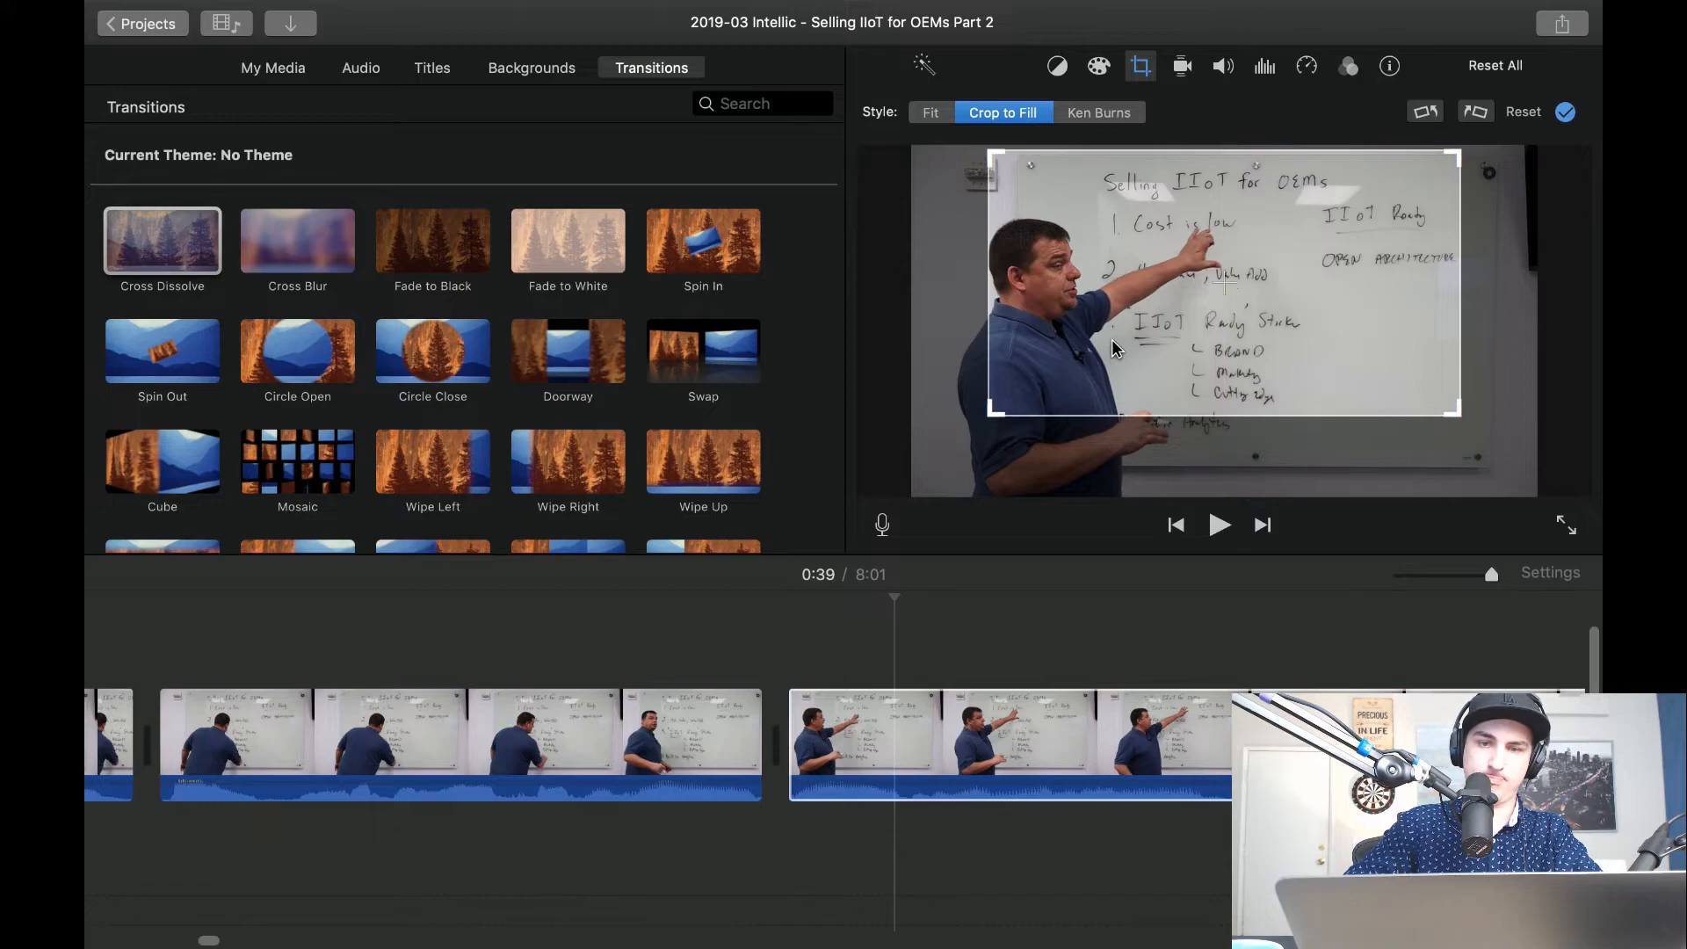
click(400, 619)
key(space)
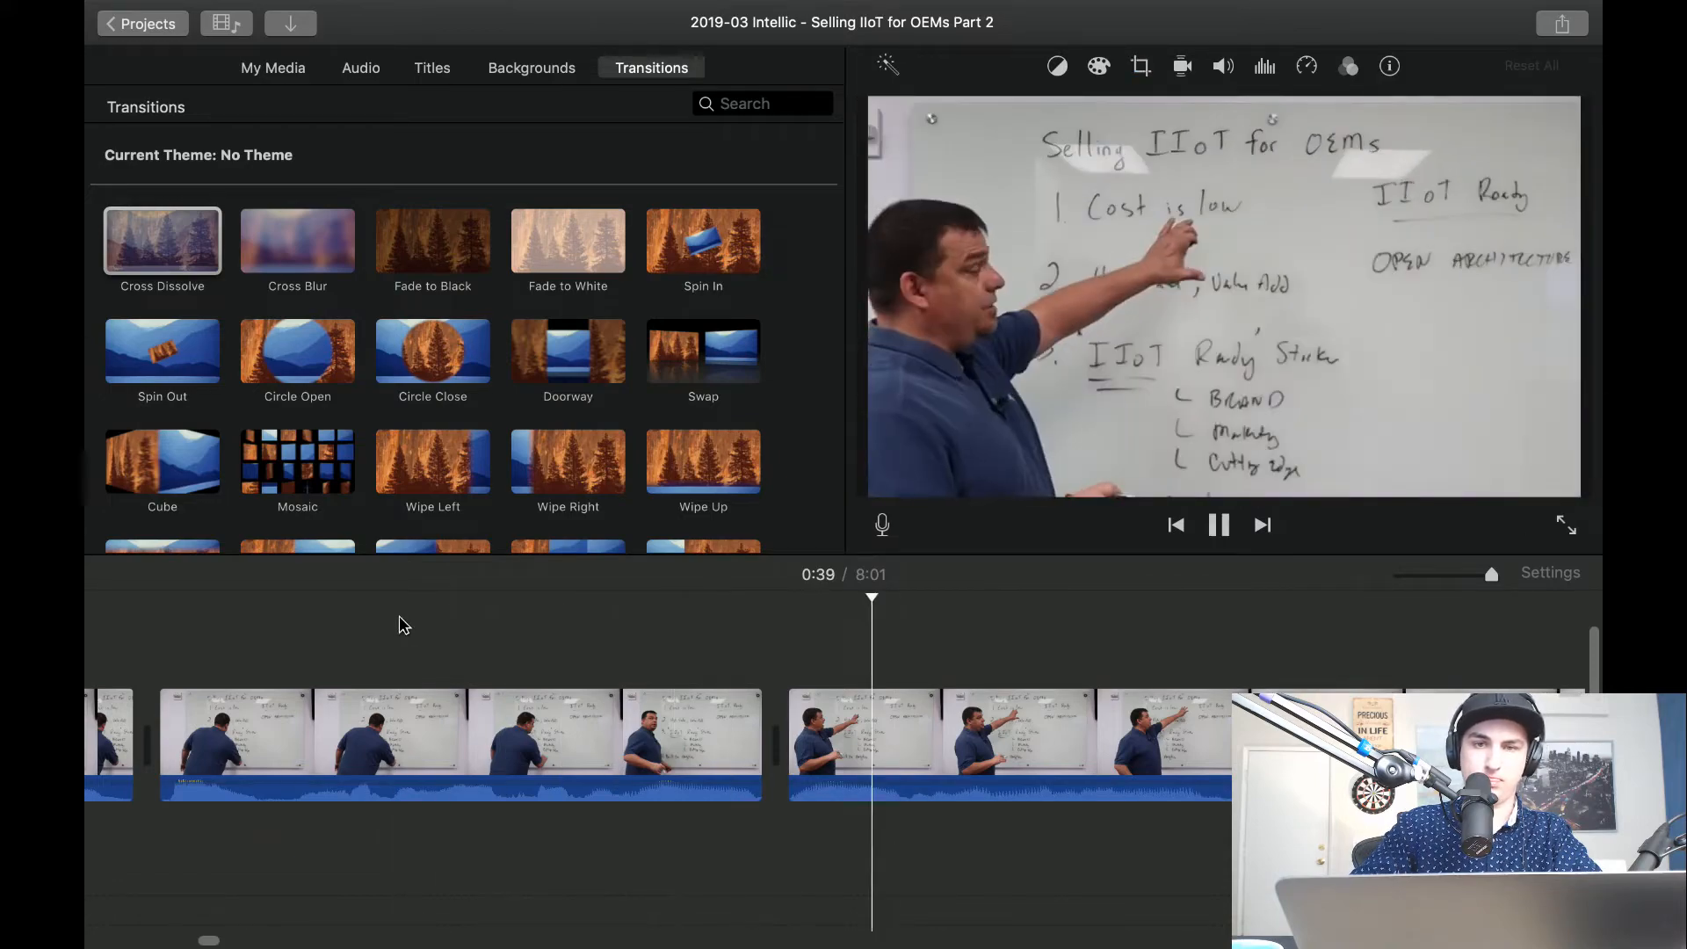
Split the 1.9-second wide clip before the close-up about 38 seconds in, delete its tail, and play the join.
click(646, 742)
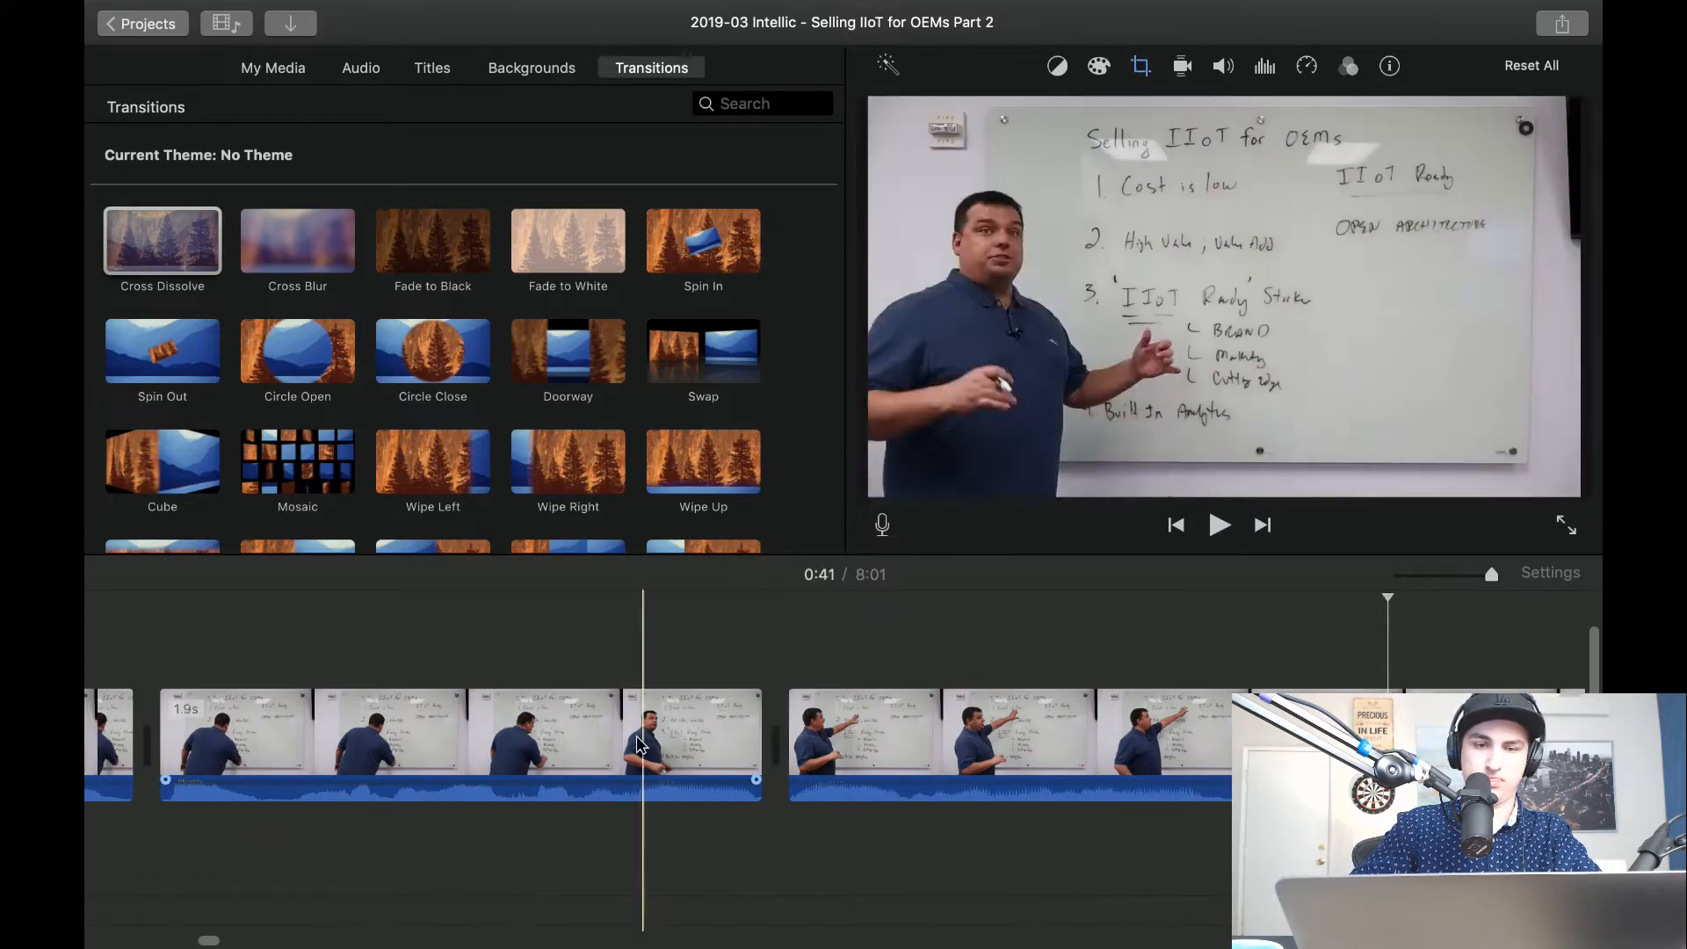
key(space)
key(space)
key(space)
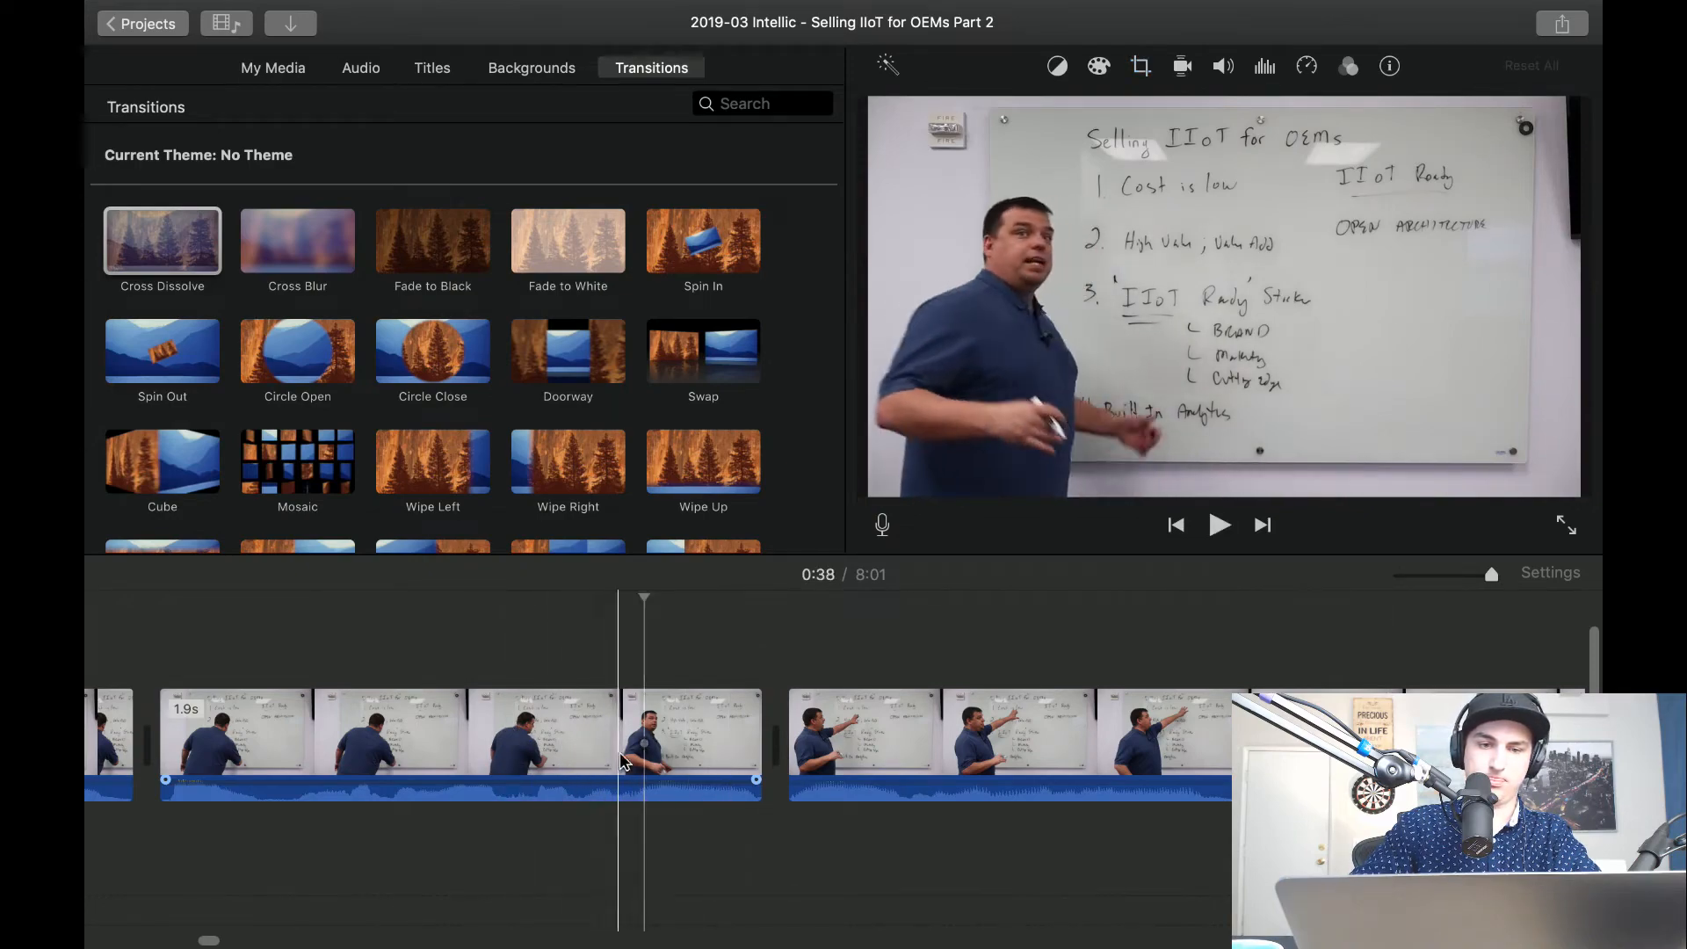
key(space)
key(super+b)
click(675, 760)
key(Delete)
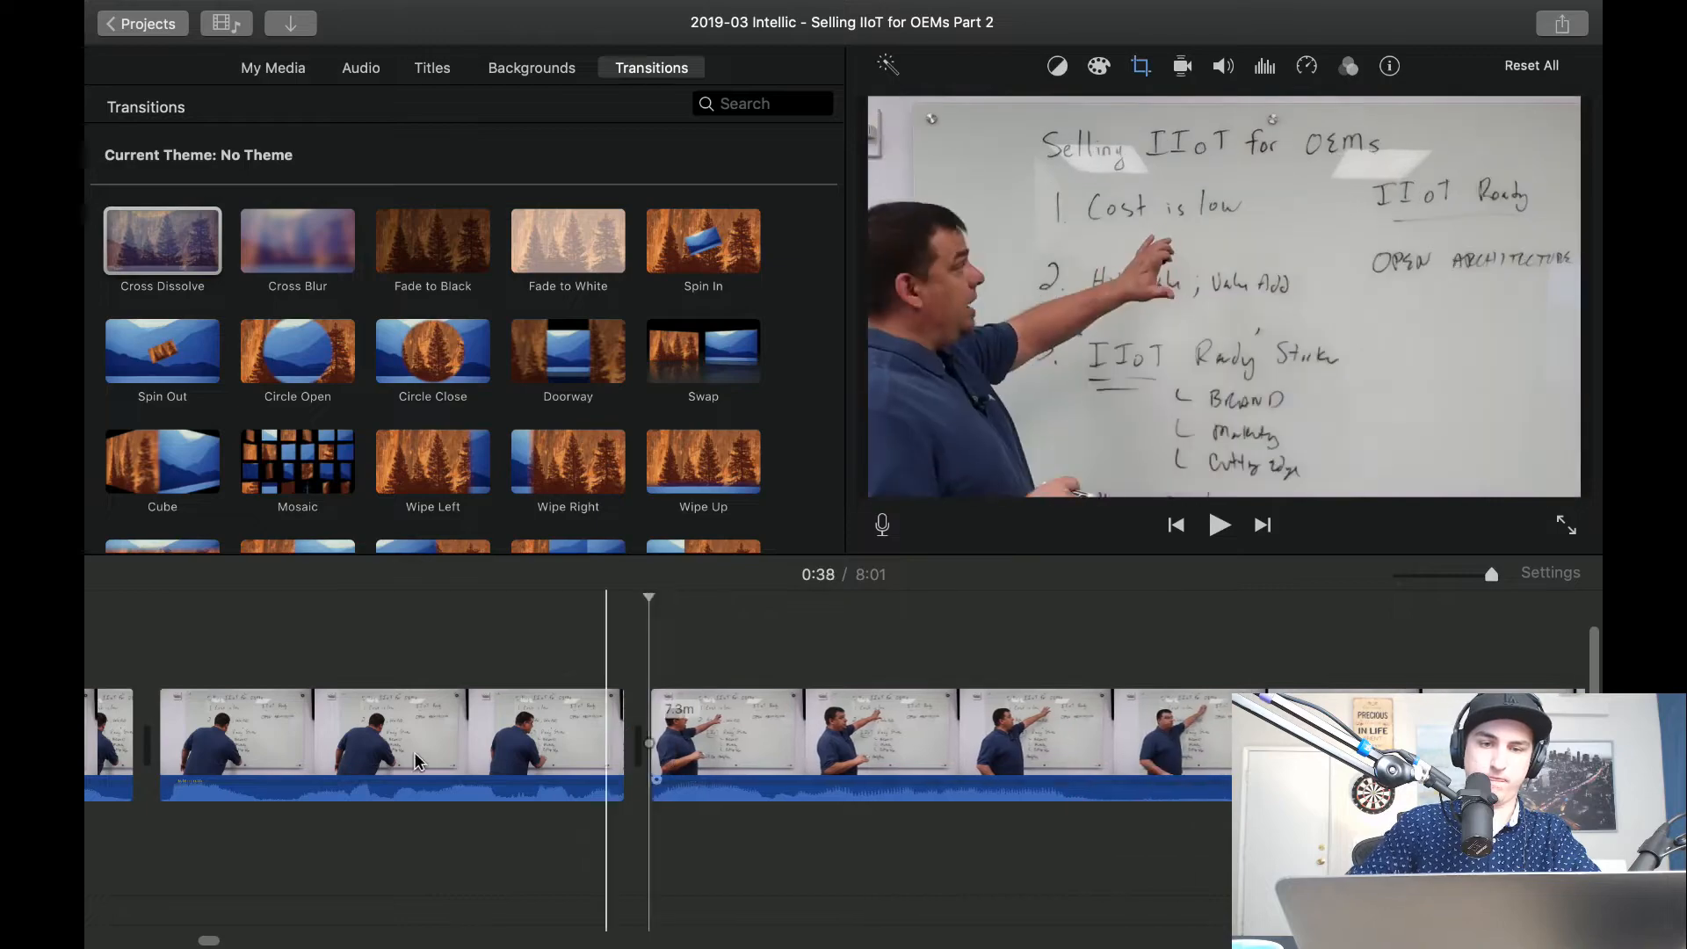
key(space)
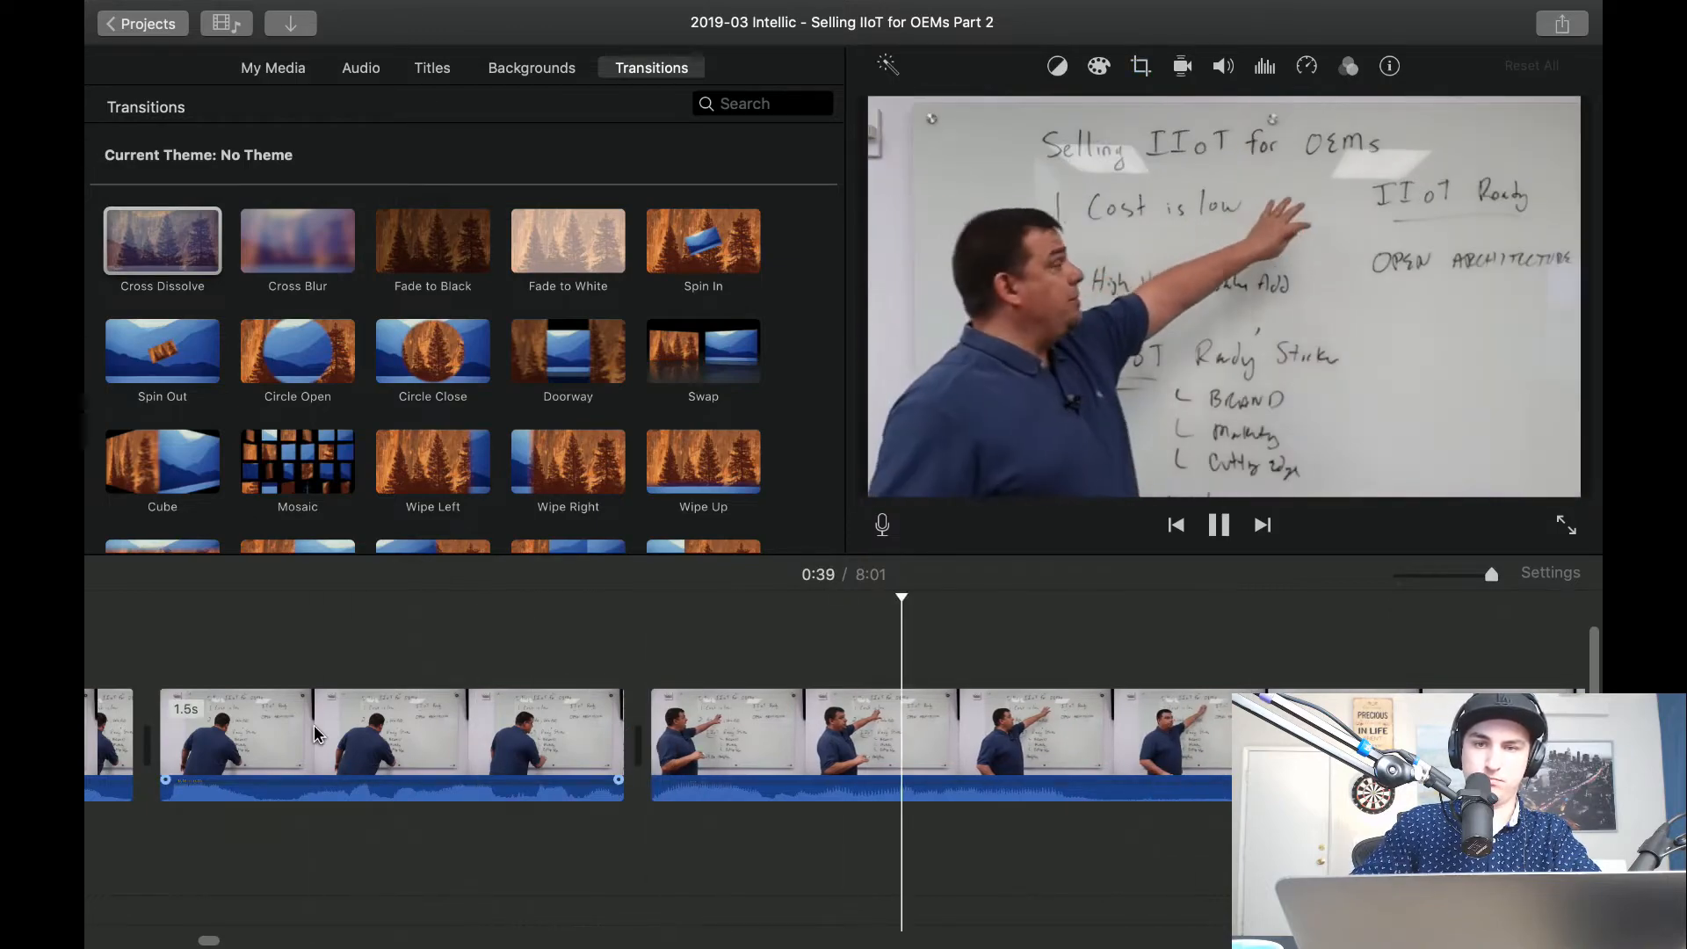
Split the close-up on both sides of the pause about 41 seconds in, delete the piece between, and play on.
scroll(437, 739, right, 8)
scroll(439, 743, left, 2)
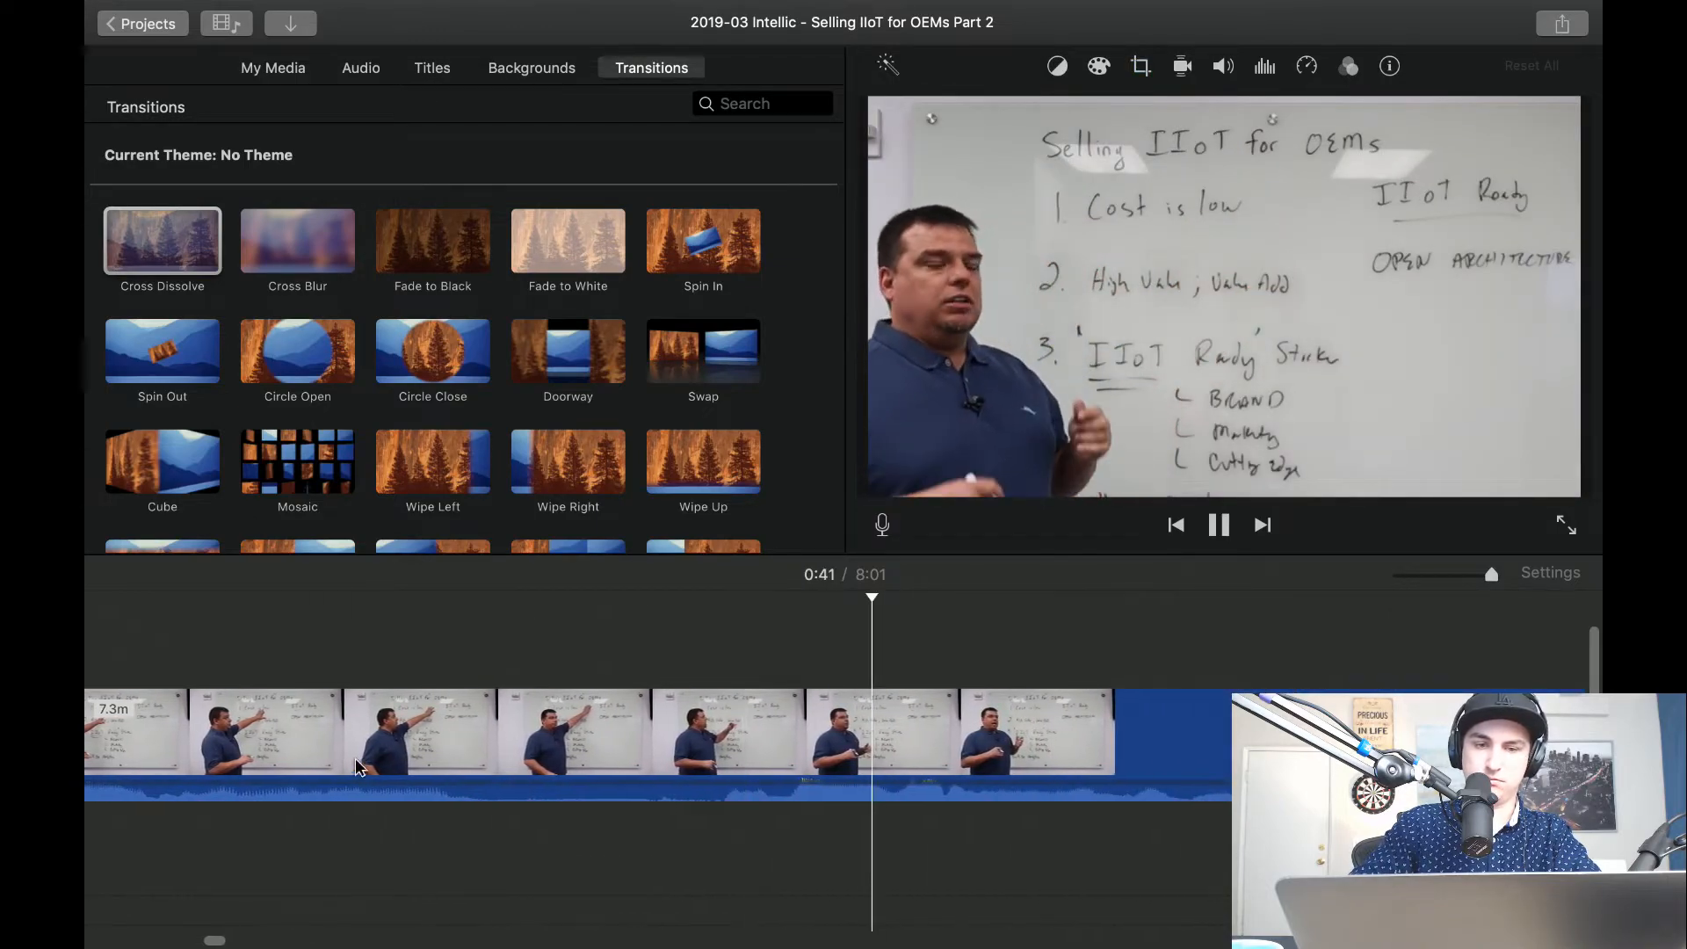
key(space)
key(super+b)
key(super+b)
click(636, 744)
key(Delete)
key(space)
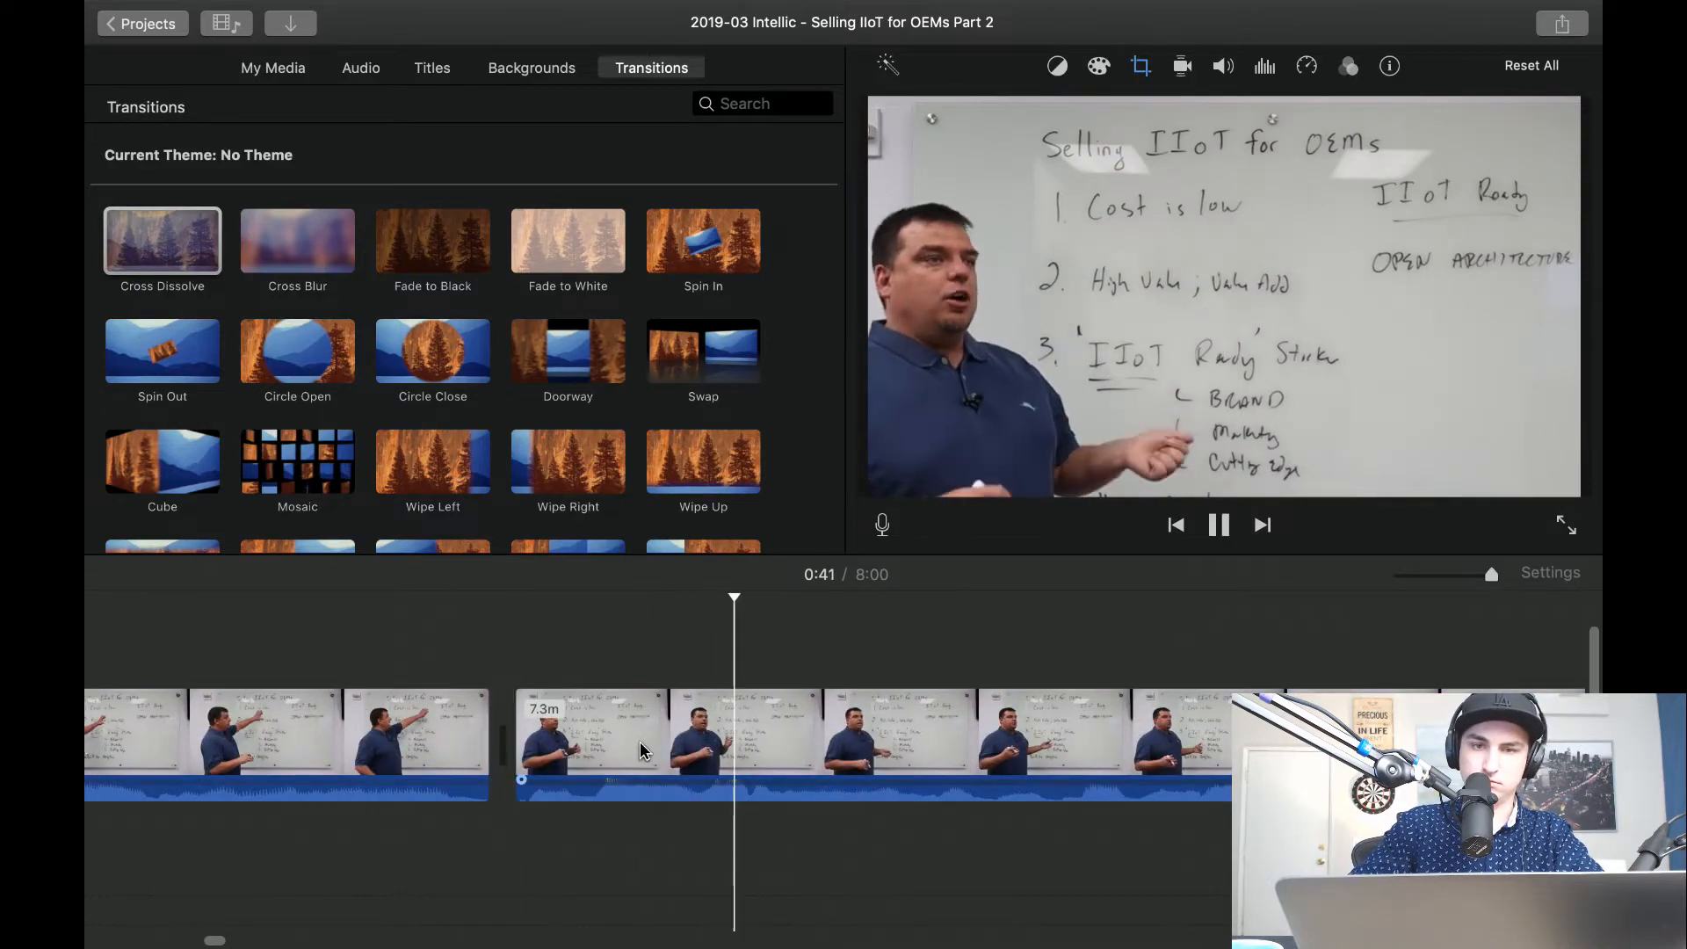
Enlarge the crop frame of the clip starting about 41 seconds in to show more of the presenter and whiteboard, and play it.
click(694, 754)
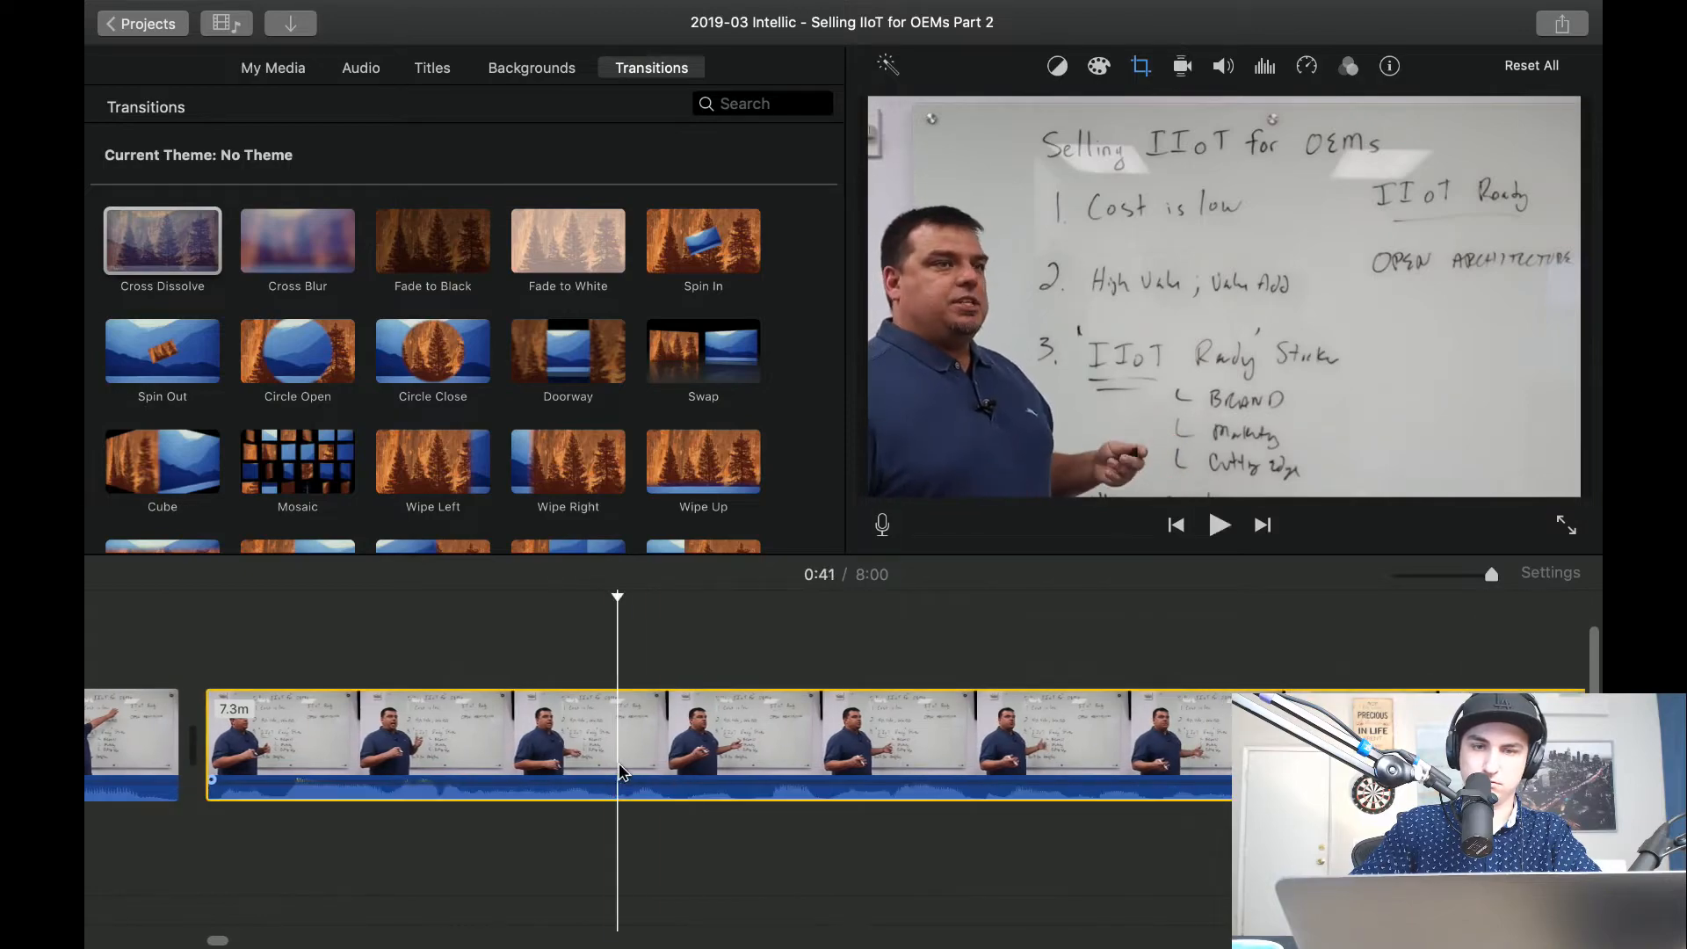
click(1140, 66)
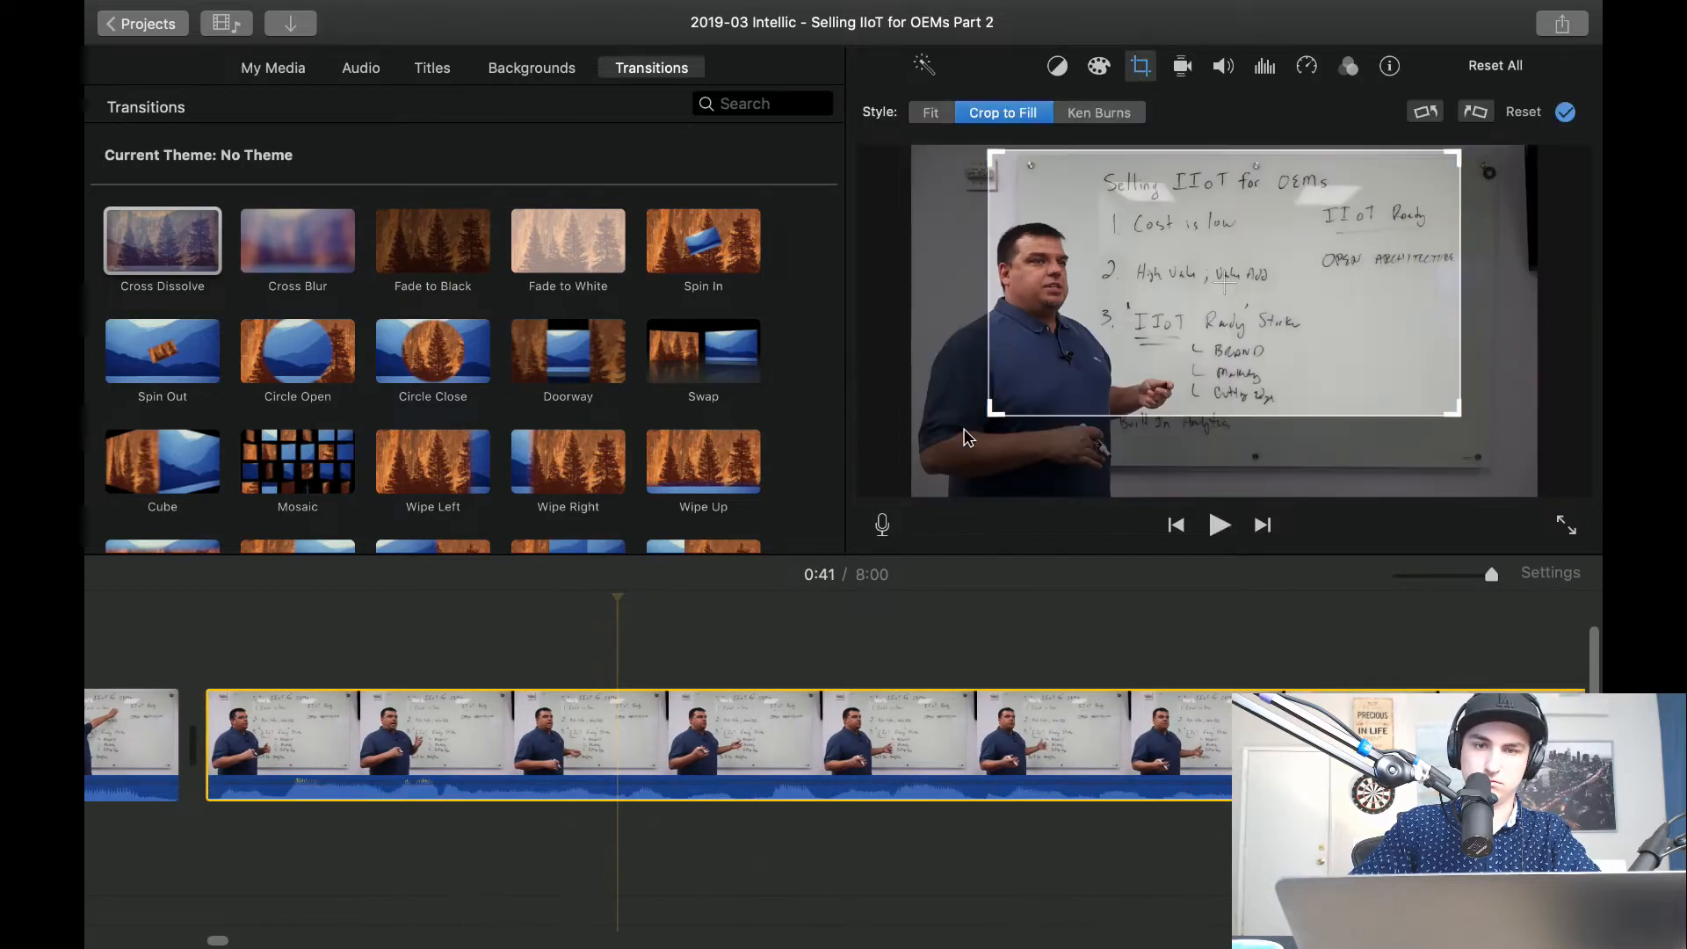
drag(991, 413, 907, 451)
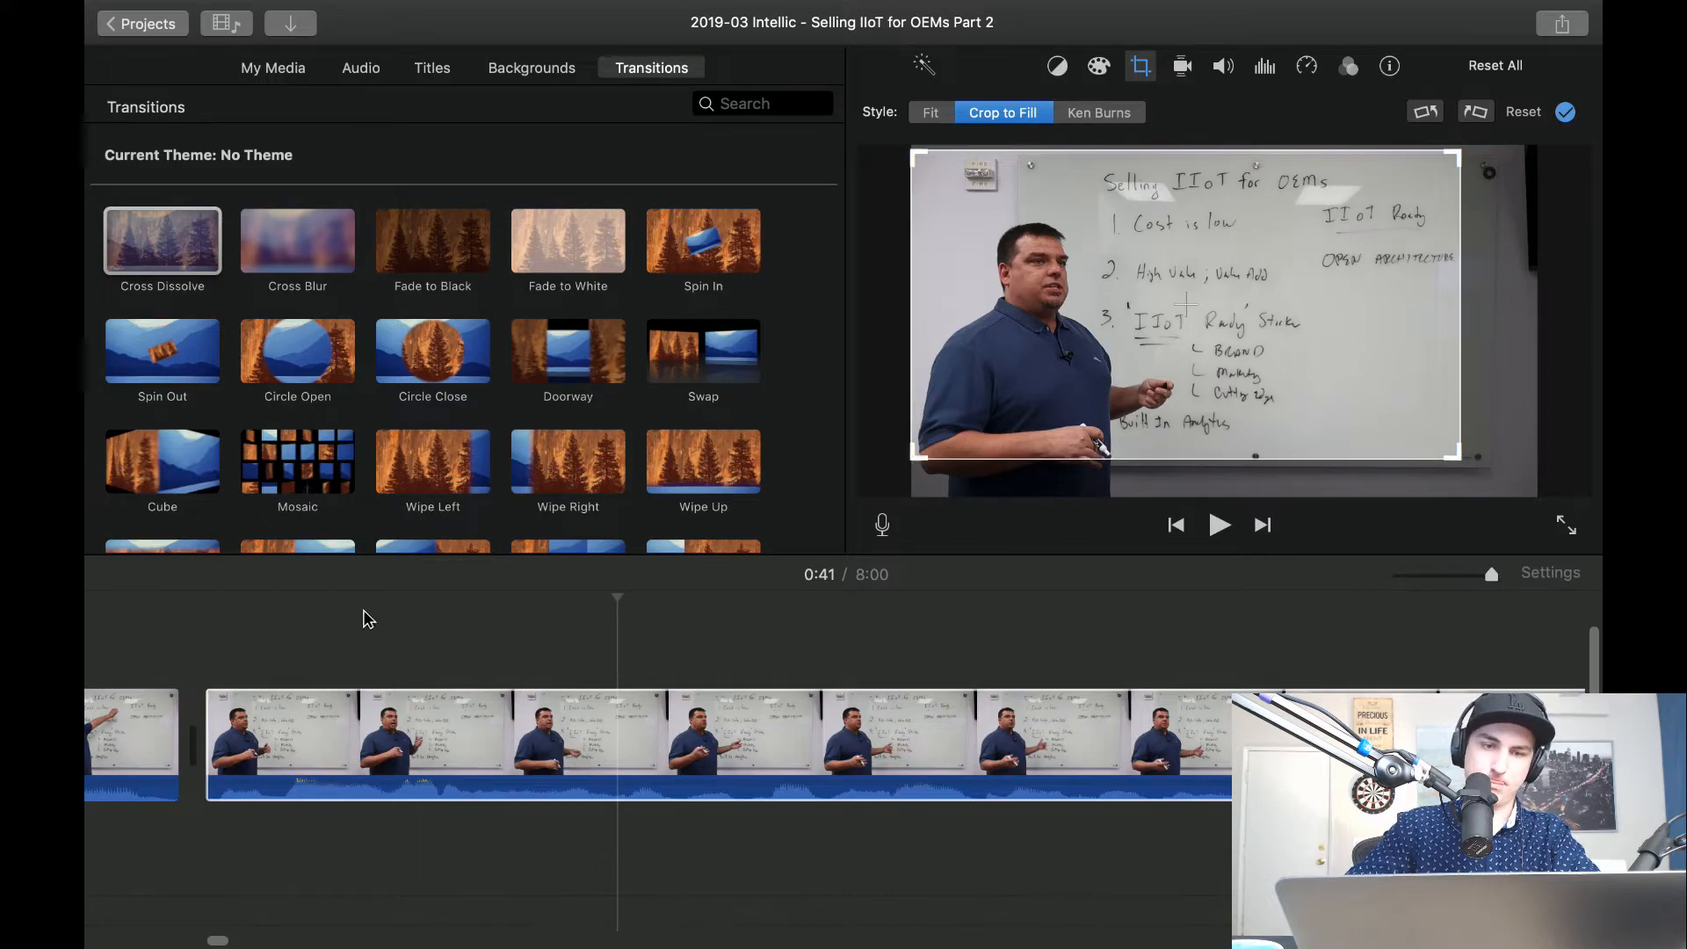
click(203, 630)
key(space)
scroll(422, 638, right, 3)
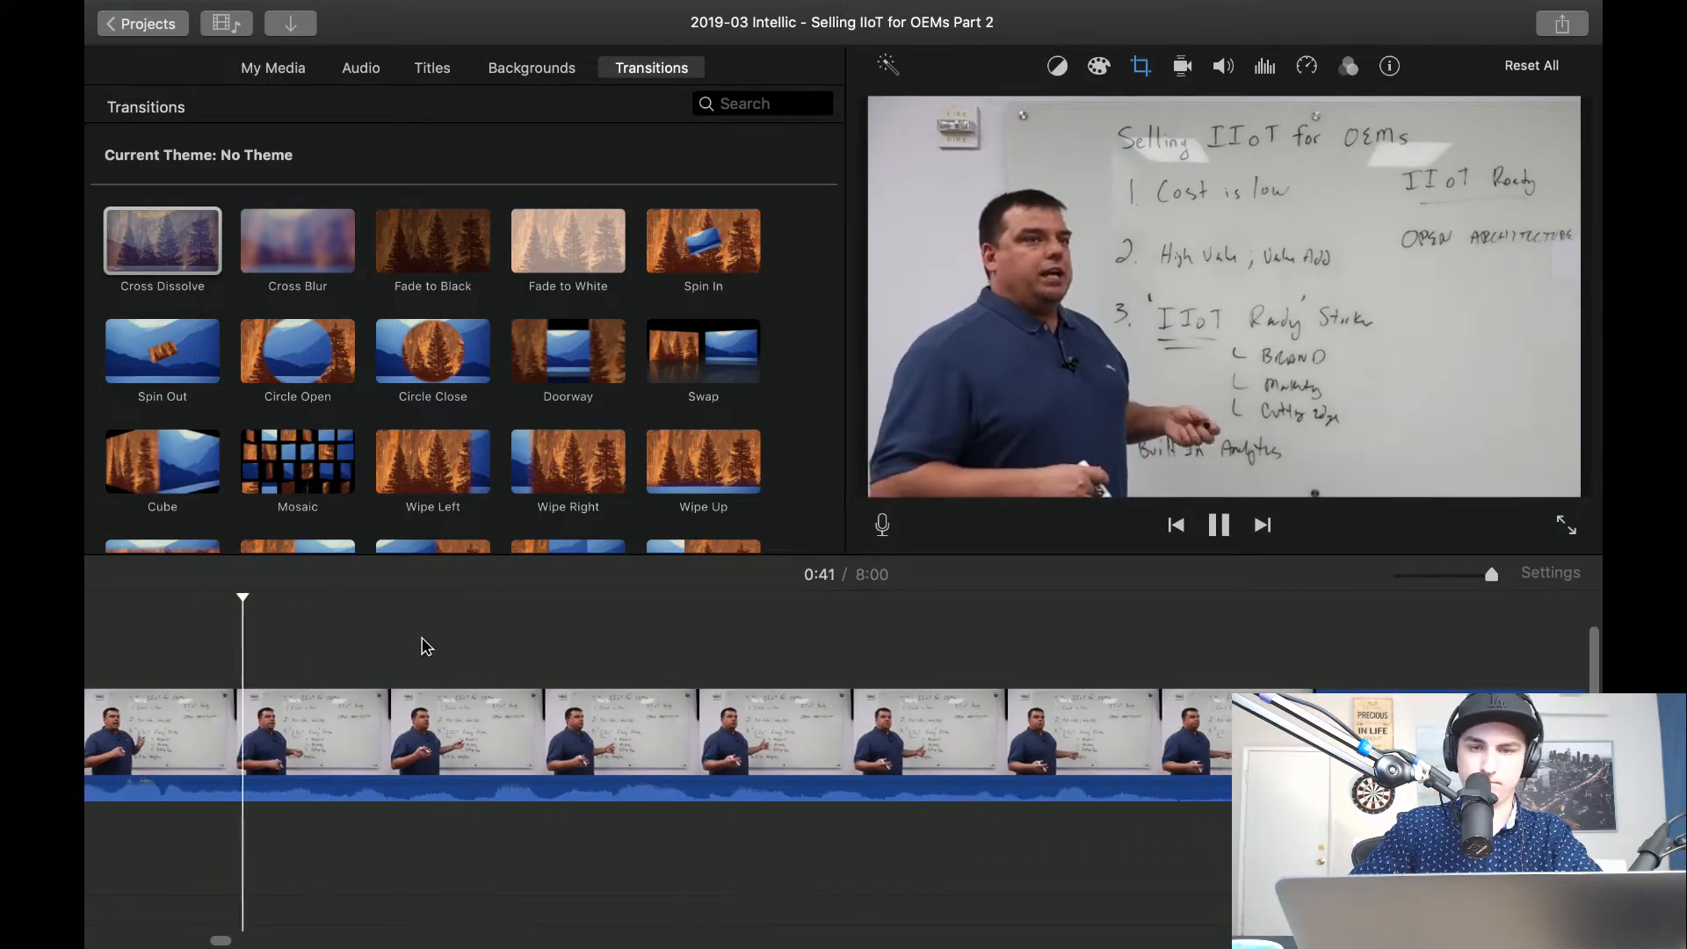
Split the clip at both ends of the pause between about 45 and 47 seconds and delete the piece between.
scroll(422, 647, right, 1)
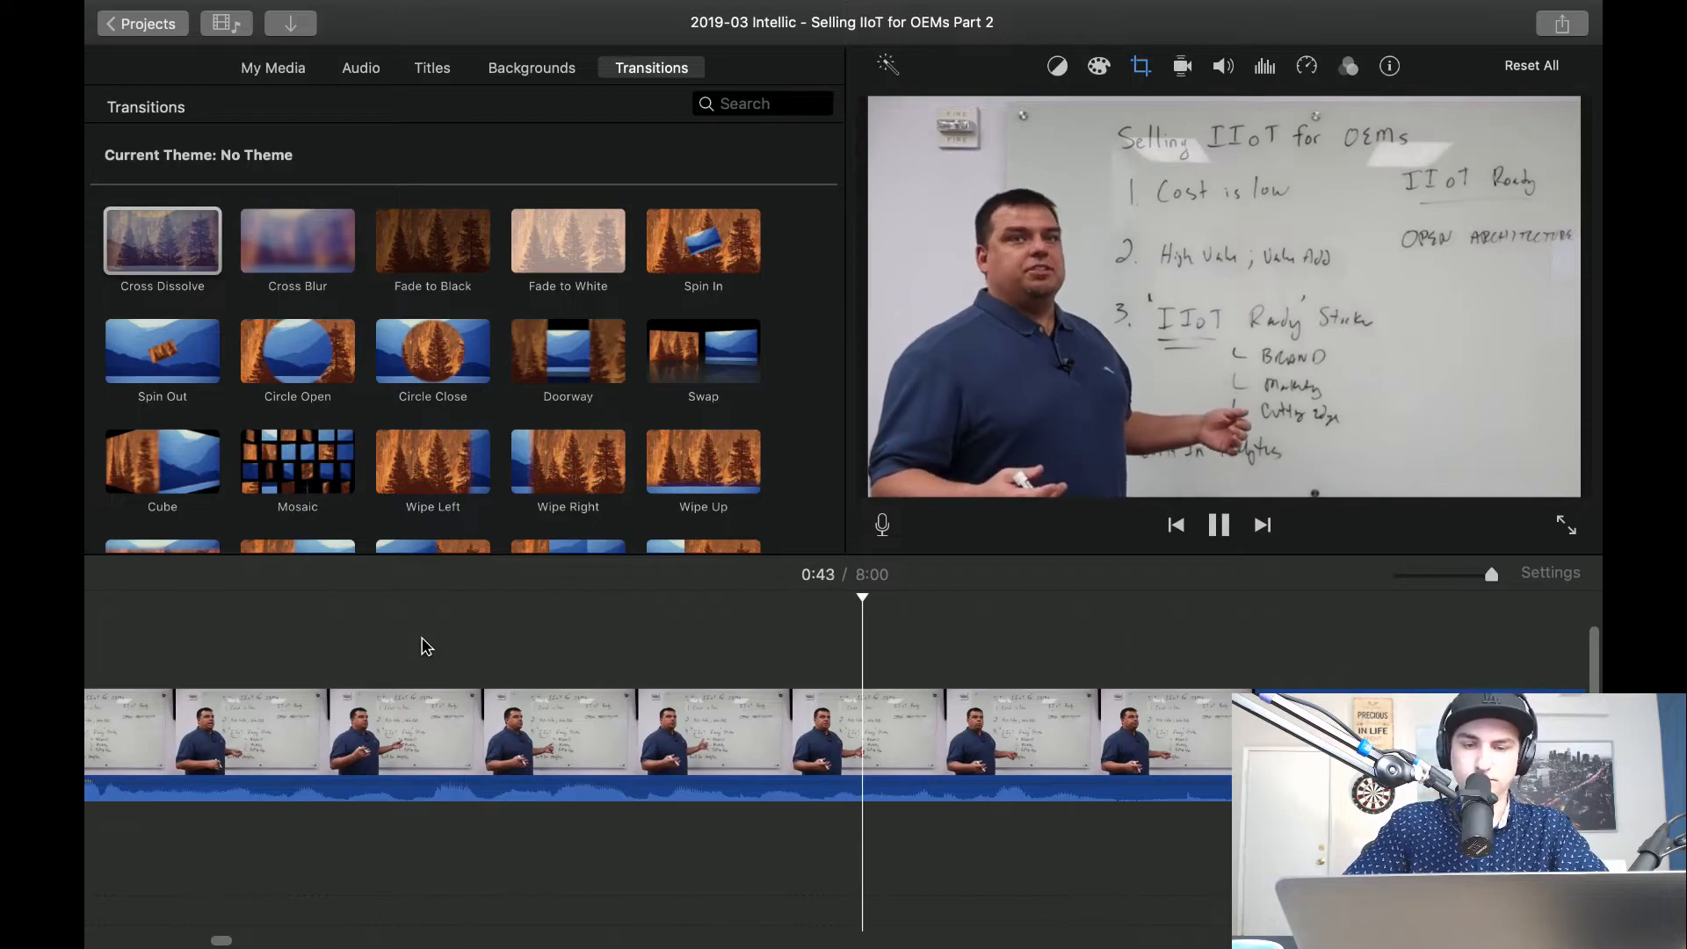
scroll(715, 680, right, 8)
key(space)
key(super+b)
key(space)
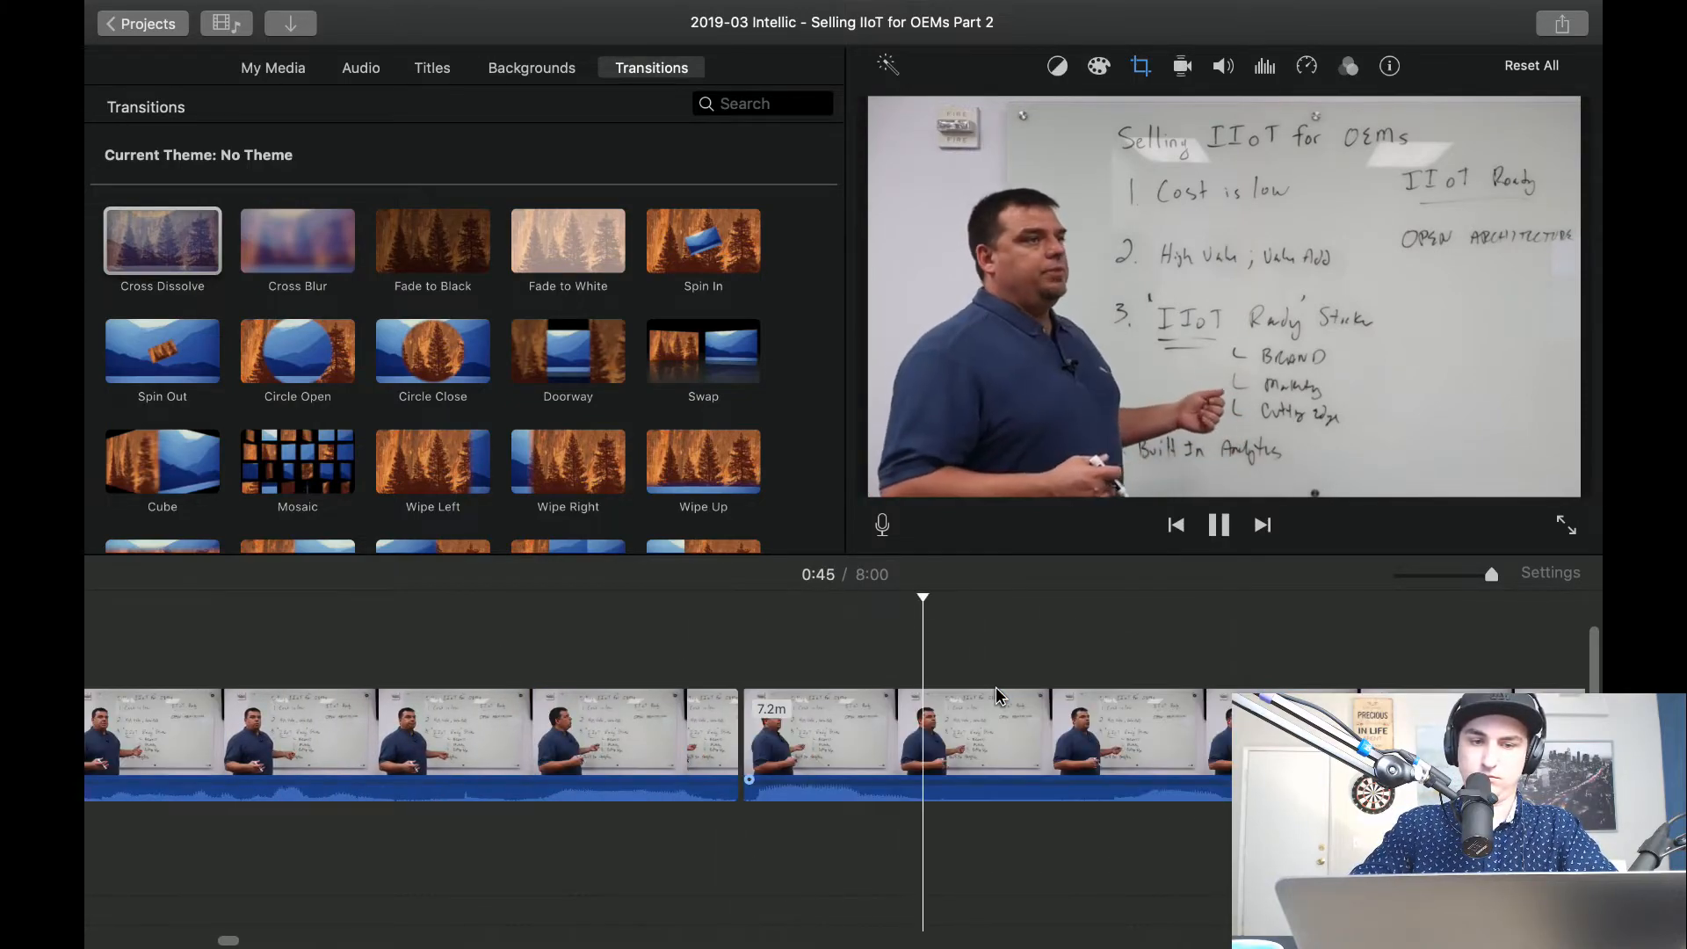
key(space)
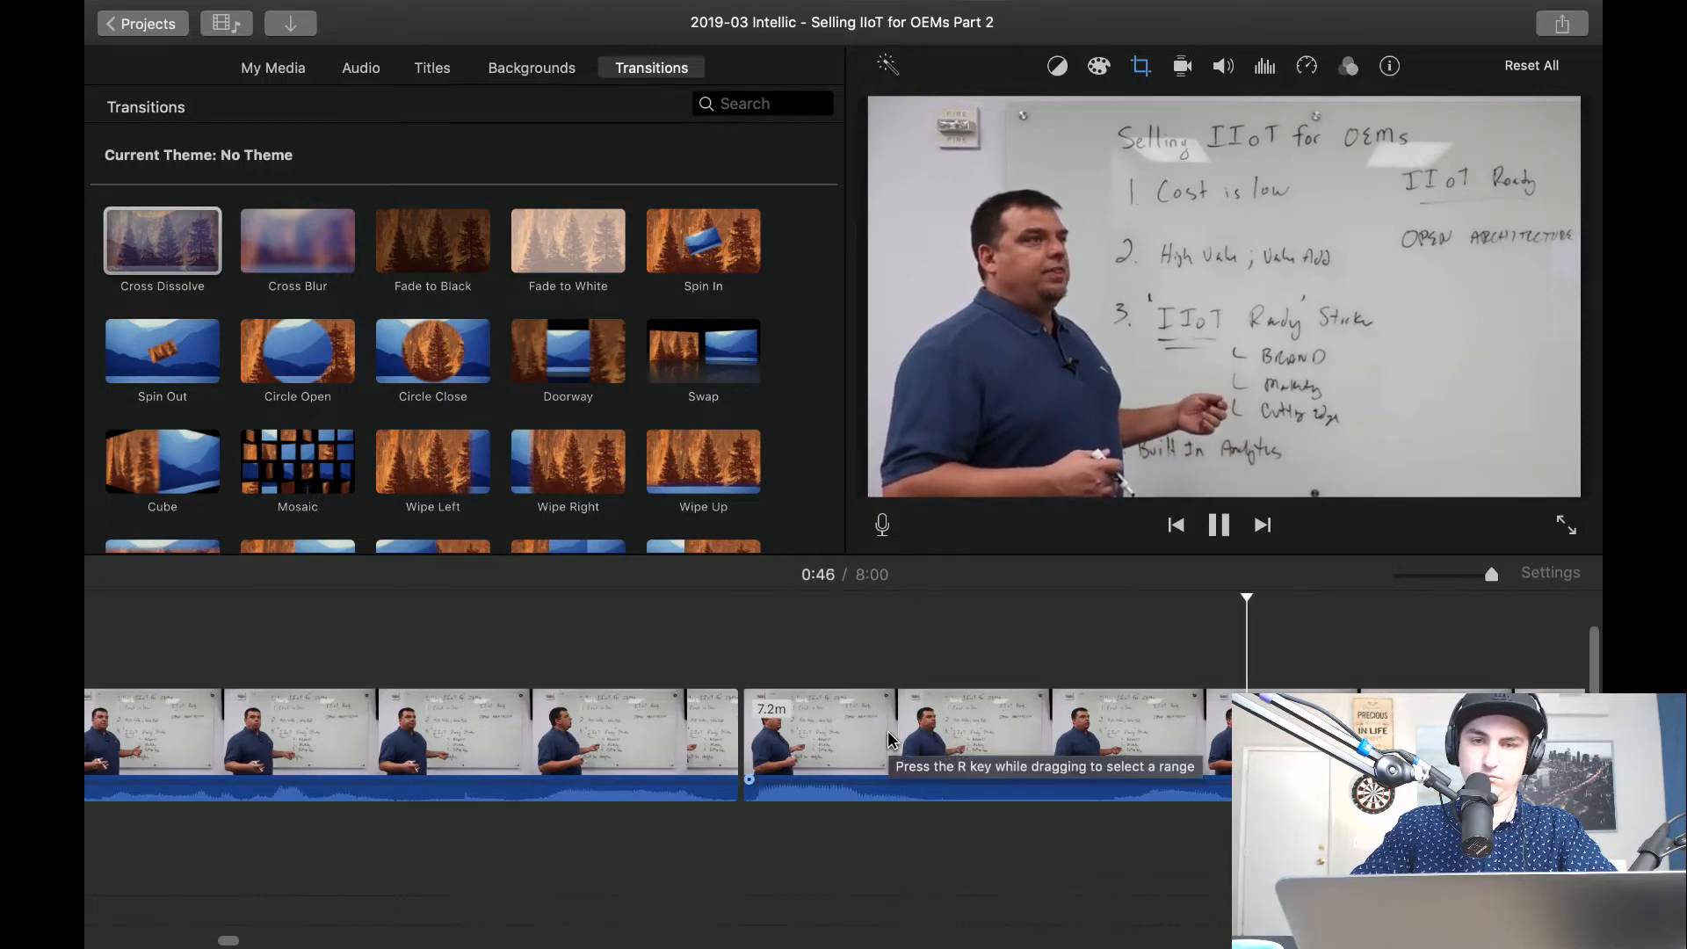
key(space)
key(super+b)
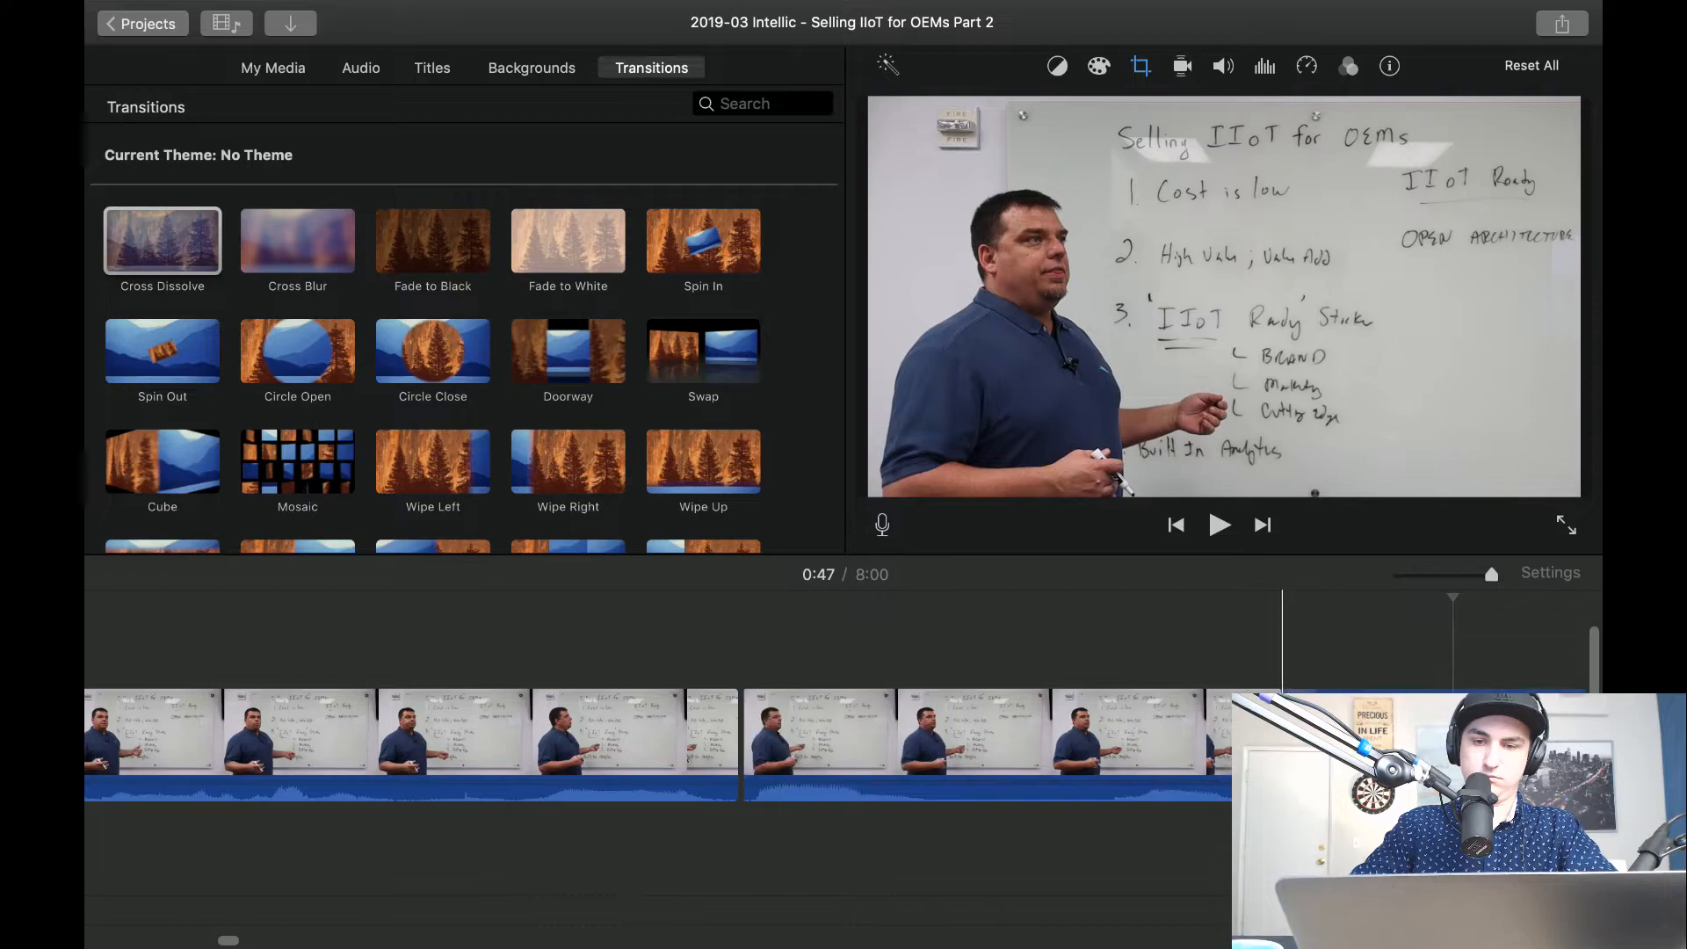
key(super+z)
key(super+b)
click(1017, 762)
key(Delete)
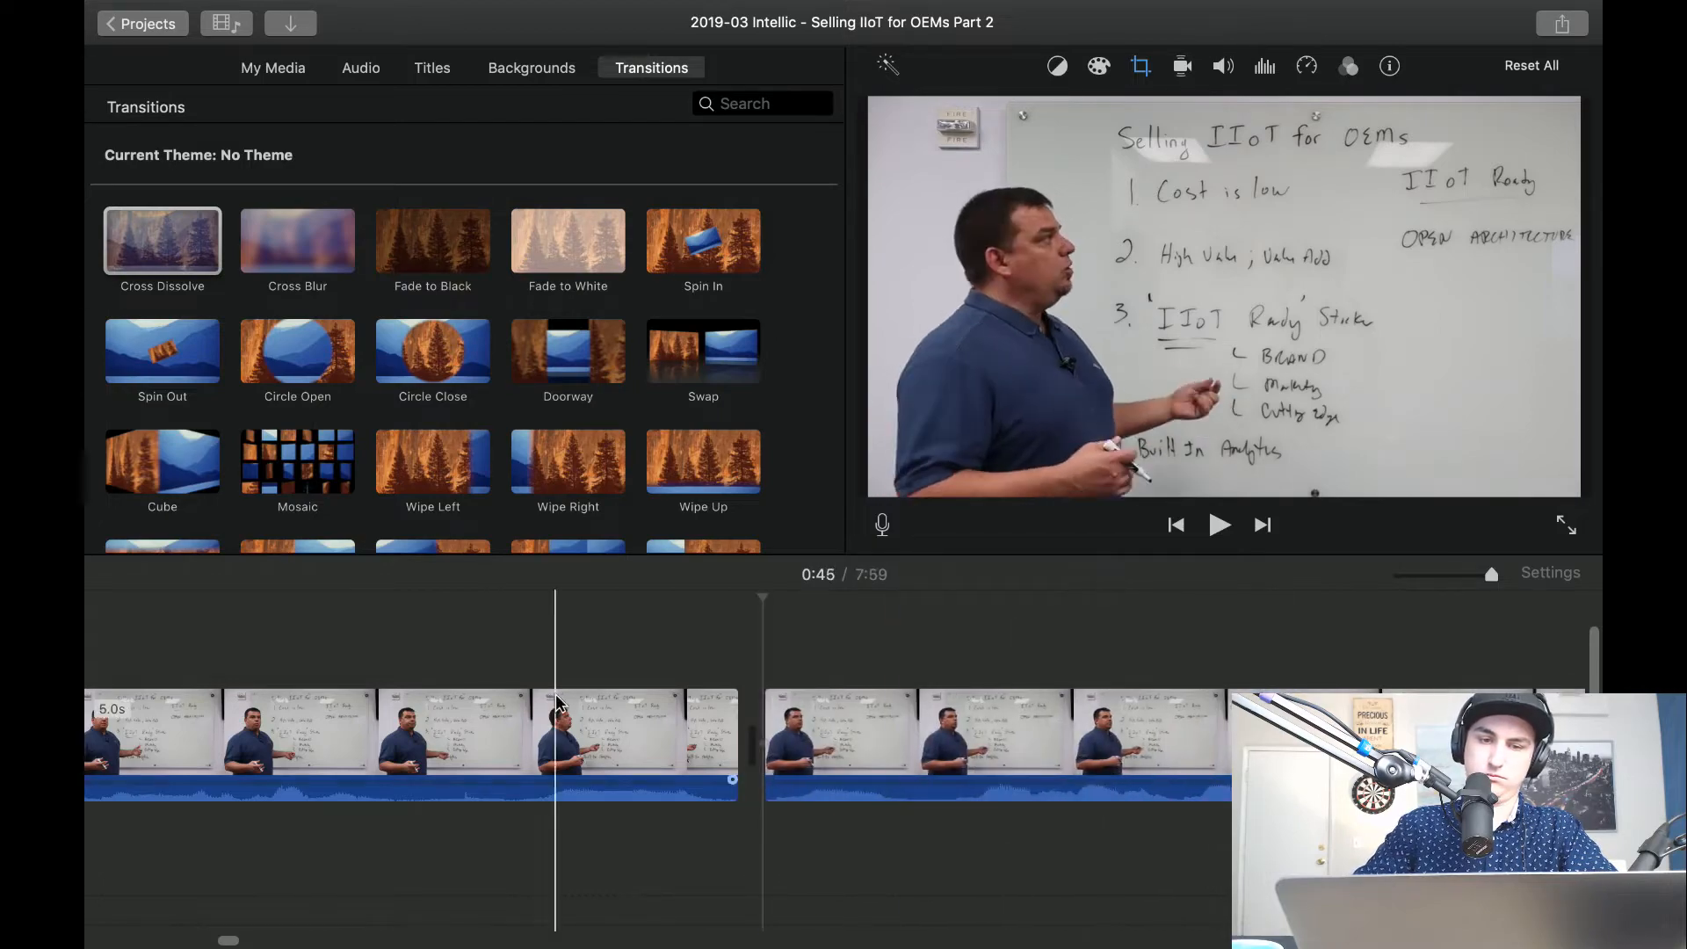
Play across the cut made about 45 seconds in, split off another unneeded piece there, delete it, and resume playback.
key(space)
key(space)
key(super+b)
key(Delete)
key(space)
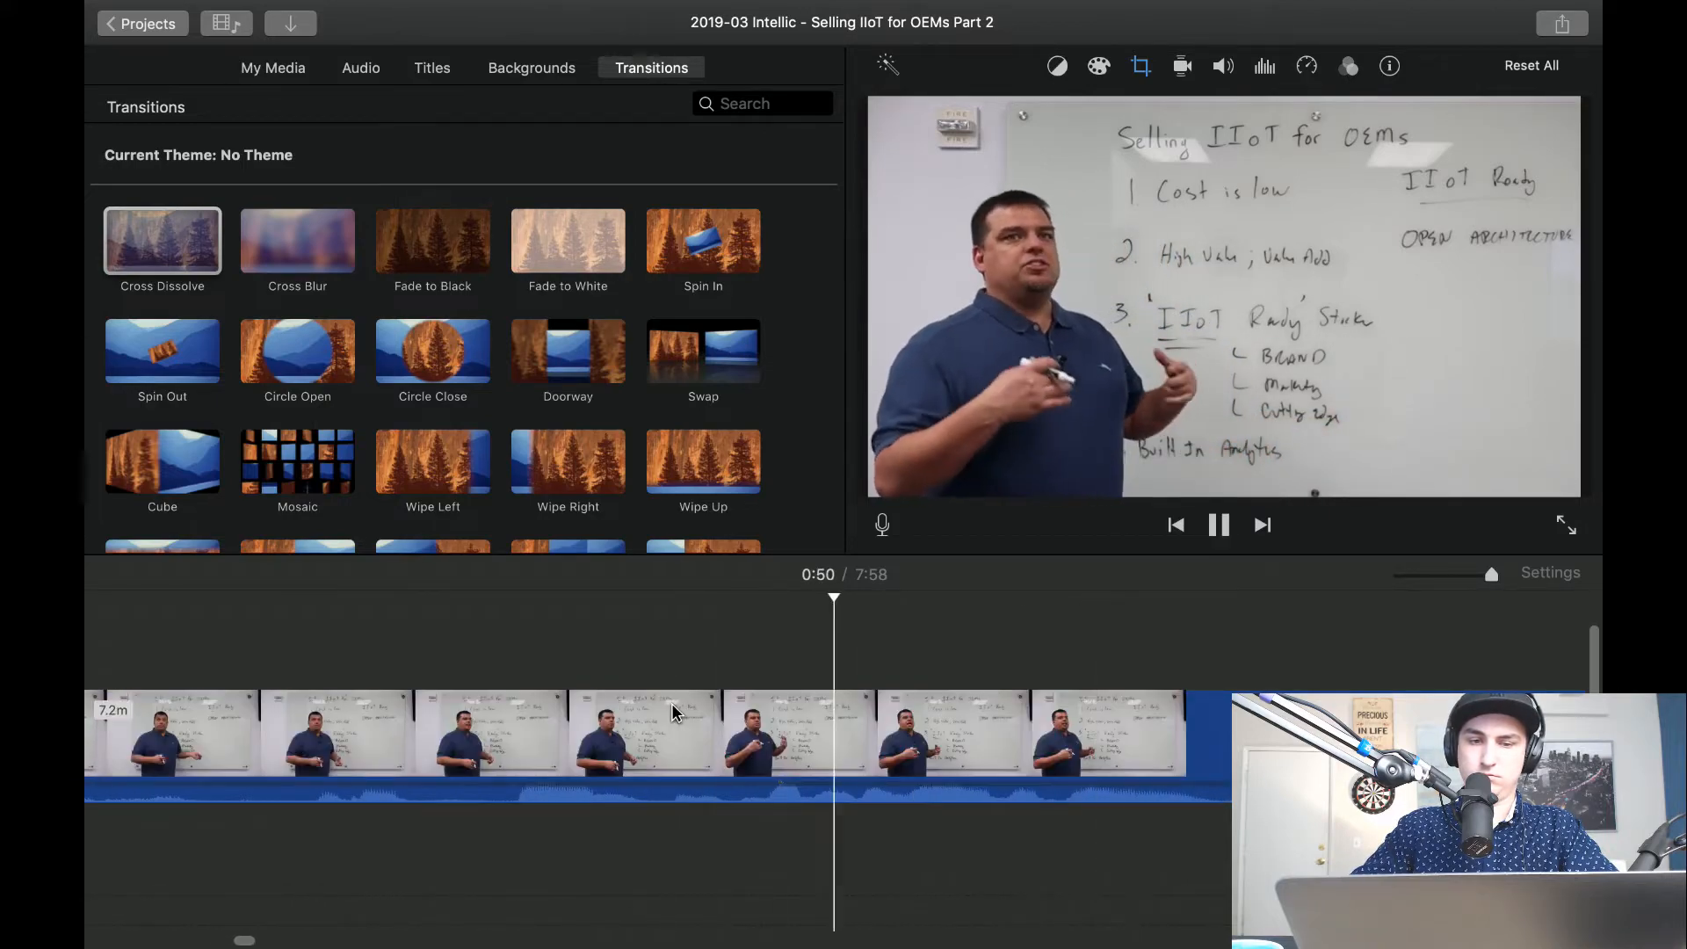
Split the clip on both sides of the pause about 50 seconds in, delete the piece between, and play the join.
key(space)
key(super+b)
key(super+b)
key(Delete)
click(419, 710)
key(space)
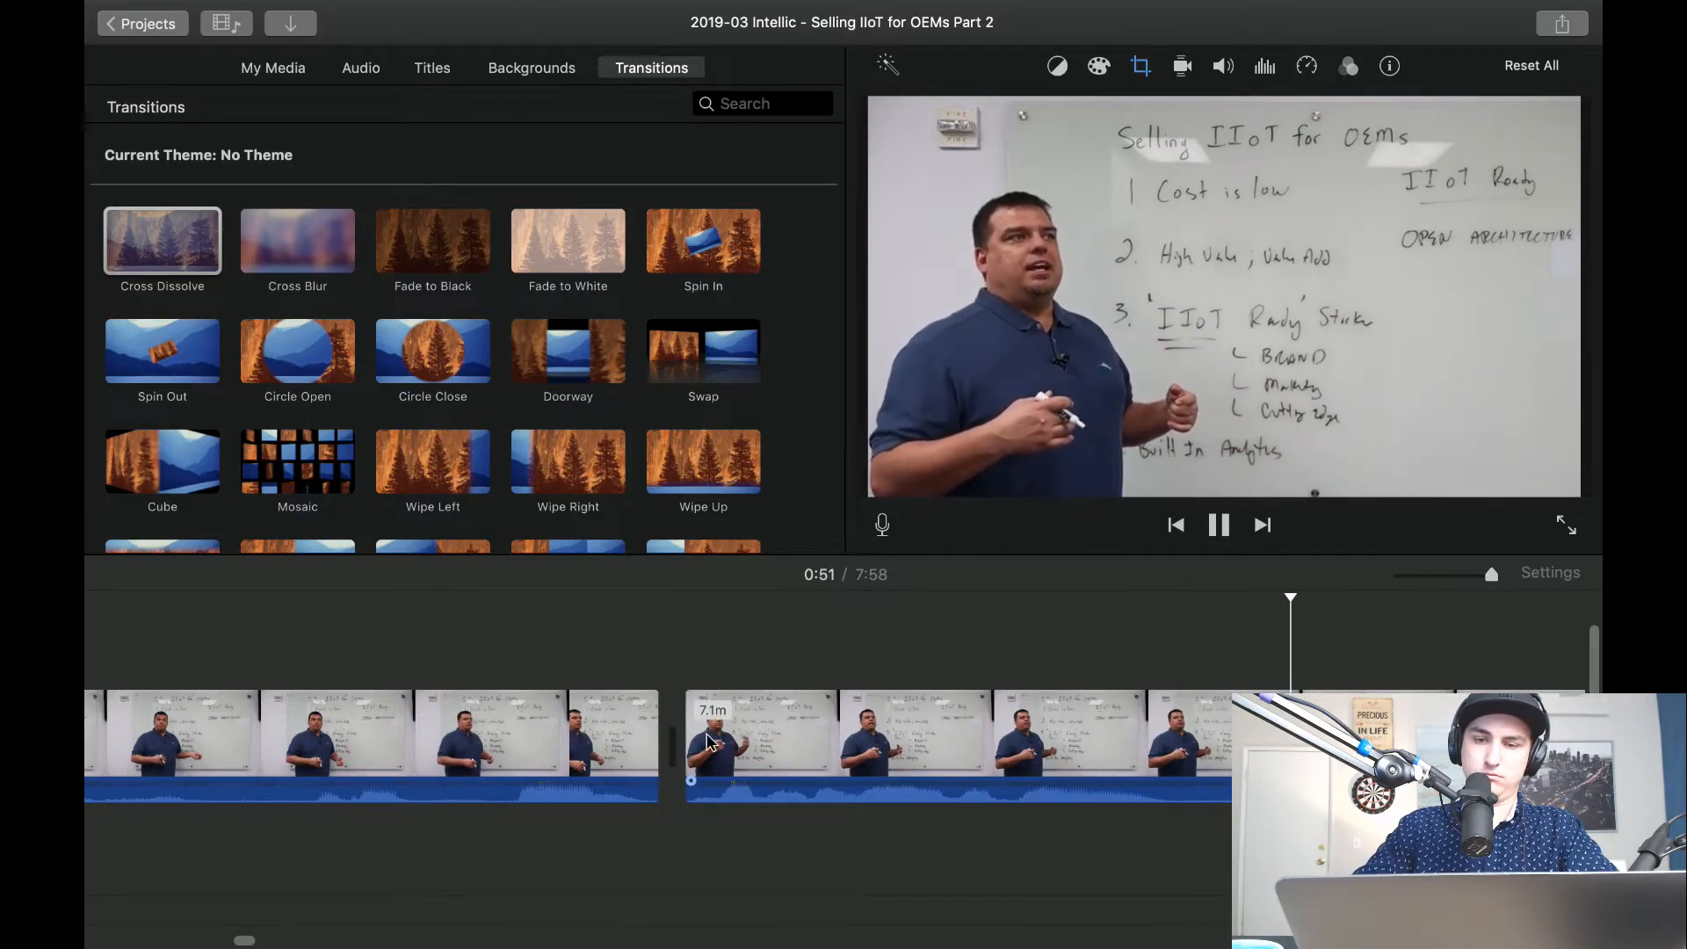
Split the following clip about 52 seconds in and again just over a second further on to isolate the unwanted passage.
scroll(724, 739, right, 5)
key(space)
key(space)
key(space)
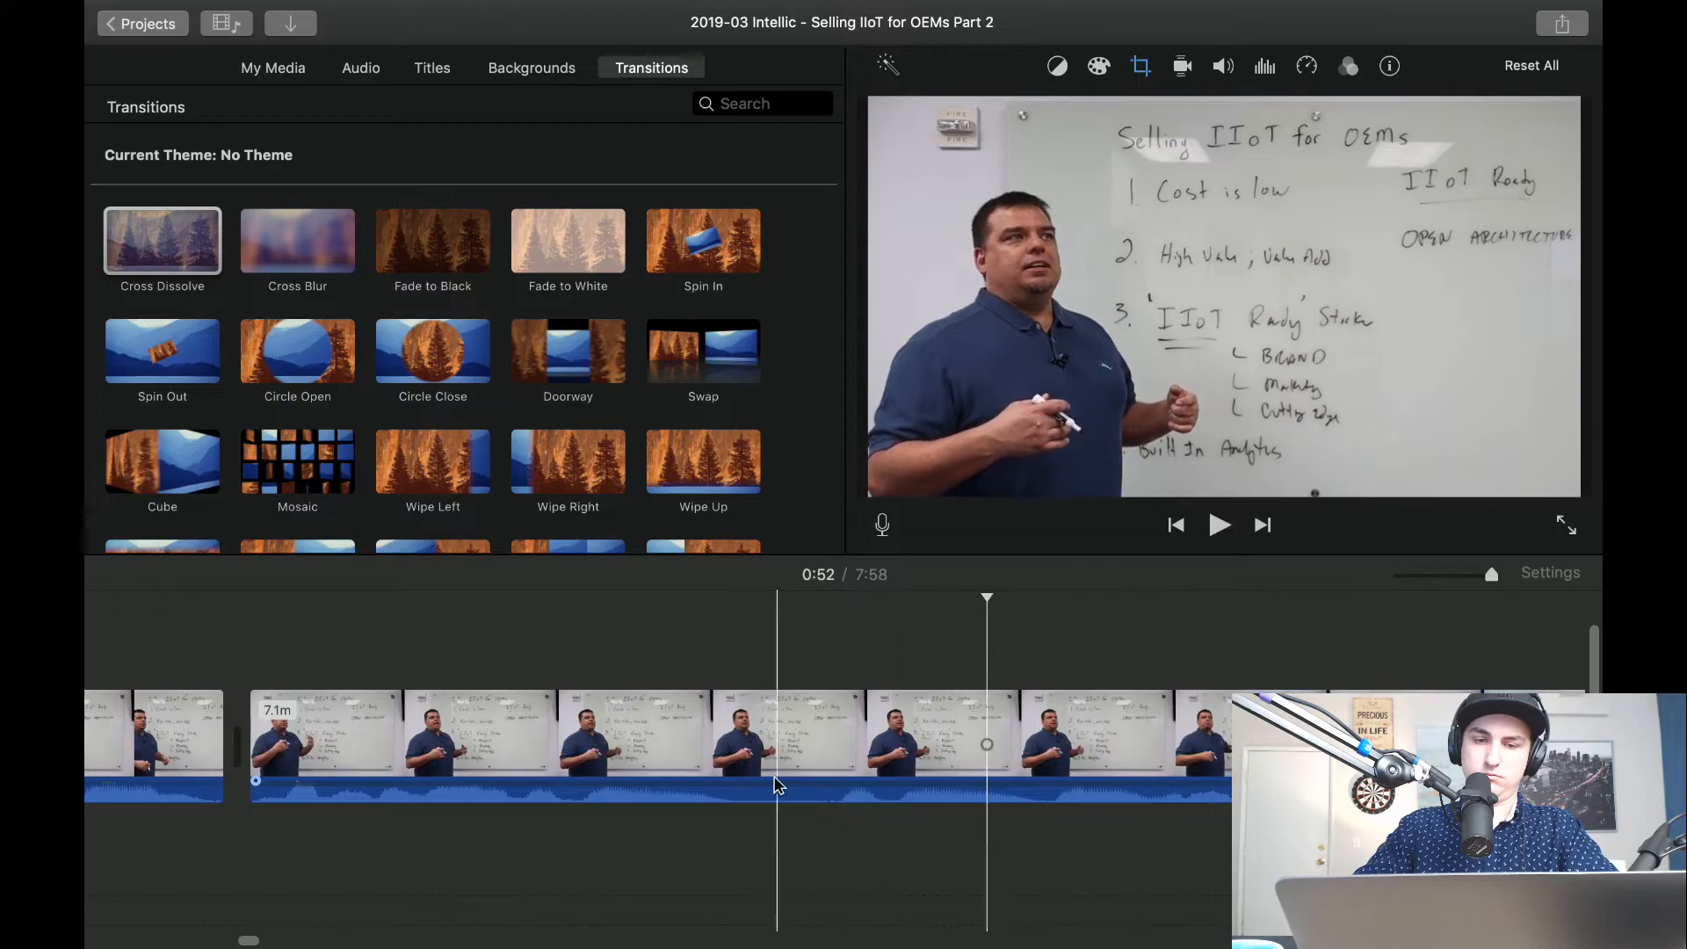
key(super+b)
key(space)
key(space)
key(space)
key(space)
key(super+b)
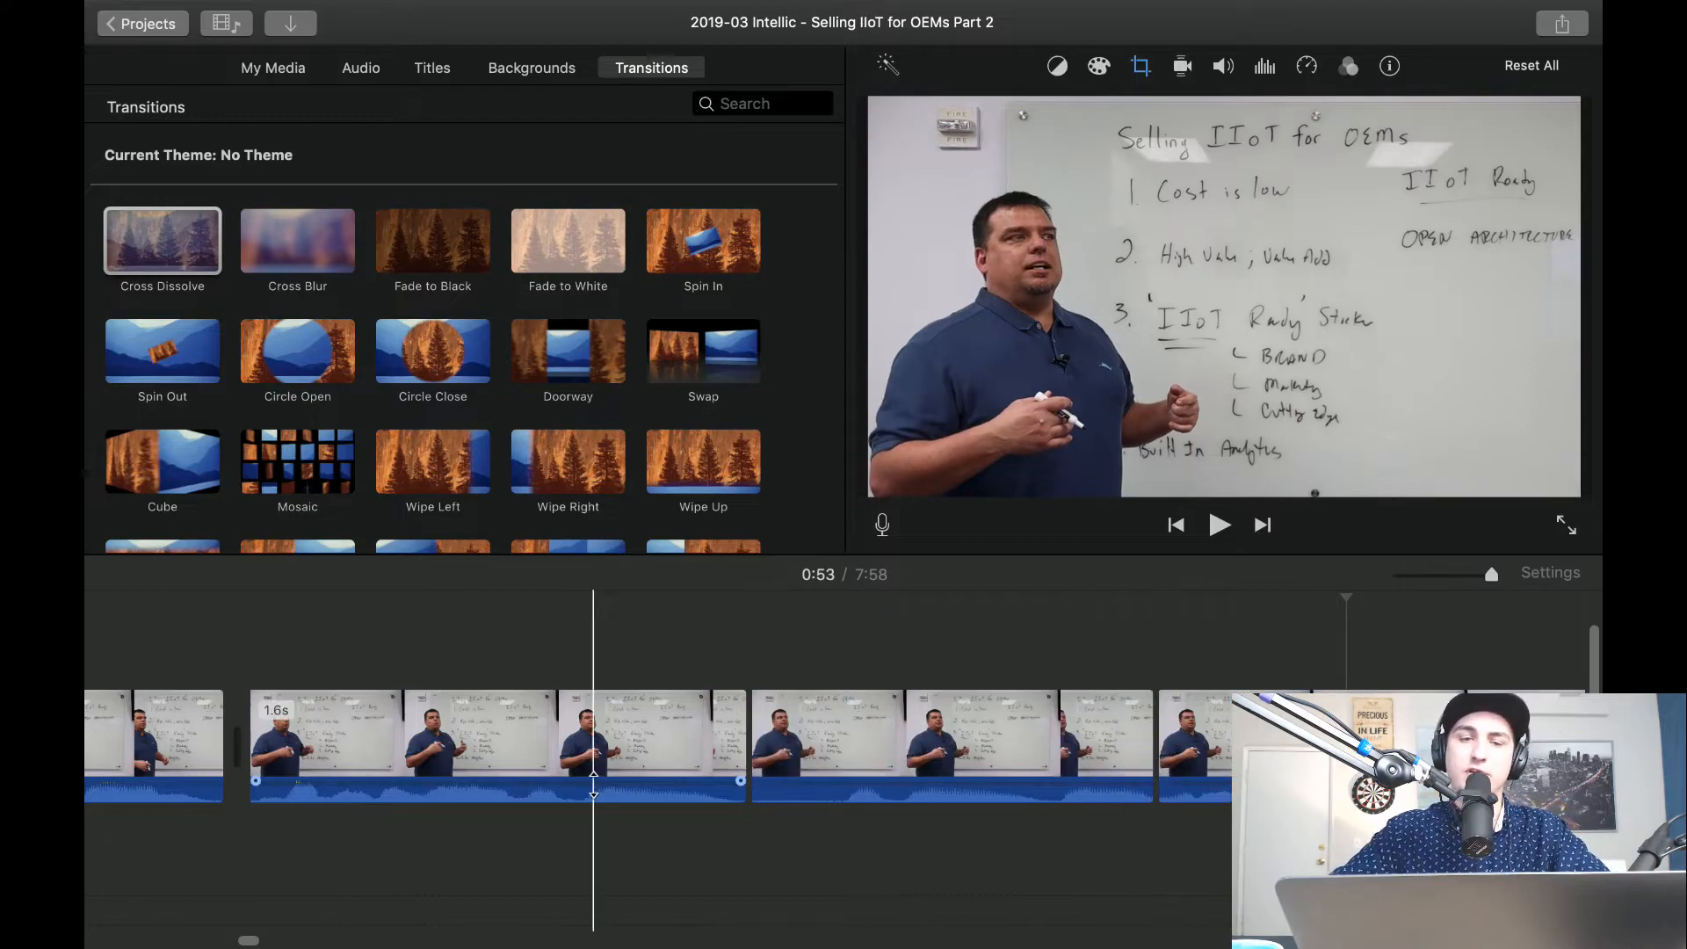
Review the isolated passage after the 1.6-second clip, delete it, and play the shortened section.
scroll(493, 743, left, 1)
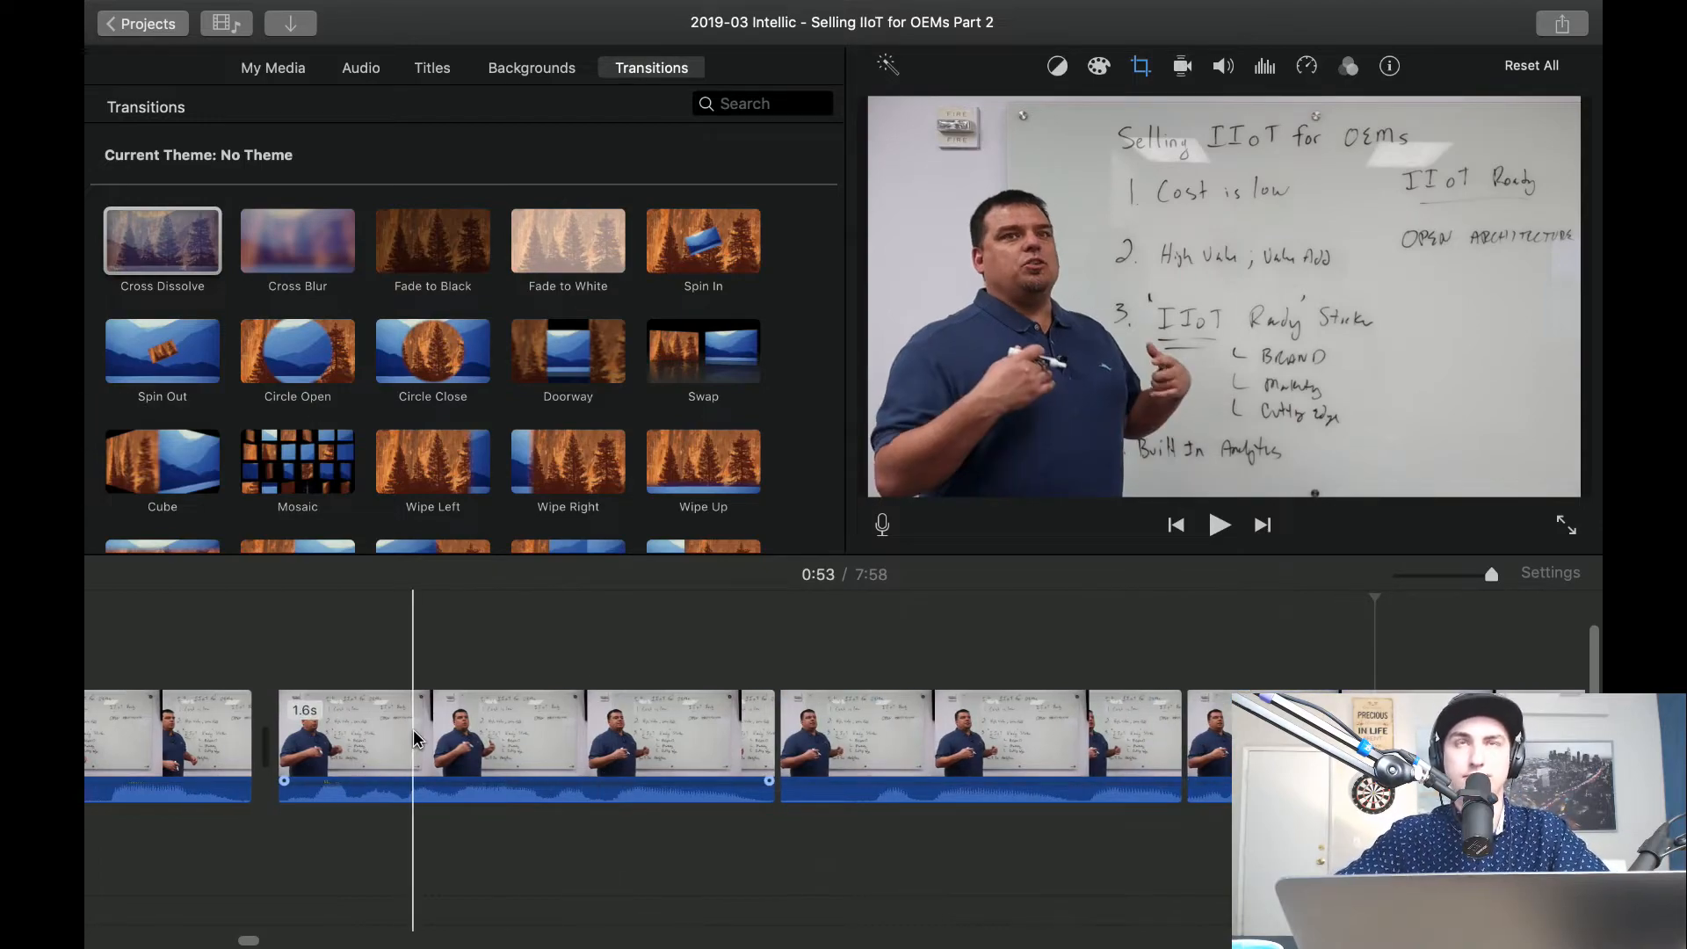
key(space)
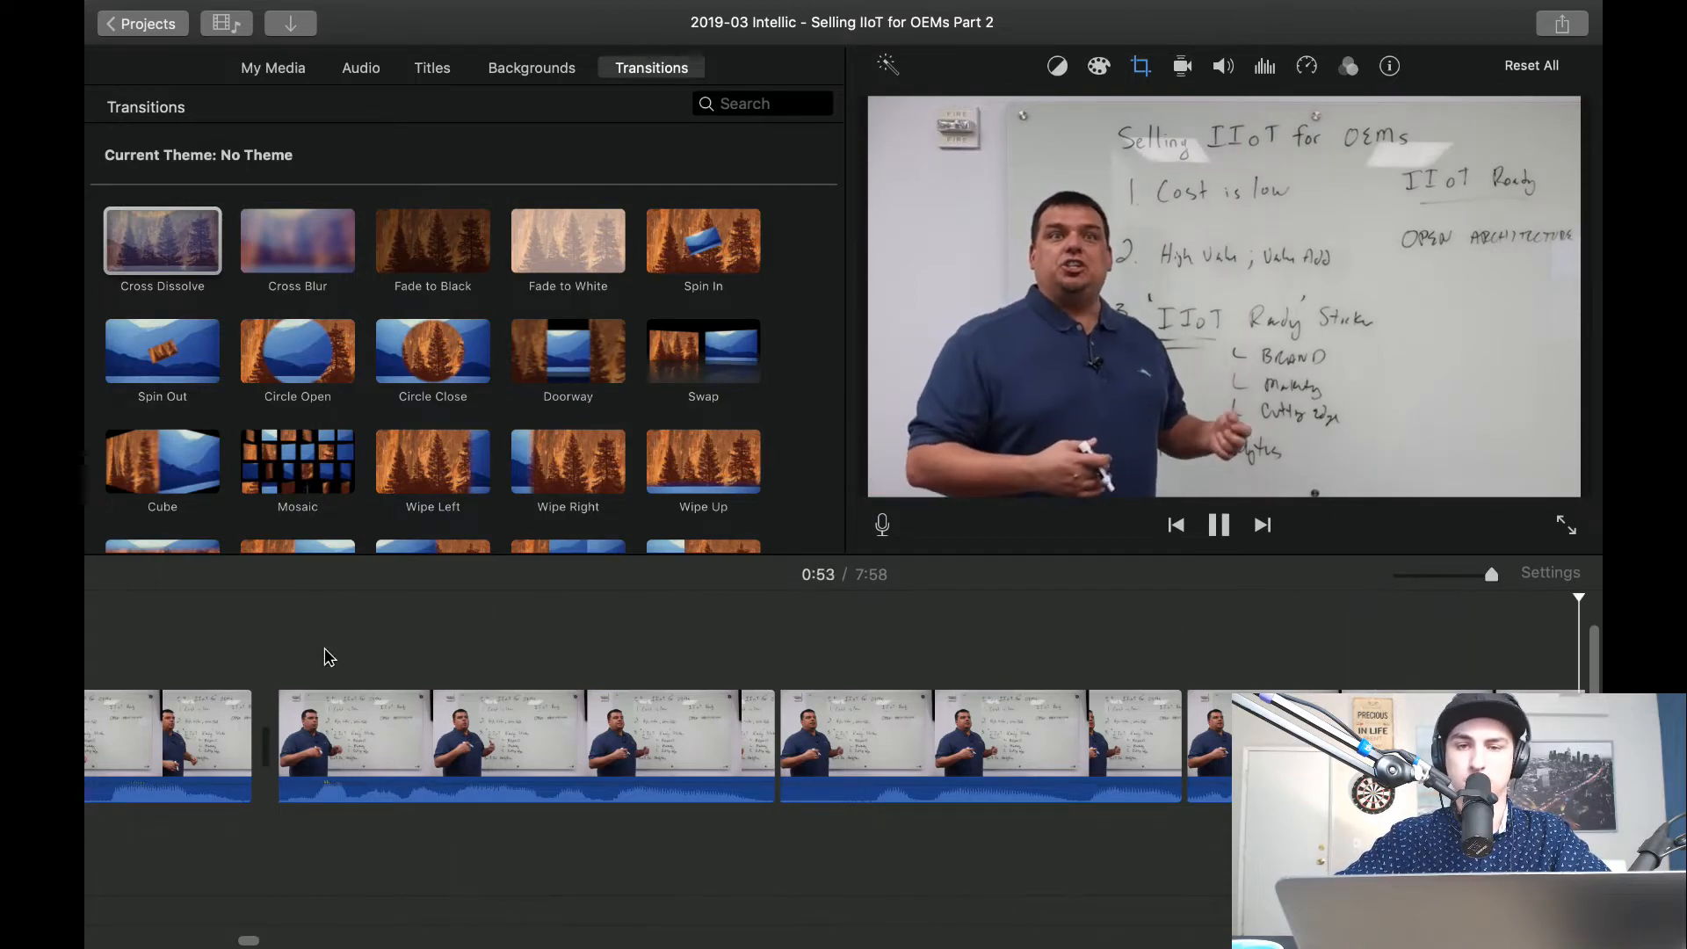
key(space)
scroll(334, 655, left, 7)
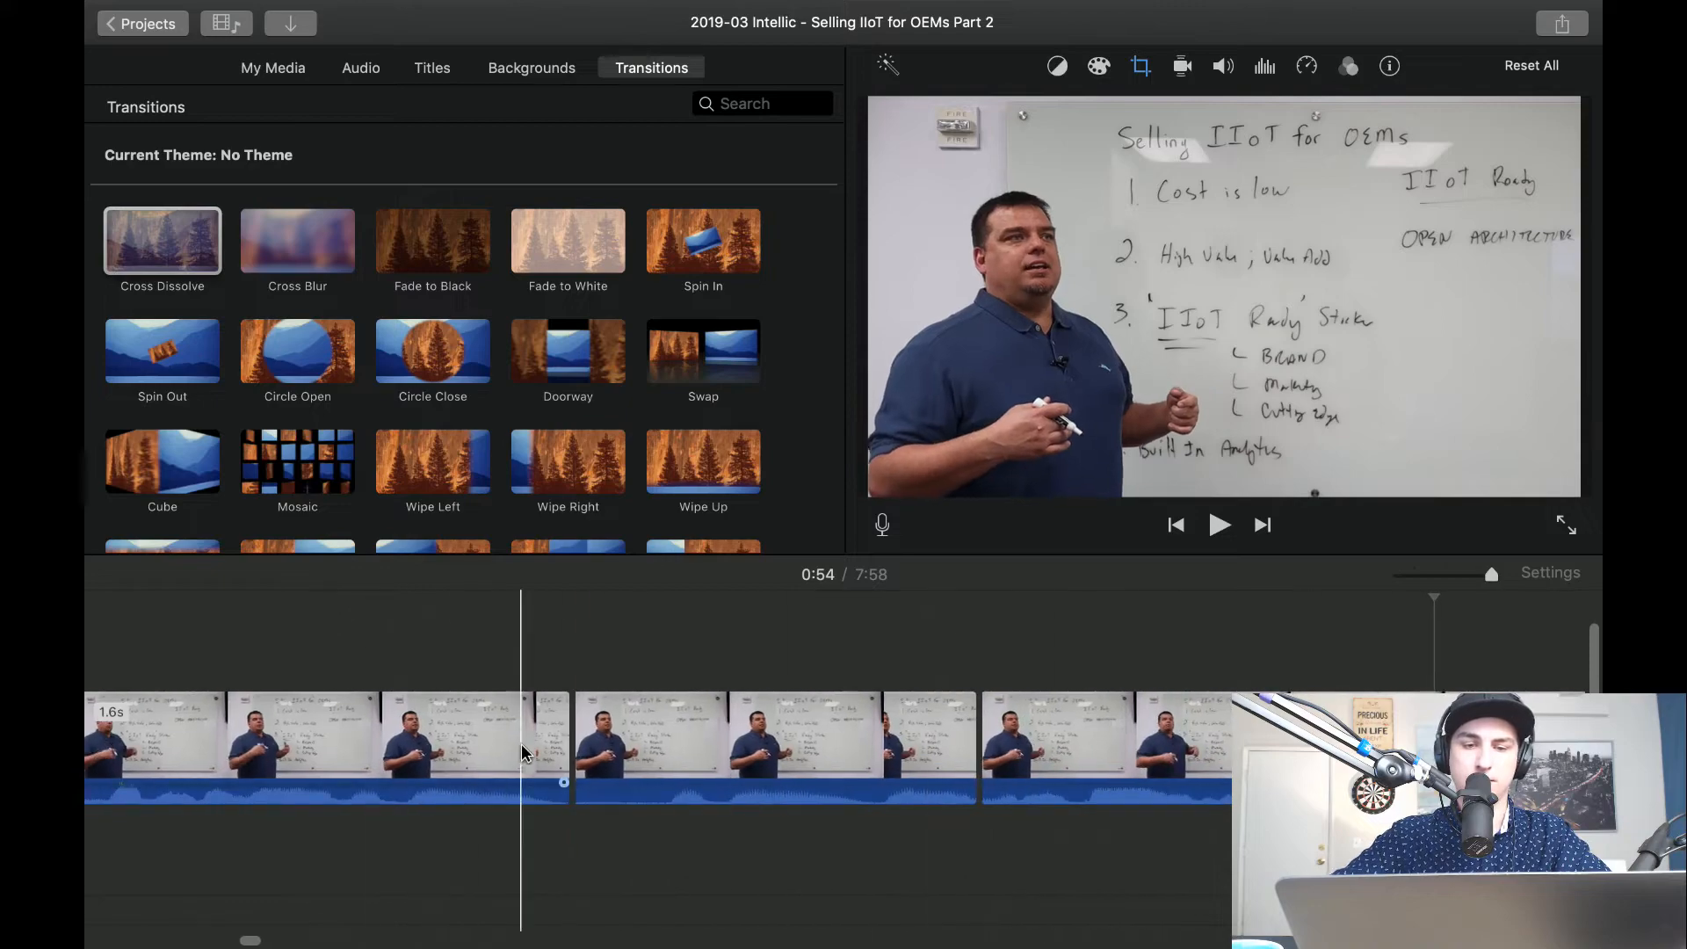
click(746, 705)
key(Delete)
scroll(747, 706, left, 2)
key(space)
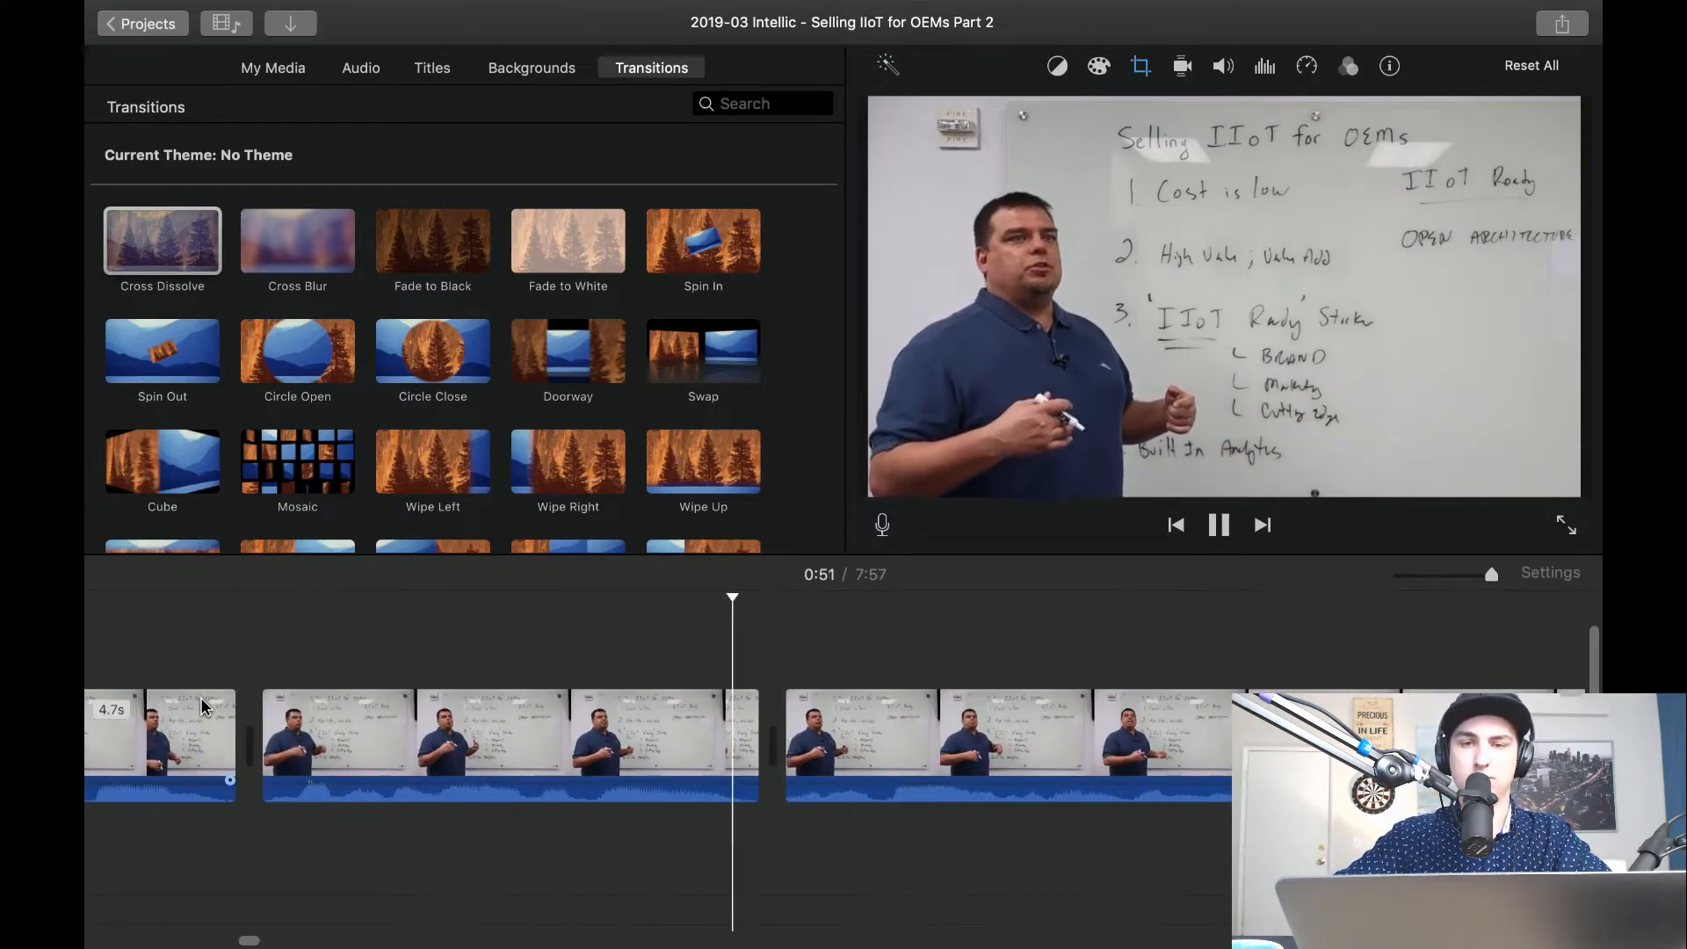
Play the footage on both sides of the join after the 1.6-second clip to check the cut.
scroll(201, 707, right, 2)
key(space)
scroll(201, 707, right, 5)
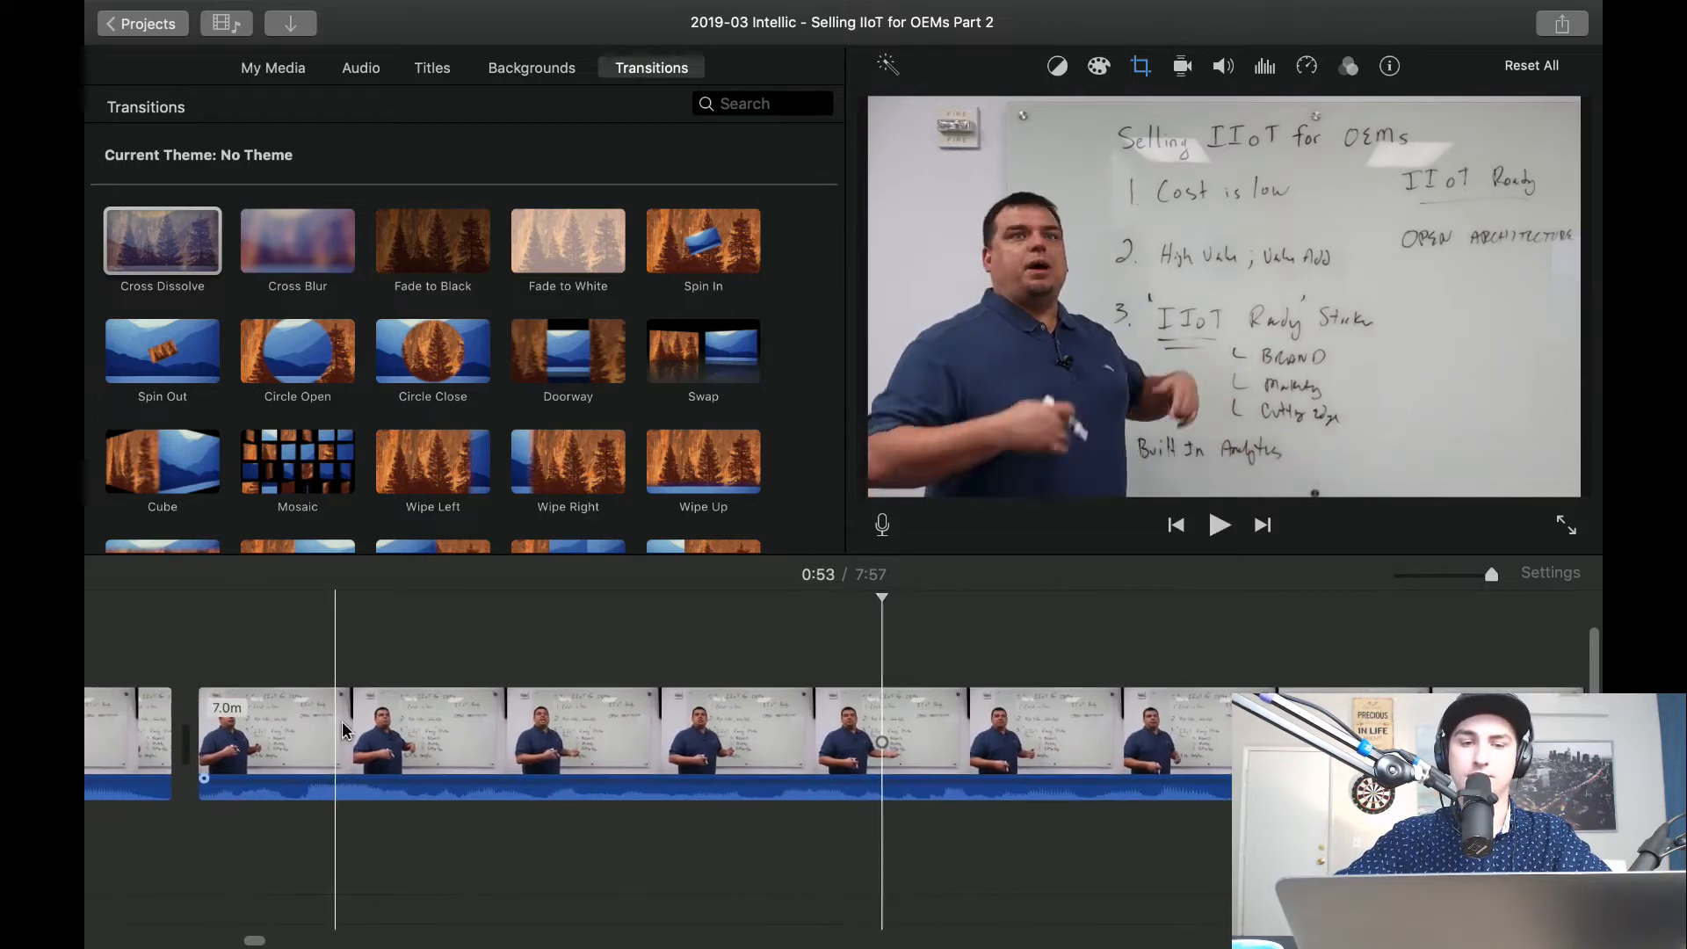
scroll(390, 753, left, 4)
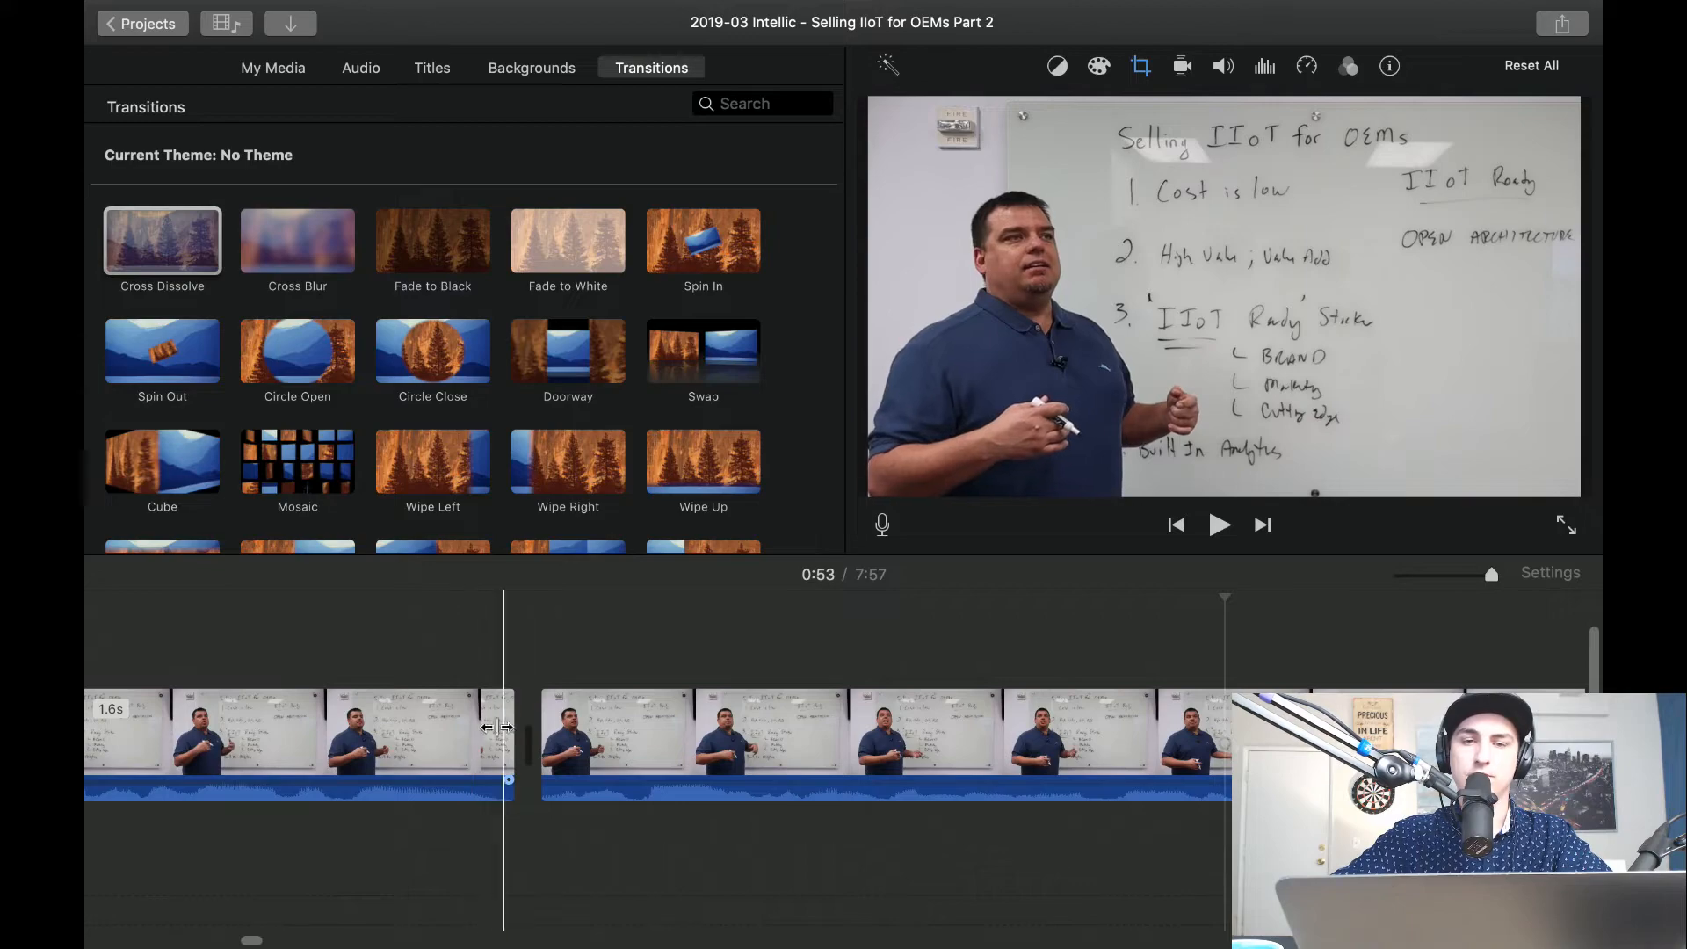
key(space)
key(space)
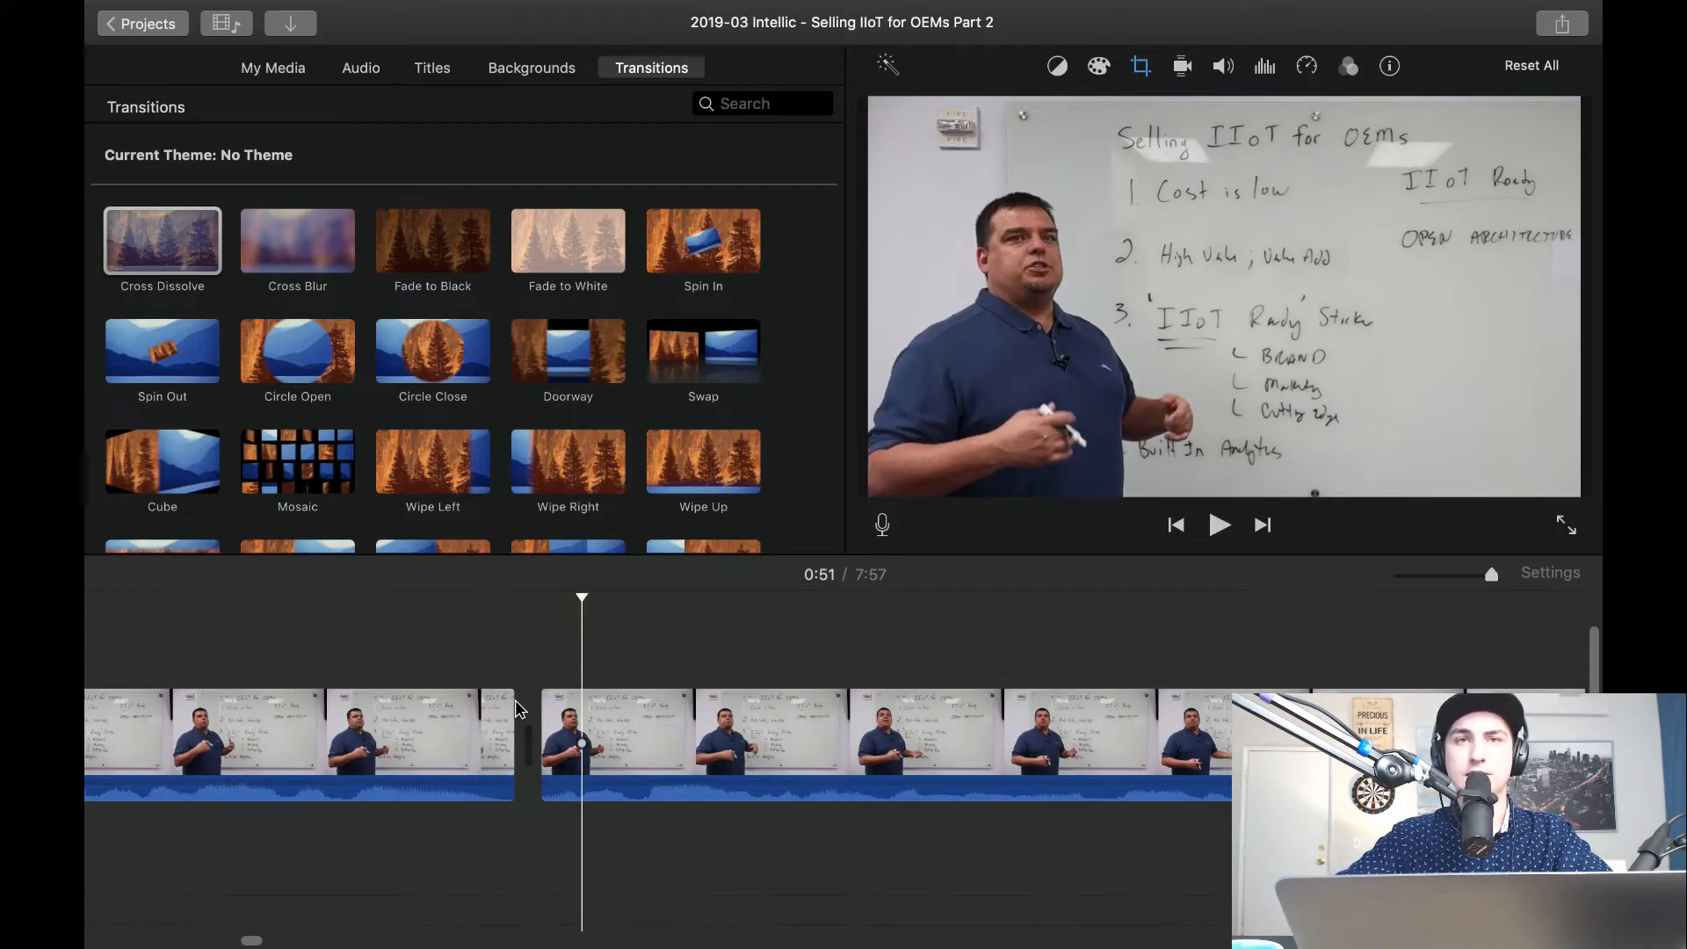
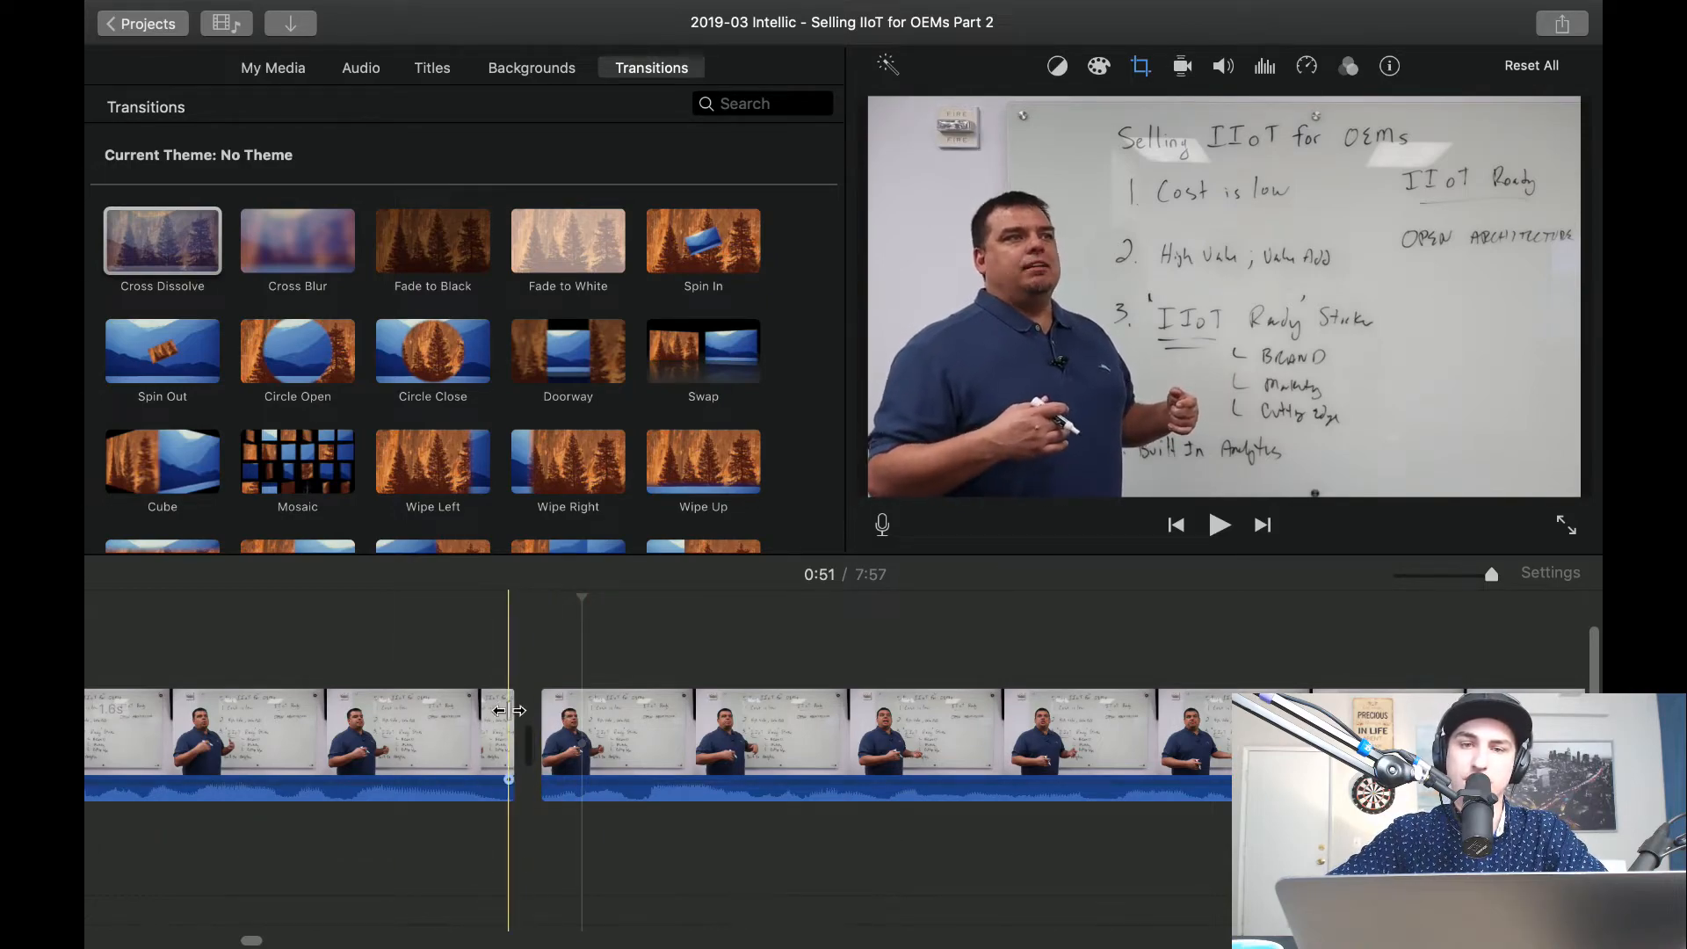
Play the long clip after the join from about 51 seconds to look for the next pause.
key(space)
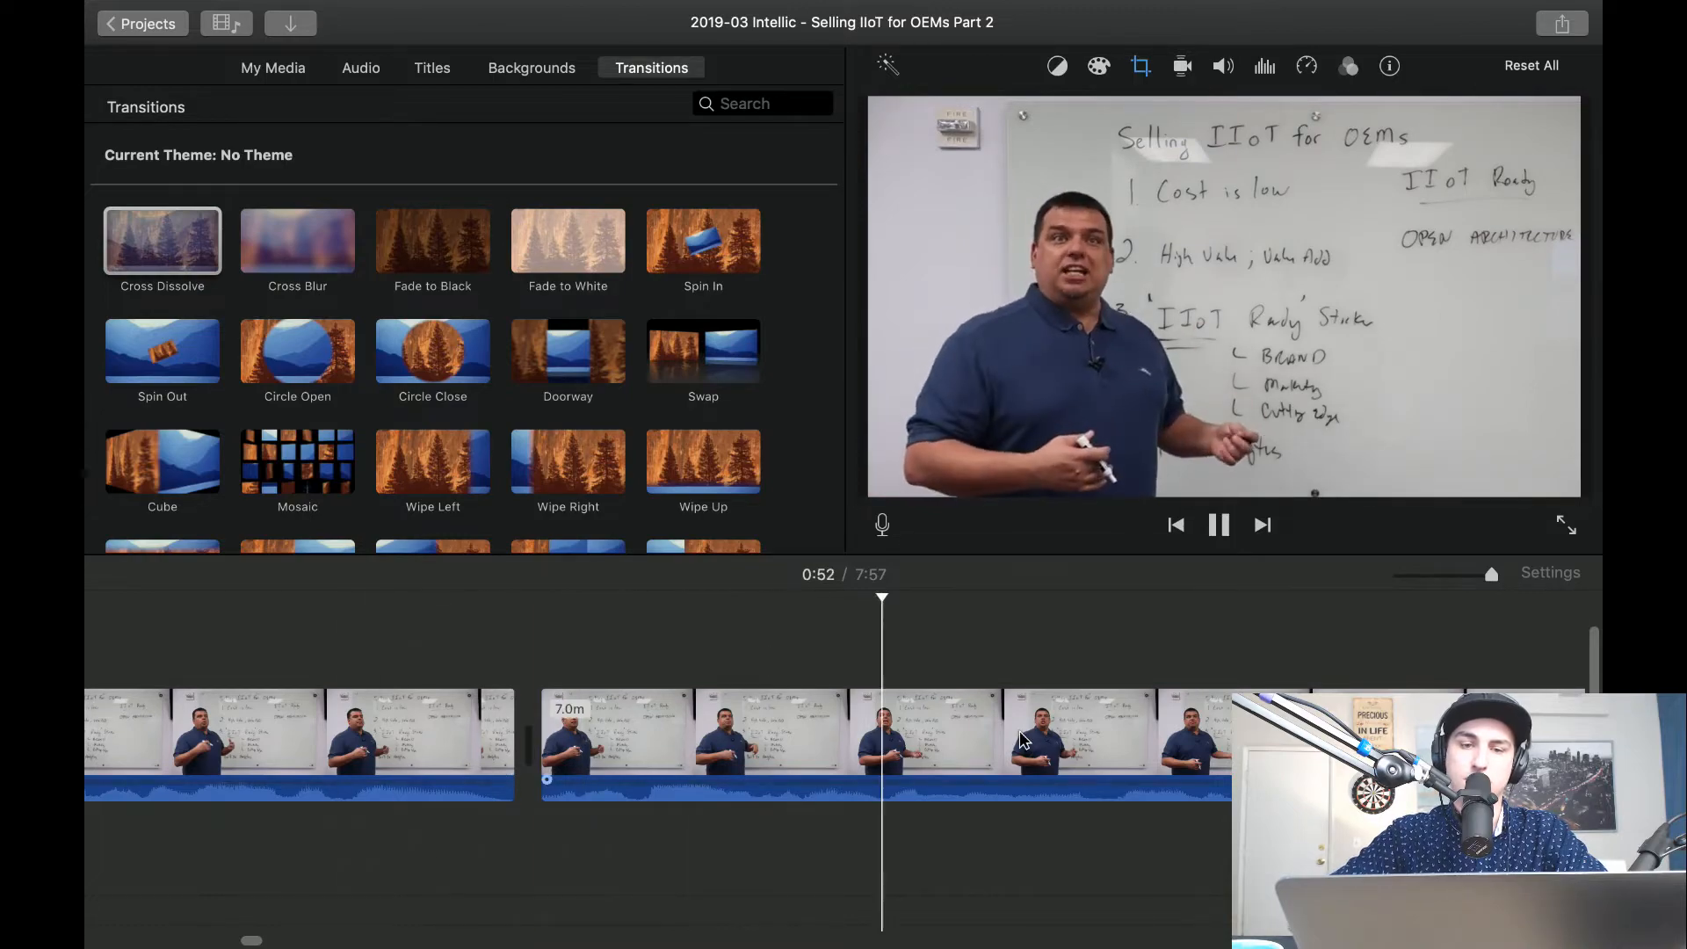
key(space)
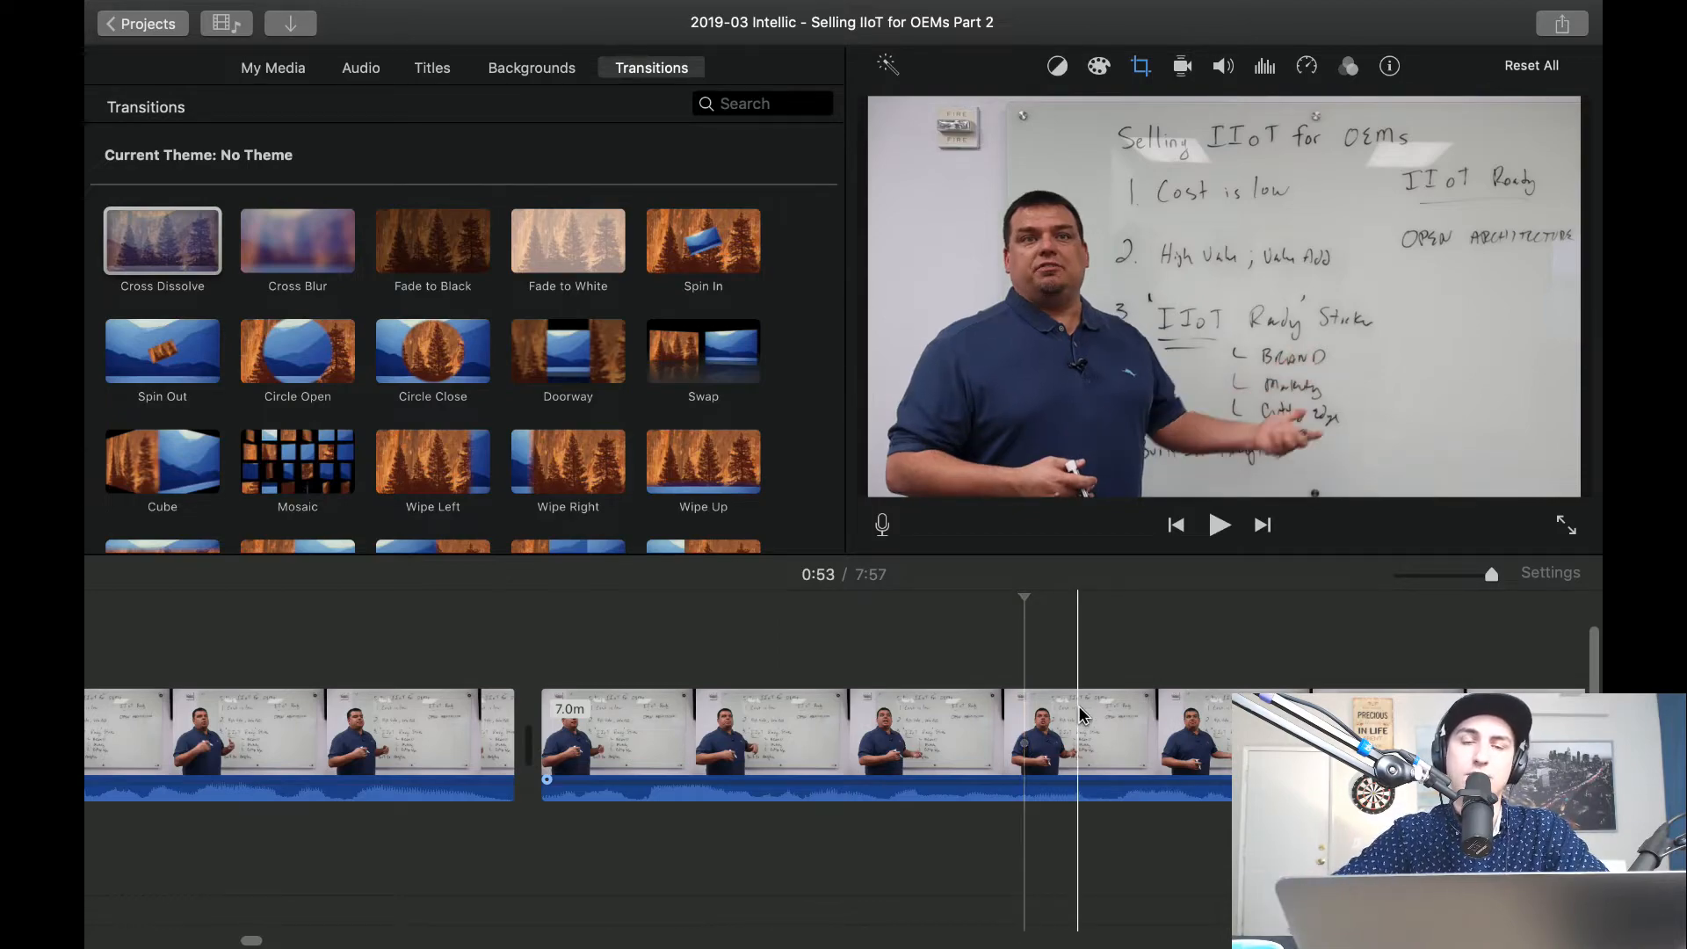
key(space)
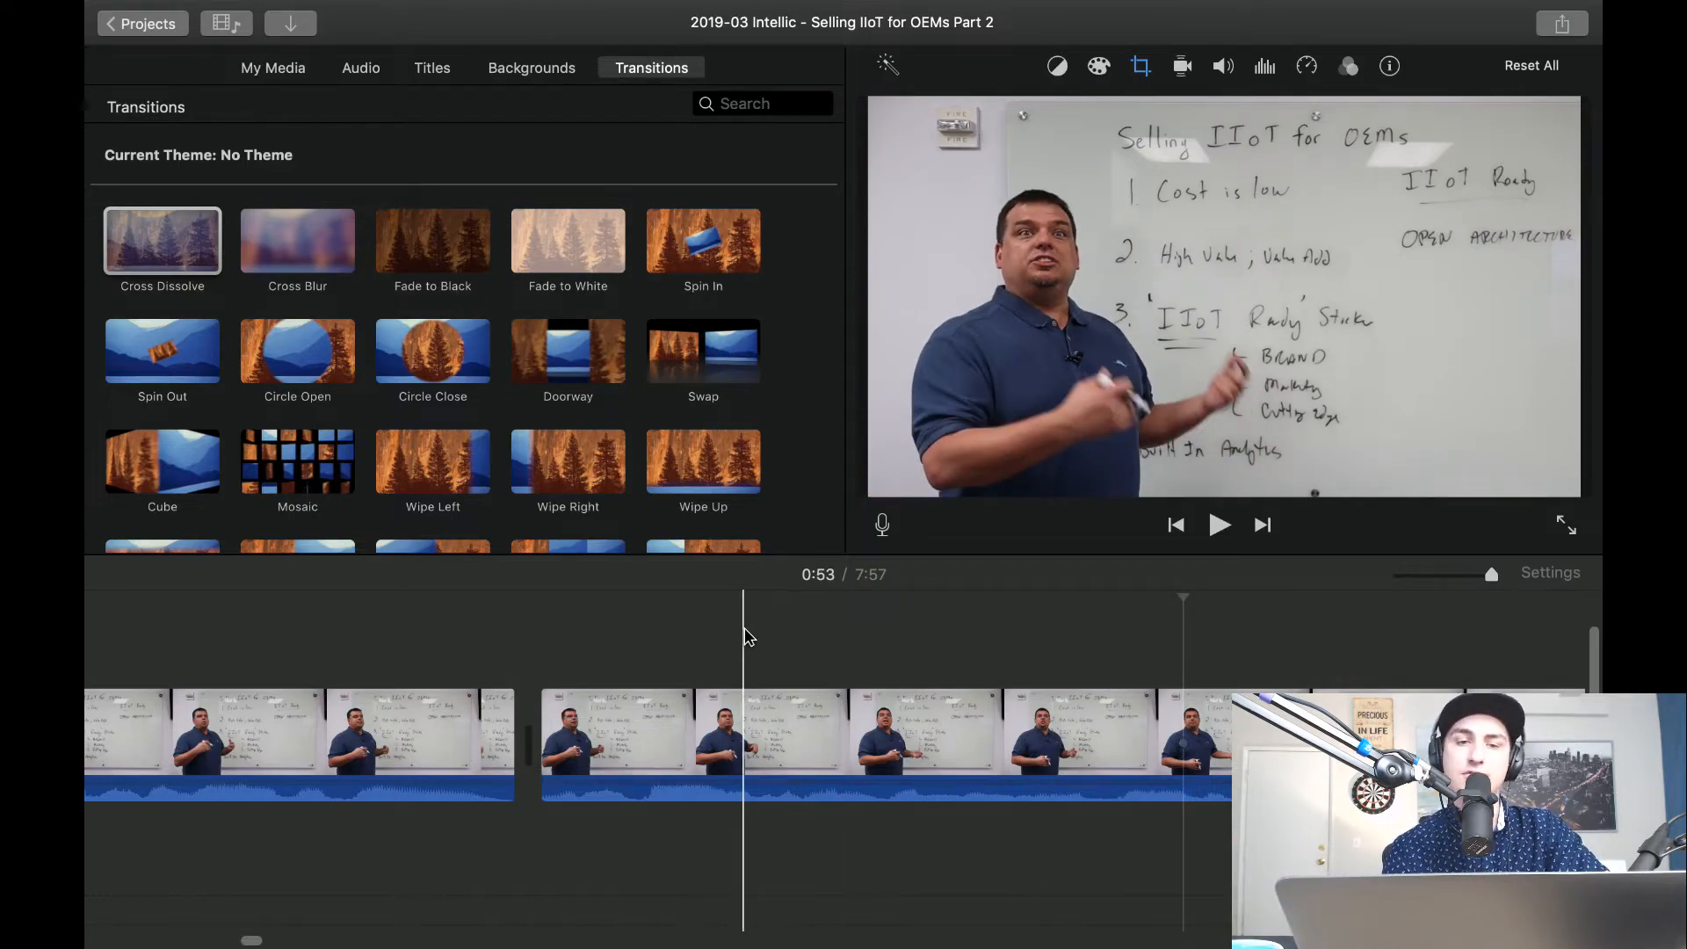
click(772, 635)
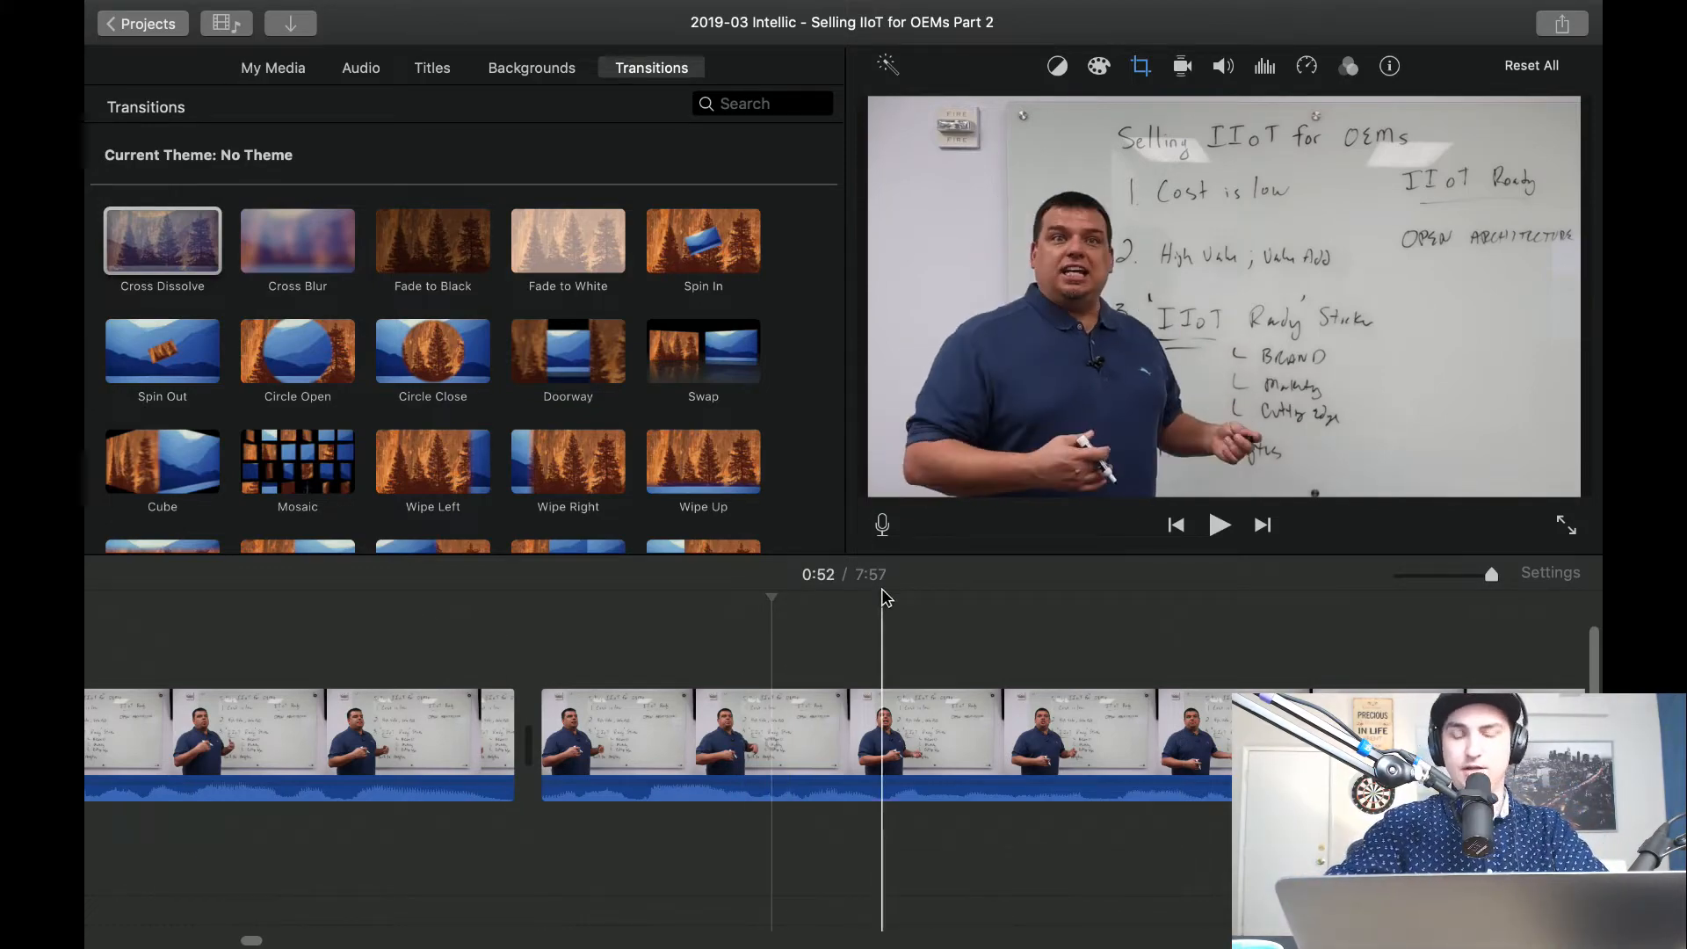
Show the 3-1-19 event in the media library and pick its 17.5-minute whiteboard clip.
click(288, 79)
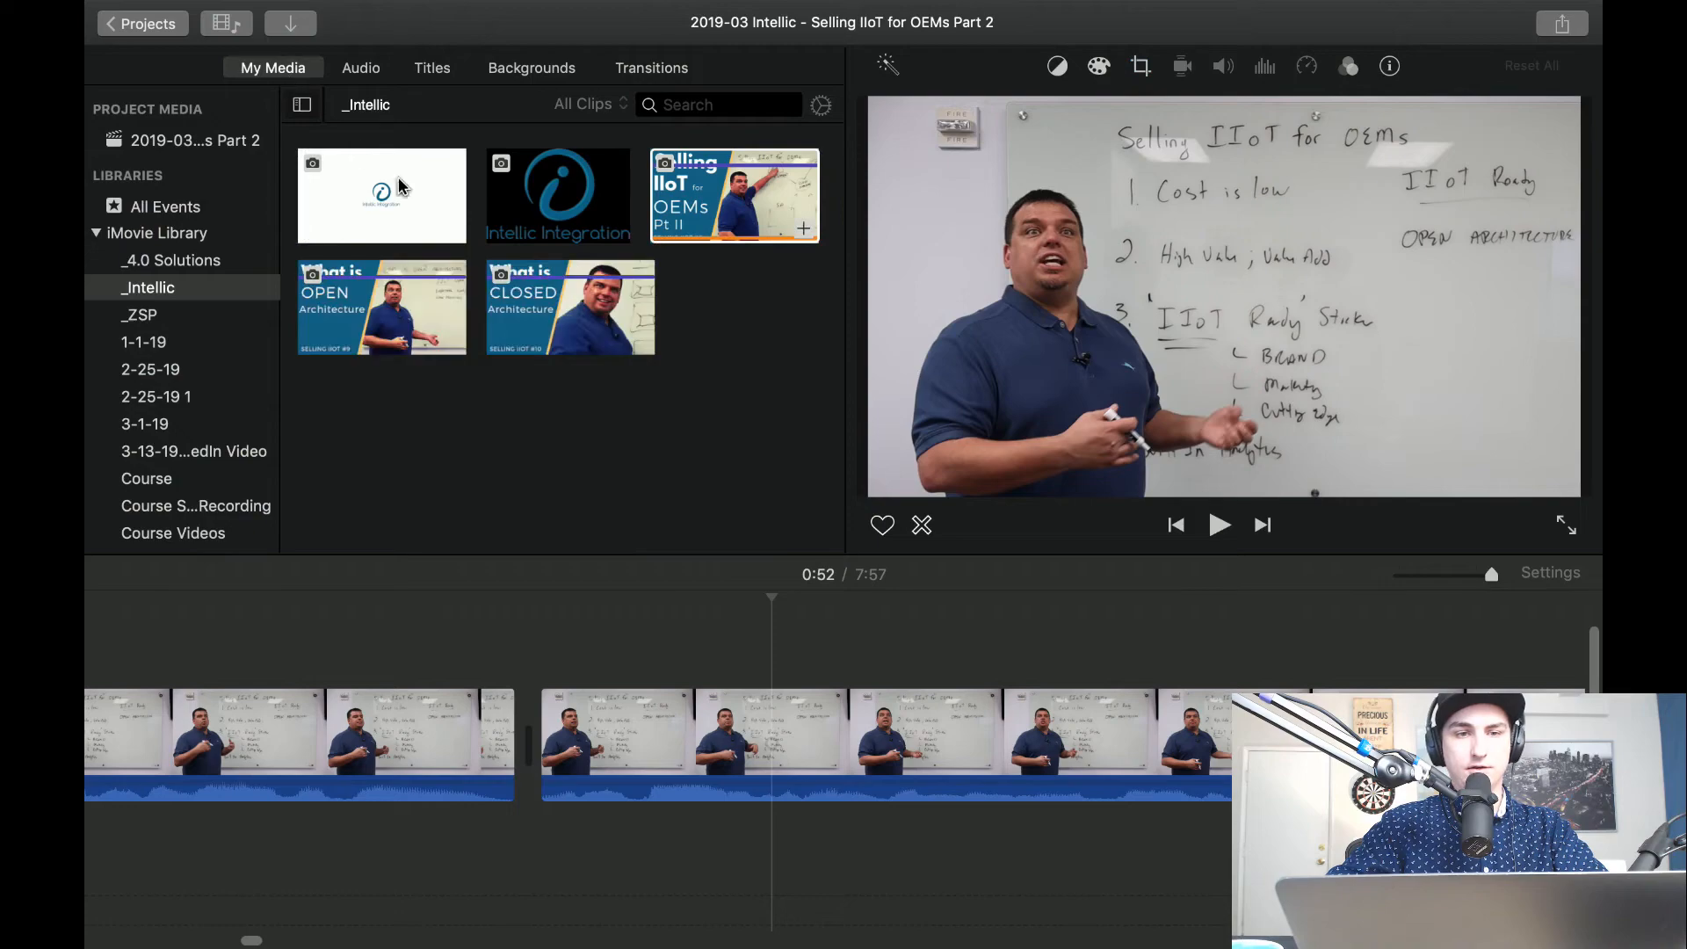
click(165, 428)
click(587, 278)
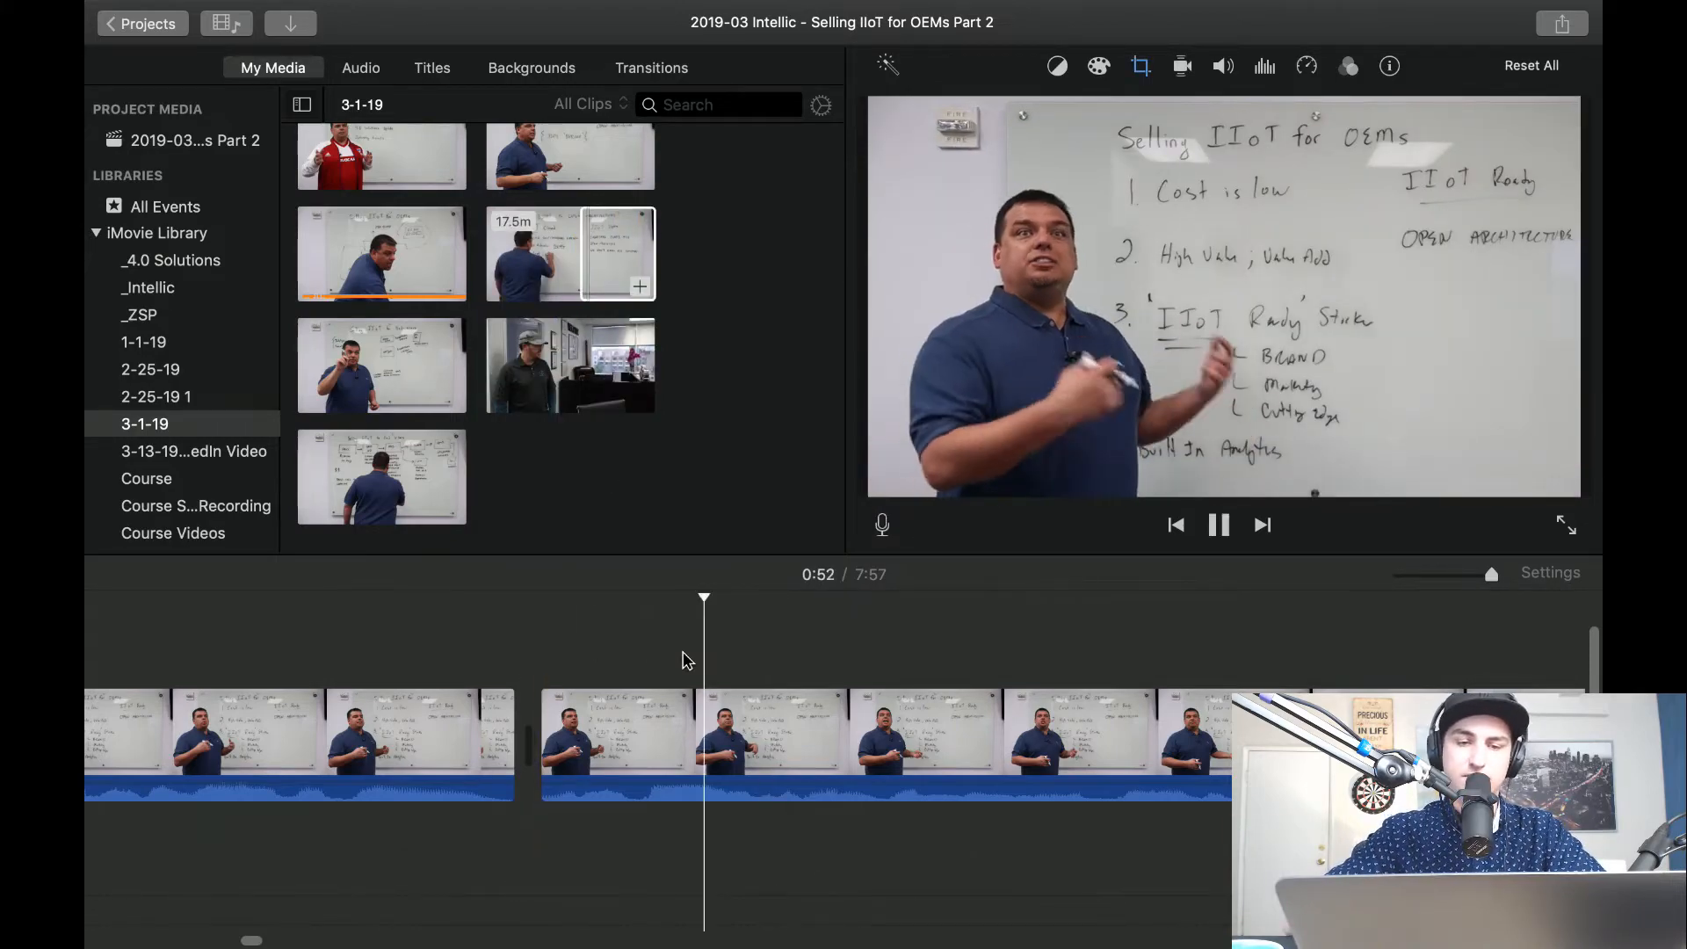
Play the timeline from about 52 to 57 seconds and replay the stretch from 54 seconds.
scroll(1010, 674, right, 9)
scroll(1010, 682, right, 3)
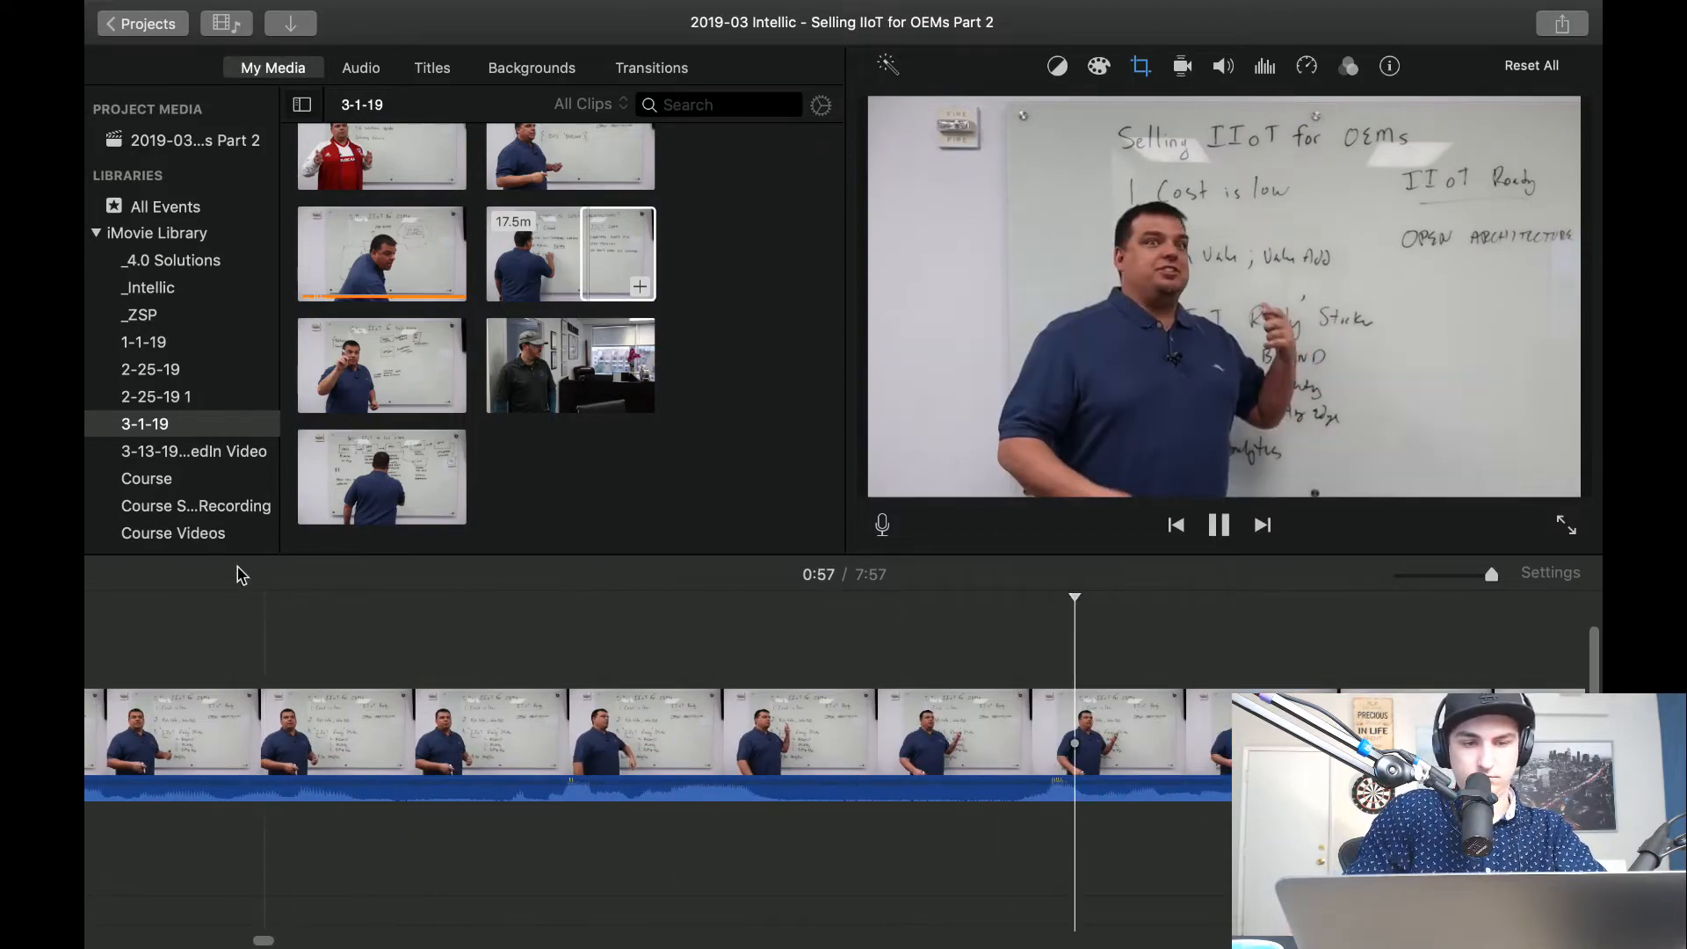
key(space)
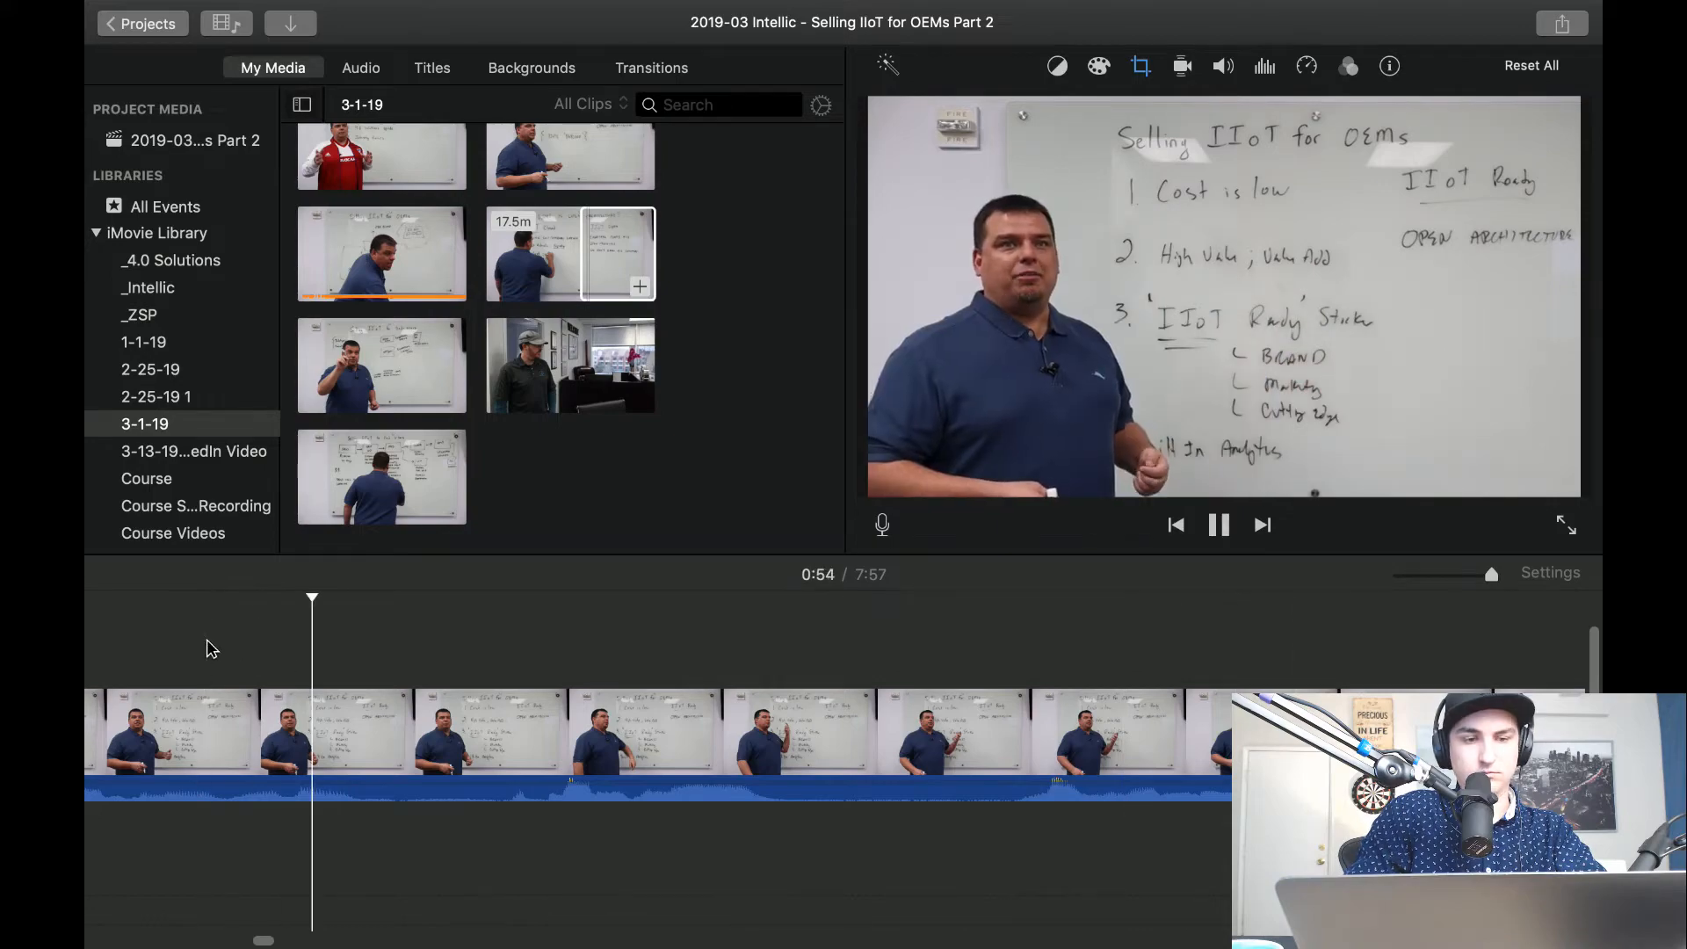
key(space)
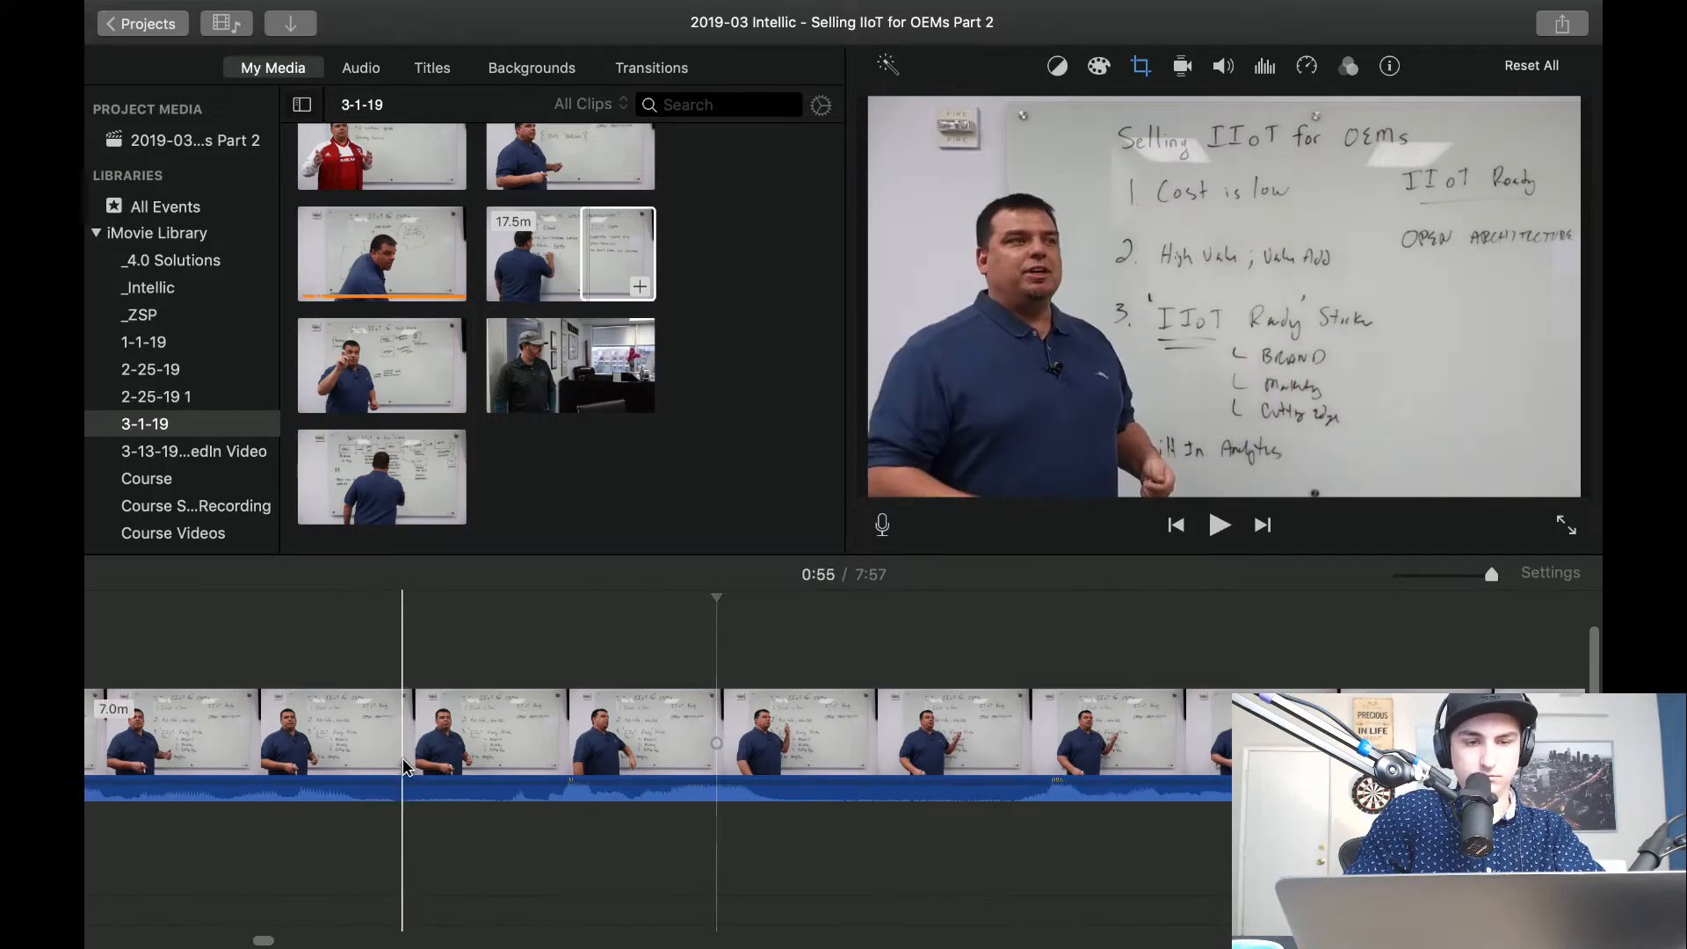
Try to cut out a piece about 55 seconds in and switch the following clip's cropping to Fit.
key(super+b)
key(super+b)
click(471, 760)
key(BackSpace)
click(479, 760)
click(928, 113)
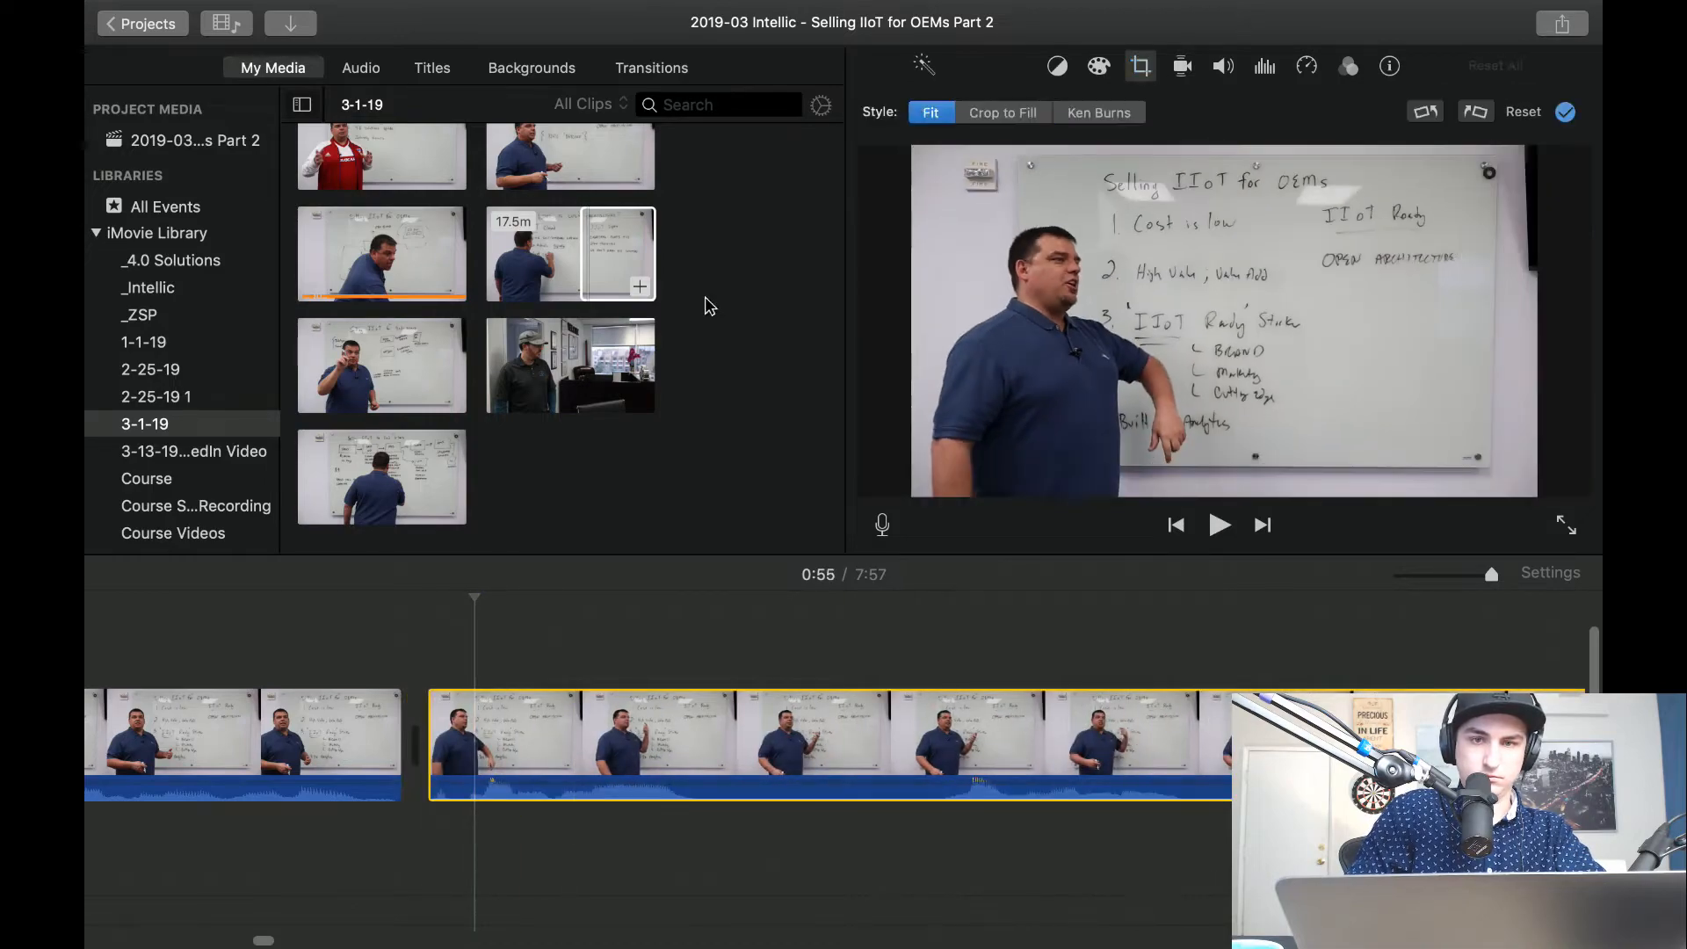
Play the following clip, then undo its crop change and the cut about 55 seconds in.
key(space)
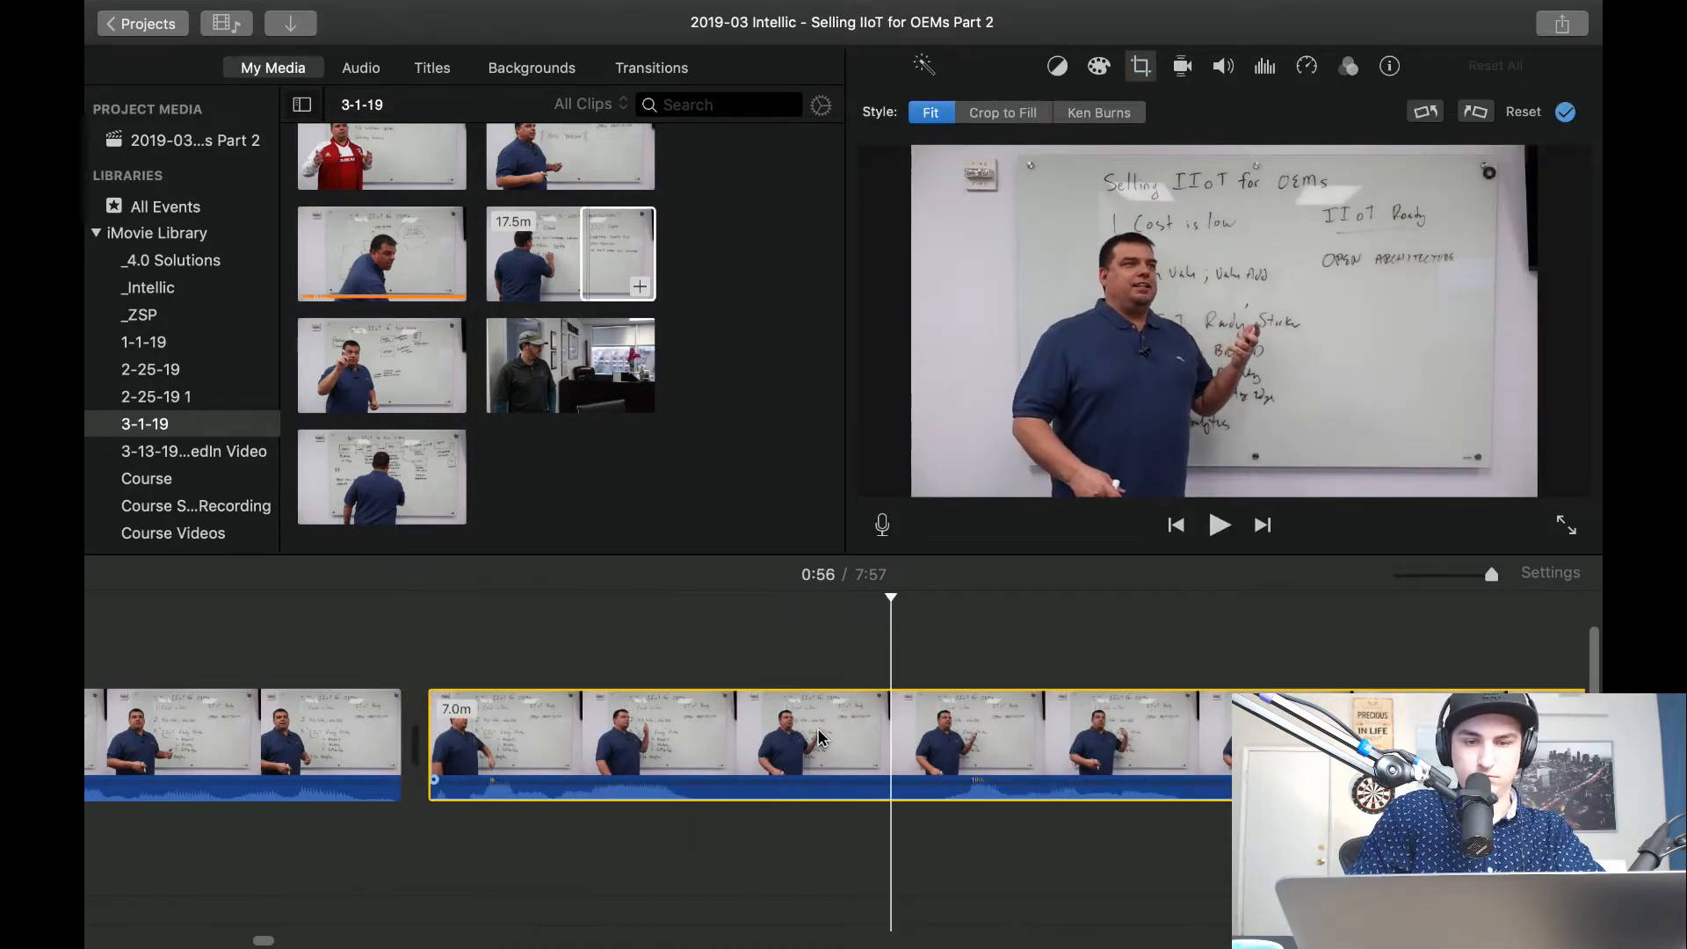
key(alt+super+v)
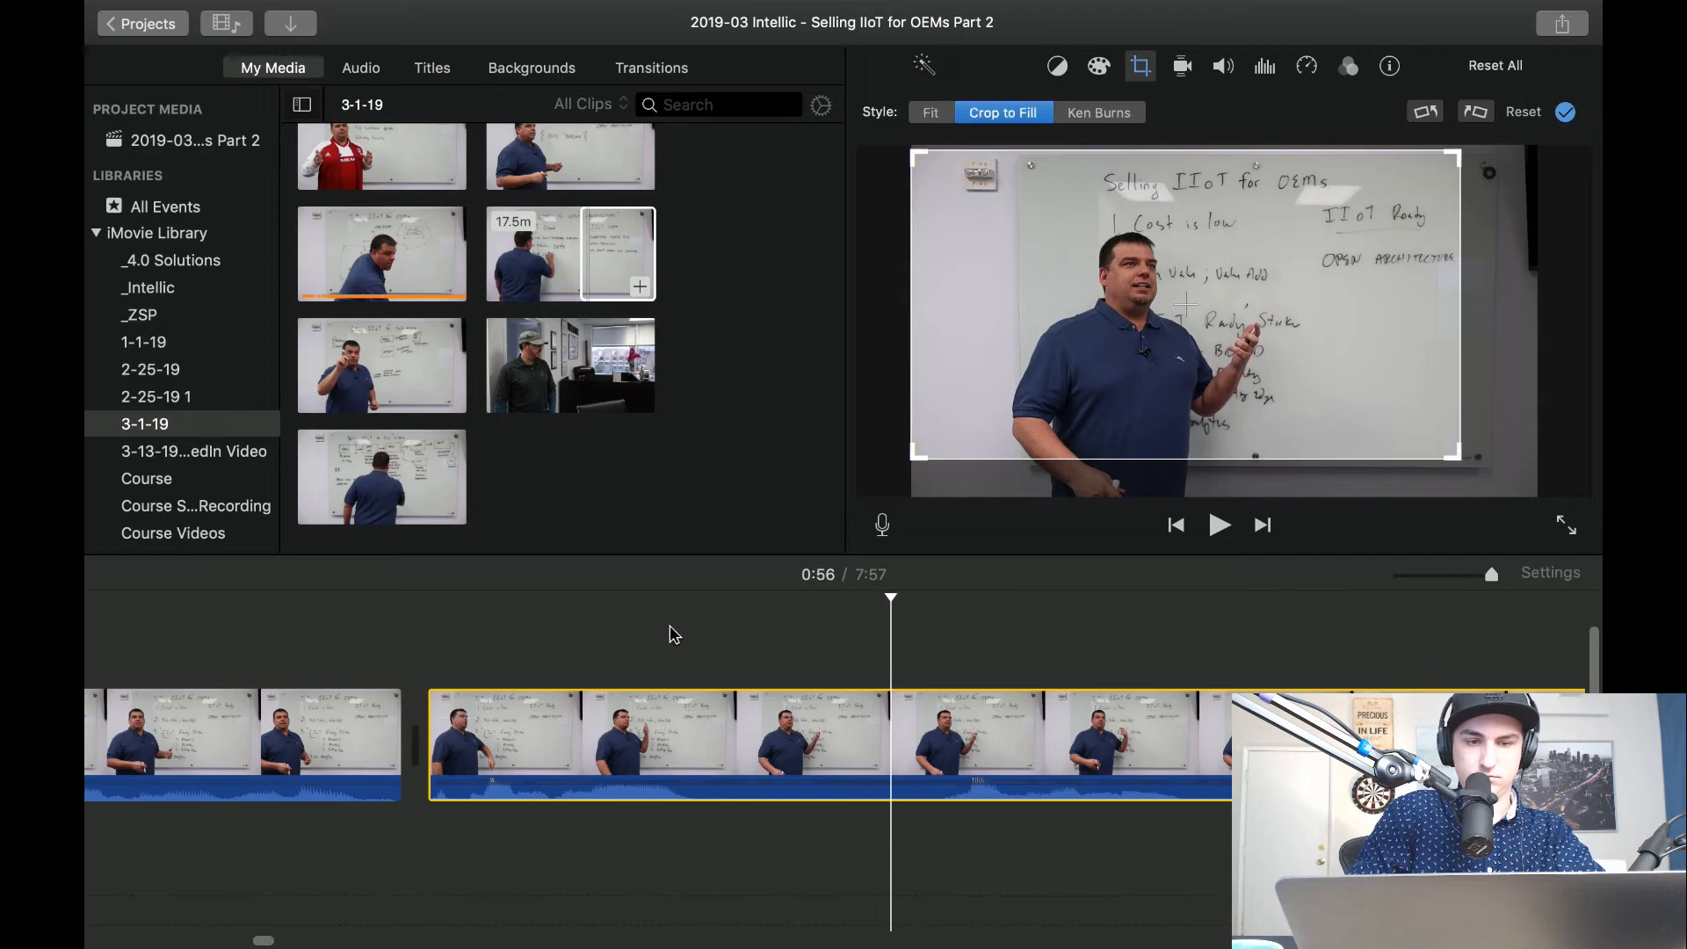
key(super+z)
key(super+z)
key(super+z)
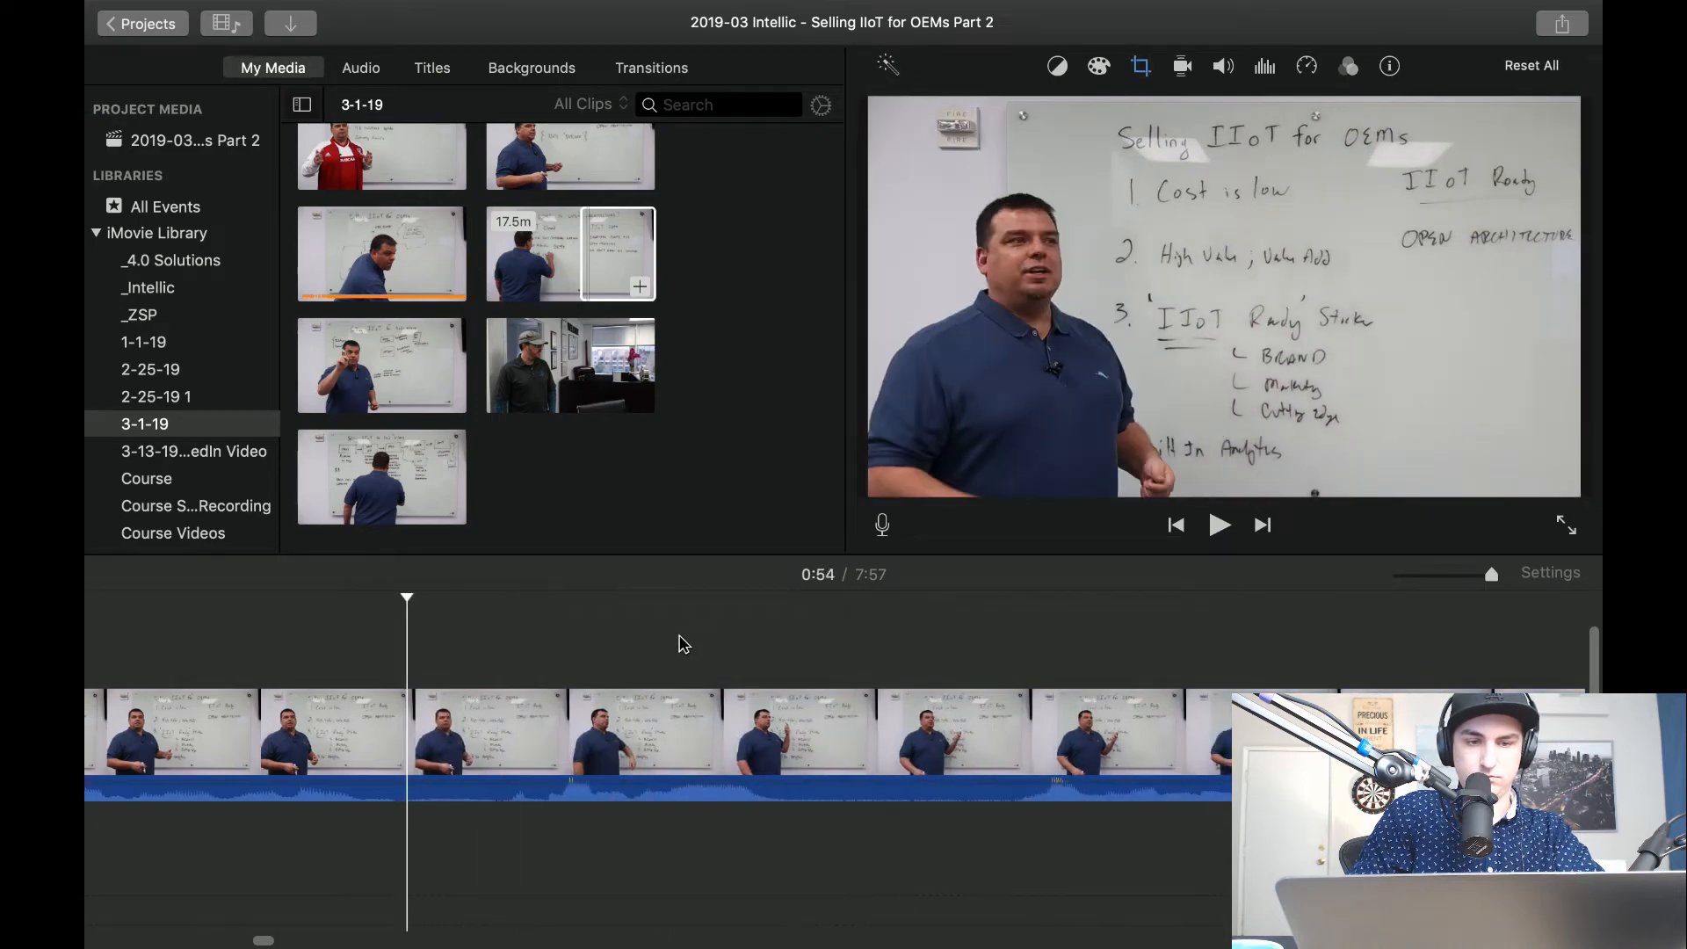
Split the clip on both sides of the unwanted passage about 56 seconds in and delete the piece between.
key(super+b)
click(902, 757)
key(space)
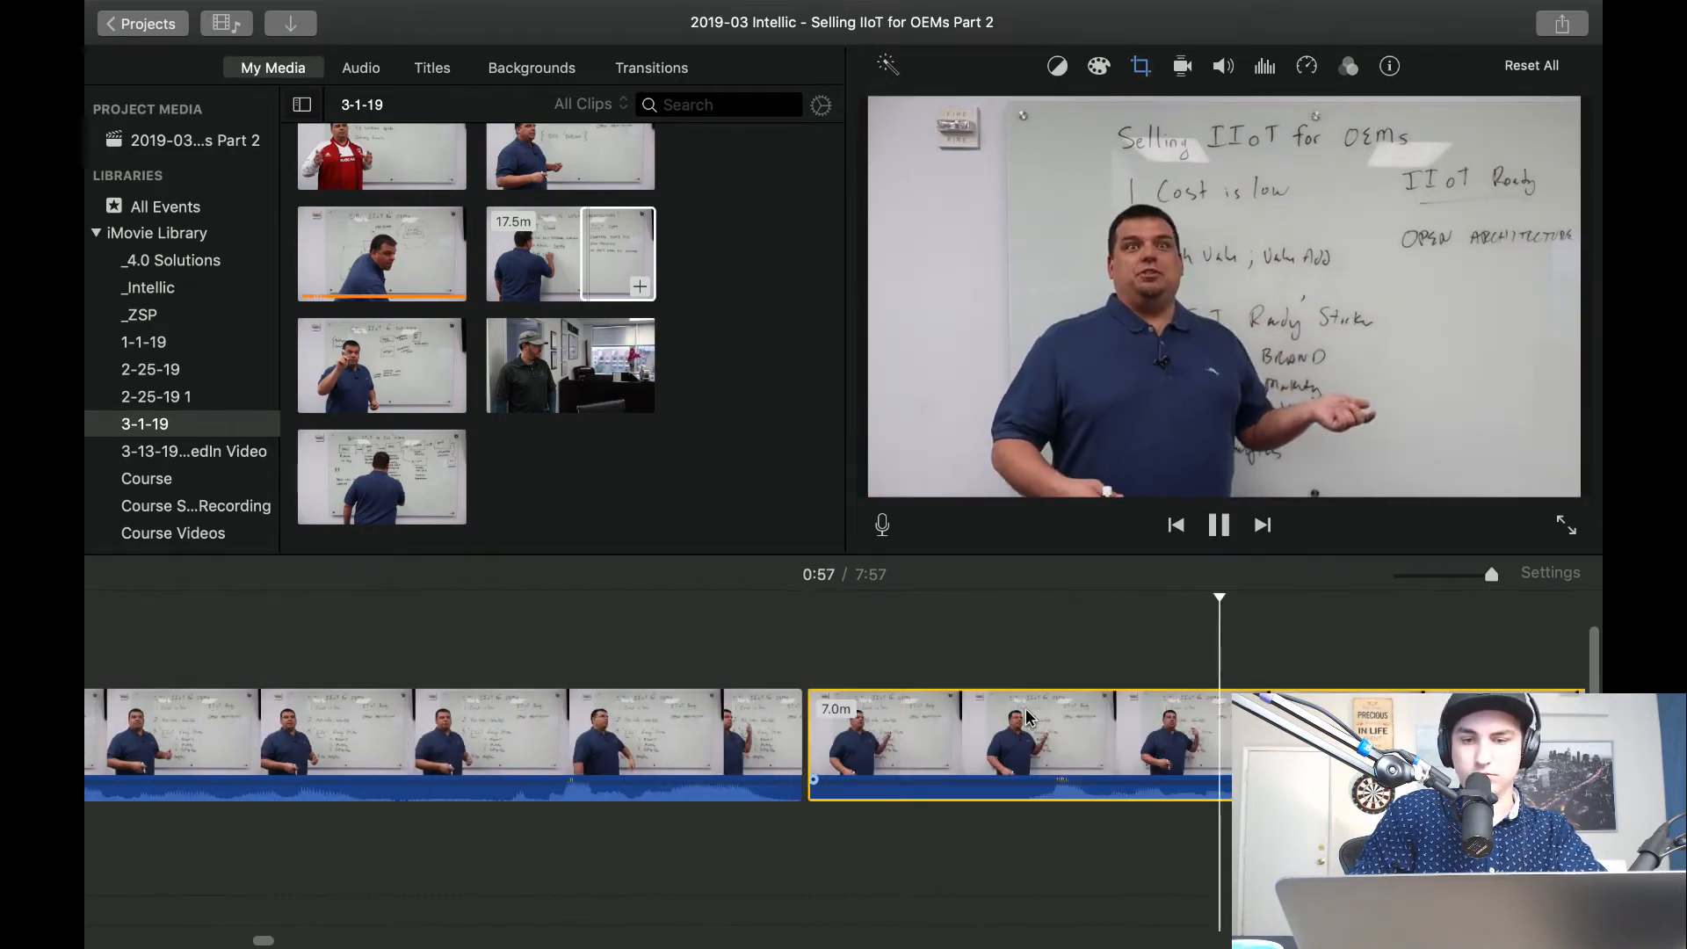
key(super+b)
click(924, 763)
key(Delete)
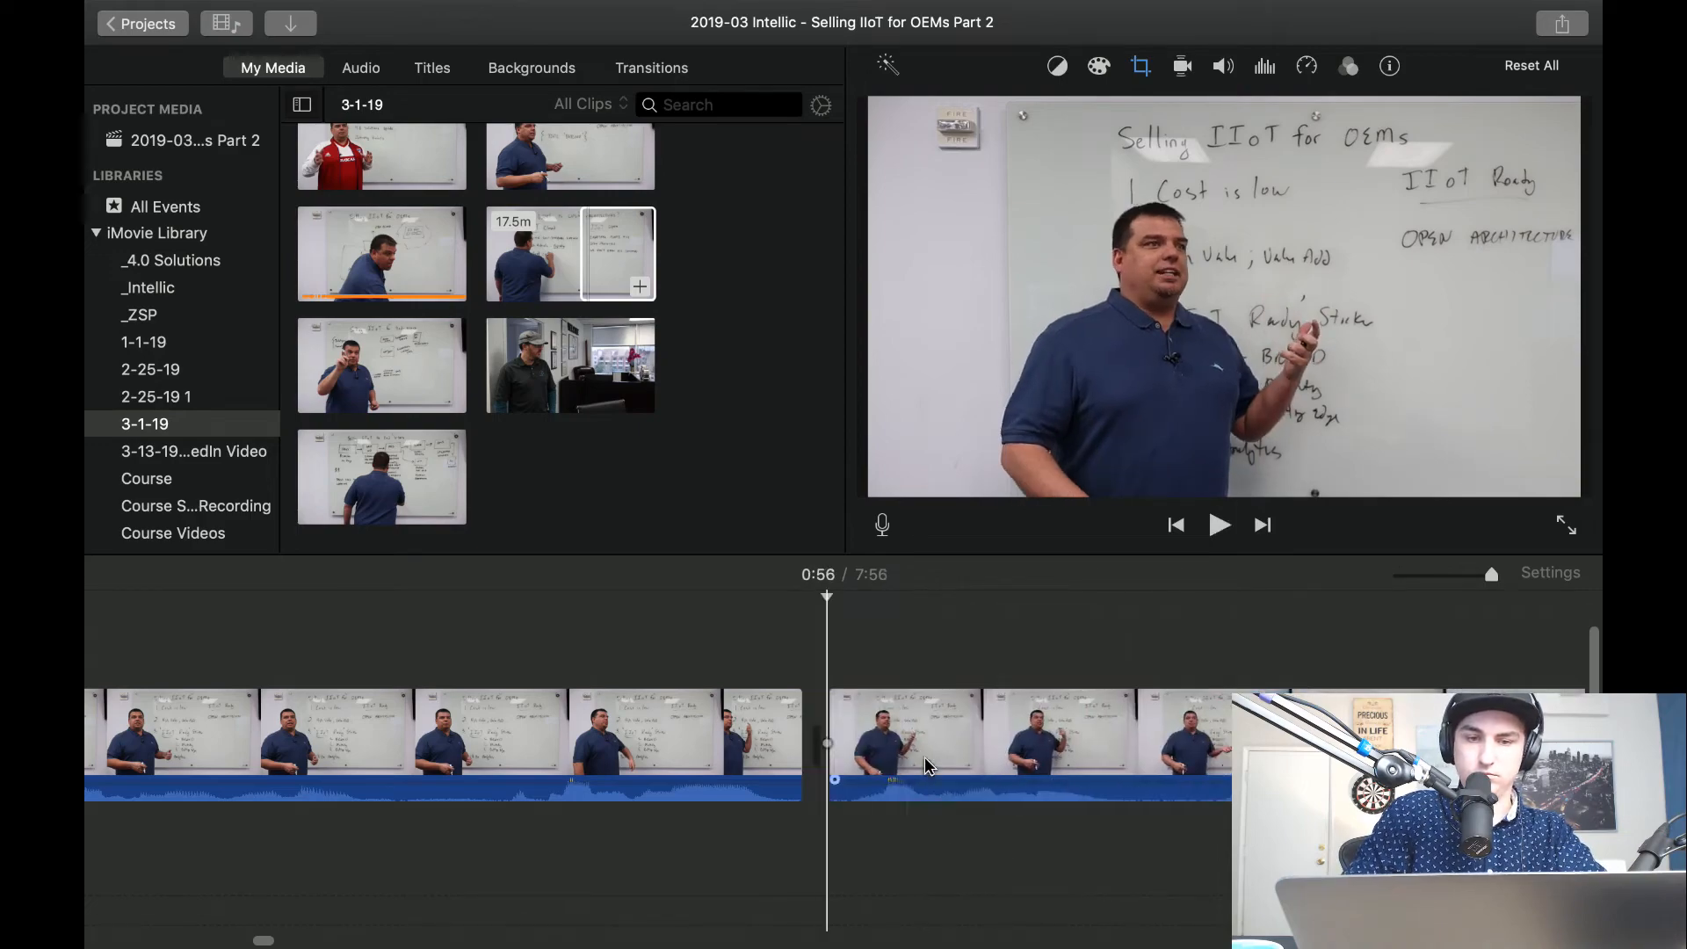
Set the clip after the cut to Fit cropping and play the footage through to about 1:08.
click(925, 762)
click(1141, 67)
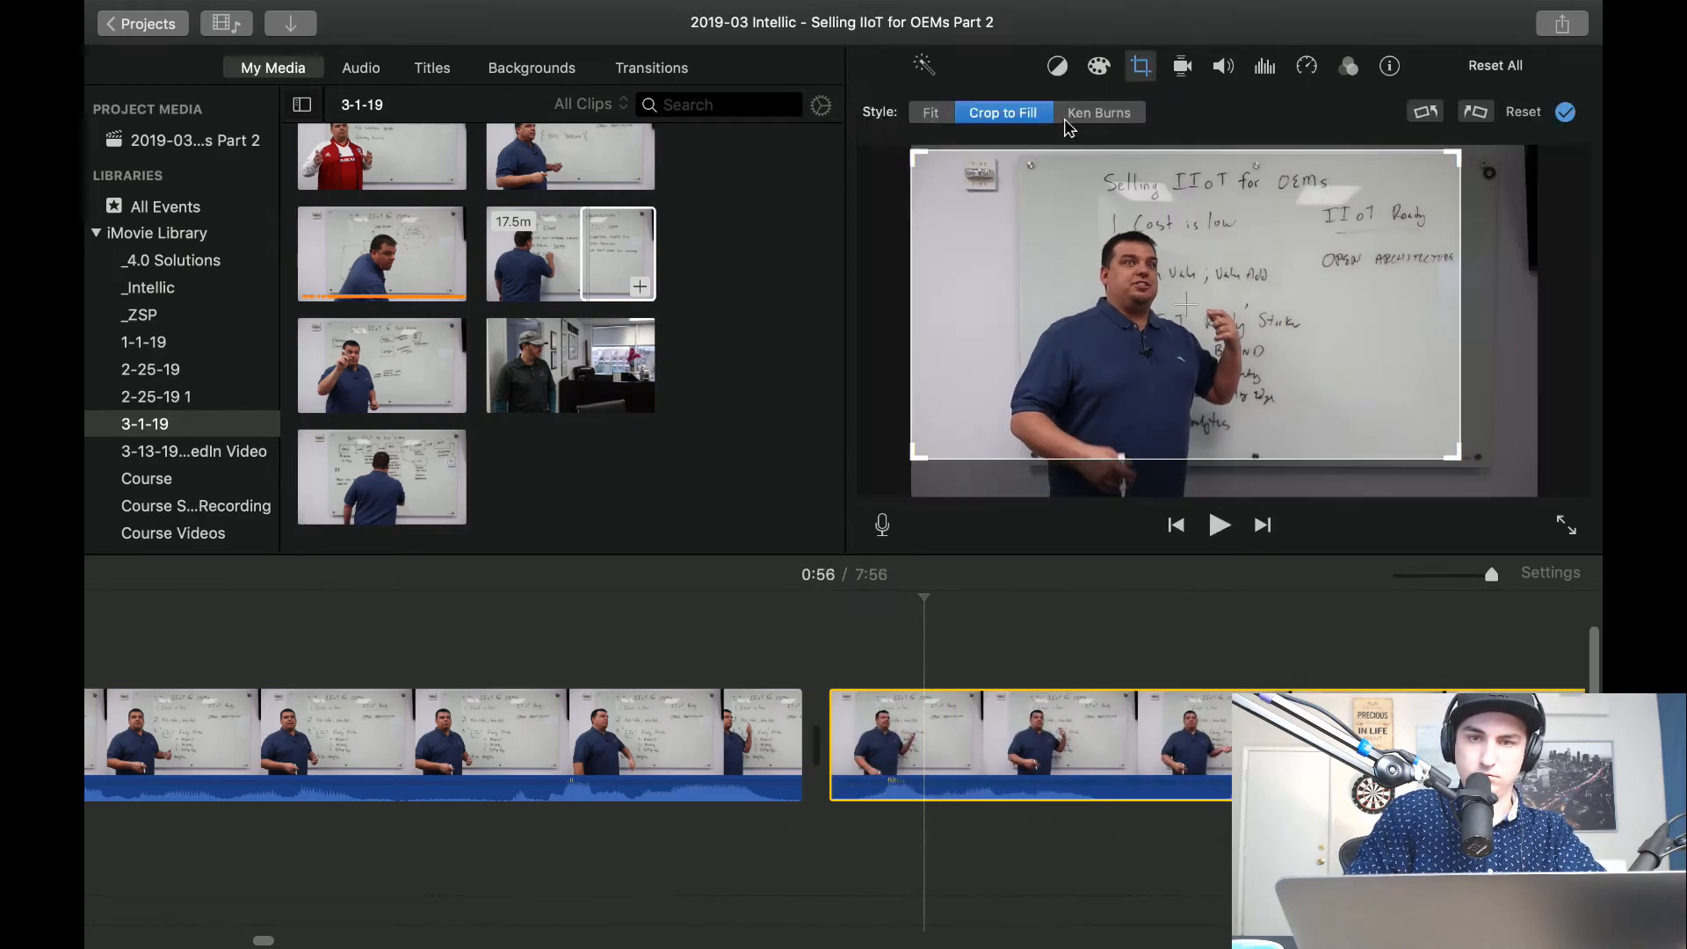
click(504, 664)
key(space)
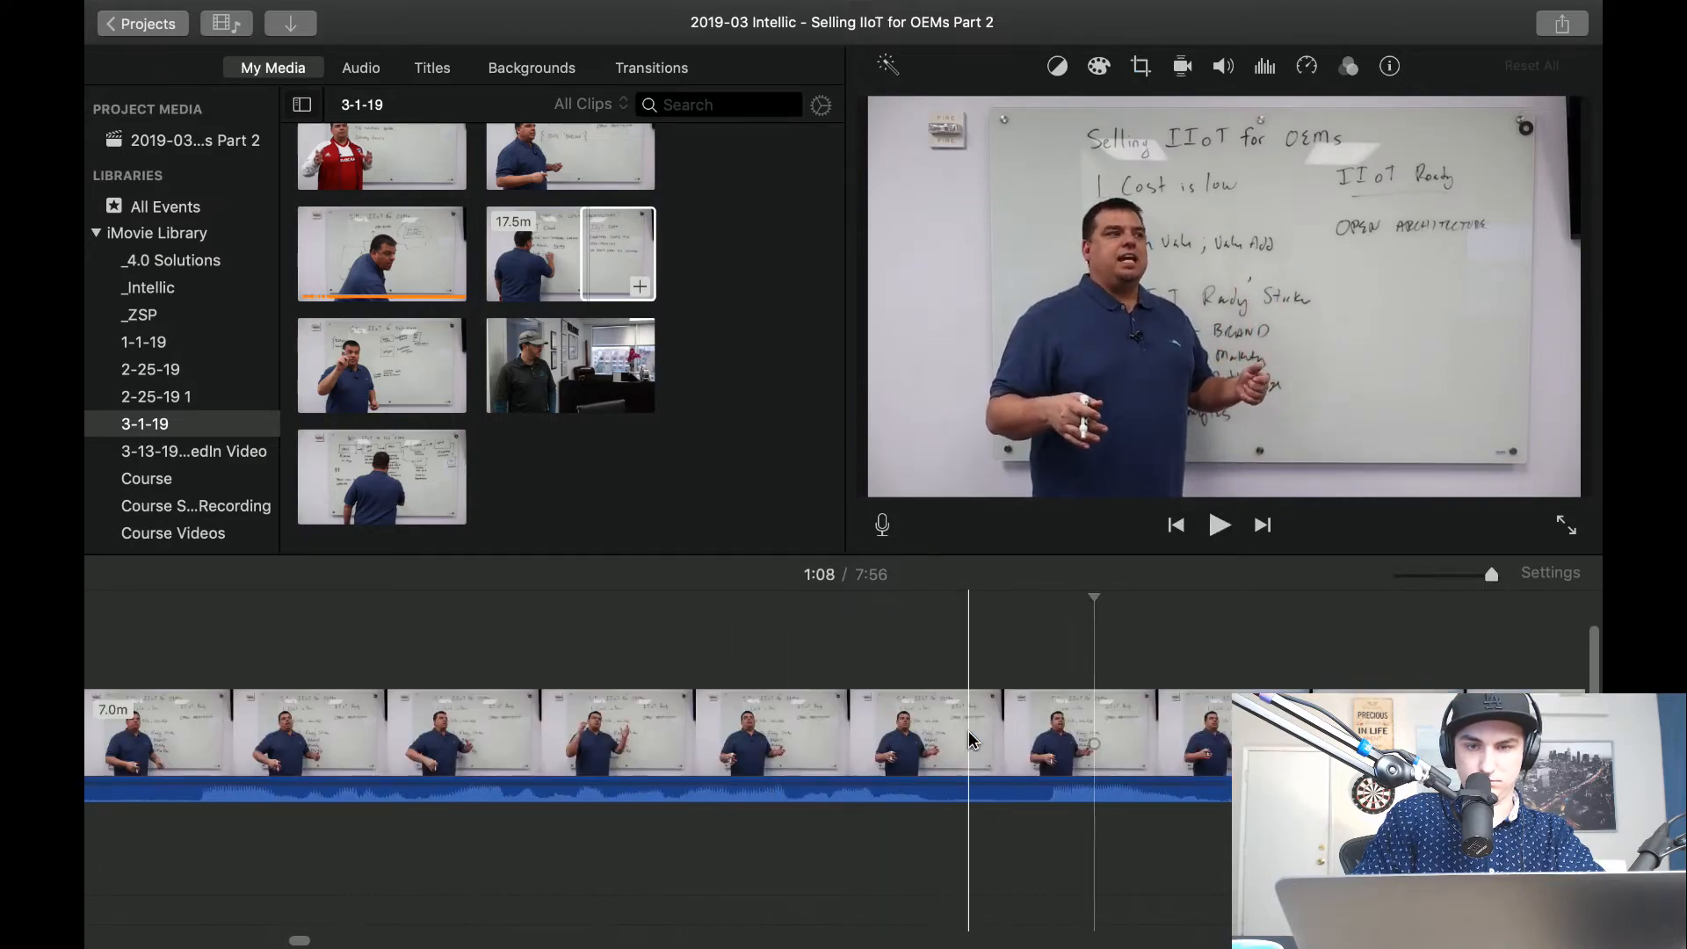
Split the clip about 1:08 in and crop the part before the split to fill with a close-up of the presenter.
key(space)
key(super+b)
click(887, 747)
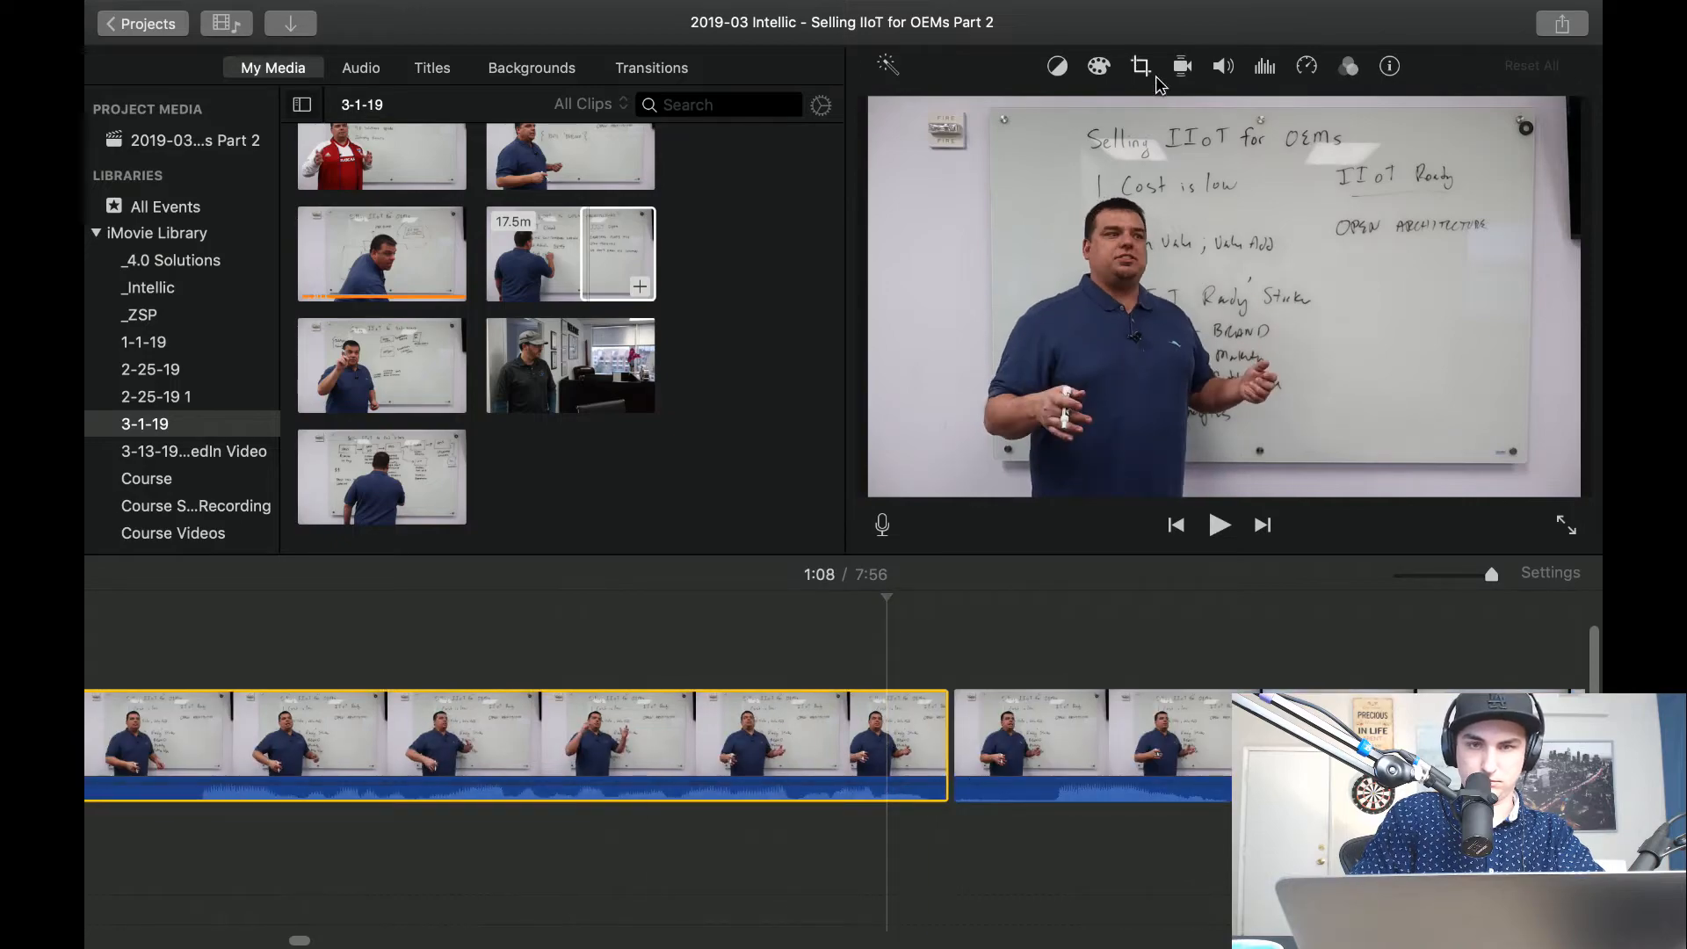
click(1140, 67)
click(1008, 113)
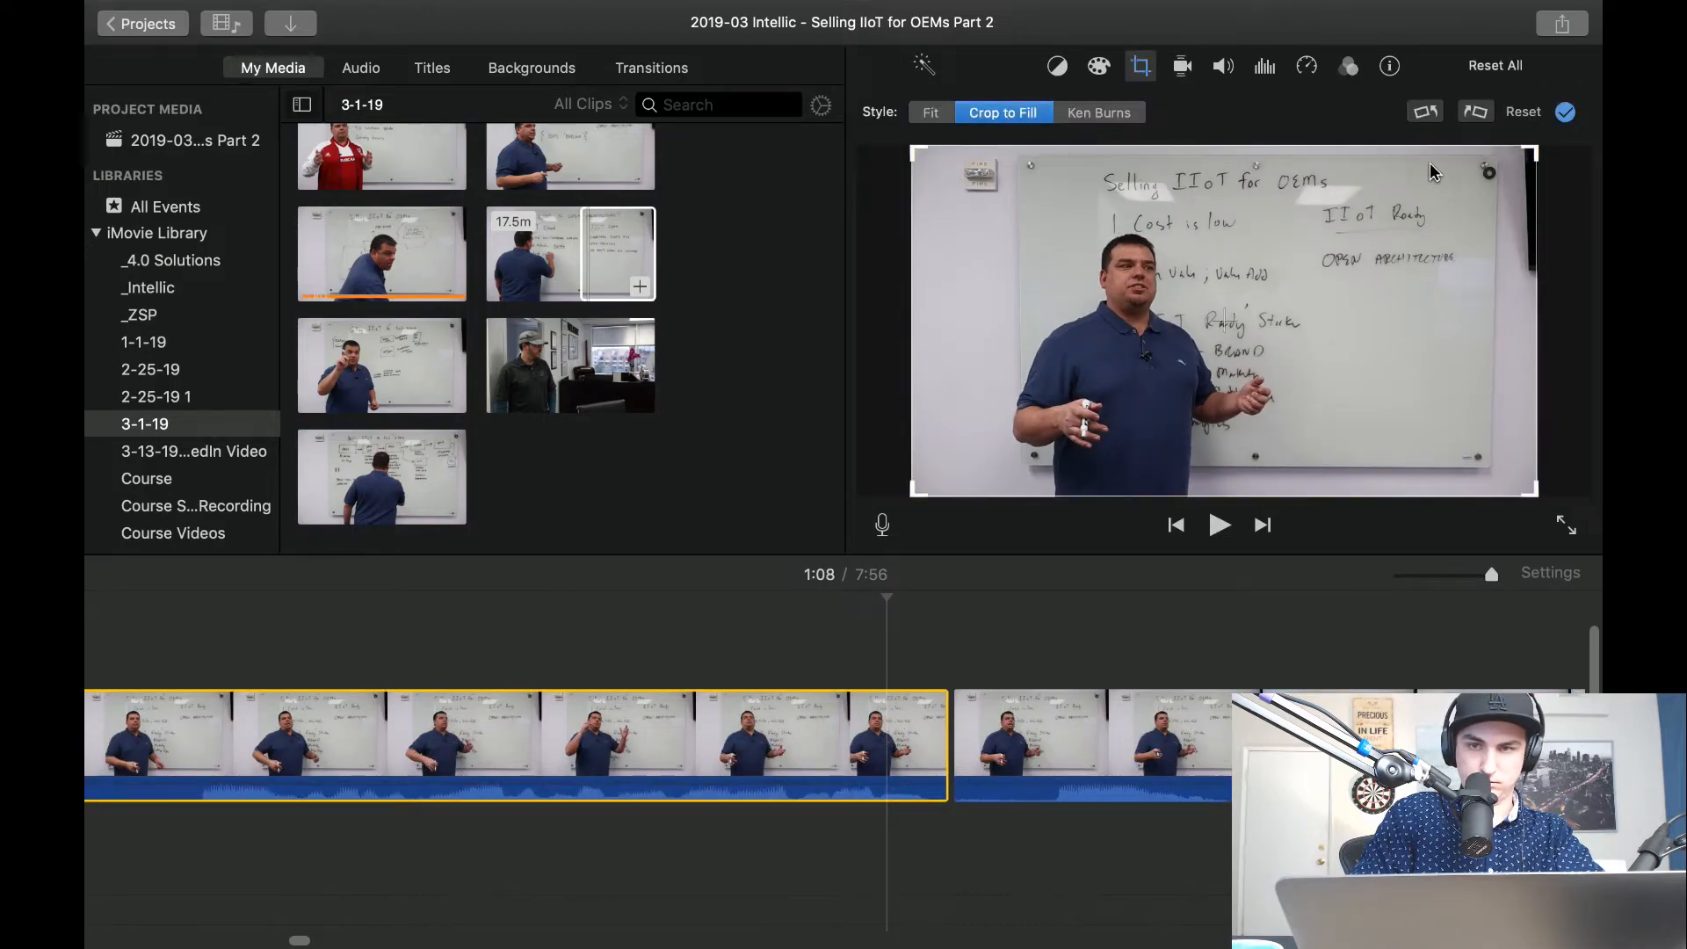
drag(1531, 154, 1318, 260)
drag(1232, 349, 1317, 326)
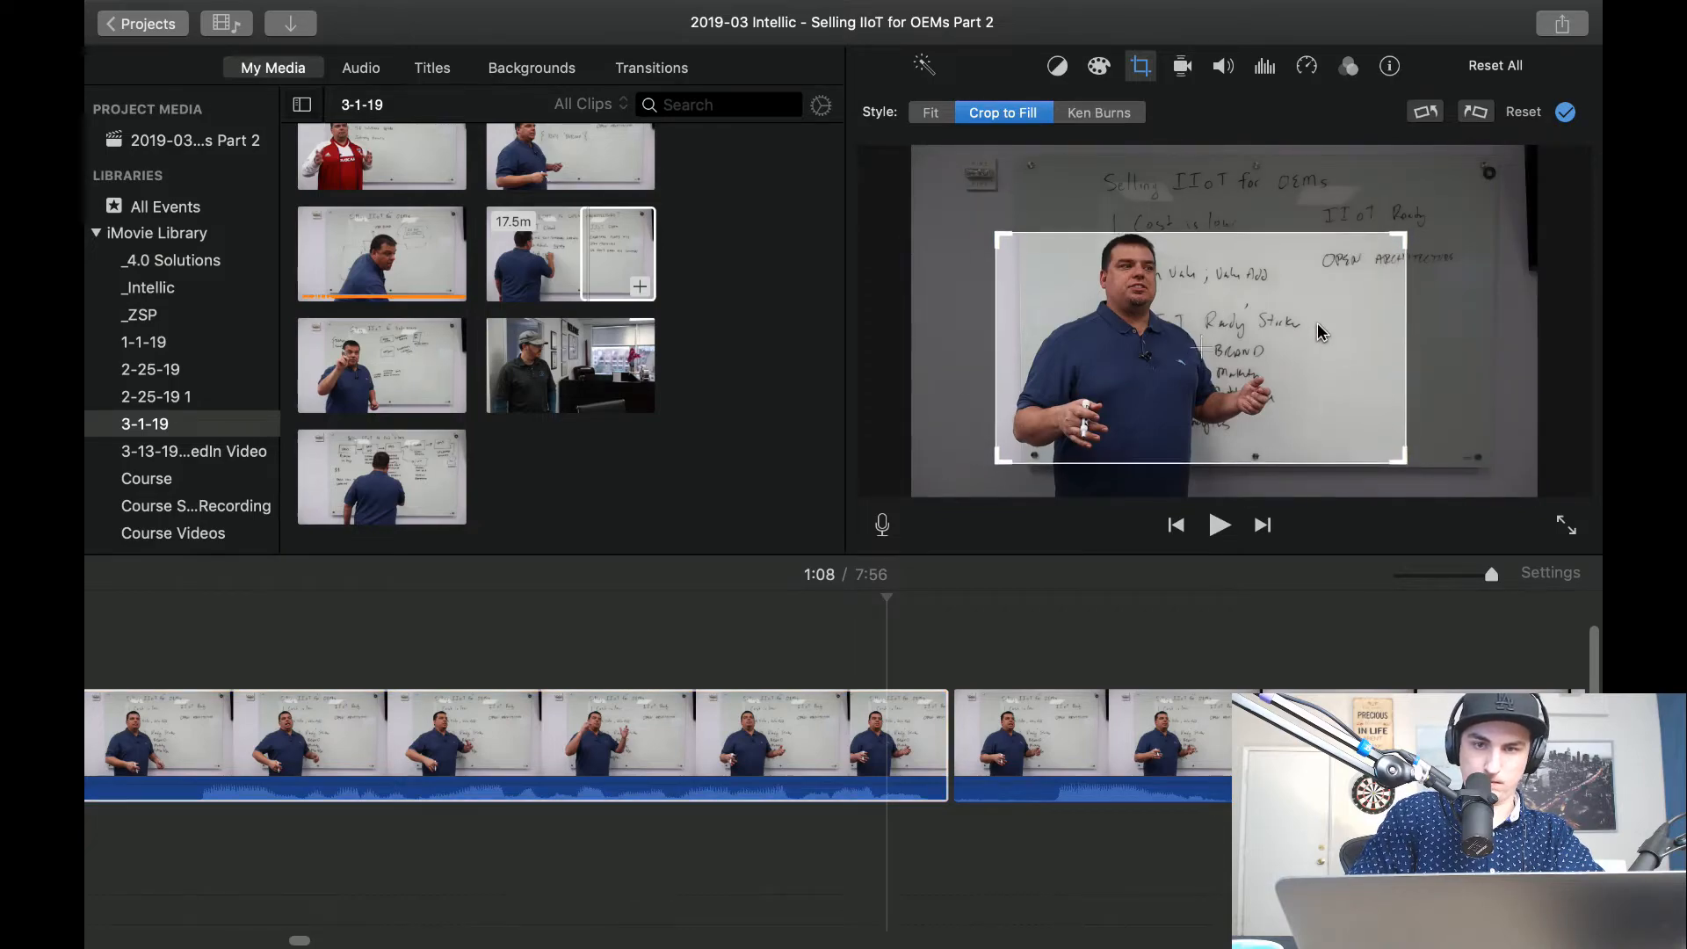
Play the close-up clip and the wide shot after it, trying a split at about 1:06 and undoing it.
scroll(702, 603, left, 15)
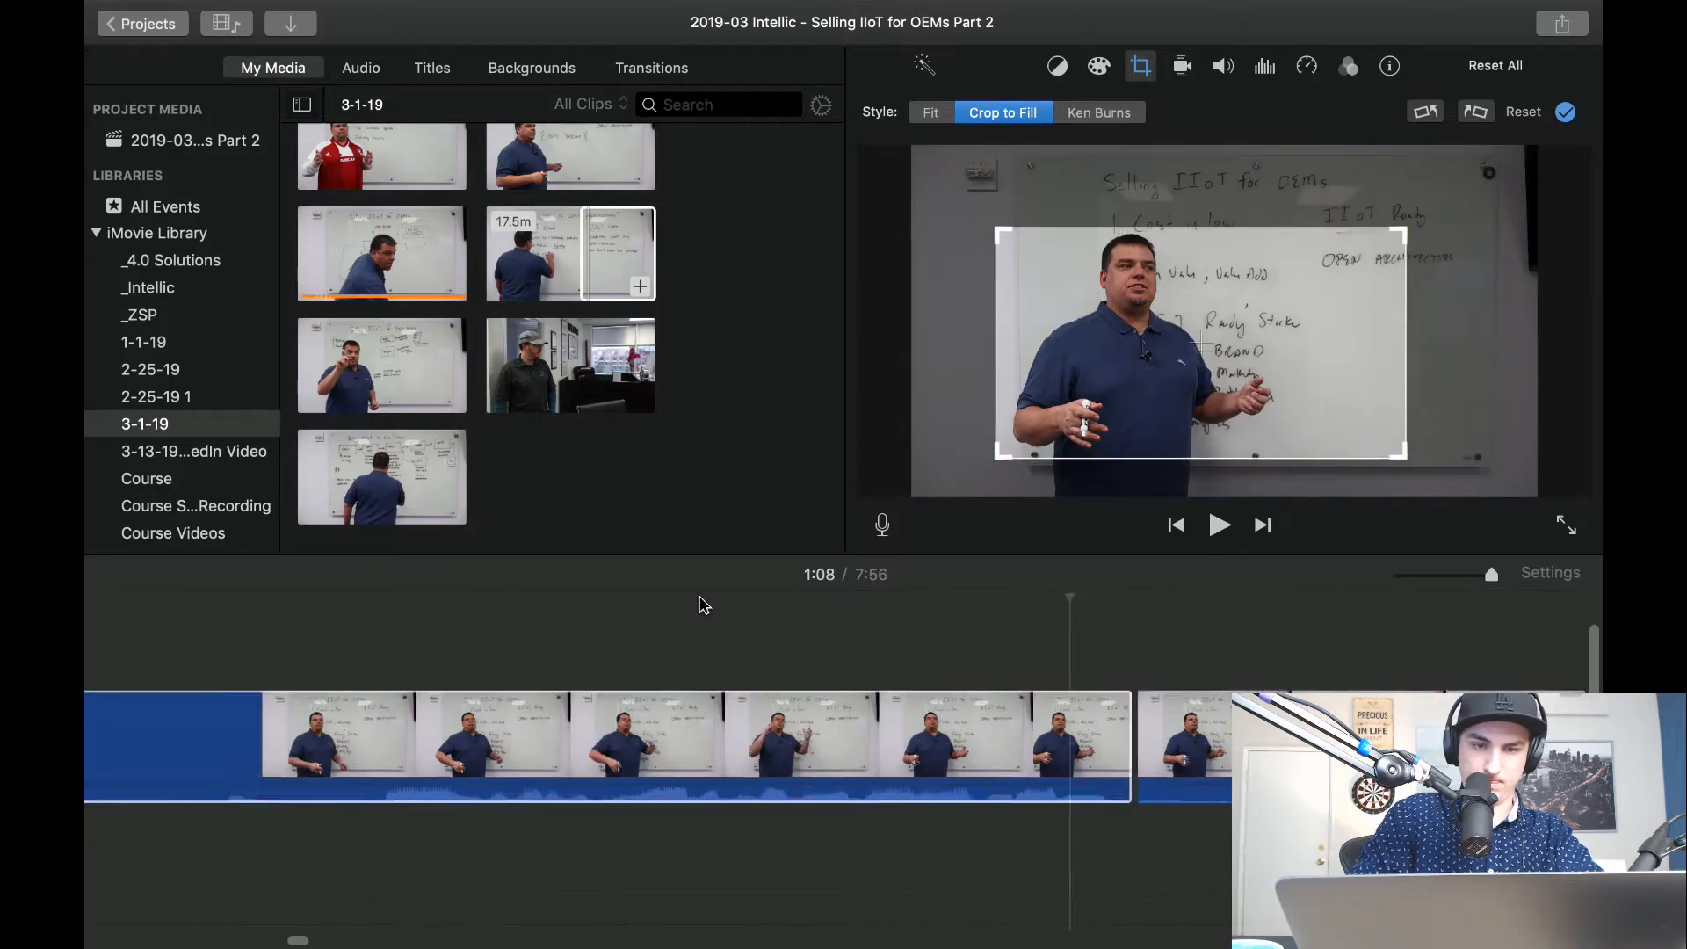
scroll(722, 626, left, 5)
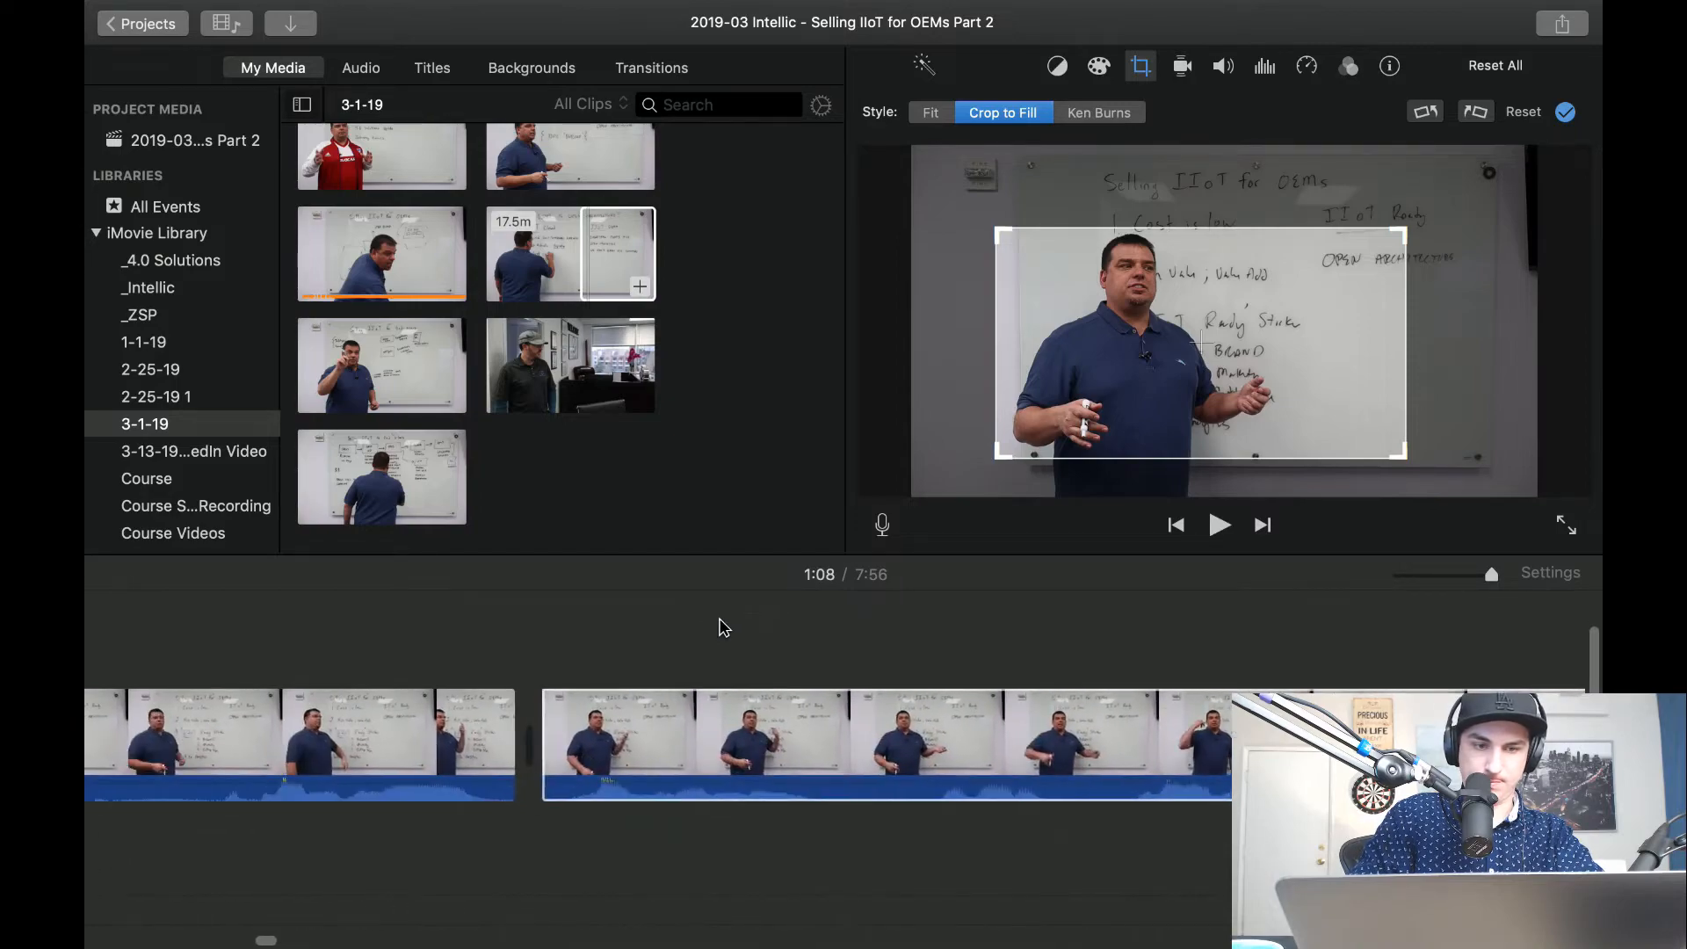
click(482, 618)
key(space)
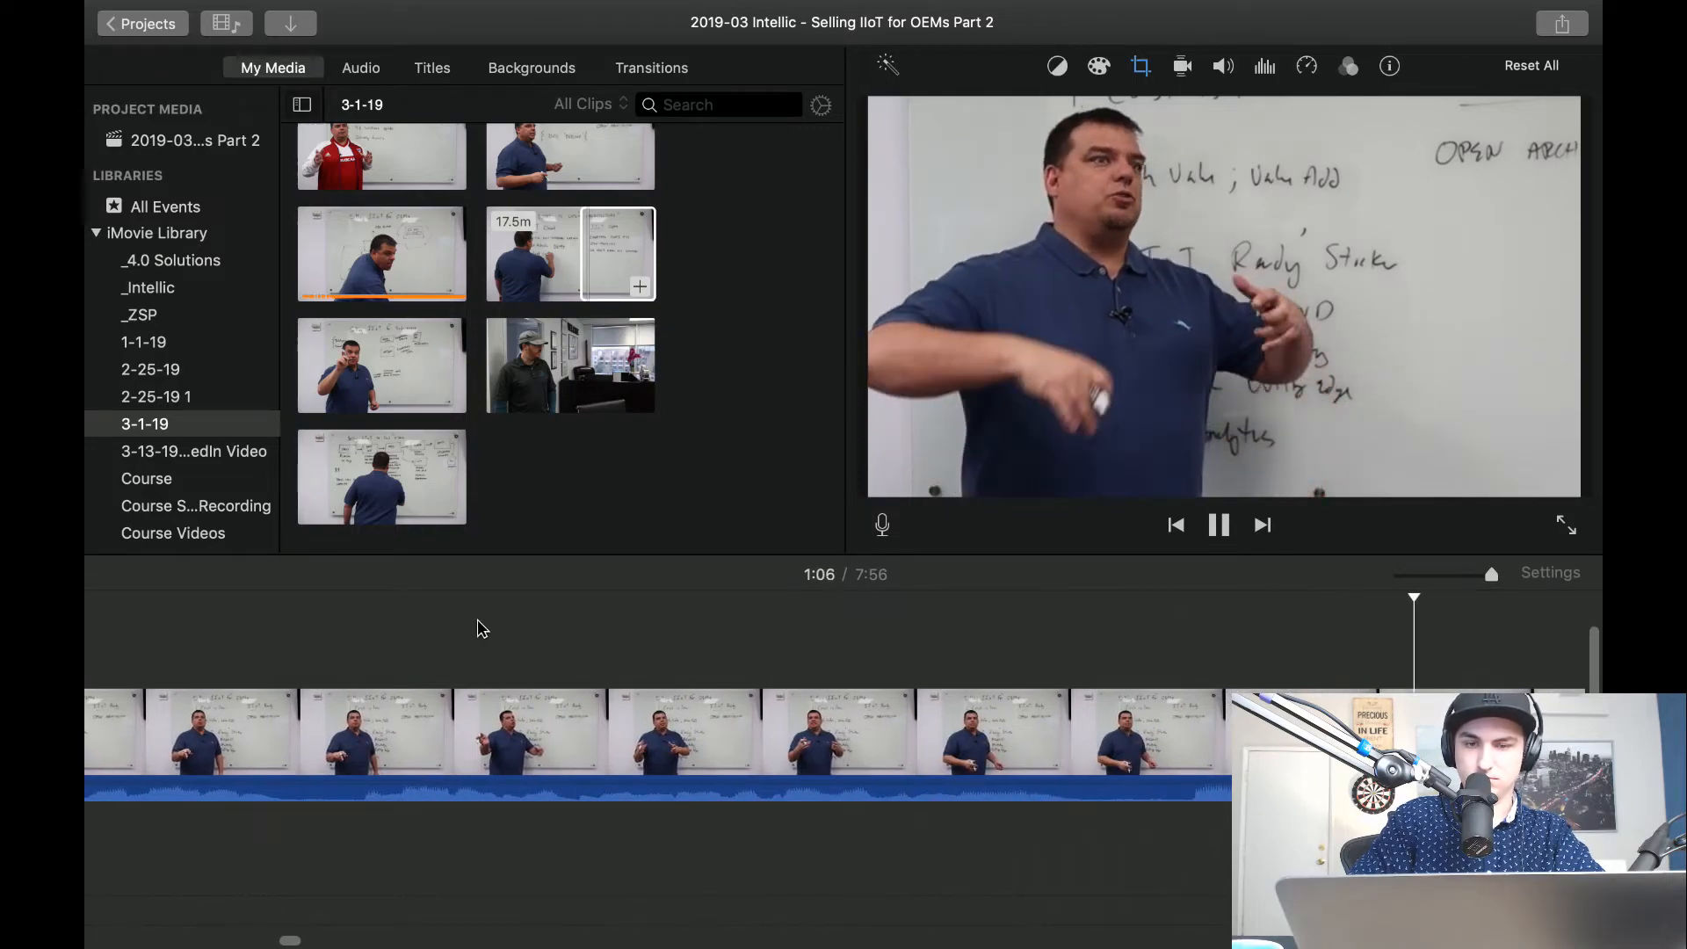
key(super+b)
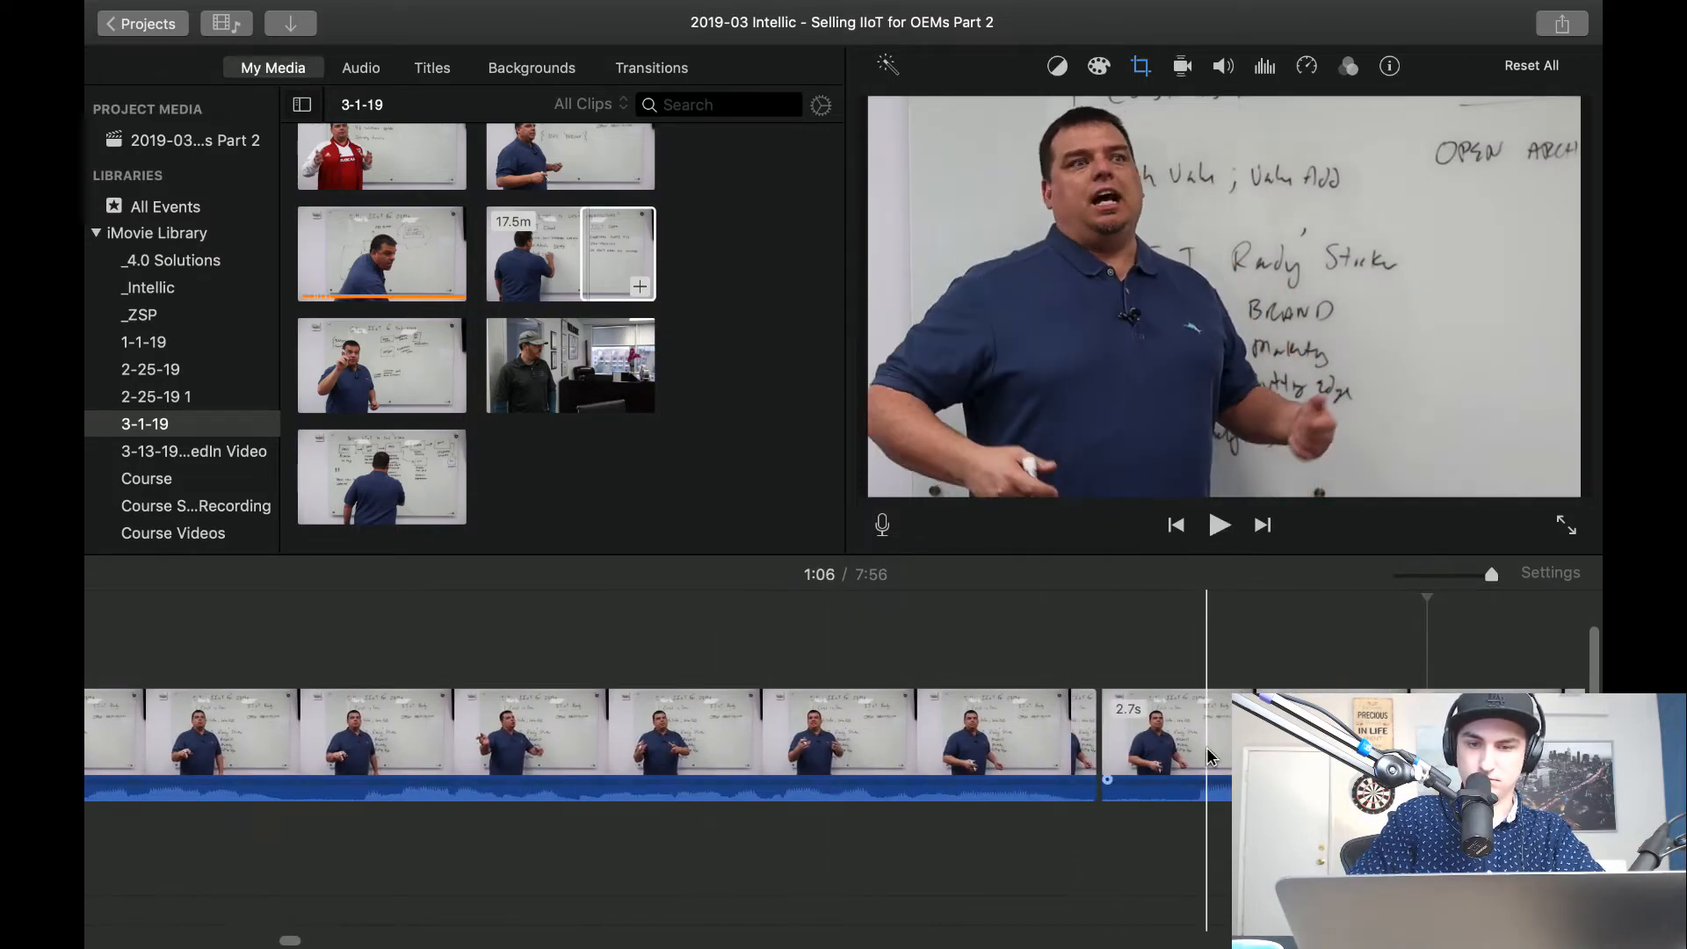
key(super+z)
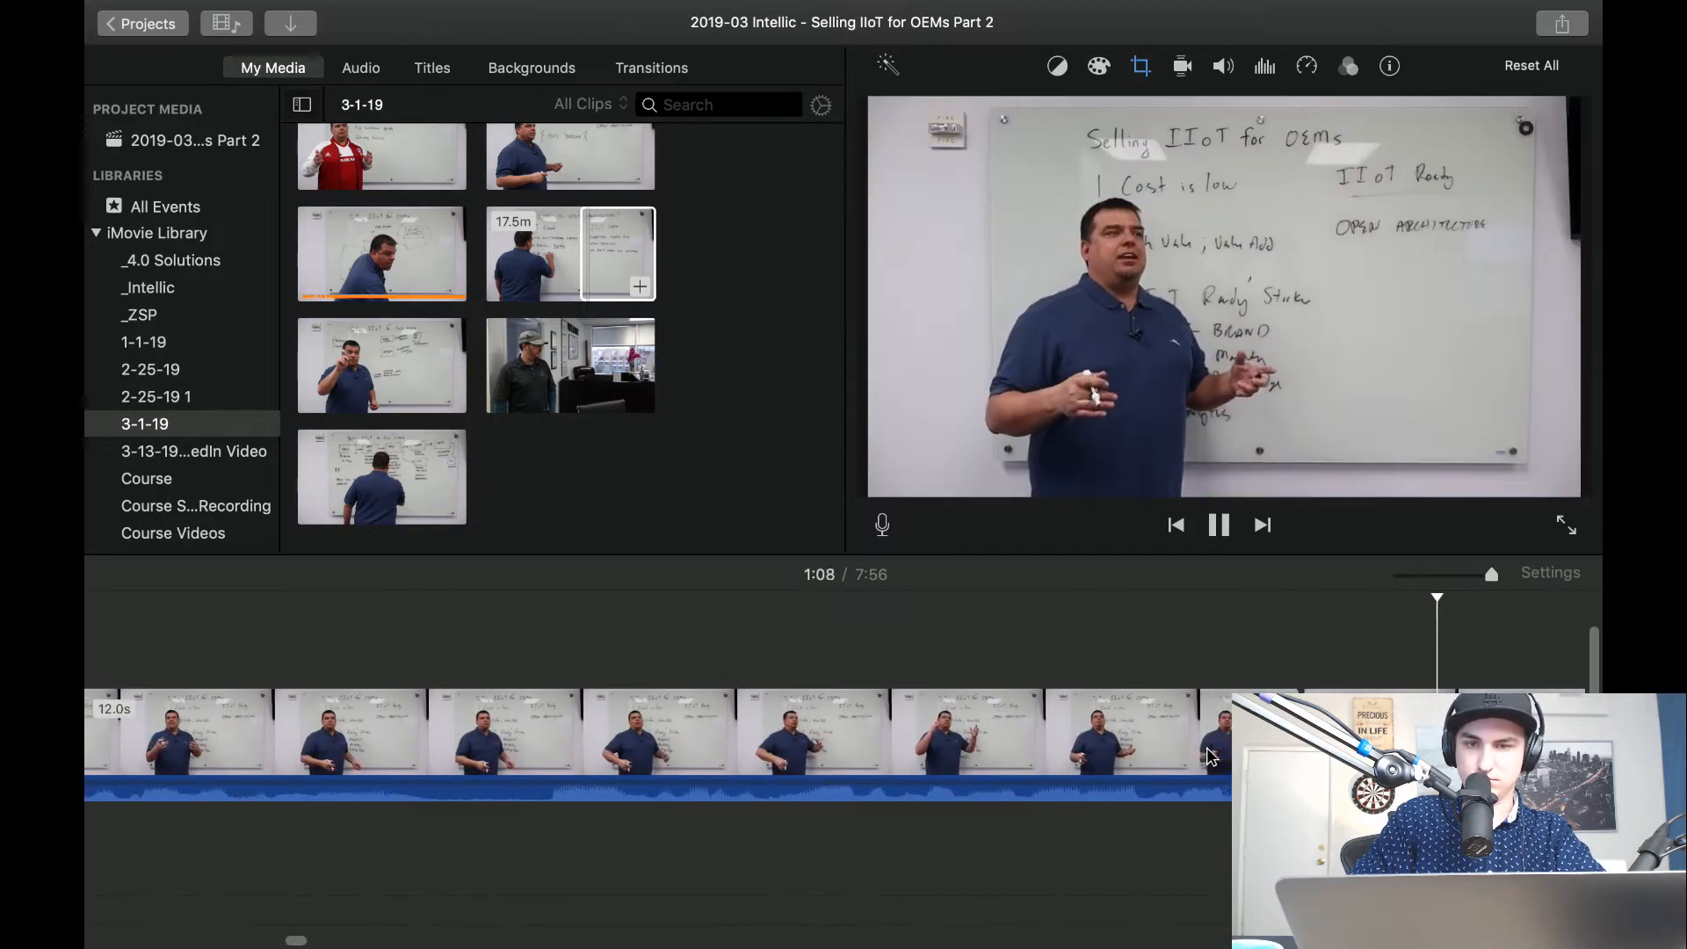
key(space)
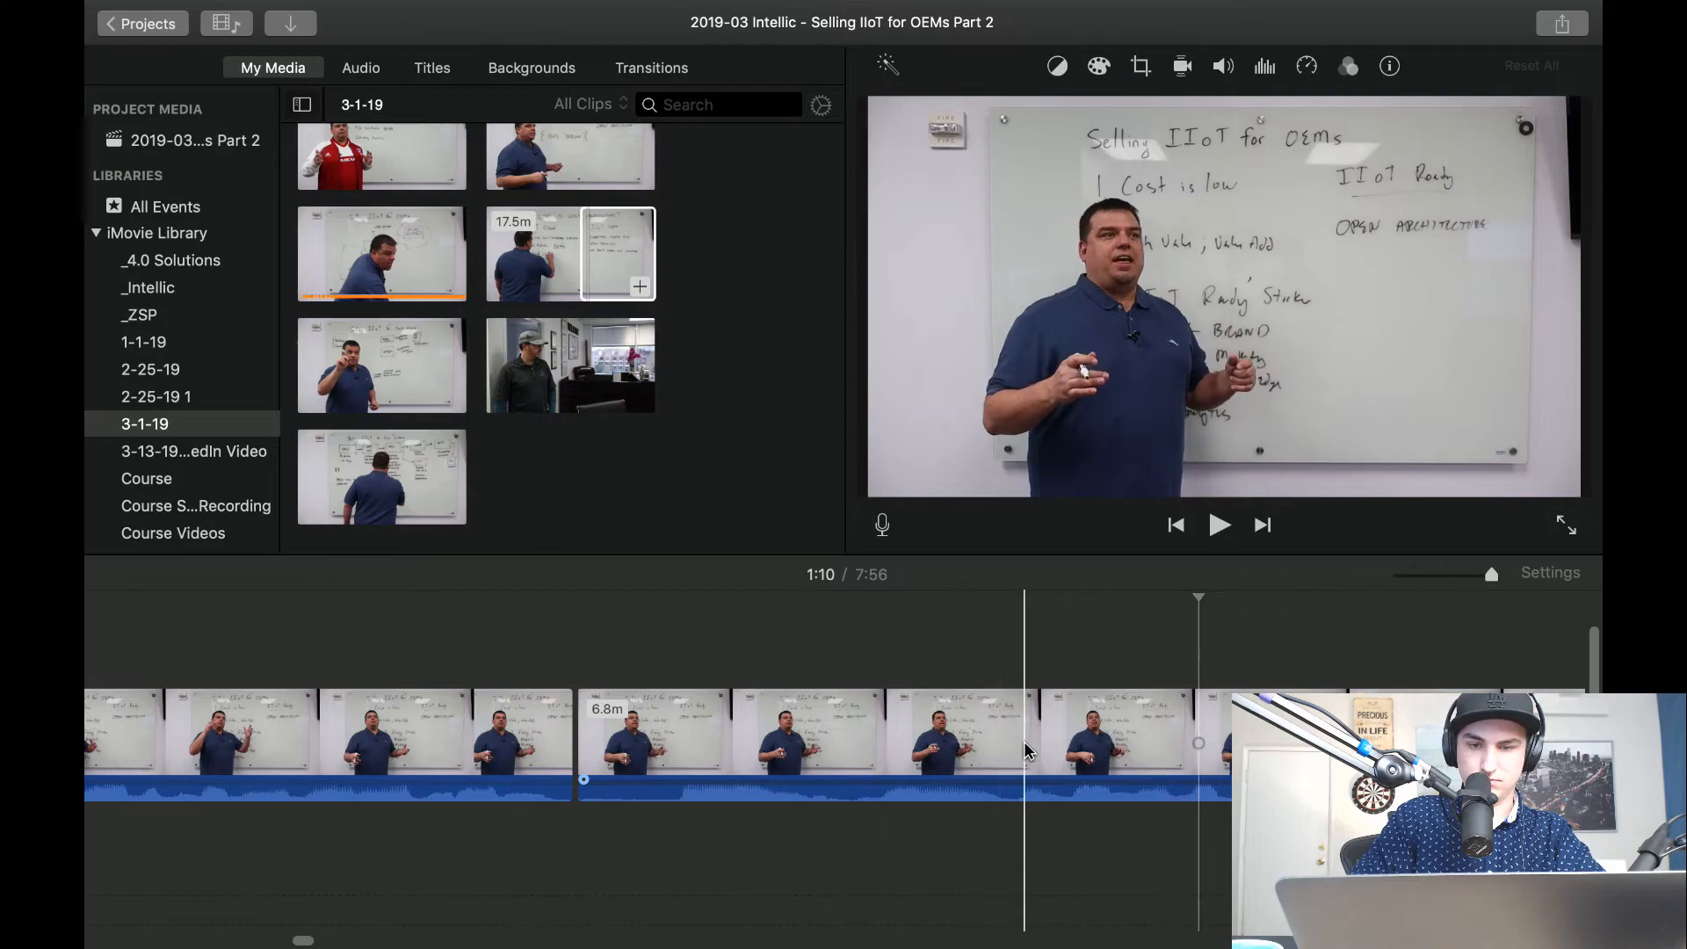
Split the wide clip about 1:10 in, delete the 1.4-second piece before the split, and play the join.
key(space)
key(super+b)
click(879, 766)
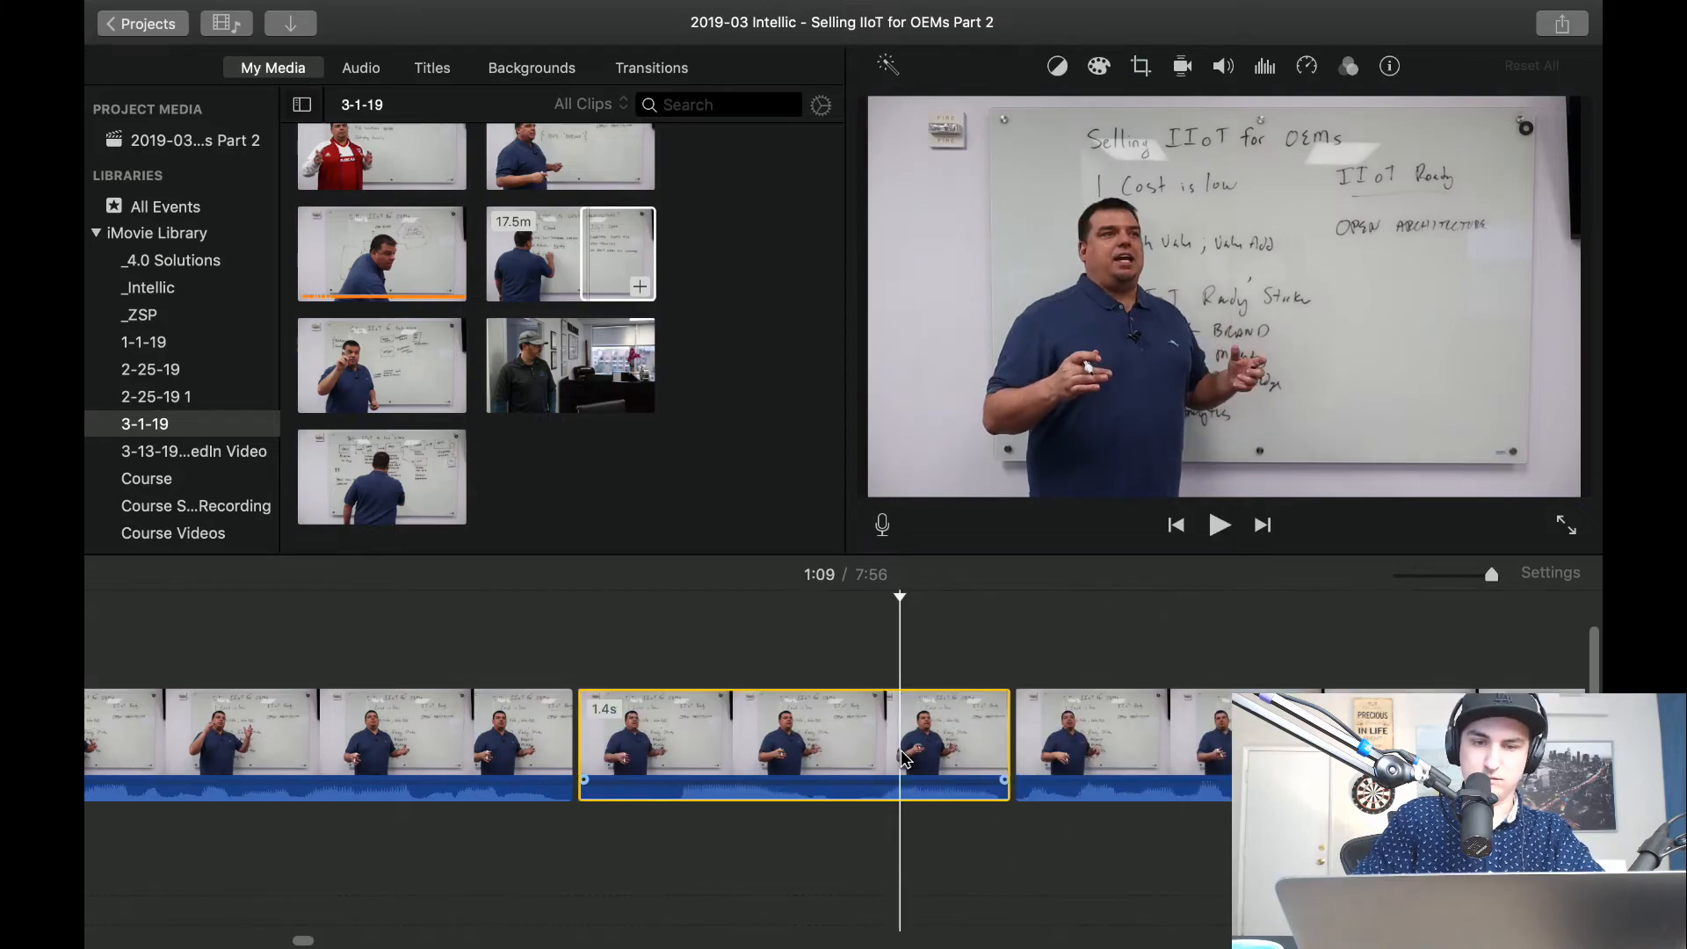
key(BackSpace)
key(space)
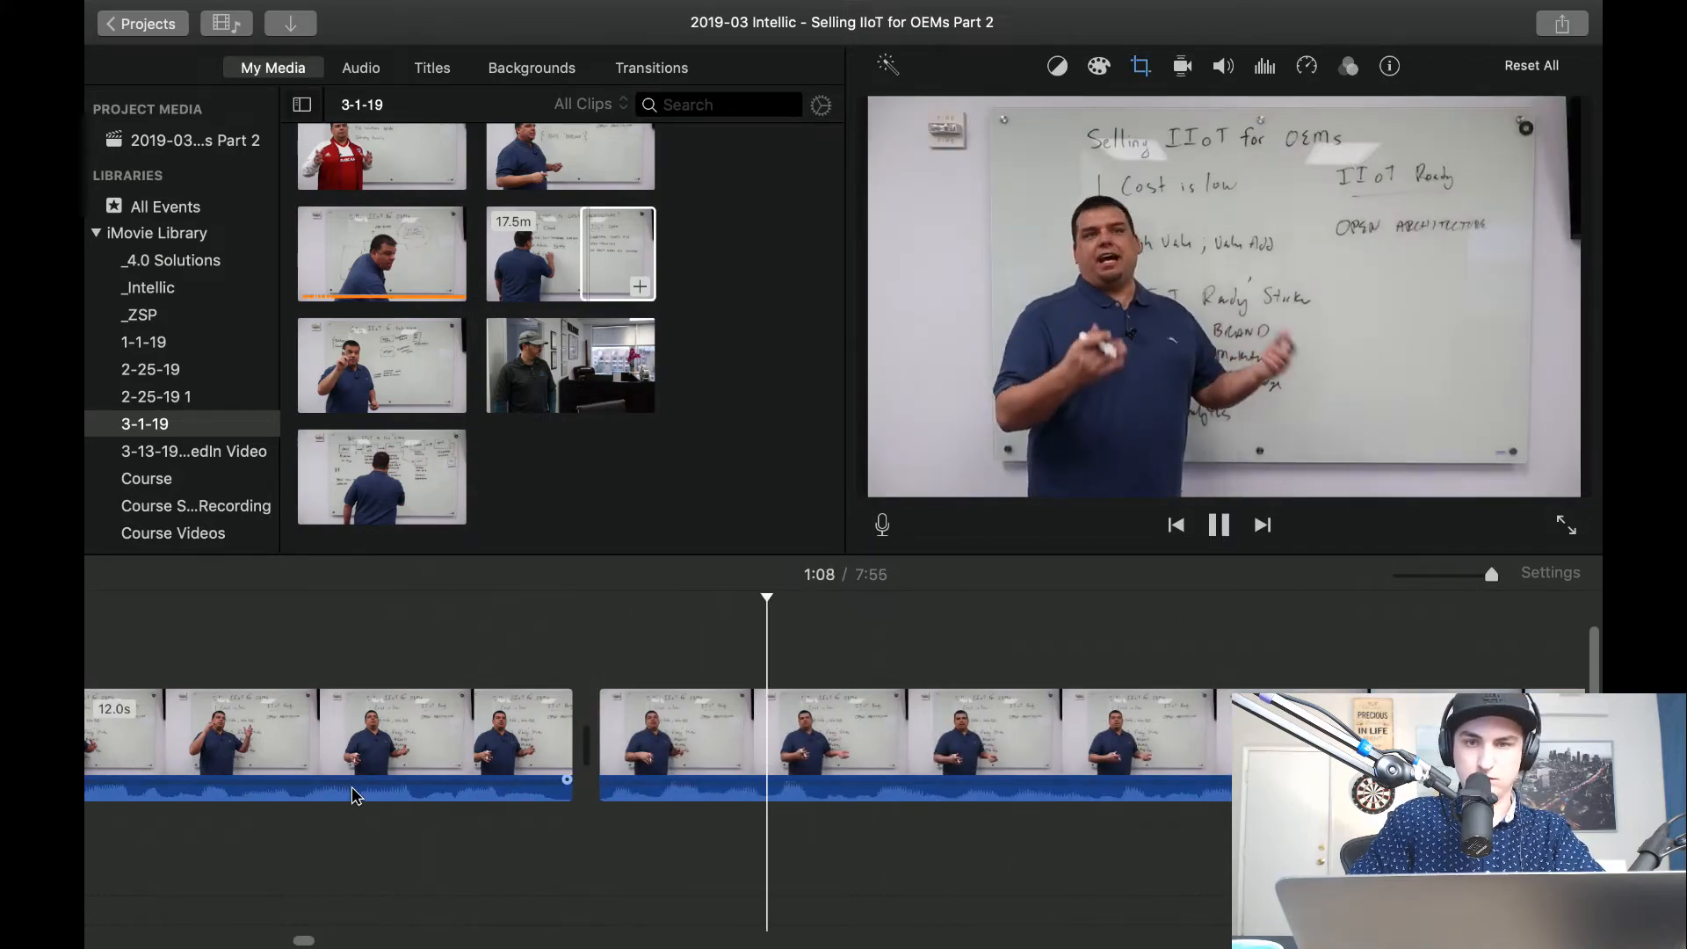
Play the following wide footage to about 1:12 and split the clip about 1:11 in.
scroll(705, 774, right, 10)
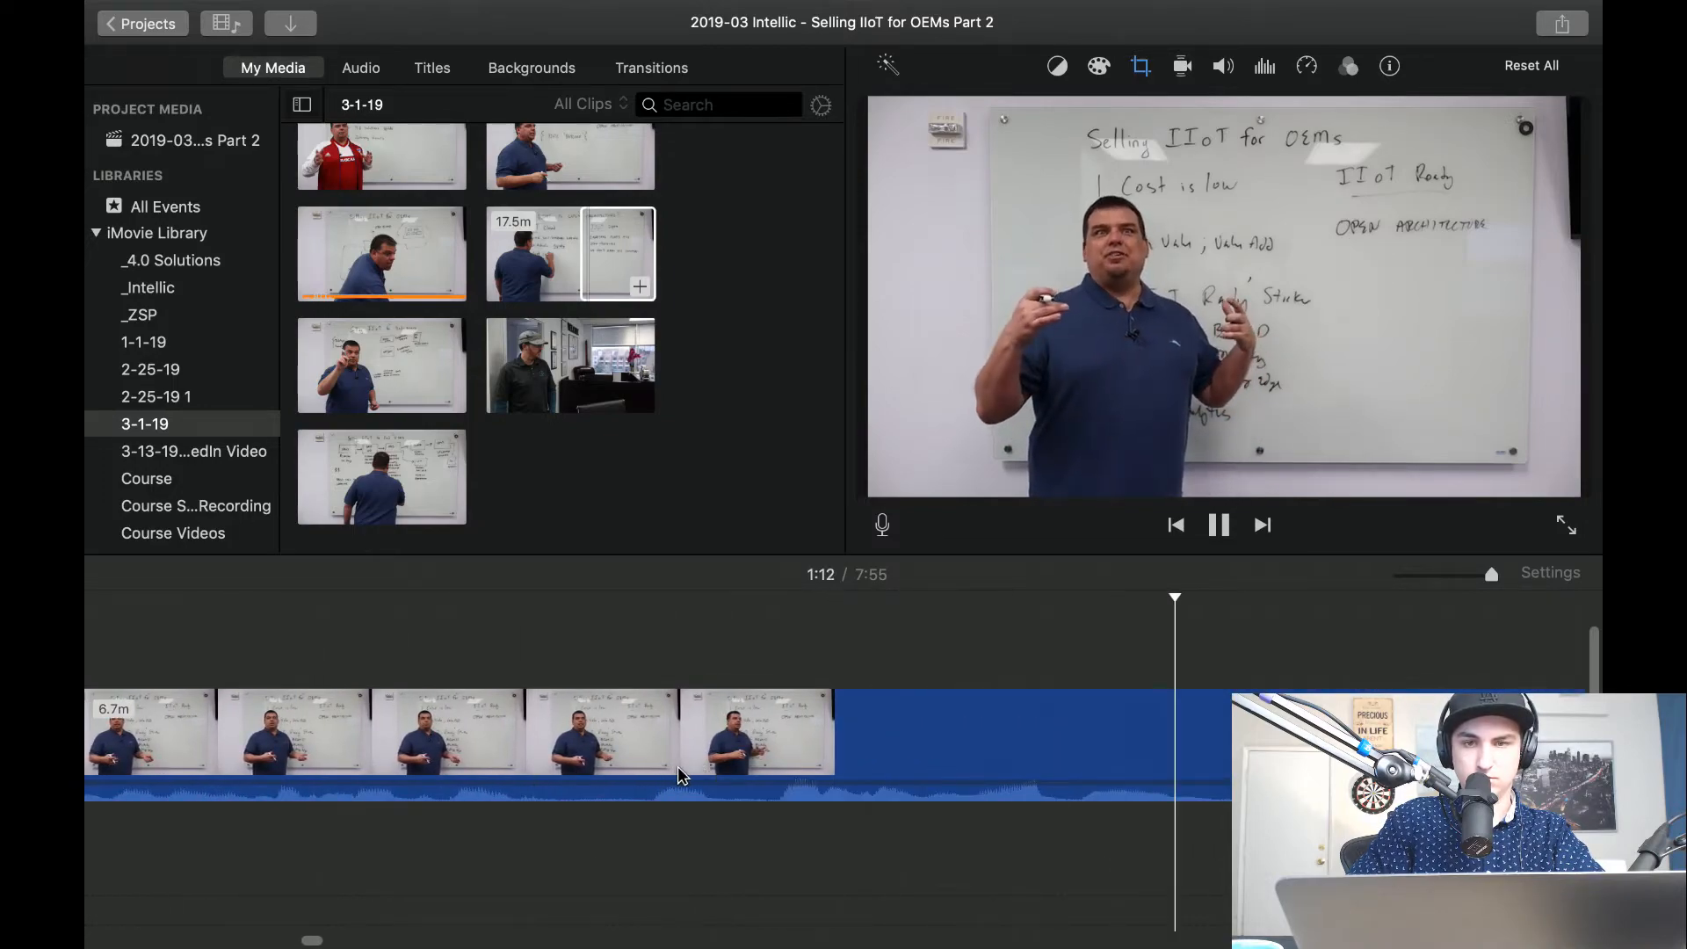
key(space)
key(space)
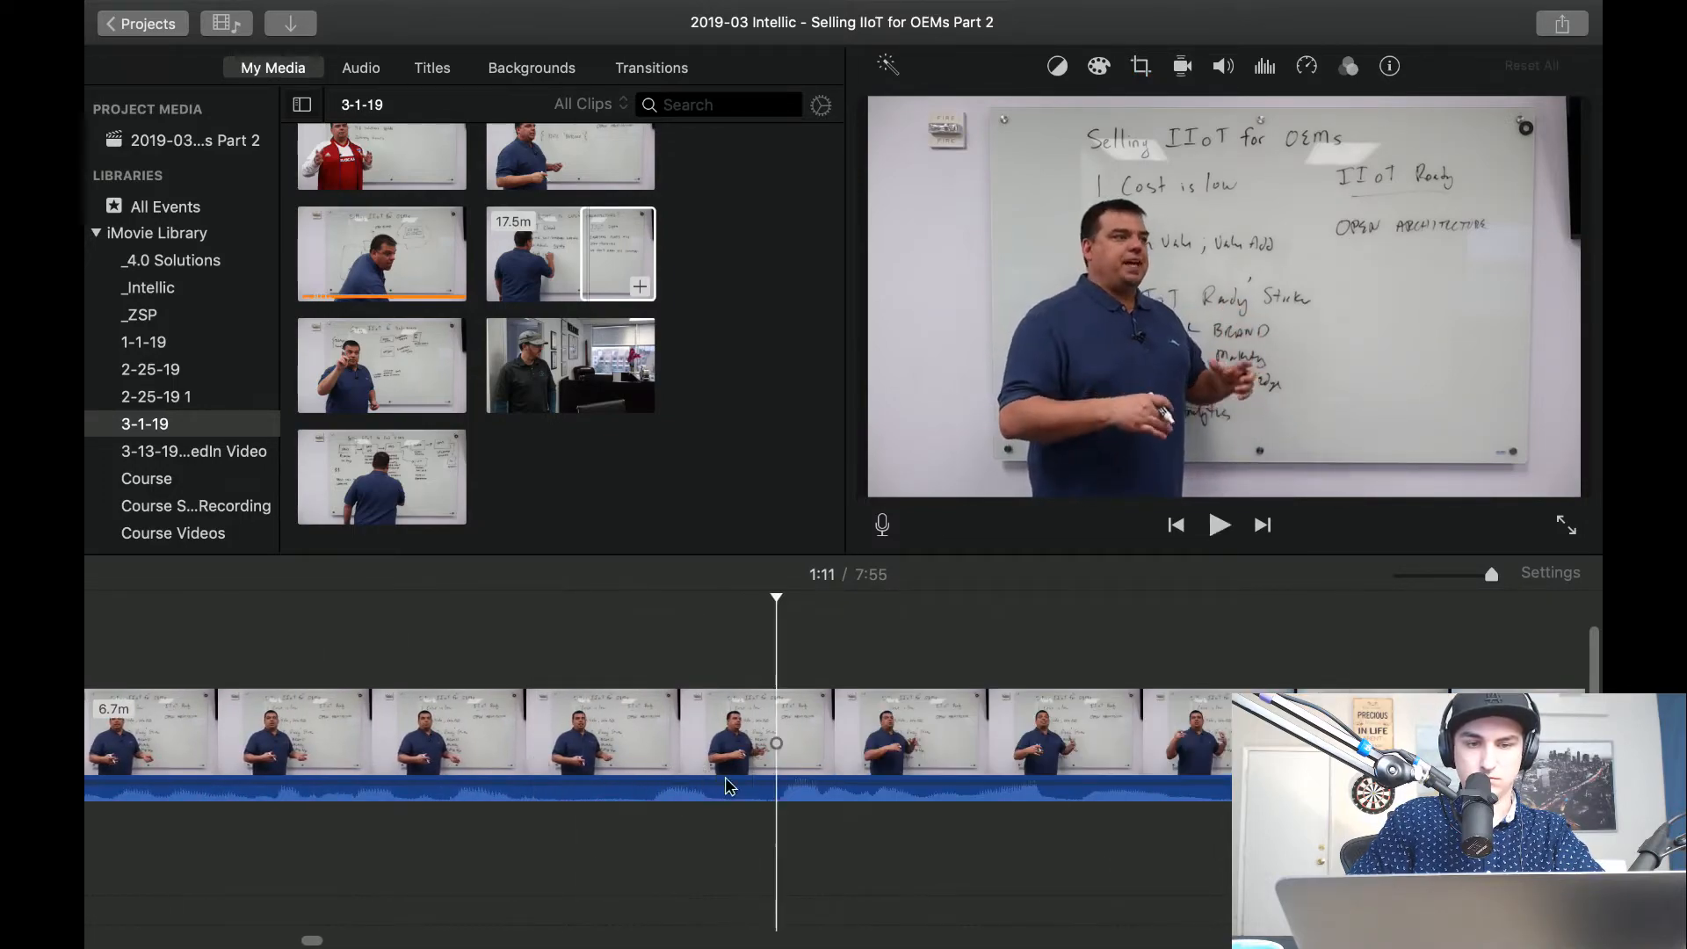
key(super+b)
Crop the clip after the 1:11 split to fill, framing the presenter and the nearby whiteboard text.
click(1144, 74)
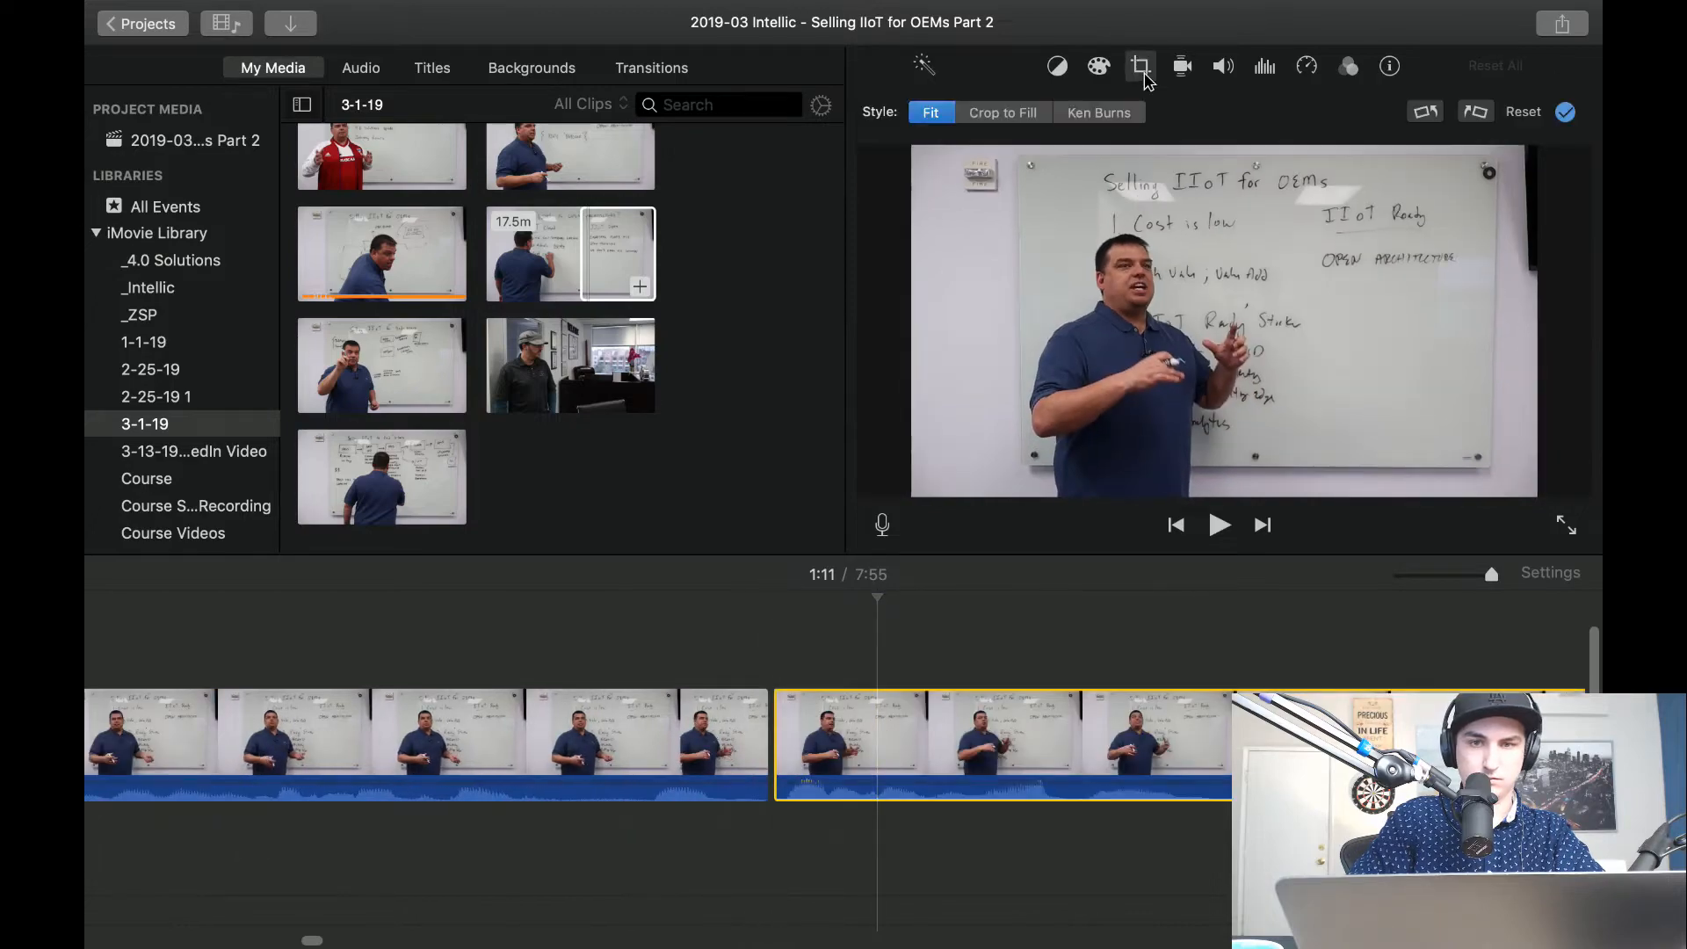
click(1015, 115)
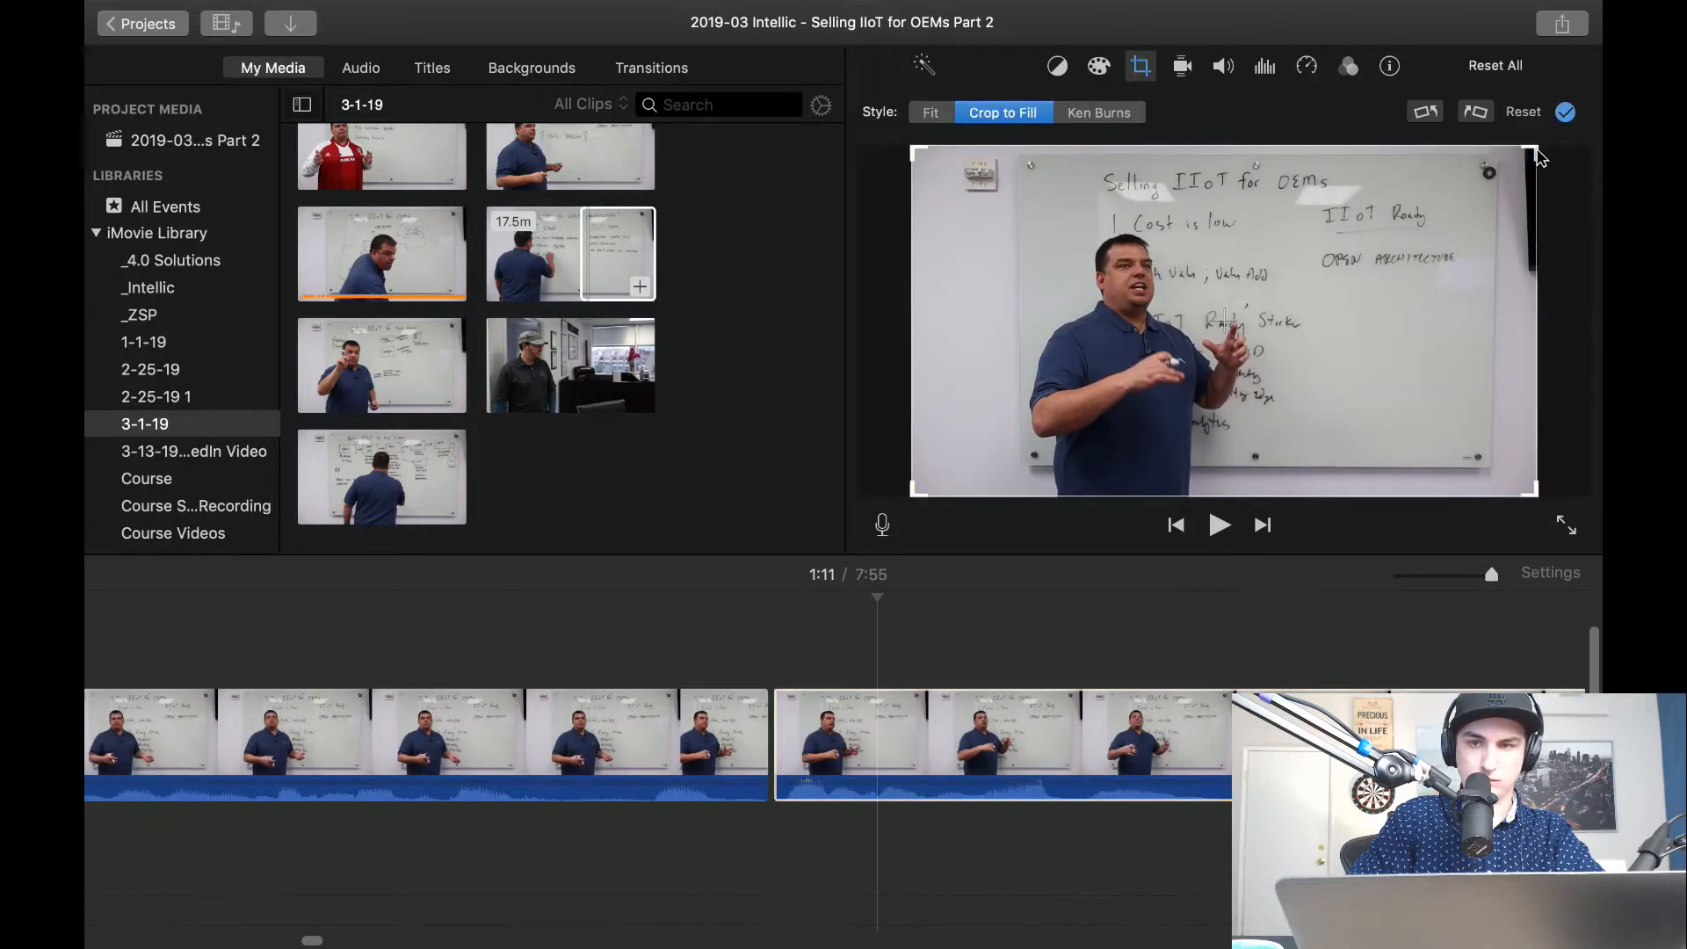
drag(1531, 152, 1466, 252)
drag(1358, 325, 1439, 290)
drag(1111, 420, 1116, 434)
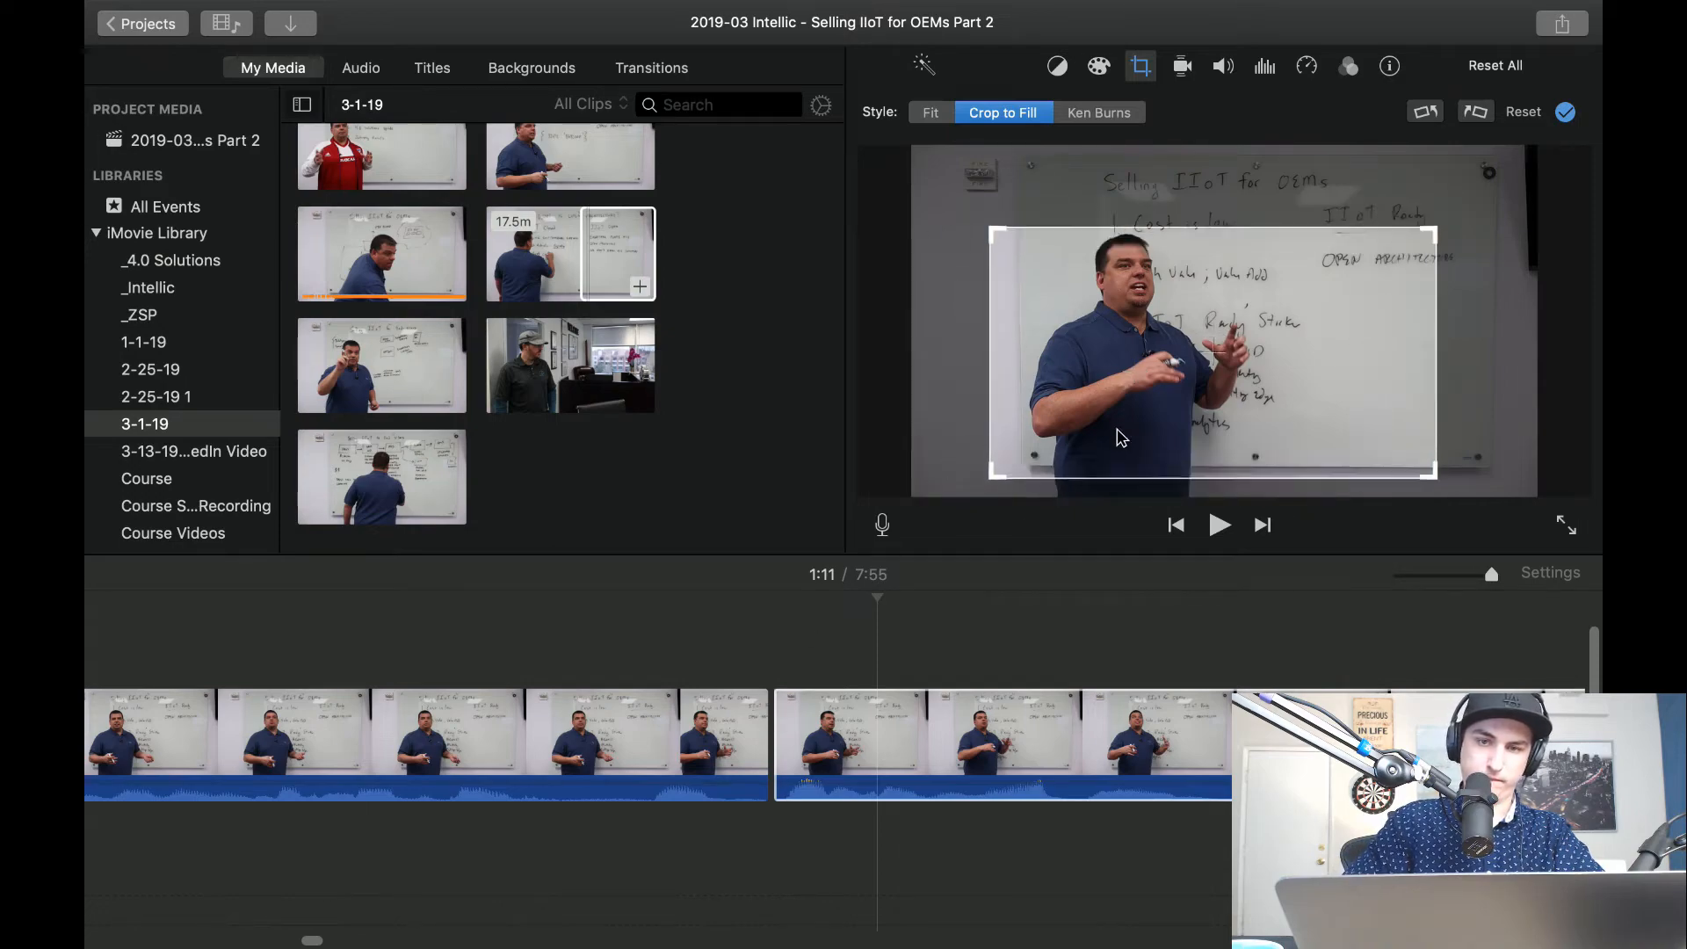
Play from the wide shot into the new close-up and on to about 1:15 to check the framing.
click(518, 625)
key(space)
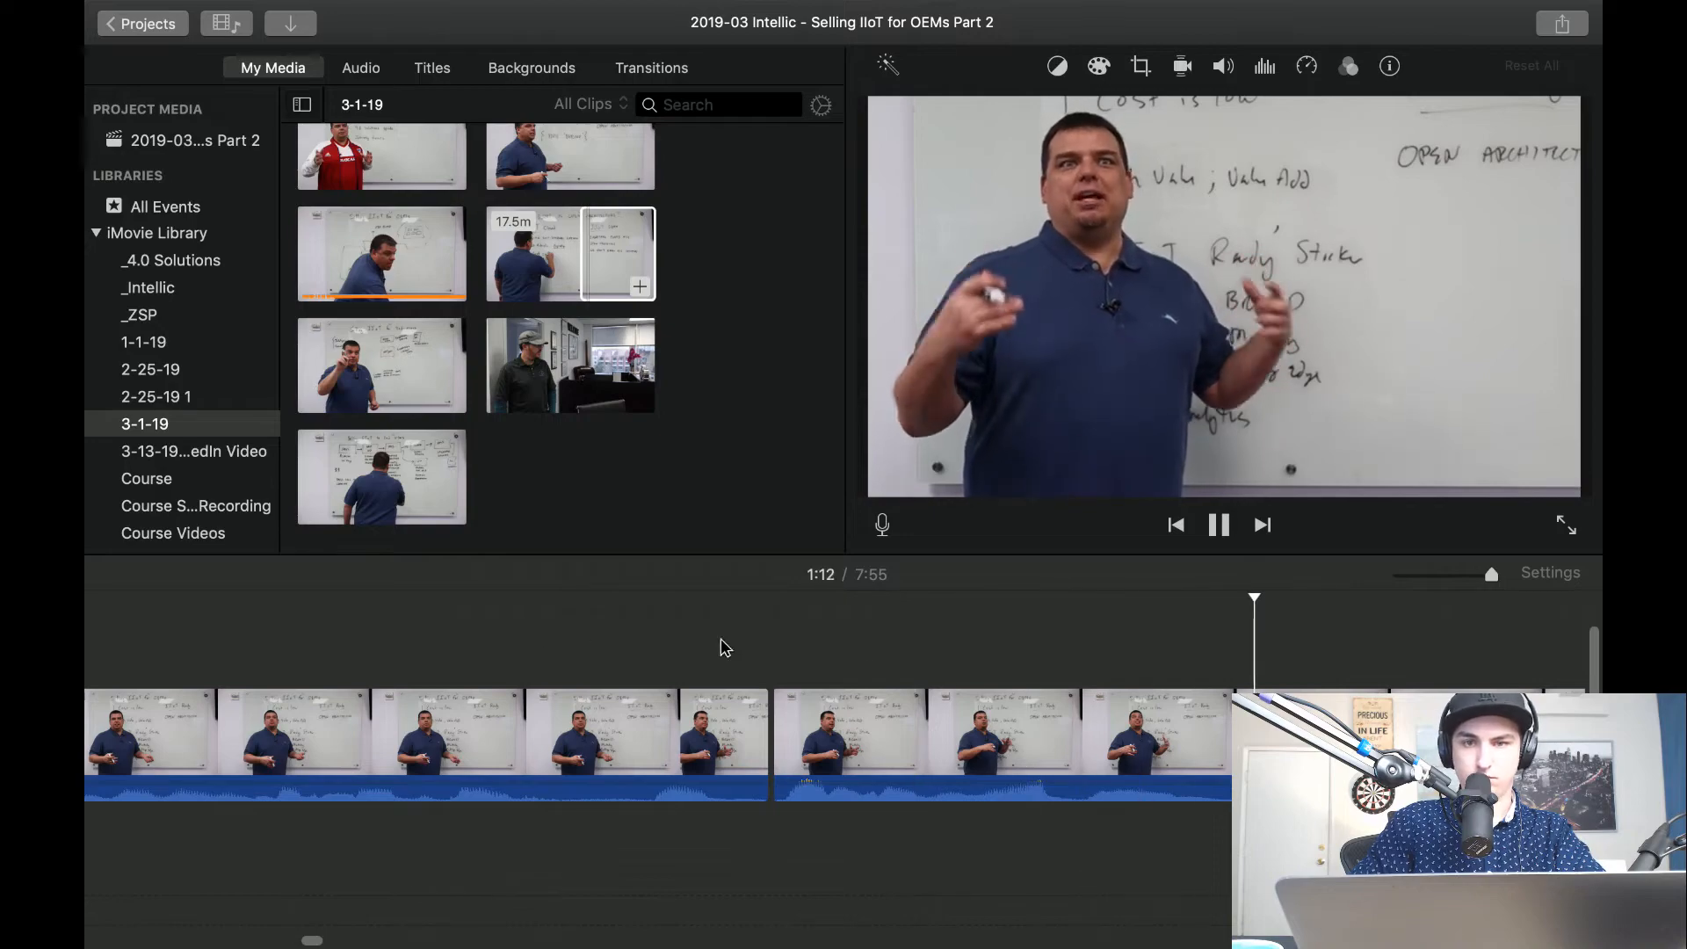
scroll(962, 682, right, 10)
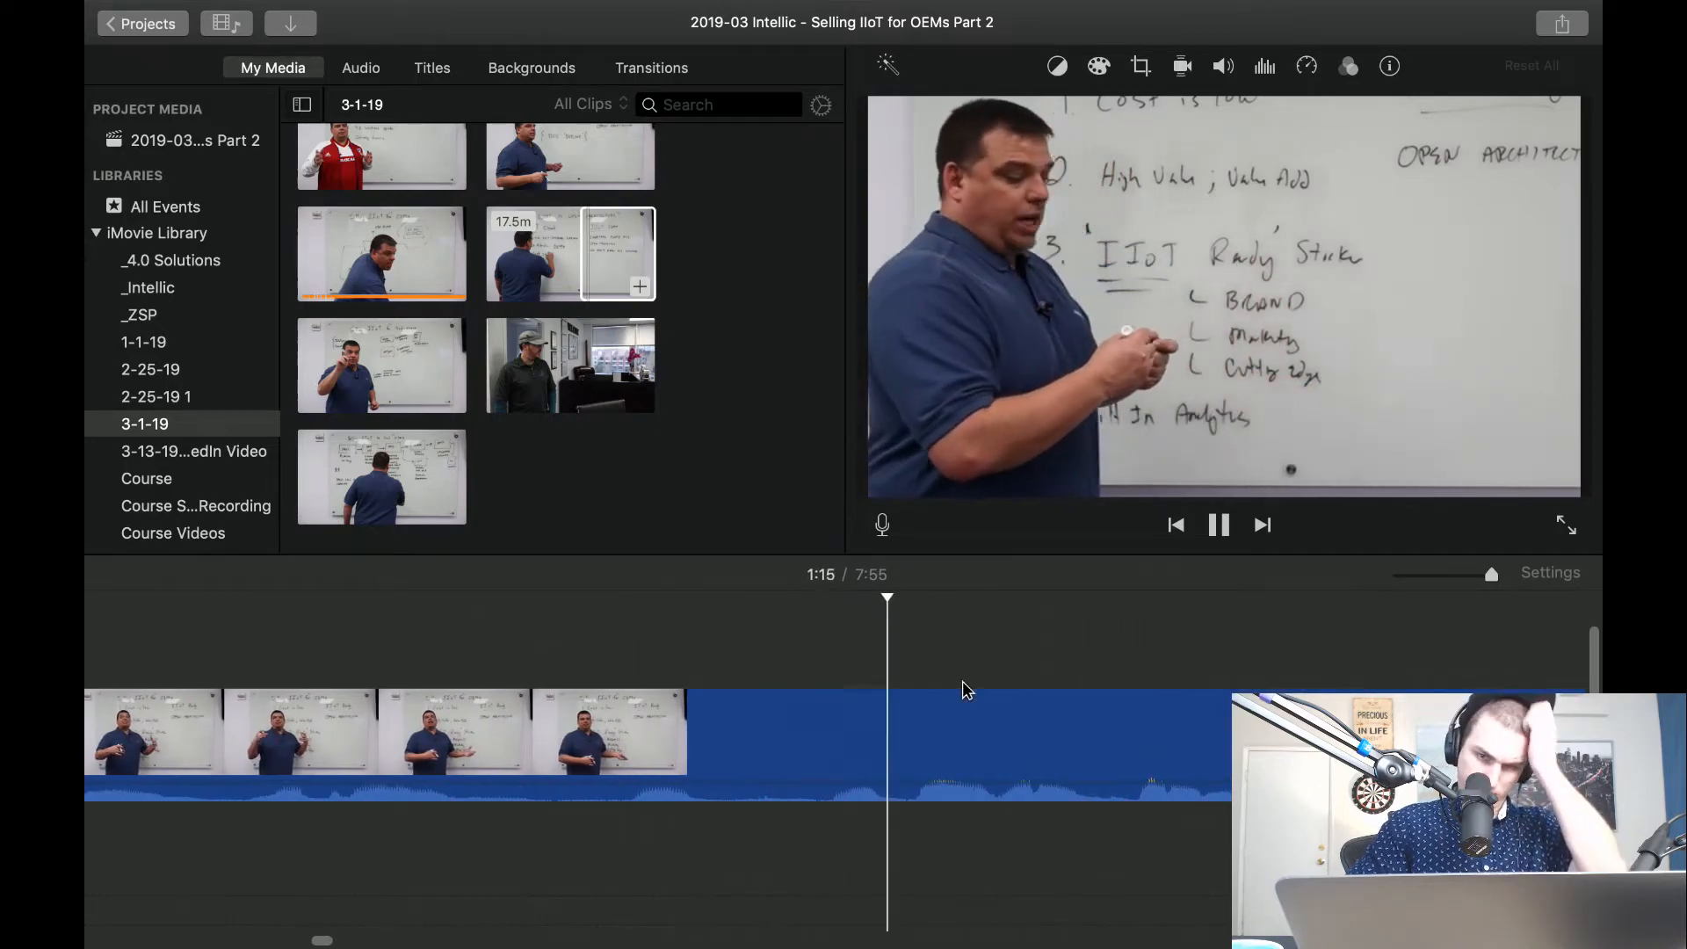
Split the close-up clip on both sides of the short pause about 1:14 in and delete the piece between the splits.
key(space)
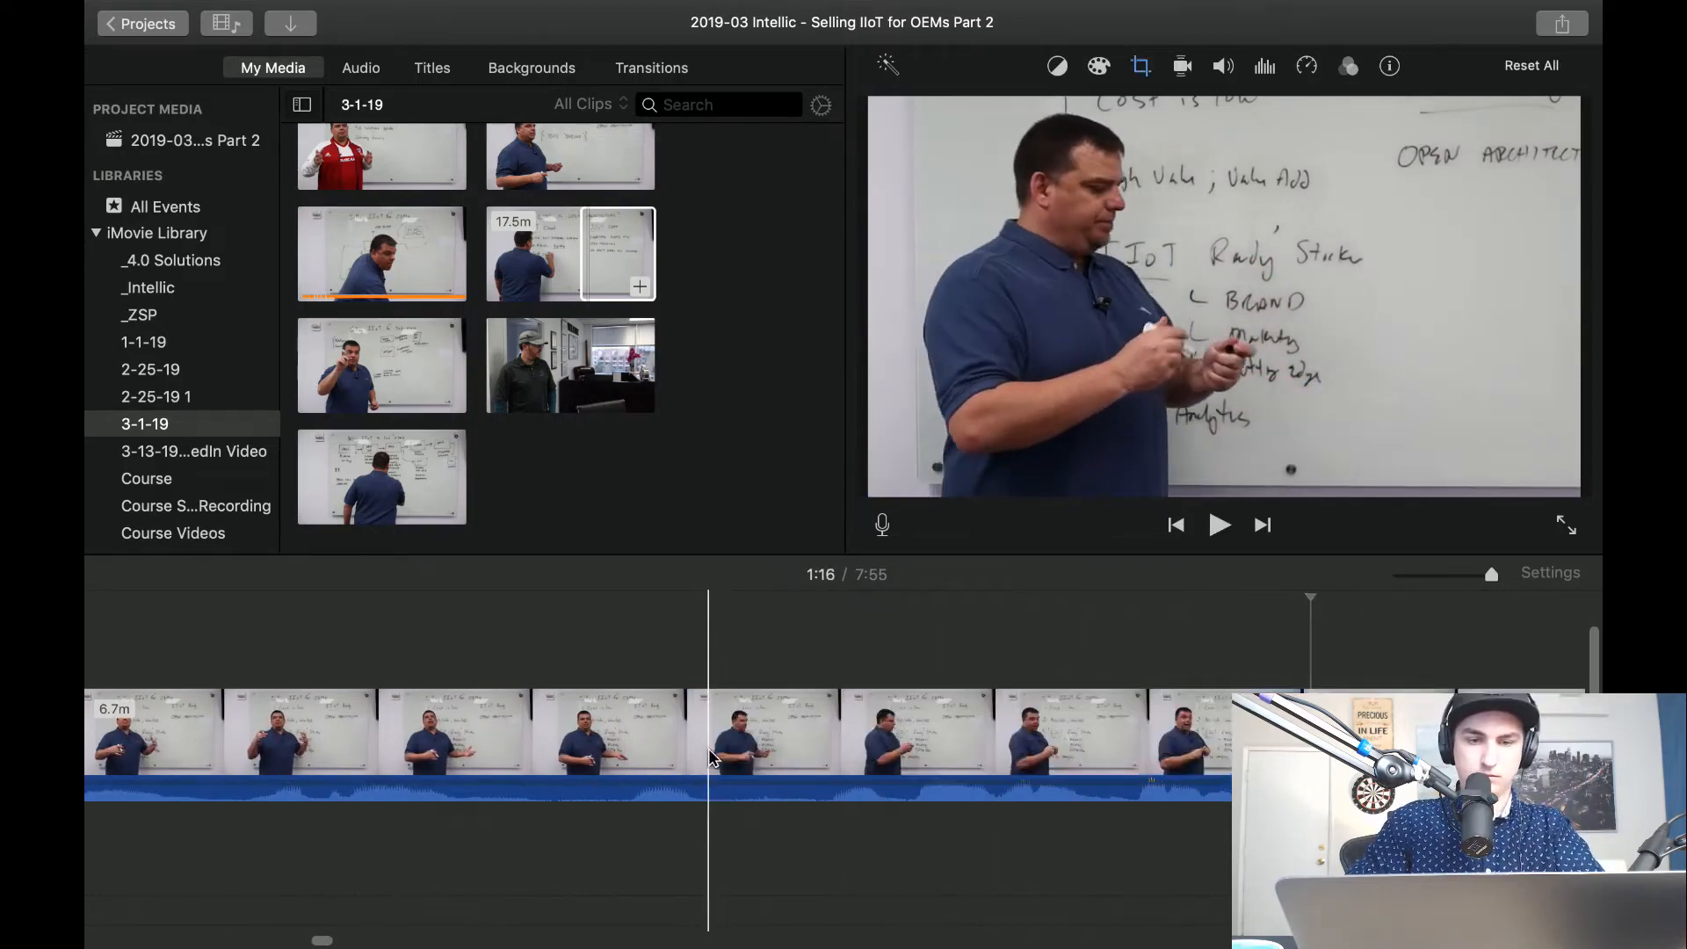
key(super+b)
key(space)
key(space)
key(super+b)
click(1000, 736)
key(Delete)
Set the crop style of the clip after the 1:14 cut to Fit and play across the cut.
click(1035, 745)
click(1141, 66)
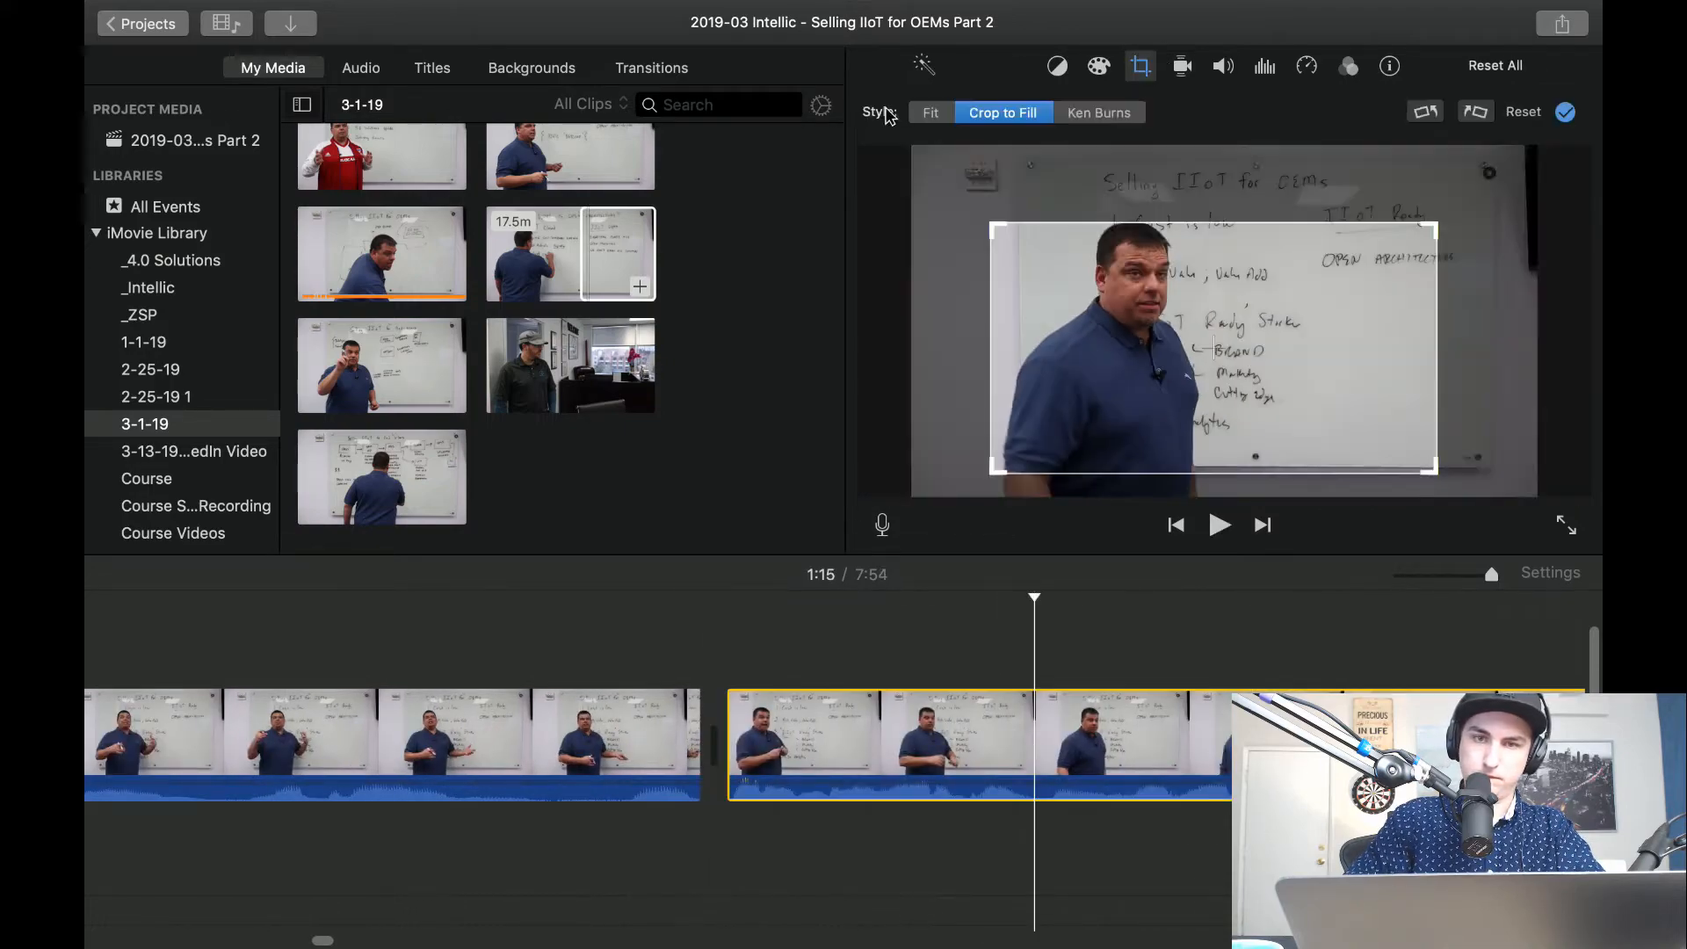
click(930, 114)
click(639, 659)
key(space)
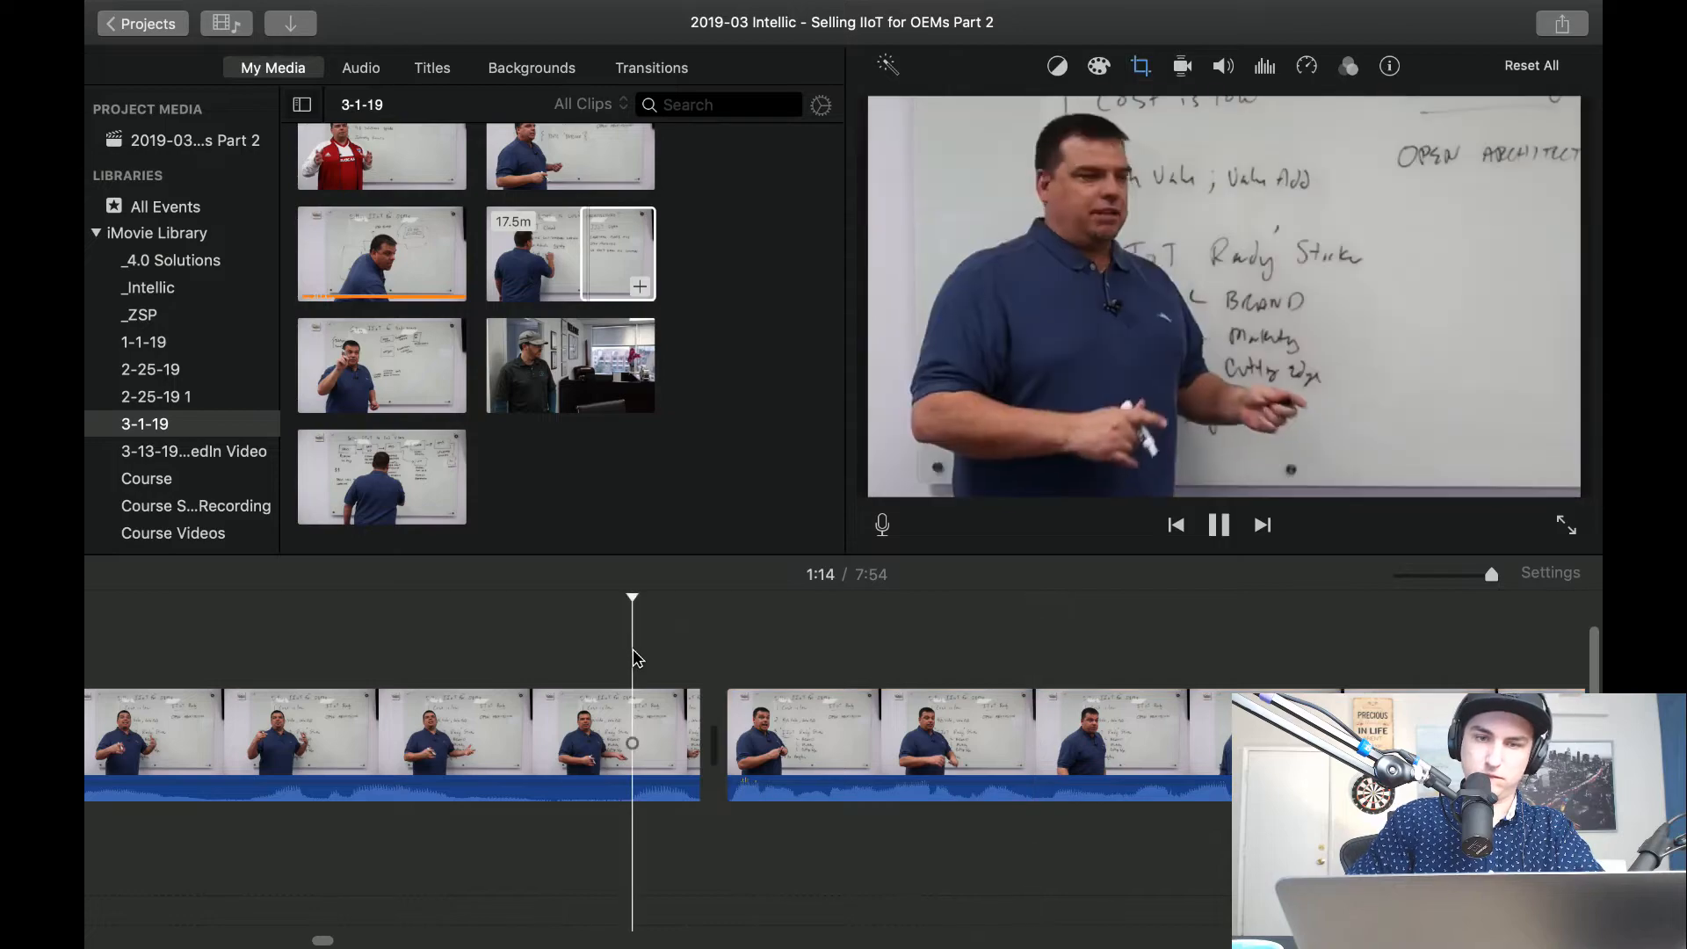
Play the wide footage on to about 1:18, split it around the pause about 1:17 in, and delete the piece between.
scroll(928, 677, right, 5)
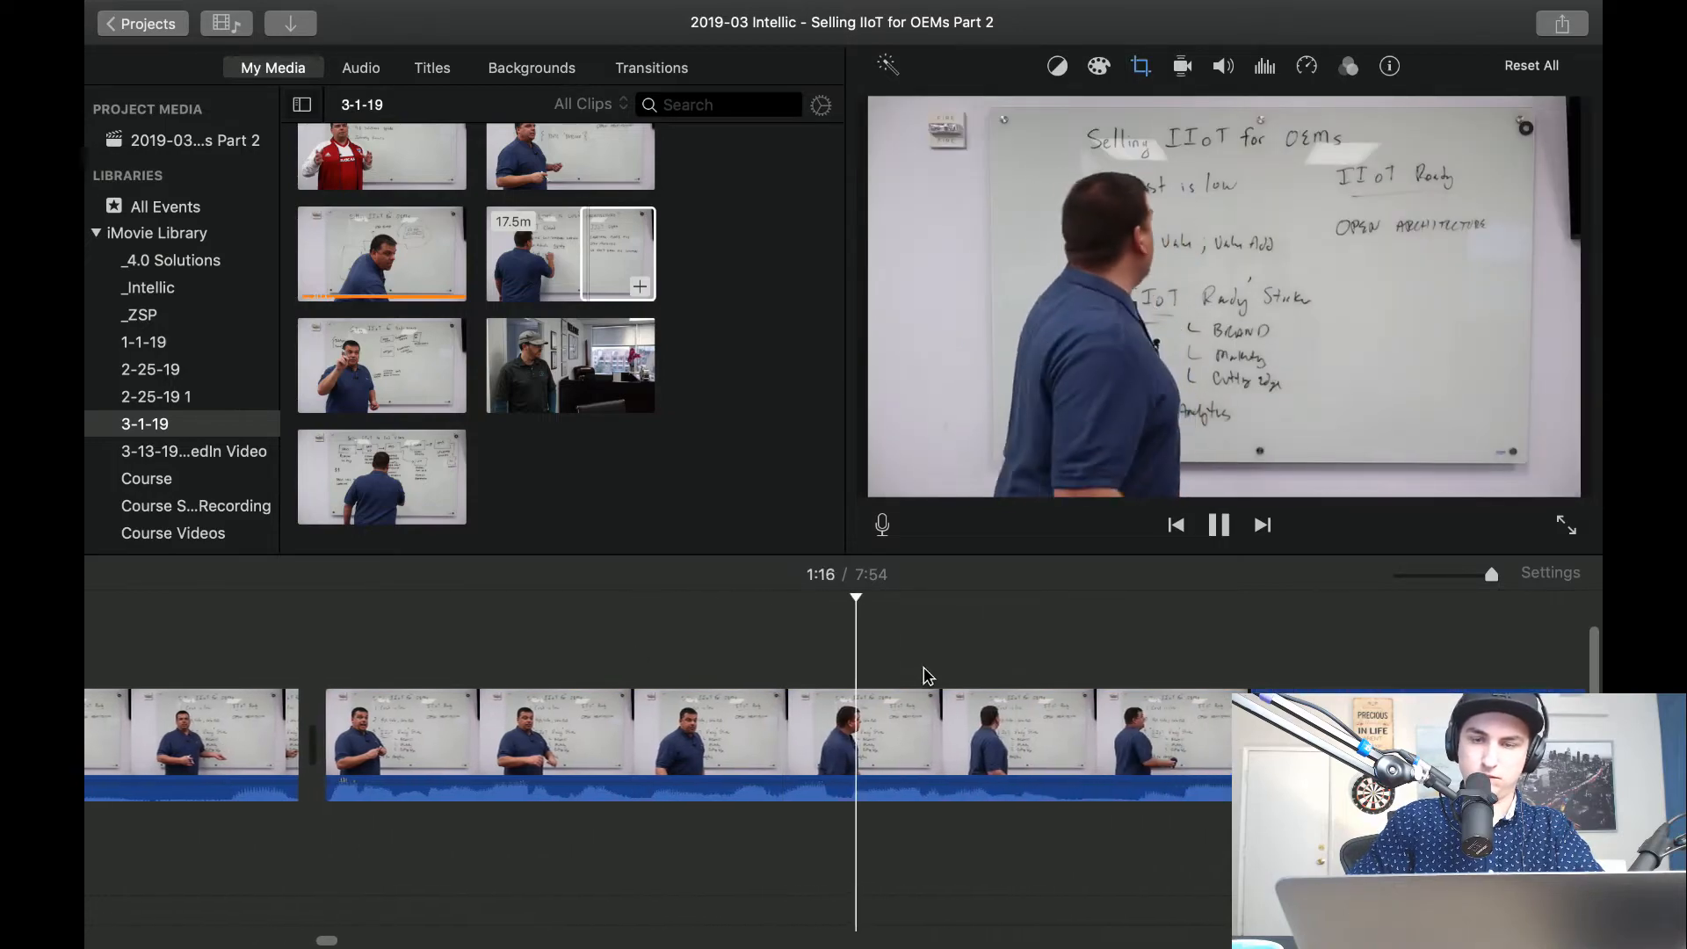
scroll(1263, 668, right, 1)
scroll(1263, 668, right, 3)
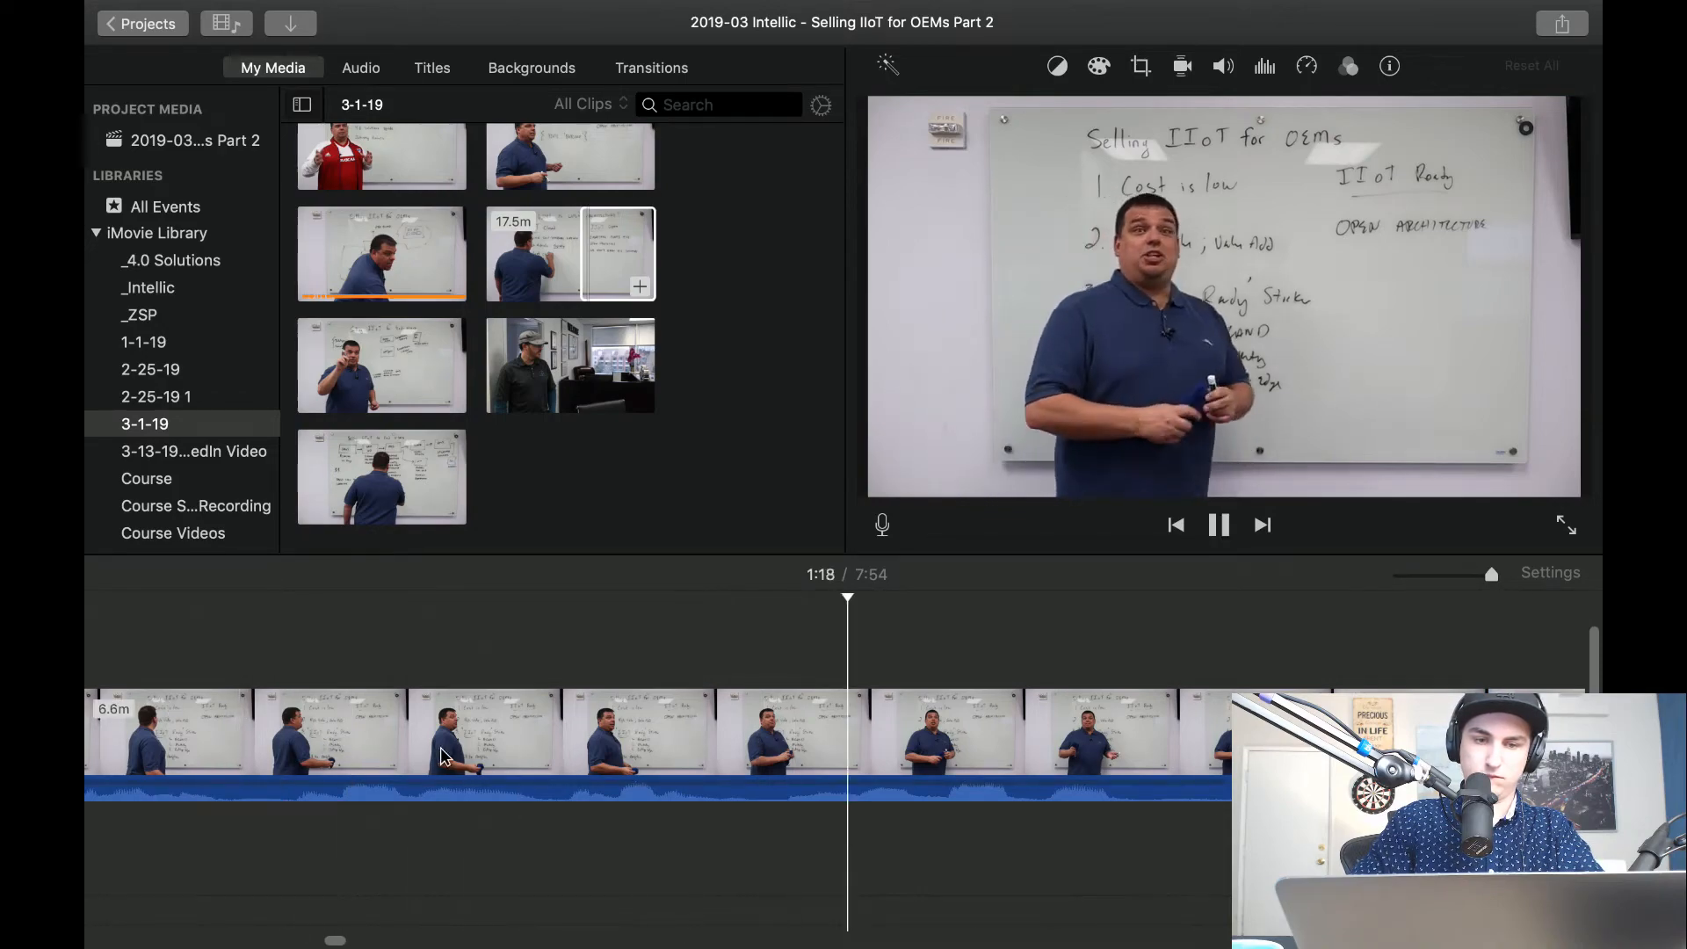
key(space)
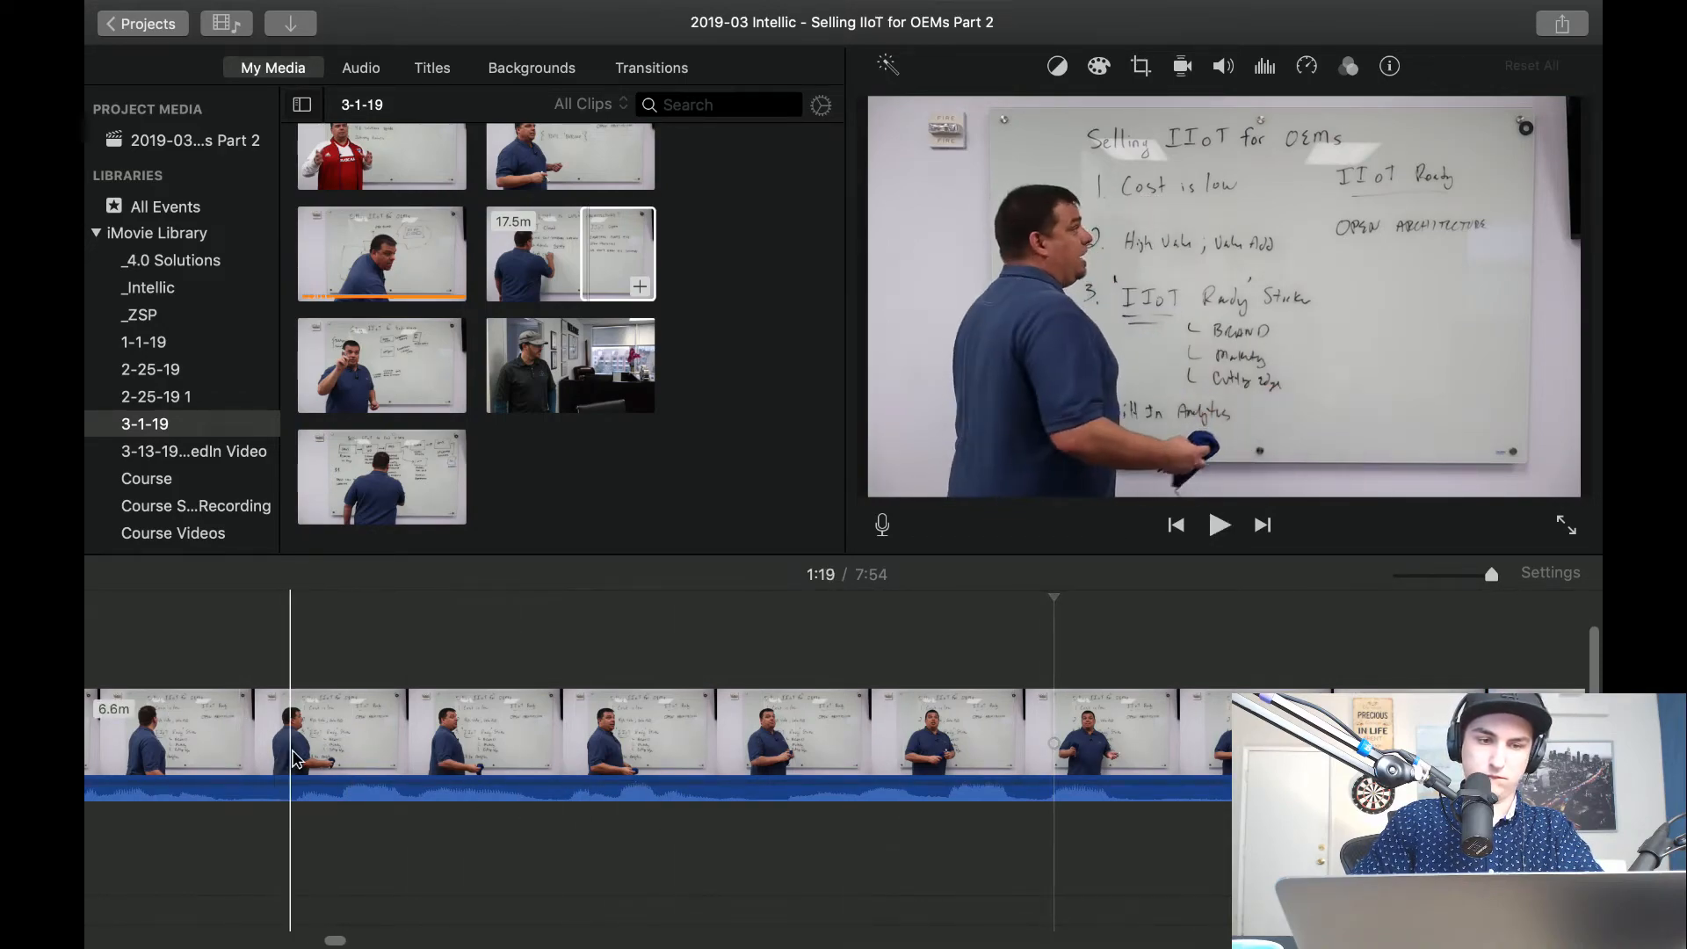
key(super+b)
Split out another short piece at the start of the following wide clip about 1:17 in, delete it, and play the join.
key(super+b)
click(452, 756)
key(Delete)
click(451, 760)
key(super+b)
key(super+b)
key(super+z)
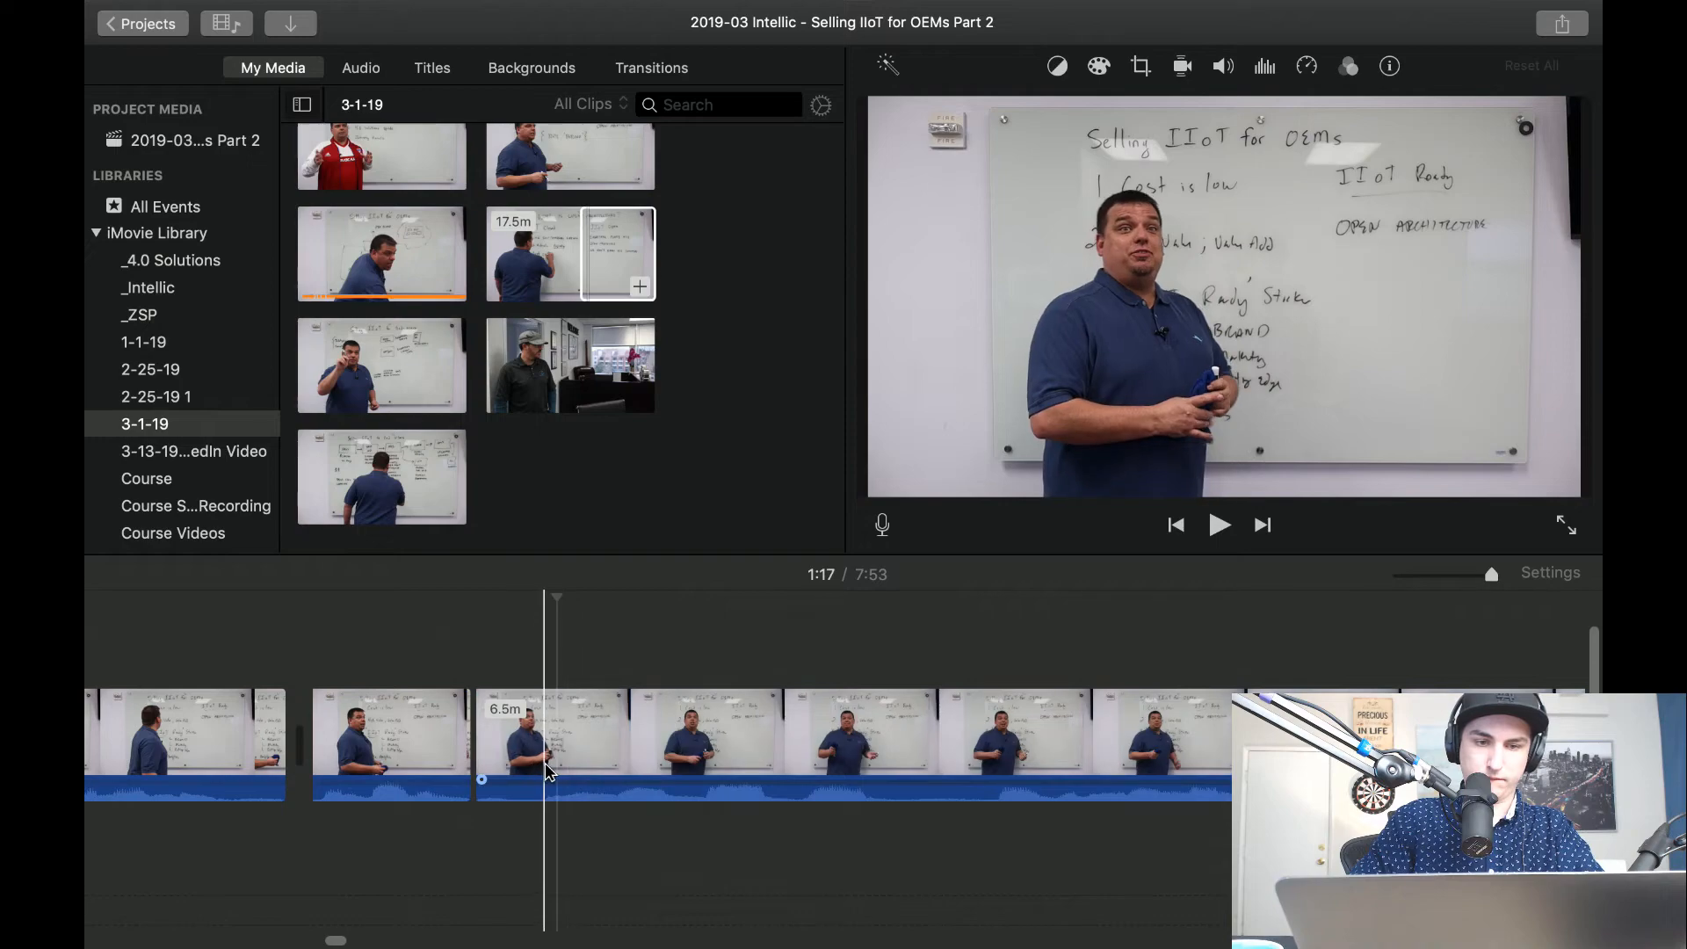
key(super+b)
click(509, 752)
key(Delete)
key(space)
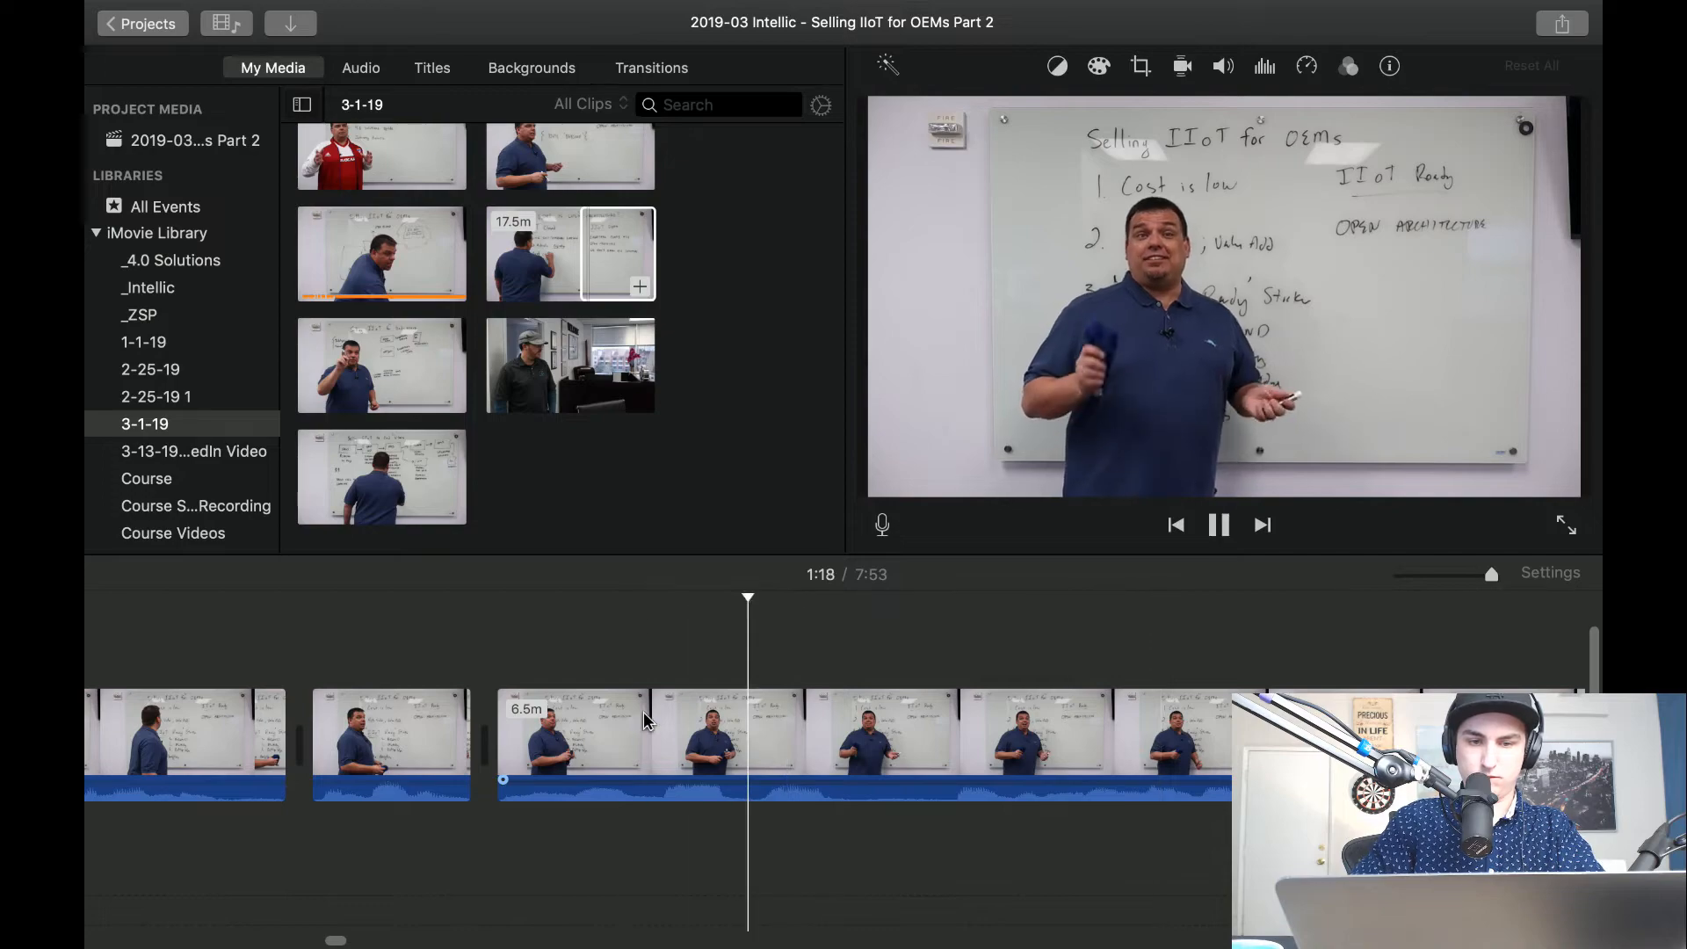
Split the wide clip on both sides of the pause about 1:19 in and delete the piece between the splits.
key(space)
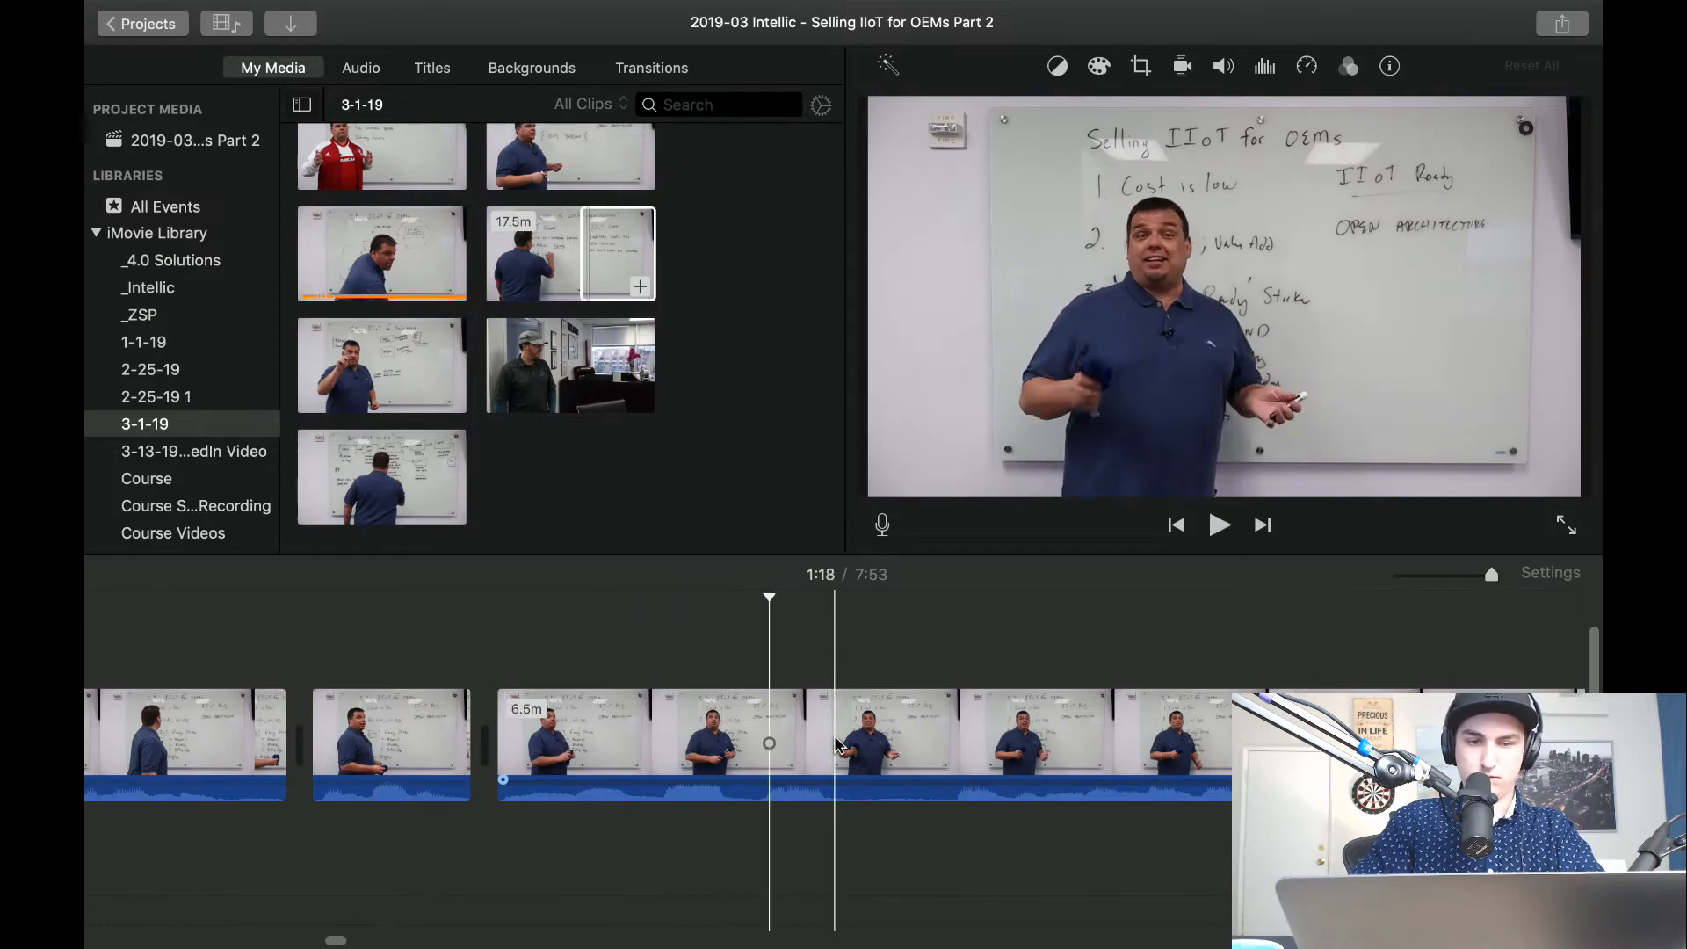
key(space)
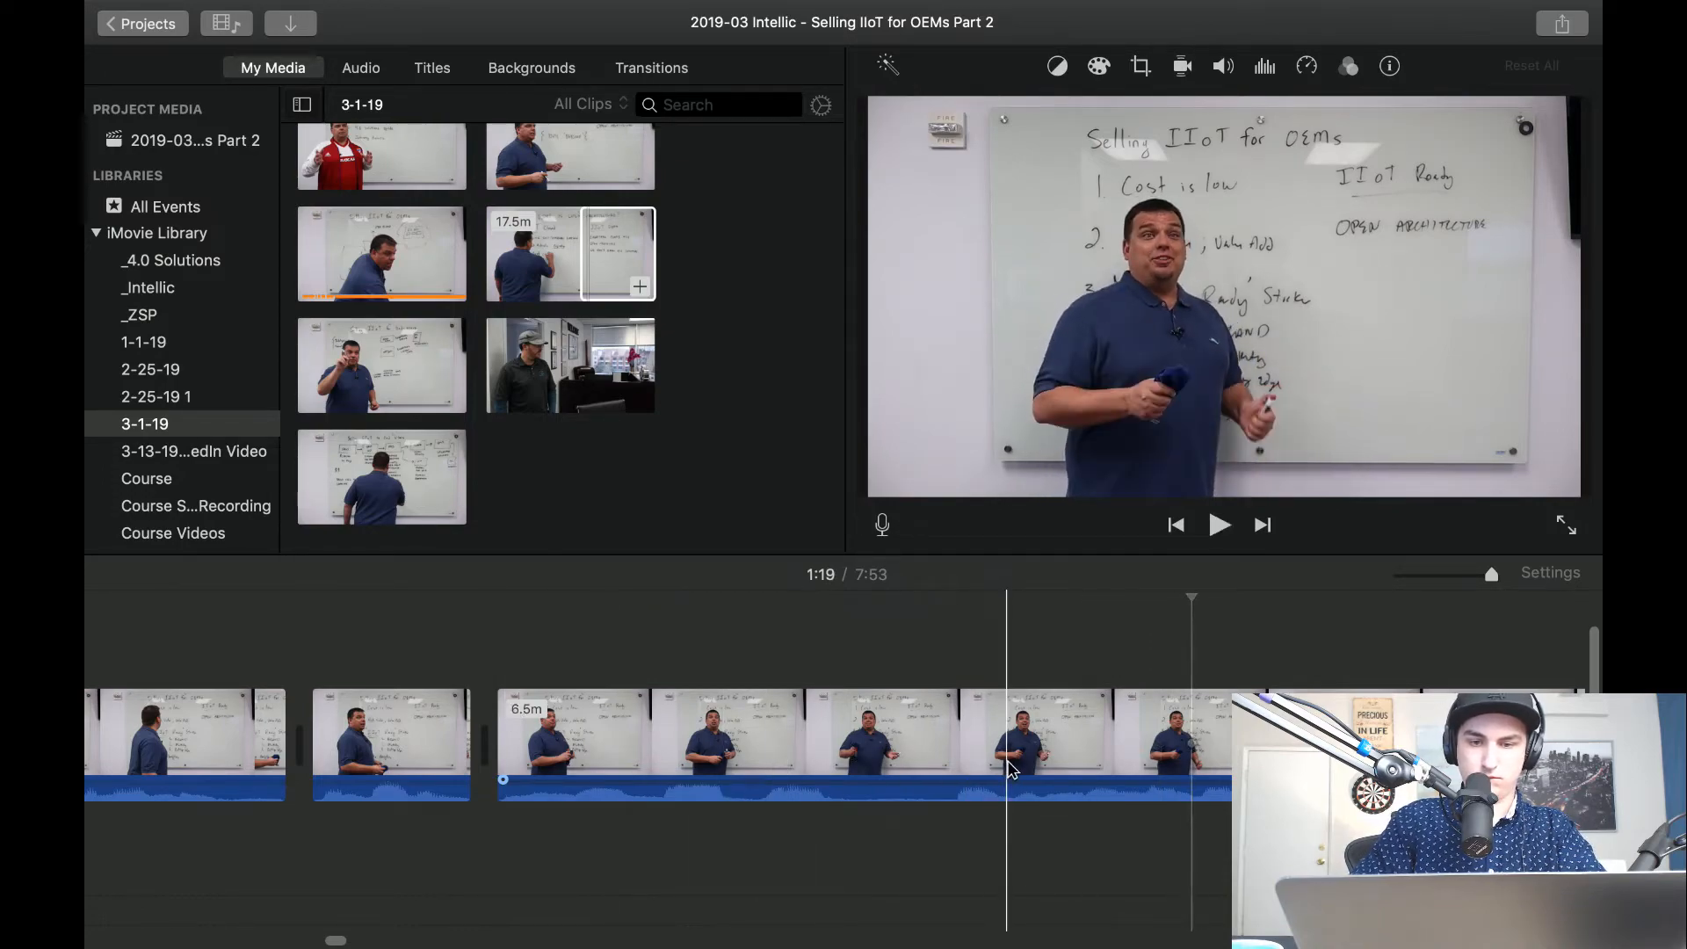
key(super+b)
key(super+b)
click(932, 740)
key(Delete)
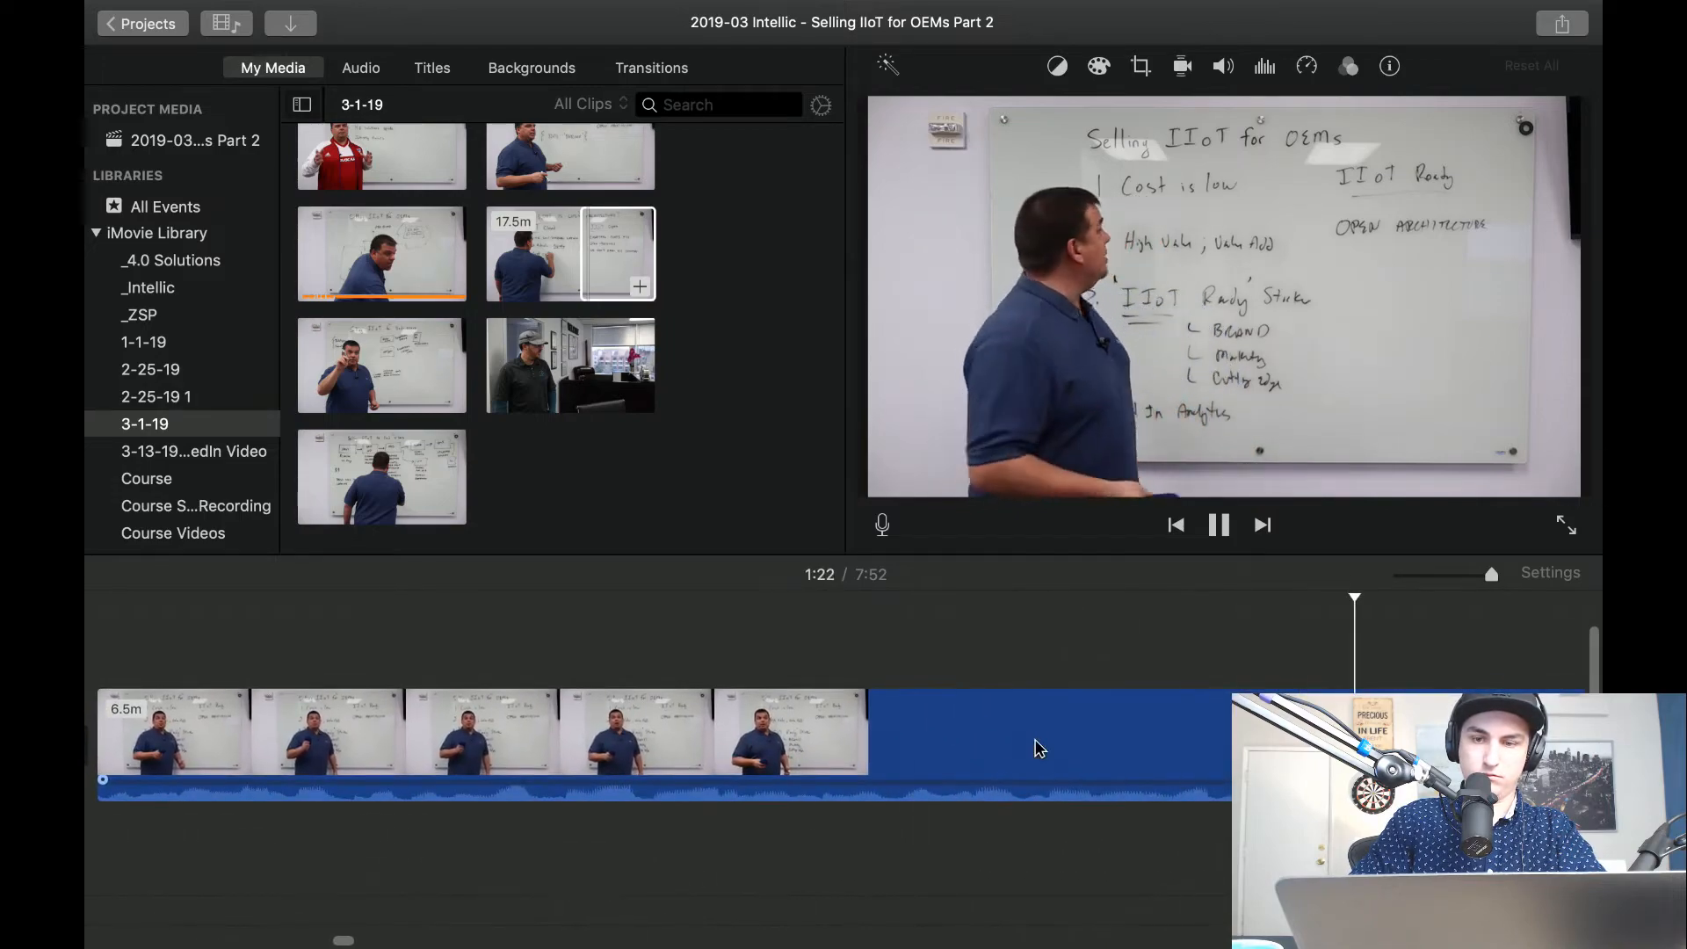
Play the following wide footage to about 1:23 and split the clip about 1:22 in, where the presenter faces the whiteboard.
key(space)
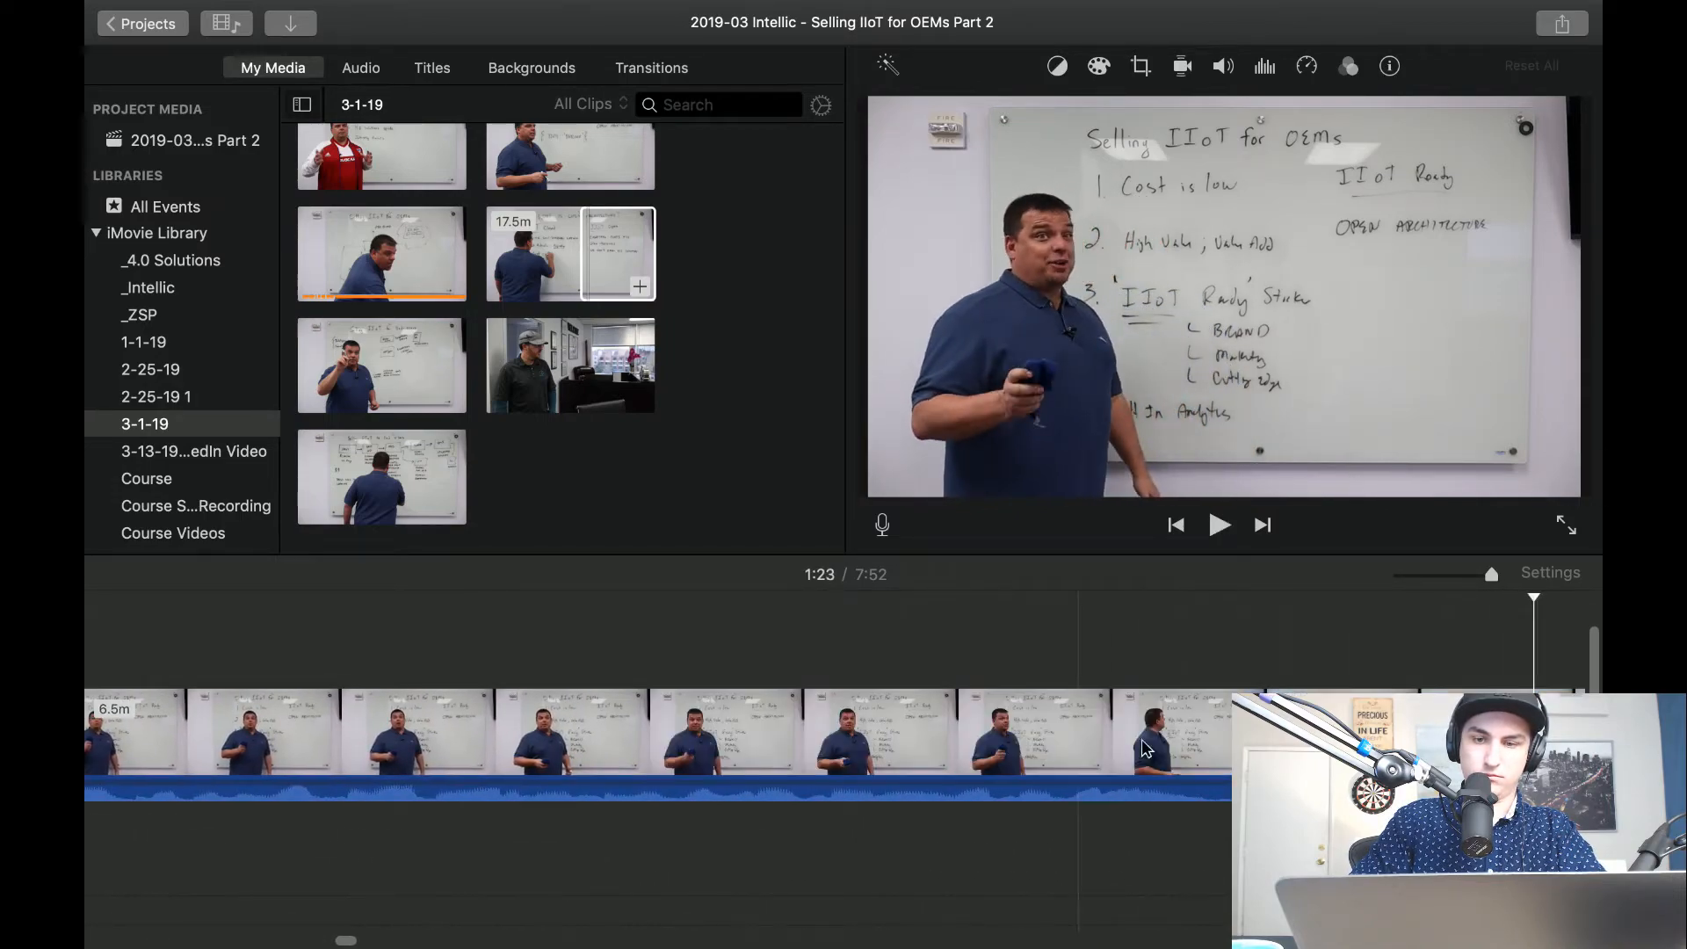
key(space)
key(space)
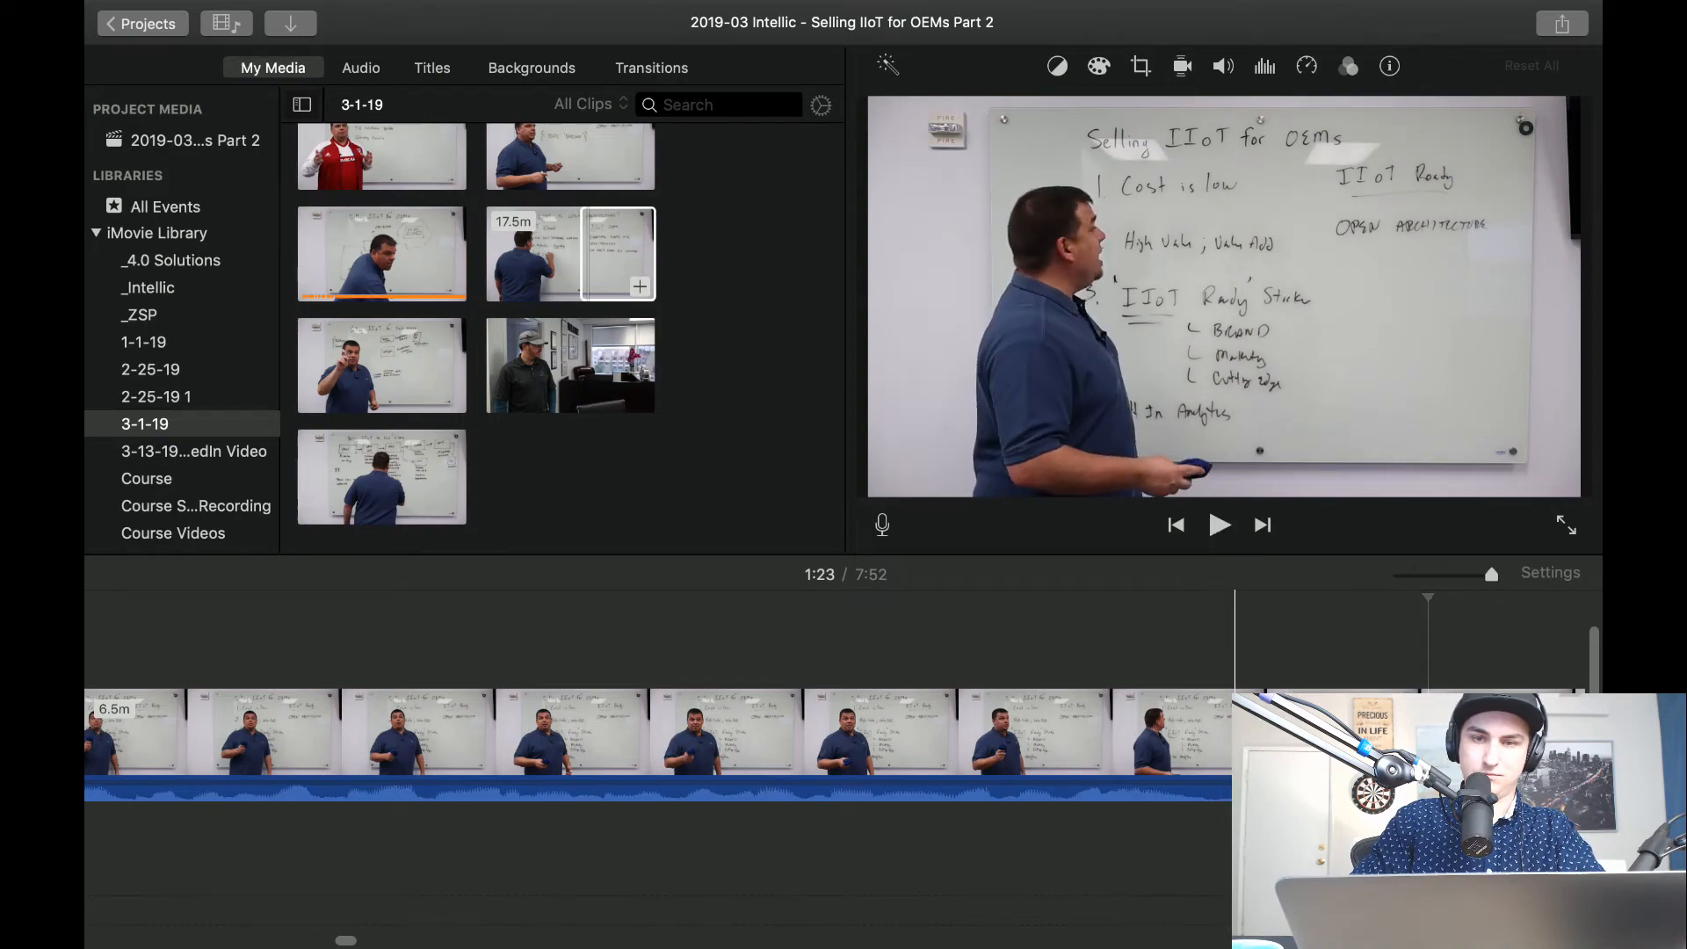
key(super+b)
Crop the clip after the 1:22 split to fill, framing the presenter and the whiteboard lists slightly tighter.
click(1244, 734)
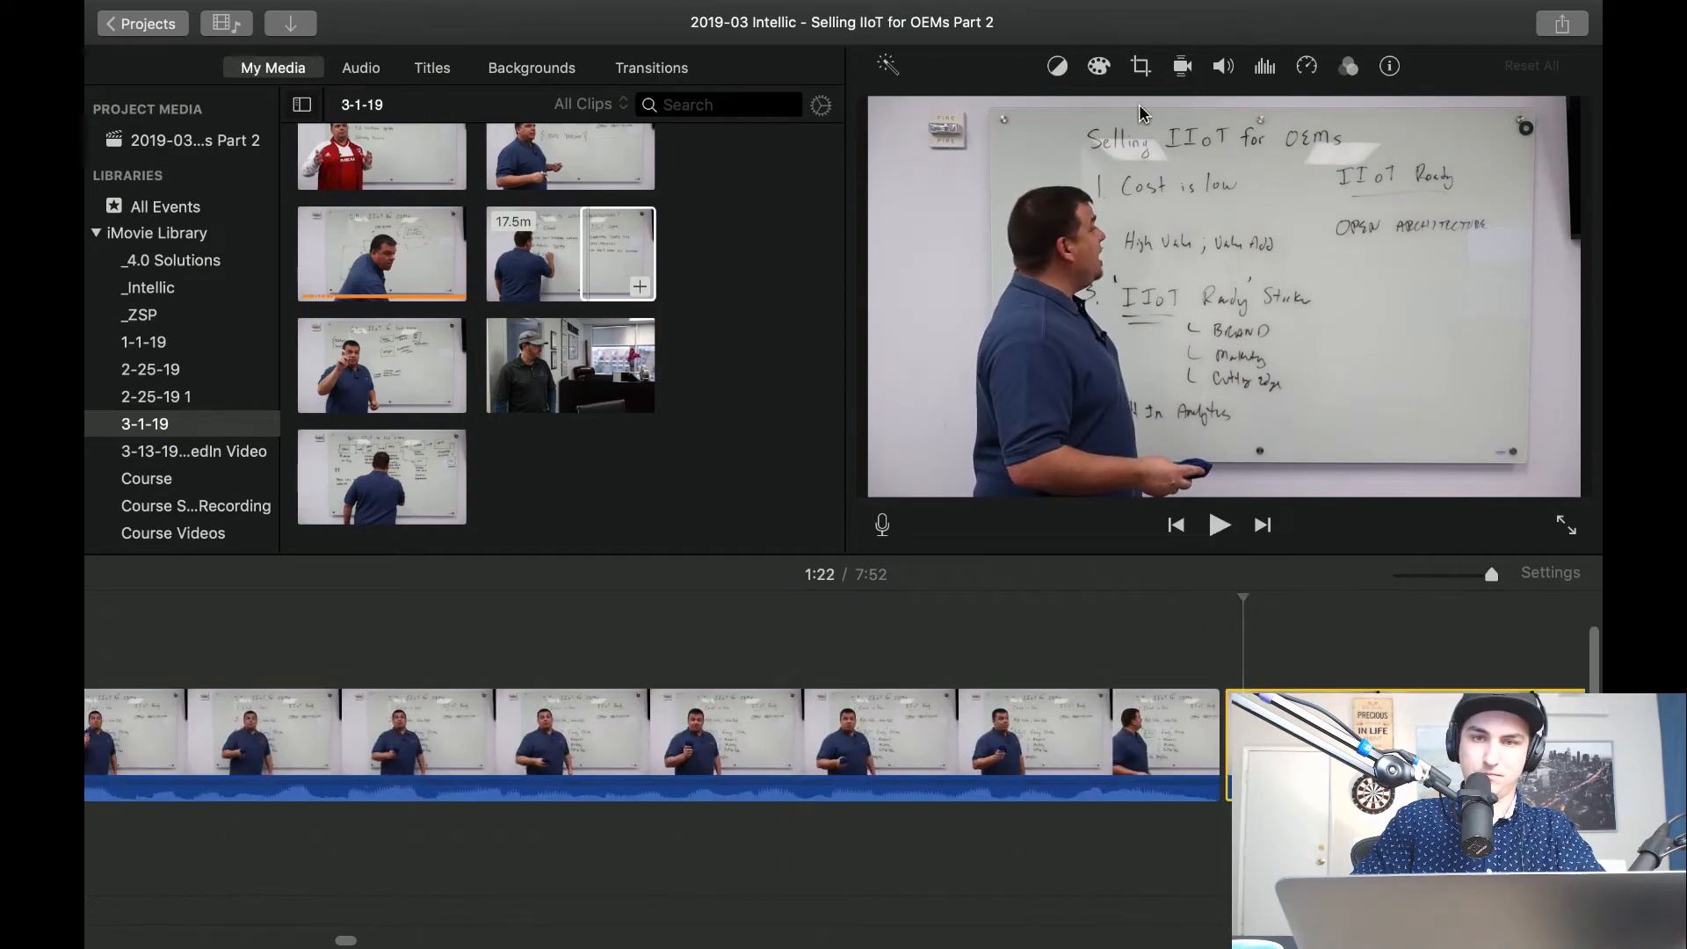
click(1140, 69)
click(999, 114)
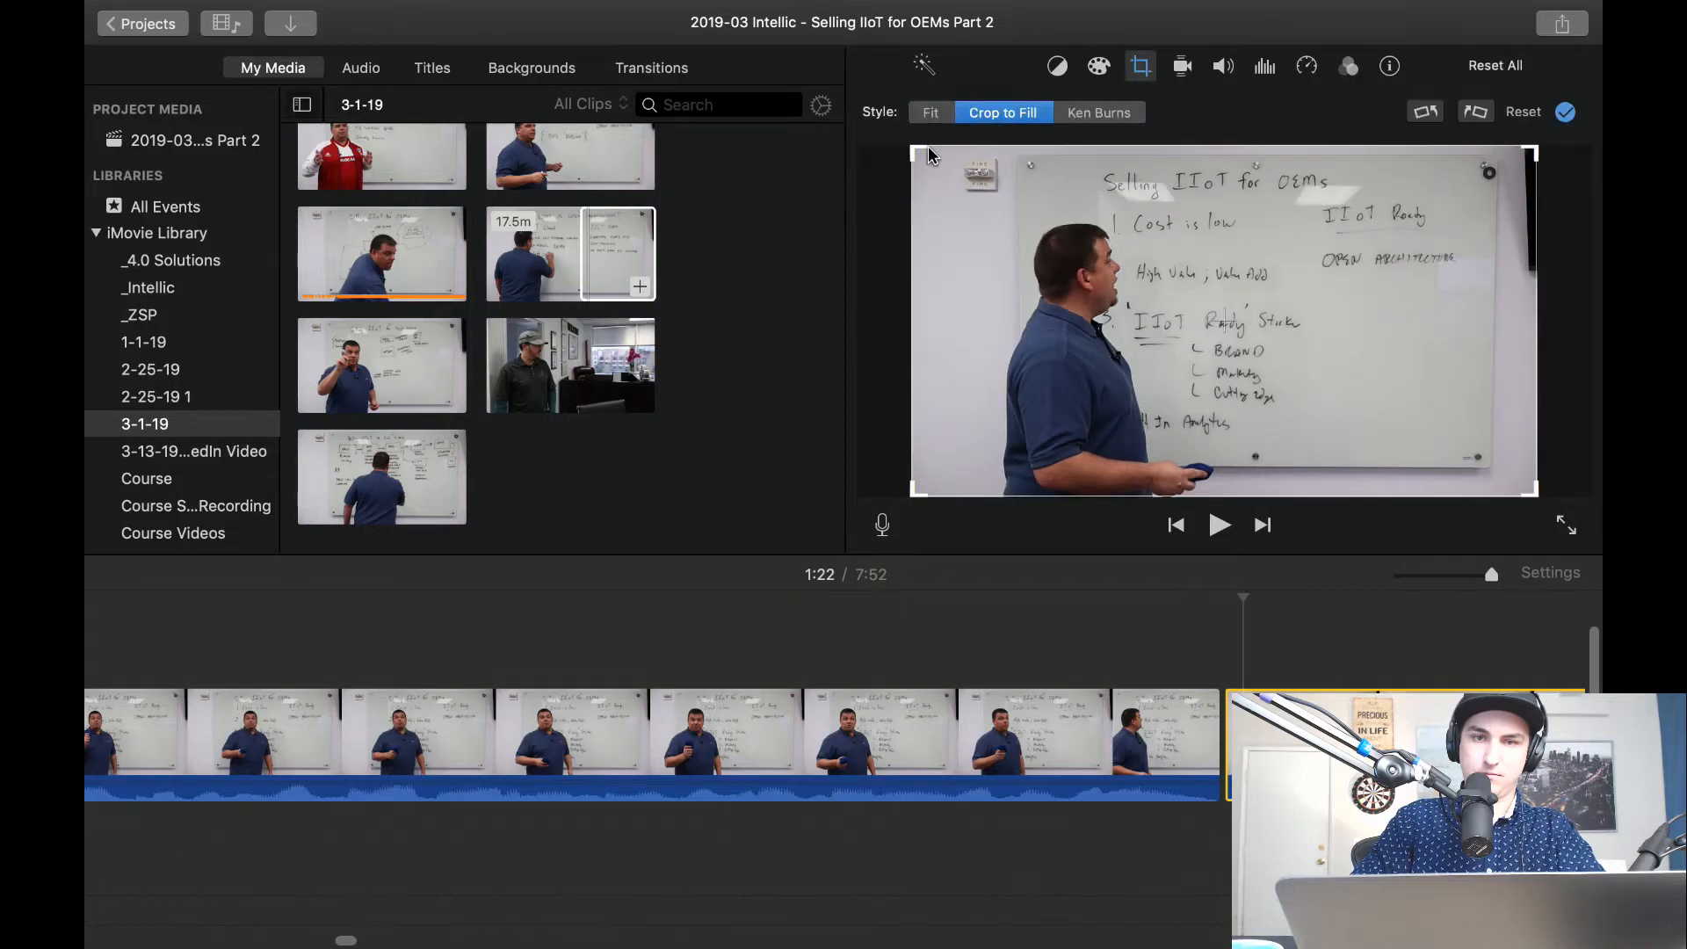
drag(914, 150, 1025, 208)
drag(1133, 293, 1098, 276)
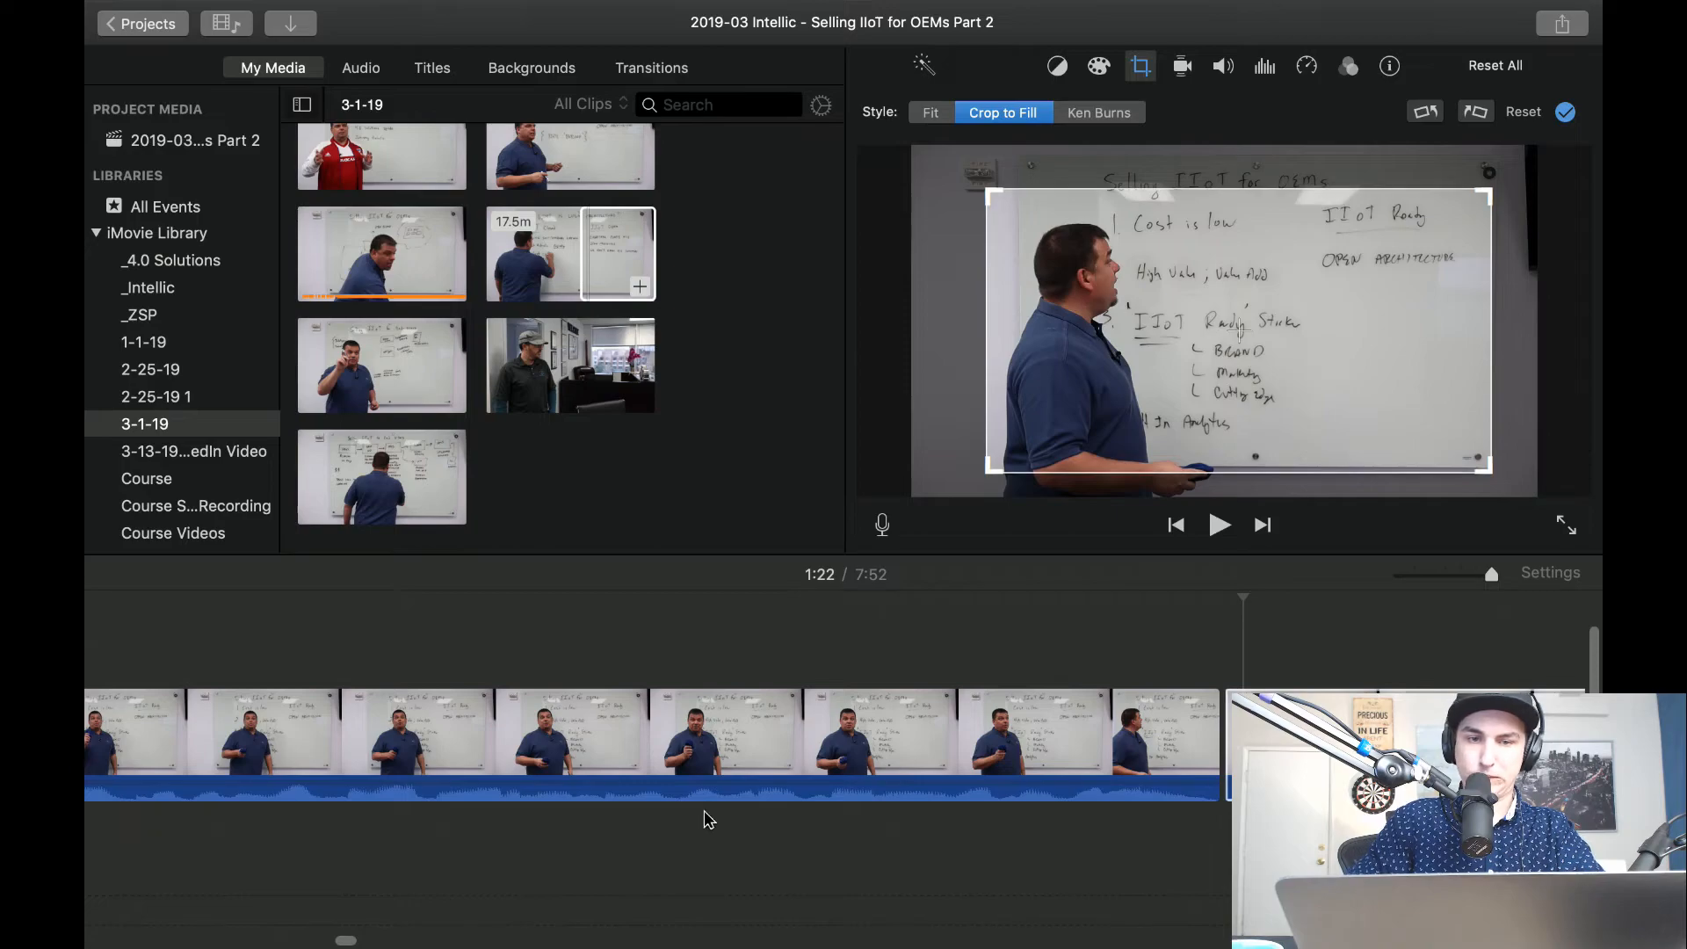
Switch to Slack, look at earlier messages in Intellic's #marketing channel, and make the window full screen.
key(ctrl+Left)
key(ctrl+Left)
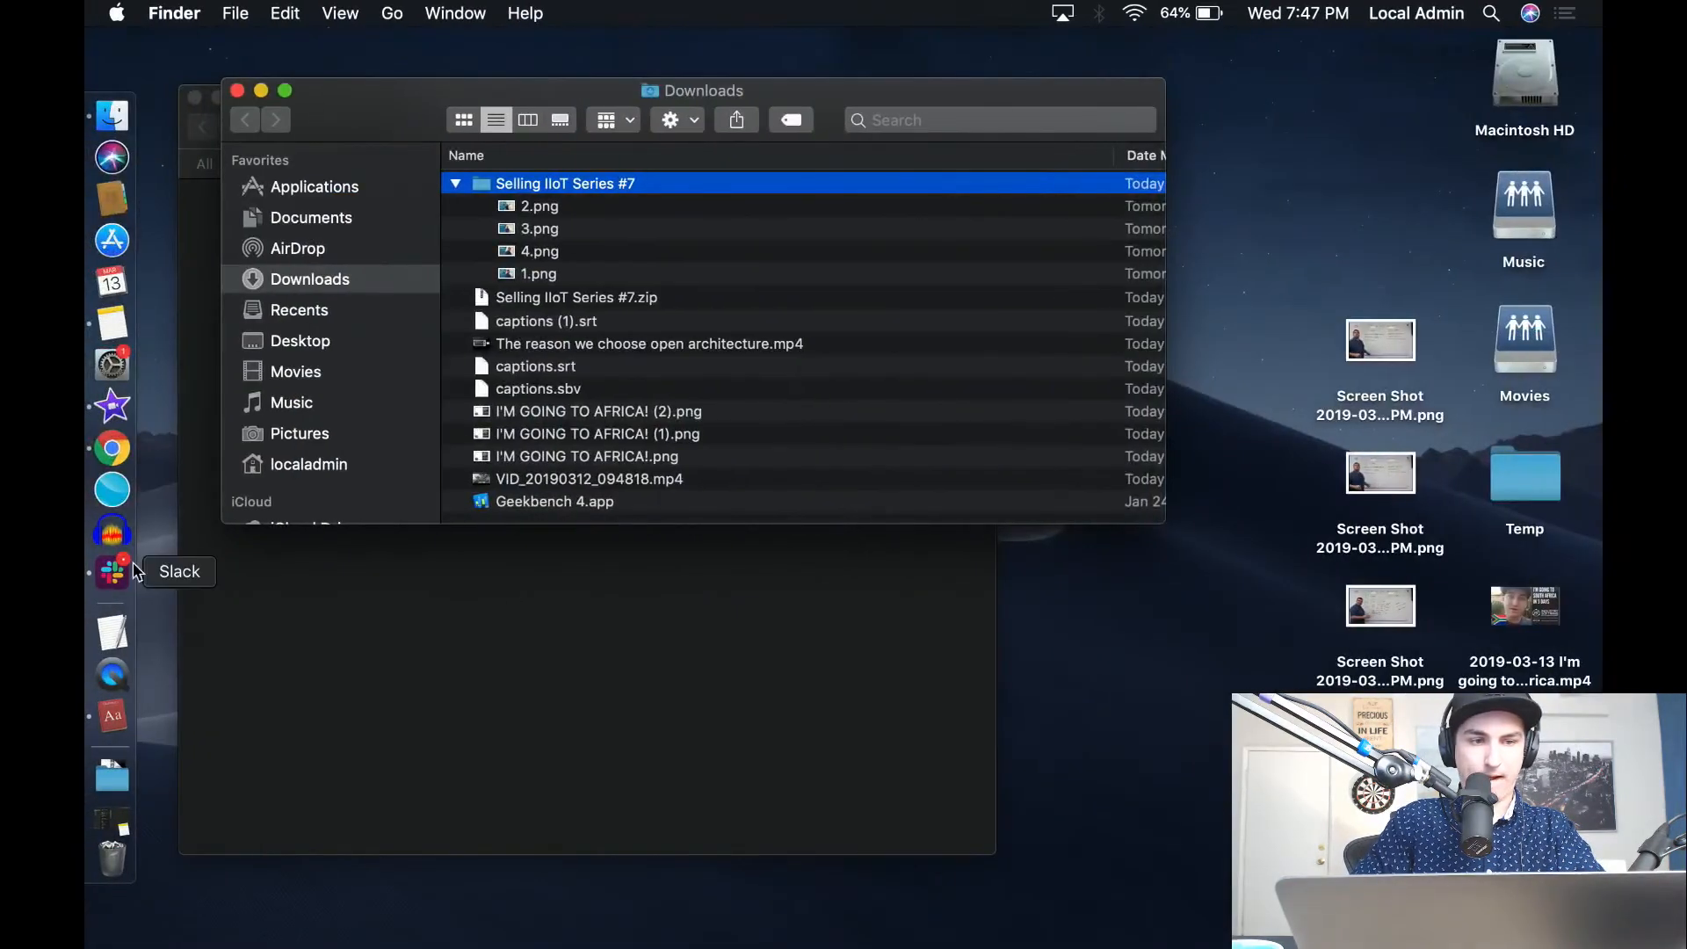
click(113, 574)
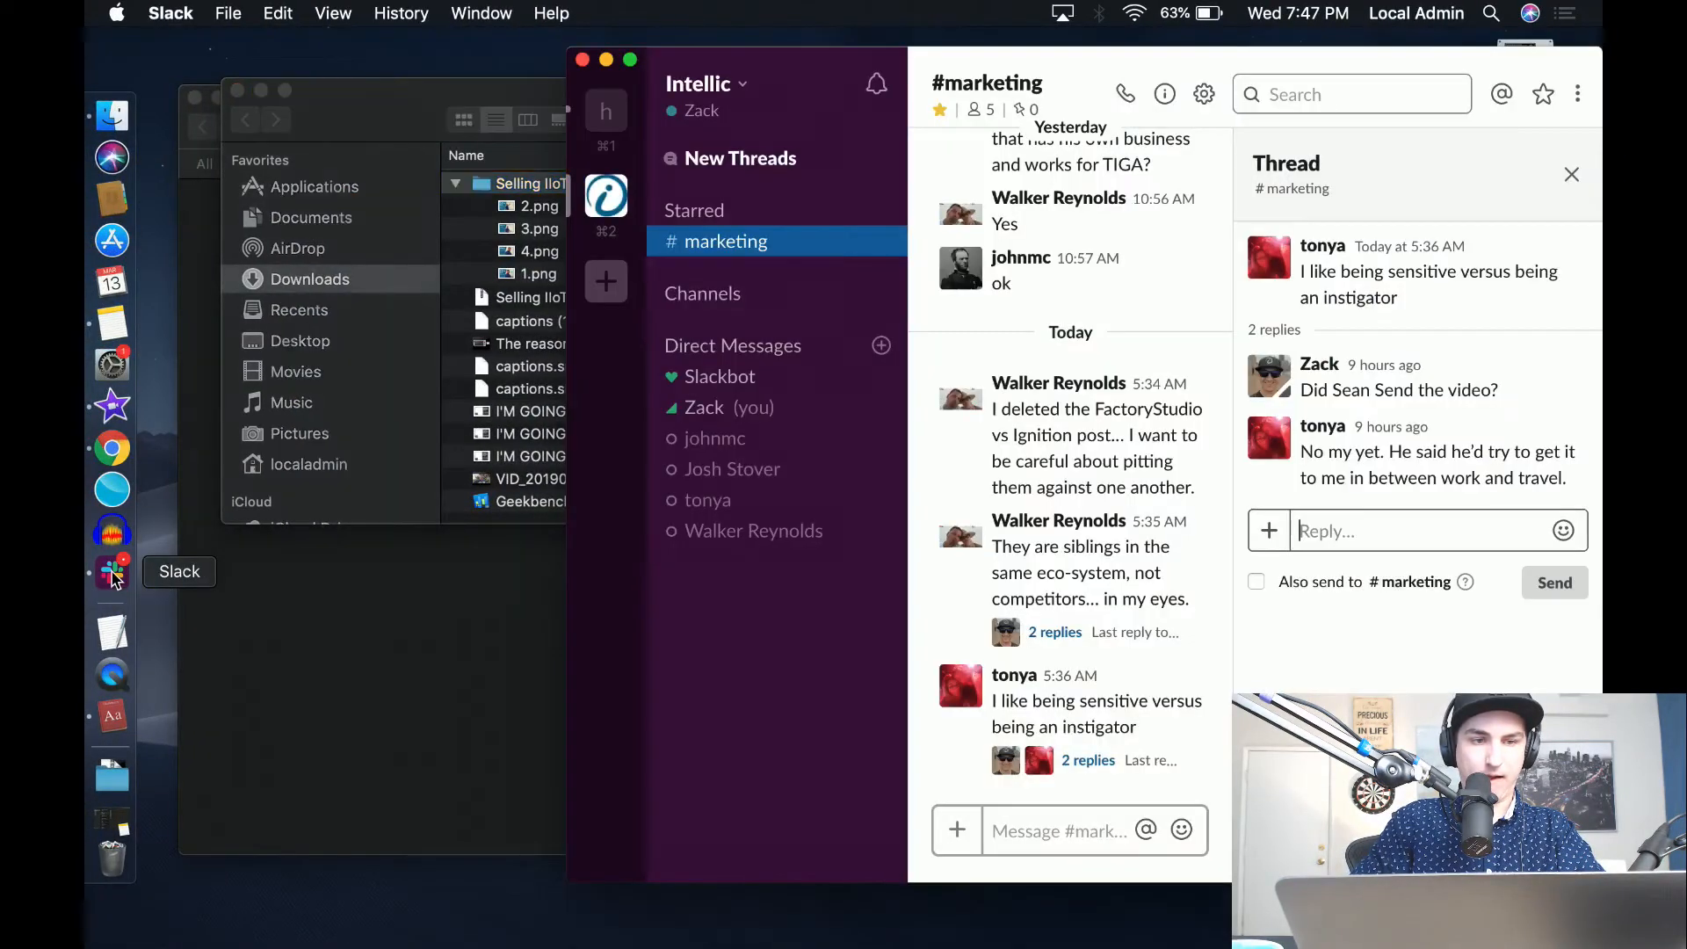
scroll(1073, 364, up, 10)
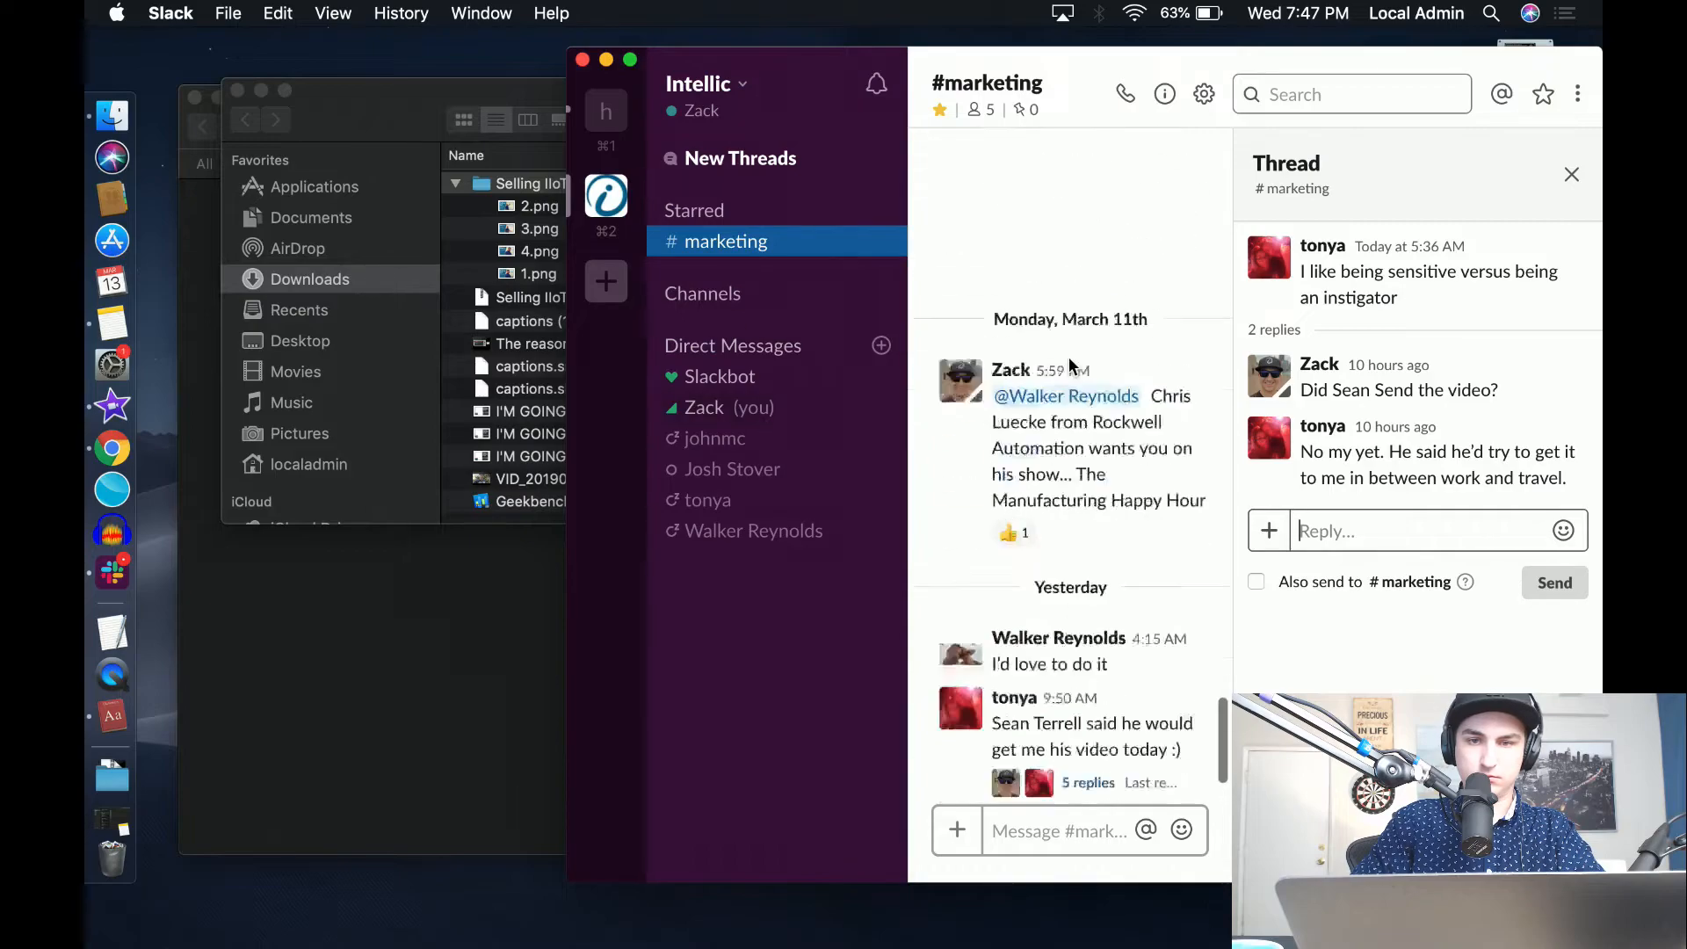
click(630, 59)
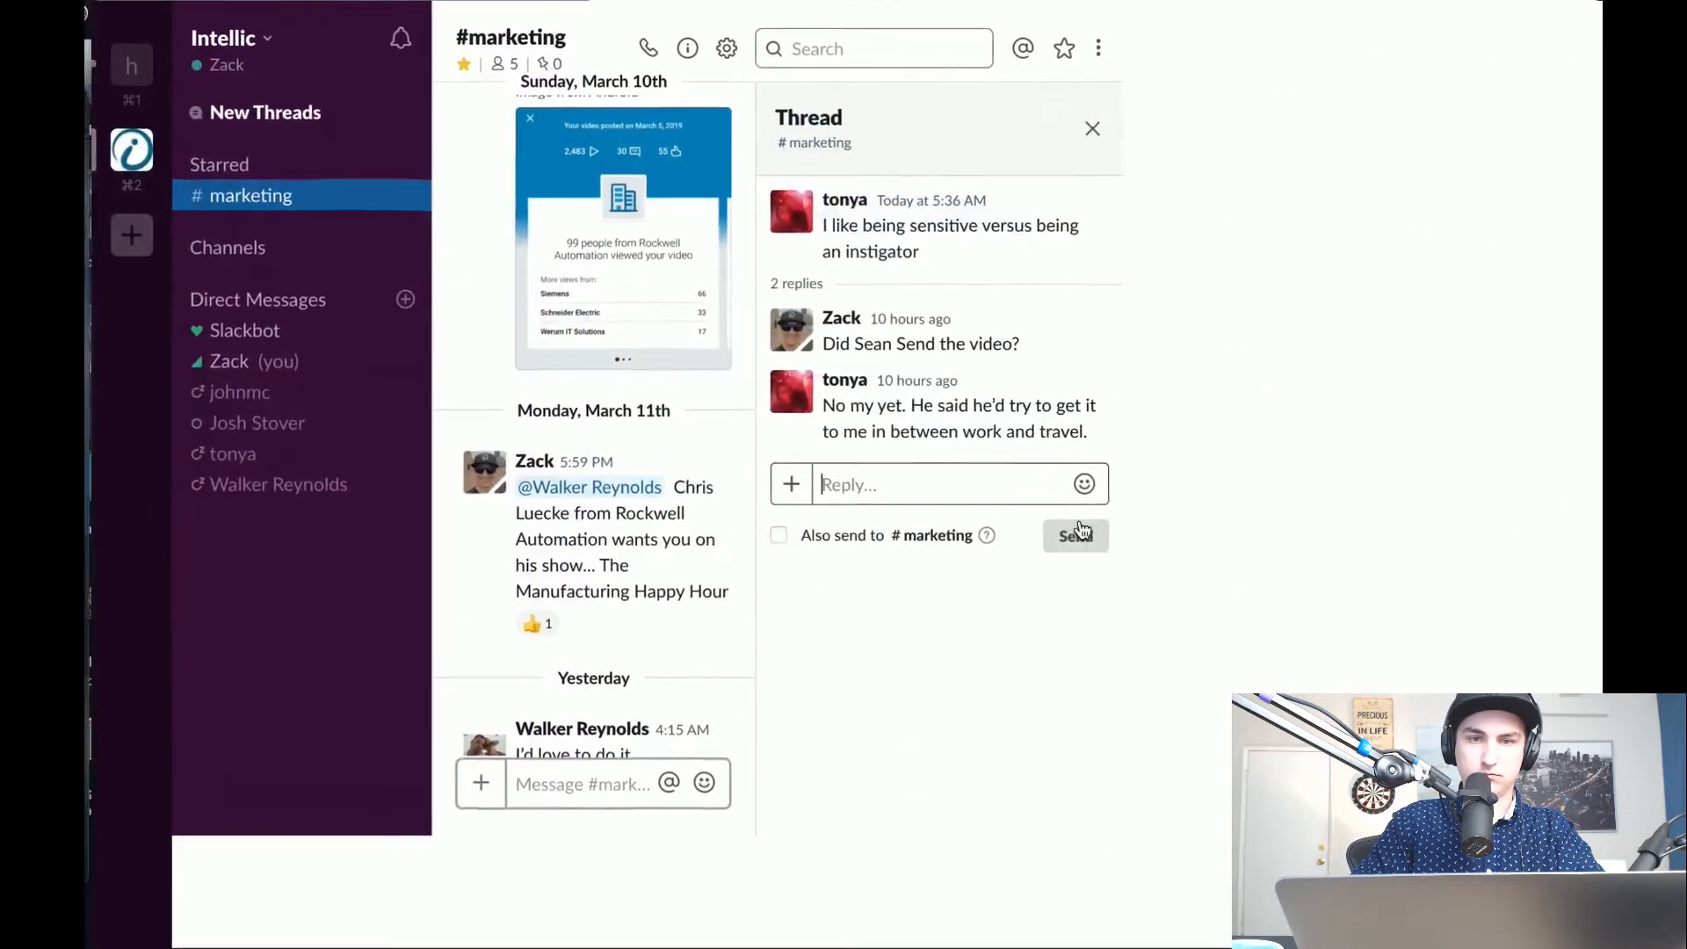
Find the March 10th post with the Rockwell video demographics in #marketing and open its image in the large viewer.
scroll(726, 350, up, 5)
scroll(726, 349, down, 2)
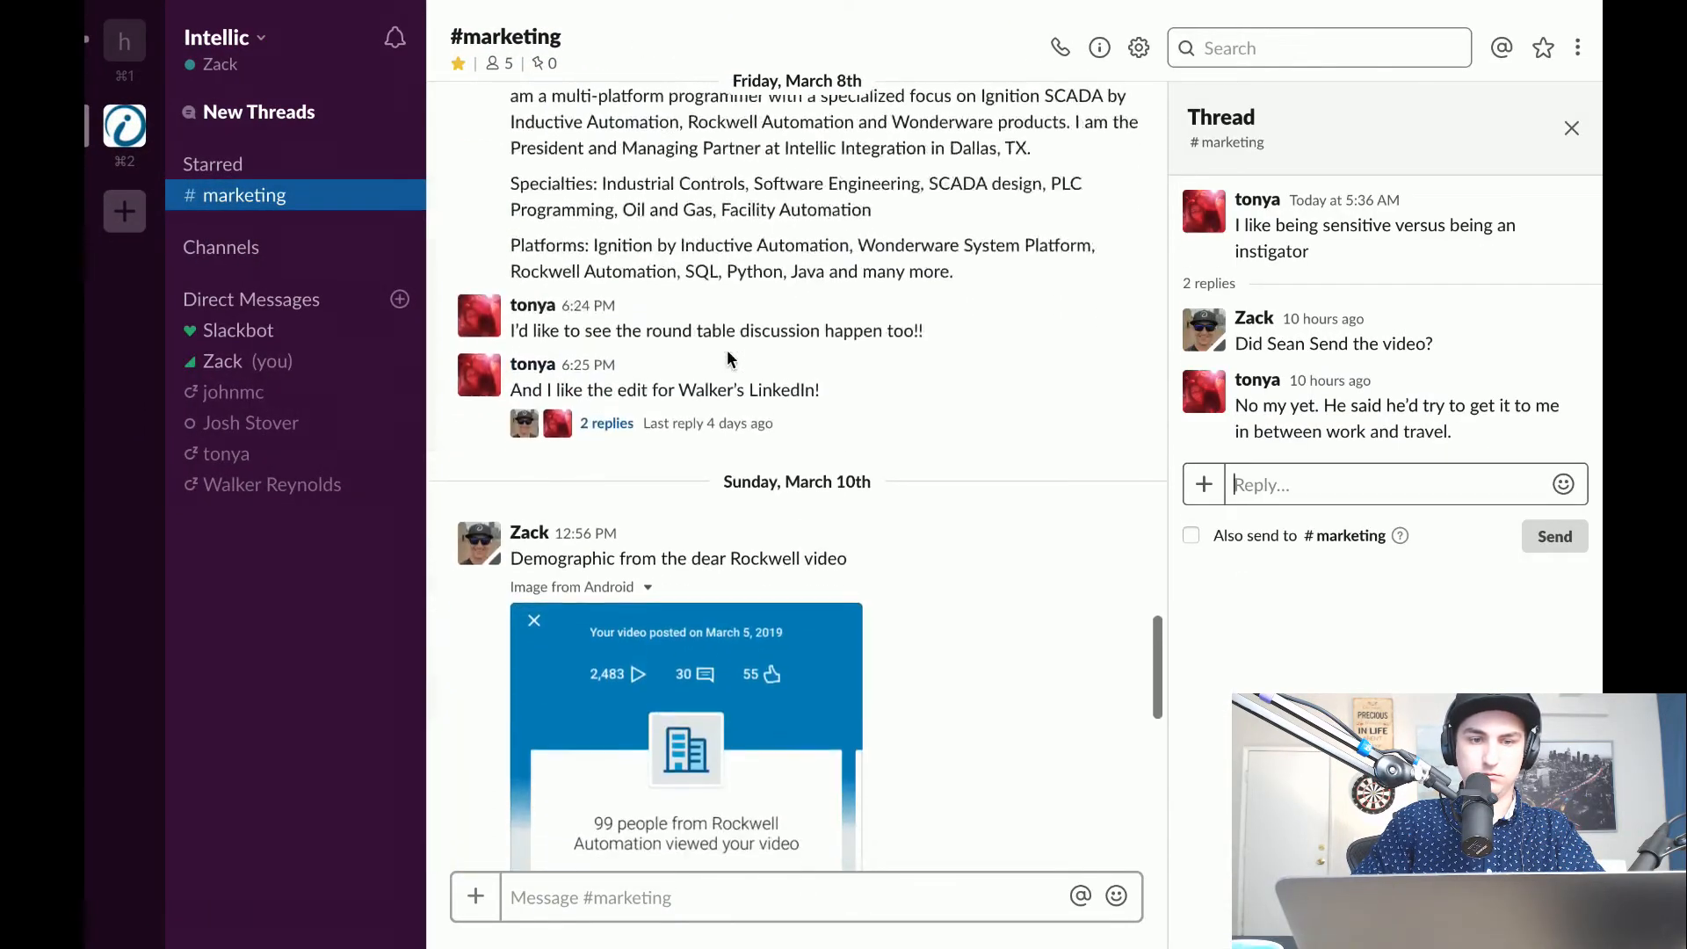
scroll(715, 595, down, 3)
right_click(715, 595)
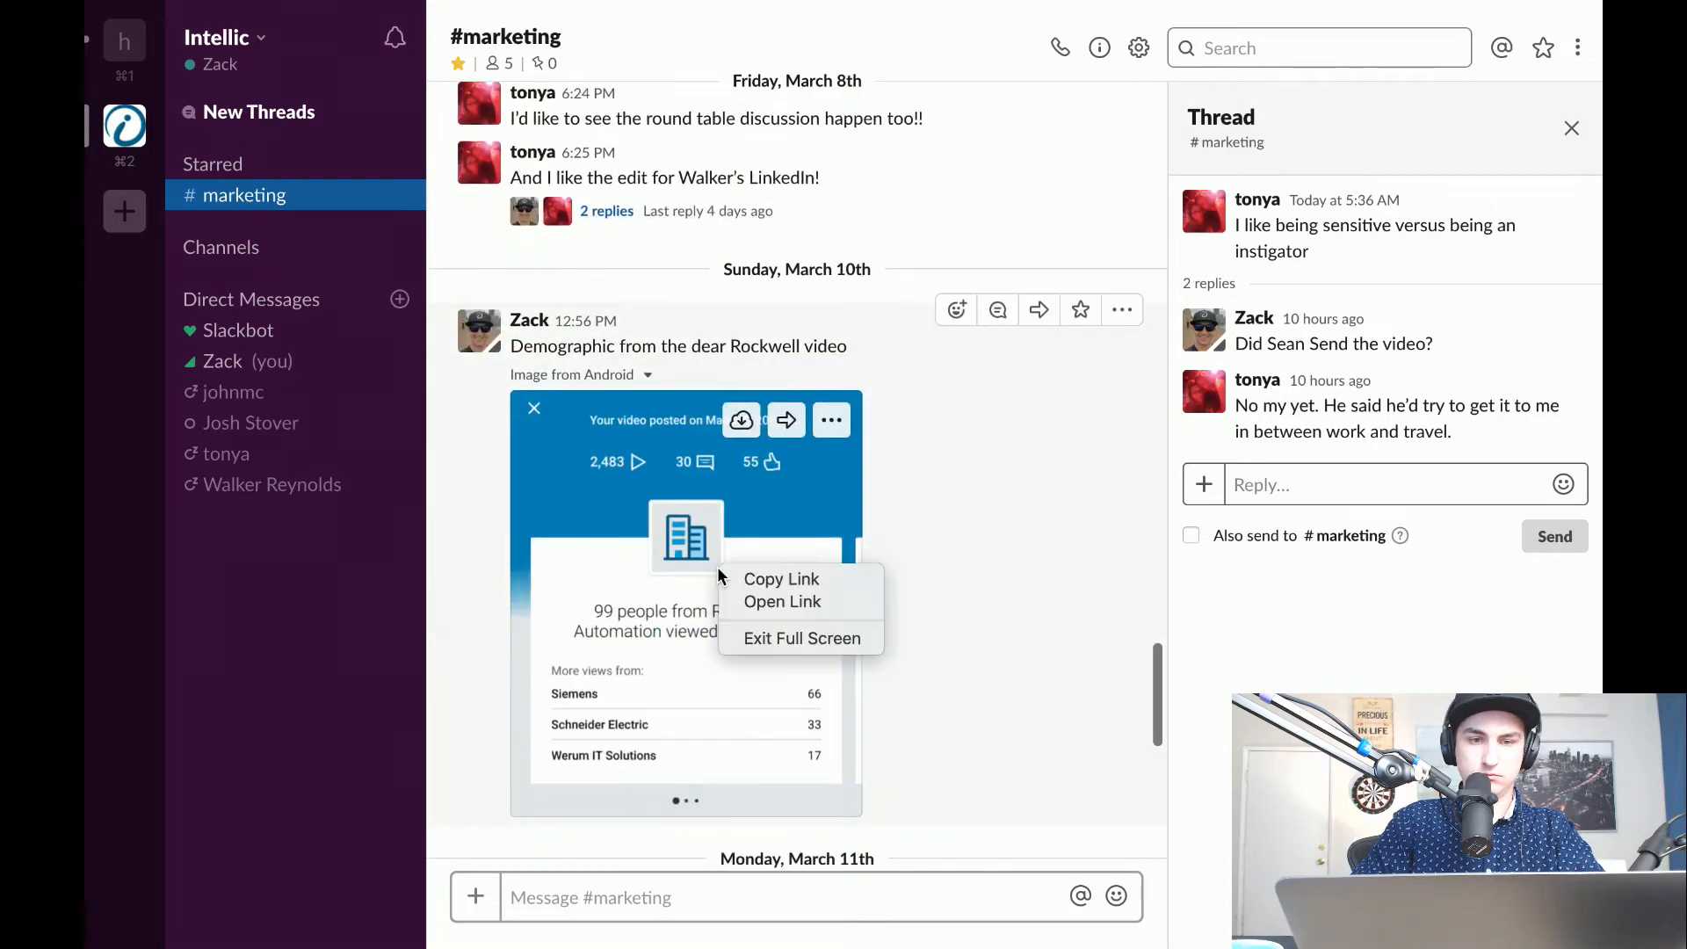
click(688, 533)
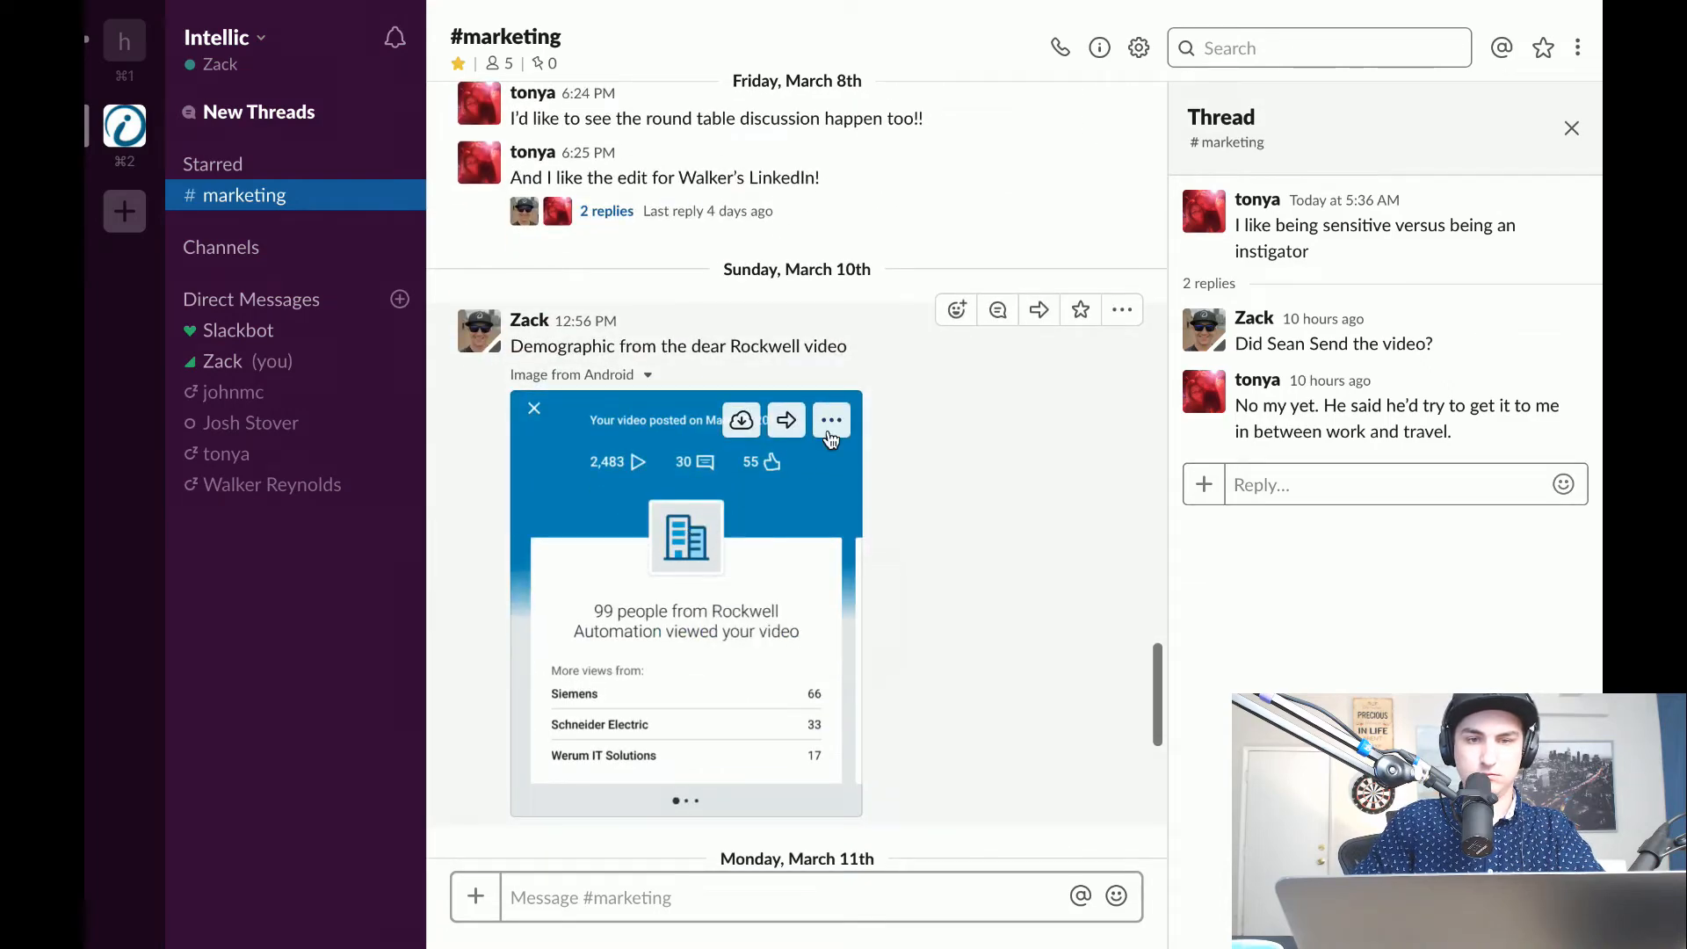
click(831, 421)
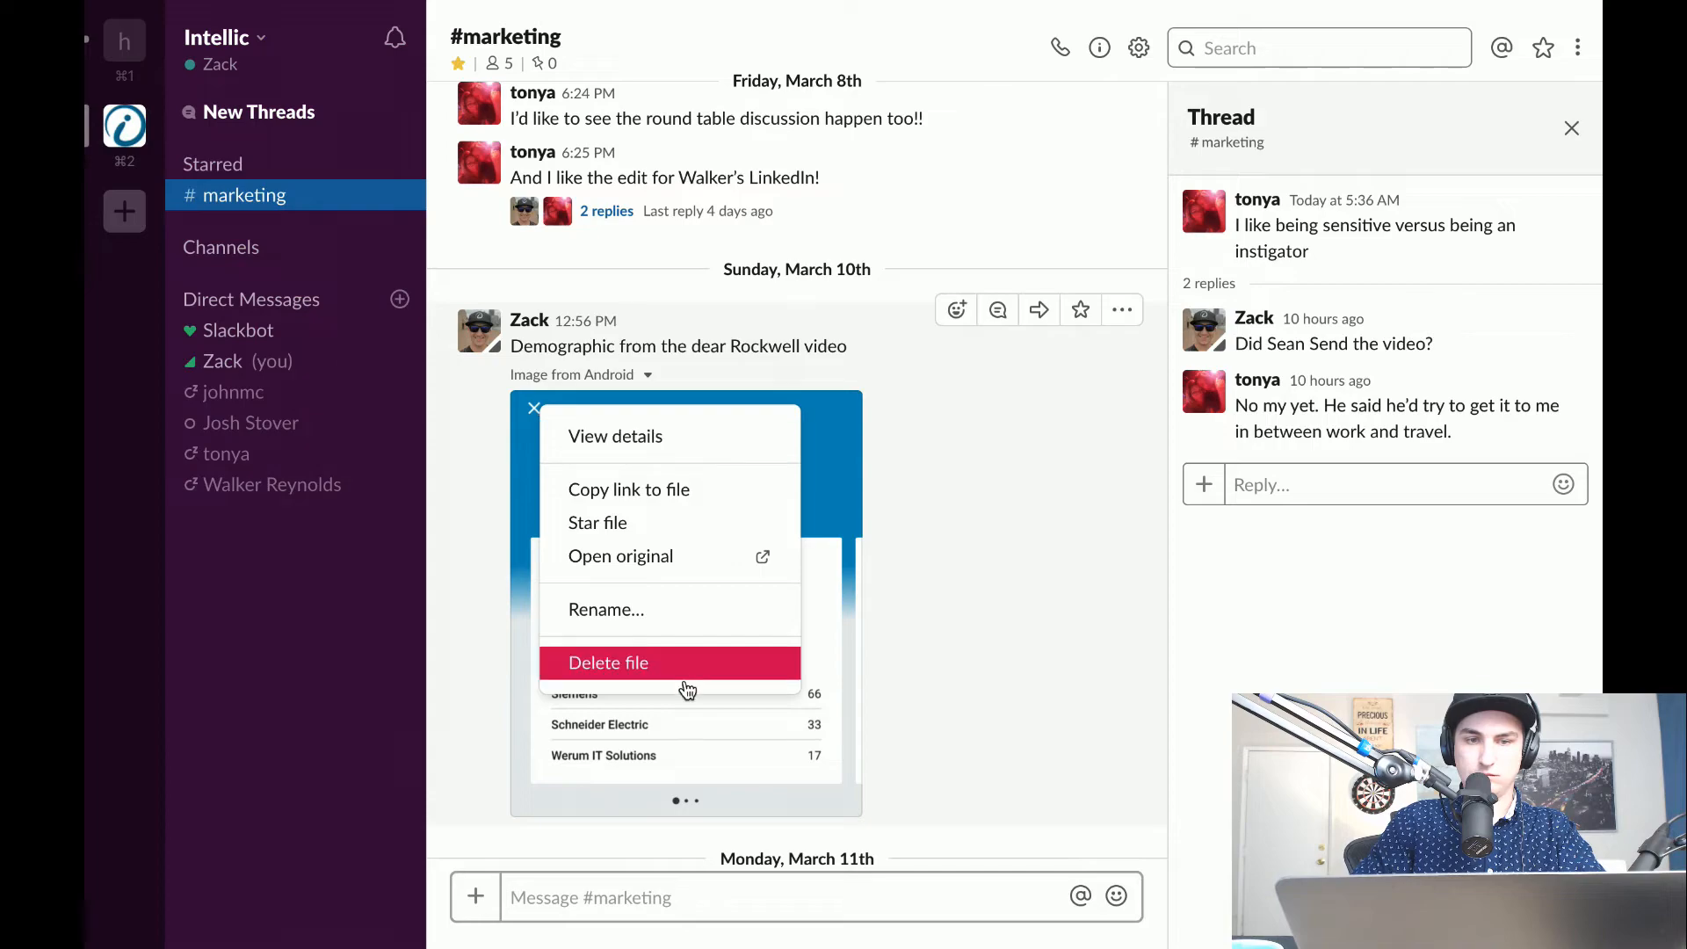
click(663, 719)
click(663, 719)
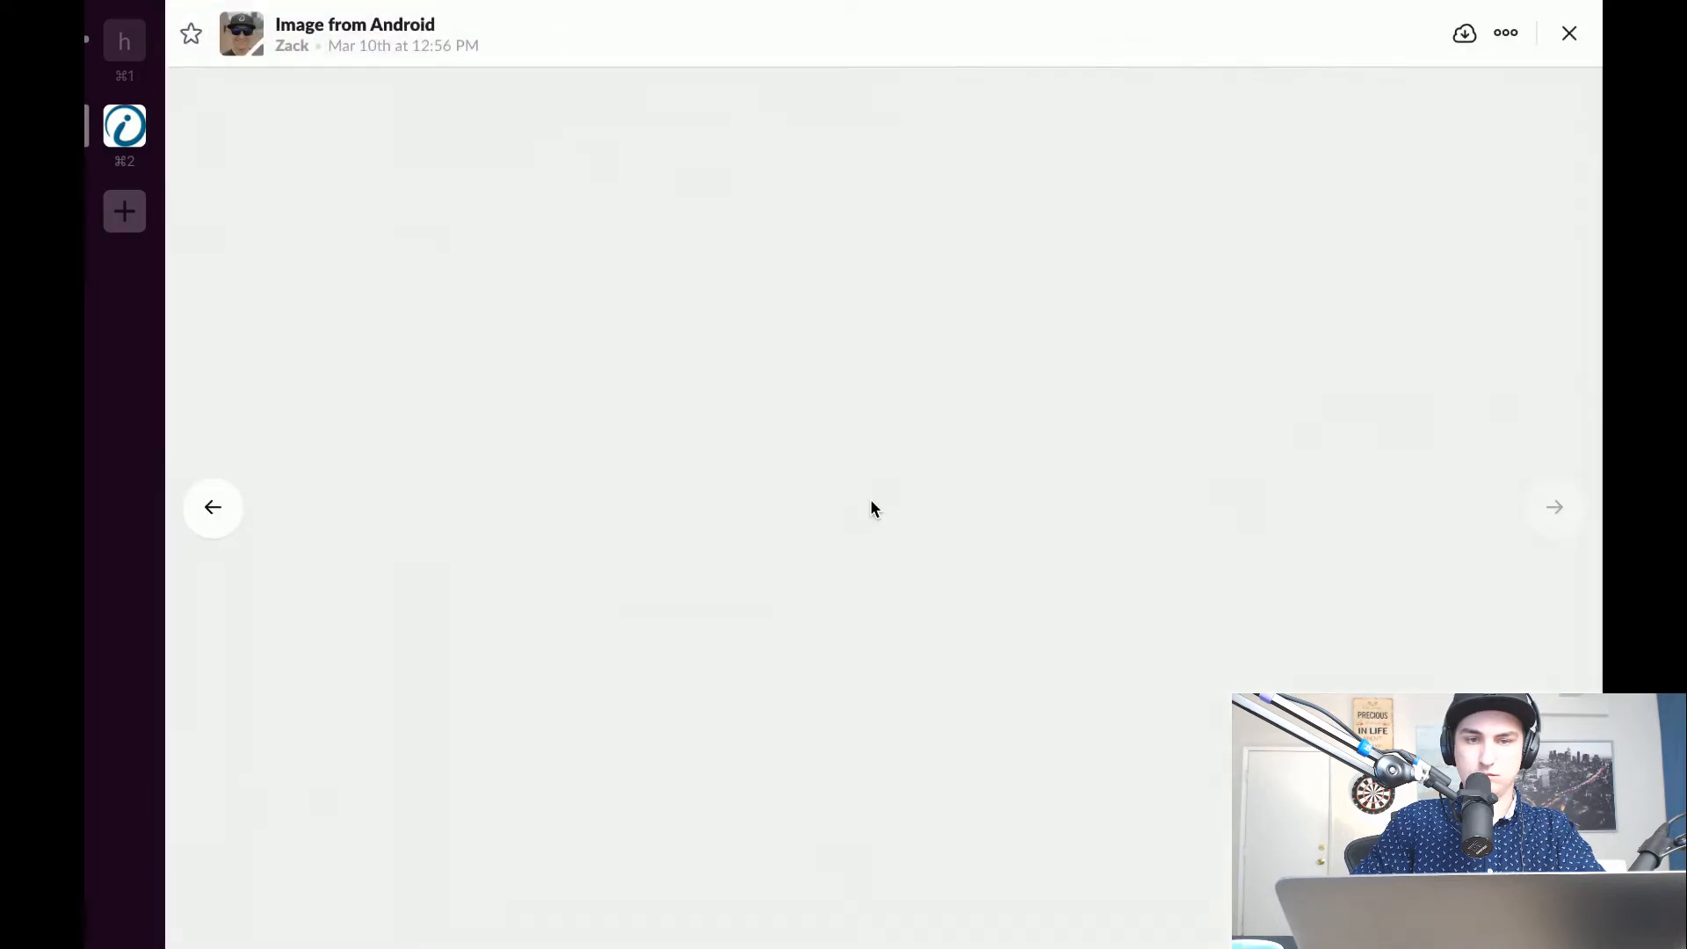
Download the Rockwell demographics image and close the image viewer.
right_click(793, 425)
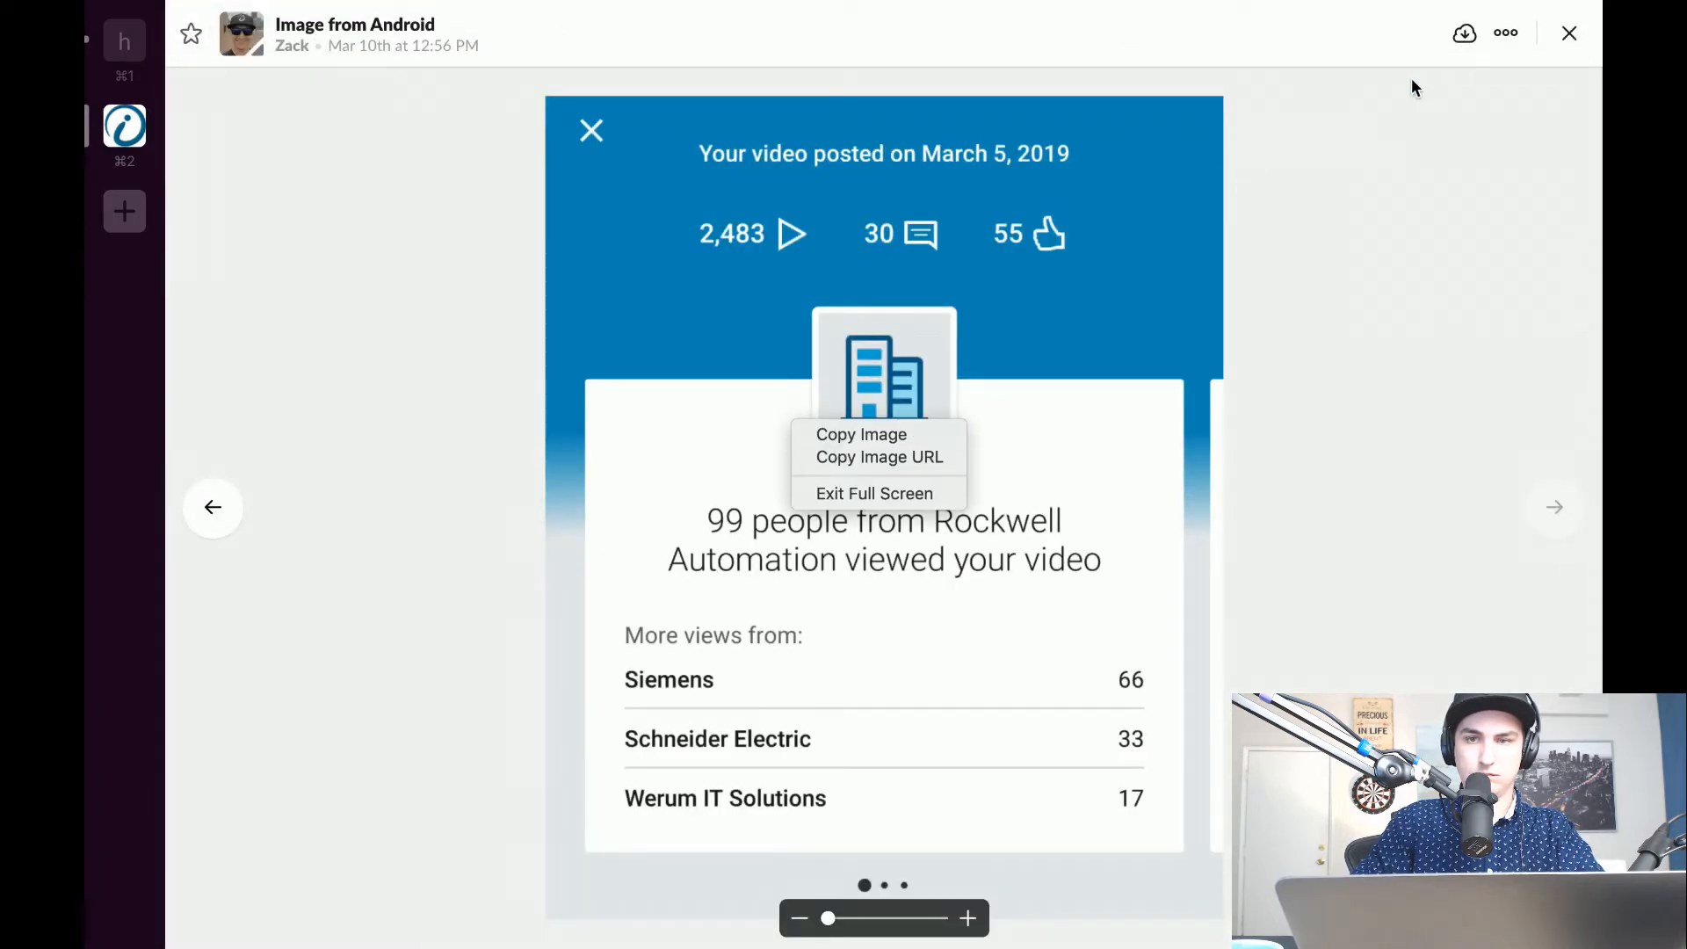
click(1465, 33)
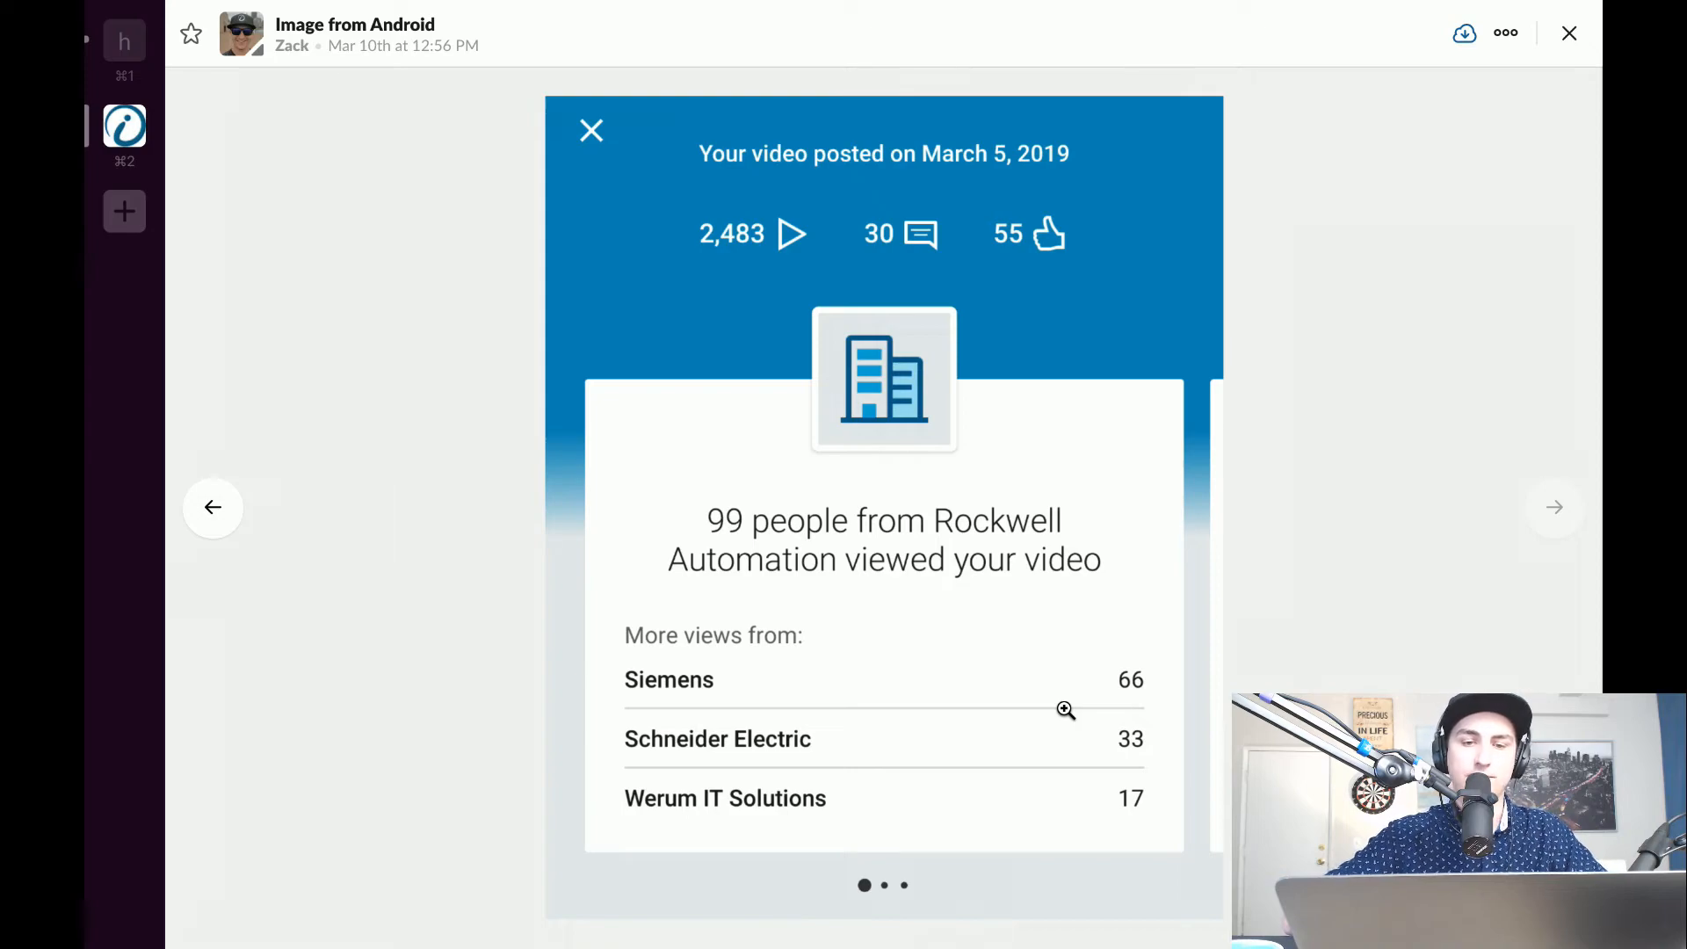
mouse_move(1084, 775)
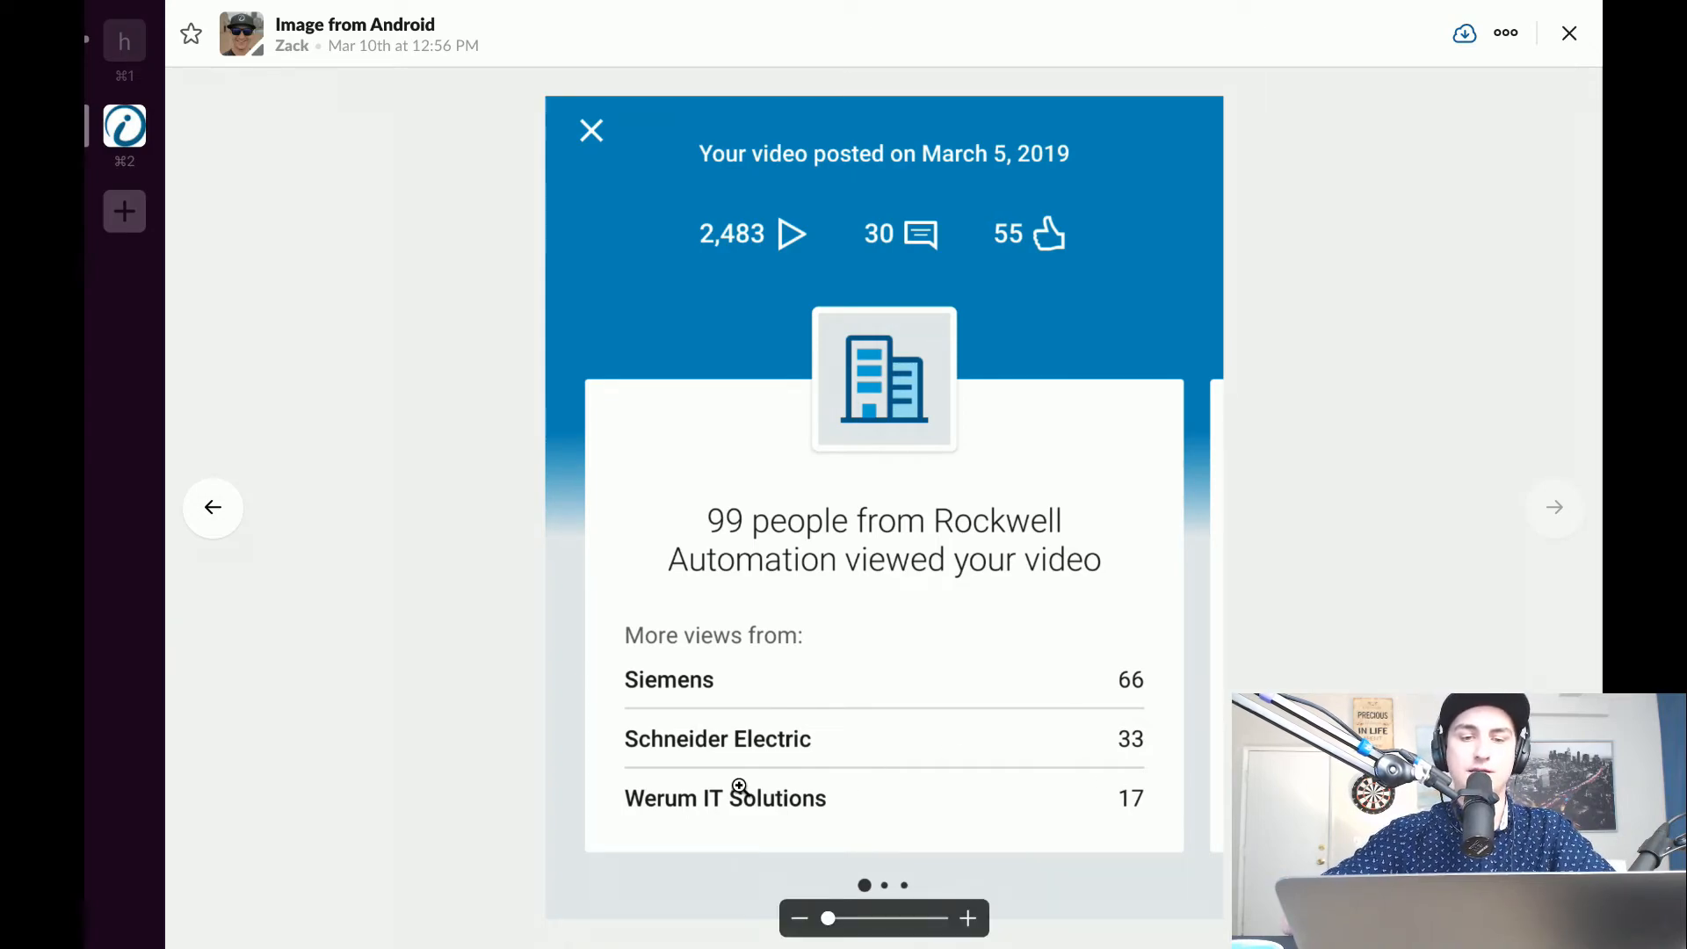
right_click(1009, 304)
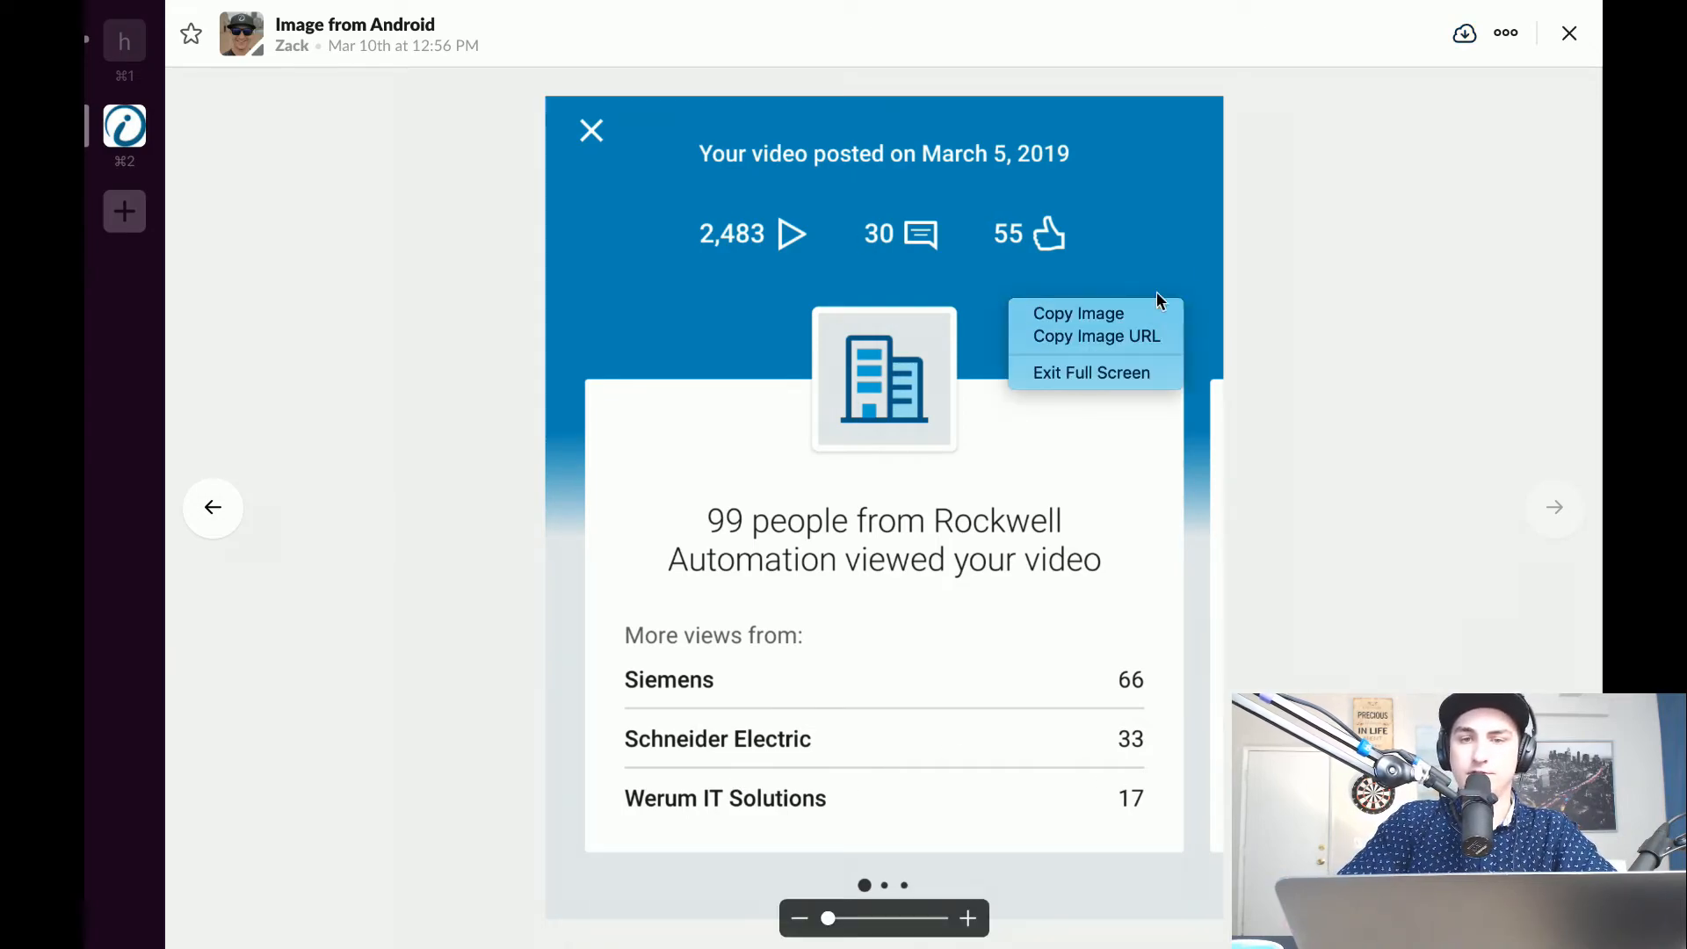
click(1466, 48)
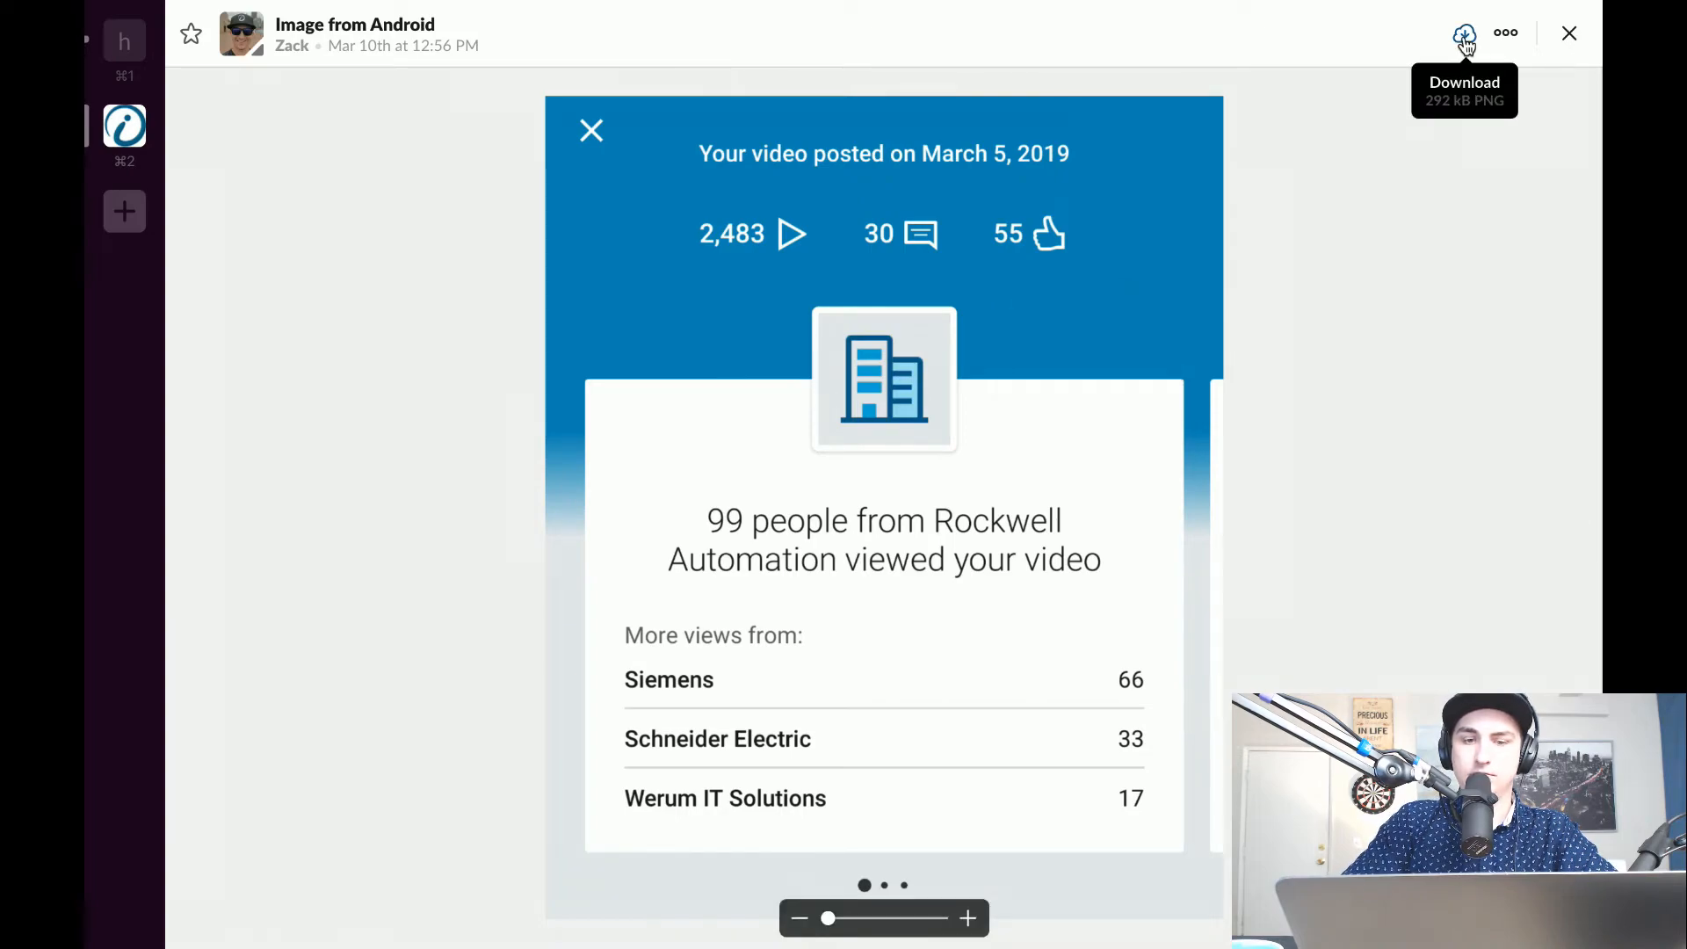
click(1569, 35)
Find the February 14th Rockwell viewer-statistics screenshots in #marketing, download Screenshot_20190214-154332.png, and close the image viewer.
scroll(651, 313, up, 20)
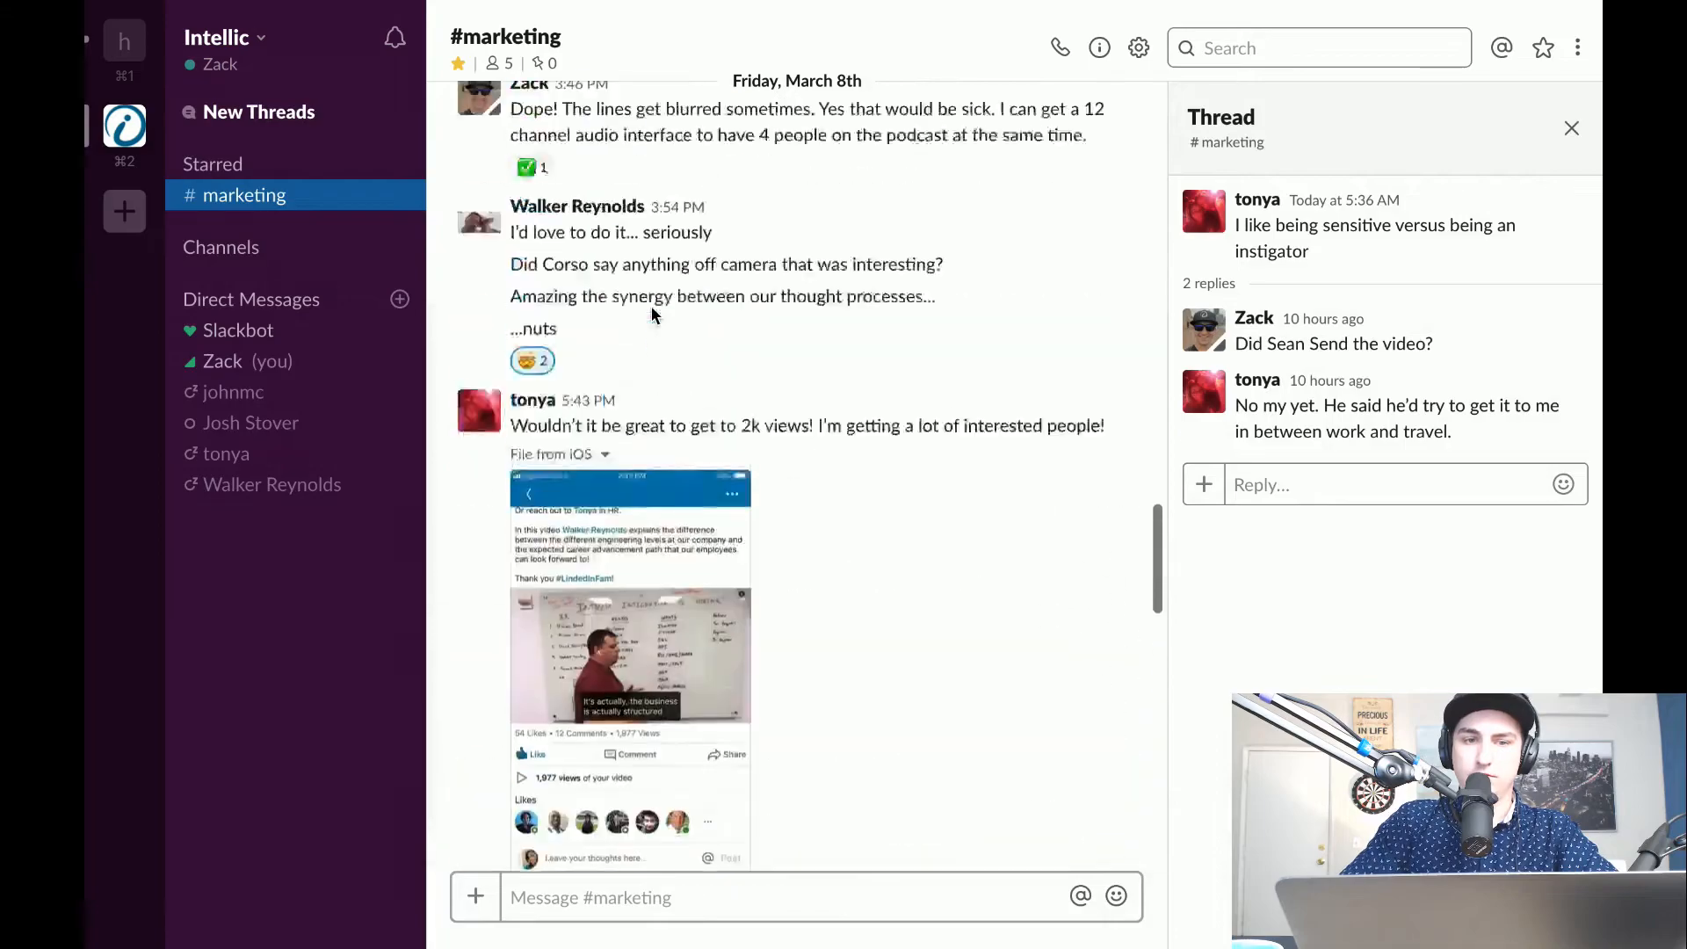
scroll(652, 314, up, 20)
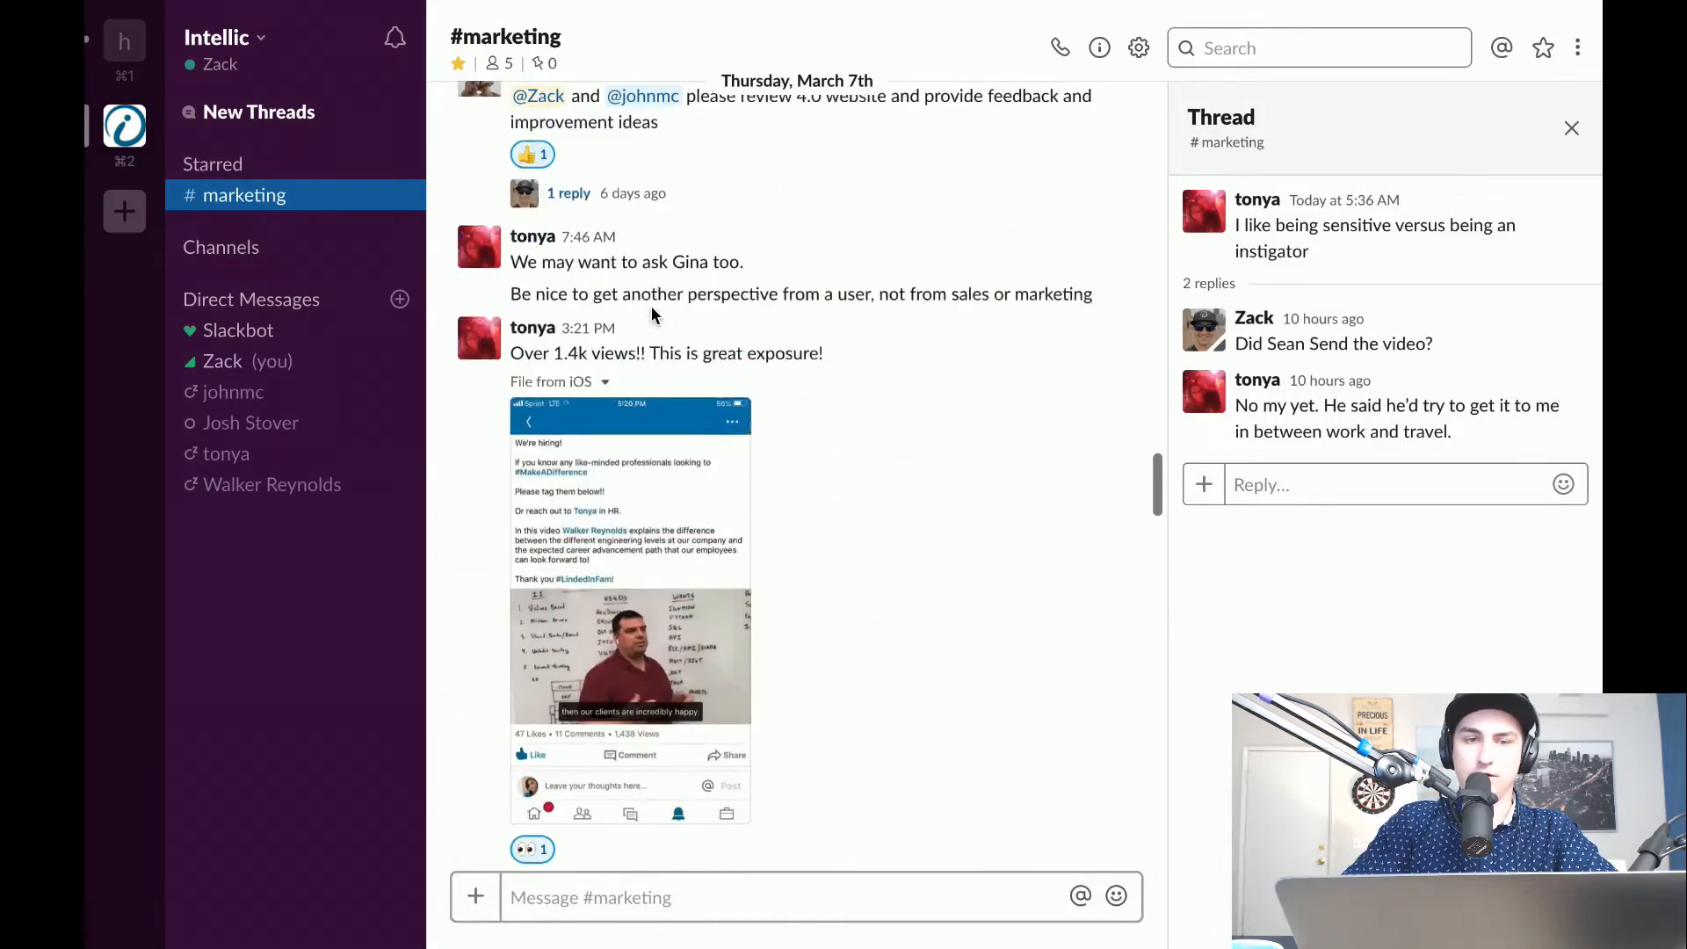
scroll(682, 445, up, 20)
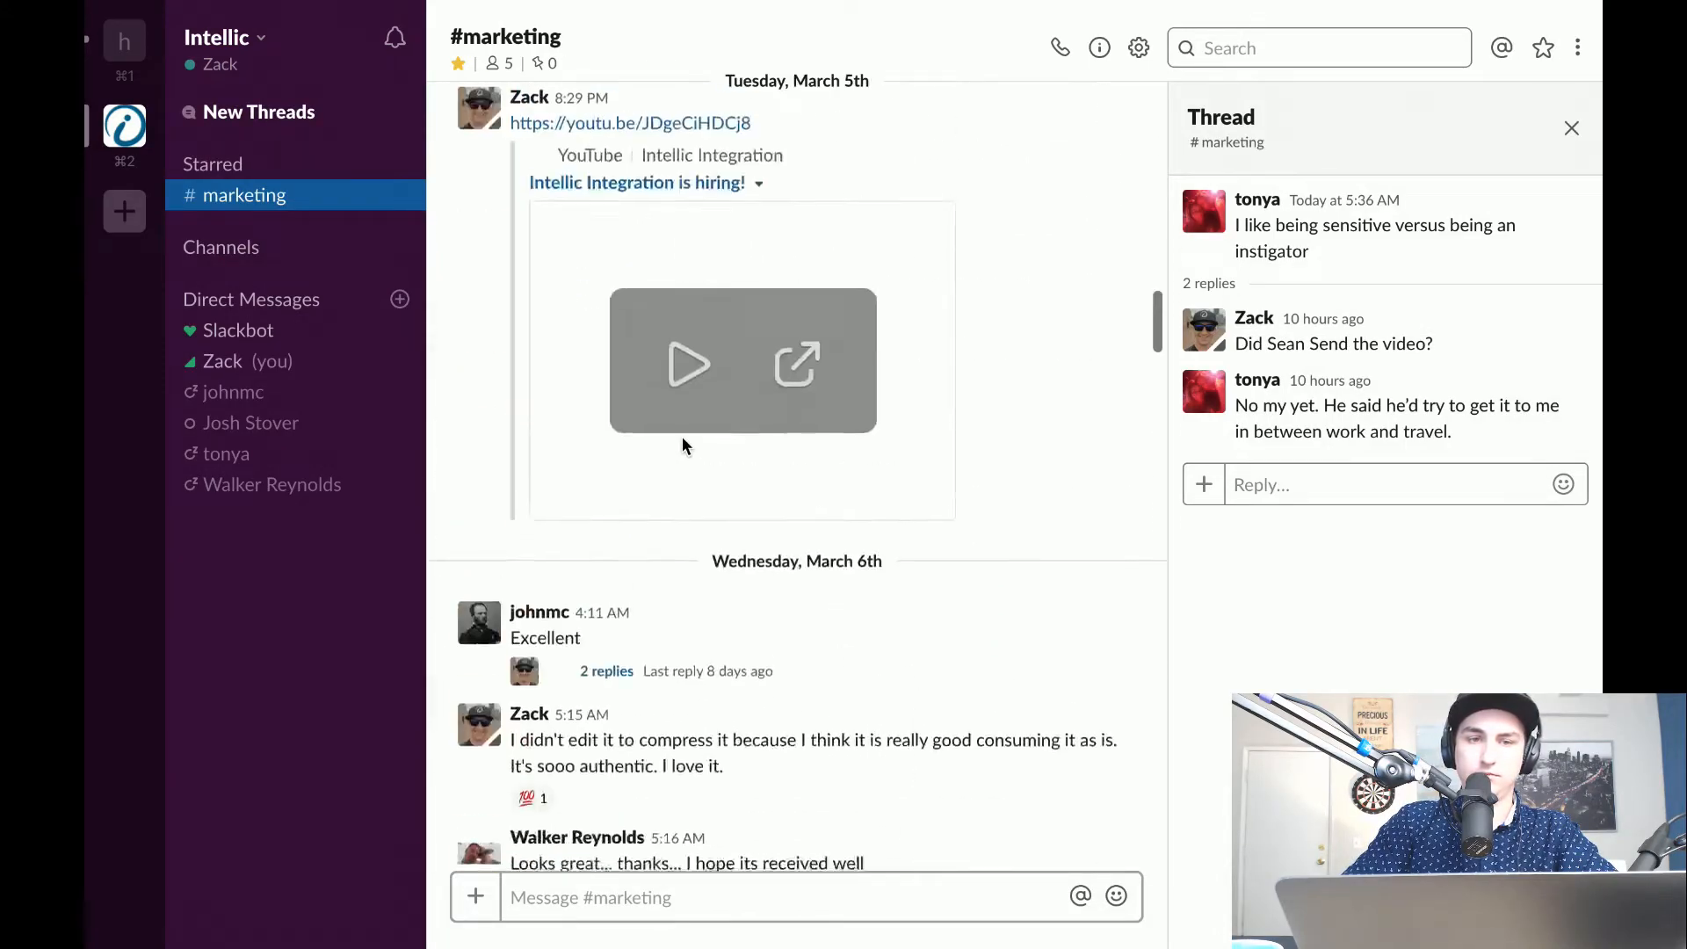
scroll(682, 436, up, 20)
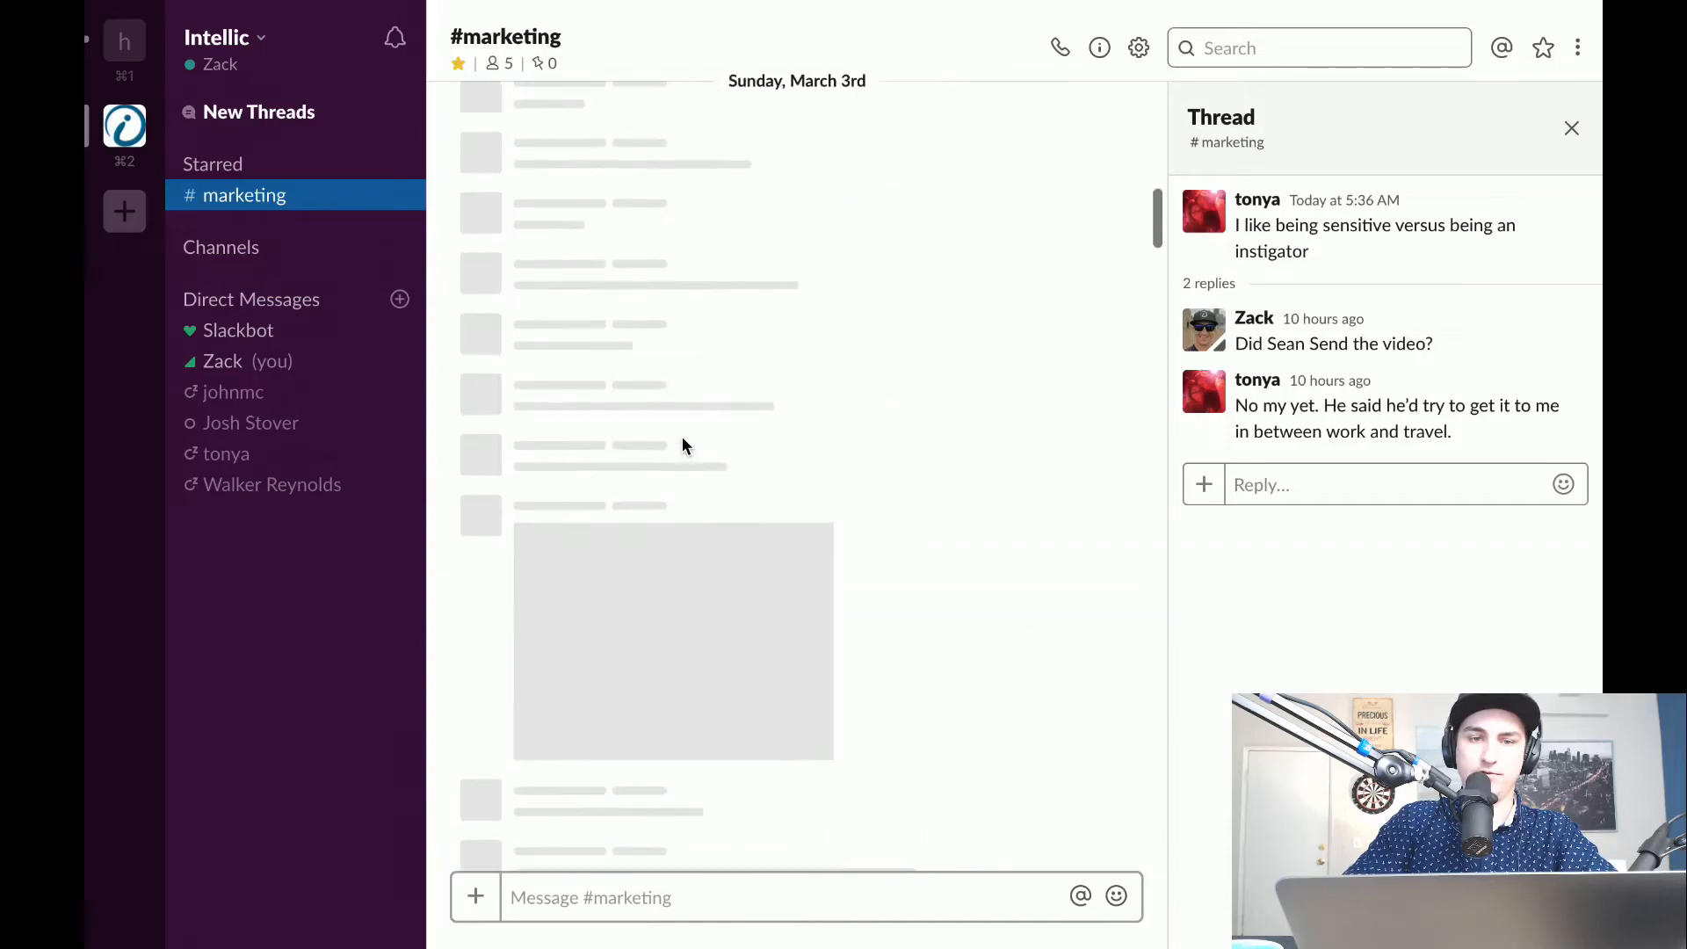
scroll(683, 439, up, 20)
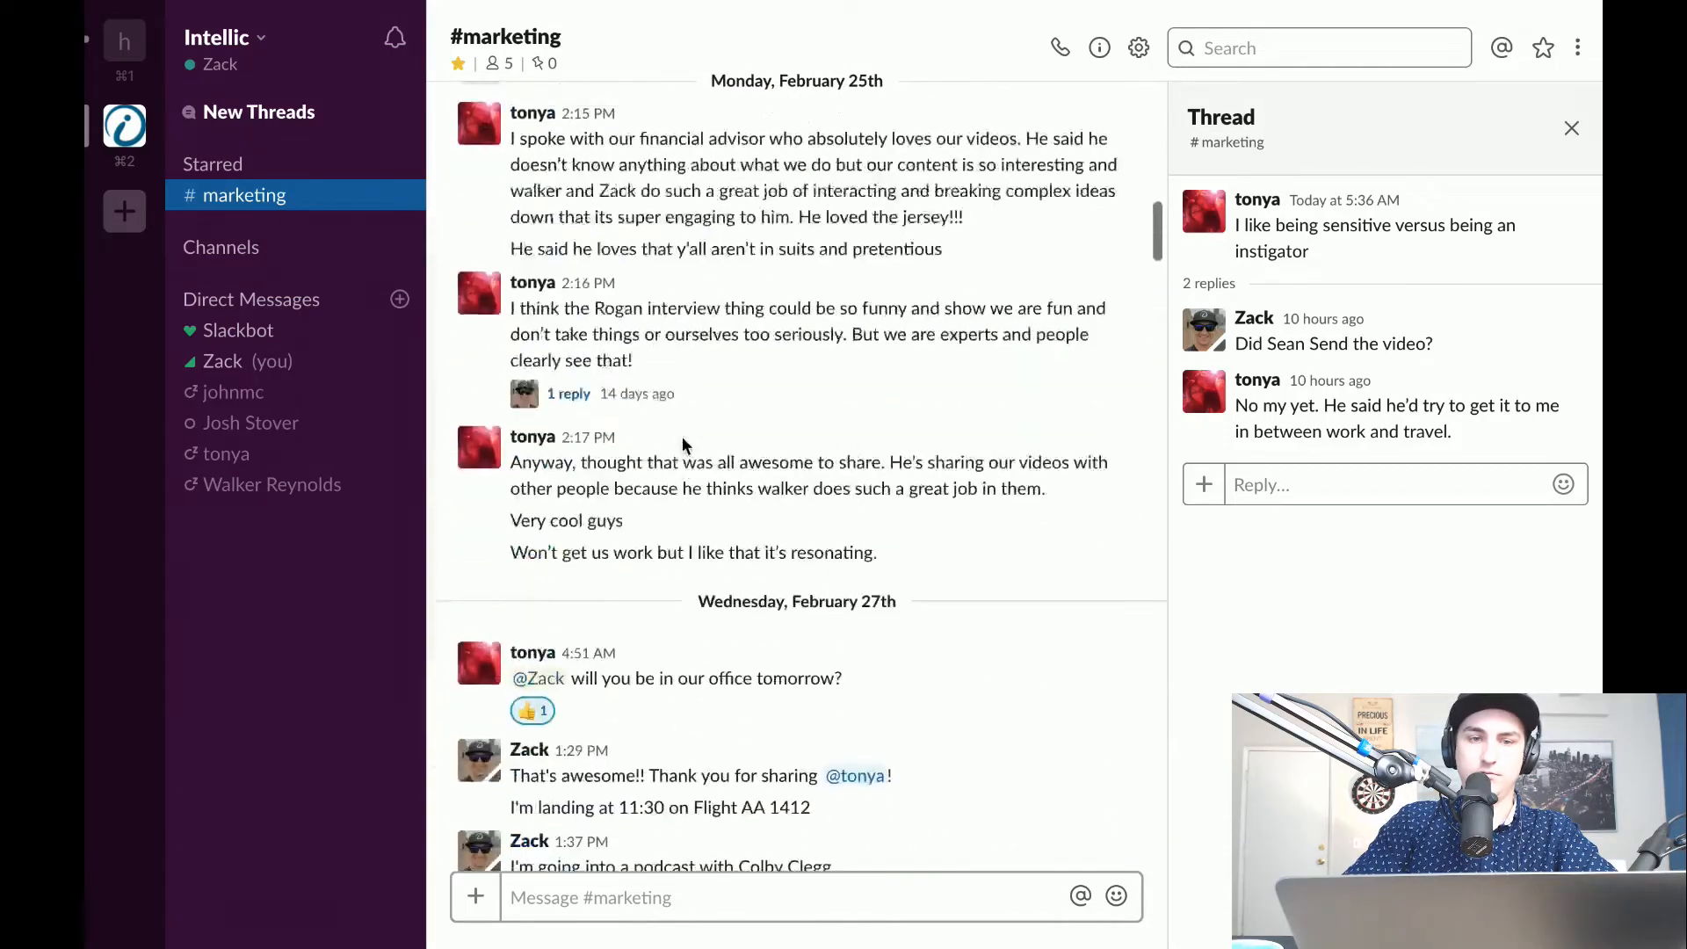
scroll(682, 436, up, 2)
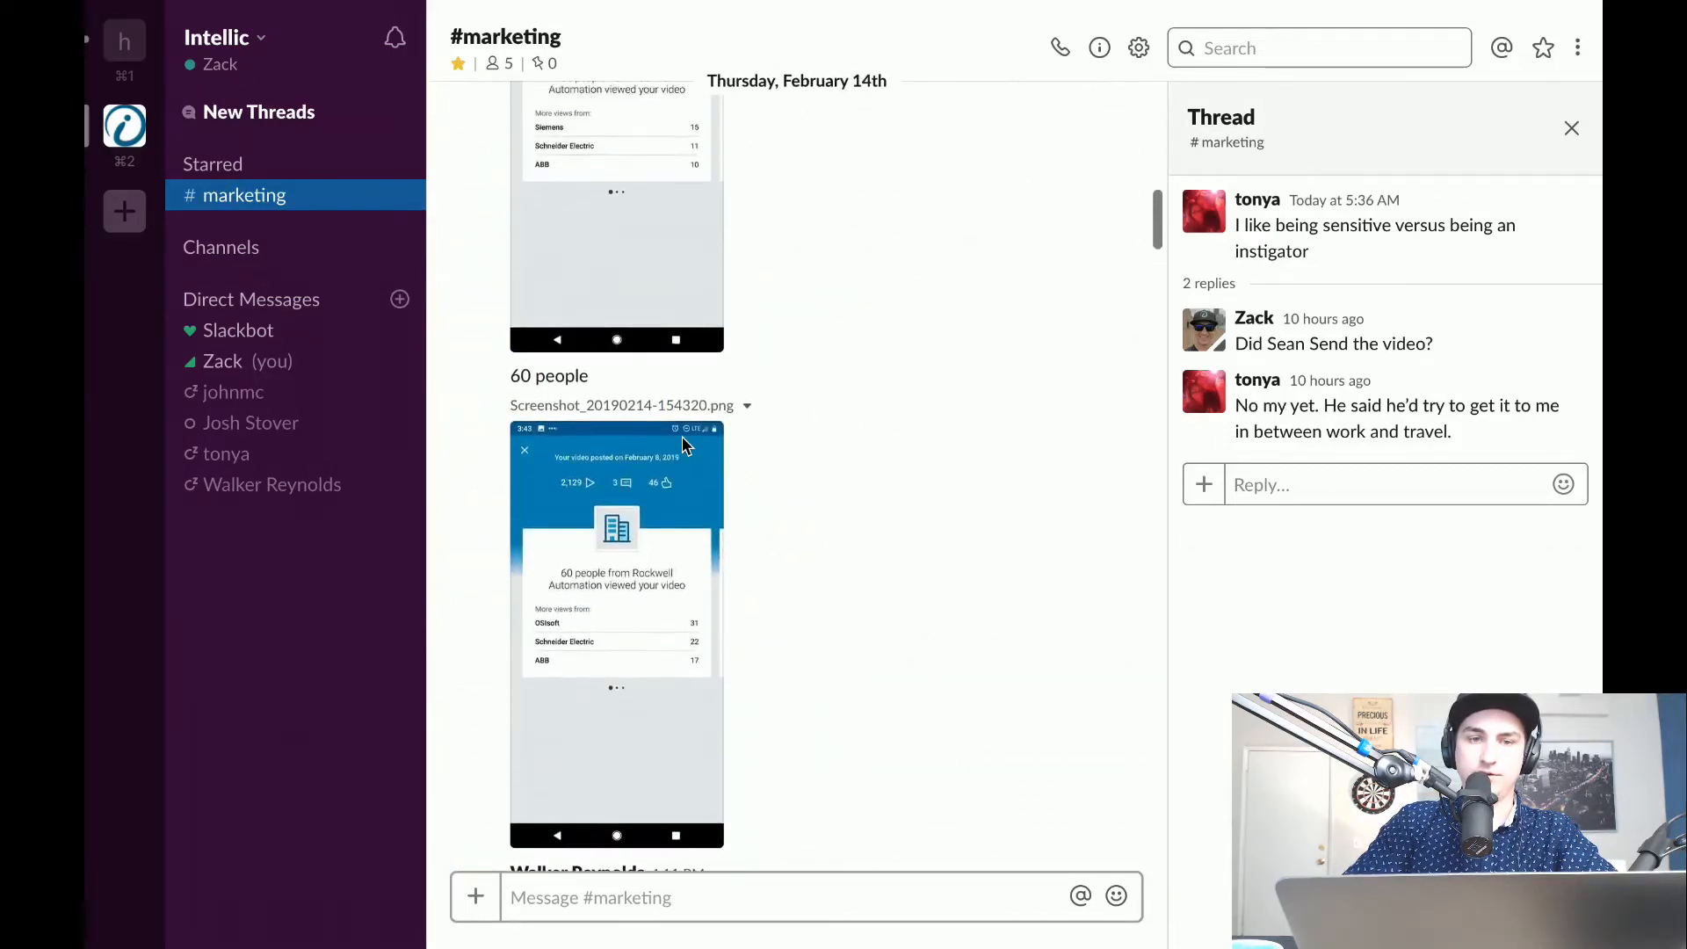
scroll(648, 482, up, 3)
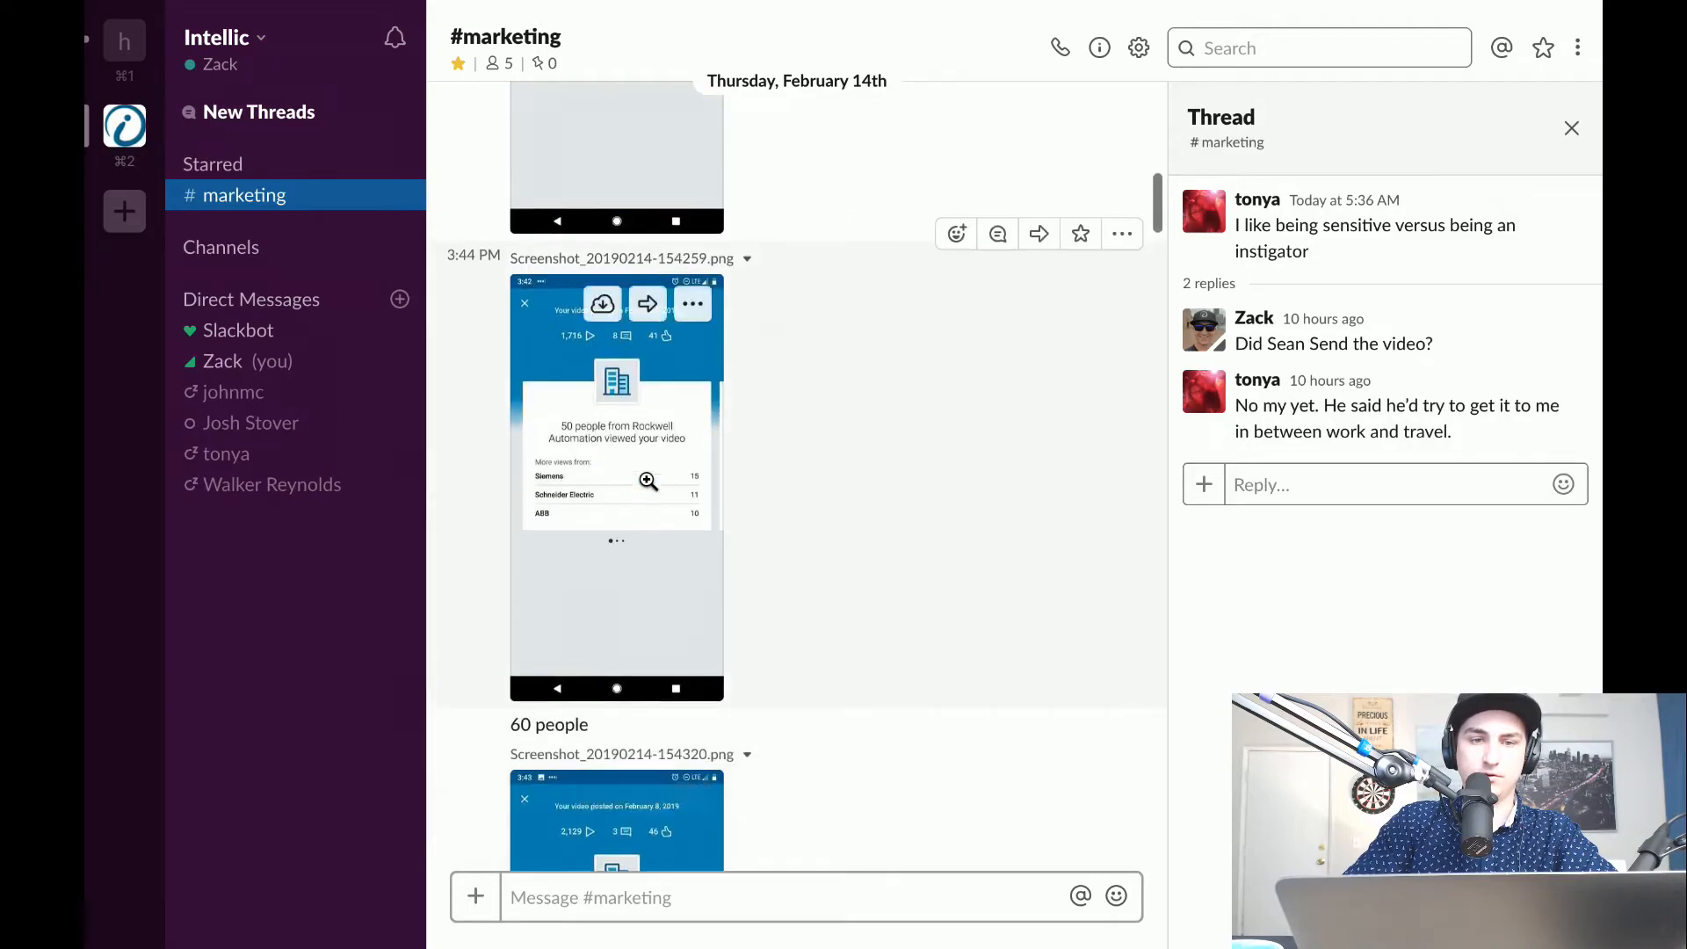
click(699, 350)
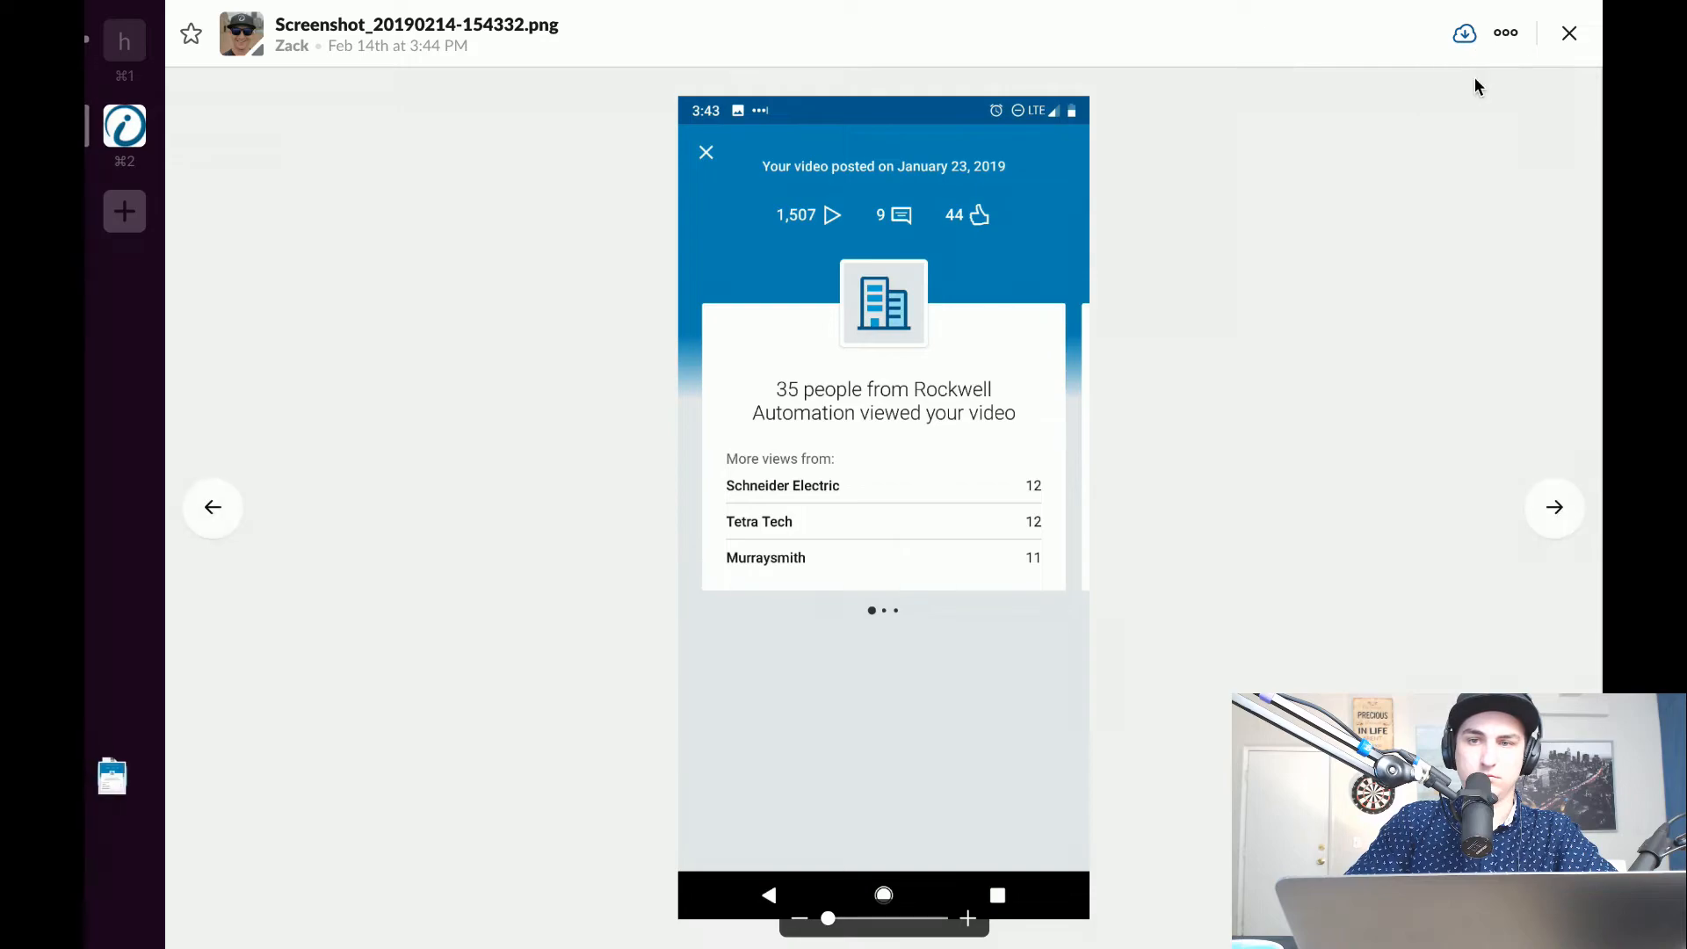
click(1569, 33)
Download Screenshot_20190214-154259.png and Screenshot_20190214-154320.png from the February 14th posts, closing the viewer after each.
scroll(989, 338, up, 2)
scroll(989, 342, down, 5)
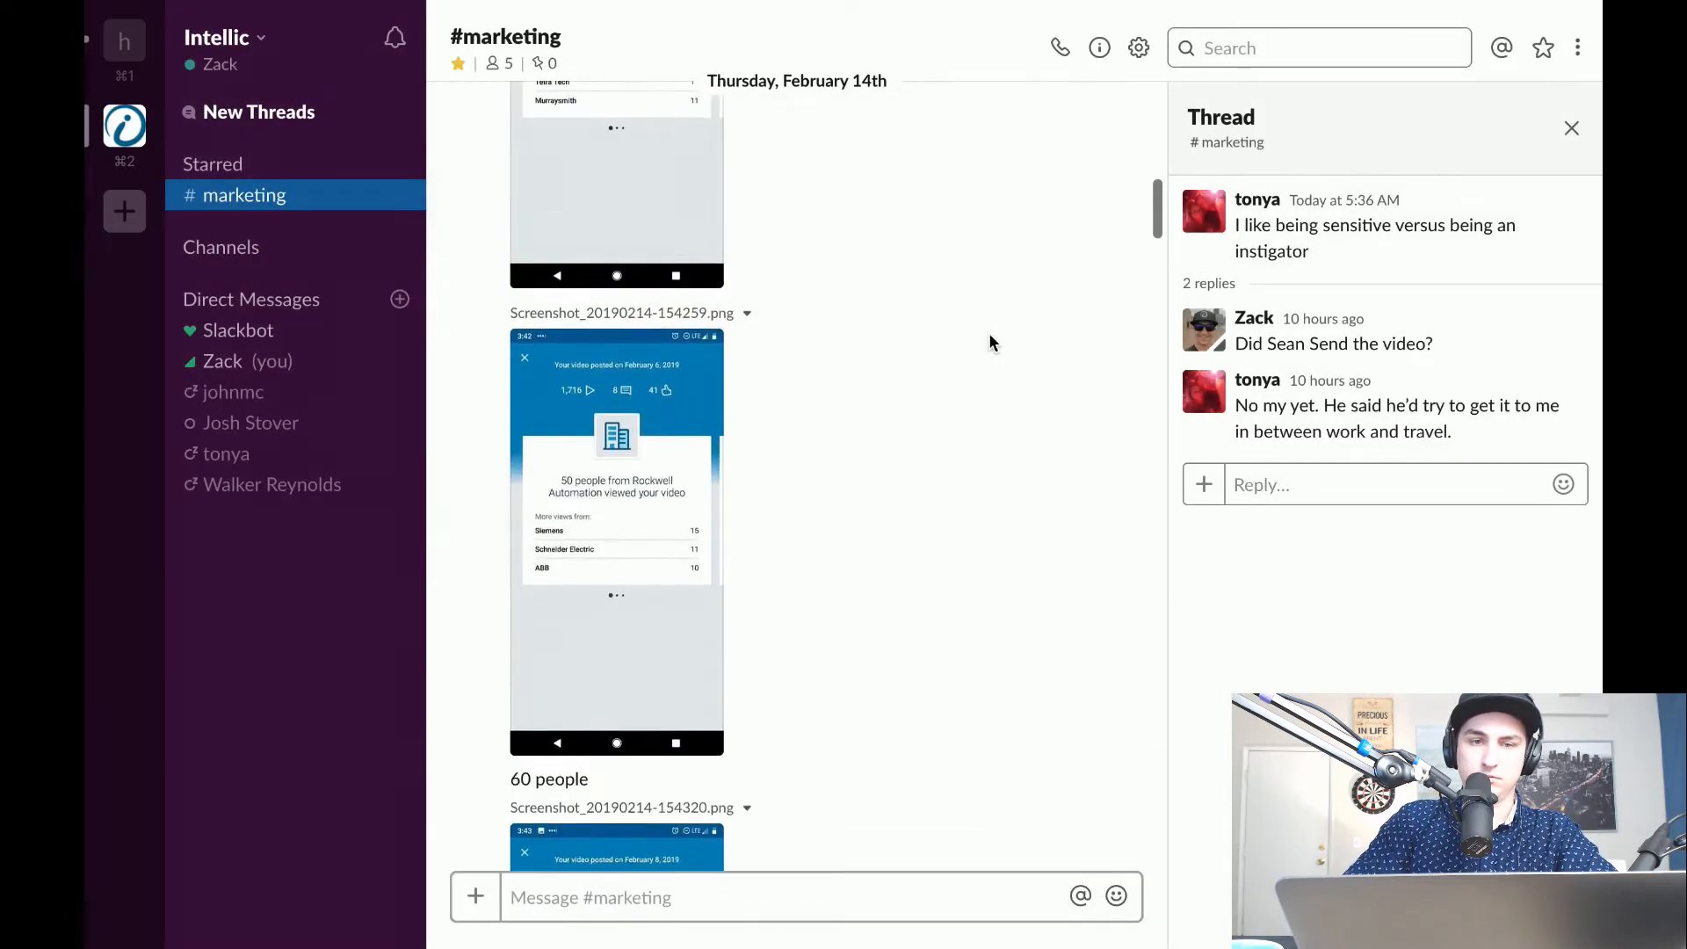
click(617, 492)
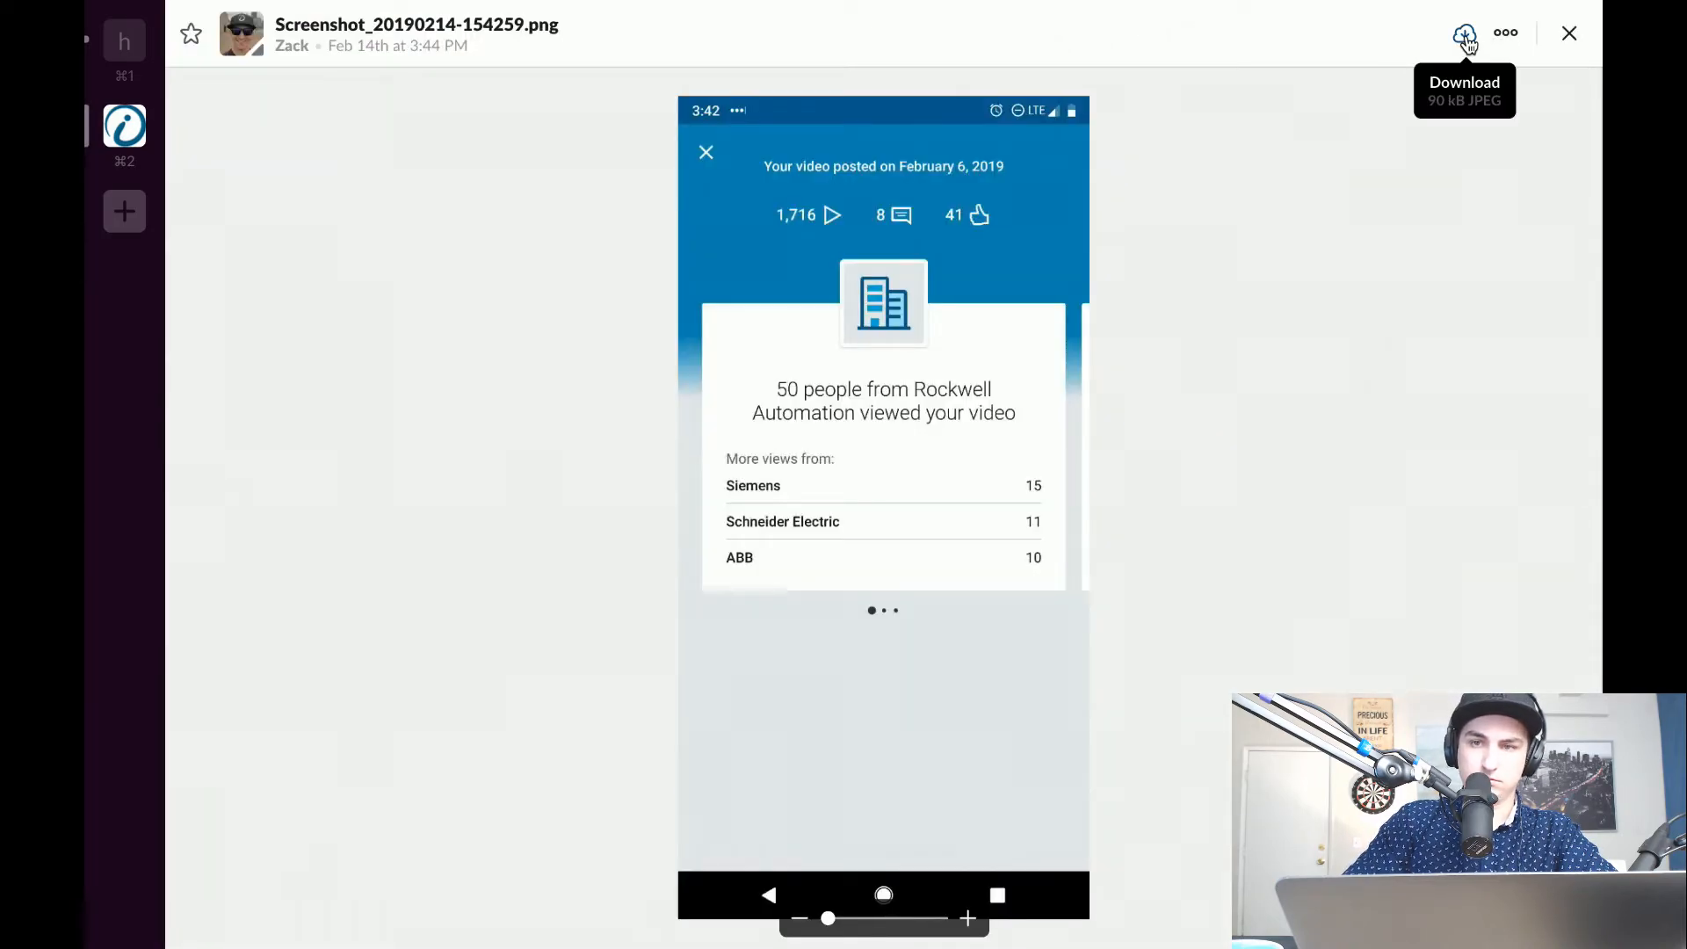
click(1569, 32)
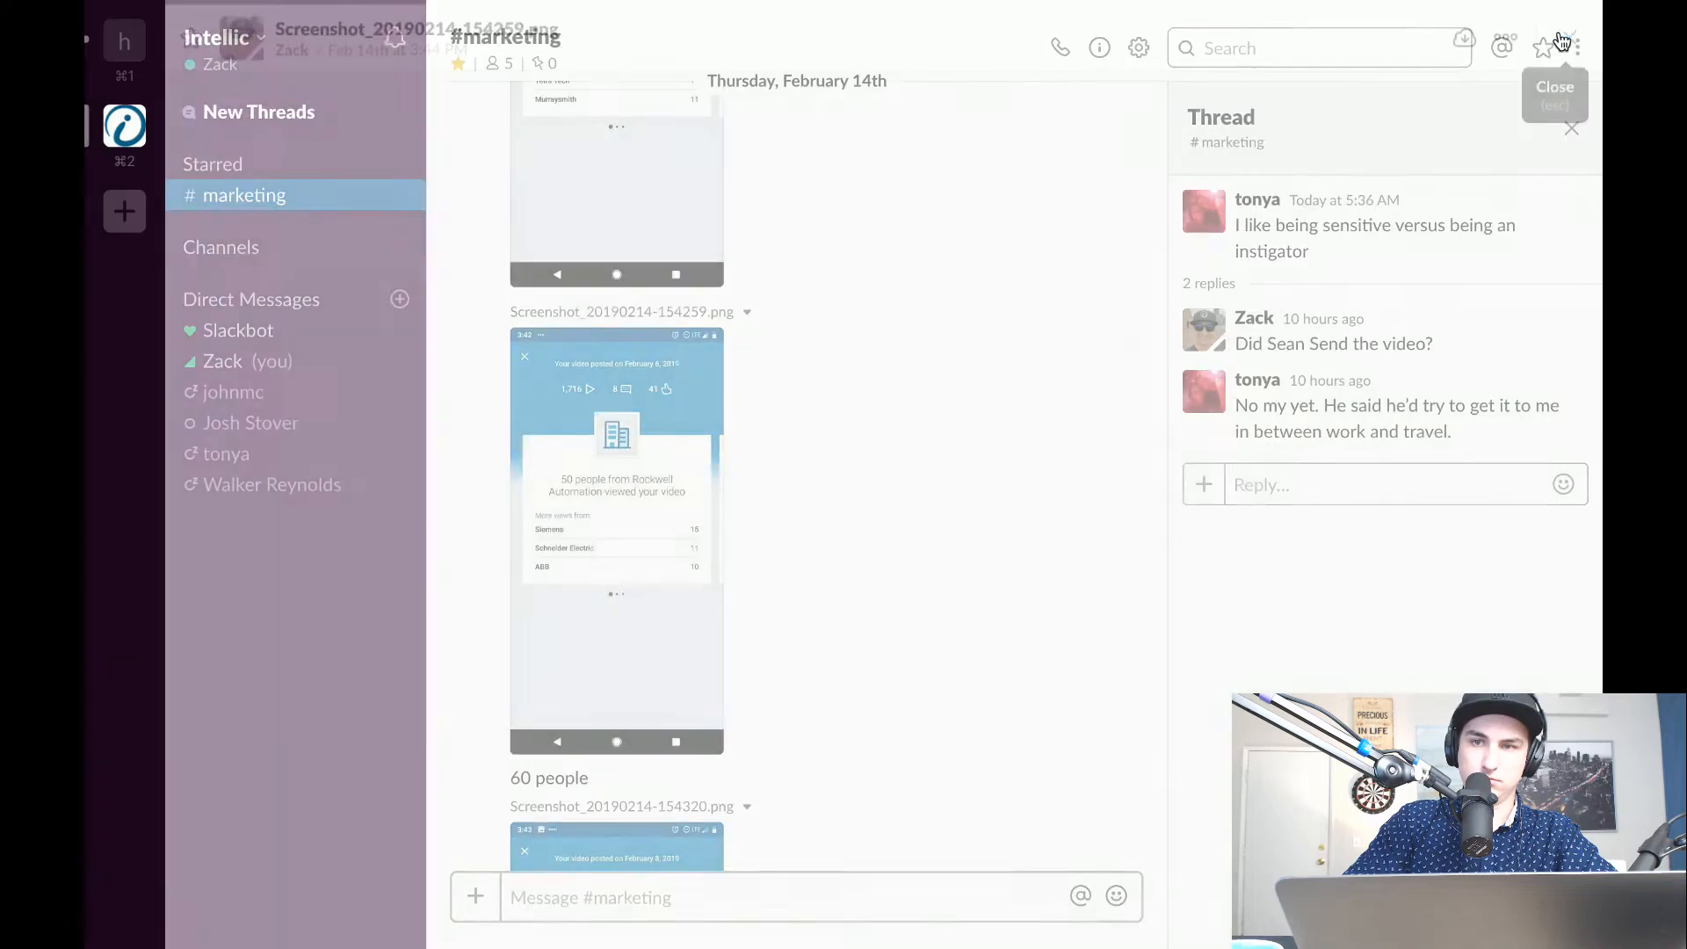
scroll(446, 663, down, 1)
click(699, 585)
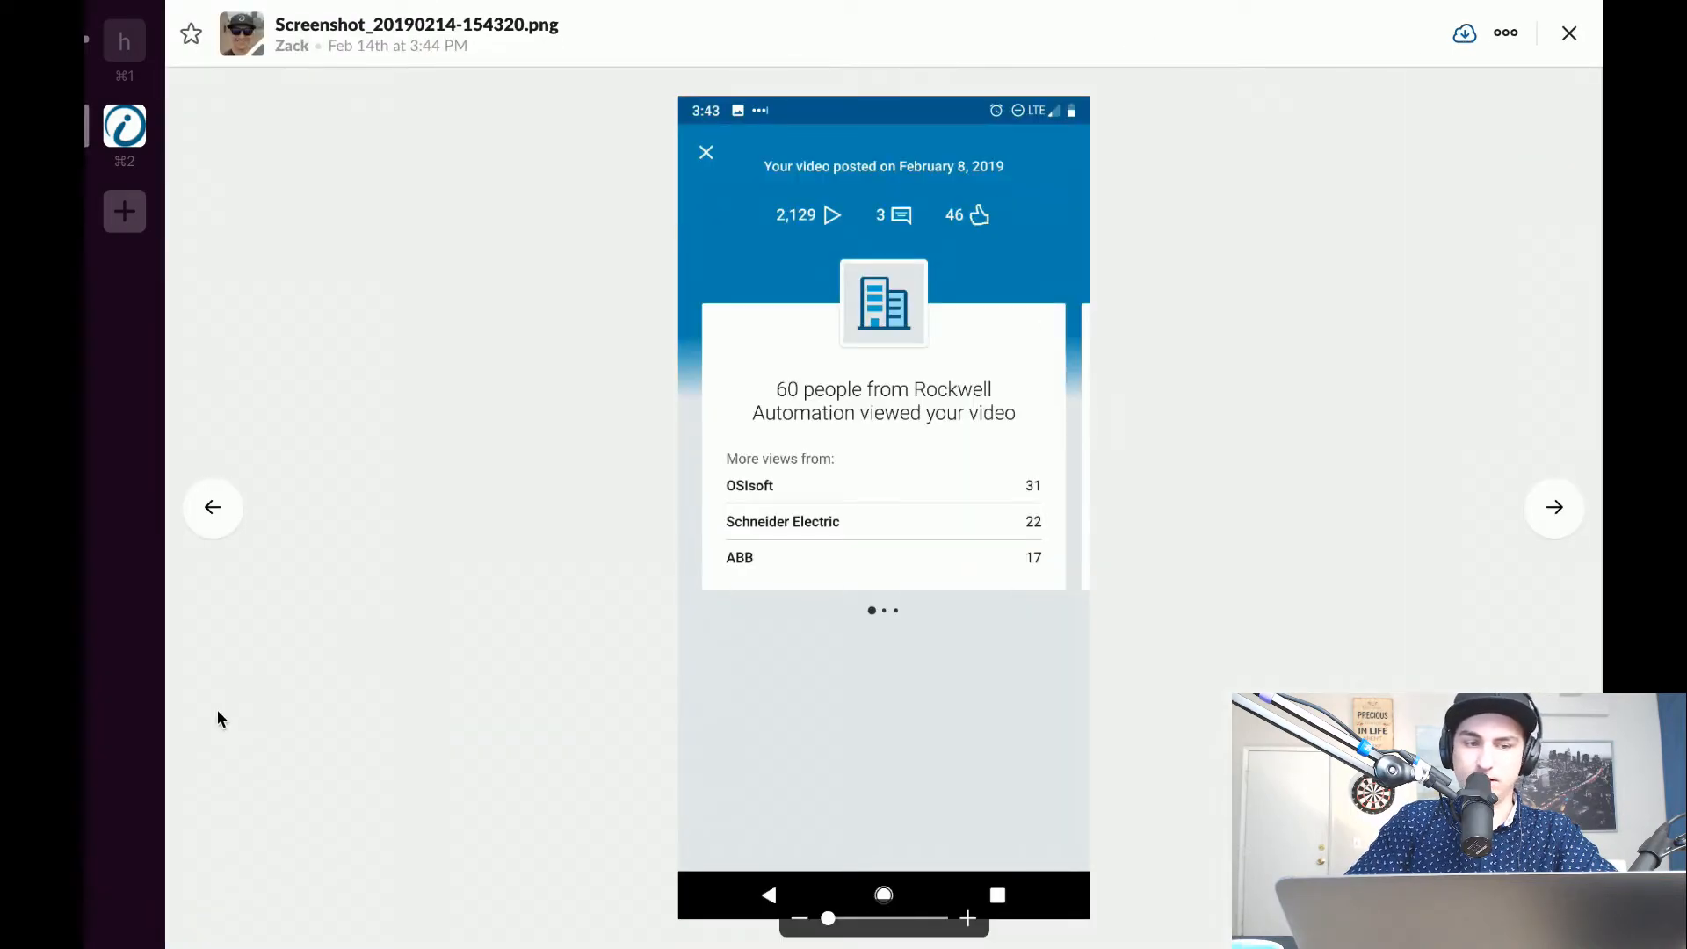
click(1570, 33)
Switch to Finder, look through the Desktop, Documents and Downloads folders for the saved screenshots, and collapse the Selling IIoT Series #7 folder.
key(ctrl+Left)
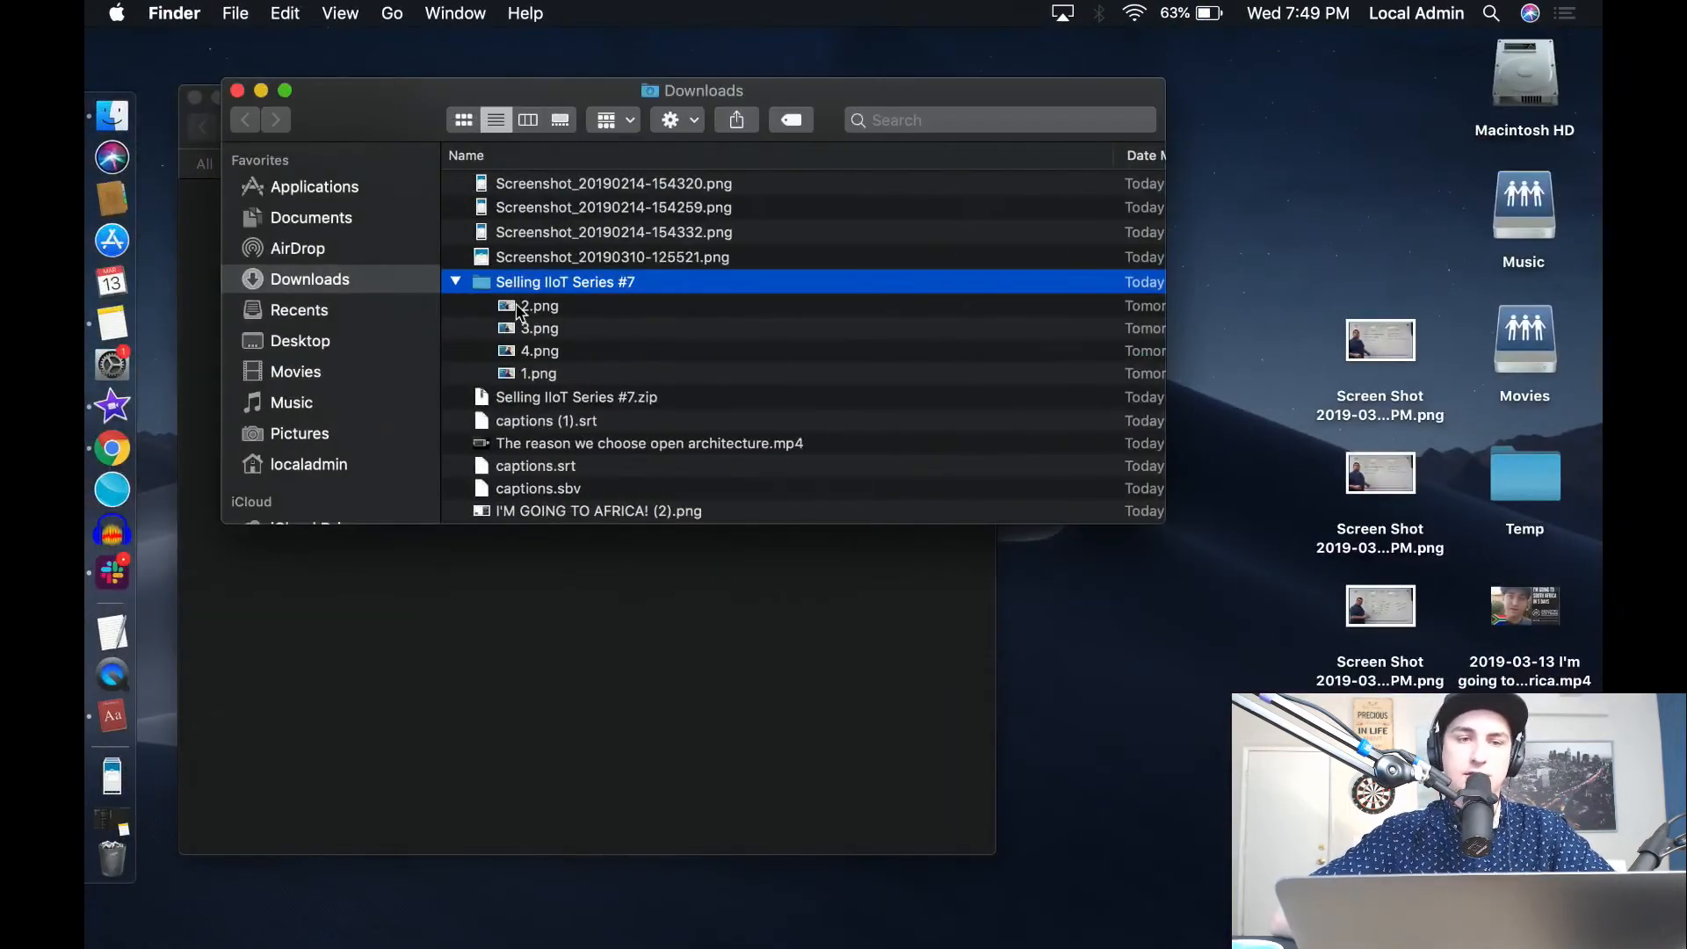
click(308, 342)
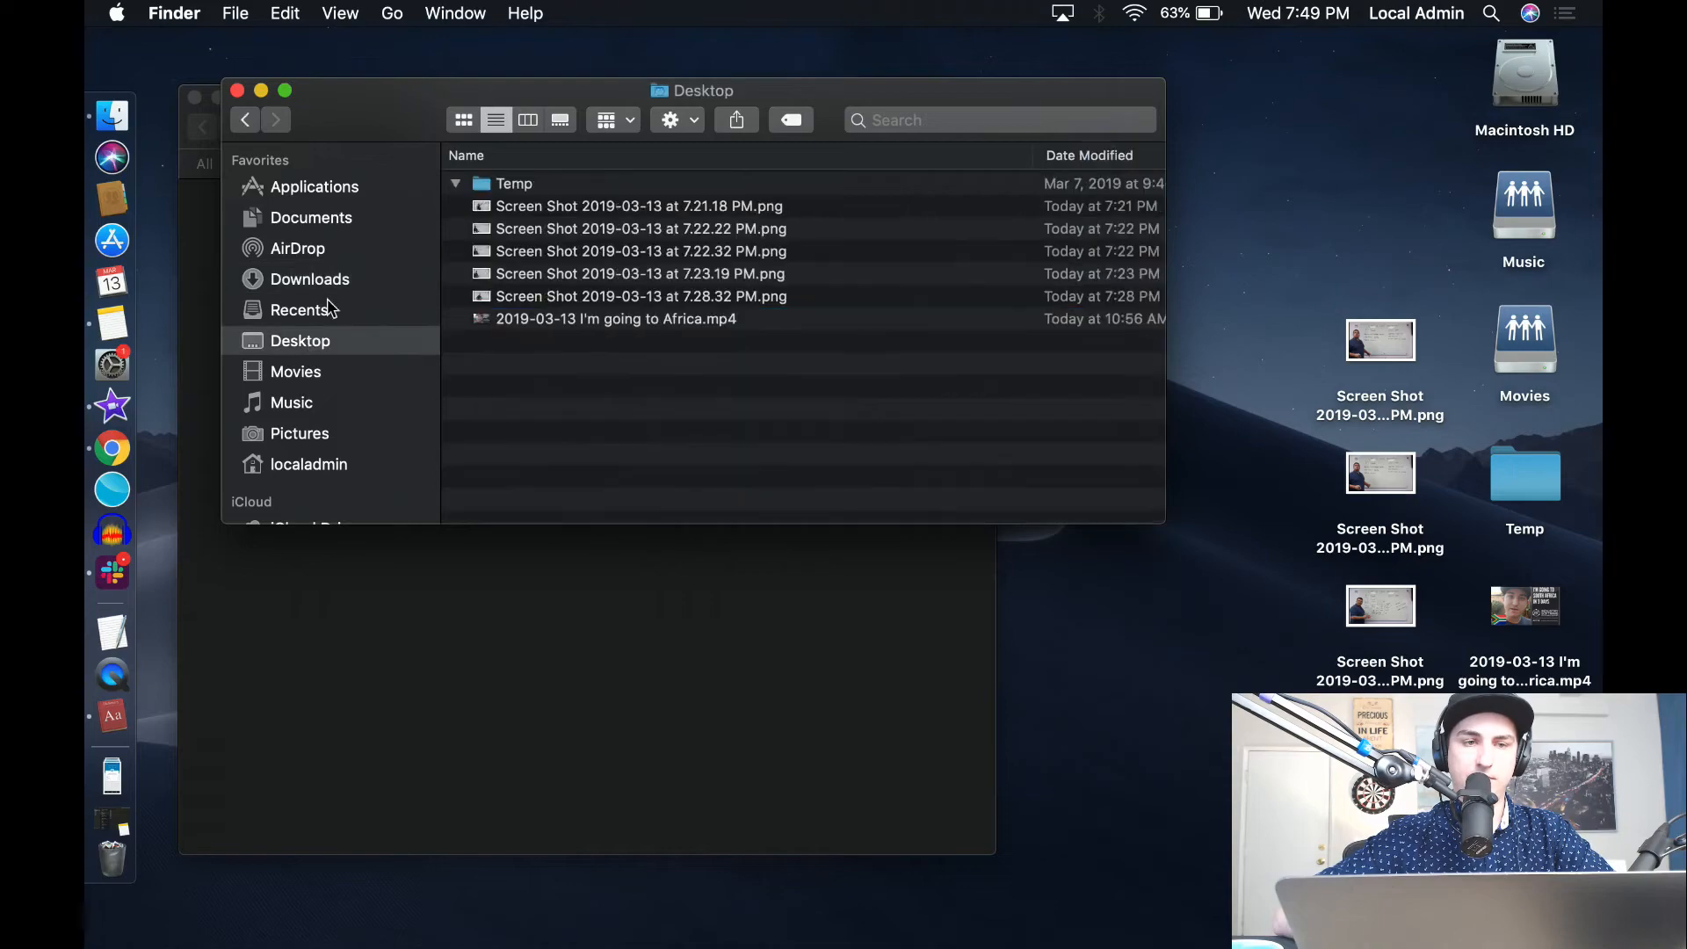
click(332, 221)
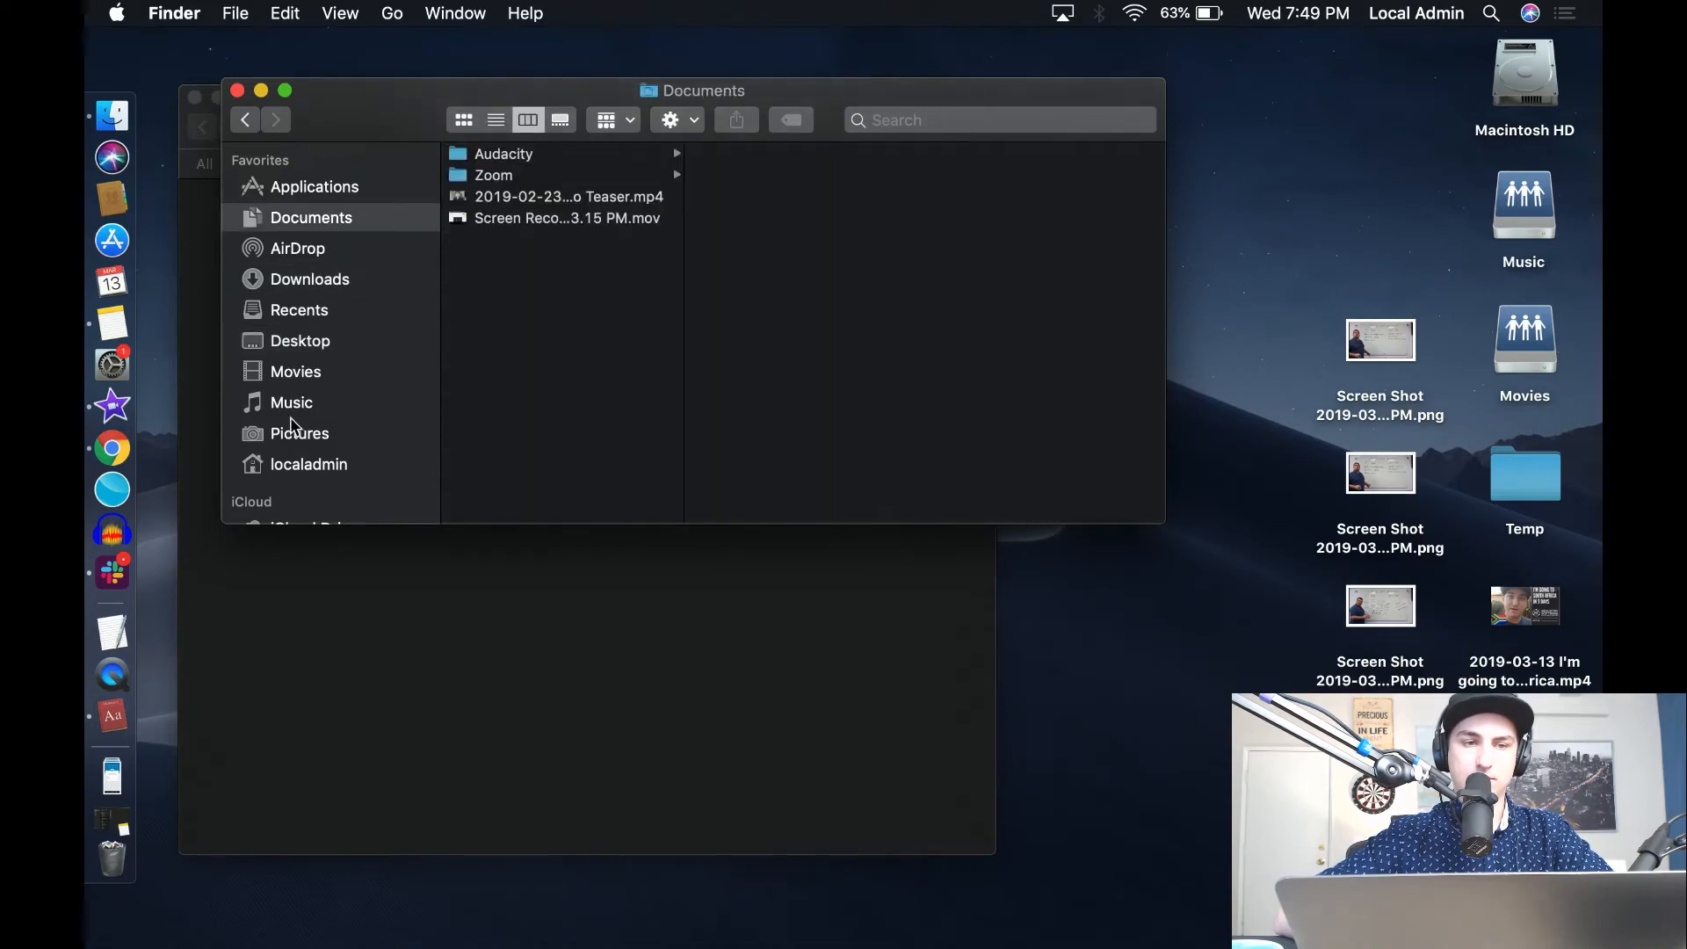
click(300, 342)
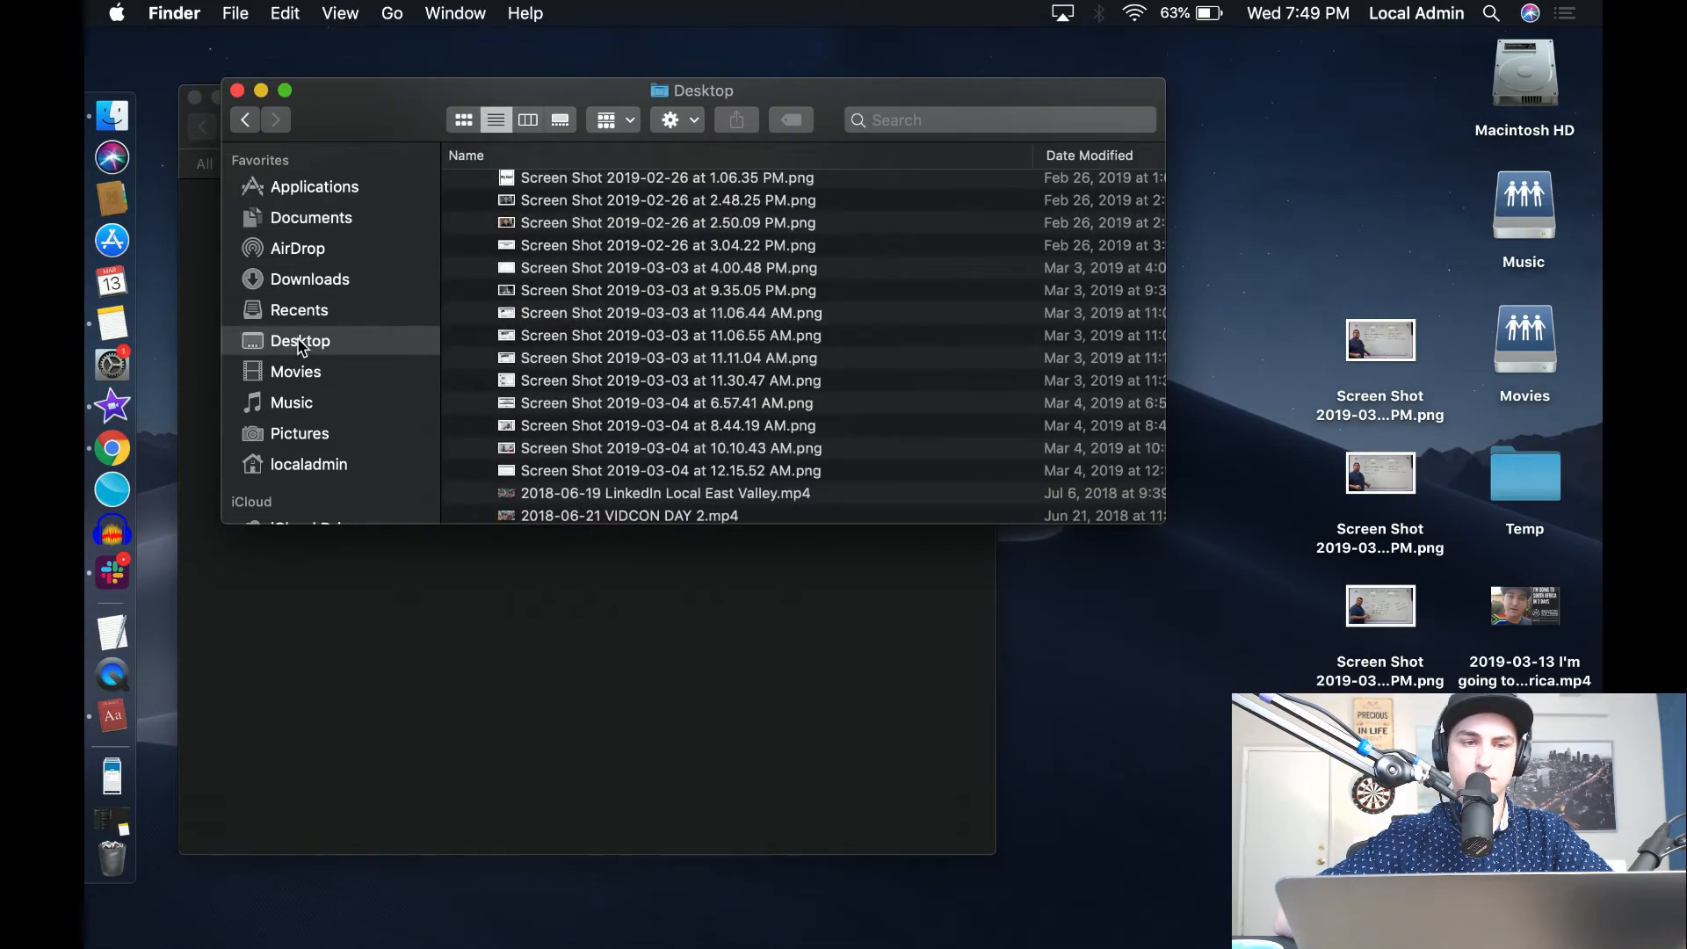
click(335, 220)
click(325, 276)
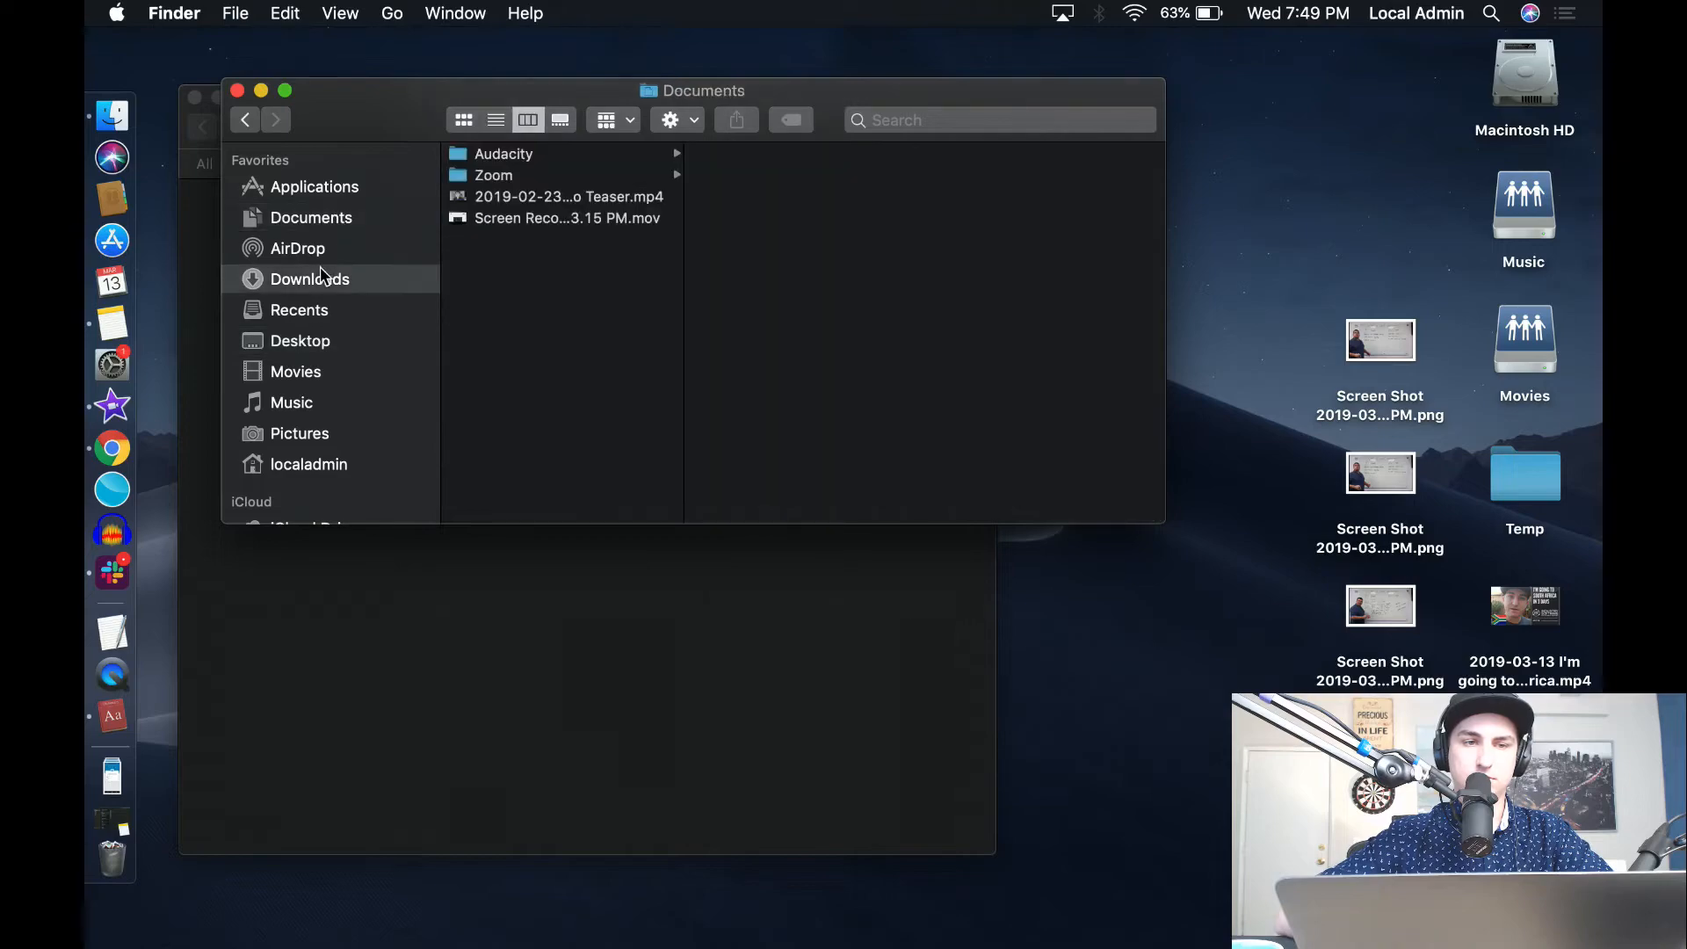
click(456, 275)
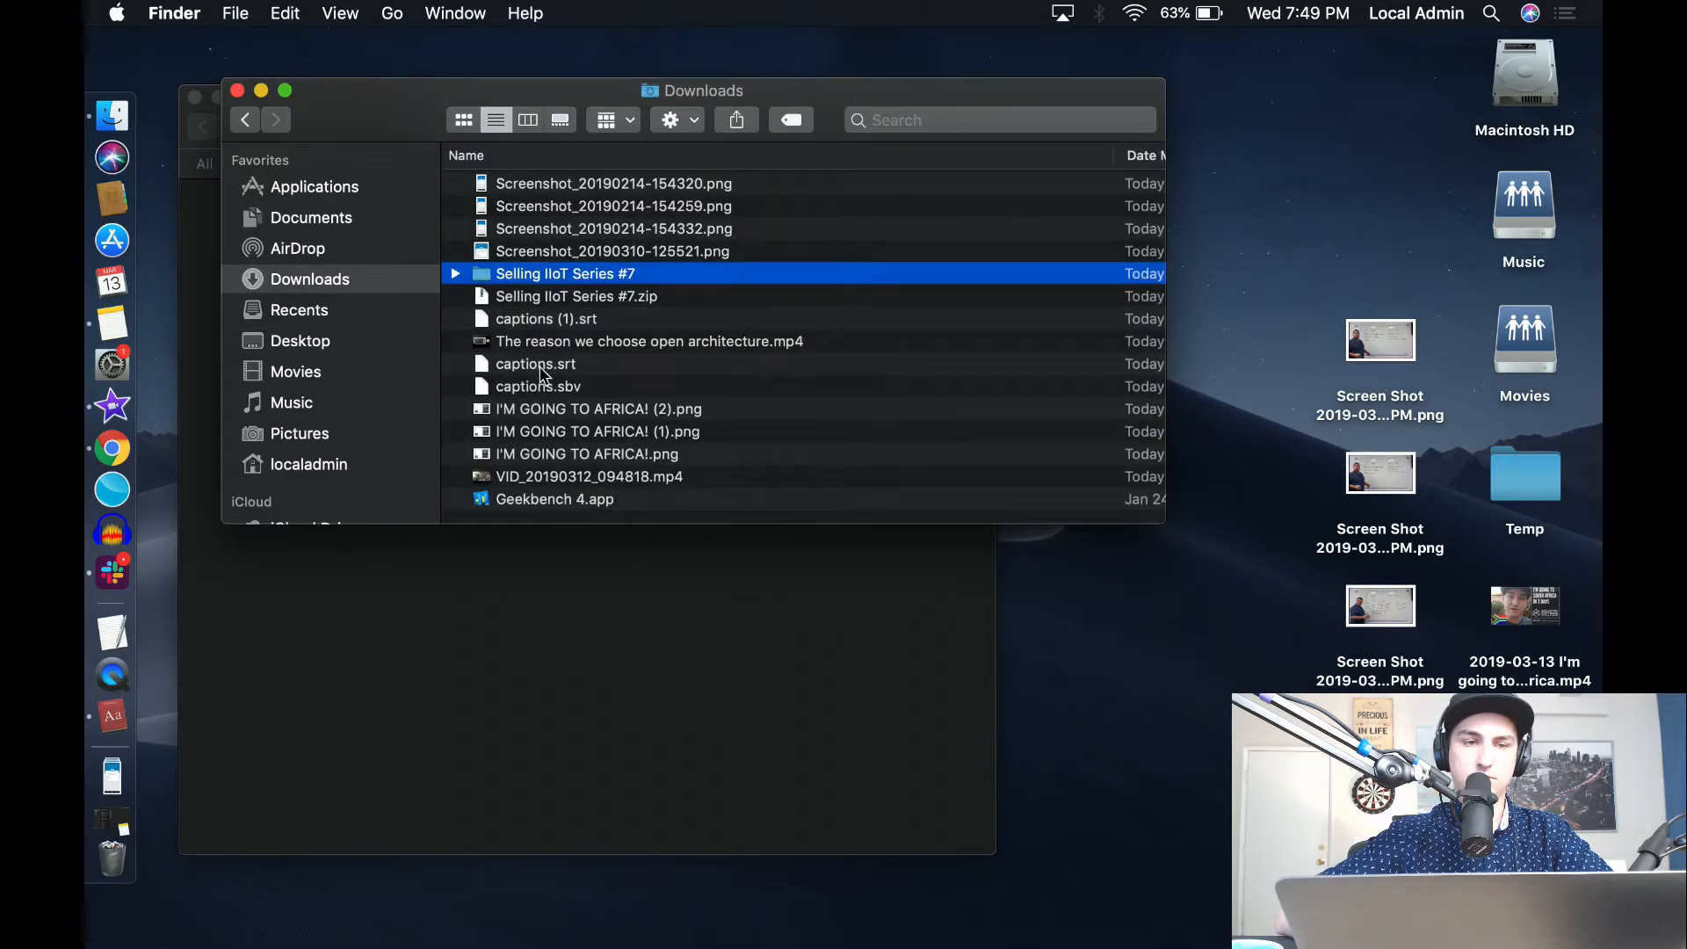
Return to Slack, close the message thread, and show the list of all files in the workspace.
click(113, 571)
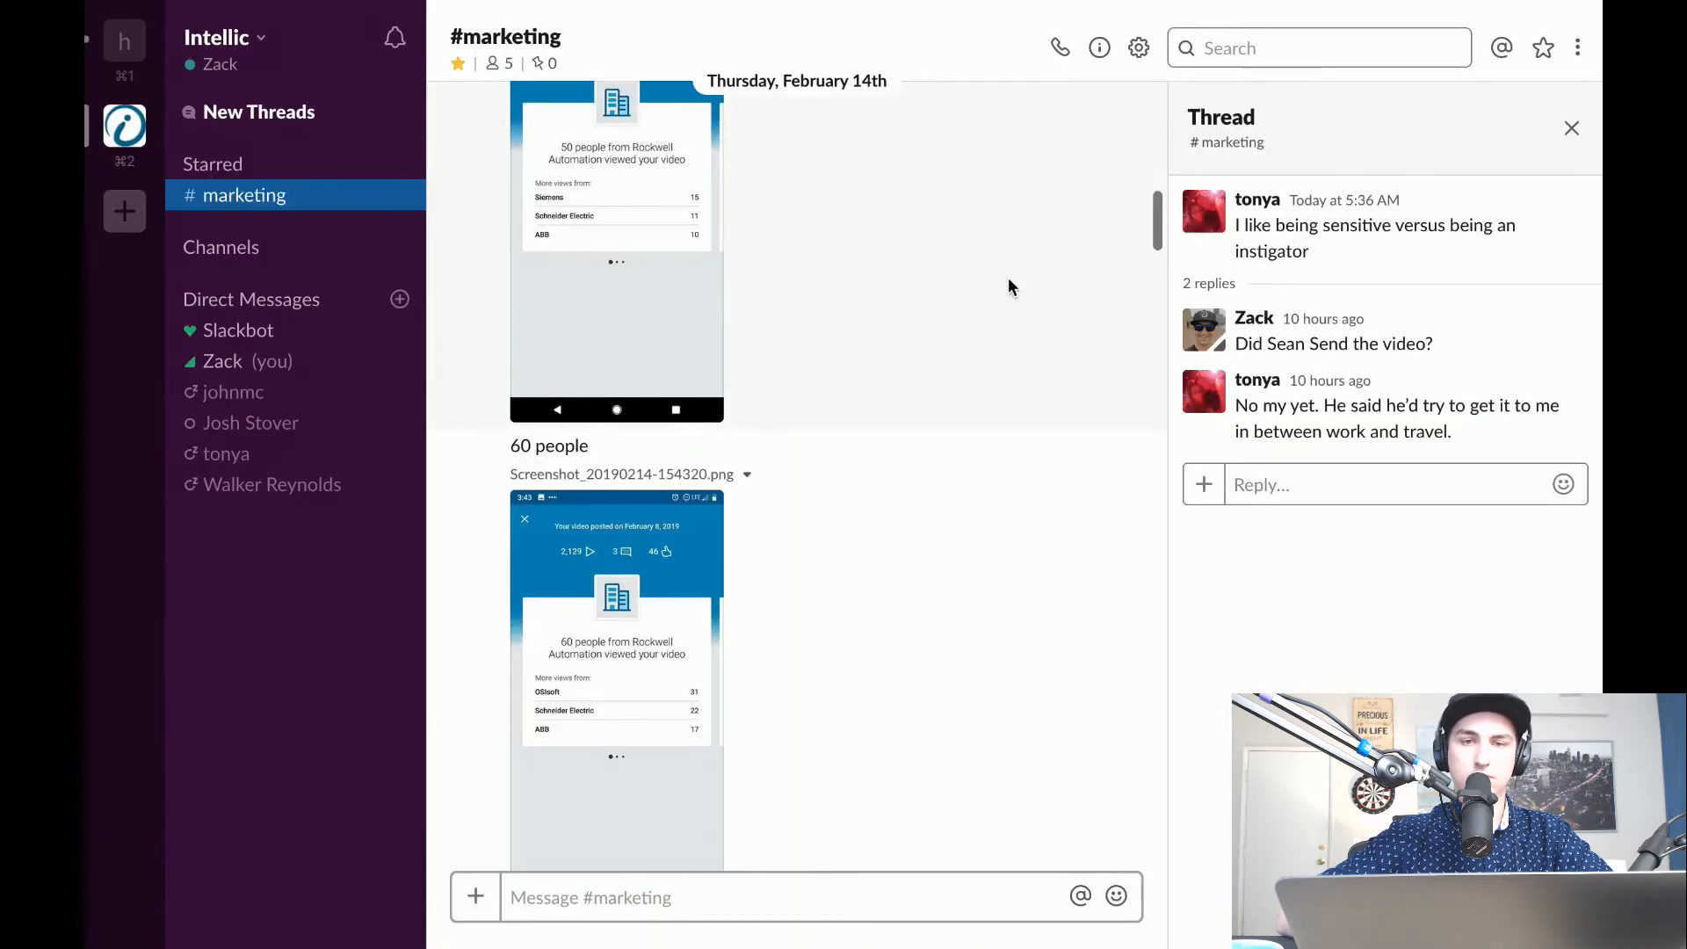
click(1572, 130)
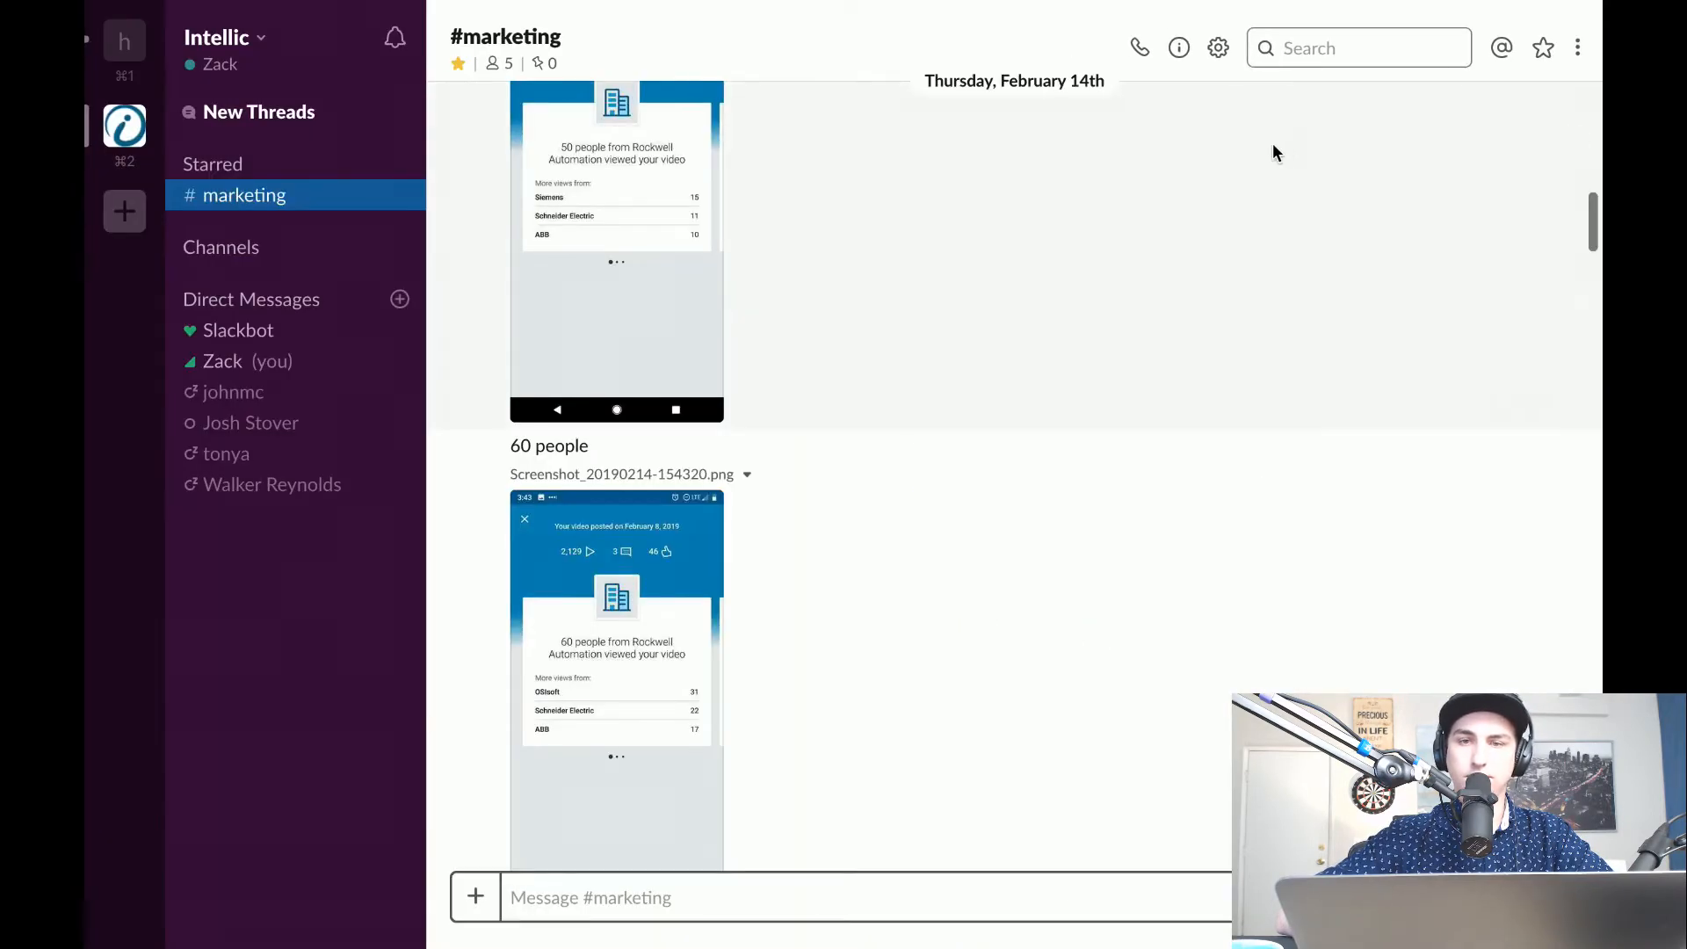
click(1581, 55)
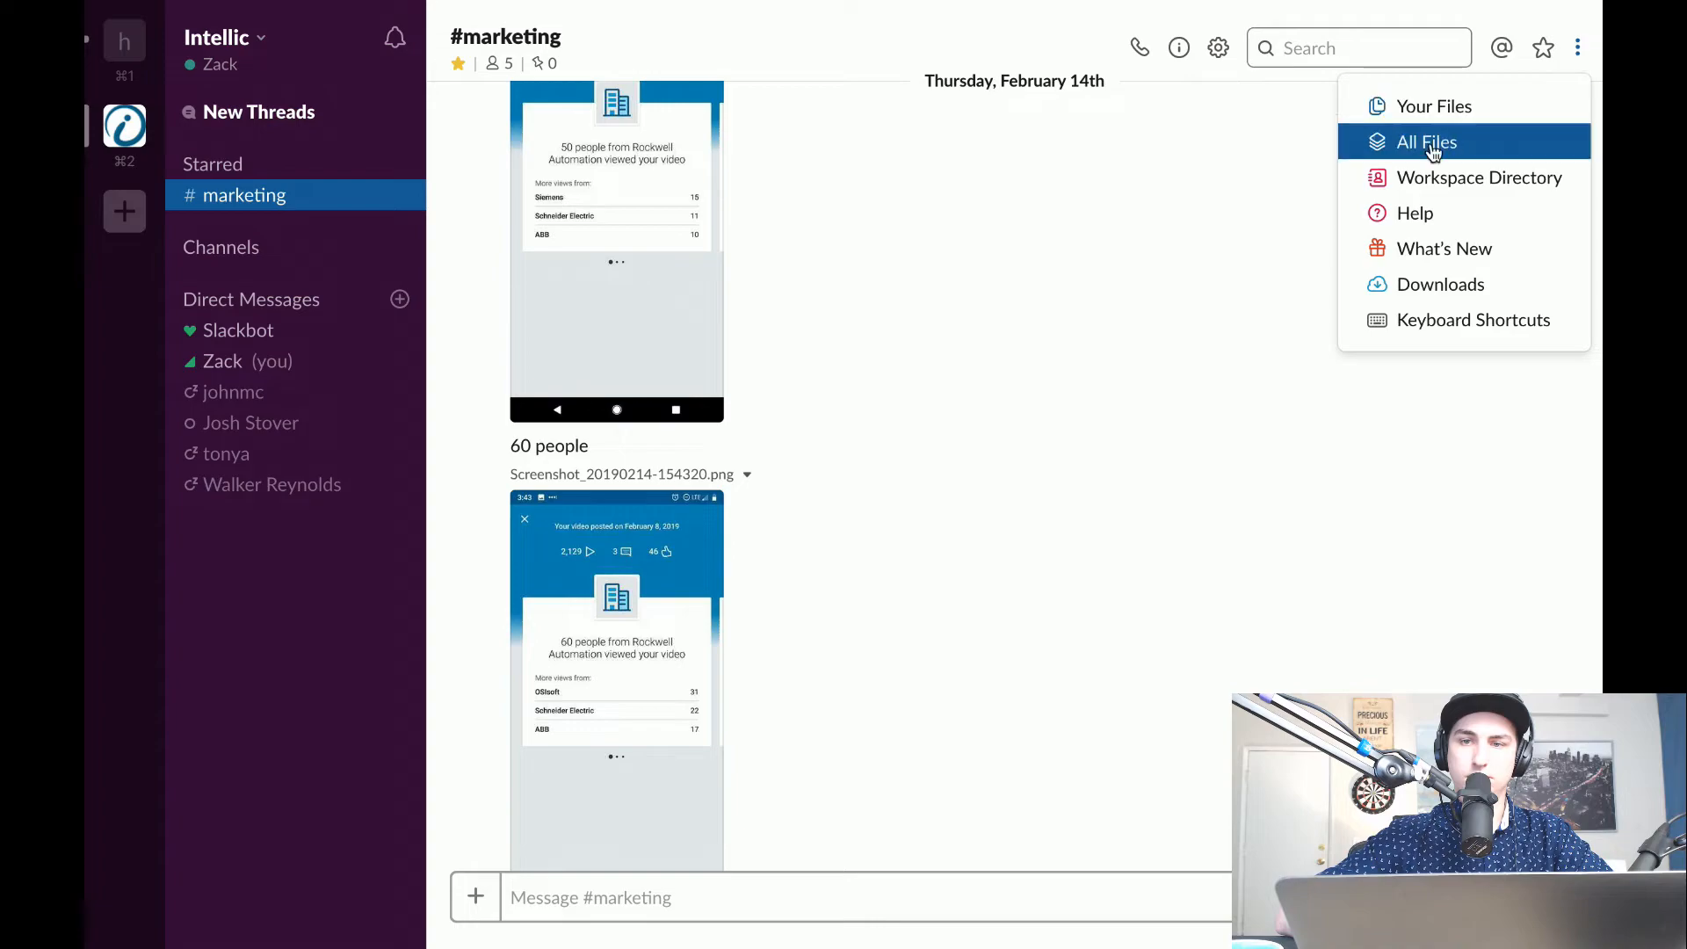
click(1389, 141)
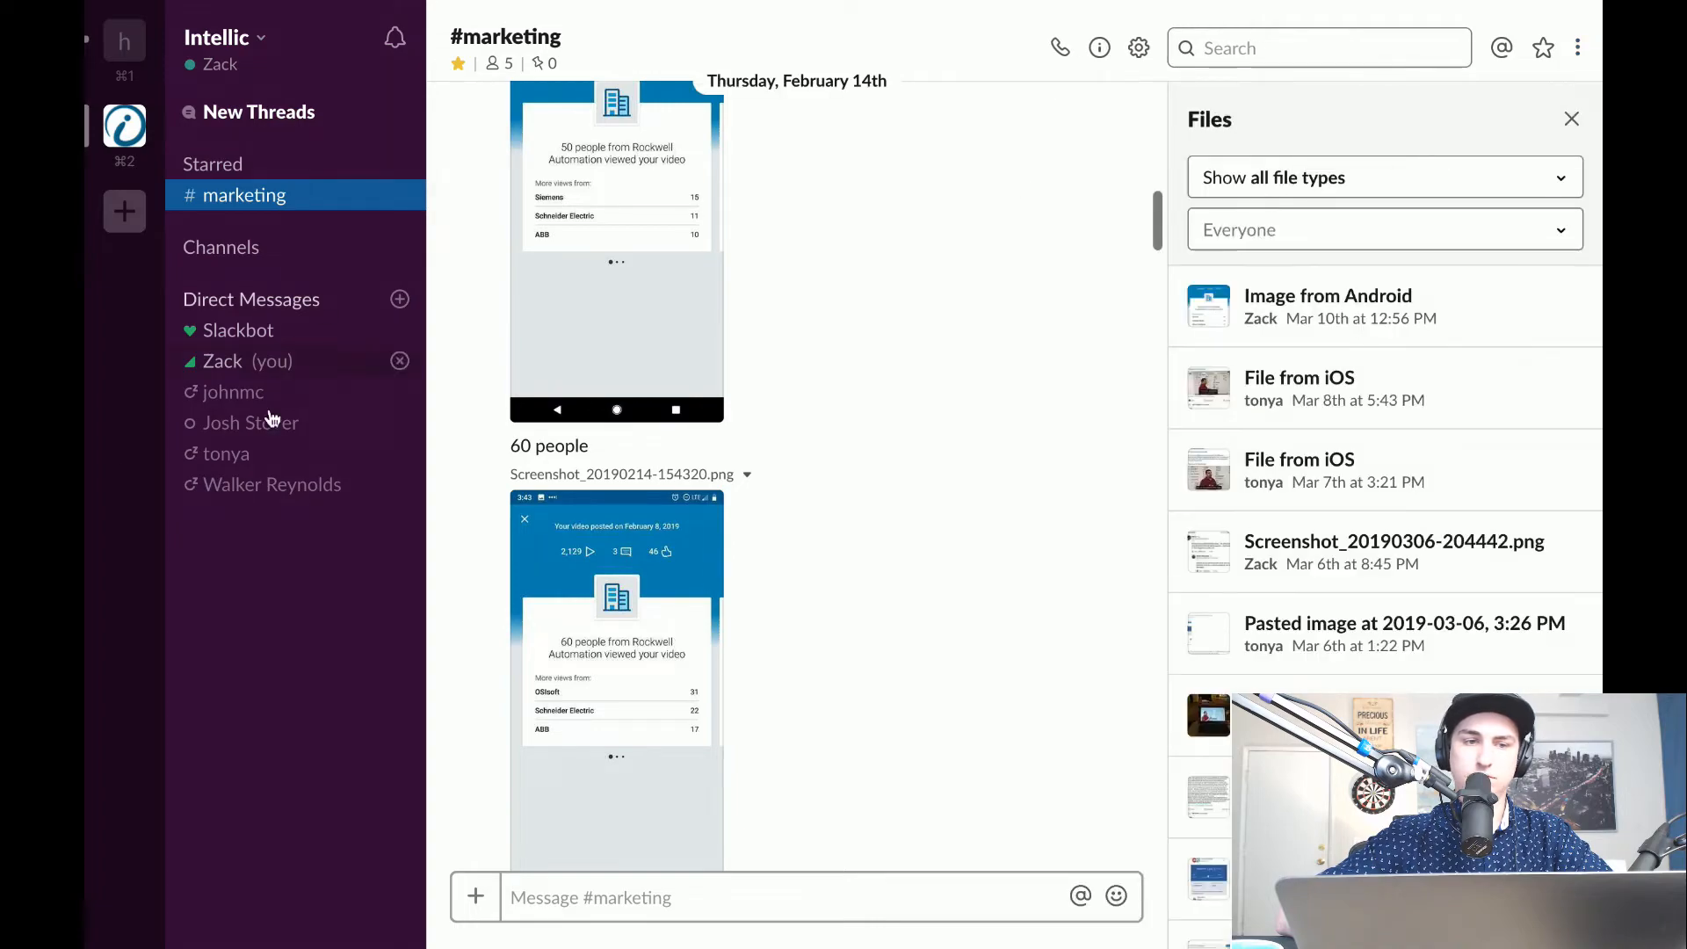
Go back to the desktop and look over the recent files in the Downloads stack.
key(ctrl+Left)
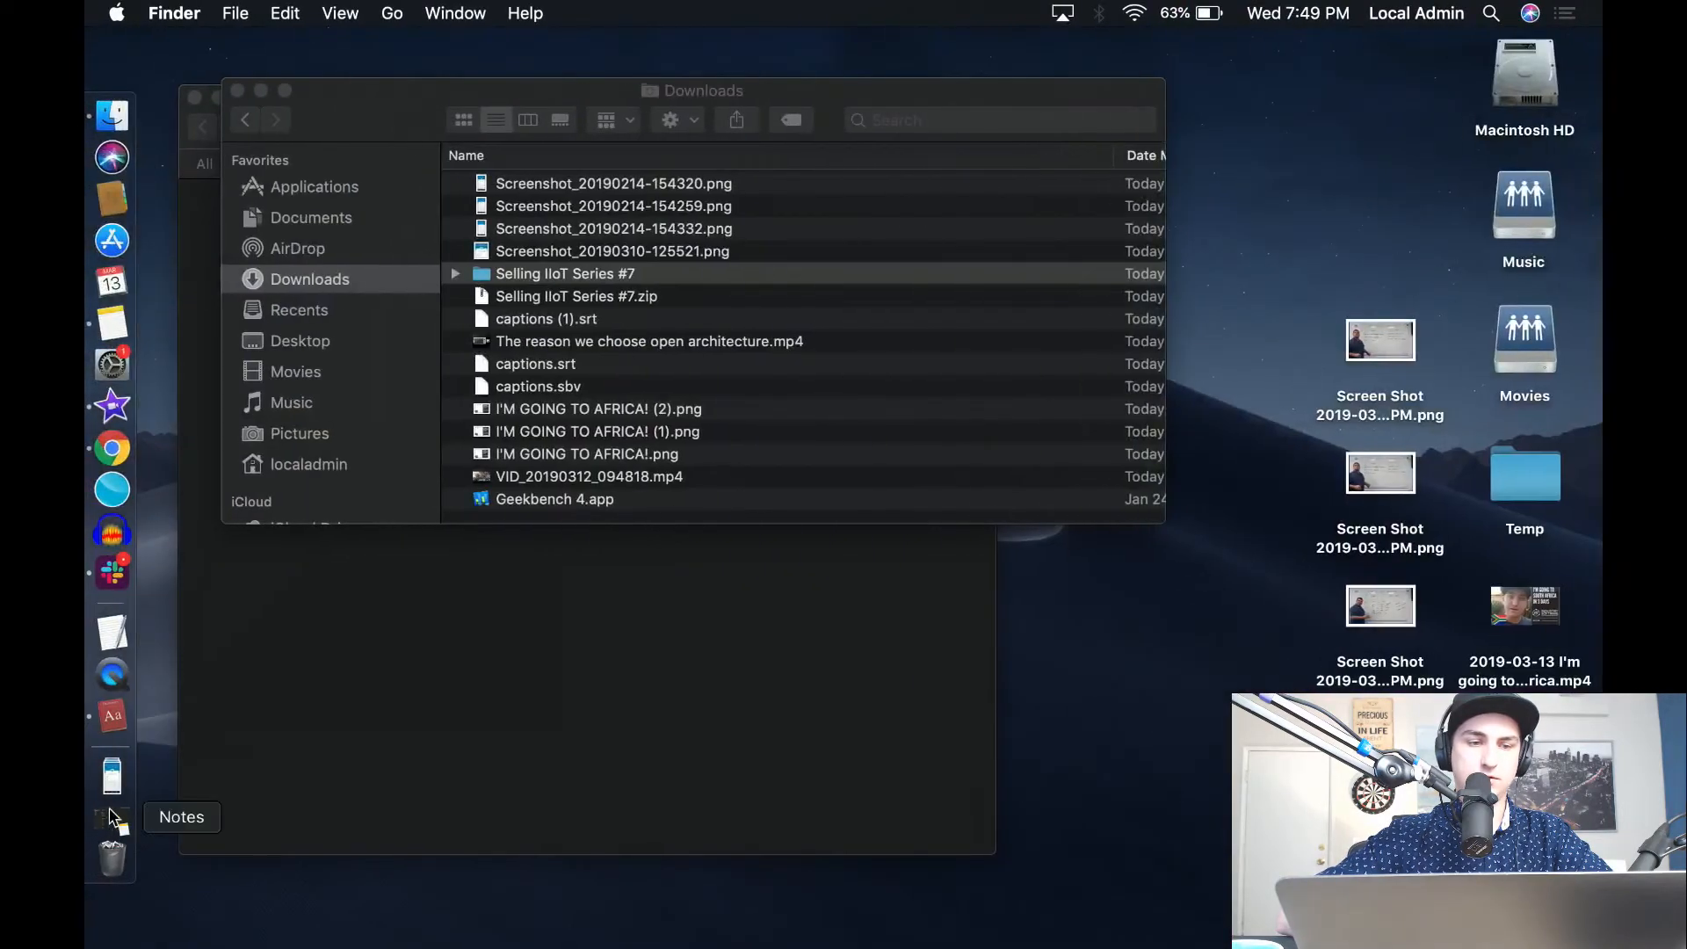
click(112, 776)
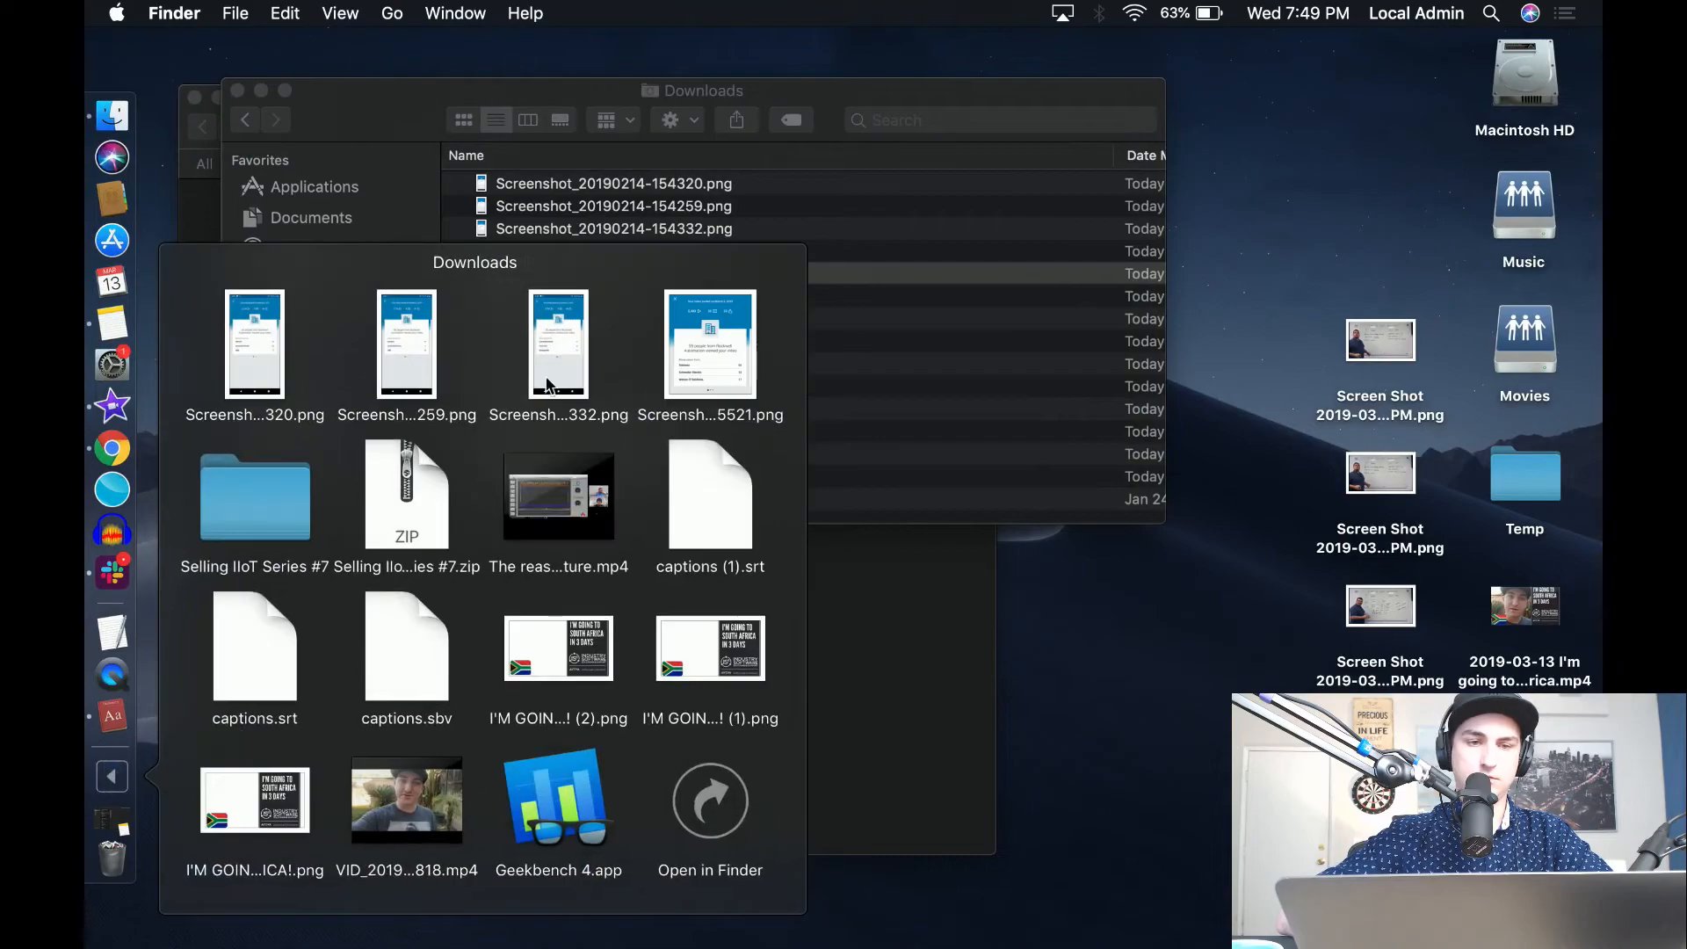
click(730, 202)
Switch to iMovie, open the import window for the project's media, and sort the files by newest content-created date.
key(ctrl+Right)
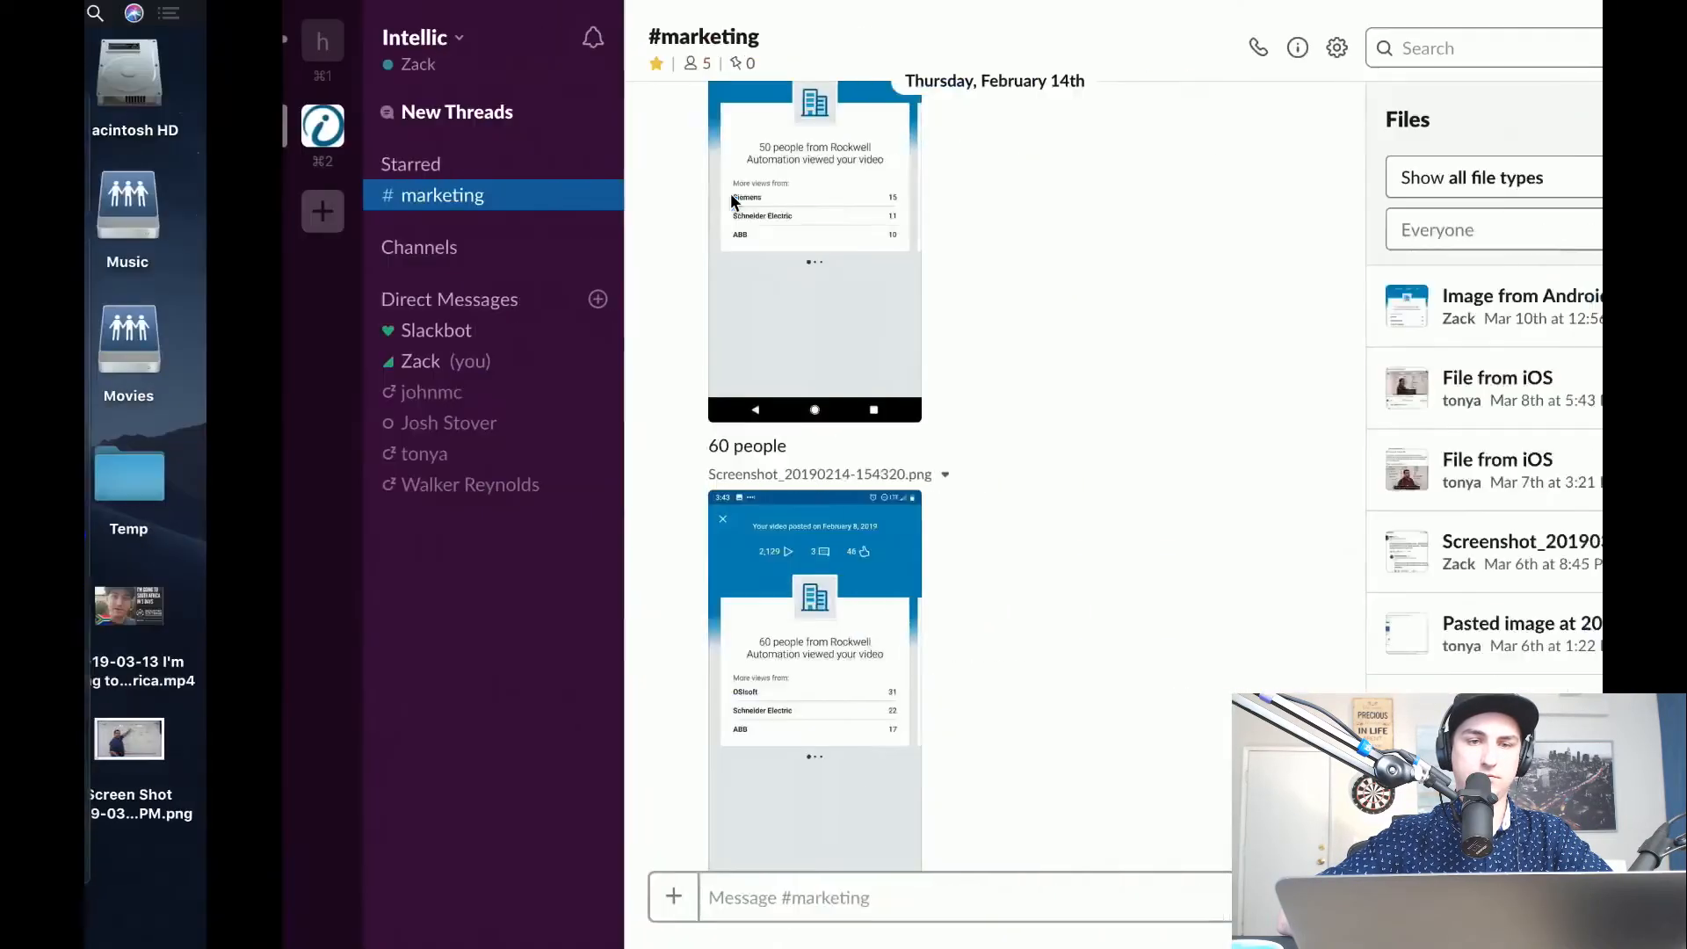
key(ctrl+Right)
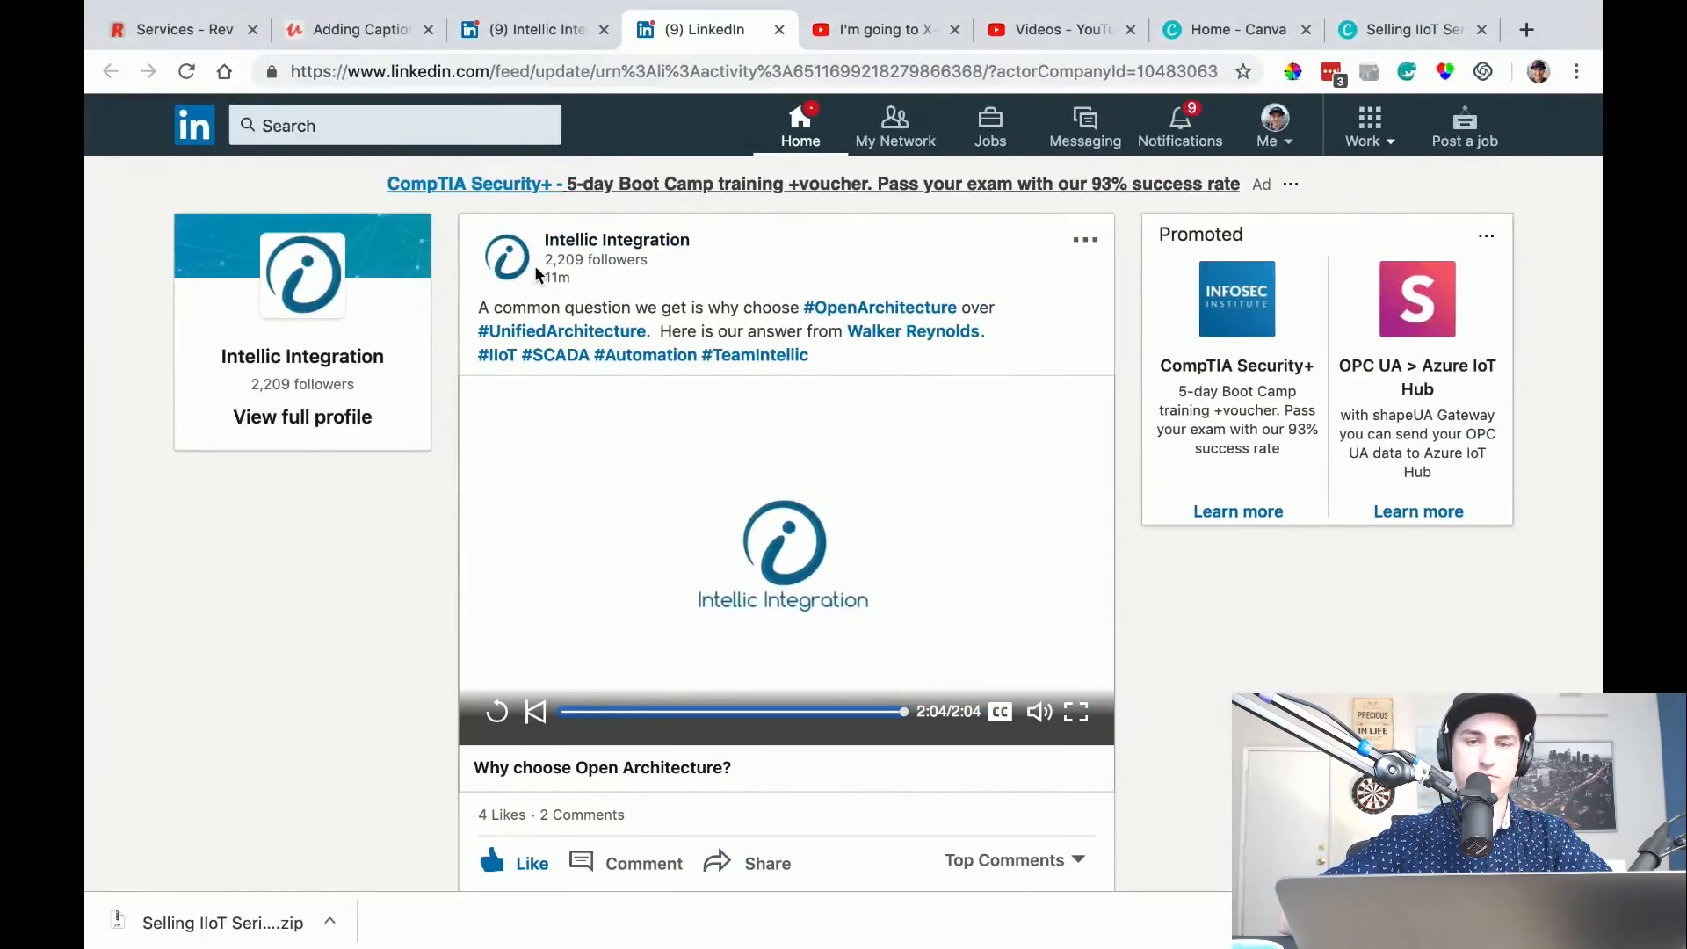
key(ctrl+Right)
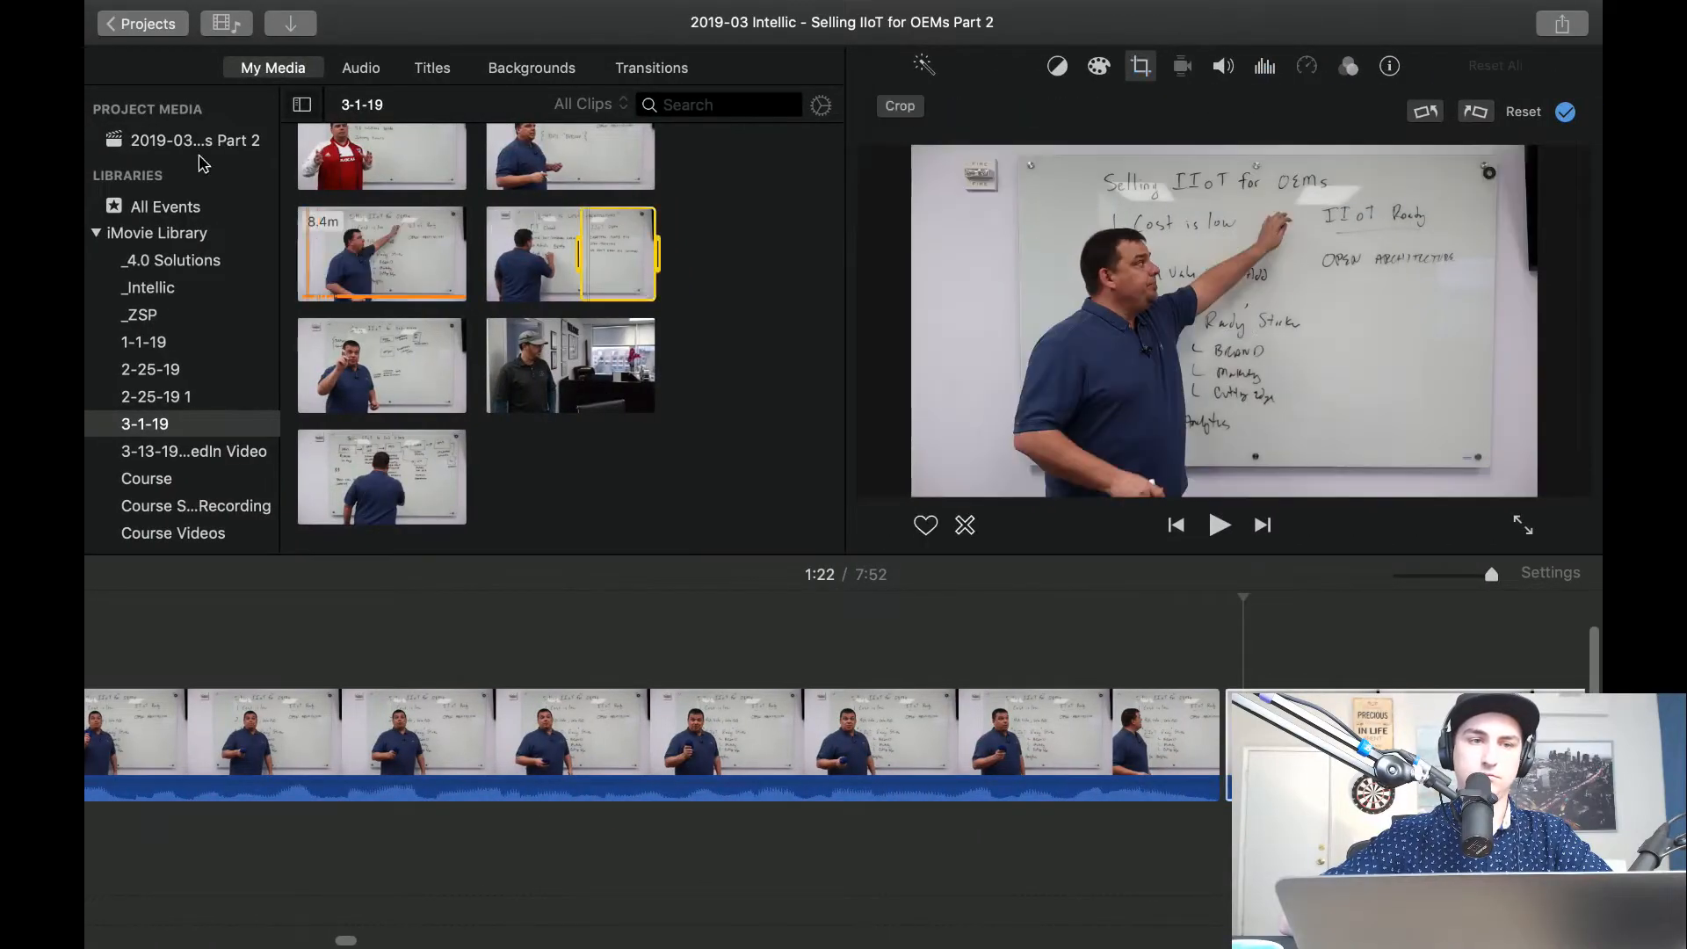
click(184, 140)
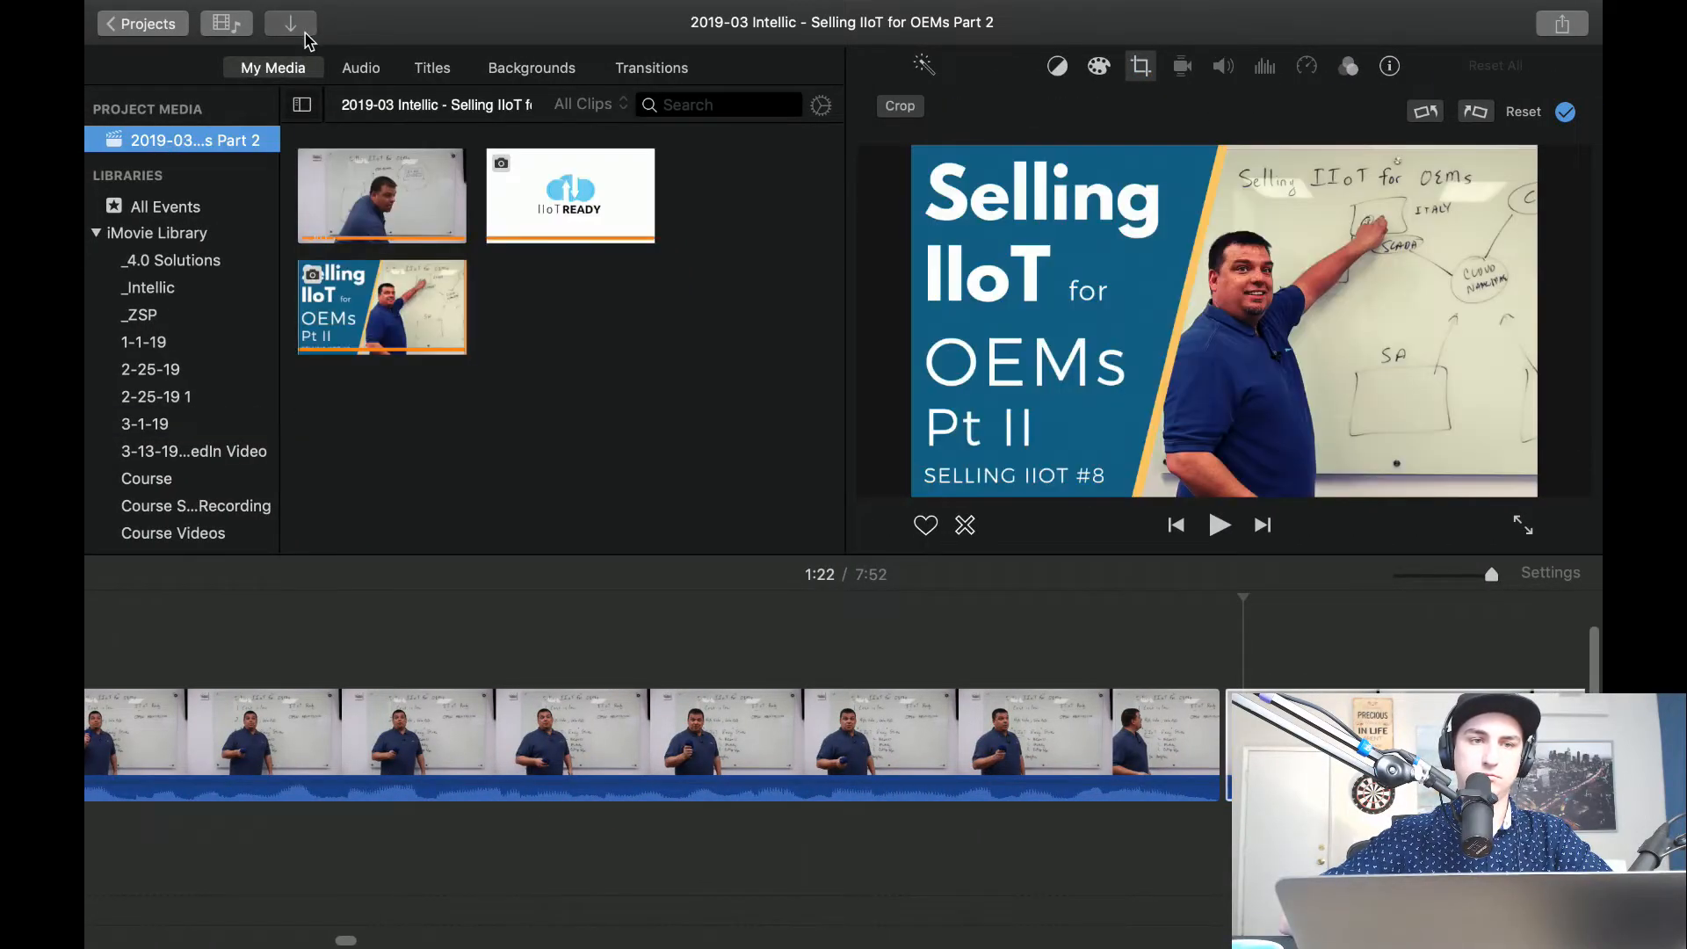
click(299, 26)
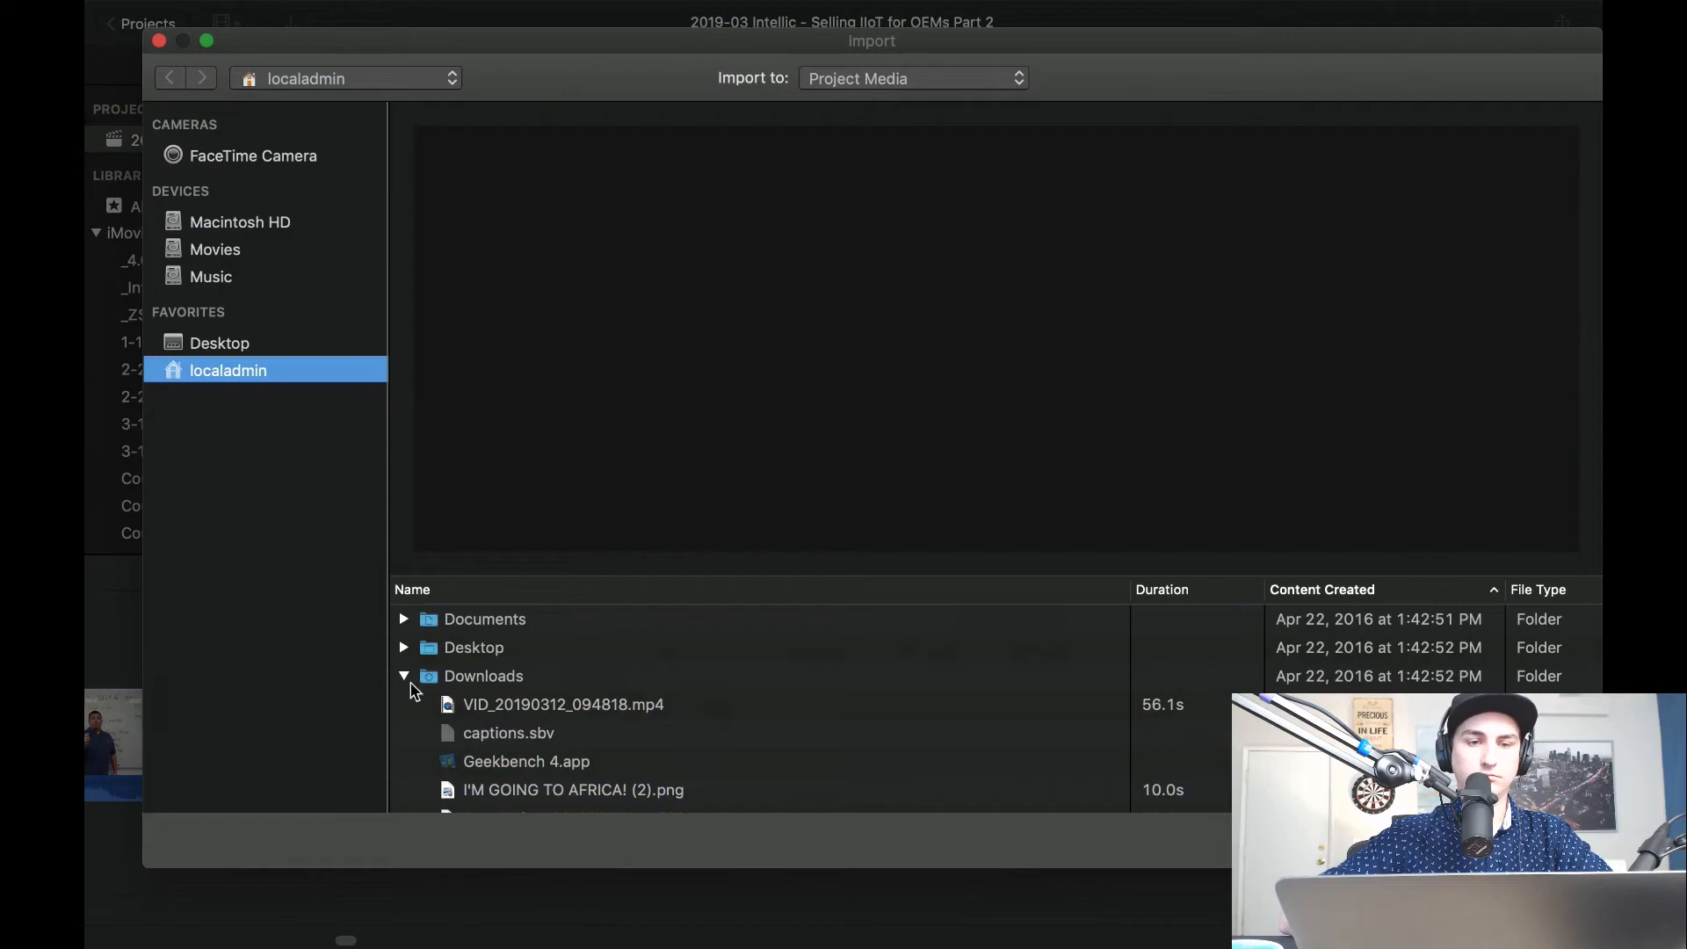
click(1282, 589)
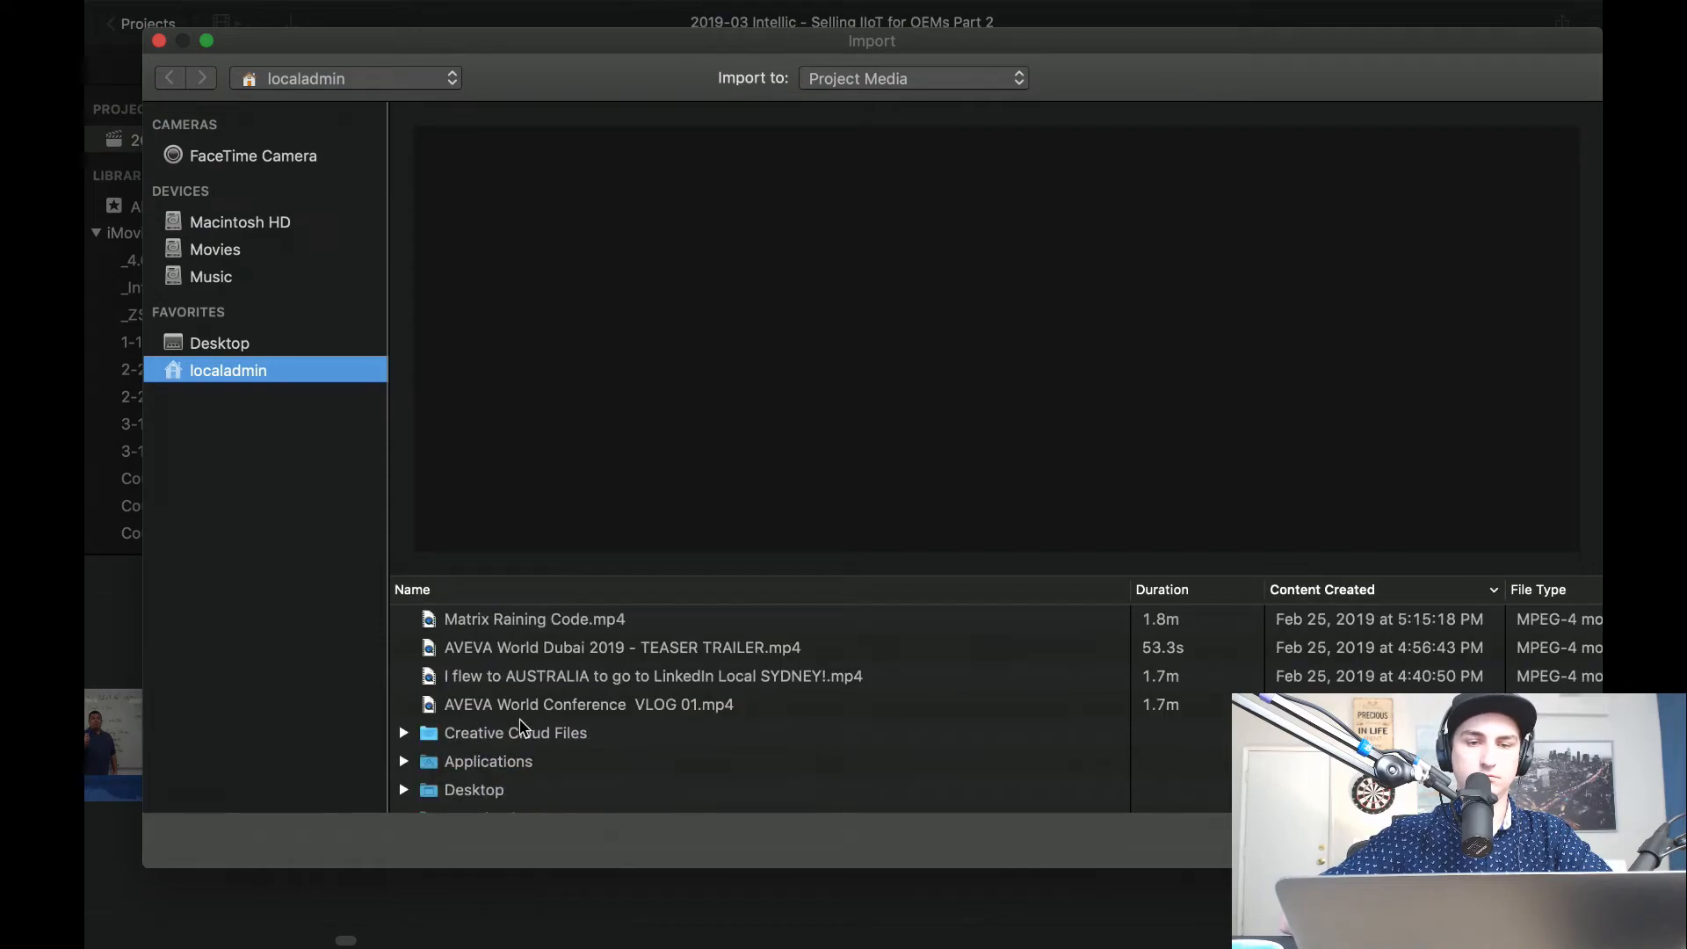
scroll(572, 717, down, 3)
Import the three Screenshot_20190214 images and Screenshot_20190310-125521.png from Downloads into the project media.
click(633, 698)
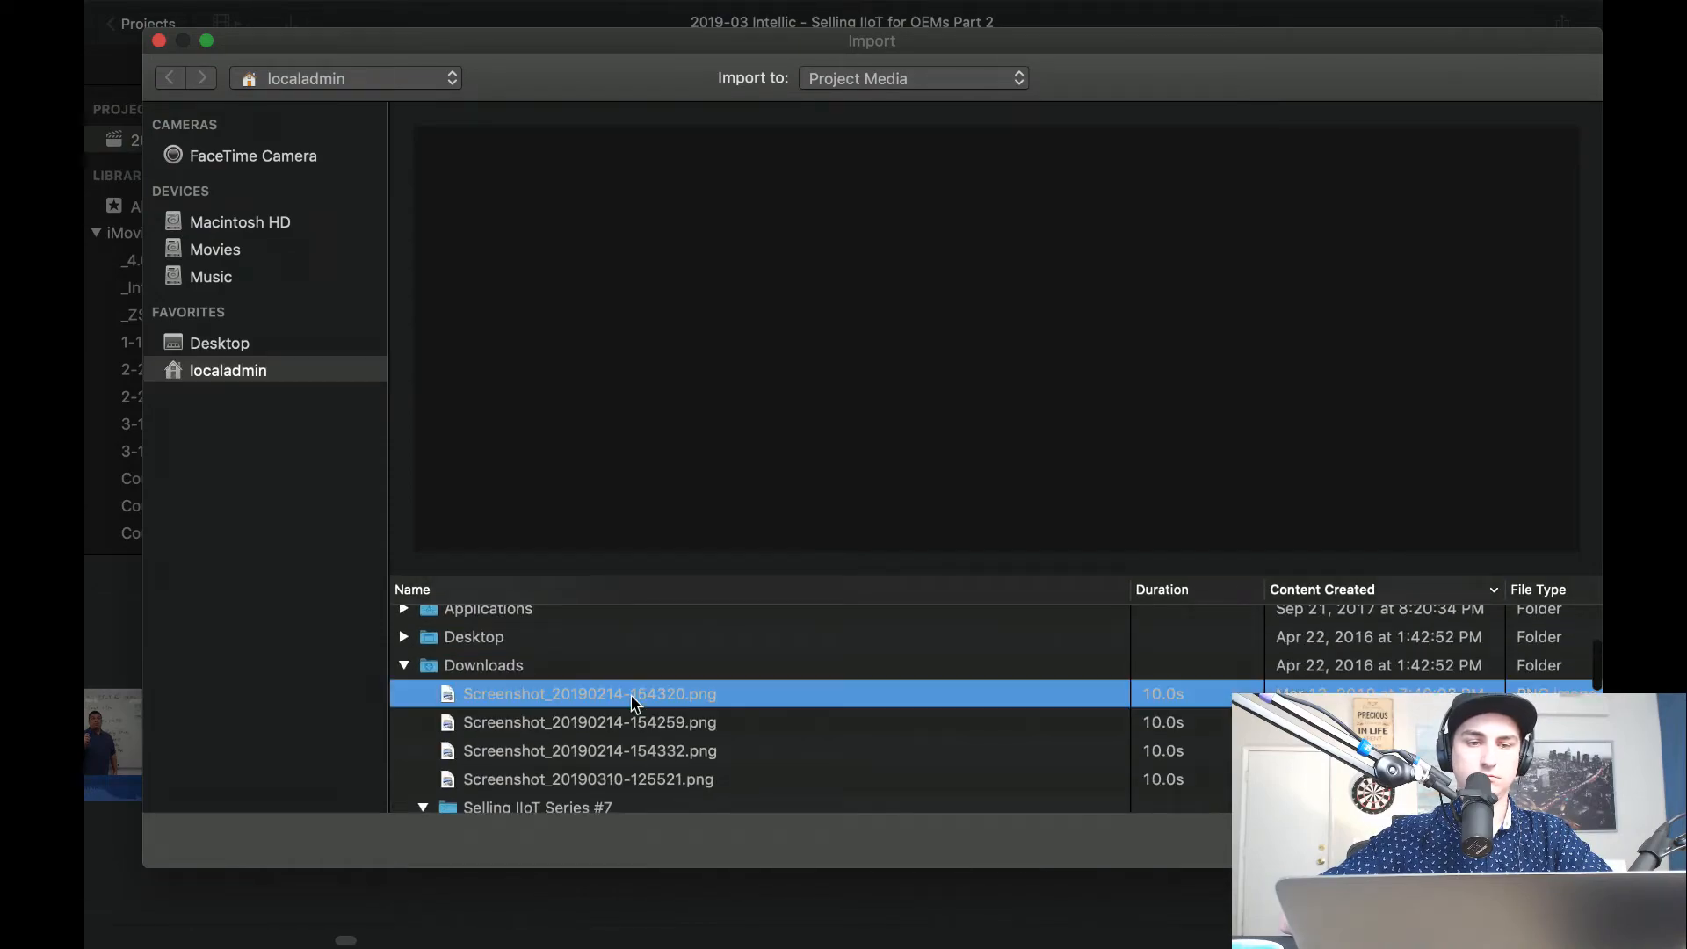
click(604, 726)
click(582, 755)
click(563, 783)
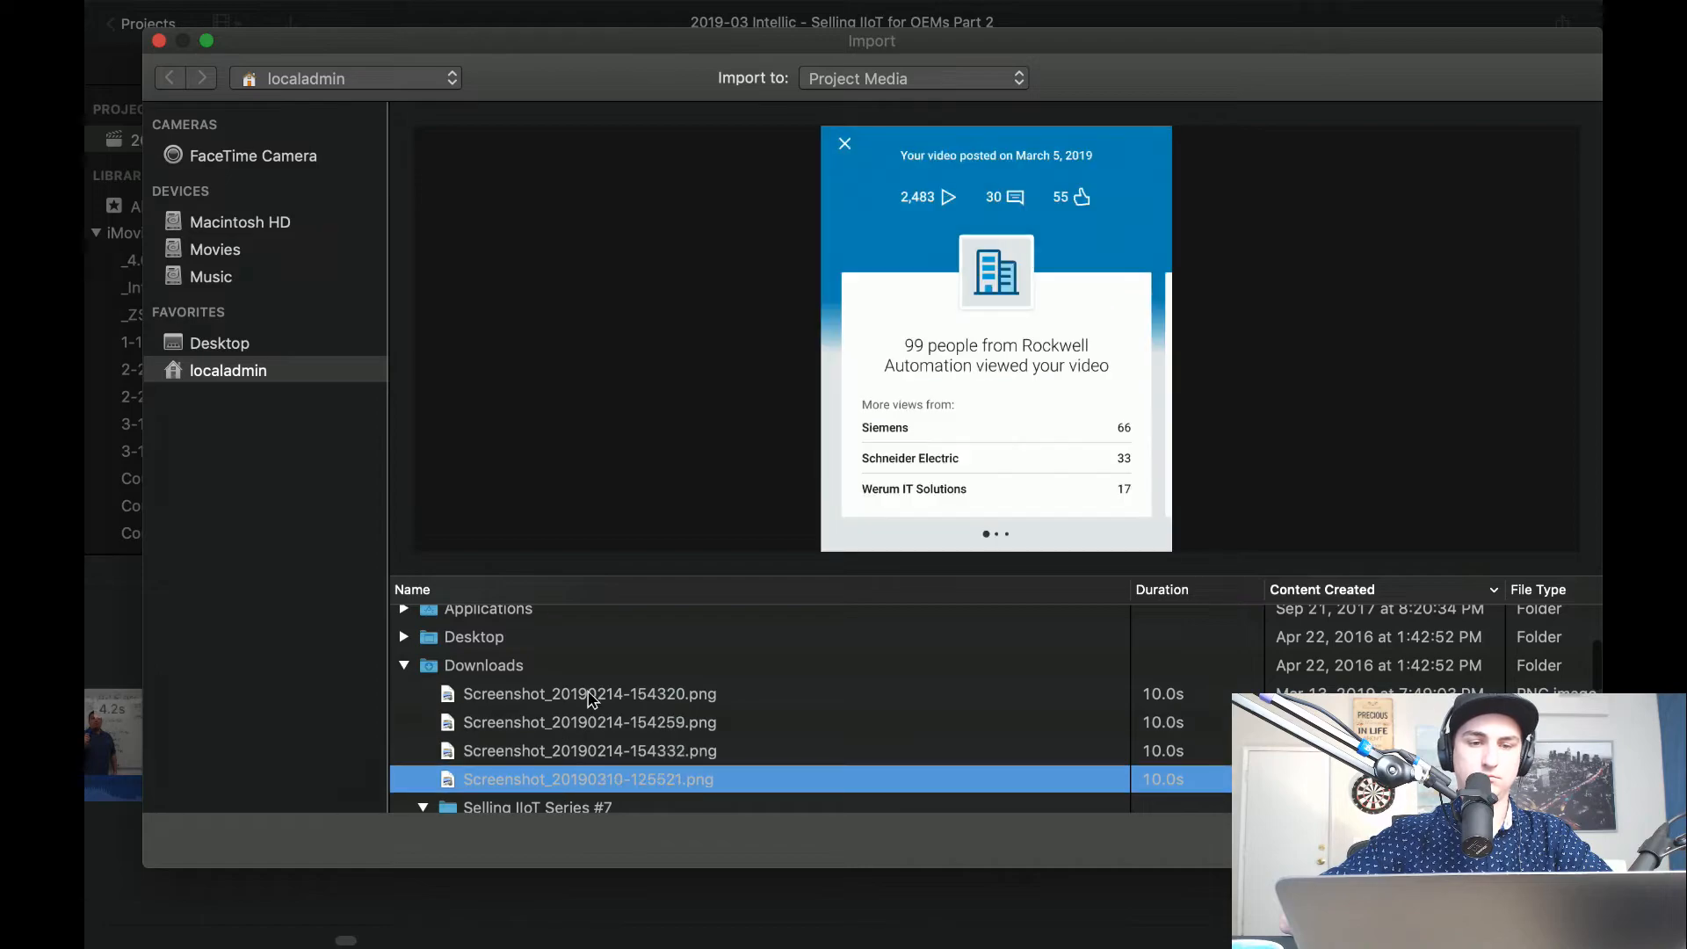
shift+click(592, 699)
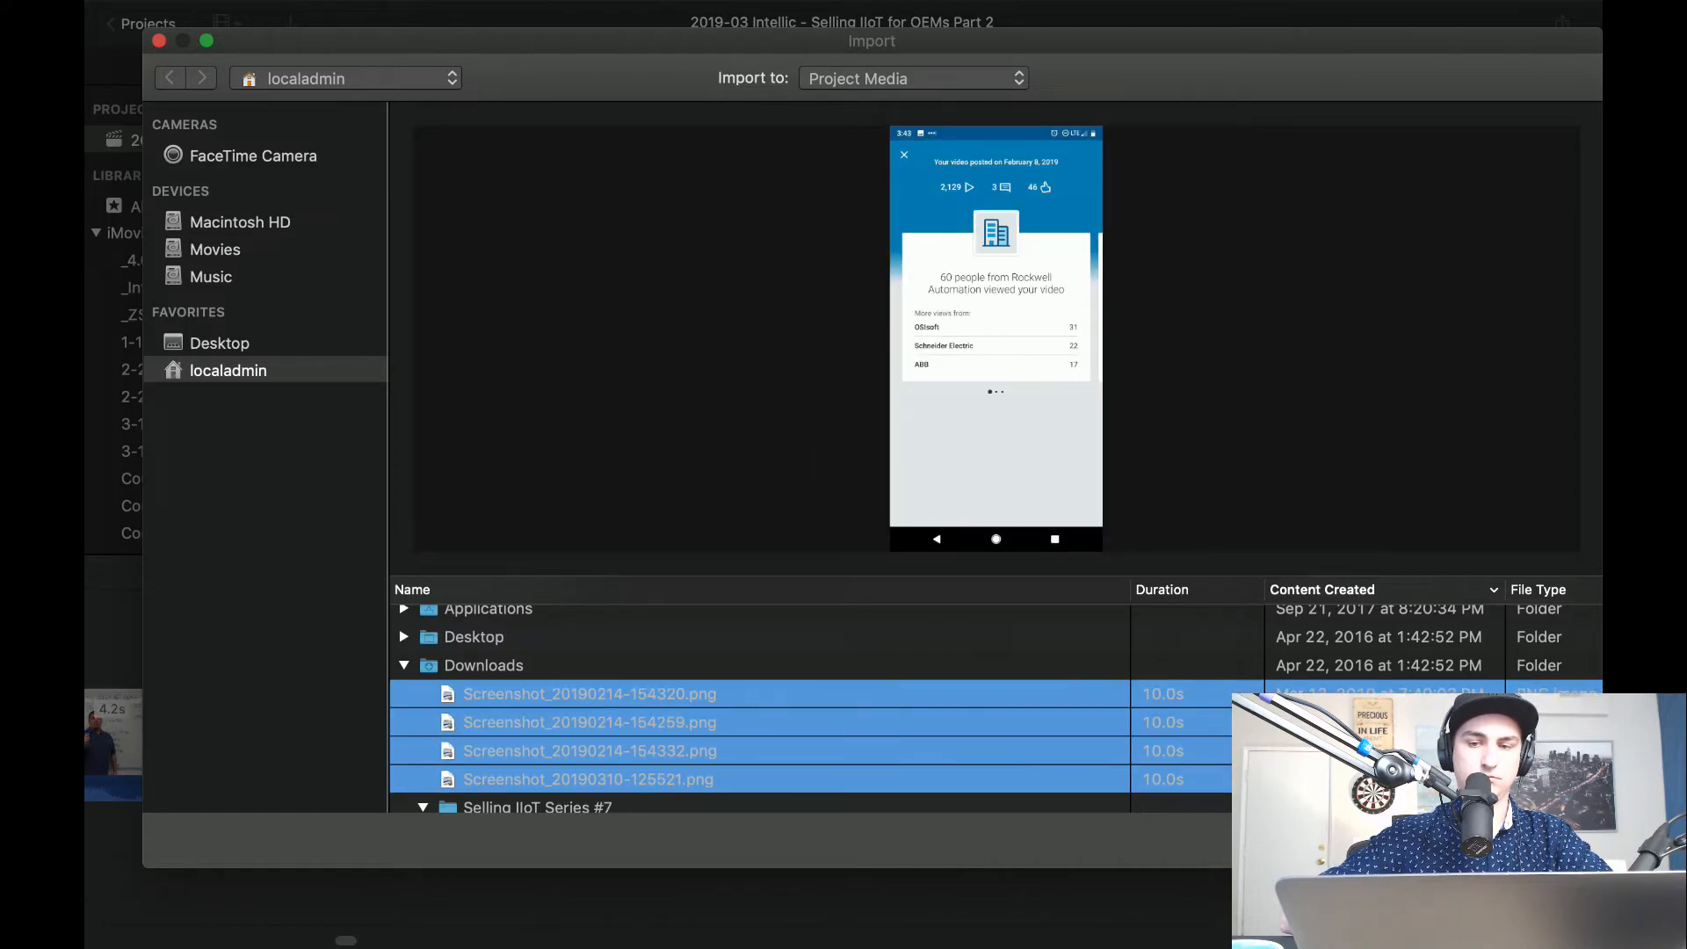
key(Return)
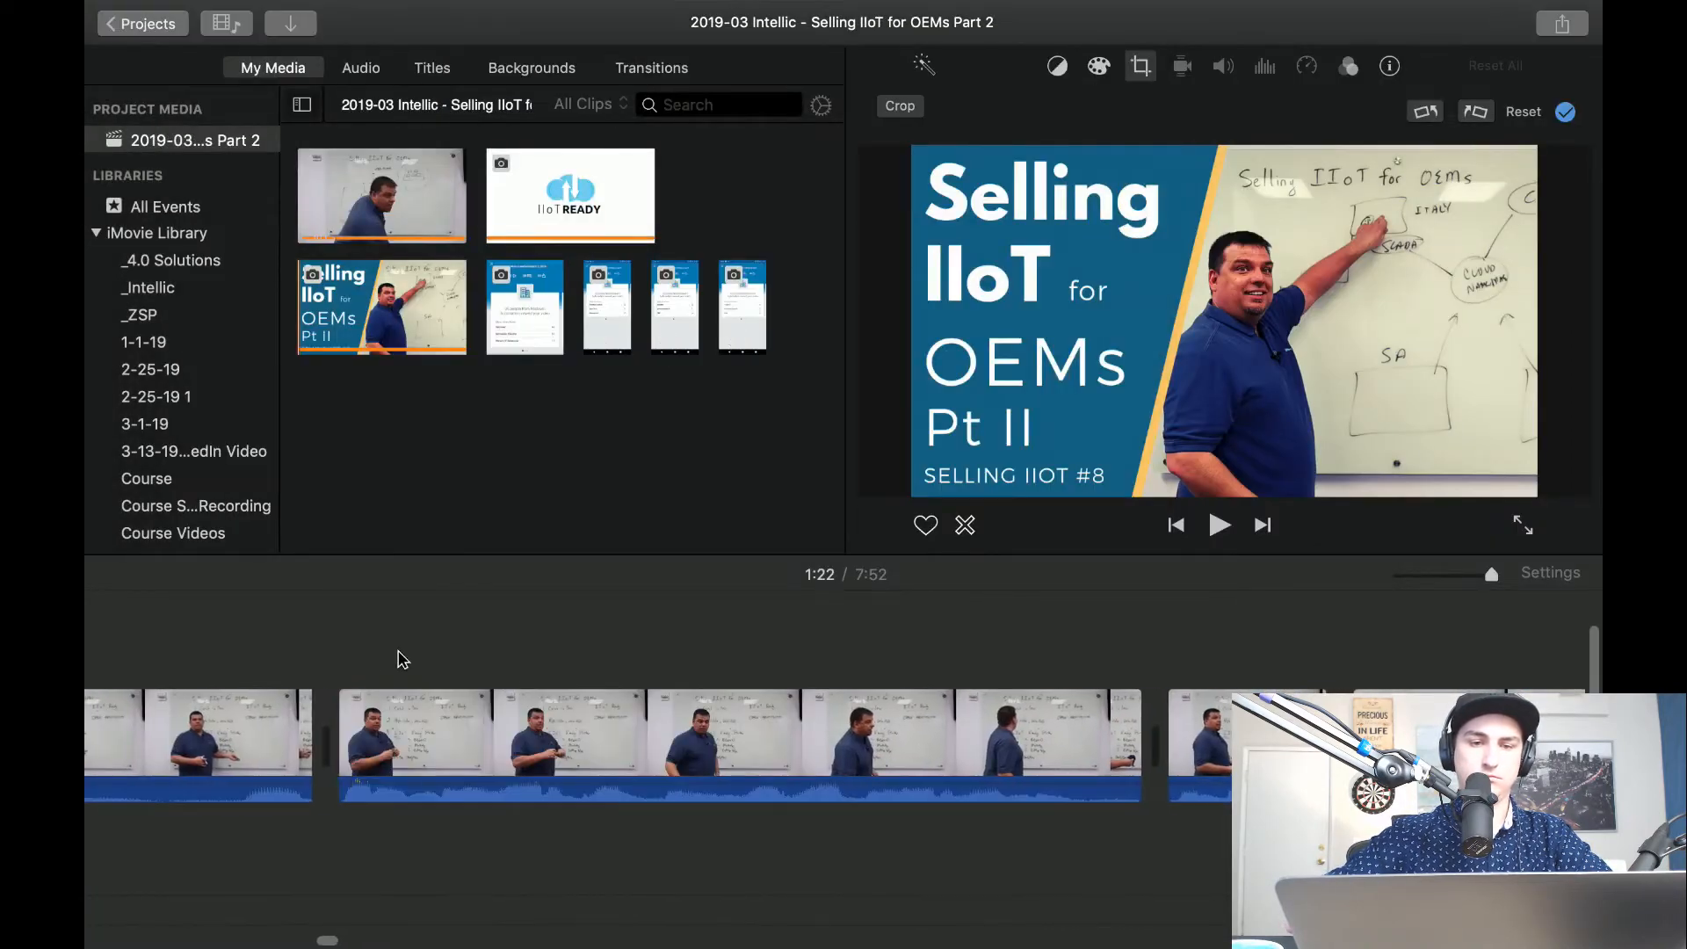
Play the timeline to the Rockwell mention and overlay the "35 people from Rockwell Automation" screenshot above the footage there.
click(268, 667)
key(space)
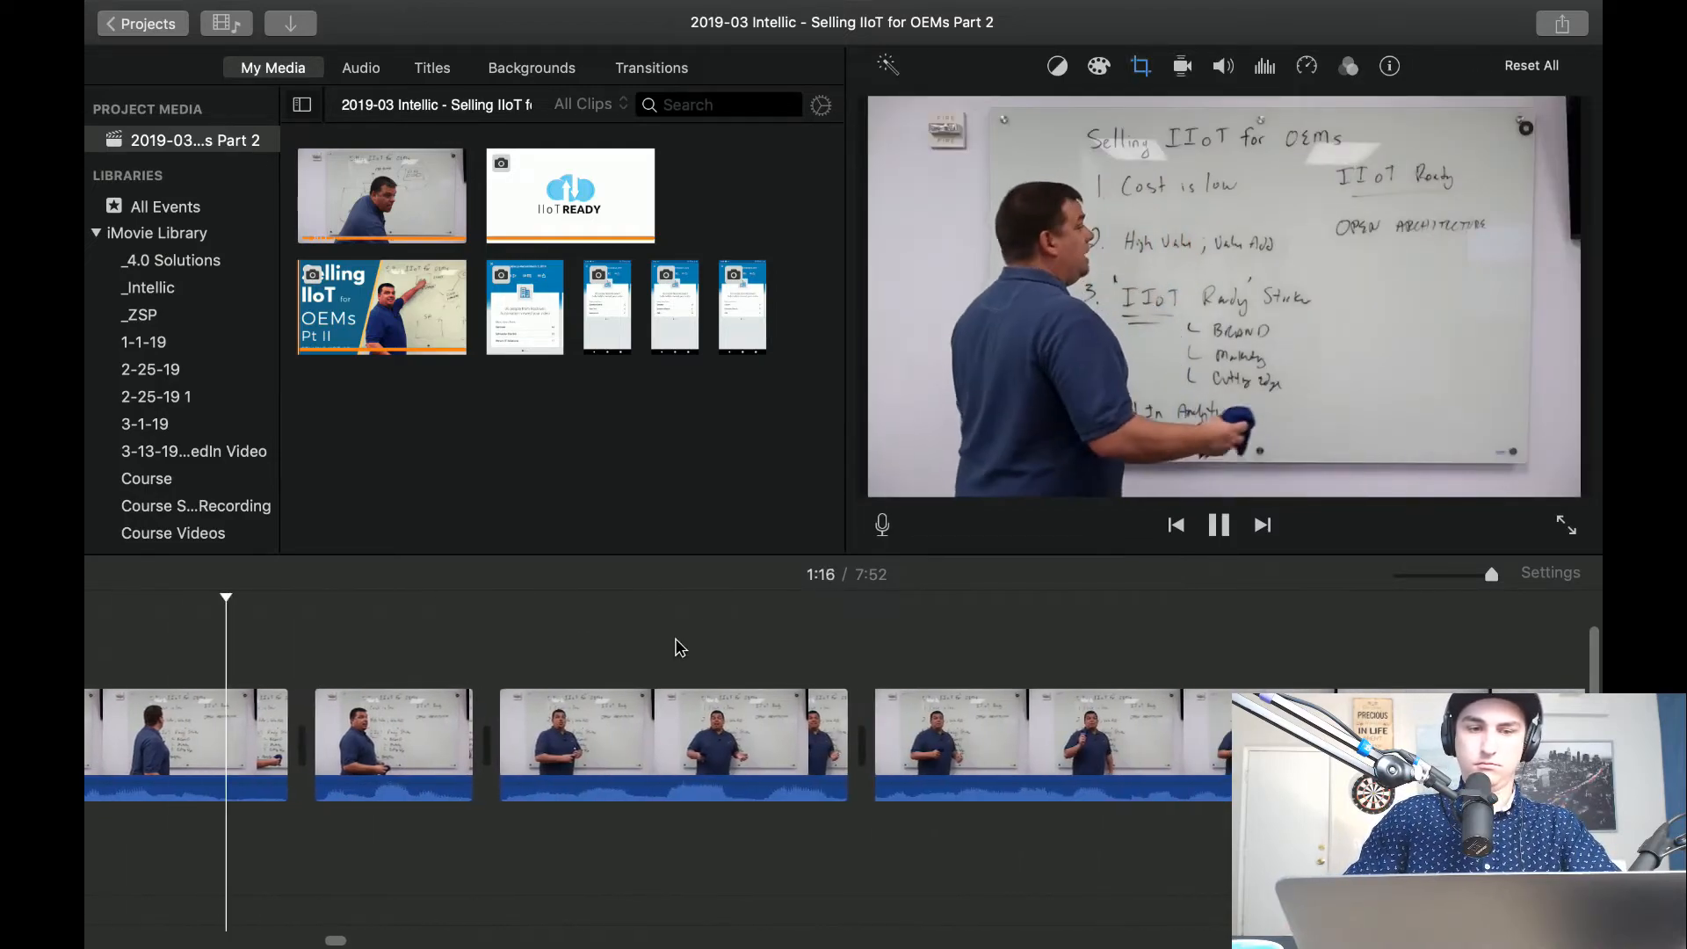
key(space)
click(508, 335)
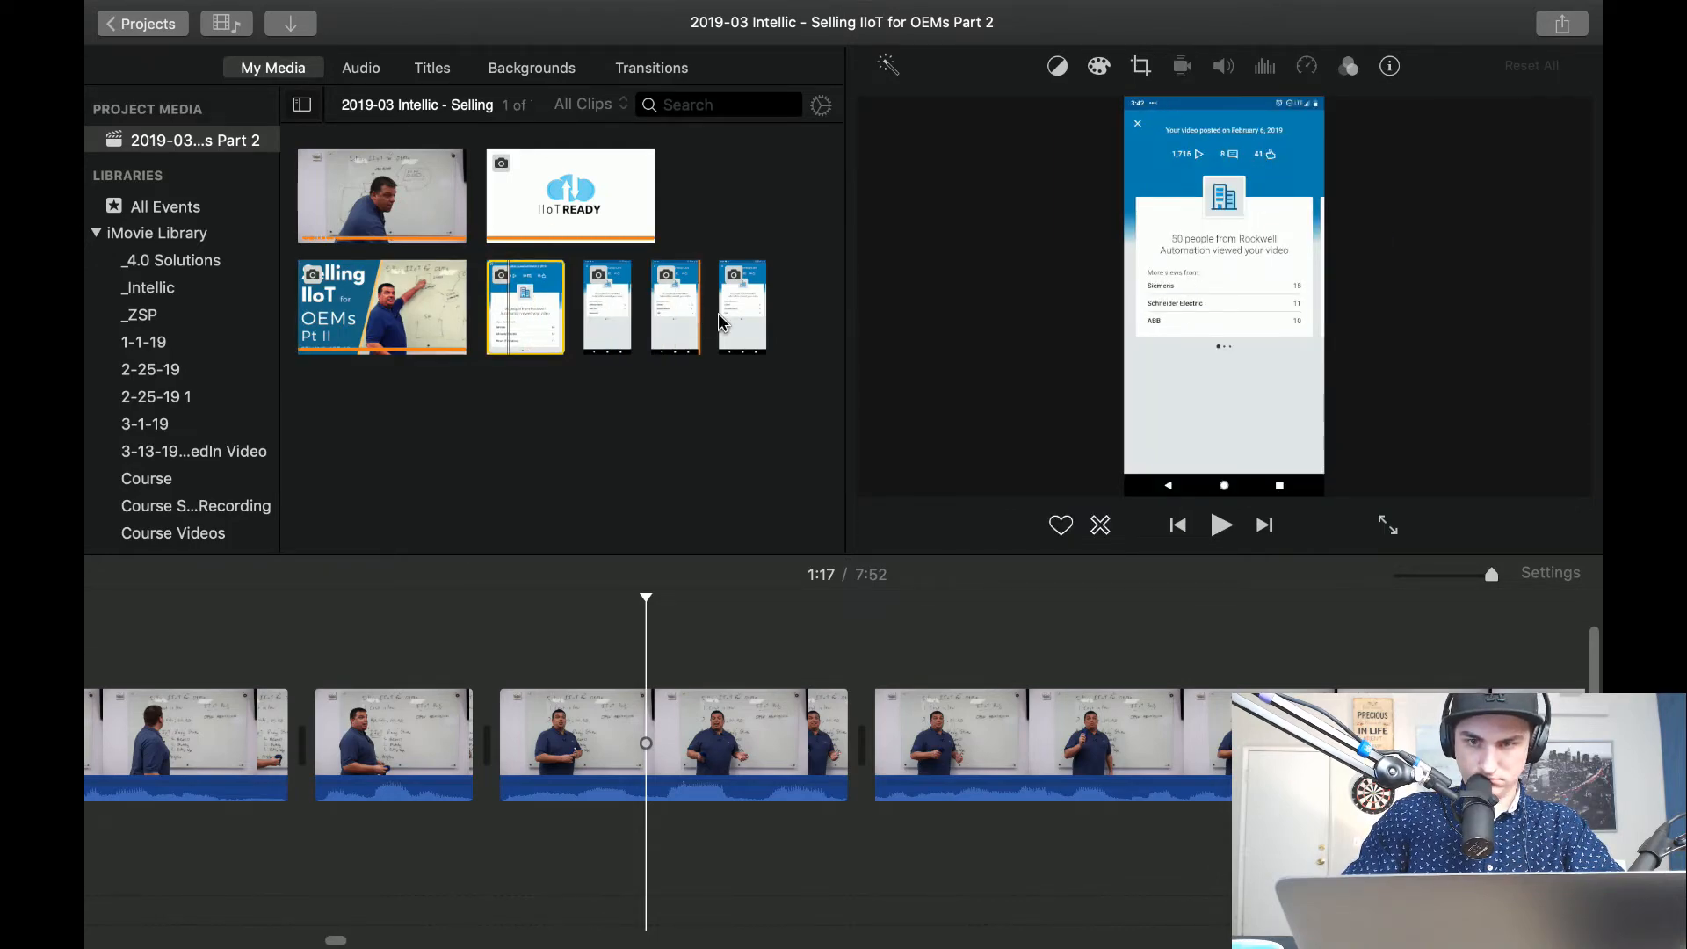
click(592, 338)
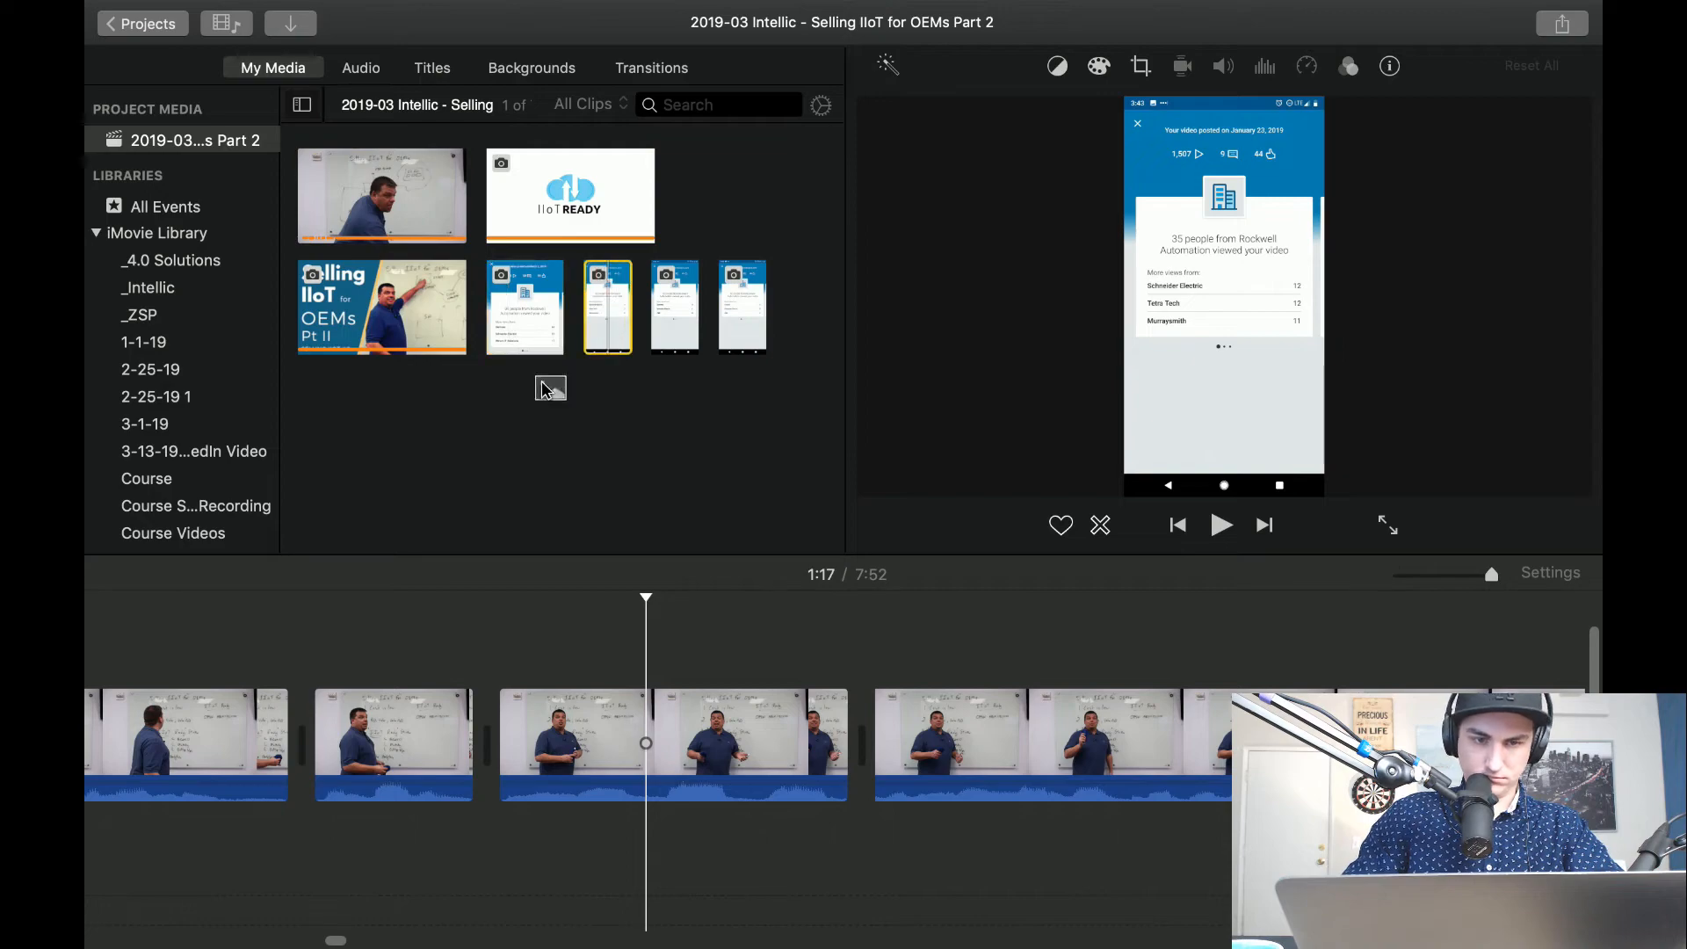
drag(347, 600, 350, 610)
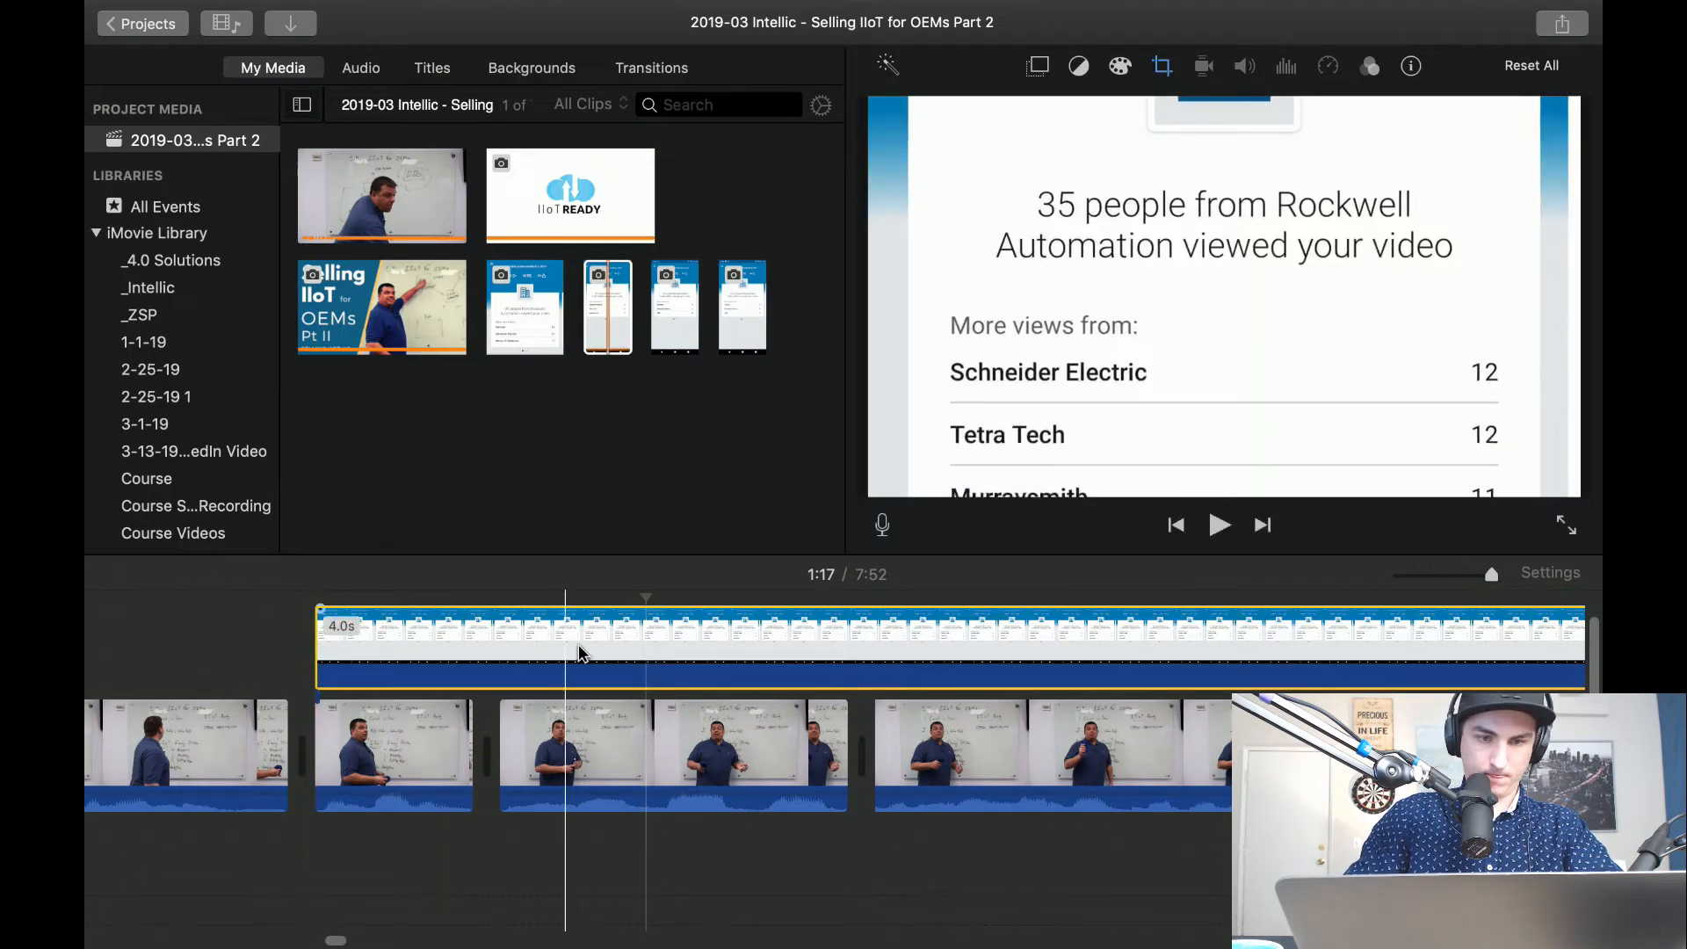
Split the 35-people overlay about 1.3 seconds in and delete the remainder.
click(754, 665)
key(super+b)
click(832, 643)
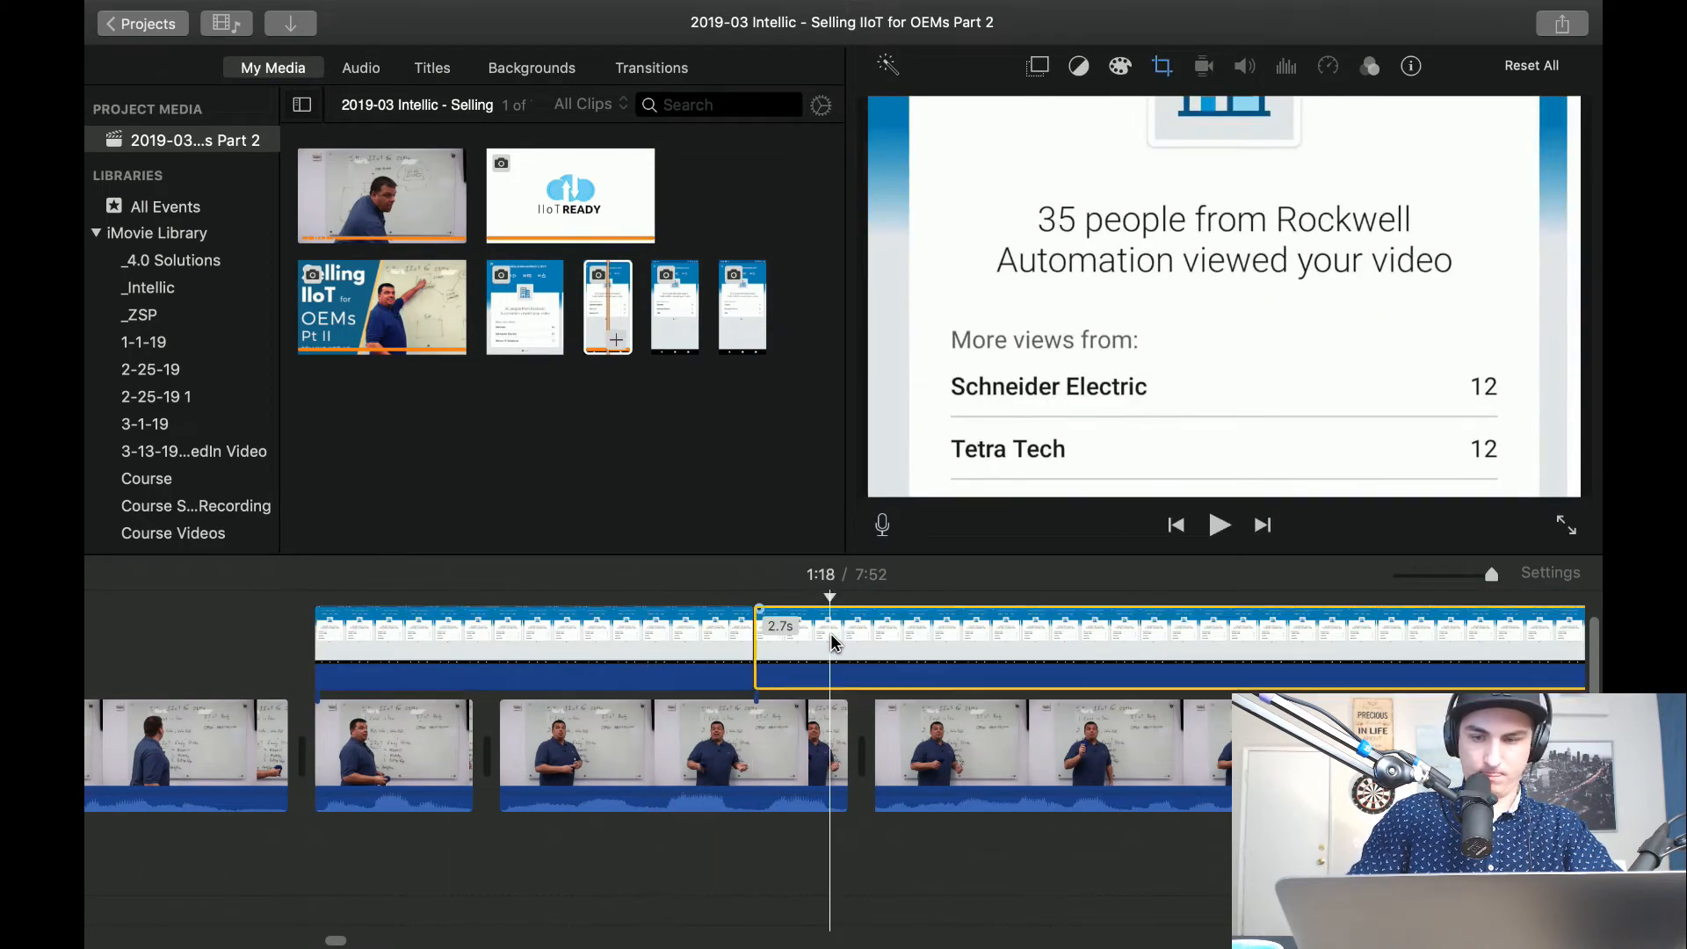
key(Delete)
Move the 35-people overlay's Ken Burns end frame up over its start frame around the headline, and play it back.
click(498, 661)
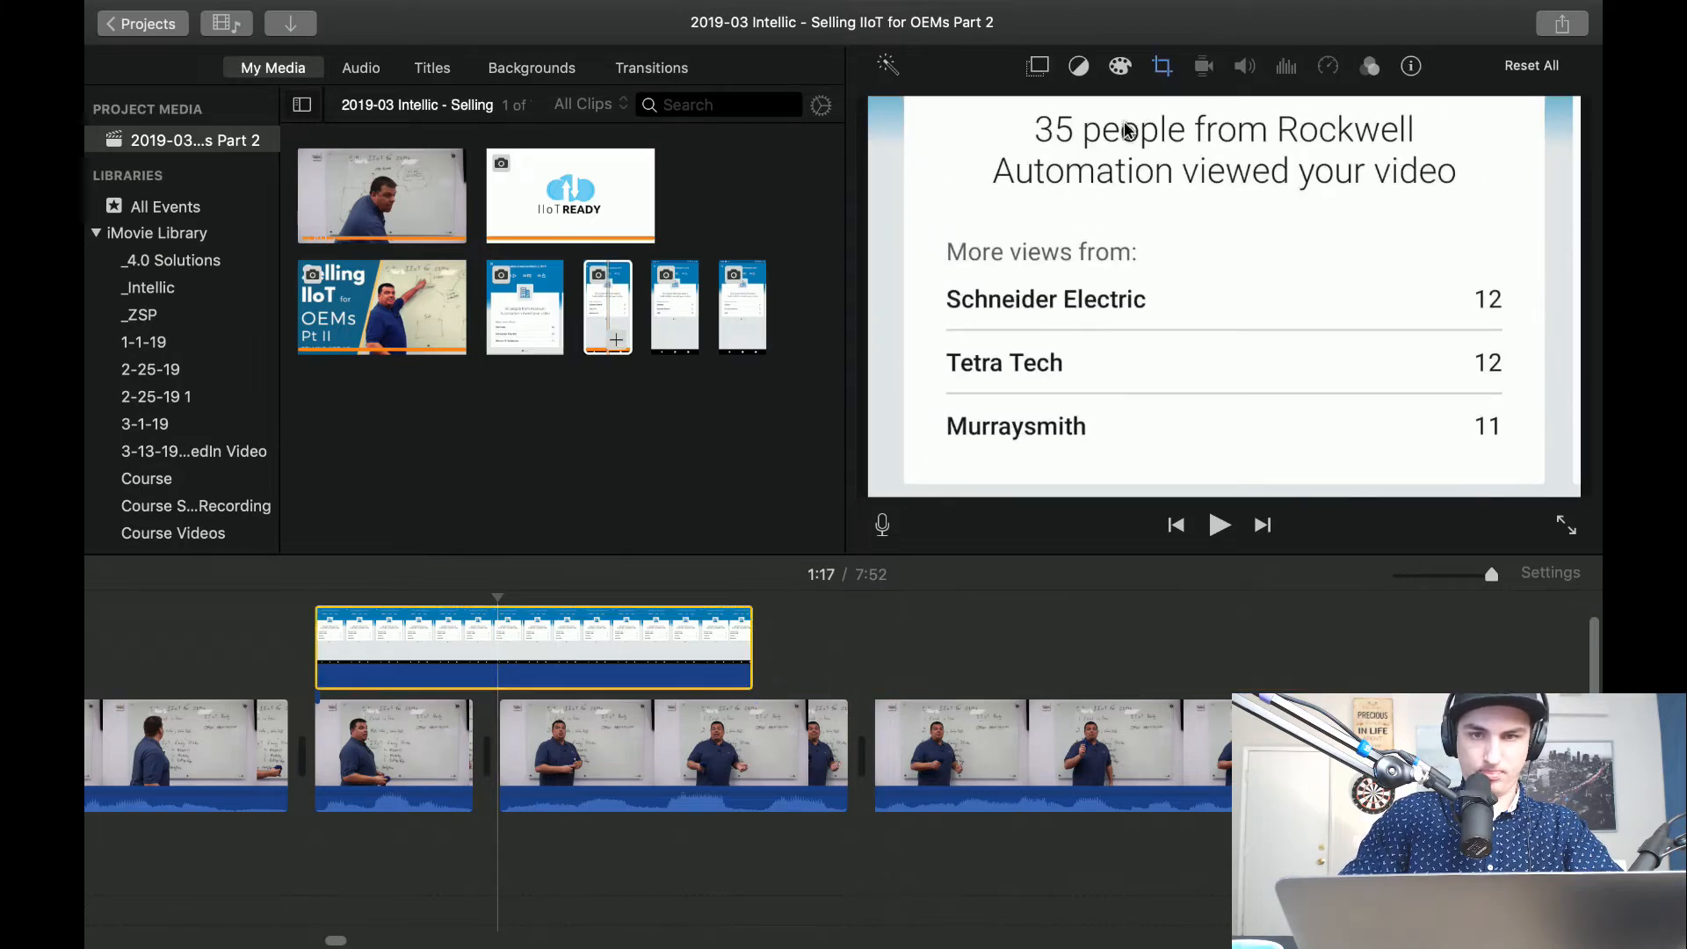
key(space)
key(space)
click(444, 644)
click(1162, 66)
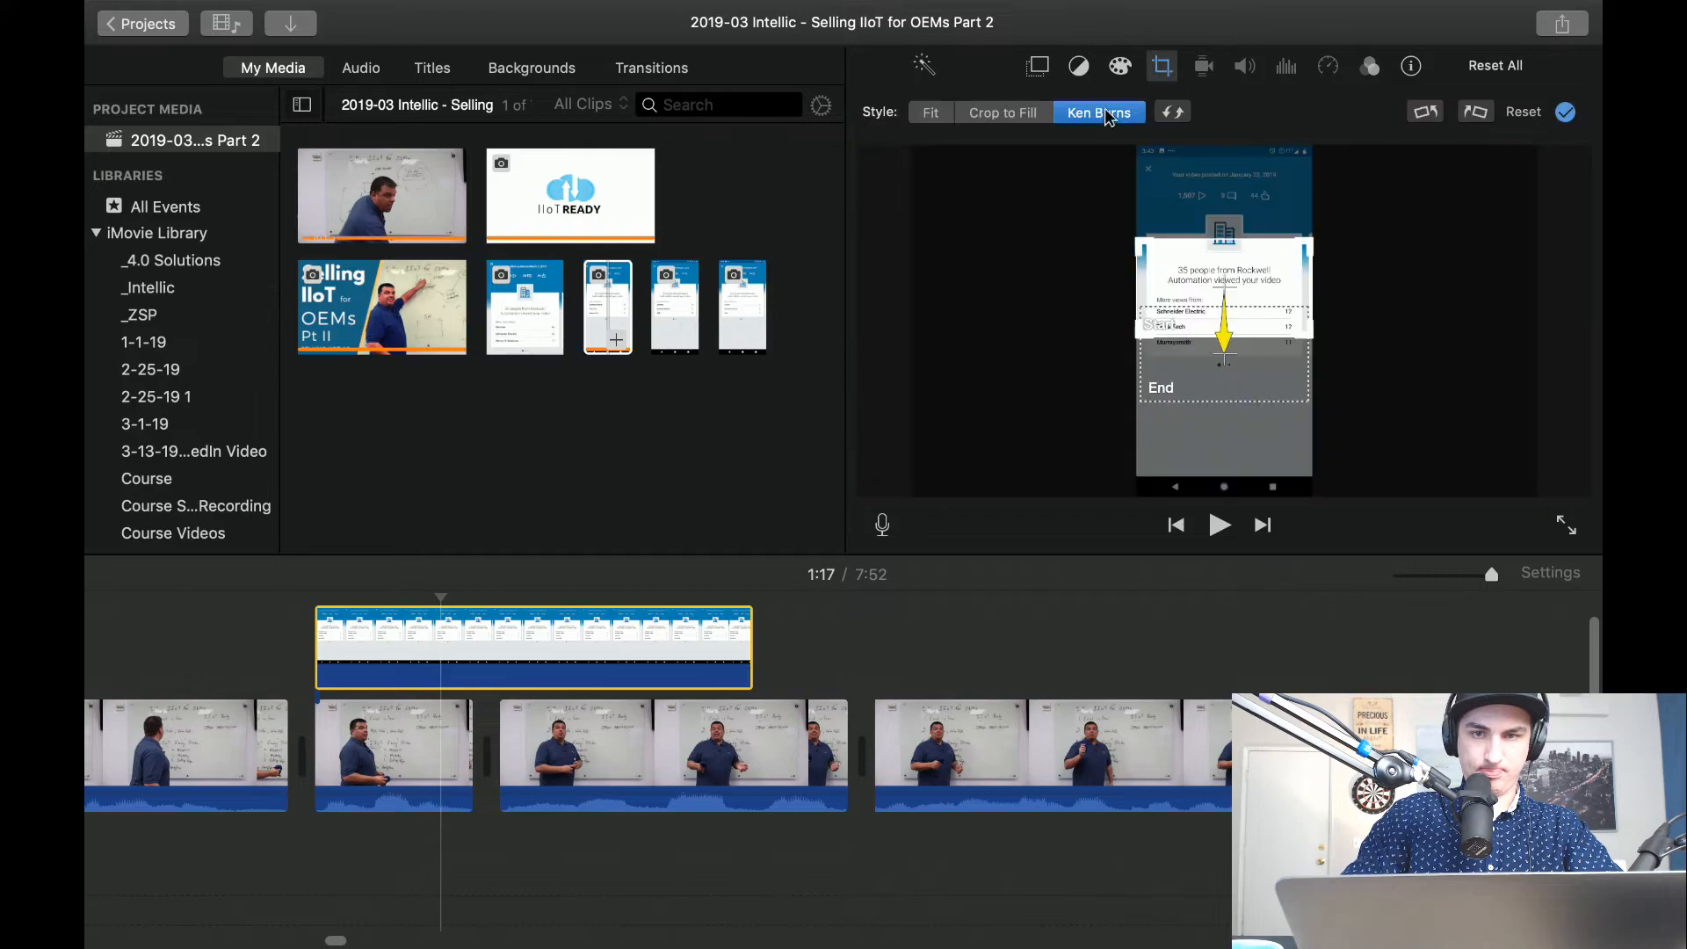
mouse_move(1204, 312)
mouse_down()
mouse_move(1185, 377)
mouse_move(1187, 313)
mouse_up()
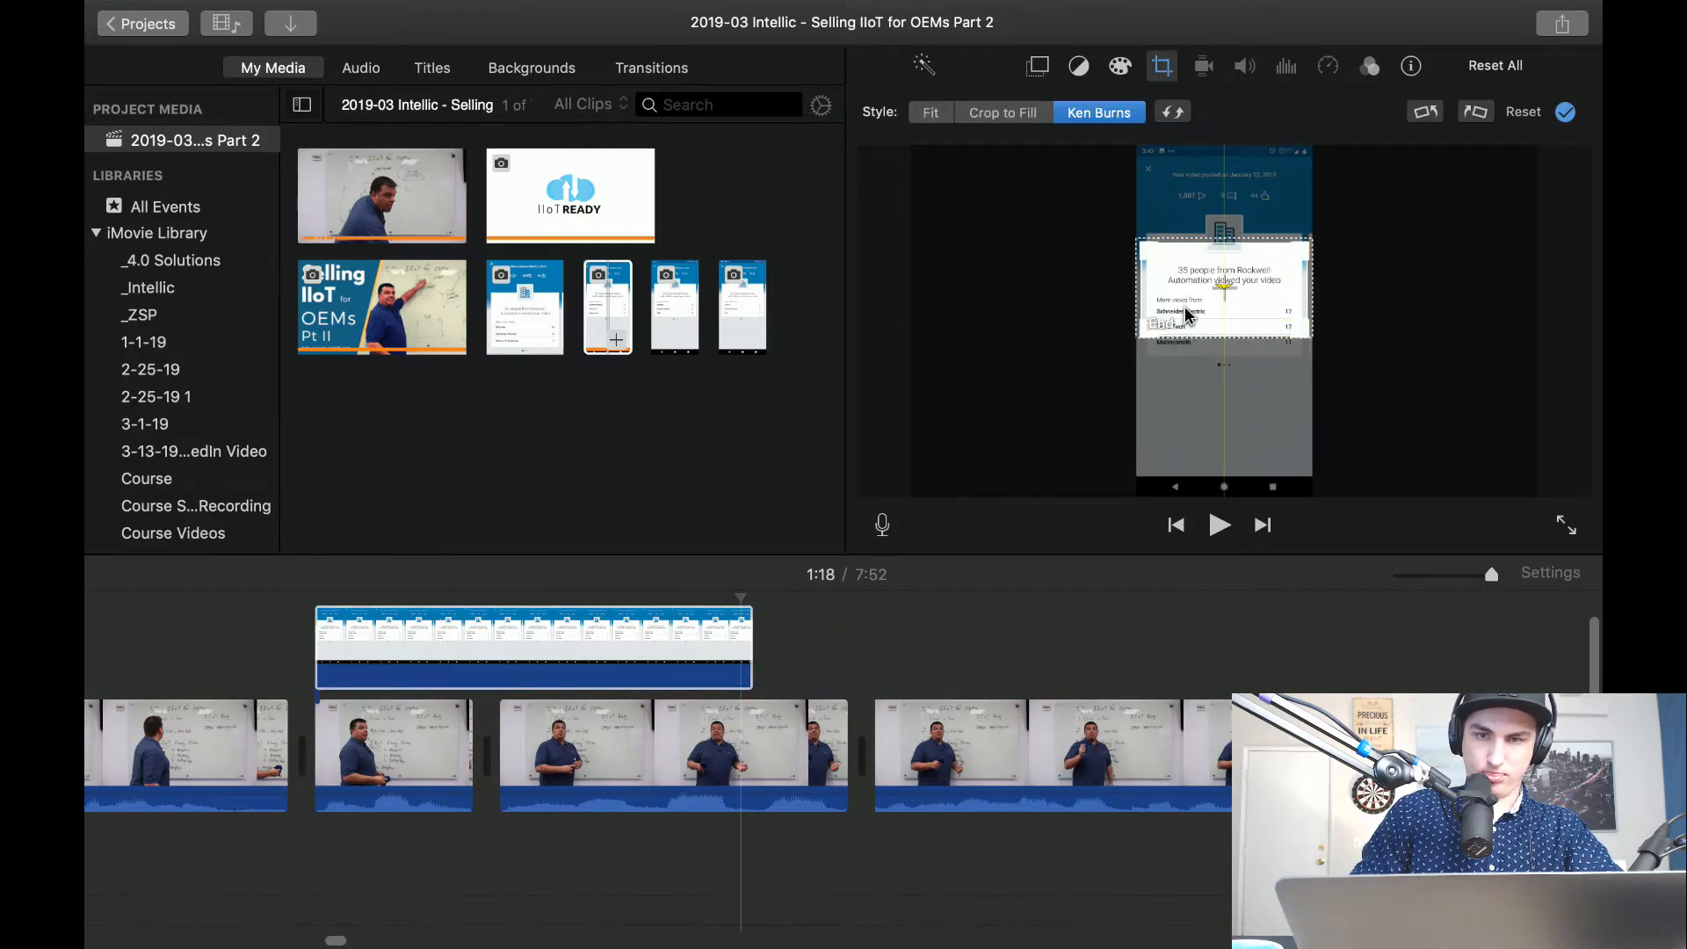
click(283, 663)
key(space)
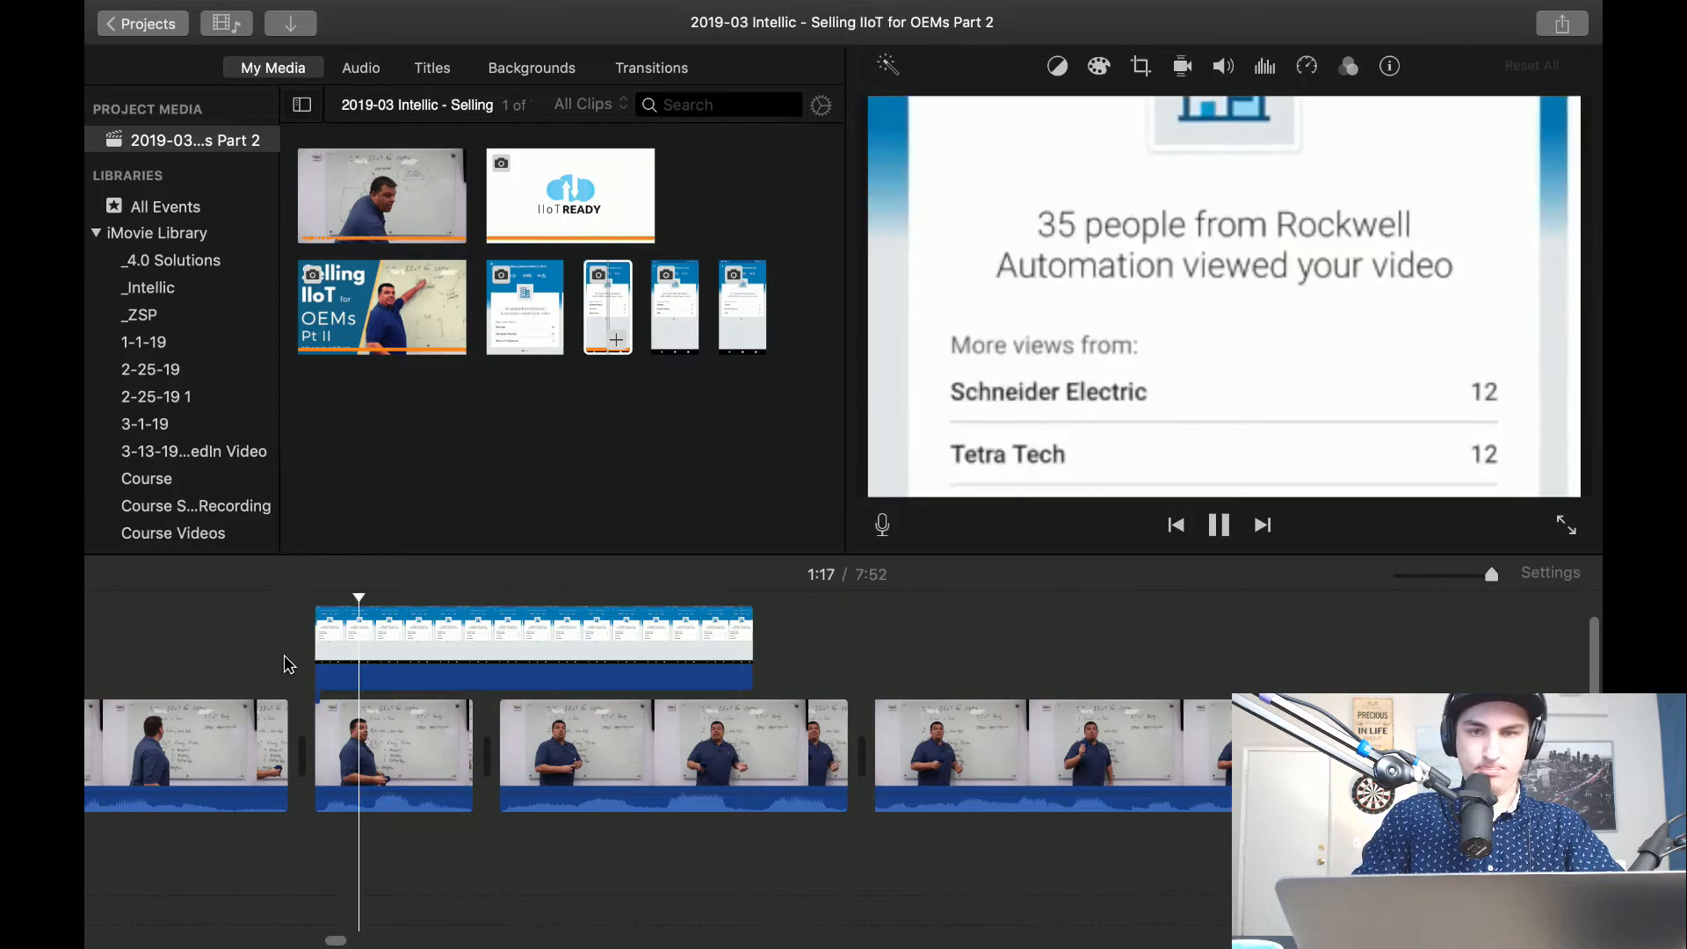
key(space)
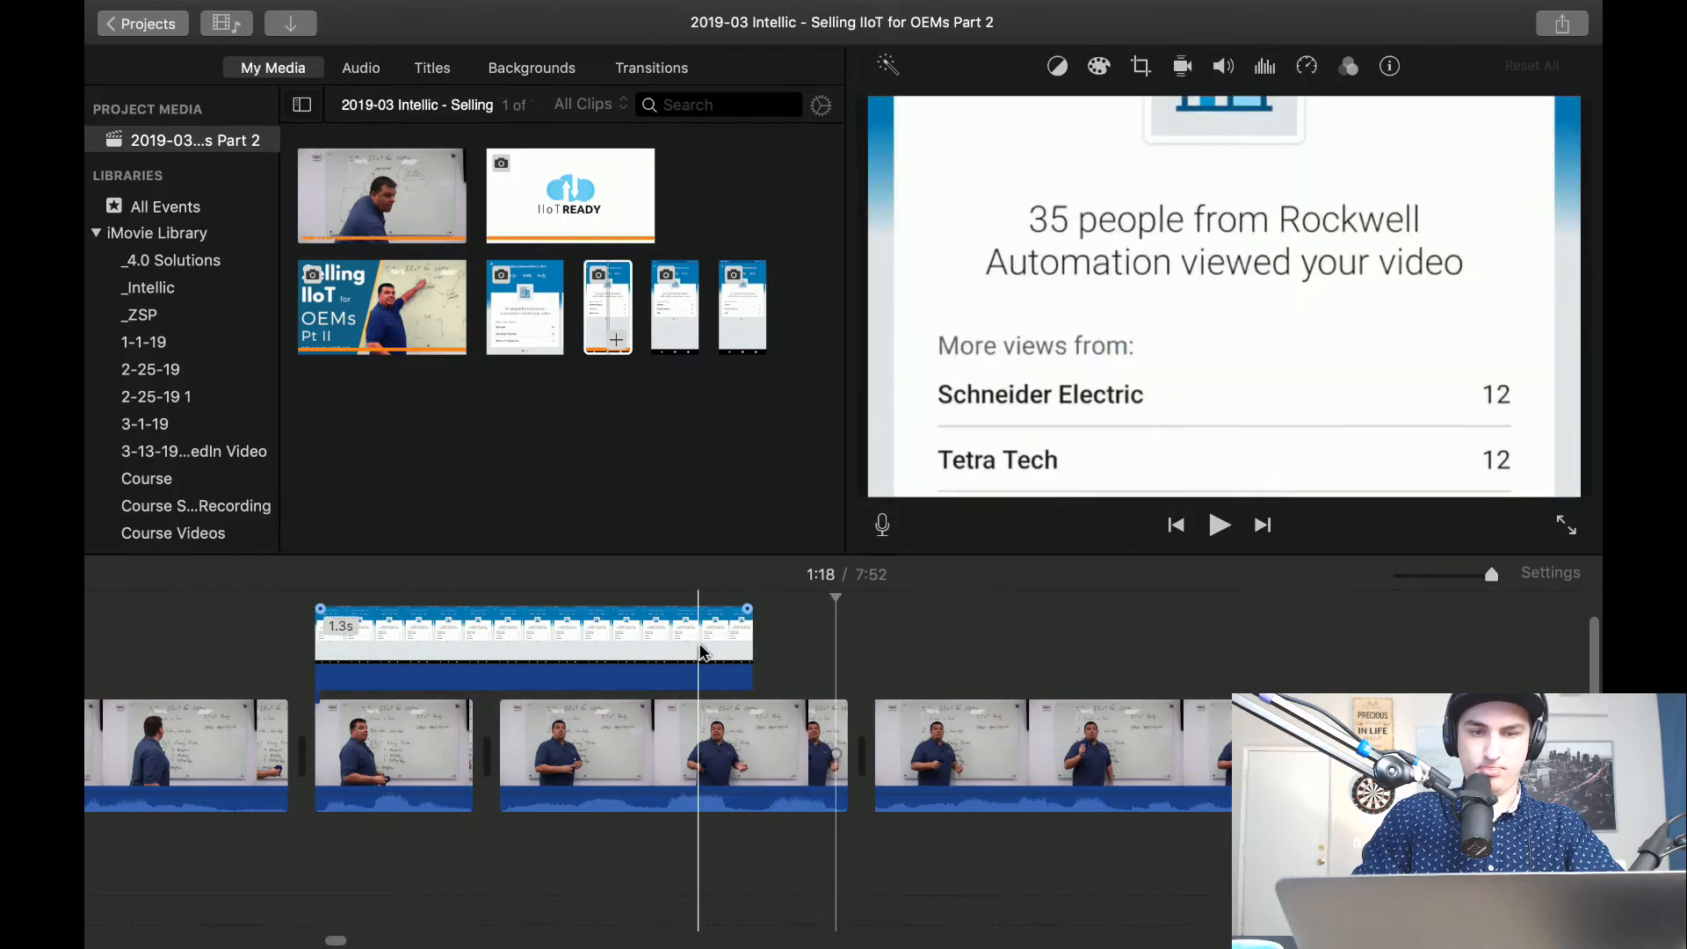
Overlay the "50 people from Rockwell Automation" screenshot above the following clip and extend the 35-people overlay to 1.6 seconds.
click(675, 333)
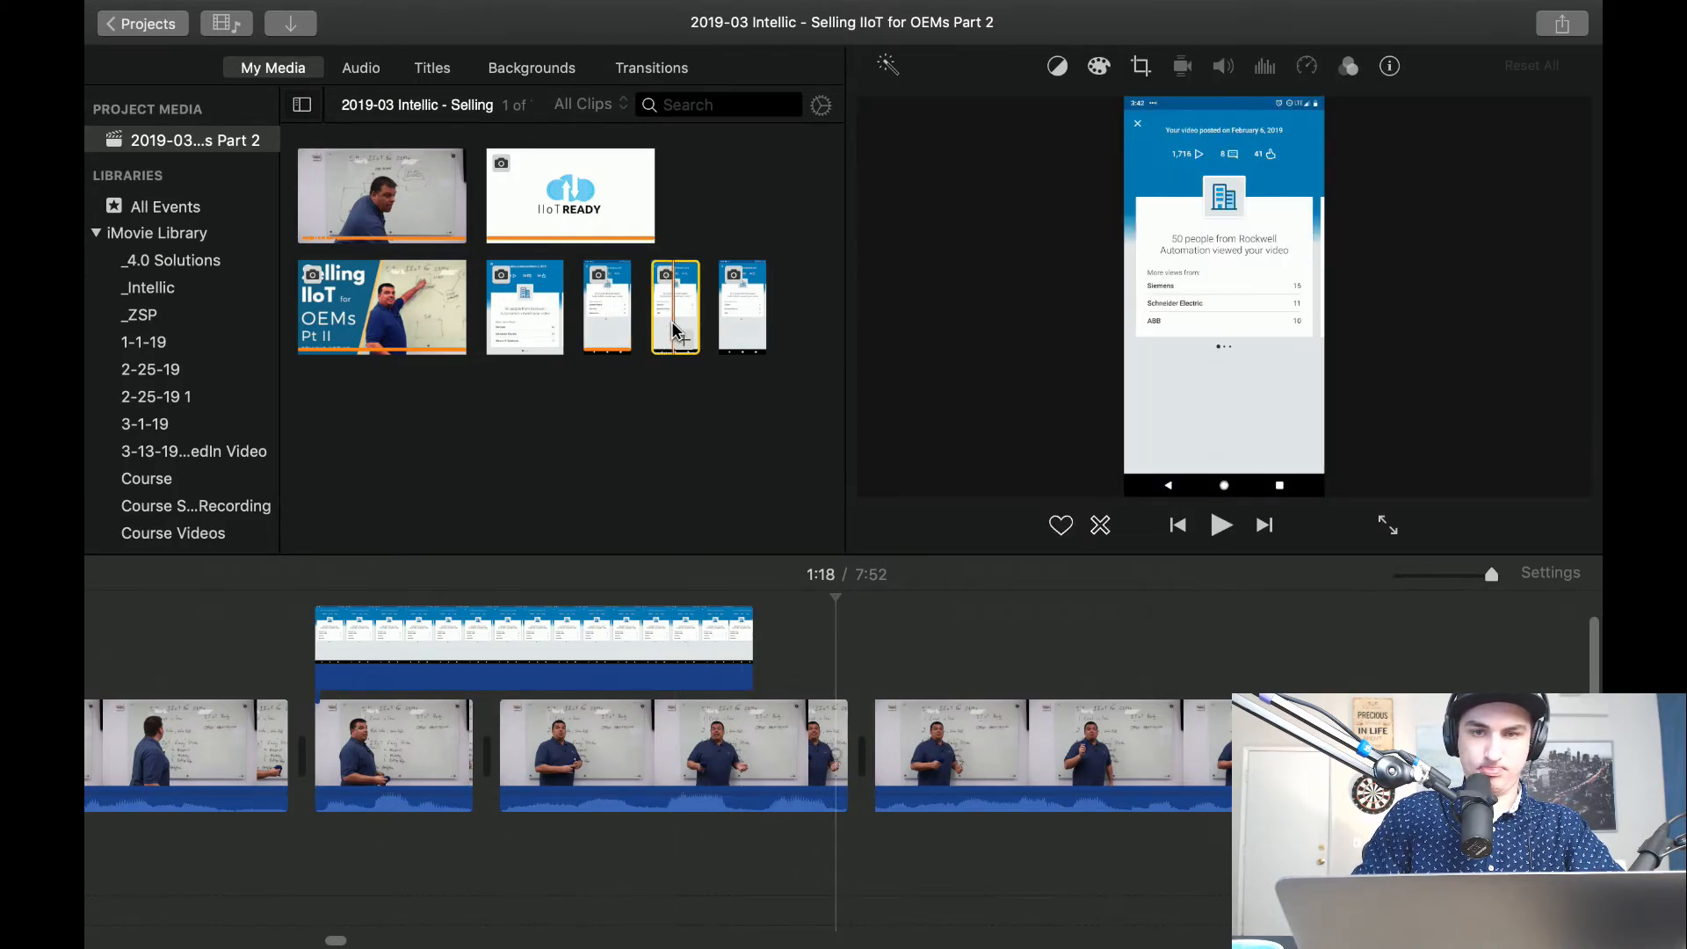
drag(682, 308, 858, 635)
drag(753, 635, 852, 643)
key(space)
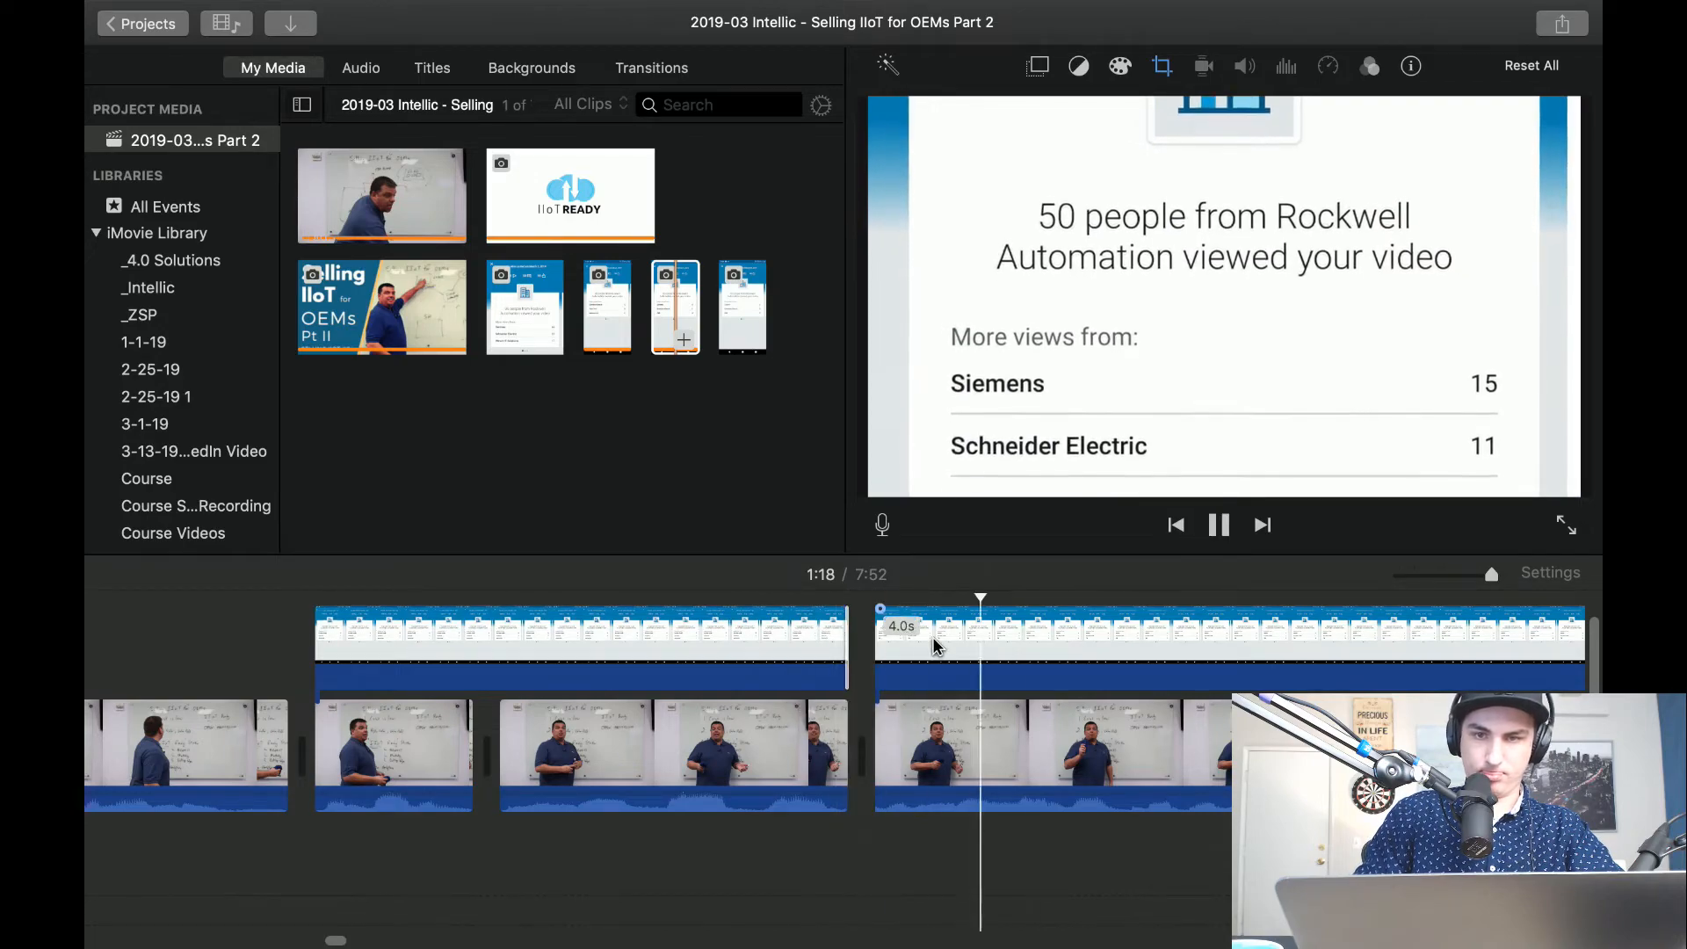
key(space)
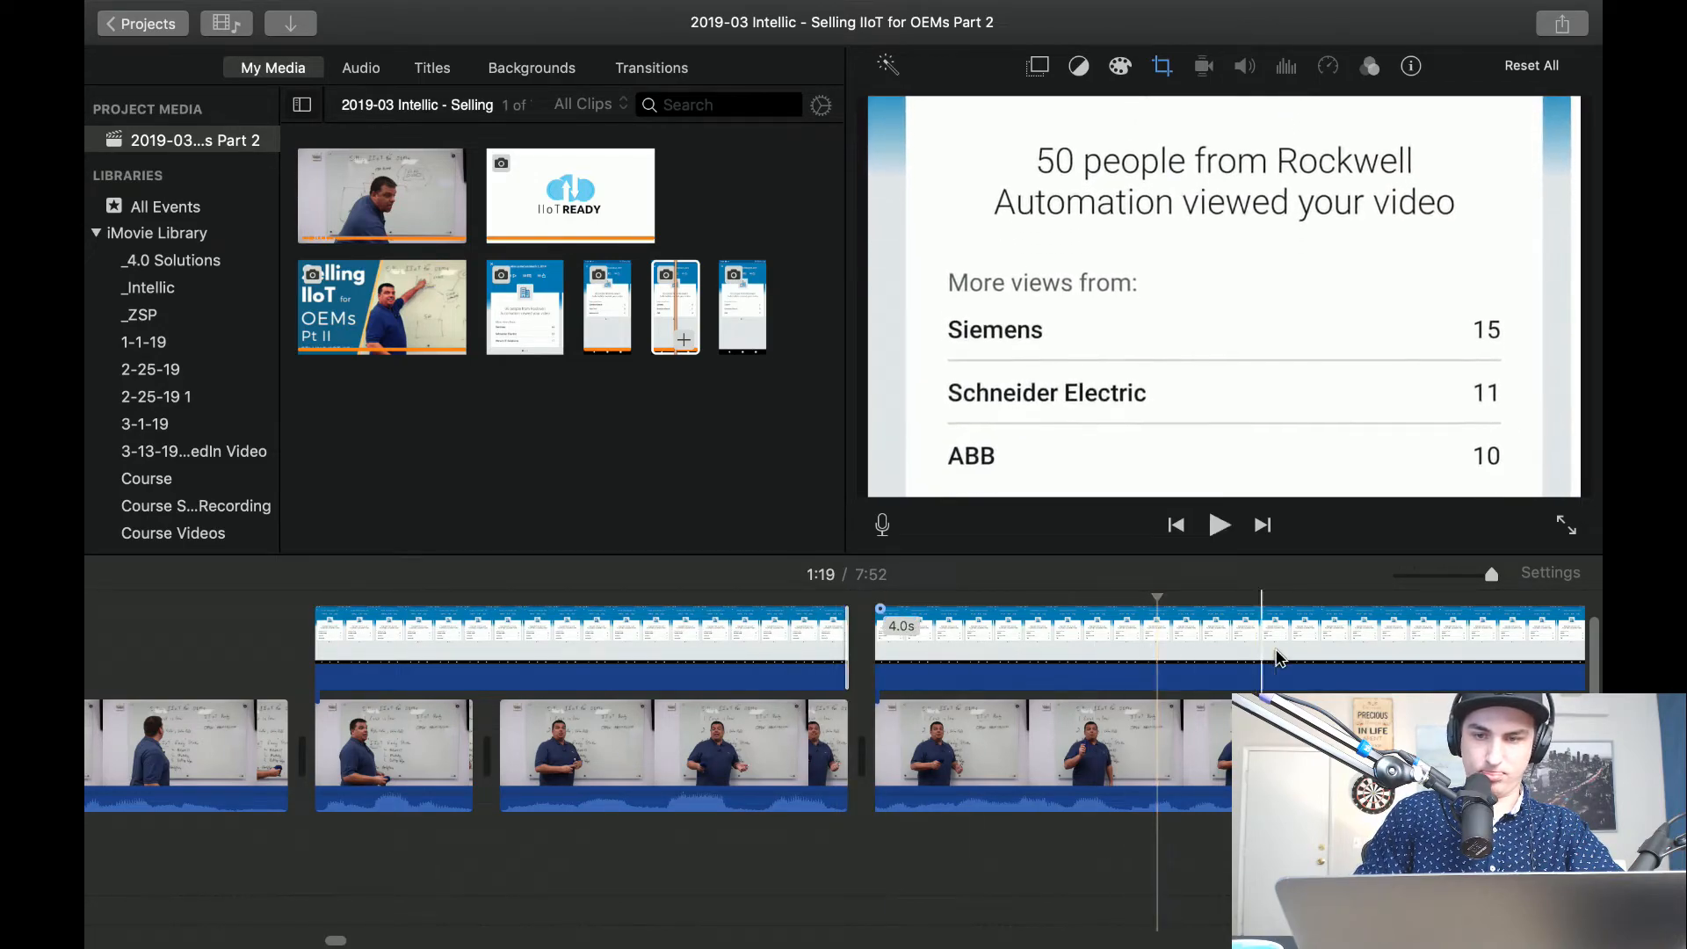
Split the 50-people overlay at about 1:20 and delete the part after the split.
click(1422, 666)
key(super+b)
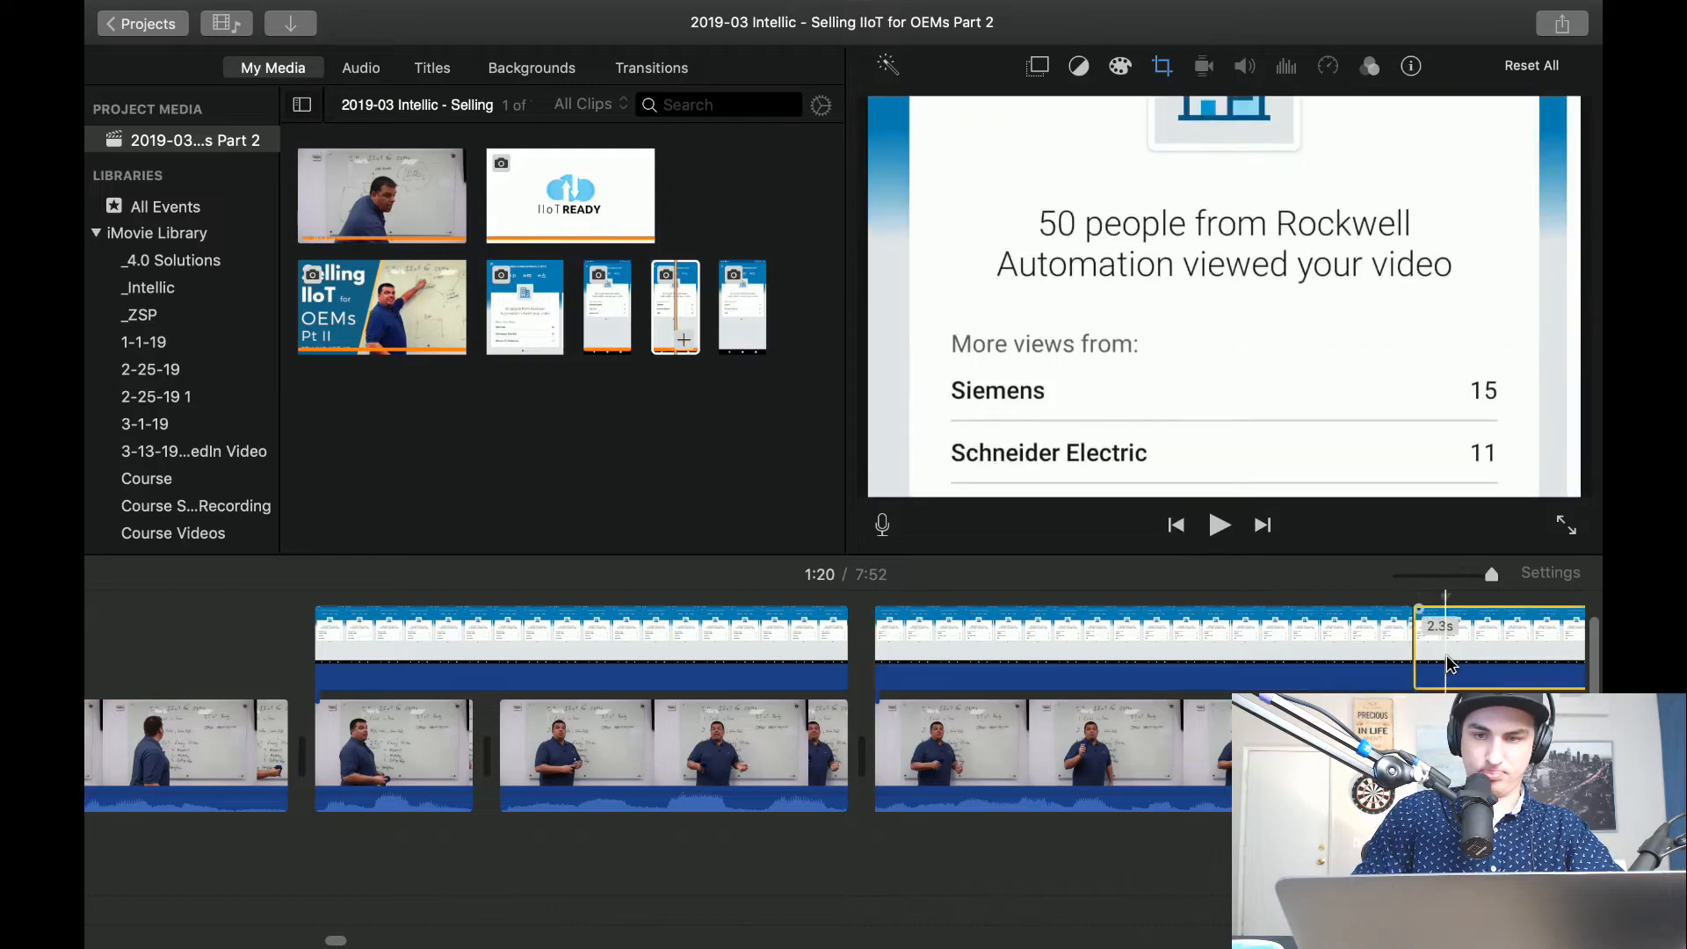
click(1447, 656)
key(Delete)
Move the 50-people overlay's Ken Burns end frame up over its start frame around the headline, and play it back.
click(1232, 634)
click(1162, 66)
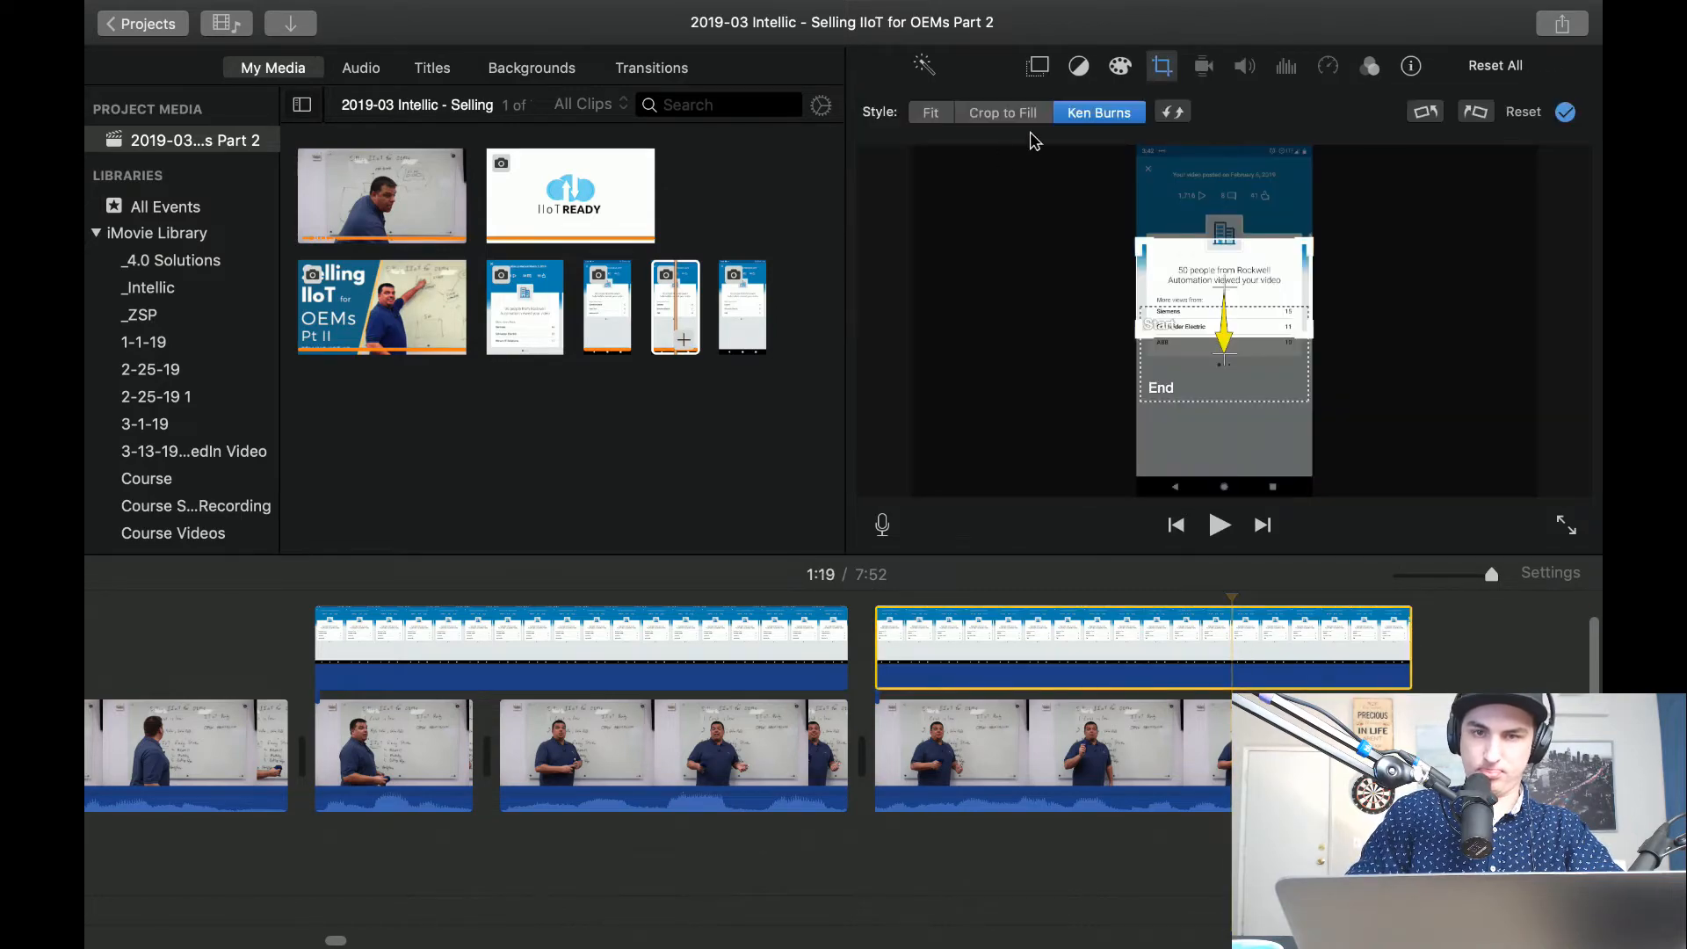
drag(1174, 364, 1162, 327)
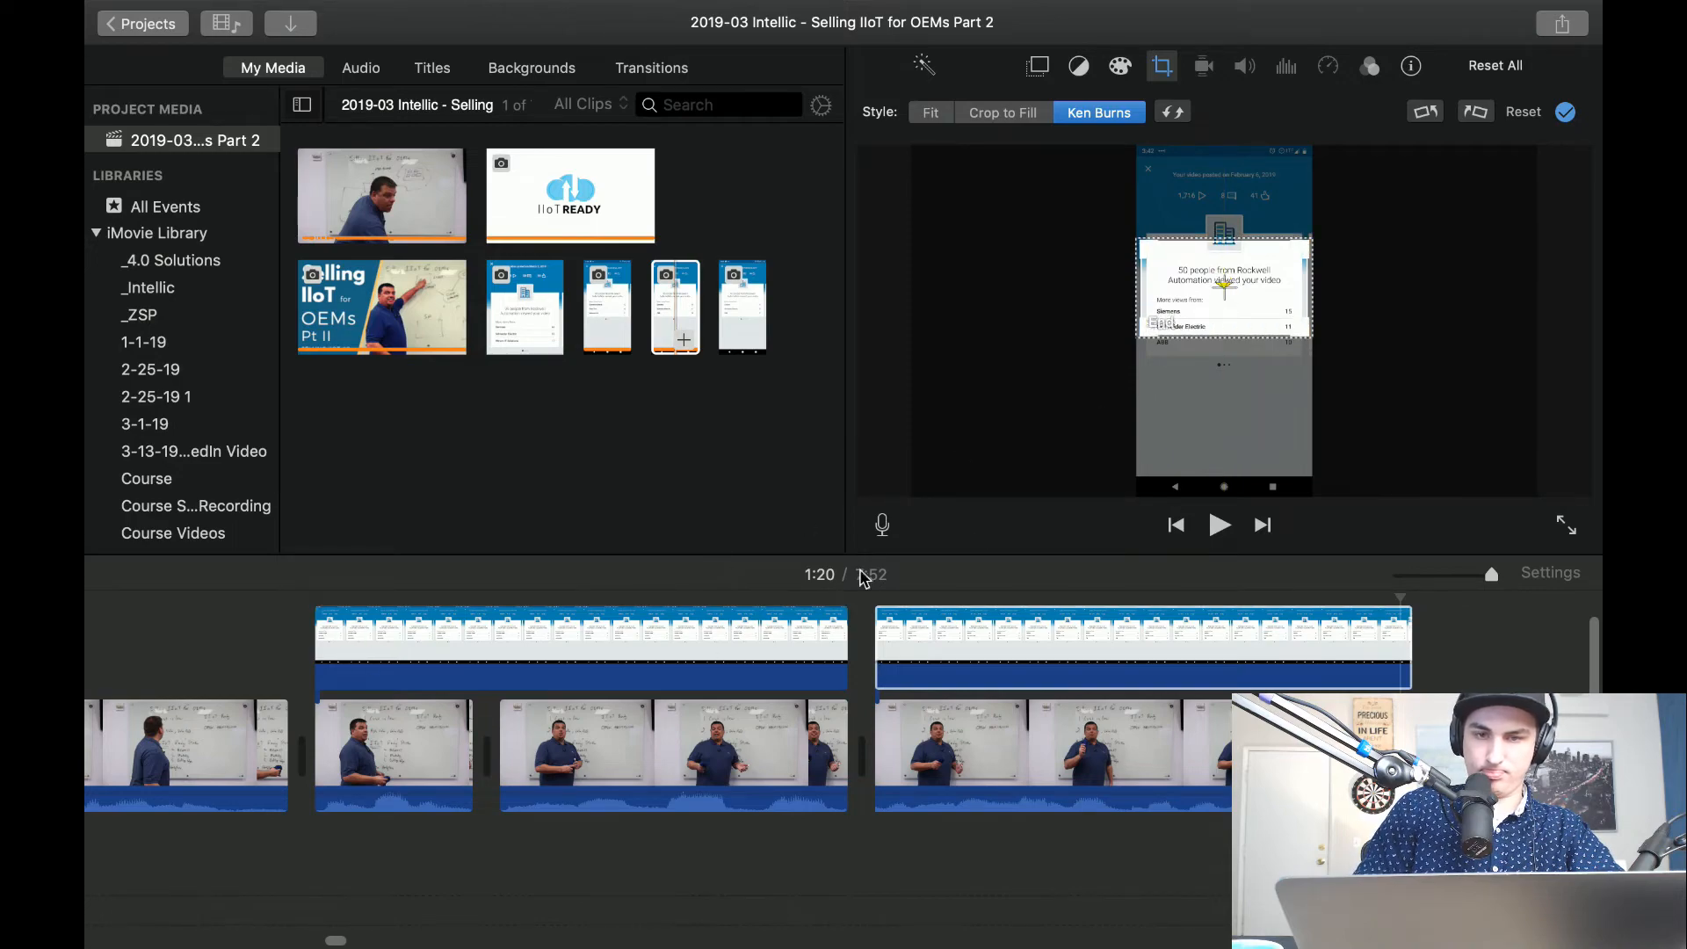
key(space)
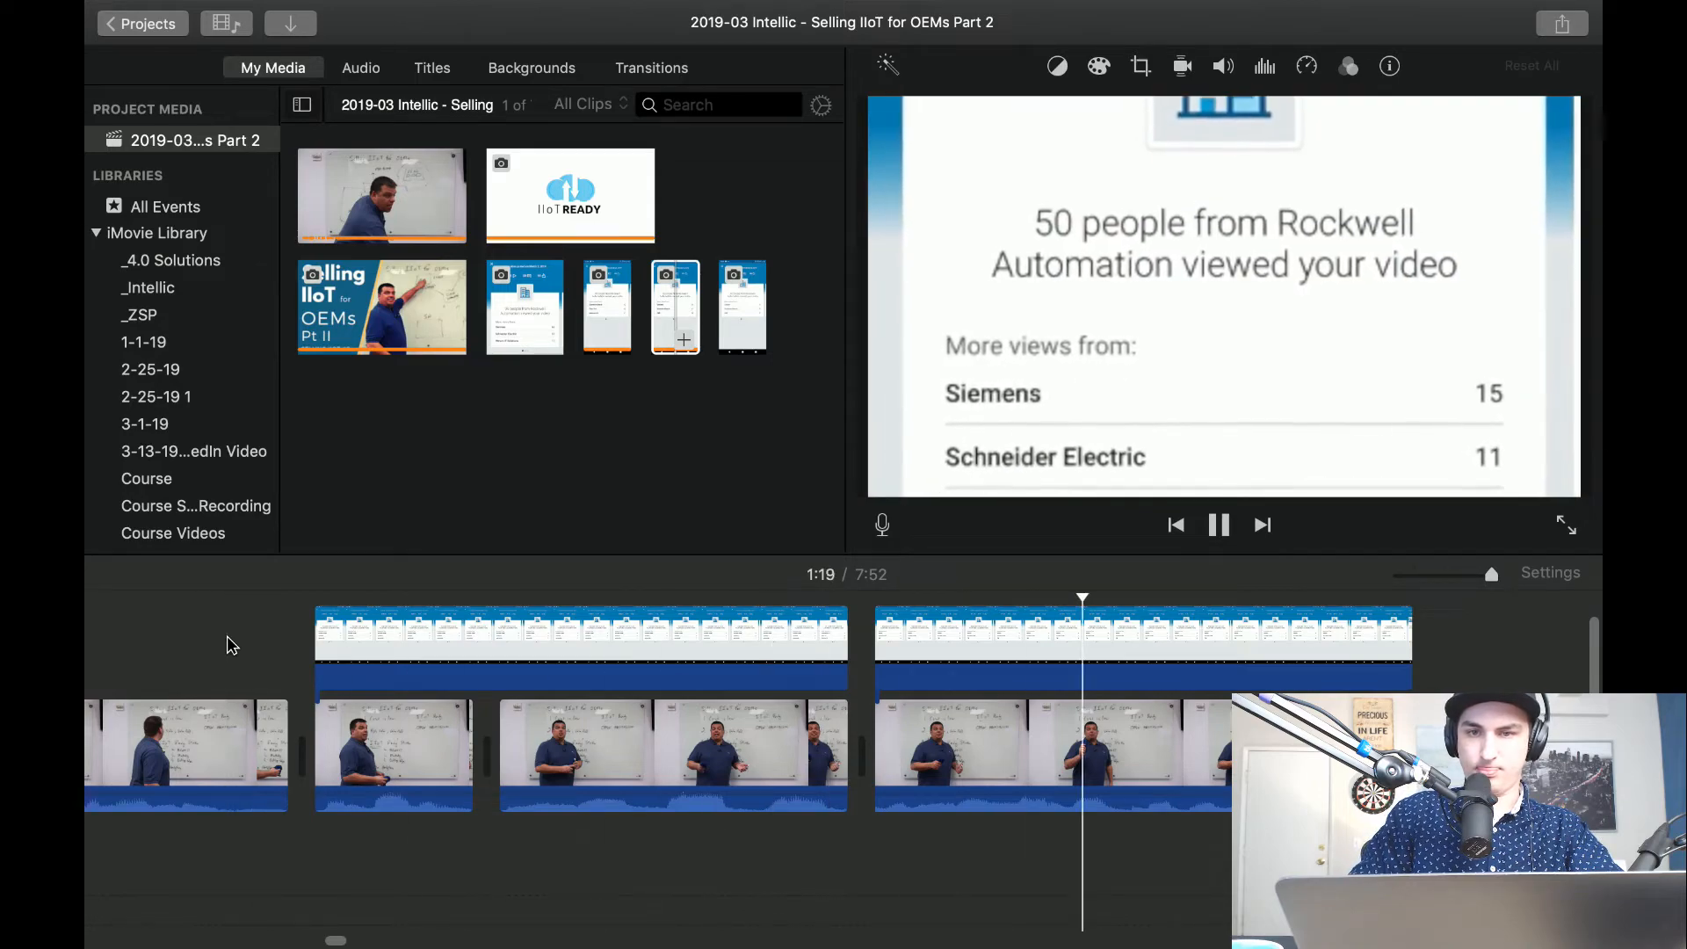
Reopen the Ken Burns framing of the 50-people overlay and enlarge the preview area.
click(899, 644)
click(910, 643)
click(1163, 67)
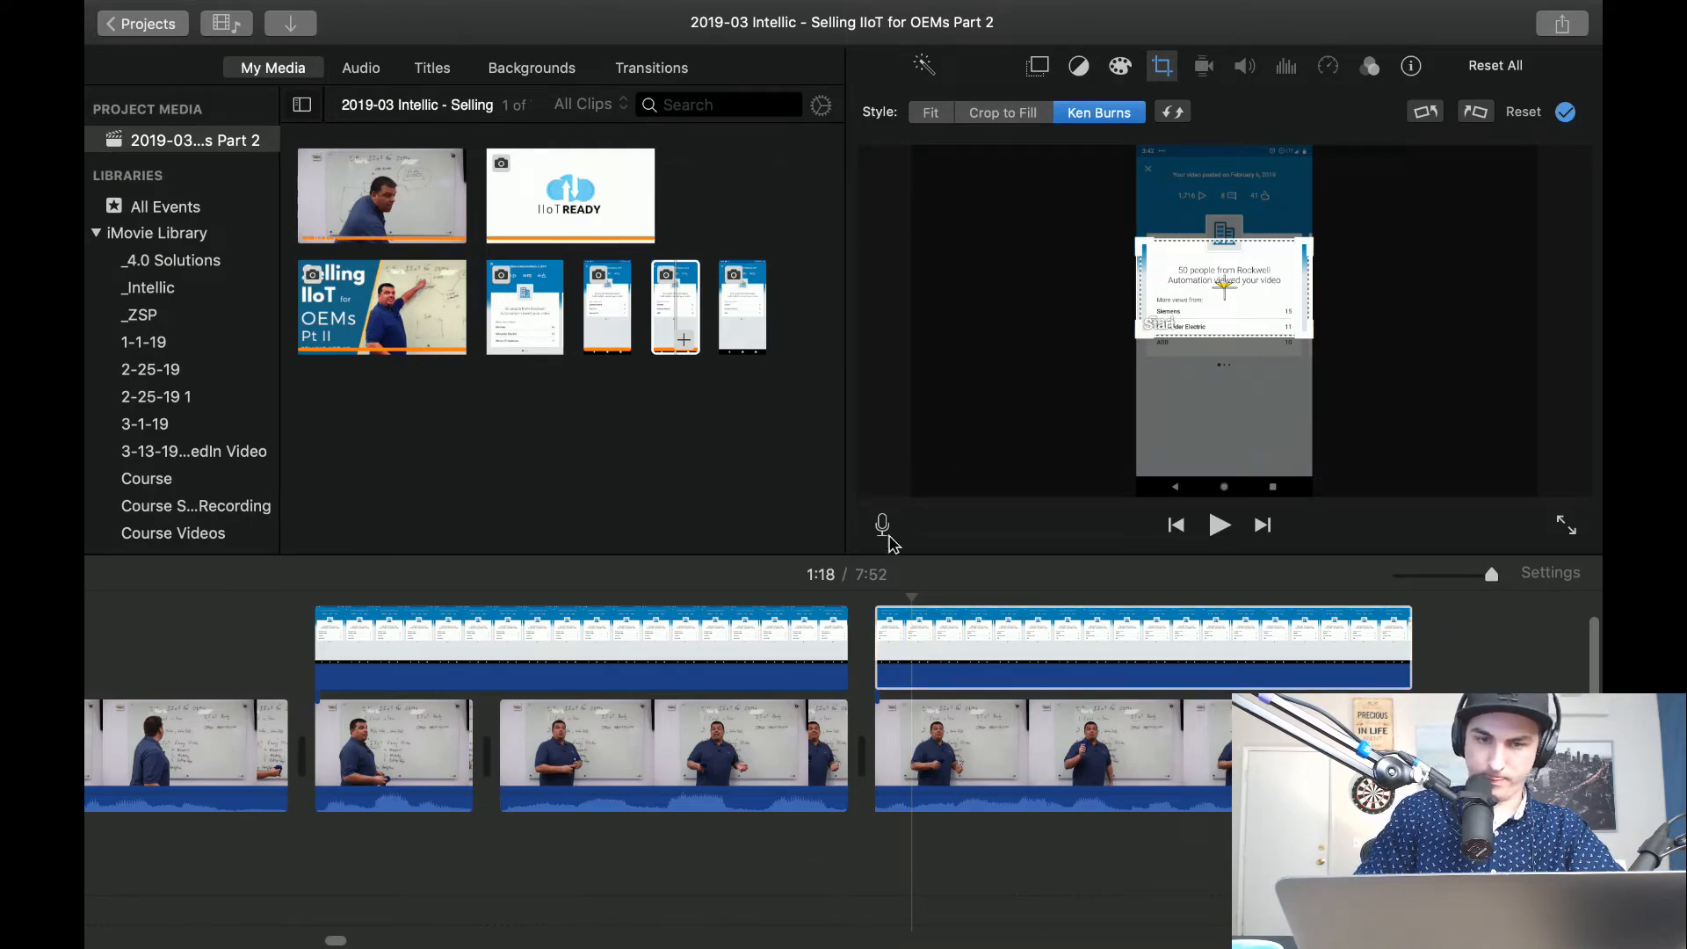
drag(886, 568, 887, 687)
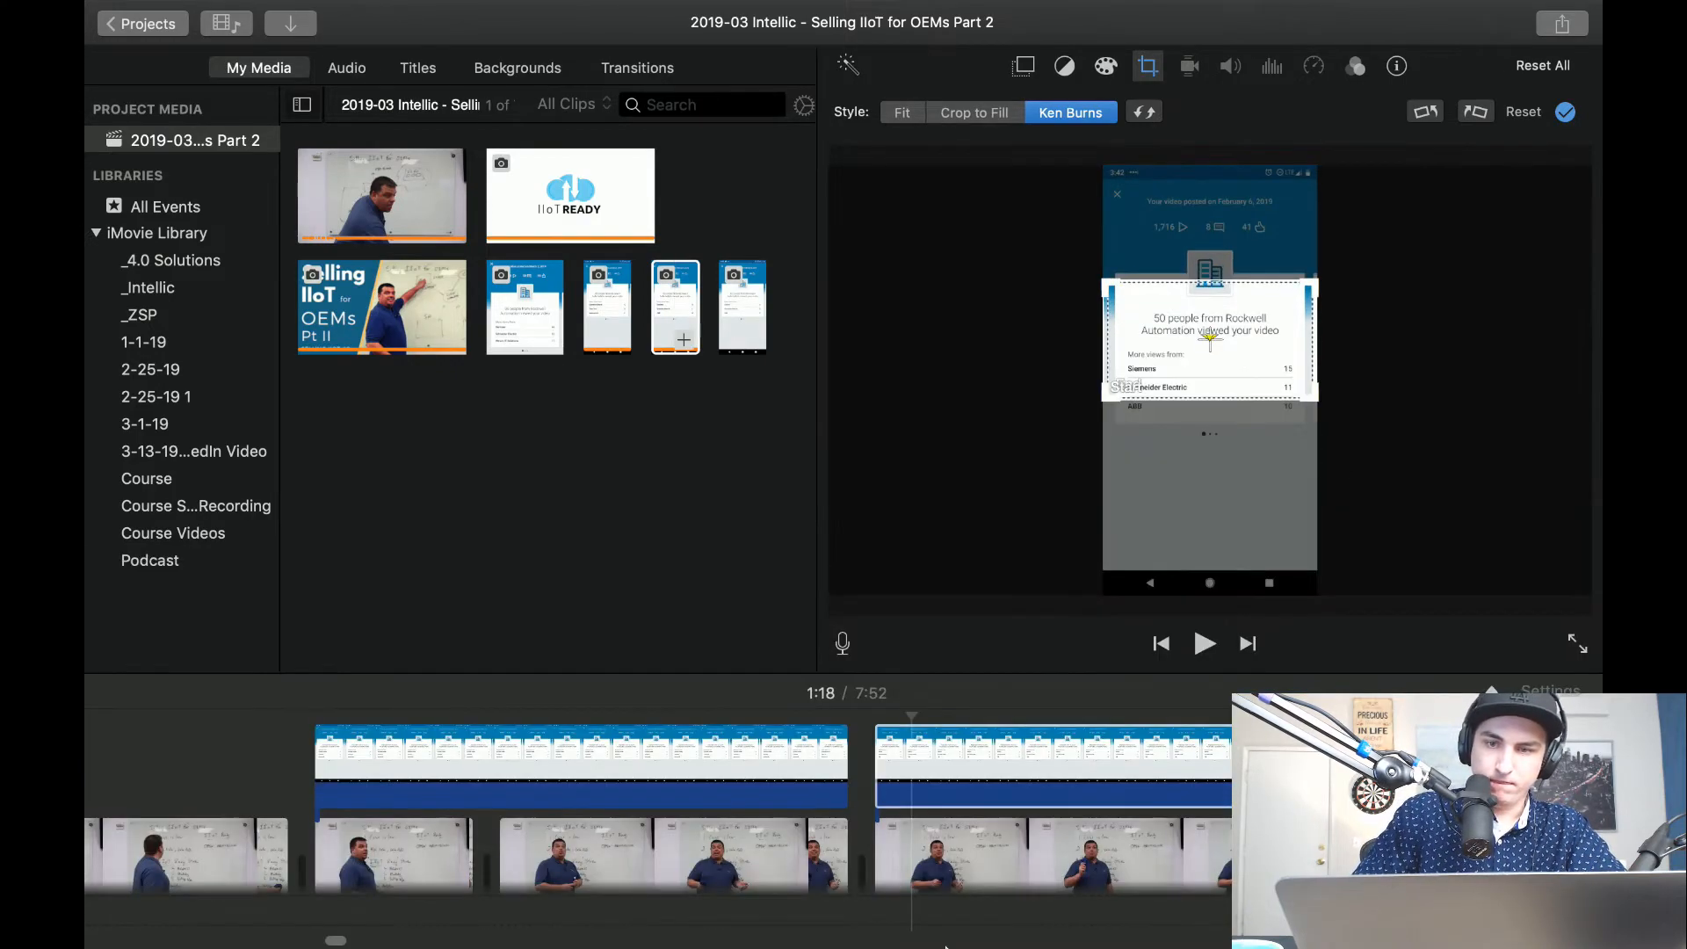
Tighten the 50-people overlay's Ken Burns frames around the Rockwell headline and swap the start and end frames.
click(1112, 395)
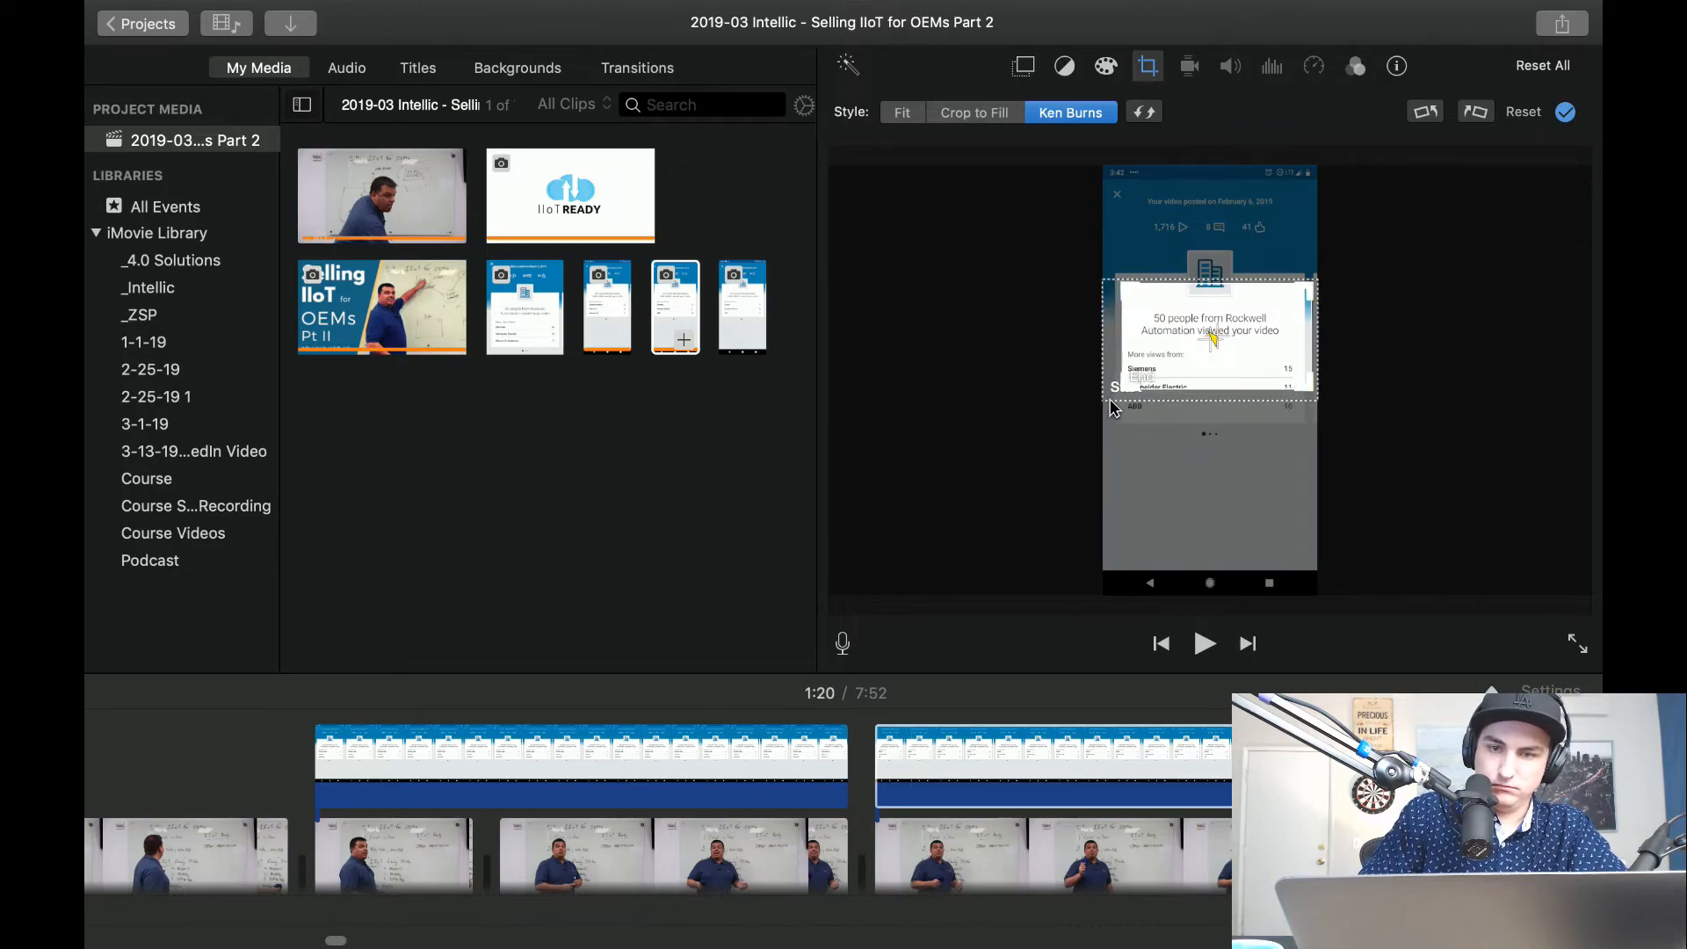
click(1112, 402)
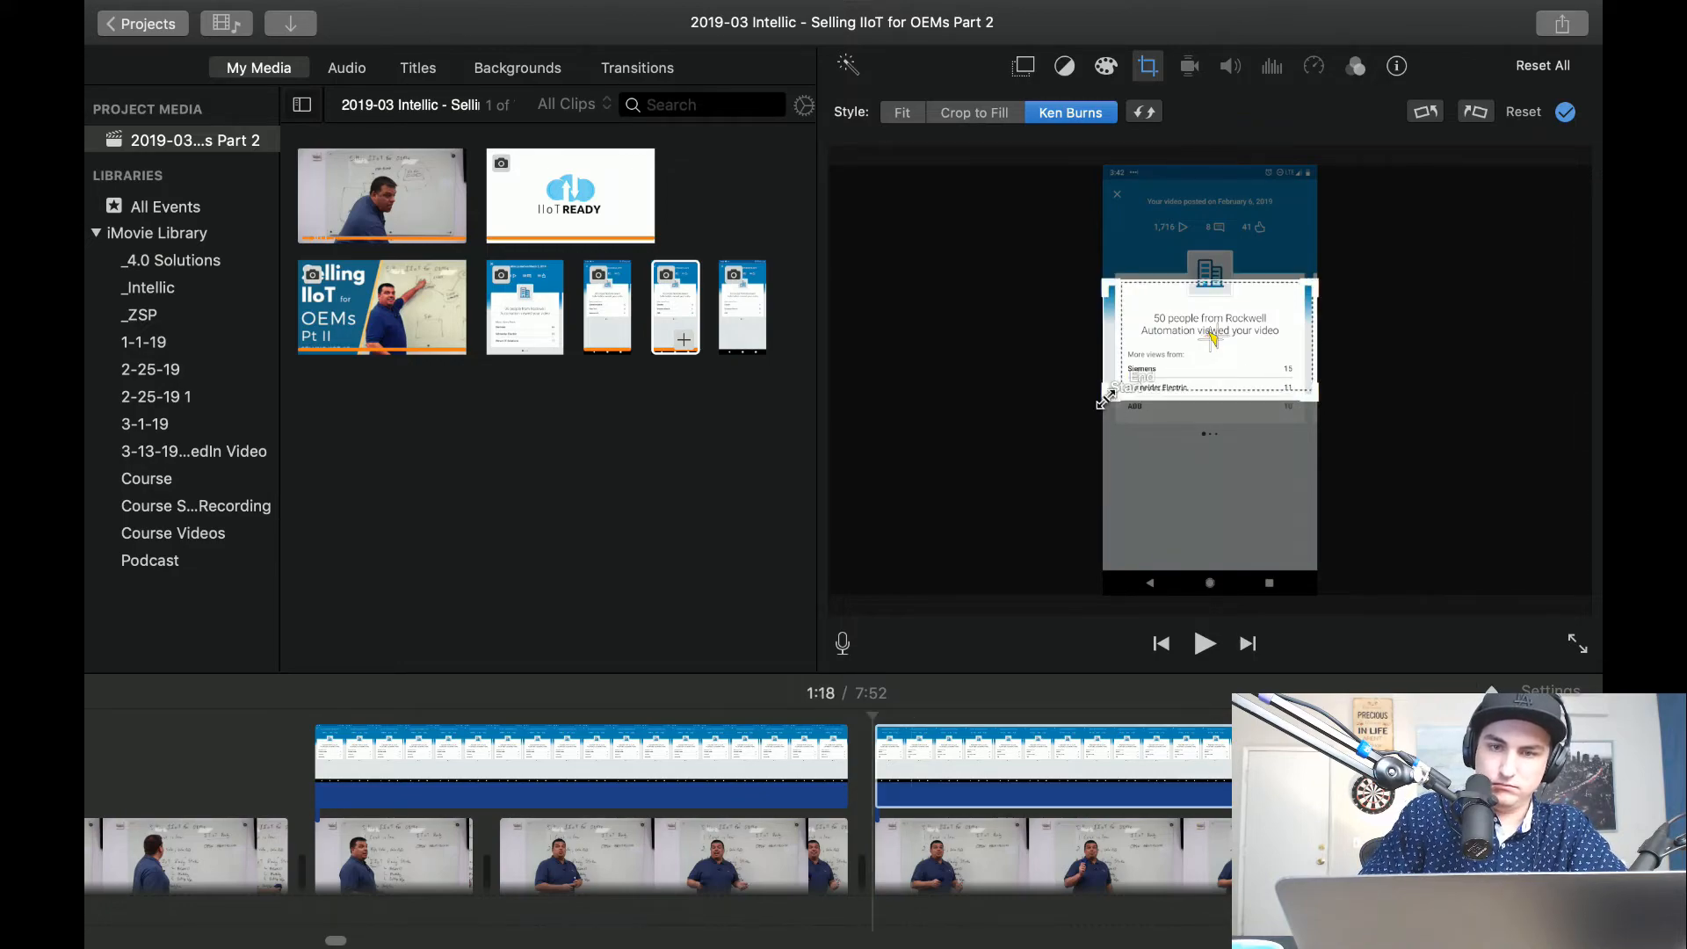
mouse_move(1110, 395)
mouse_down()
mouse_move(1185, 355)
mouse_move(1133, 378)
mouse_up()
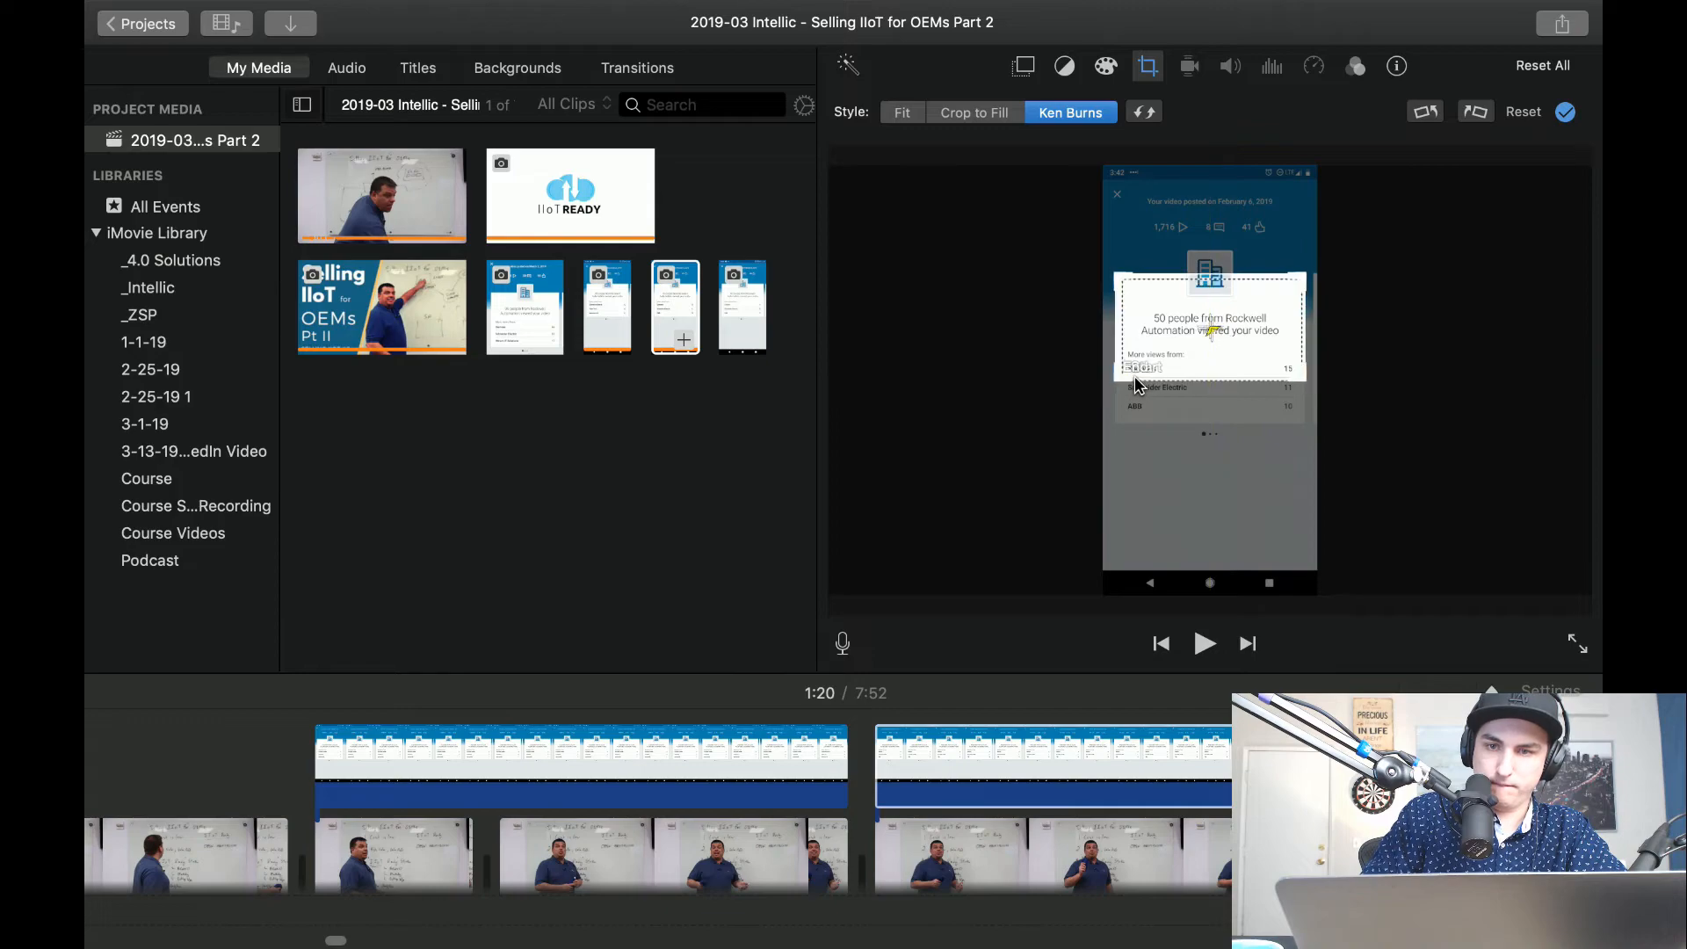
click(1152, 342)
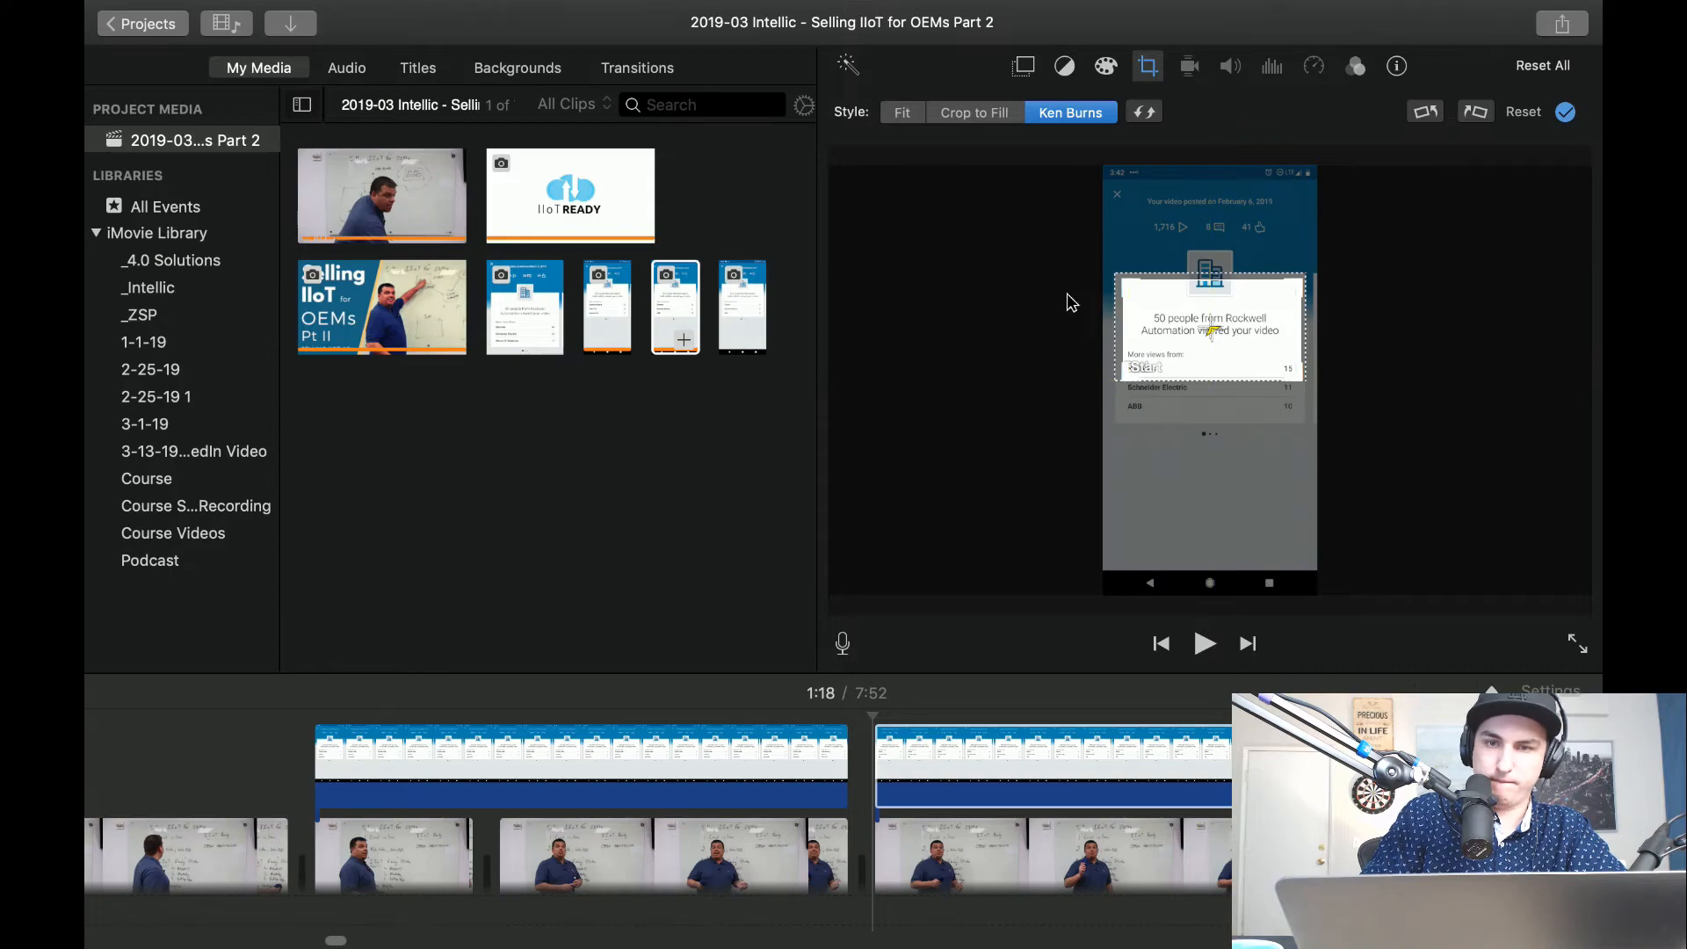
click(1155, 116)
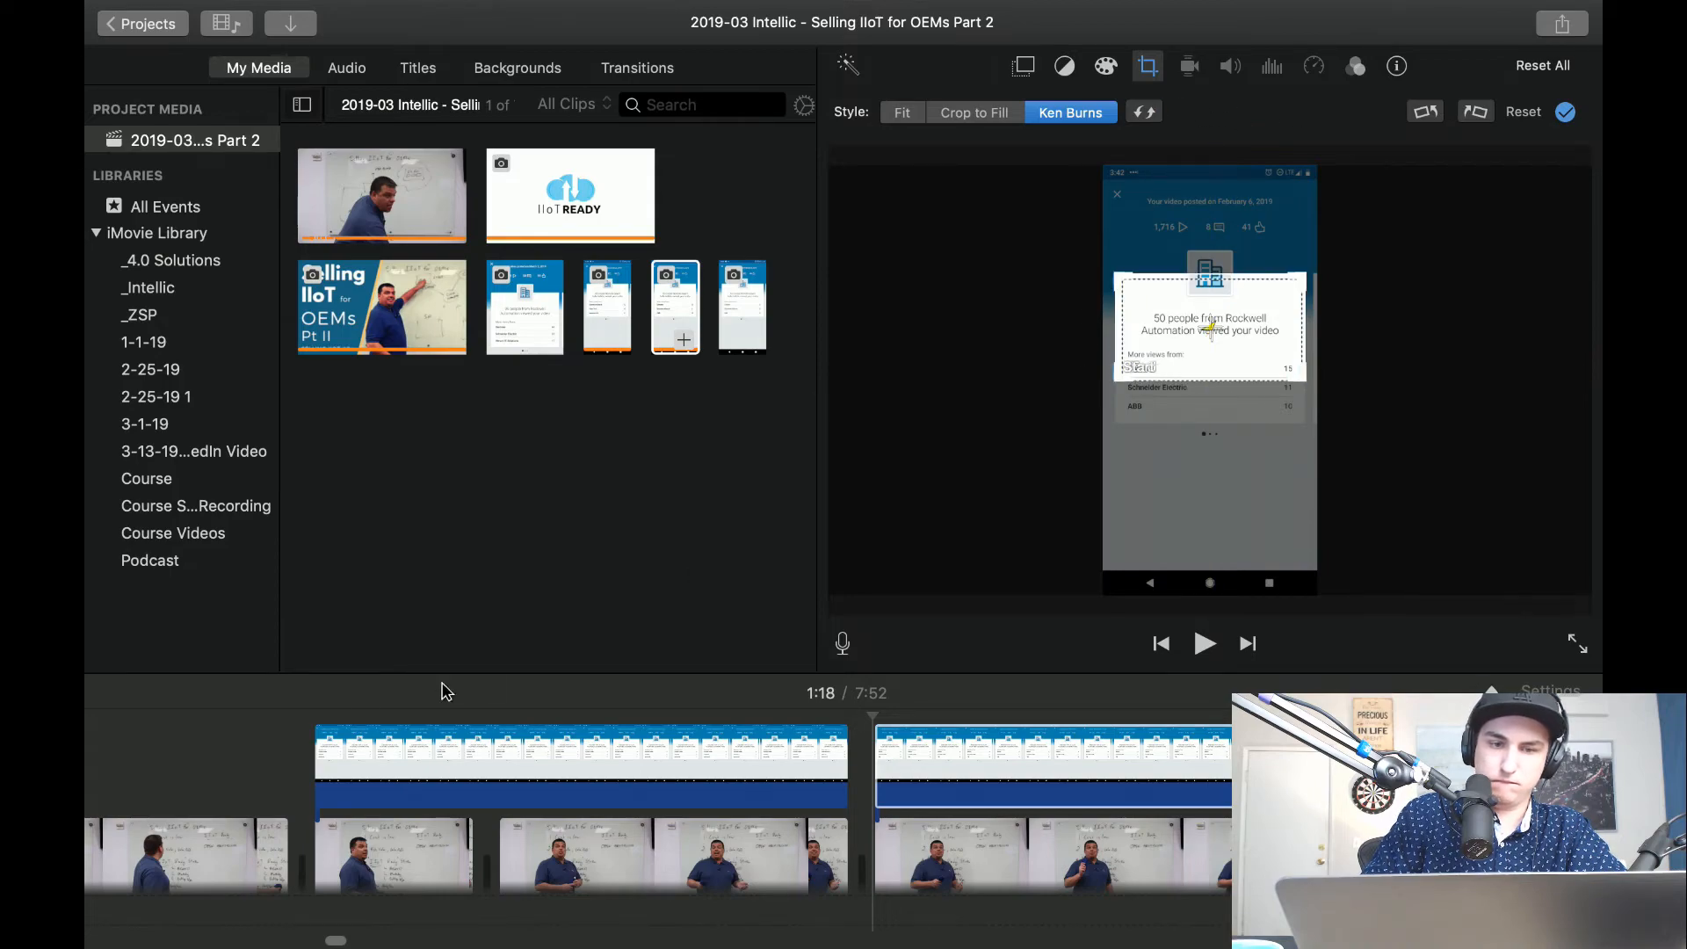
Play back both screenshot overlays to check their zoom motion, and return to the 35-people overlay.
click(293, 721)
key(space)
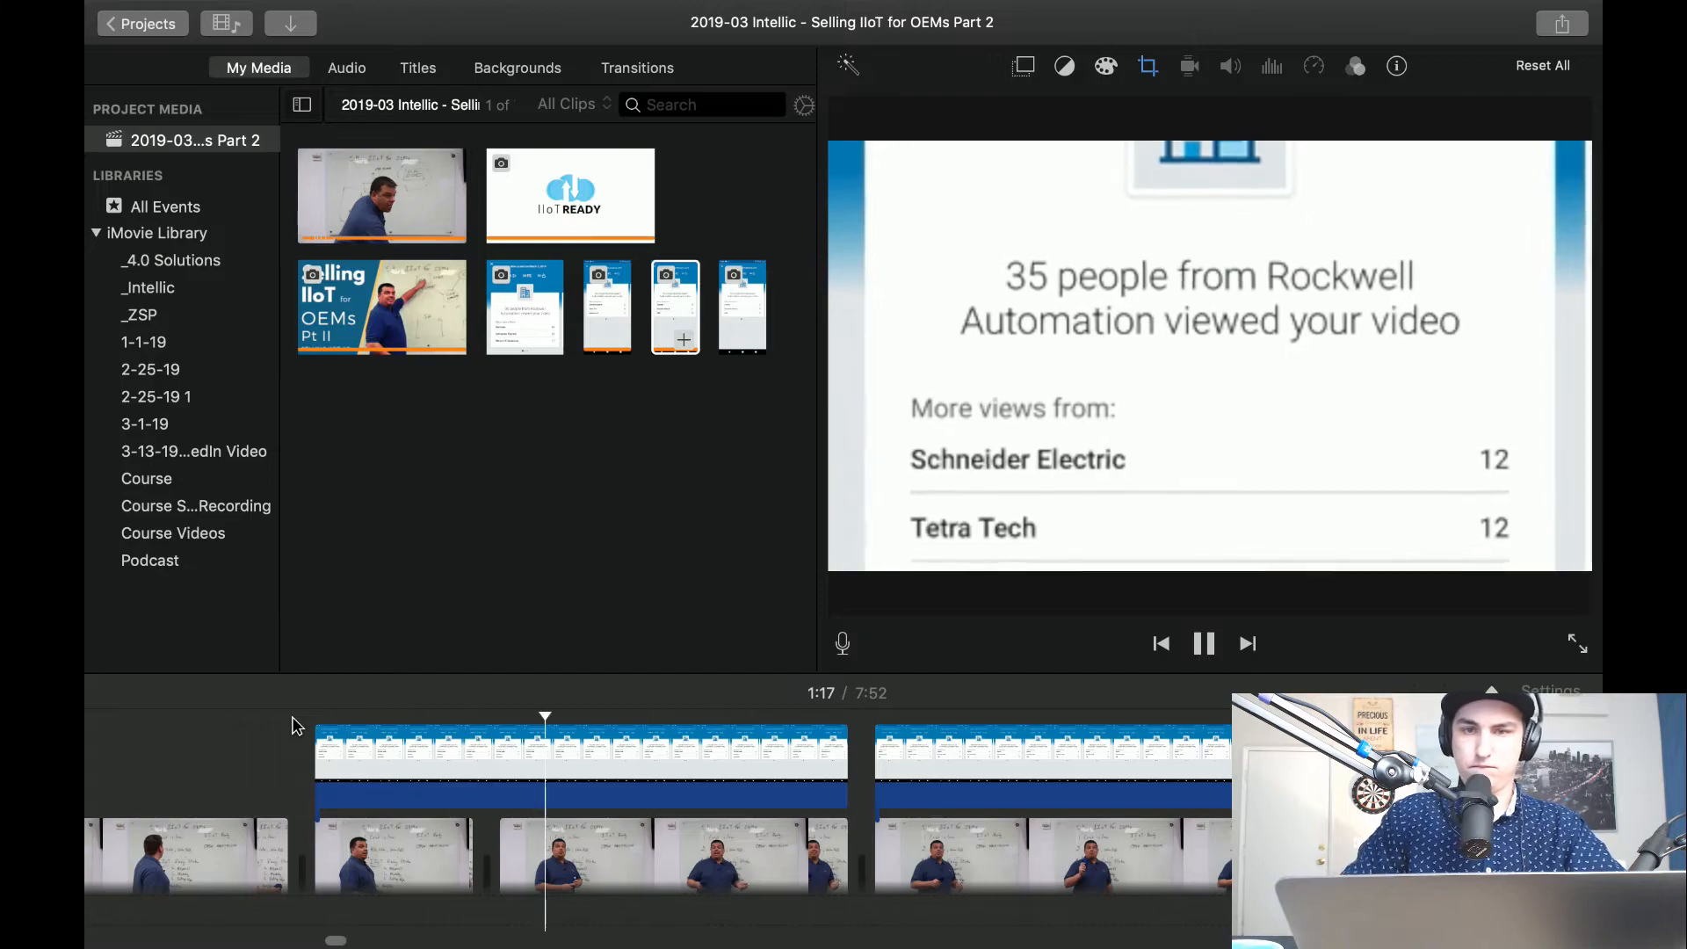
click(439, 757)
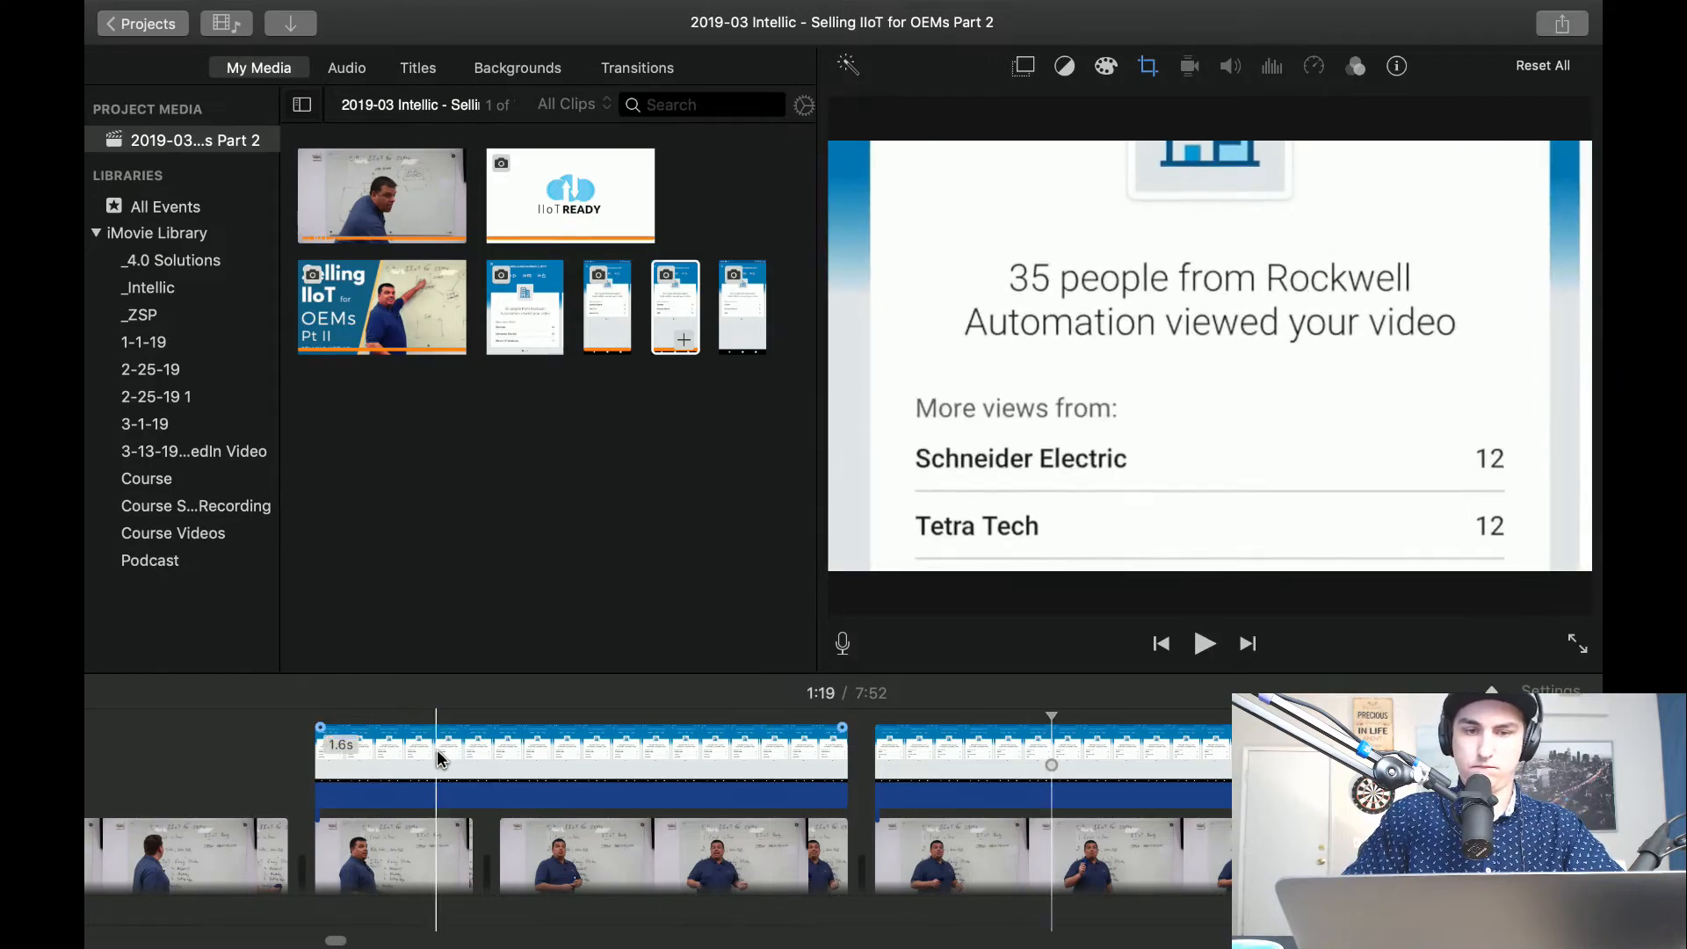
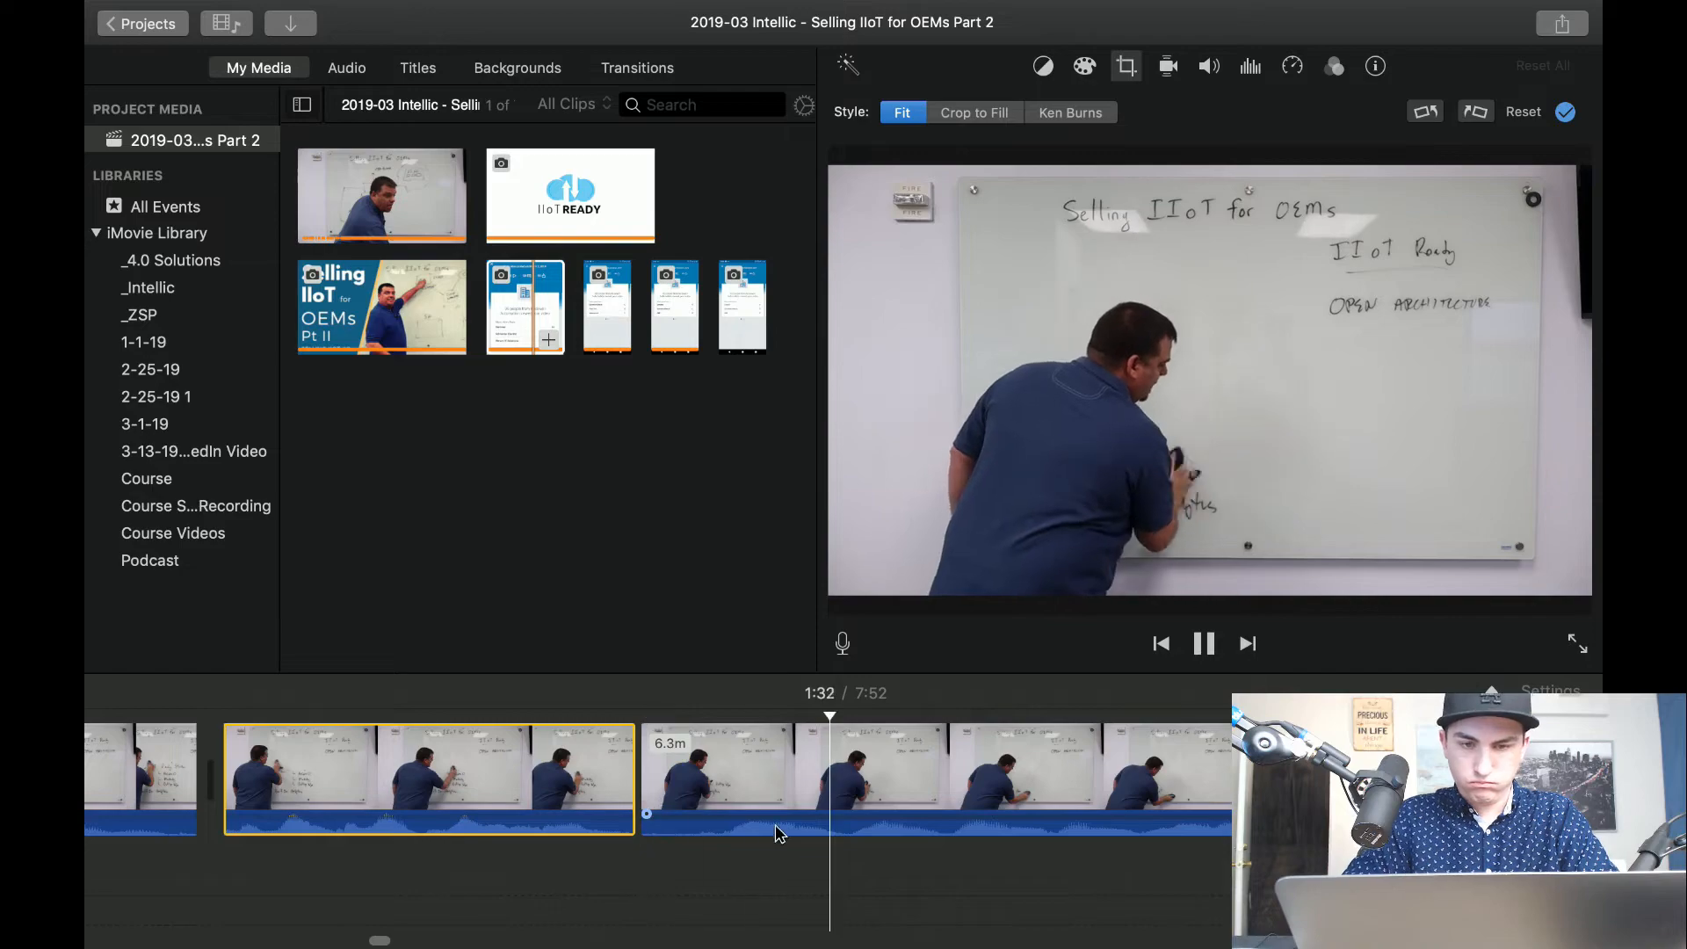
Split the clip at about 1:32 and delete the whiteboard-wiping pause before the split.
click(1074, 782)
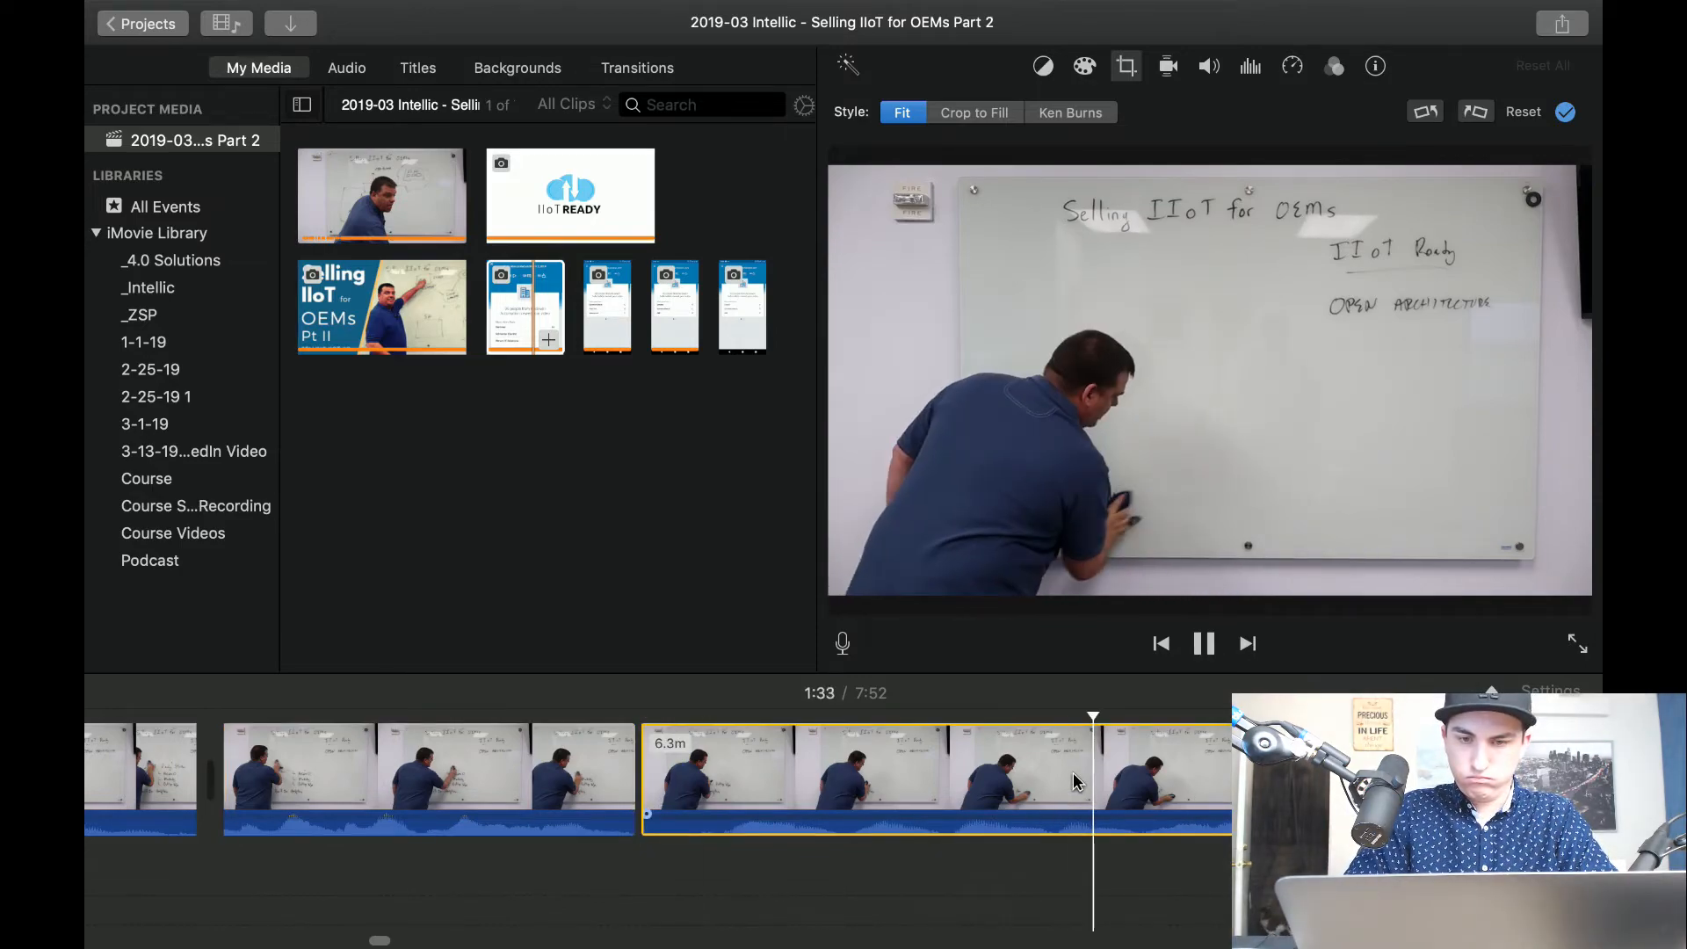
key(super+b)
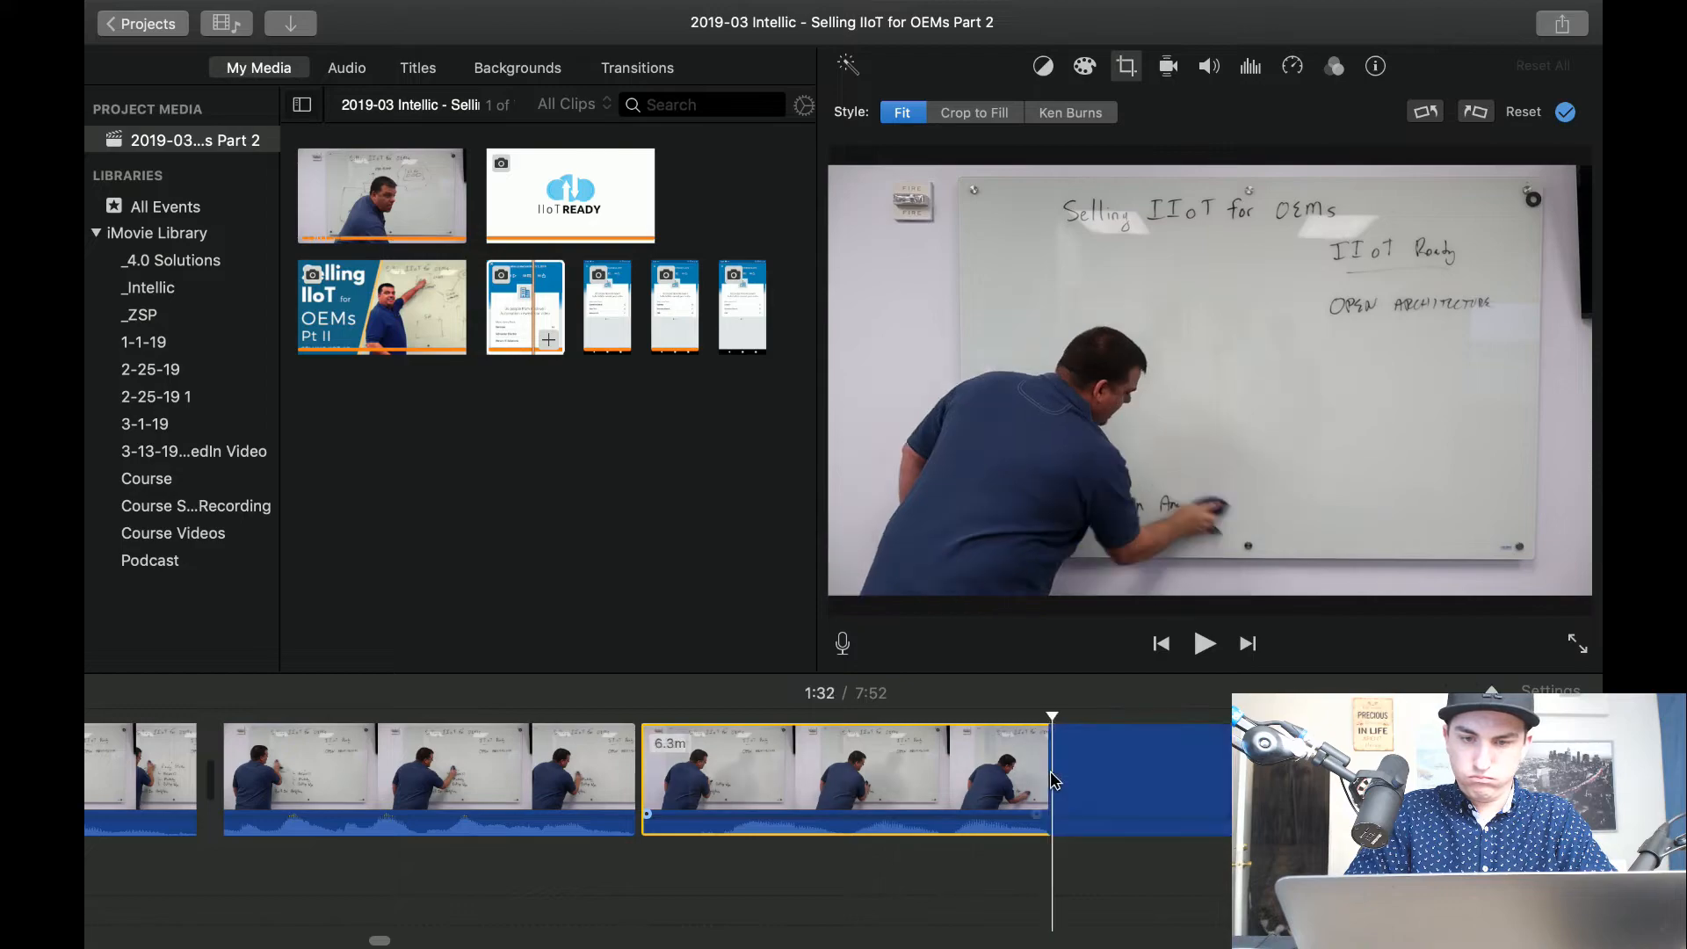
key(Delete)
key(space)
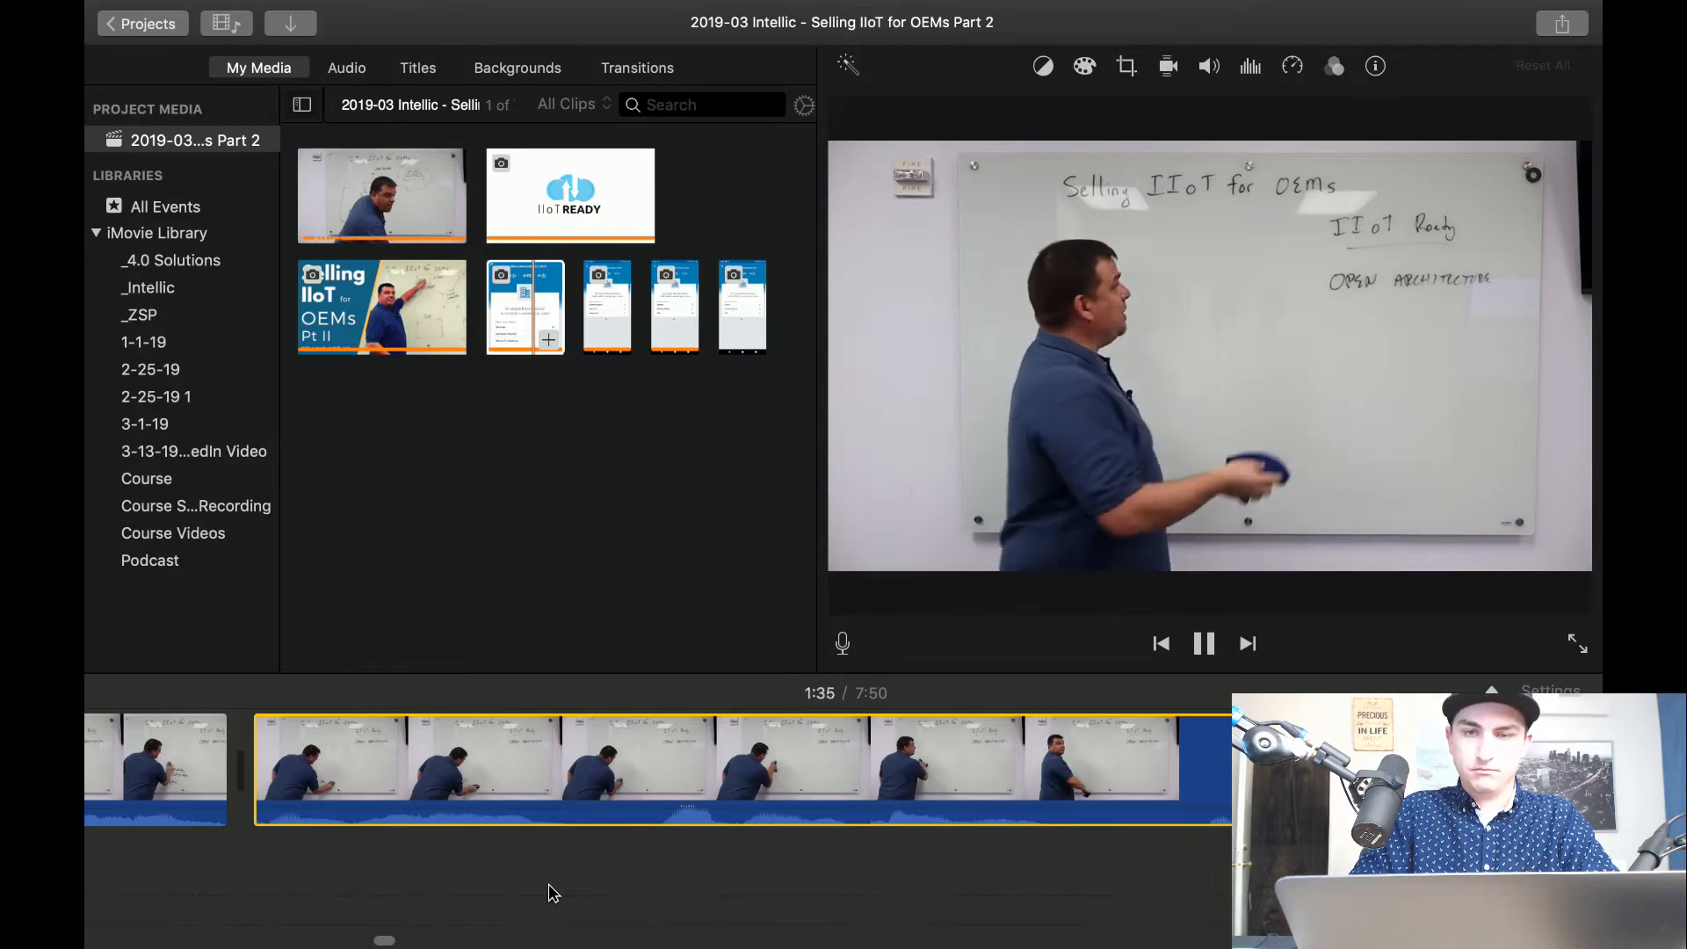
Try to cut out the whiteboard-wiping segment between about 1:36 and 1:39.
key(space)
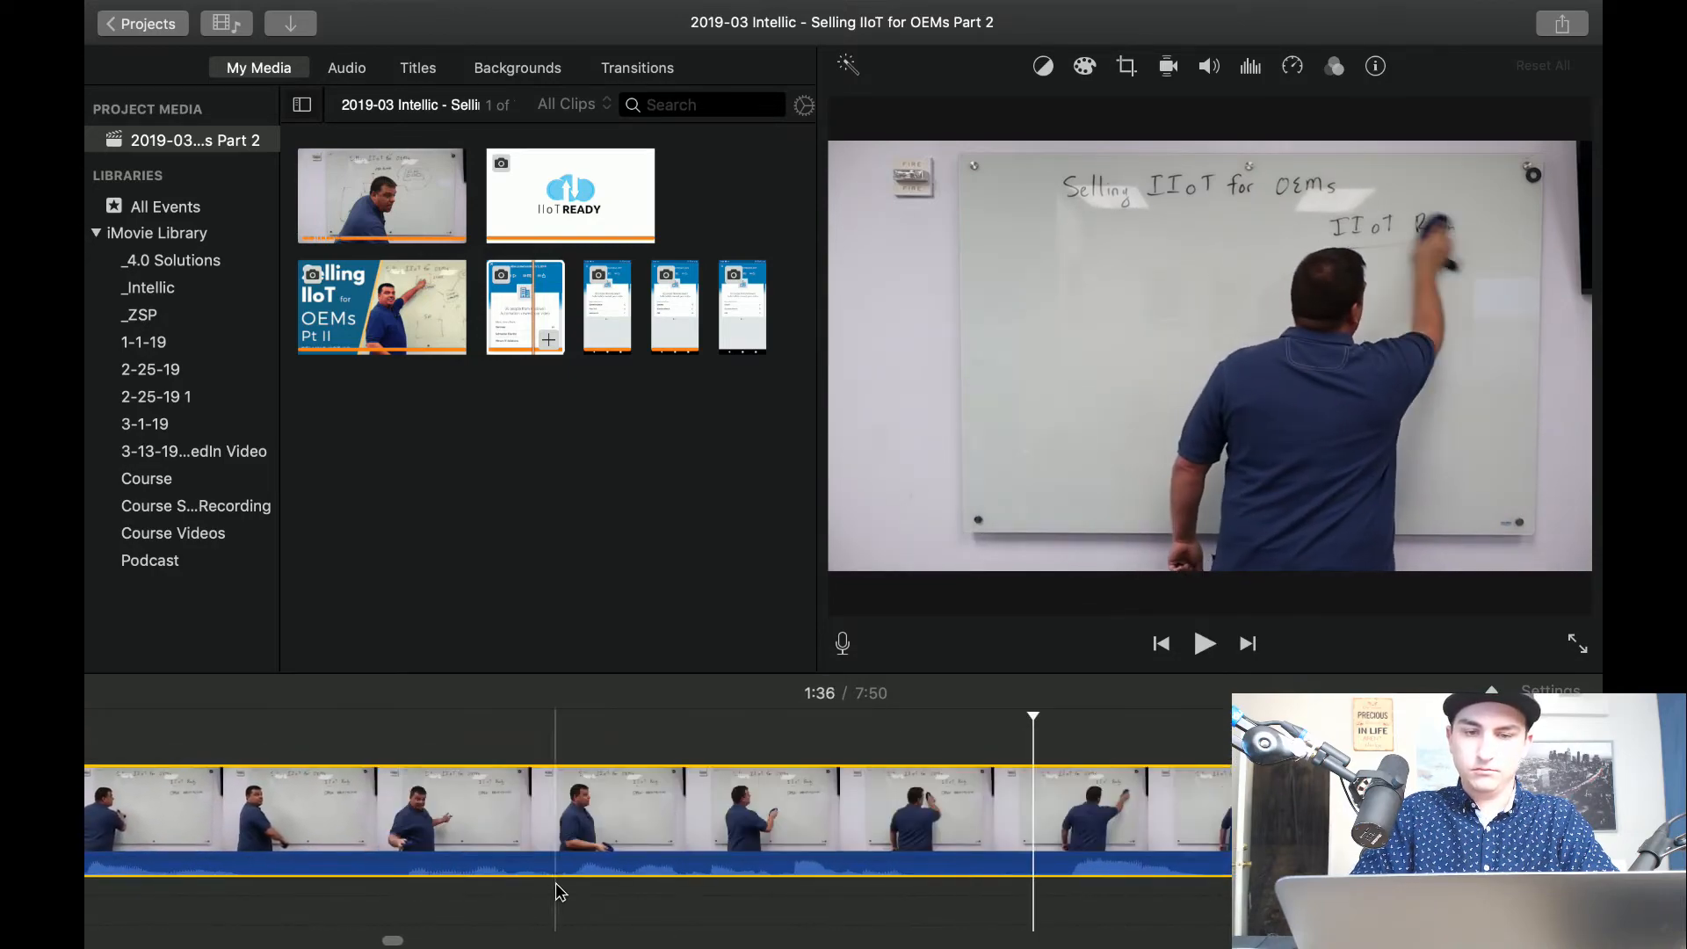
scroll(557, 893, left, 5)
key(space)
scroll(736, 827, right, 4)
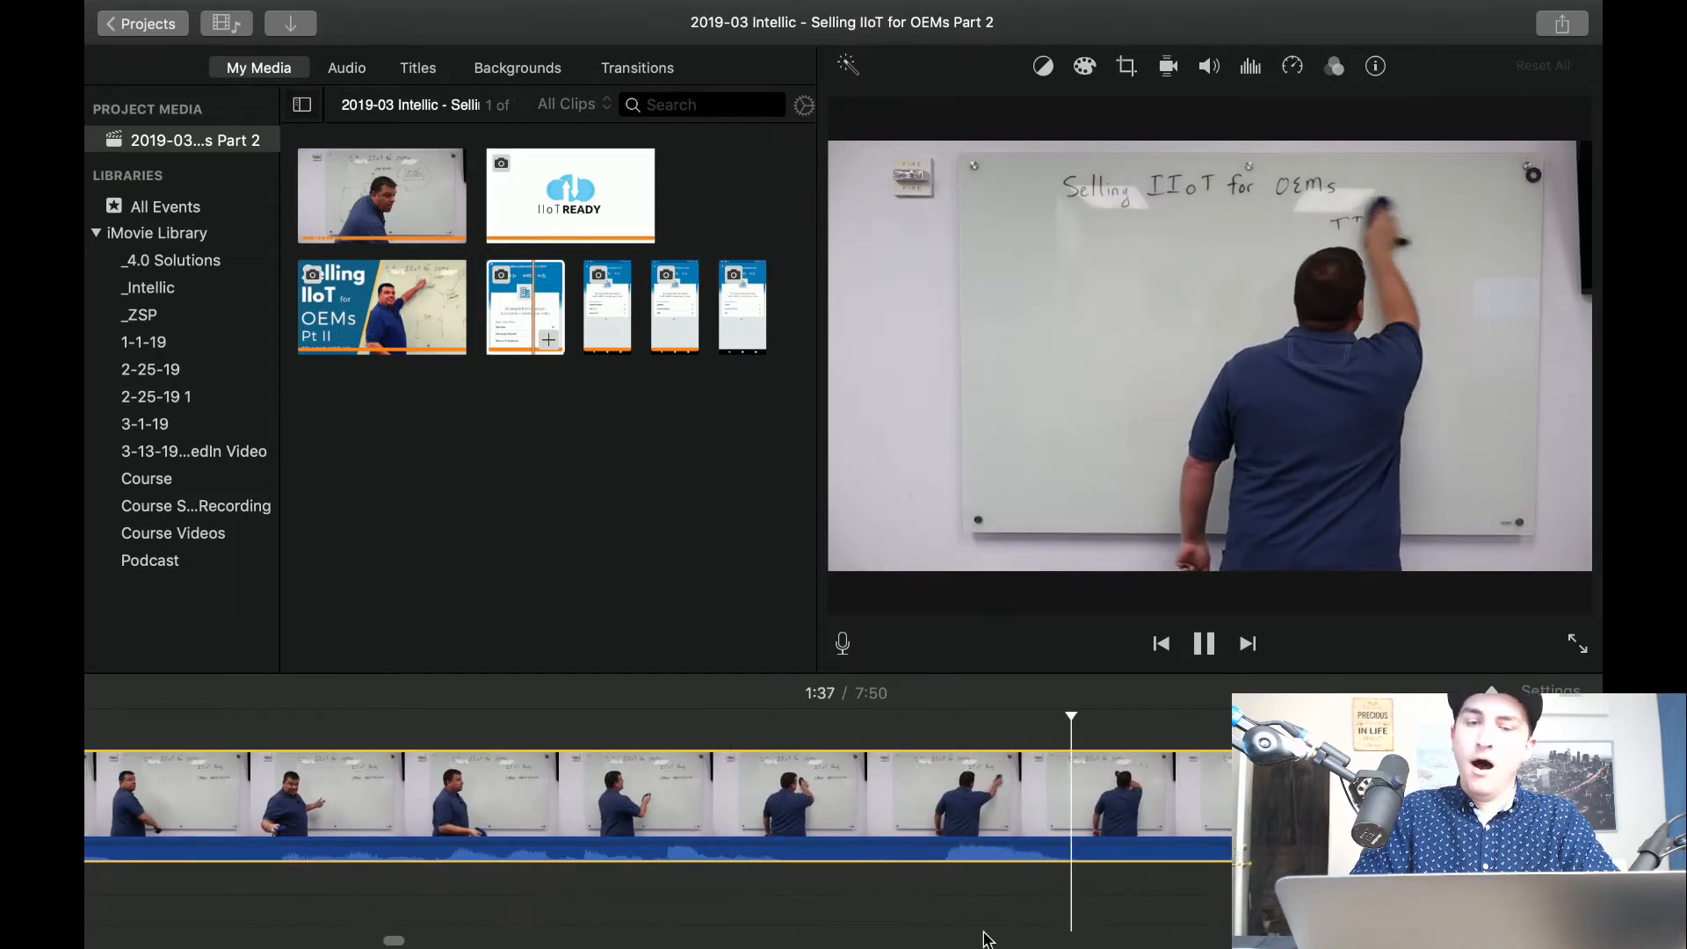
key(space)
key(super+b)
key(space)
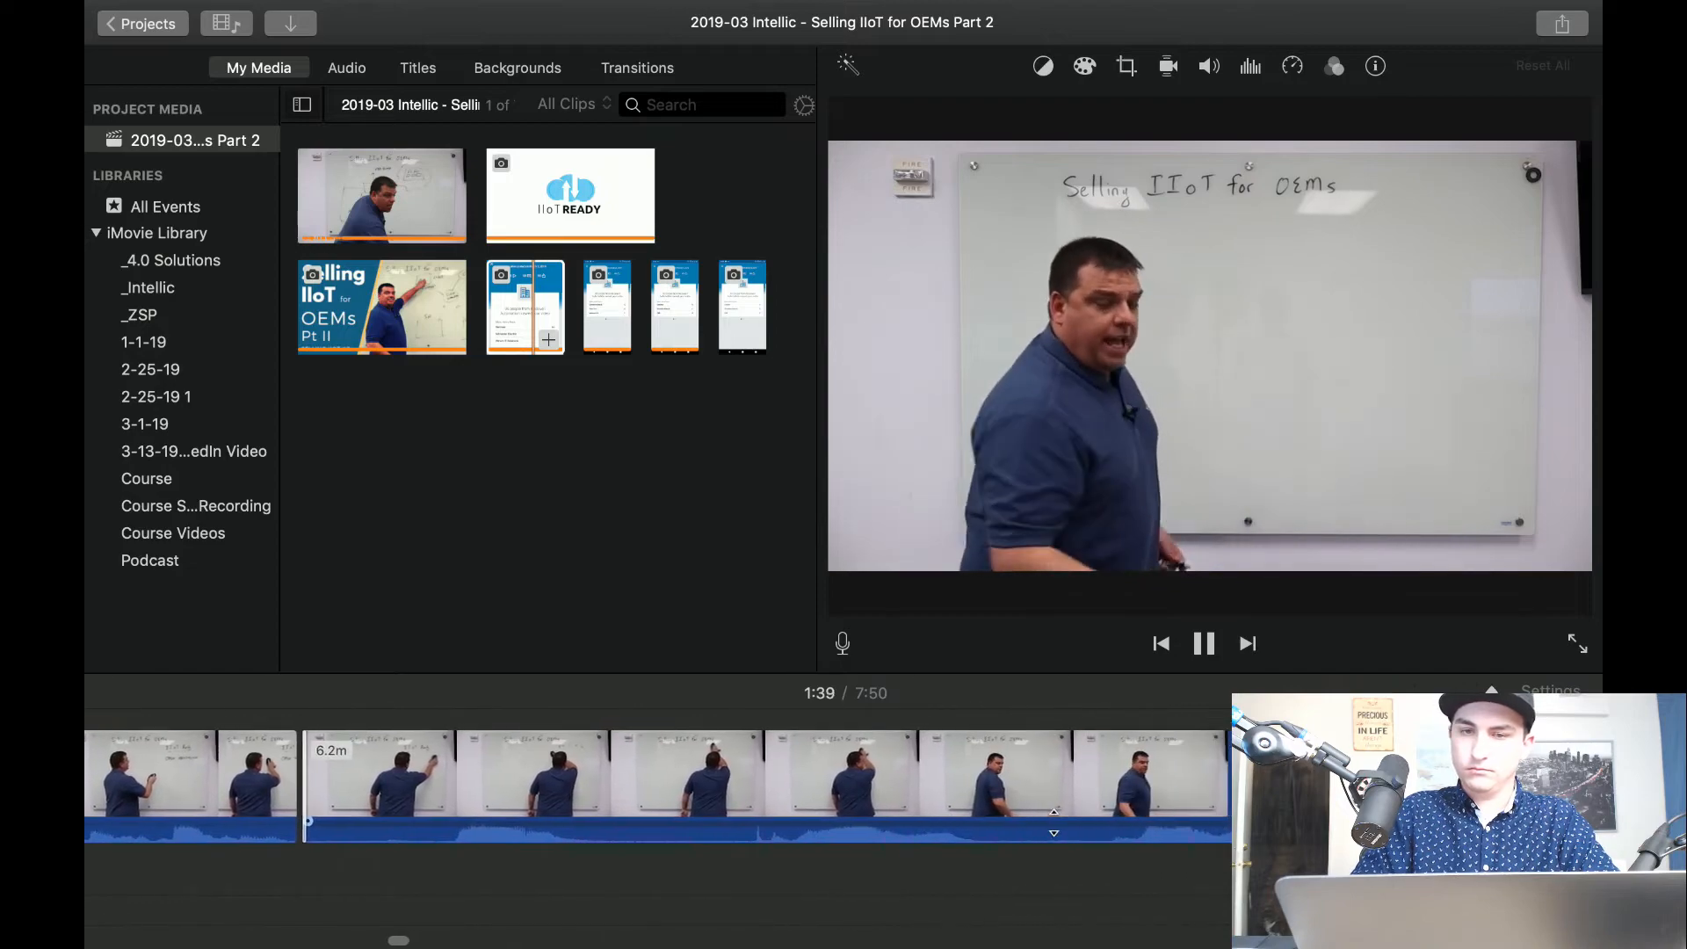
key(space)
key(super+b)
click(1015, 797)
key(Delete)
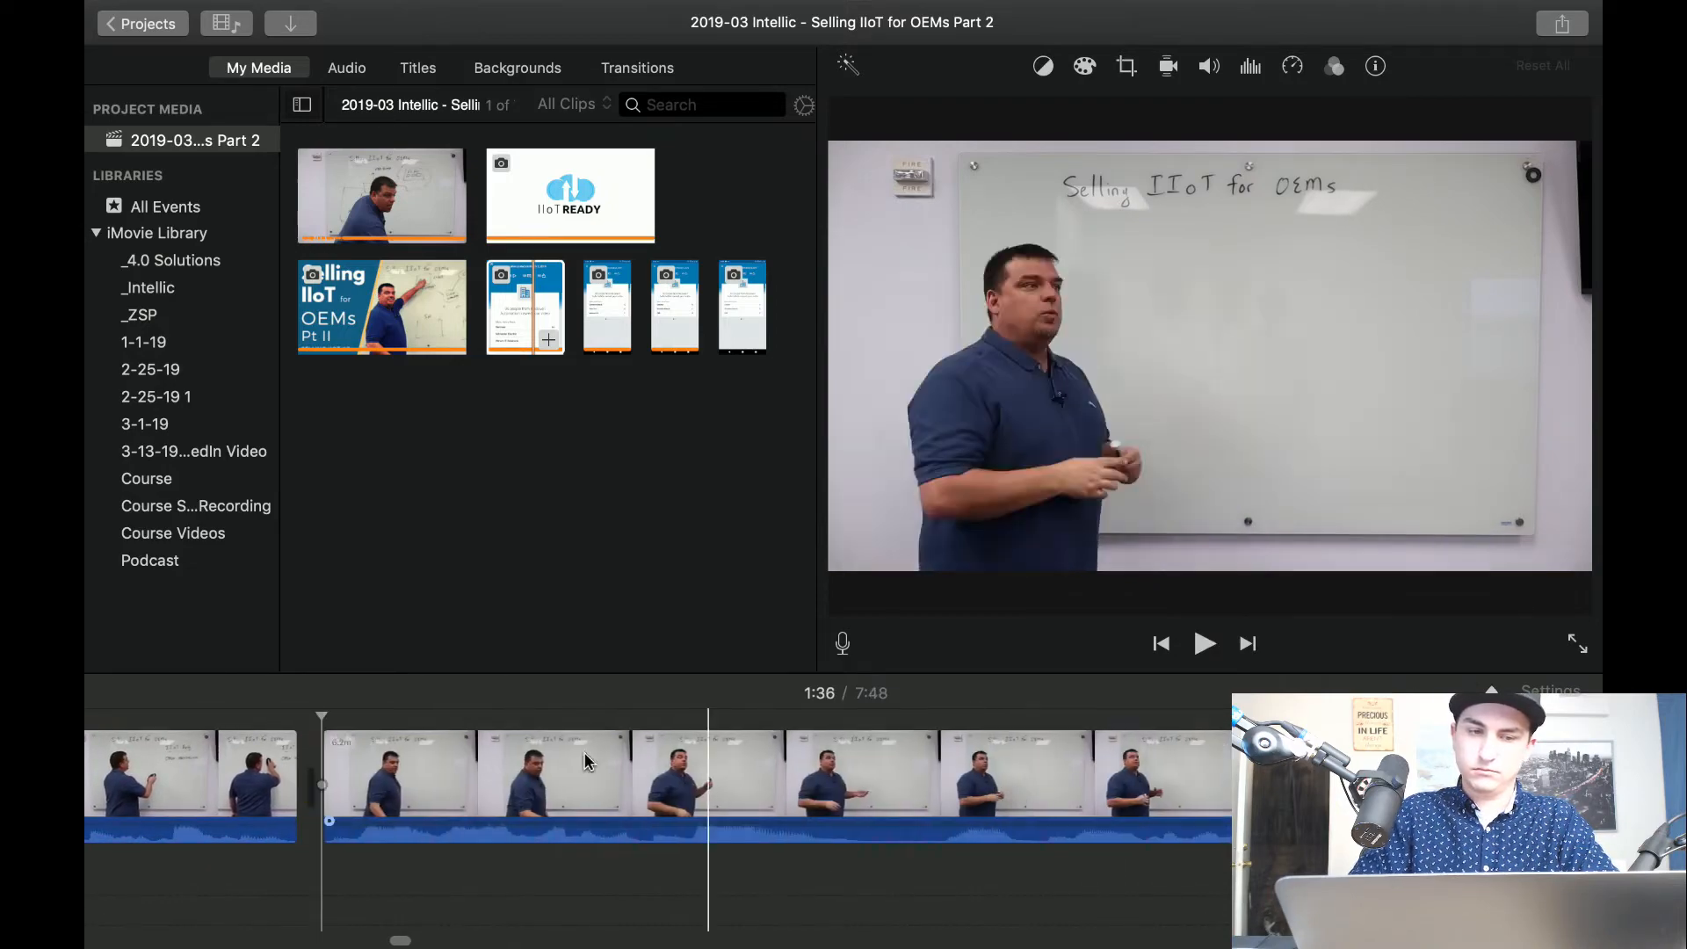
Play back across the new cut, and undo its deletion and both splits.
key(space)
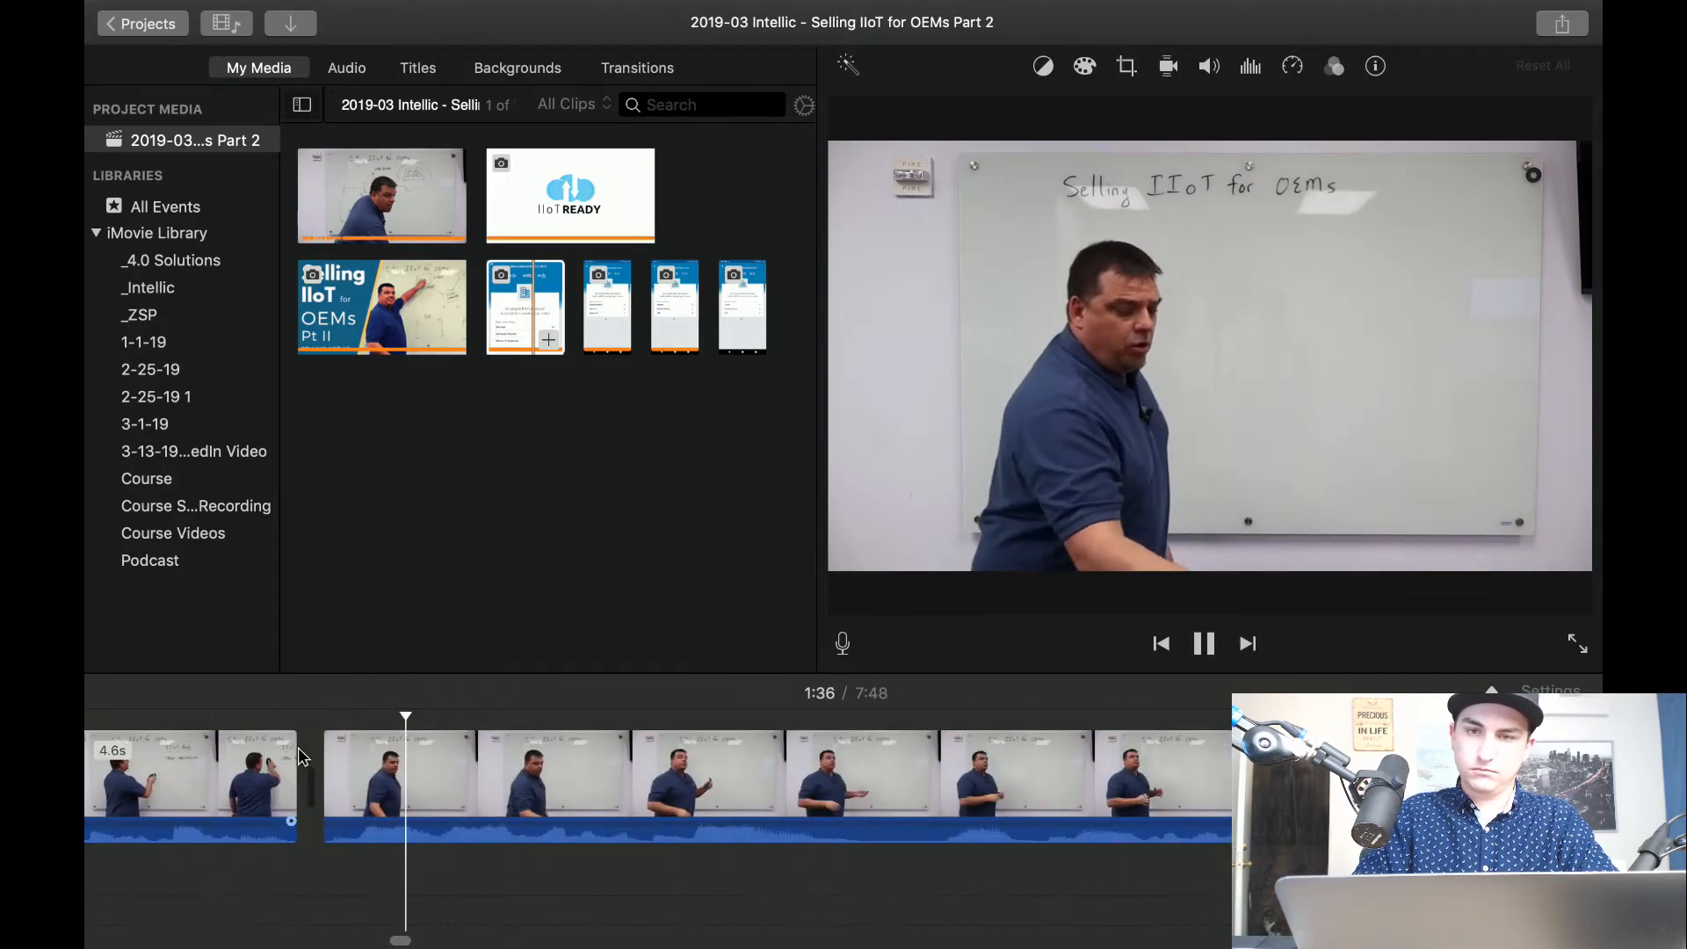
click(531, 766)
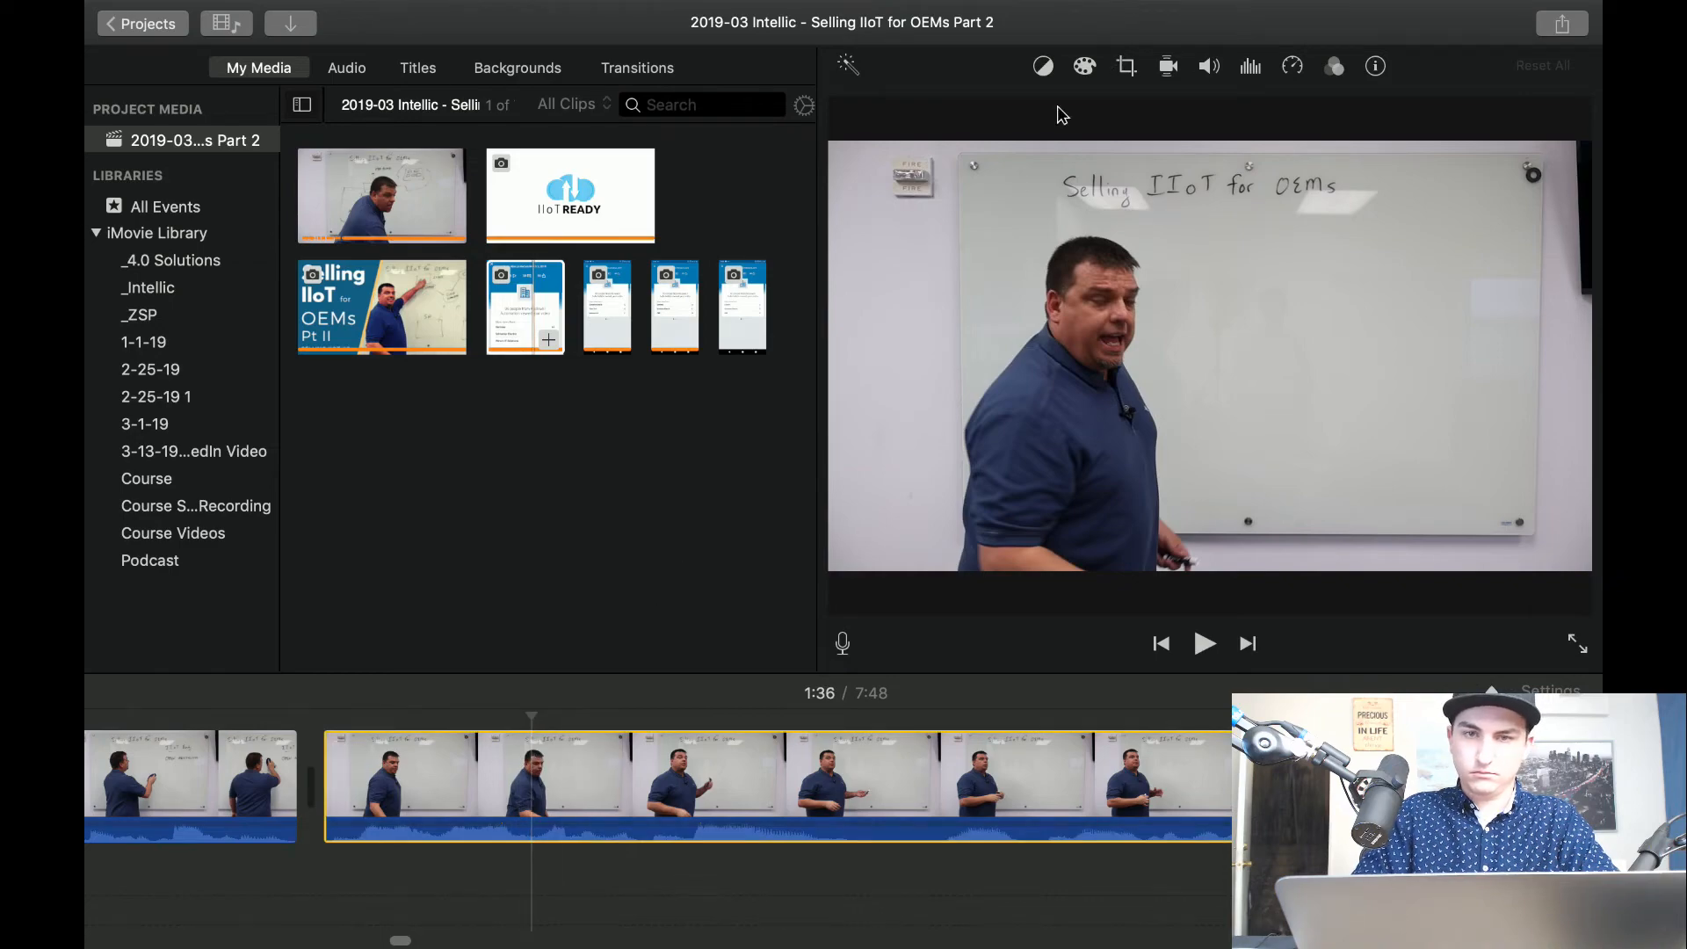
key(super+z)
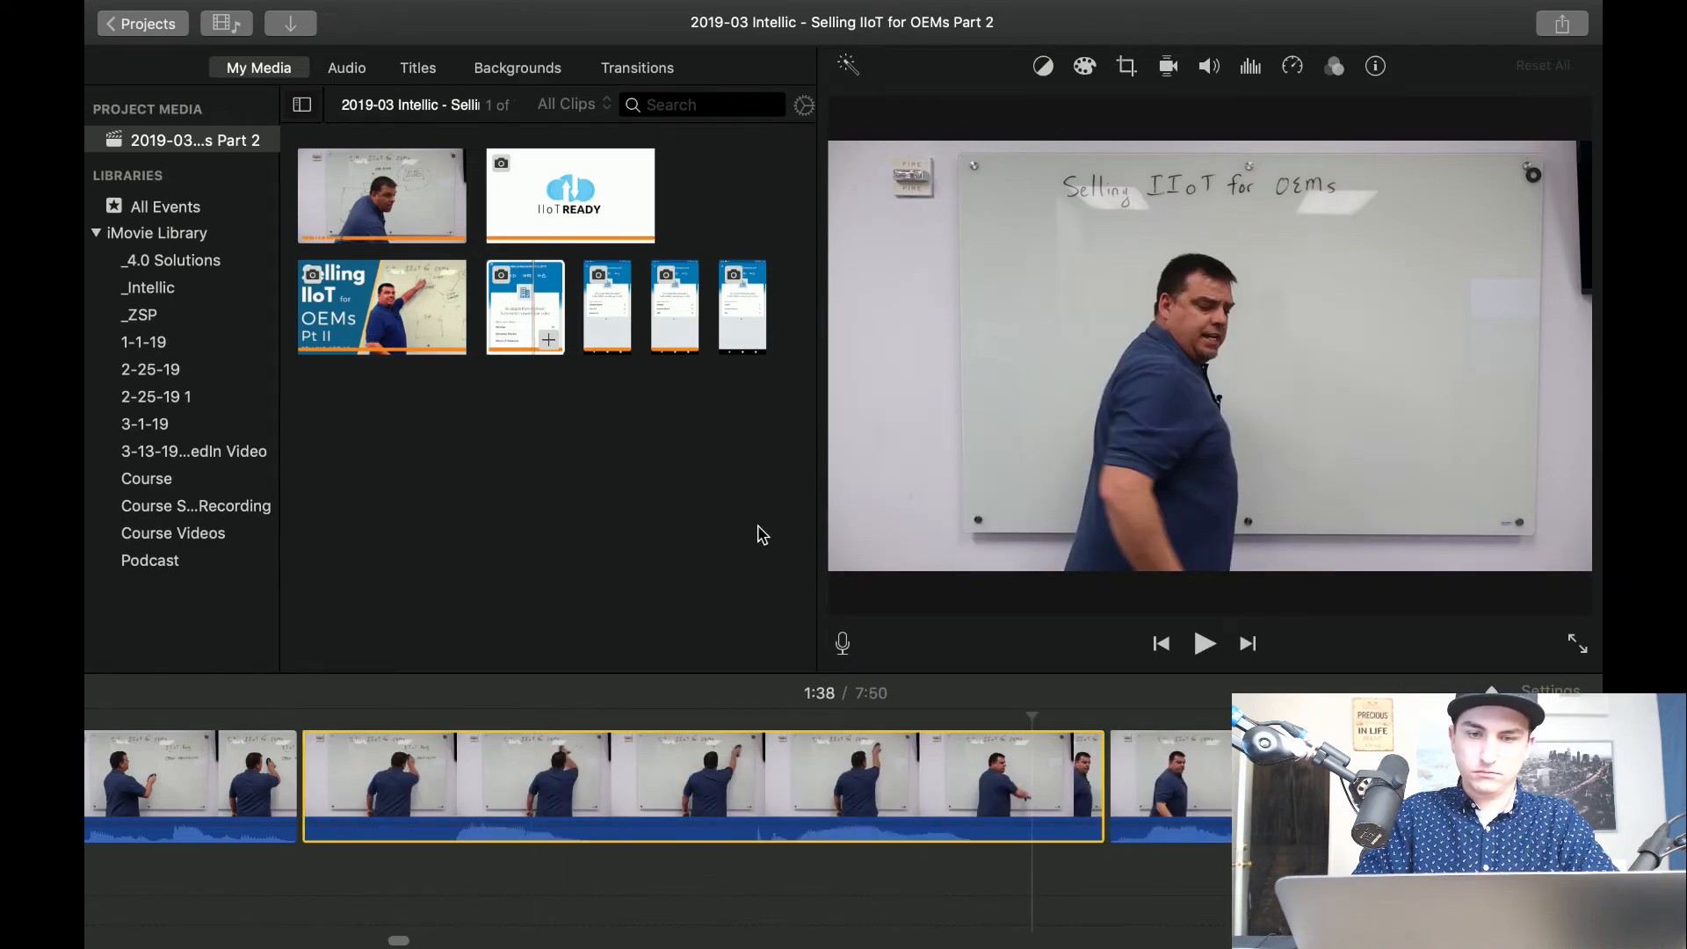
key(super+z)
key(super+z)
Play on until the presenter faces the camera and split the clip at about 1:40.
key(space)
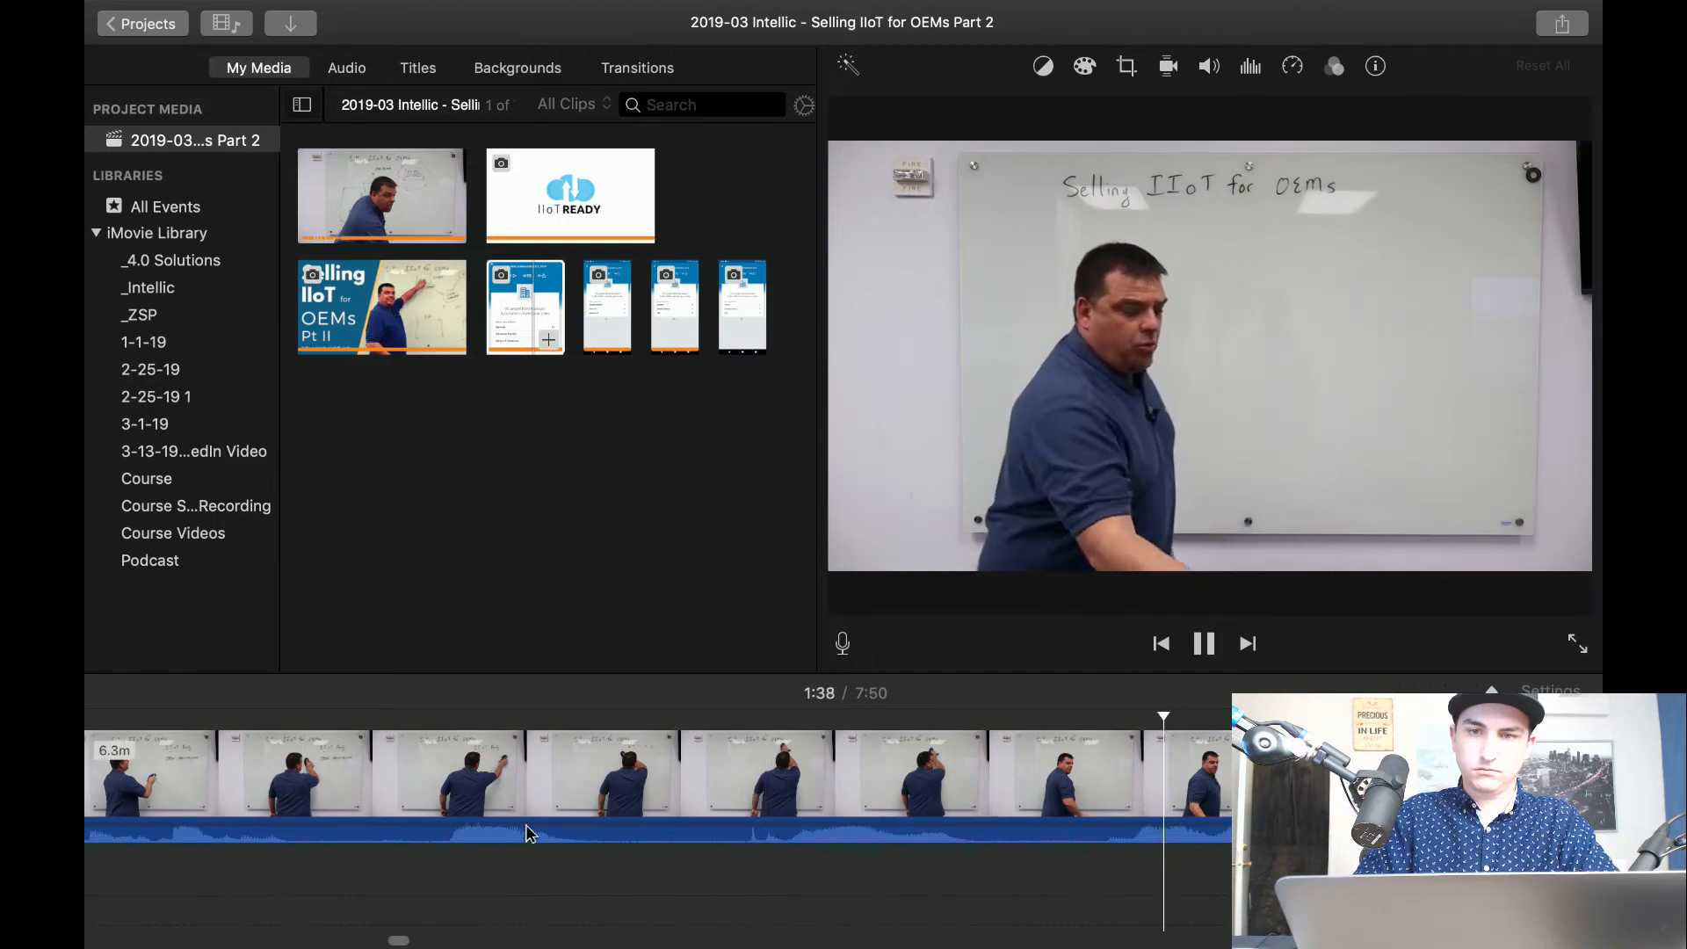
scroll(711, 847, right, 5)
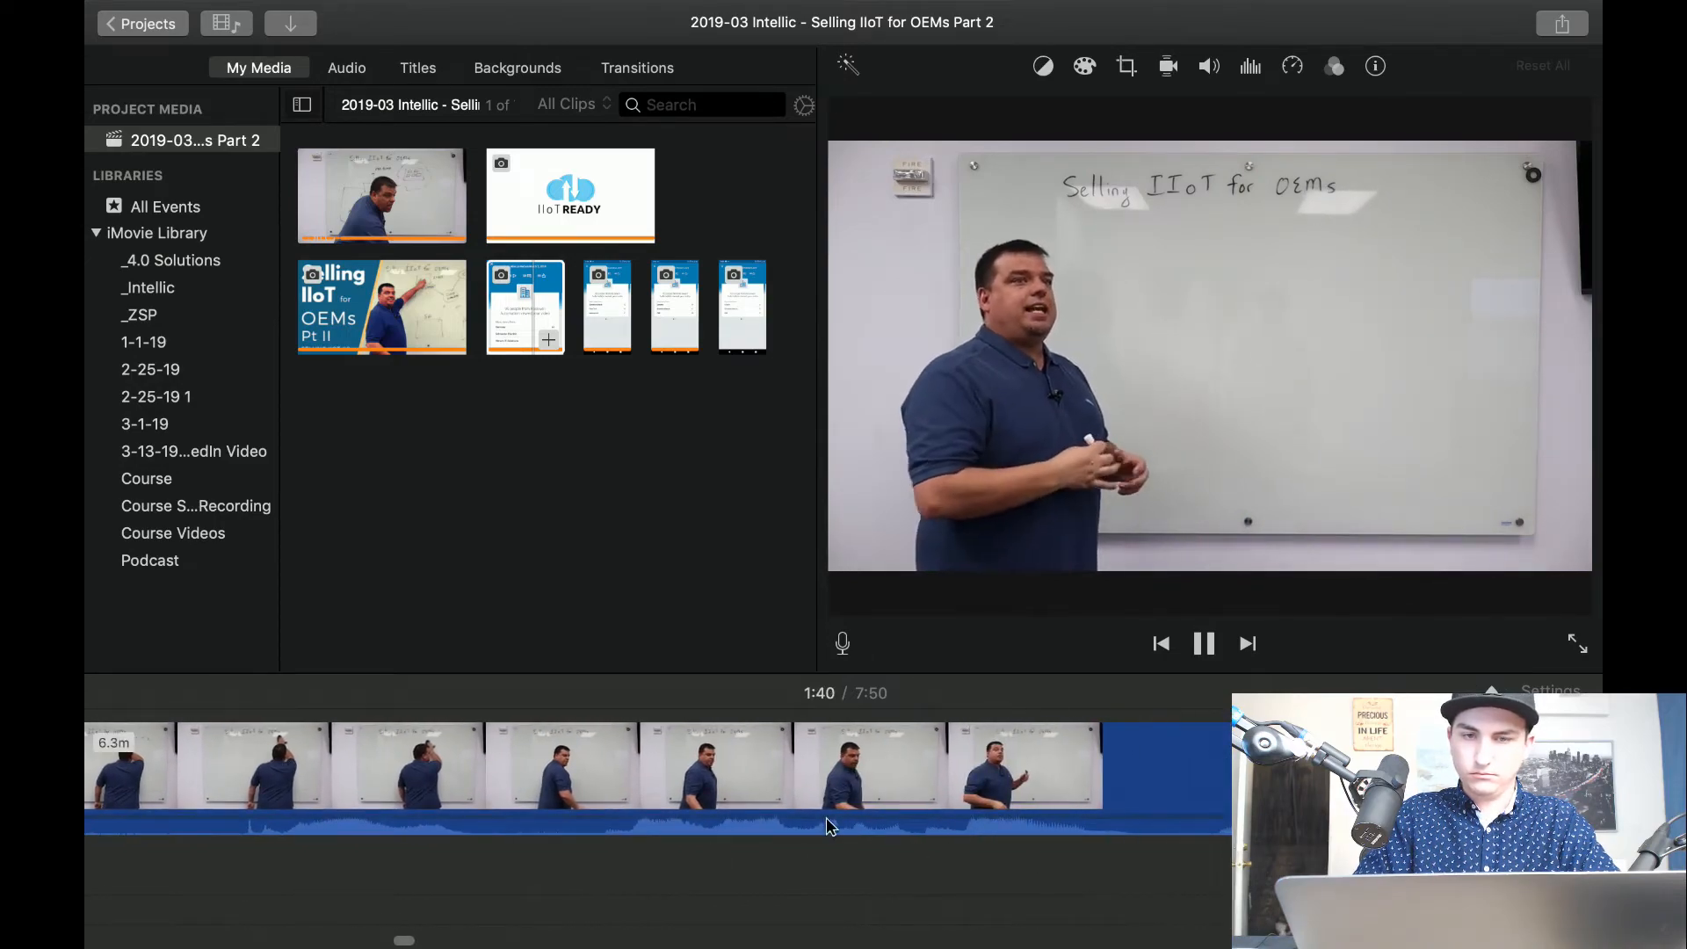
key(space)
key(space)
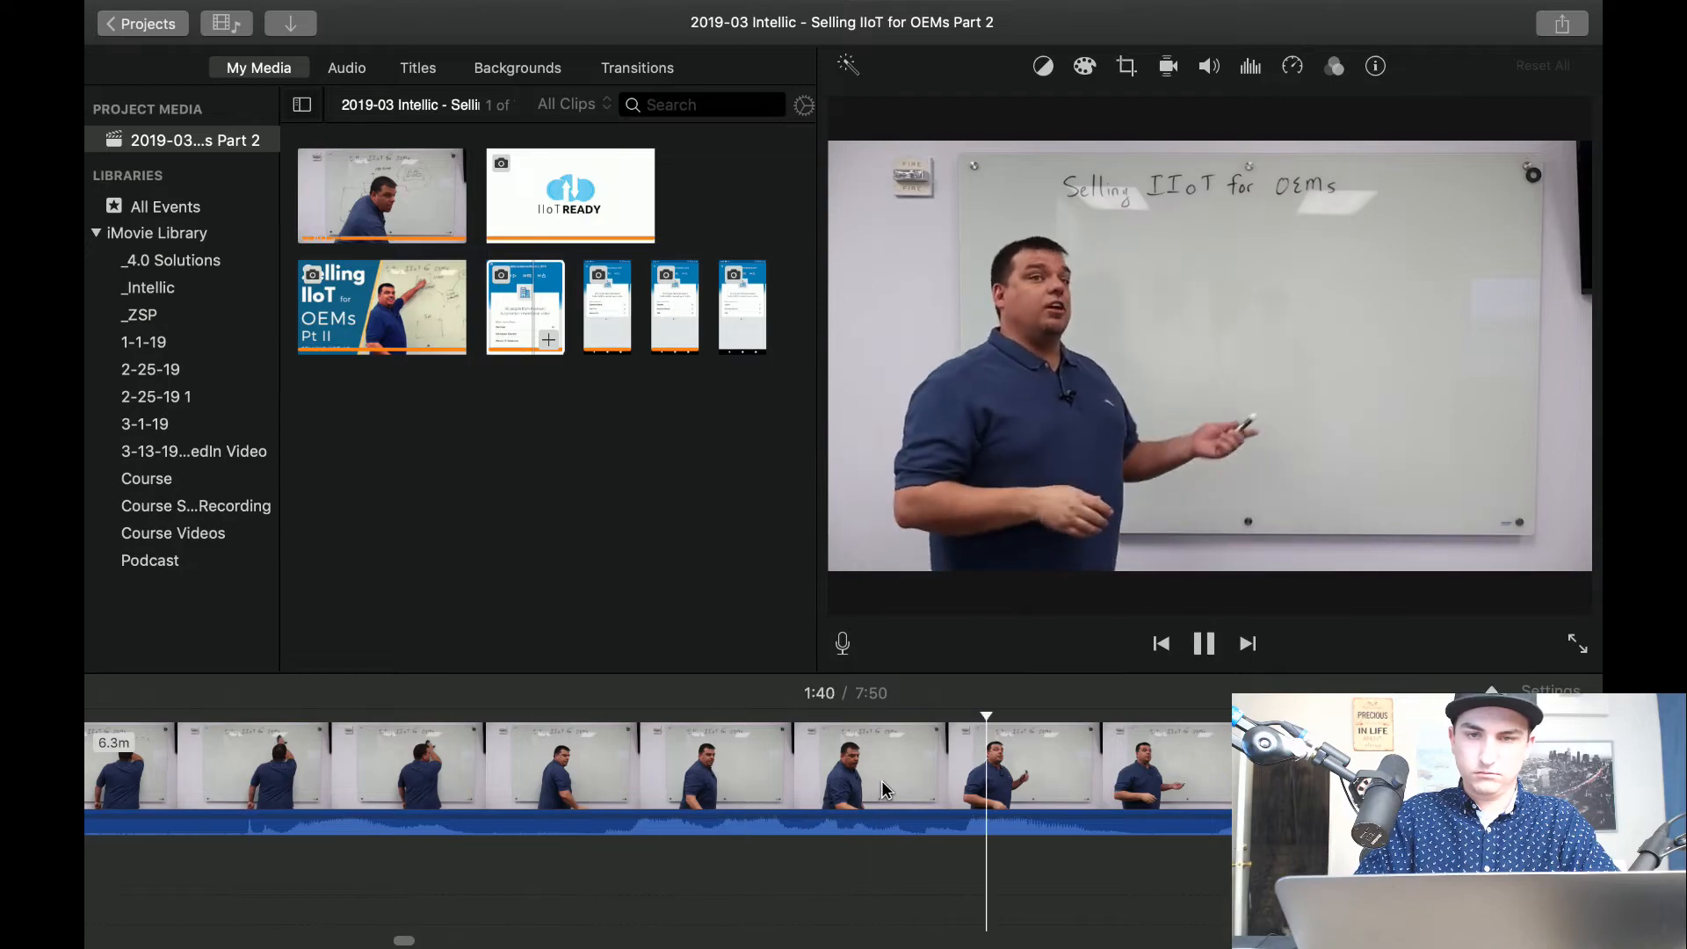
key(space)
key(super+b)
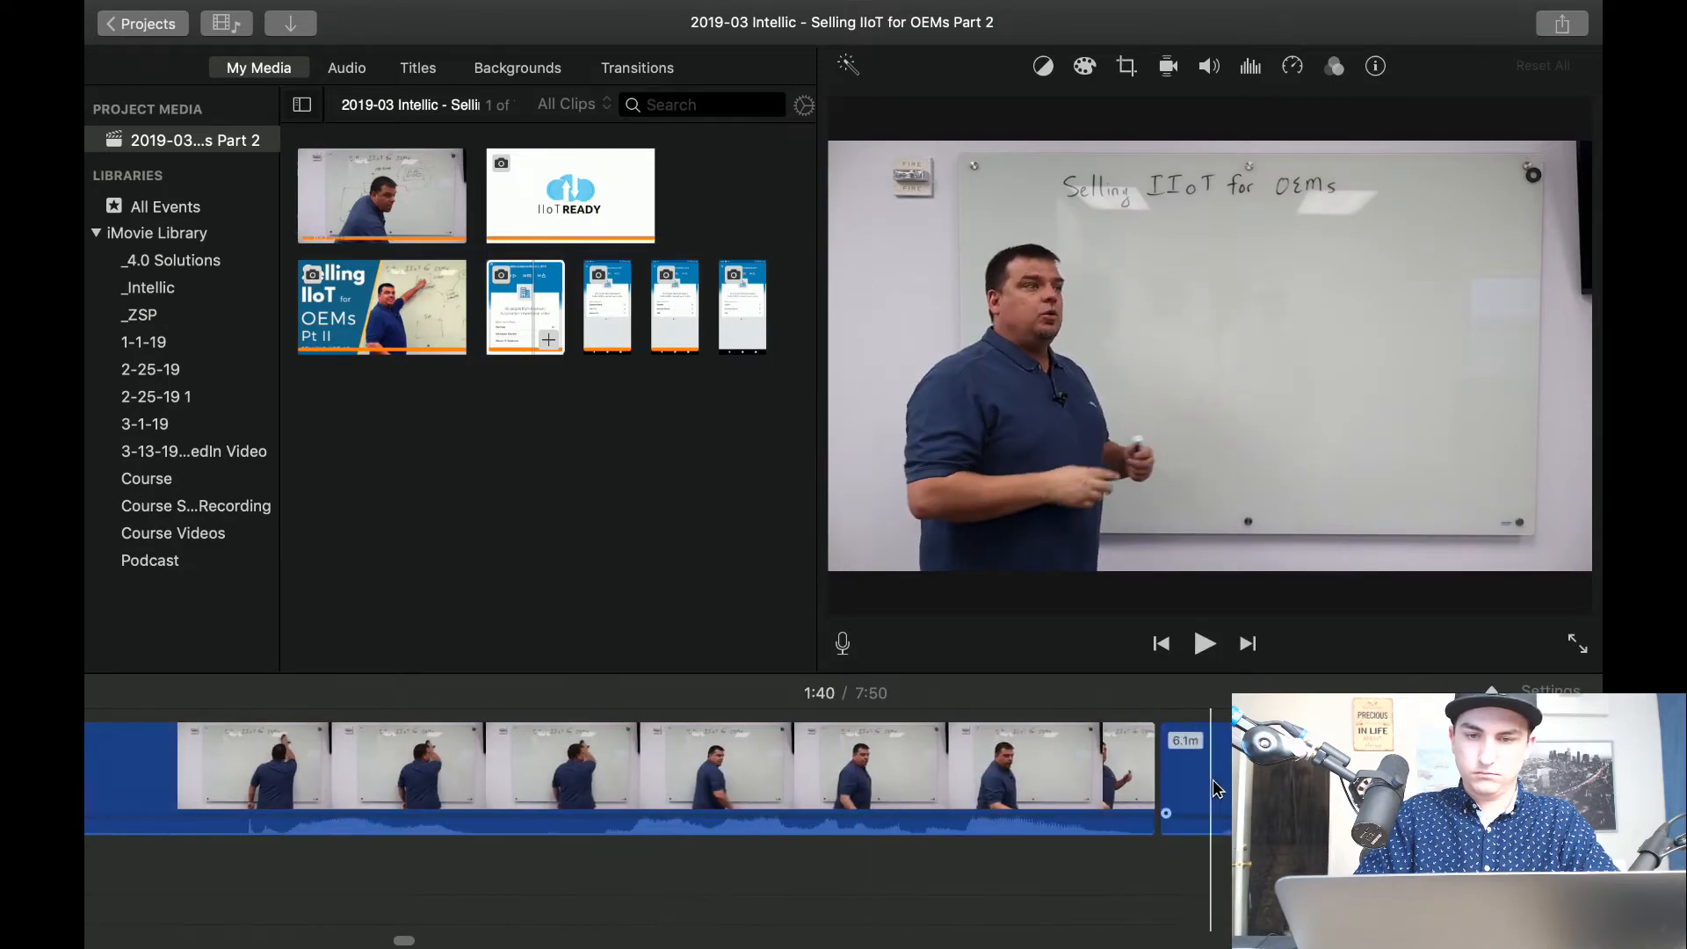
Apply Crop to Fill to the clip after the 1:40 split, framing the presenter and the middle of the whiteboard.
click(1133, 72)
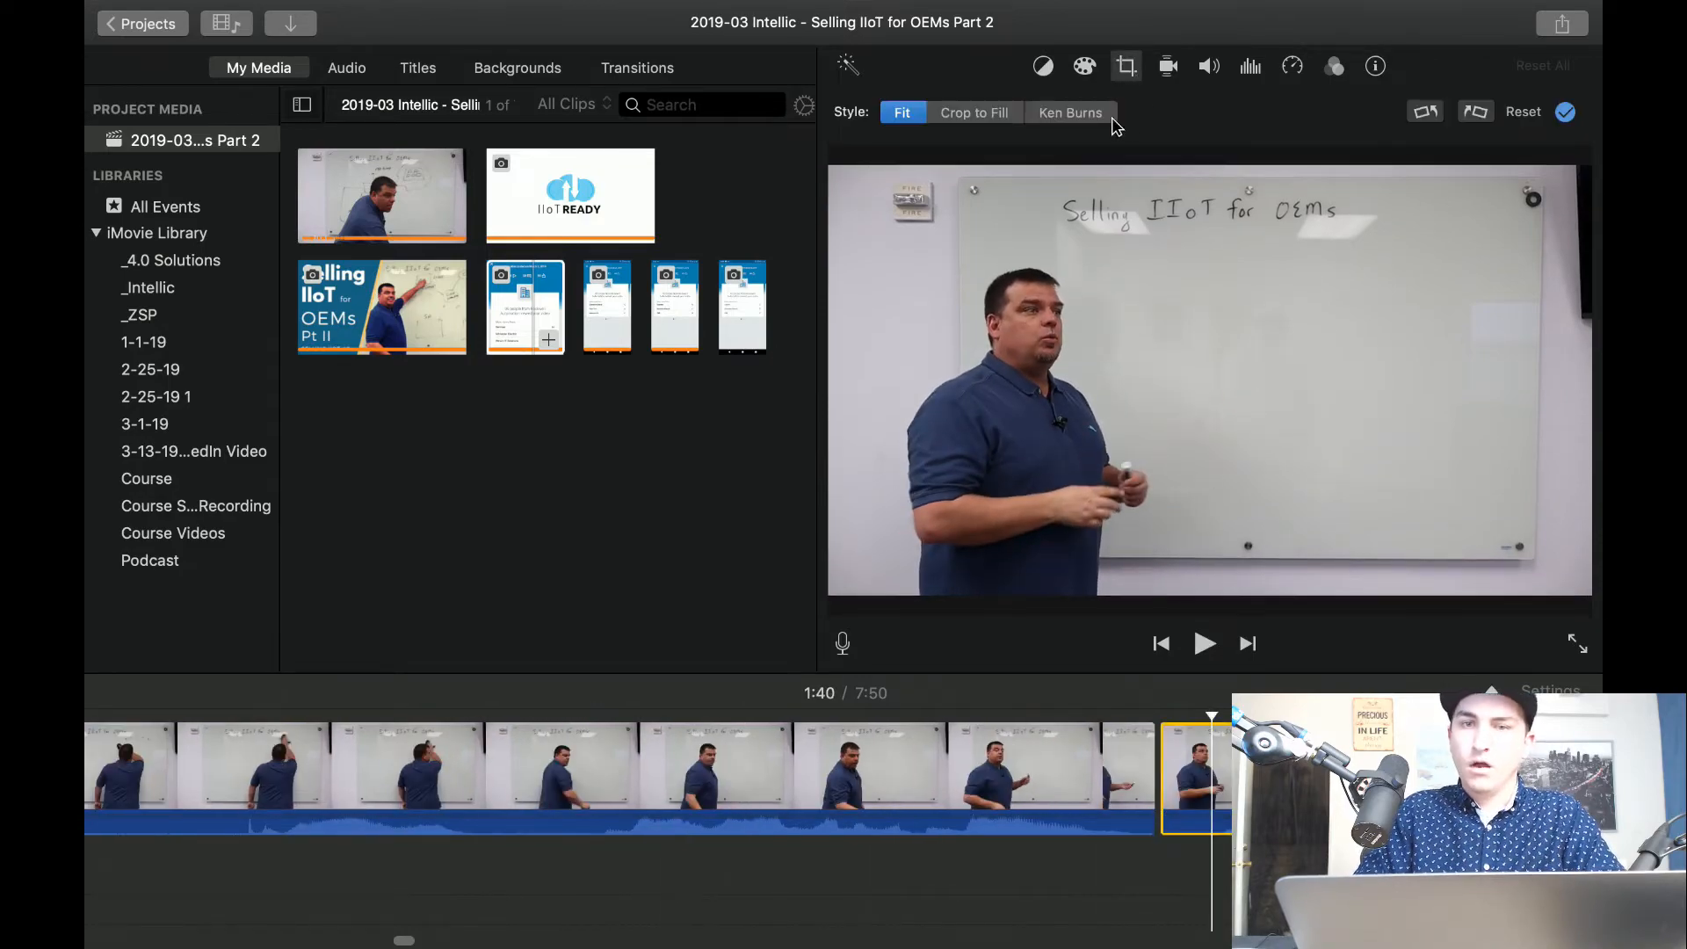
click(967, 109)
drag(1492, 225, 1276, 340)
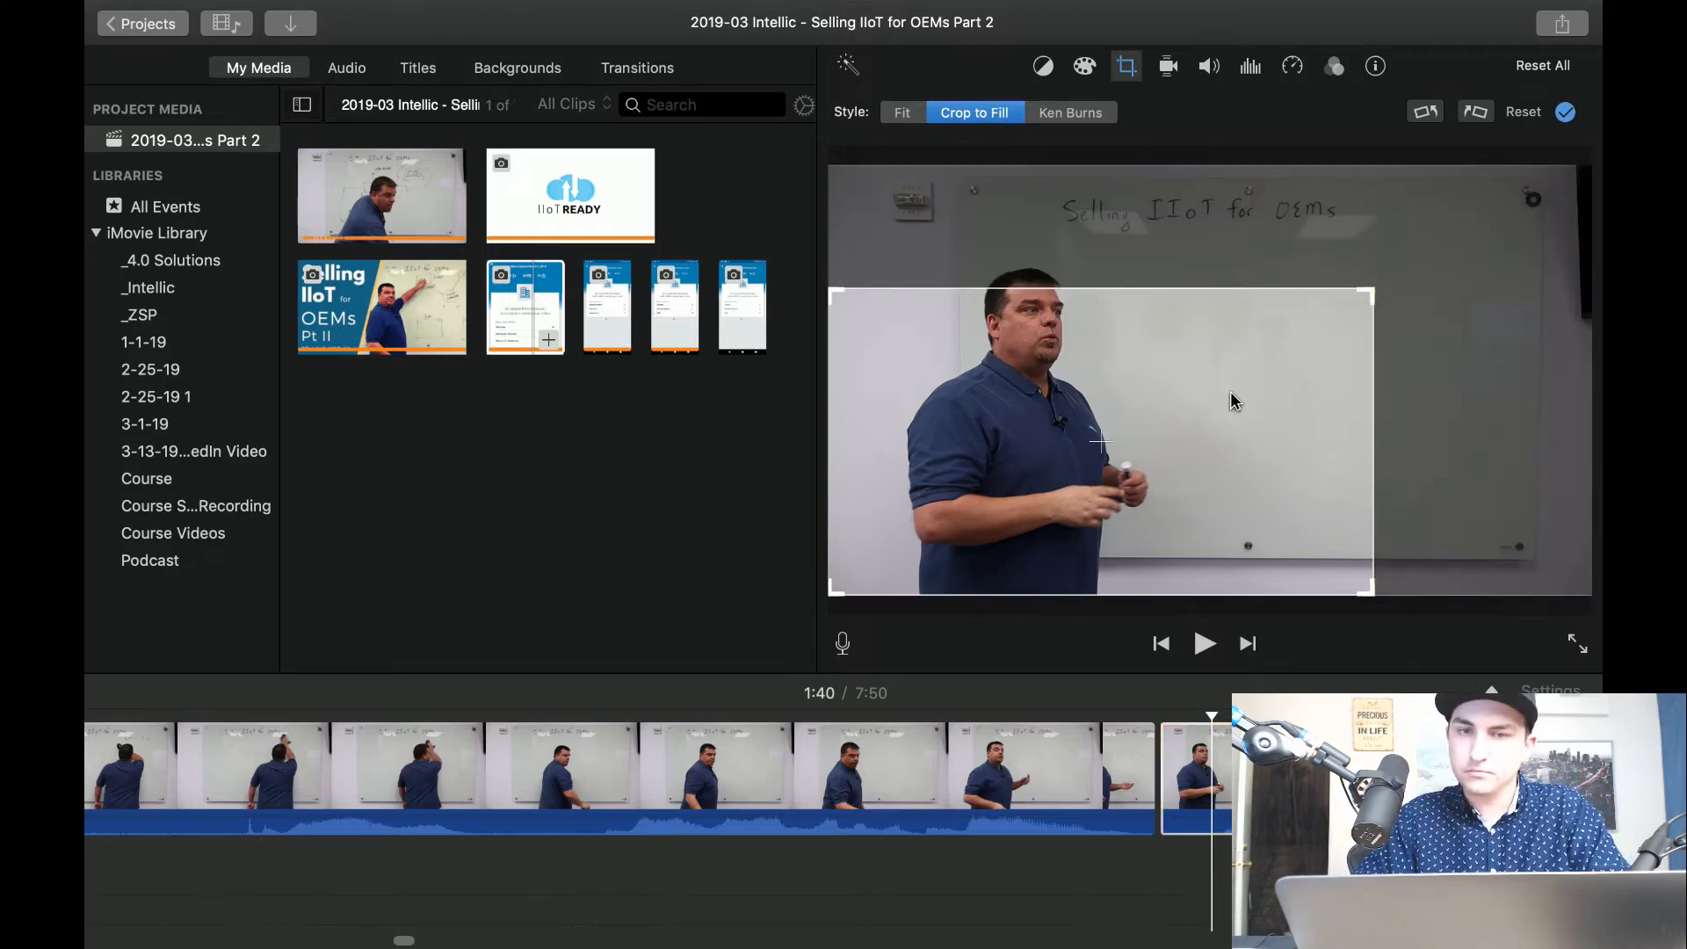
drag(1232, 395, 1263, 358)
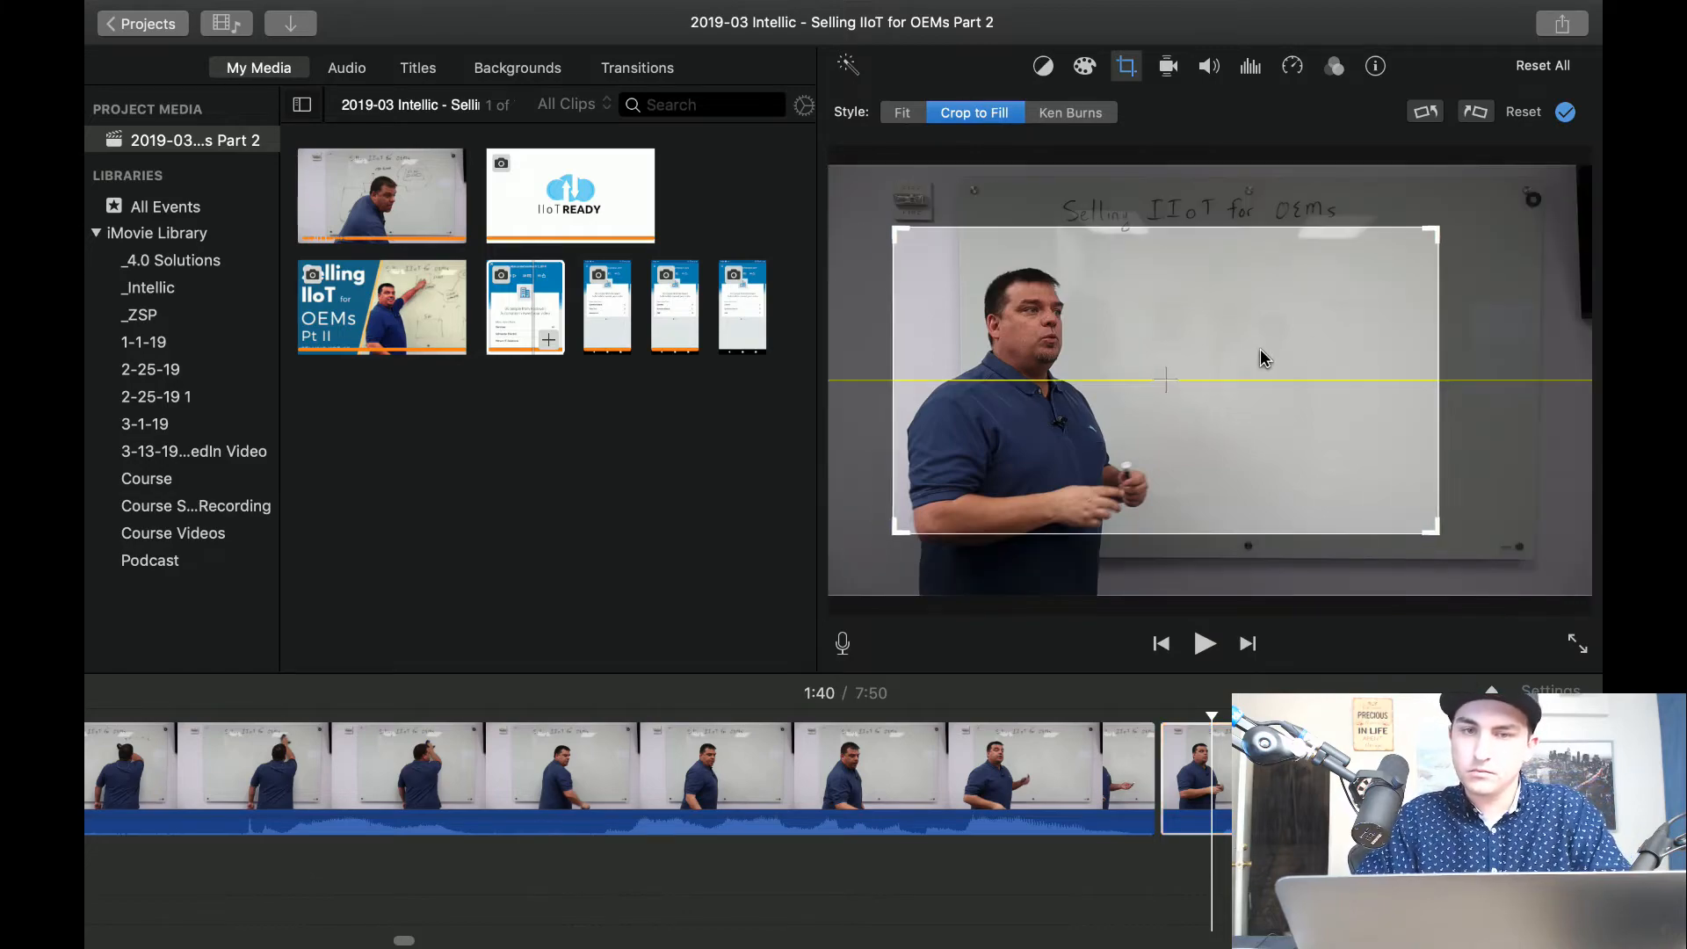
Play through the close-up section and split it at about 2:09, where the presenter draws the box.
click(534, 734)
key(space)
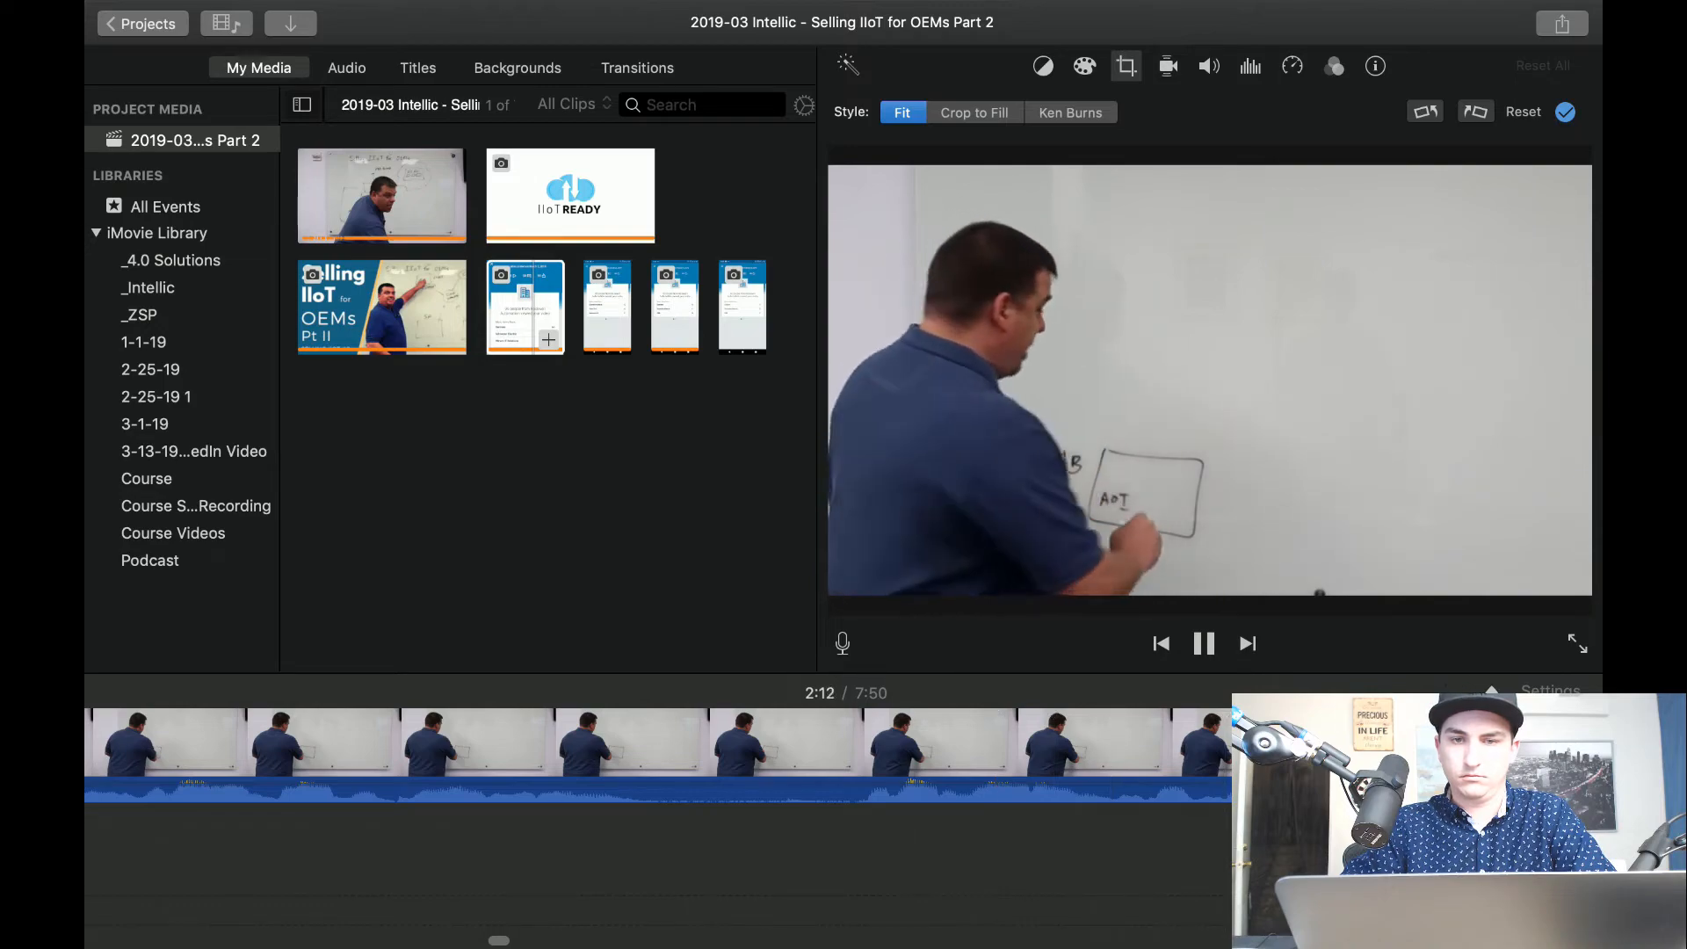
key(space)
scroll(810, 868, right, 7)
scroll(809, 869, left, 5)
click(505, 765)
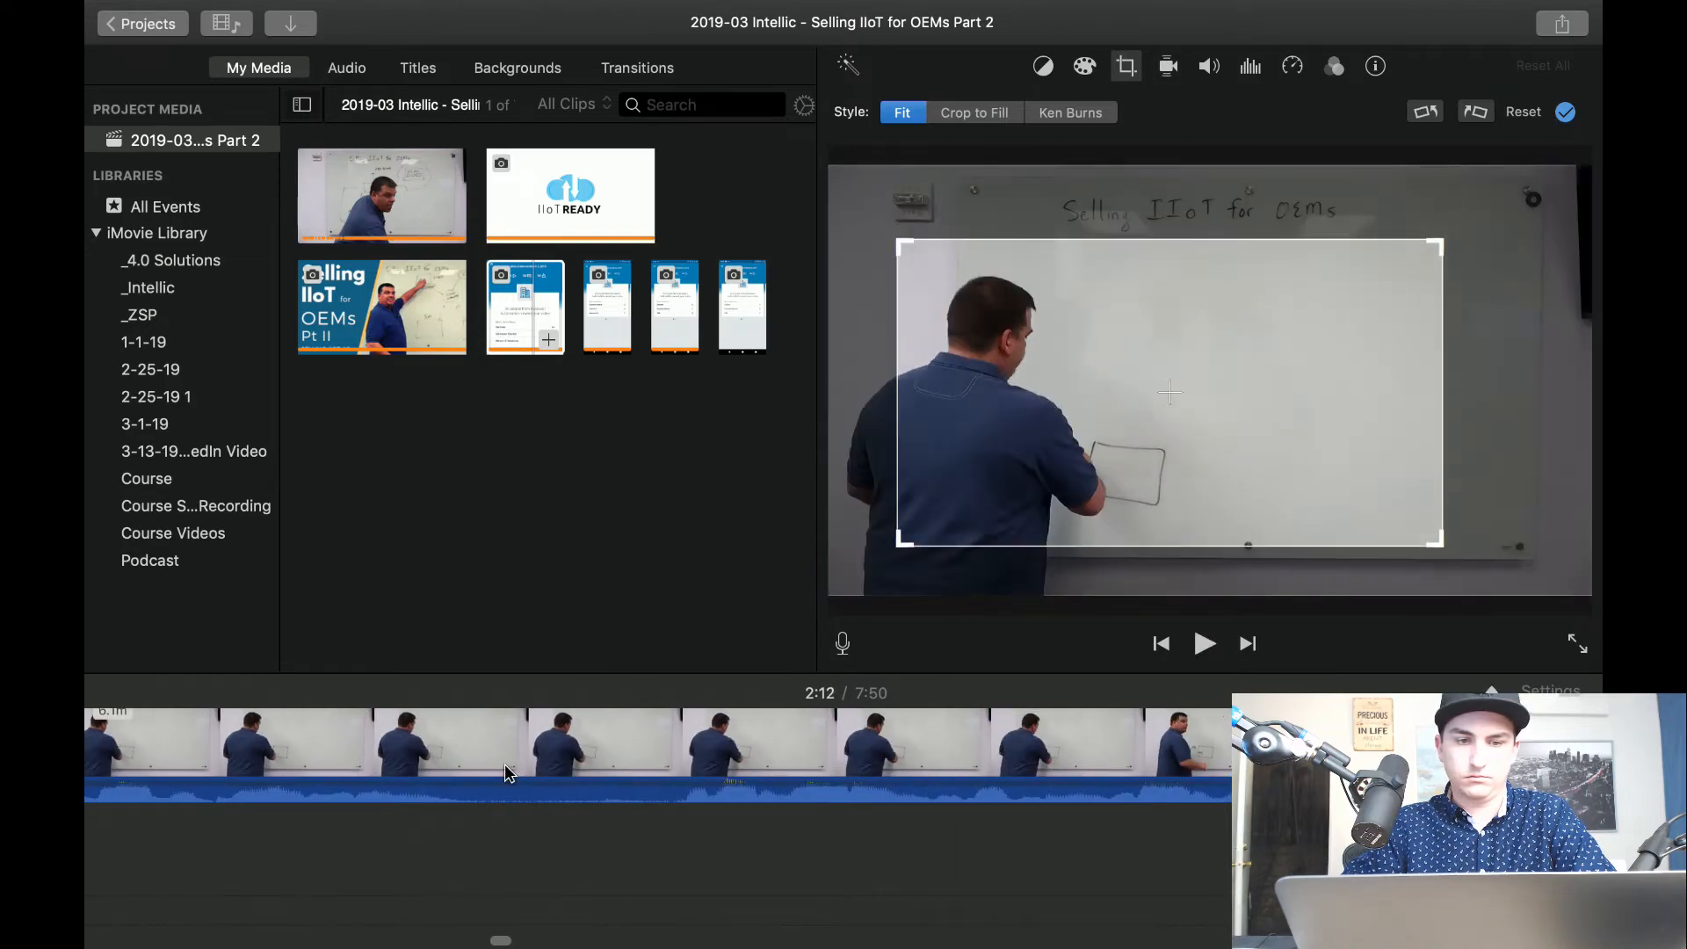
key(super+b)
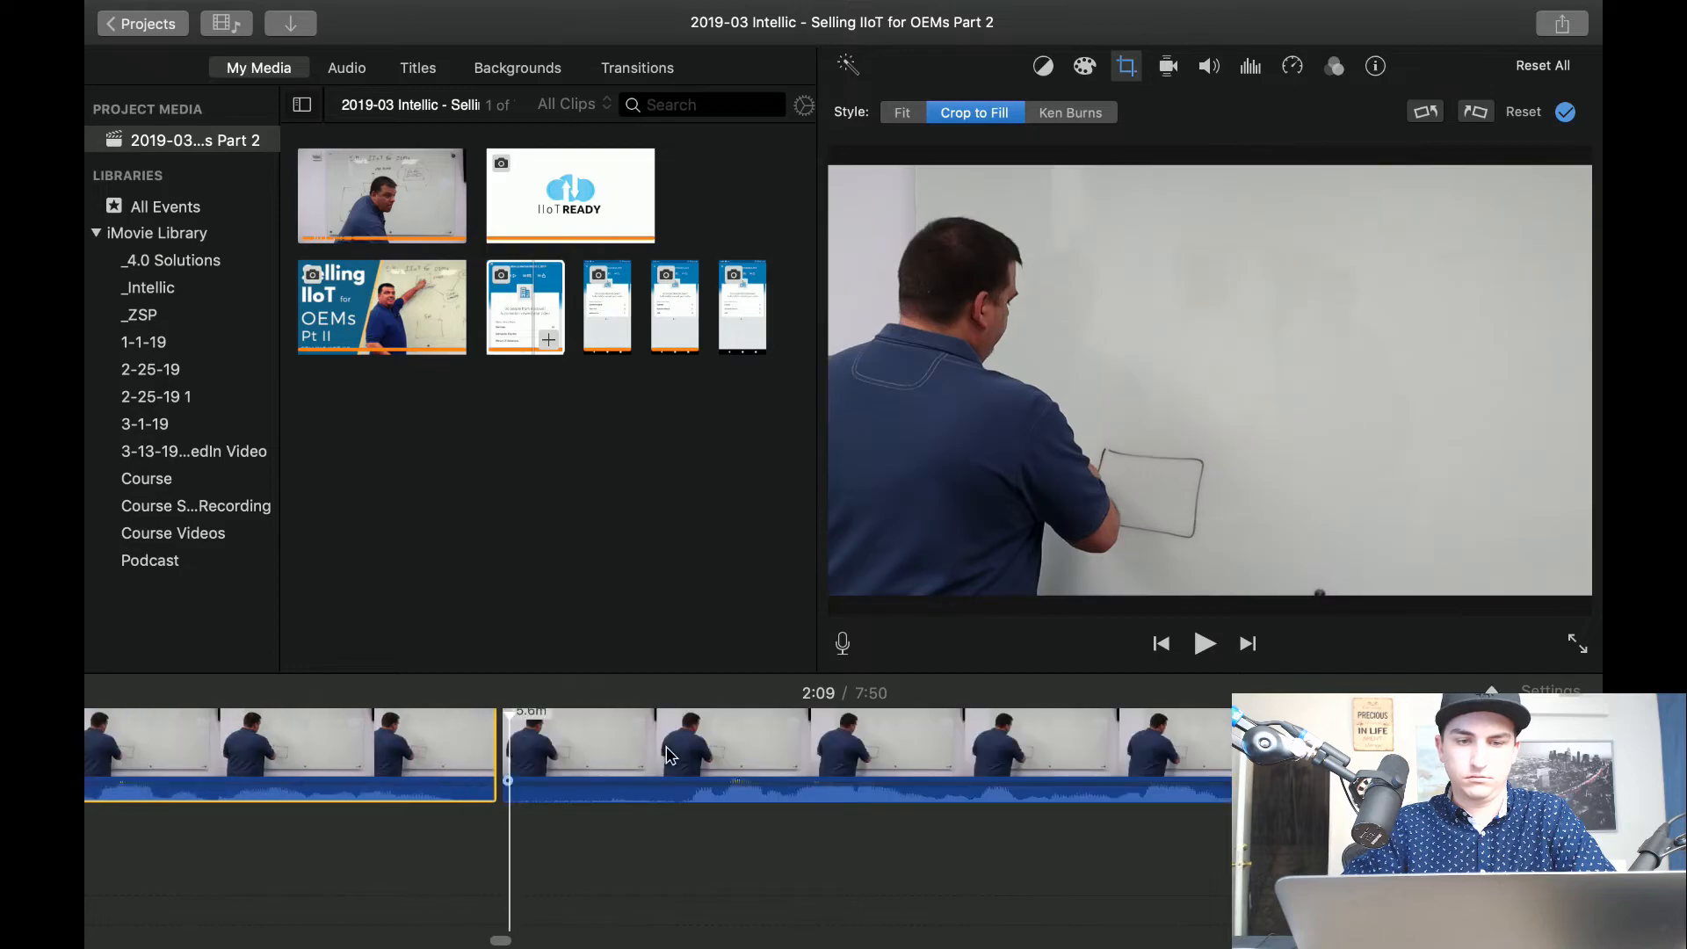
Try to cut out a short segment of the box drawing just after the 2:09 split.
click(673, 752)
key(super+b)
click(580, 759)
key(Delete)
click(580, 756)
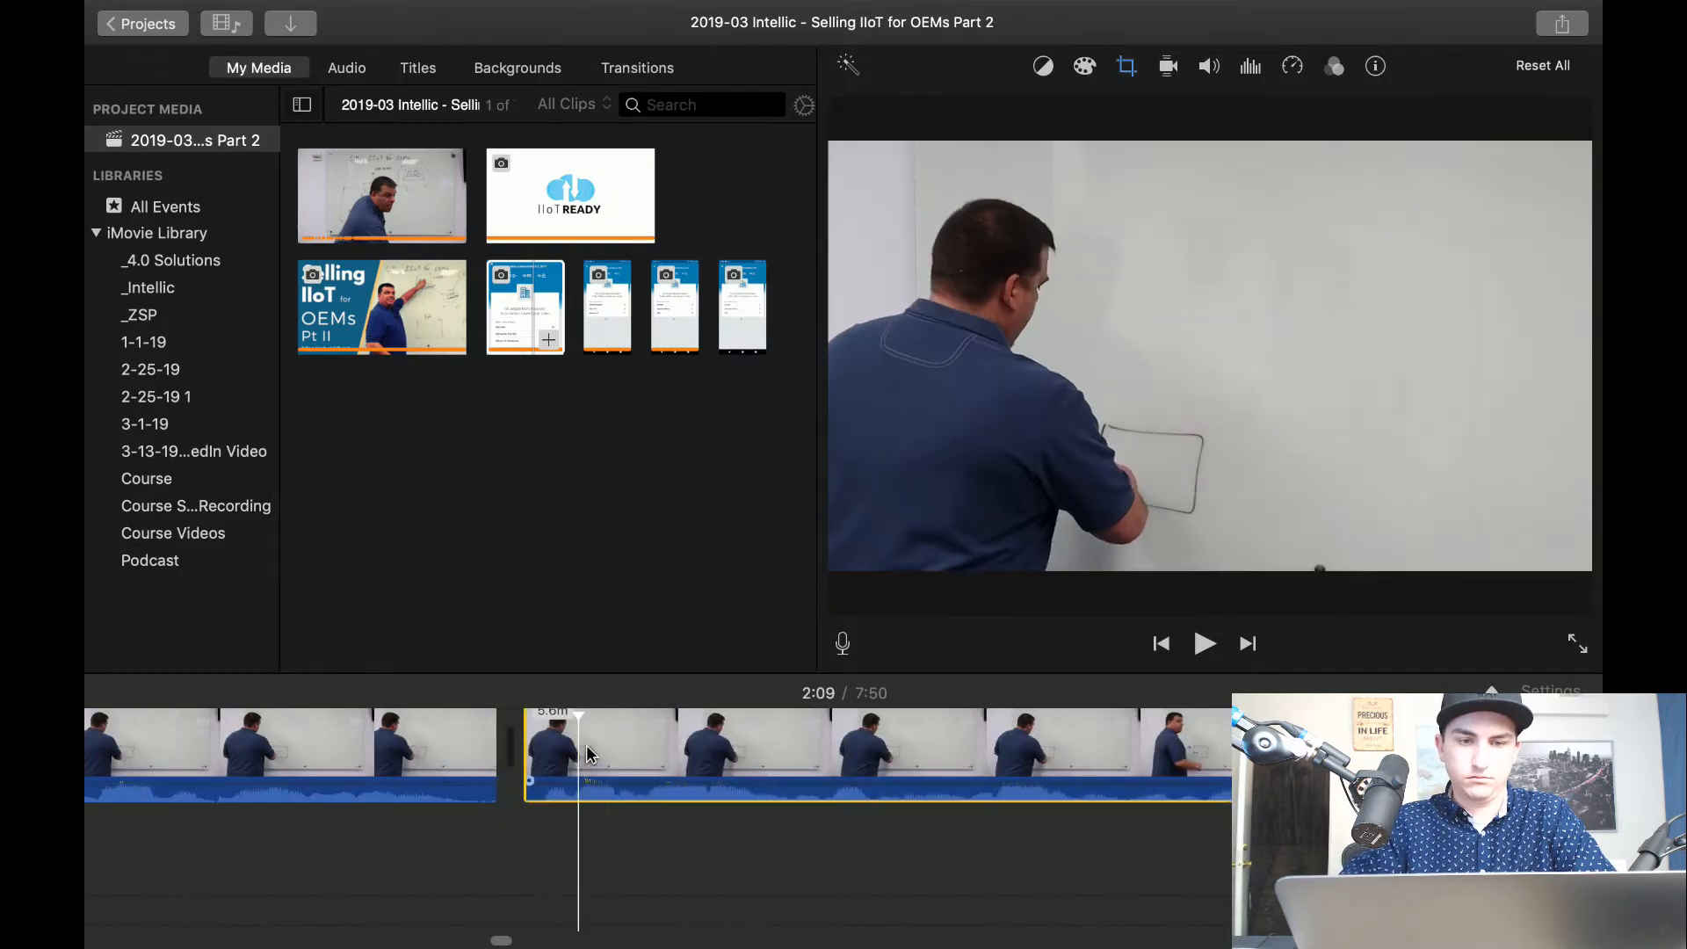
Try shifting the following clip's crop frame toward the presenter, and play back the cut.
click(1128, 66)
drag(1096, 343, 1053, 342)
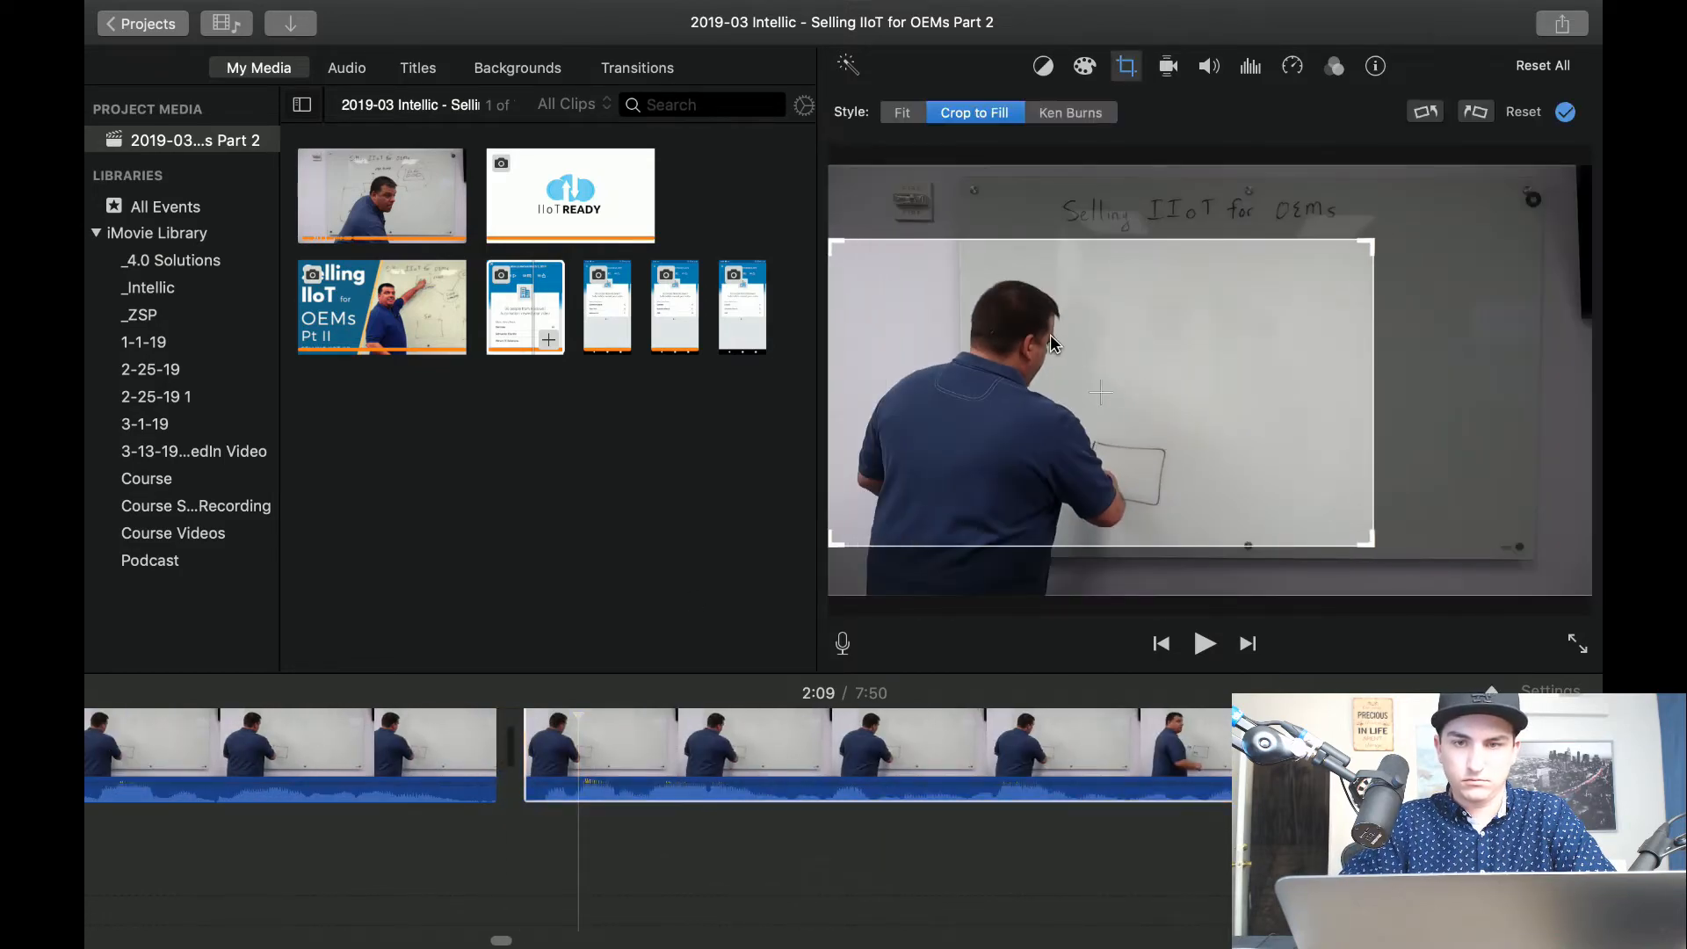
click(365, 808)
key(space)
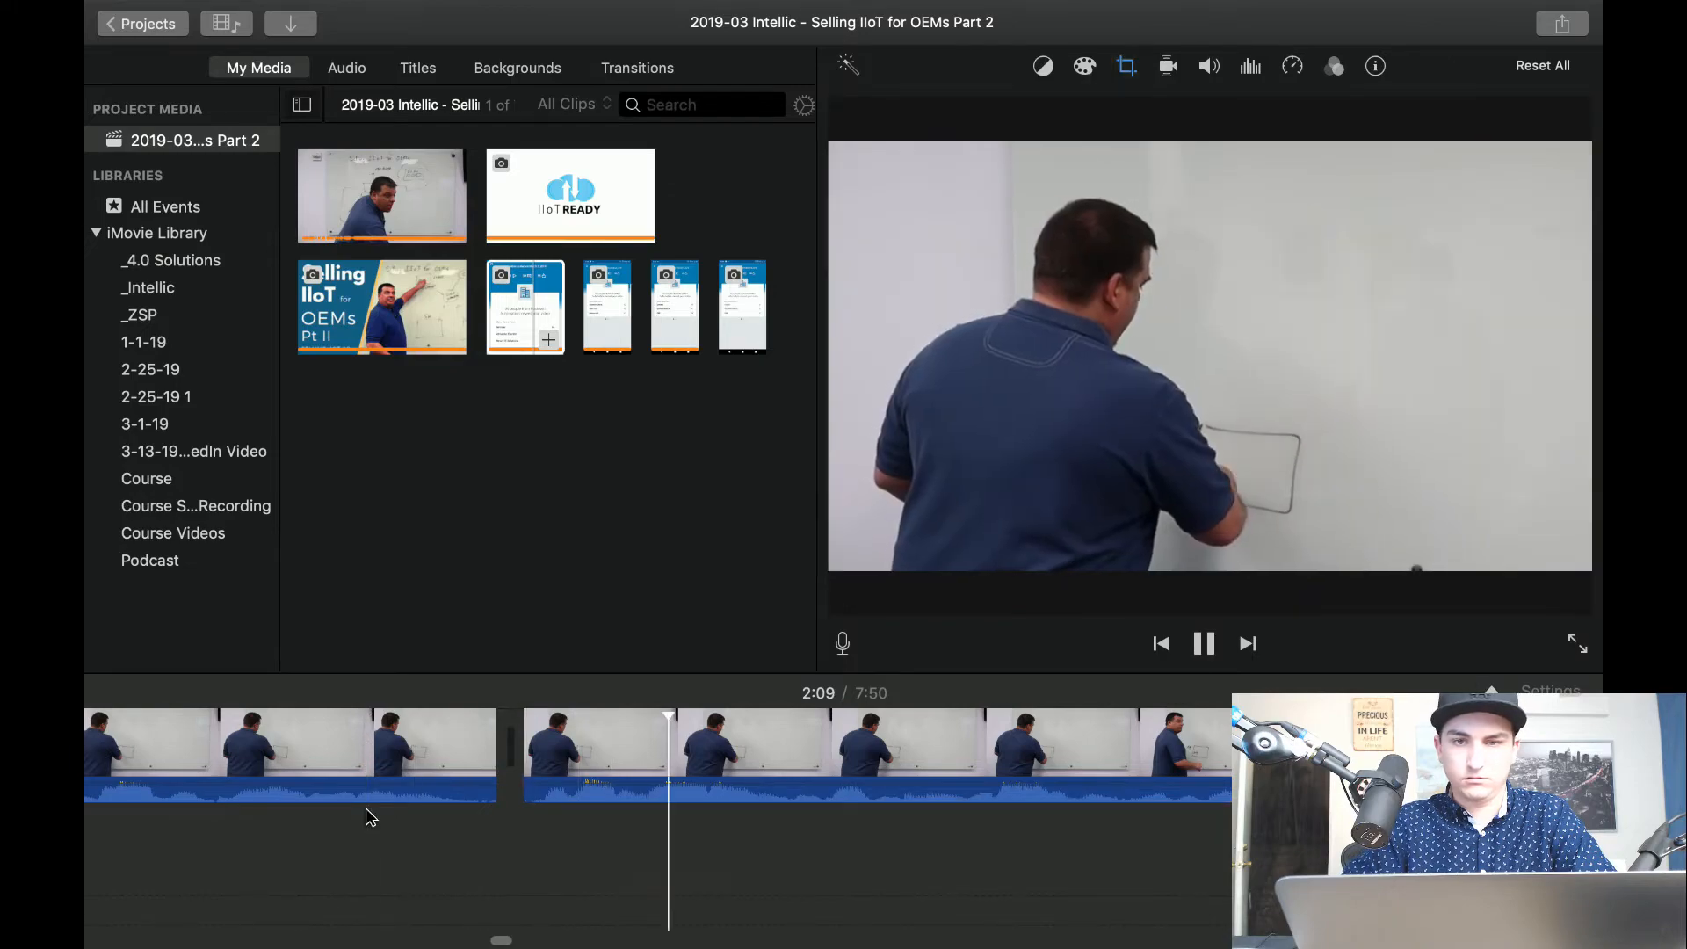
key(space)
Try a Ken Burns move on the restored short segment after 2:09, and undo it along with the segment's second split.
click(579, 752)
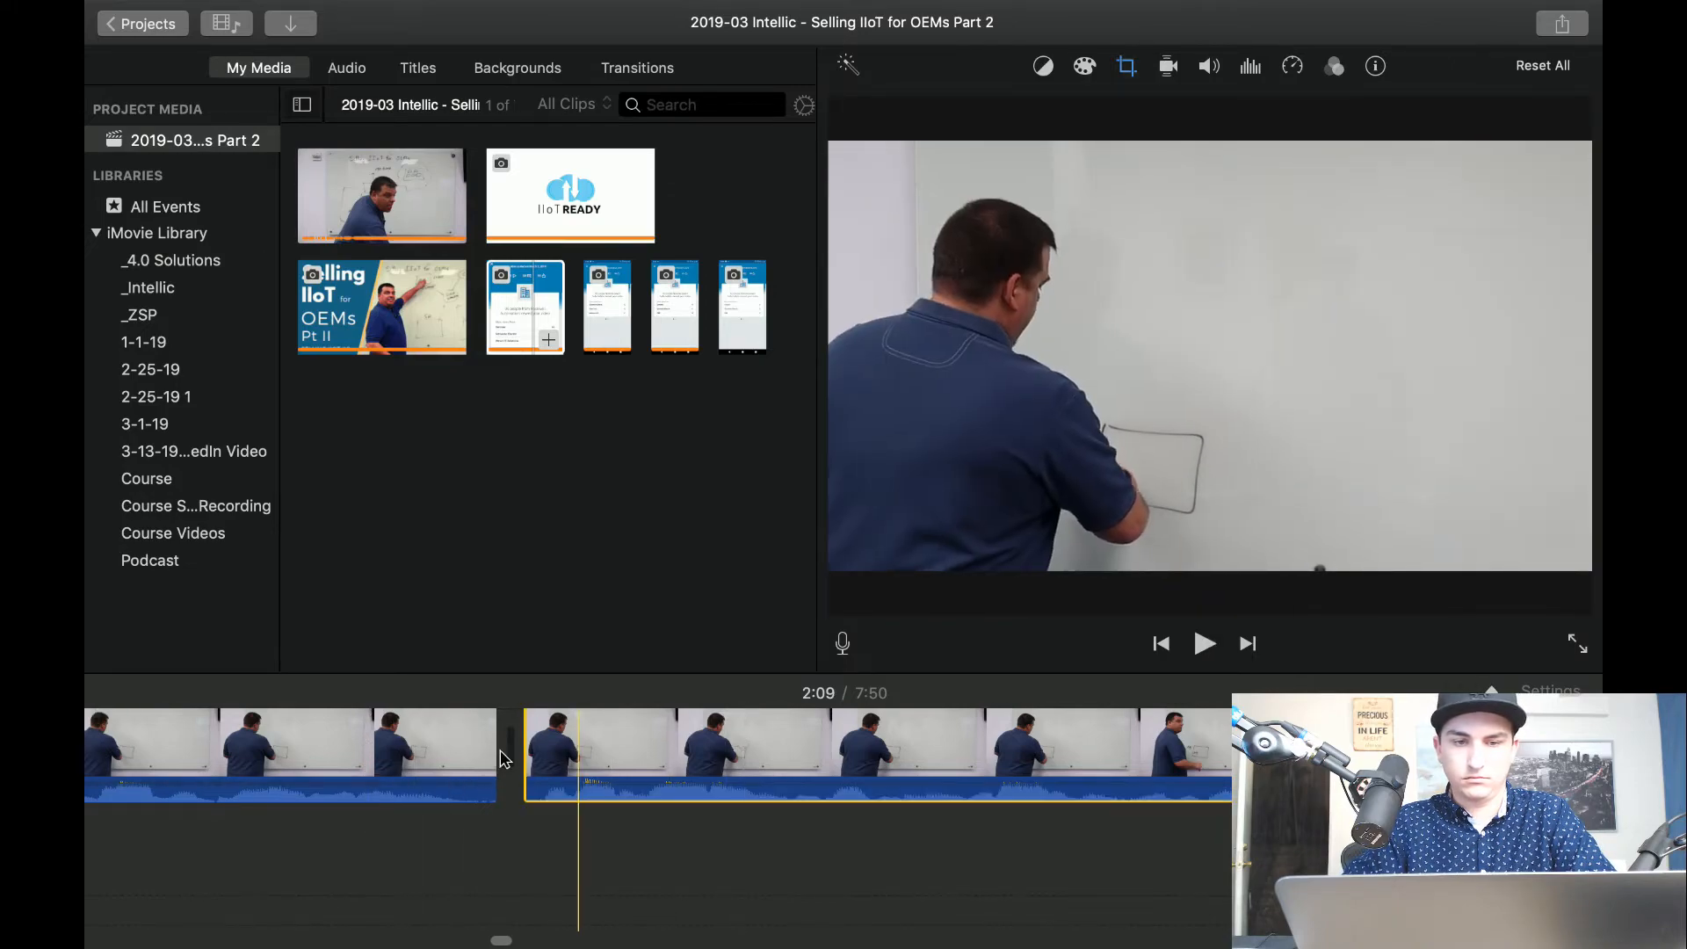
click(503, 759)
click(1128, 67)
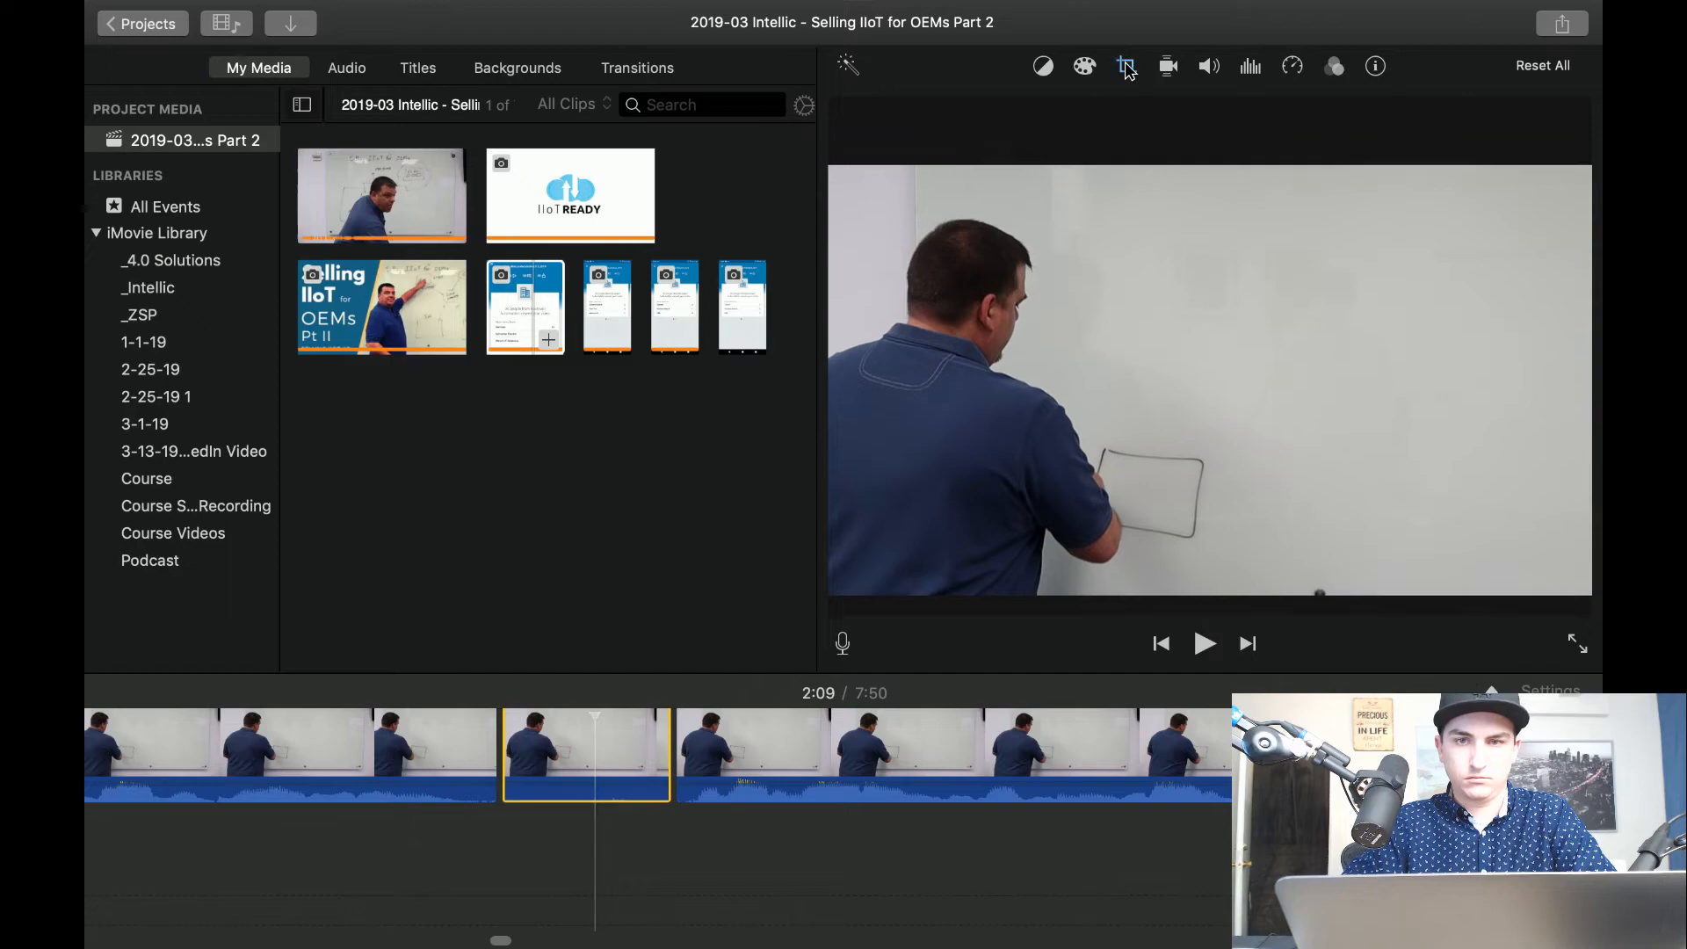
click(1071, 113)
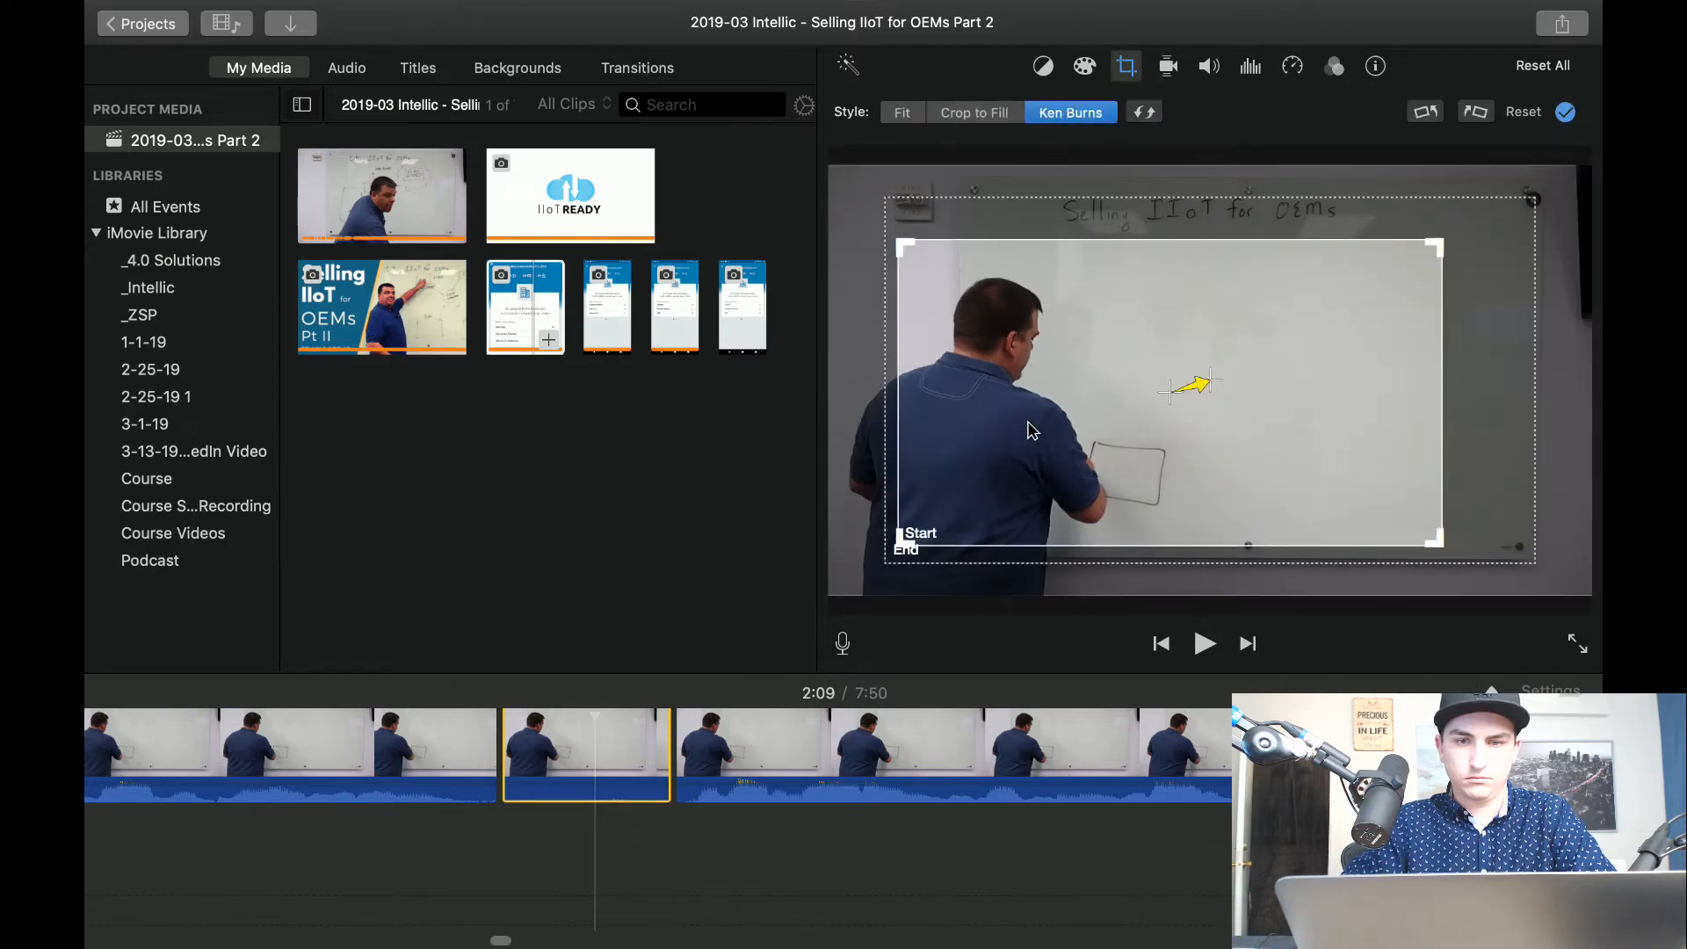
click(785, 866)
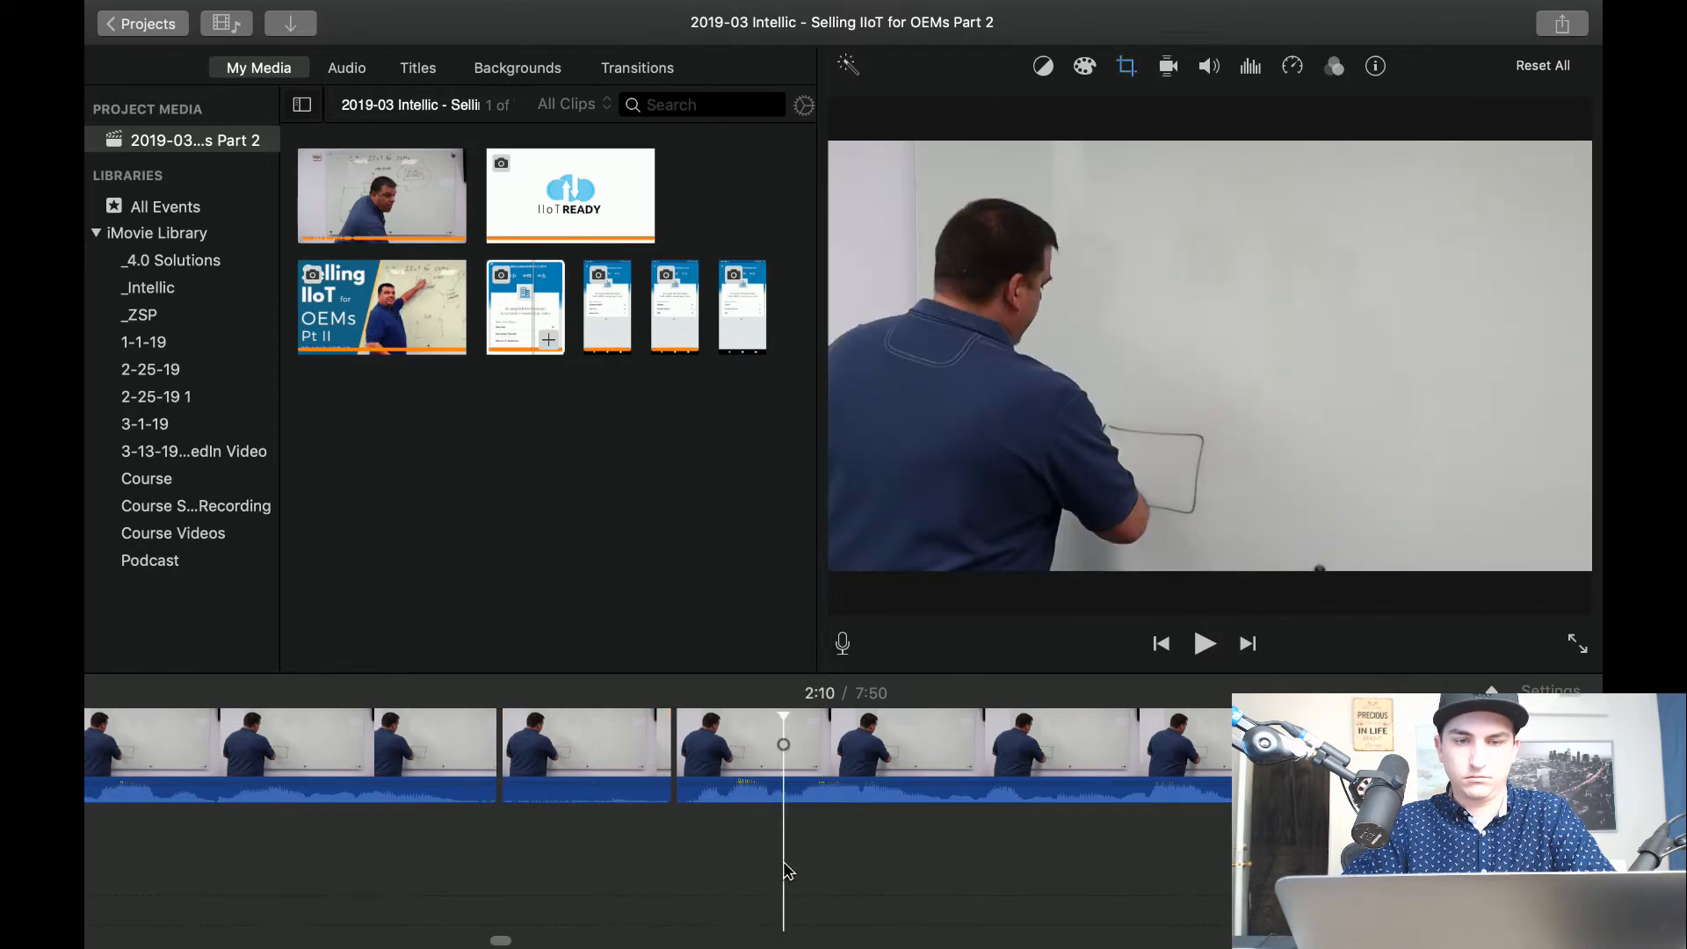
key(super+z)
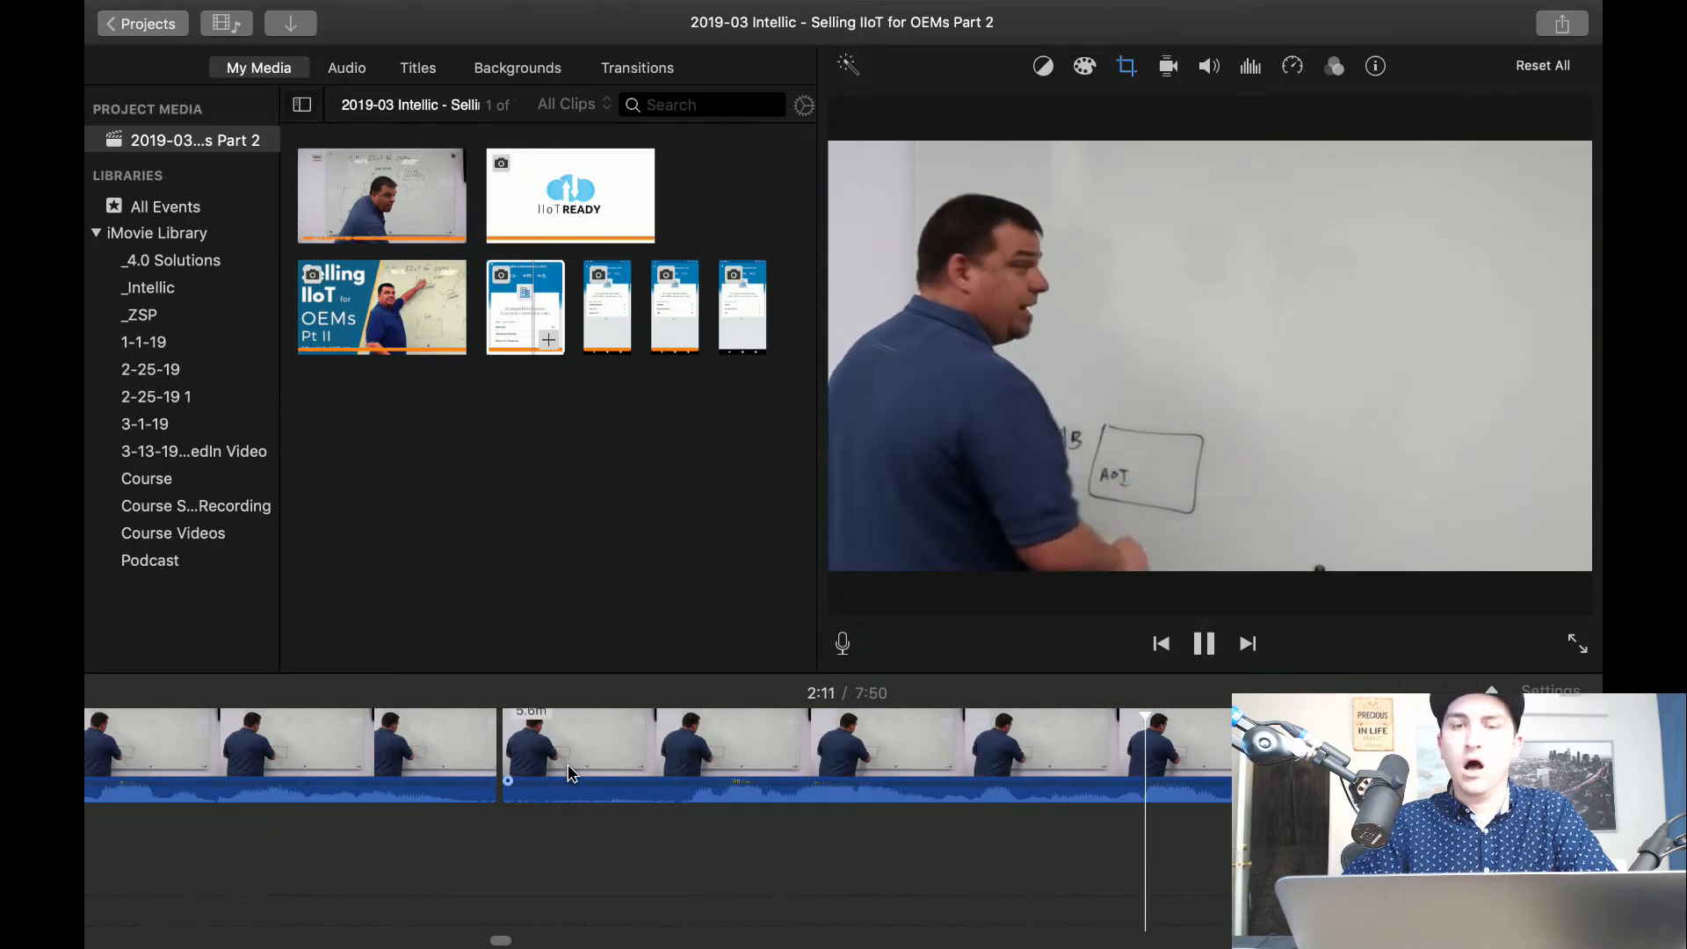
Play the close-up from about 2:11 and follow it on the timeline to find the next writing pause.
scroll(572, 773, right, 10)
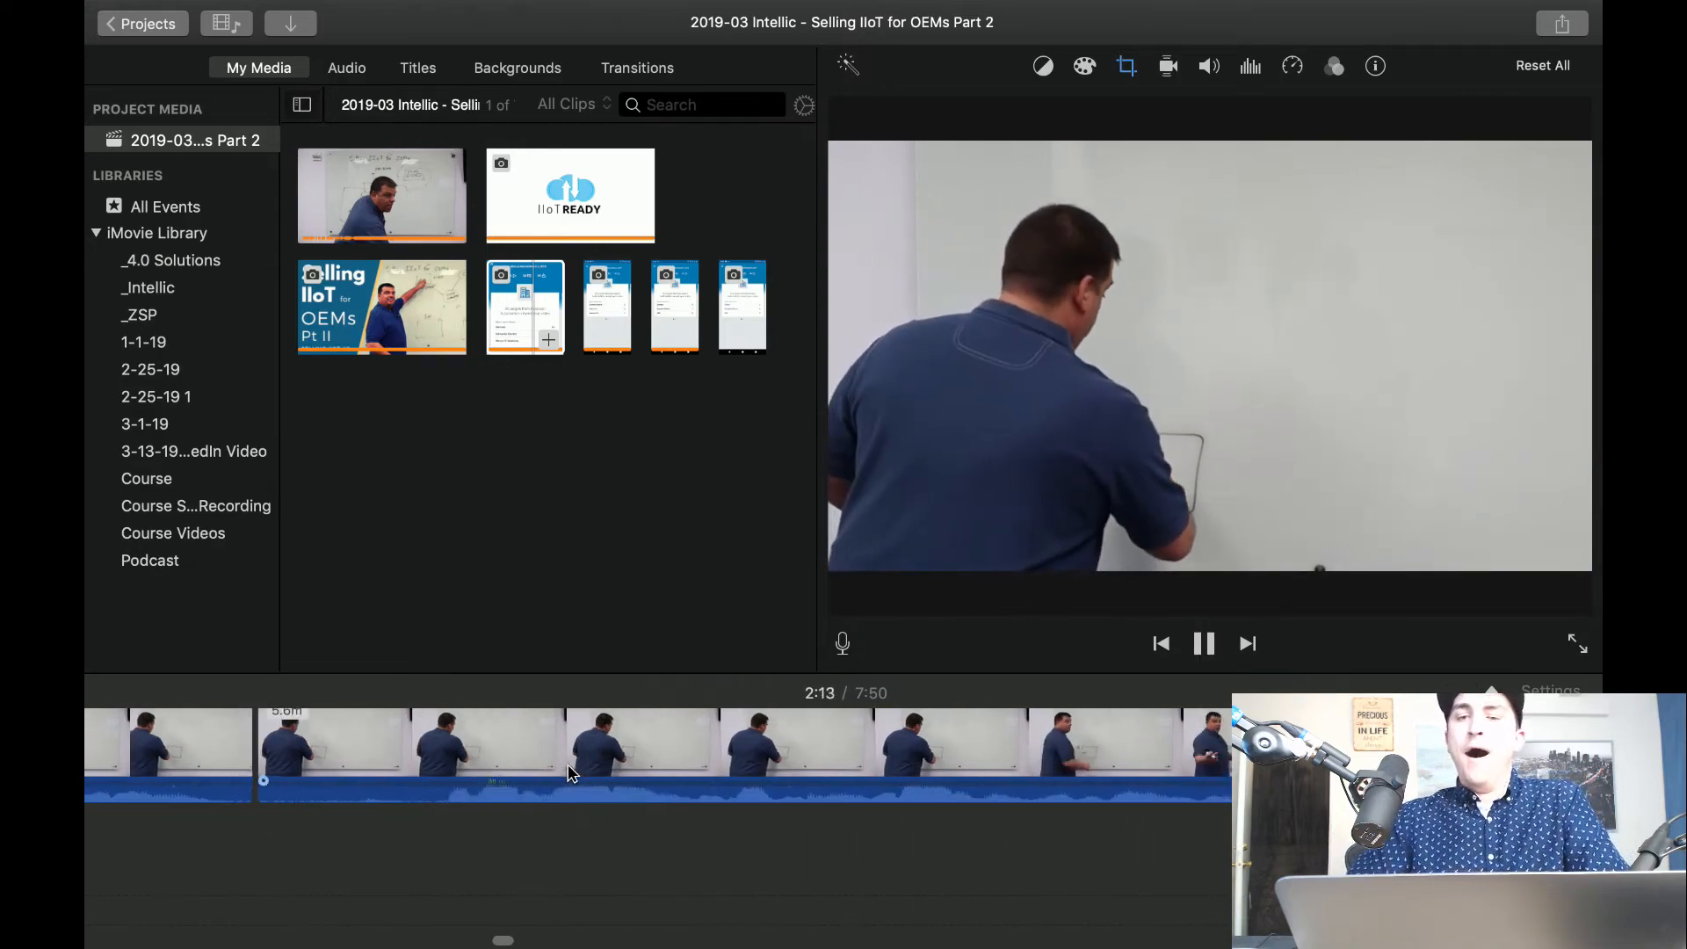
scroll(572, 773, right, 6)
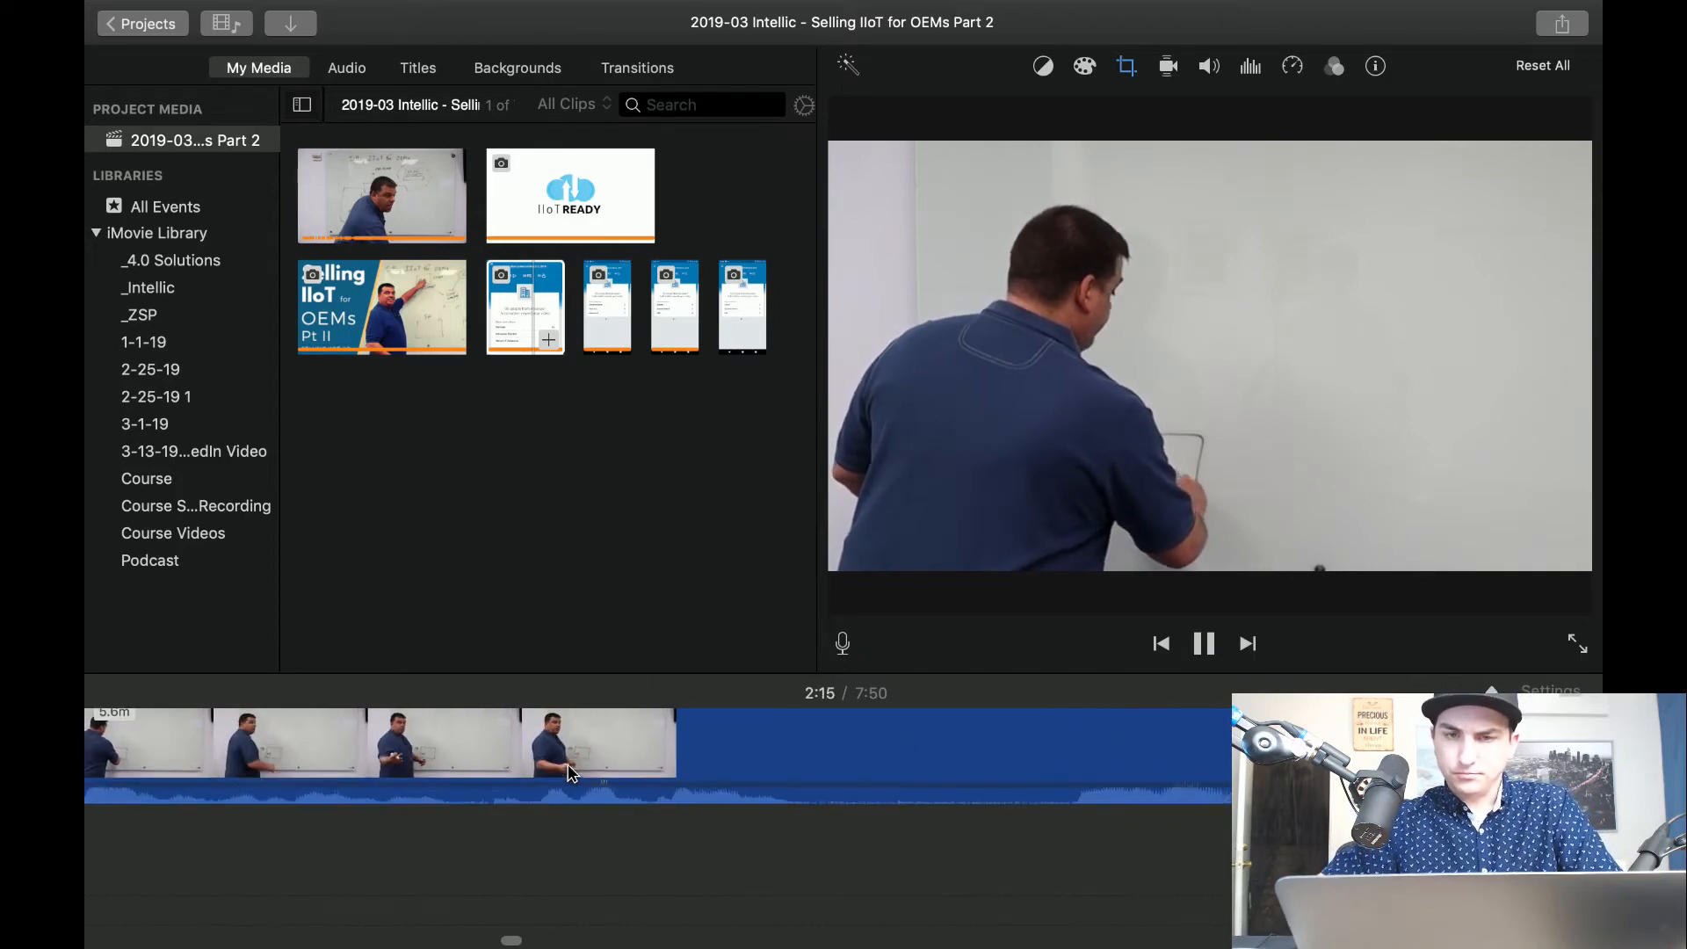
scroll(1084, 770, right, 5)
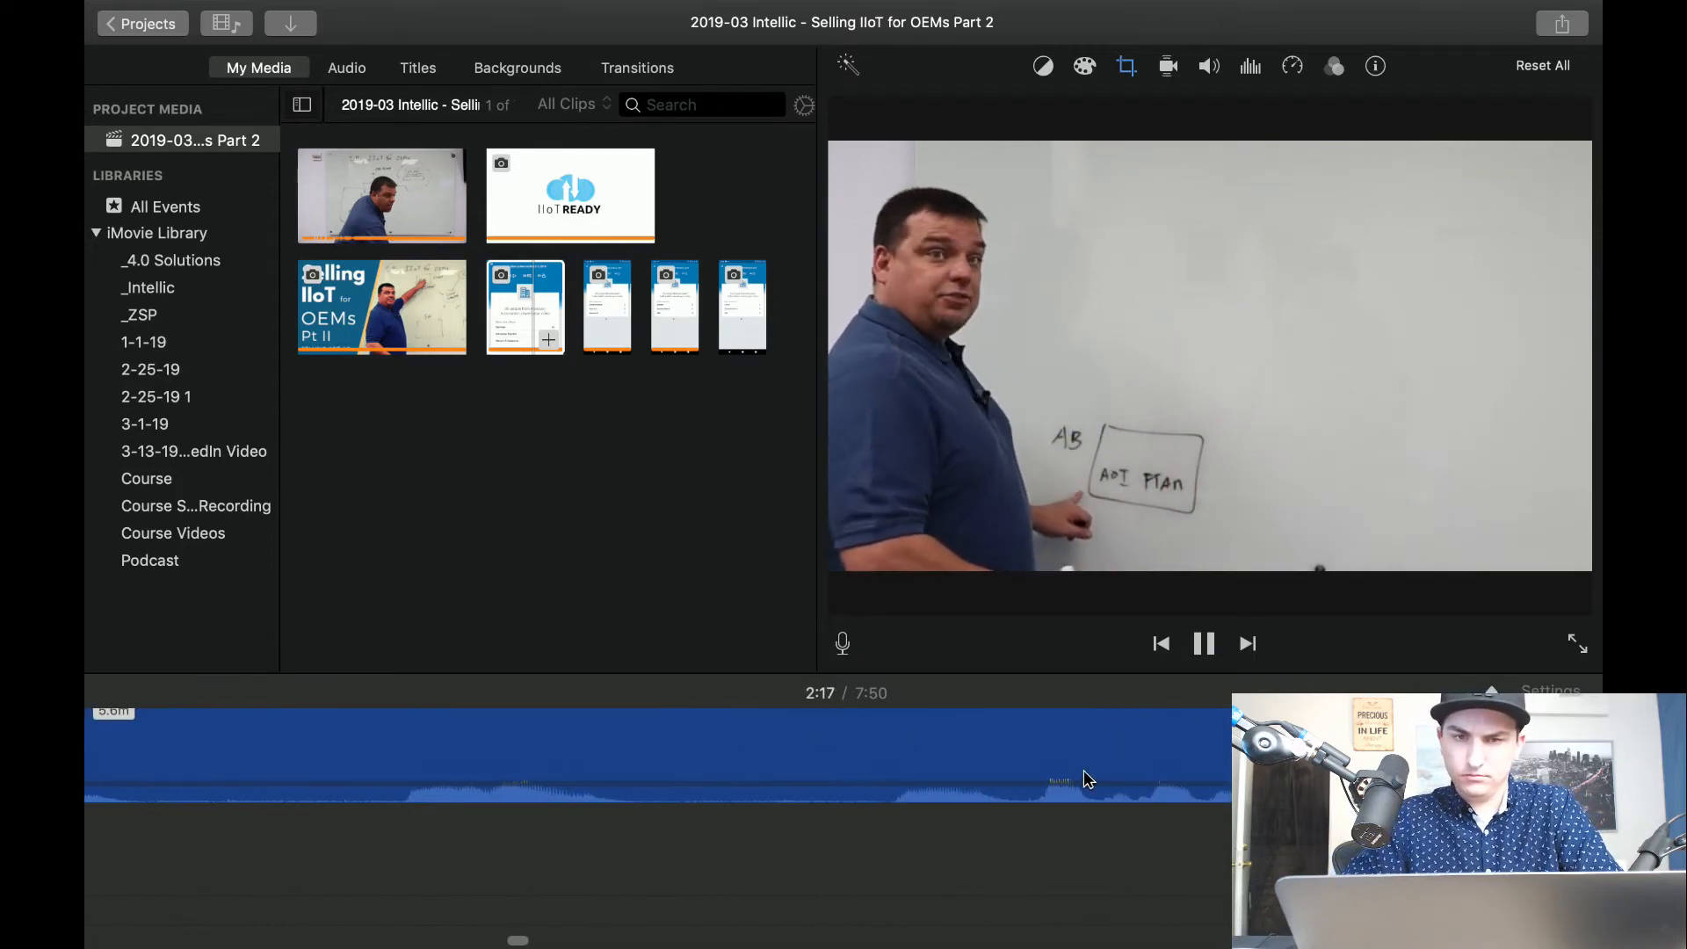
scroll(1083, 770, right, 5)
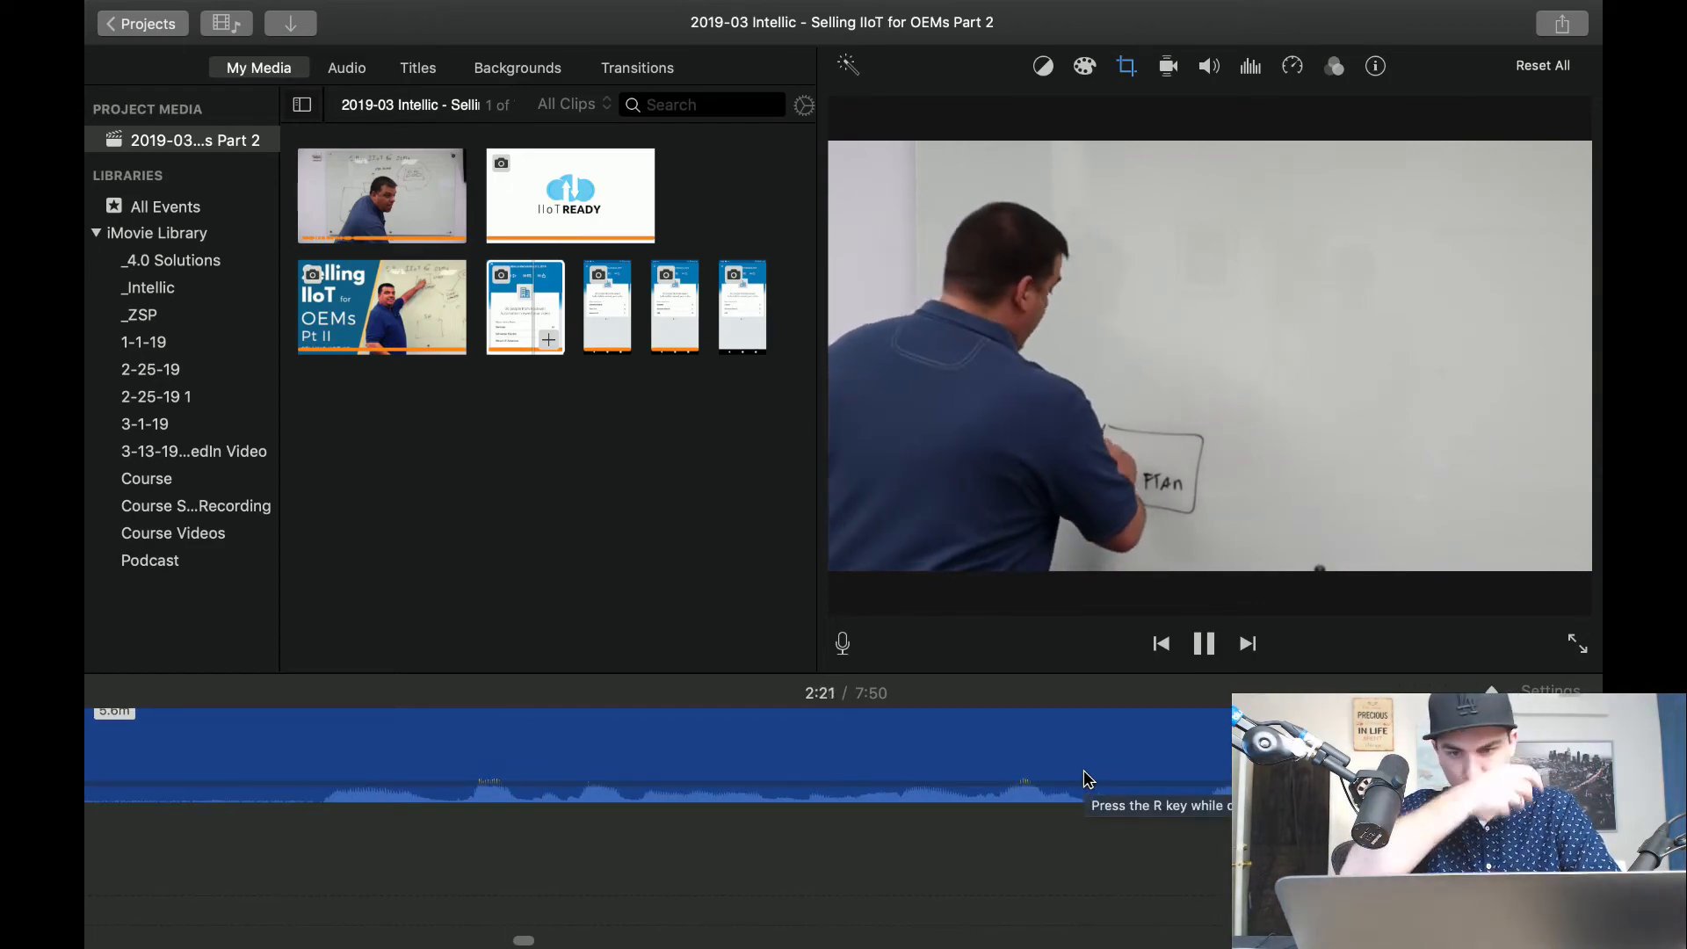
key(space)
key(space)
scroll(1084, 770, right, 4)
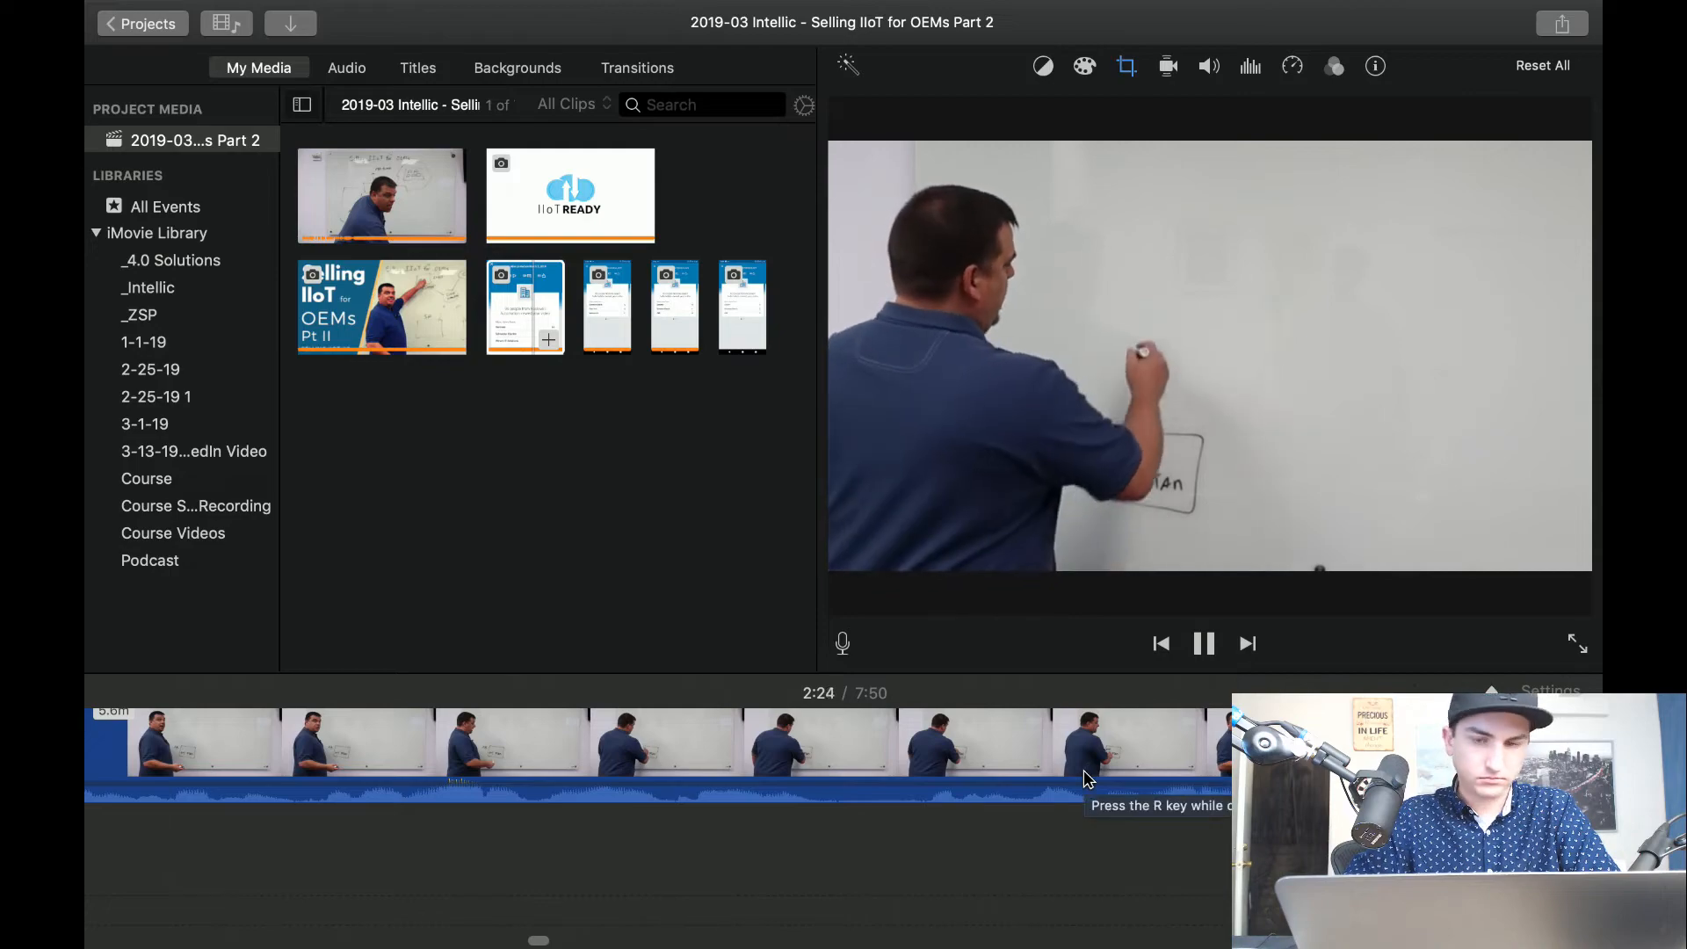
scroll(1084, 770, right, 6)
scroll(1083, 770, right, 8)
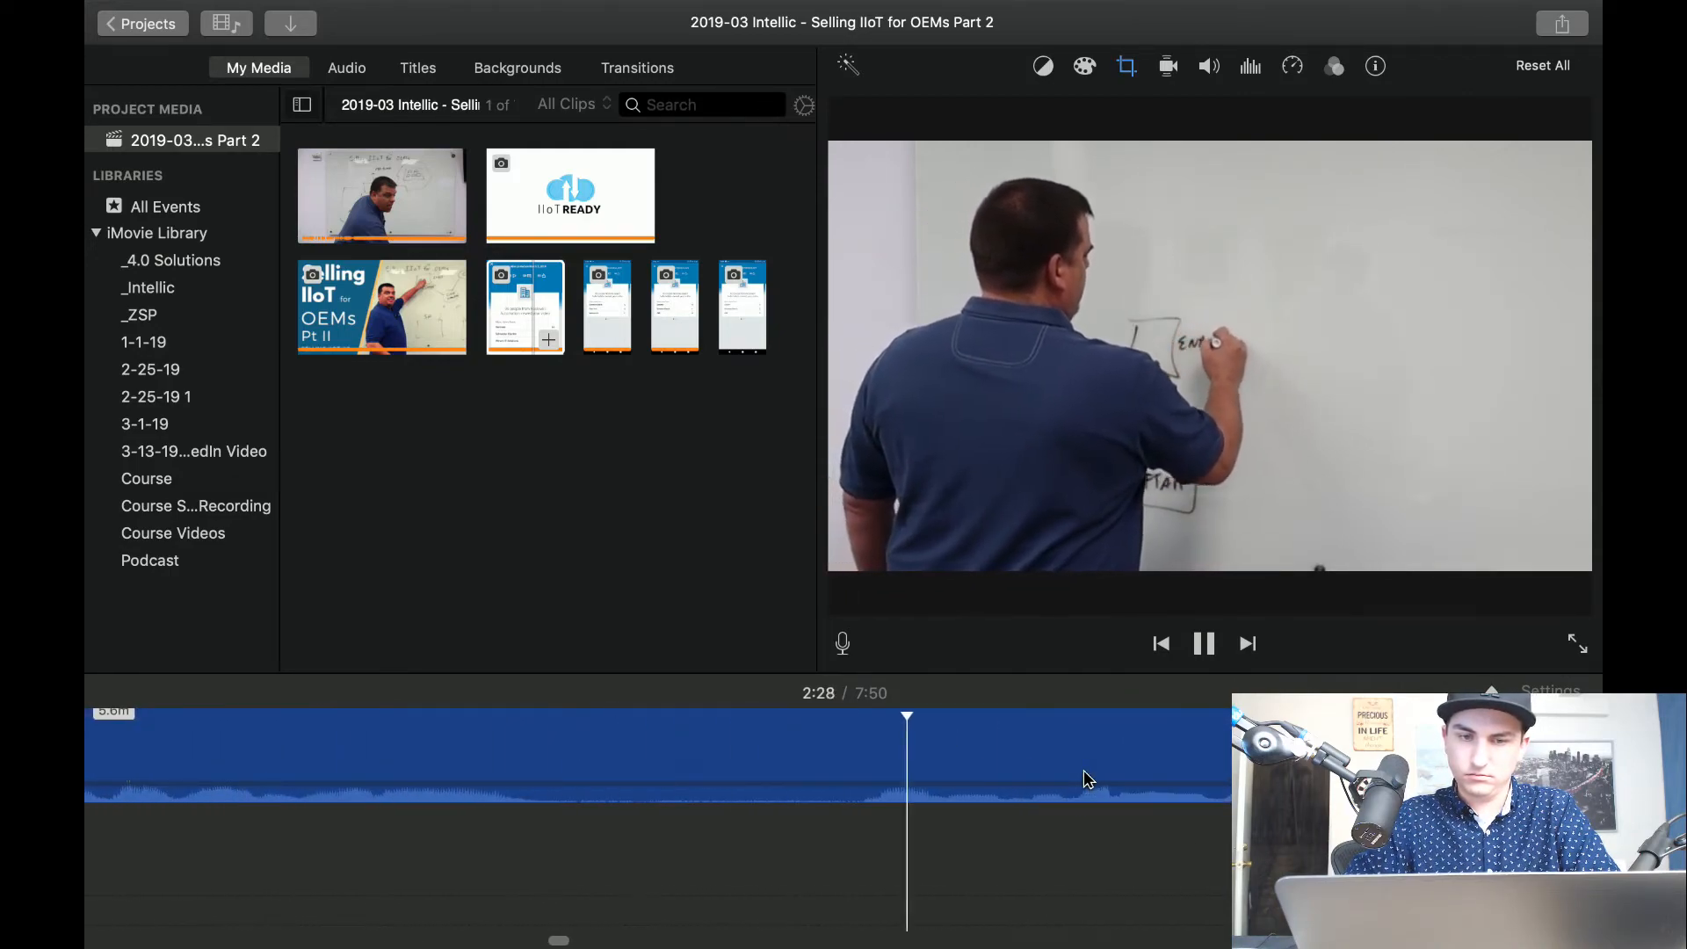
Cut the writing pause at about 2:28 by splitting around it and deleting the middle segment, and resume playback.
key(space)
key(super+b)
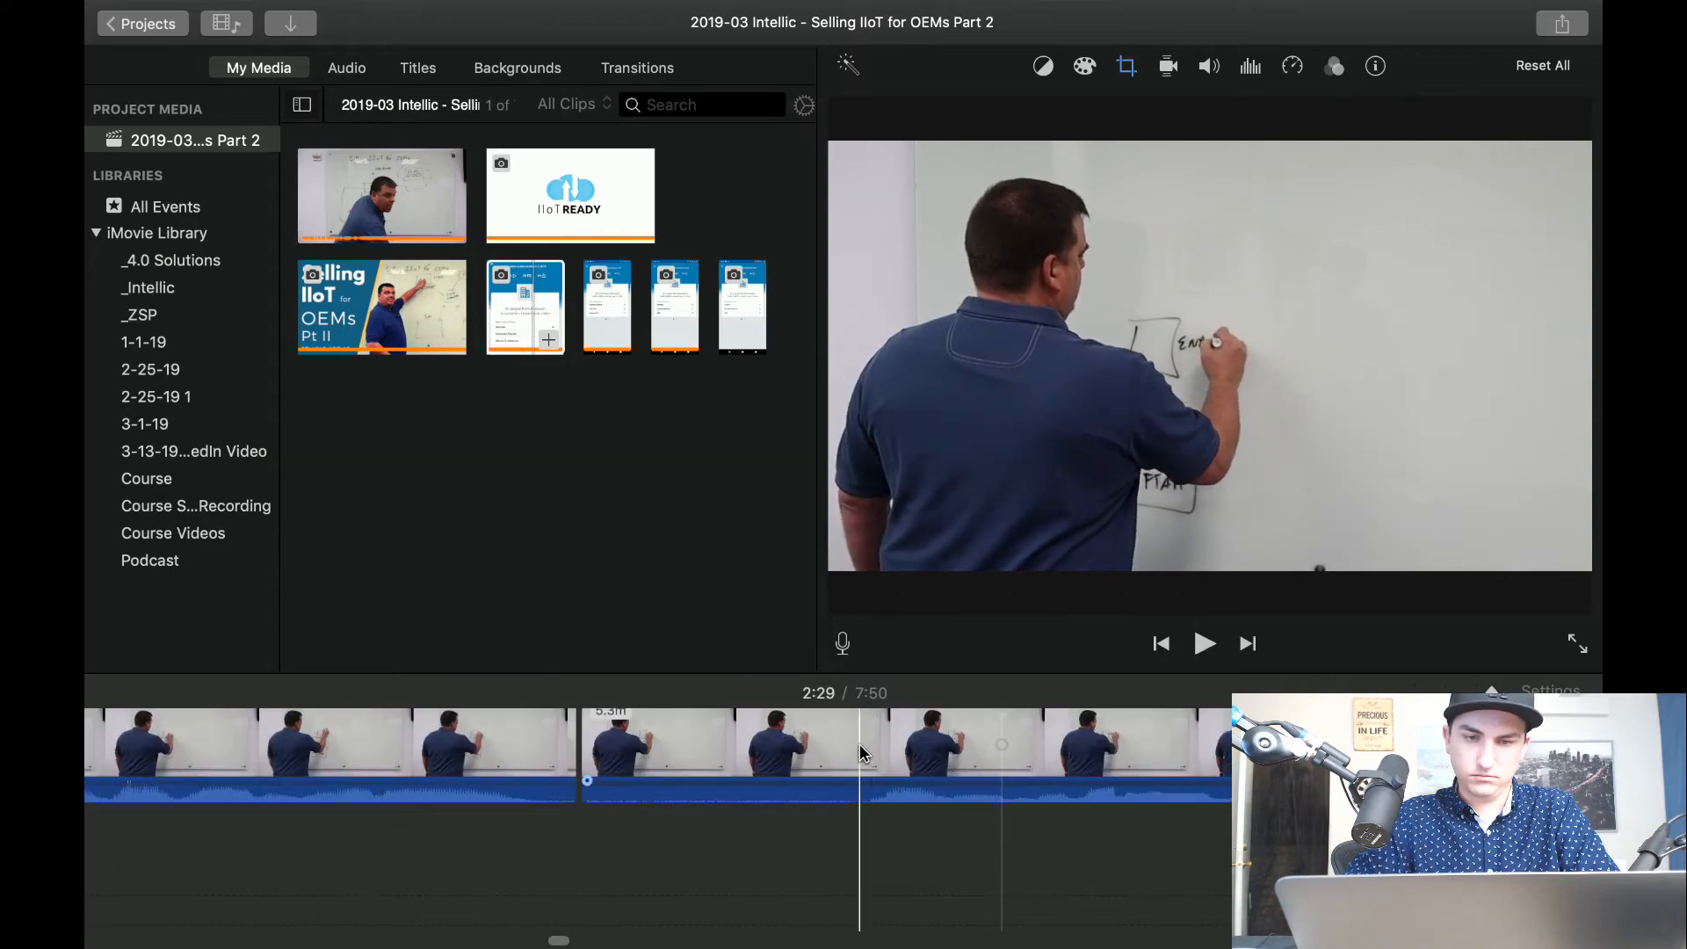
key(super+b)
click(735, 745)
key(Delete)
key(space)
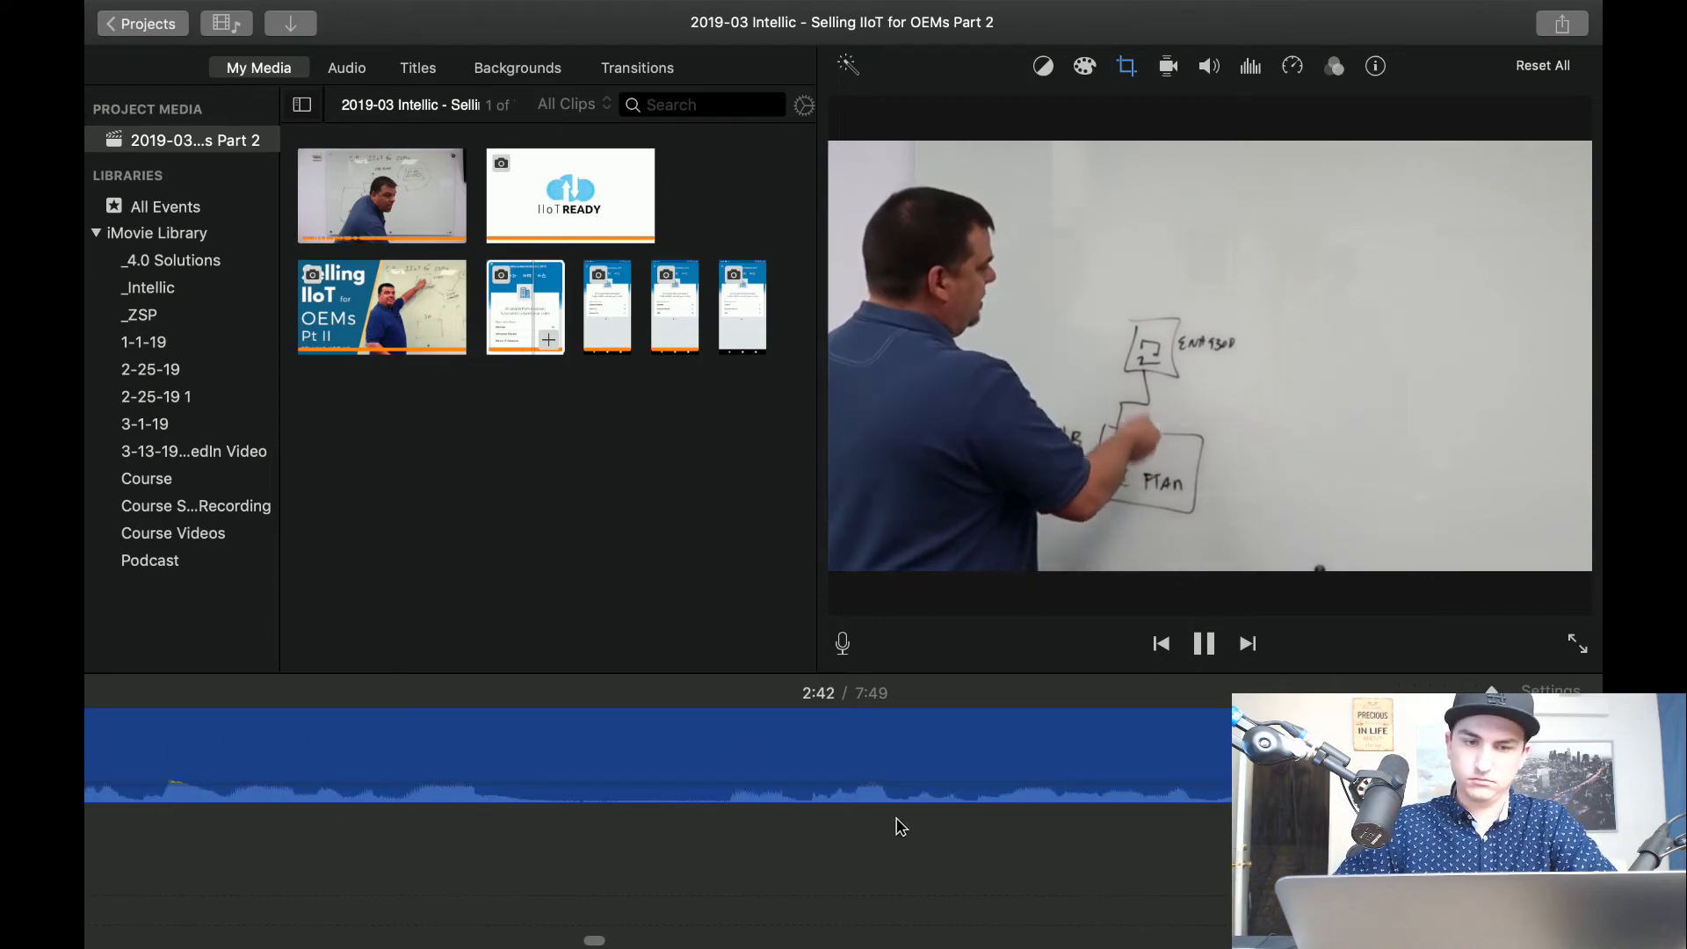
Cut the short drawing pause at about 2:42 out of the close-up clip, and play on from the cut.
click(414, 740)
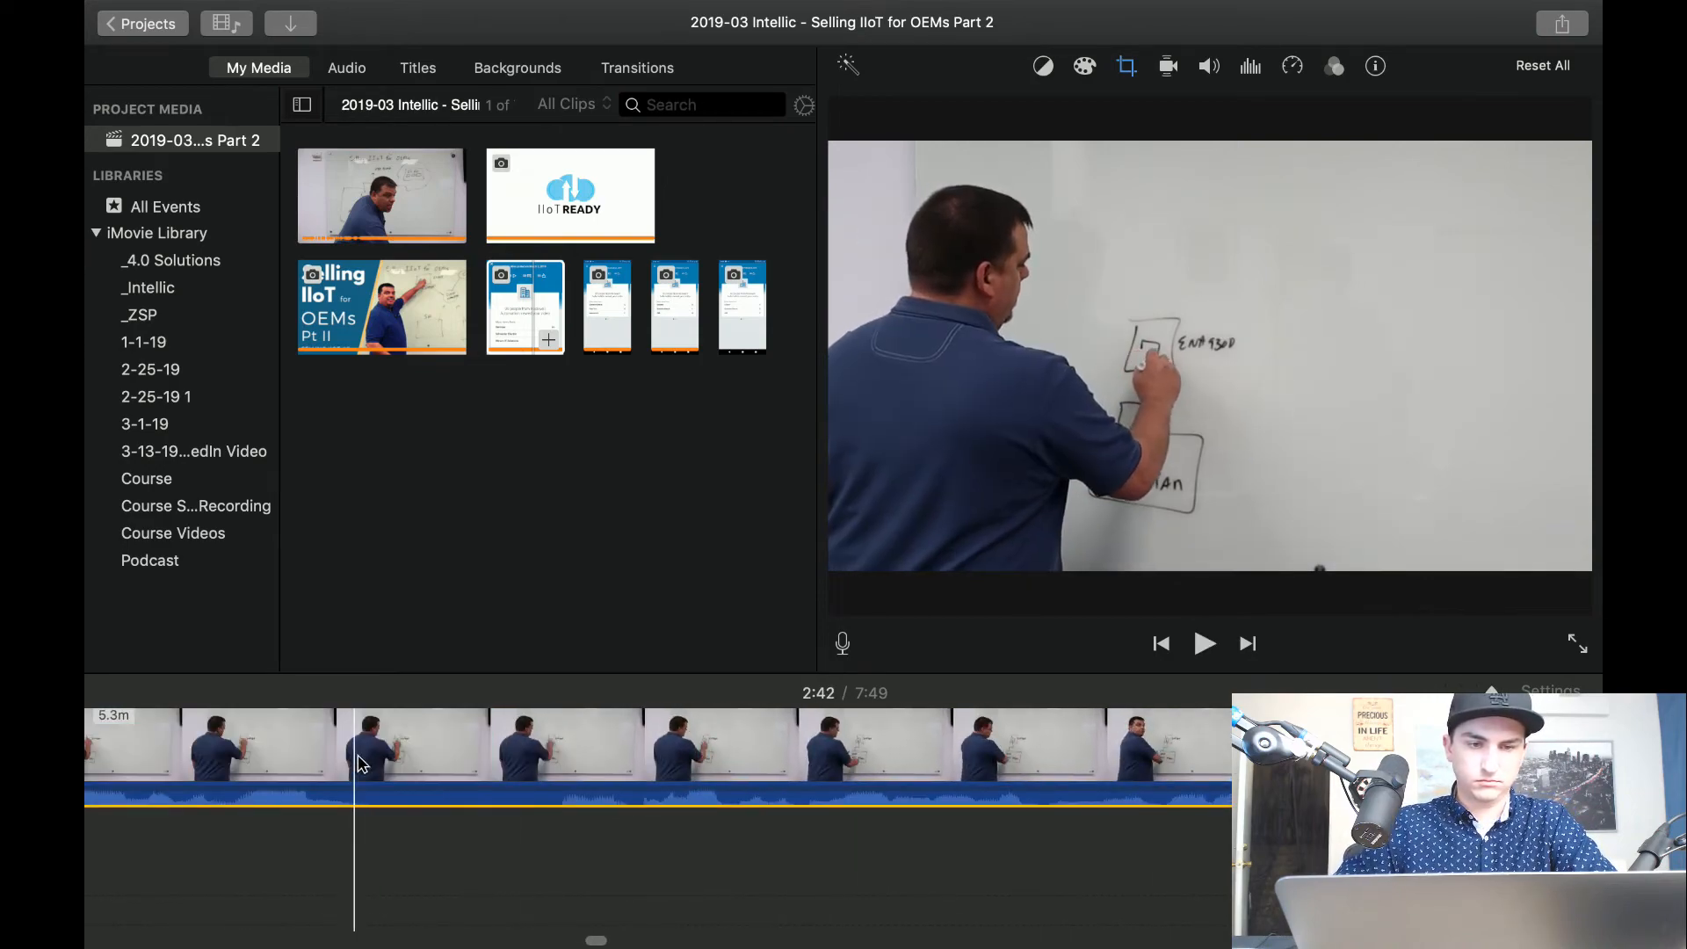
key(super+b)
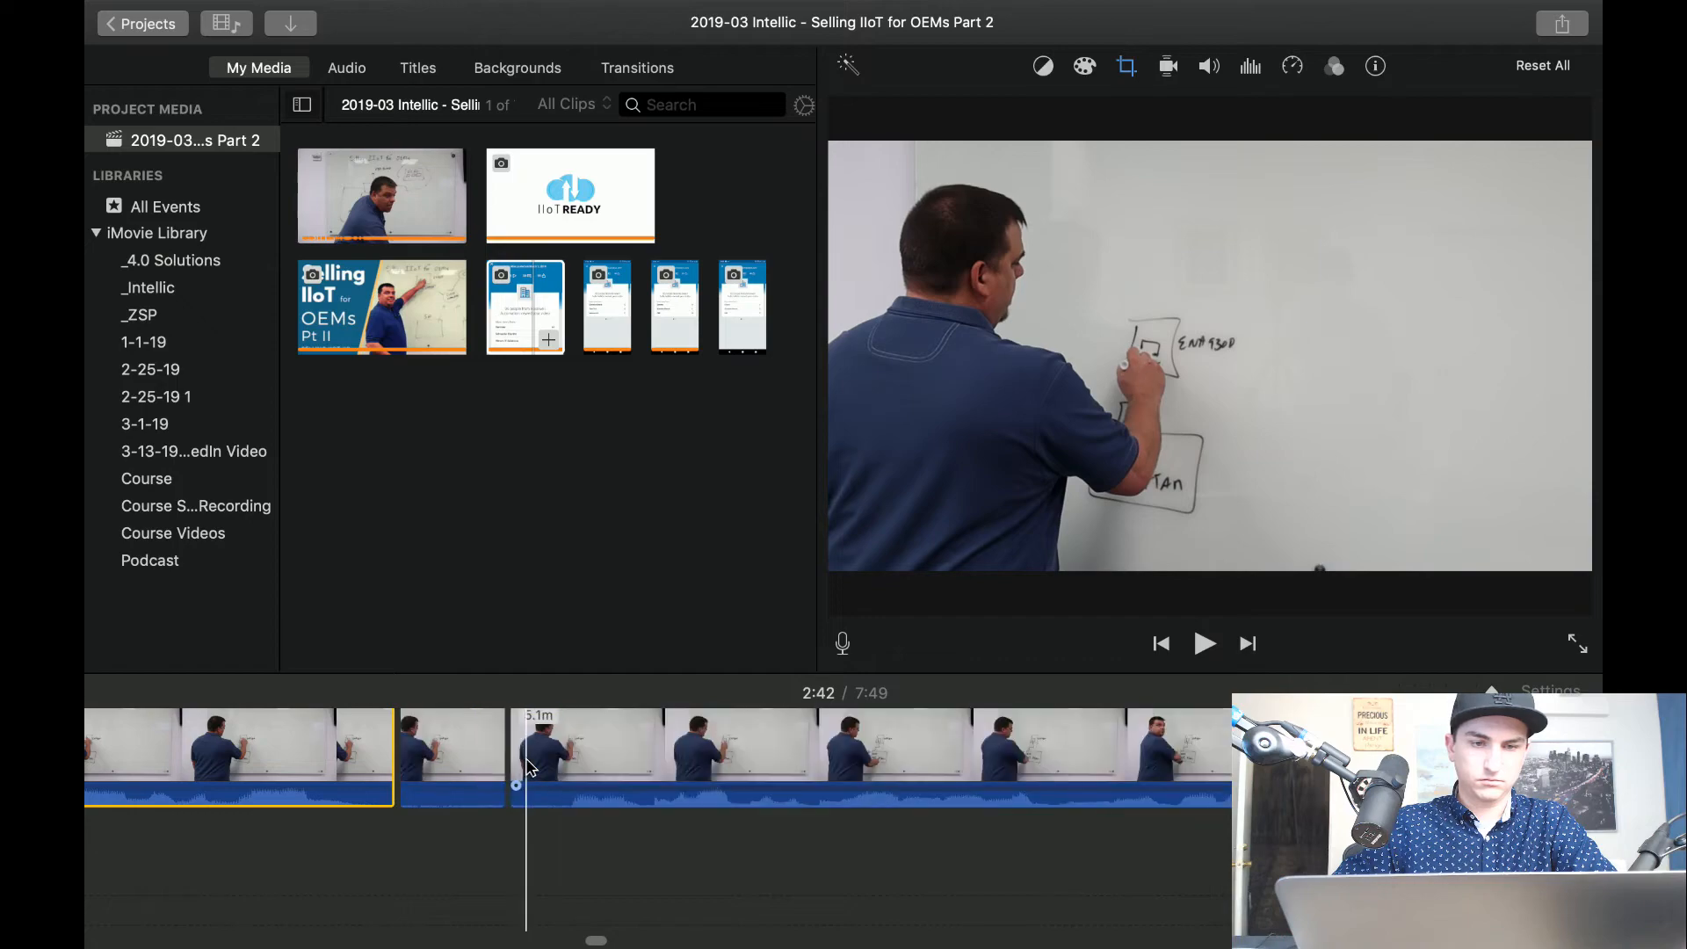
key(super+b)
click(482, 762)
key(Delete)
key(space)
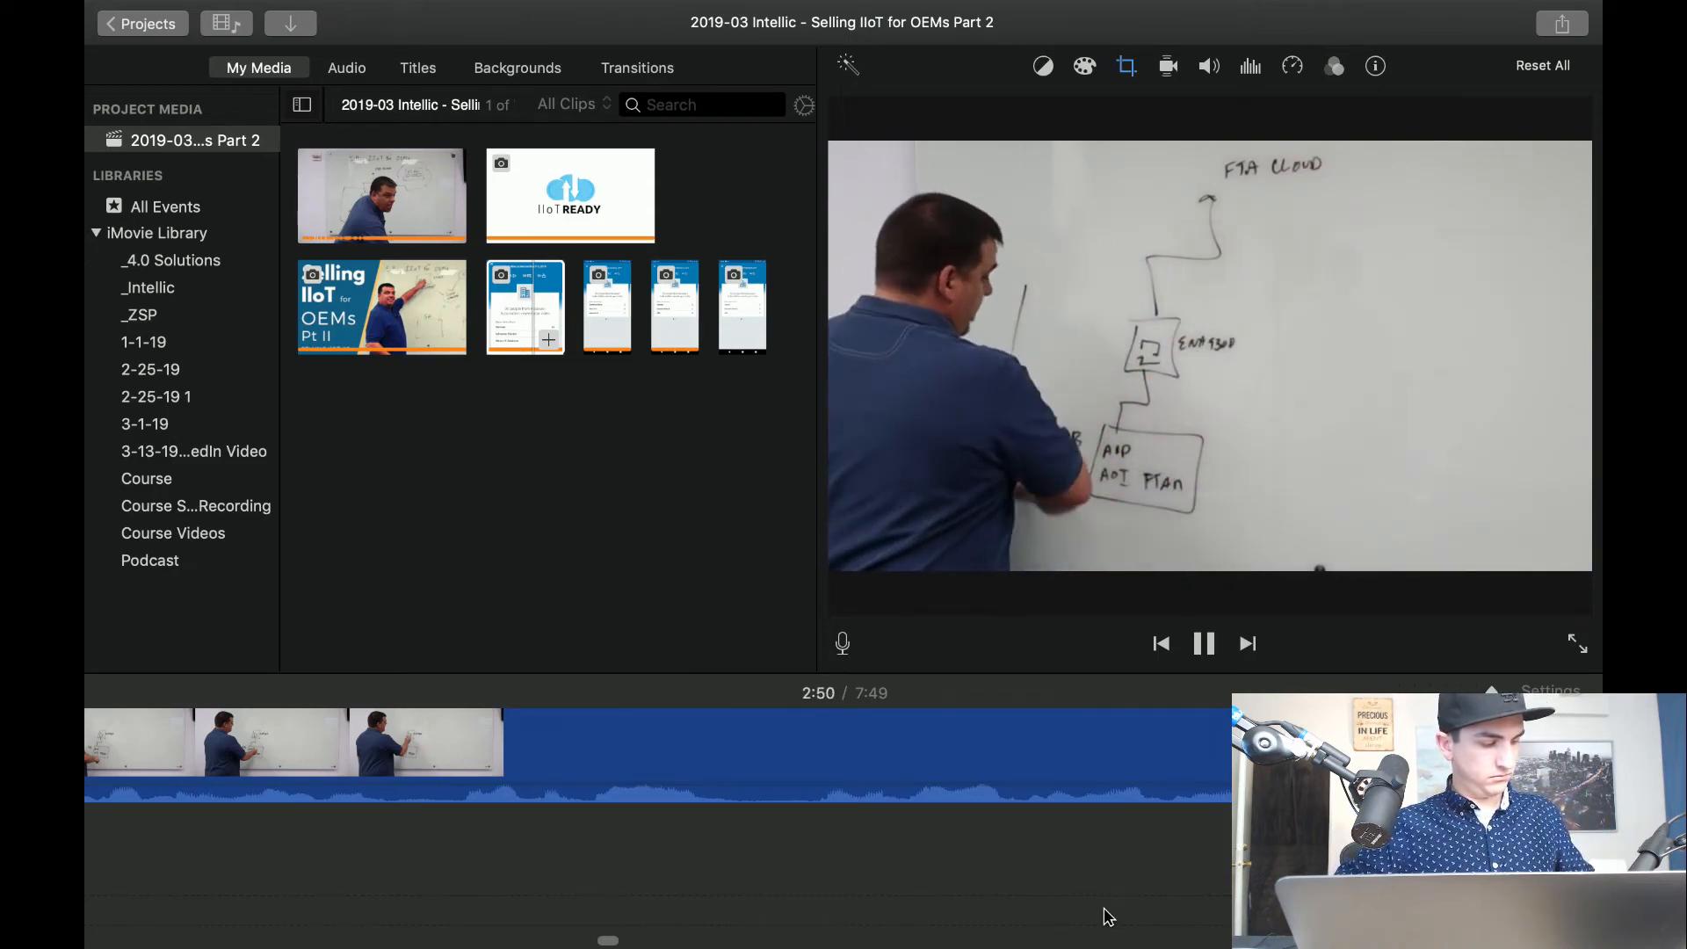
Split off the short segment at about 2:52, where the presenter draws the large outline, and delete it.
key(space)
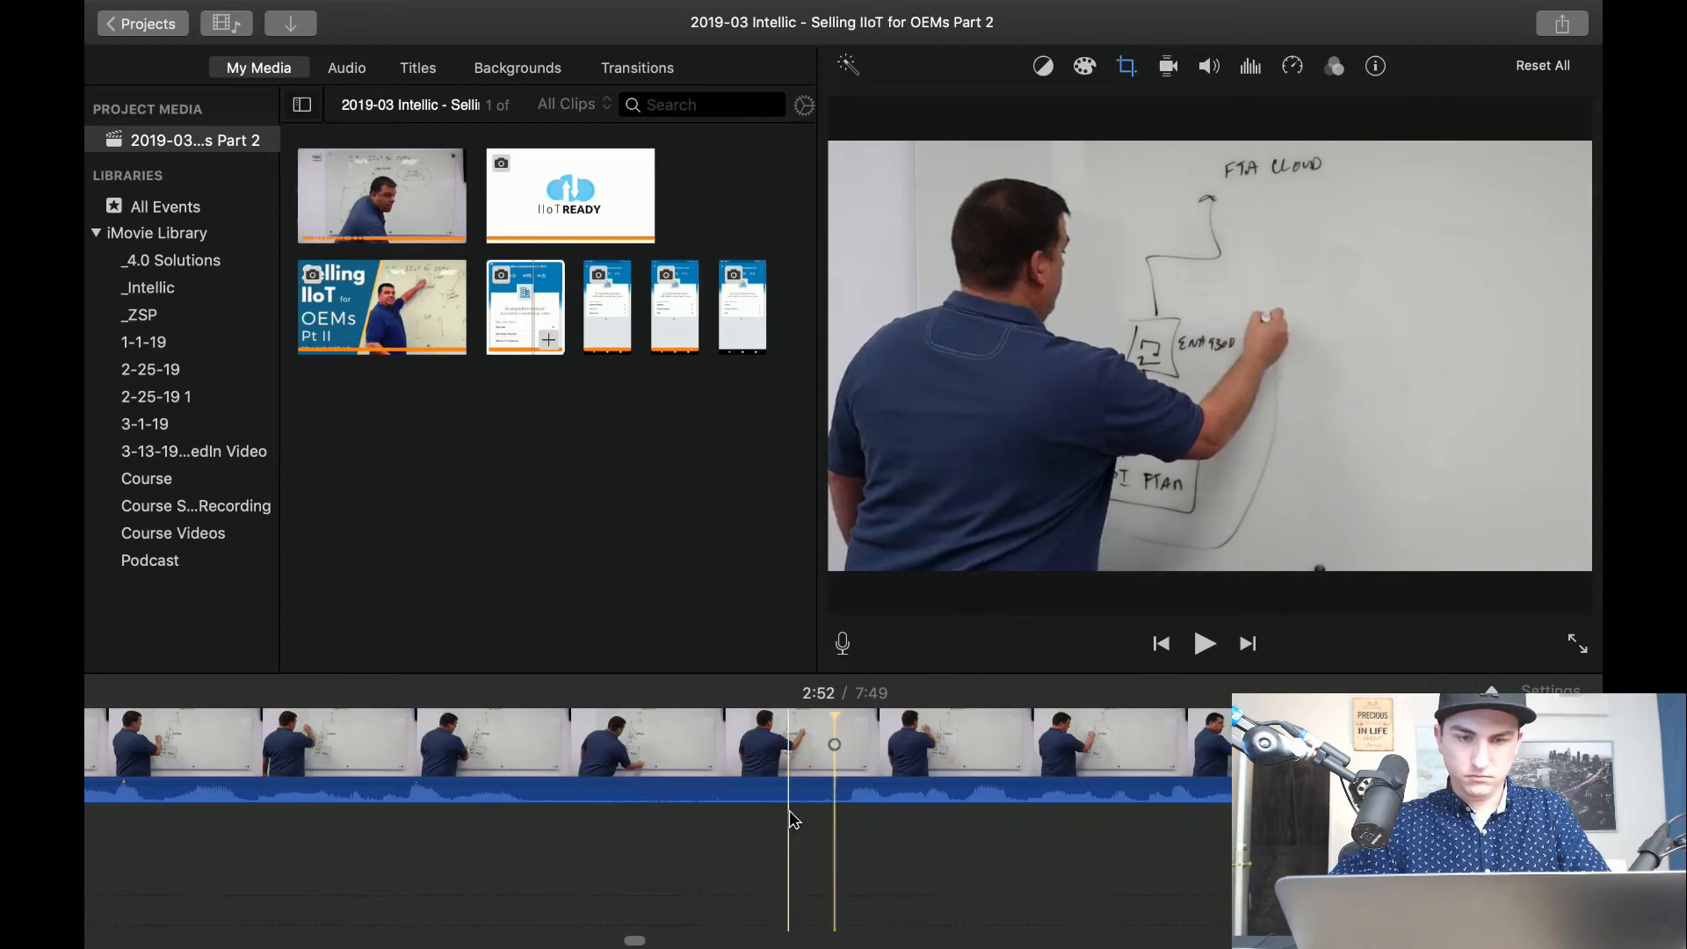
key(super+b)
key(super+b)
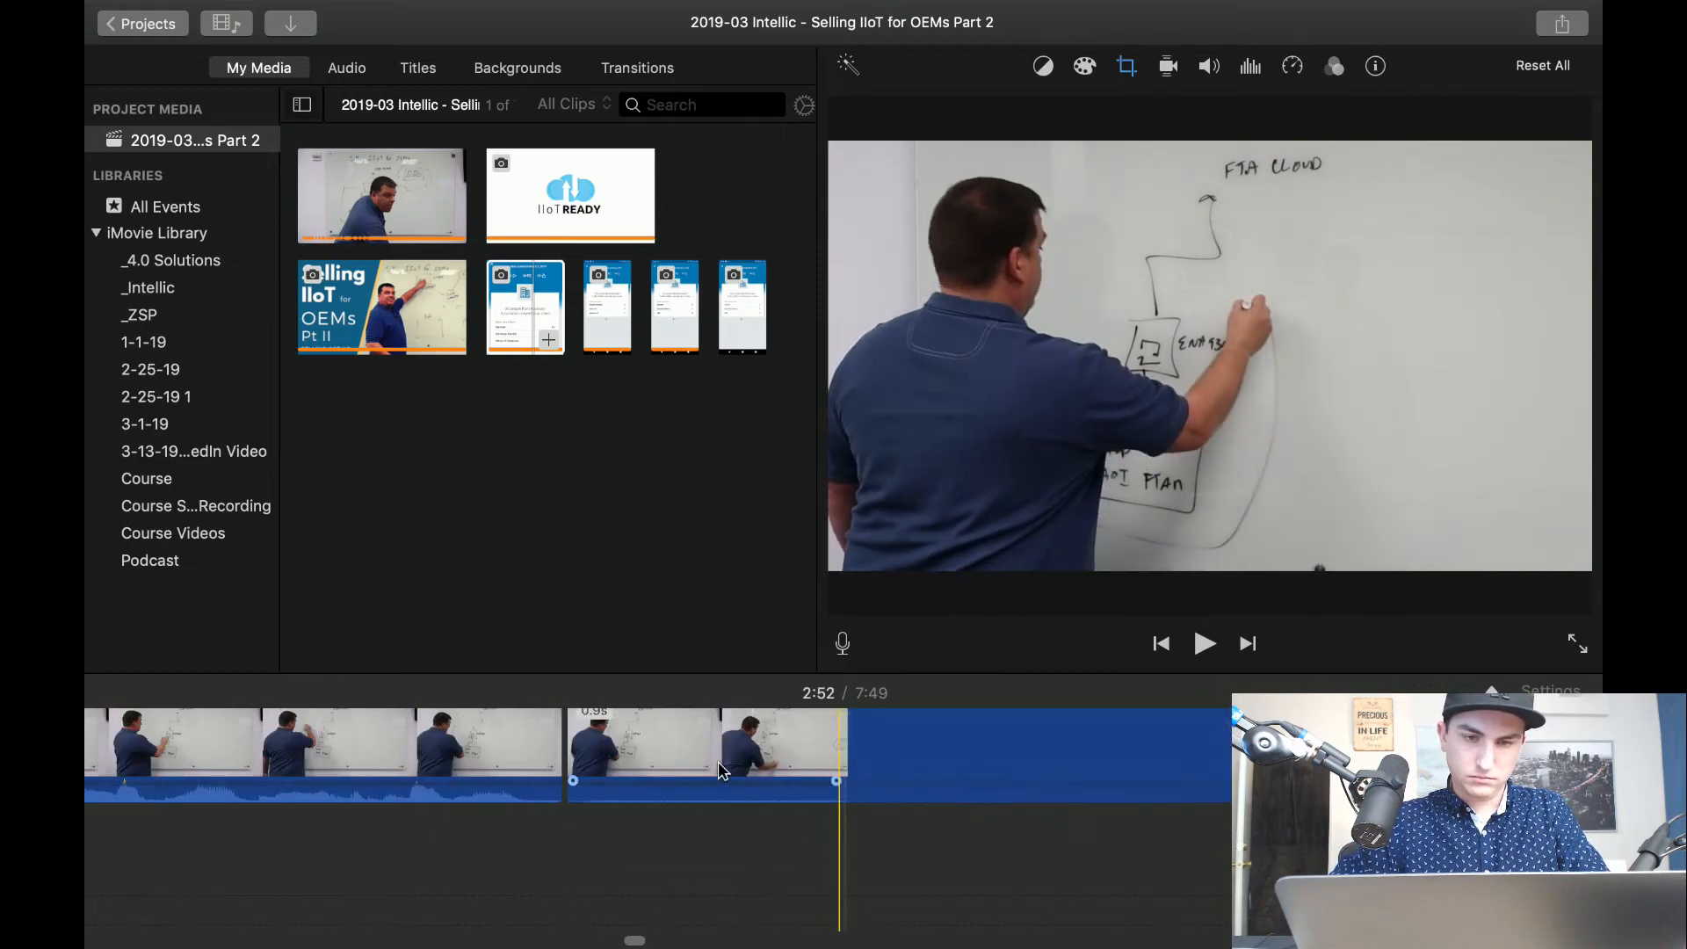
click(720, 762)
key(Delete)
Set the clip after the 2:52 cut to the Fit crop style, and play back across the cut.
click(809, 760)
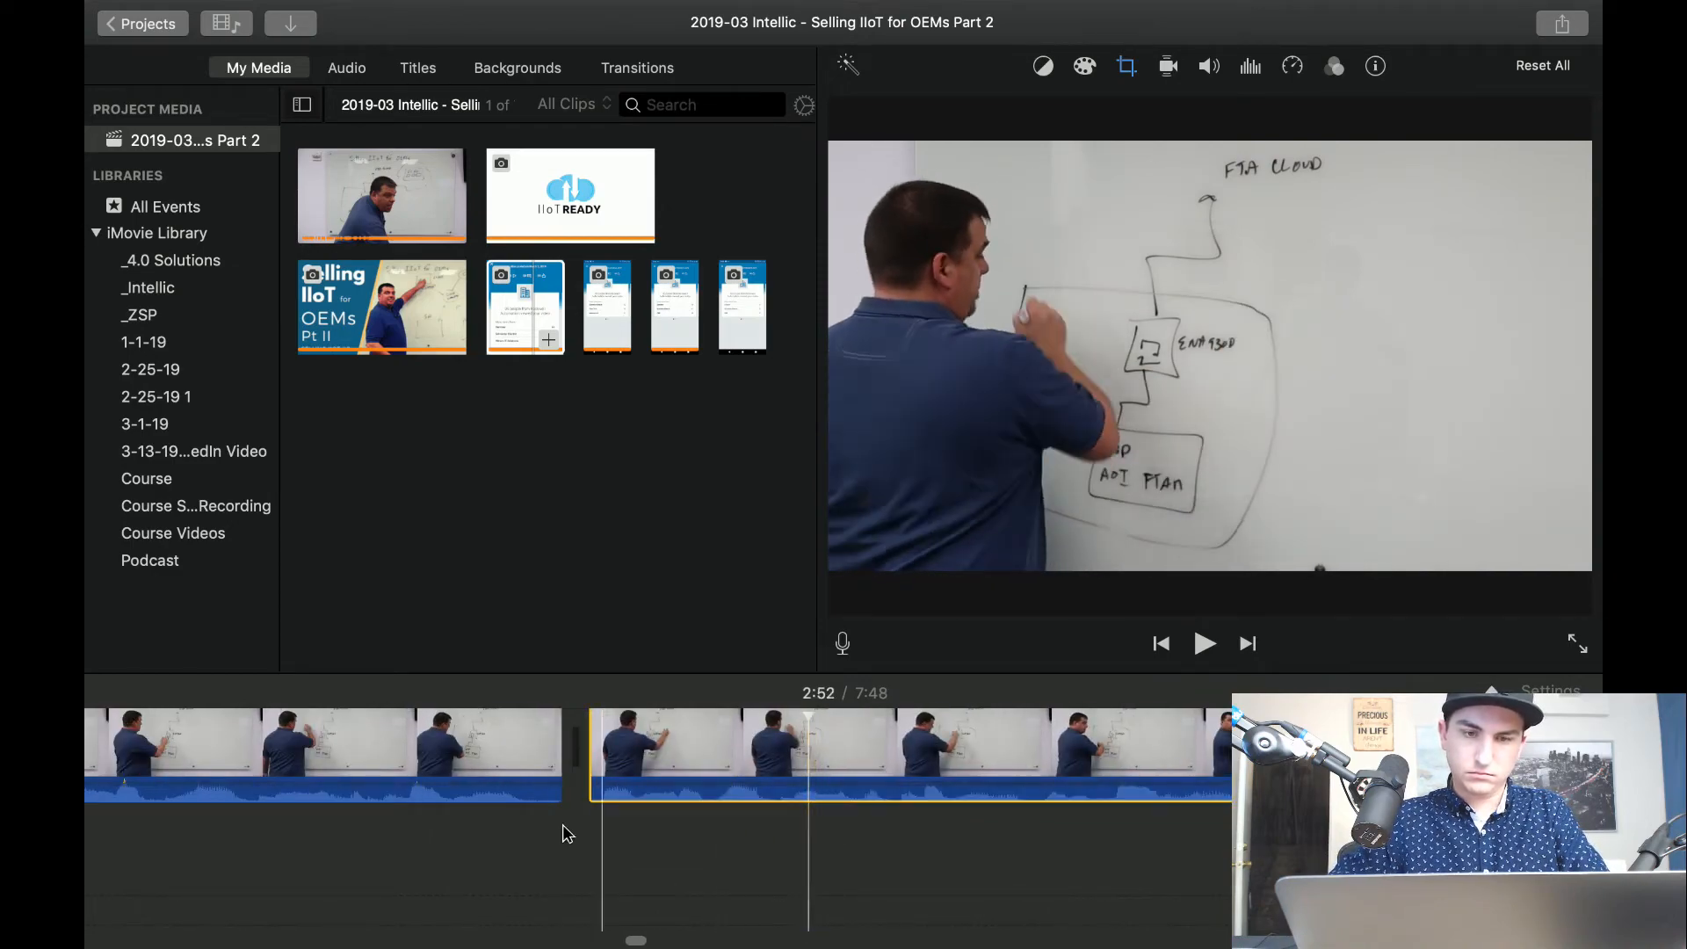
key(space)
key(space)
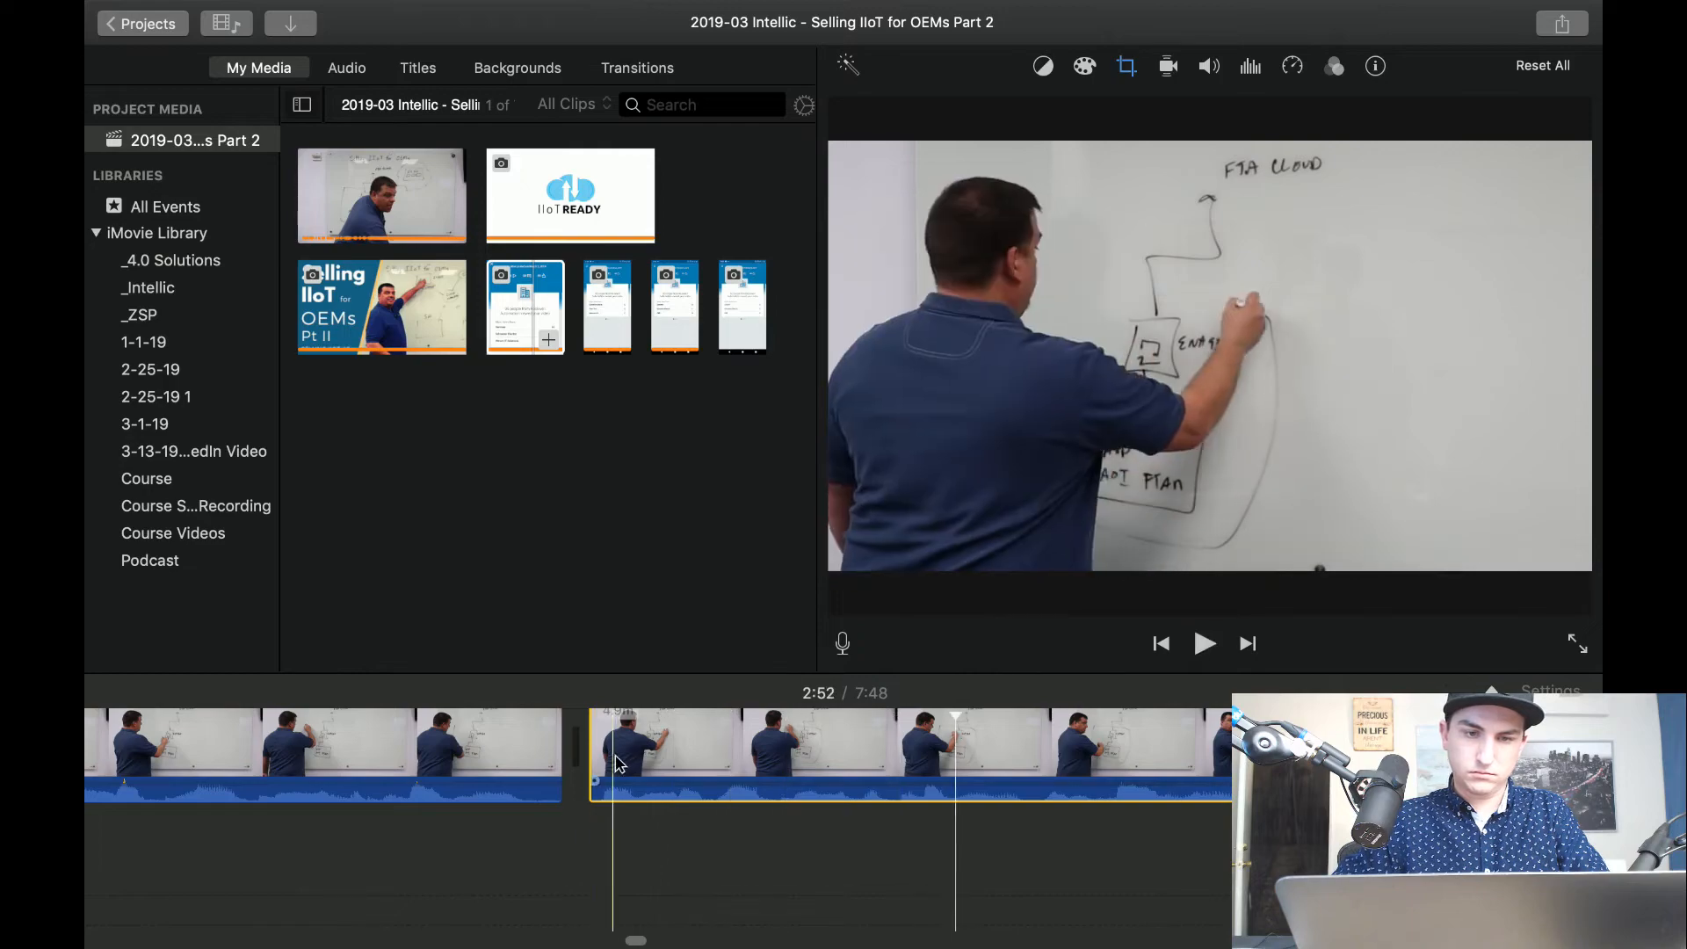
click(1126, 68)
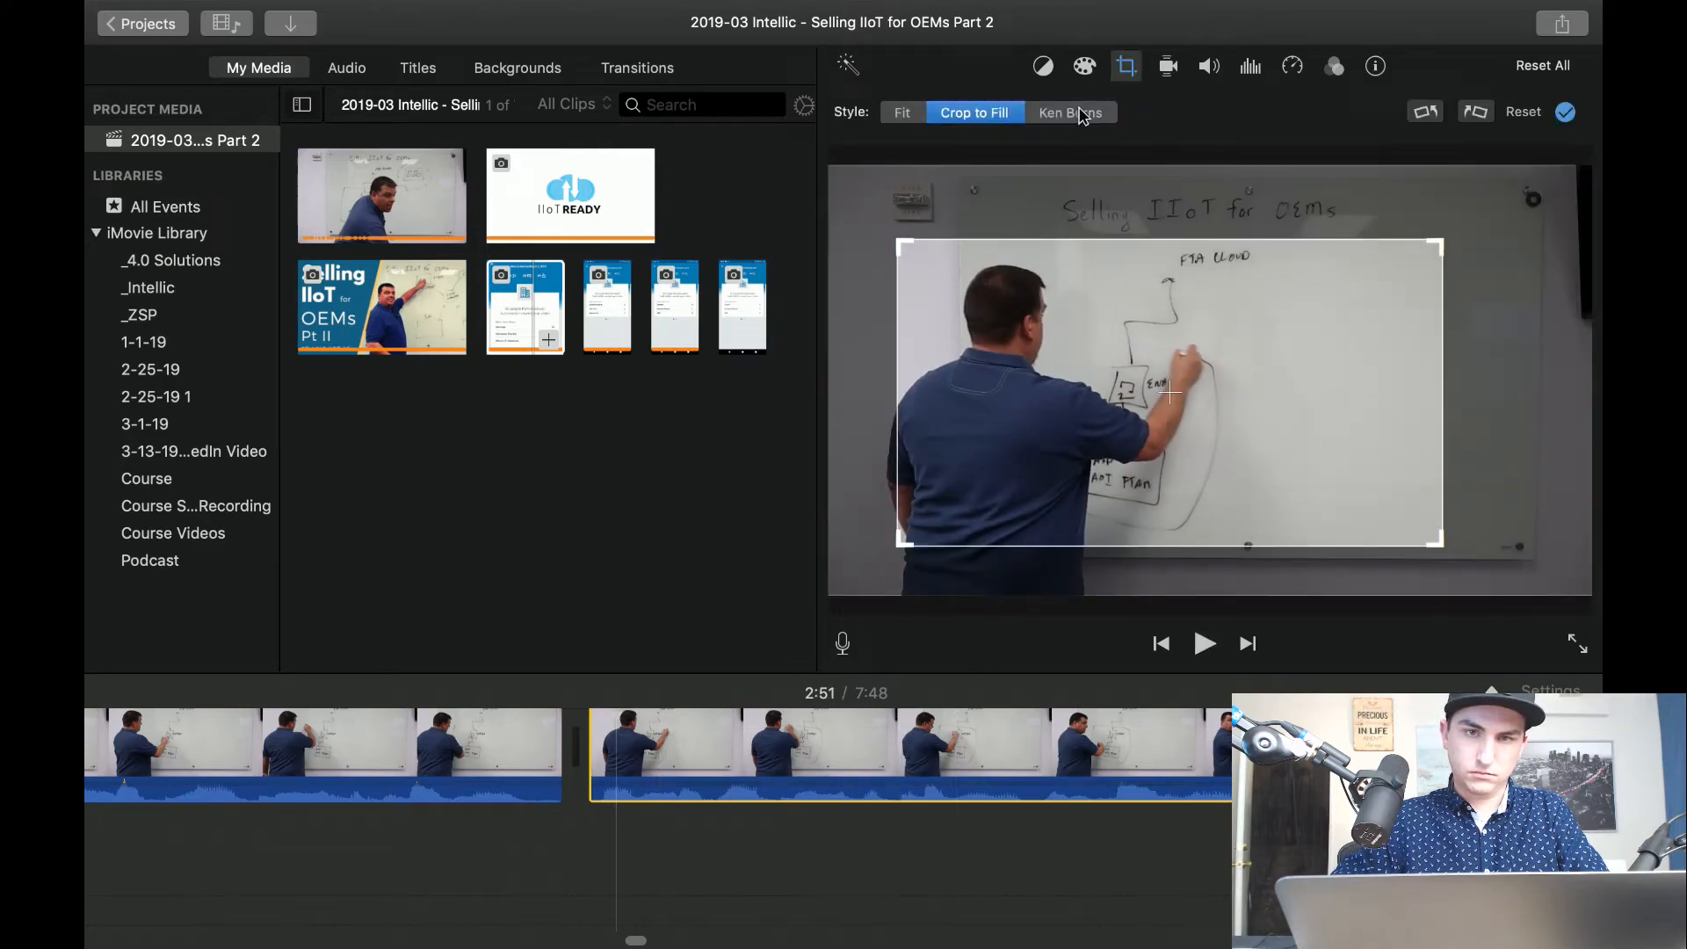
click(905, 117)
click(504, 749)
key(space)
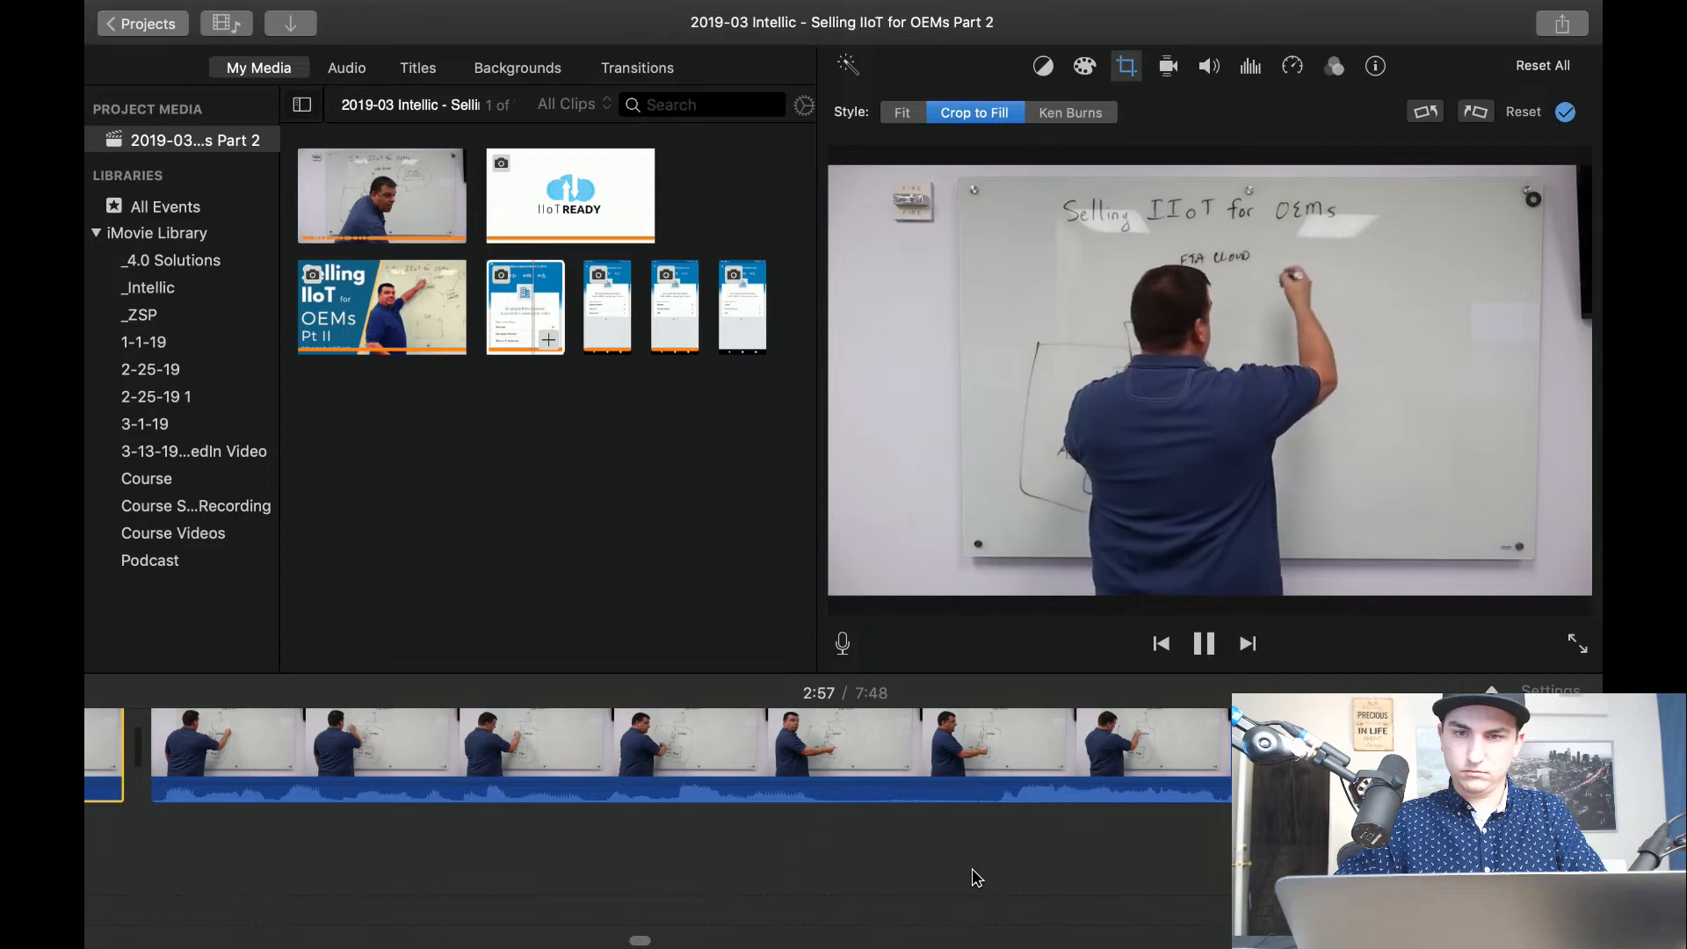
Cut the silent stretch at about 2:55 out of the full-frame clip, and play on from the cut.
click(246, 767)
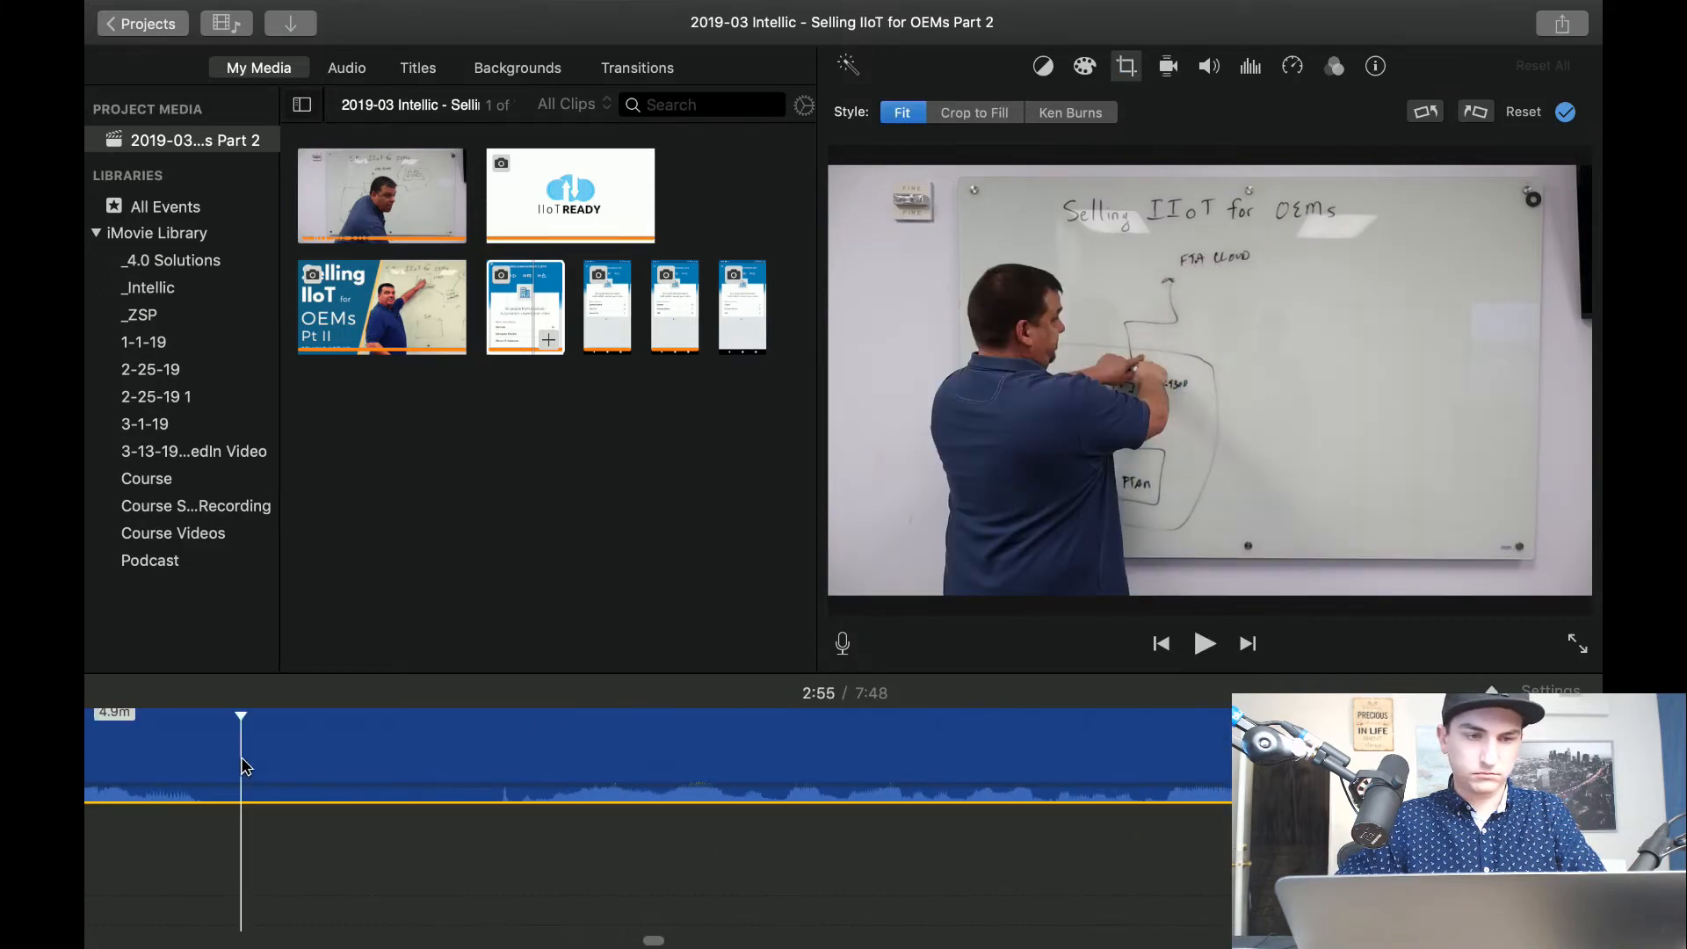
click(488, 775)
key(super+b)
click(394, 752)
key(Delete)
key(space)
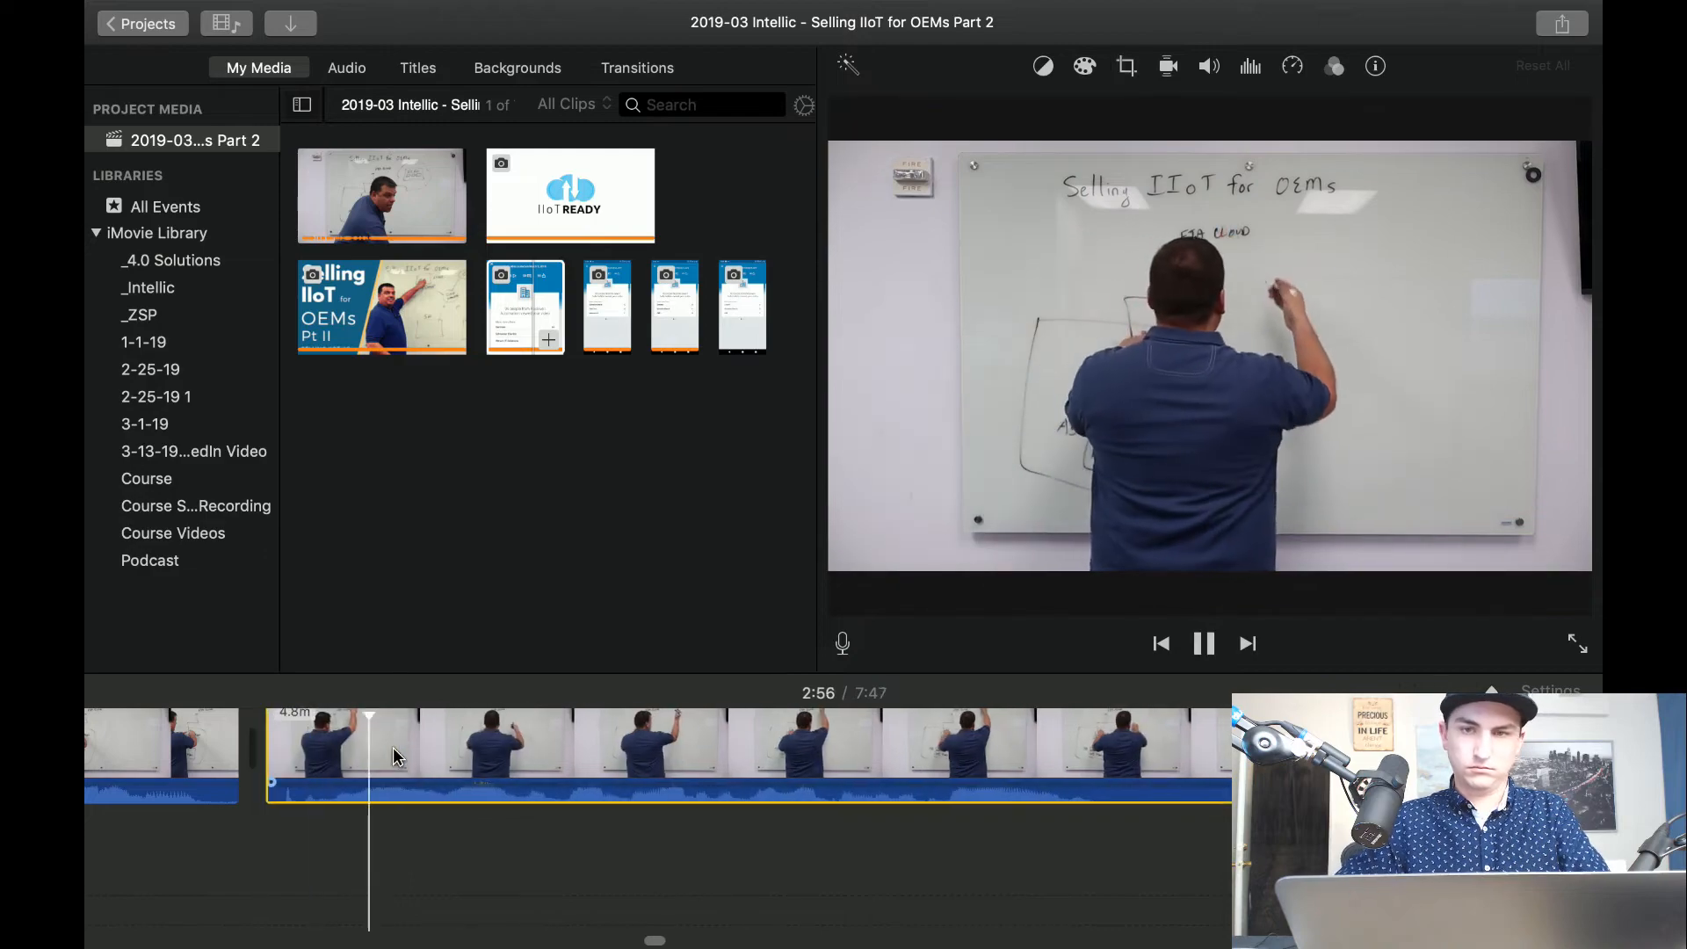
Trim another short piece off the beginning of the clip after the 2:55 cut, and play it back.
key(space)
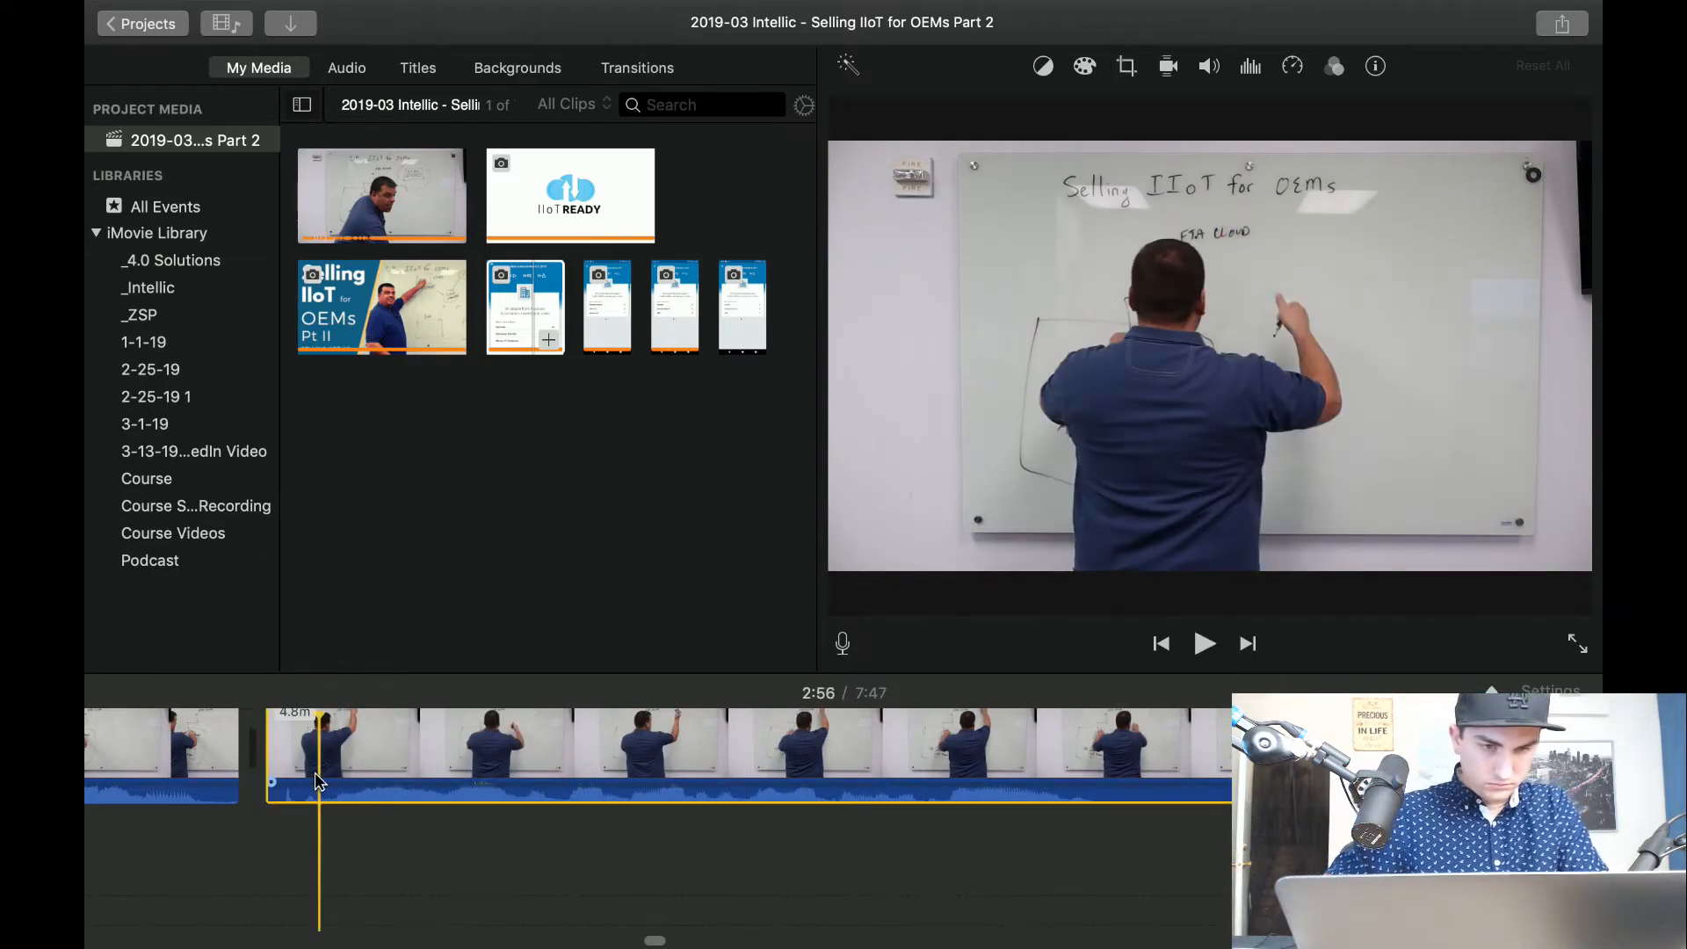
key(super+b)
click(287, 770)
key(Delete)
key(space)
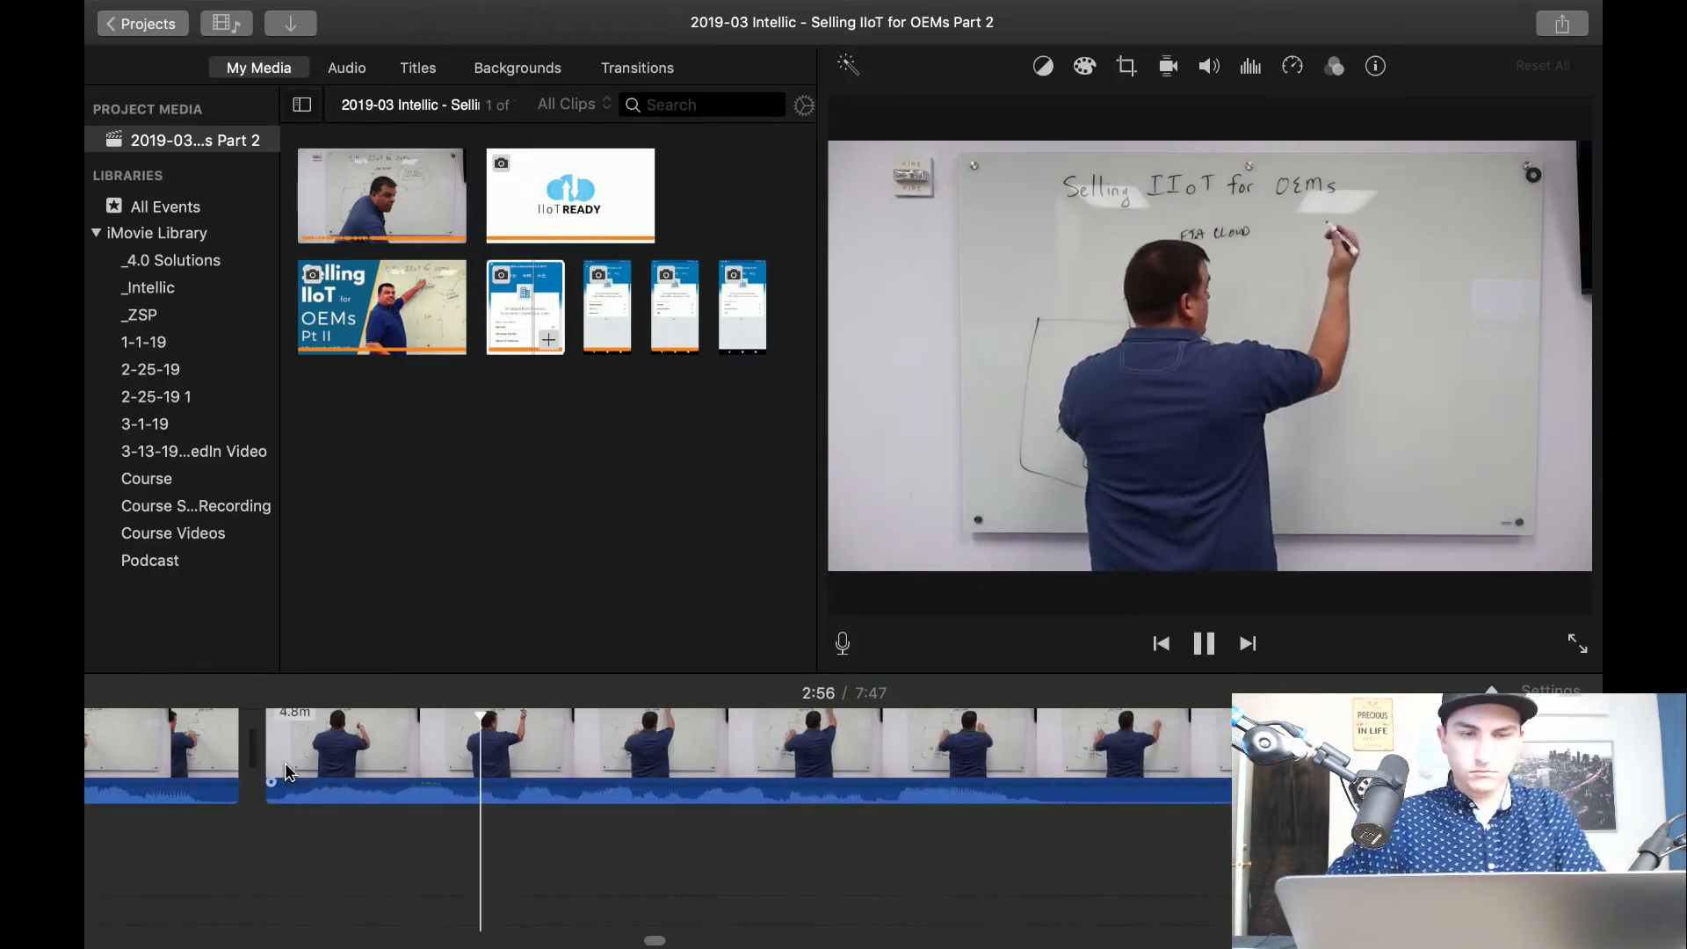
Cut the 0.7-second segment of the cloud drawing at about 2:58, and check the cut in playback.
scroll(687, 791, right, 4)
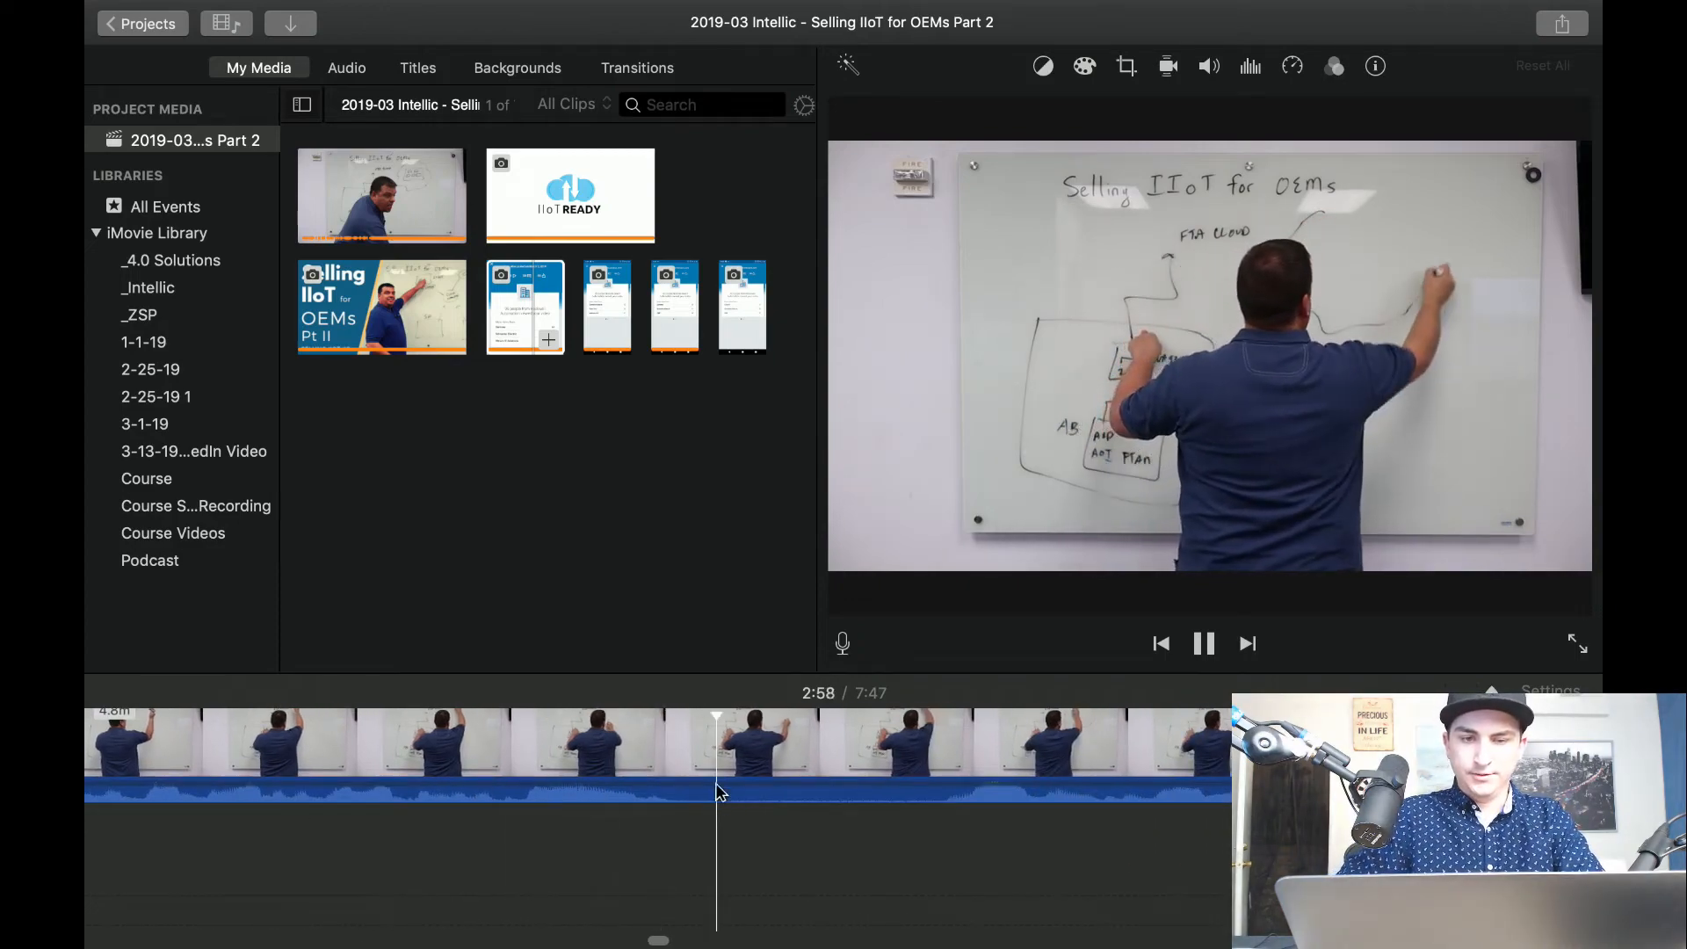
key(space)
key(super+b)
key(super+b)
click(857, 758)
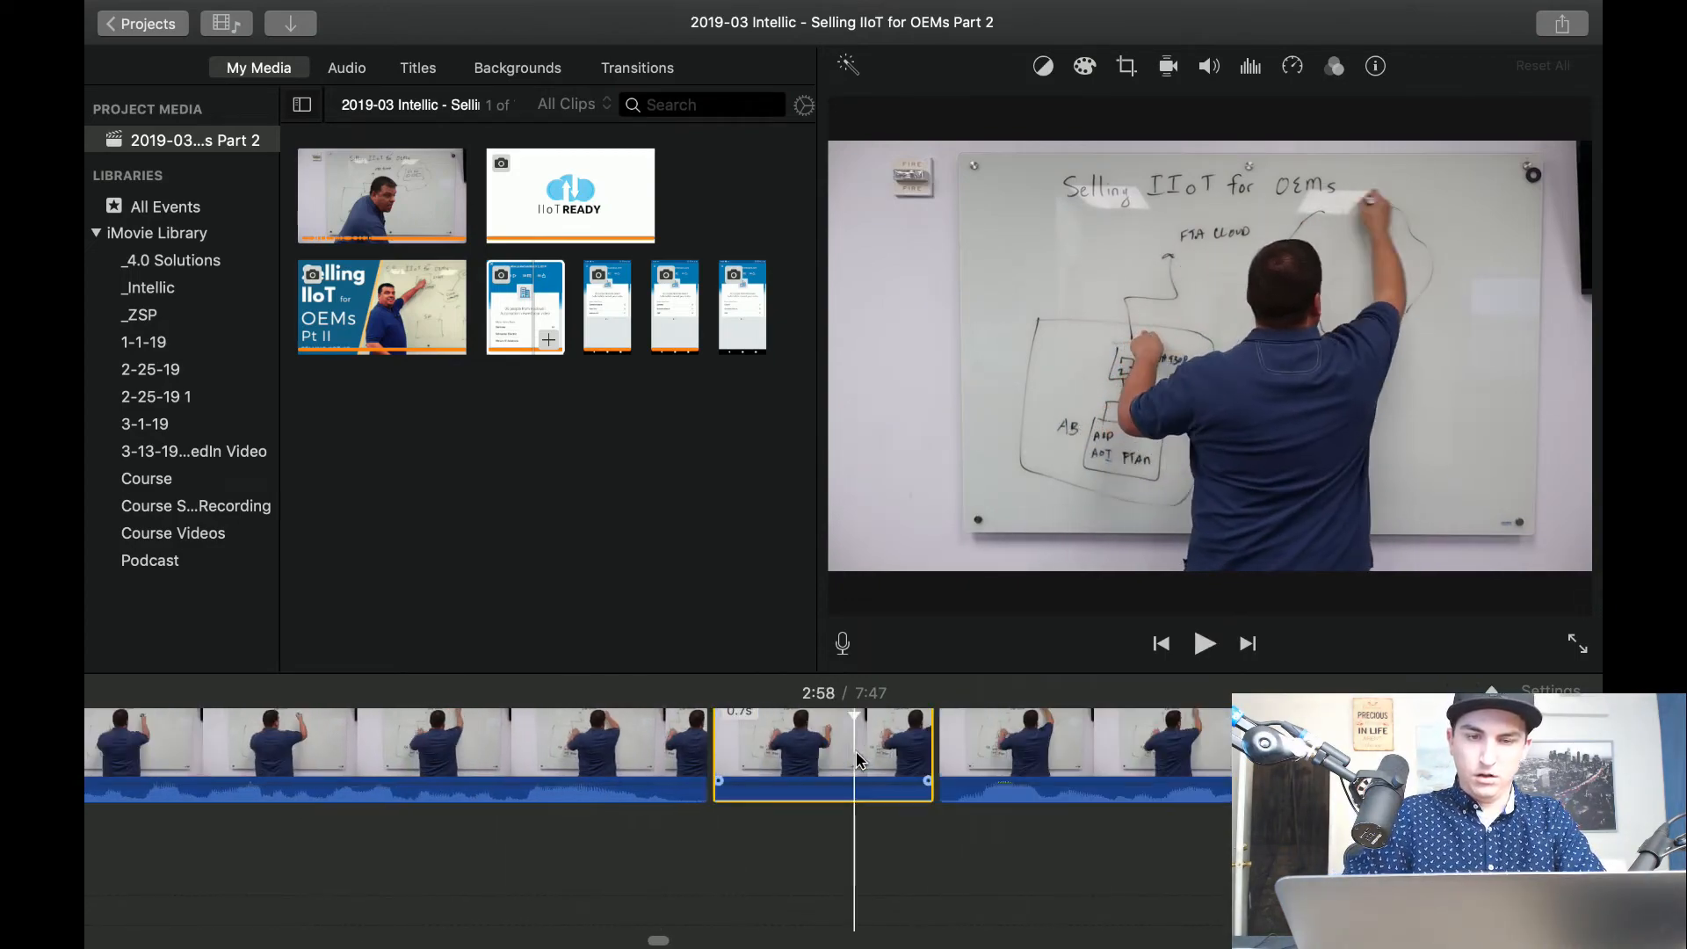
key(Delete)
key(space)
key(space)
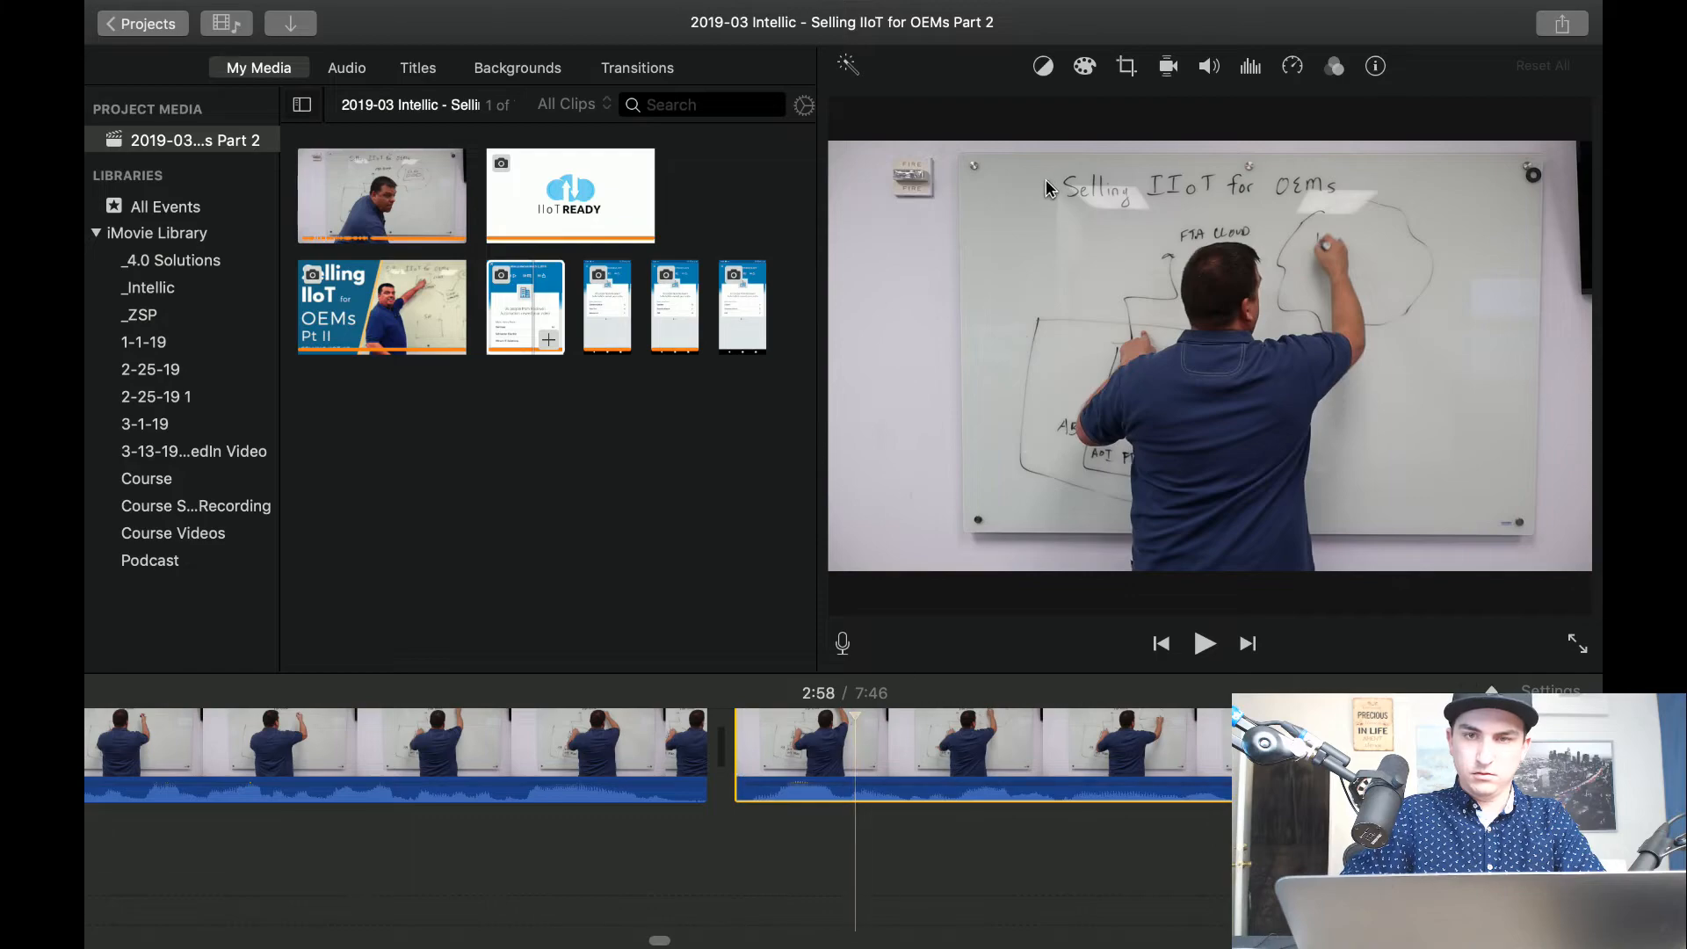
Set the clip after the 2:58 cut to Crop to Fill, framed closer on the whiteboard and presenter, and play the transition.
click(1125, 69)
click(982, 116)
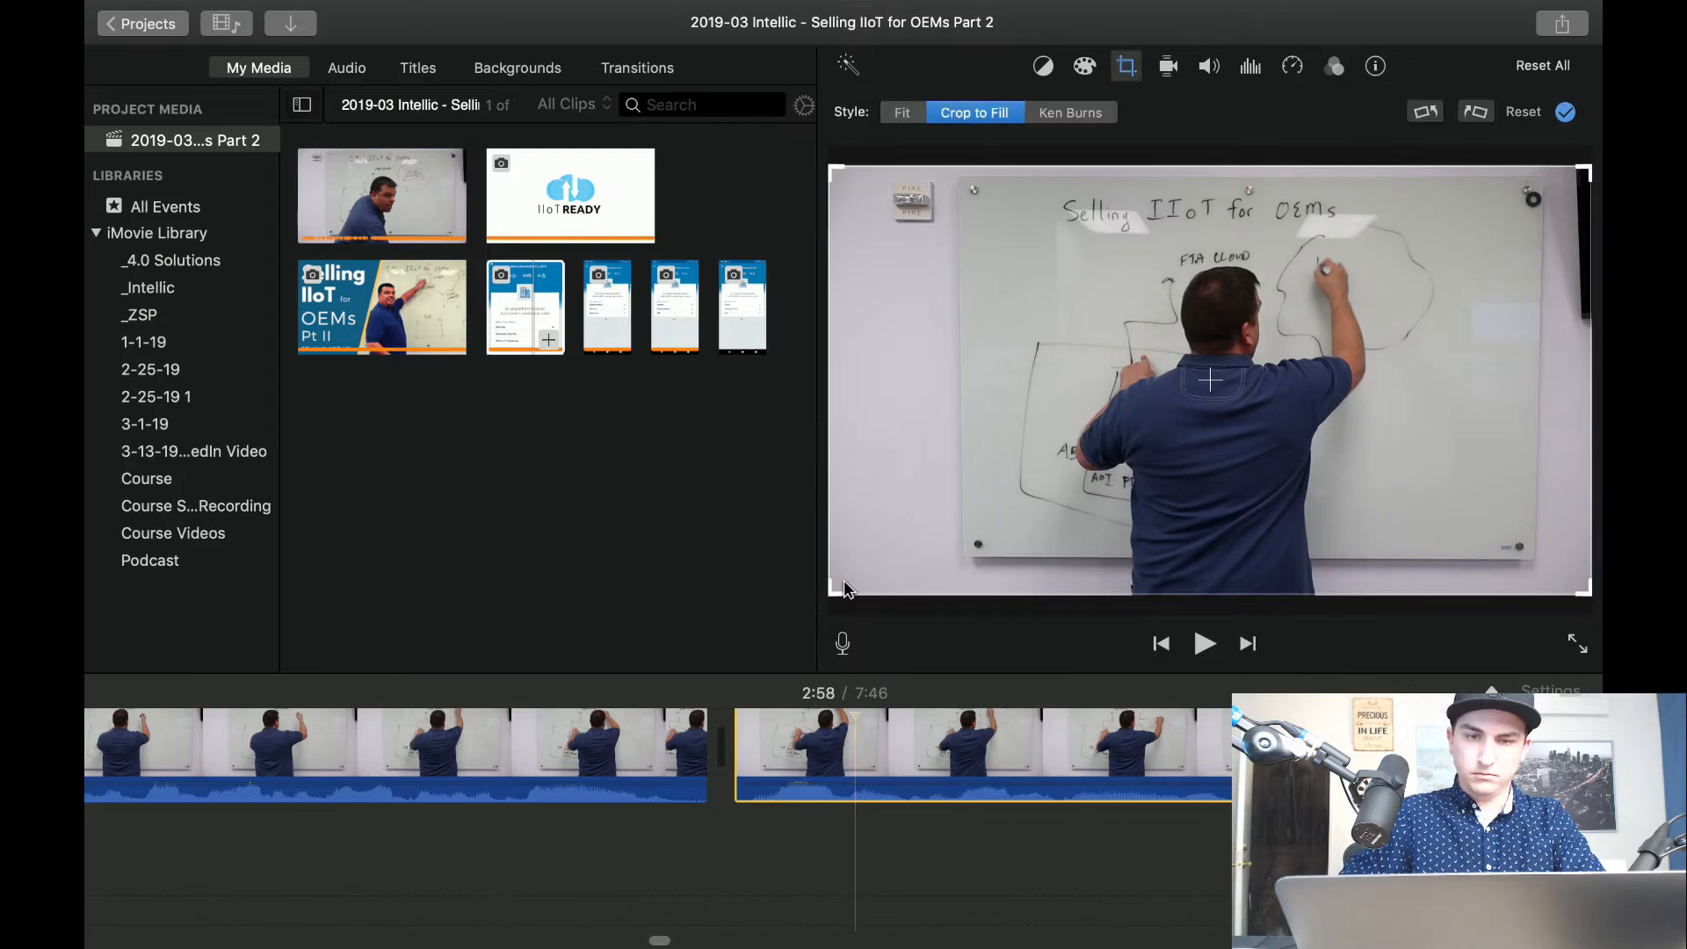
drag(832, 591, 985, 517)
drag(1156, 447, 1110, 458)
click(587, 769)
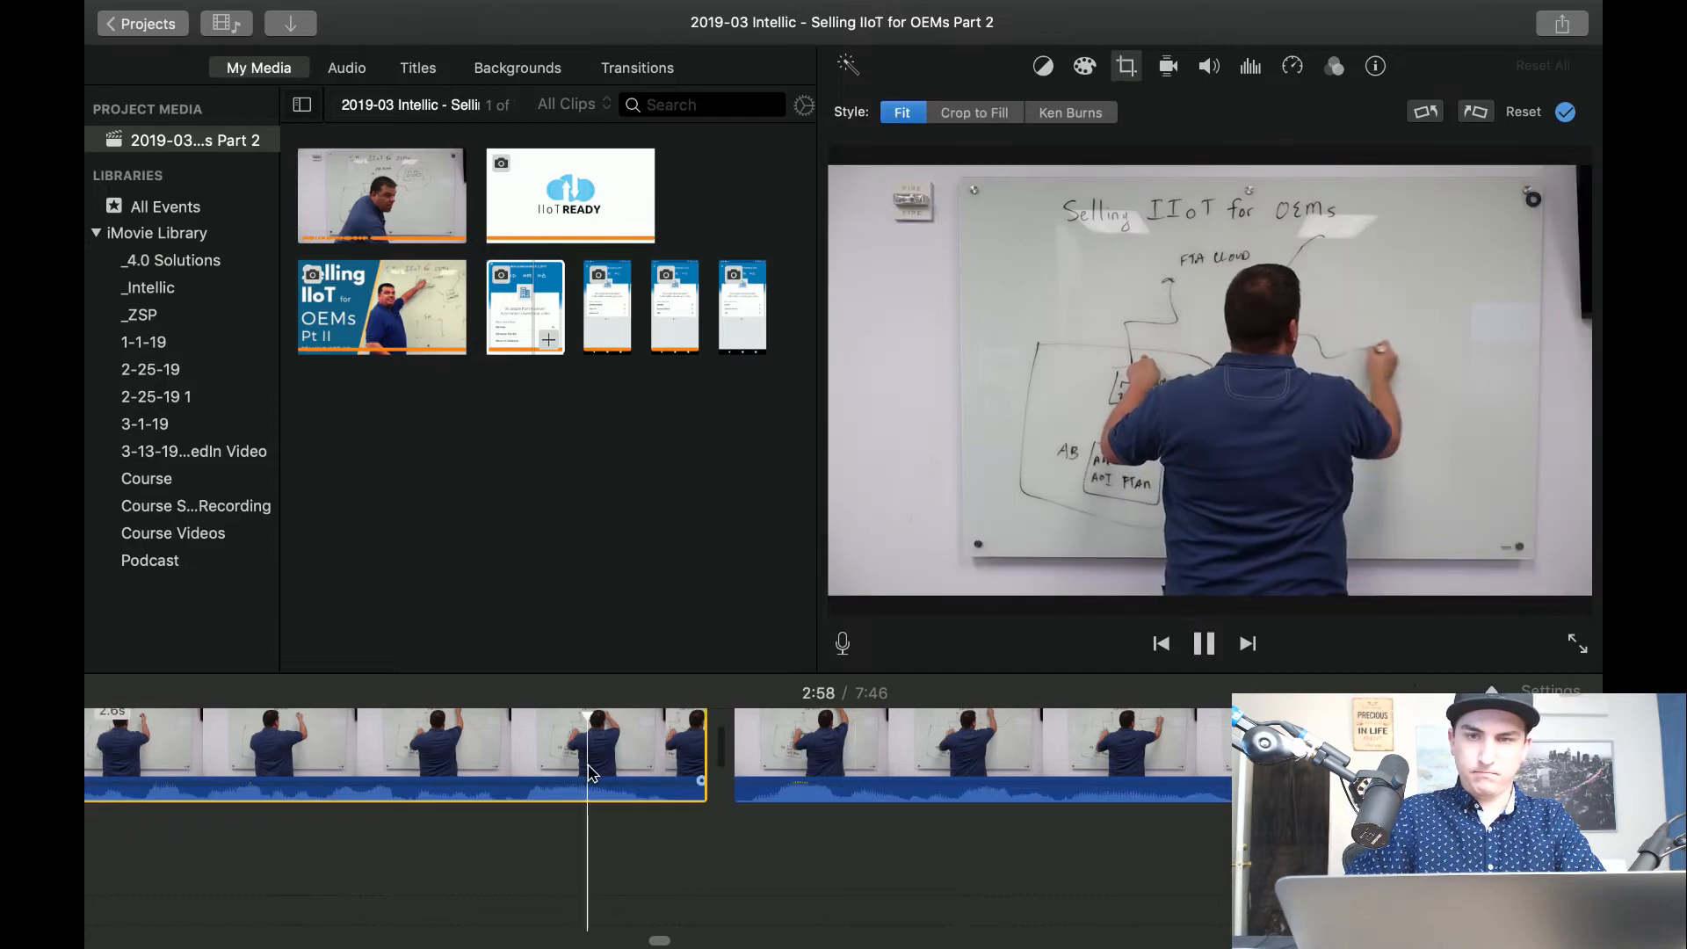
Play through the drawing of the small boxes, split the cropped clip at about 3:02, and continue playback.
scroll(592, 774, right, 4)
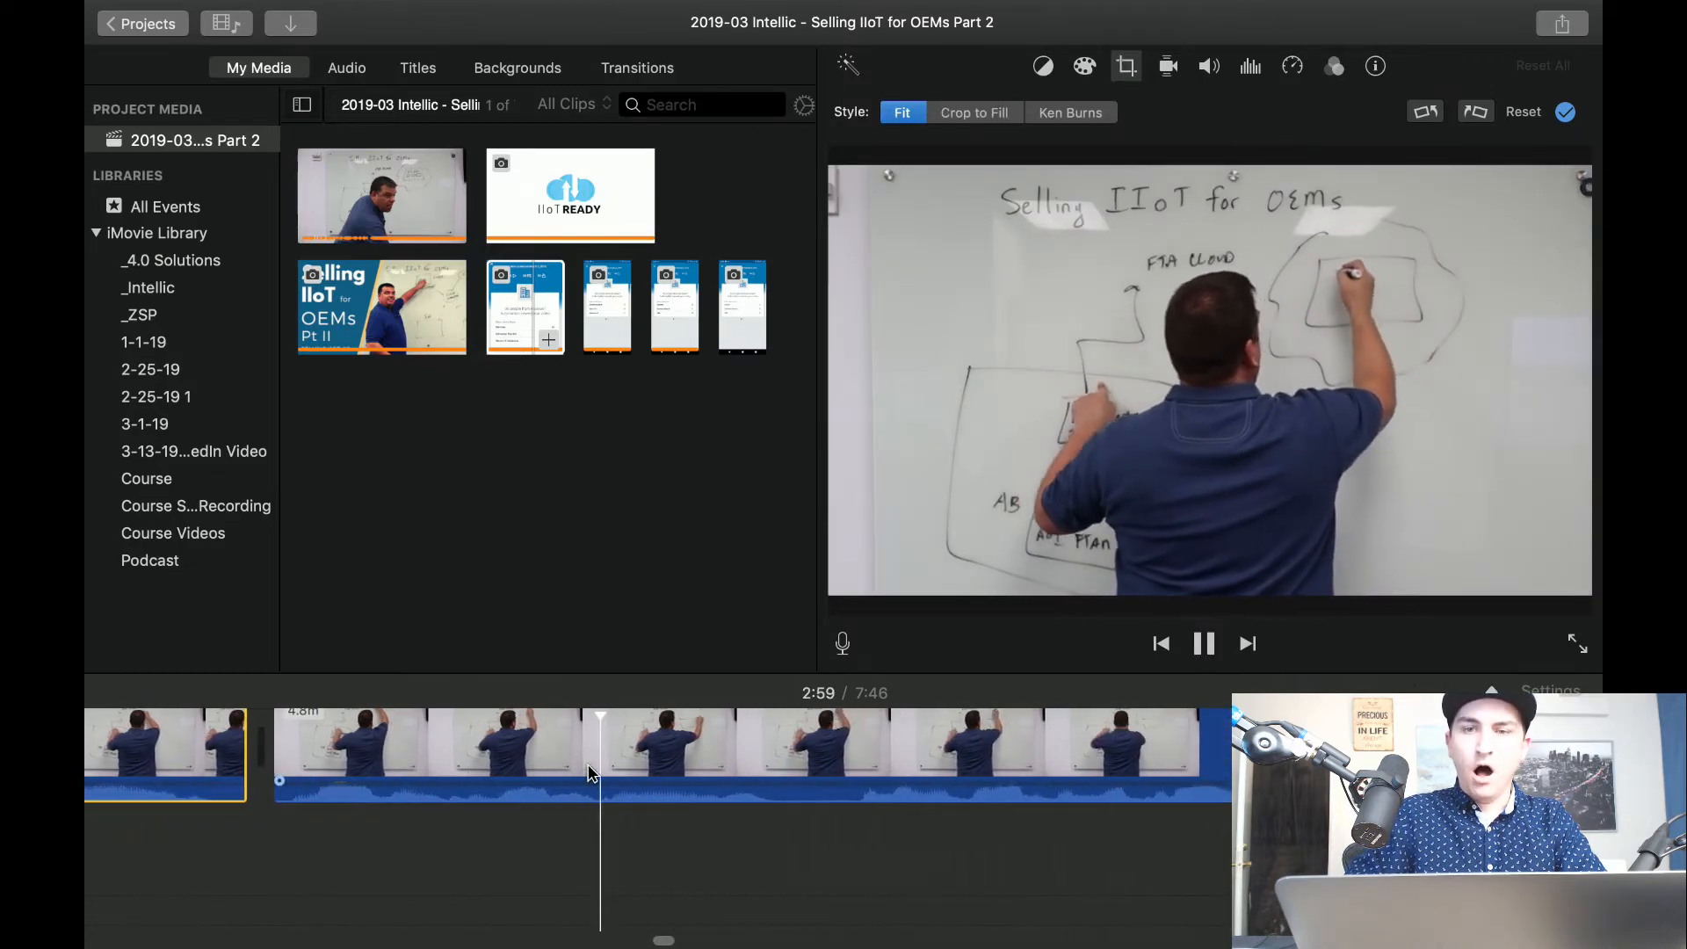
scroll(592, 774, right, 4)
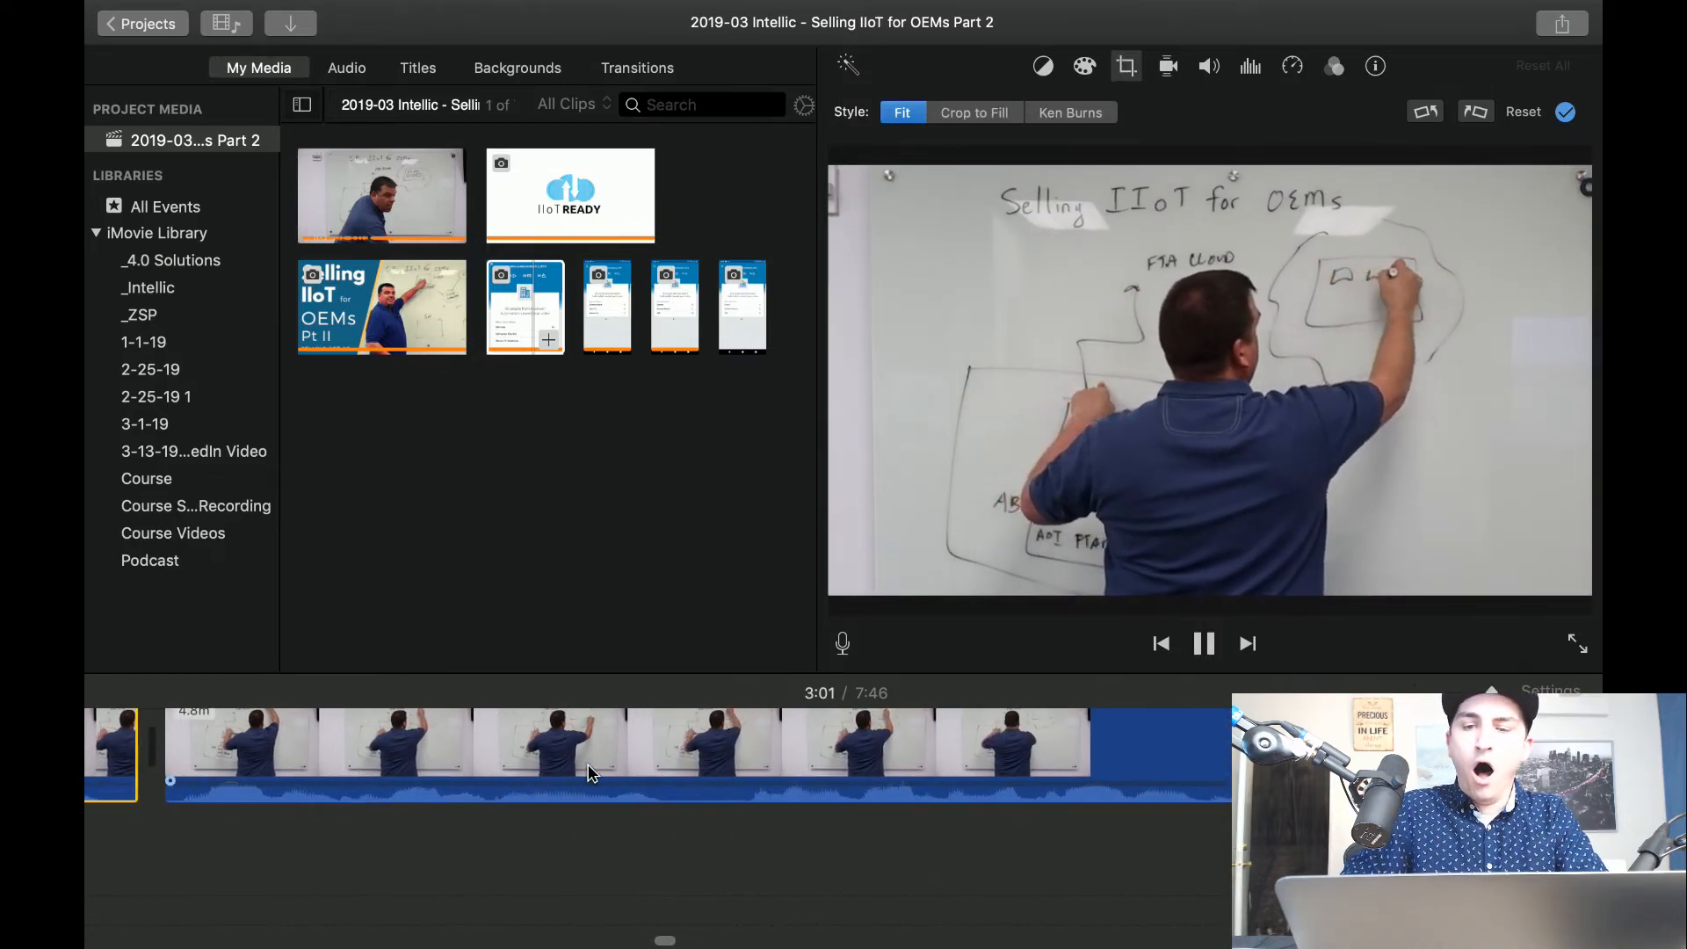
key(space)
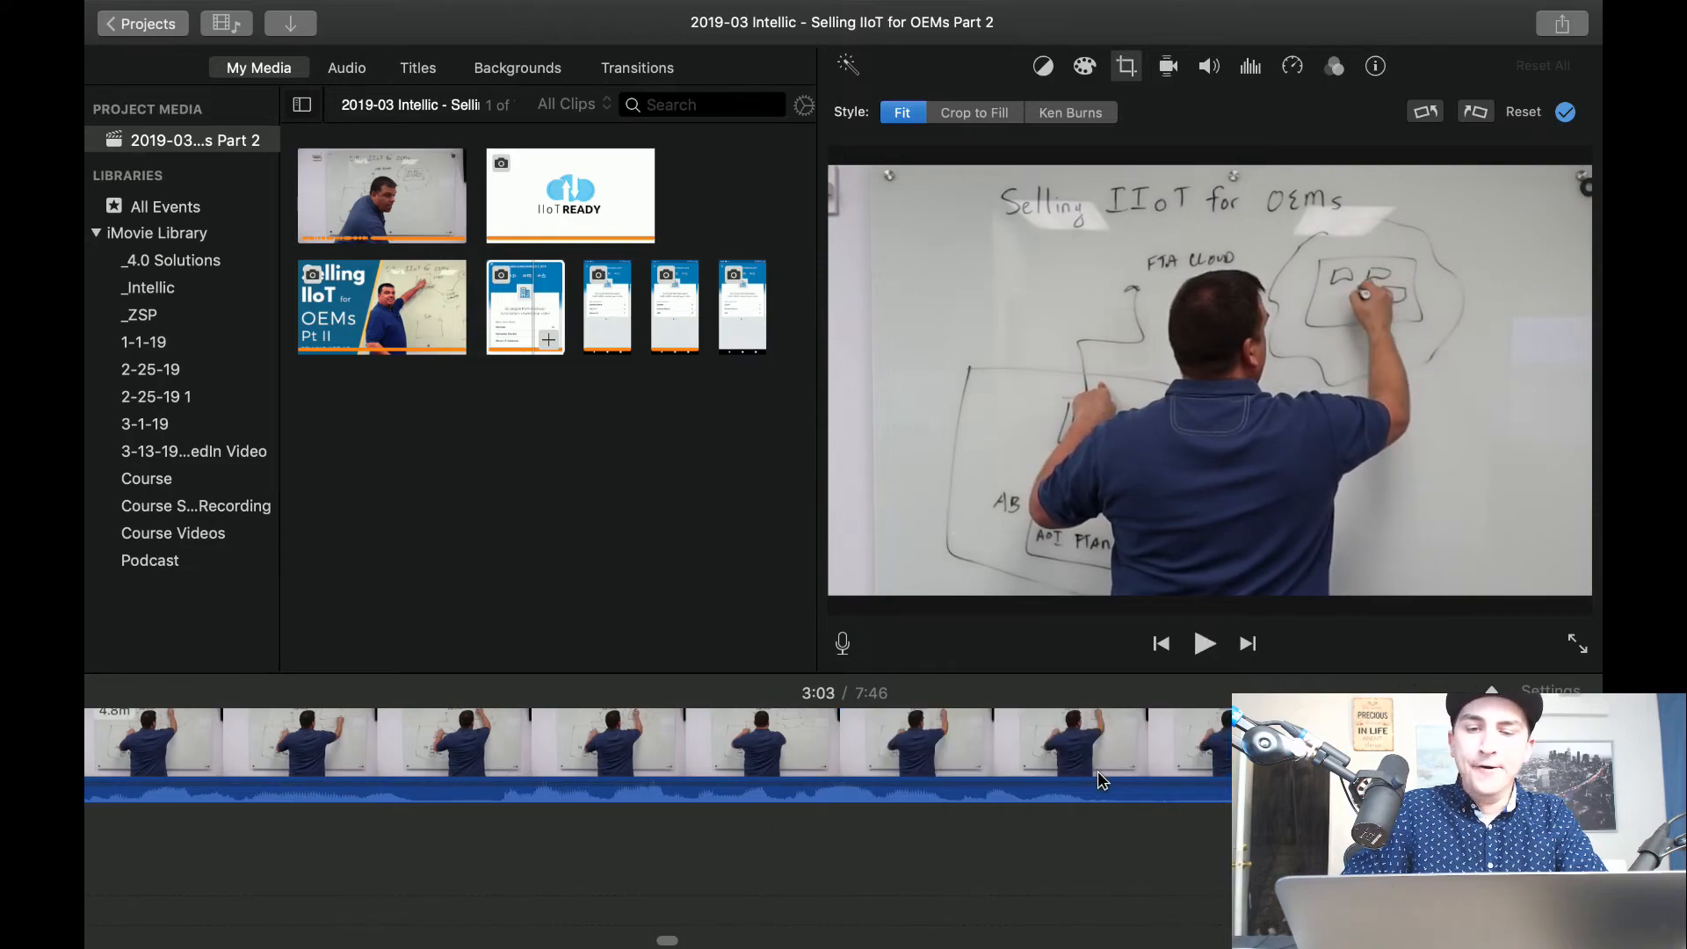
click(1133, 774)
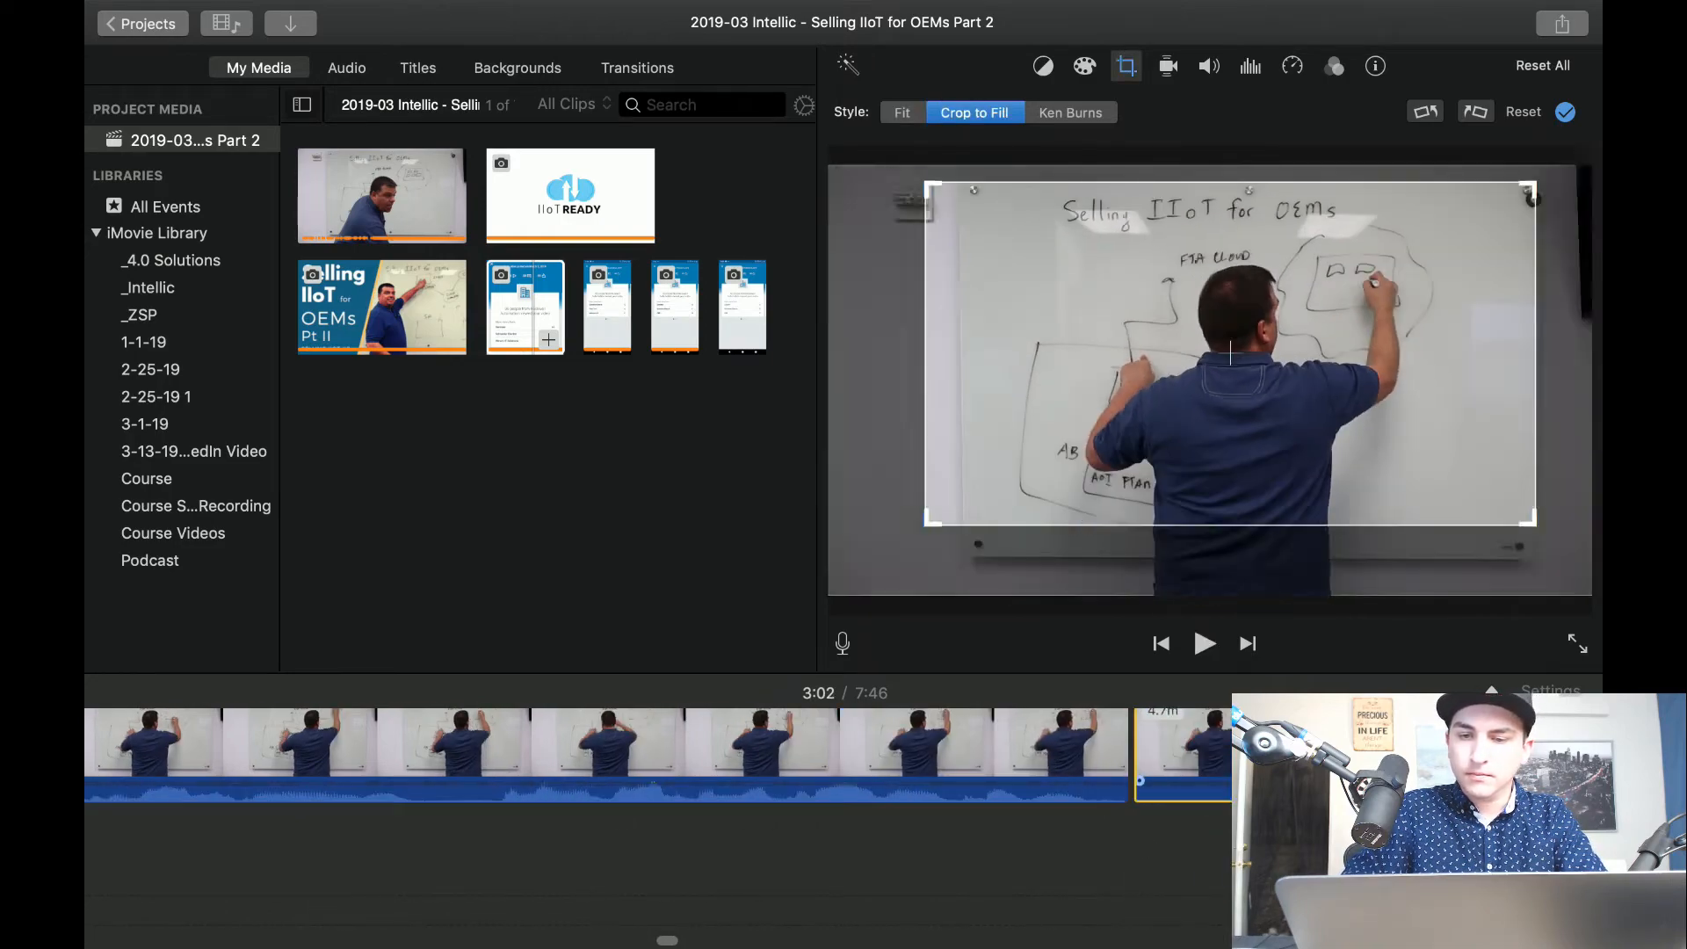
key(space)
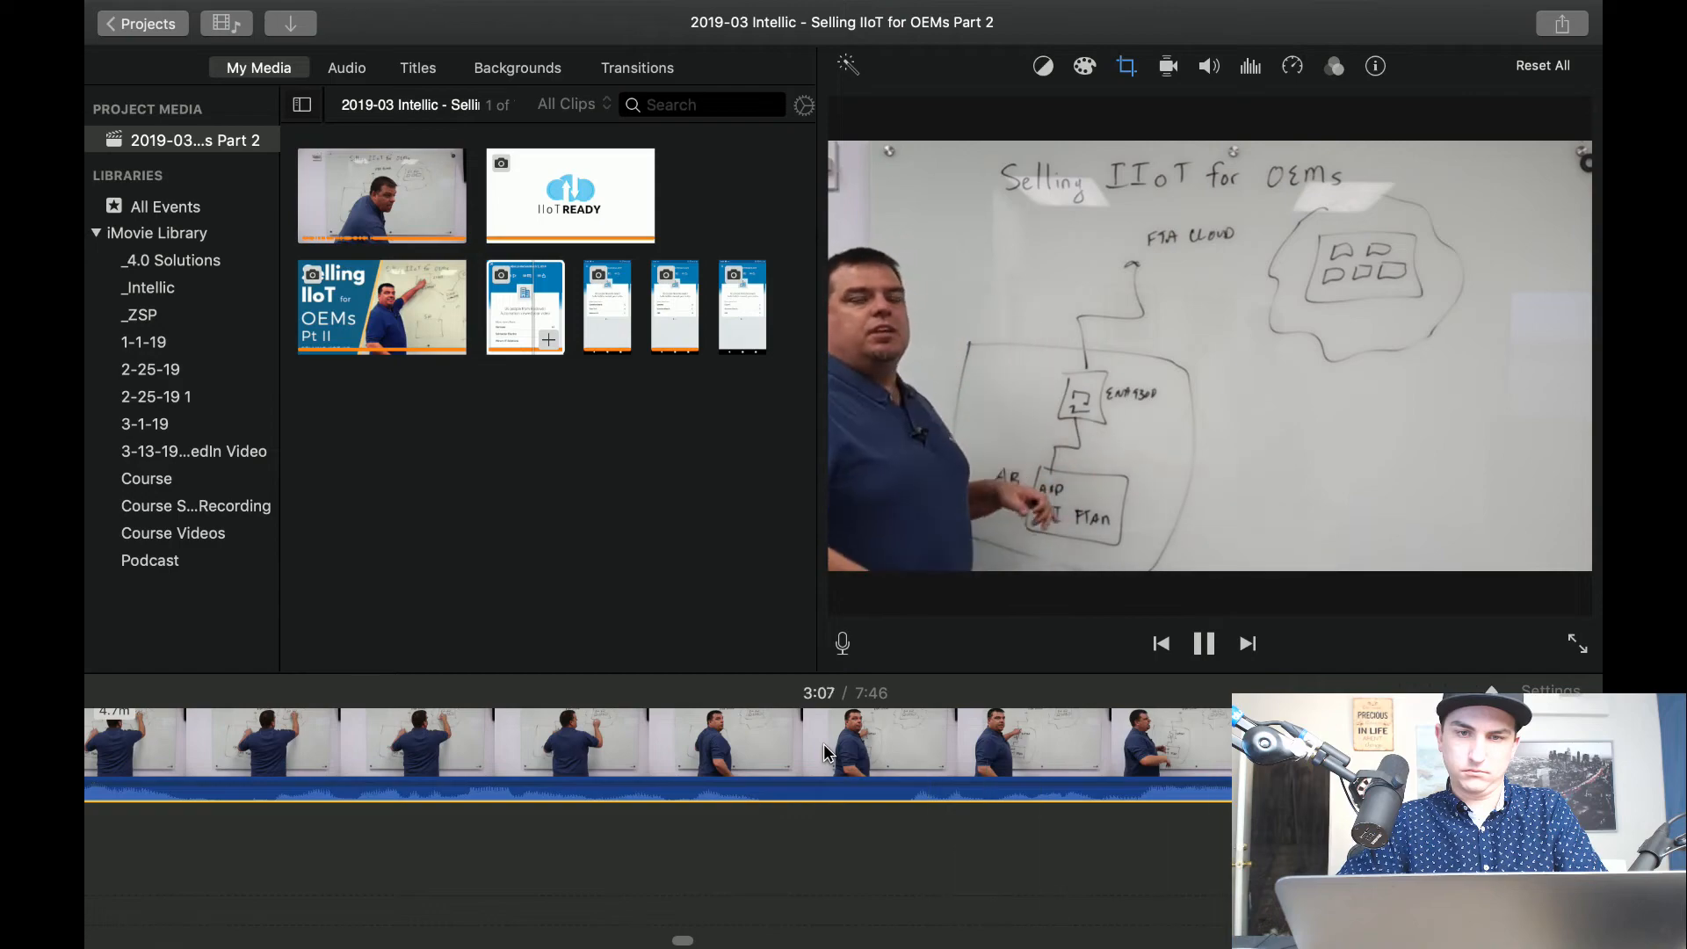
Split the cropped clip at about 3:06, set the segment after the split to Fit, and play back the change of framing.
click(846, 767)
key(super+b)
click(927, 764)
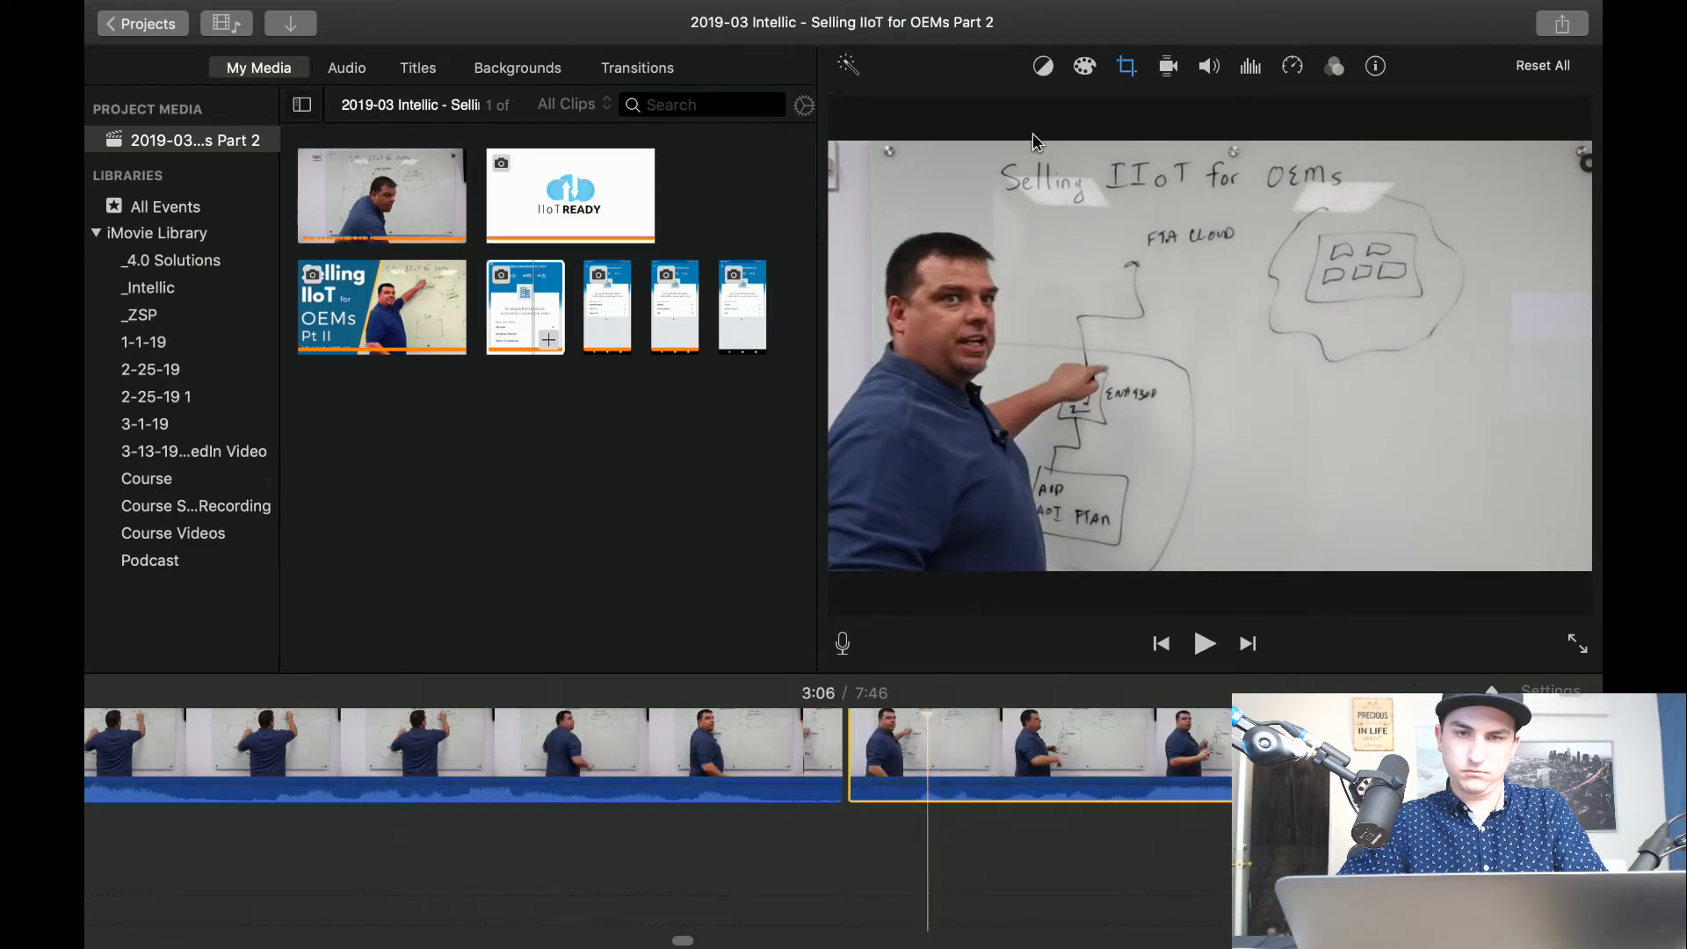
click(1114, 74)
click(893, 113)
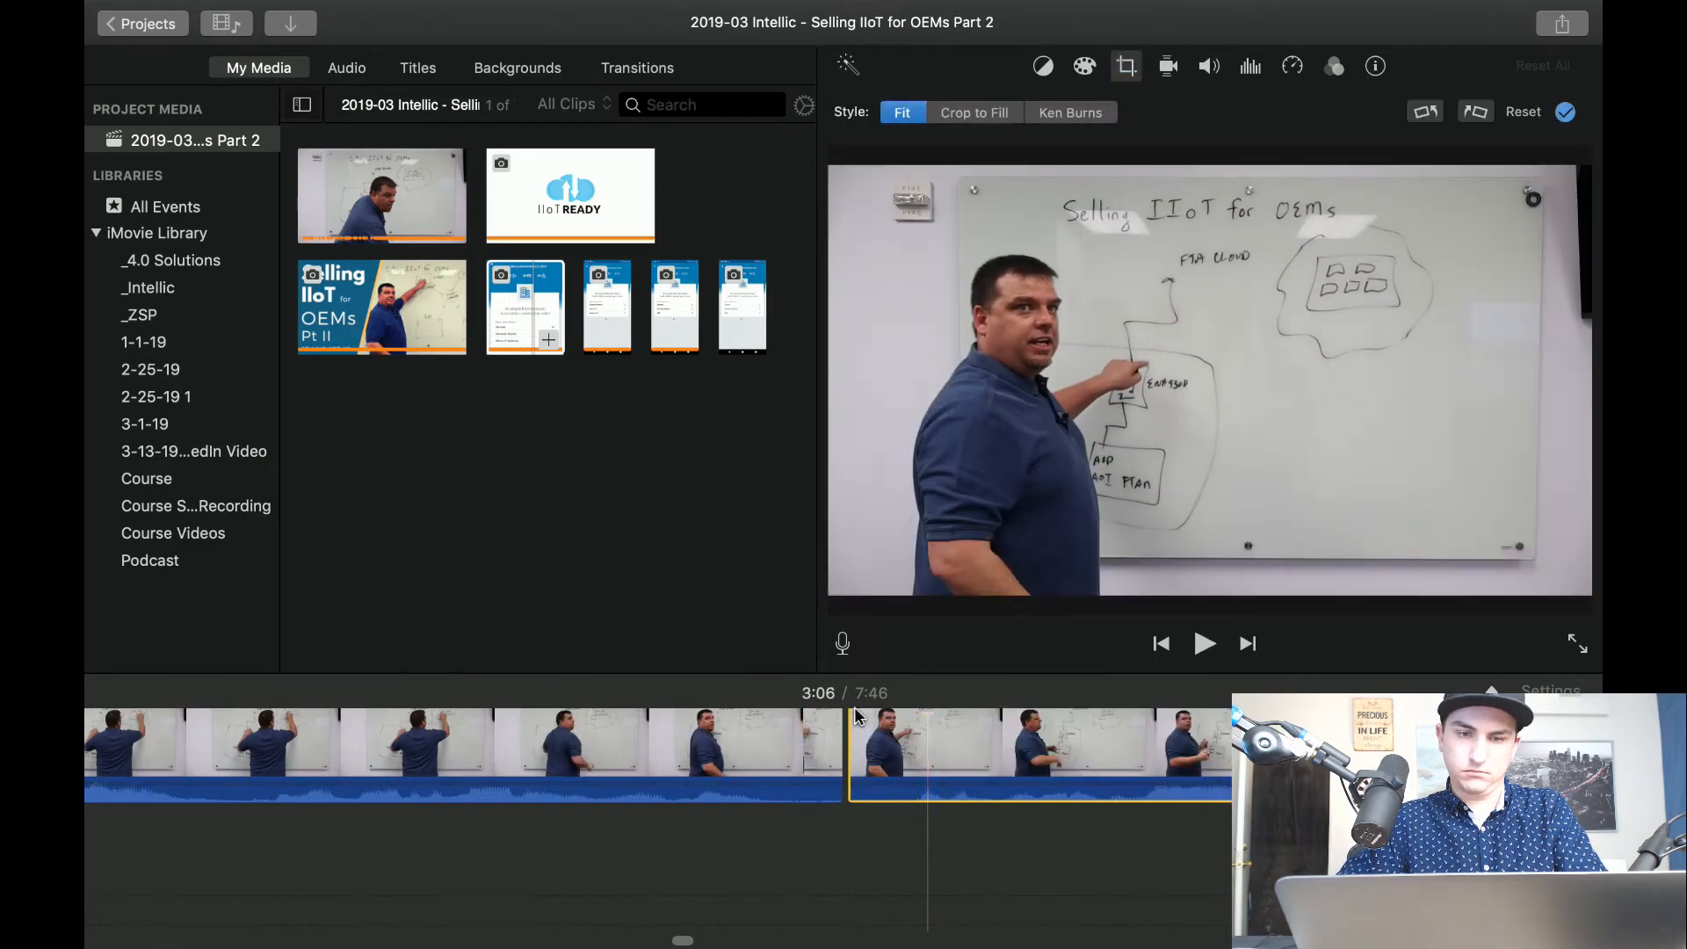
key(space)
click(687, 758)
key(space)
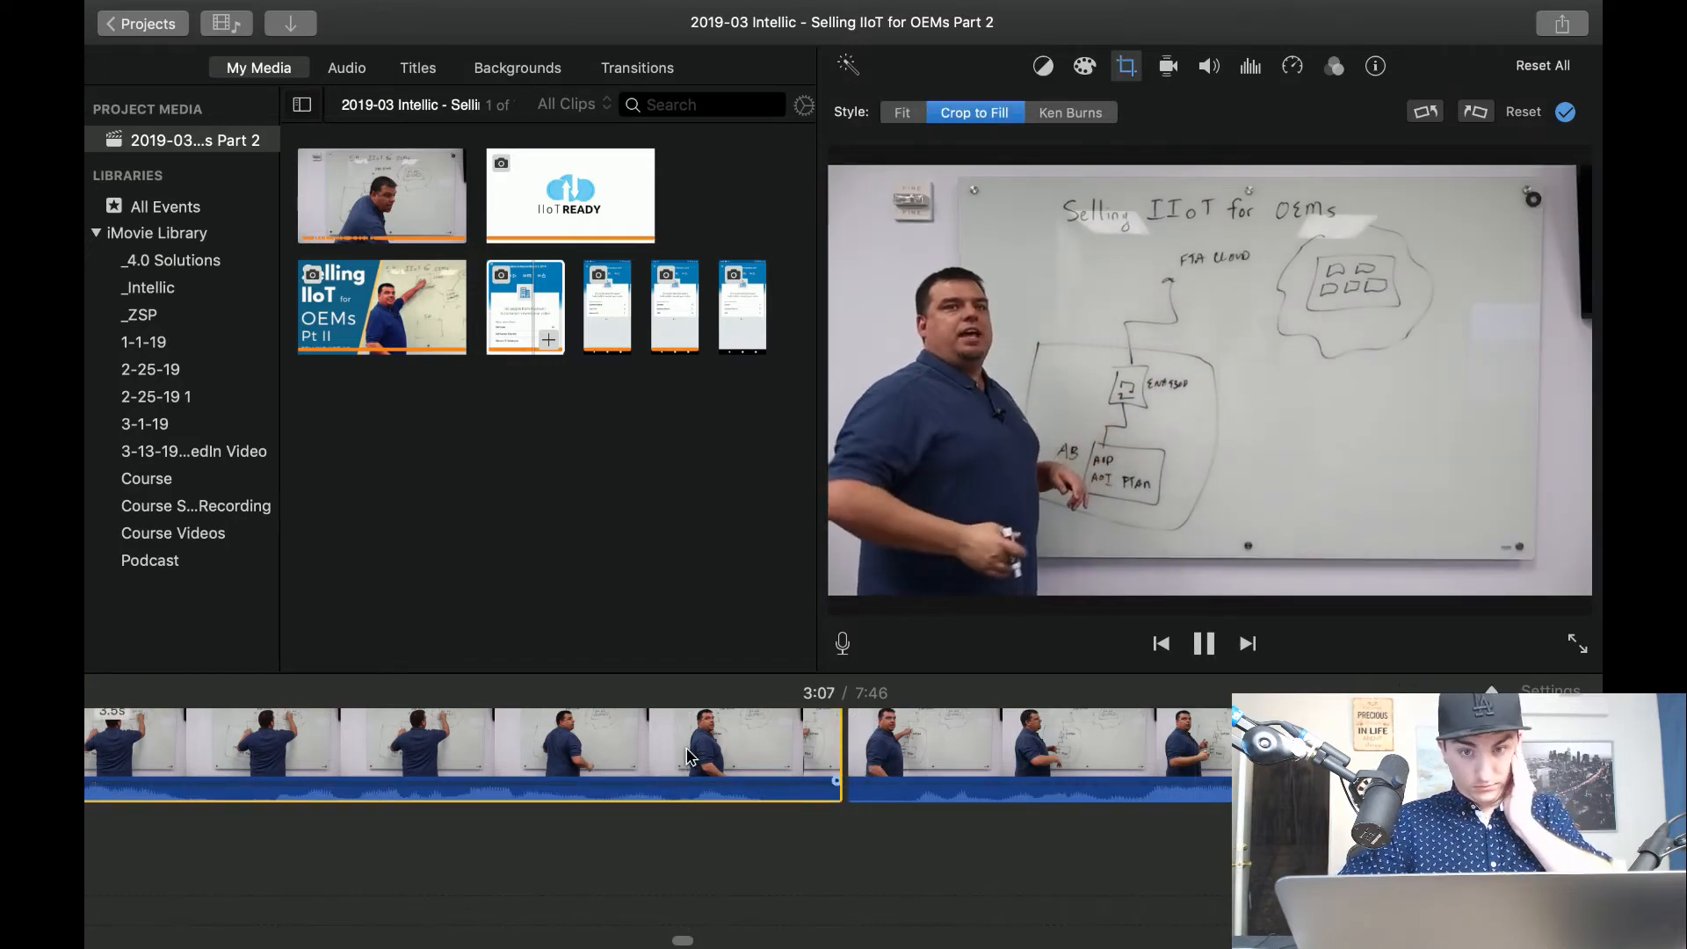
scroll(1006, 810, right, 10)
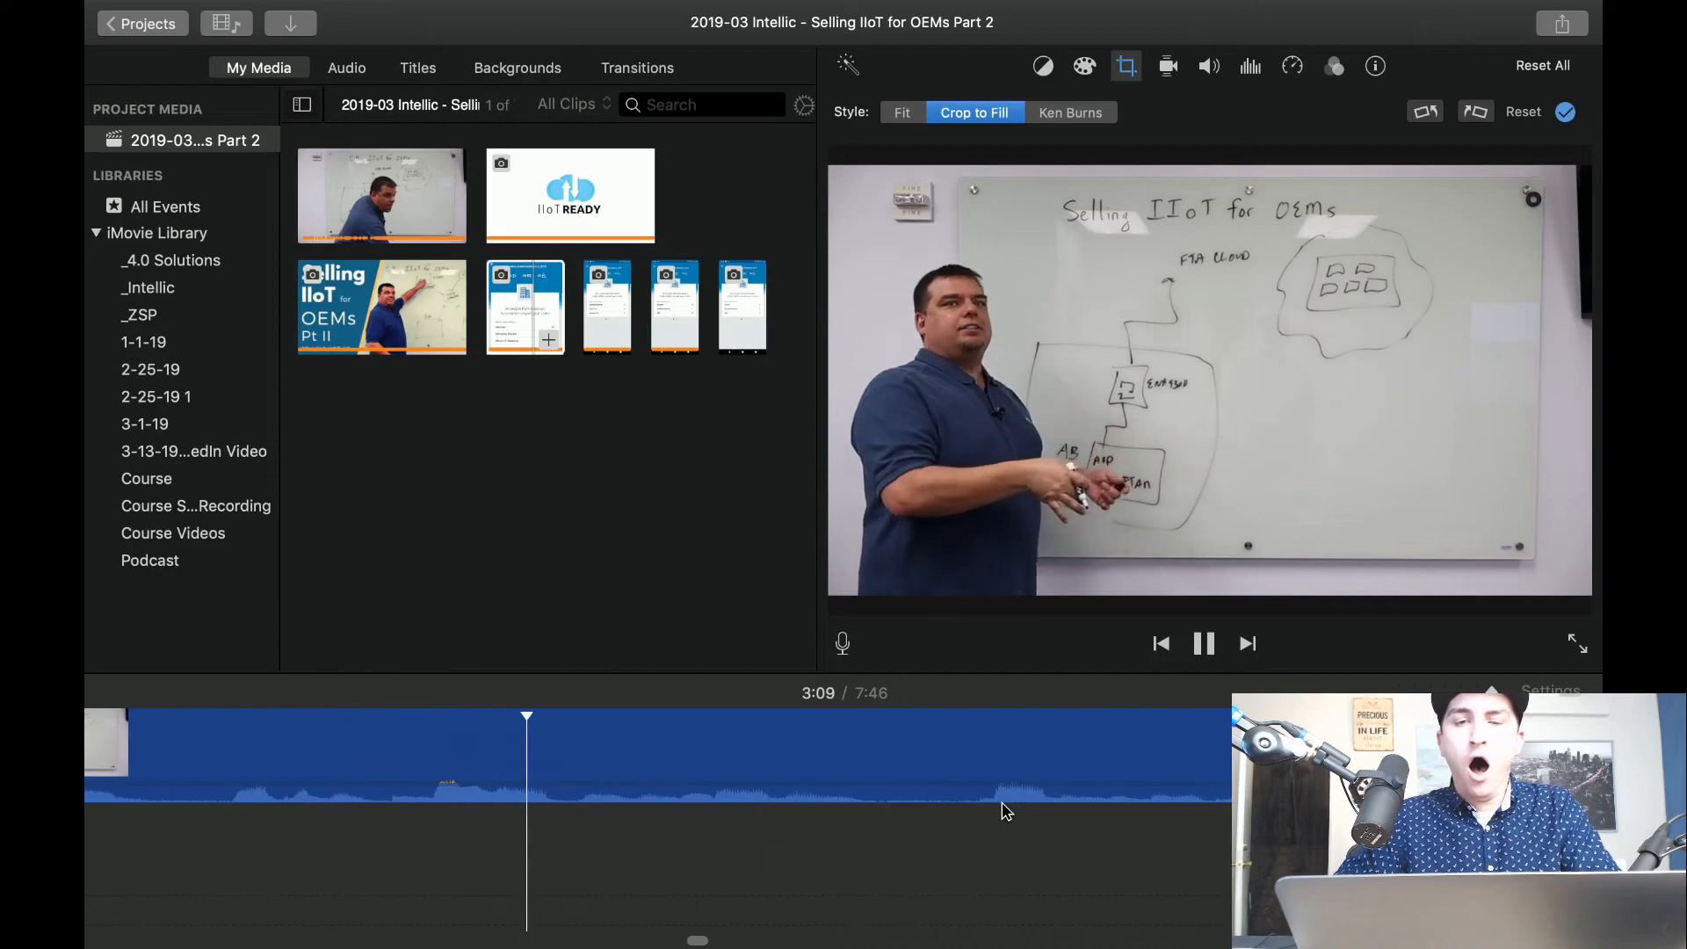
Replay the clip from about 3:07, split it at about 3:08, and cut the short pause after the split.
scroll(1005, 803, left, 5)
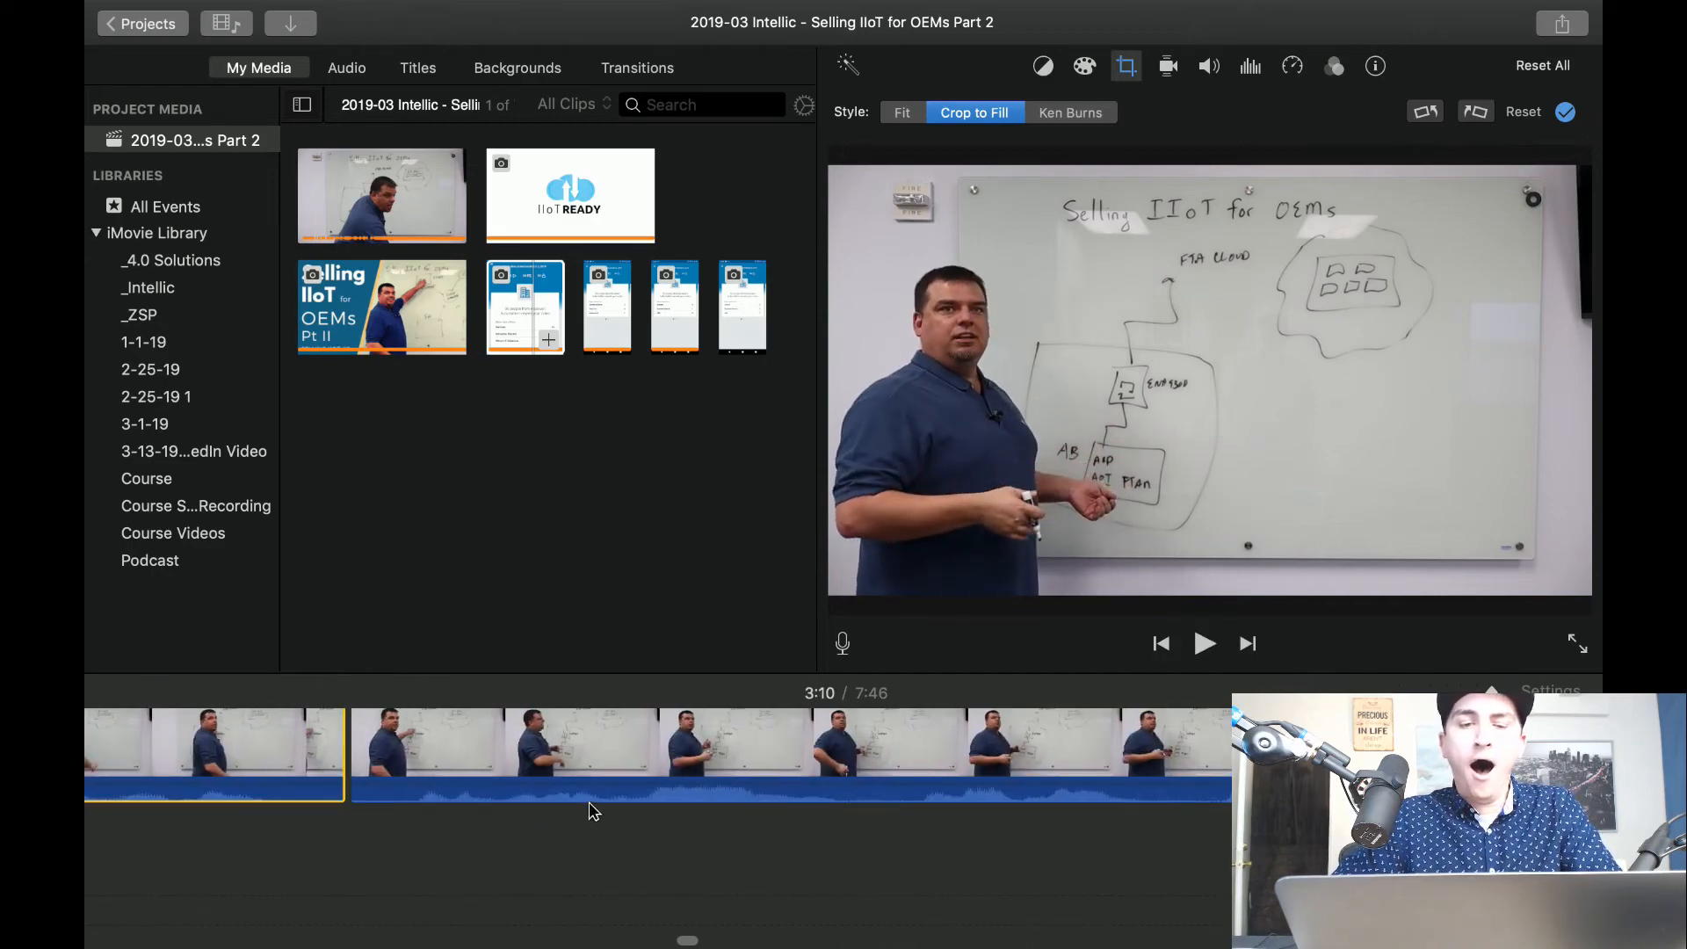
click(615, 757)
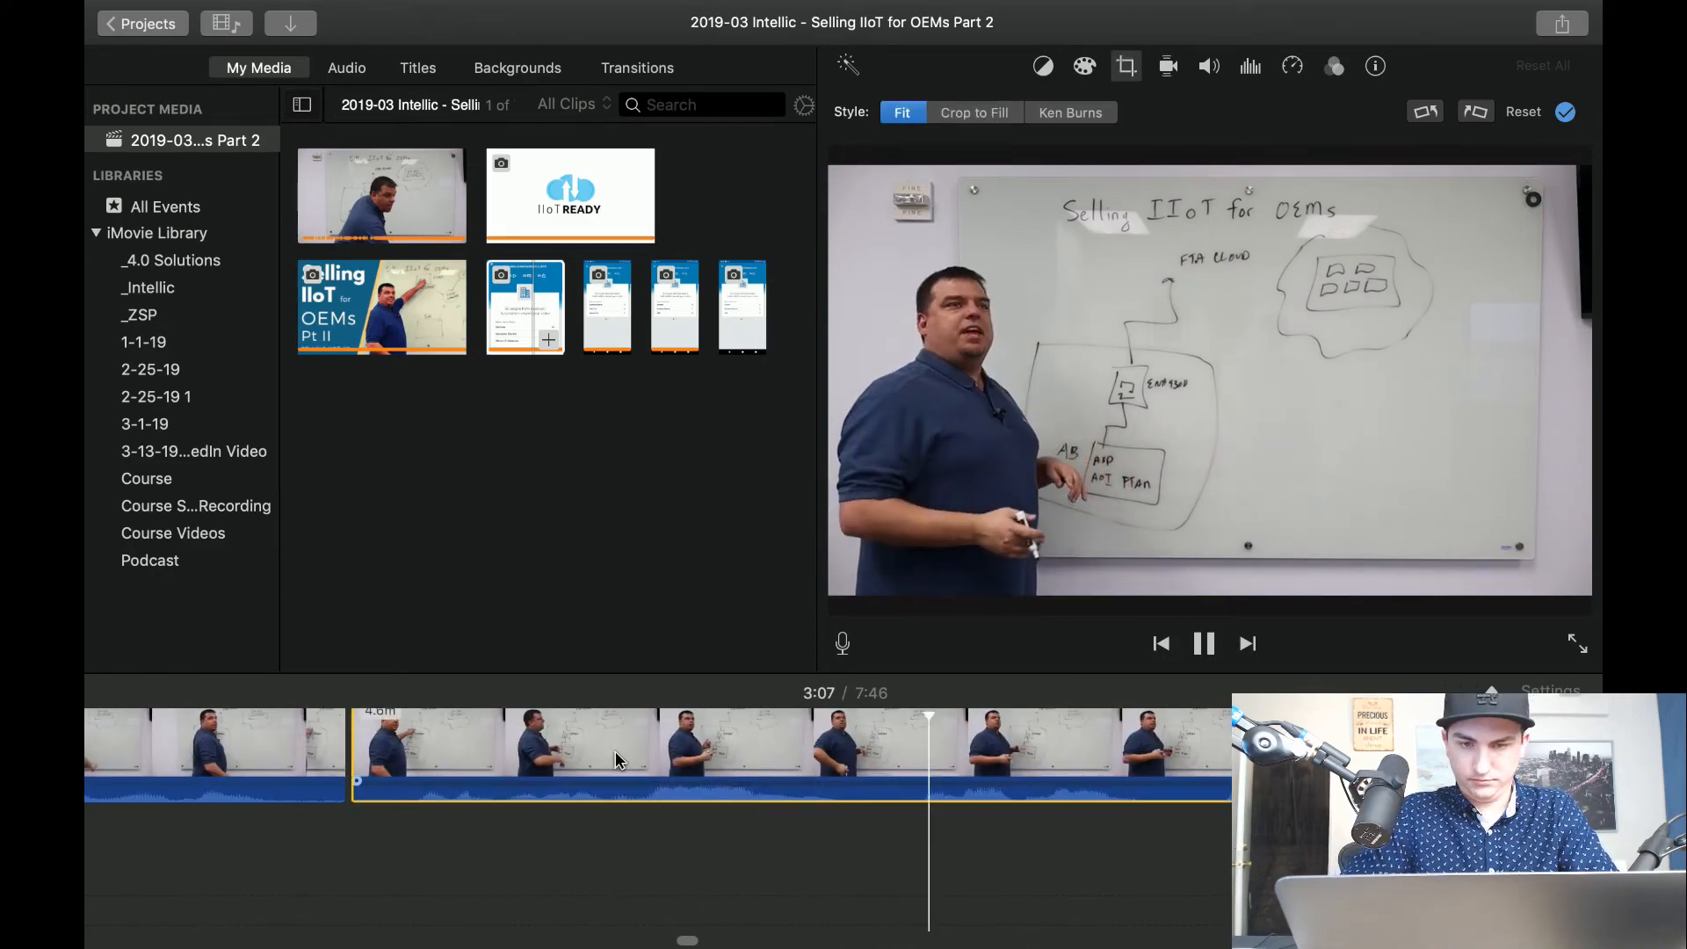
click(915, 747)
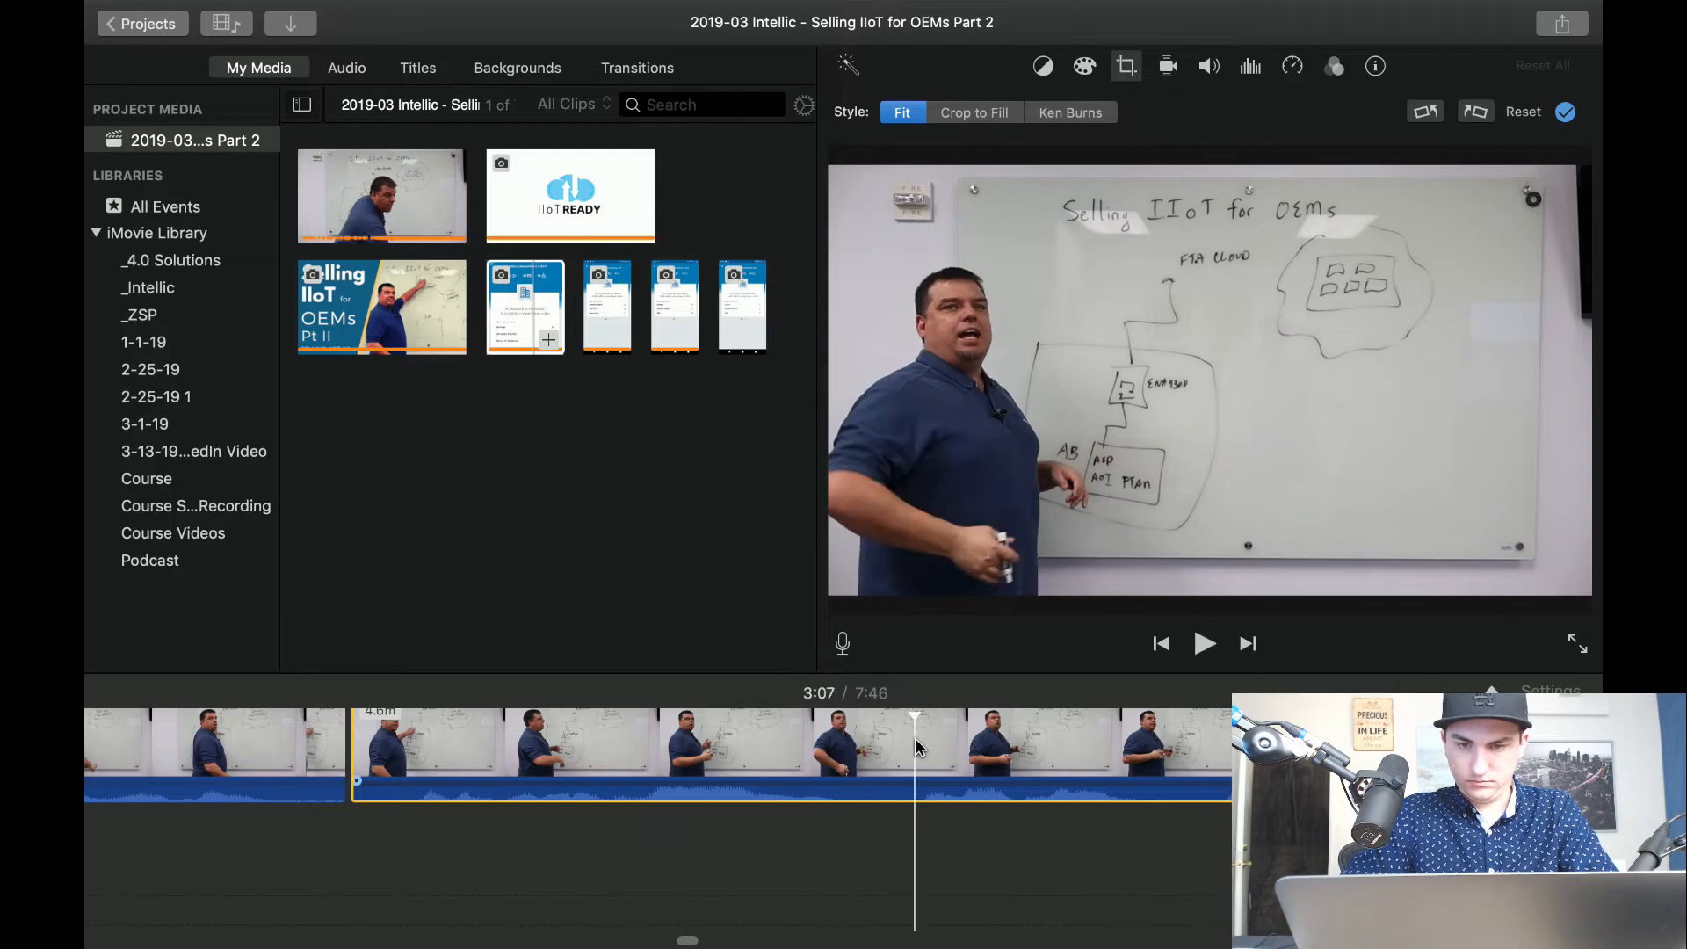
key(space)
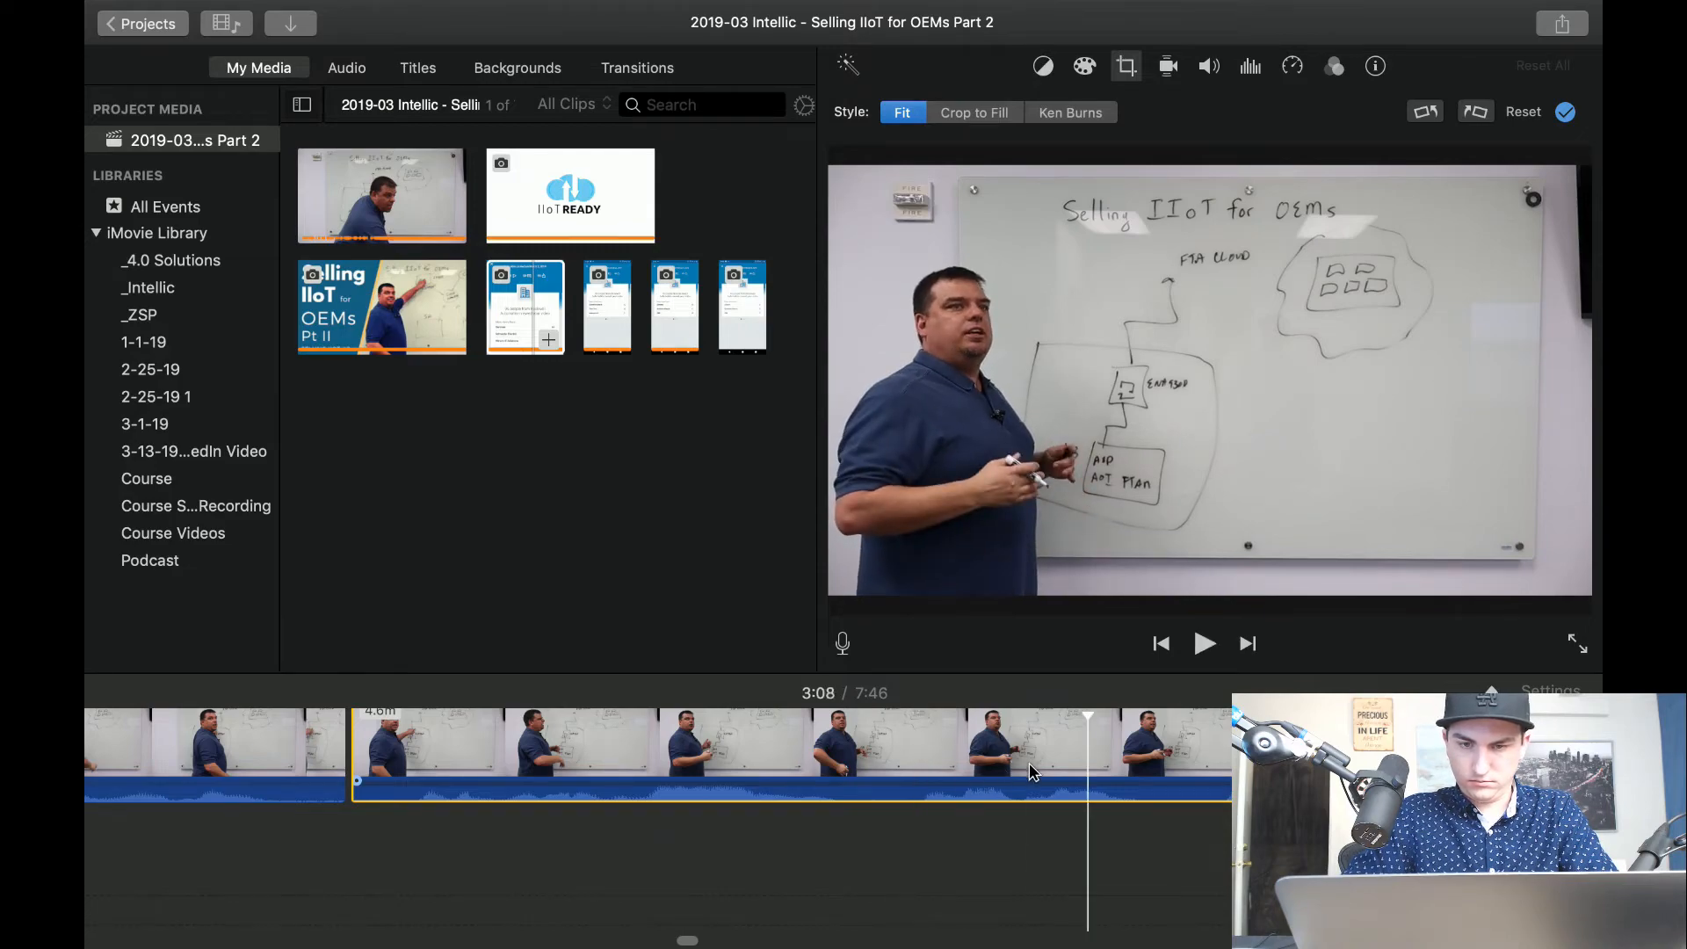
key(space)
key(super+b)
key(space)
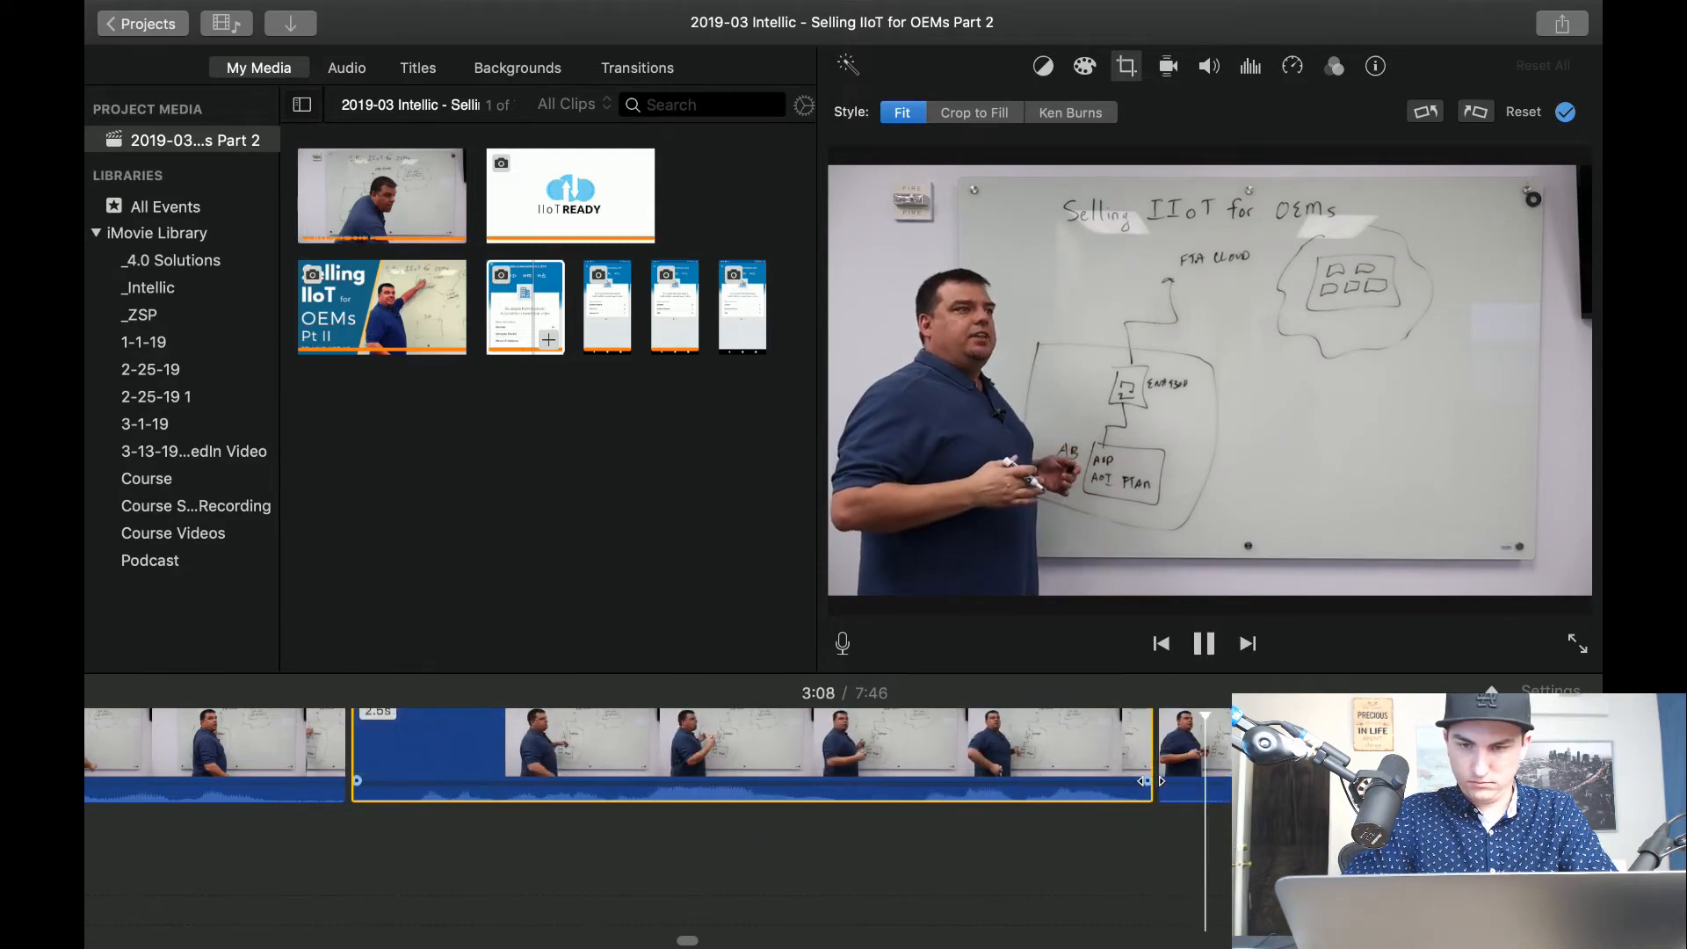
key(space)
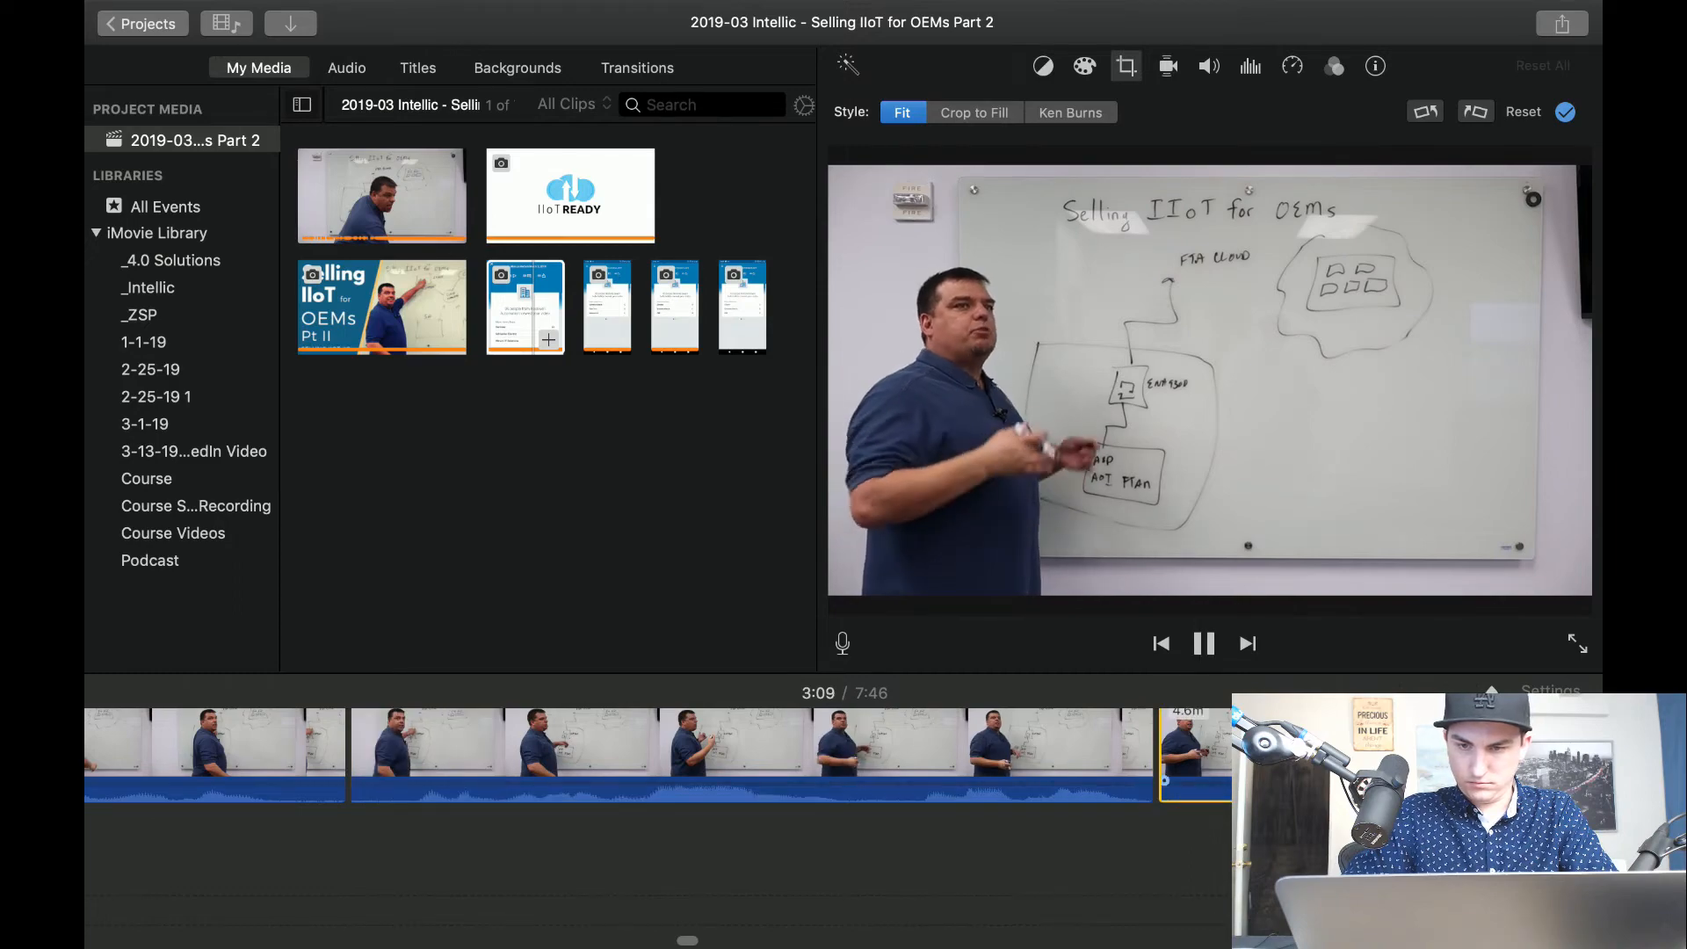
key(Delete)
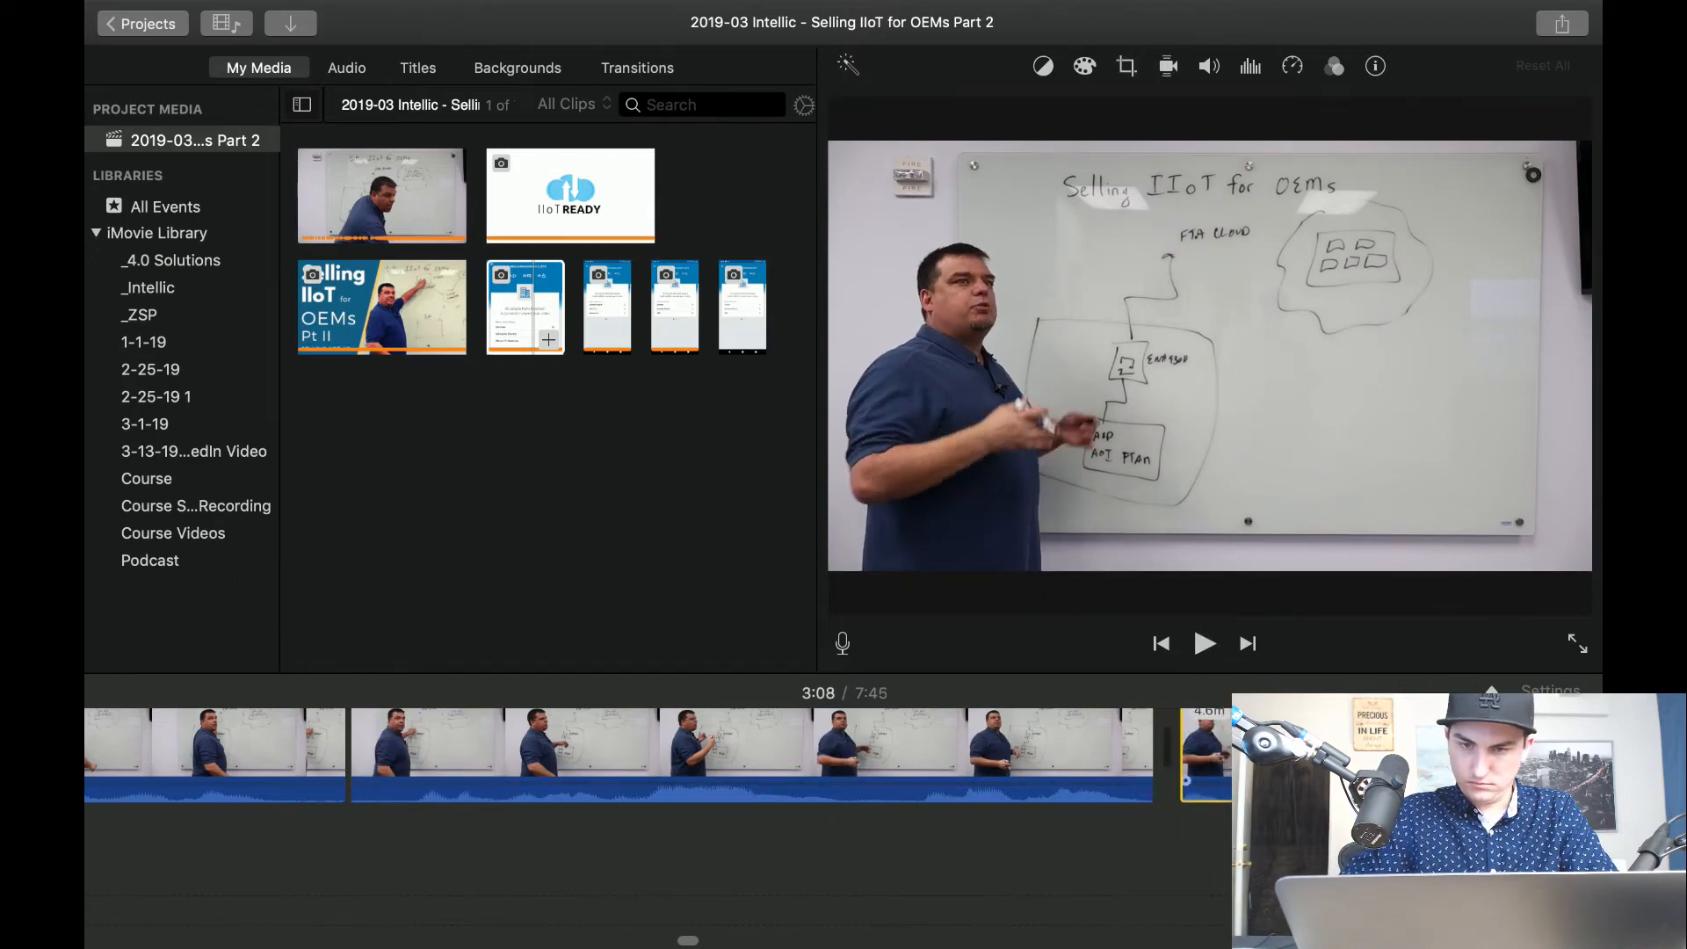
Set the clip after the 3:08 cut to Crop to Fill, framed closer on the presenter and diagram, and play the transition.
click(1129, 68)
click(996, 115)
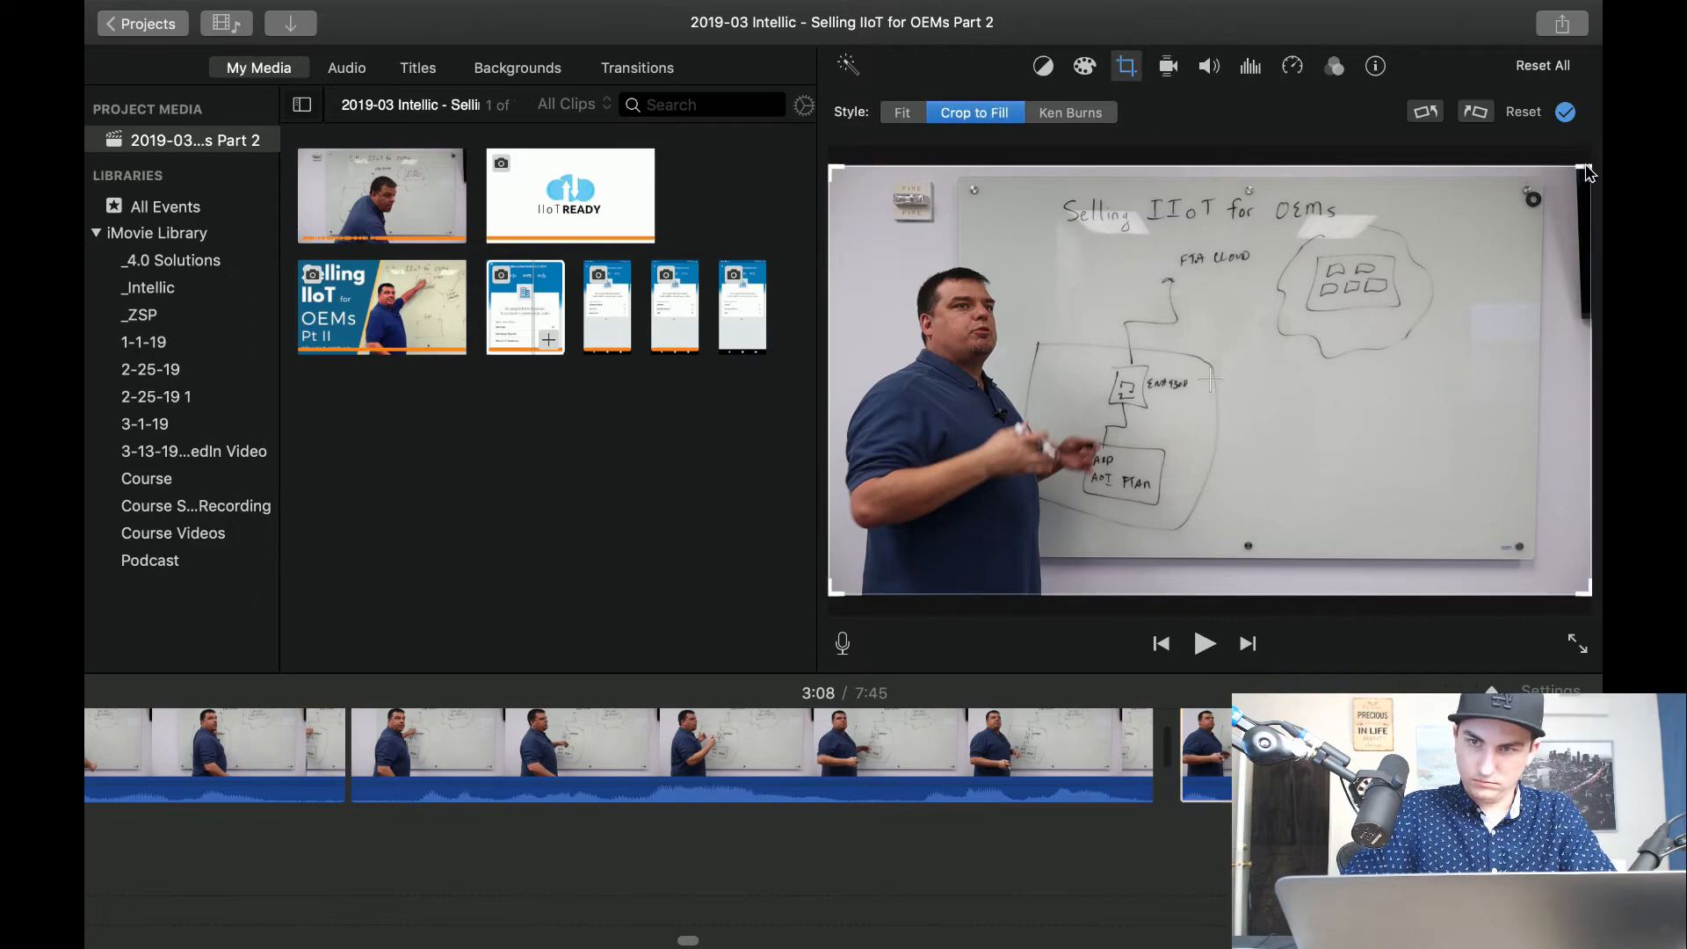
drag(1586, 169, 1345, 301)
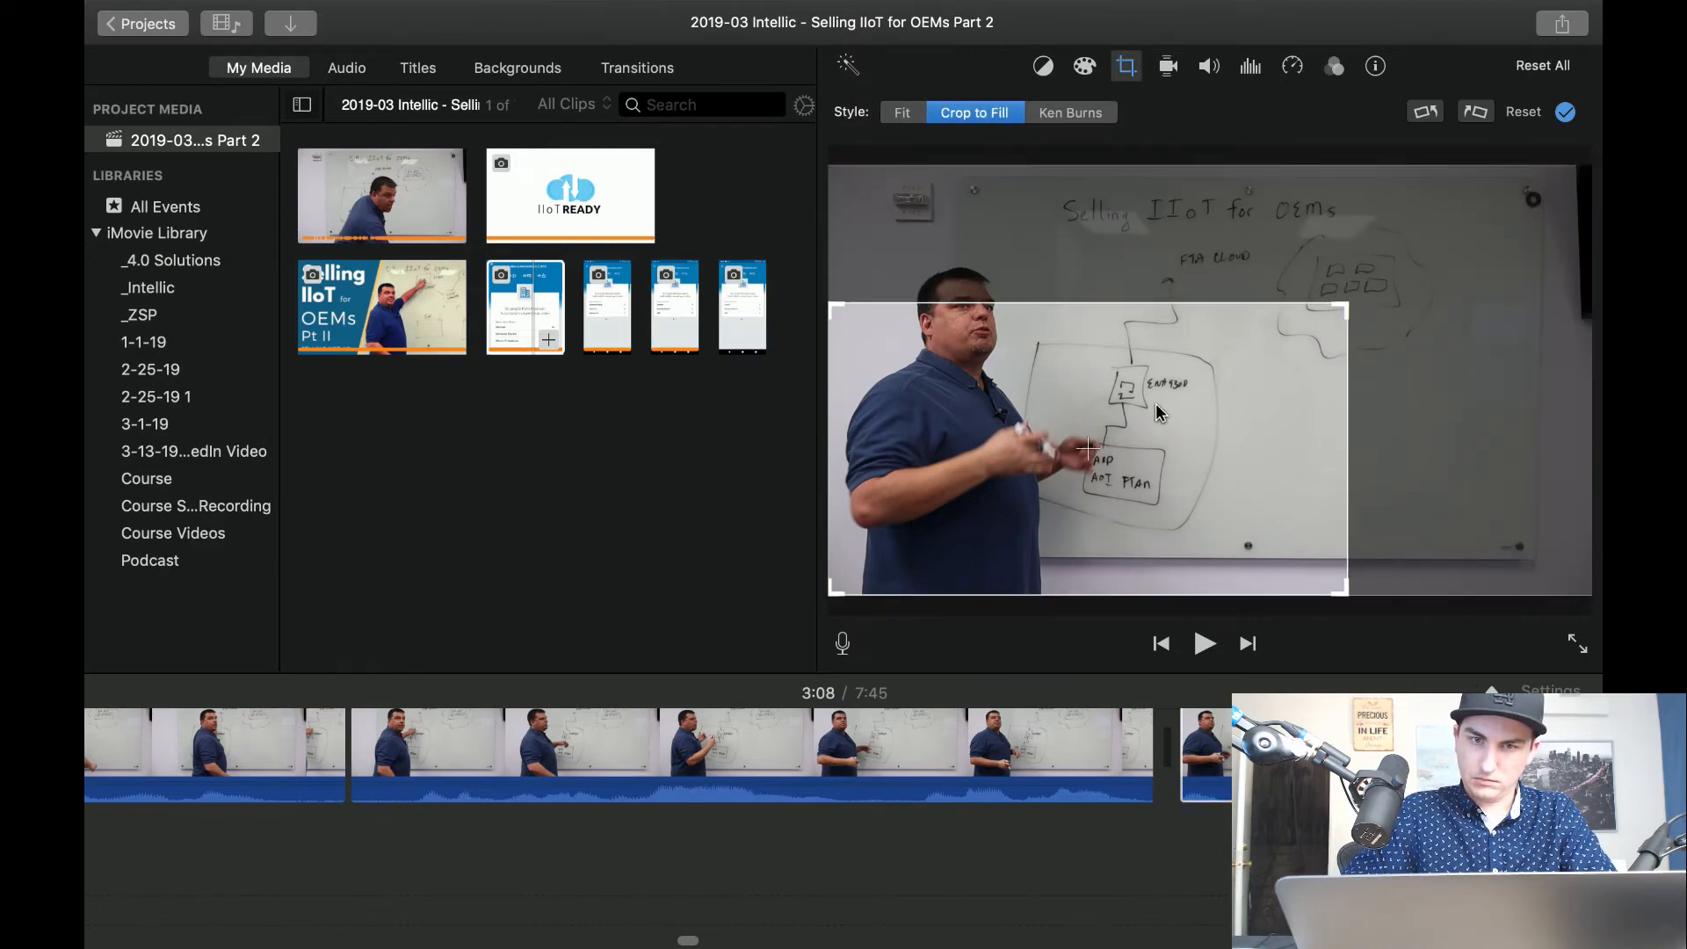
drag(1159, 407, 1181, 355)
key(space)
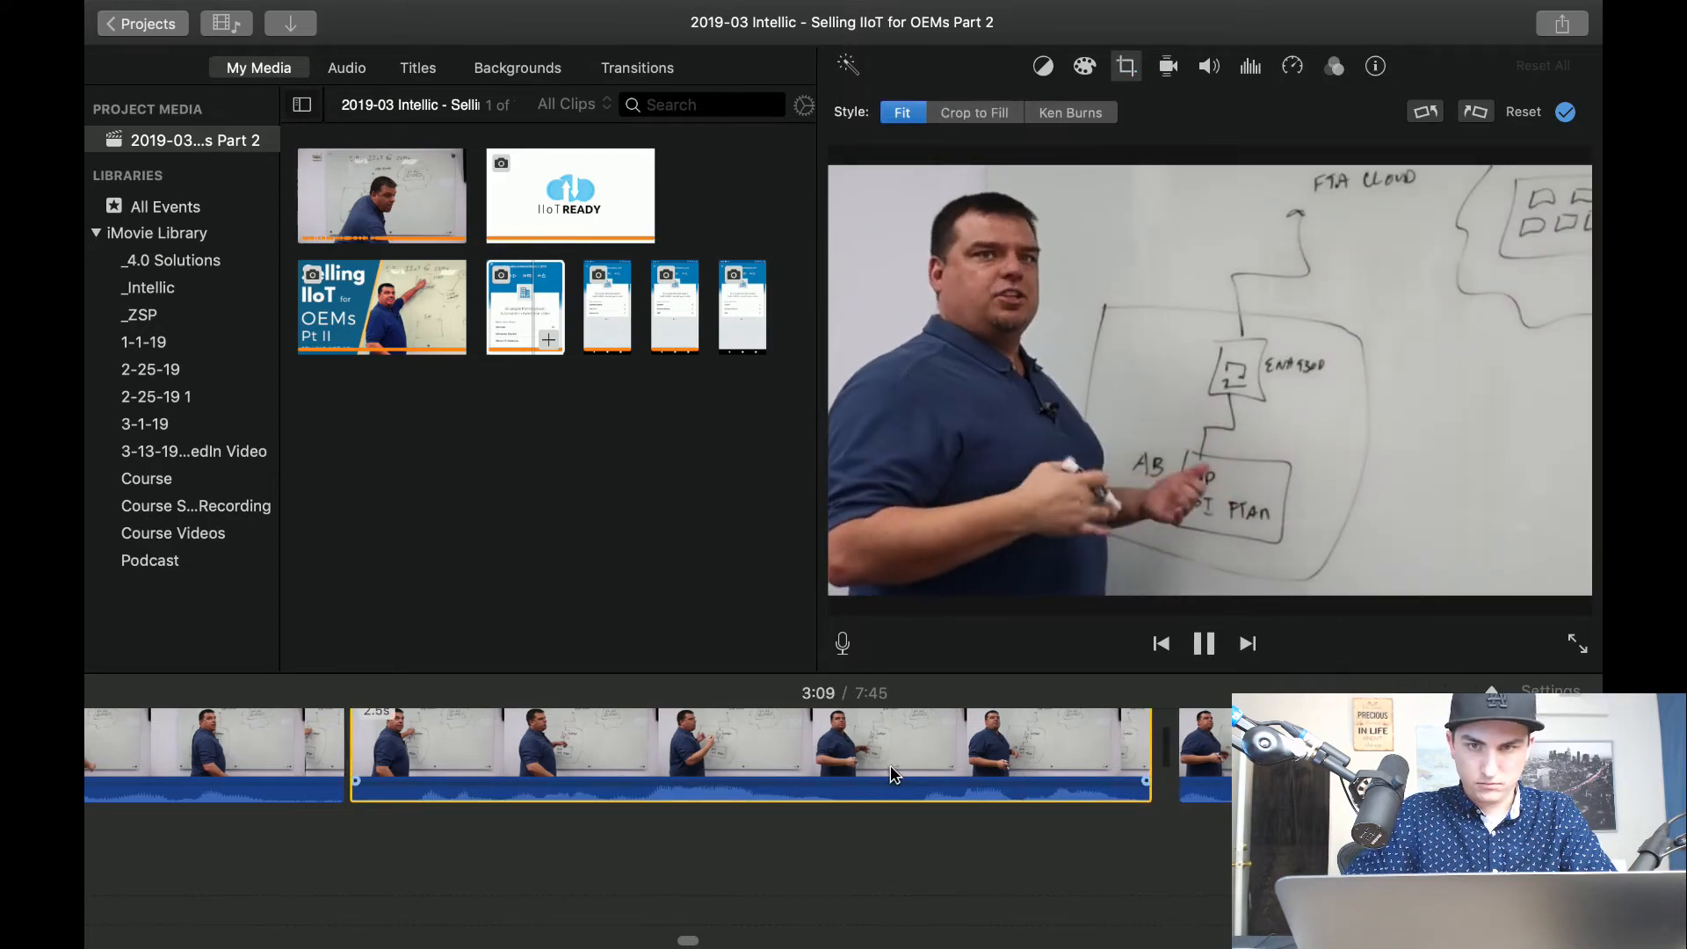
Split the cropped clip at about 3:13, set the segment after the split to Fit, and continue playback.
scroll(893, 775, right, 5)
scroll(891, 775, right, 2)
scroll(893, 775, right, 5)
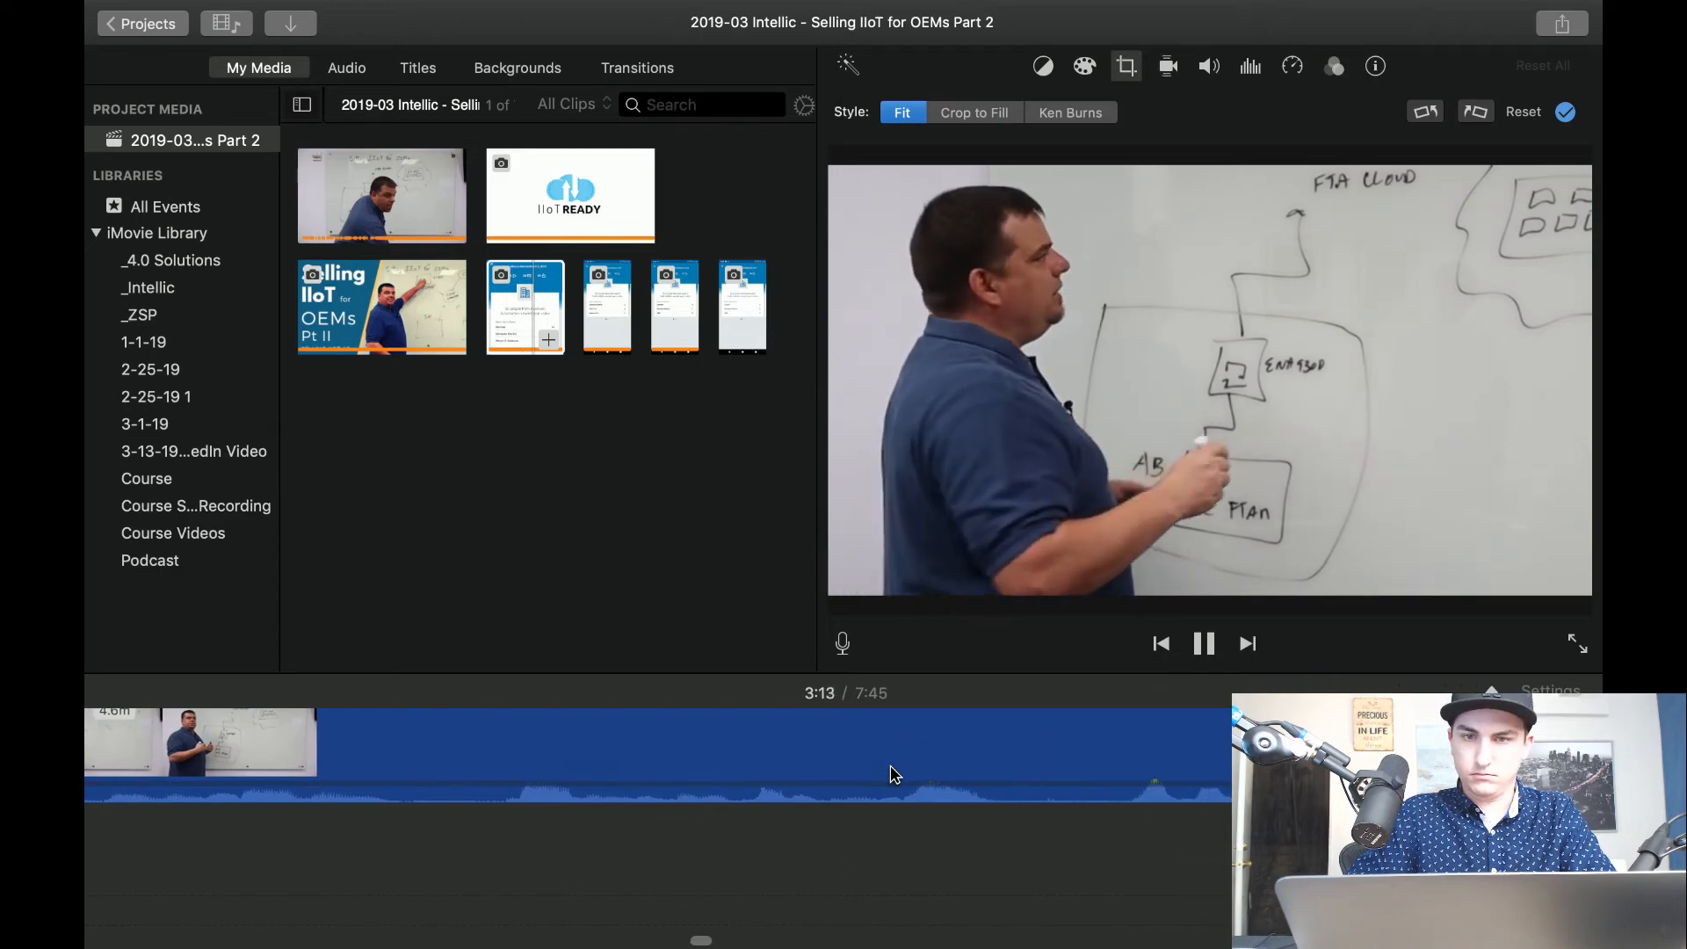
key(space)
click(1328, 758)
key(space)
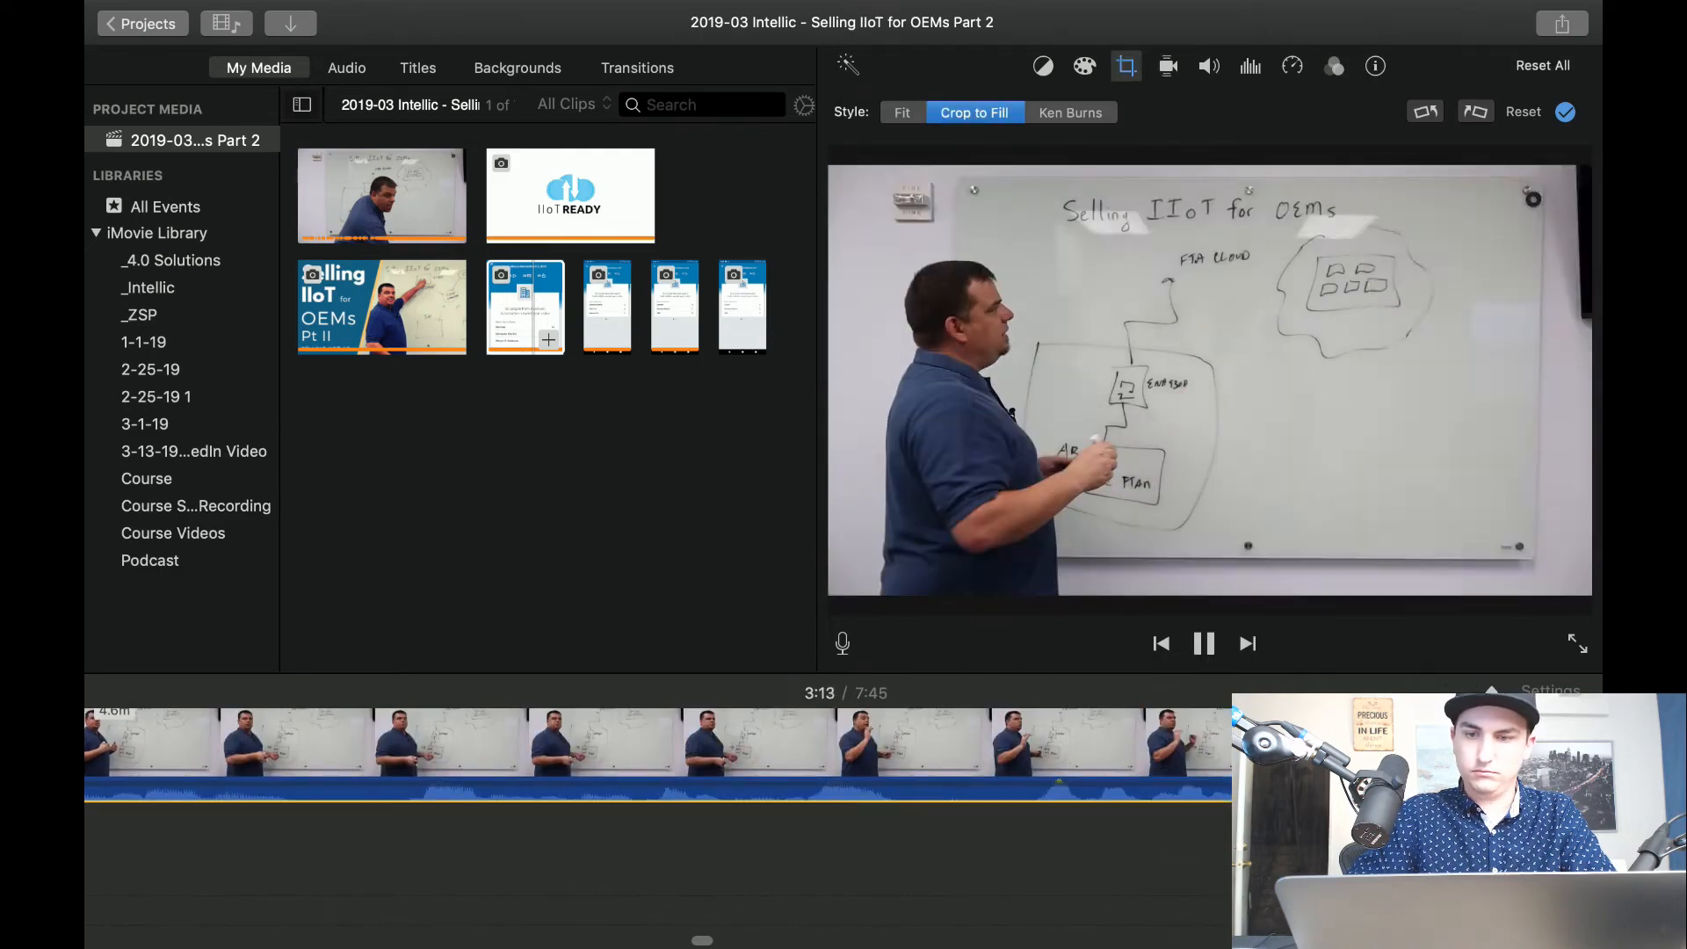
scroll(1081, 761, right, 4)
key(space)
click(1084, 759)
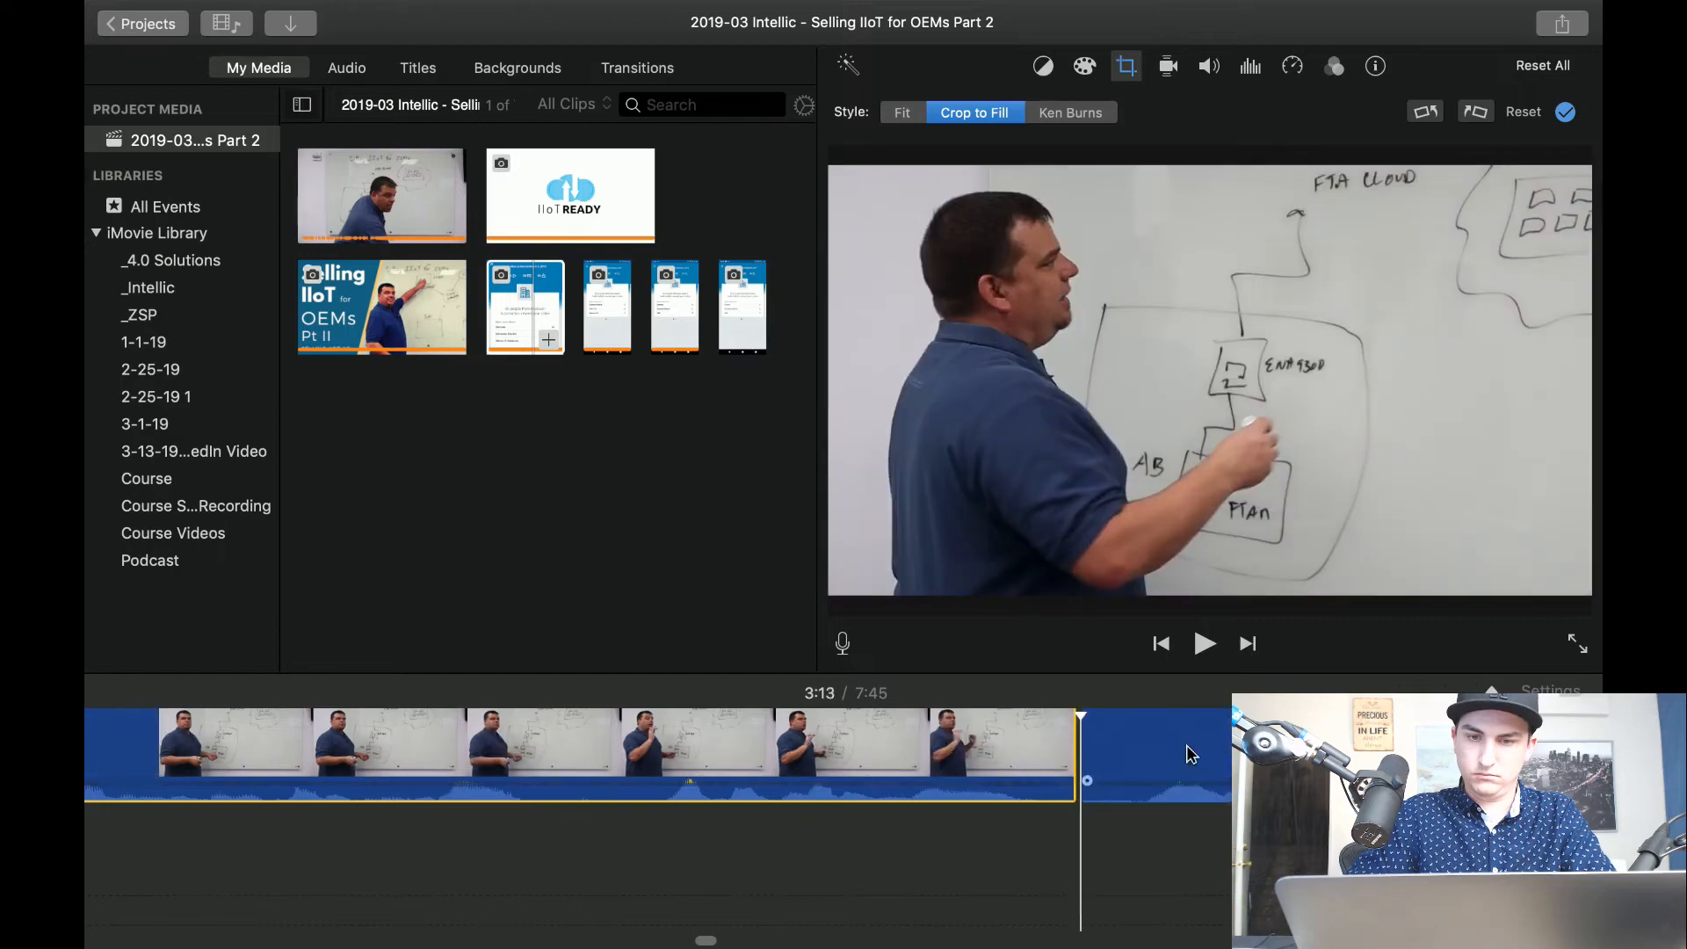
click(910, 113)
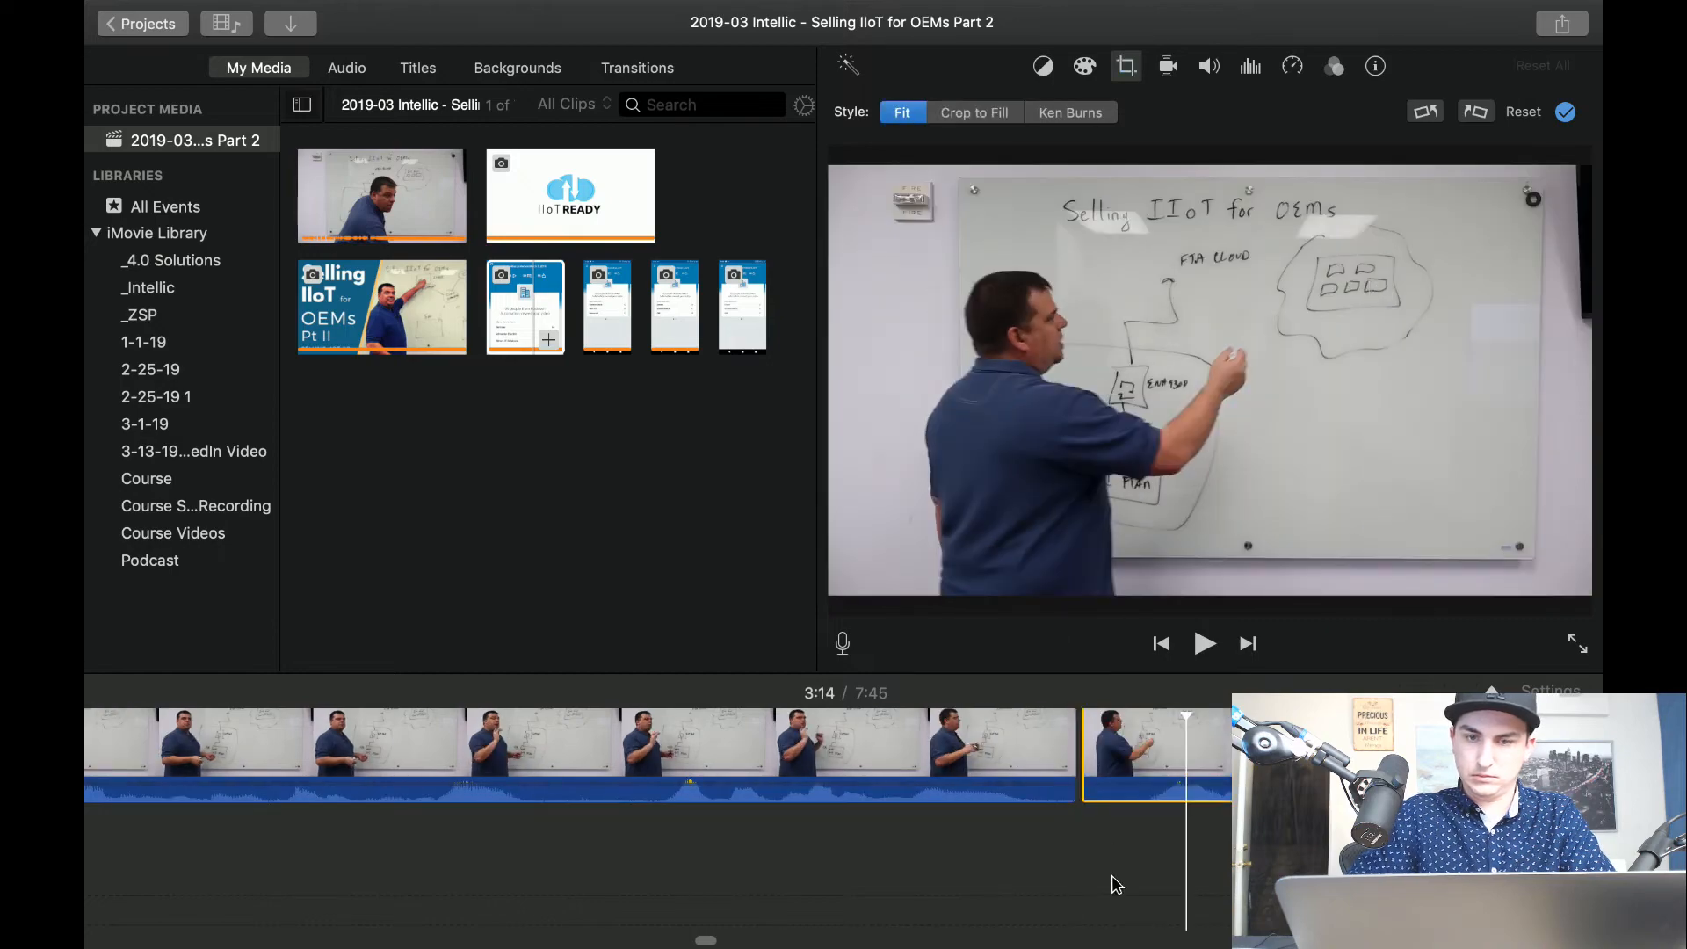
key(space)
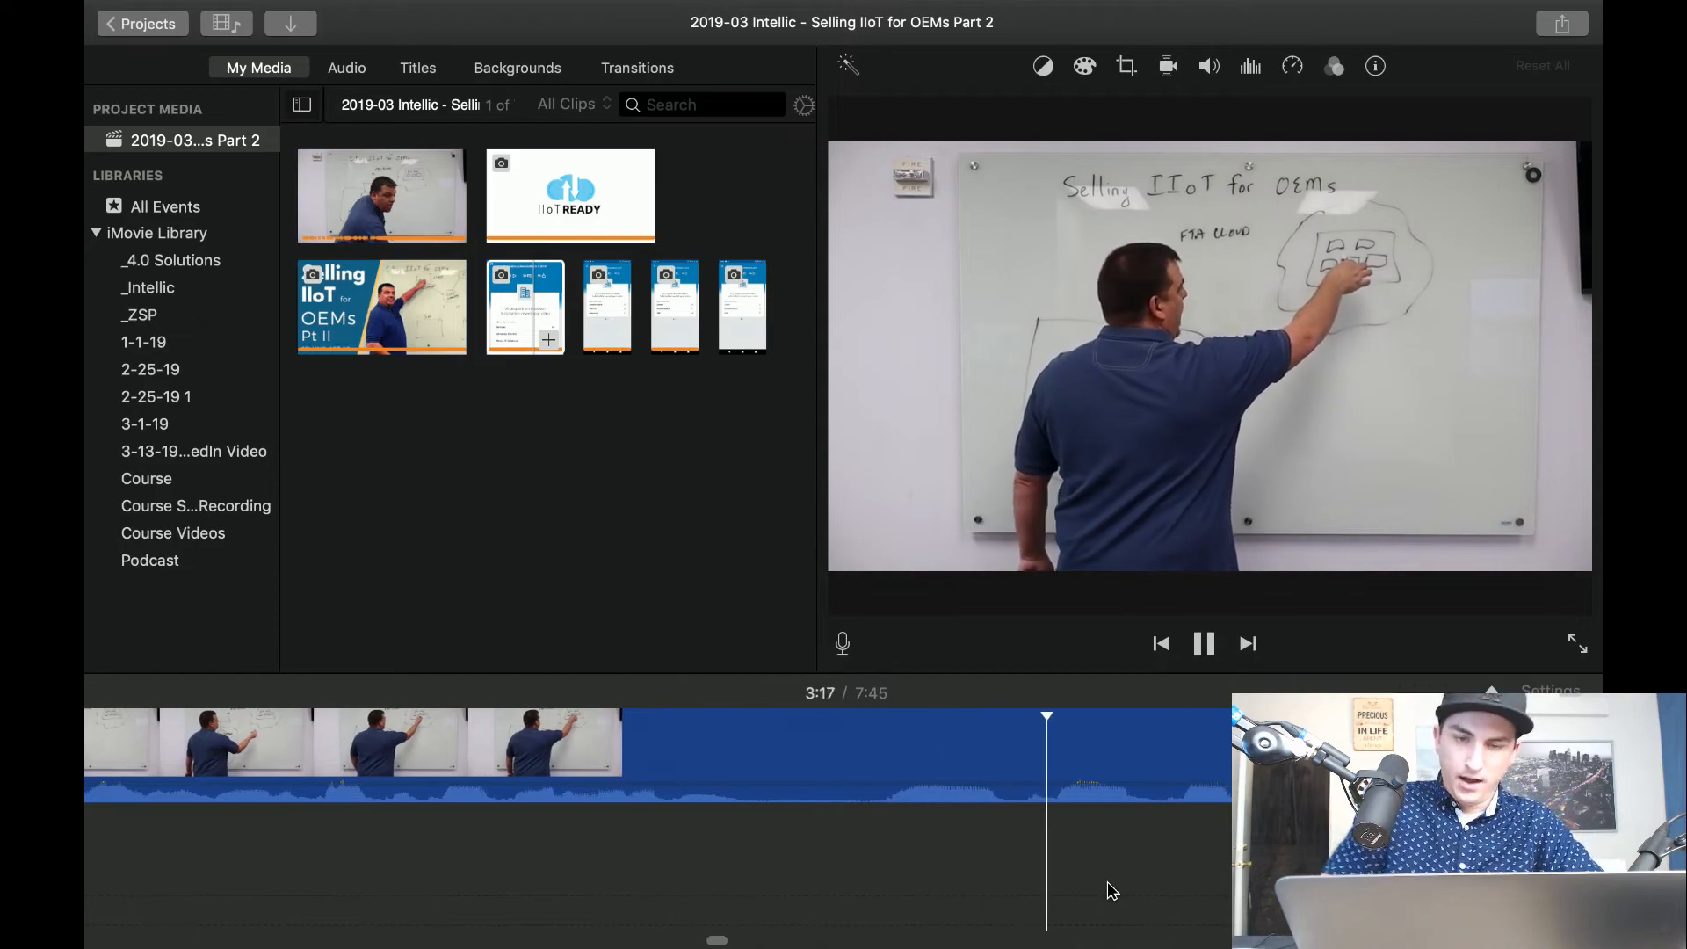
Split the clip at about 3:16, delete the short segment where the presenter points at the cloud, and resume playback.
key(space)
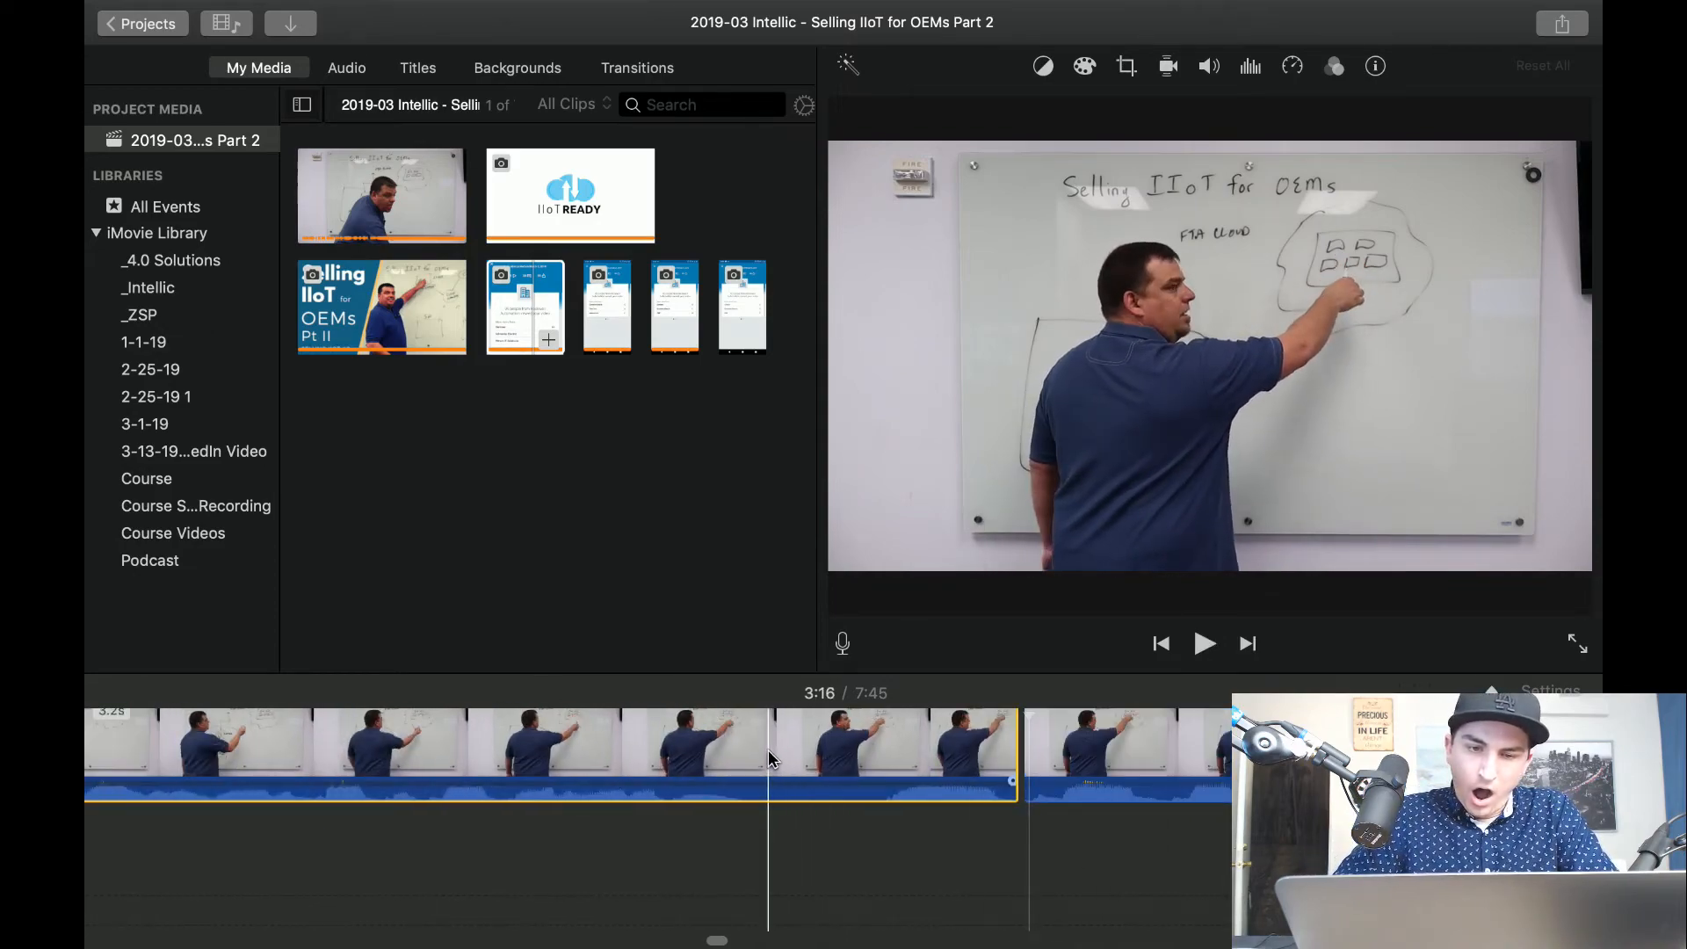
click(770, 762)
key(super+b)
click(849, 761)
key(Delete)
key(space)
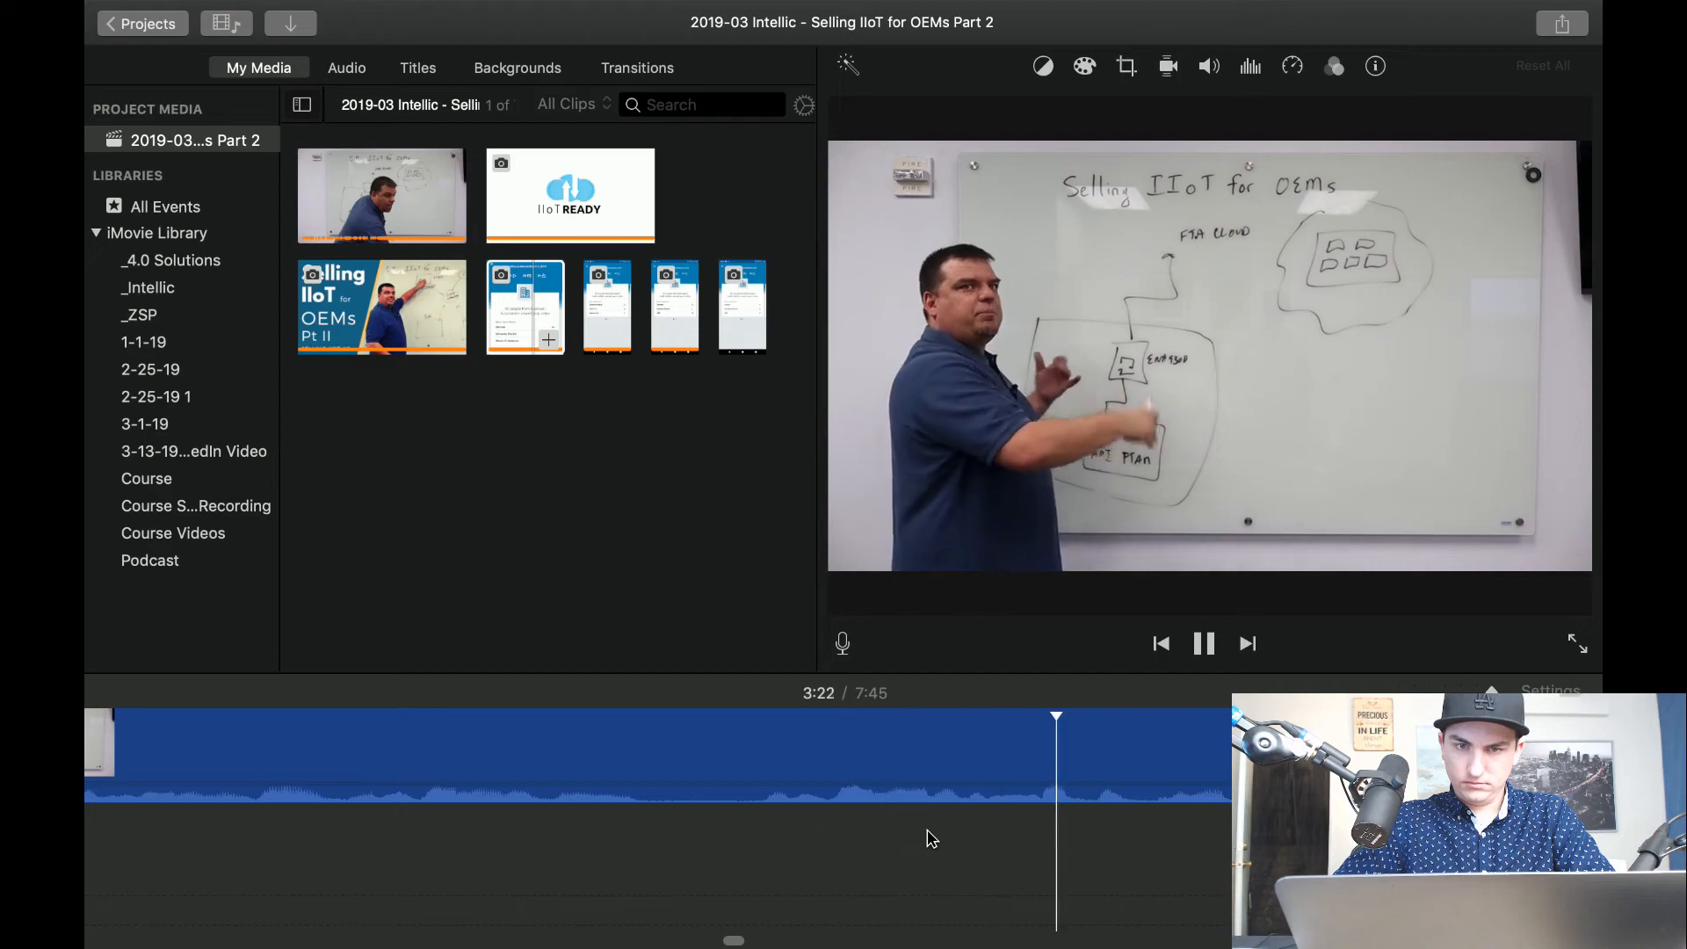
Play the footage from about 3:23 to 3:53 and check it for pauses that need trimming.
click(1077, 847)
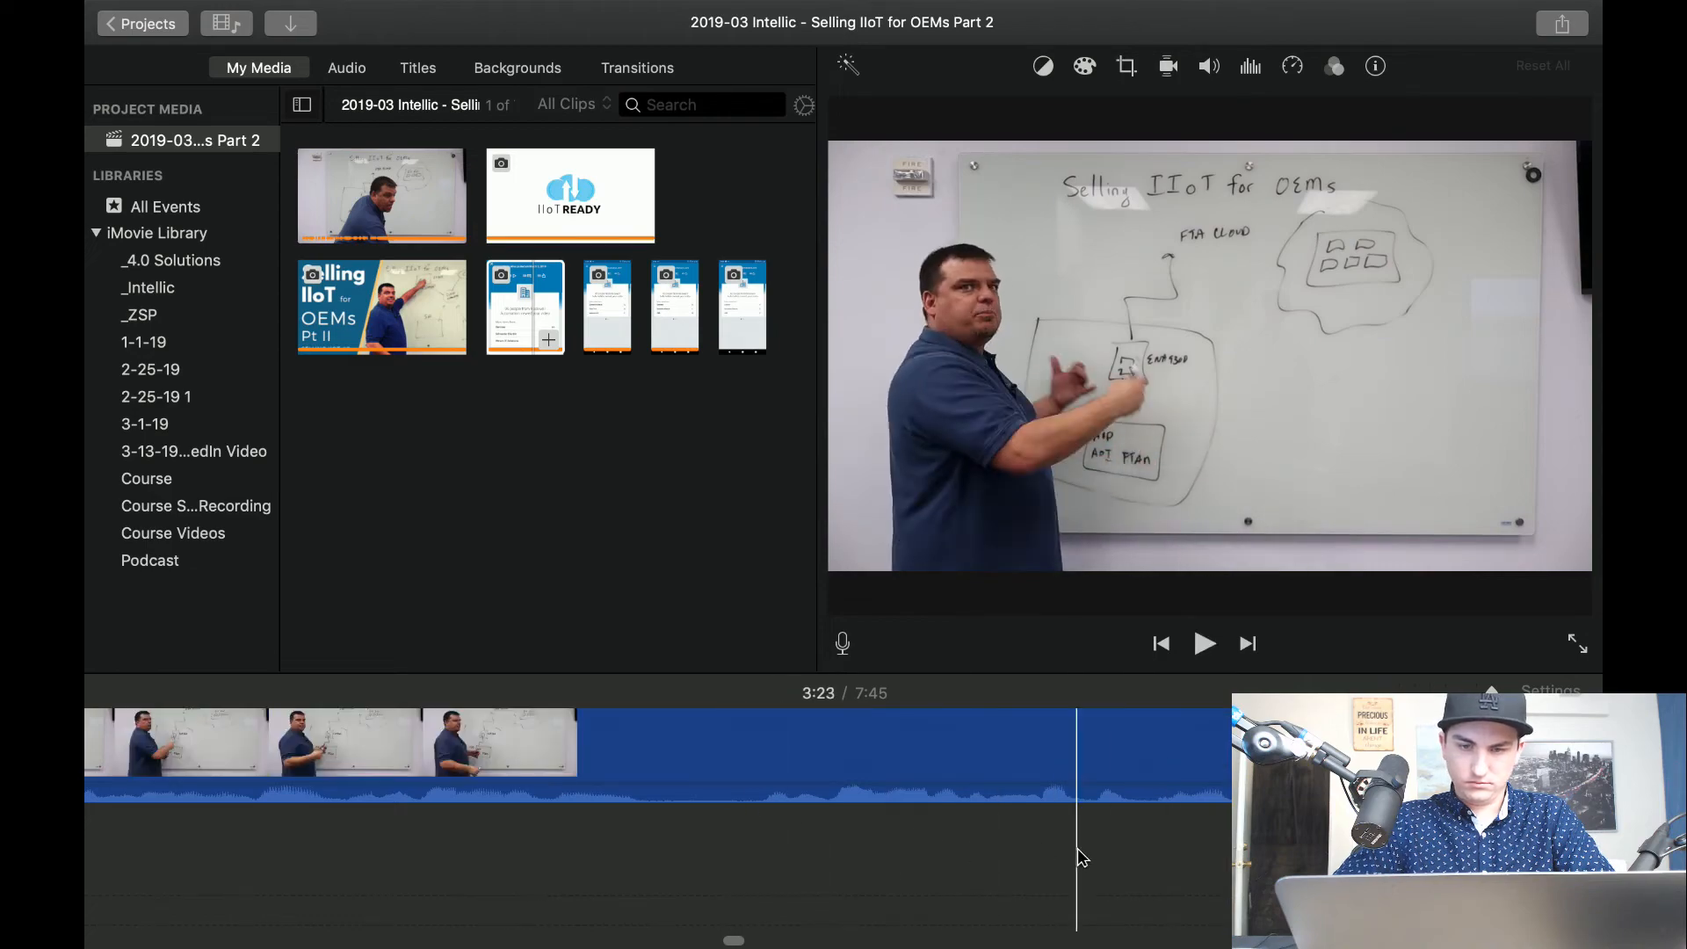
key(space)
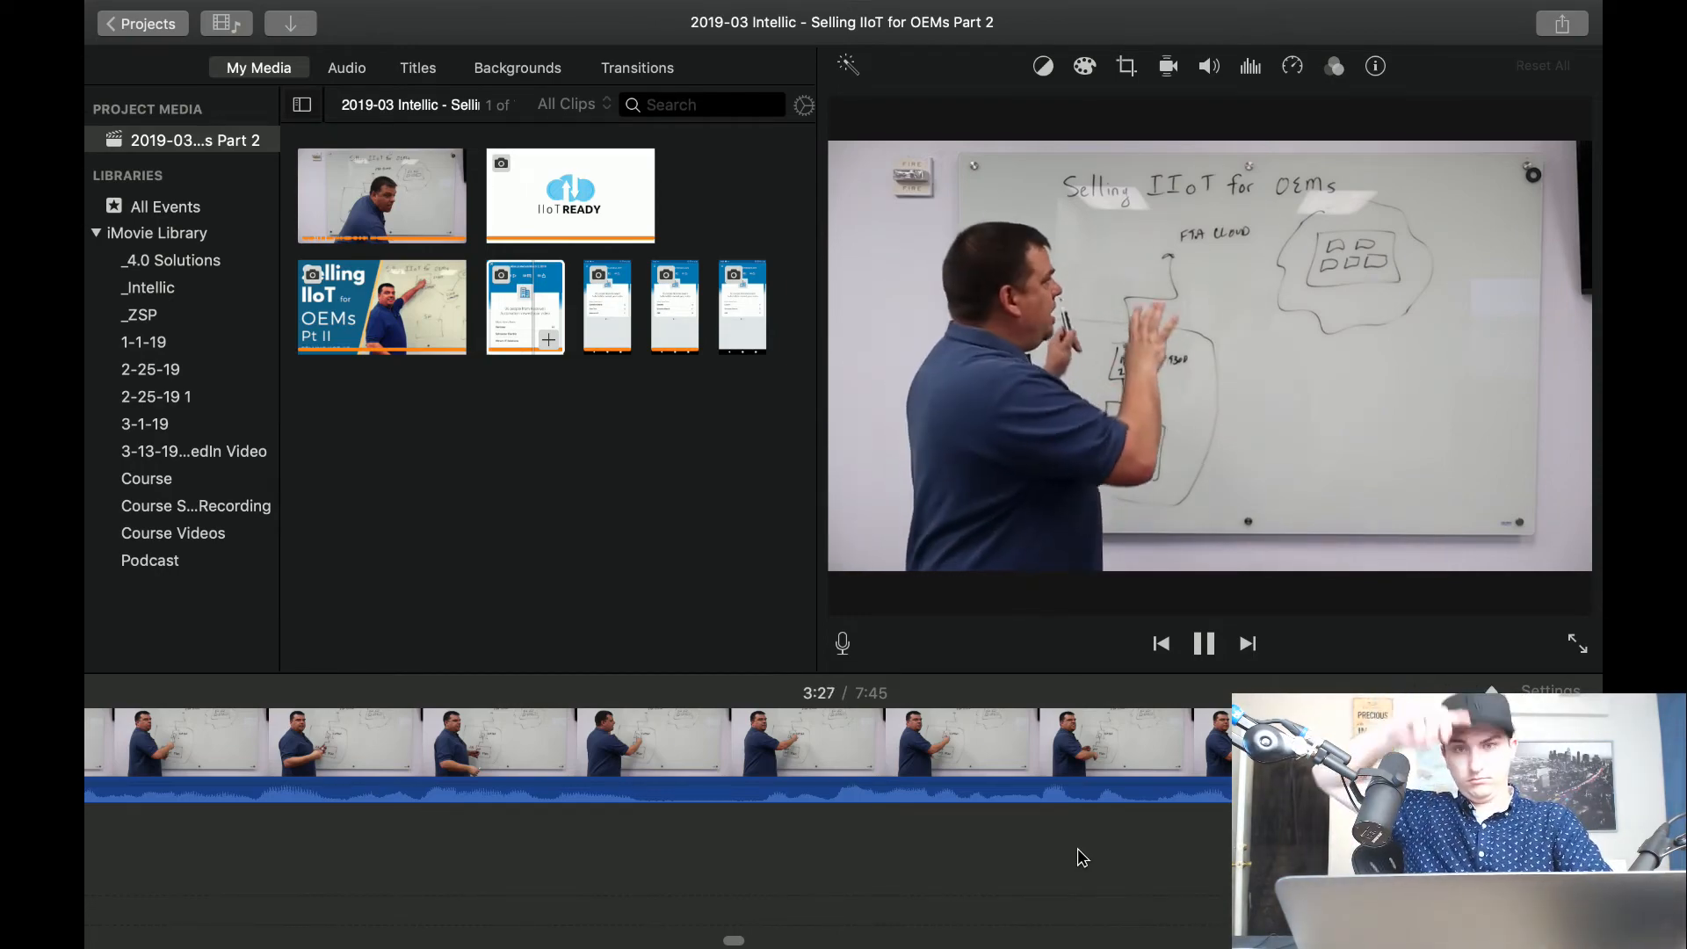
scroll(1078, 849, right, 3)
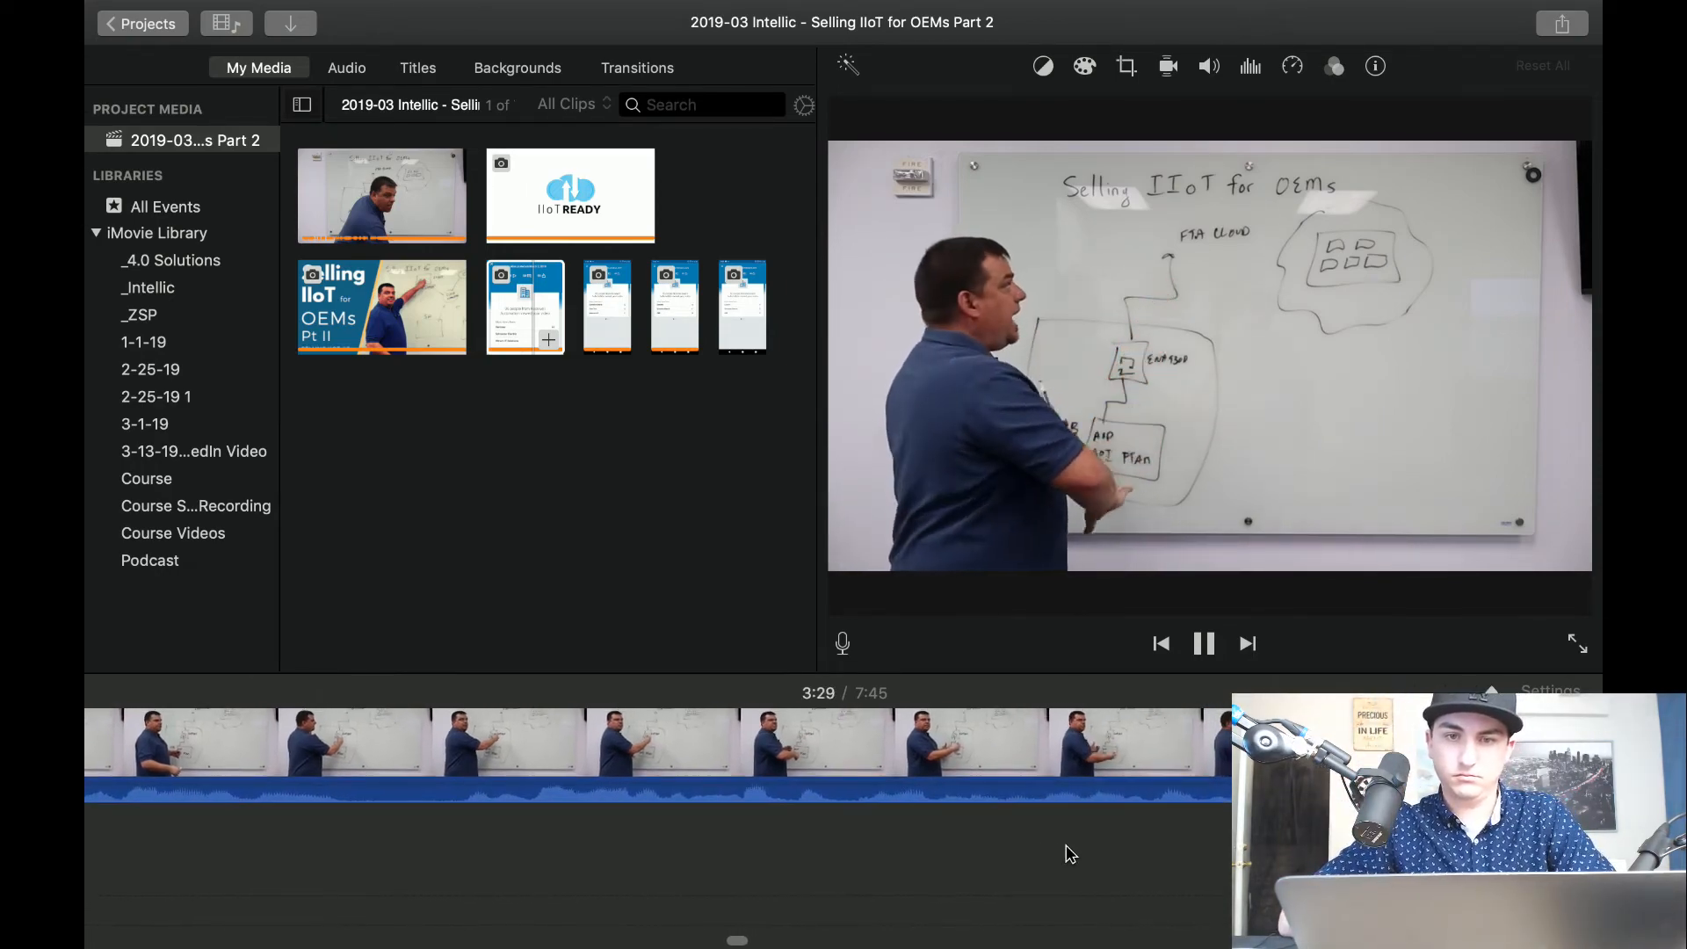
scroll(1066, 845, right, 8)
scroll(1070, 853, right, 2)
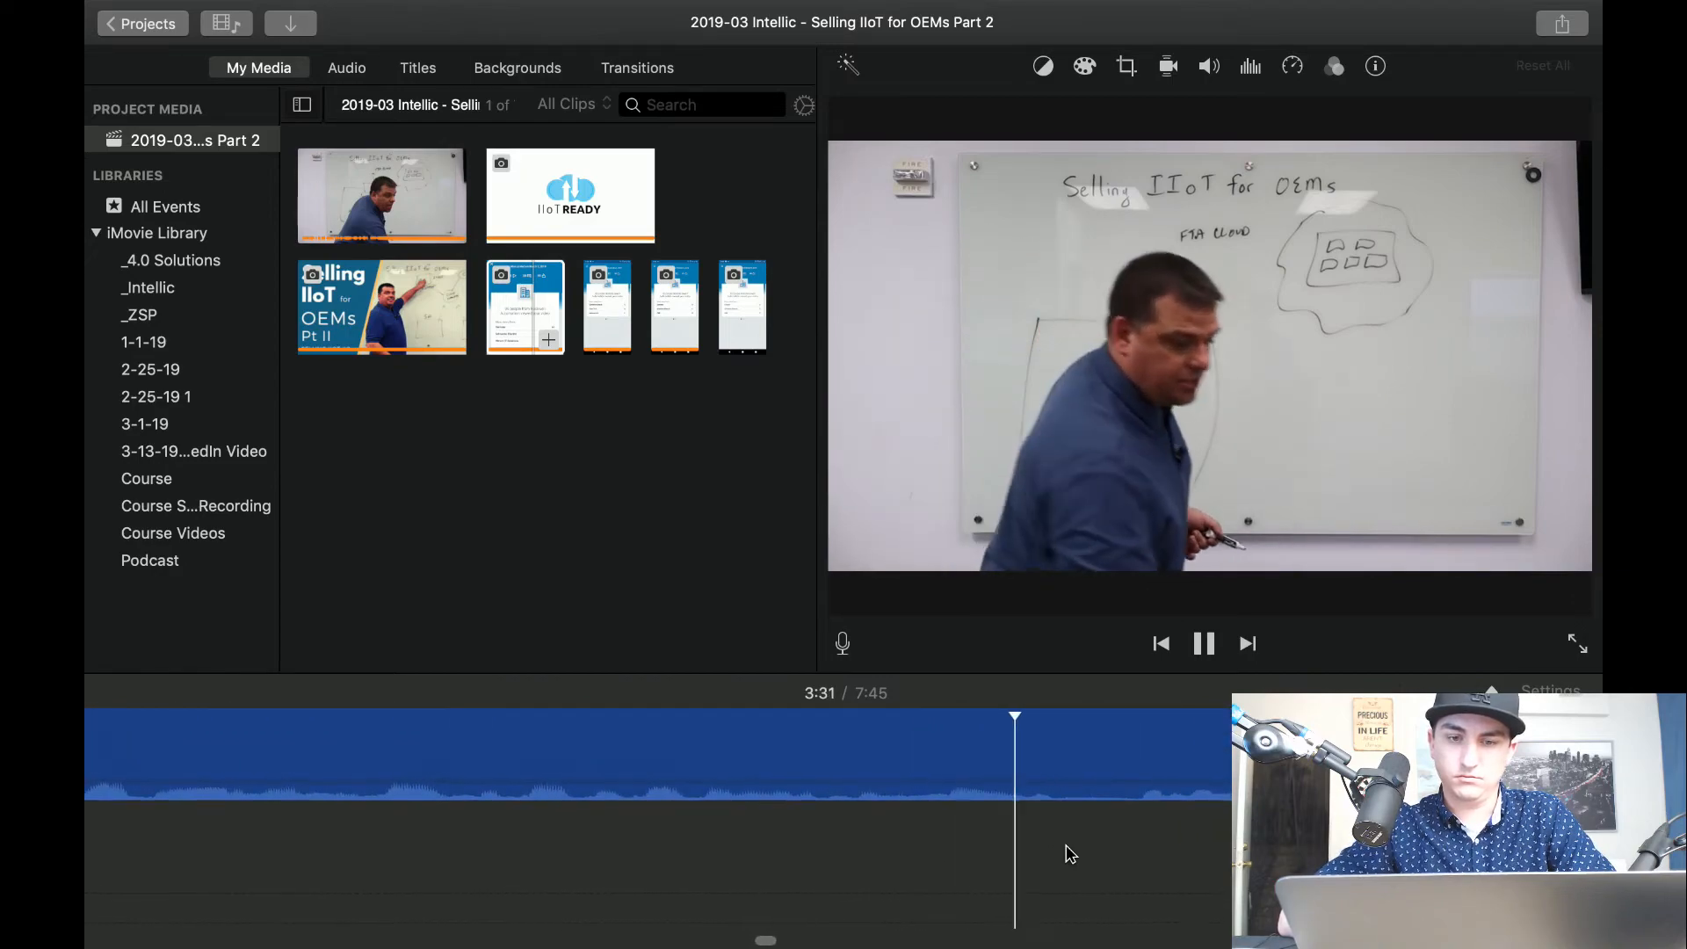
scroll(1069, 854, right, 7)
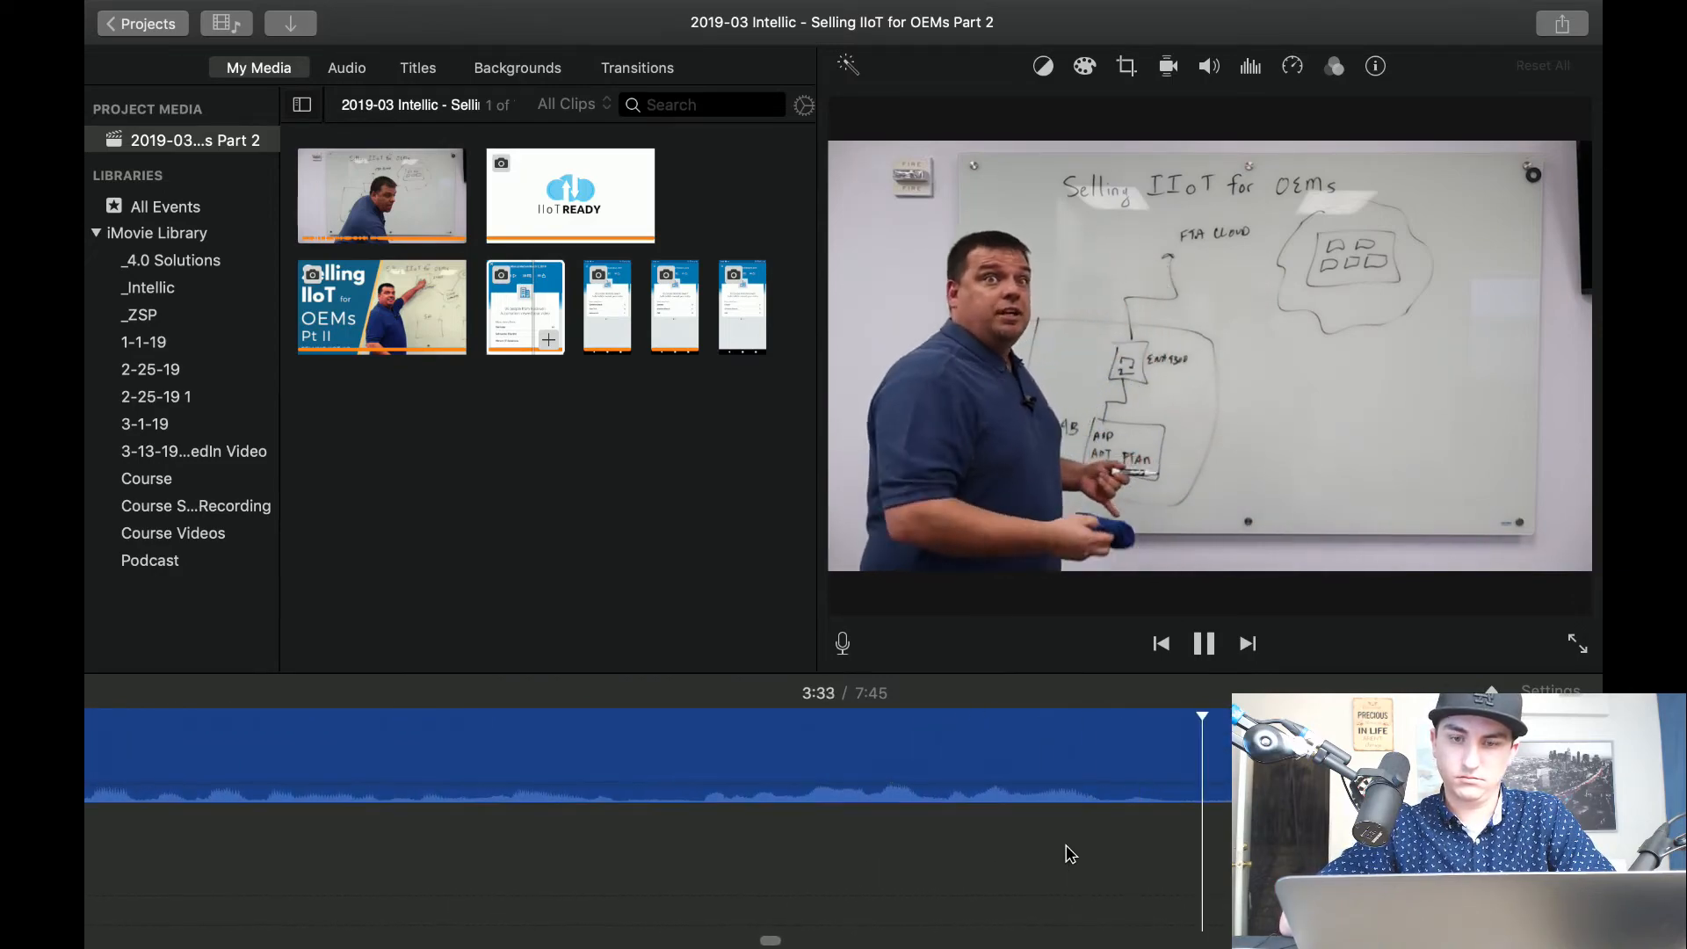
scroll(1069, 854, right, 3)
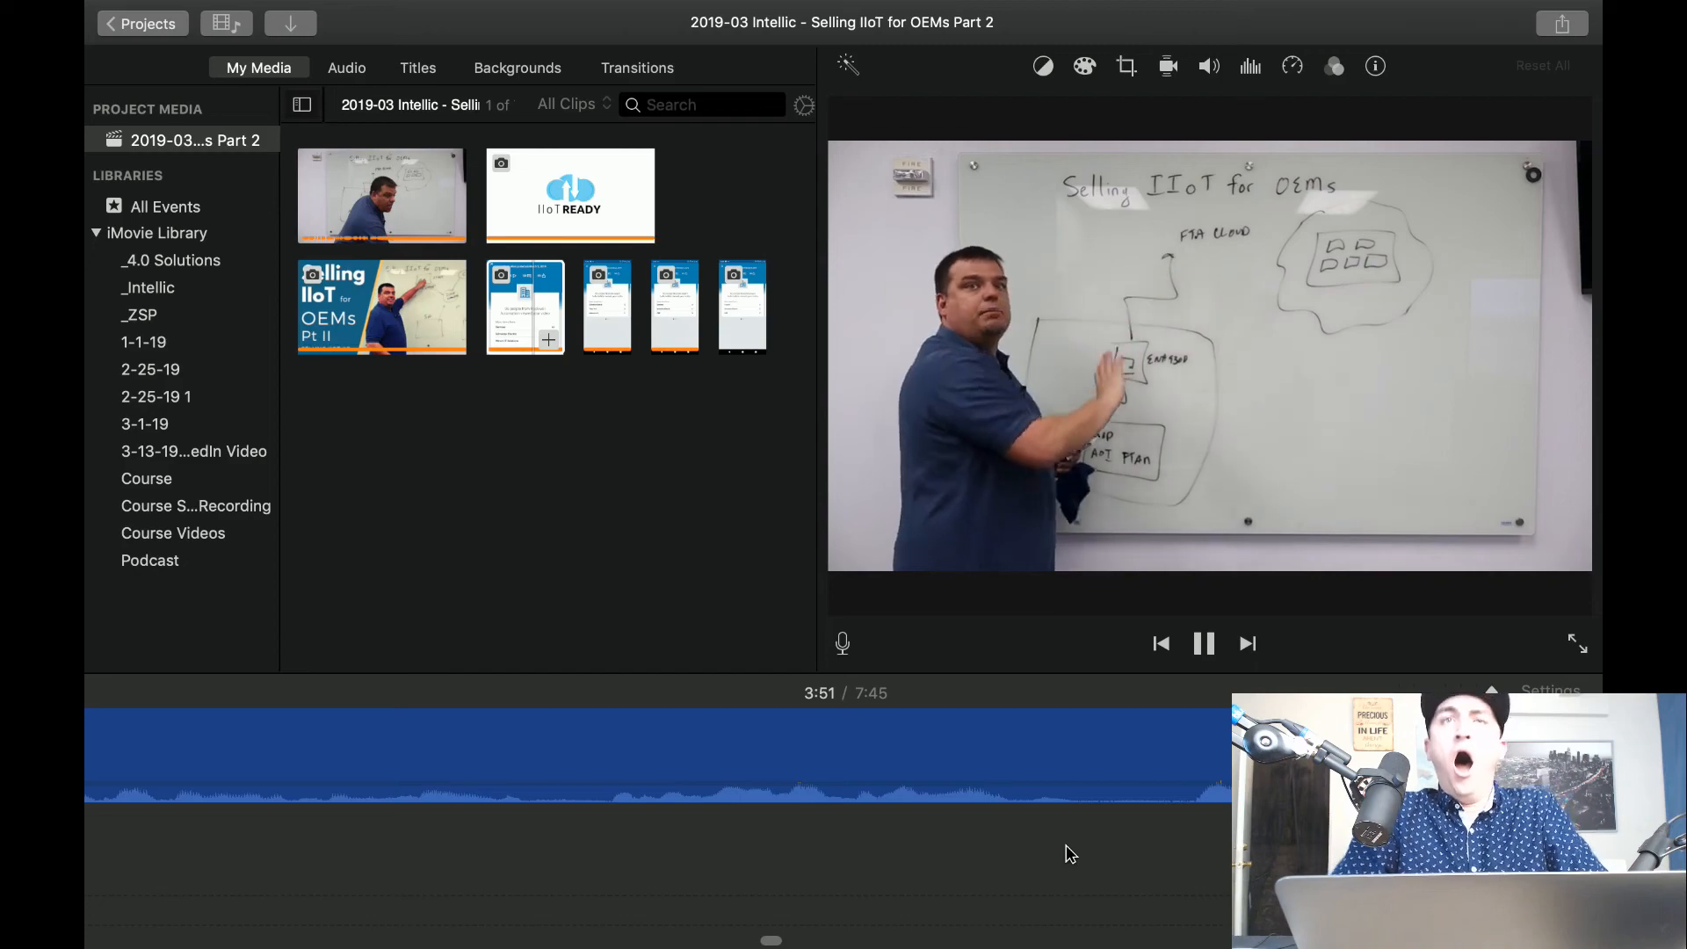
key(space)
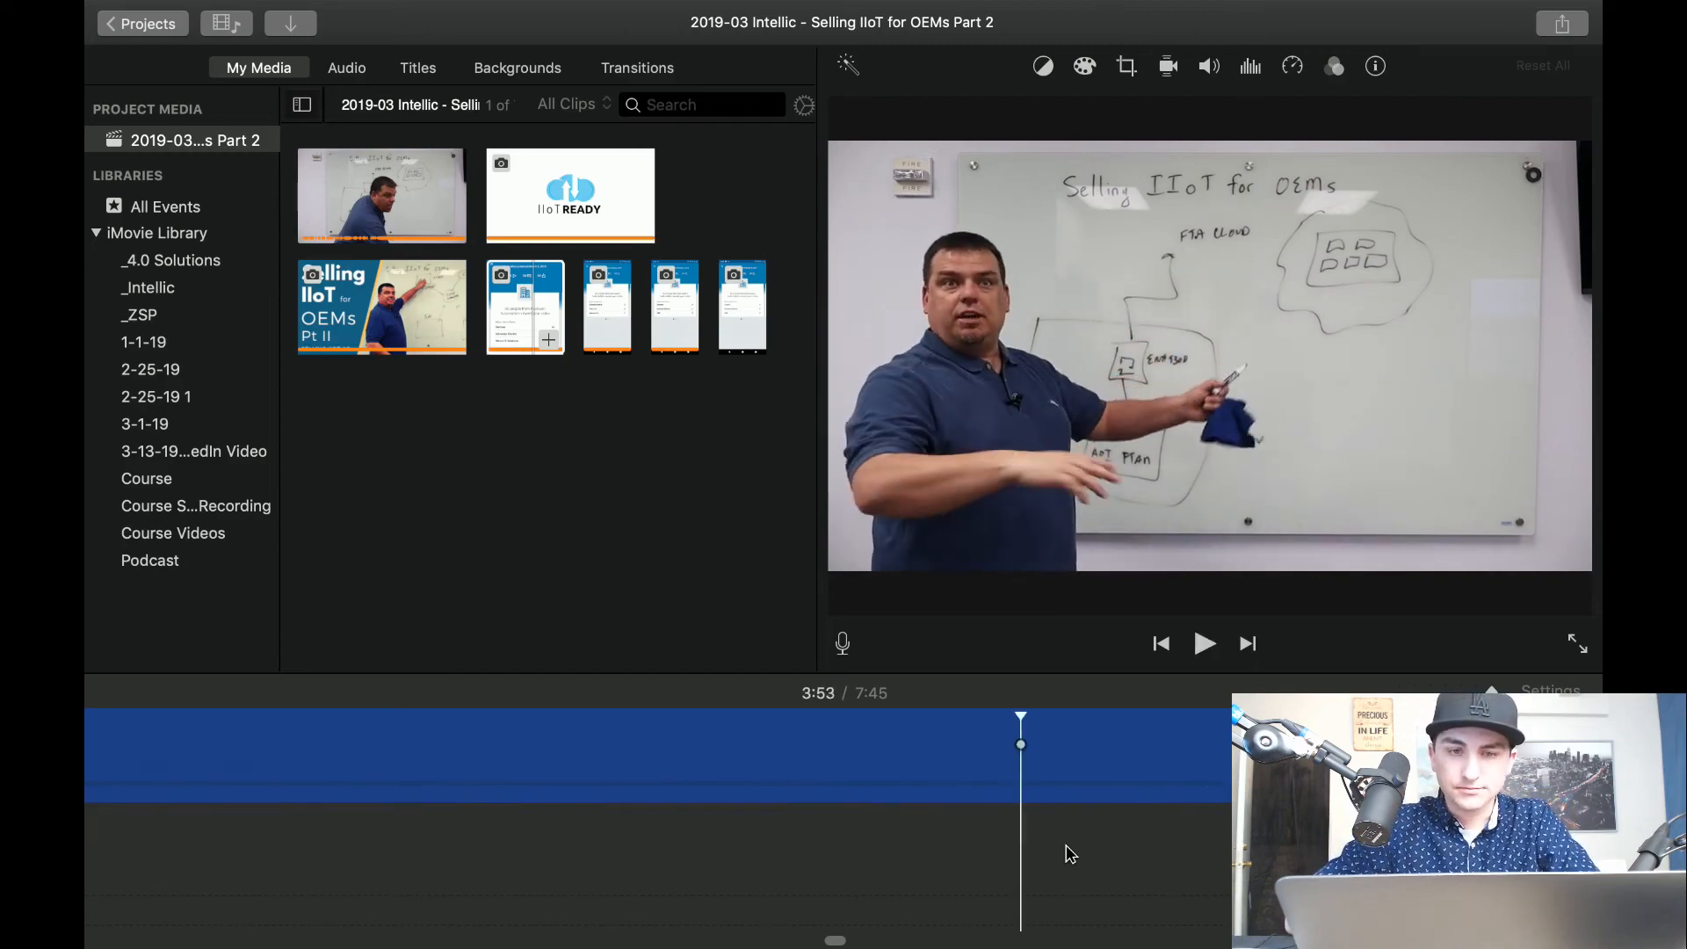
Isolate the 0.2-second segment at about 3:55 with two splits, delete it, and play on.
key(space)
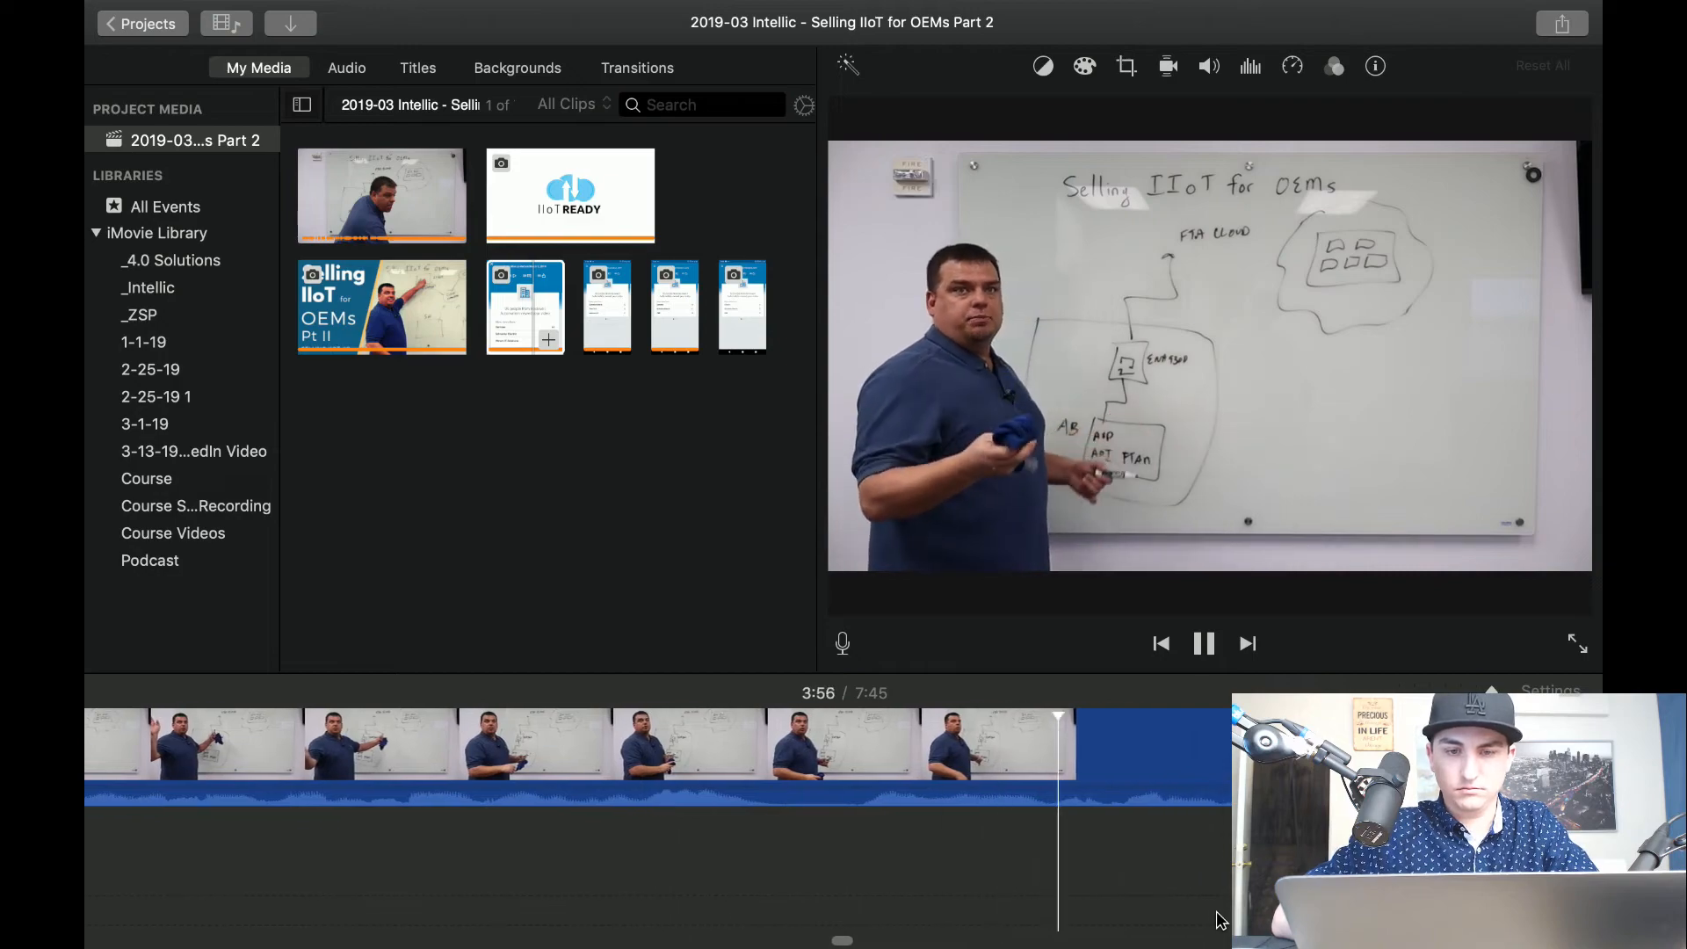
key(space)
key(super+b)
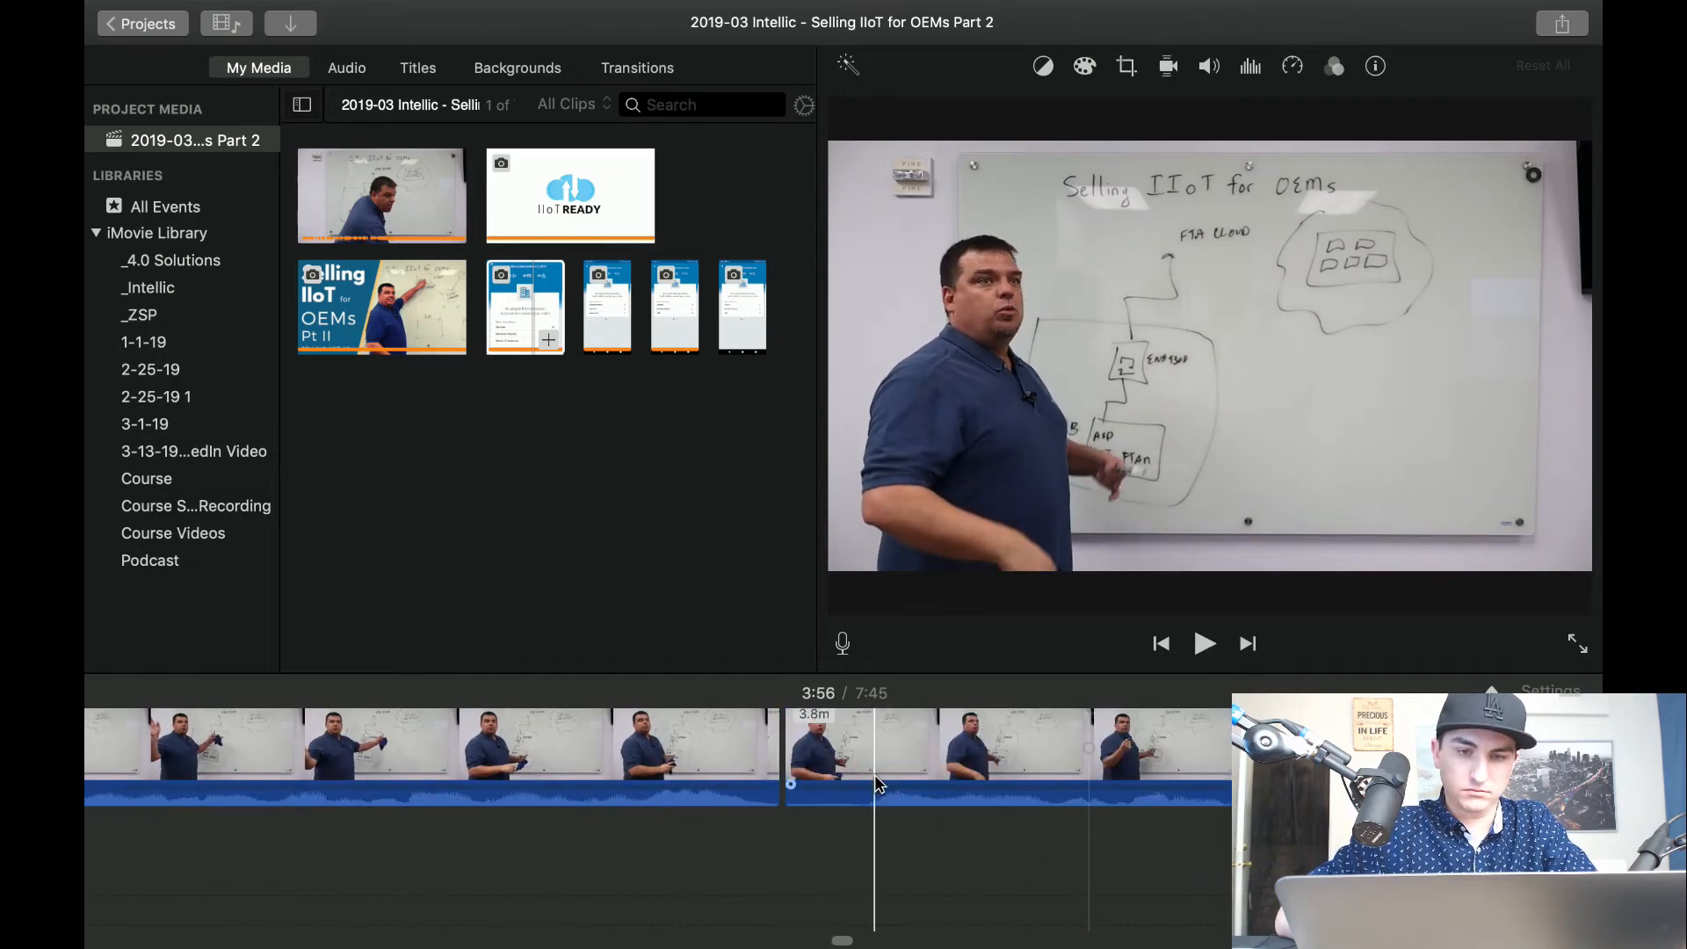
key(super+b)
key(super+z)
key(super+b)
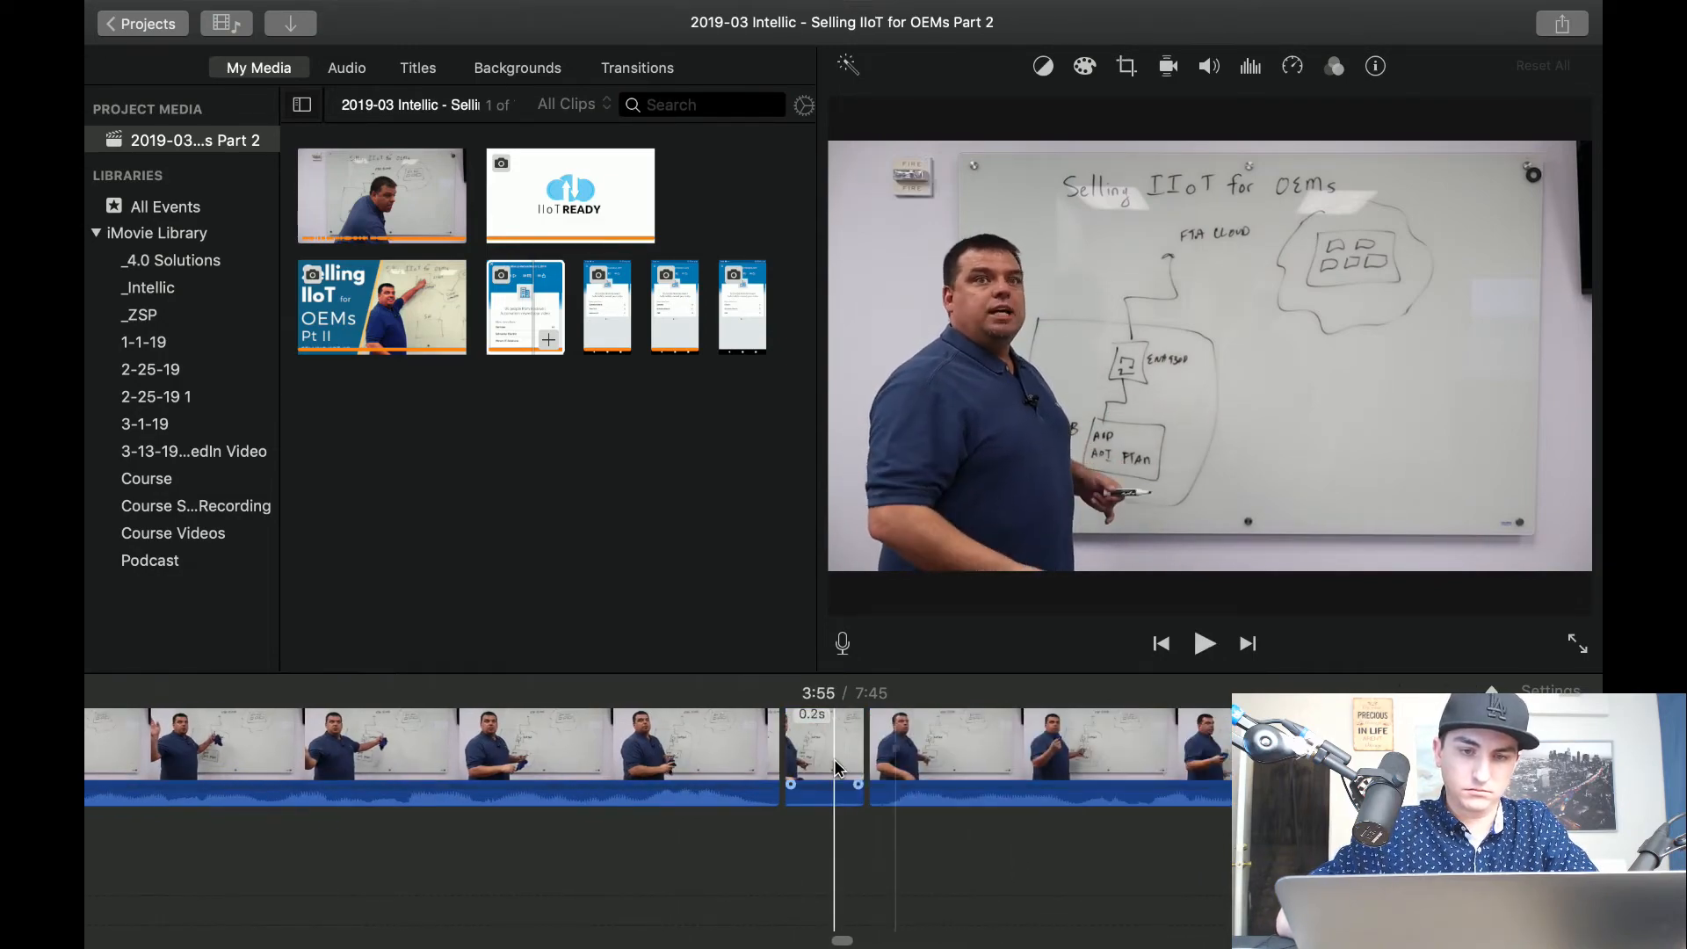
click(837, 767)
key(BackSpace)
key(space)
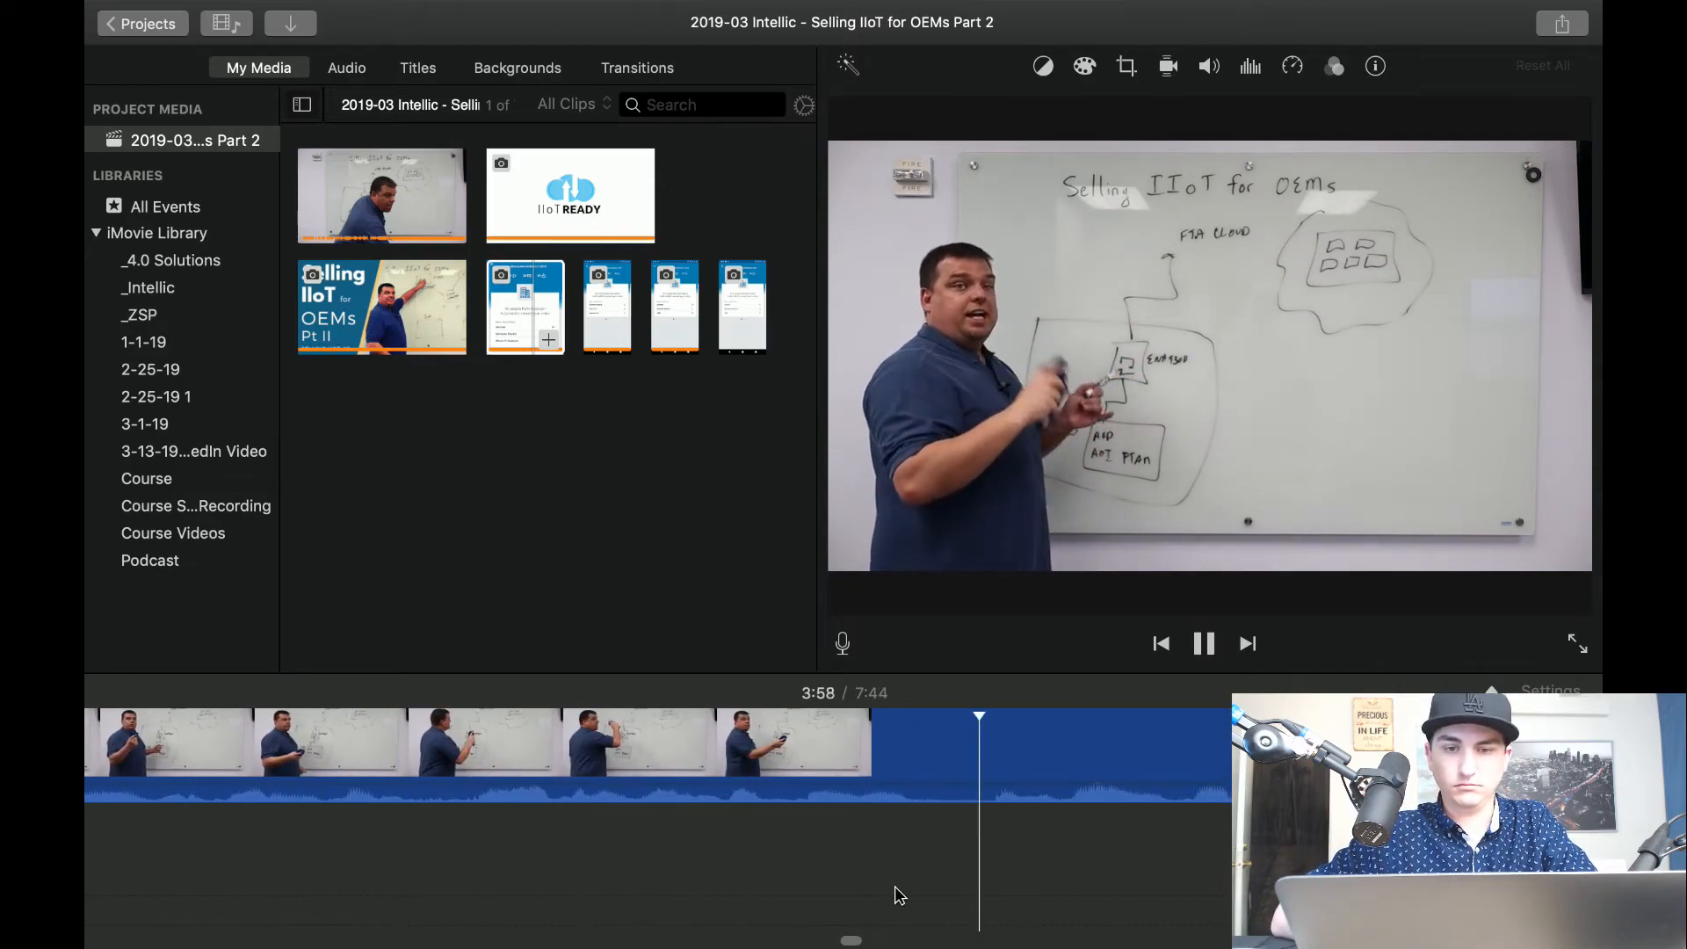
Play on to the whiteboard wiping, cut a short segment of it at about 4:05, and check the cut.
scroll(894, 886, right, 12)
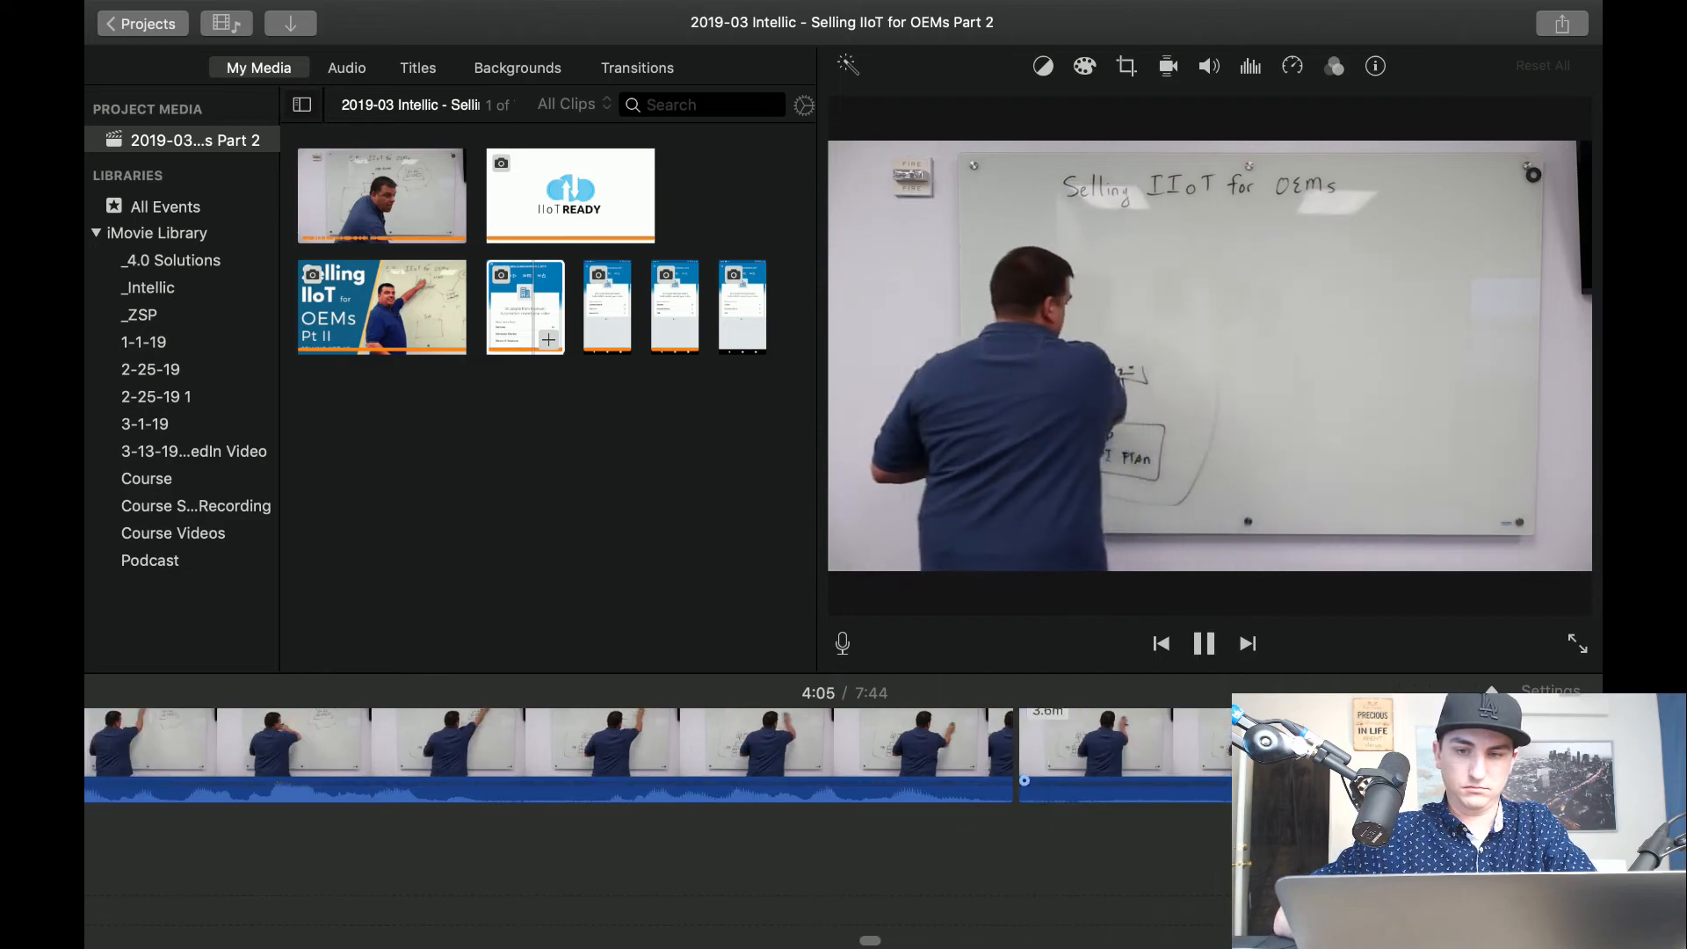
key(super+b)
click(1143, 756)
key(Delete)
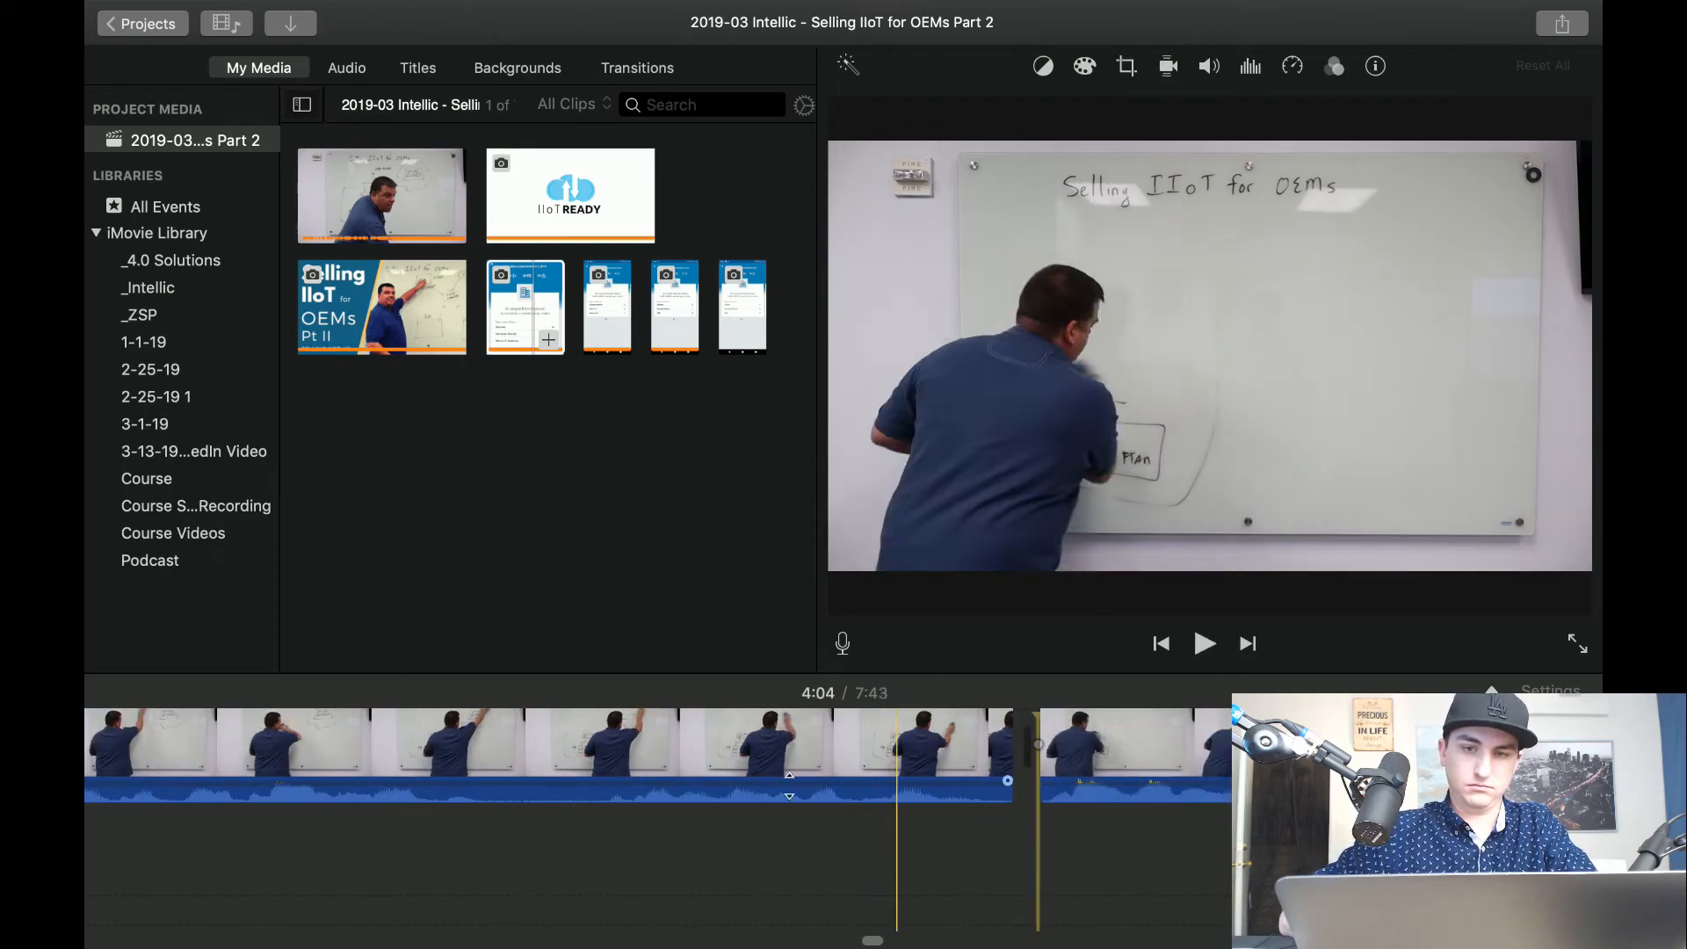
key(space)
key(space)
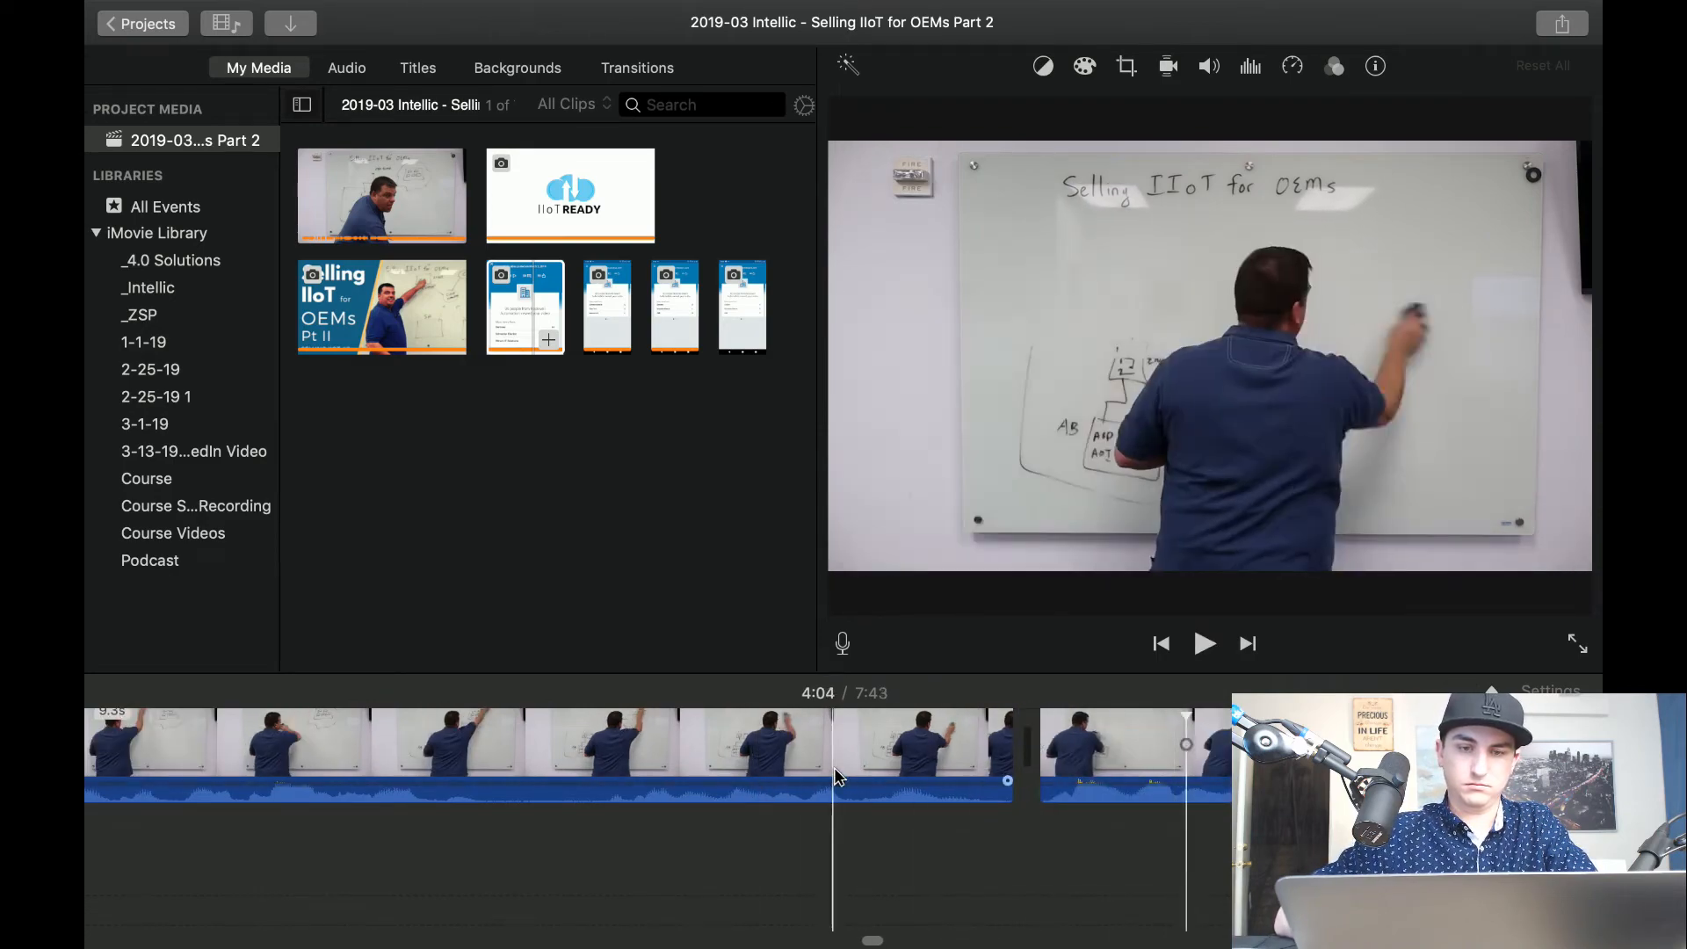
Play back across the 4:05 cut through more whiteboard wiping, and split the clip at about 4:08.
scroll(1029, 747, right, 2)
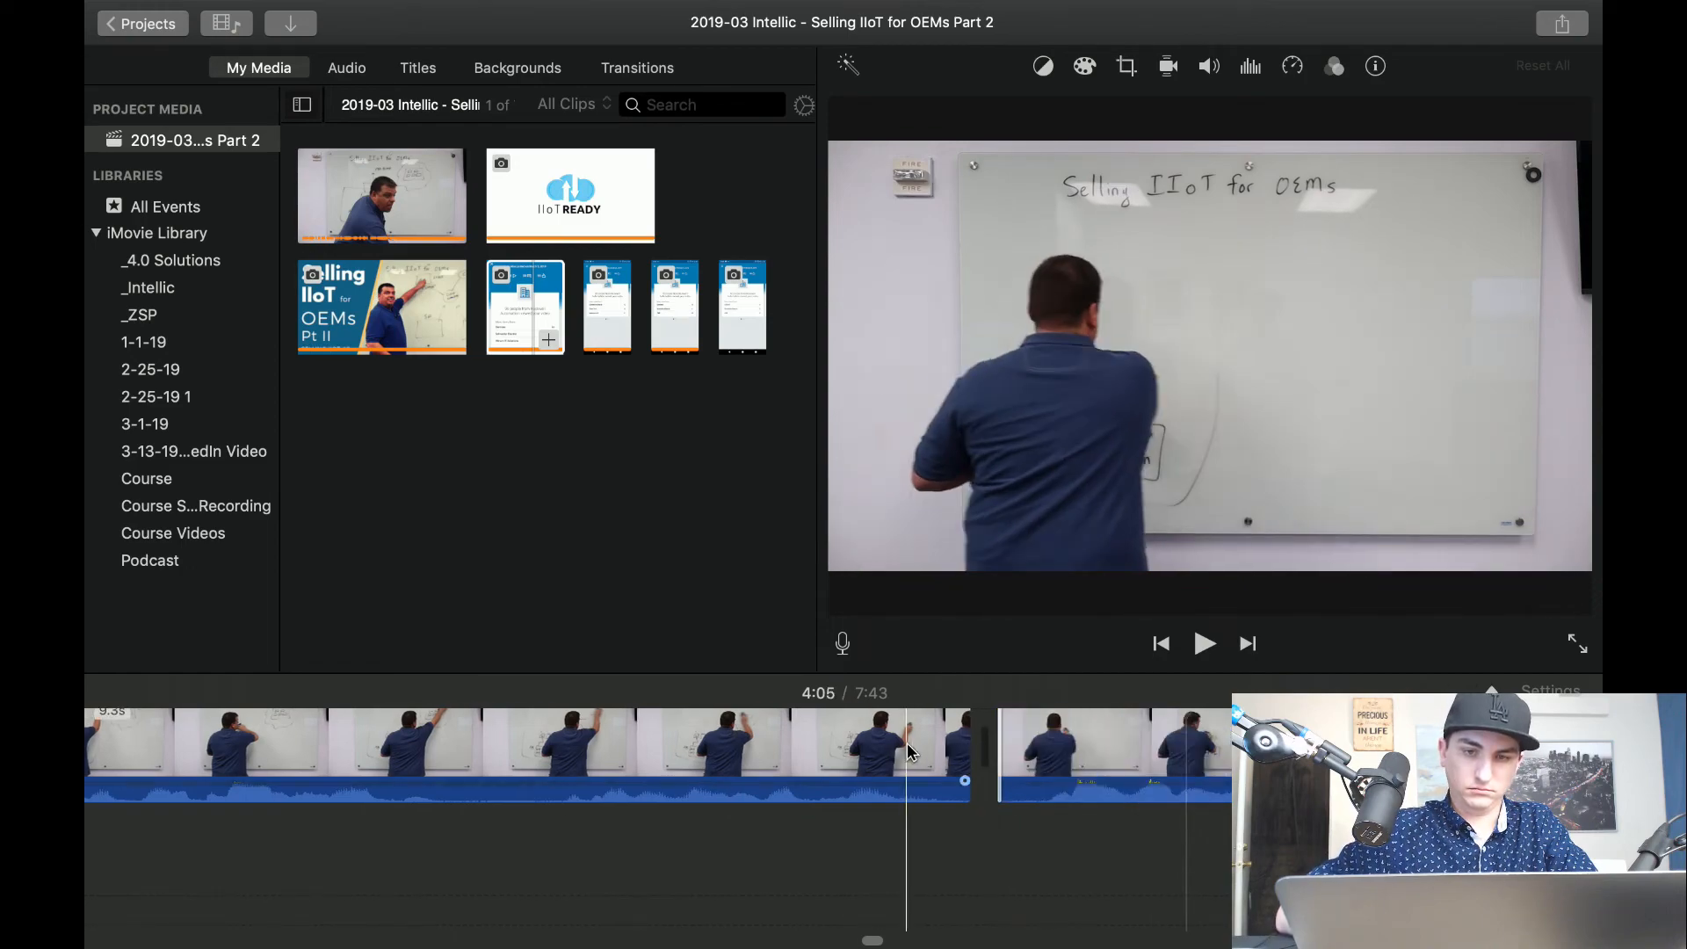
key(space)
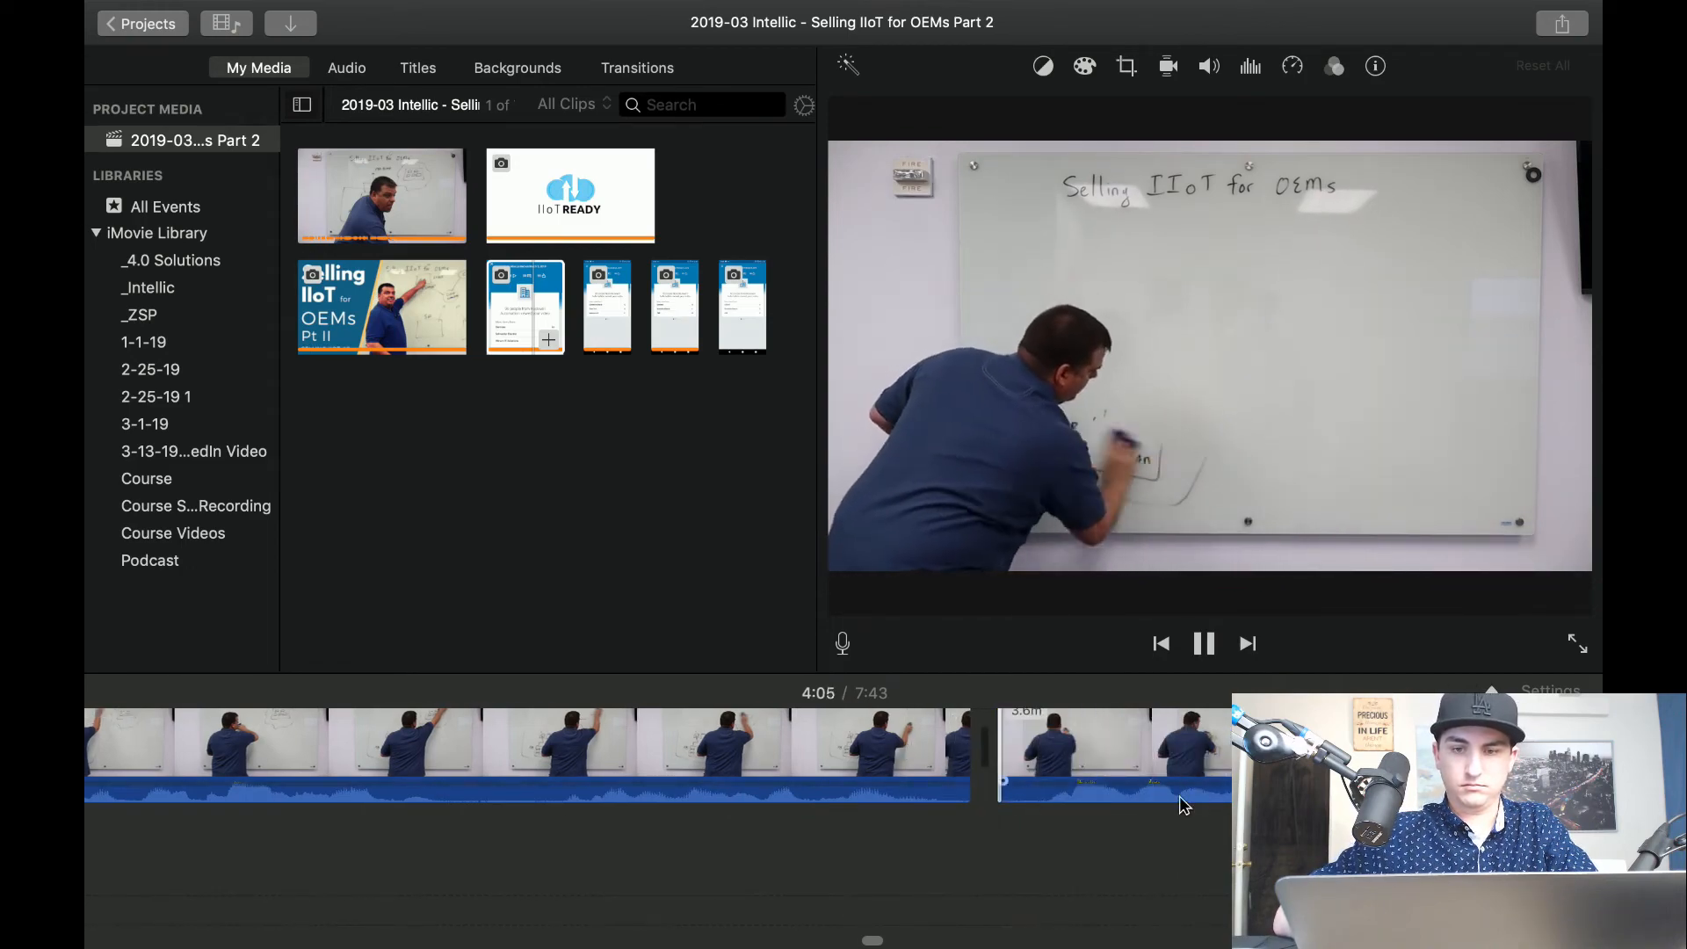
scroll(1054, 765, right, 8)
scroll(1182, 803, right, 3)
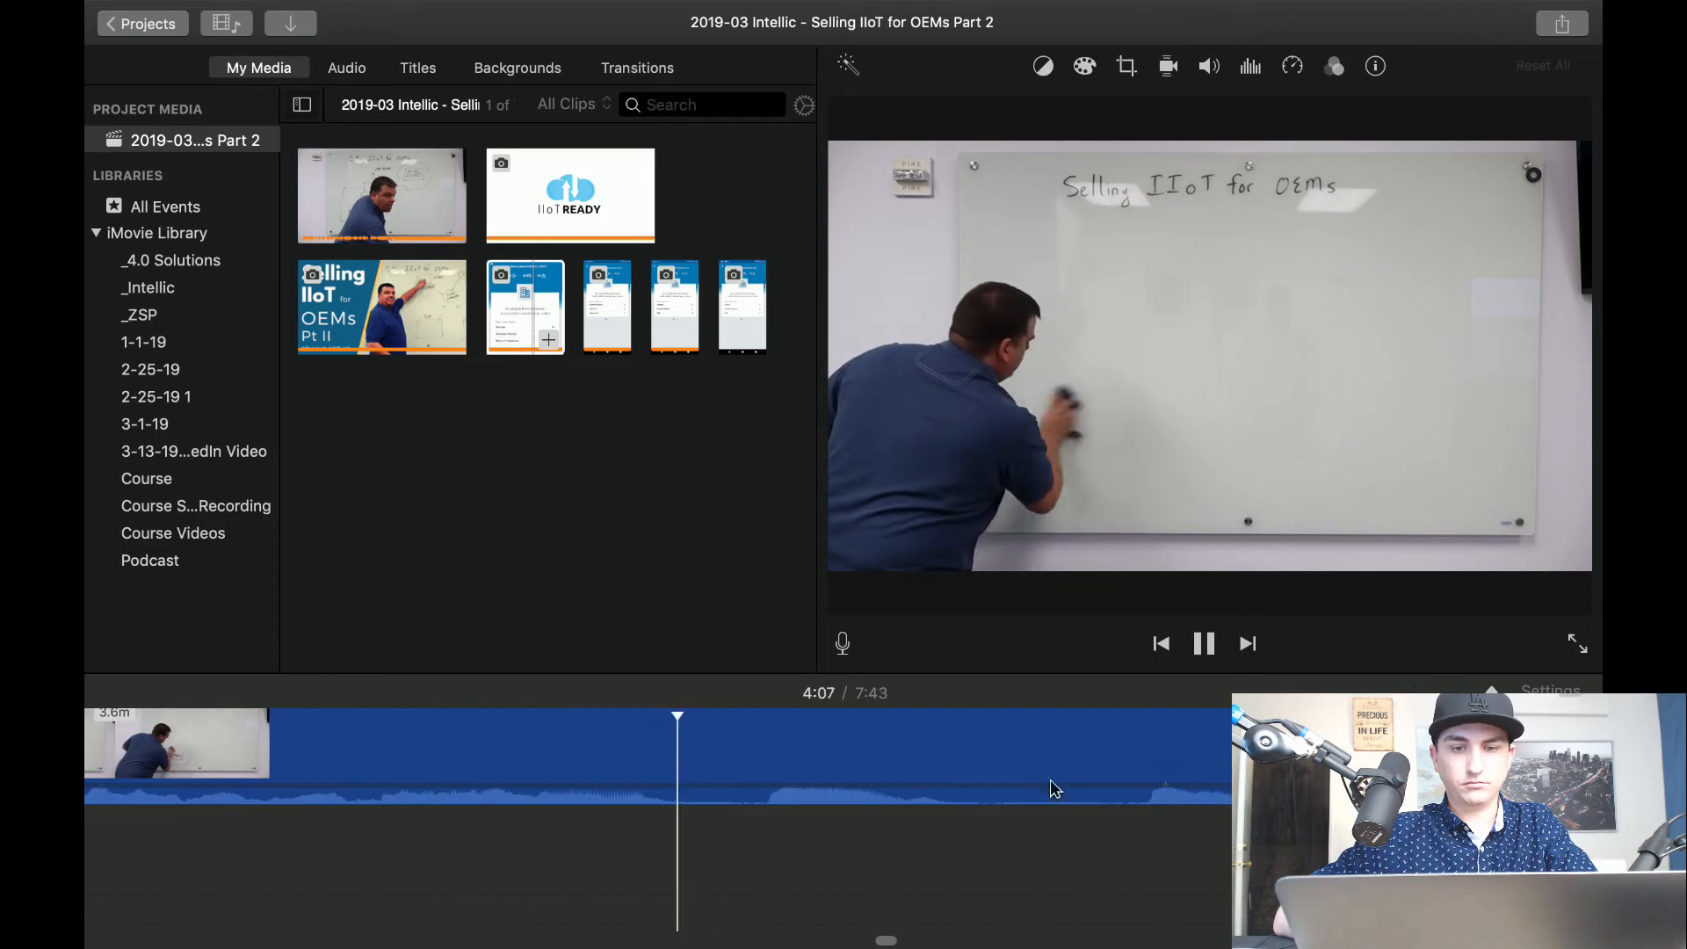
key(space)
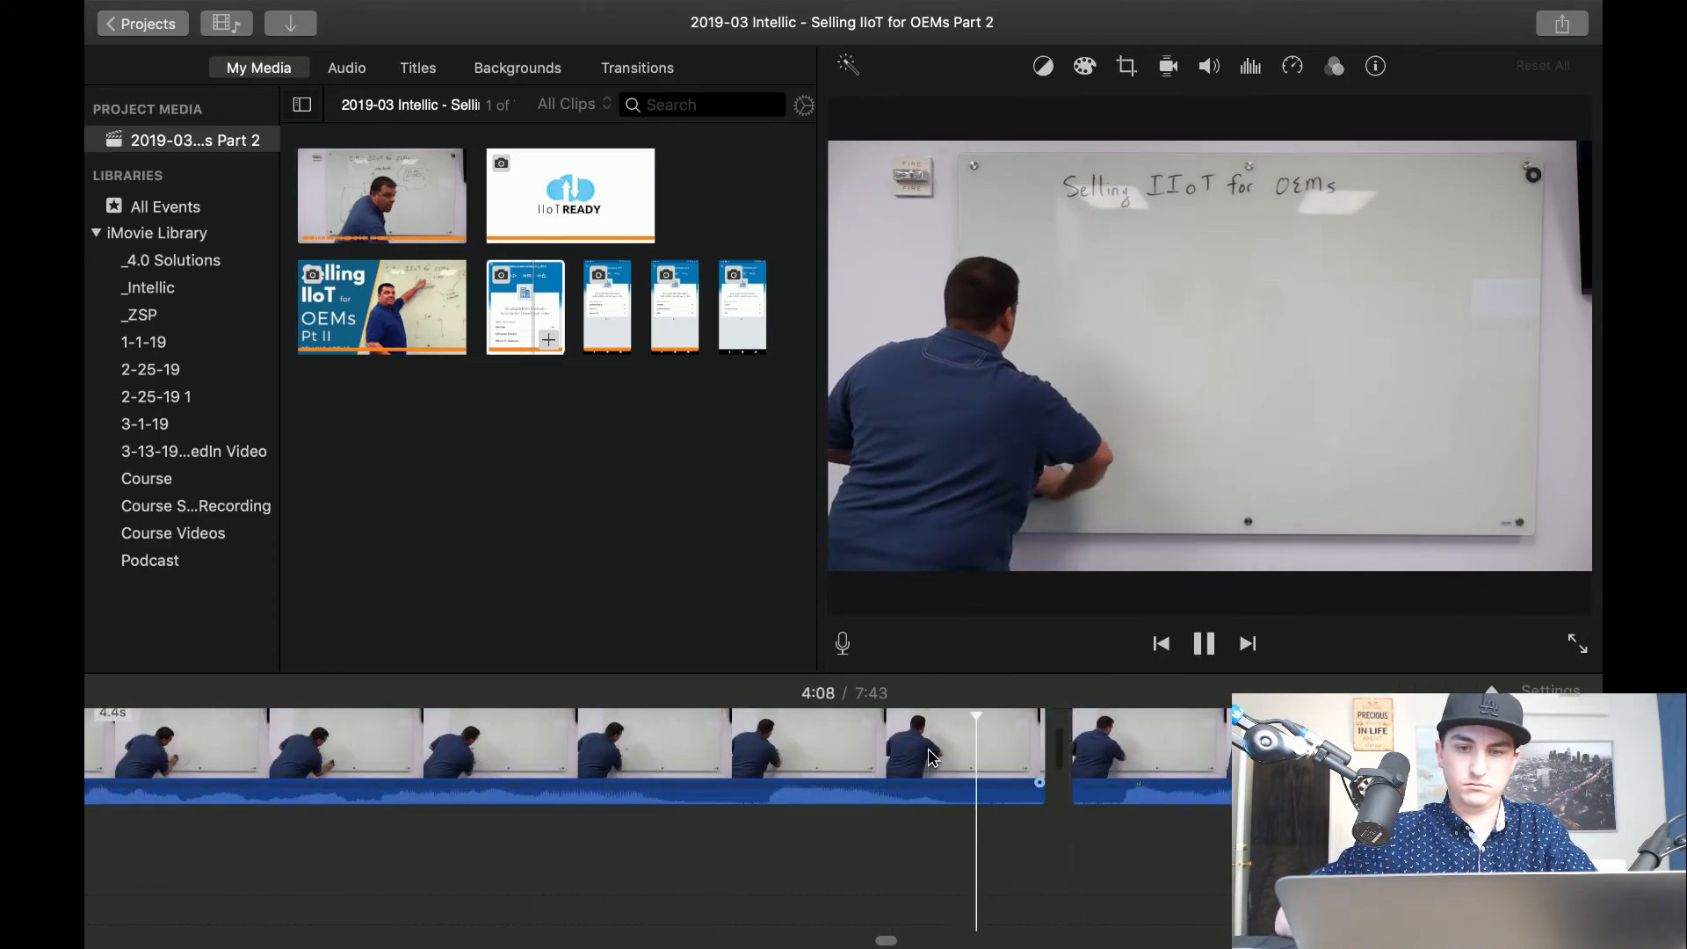
Review the whiteboard footage from 4:08 to 4:13, isolate a short segment at about 4:12 with two splits, and delete it.
click(972, 756)
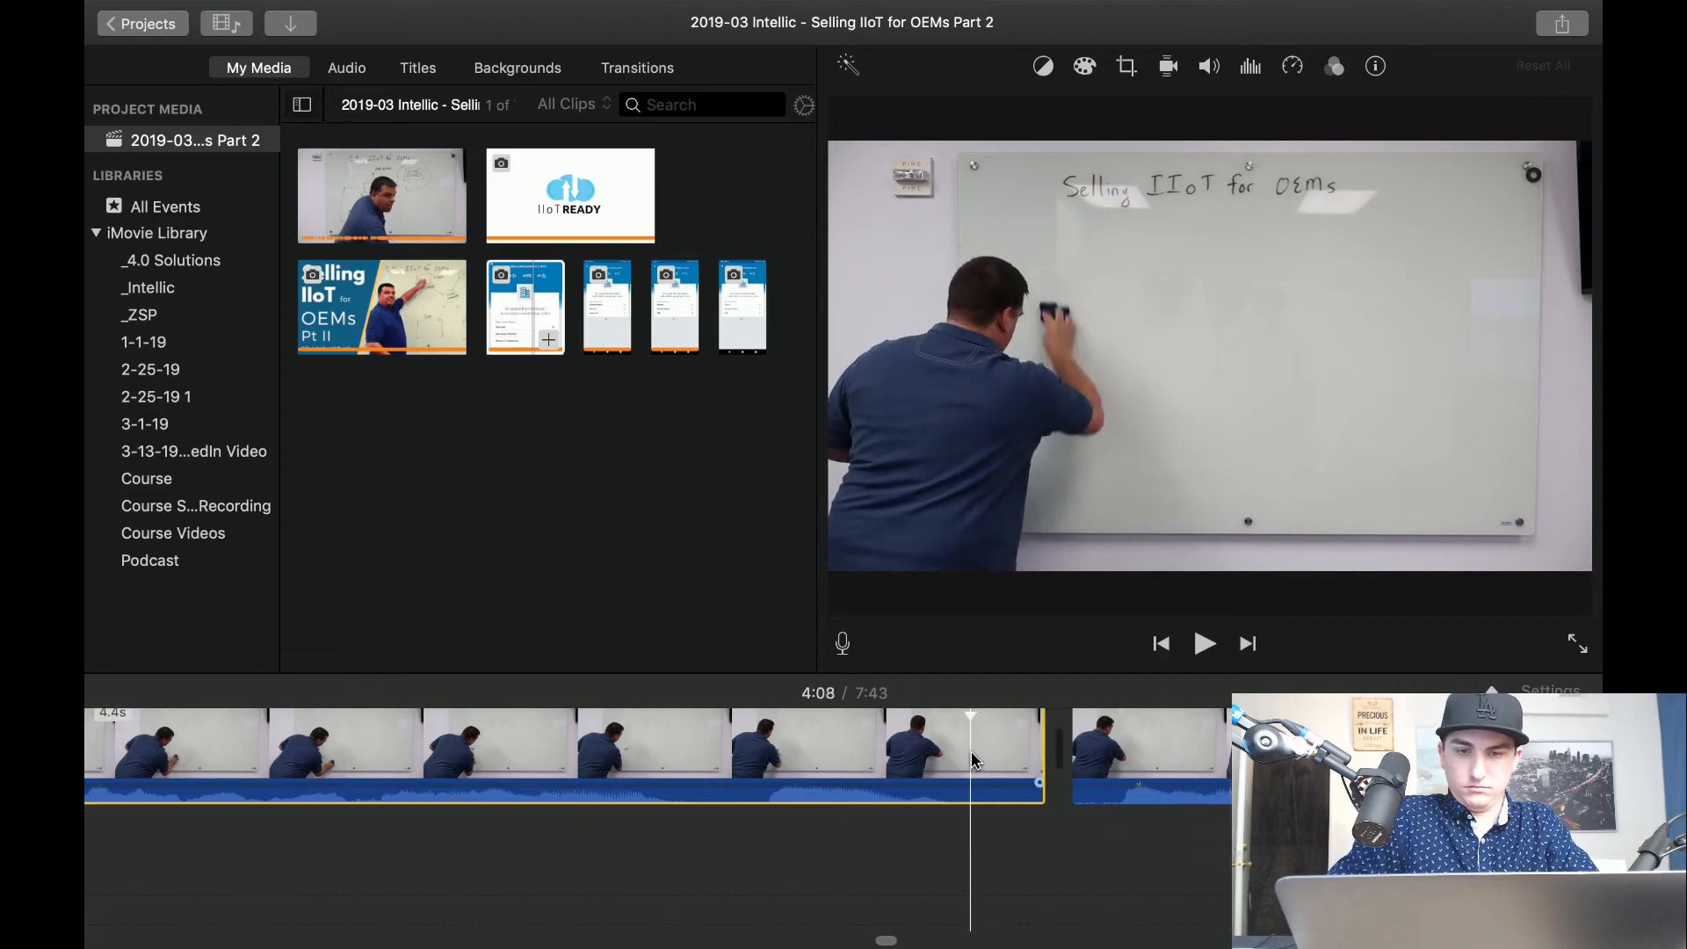
key(space)
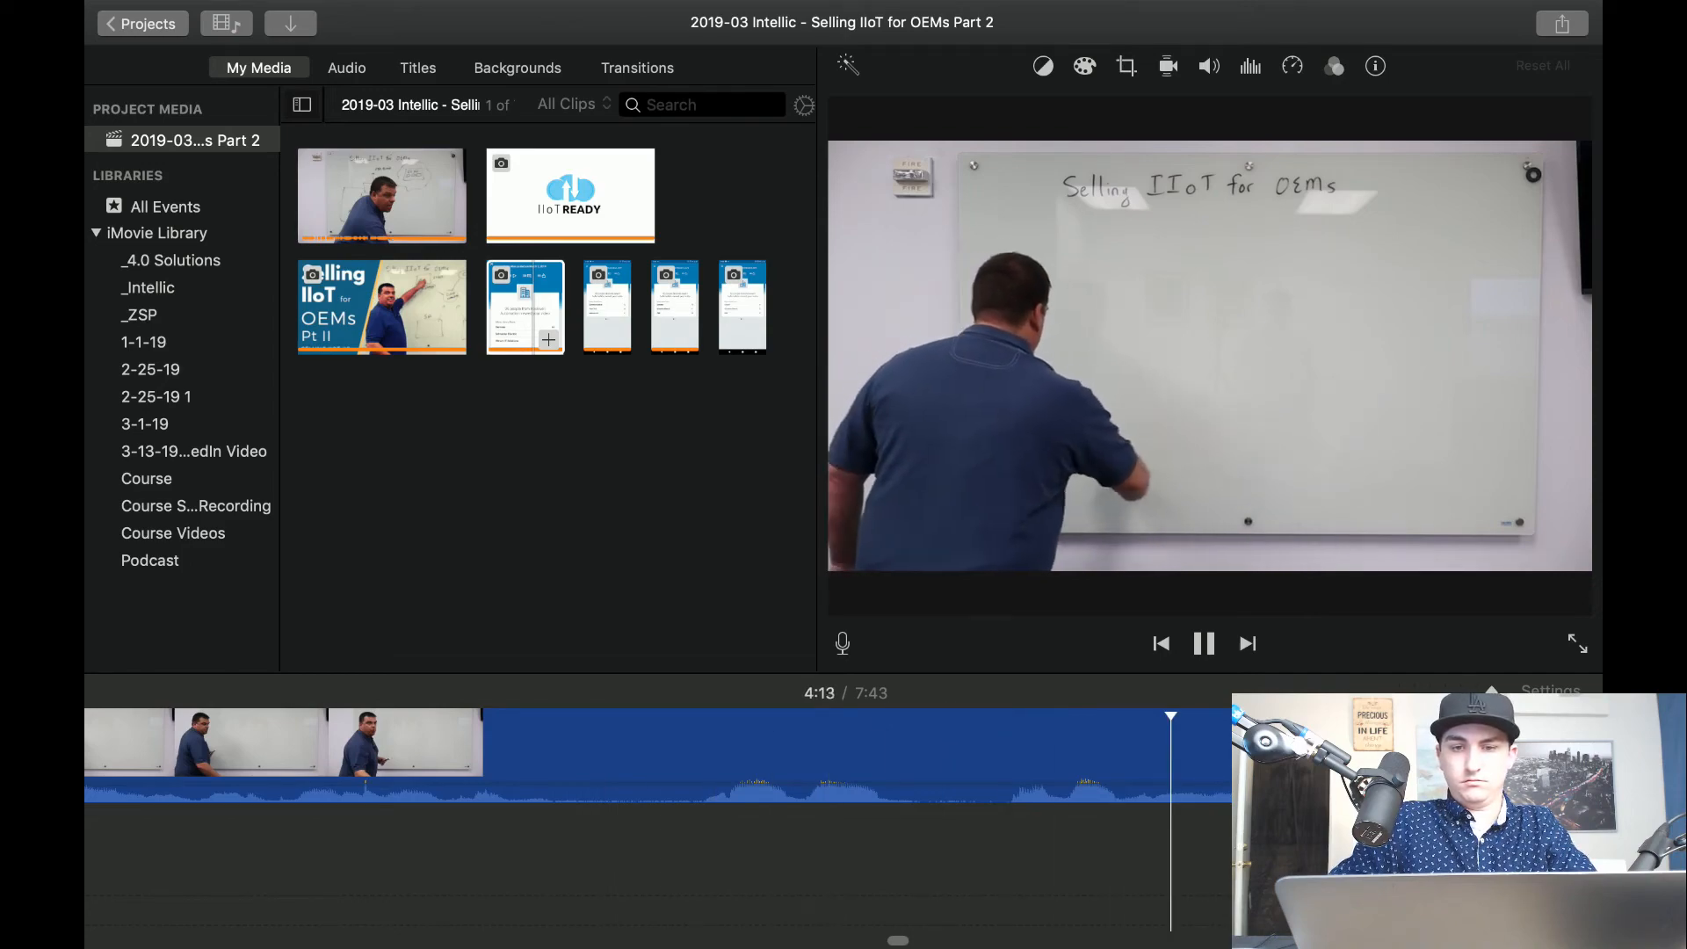
key(space)
key(space)
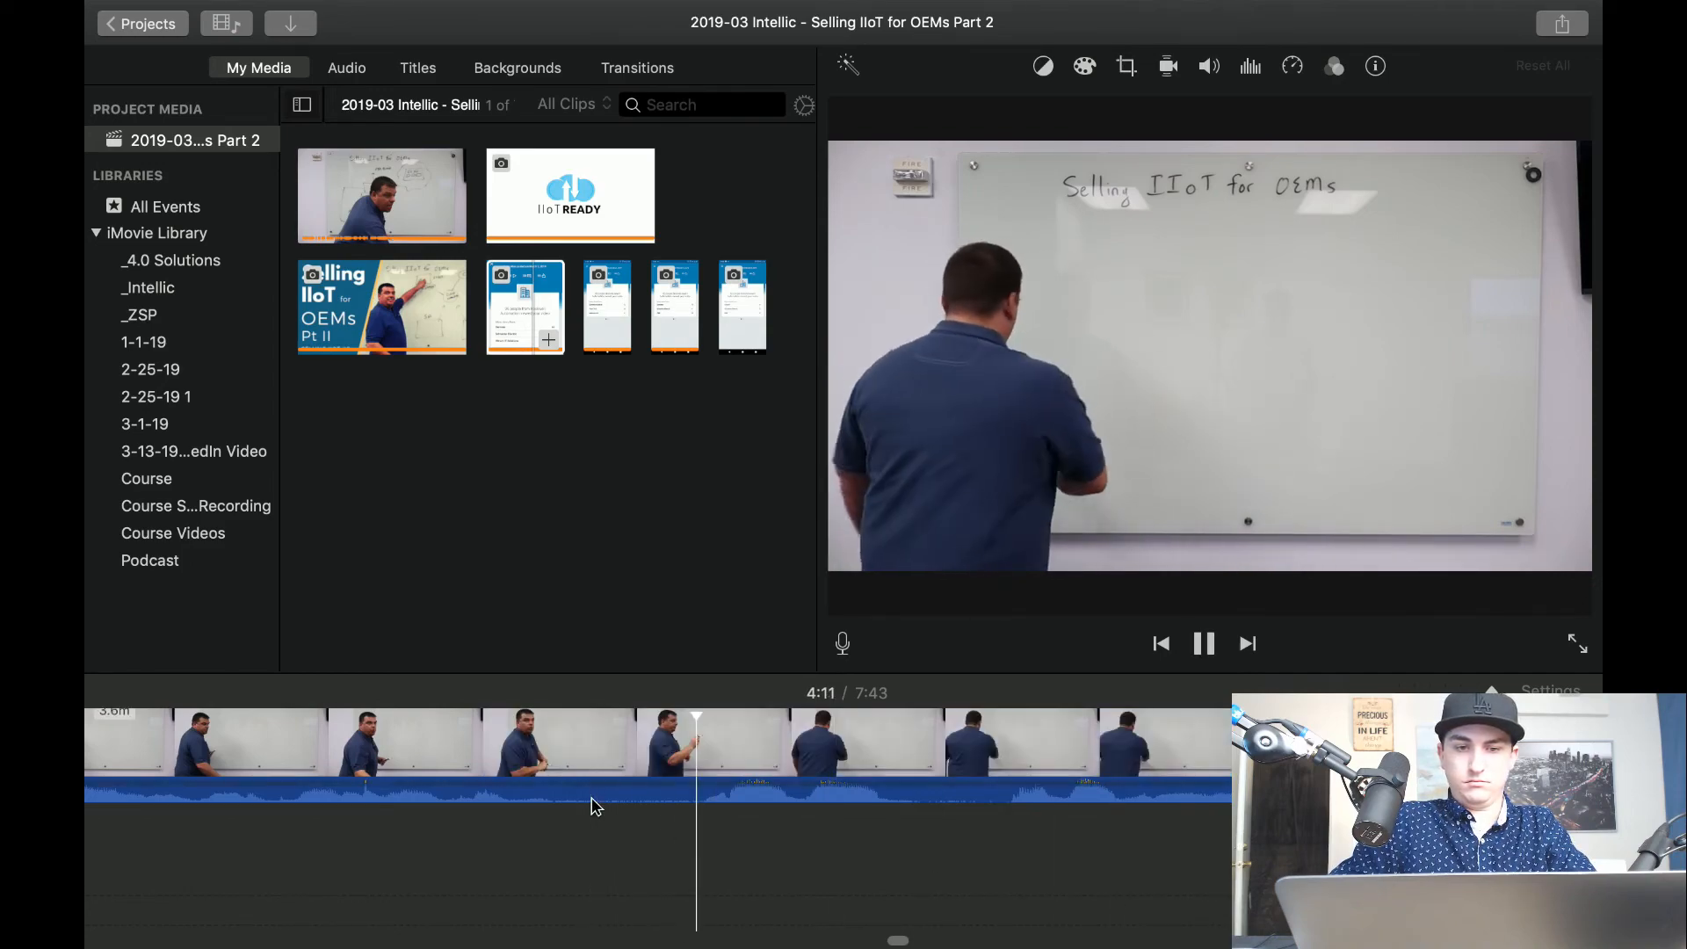
key(space)
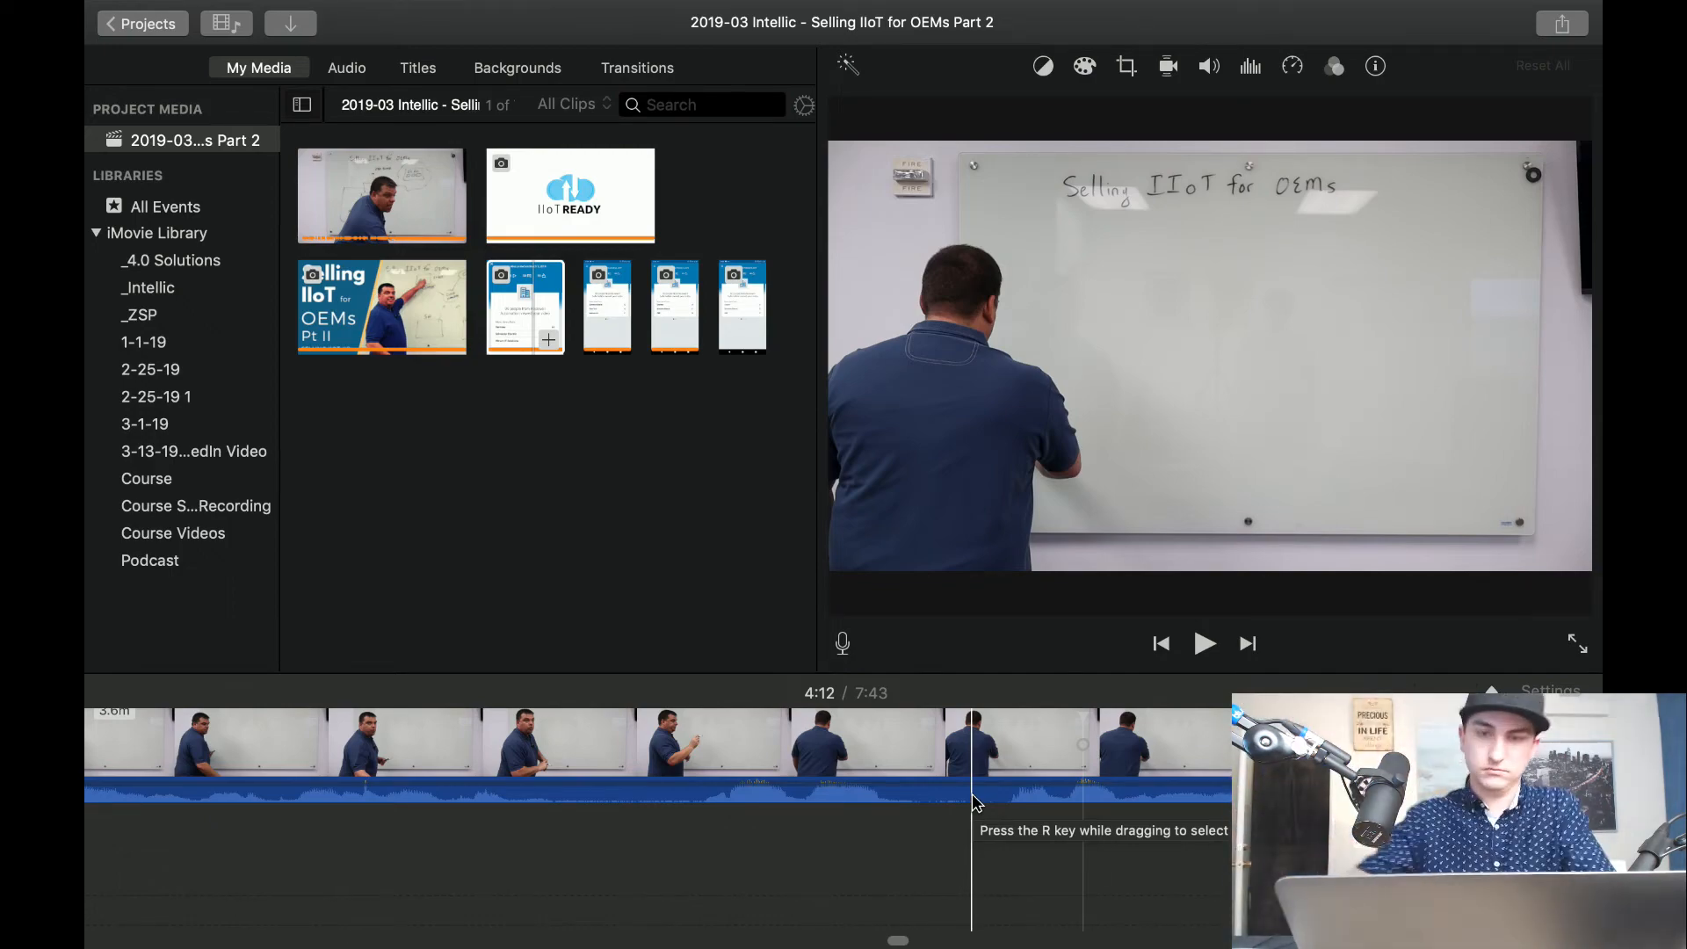
key(space)
click(562, 756)
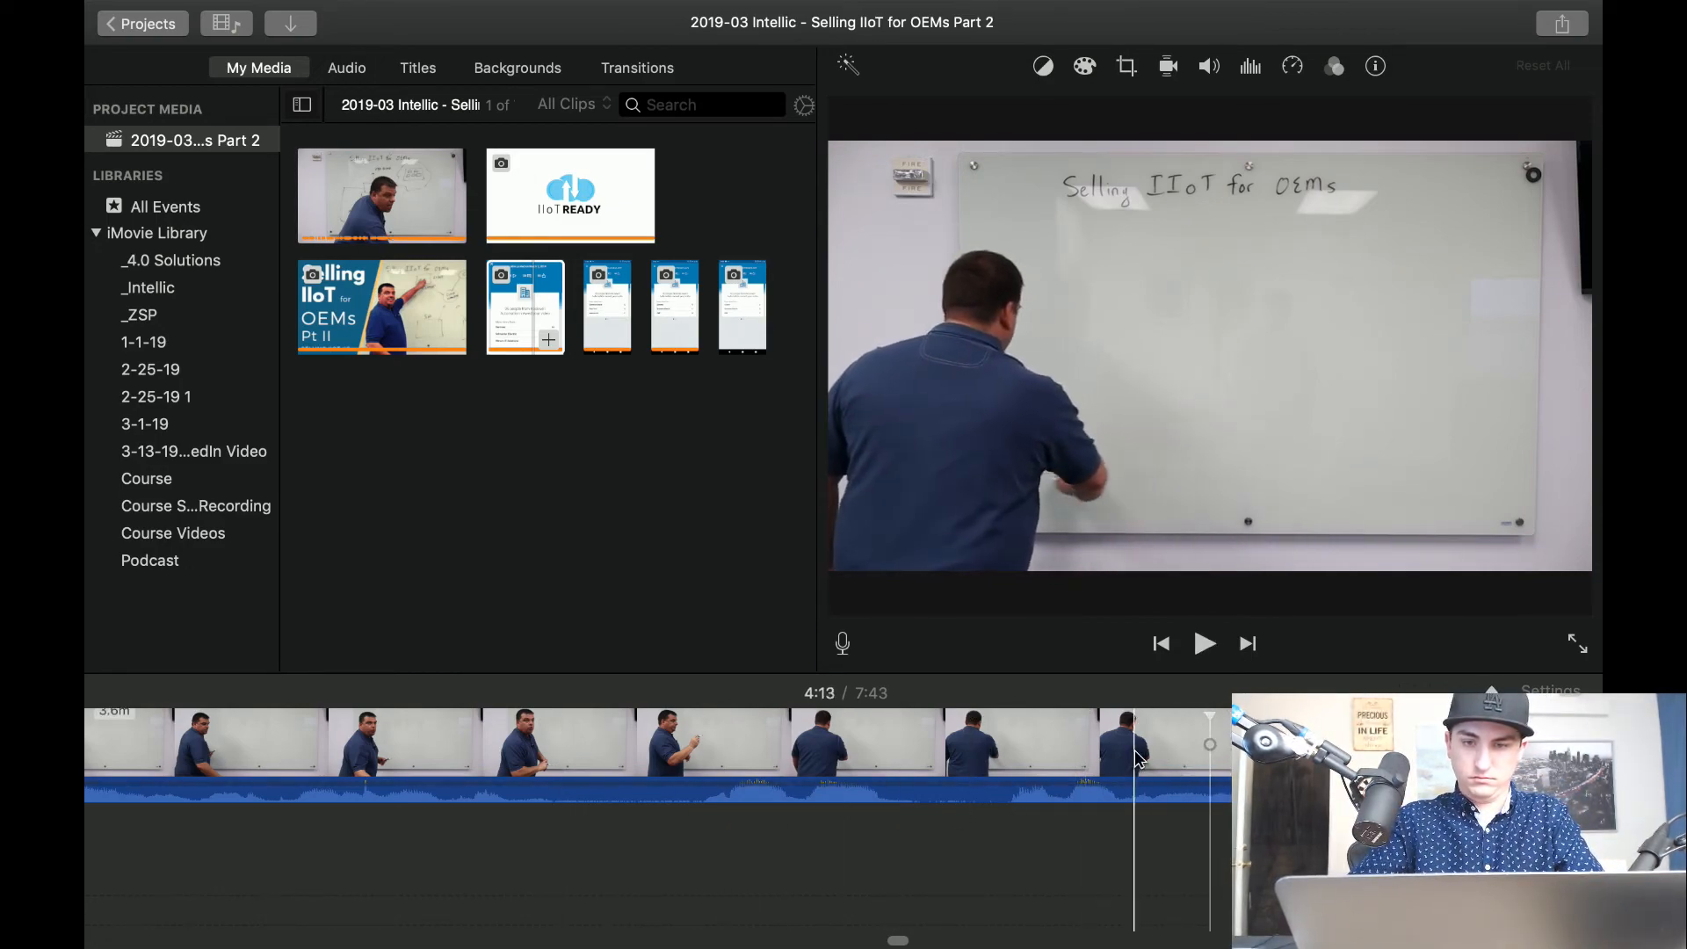
key(space)
key(super+b)
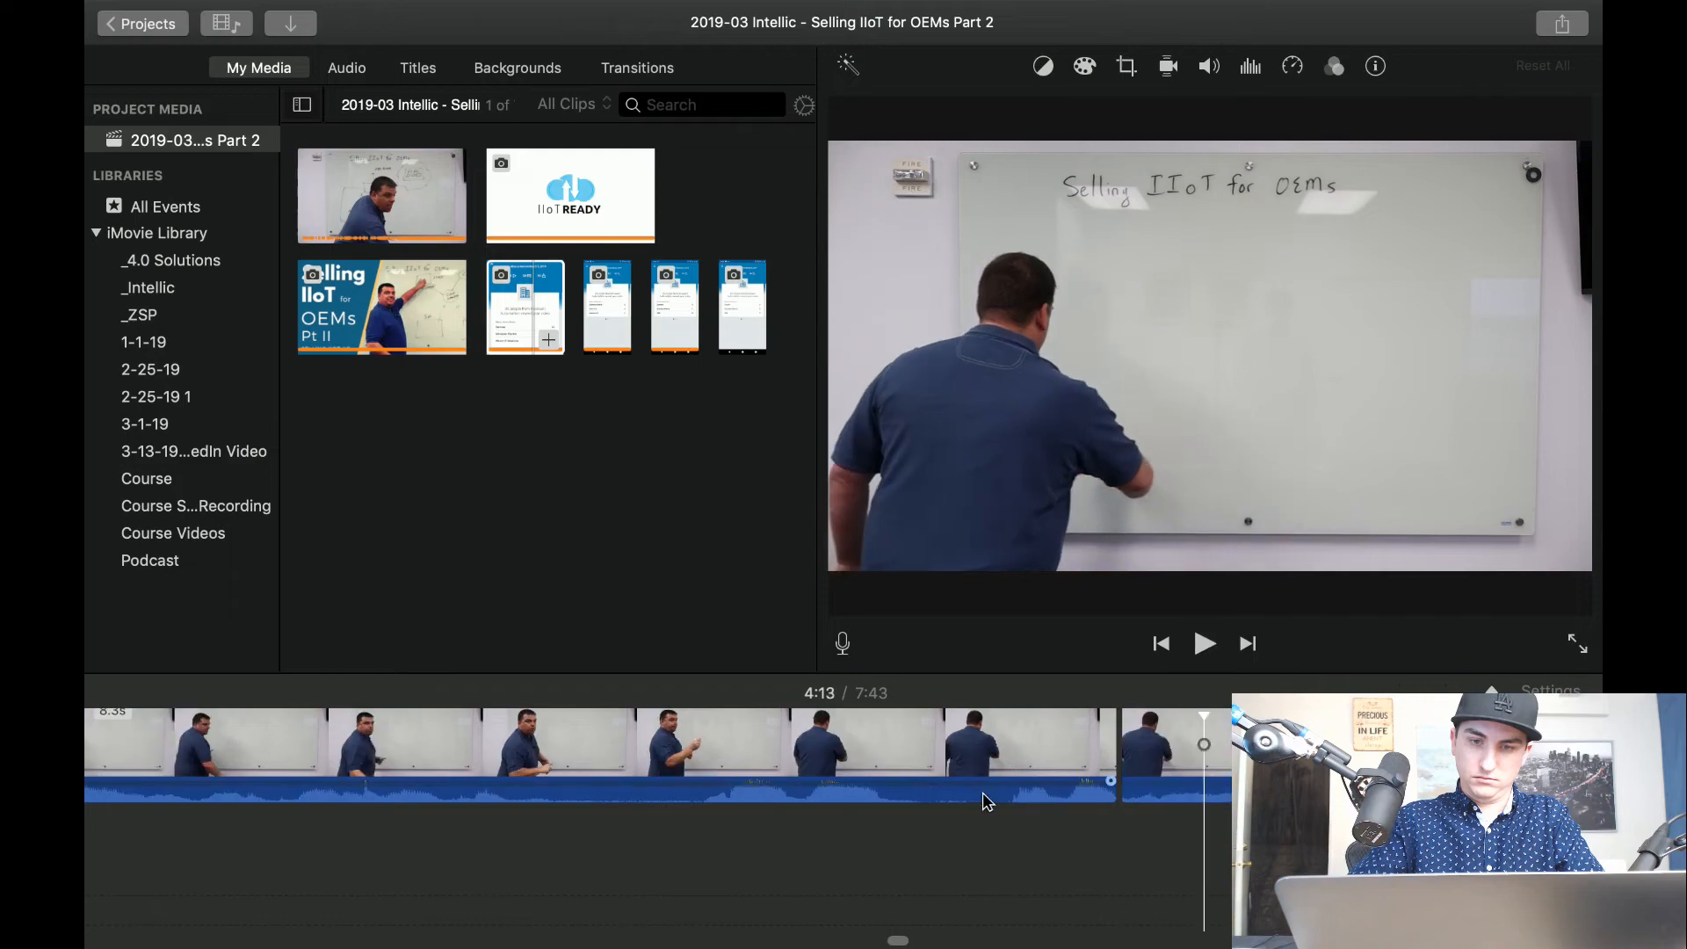
key(super+b)
click(996, 753)
key(Delete)
Set the clip after the 4:12 cut to Crop to Fill and frame a close-up of the presenter and the lower whiteboard.
click(1016, 749)
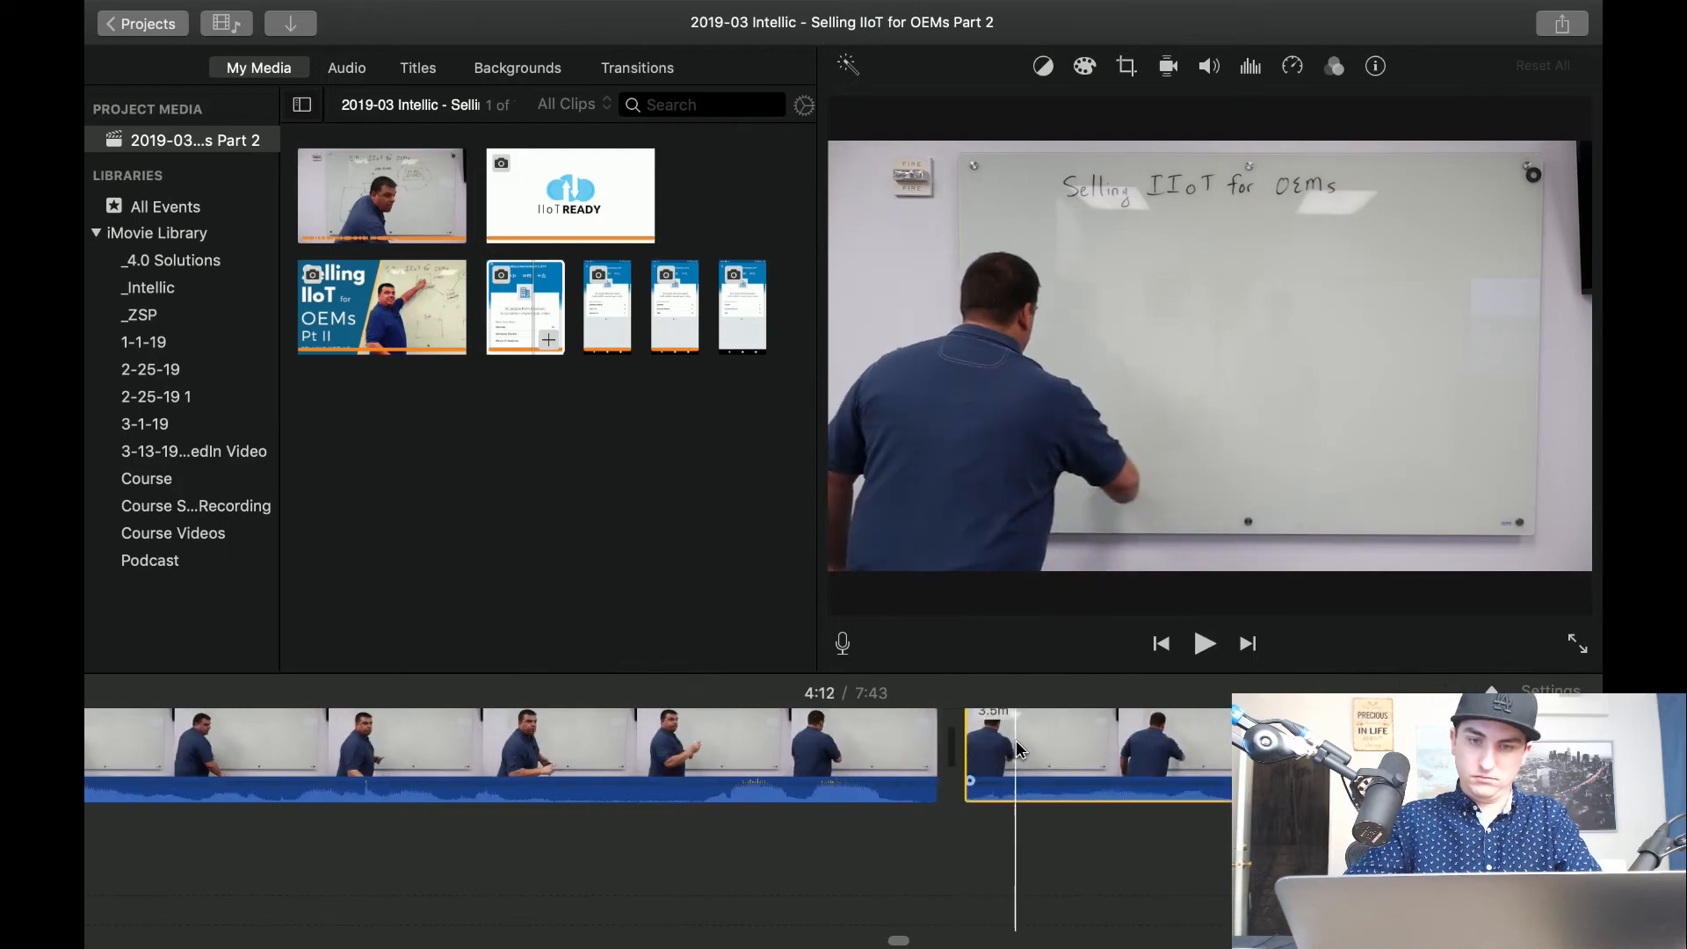
click(1128, 63)
click(994, 117)
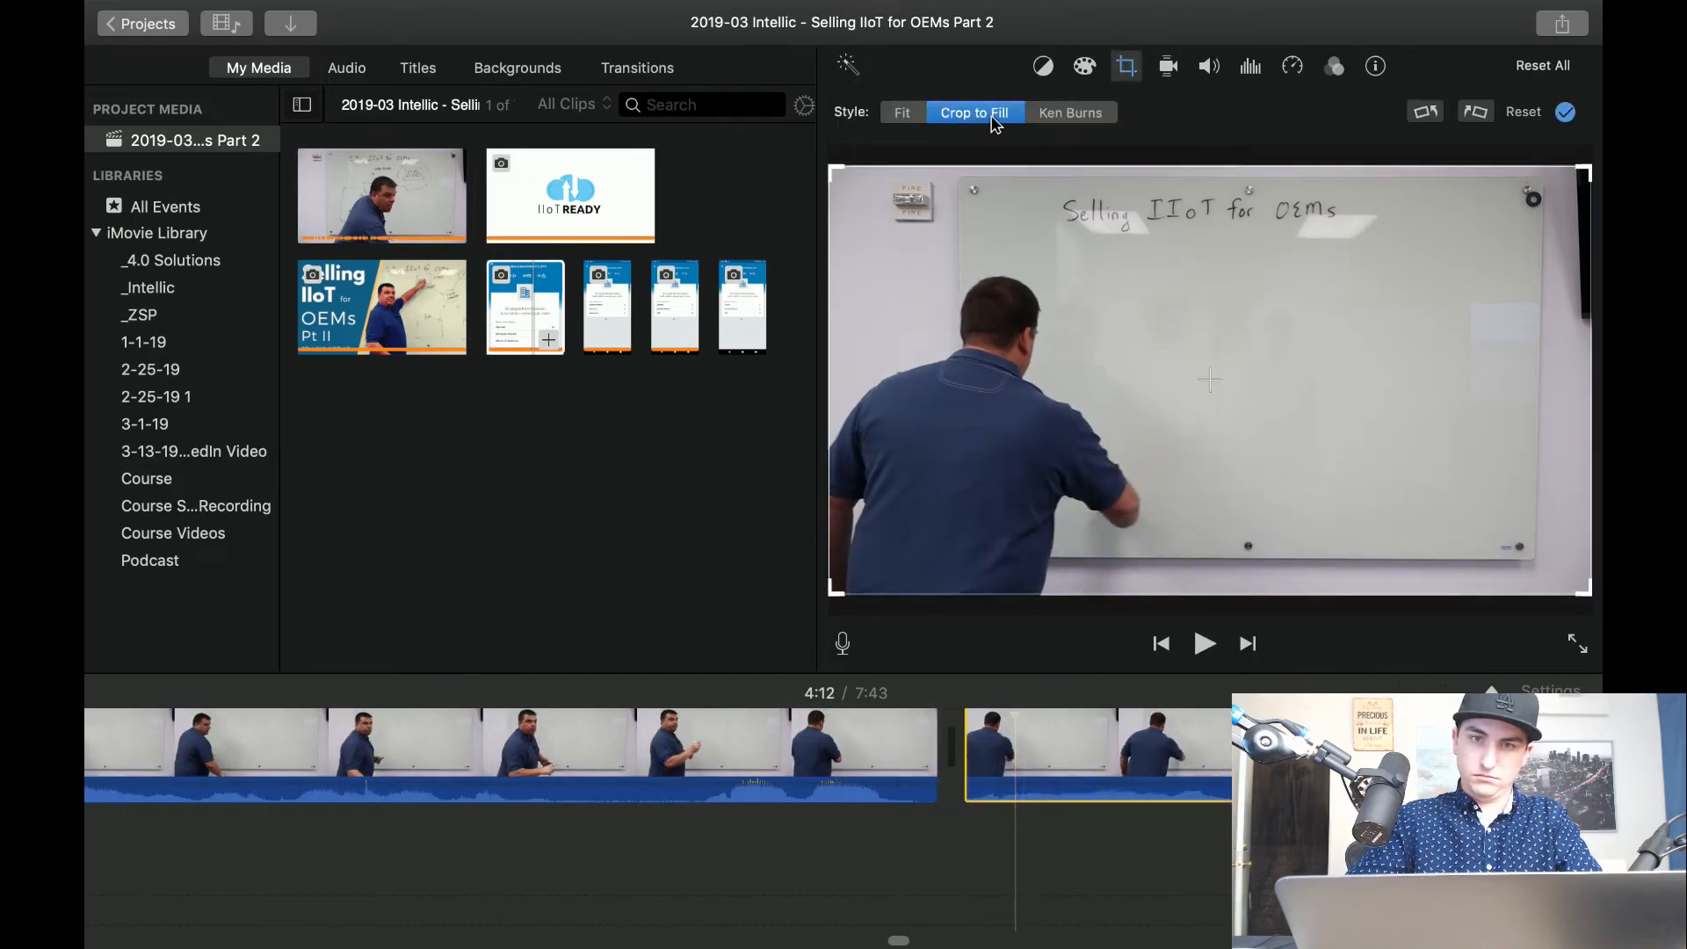
drag(1584, 172, 1394, 275)
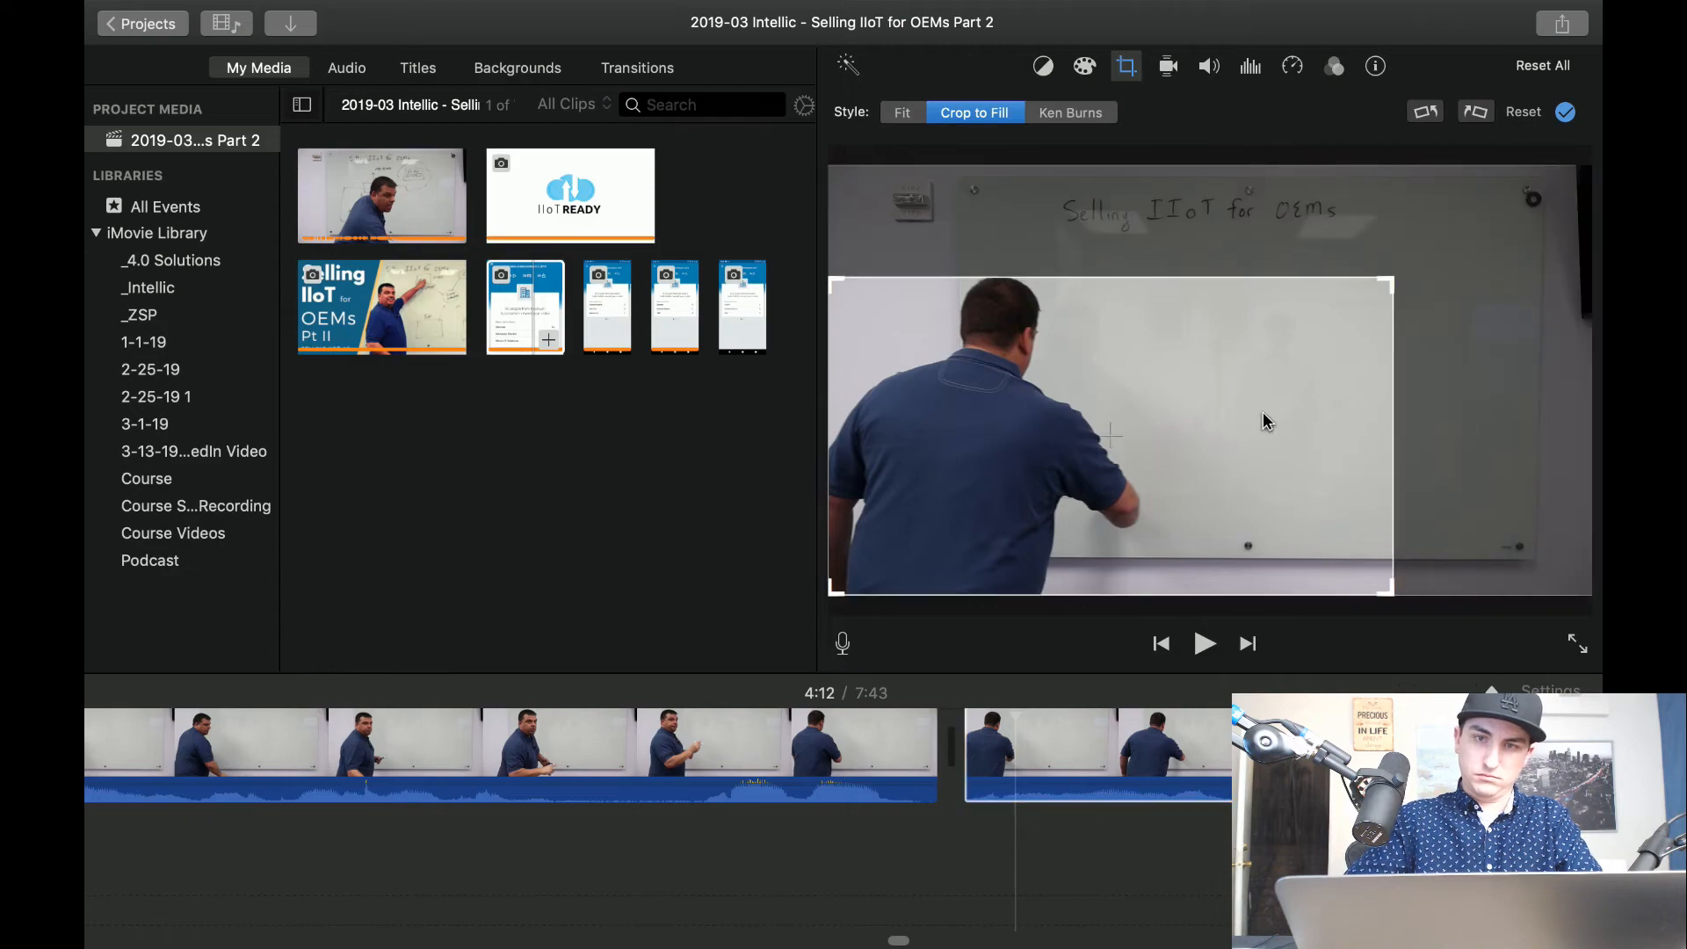
drag(1266, 421, 1314, 389)
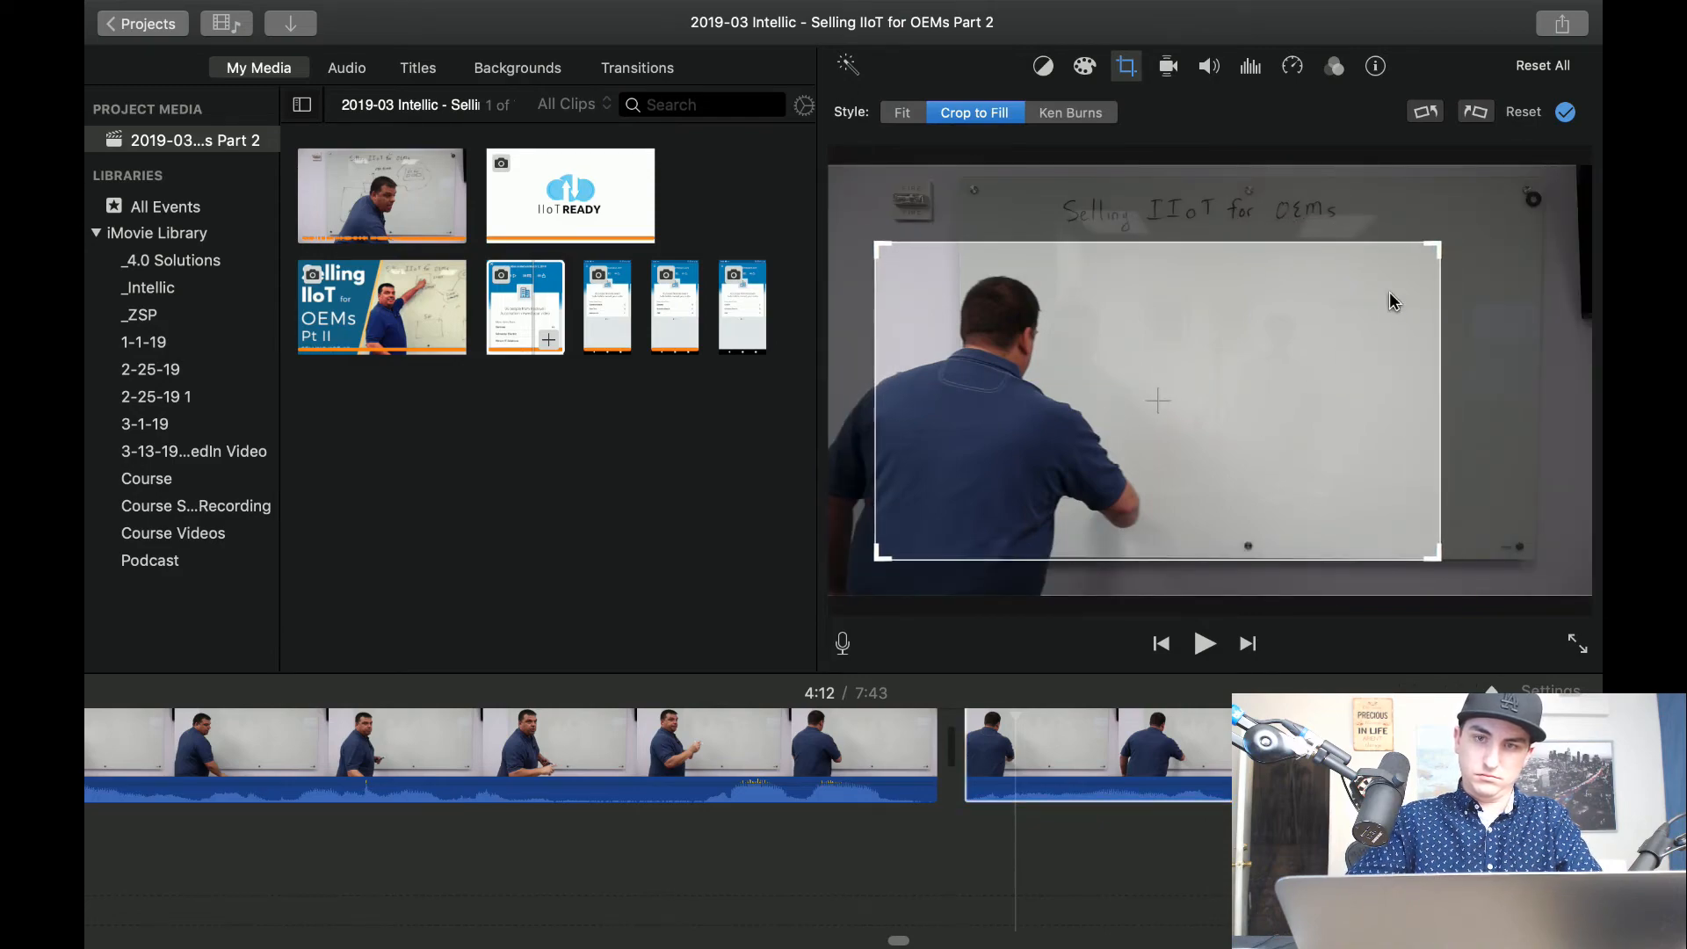
drag(1447, 244, 1462, 237)
Play the cropped clip on to about 4:17 and check whether the presenter stays within the close-up frame.
click(473, 662)
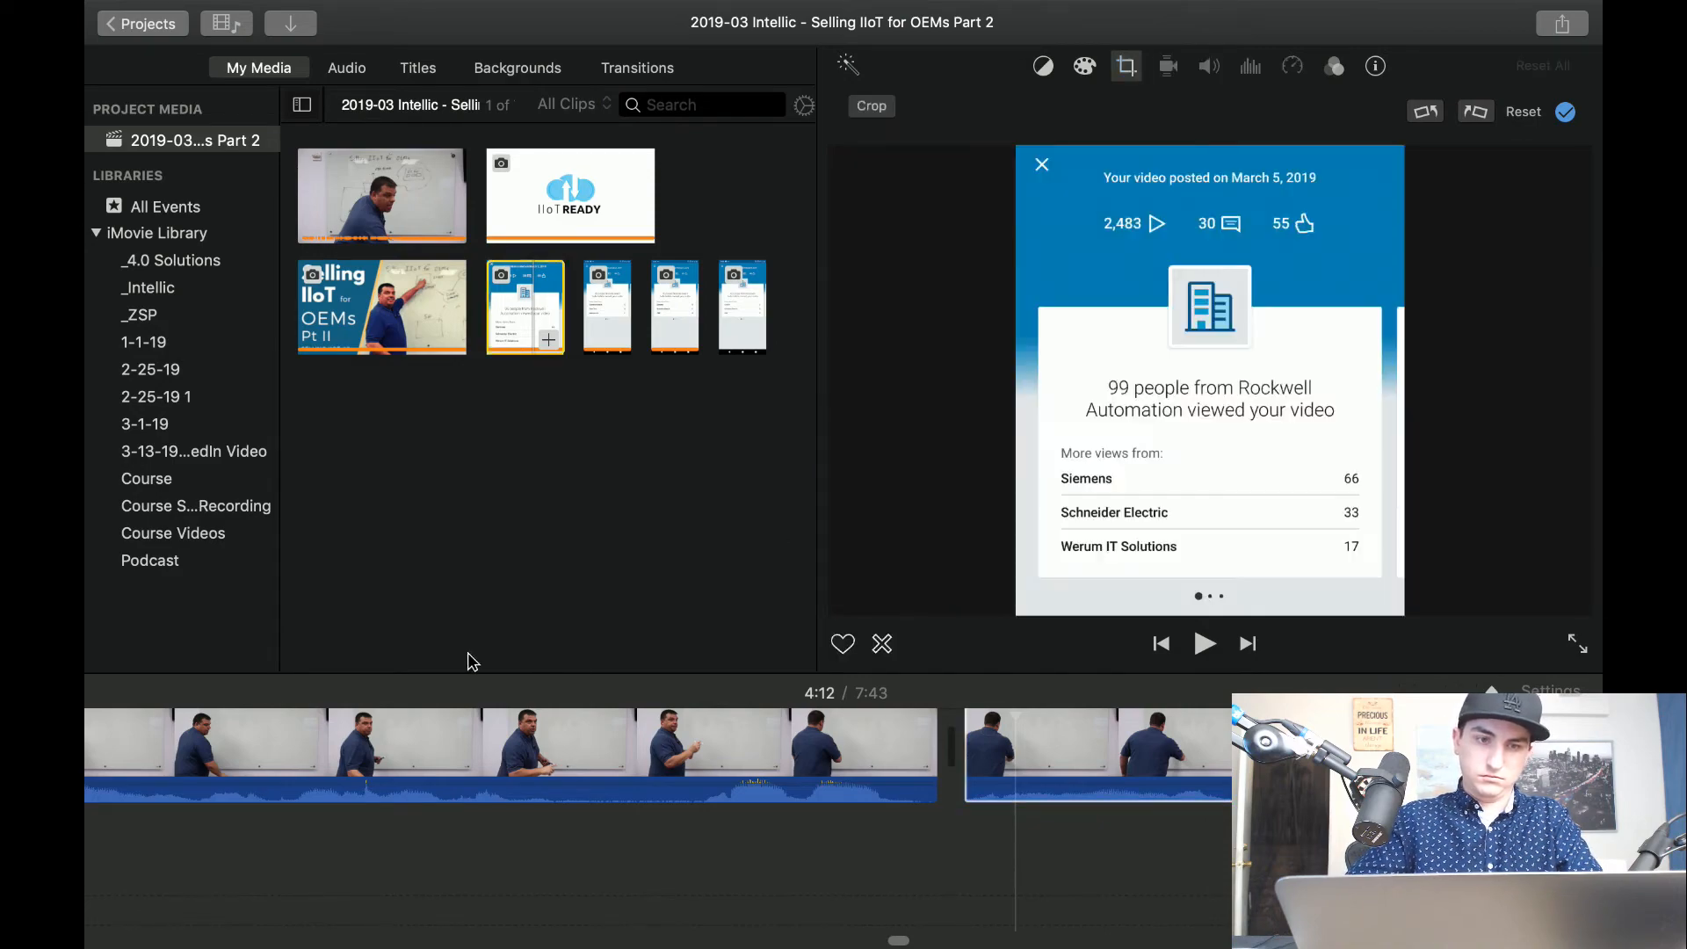
click(471, 689)
key(space)
key(space)
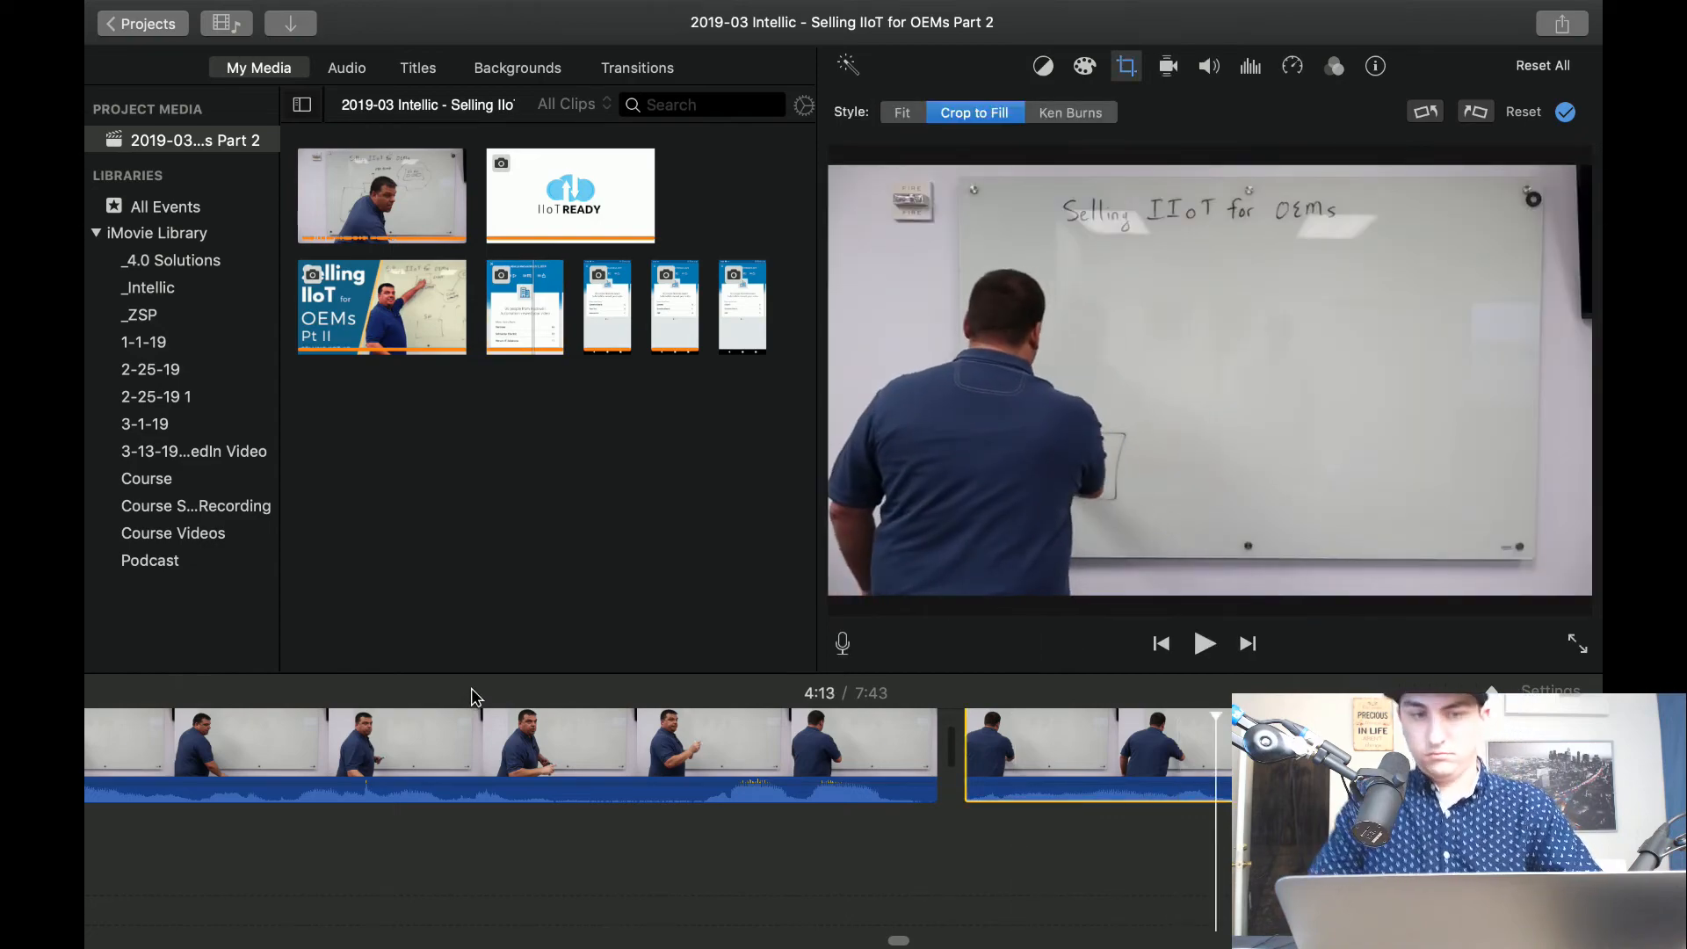
click(419, 891)
key(space)
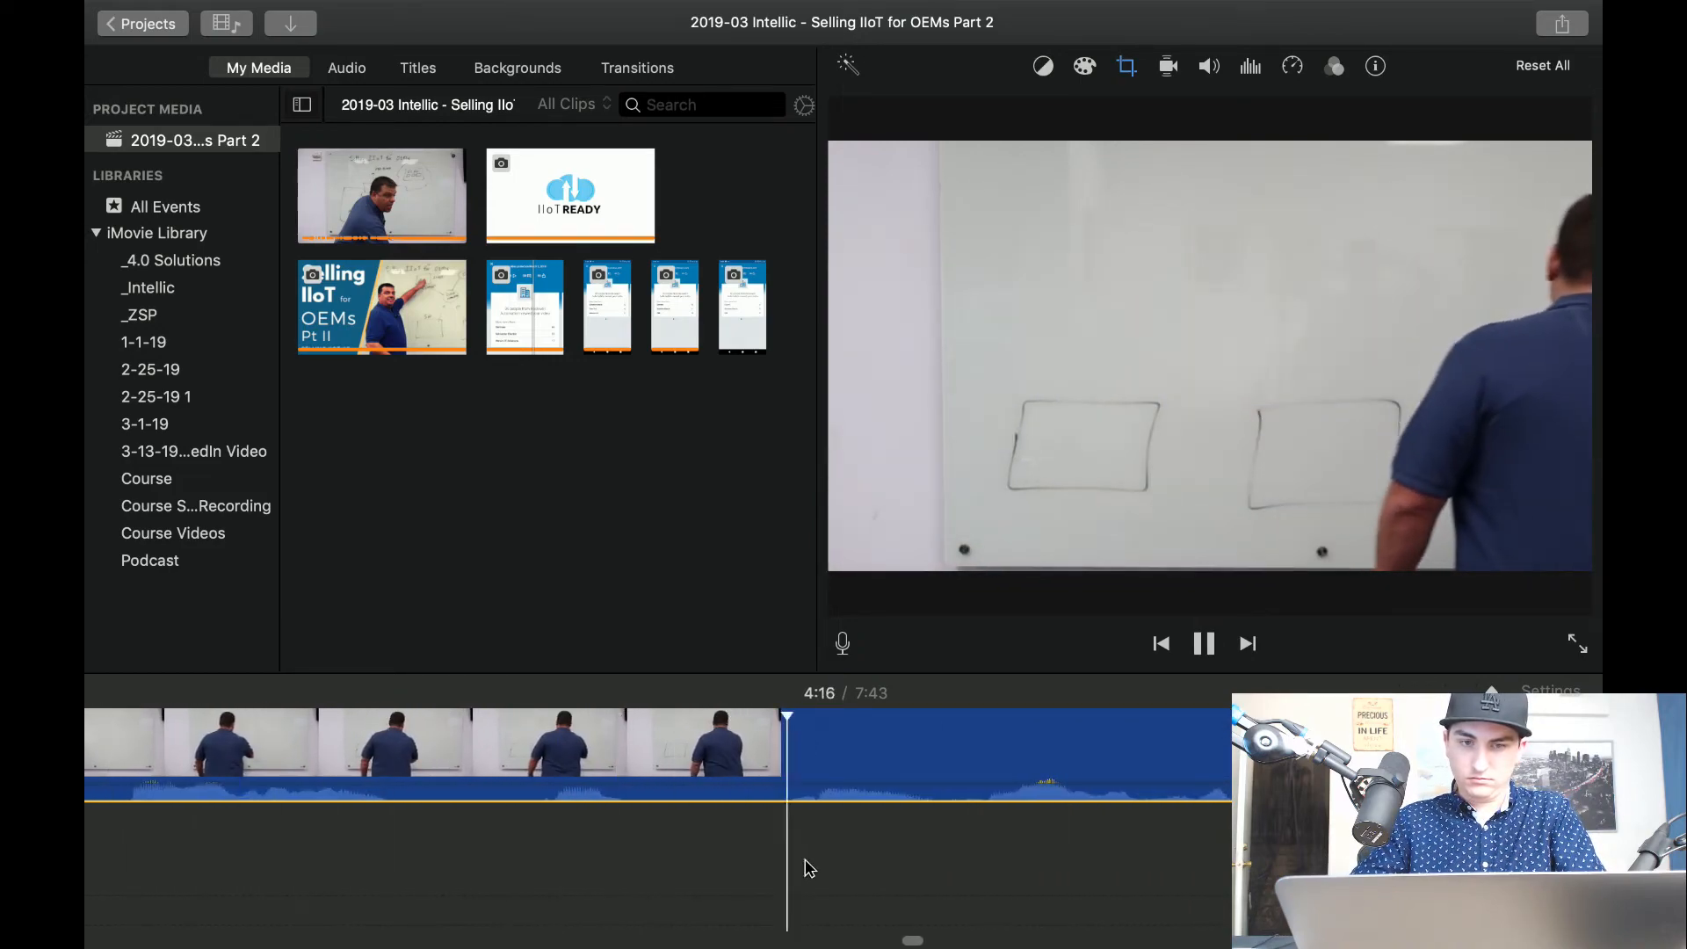
key(space)
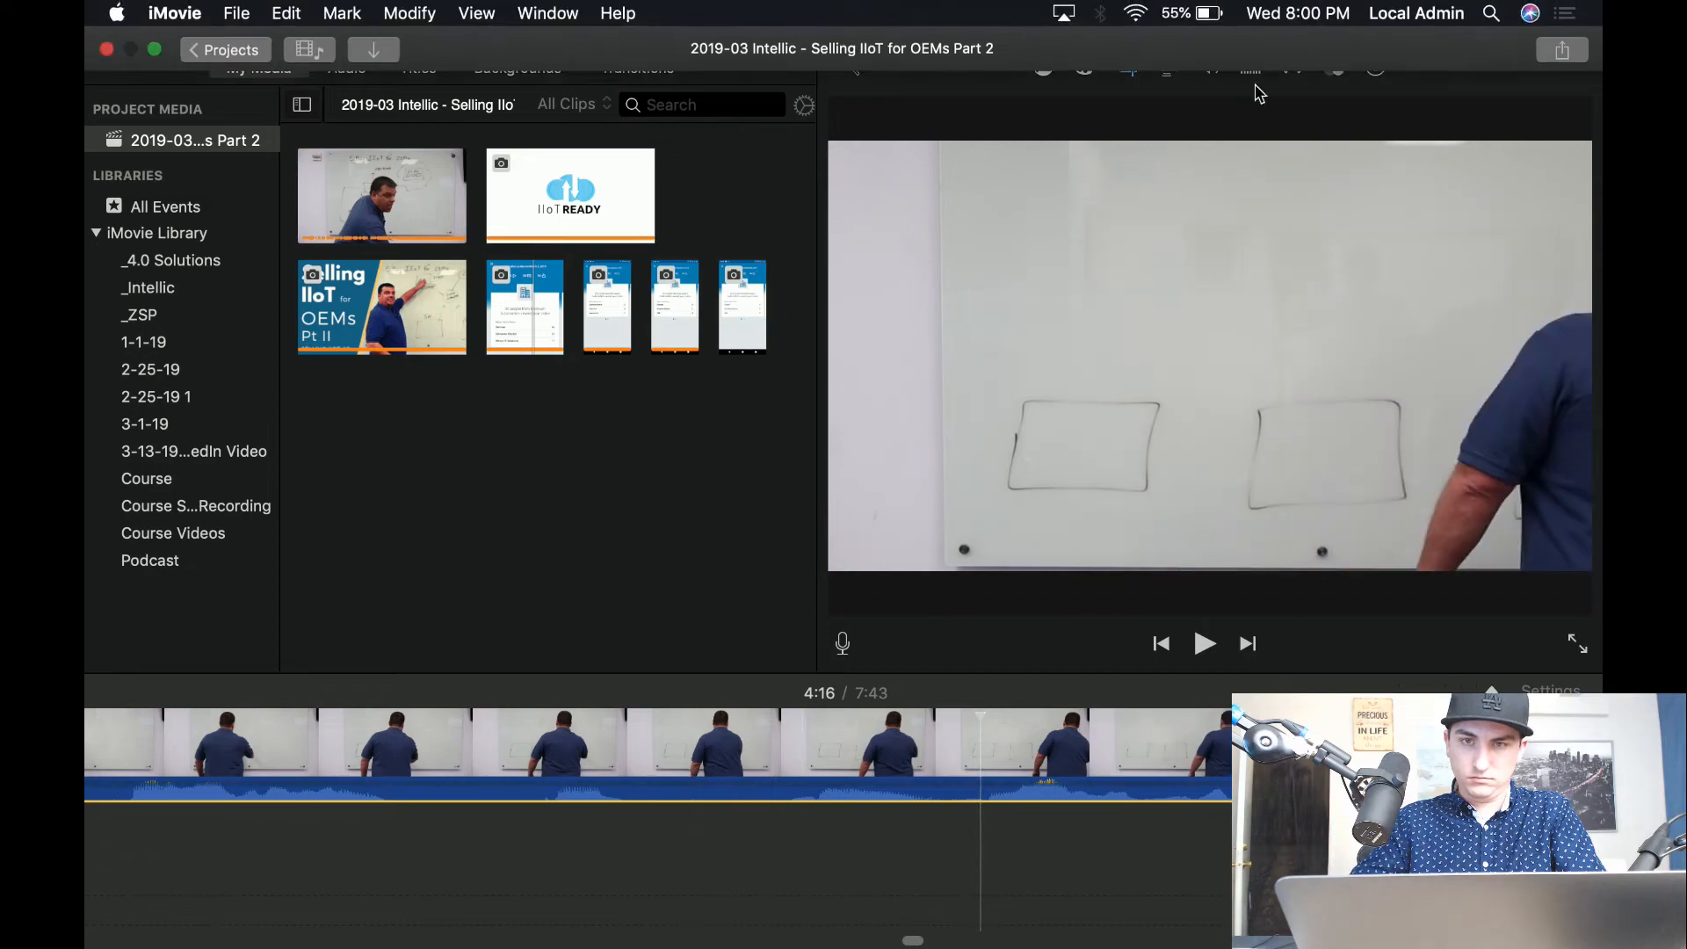
key(space)
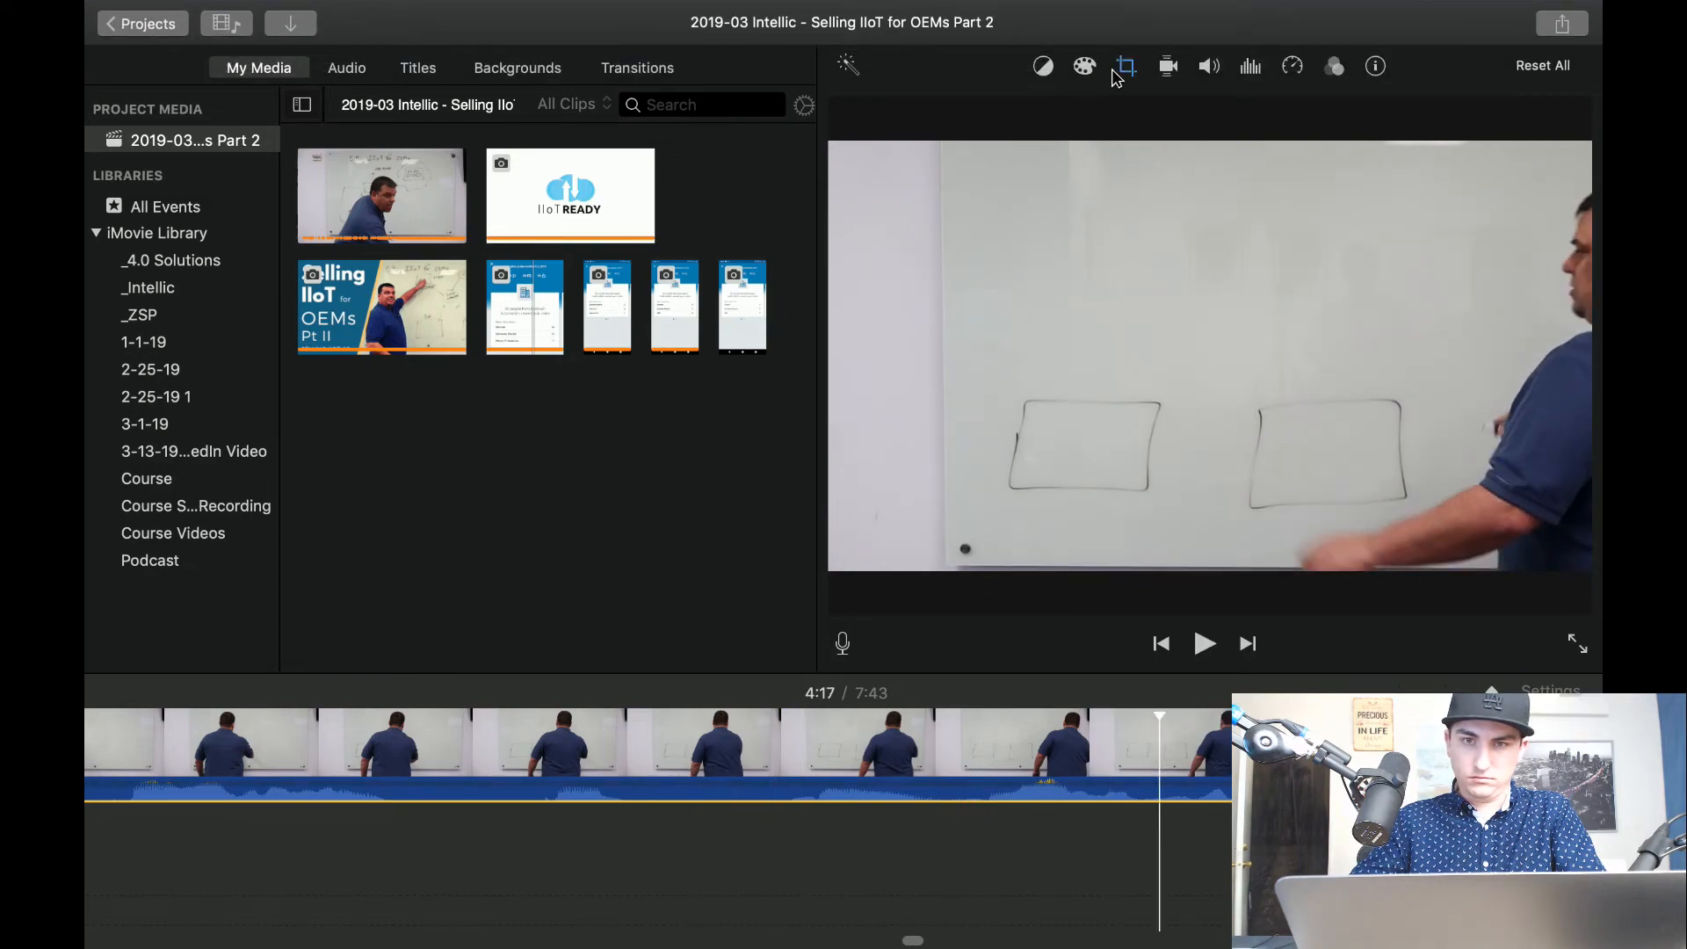
Enlarge and shift the crop frame to take in the whiteboard title and the presenter, and play the reframed clip on to about 4:19.
click(1125, 67)
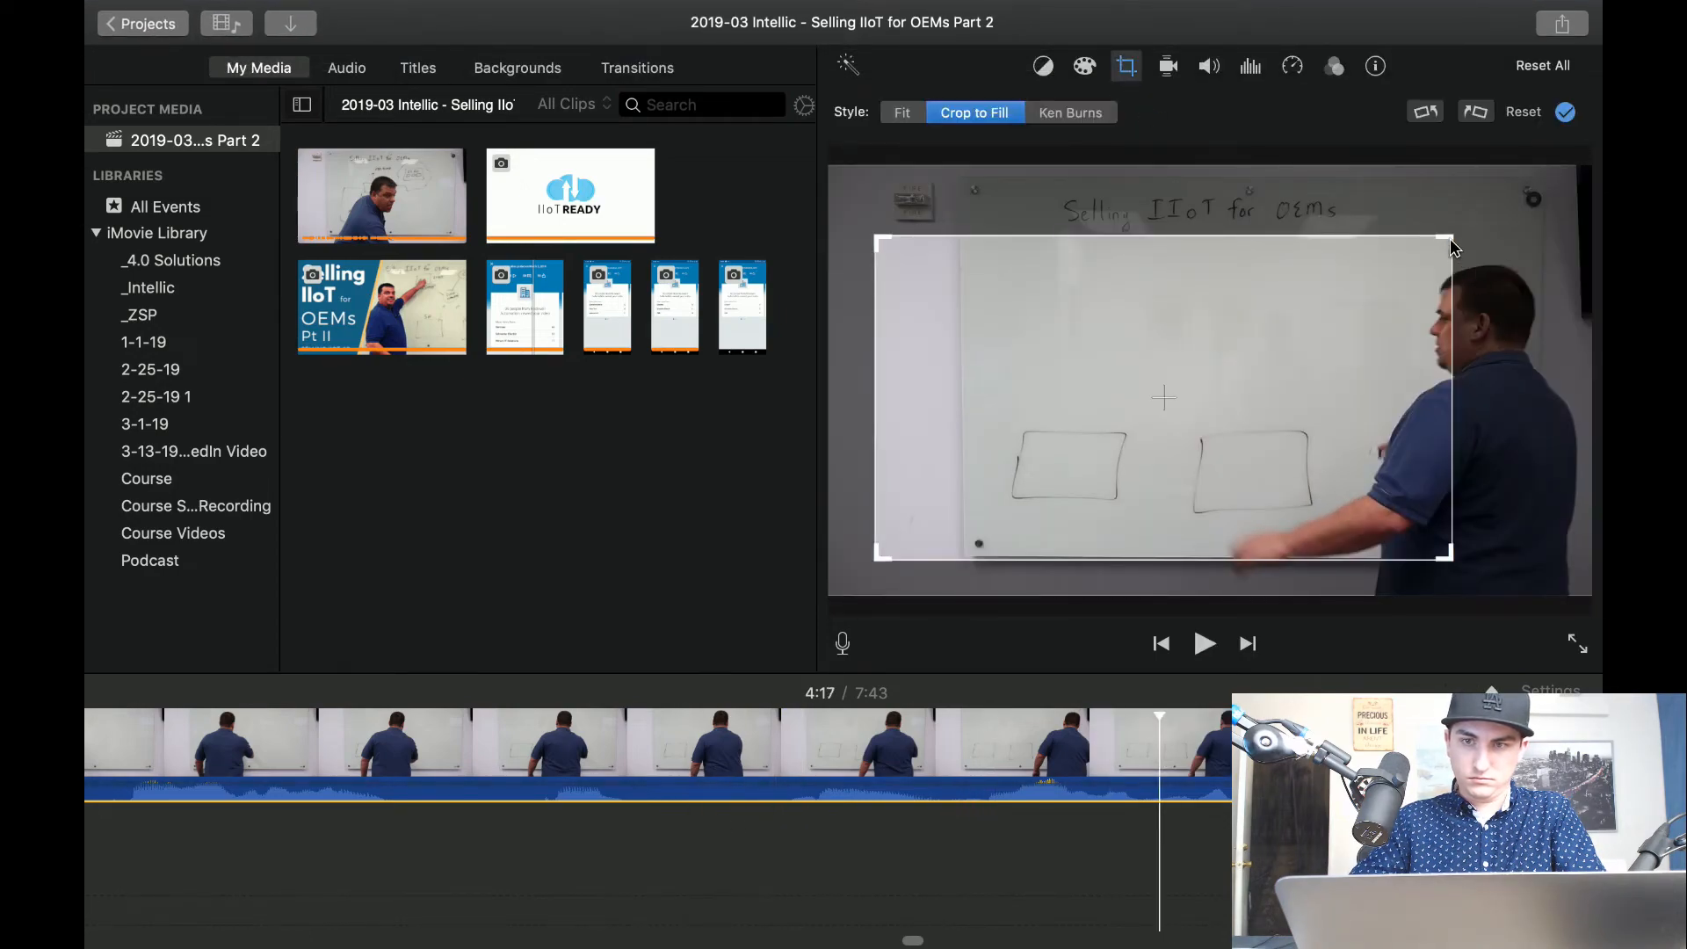
drag(1448, 237, 1561, 183)
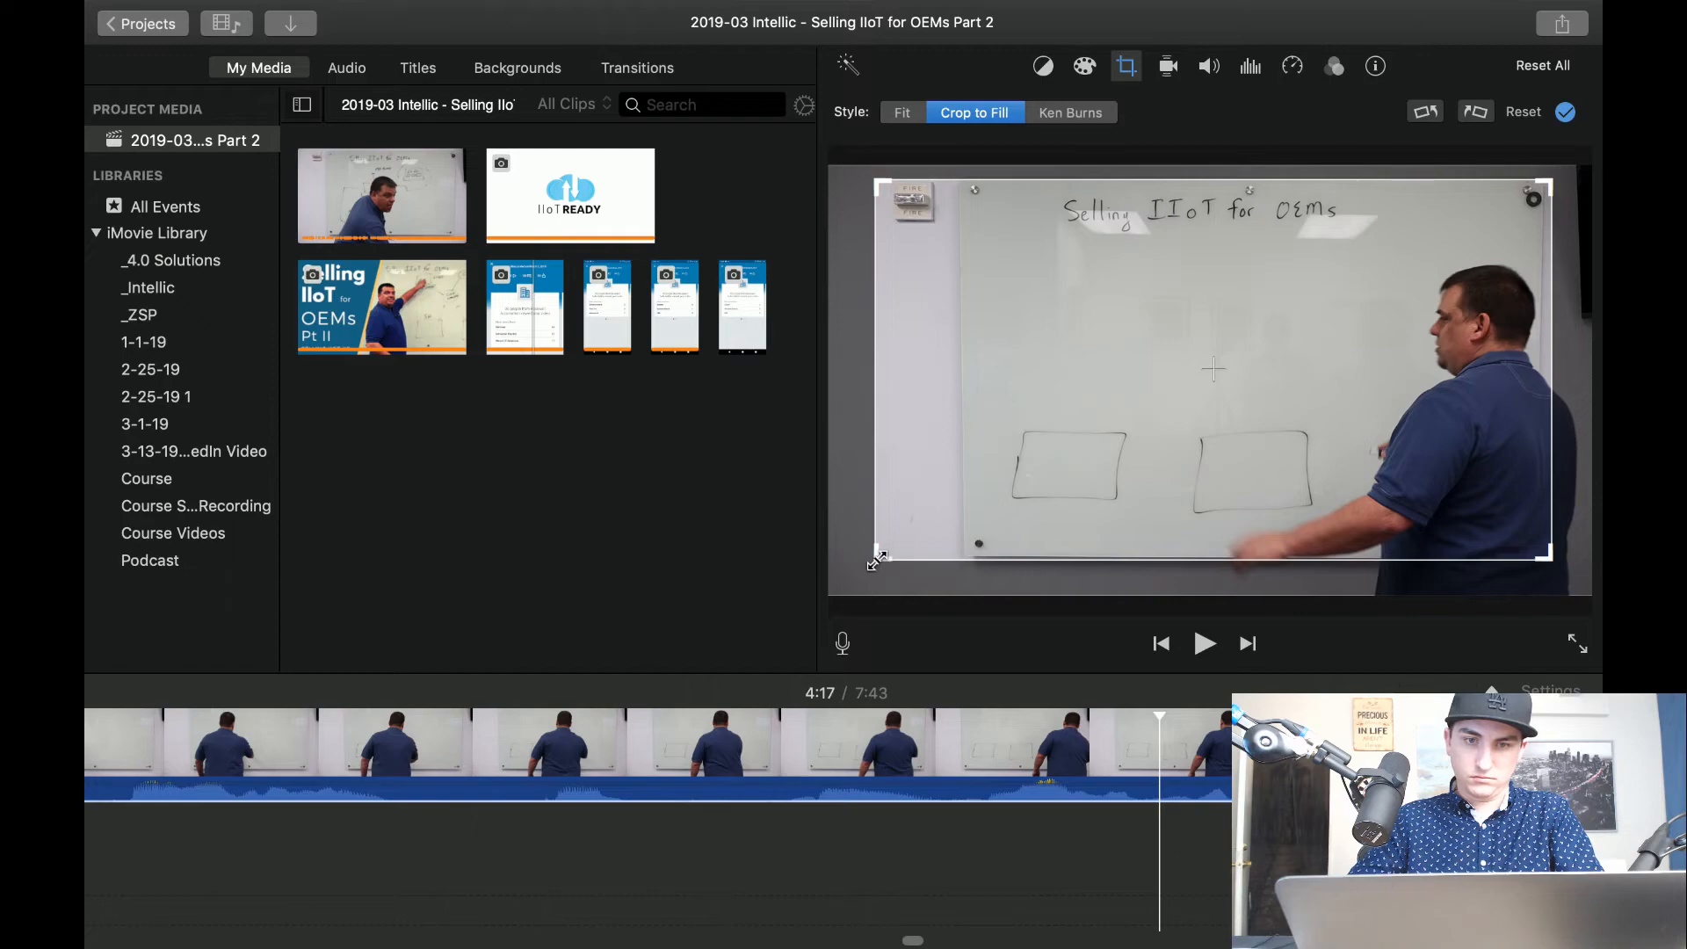
mouse_move(882, 557)
mouse_down()
mouse_move(933, 553)
mouse_move(891, 577)
mouse_up()
drag(1044, 501, 1072, 493)
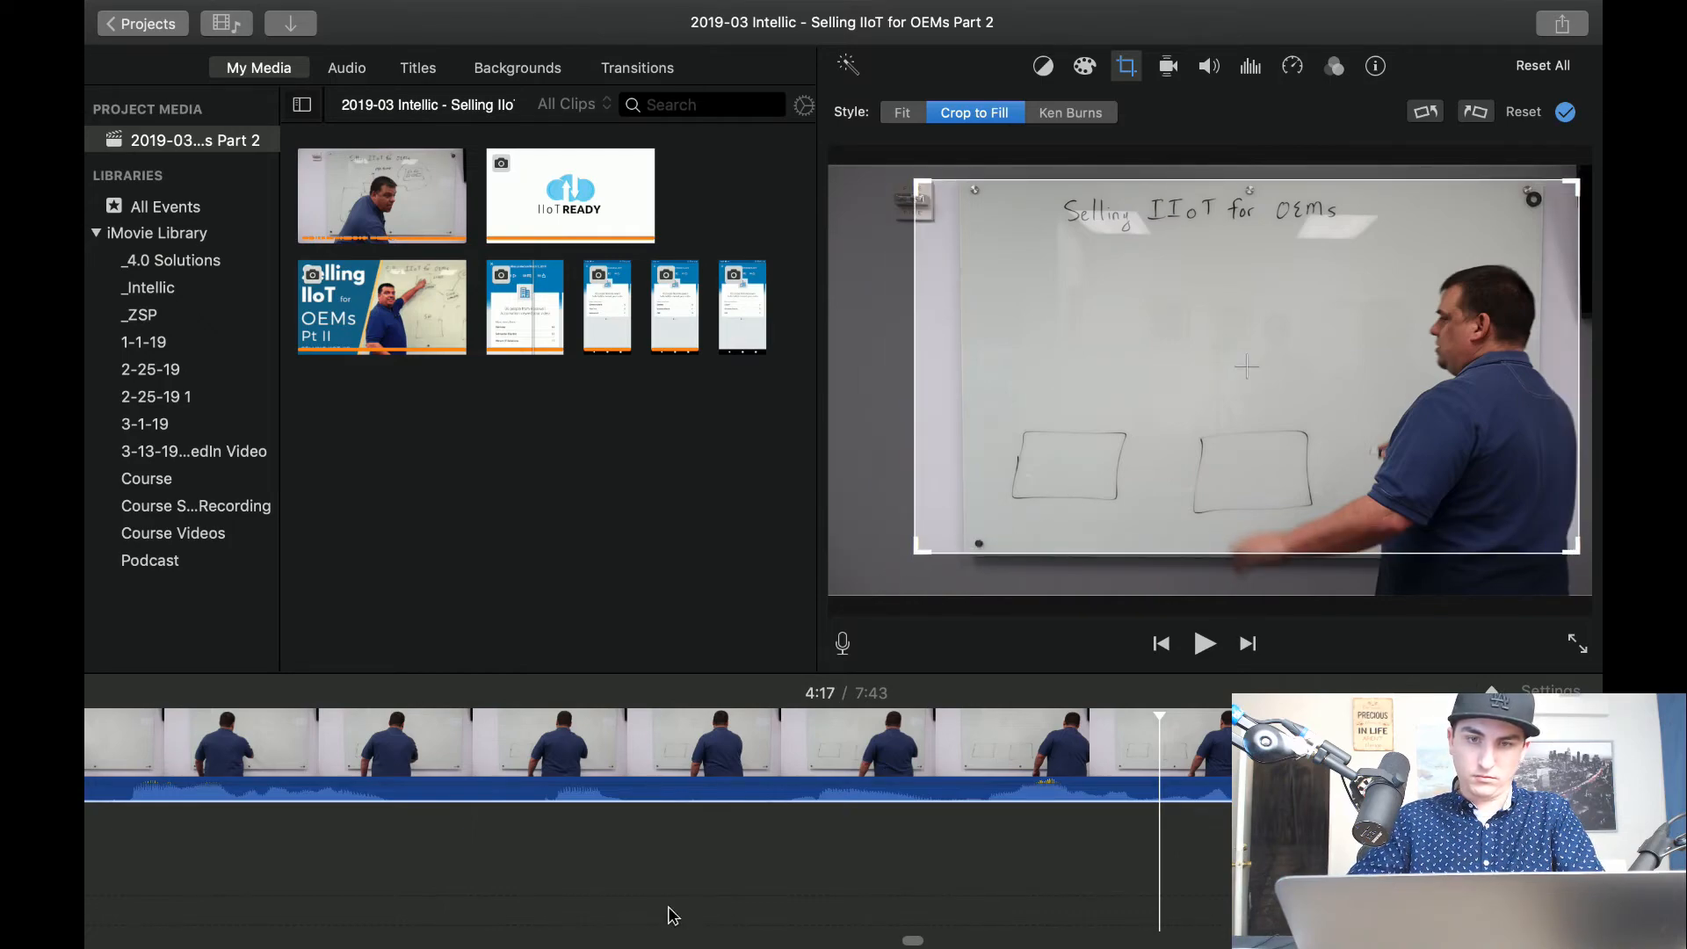
click(213, 844)
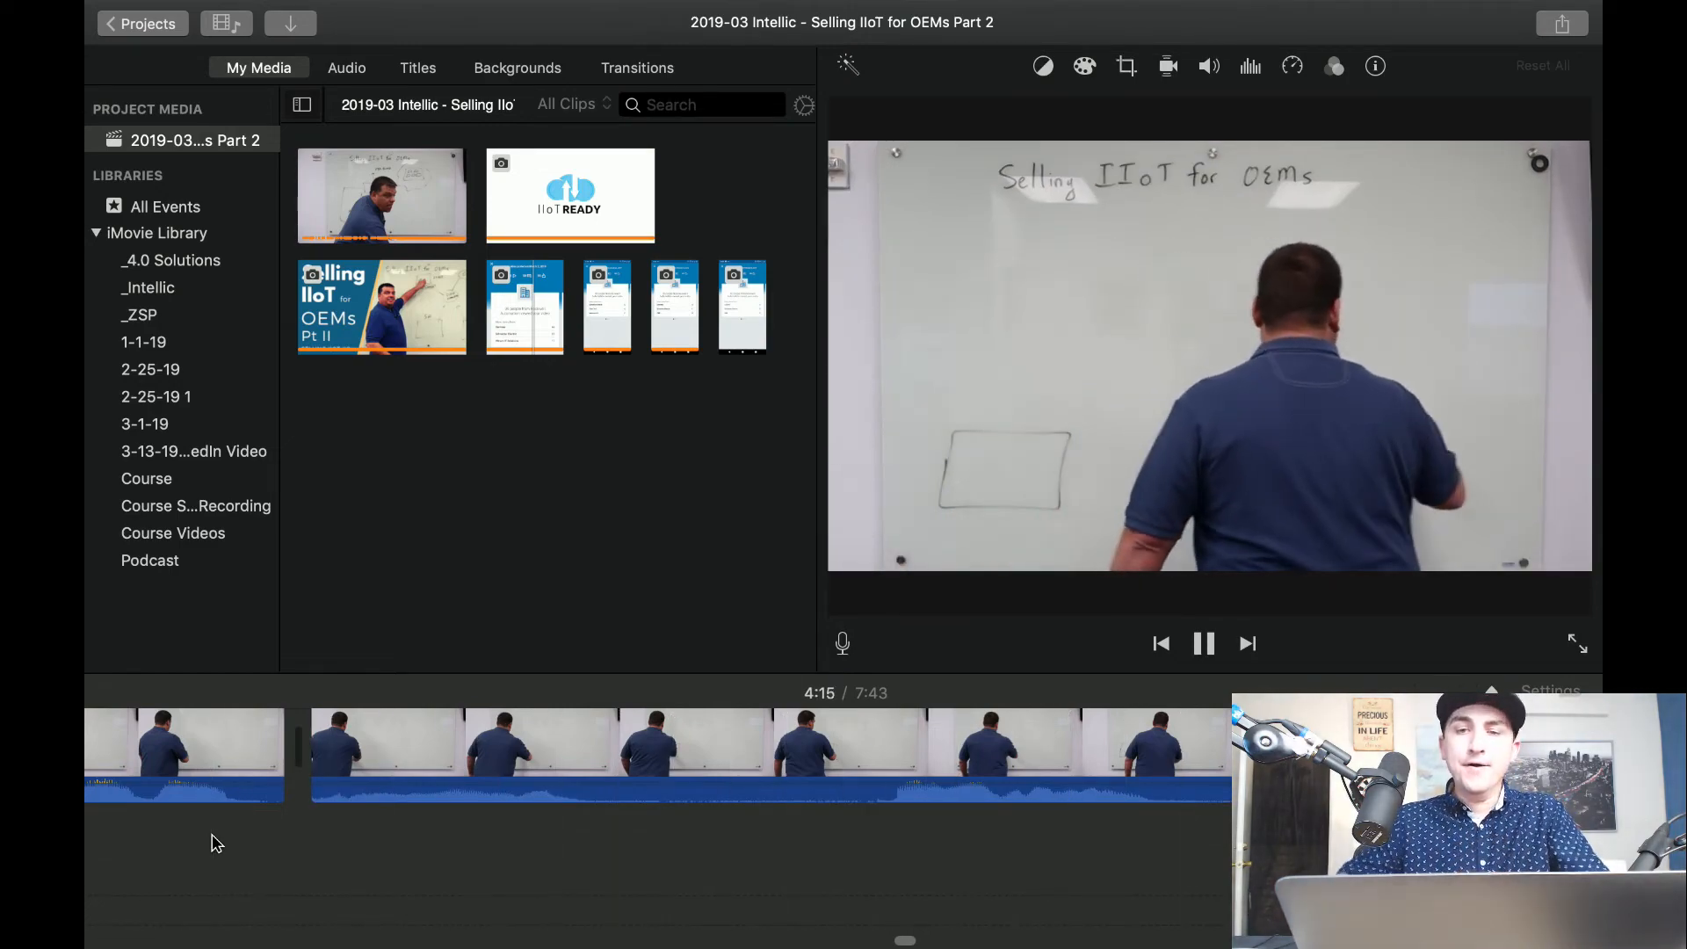
scroll(213, 840, right, 15)
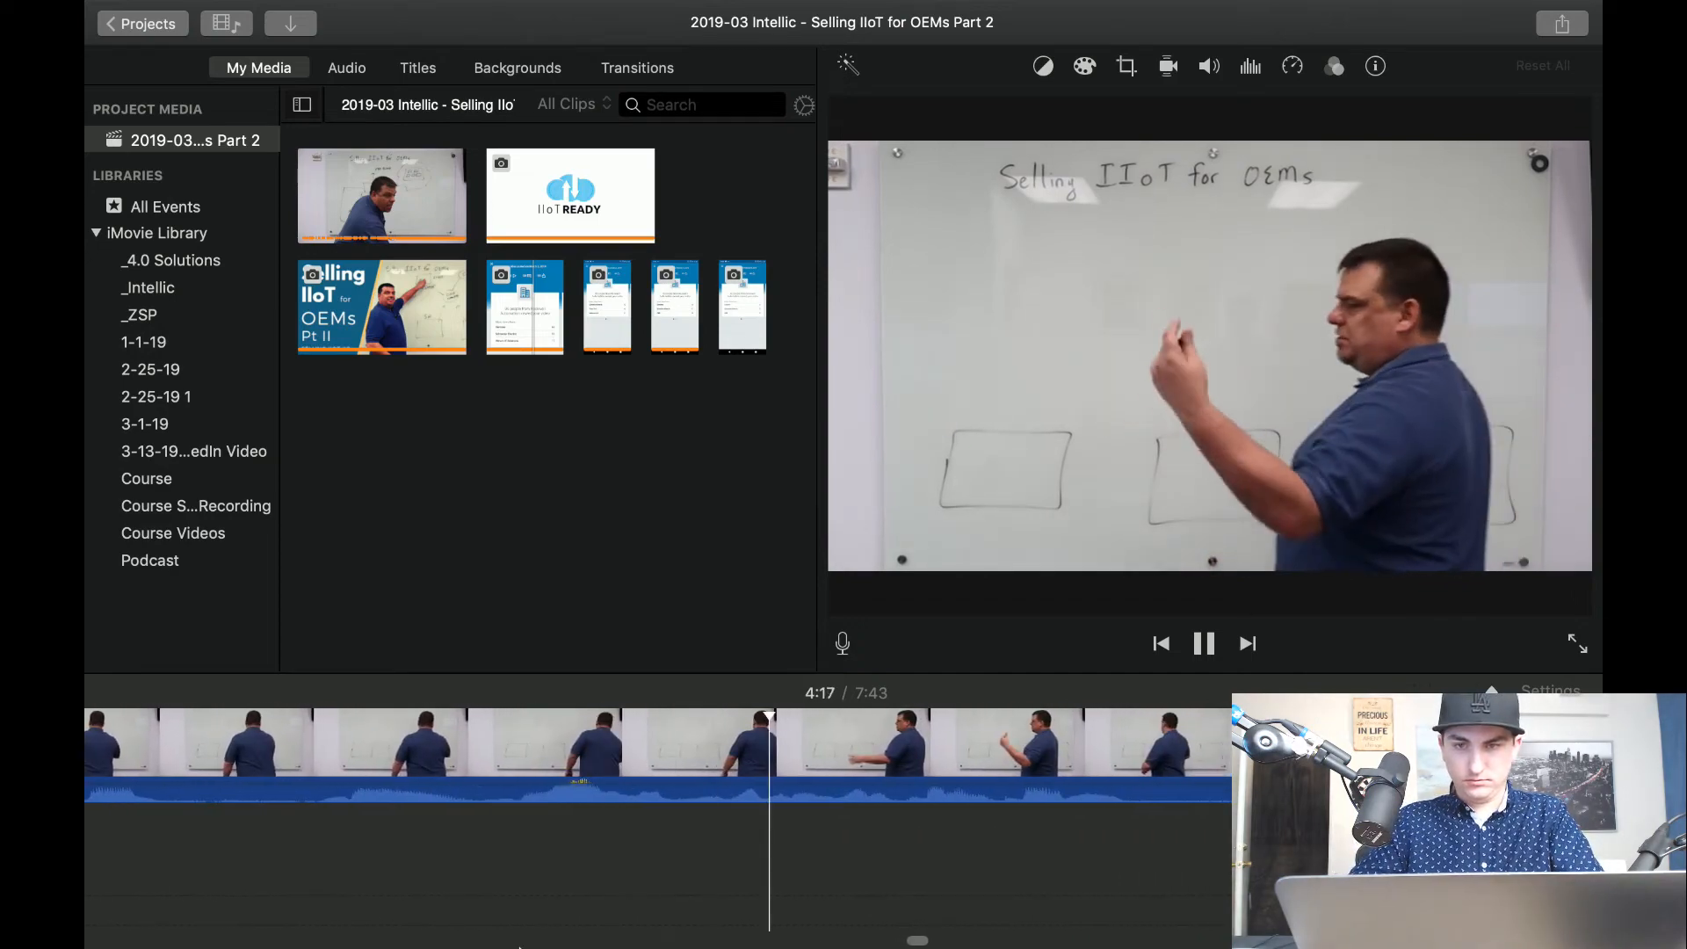
scroll(519, 879, right, 10)
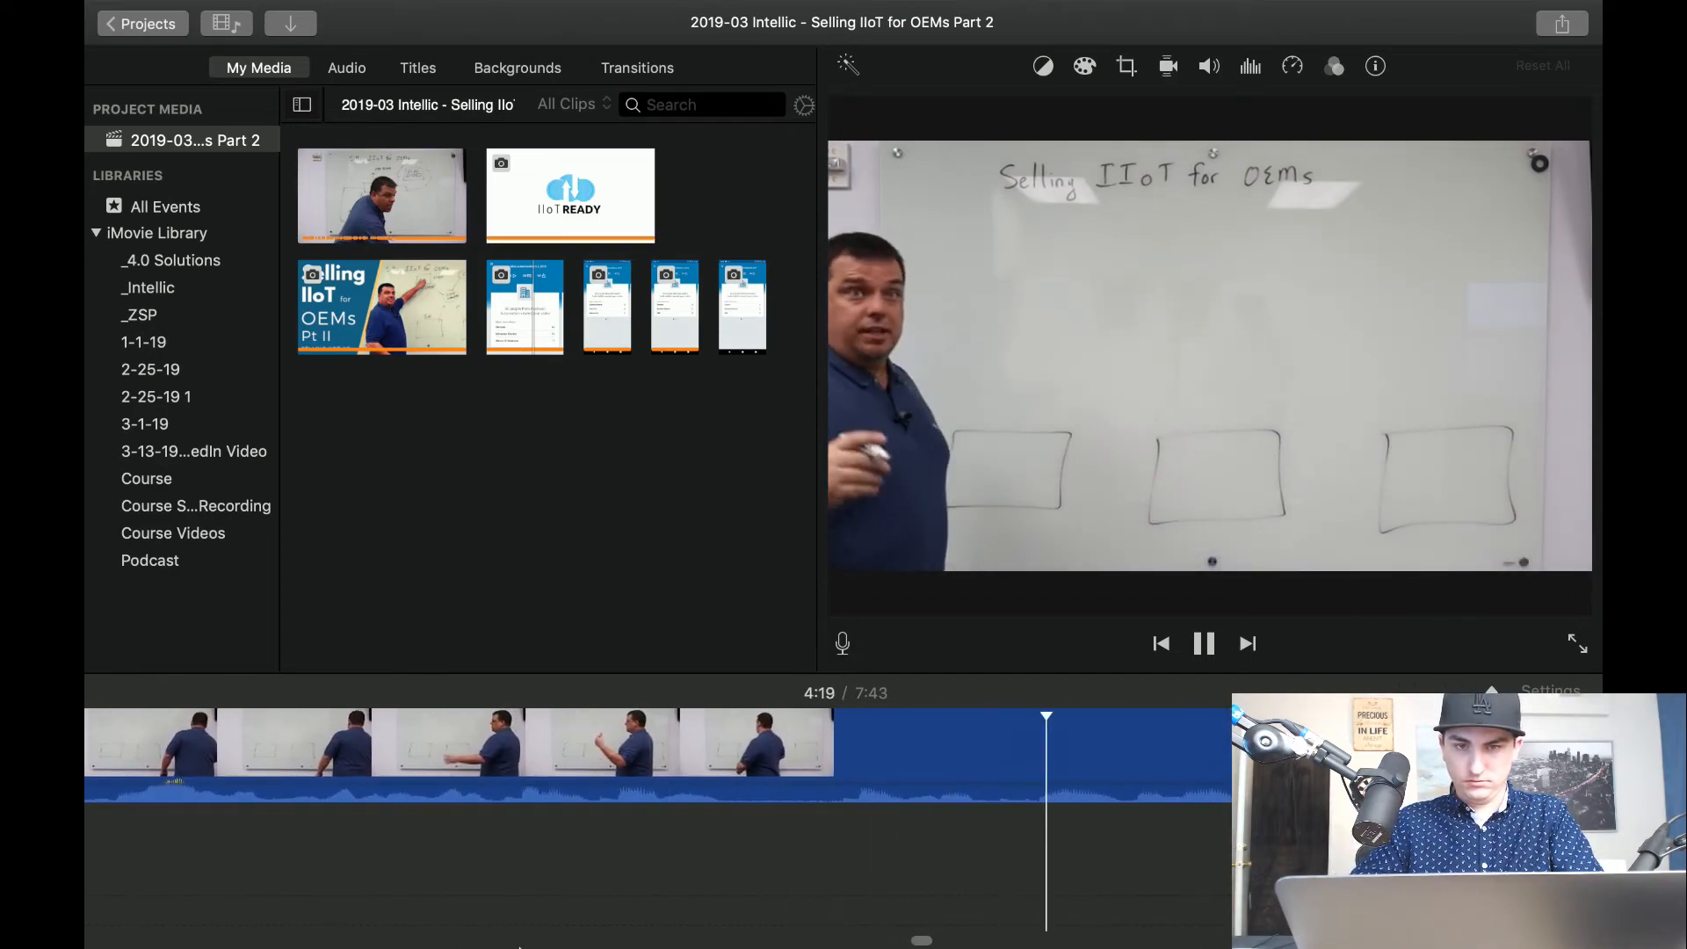
Isolate a short pause at about 4:19 in the reframed clip with two splits and delete it.
key(space)
click(977, 762)
key(space)
key(space)
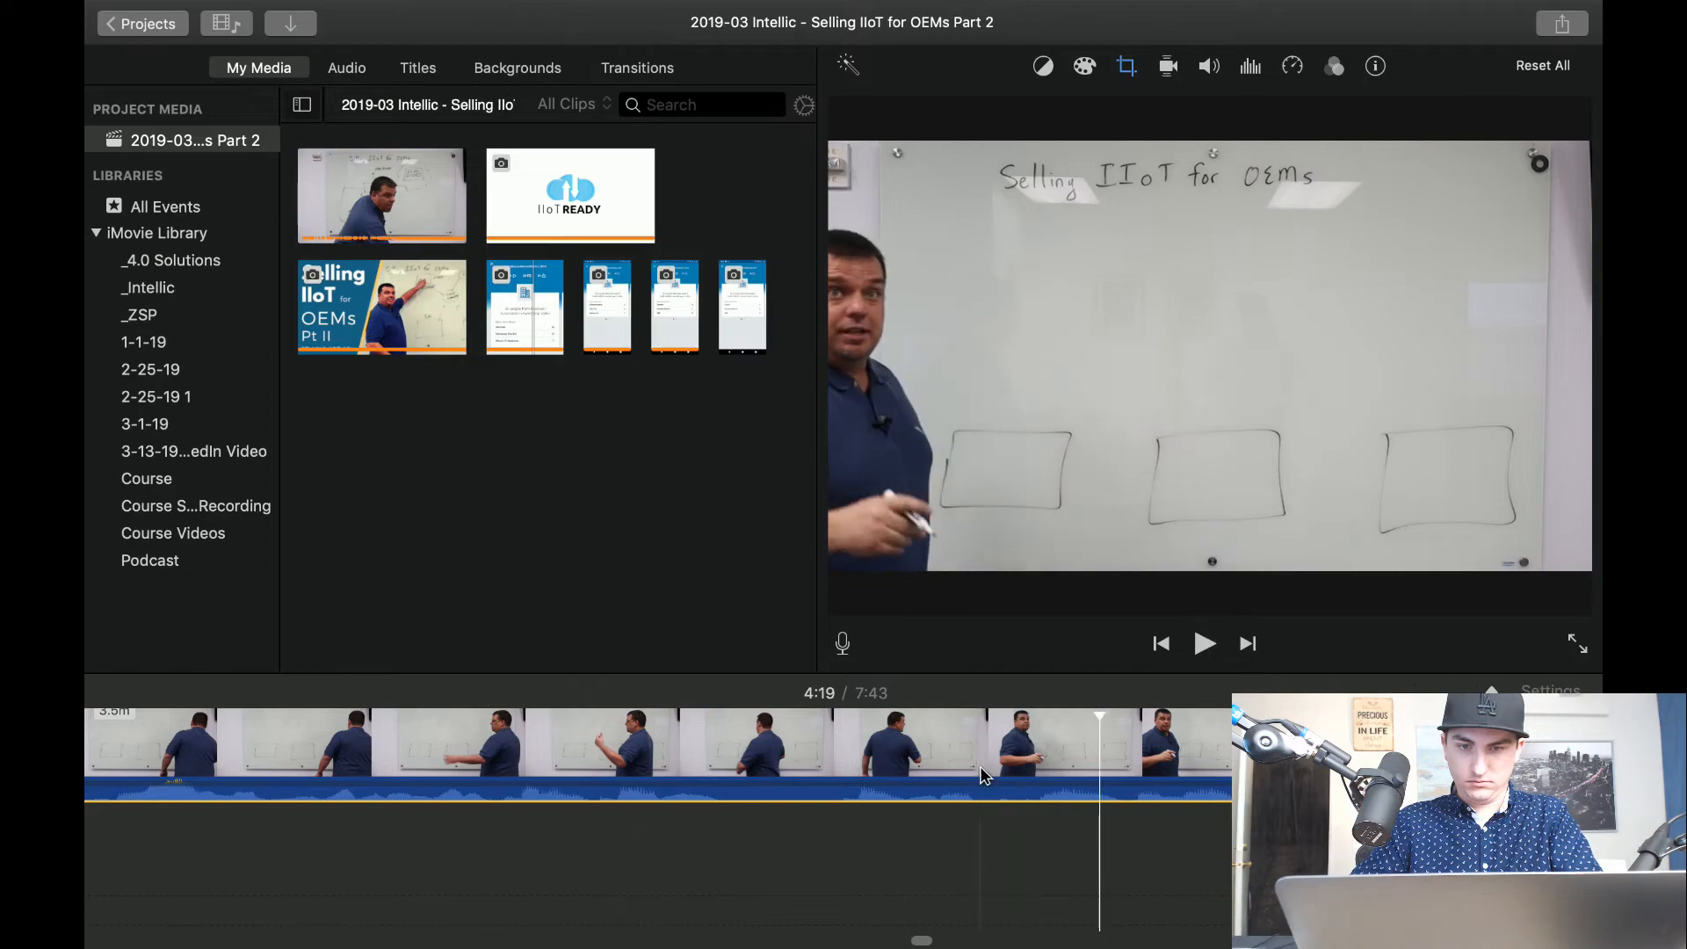
key(space)
key(super+b)
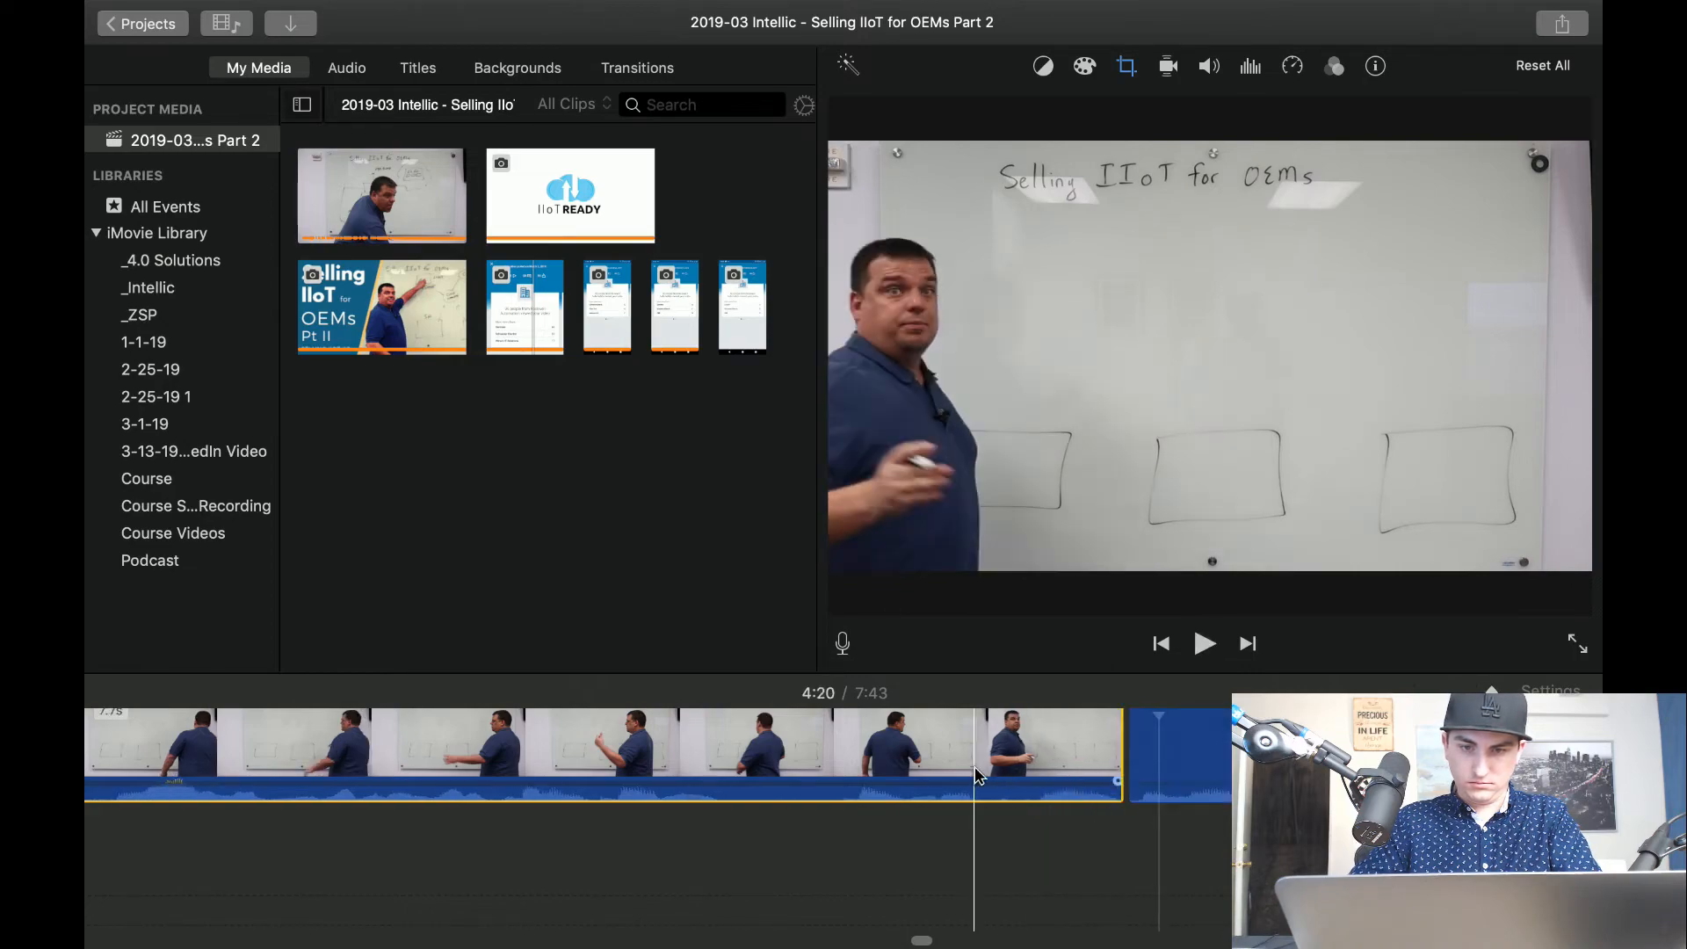
key(super+b)
click(1037, 777)
key(Delete)
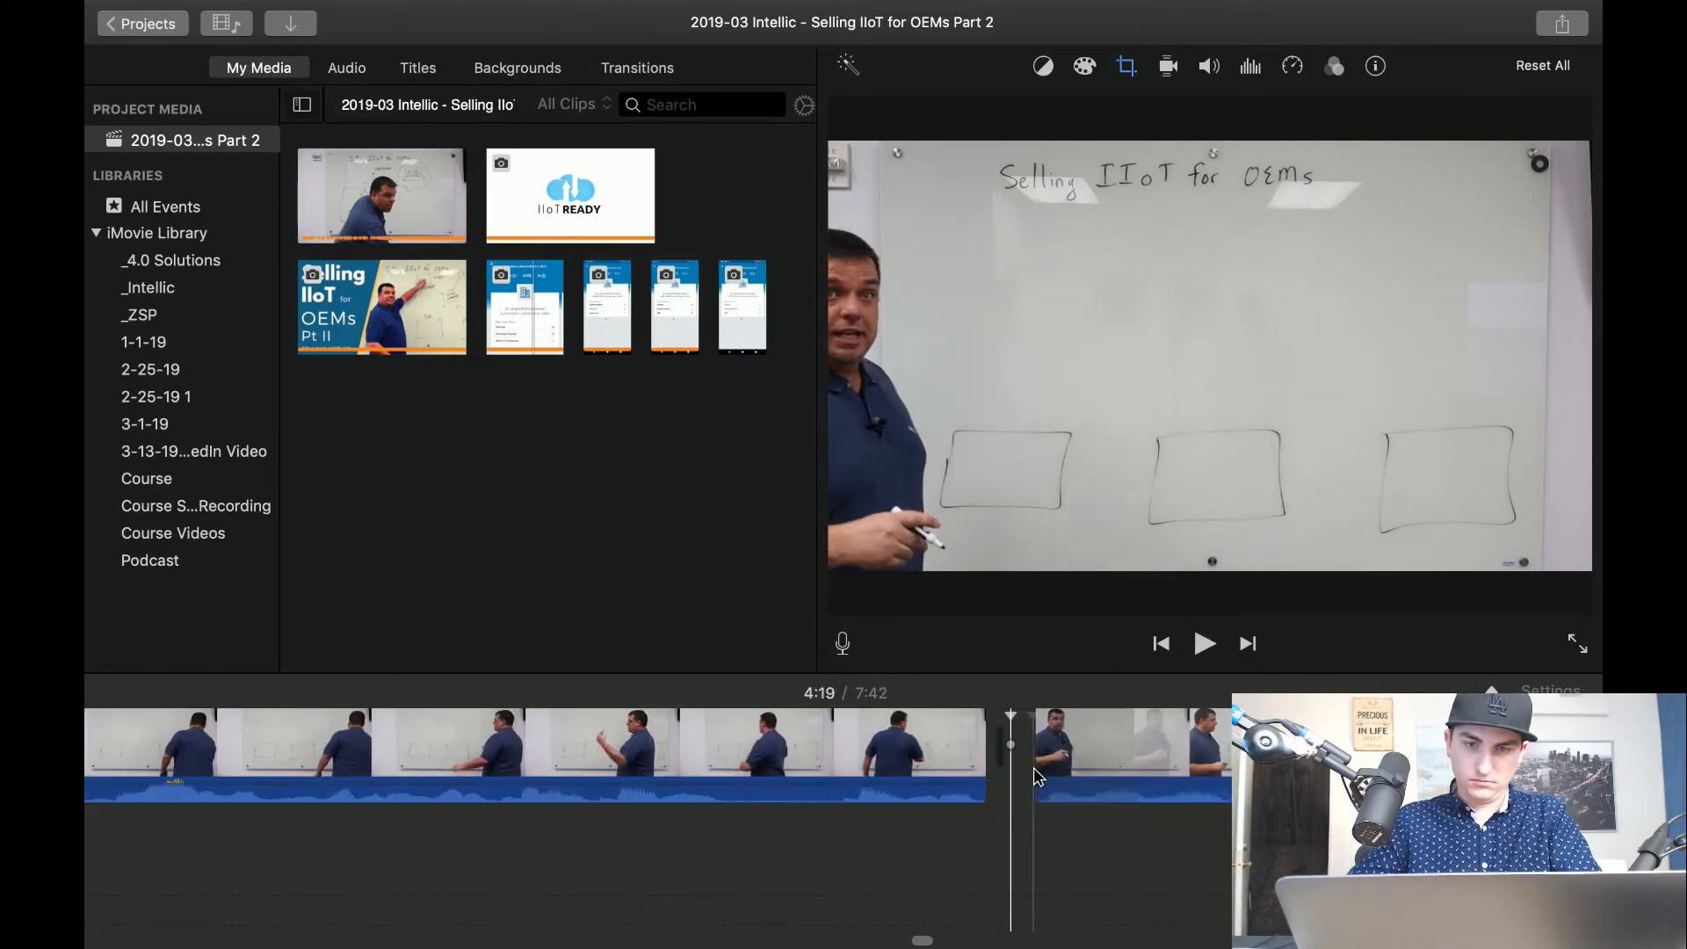
Set the clip after the 4:19 cut to the Fit style and play on to about 4:22.
click(1037, 775)
click(1127, 65)
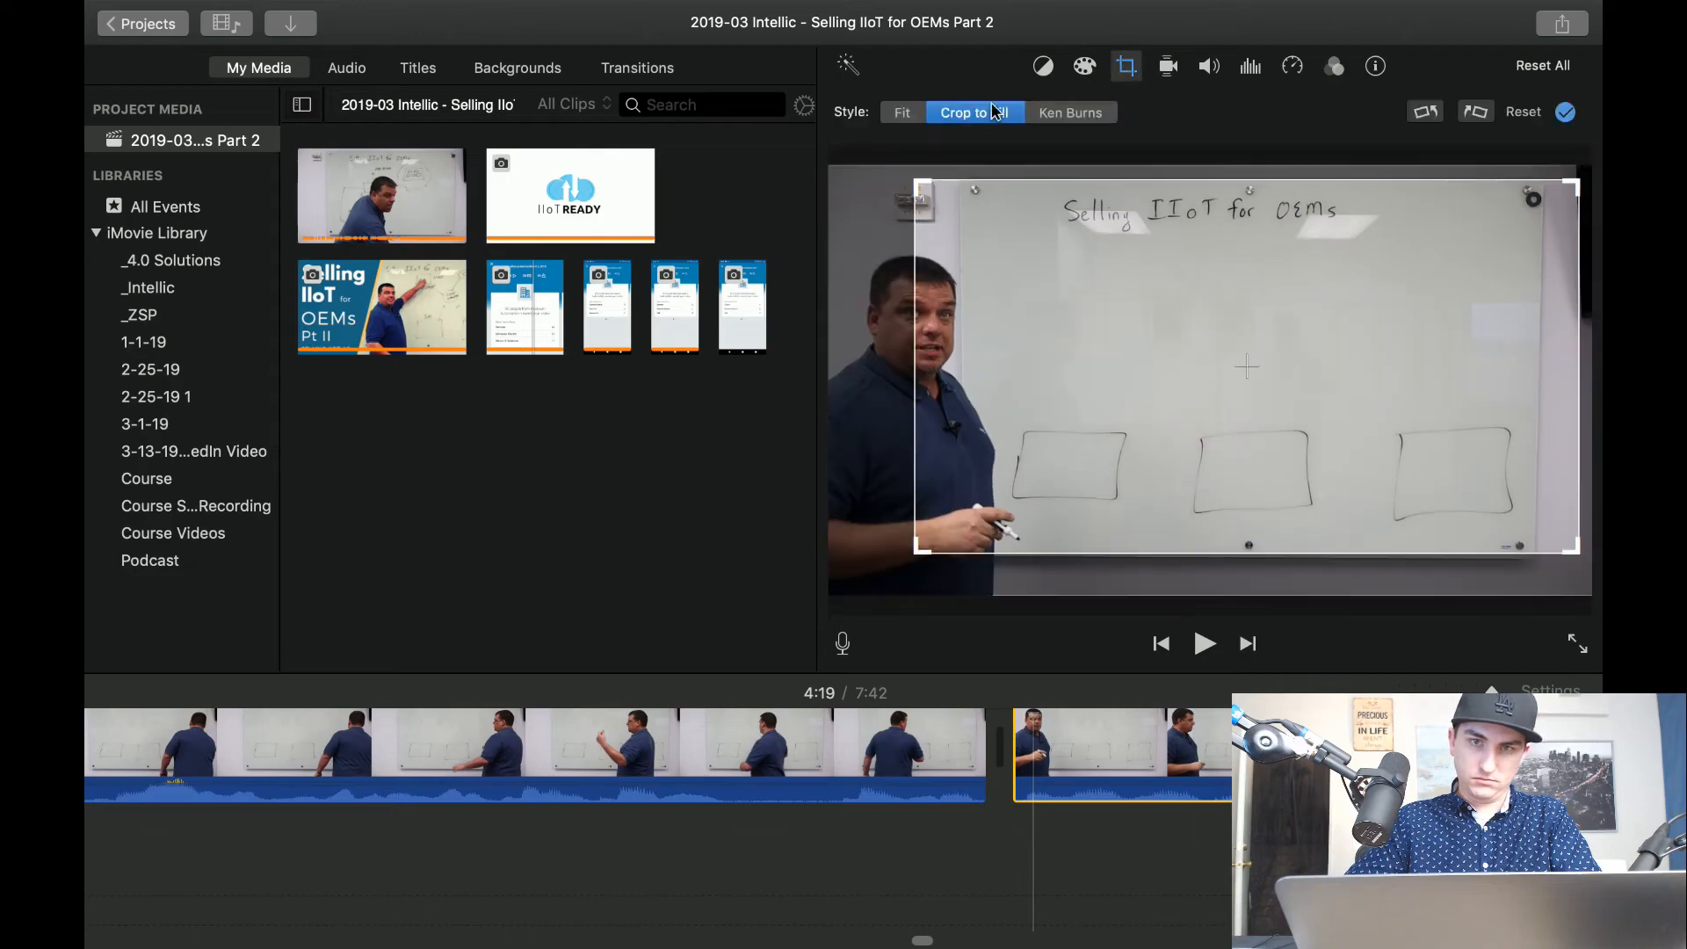
click(891, 118)
key(space)
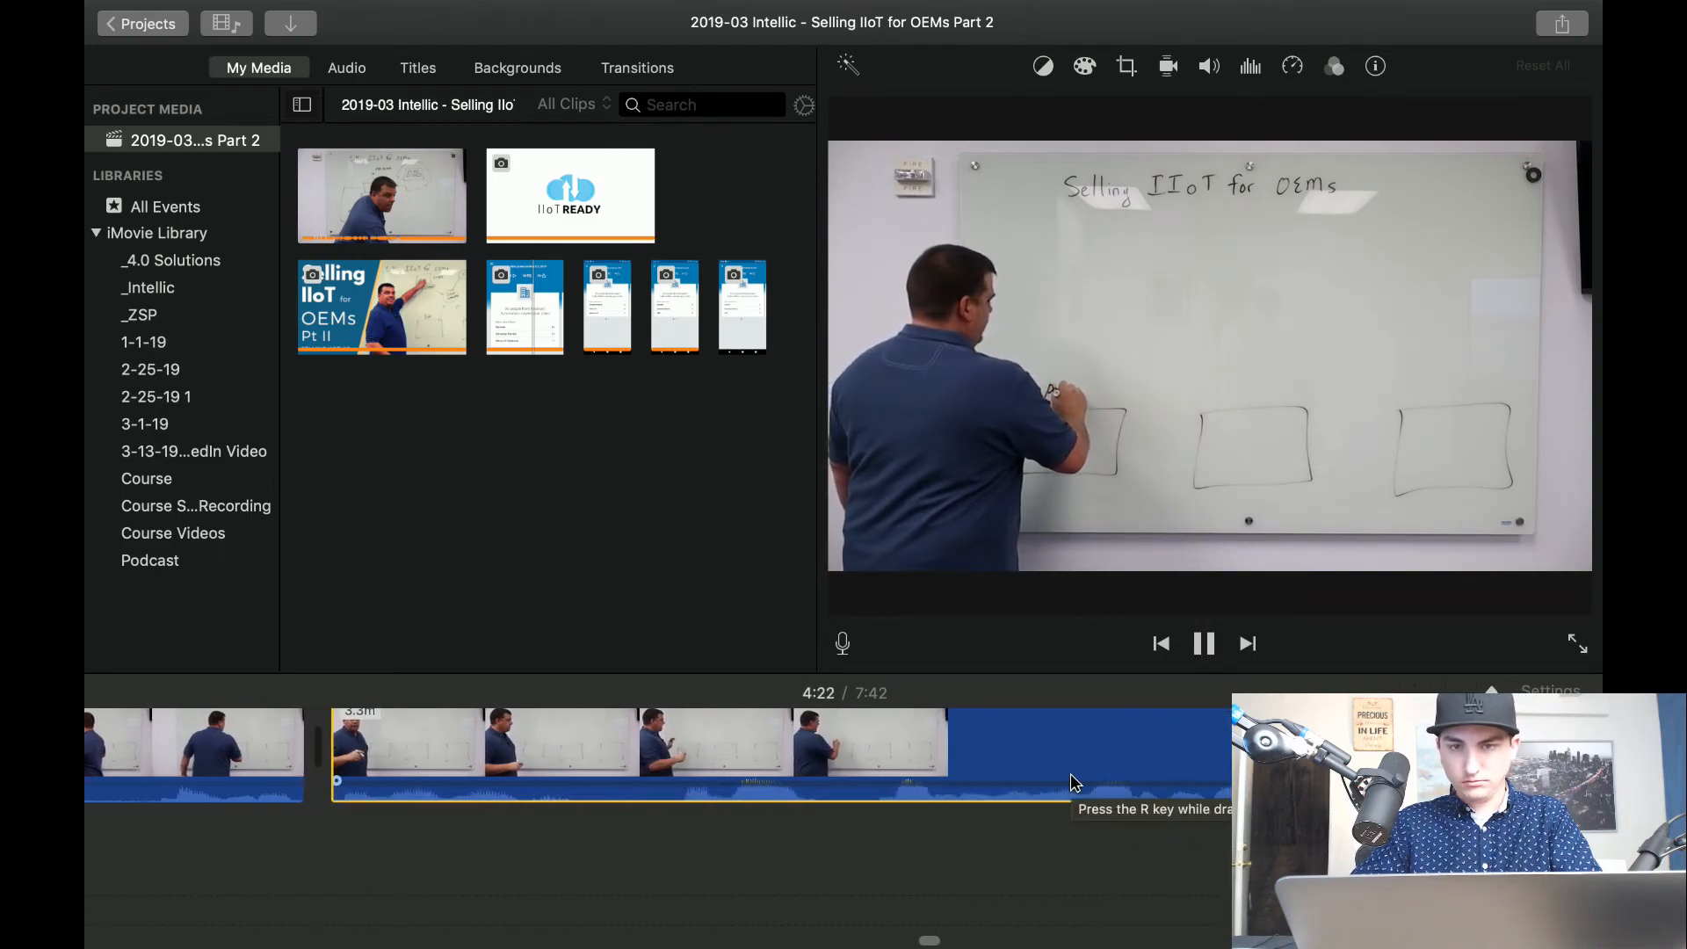
Split the clip twice between about 4:22 and 4:24 to isolate the 1.4-second segment of the presenter writing.
key(space)
key(super+b)
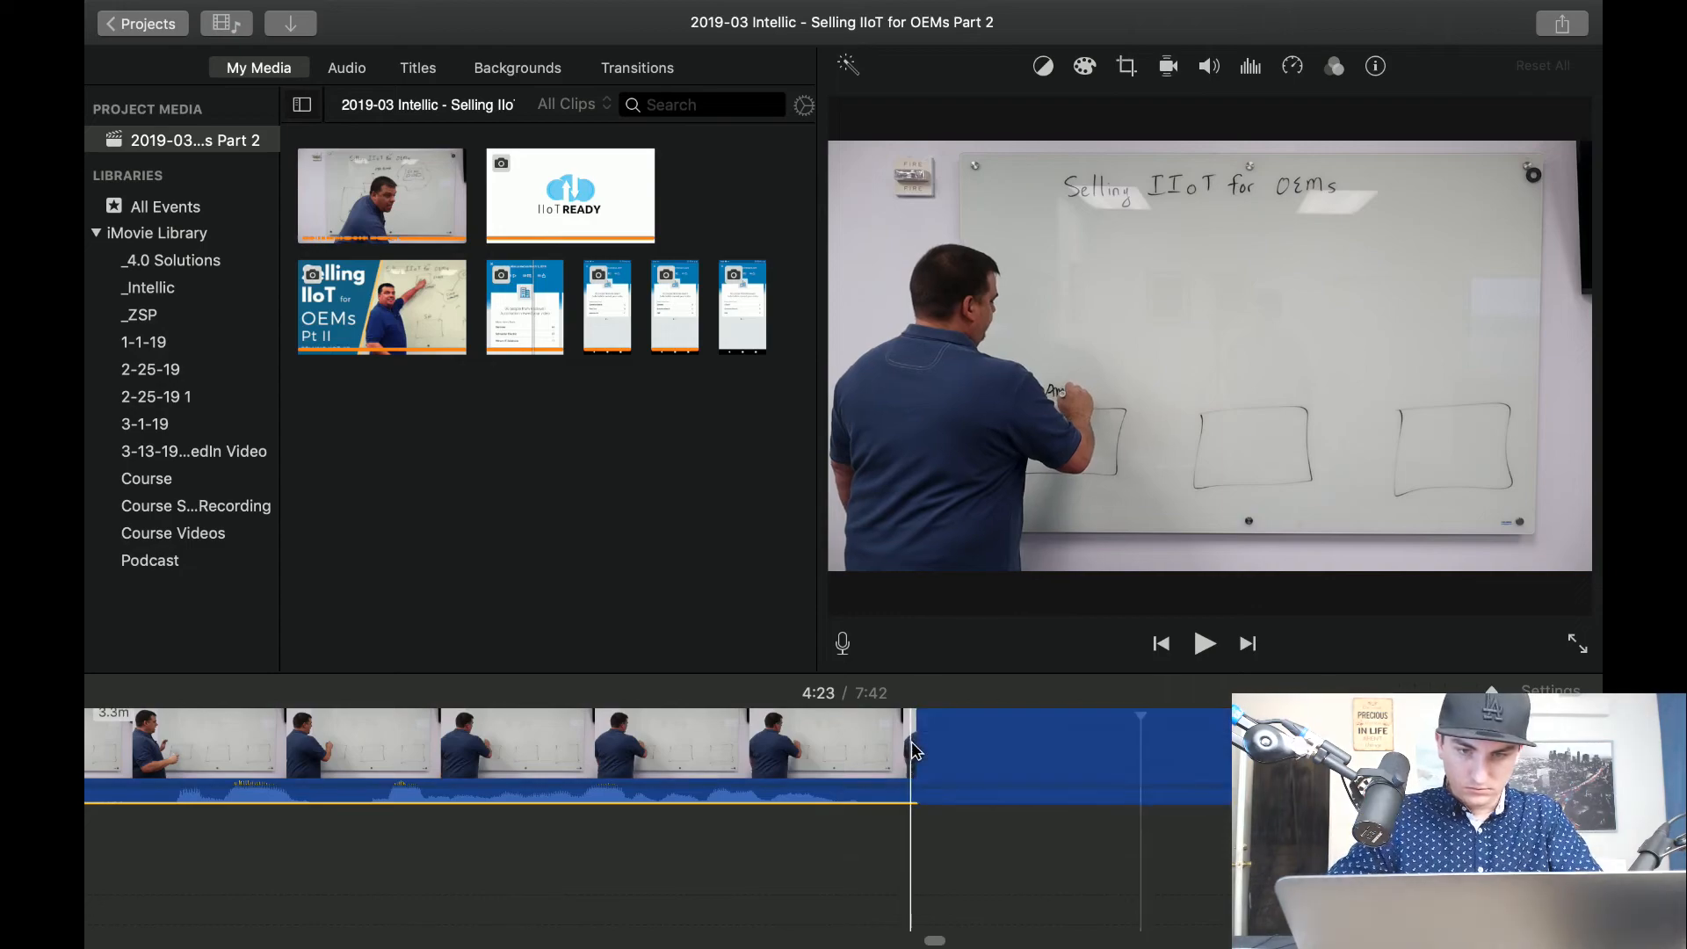
key(space)
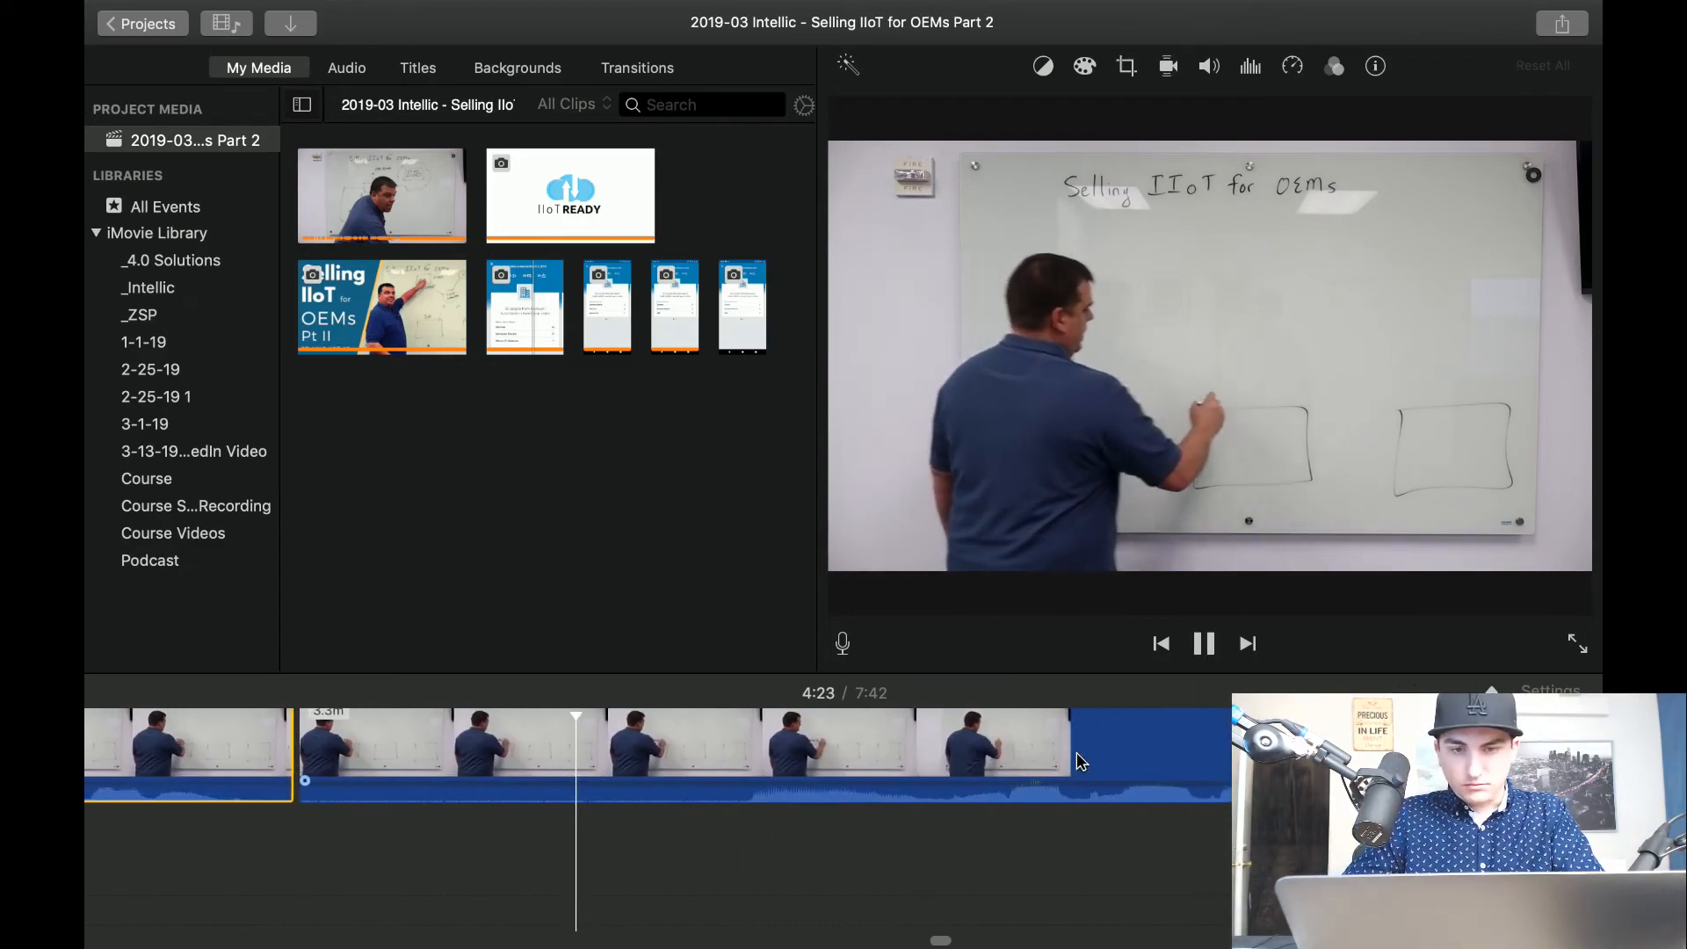
key(space)
key(super+b)
Try deleting the selected segments before 4:24, play across the cut at 4:19, and undo the deletion.
super+click(631, 772)
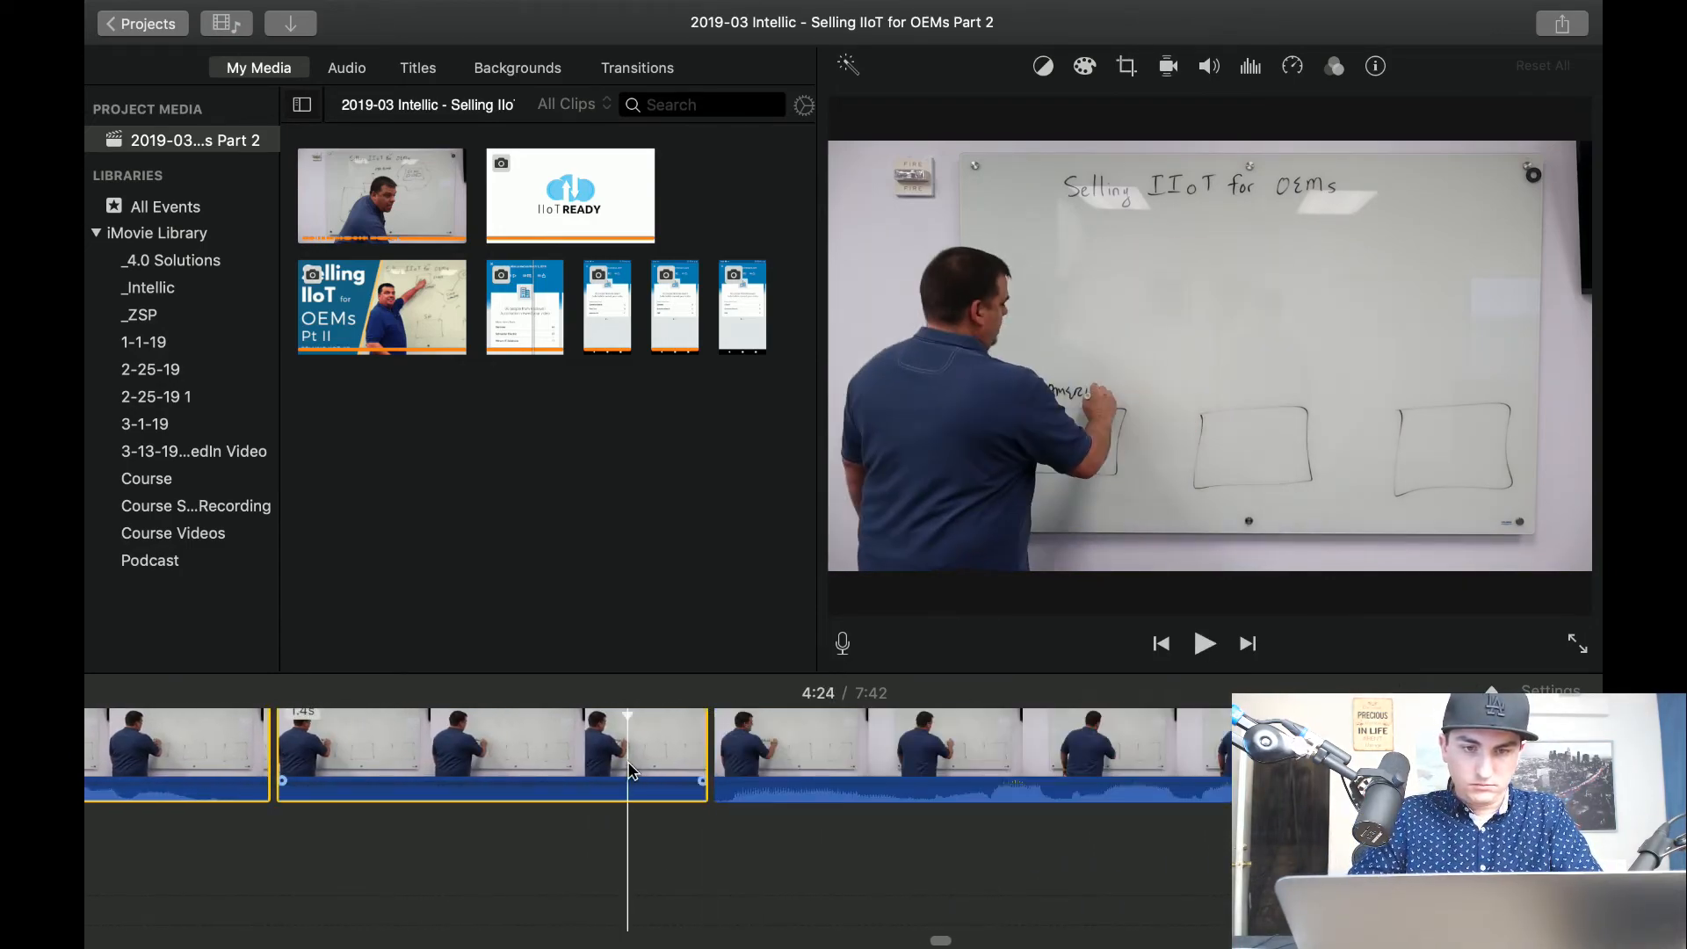
key(Delete)
key(space)
key(space)
key(space)
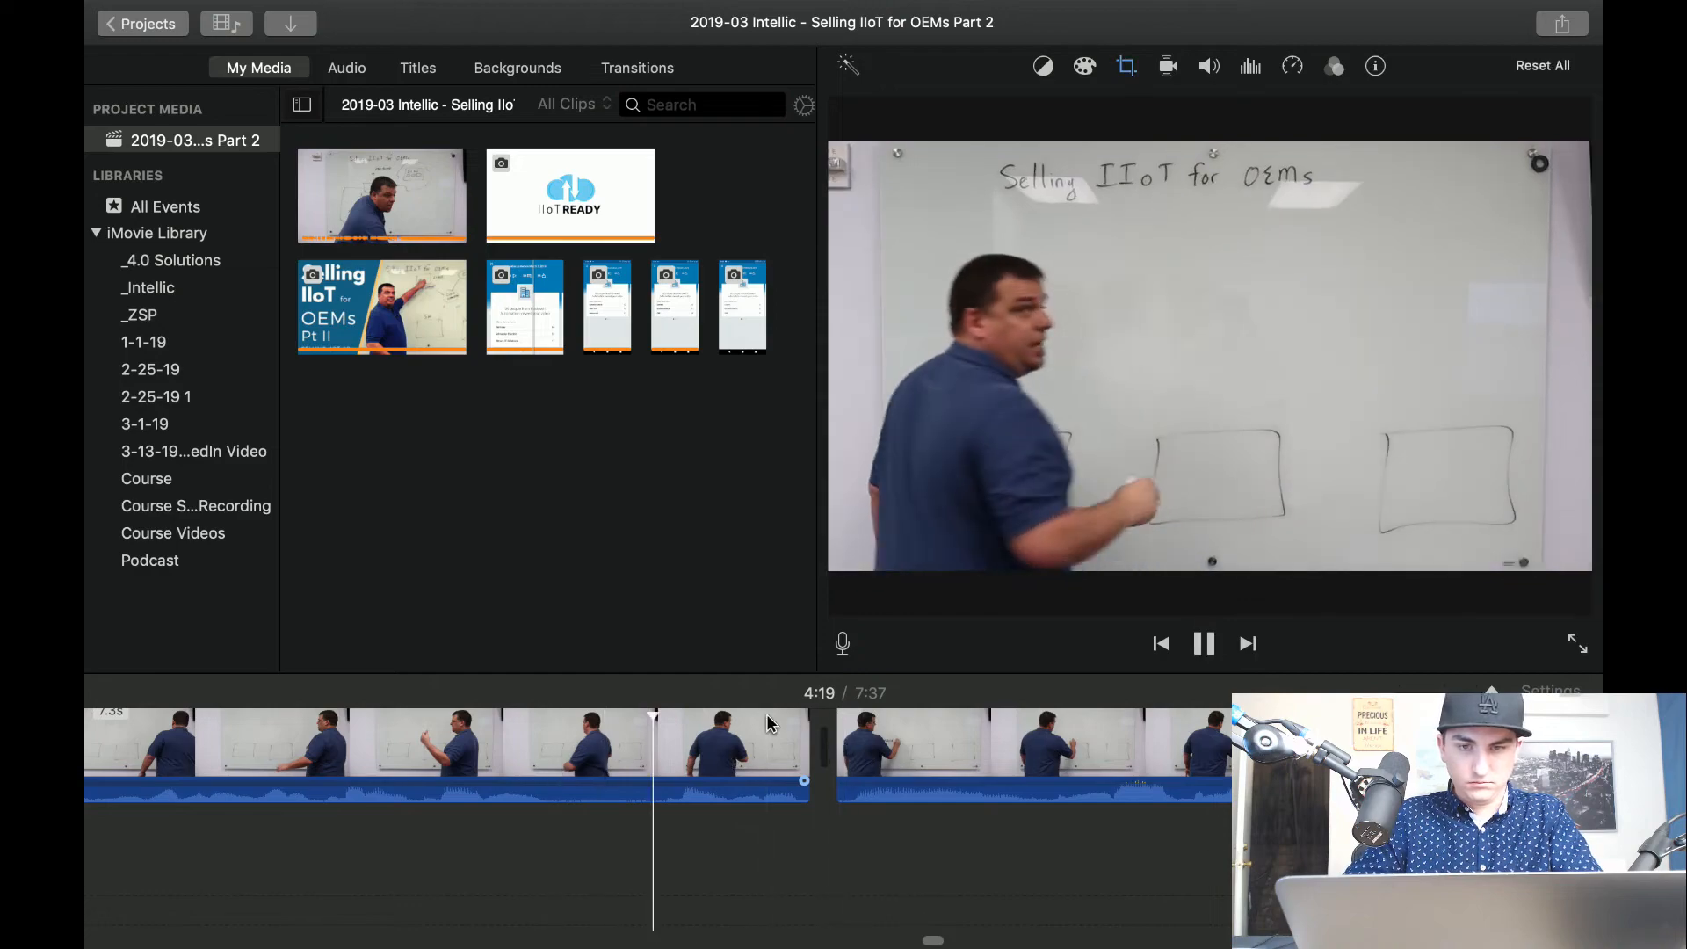
key(space)
key(space)
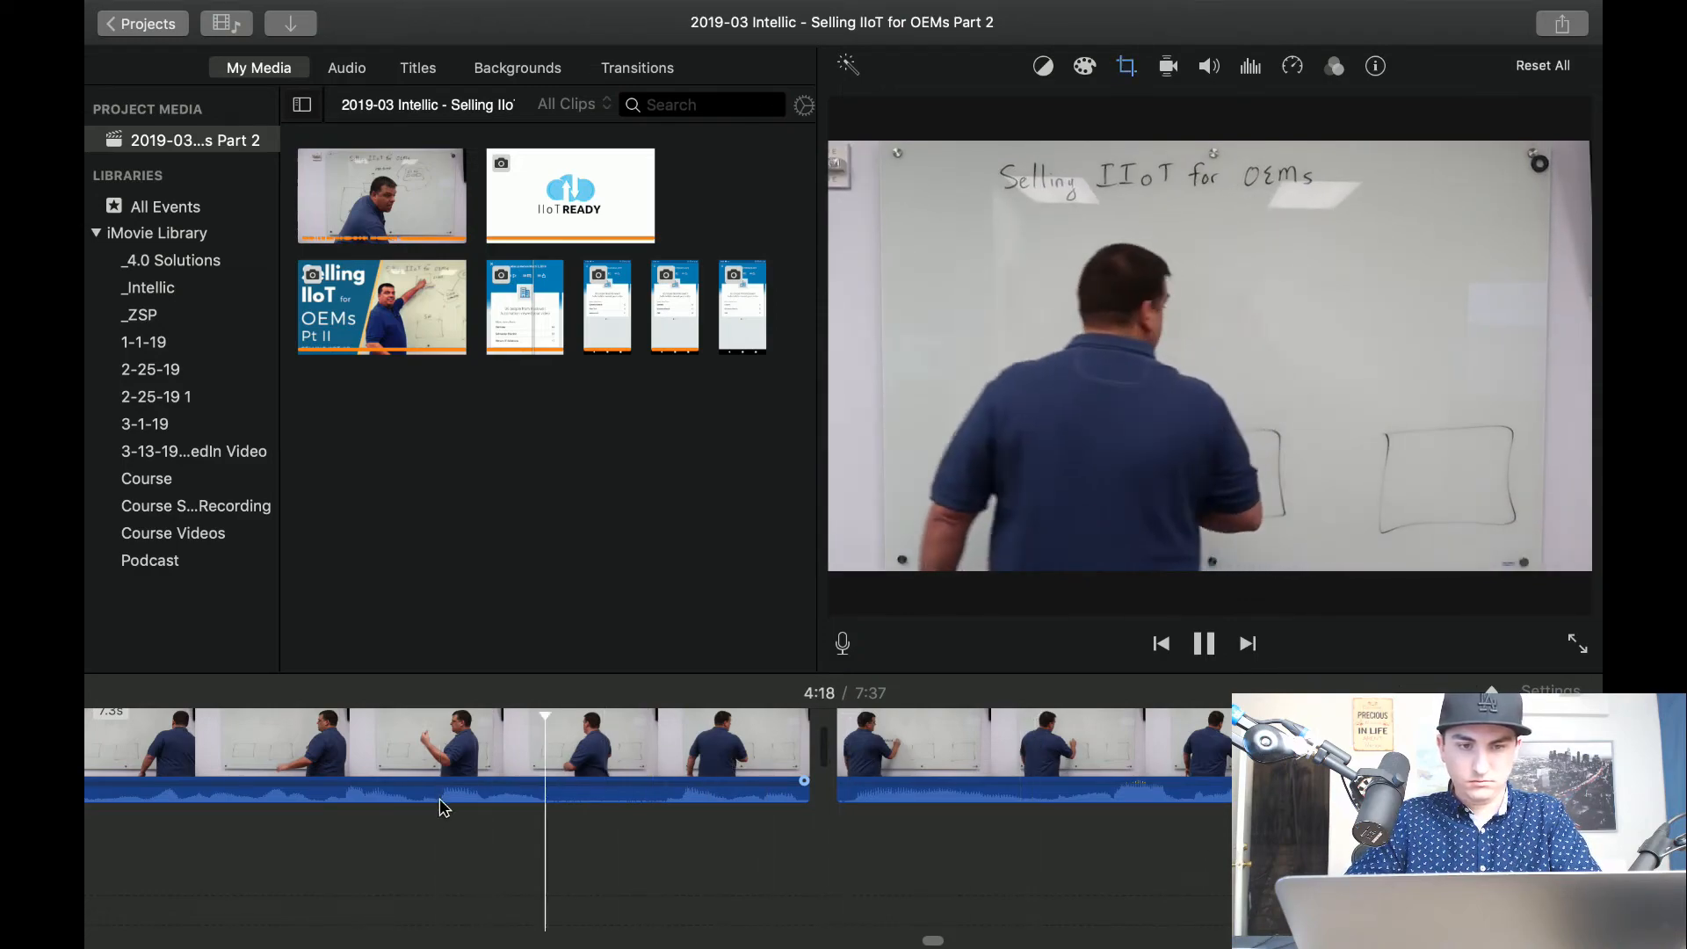
key(space)
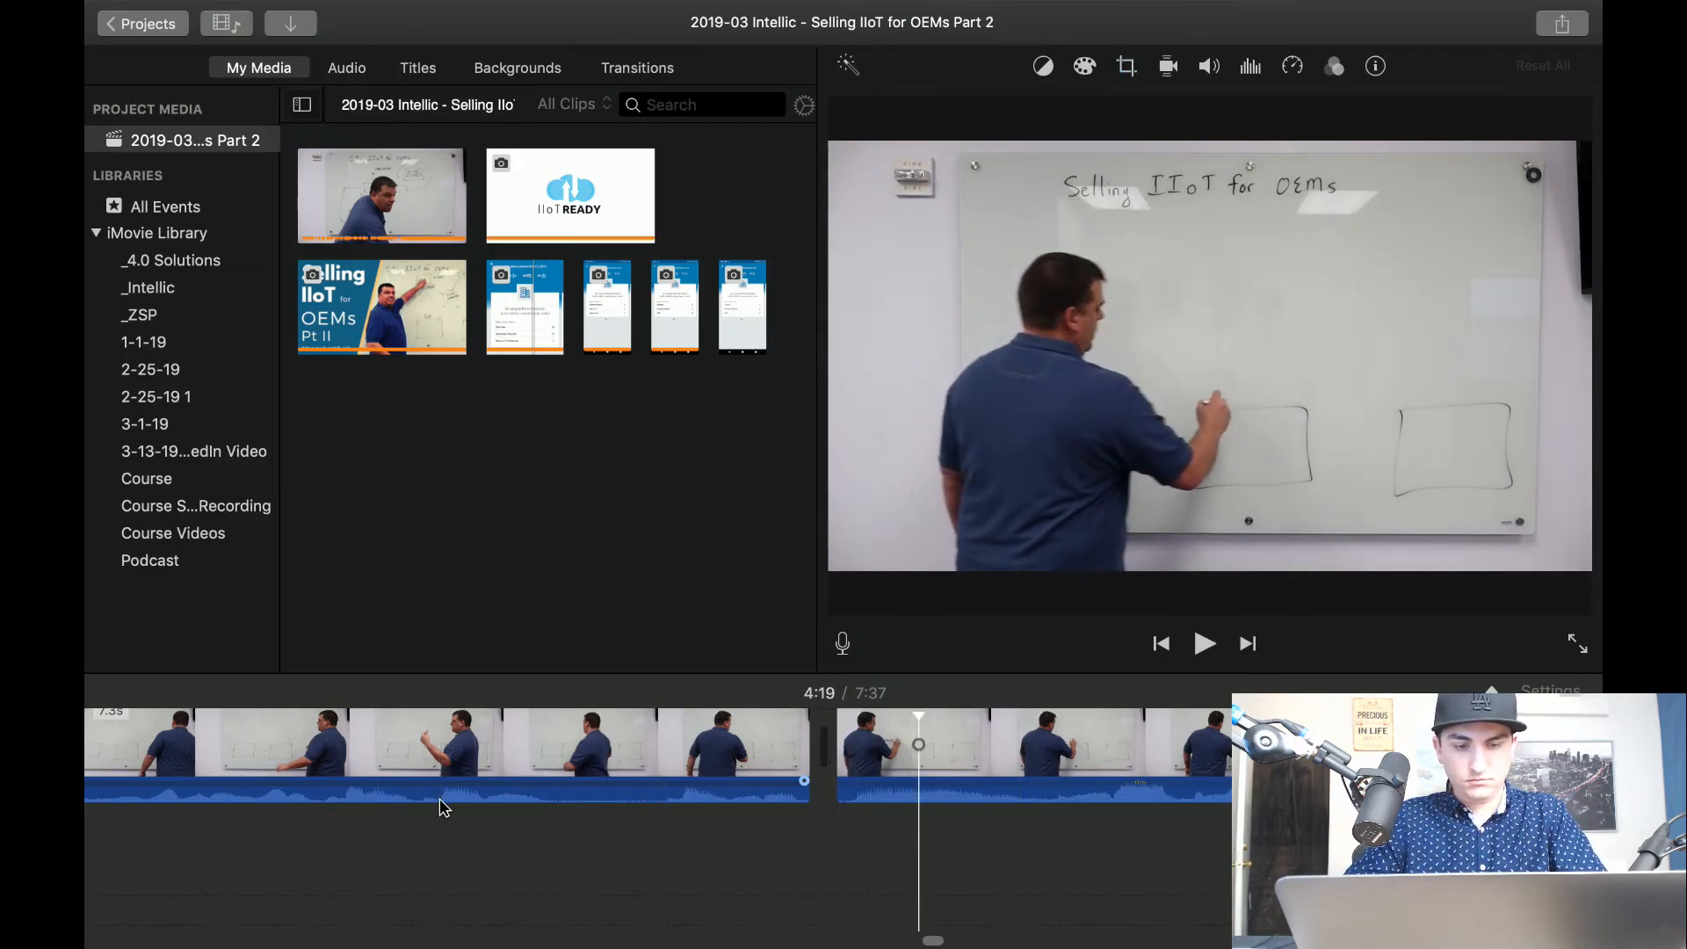
key(super+z)
Delete only the isolated 1.4-second writing segment at about 4:23 and play on from the cut to about 4:25.
key(Delete)
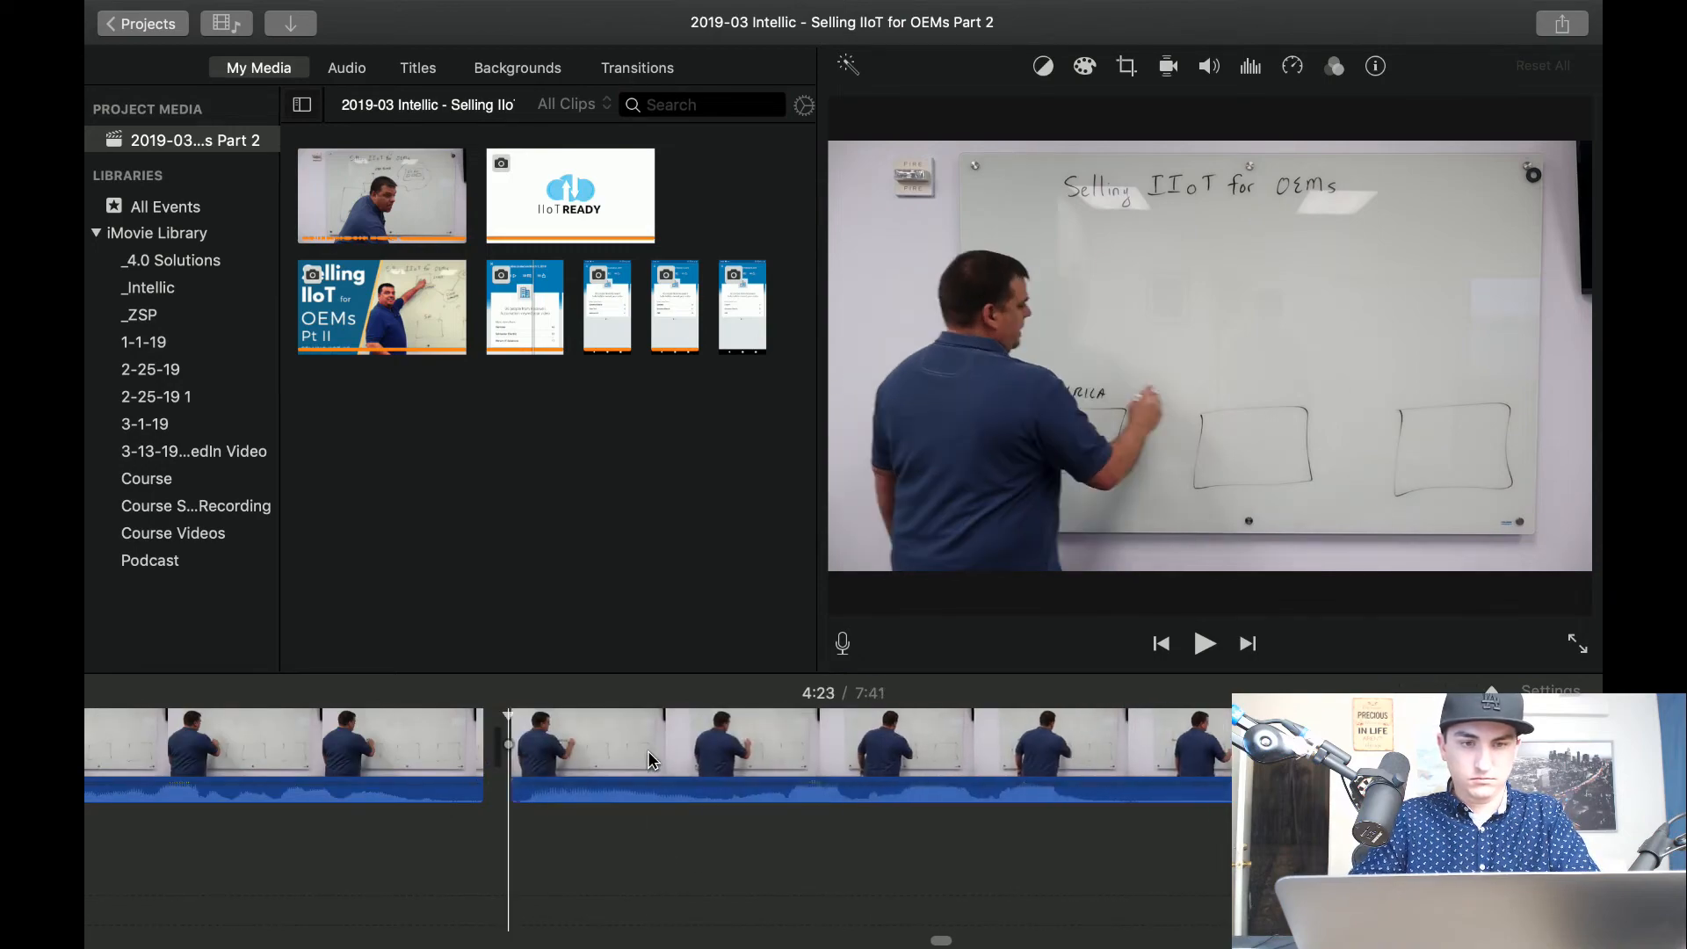
key(space)
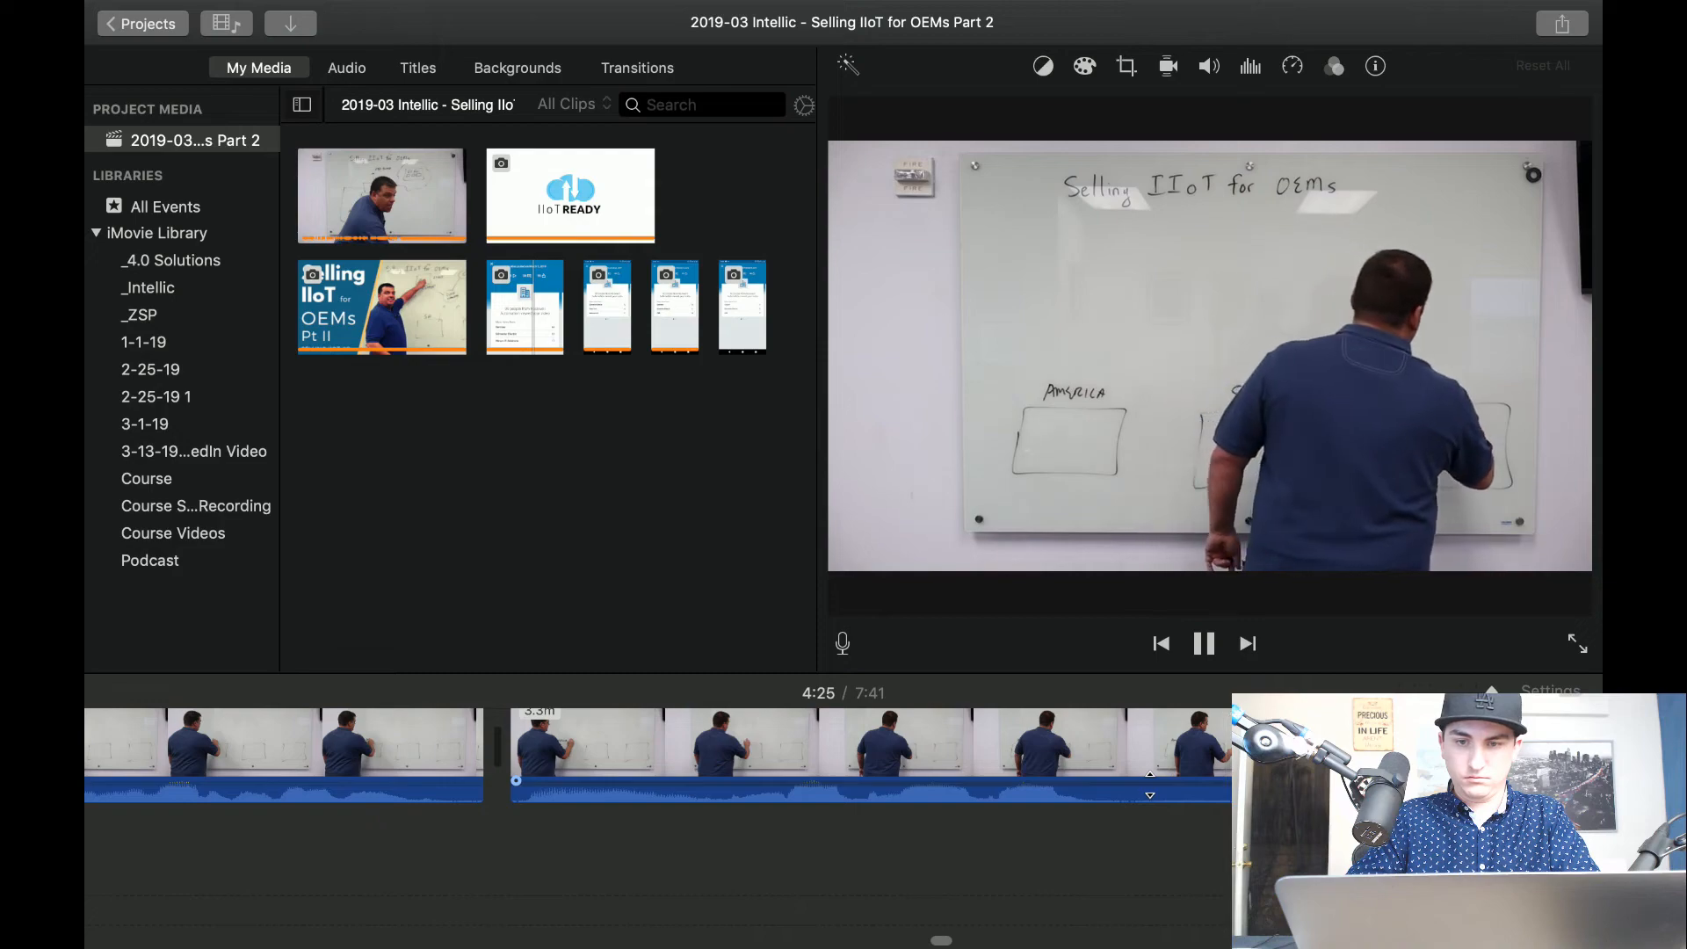
Split the clip at about 4:25 and delete the isolated 0.4-second segment of the presenter writing.
key(space)
key(super+b)
key(Delete)
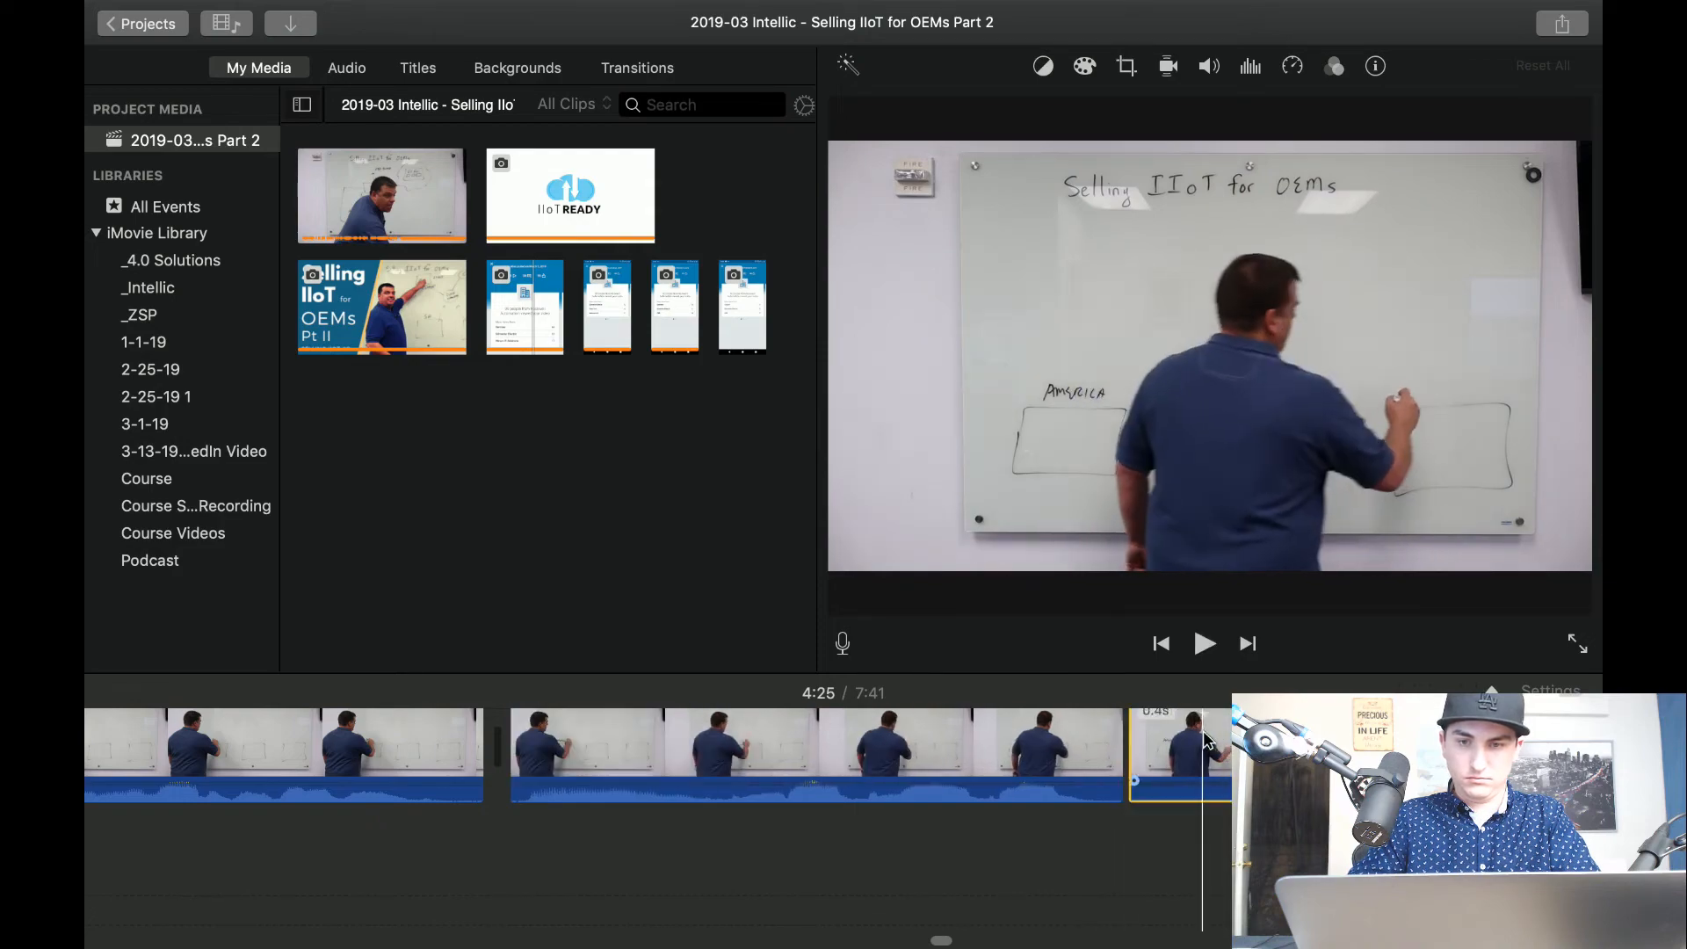
scroll(1070, 759, right, 6)
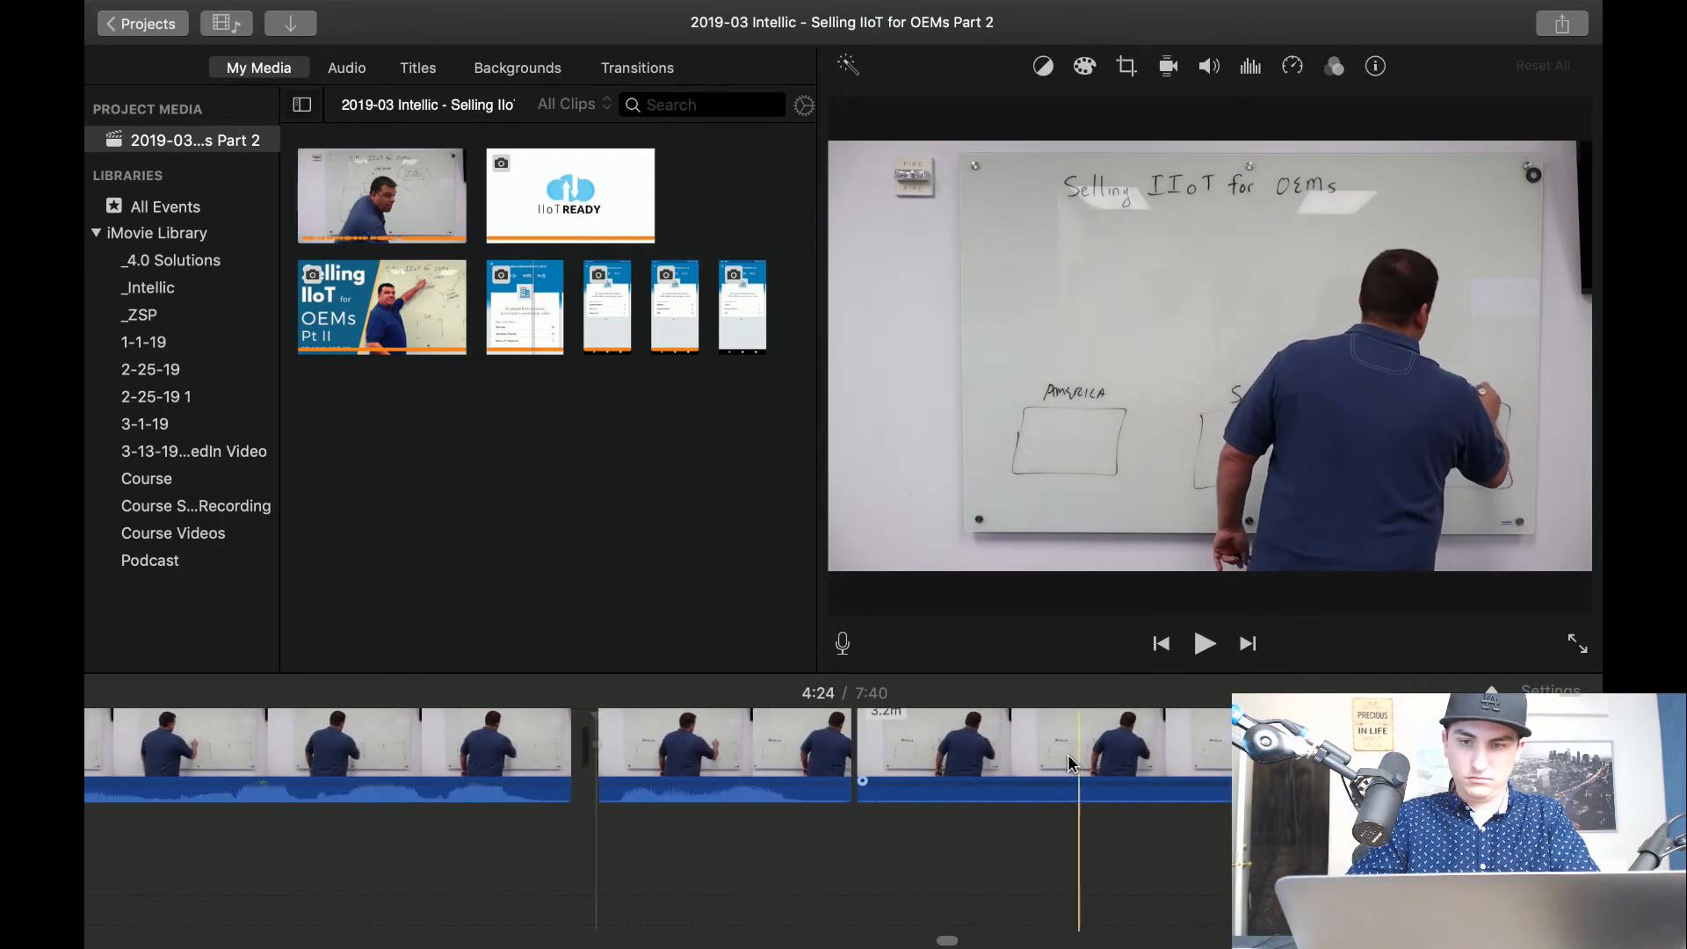
Play on to about 4:27, cut out the writing segment following the 4:24 split, and resume playback from the cut.
key(space)
key(space)
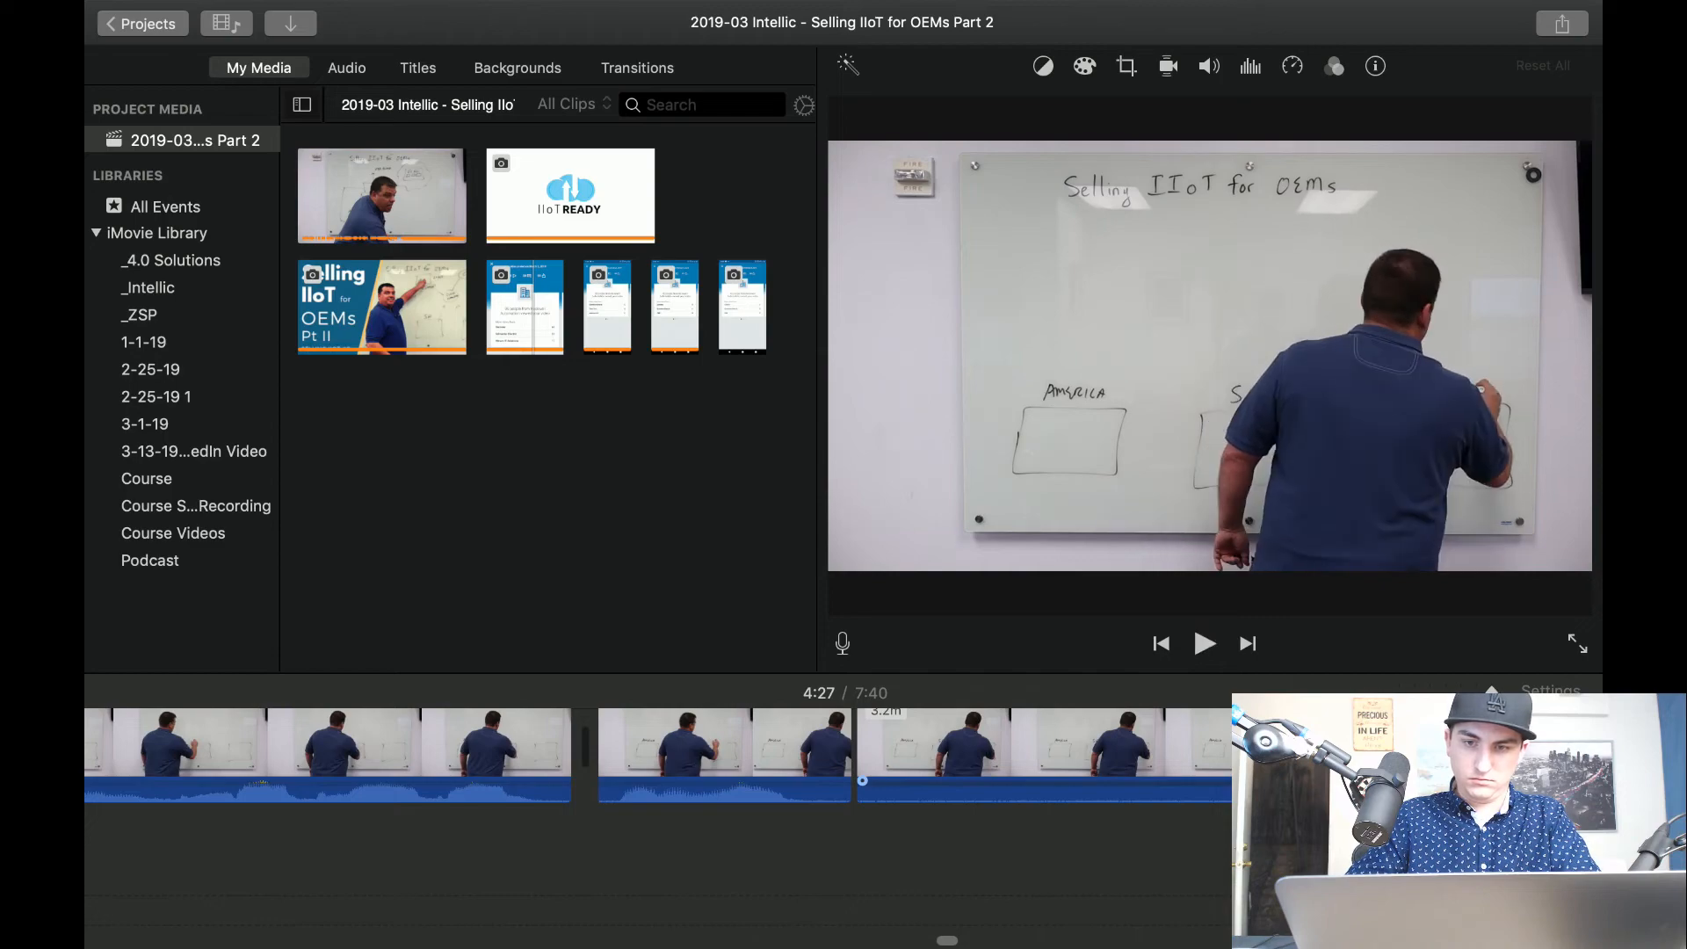
key(super+b)
key(Delete)
key(space)
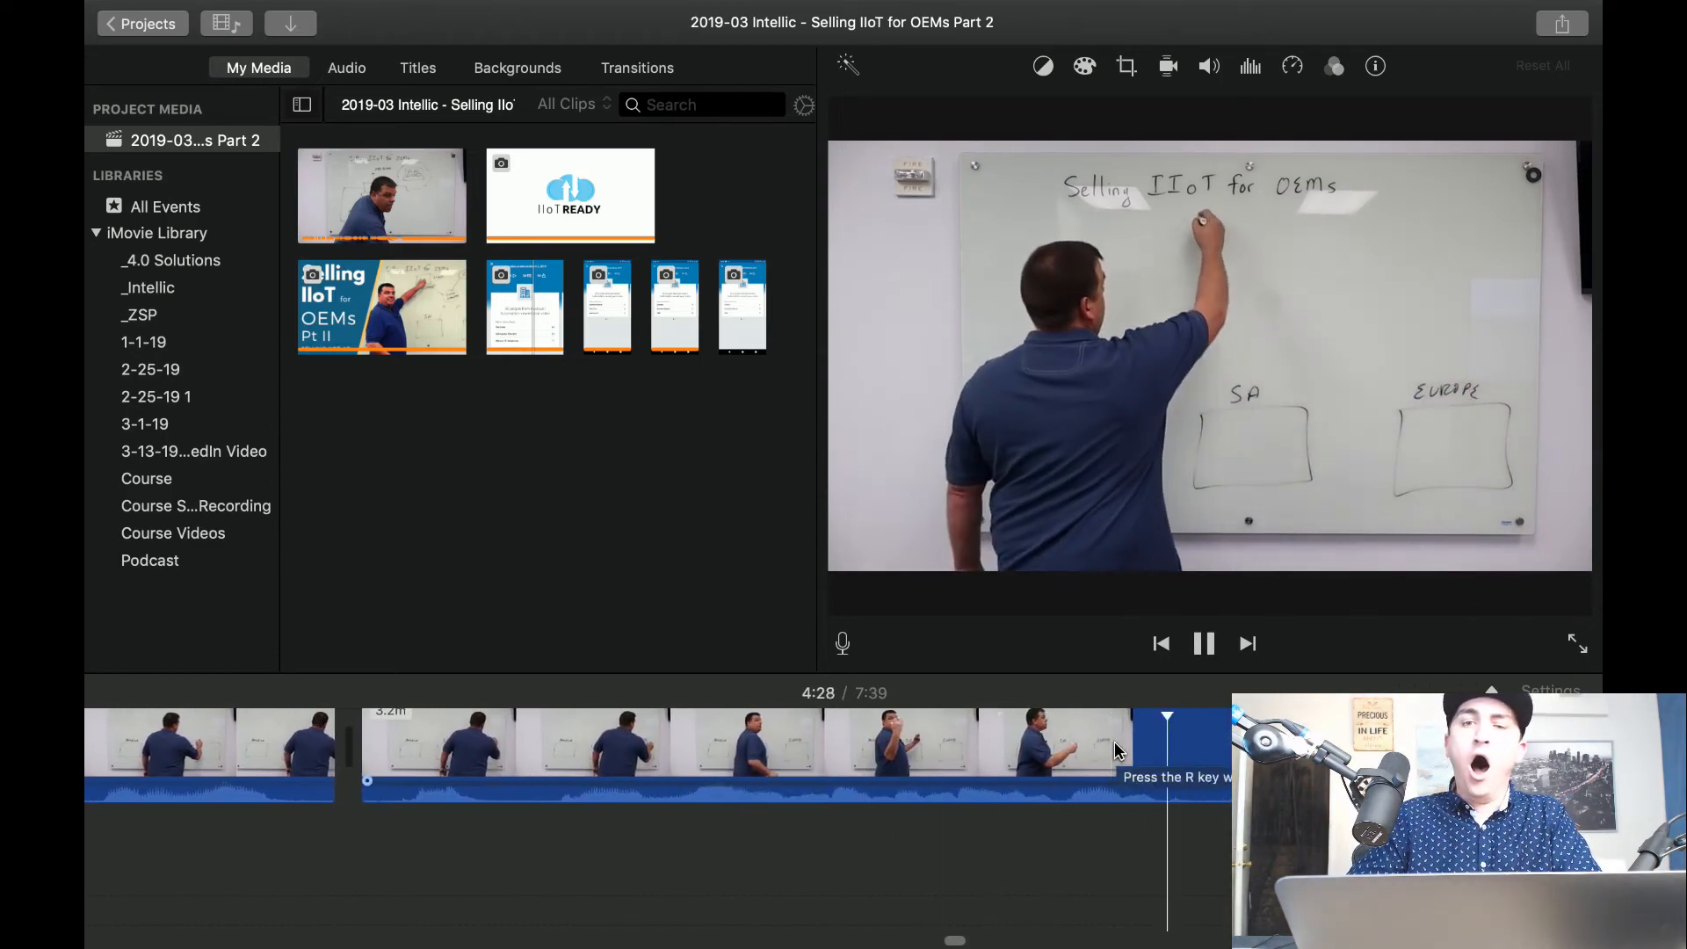
Delete the isolated 0.7-second segment at about 4:28 where the presenter starts drawing the upper box, and play on to about 4:31.
key(space)
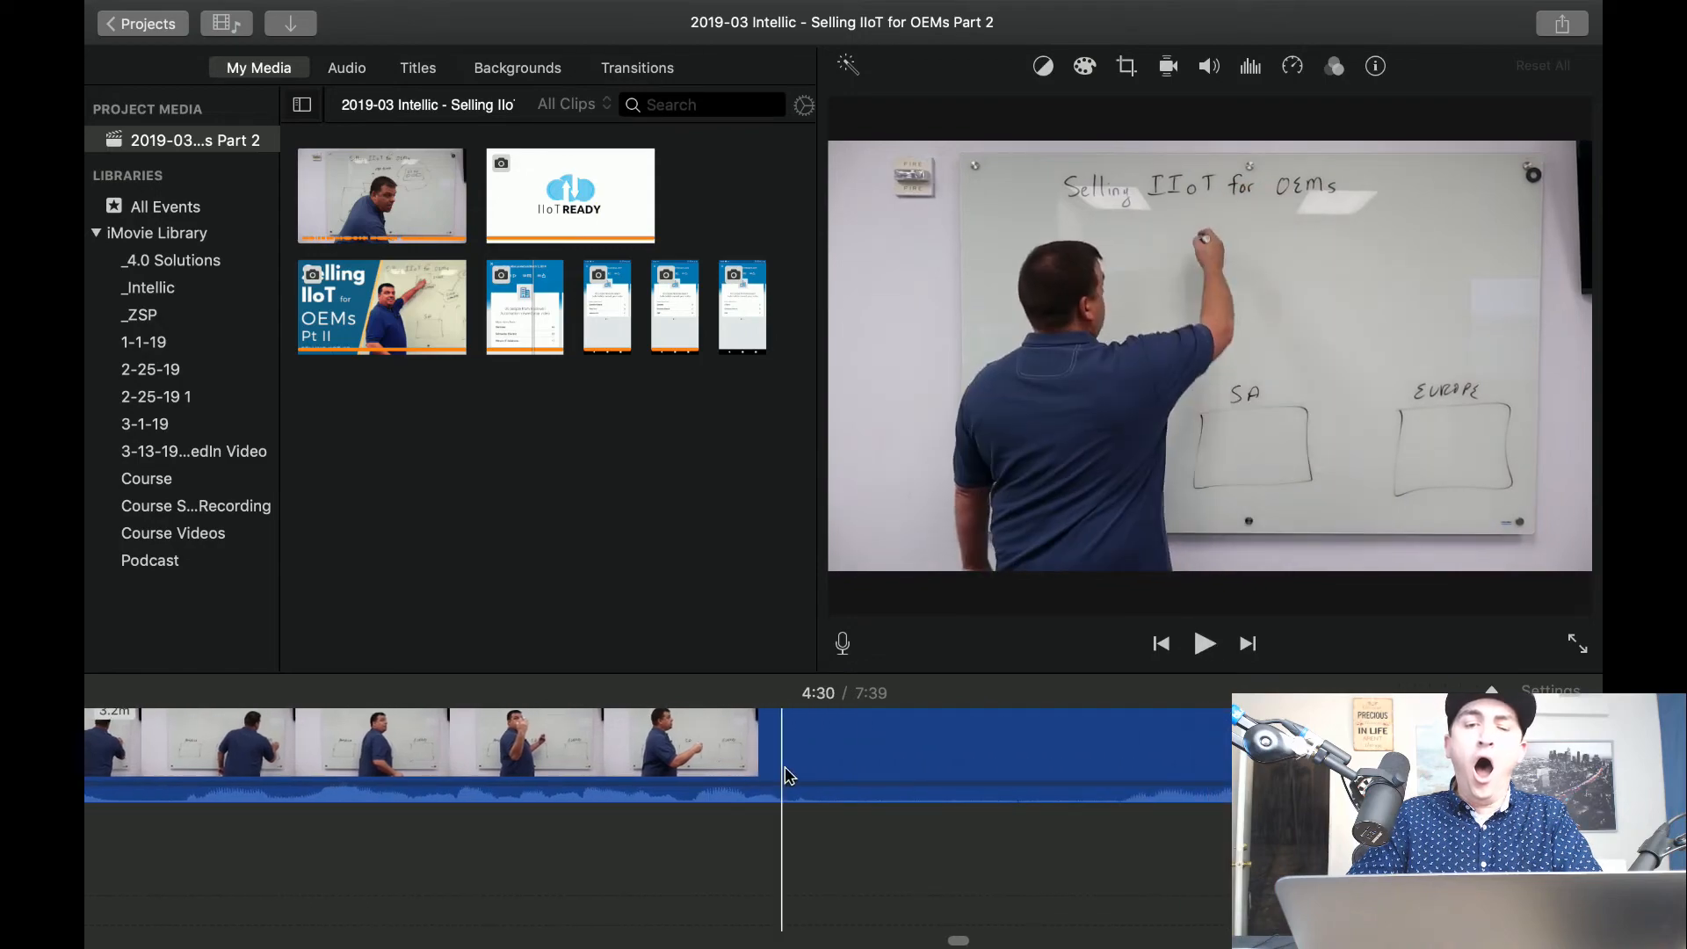
click(964, 747)
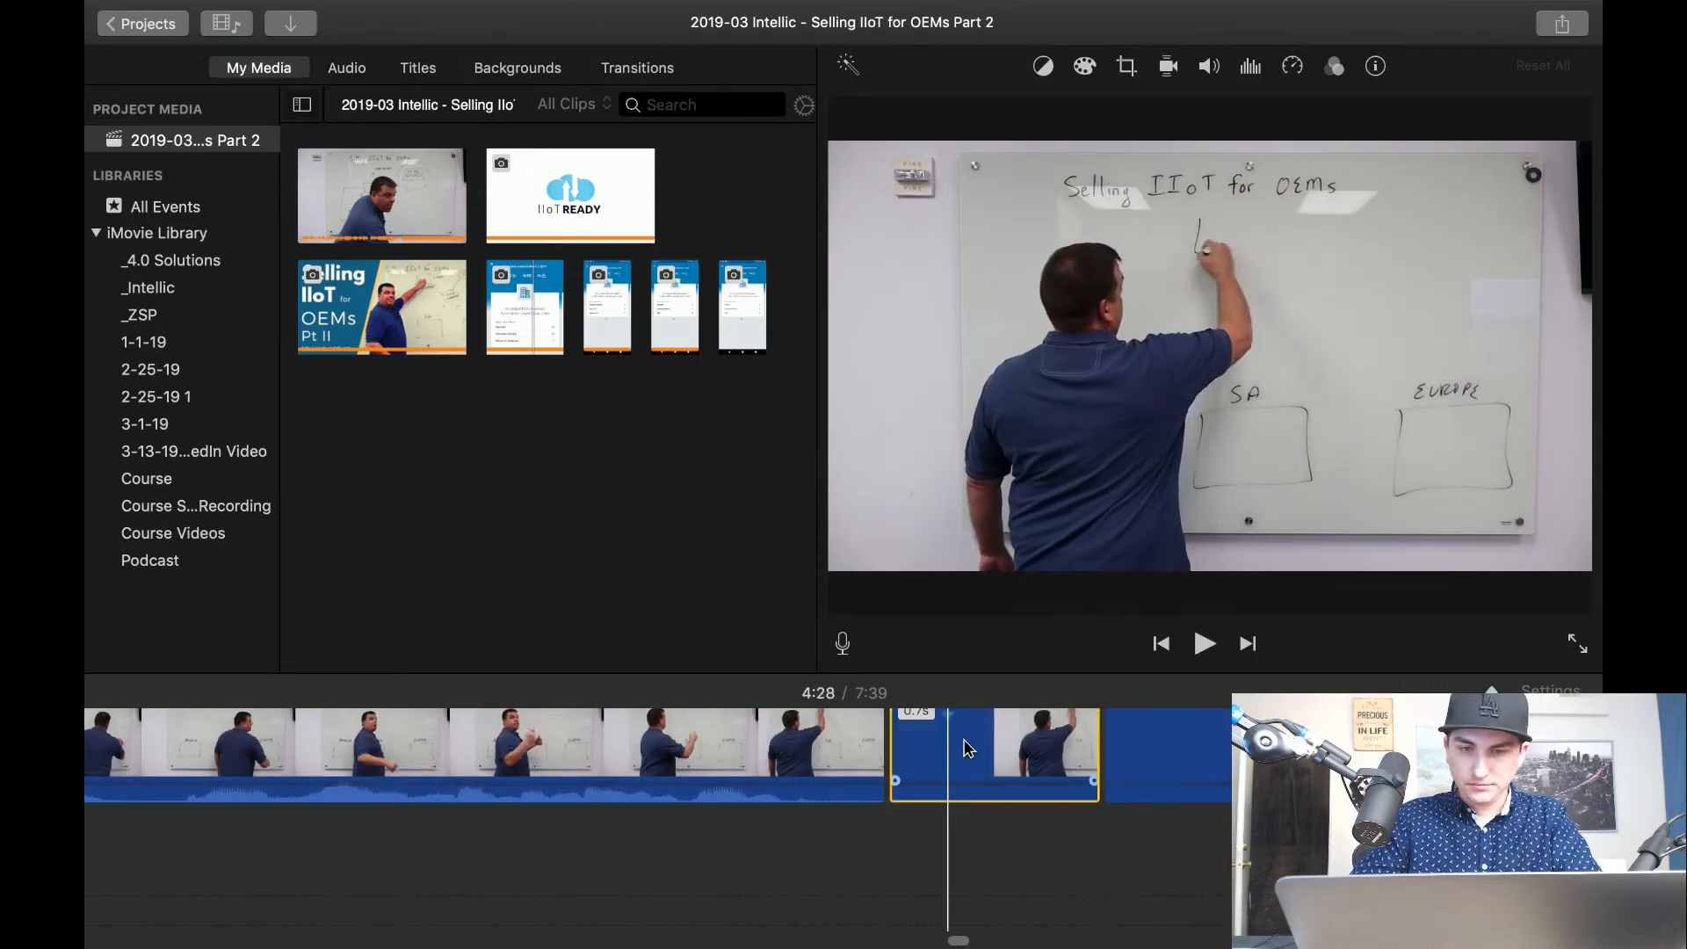
key(Delete)
key(space)
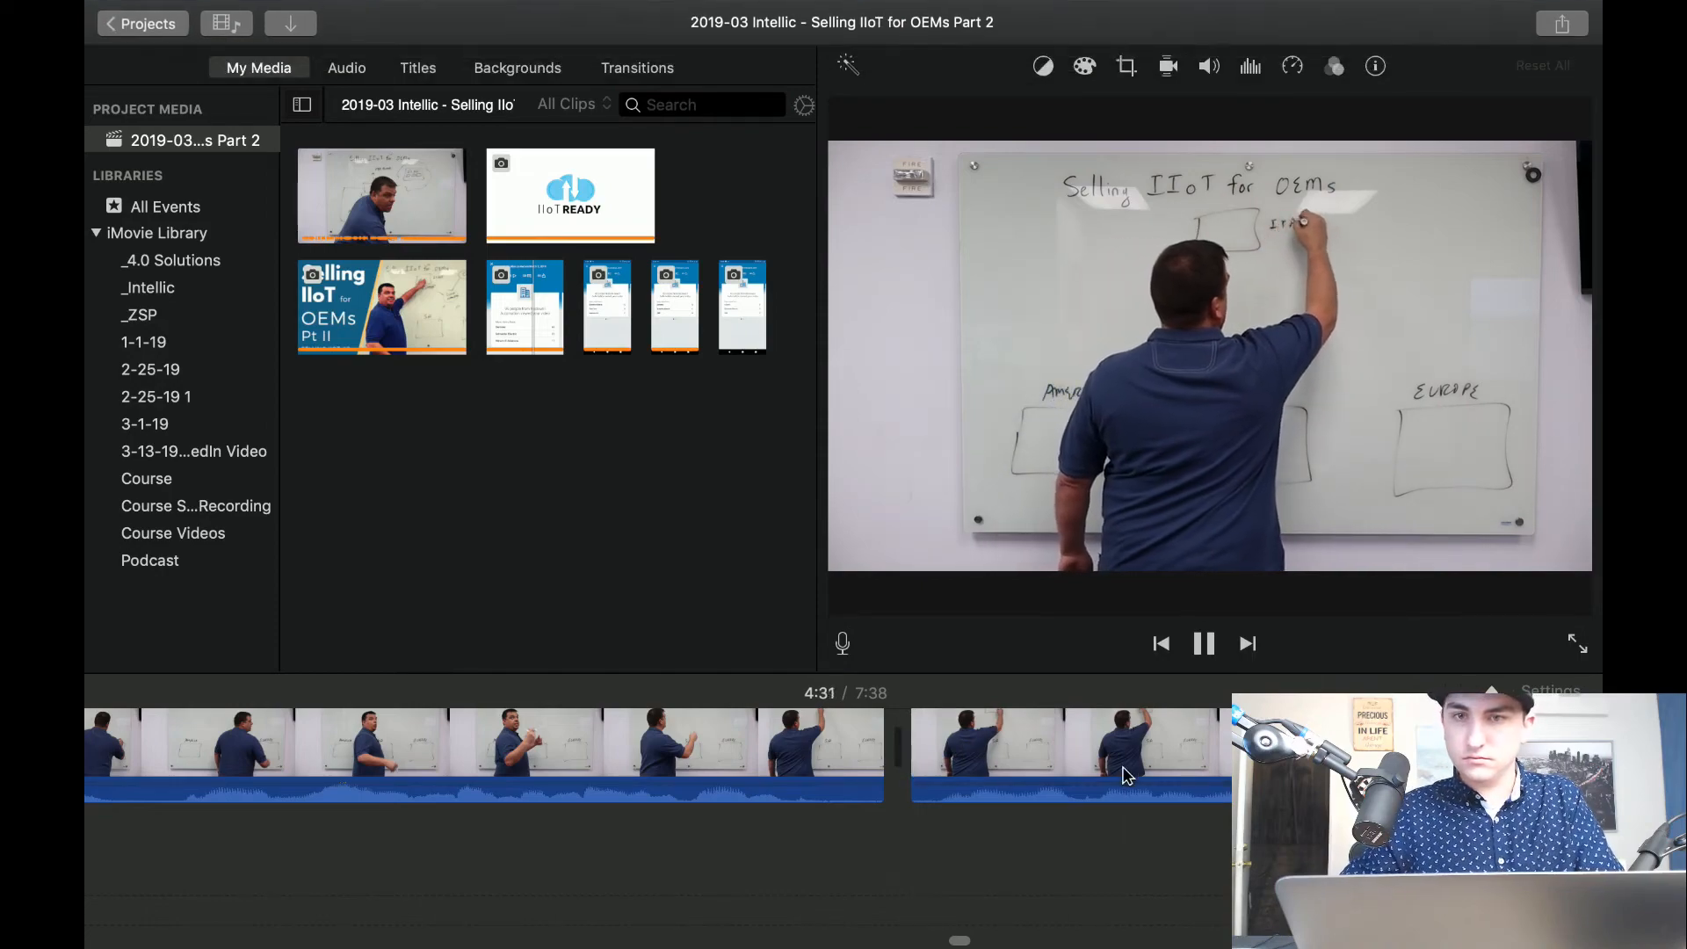
key(space)
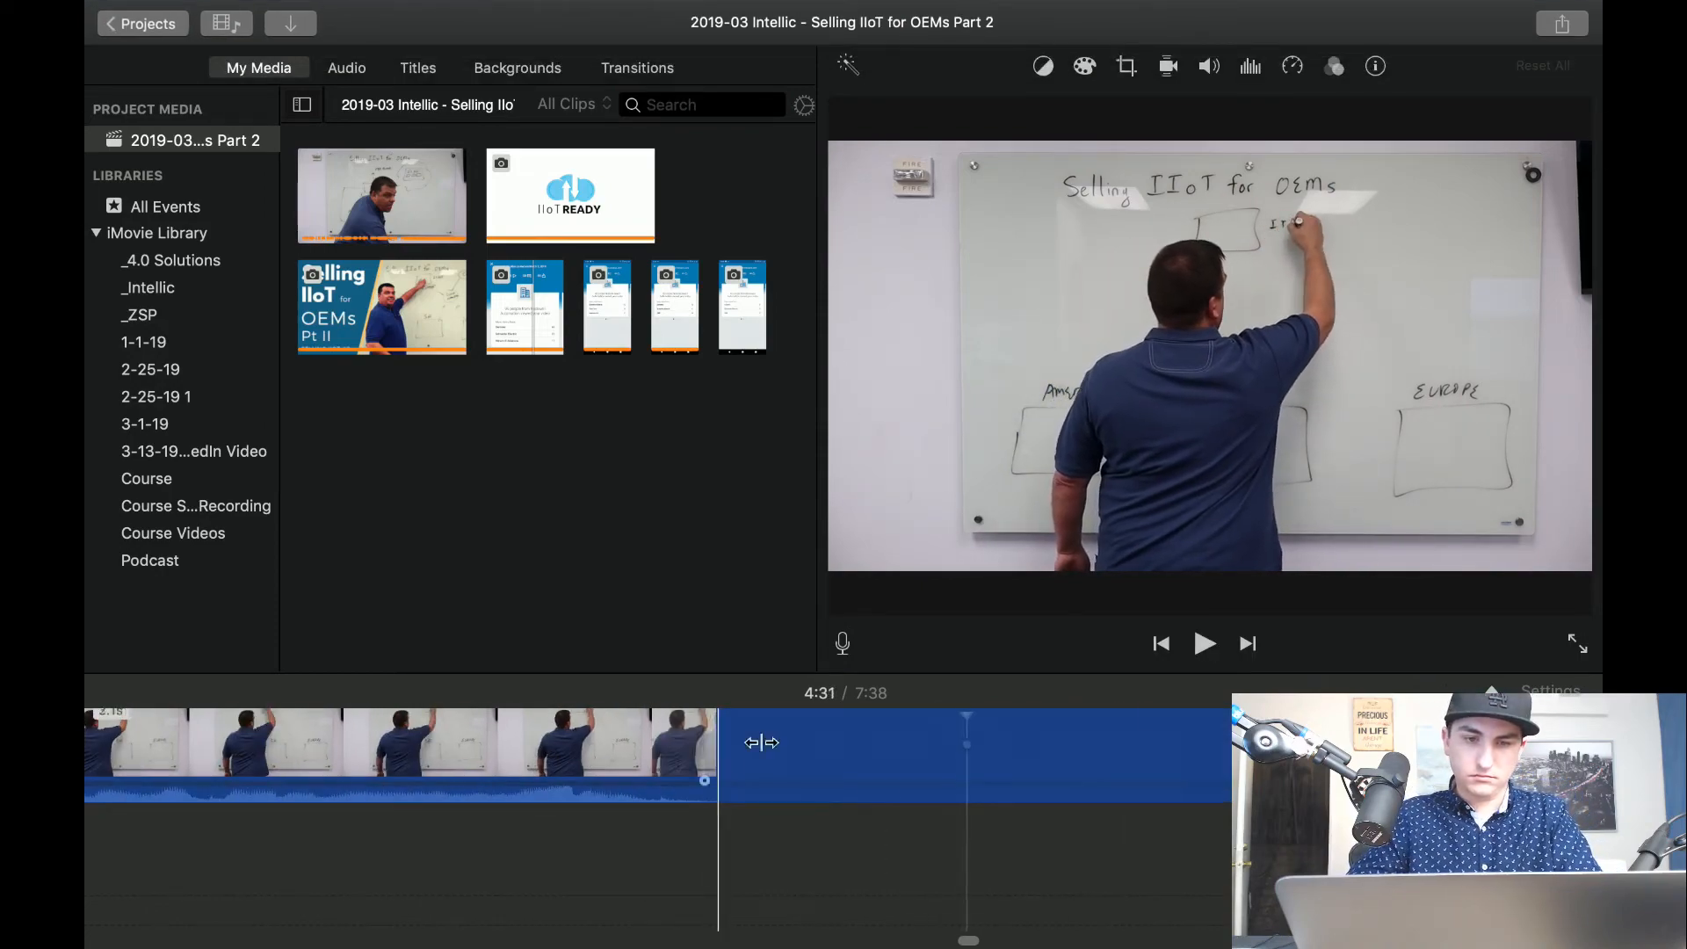
Cut out the segment after the 4:31 split where the presenter writes ITALY, and play across the new cut.
key(space)
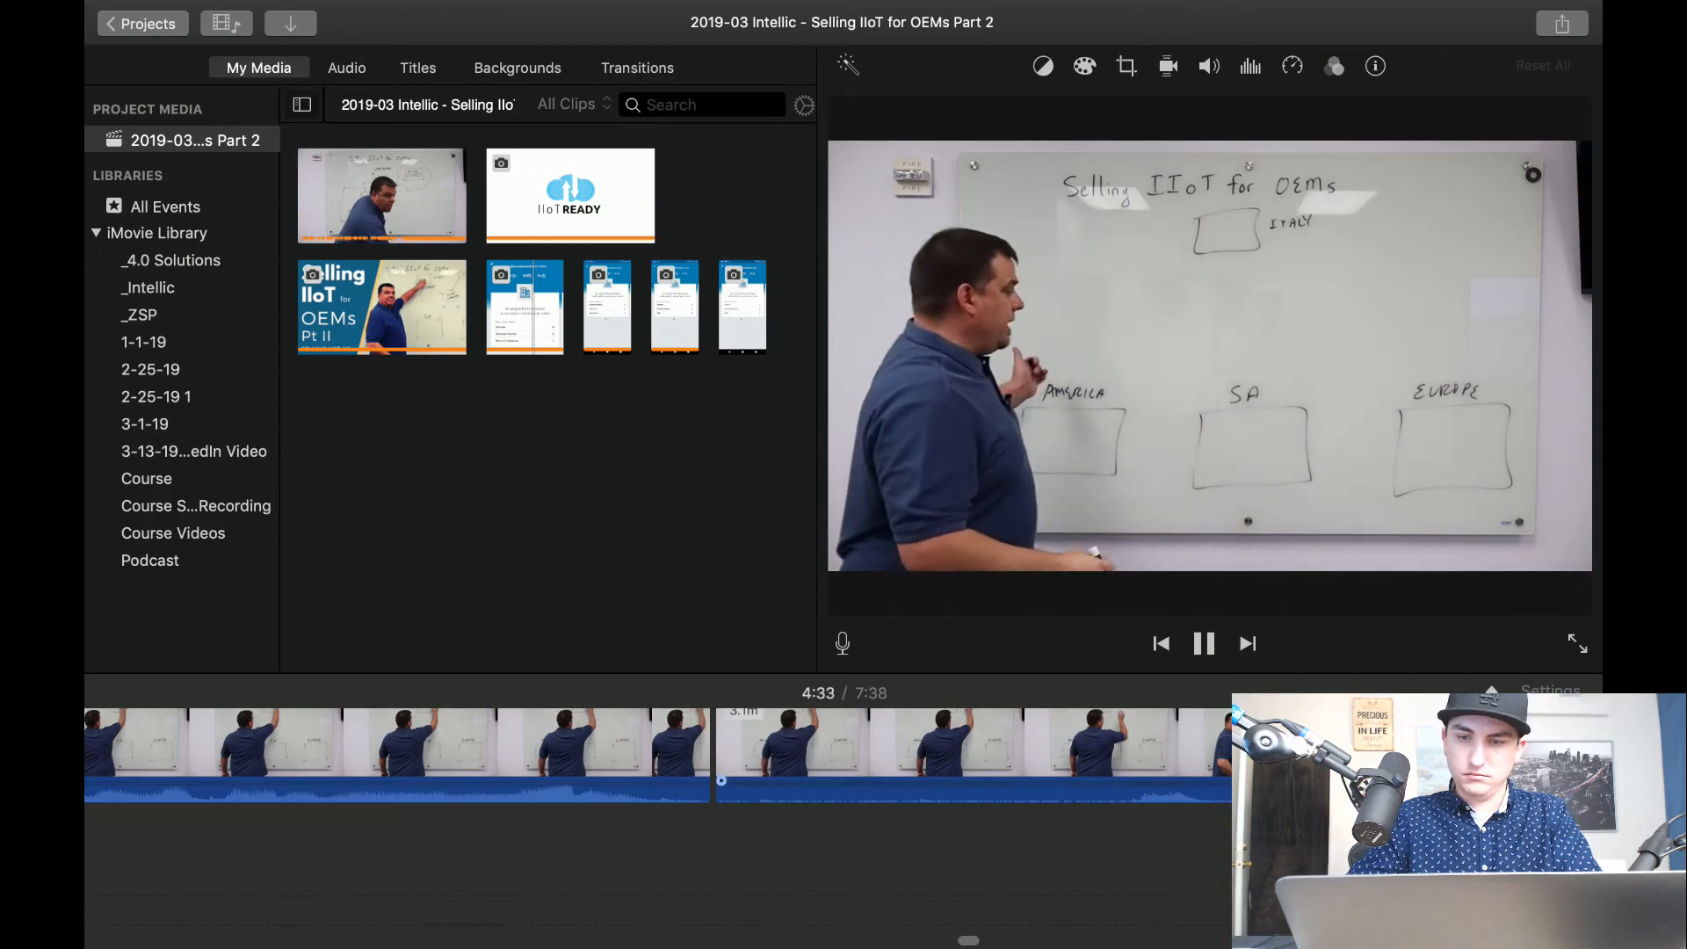
key(space)
key(super+b)
key(Delete)
key(space)
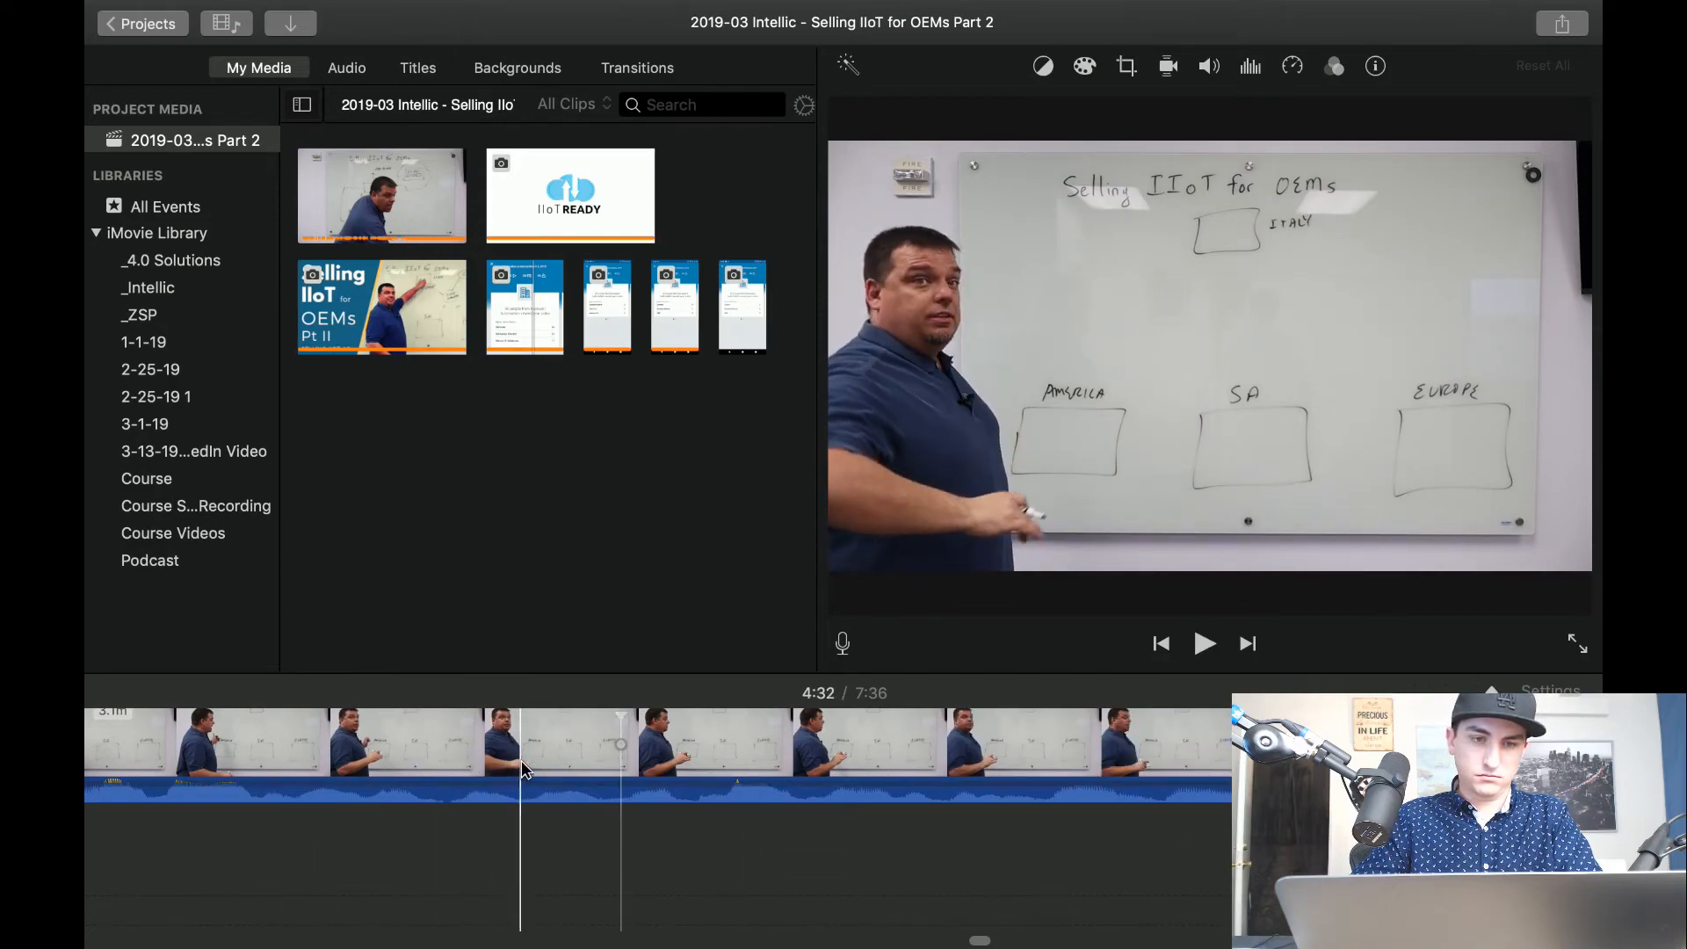
Split the clip at about 4:32 and 4:33 and delete the isolated 0.3-second pause between the splits.
key(super+b)
key(space)
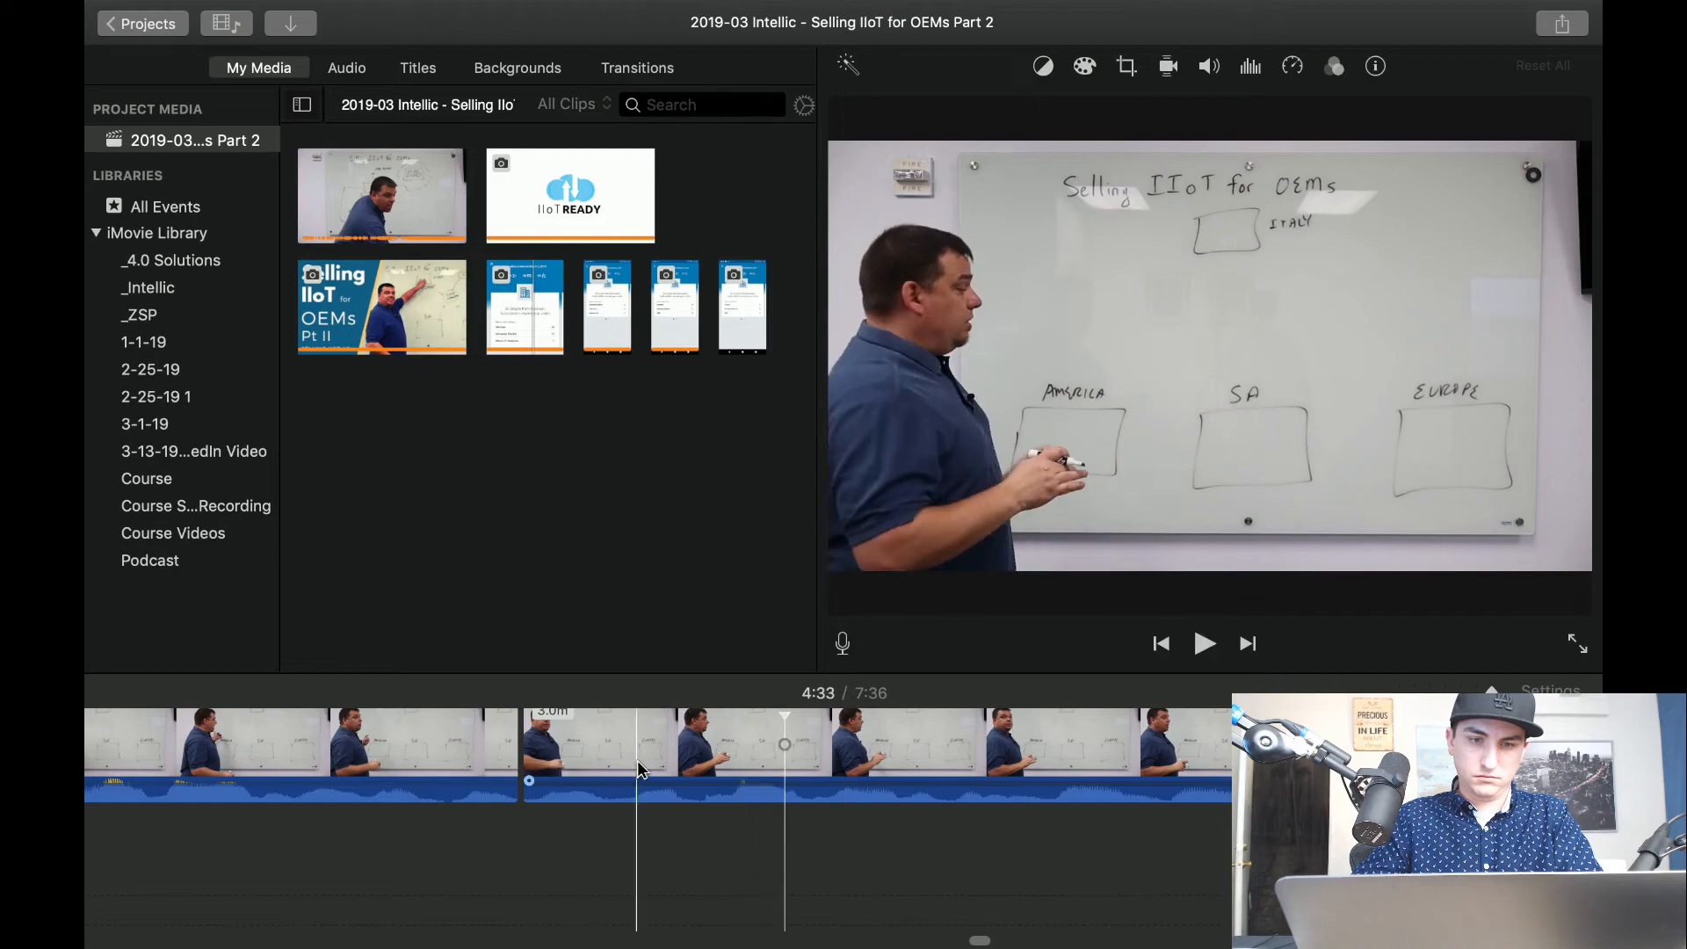
key(space)
key(space)
key(space)
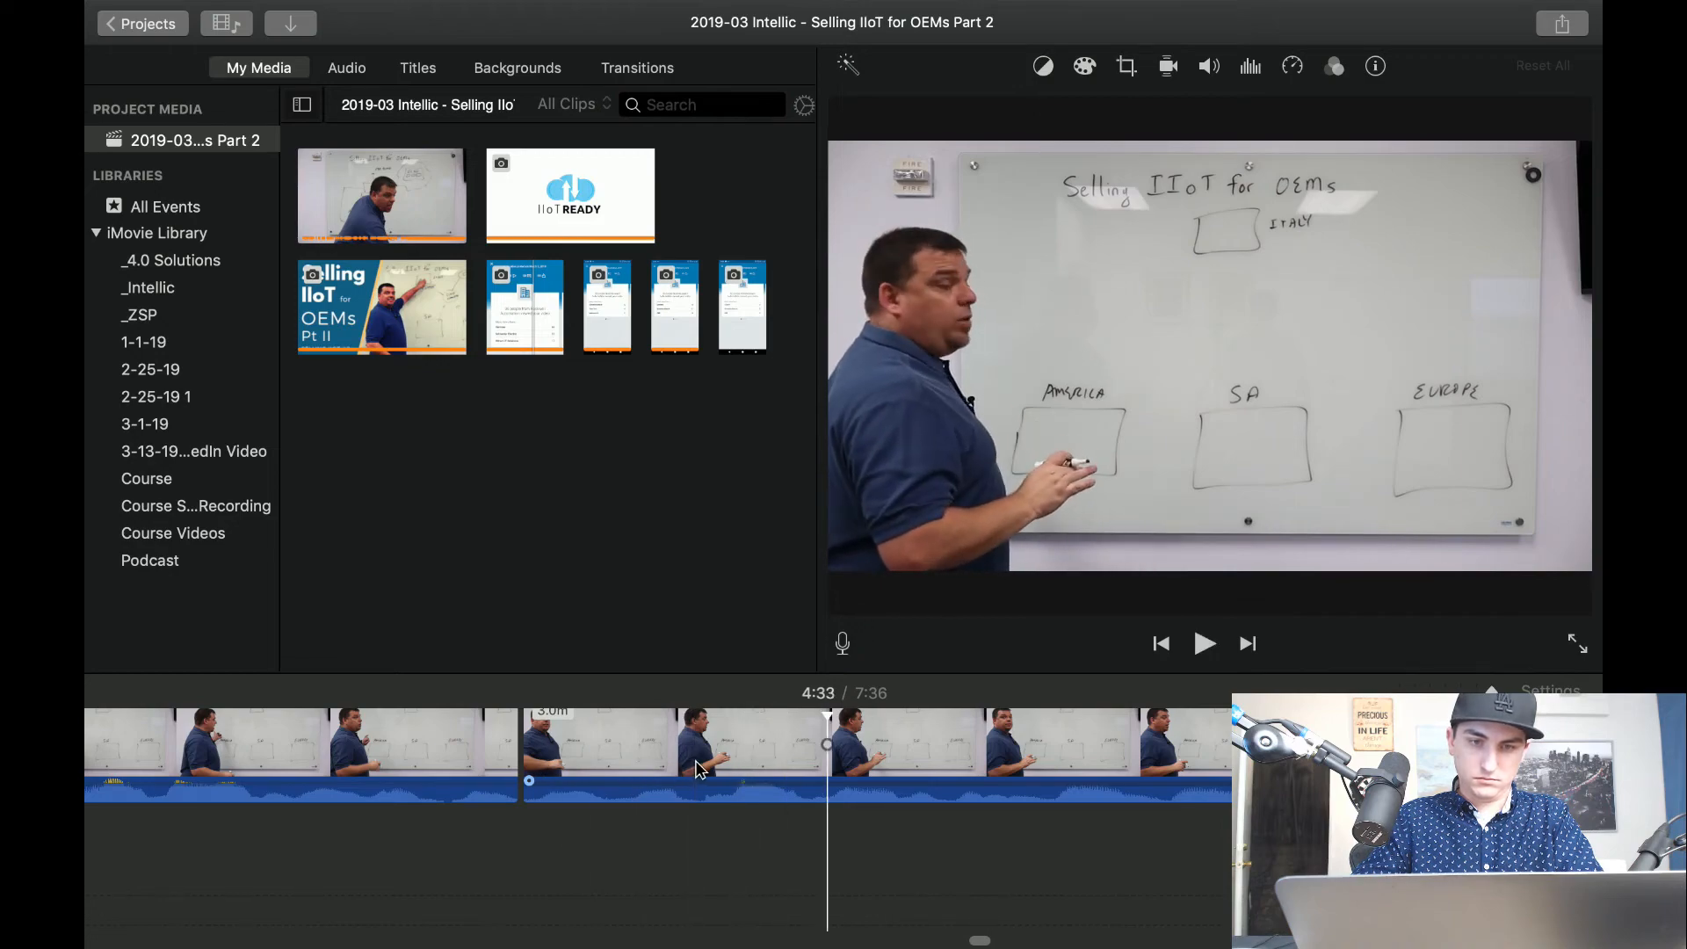
key(super+b)
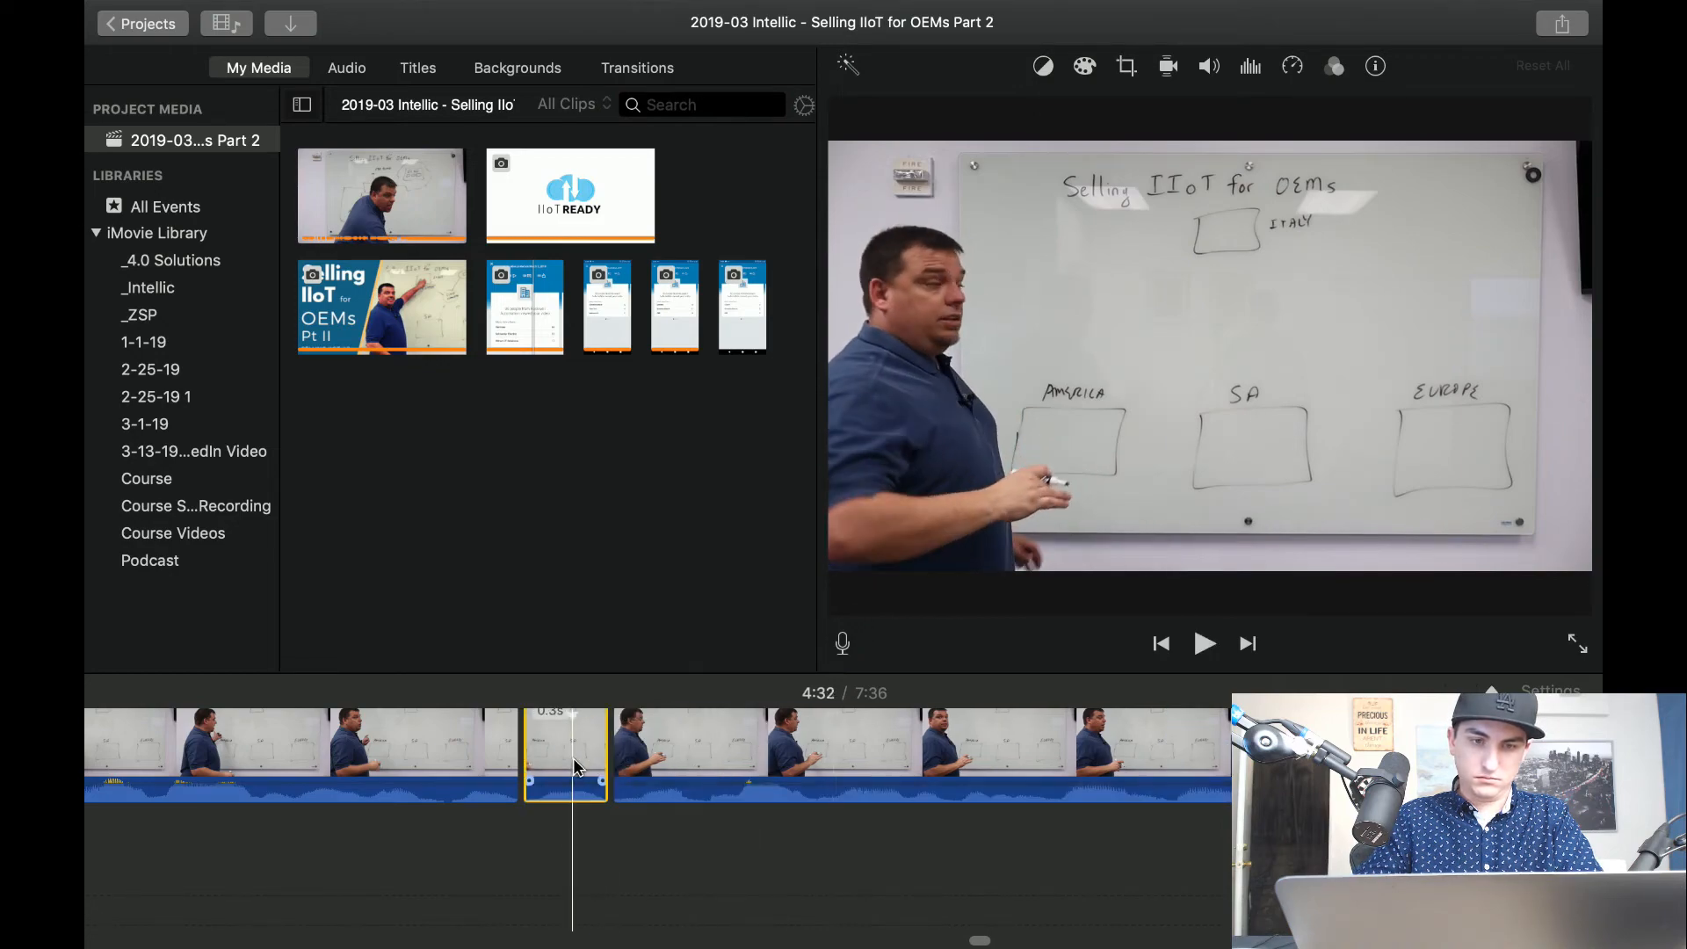
key(Delete)
Split the preceding clip at about 4:31 and delete the 0.8-second segment leading up to the cut.
key(space)
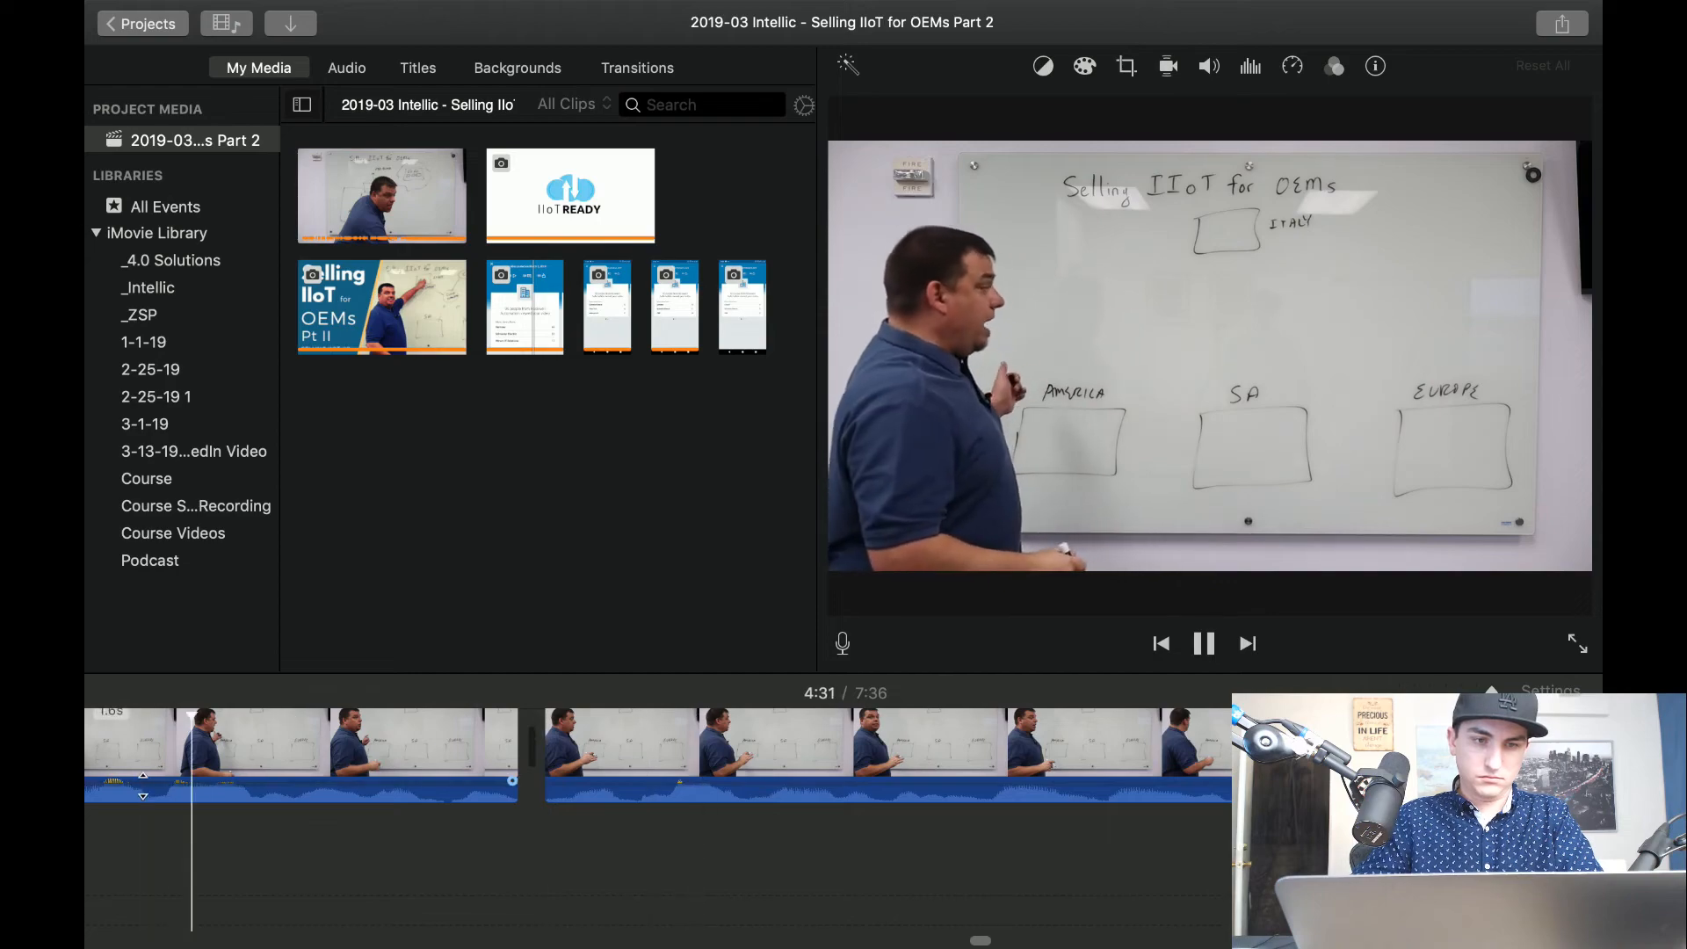
key(super+b)
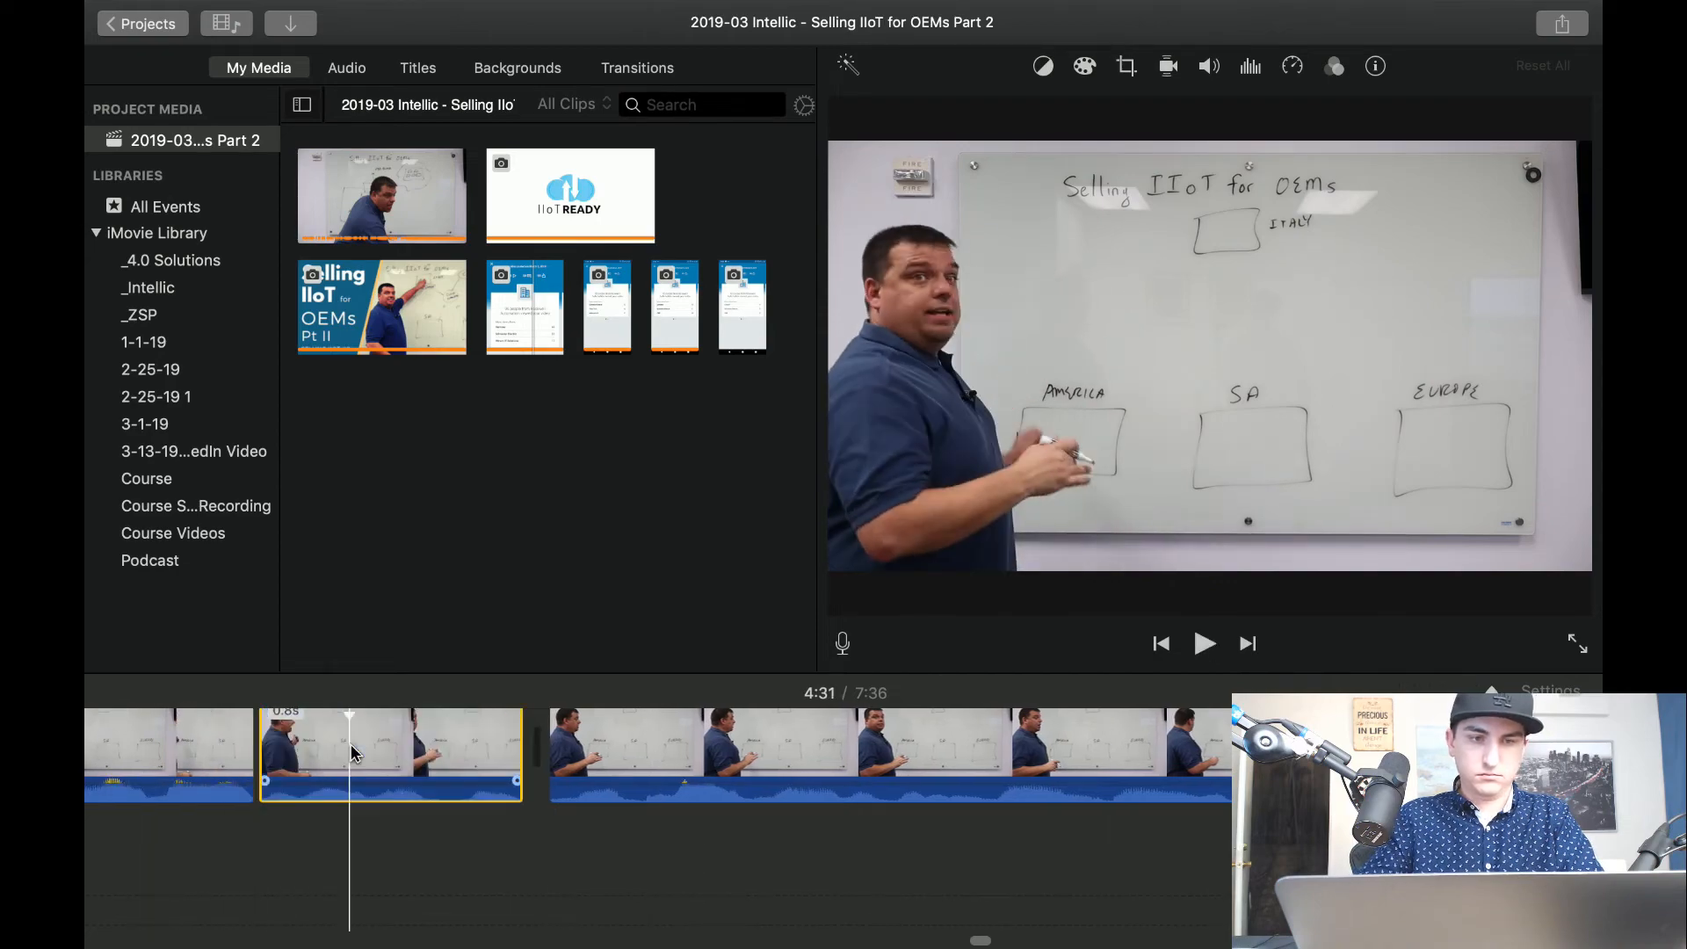
key(Delete)
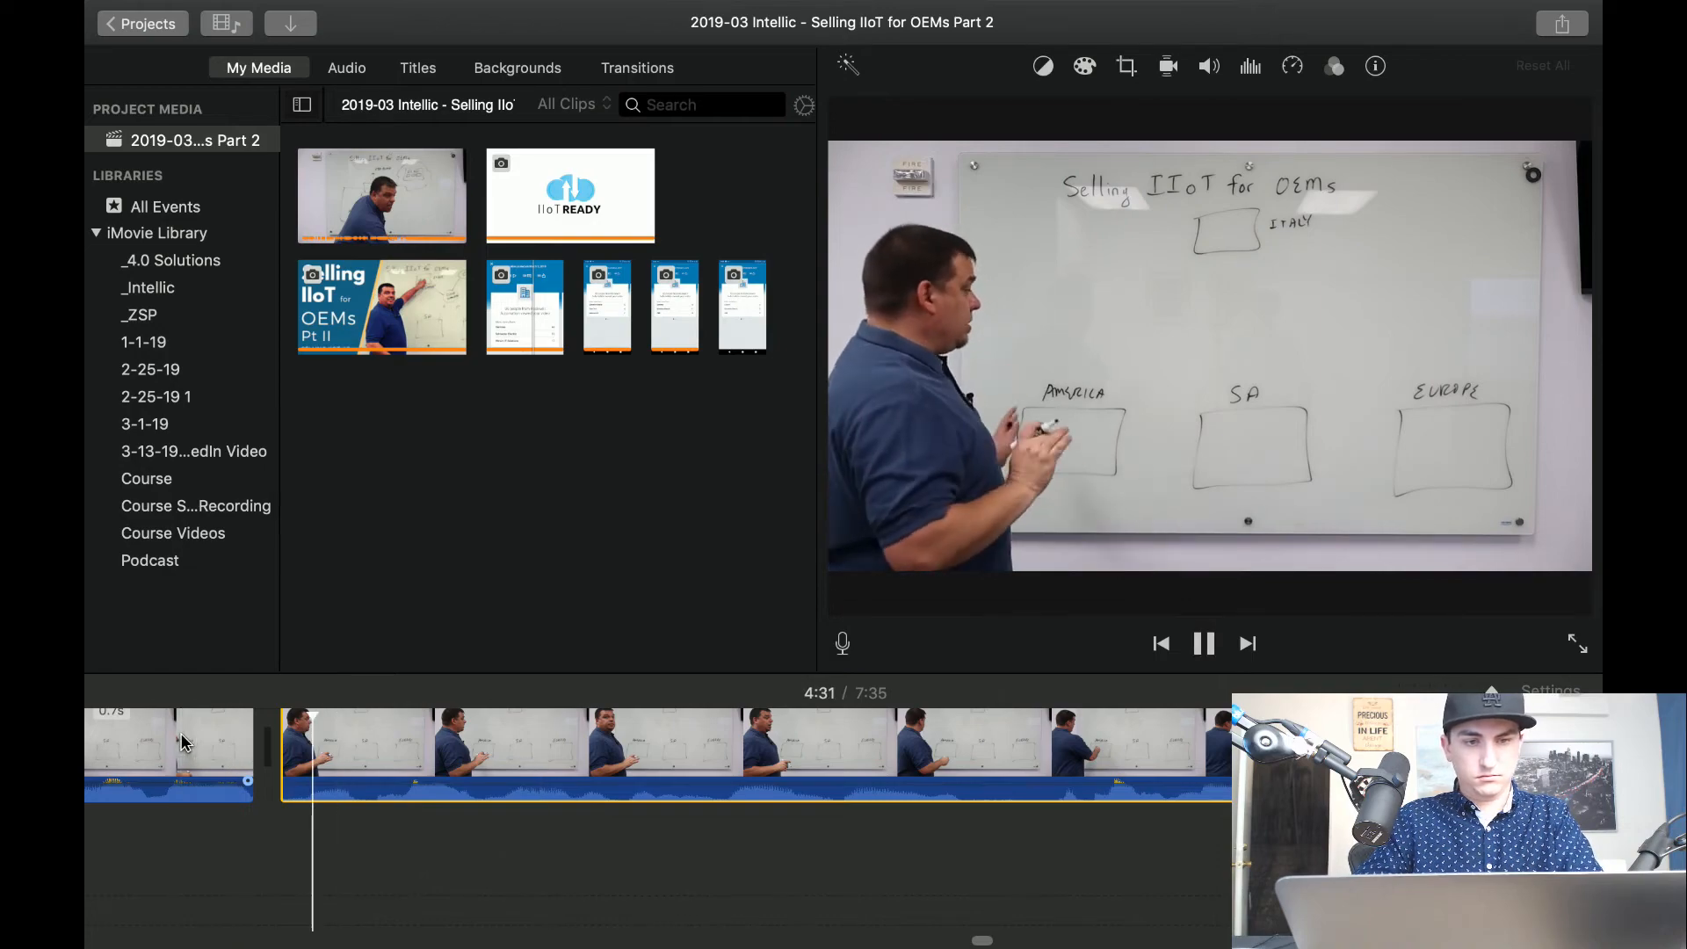
Apply Crop to Fill to the clip after the 4:31 cut, framing the presenter with the AMERICA and SA boxes, and play it.
click(1126, 68)
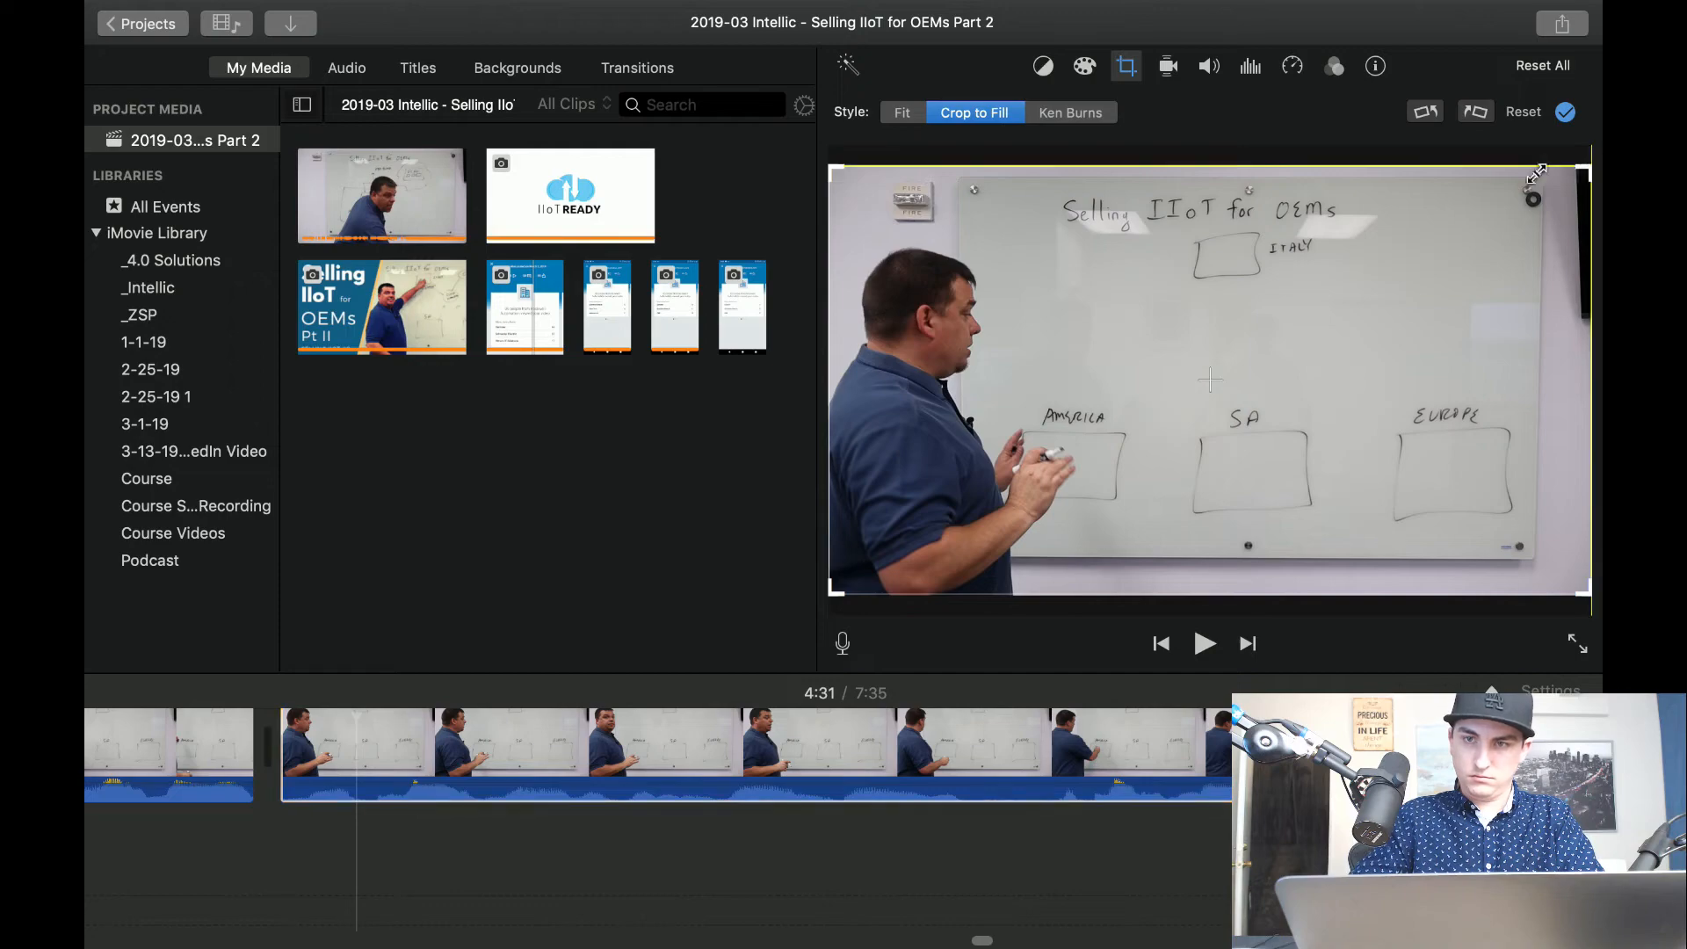
drag(1535, 174, 1177, 318)
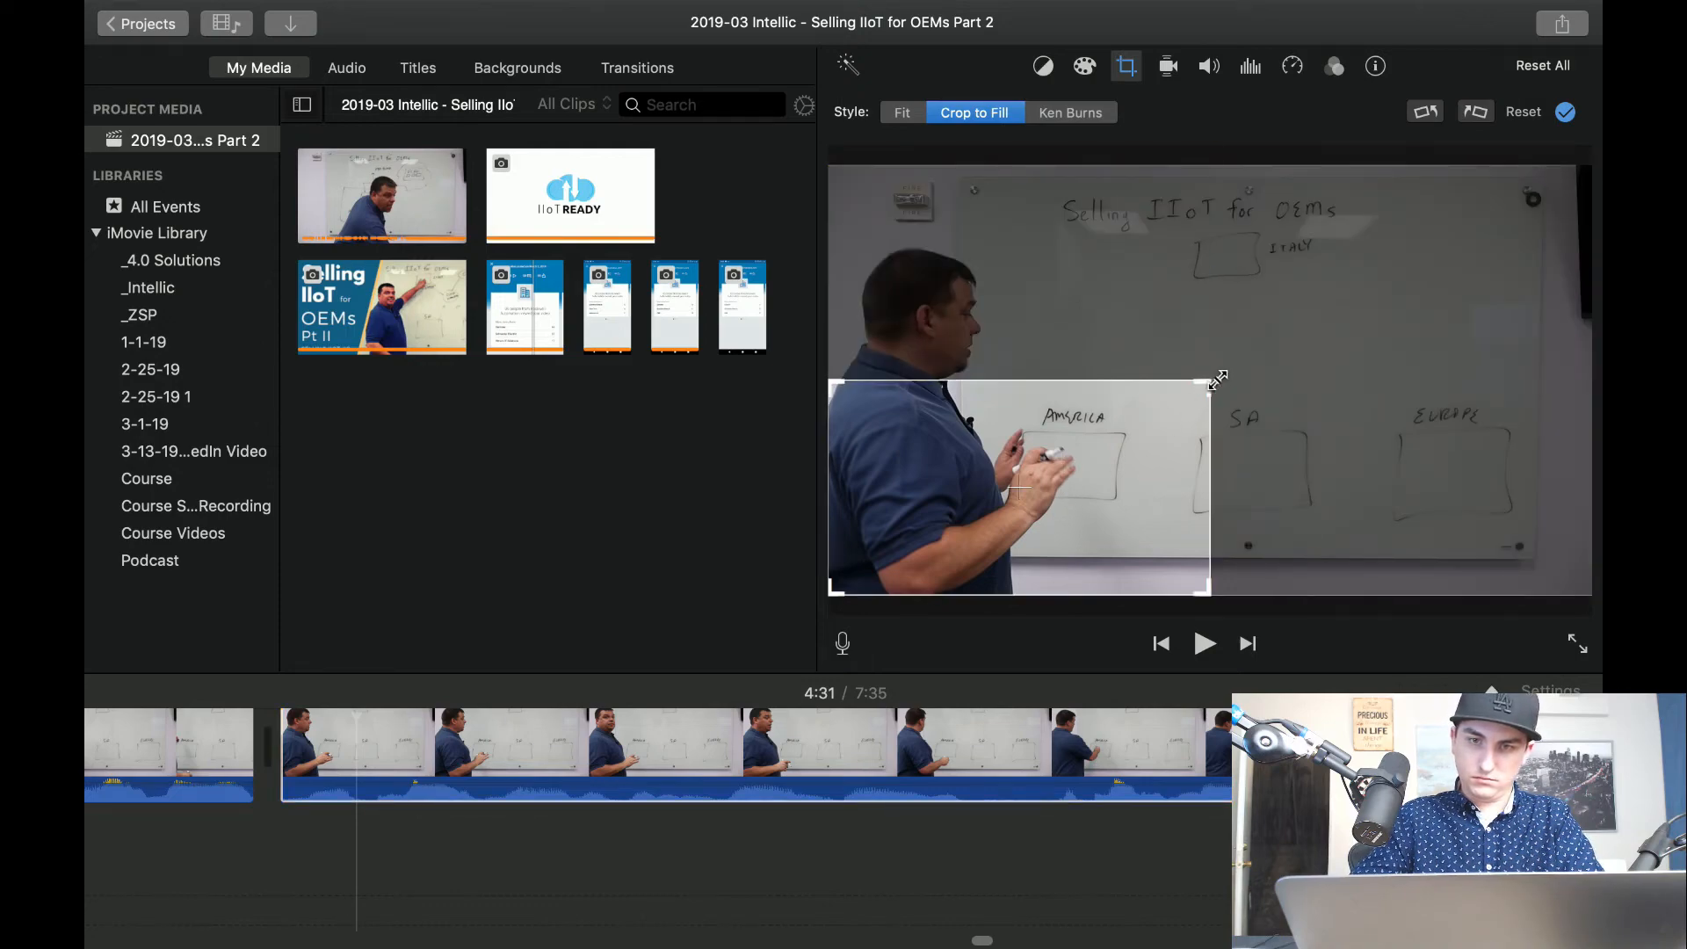
drag(1219, 380, 1323, 321)
drag(1103, 463, 1112, 386)
scroll(482, 861, left, 5)
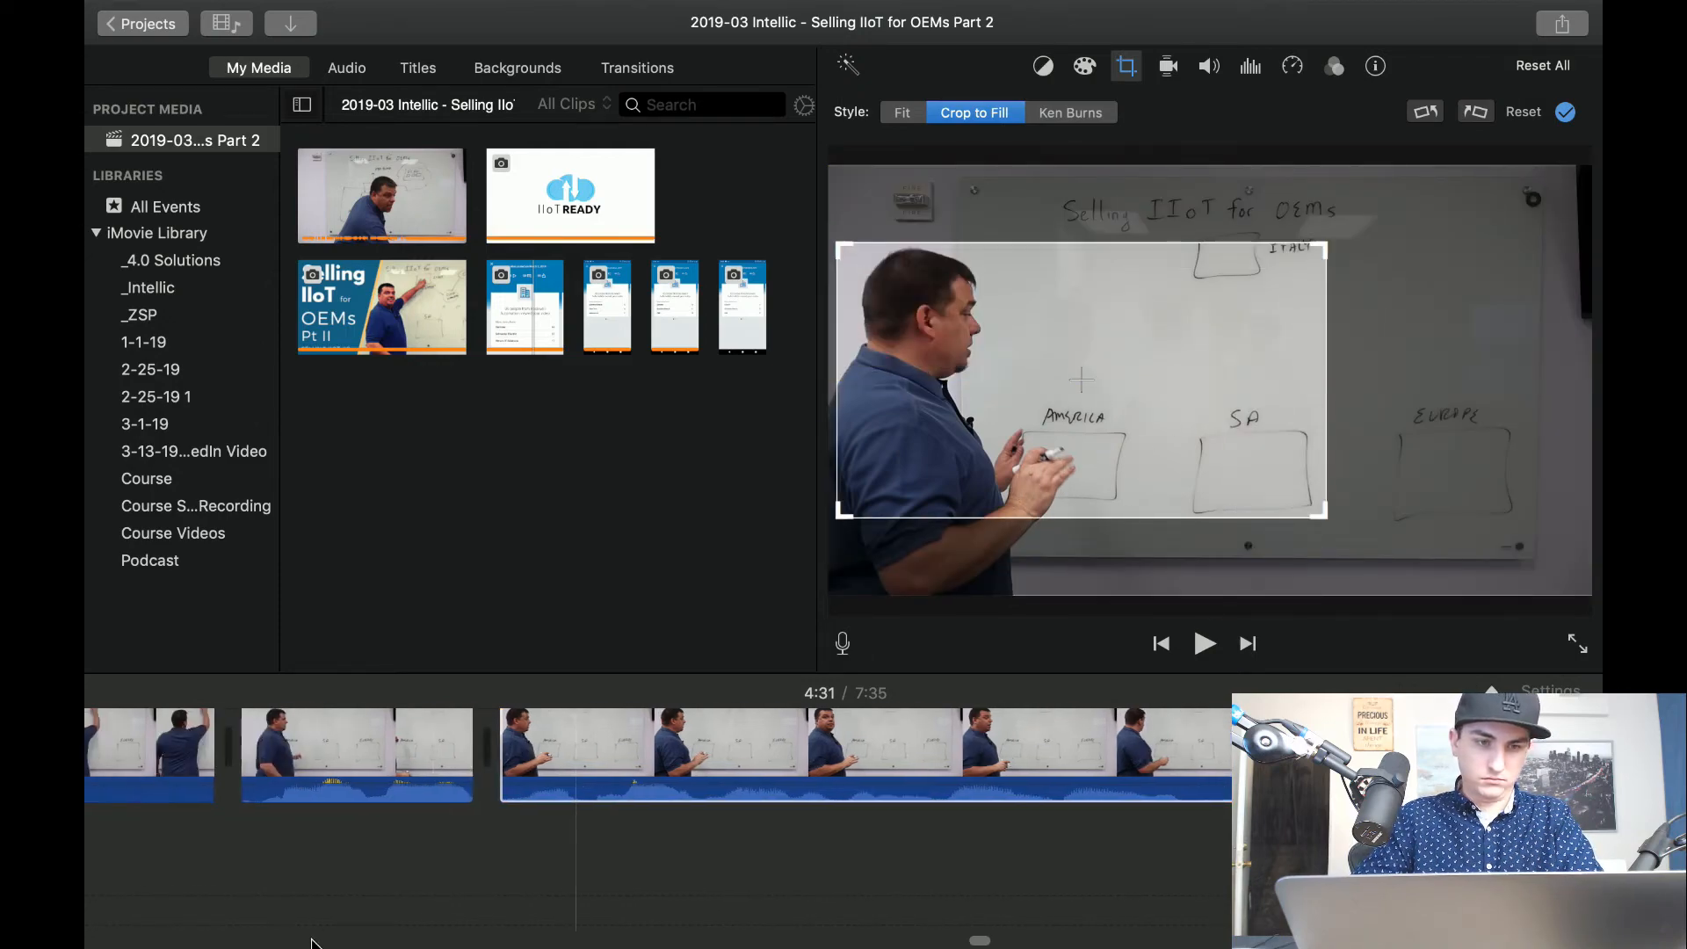
key(space)
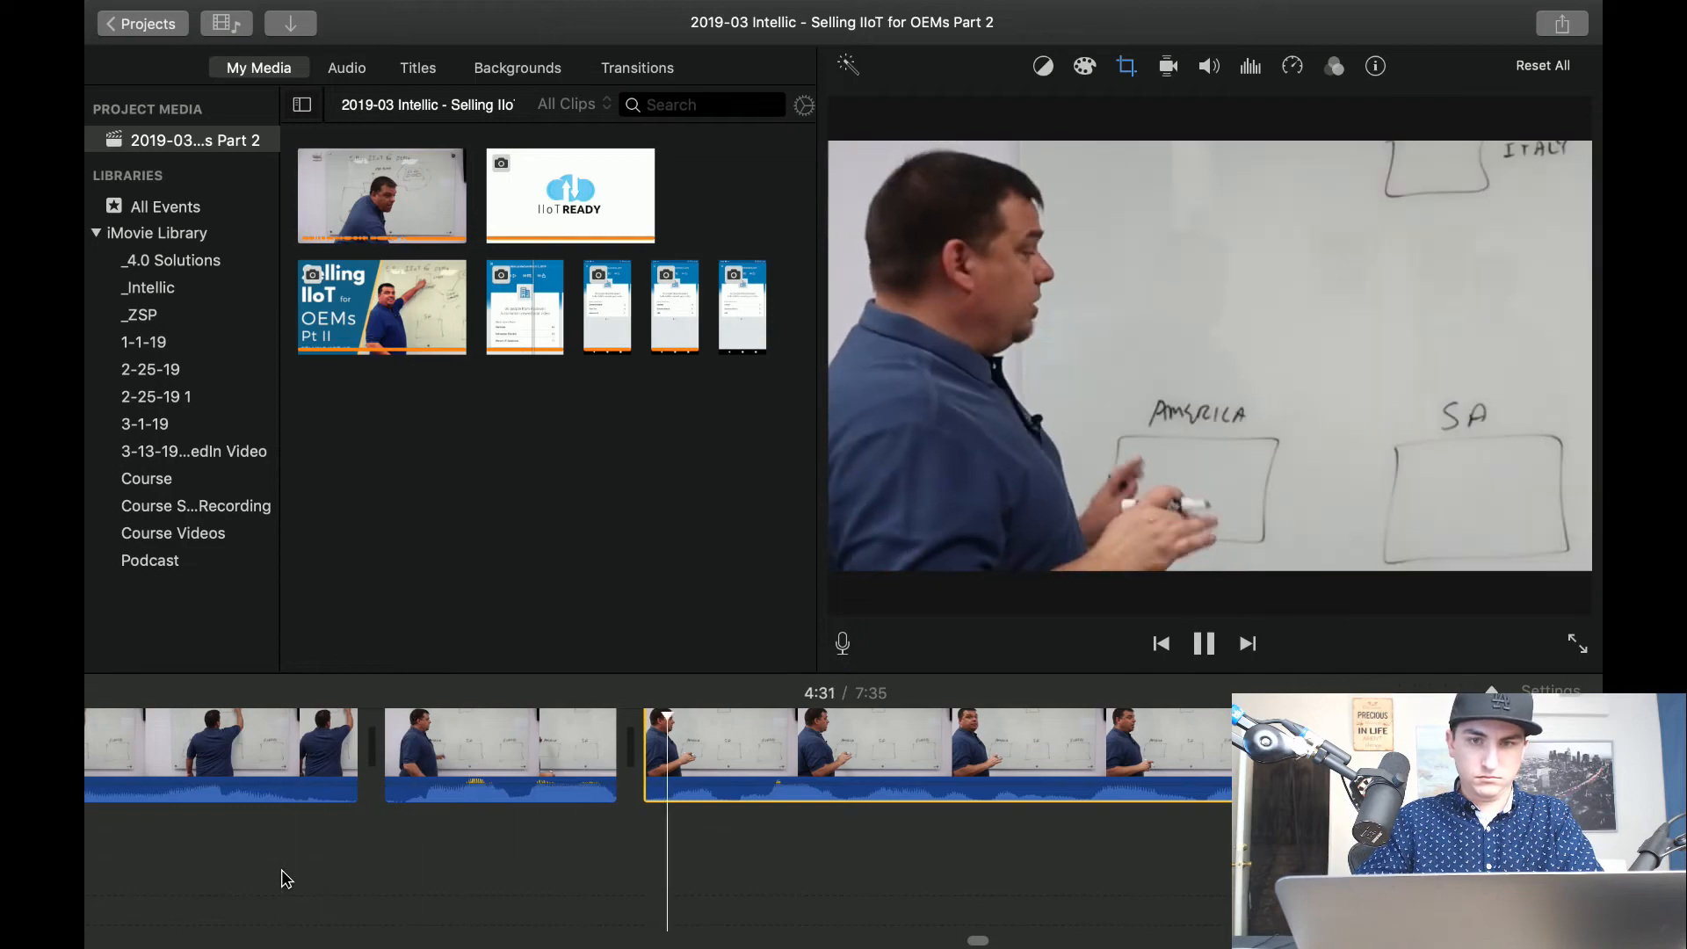
Review the cropped clip from about 4:31 to 4:54 for a point to change the framing.
scroll(508, 841, right, 5)
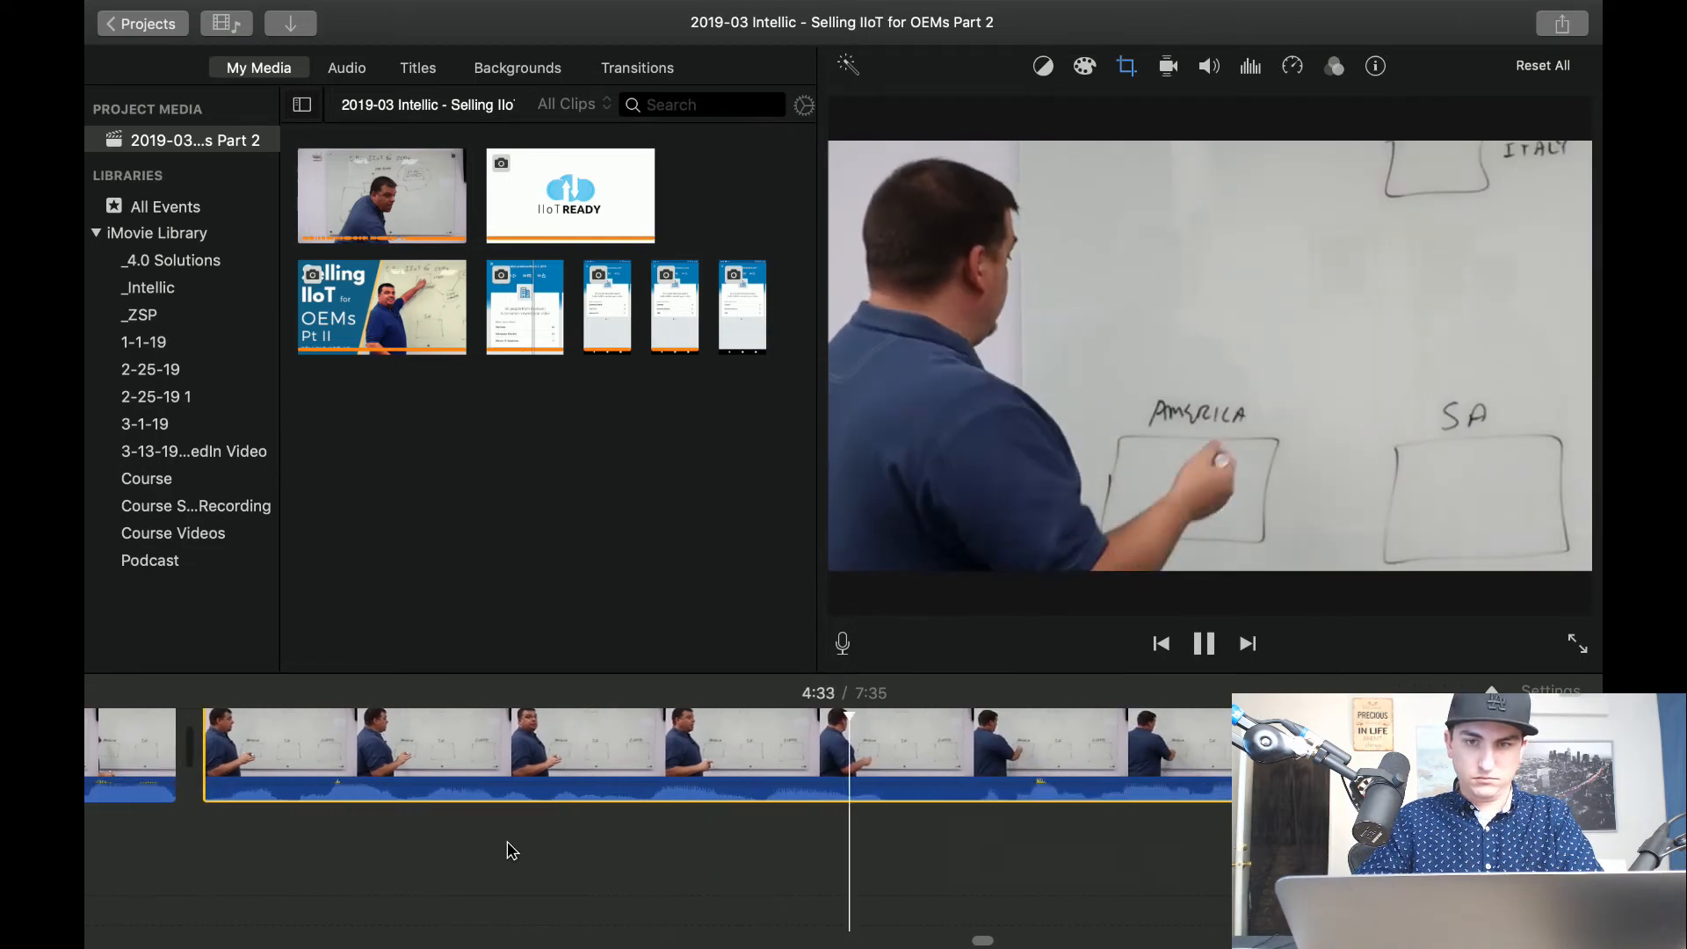
scroll(765, 847, right, 5)
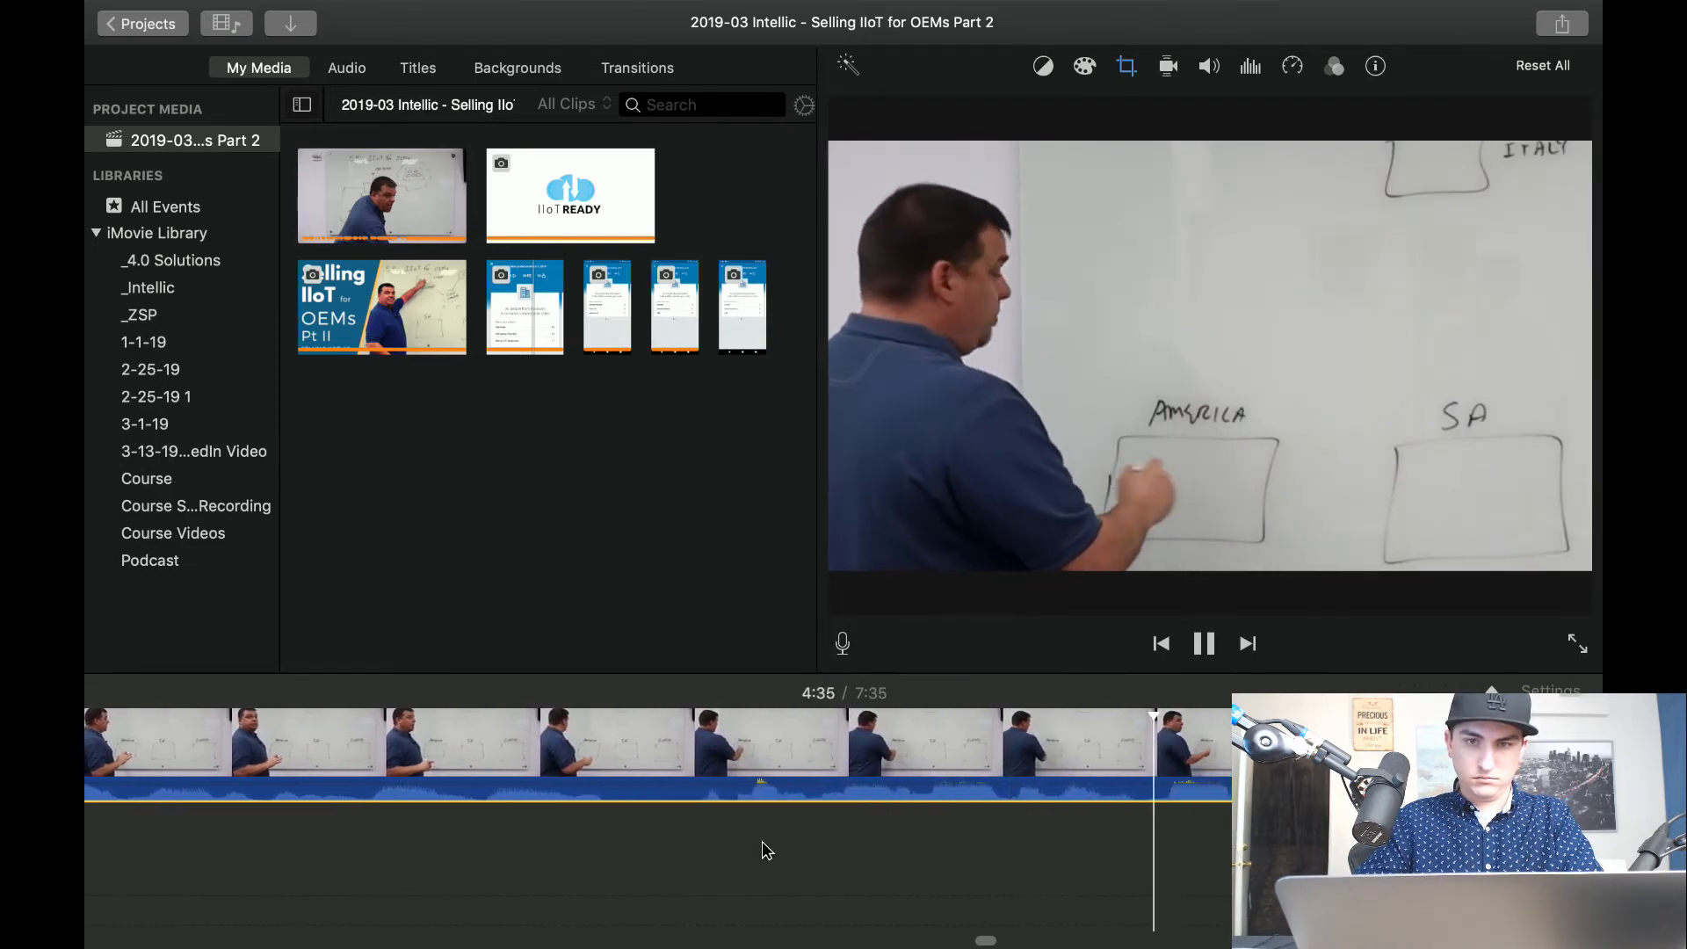
scroll(762, 841, right, 5)
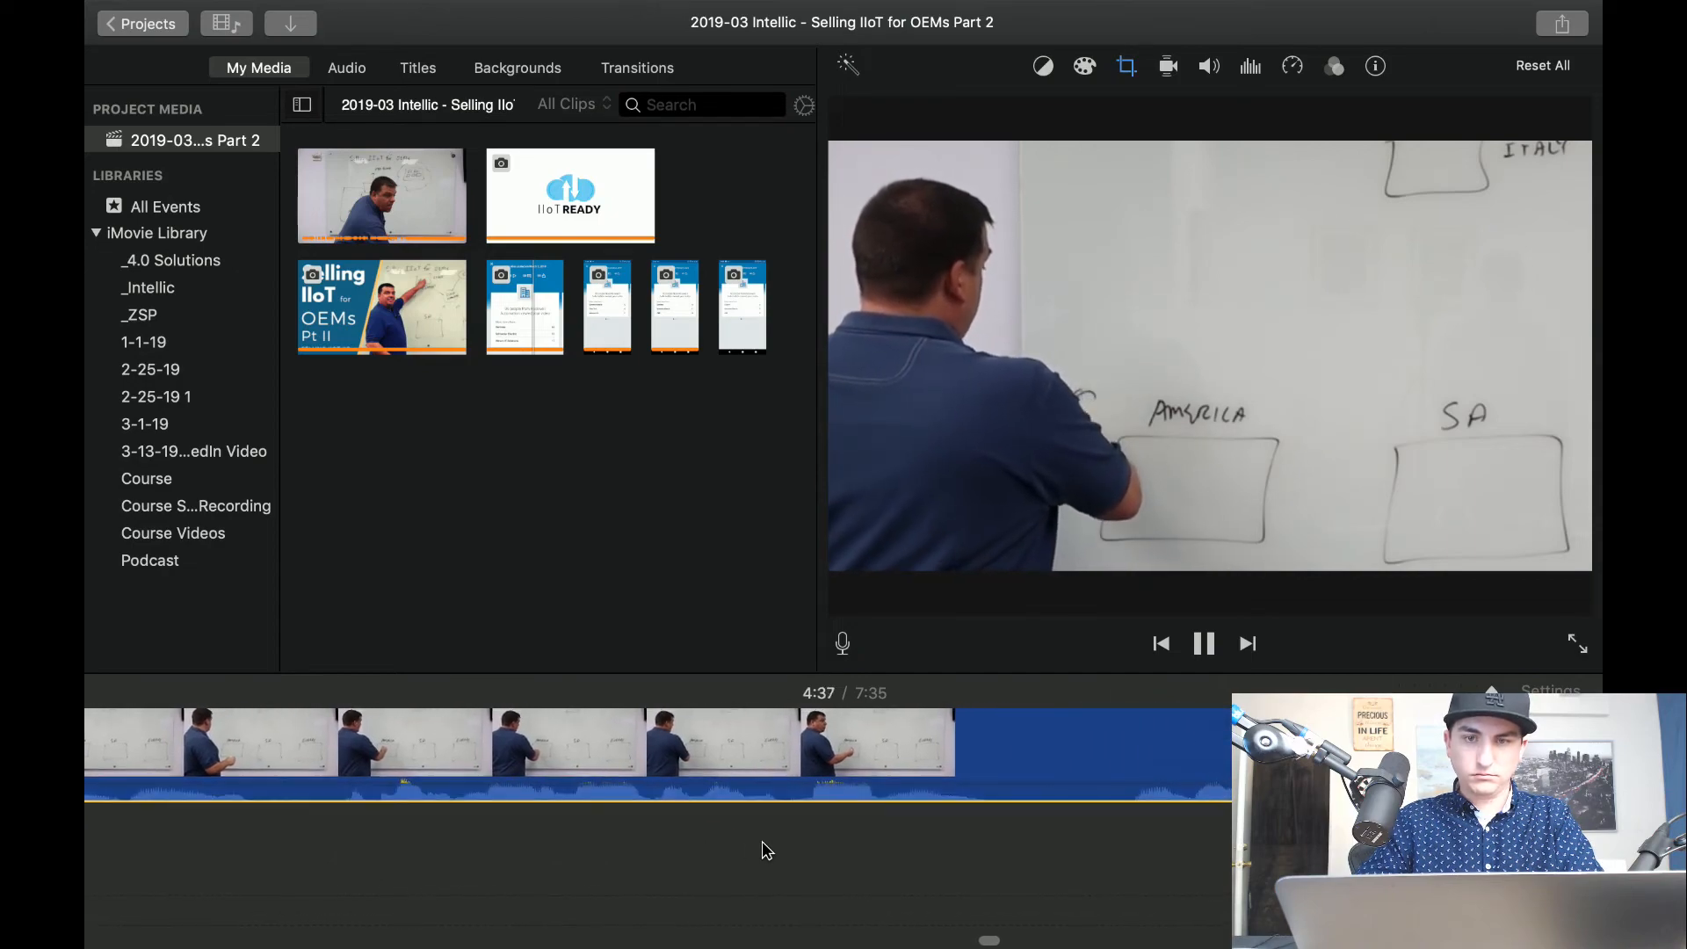
scroll(762, 841, right, 5)
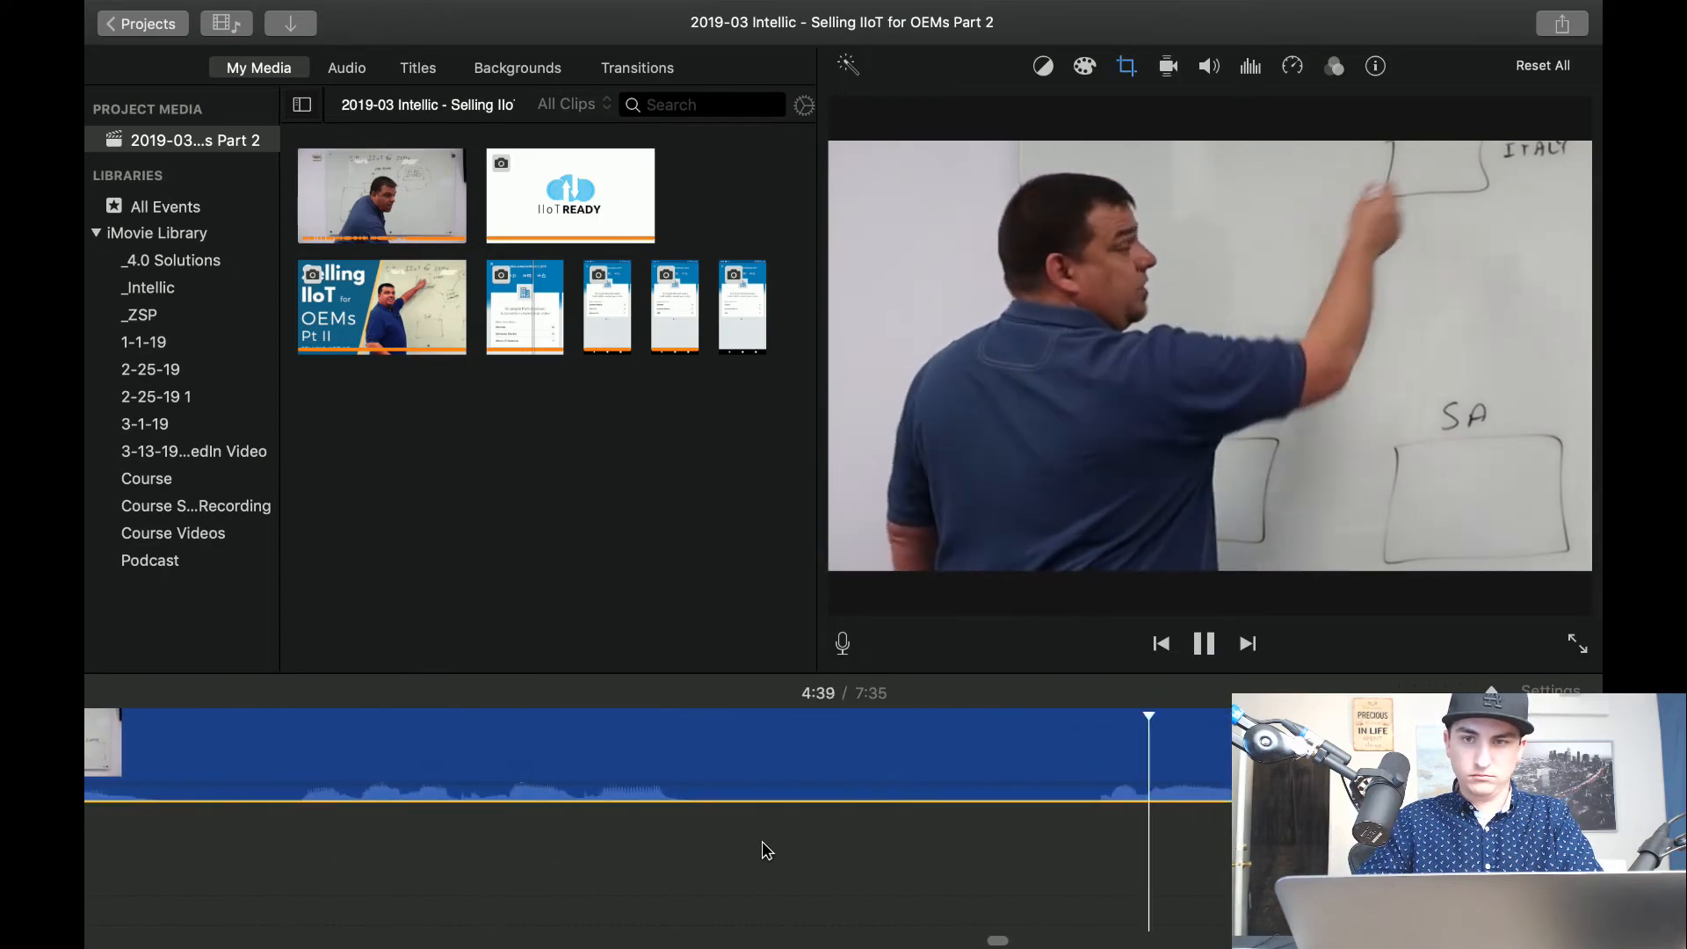
scroll(762, 841, right, 5)
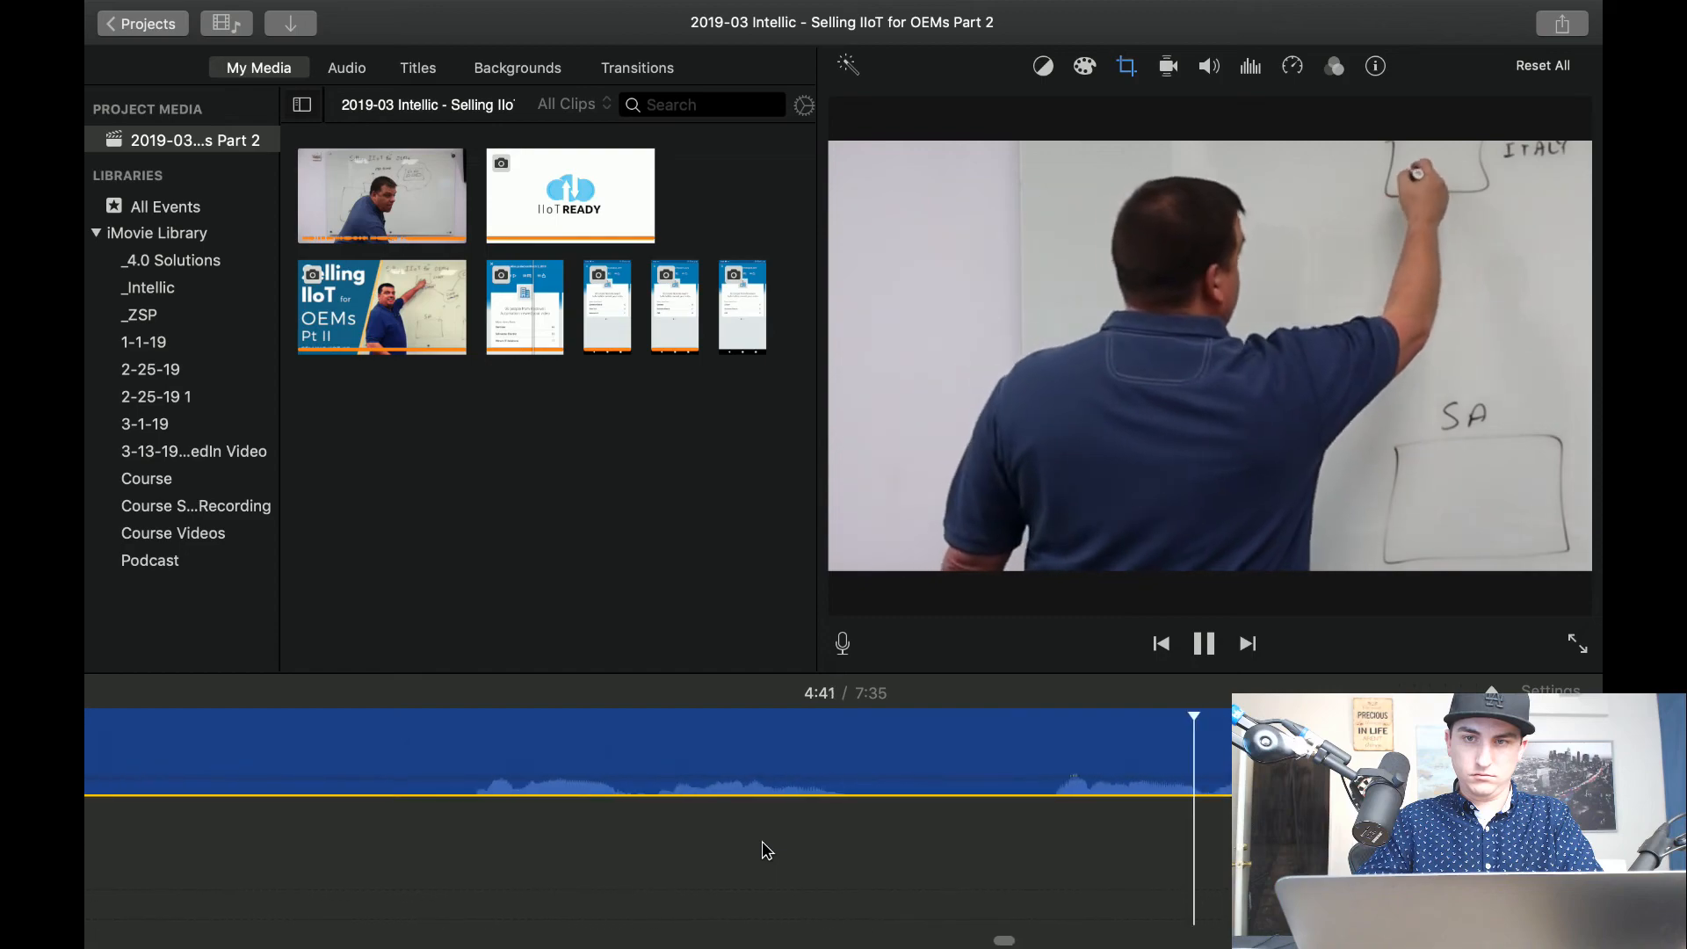
scroll(762, 841, right, 5)
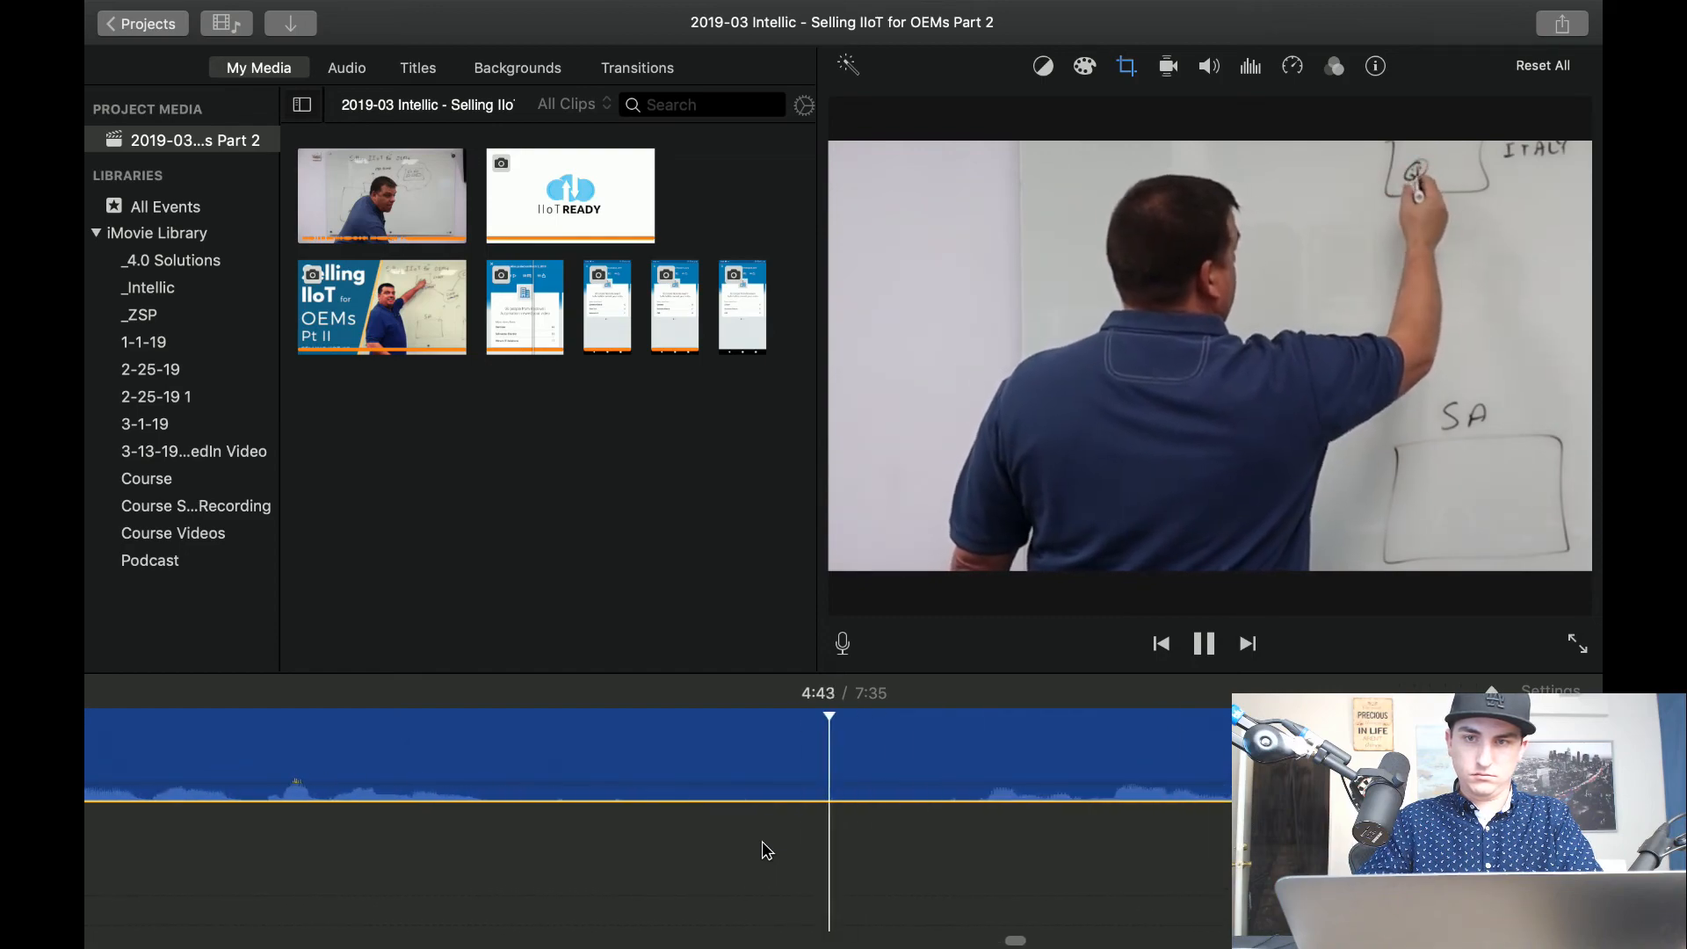
scroll(762, 841, right, 5)
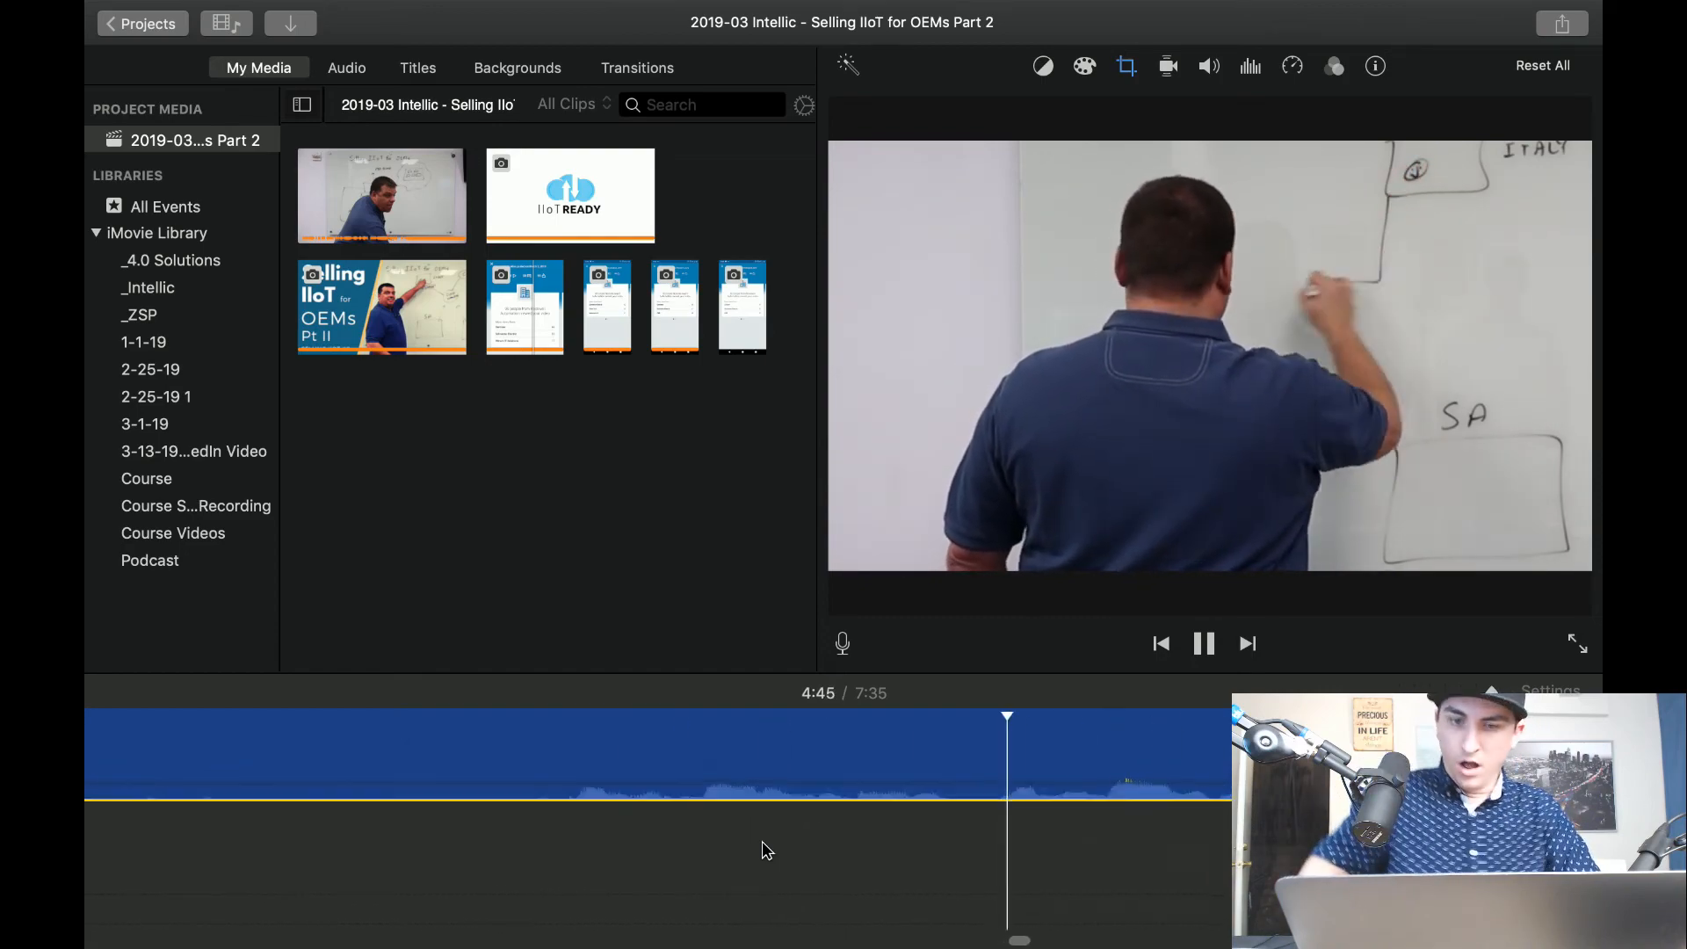
scroll(762, 841, right, 5)
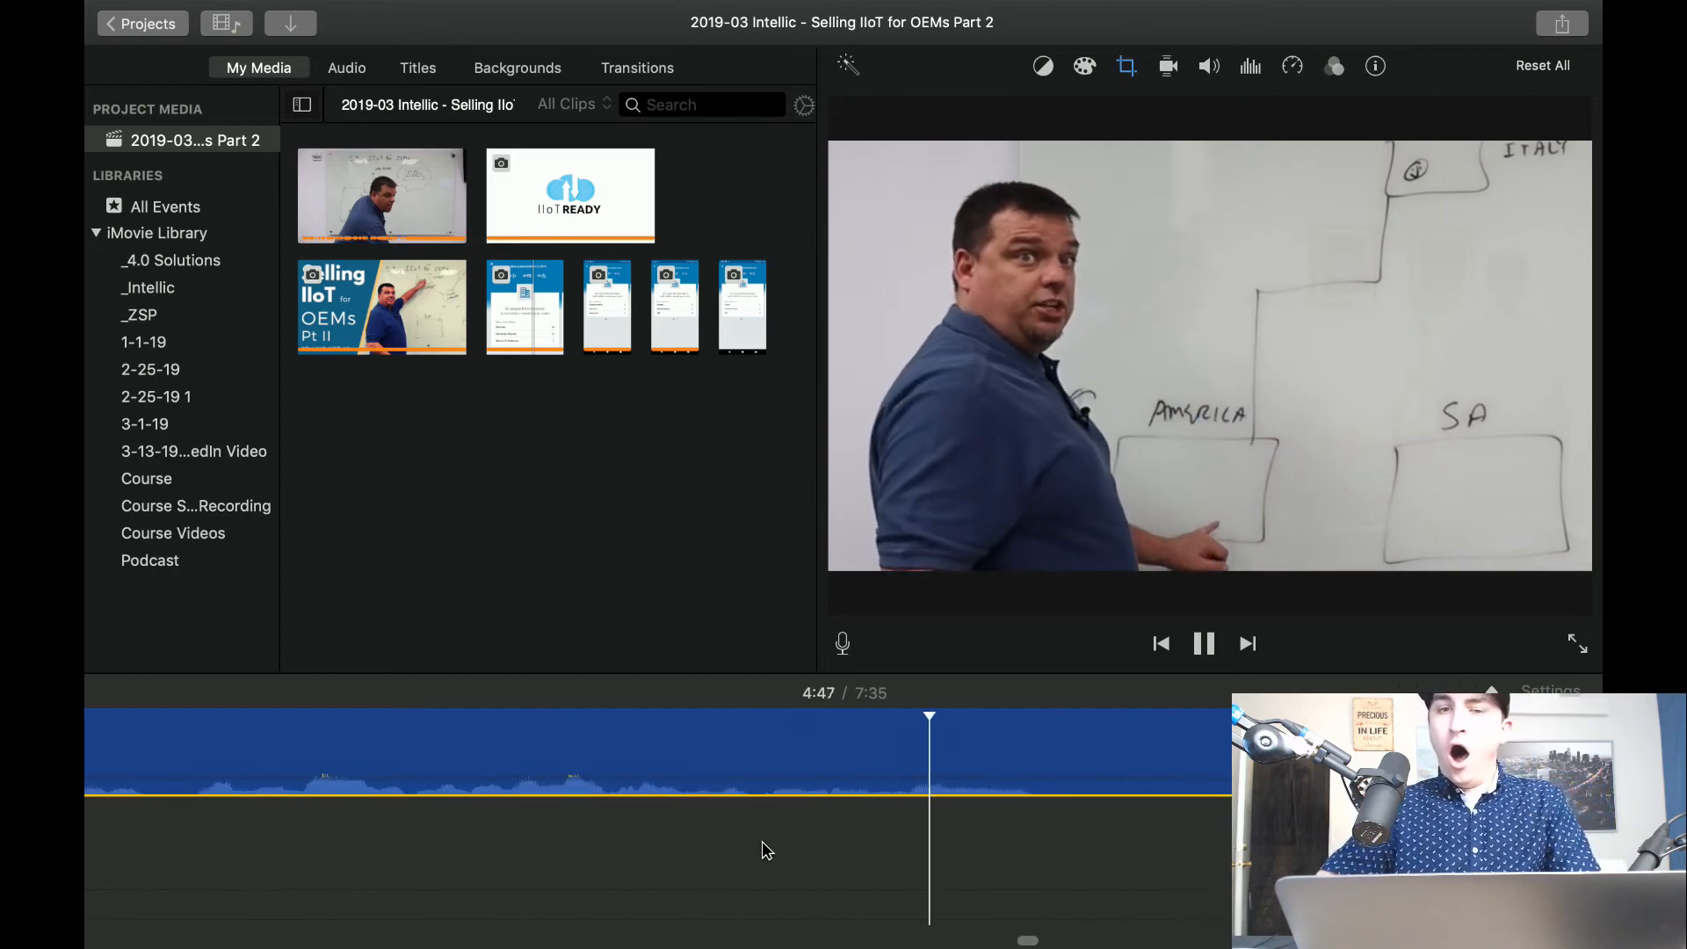
scroll(762, 841, right, 5)
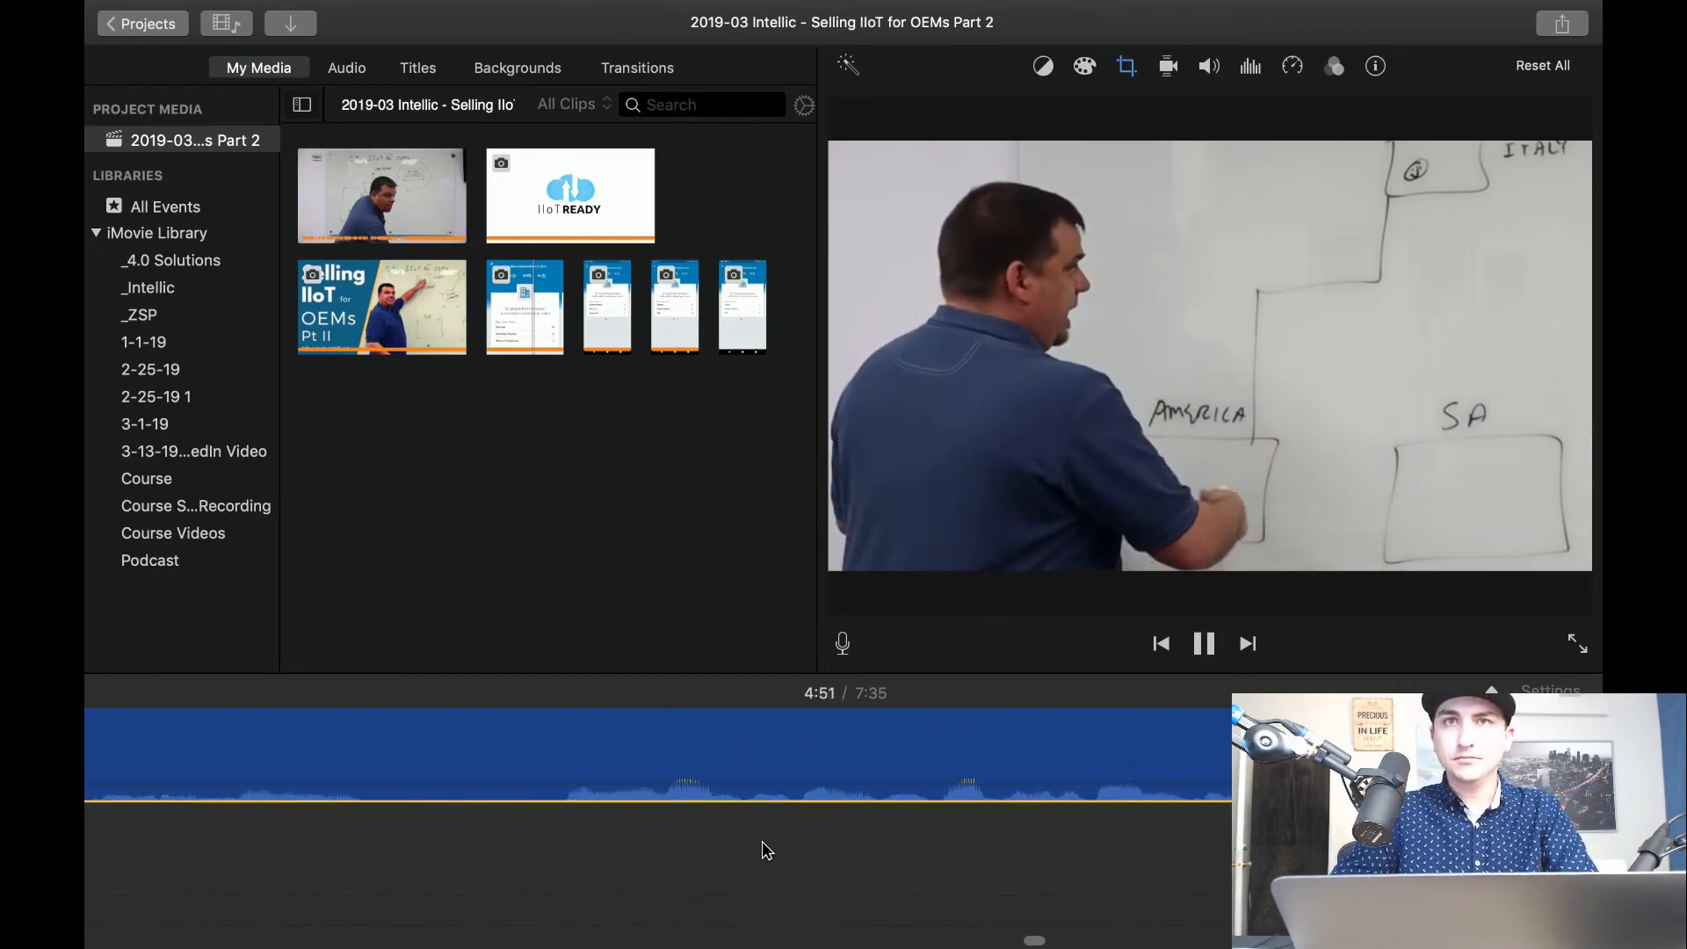
scroll(762, 841, right, 7)
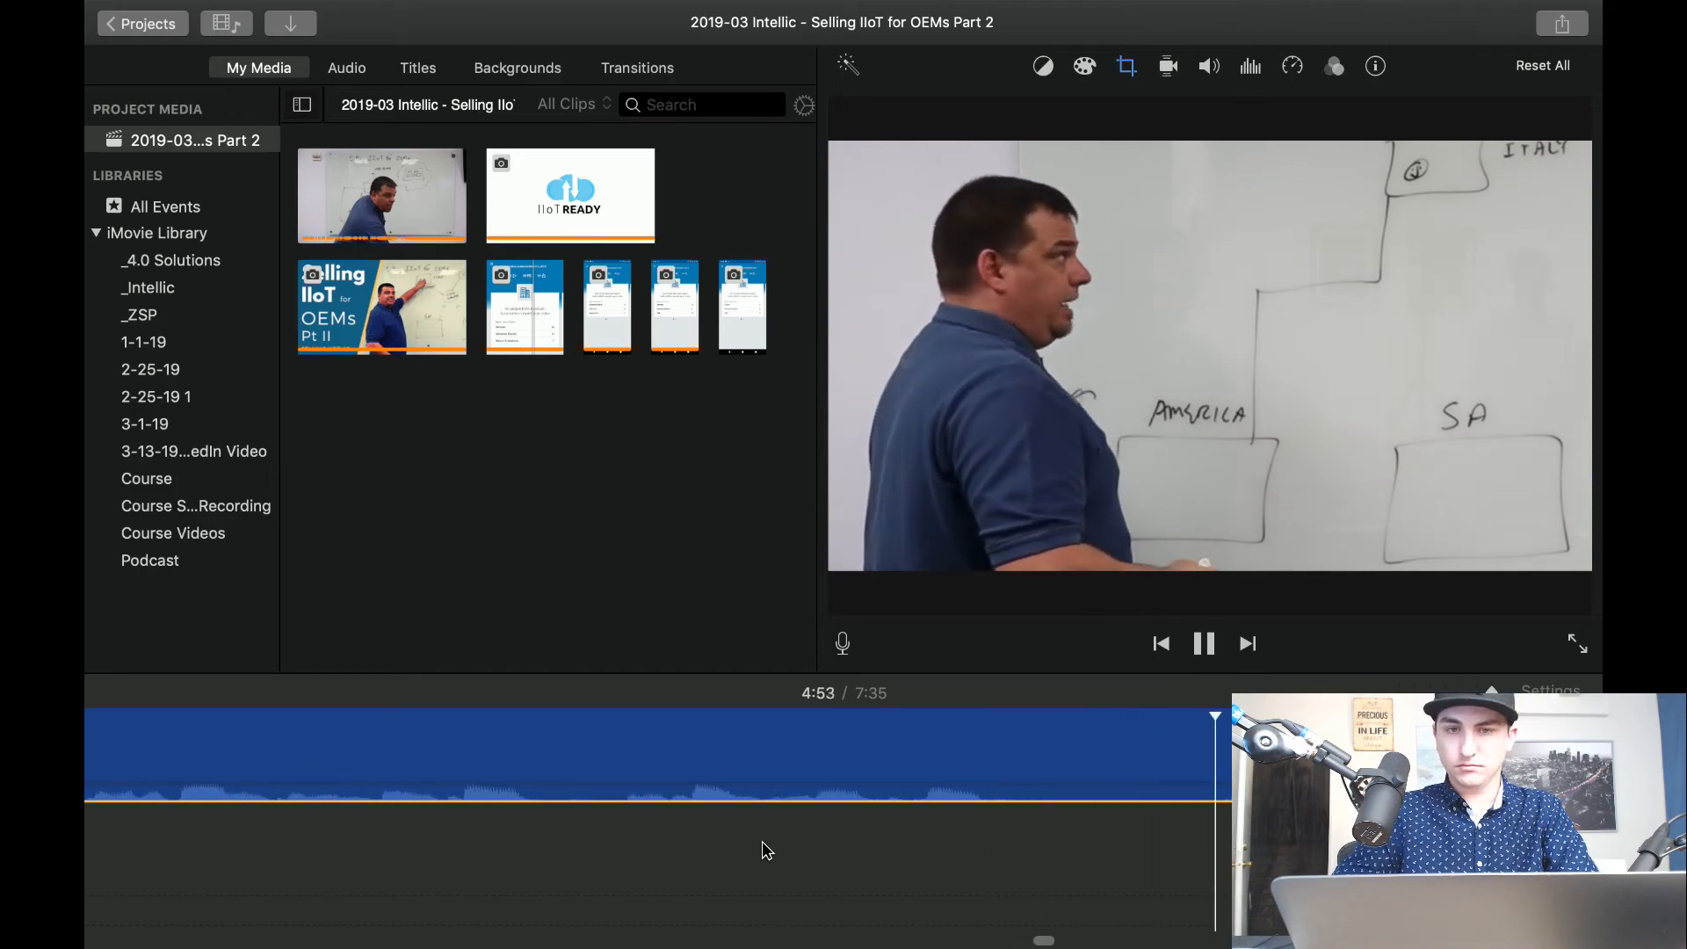
key(space)
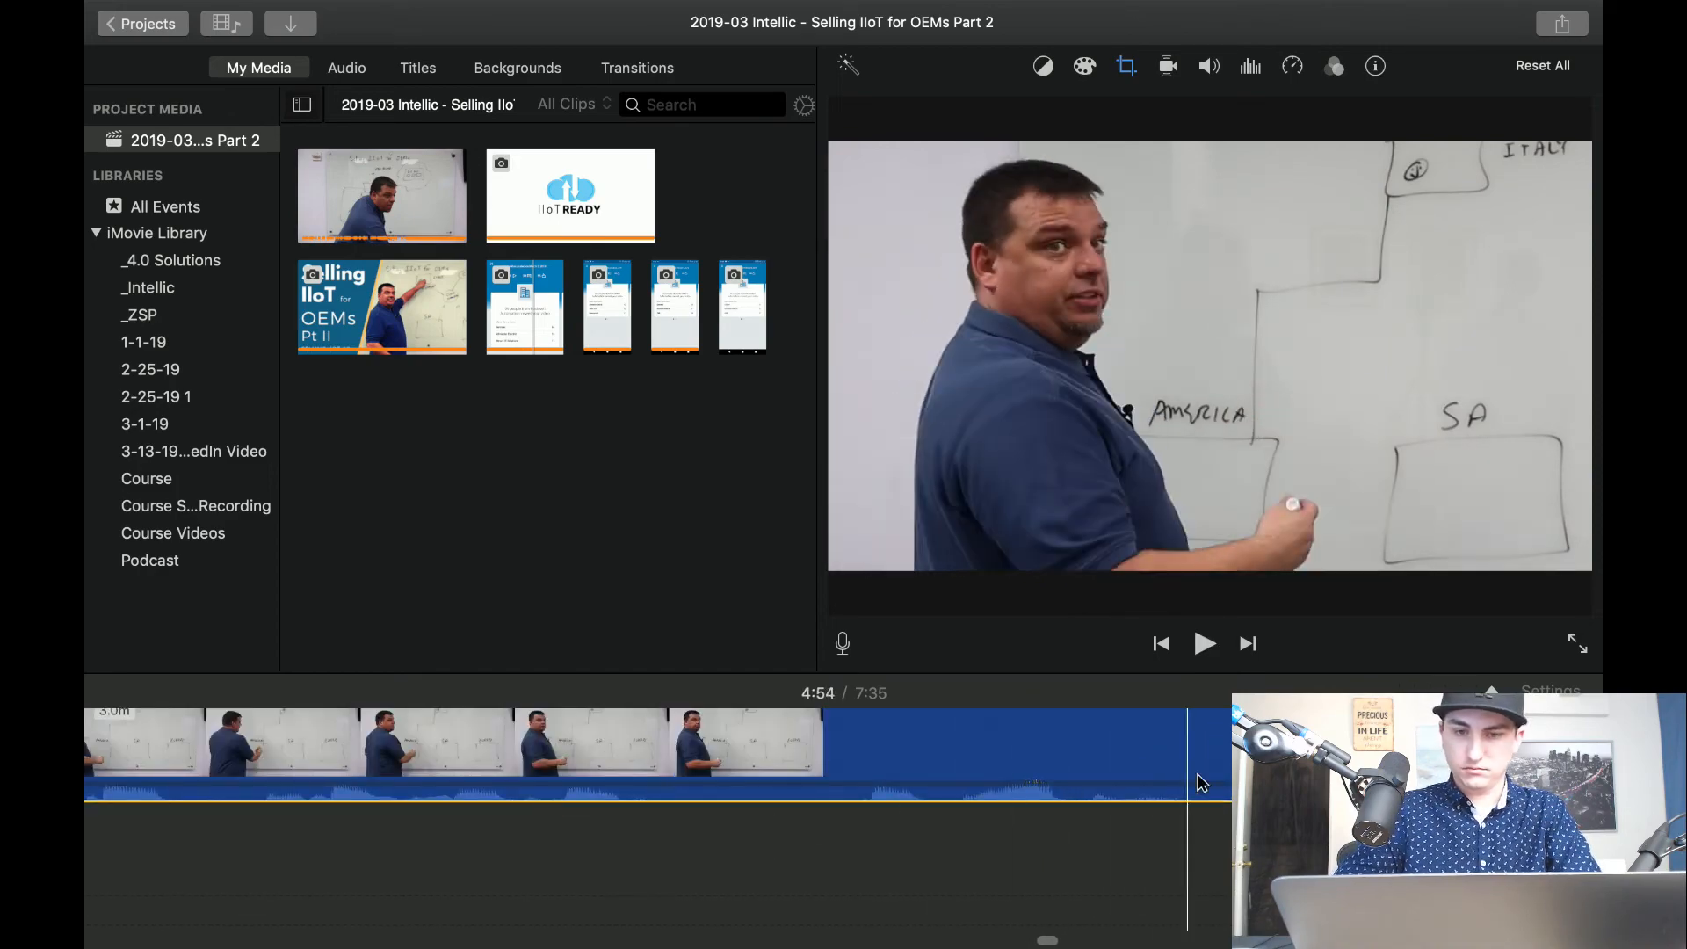
Split the cropped clip at about 4:54 and set the clip after the cut to the Fit style.
scroll(1202, 783, left, 2)
key(super+b)
key(super+b)
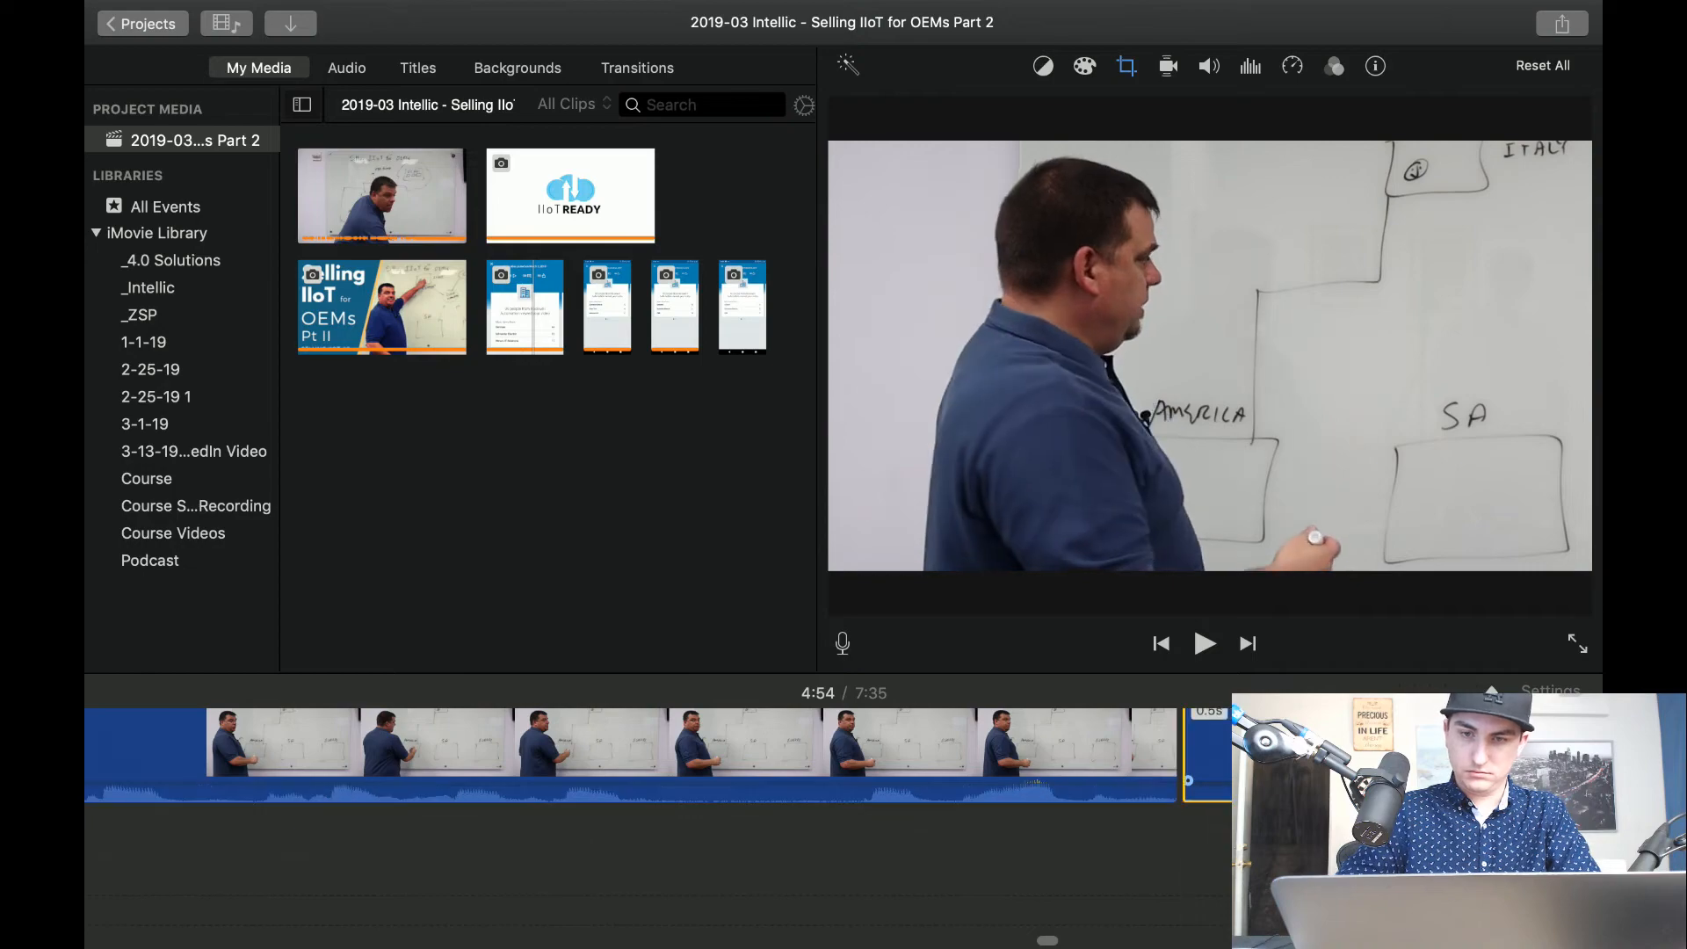
click(1116, 69)
click(907, 117)
click(1024, 911)
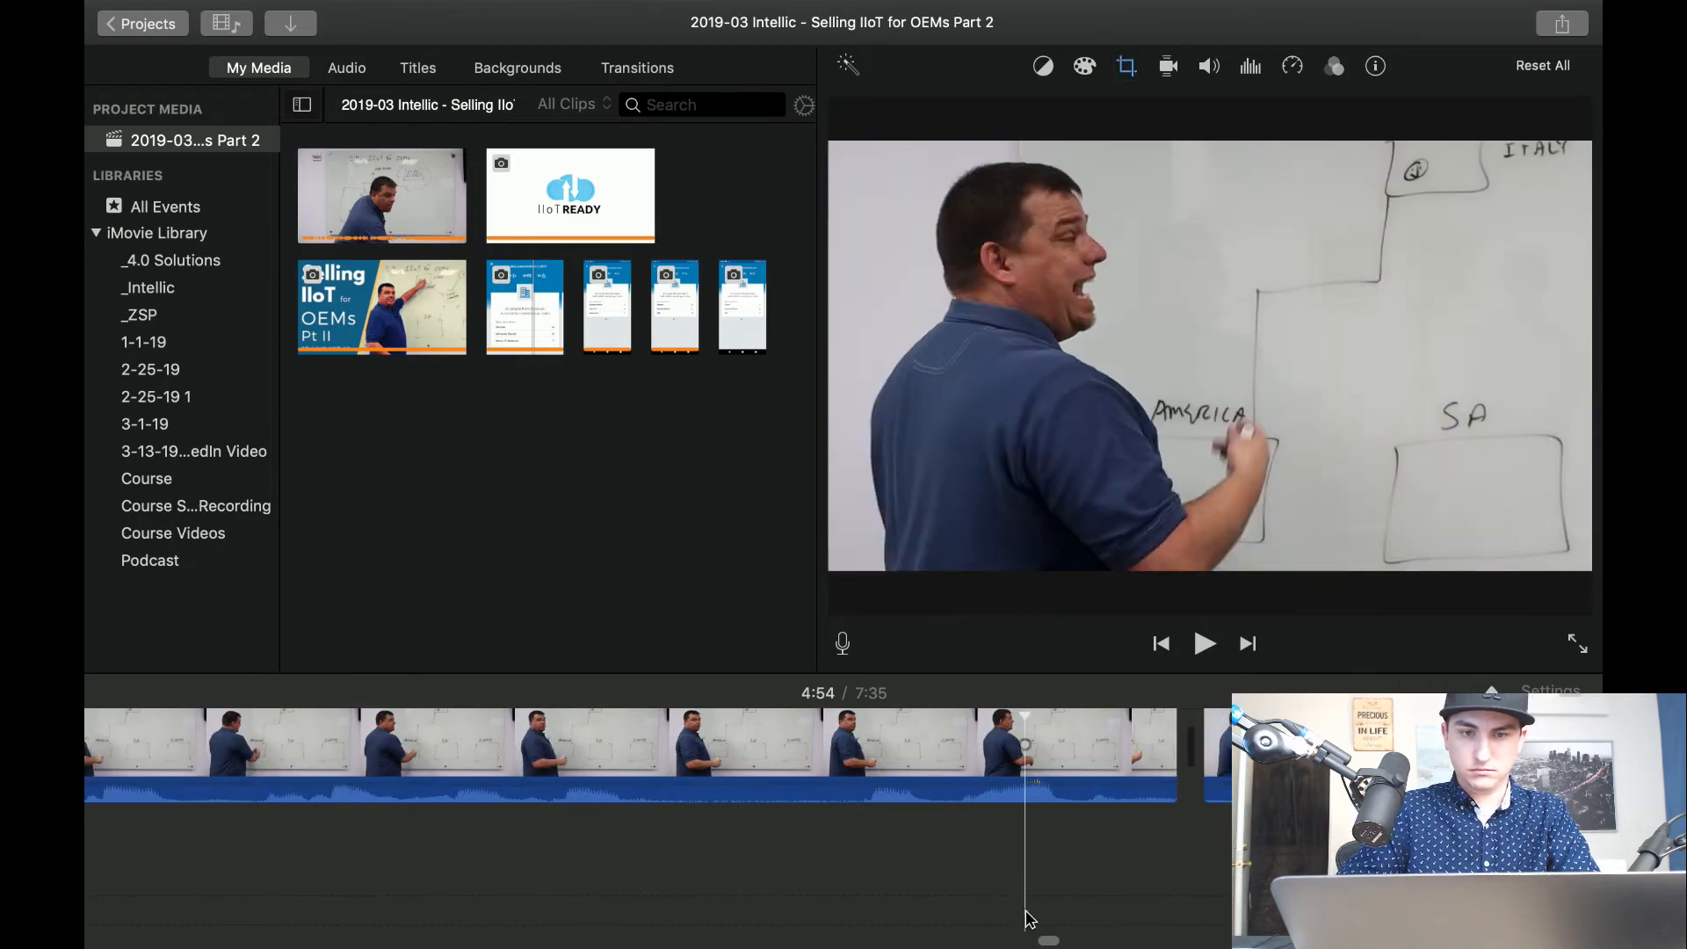
Play across the 4:54 framing change to about 5:01 and replay the passage around 5:00.
key(space)
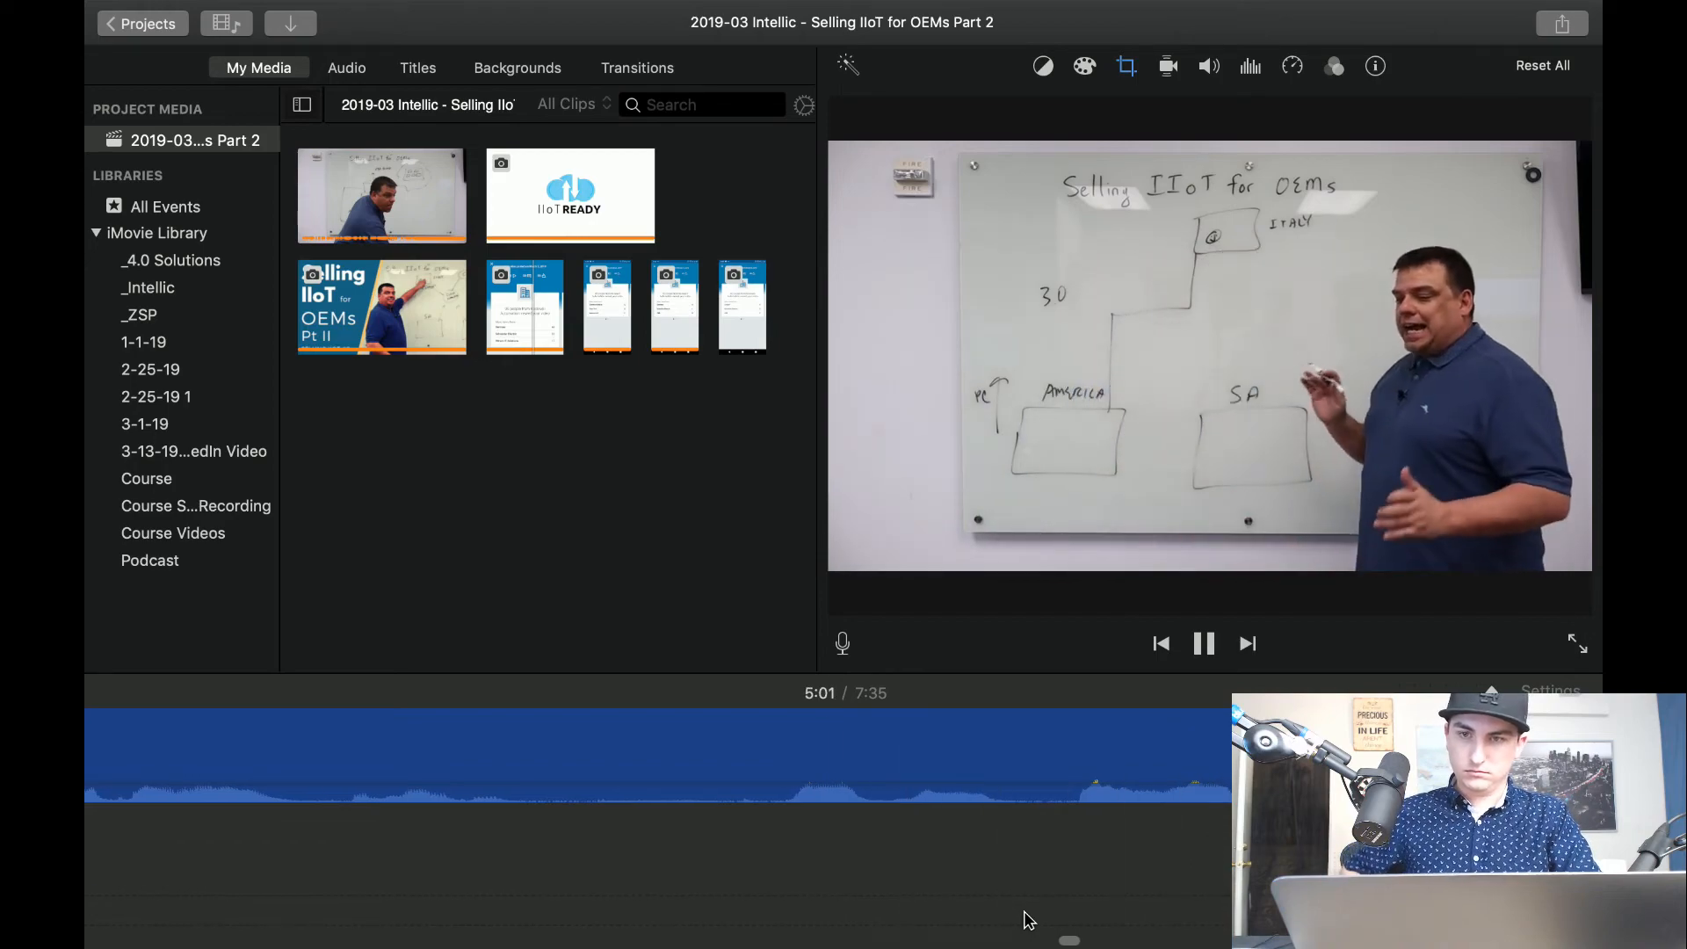
key(space)
click(791, 879)
key(space)
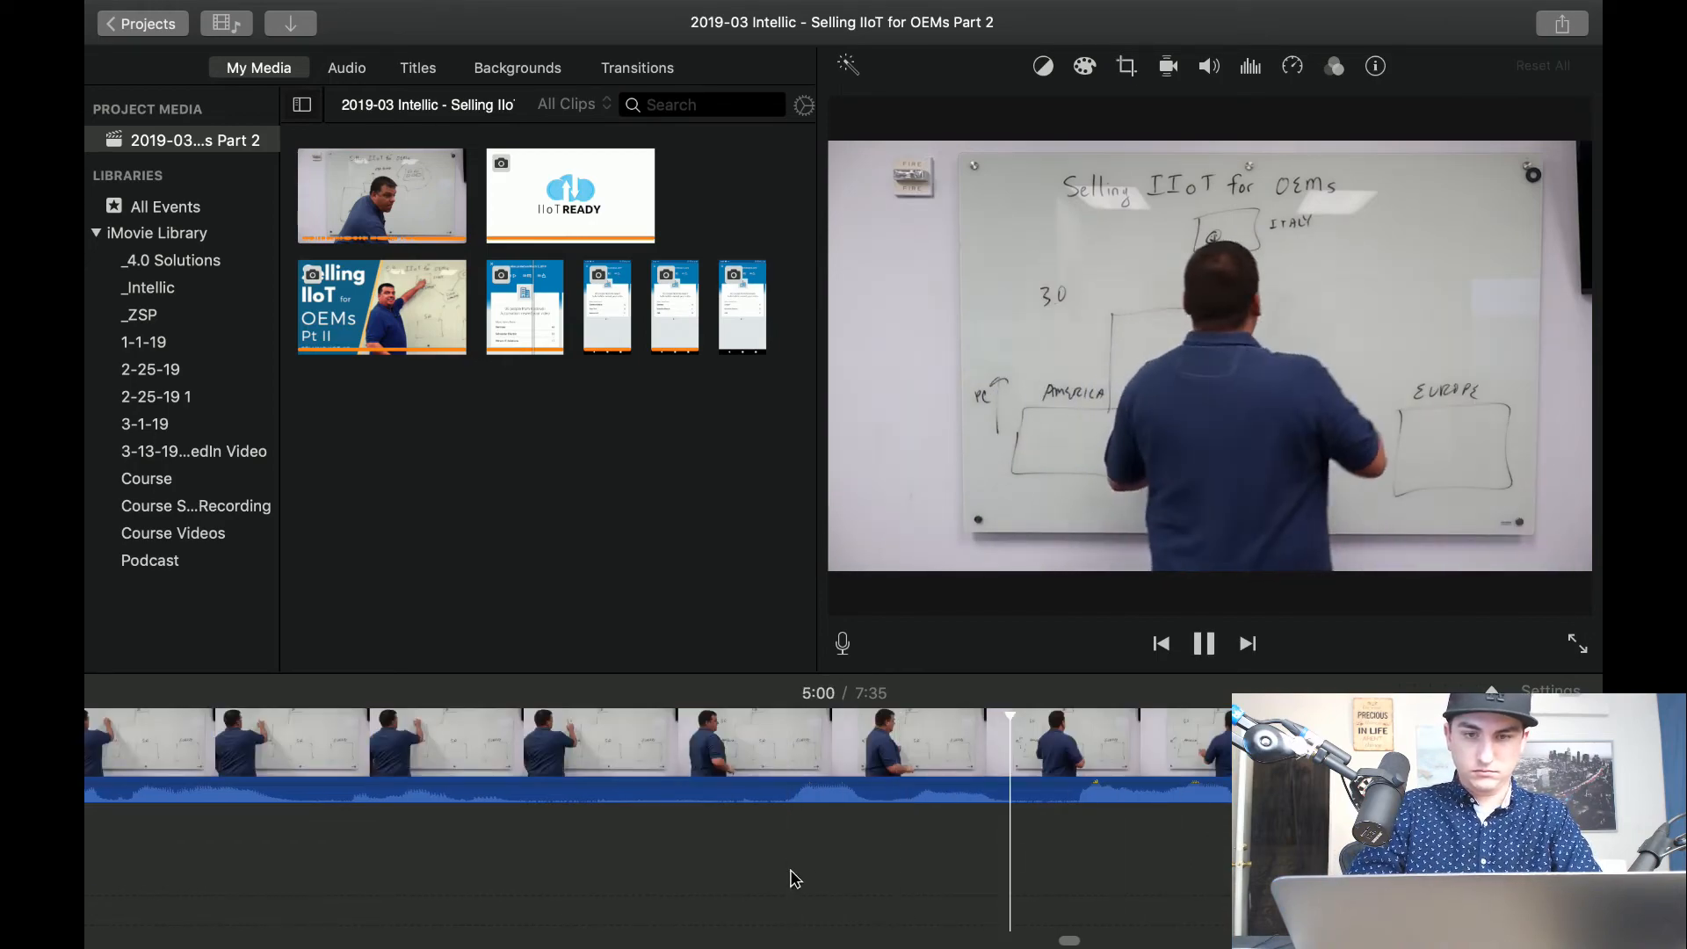
Replay the passage between about 5:00 and 5:02 and split the clip at about 5:01.
key(space)
key(space)
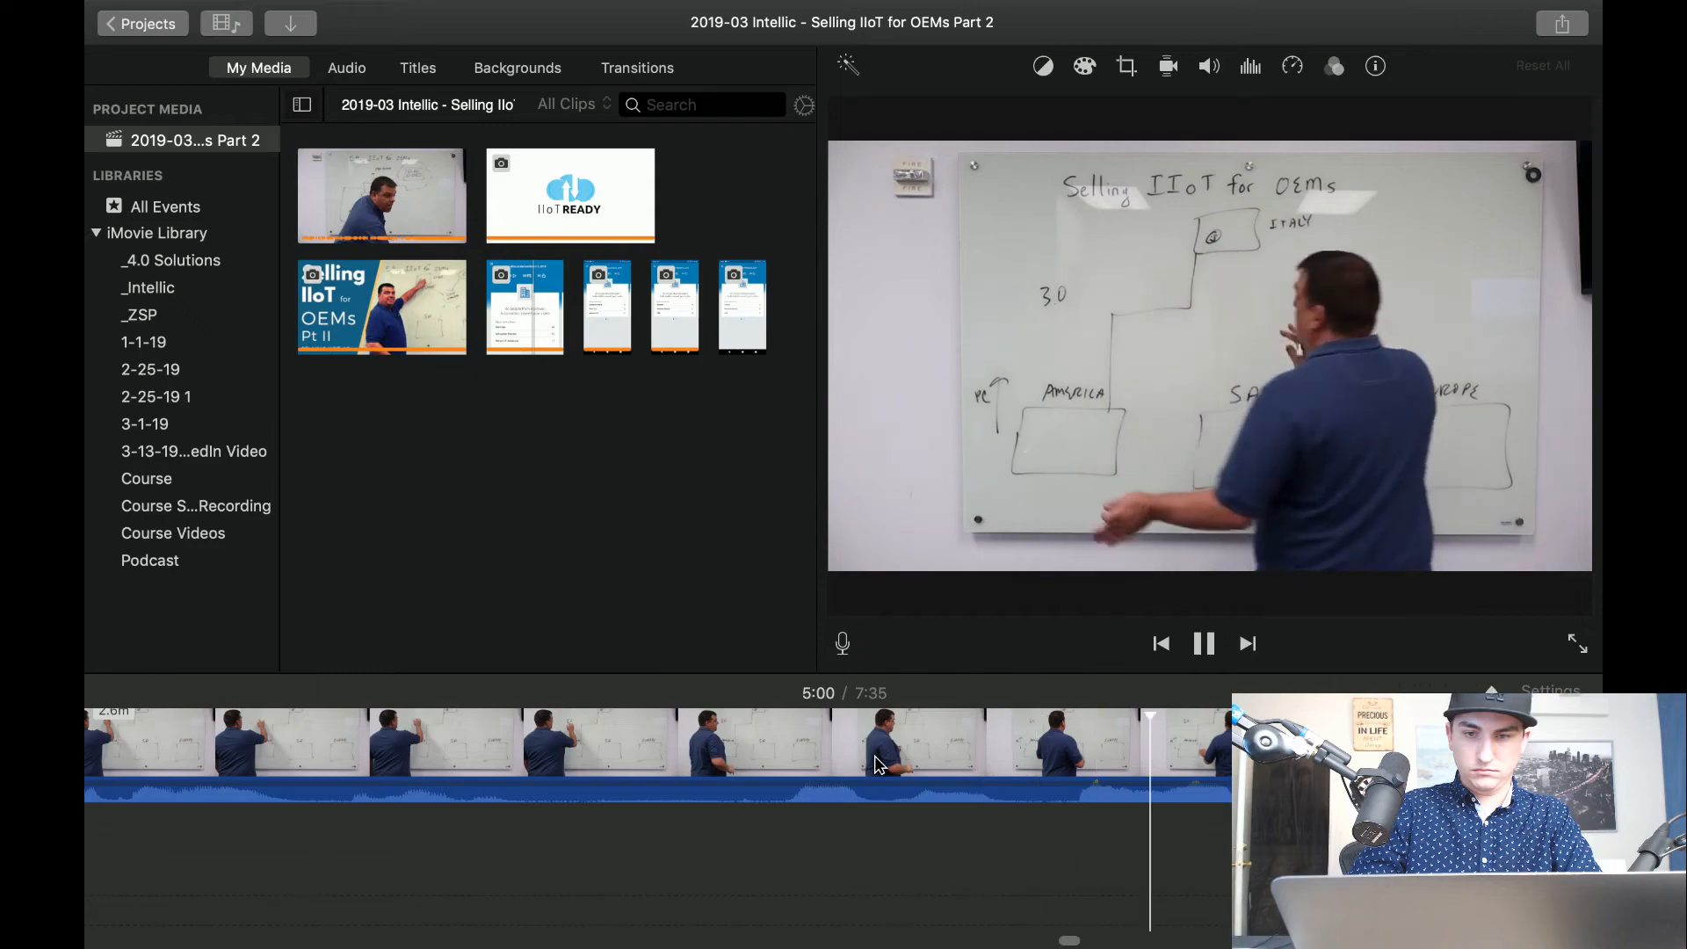
key(space)
key(space)
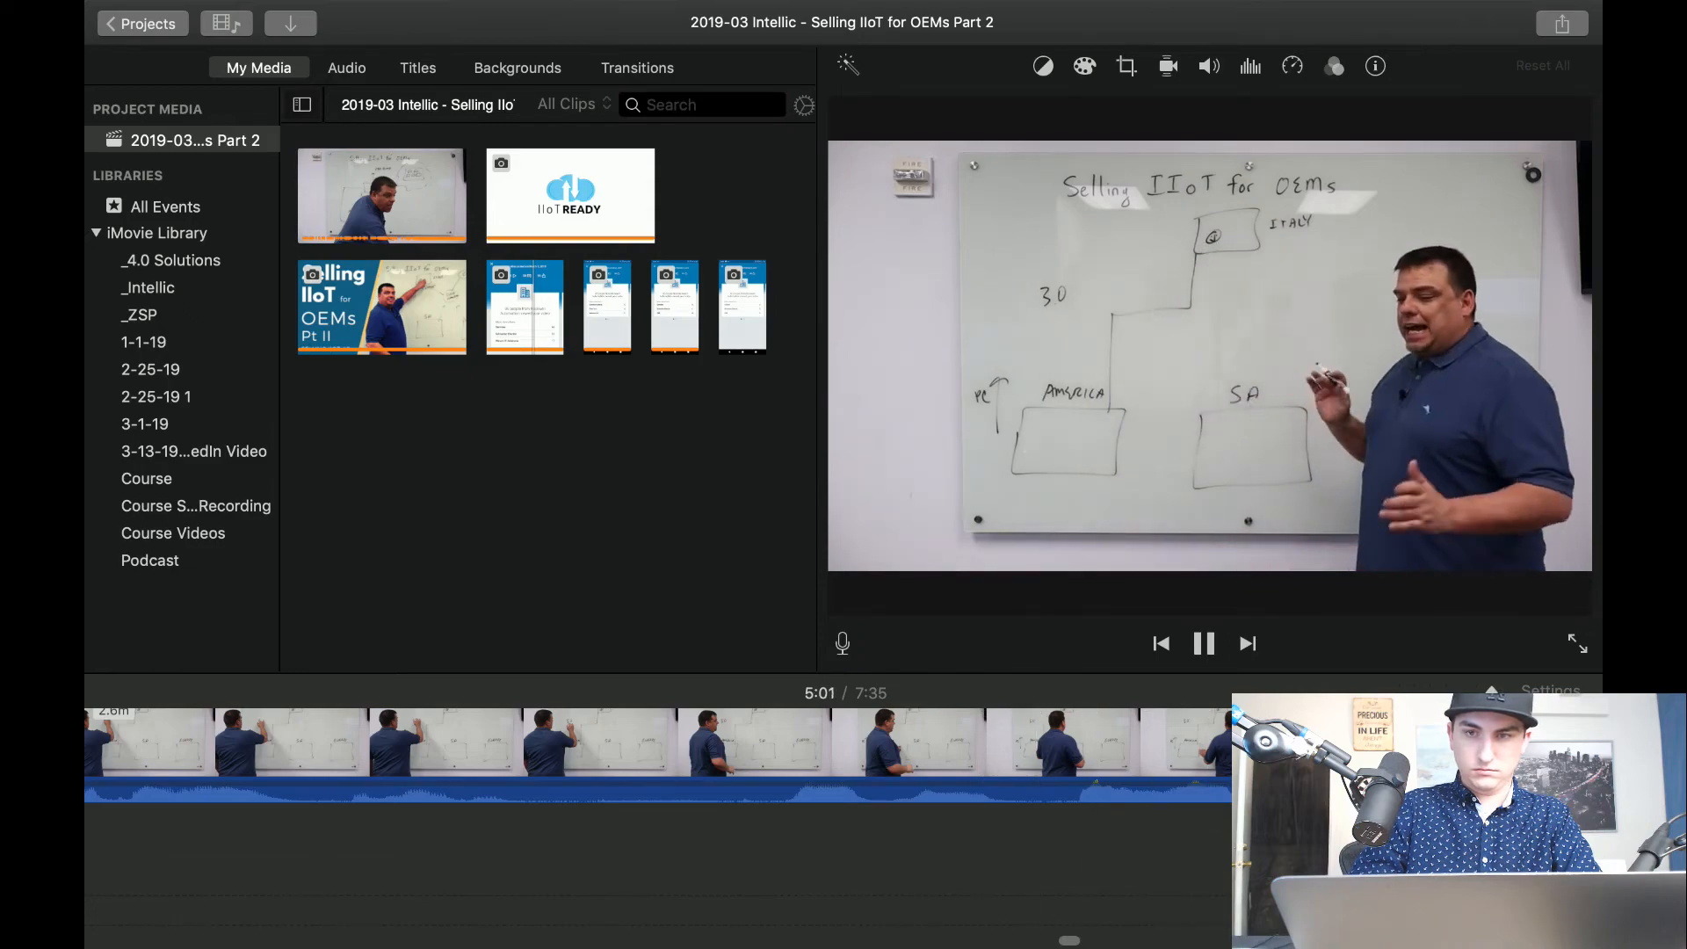
key(space)
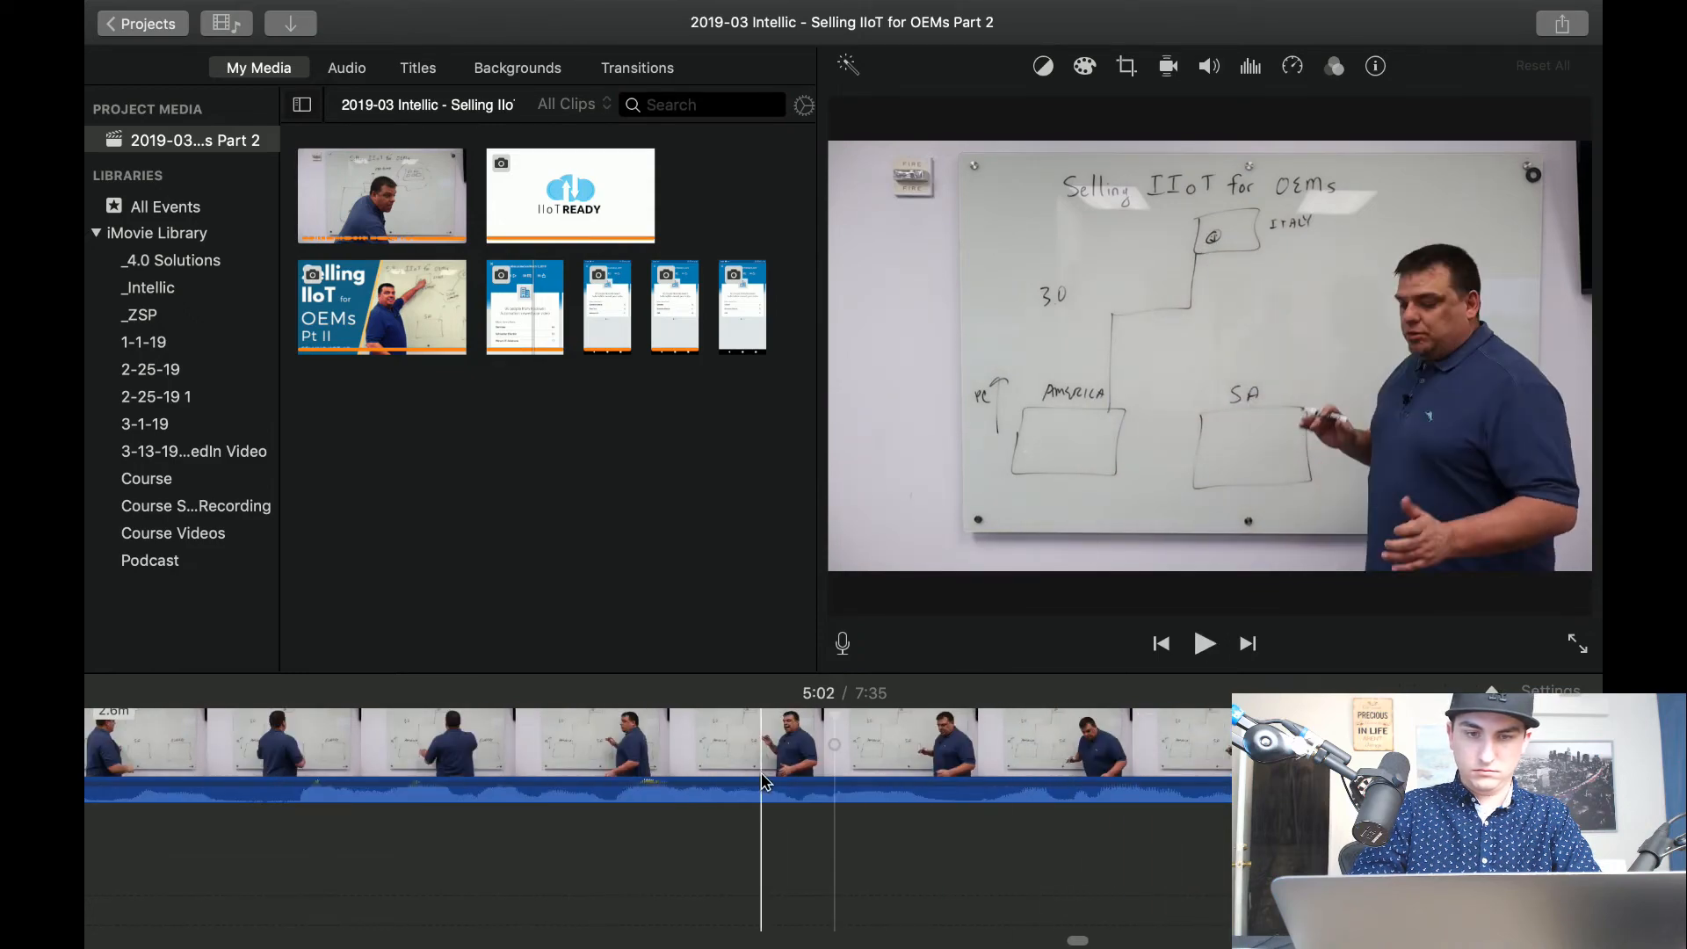
key(space)
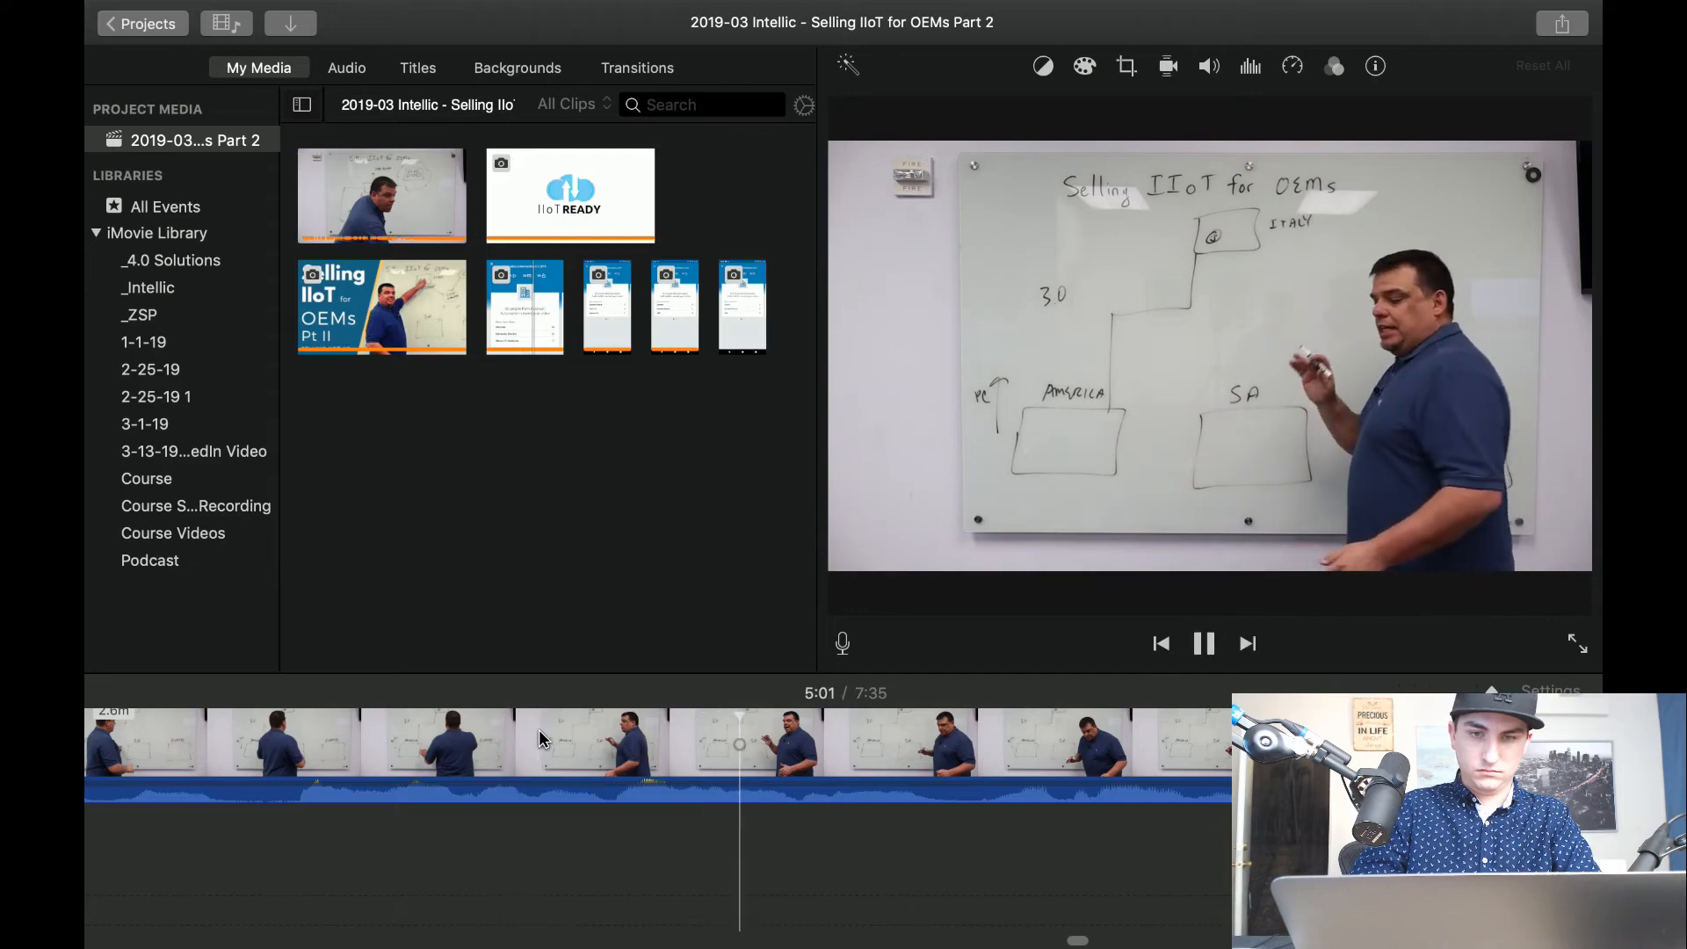
key(super+b)
Split the clip again at about 5:00, delete the 1.3-second piece between the two cuts, and play on.
scroll(465, 780, left, 8)
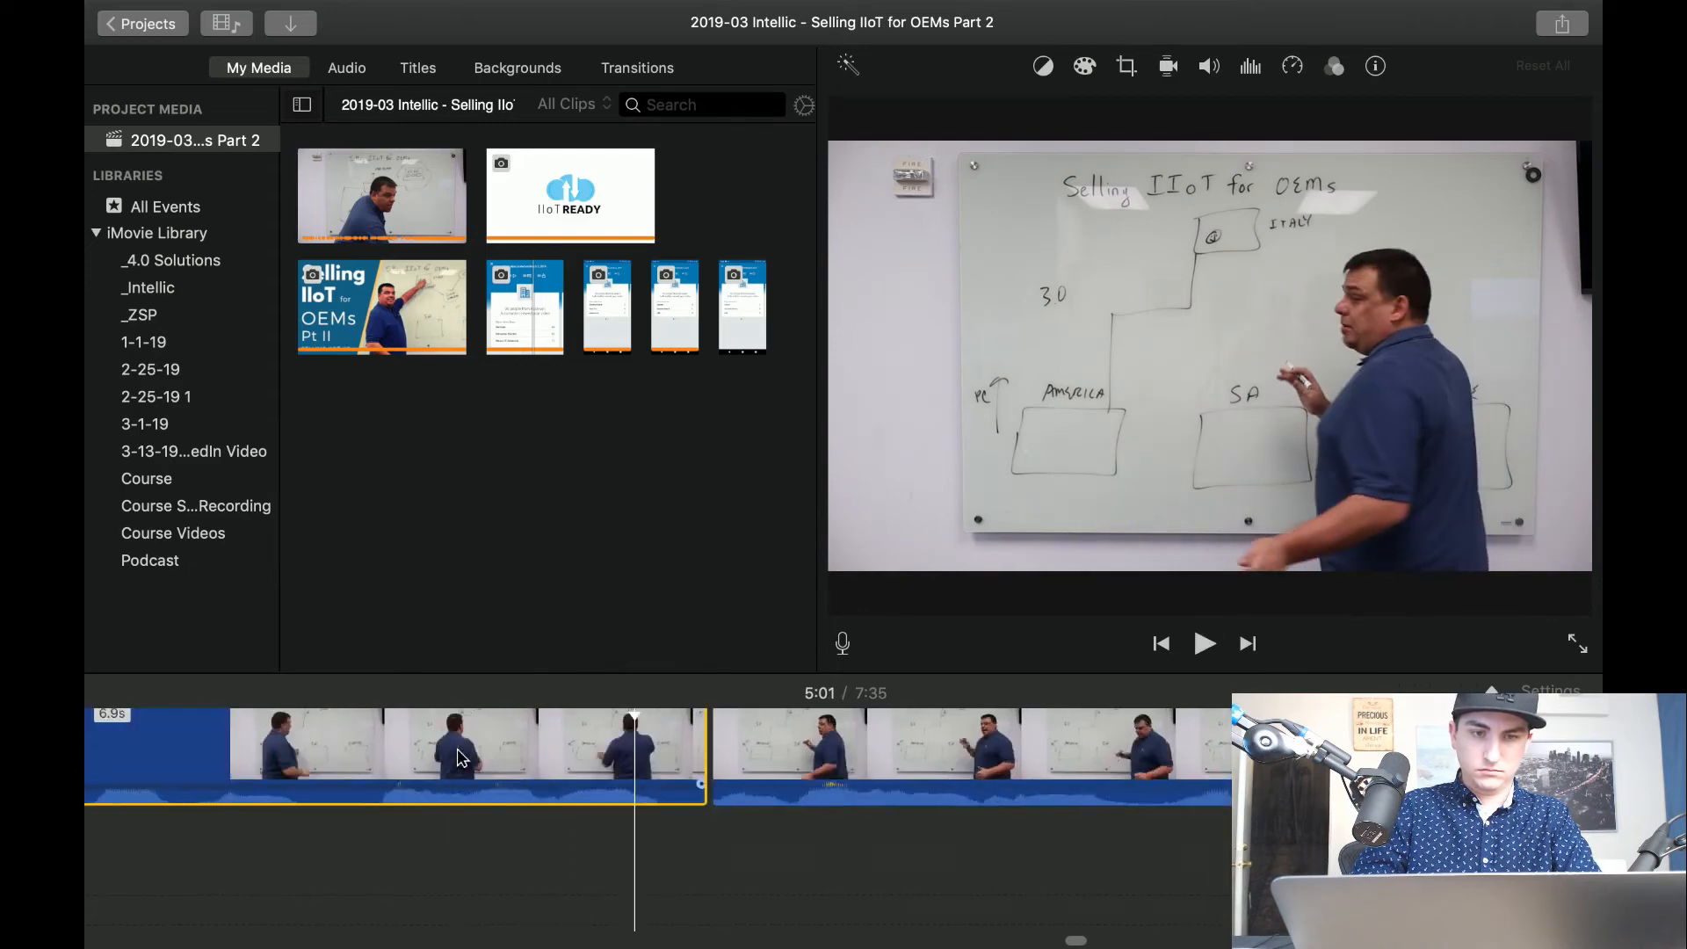
key(space)
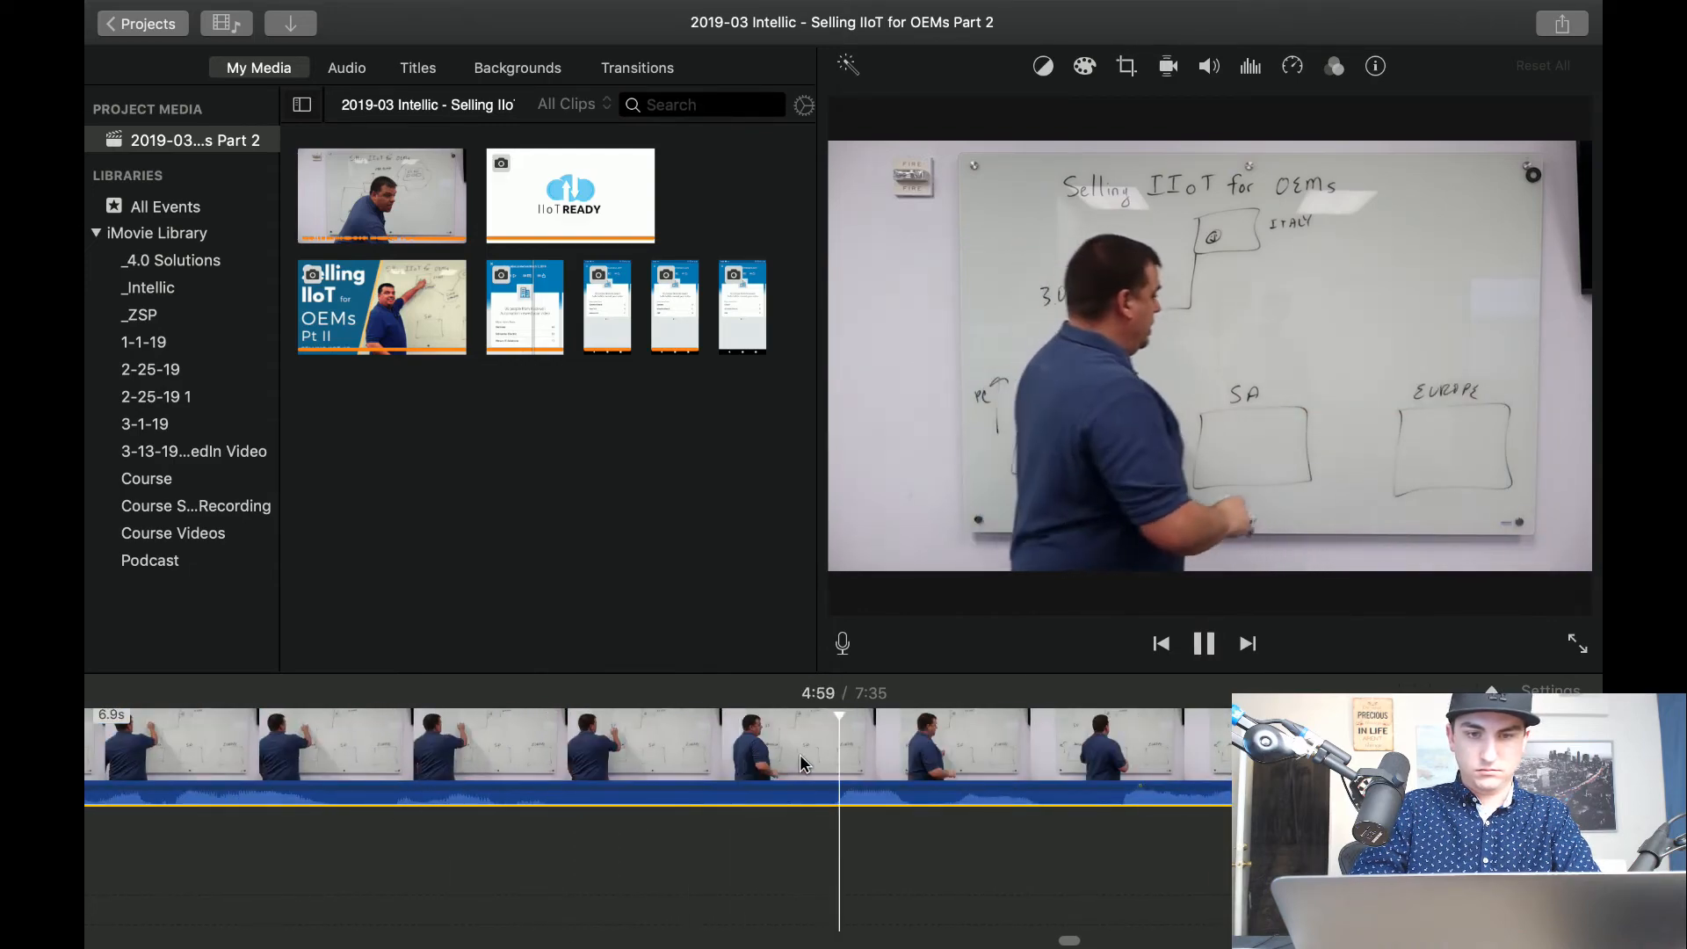
key(space)
key(space)
key(space)
key(super+b)
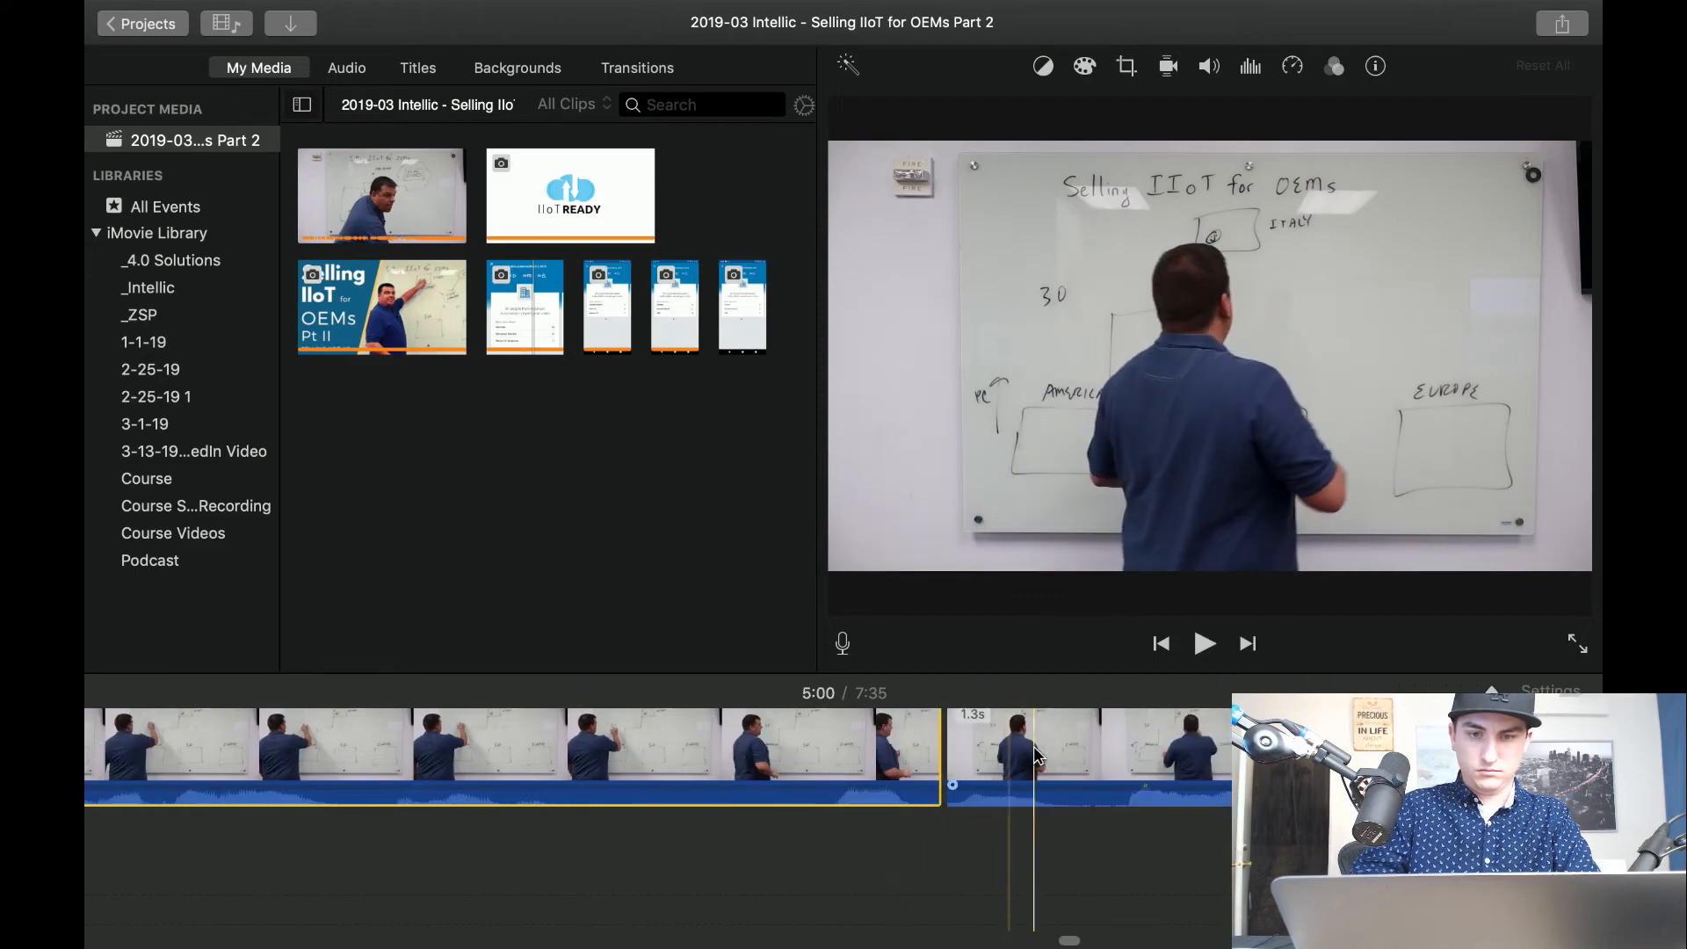
click(1011, 763)
key(Delete)
key(space)
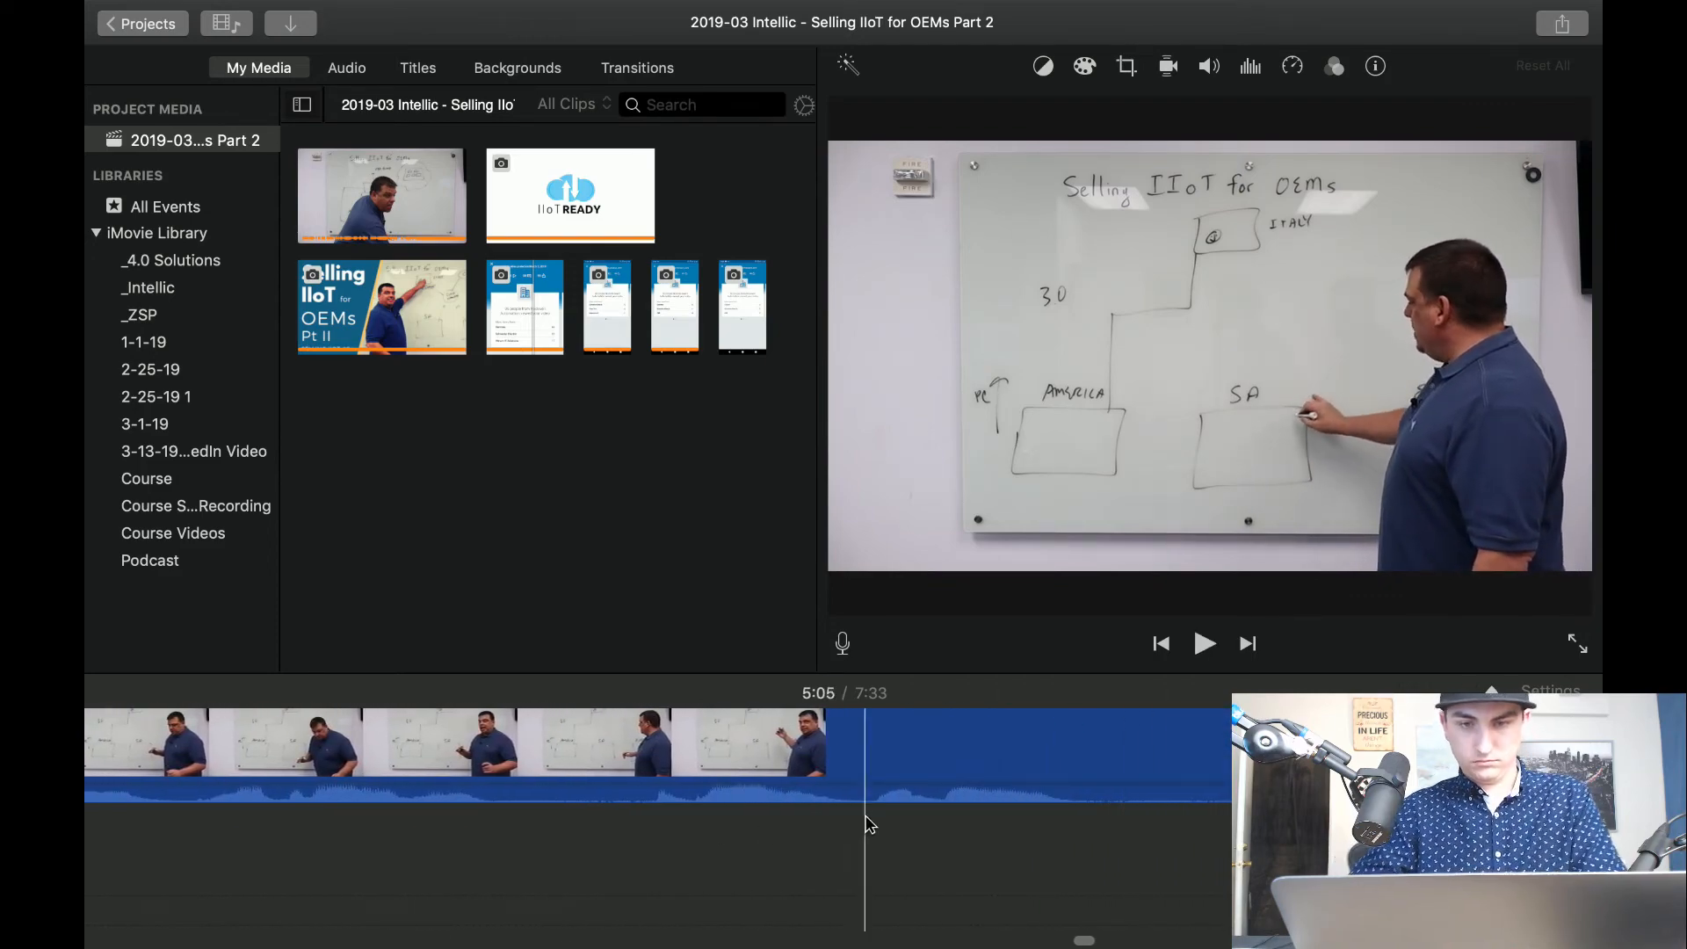
Cut out the pause from about 5:11 where the presenter writes in the cloud circle, and play across the join.
key(super+b)
key(super+b)
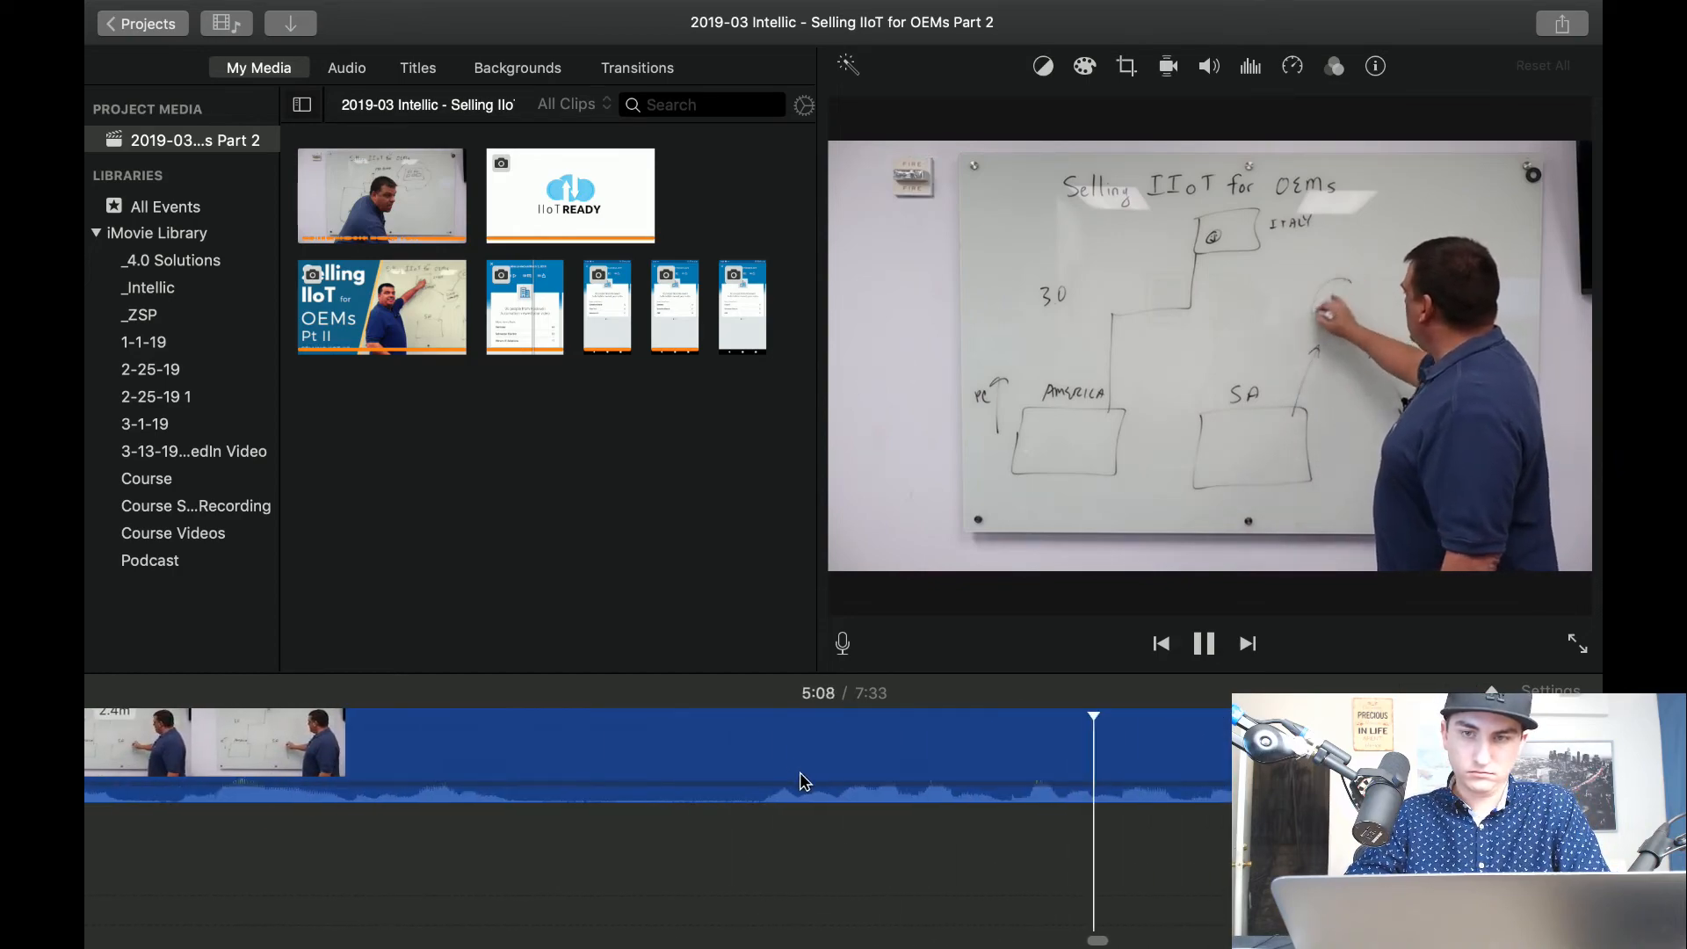
click(999, 877)
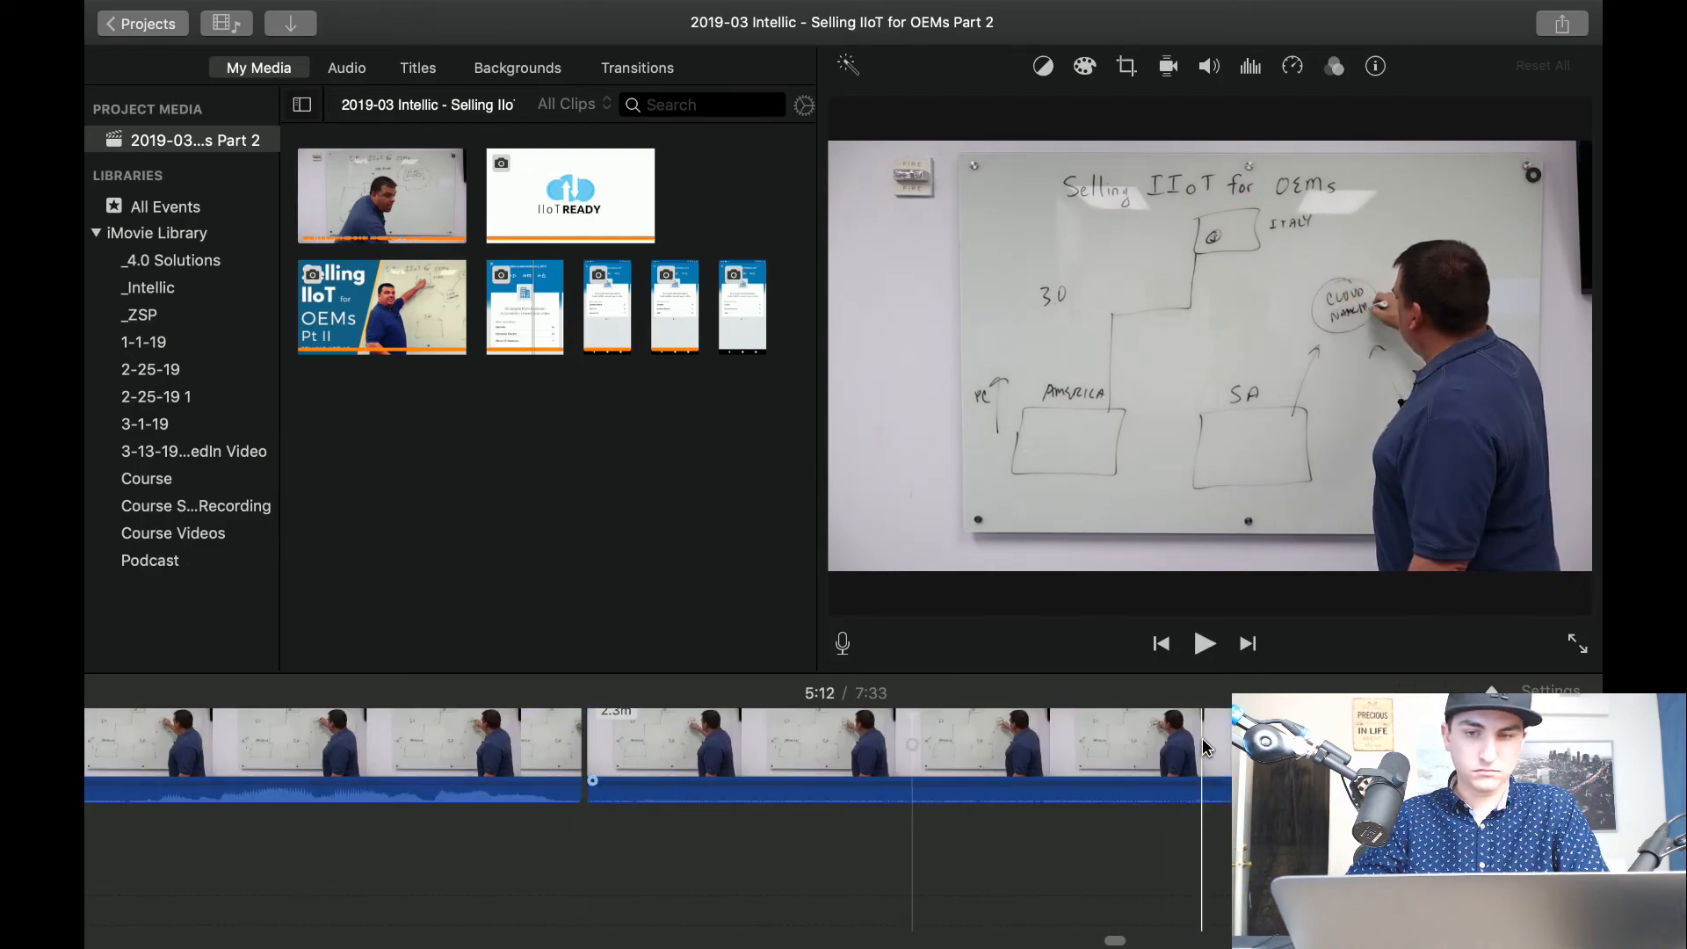
key(space)
key(space)
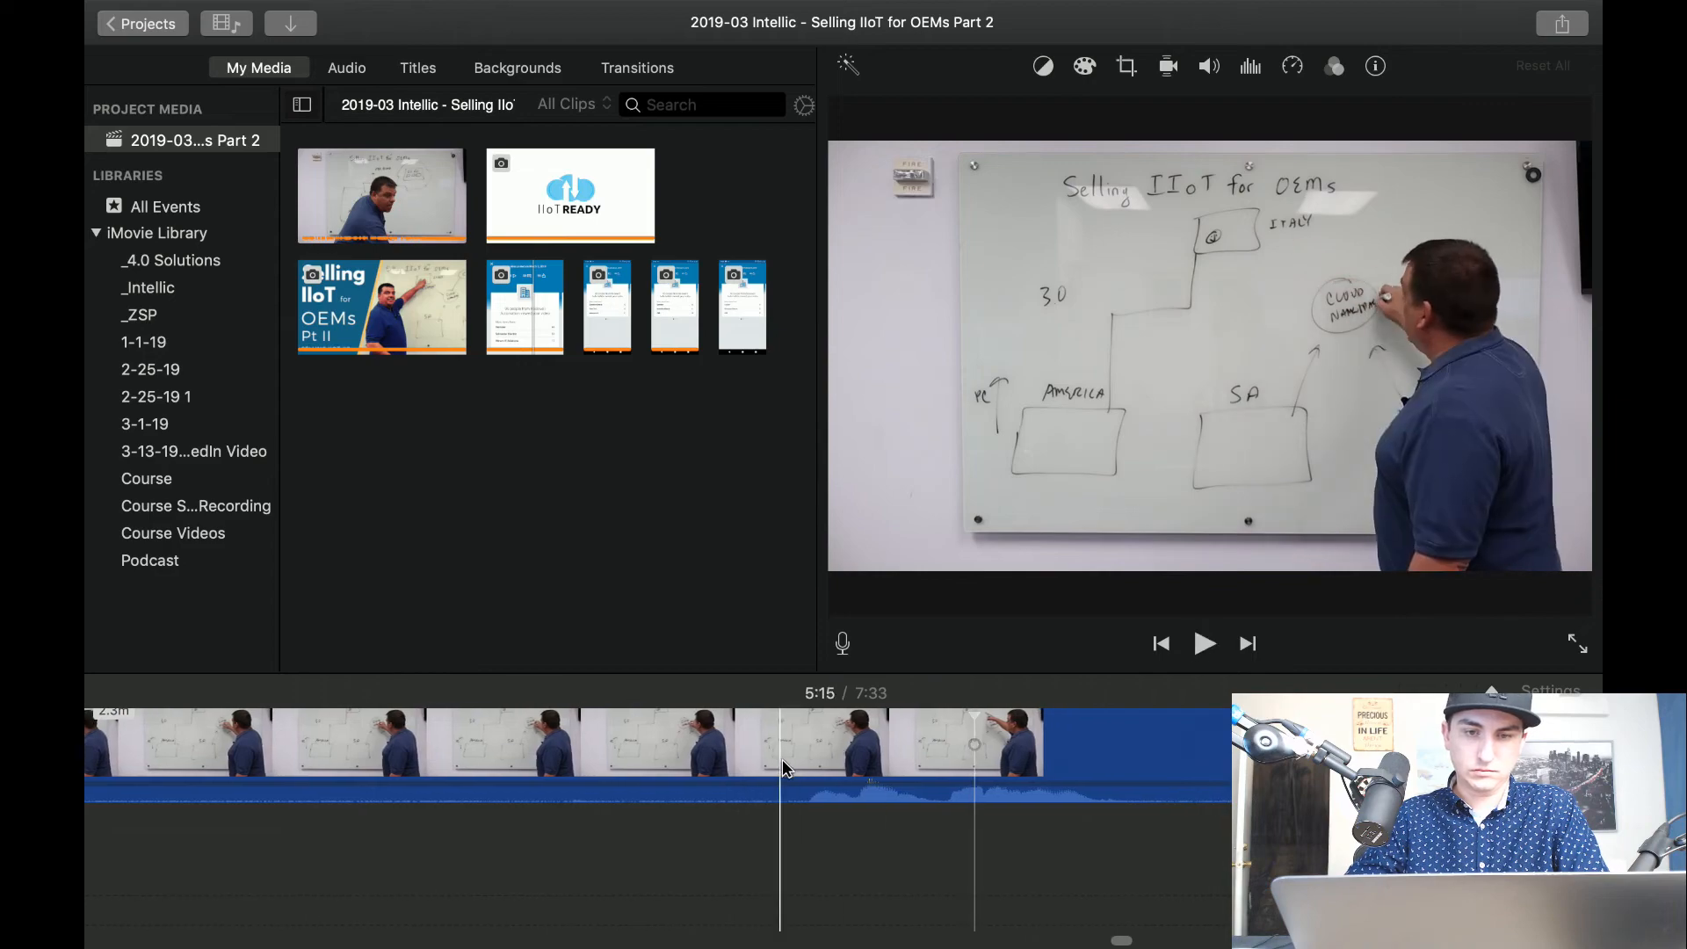
key(super+b)
click(626, 772)
key(Delete)
key(space)
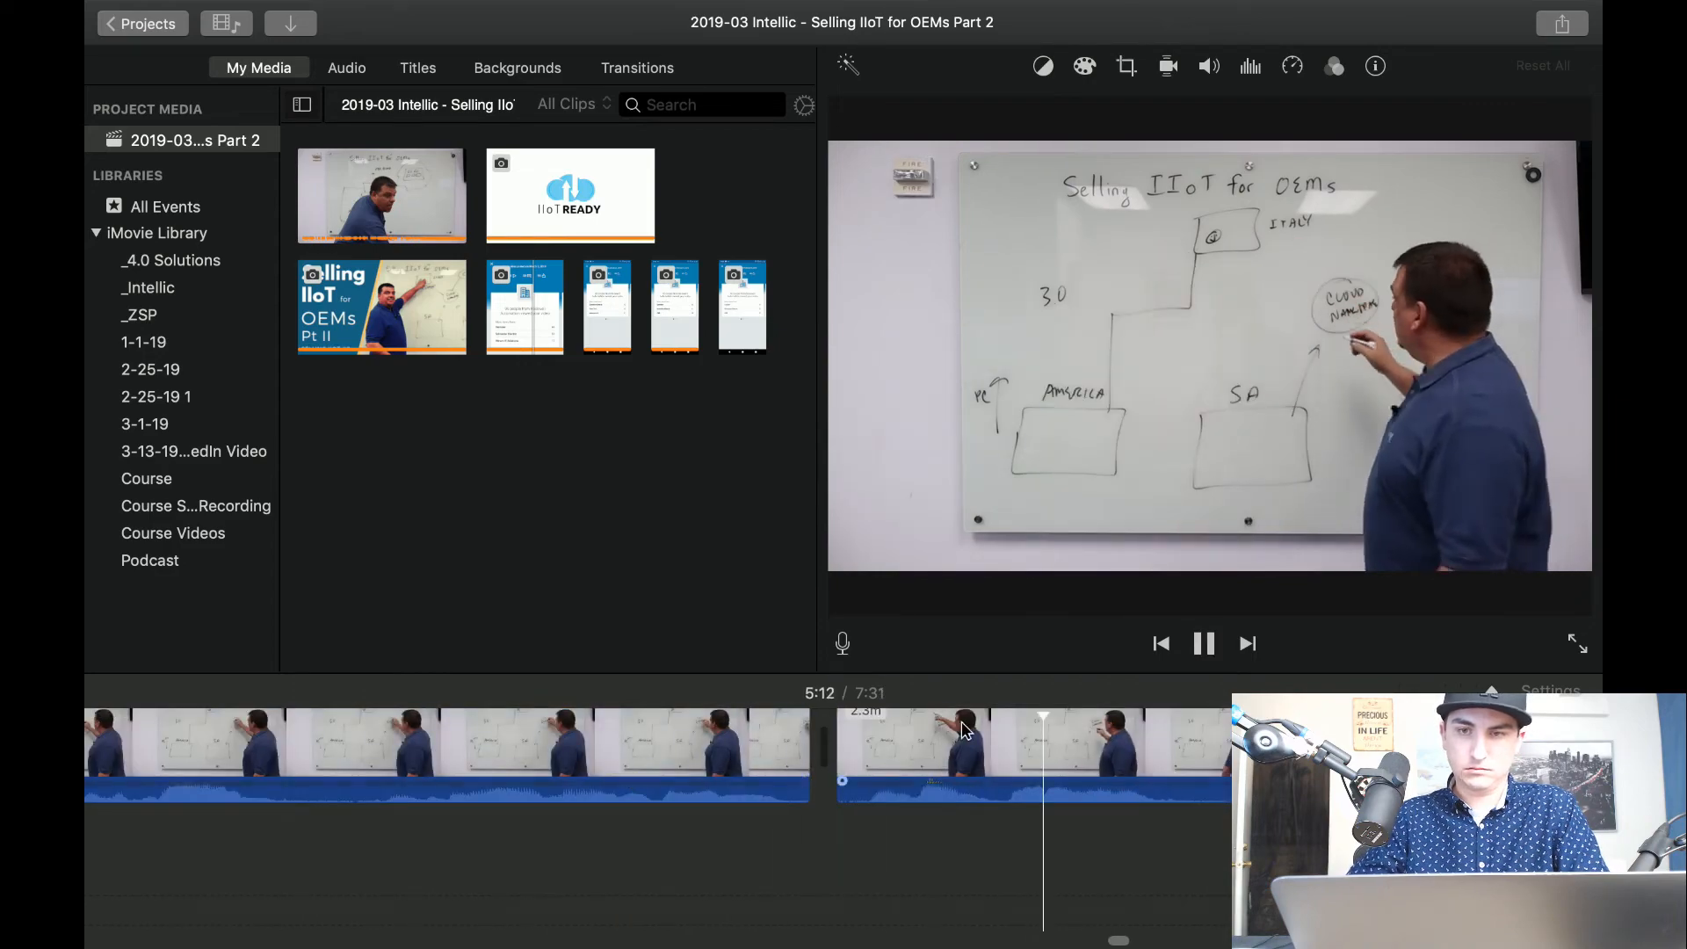
Review the passage from about 5:12 to 5:15, where the presenter links the cloud circle to the ITALY box, for another pause.
scroll(962, 722, right, 2)
scroll(962, 722, right, 5)
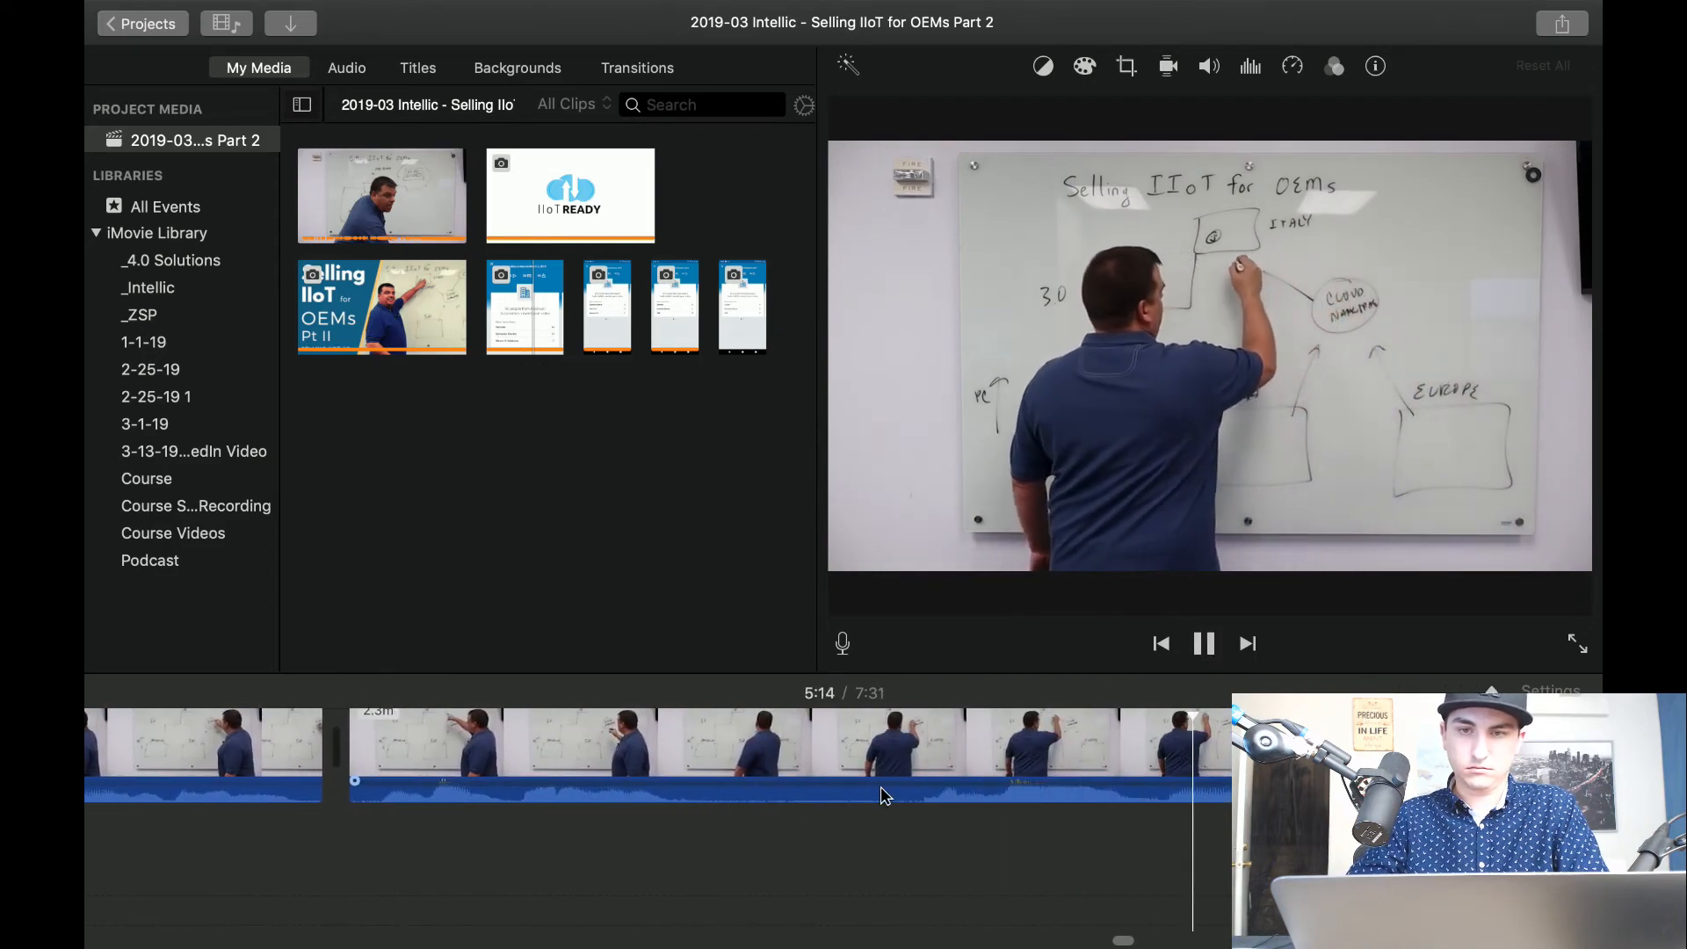
key(space)
scroll(798, 821, right, 10)
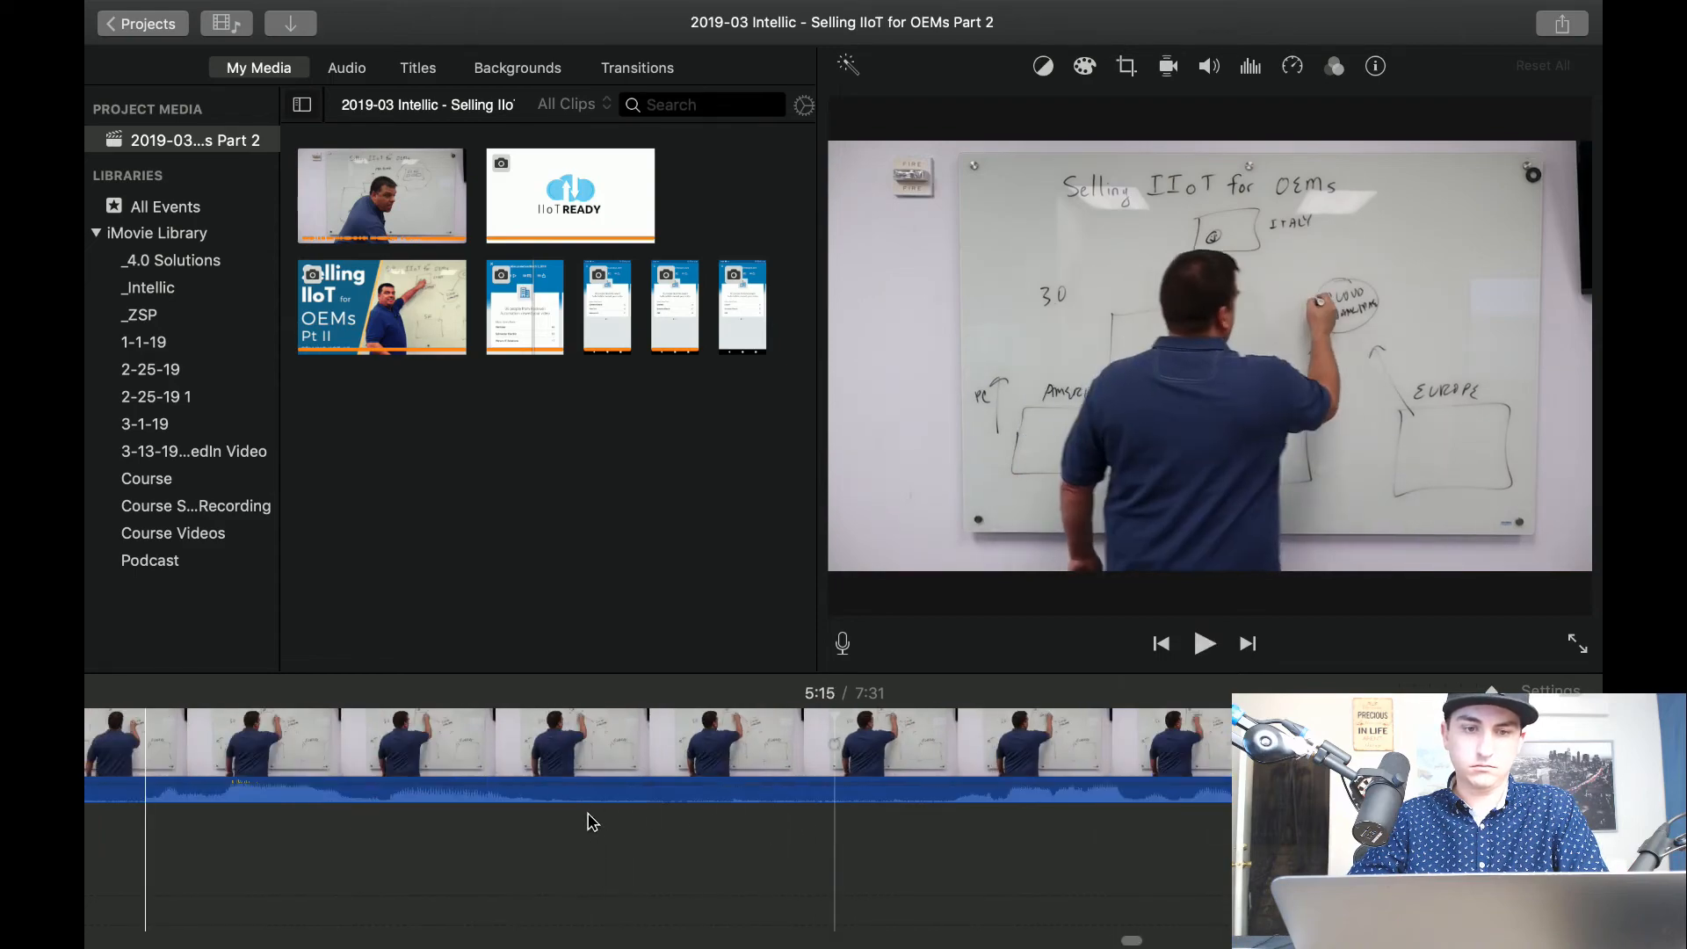
scroll(519, 814, left, 4)
key(space)
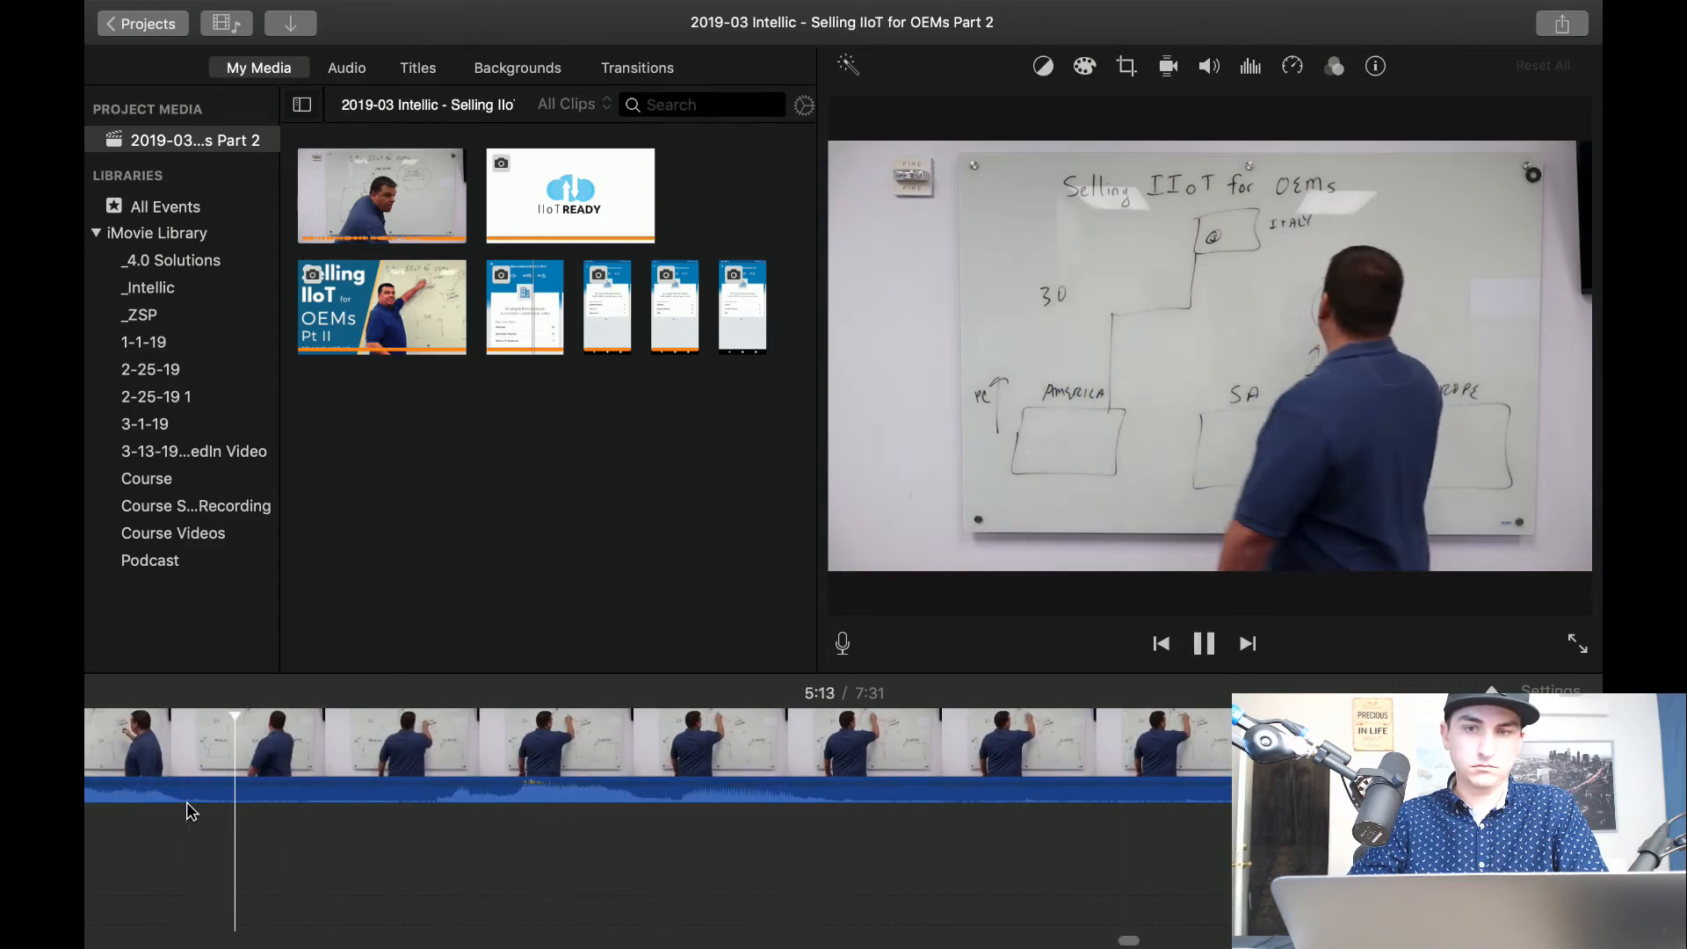
scroll(238, 819, left, 5)
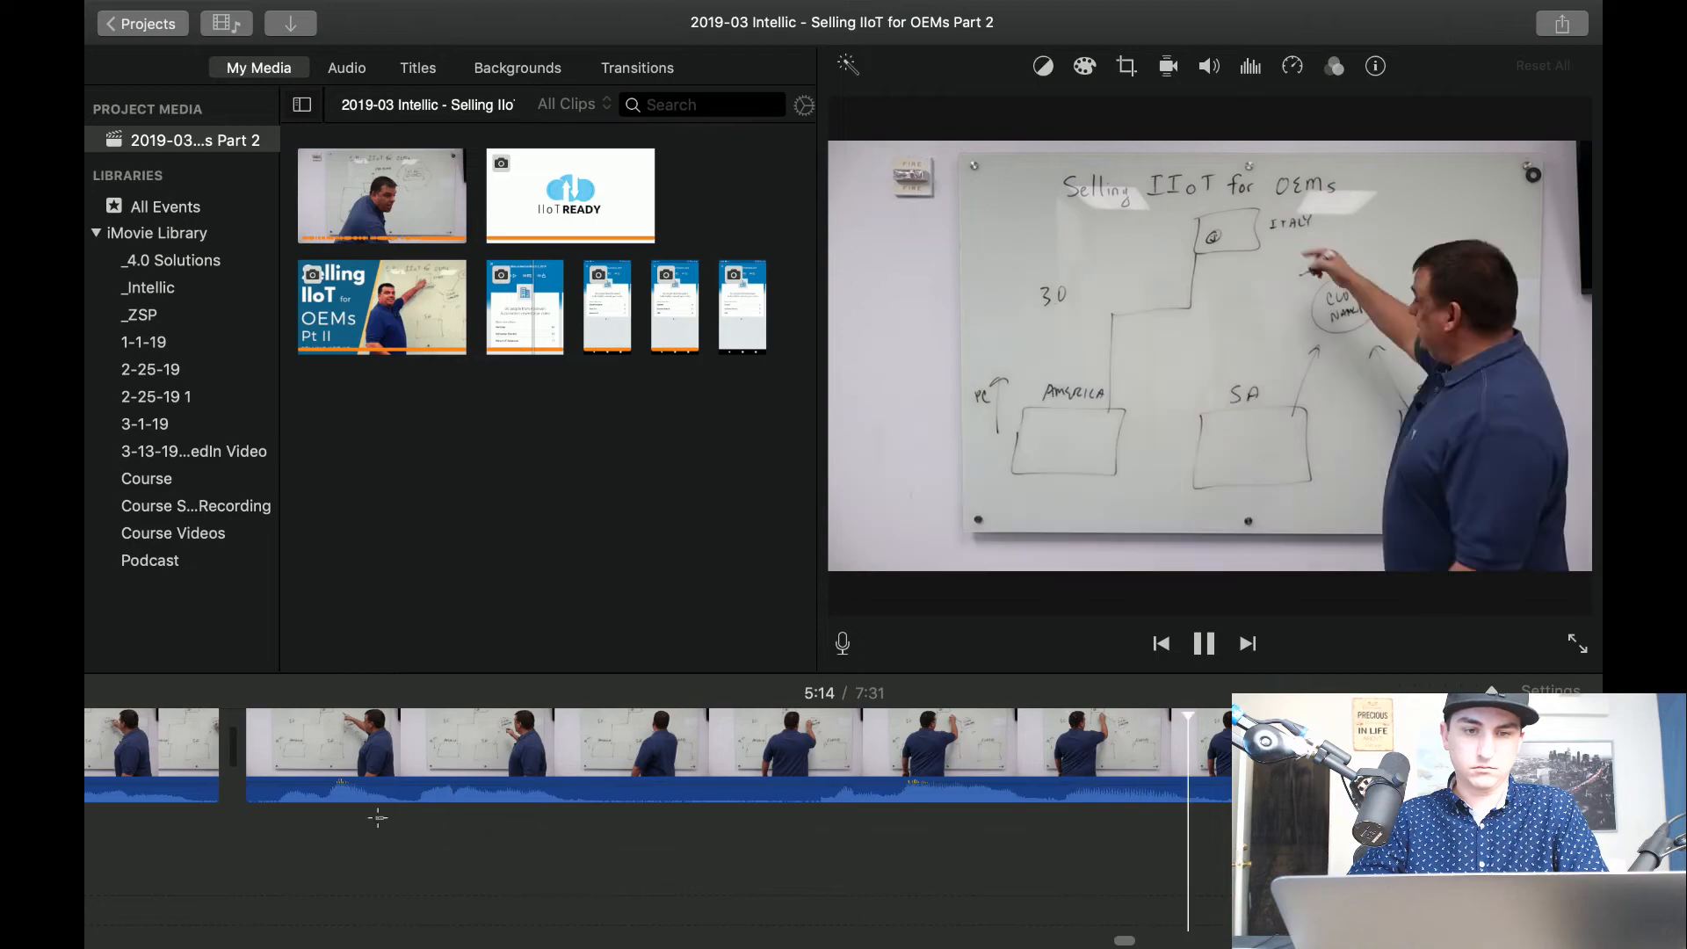
Split the clip twice around 5:13, delete the short piece where the presenter crosses the whiteboard, and play across the join.
click(378, 819)
key(space)
key(super+b)
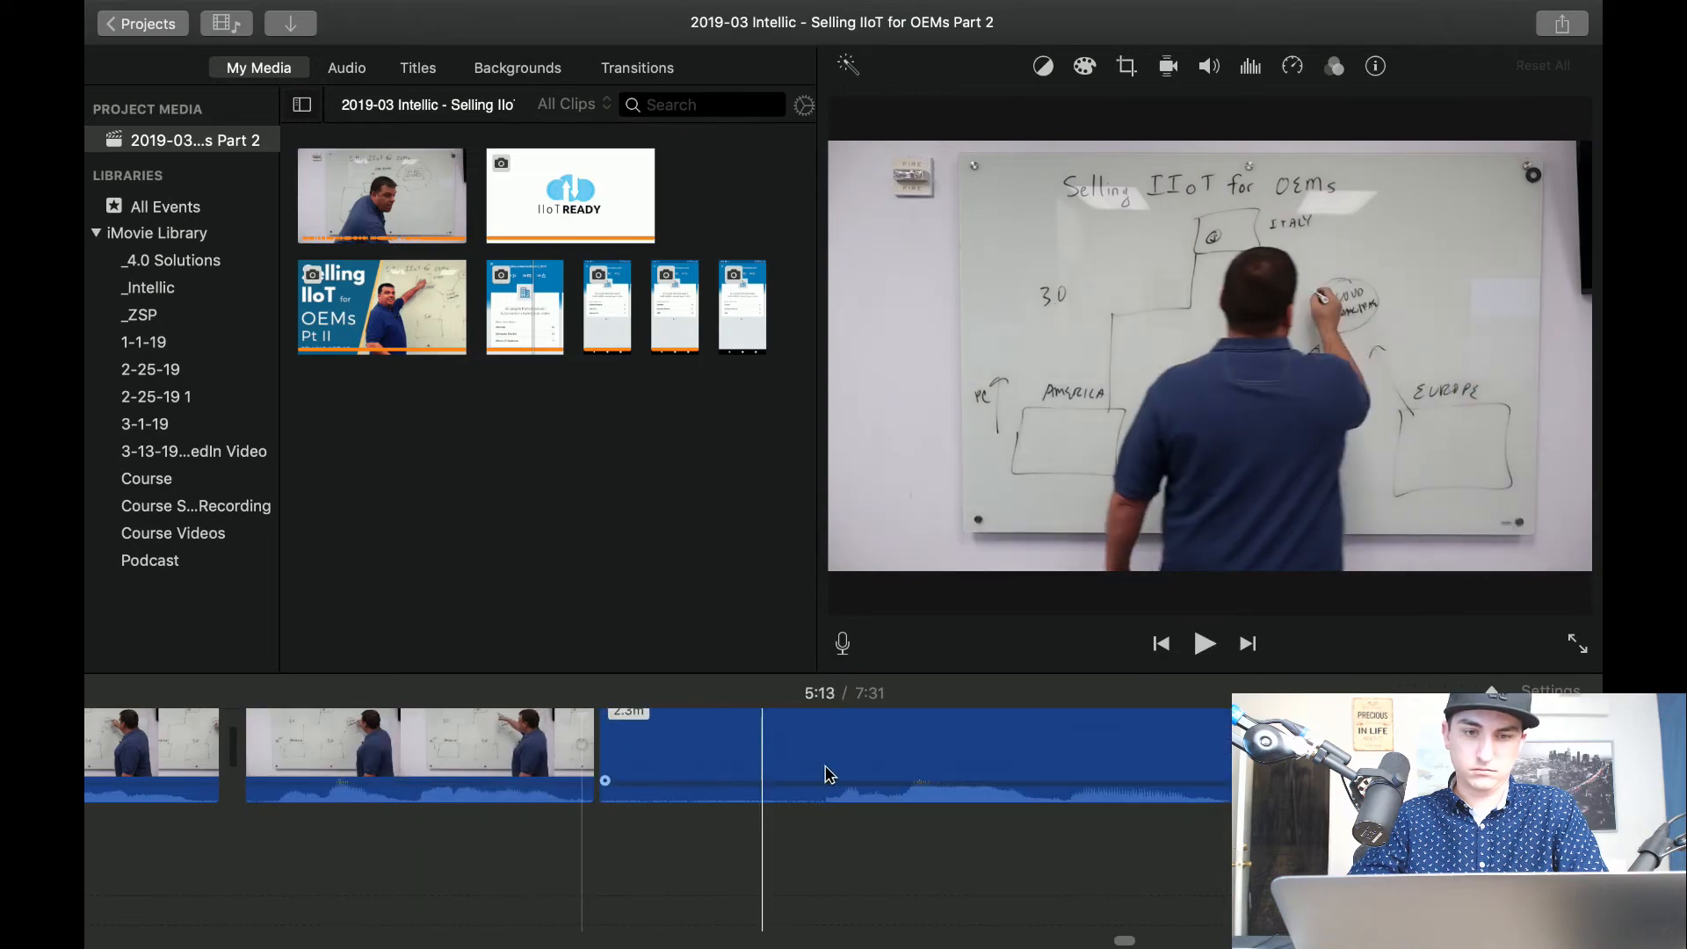
key(super+b)
click(725, 757)
key(Delete)
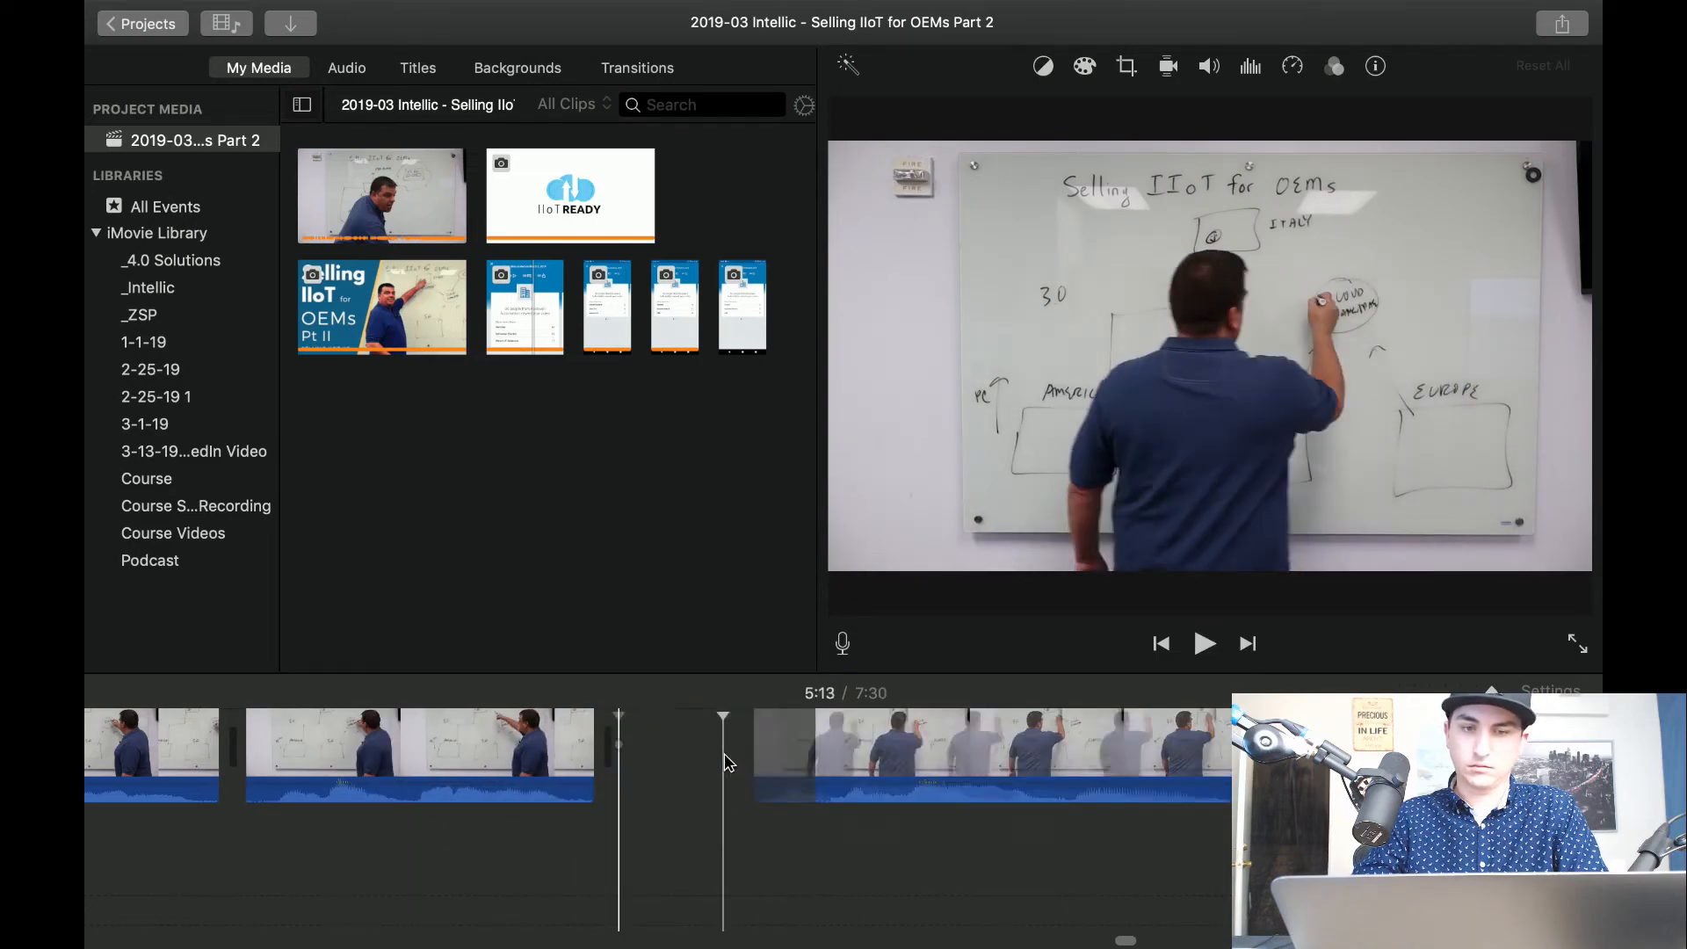
key(space)
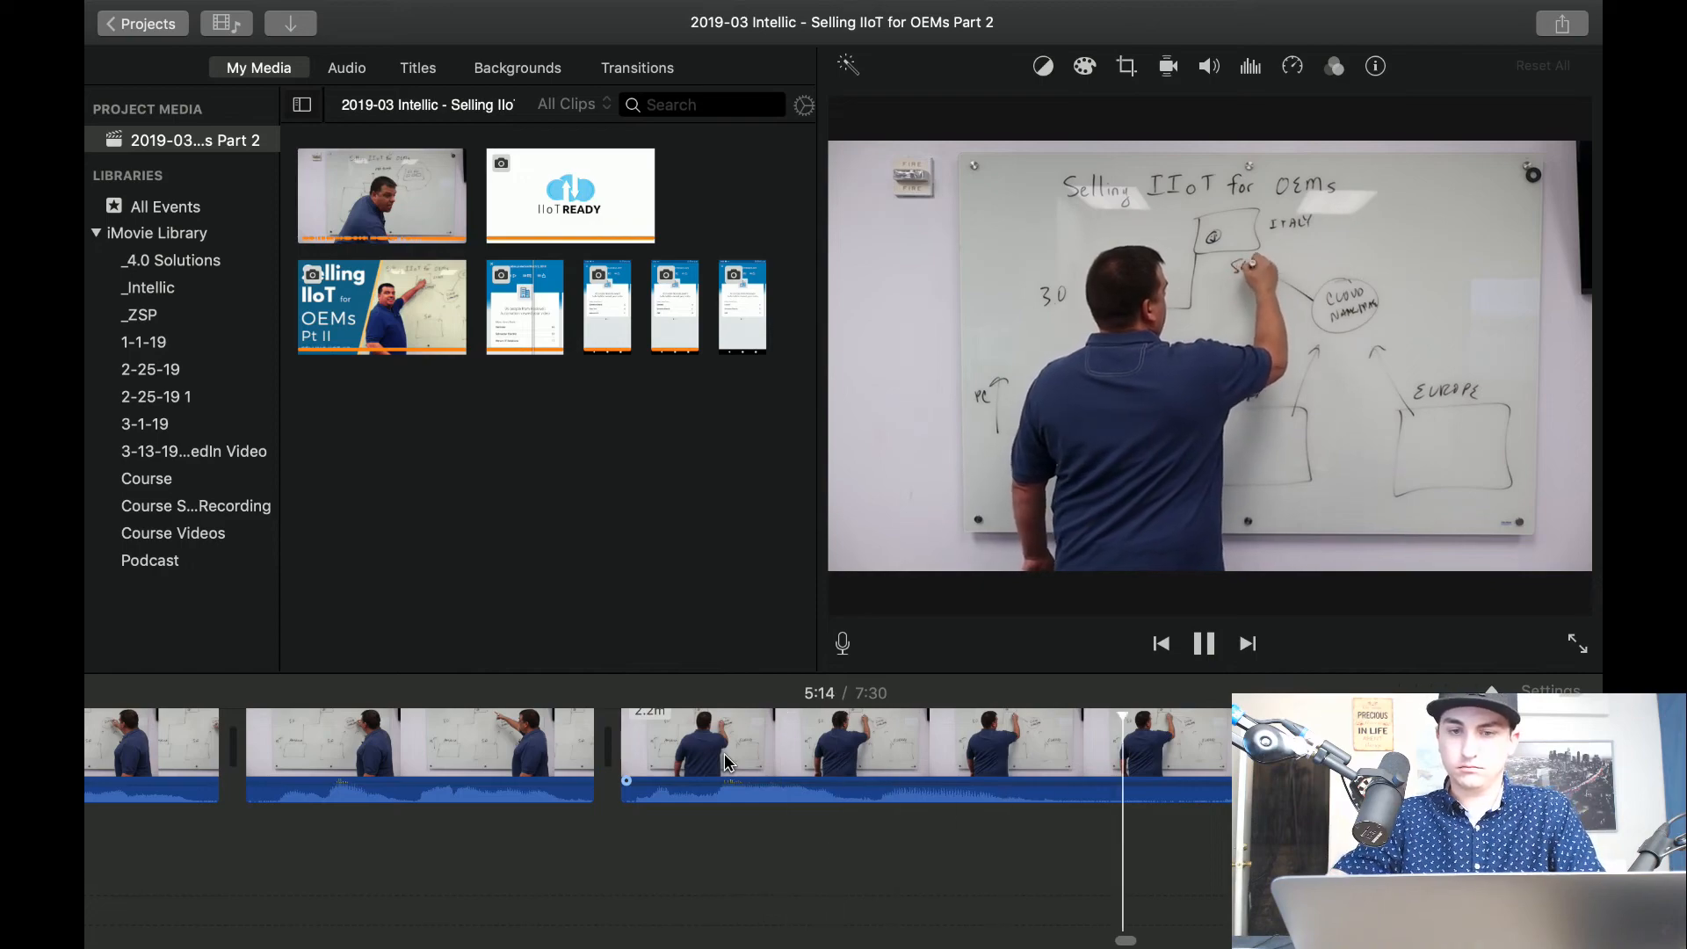
Split the clip at both ends of the SCADA writing pause after about 5:14, delete the 1.0-second piece, and play on.
key(super+b)
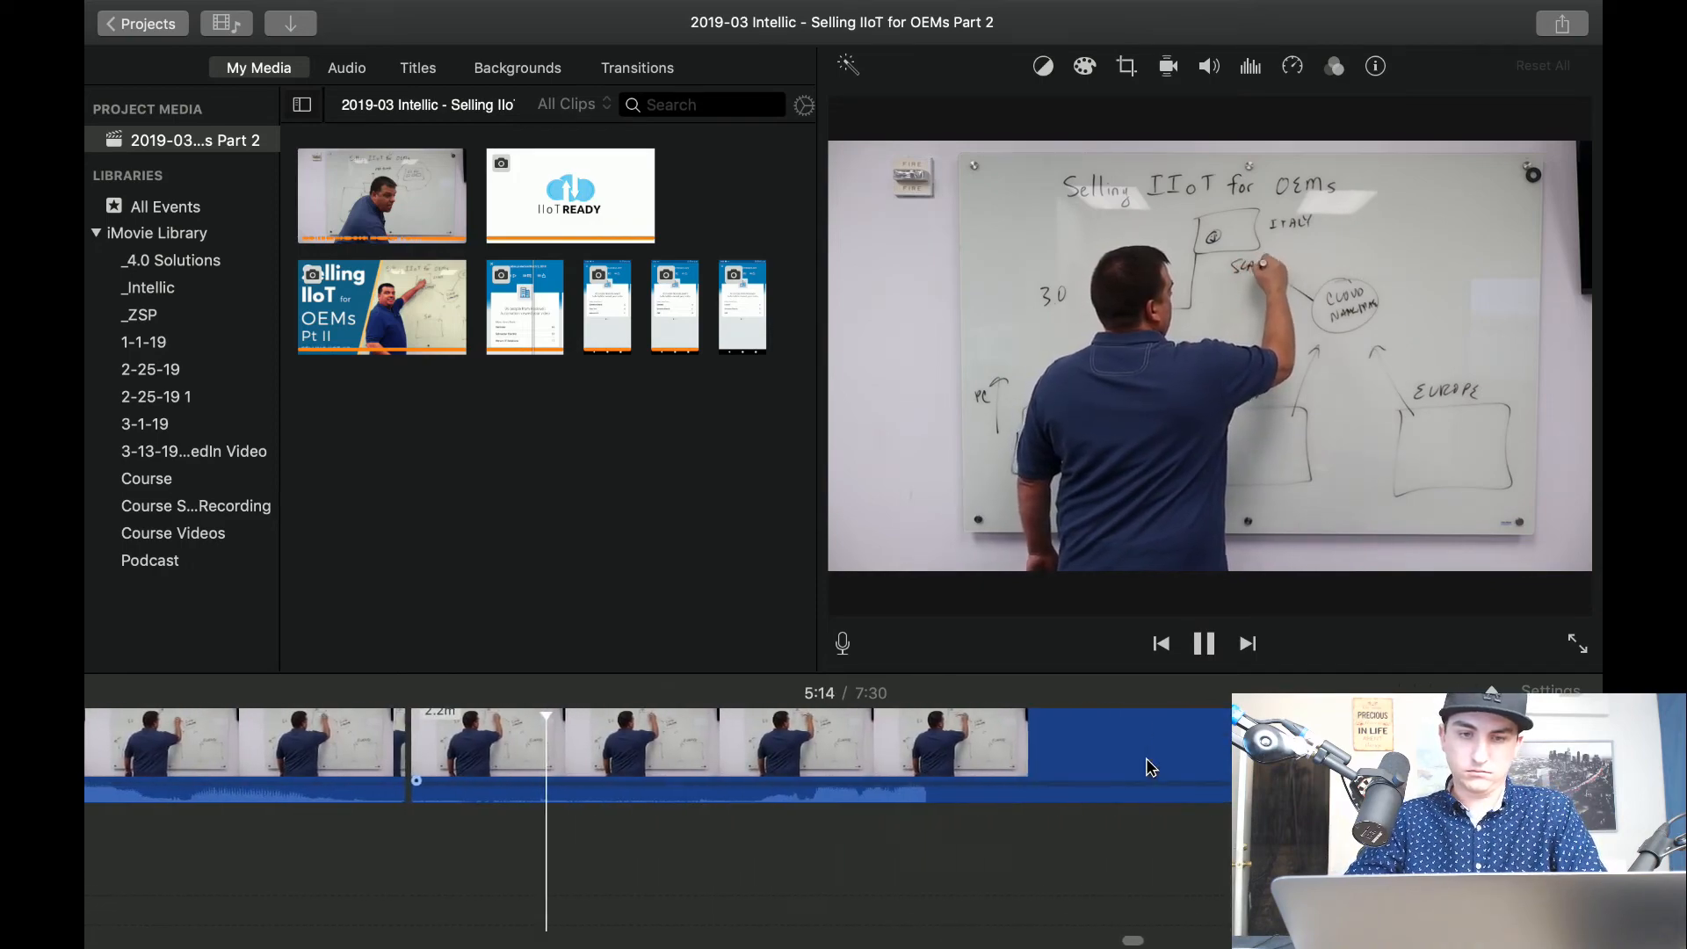
click(860, 765)
key(super+b)
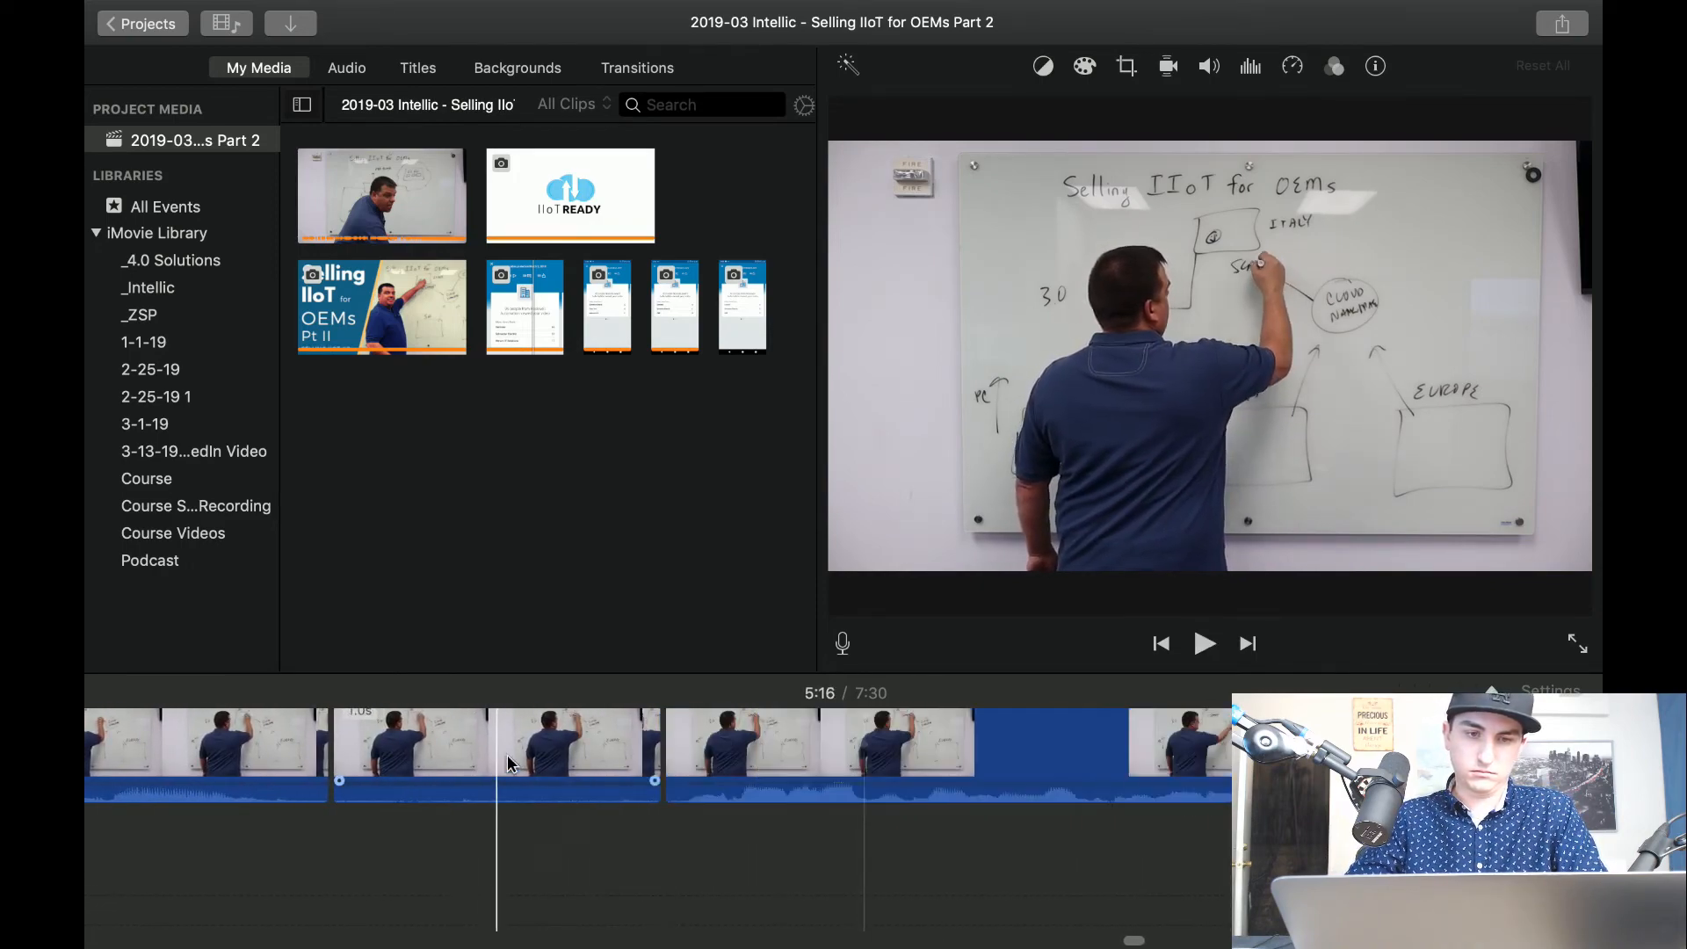
click(508, 764)
key(Delete)
key(space)
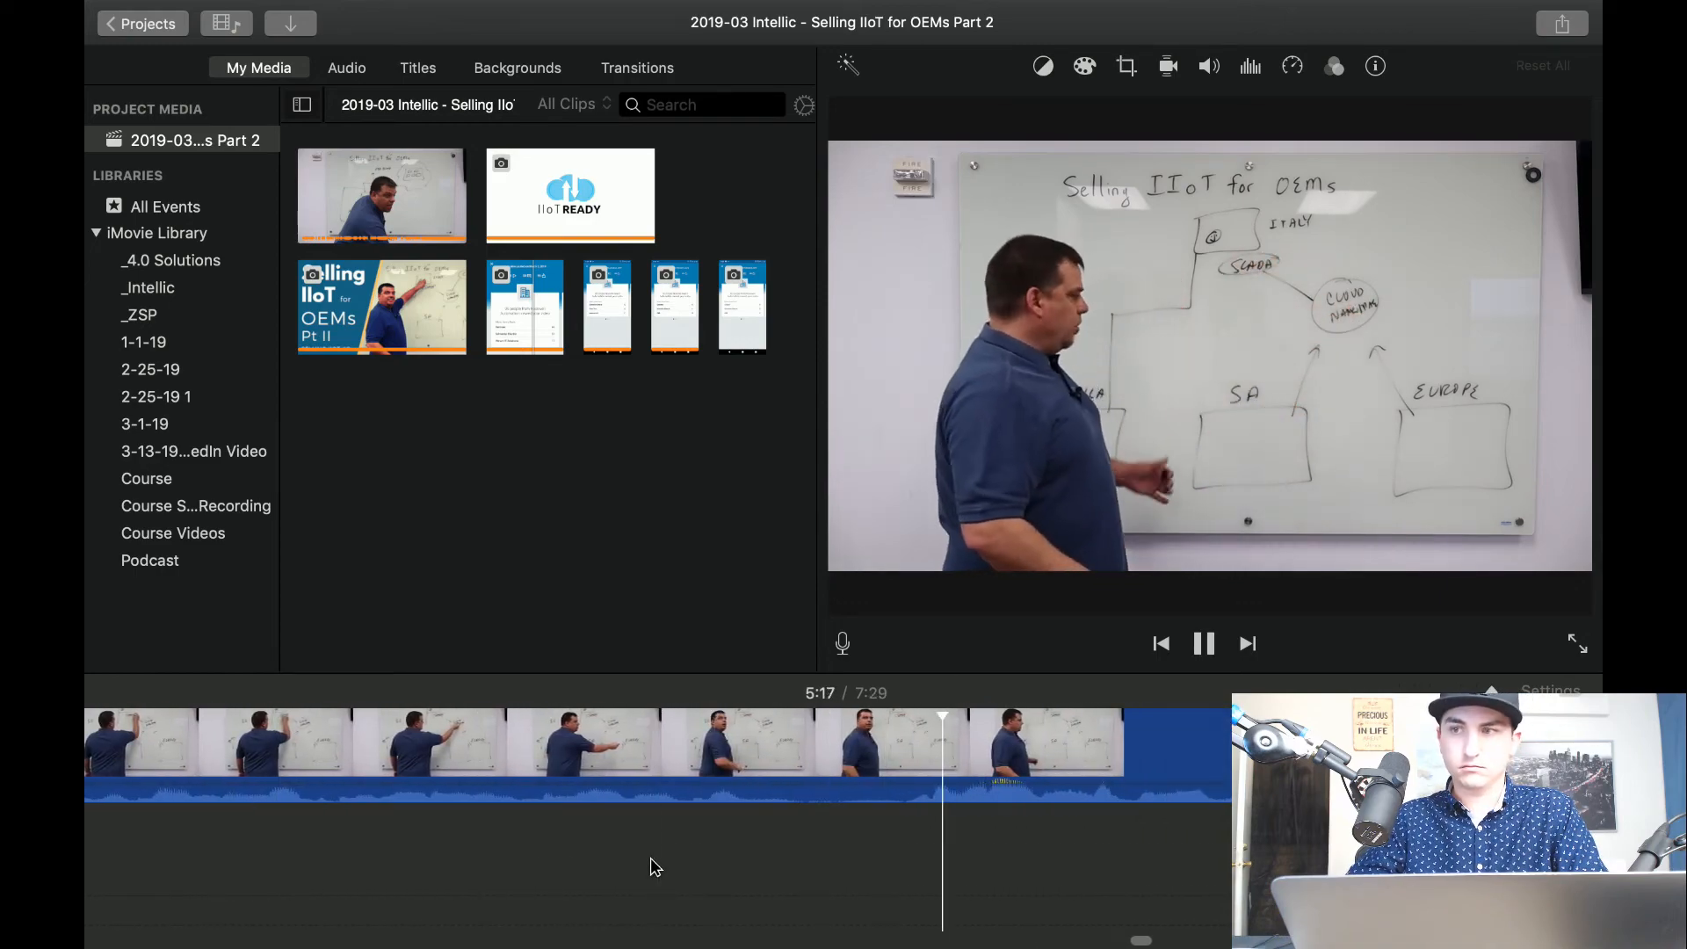
Replay the passage around 5:17 and split the clip there.
key(space)
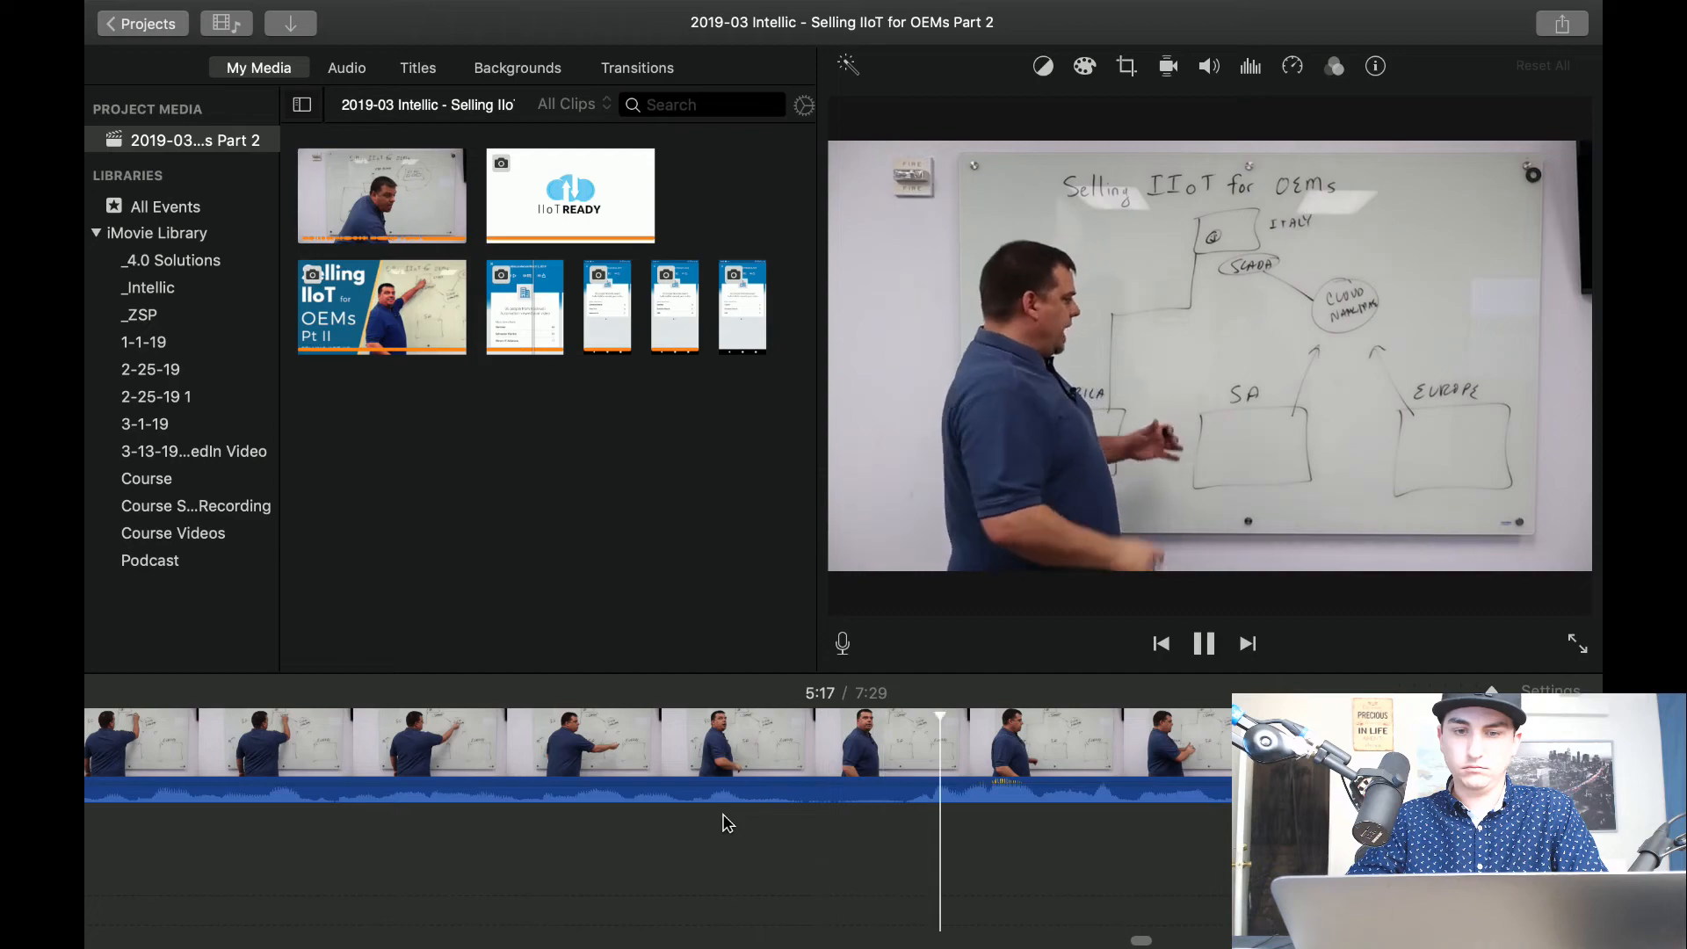
key(space)
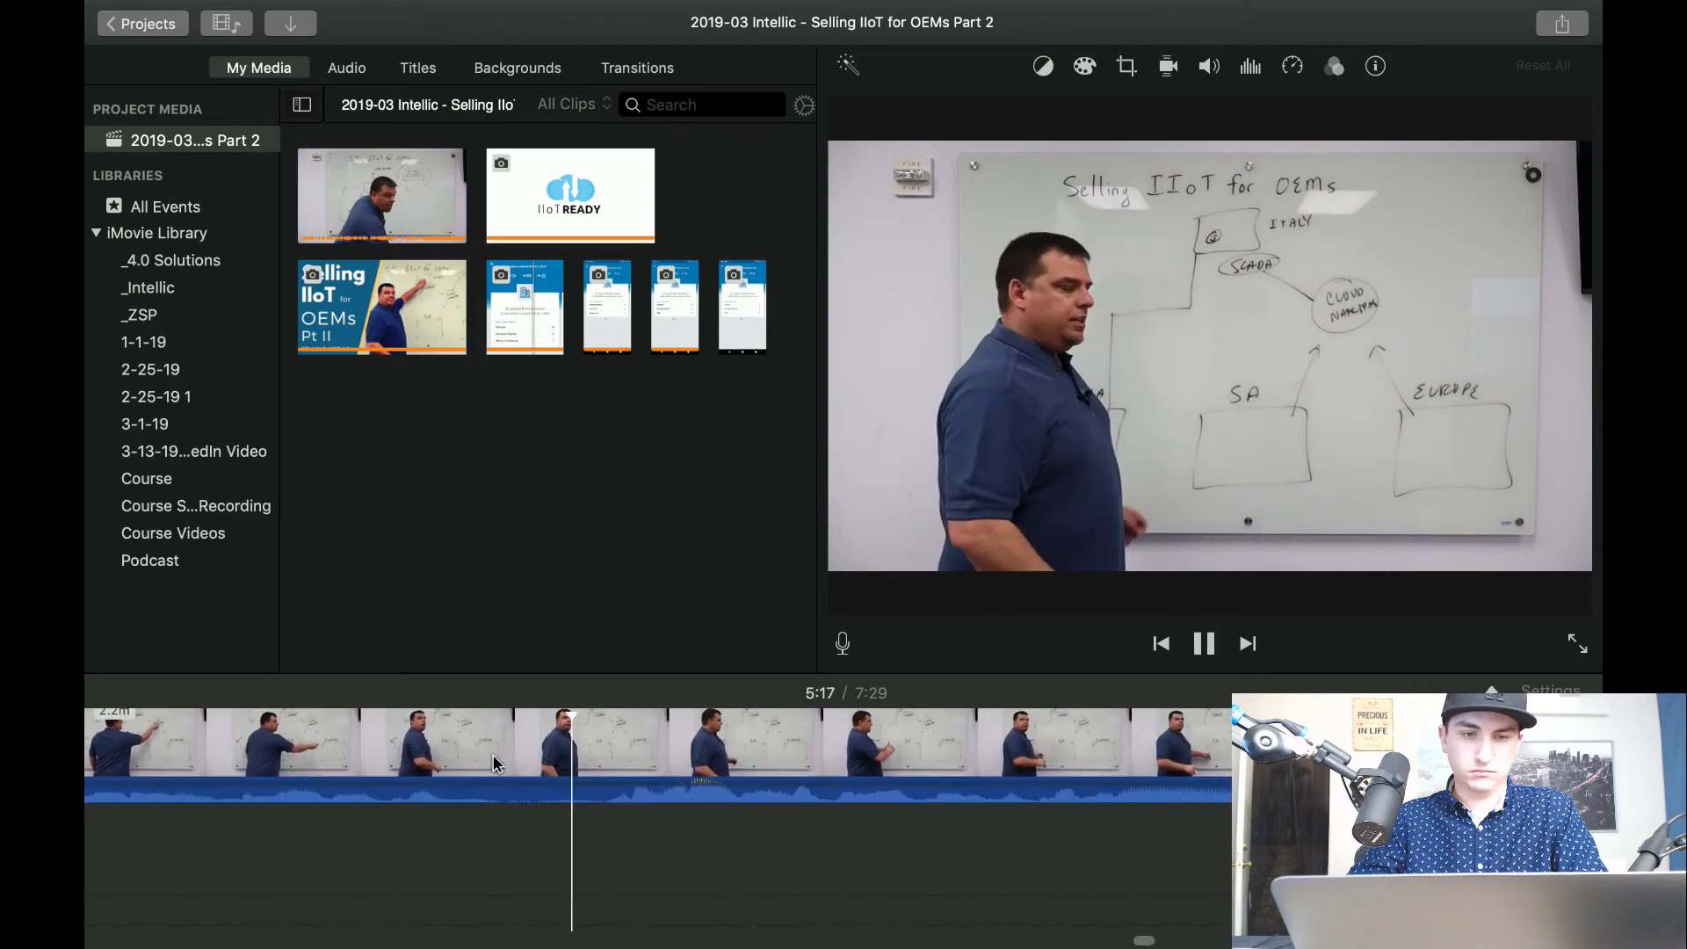
key(super+b)
Apply Crop to Fill to the clip after the 5:17 cut, framing the presenter with the SA box and cloud circle, and play it.
click(738, 746)
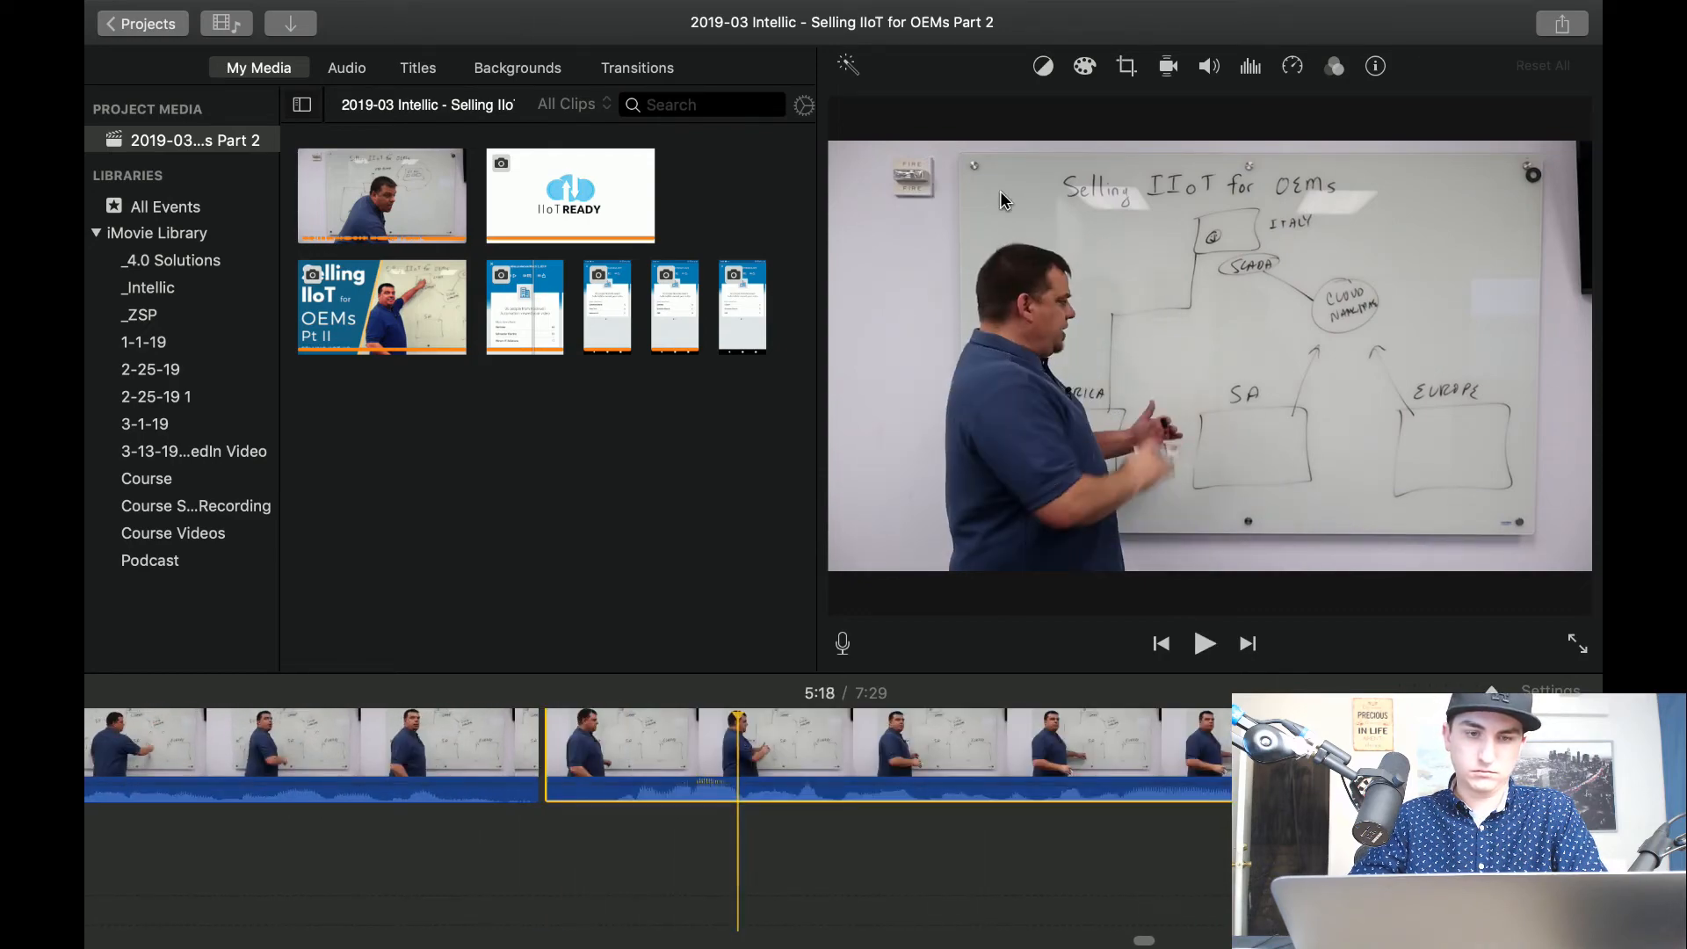
click(1126, 71)
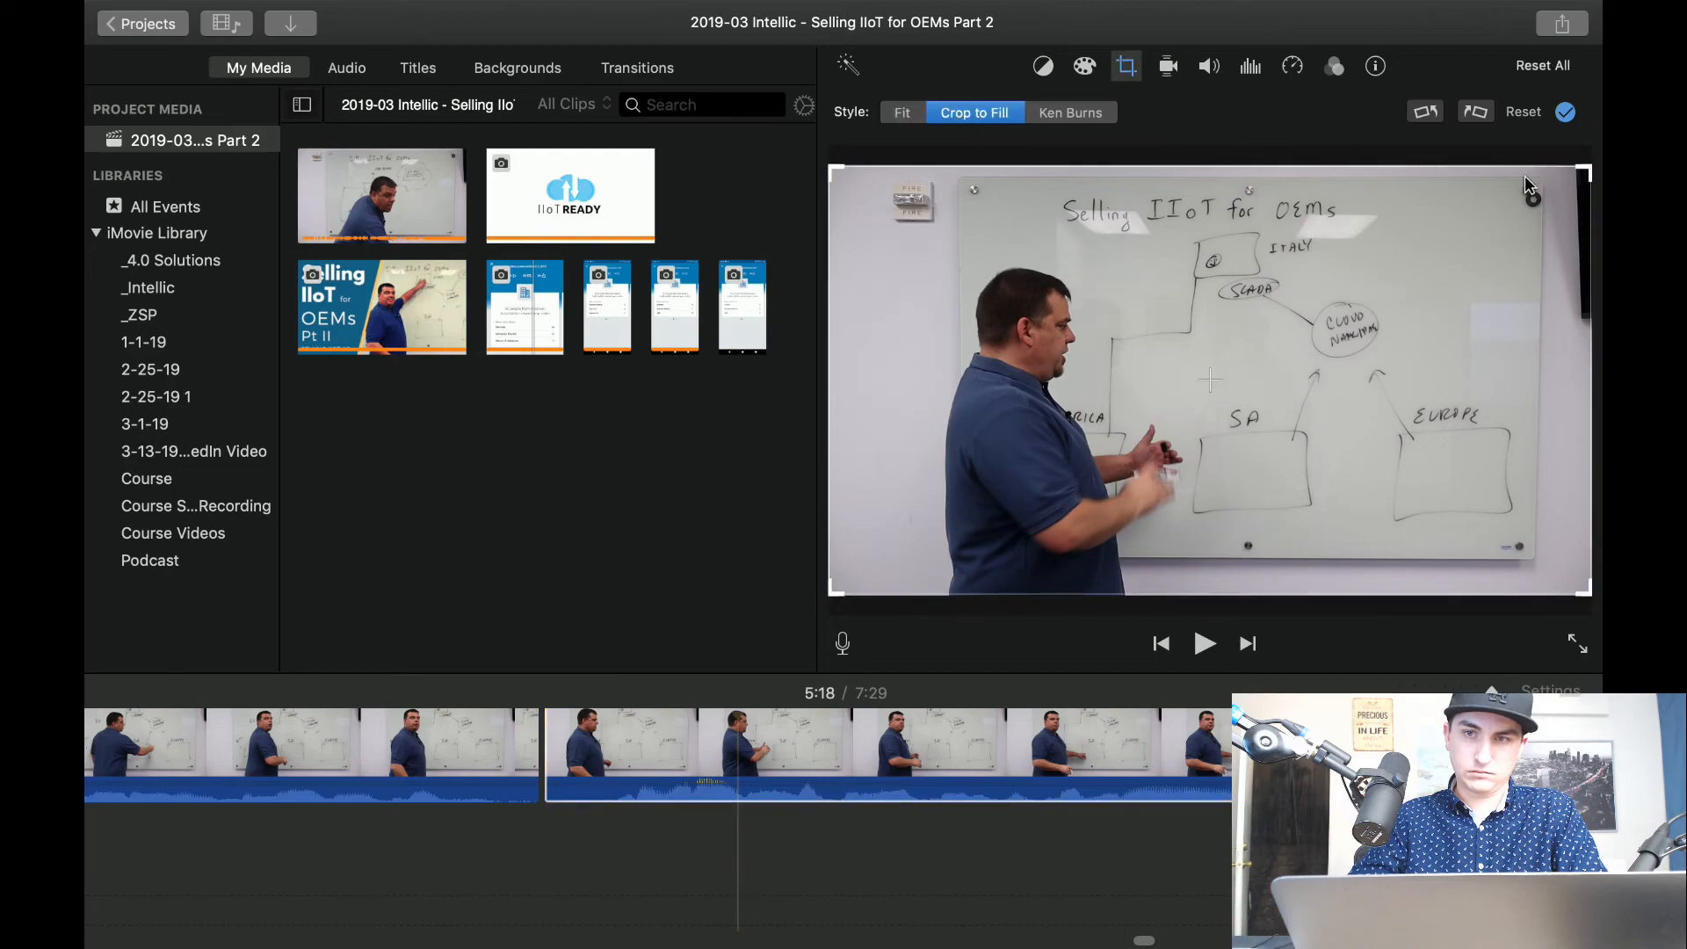
drag(1585, 173, 1401, 275)
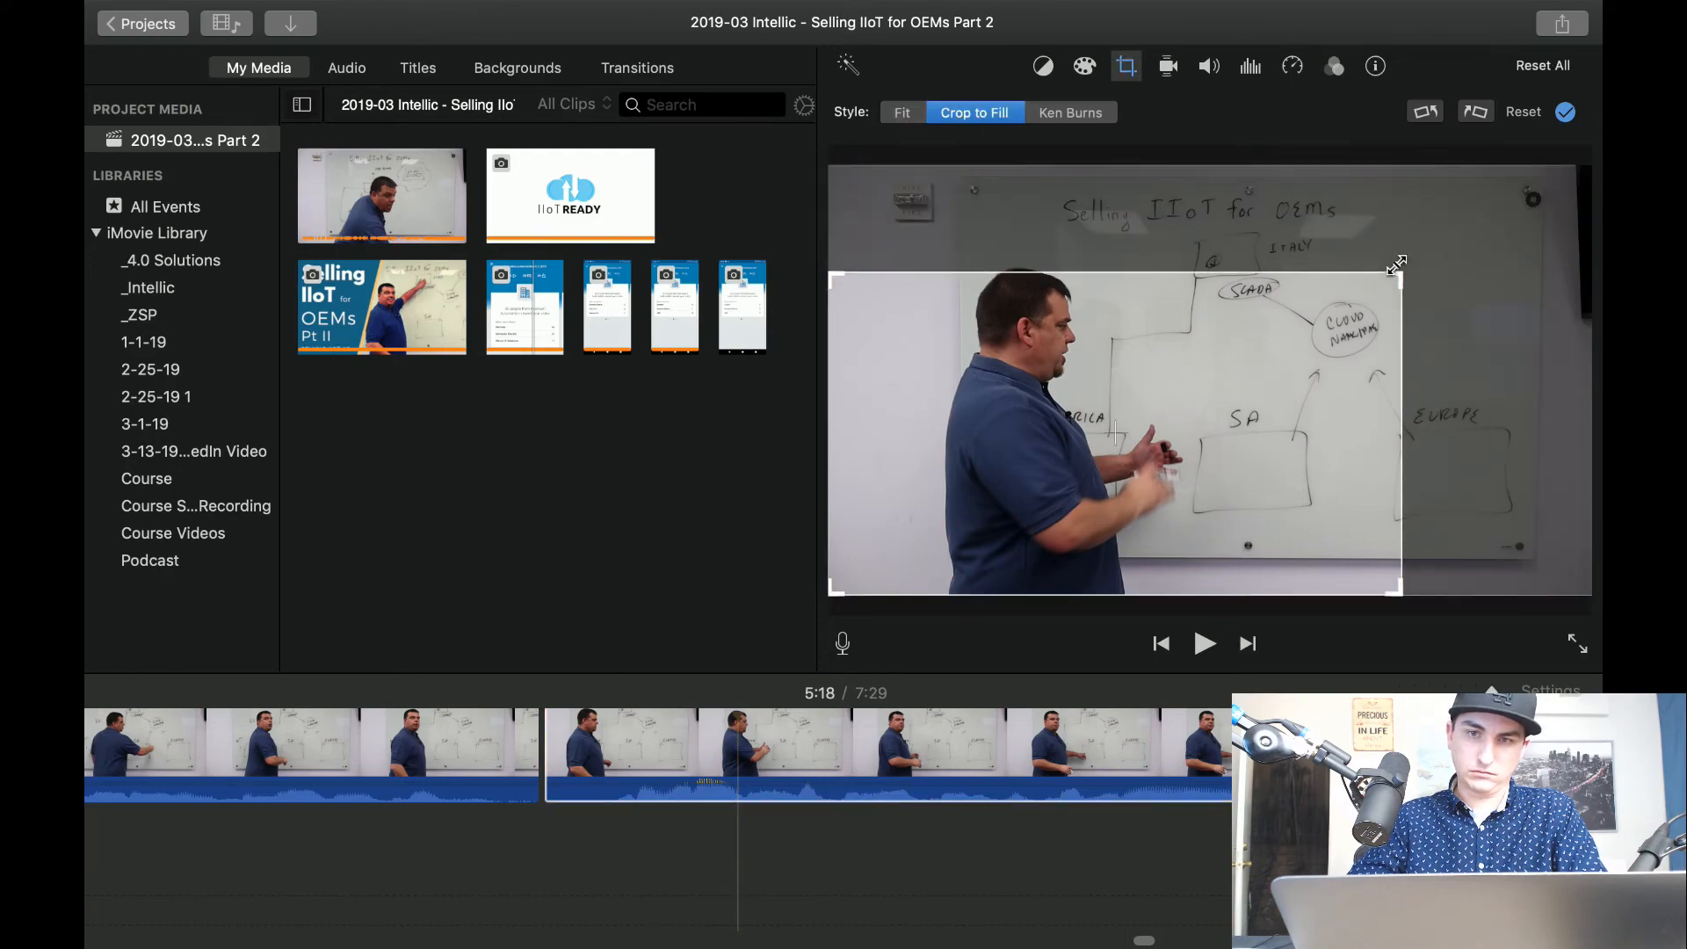
drag(1249, 361, 1289, 275)
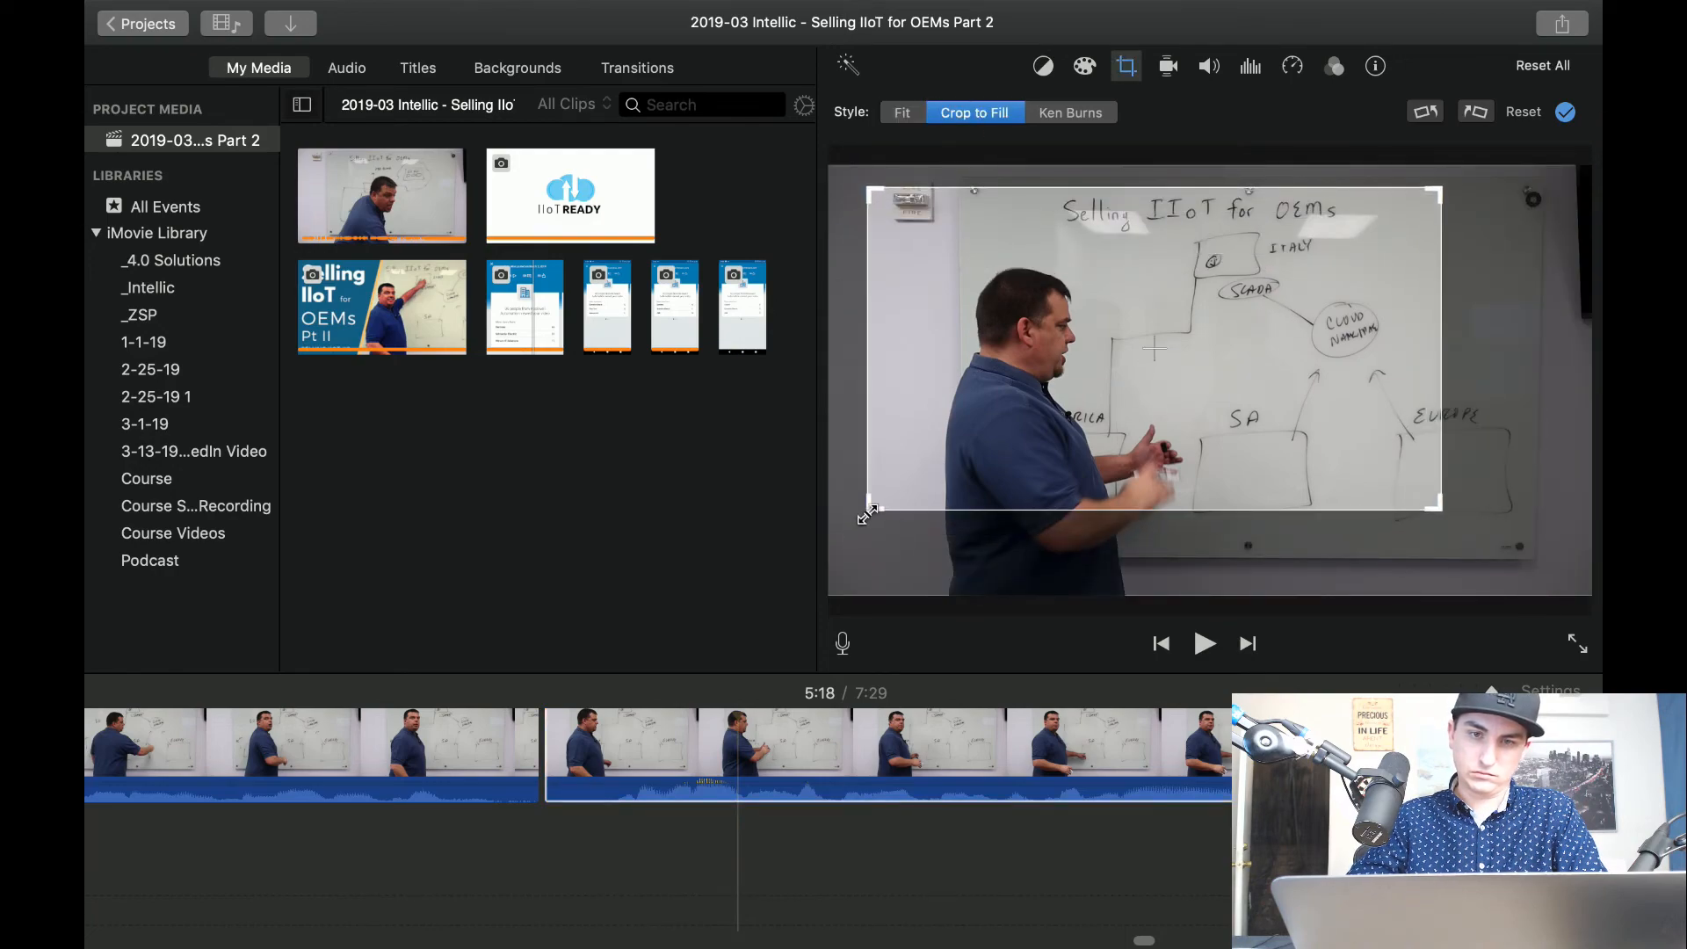
drag(868, 514, 762, 686)
click(327, 888)
key(space)
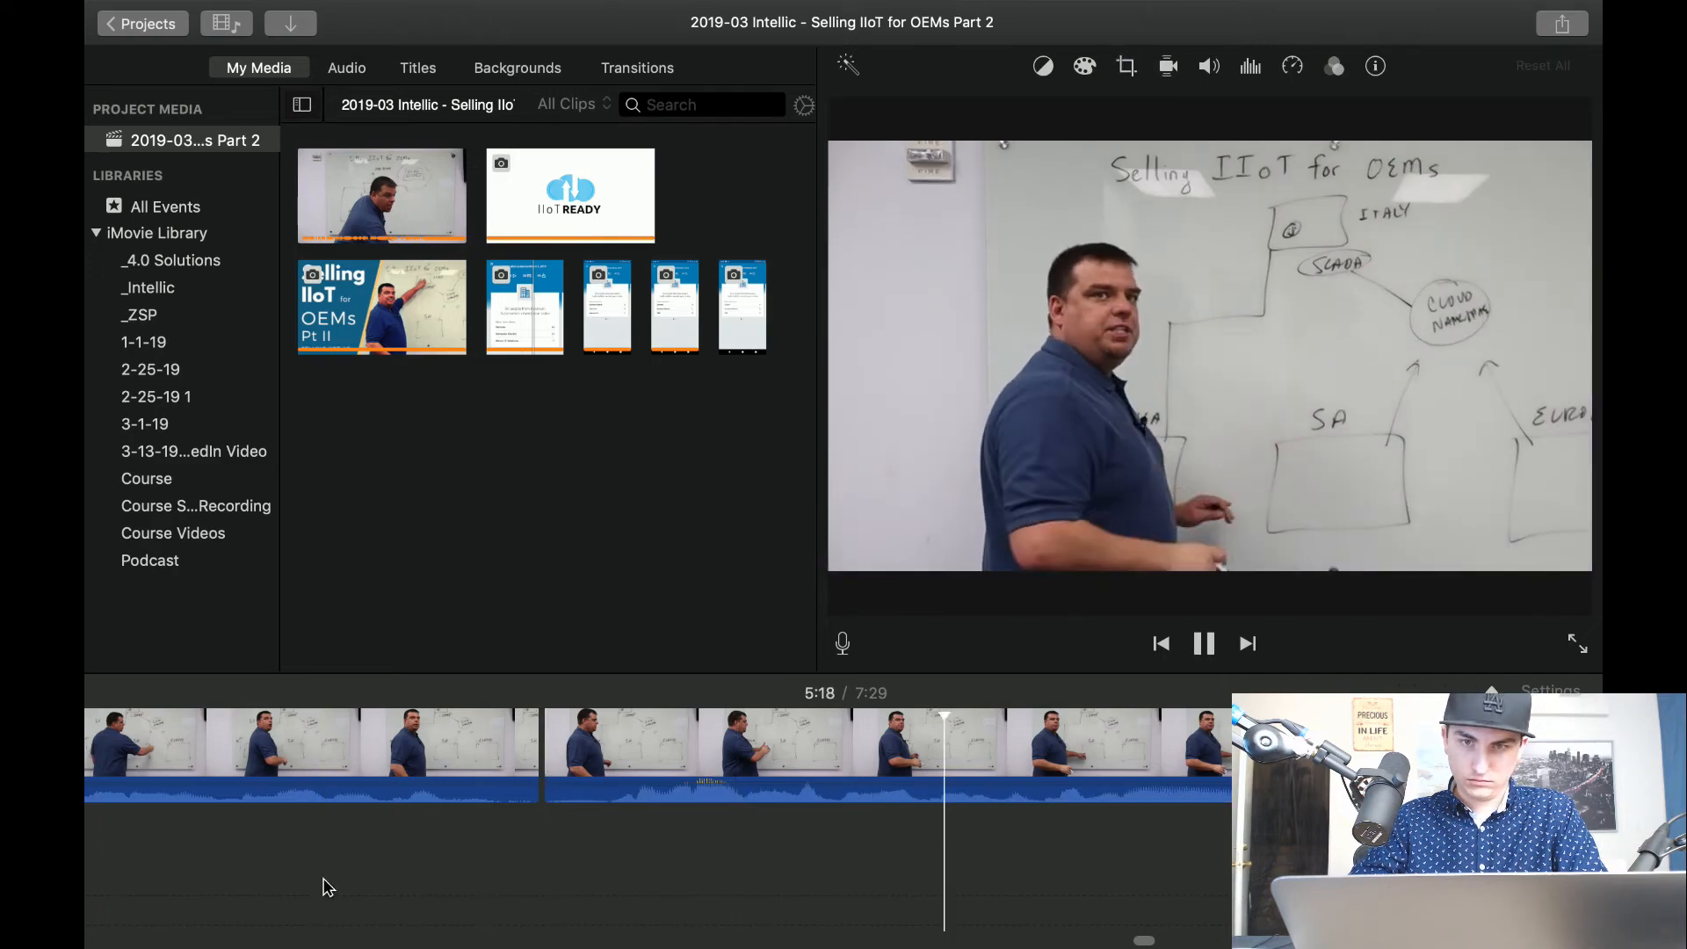
Play the cropped clip to about 5:38, split it at about 5:37, and set the clip after the cut to the Fit style.
scroll(501, 921, right, 5)
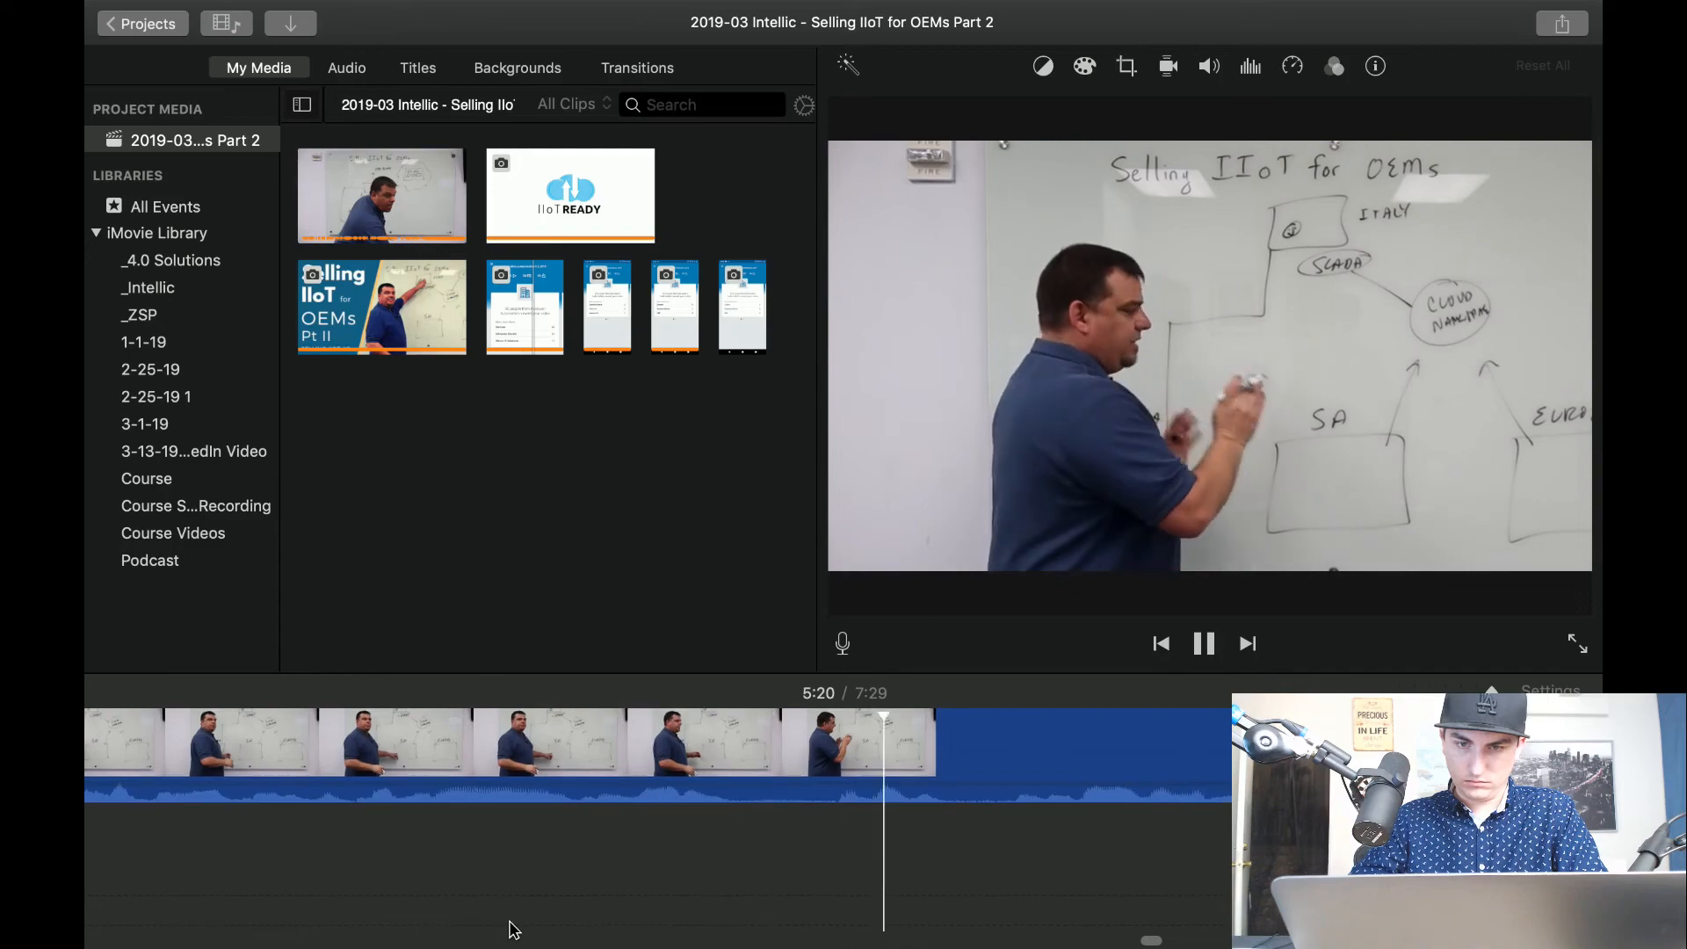
scroll(666, 922, right, 1)
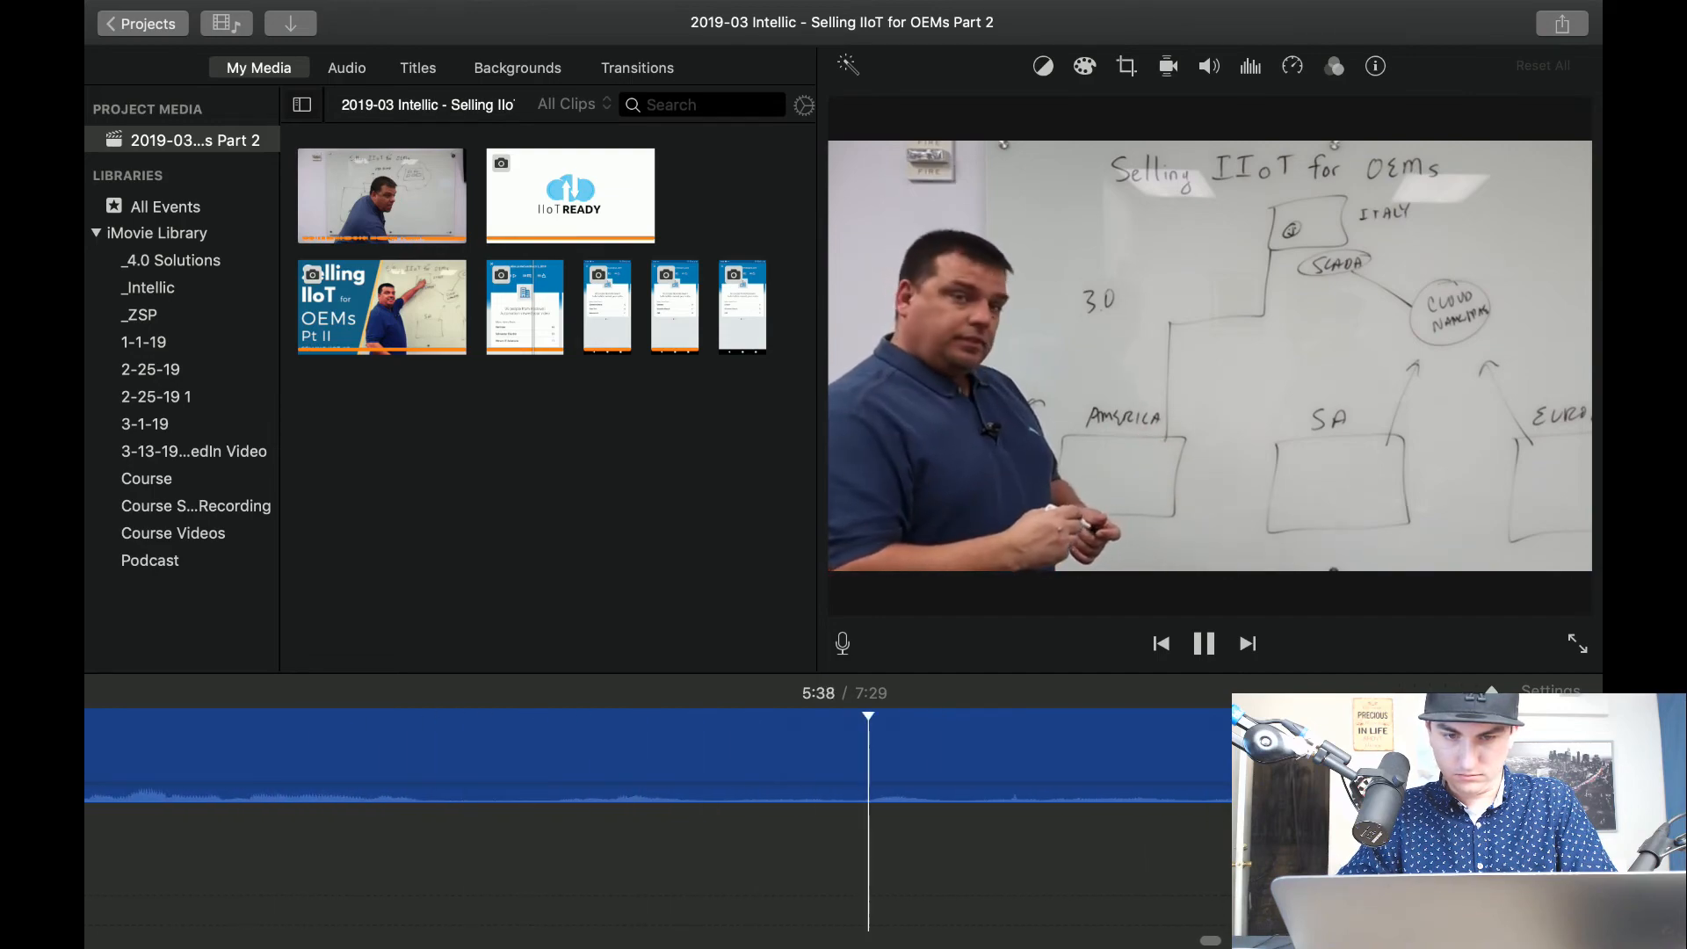
click(303, 815)
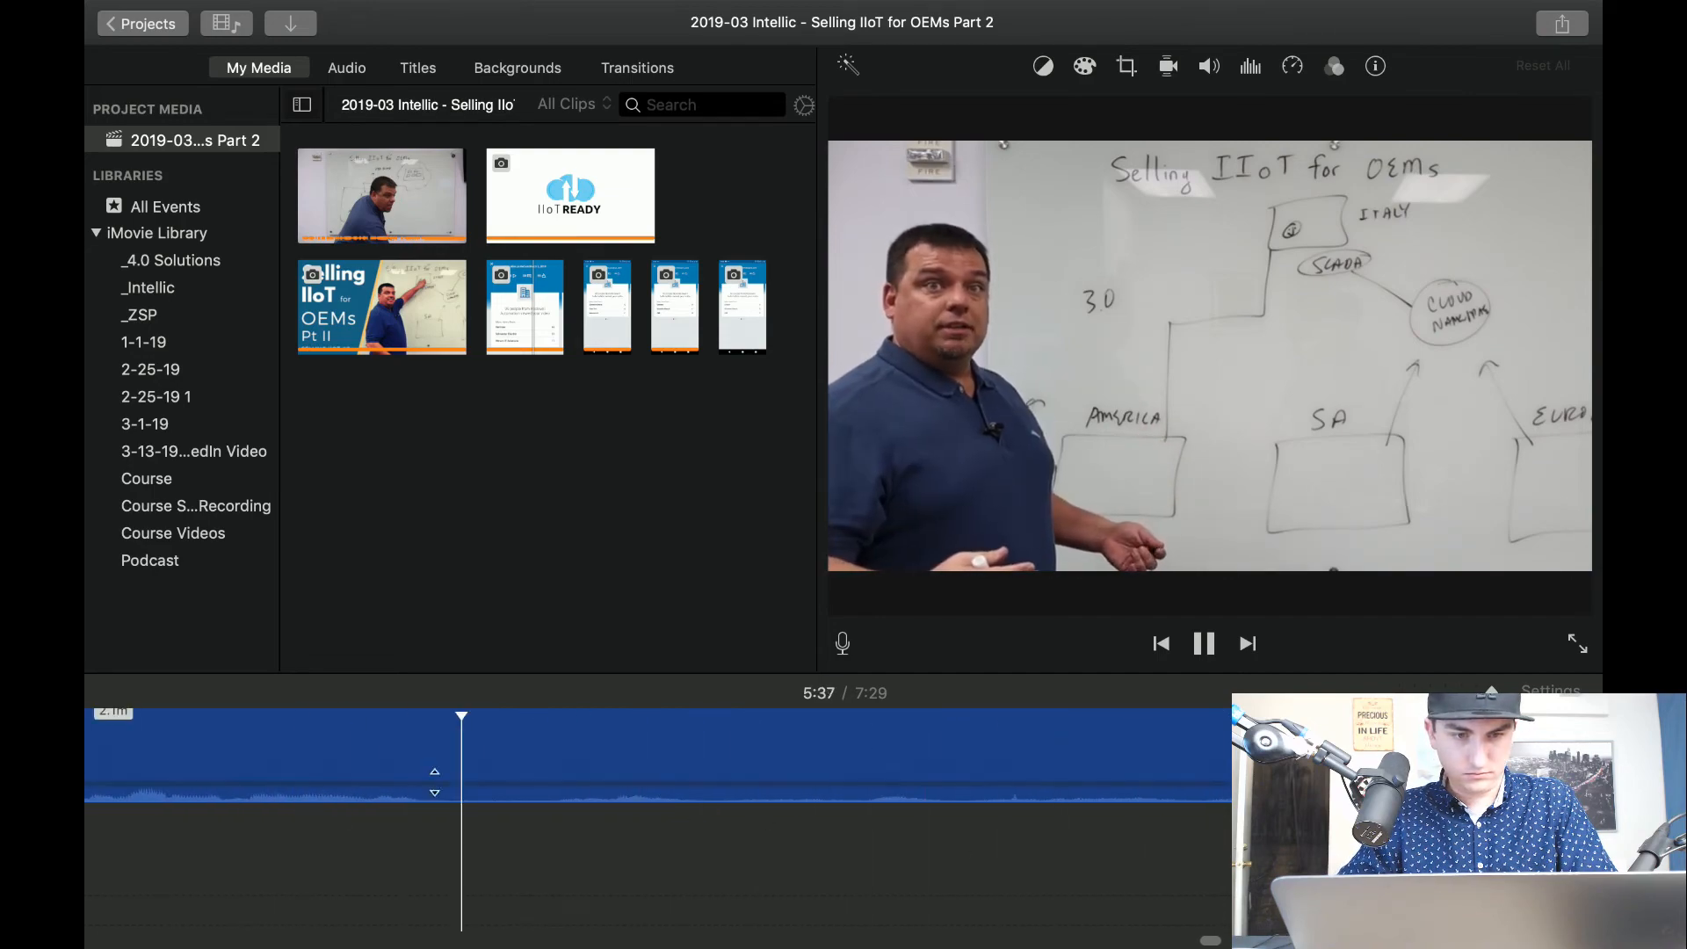
key(space)
key(super+b)
click(589, 746)
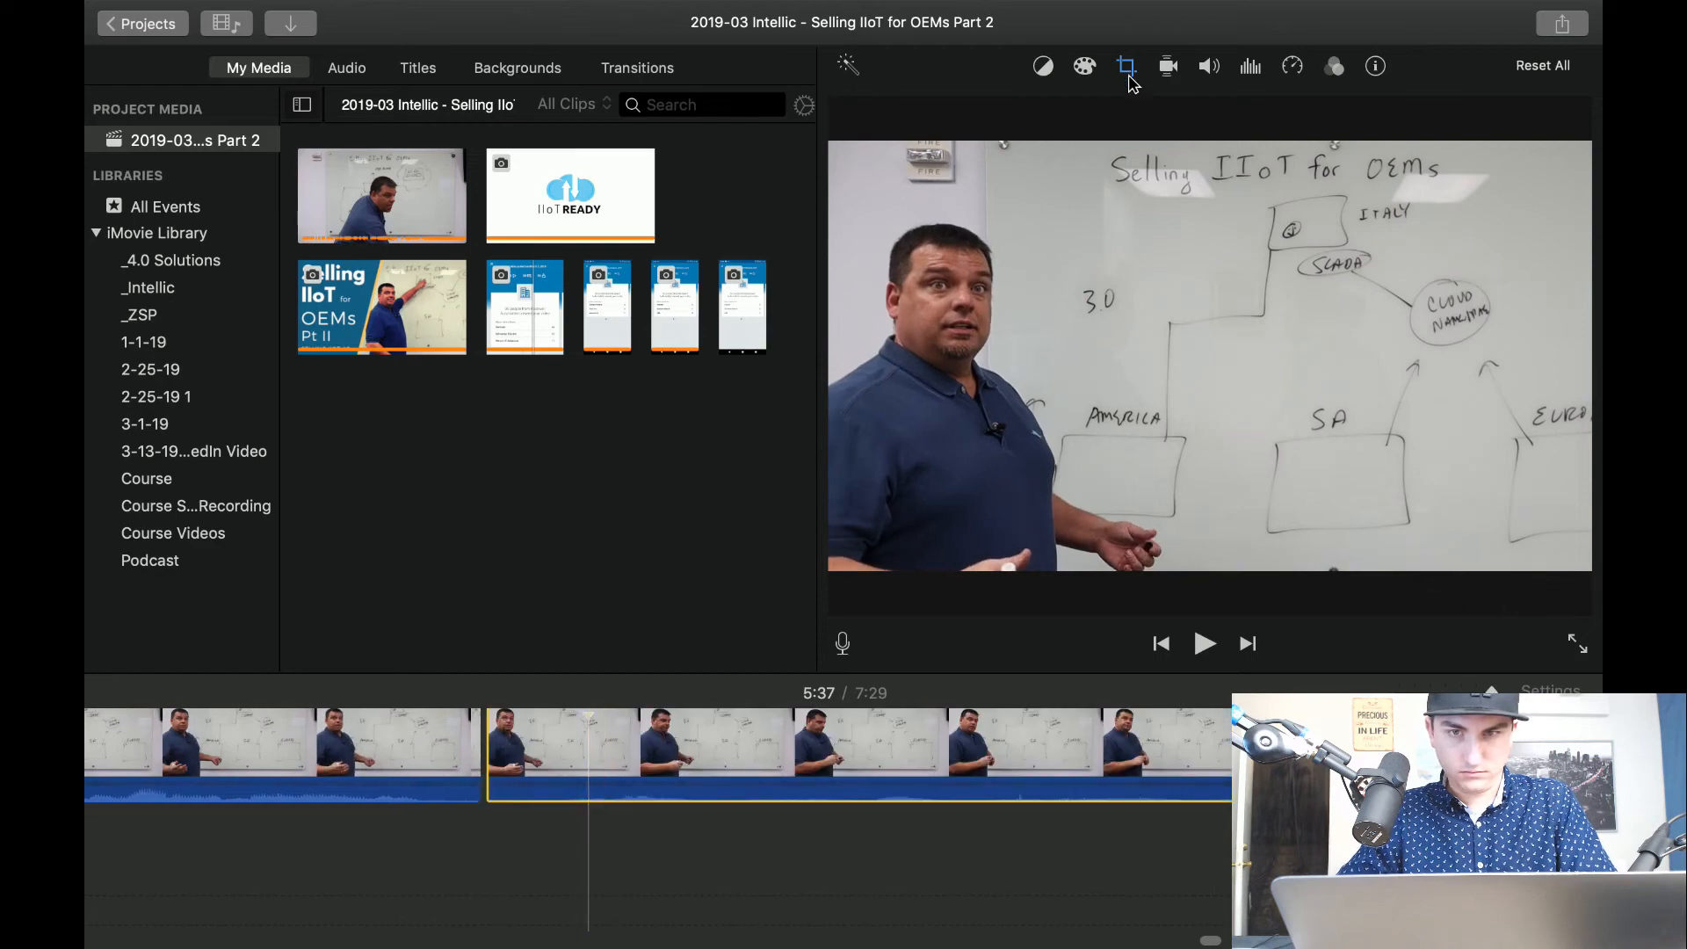
click(1129, 75)
click(493, 884)
key(space)
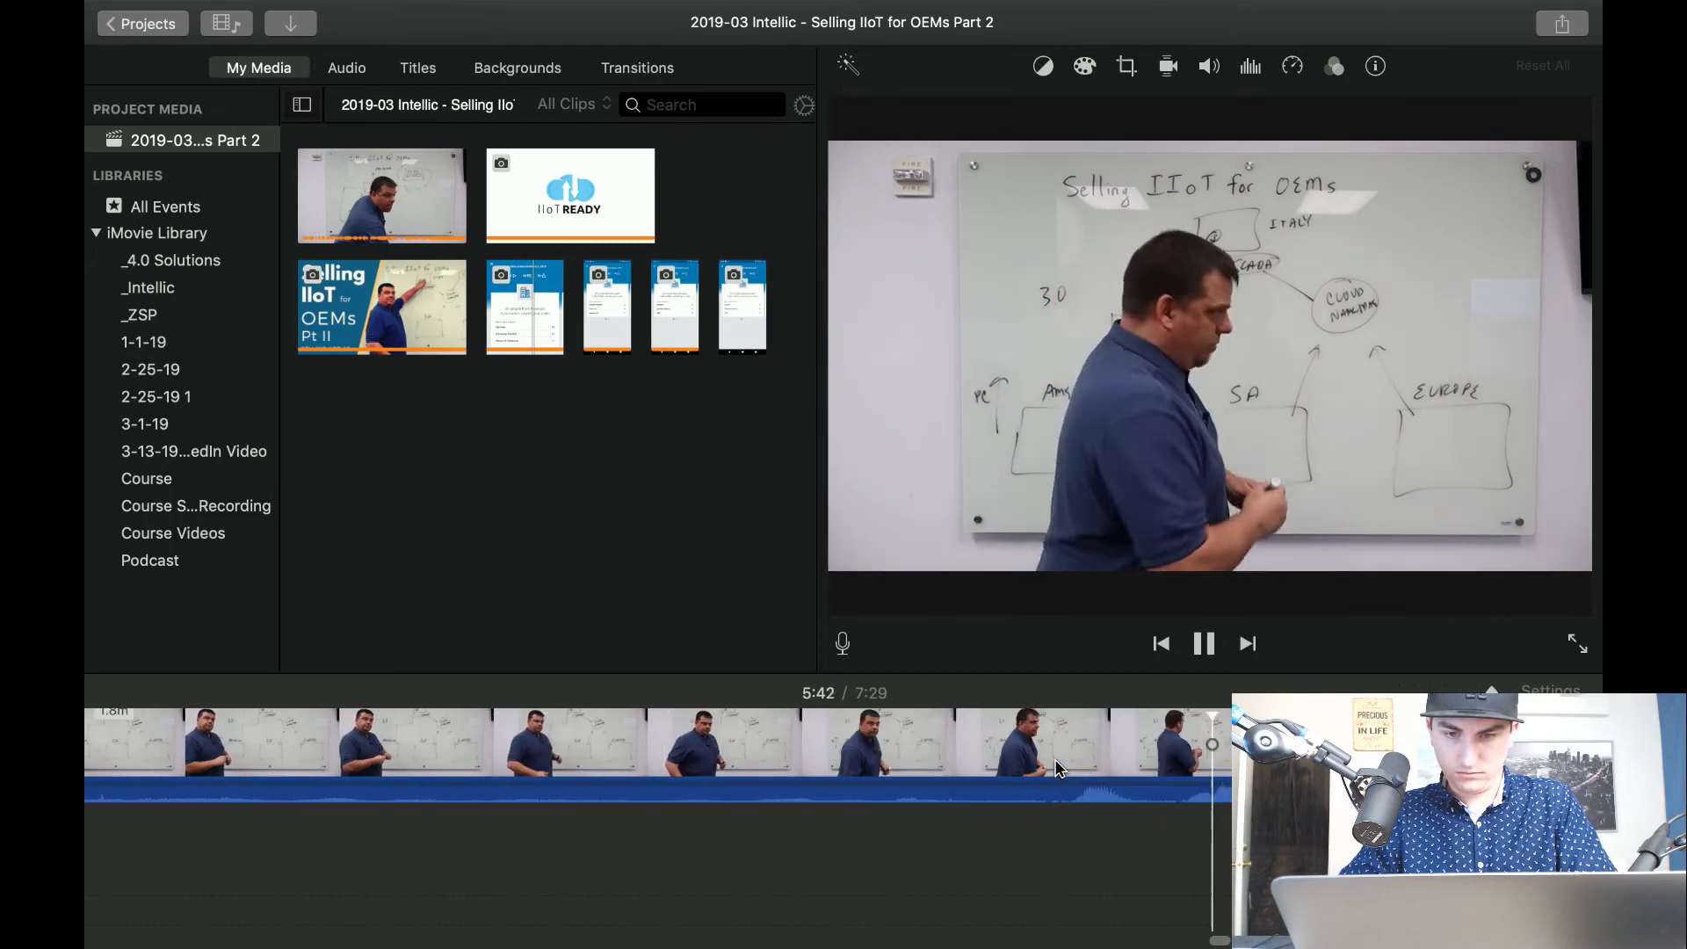
Split the clip at about 5:42, where the presenter turns to the board, and review the passage up to about 5:47.
key(space)
key(super+b)
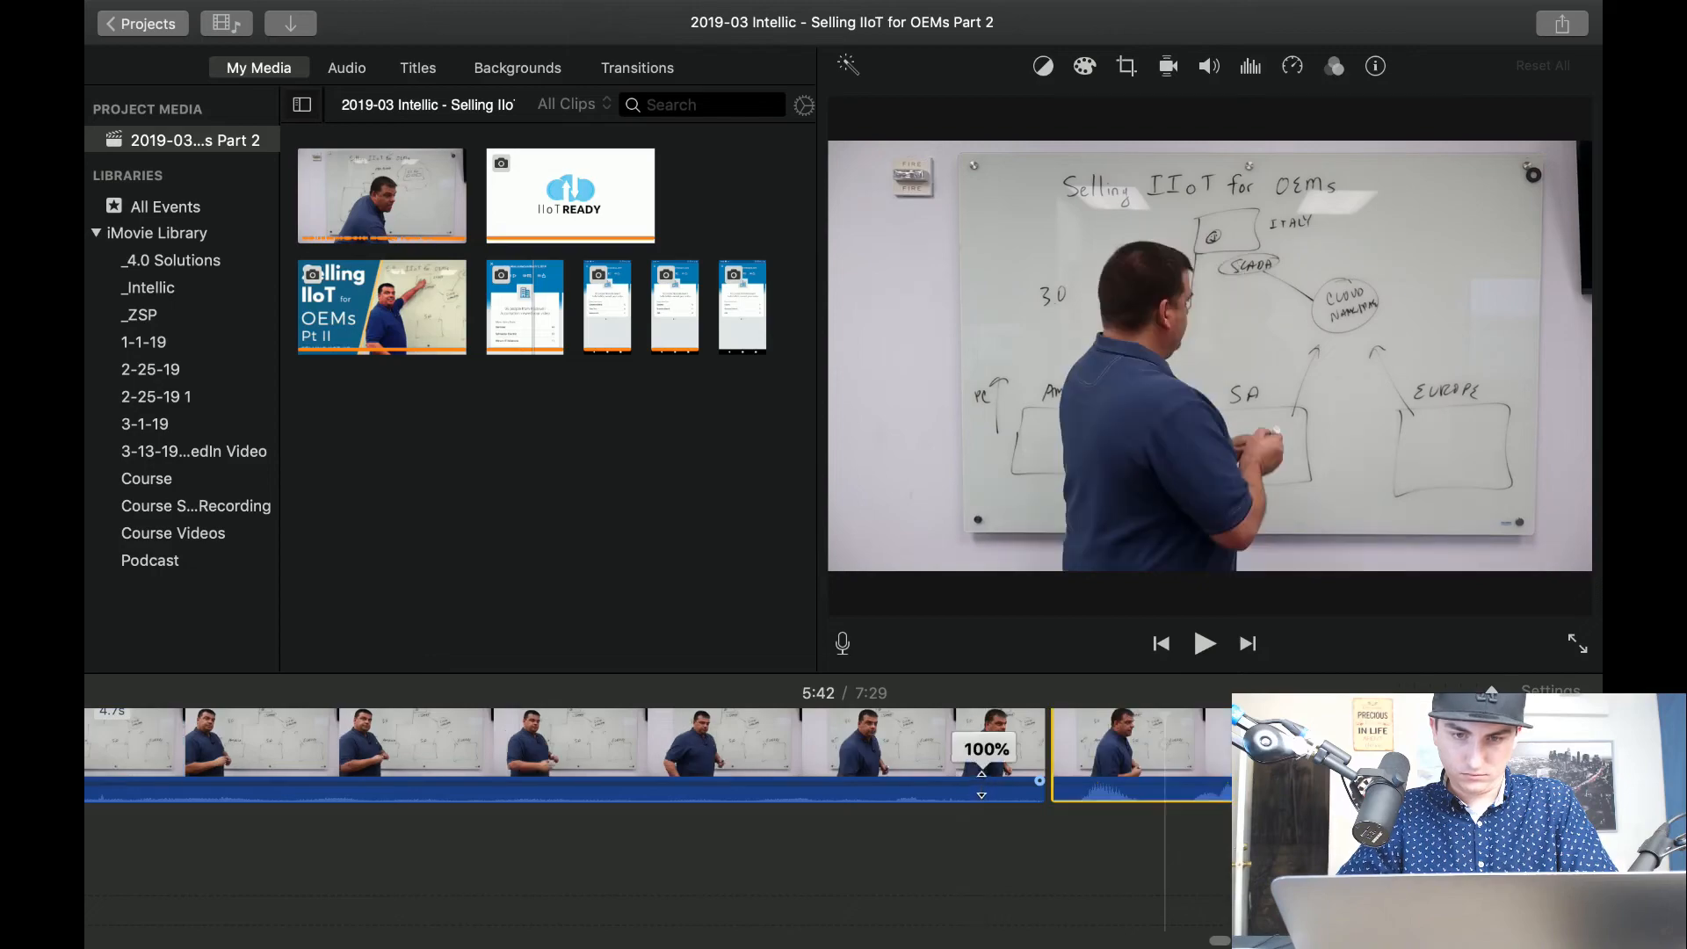
key(space)
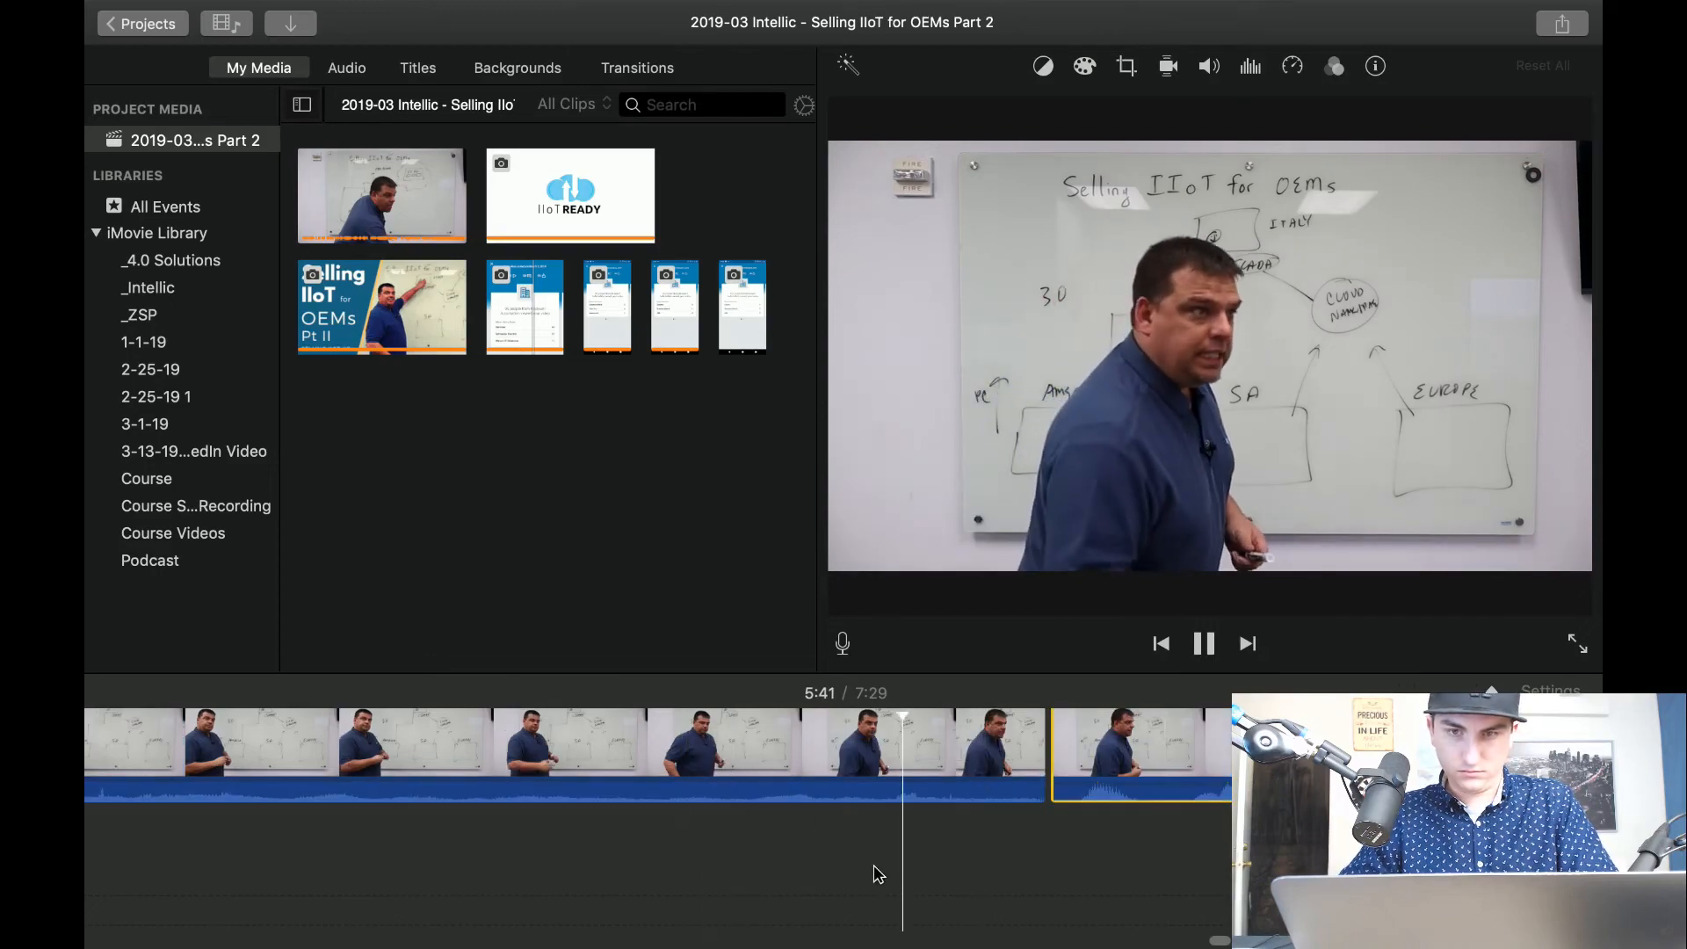
scroll(890, 890, right, 10)
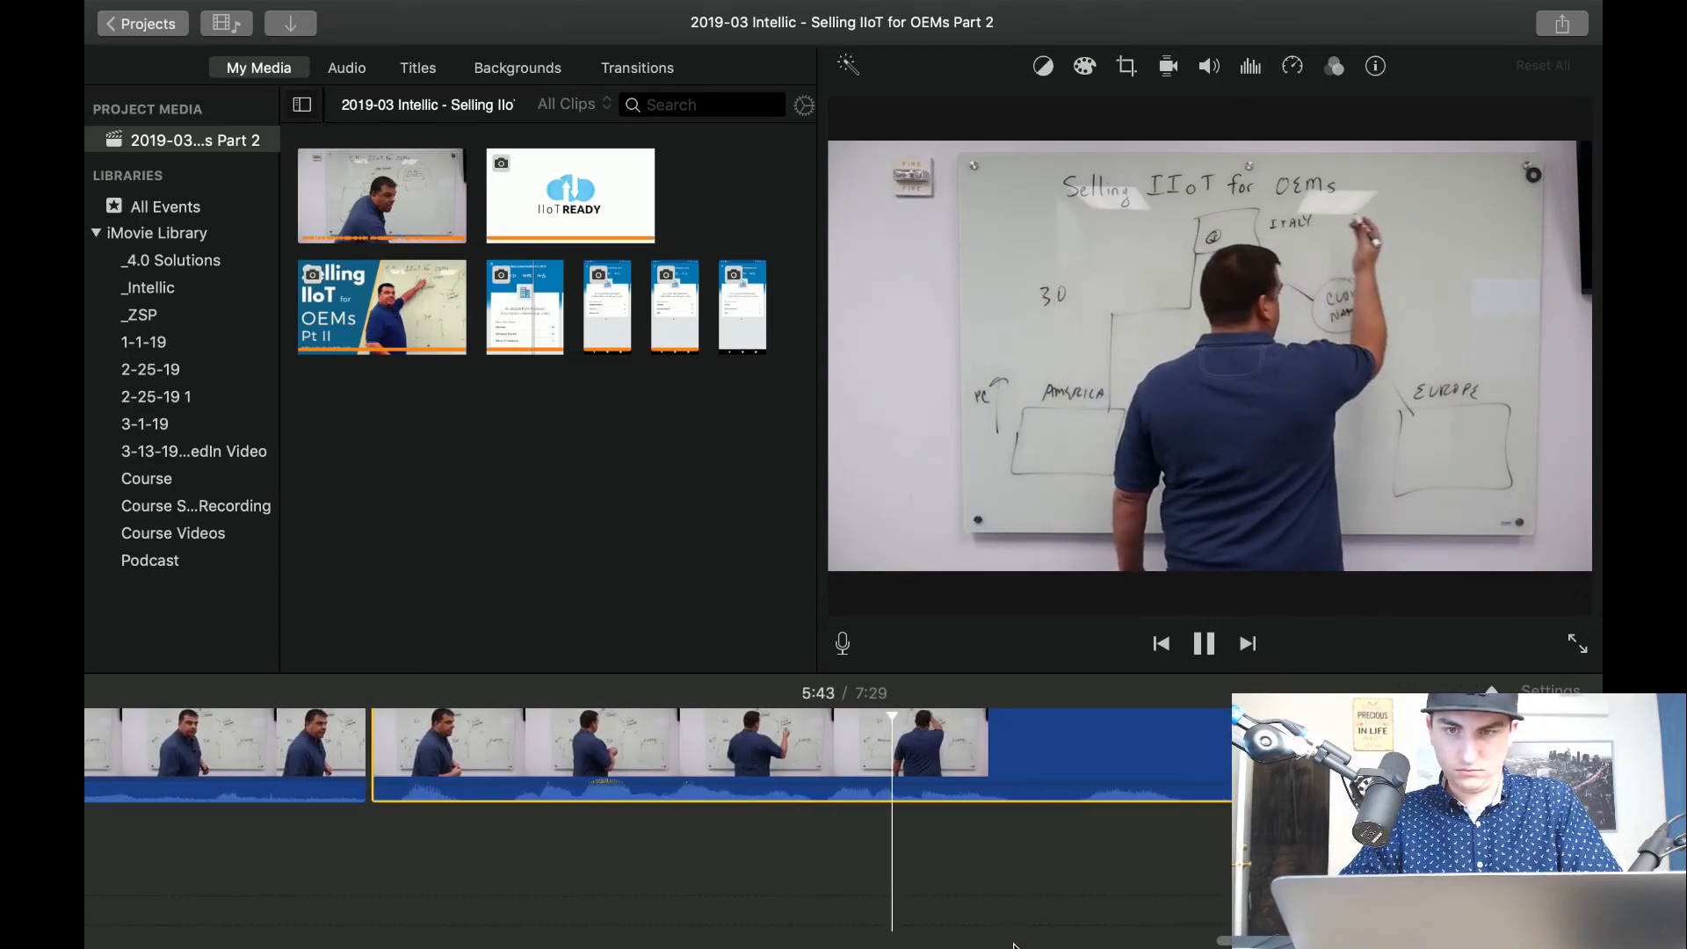
scroll(1014, 946, right, 5)
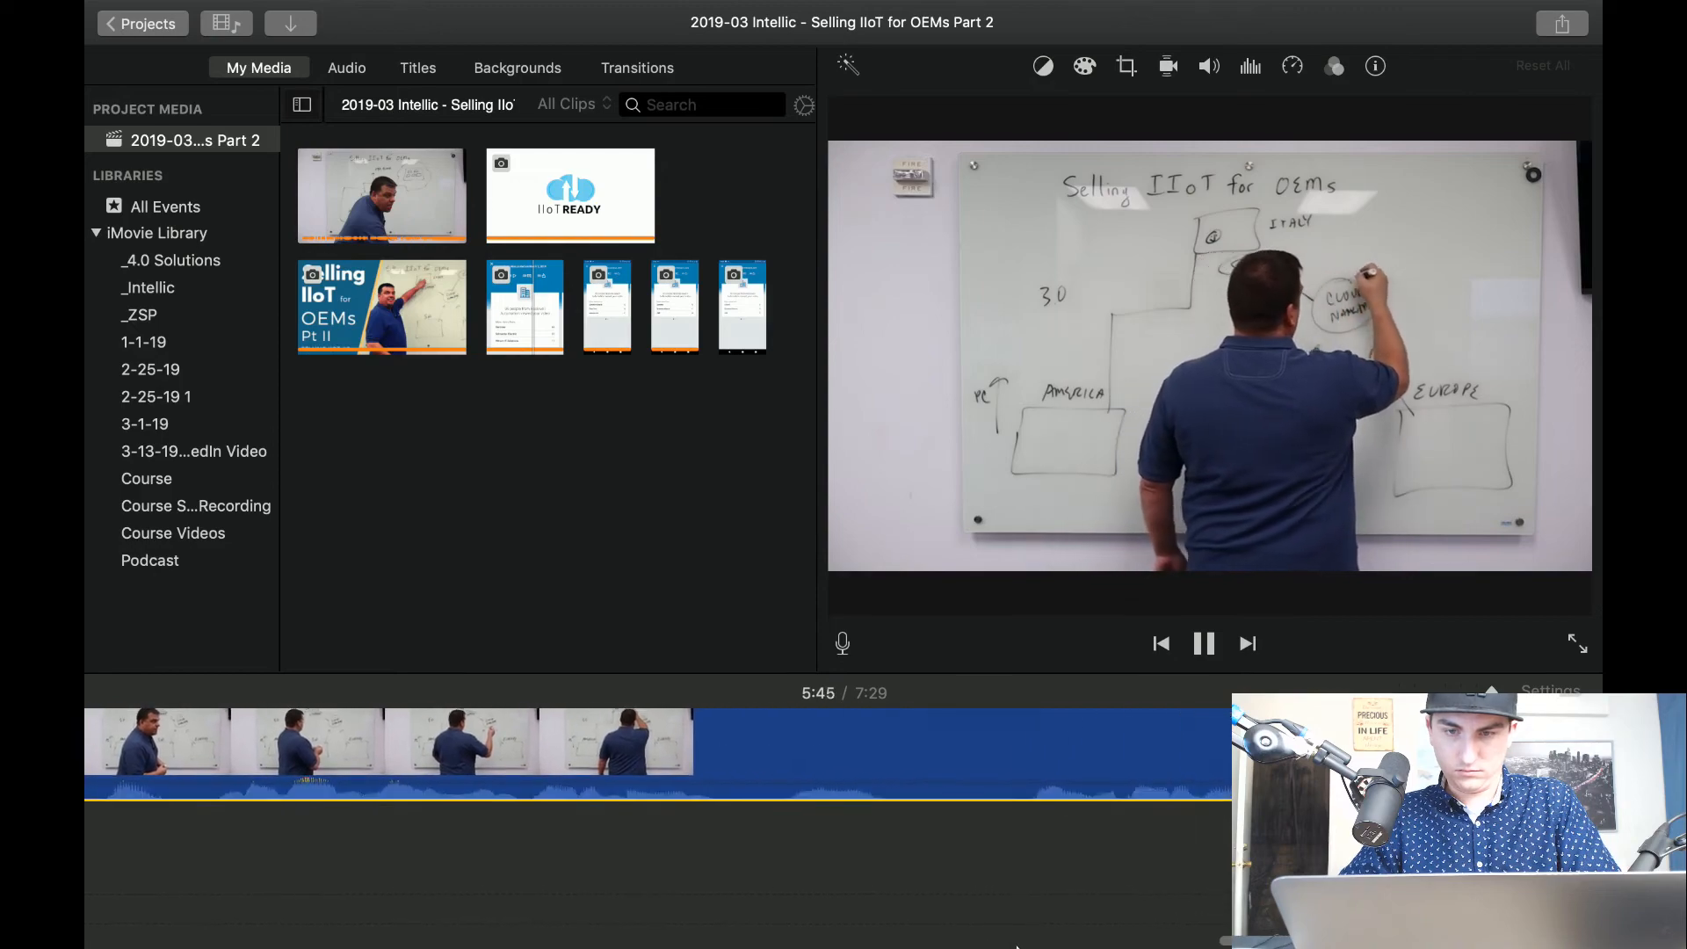
scroll(1024, 947, right, 7)
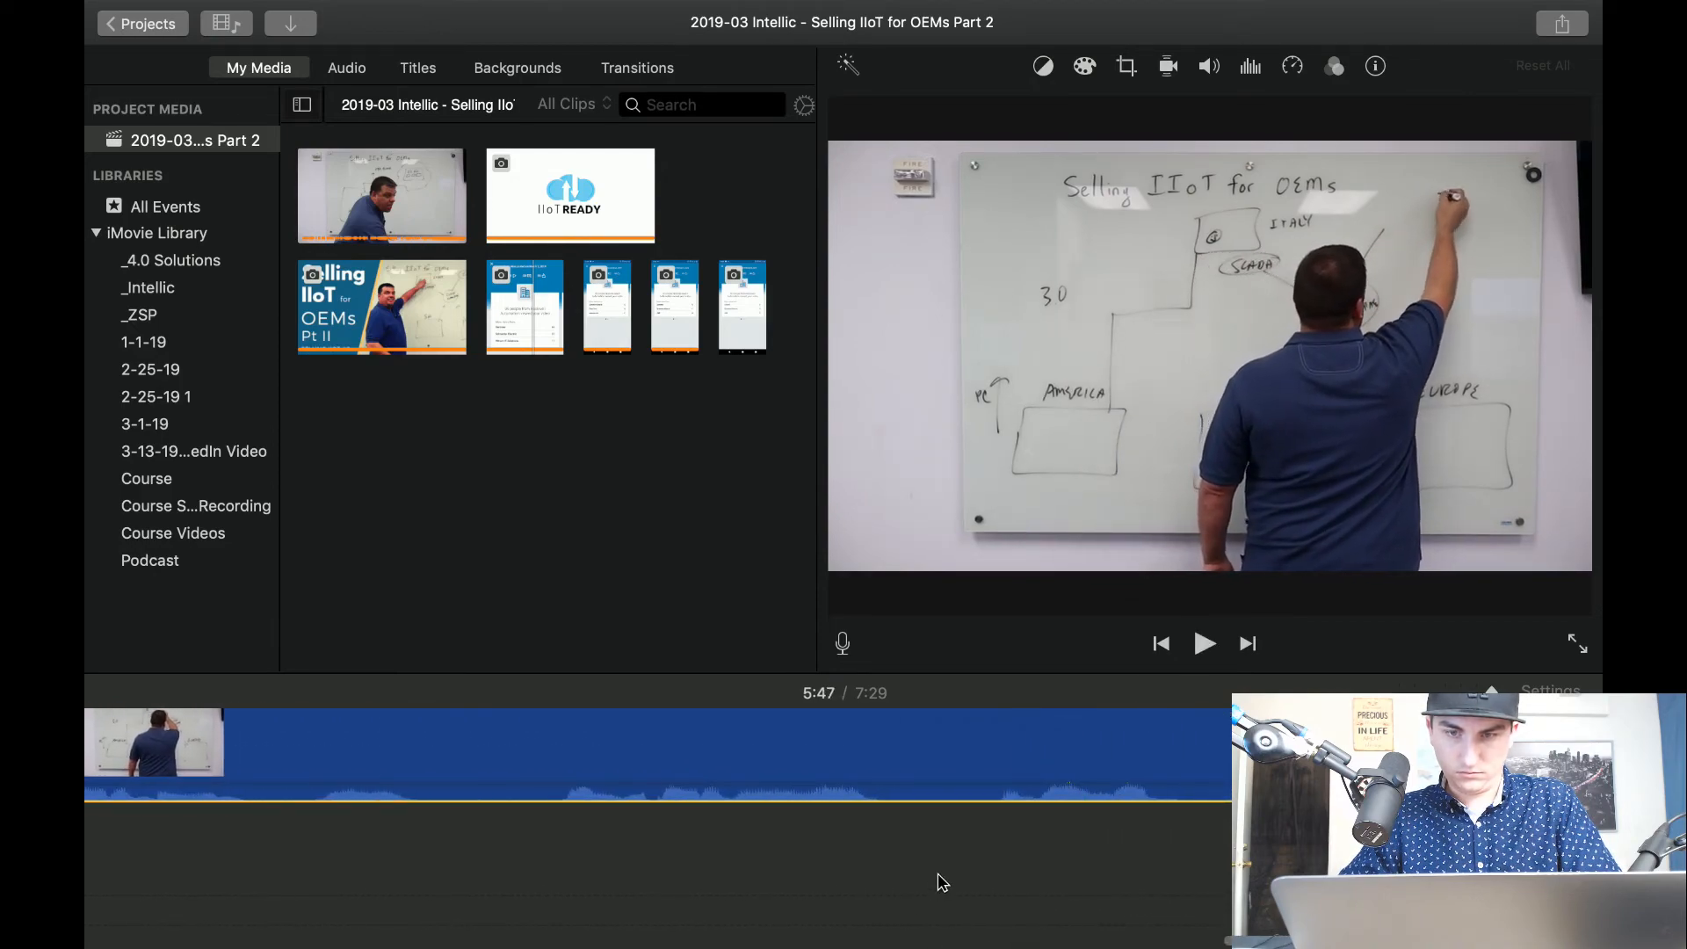
Split the clip at about 5:46 and apply Crop to Fill after the cut, framing the presenter with the title and upper diagram.
key(space)
key(space)
key(super+b)
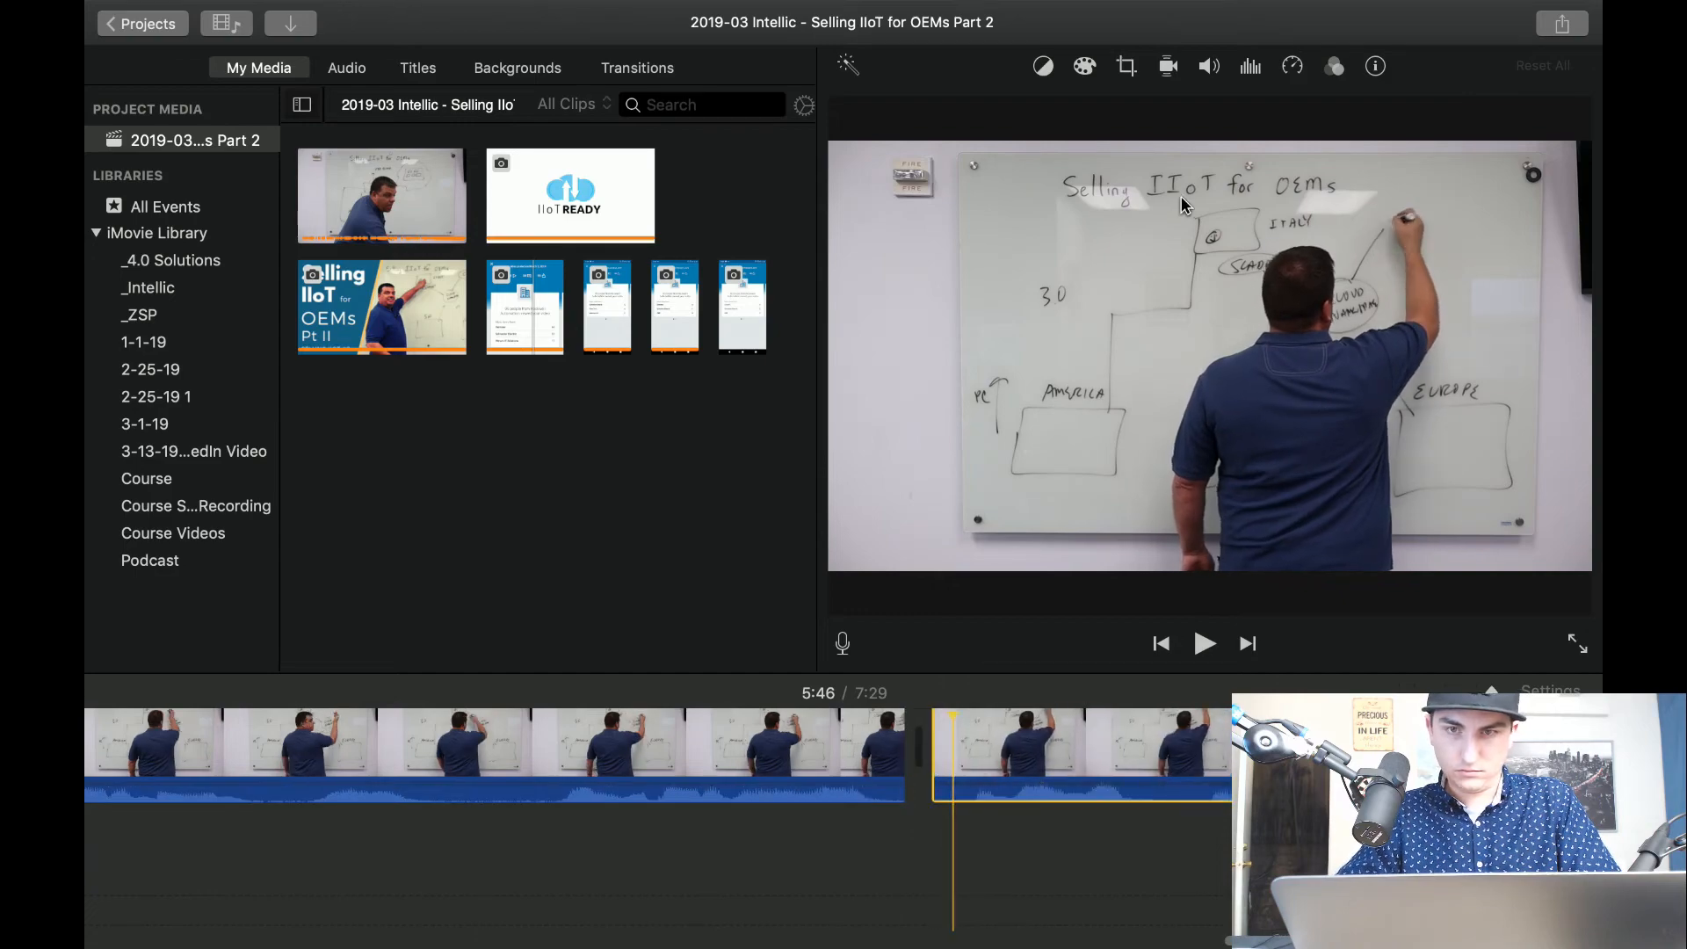
click(1127, 67)
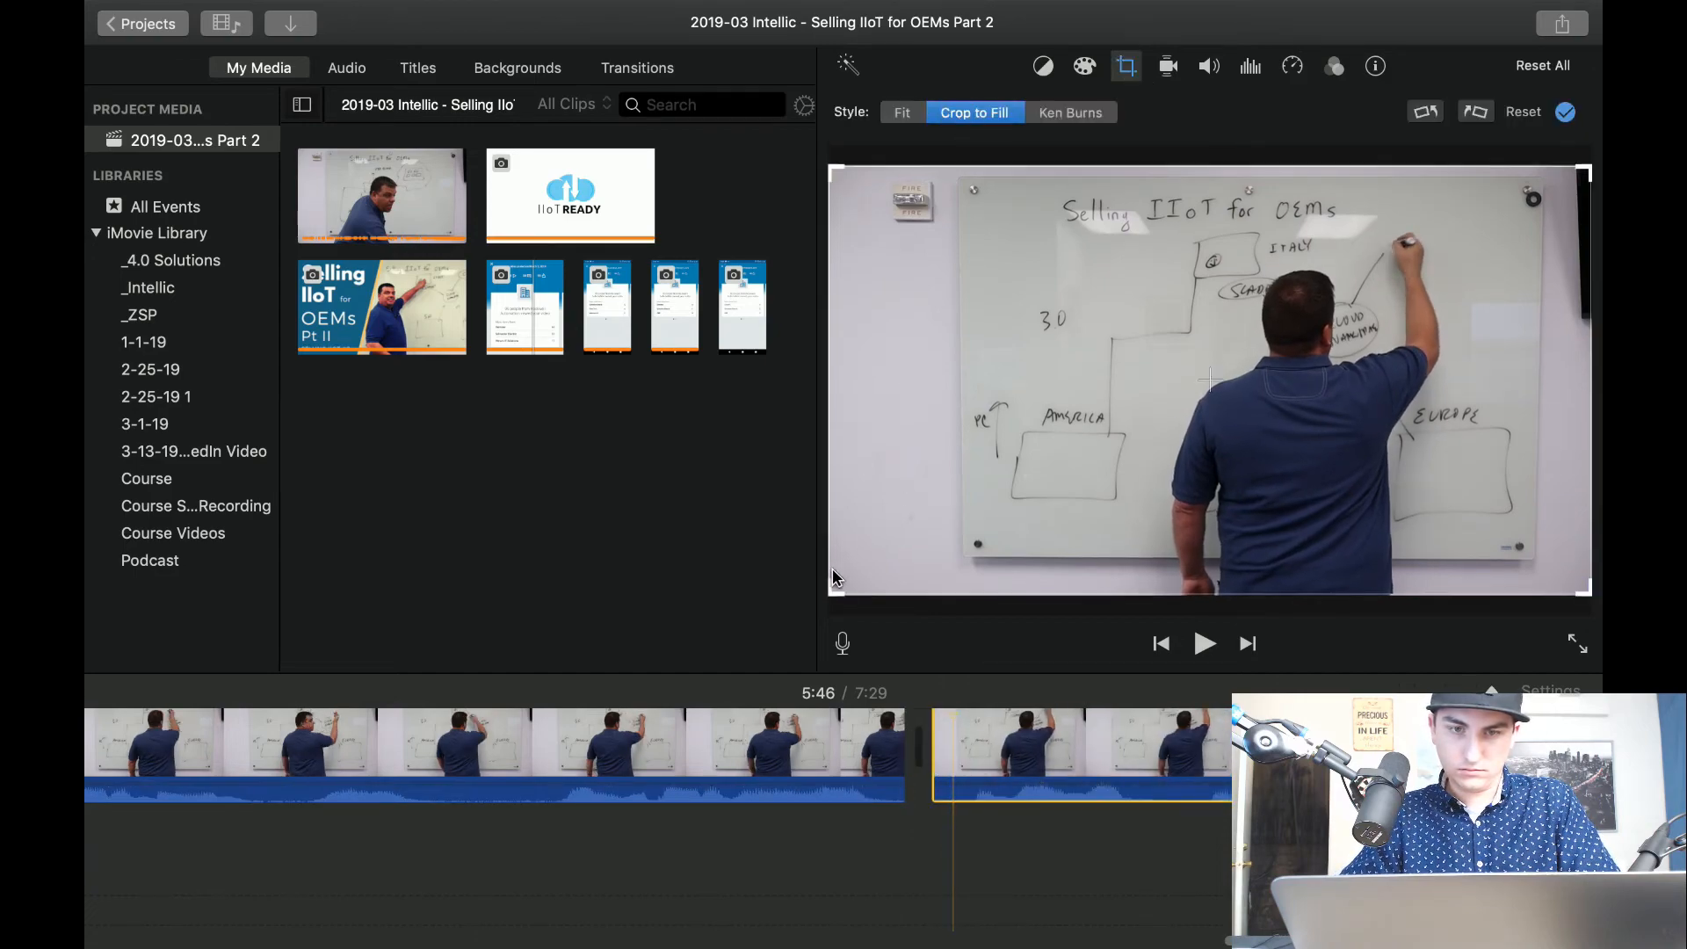
drag(831, 590, 1037, 482)
drag(1209, 362, 1153, 387)
click(711, 865)
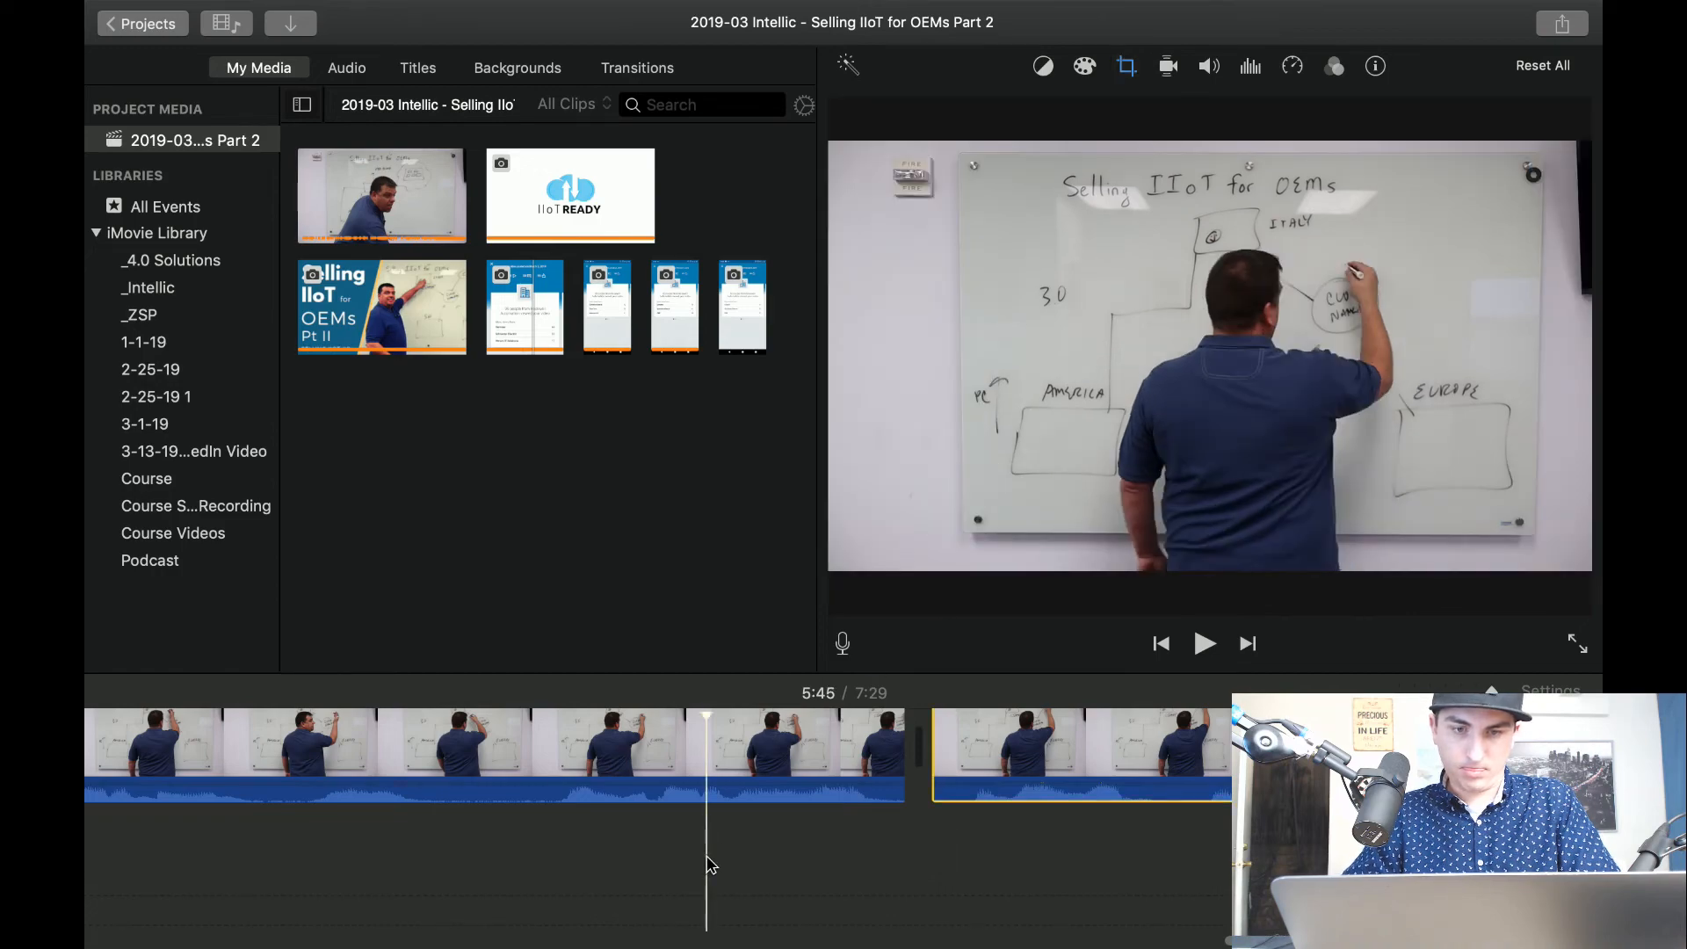
Play the cropped clip, replay the ML and AI writing from about 5:50, and split the clip at about 5:52.
key(space)
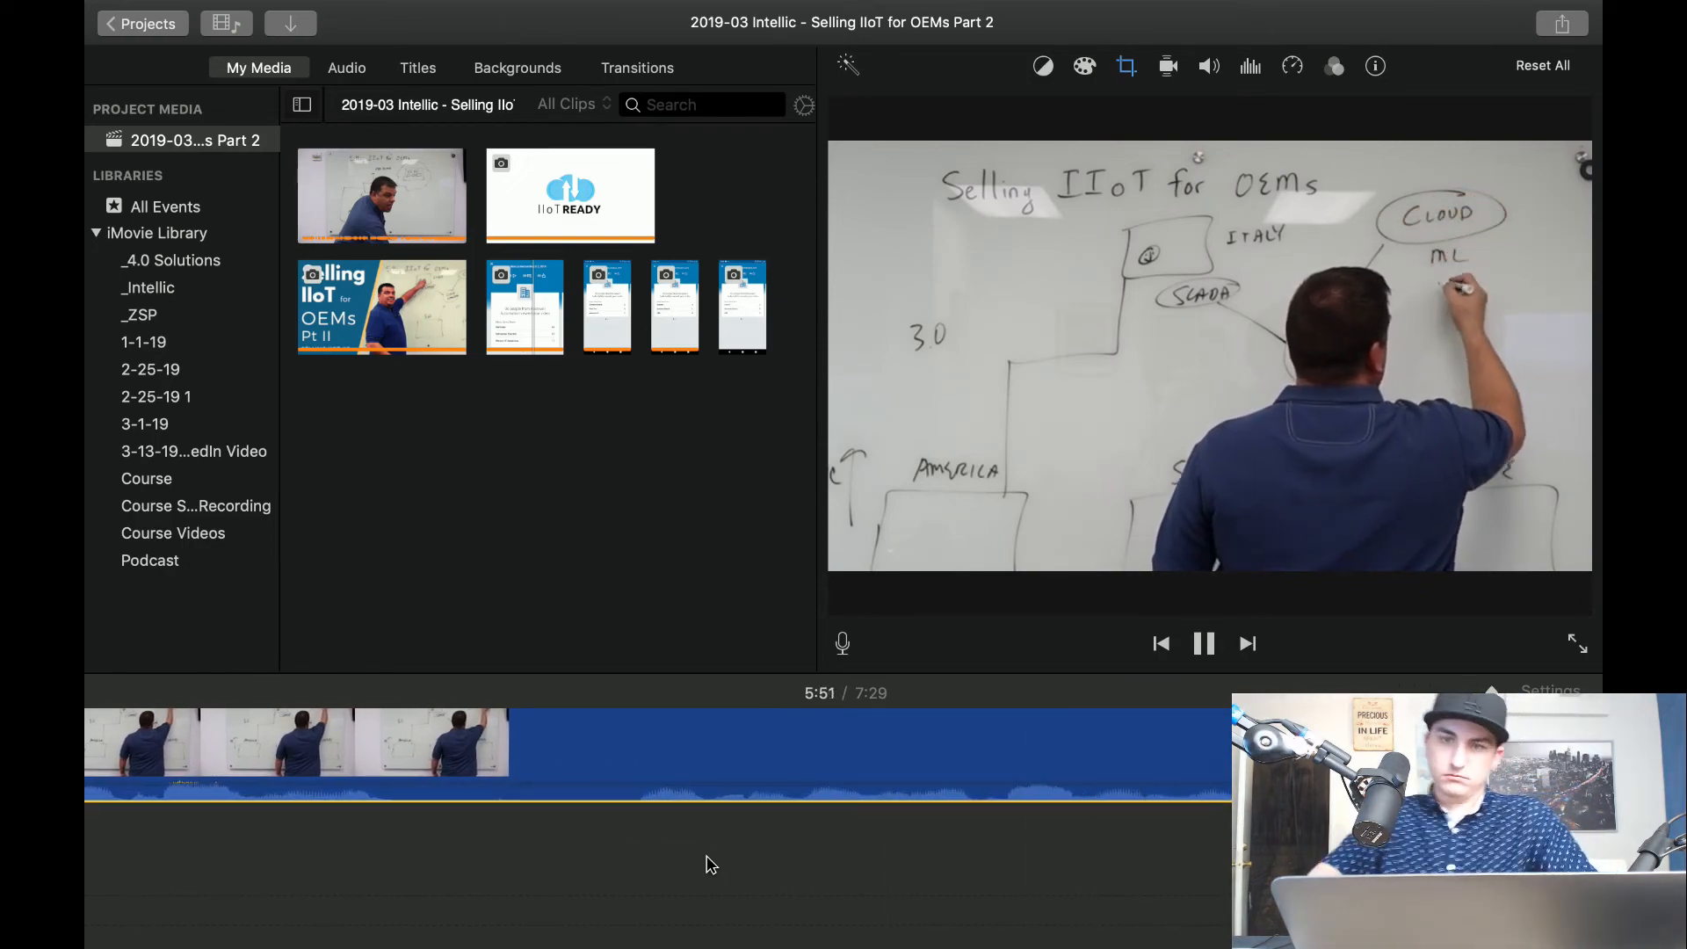
key(space)
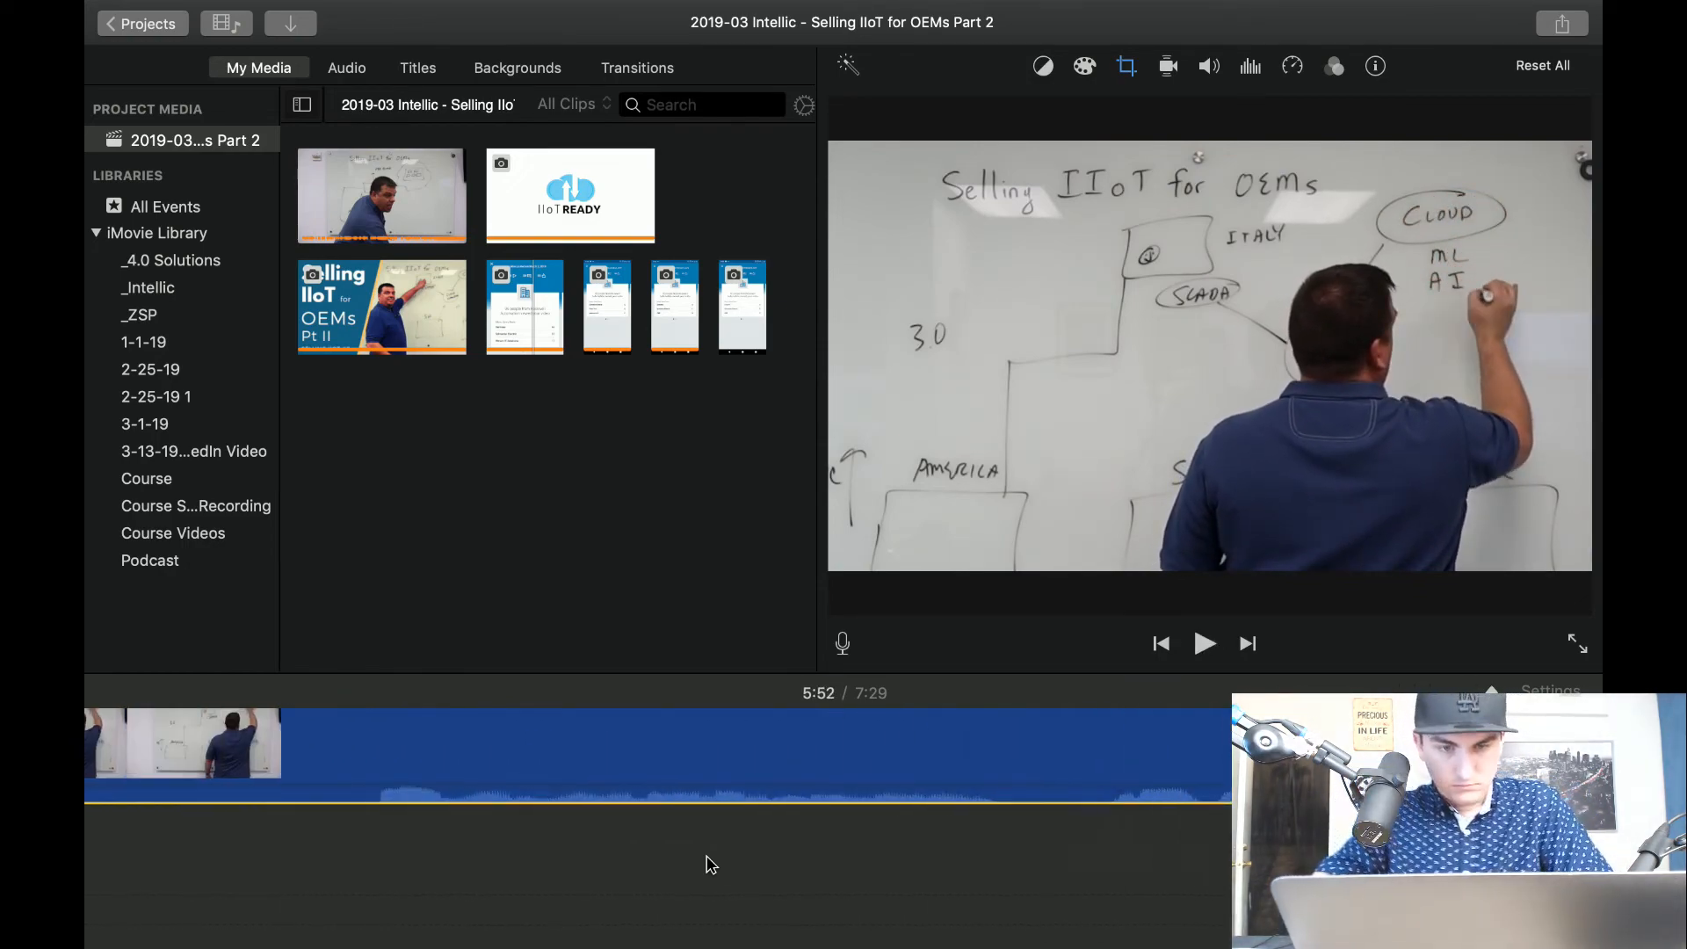
click(413, 830)
key(space)
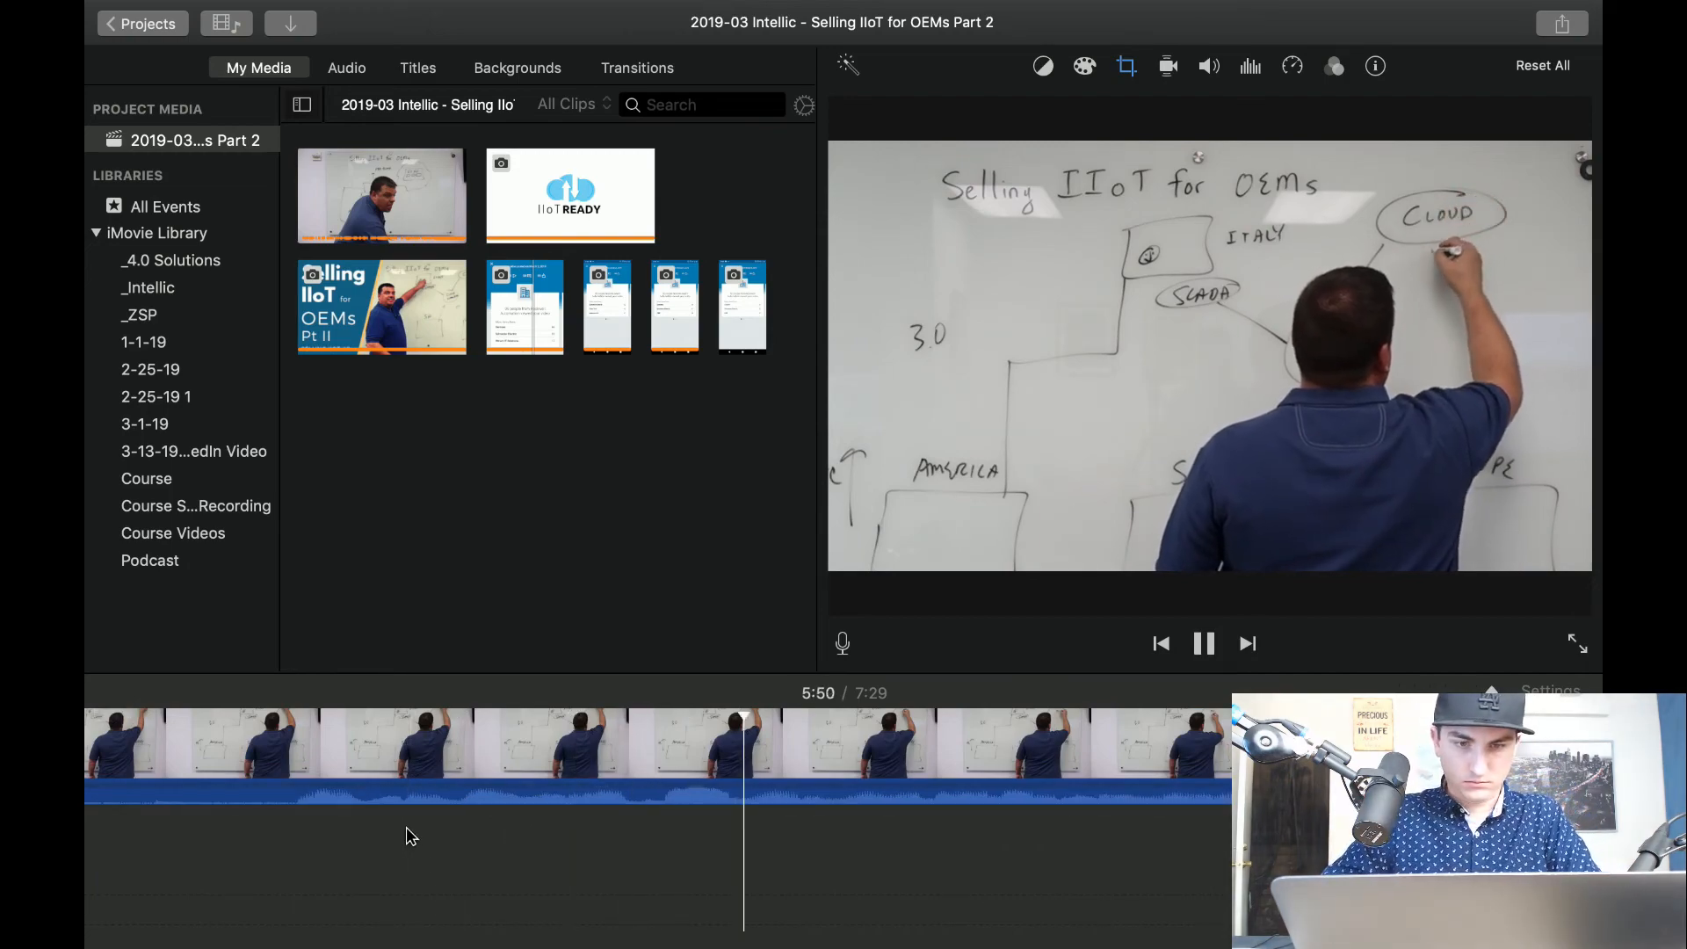
key(space)
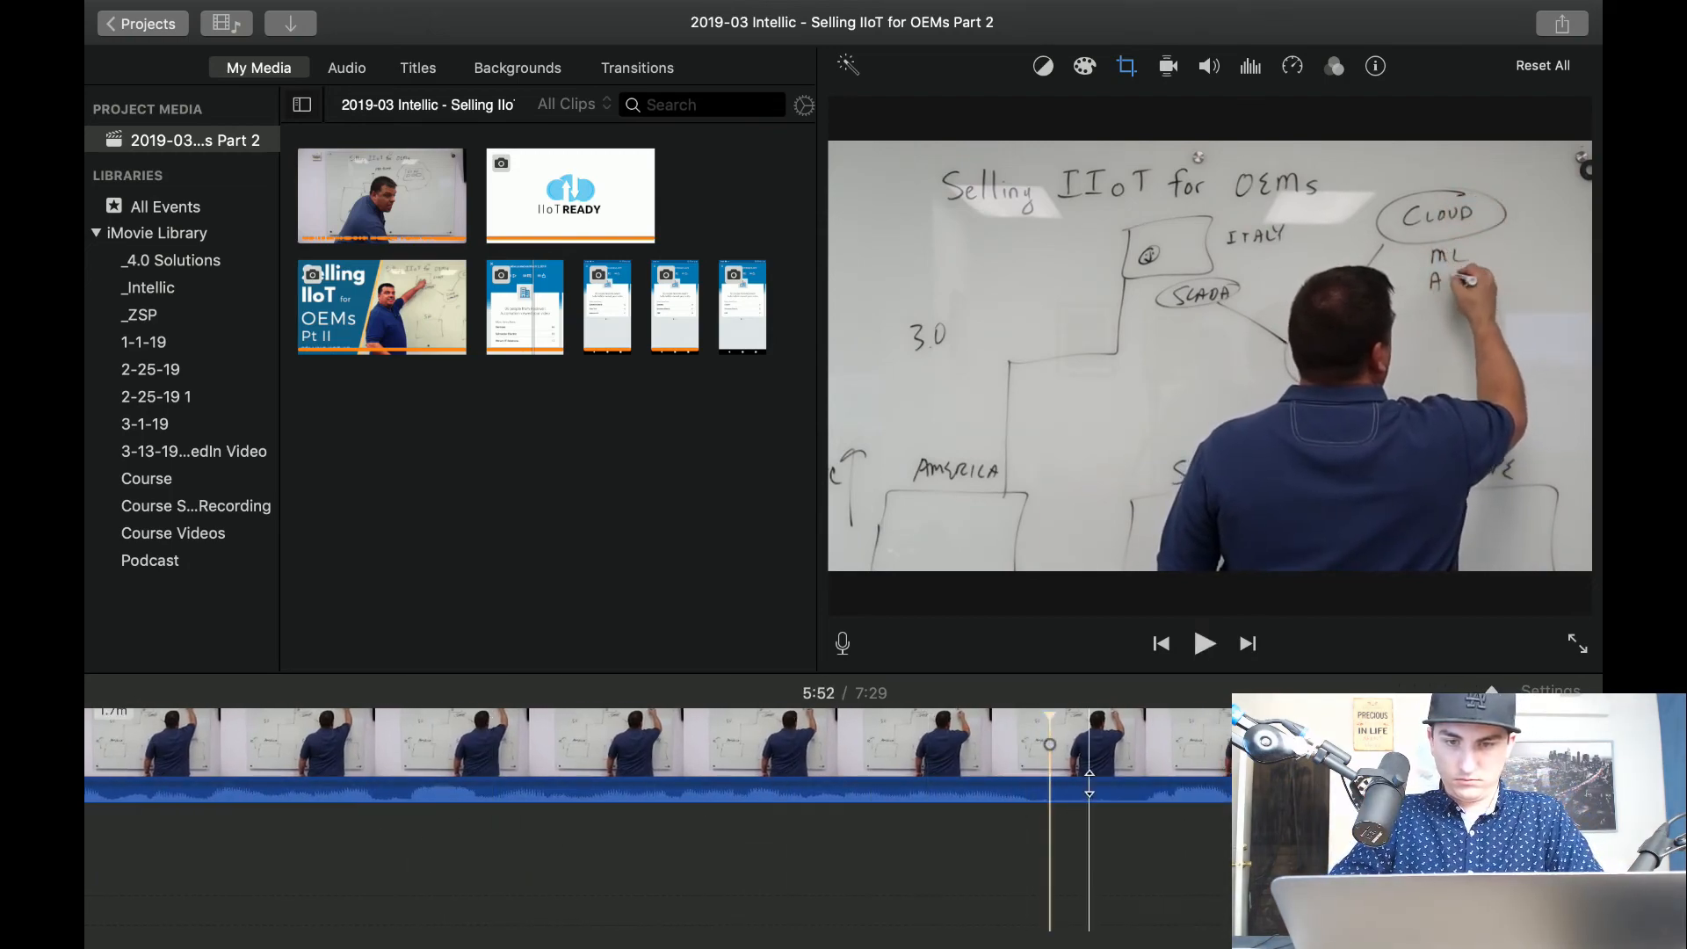
click(1162, 750)
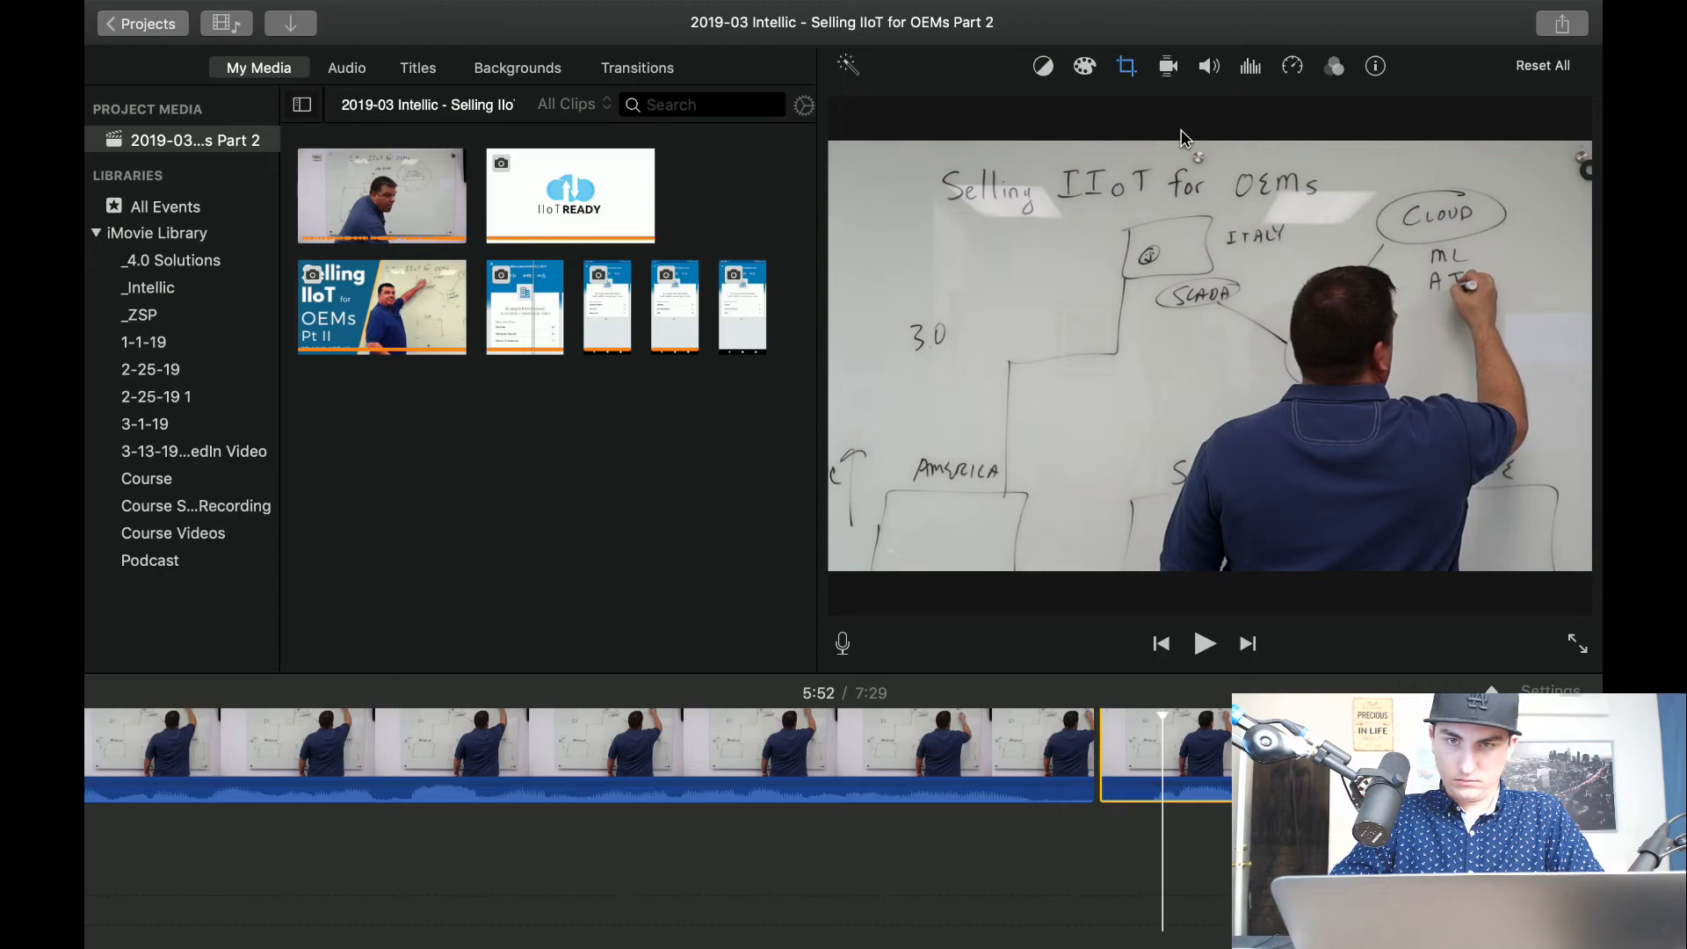
Tighten the crop of the clip after the 5:52 cut around the SCADA and Cloud drawings, and play it.
click(1127, 68)
drag(980, 490, 1179, 379)
key(space)
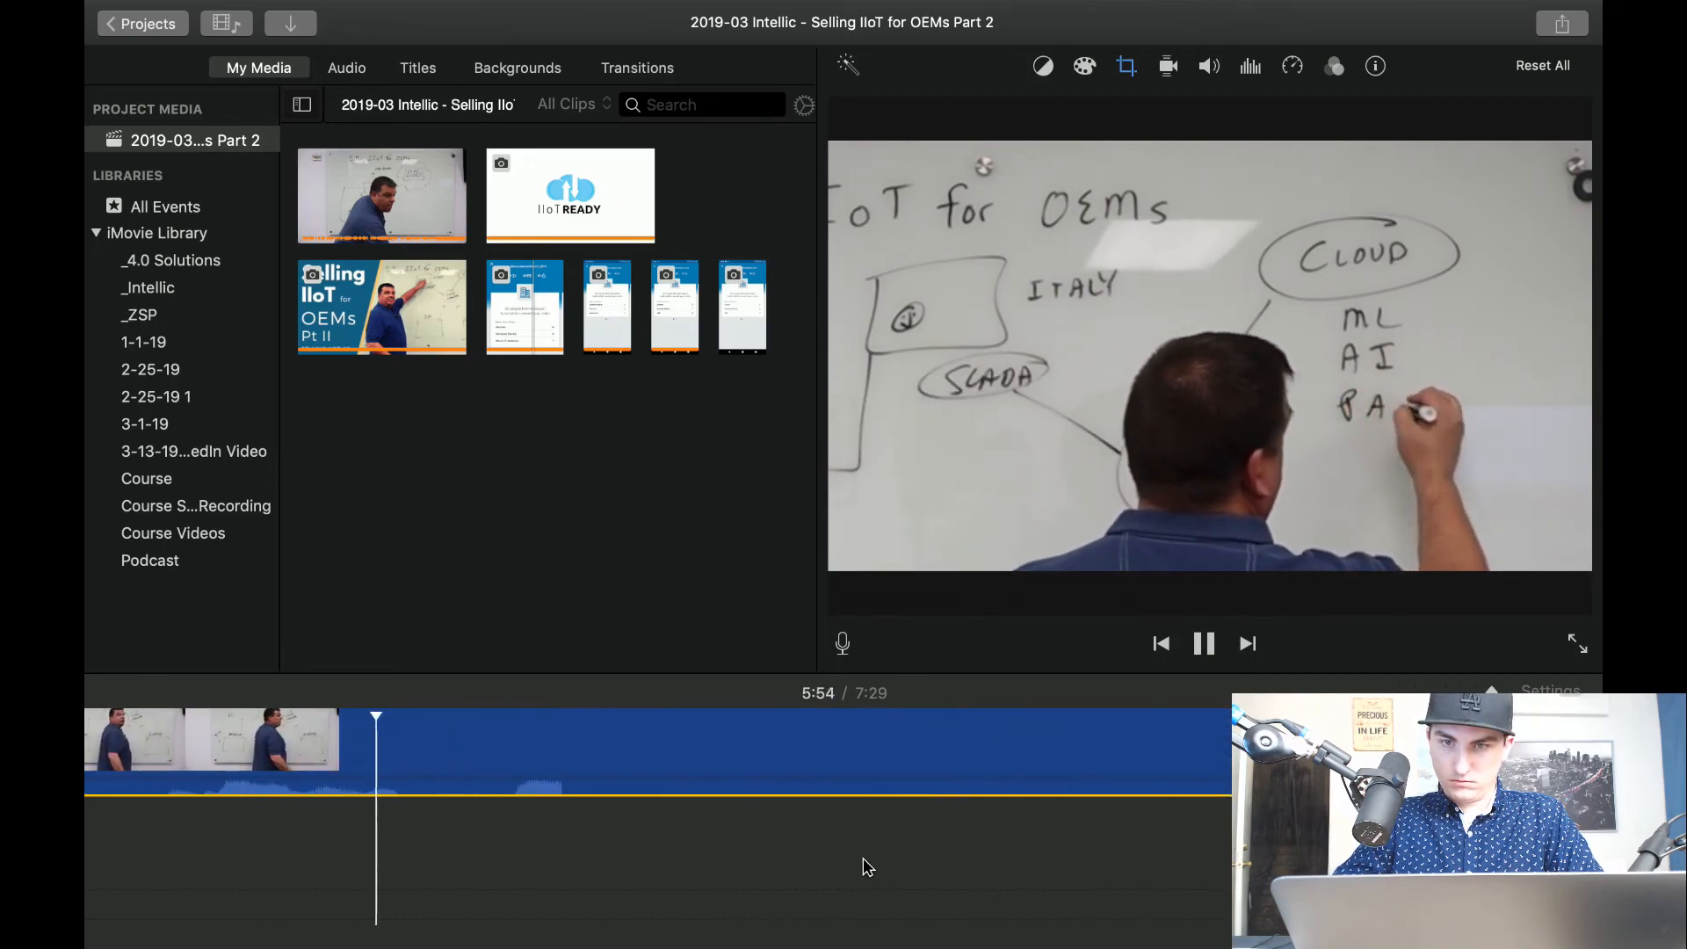
Split the clip at about 5:57, set the clip after the cut to the Fit style, and replay the transition.
click(1042, 769)
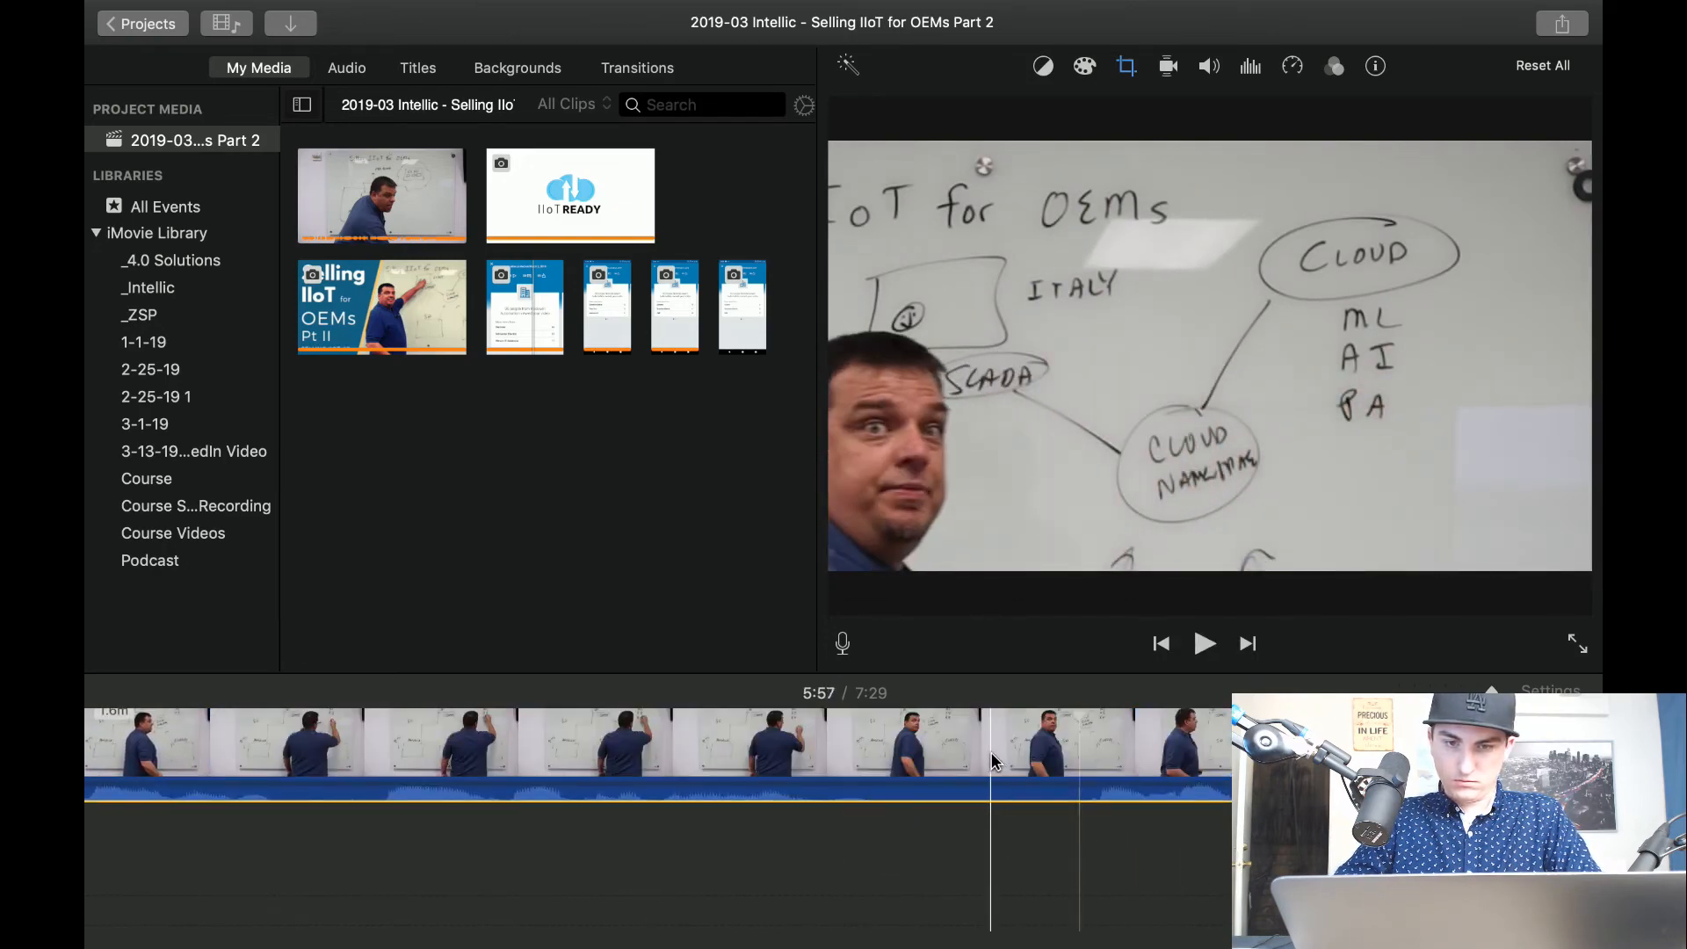
click(1129, 72)
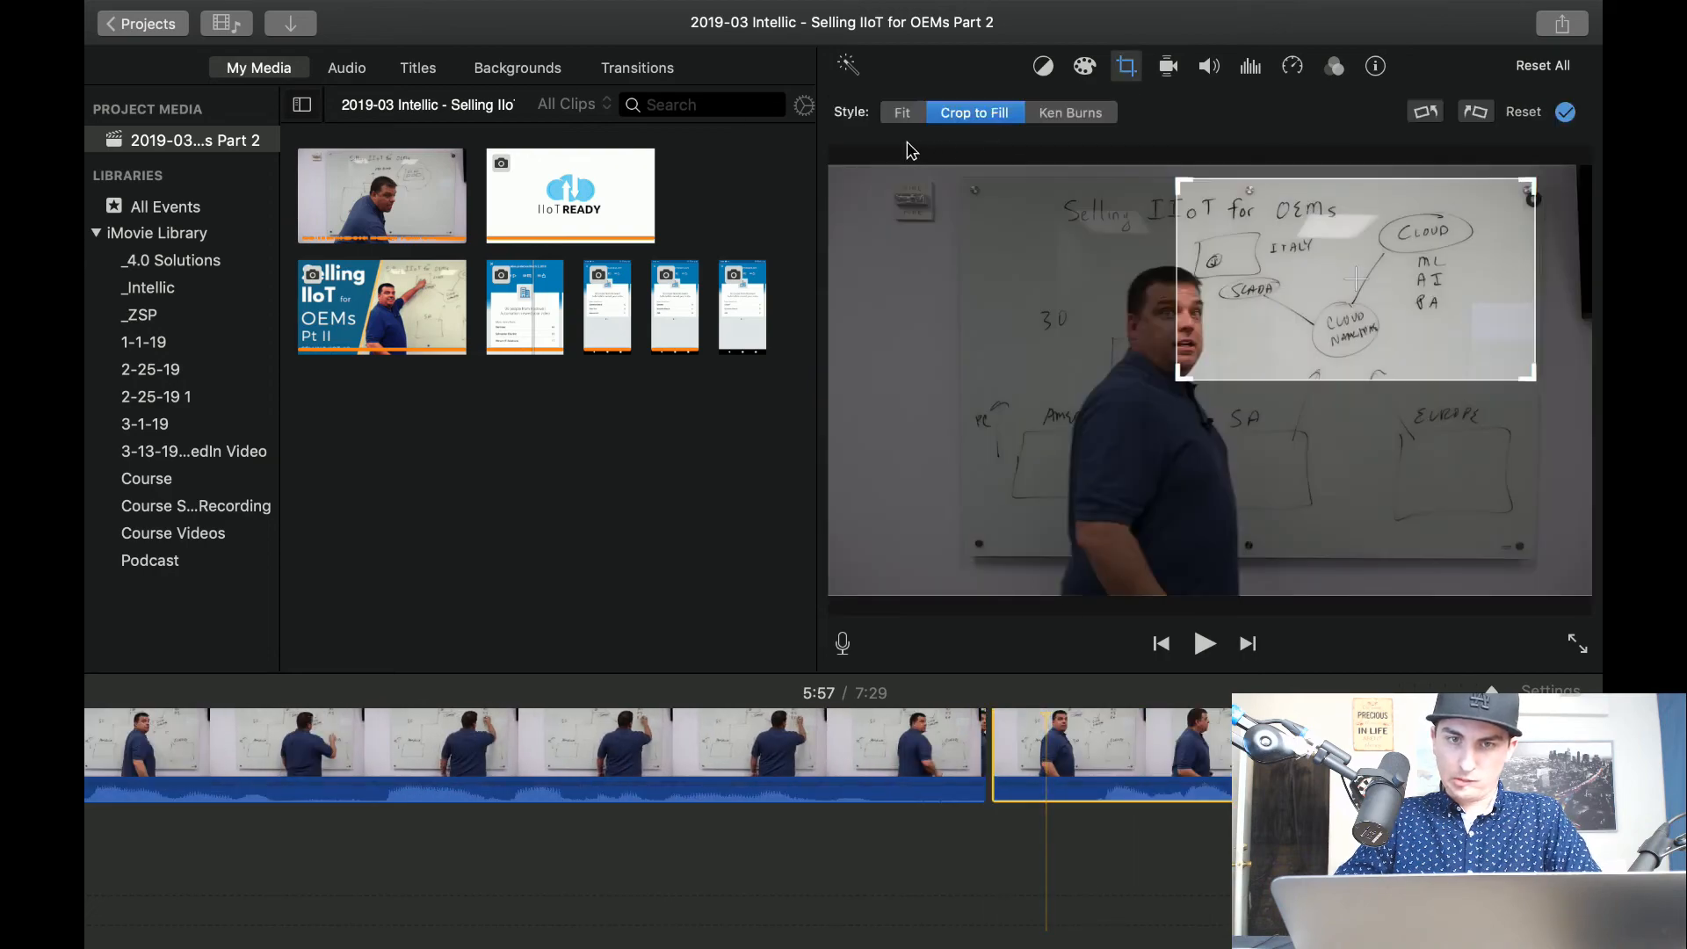
click(911, 118)
click(710, 868)
key(space)
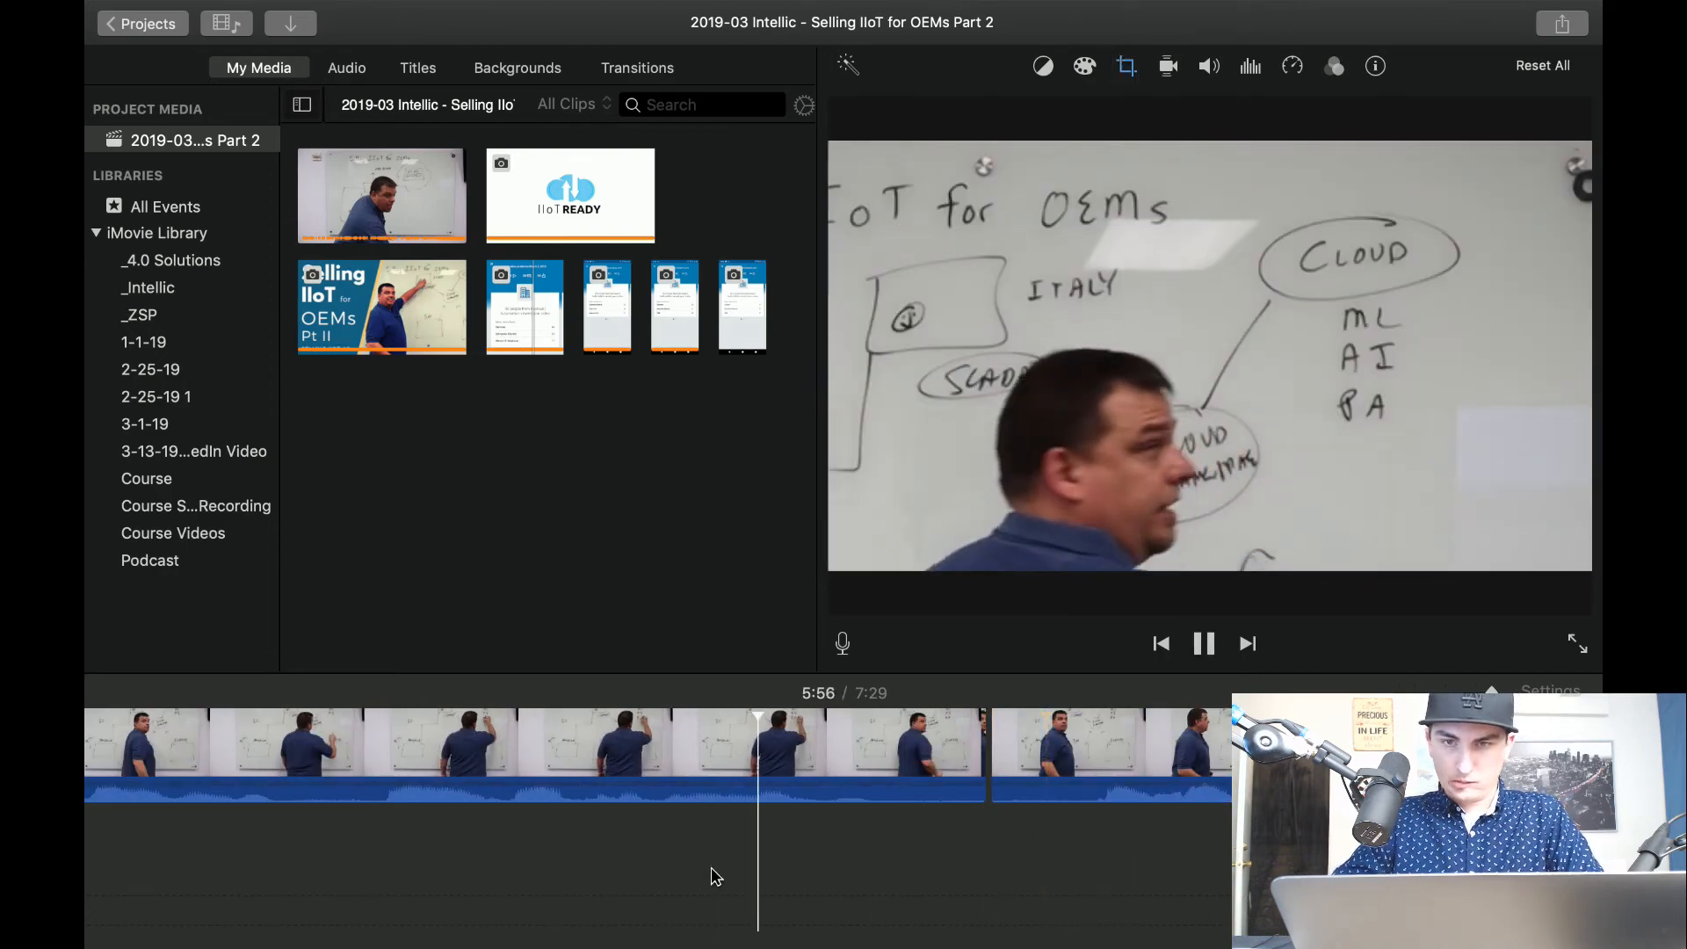
Shift the crop frame of the clip starting at about 5:52 slightly down and toward the SCADA side of the board.
key(space)
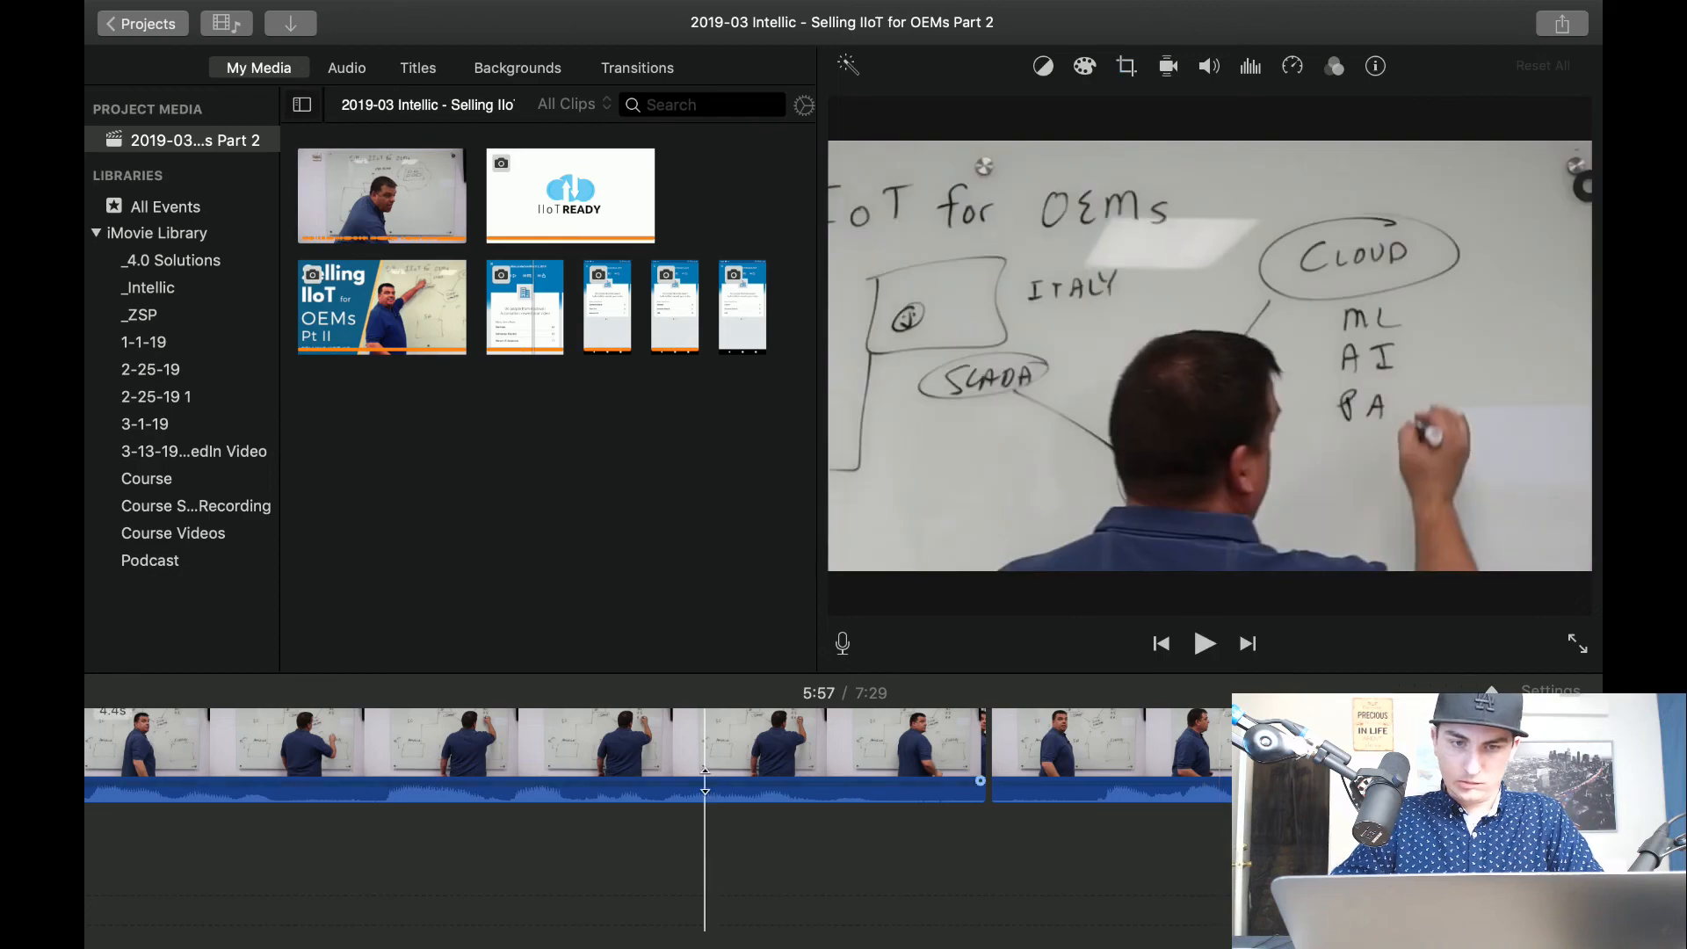
scroll(705, 781, left, 3)
scroll(705, 782, left, 5)
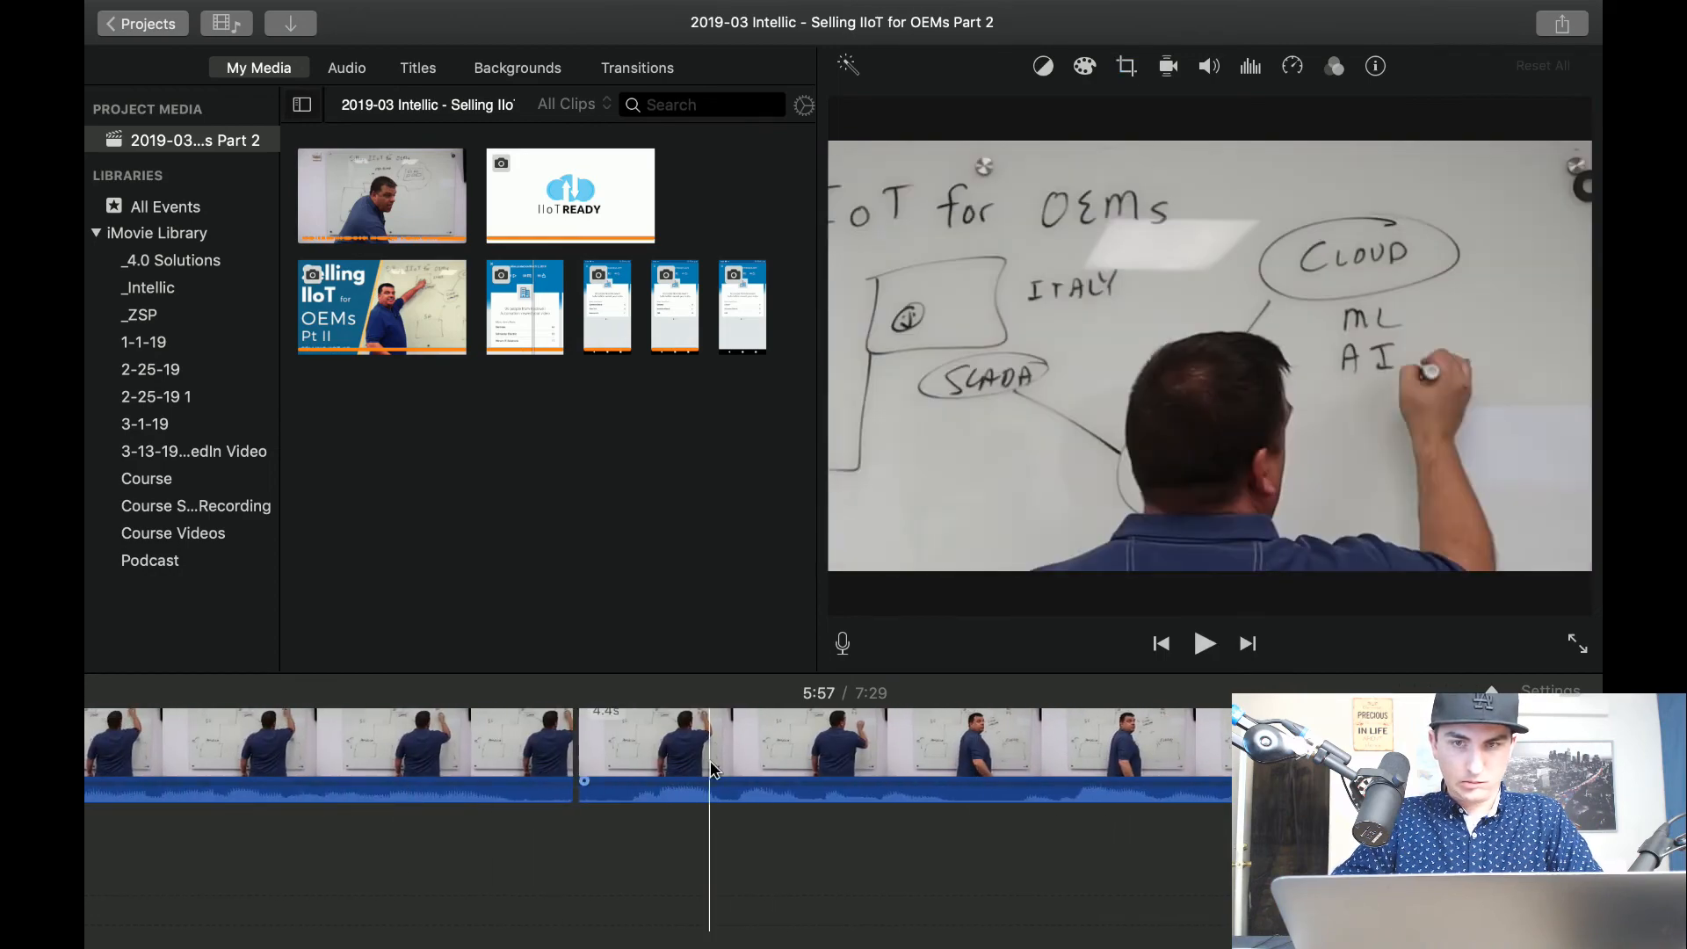
click(729, 745)
click(1127, 68)
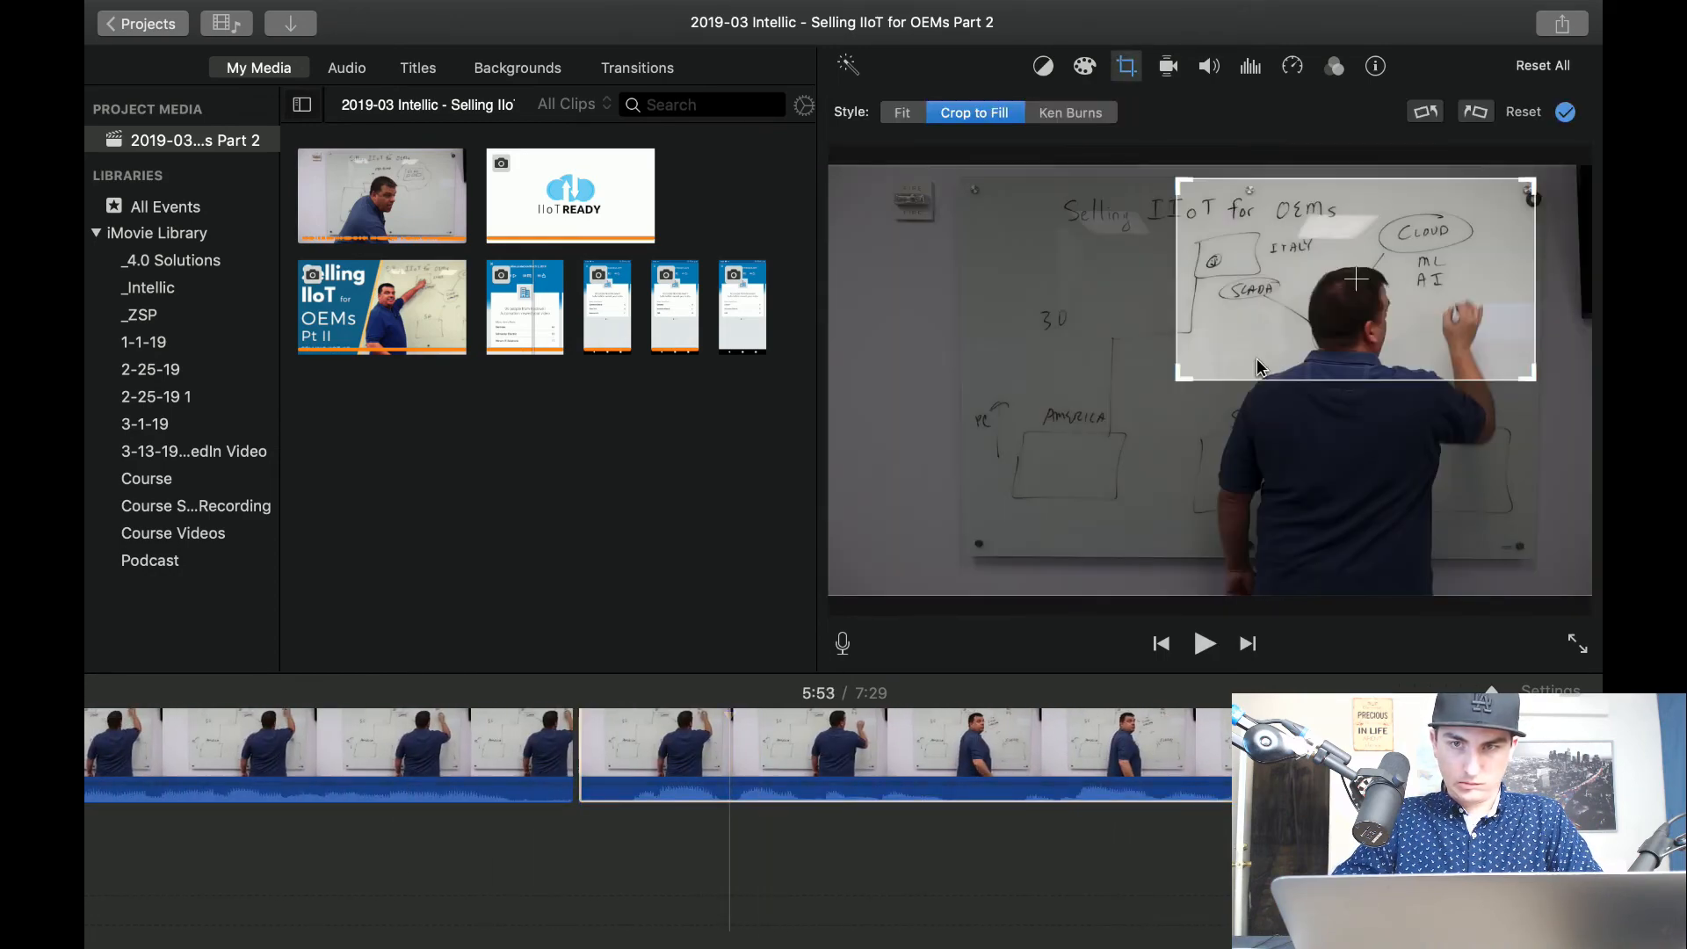
drag(1258, 368, 1238, 385)
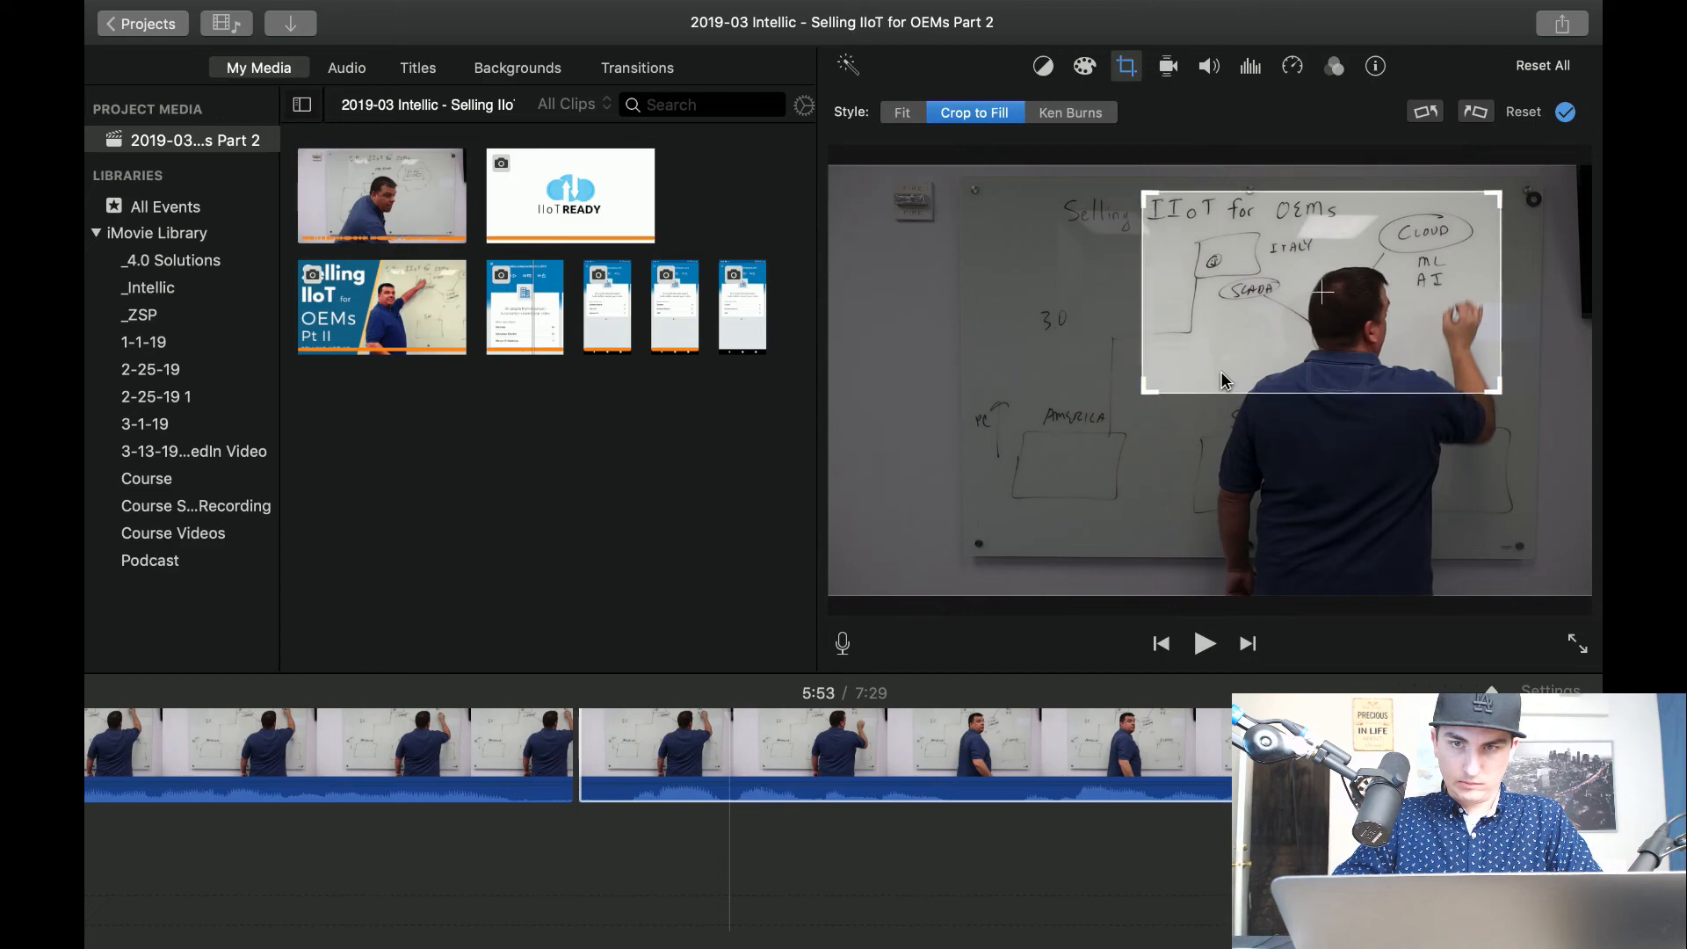
Play on to about 6:09, isolate the writing pause beside the Cloud bubble at about 6:08 with splits, and delete it.
click(240, 886)
key(space)
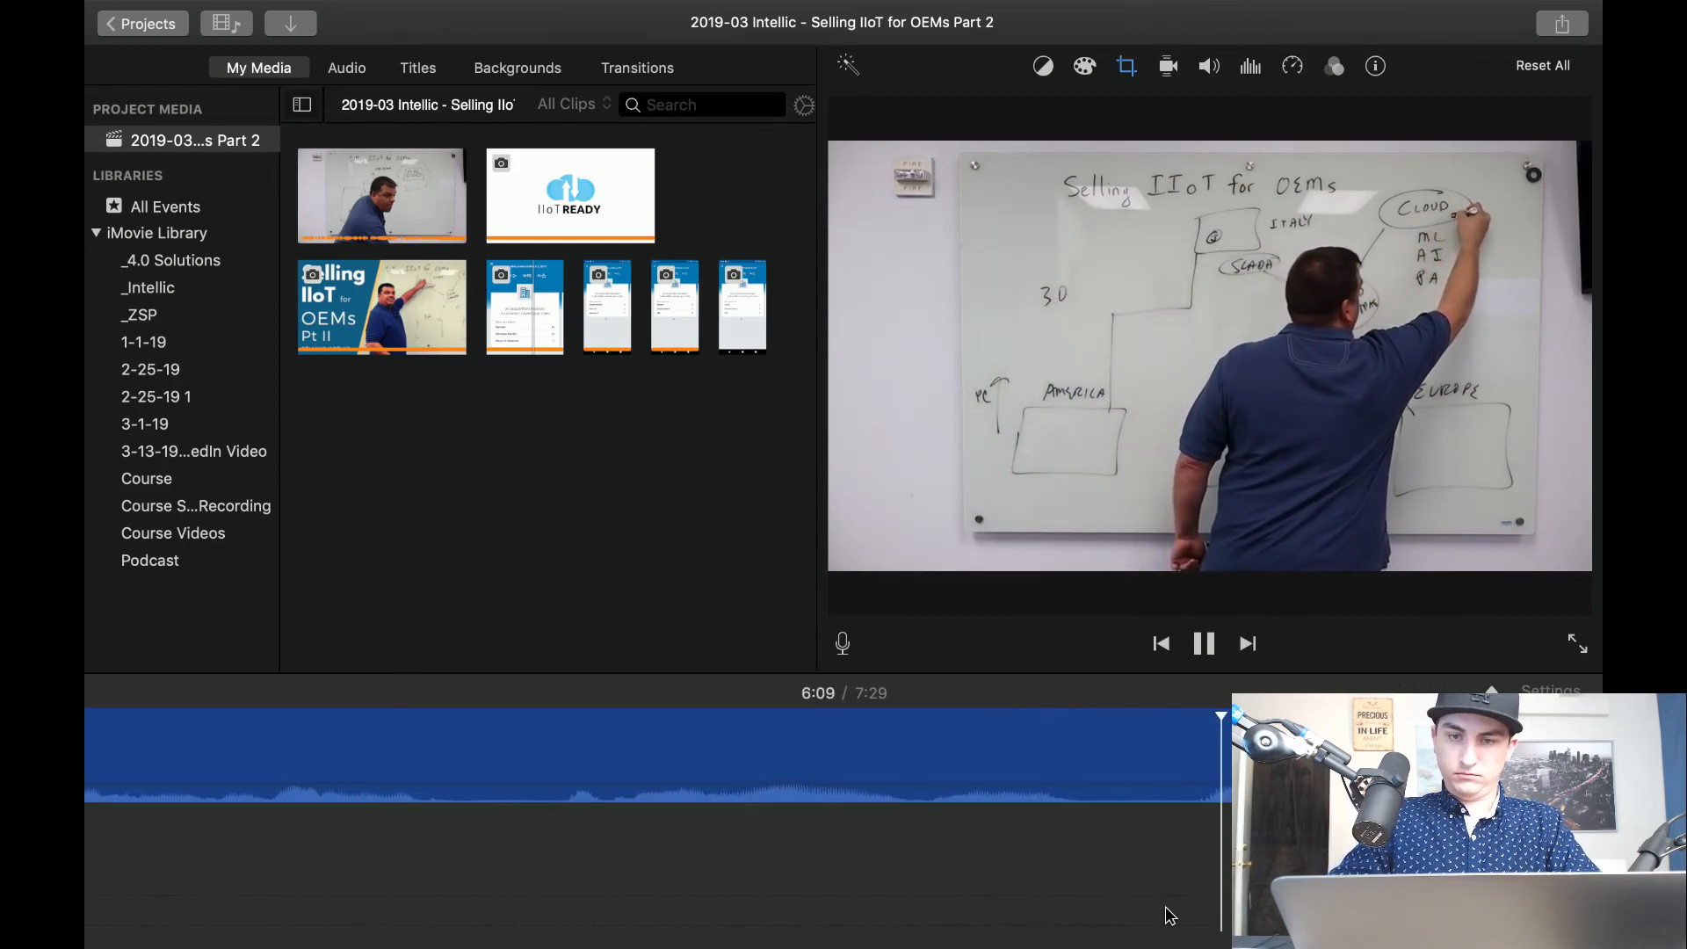
key(space)
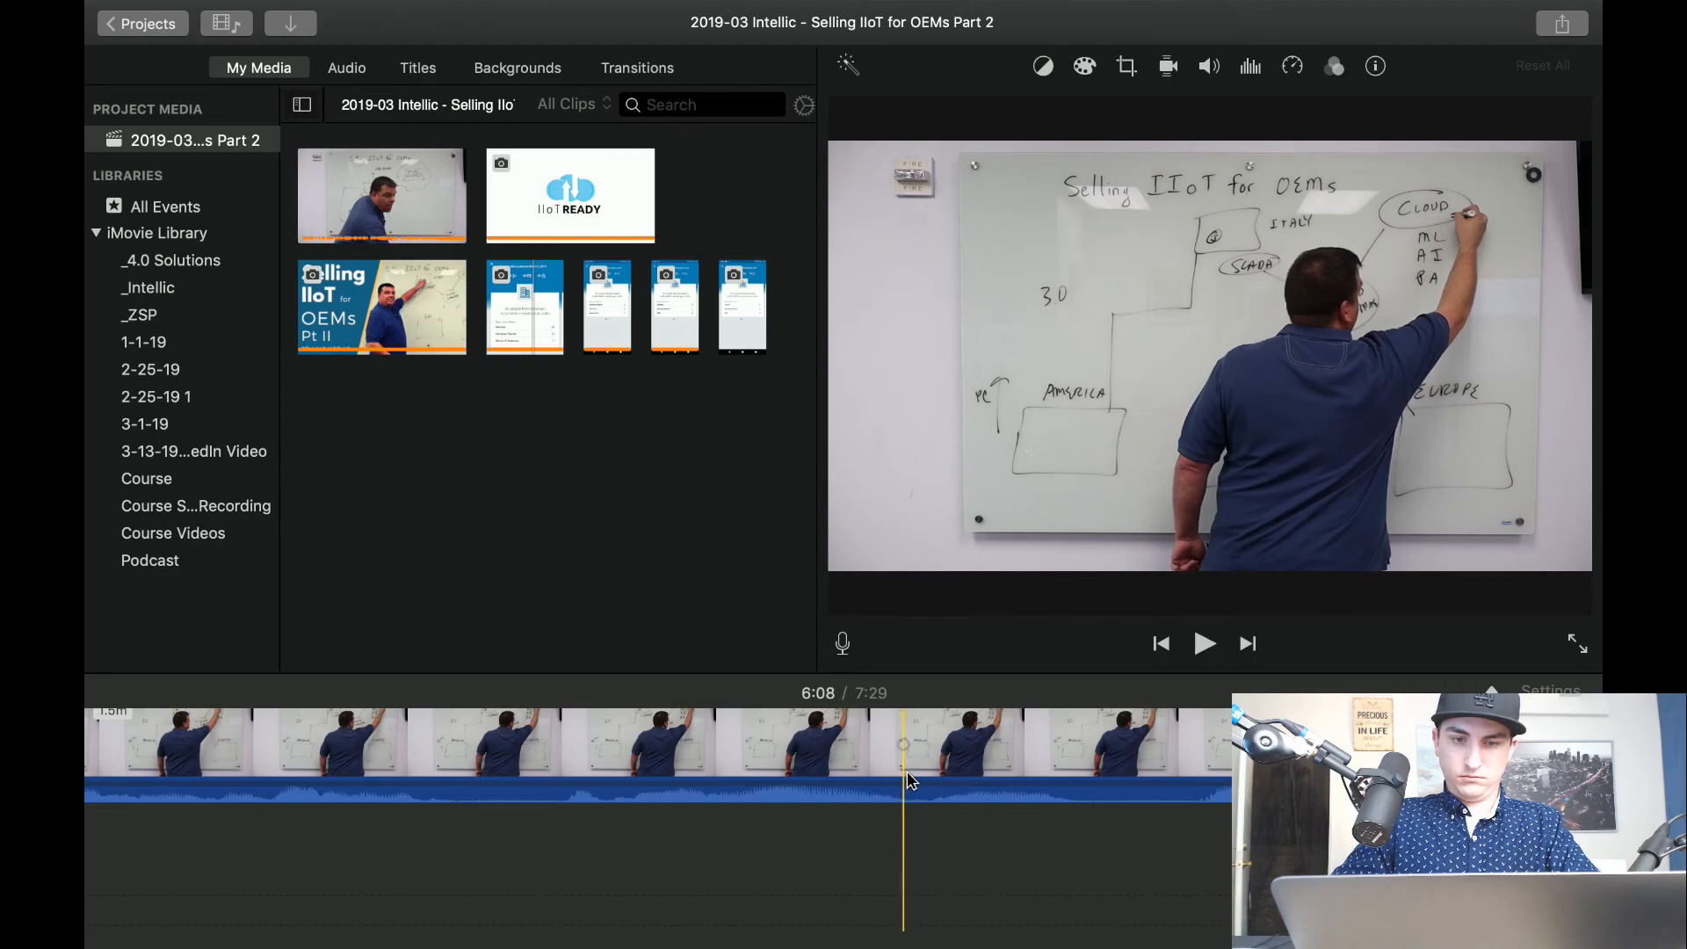
key(super+b)
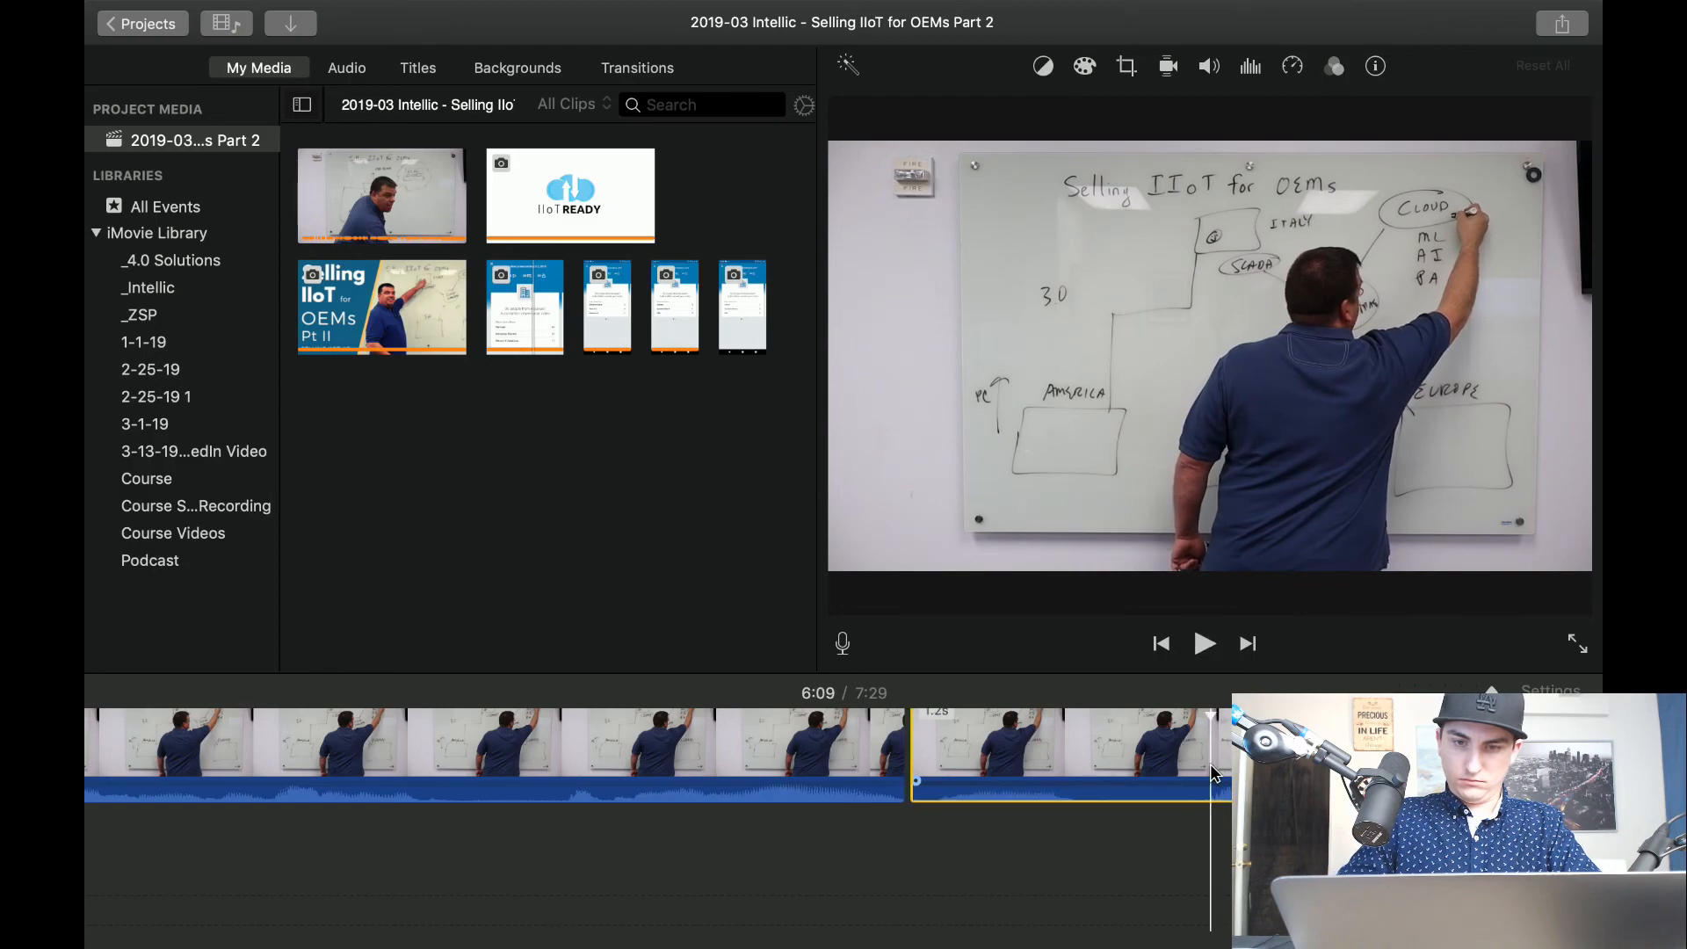
key(Delete)
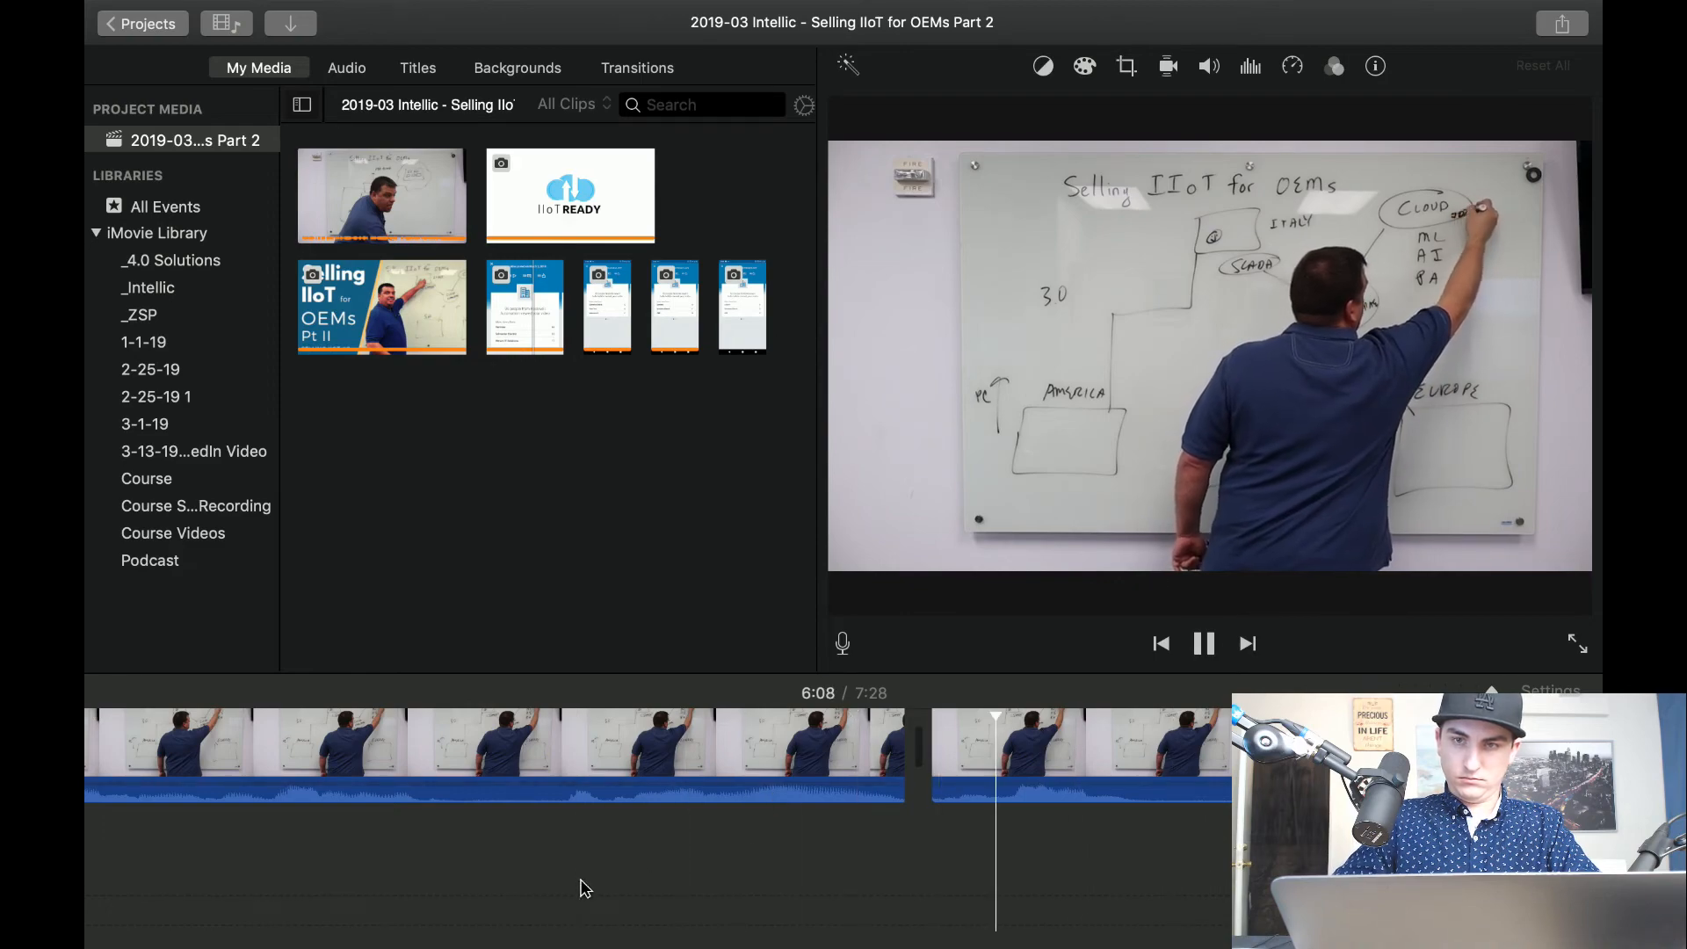
Play past the cut, split the clip at both ends of the next writing pause from about 6:09, and delete that piece.
scroll(585, 889, right, 4)
key(space)
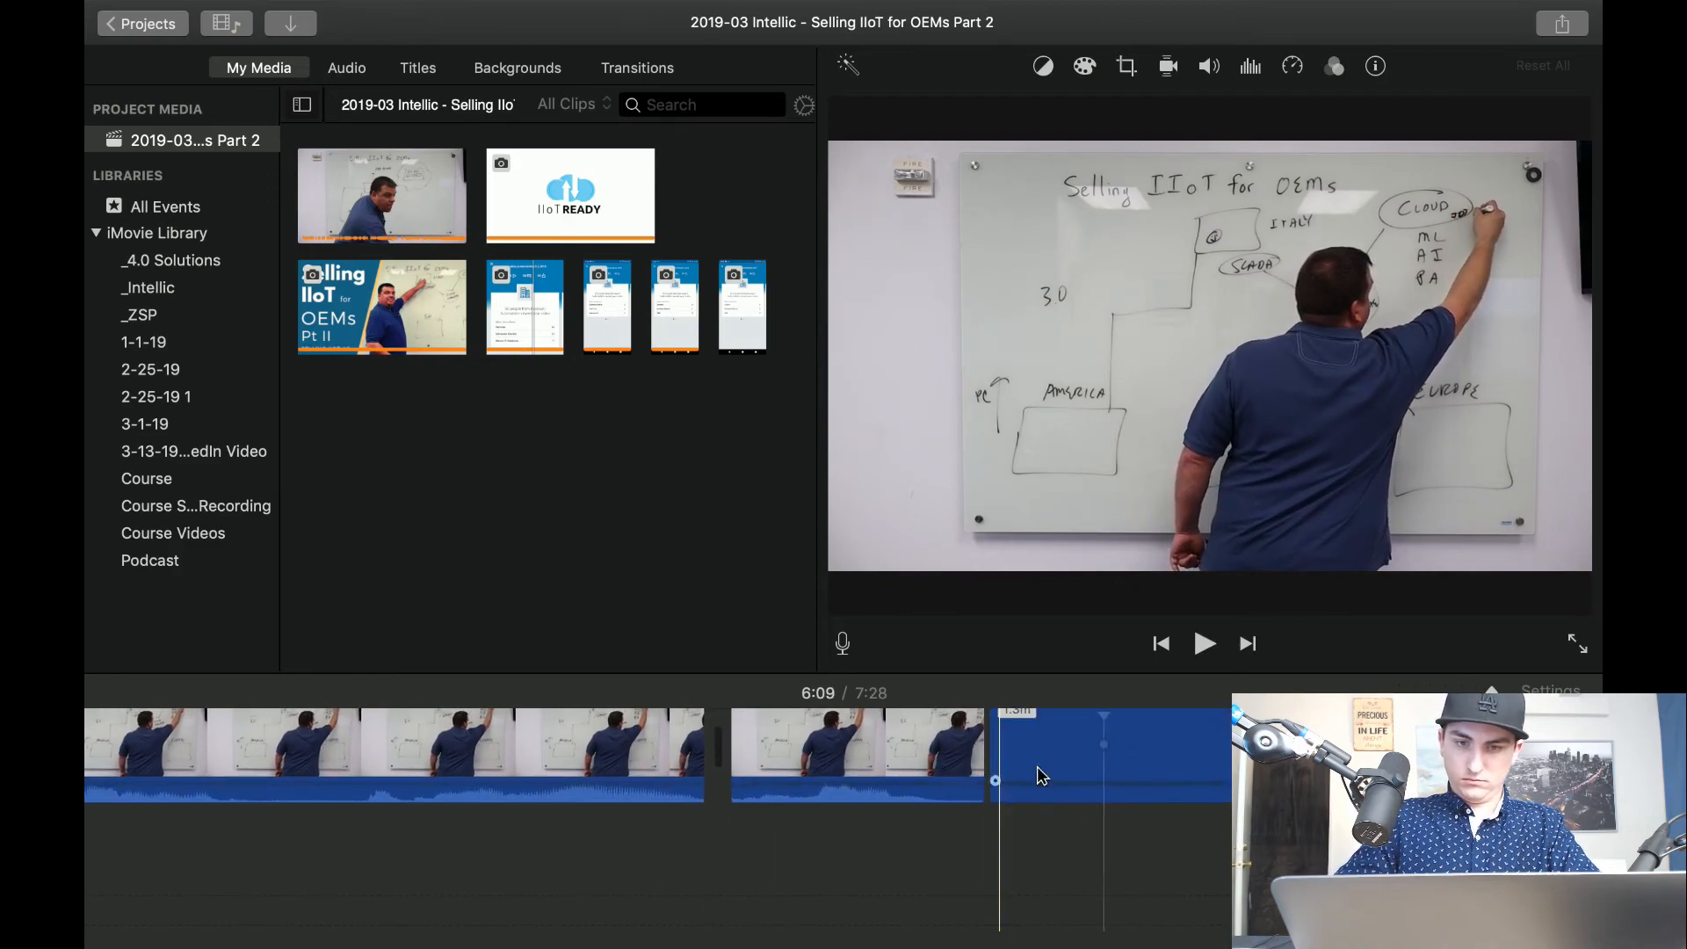
key(space)
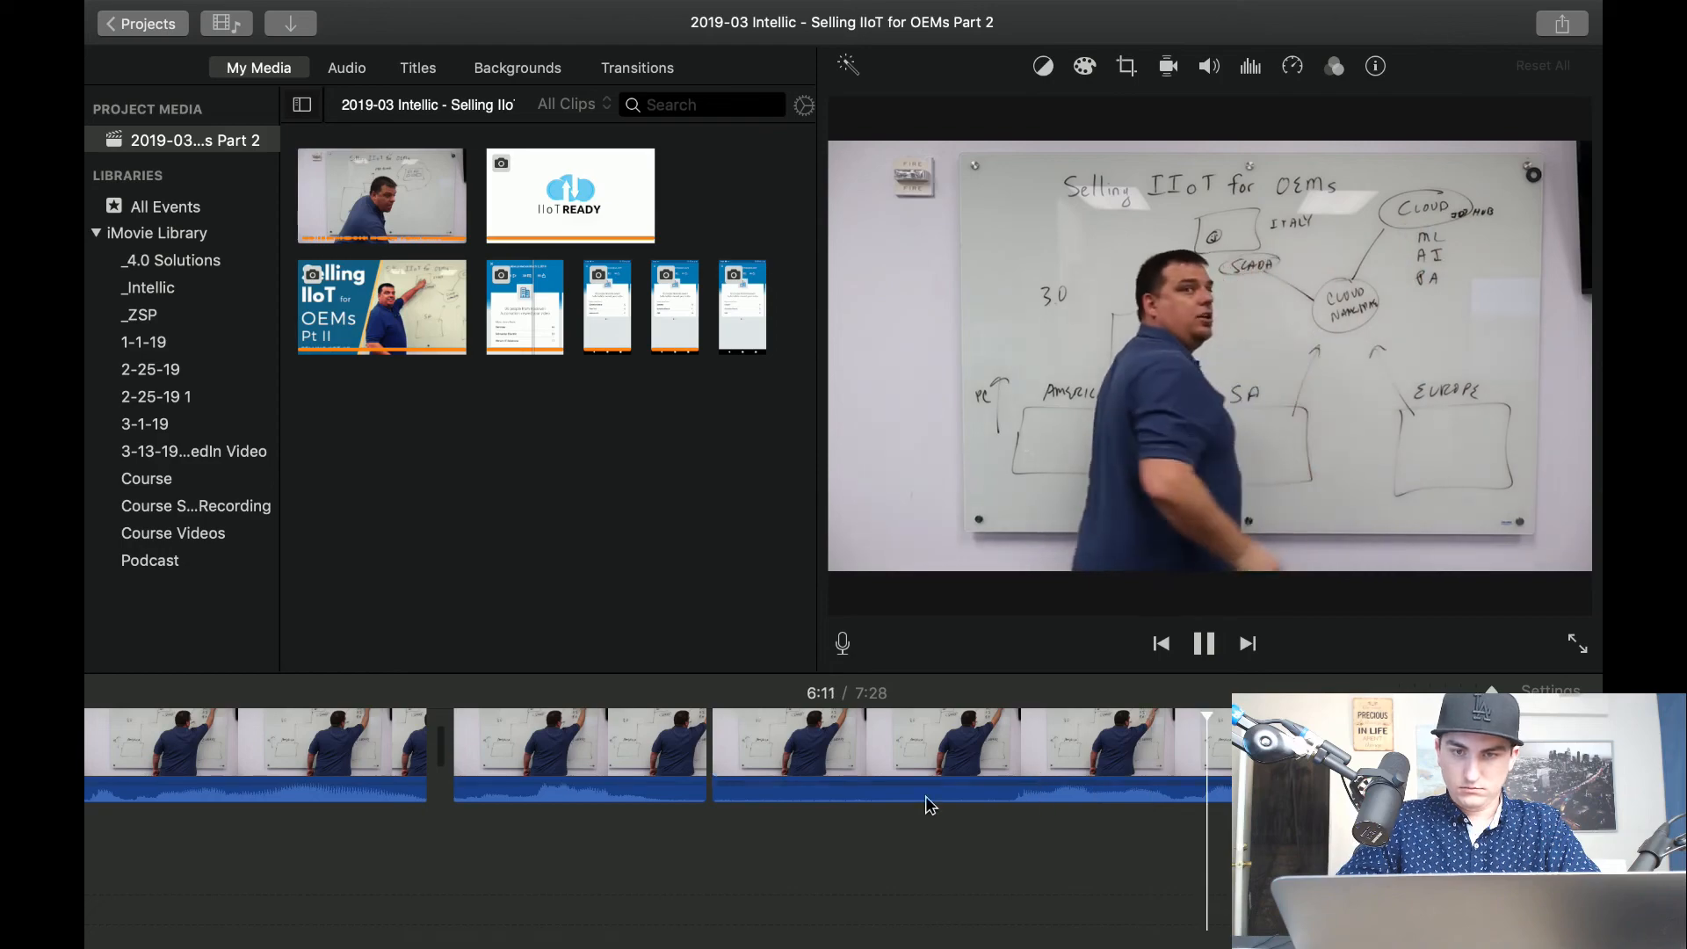
key(space)
key(super+b)
click(905, 757)
key(Delete)
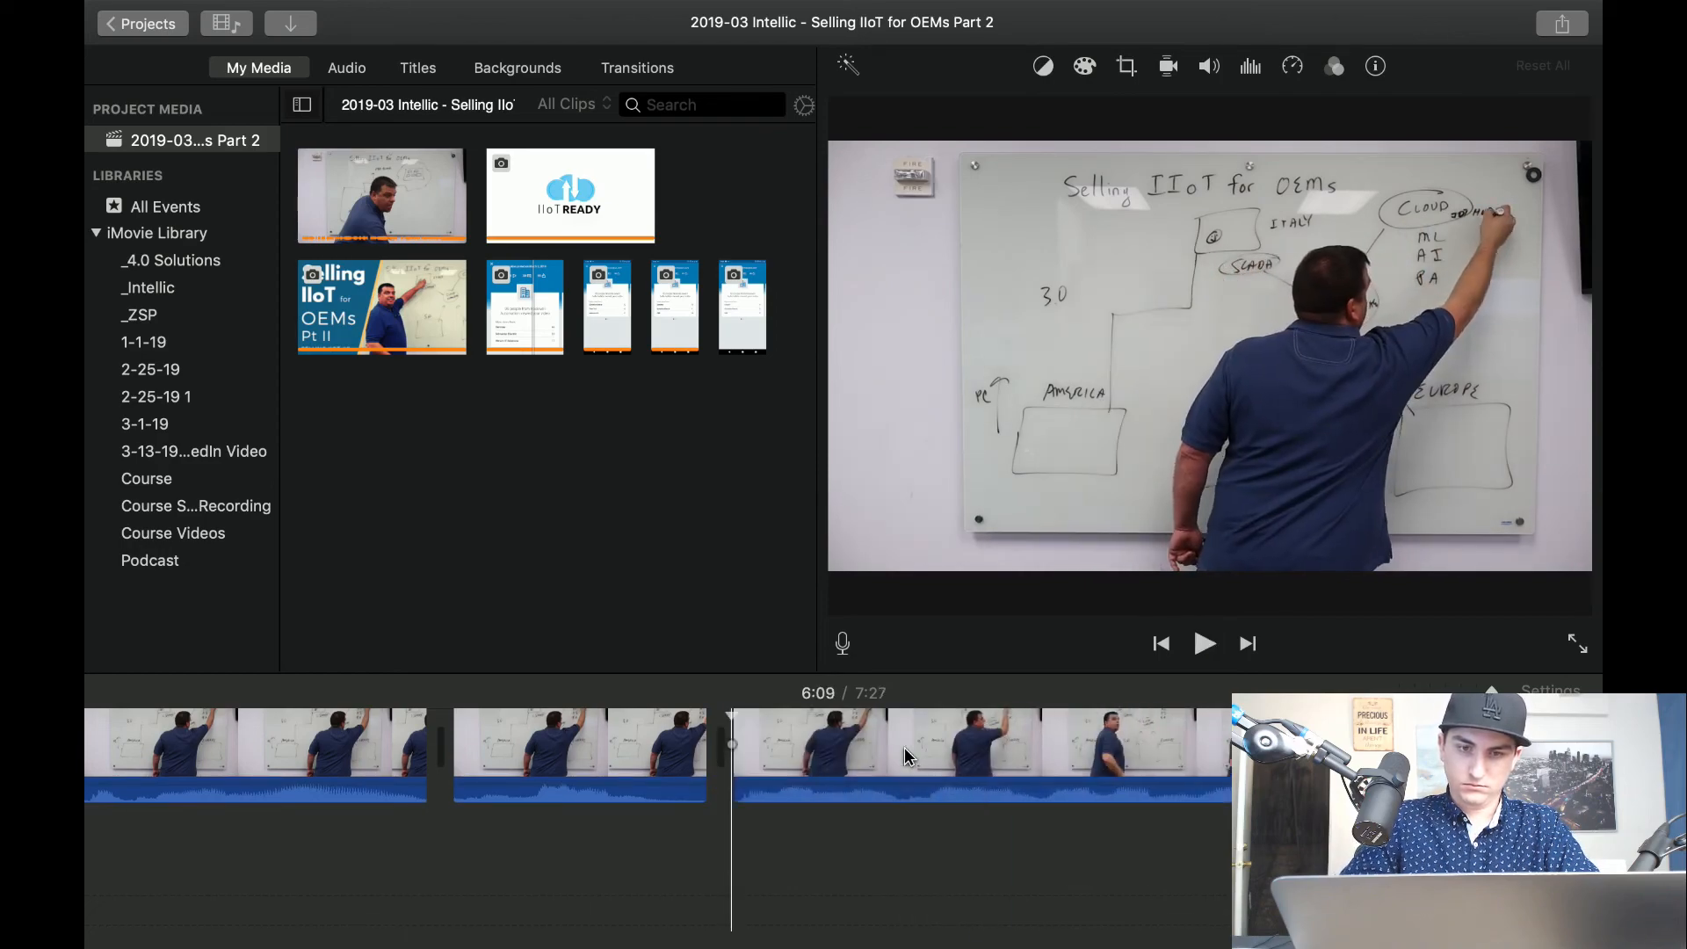
Play to about 6:12, split off the silent pause around 6:11 where the presenter faces the camera, and delete it.
key(space)
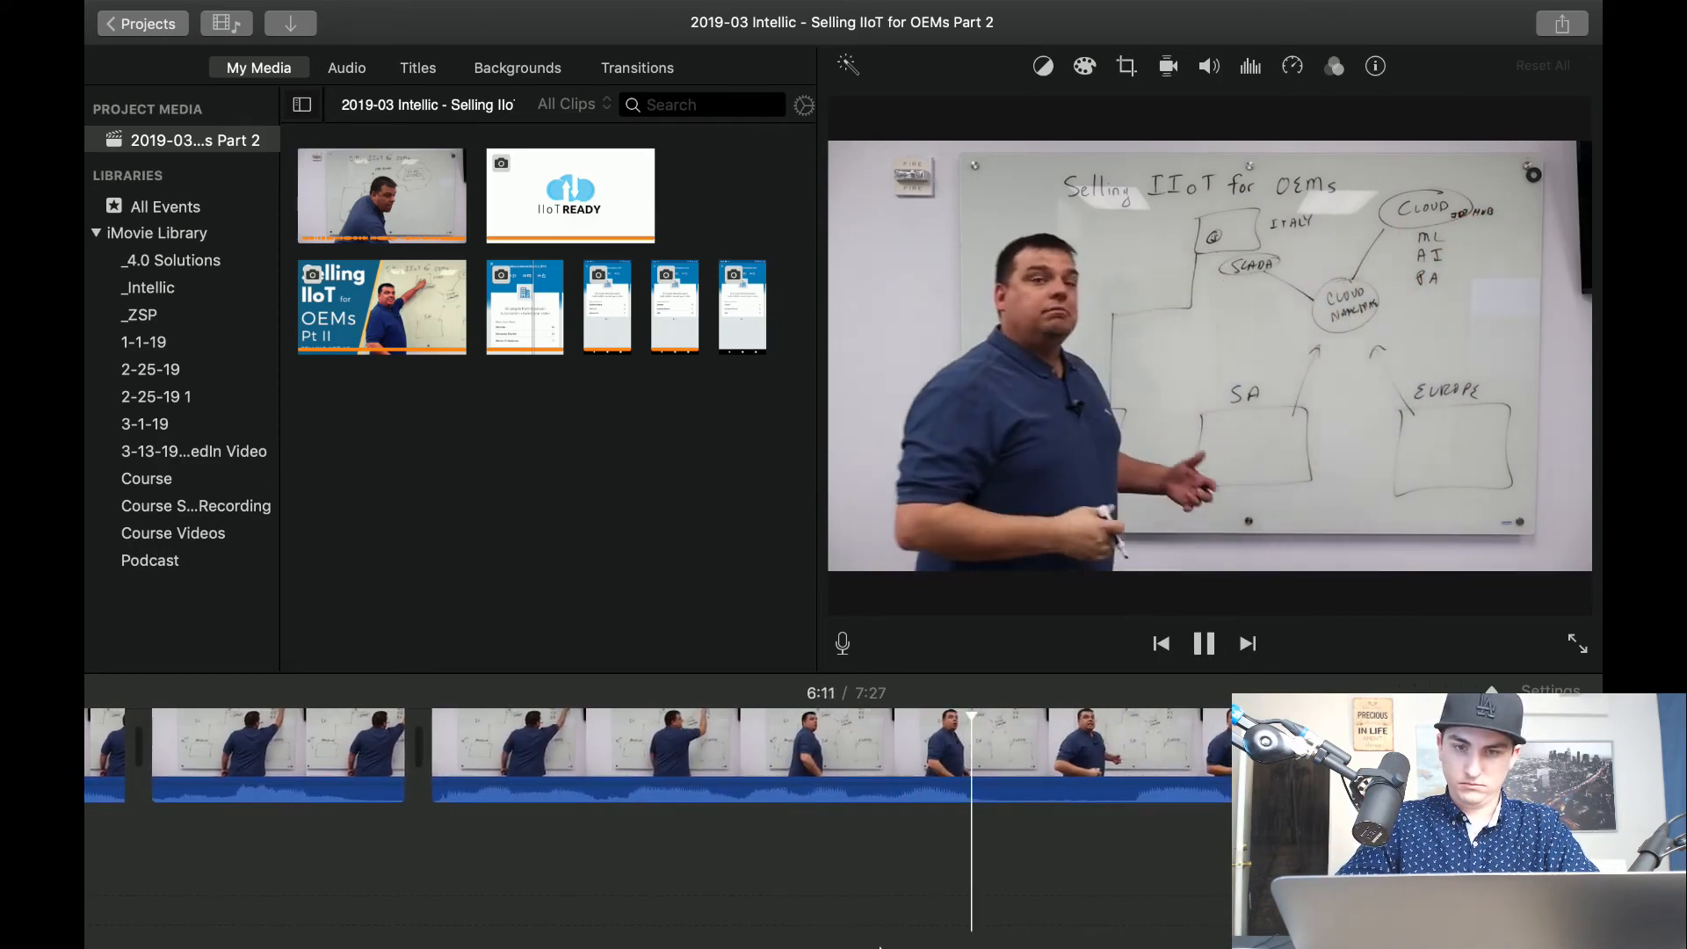
key(space)
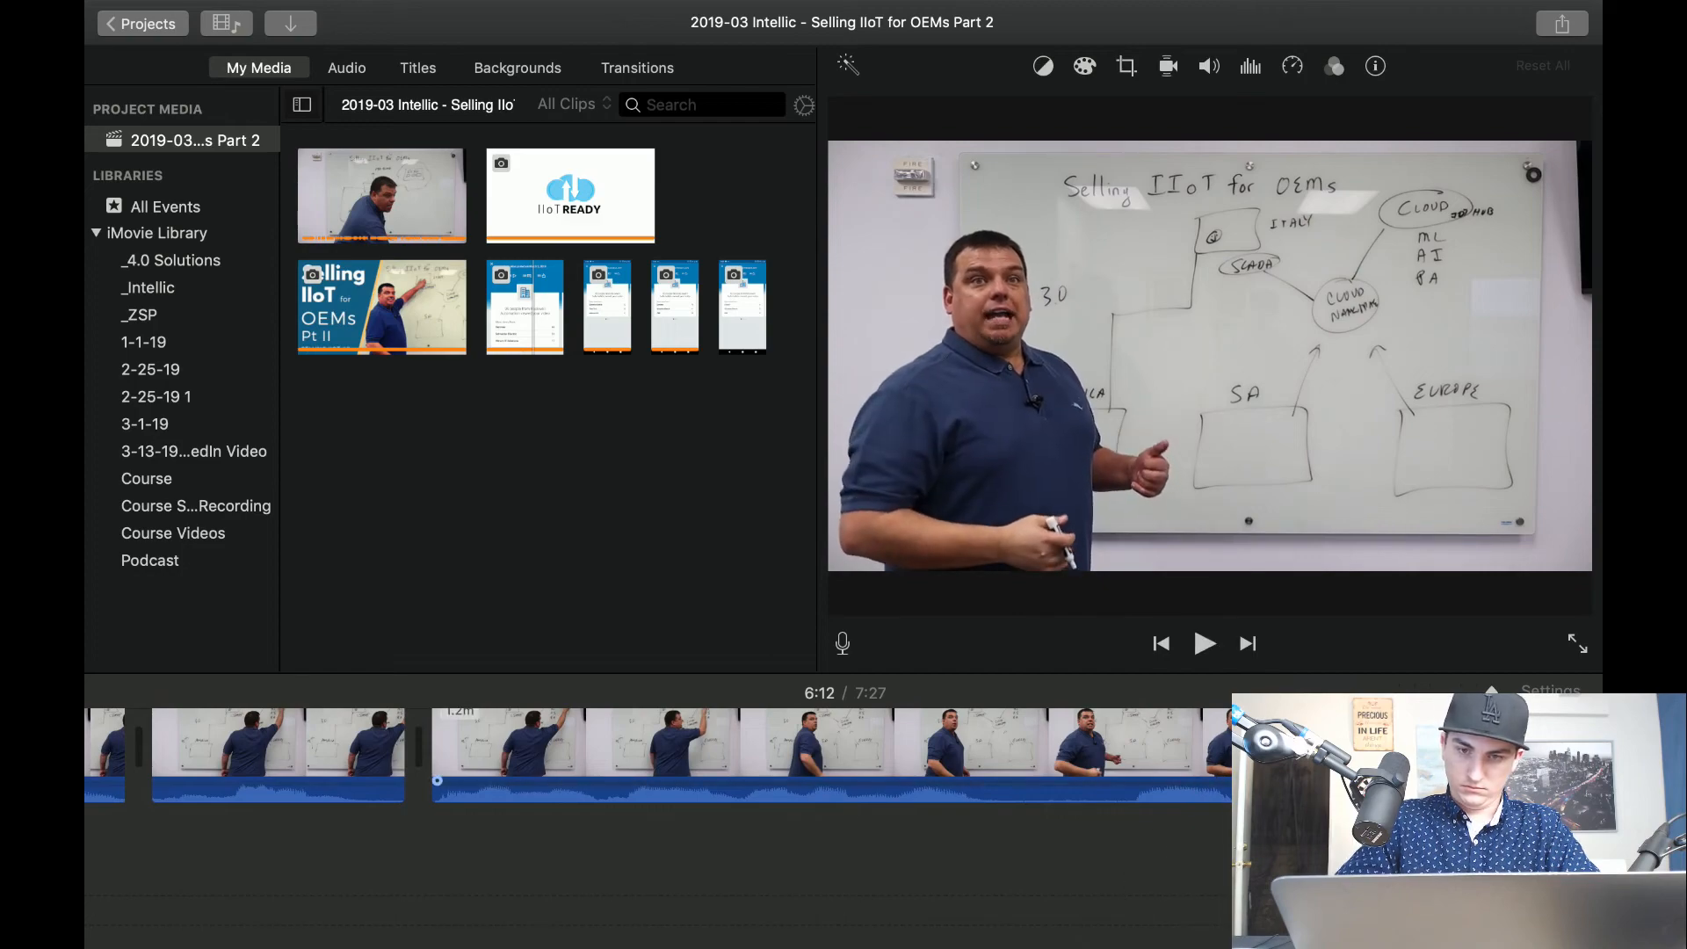
key(super+b)
click(1092, 770)
key(Delete)
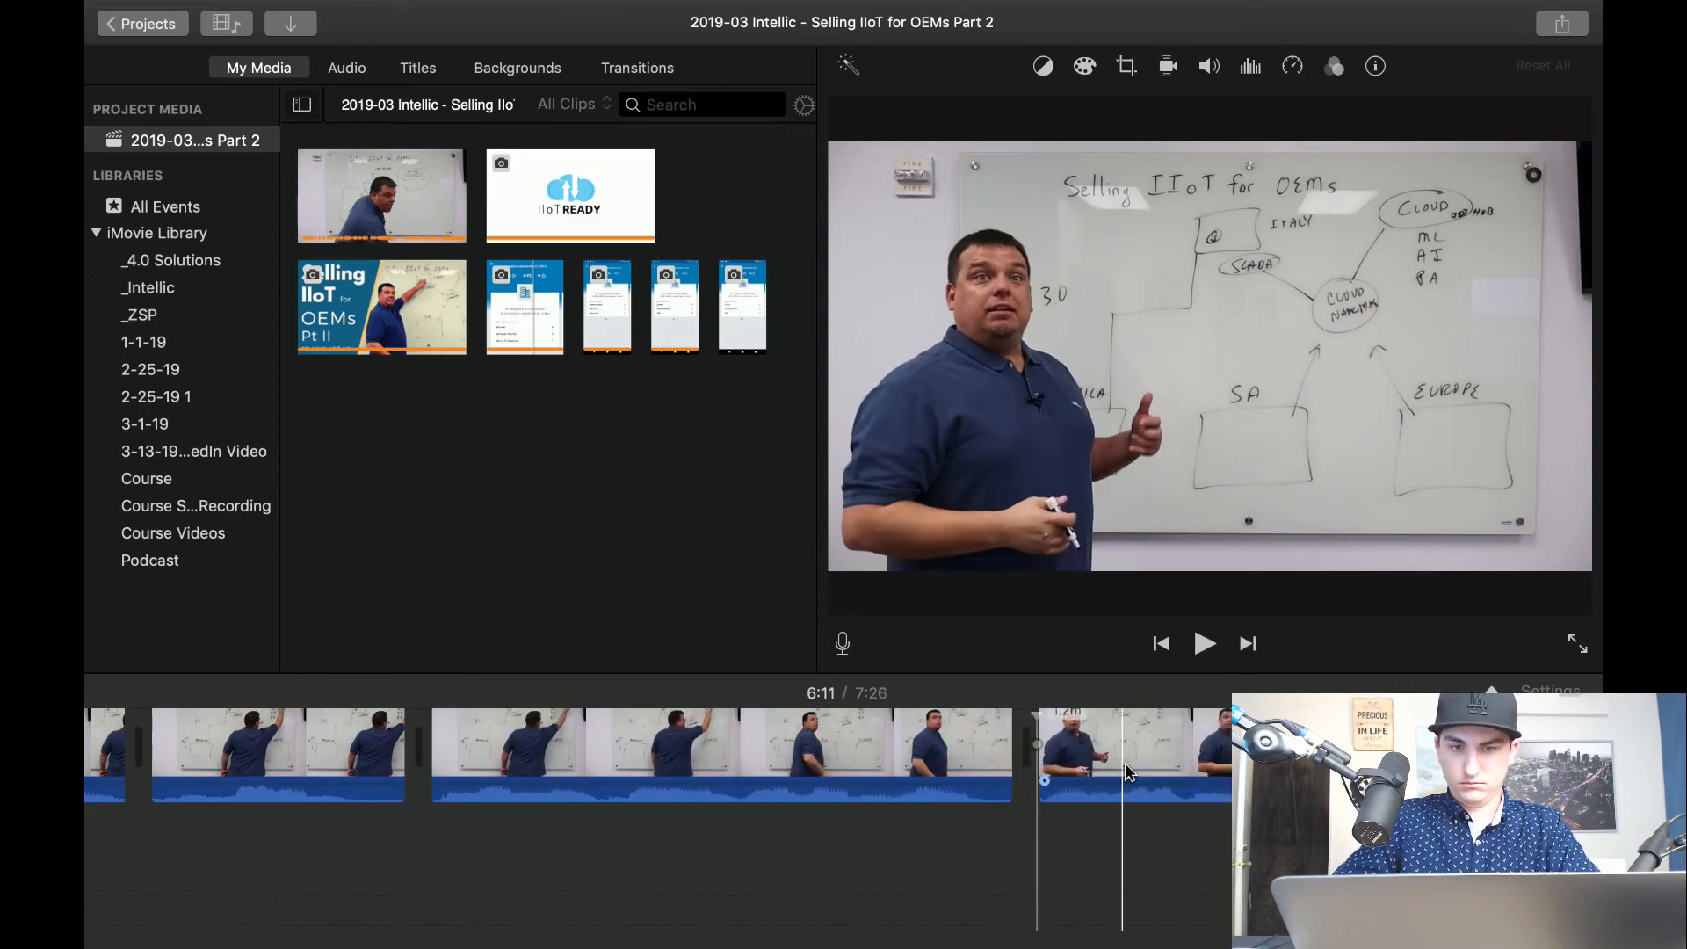
Apply Crop to Fill to the clip after the 6:11 cut, framing the presenter with the SA box and cloud circle.
click(1125, 71)
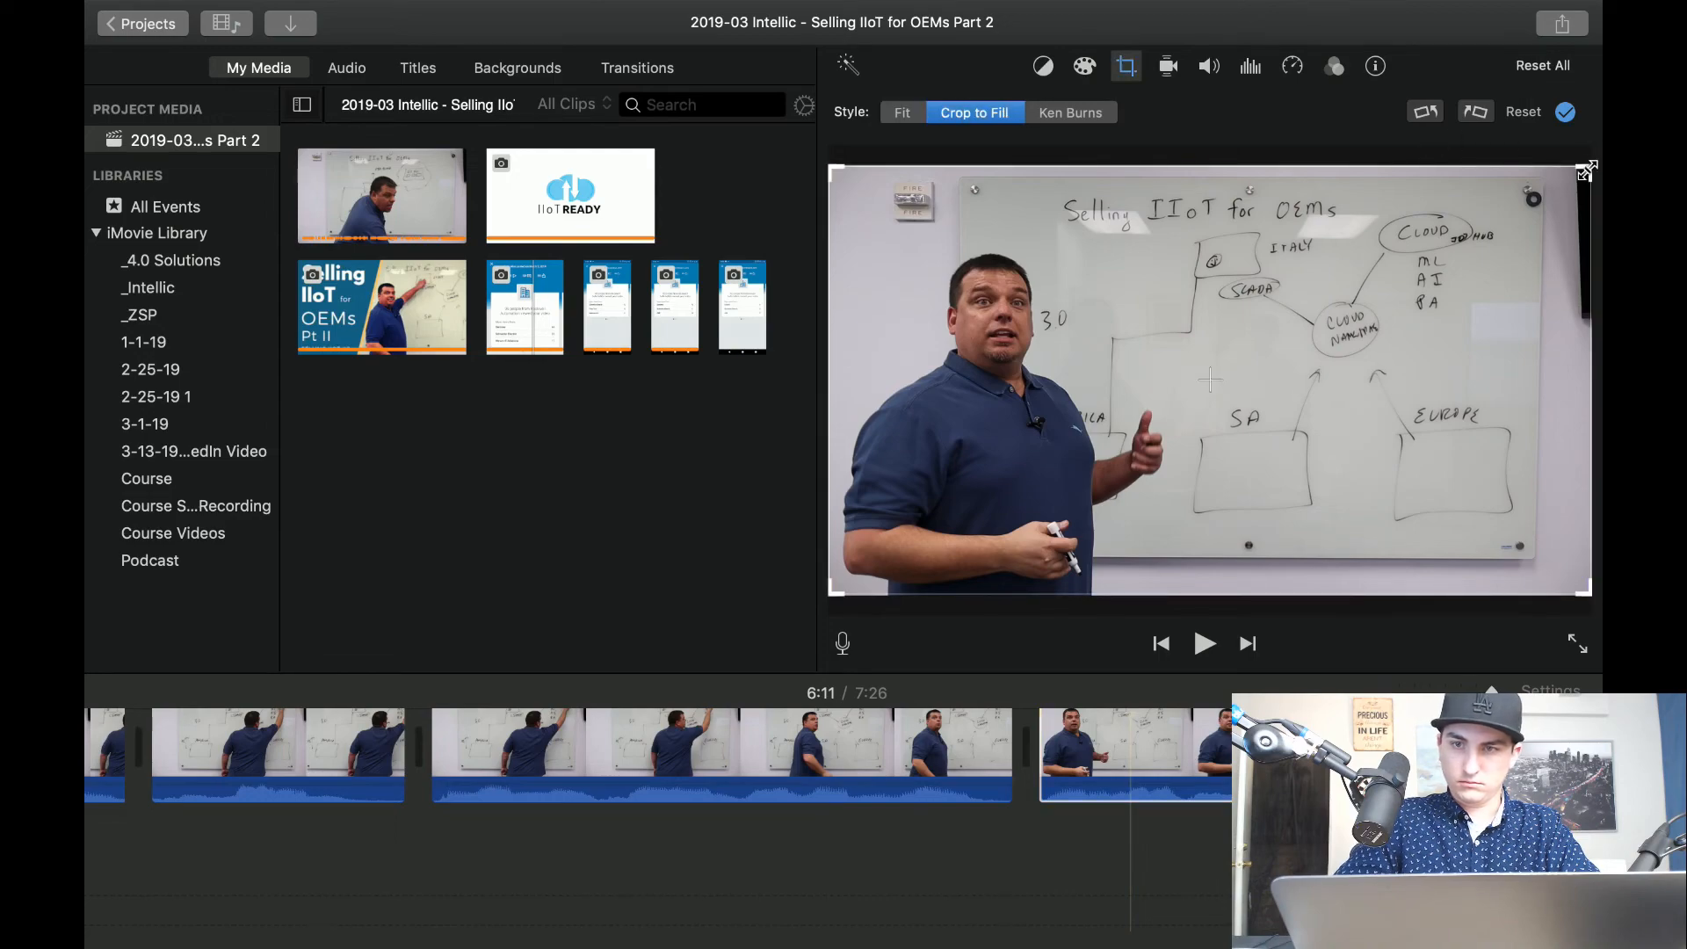
drag(1587, 171, 1349, 301)
drag(1218, 407, 1257, 338)
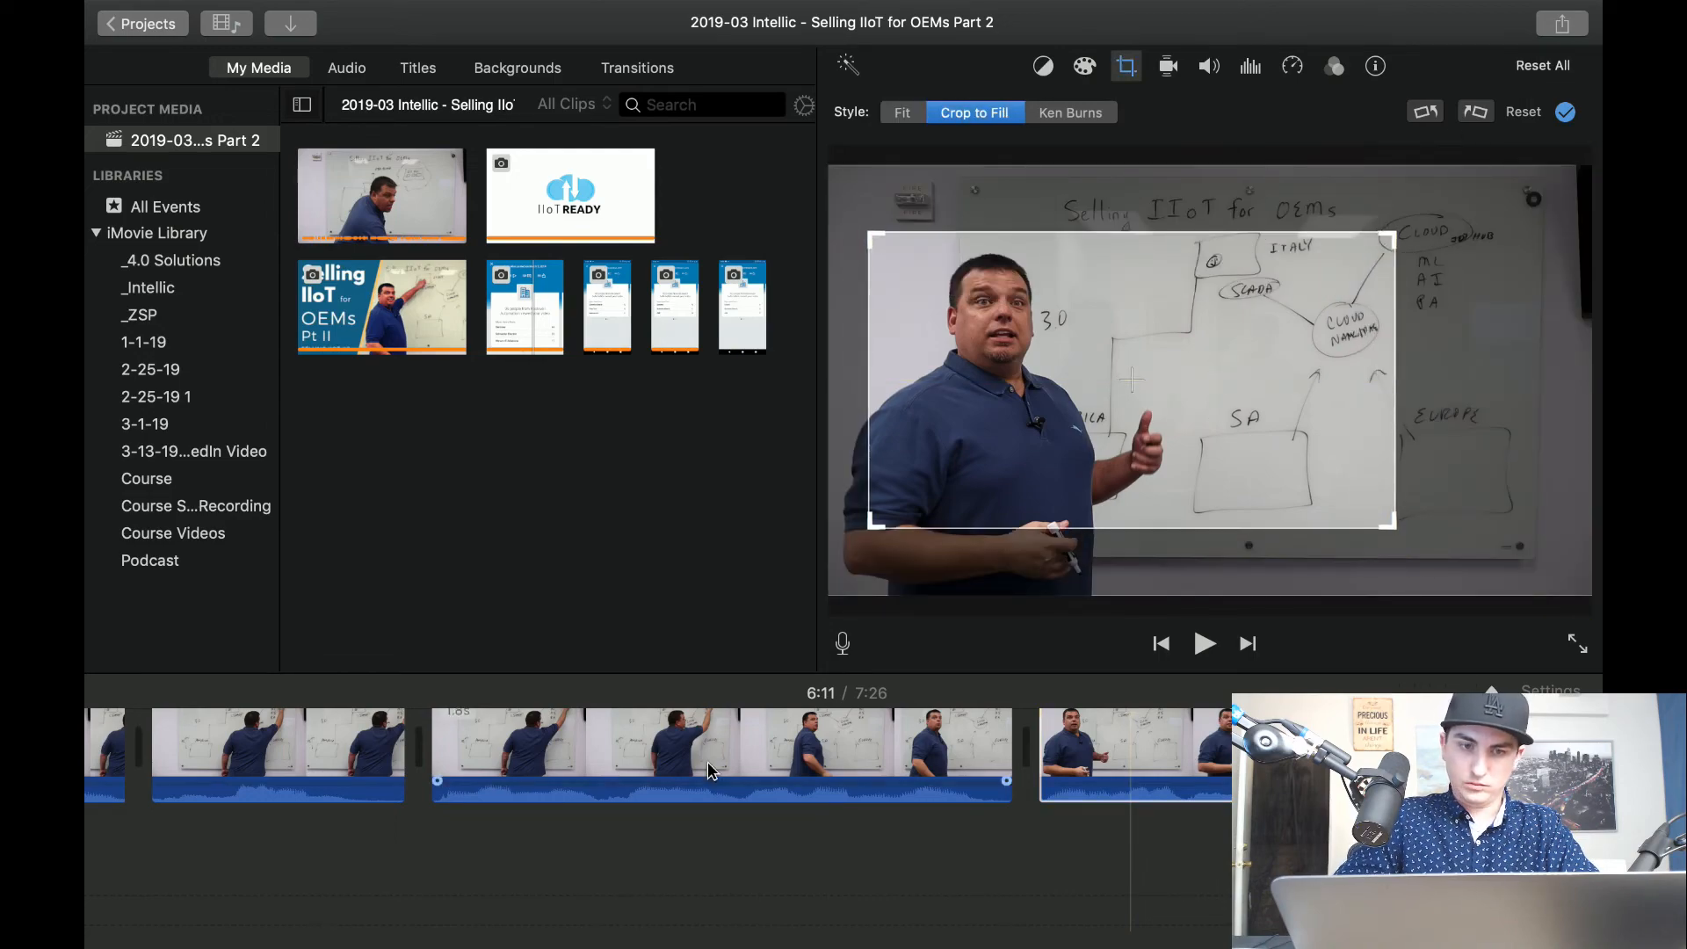
Play the newly cropped clip and split it at about 6:19.
click(605, 907)
key(space)
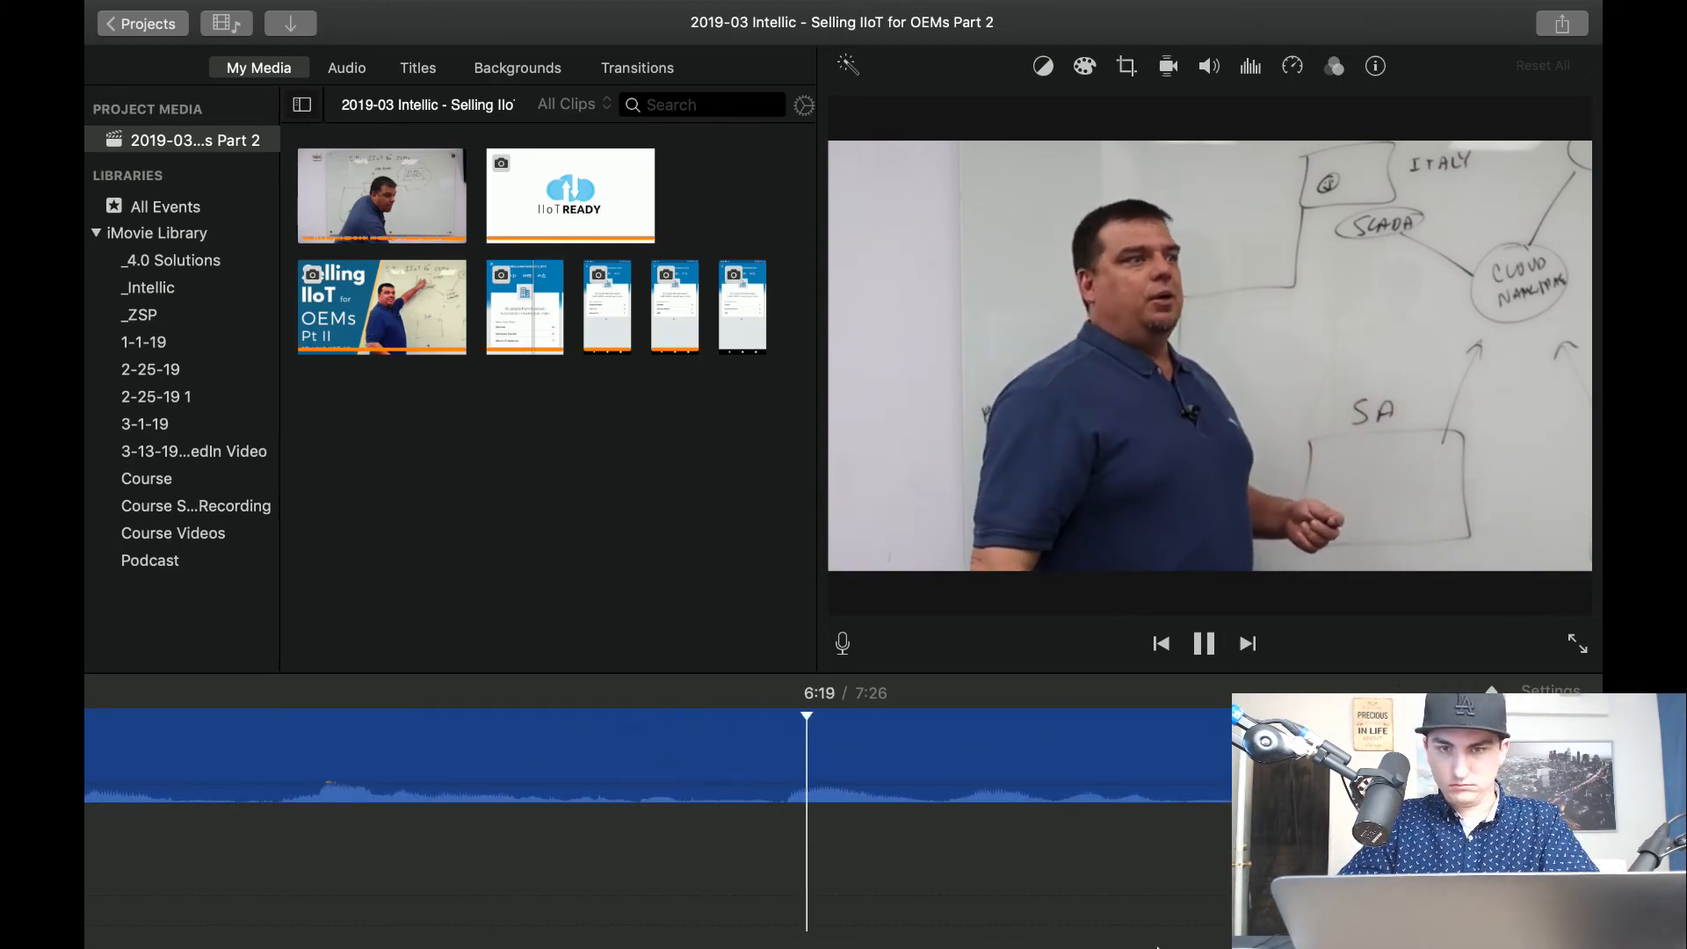
key(space)
key(super+b)
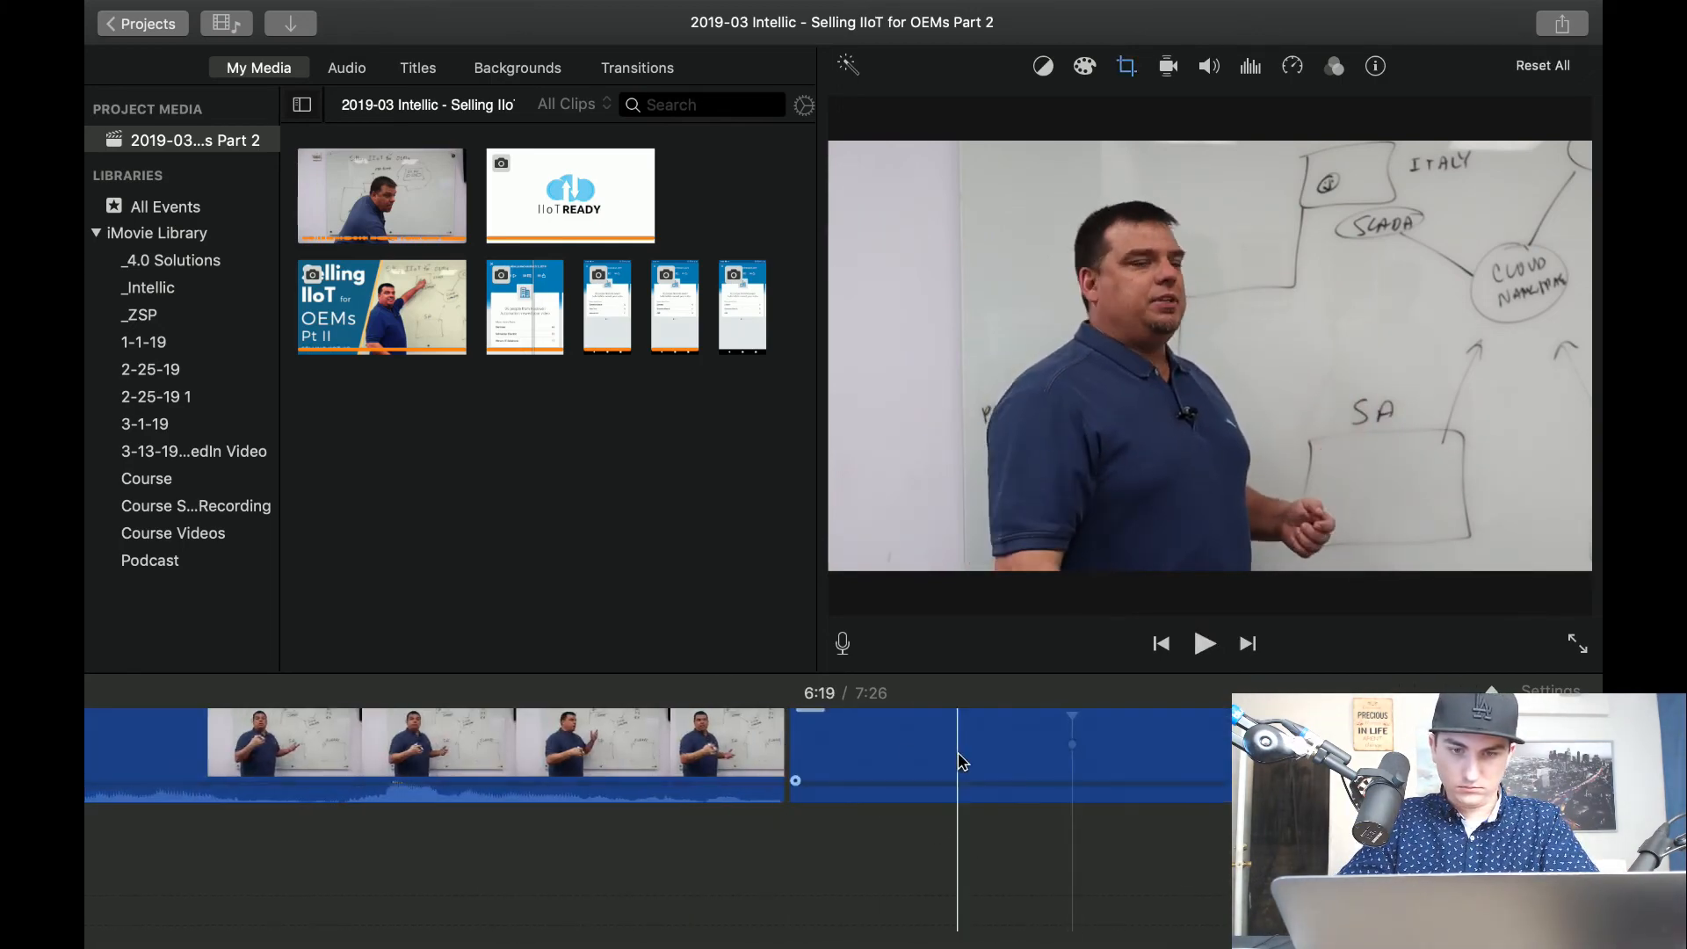
Play past the 6:19 cut, split the clip again at about 6:21, and delete the piece between the two splits.
key(space)
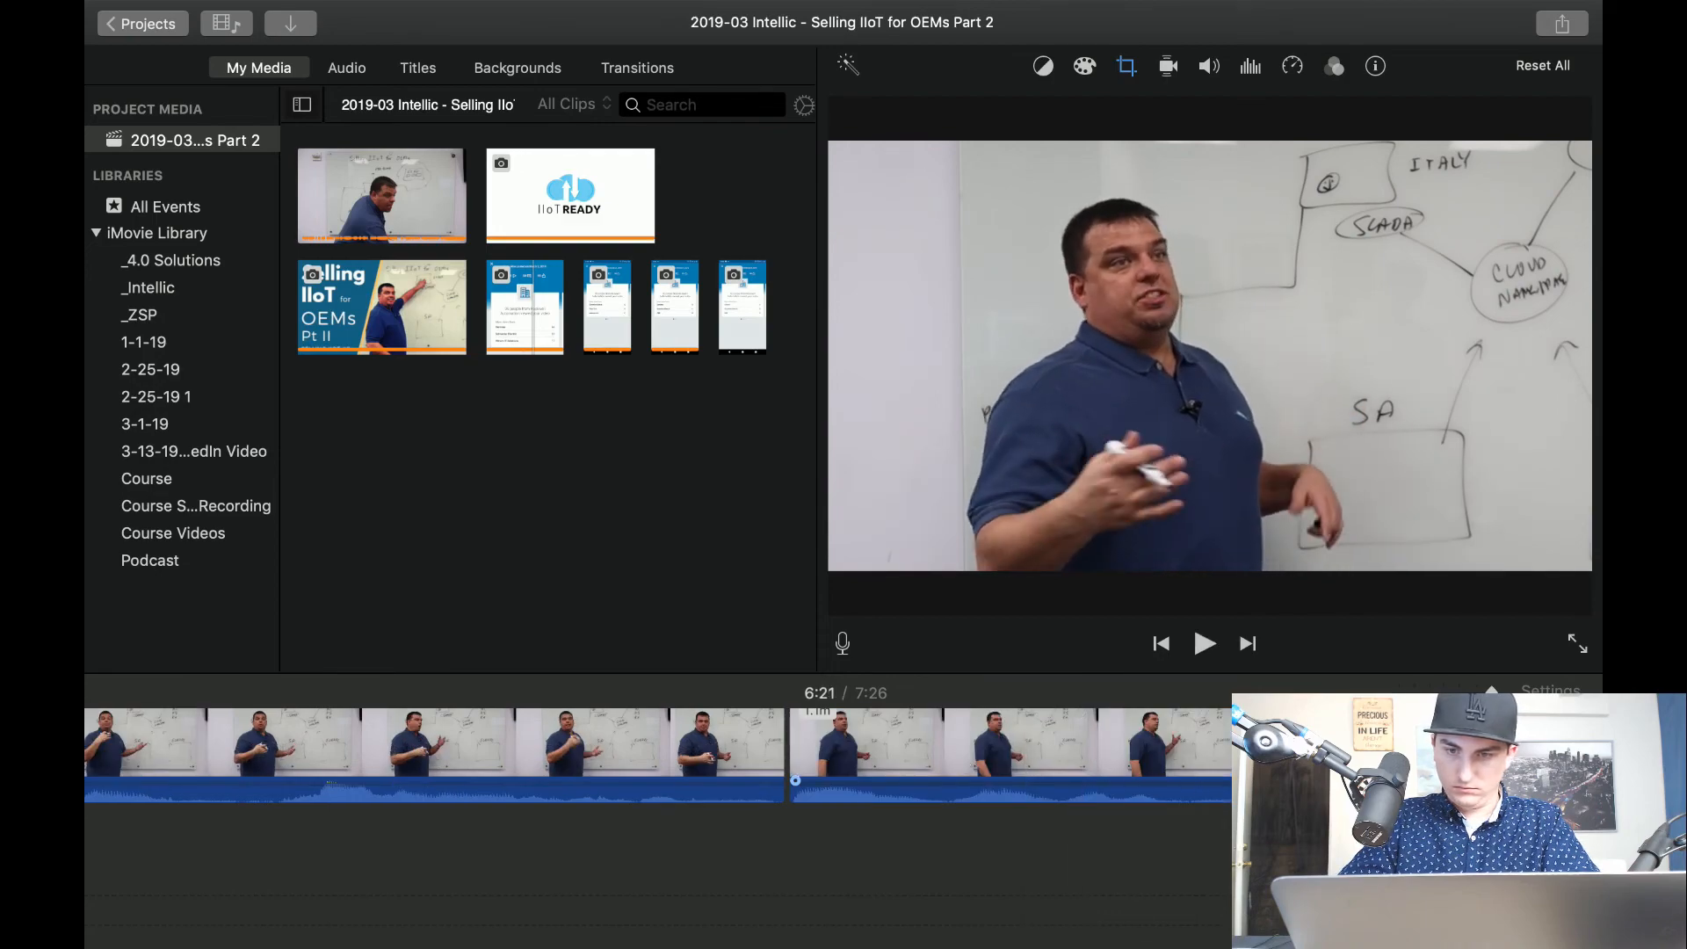
key(space)
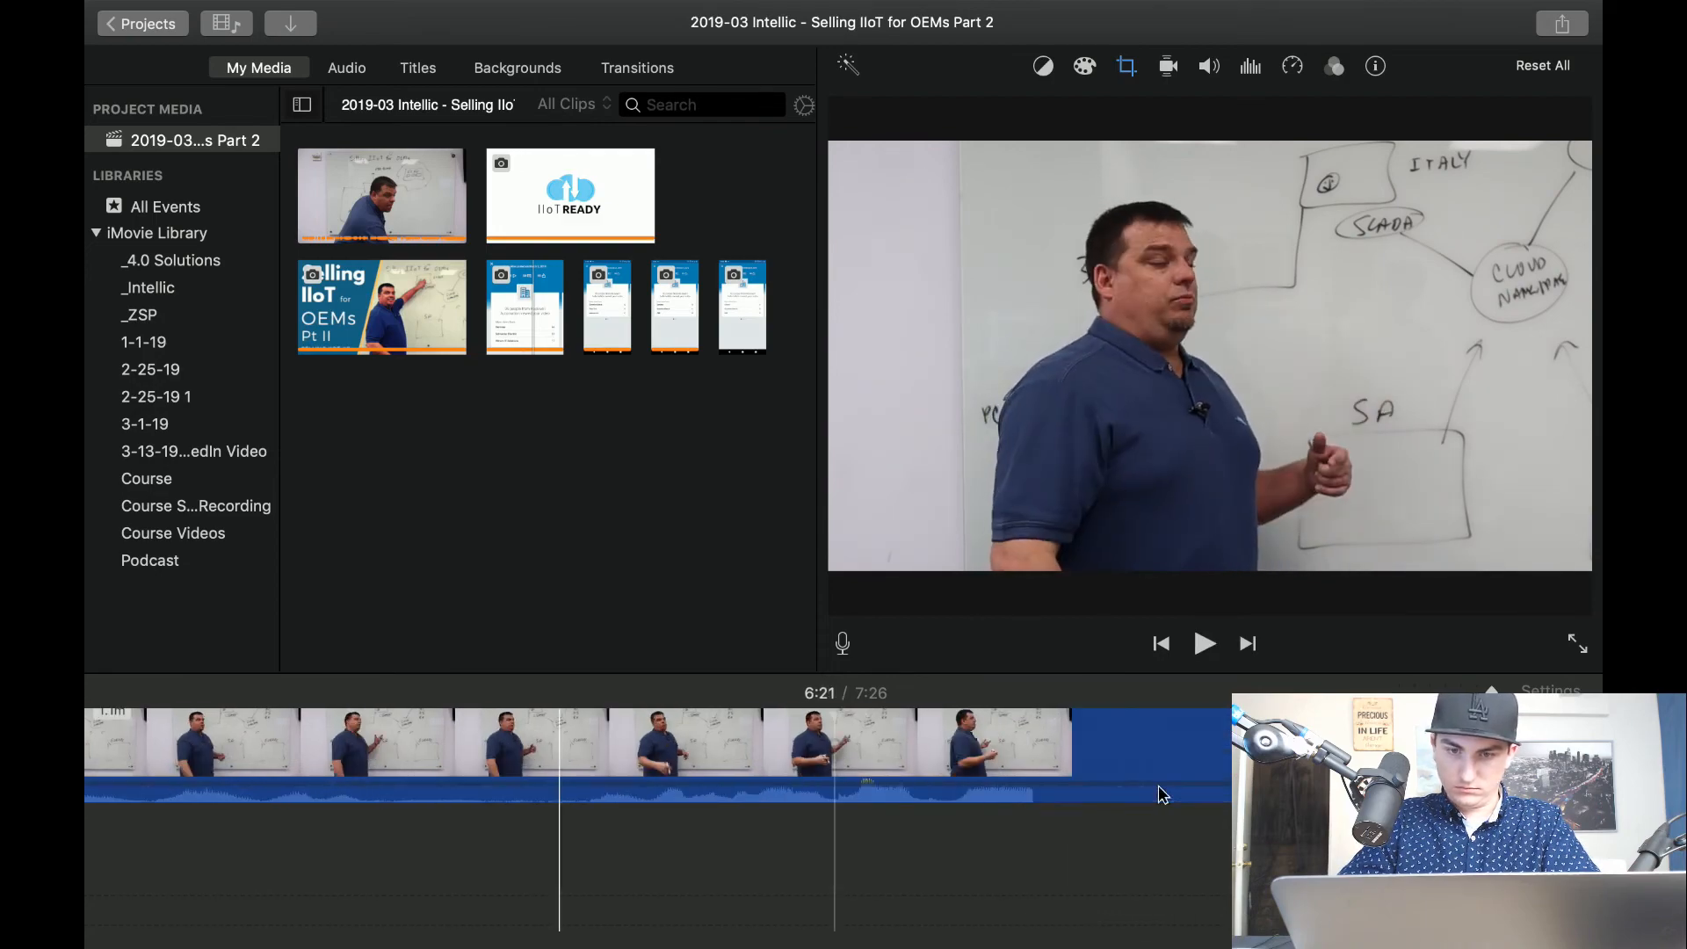
key(super+b)
click(444, 756)
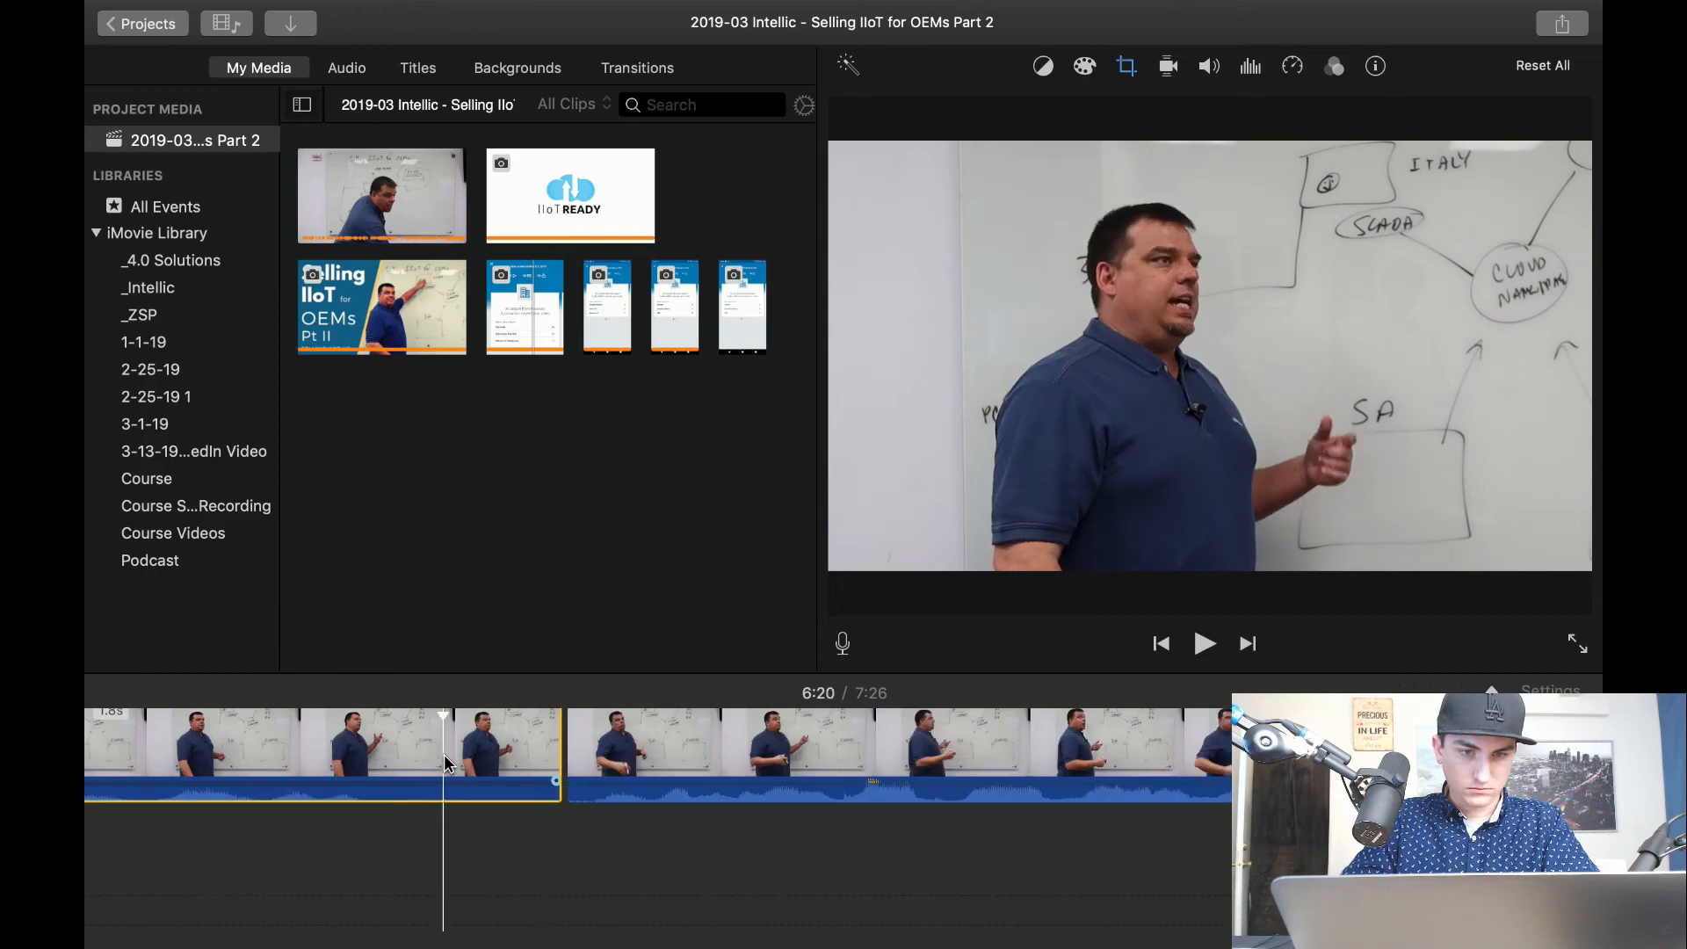
key(Delete)
Set the clip following the 6:19 cut to Fit so the full frame is used.
click(445, 754)
click(918, 756)
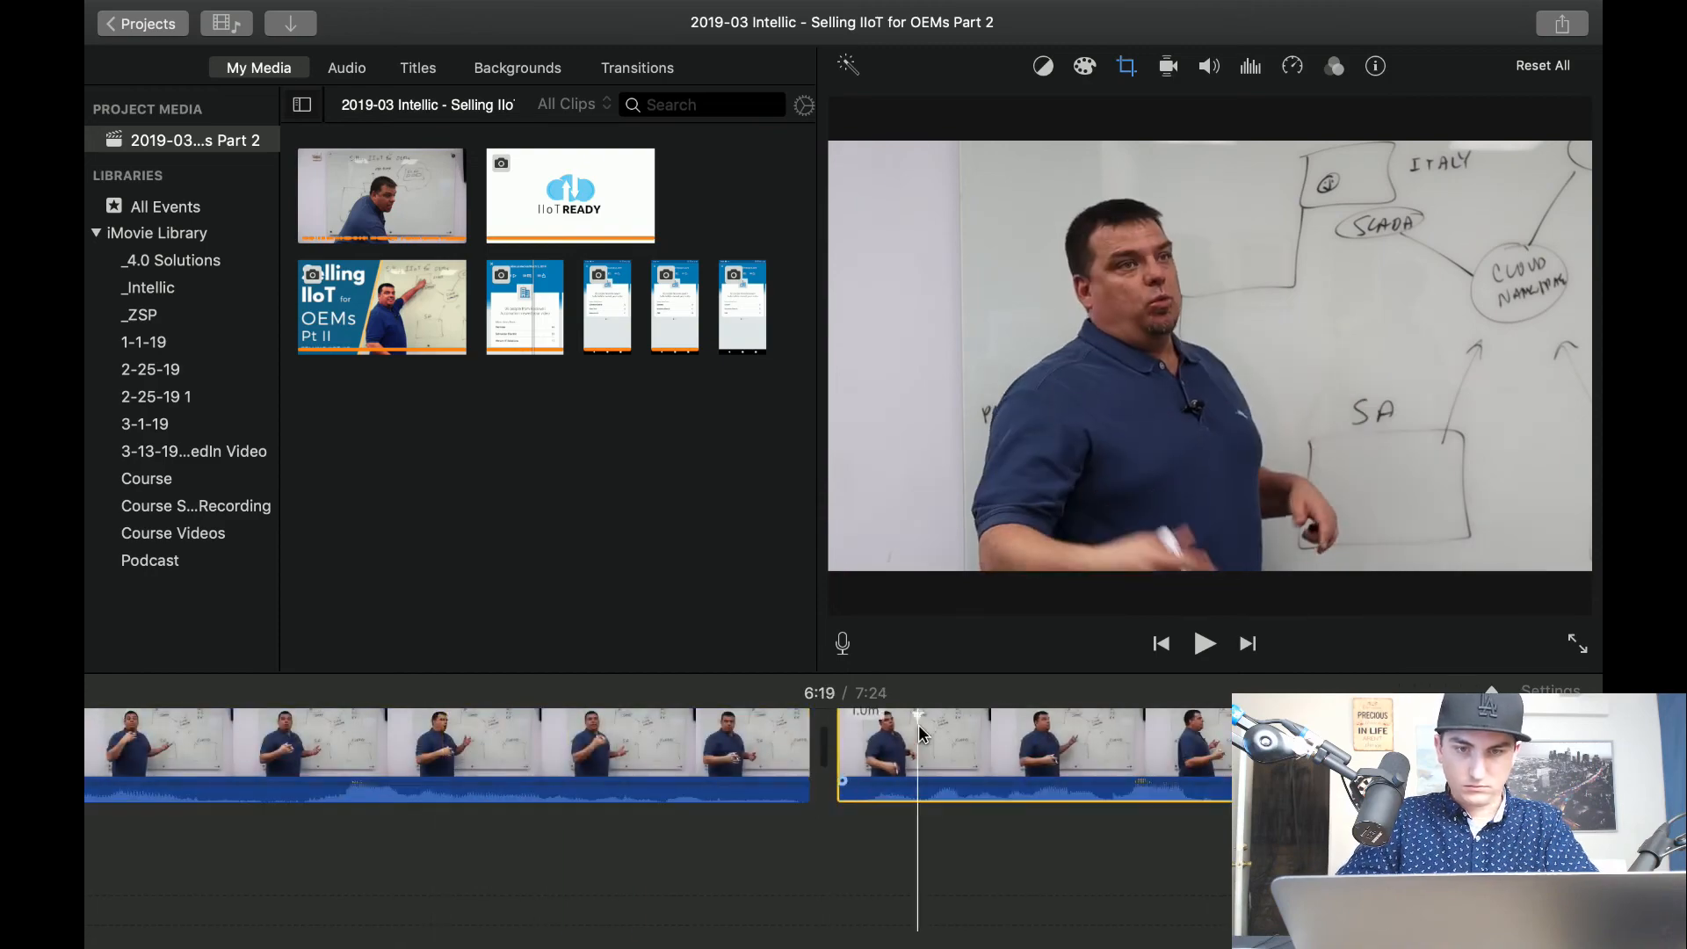
click(1127, 67)
click(905, 113)
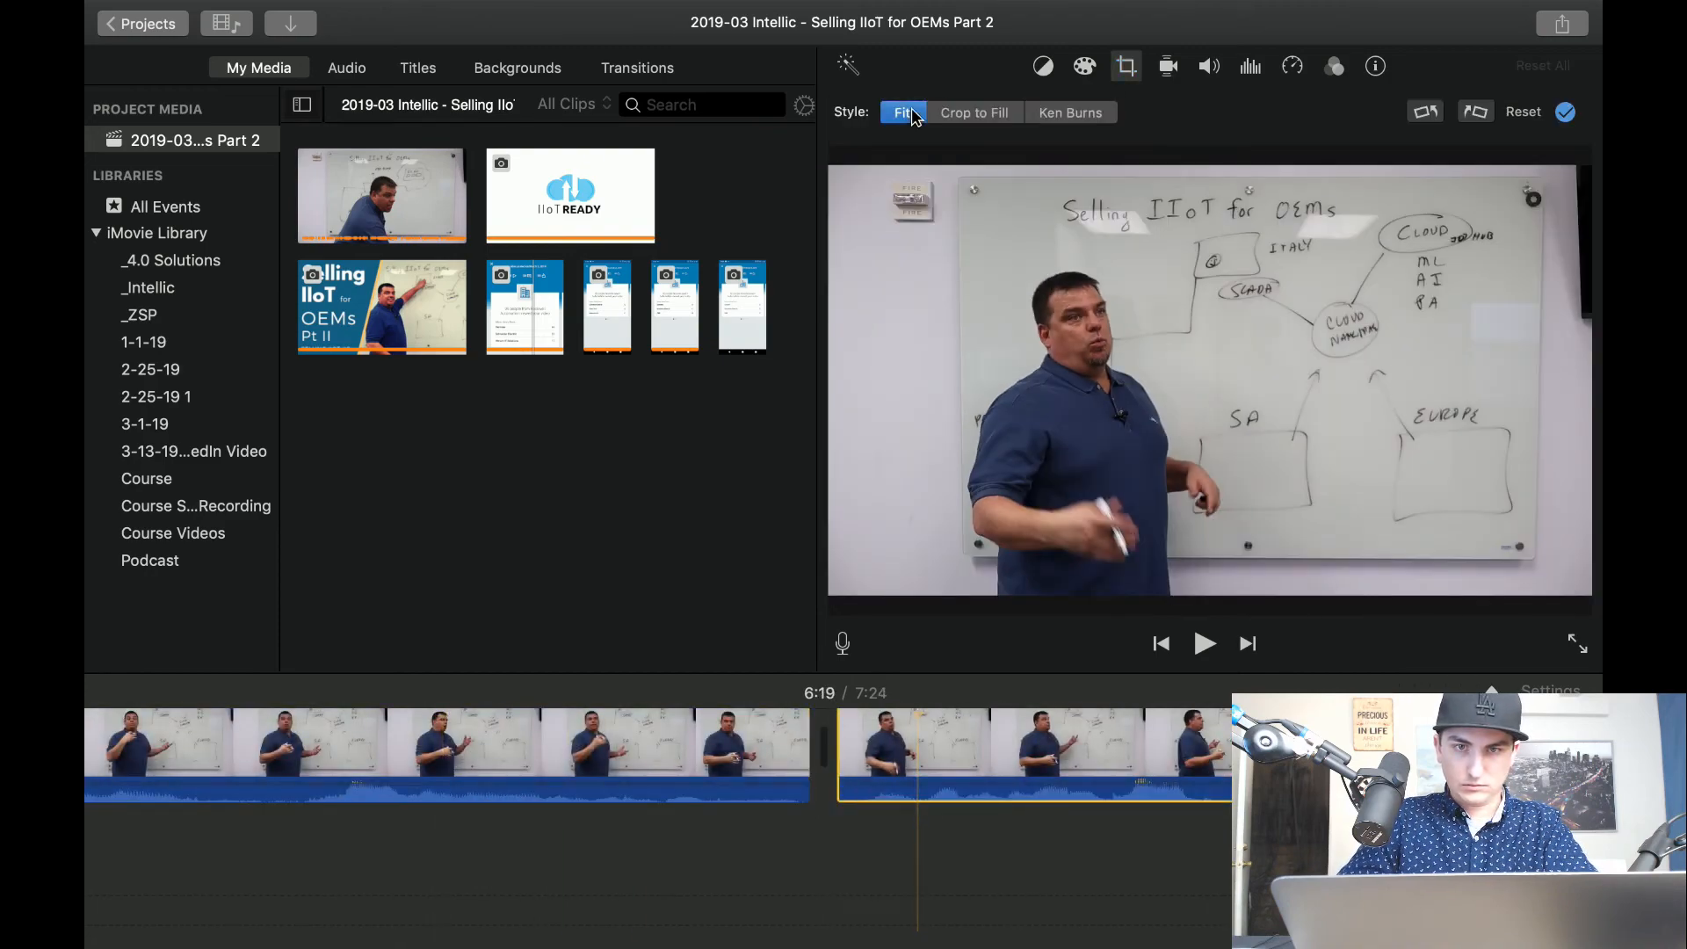
click(677, 873)
Play the full-frame clip and split it at about 6:33.
key(space)
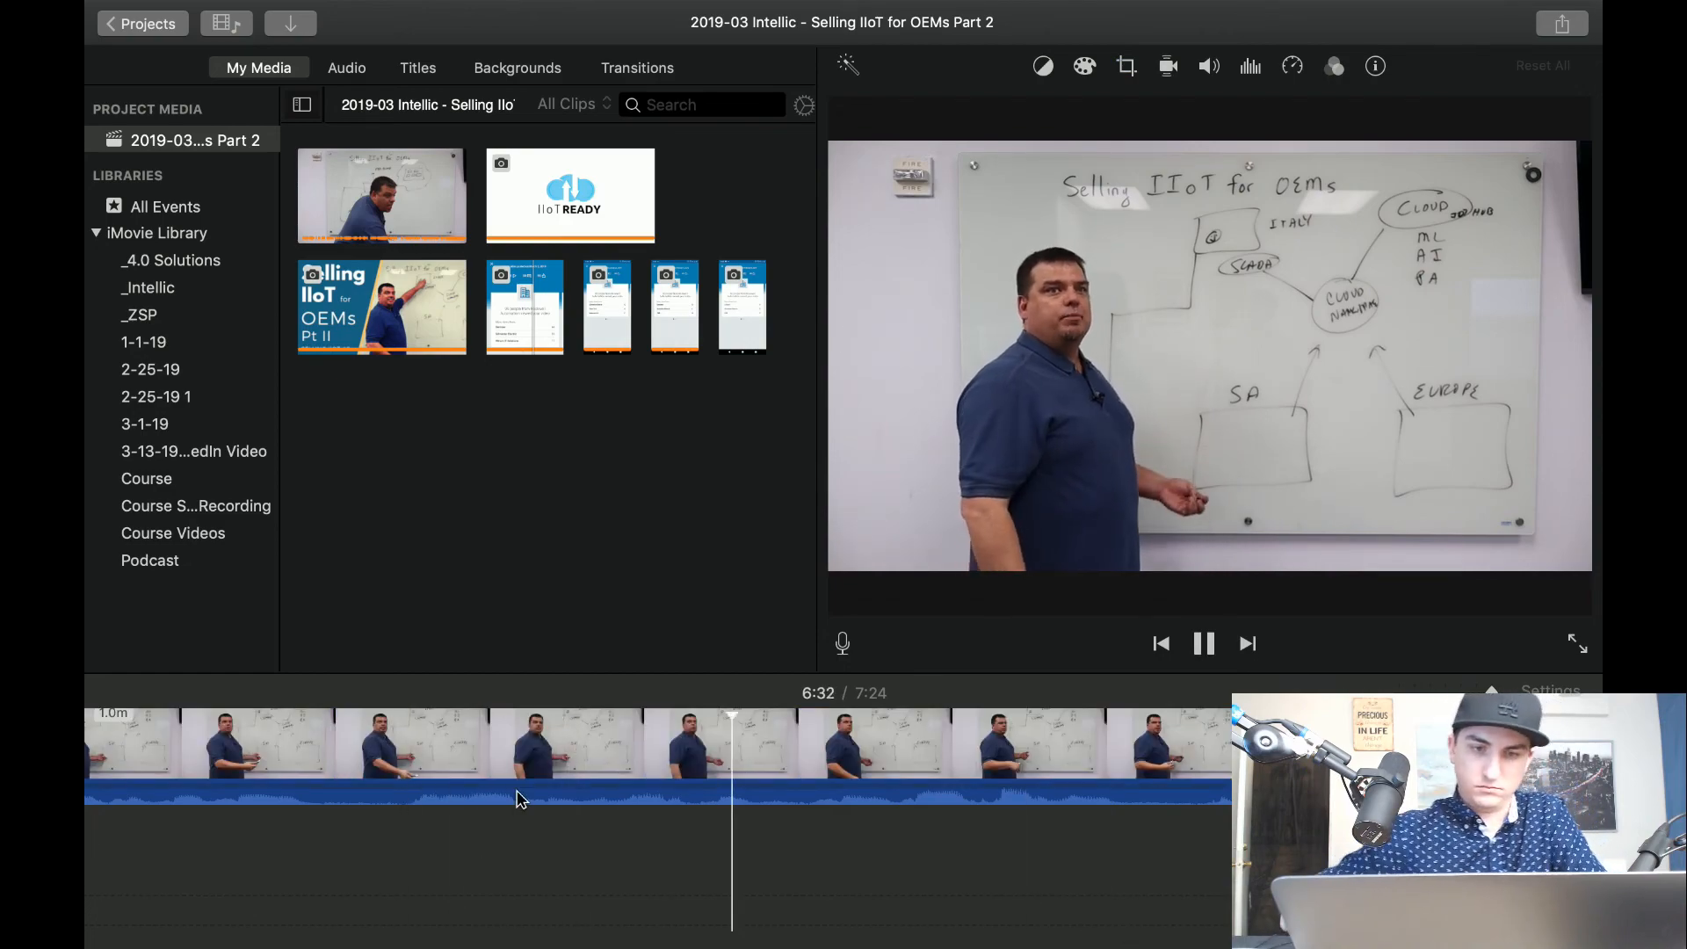
click(901, 783)
key(super+b)
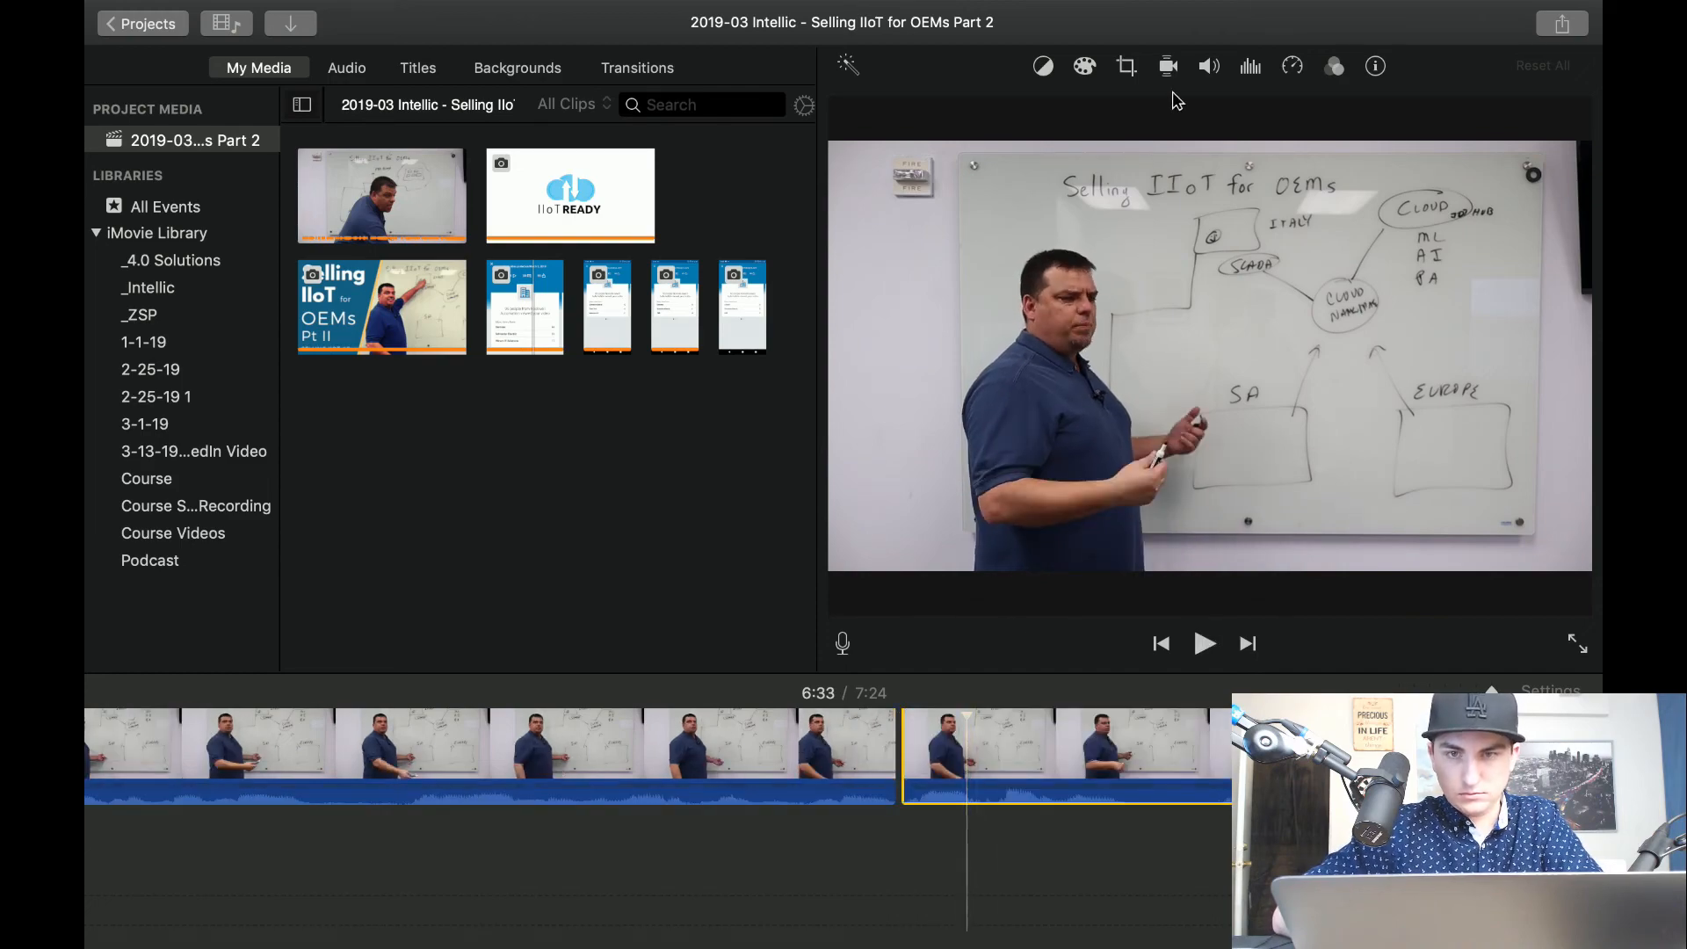
Apply Crop to Fill to the clip after the 6:33 split, framing the presenter, the SA box and the cloud circle, and play it.
click(1127, 66)
click(994, 121)
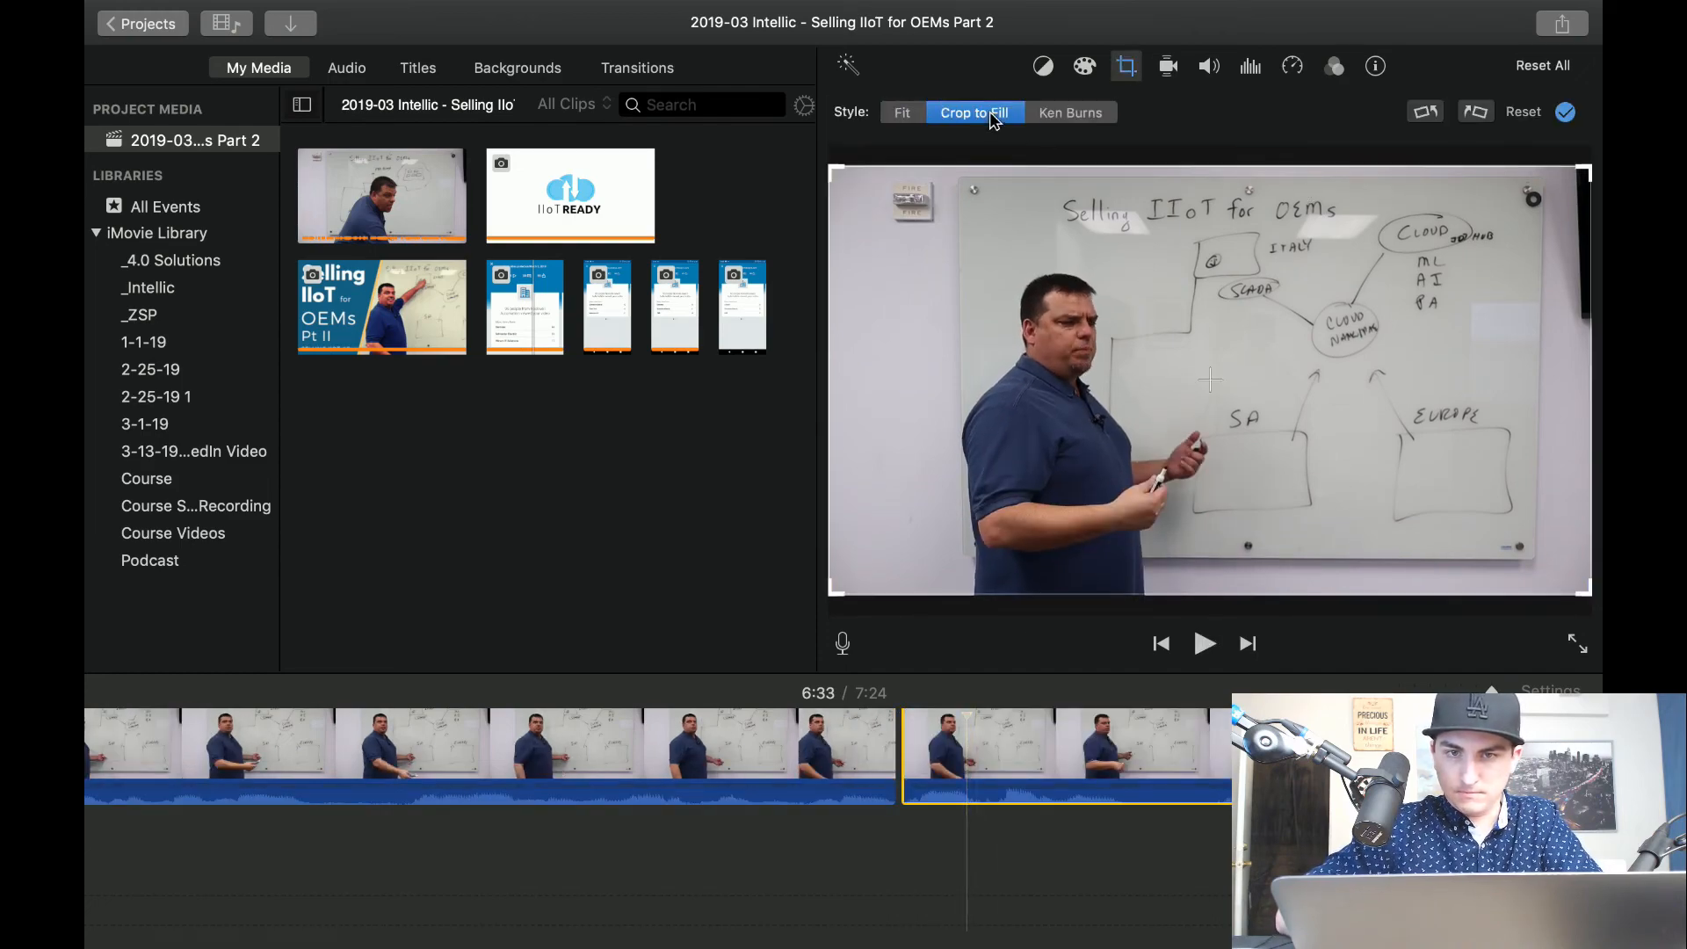
drag(1587, 172, 1310, 322)
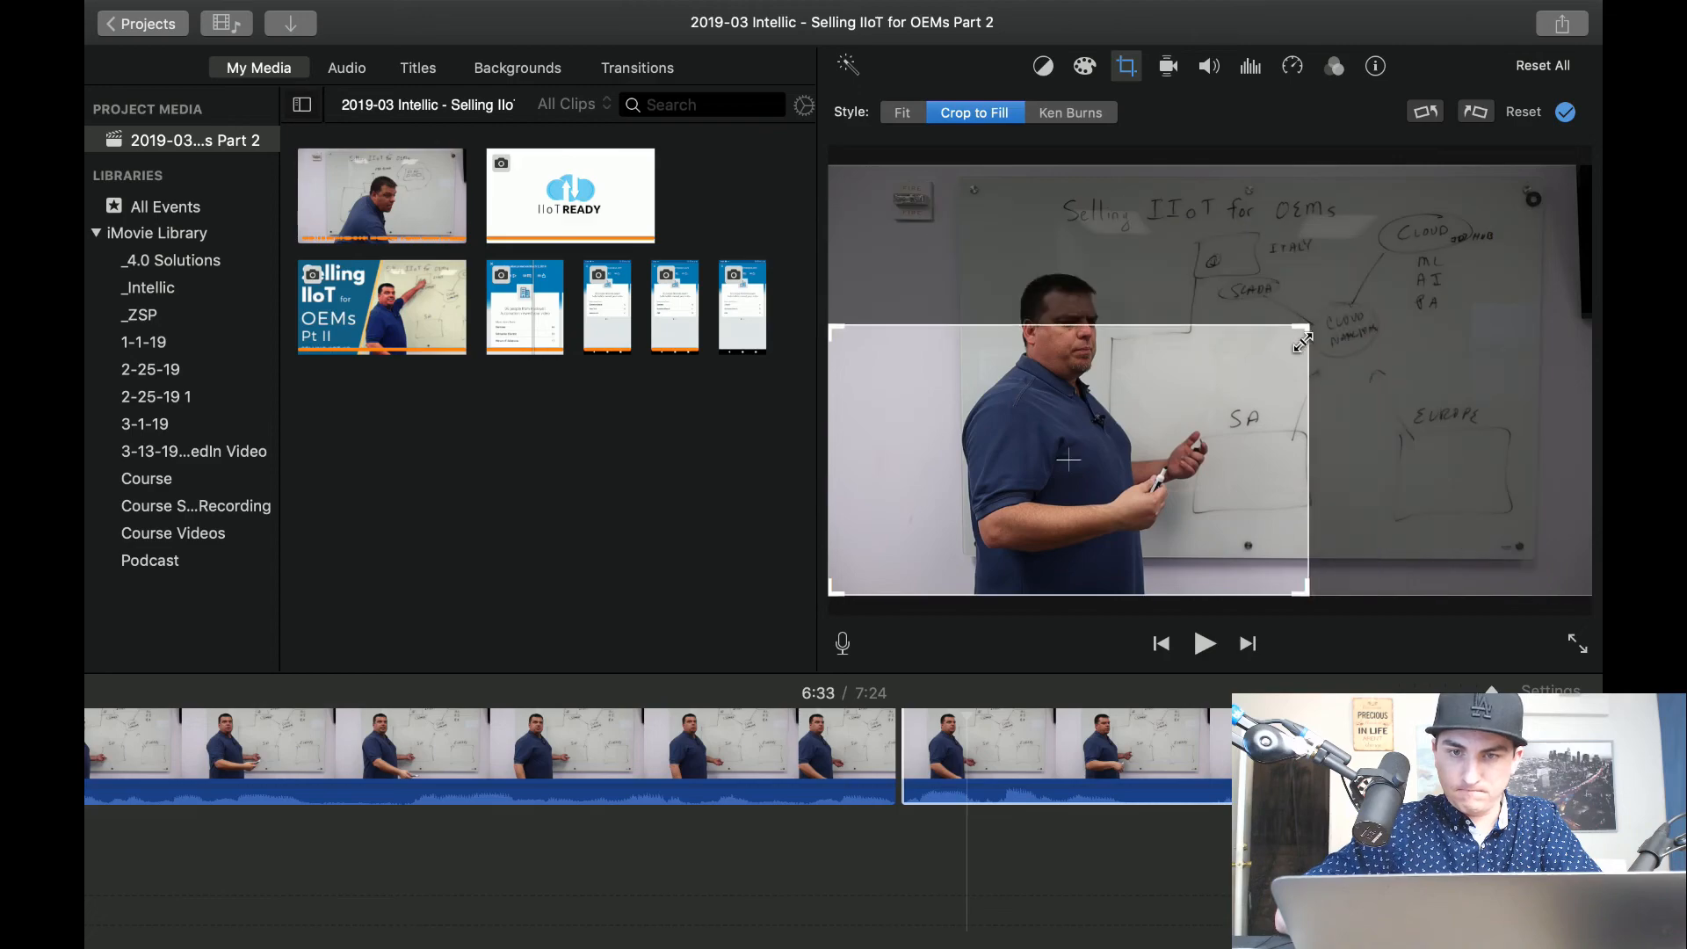
drag(1168, 453, 1267, 397)
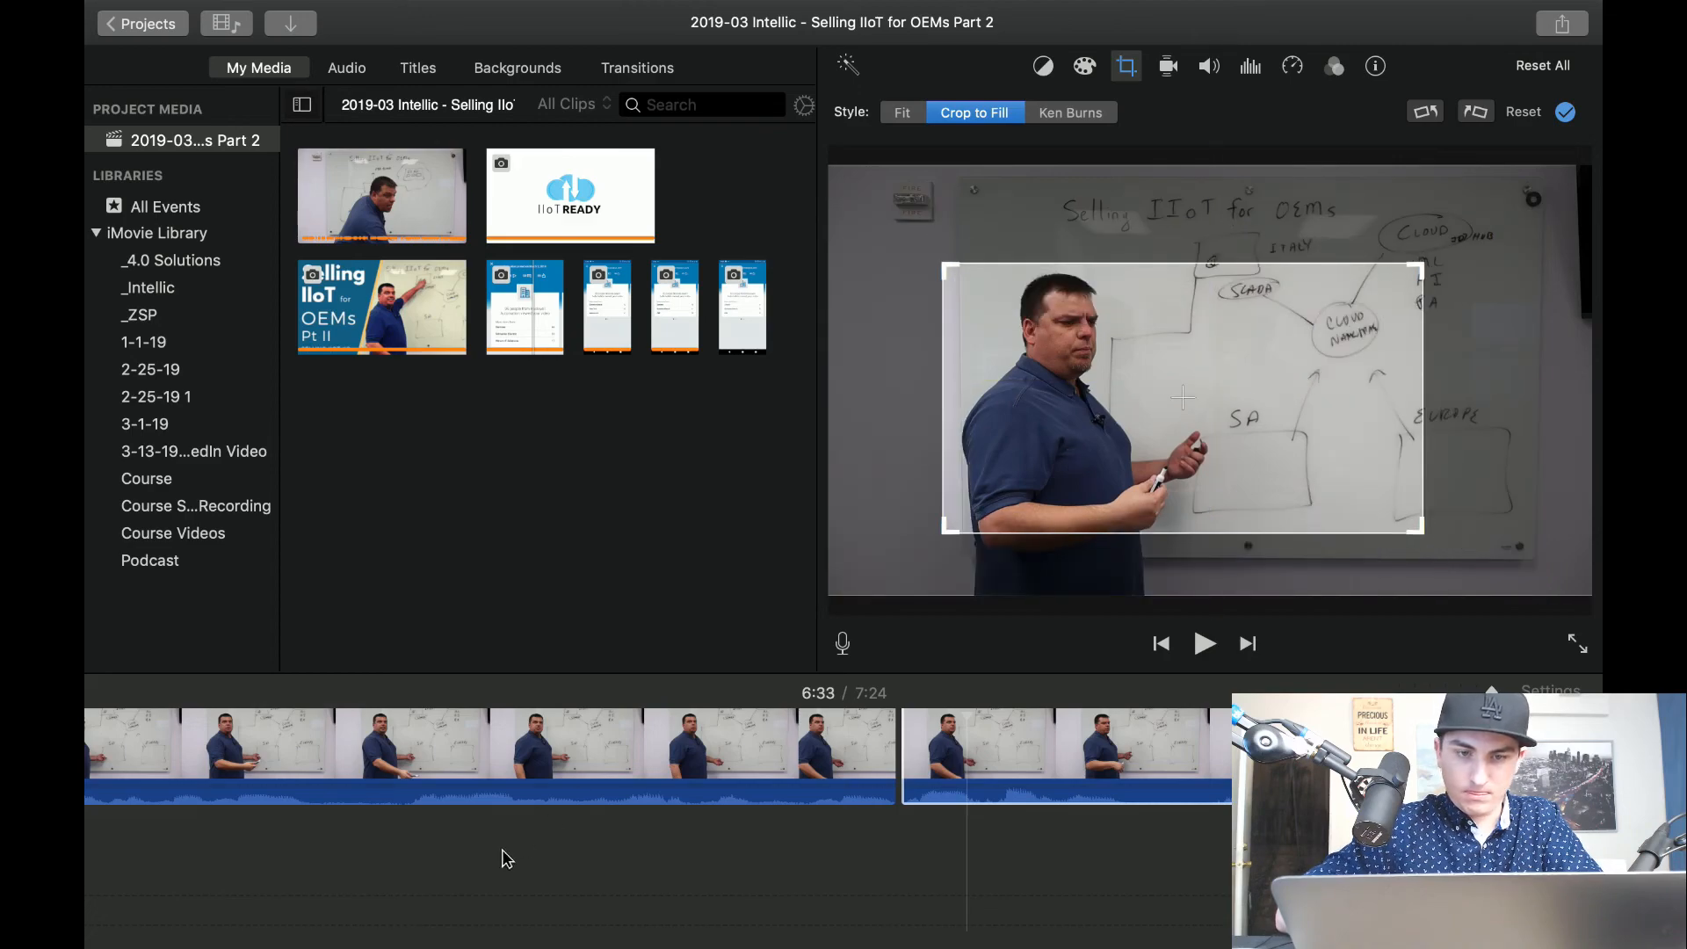
click(476, 876)
key(space)
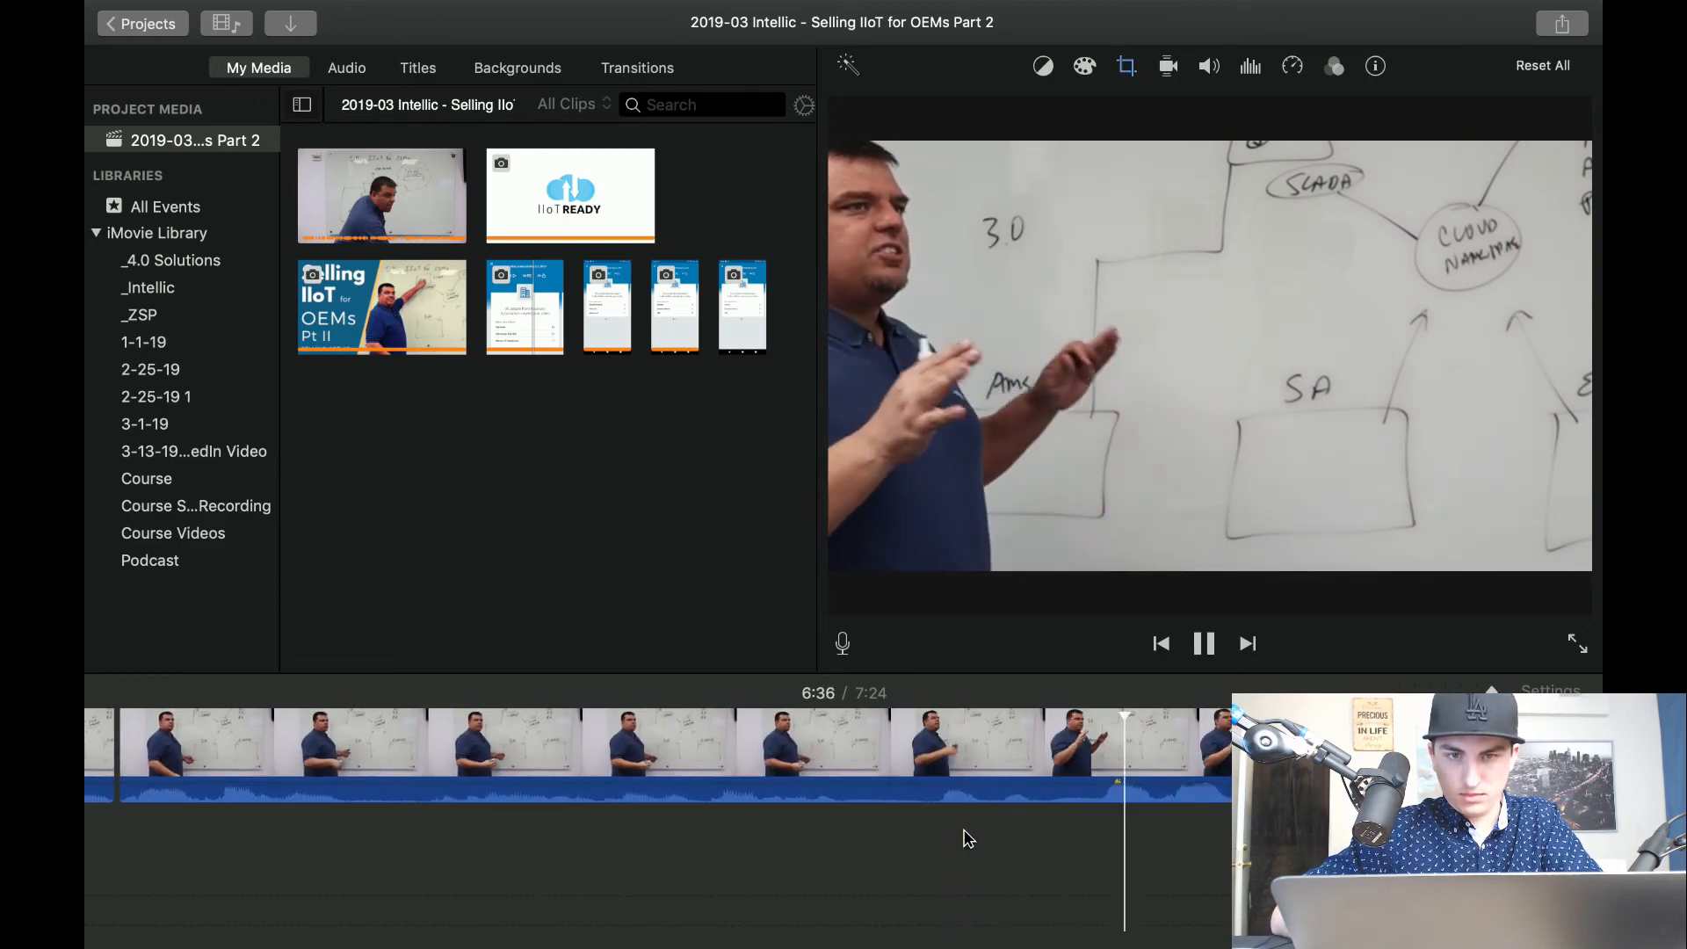
Shift the crop frame of the clip after 6:33 to the left so the presenter stays inside with the SA box.
key(space)
click(801, 765)
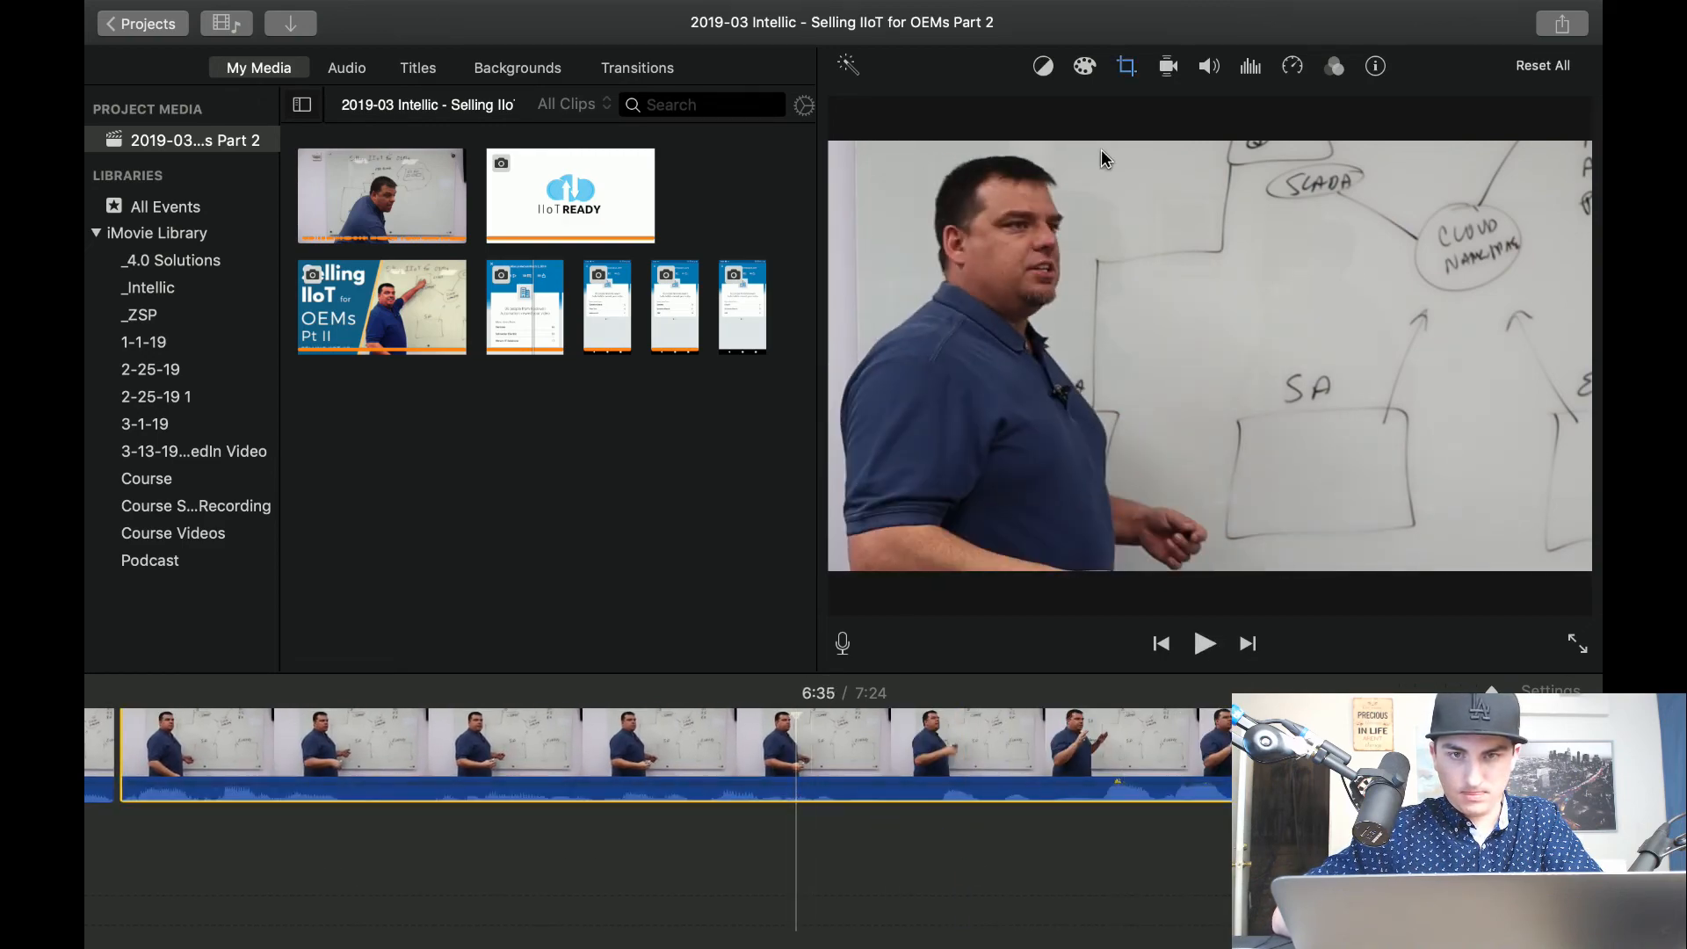
click(1131, 67)
drag(1163, 395, 1057, 395)
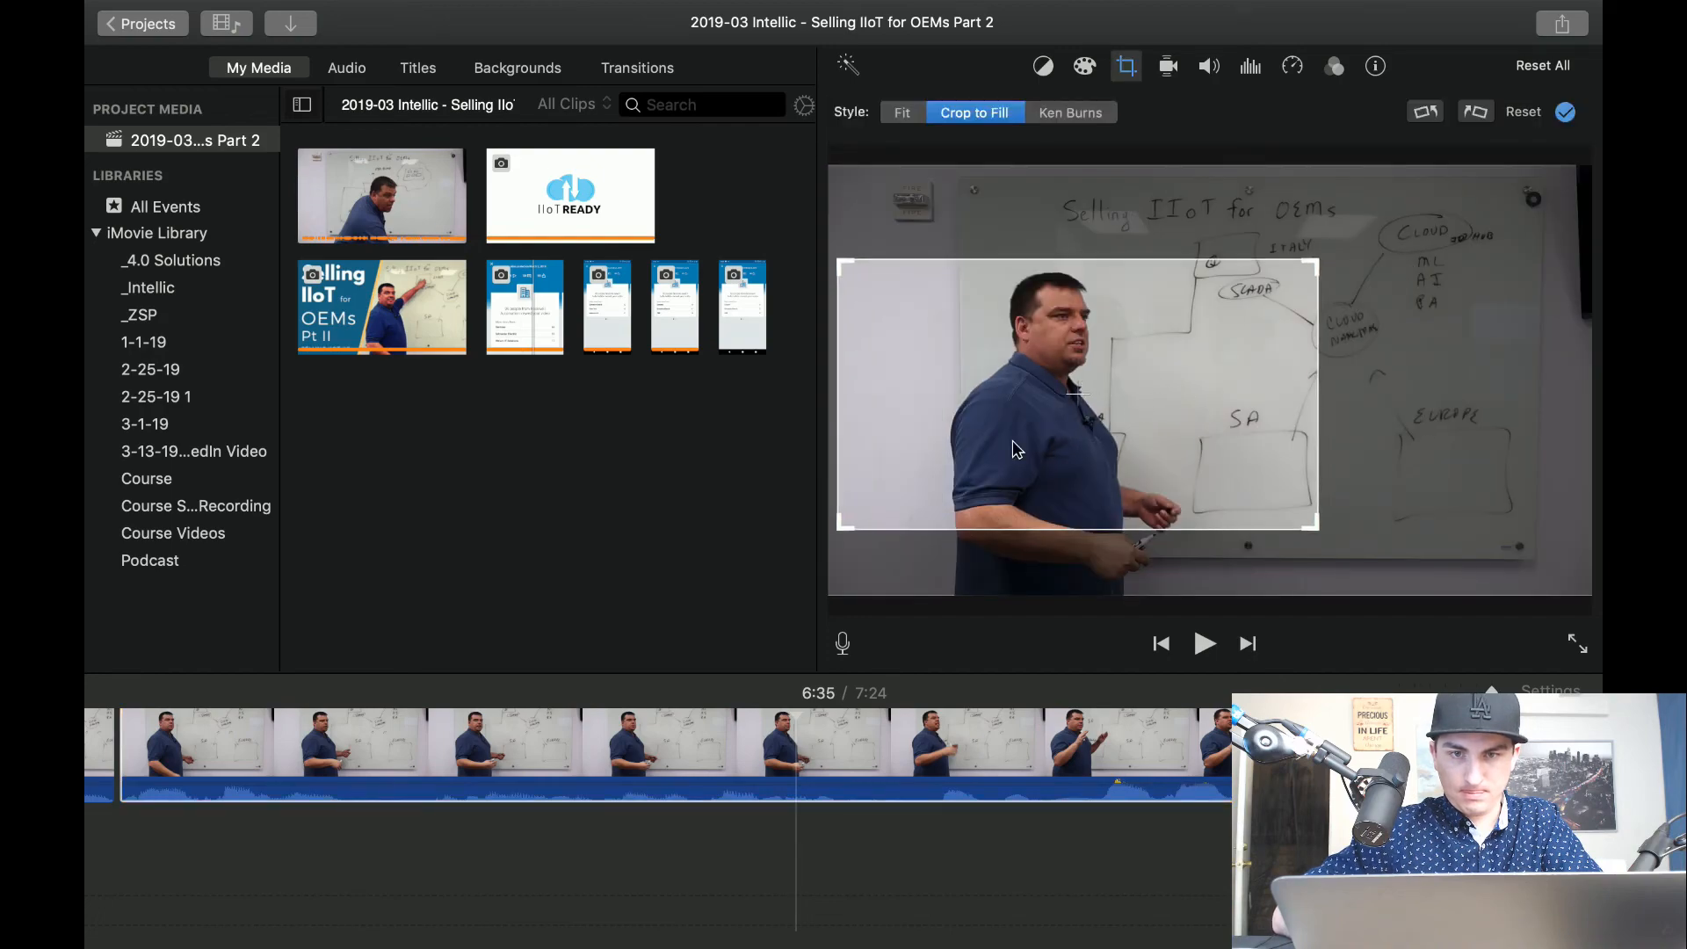
scroll(142, 893, left, 5)
click(206, 843)
Play the reframed close-up and split it at about 6:47, where the presenter turns to the SA box.
key(space)
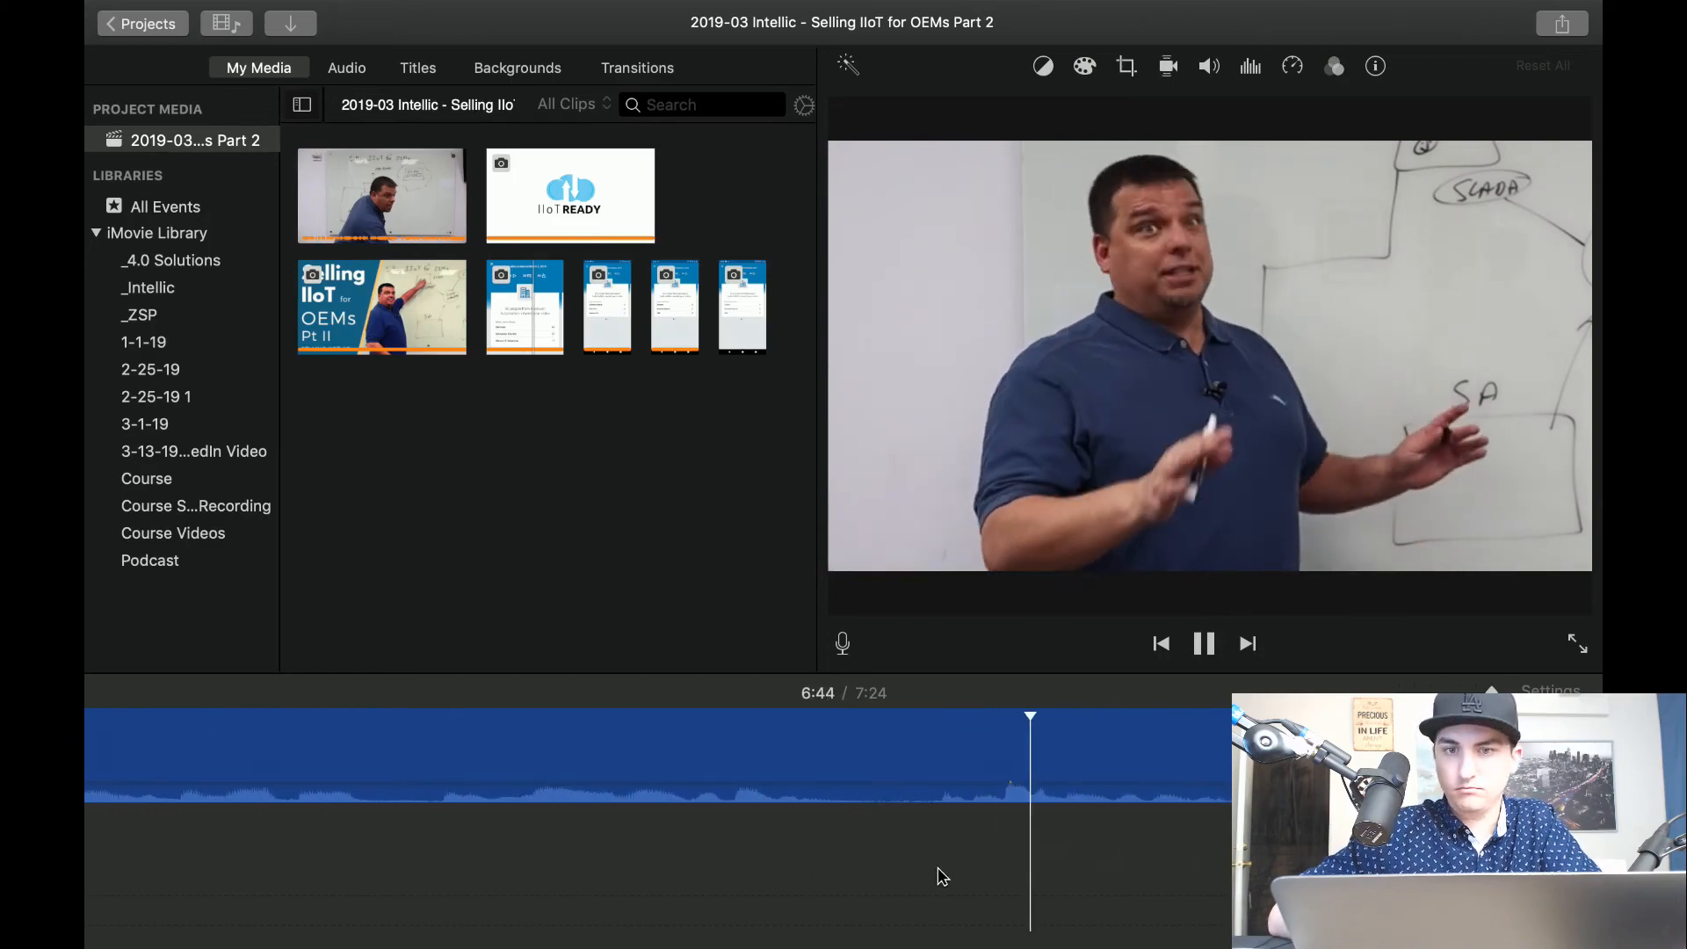
scroll(659, 791, right, 5)
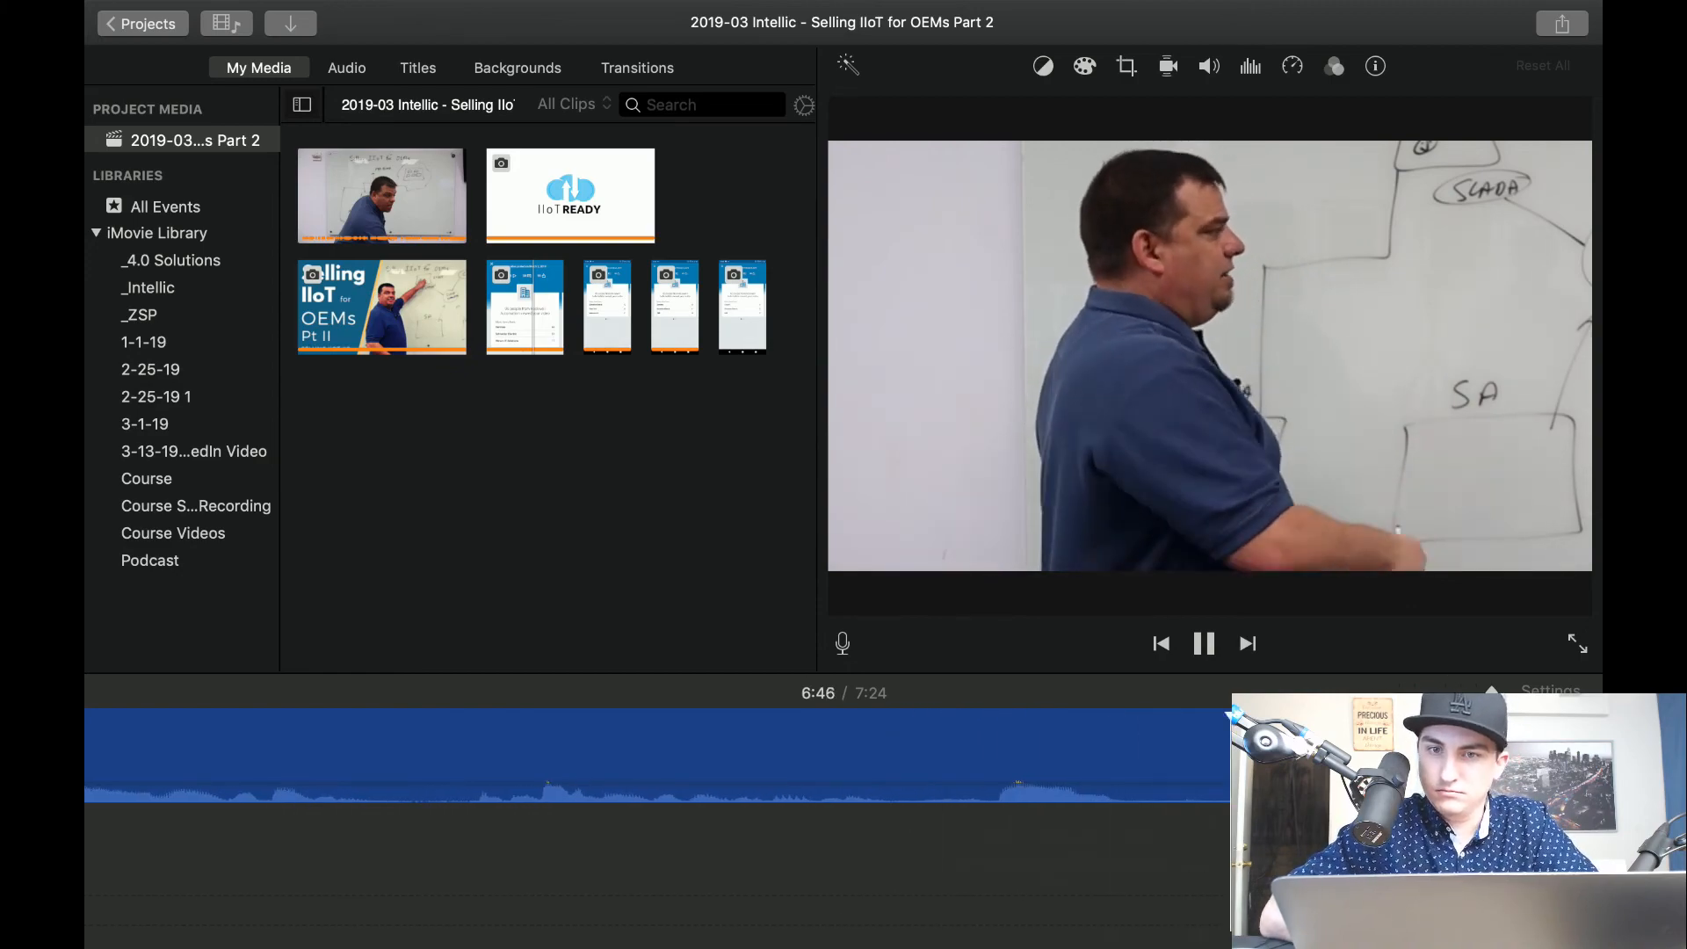
key(space)
key(space)
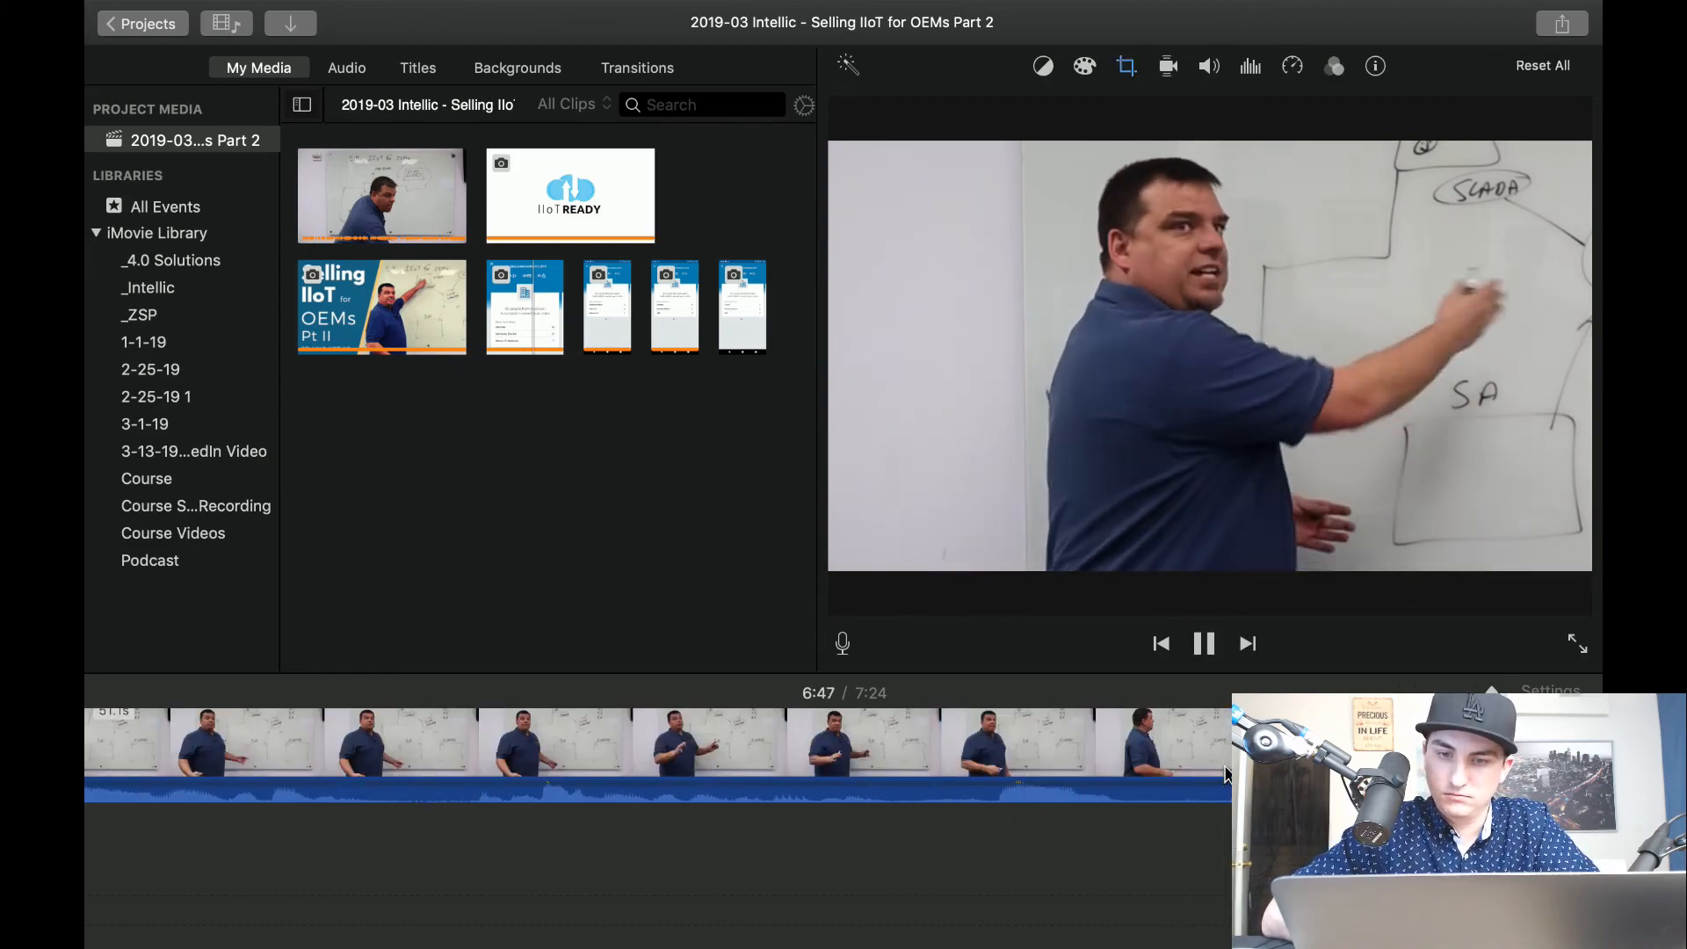
key(space)
key(super+b)
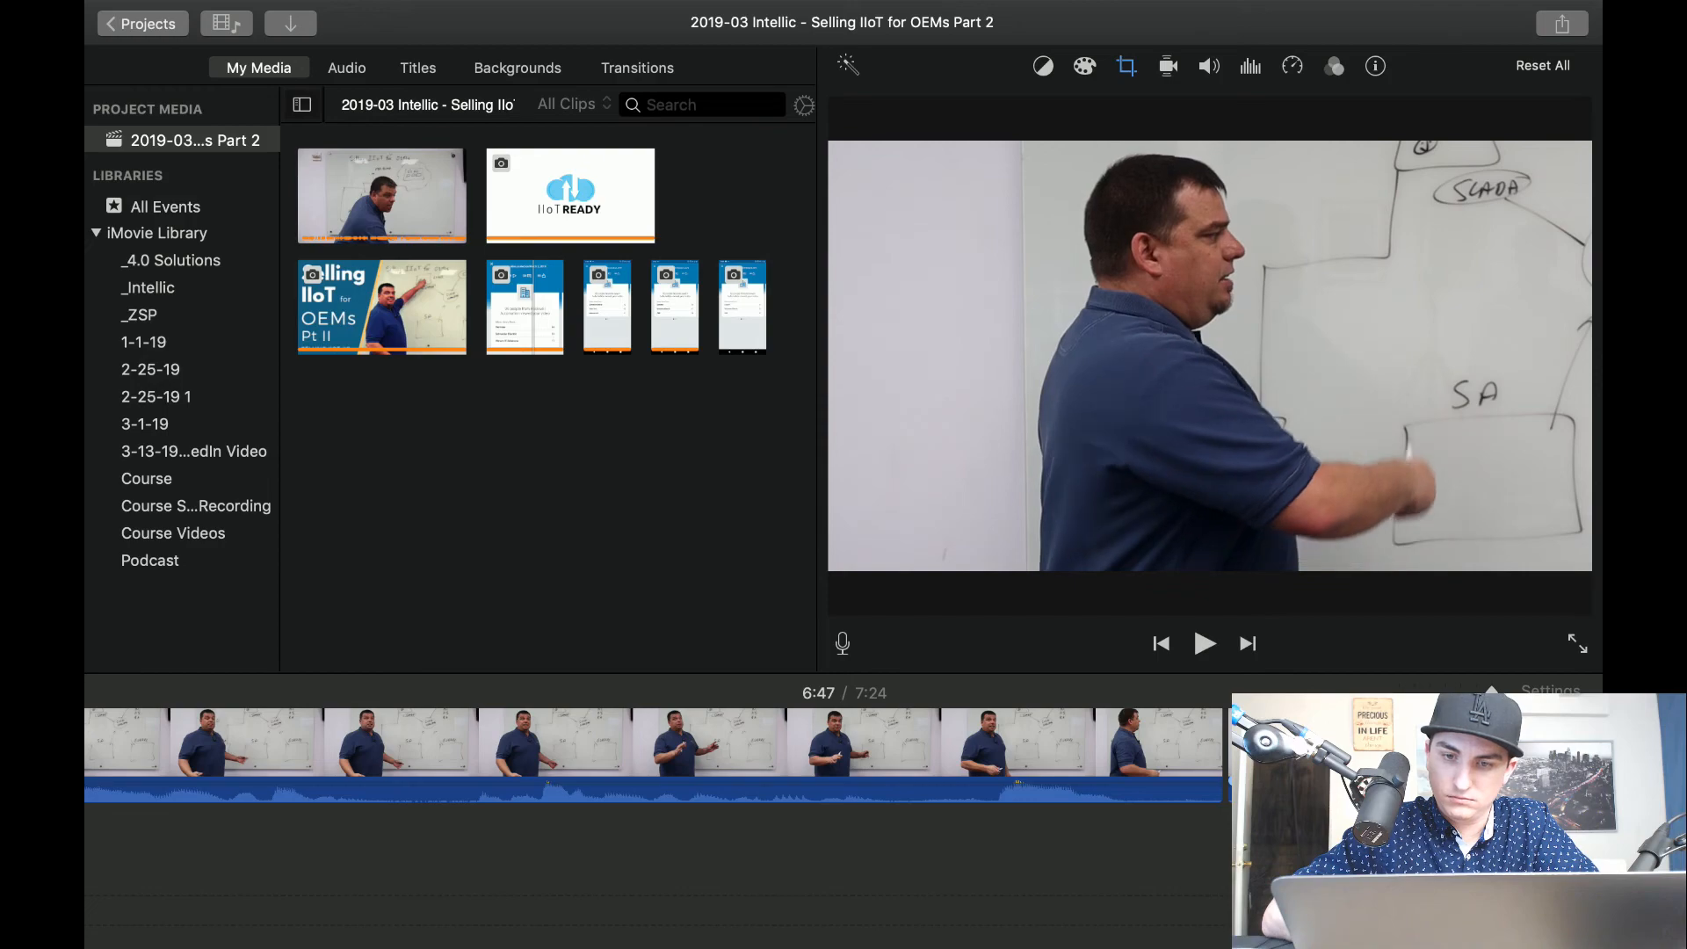
key(Delete)
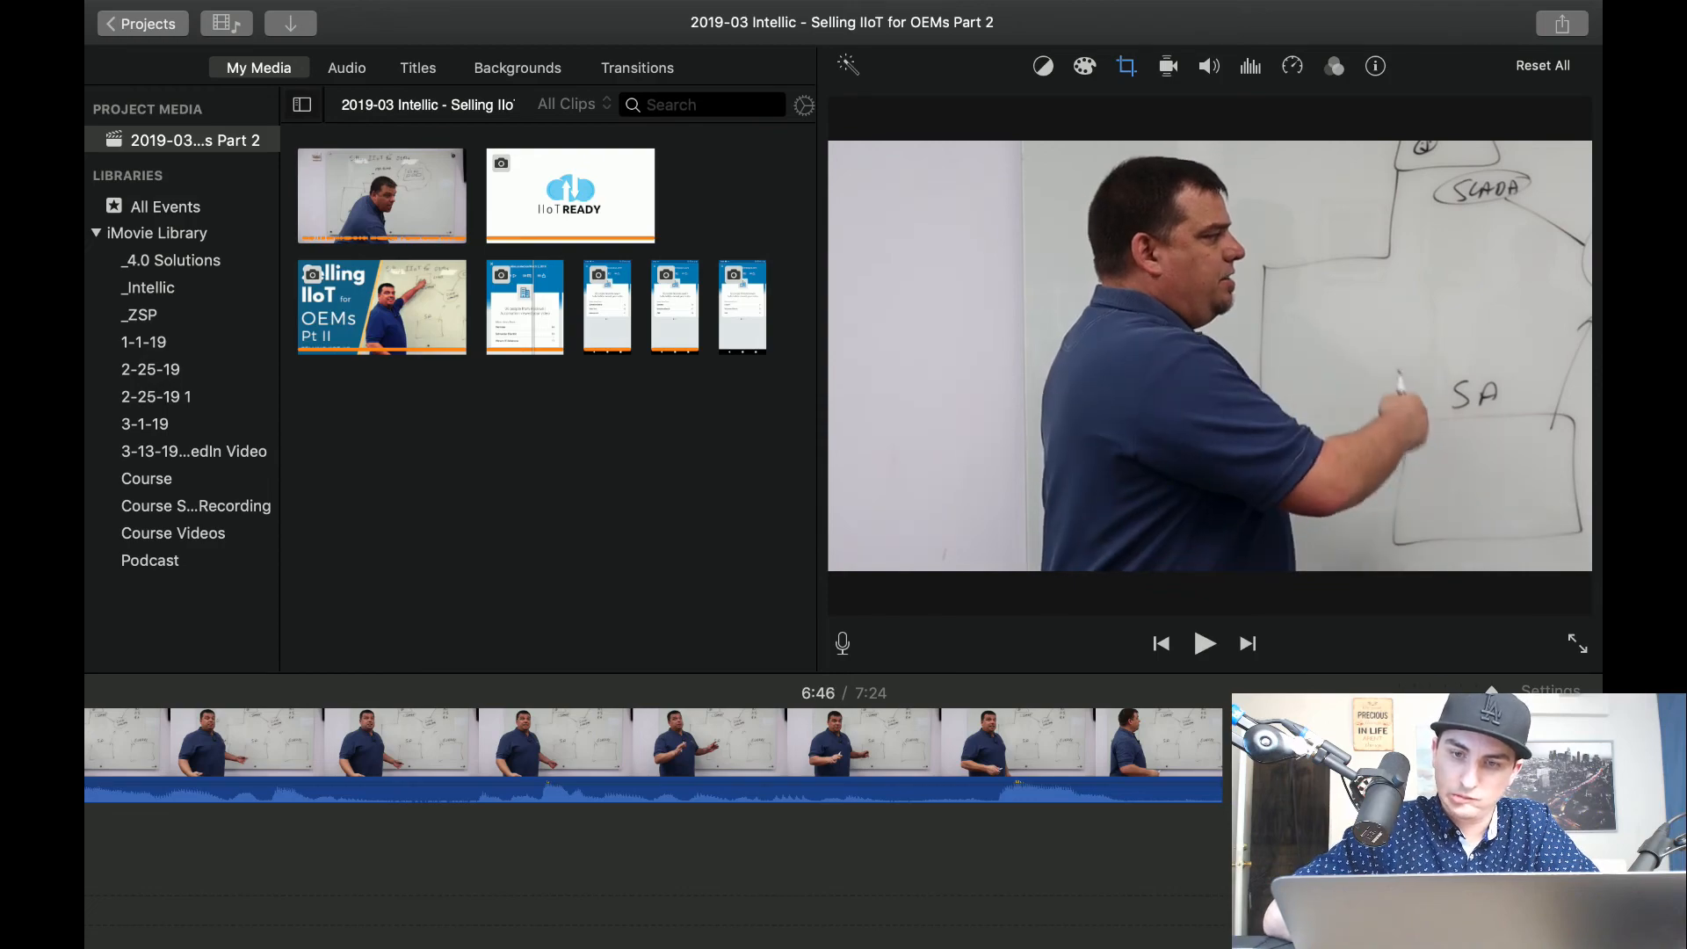
Reset the clip after the 6:47 split to Fit, play it, and tighten it slightly with a Crop to Fill frame around the whole whiteboard.
click(1128, 77)
click(905, 116)
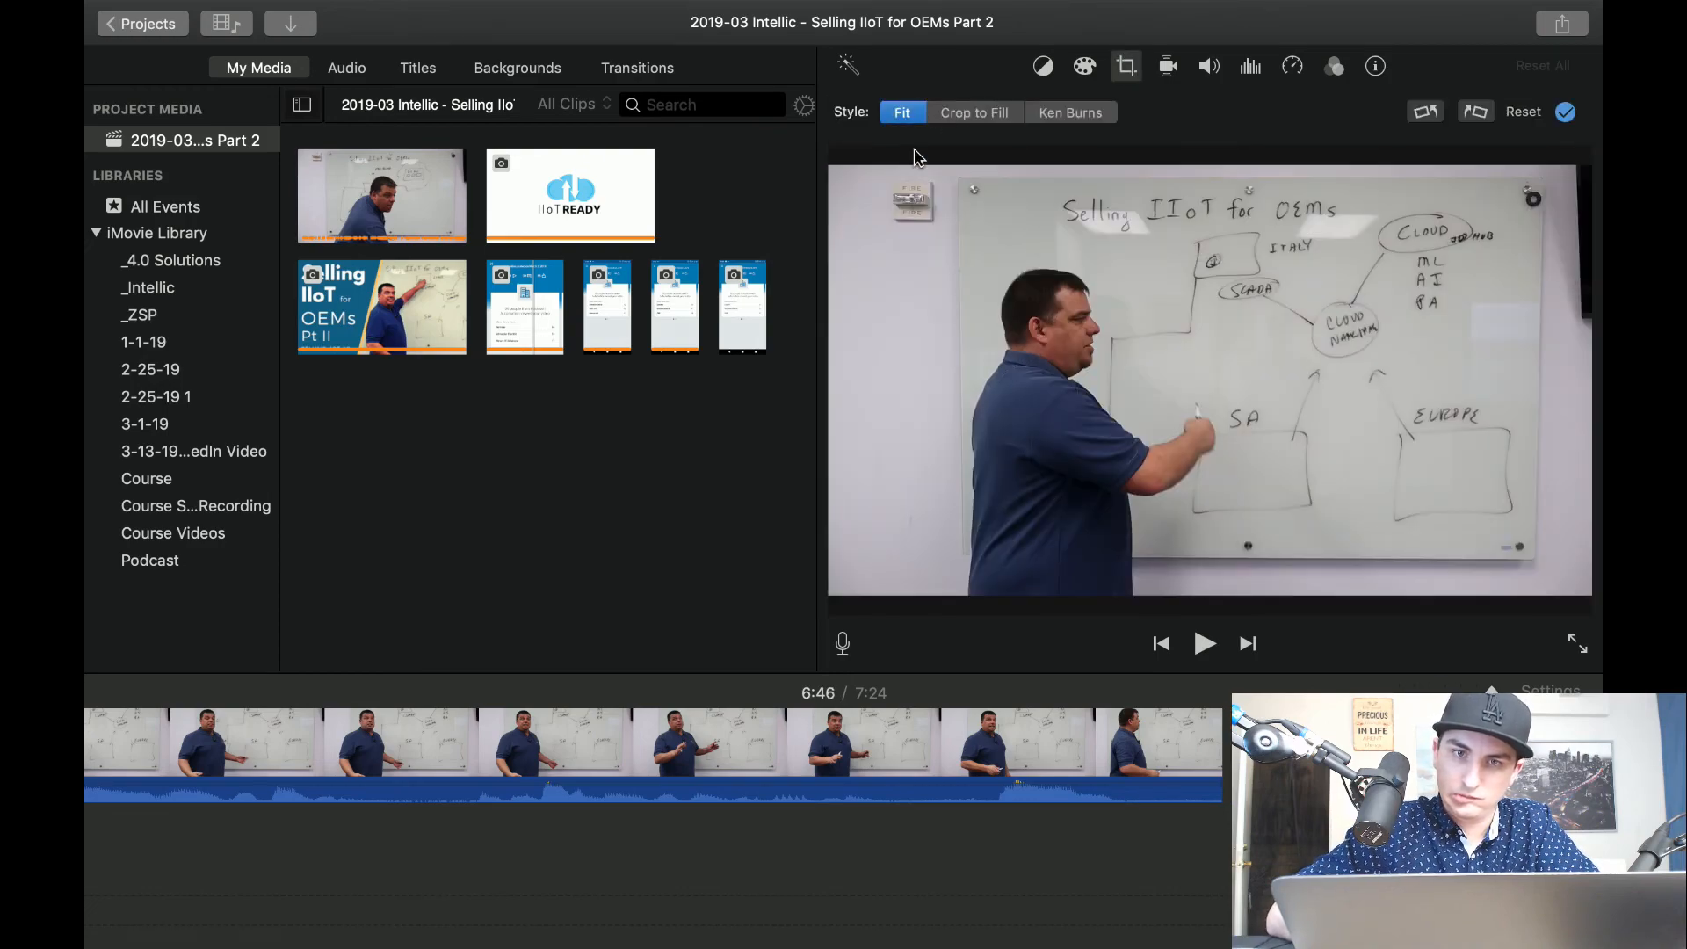
click(846, 828)
key(space)
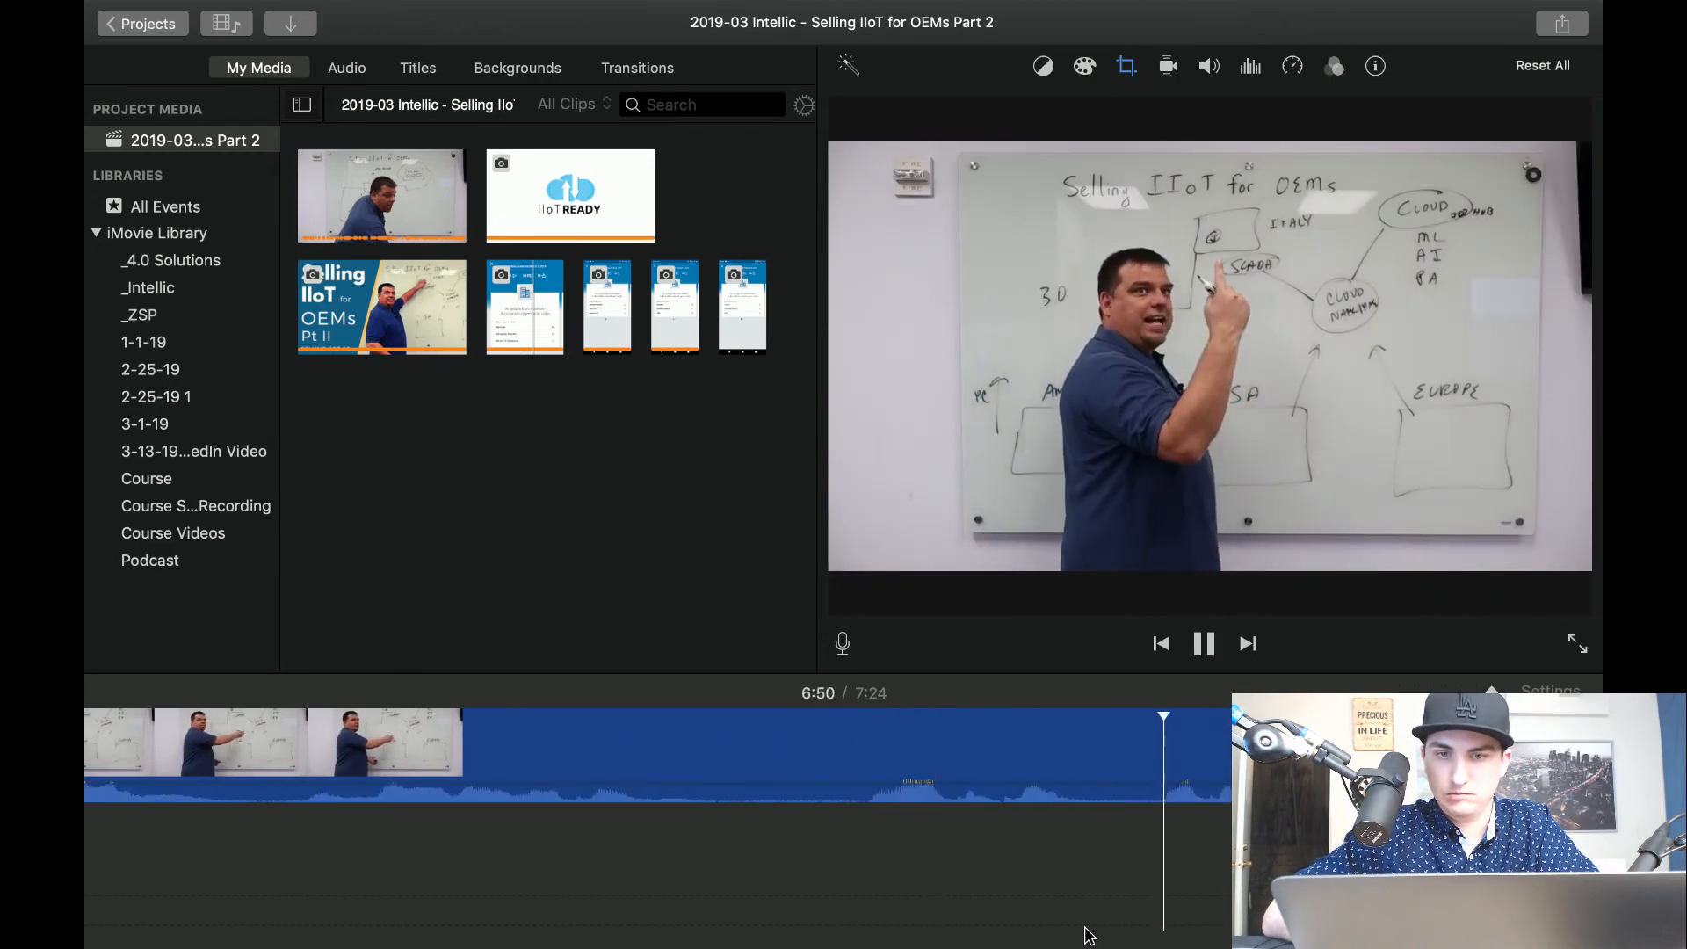
key(space)
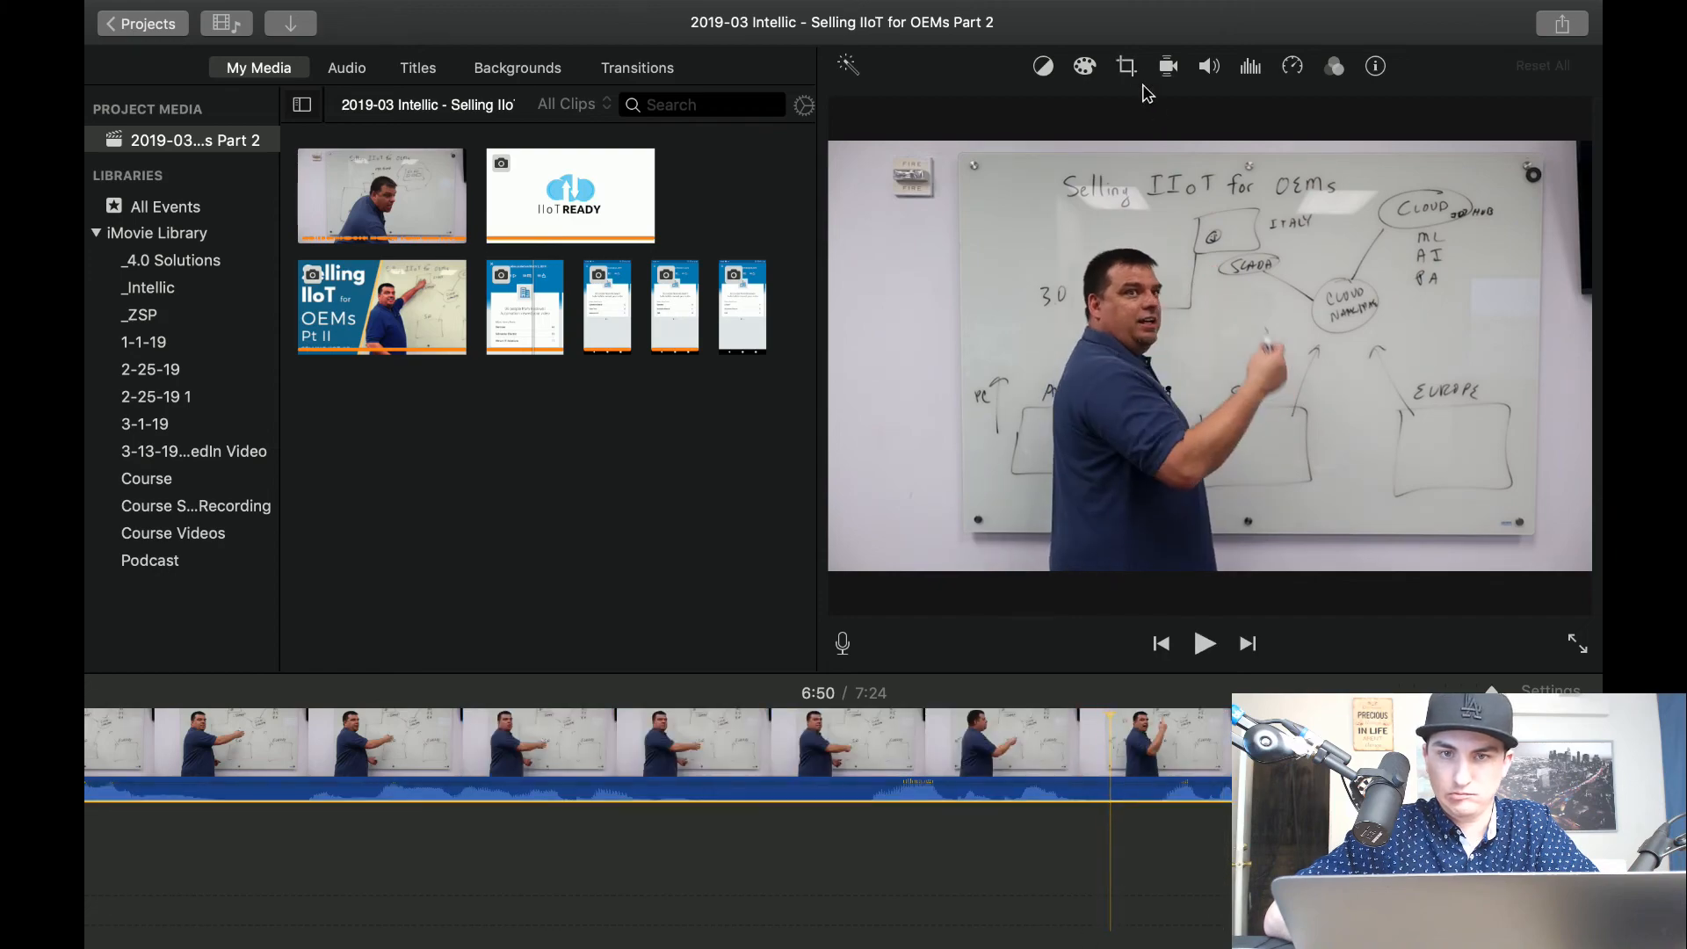
click(1127, 67)
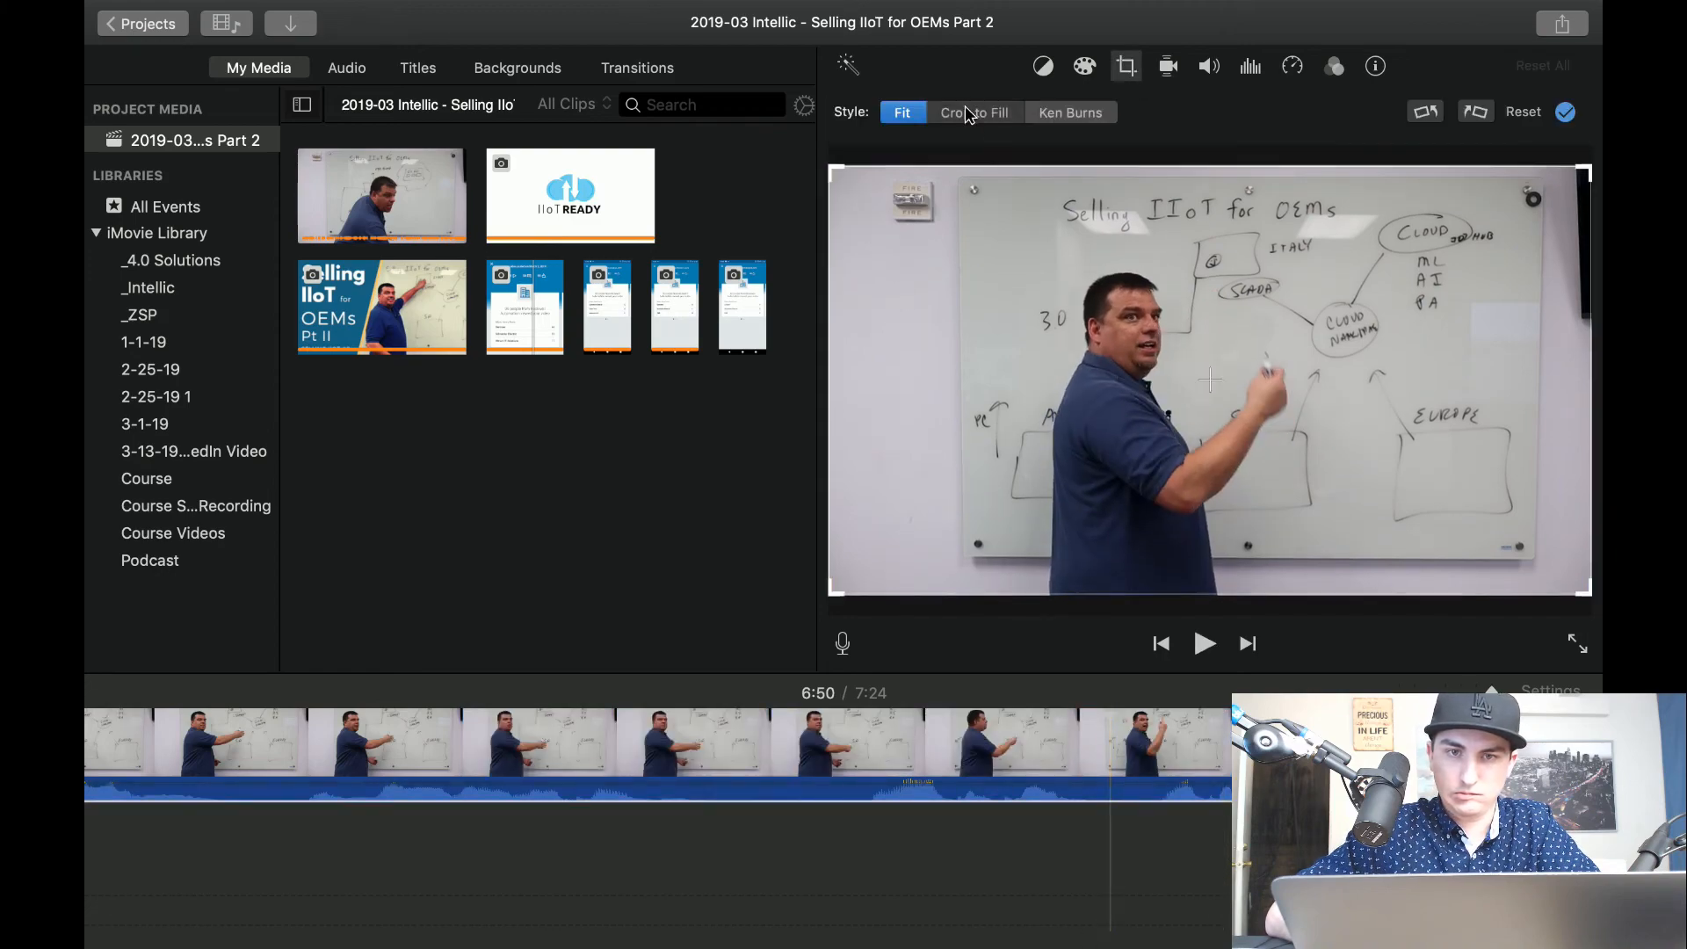
drag(833, 596, 902, 549)
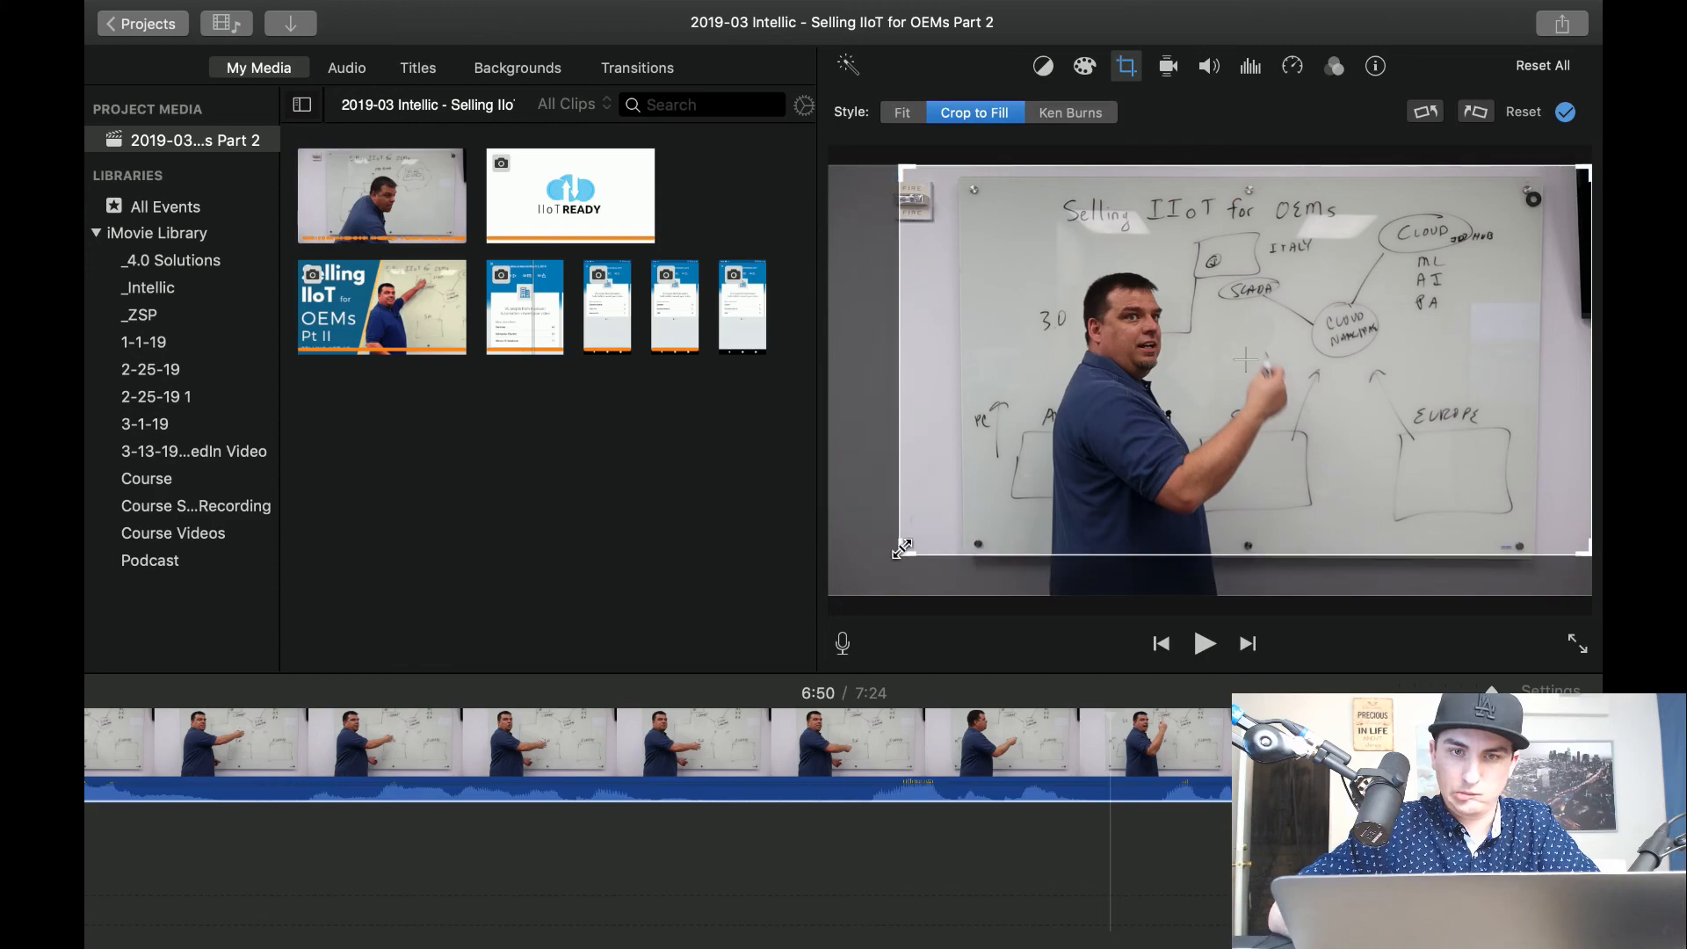
drag(988, 491, 990, 497)
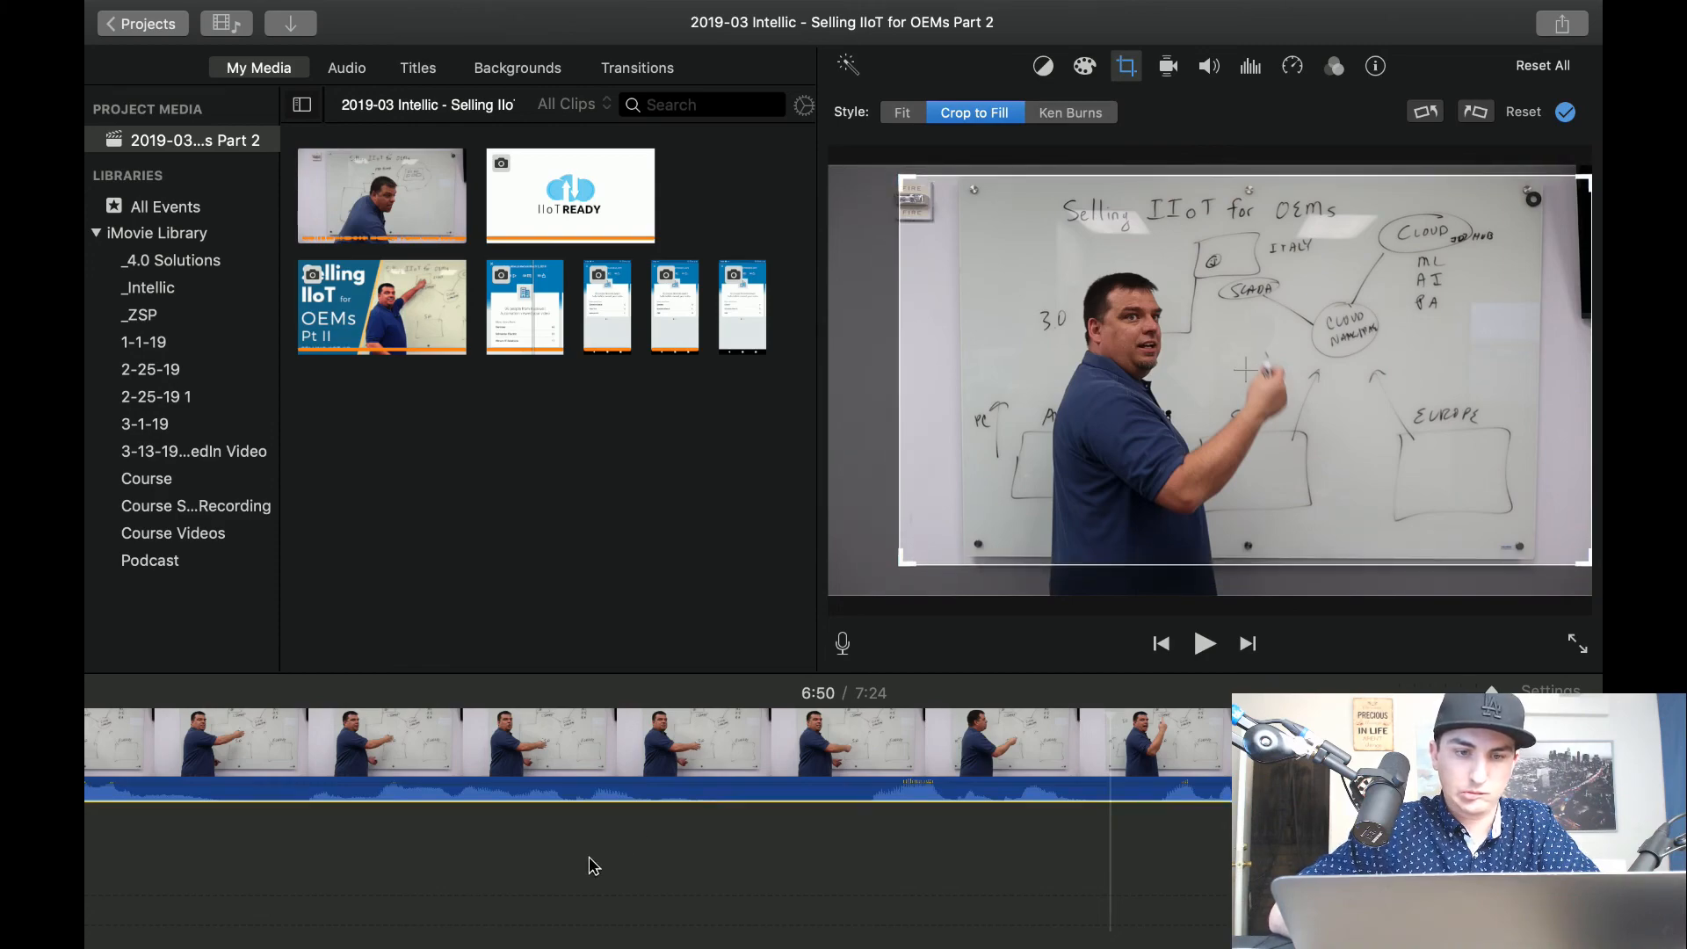
Play the whiteboard-wide clip, split it at about 6:56, and replay the seconds leading up to the split.
key(space)
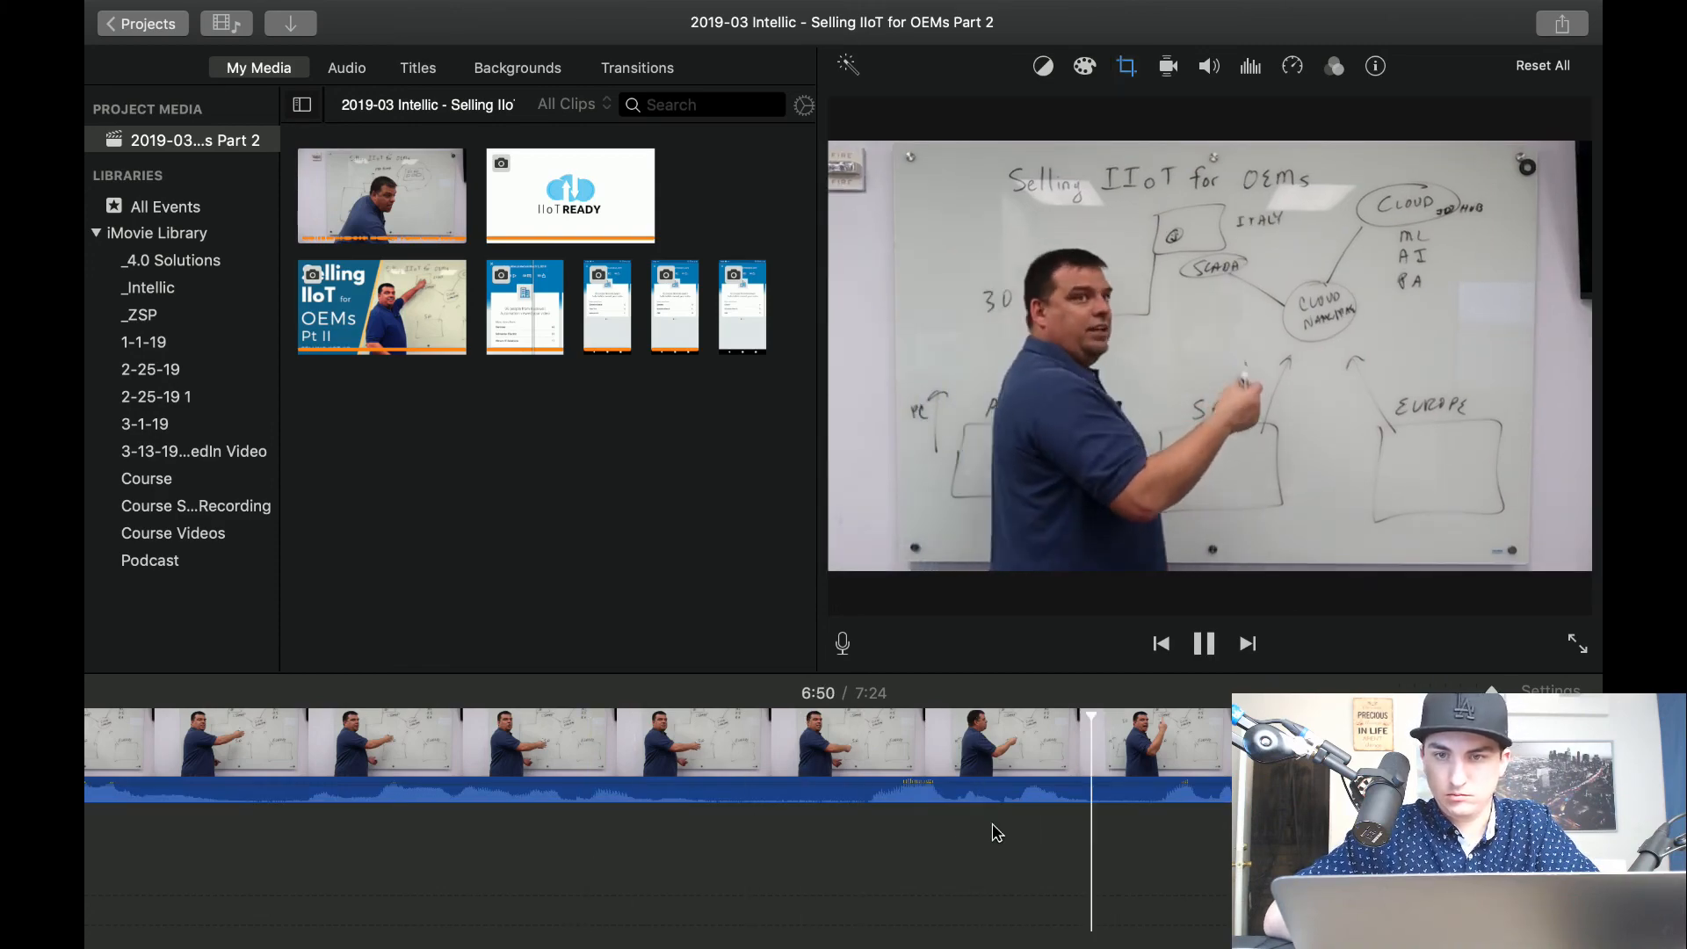
scroll(994, 832, right, 6)
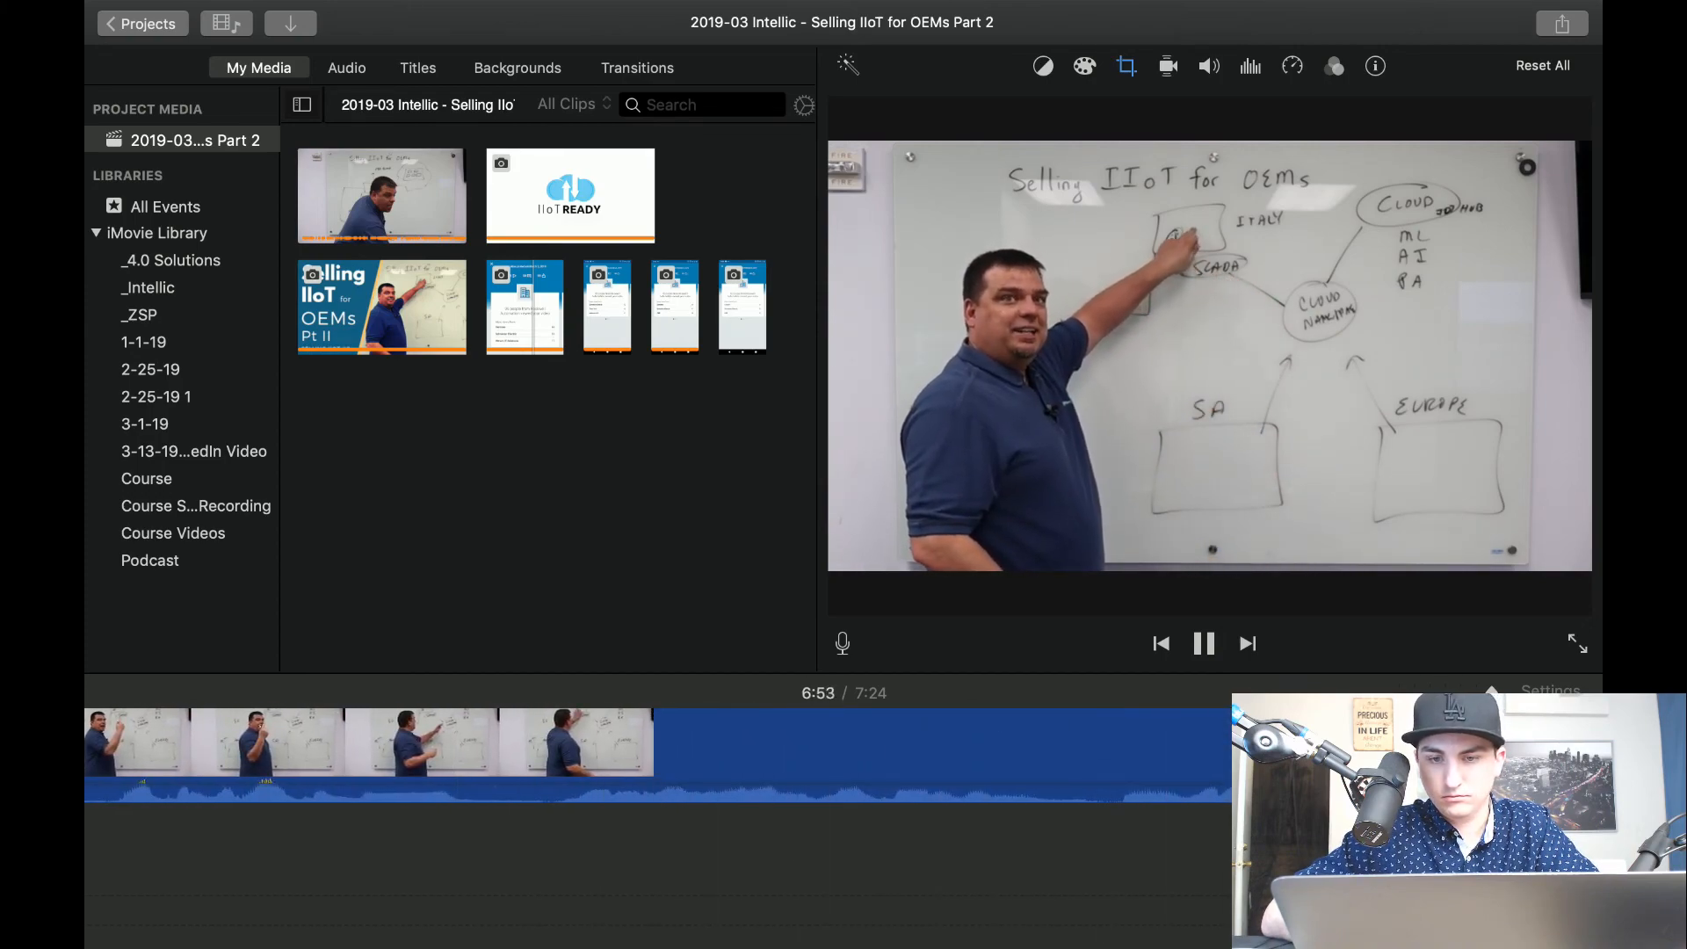
scroll(843, 791, right, 7)
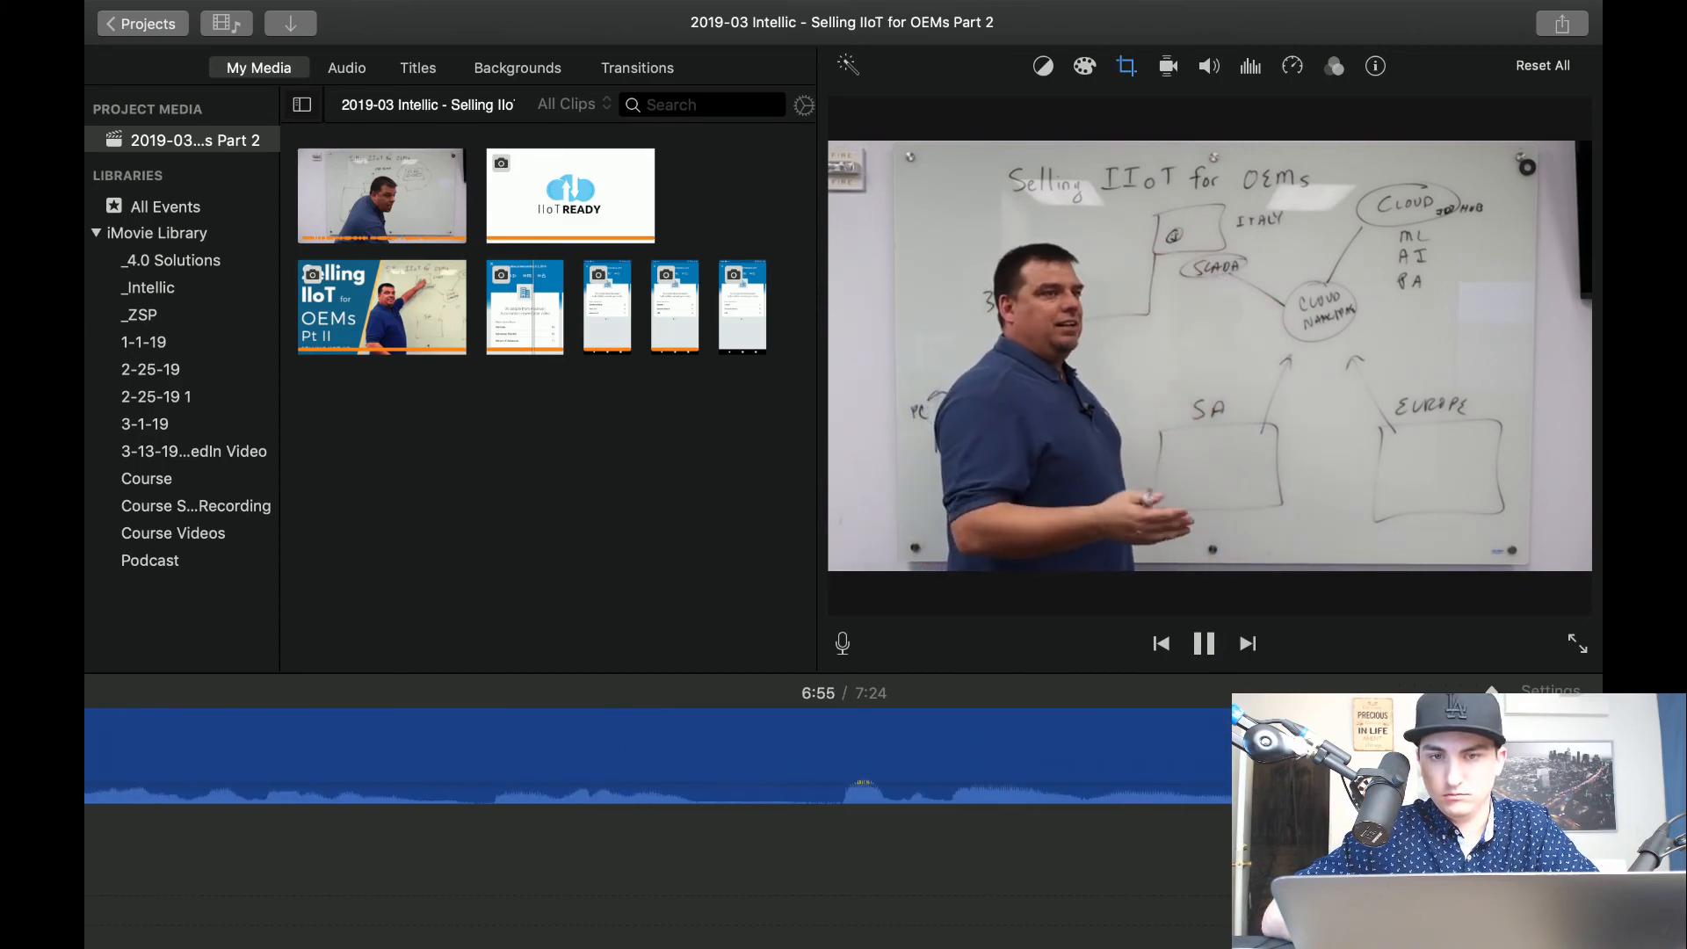
click(1211, 751)
key(space)
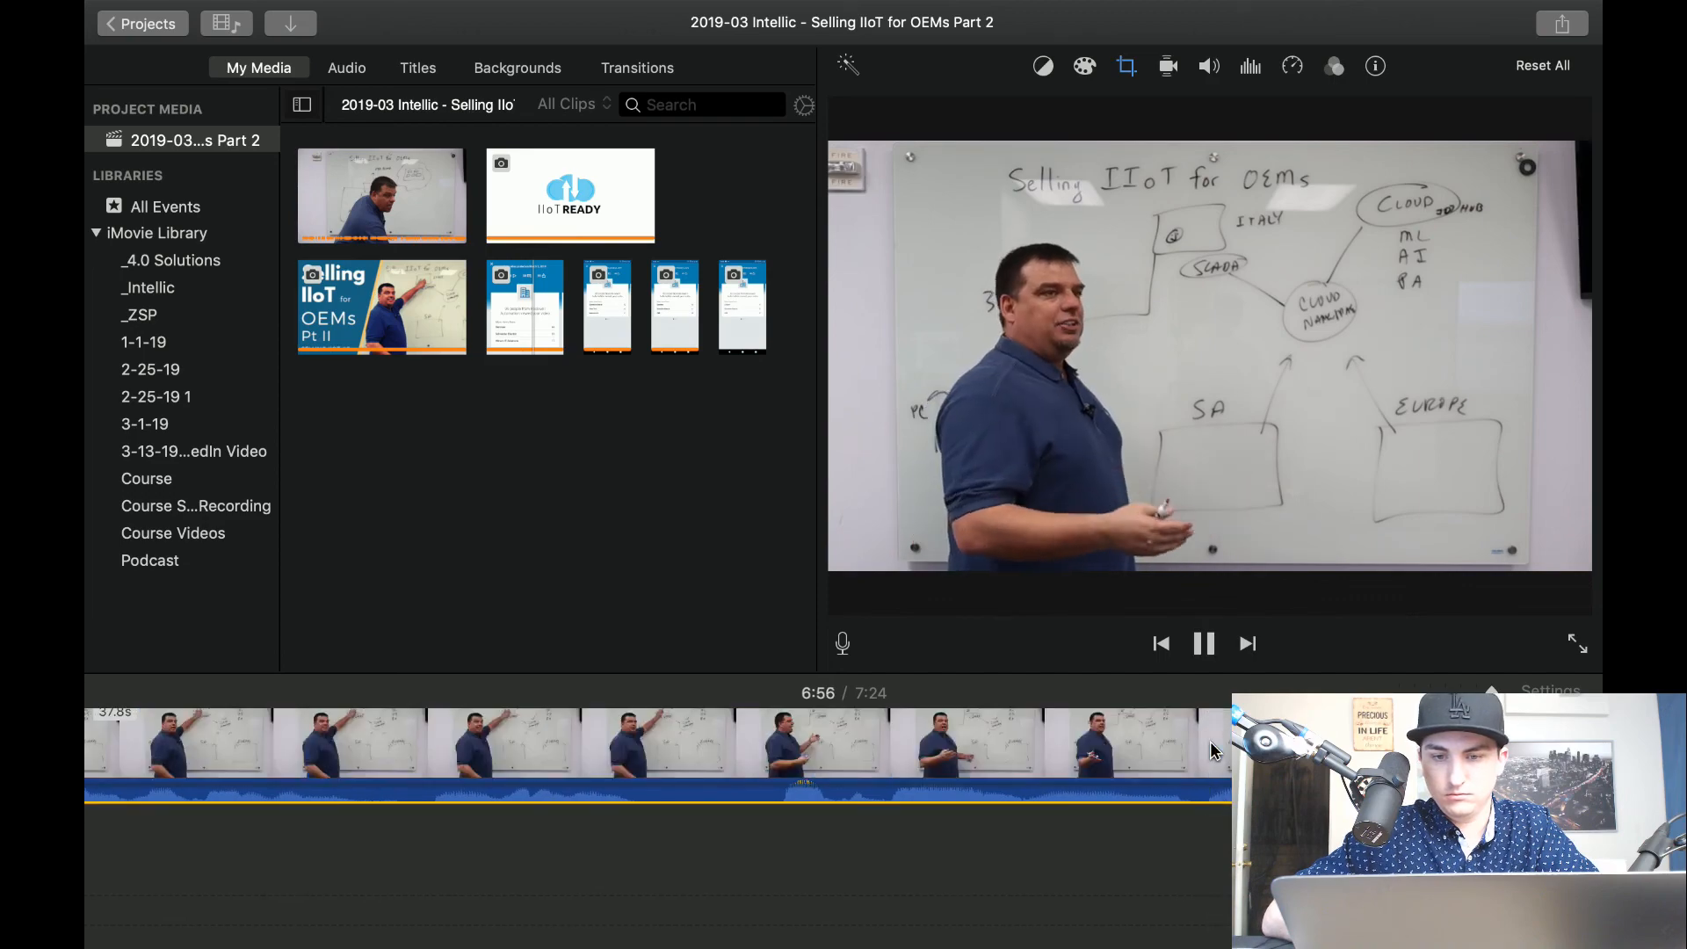
key(space)
key(super+b)
key(space)
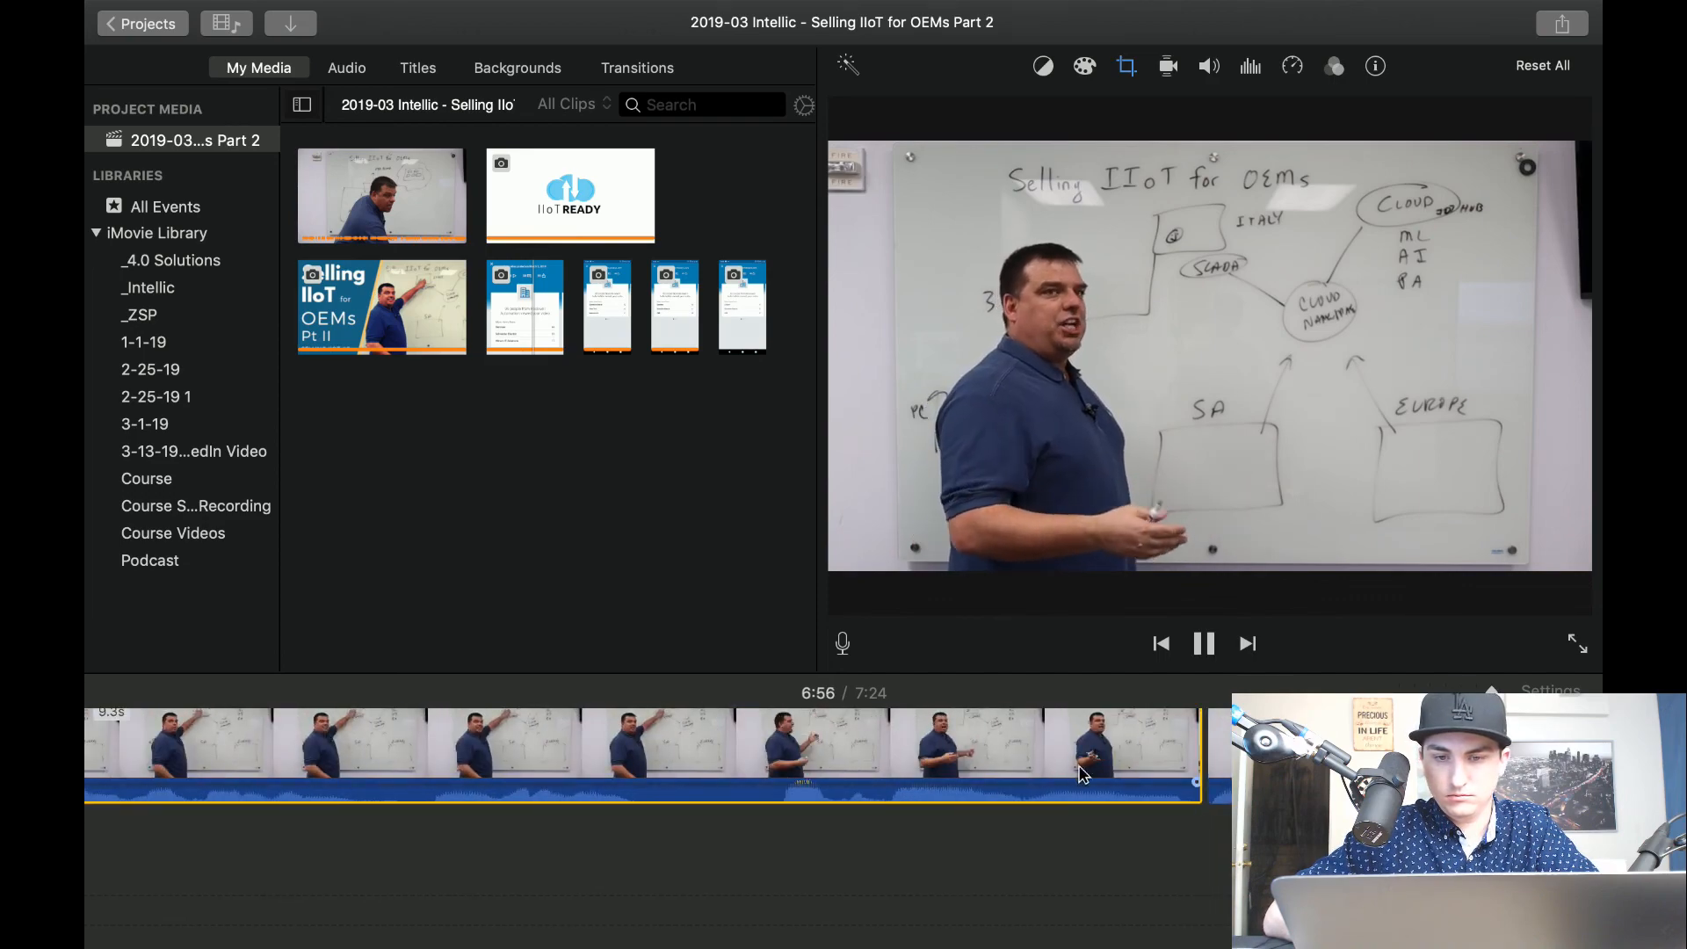
click(967, 773)
key(space)
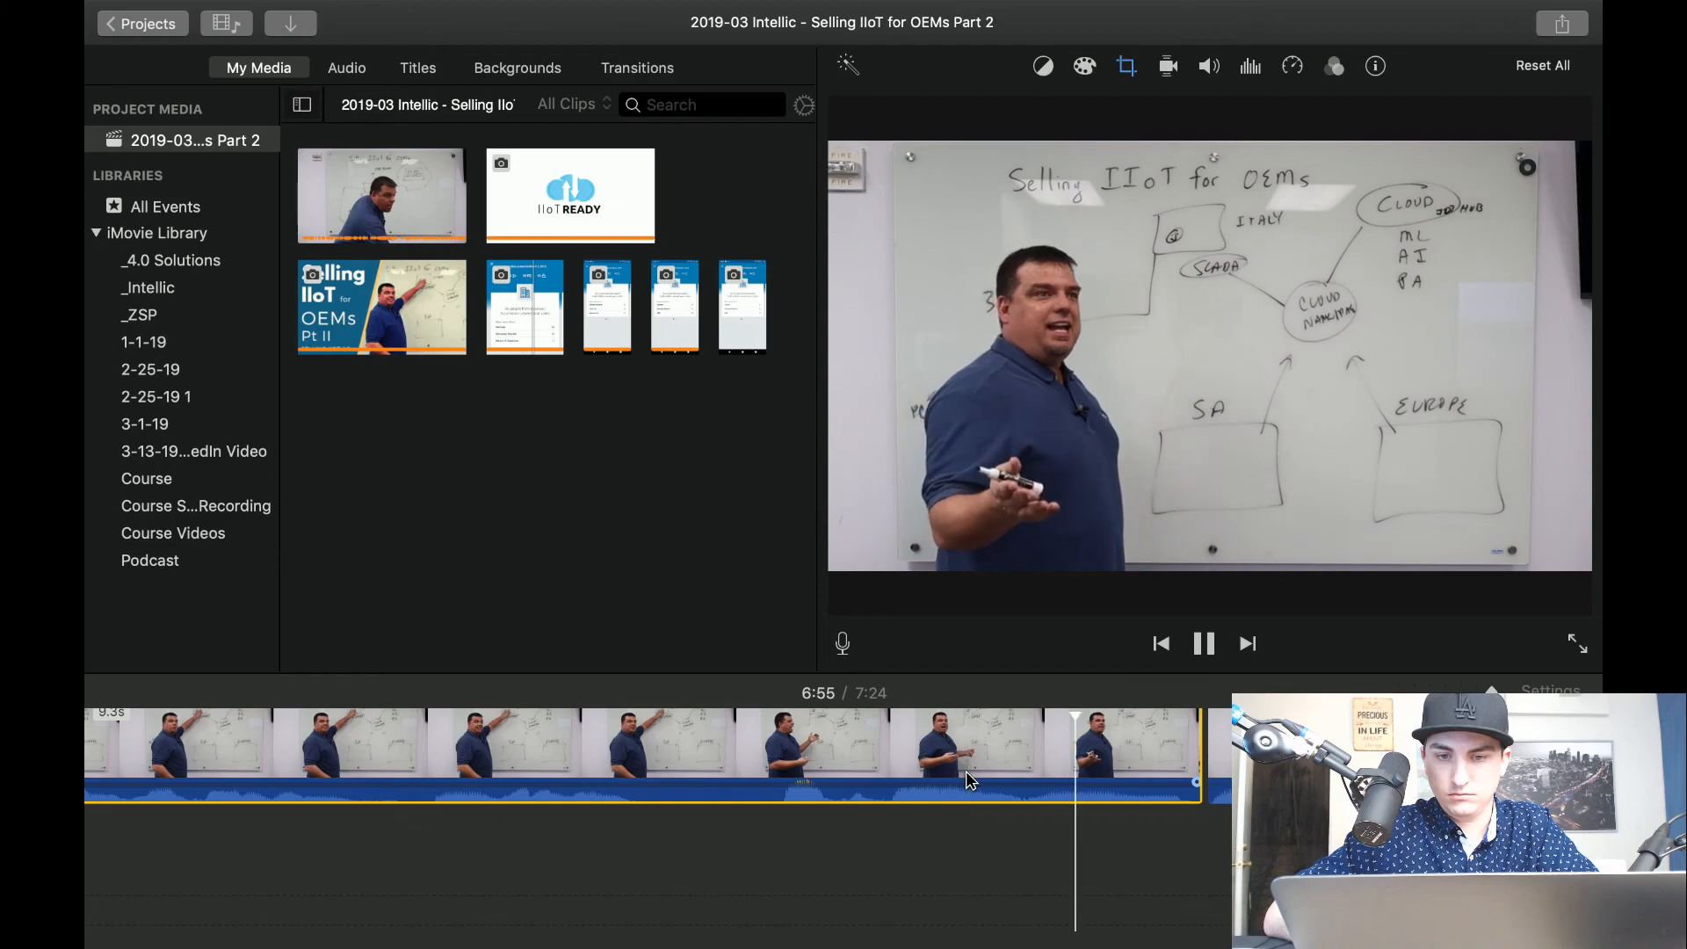
key(space)
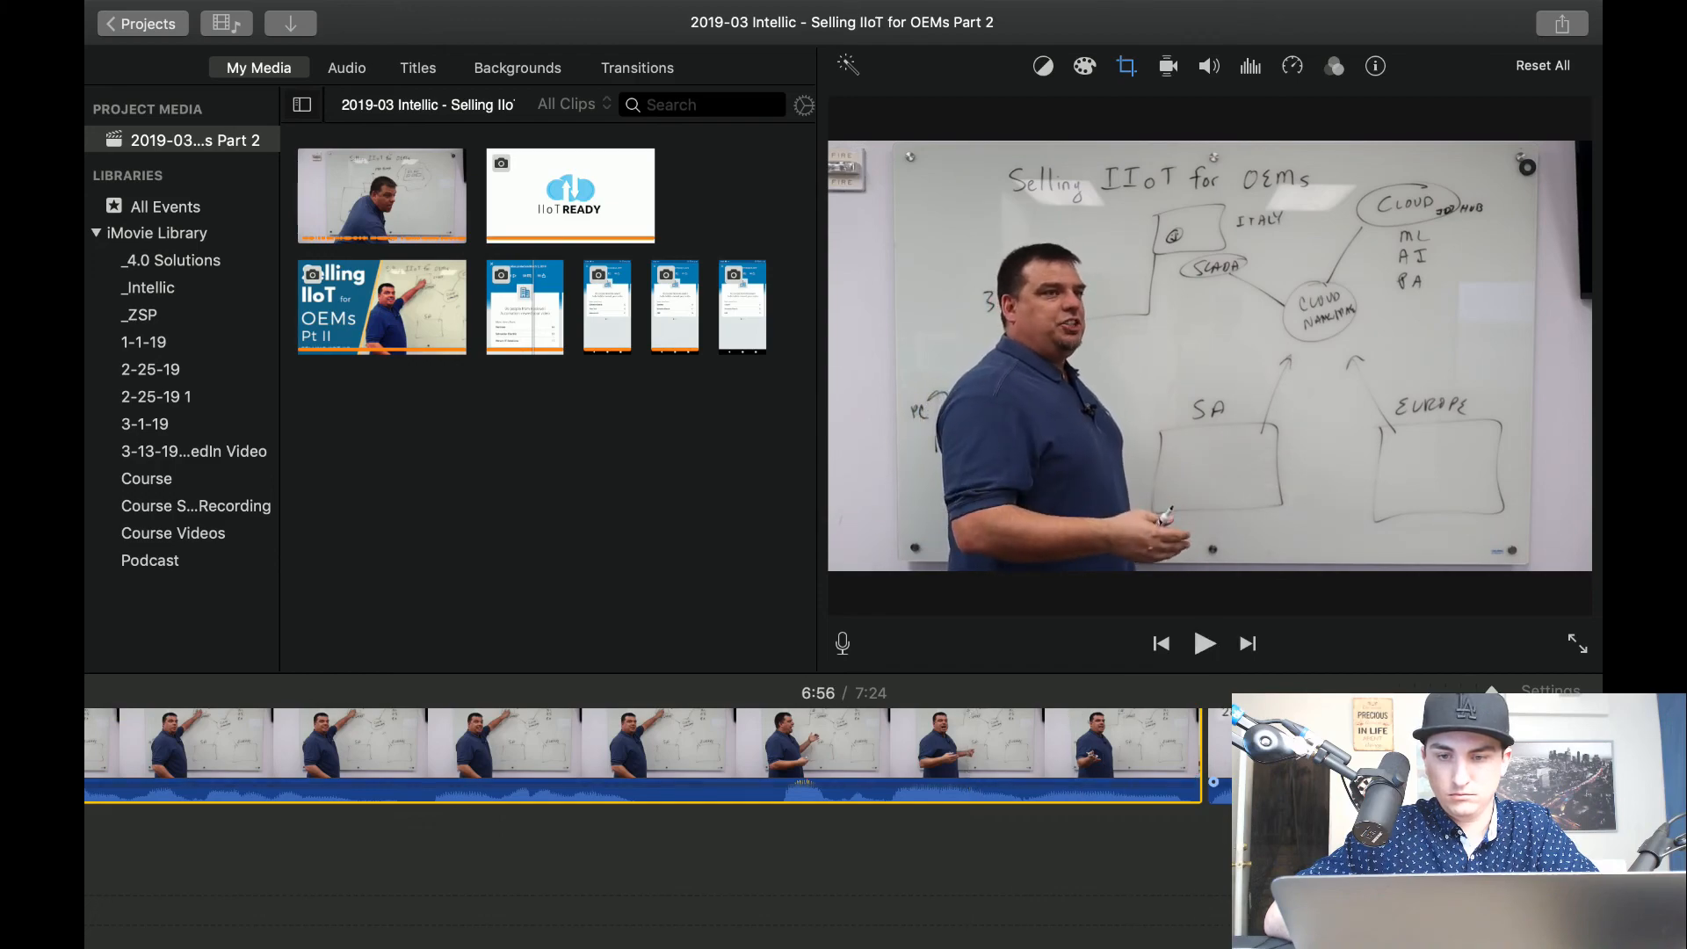
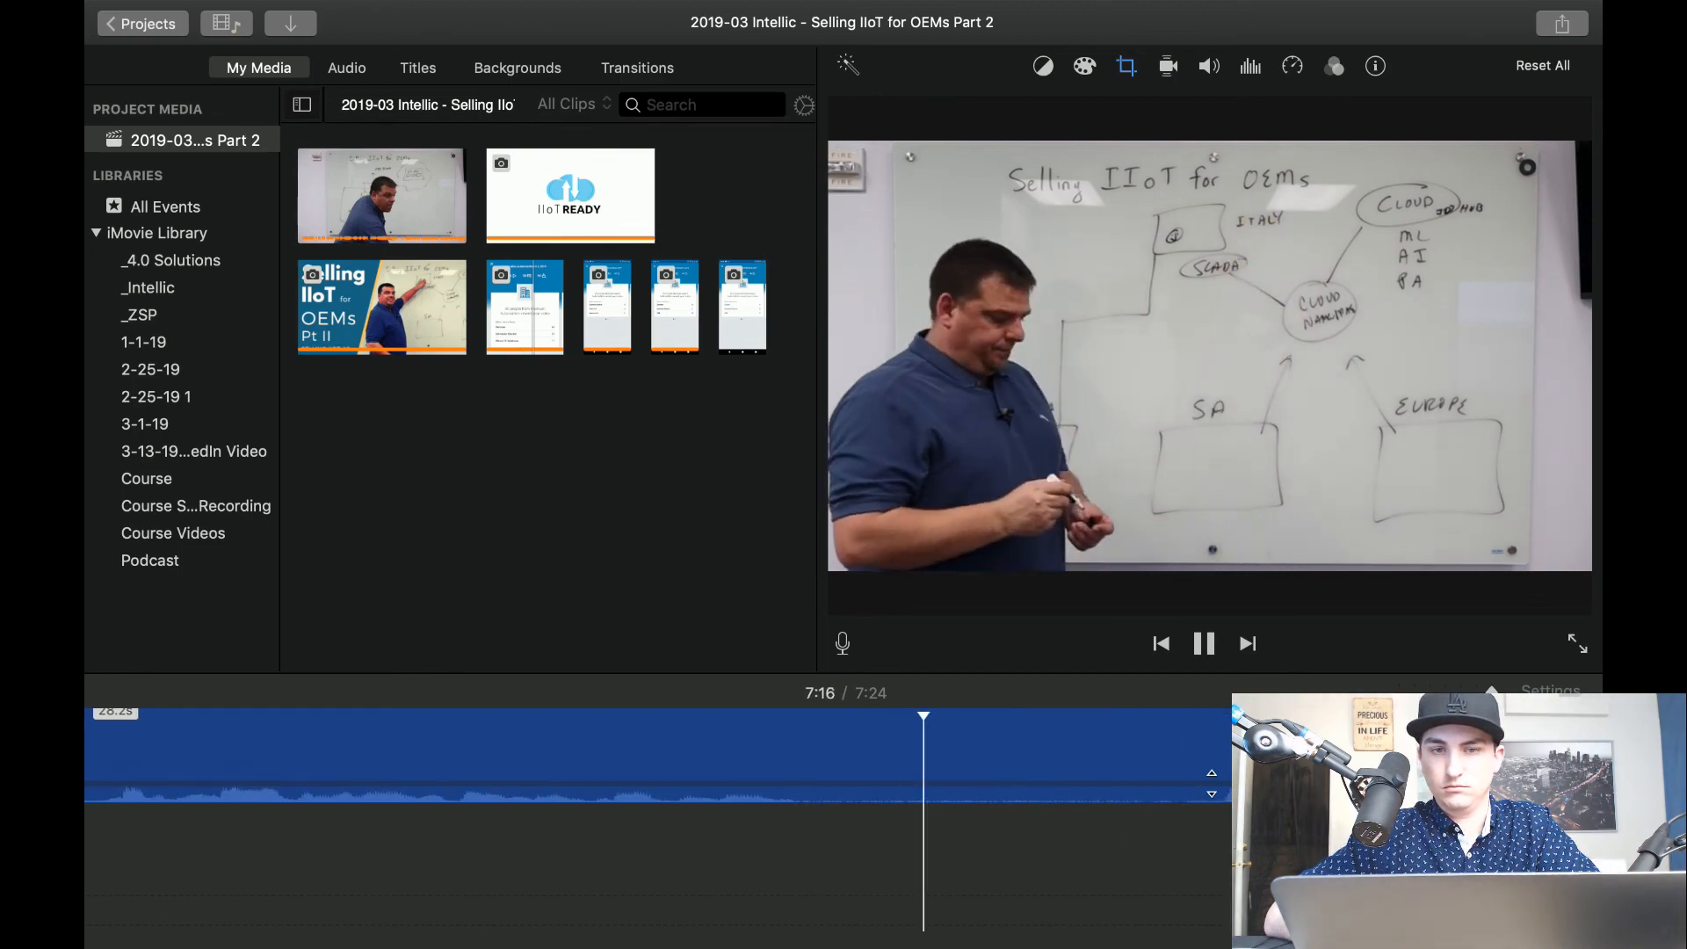
Split the presenter clip near 7:17, where he turns to face the camera, and set the final segment's crop style to Fit.
key(space)
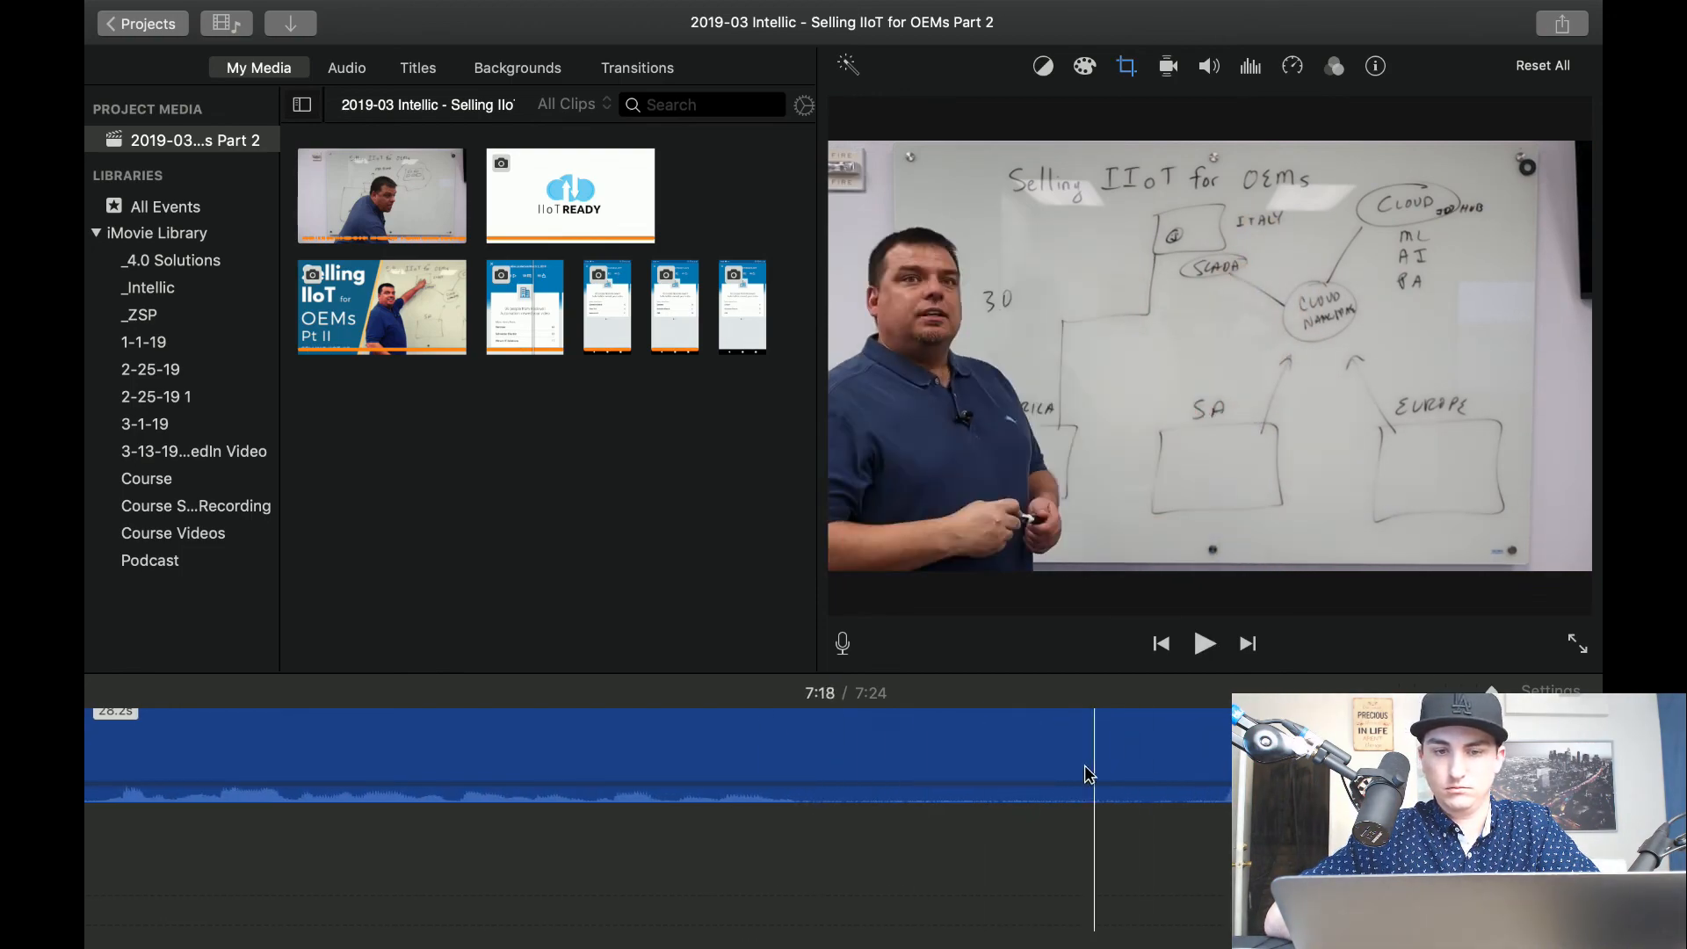
key(super+b)
click(1109, 741)
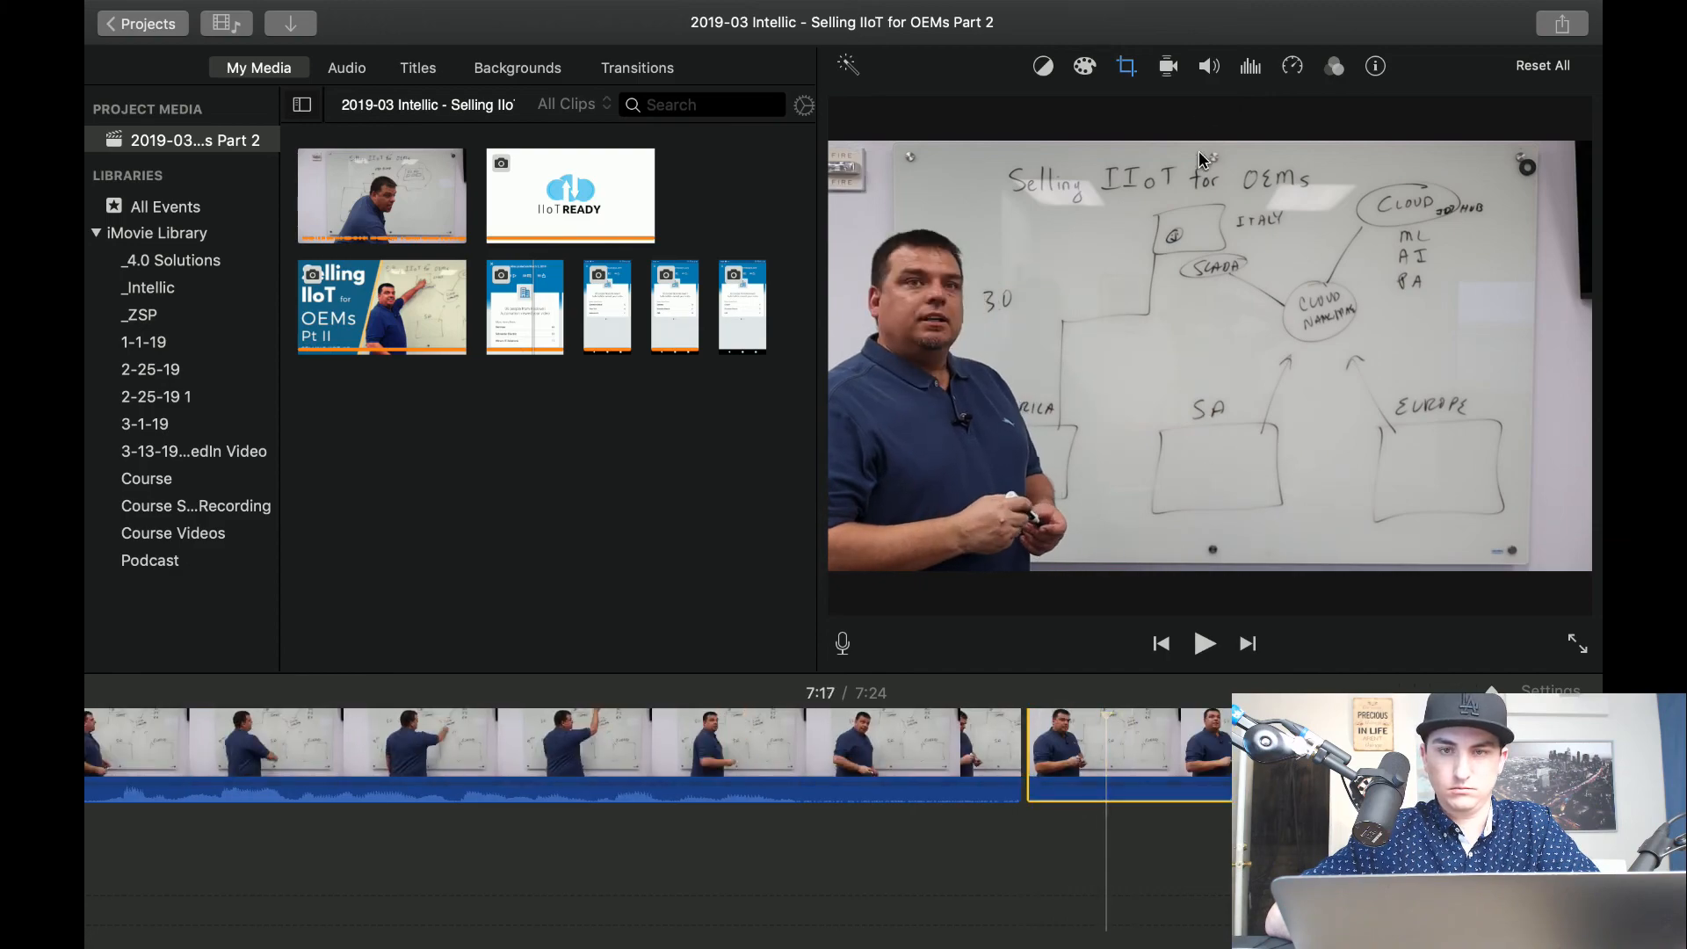
click(1126, 68)
click(905, 113)
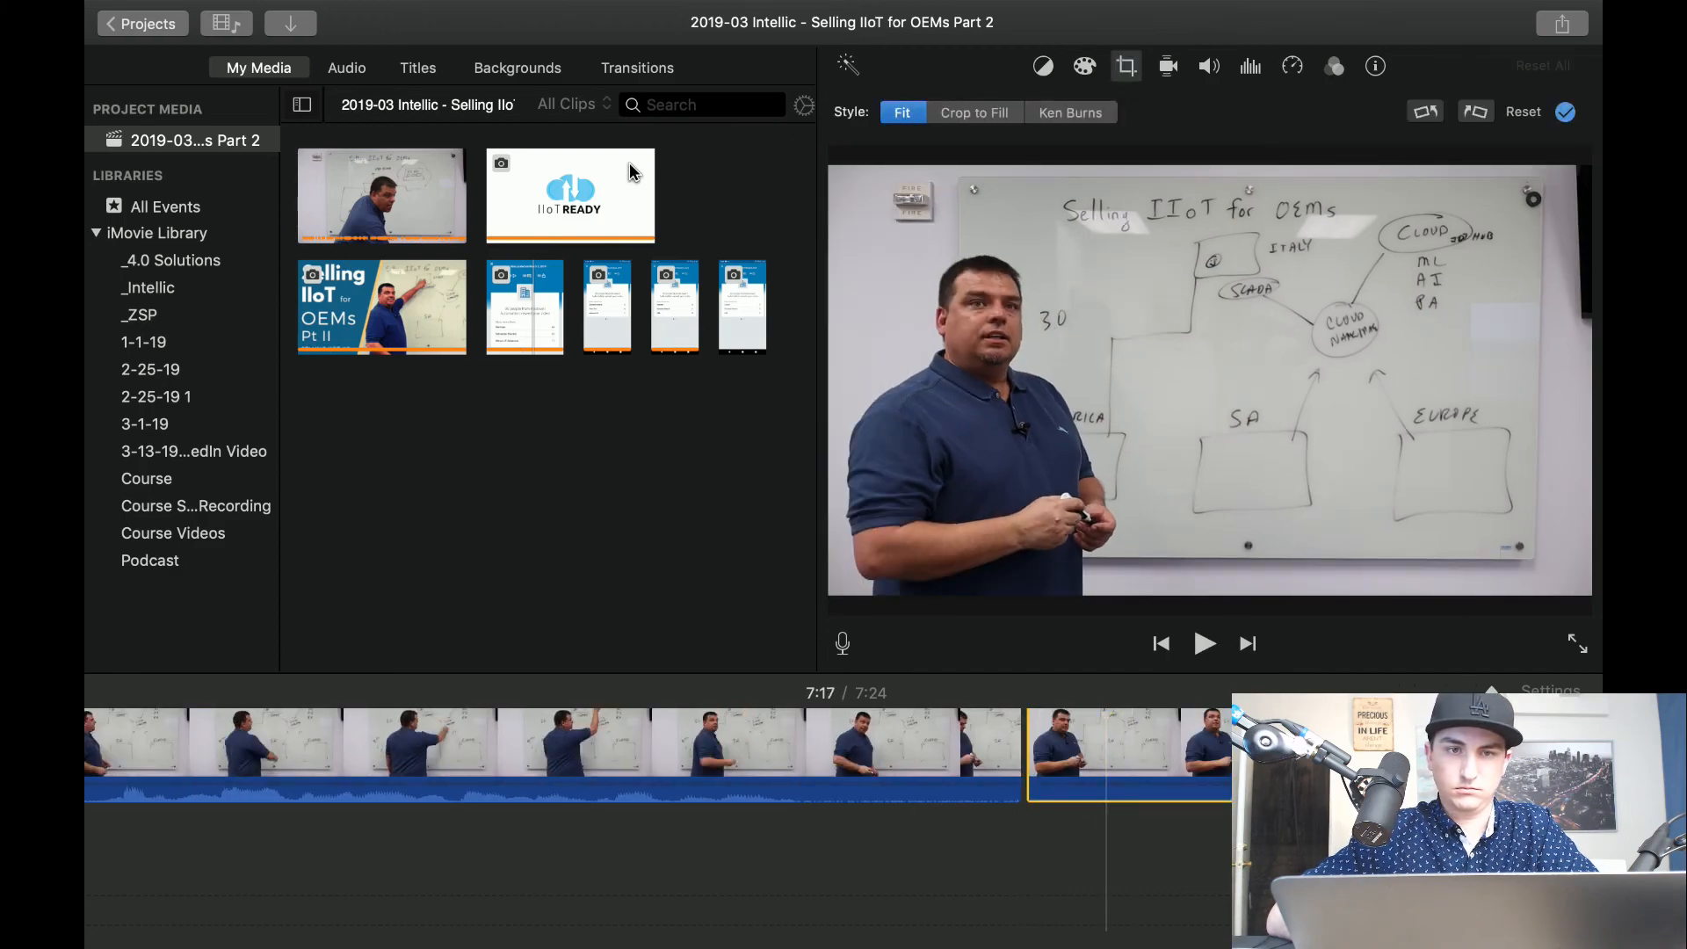
Add the IIoT READY logo image at the end of the timeline, with a Cross Dissolve between the presenter clip and the logo.
key(space)
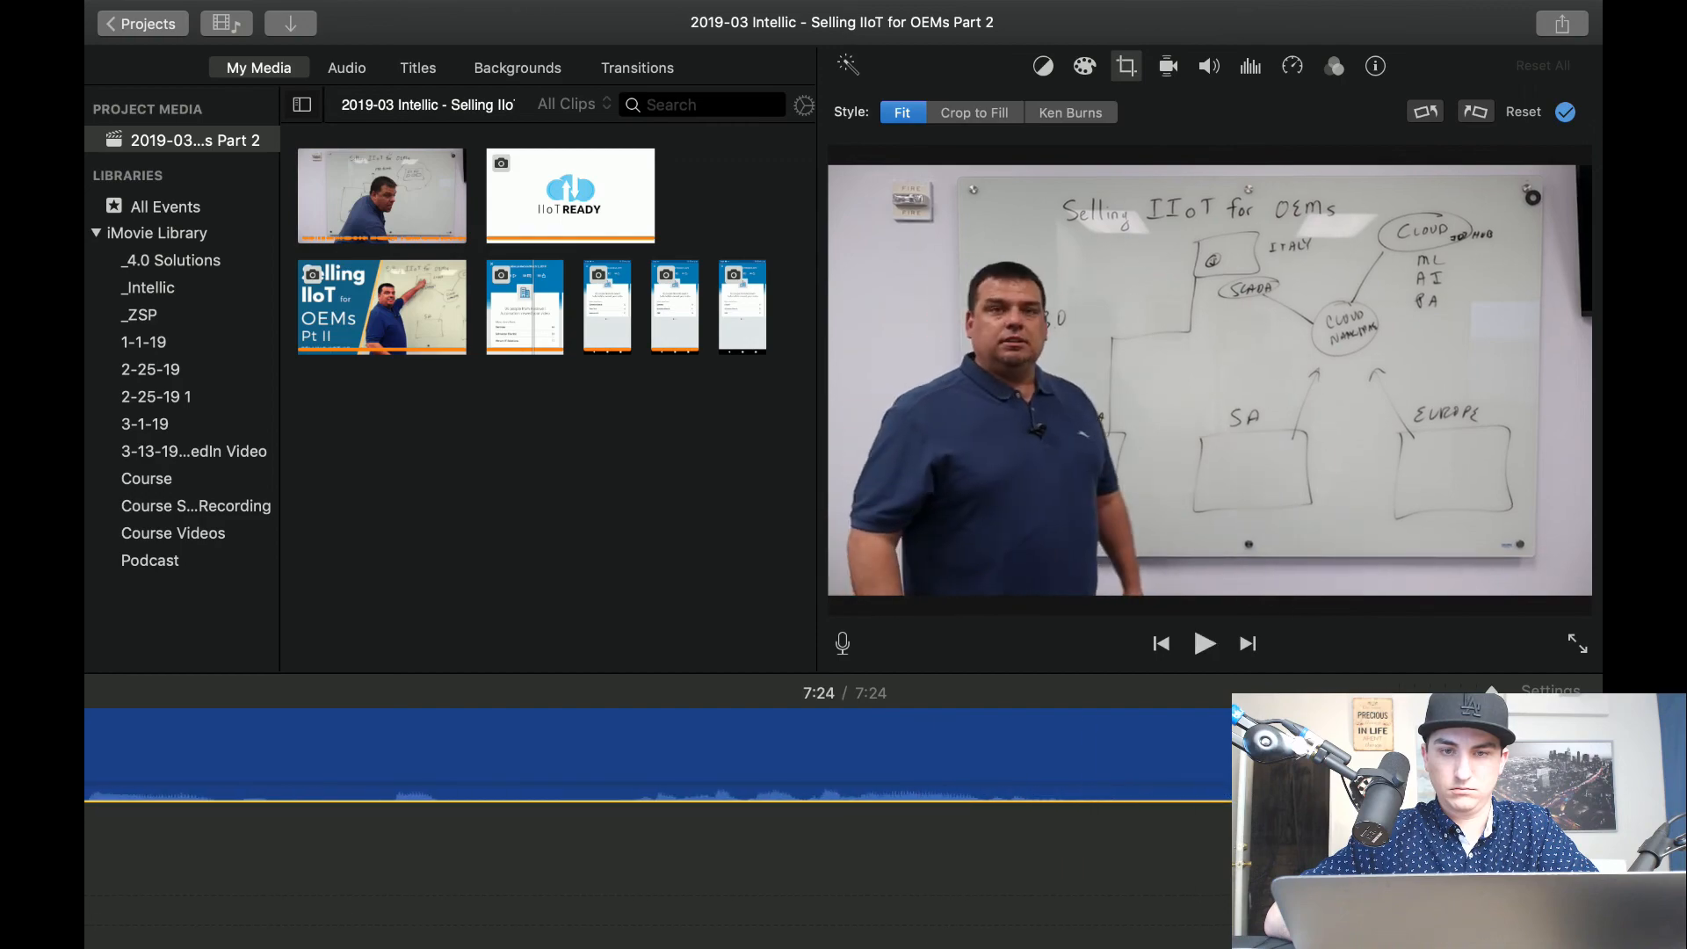
drag(604, 233, 1187, 756)
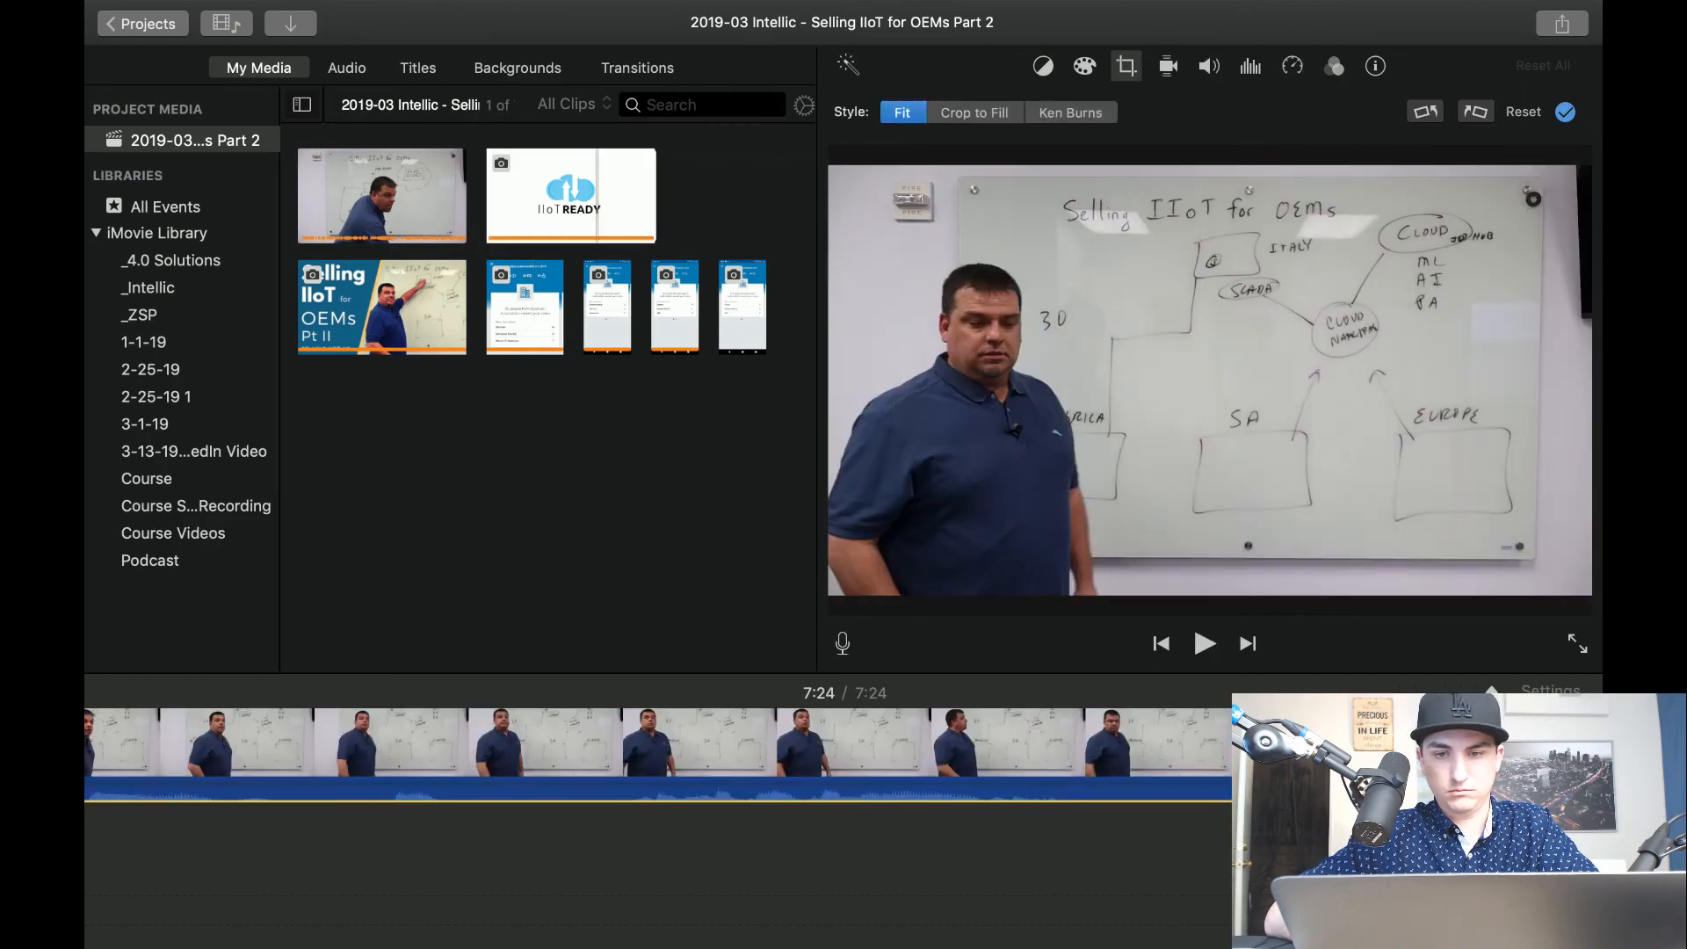
key(space)
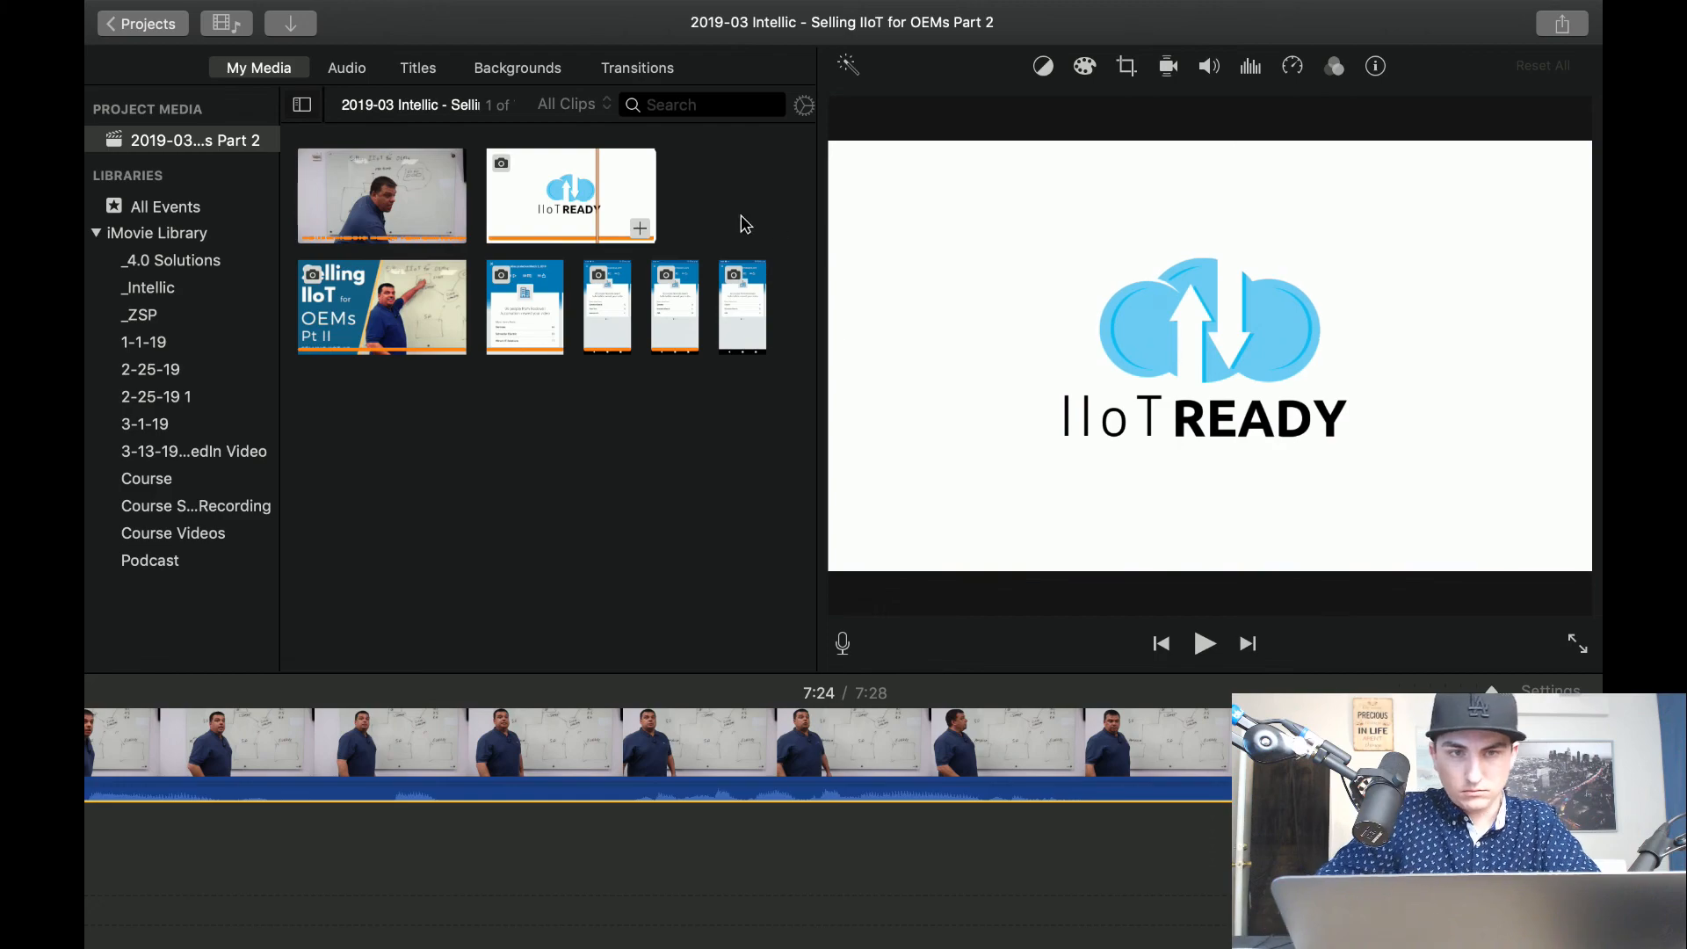
click(628, 70)
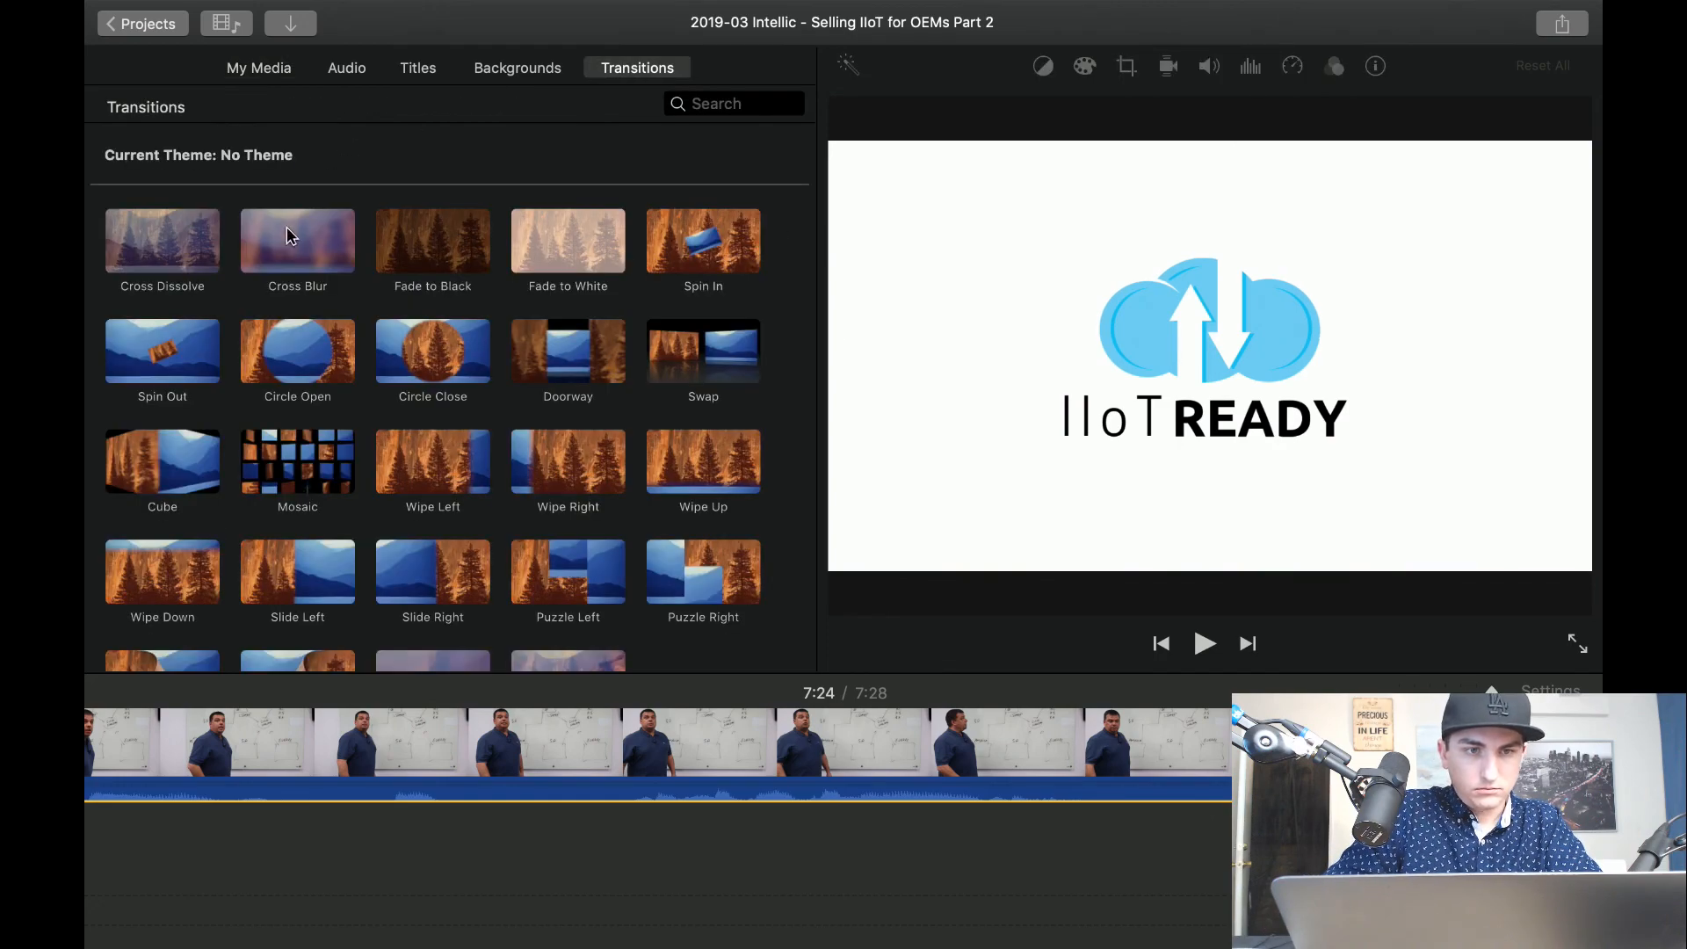
drag(147, 253, 1000, 789)
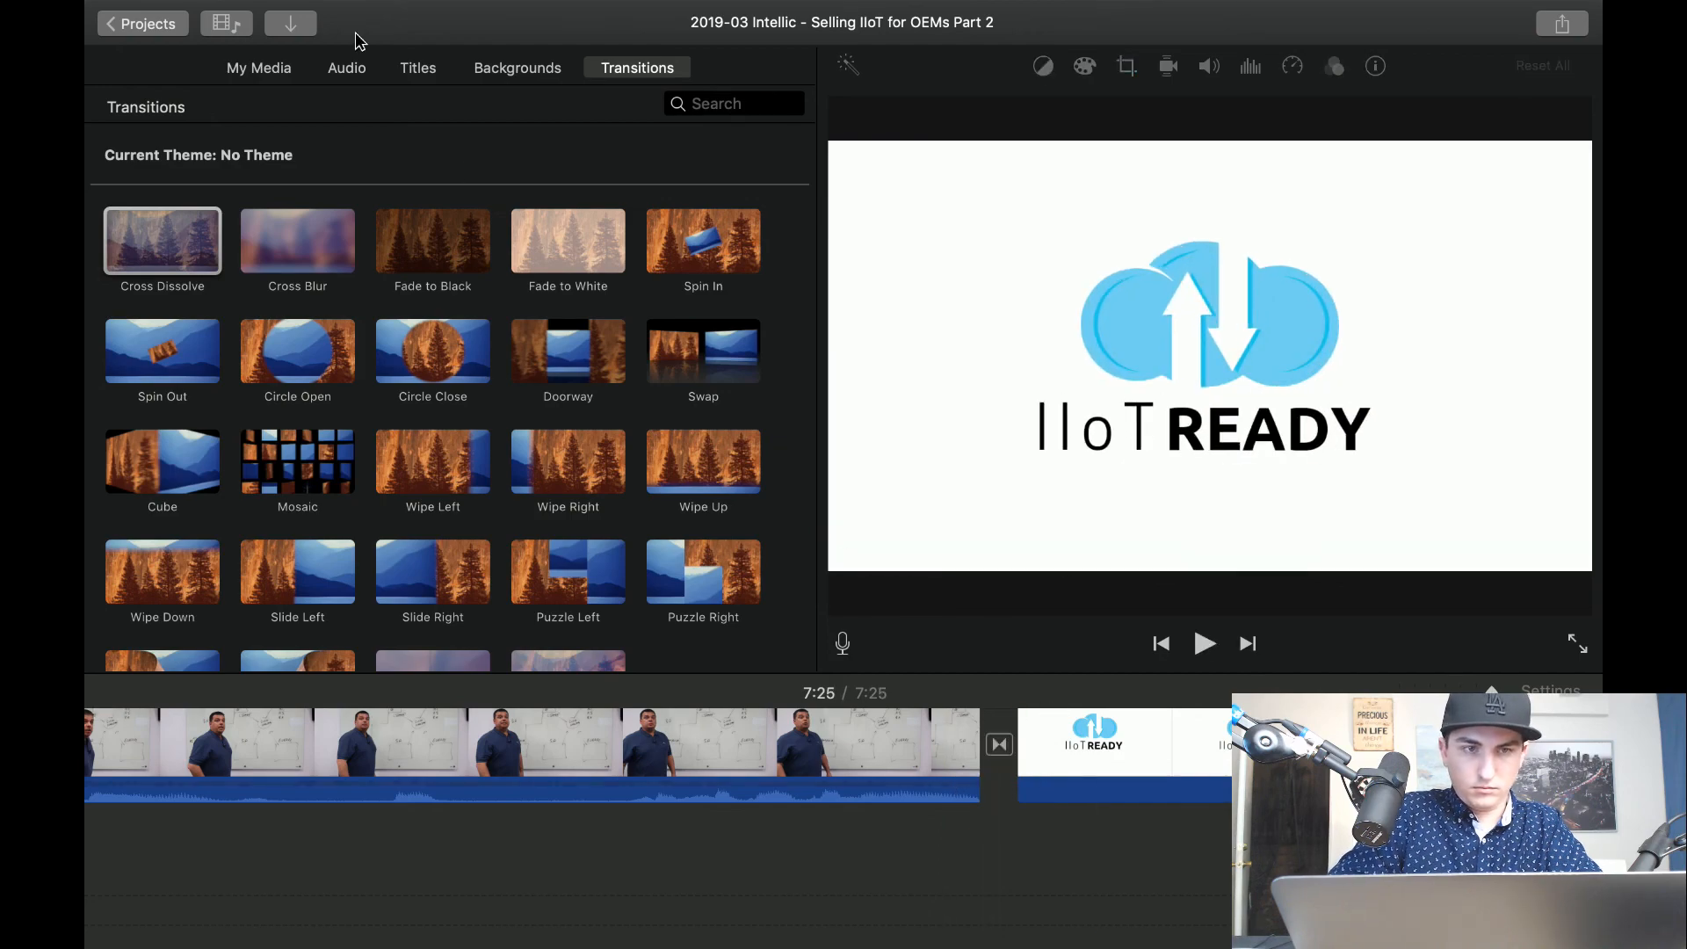
Add the white-background Intellic Integration logo from the _Intellic event to the timeline after the IIoT READY logo.
click(543, 63)
click(419, 70)
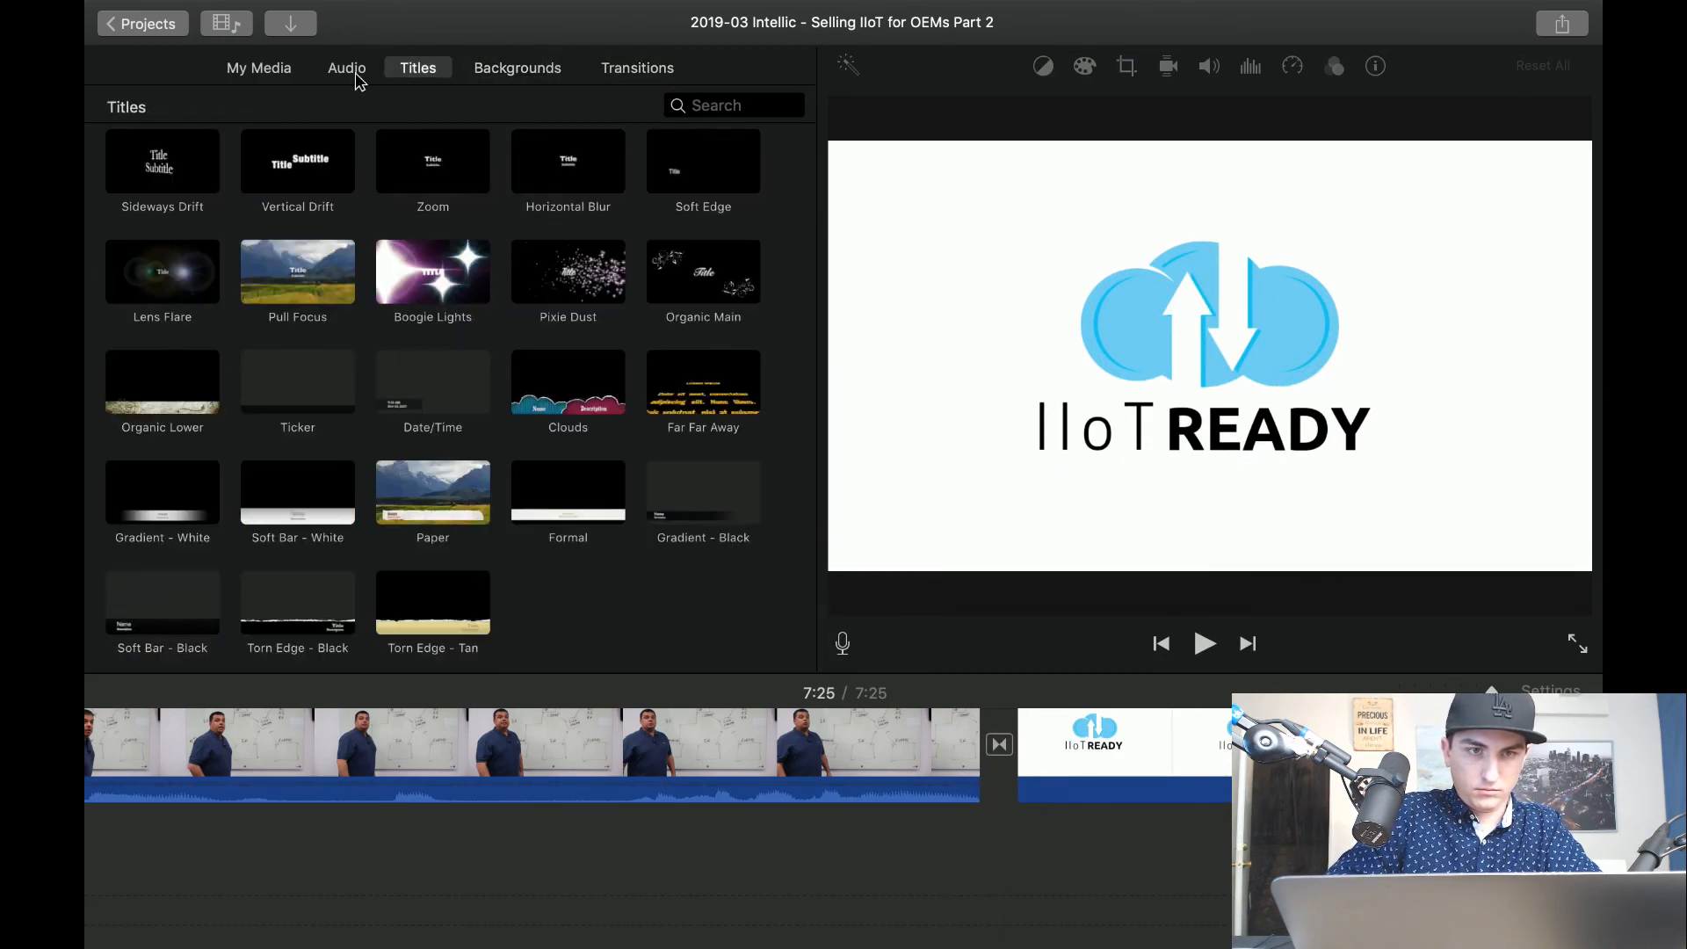
click(258, 68)
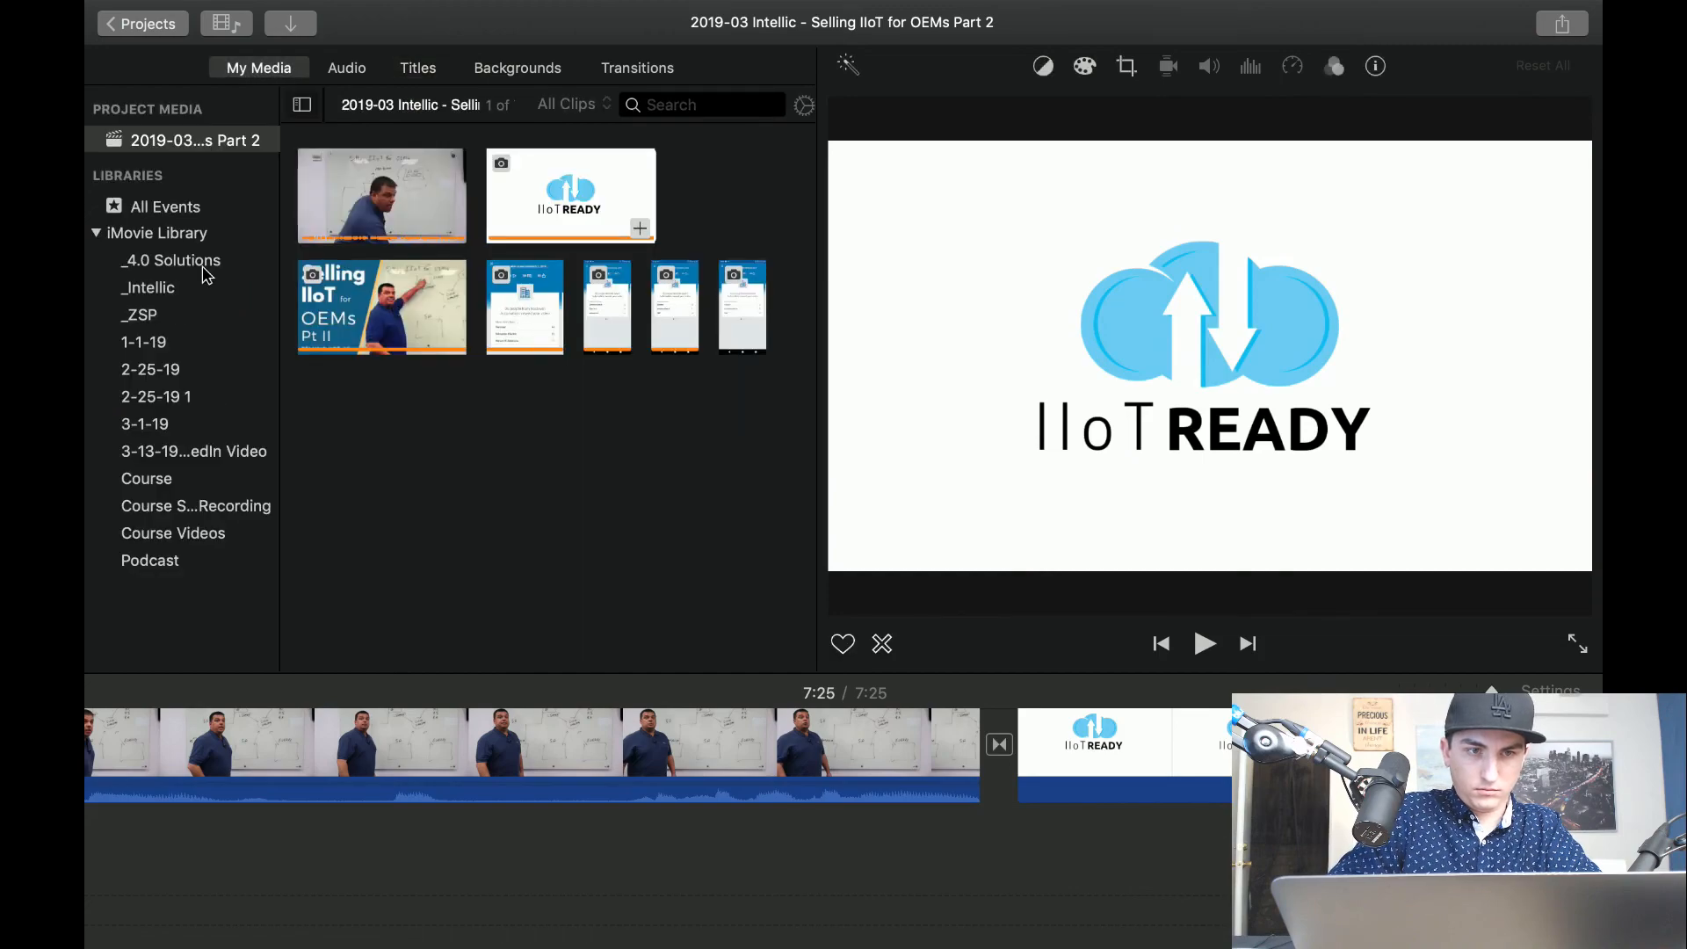
click(167, 290)
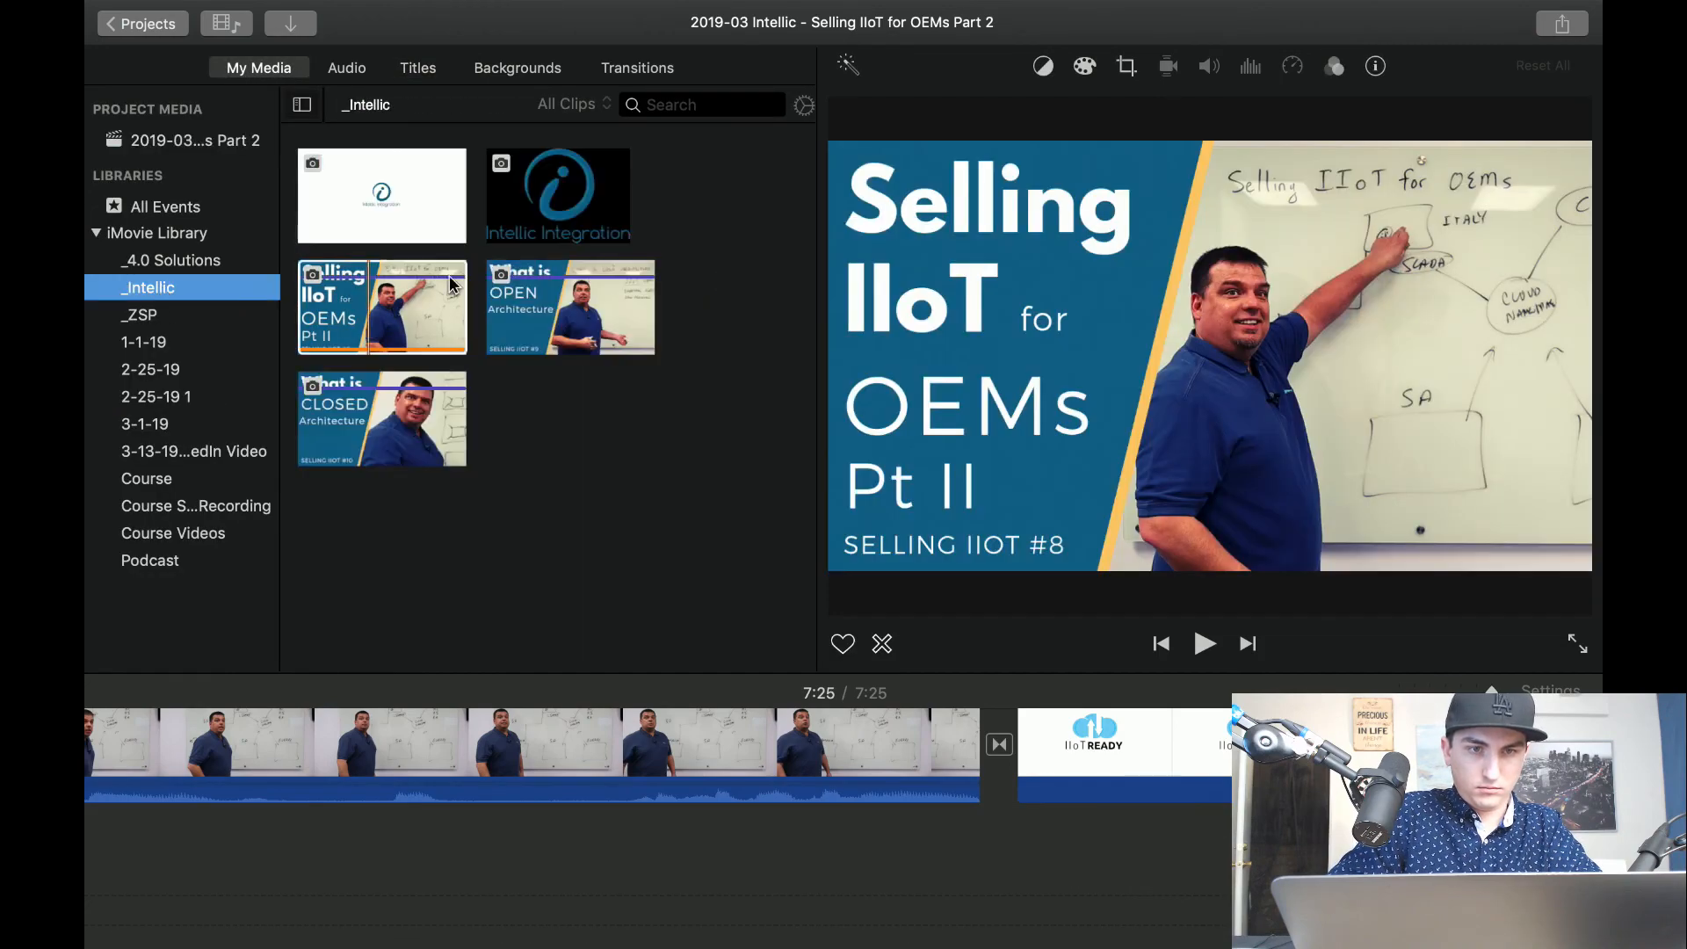
click(389, 196)
drag(390, 195, 1301, 756)
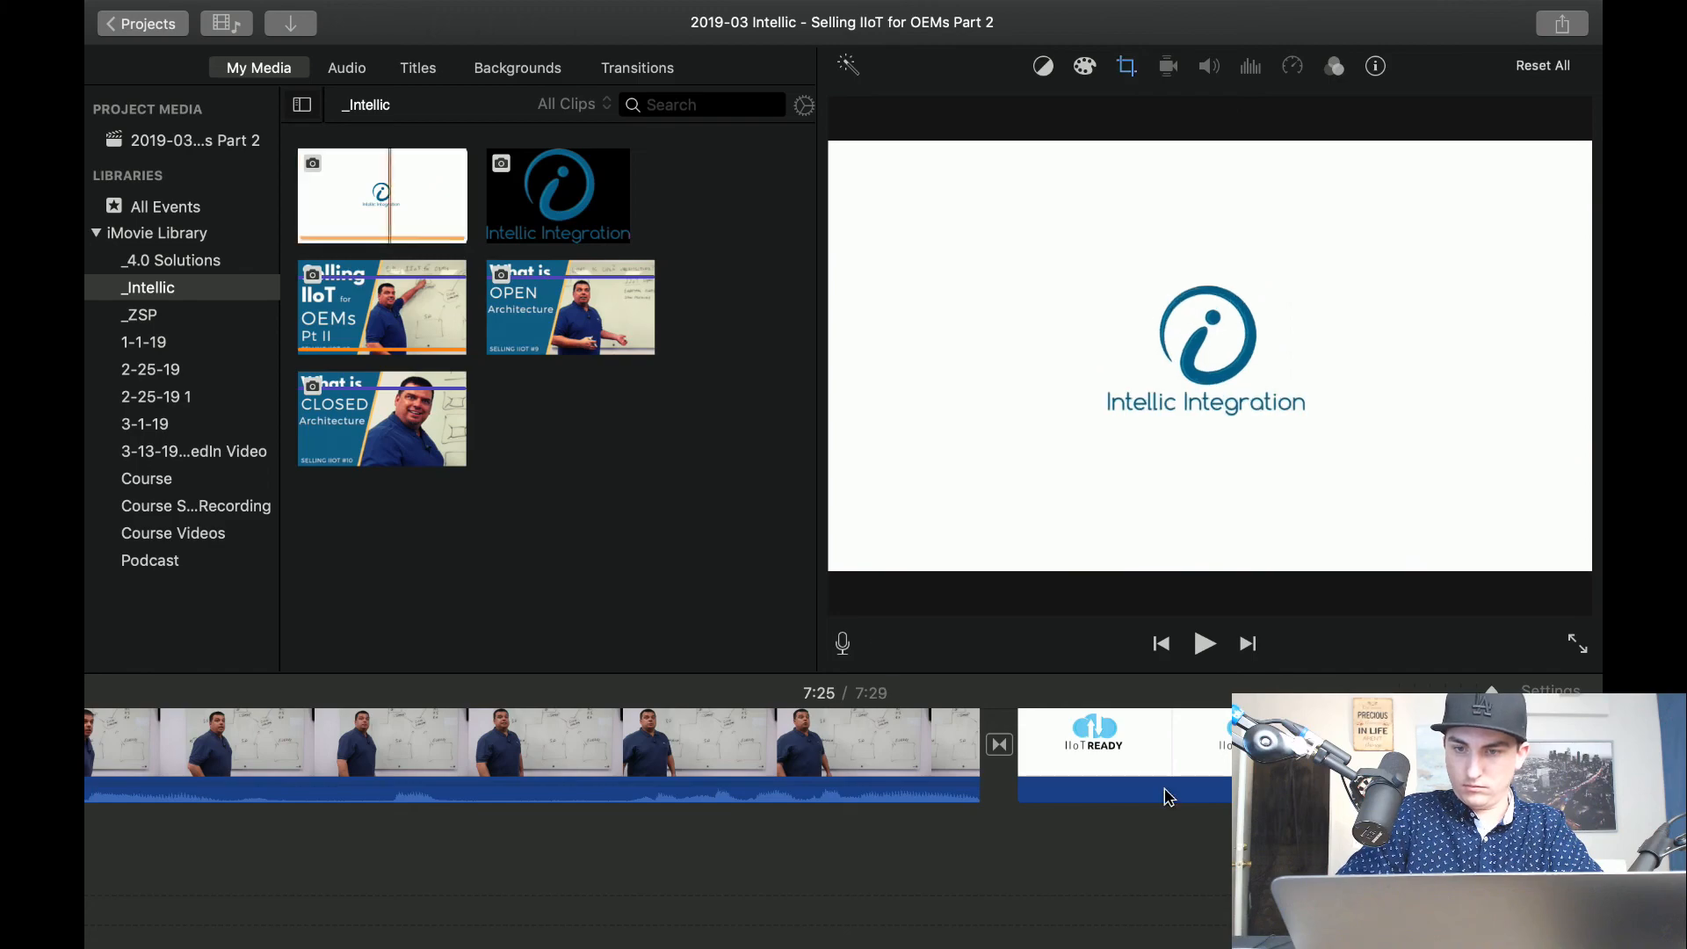
key(space)
key(space)
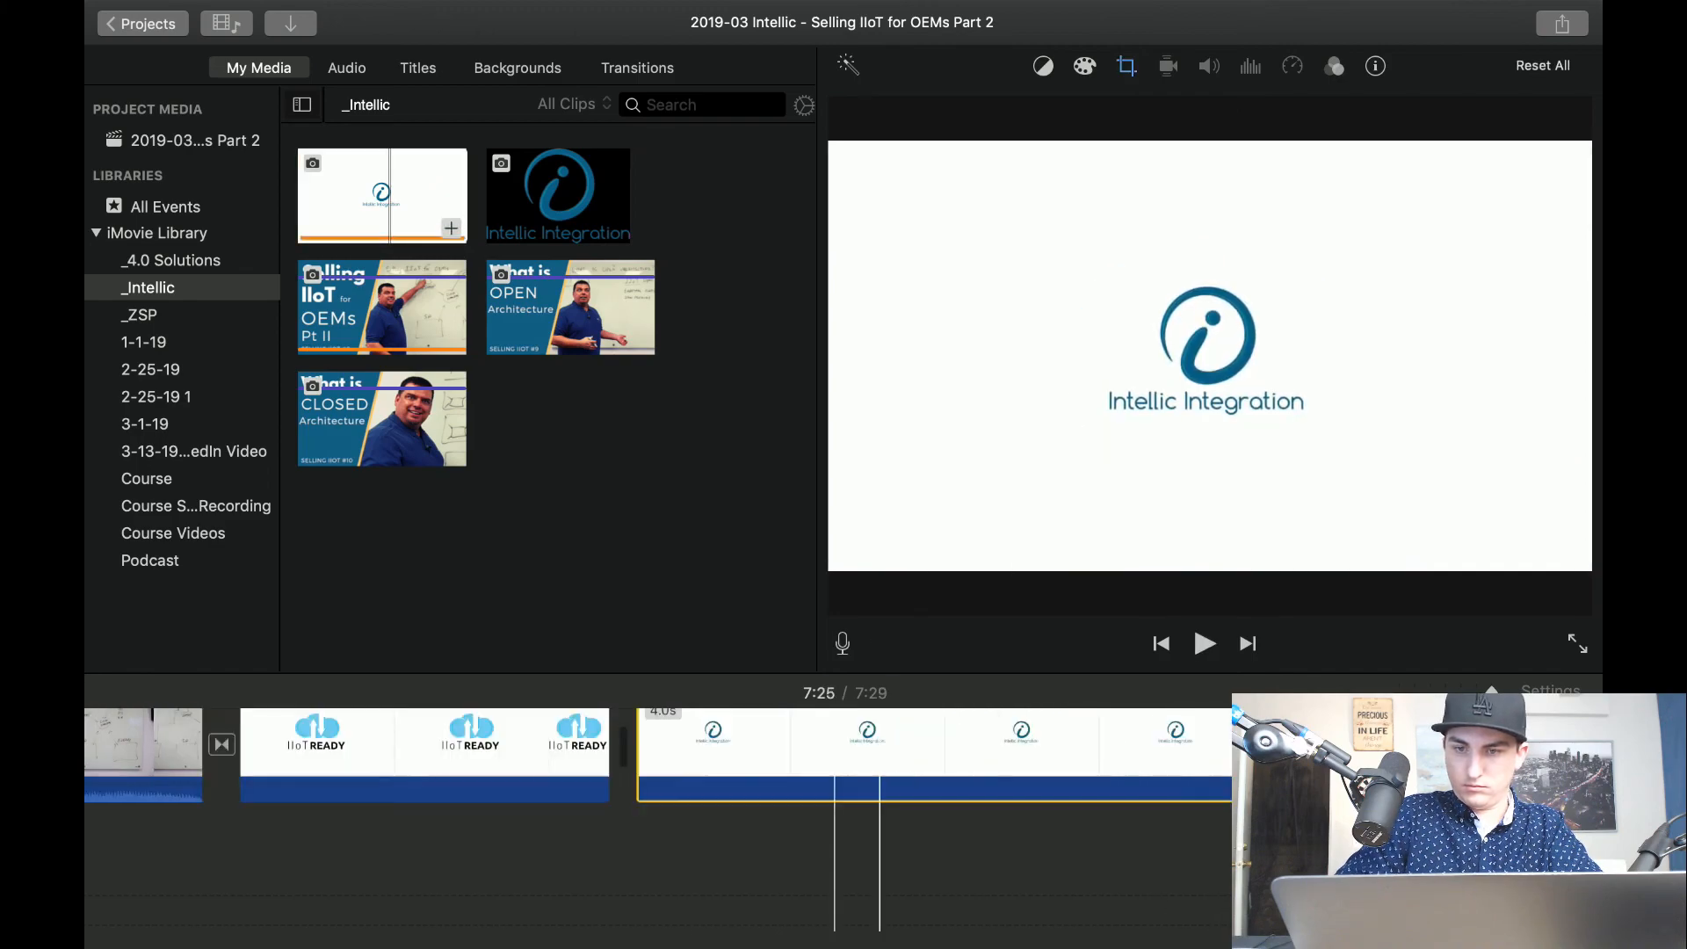
Shrink the Intellic Integration clip's Ken Burns start frame around the logo and place a smaller, centred end frame inside it.
click(1126, 66)
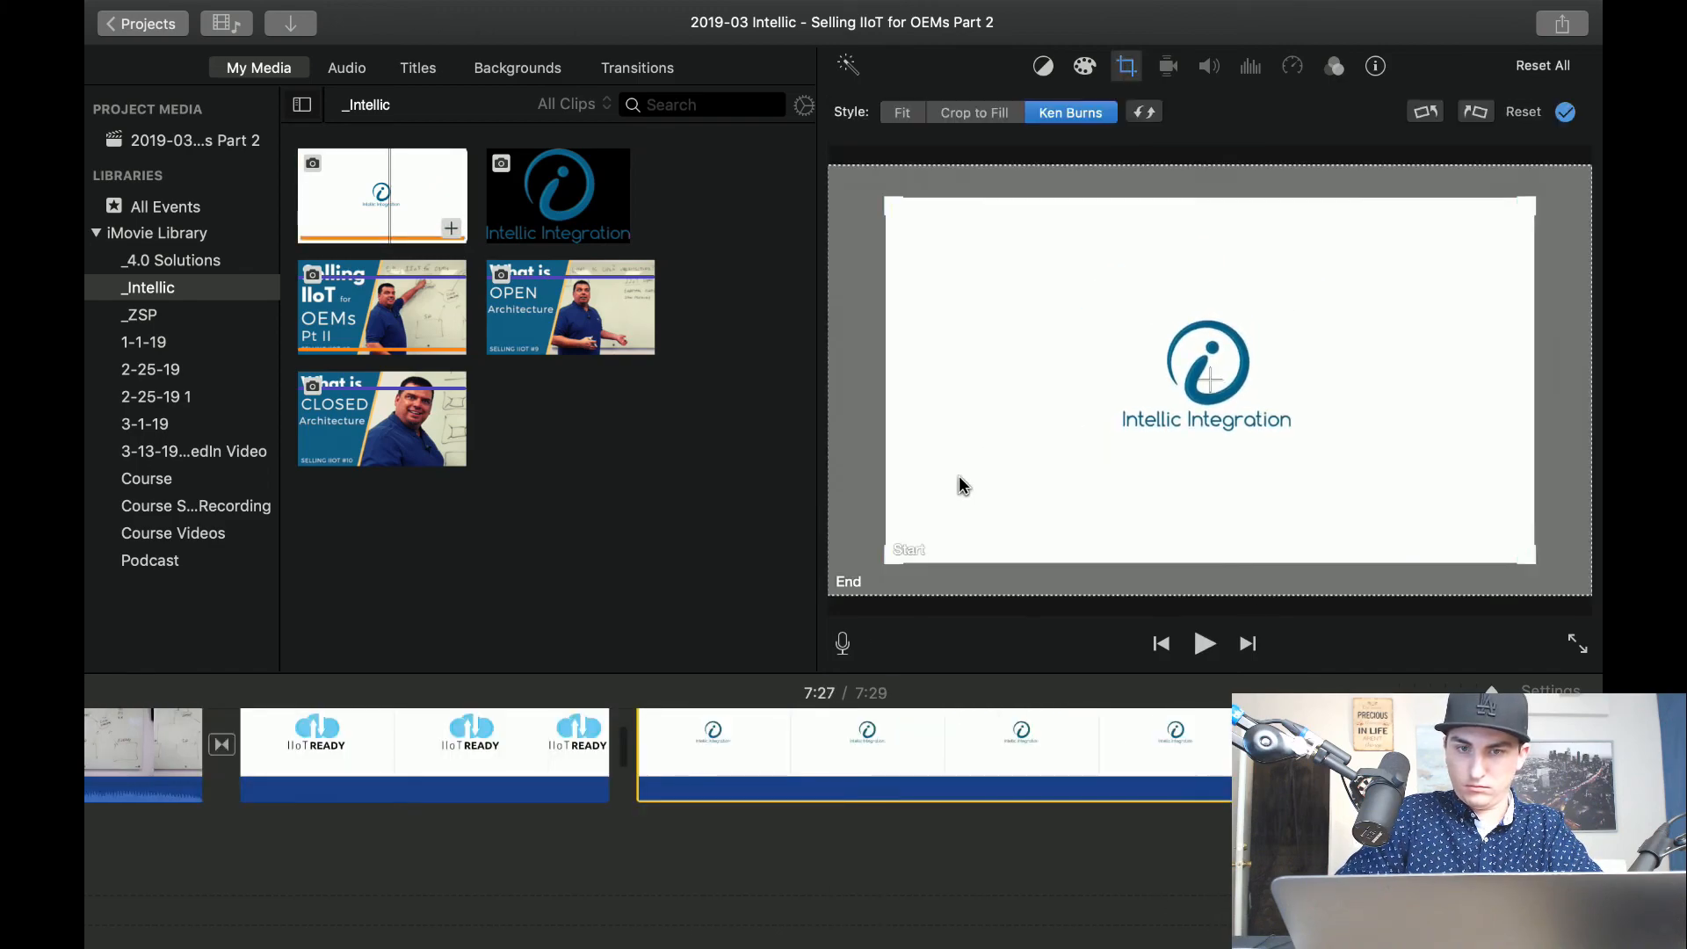
drag(888, 553, 1054, 441)
click(831, 595)
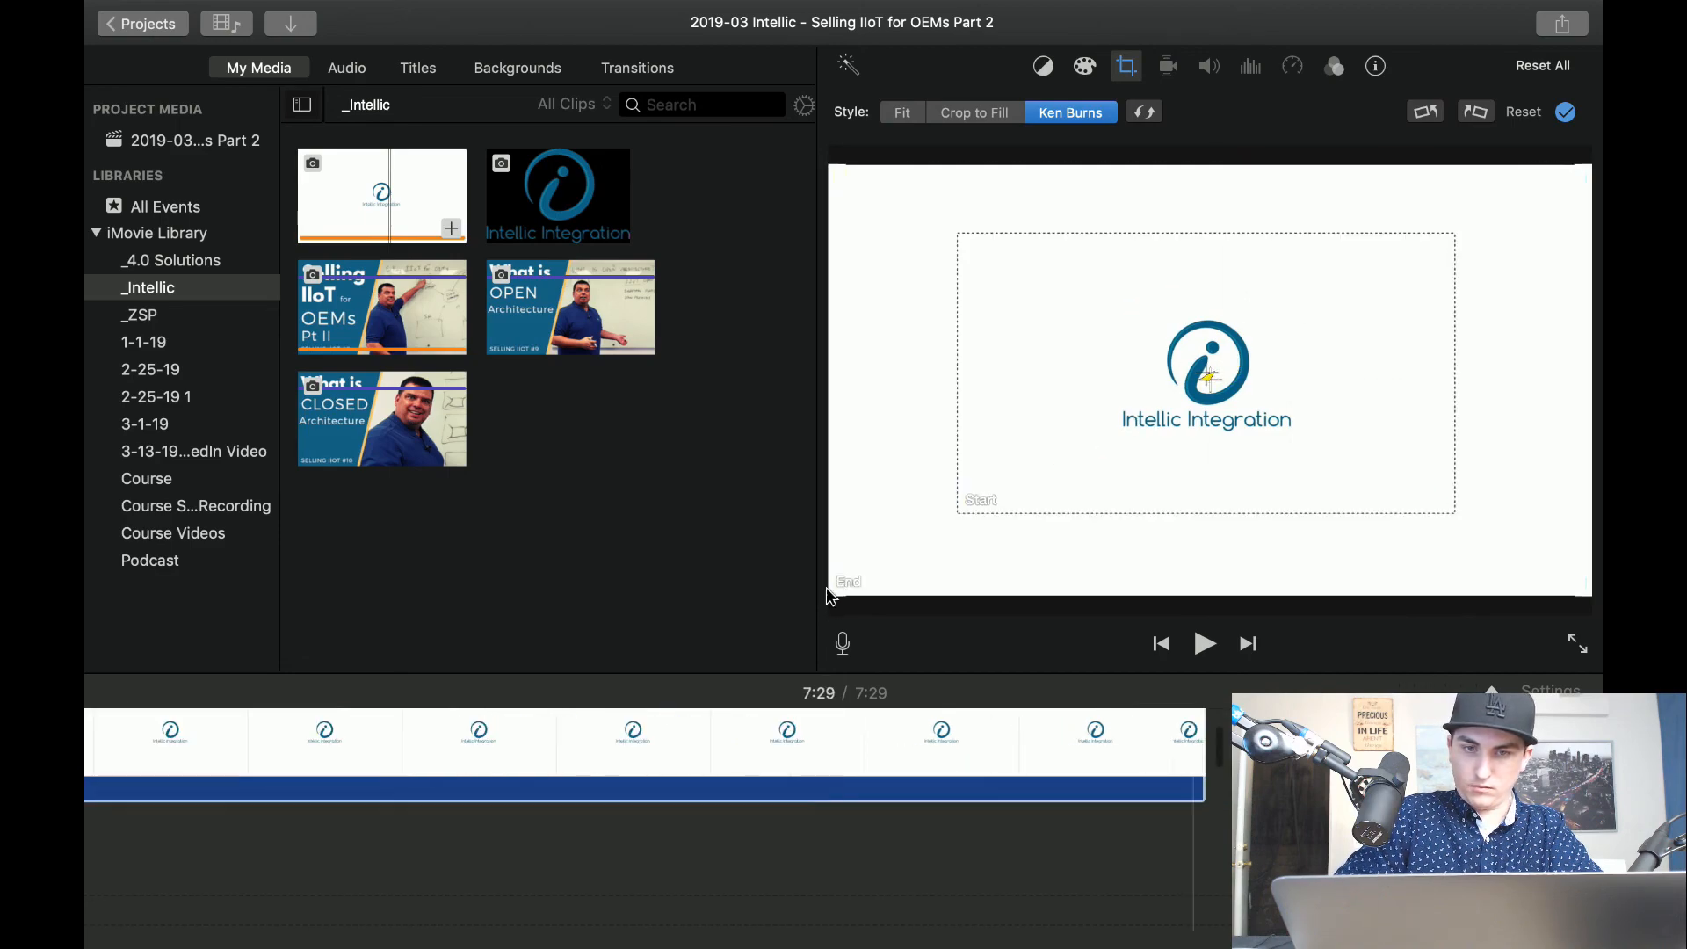
drag(829, 595, 1233, 367)
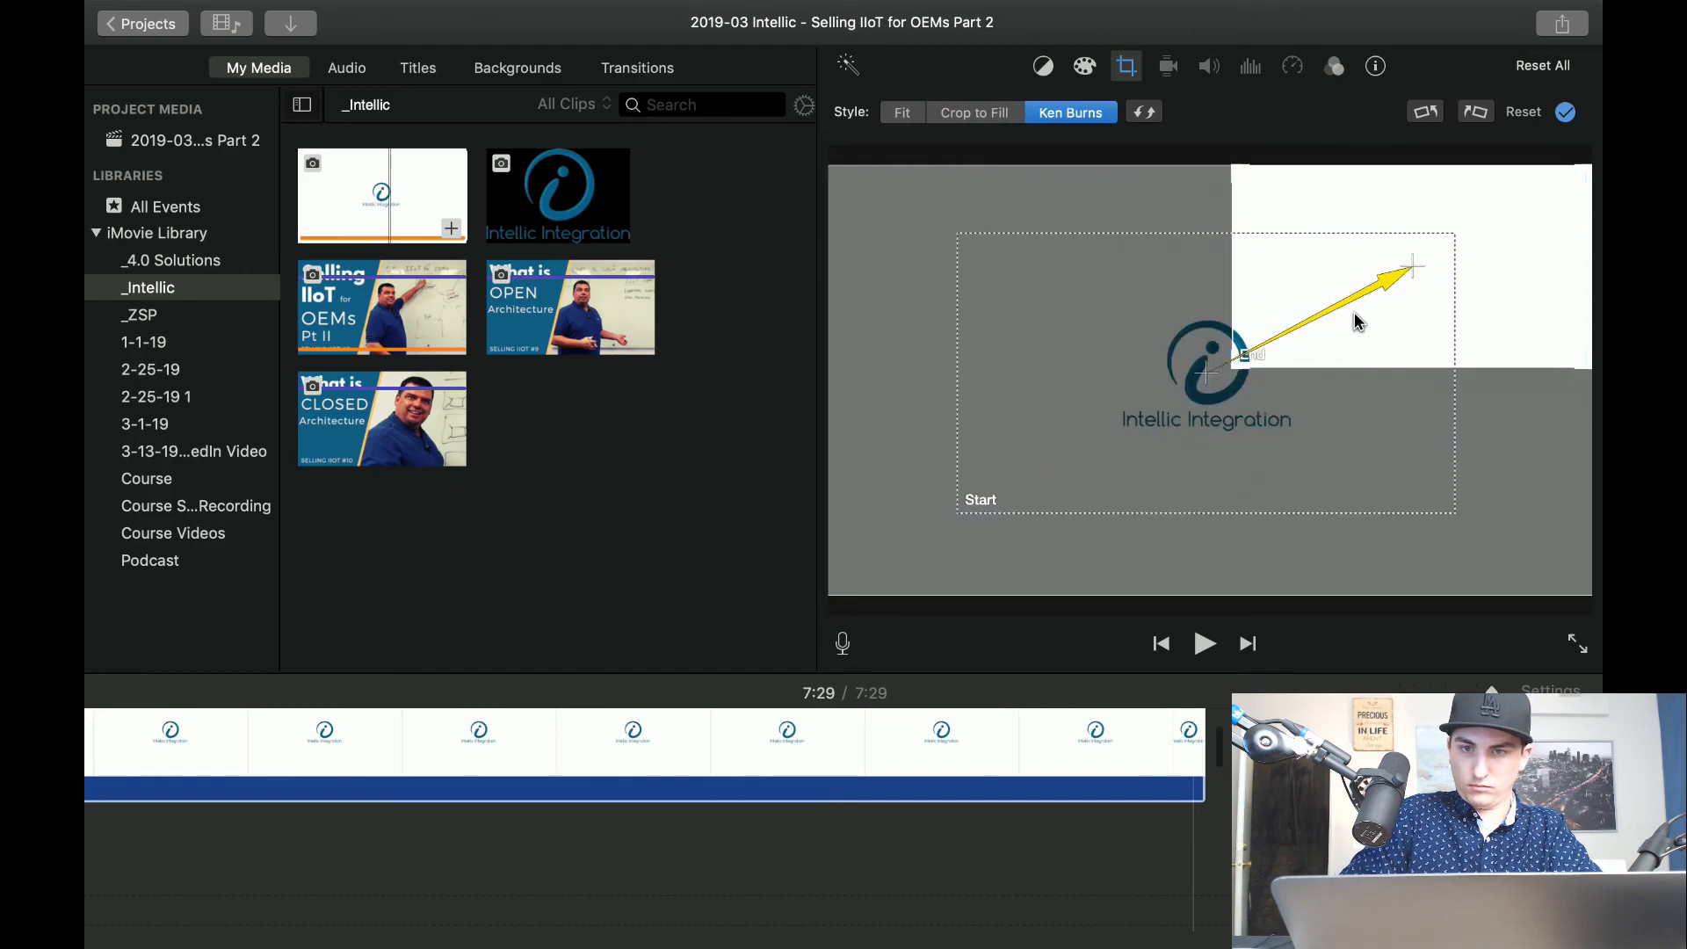
drag(1358, 322, 1152, 428)
click(991, 488)
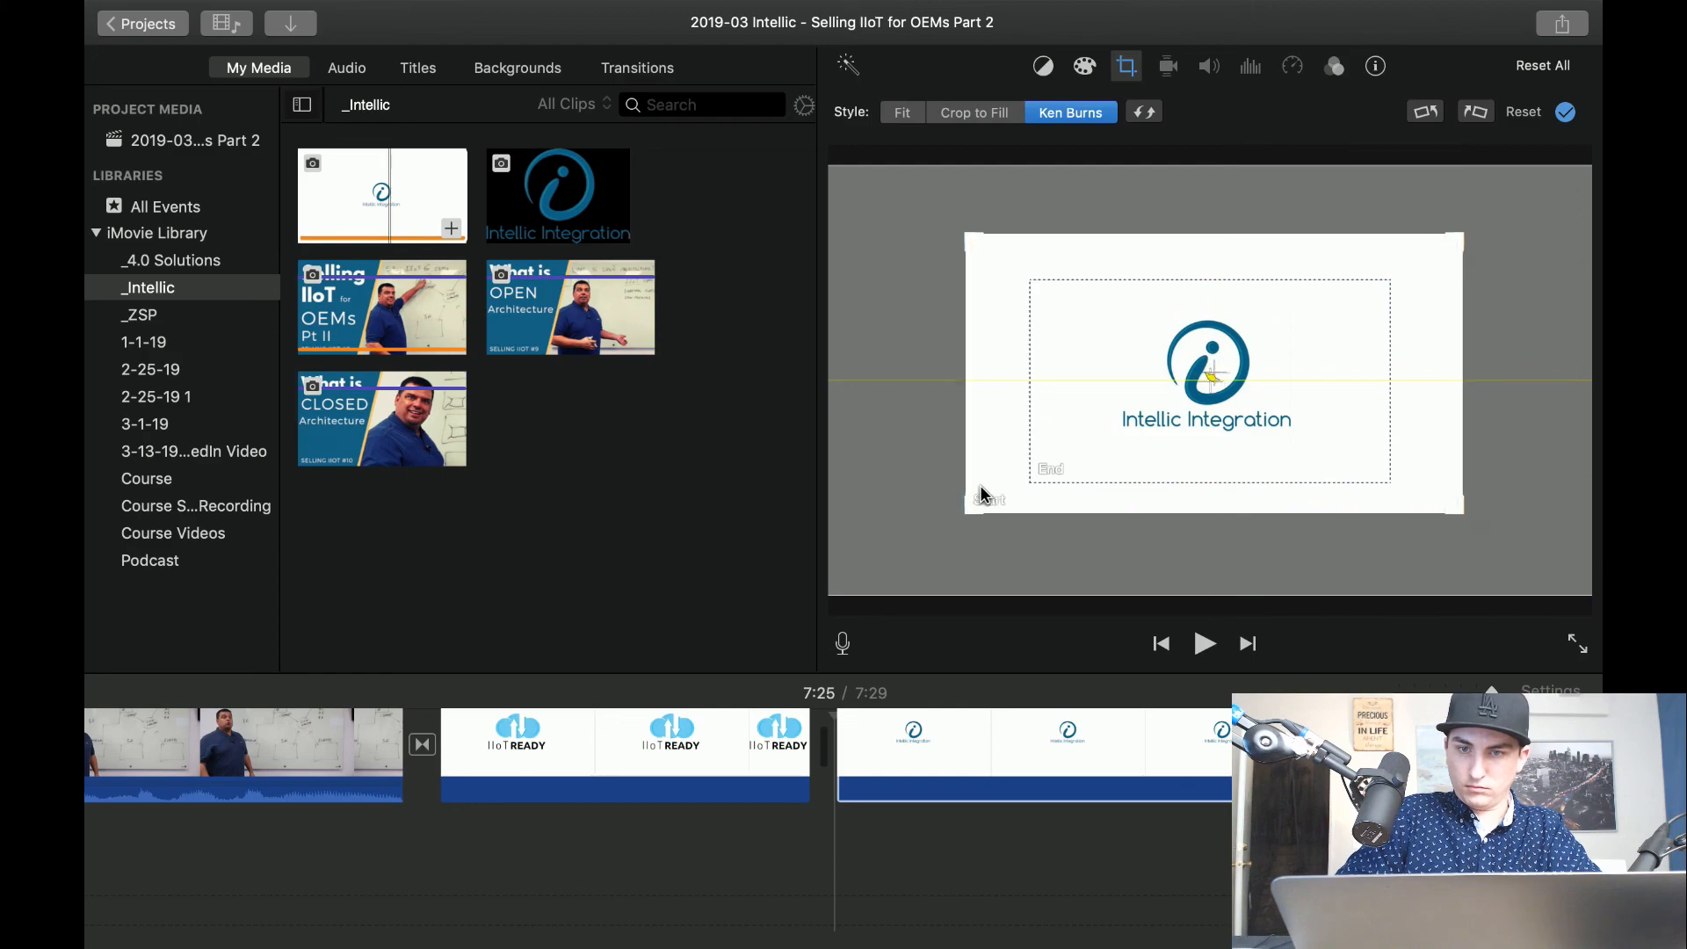
Insert a Cross Dissolve between the IIoT READY and Intellic Integration logo clips and play back the ending.
click(471, 815)
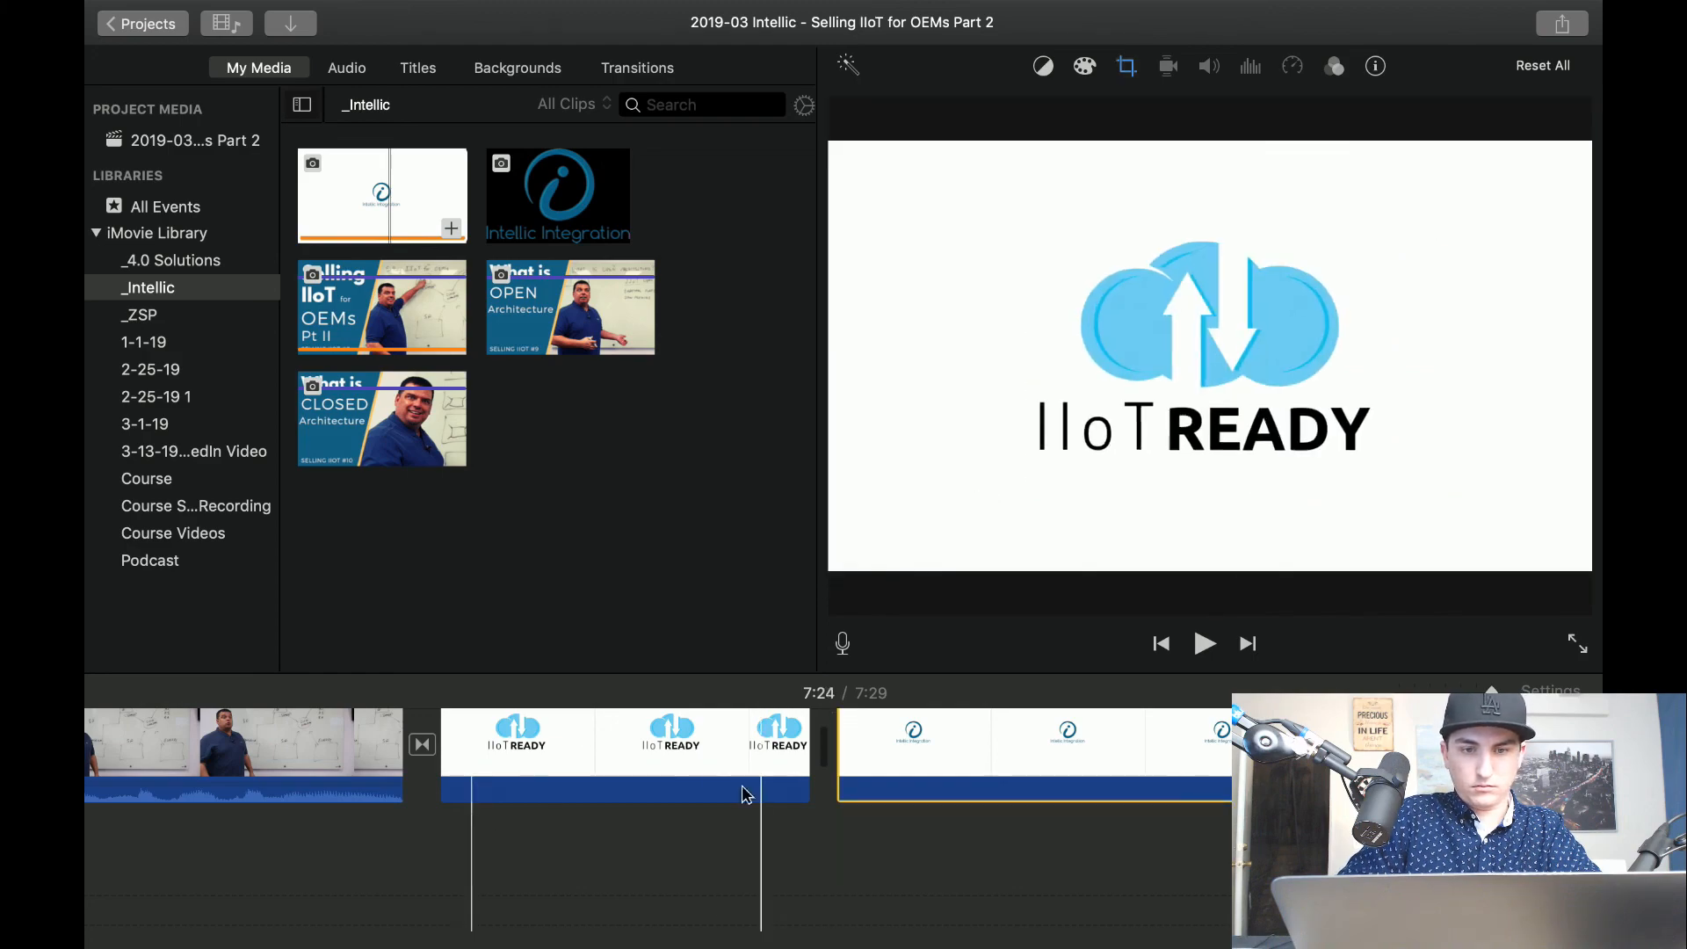
key(super+5)
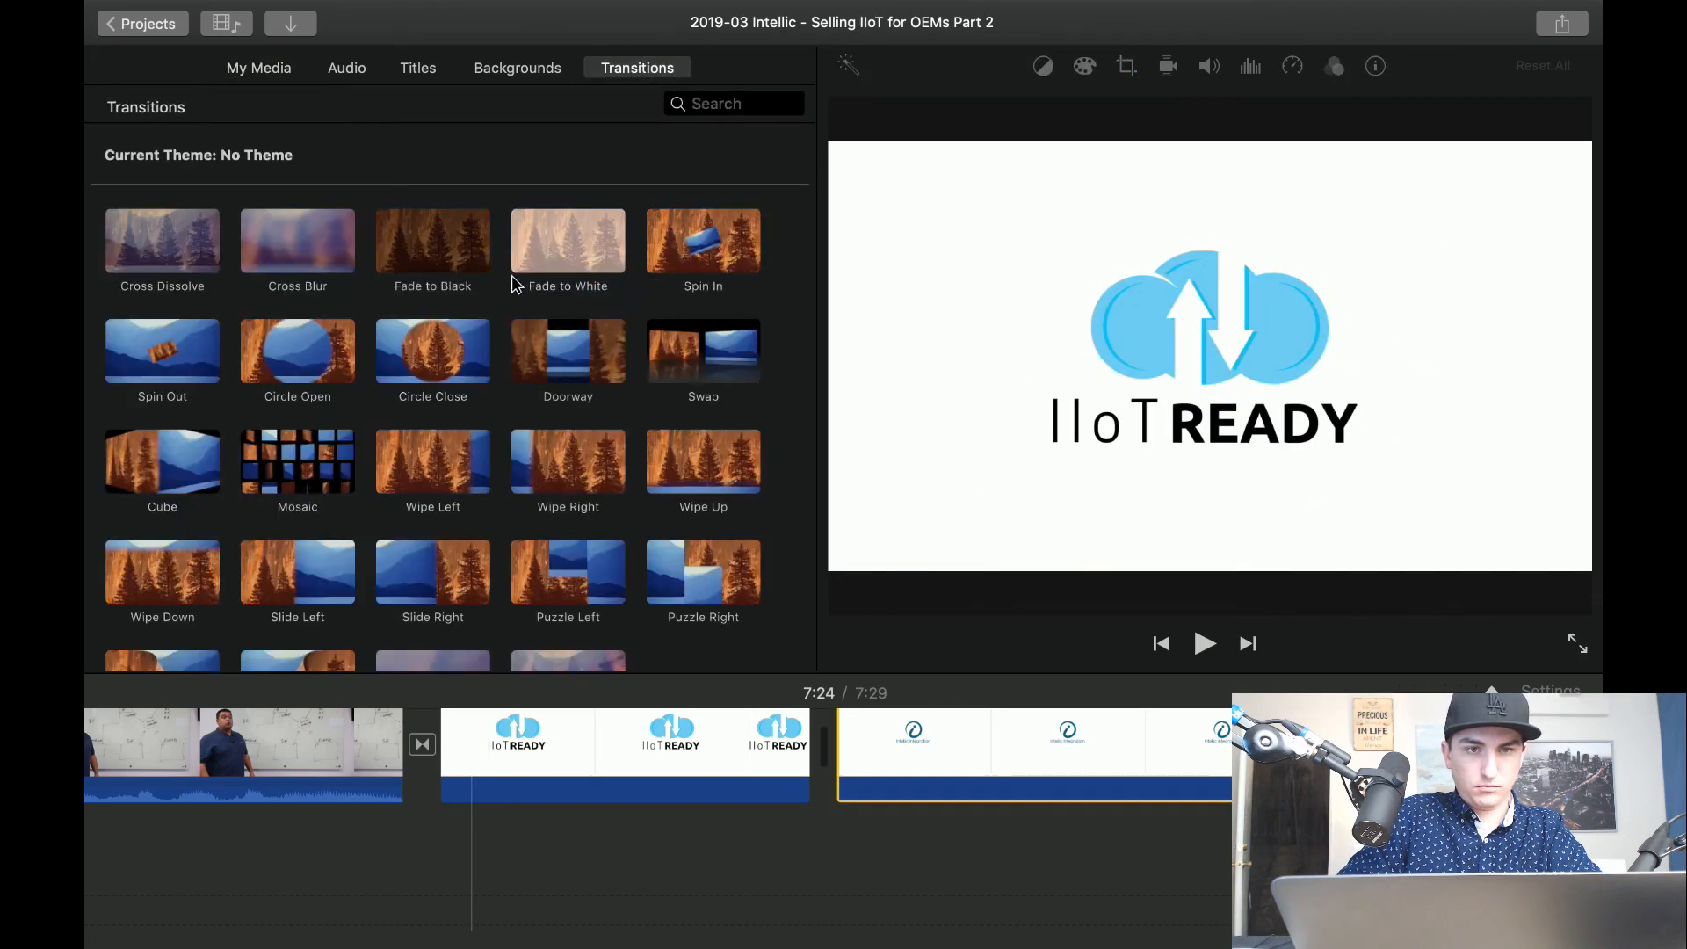
drag(191, 268, 768, 757)
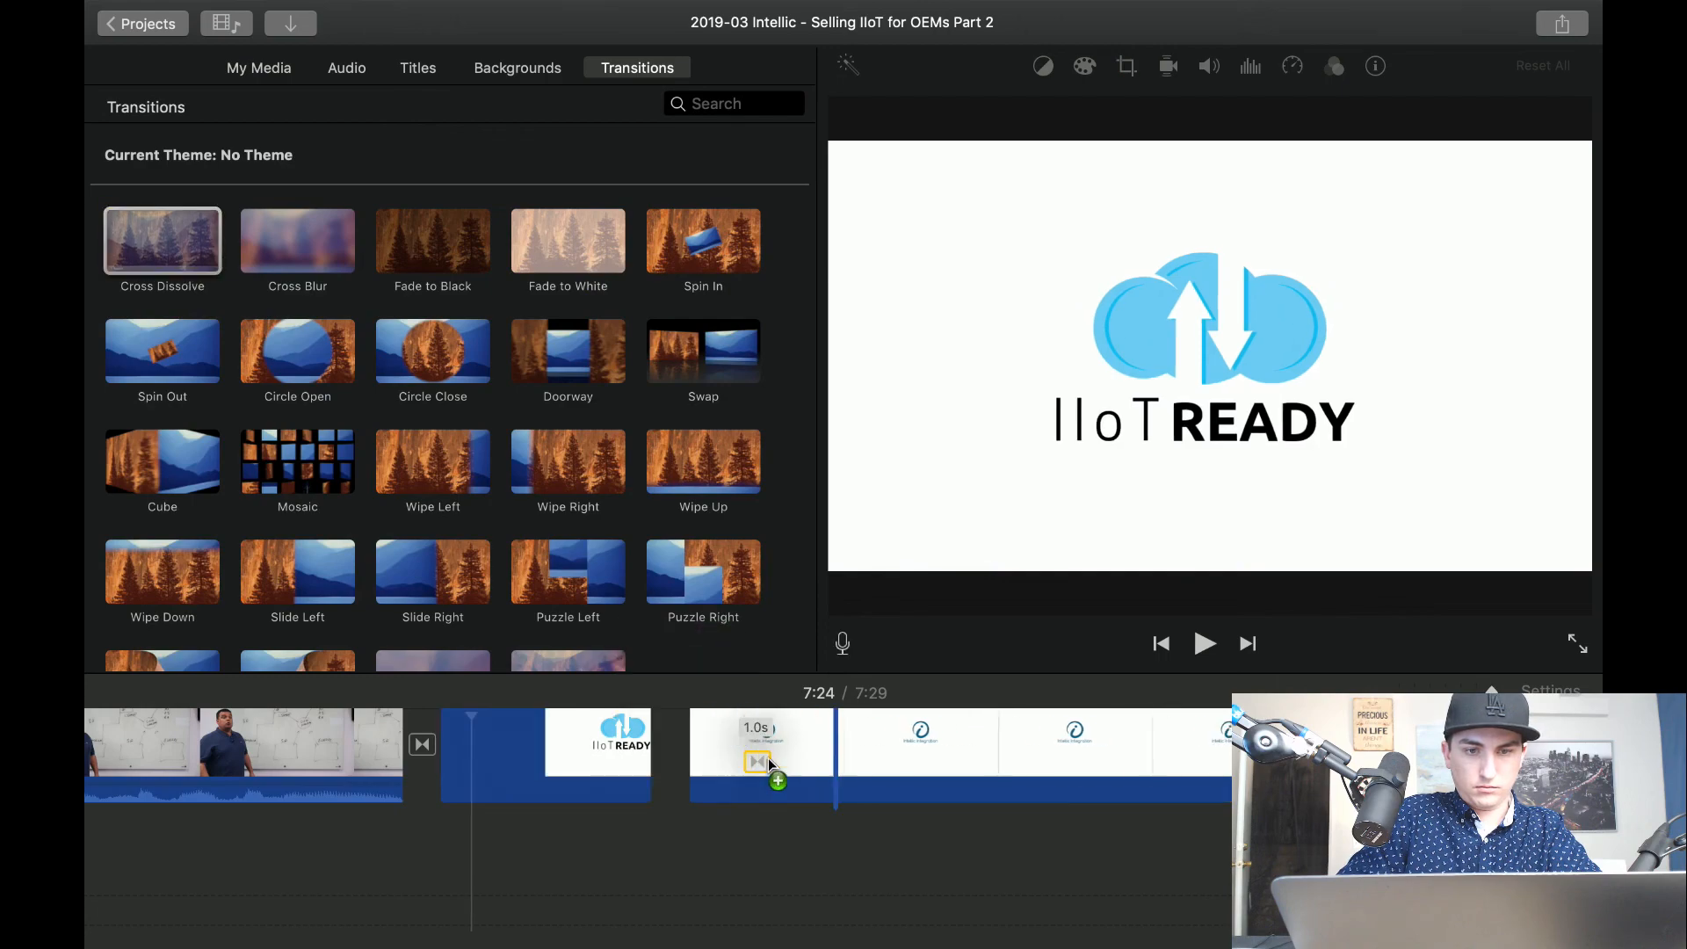
drag(652, 756, 660, 754)
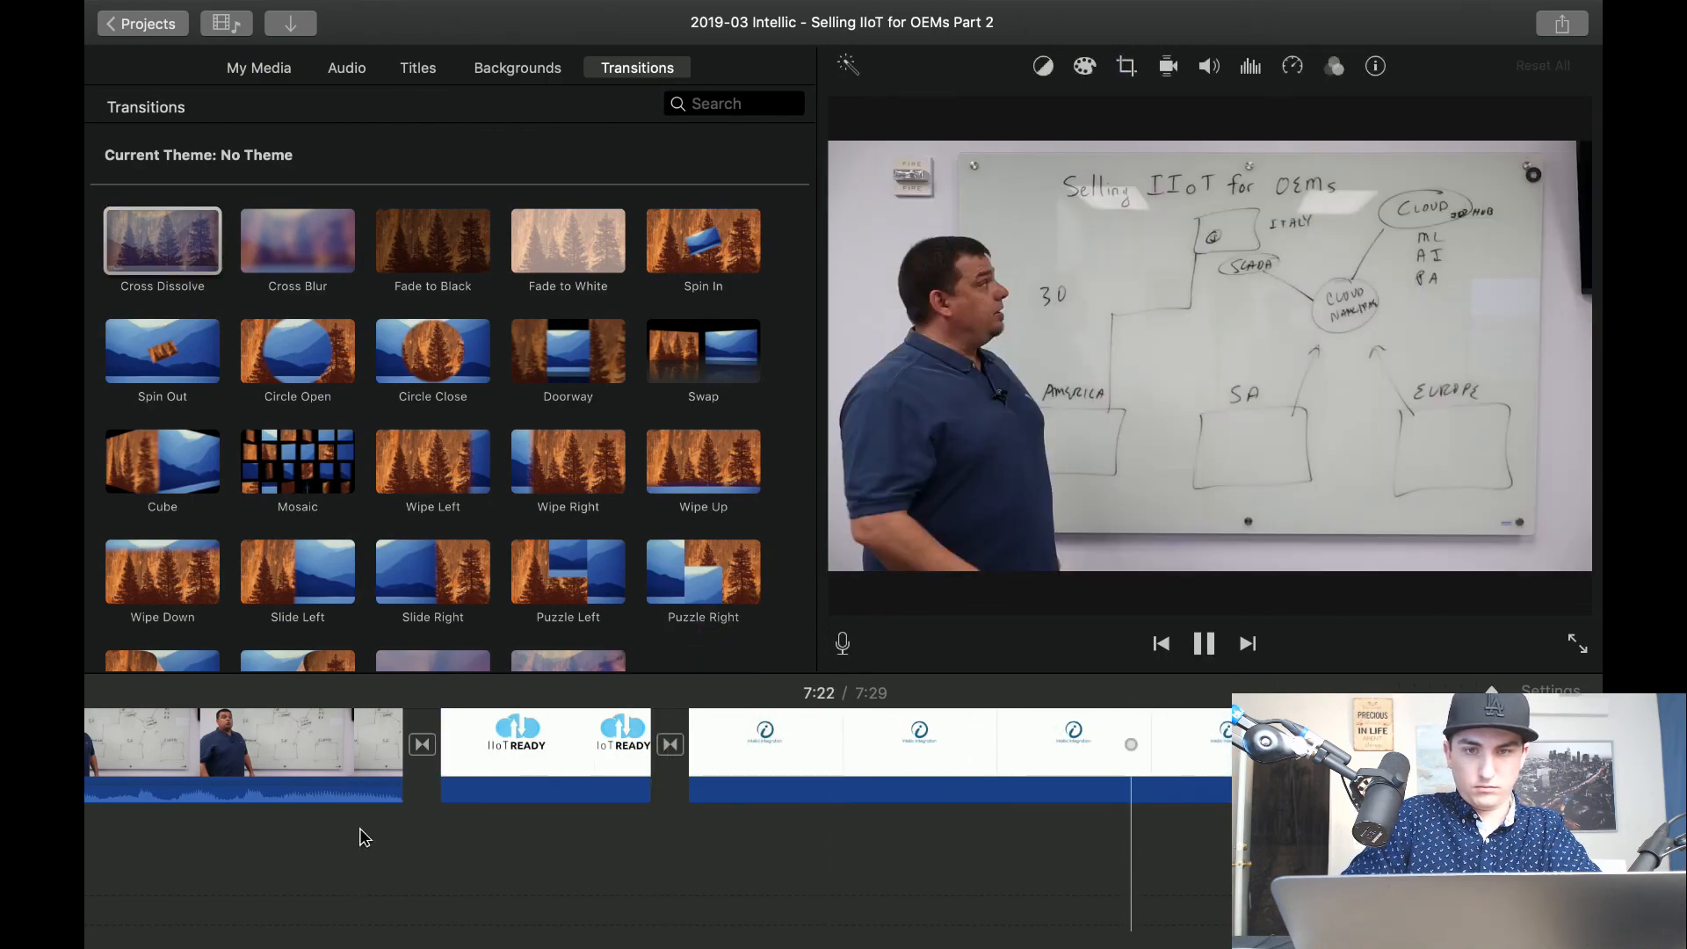
click(365, 837)
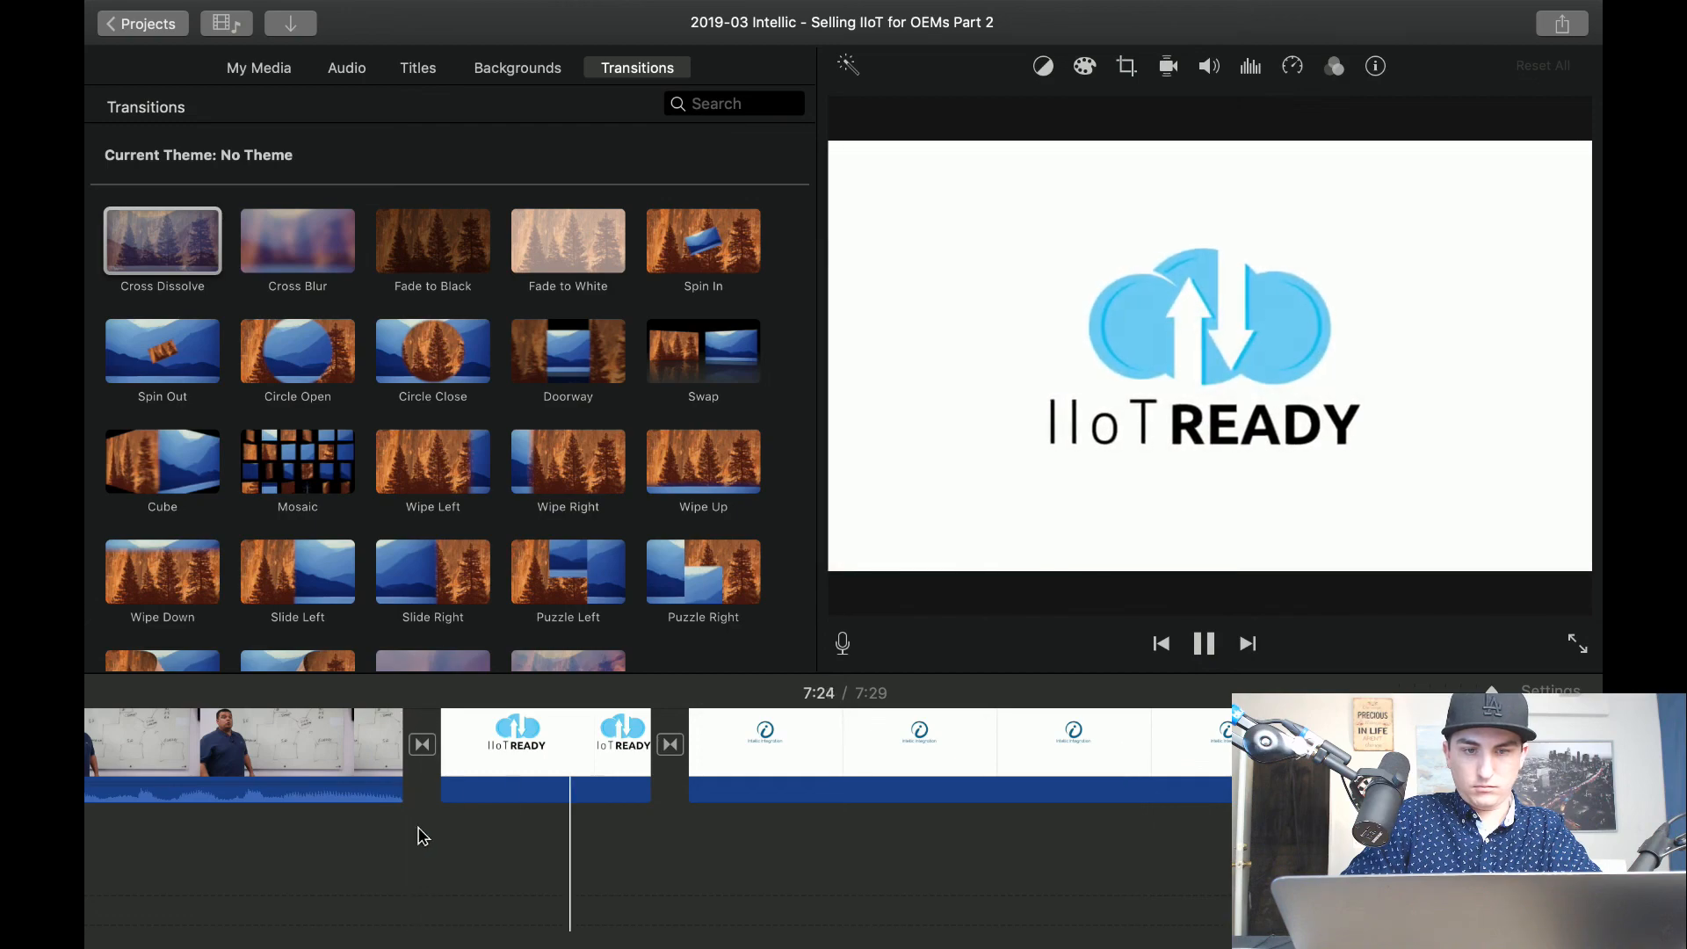
Enlarge and recentre the Ken Burns end frame of the IIoT READY clip for a subtler zoom, and preview the result.
click(523, 752)
click(1126, 66)
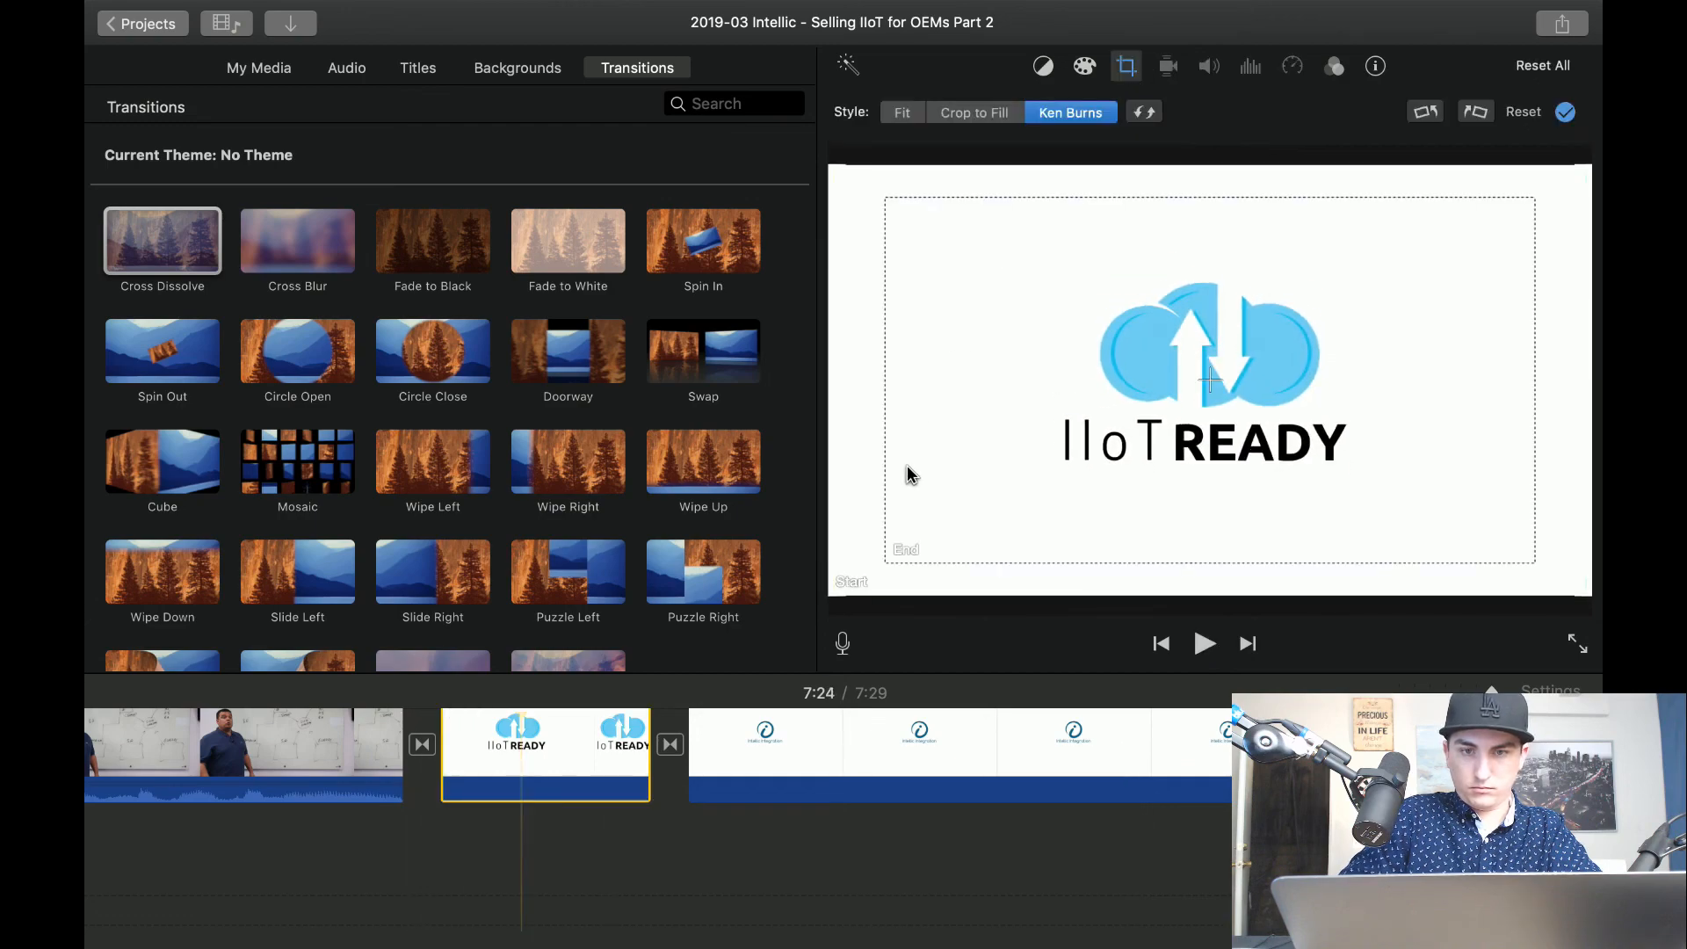
click(901, 531)
drag(887, 562, 822, 585)
drag(1070, 468, 1088, 452)
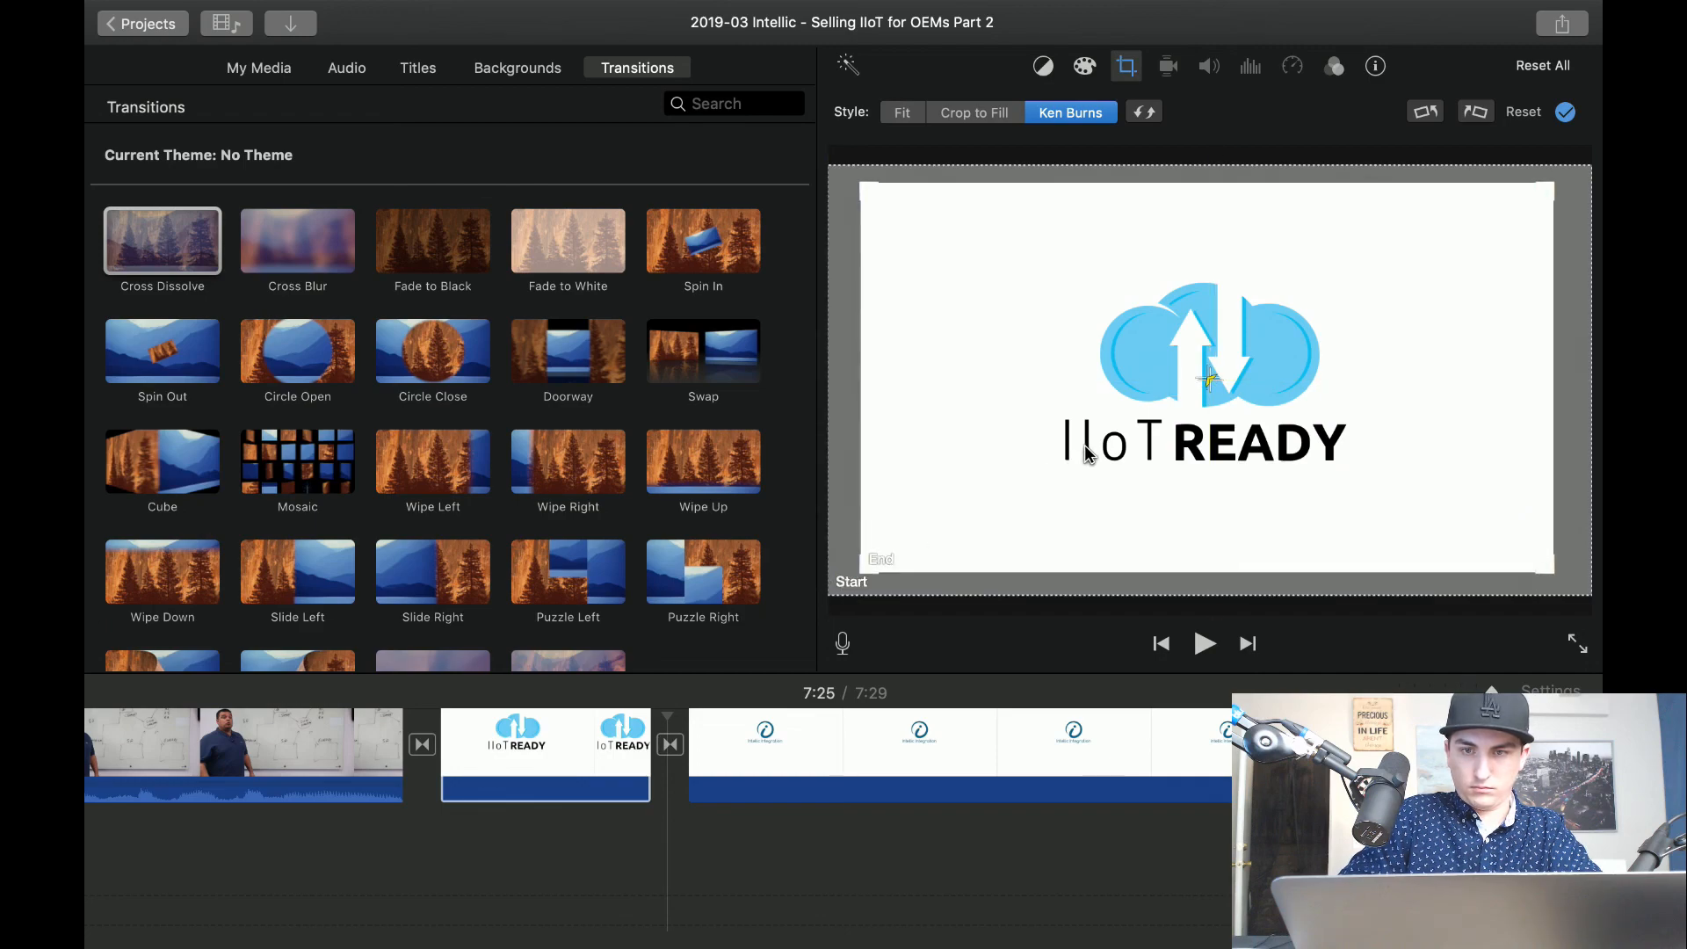
click(362, 882)
key(space)
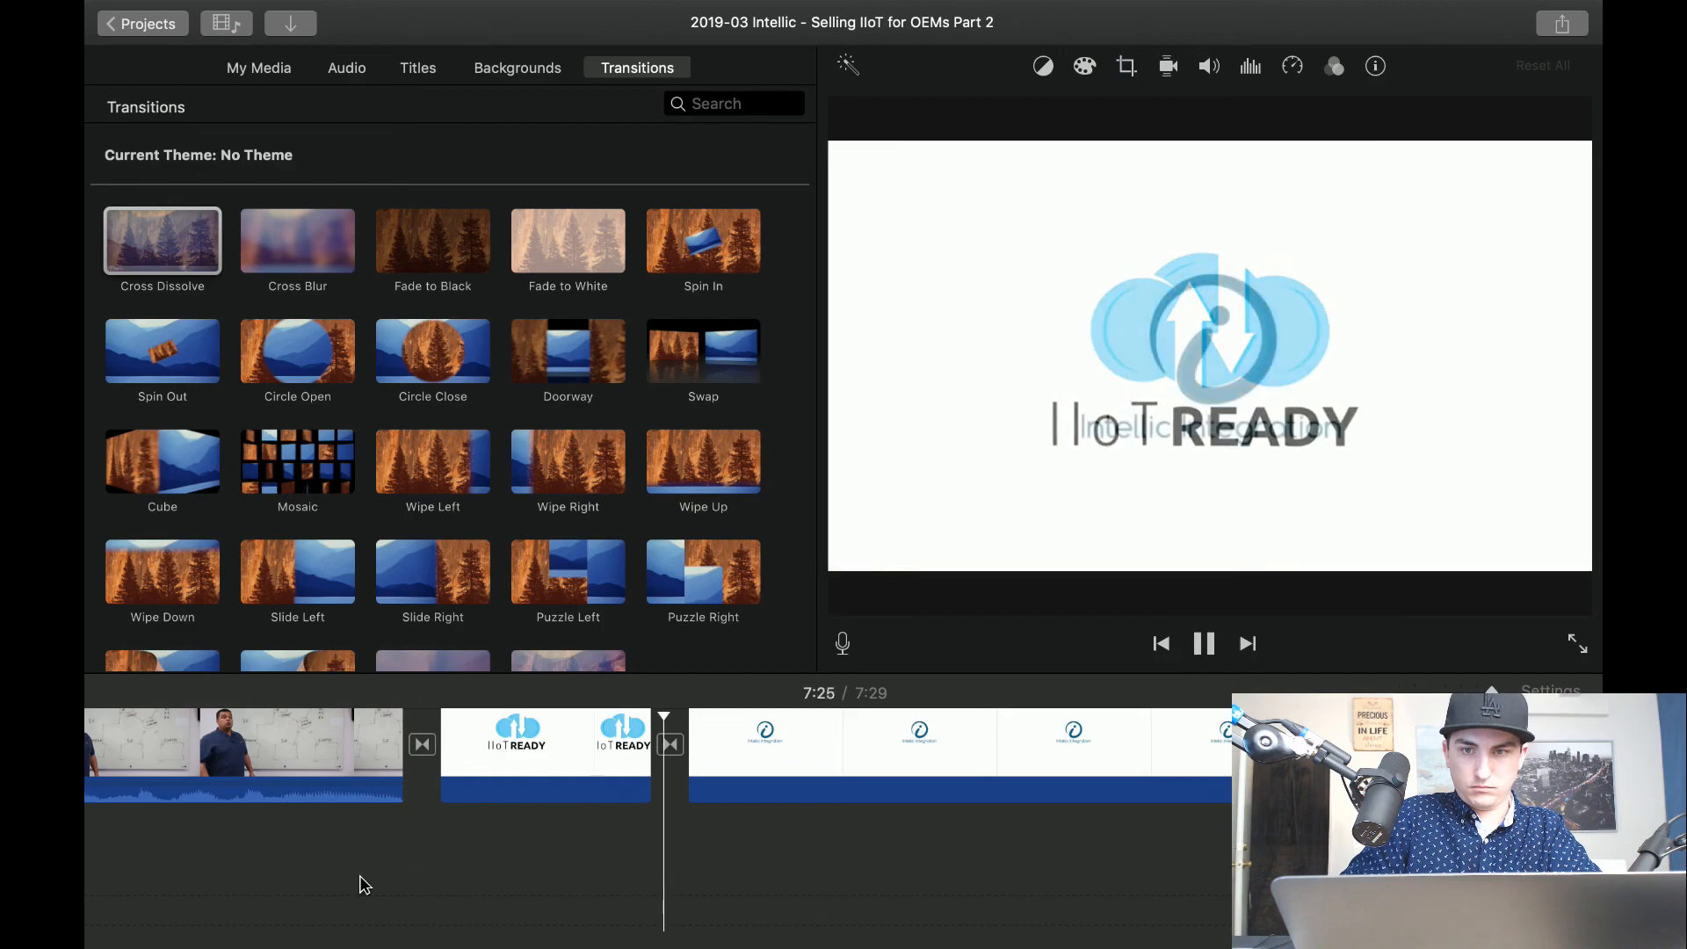
key(space)
Enlarge and recentre the Ken Burns end frame of the Intellic Integration clip to soften its zoom, and preview the ending.
click(909, 711)
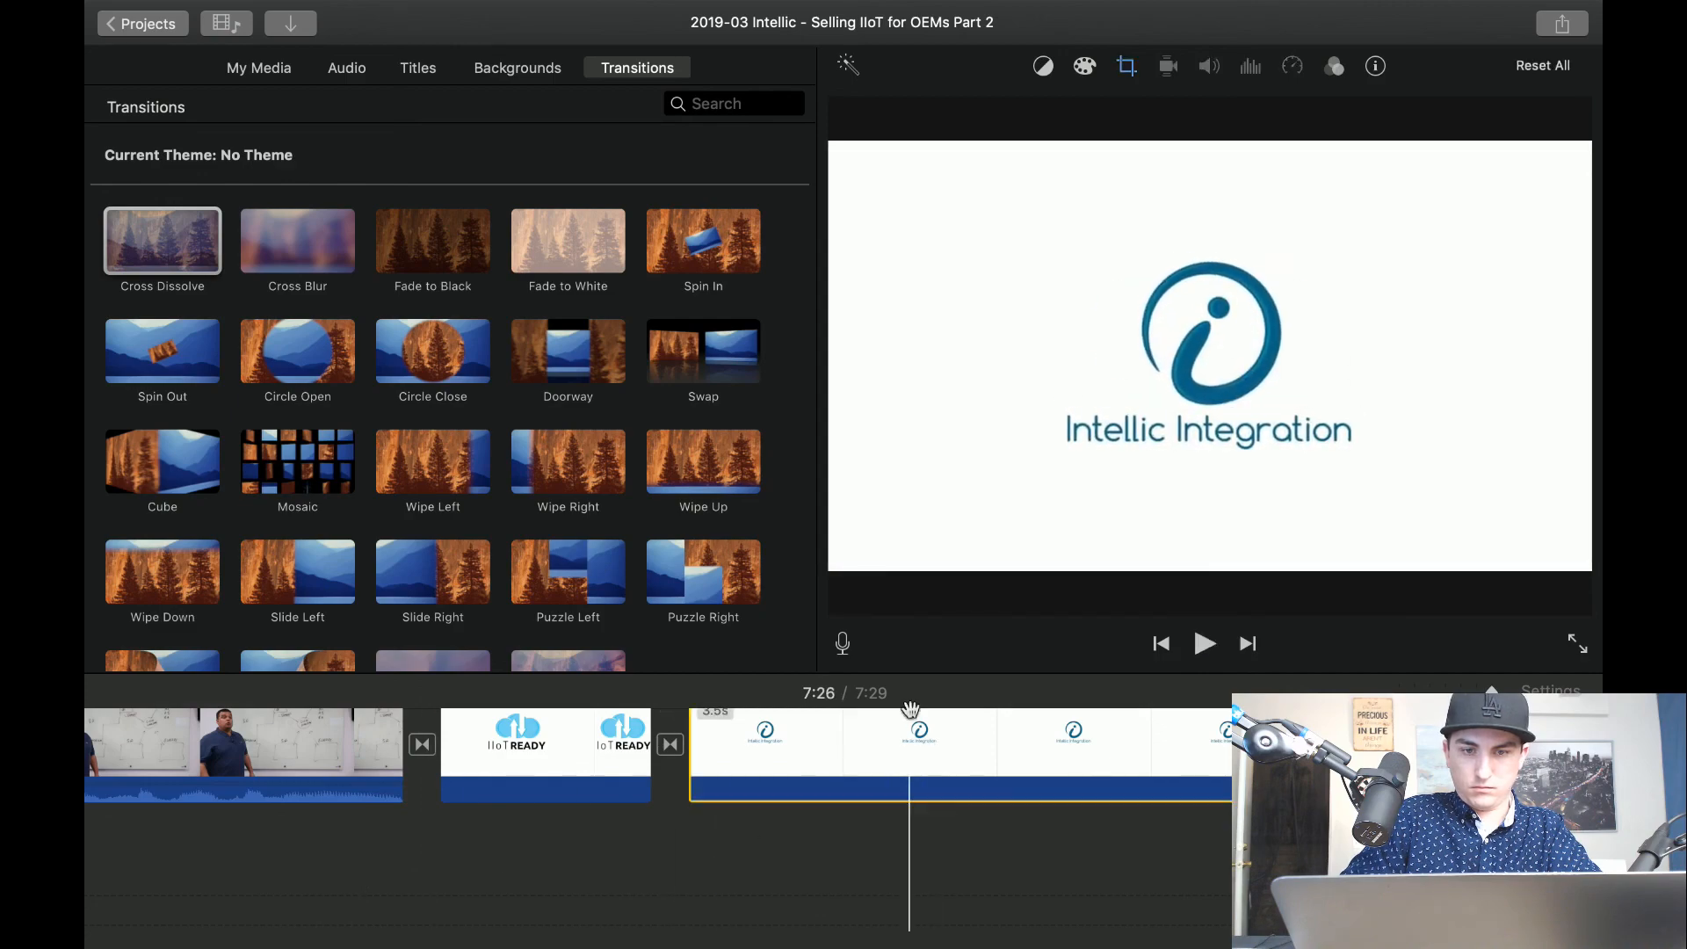
click(1127, 67)
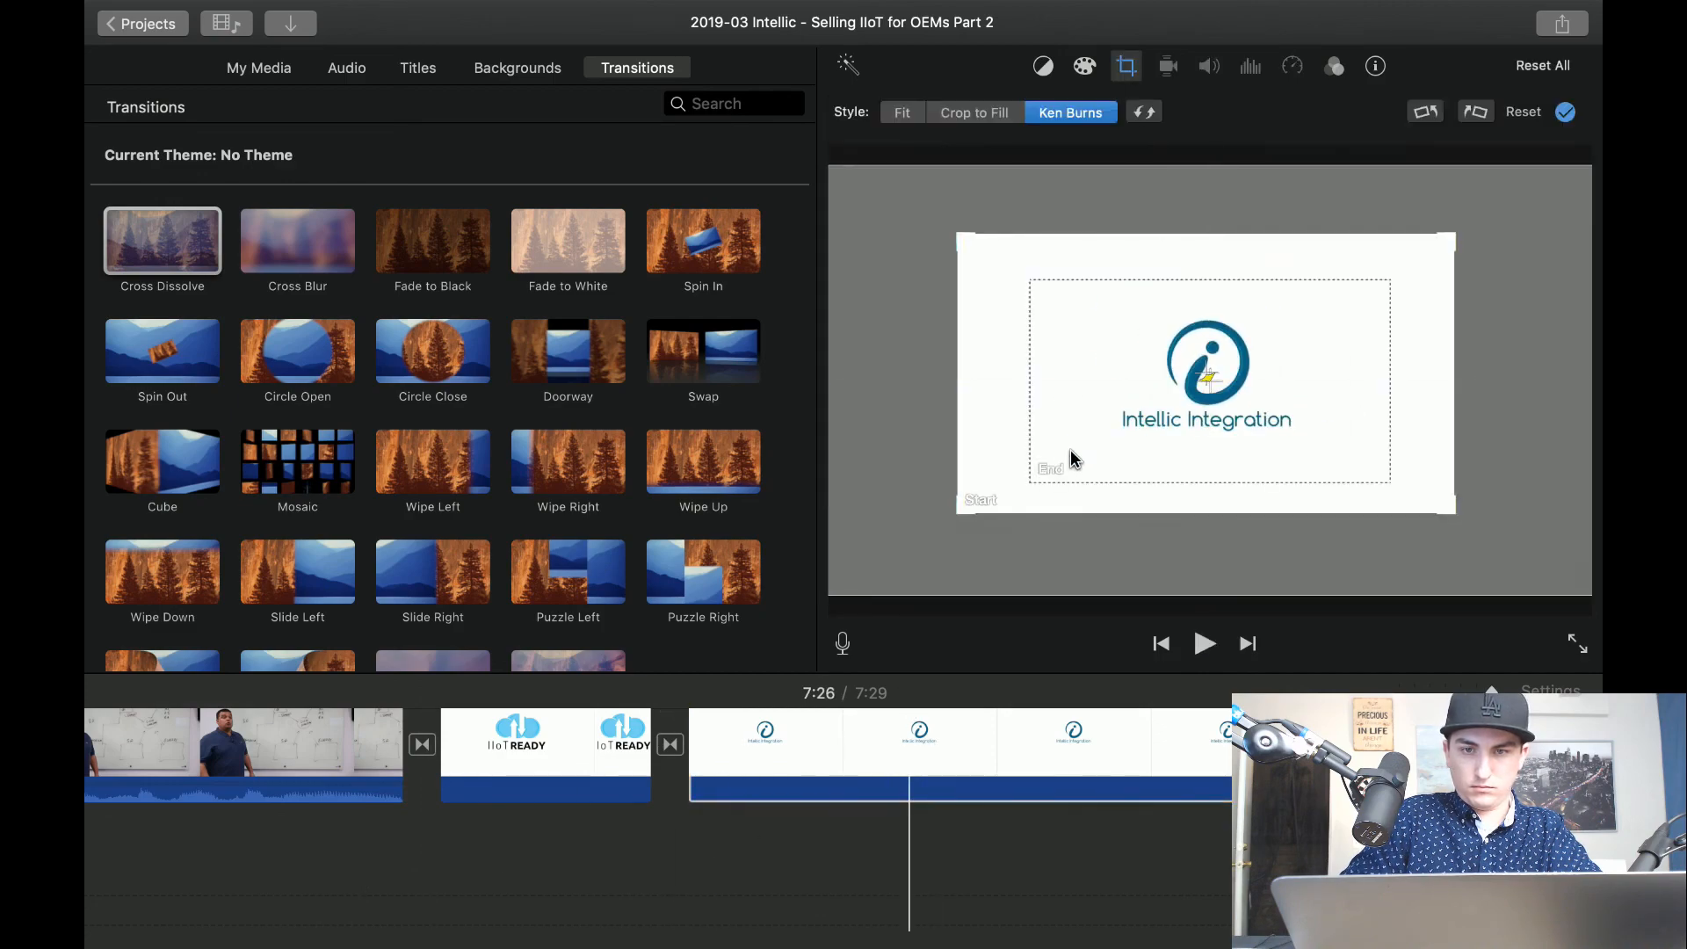
click(1047, 468)
drag(1033, 482, 978, 512)
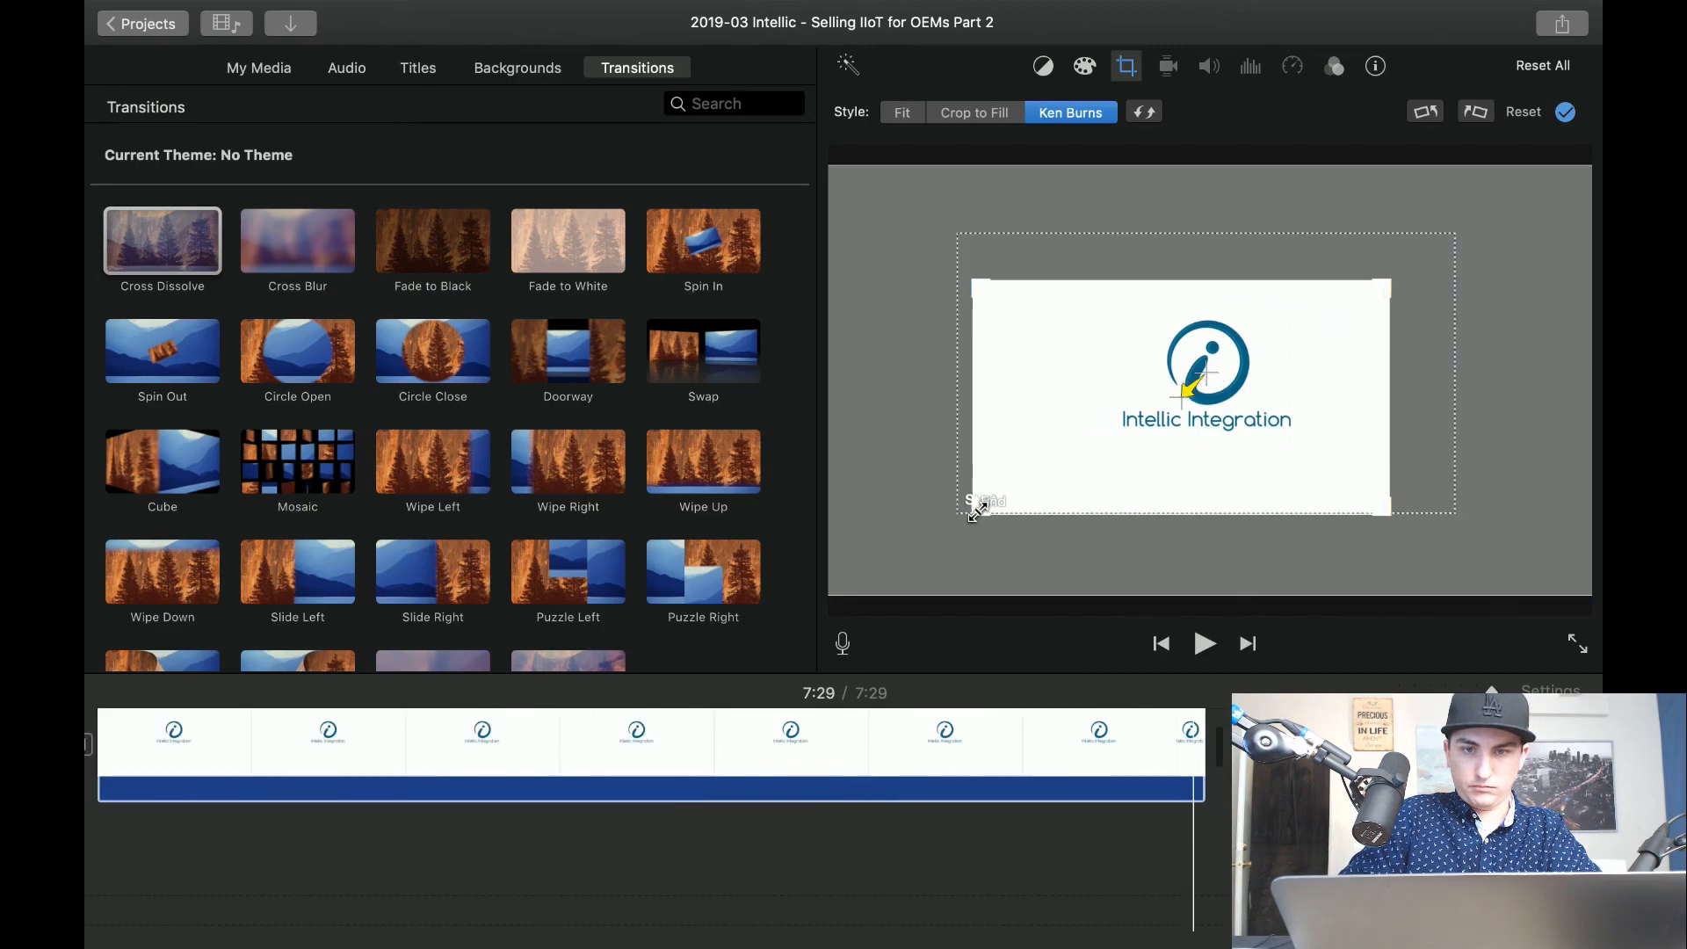
drag(1174, 431, 1200, 412)
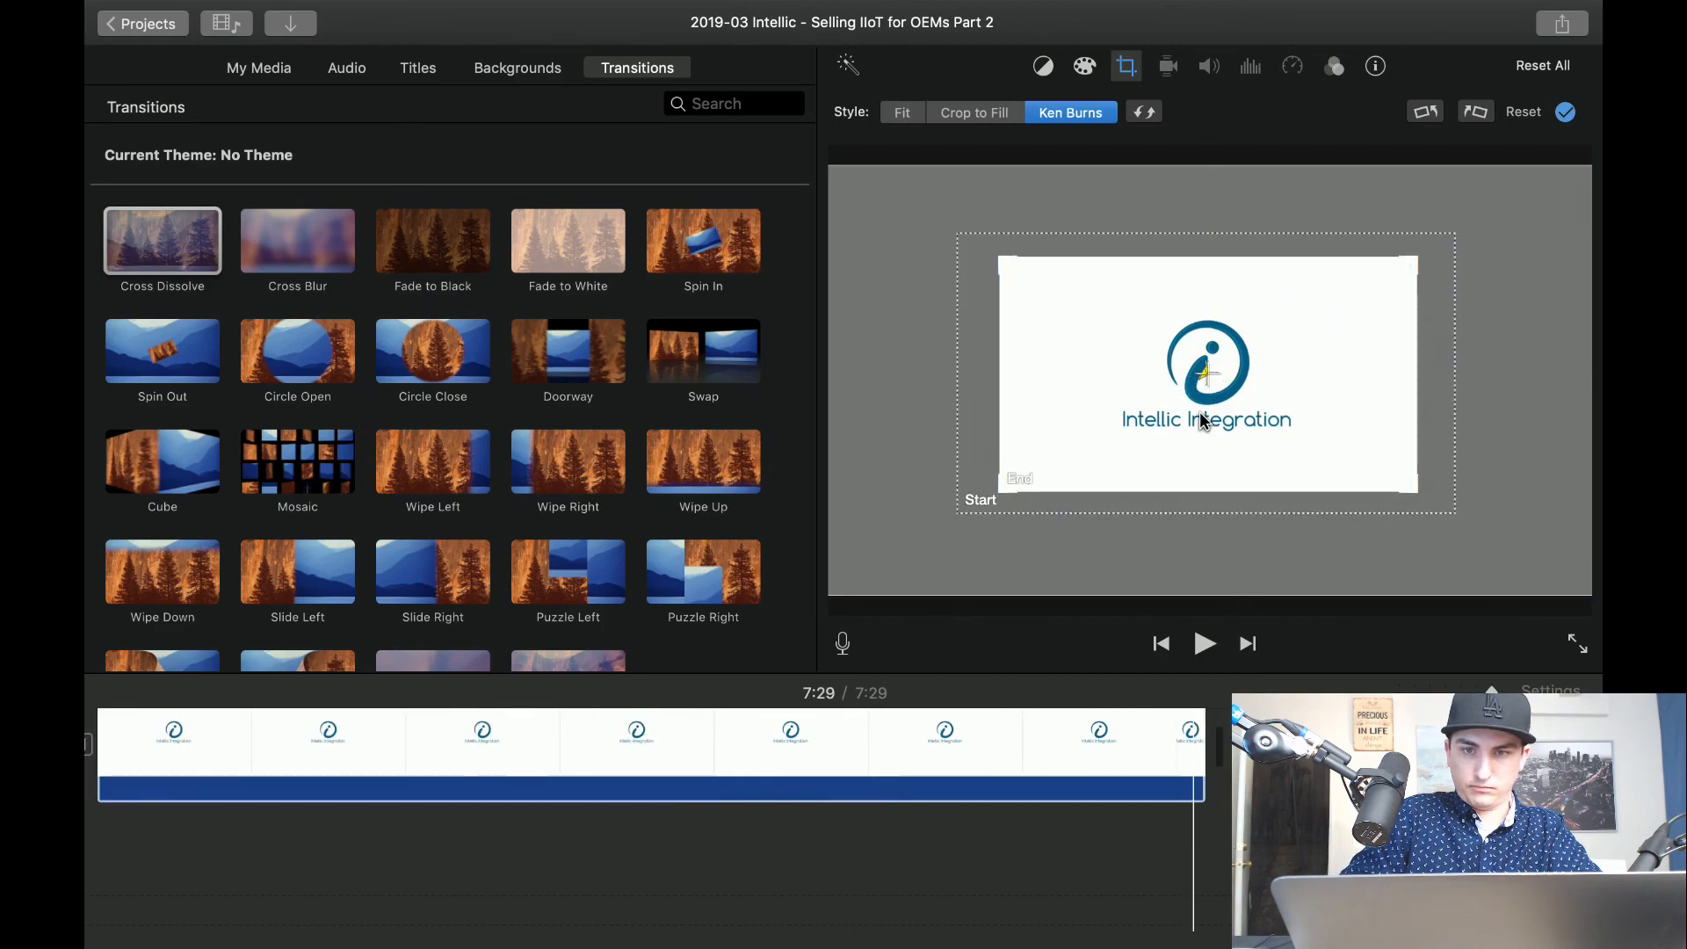
scroll(796, 937, left, 5)
click(742, 893)
key(space)
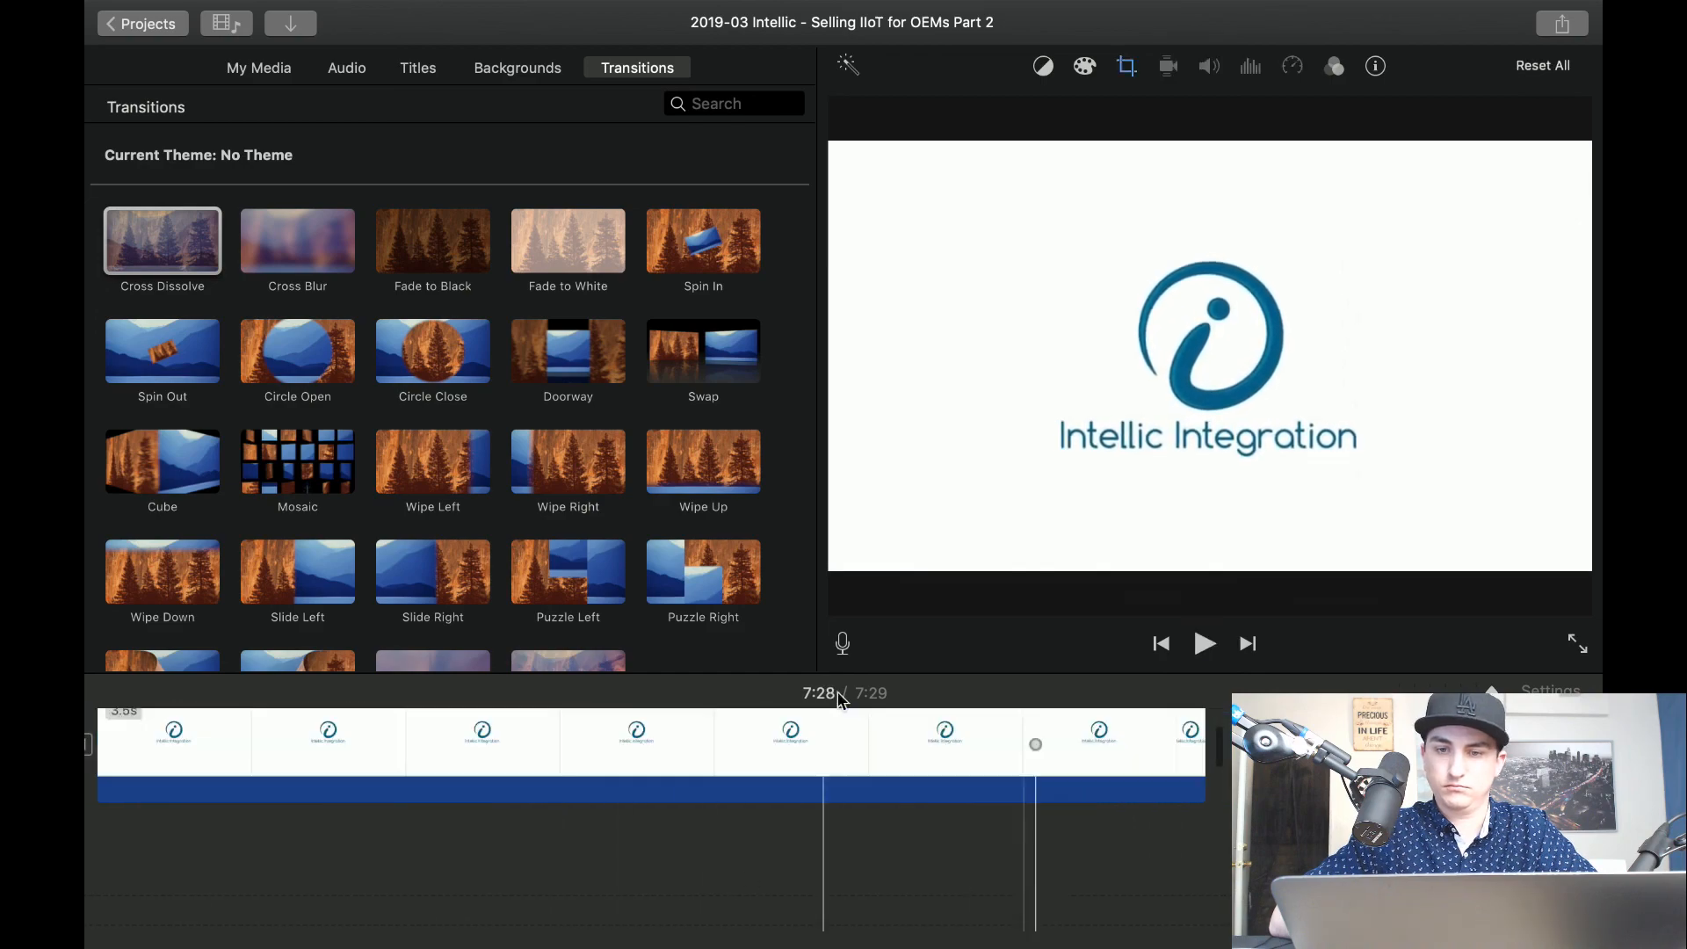
Enable Fade out to black in the project settings.
click(1533, 689)
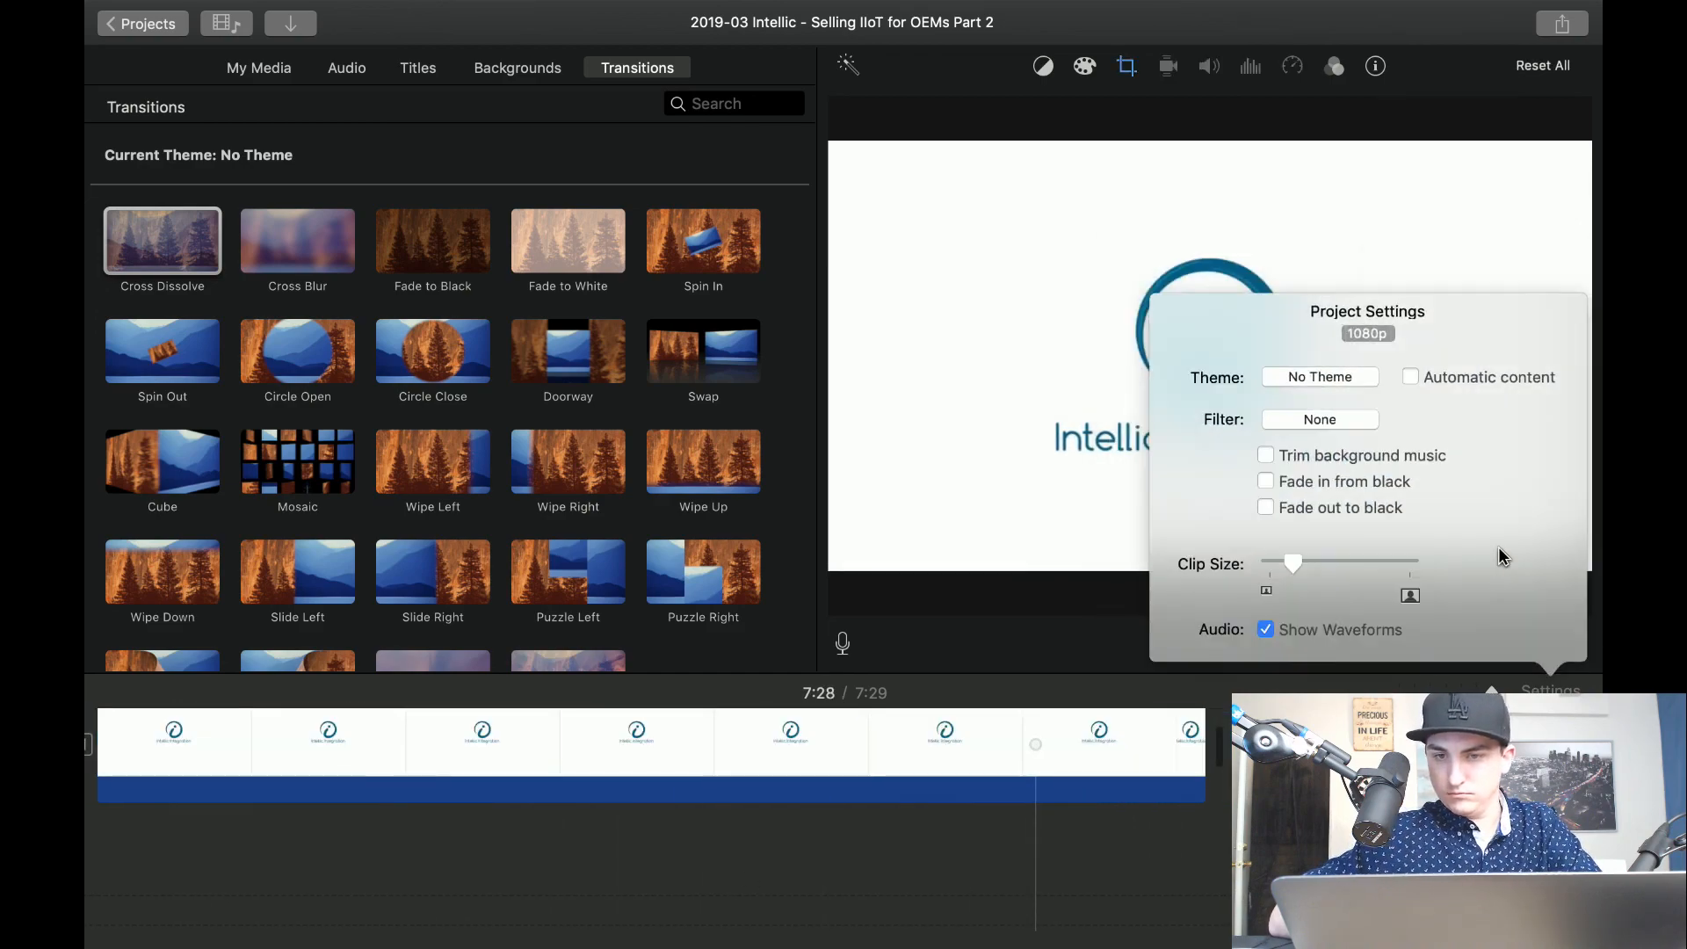
click(1363, 509)
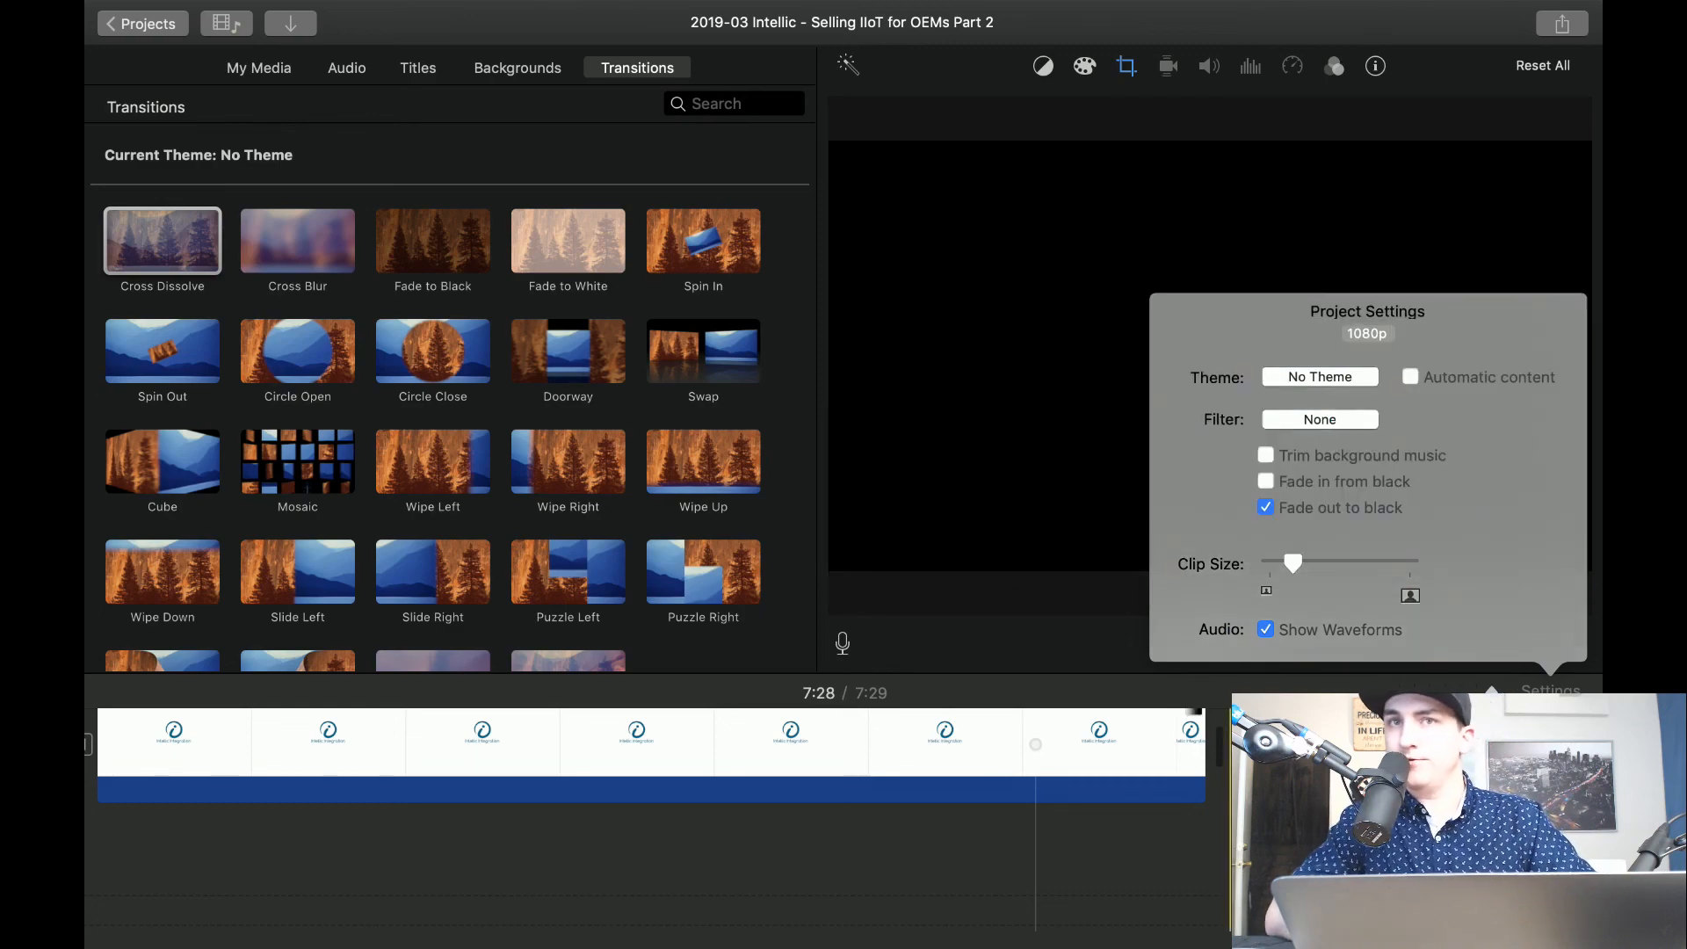
click(1035, 744)
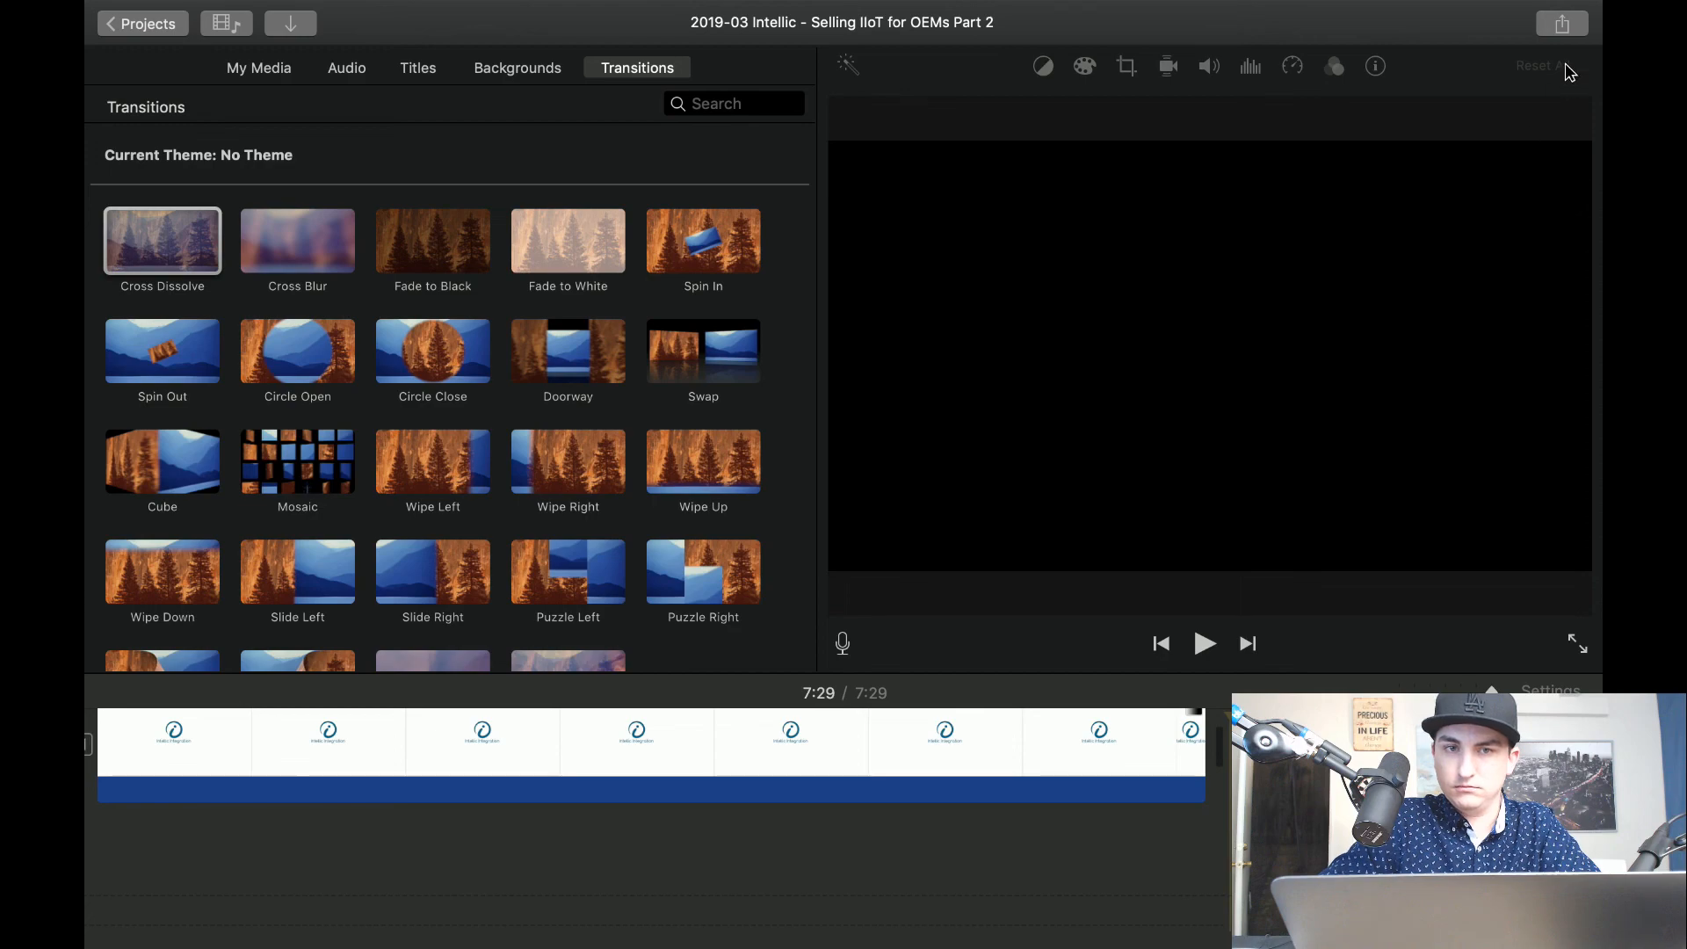
Export the project as a 1080p, high-quality video file into the 2019-03 Intellic Content folder inside Temp on the Desktop.
click(1561, 24)
click(1361, 275)
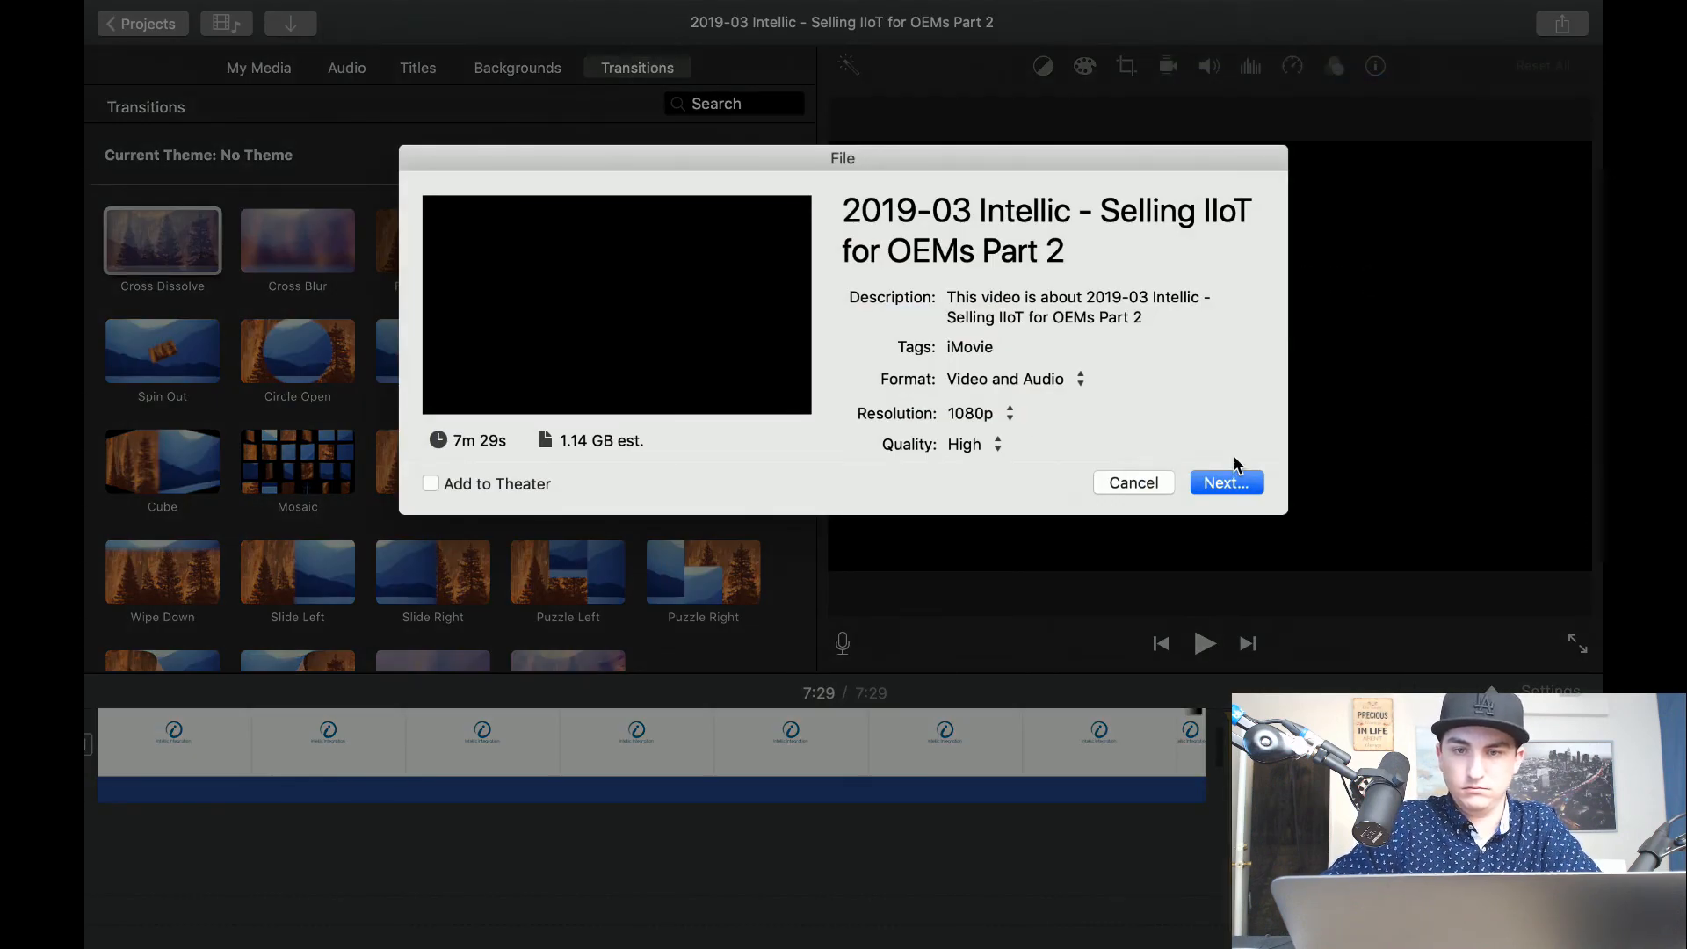
click(1229, 482)
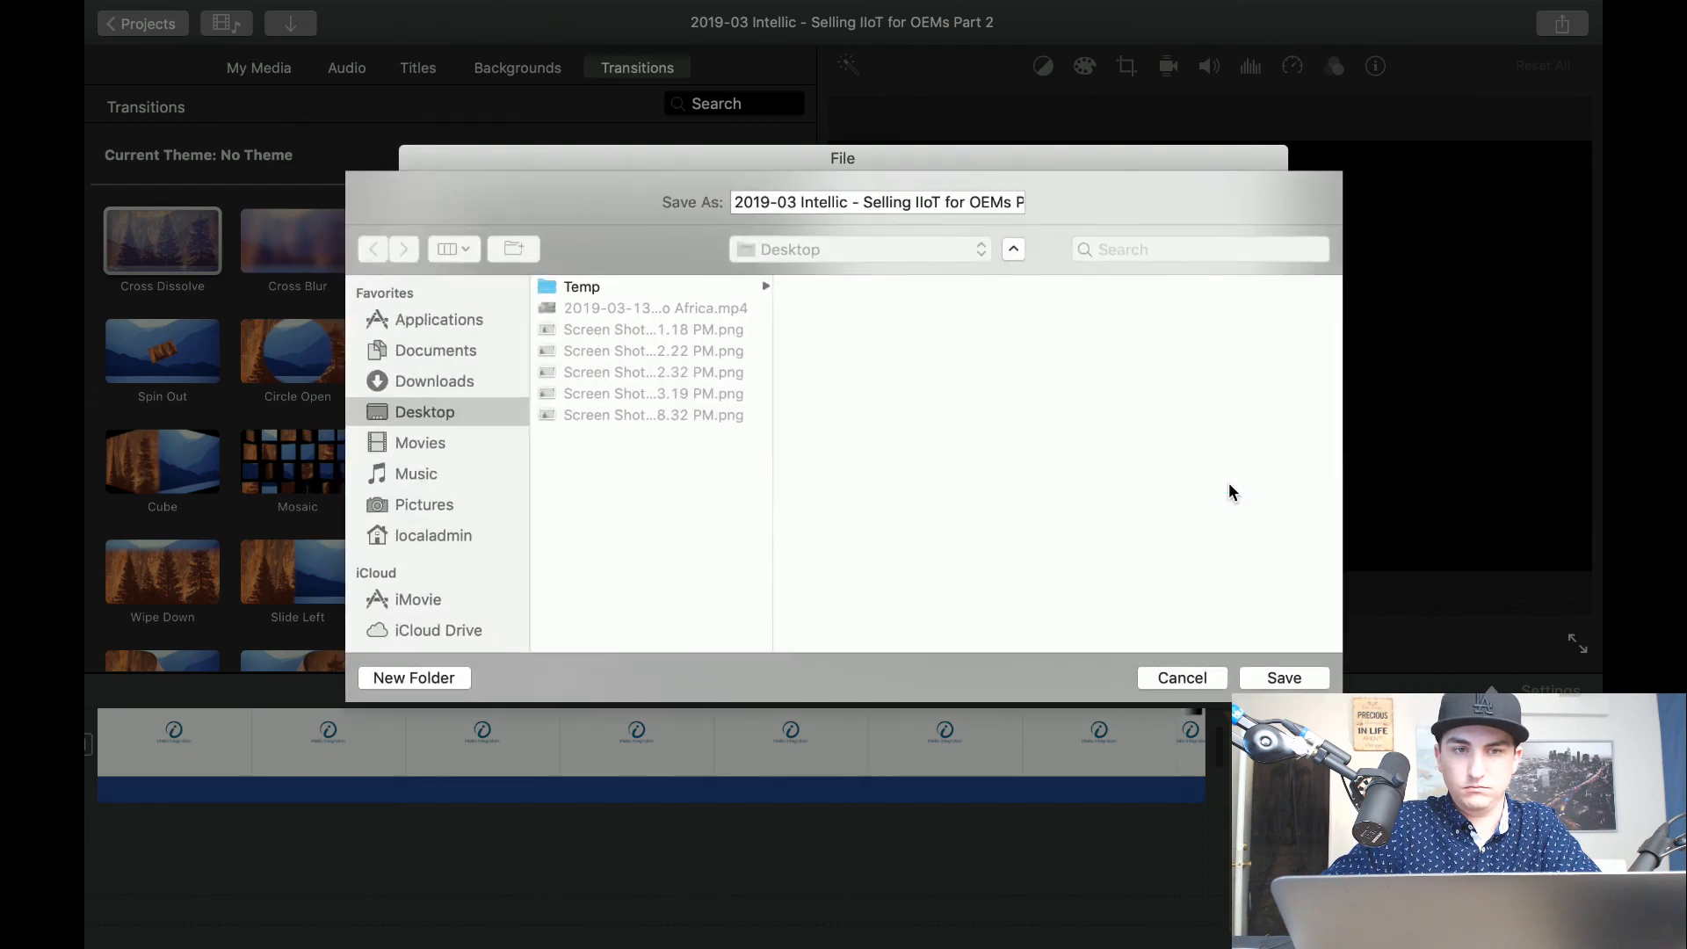
click(592, 288)
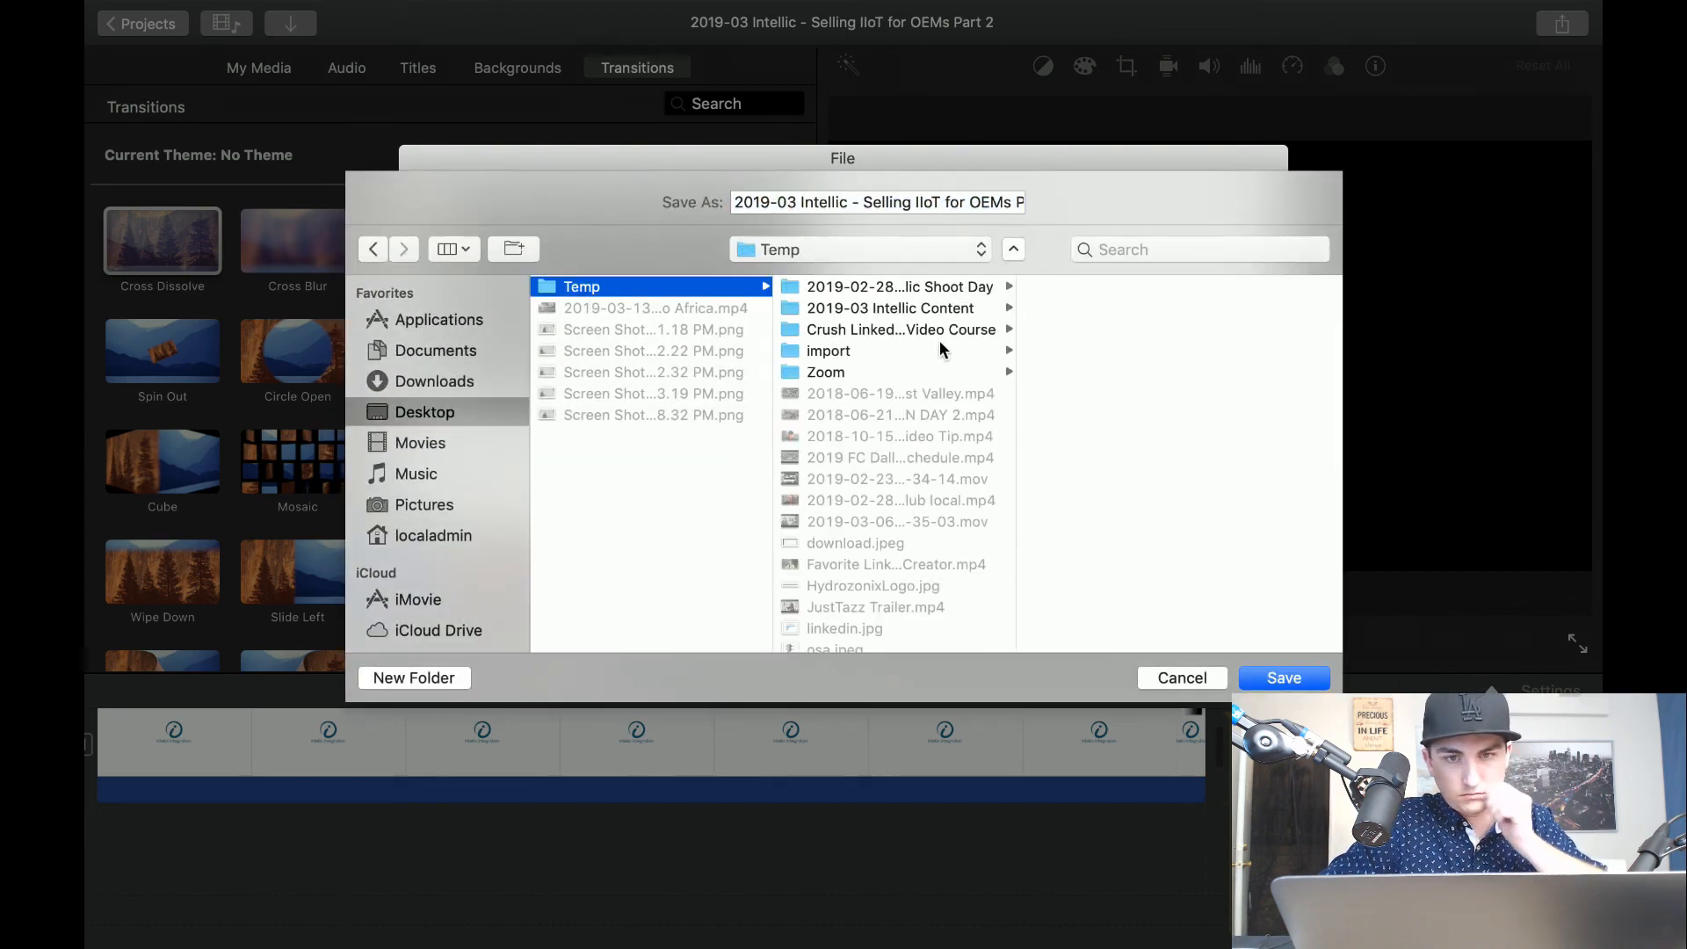
click(958, 310)
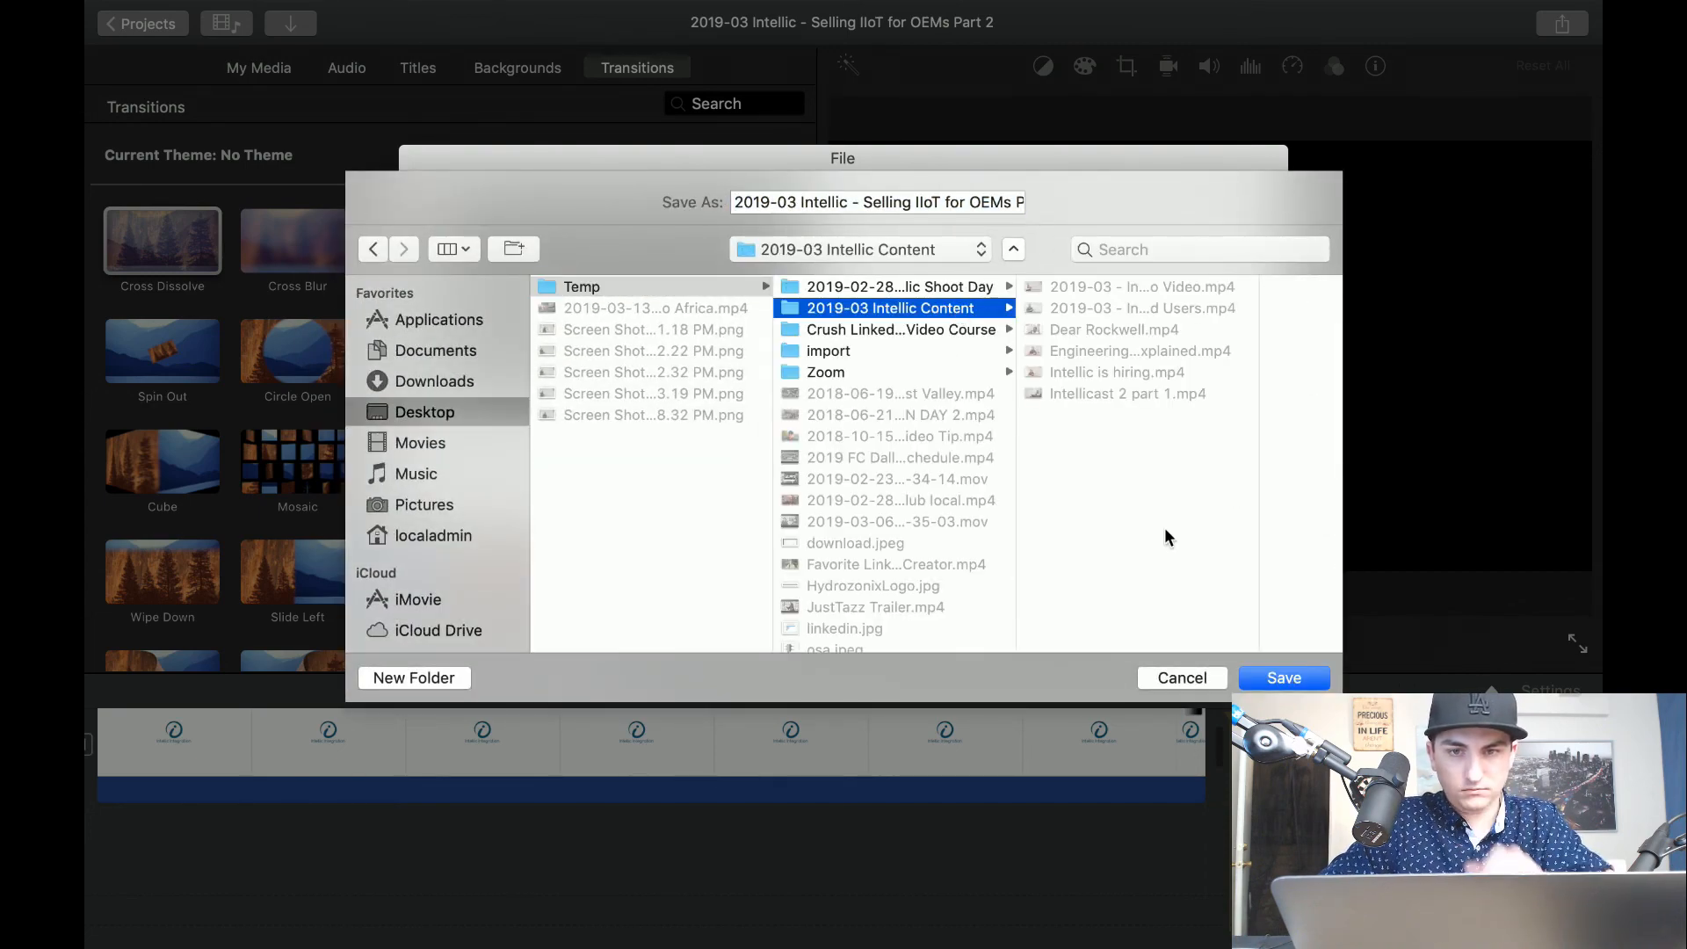
click(1290, 679)
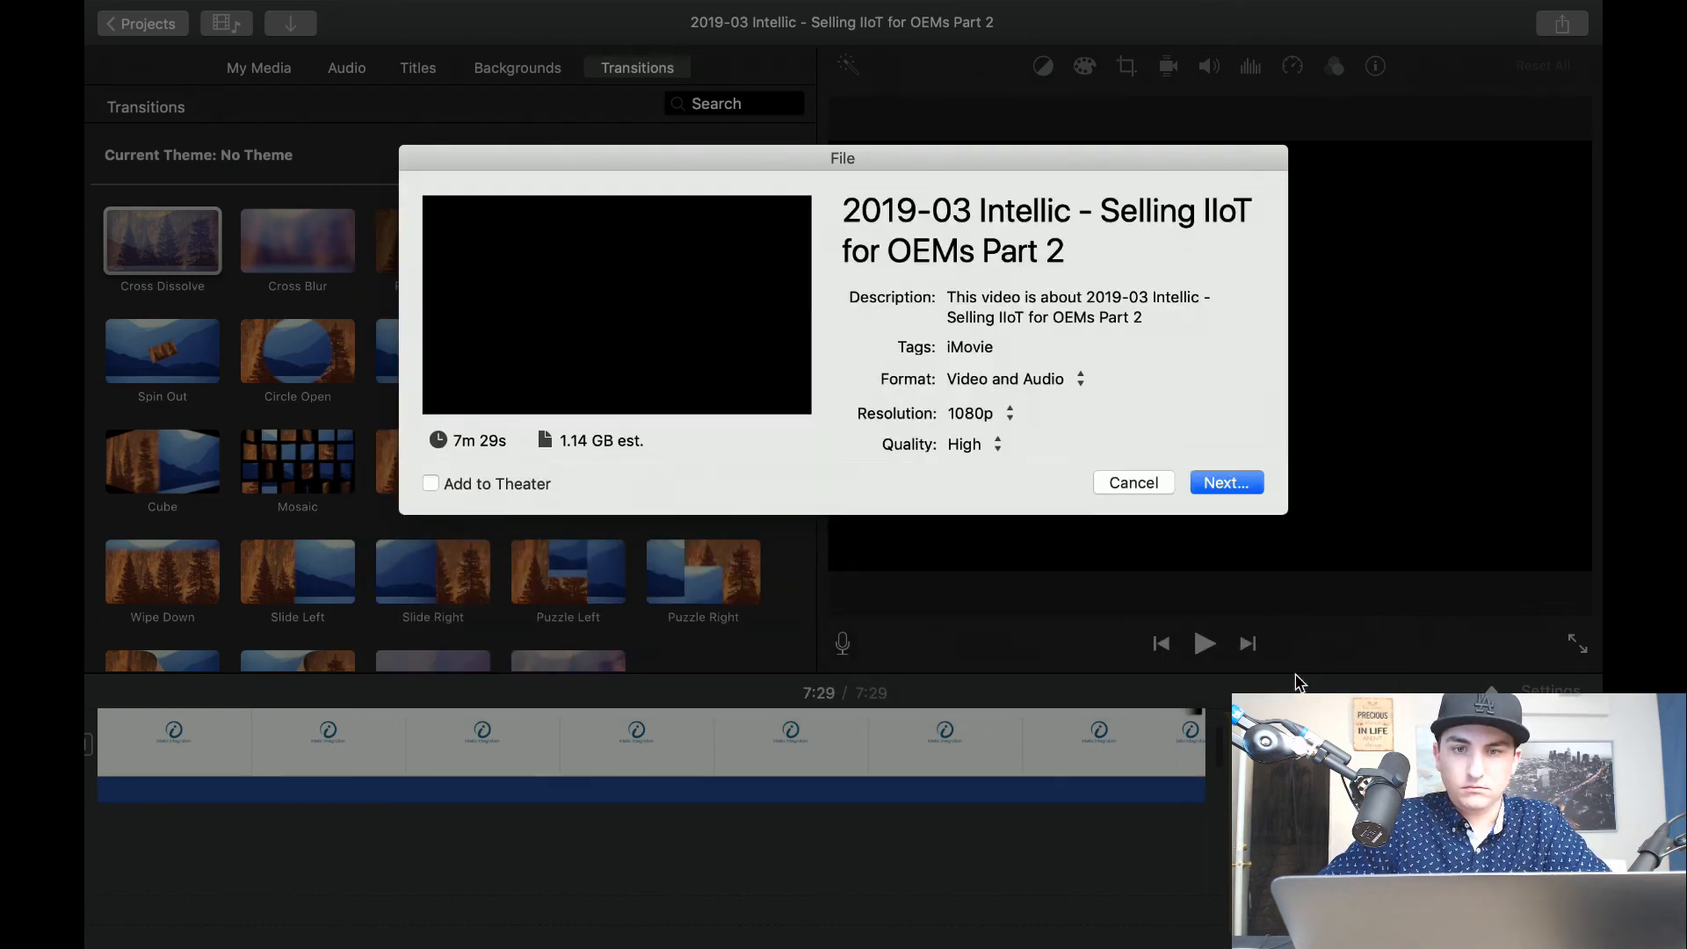